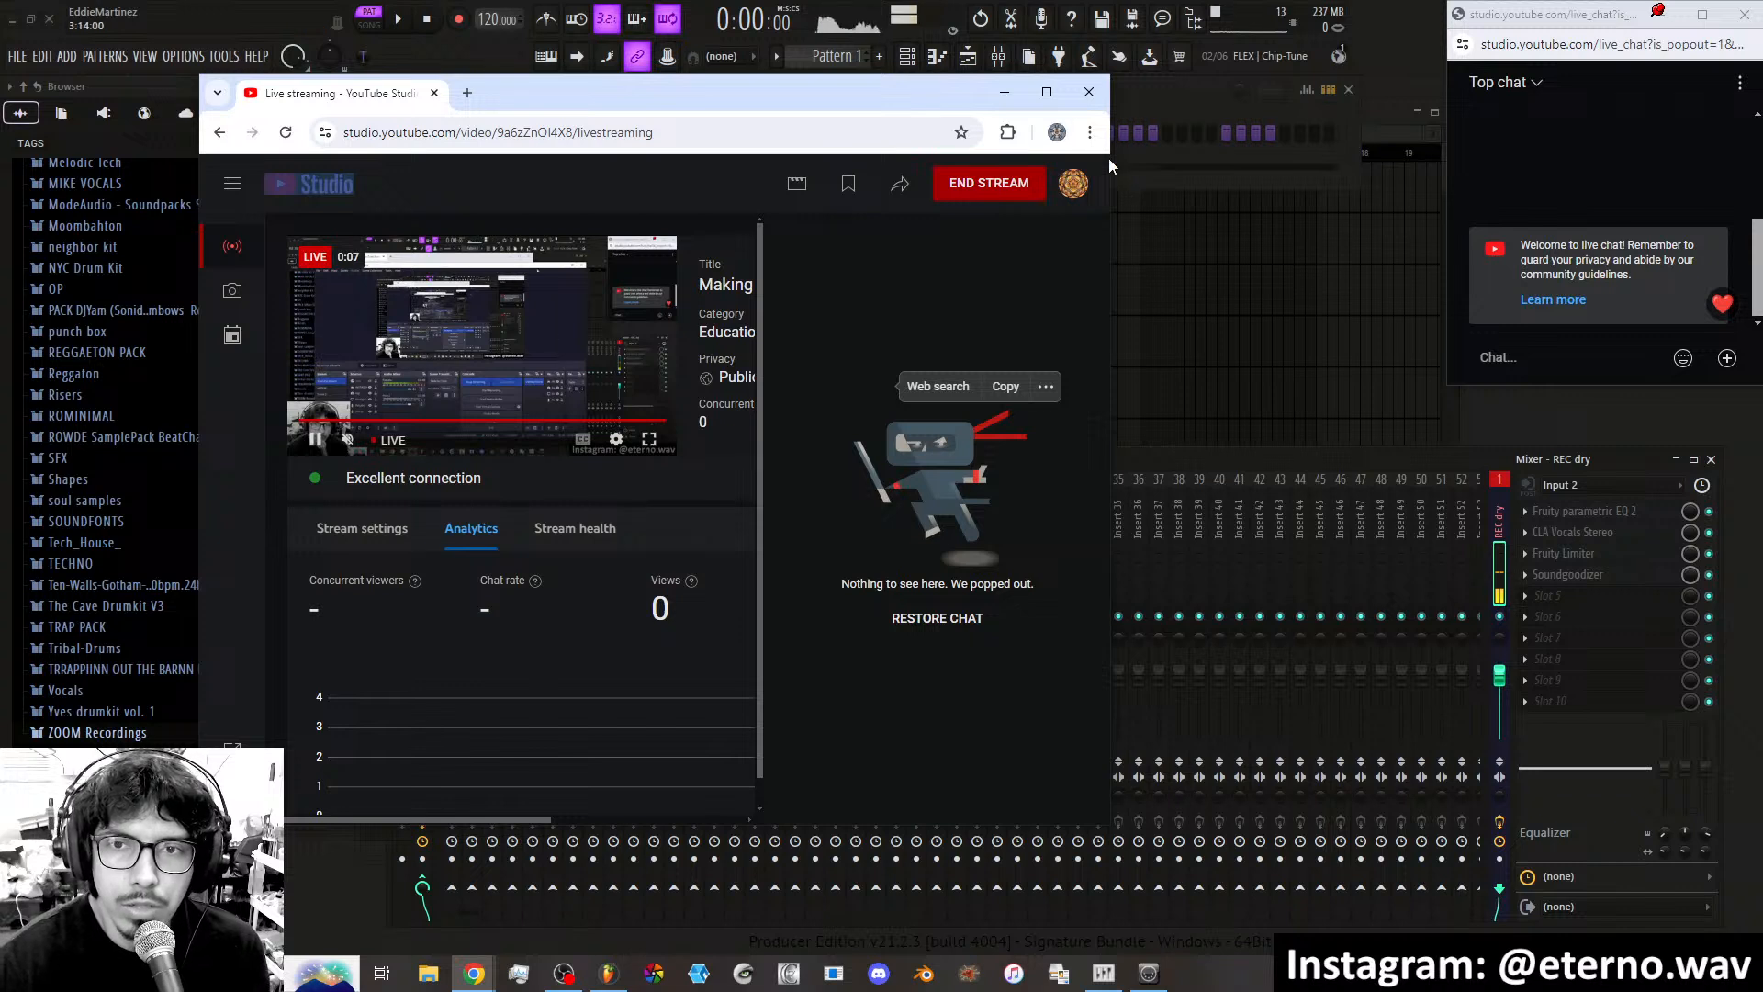
left_click_drag(1111, 164, 1241, 200)
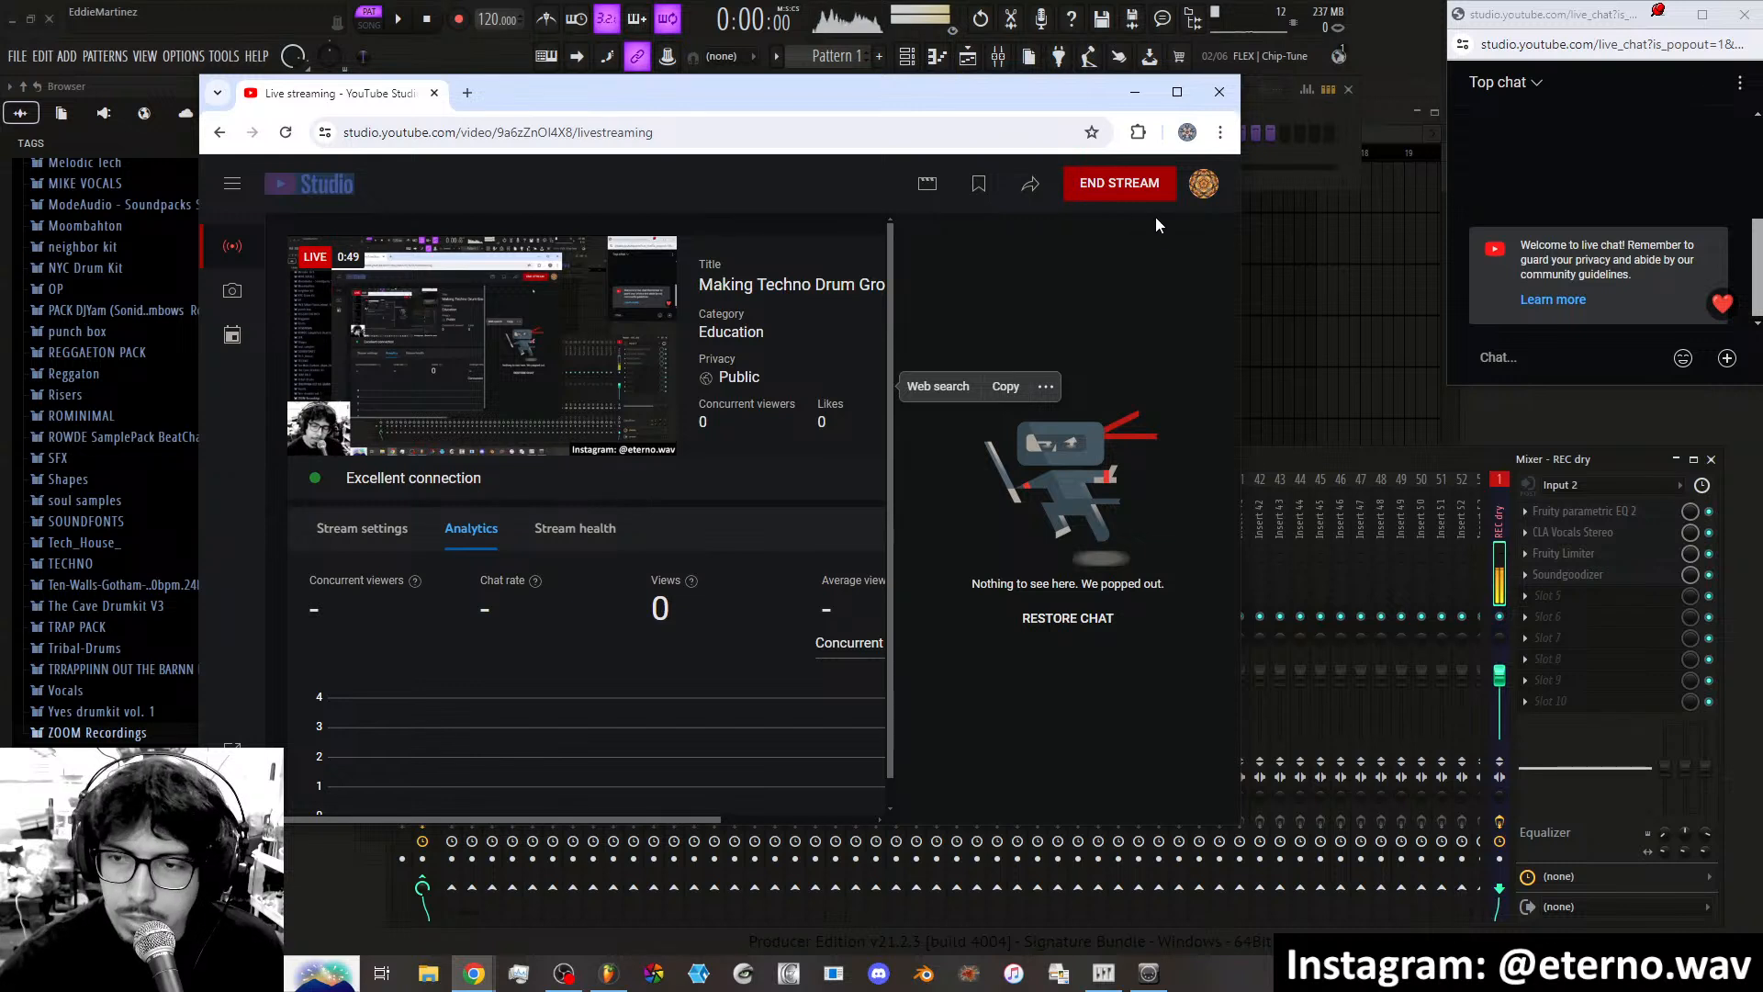
left_click(1539, 367)
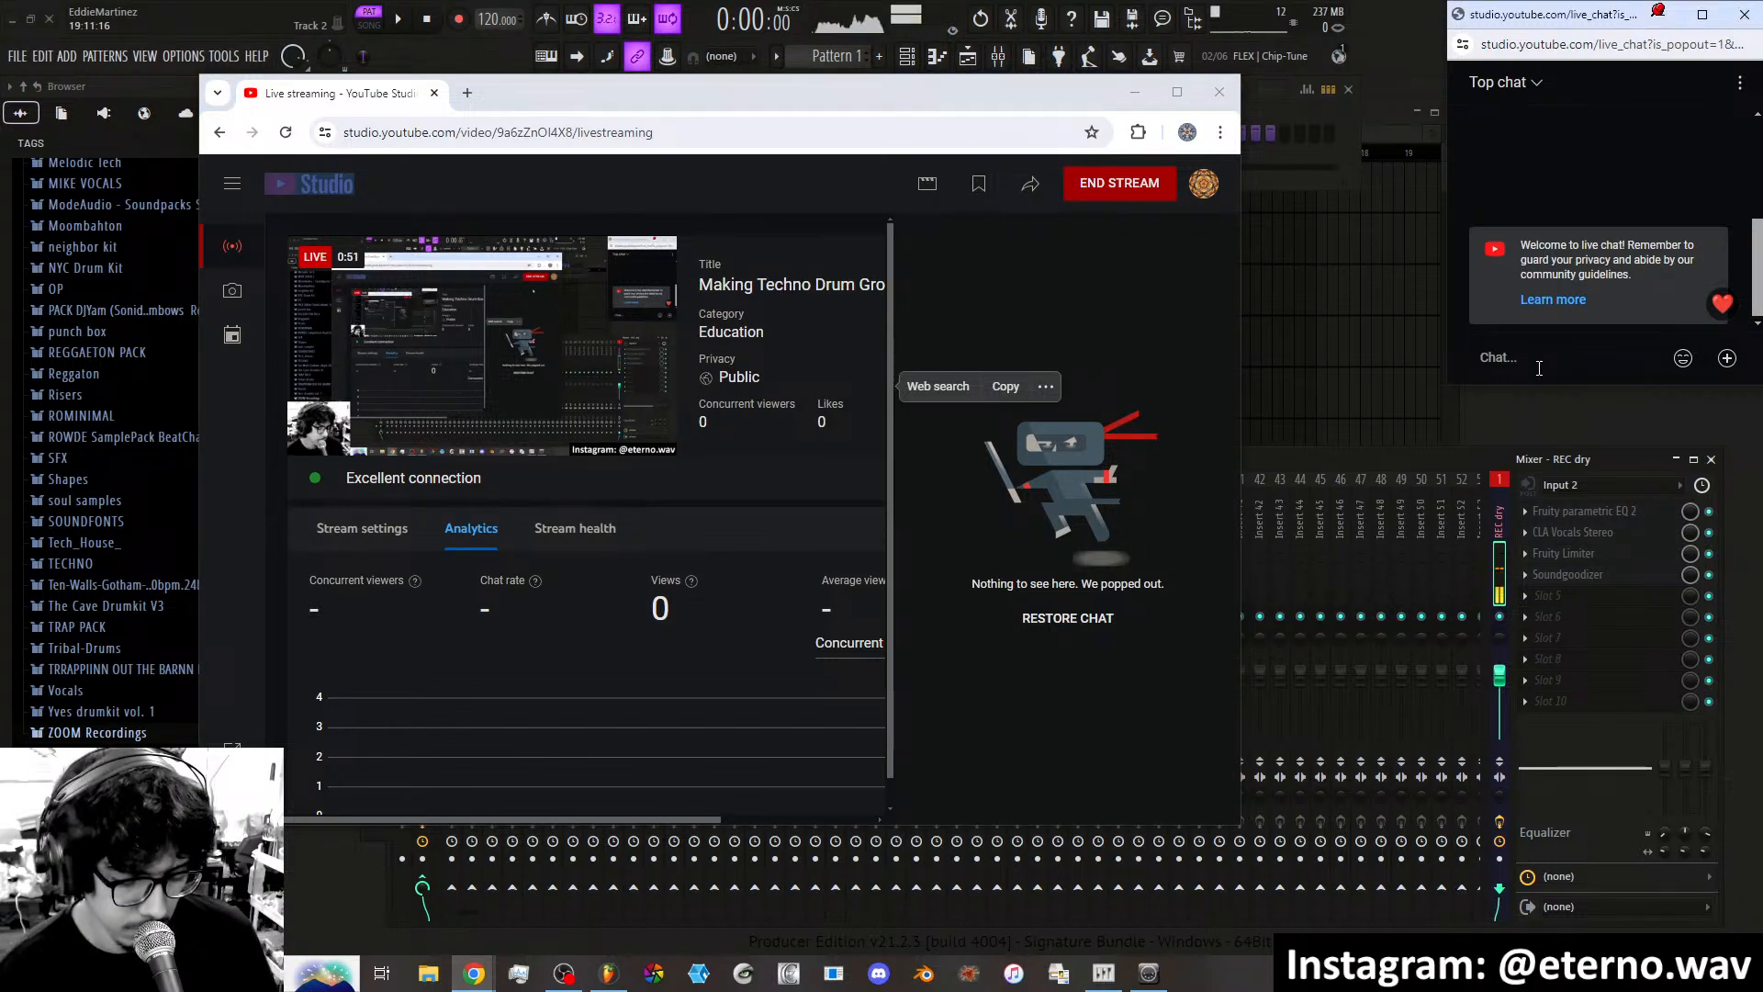
type("donations :")
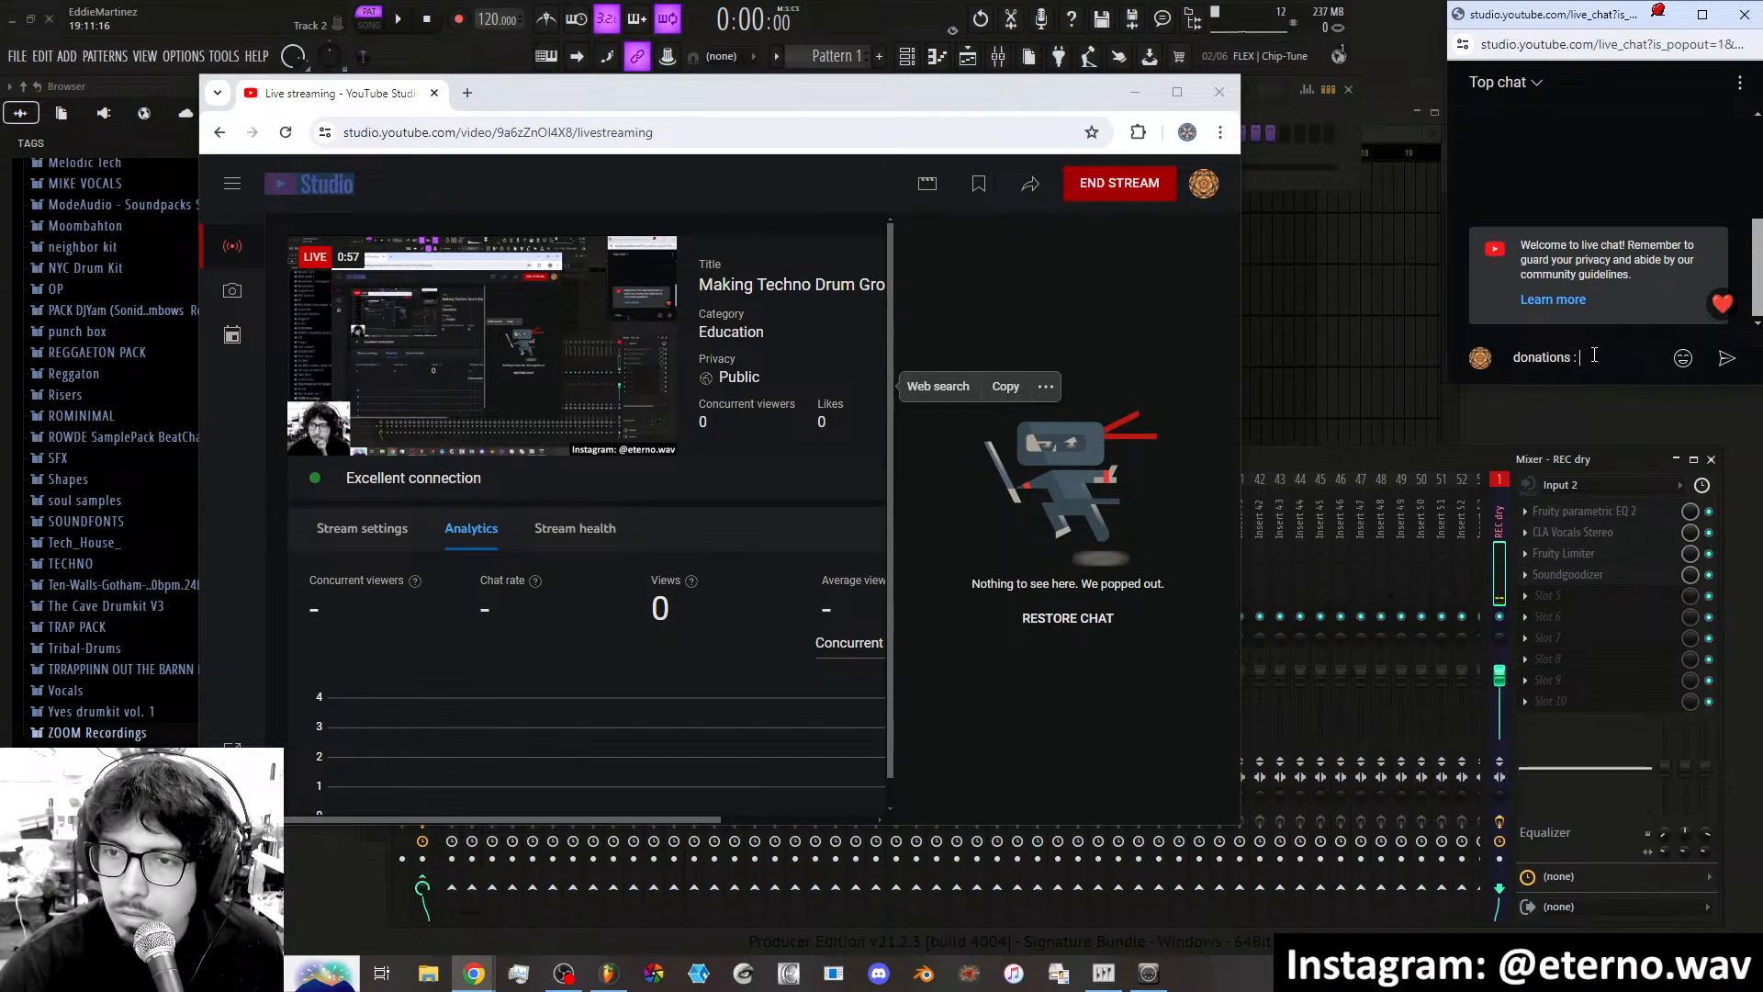
right_click(1594, 356)
left_click(1421, 534)
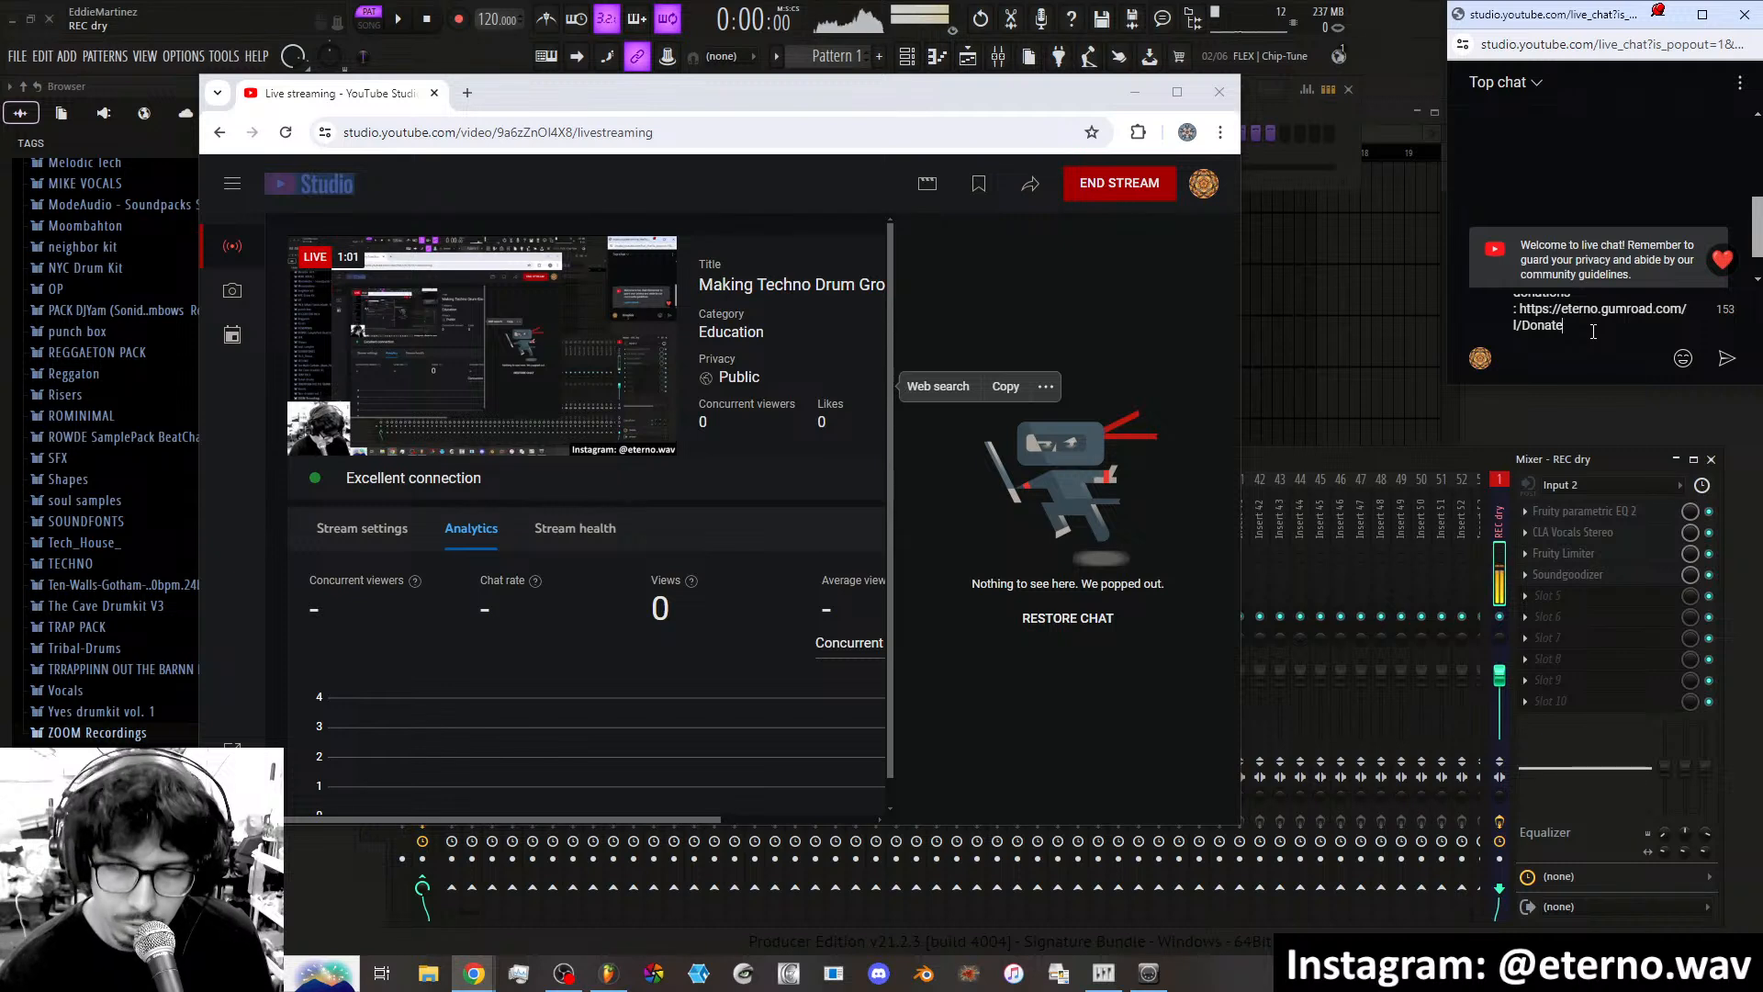
key("Return")
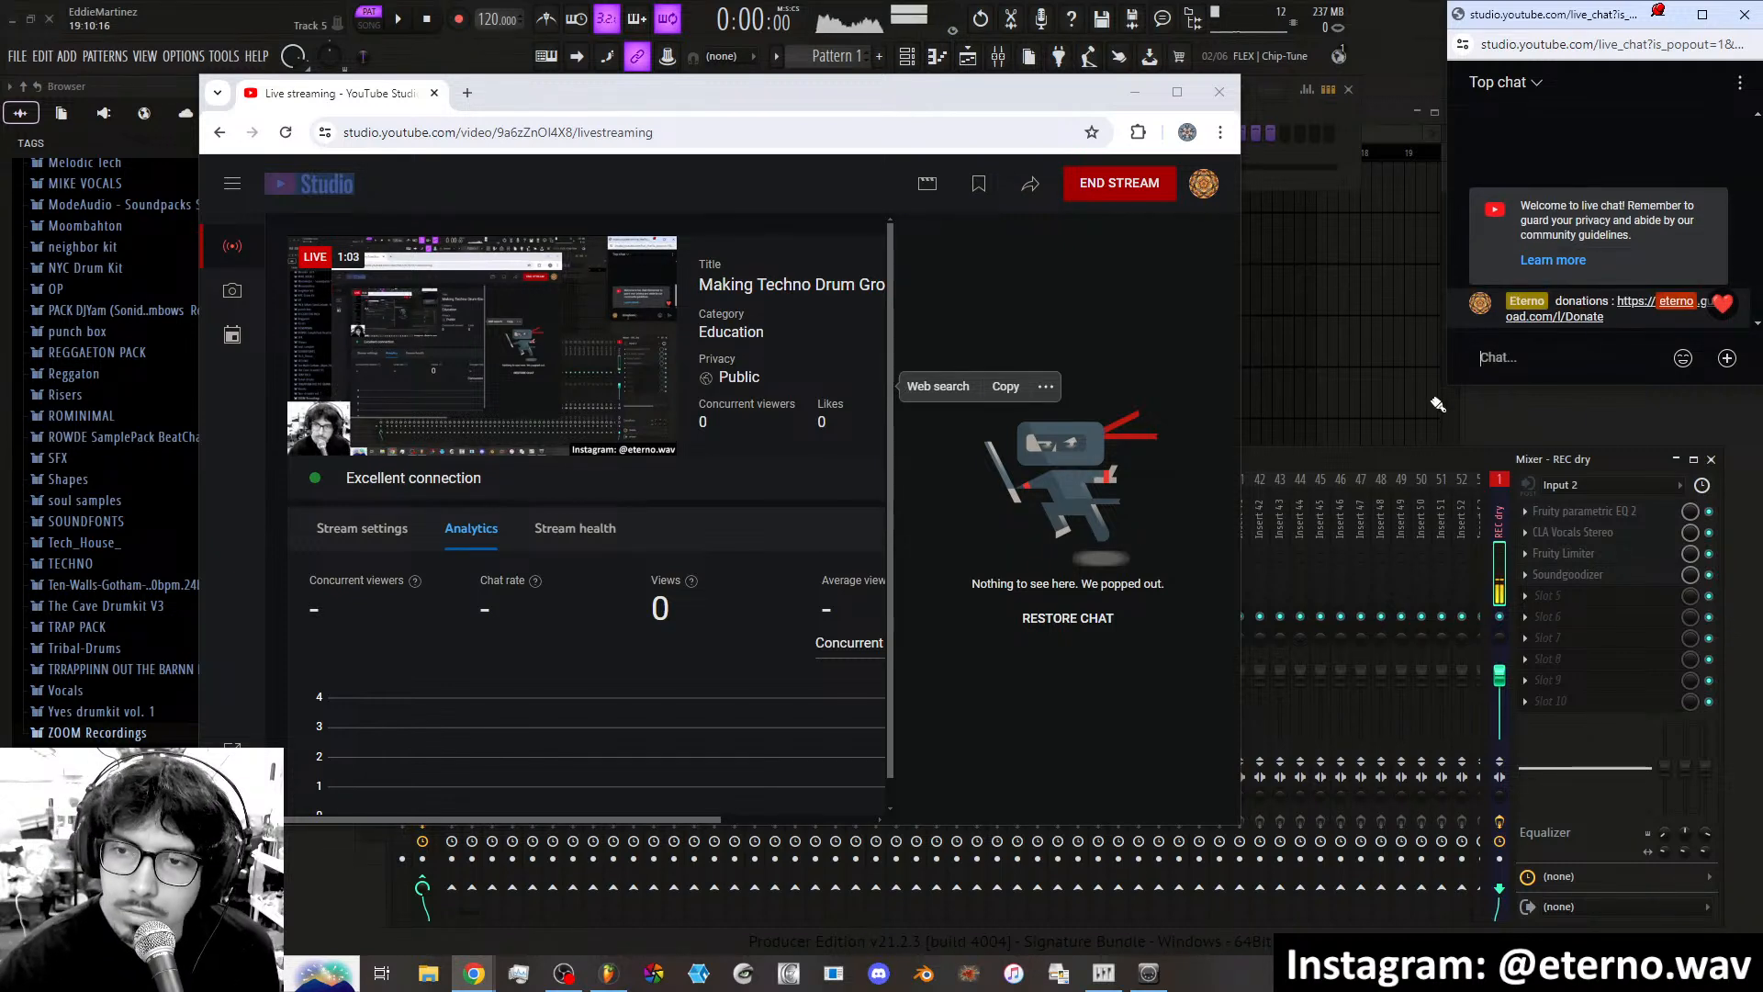
Enlarge the popped-out live chat window and pin the donations message in it.
left_click_drag(1446, 387, 1434, 483)
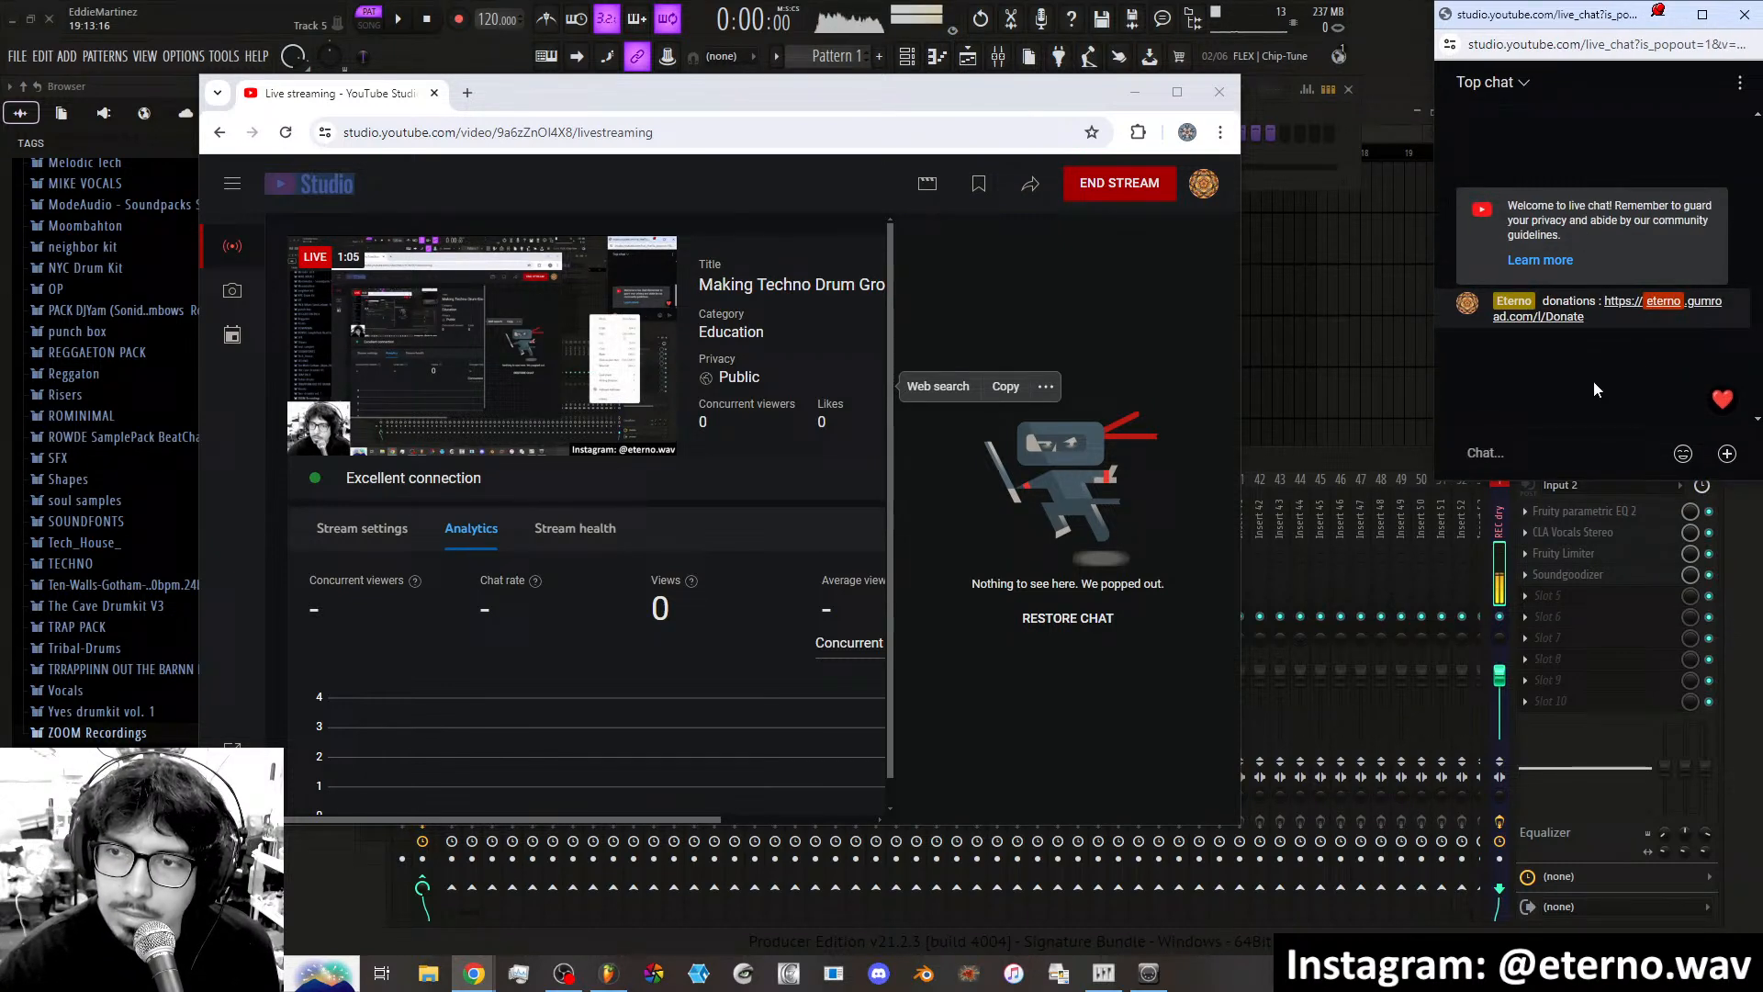
left_click(1737, 306)
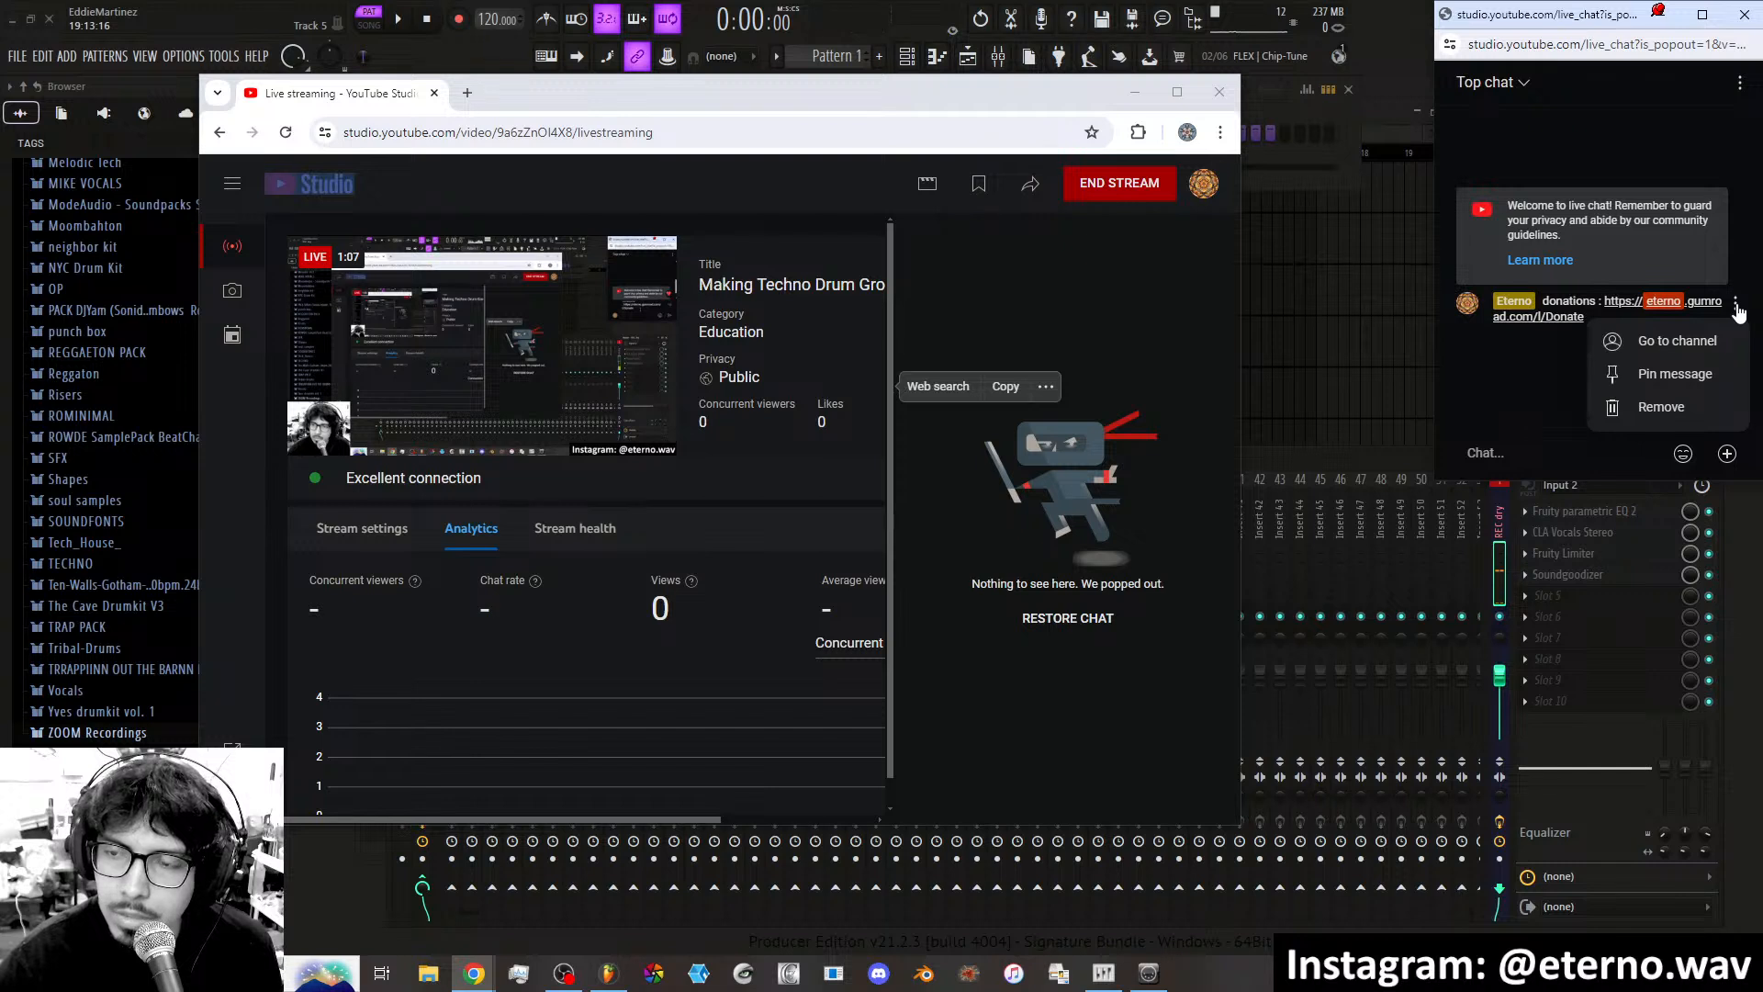
left_click(1670, 376)
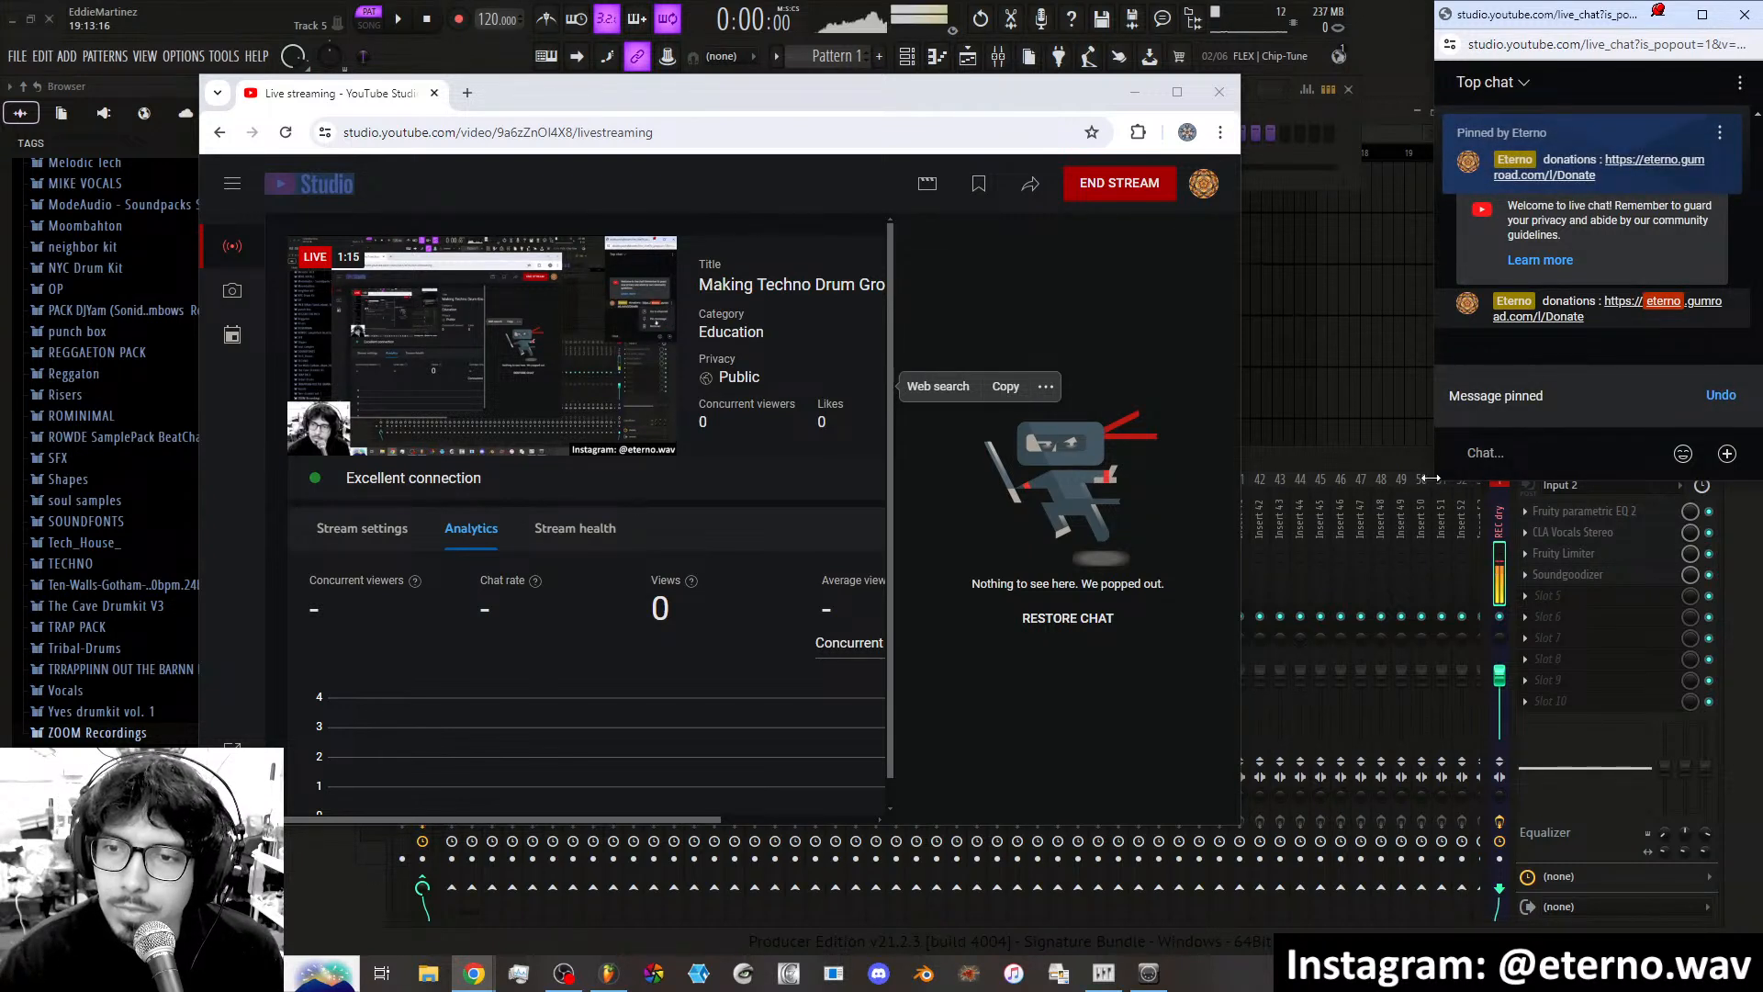
Shrink the chat window slightly and minimize the YouTube Studio window to uncover the FL Studio project.
mouse_move(1430, 481)
left_mouse_down()
mouse_move(1472, 487)
mouse_move(1488, 404)
mouse_move(1435, 473)
left_mouse_up()
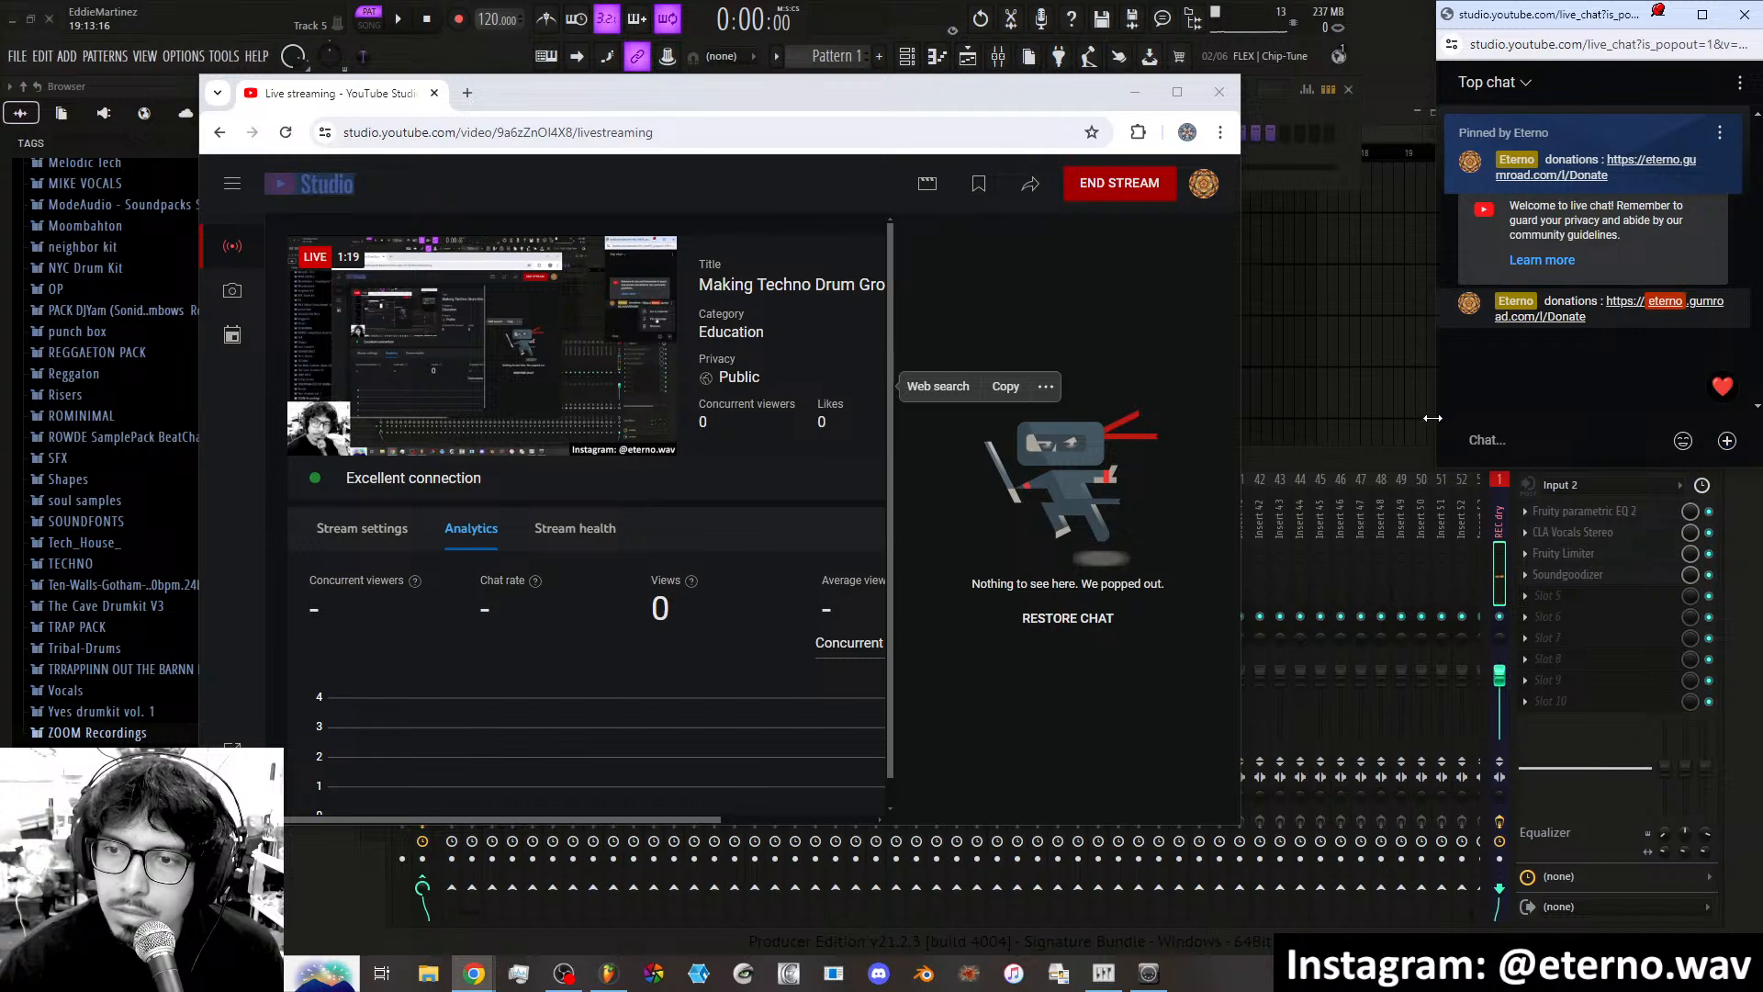
left_click_drag(1103, 92, 1192, 69)
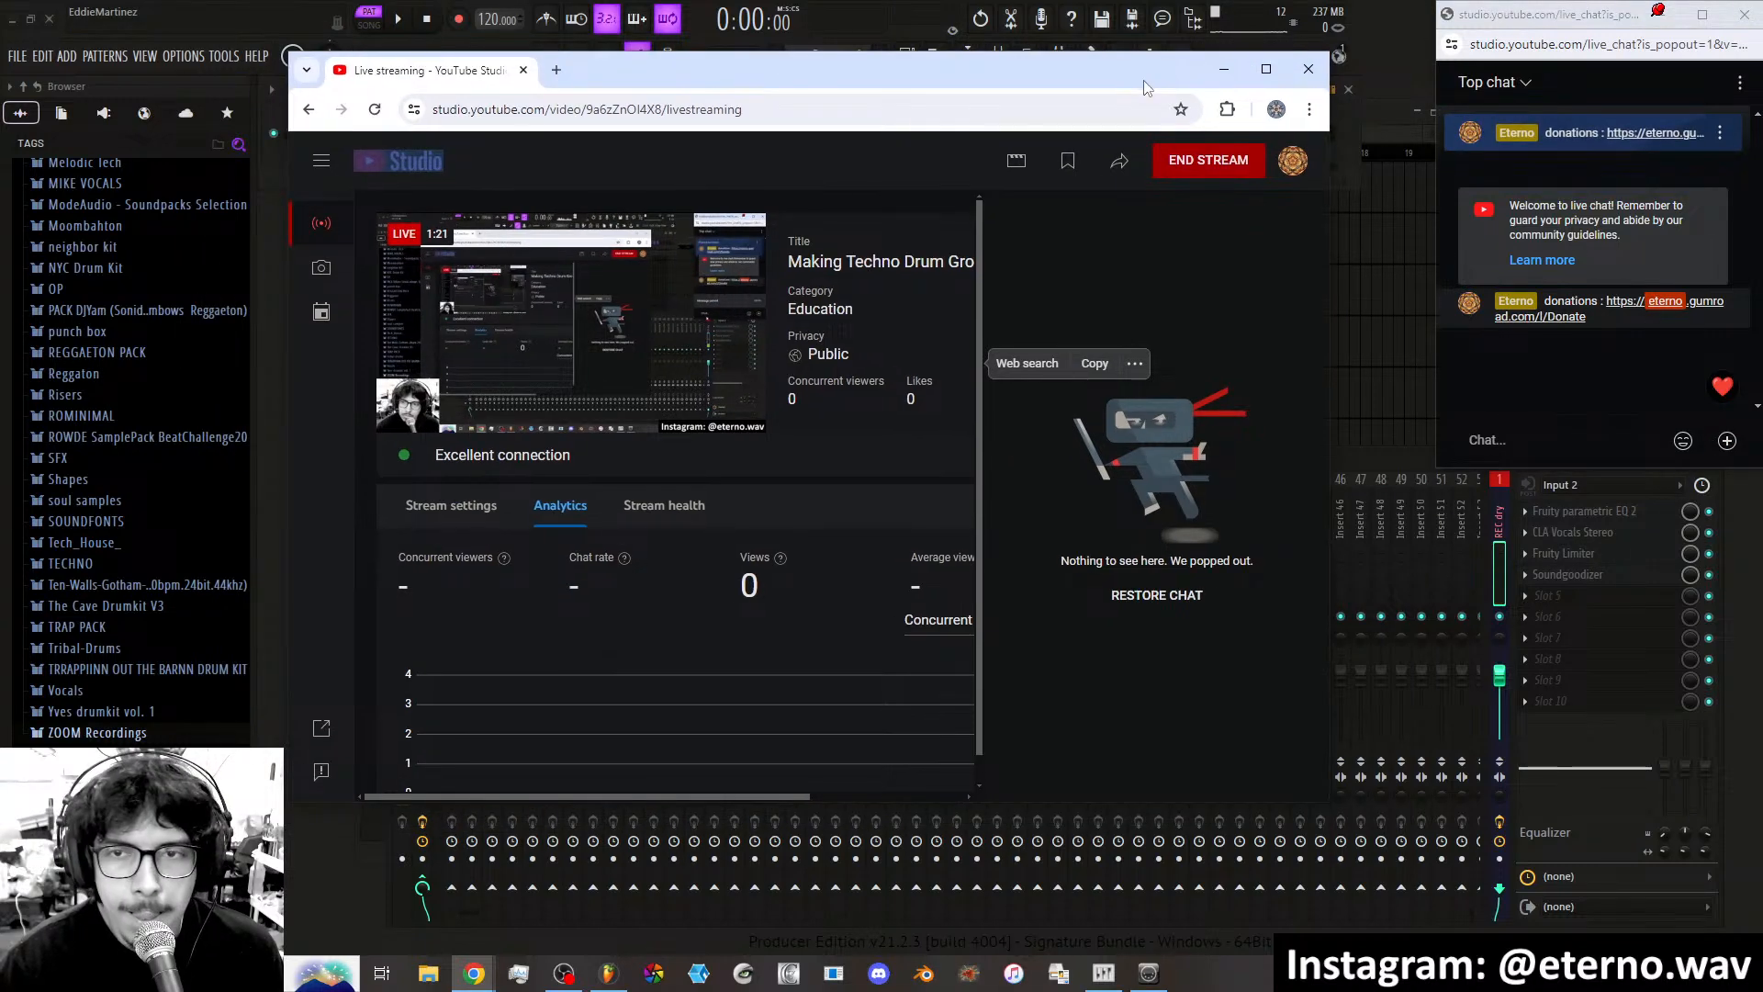
left_click(1224, 73)
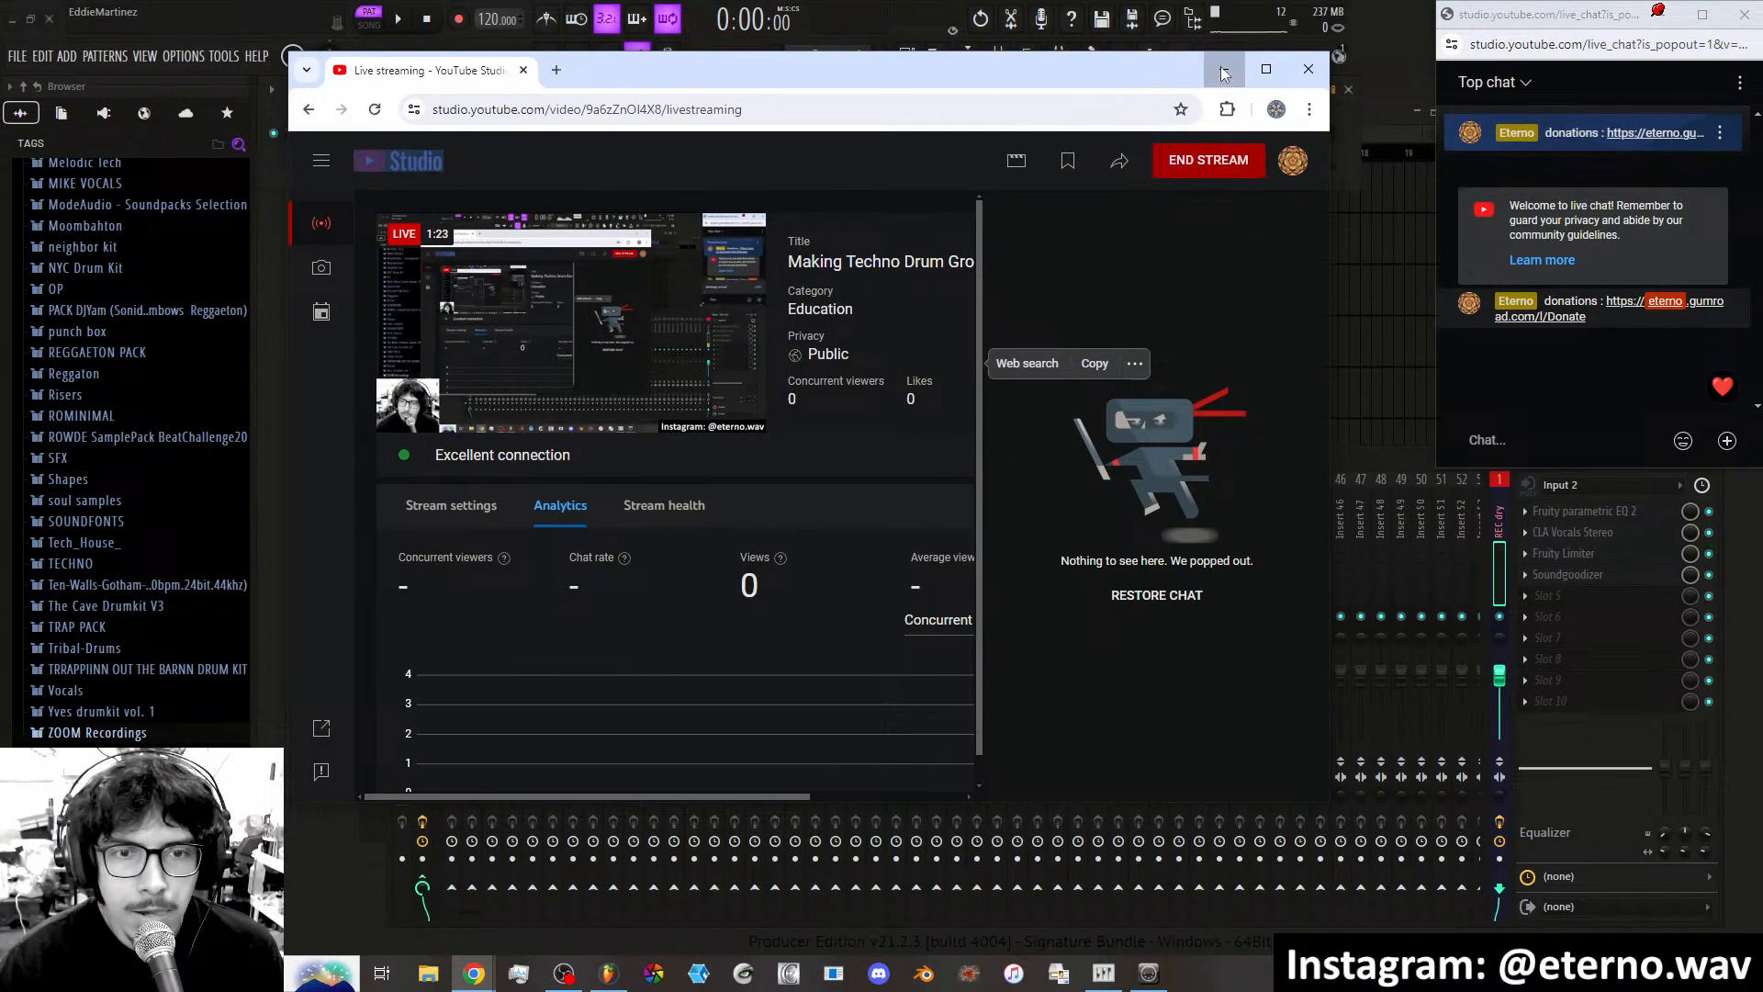
Set the project tempo to 126 BPM and close the master's Fruity Limiter window.
left_click(485, 22)
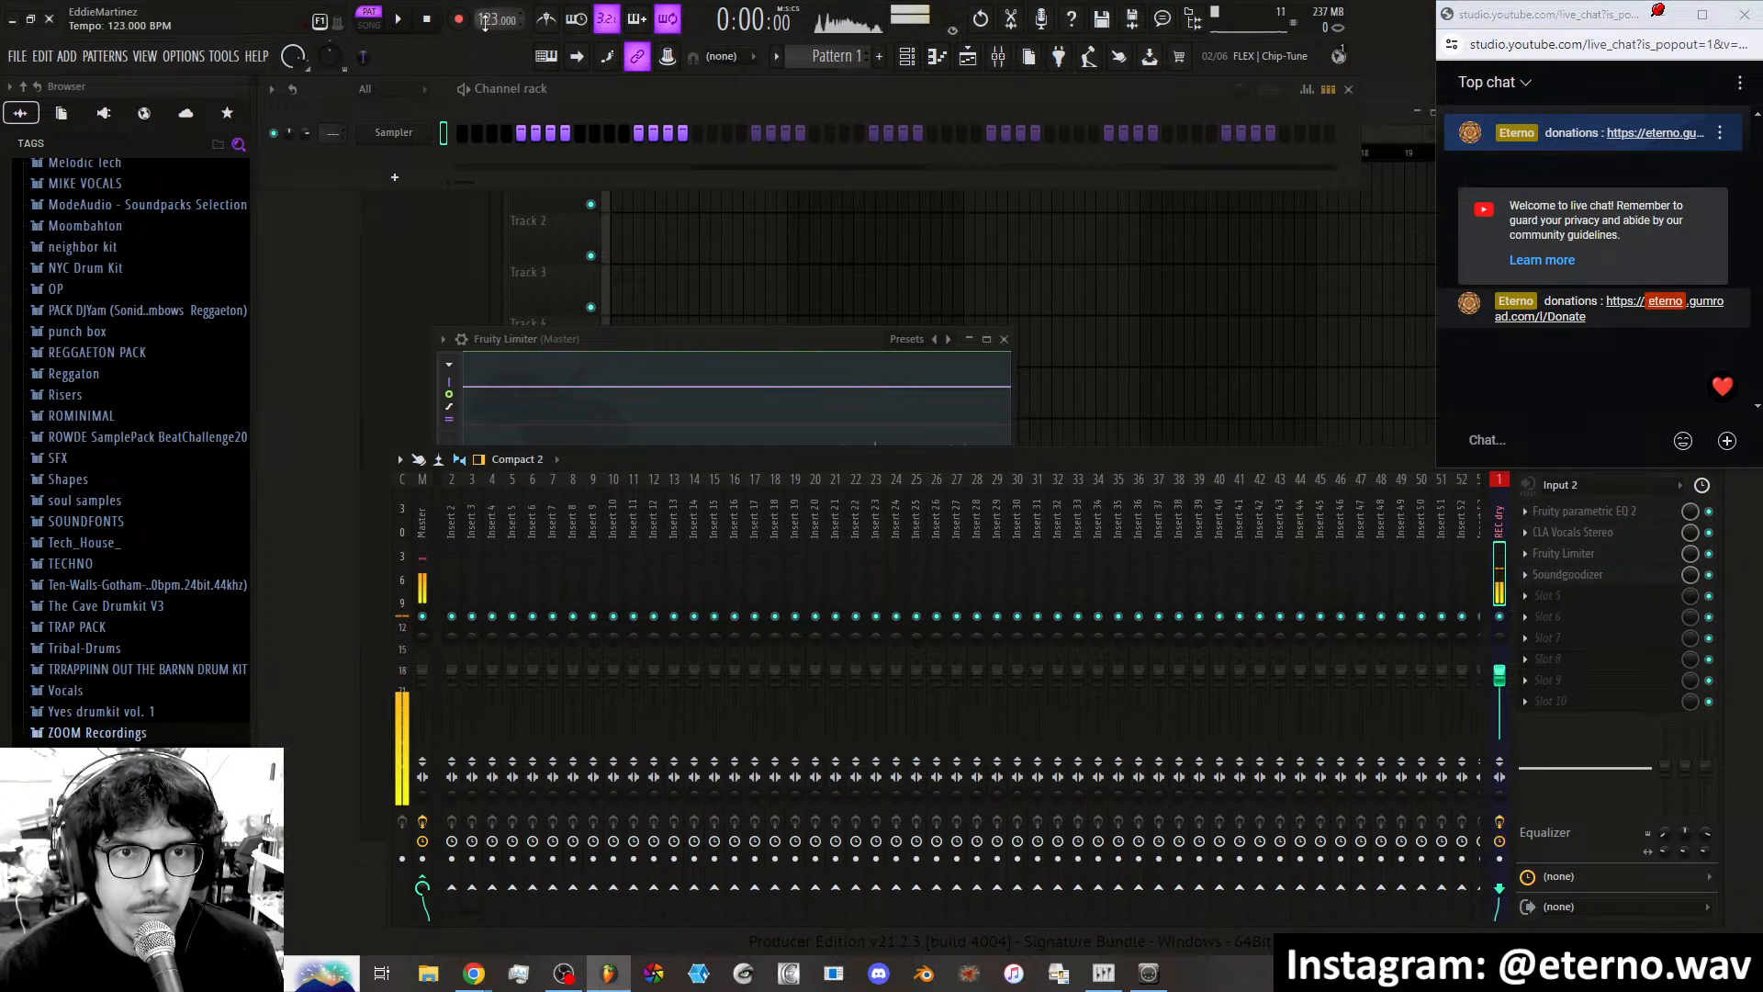
scroll(485, 22, "up", 1)
scroll(485, 22, "up", 1)
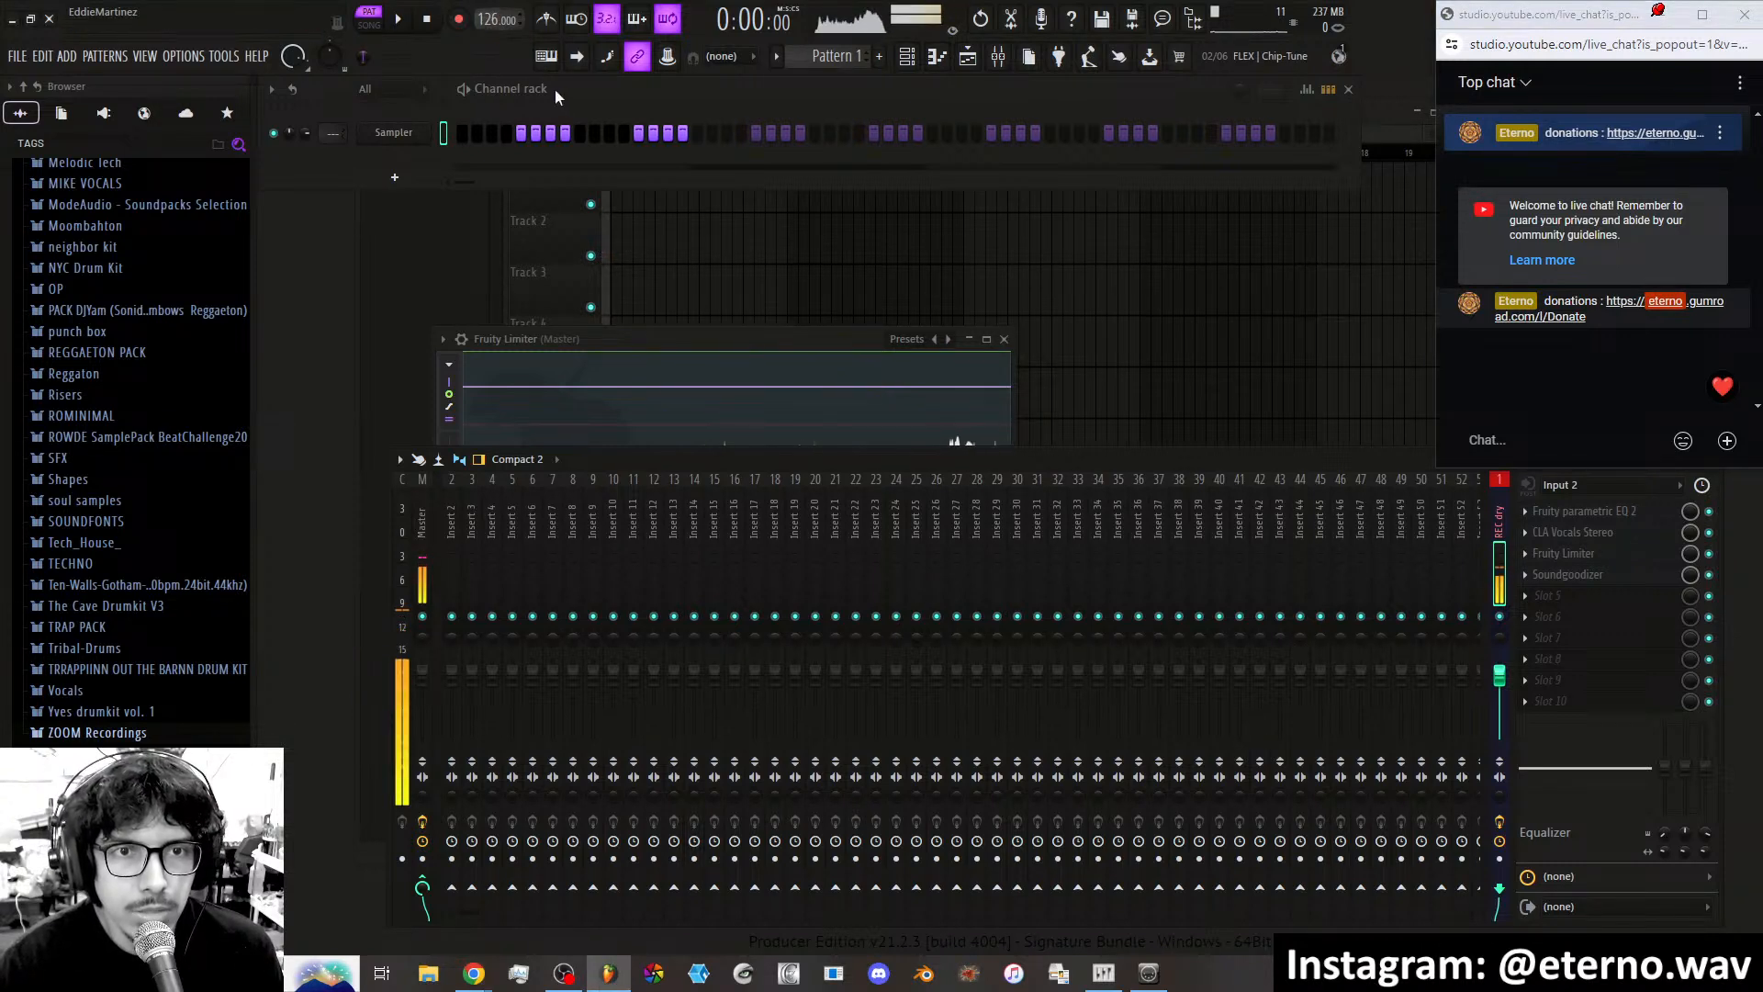
left_click(1004, 338)
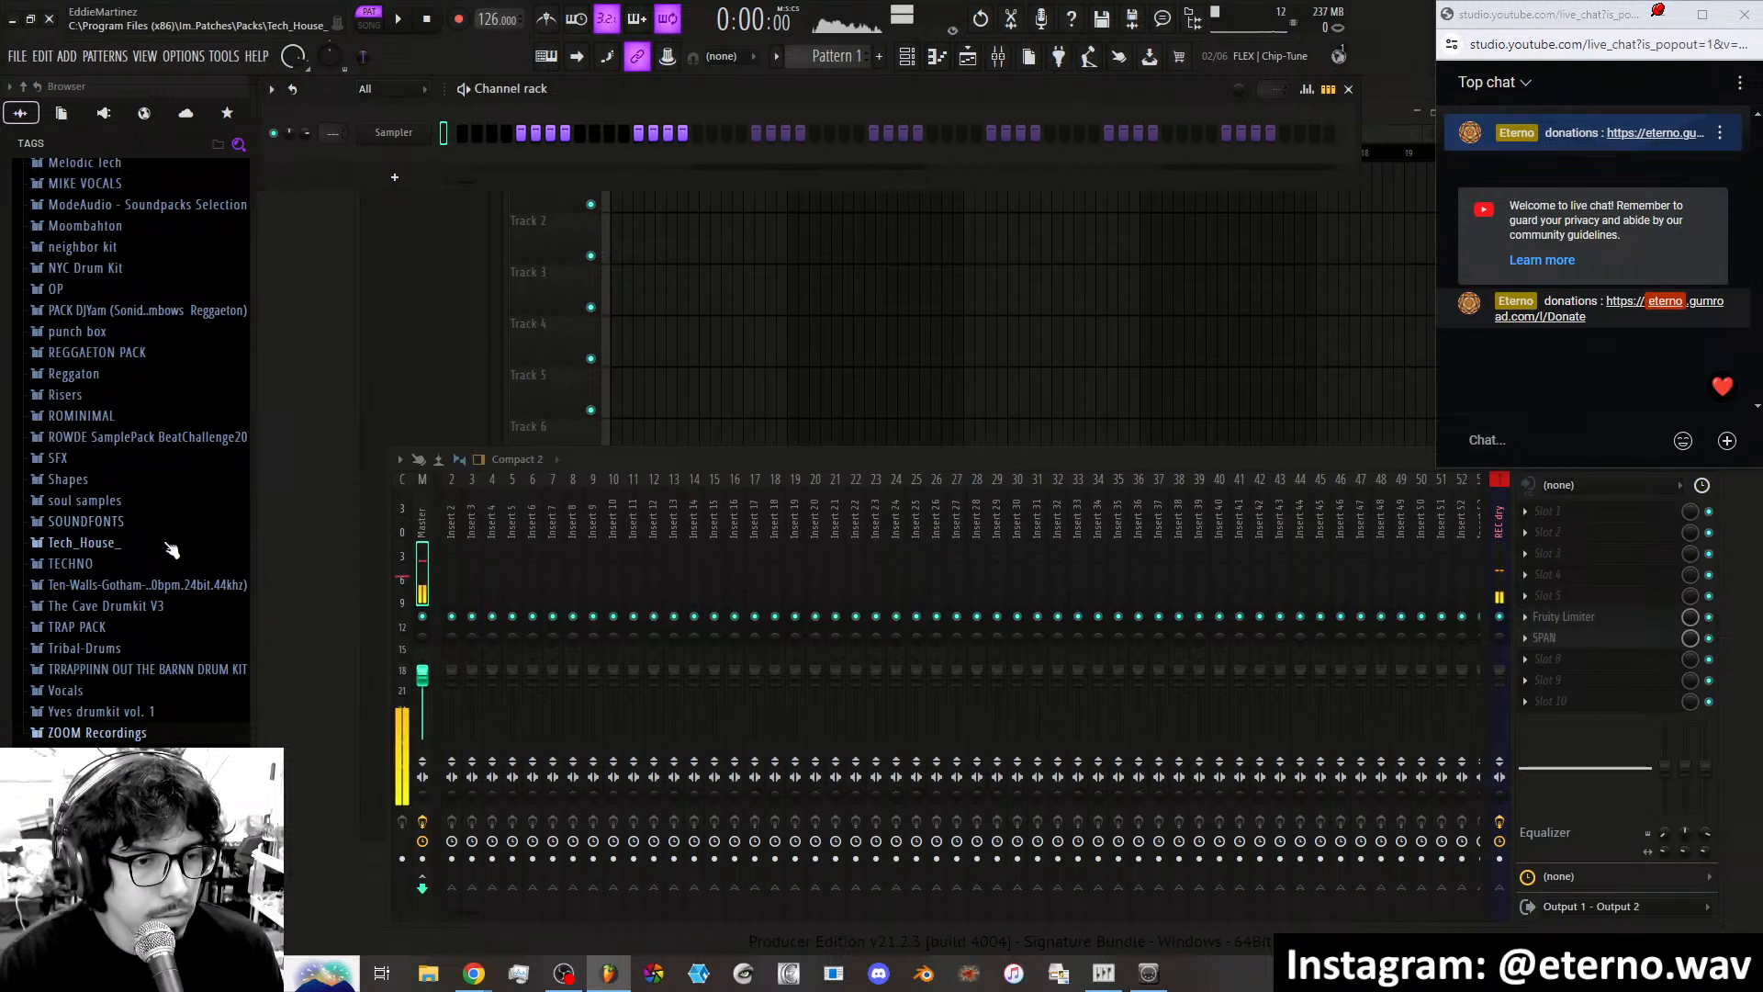
Audition the kick samples in the Melodic Tech pack, comparing perf kick with tech1shortkick.
scroll(154, 589, "up", 3)
scroll(154, 589, "down", 3)
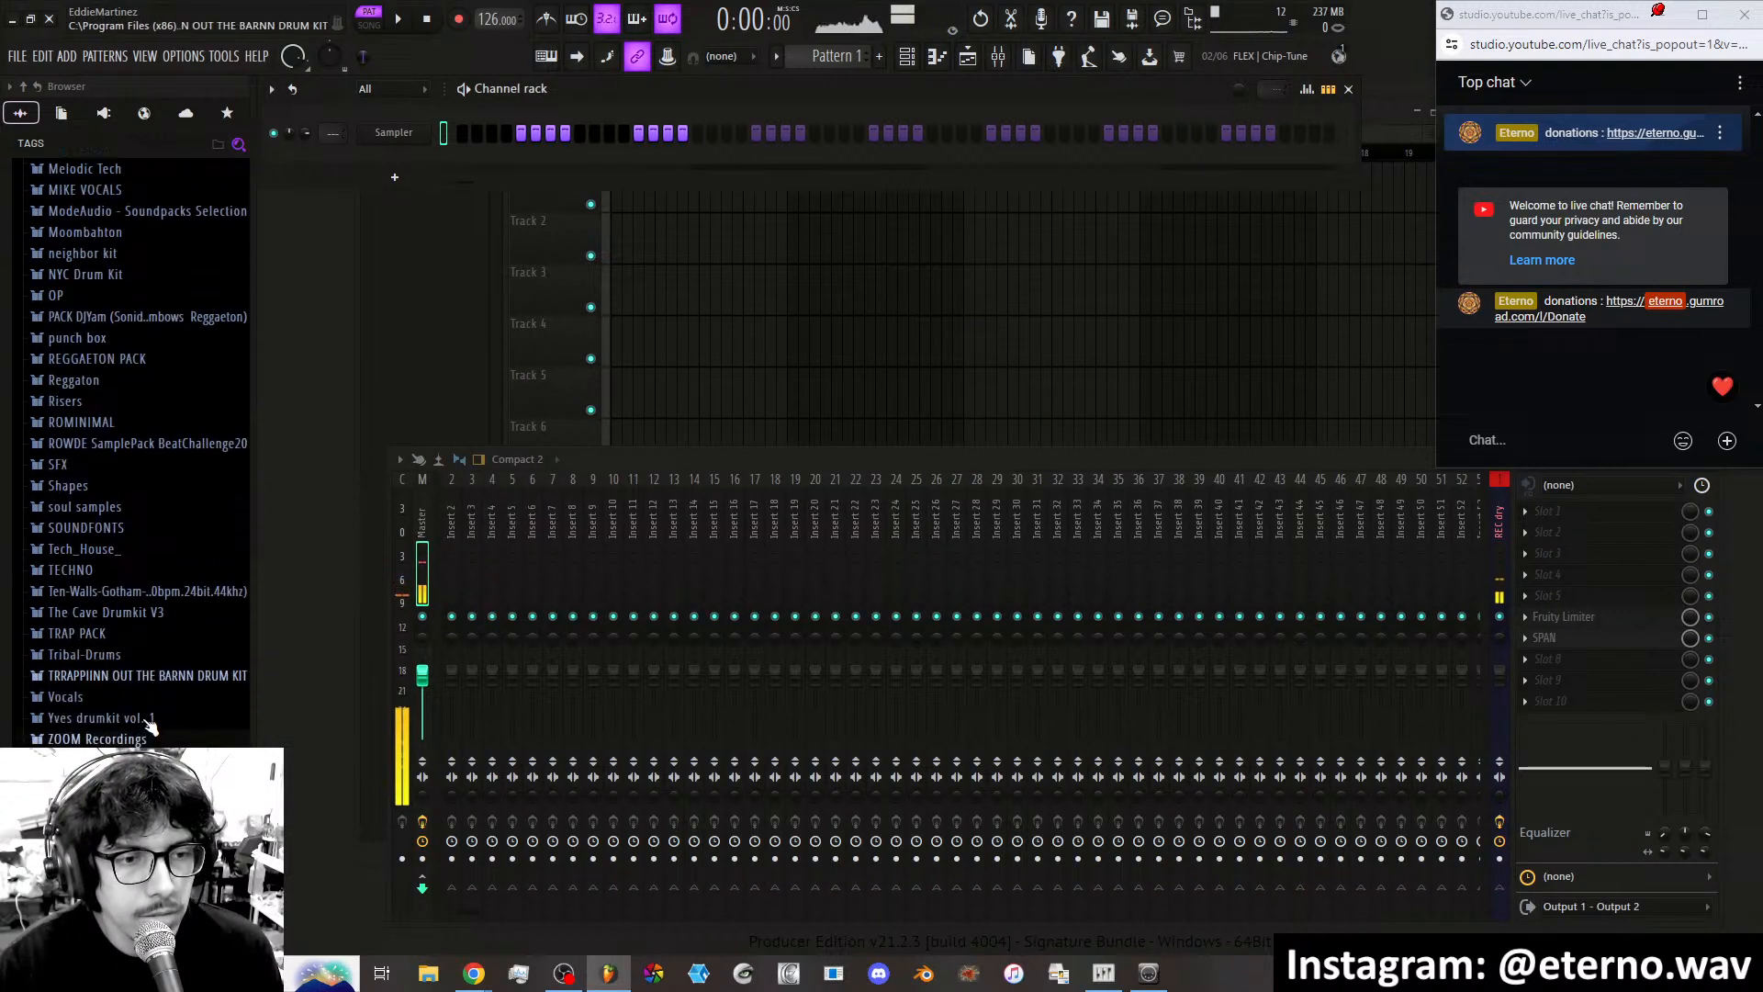
scroll(166, 368, "up", 3)
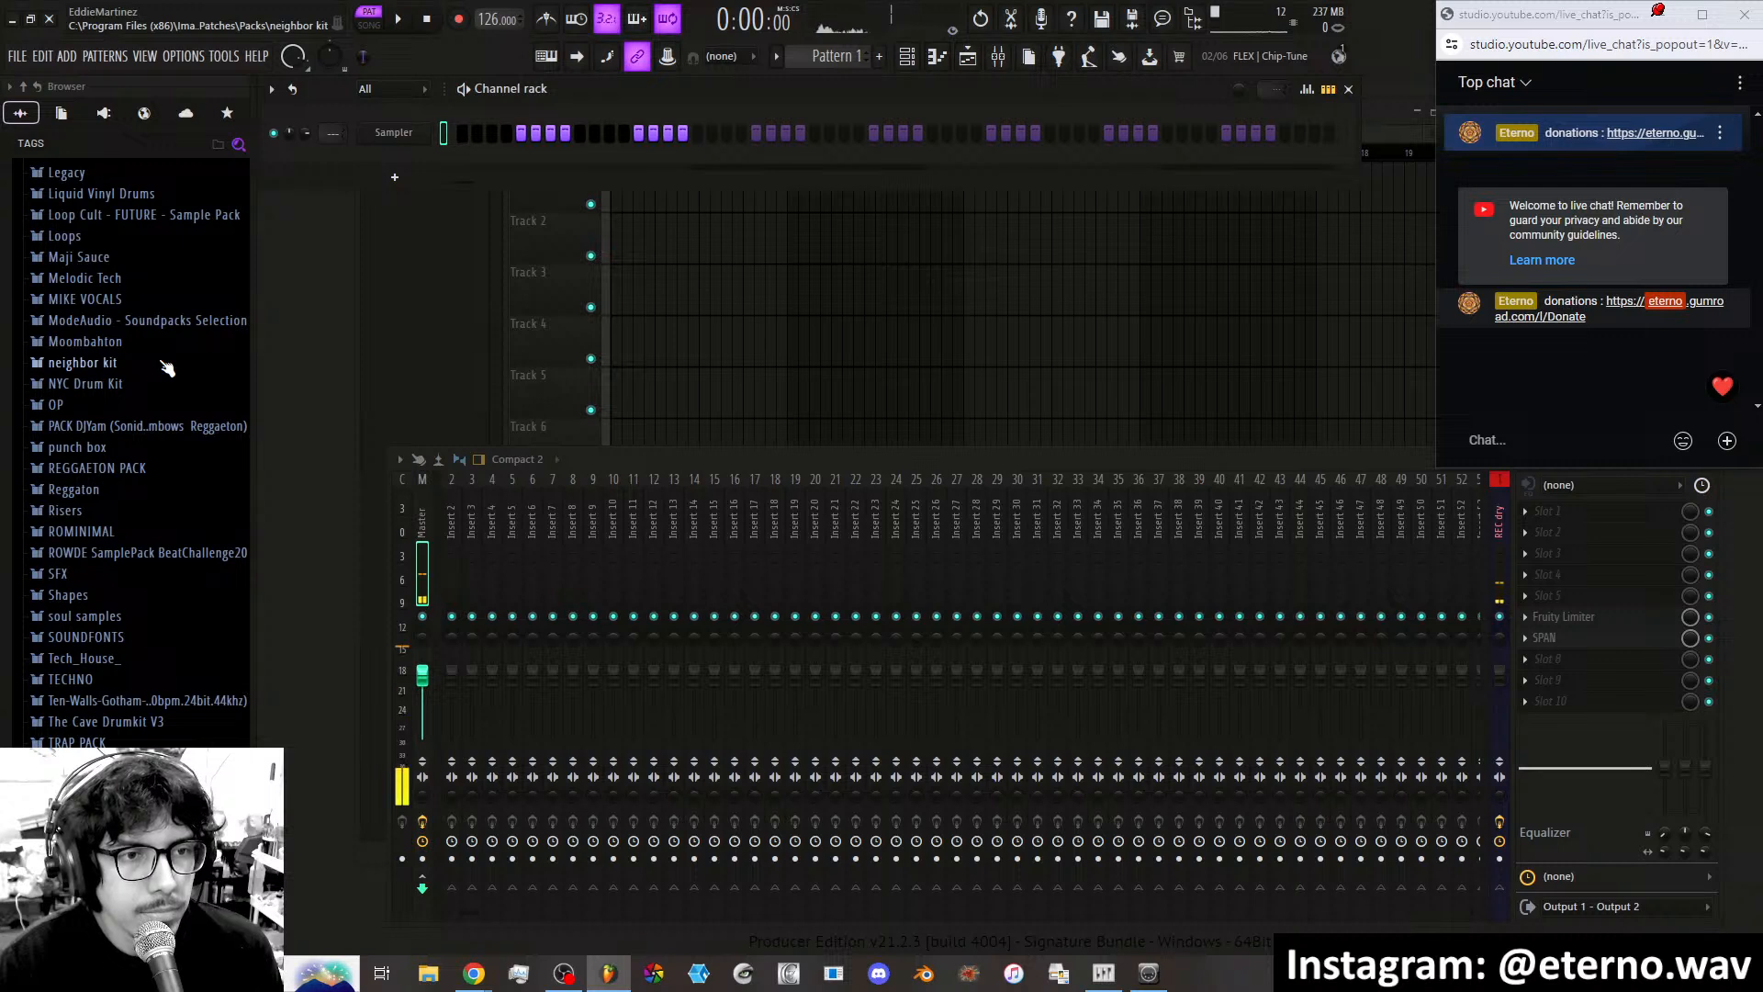
left_click(85, 277)
left_click(106, 338)
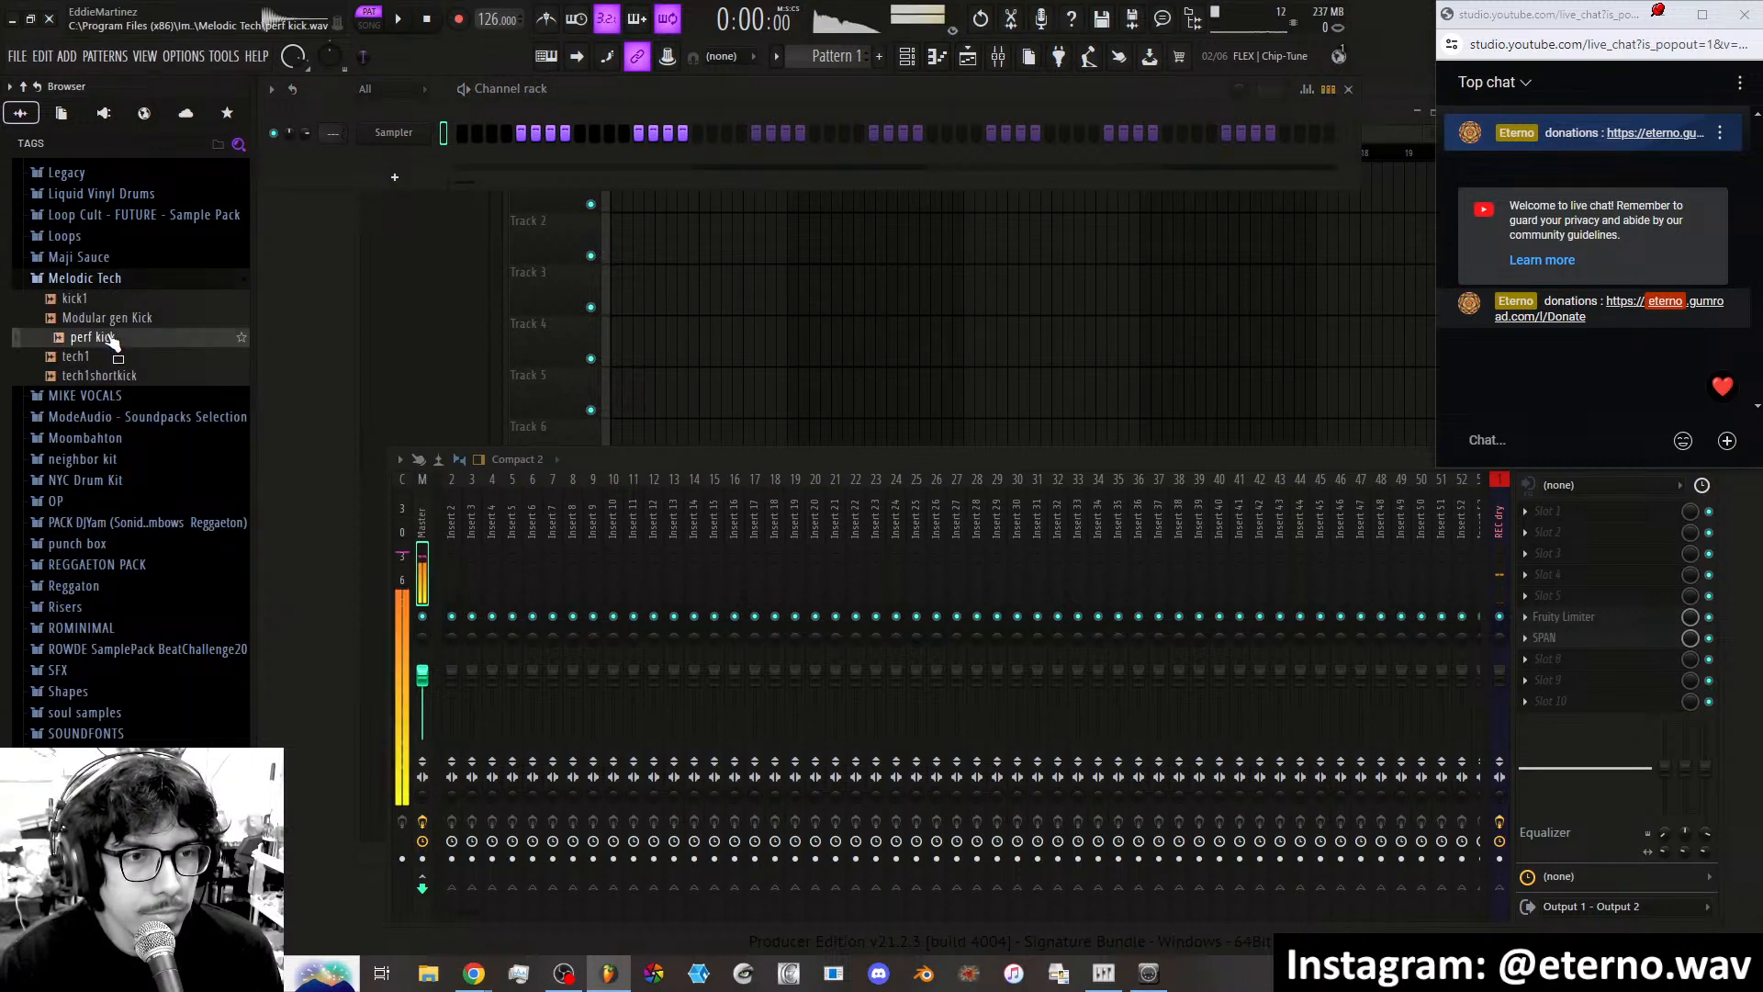
key("Up")
key("Up")
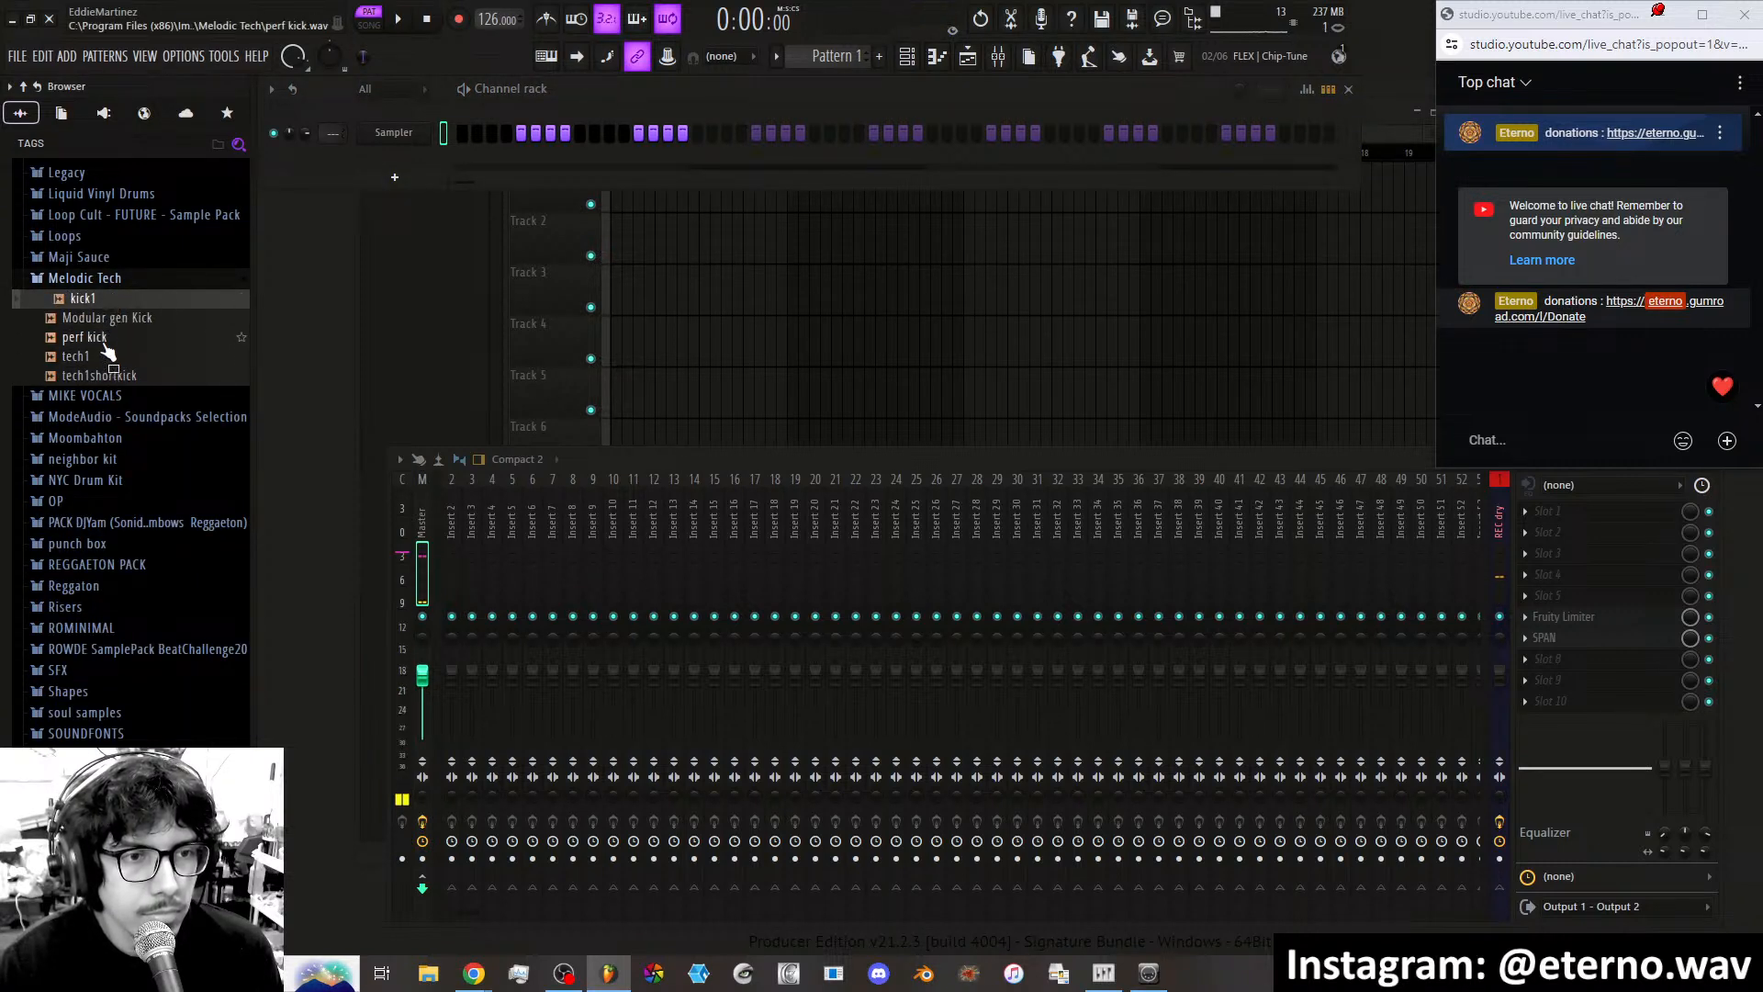
left_click(106, 356)
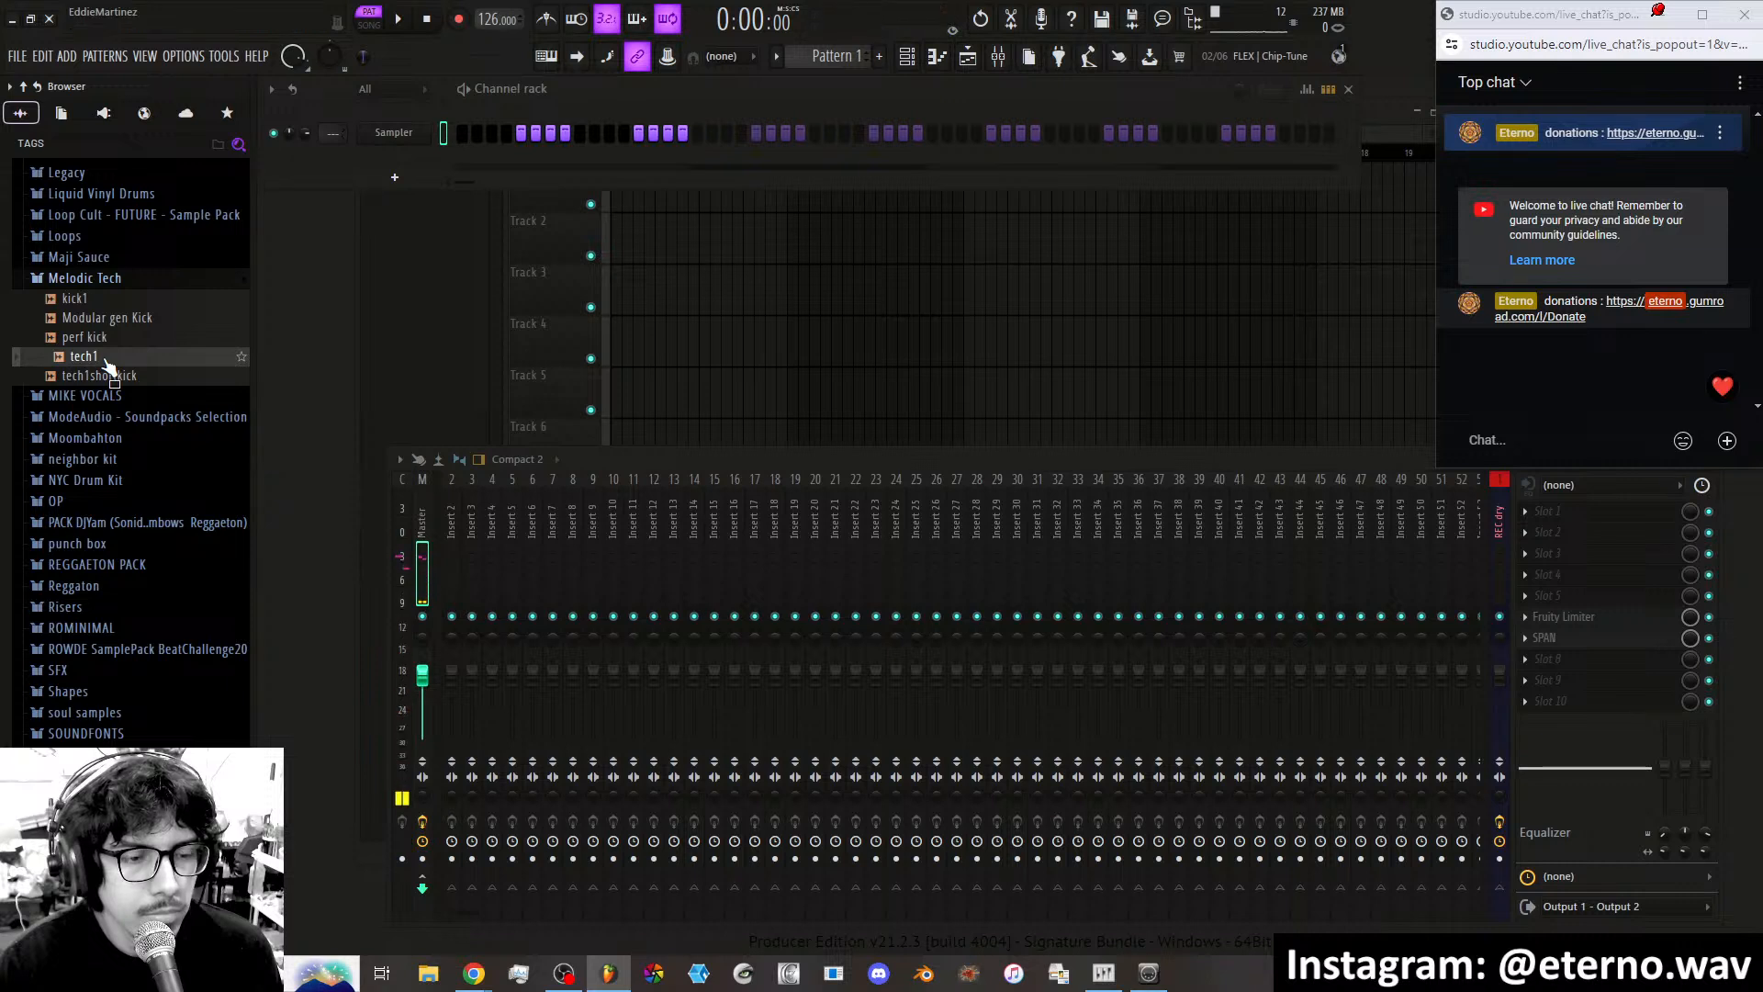
left_click(109, 376)
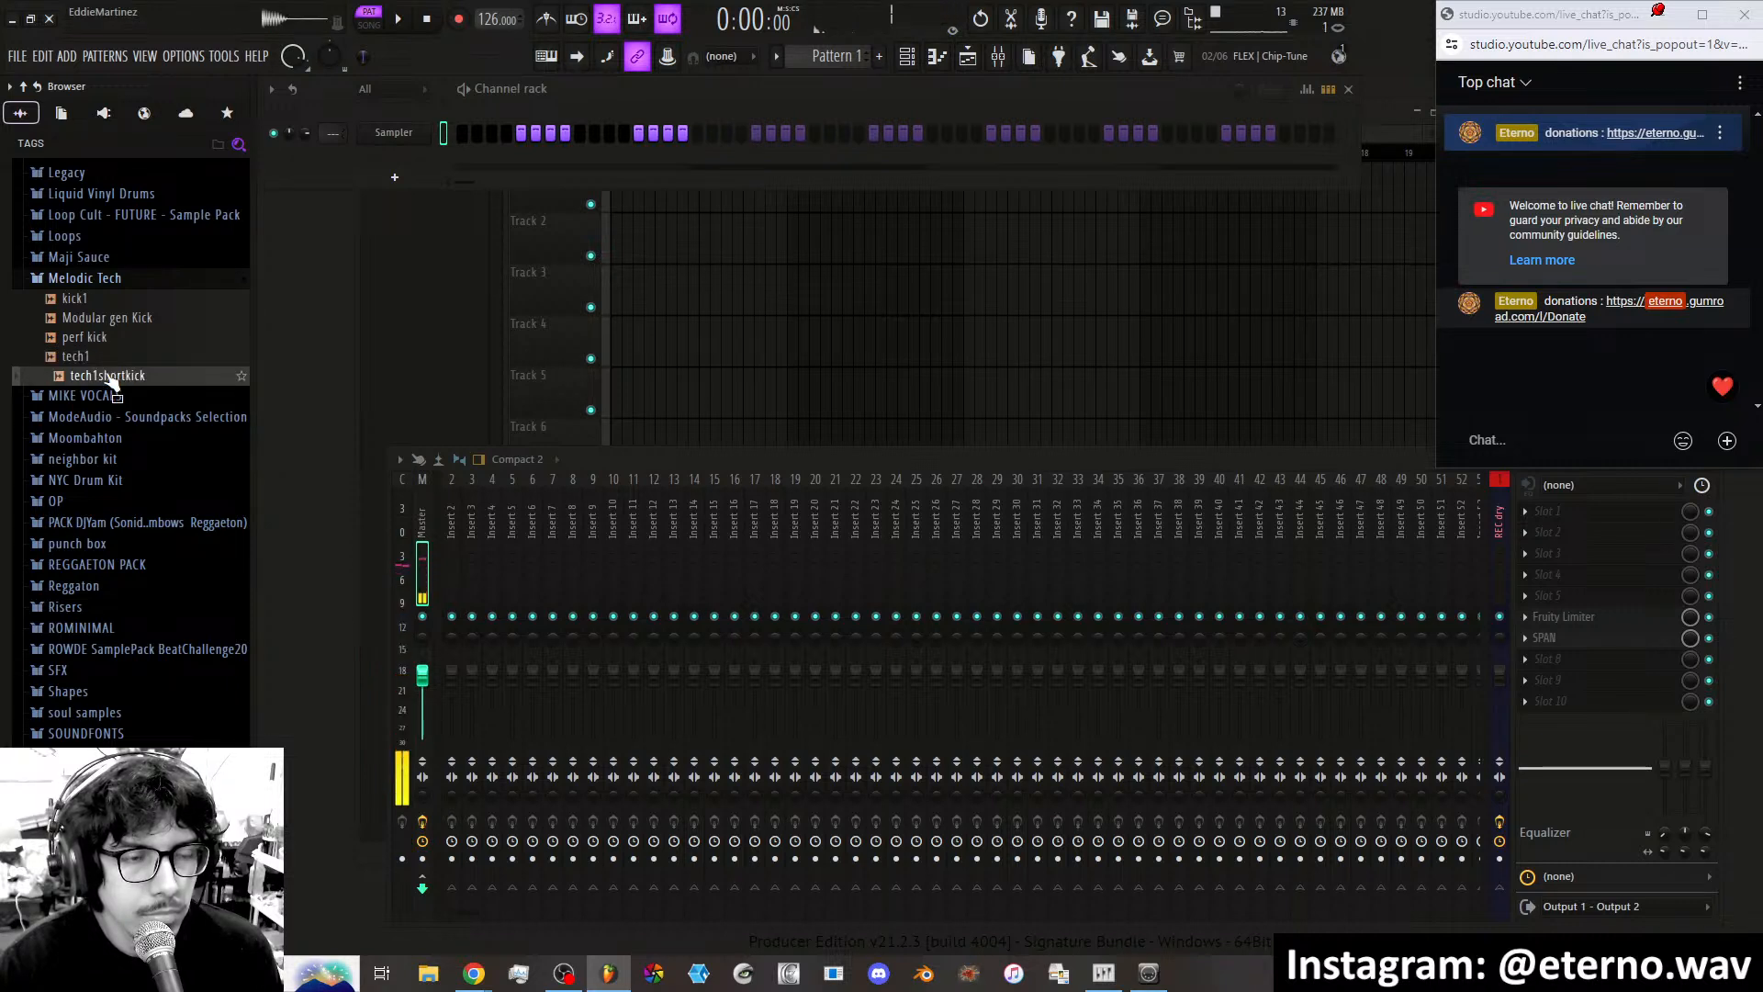
left_click(107, 338)
left_click(106, 375)
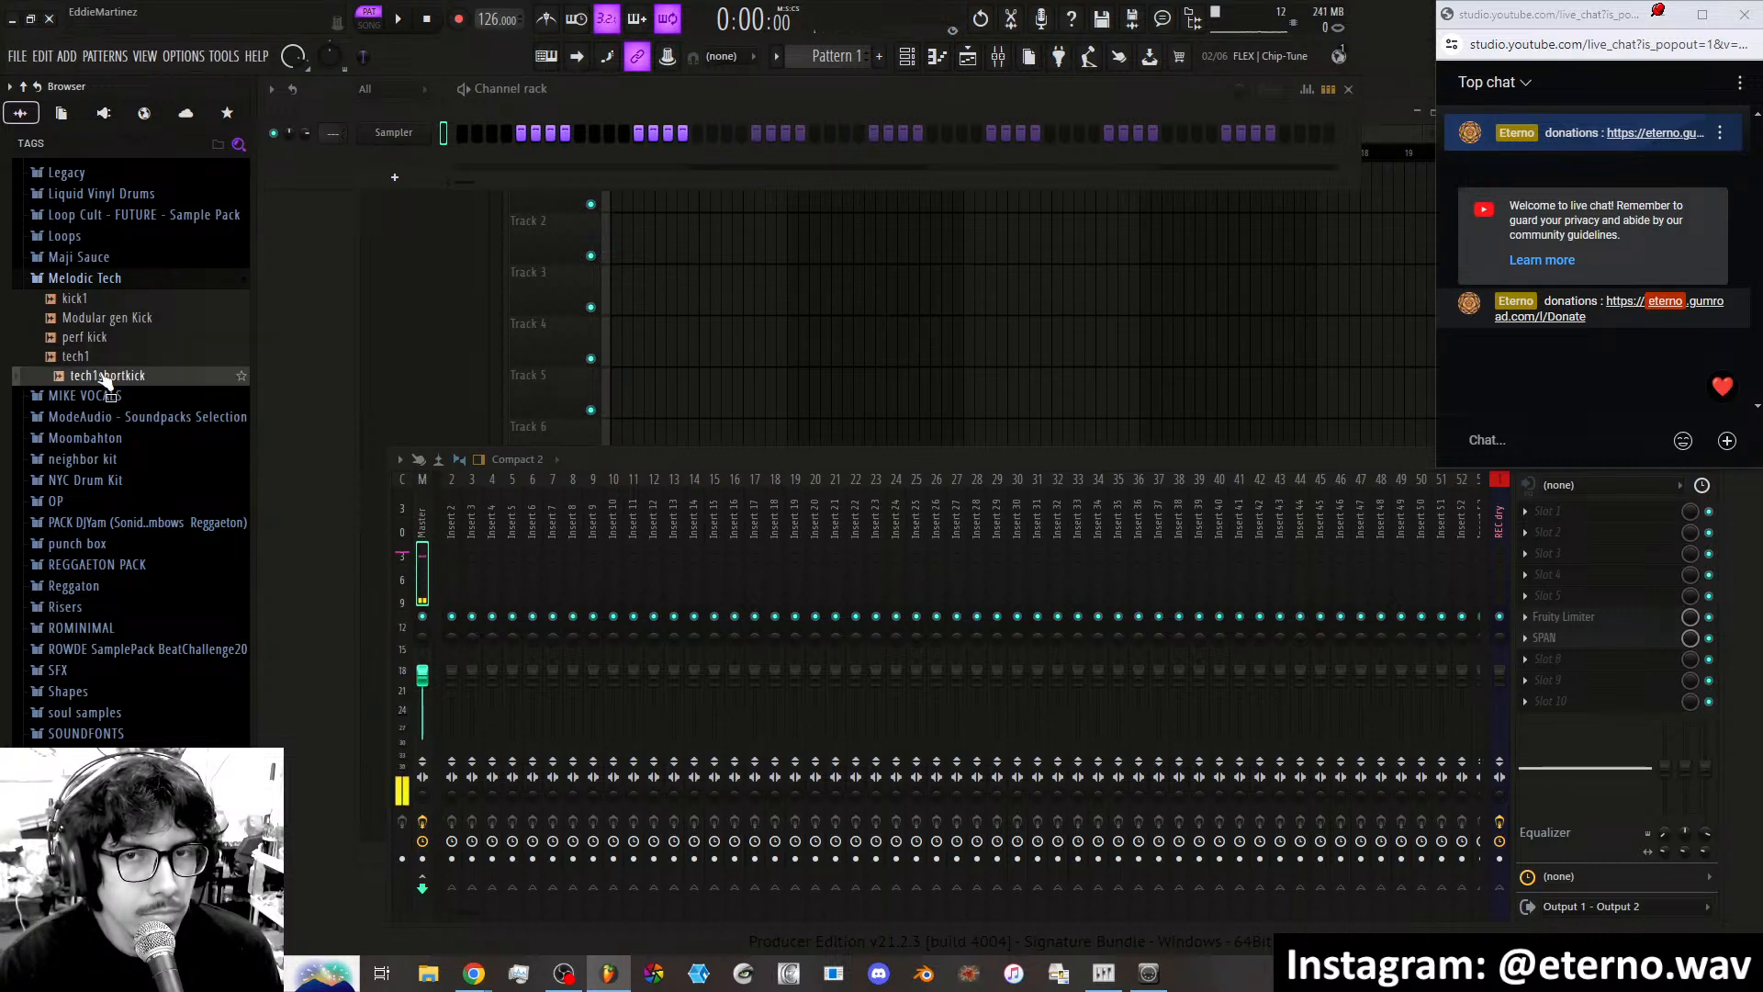
left_click(106, 338)
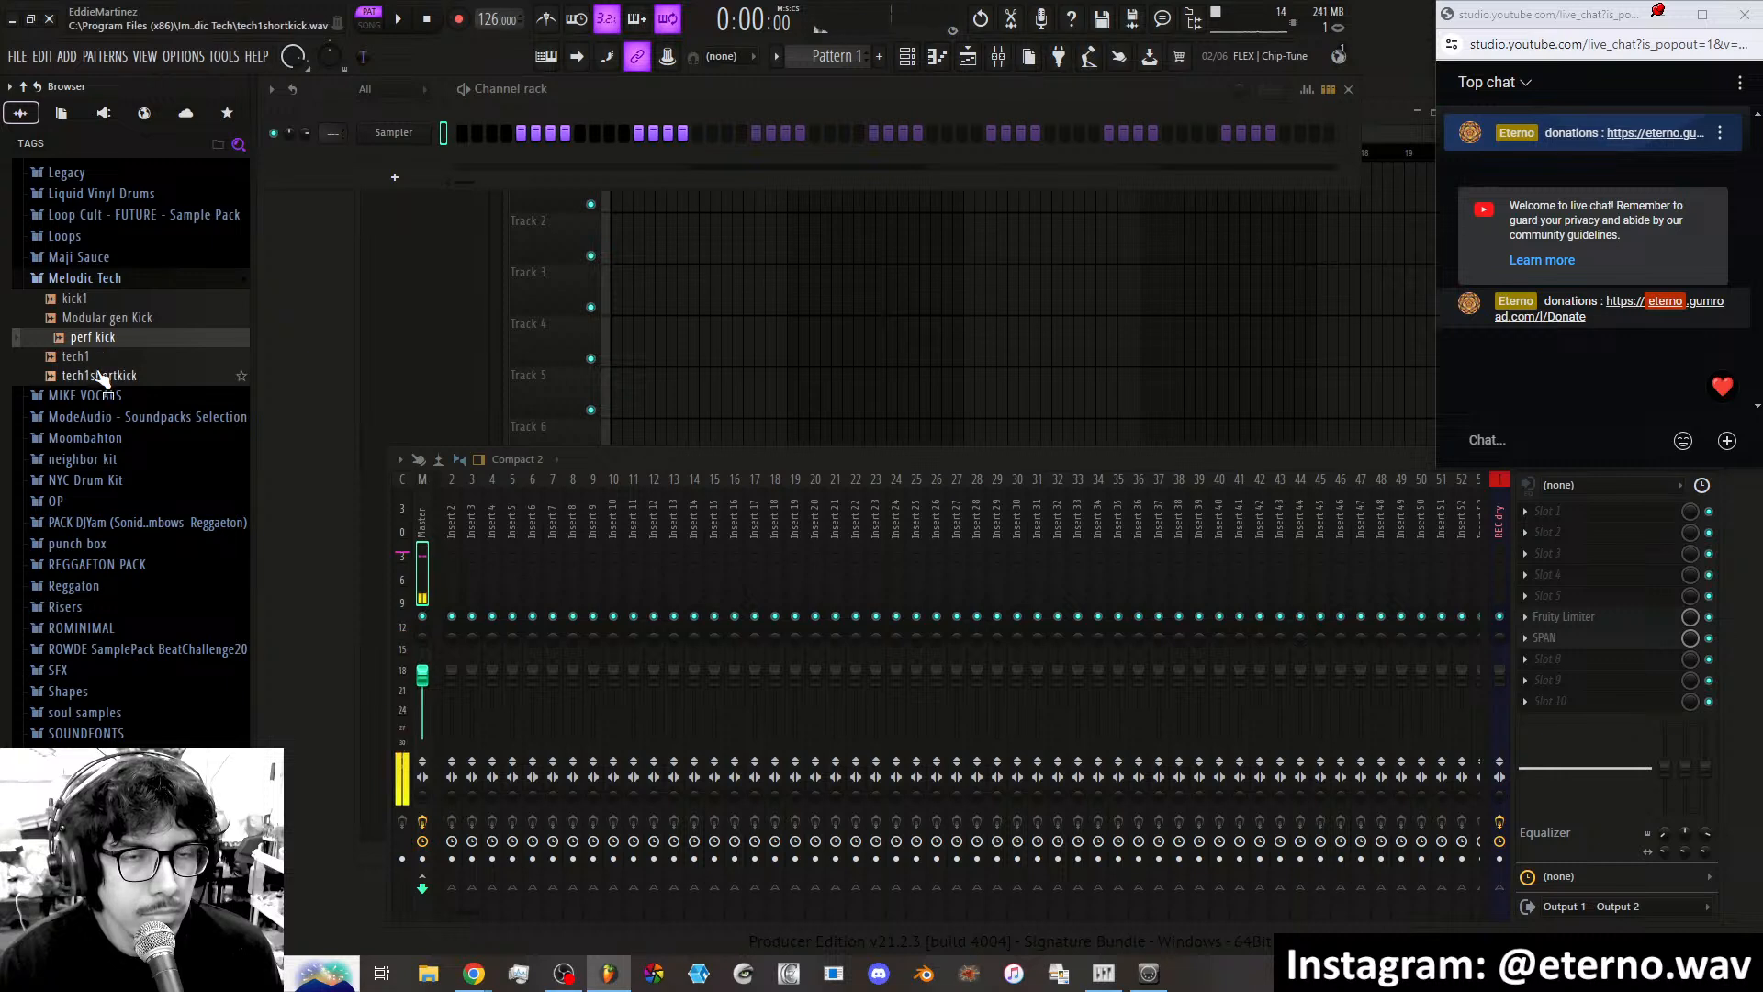
left_click(105, 376)
left_click(96, 339)
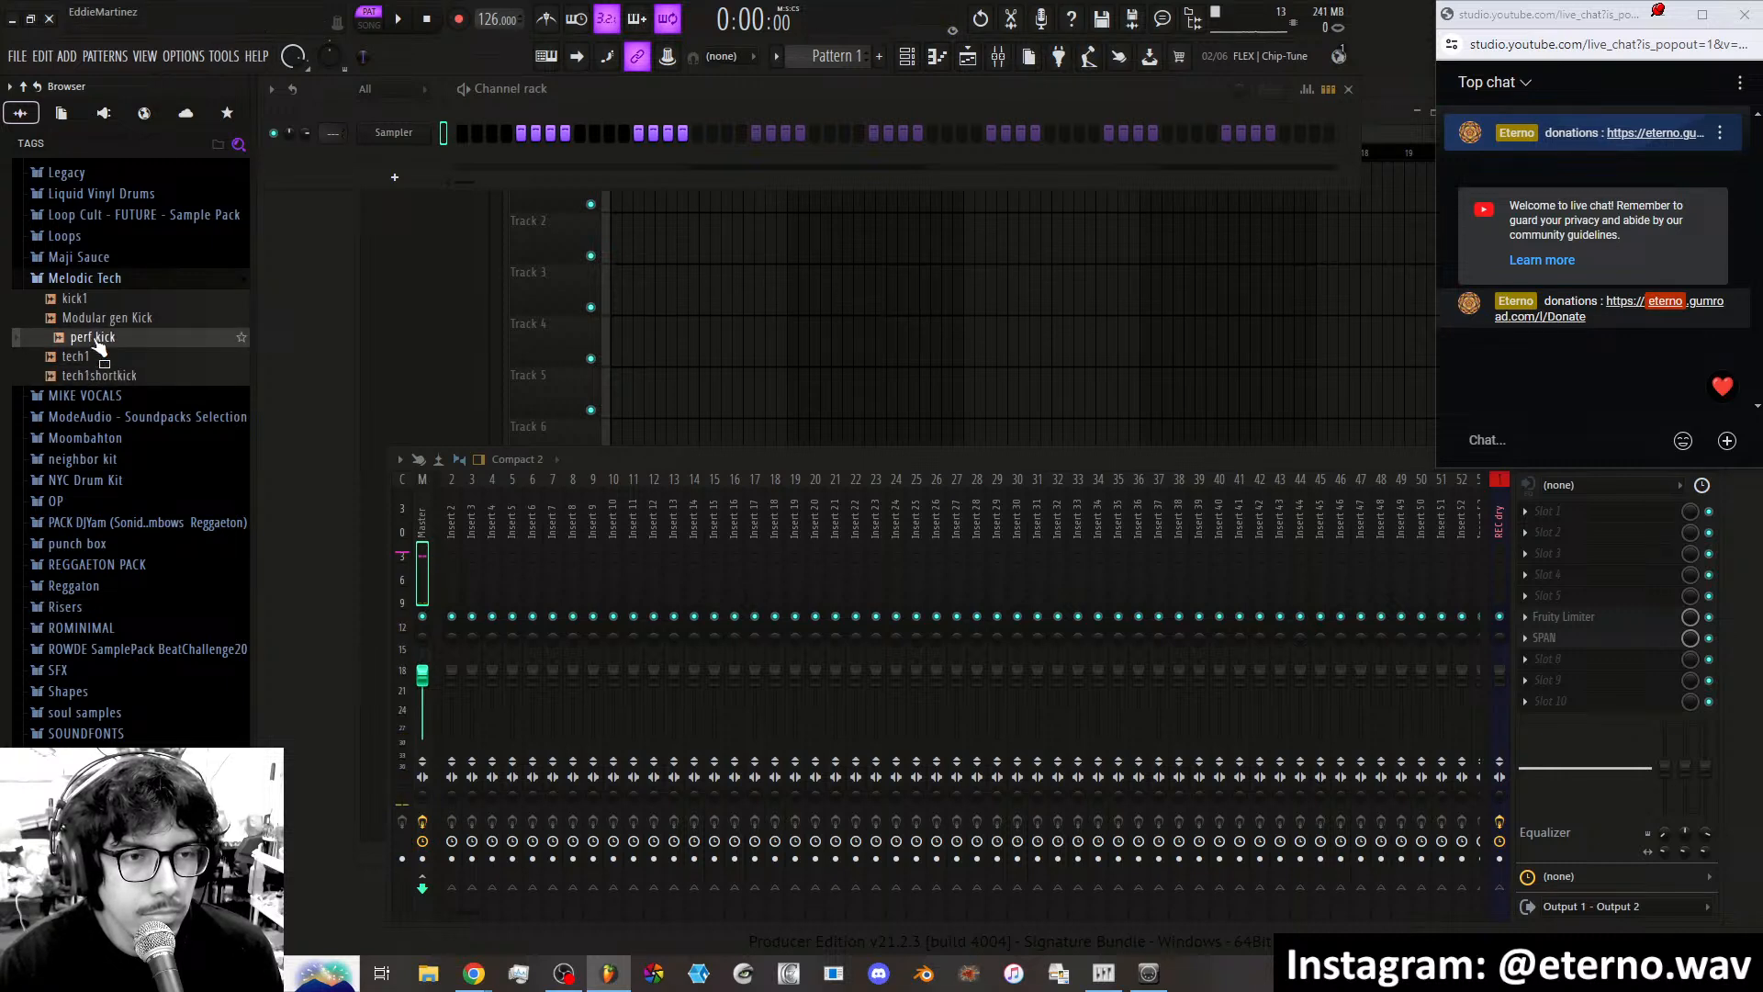
Load perf kick onto the Sampler channel, fill each 4 steps with hits, and start pattern playback.
left_click_drag(98, 346, 394, 135)
right_click(394, 134)
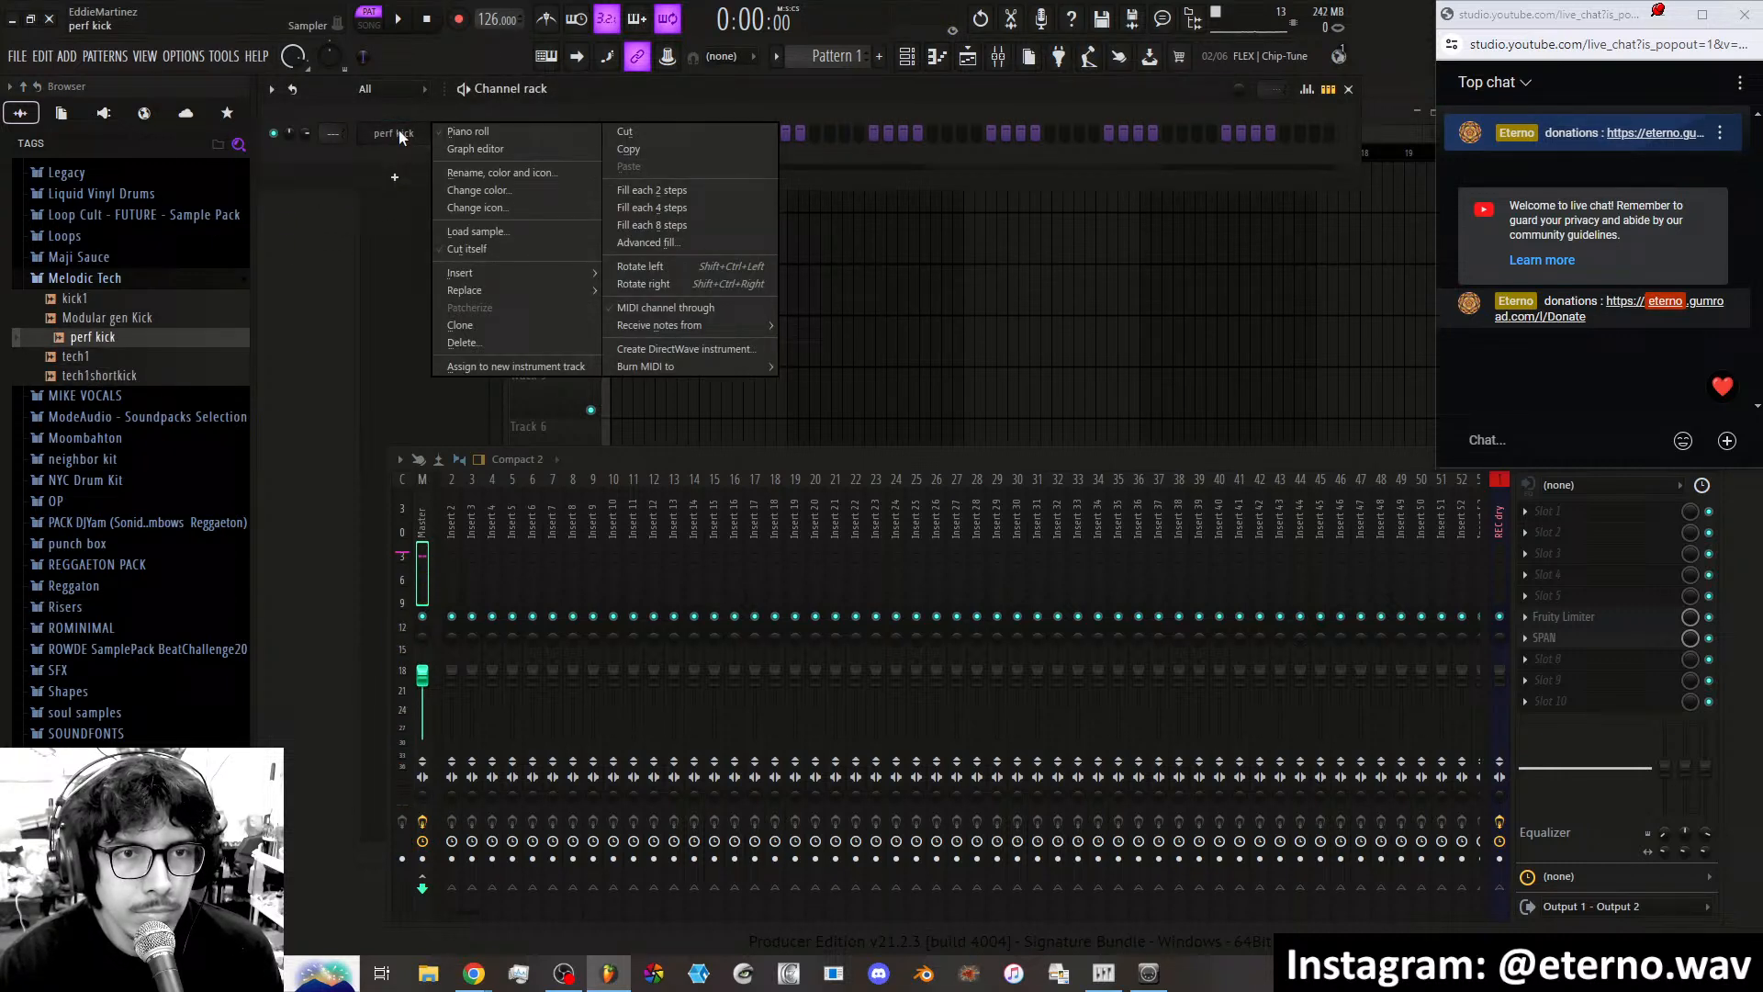
left_click(649, 209)
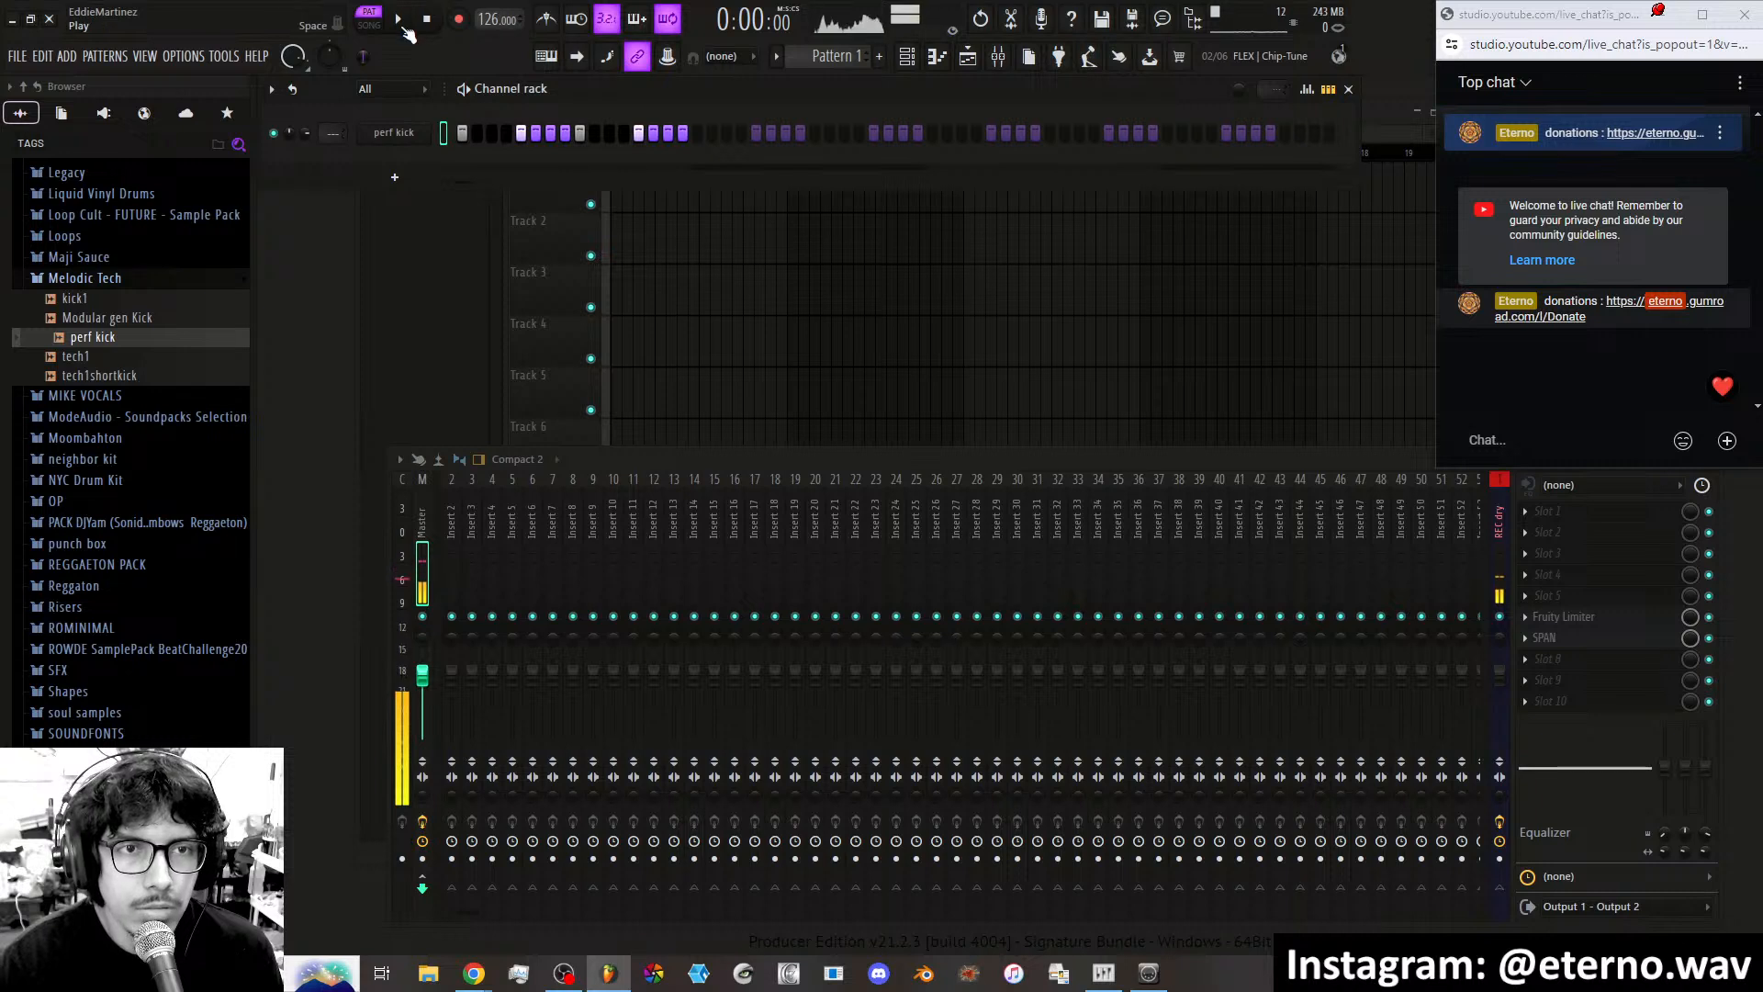
left_click(399, 19)
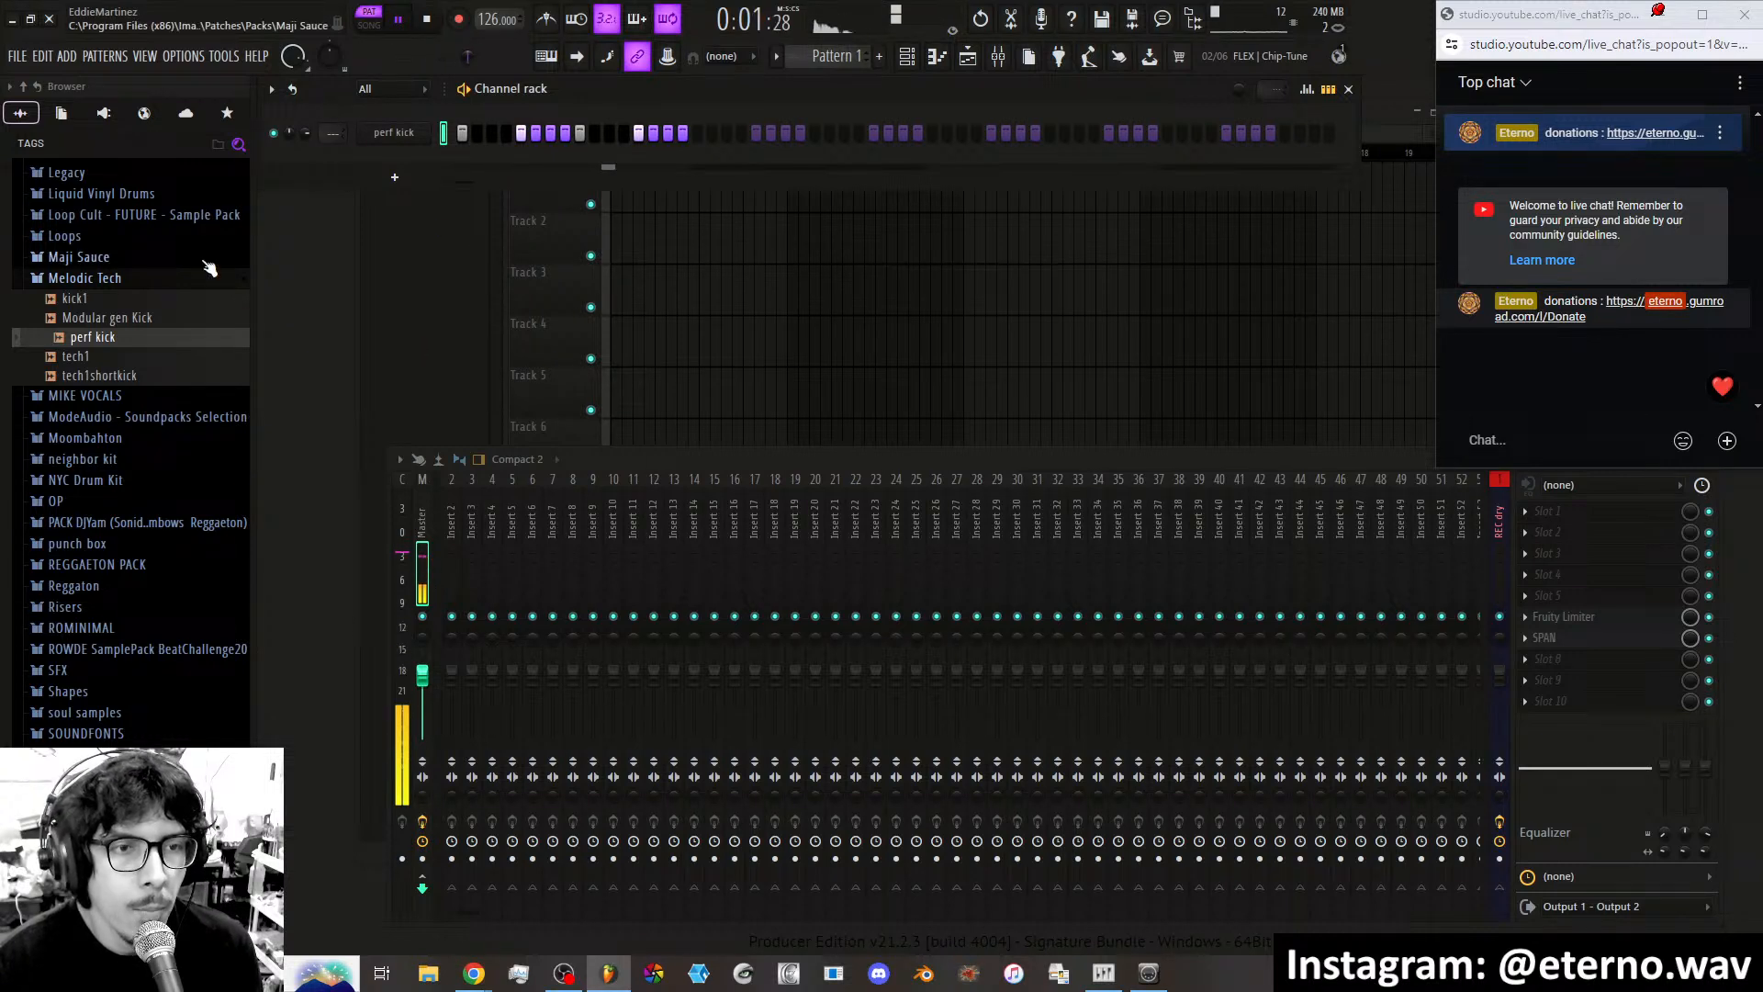
Add VES2 Closed Hihat 007 from the TECHNO pack's VES2 Cymbals folder as a new channel below perf kick.
left_click(167, 281)
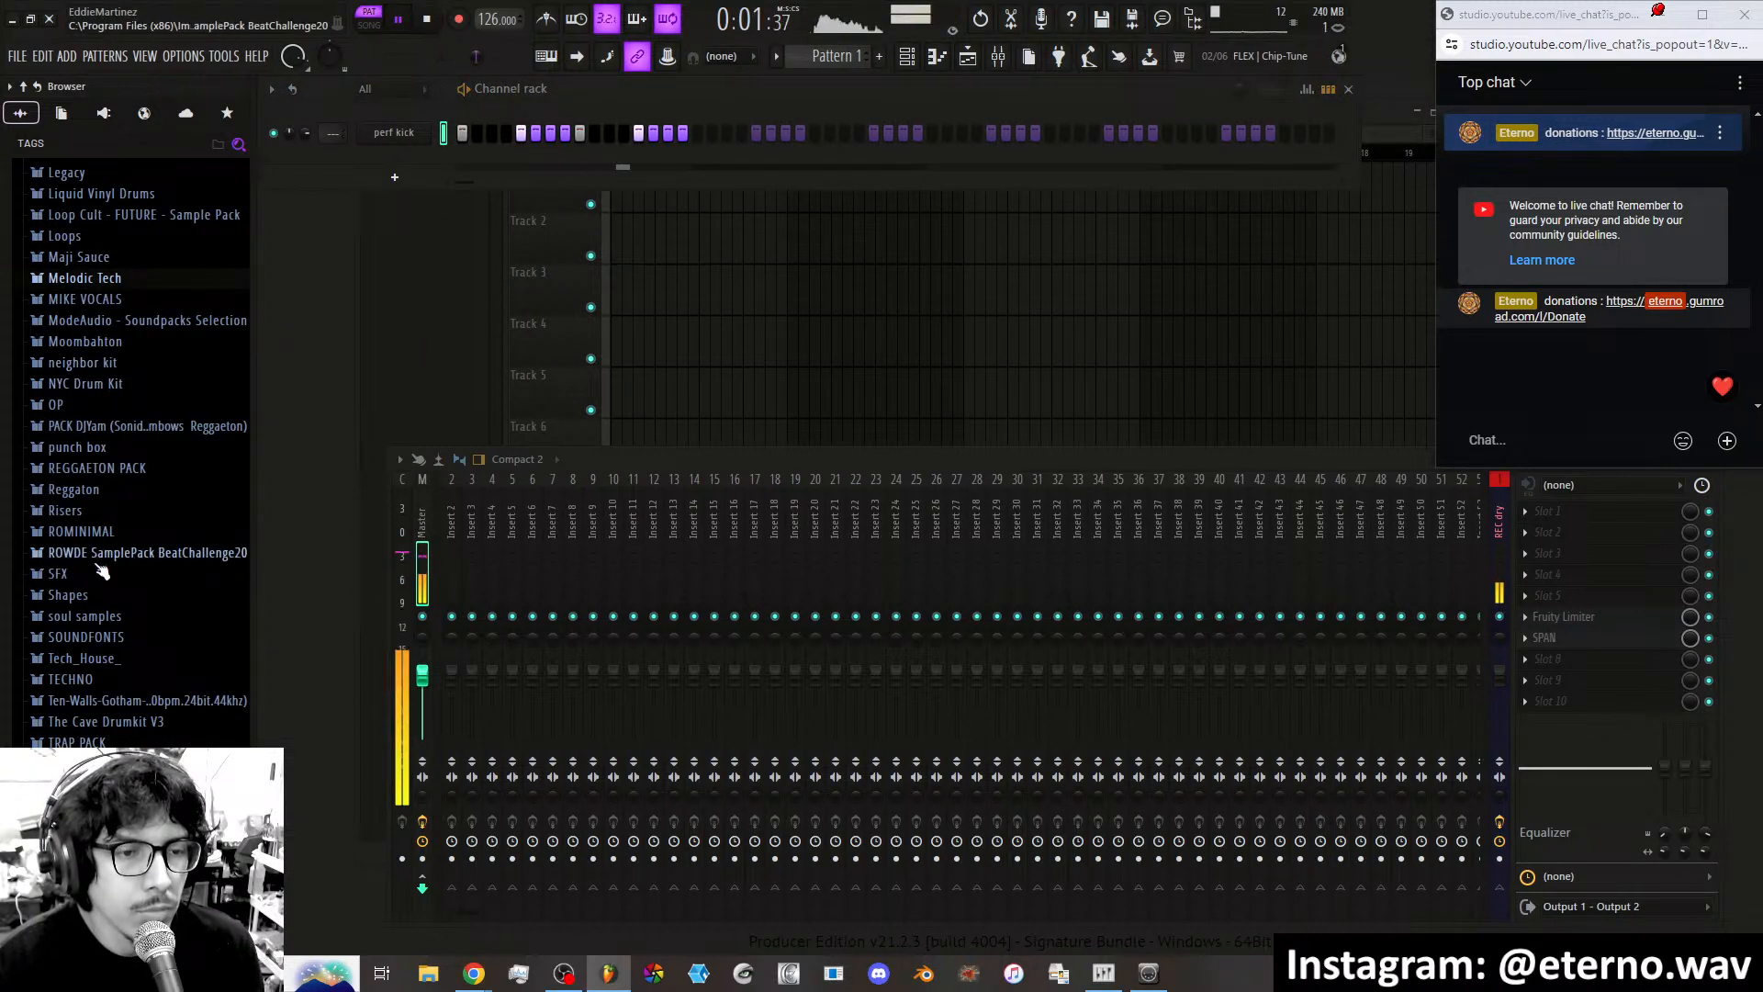
scroll(95, 623, "down", 3)
left_click(109, 474)
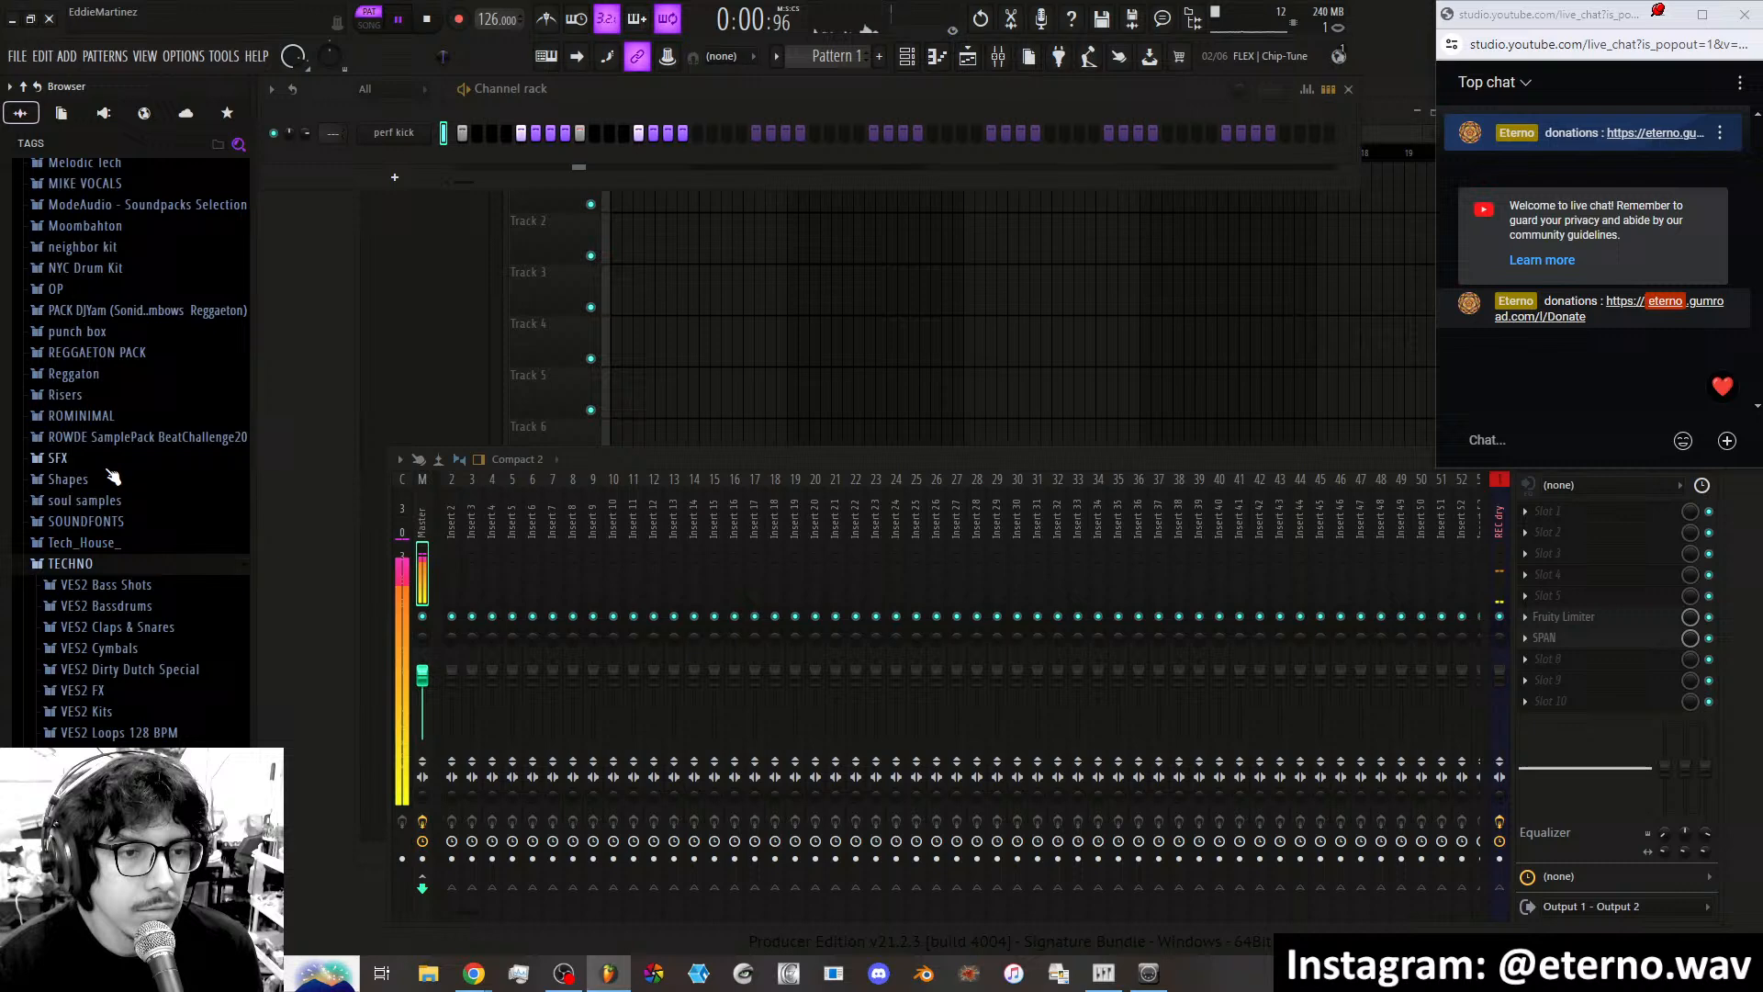
left_click(136, 650)
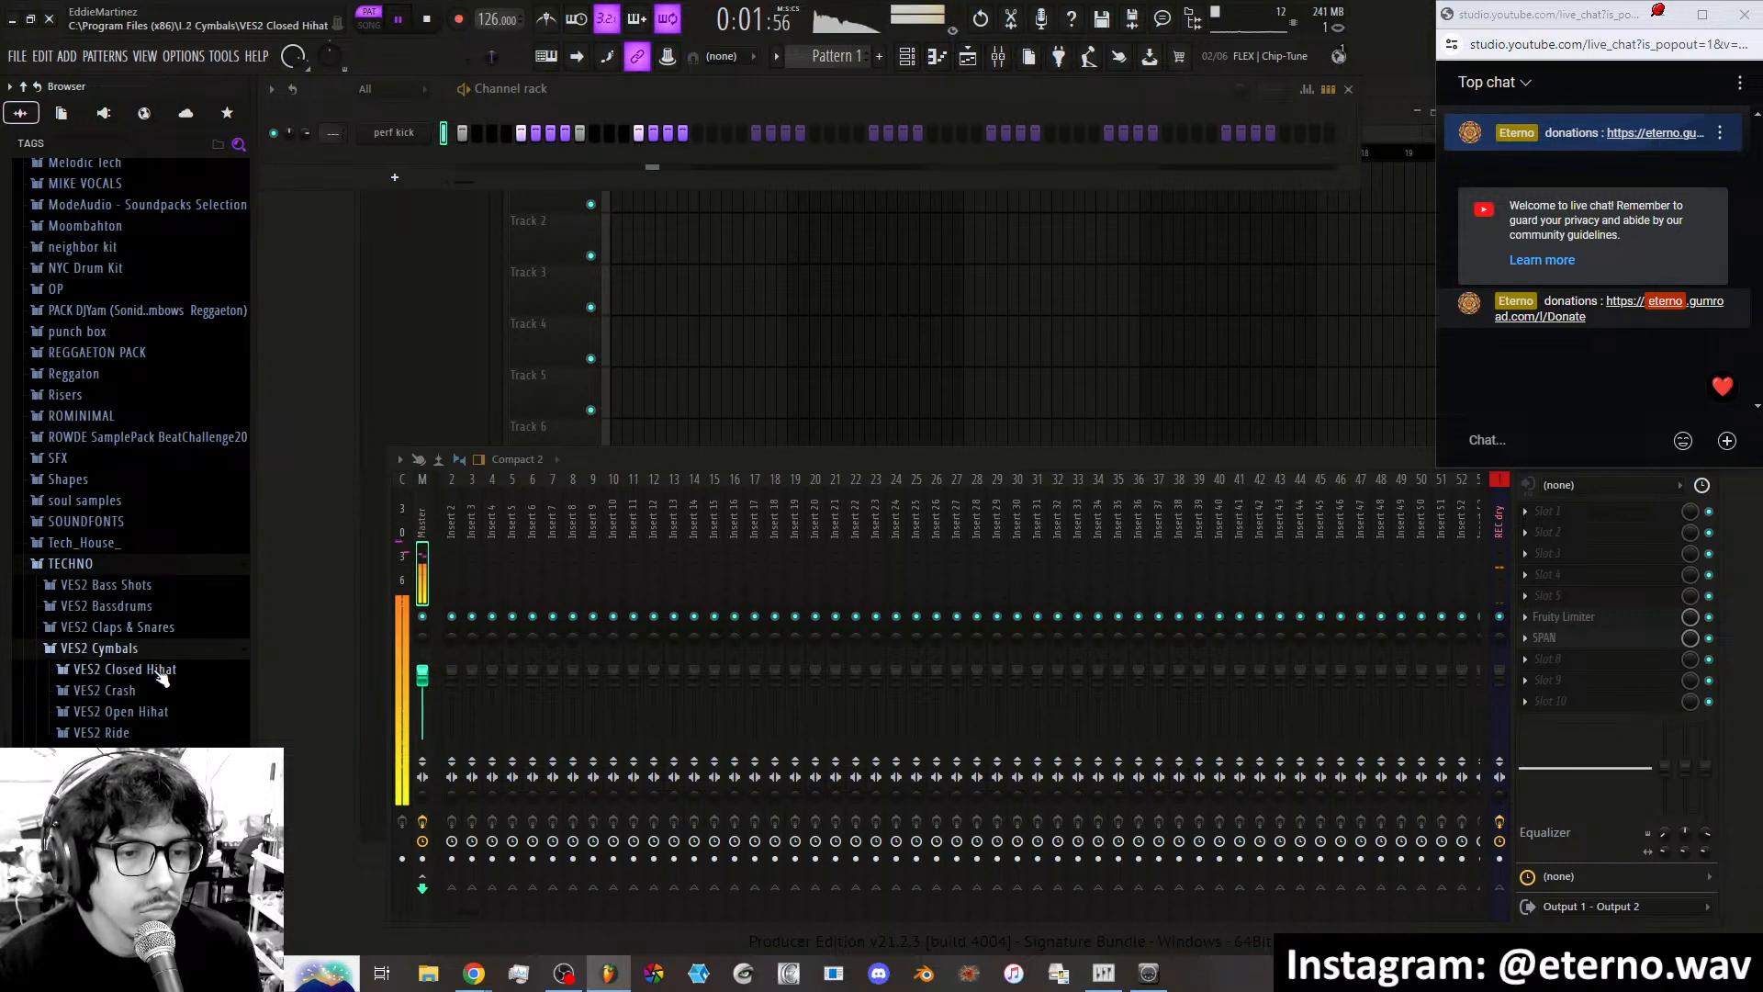
left_click(158, 669)
left_click(171, 509)
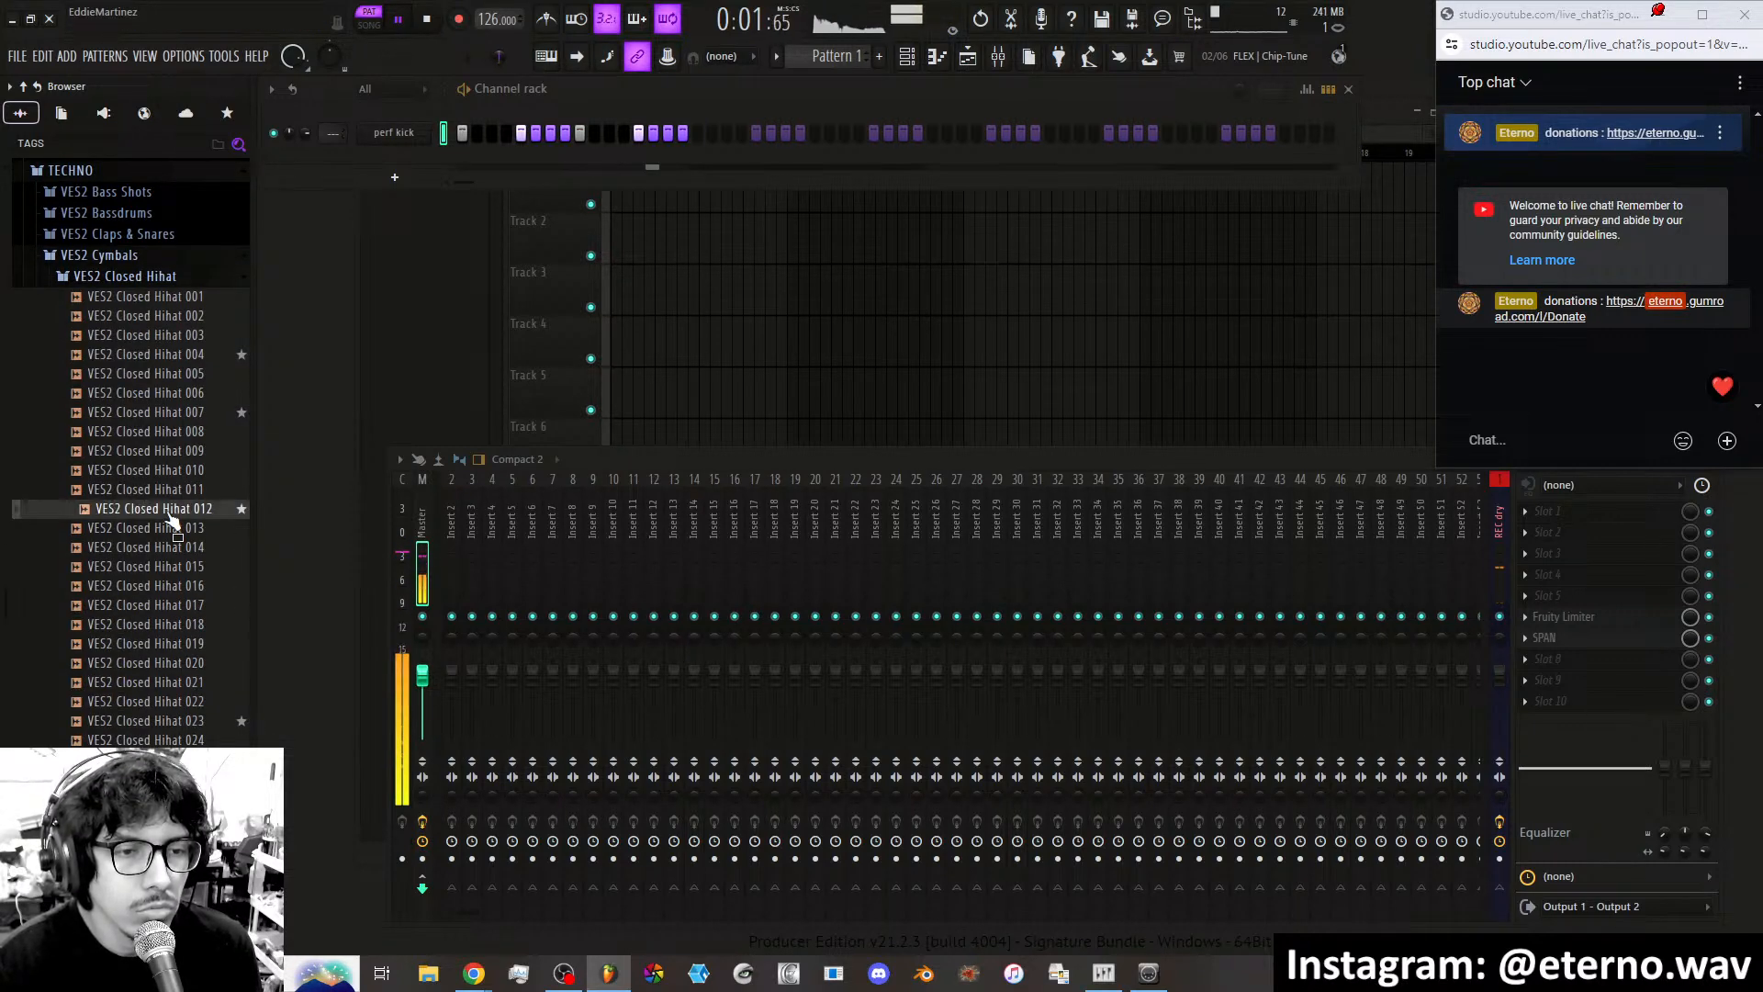
left_click(183, 417)
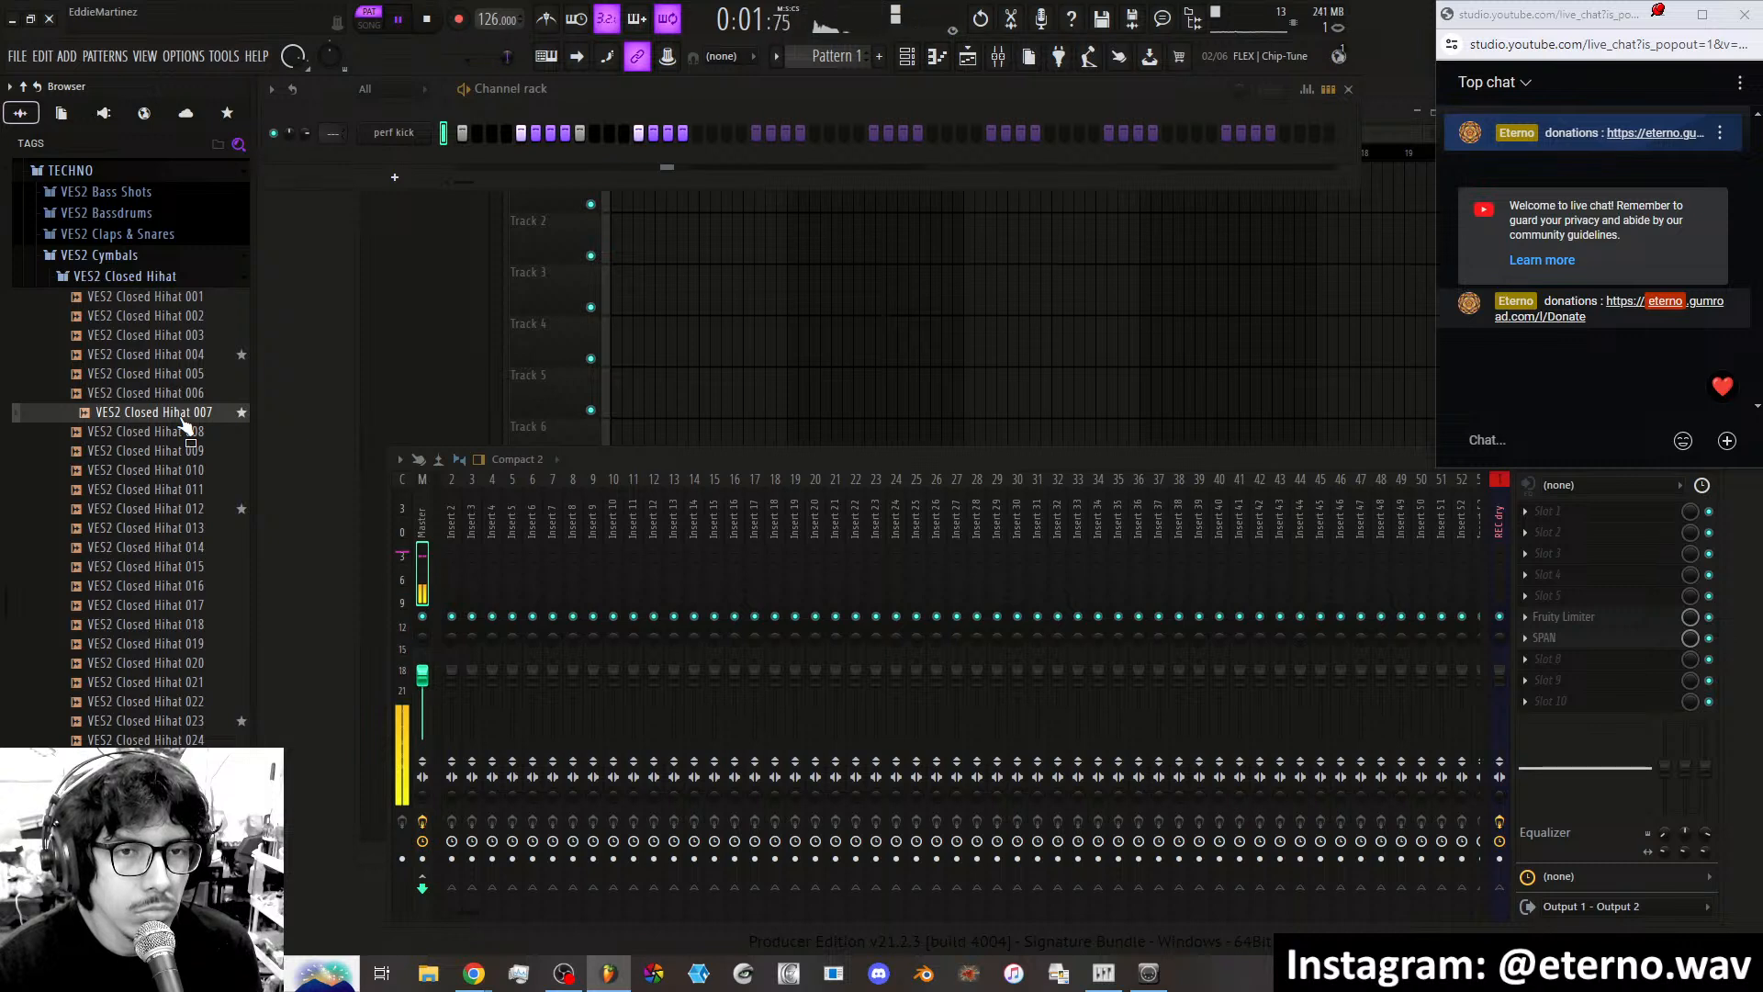
left_click_drag(183, 423, 385, 184)
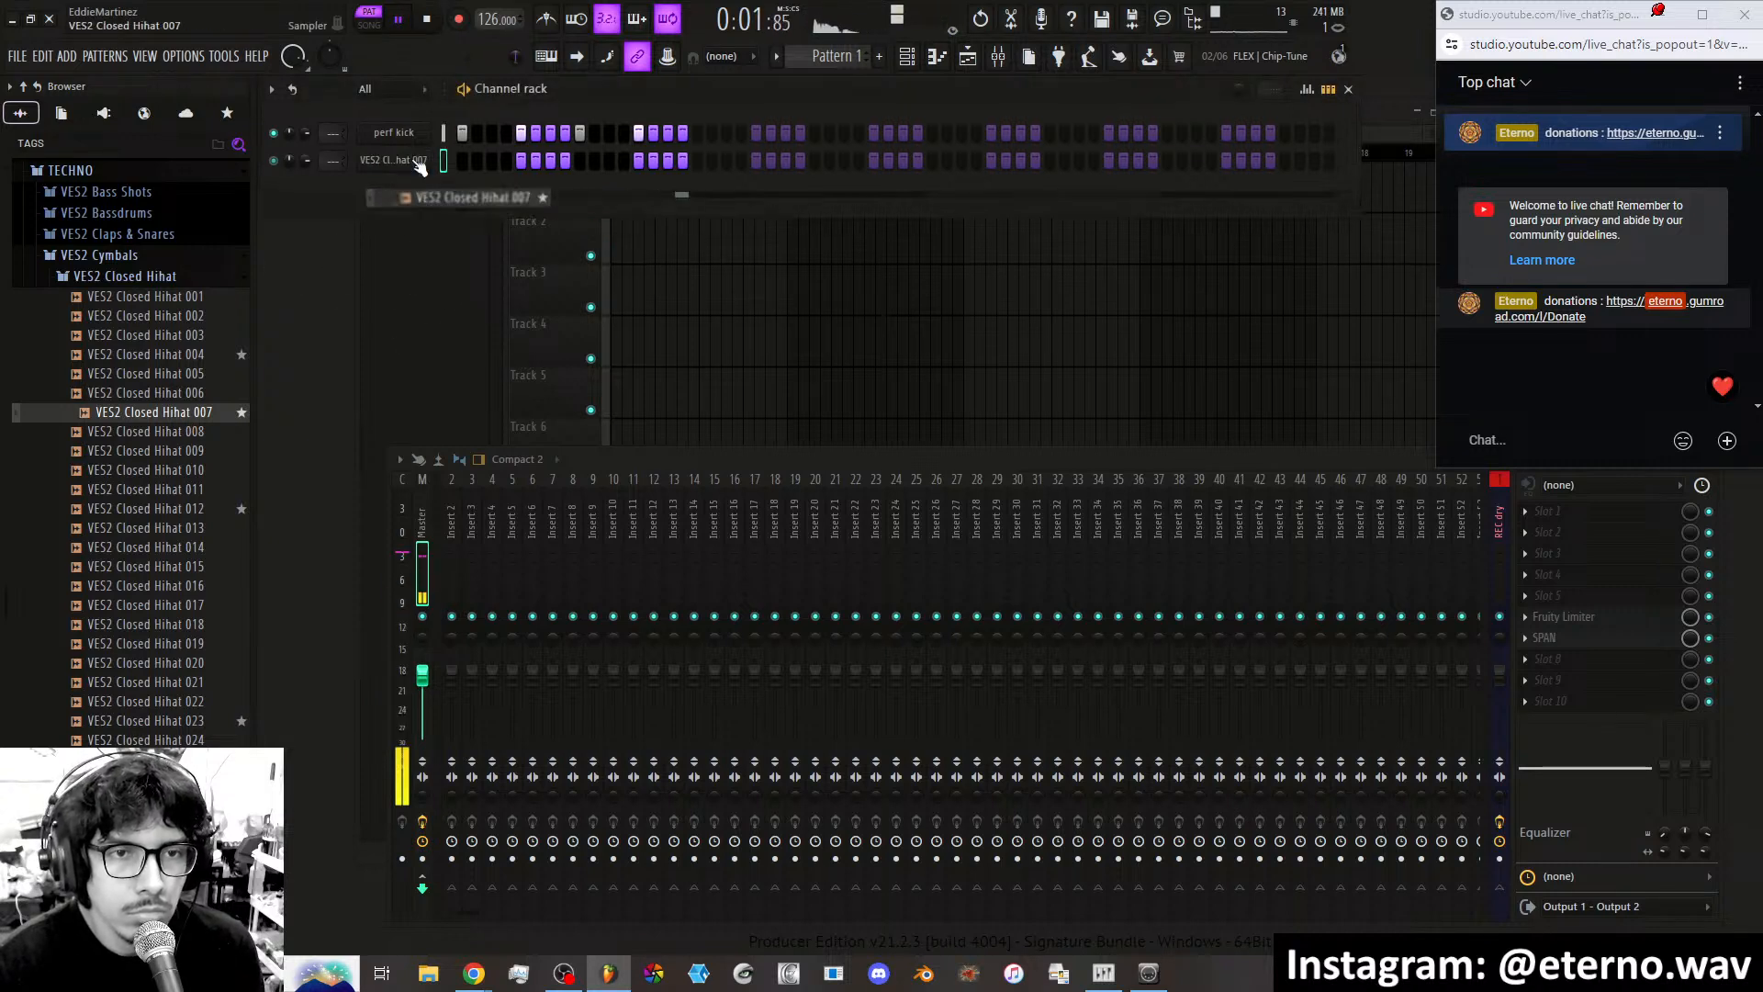
Place VES2 Closed Hihat 007 hits on steps 2 and 11 of the pattern, removing the trial hit on step 3.
left_click(492, 161)
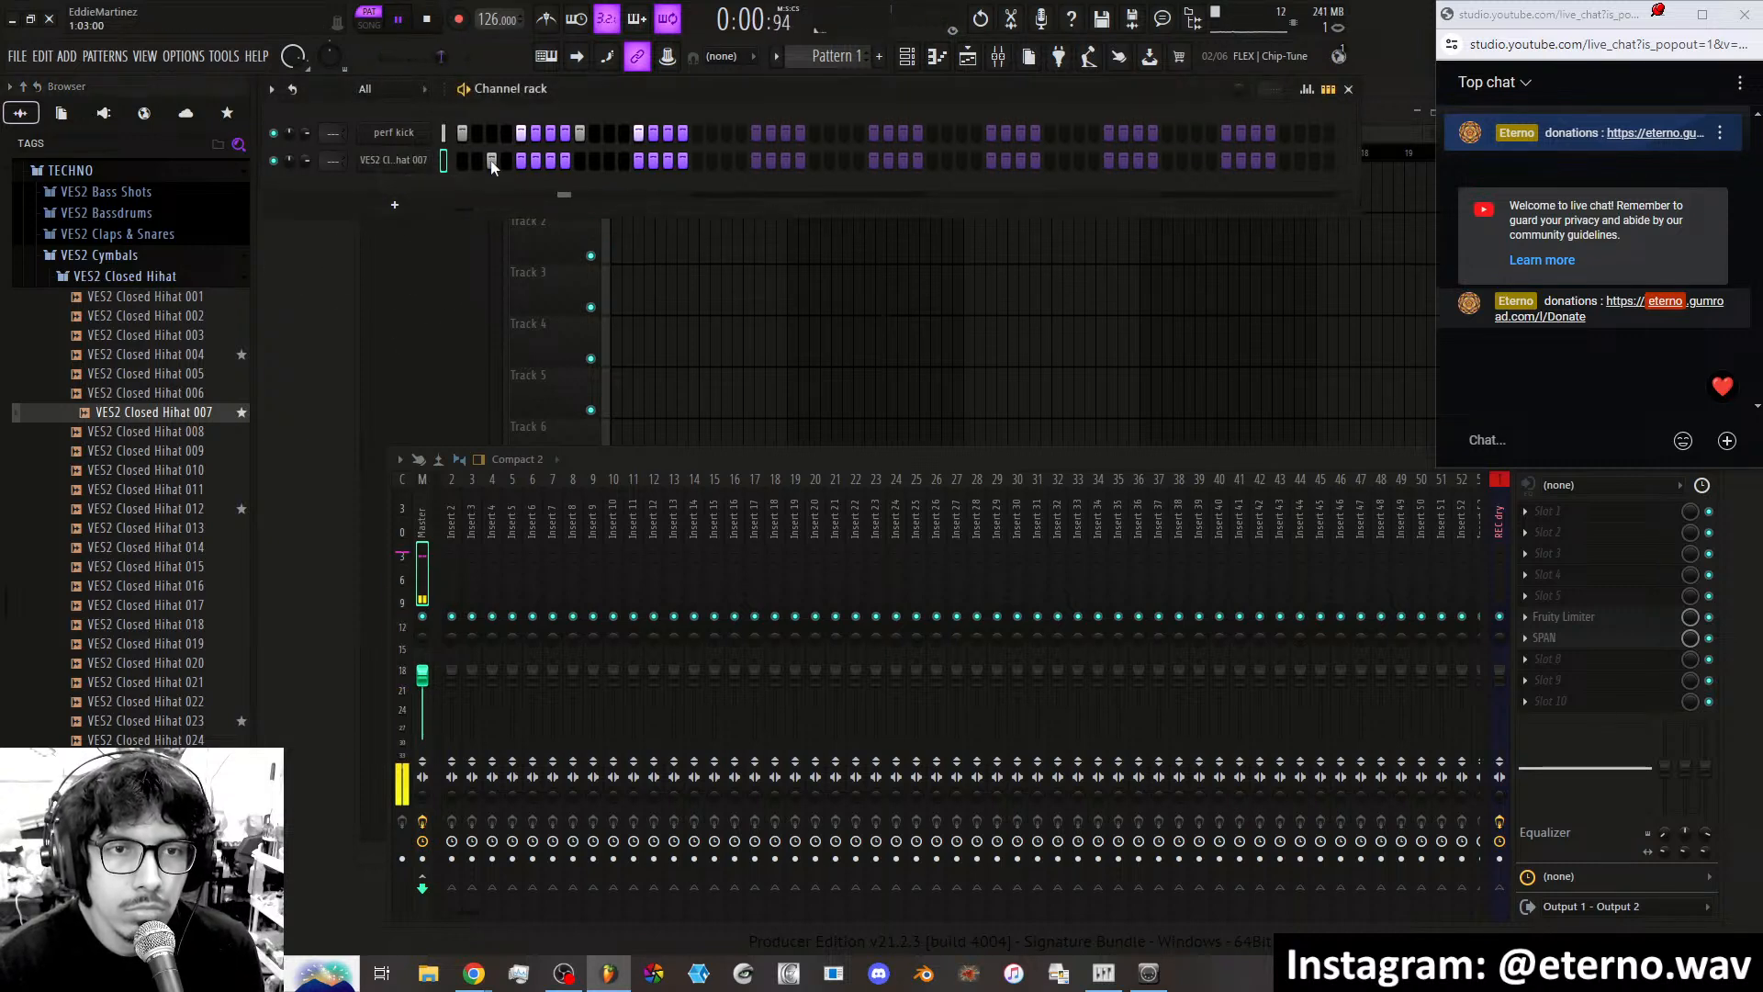
left_click(562, 162)
right_click(488, 162)
left_click(482, 163)
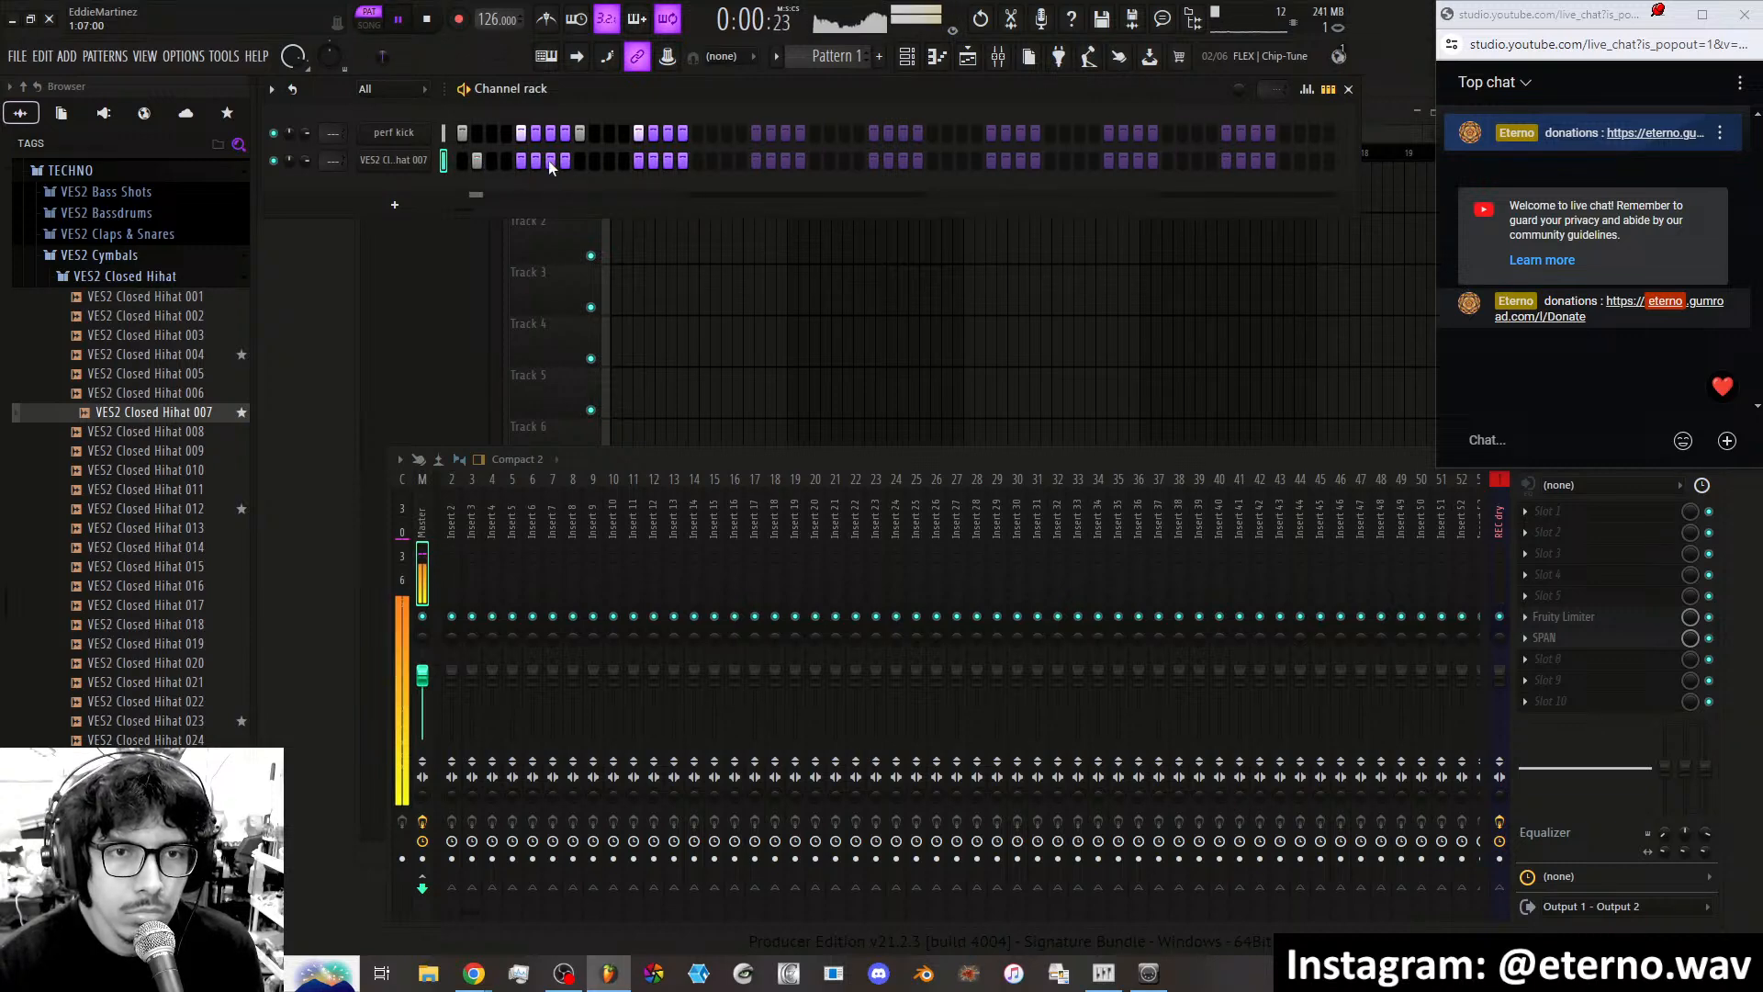
left_click(610, 160)
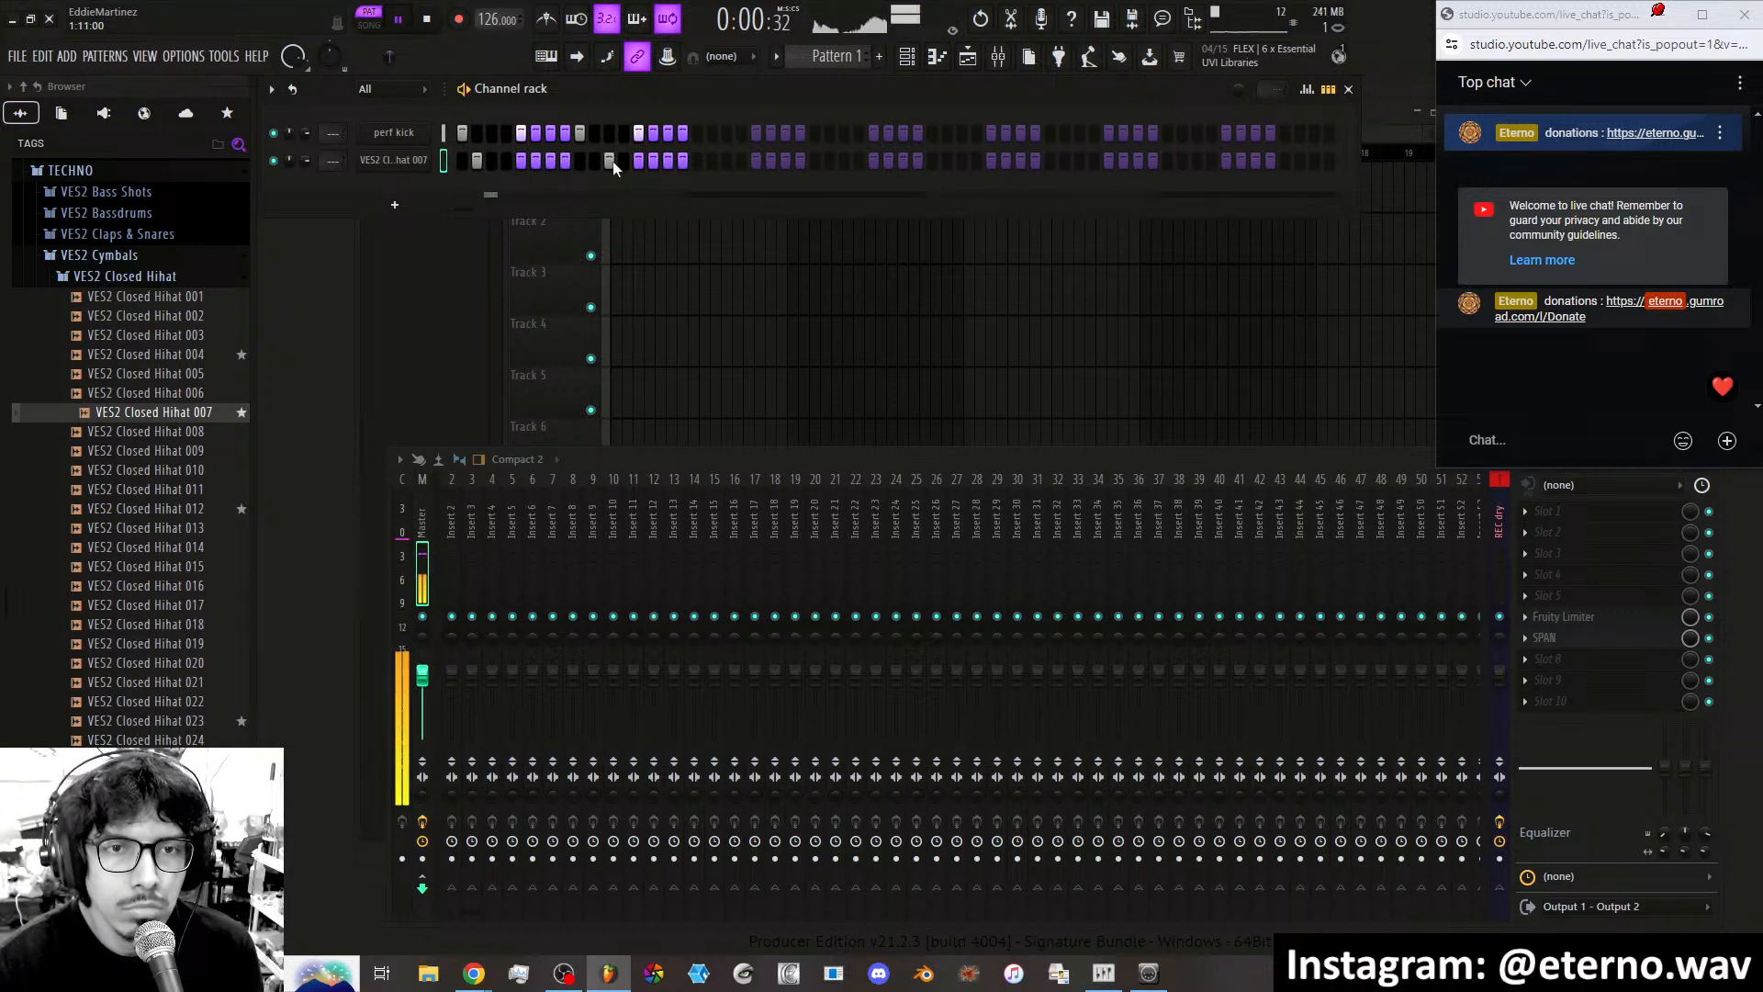
Lower the velocities of the two VES2 Closed Hihat 007 hits, setting step 11 slightly softer than step 2.
left_click(396, 161)
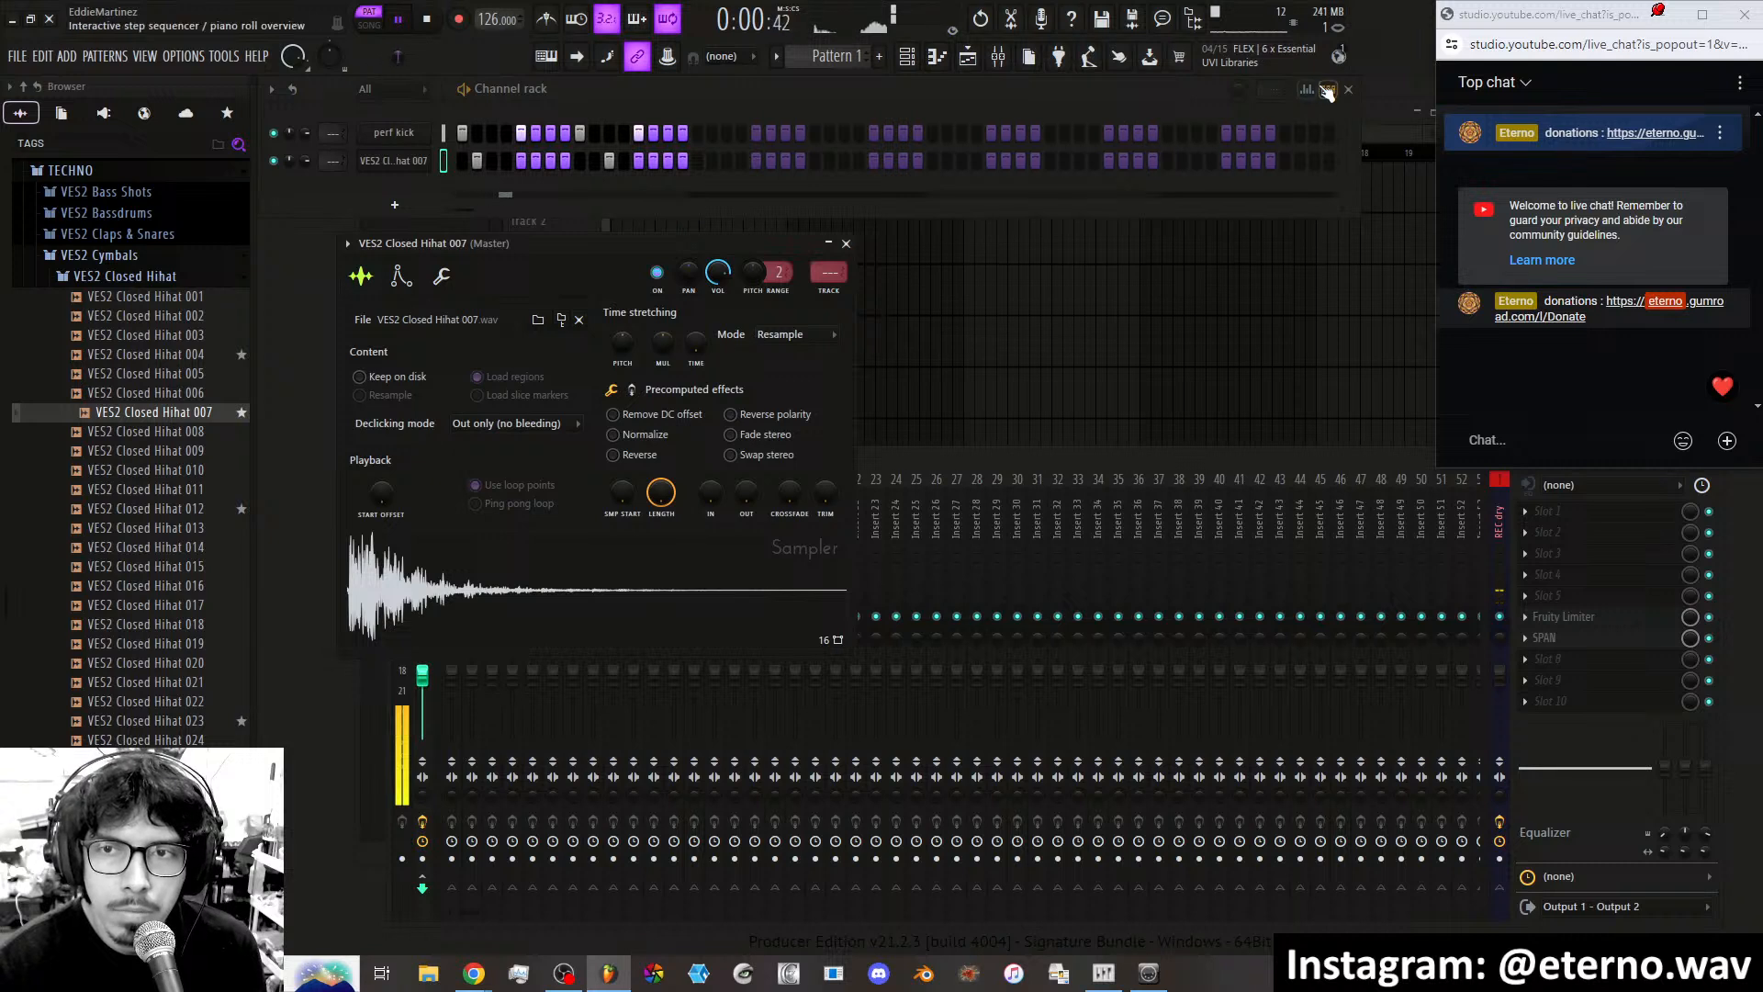
left_click(1327, 90)
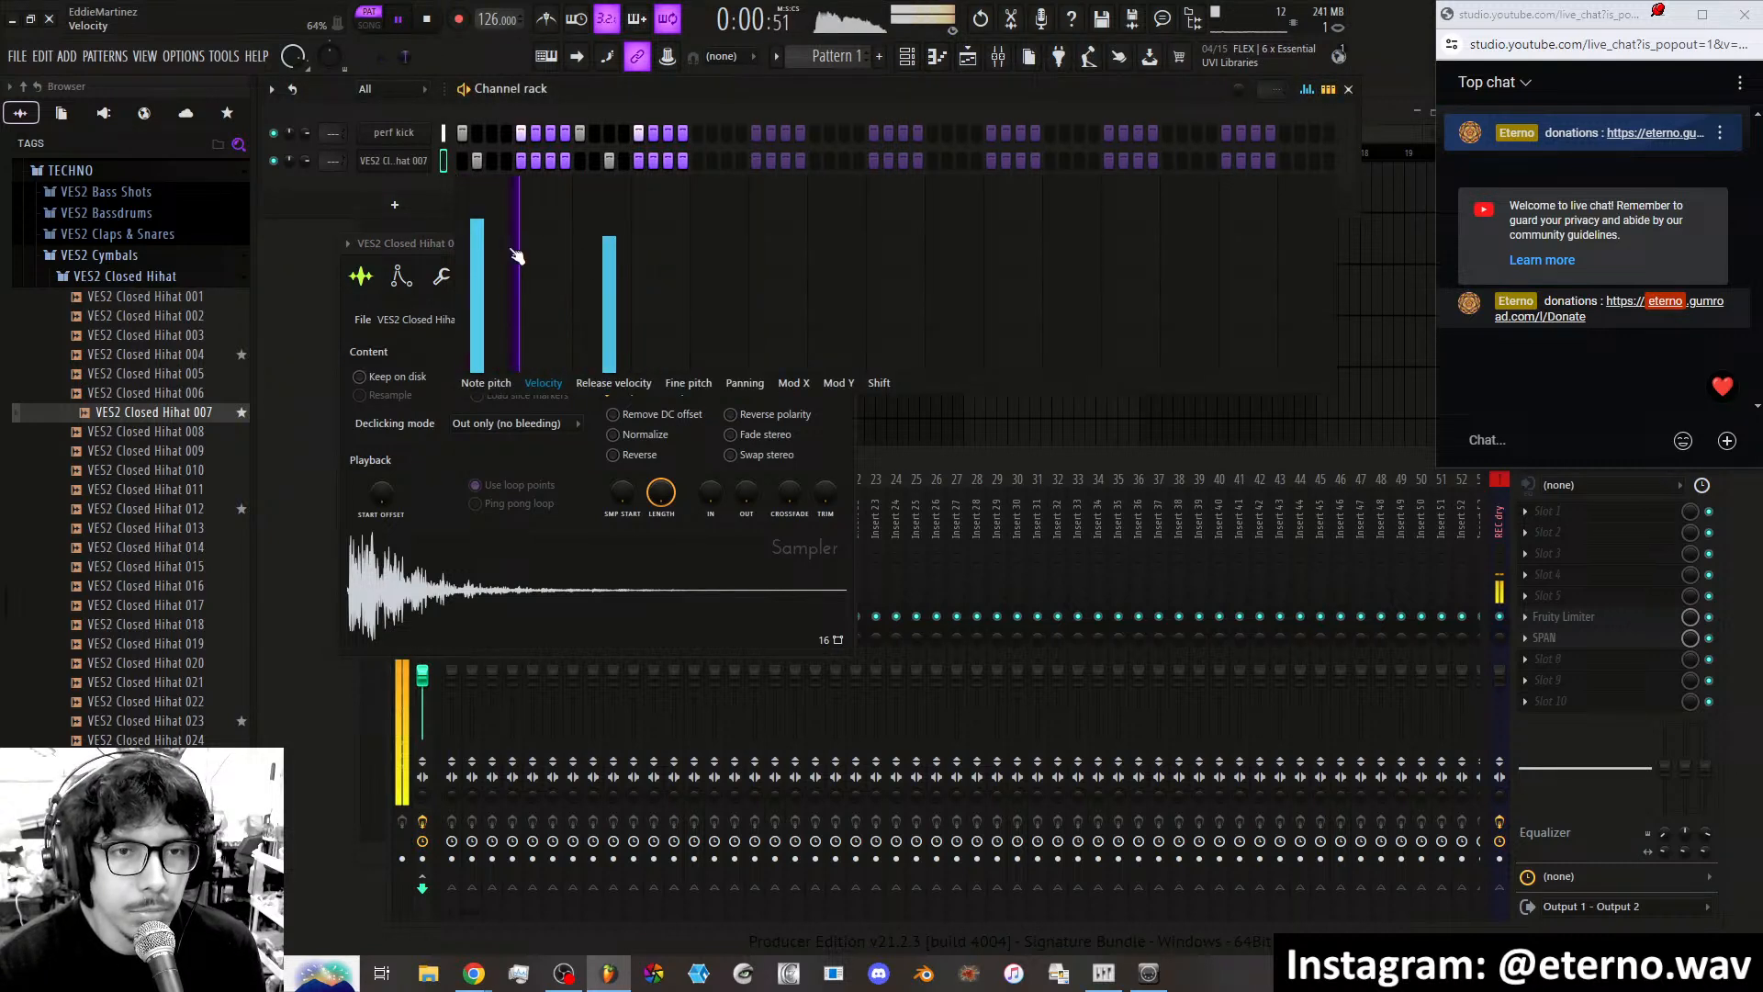
left_click(478, 230)
left_click(610, 246)
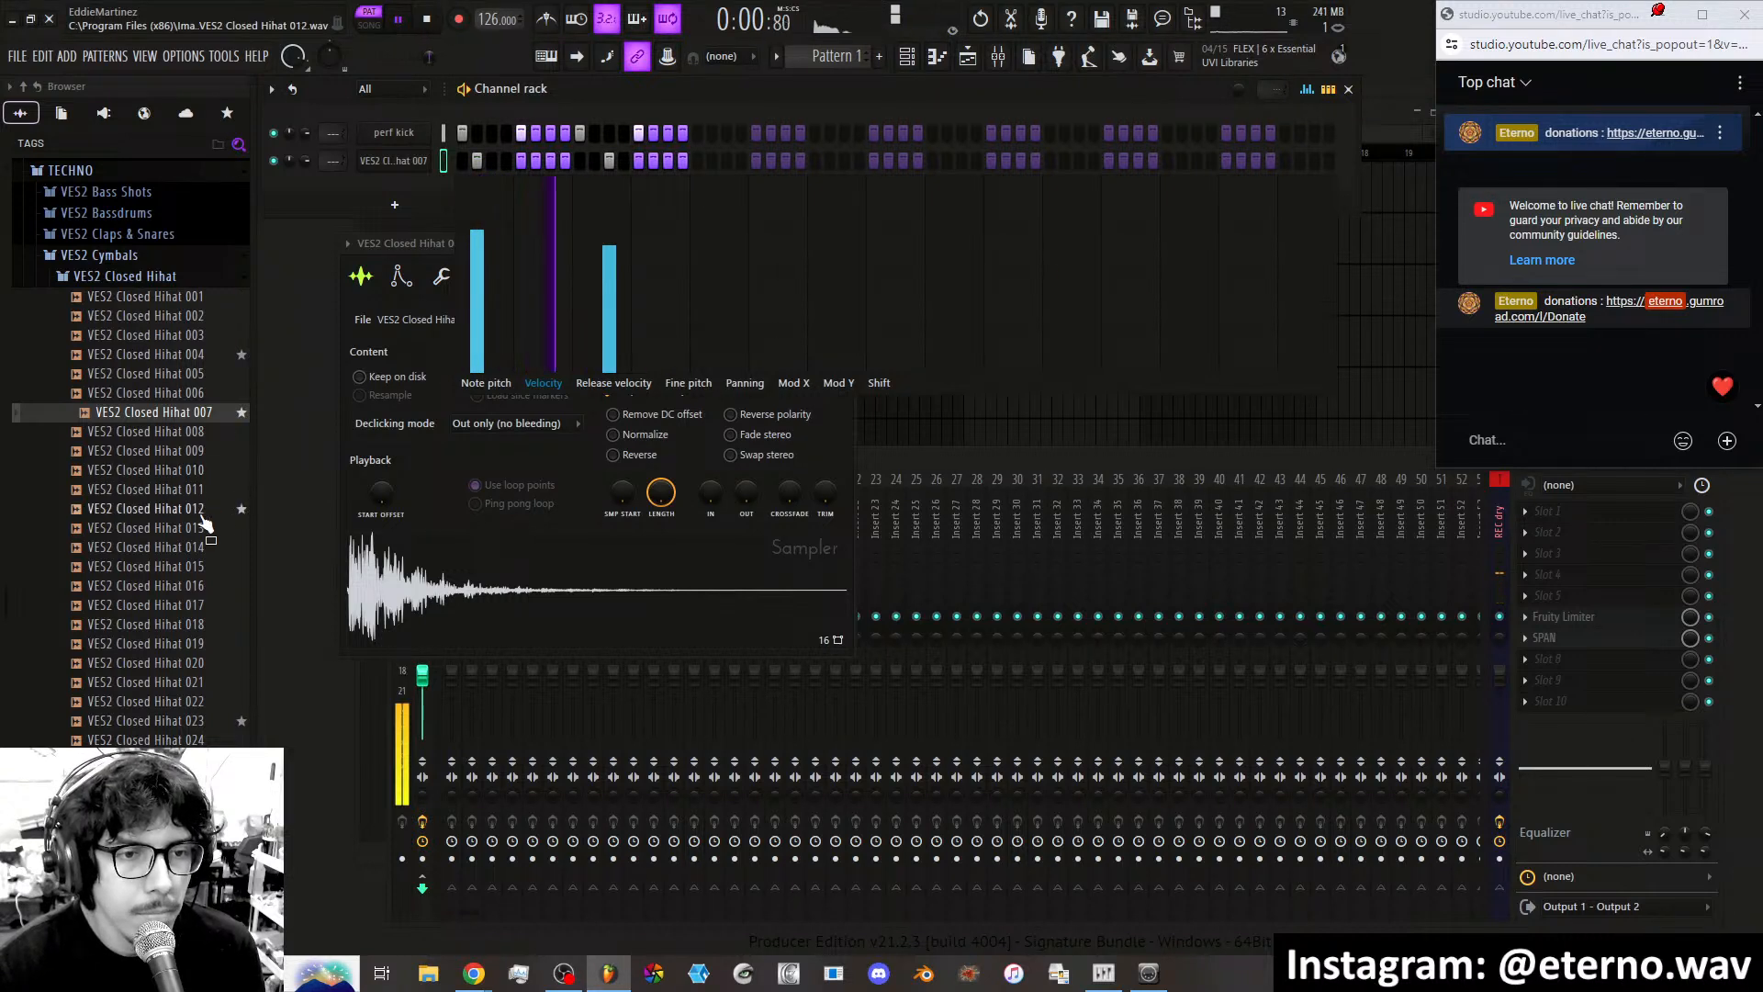
Audition VES2 Closed Hihat 012 and add it as a new channel with hits on steps 7 and 15.
left_click(165, 510)
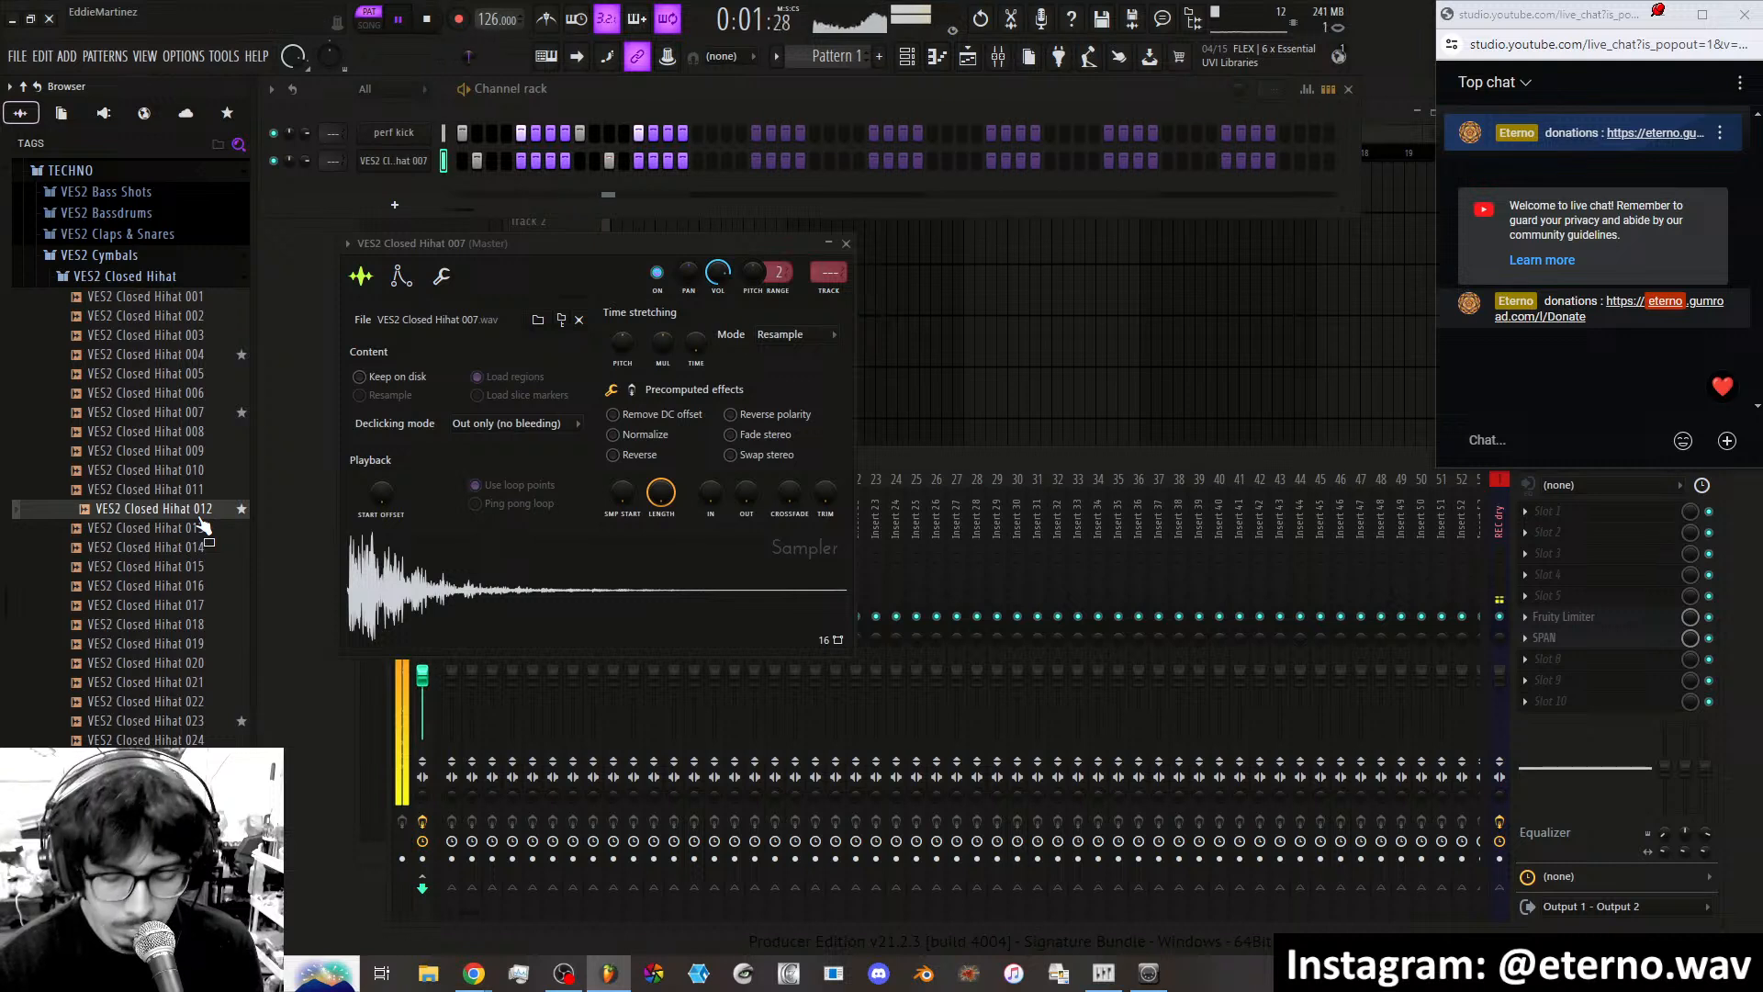
left_click_drag(202, 526, 515, 180)
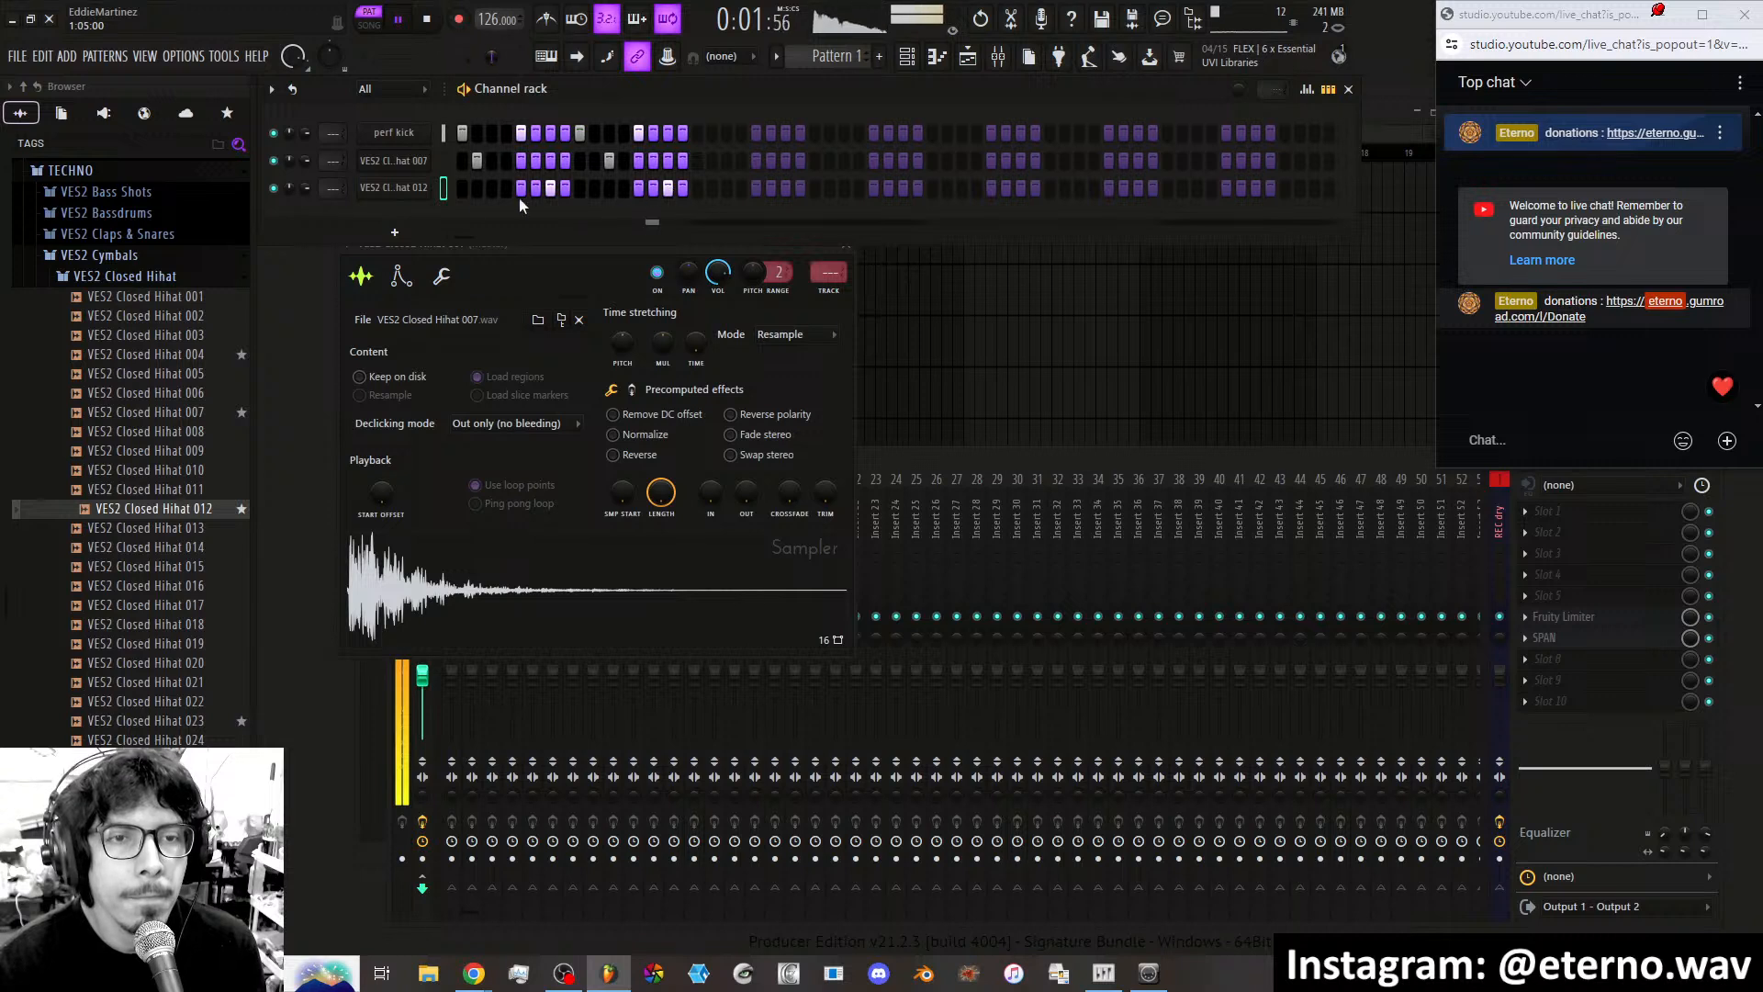
Give VES2 Closed Hihat 012 a quick fade-out and set its channel volume to 38%.
left_click(394, 188)
left_click_drag(772, 540, 777, 521)
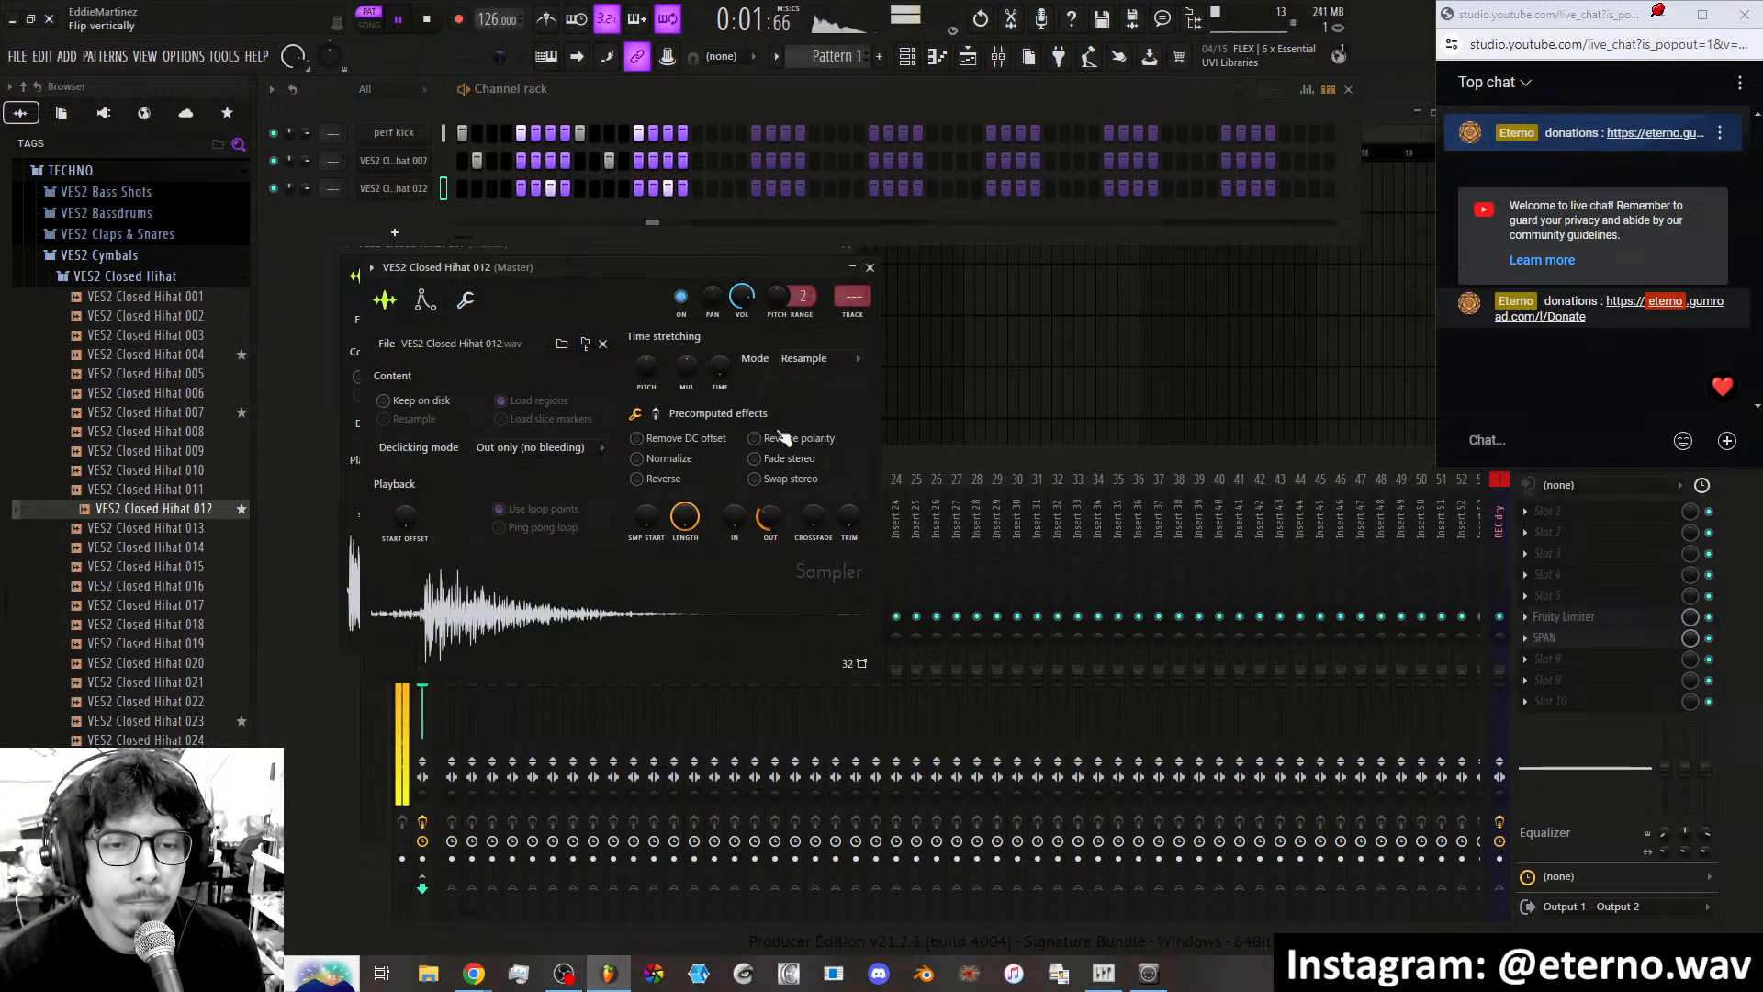
left_click_drag(746, 298, 747, 305)
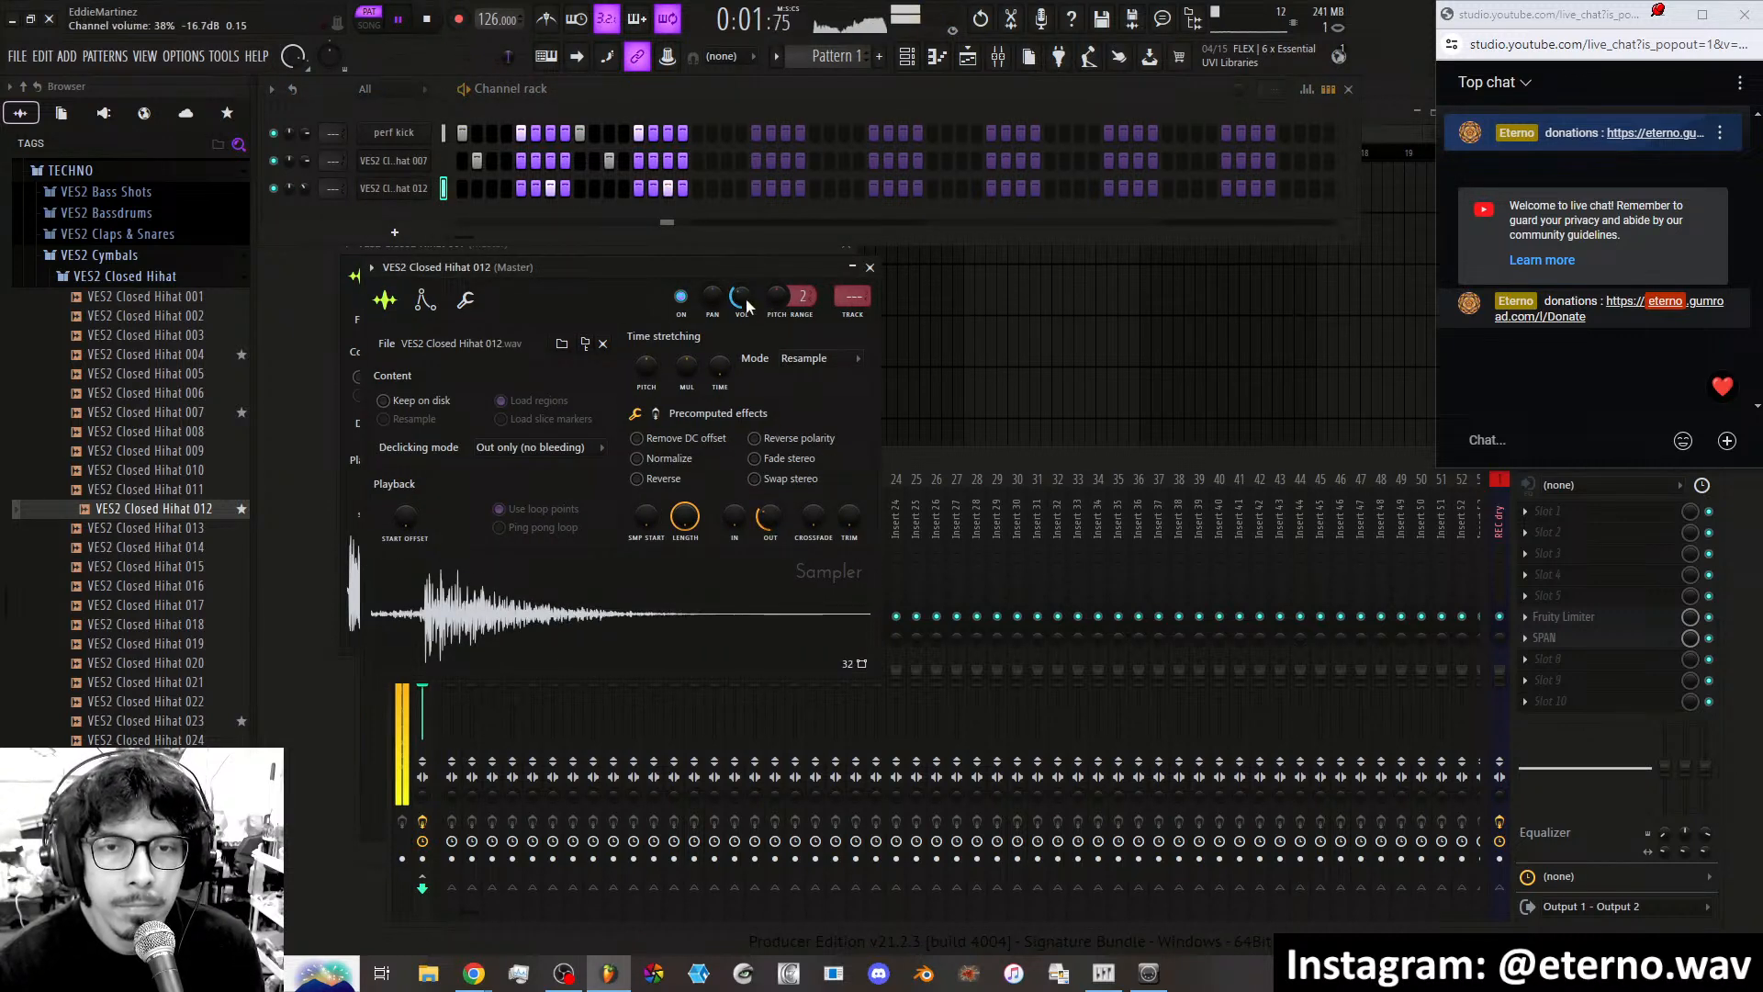
left_click(393, 161)
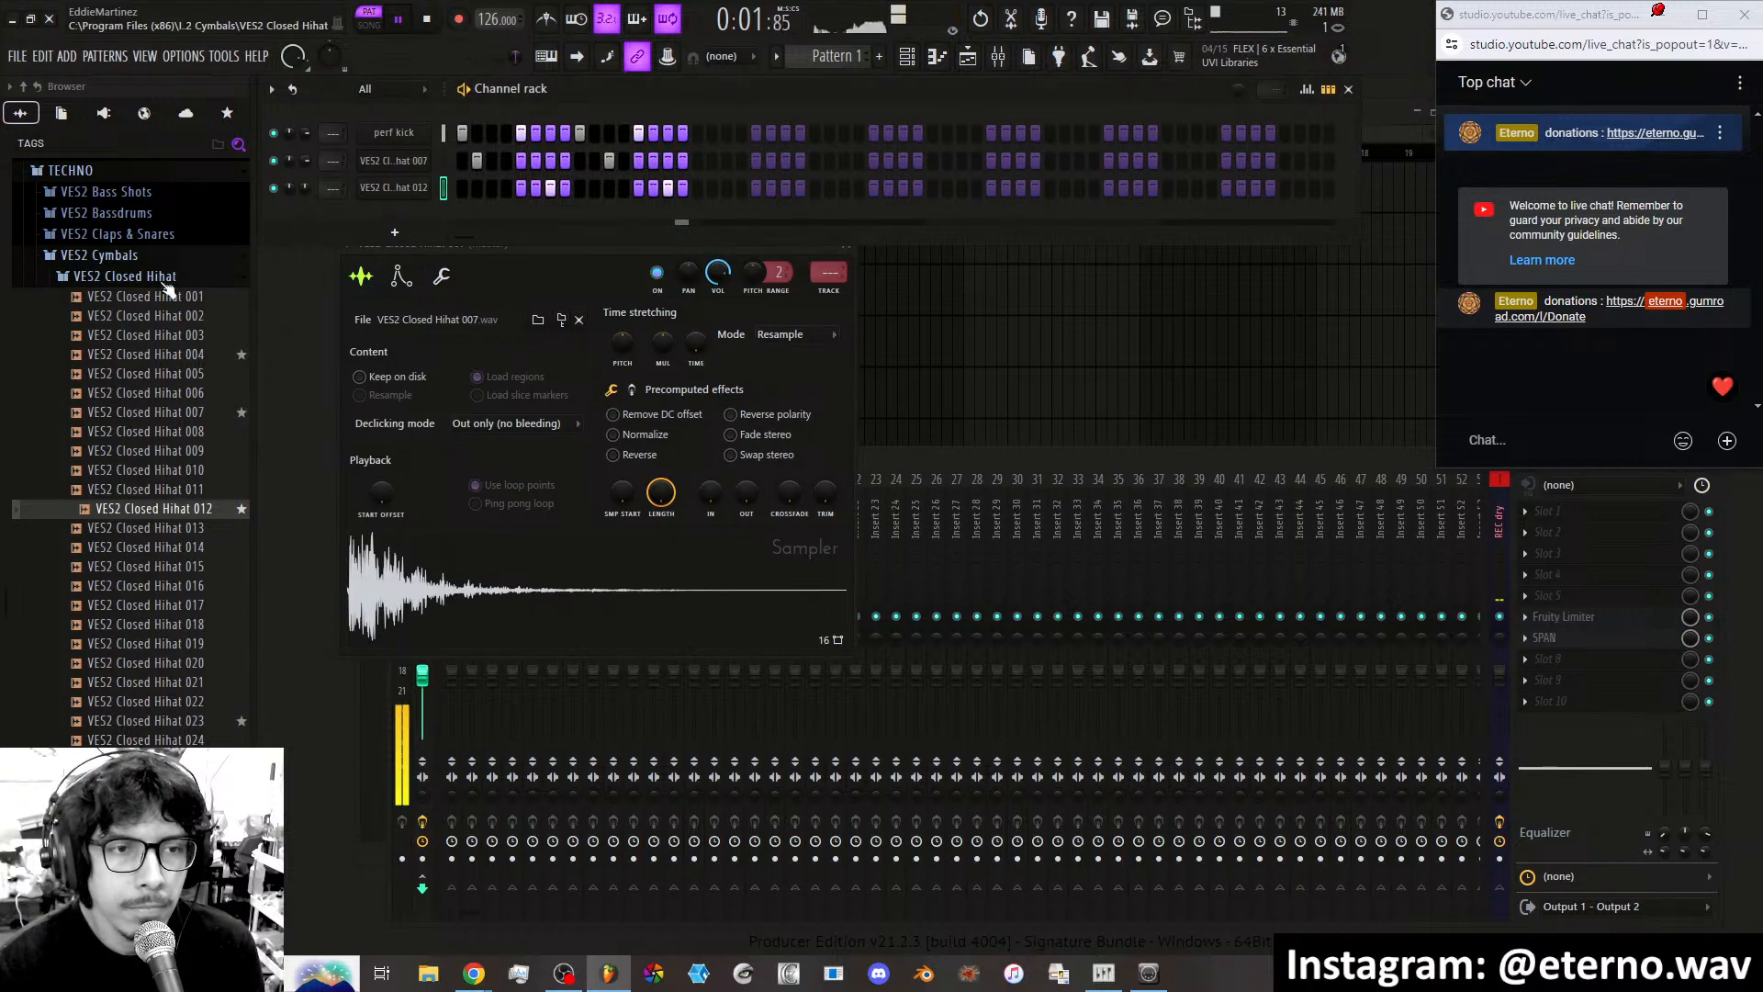
Compare VES2 Closed Hihat 023 and 026, and add 026 as a new channel with hits on steps 3 and 4.
left_click(168, 721)
scroll(168, 721, "down", 4)
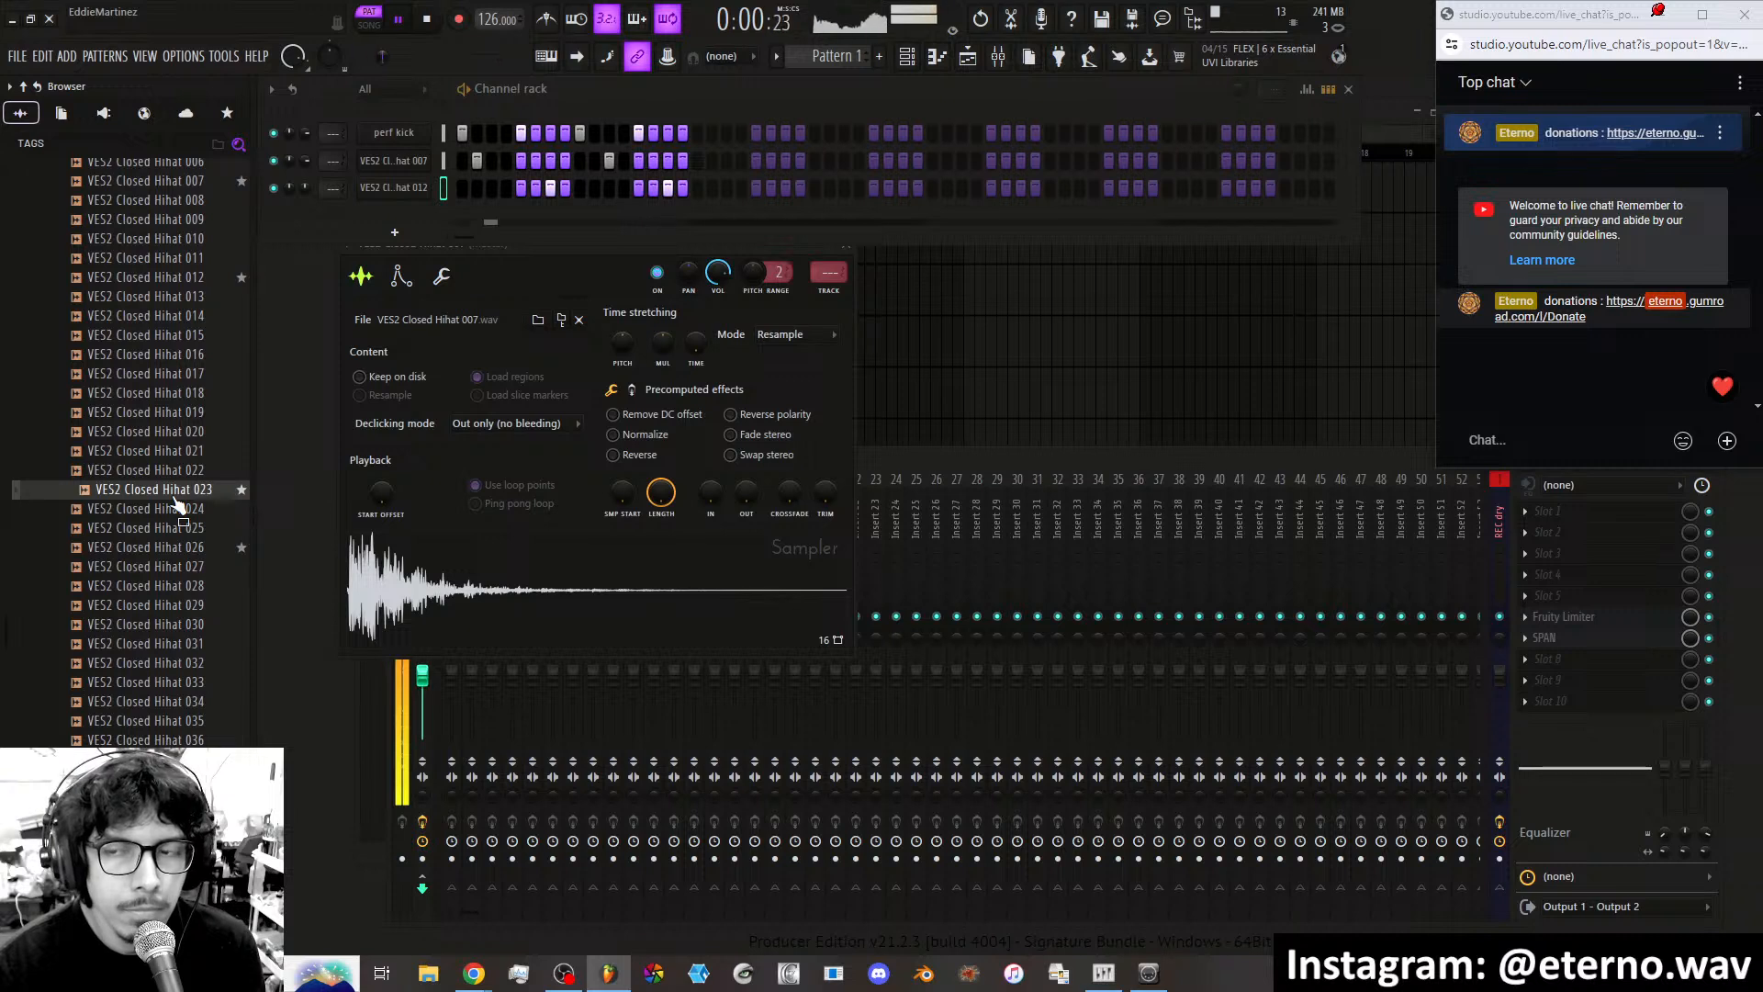
left_click(178, 550)
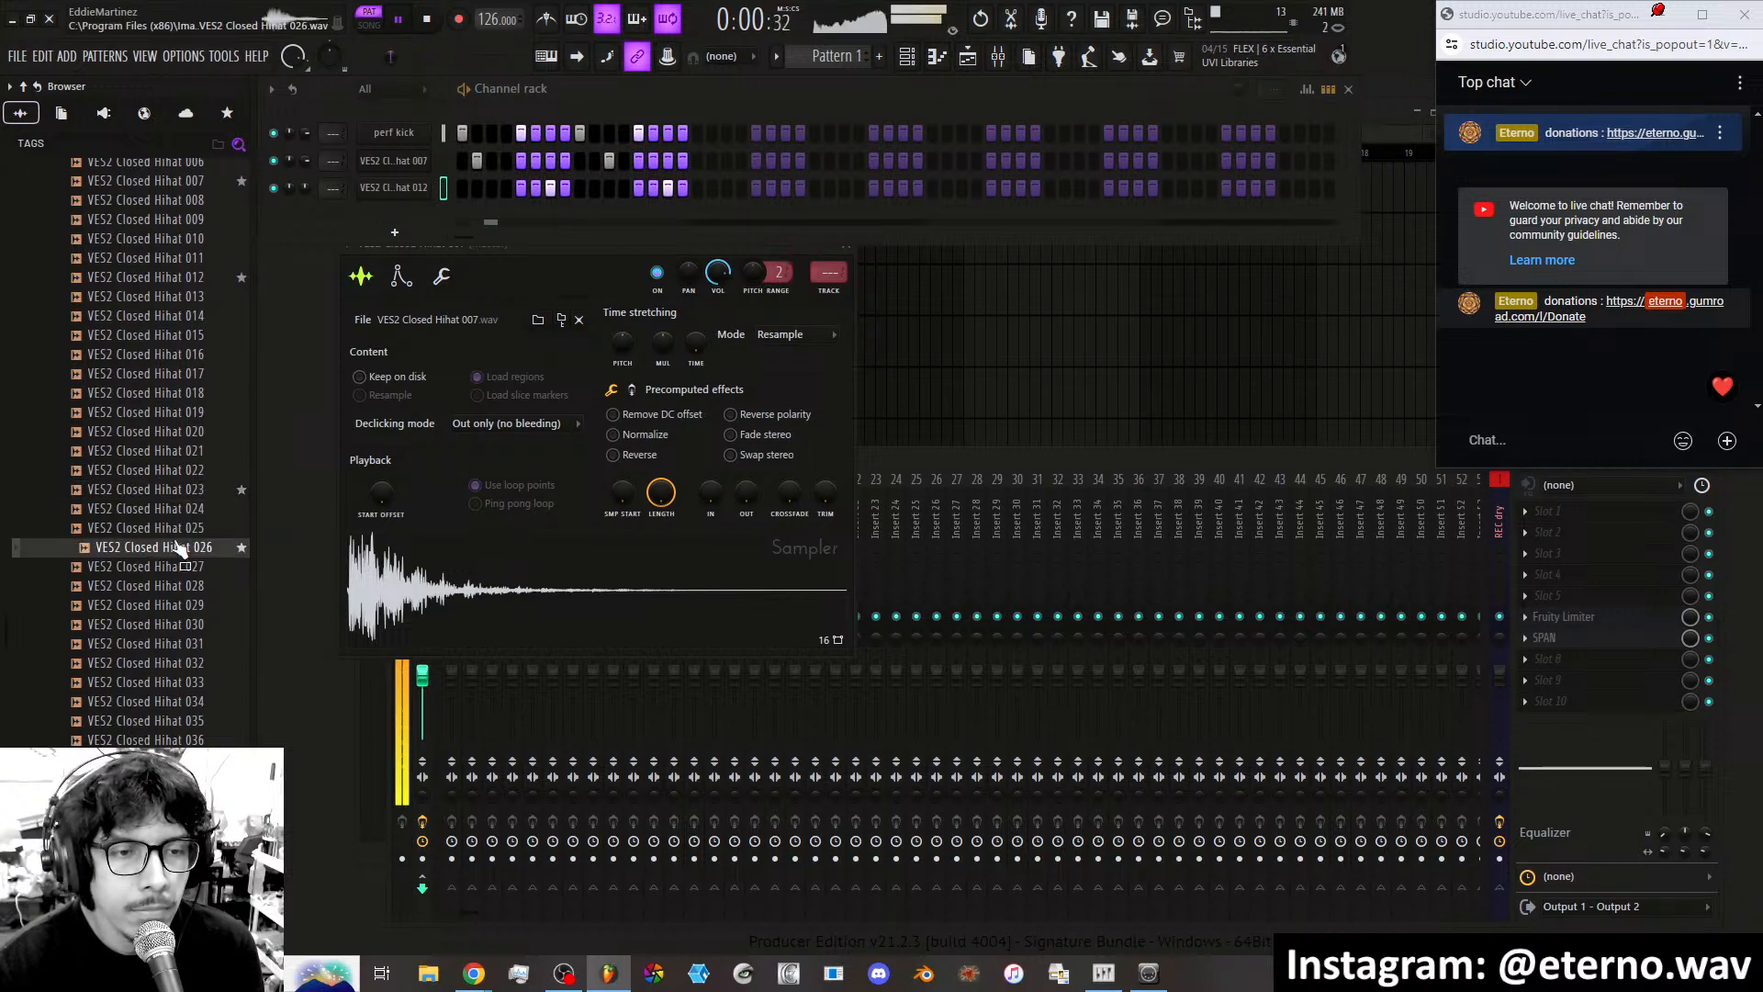
left_click_drag(180, 564, 427, 217)
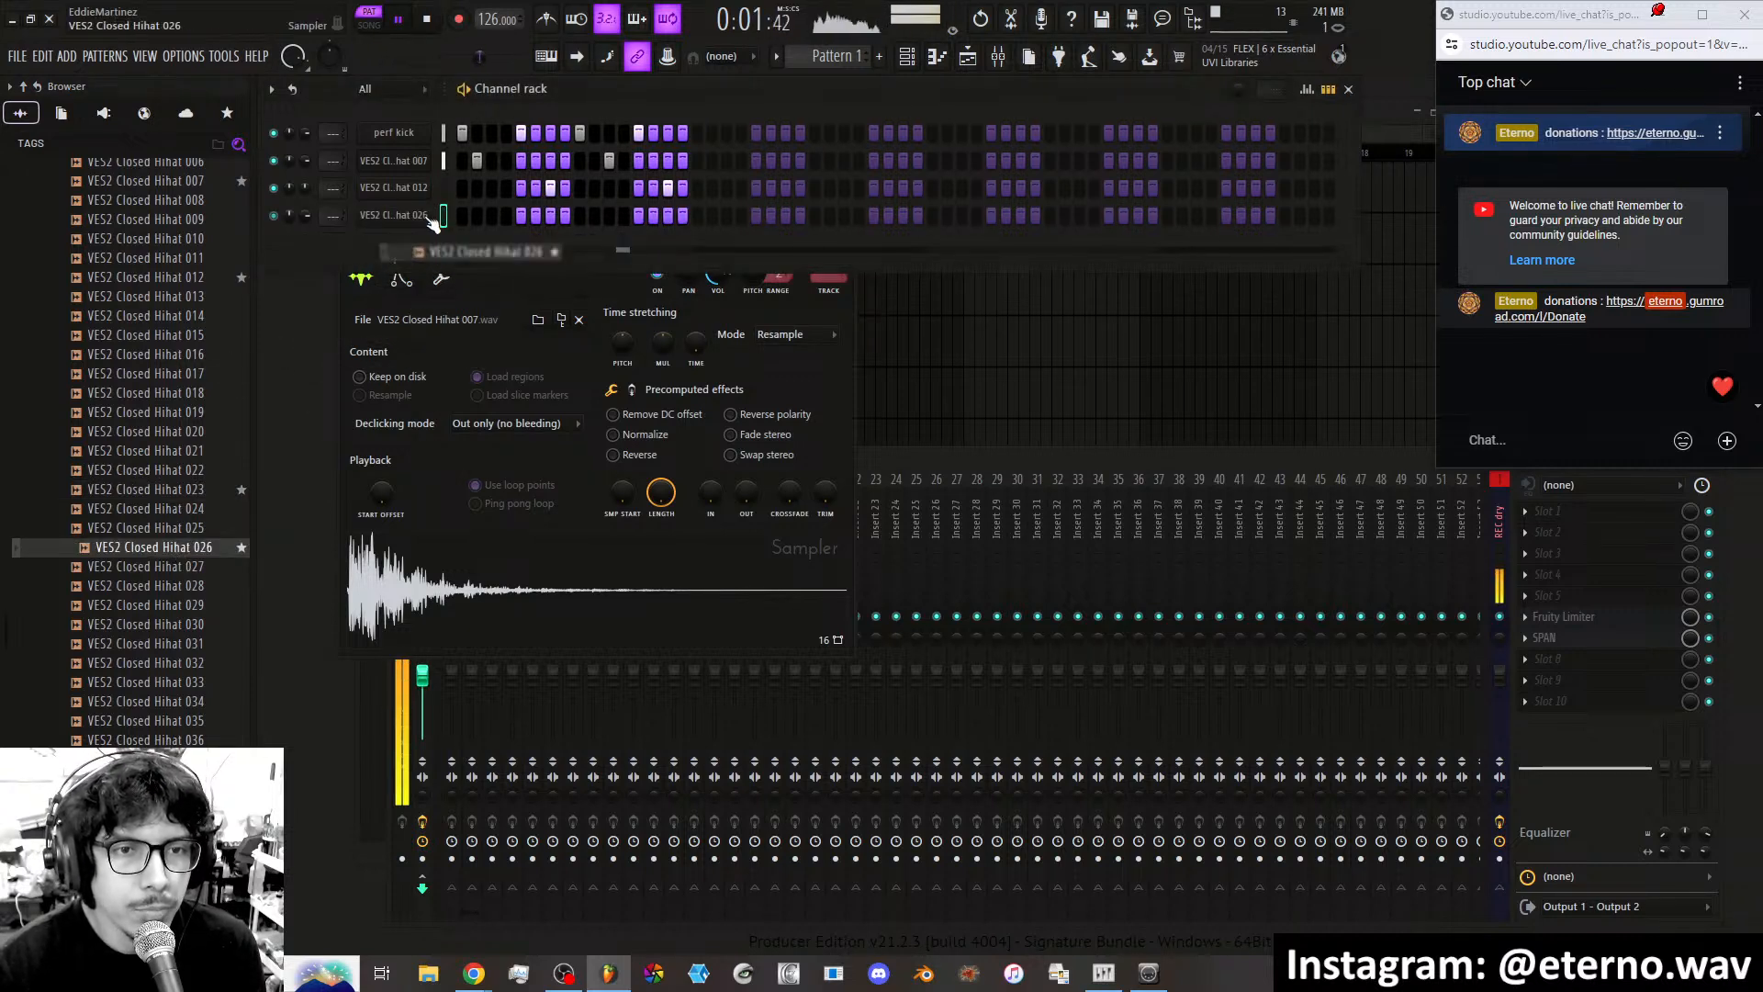
left_click(491, 215)
left_click(506, 215)
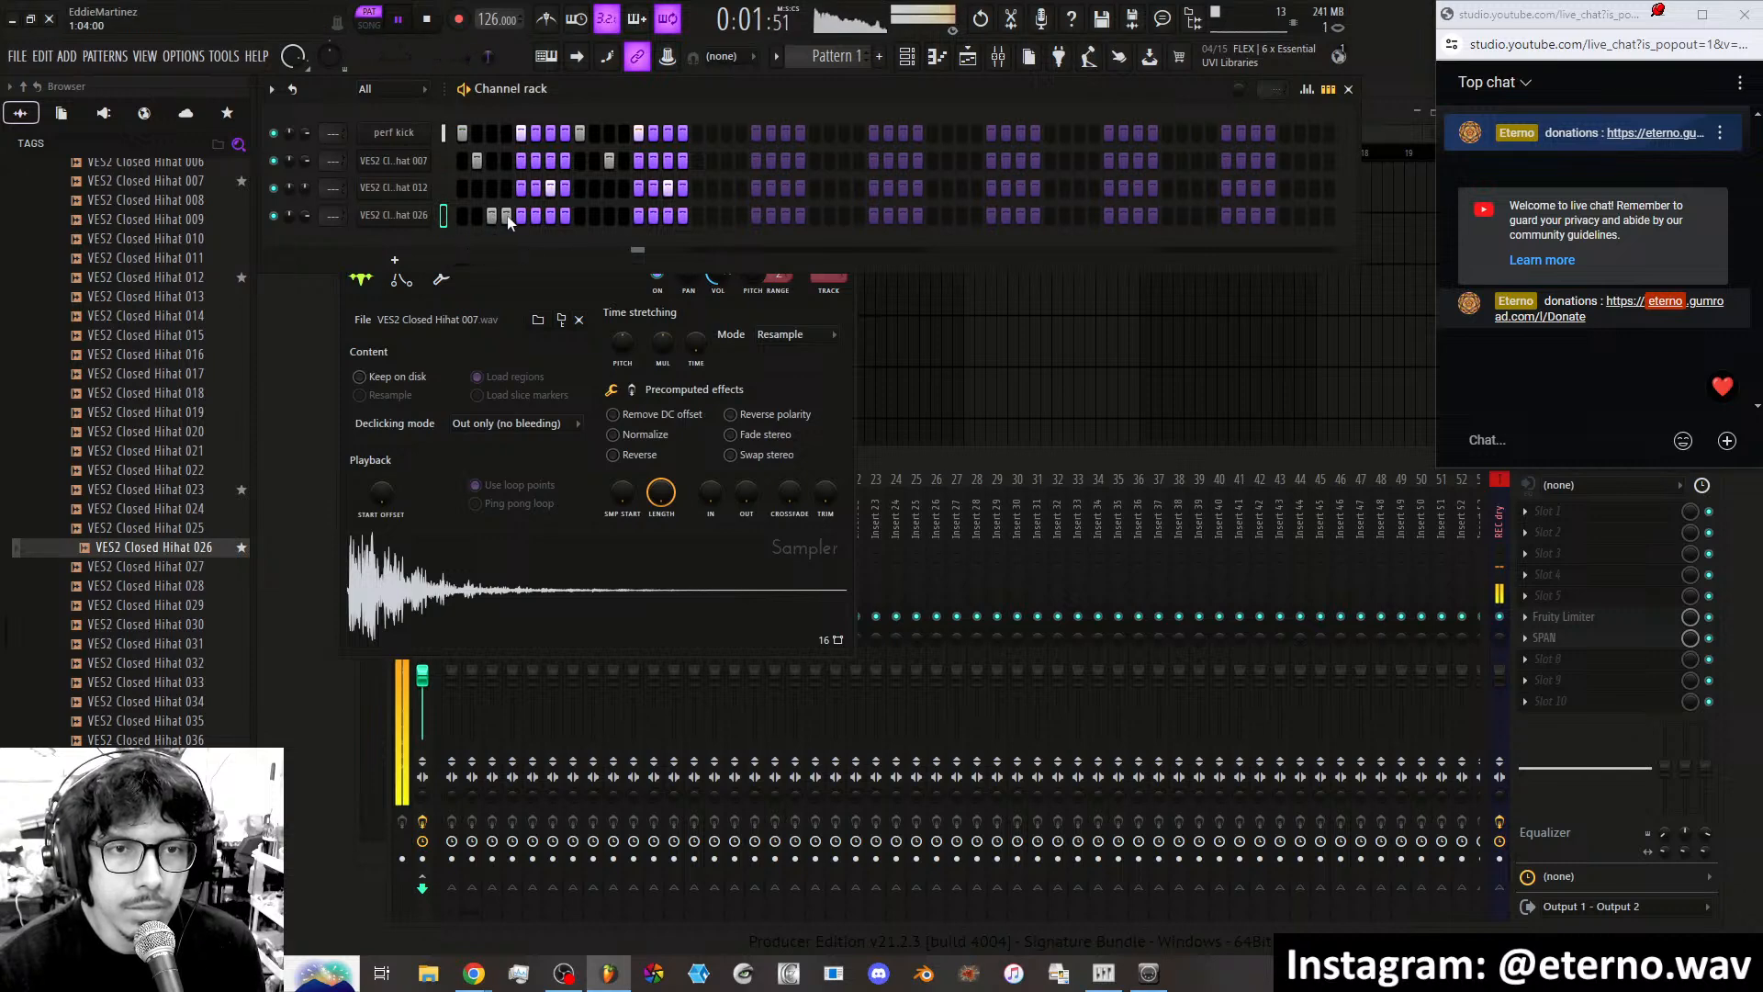
Shorten VES2 Closed Hihat 026 with a quick fade-out and set its channel volume to 33%.
left_click(418, 217)
left_click_drag(795, 560, 804, 541)
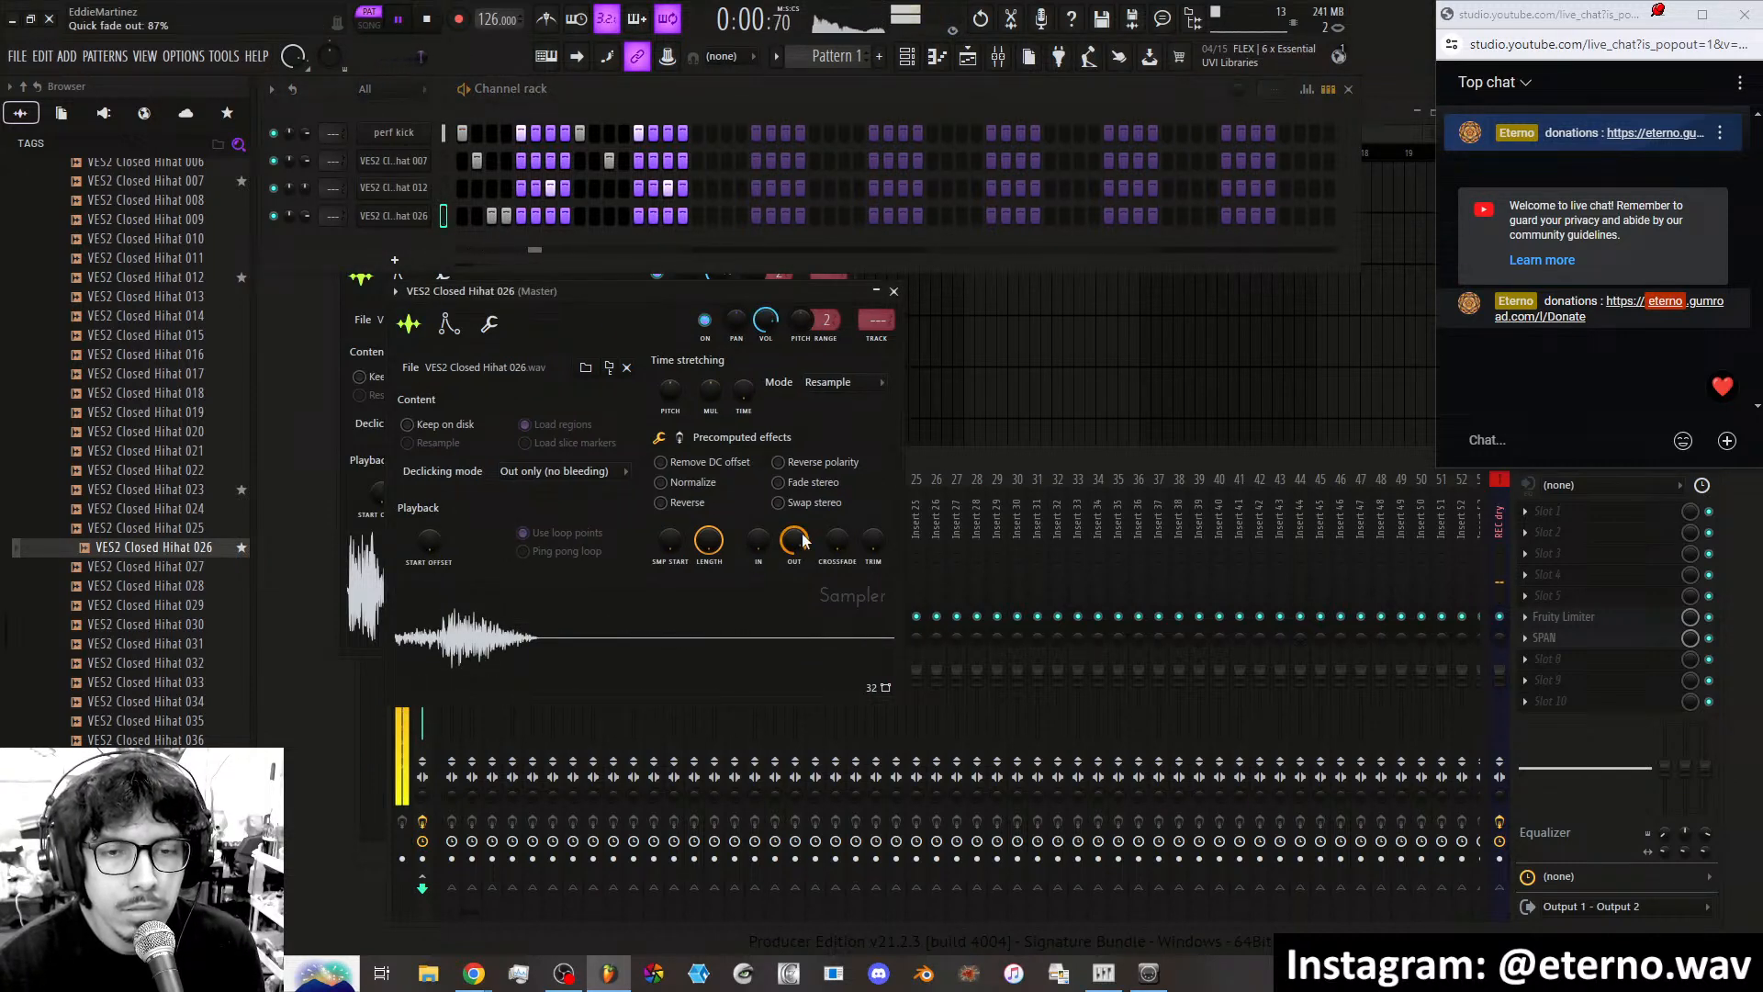
scroll(762, 326, "down", 8)
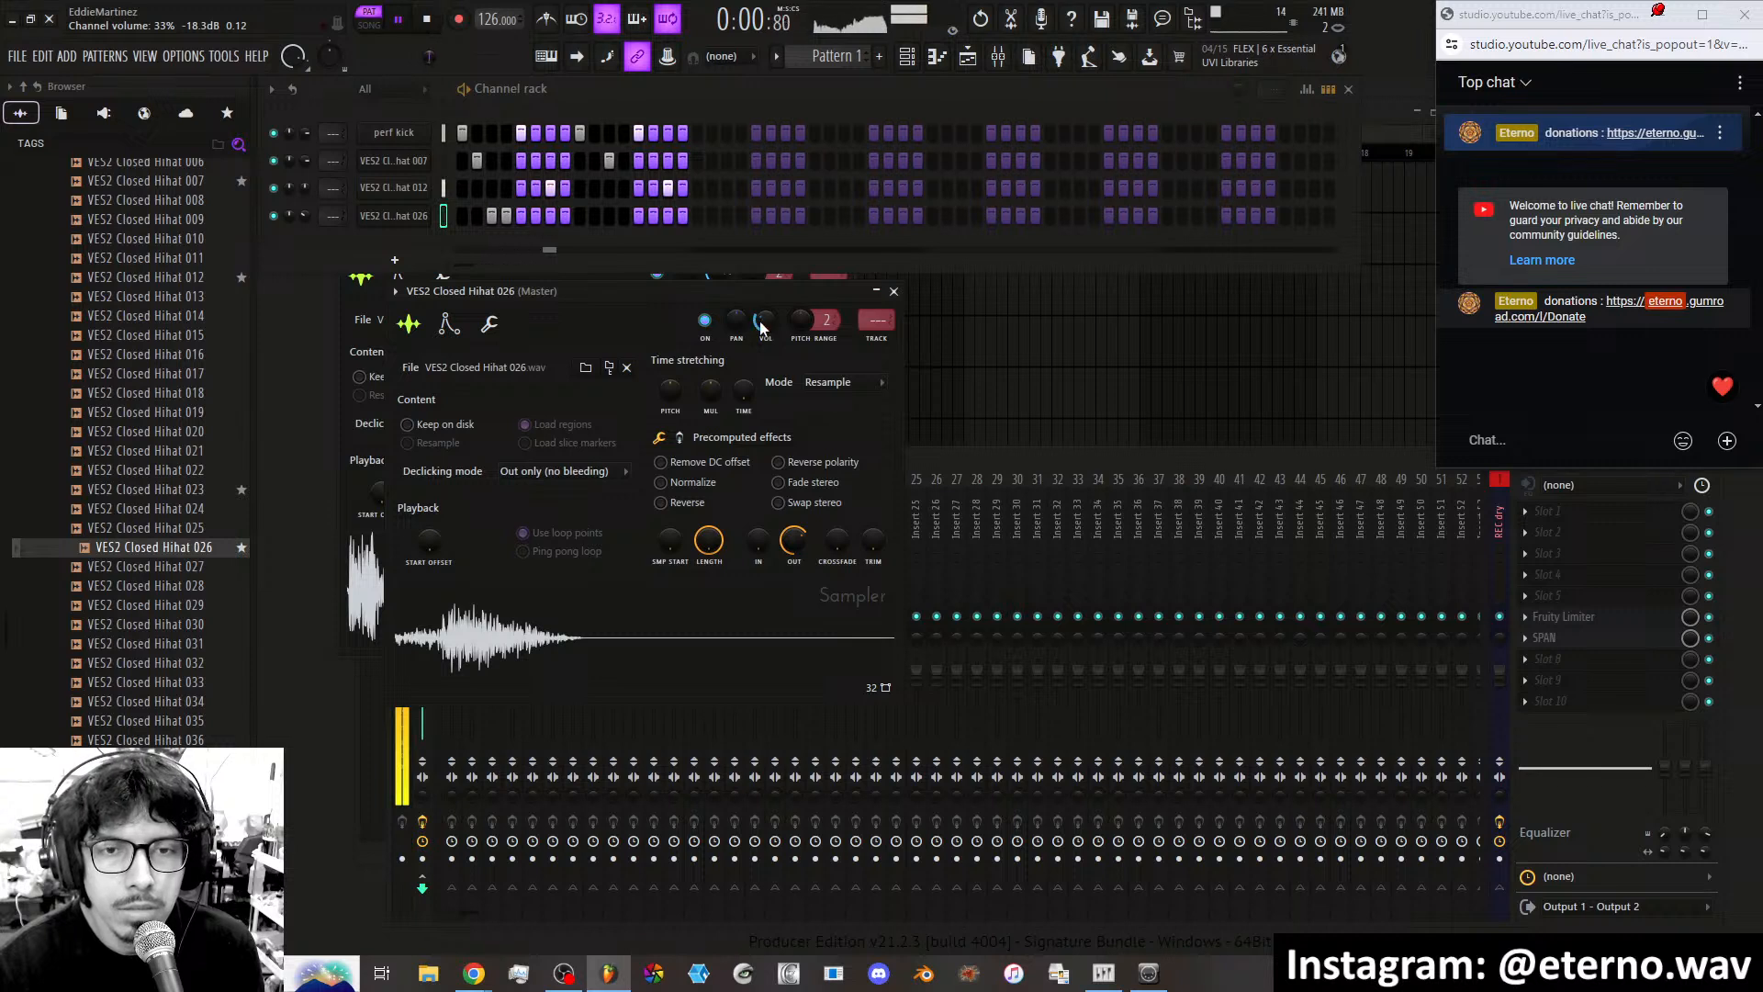
Fill steps 1 to 16 of the VES2 Closed Hihat 026 channel with hits, clearing the extra one on step 17.
left_click(609, 215)
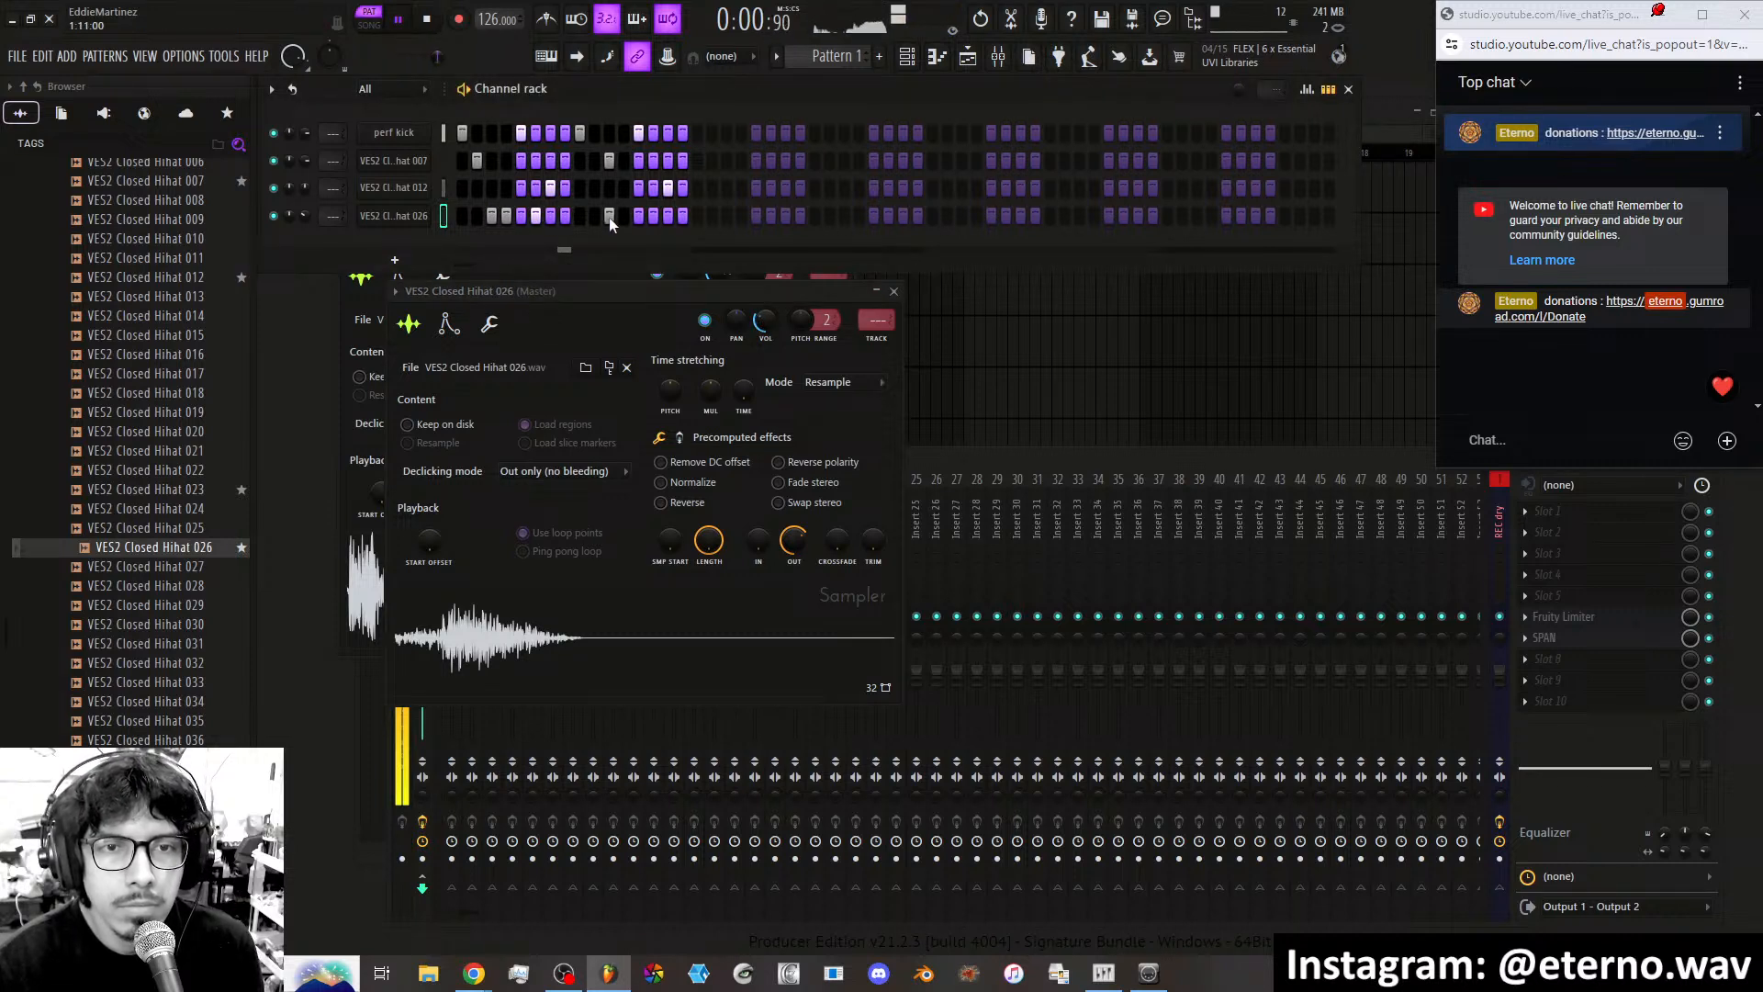
left_click_drag(470, 213, 703, 220)
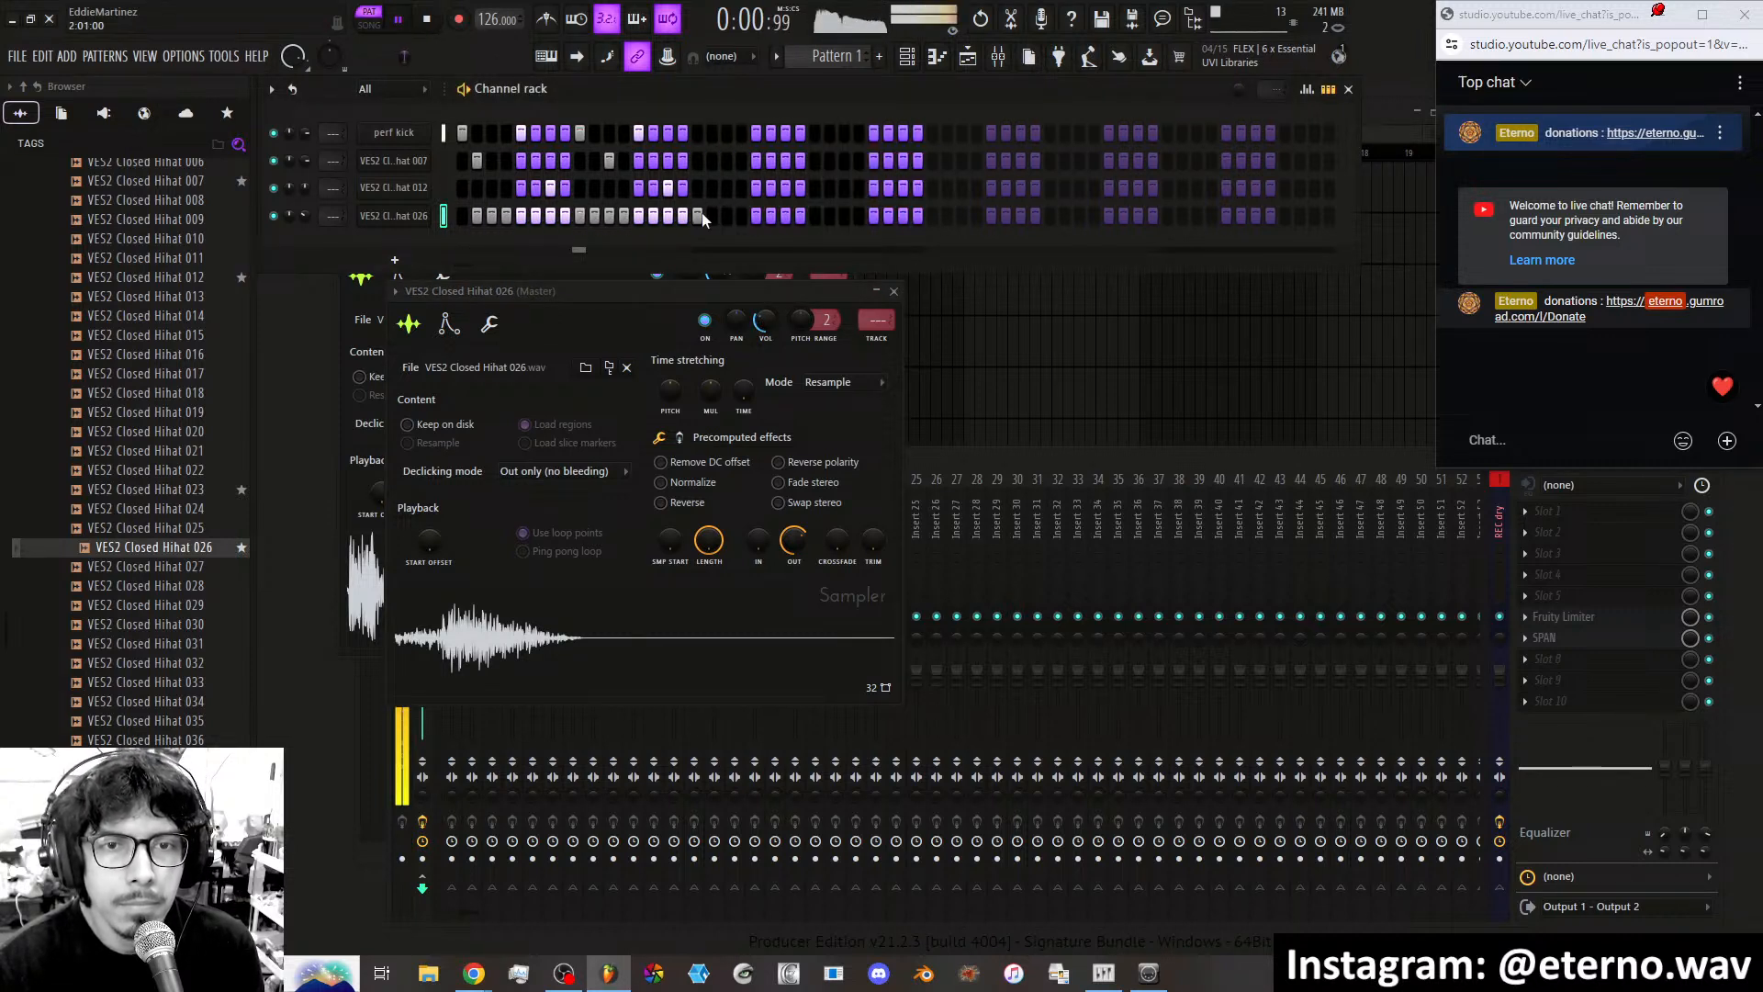
right_click(697, 216)
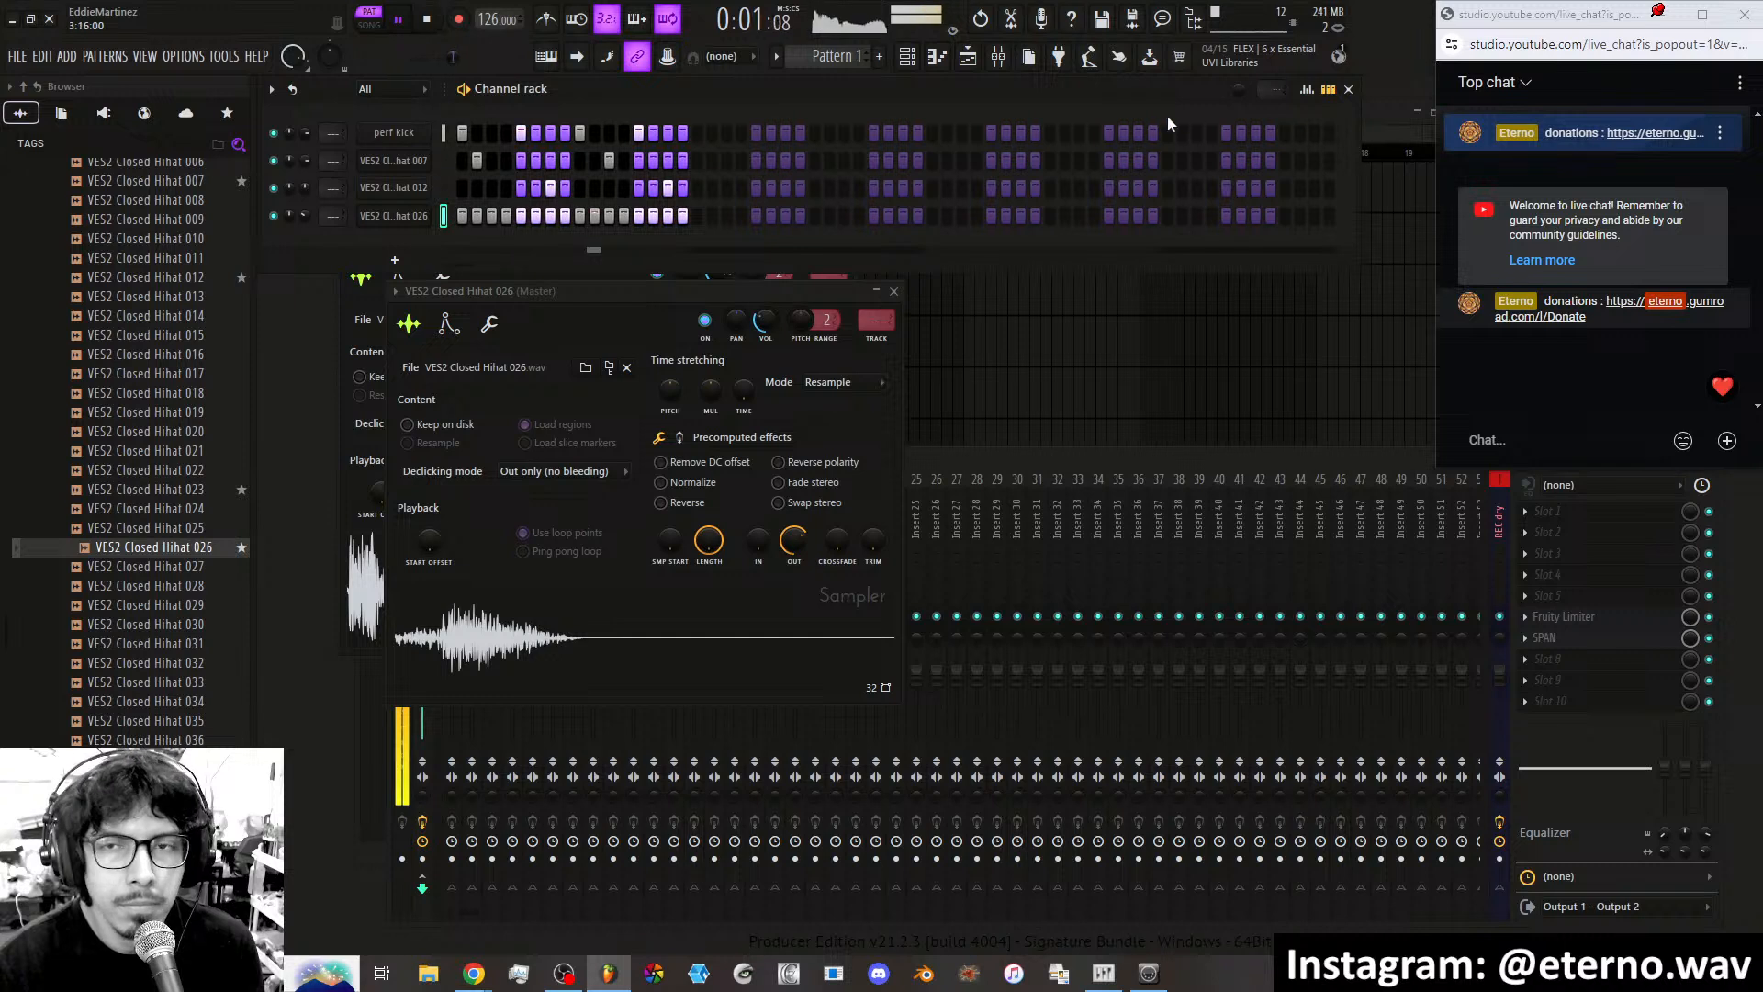
Shape the VES2 Closed Hihat 026 velocities, making steps 1, 5, 9 and 13 the softest and varying the hits between them.
left_click(1306, 89)
left_click(462, 338)
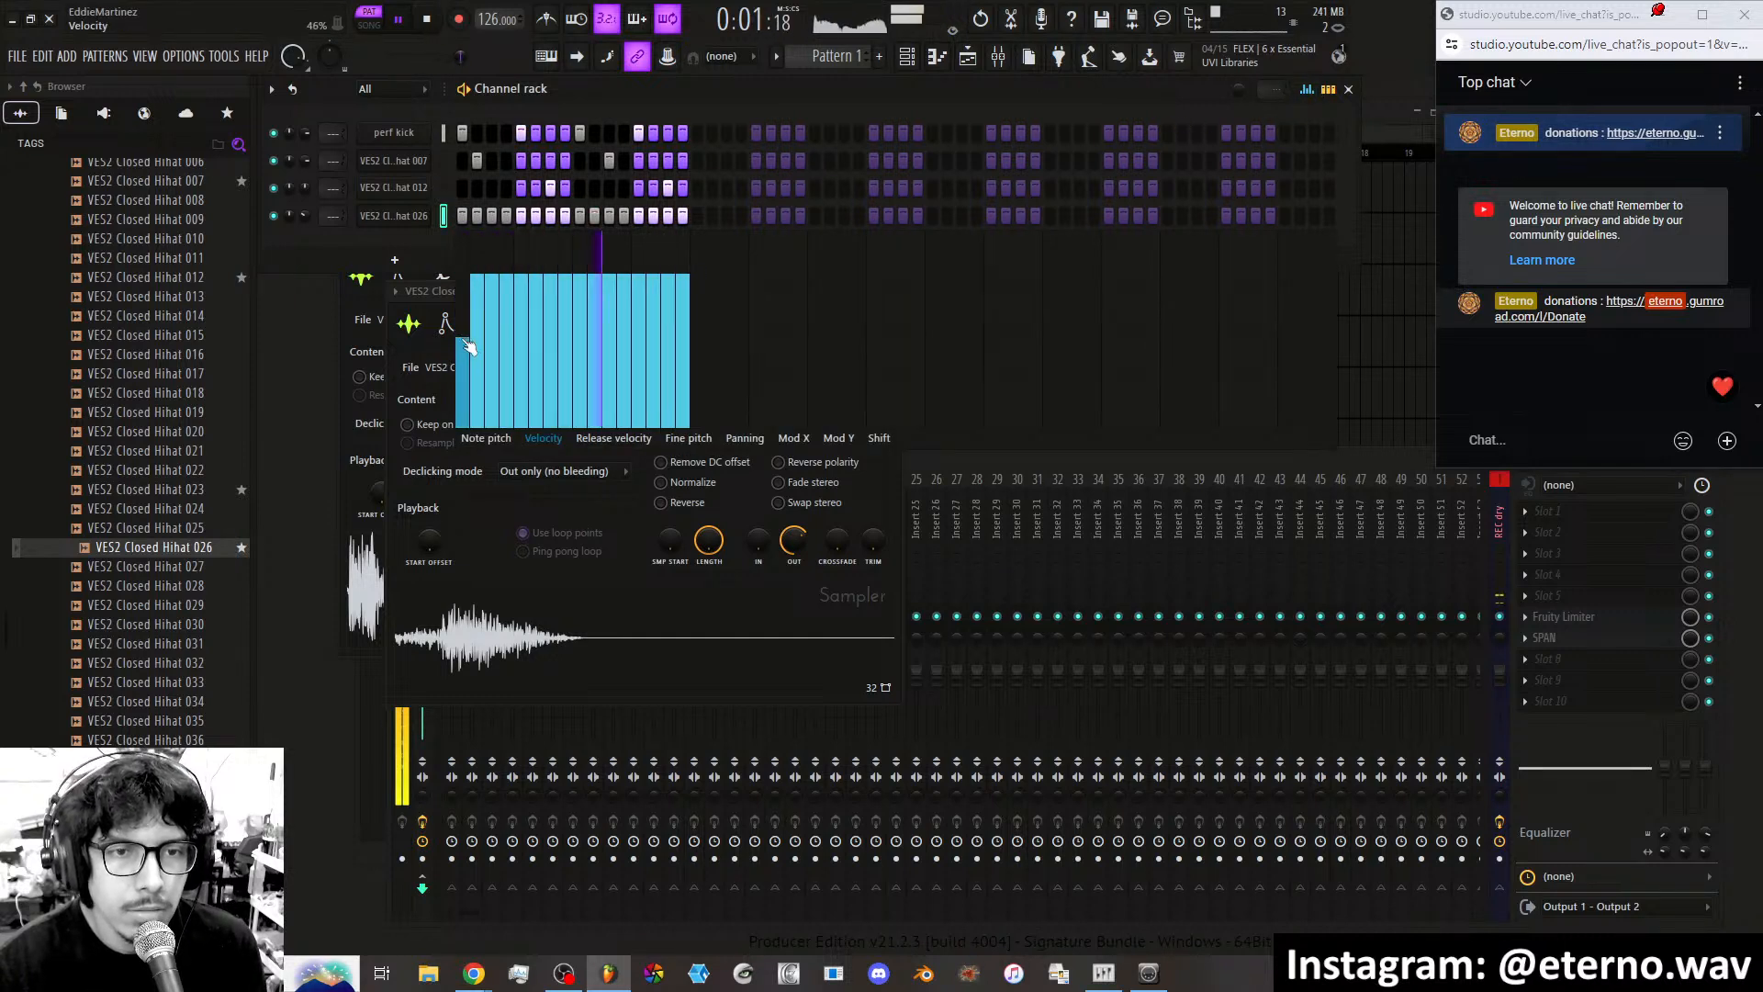
left_click(520, 391)
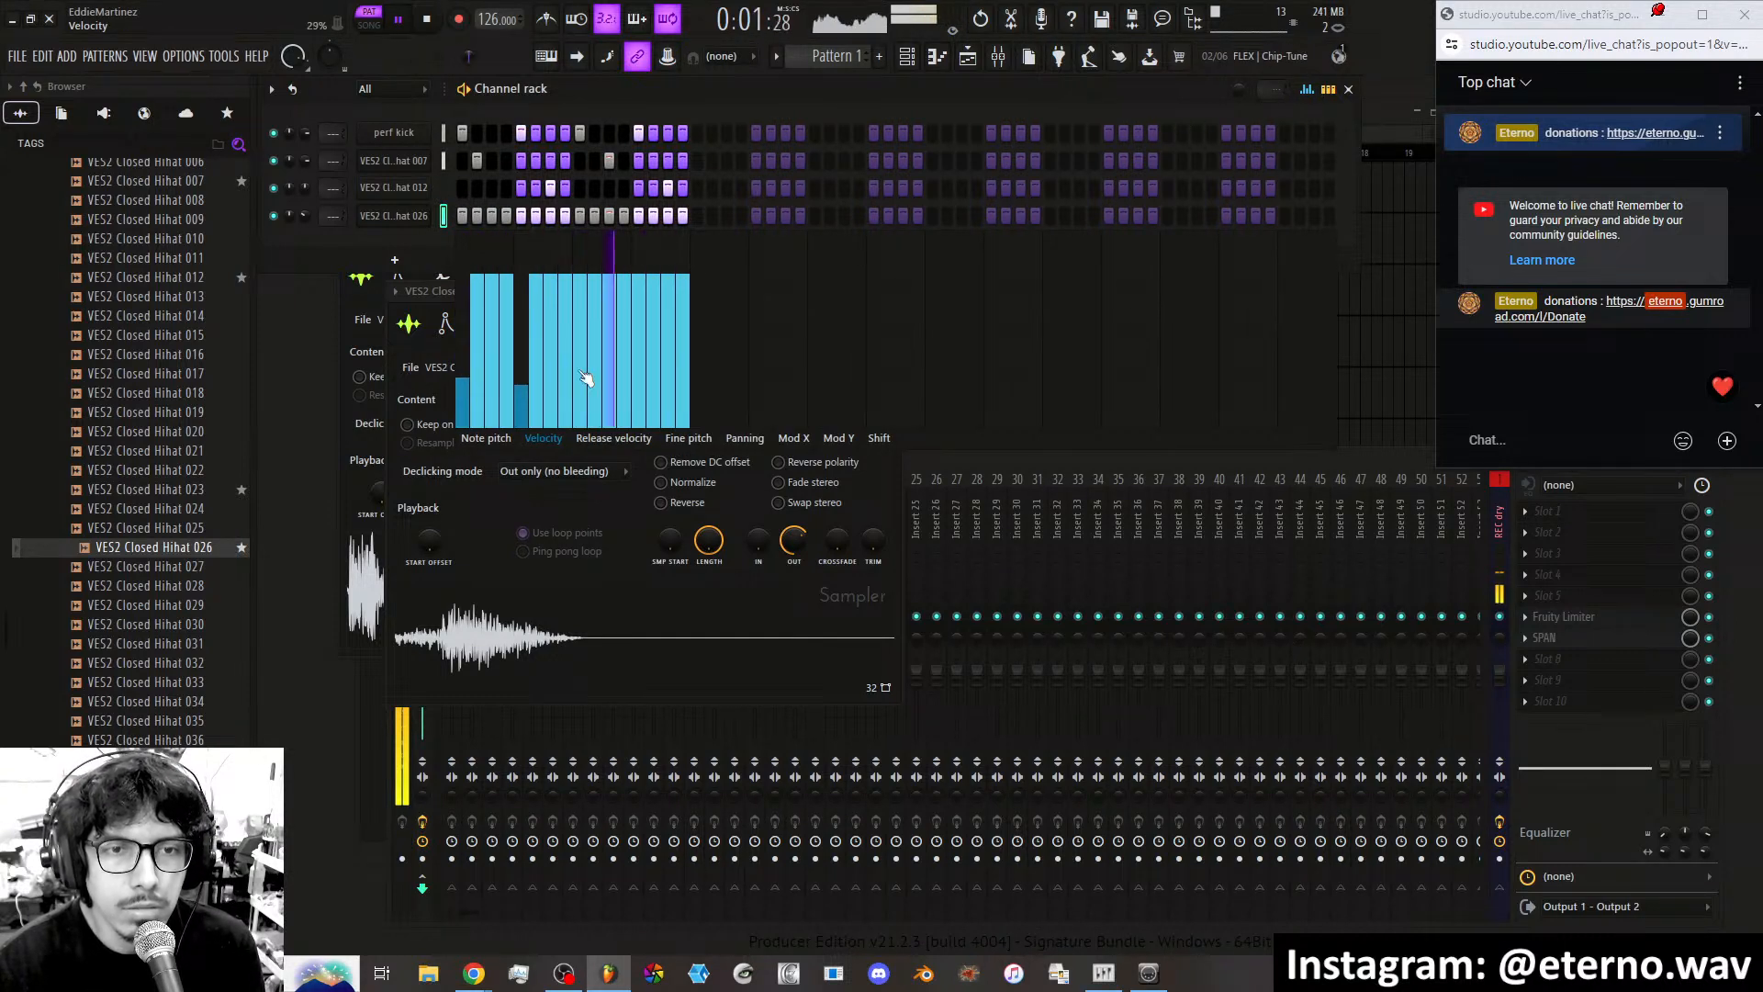
left_click(594, 377)
left_click(582, 376)
left_click(597, 313)
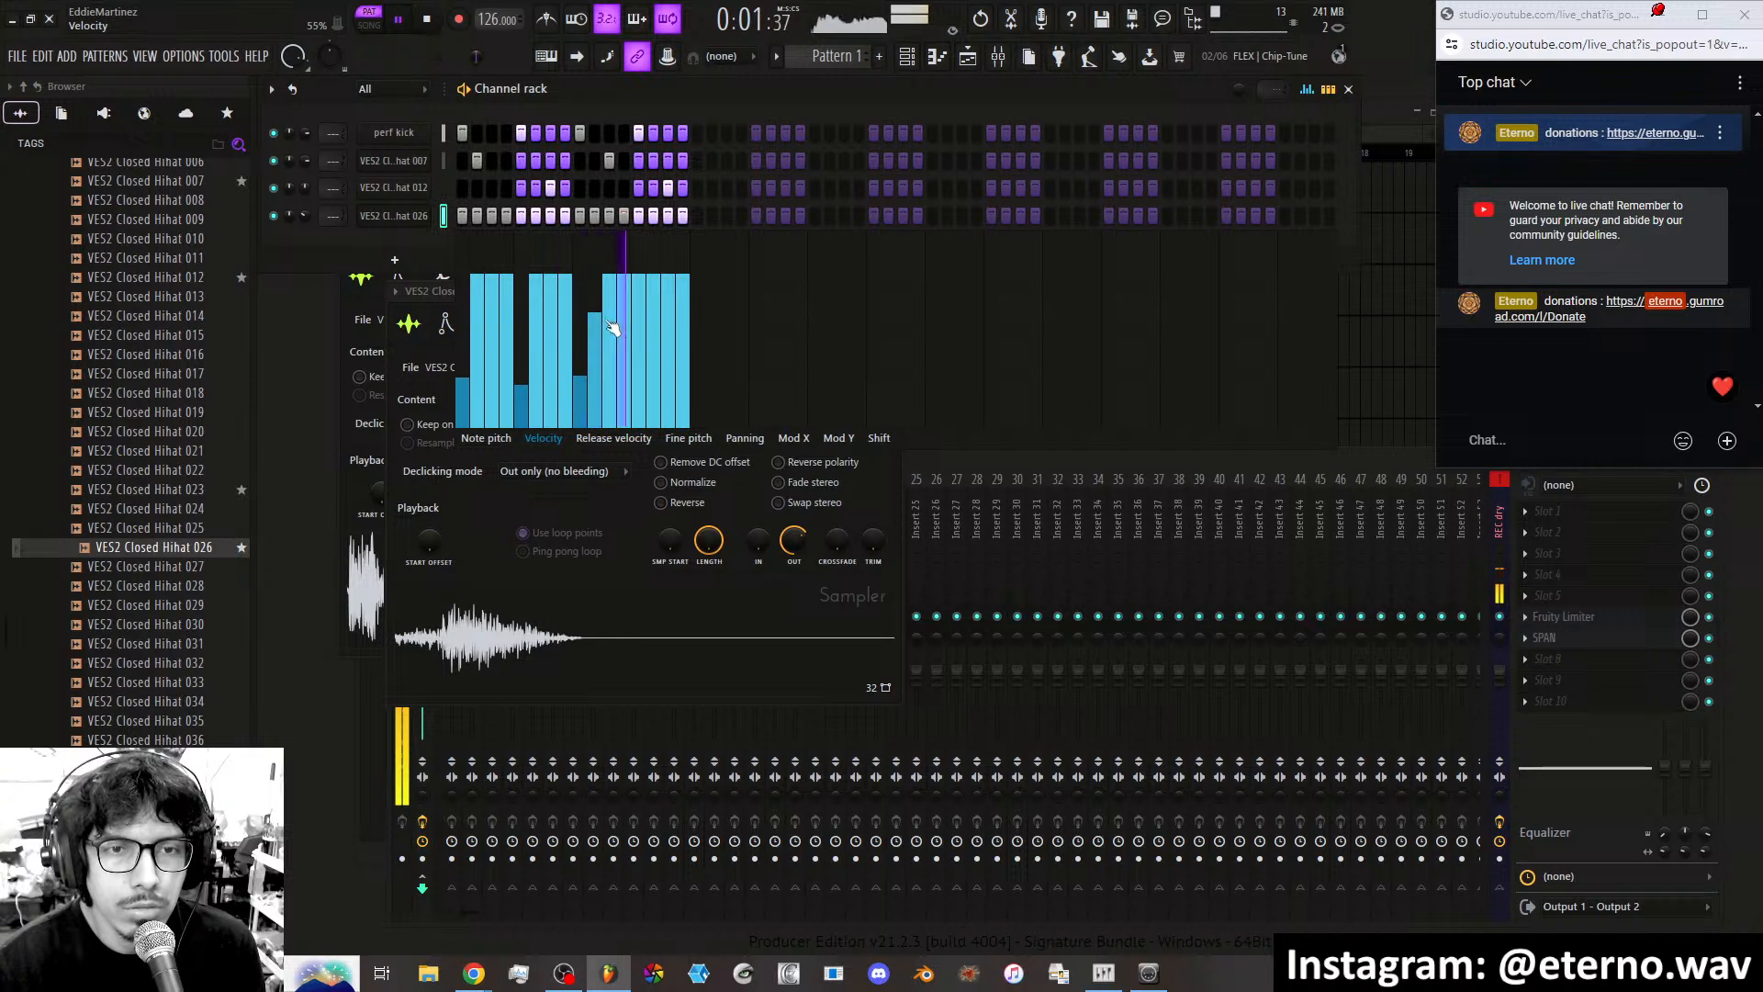
left_click(643, 379)
mouse_move(675, 337)
left_mouse_down()
mouse_move(668, 317)
mouse_move(655, 335)
mouse_move(689, 359)
left_mouse_up()
mouse_move(625, 303)
left_mouse_down()
mouse_move(623, 352)
mouse_move(609, 321)
mouse_move(563, 303)
mouse_move(543, 346)
mouse_move(504, 303)
mouse_move(505, 340)
mouse_move(477, 320)
left_mouse_up()
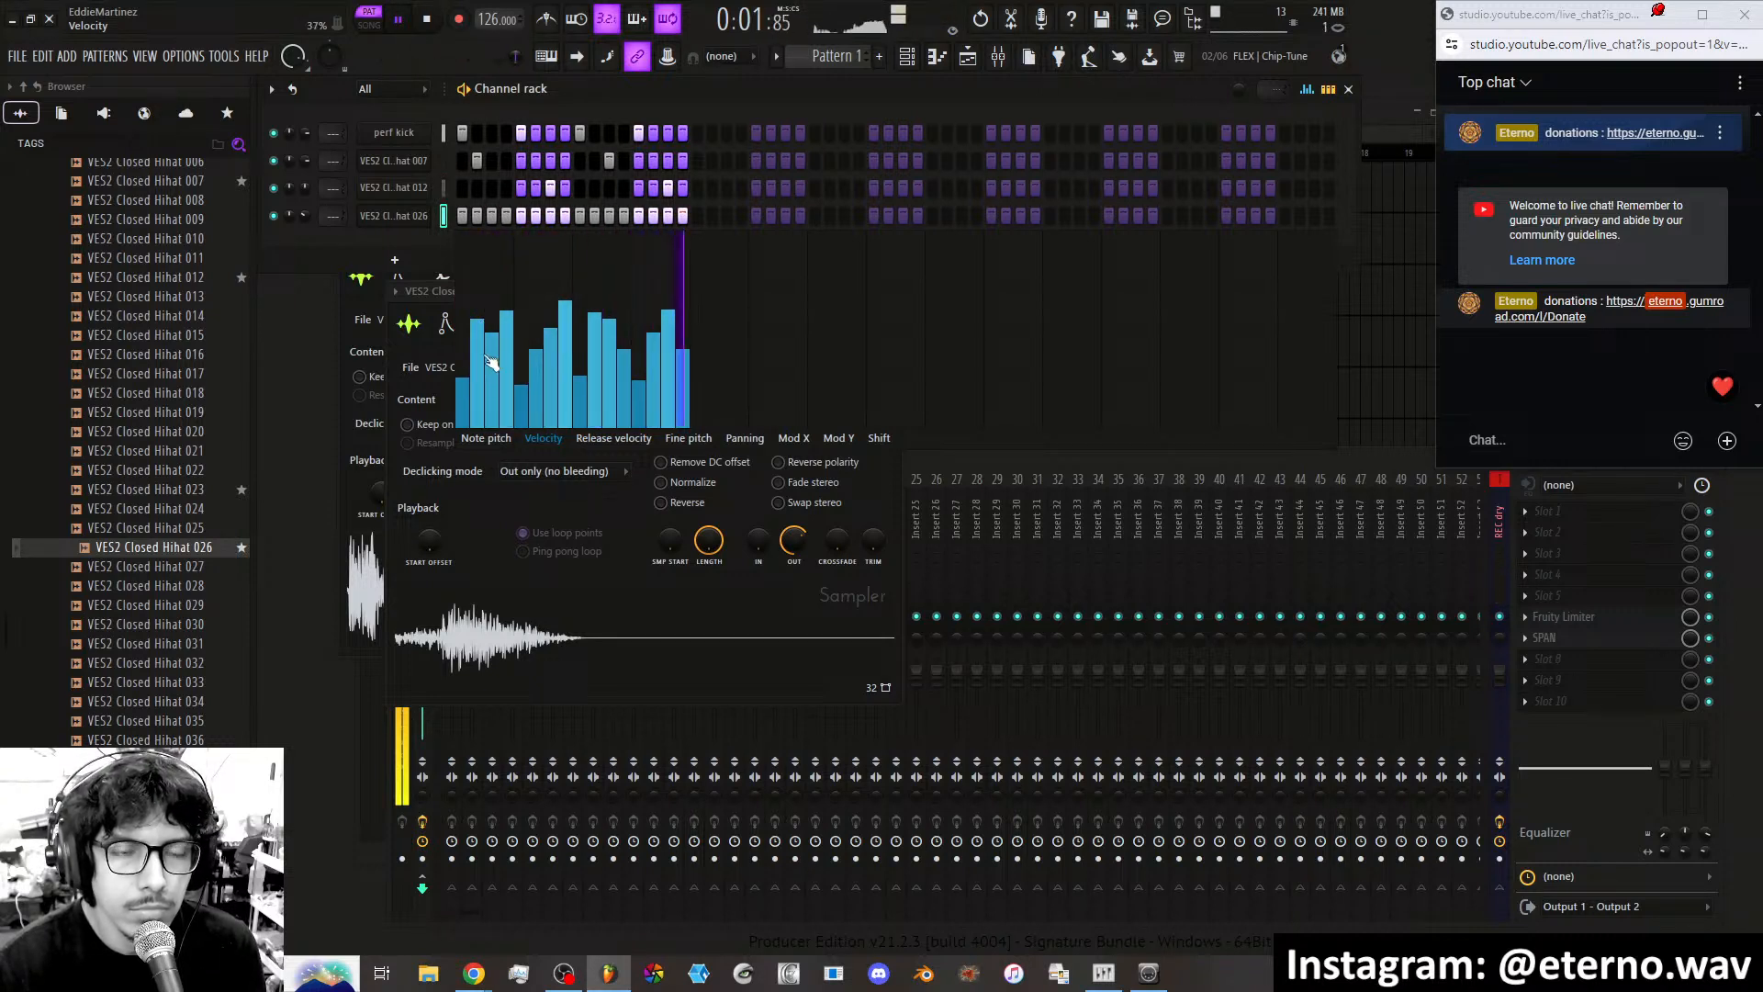
Refine the VES2 Closed Hihat 026 velocities by raising steps 3, 7 and 15 and lowering steps 2, 8 and 10.
left_click(493, 312)
left_click(478, 346)
left_click(565, 359)
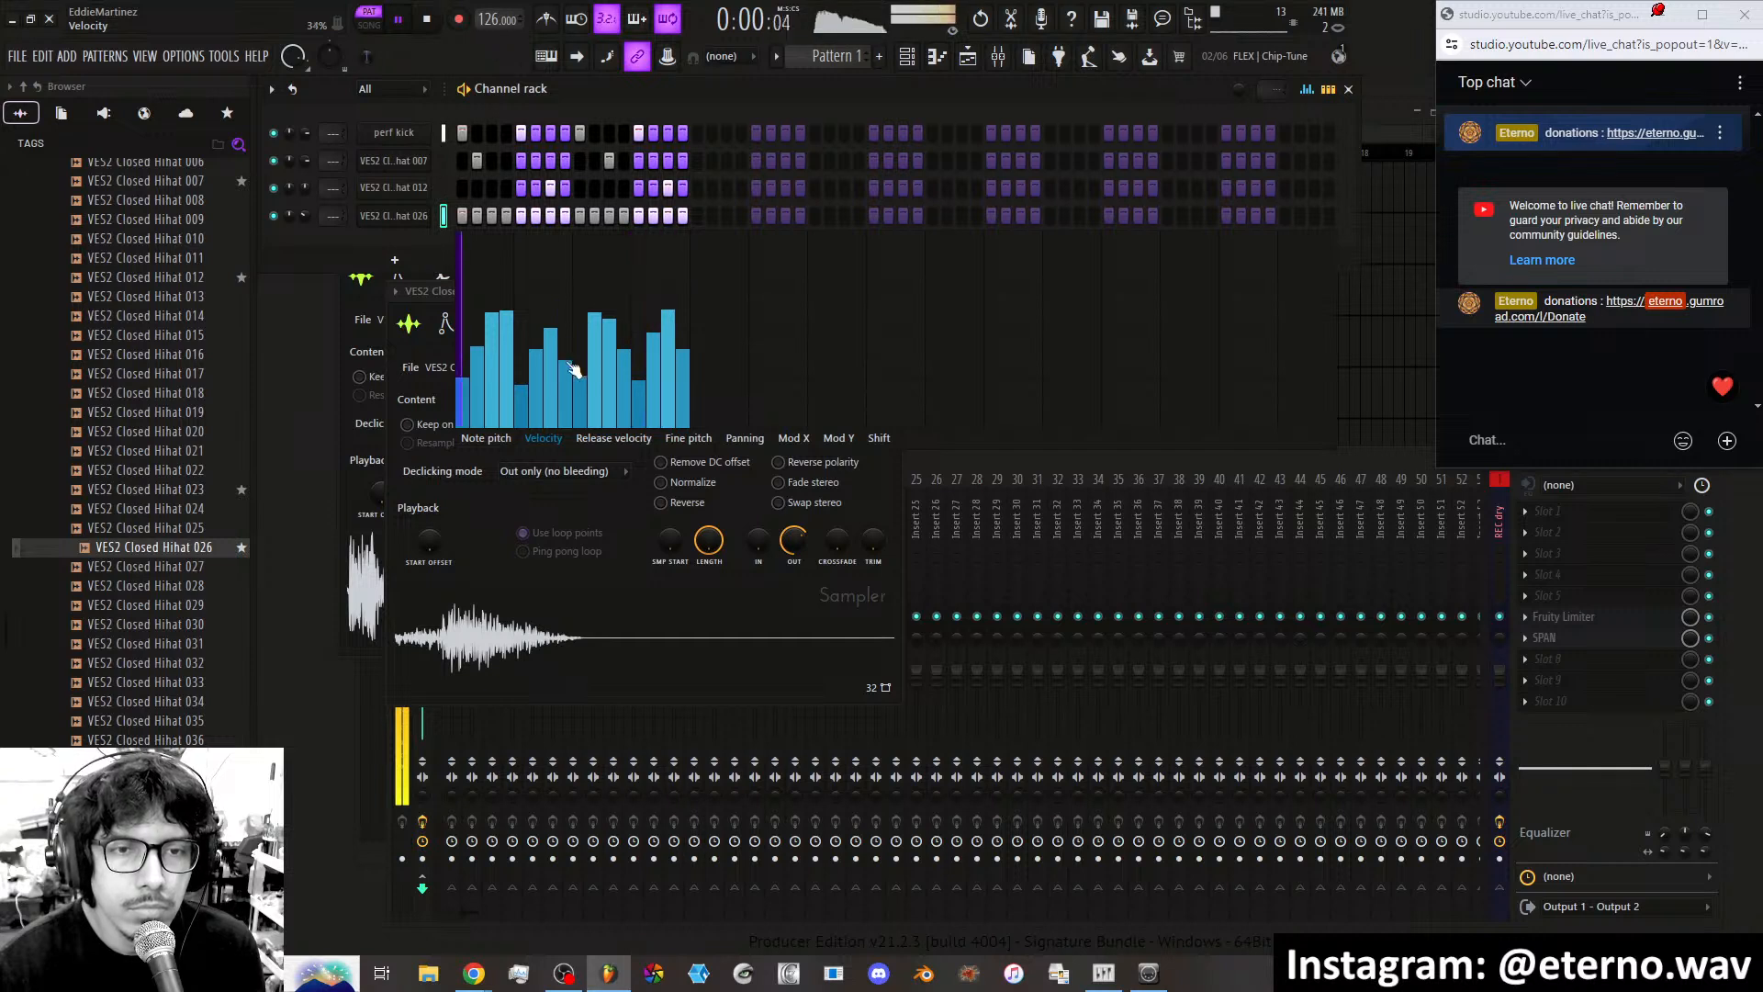
left_click(550, 312)
left_click(594, 349)
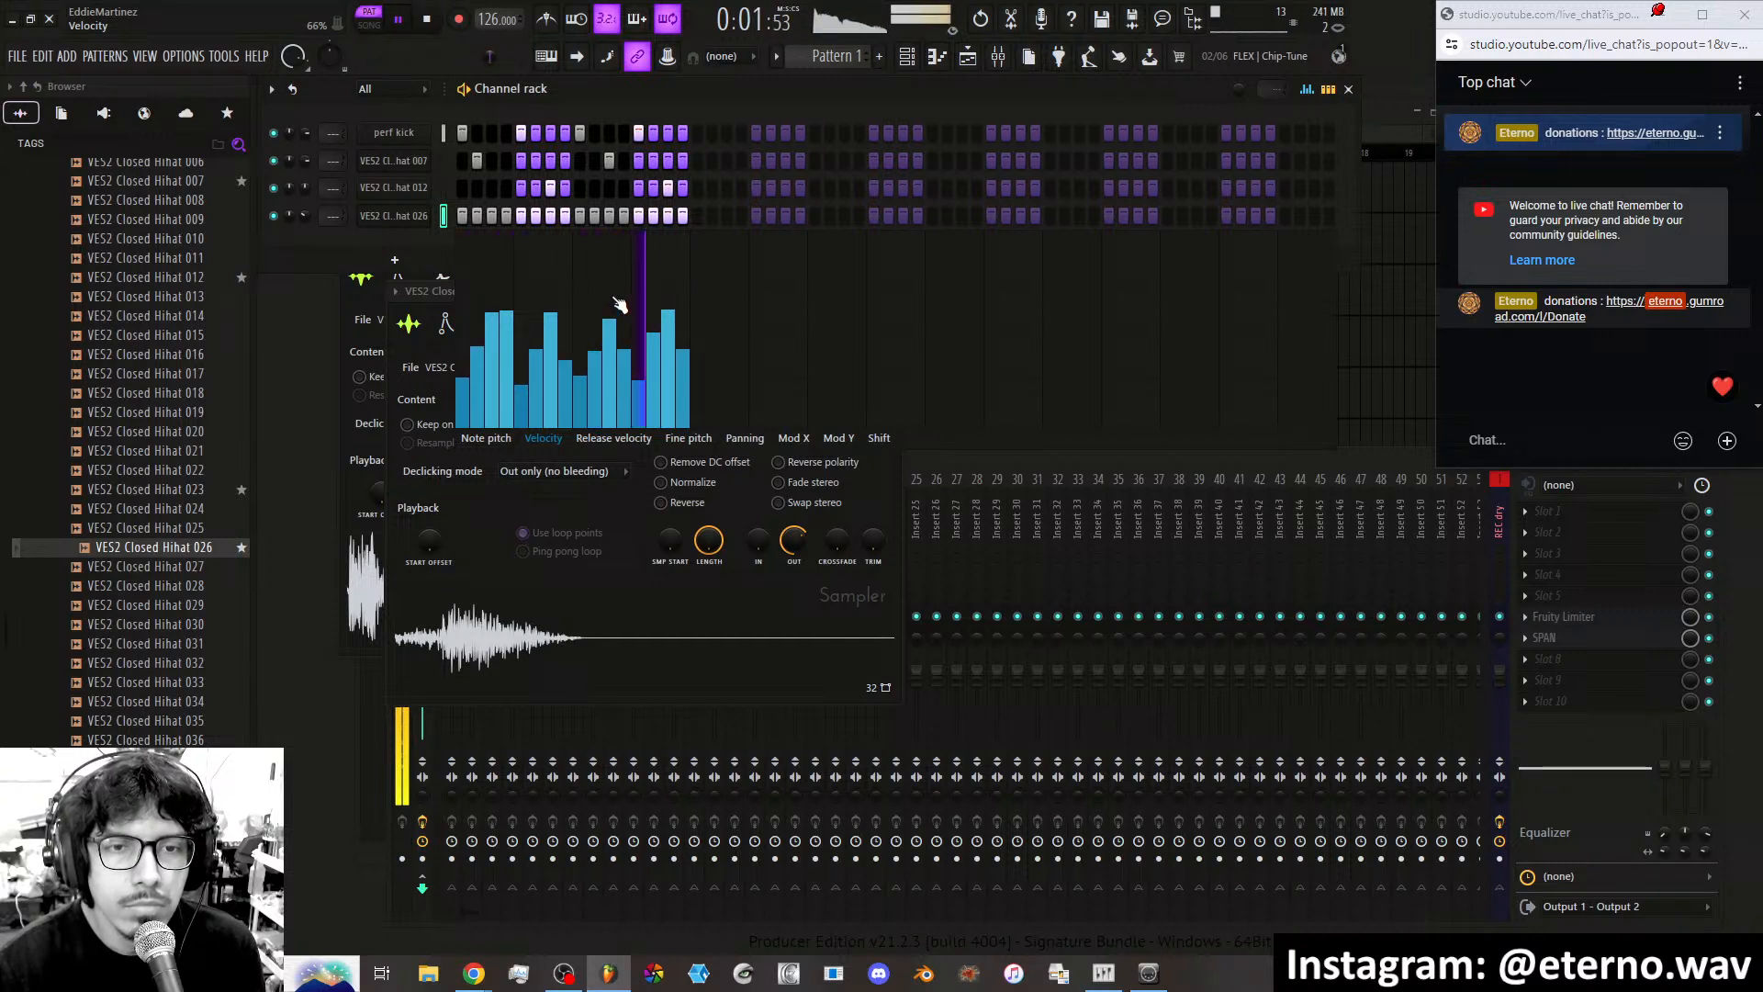
left_click(670, 292)
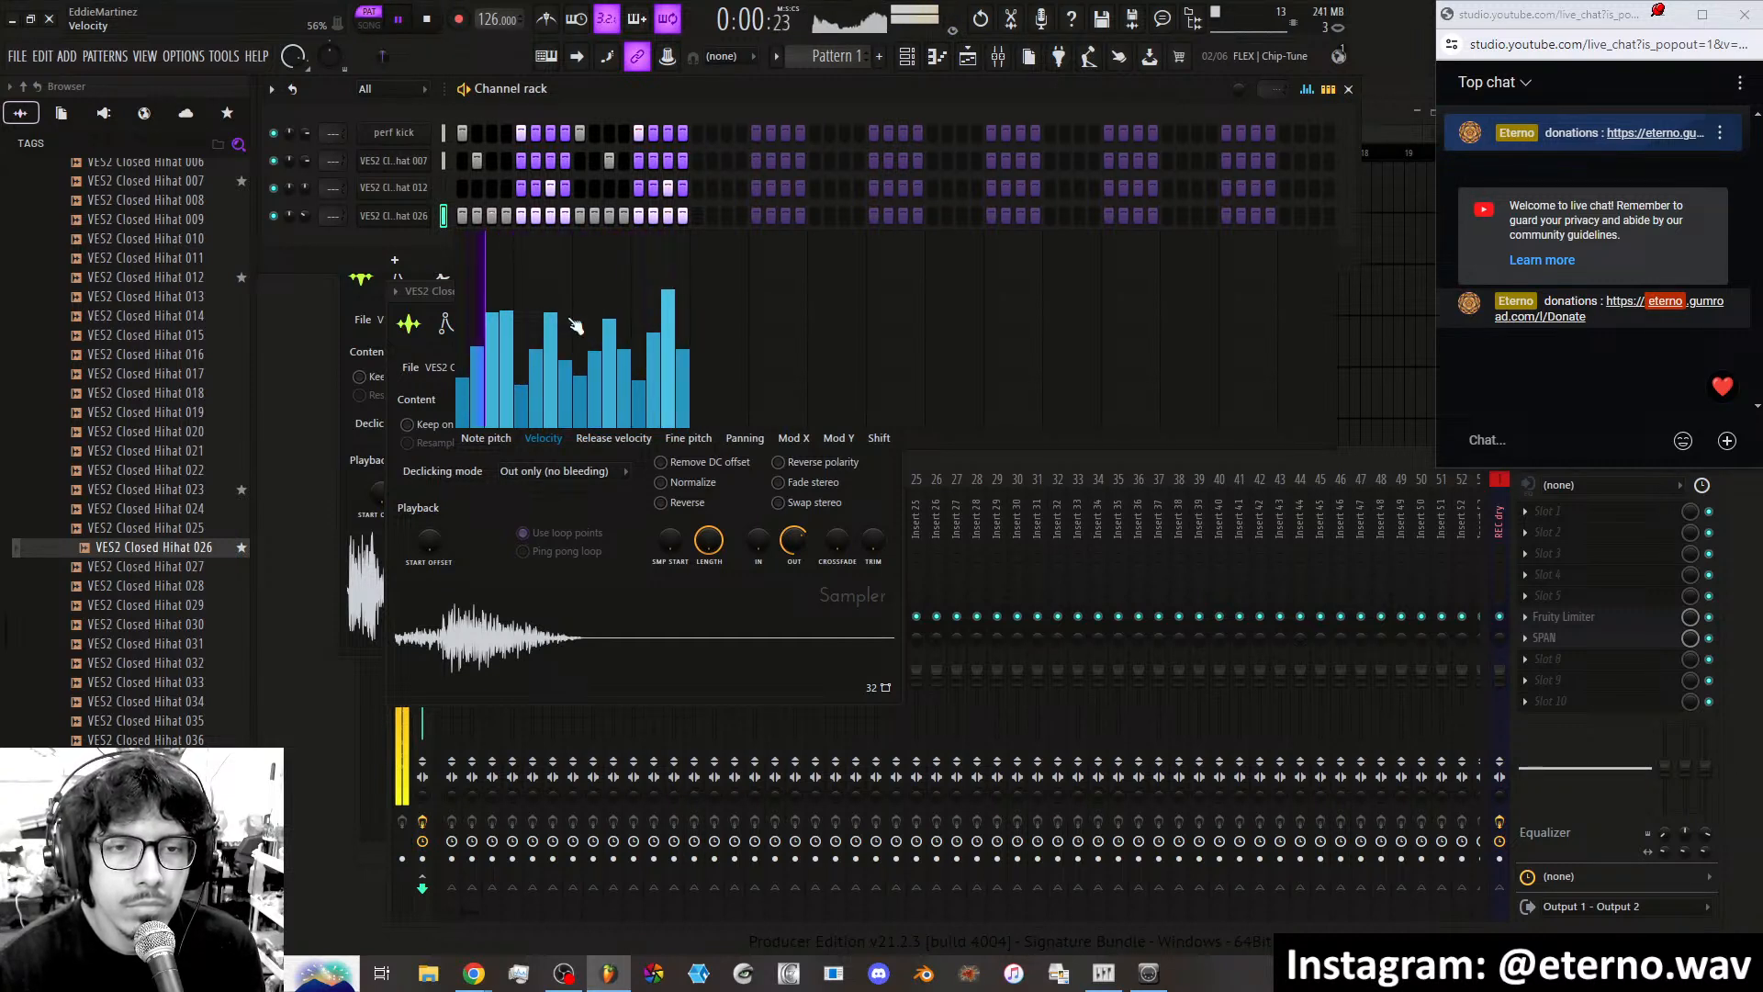
left_click(550, 291)
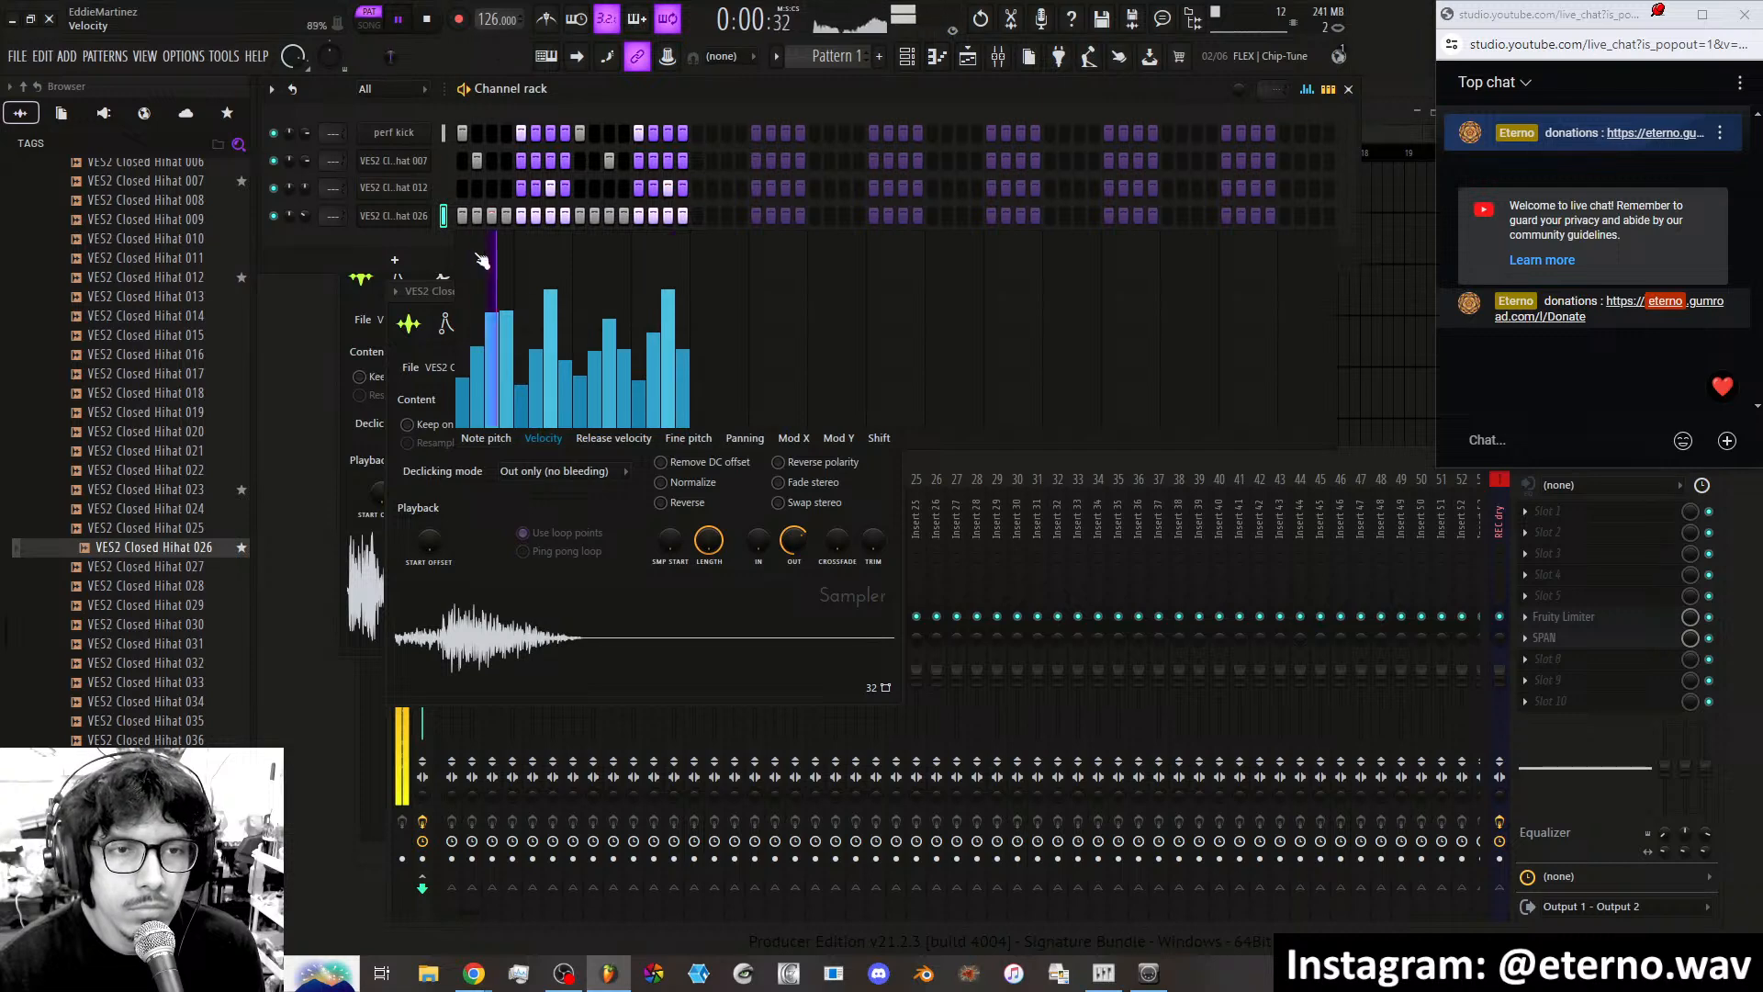
Reduce the quick fade-out of VES2 Closed Hihat 026 to 22% and close its sampler settings.
left_click(421, 217)
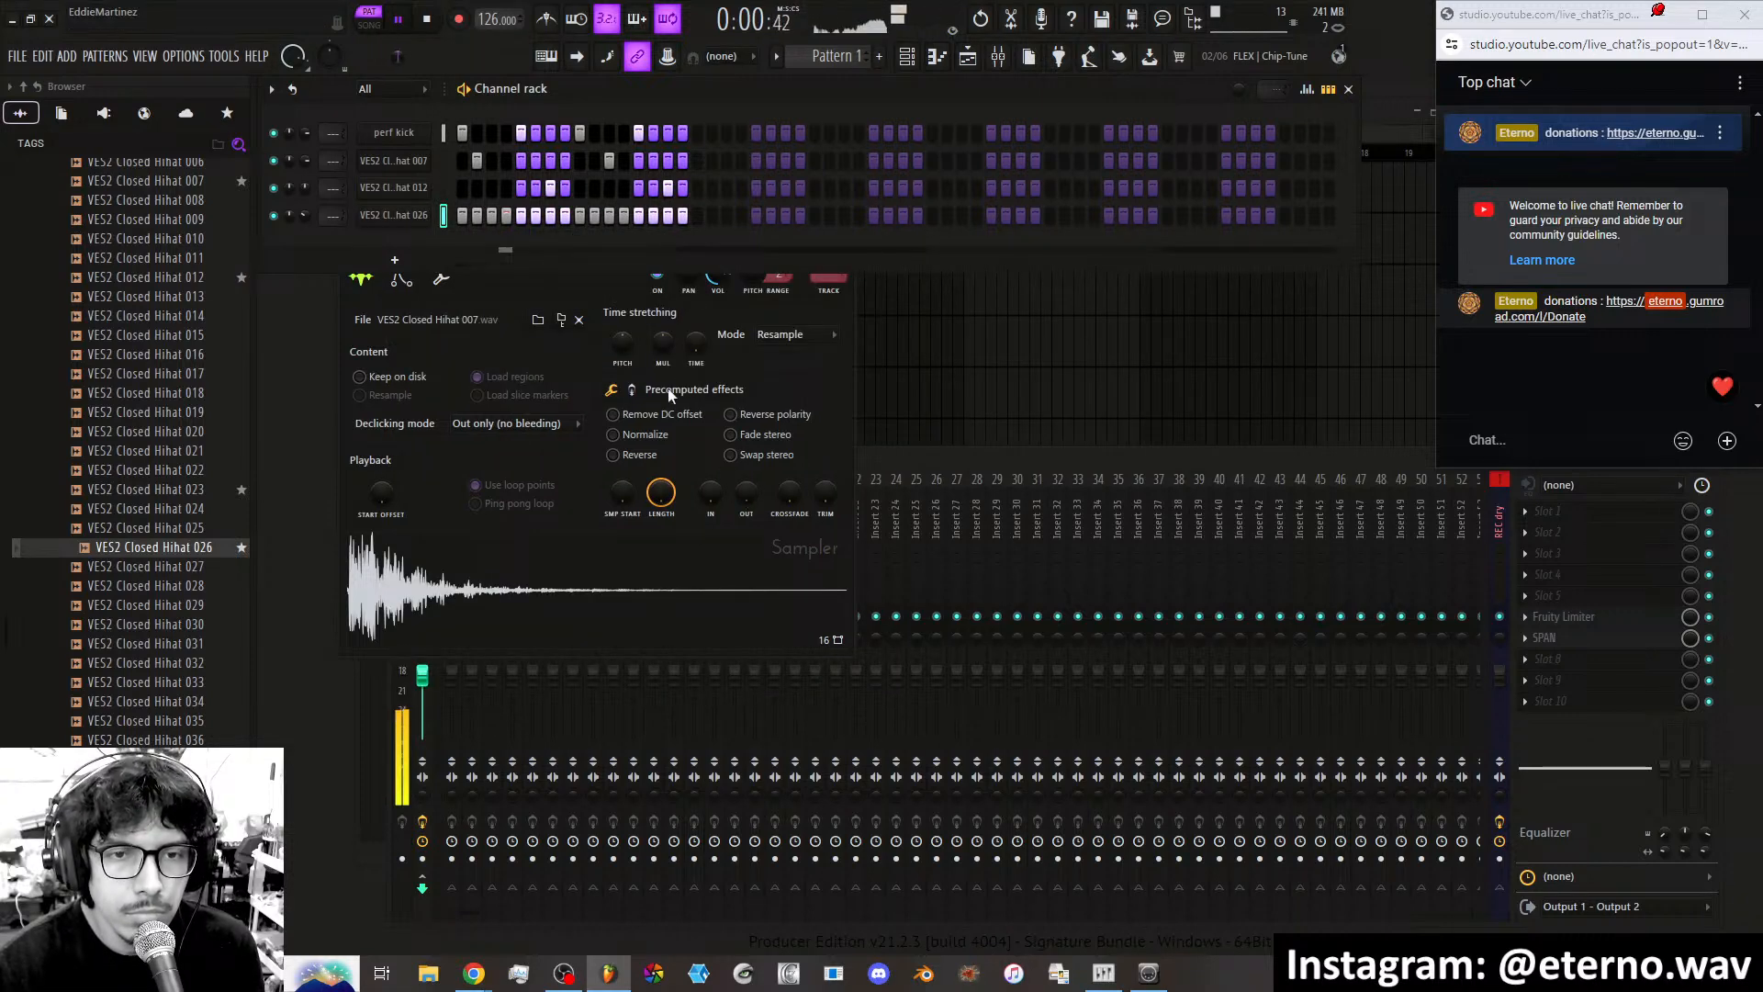
double_click(421, 214)
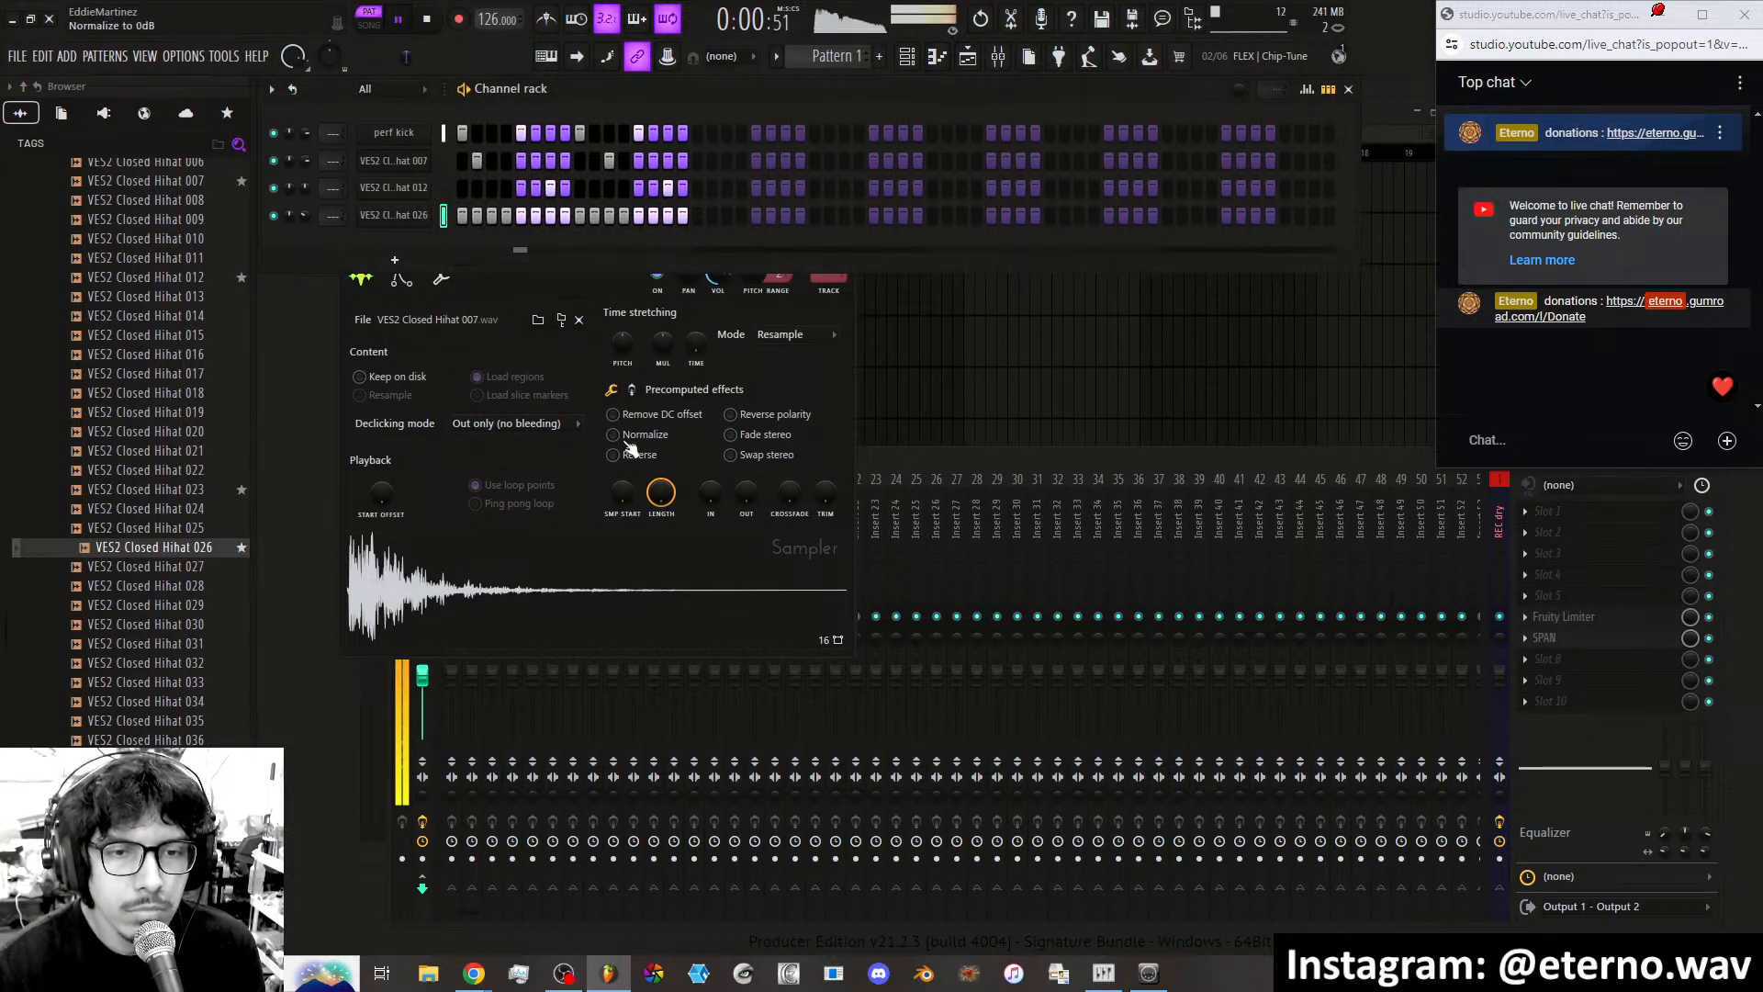
left_click(413, 221)
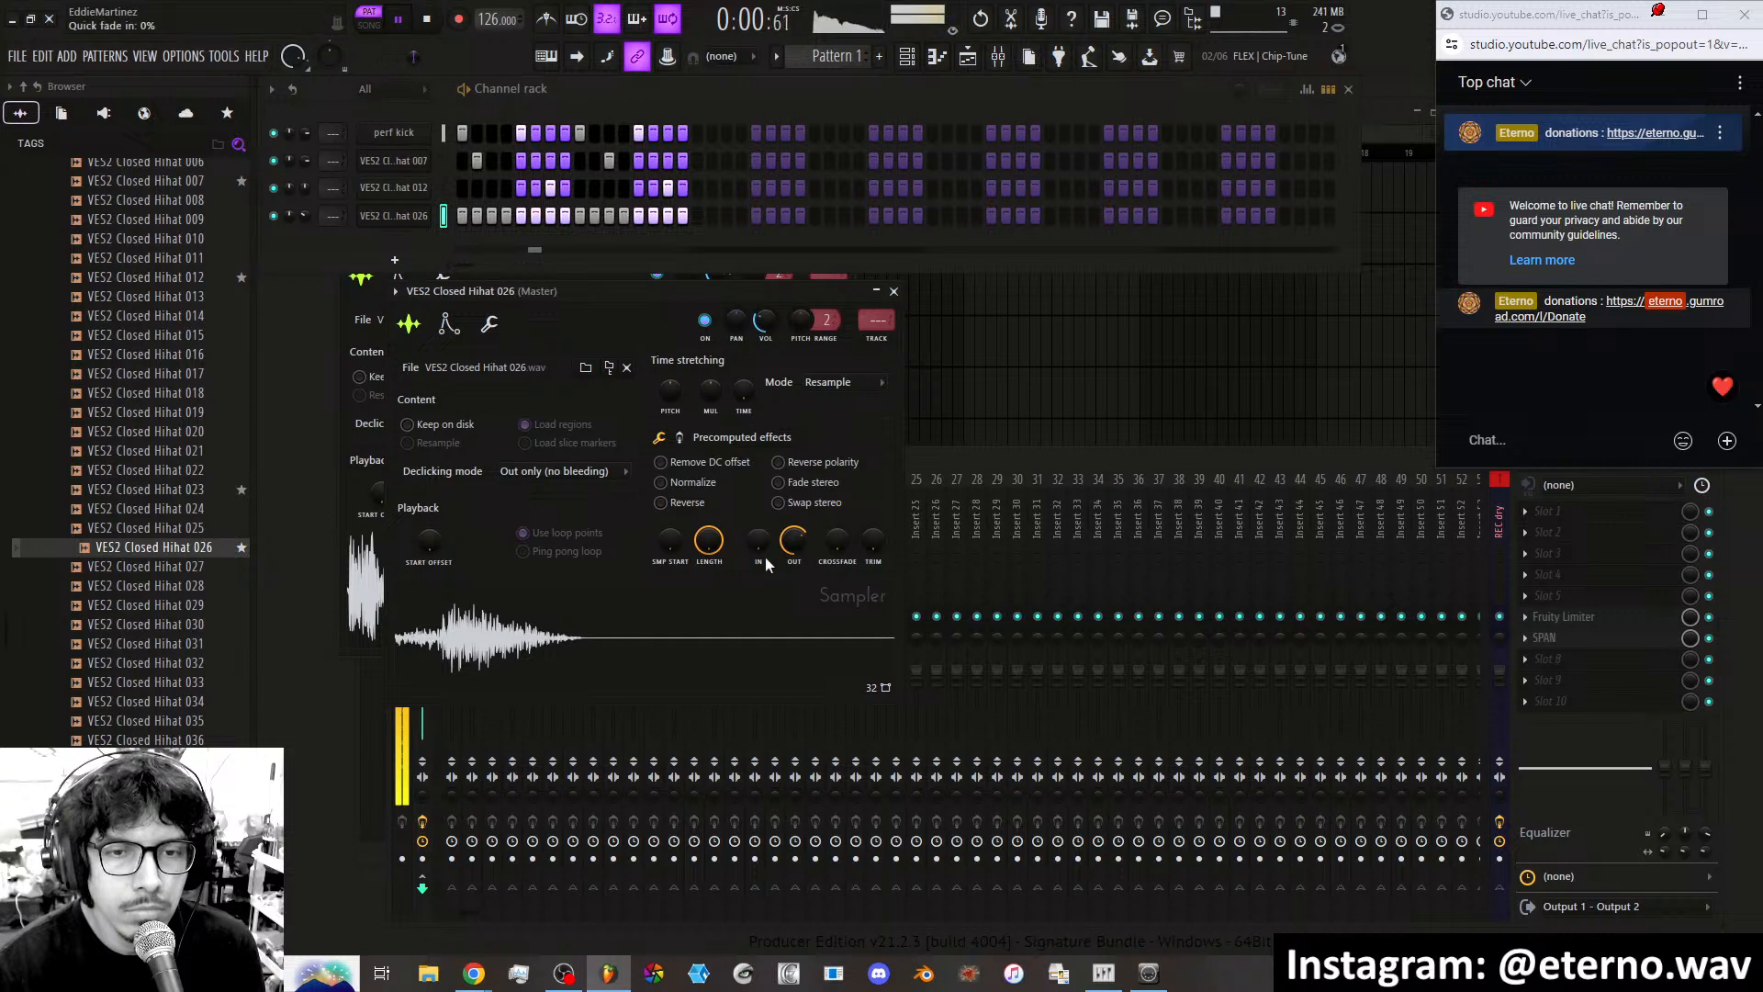
mouse_move(794, 541)
left_mouse_down()
mouse_move(795, 588)
mouse_move(796, 542)
left_mouse_up()
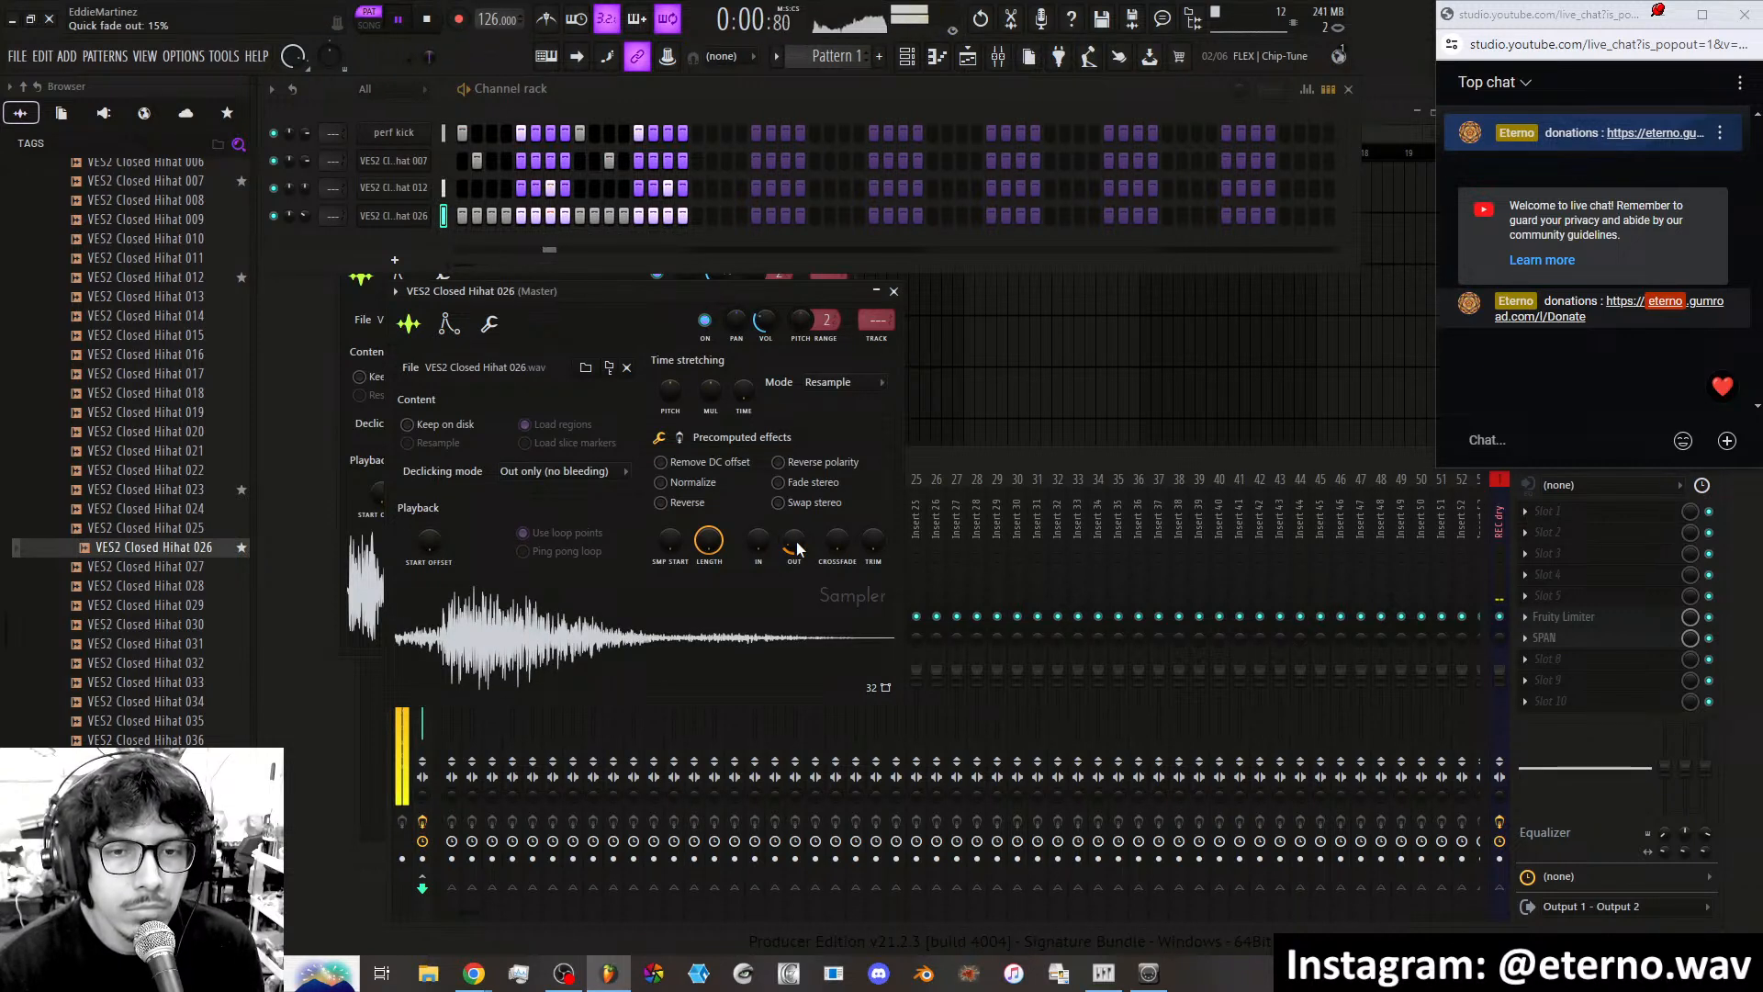
mouse_move(796, 542)
left_mouse_down()
mouse_move(796, 487)
mouse_move(796, 562)
left_mouse_up()
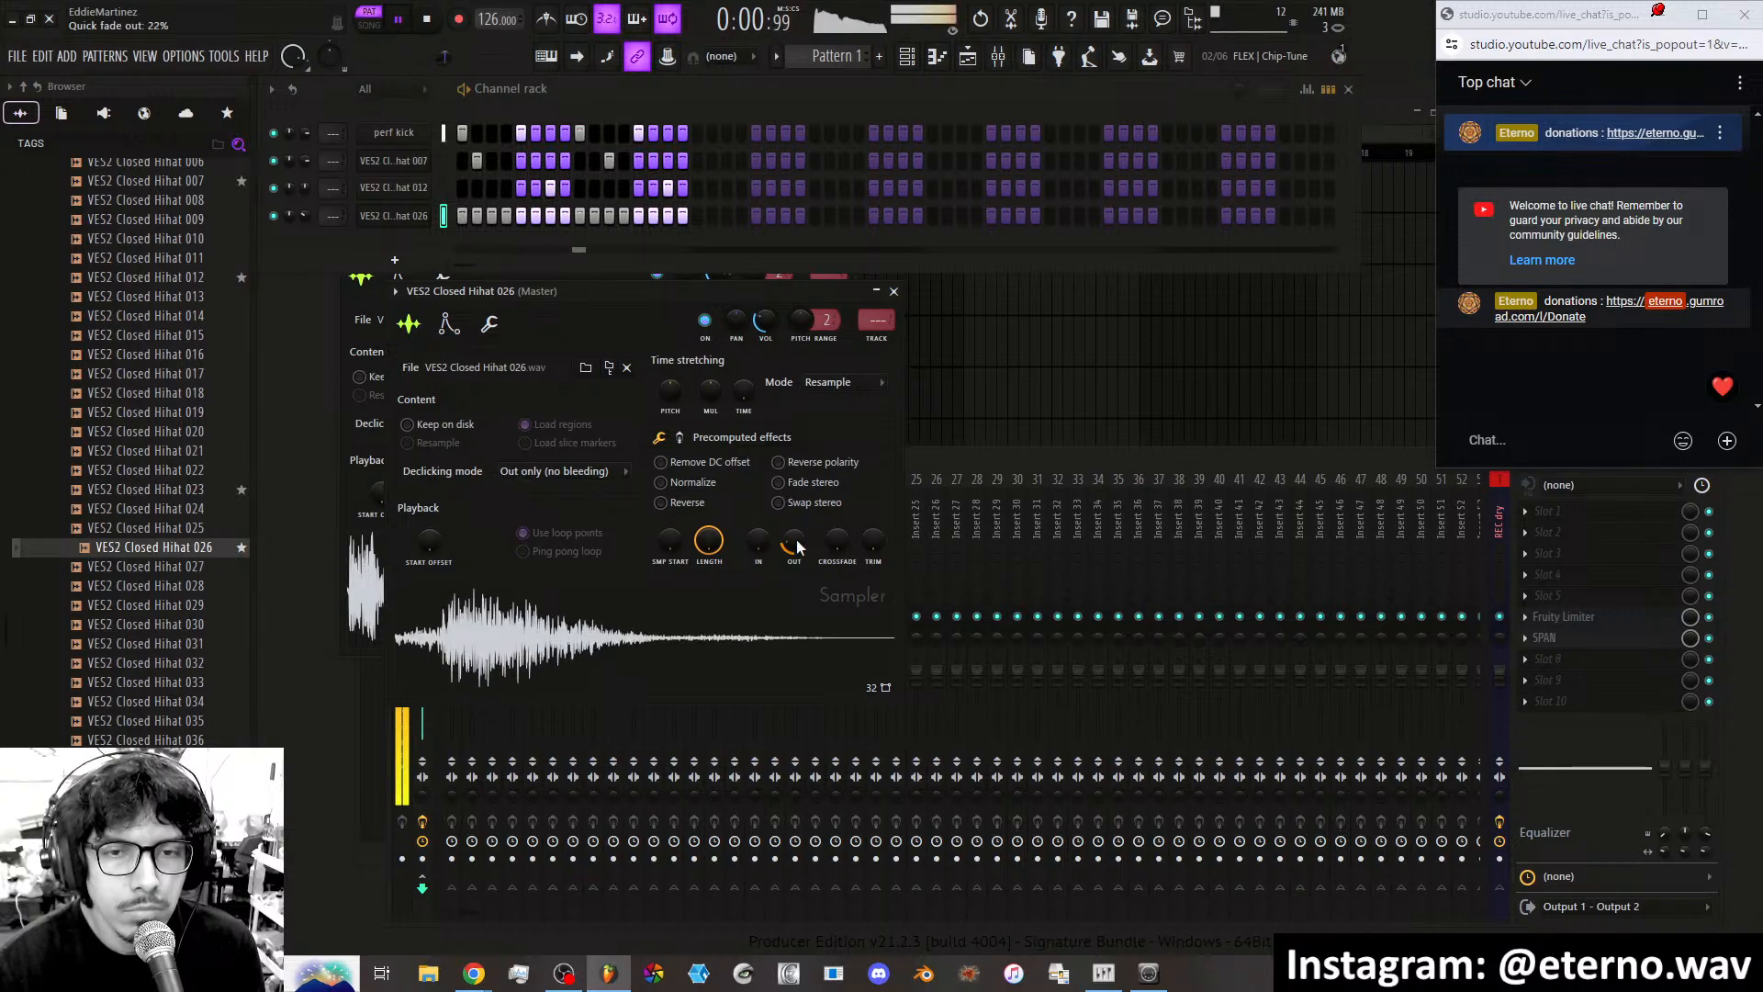
left_click(894, 291)
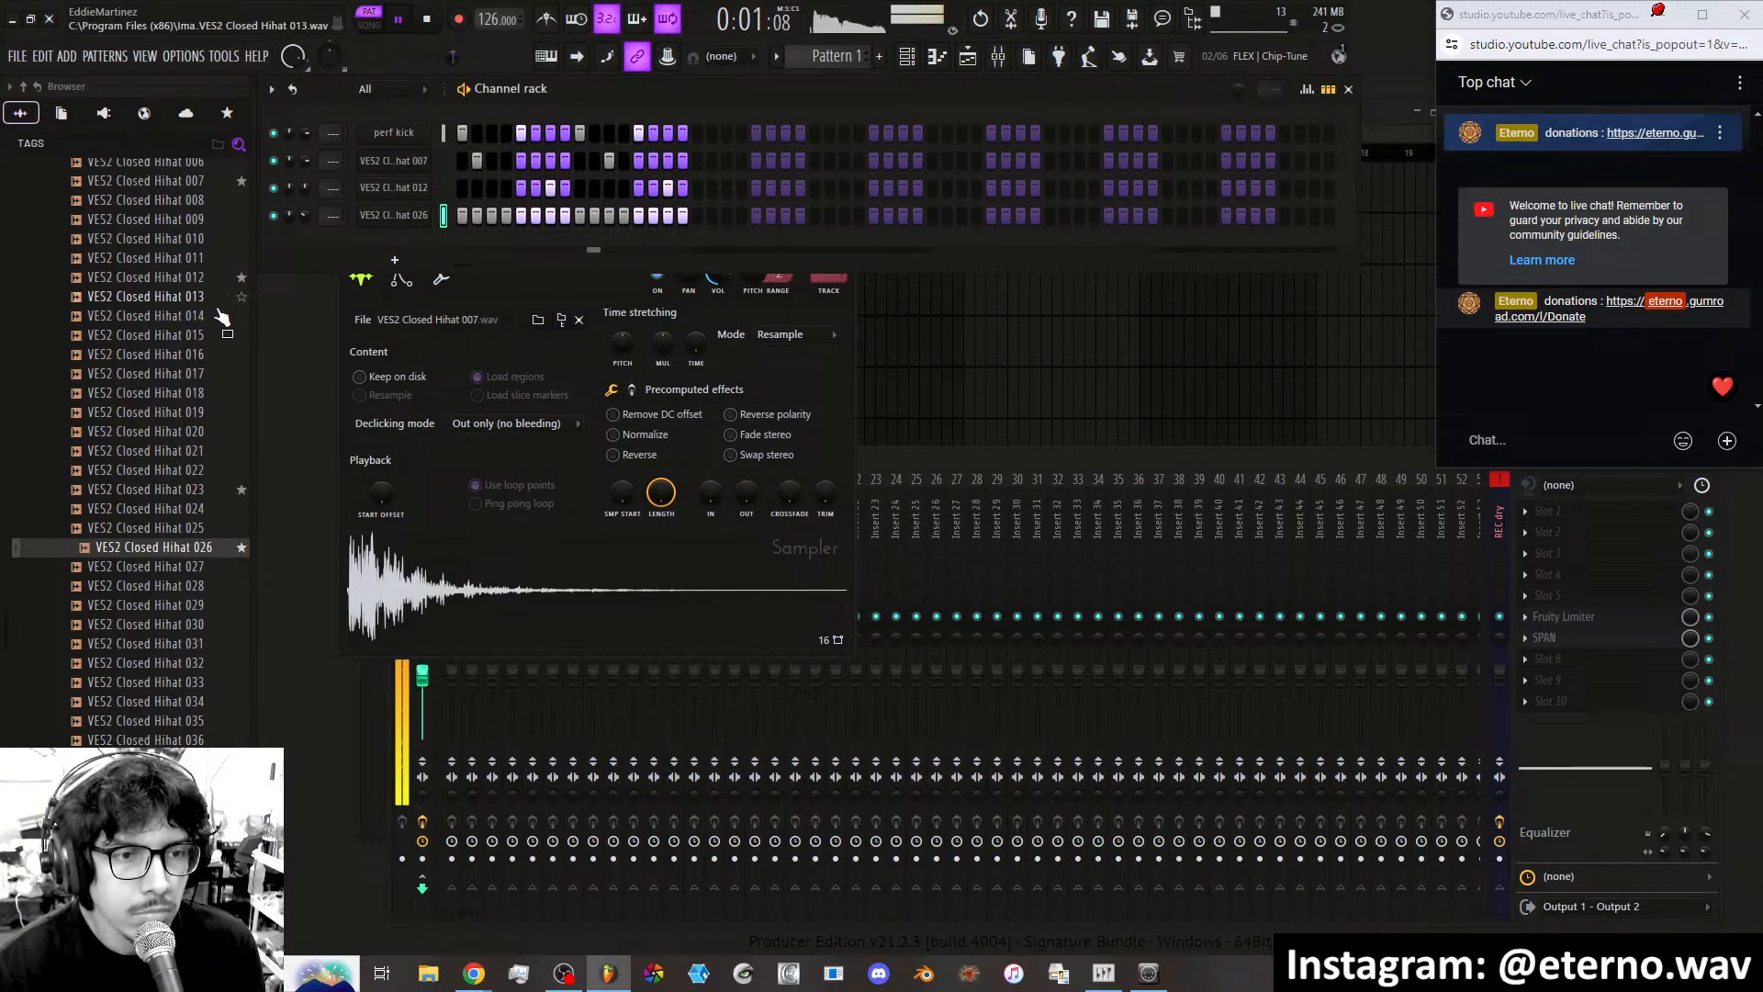
Collapse the closed hi-hat folder, open VES2 Claps & Snares and audition its samples up to 022.
scroll(184, 501, "up", 5)
left_click(138, 389)
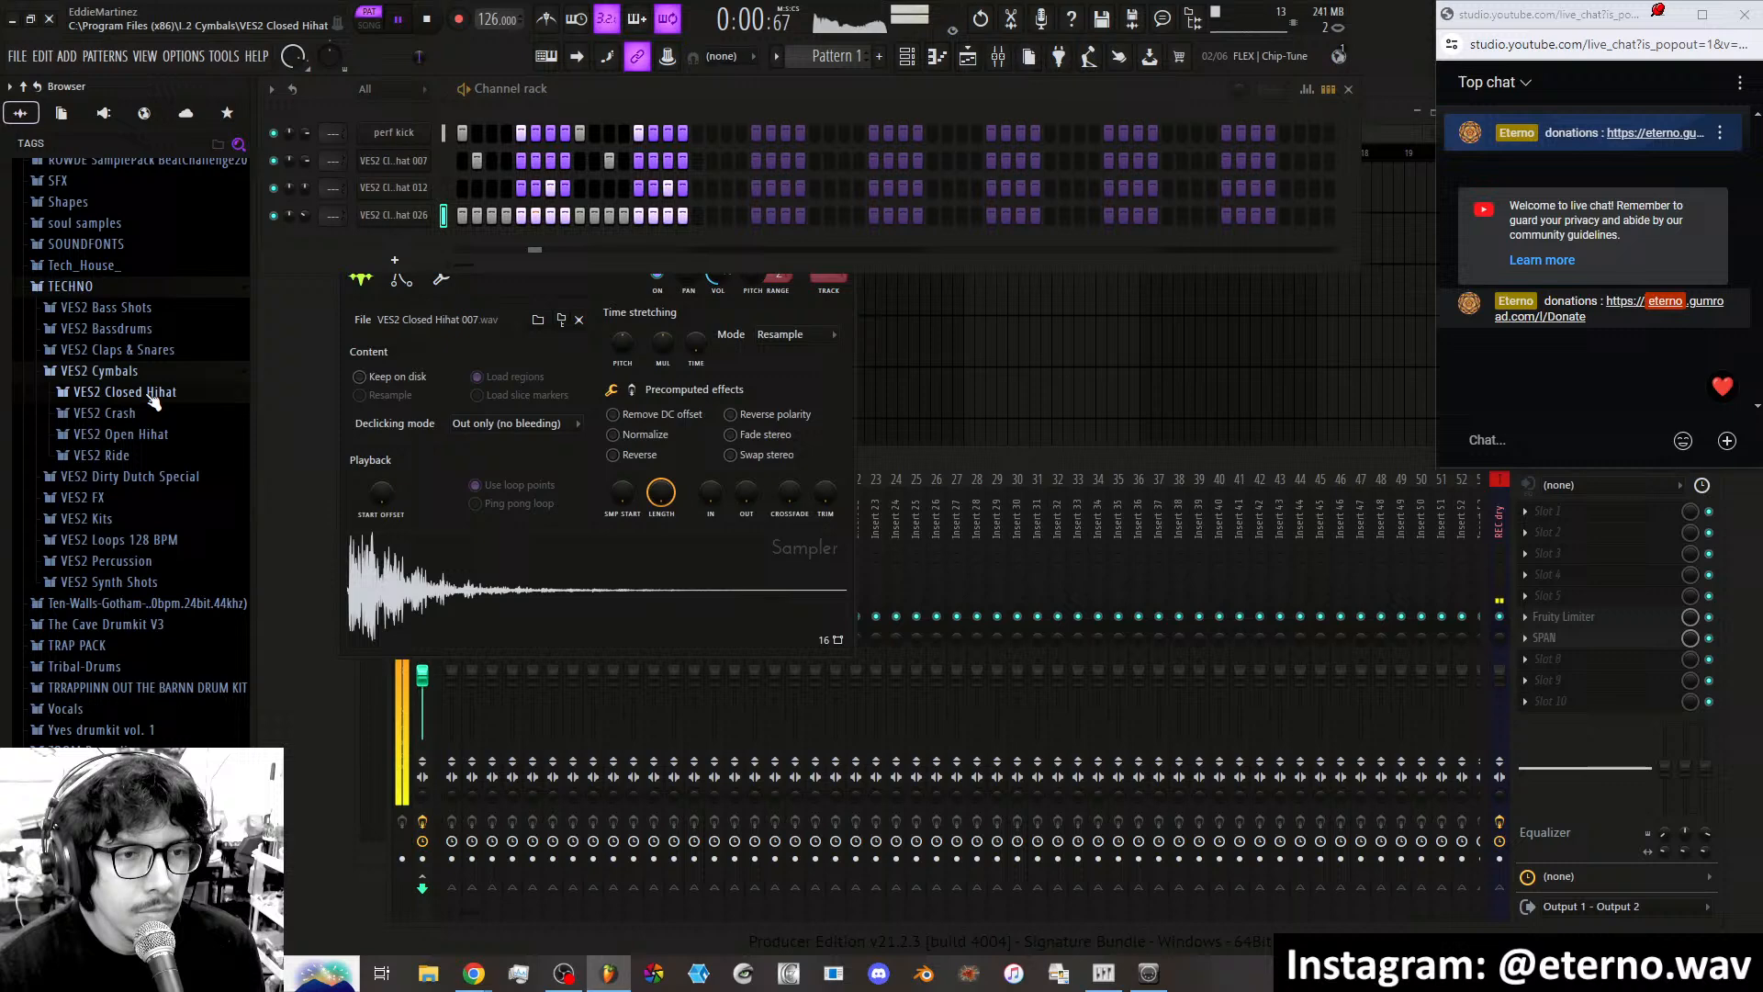
left_click(145, 350)
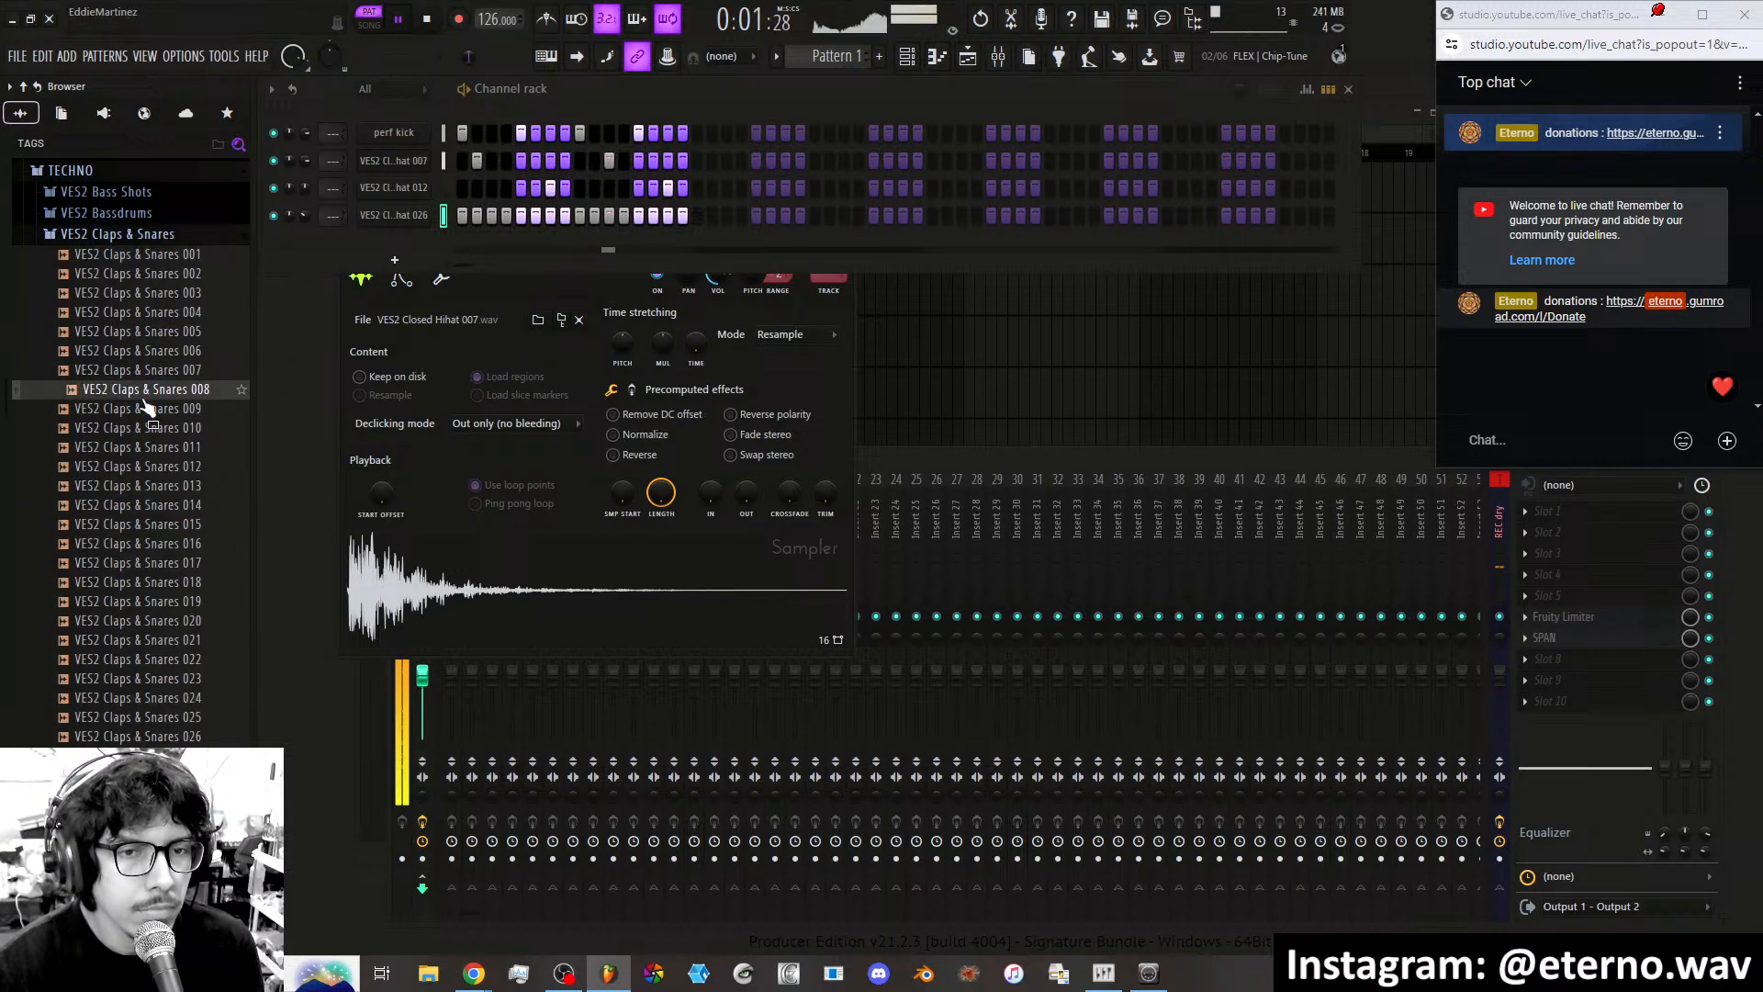
left_click(157, 450)
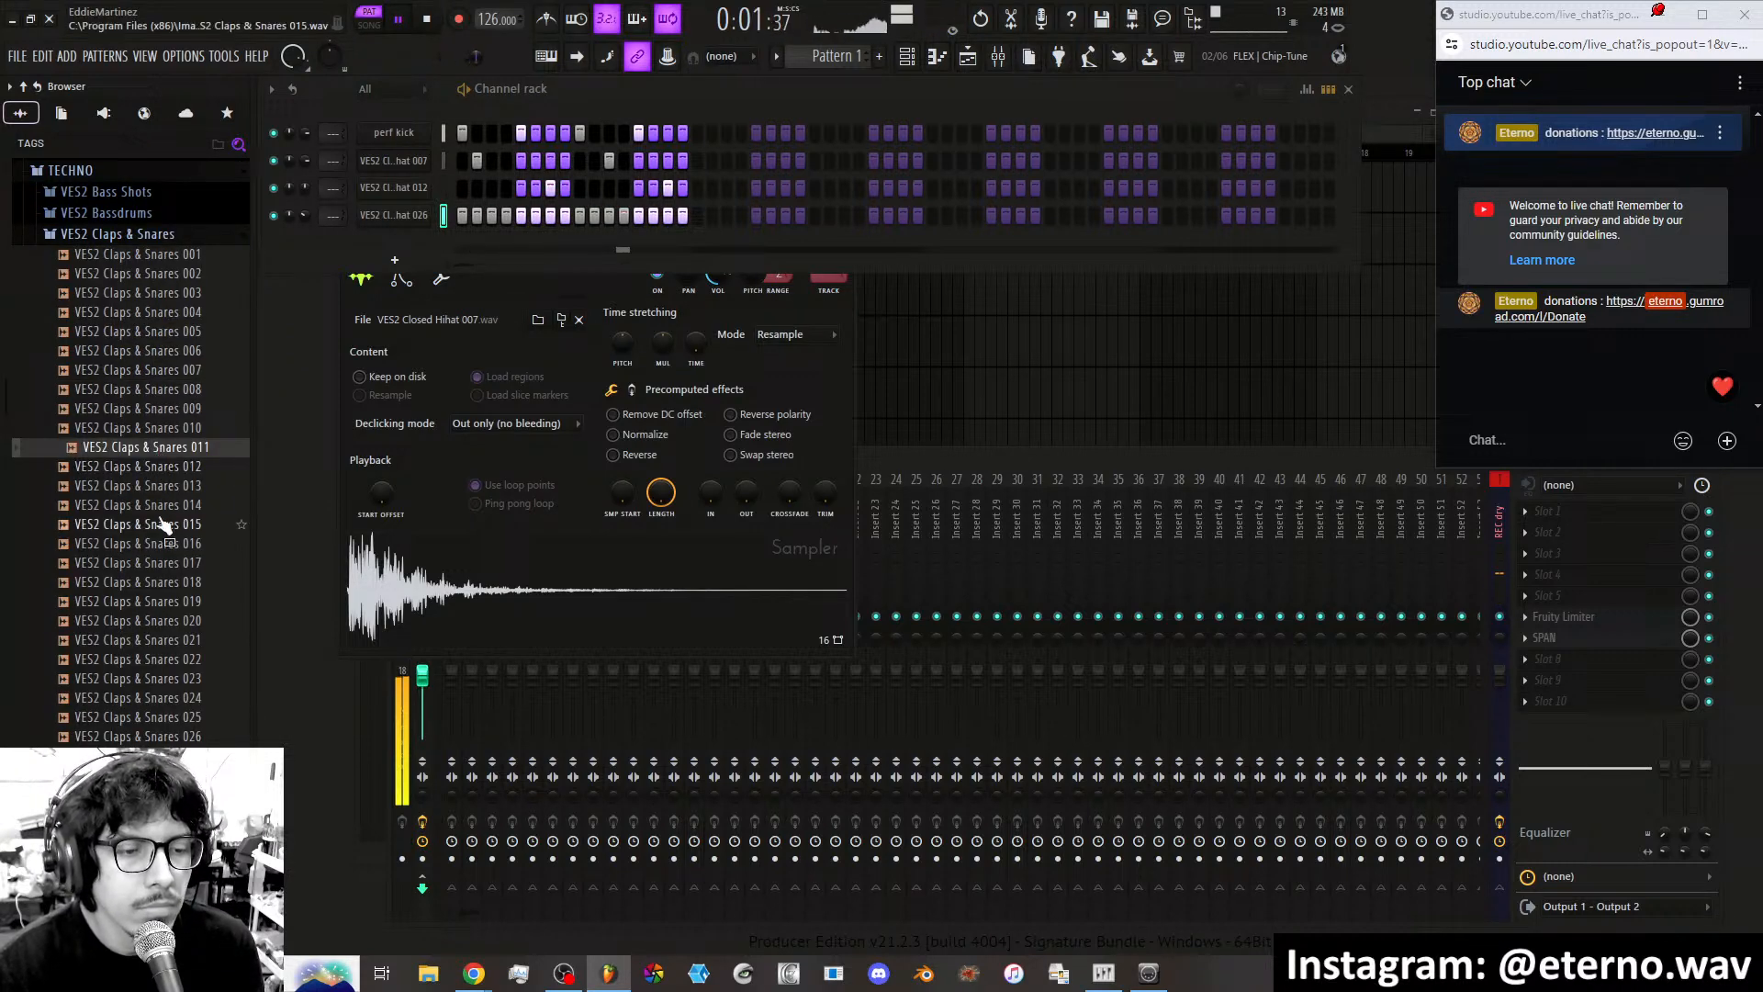
left_click(158, 524)
left_click(157, 581)
left_click(157, 619)
left_click(152, 661)
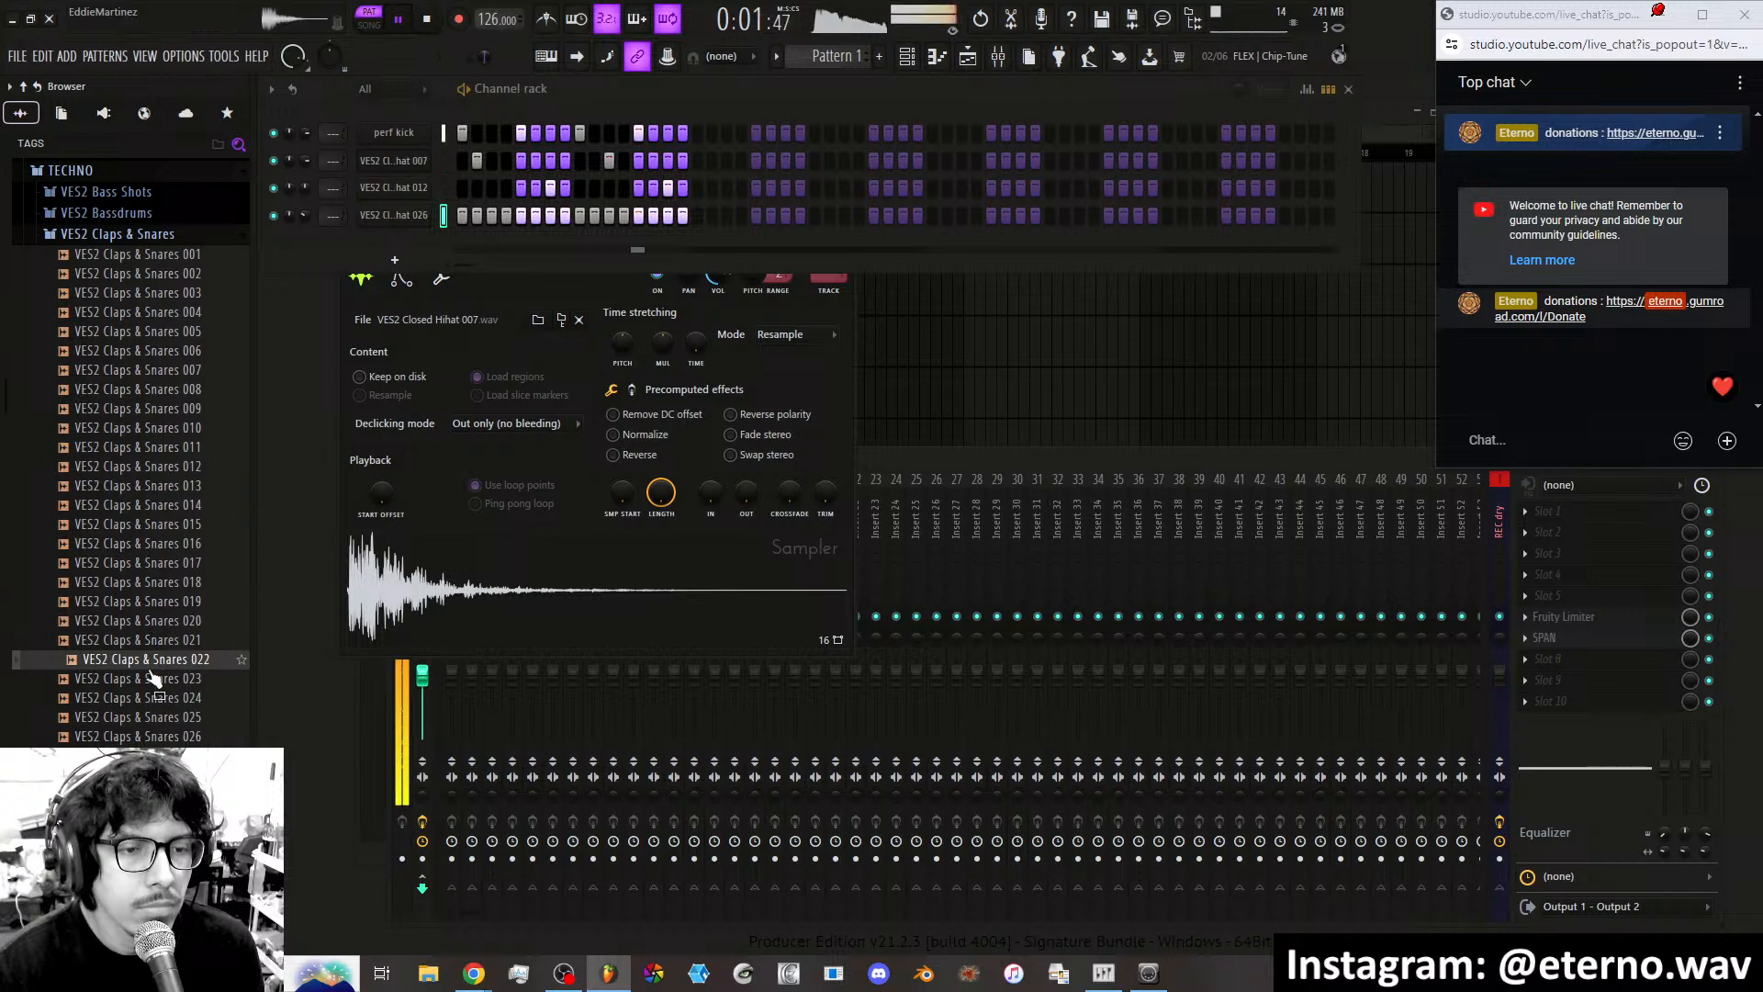
Add VES2 Claps & Snares 030 as a new channel with hits on steps 5 and 13, lowering its volume to about 65%.
scroll(153, 660, "down", 4)
left_click(152, 585)
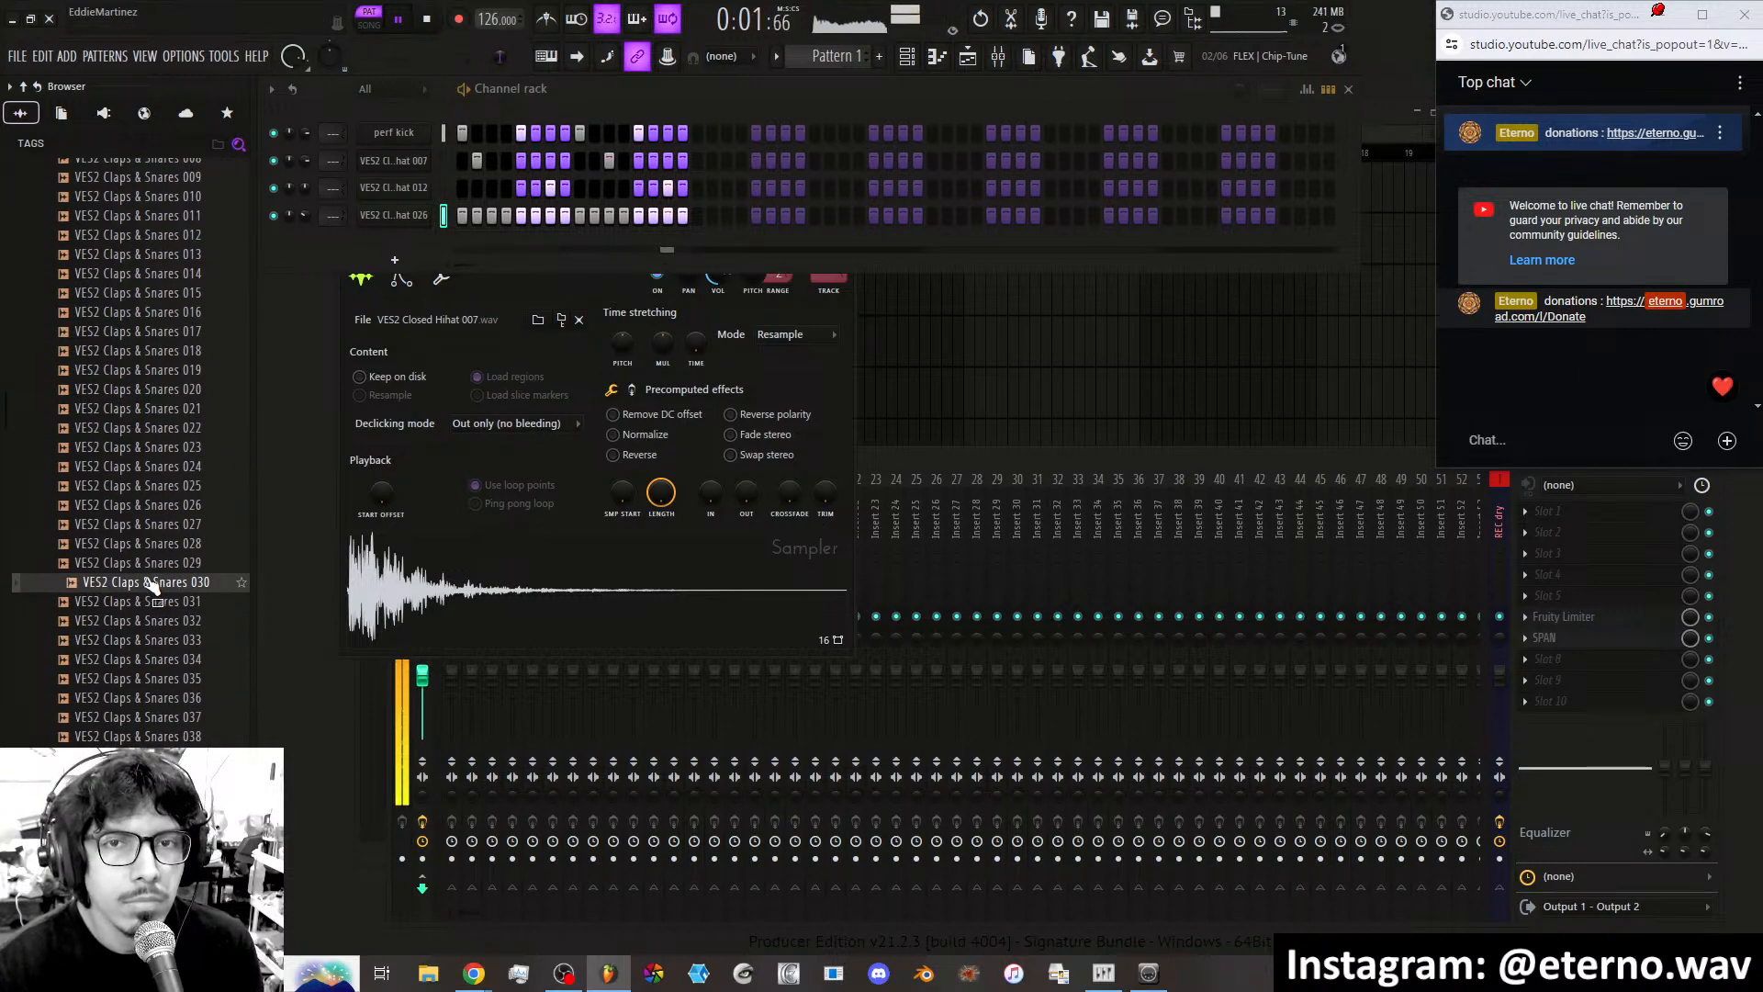
left_click_drag(153, 585, 477, 239)
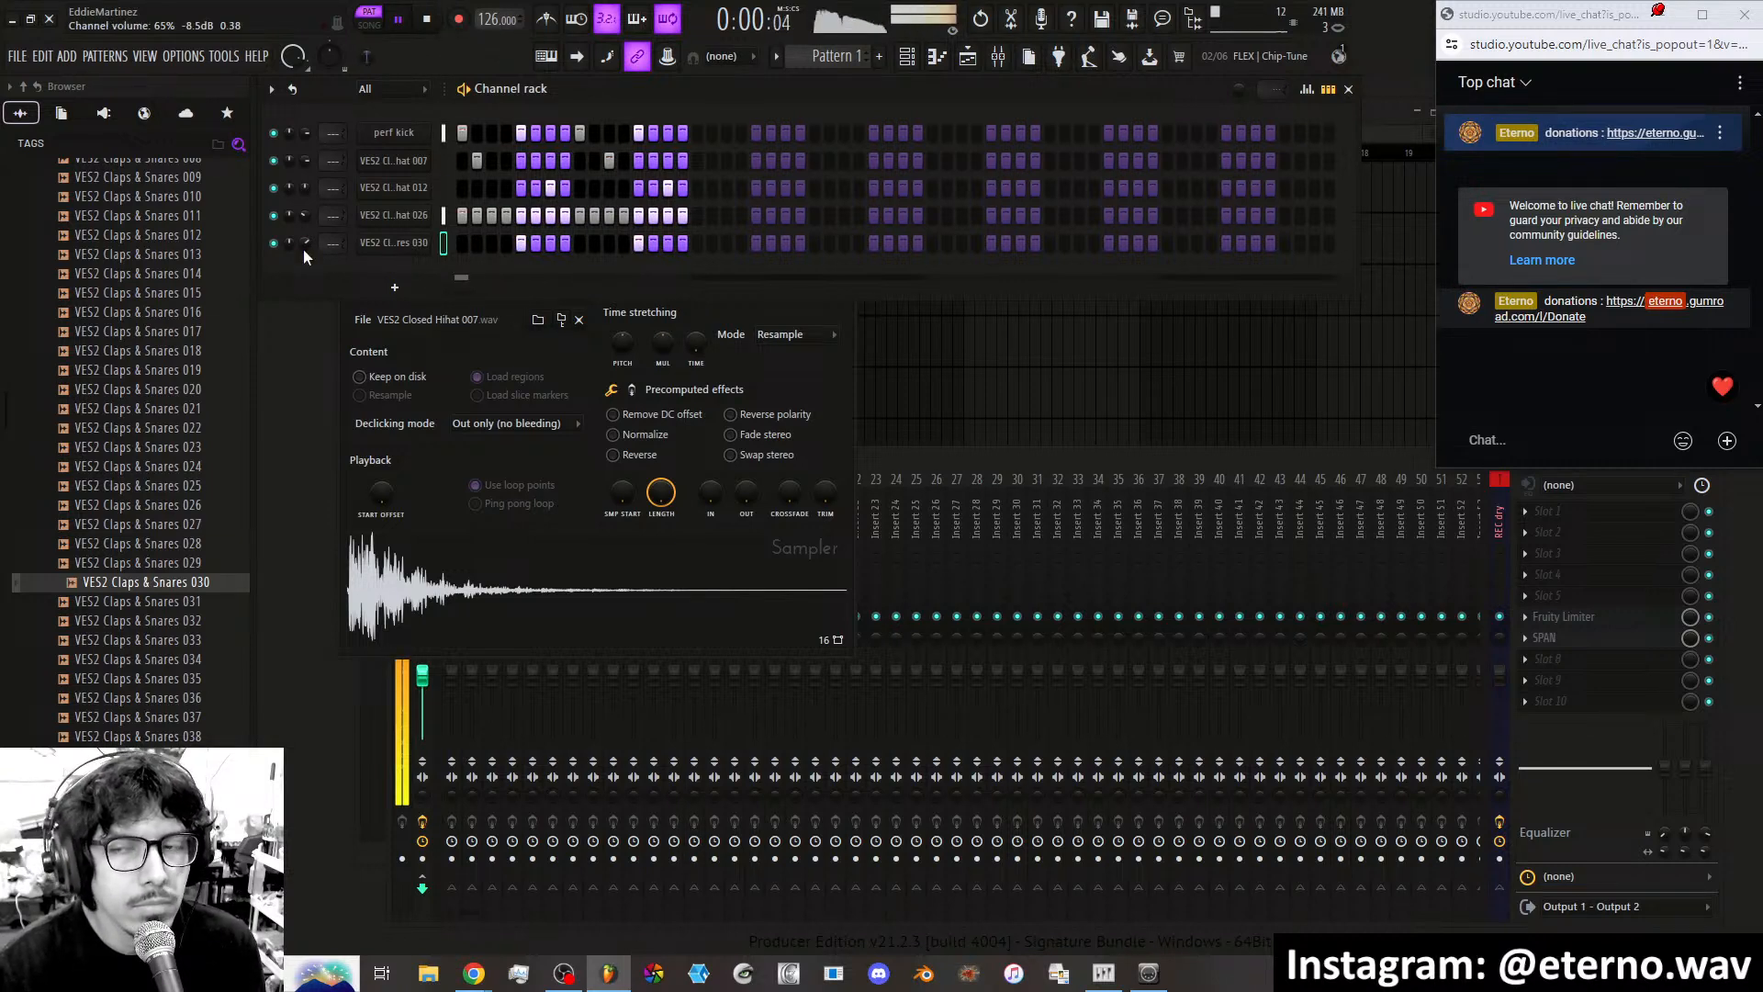
left_click_drag(304, 246, 304, 258)
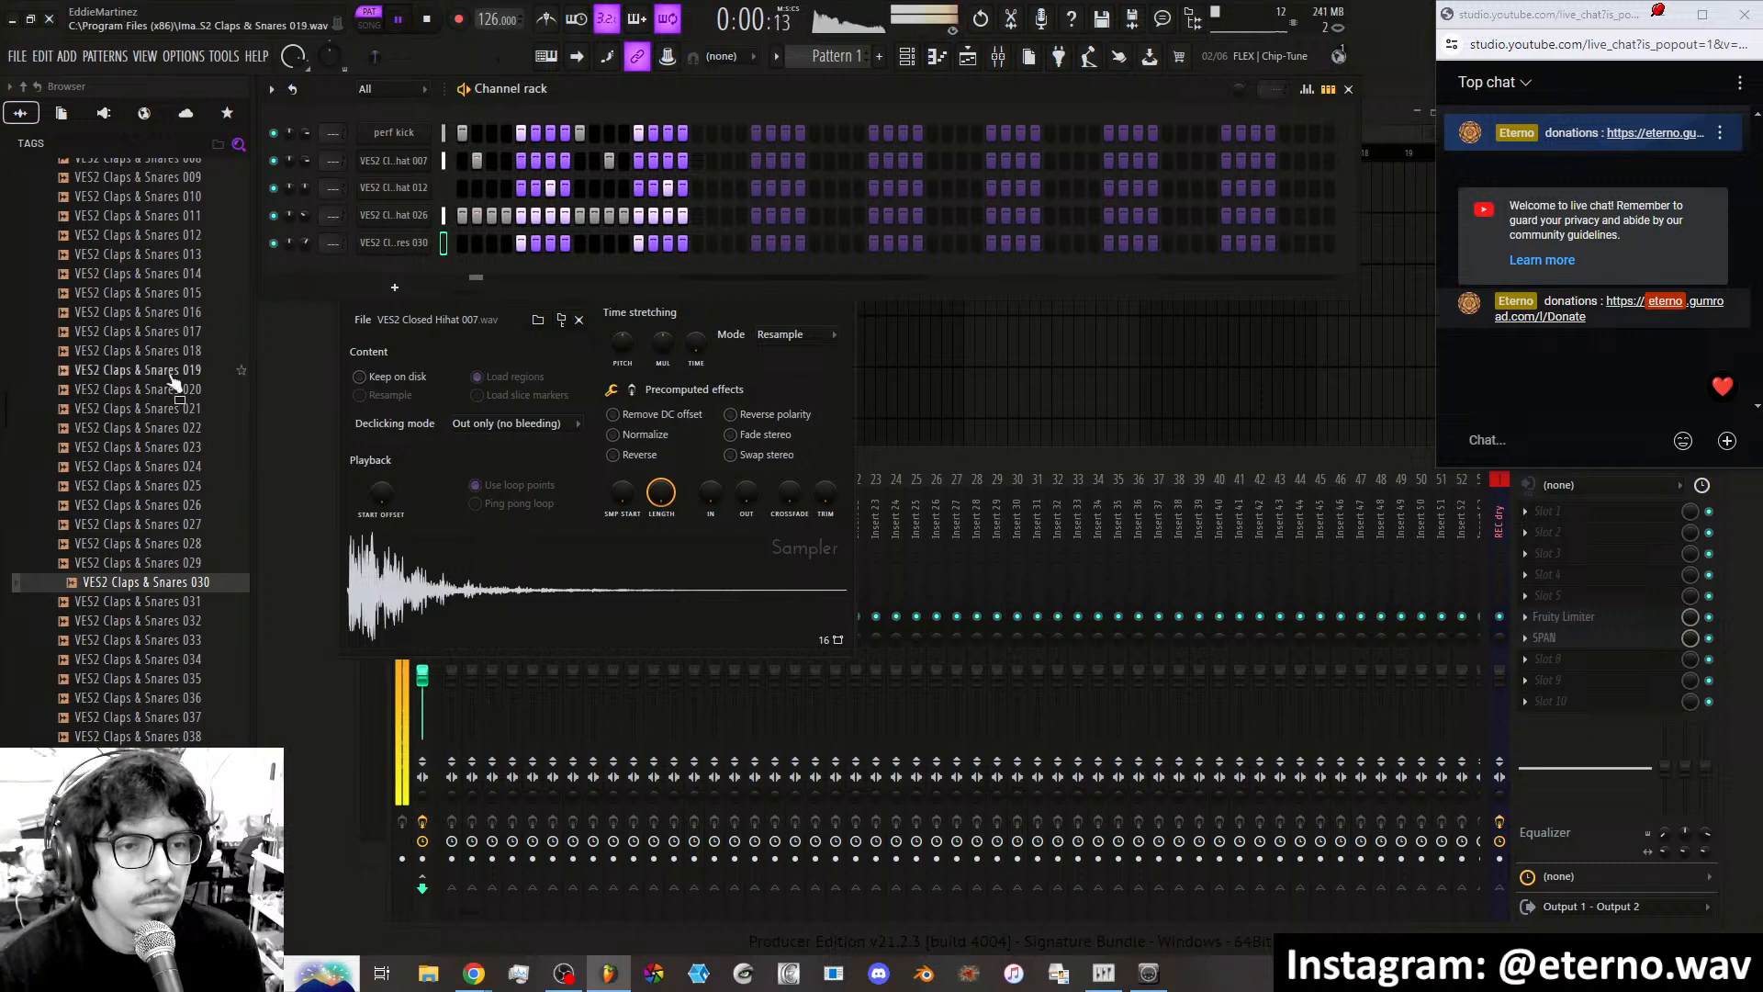
Collapse the Claps & Snares and Cymbals folders and open the VES2 Percussive folder inside VES2 Percussion.
scroll(156, 376, "up", 6)
left_click(136, 351)
left_click(129, 371)
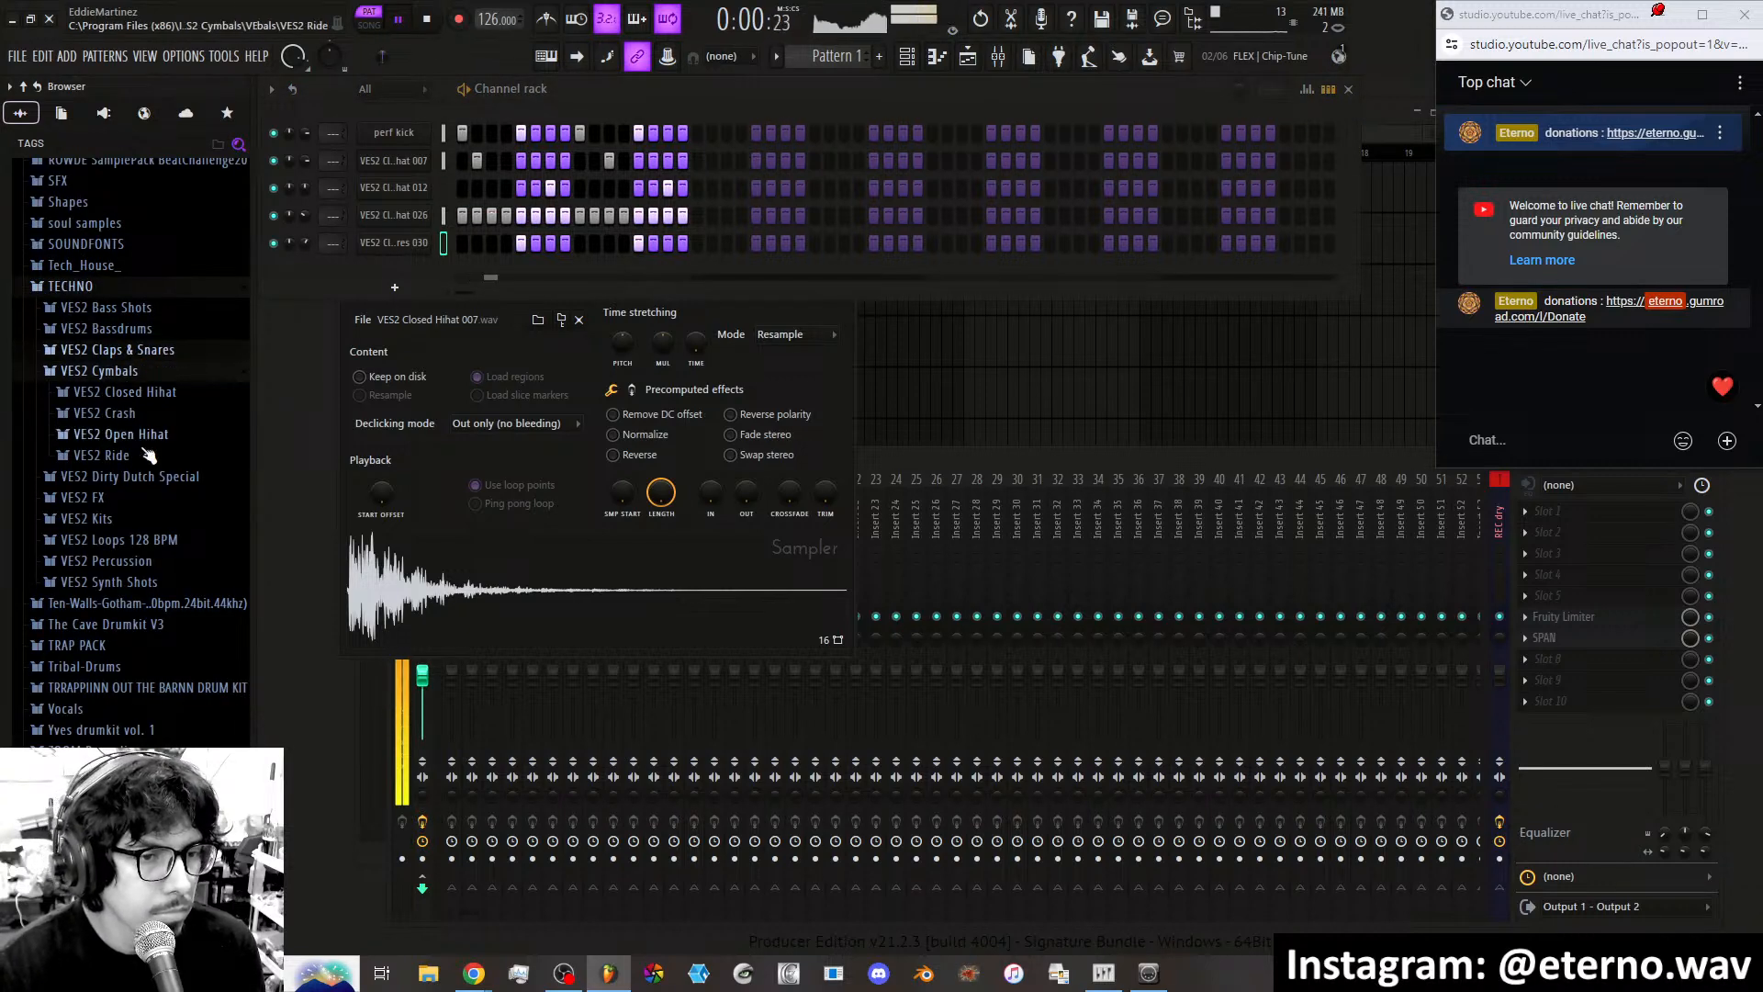
left_click(131, 371)
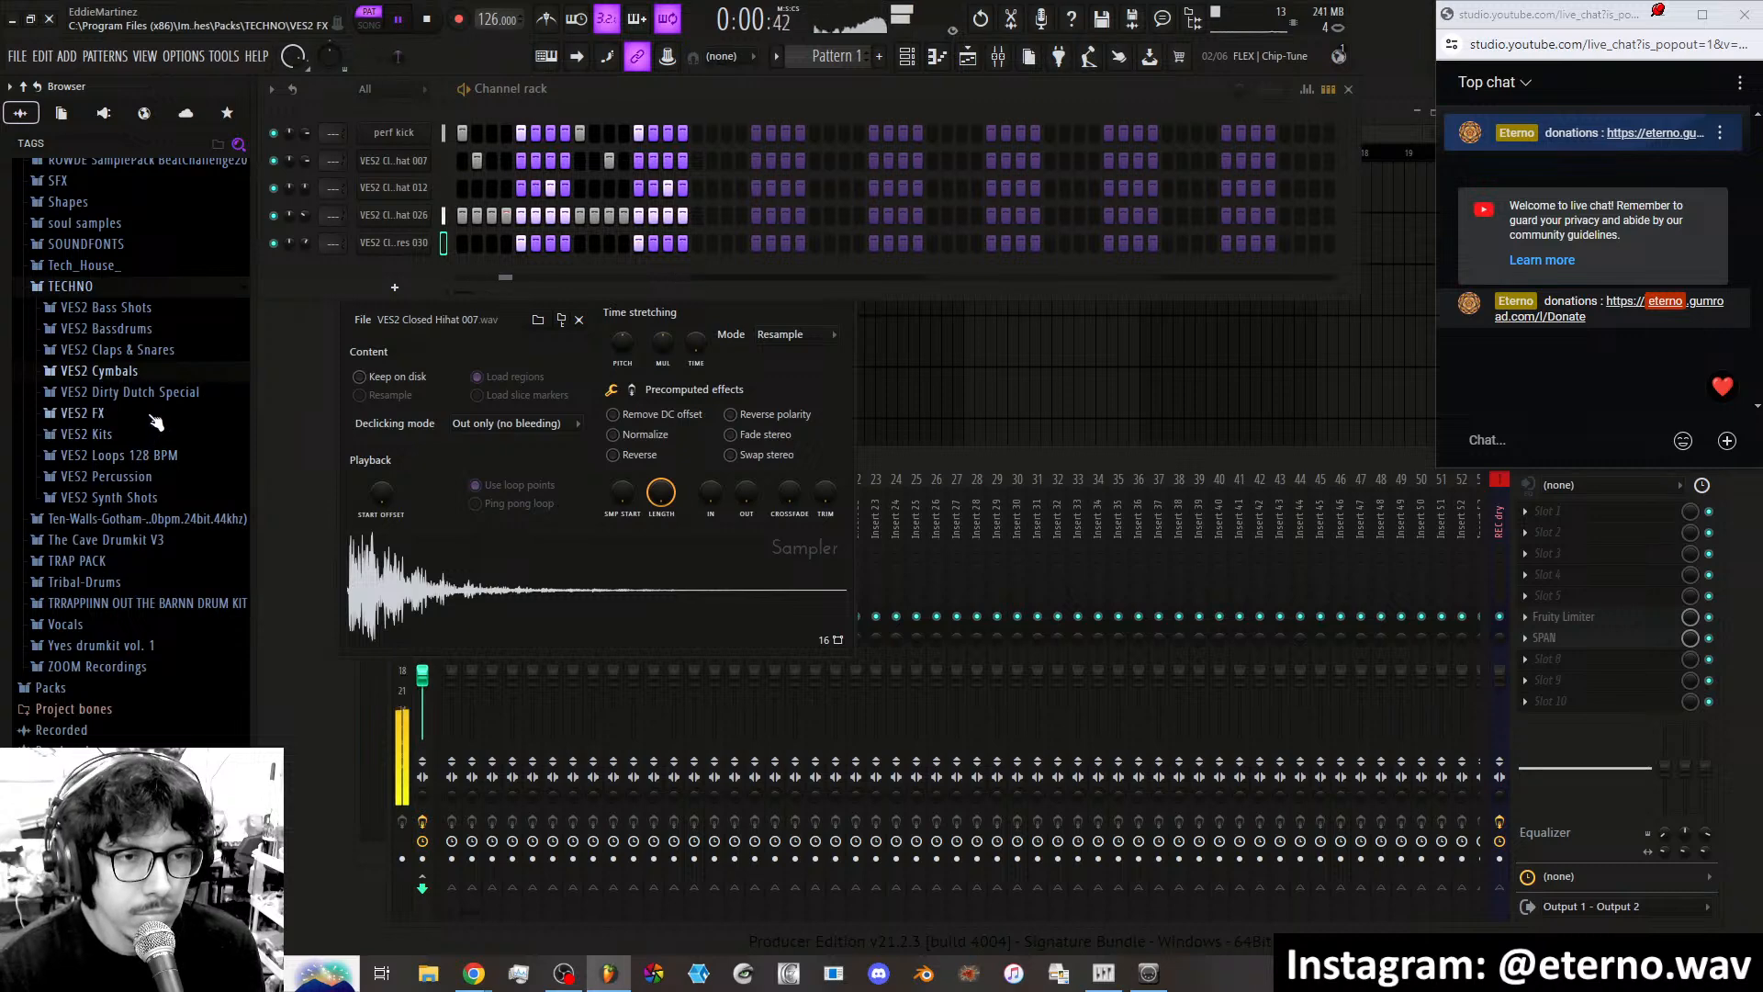
left_click(141, 479)
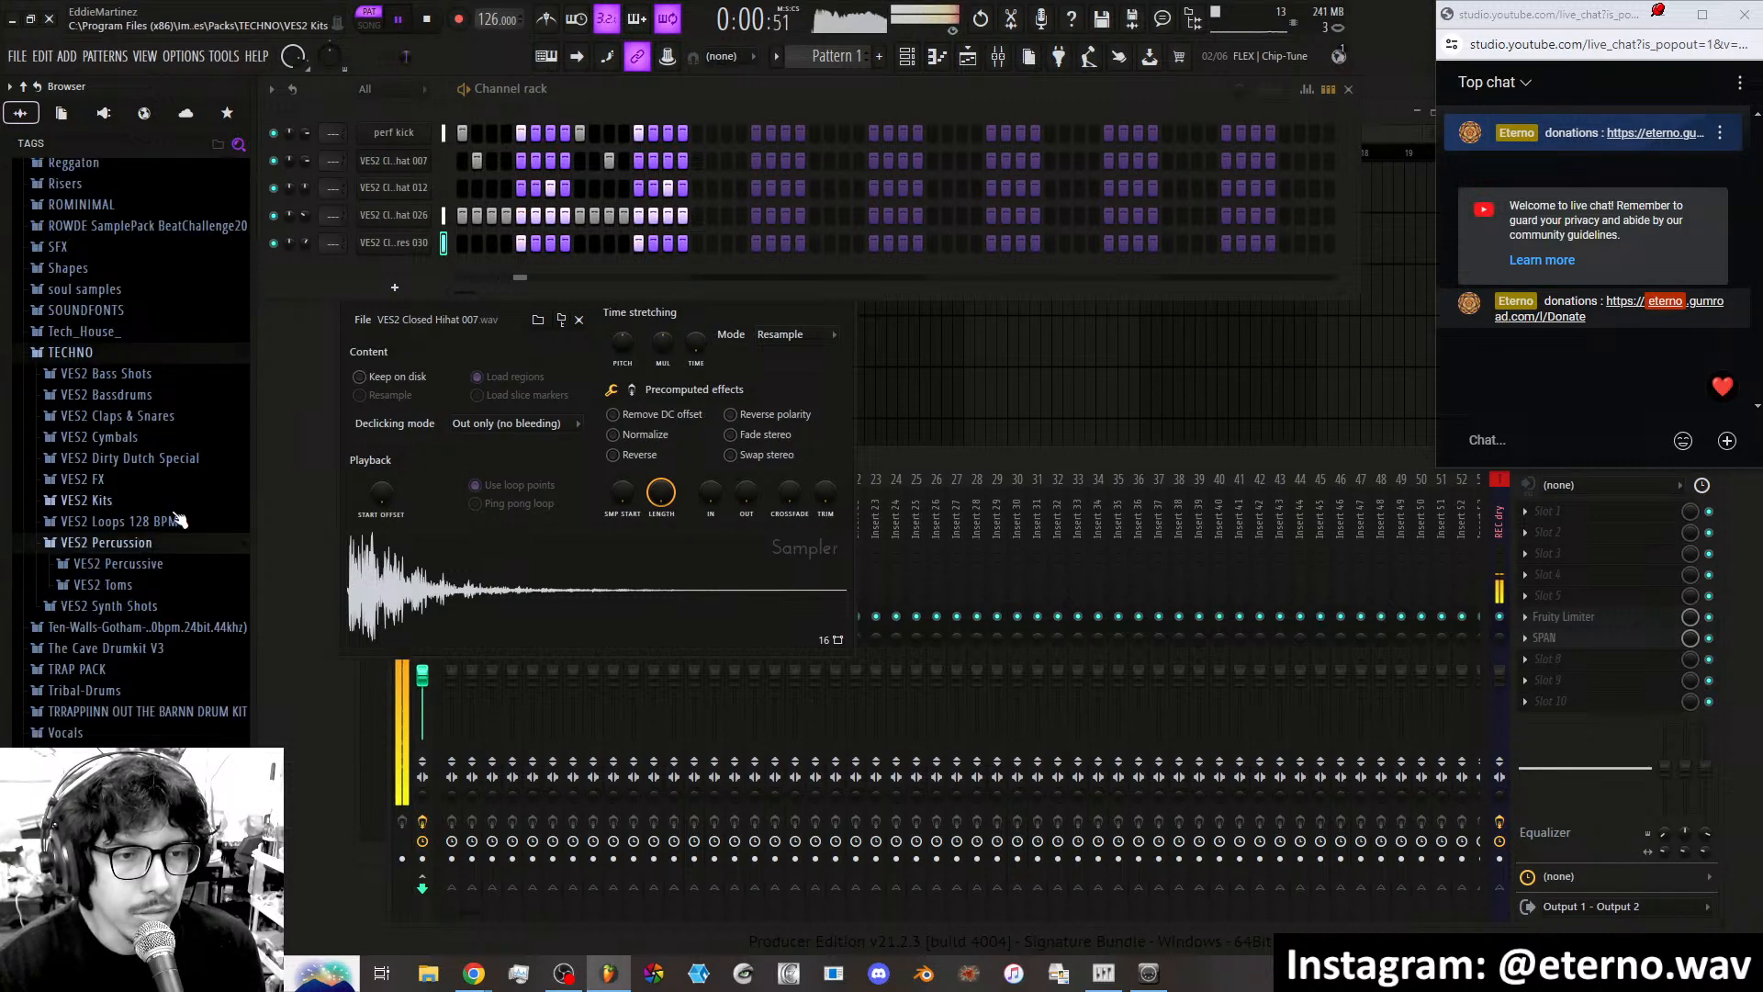
left_click(172, 561)
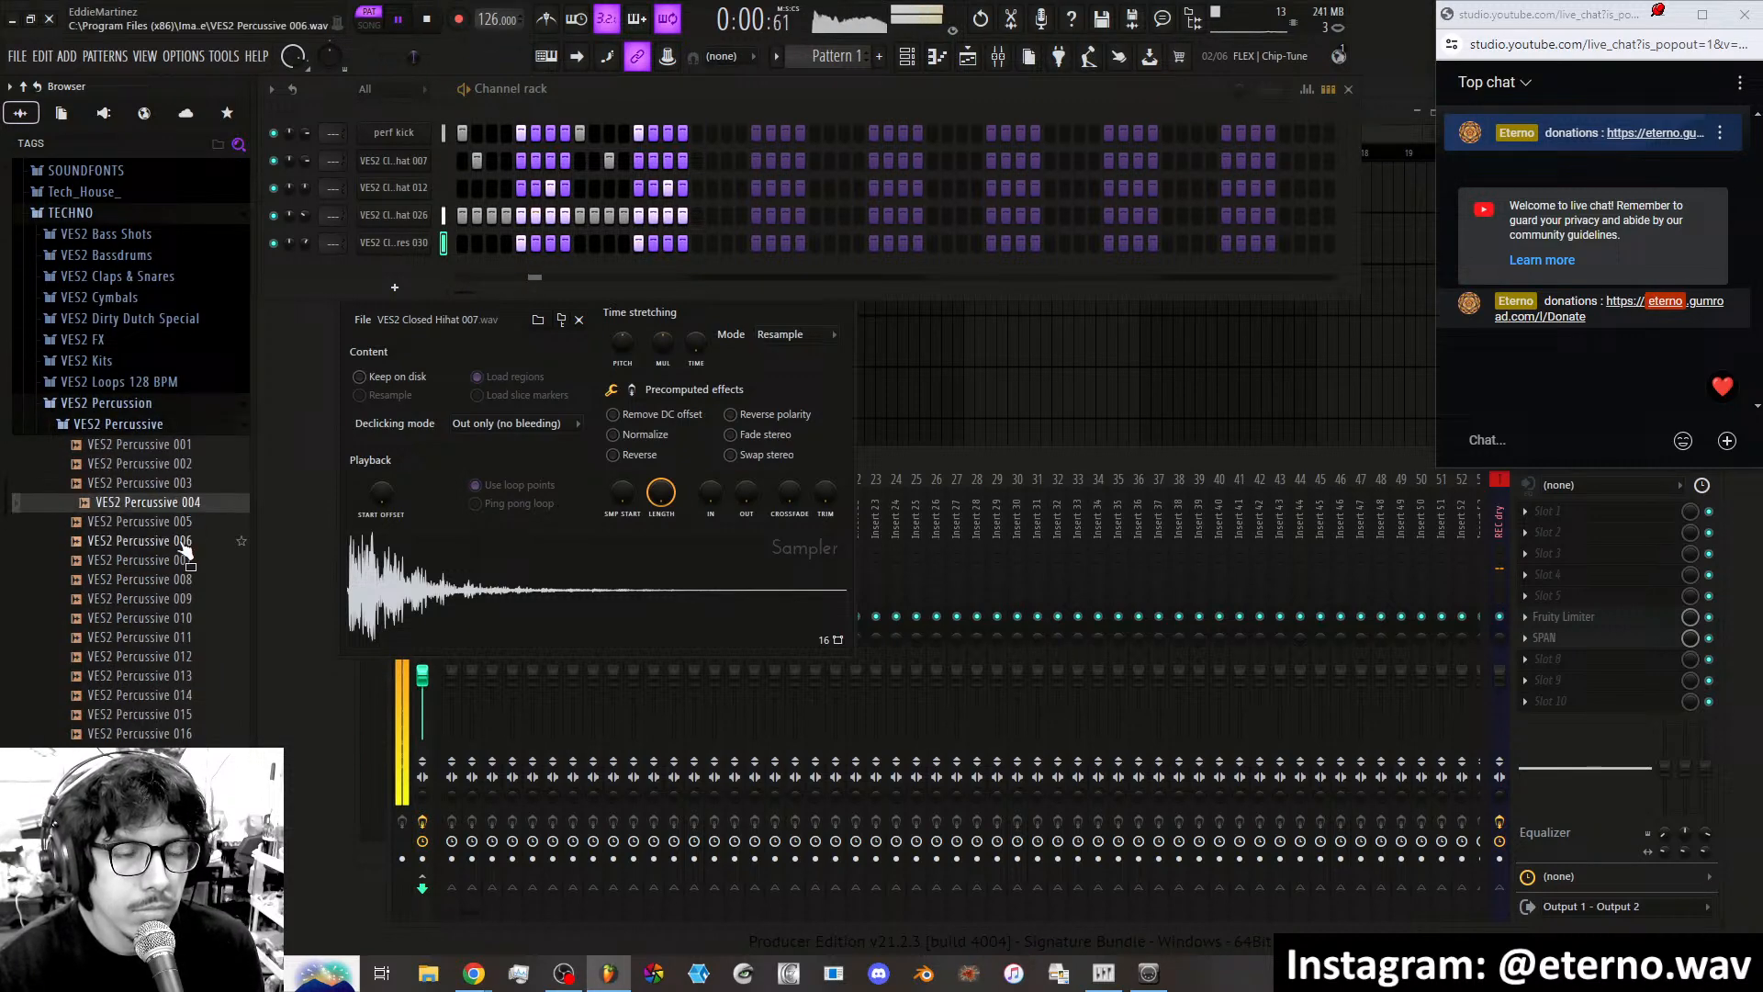
Audition the VES2 Percussive samples between 006 and 015 to find a percussion sound.
left_click(170, 541)
left_click(185, 568)
scroll(185, 542, "down", 4)
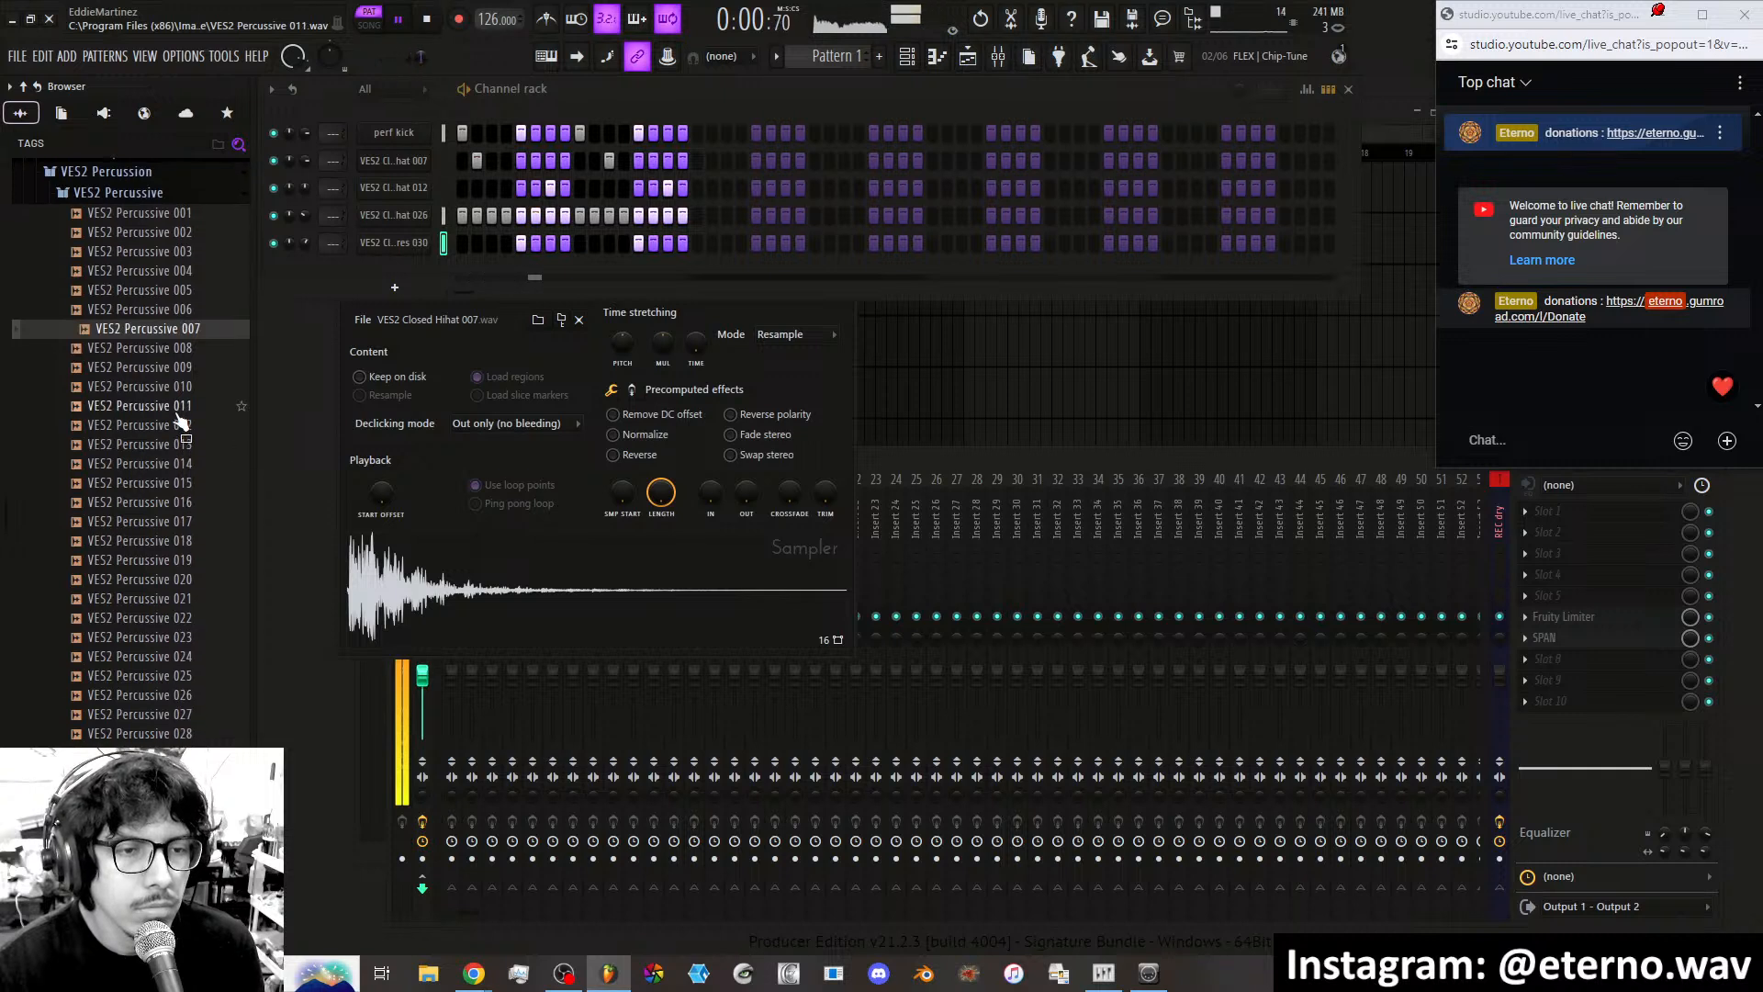
left_click(178, 412)
left_click(183, 412)
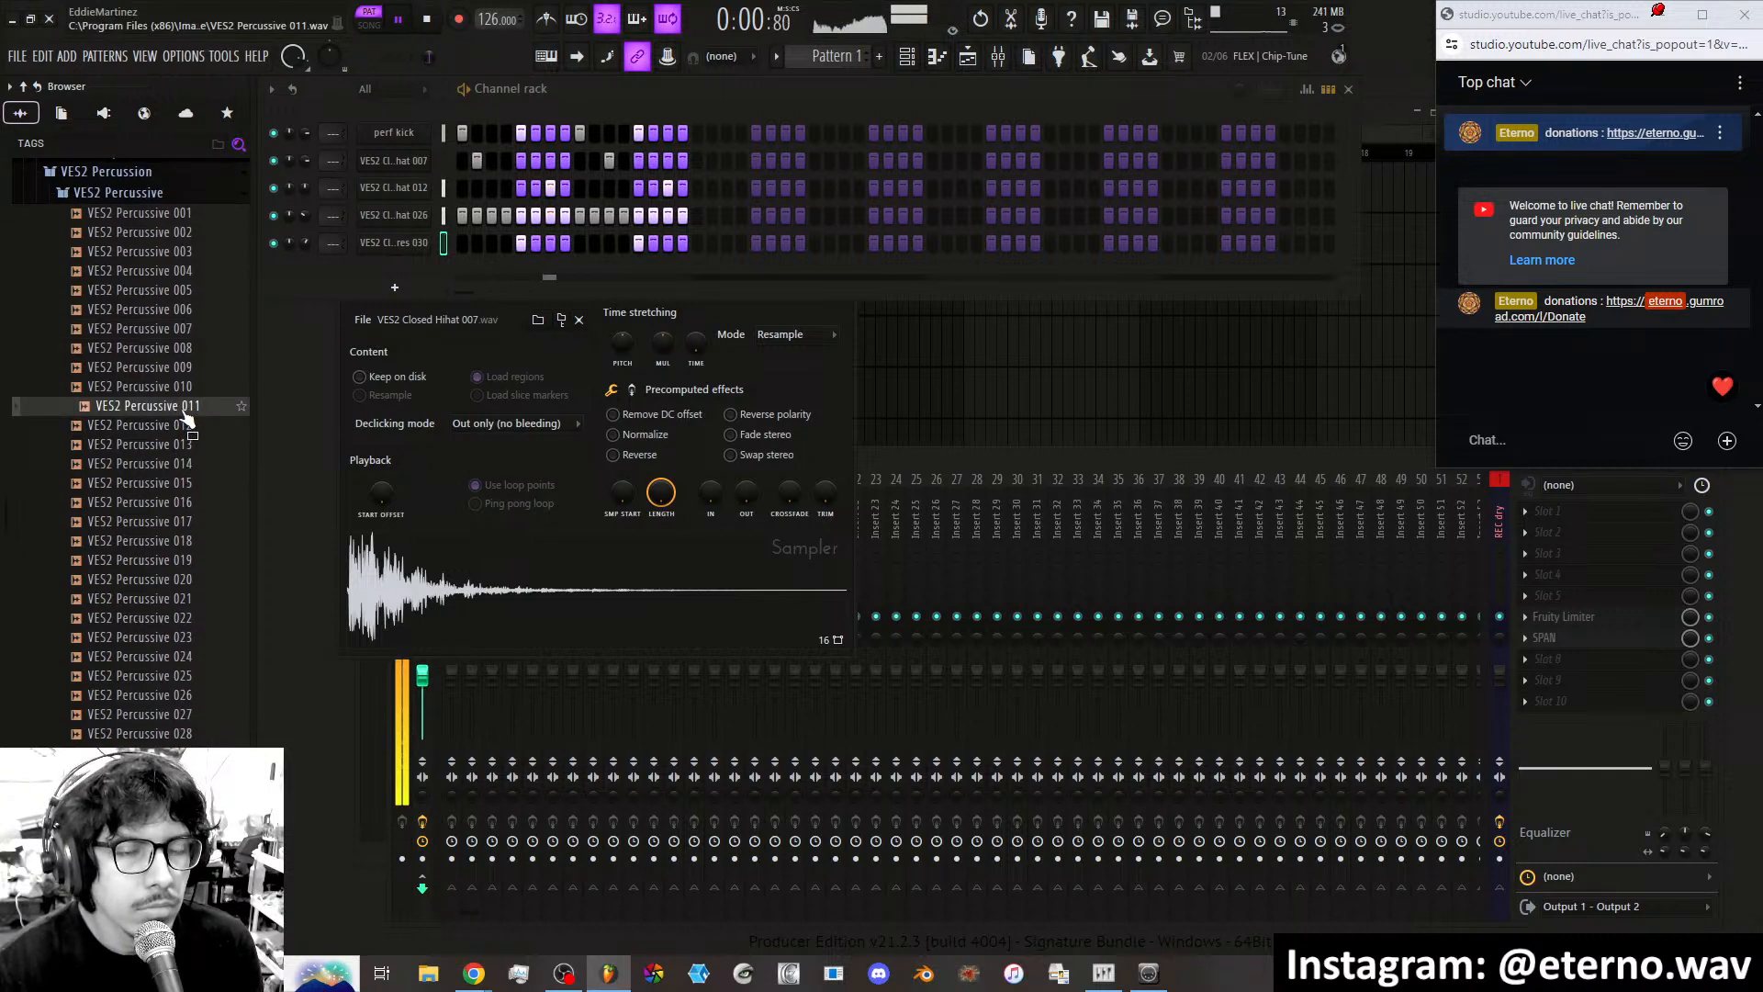
left_click(184, 443)
left_click(179, 482)
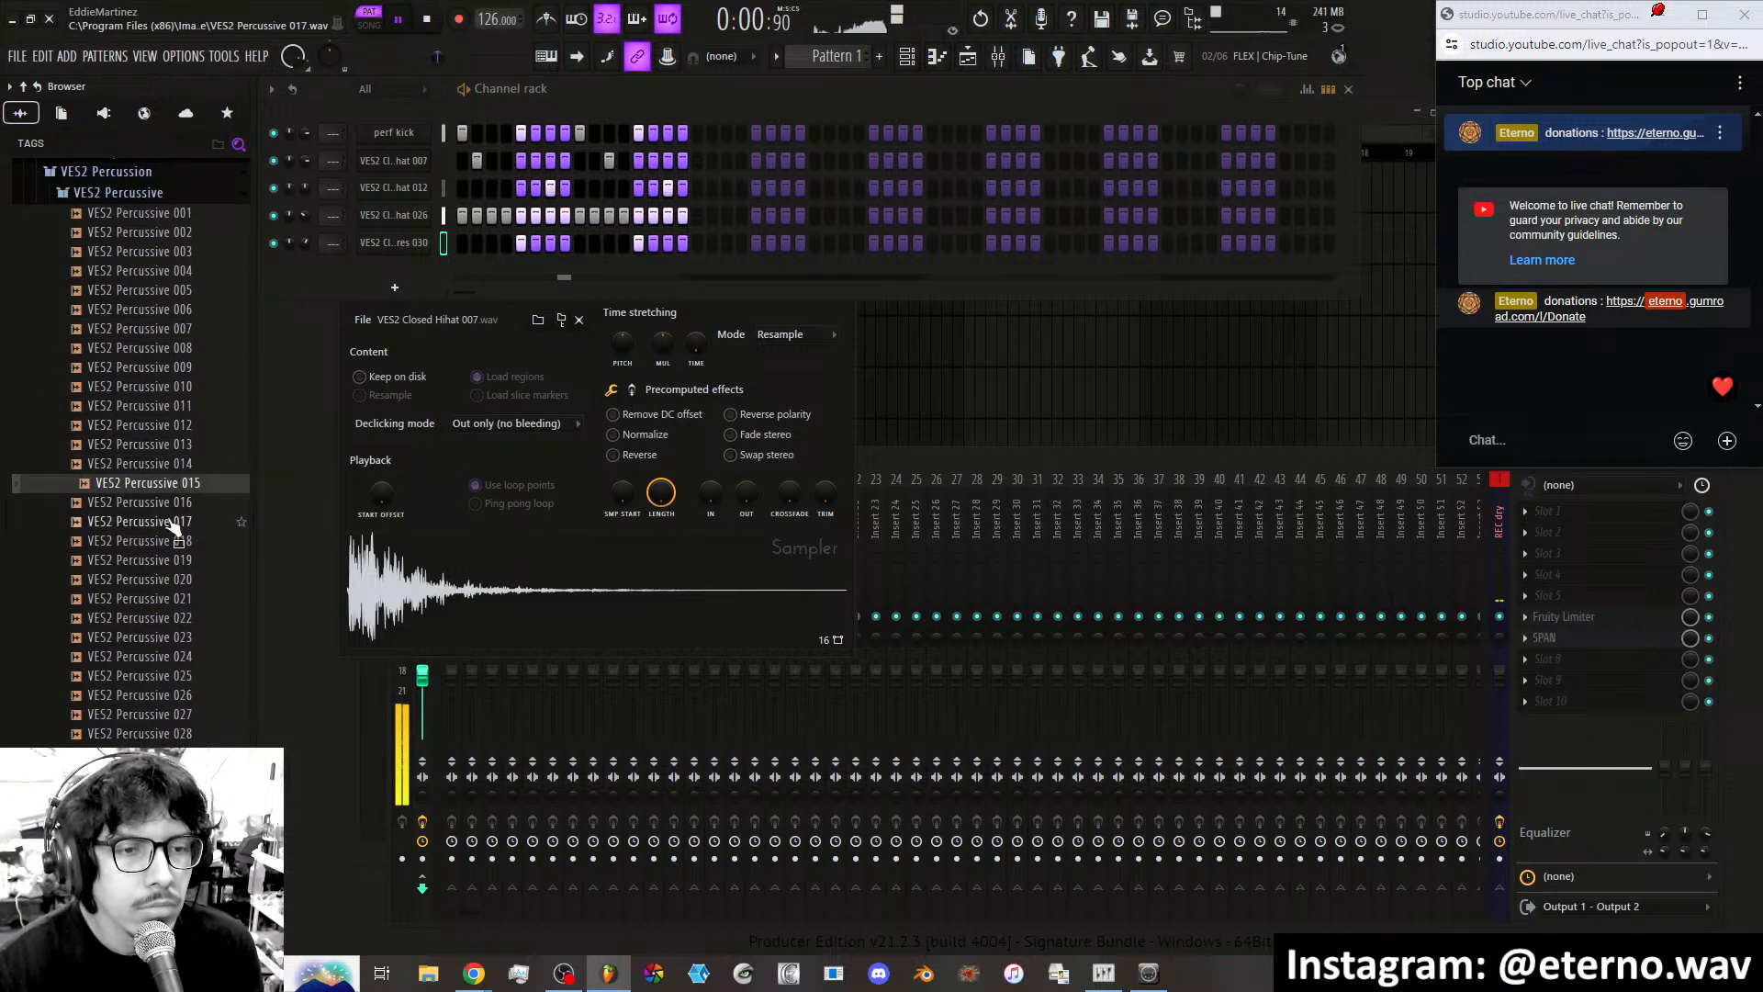
Add VES2 Percussive 018 as a new channel with hits on steps 8 and 16.
left_click(171, 521)
left_click(170, 541)
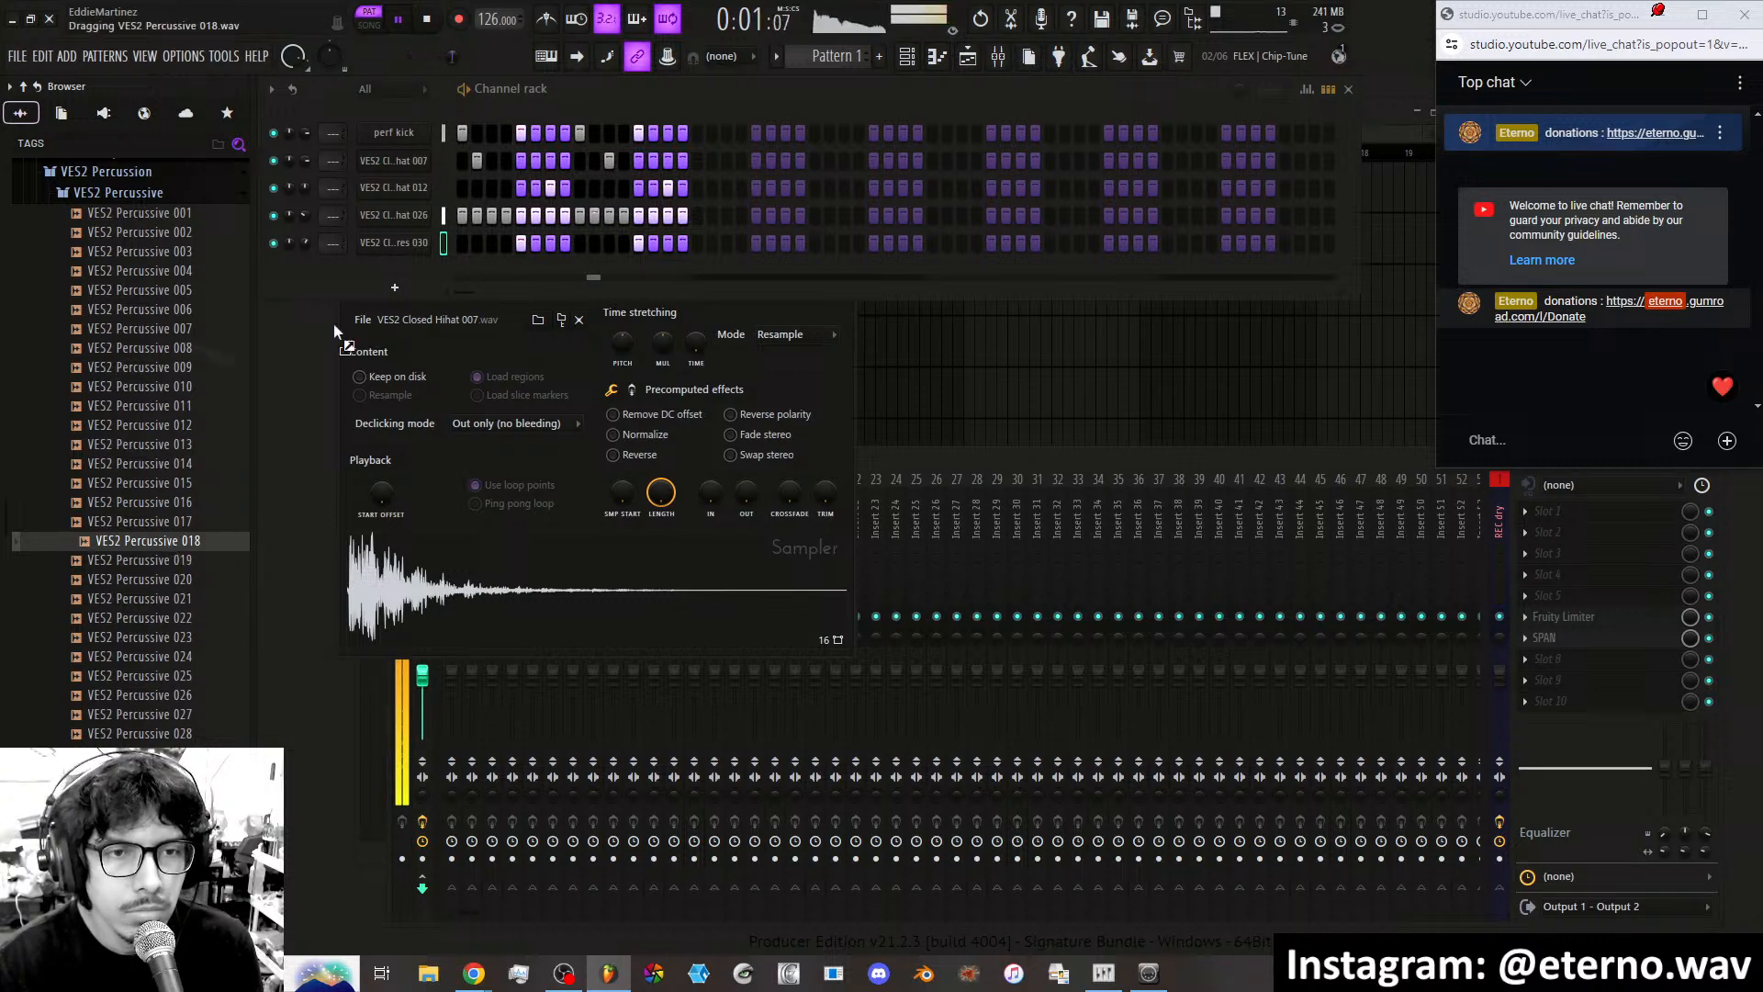
left_click_drag(334, 323, 395, 261)
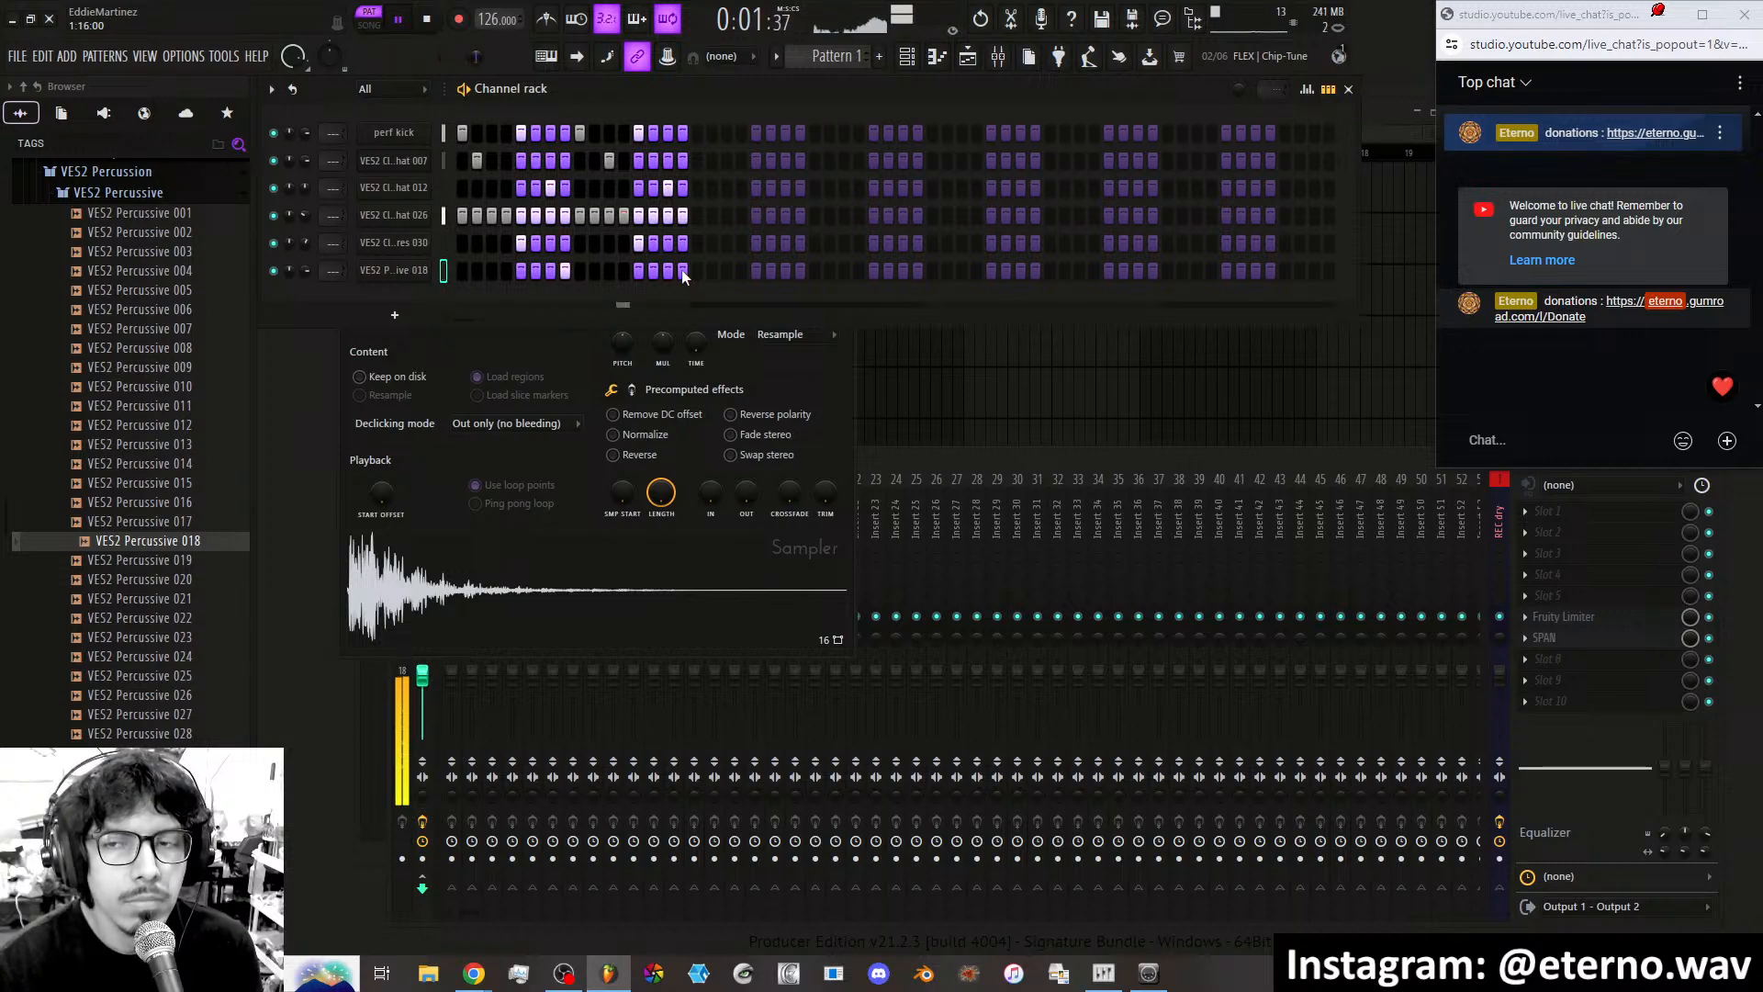
Lower the time-stretching pitch of the VES2 Percussive 018 channel to -900 cents or lower.
left_click(406, 271)
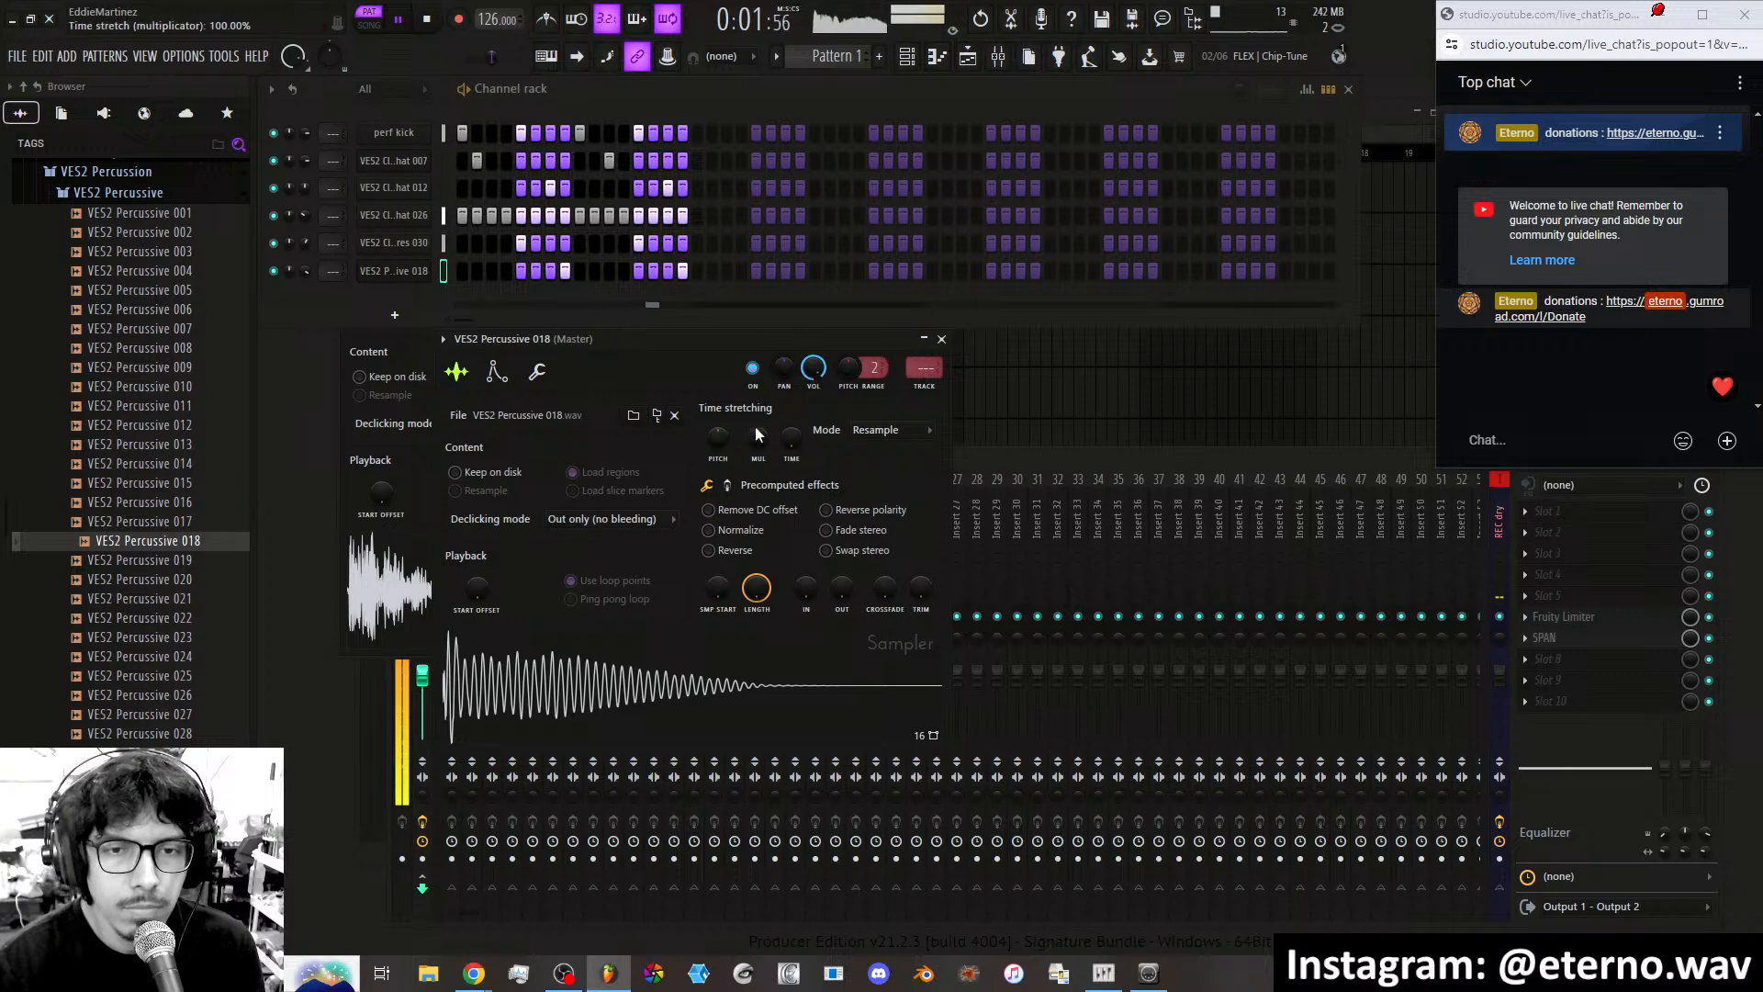
scroll(719, 434, "down", 3)
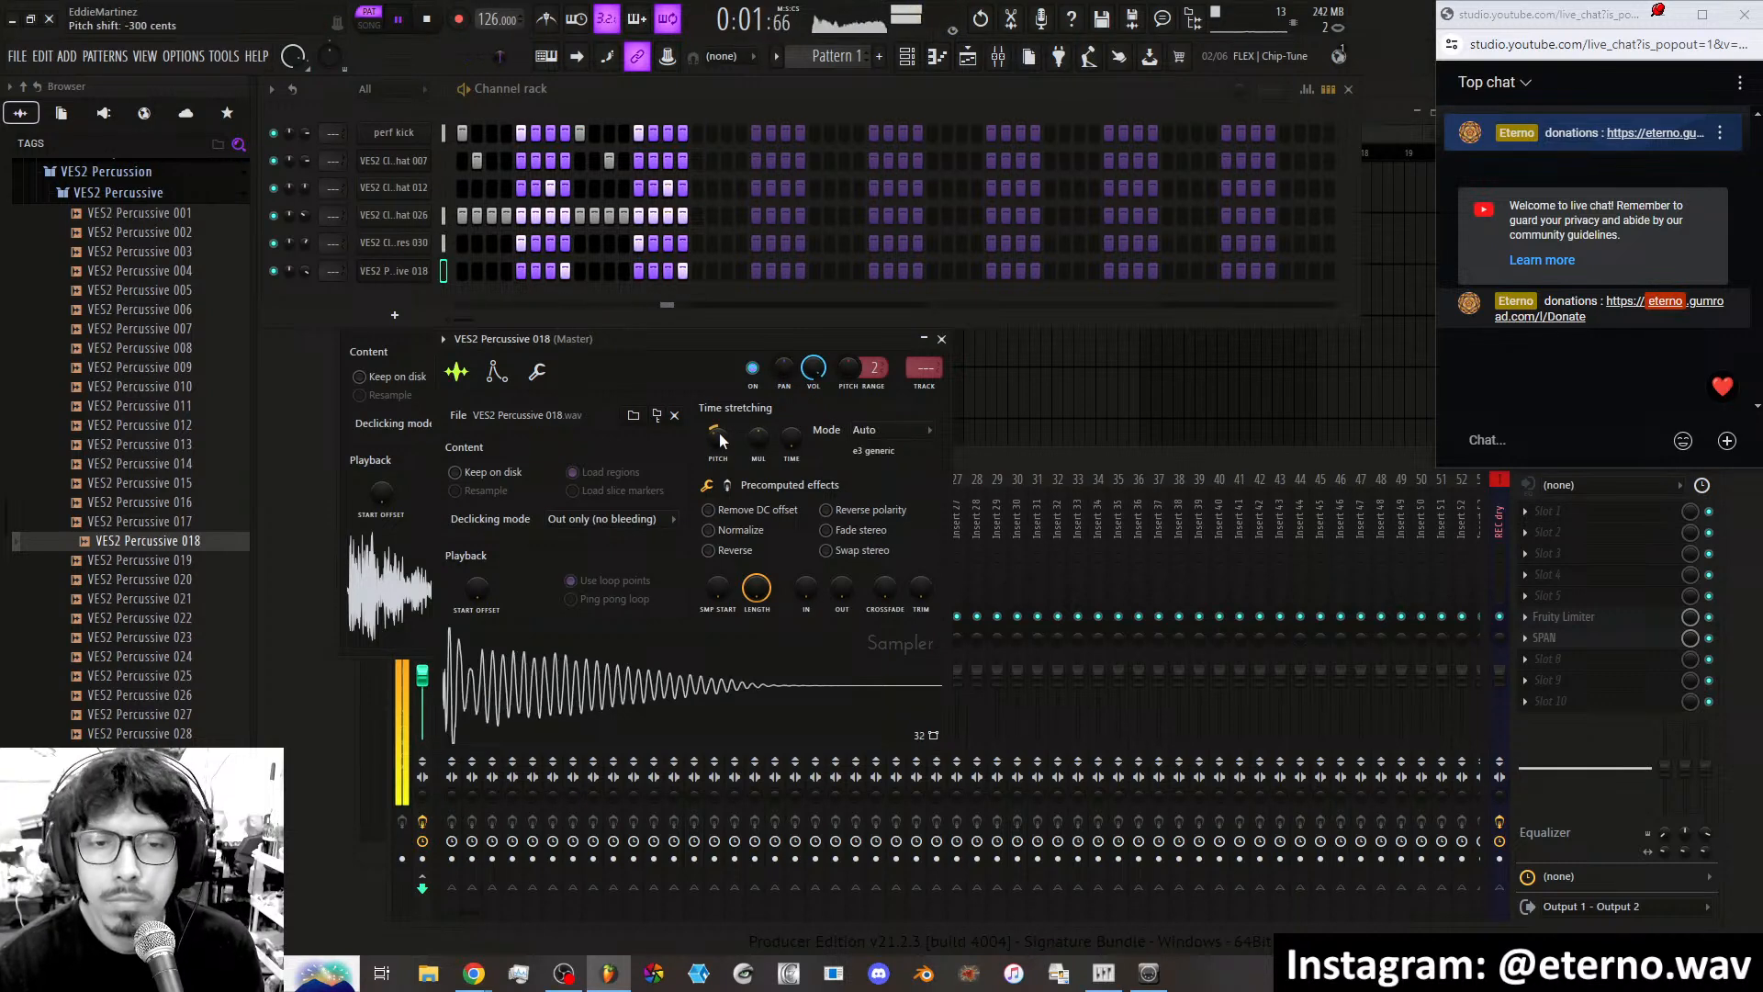
scroll(719, 433, "down", 6)
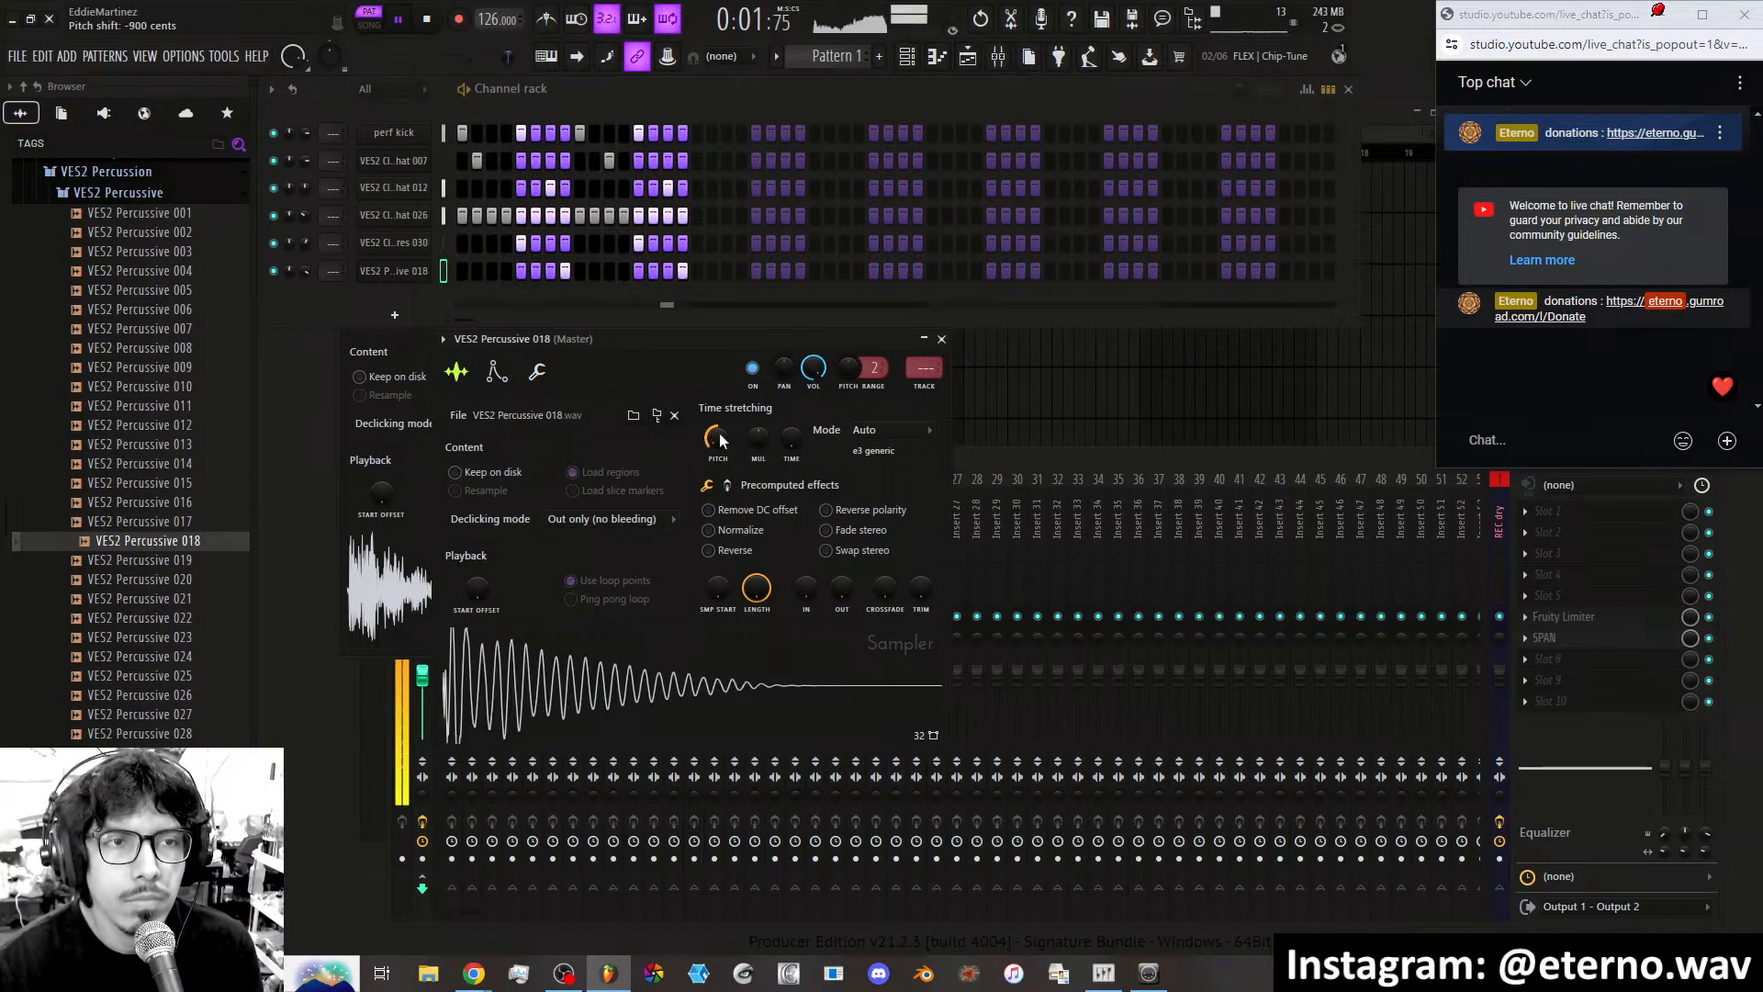
scroll(722, 441, "down", 3)
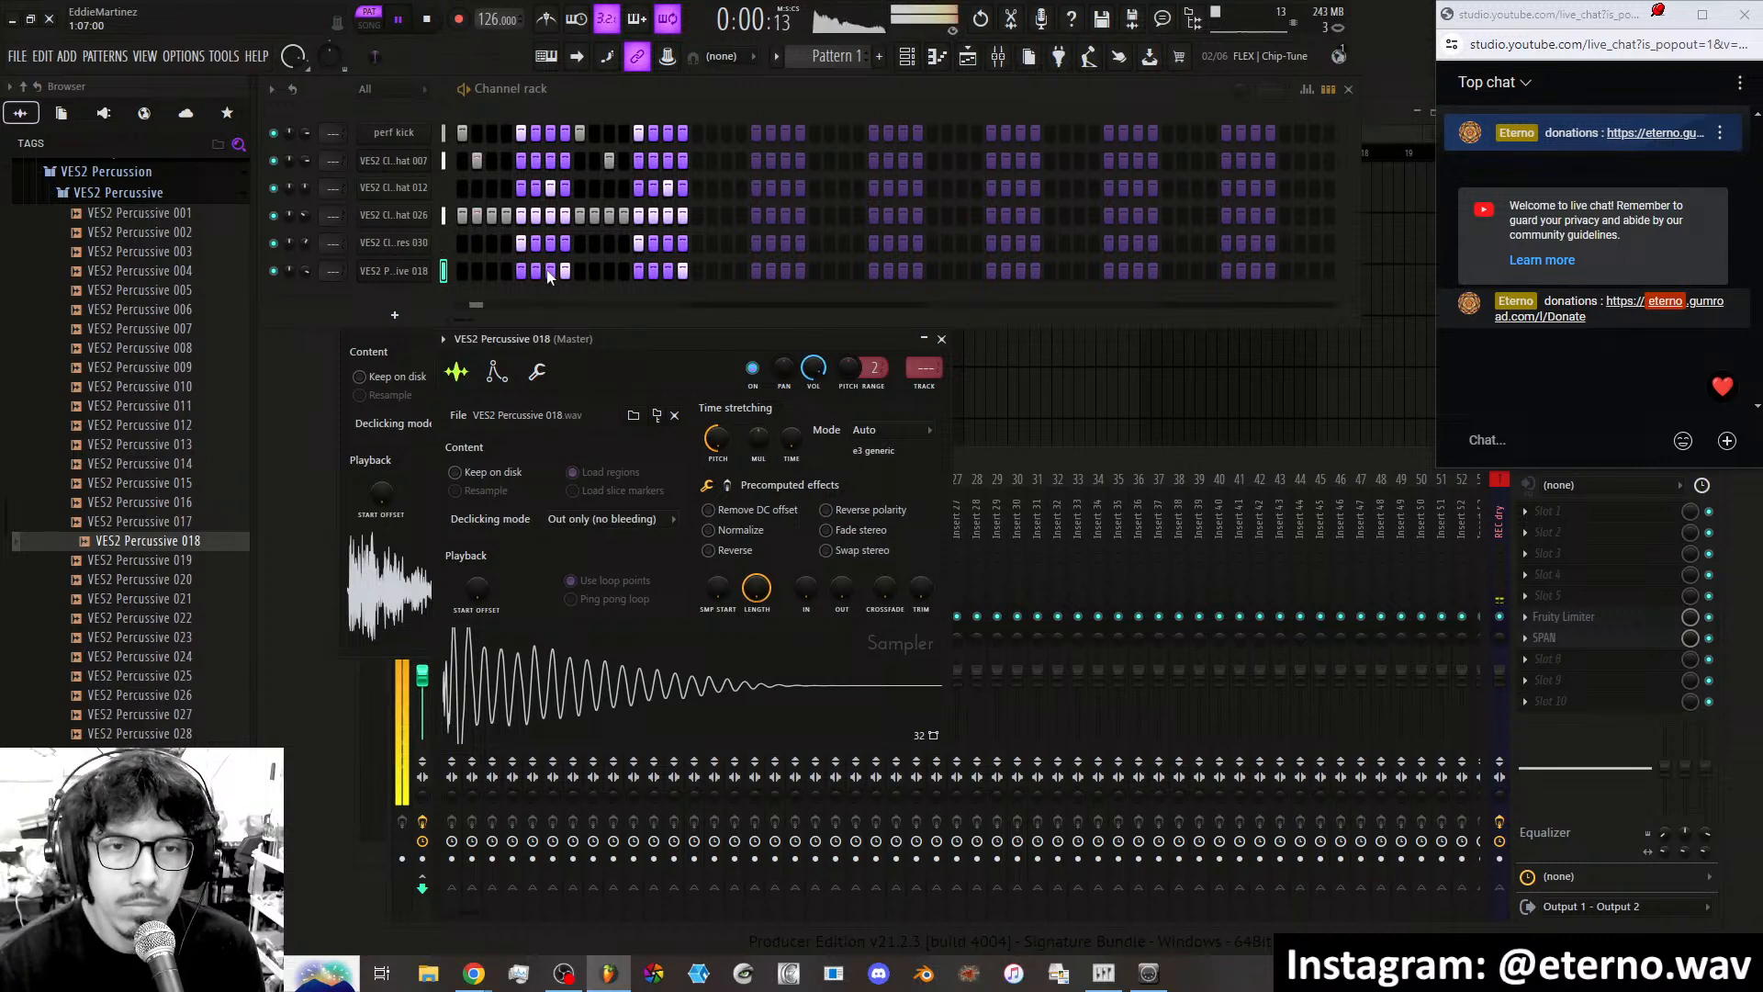
Show the step velocity graph and set the VES2 Percussive 018 channel to cut itself.
left_click(1306, 89)
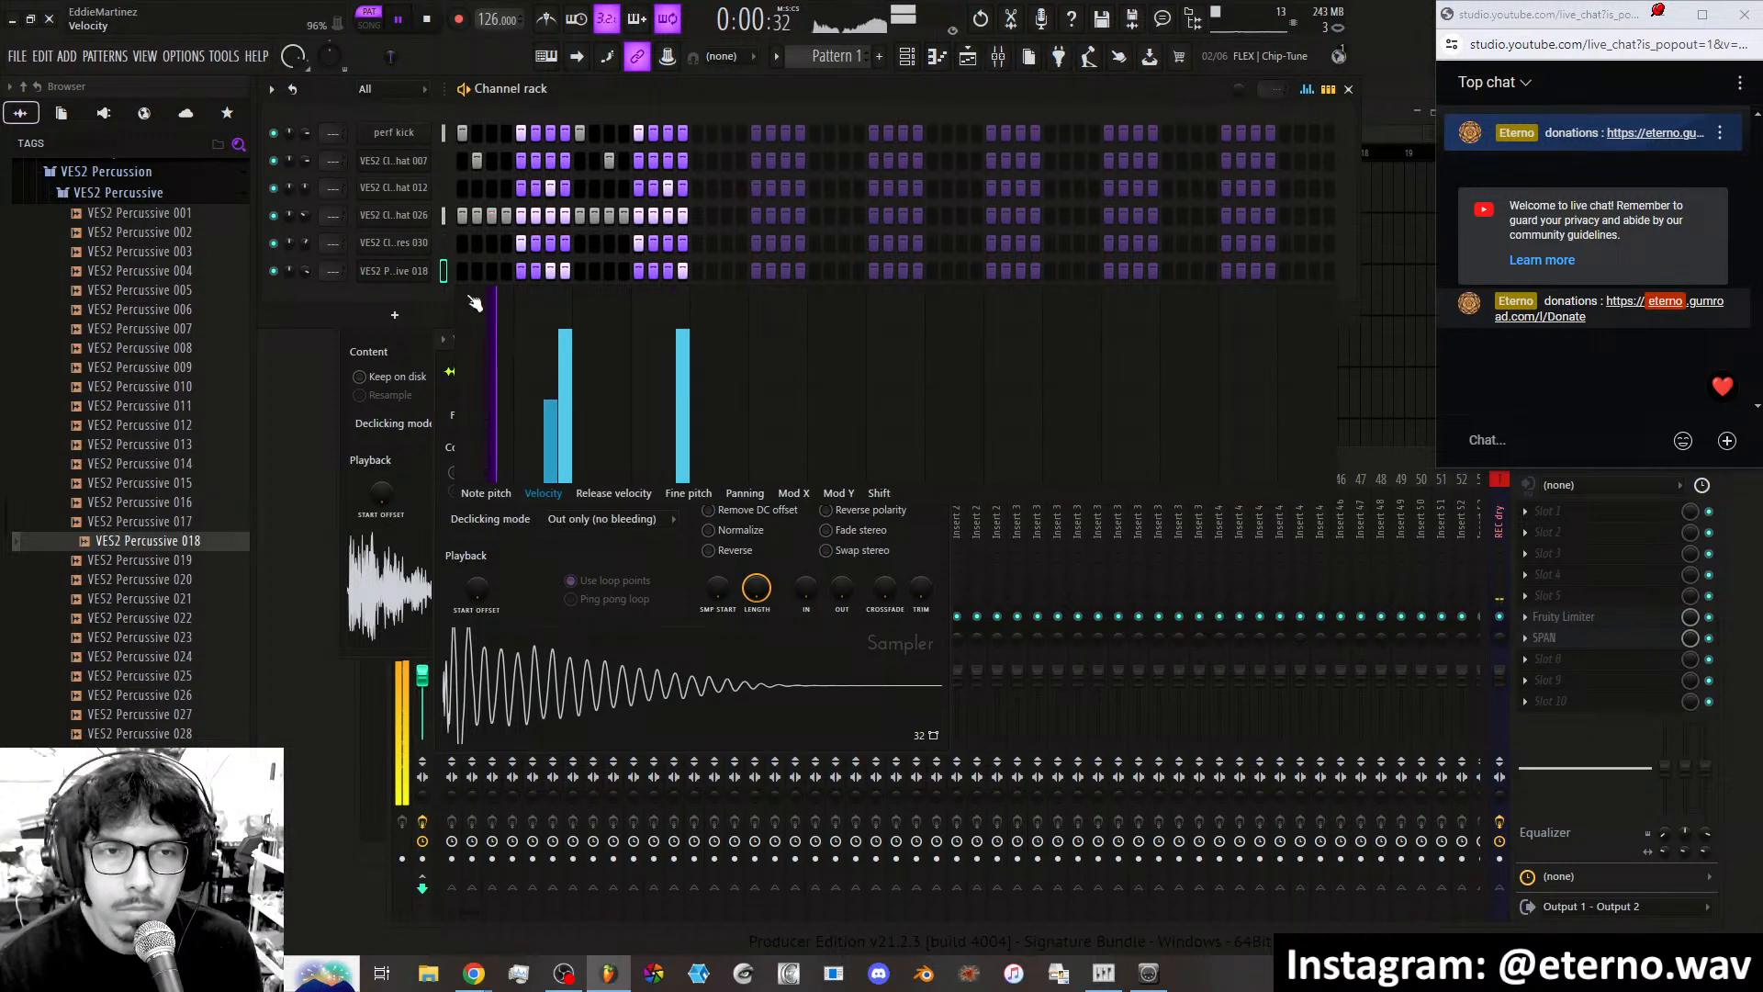
right_click(404, 272)
left_click(476, 387)
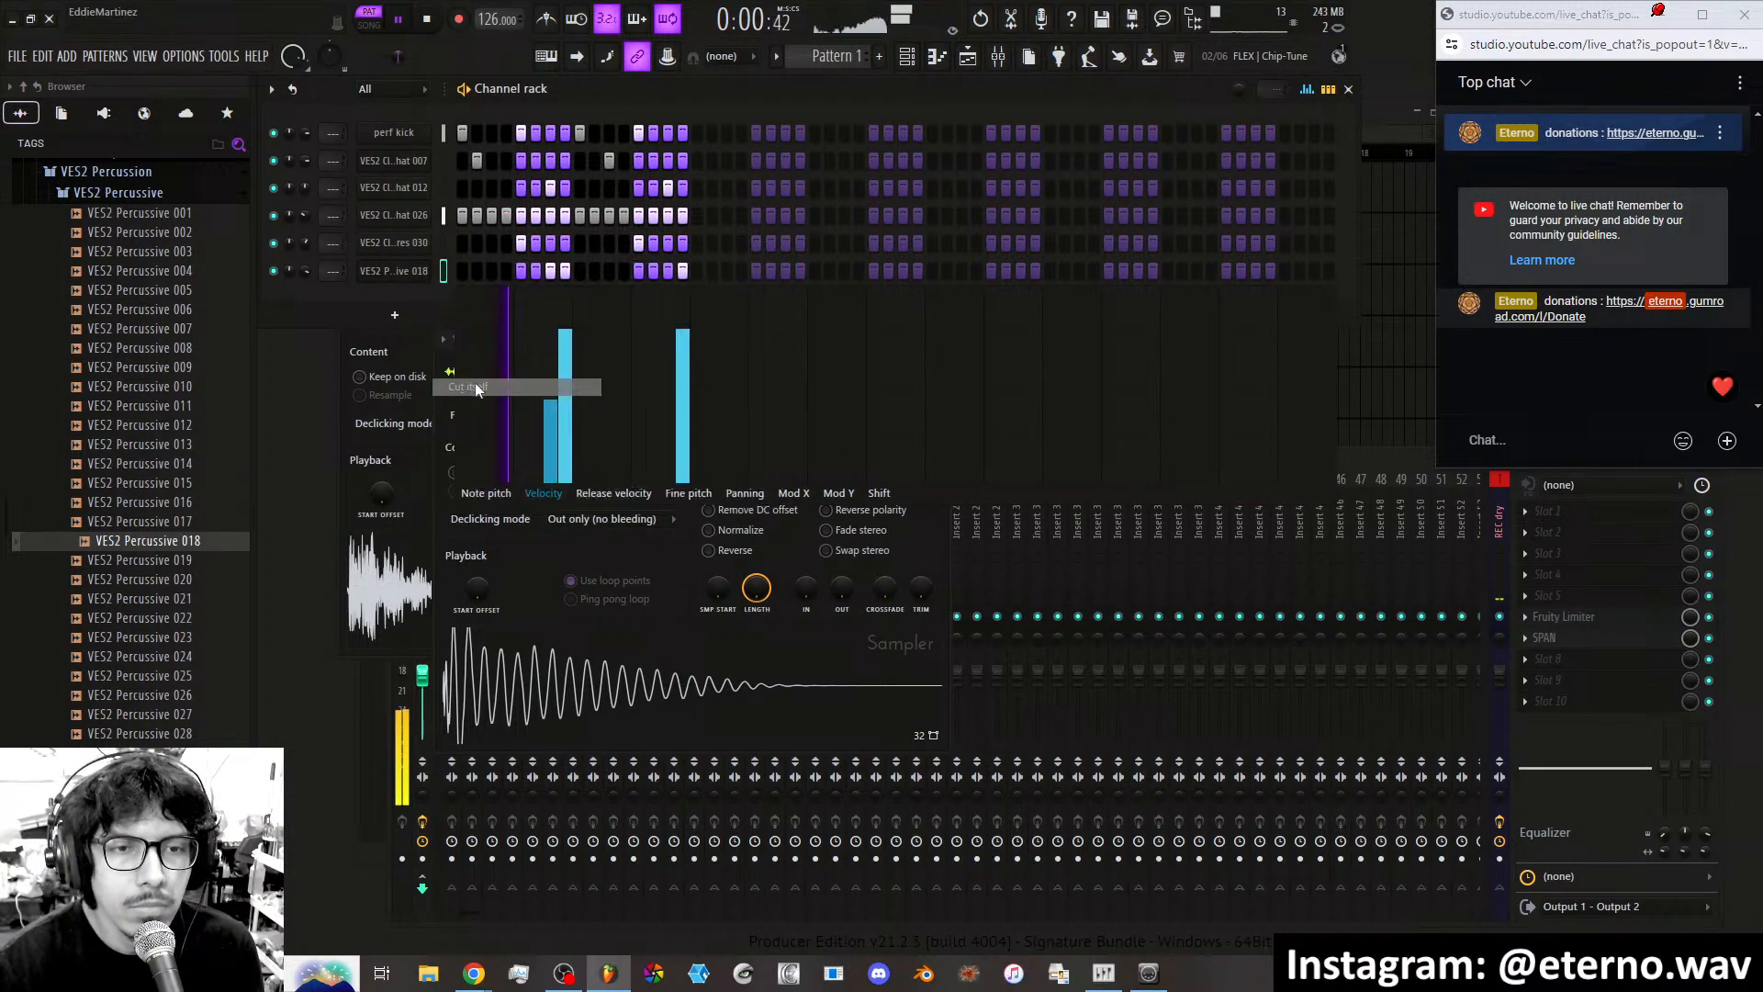
Move the VES2 Percussive 018 hit from step 7 to step 6 and lower the velocities of steps 6, 8 and 16, keeping step 6 softest.
right_click(551, 271)
left_click(536, 271)
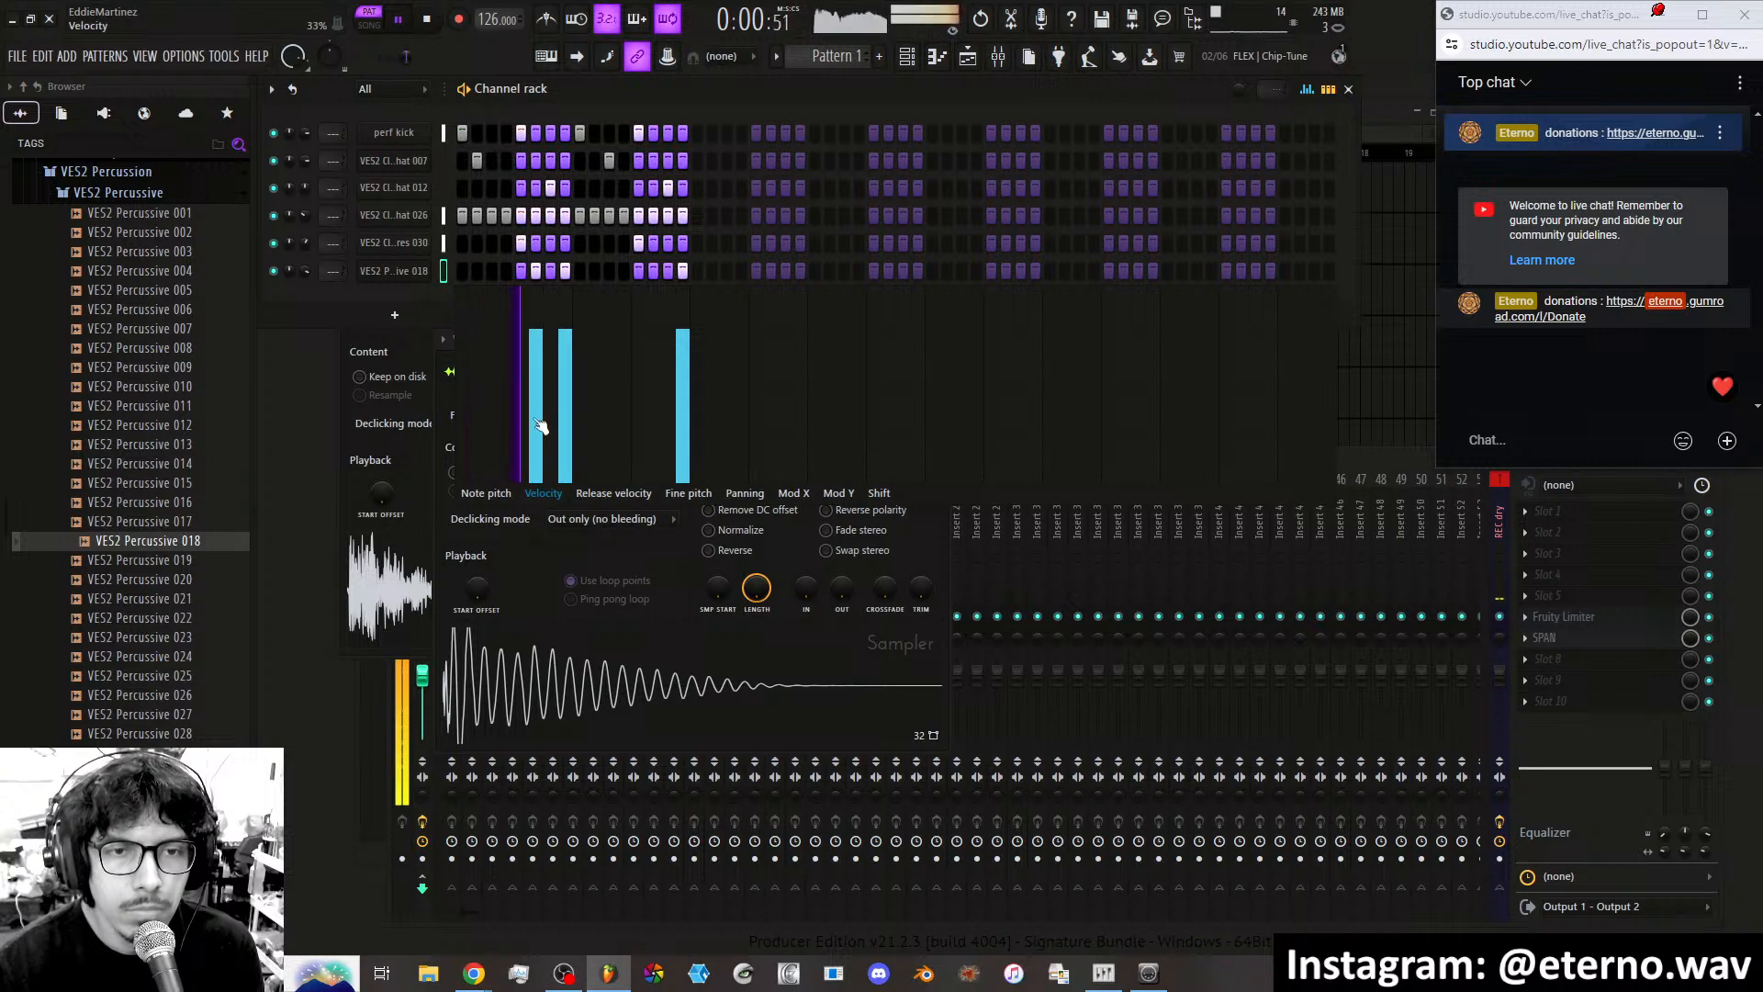
left_click(540, 427)
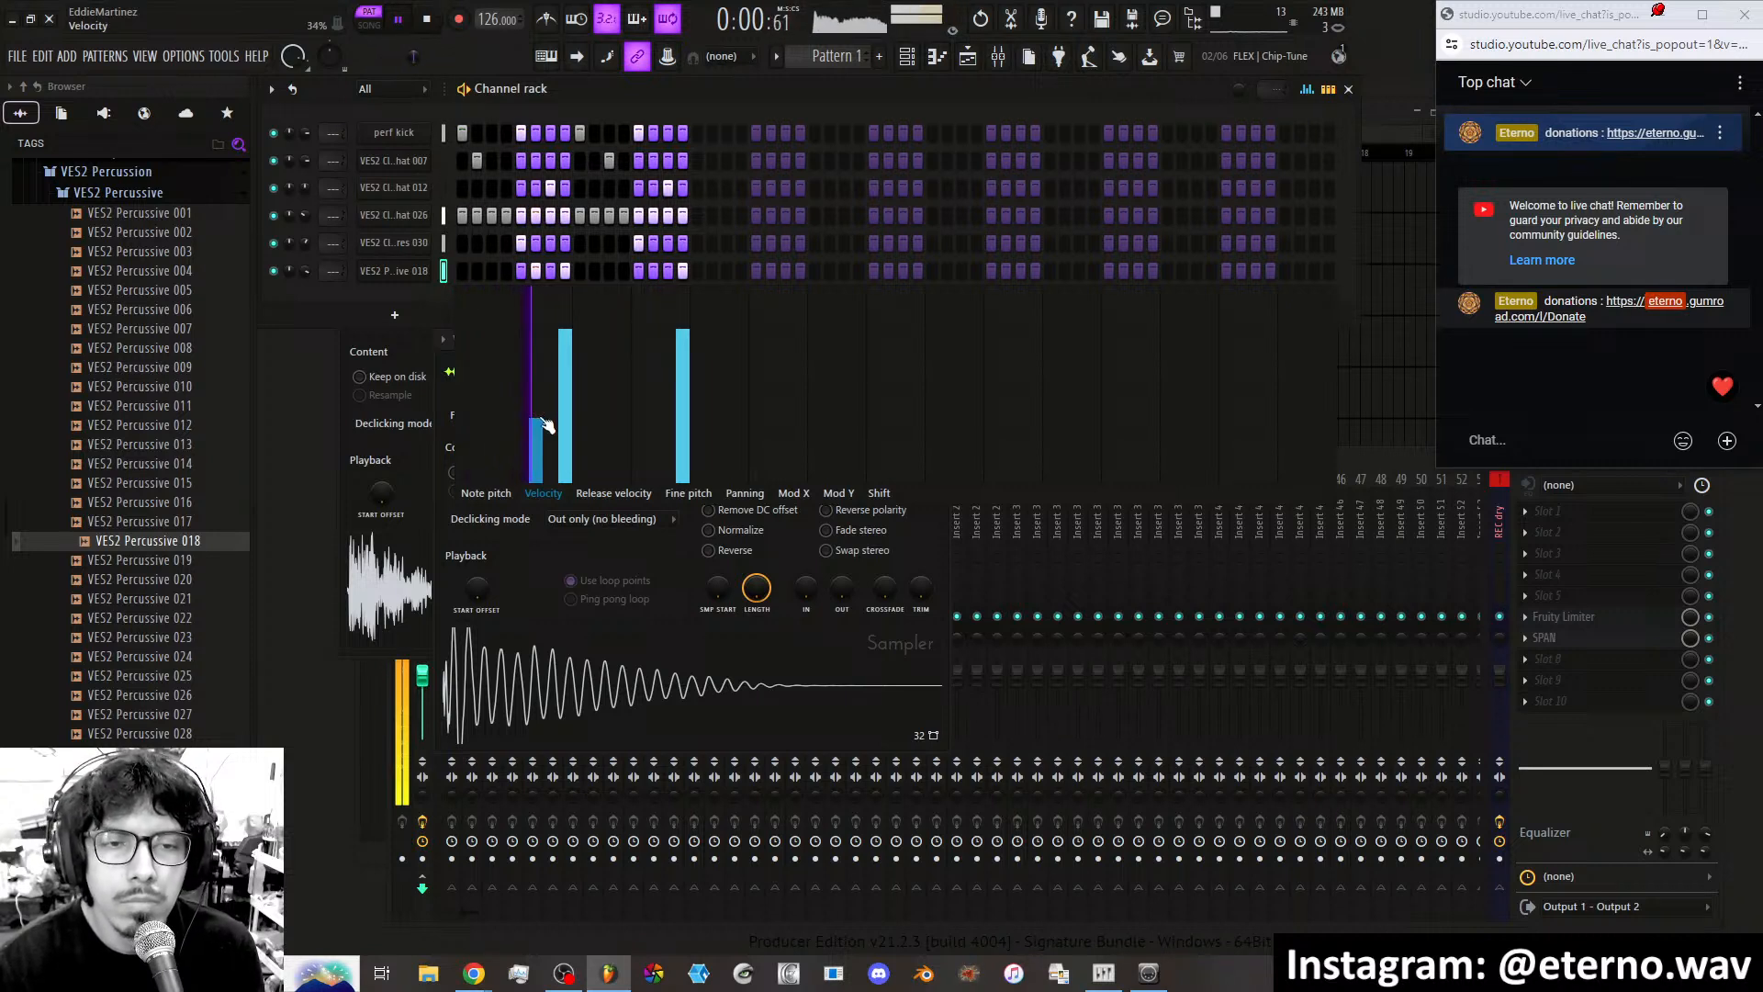
left_click(541, 437)
left_click(566, 341)
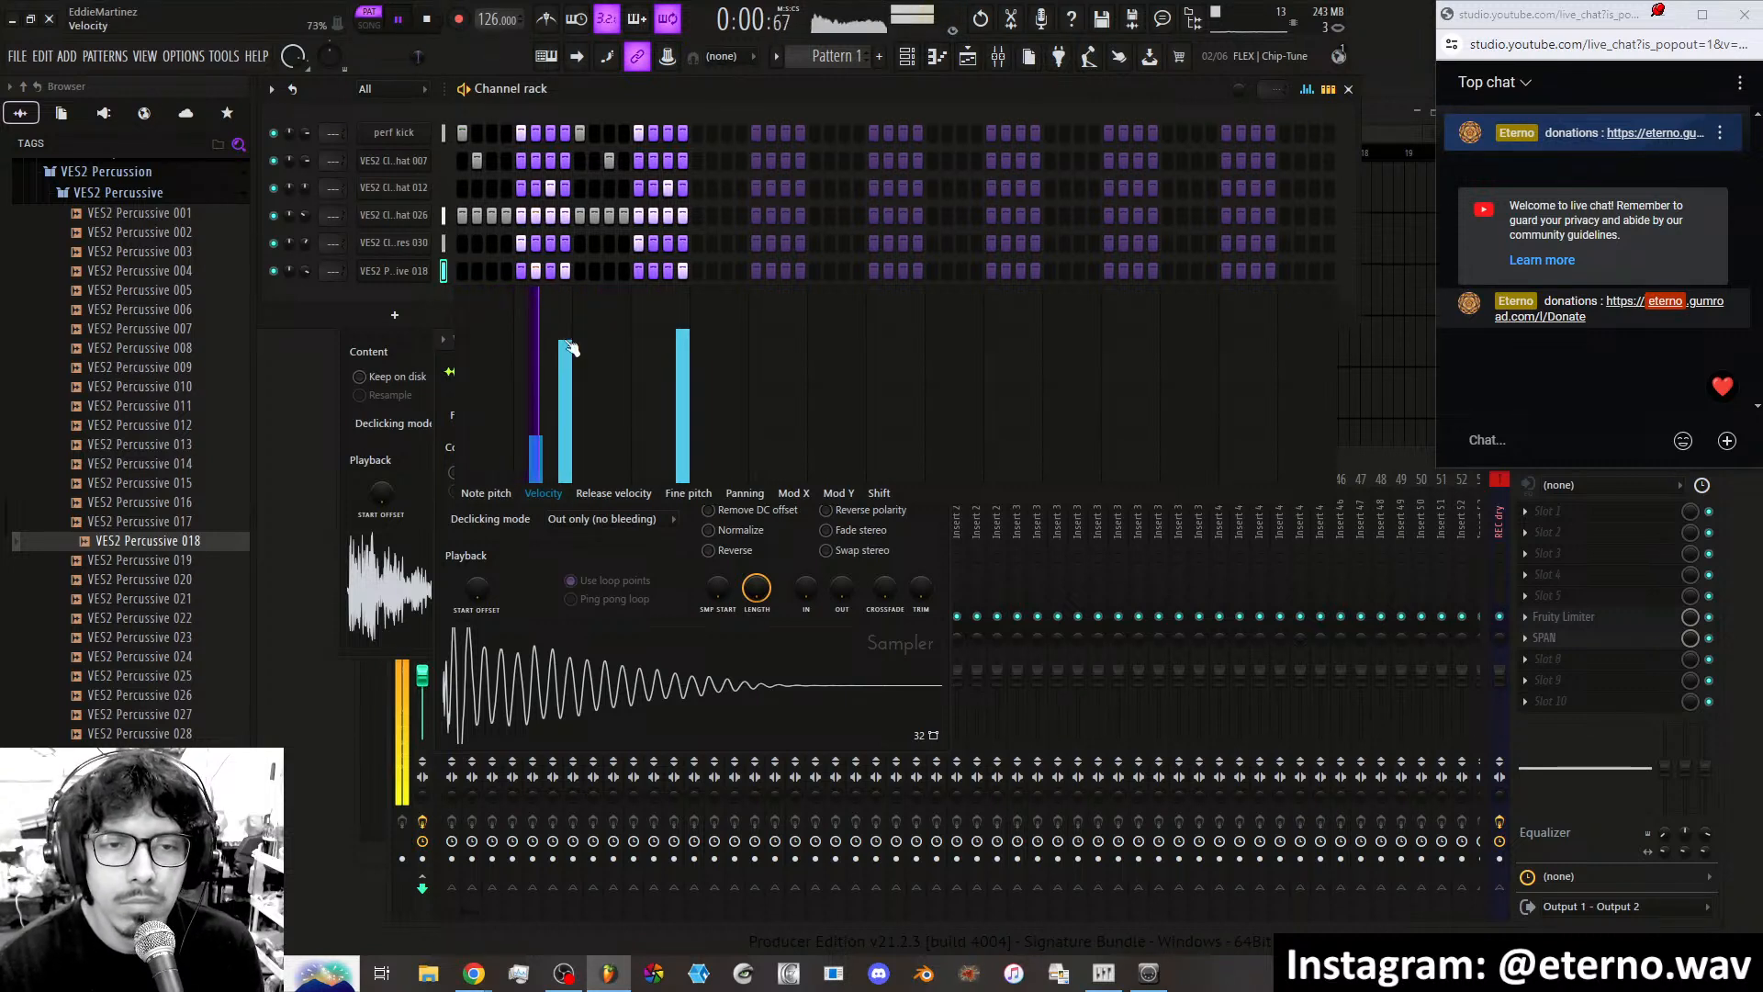
left_click(684, 384)
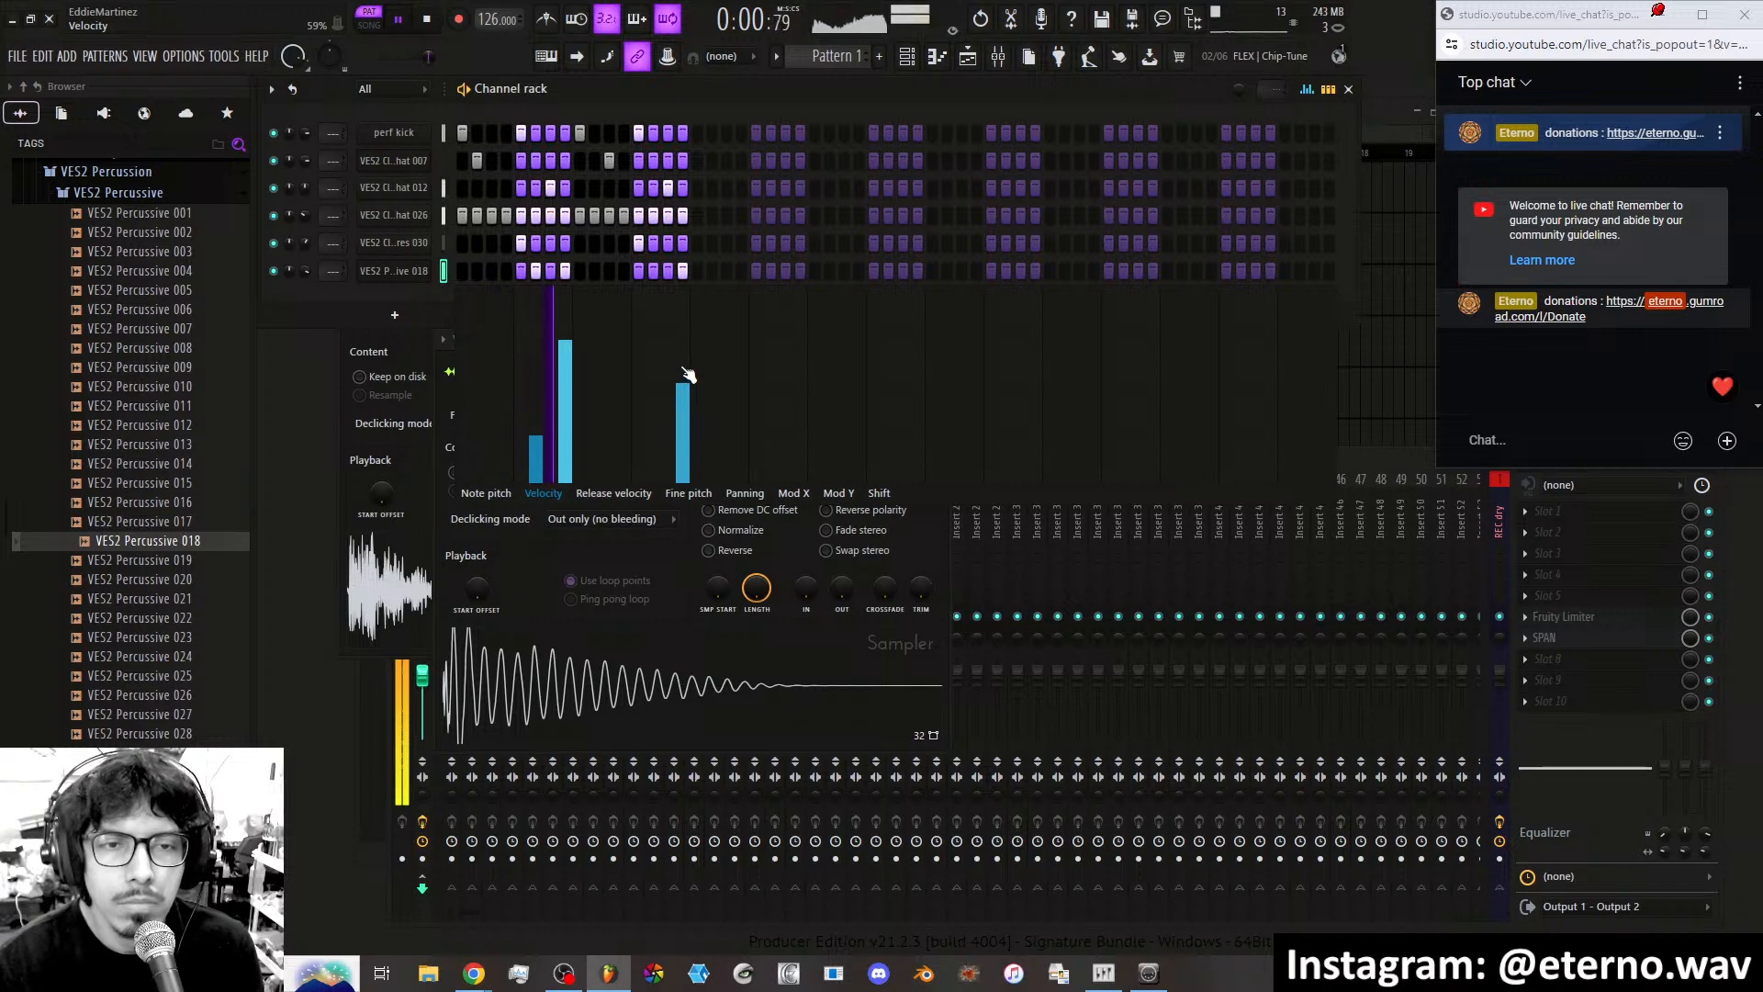
Add VES2 Percussive 020 as a new channel with hits on steps 3 and 11 and a volume of about 60%.
left_click(161, 579)
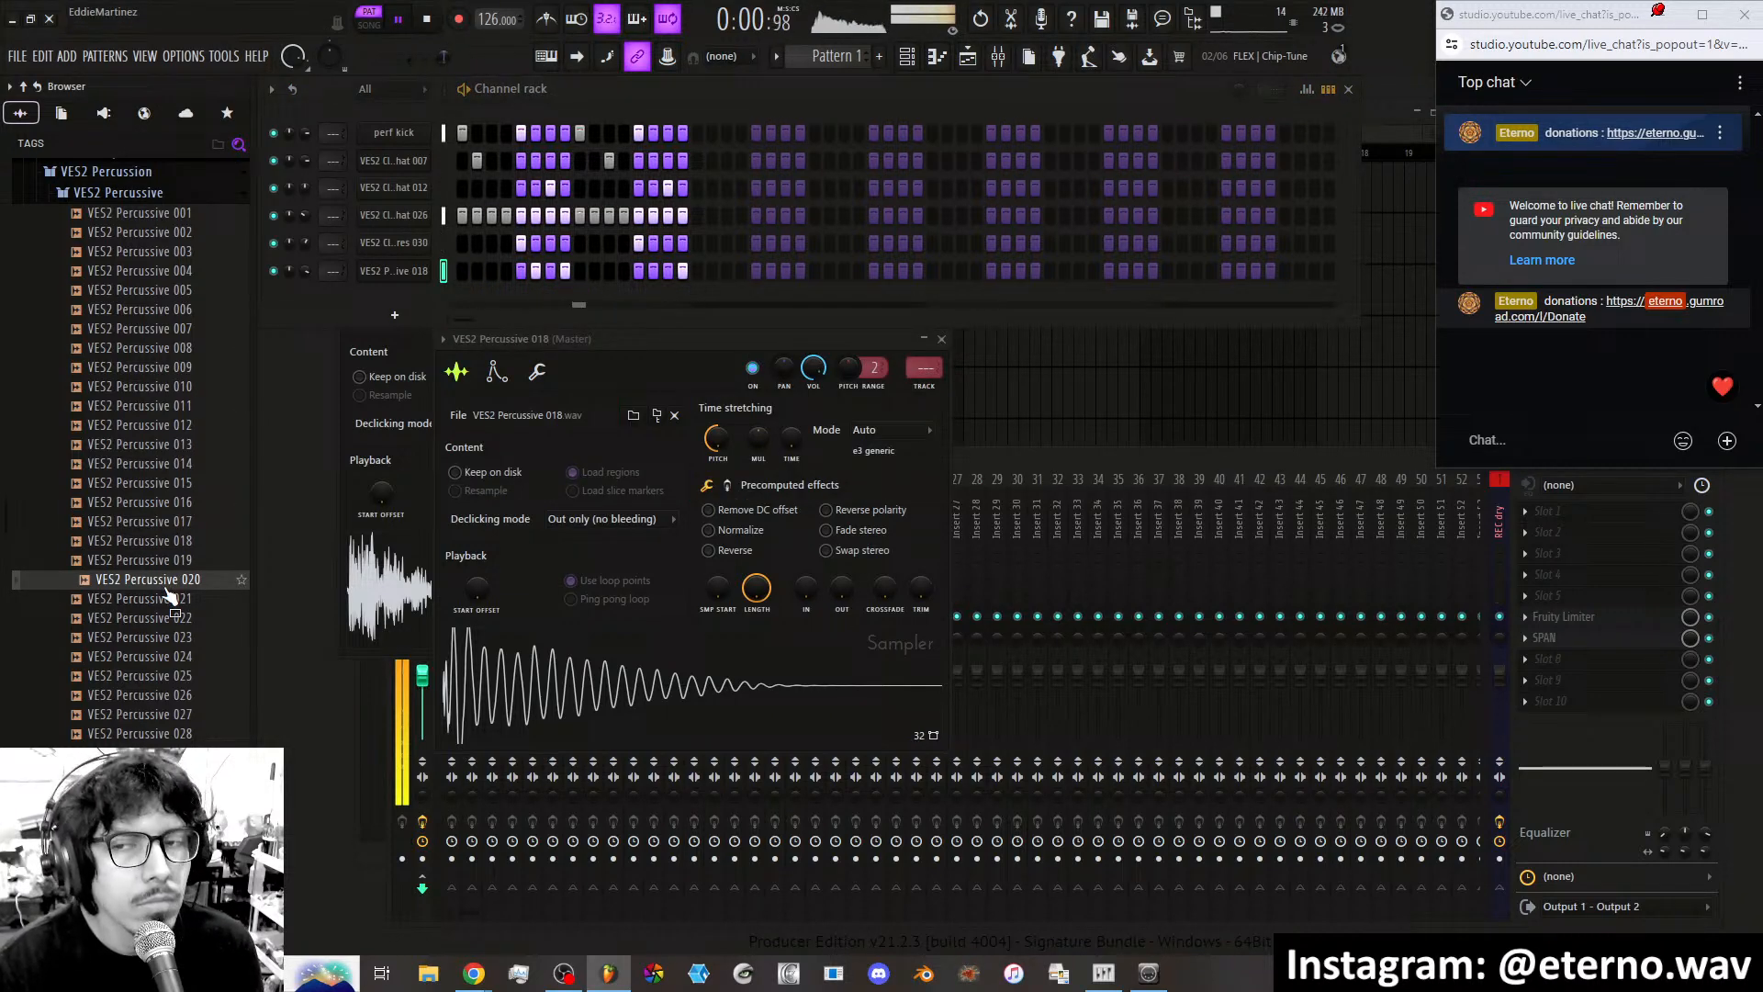
left_click_drag(171, 597, 501, 294)
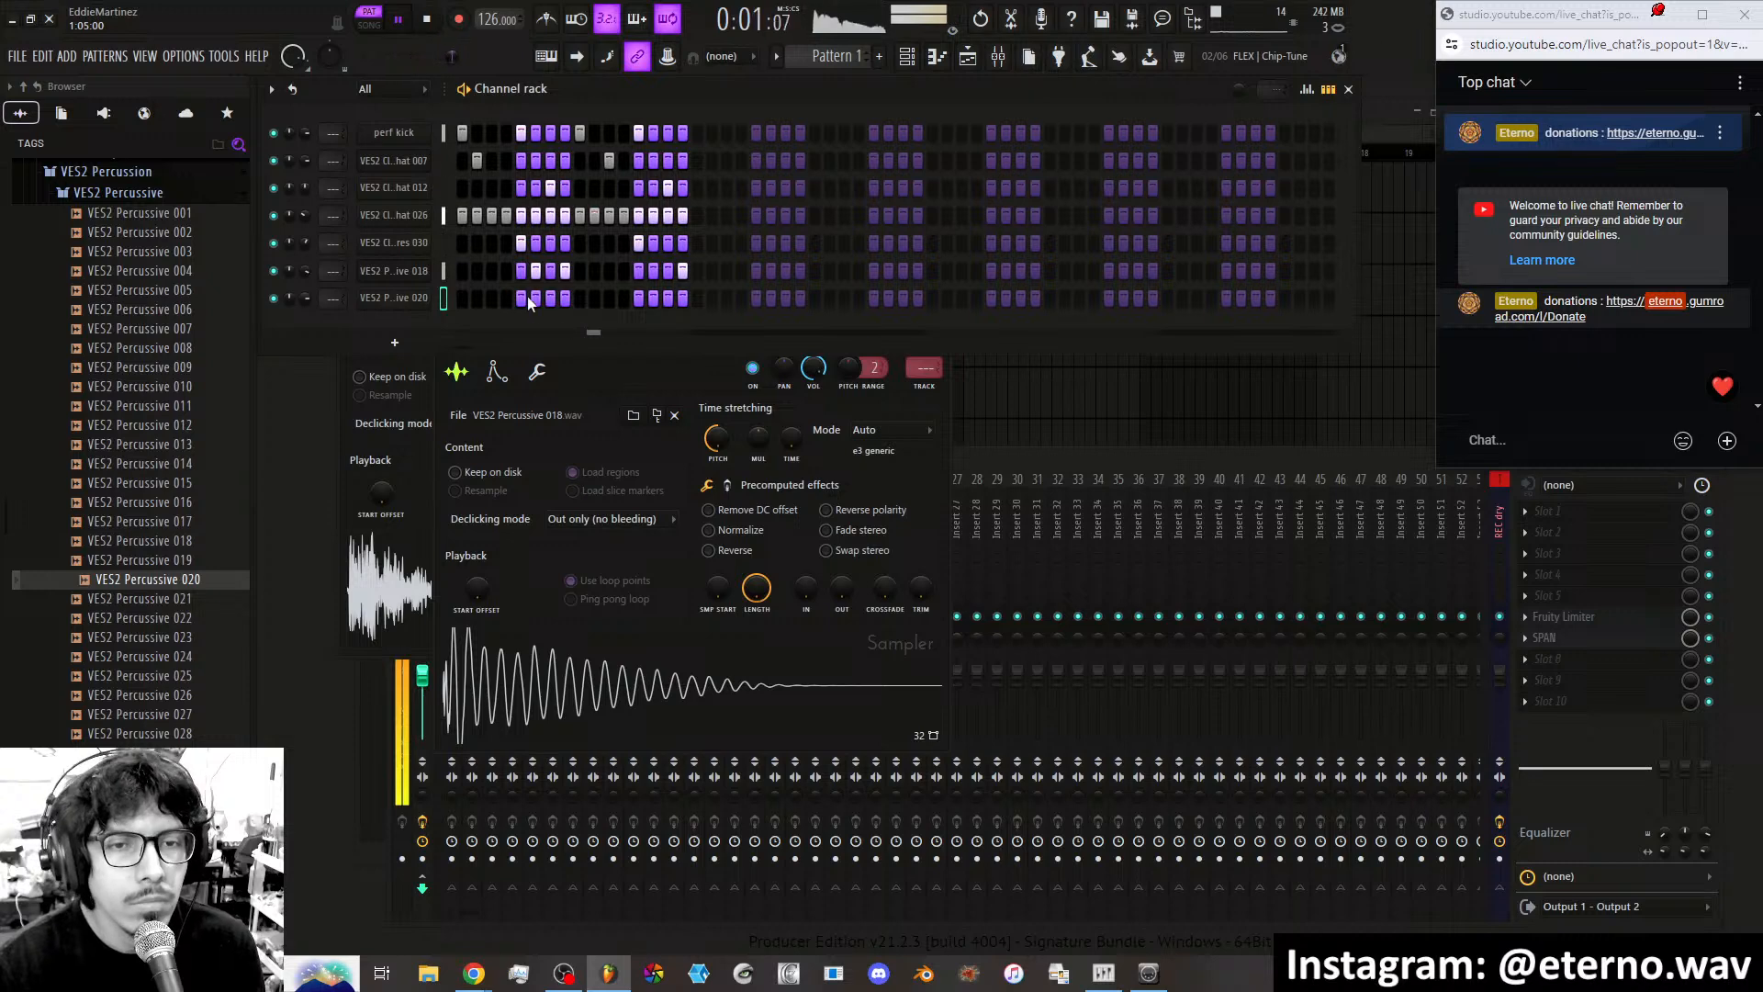
left_click(492, 298)
left_click(609, 299)
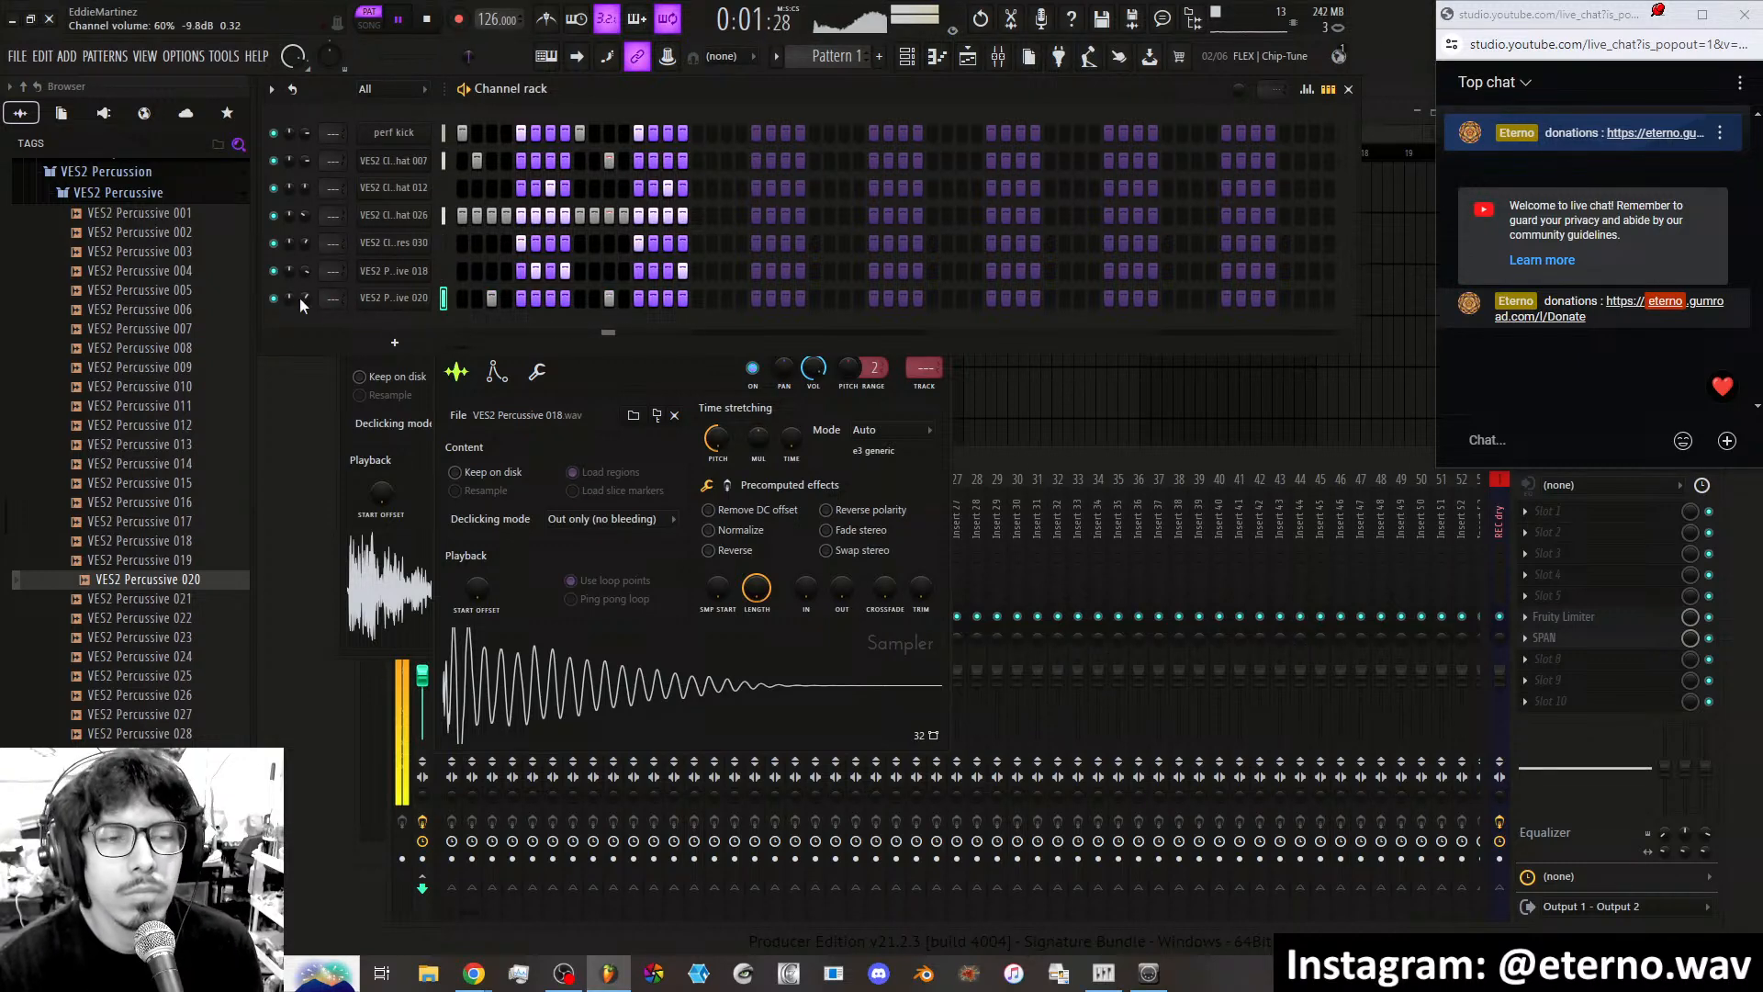
Audition further VES2 Percussive samples from 021 up to 044.
scroll(165, 533, "down", 2)
left_click(179, 484)
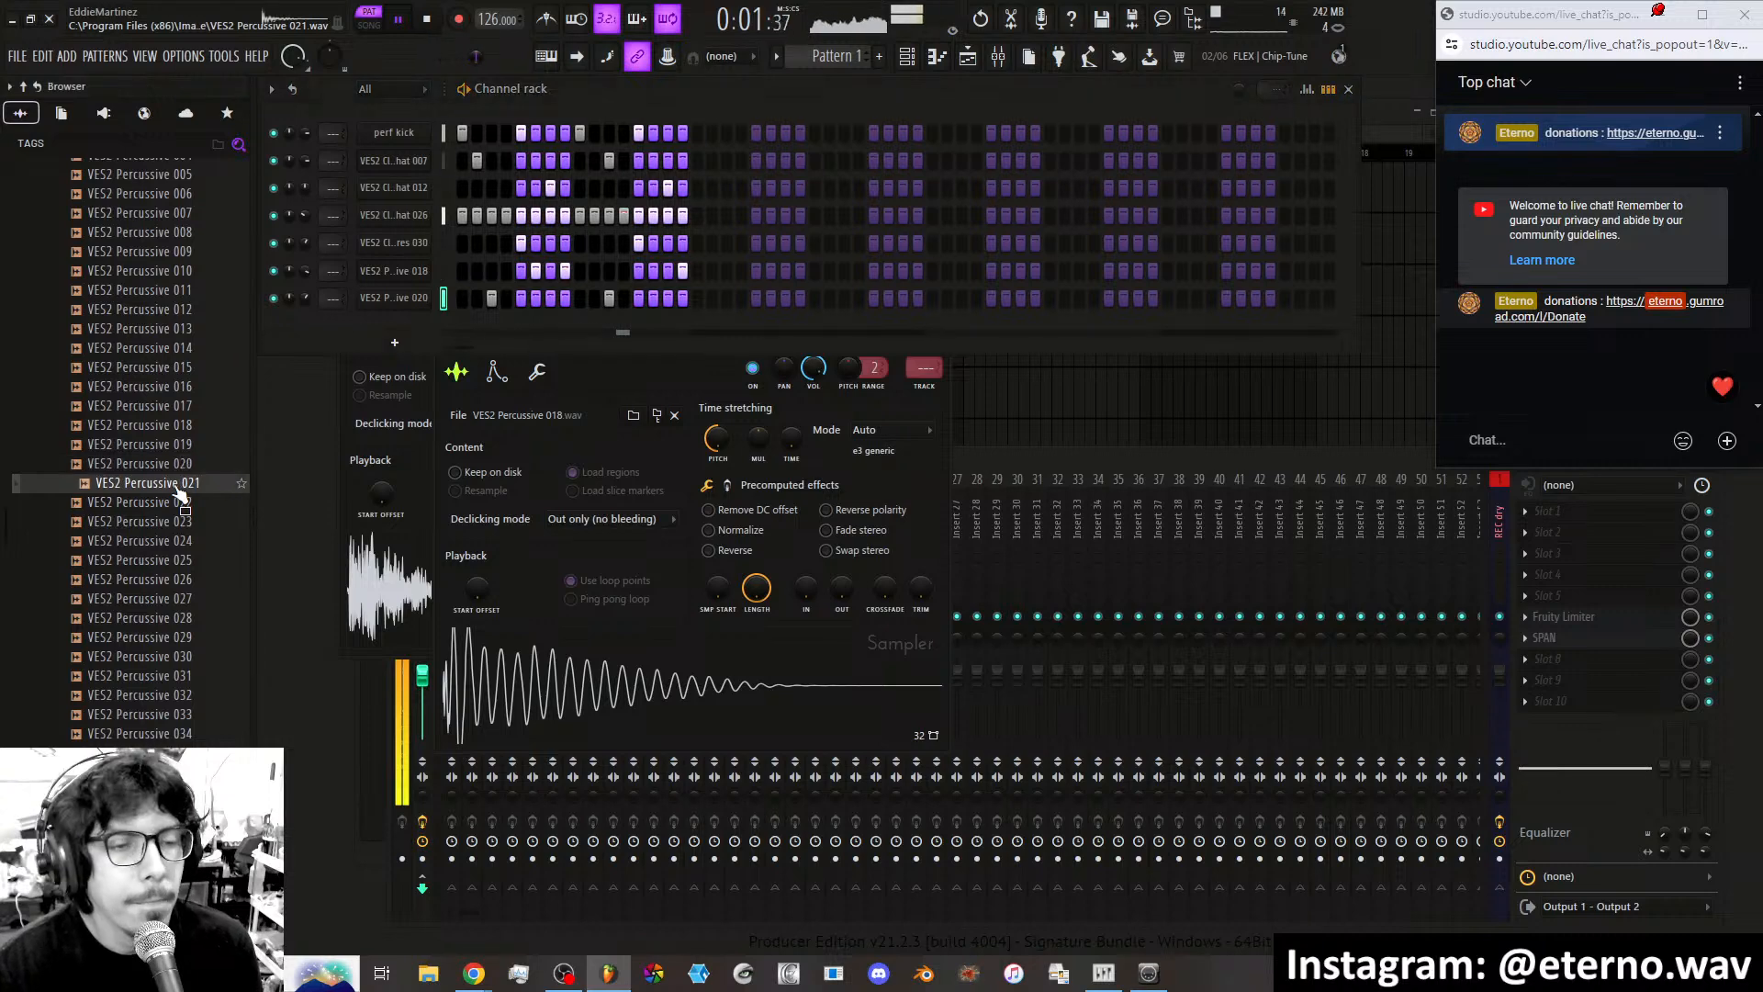
left_click(180, 559)
left_click(181, 618)
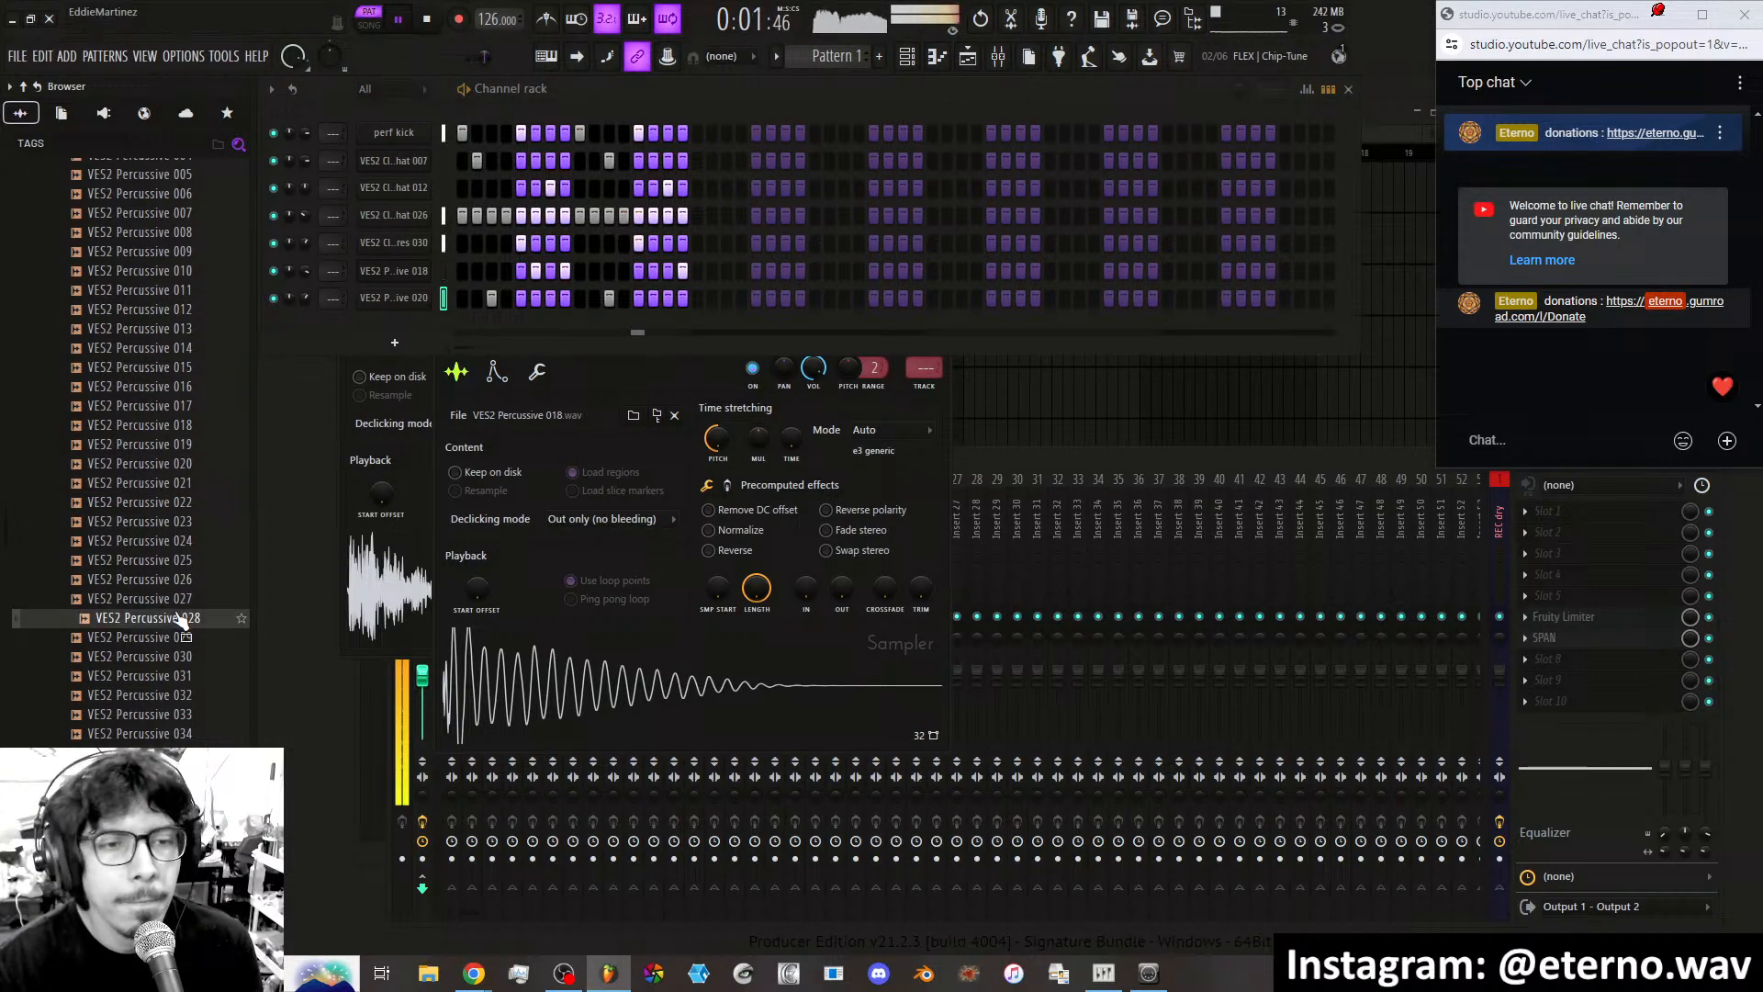
left_click(178, 657)
scroll(176, 588, "down", 6)
left_click(173, 543)
left_click(173, 582)
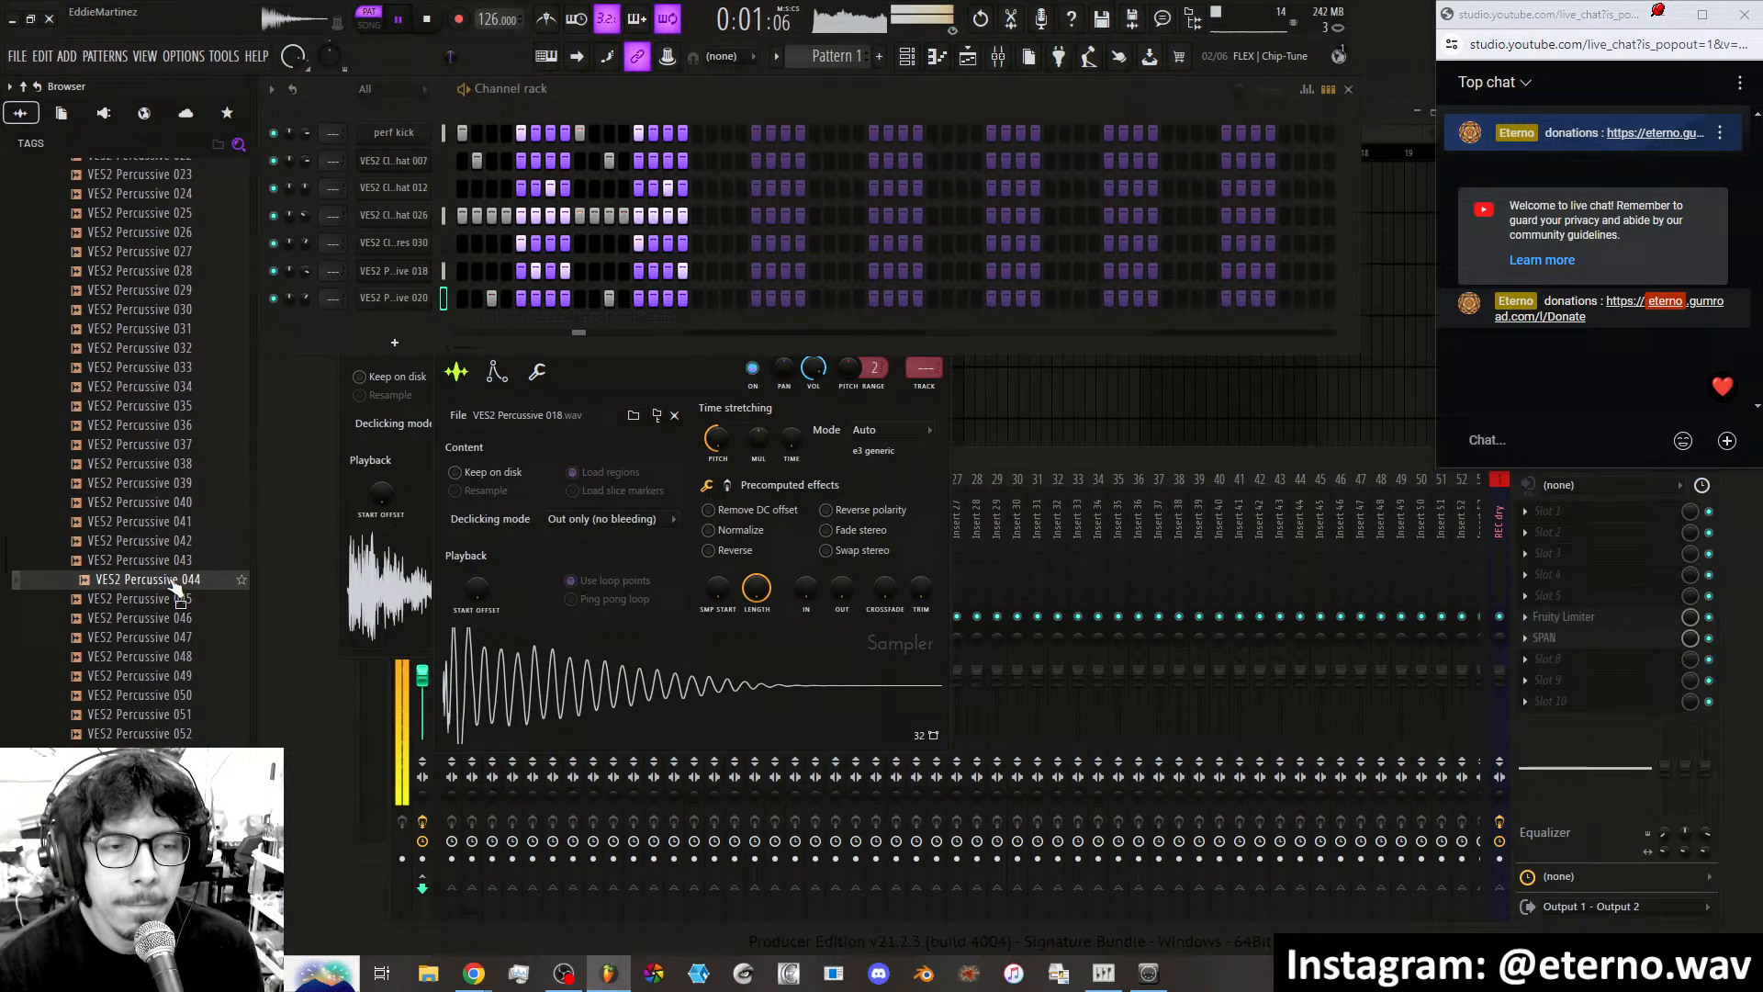
Audition the VES2 Percussive samples in reverse order from 042 back to 033.
left_click(173, 542)
left_click(171, 523)
left_click(170, 503)
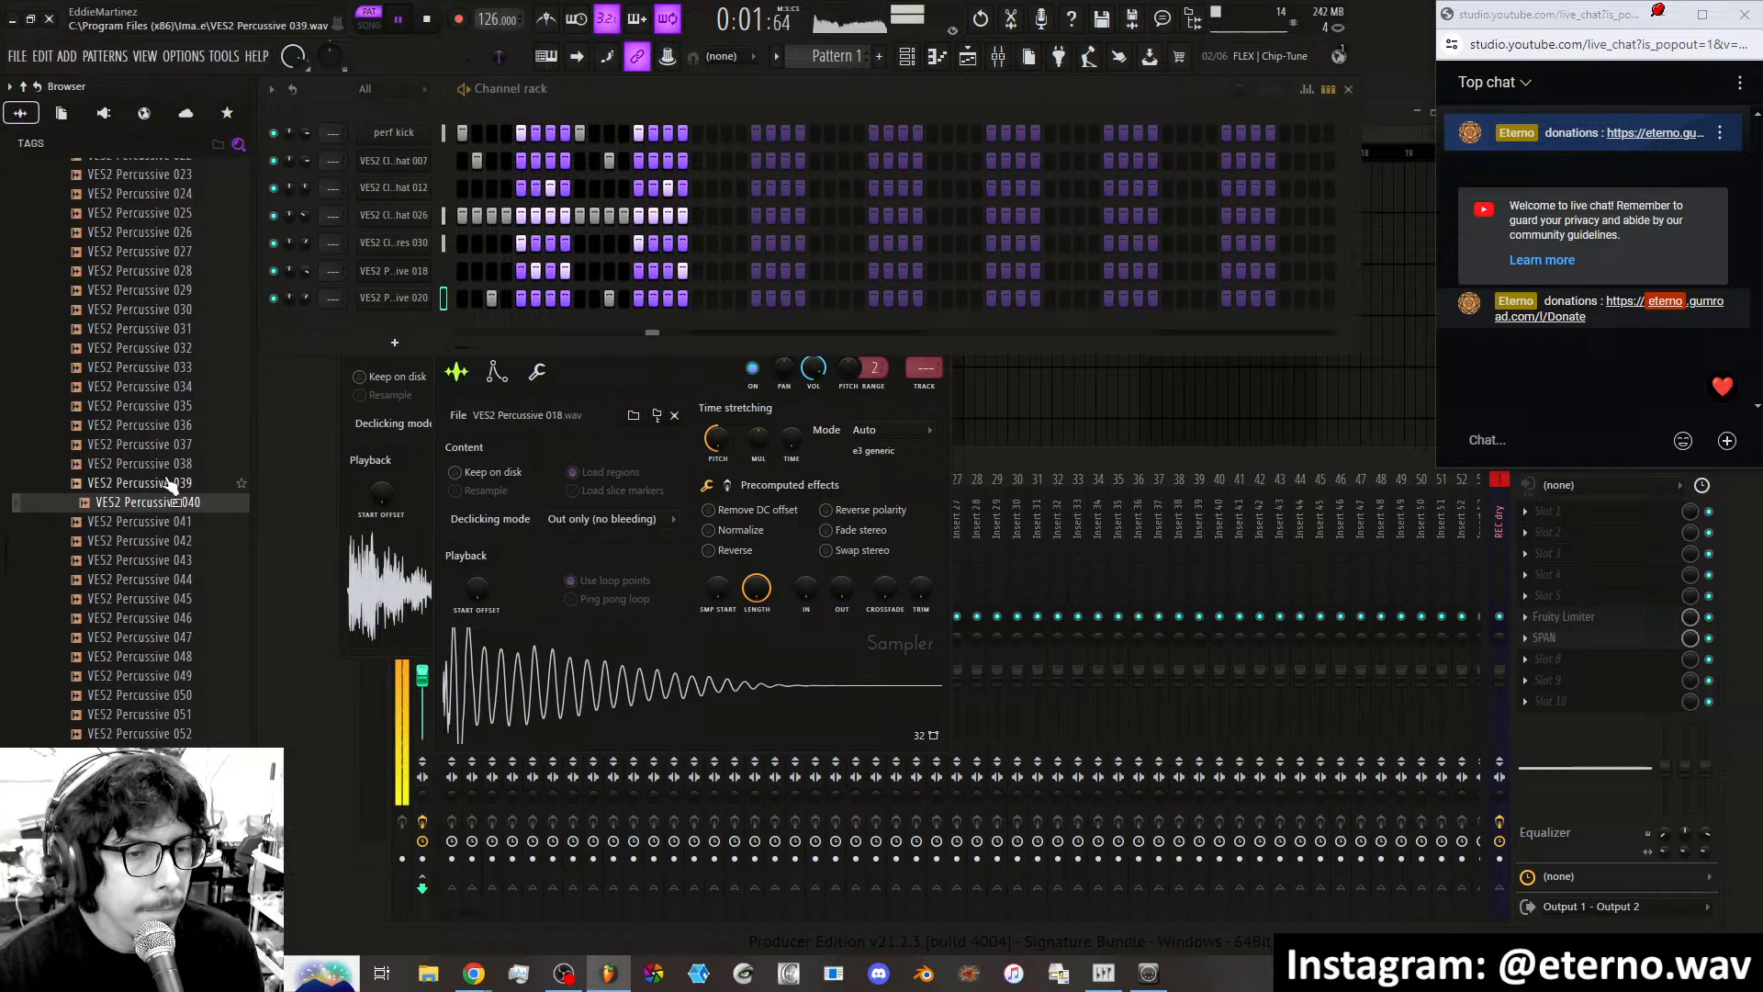
left_click(170, 484)
left_click(168, 464)
left_click(166, 445)
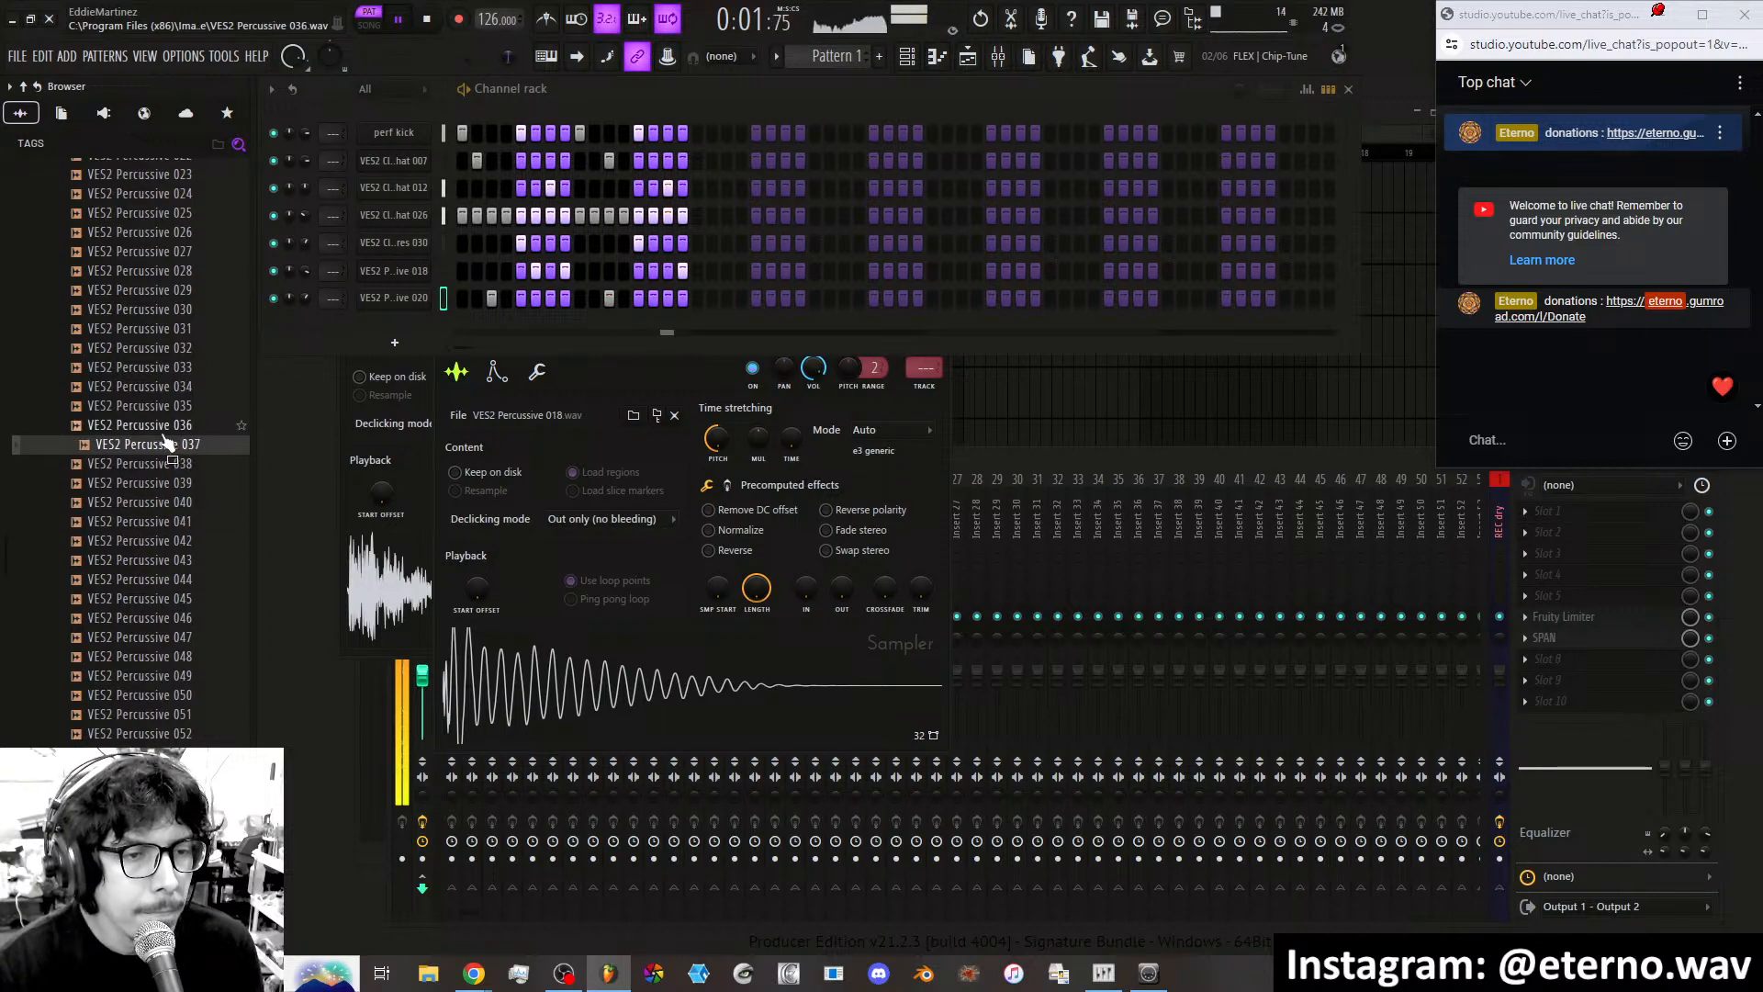
left_click(165, 425)
left_click(163, 406)
left_click(159, 387)
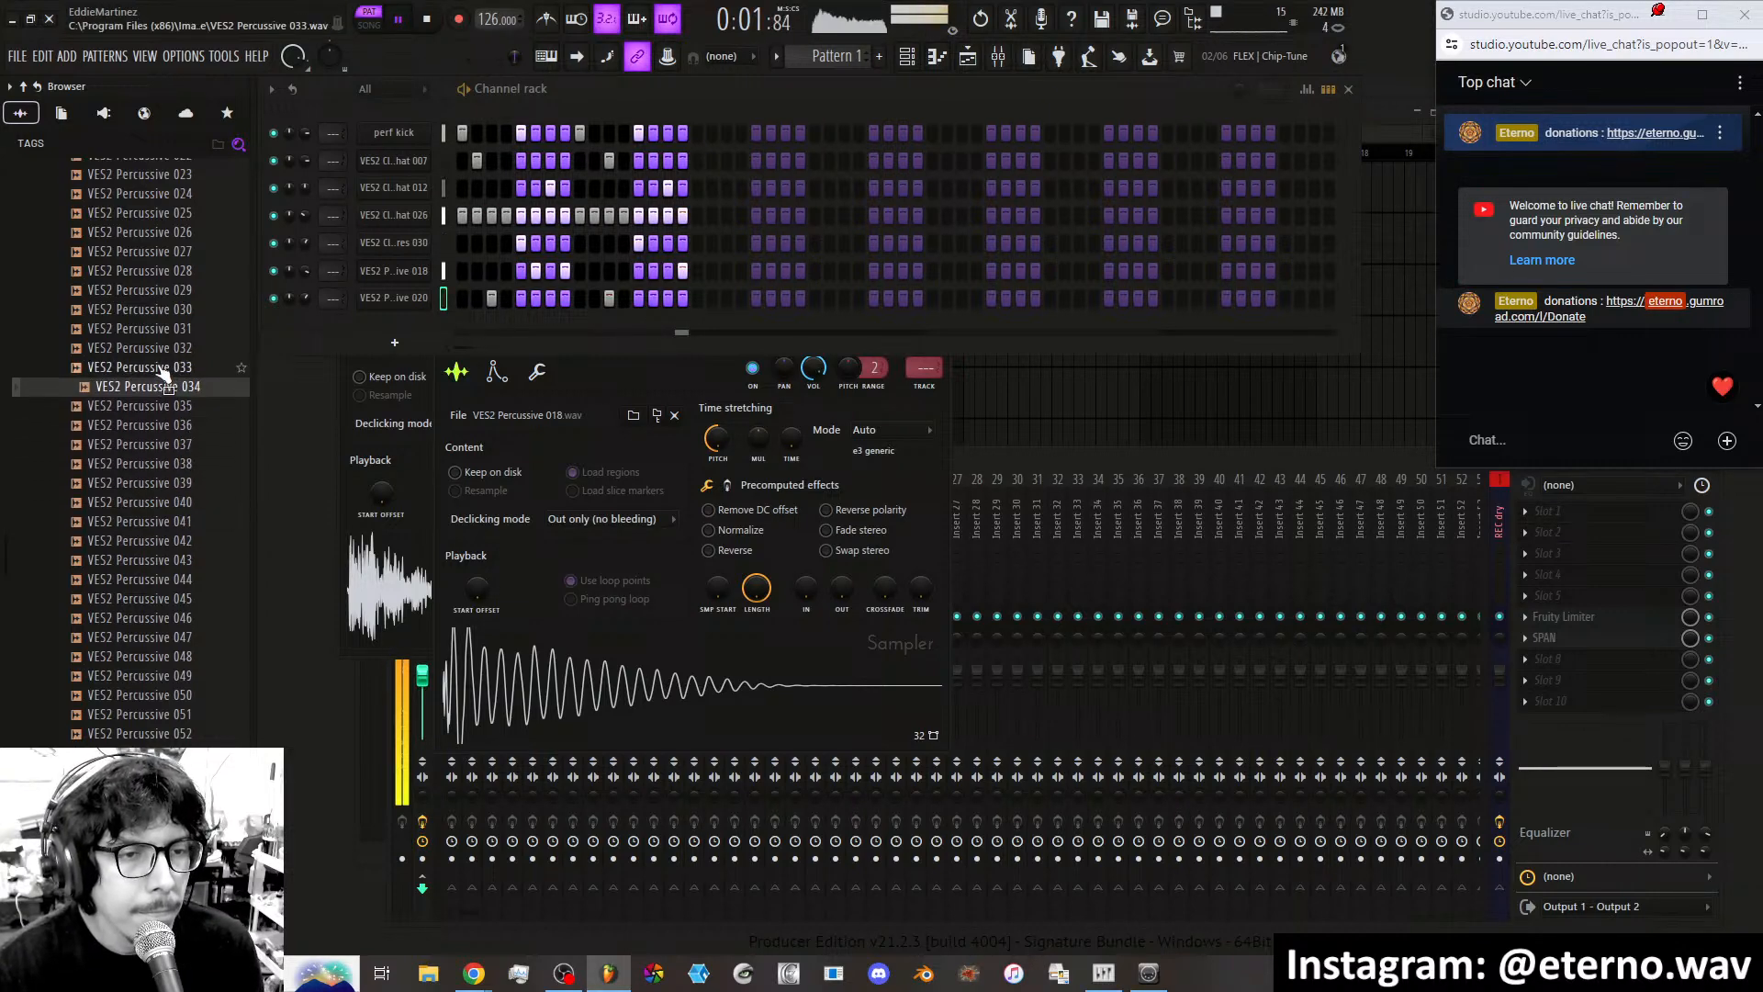
left_click(160, 370)
Audition the VES2 Percussive samples from 040 up to 046 against the playing groove.
left_click(160, 504)
left_click(161, 522)
left_click(163, 504)
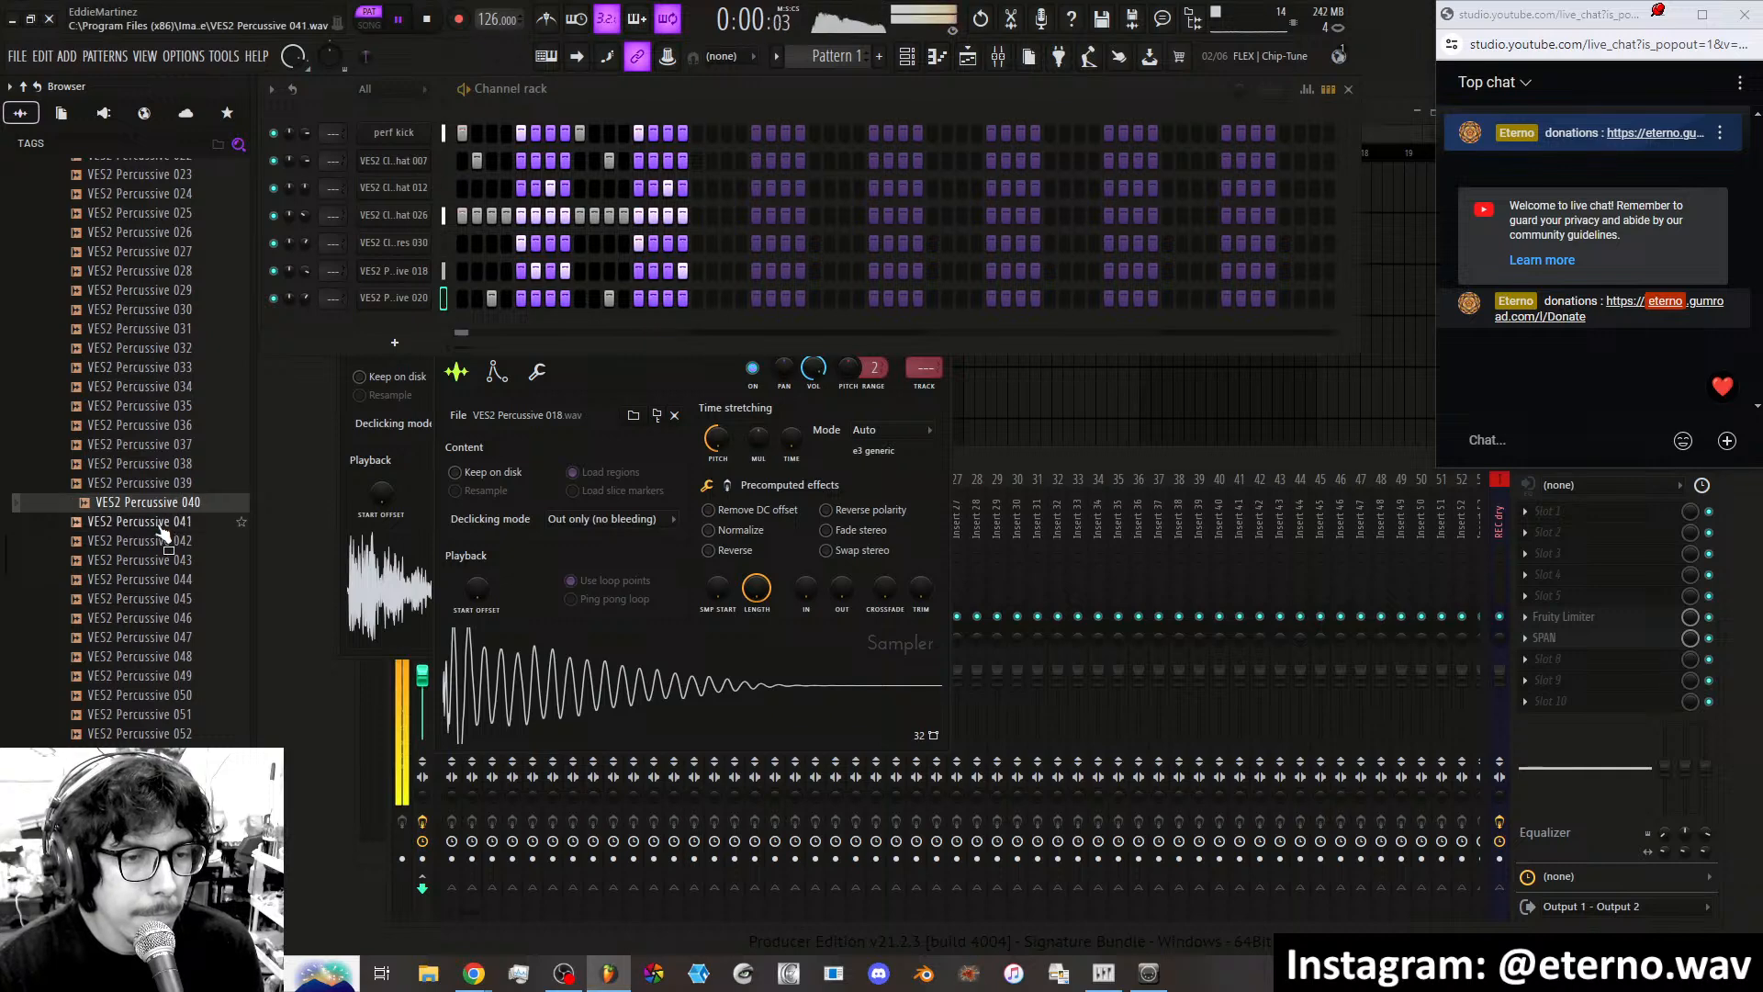
left_click(160, 541)
left_click(158, 560)
left_click(158, 578)
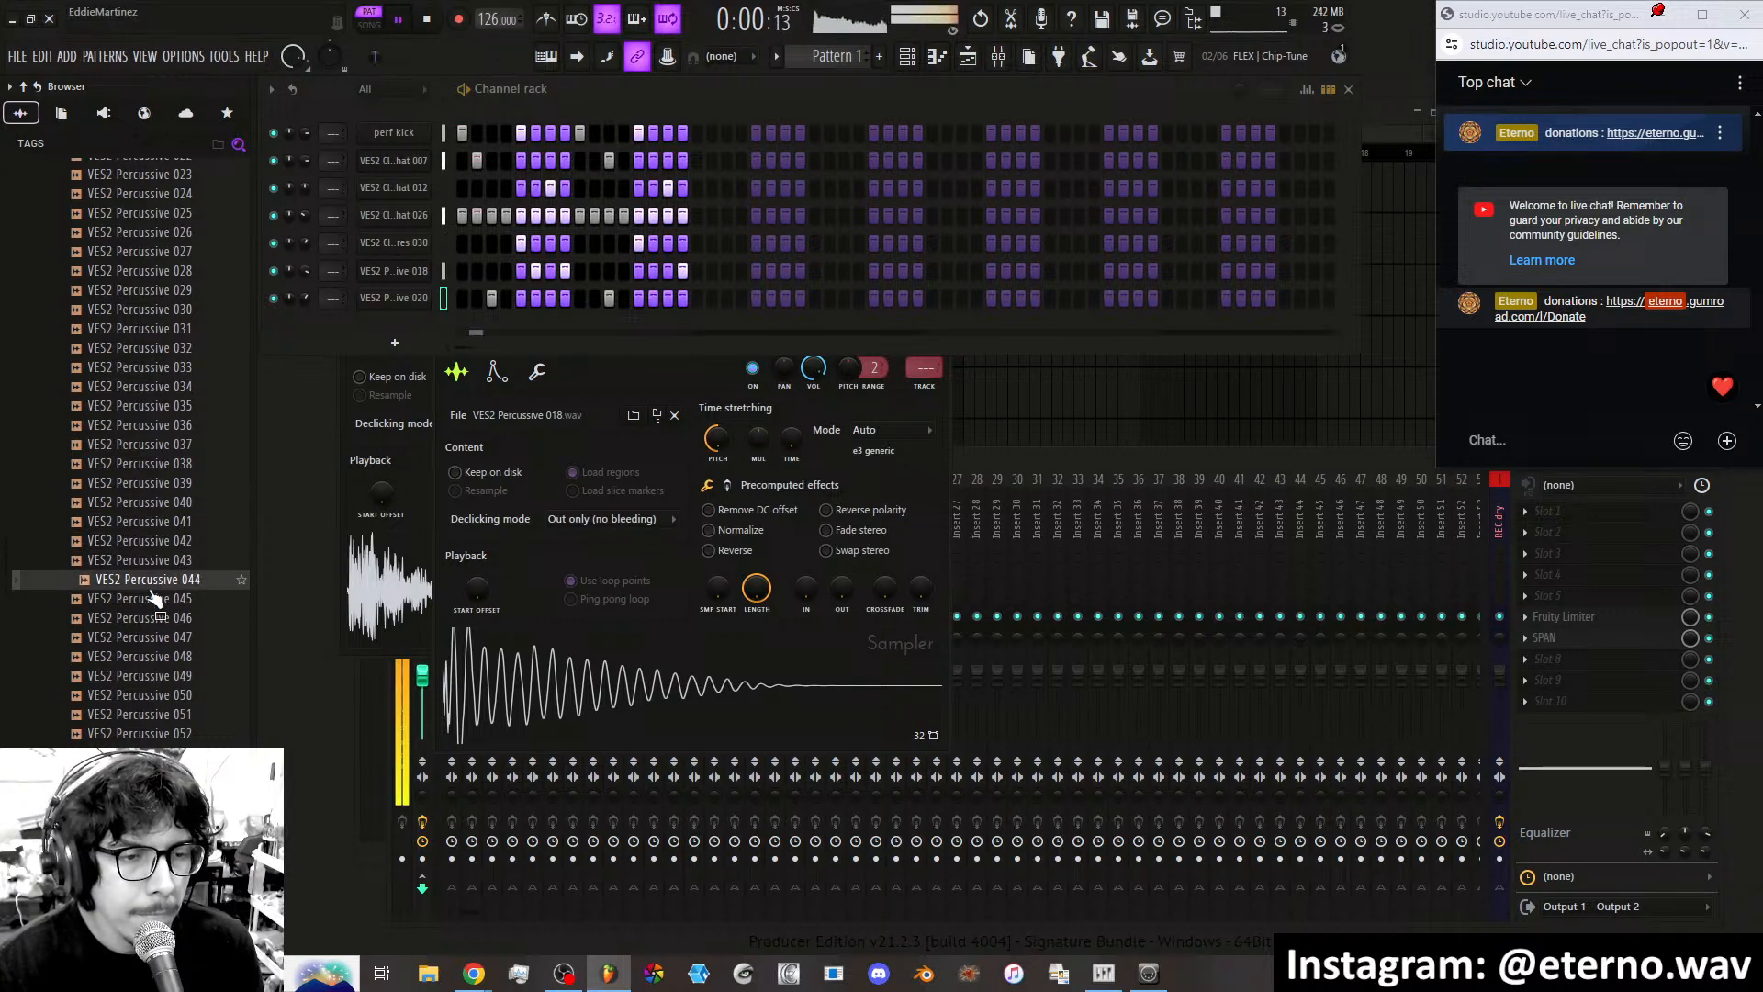
left_click(157, 598)
left_click(156, 615)
Add VES2 Percussive 045 as a new channel below VES2 Percussive 020 and move its sample start later to trim the attack.
left_click_drag(156, 601, 466, 326)
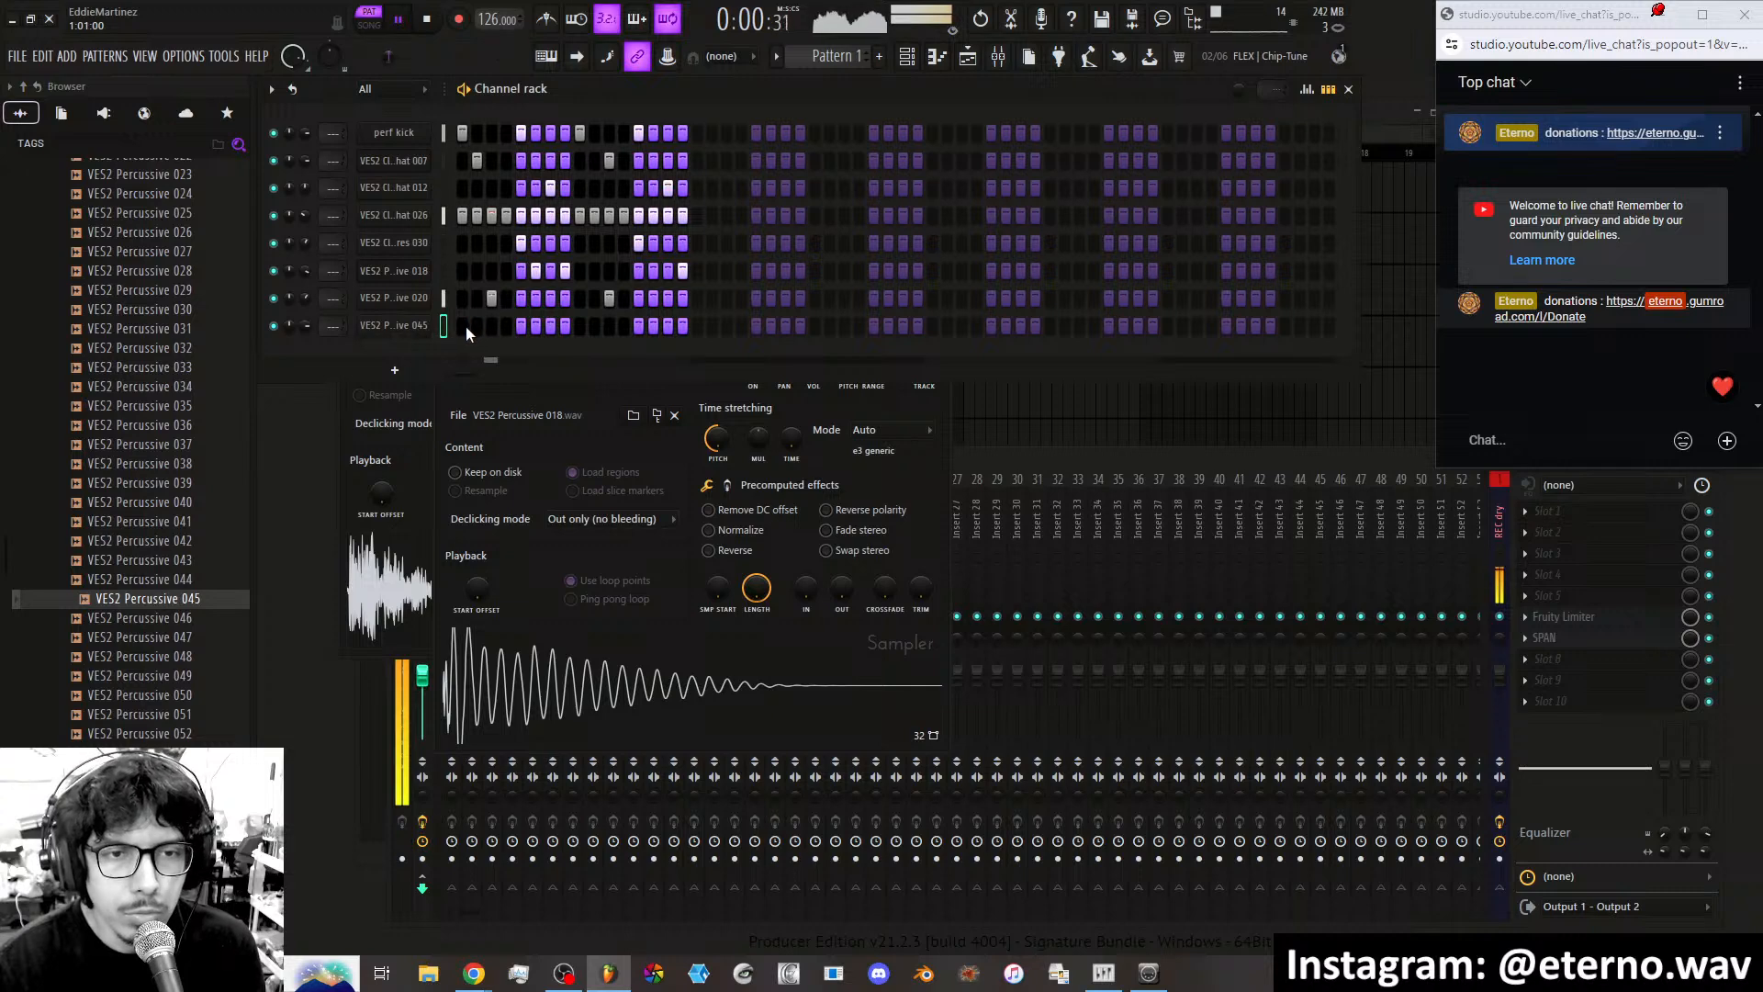
left_click(379, 327)
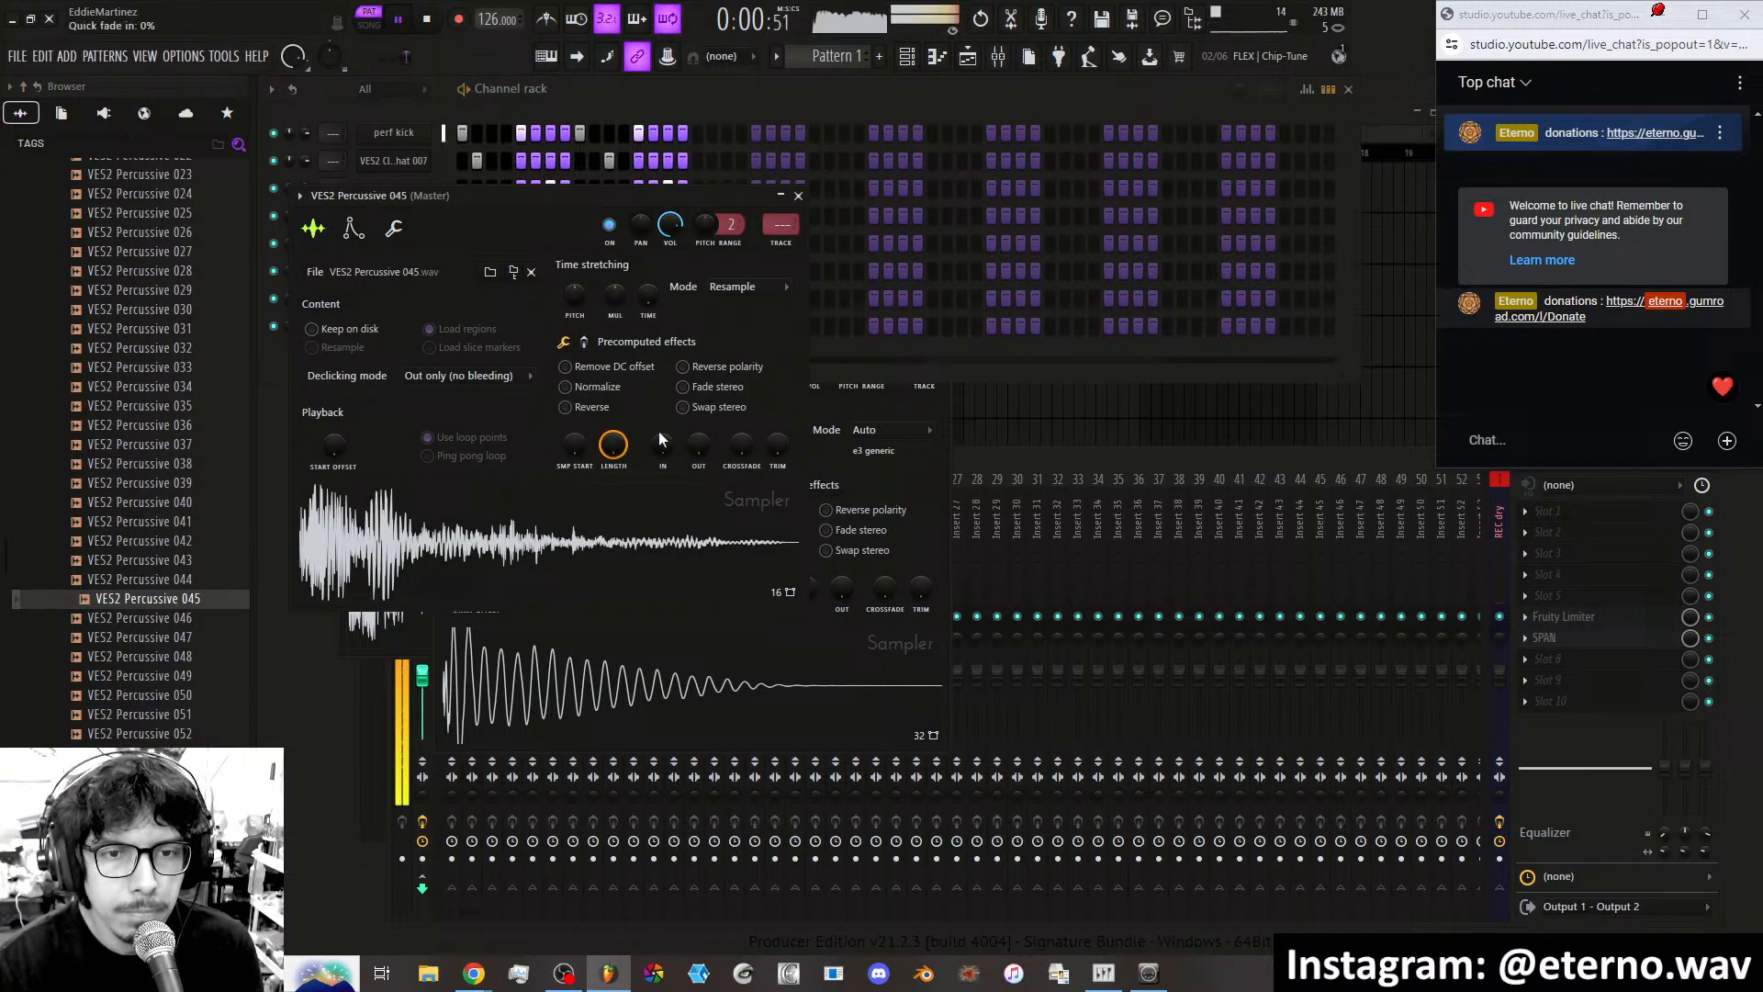
mouse_move(586, 447)
left_mouse_down()
mouse_move(586, 415)
mouse_move(617, 449)
left_mouse_up()
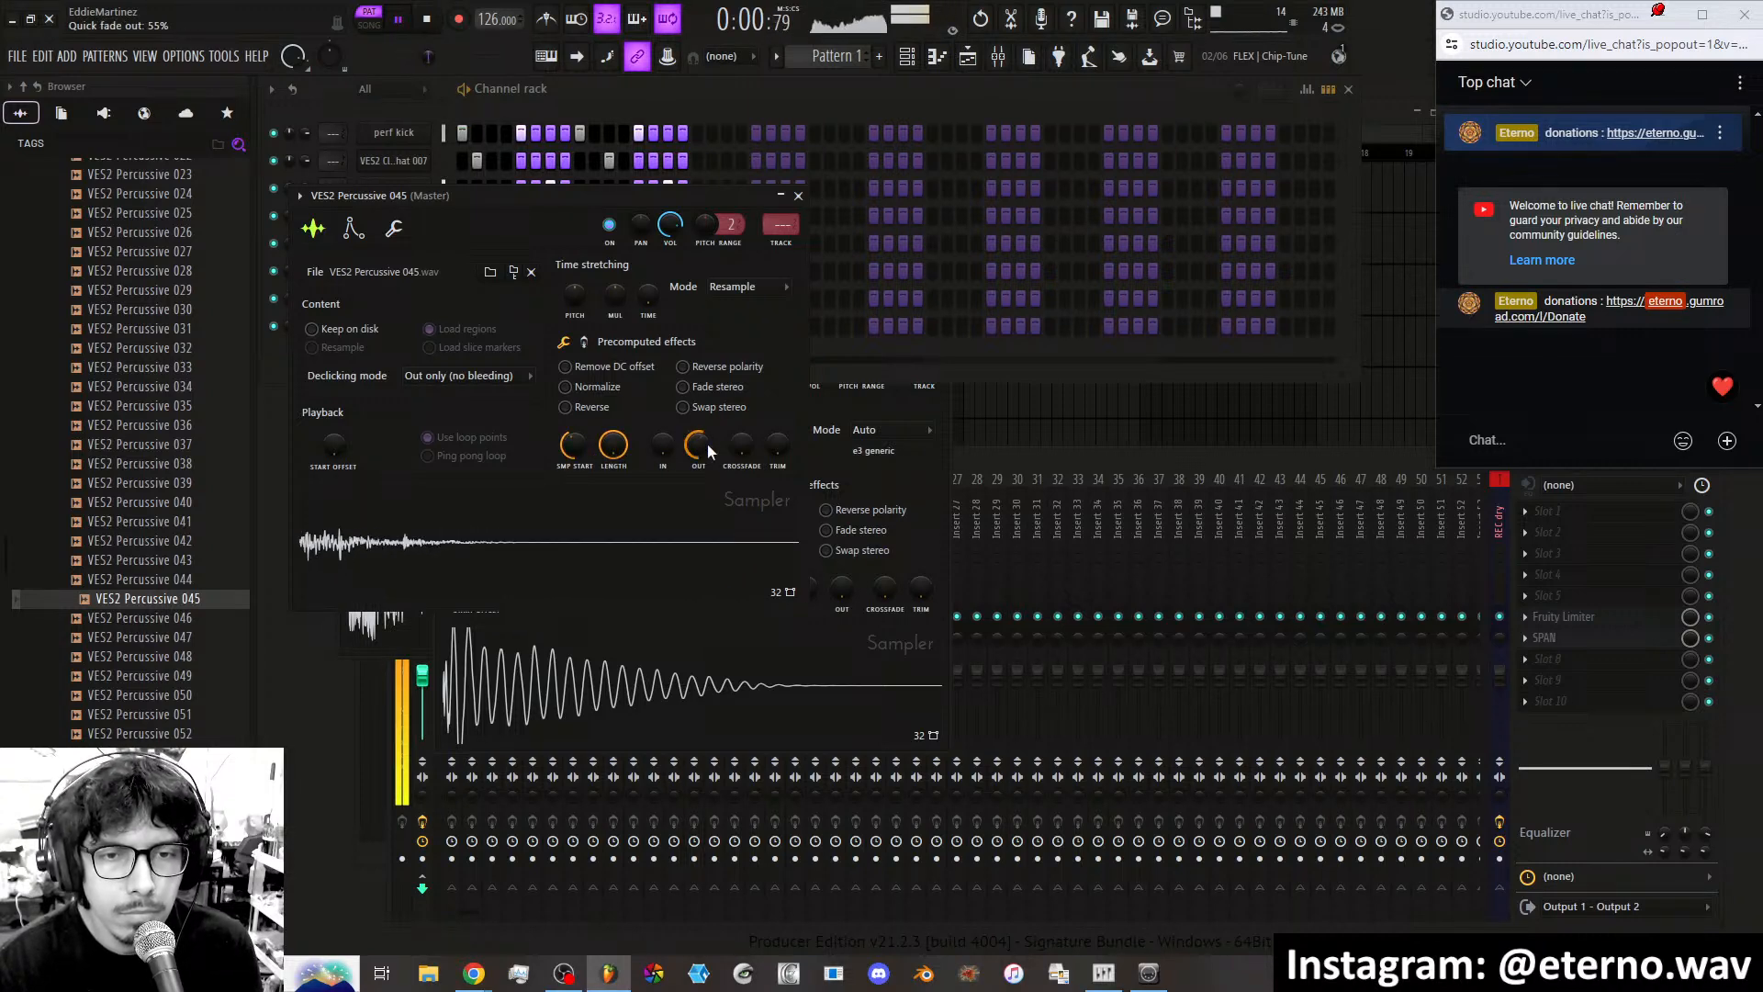
Set the filter type of the VES2 Percussive 045 channel to LPx2.
left_click(350, 232)
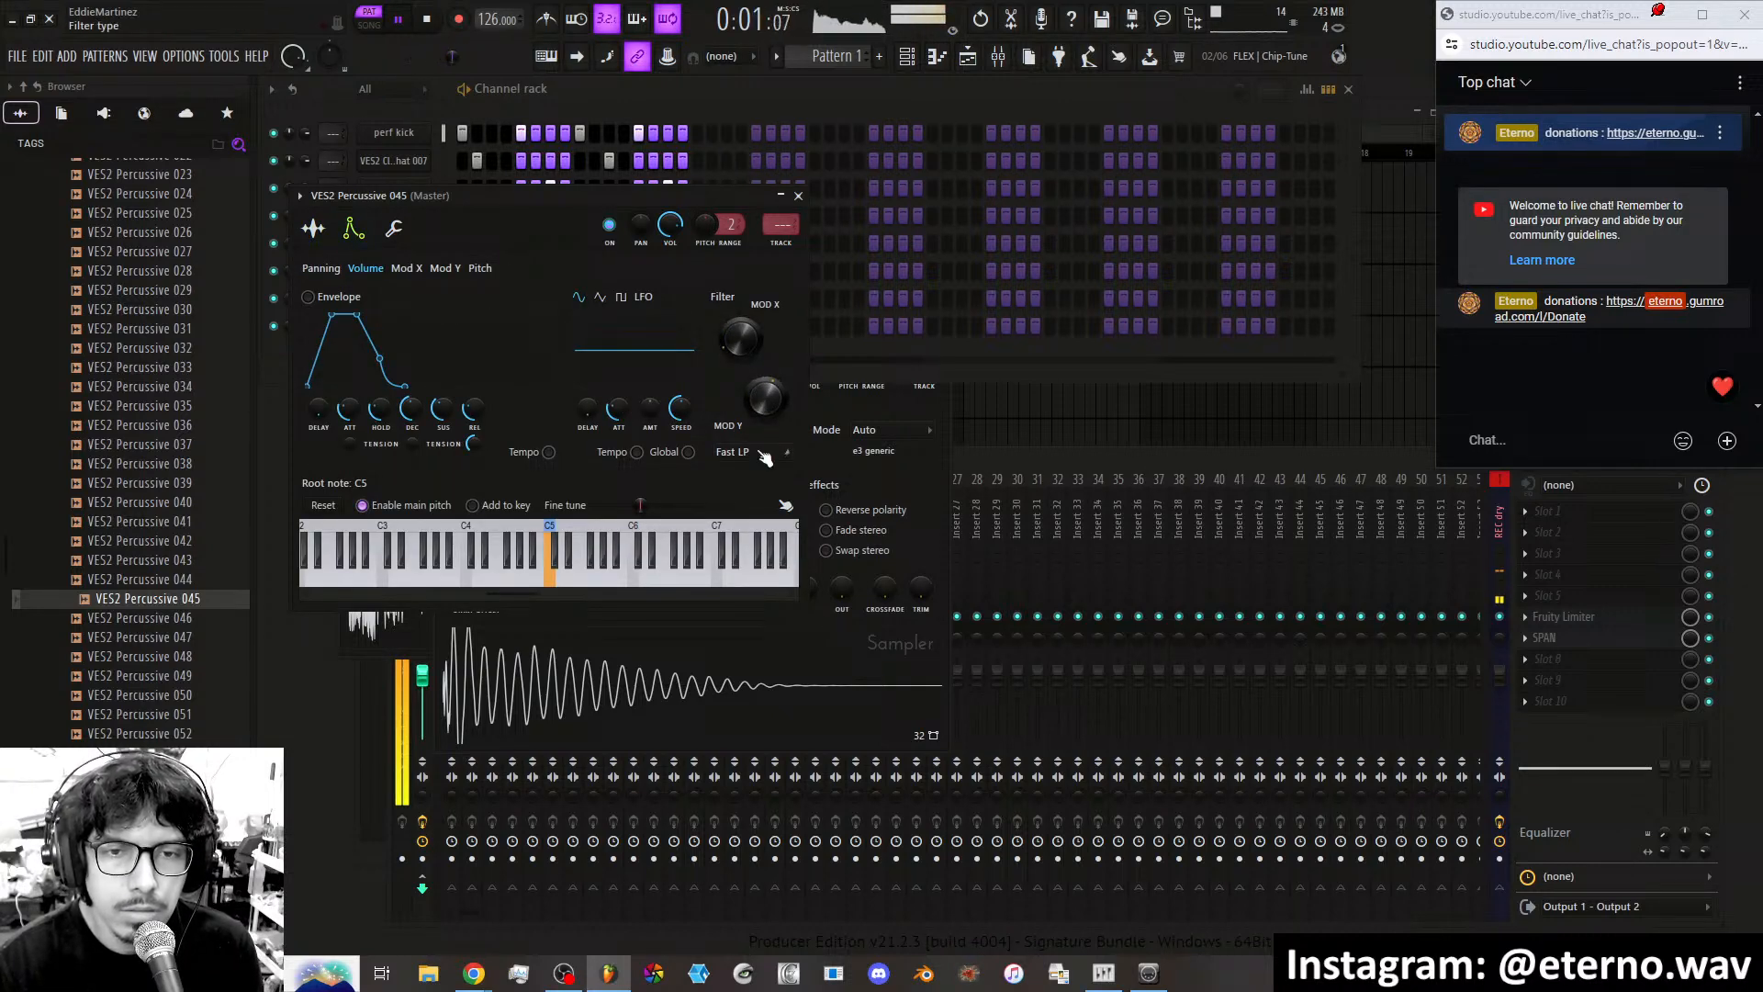
left_click(751, 451)
left_click(740, 562)
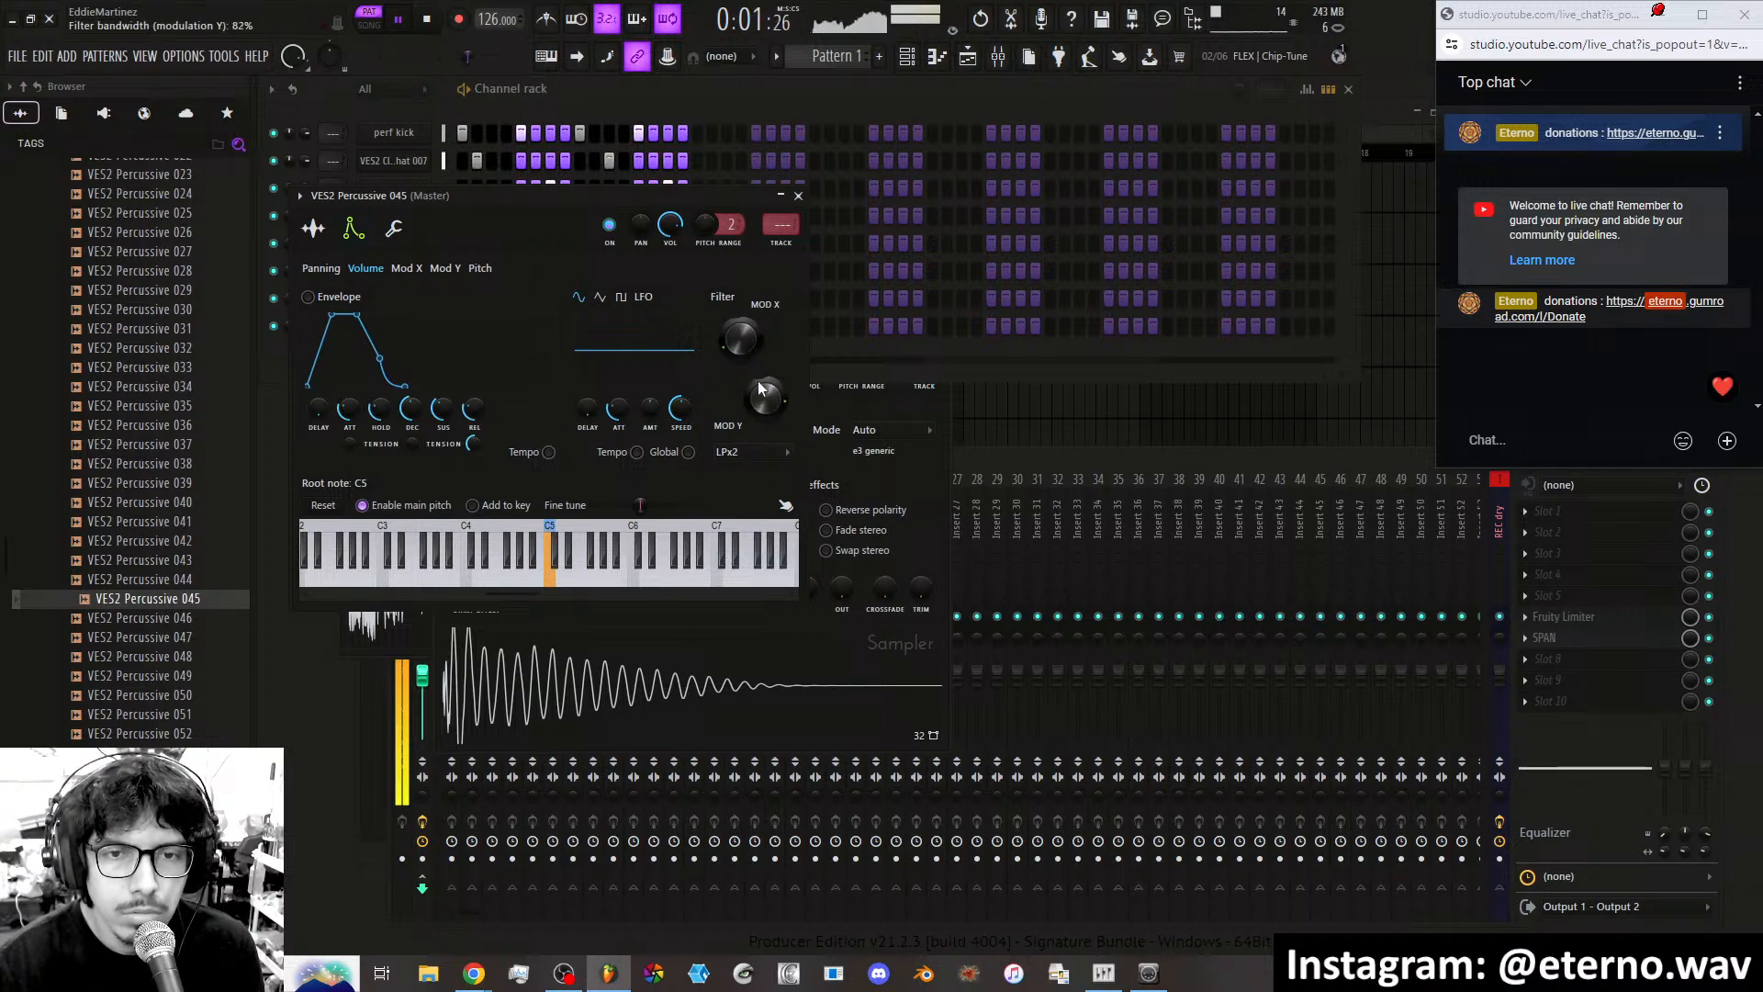
left_click(314, 228)
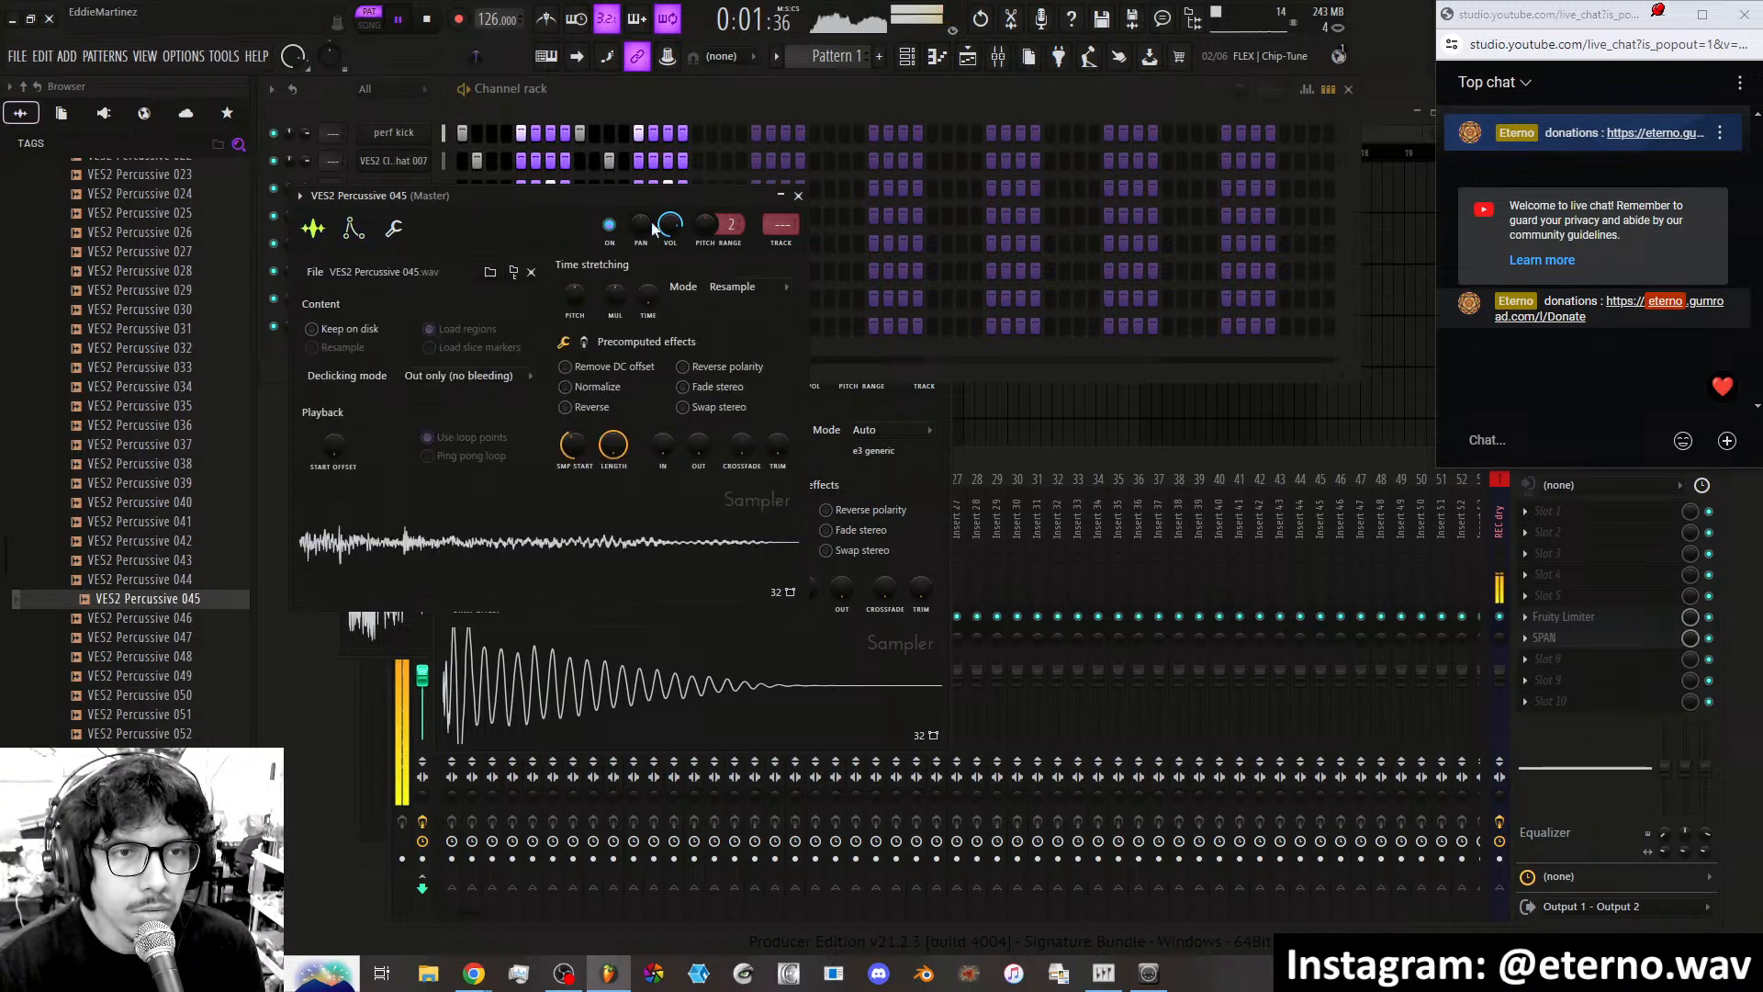
Fill all 16 steps of VES2 Percussive 045 and lower the velocities of steps 1, 4, 5, 9, 11 and 13.
left_click(792, 197)
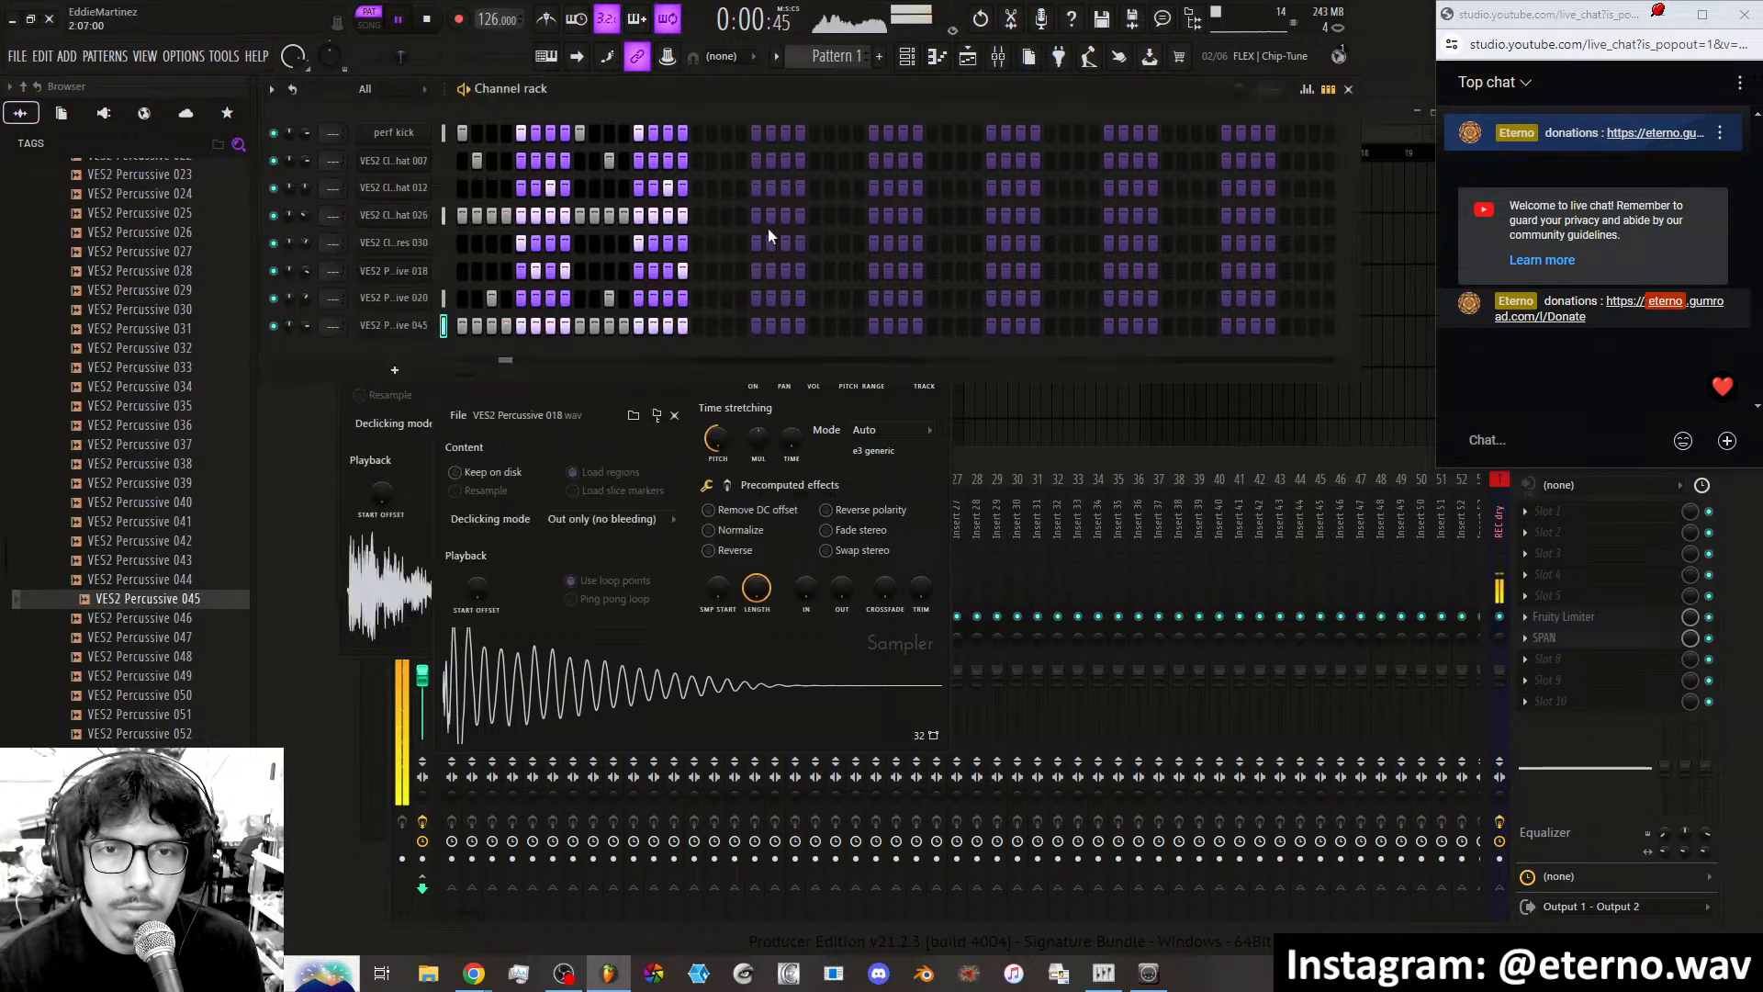
left_click(1308, 89)
left_click(467, 429)
left_click(510, 487)
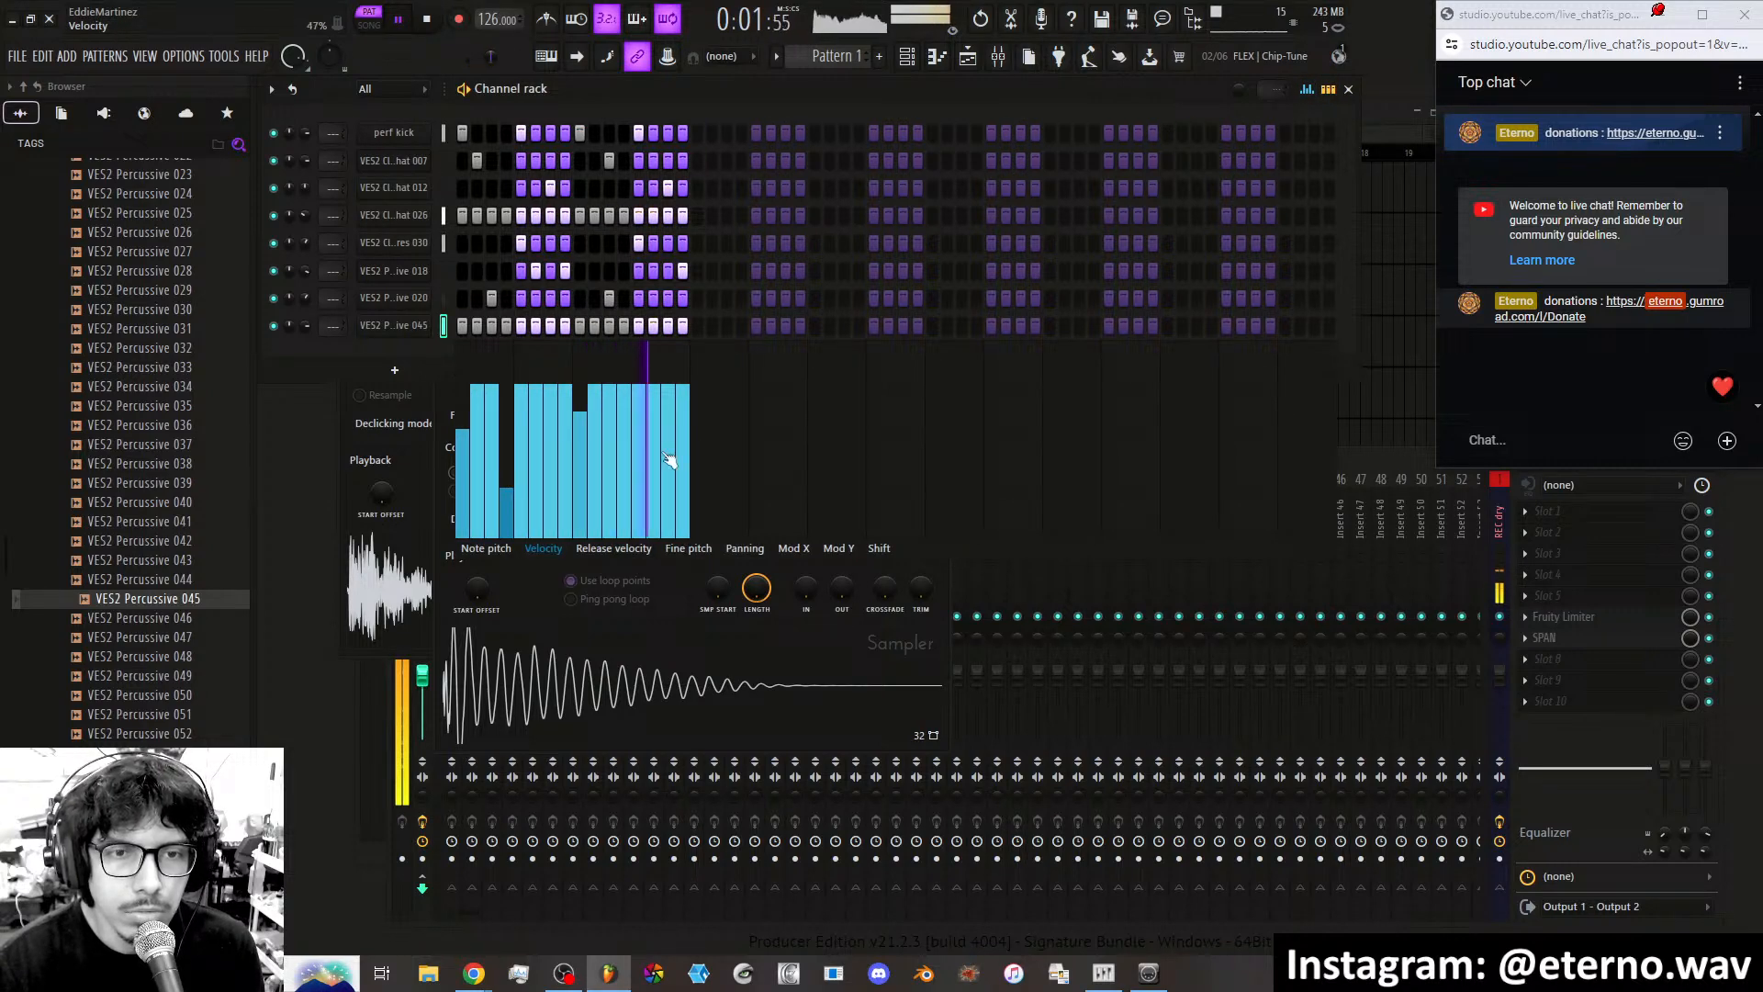
left_click(580, 484)
left_click(521, 469)
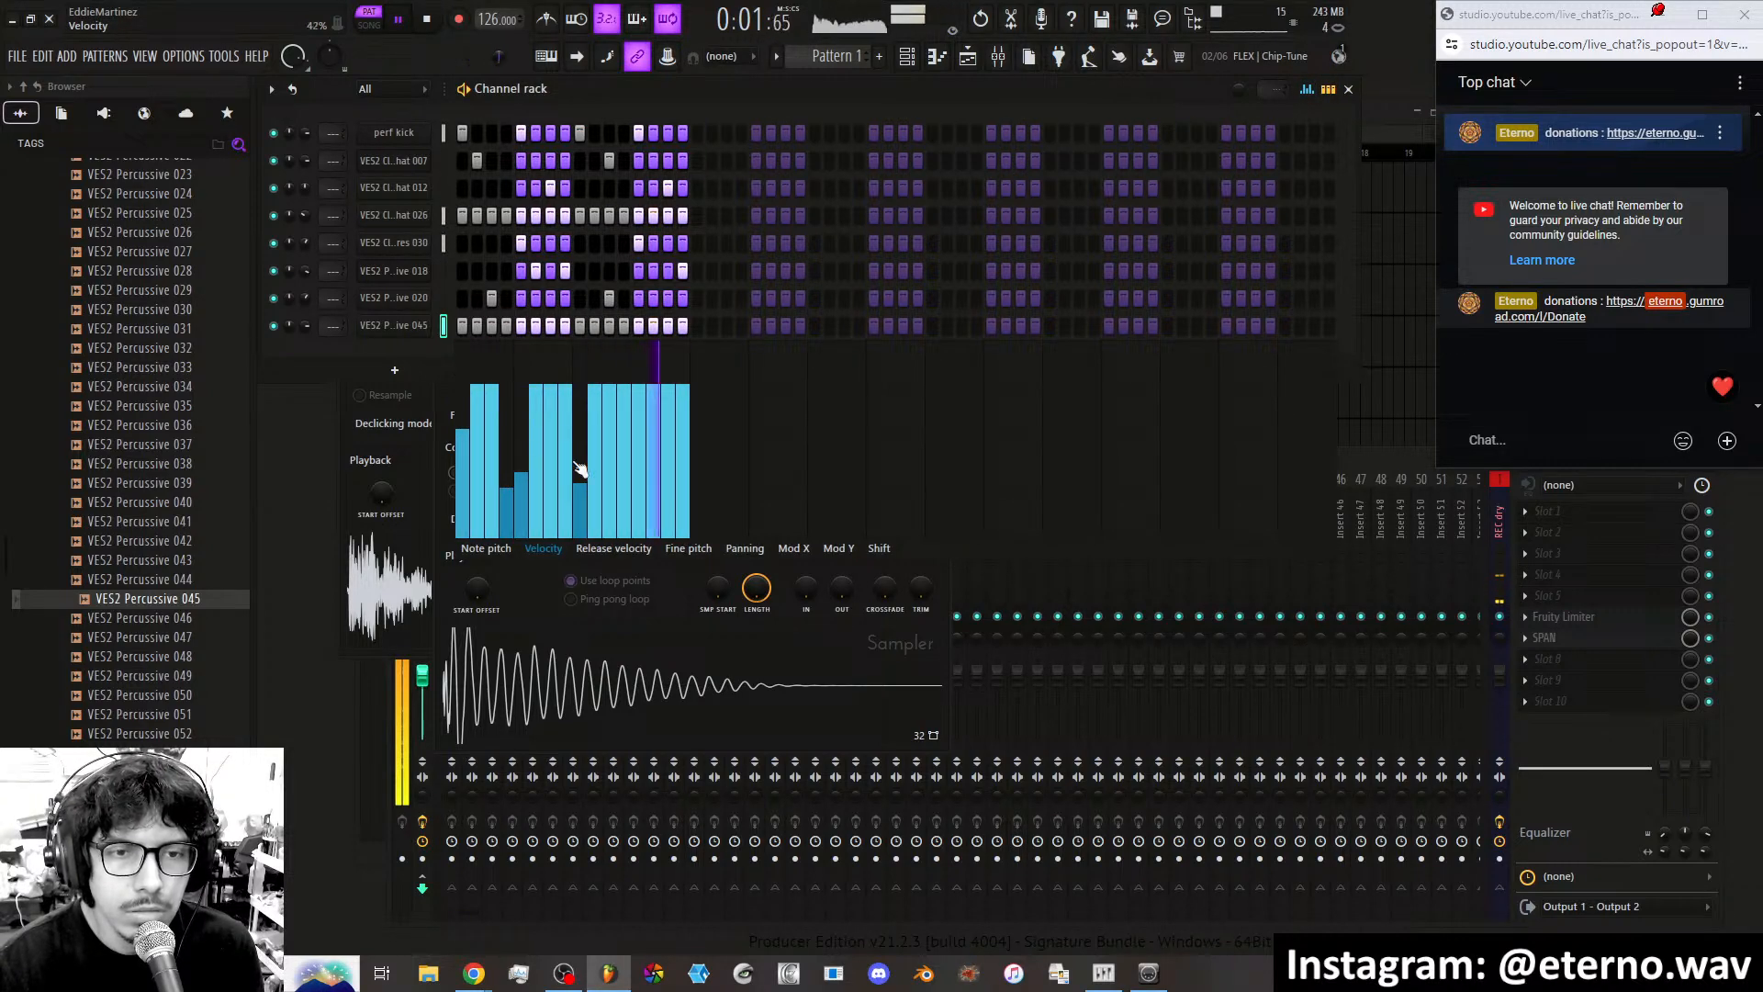
left_click(643, 449)
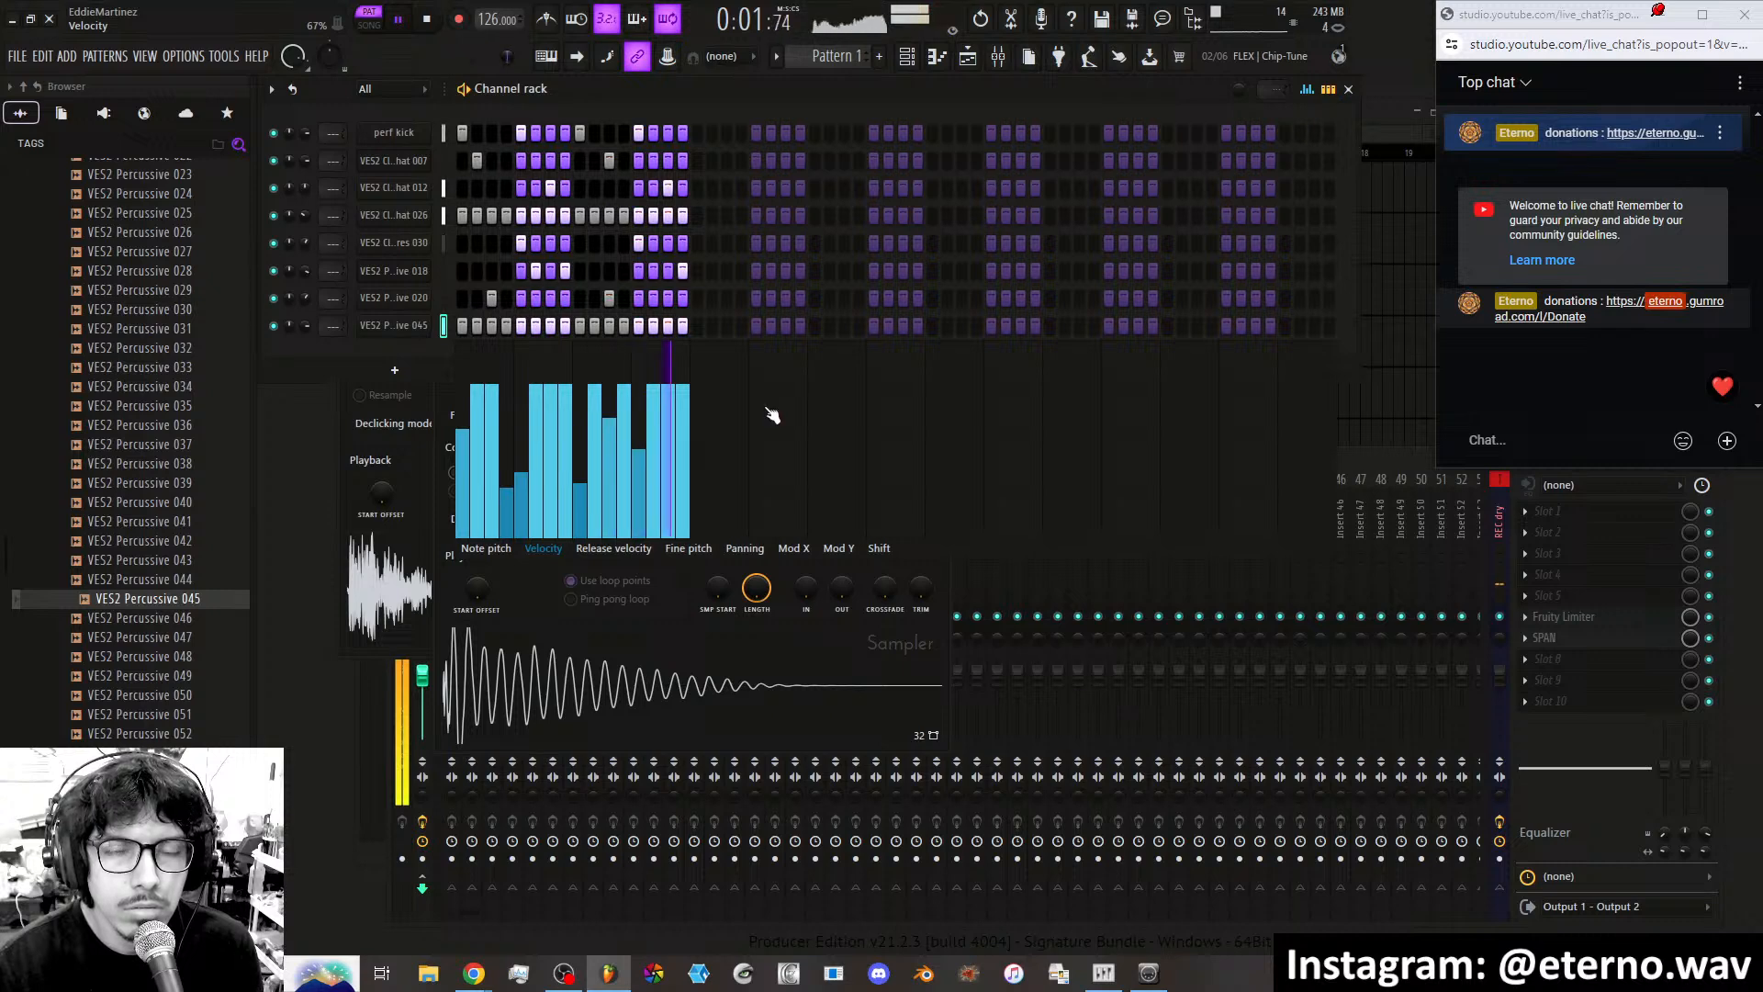
left_click(1306, 89)
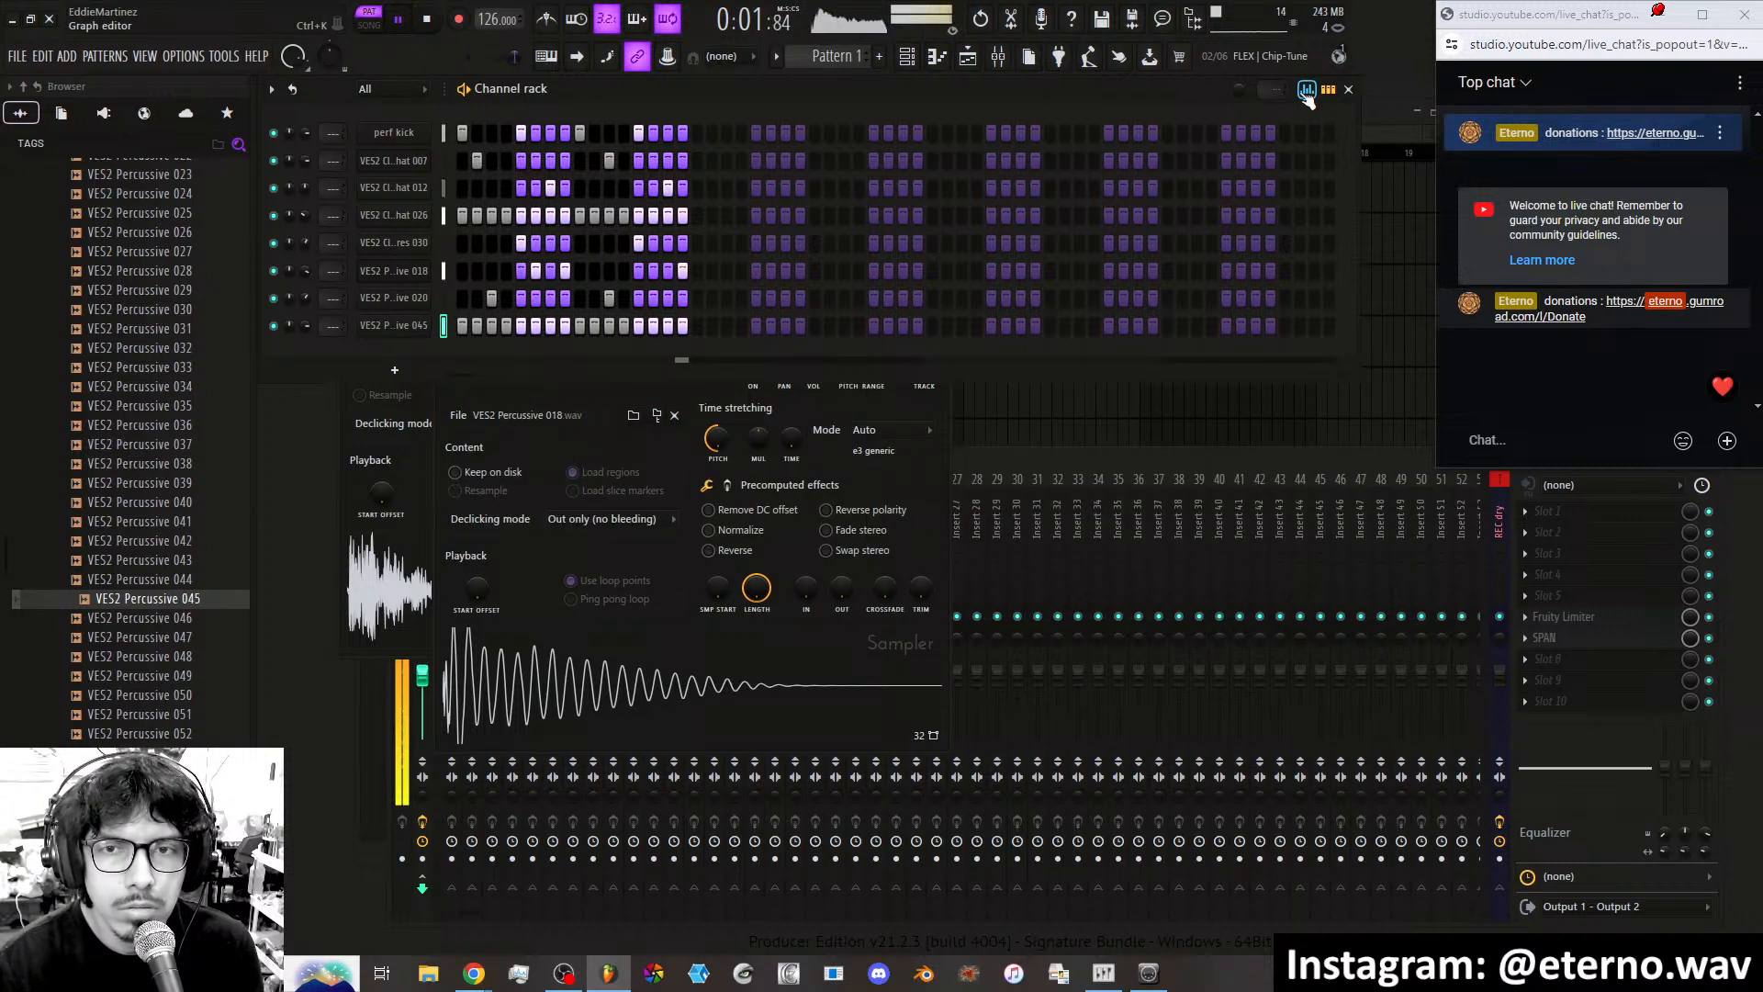
Draw varying Mod X and Mod Y values across the 16 steps of VES2 Percussive 045.
left_click(1306, 90)
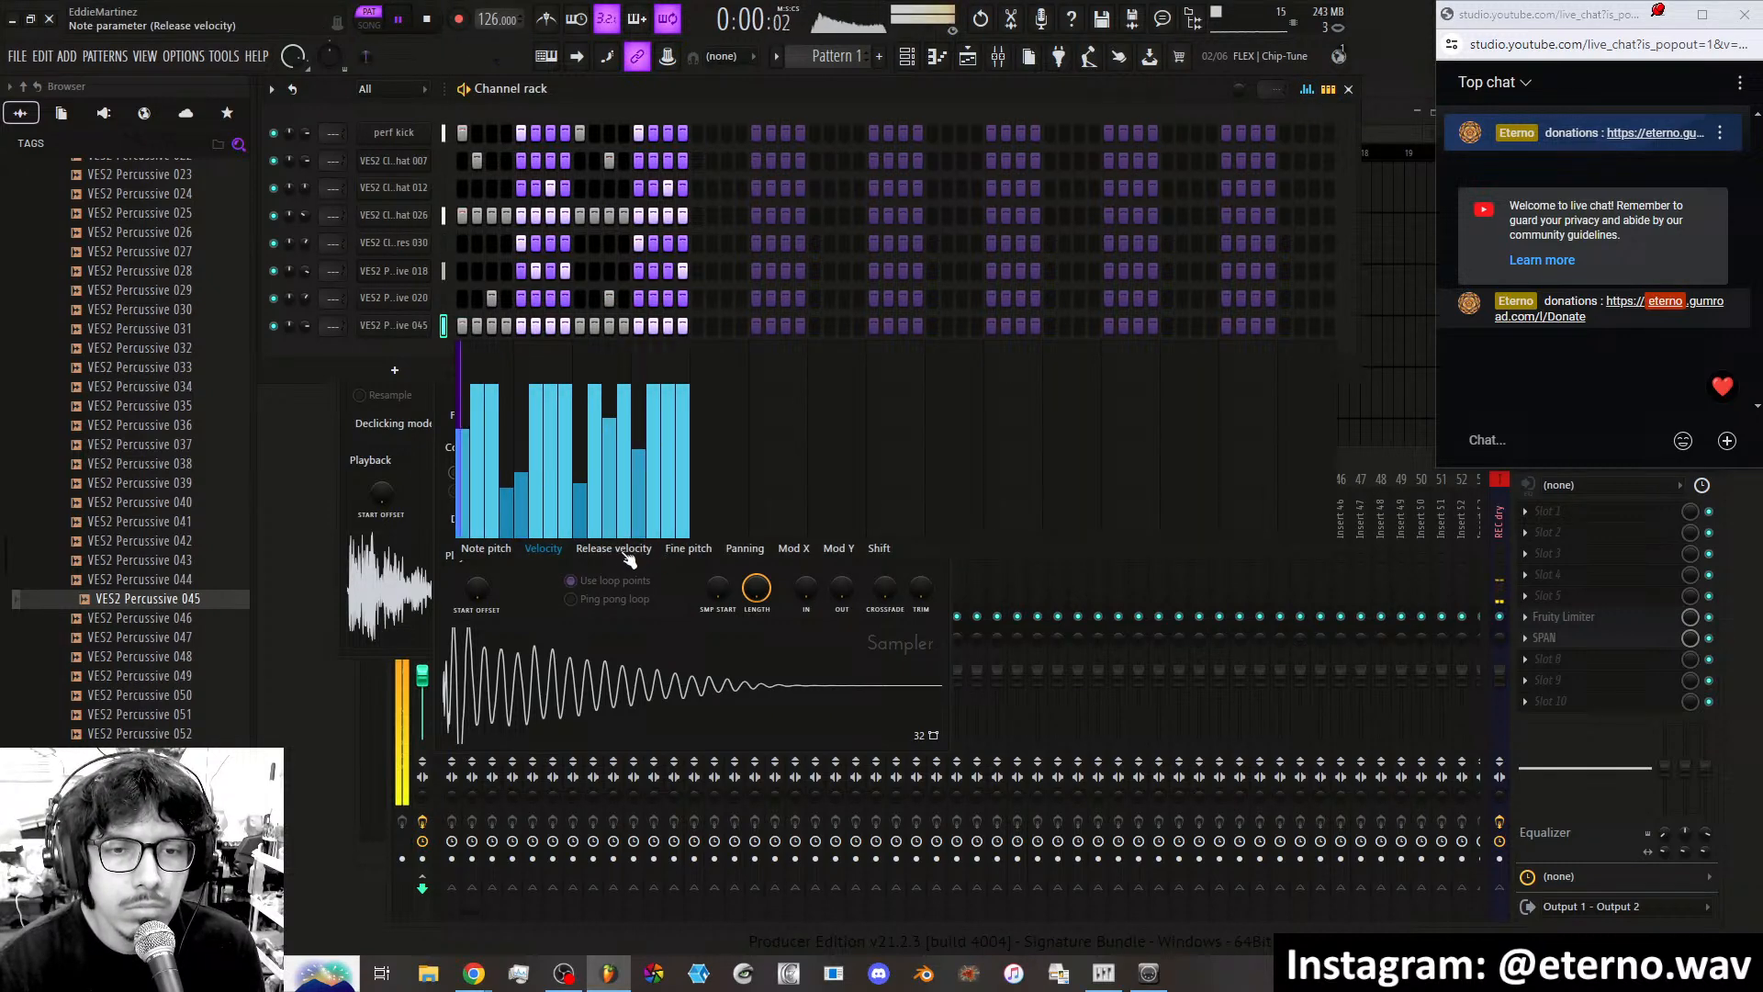
left_click(796, 549)
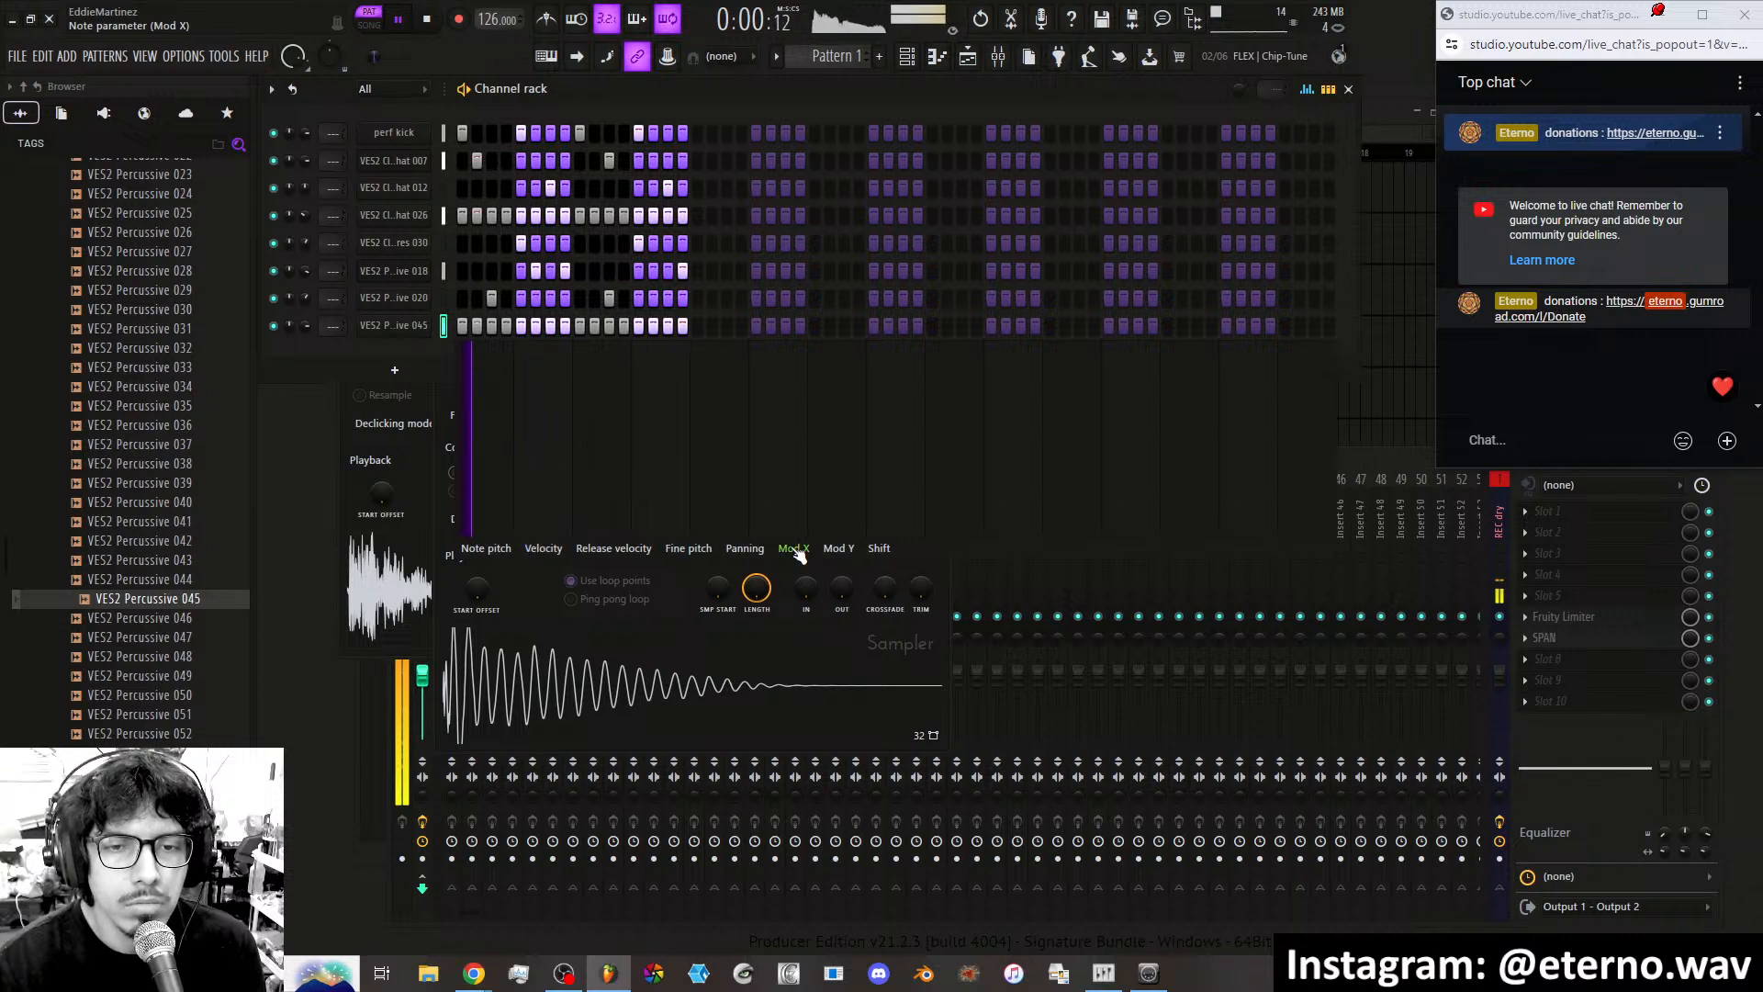
mouse_move(456, 450)
left_mouse_down()
mouse_move(514, 437)
mouse_move(719, 479)
left_mouse_up()
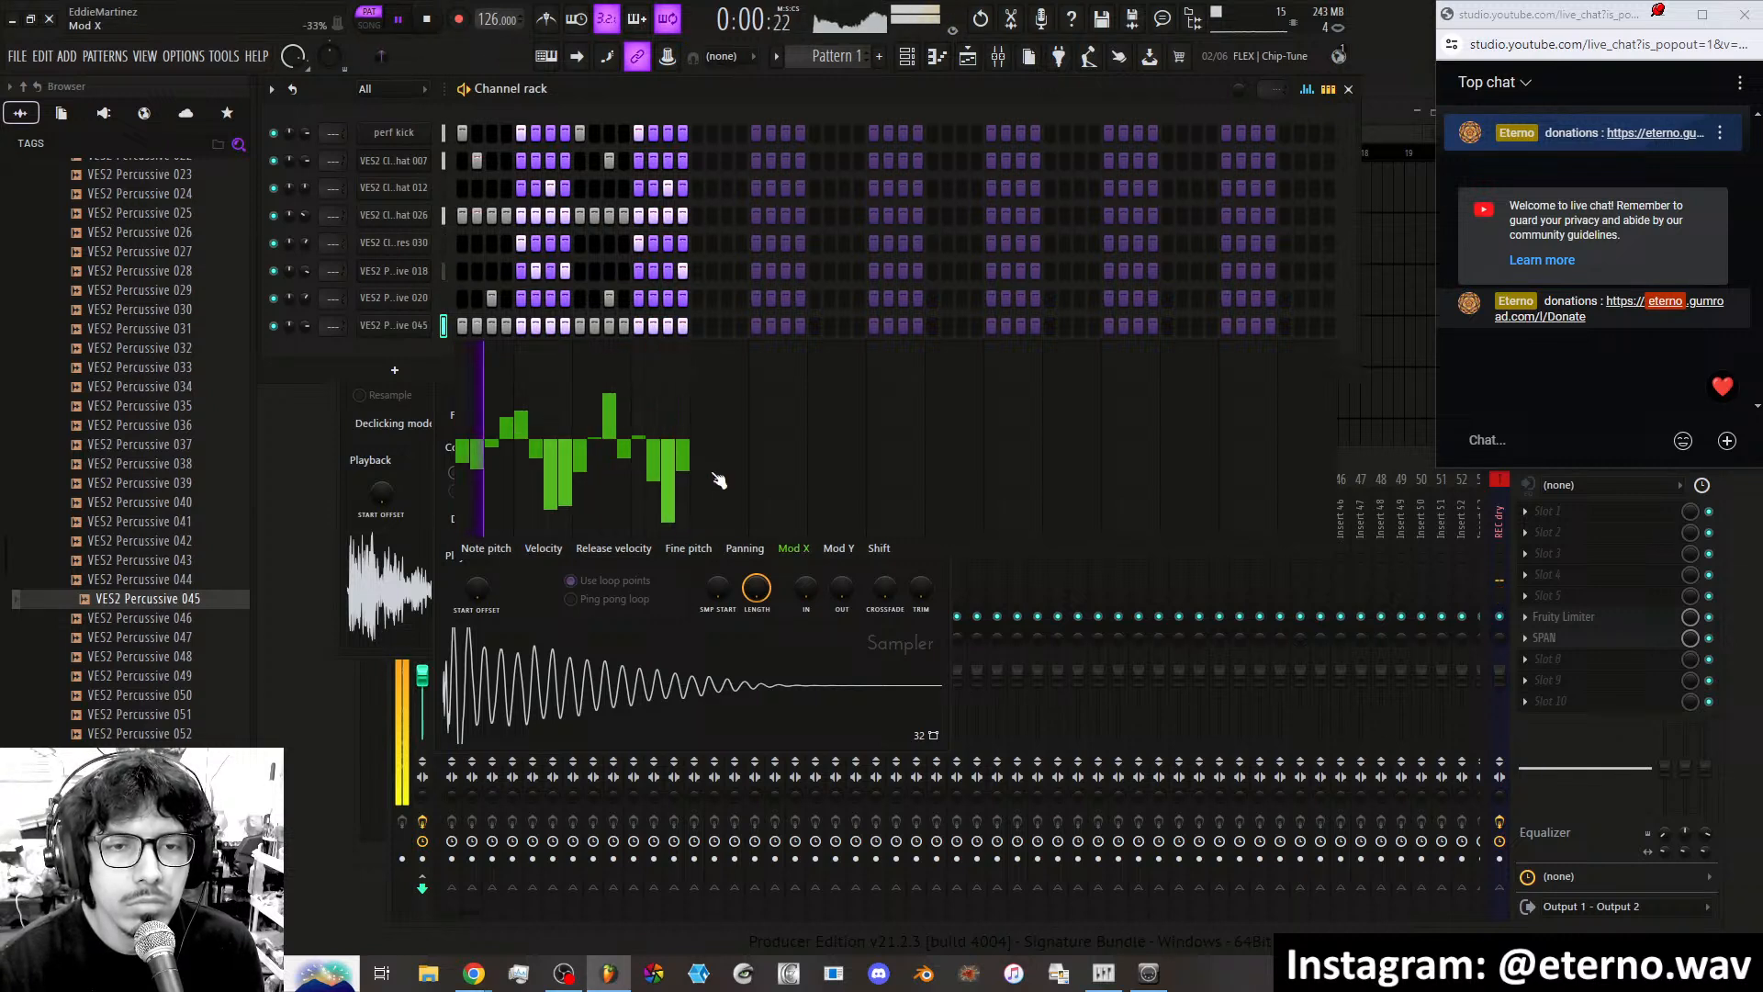
left_click(838, 549)
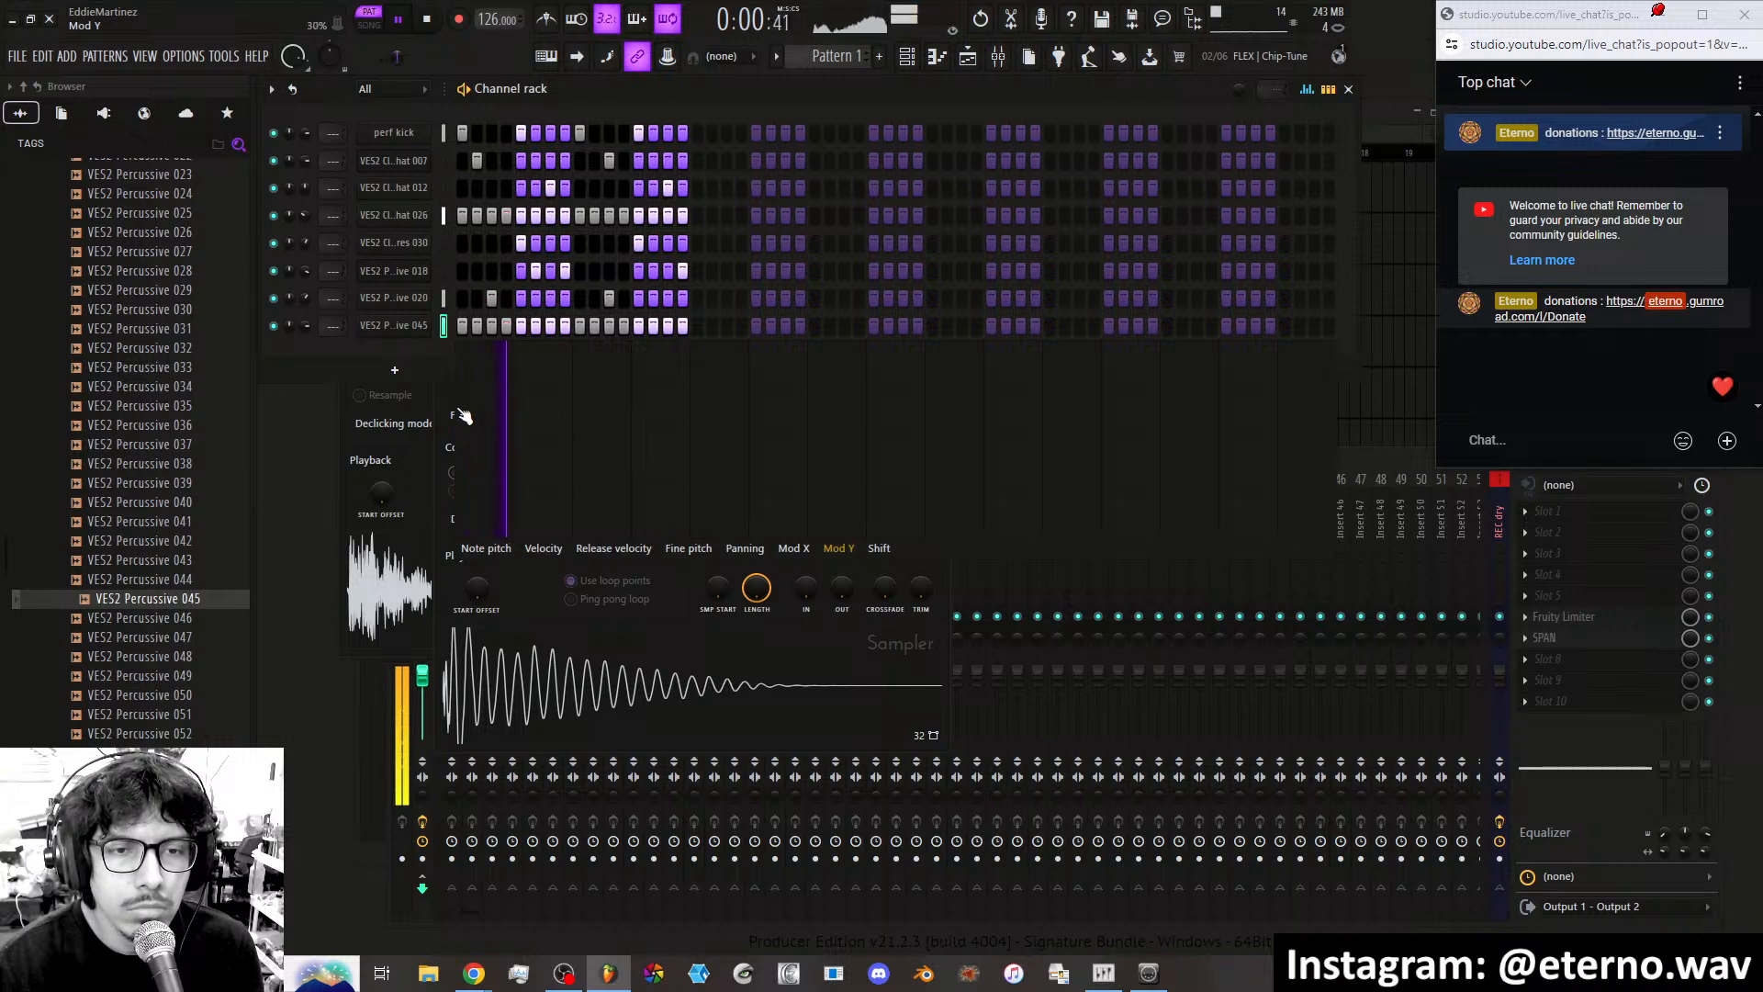
mouse_move(463, 416)
left_mouse_down()
mouse_move(583, 404)
mouse_move(681, 351)
left_mouse_up()
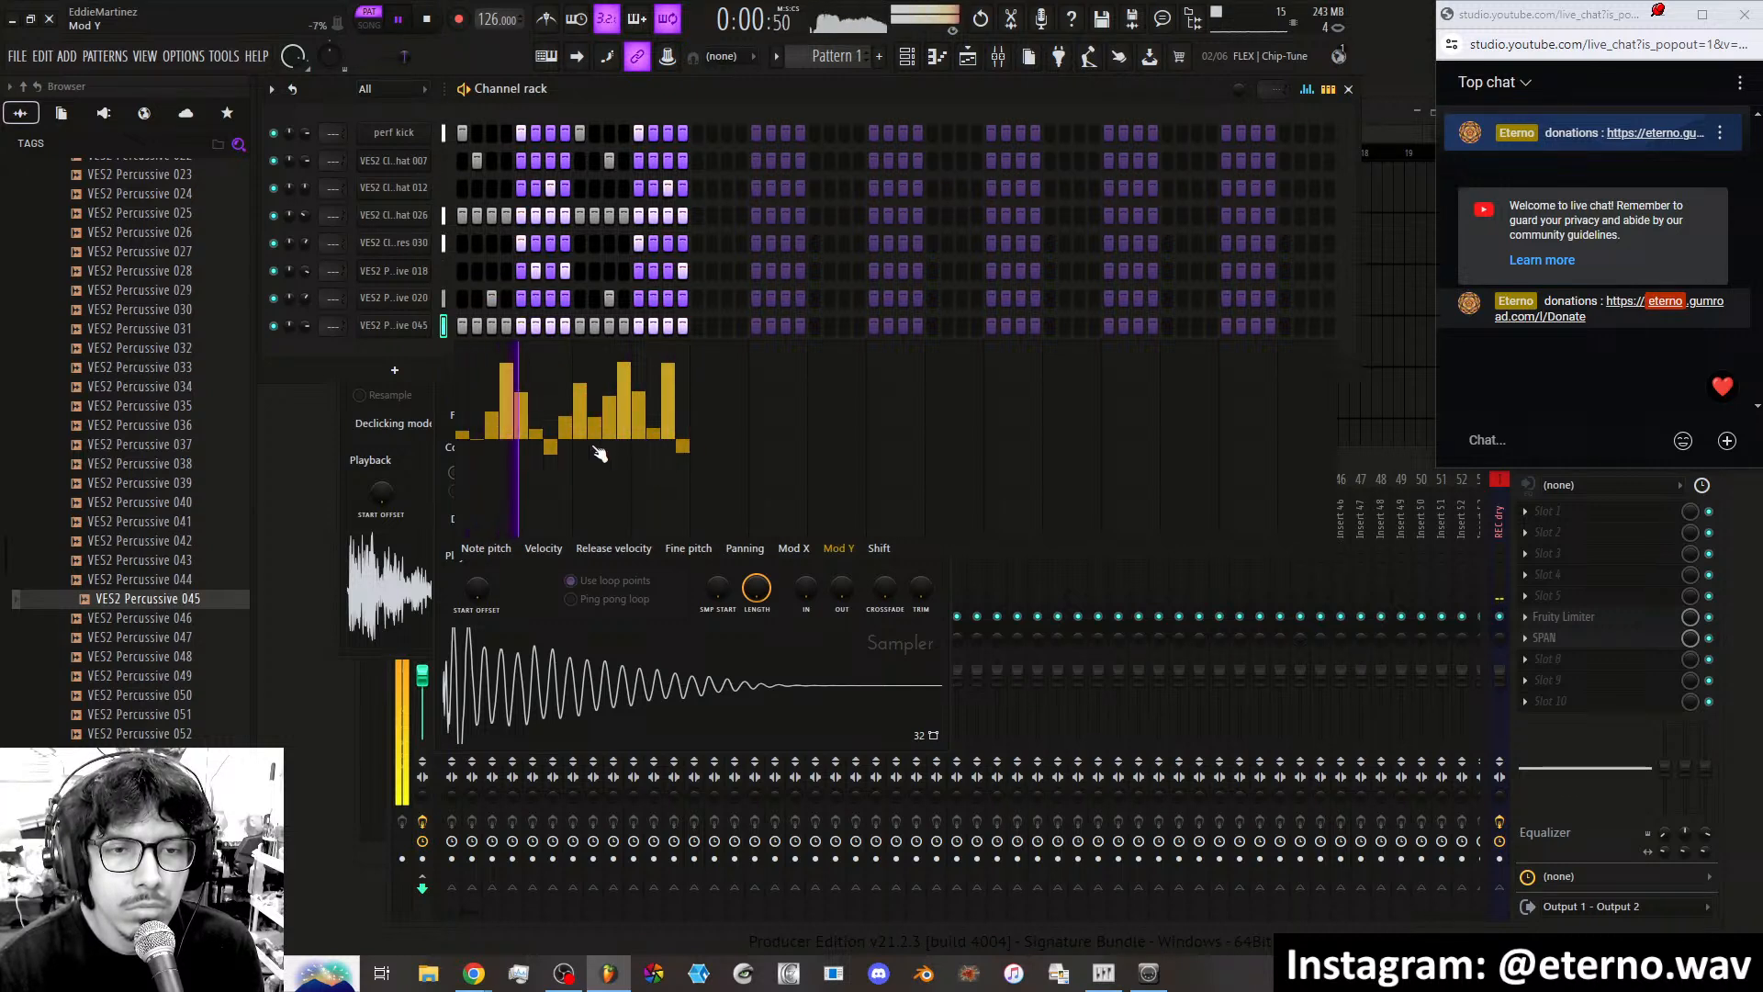
Redraw the Mod X values across the 16 steps of VES2 Percussive 045, raising steps 2, 5, 9 and 15 above centre.
left_click(794, 548)
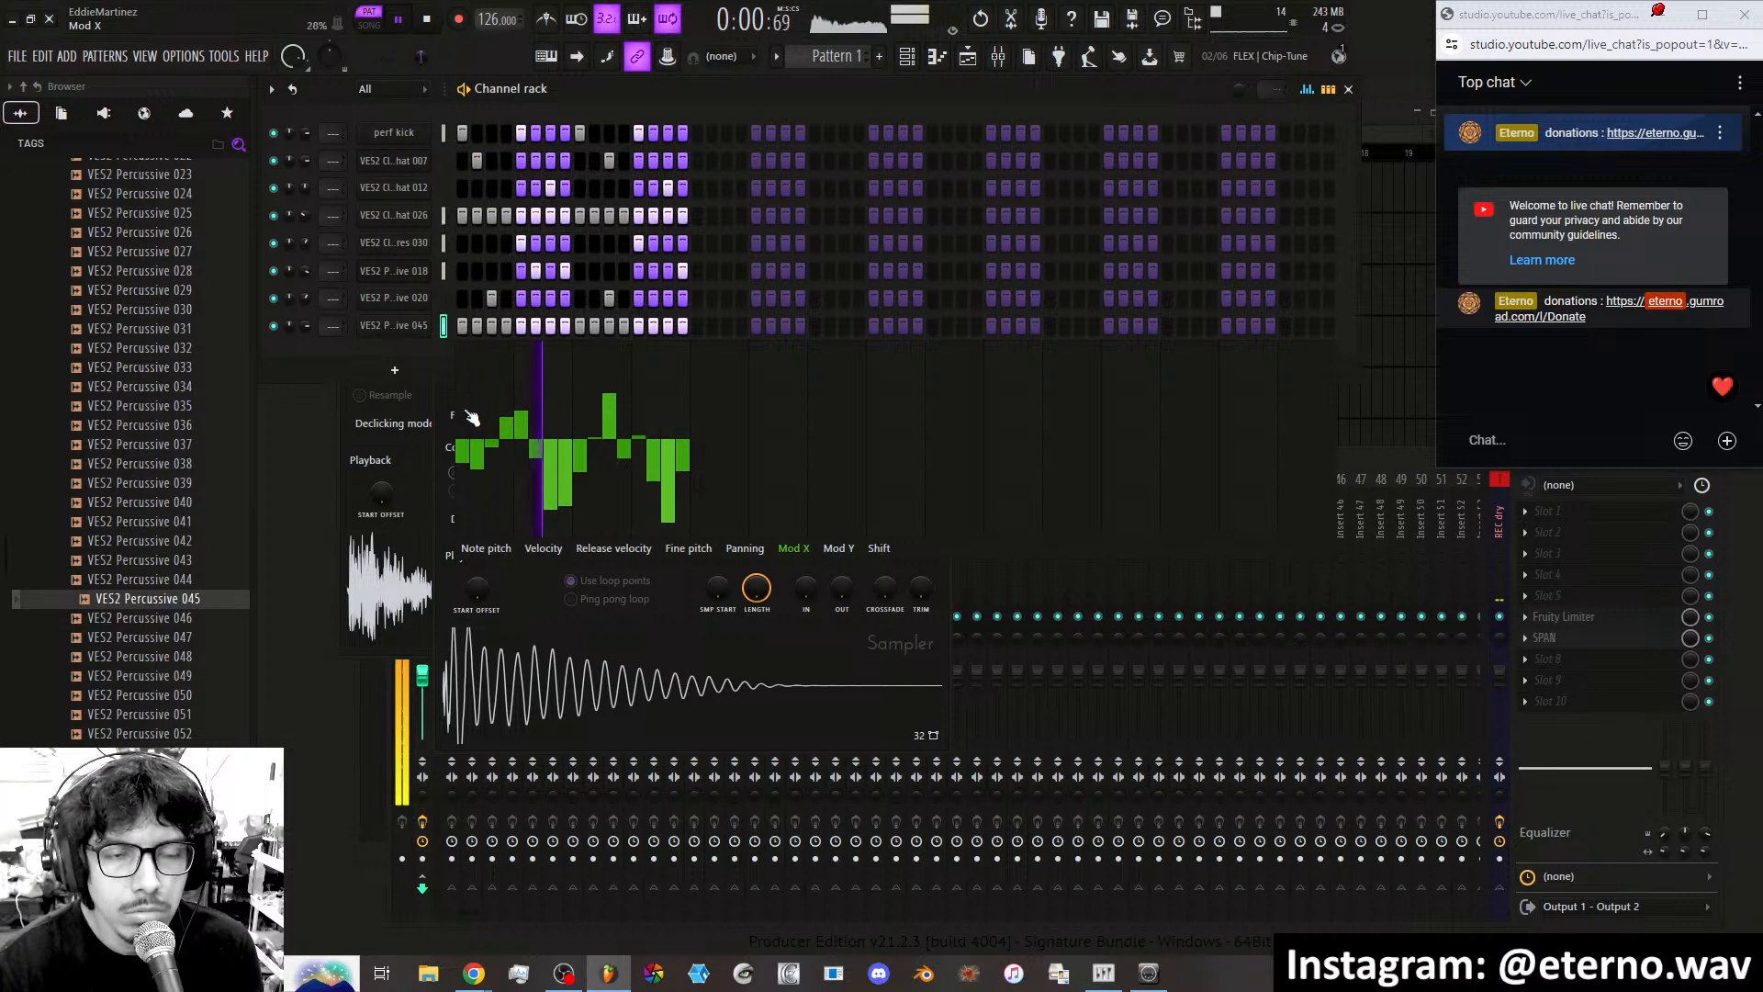
mouse_move(471, 418)
left_mouse_down()
mouse_move(647, 358)
mouse_move(715, 447)
mouse_move(487, 425)
mouse_move(579, 473)
mouse_move(625, 431)
mouse_move(710, 470)
left_mouse_up()
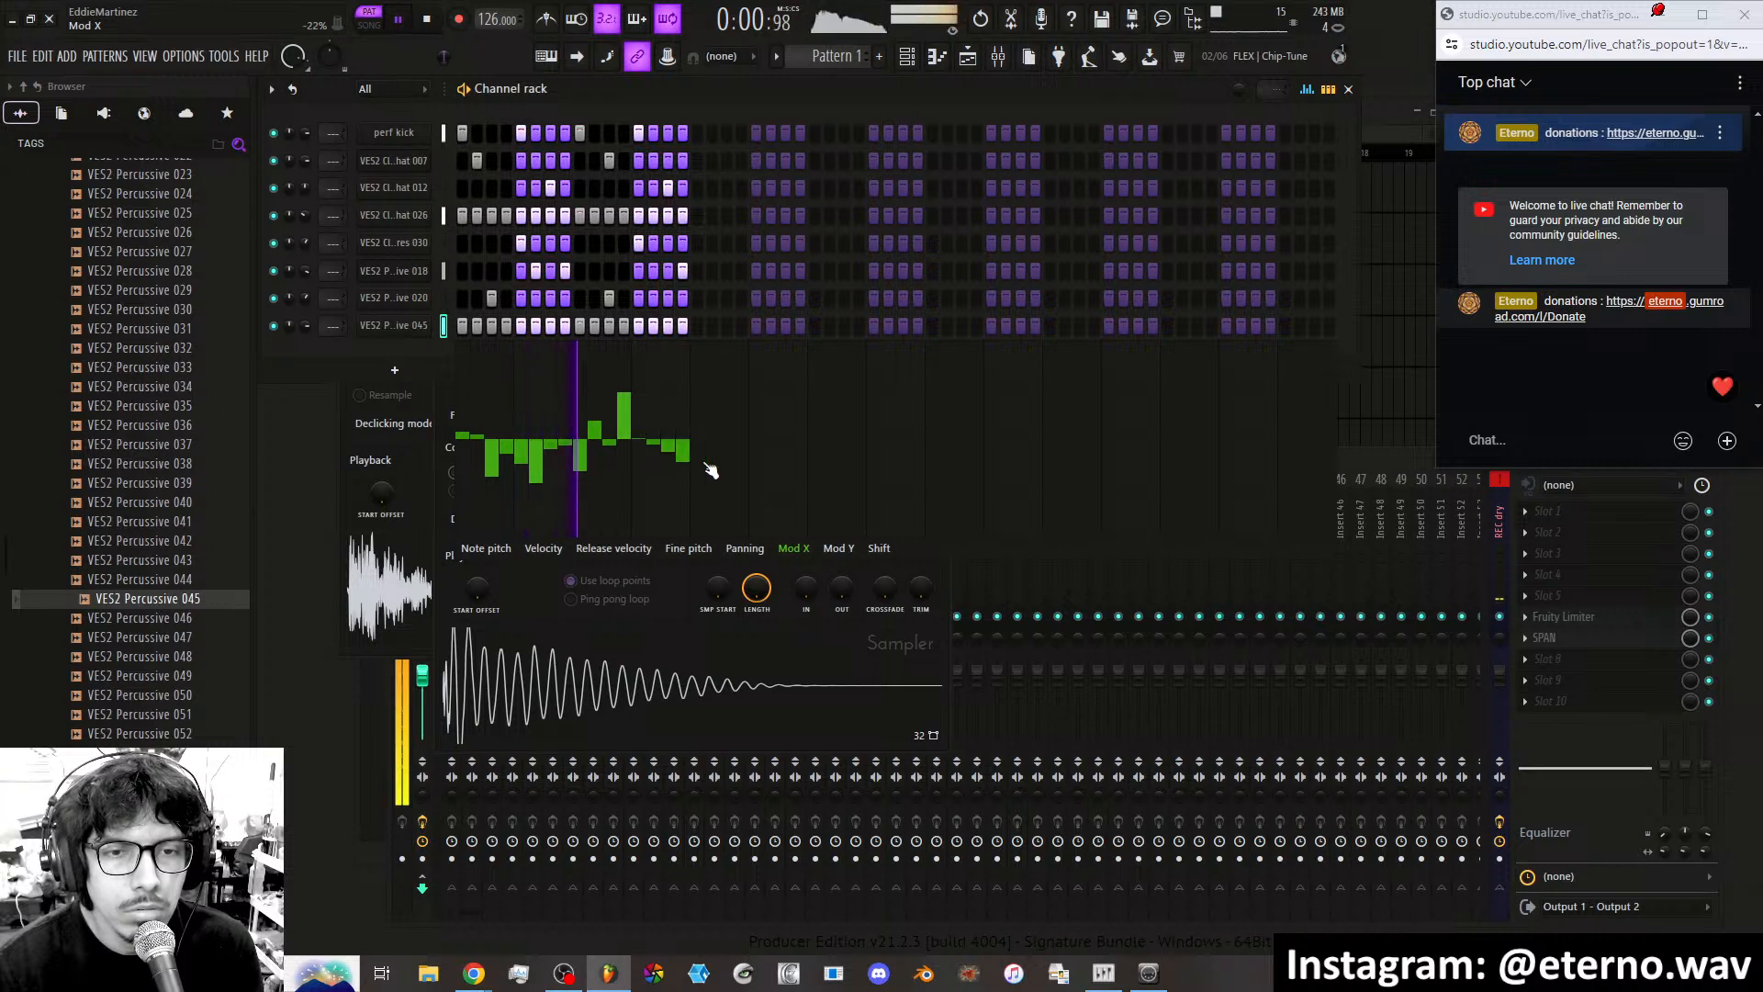
left_click(584, 428)
left_click(583, 398)
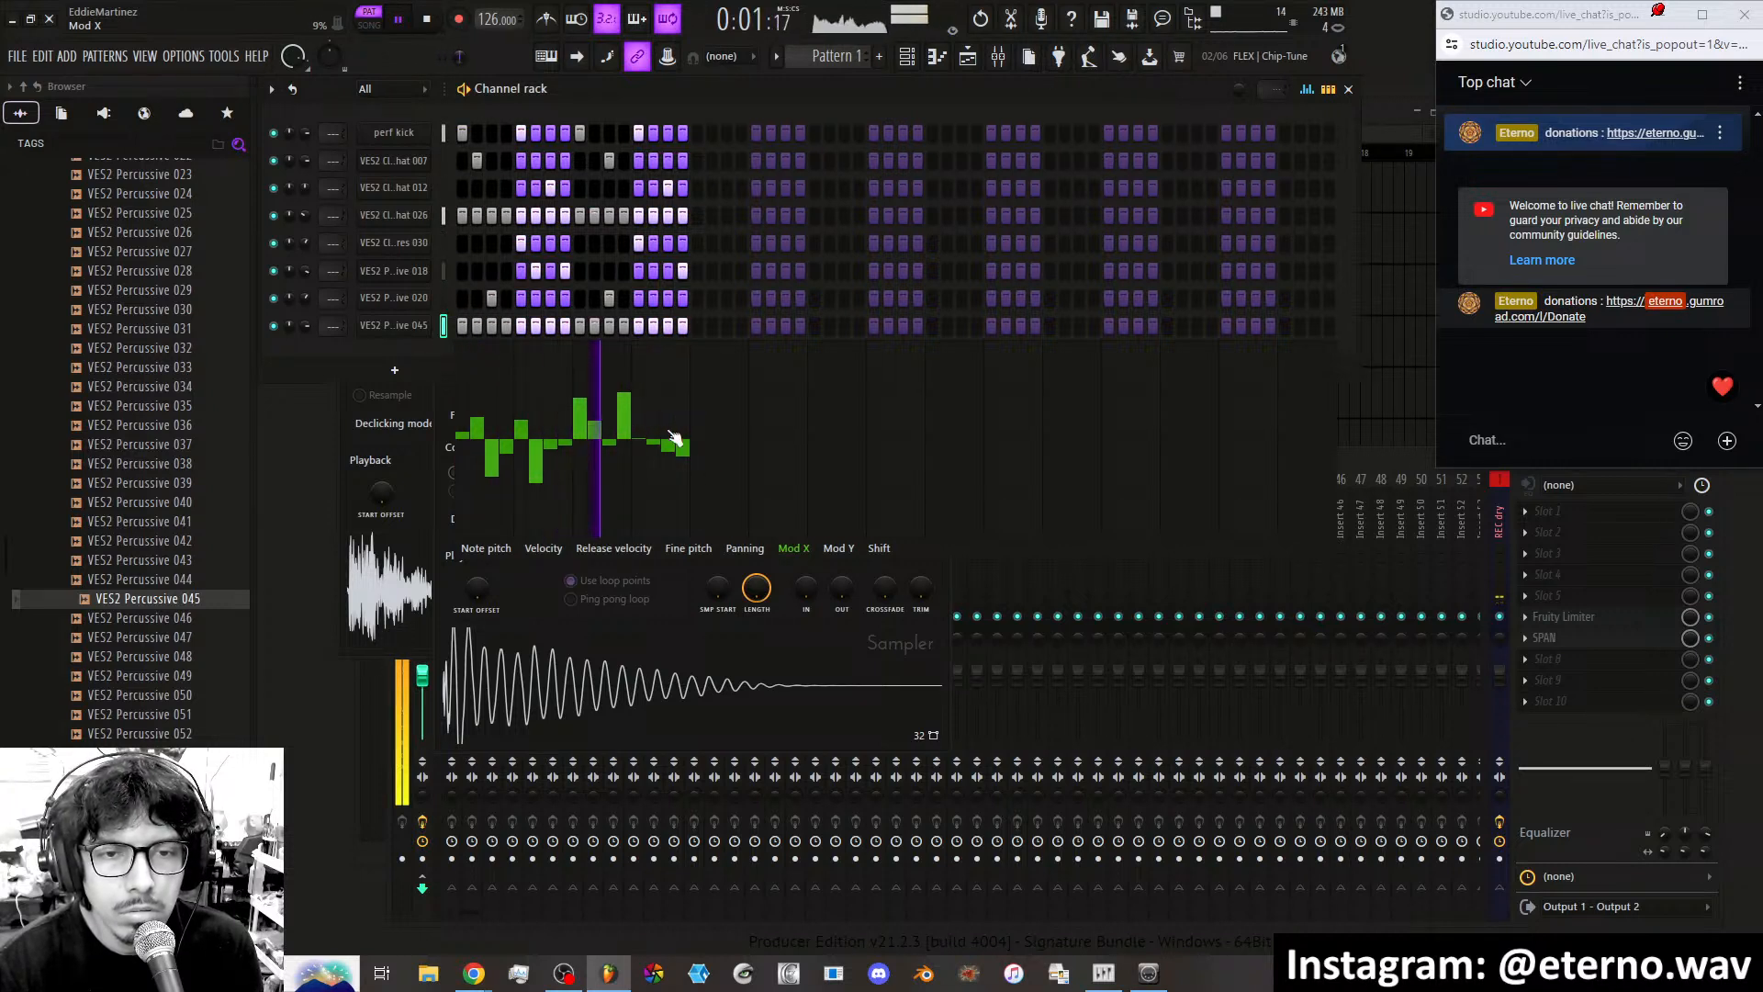
left_click(669, 422)
Lower the velocities of steps 1, 2, 3, 6, 7, 14, 15 and 16 of VES2 Percussive 045 by varying amounts.
left_click(486, 548)
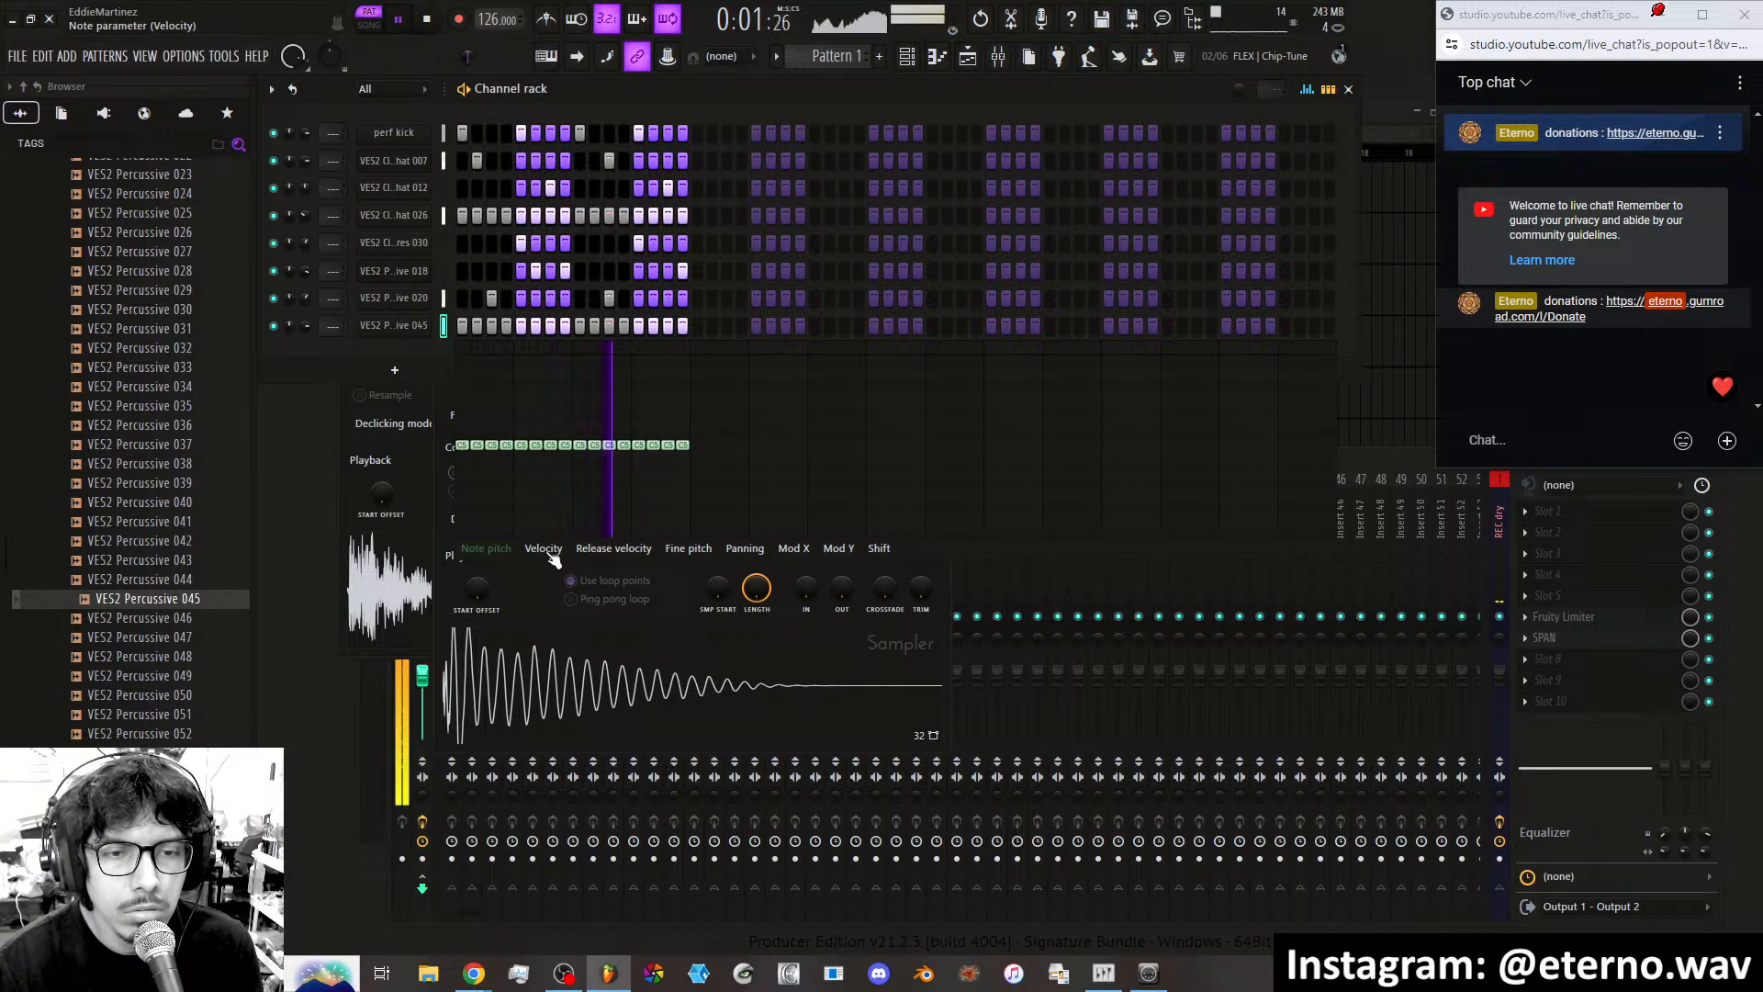
left_click(543, 549)
mouse_move(469, 493)
left_mouse_down()
mouse_move(462, 465)
mouse_move(492, 407)
left_mouse_up()
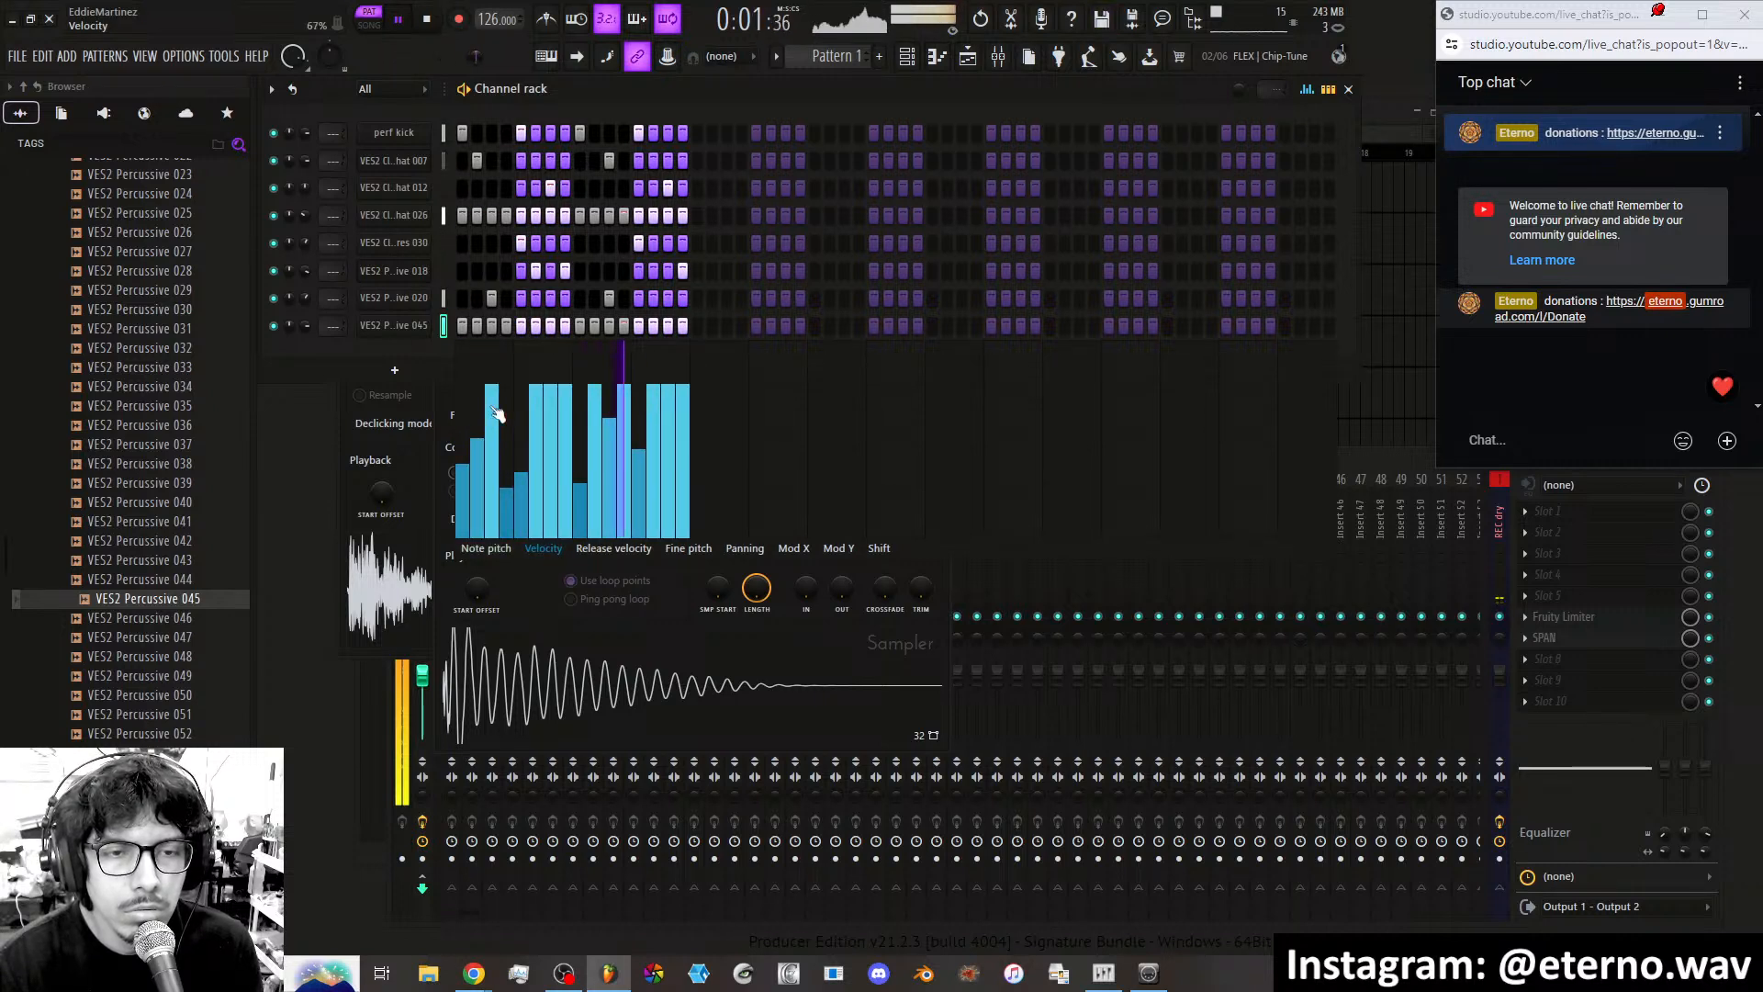
left_click(477, 411)
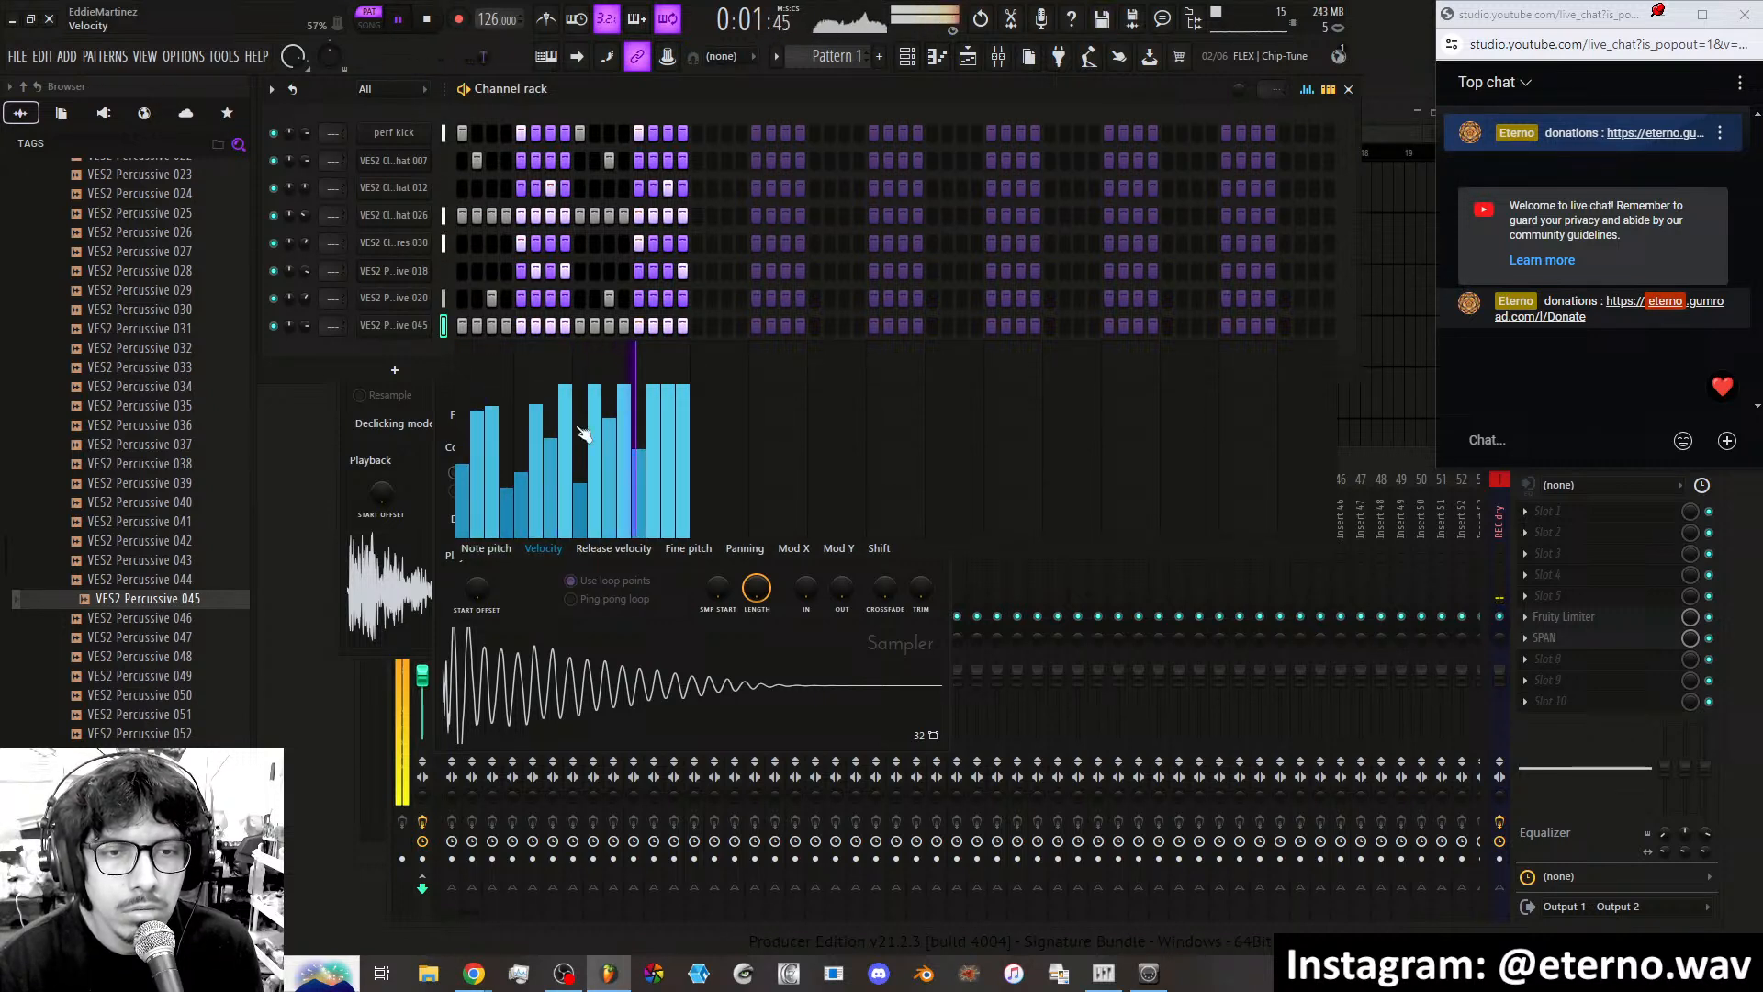
left_click(656, 440)
left_click(656, 402)
left_click(684, 439)
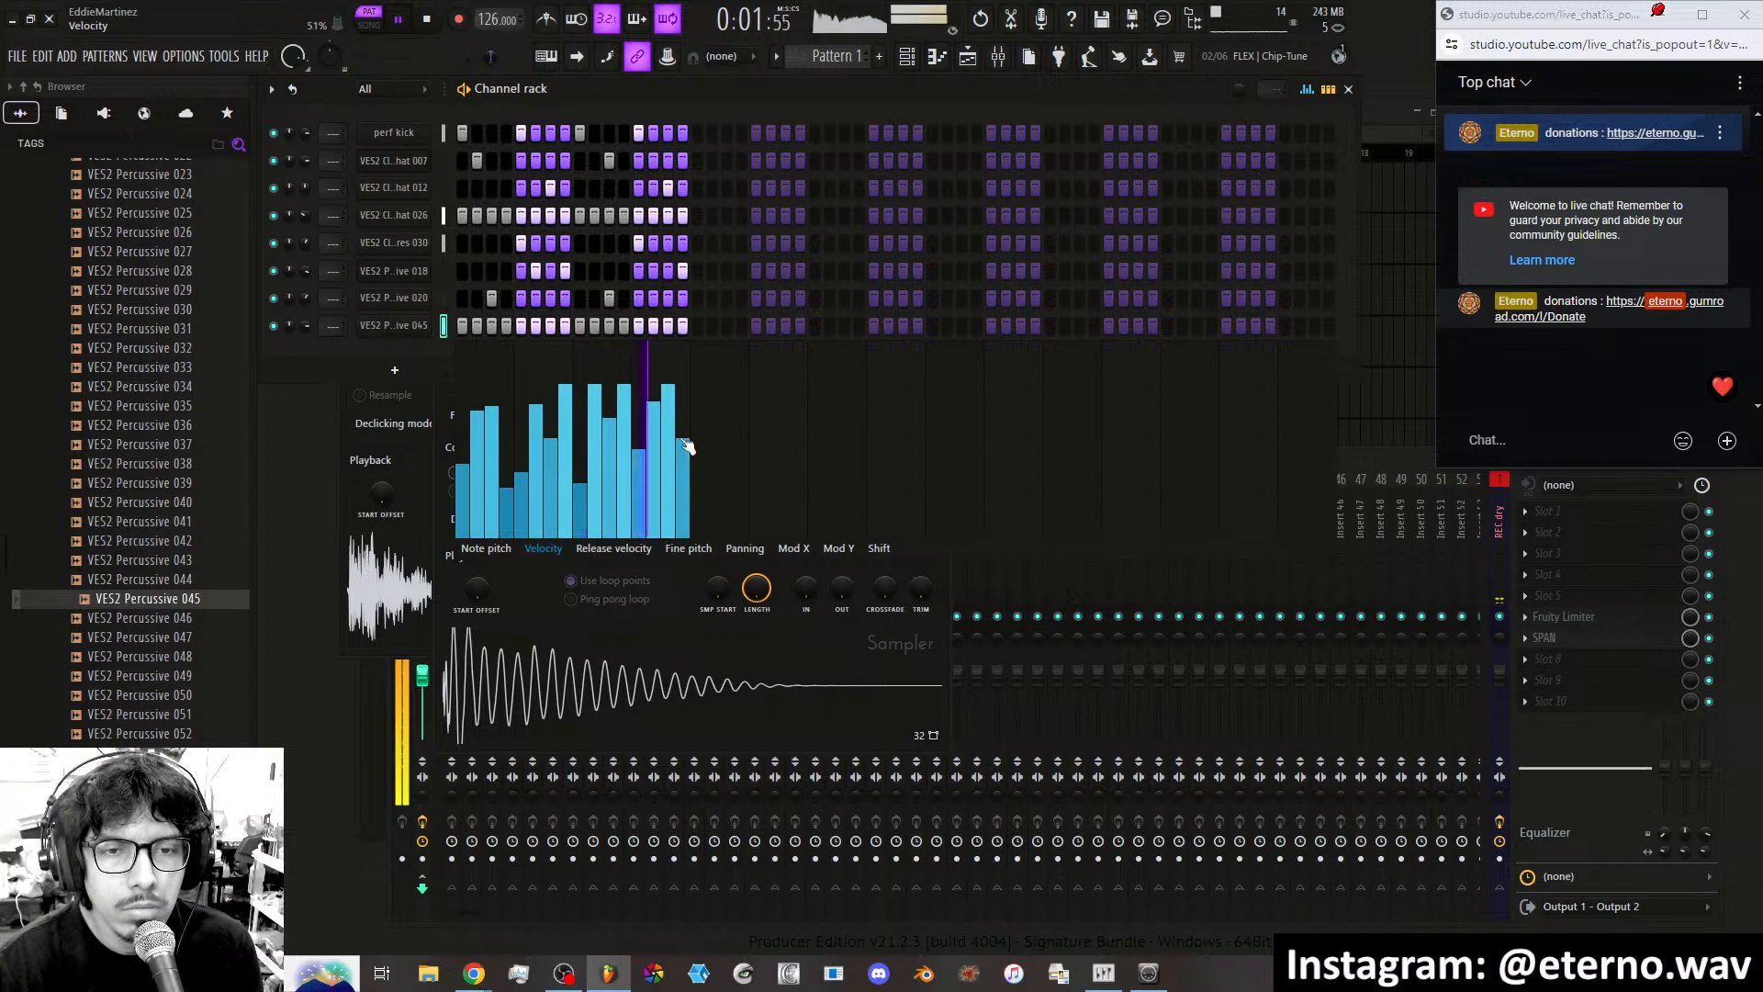
left_click(668, 420)
Open the VES2 Percussive 045 channel settings and turn on Normalize for the sample.
left_click(415, 328)
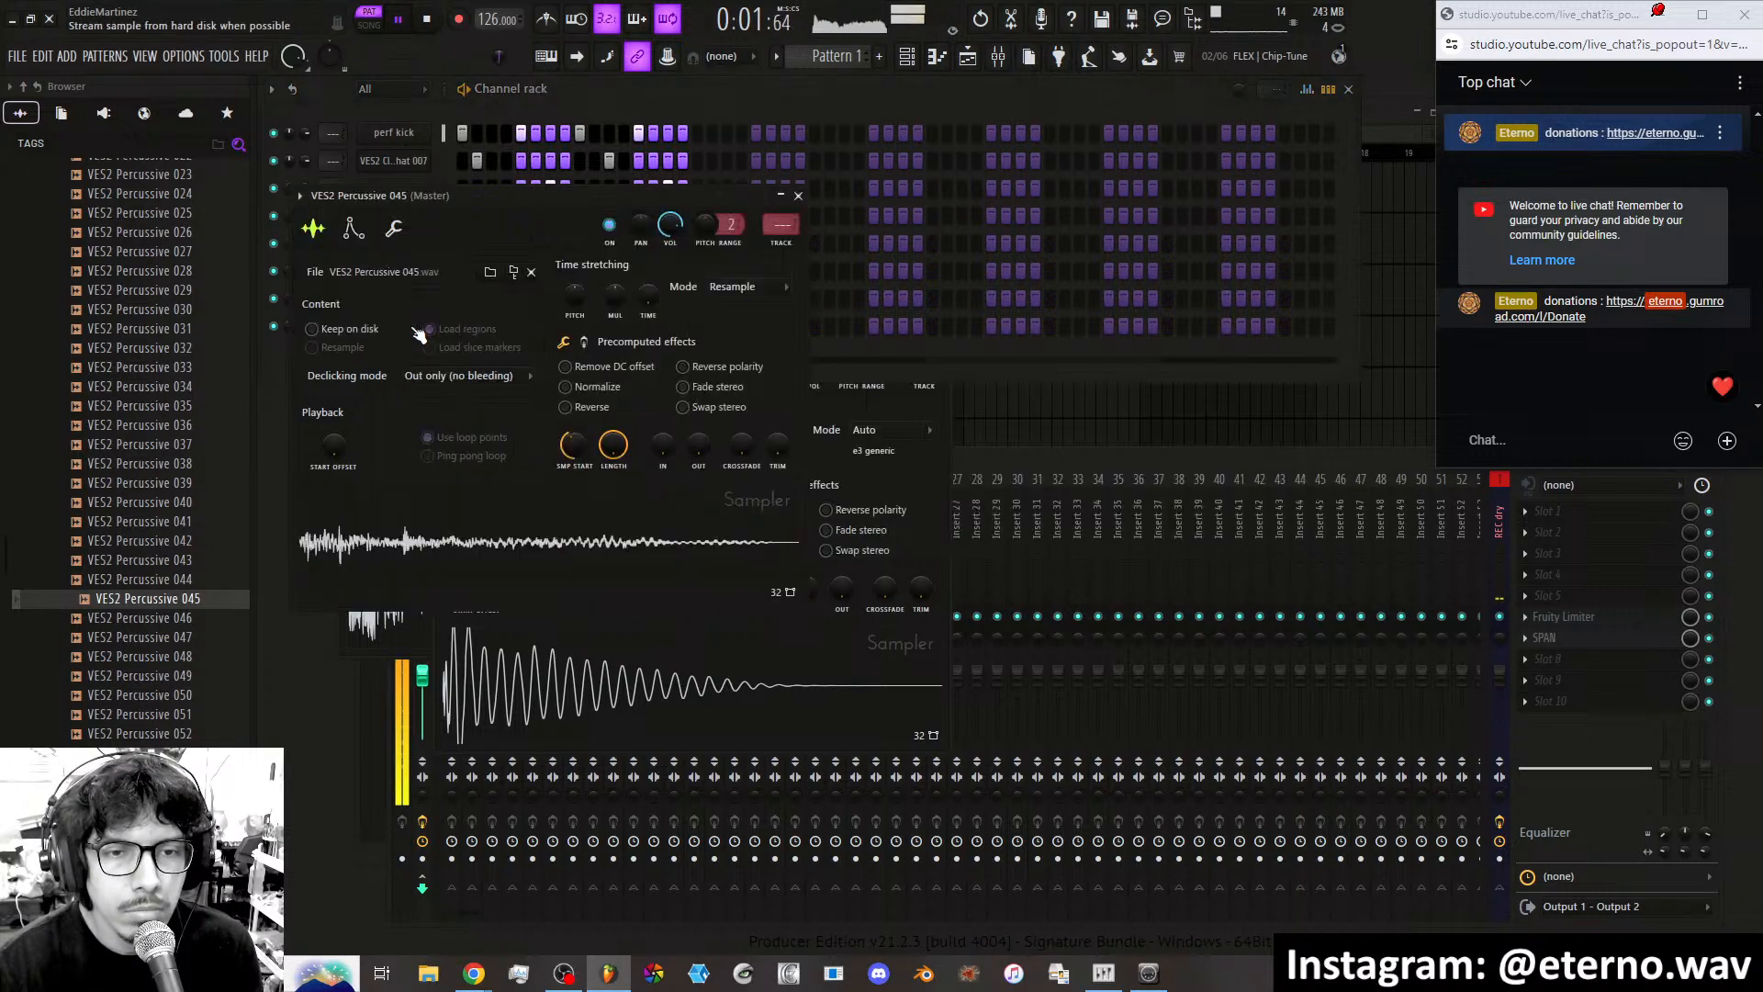
left_click(571, 388)
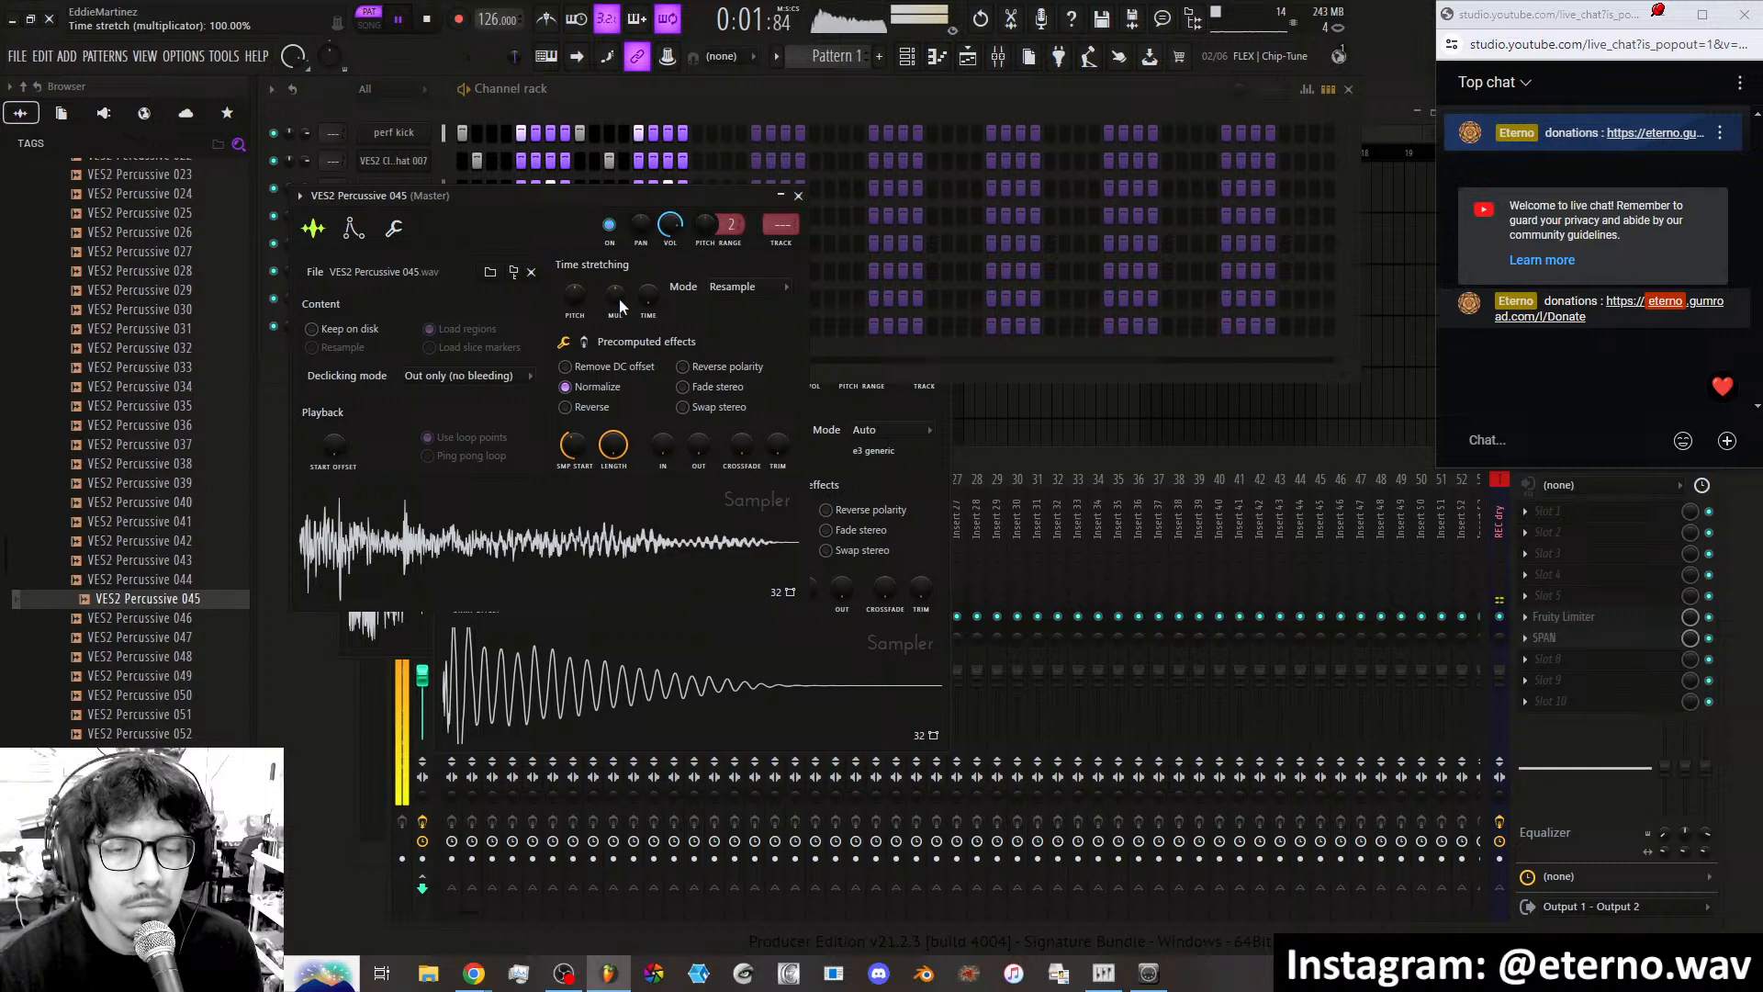
Try raising the time-stretch multiplier of VES2 Percussive 045 to 400% and reset it to 100%.
left_click_drag(619, 299, 619, 266)
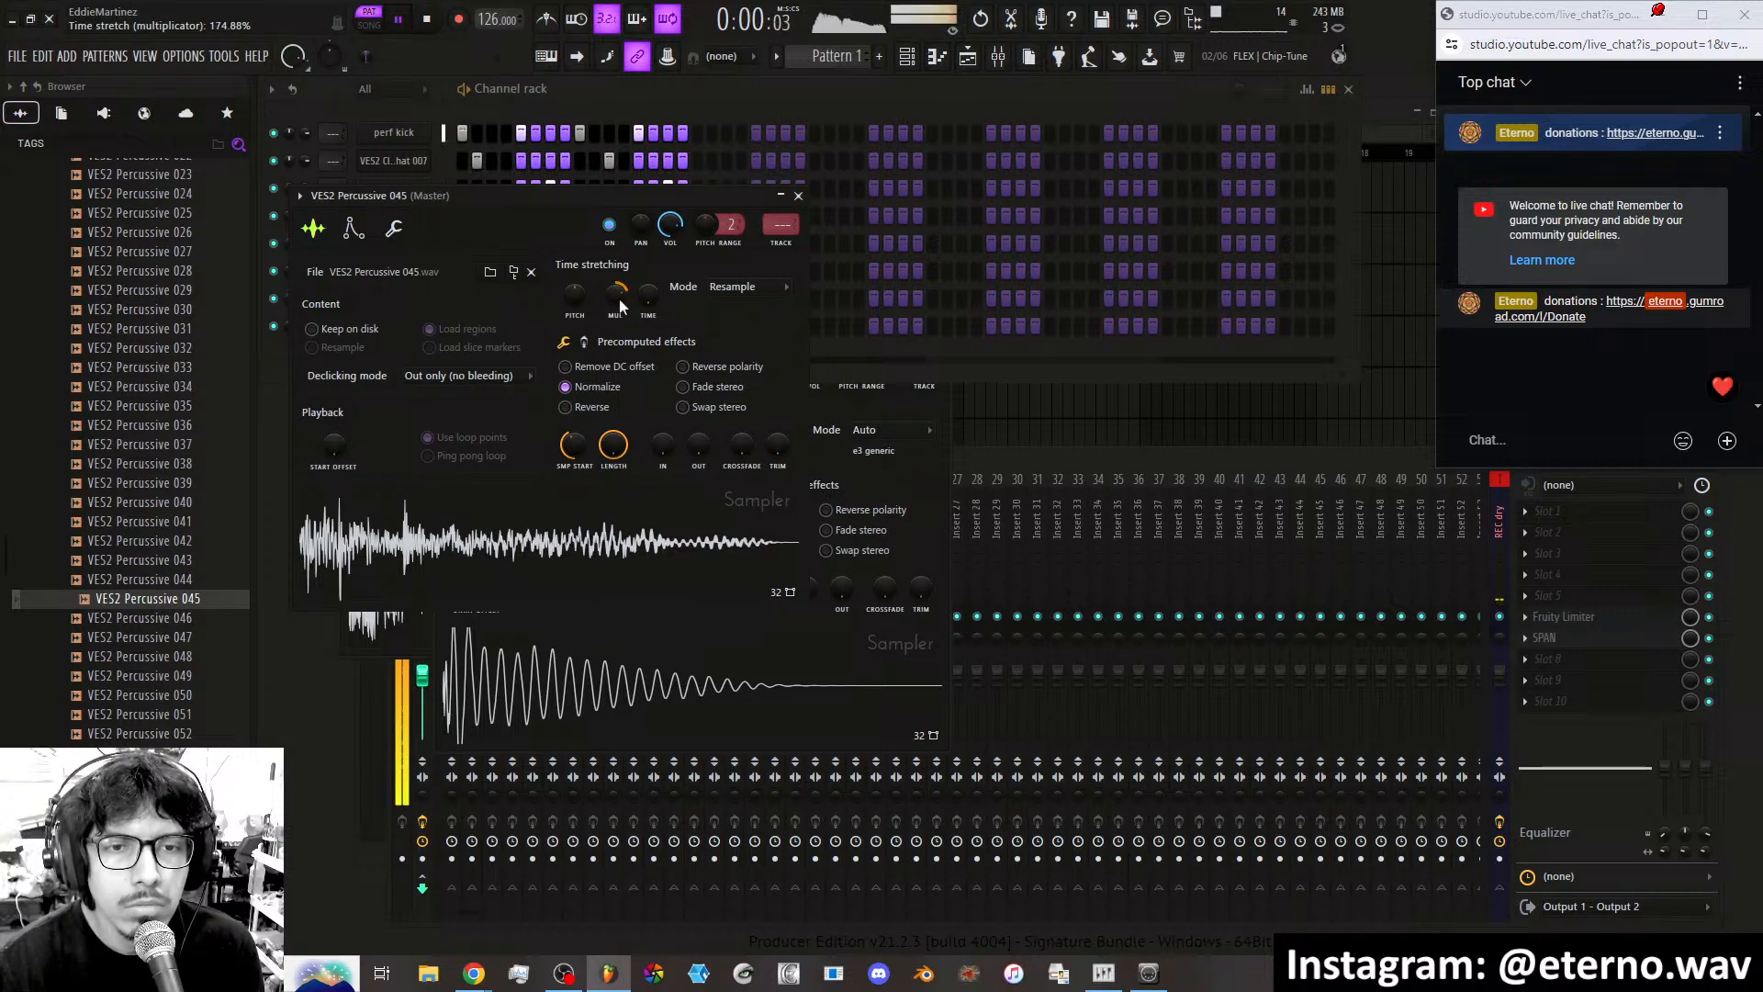
left_click_drag(619, 303, 619, 303)
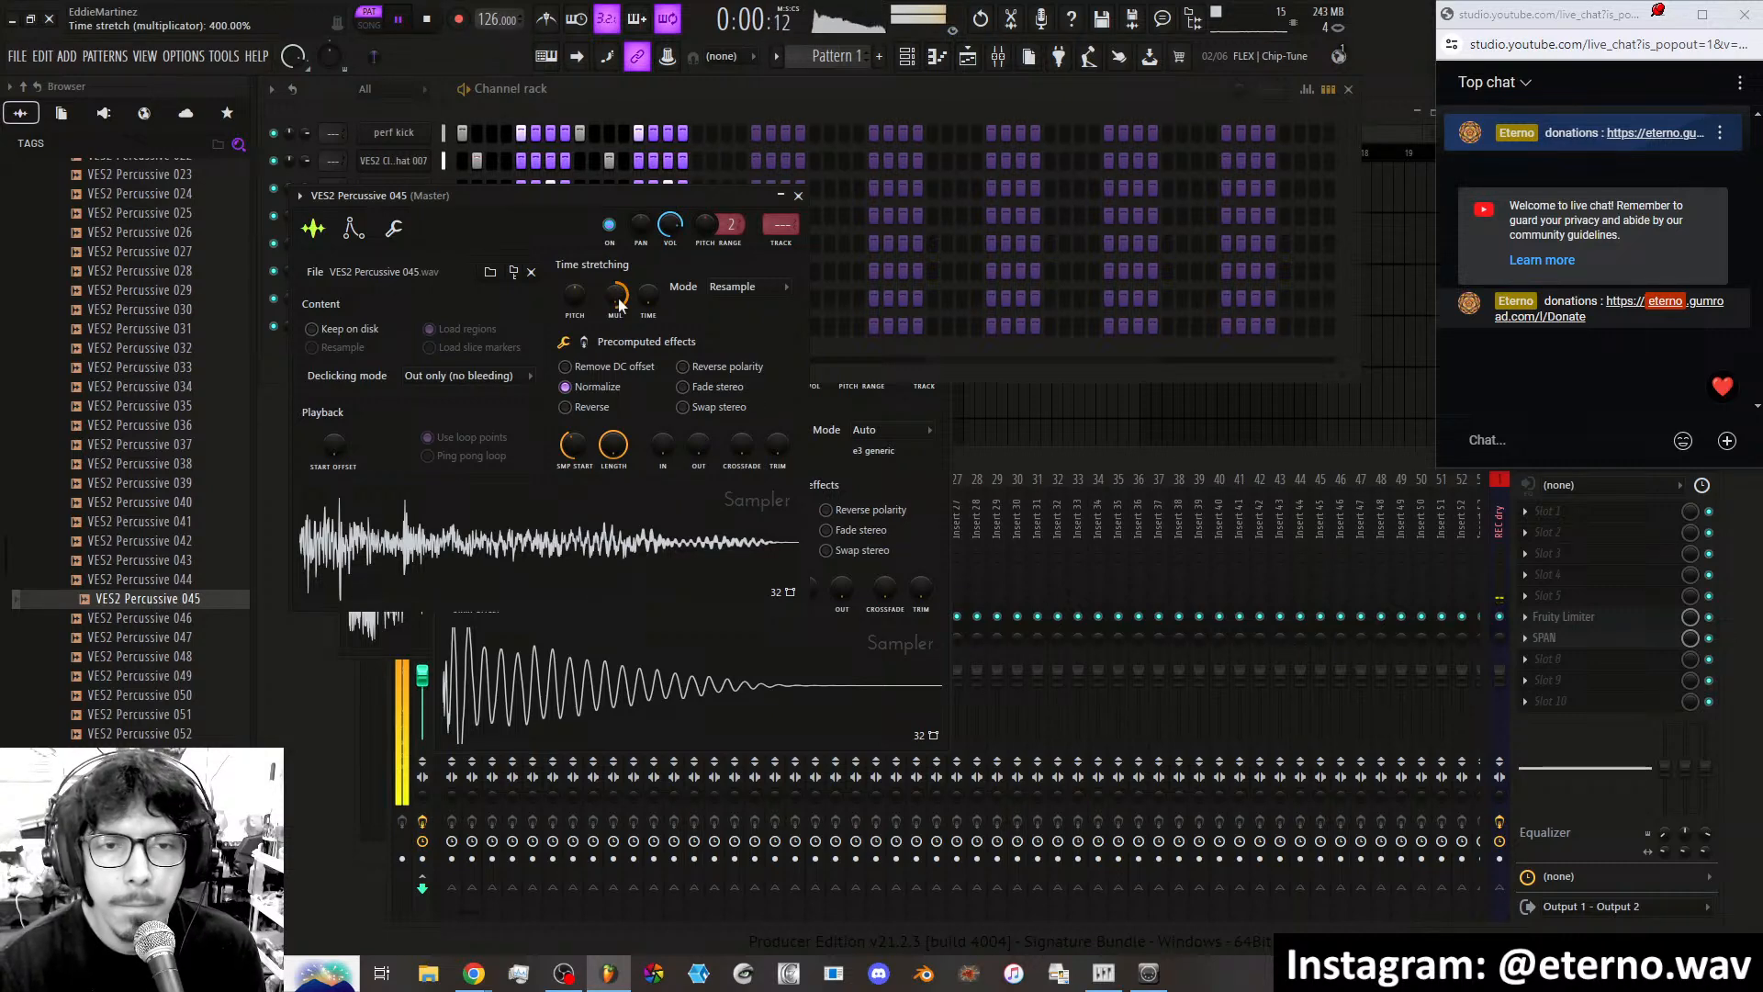
right_click(619, 303)
left_click(630, 306)
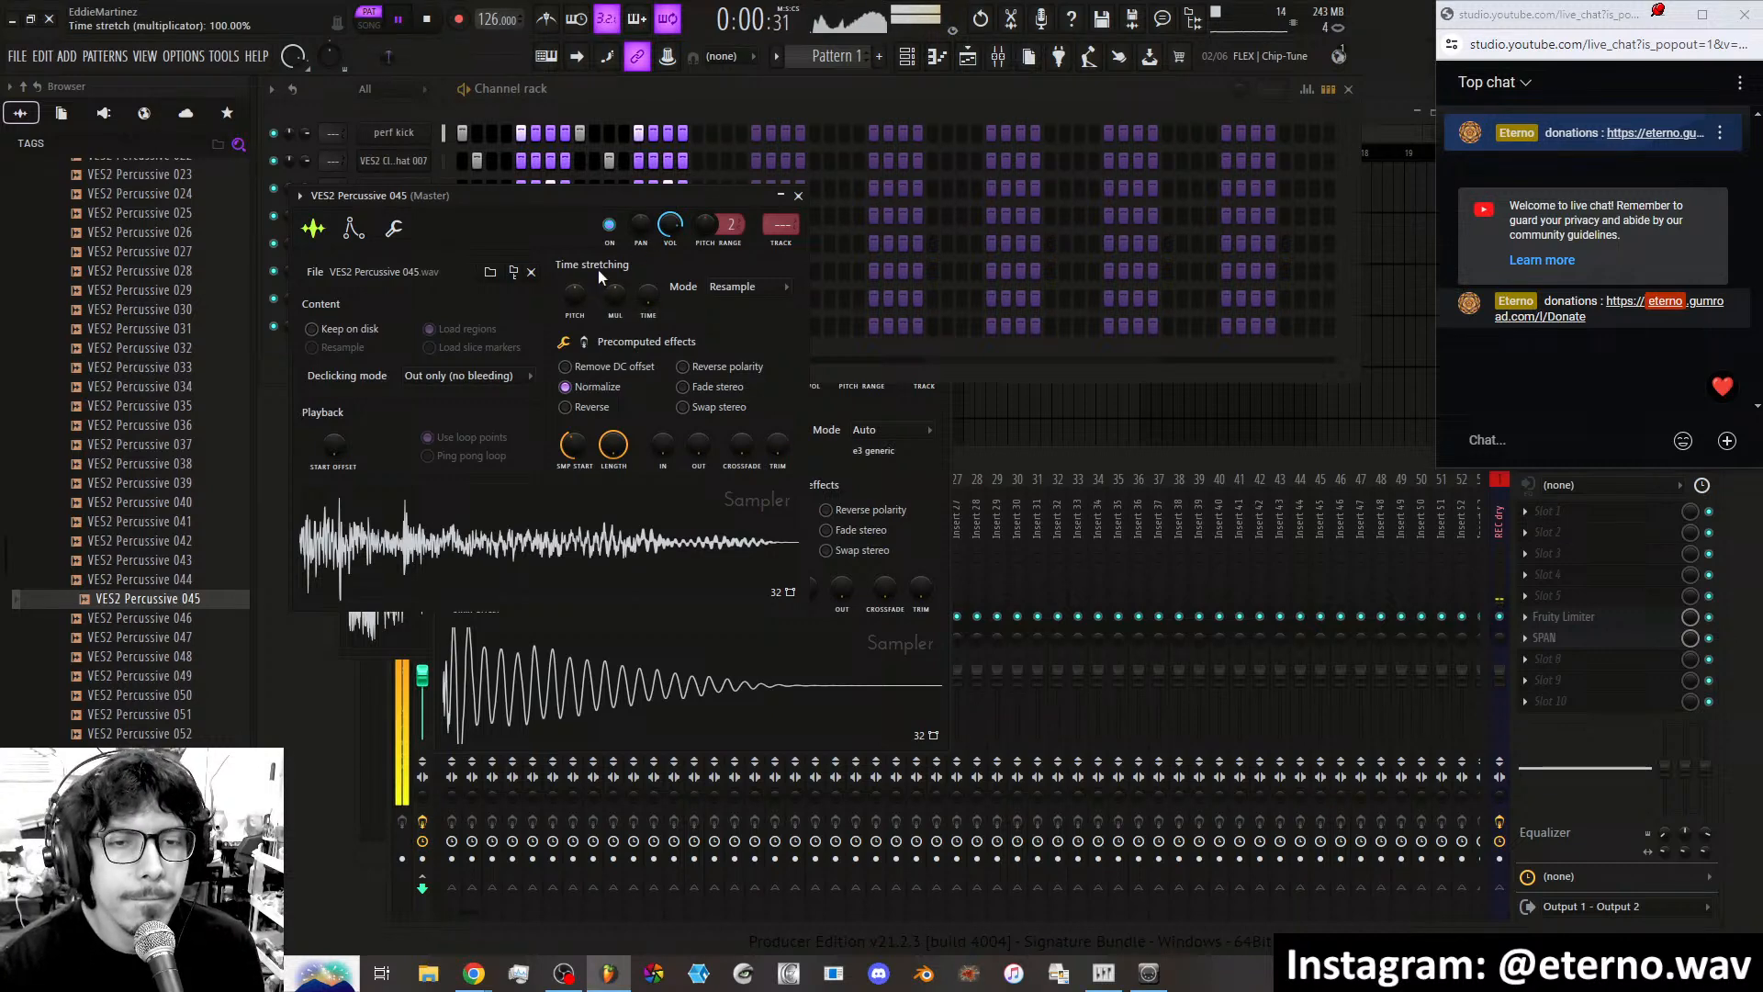
Adjust the filter of VES2 Percussive 045, trying Mod X at 0% and 7% and Mod Y at 98% and 61%.
left_click(393, 231)
left_click(315, 230)
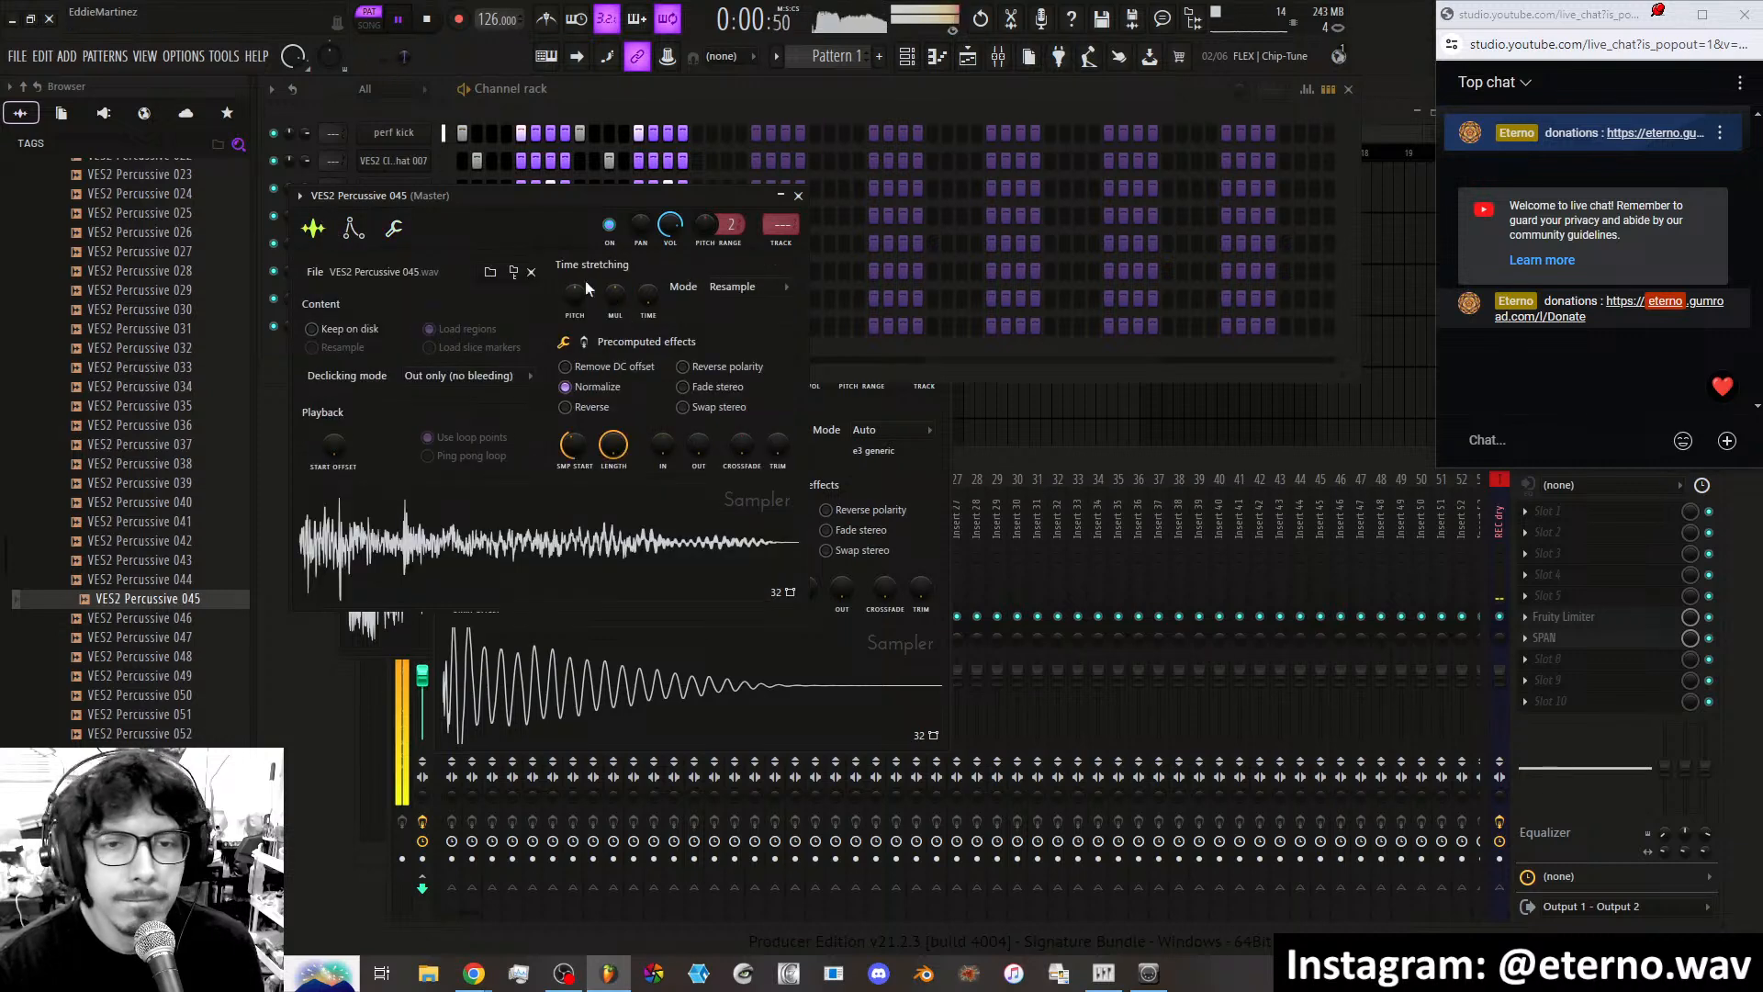
left_click(394, 229)
left_click(354, 229)
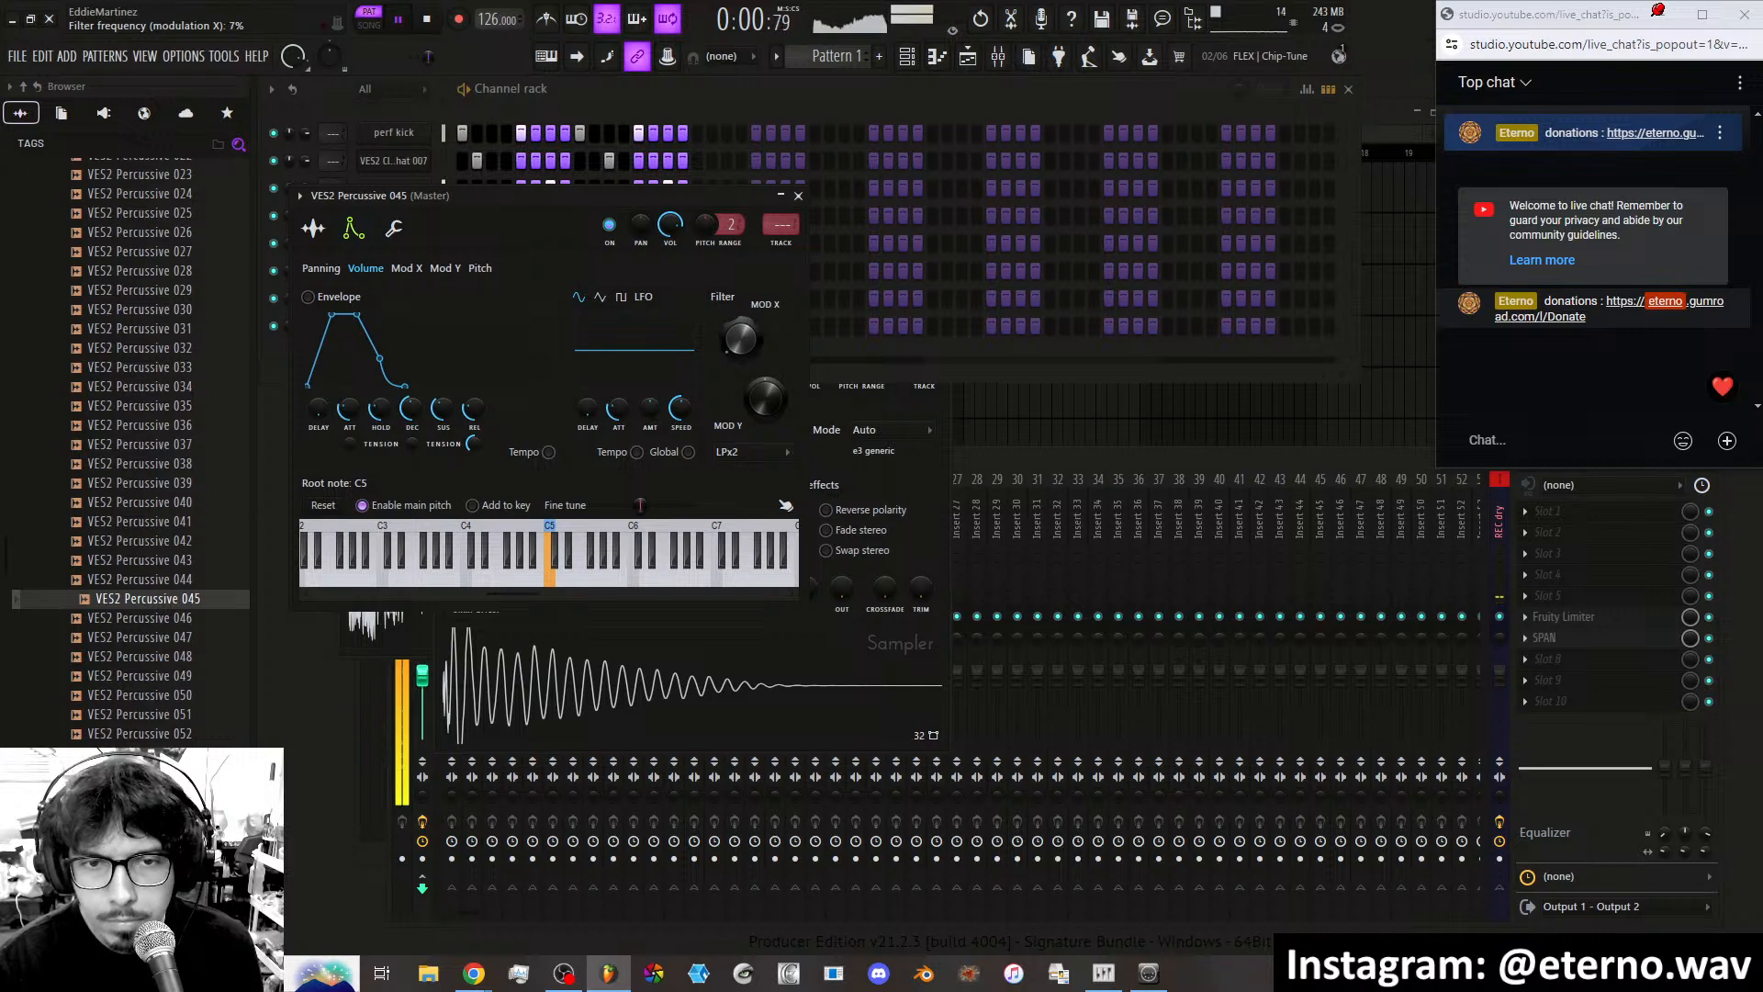
left_click_drag(746, 356, 746, 367)
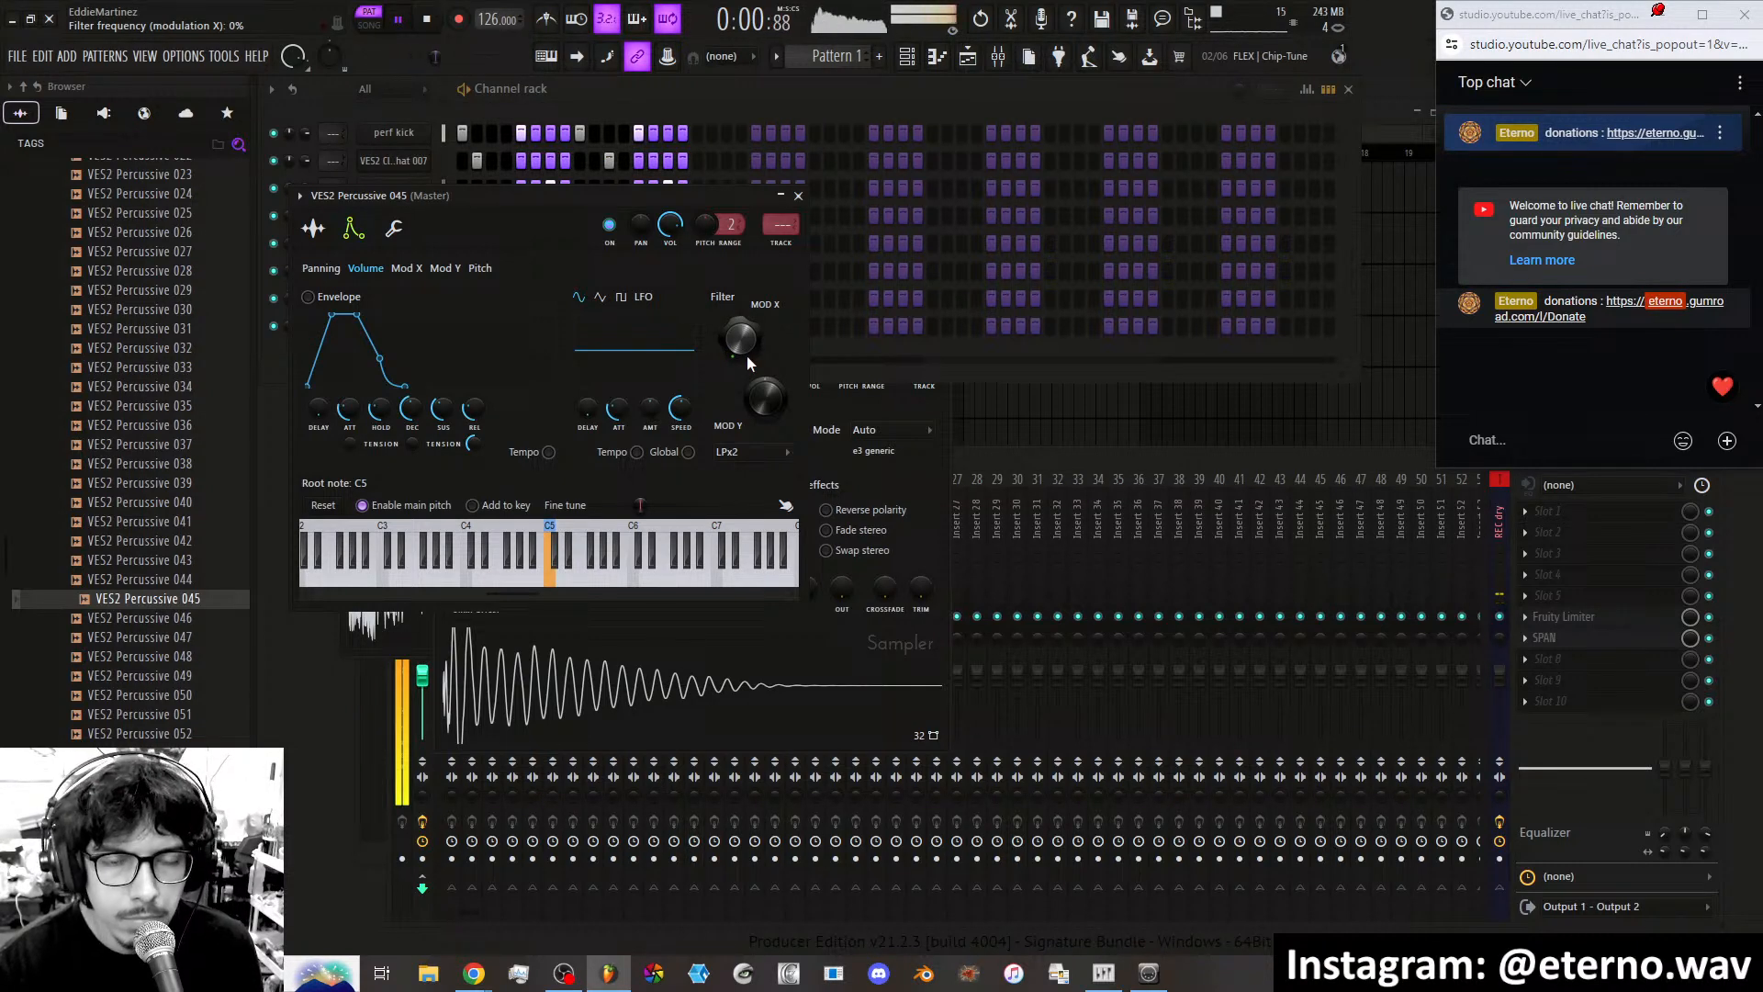
scroll(746, 349, "up", 2)
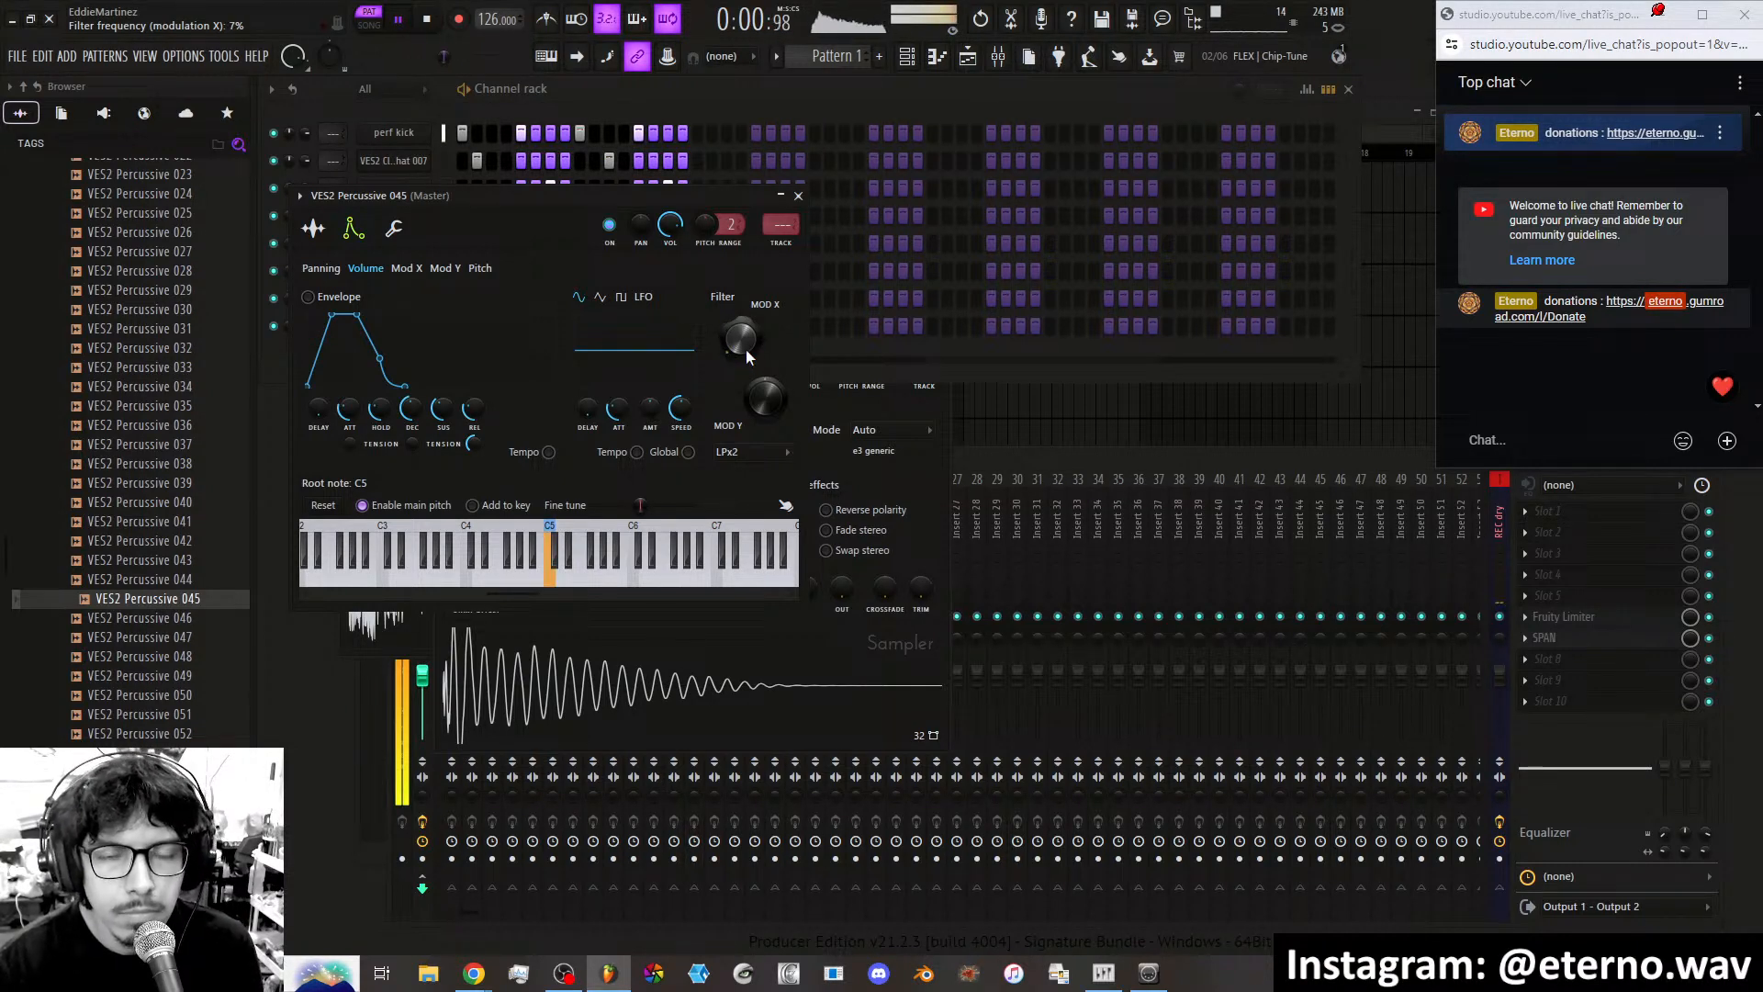
left_click_drag(765, 398, 765, 381)
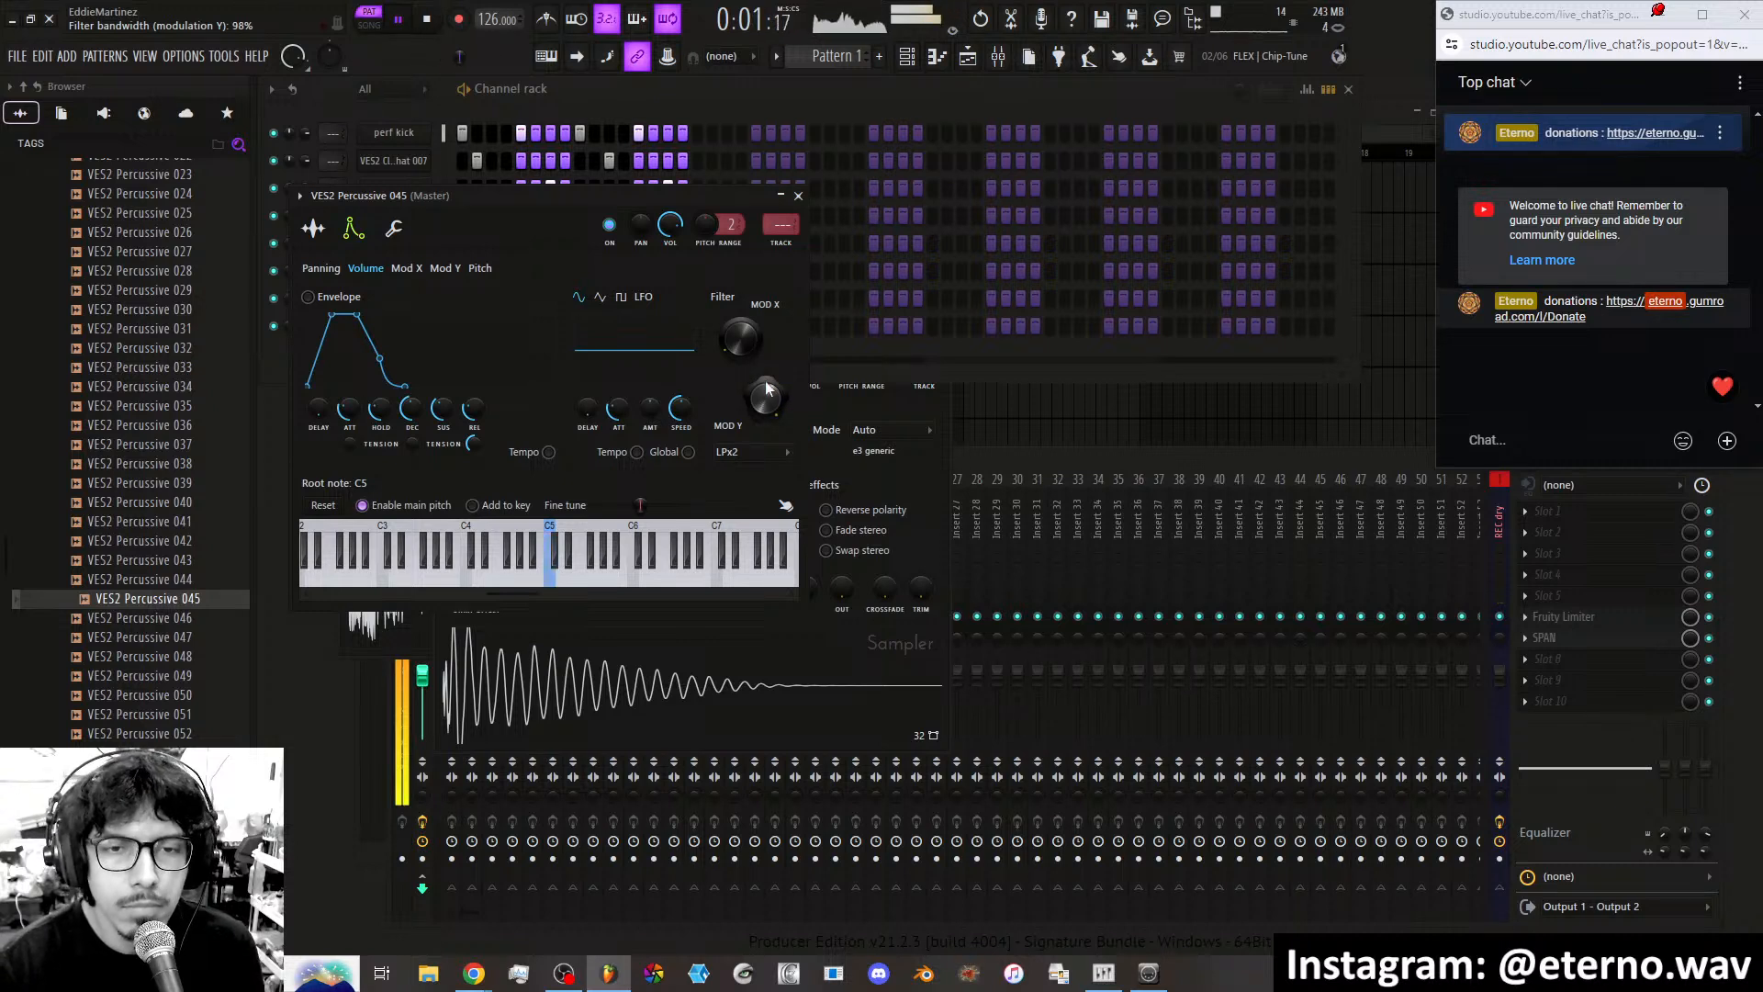
mouse_move(765, 397)
left_mouse_down()
mouse_move(768, 413)
mouse_move(770, 376)
left_mouse_up()
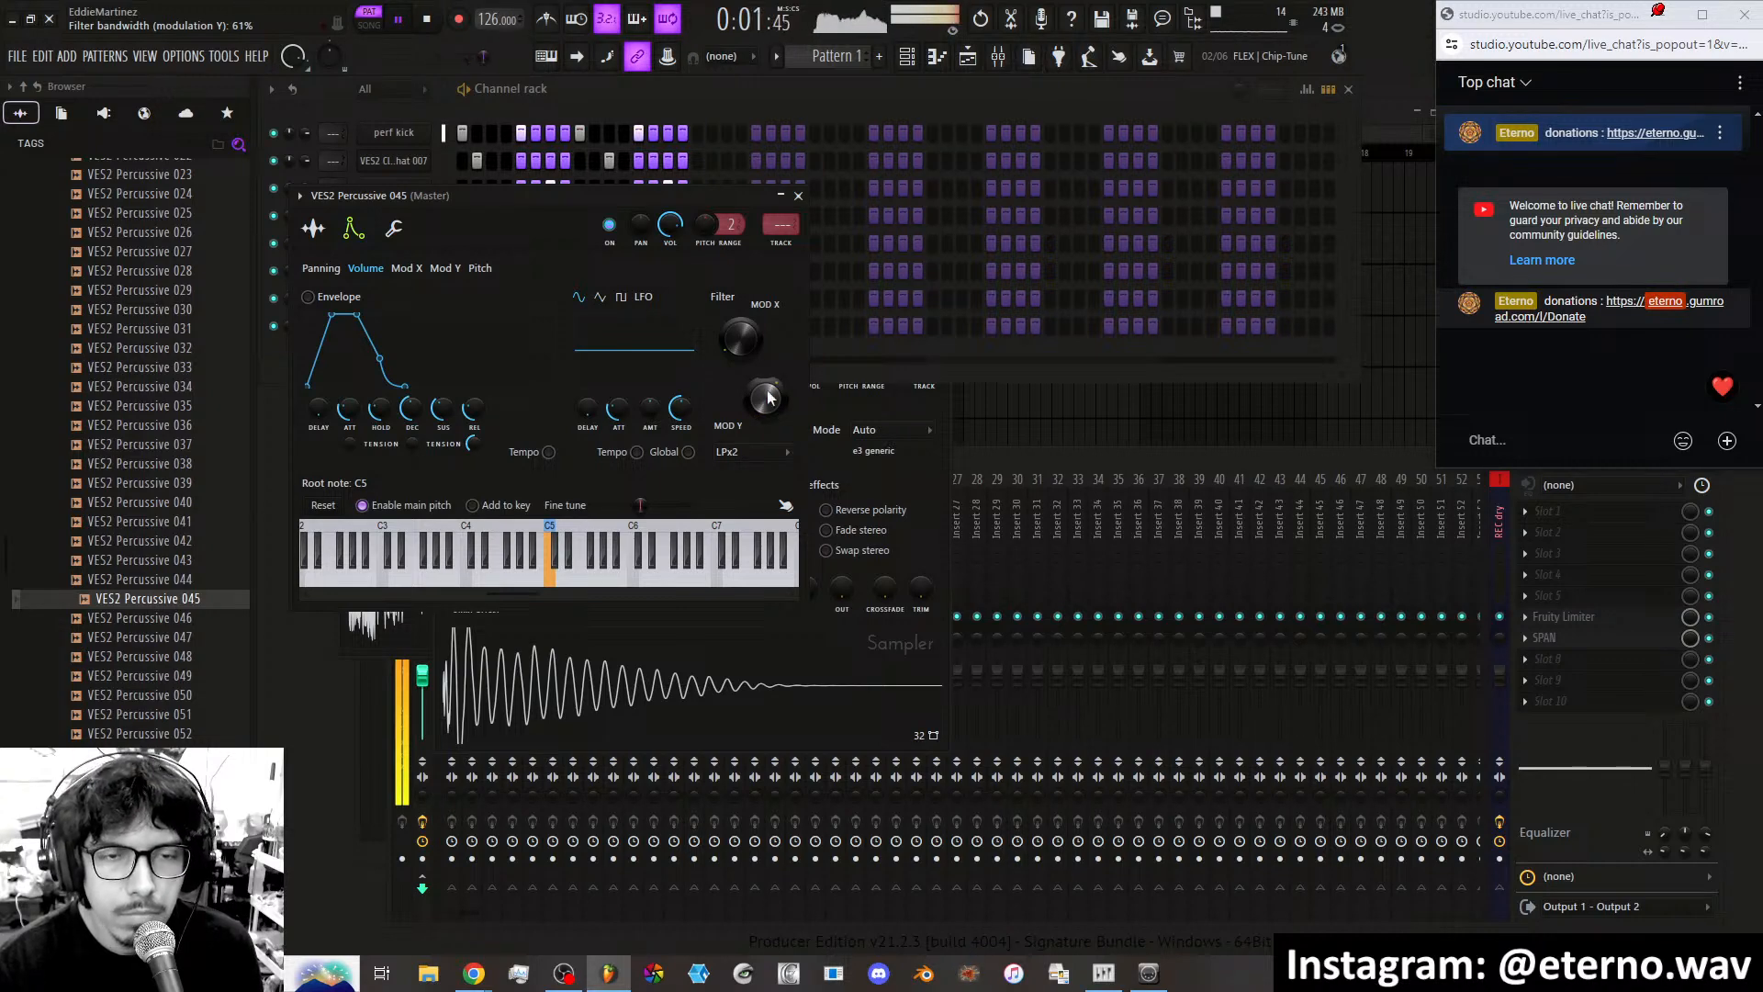
Lower the time-stretch multiplier of VES2 Percussive 045 below 100%, set its channel volume to 65% and close its settings.
left_click(314, 228)
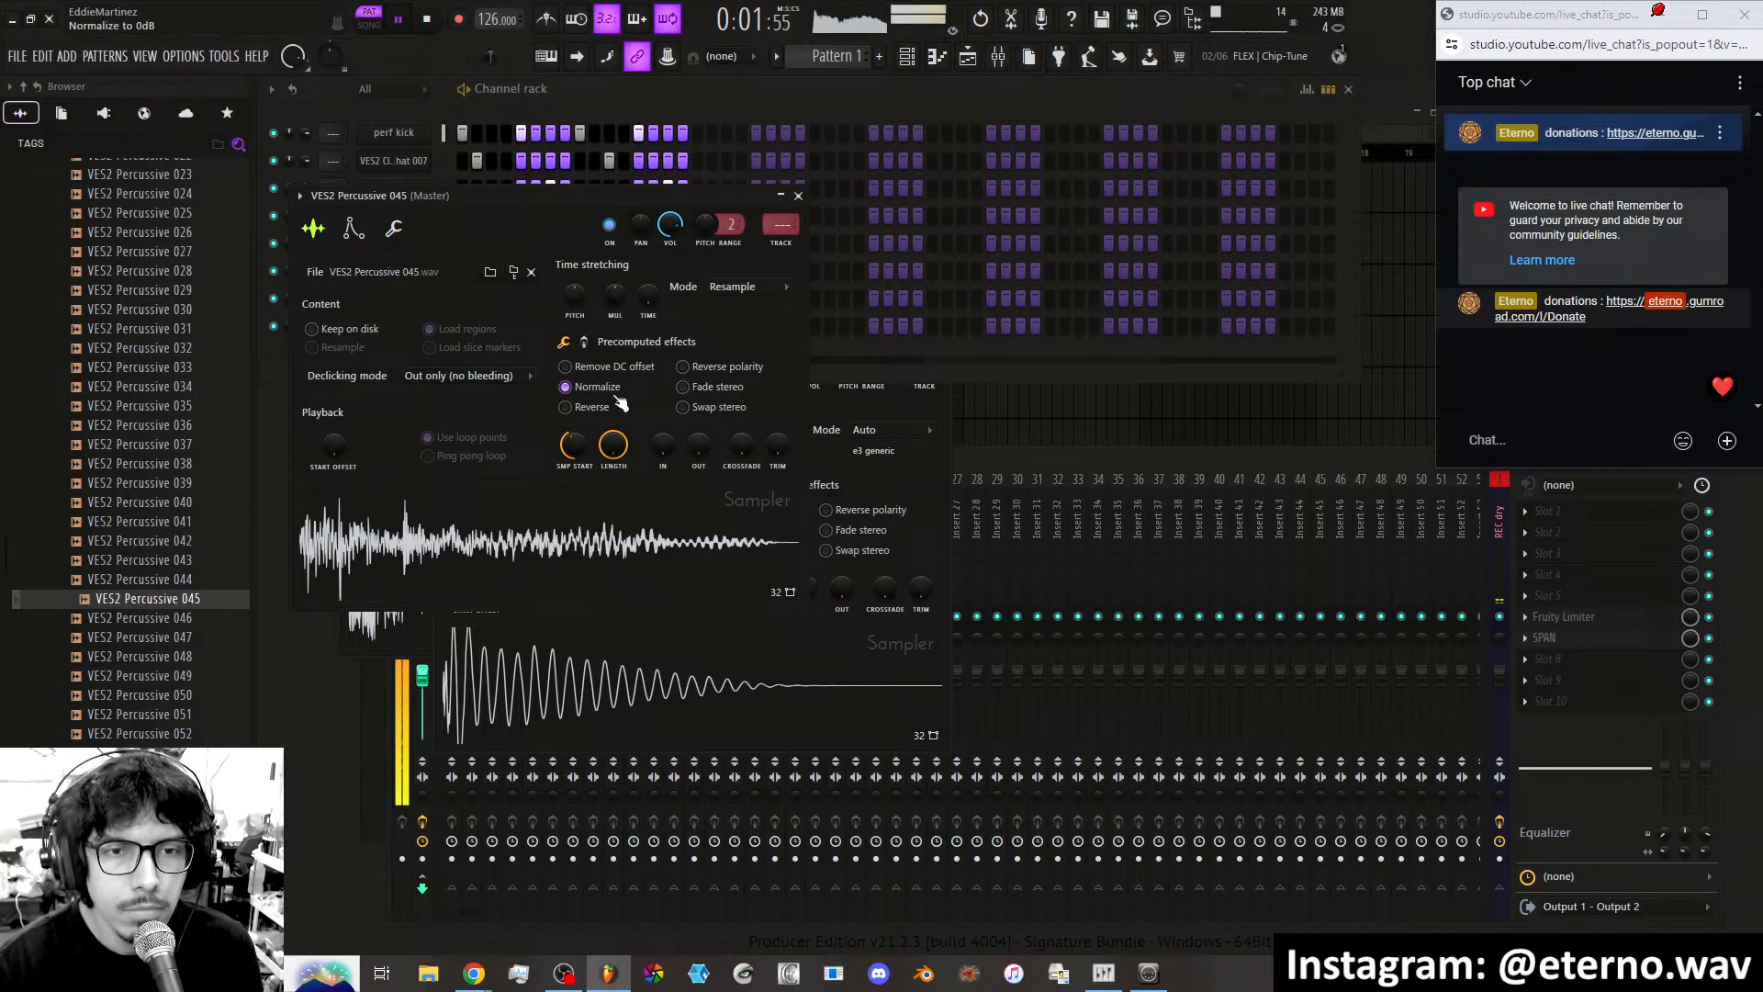
left_click_drag(616, 281, 620, 301)
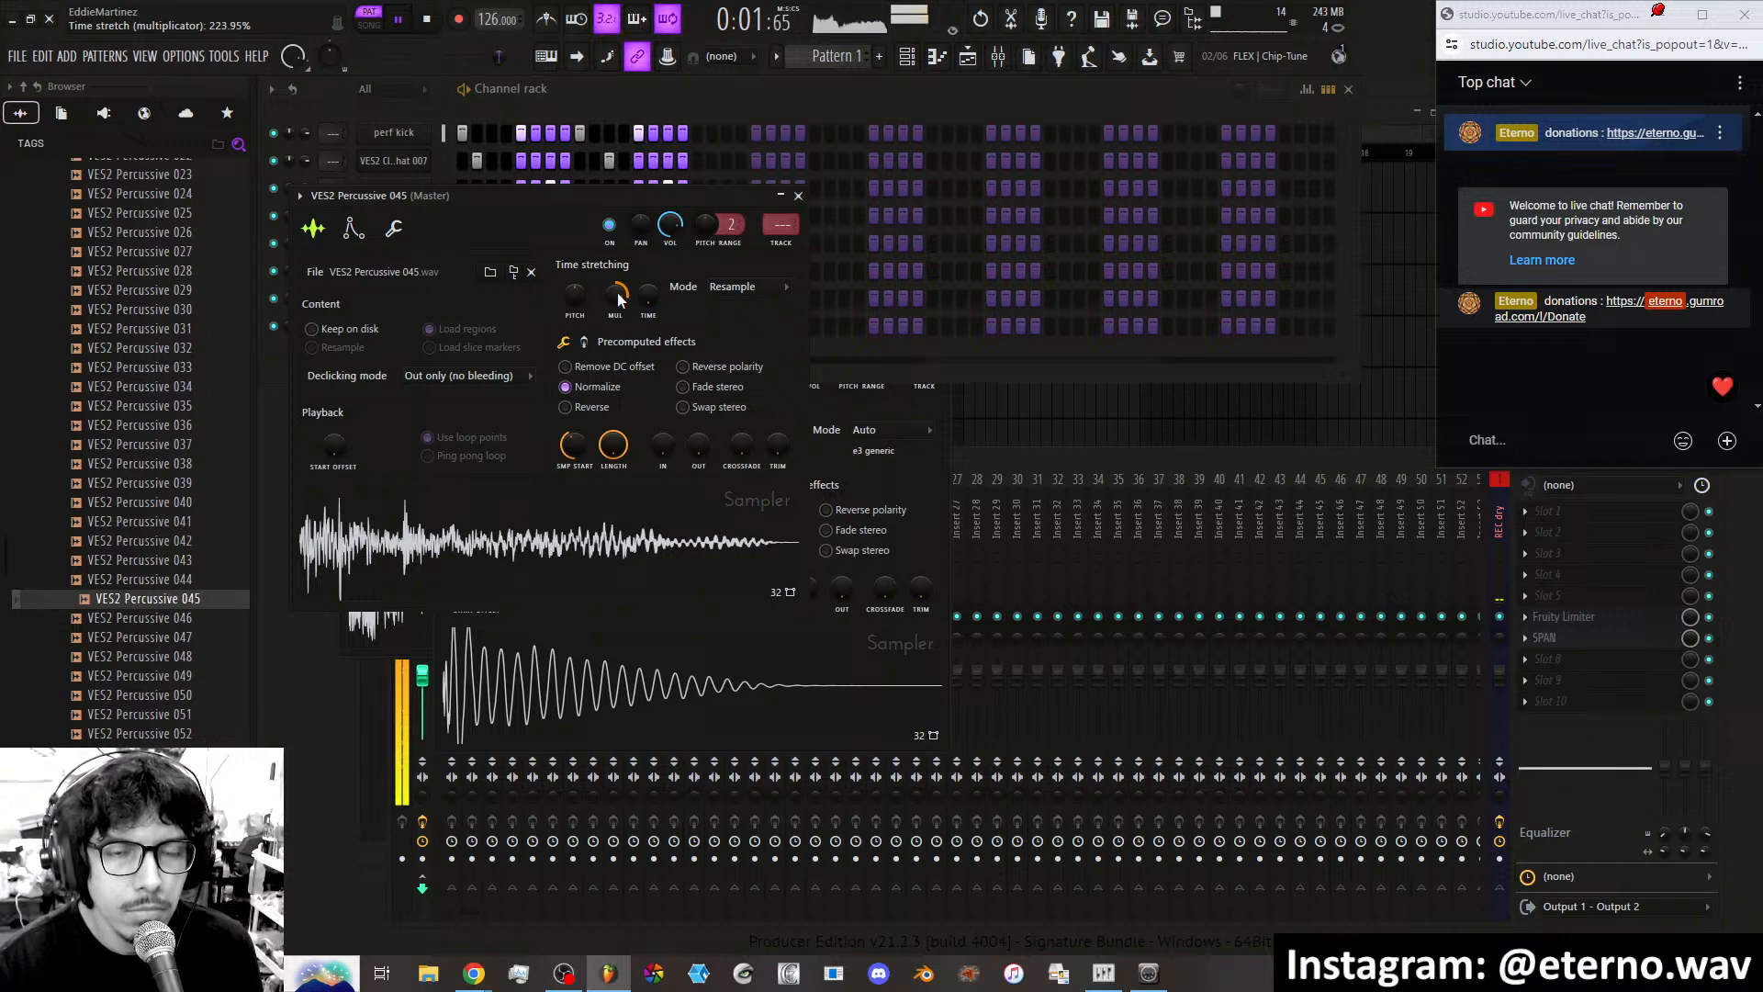
scroll(620, 301, "down", 5)
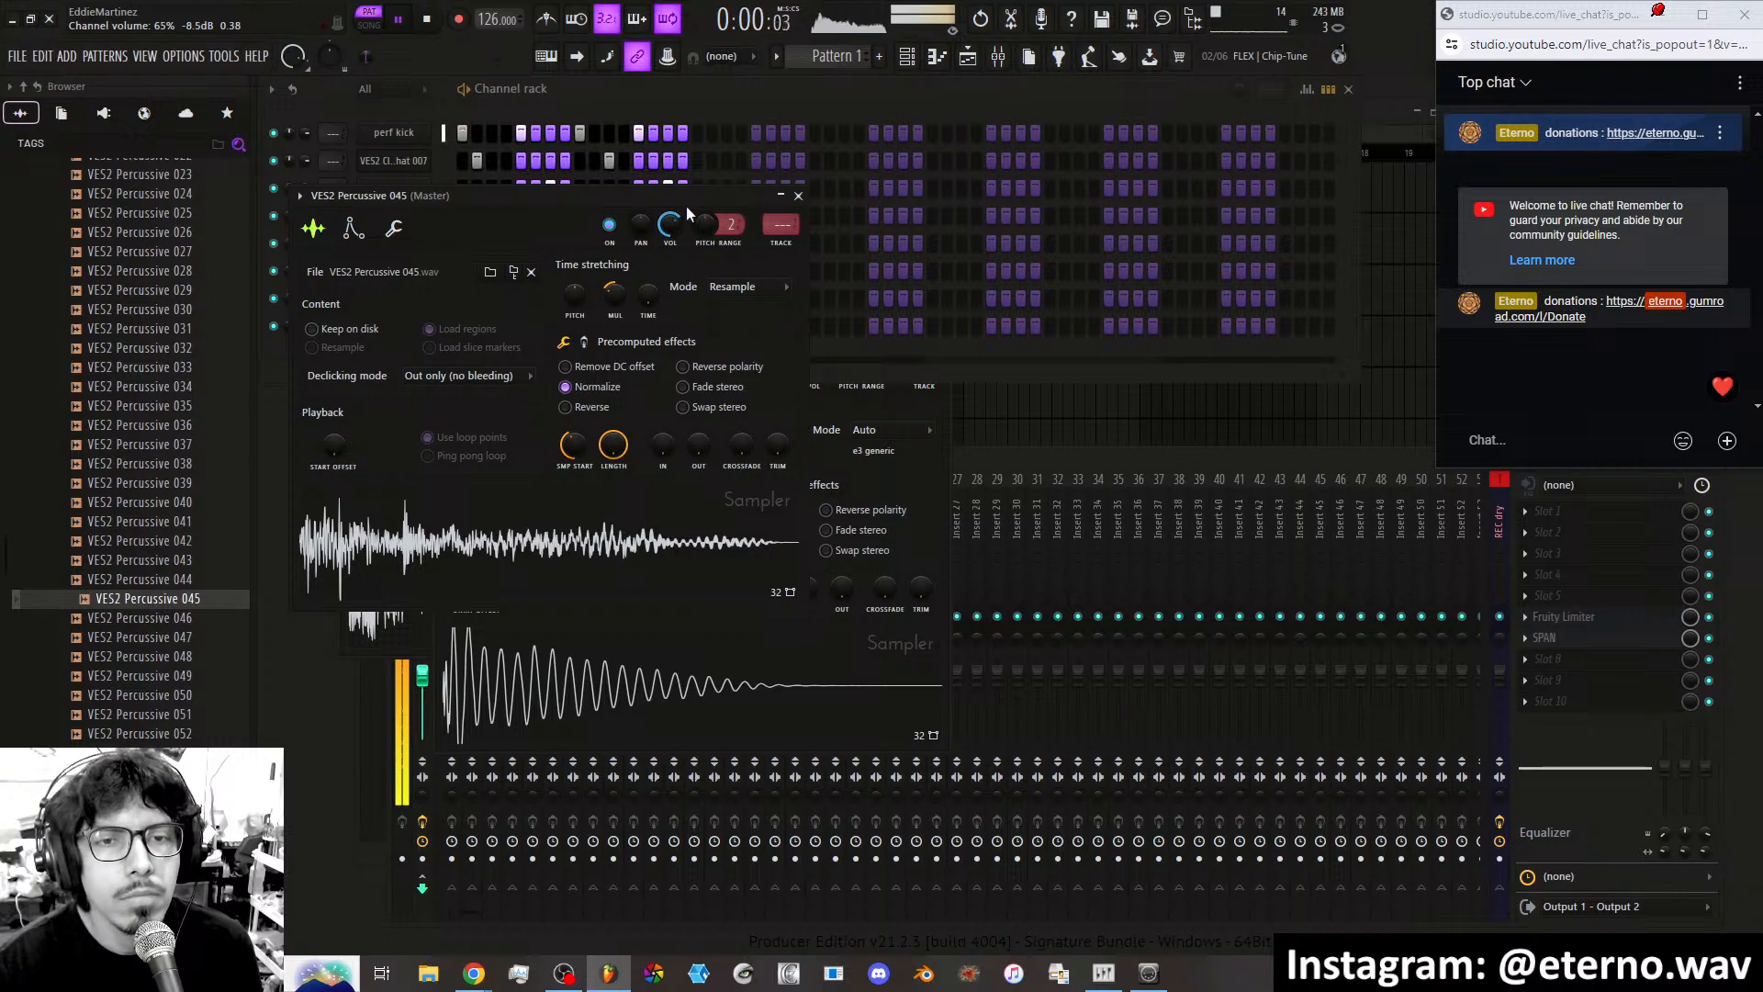
left_click(798, 196)
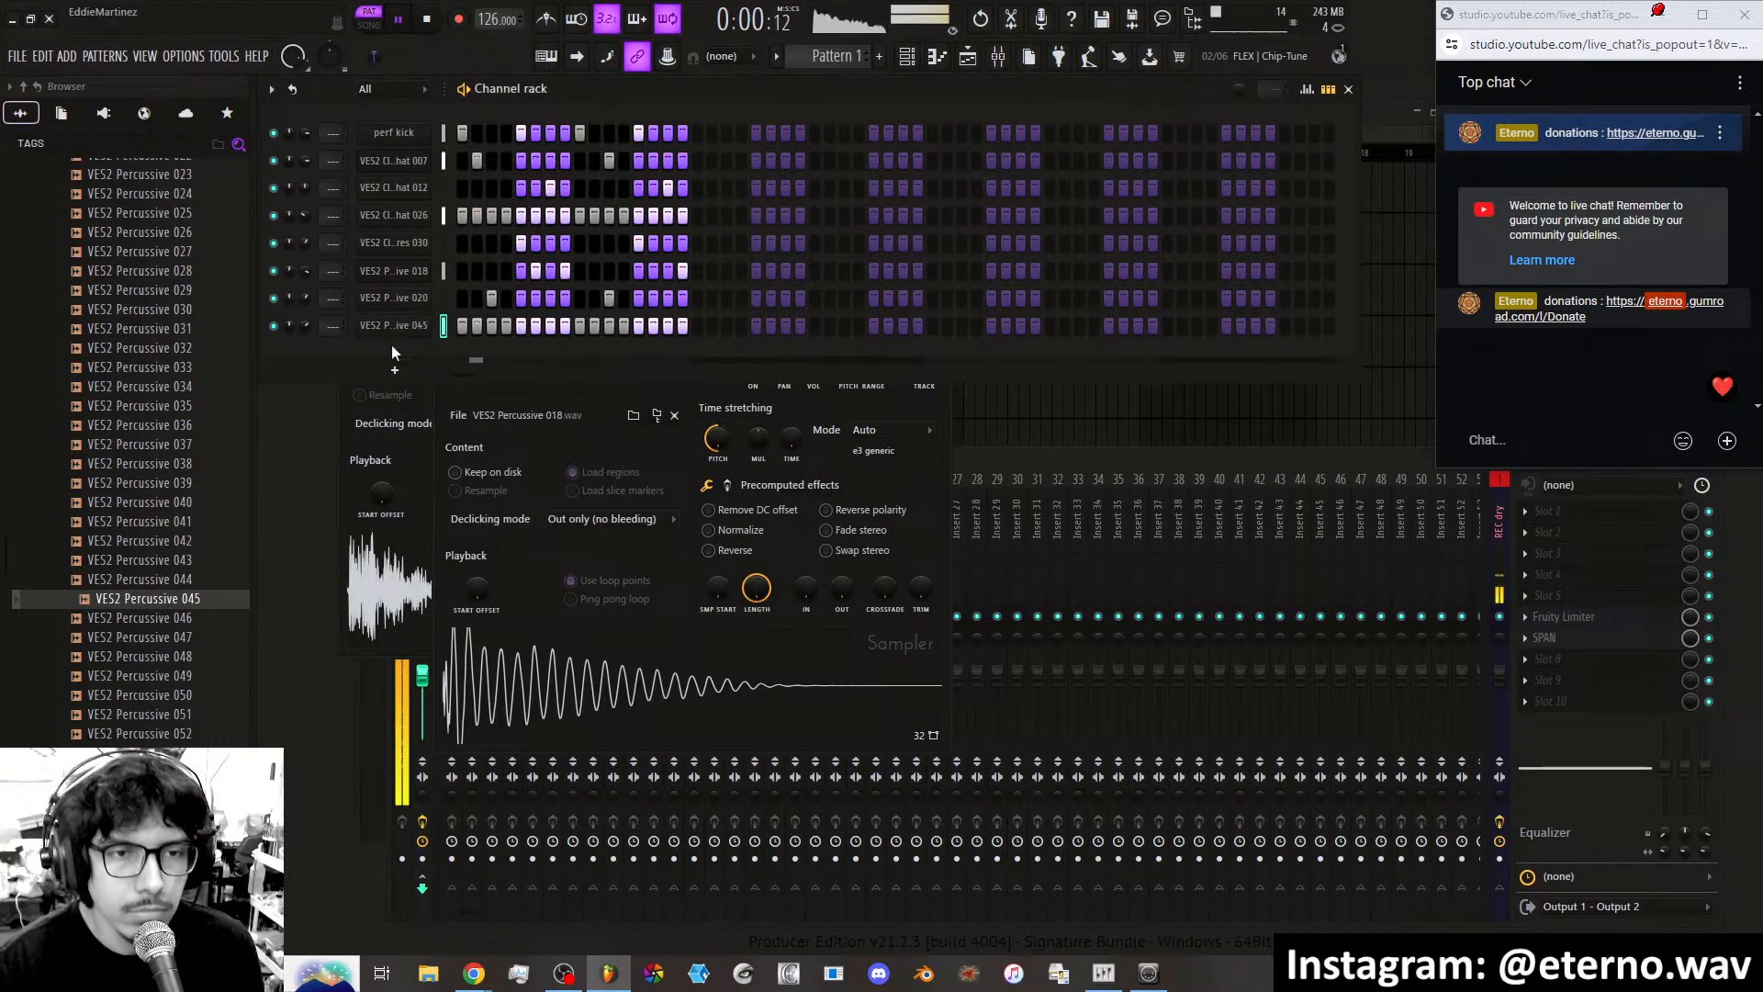
Audition further VES2 Percussive samples, then add VES2 Percussive 050 as a new channel and fill every second step.
left_click(121, 621)
left_click(135, 658)
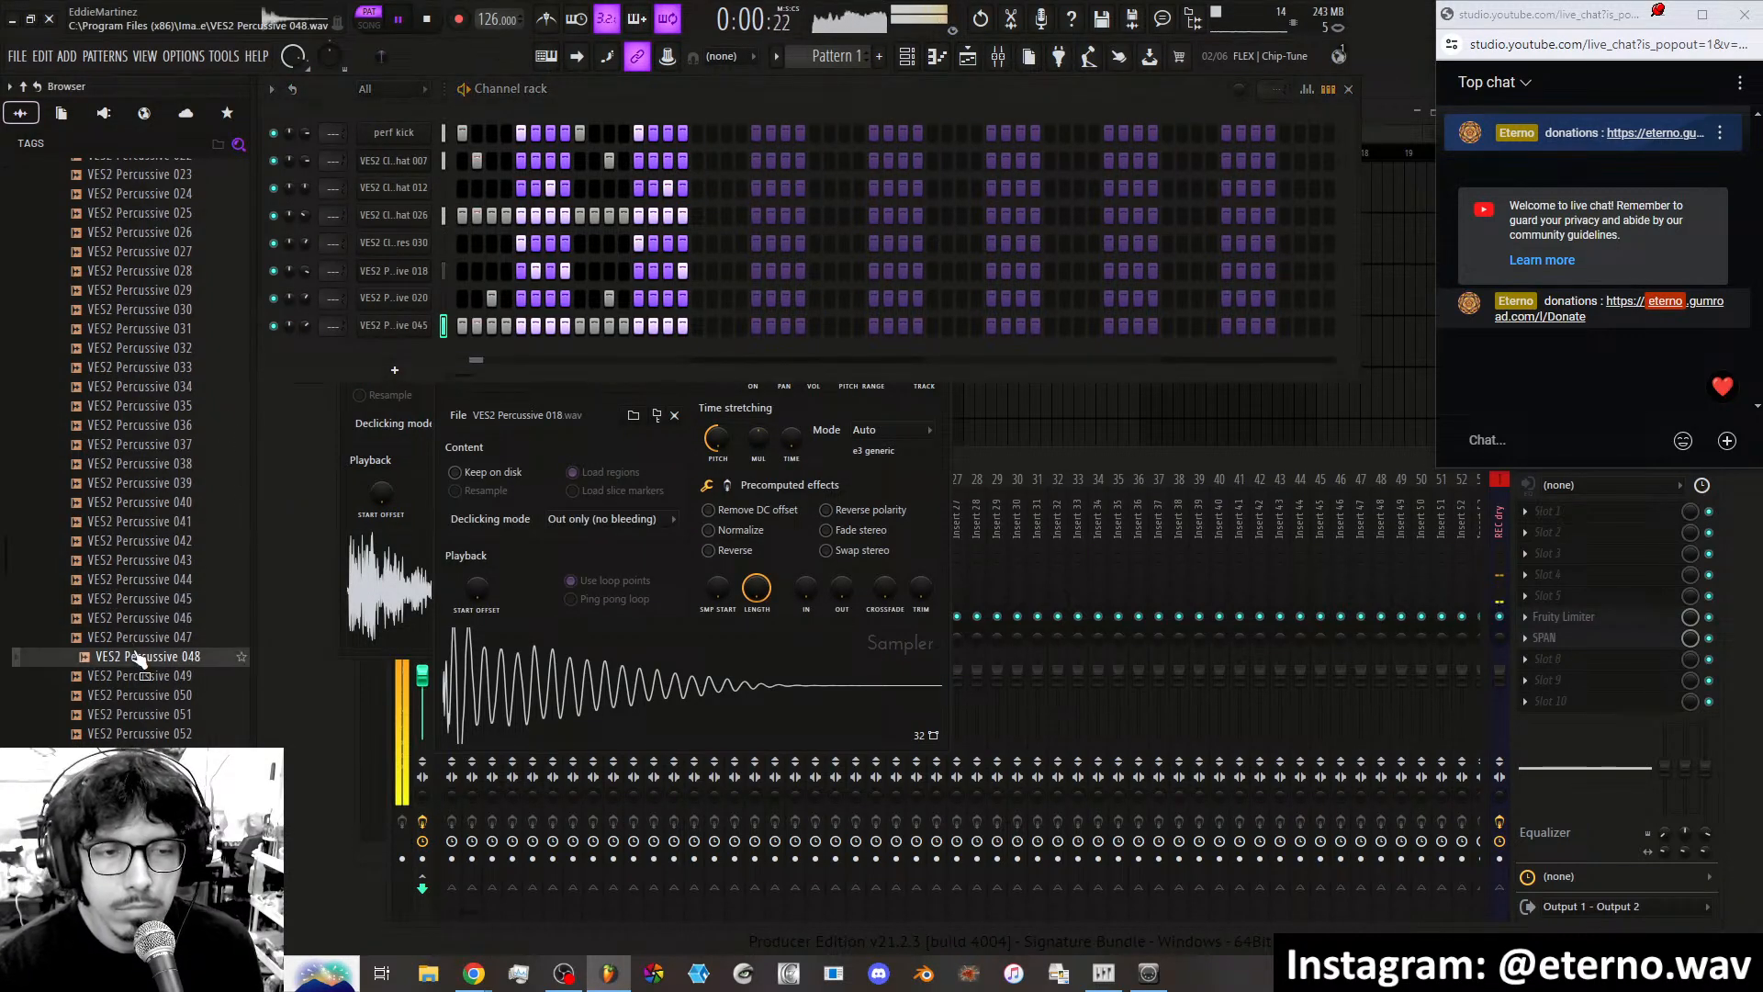
left_click(147, 698)
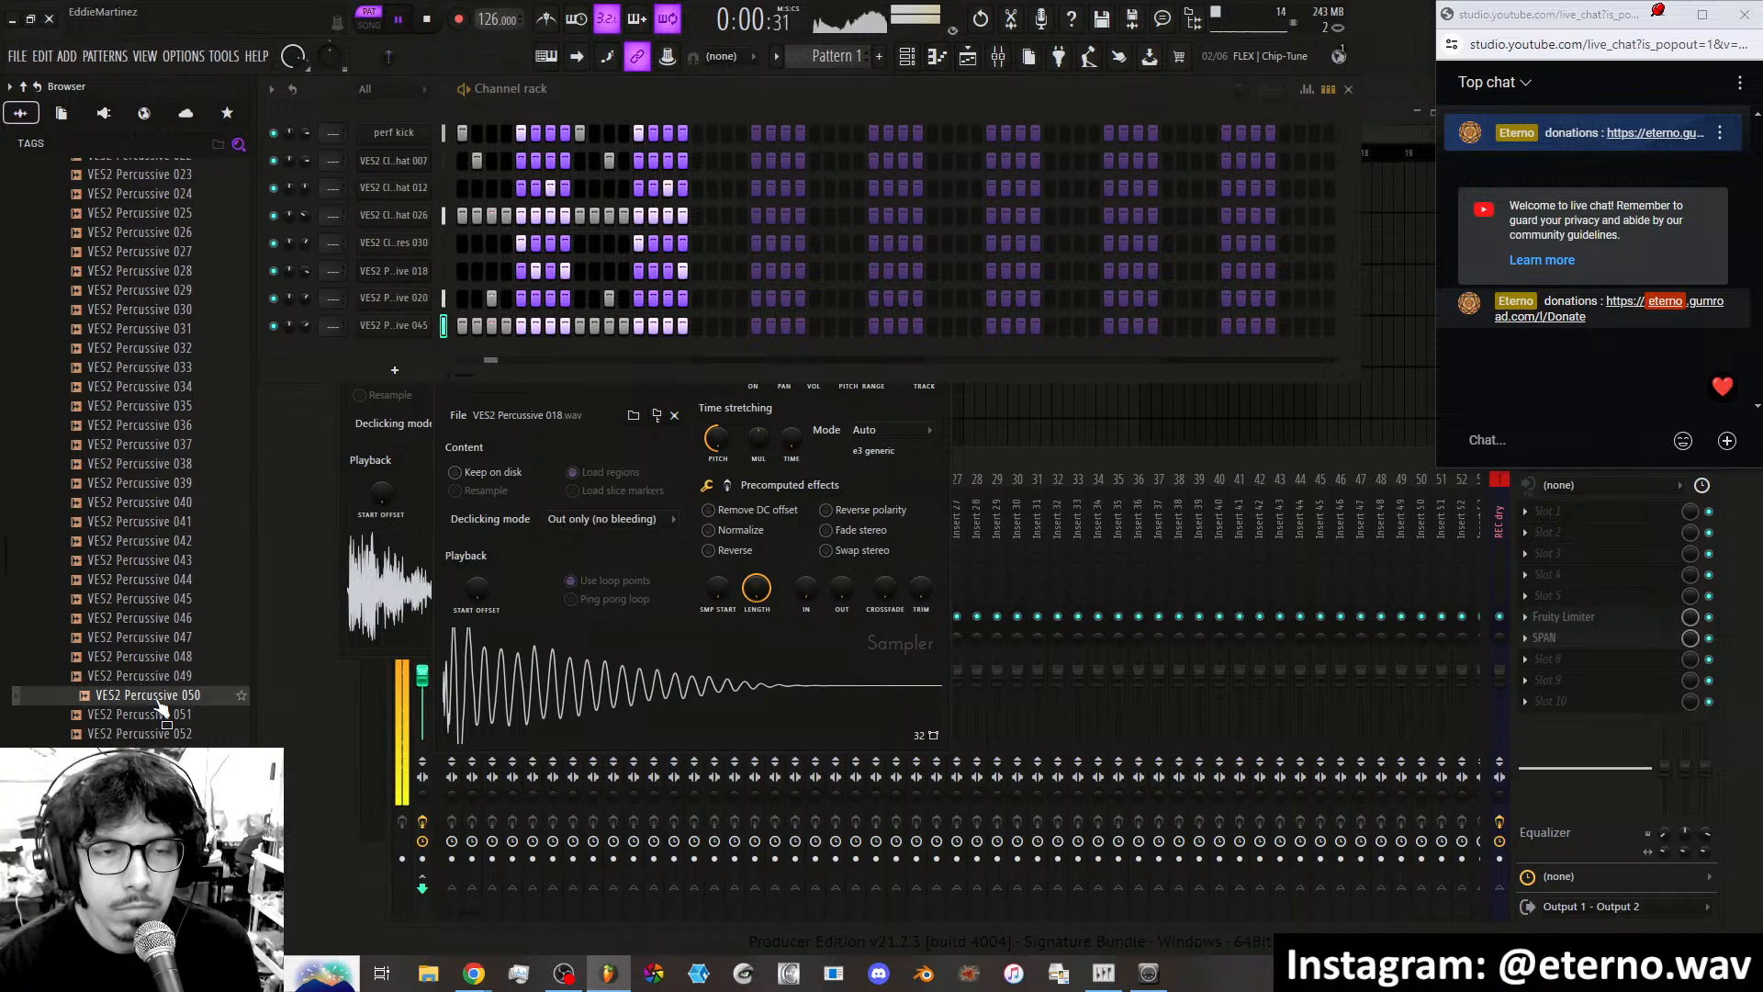
scroll(179, 625, "down", 4)
left_click(183, 562)
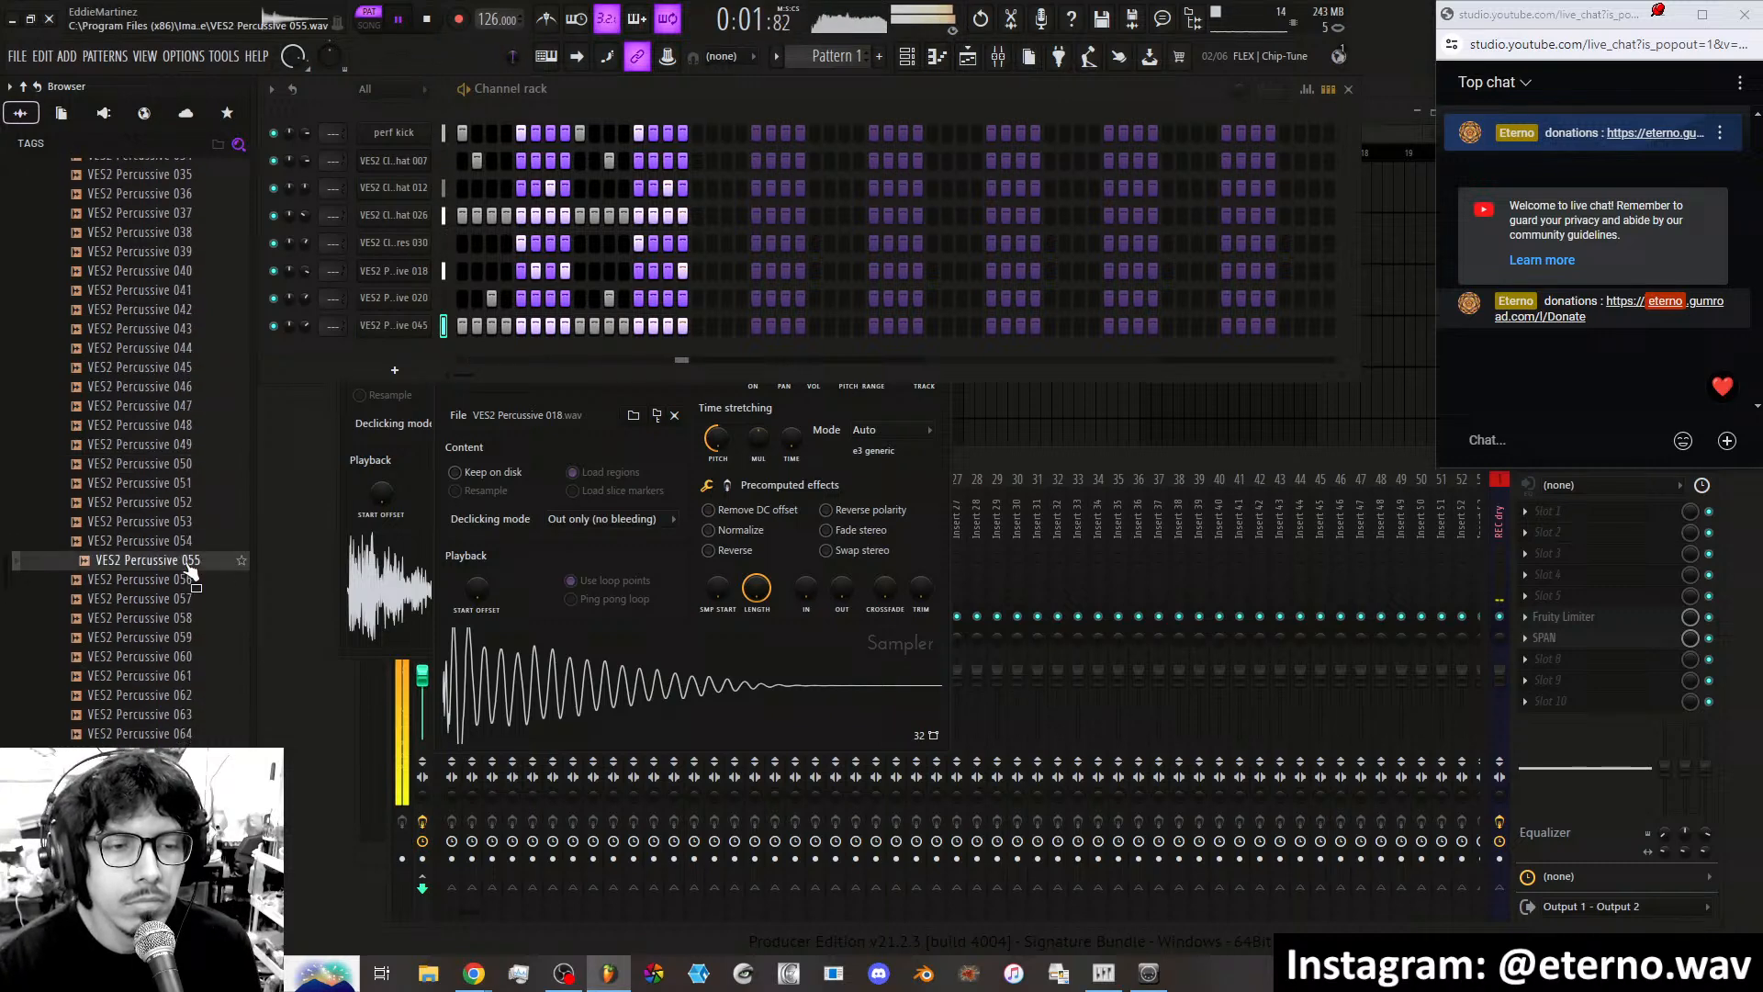
left_click(184, 506)
left_click(186, 482)
left_click_drag(184, 464, 395, 350)
right_click(434, 349)
left_click(668, 413)
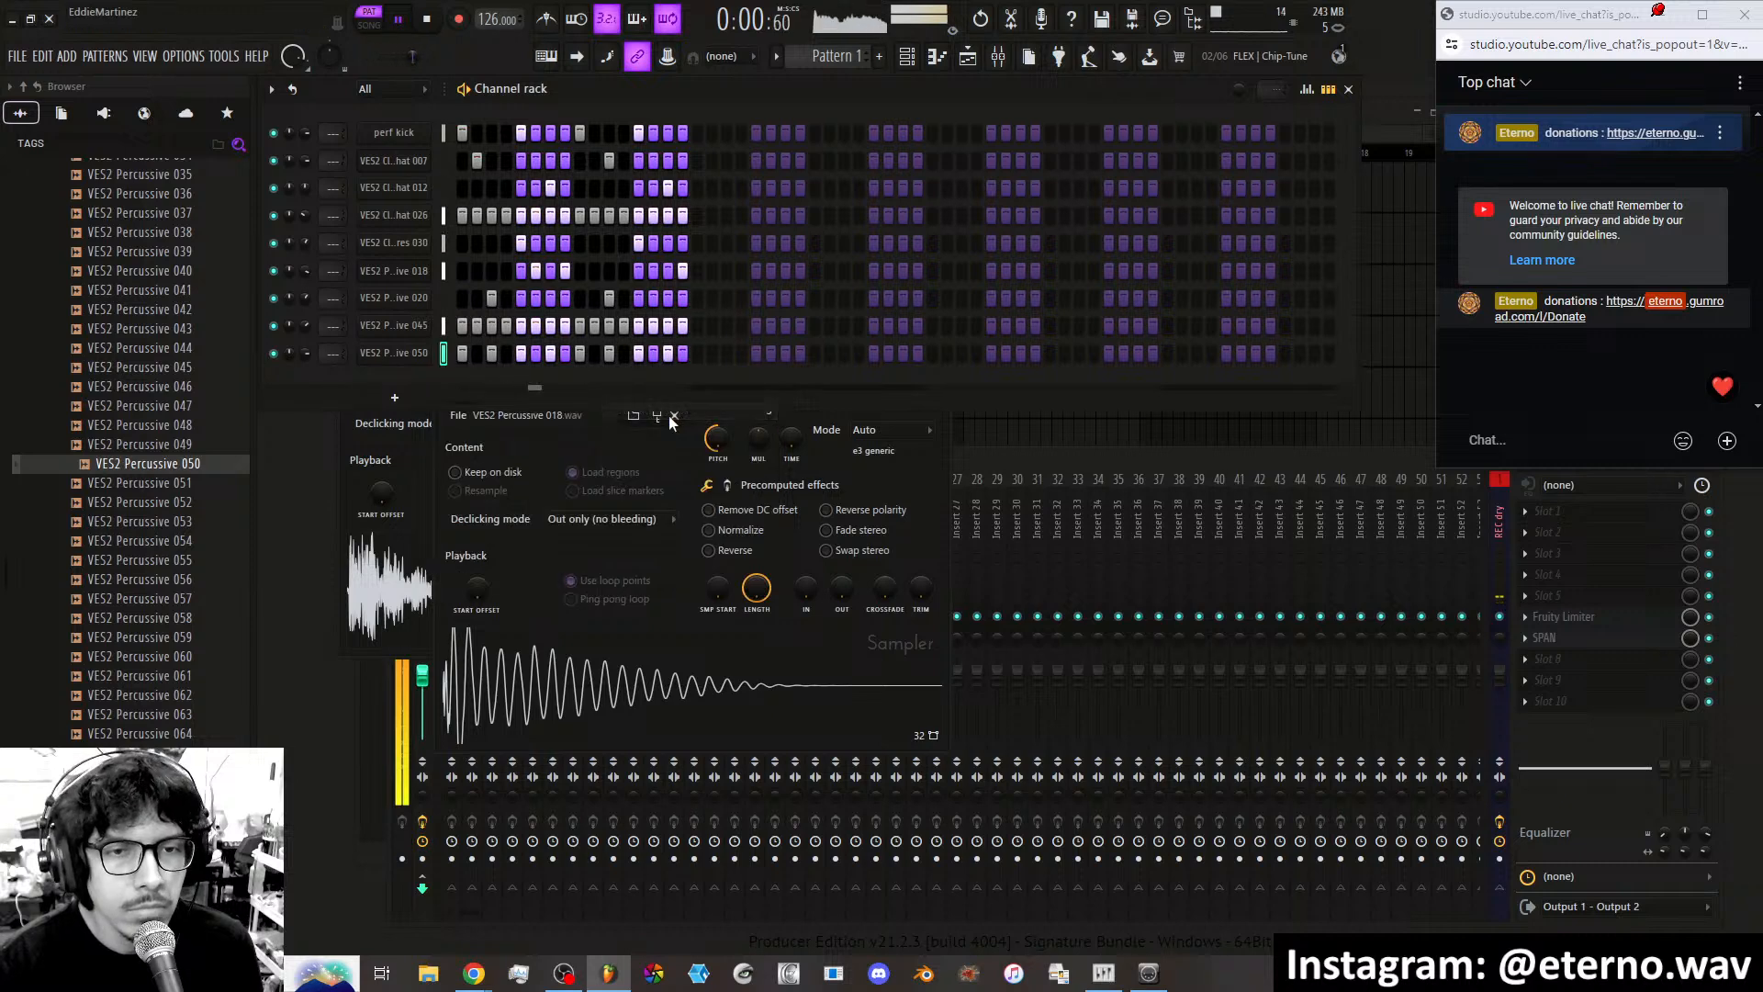
Lower the velocities of the eight VES2 Percussive 050 hits to varied levels, keeping the fourth hit the loudest.
left_click(1304, 89)
left_click(463, 502)
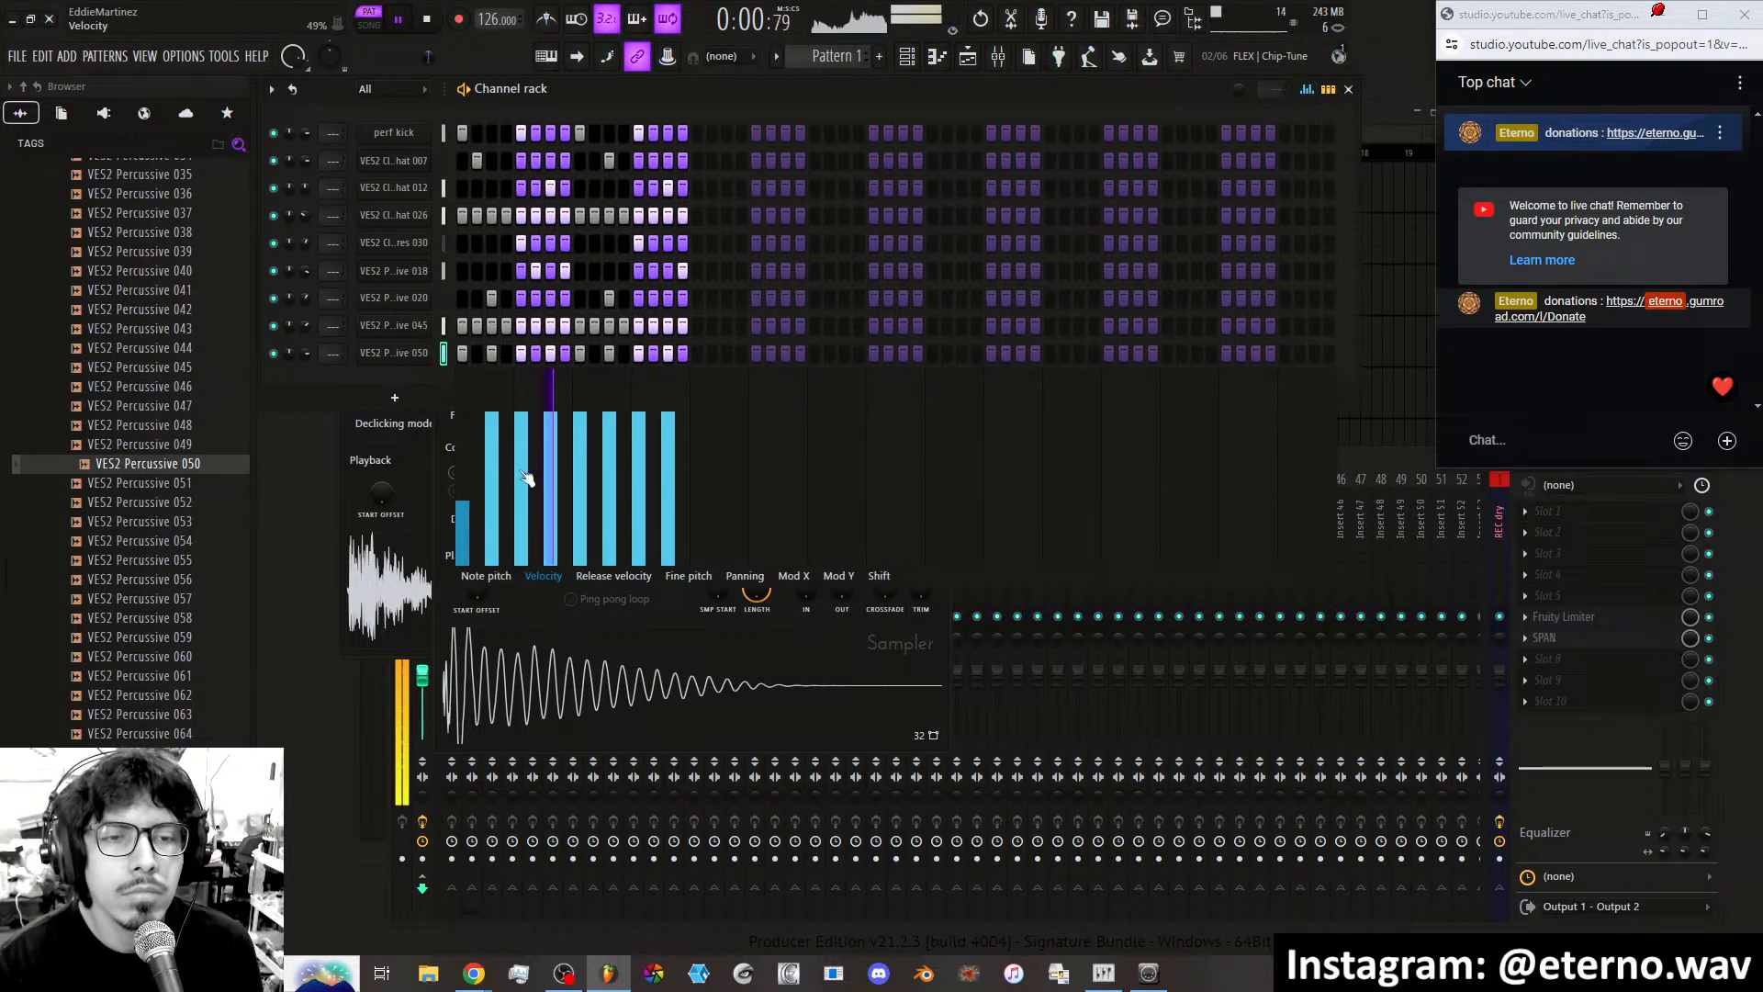
left_click(521, 476)
left_click(579, 496)
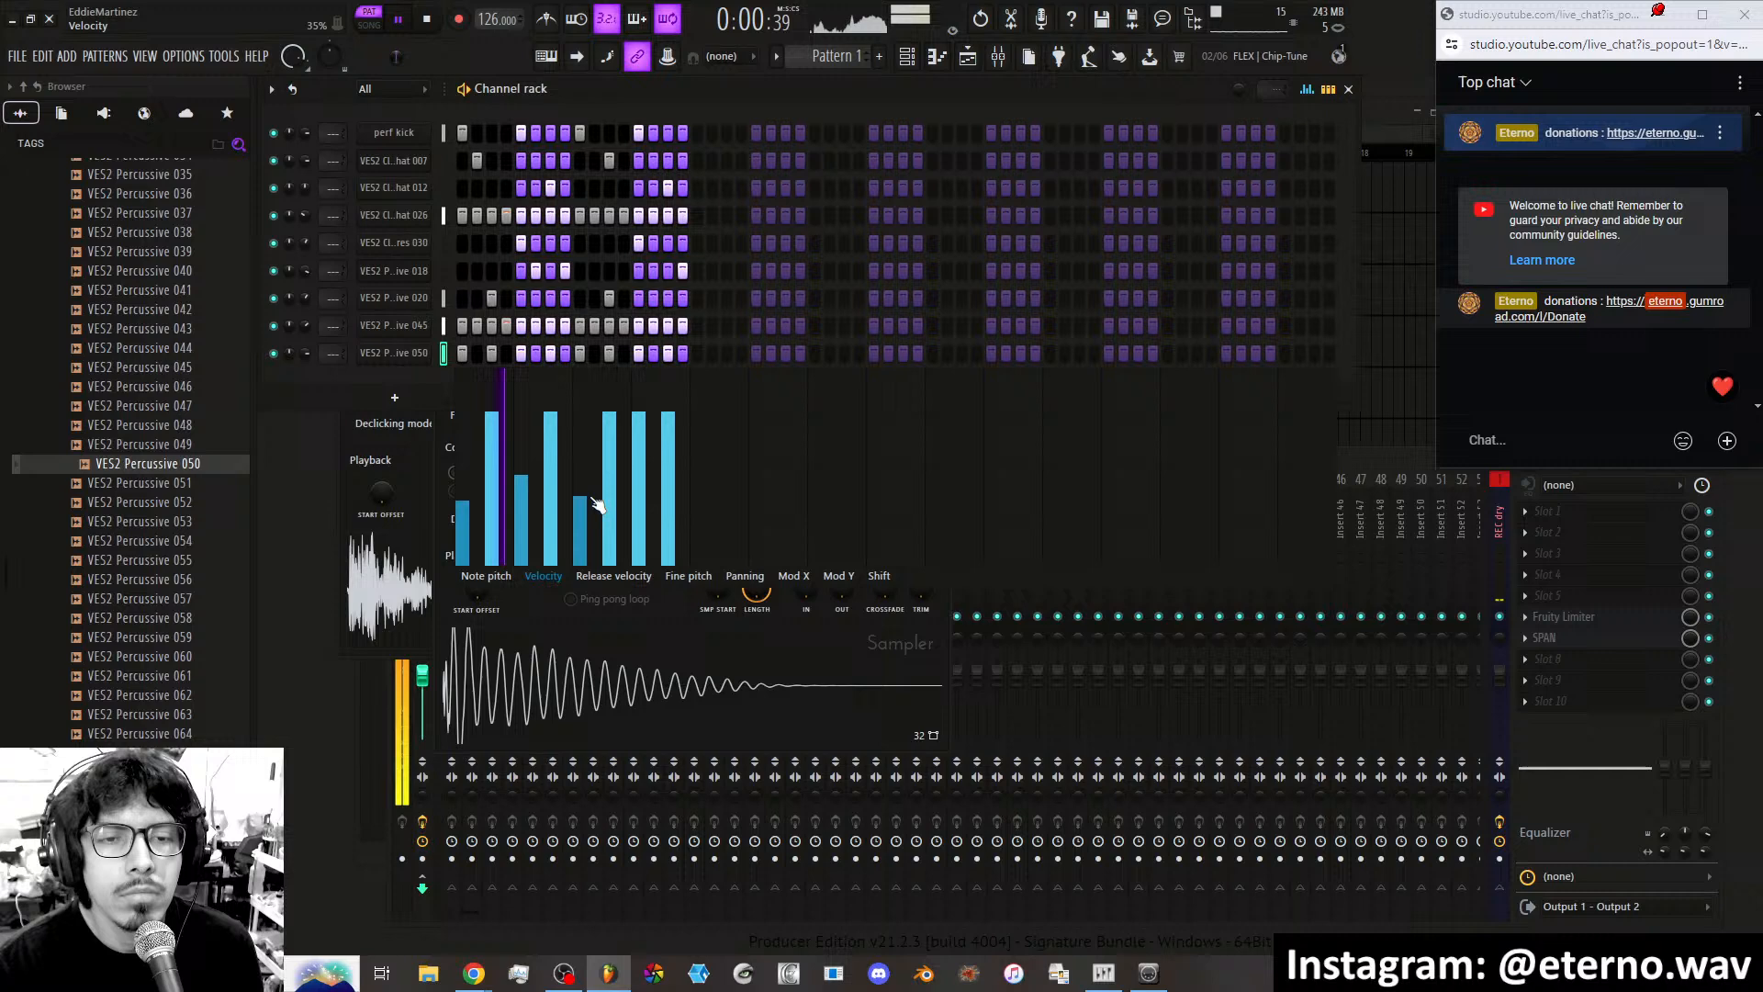
left_click(639, 466)
left_click(608, 440)
left_click(491, 447)
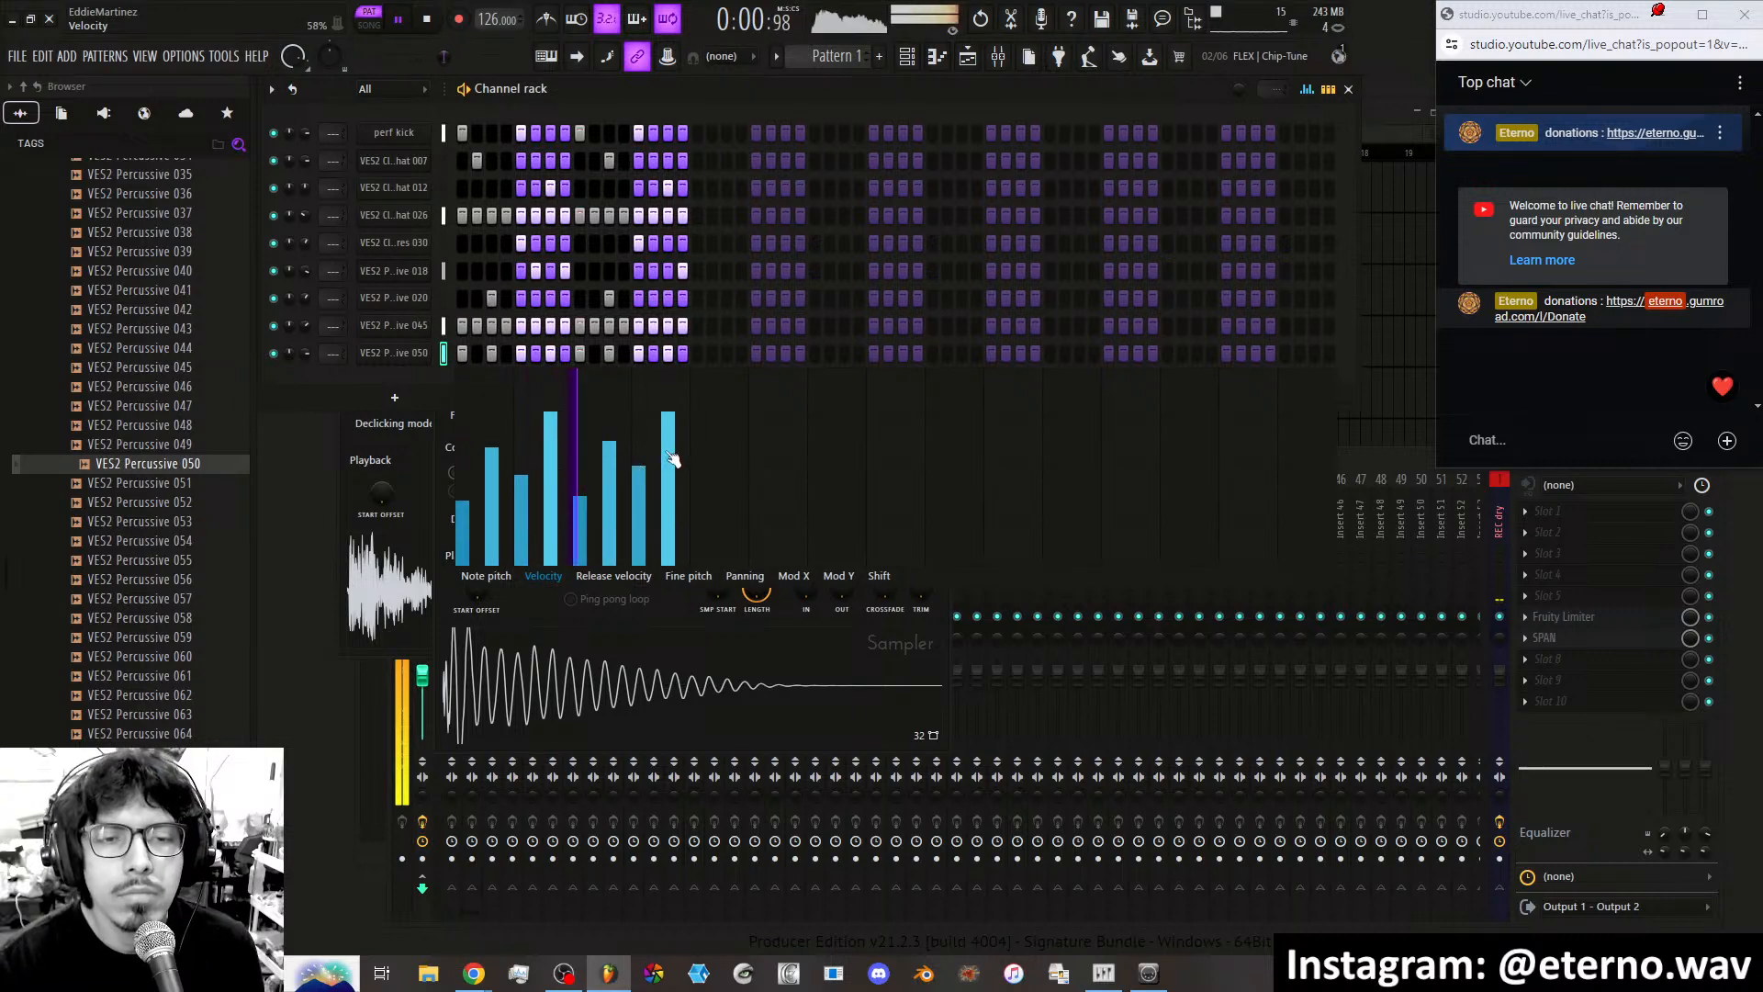
left_click(668, 452)
left_click(550, 429)
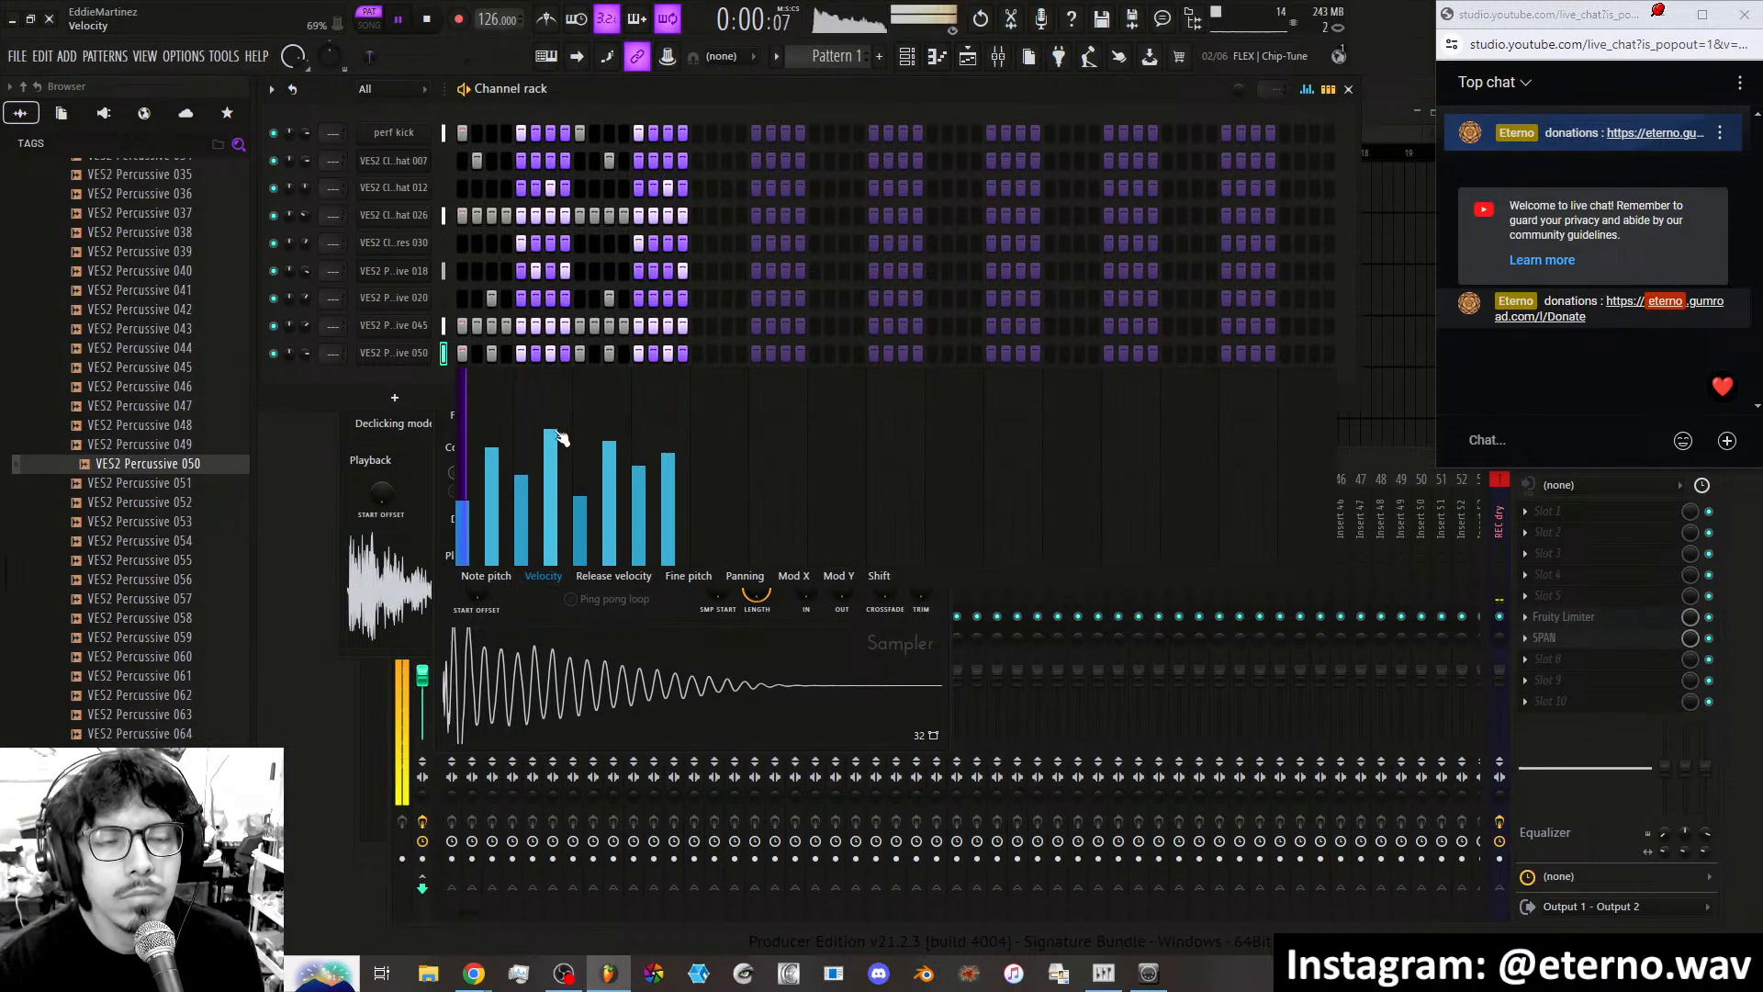
Raise the time-stretch multiplier of VES2 Percussive 050 above 100% with its channel volume at 62%, then close its settings.
left_click(396, 355)
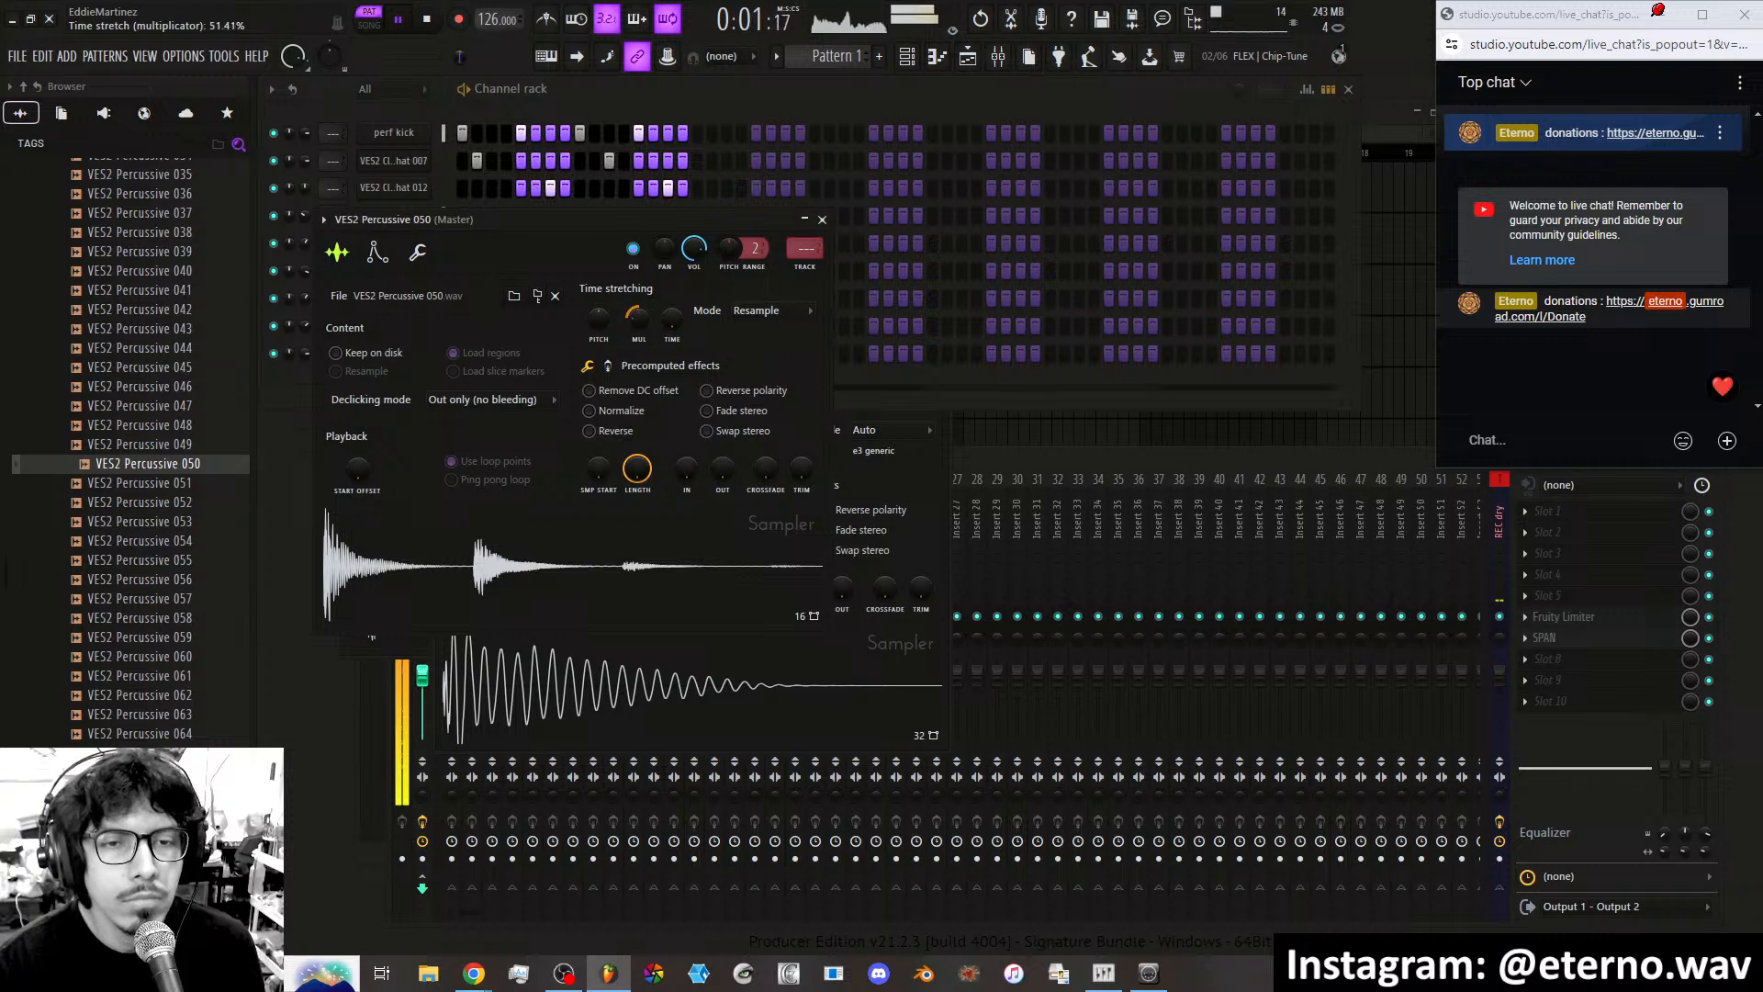
left_click_drag(643, 319, 646, 276)
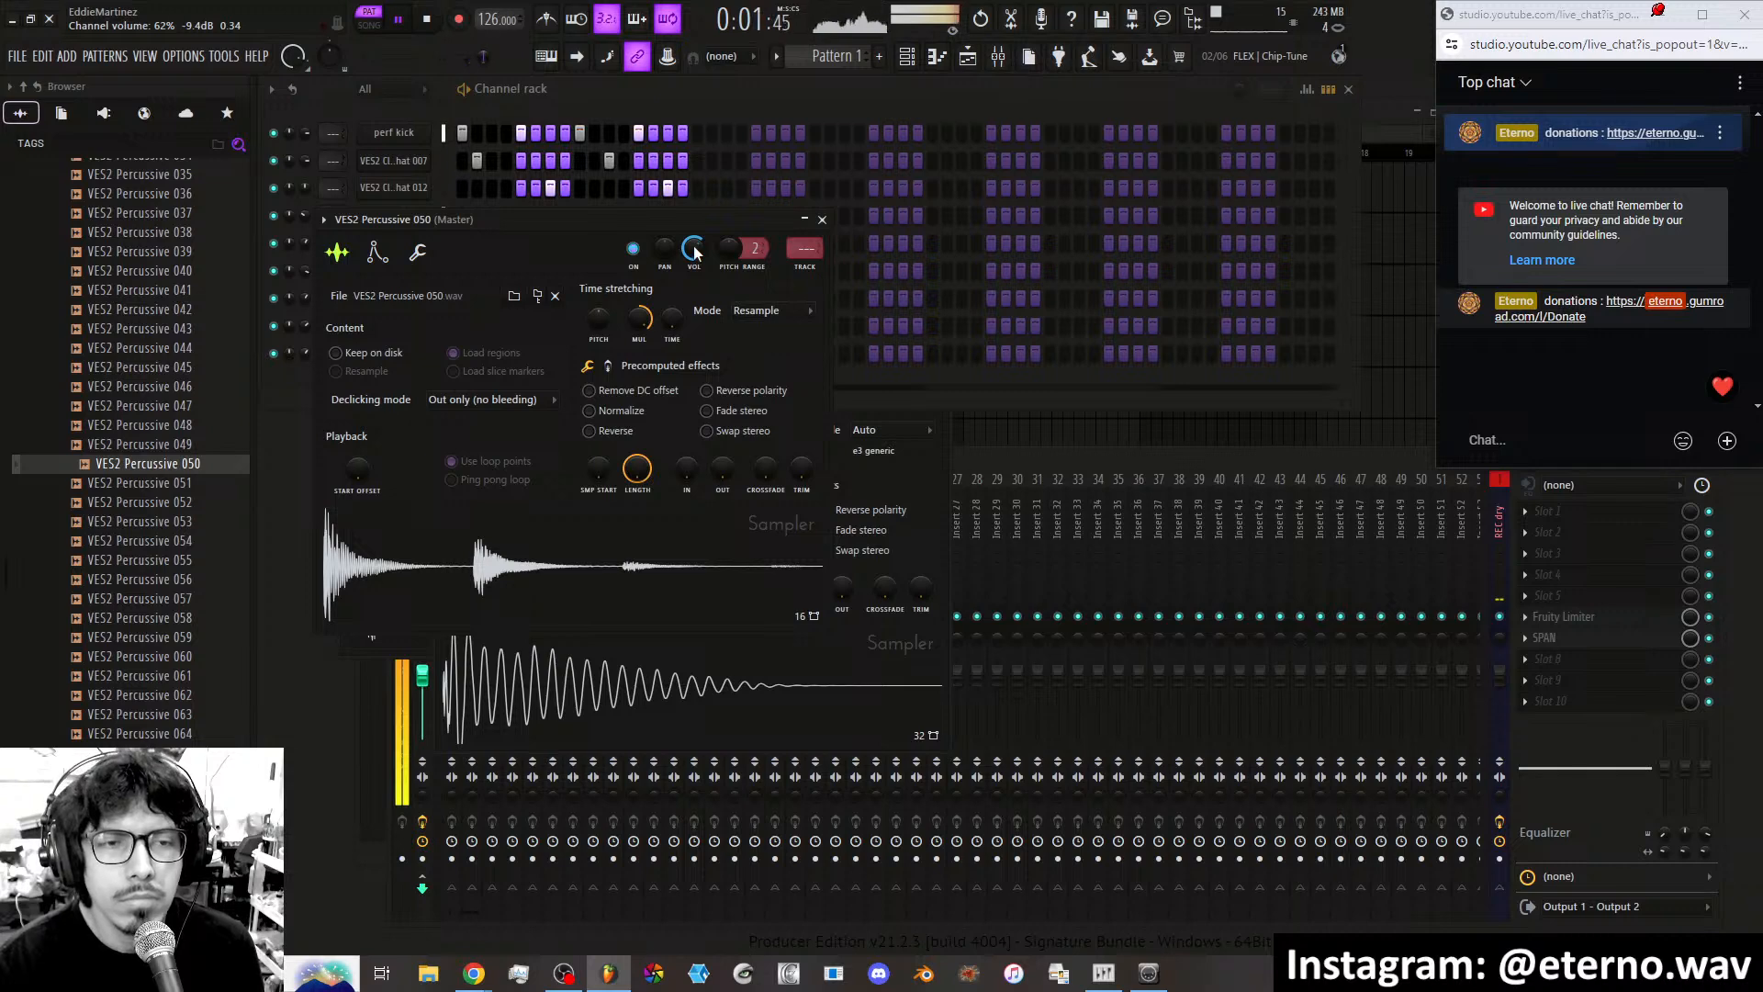
left_click(823, 220)
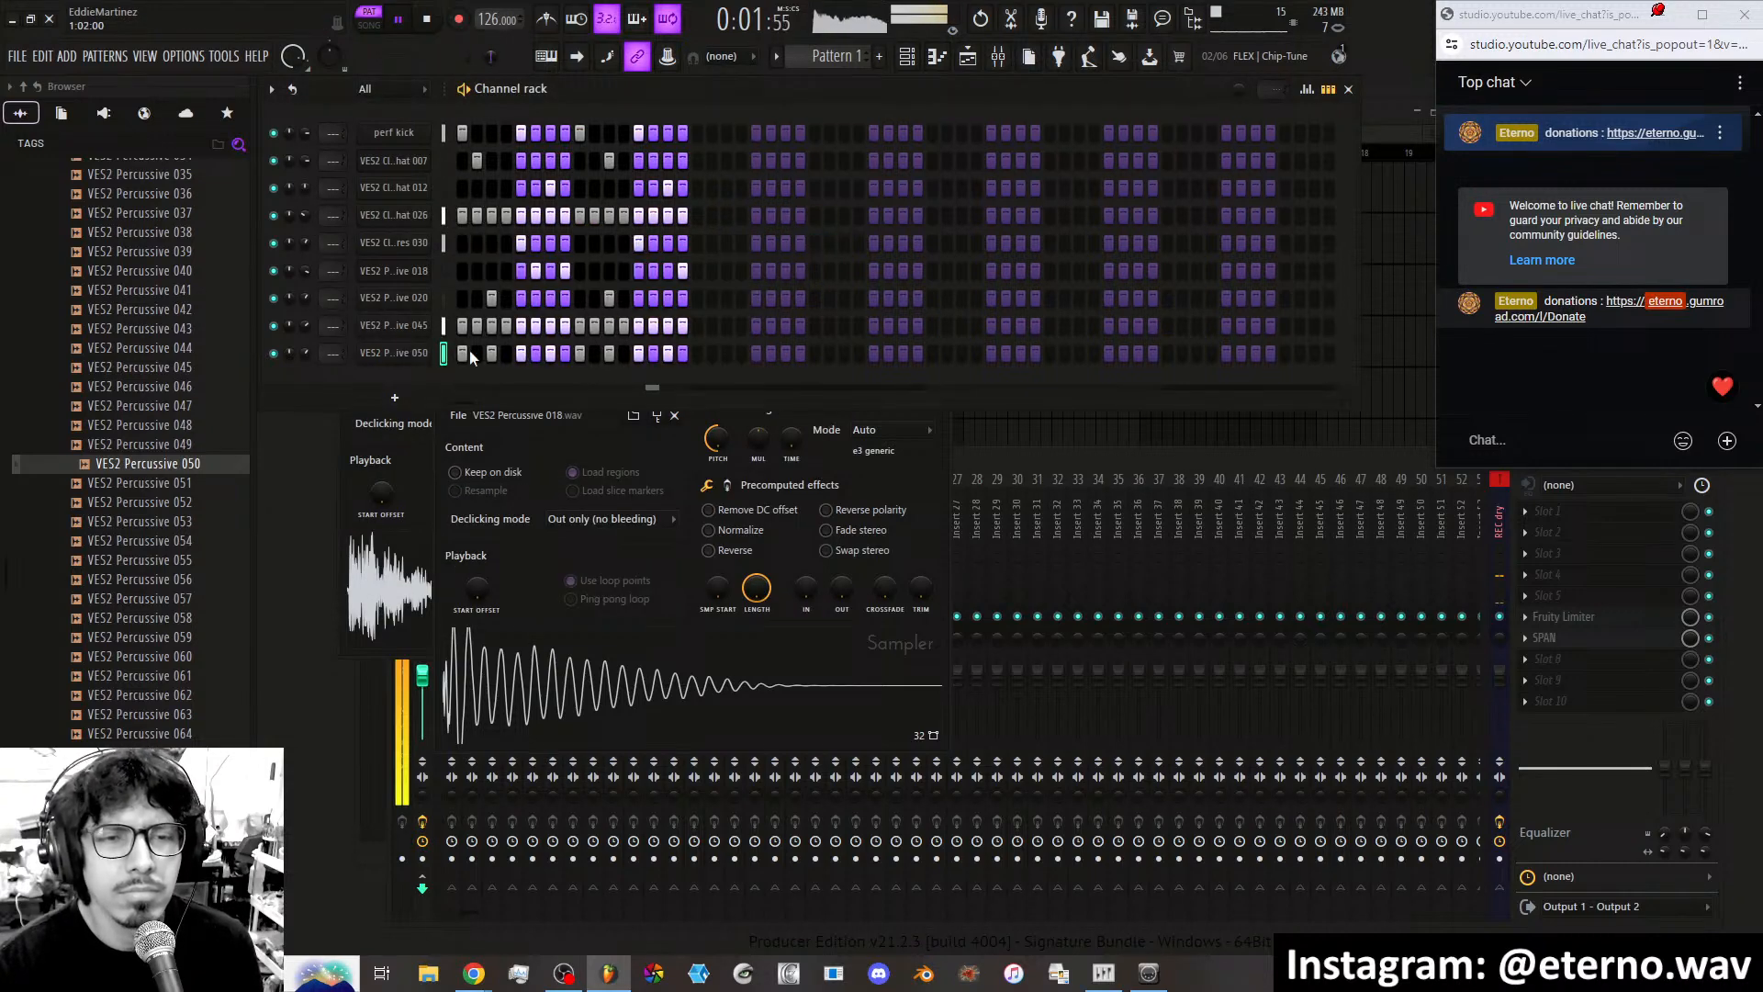
Try a time-stretch multiplier of 84.67% on VES2 Percussive 018, reset it and close the channel settings.
right_click(403, 353)
left_click(481, 466)
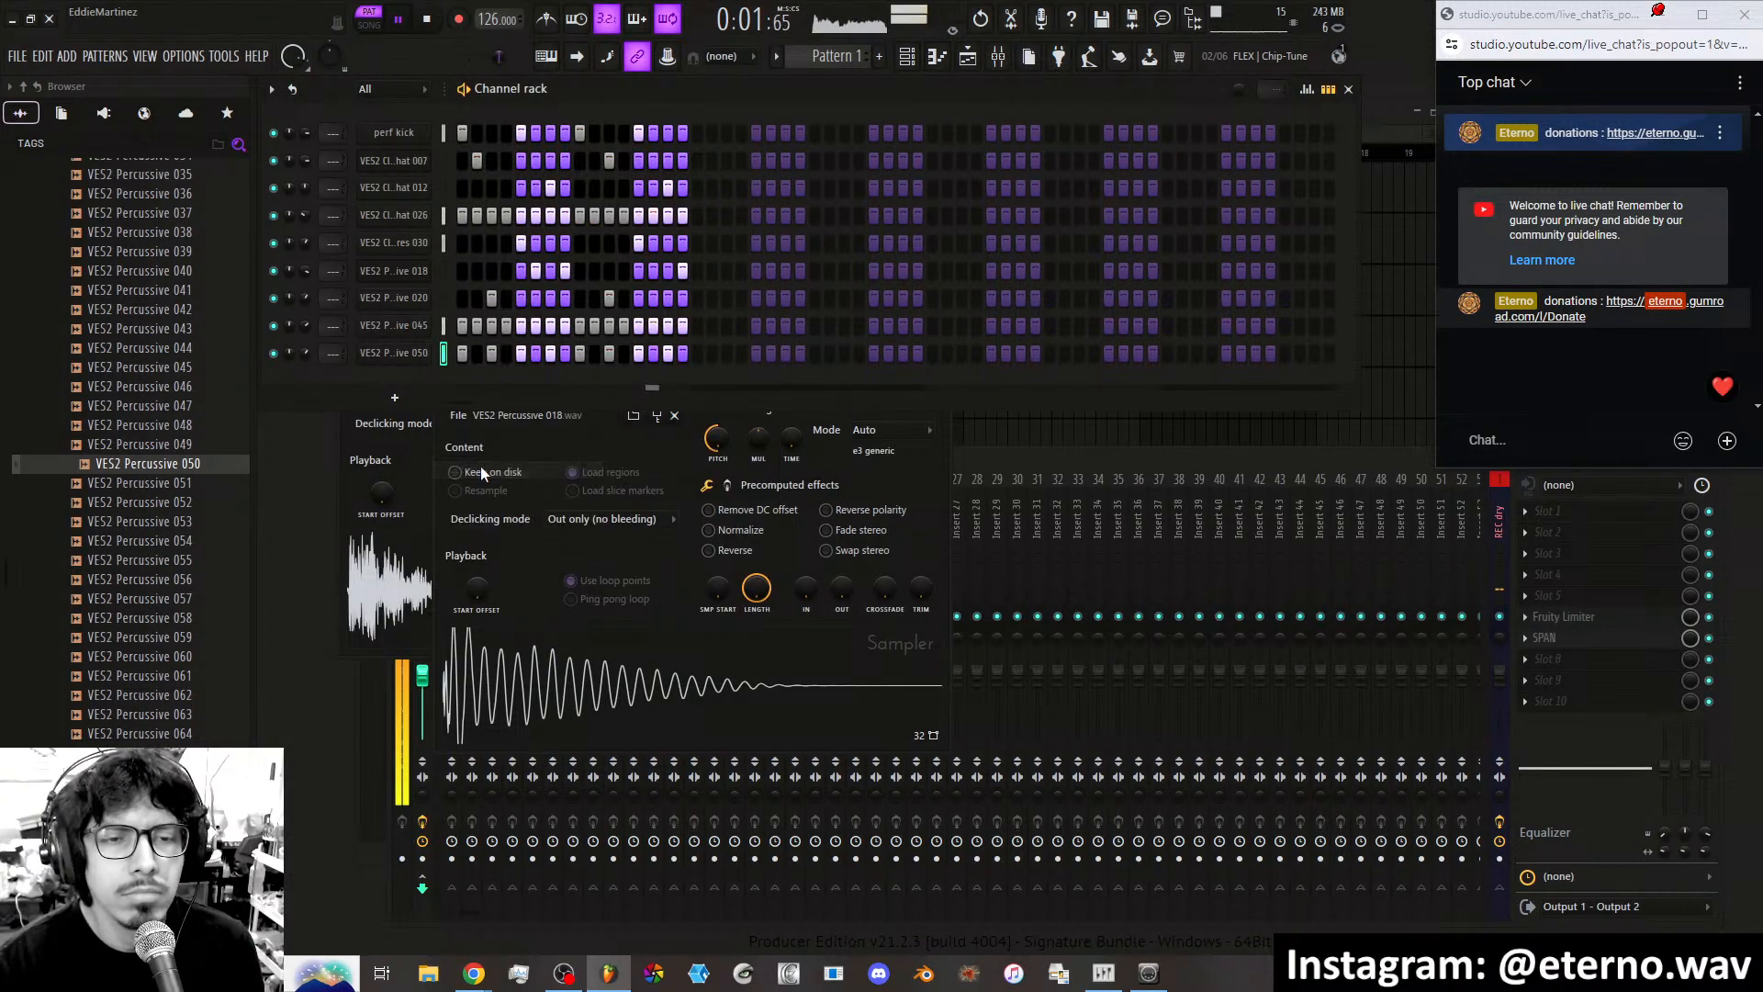
left_click(567, 460)
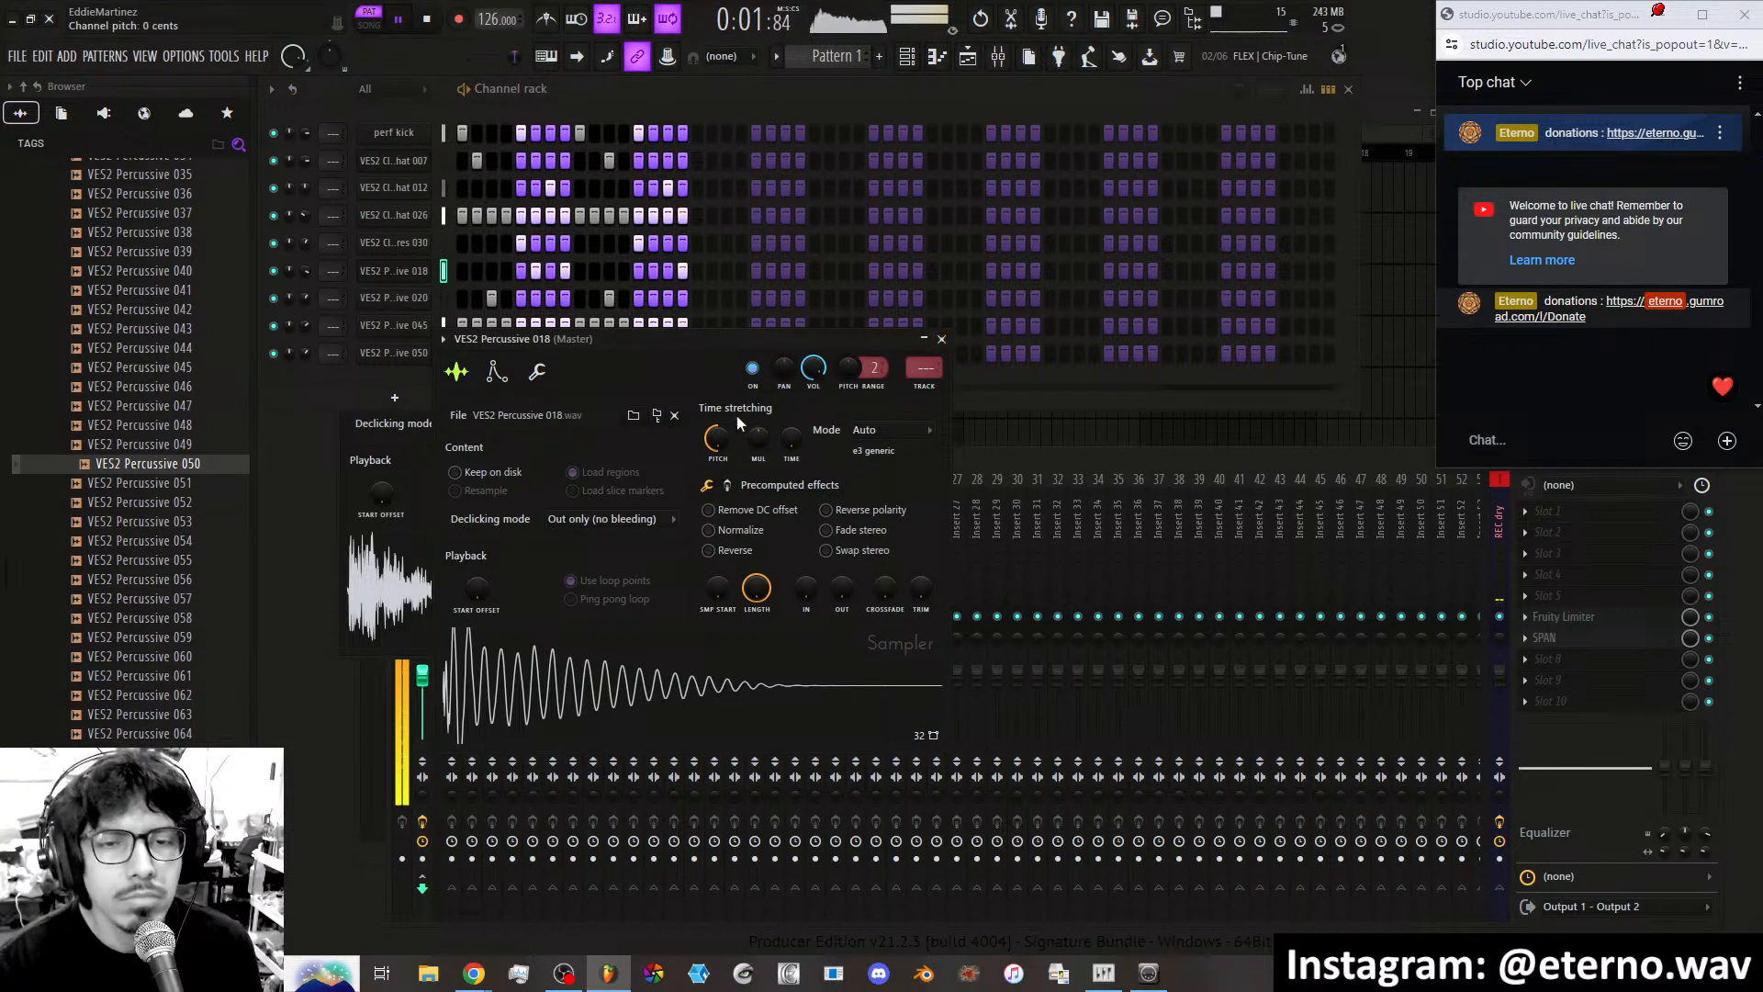
left_click_drag(757, 437, 762, 437)
right_click(762, 437)
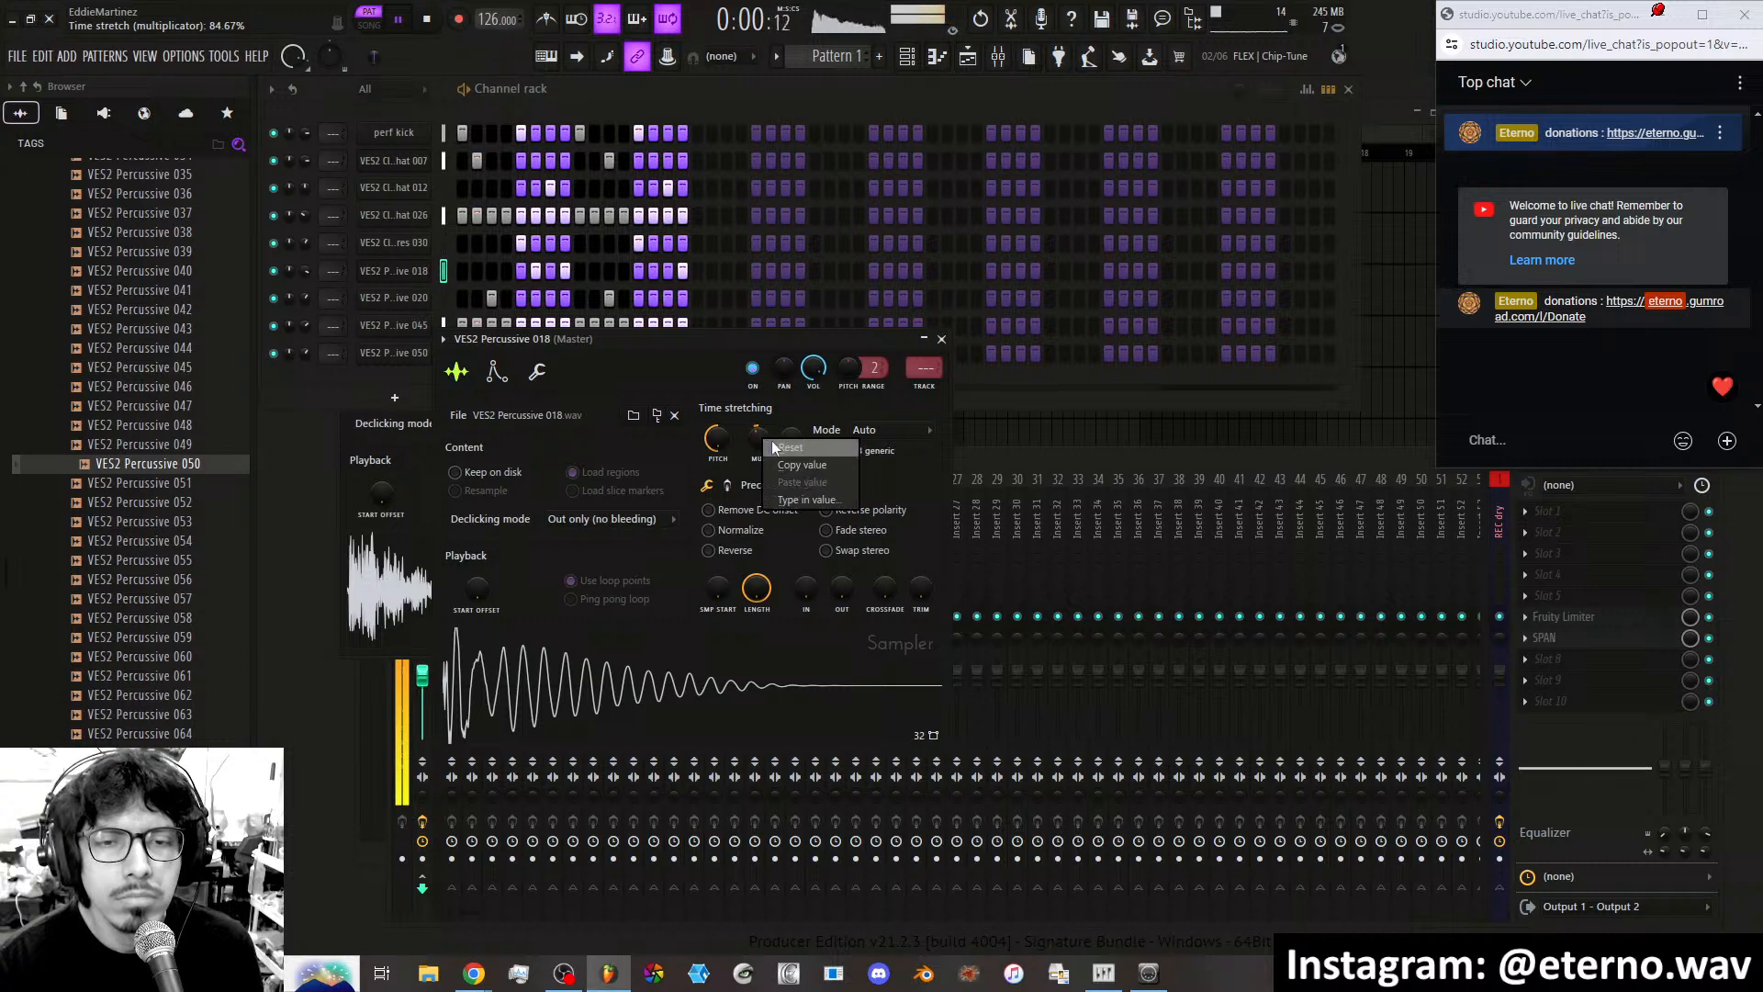
left_click(777, 448)
left_click(942, 339)
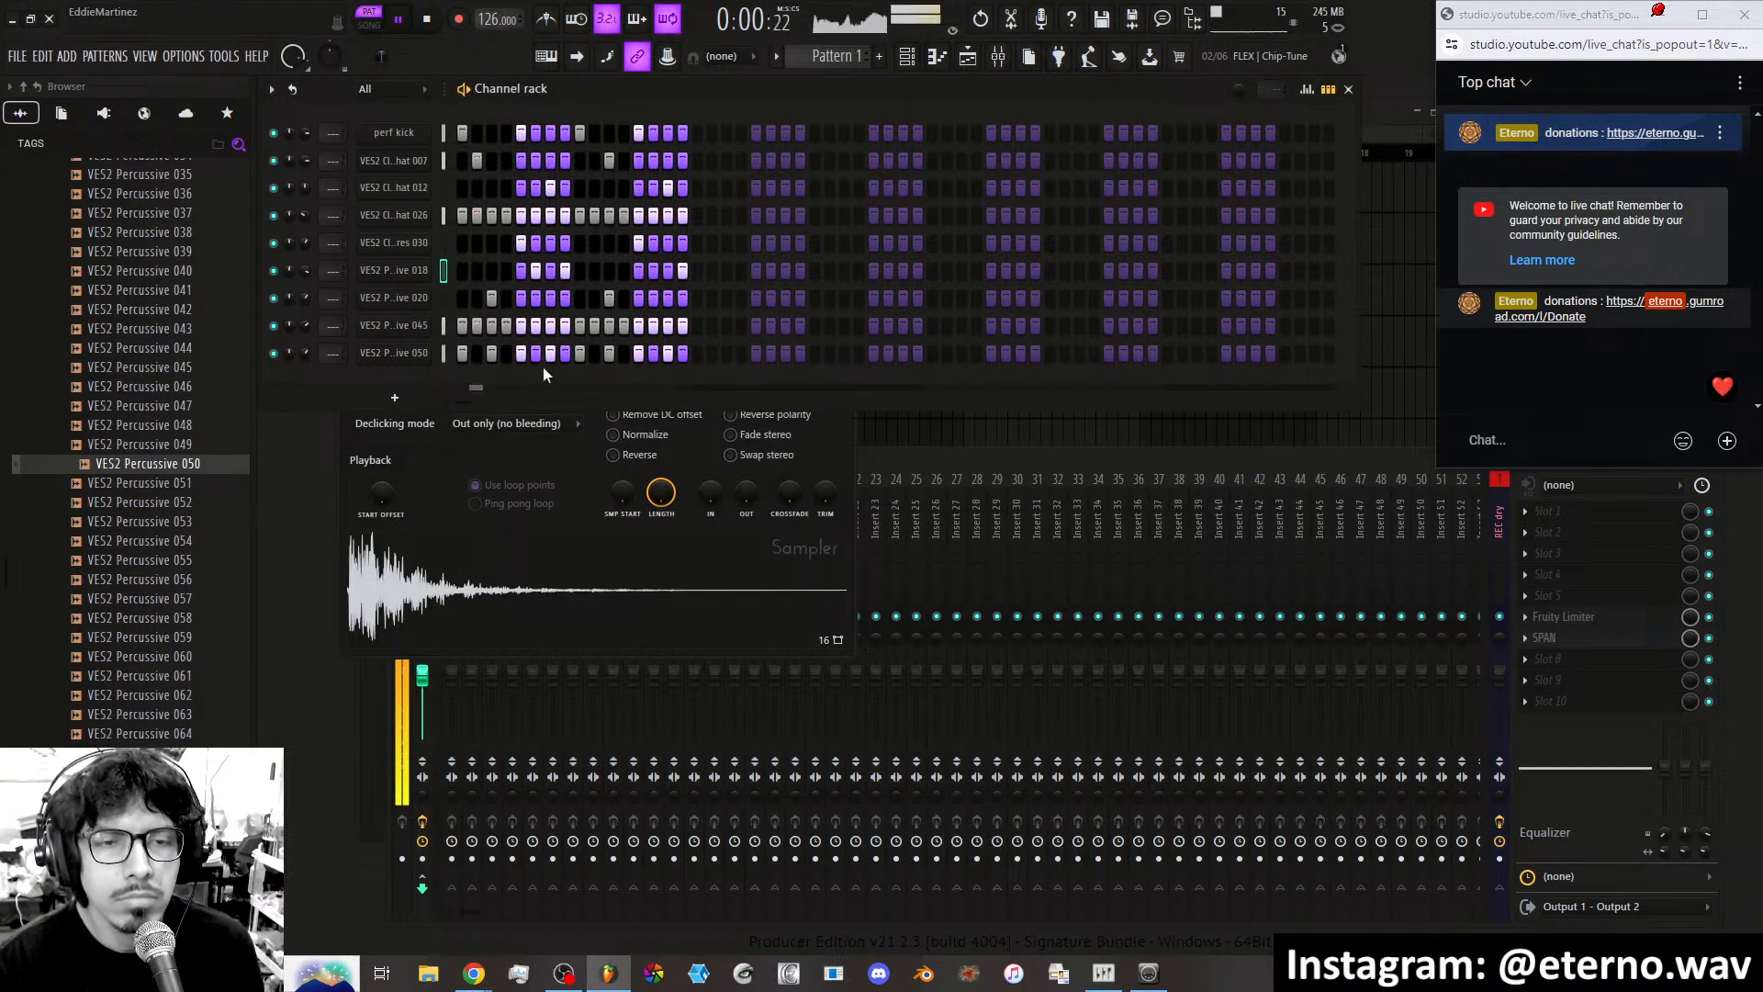
Try a pitch shift of -600 cents on VES2 Percussive 050, comparing the Auto and Resample stretch modes.
left_click(421, 351)
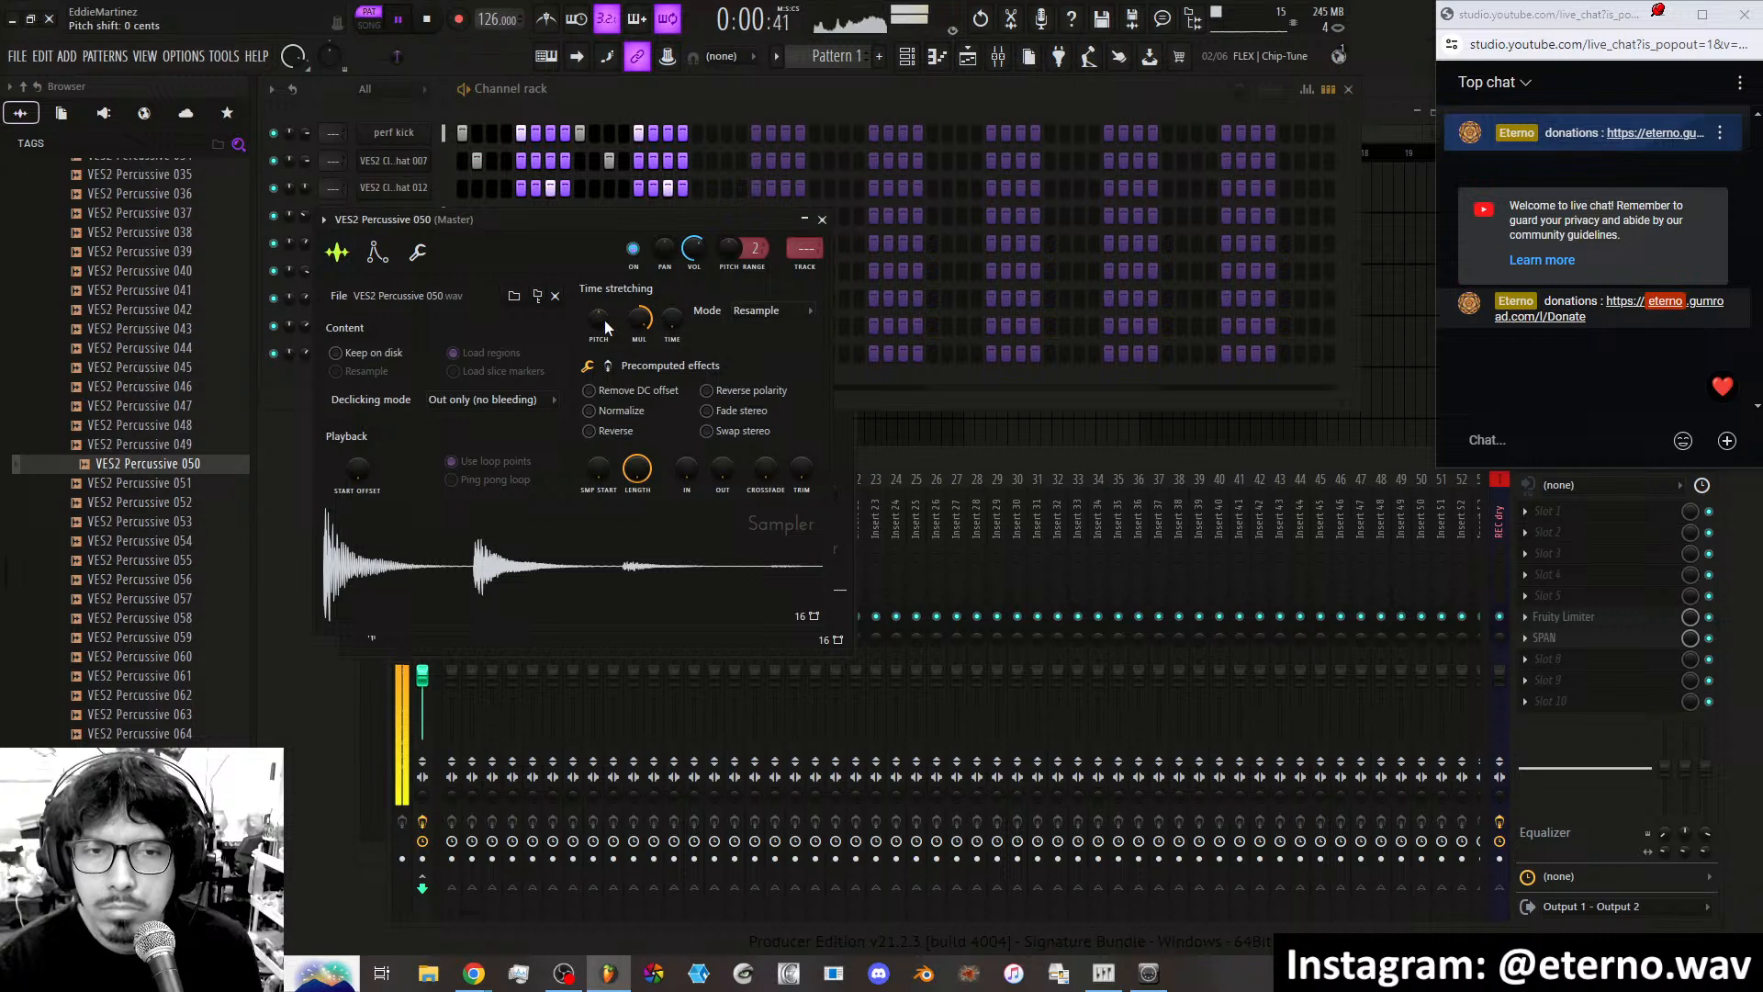
left_click_drag(604, 320, 605, 322)
left_click(754, 313)
left_click(758, 347)
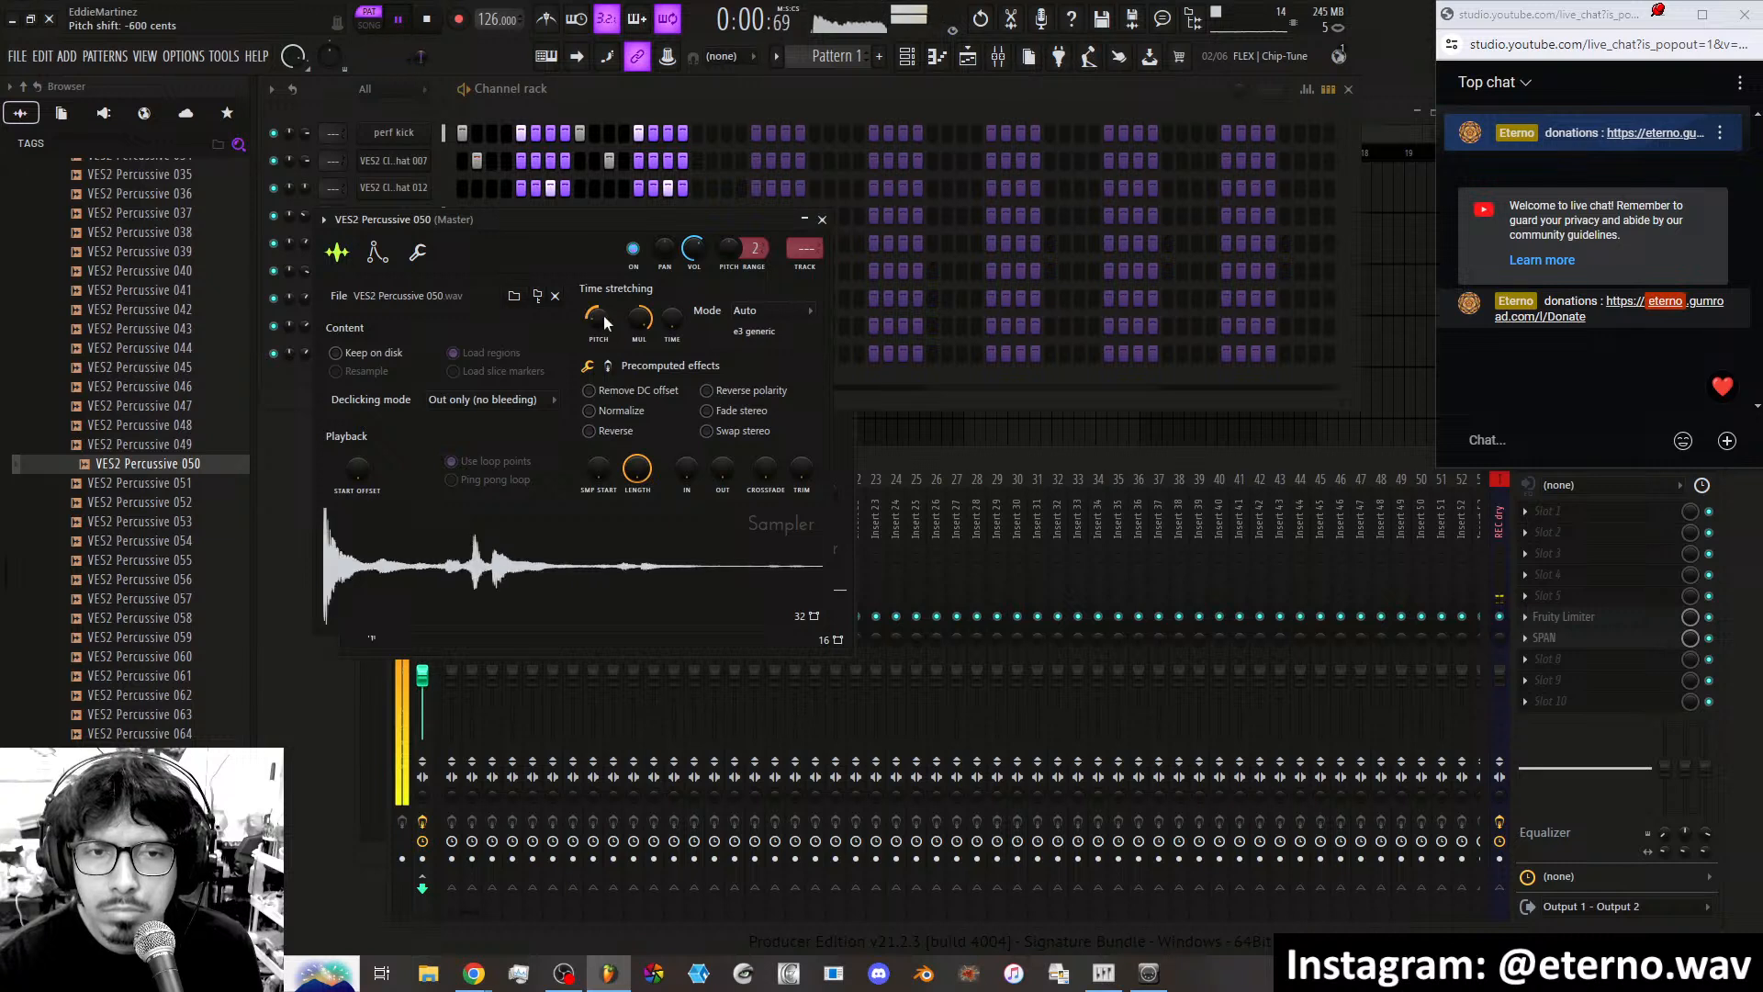
left_click(754, 311)
left_click(742, 345)
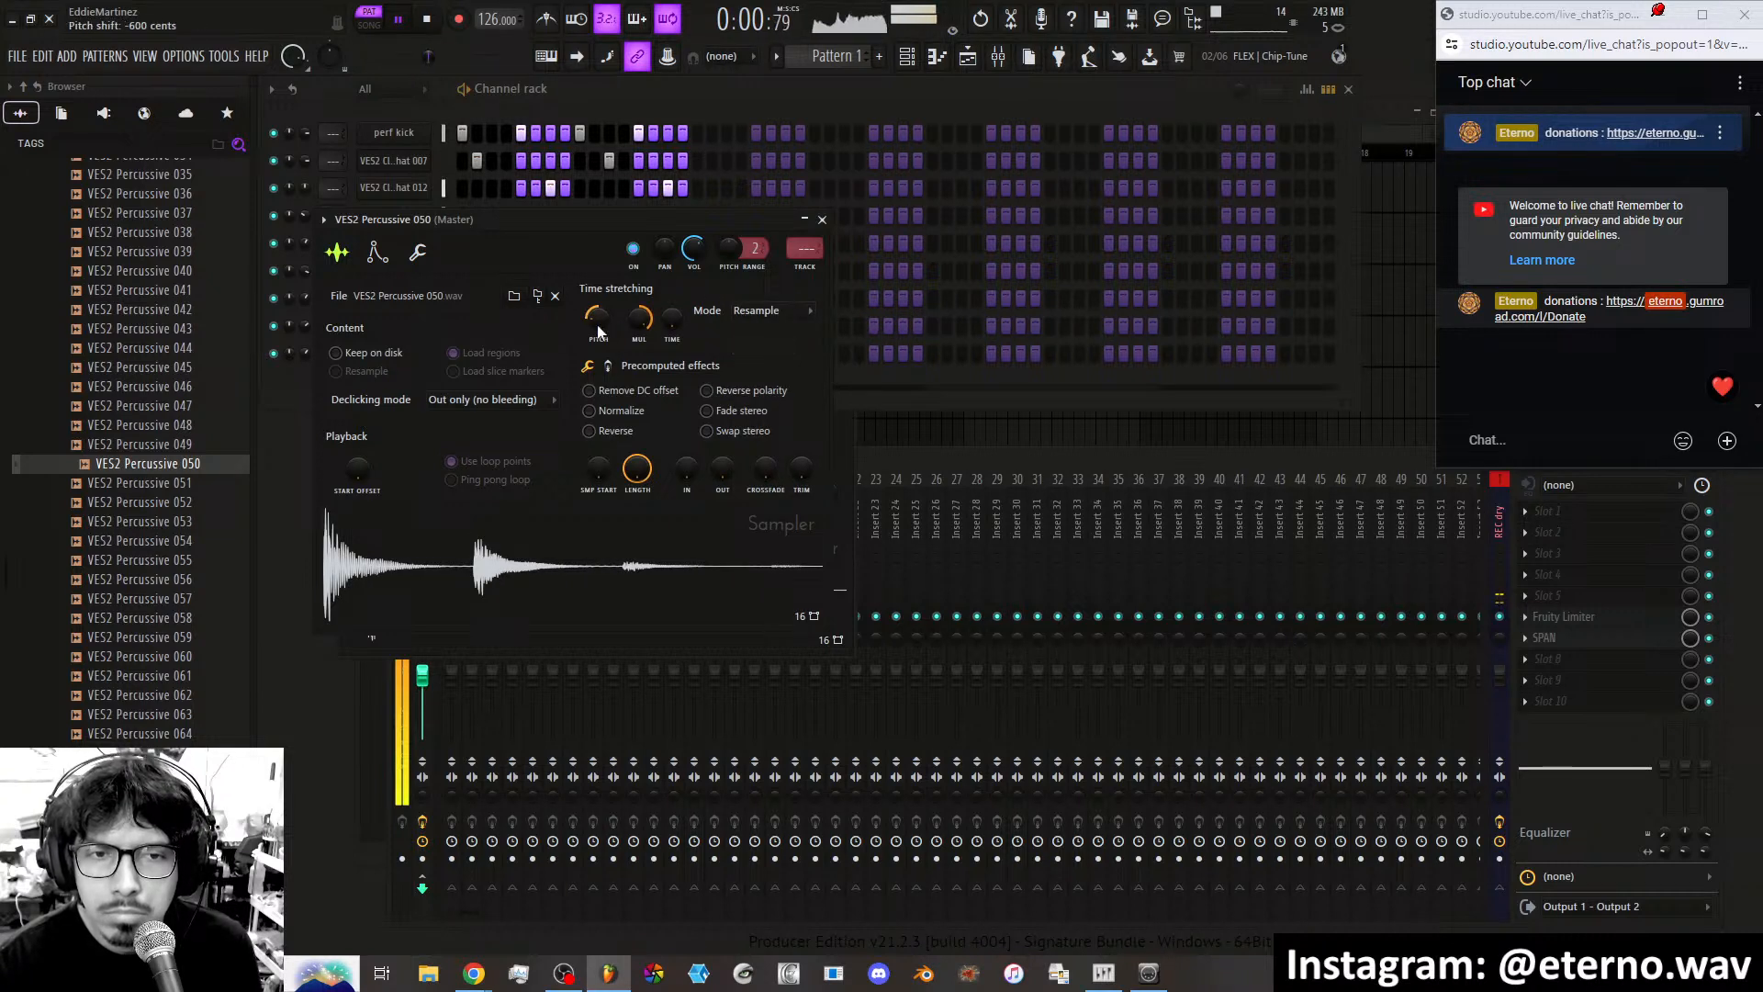
Try different pitch shifts on VES2 Percussive 050 in Auto stretch mode, including -900, -1200 and -500 cents.
left_click_drag(599, 321, 602, 327)
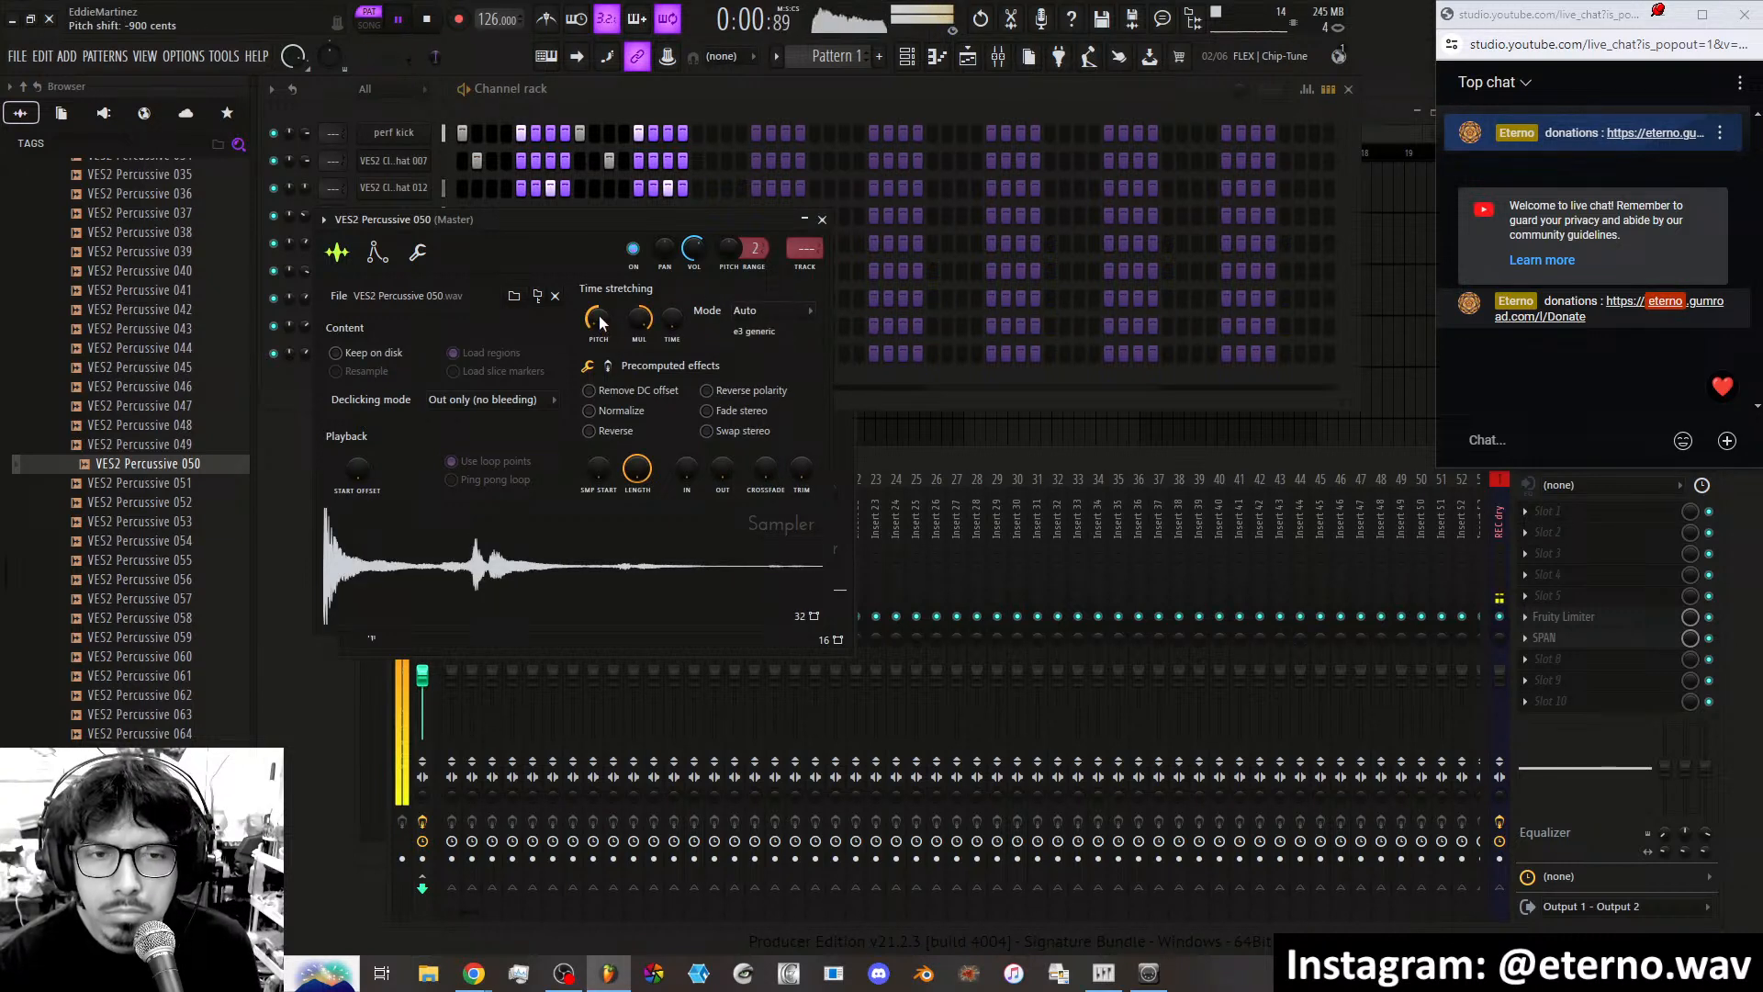
scroll(601, 321, "down", 3)
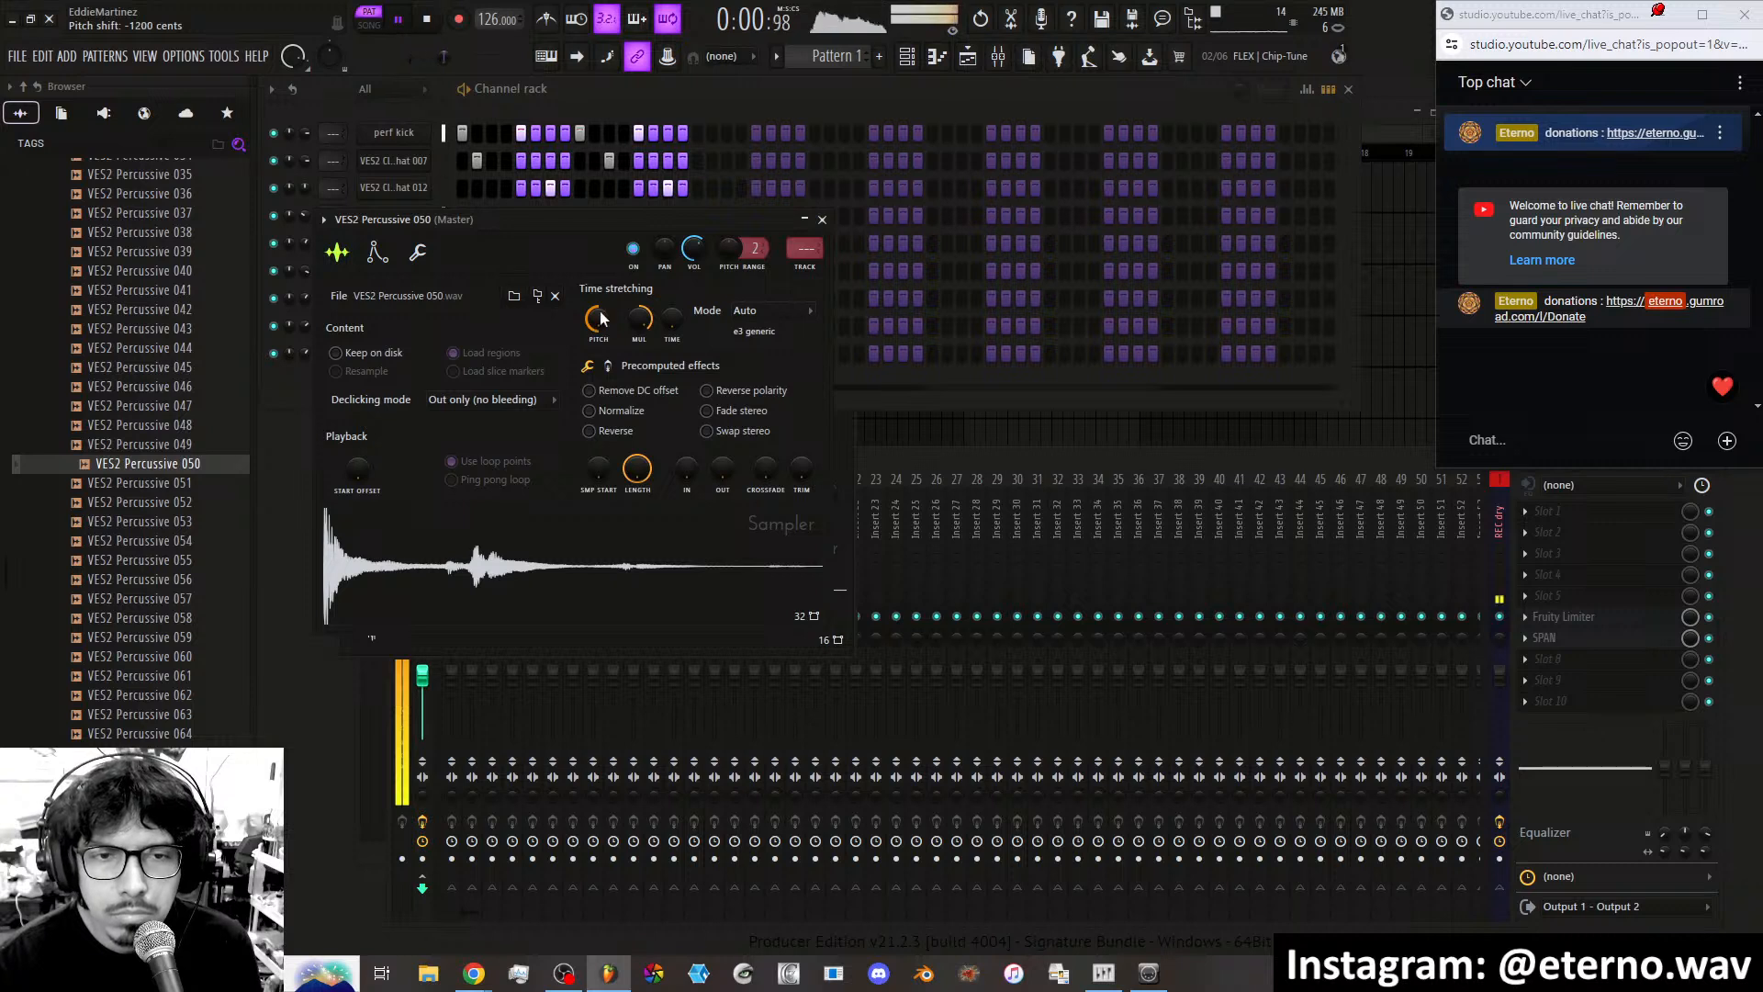
scroll(602, 321, "up", 7)
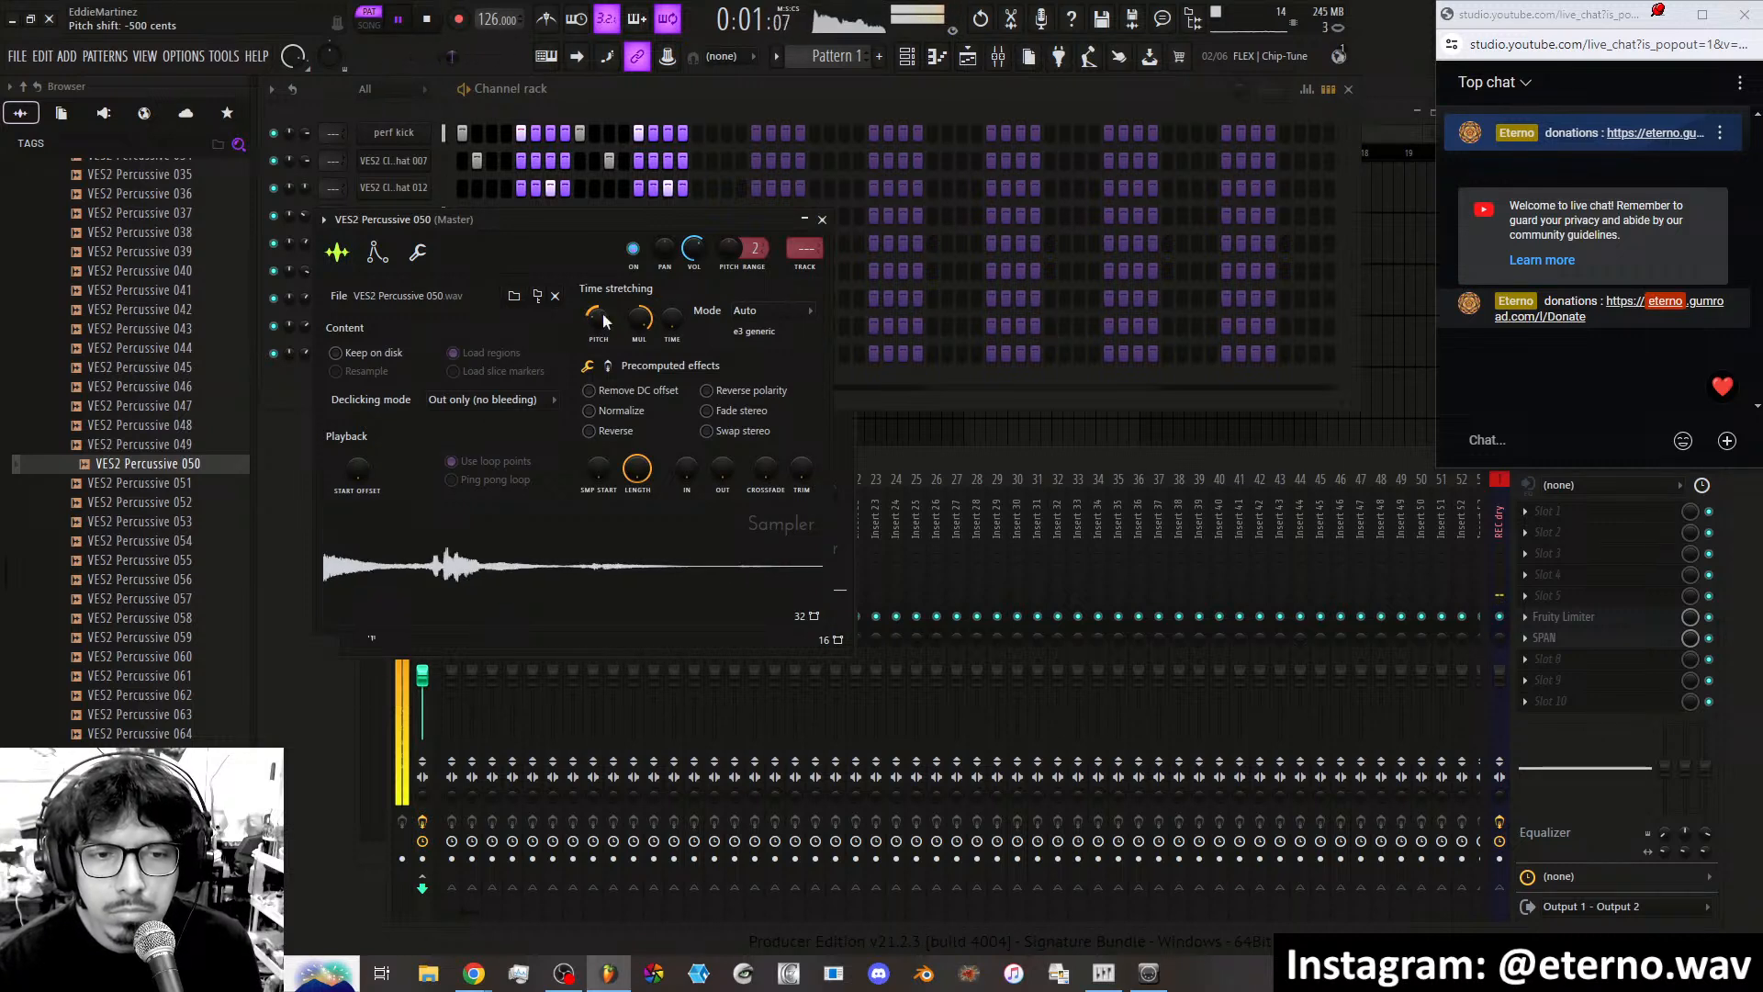
scroll(604, 321, "up", 6)
scroll(603, 321, "down", 13)
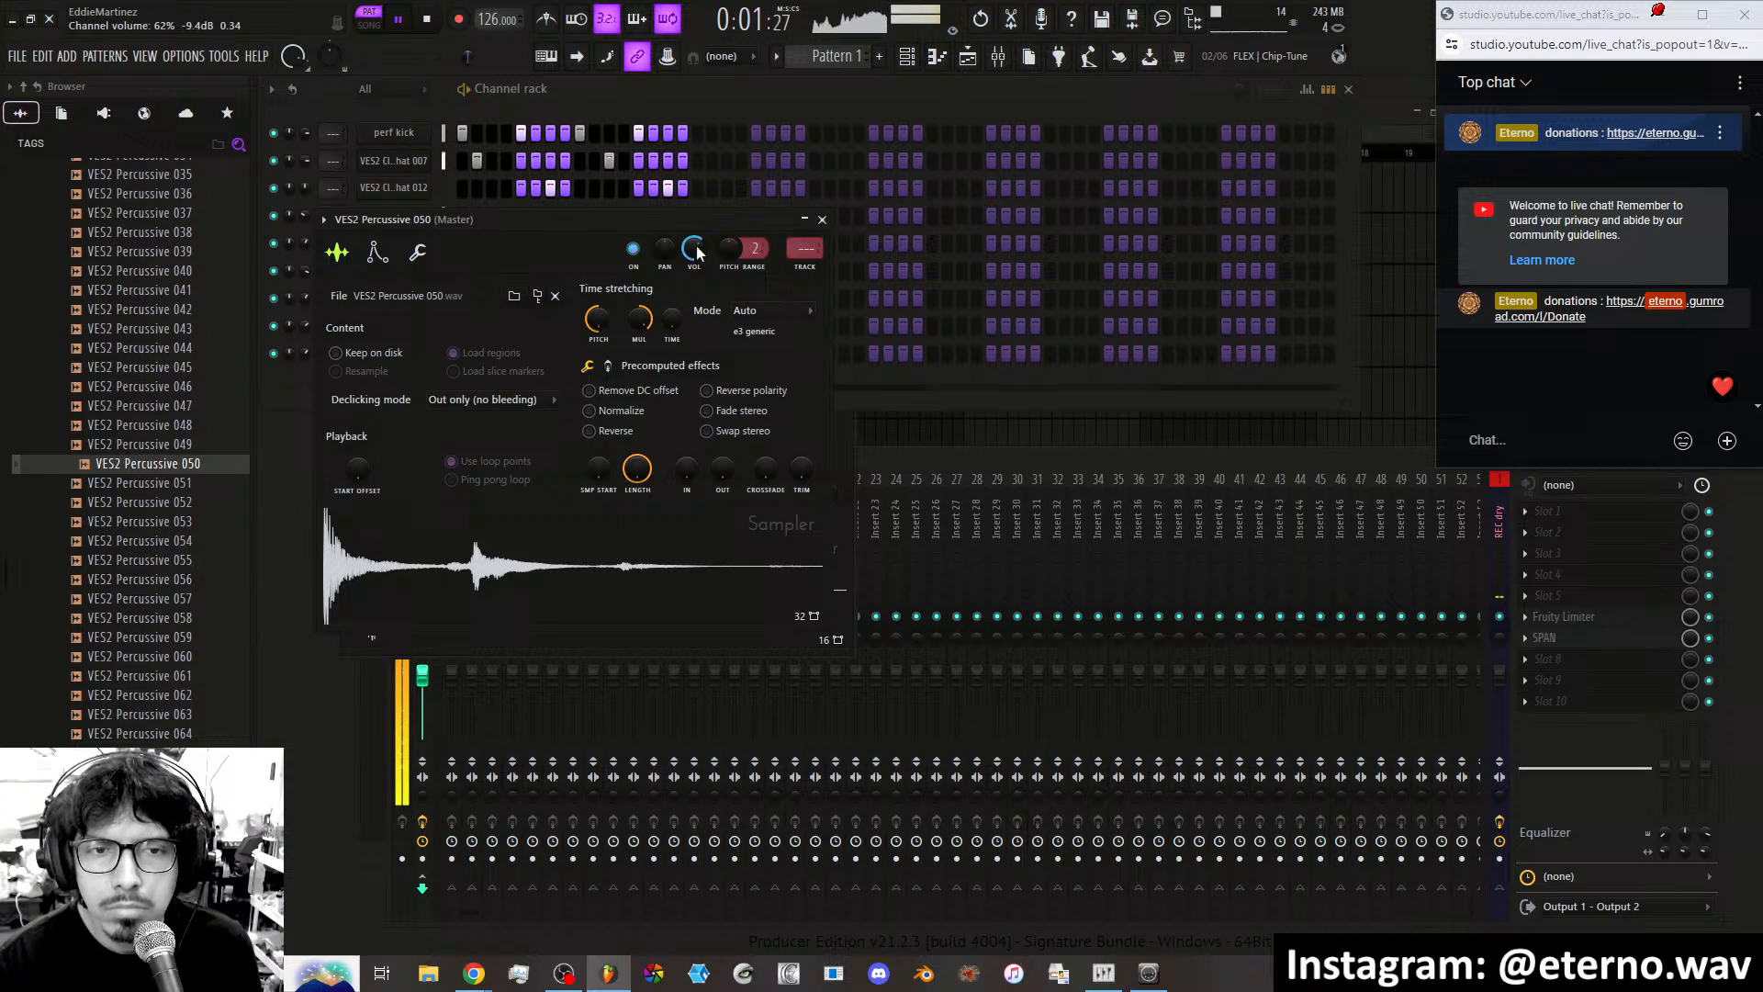
Reset the pitch shift of VES2 Percussive 050, restore the Resample stretch mode and set the time-stretch multiplier to 316.89%.
right_click(594, 319)
left_click(617, 324)
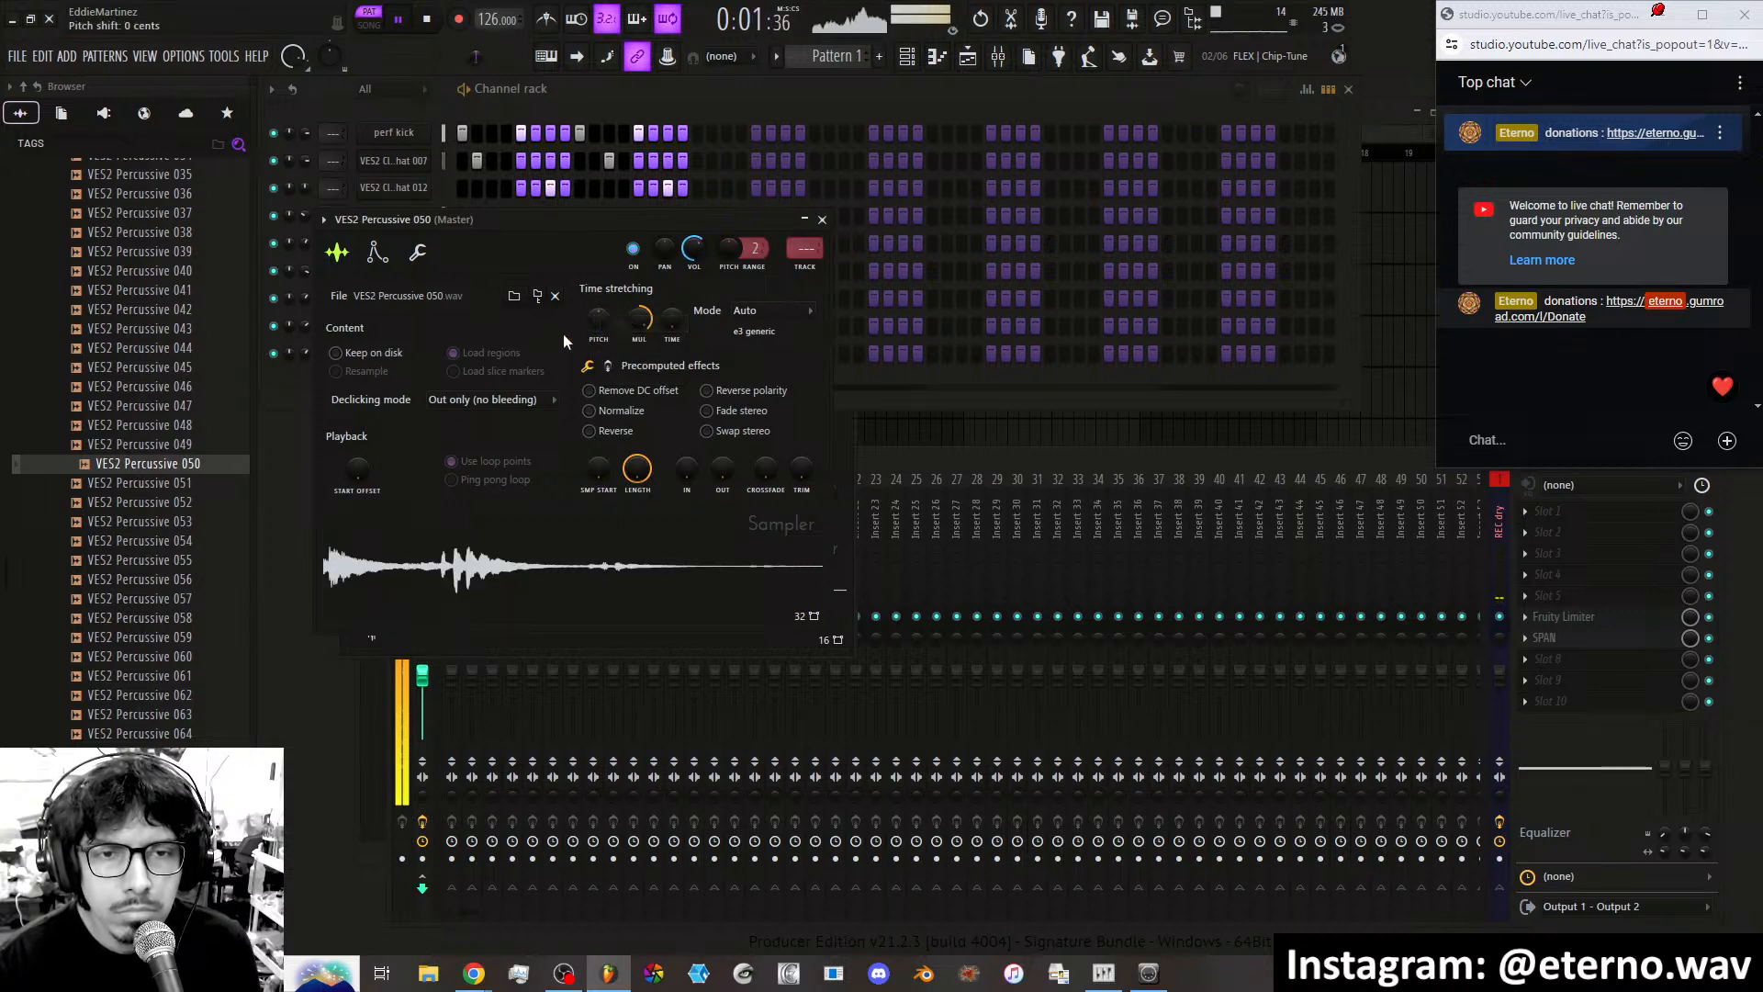
left_click(753, 311)
left_click(744, 345)
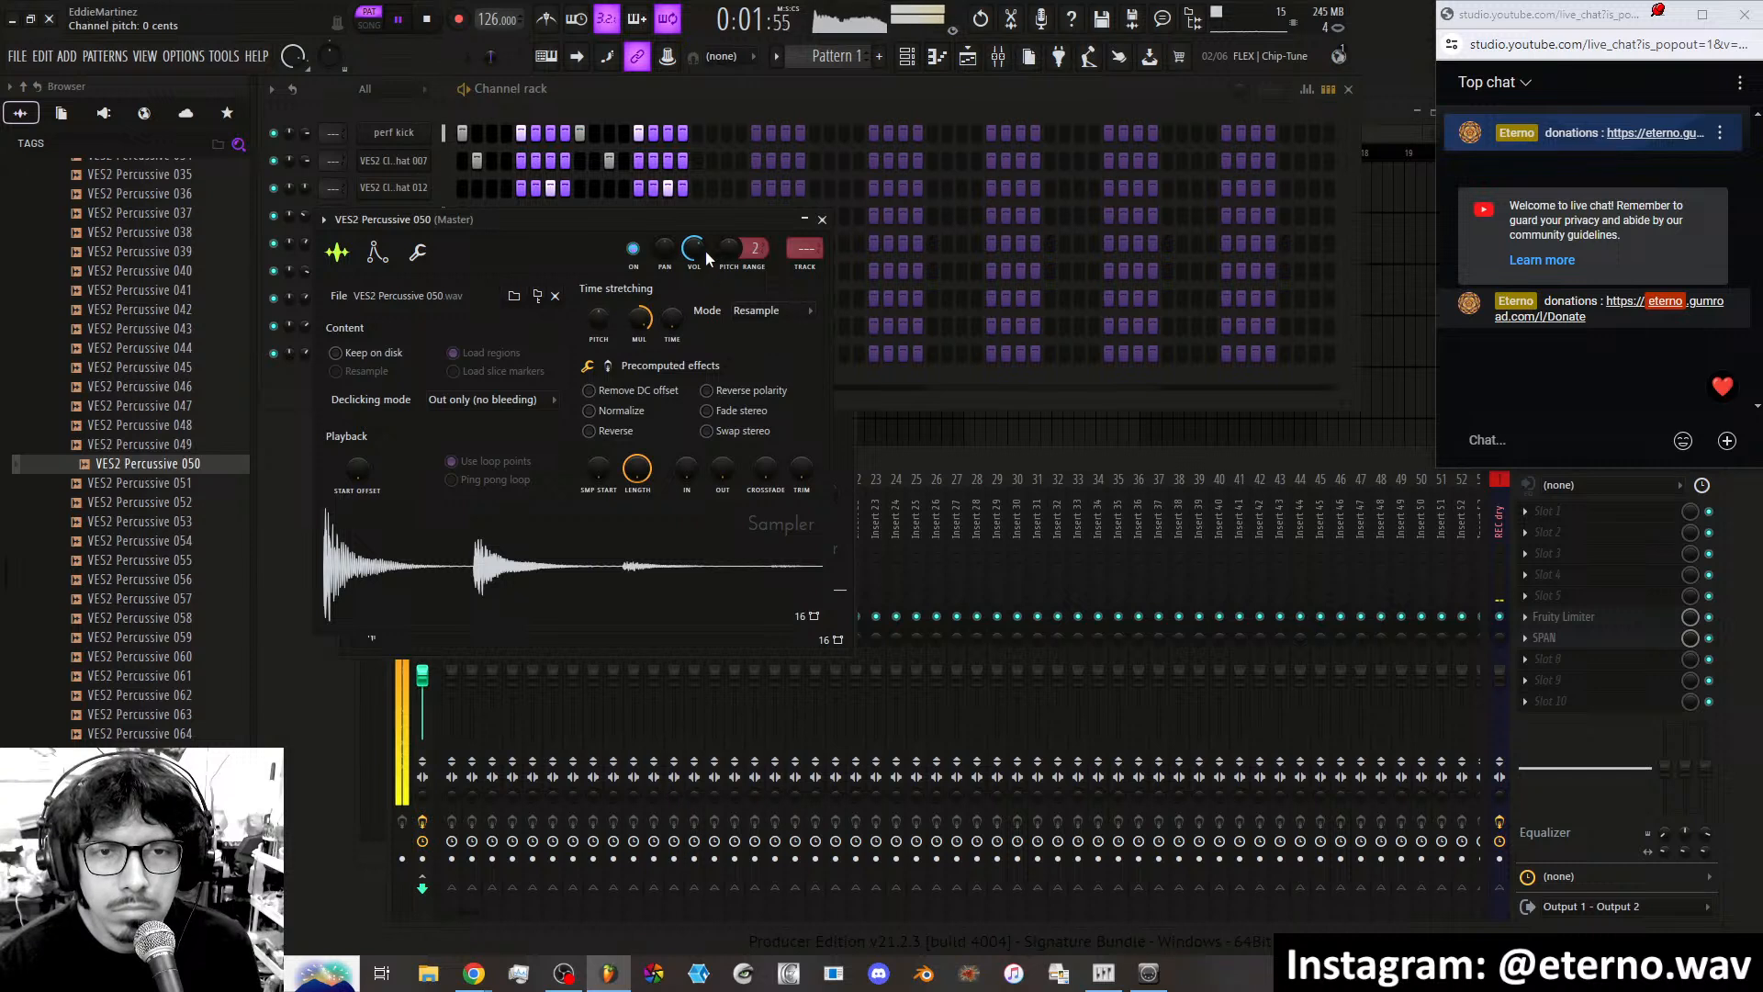
scroll(640, 315, "up", 3)
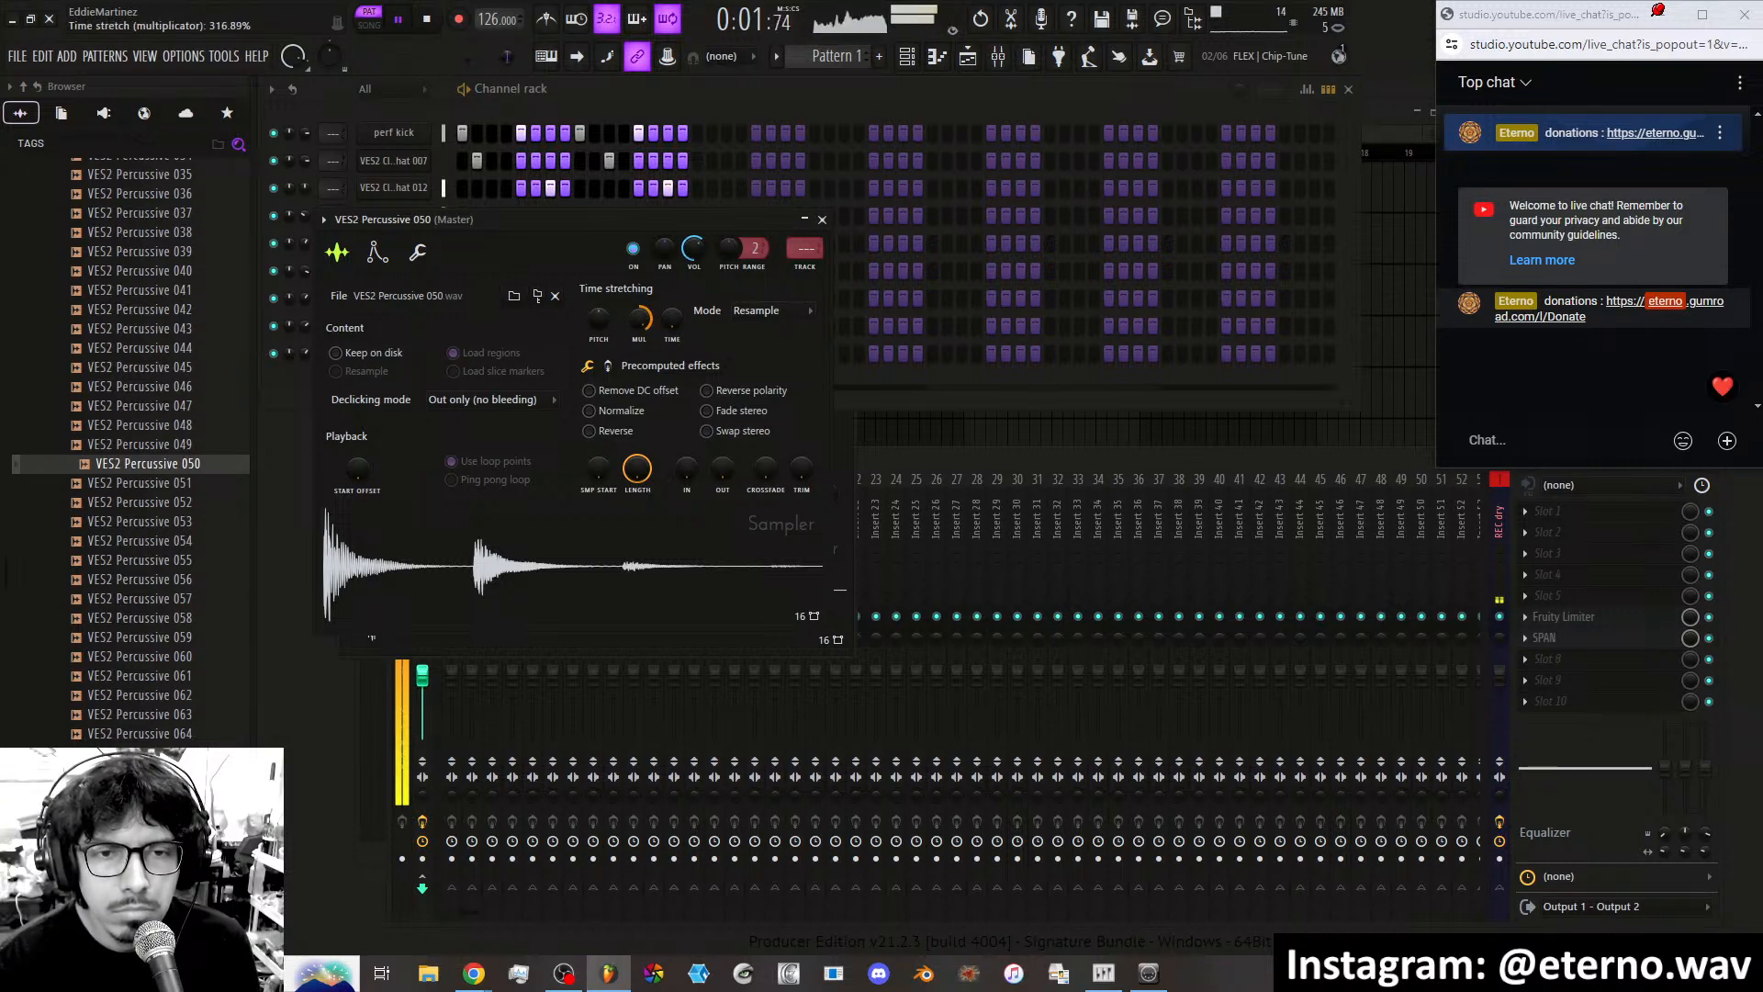
Adjust the time-stretch multiplier of VES2 Percussive 050, comparing 400% and 364.42%.
scroll(640, 315, "up", 3)
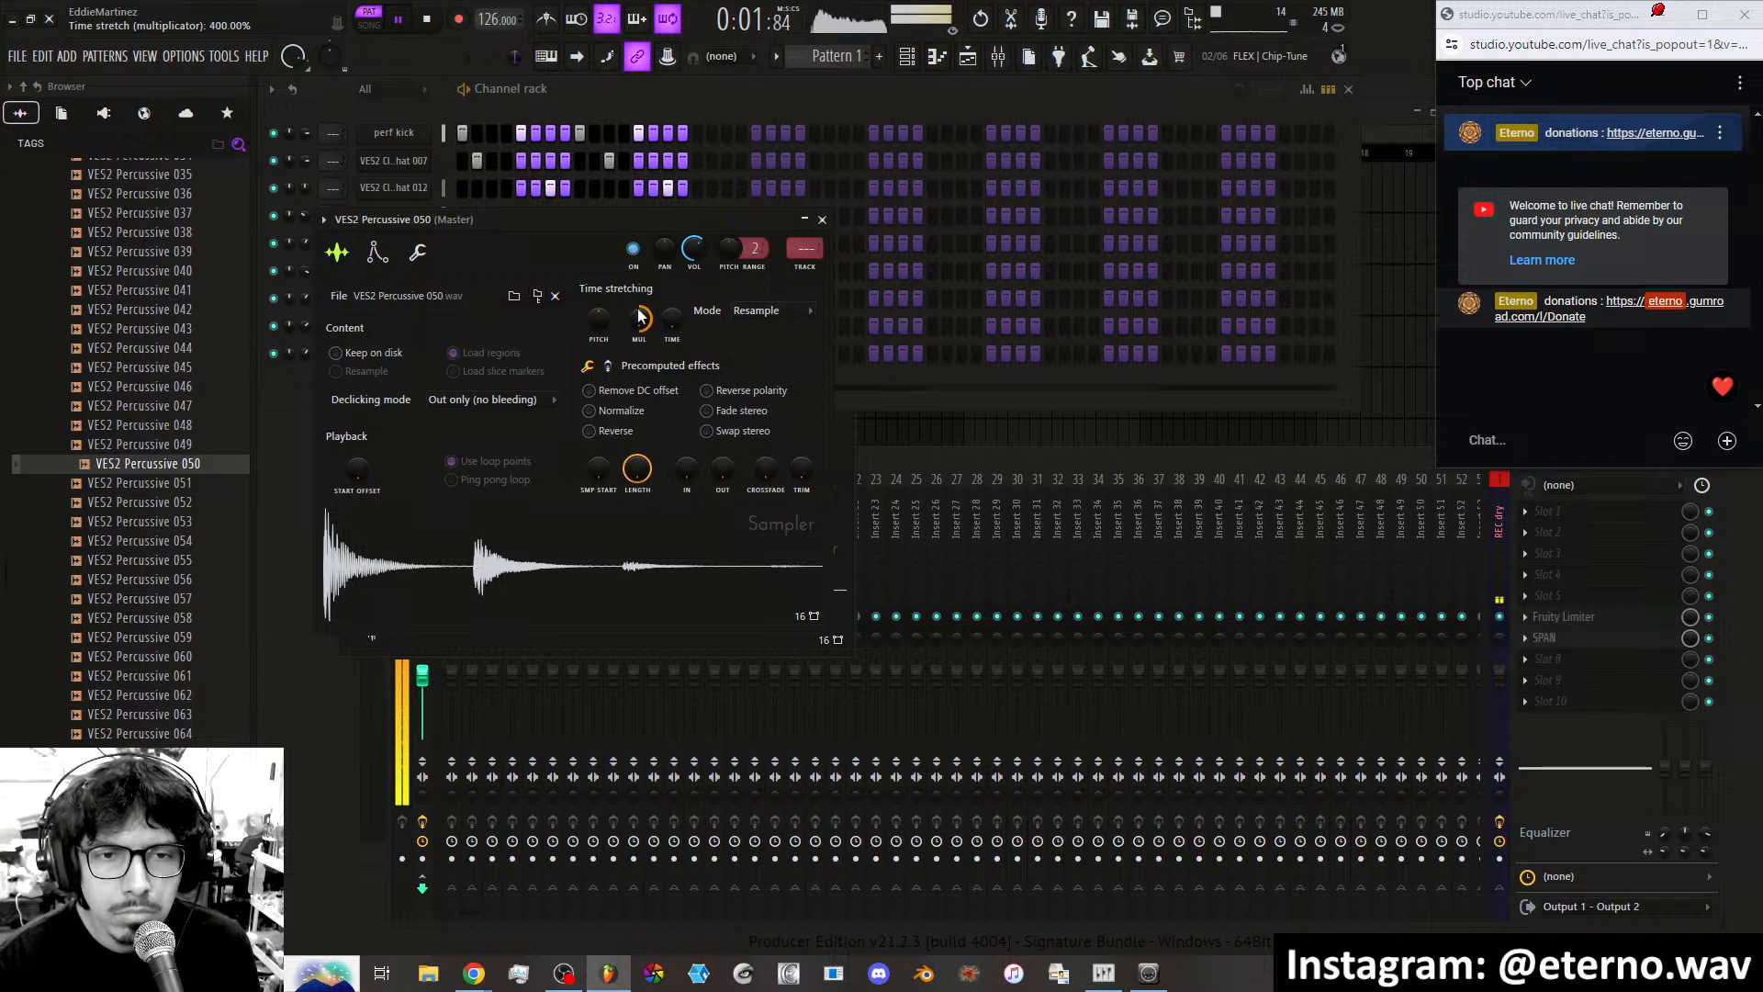
scroll(640, 315, "down", 3)
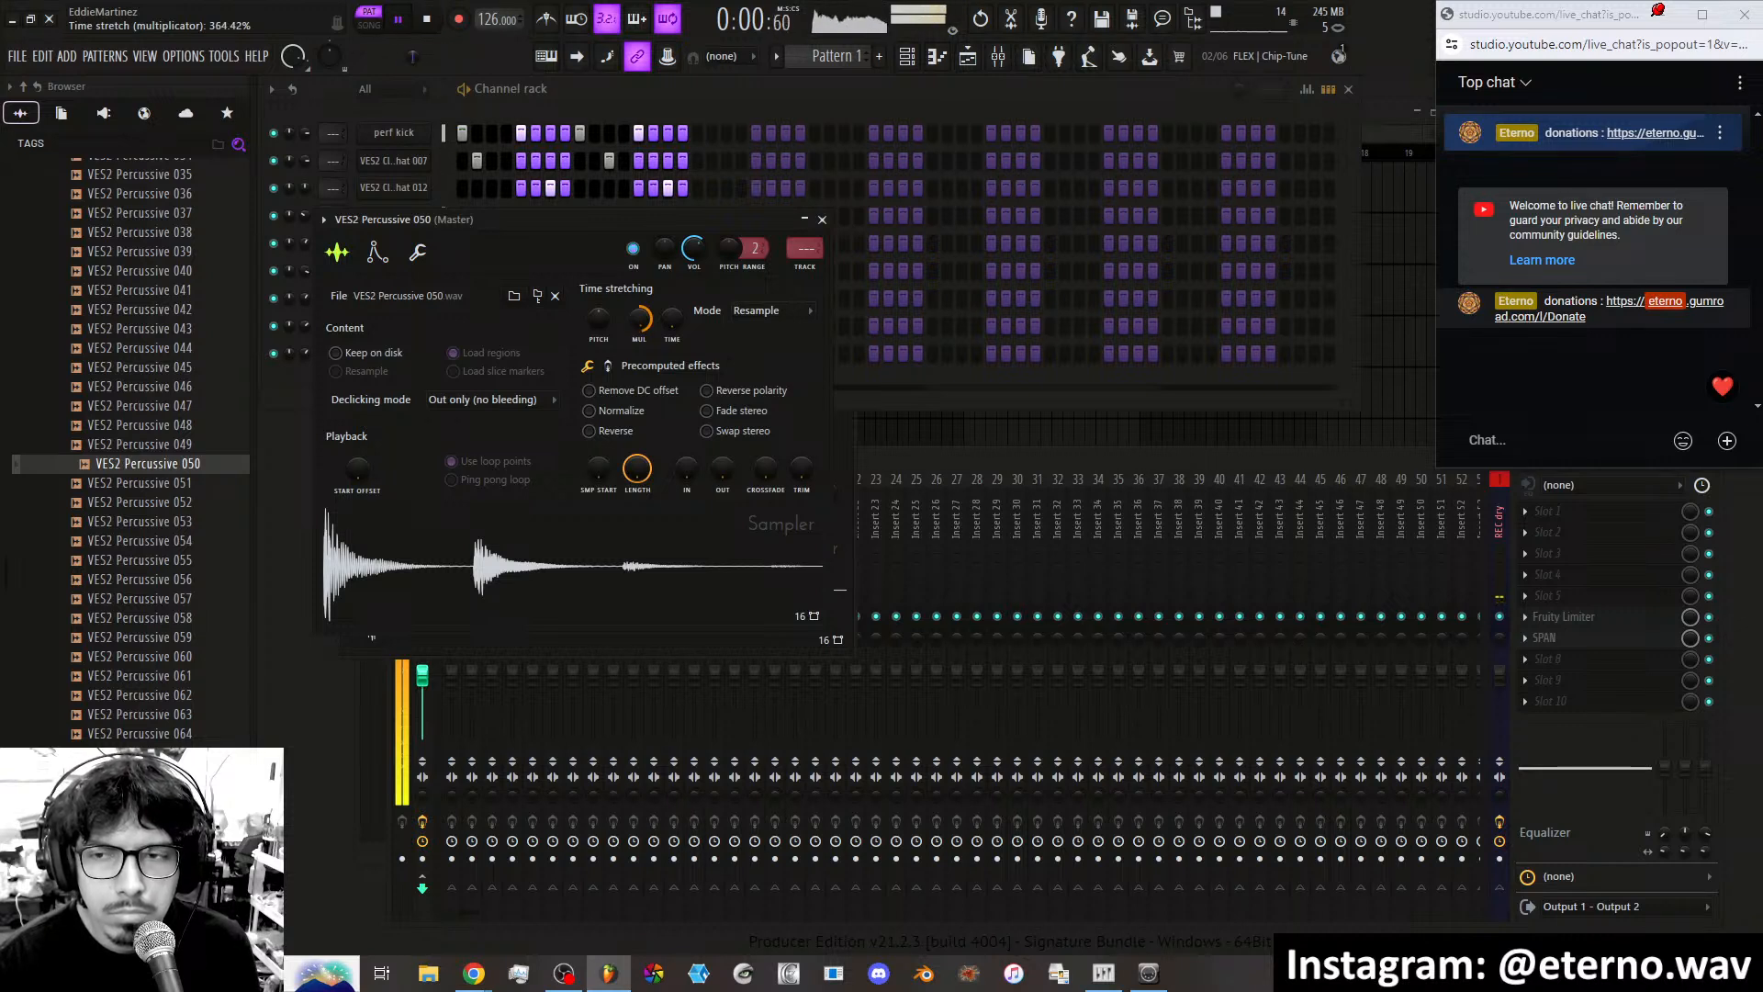
left_click_drag(632, 329, 631, 341)
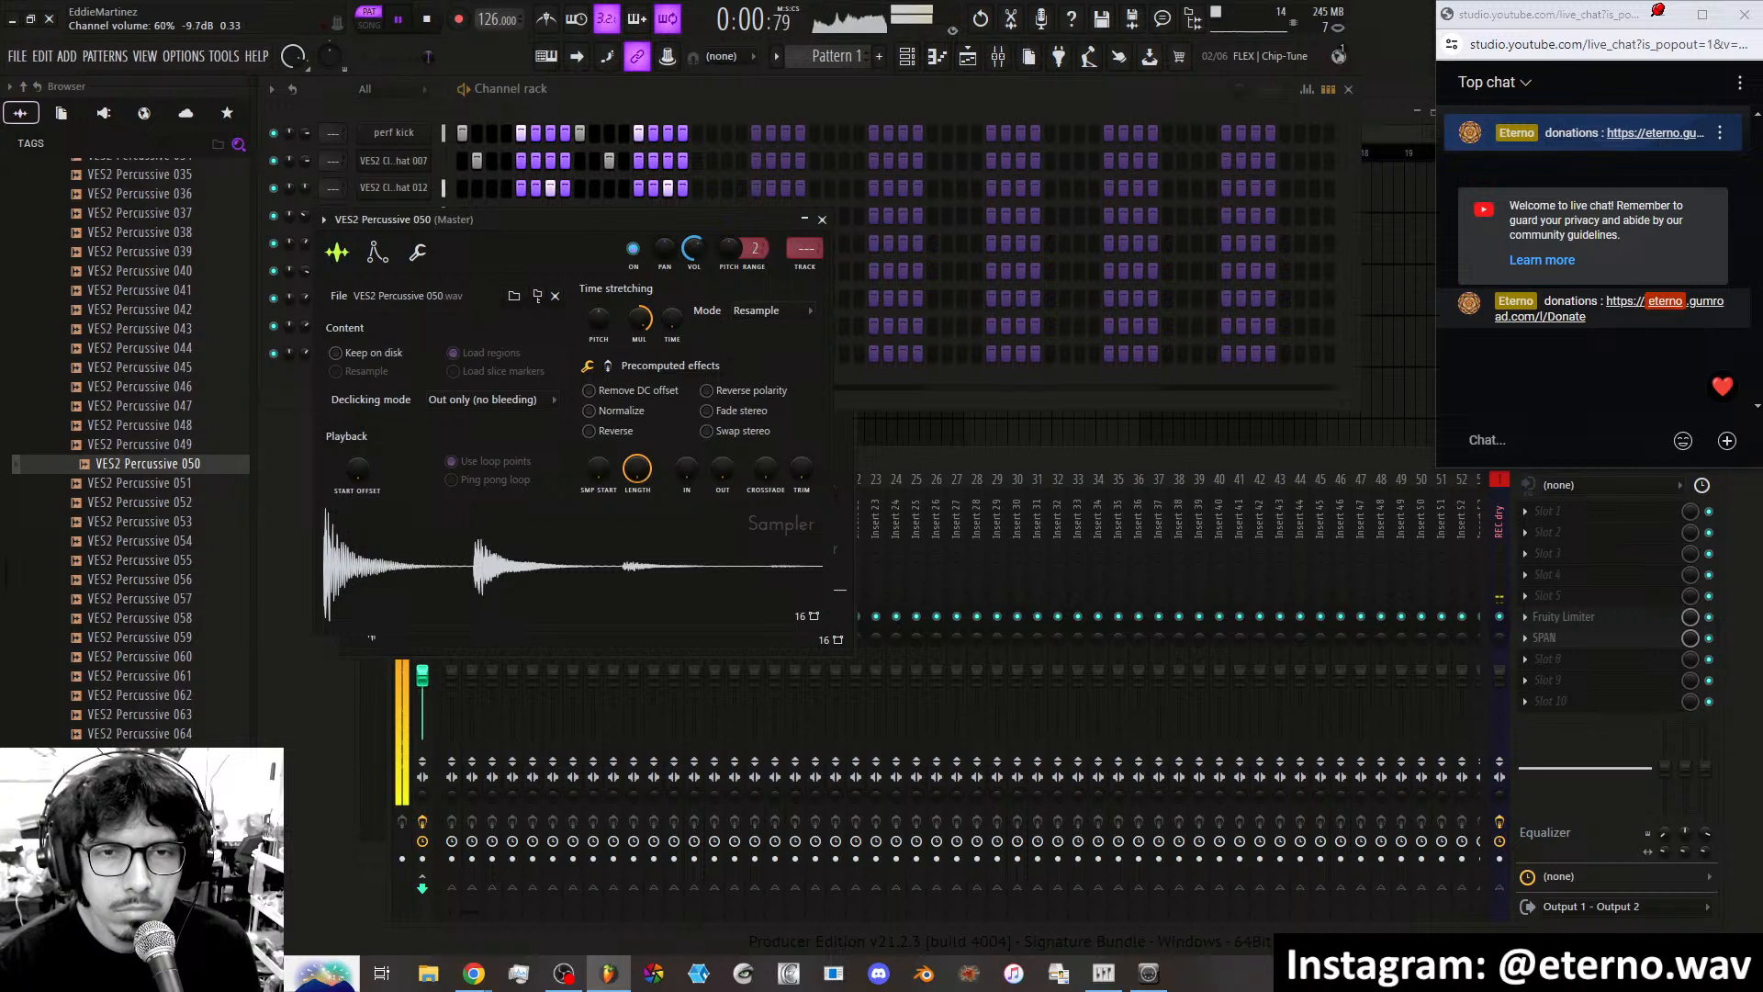
Audition the percussion samples from VES2 Percussive 052 to VES2 Percussive 062 against the playing groove.
left_click(183, 502)
left_click(184, 521)
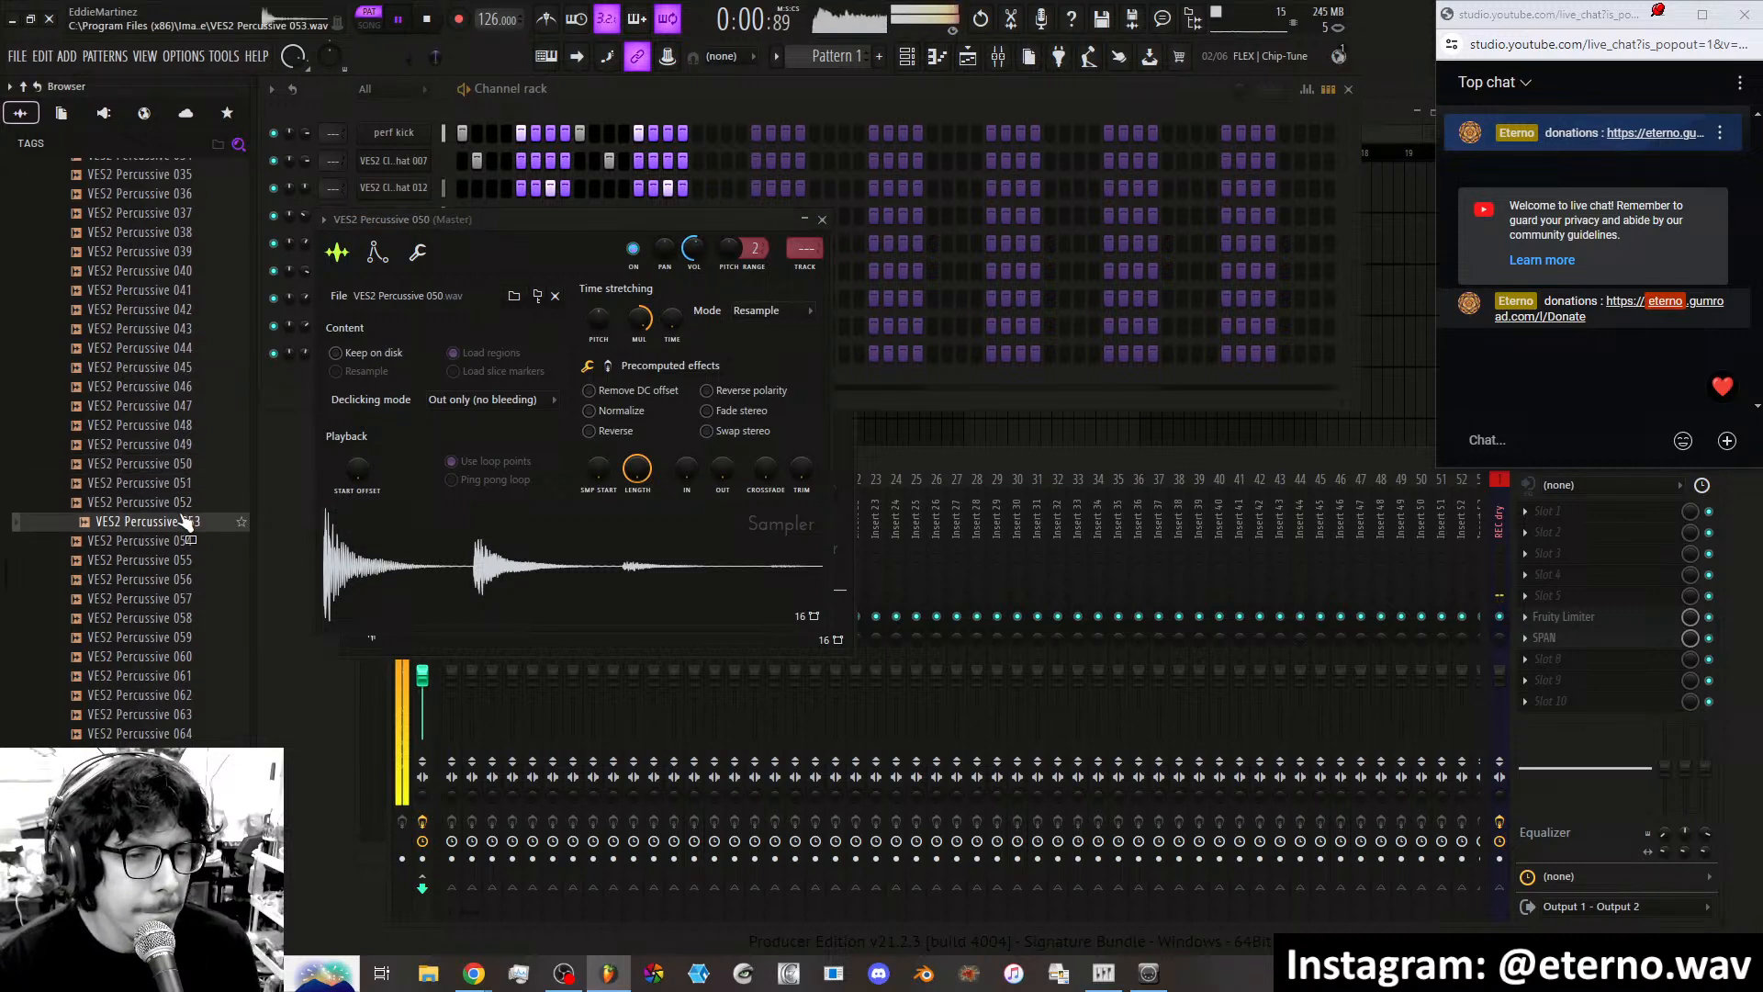
left_click(180, 541)
left_click(172, 580)
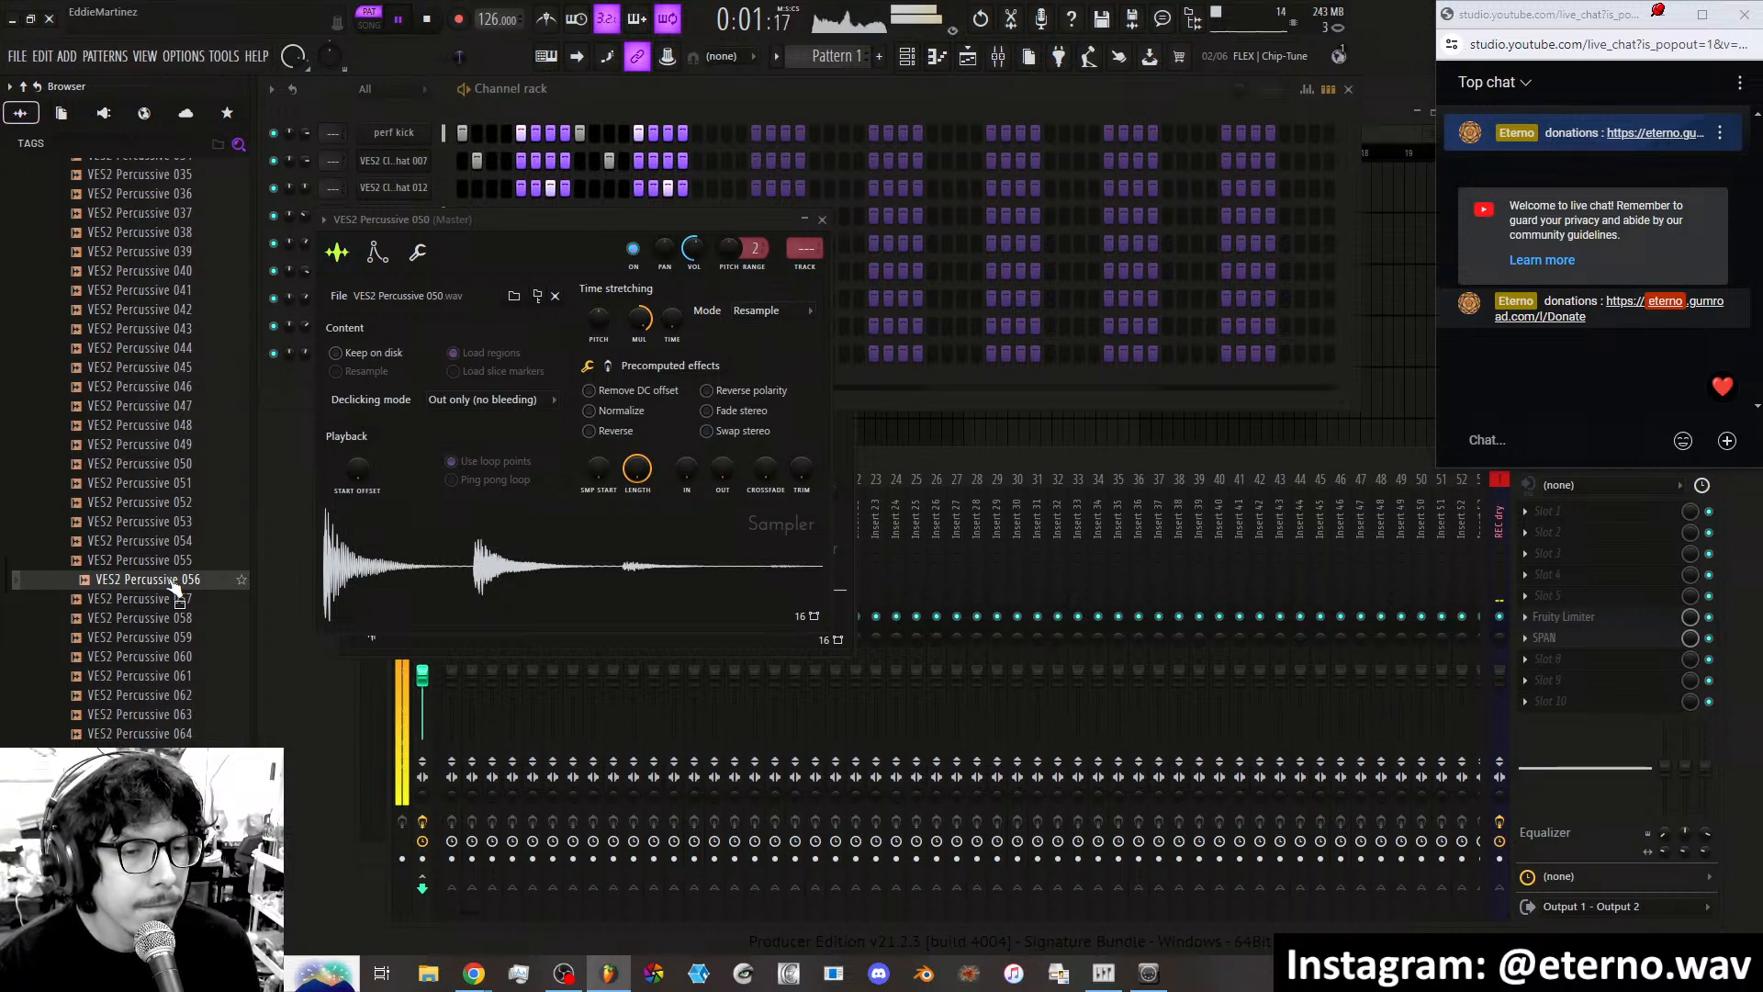
left_click(174, 598)
left_click(170, 617)
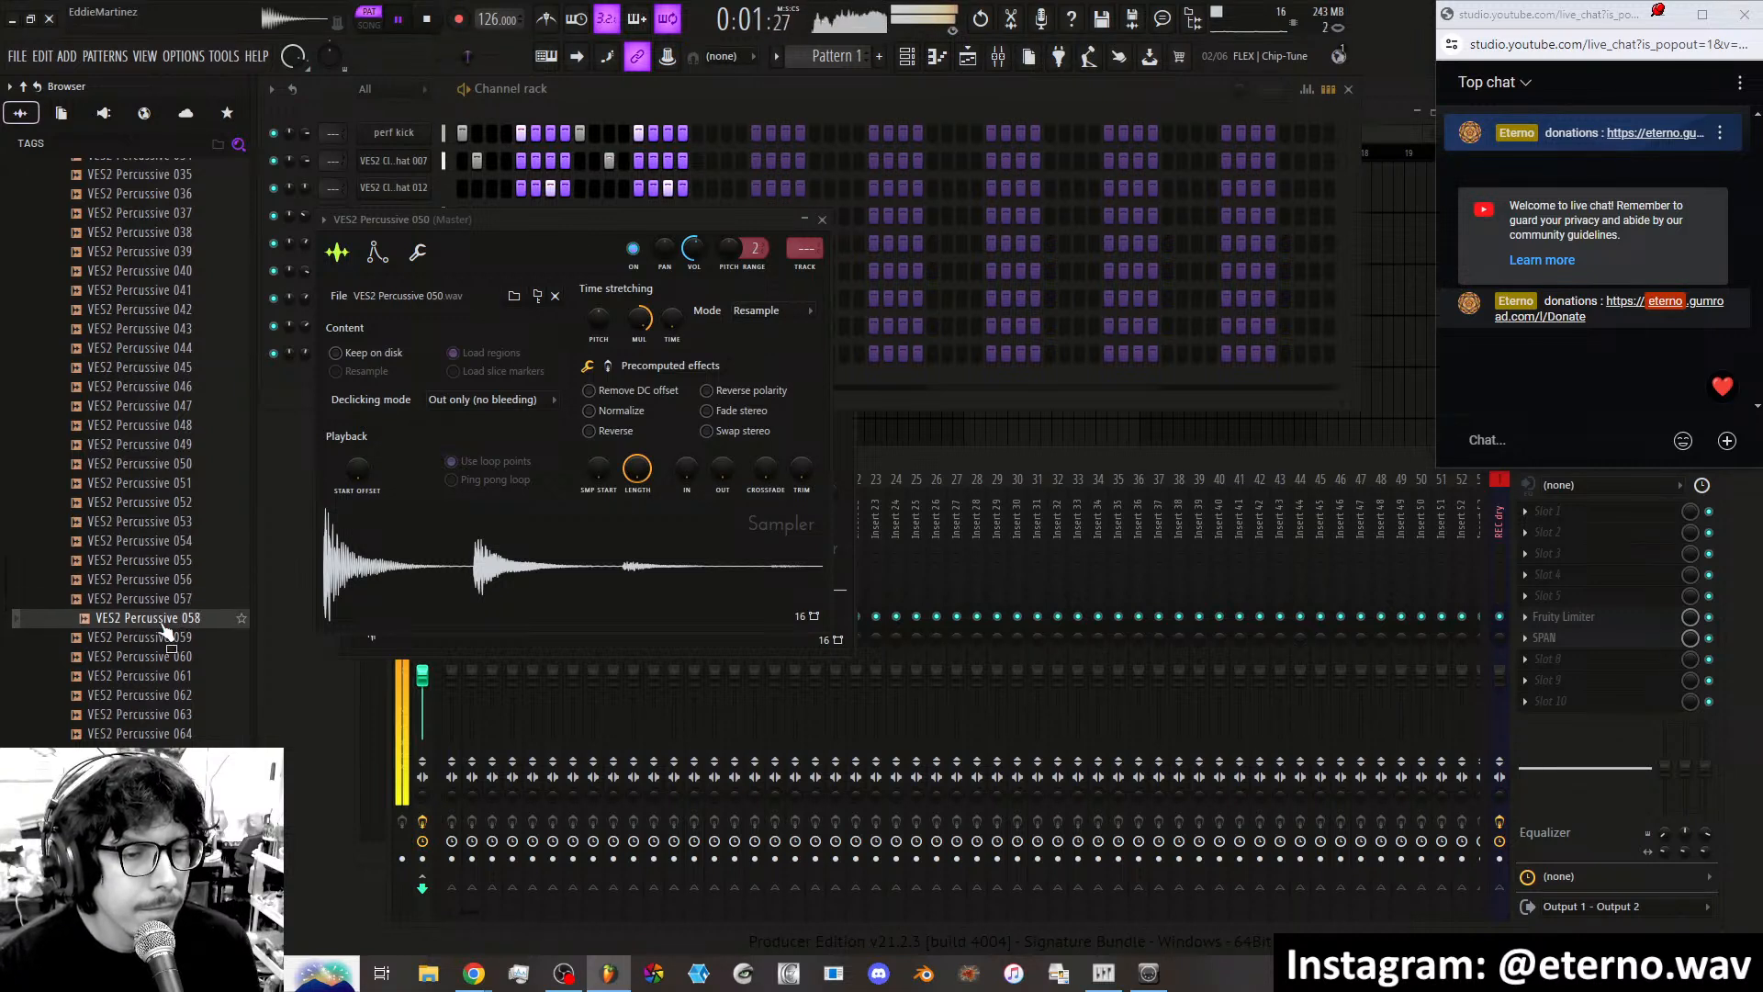
left_click(158, 638)
left_click(152, 657)
left_click(150, 677)
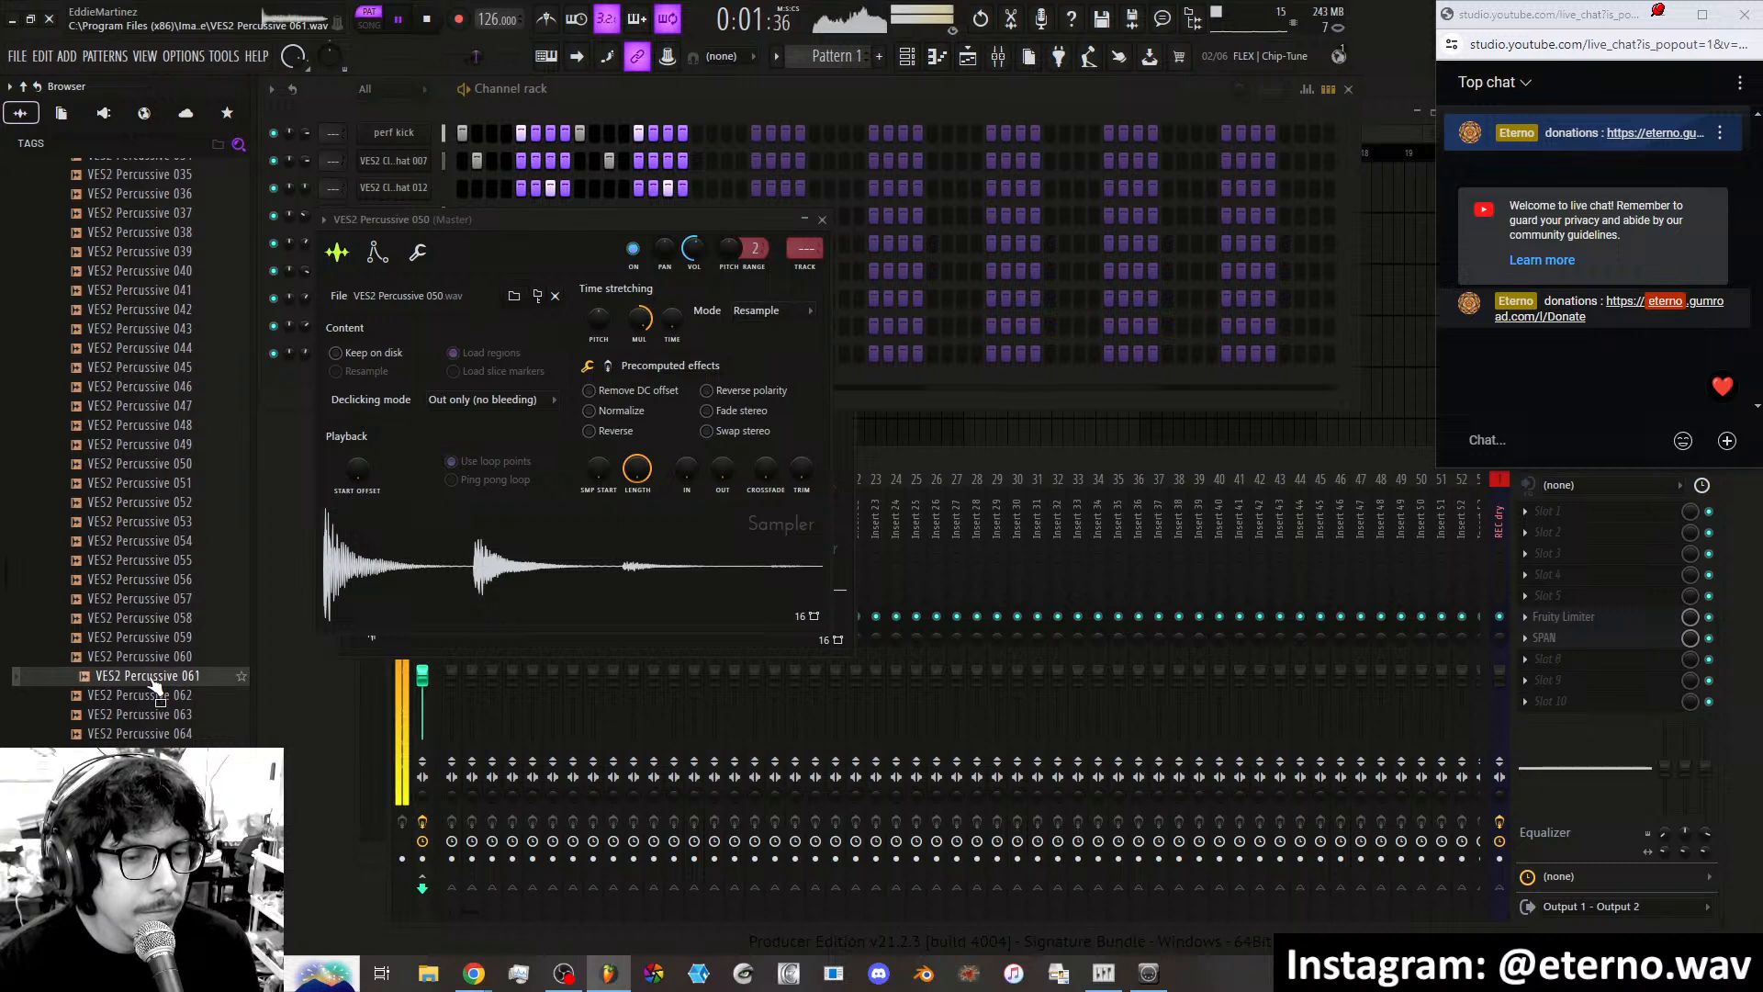
left_click(147, 695)
Audition VES2 Percussive 064 and 065, and lower the channel volume of VES2 Percussive 050 to 54%.
scroll(147, 712, "down", 4)
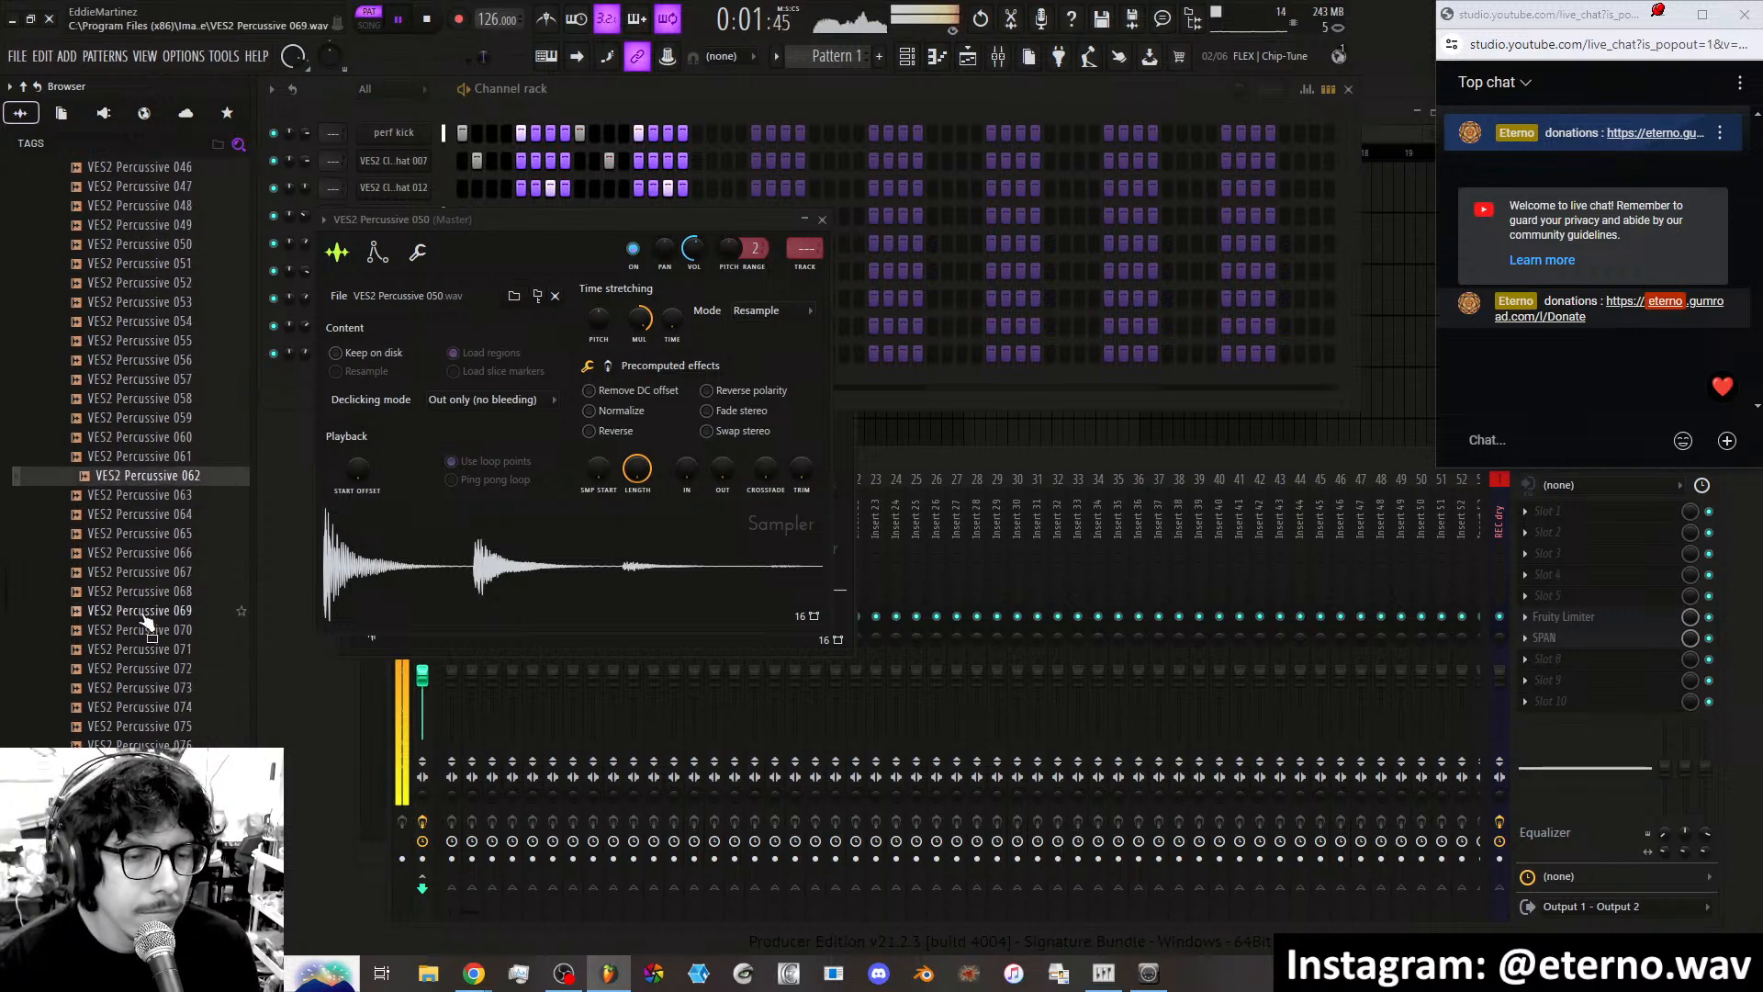
left_click(147, 501)
left_click(147, 520)
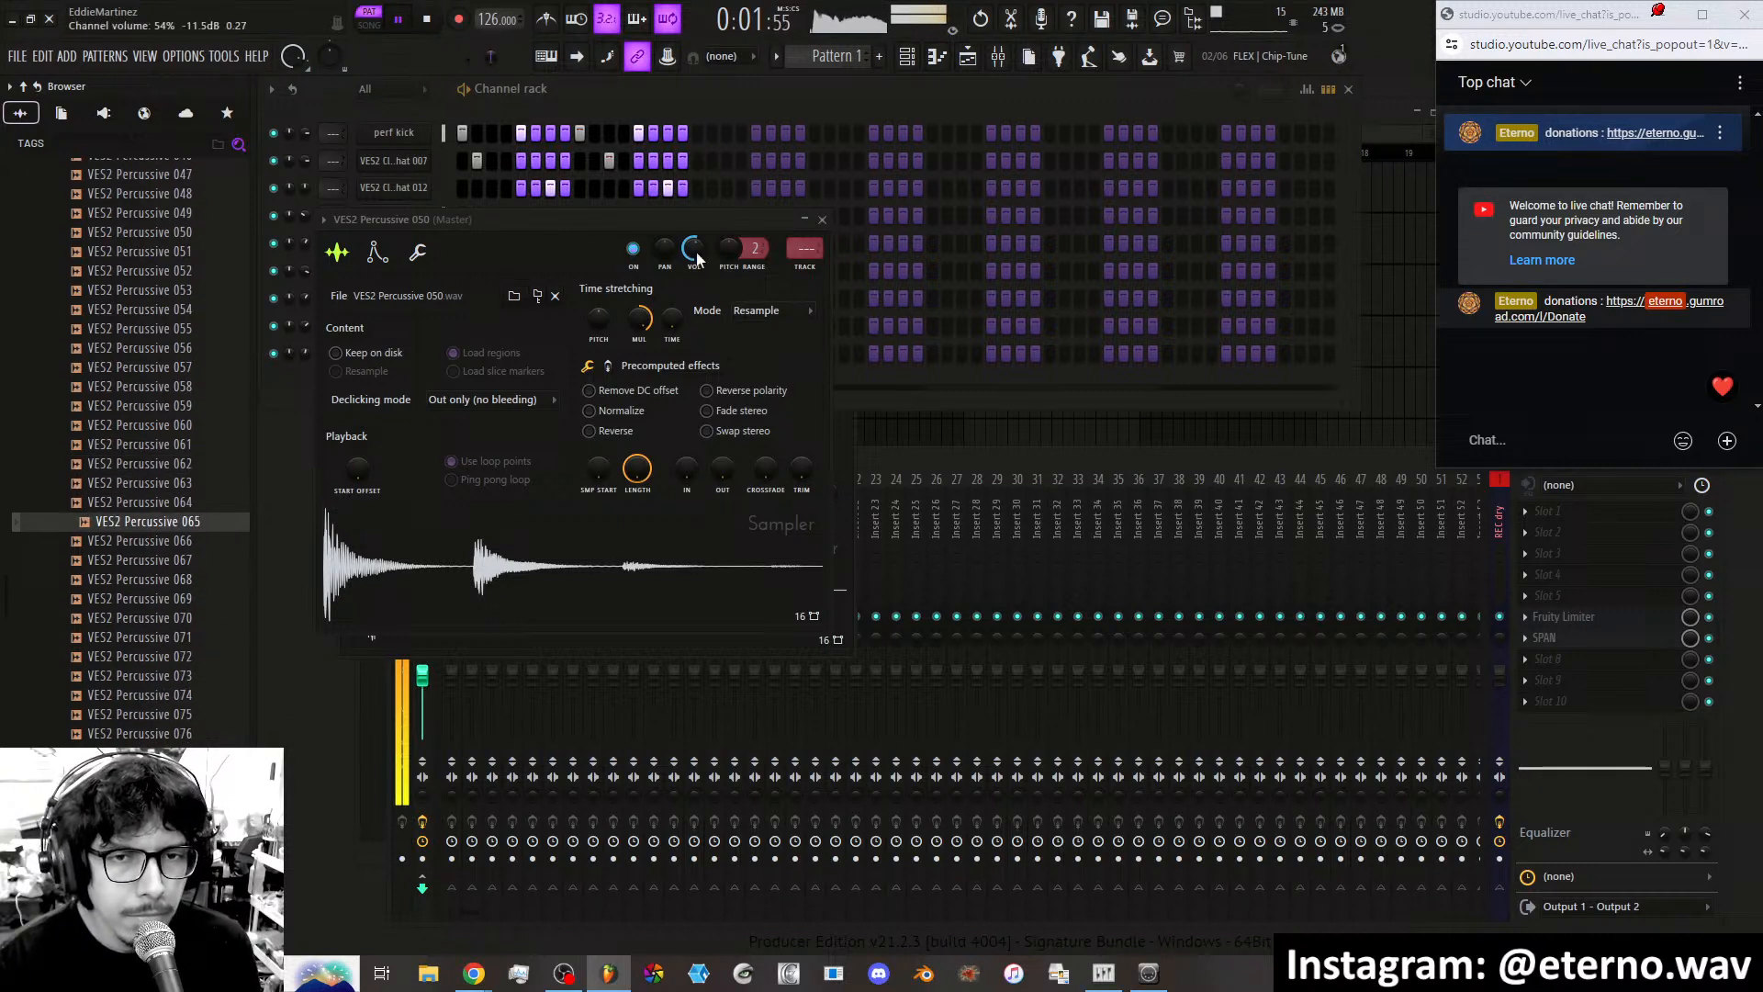
Audition the percussion samples from VES2 Percussive 066 to VES2 Percussive 076 against the groove.
left_click(151, 540)
left_click(151, 559)
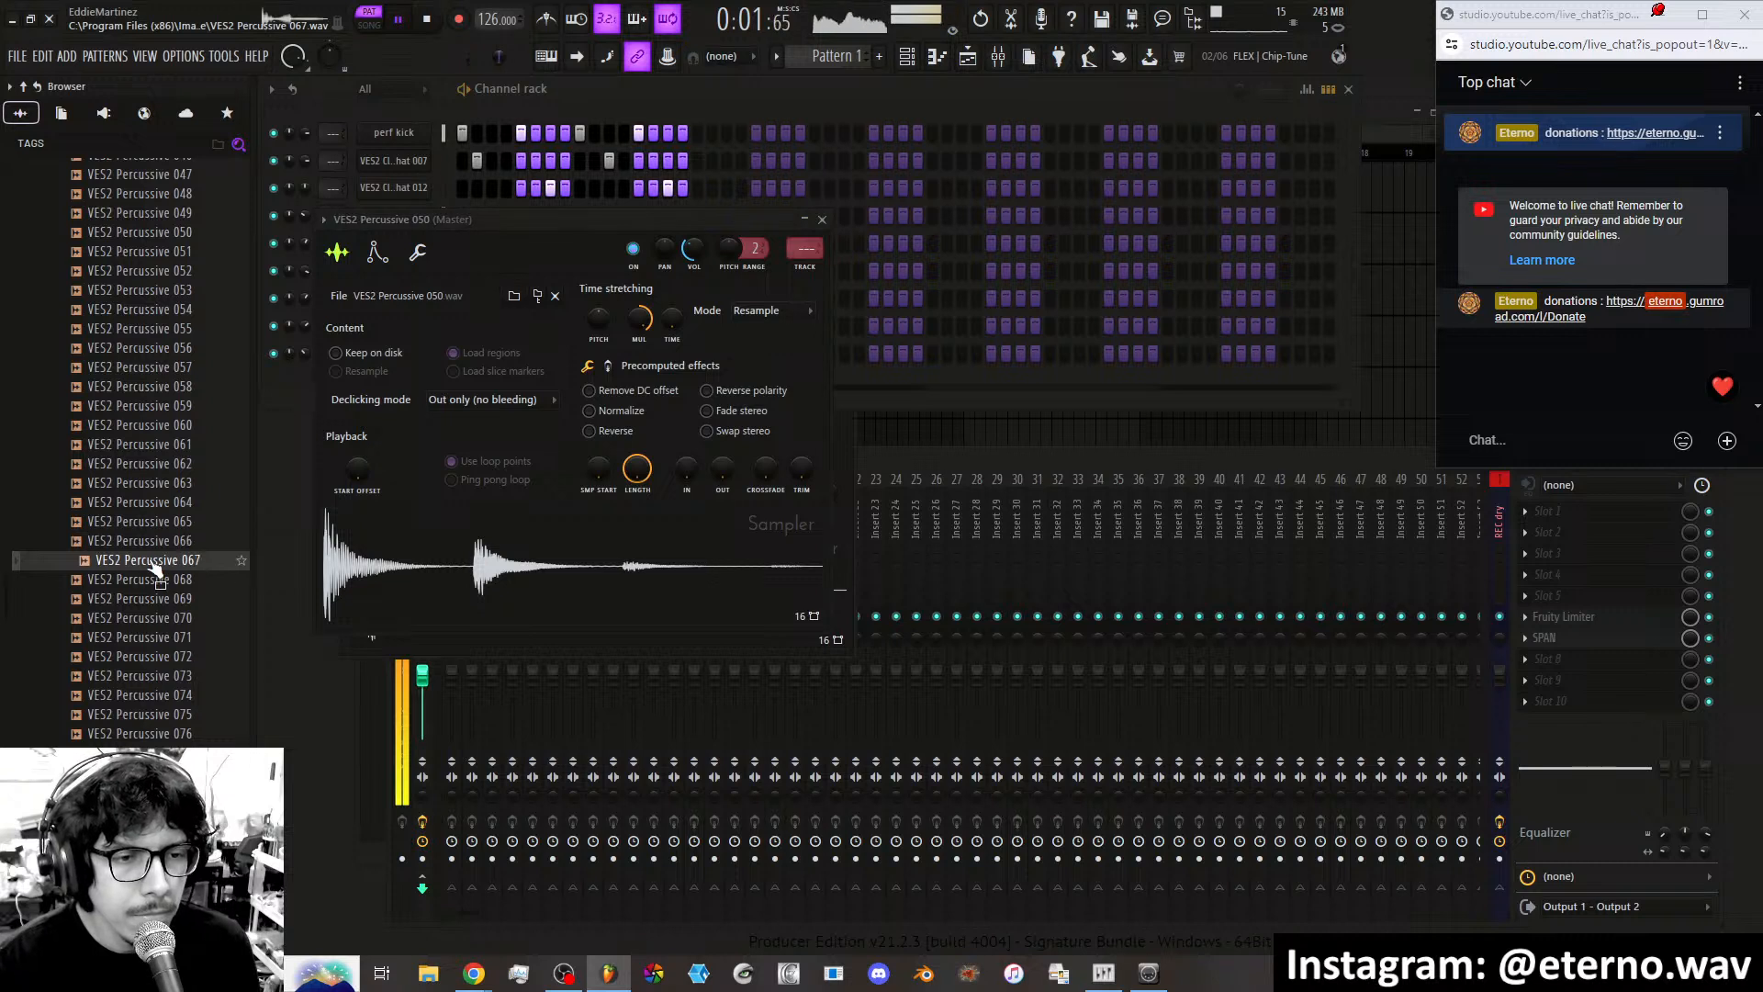
left_click(152, 579)
left_click(153, 598)
left_click(154, 636)
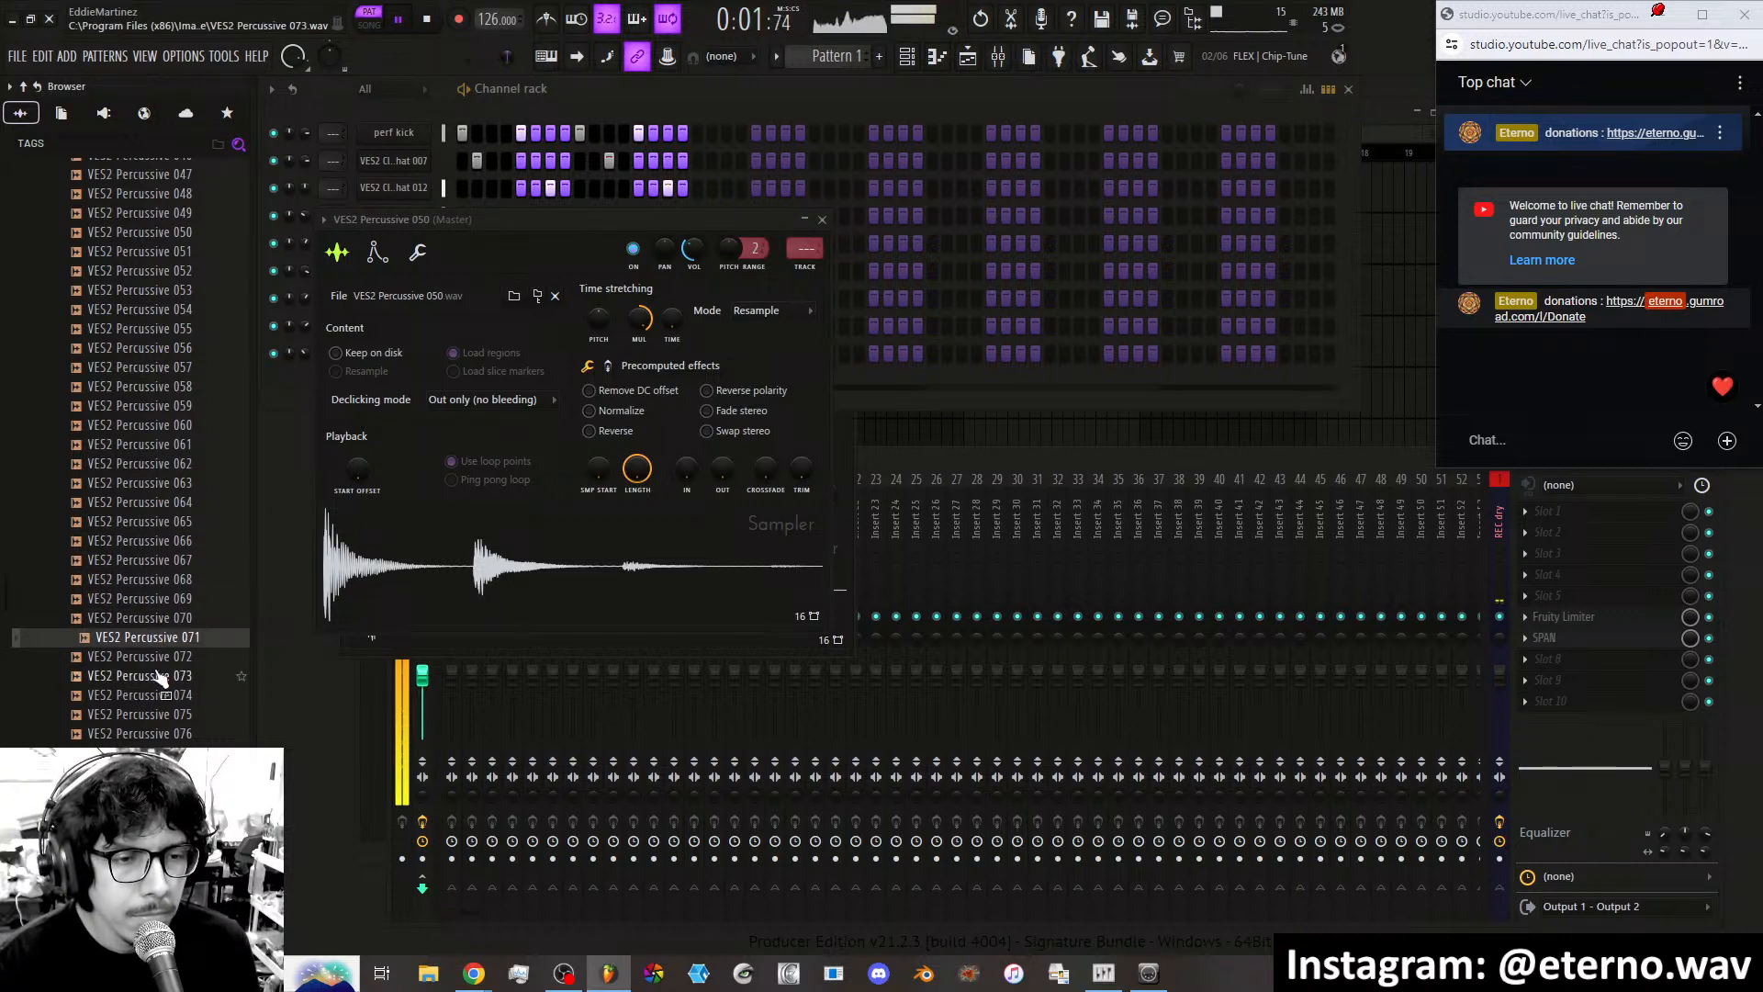
left_click(158, 675)
key("Up")
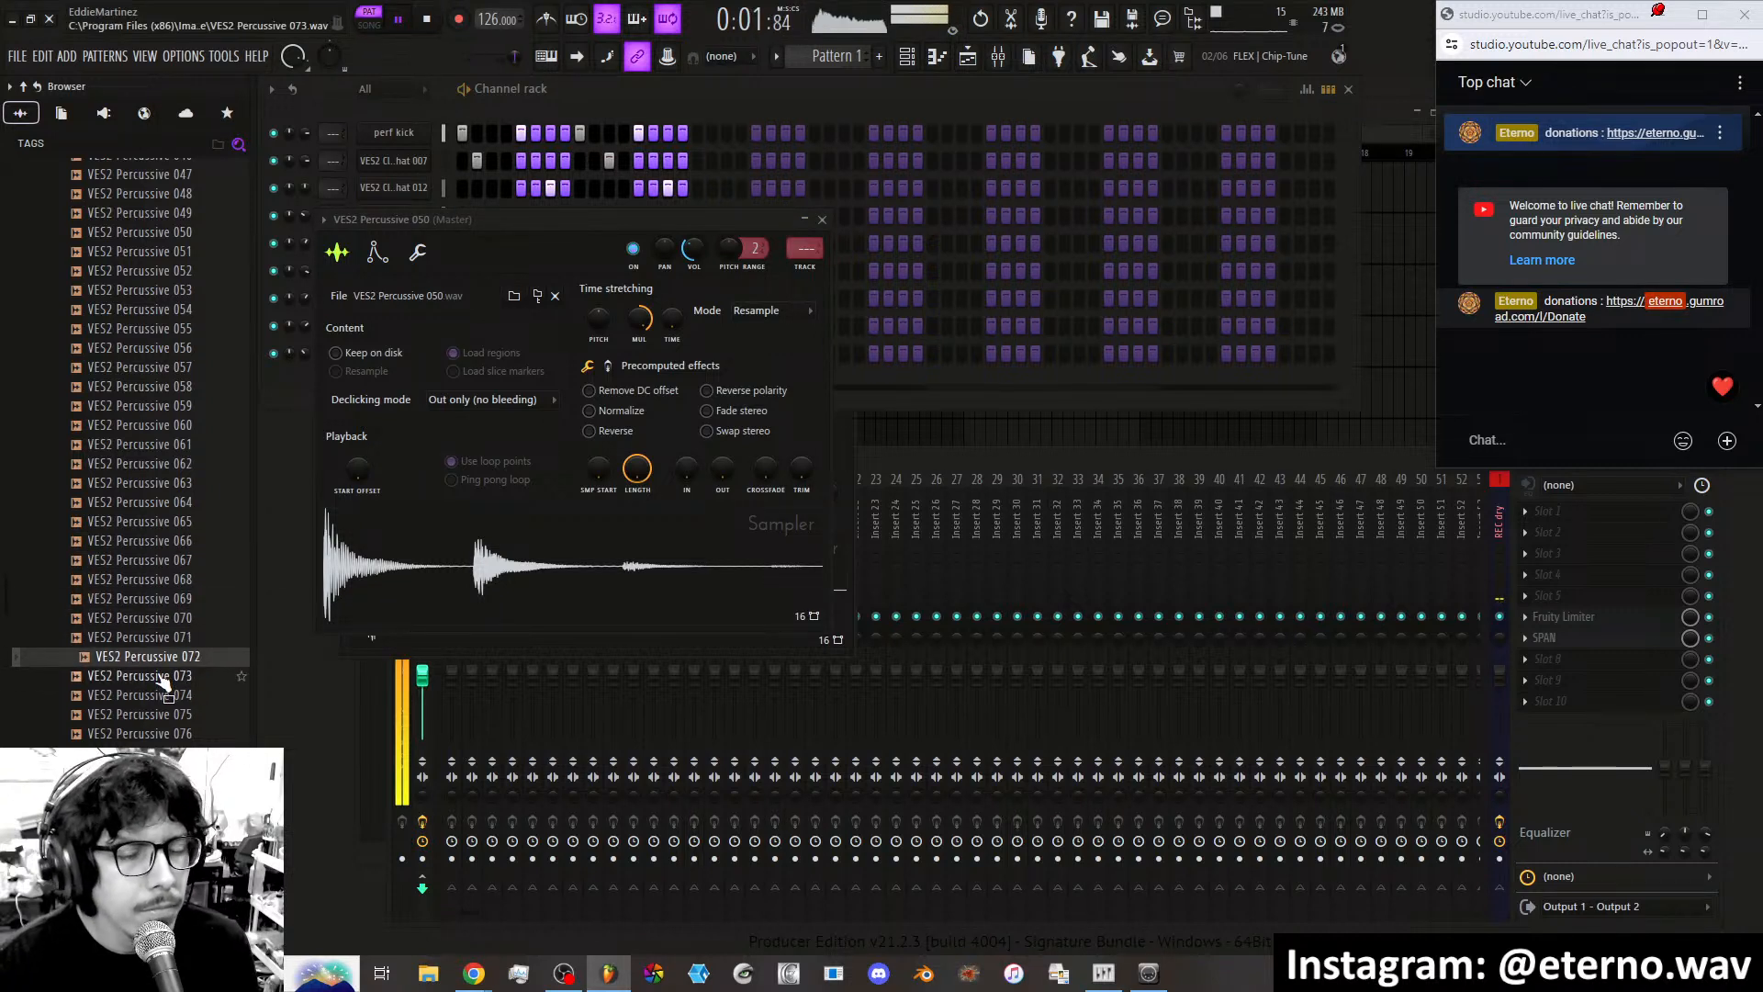
left_click(158, 677)
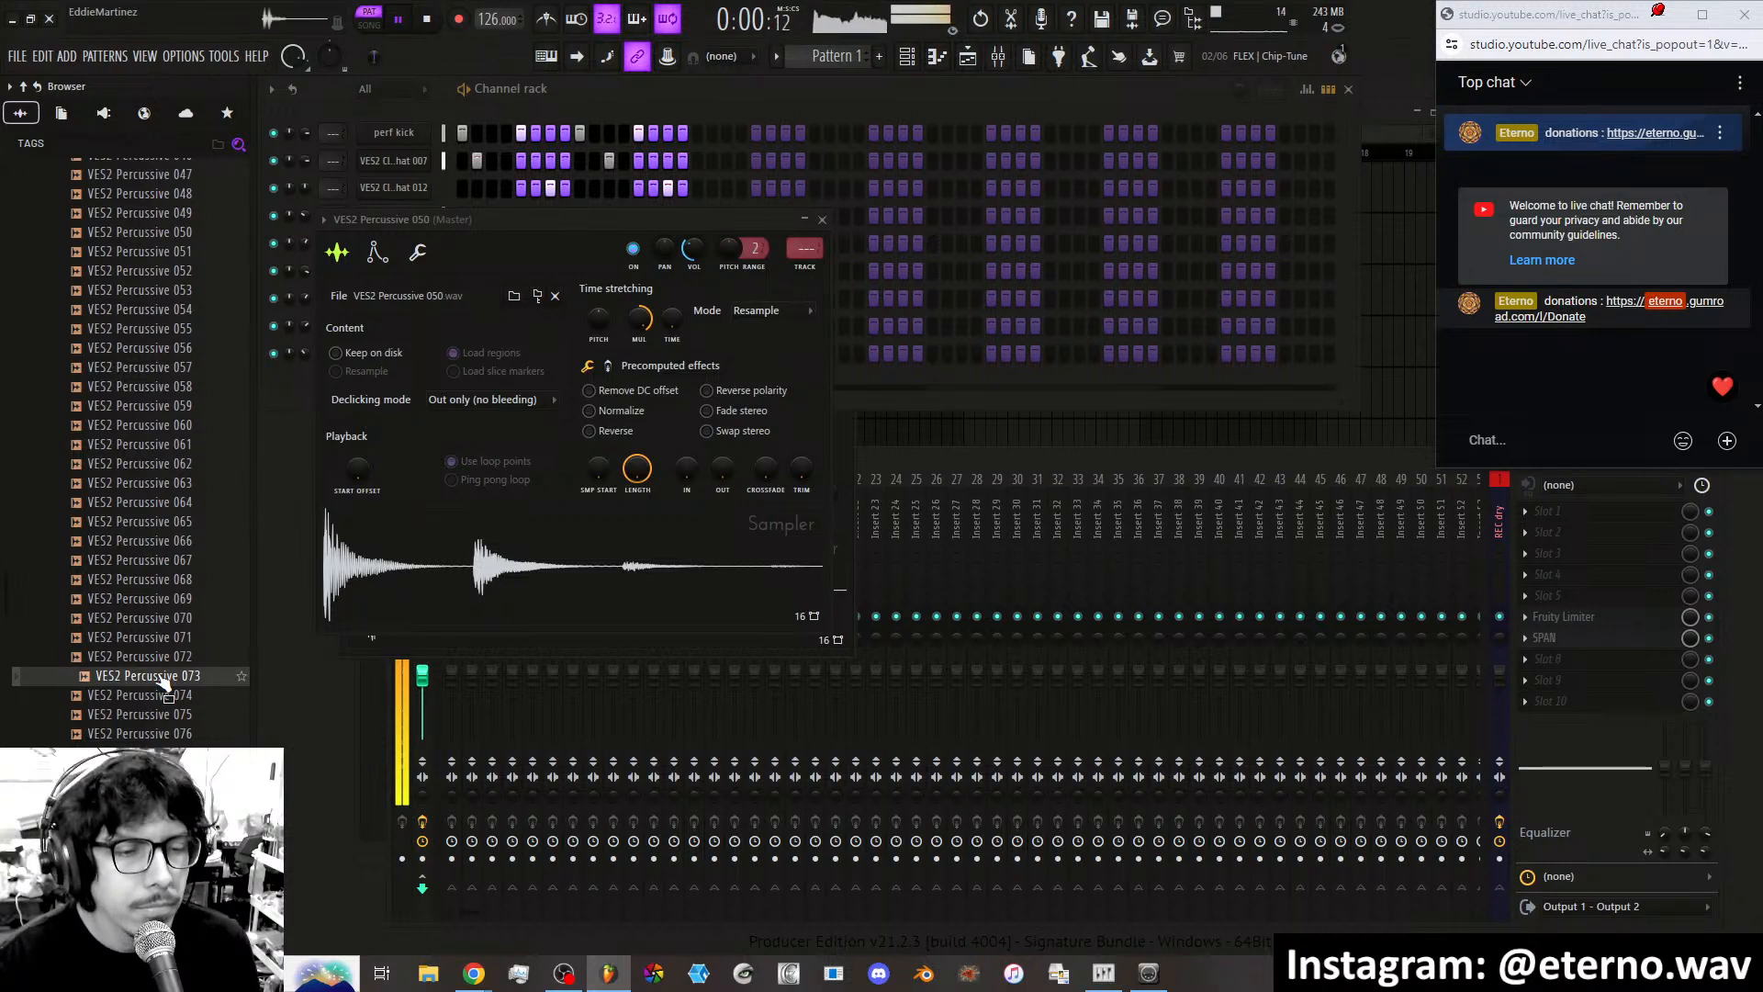
key("Down")
key("Down")
key("Down")
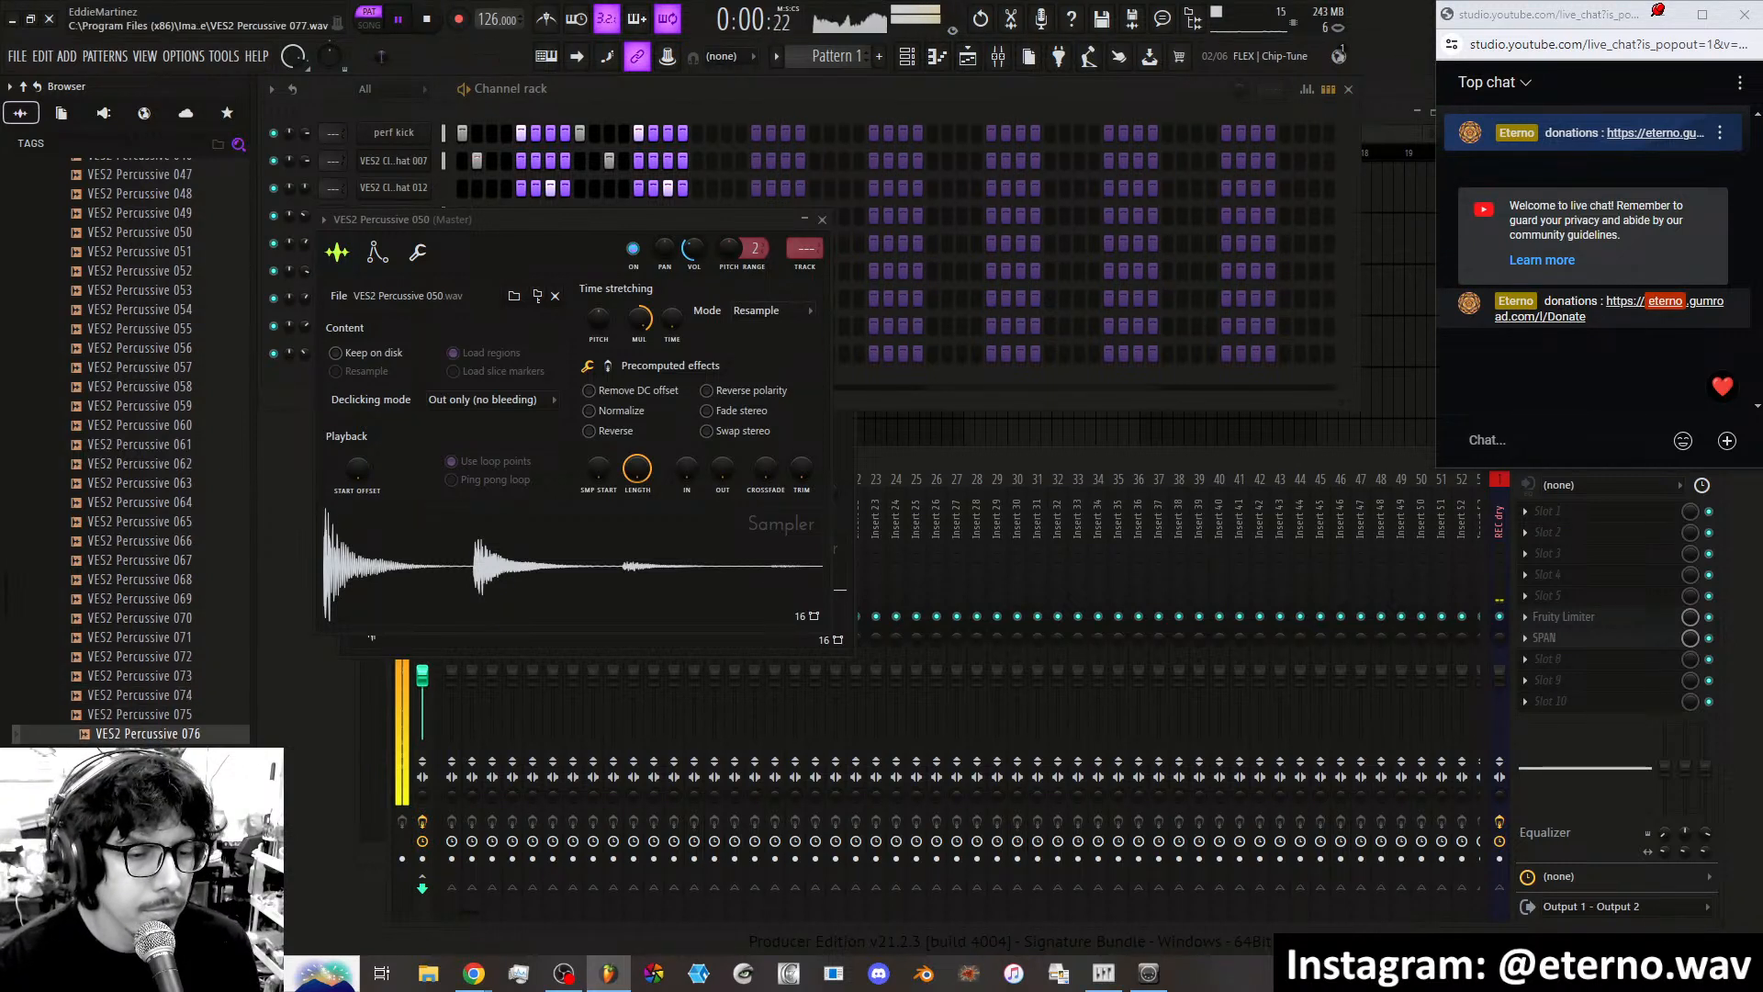
Audition the percussion samples from VES2 Percussive 078 to VES2 Percussive 087 against the groove.
scroll(143, 653, "down", 4)
left_click(147, 541)
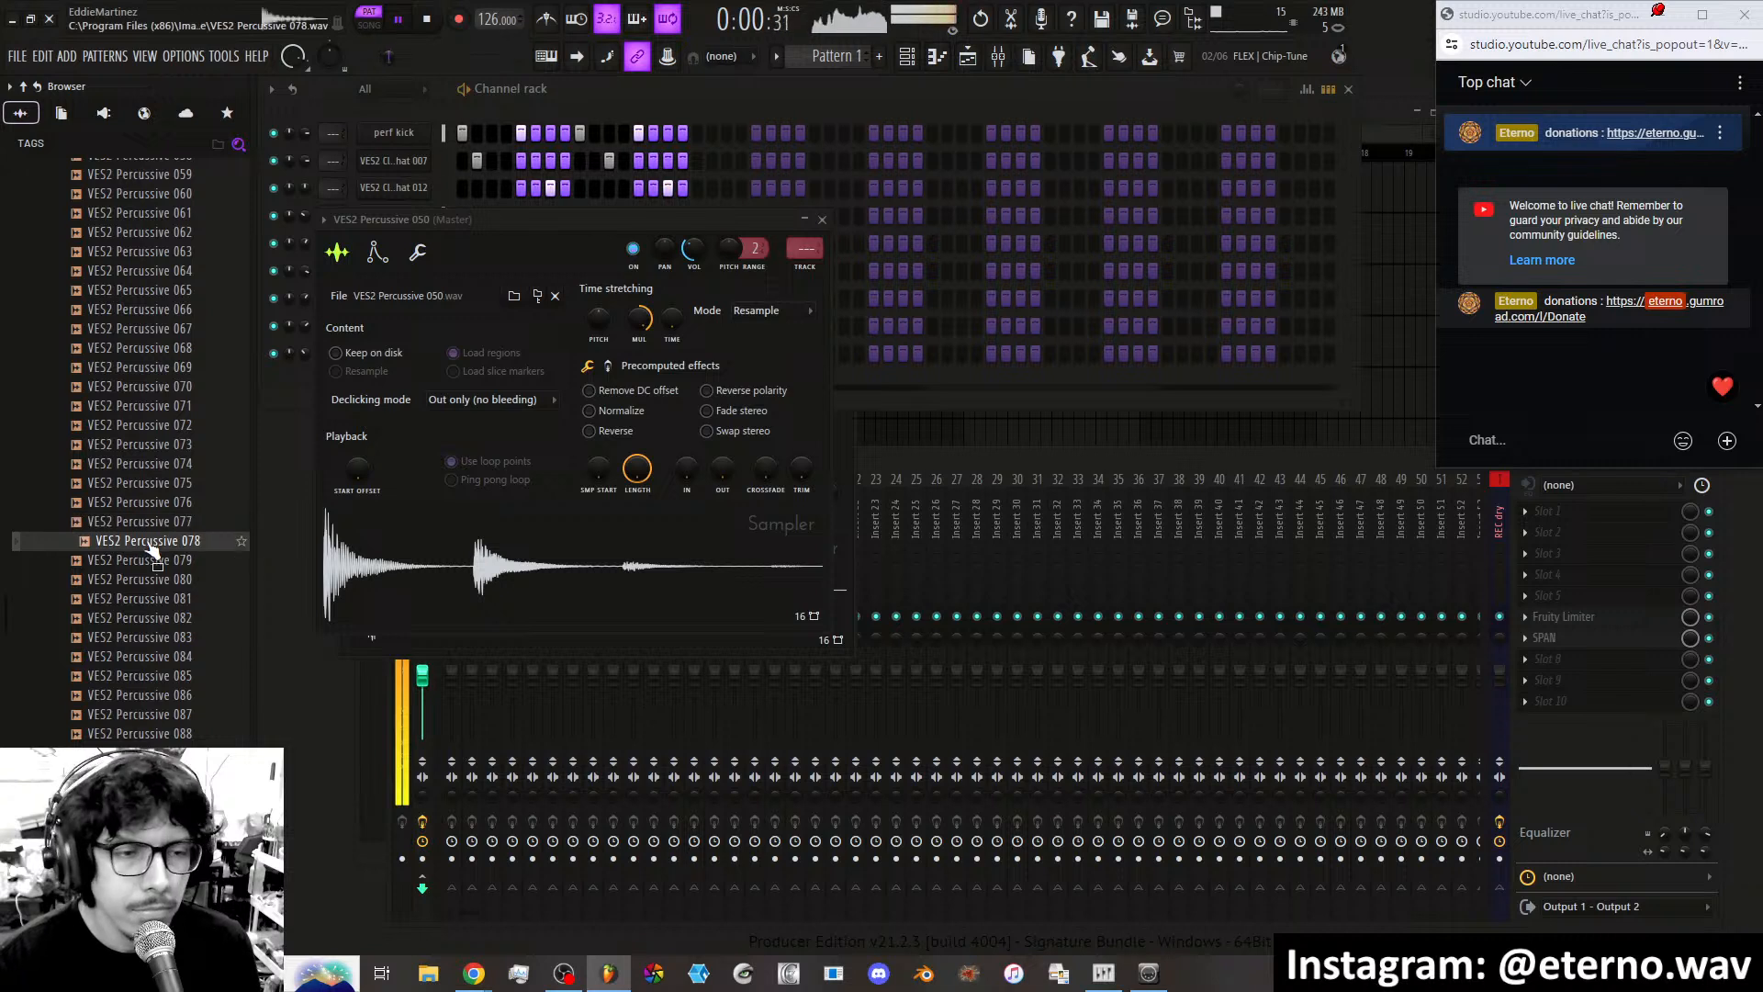
left_click(151, 561)
left_click(154, 584)
left_click(155, 616)
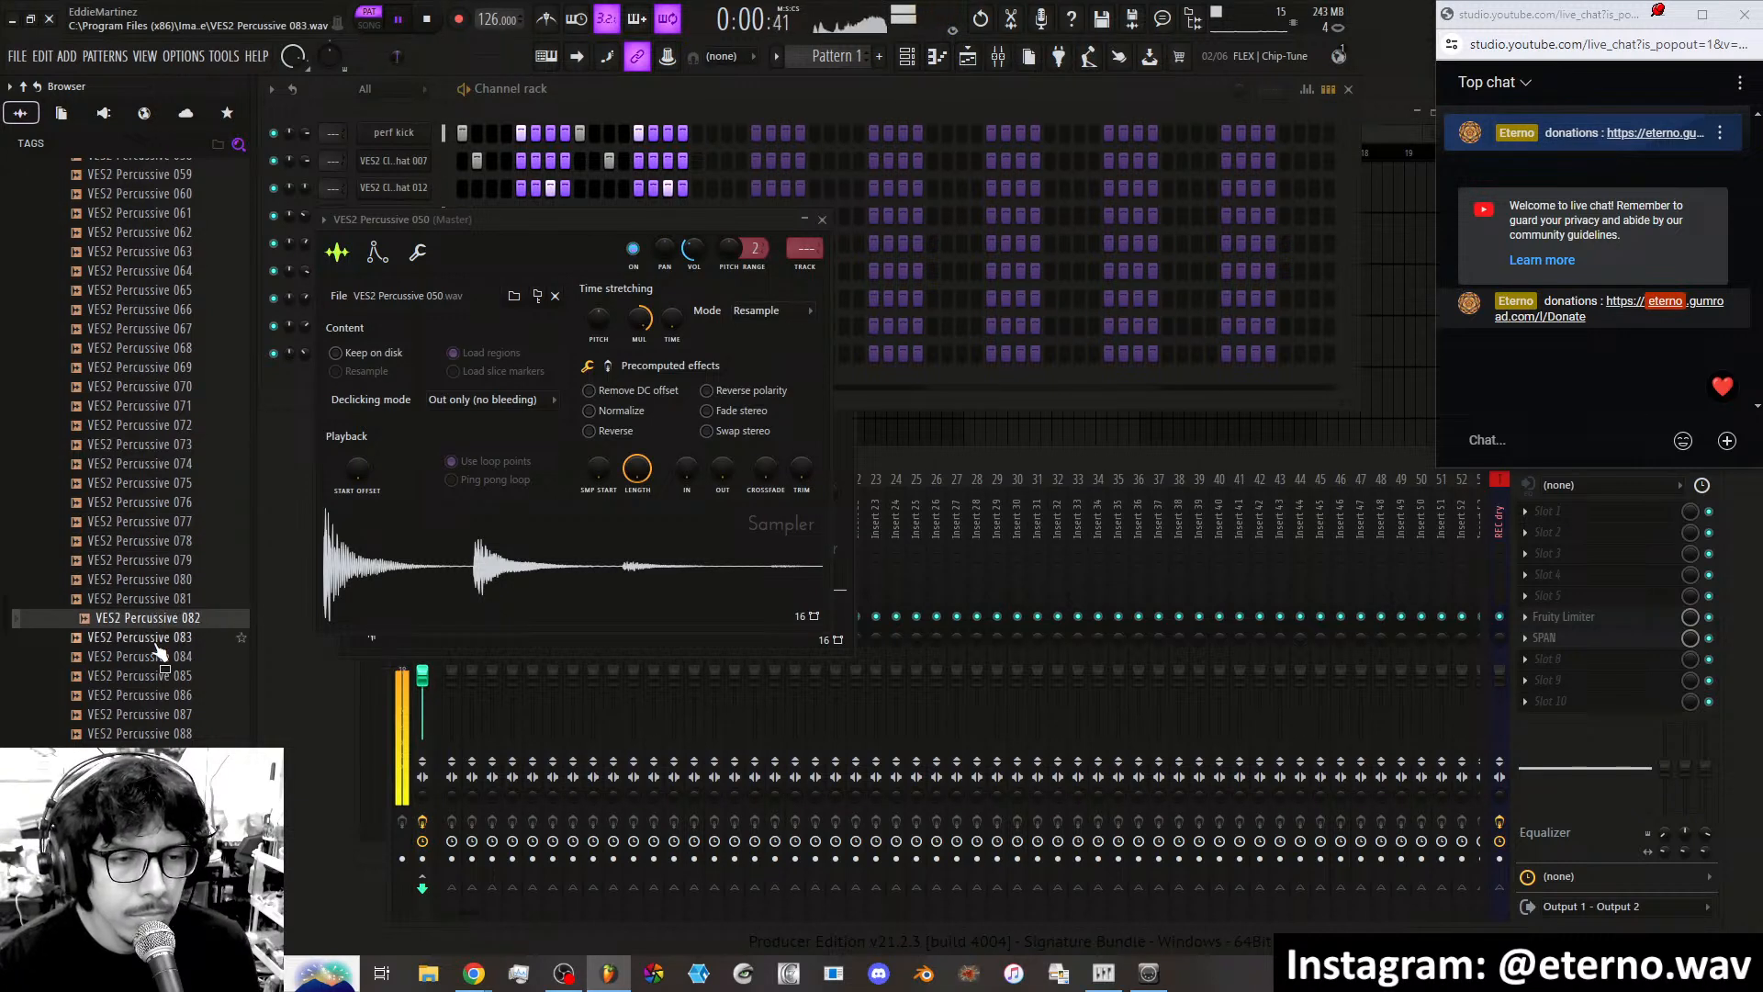
left_click(155, 642)
left_click(156, 660)
left_click(158, 697)
left_click(157, 717)
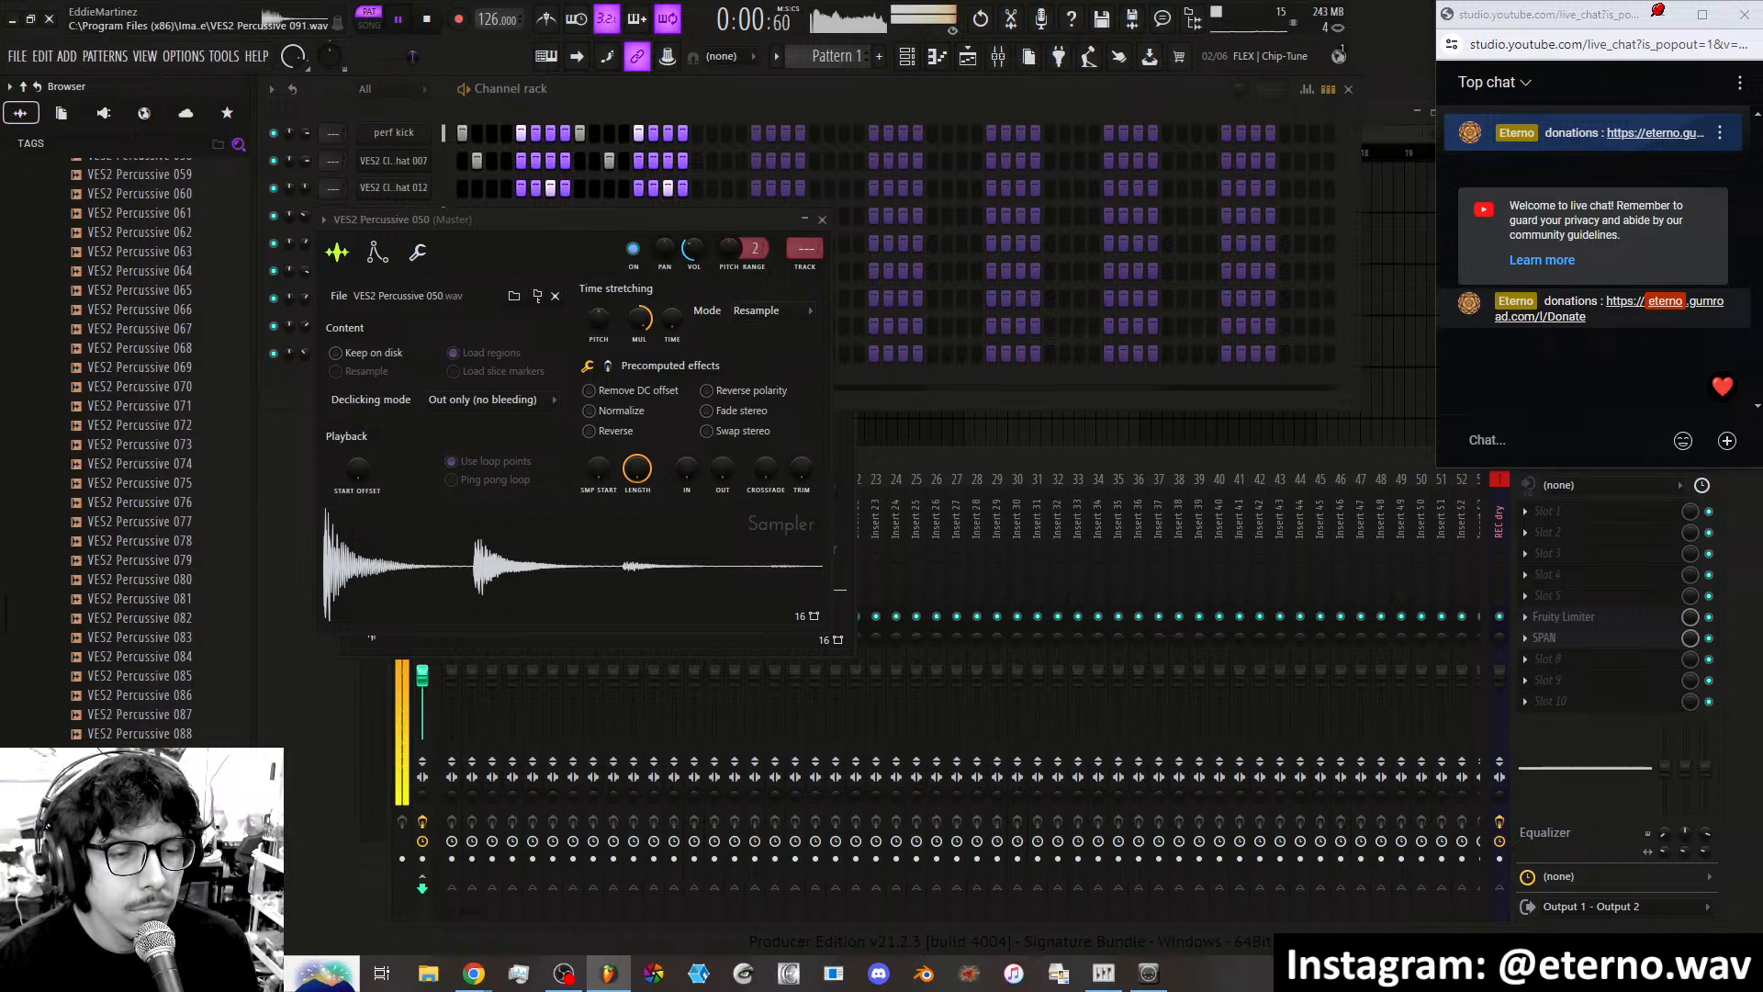
Audition VES2 Percussive 099 and 096, and add VES2 Percussive 096 as a new channel below VES2 Percussive 050.
left_click(157, 811)
scroll(157, 693, "down", 6)
left_click(154, 600)
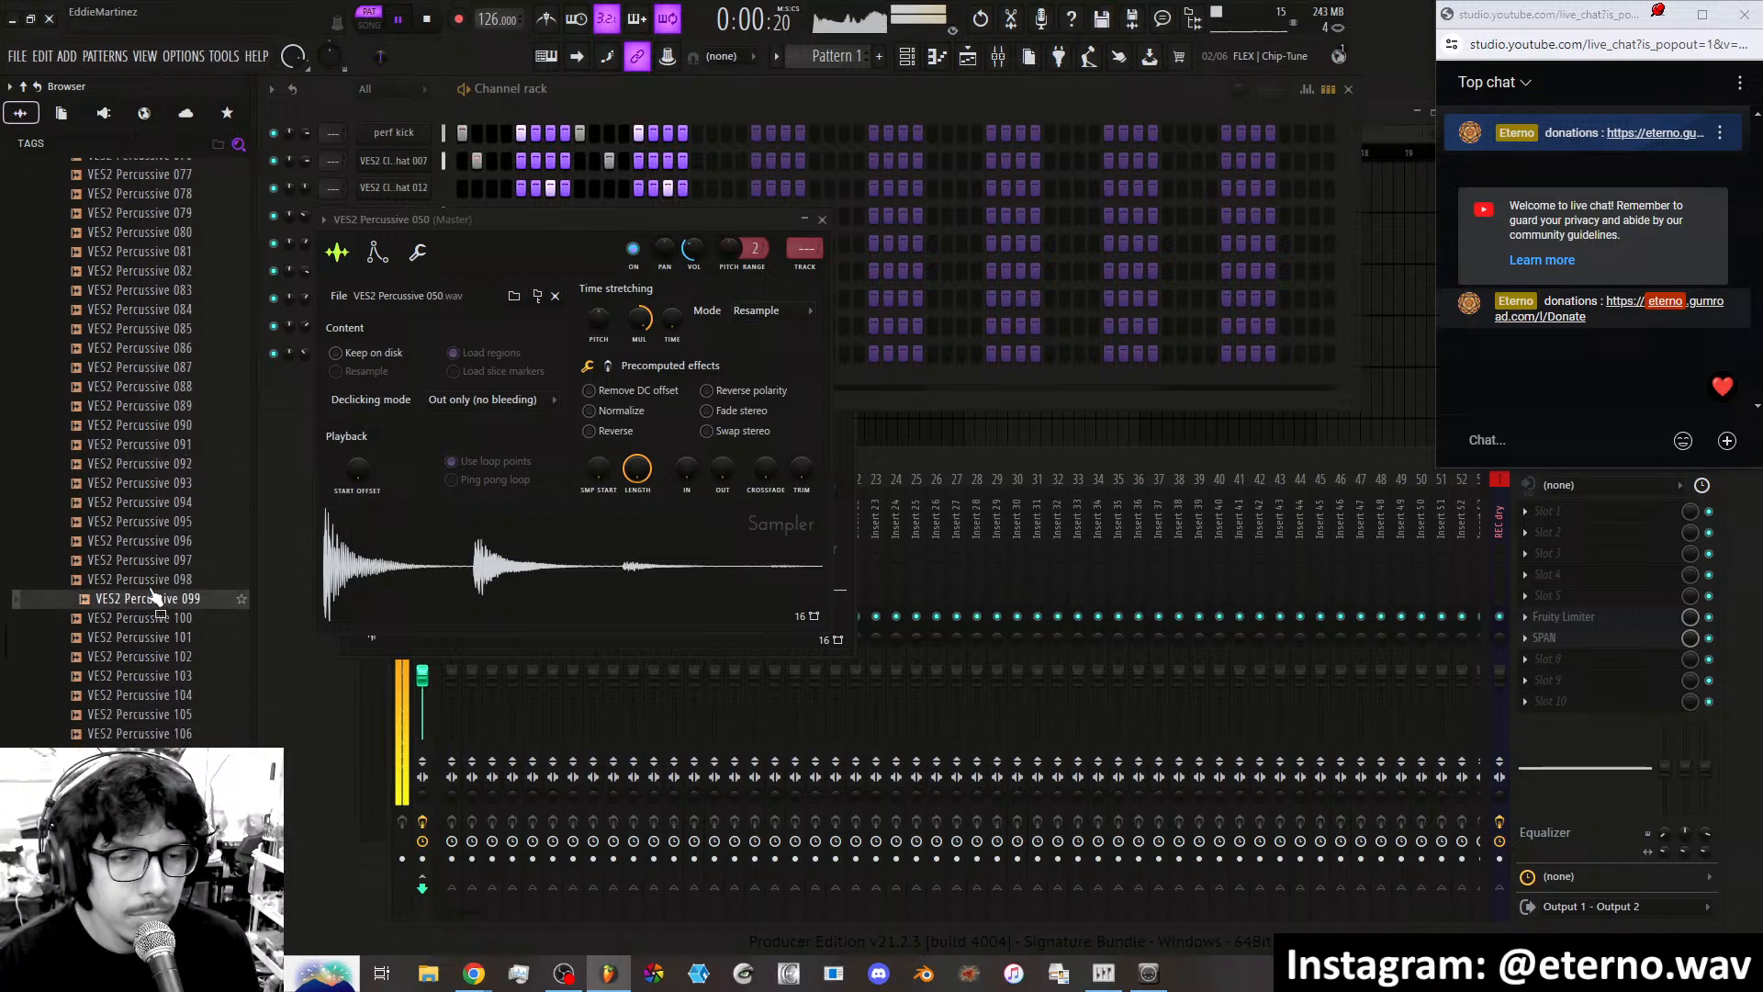
left_click(154, 543)
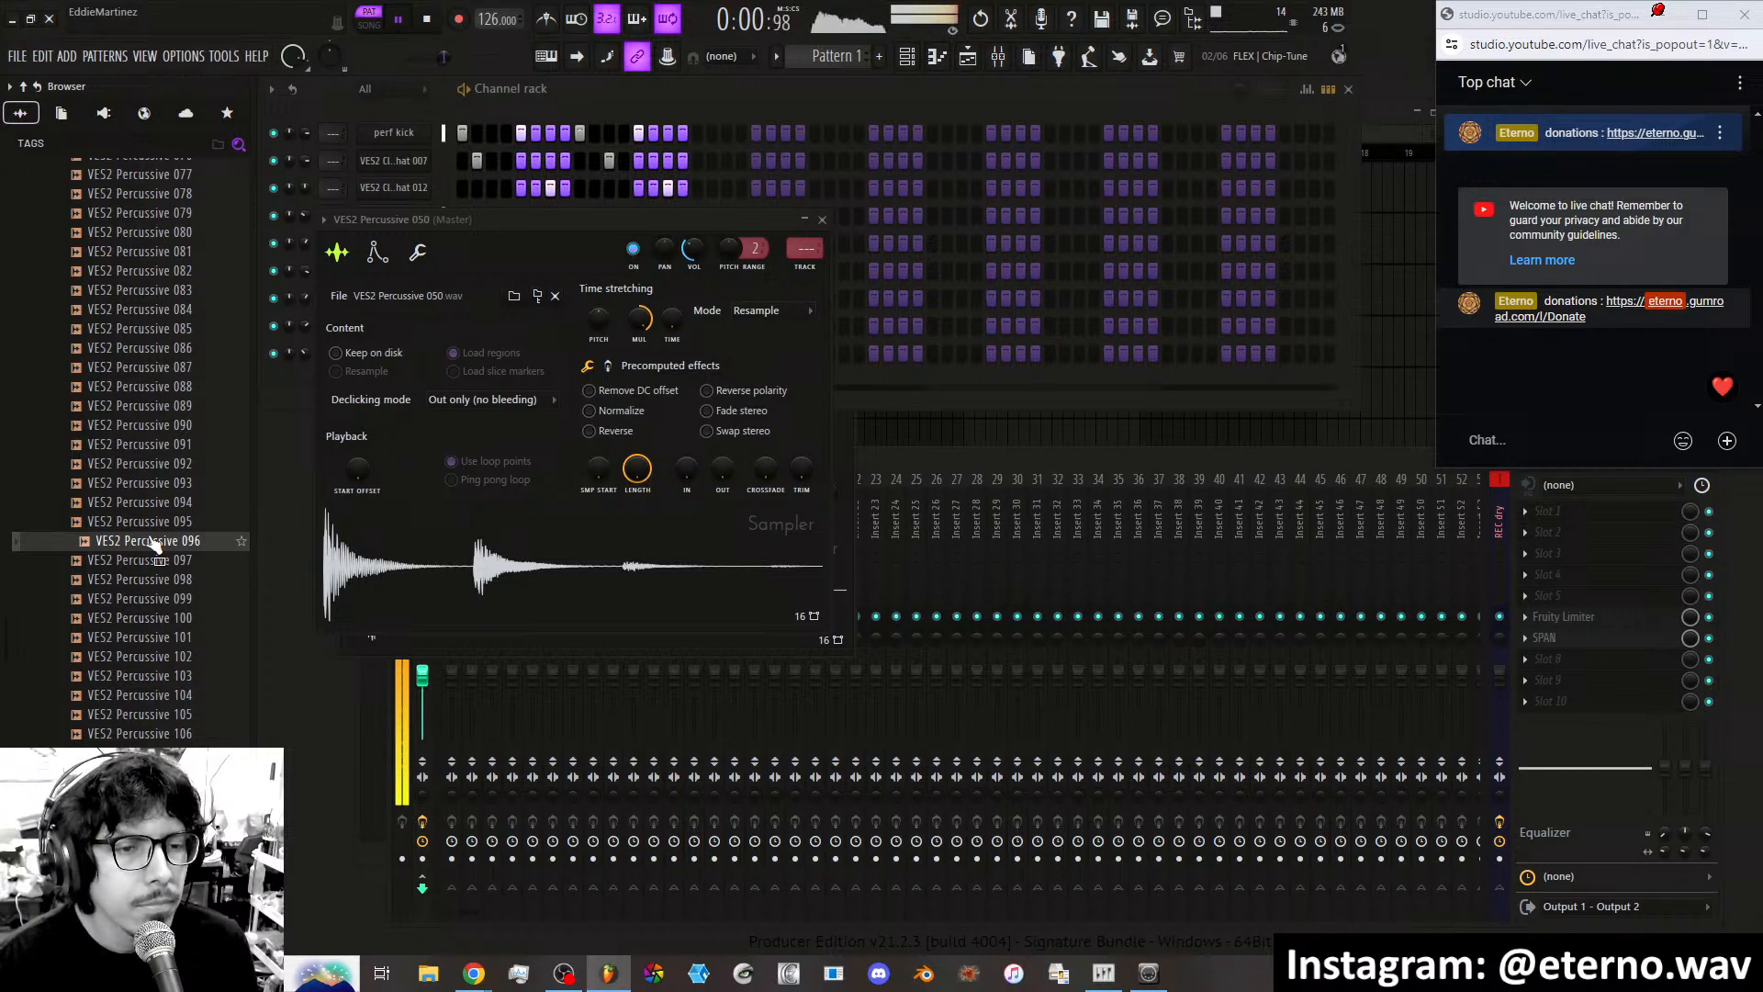
left_click_drag(154, 543, 398, 381)
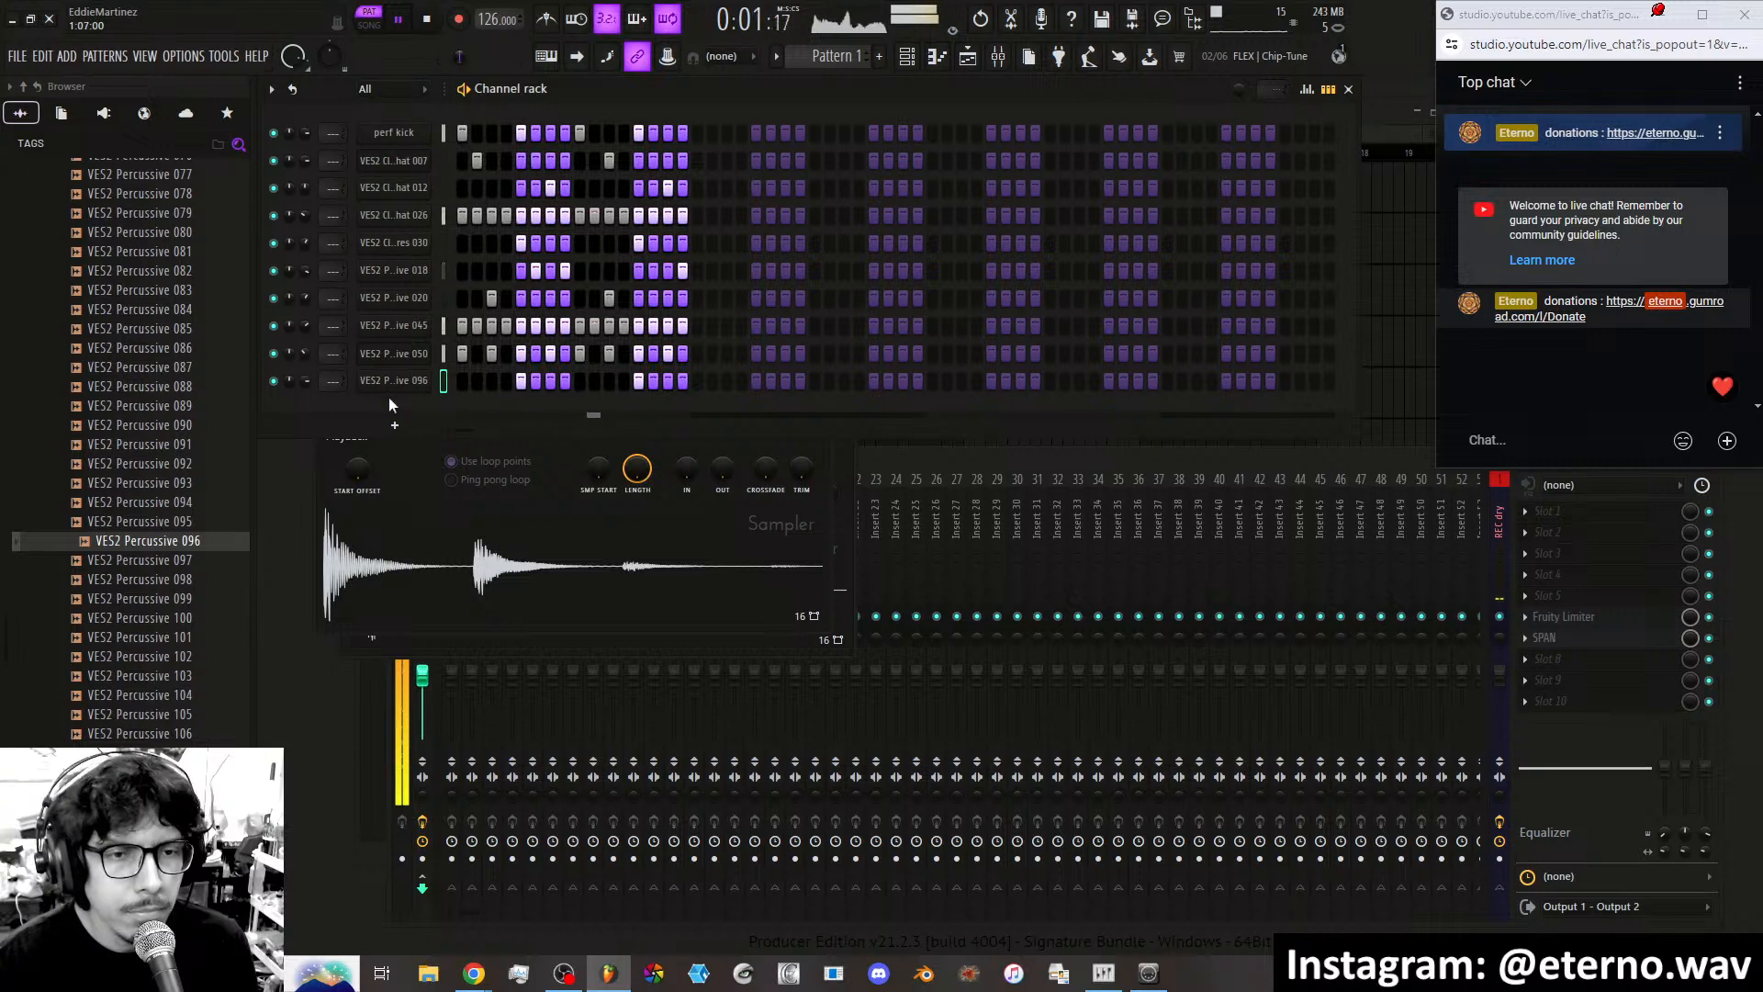
Audition the percussion samples from VES2 Percussive 097 to VES2 Percussive 106.
left_click(182, 561)
left_click(174, 580)
left_click(168, 618)
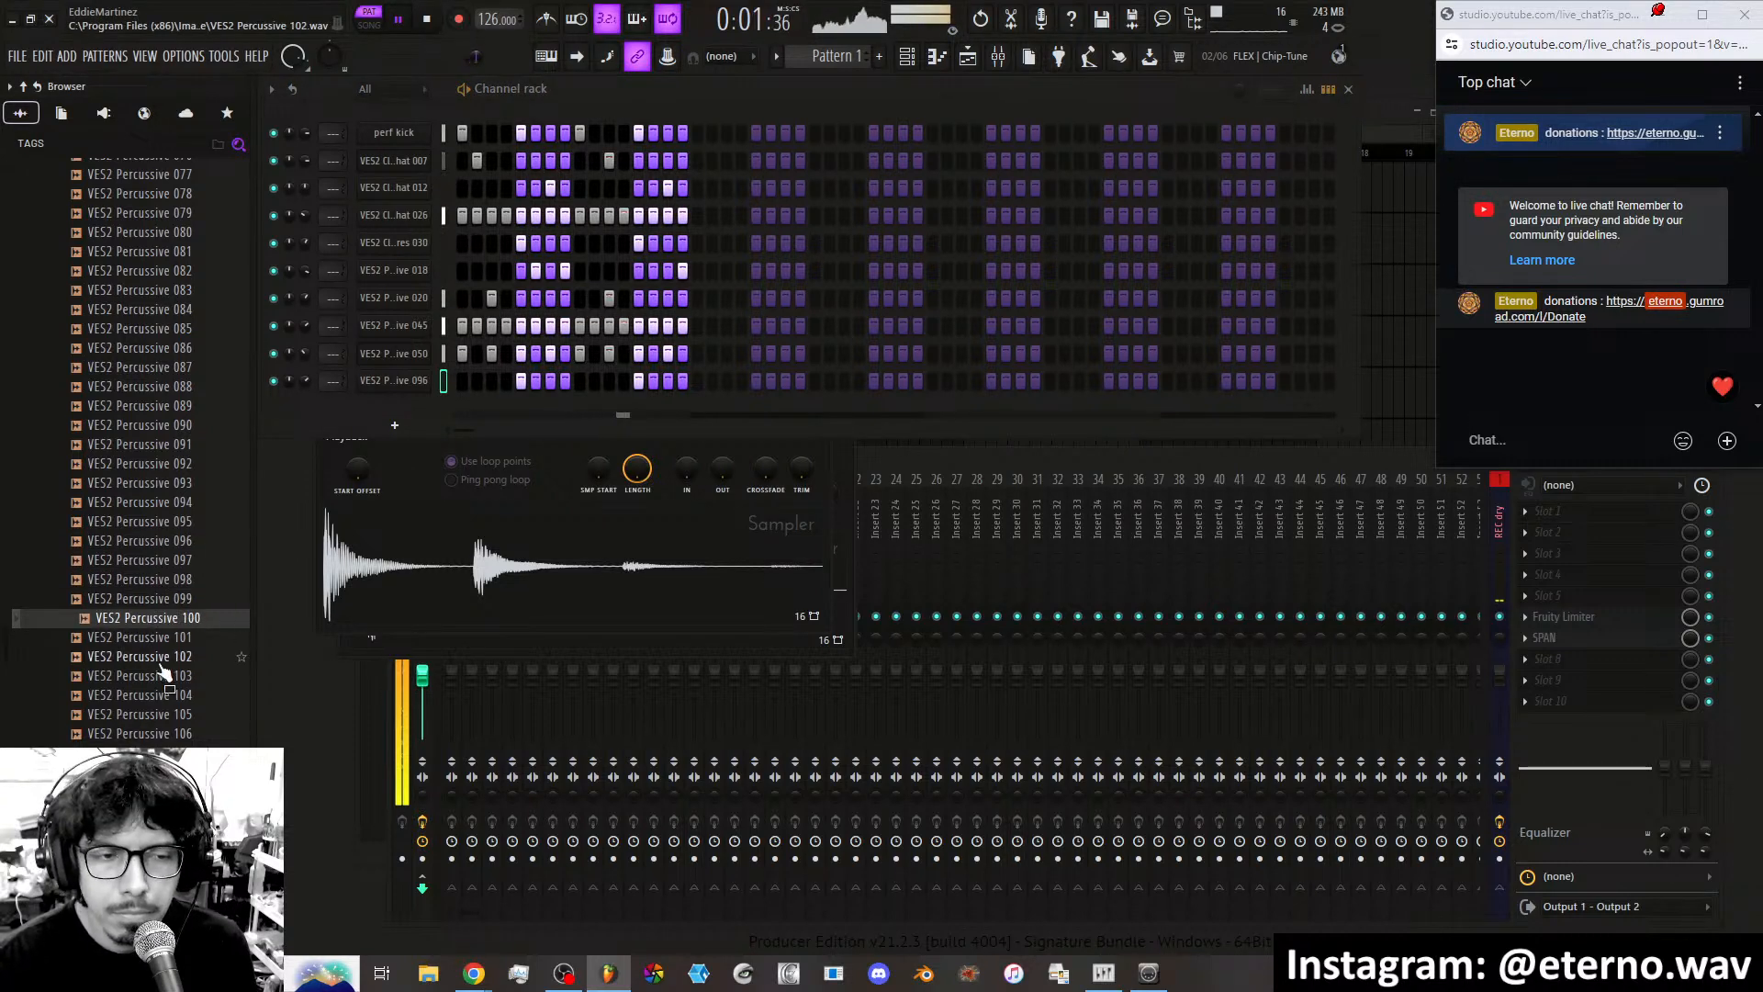
left_click(163, 657)
left_click(161, 687)
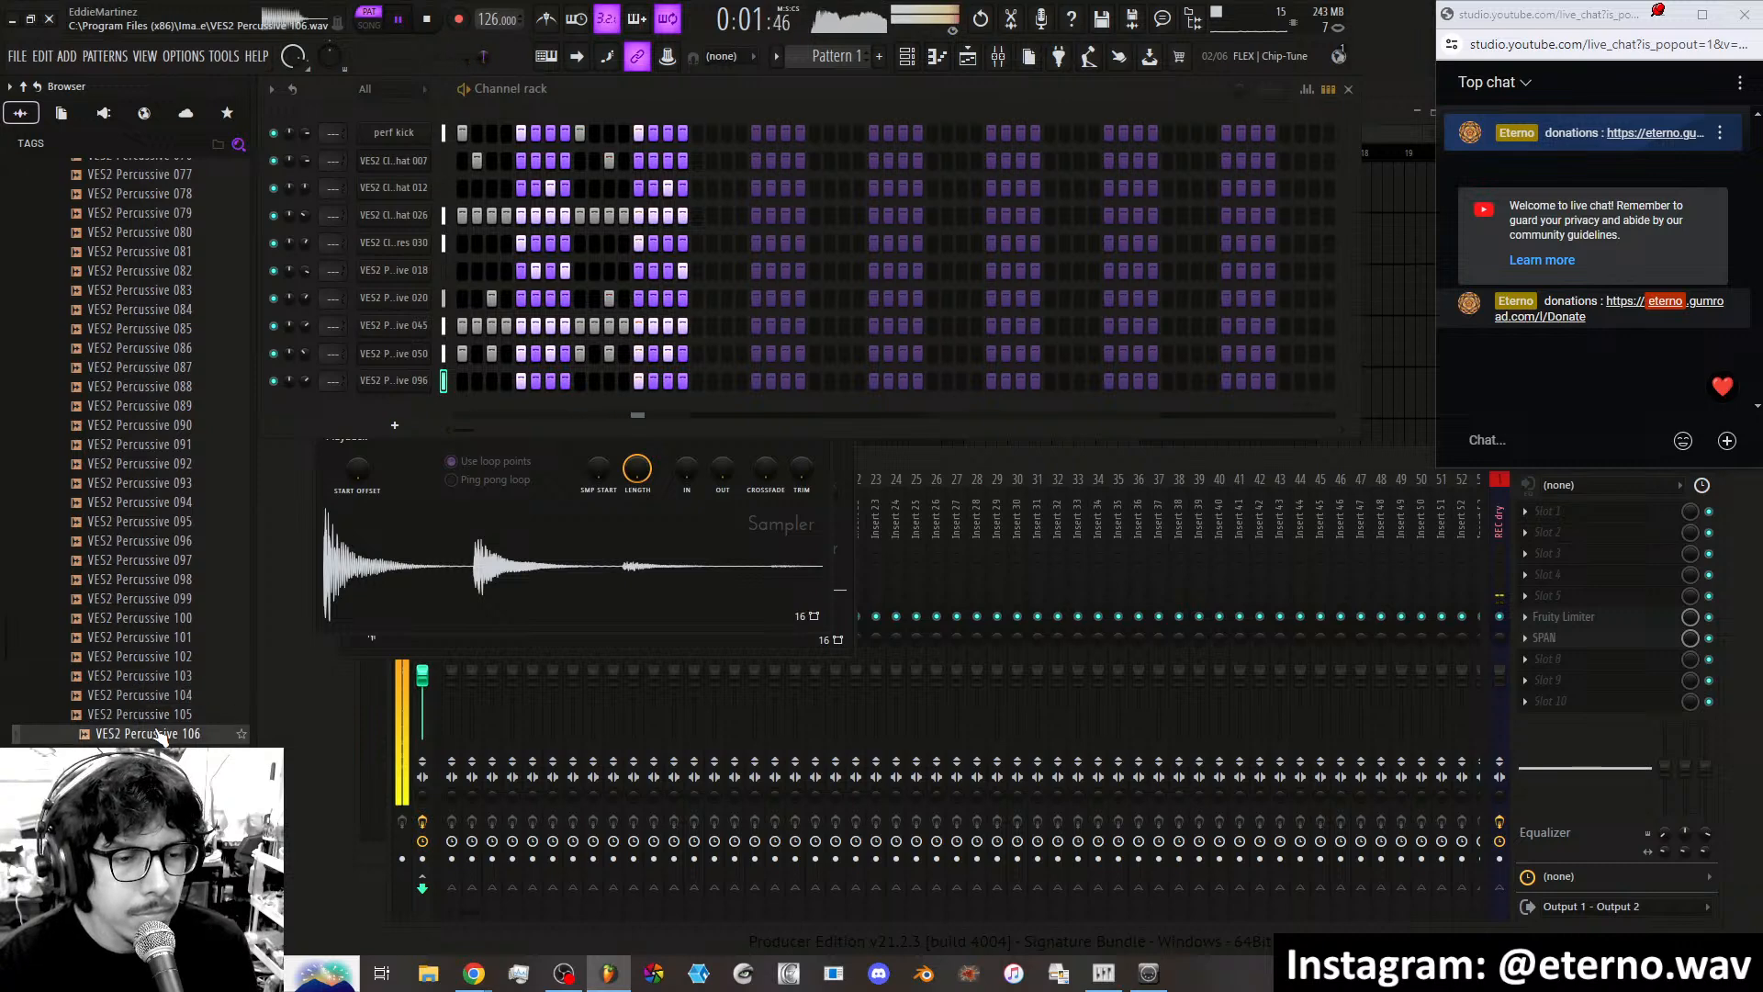
Audition samples from VES2 Percussive 108 to 115, then add VES2 Percussive 113 as a new channel with consecutive steps filled.
scroll(158, 643, "down", 4)
left_click(154, 546)
left_click(156, 579)
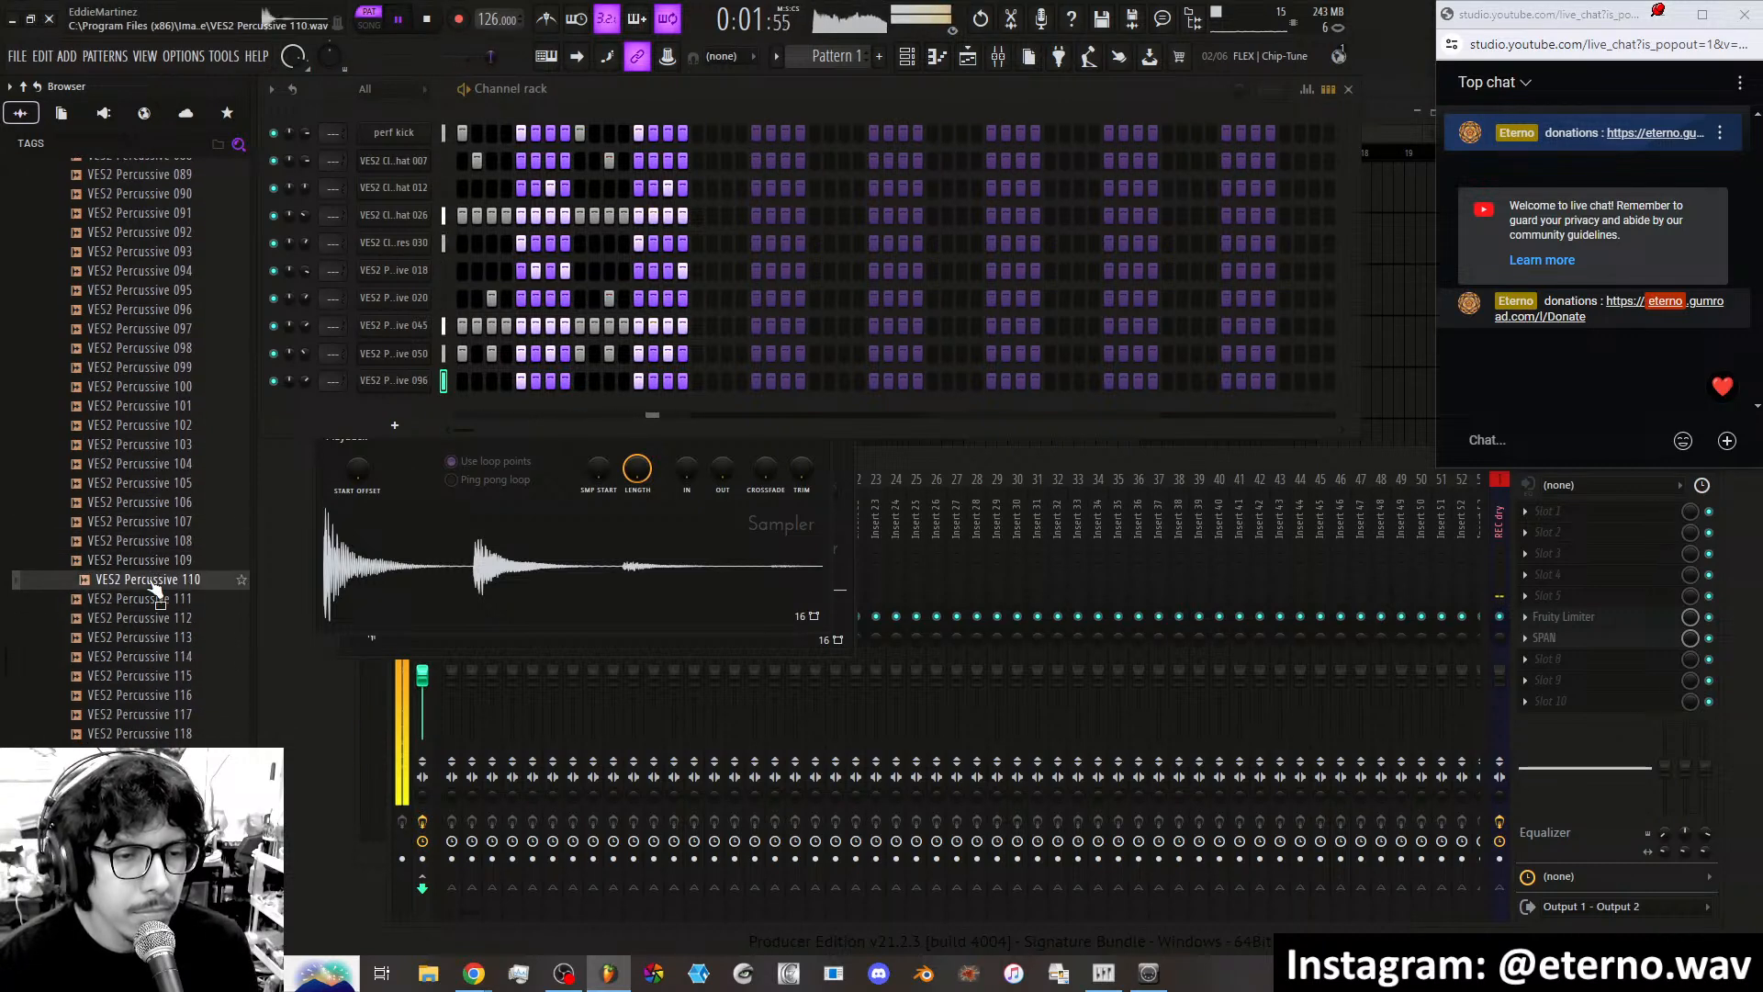
left_click(156, 598)
left_click(156, 636)
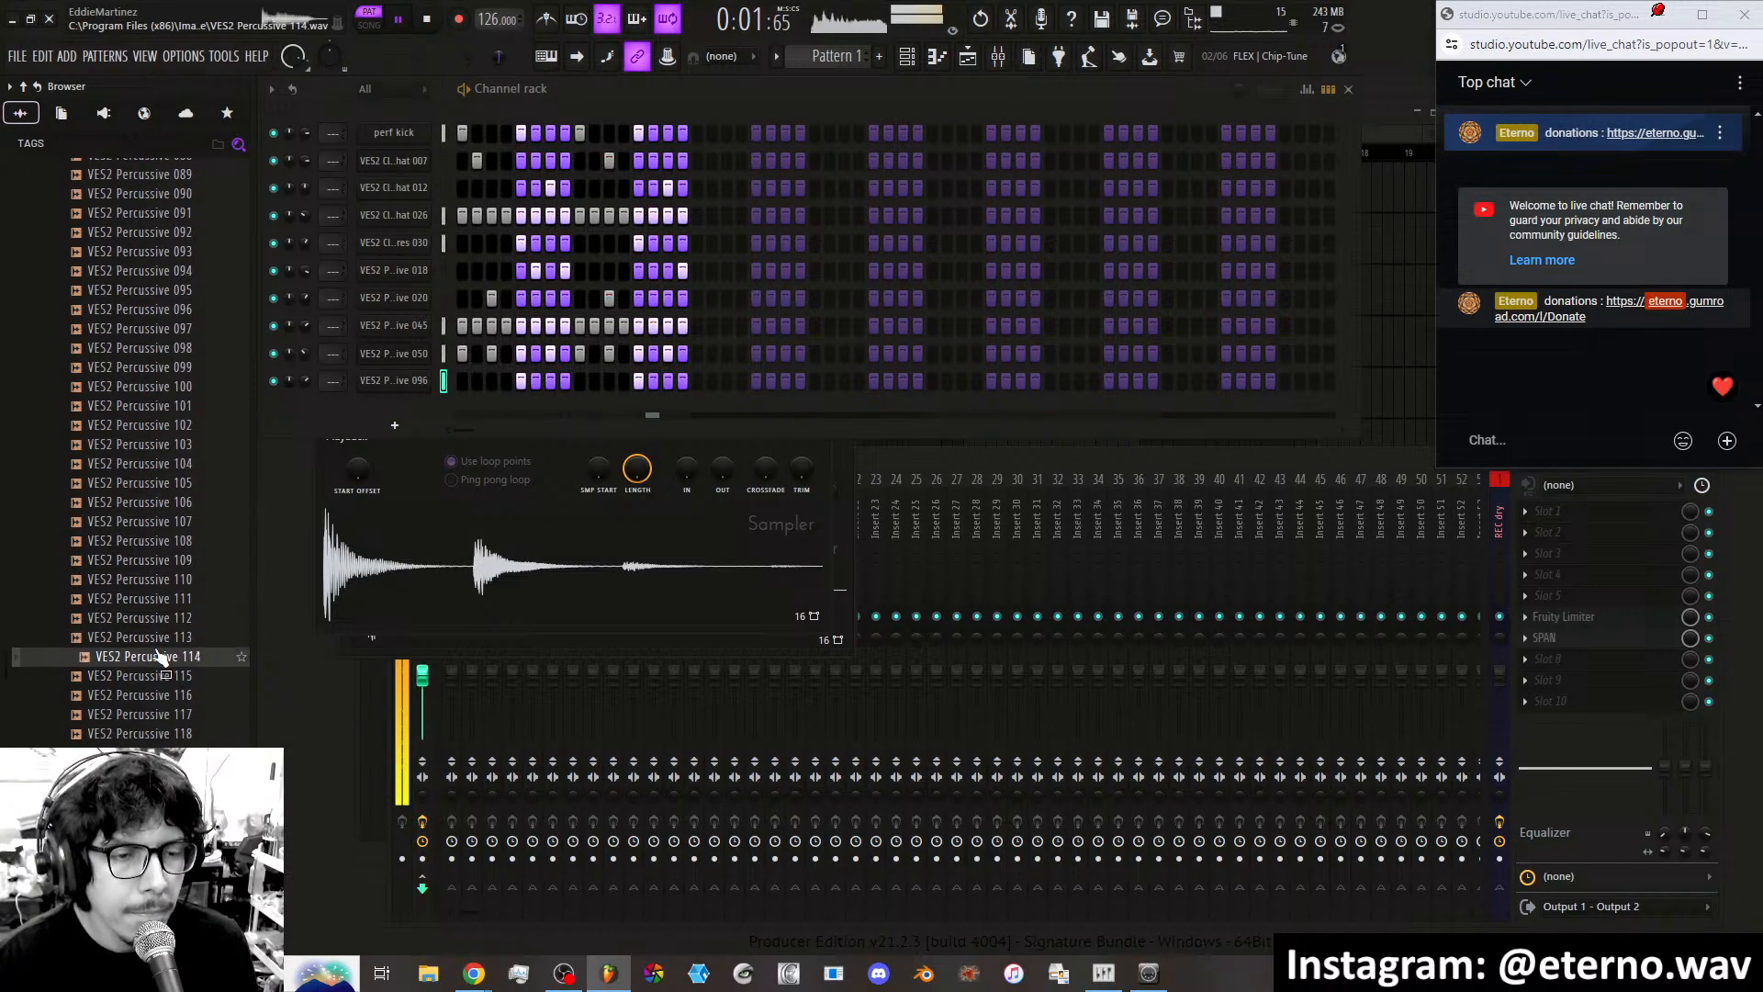
left_click(147, 676)
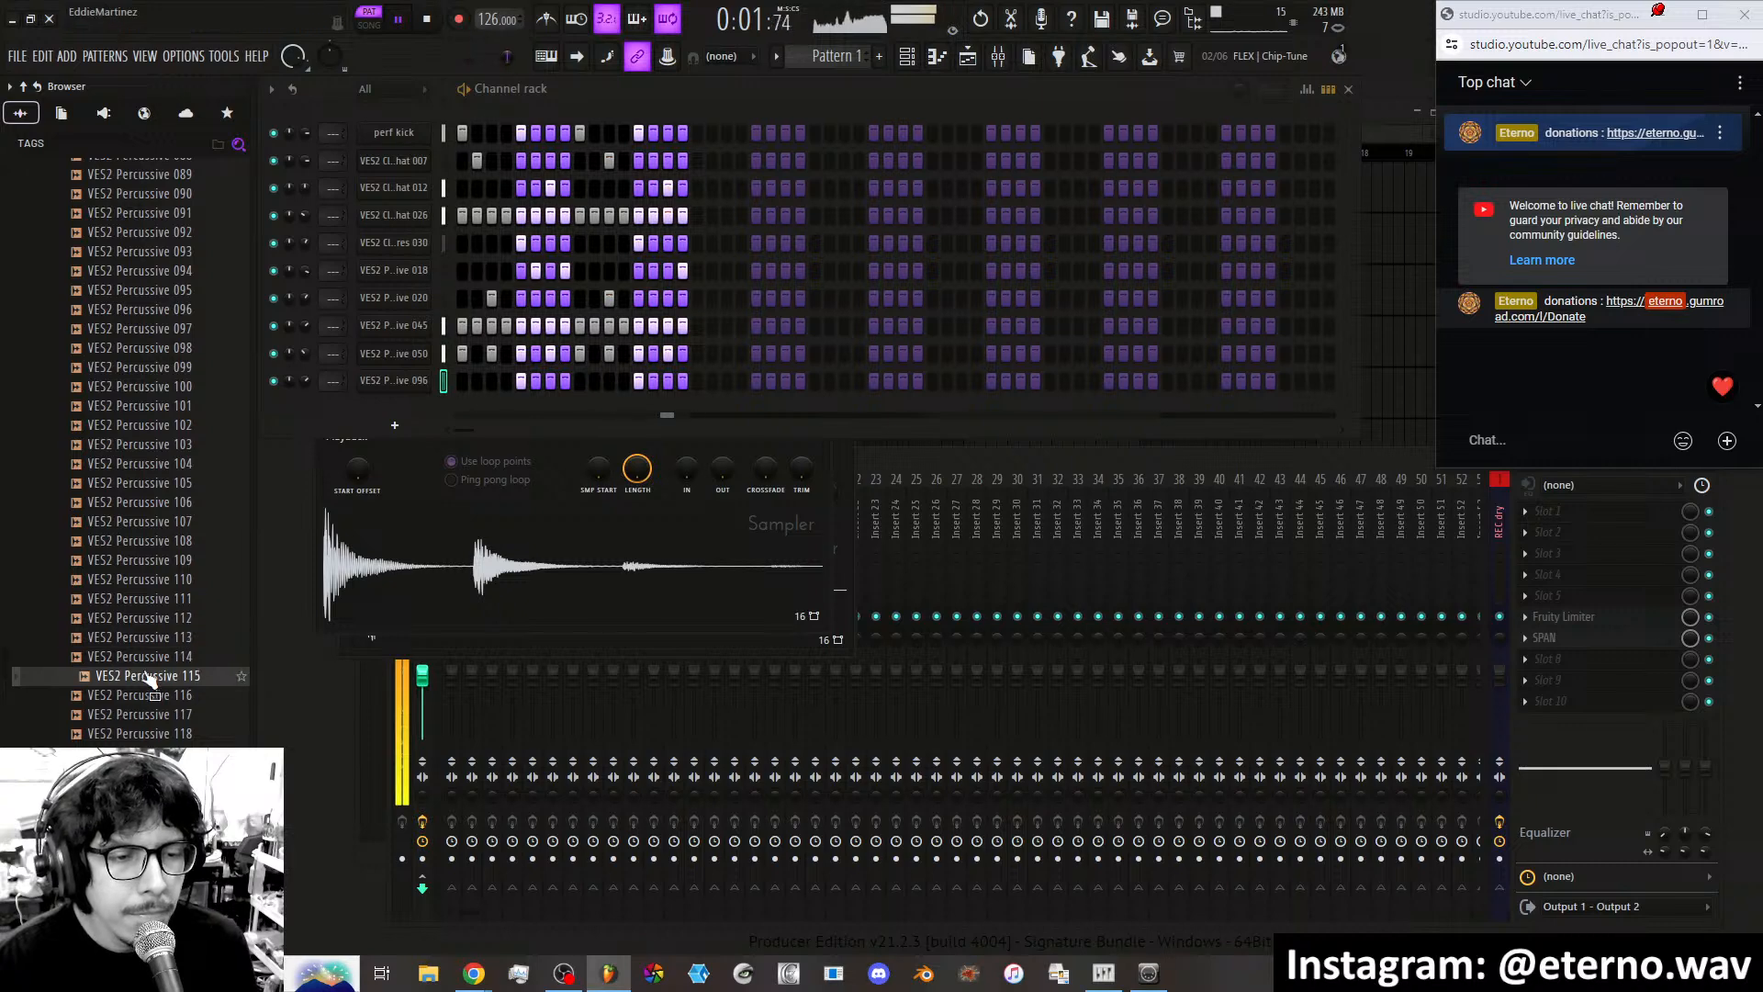
left_click_drag(147, 647, 454, 392)
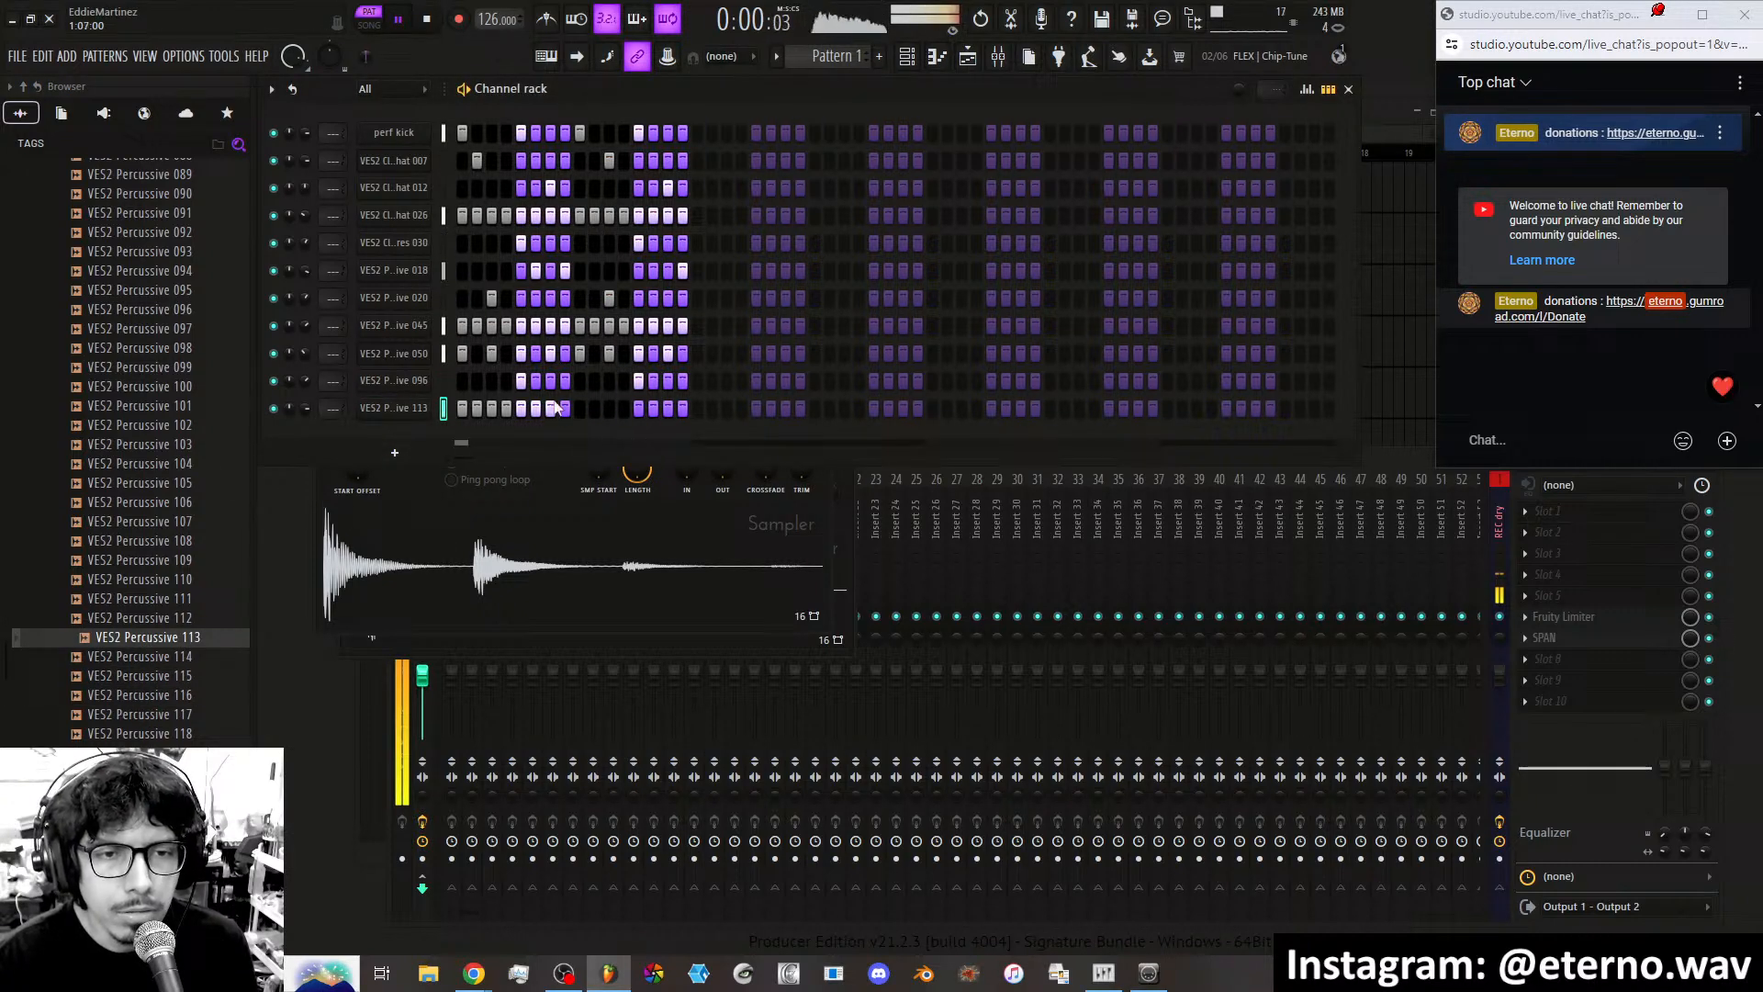
Set VES2 Percussive 113 to cut itself and raise its loop crossfade to the maximum with loop points in use.
right_click(399, 407)
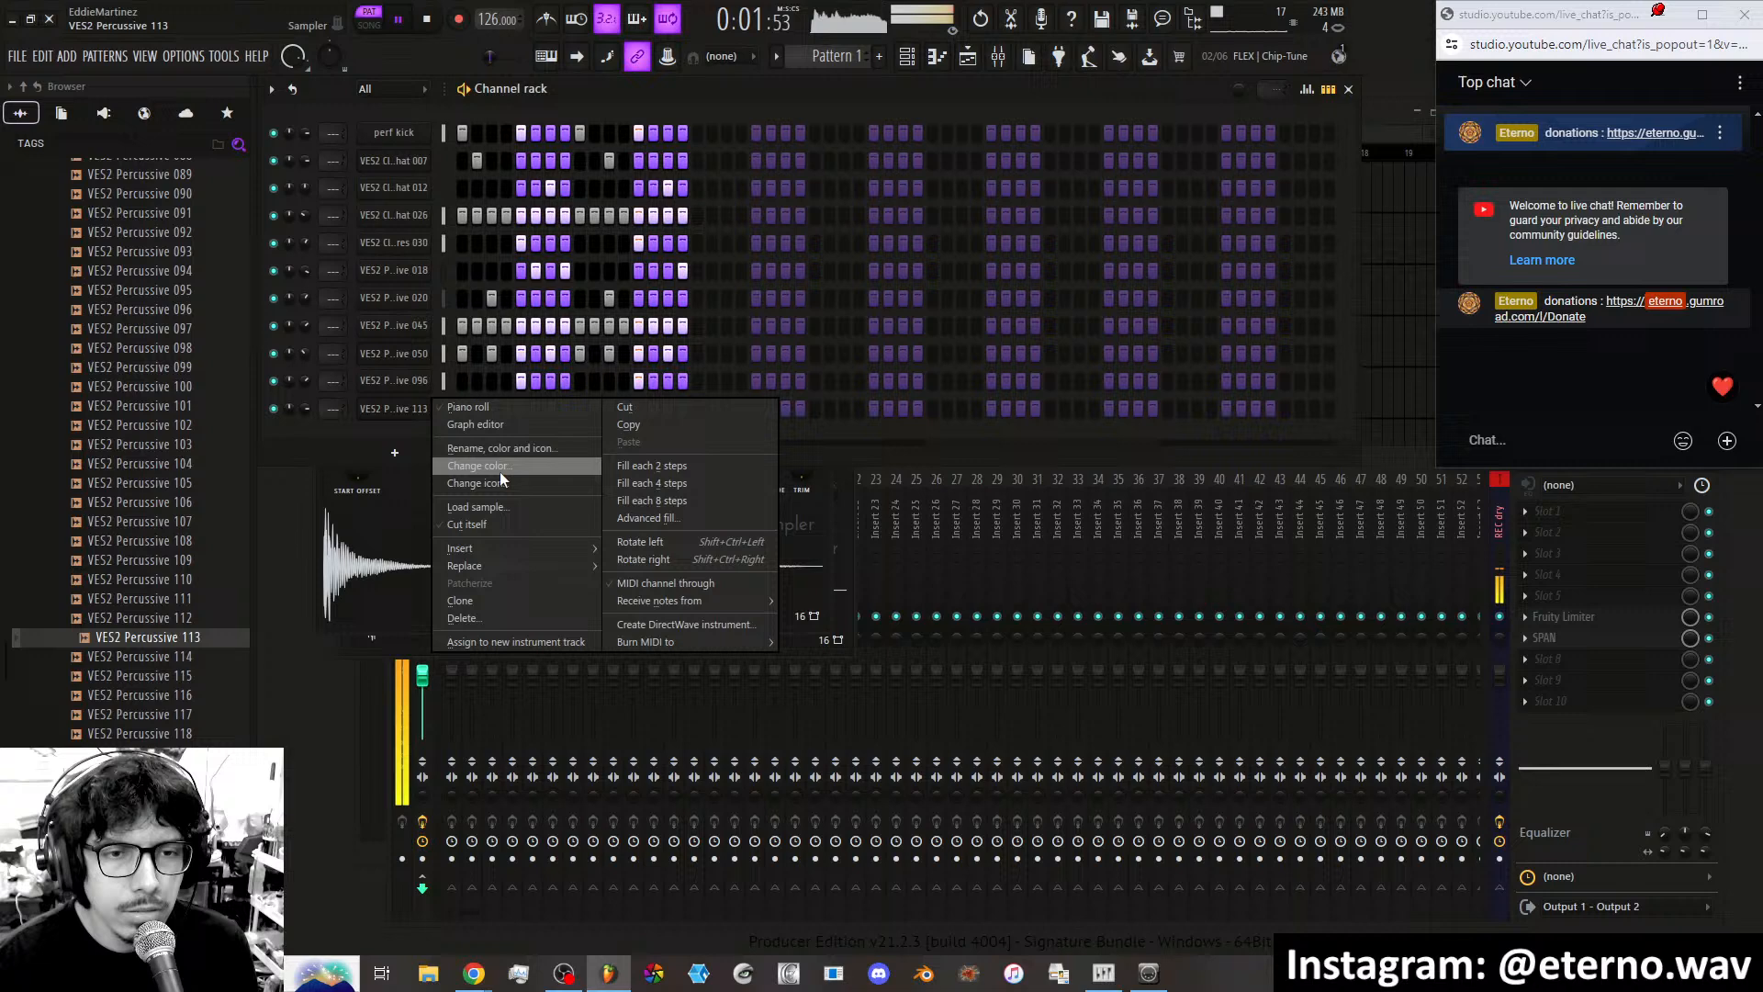
left_click(483, 527)
left_click(413, 411)
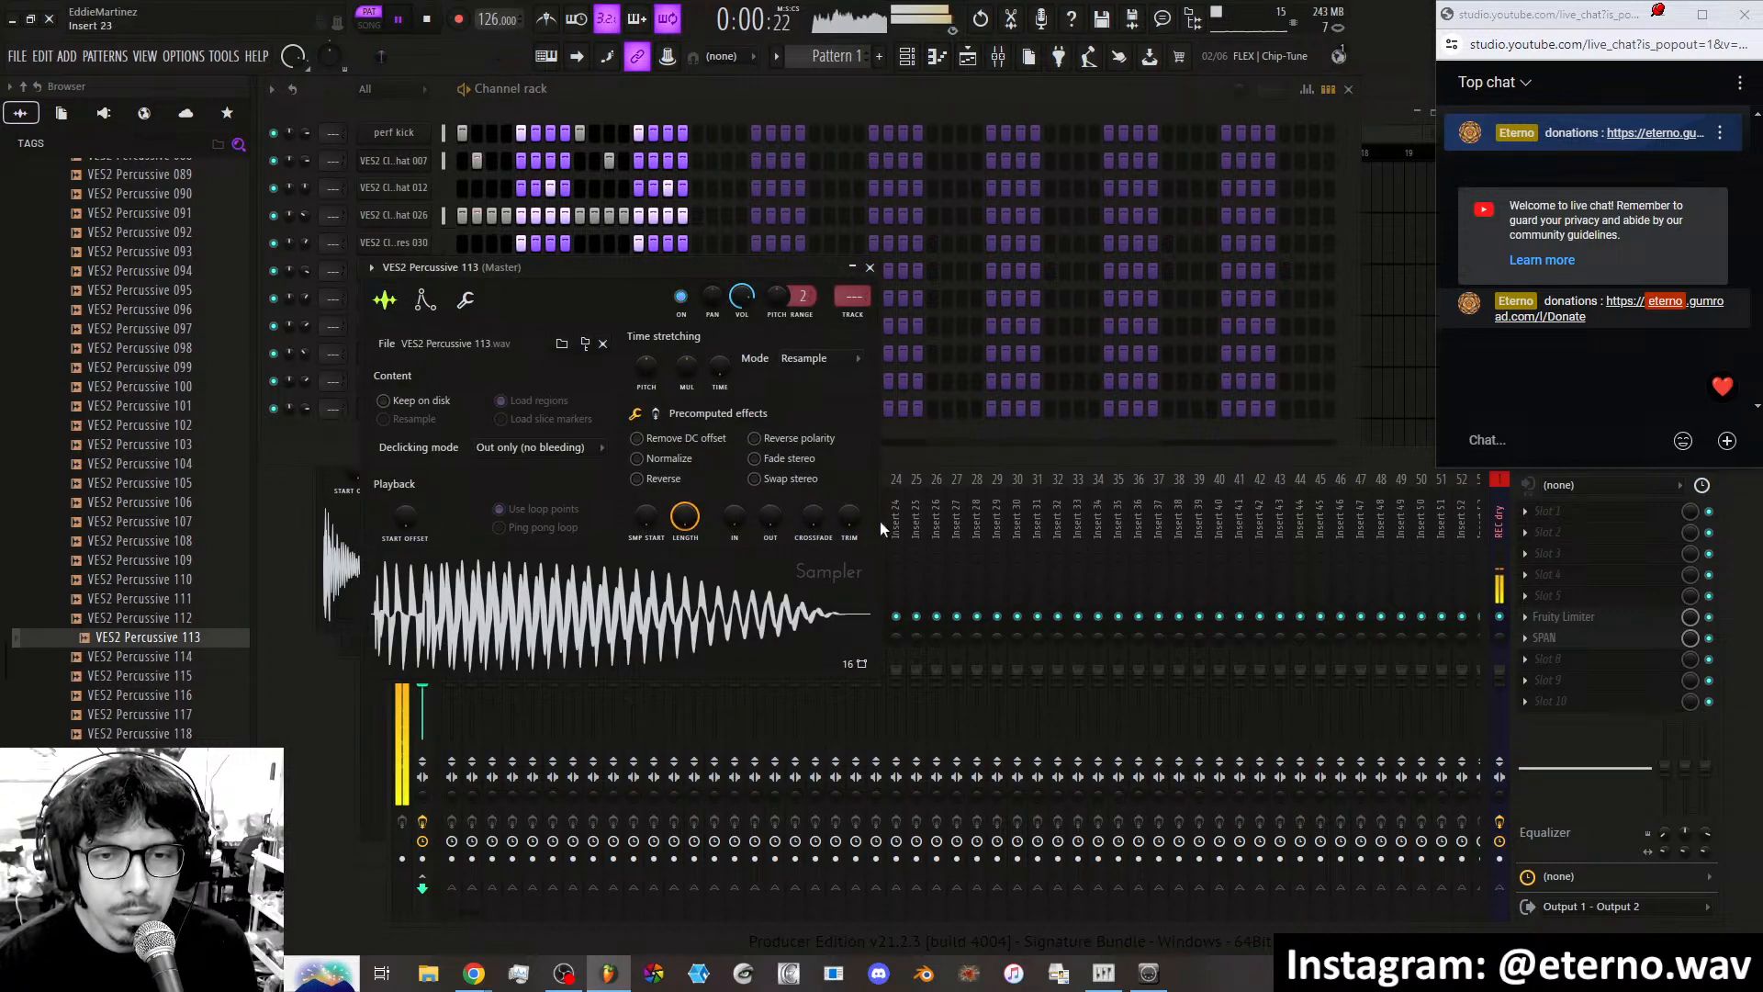
mouse_move(815, 518)
left_mouse_down()
mouse_move(817, 487)
mouse_move(817, 522)
left_mouse_up()
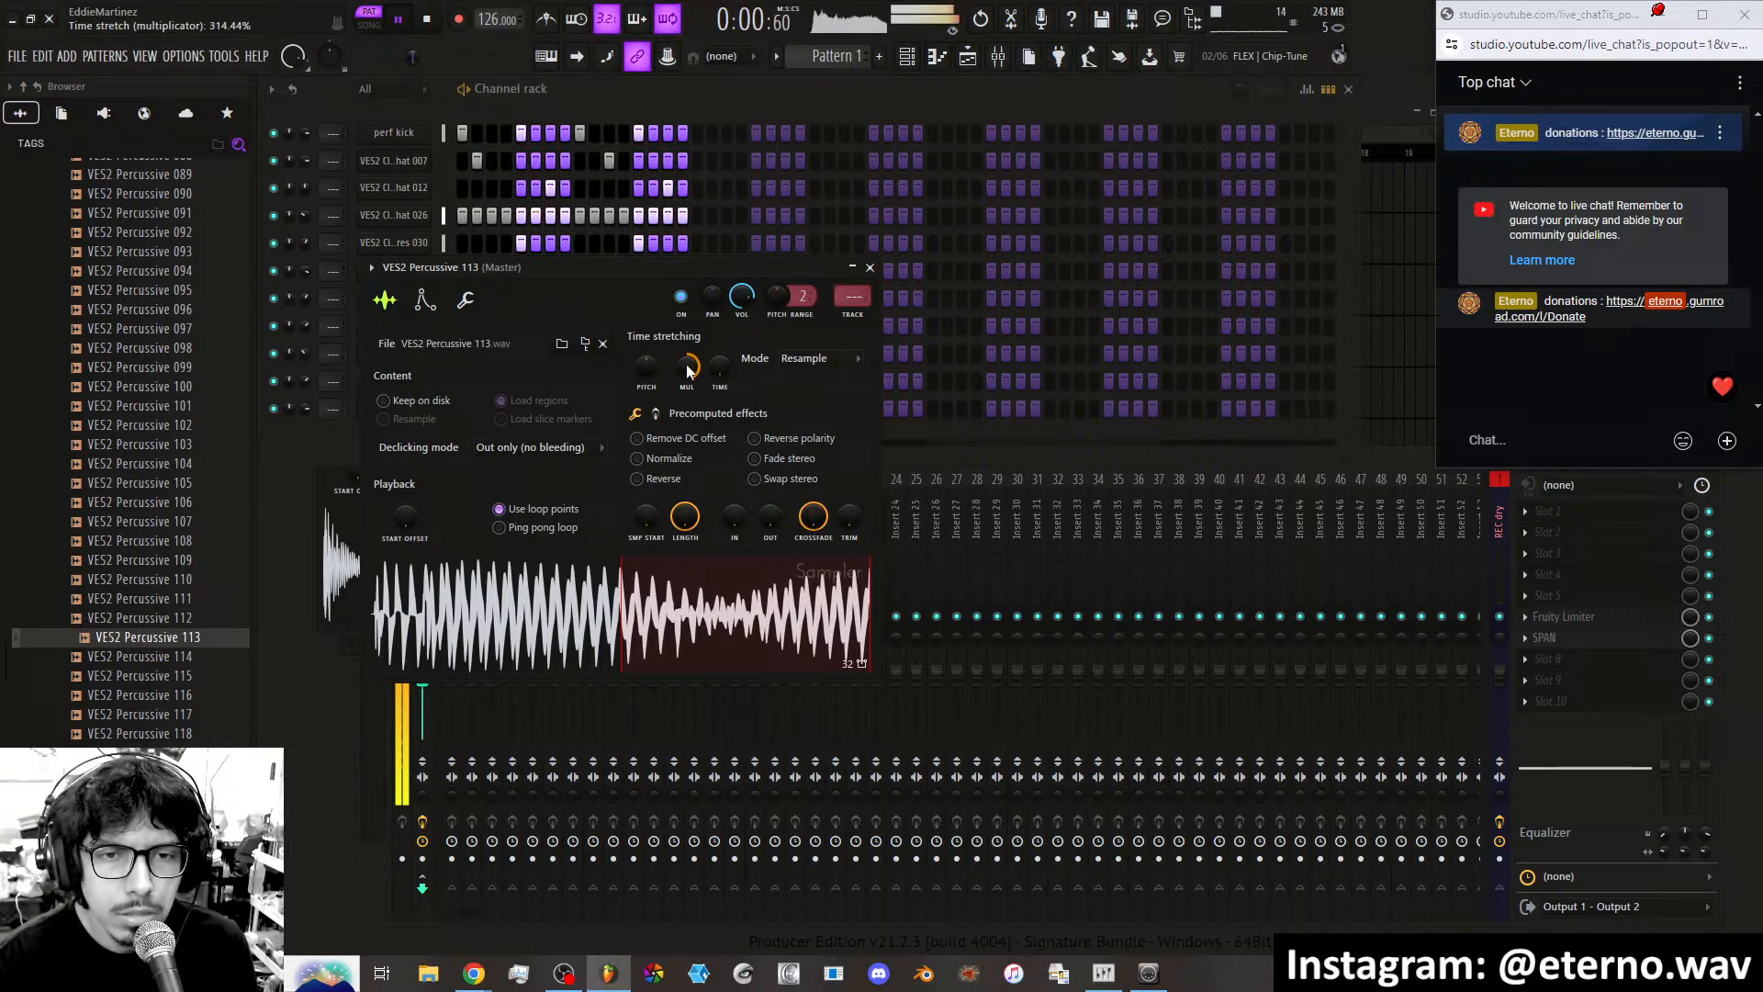
Lower the pitch shift of VES2 Percussive 113 in Auto stretch mode and set its time-stretch multiplier to 25%.
left_click_drag(649, 364, 650, 369)
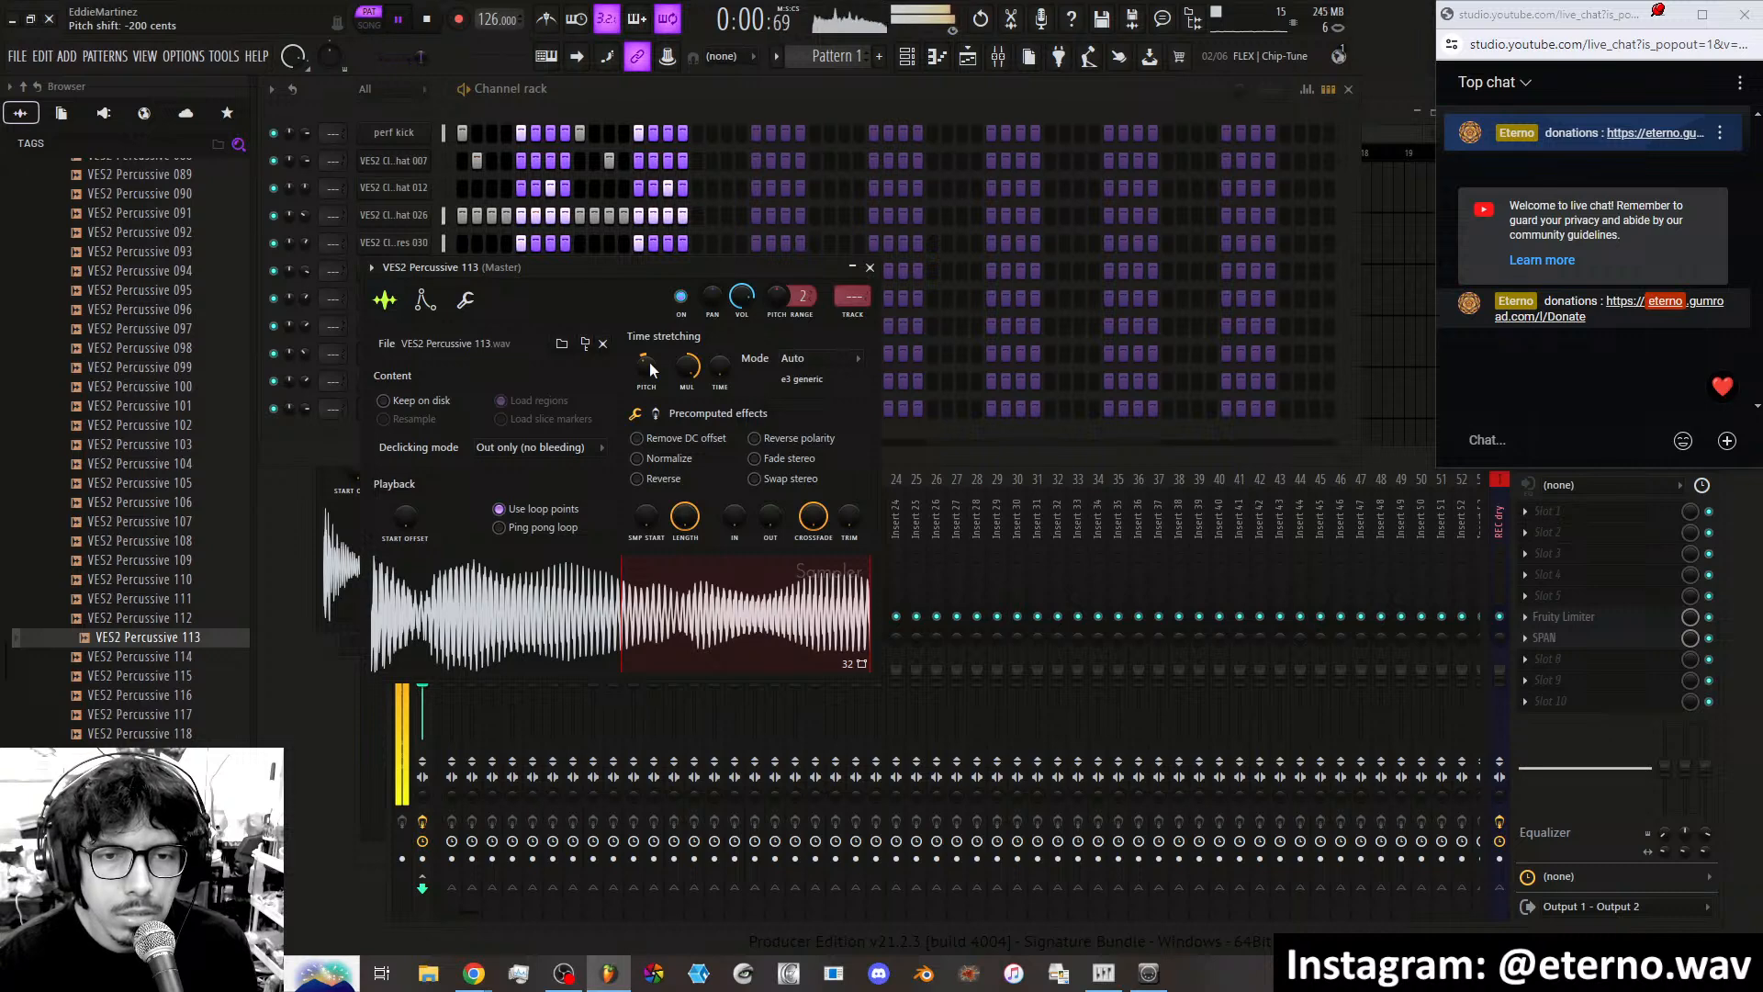
scroll(651, 369, "down", 9)
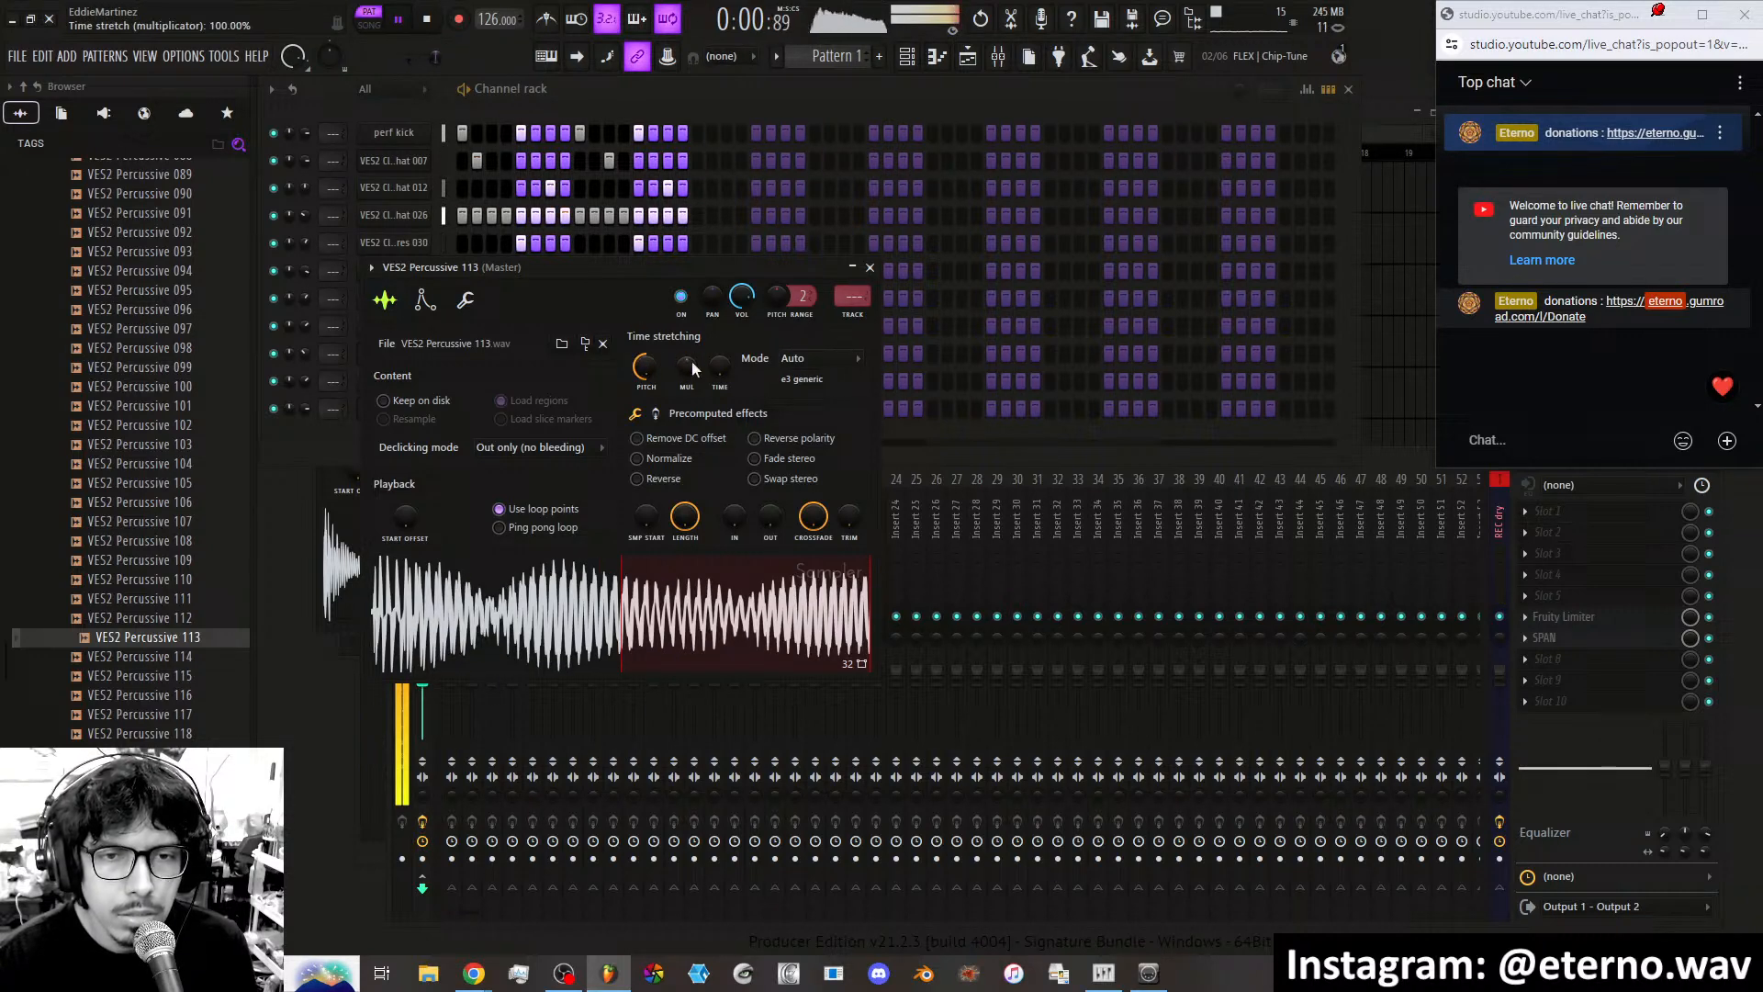
scroll(691, 361, "down", 3)
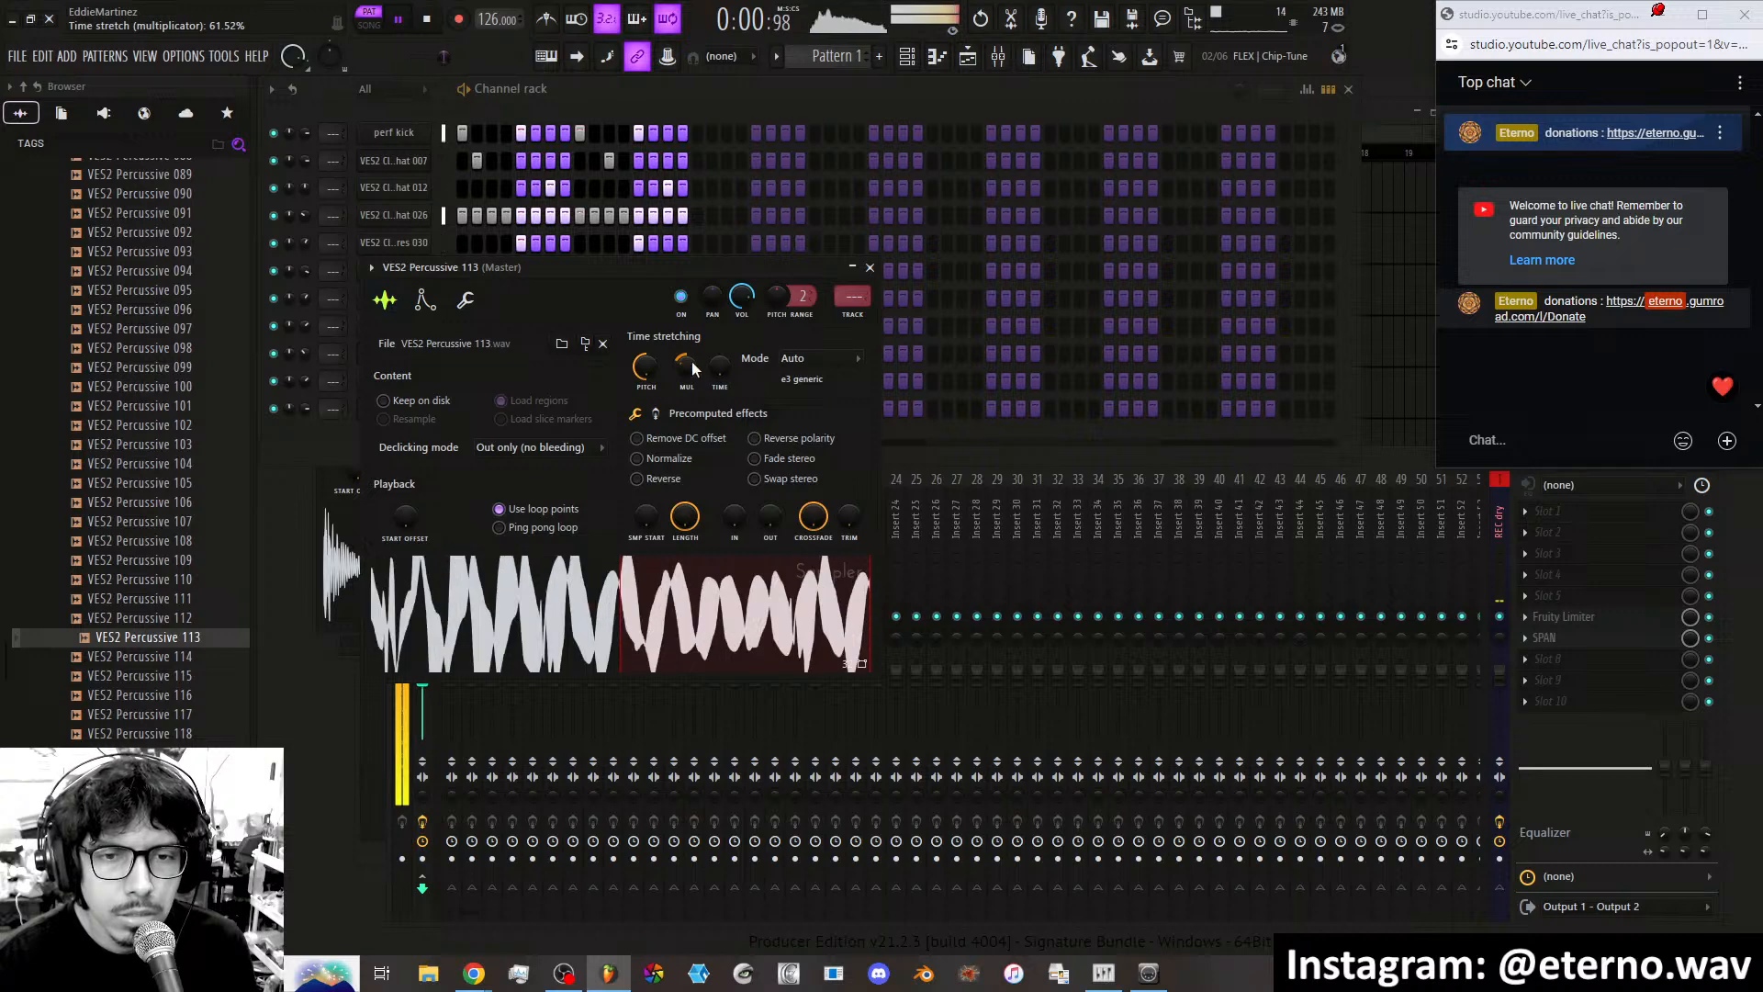
scroll(692, 361, "down", 4)
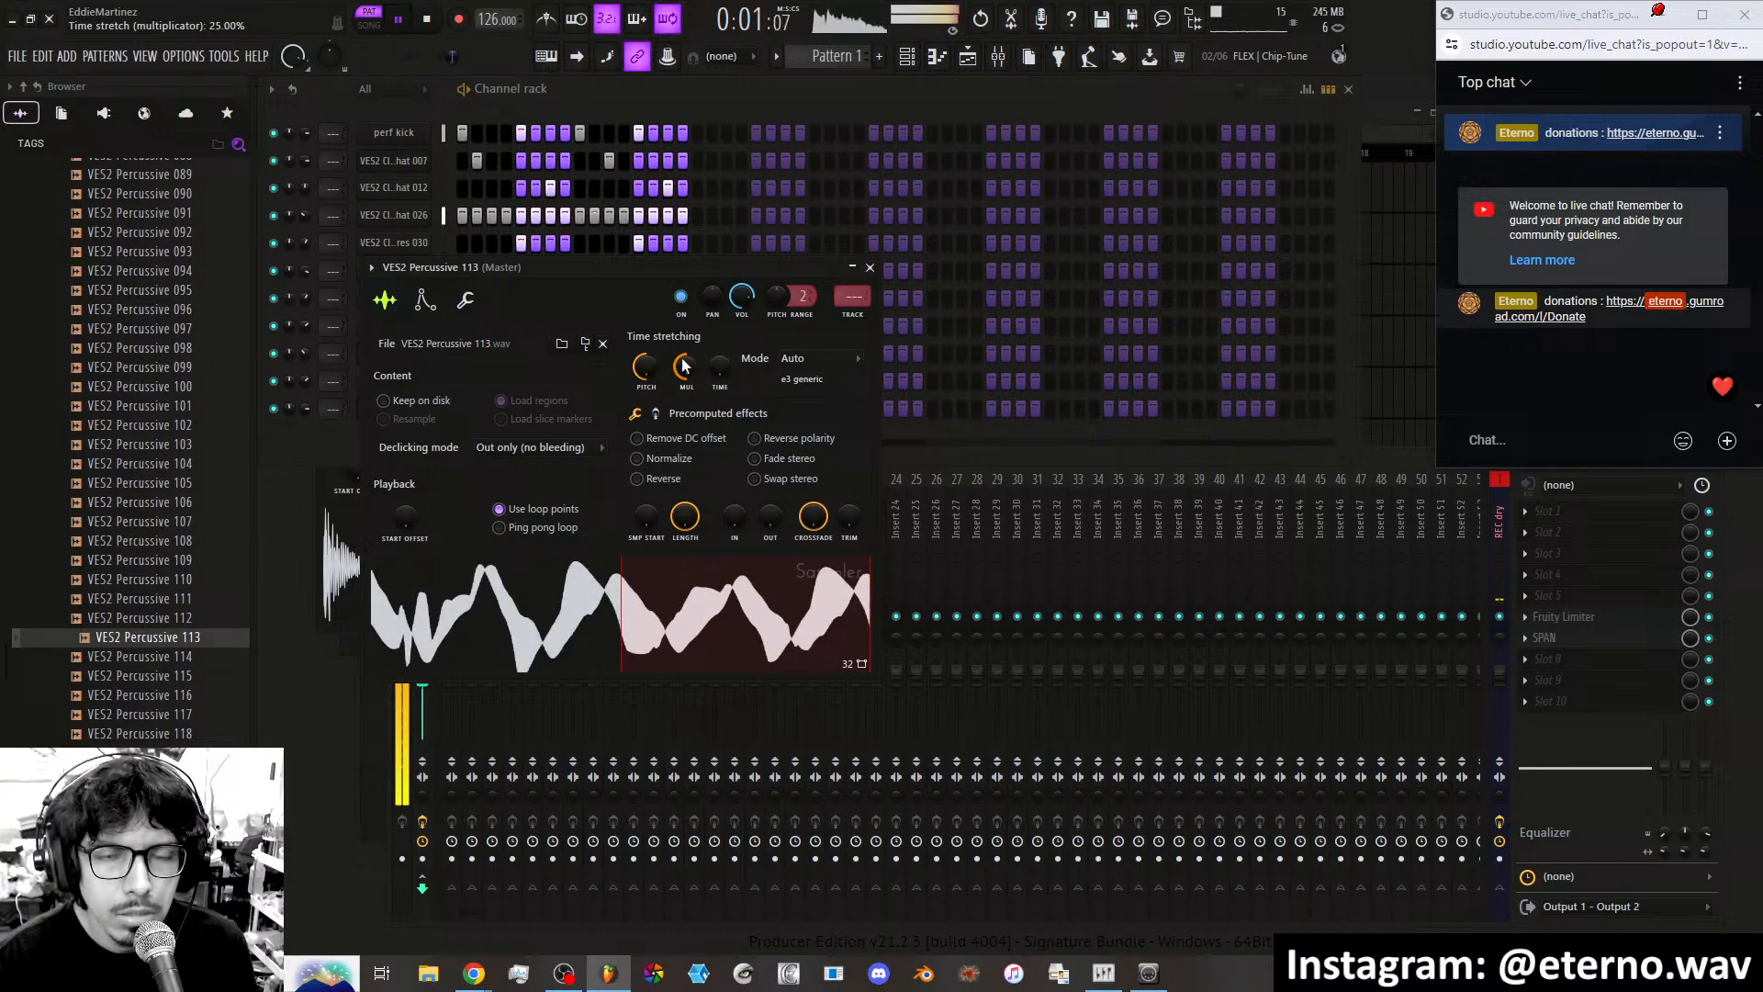
Set the filter type of VES2 Percussive 113 to LPx2 and close its channel window.
left_click(465, 300)
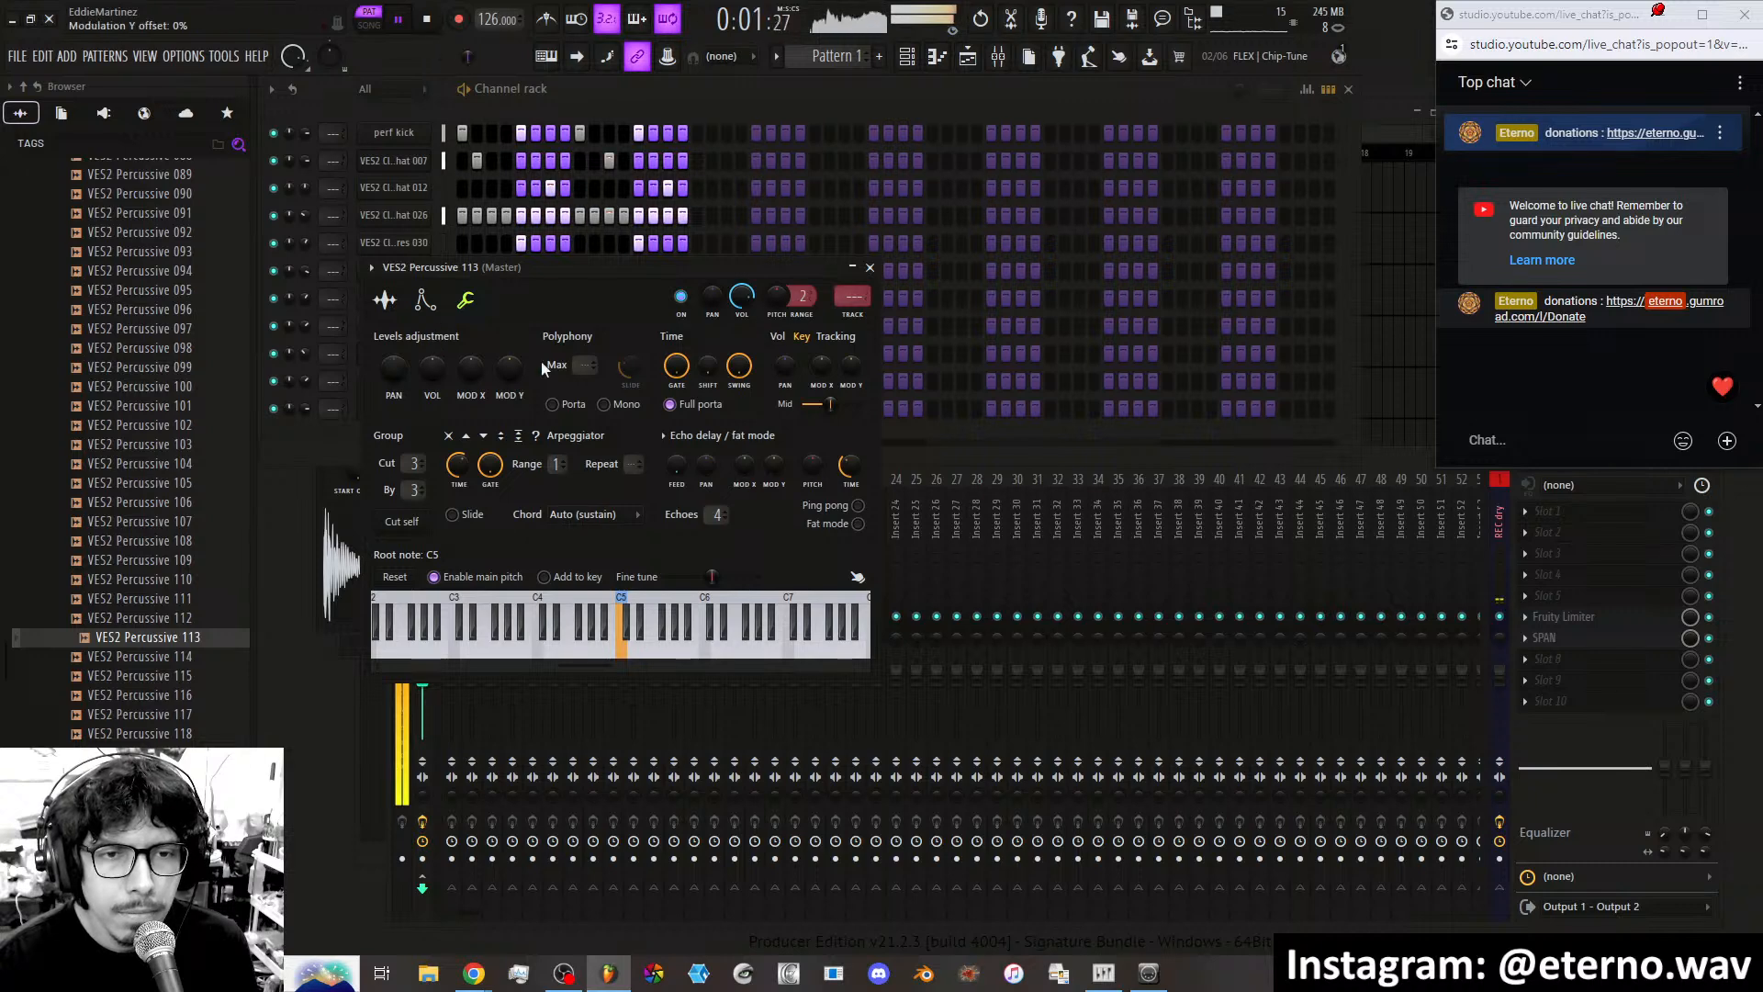
left_click(424, 299)
left_click(806, 523)
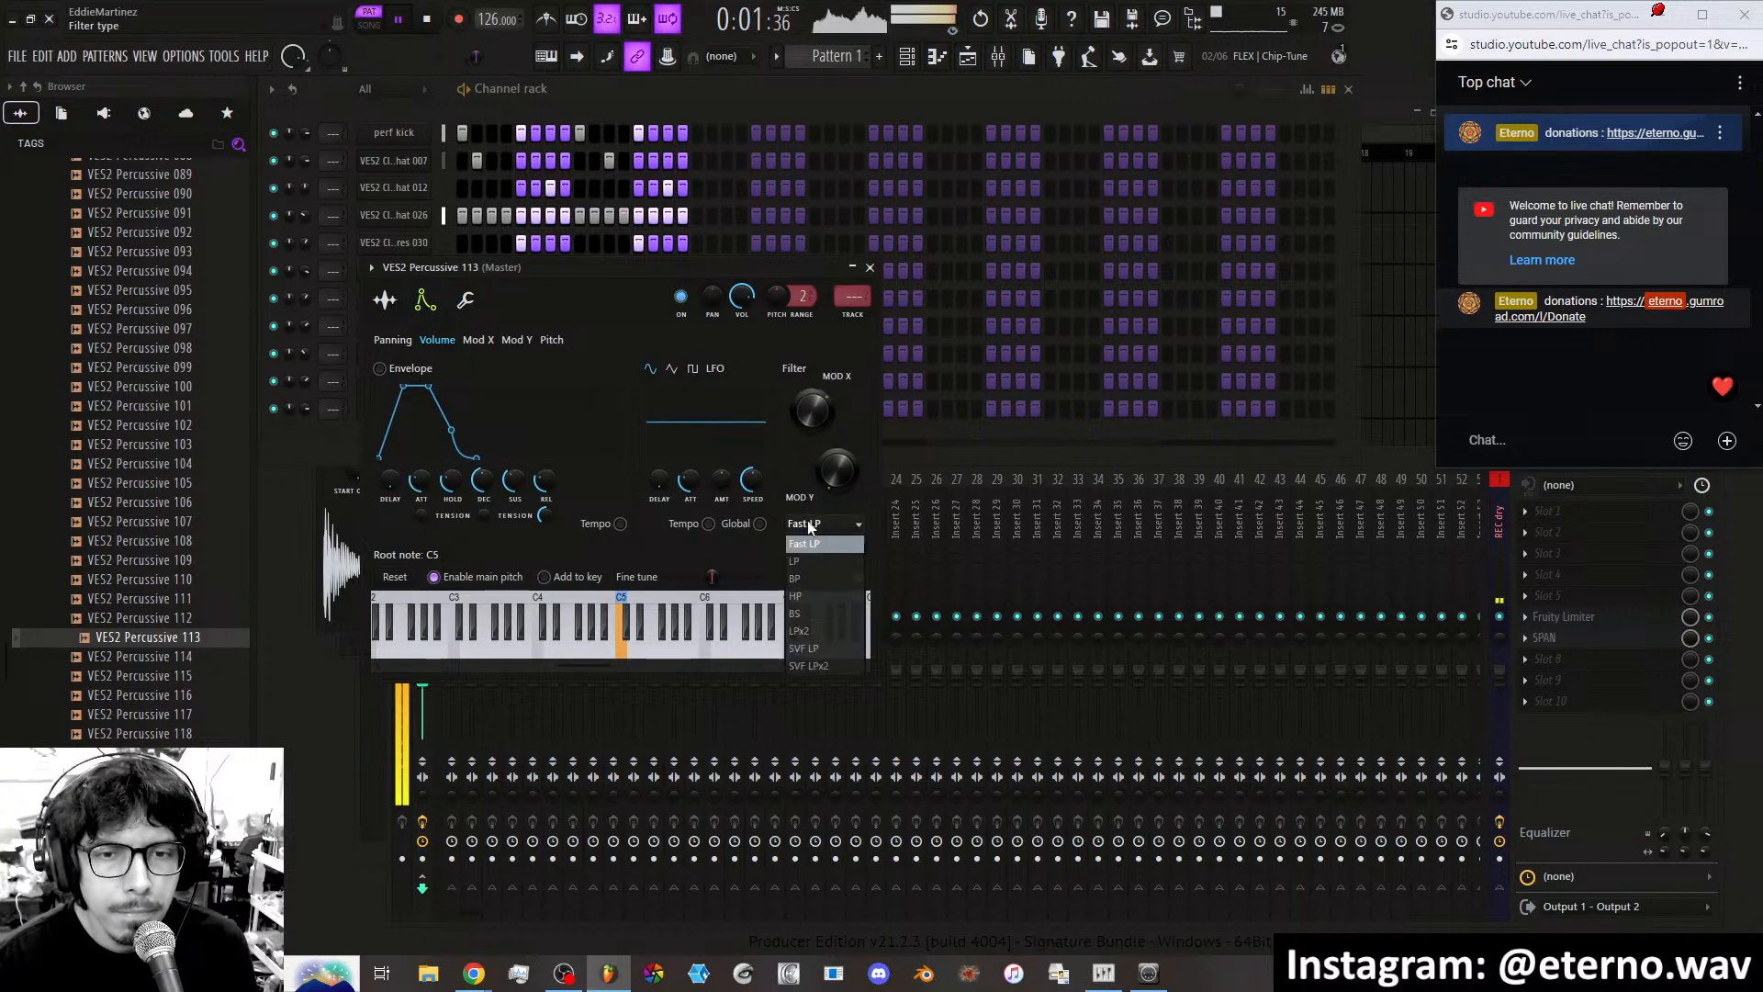
left_click(816, 634)
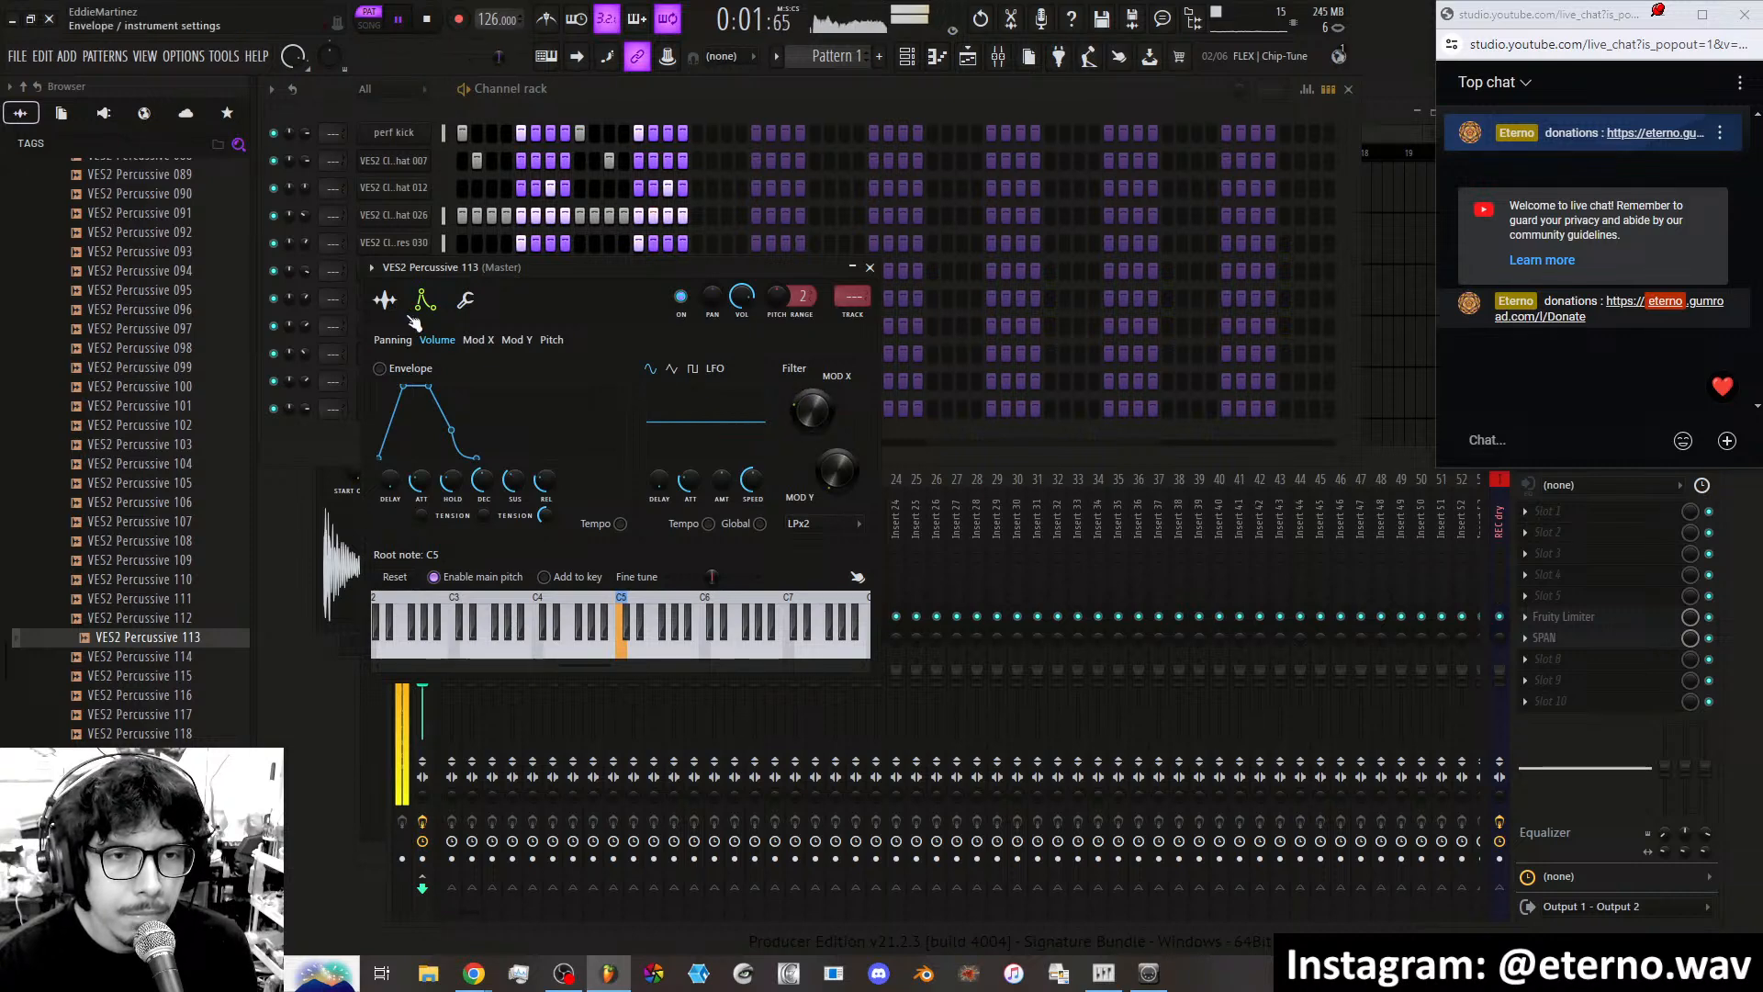
left_click(870, 267)
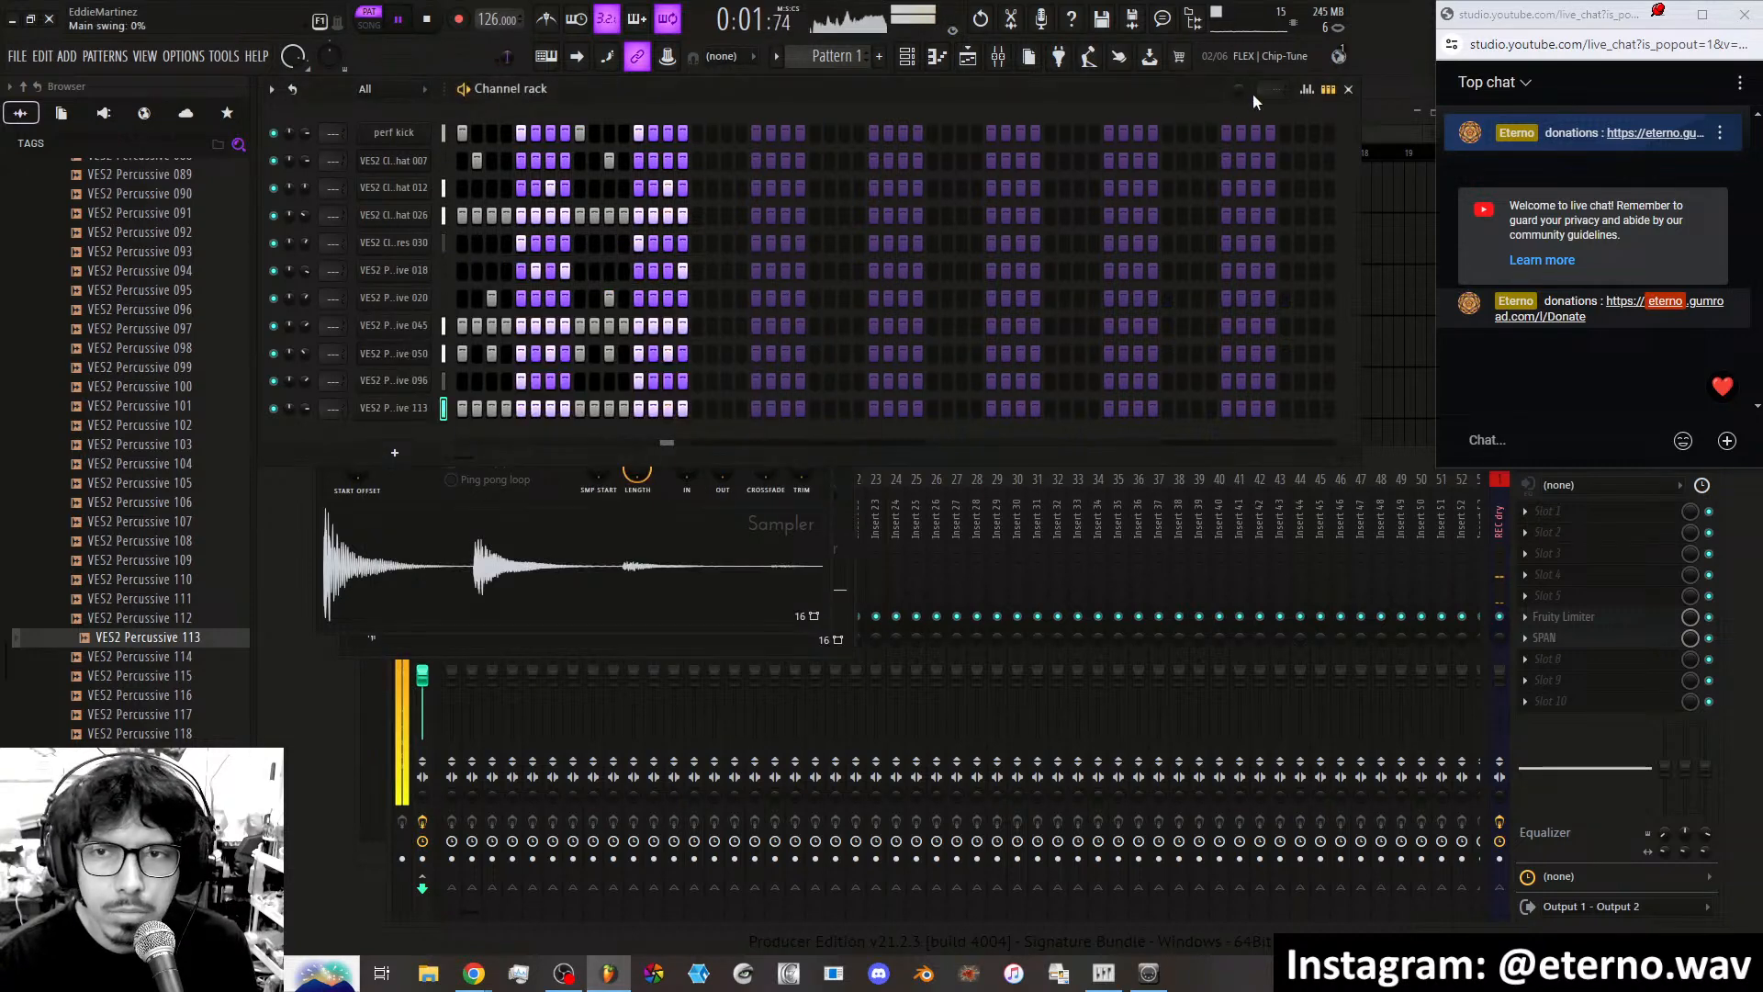
Lower the velocities of VES2 Percussive 113 on steps 1, 5, 9 and 13 to less than half.
left_click(1306, 89)
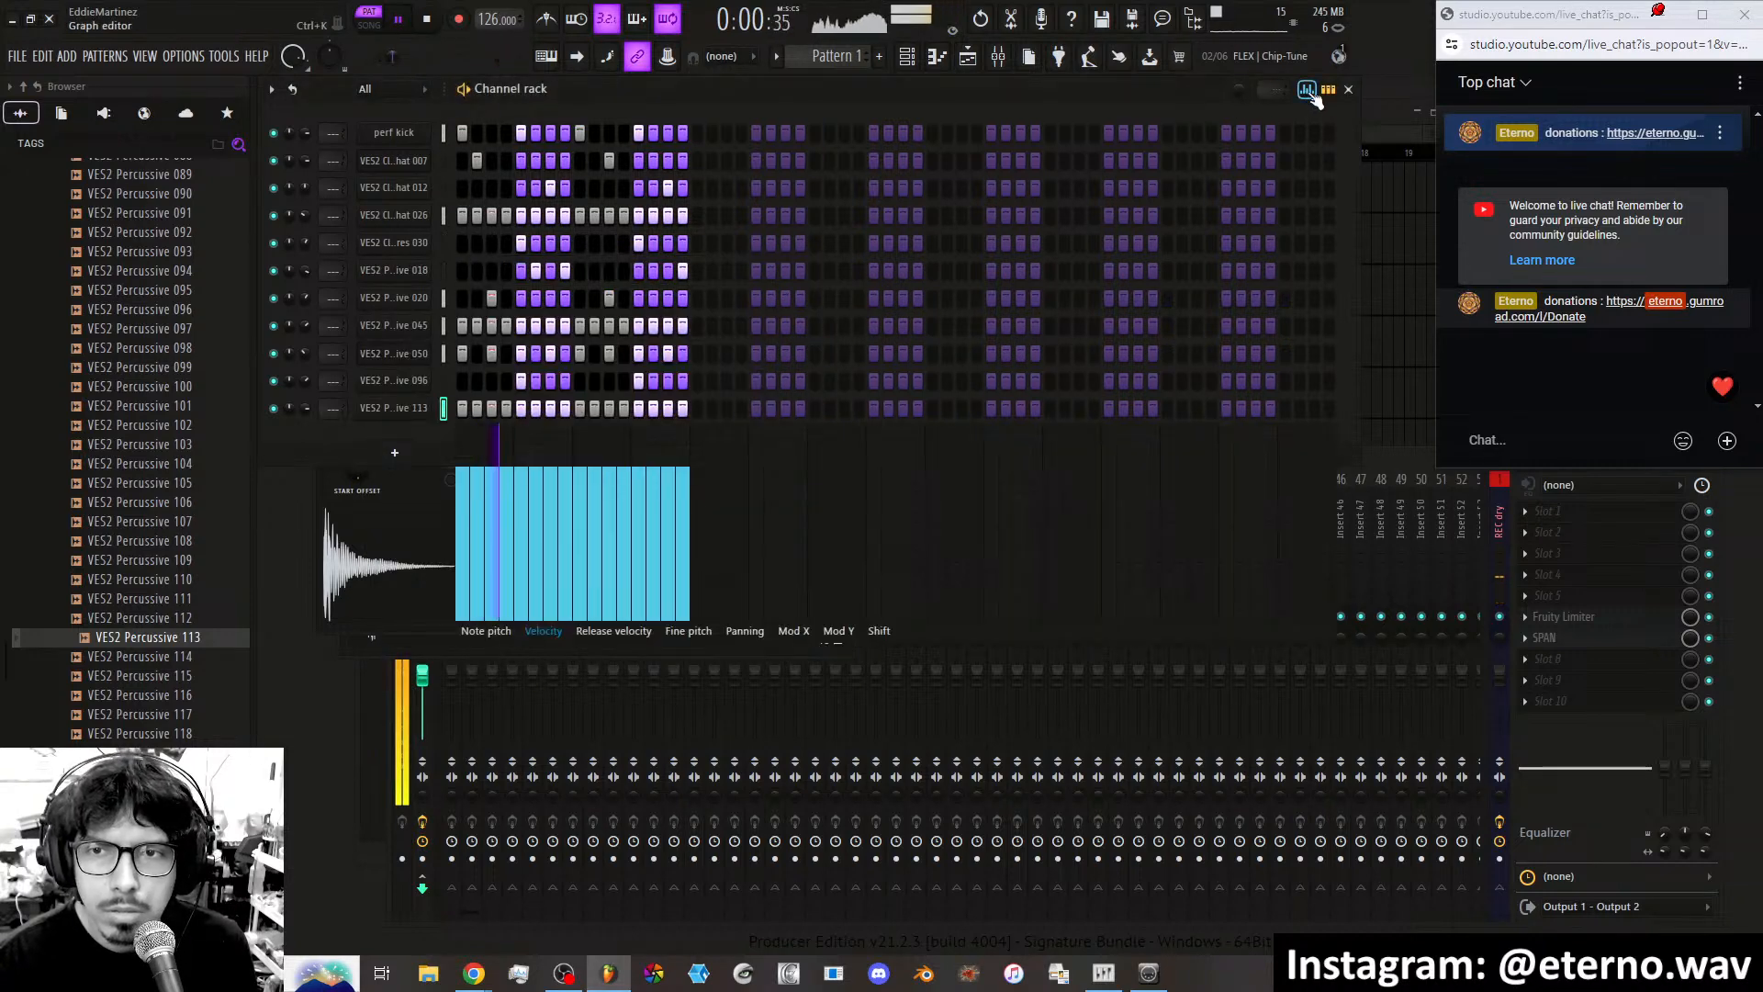
left_click(463, 549)
left_click(521, 581)
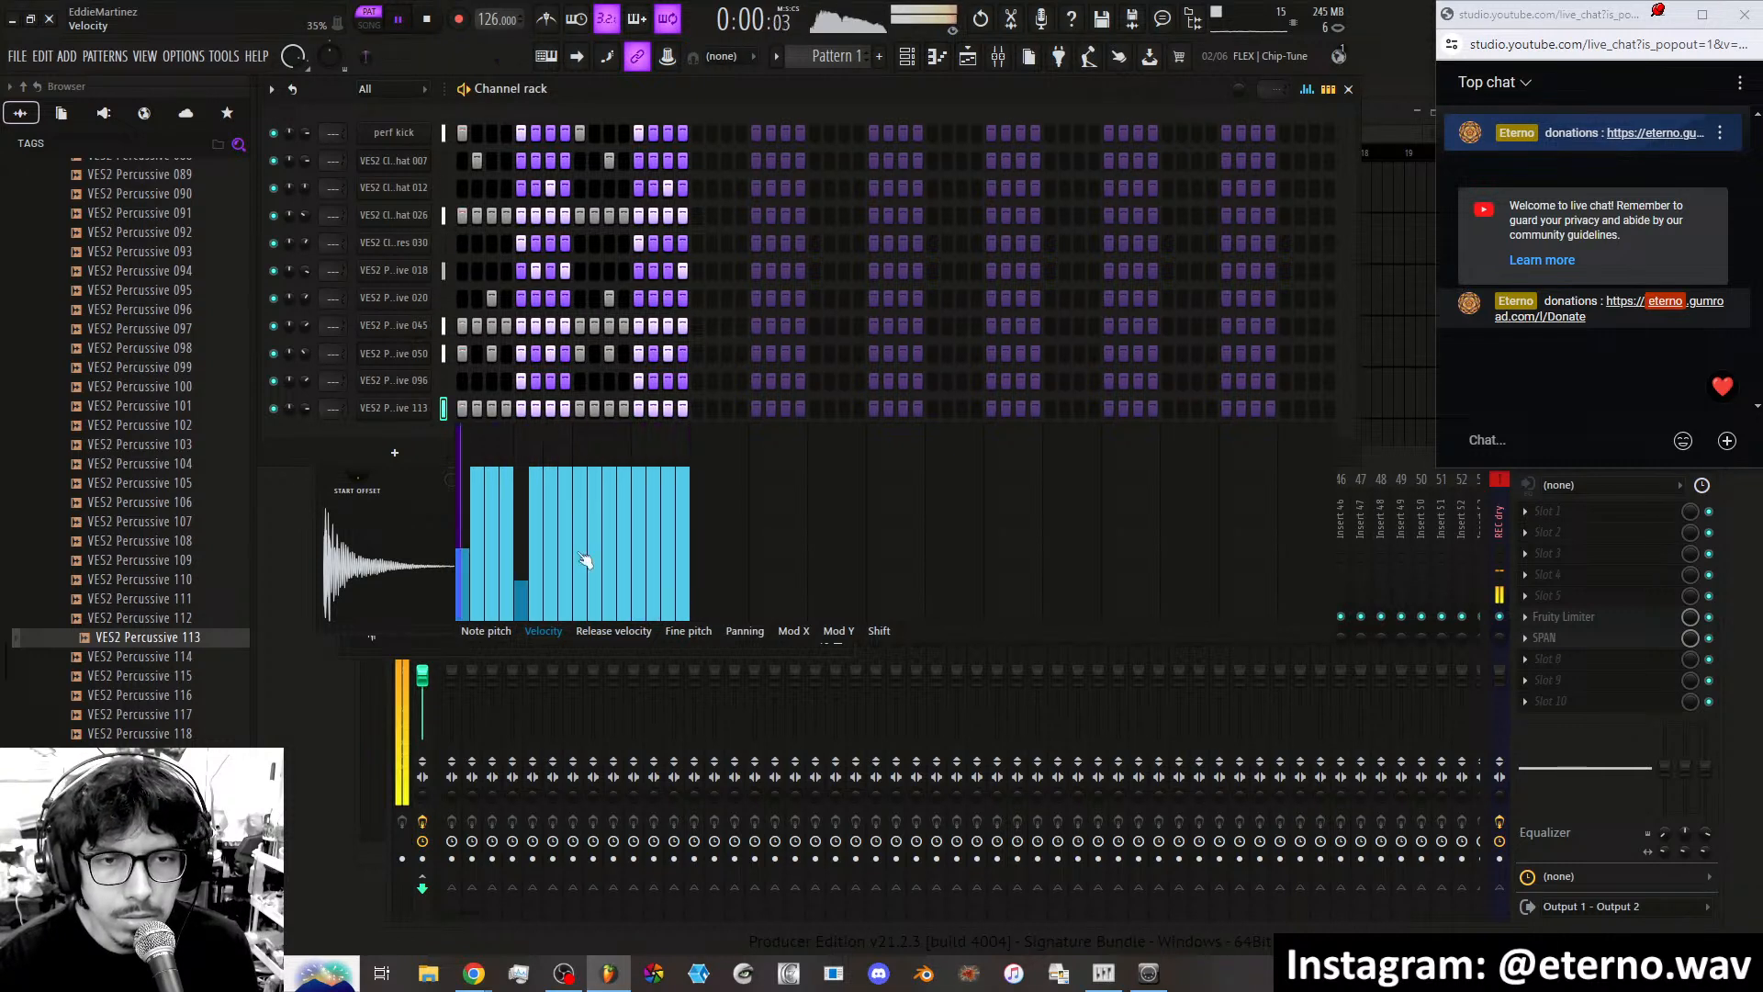
left_click(638, 569)
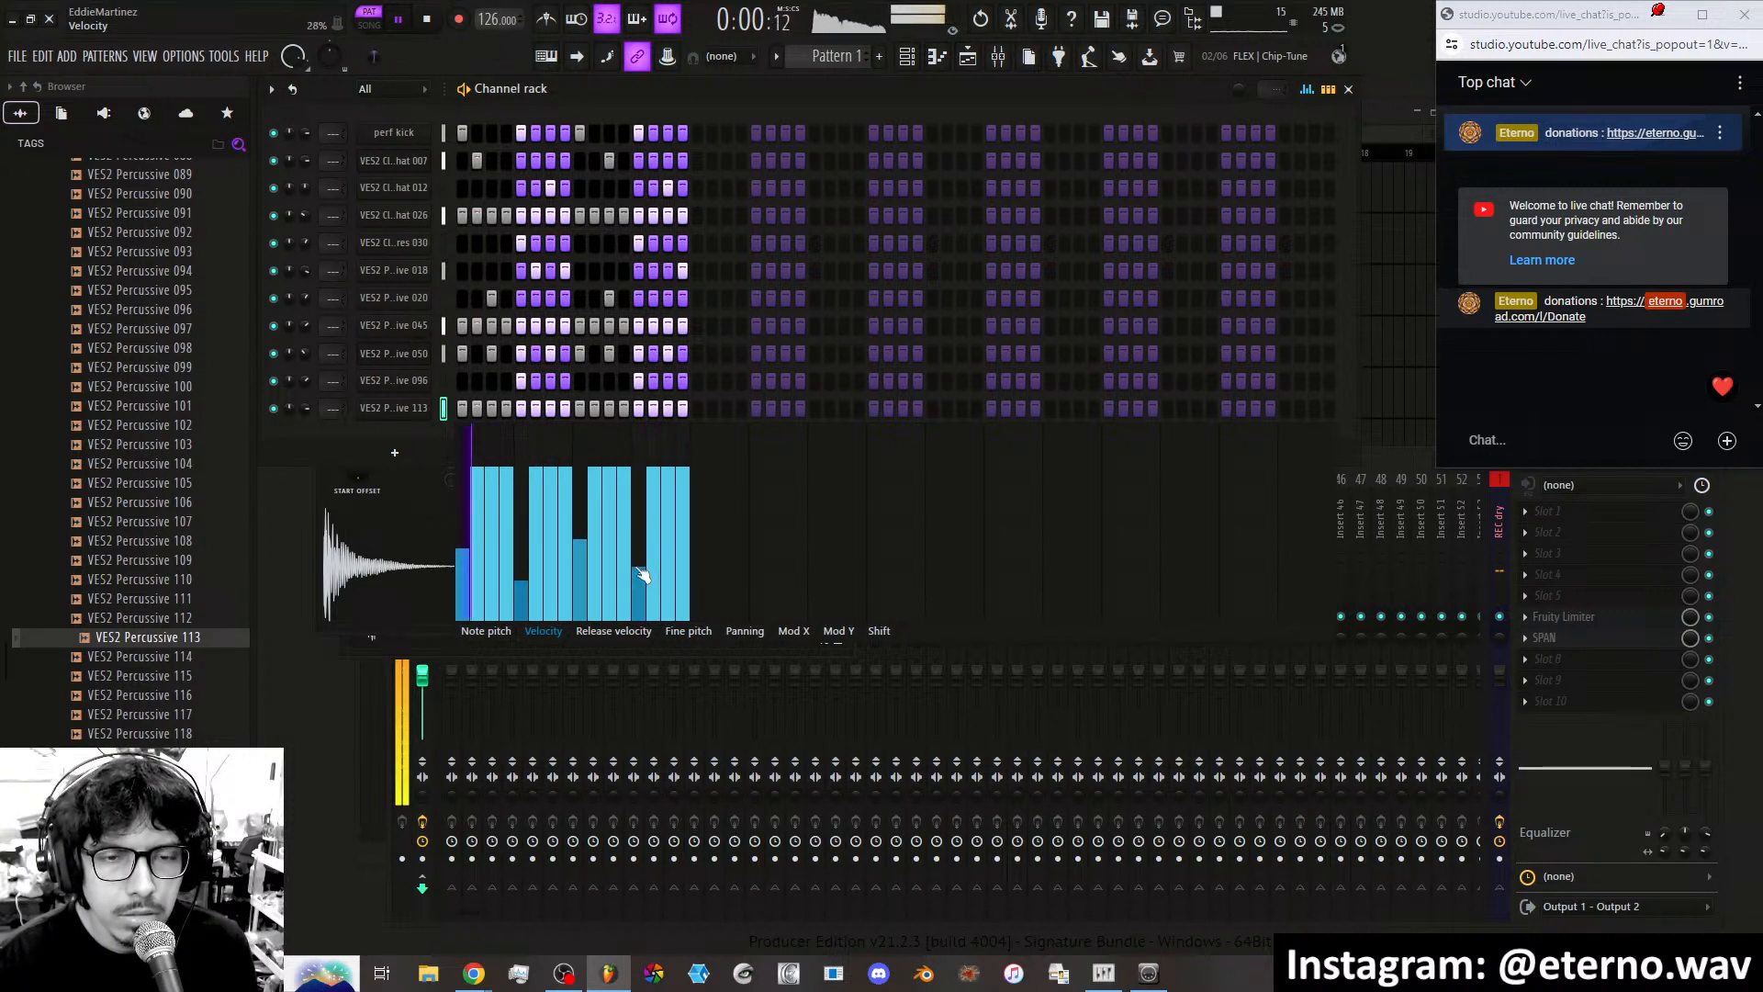
left_click(580, 564)
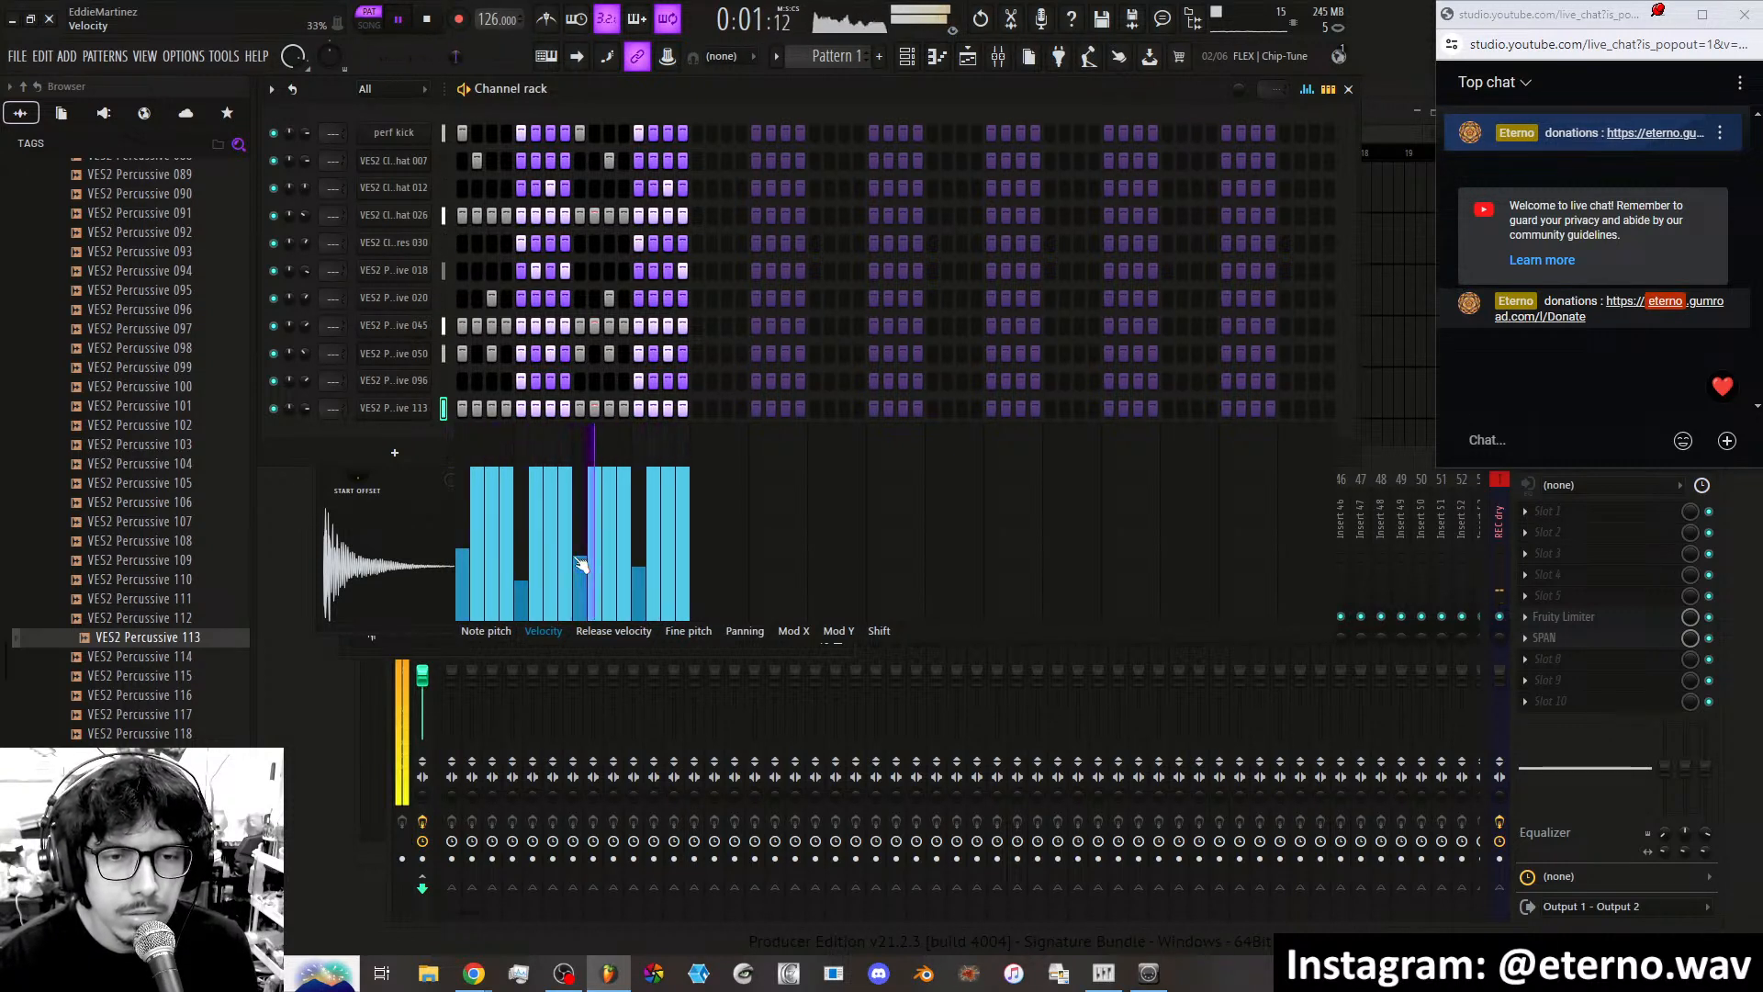
Reduce the velocities of VES2 Percussive 113 by varied amounts on steps 2, 3, 6, 7, 10, 11 and 14 to 16.
left_click(491, 498)
left_click(479, 514)
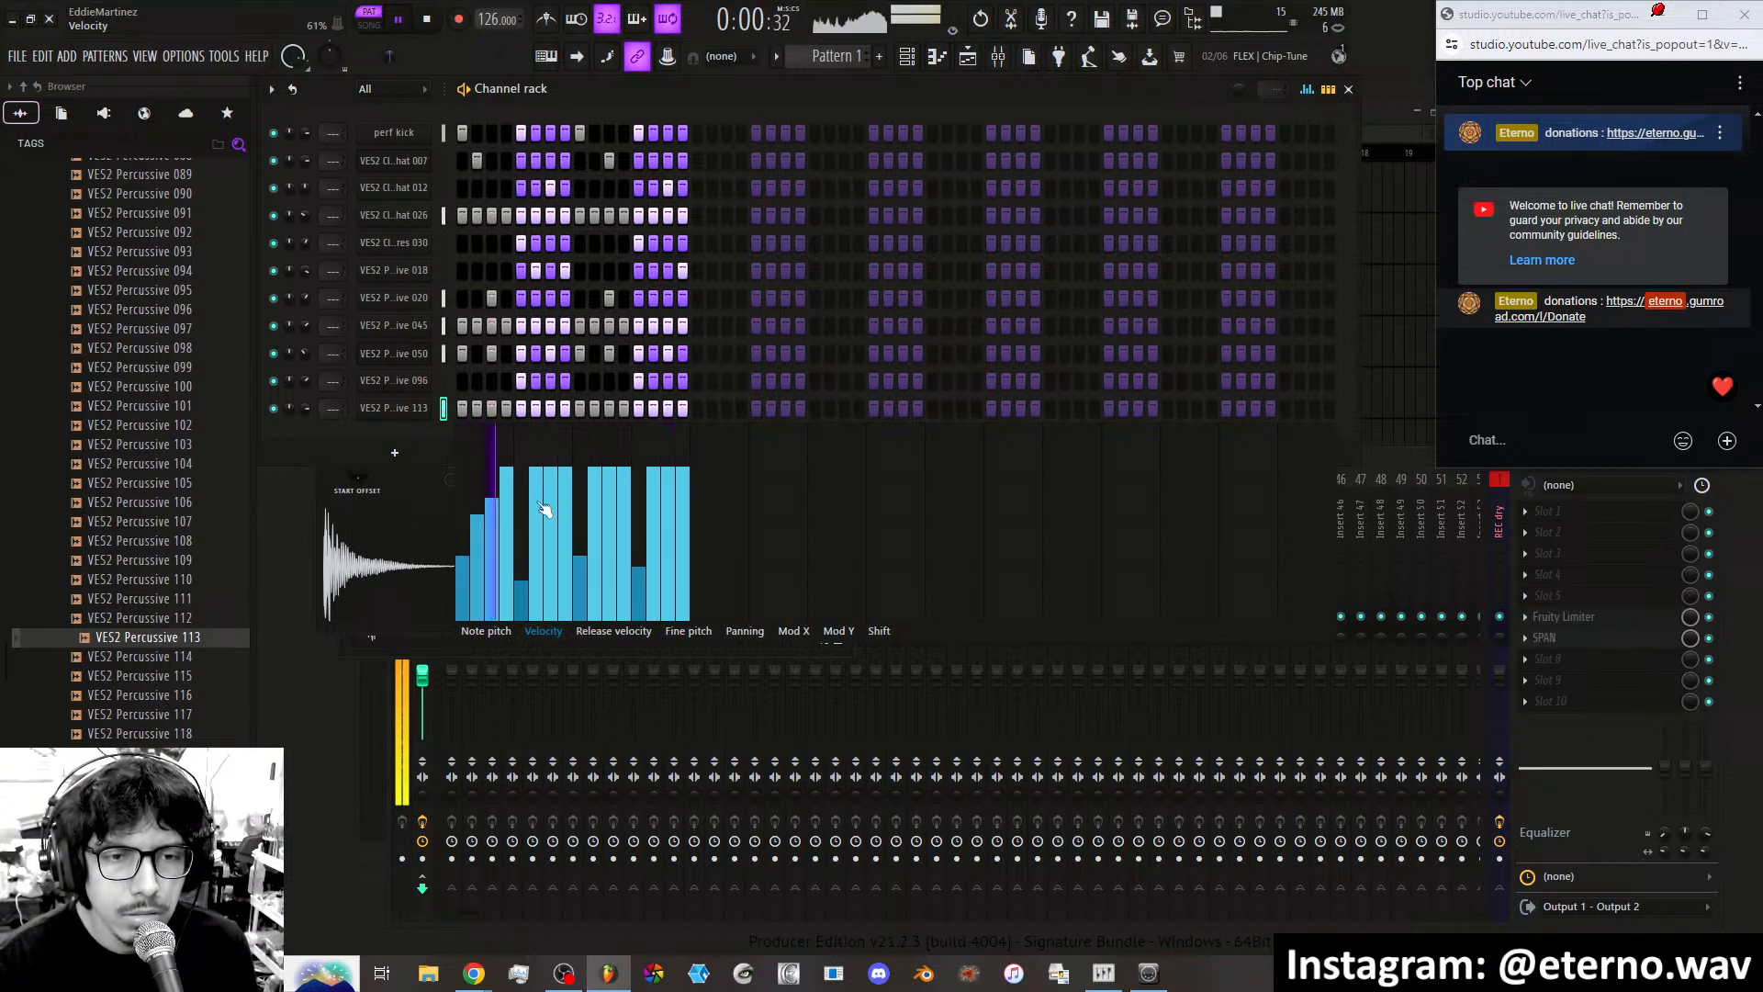
left_click(550, 513)
left_click(538, 480)
left_click(610, 511)
left_click(596, 492)
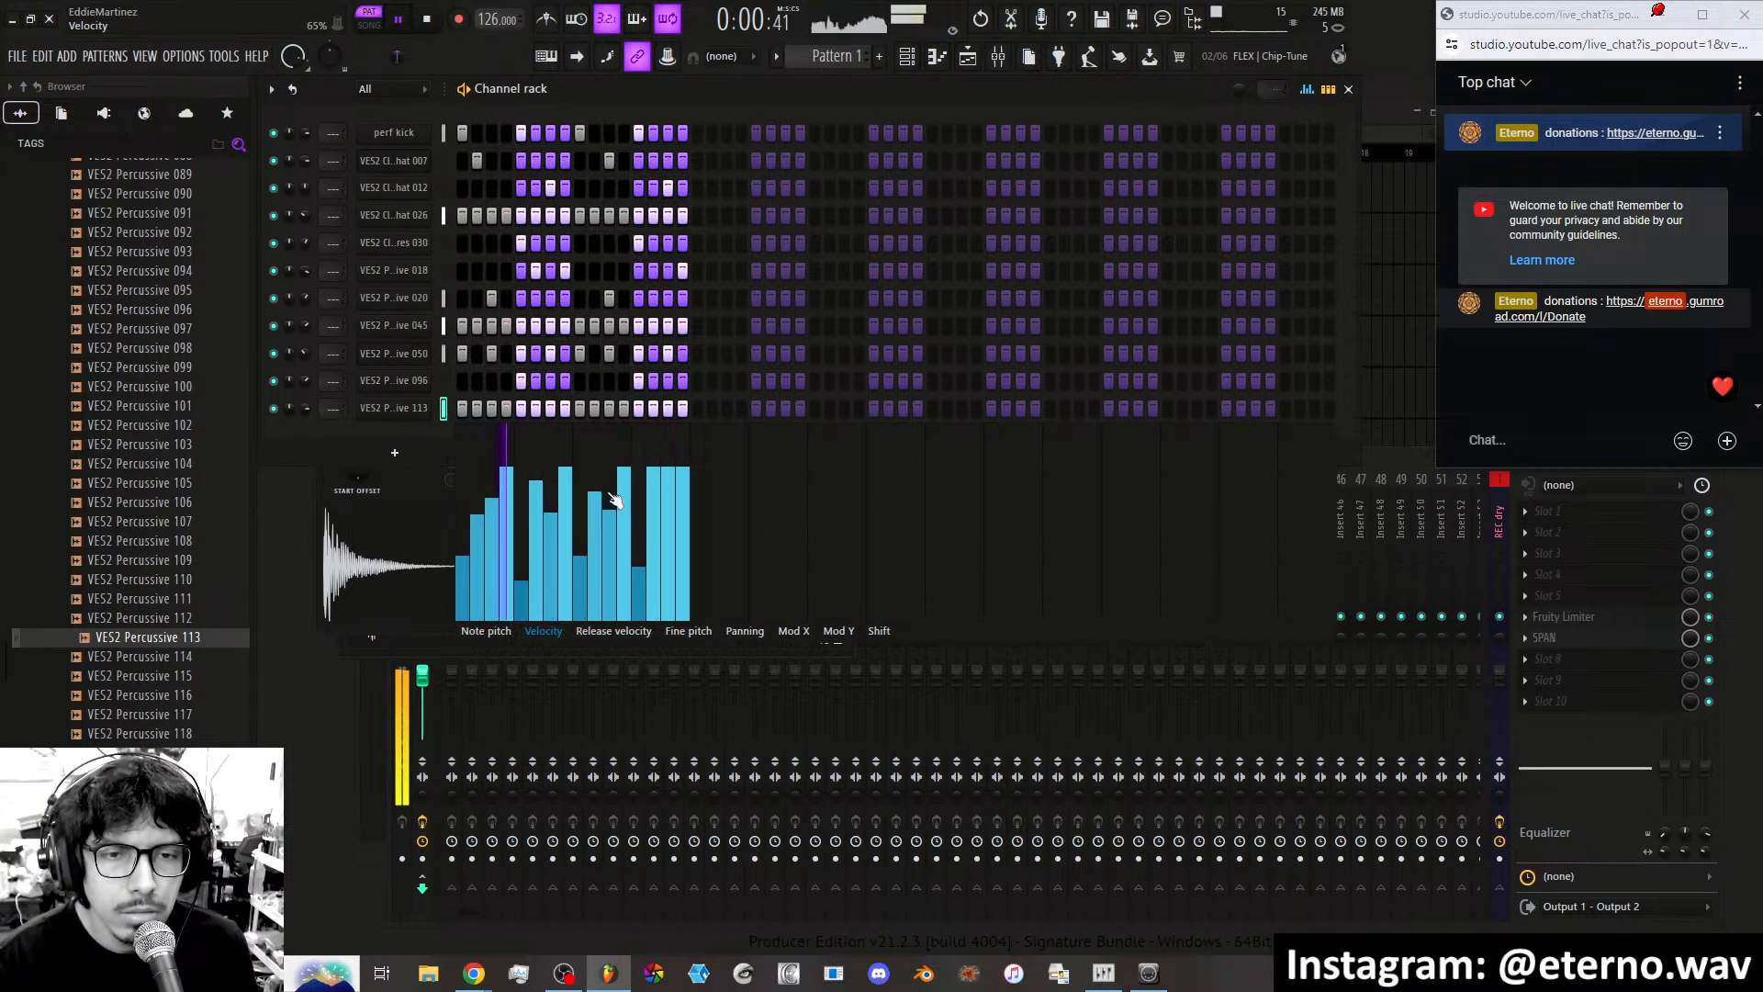
left_click(654, 500)
left_click(669, 524)
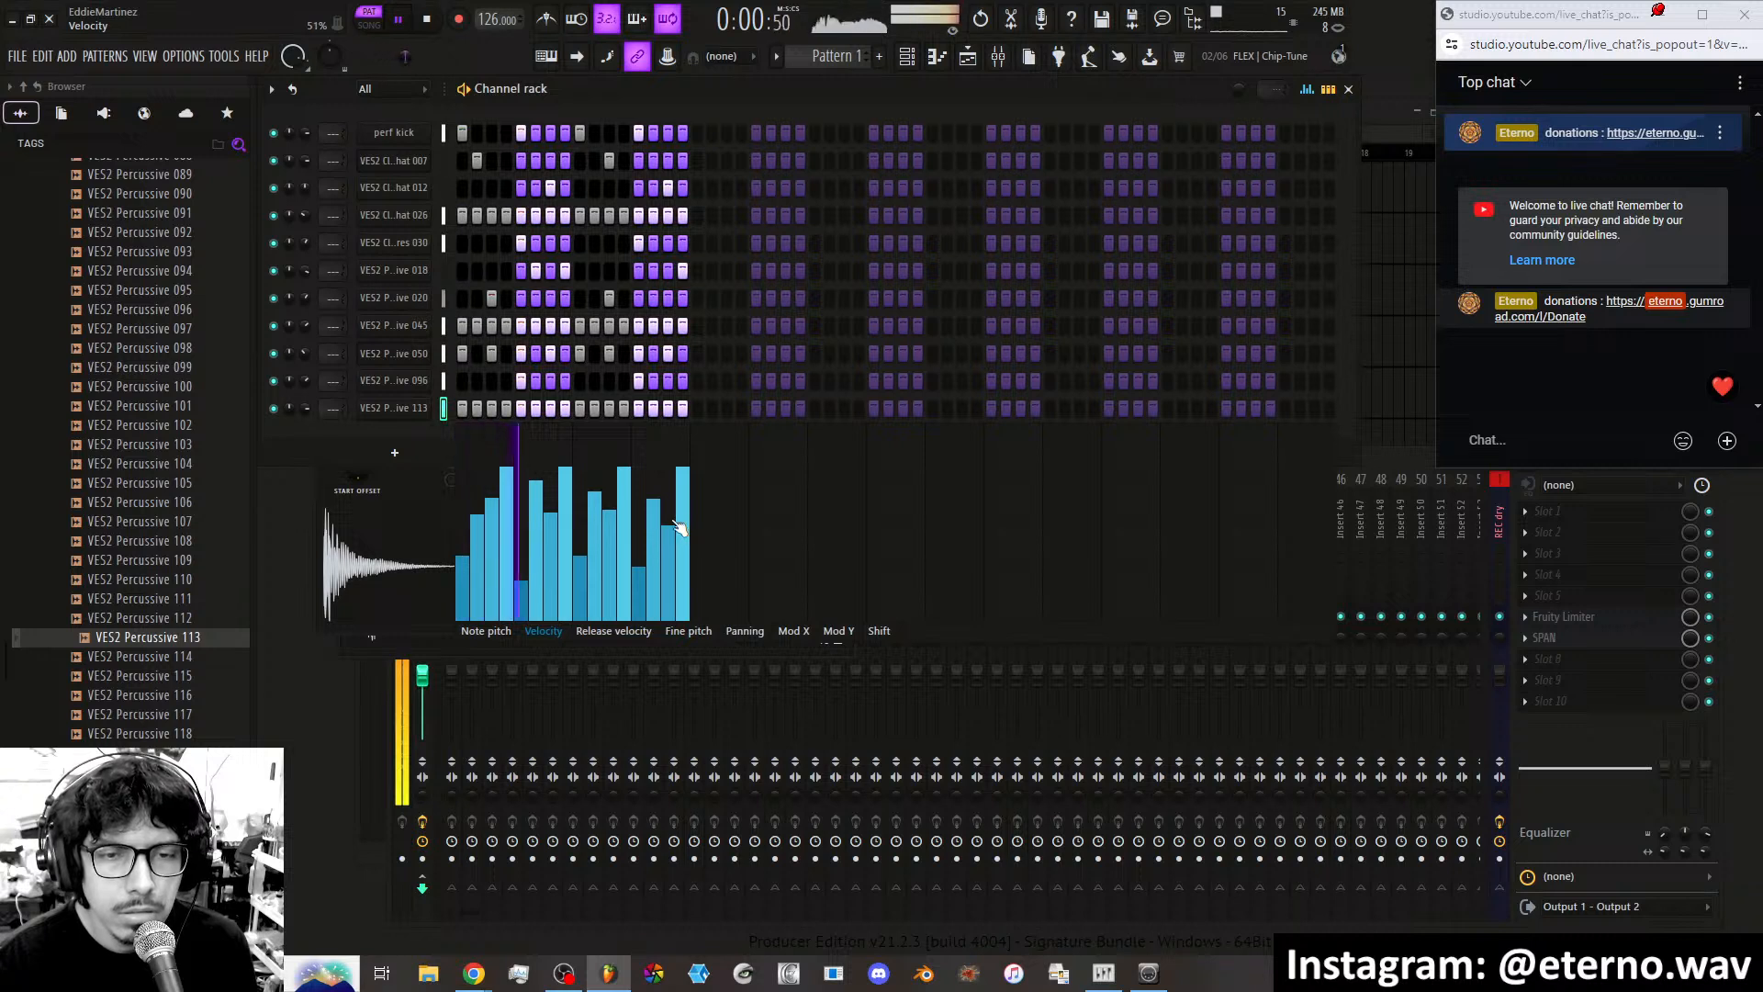
left_click(682, 485)
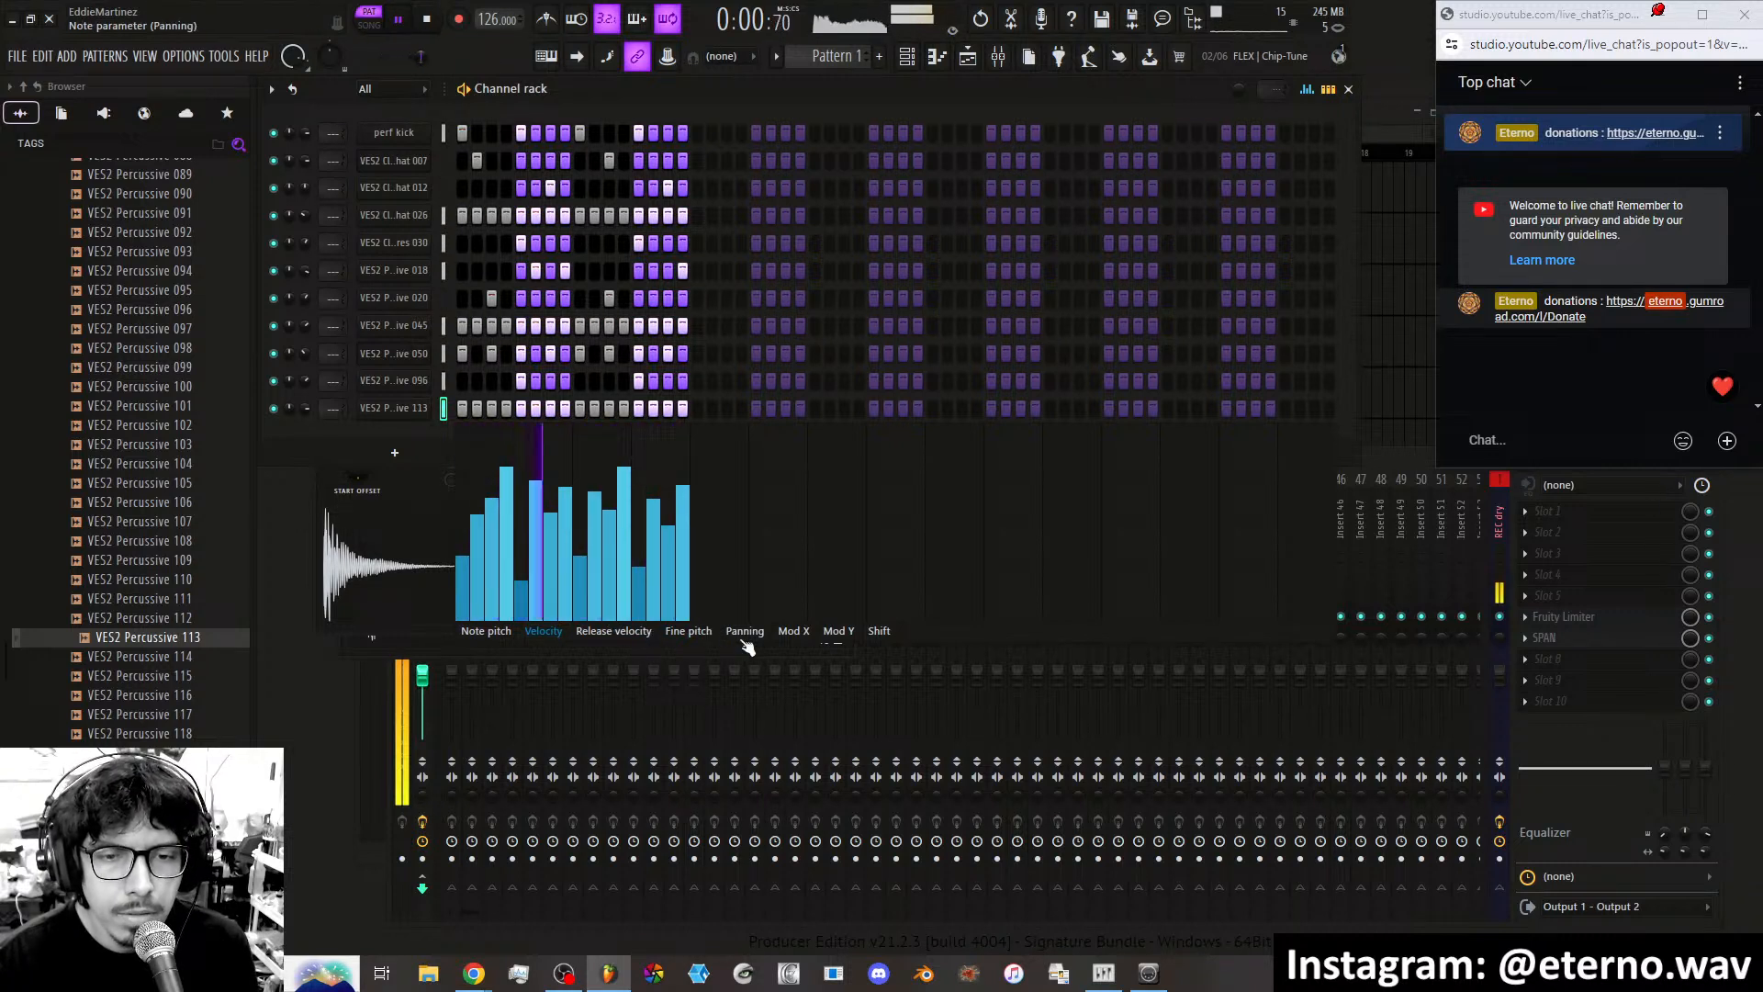
Draw varied Mod X values, both positive and negative, across the 16 steps of VES2 Percussive 113.
left_click(805, 632)
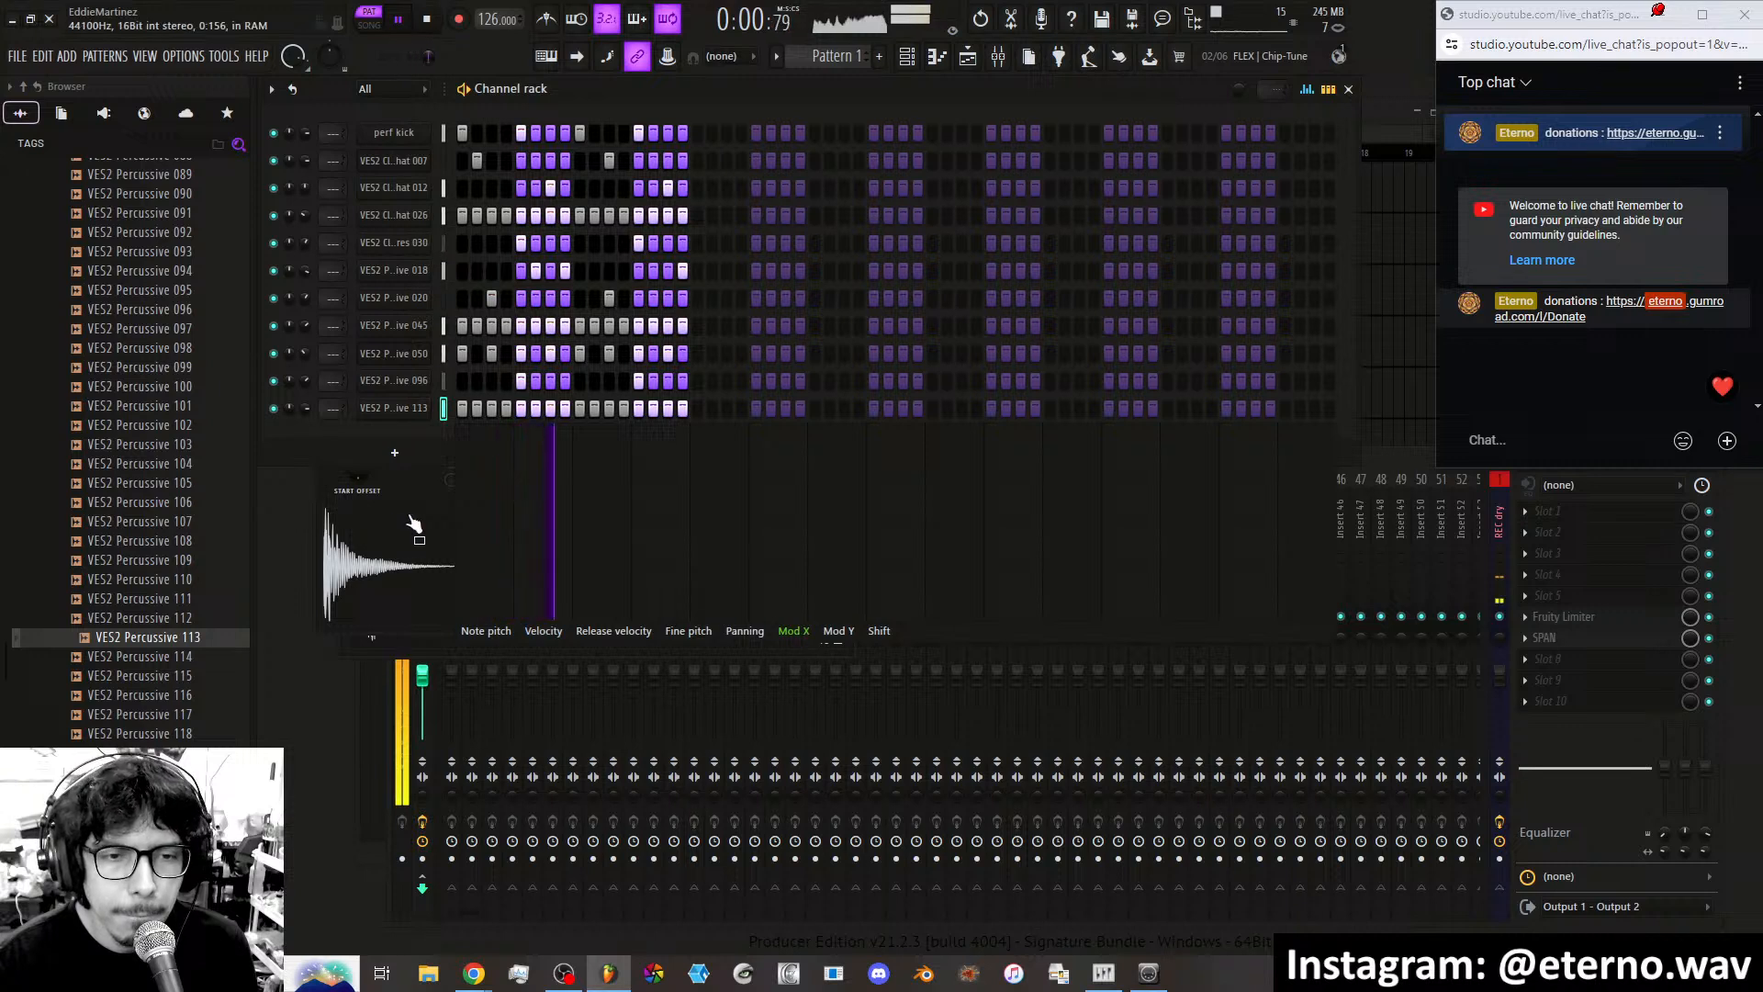
mouse_move(460, 534)
left_mouse_down()
mouse_move(629, 588)
mouse_move(668, 582)
left_mouse_up()
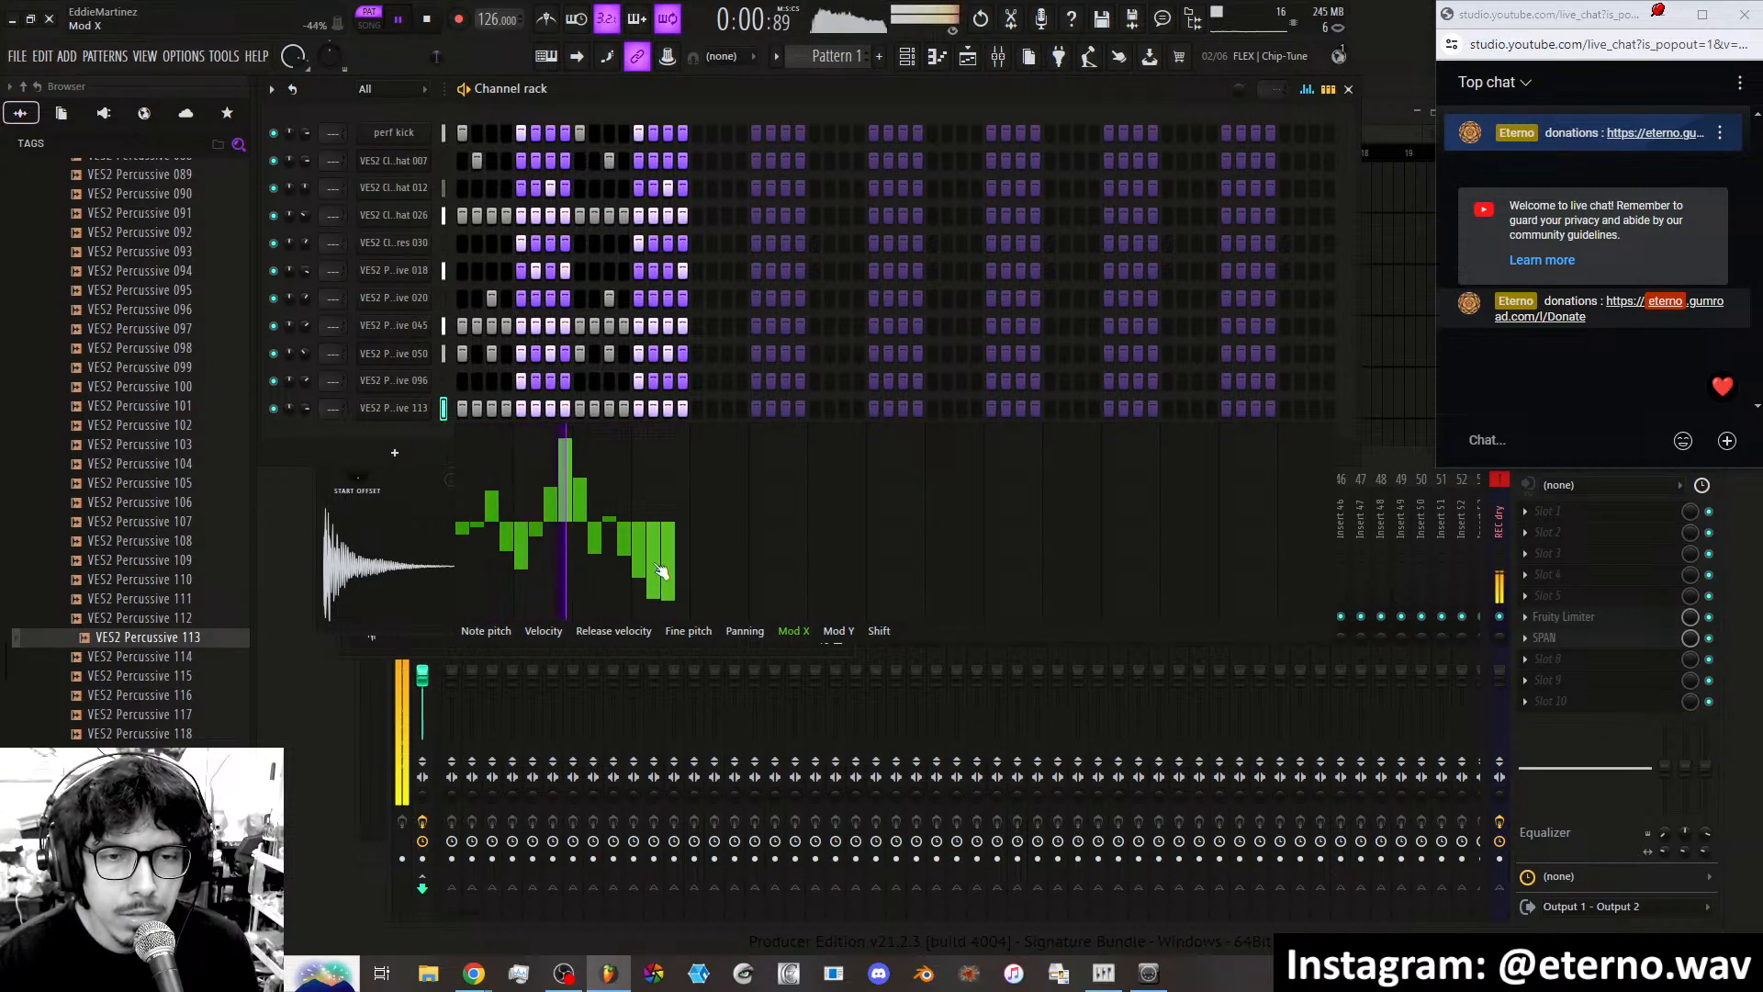
left_click_drag(685, 512, 551, 530)
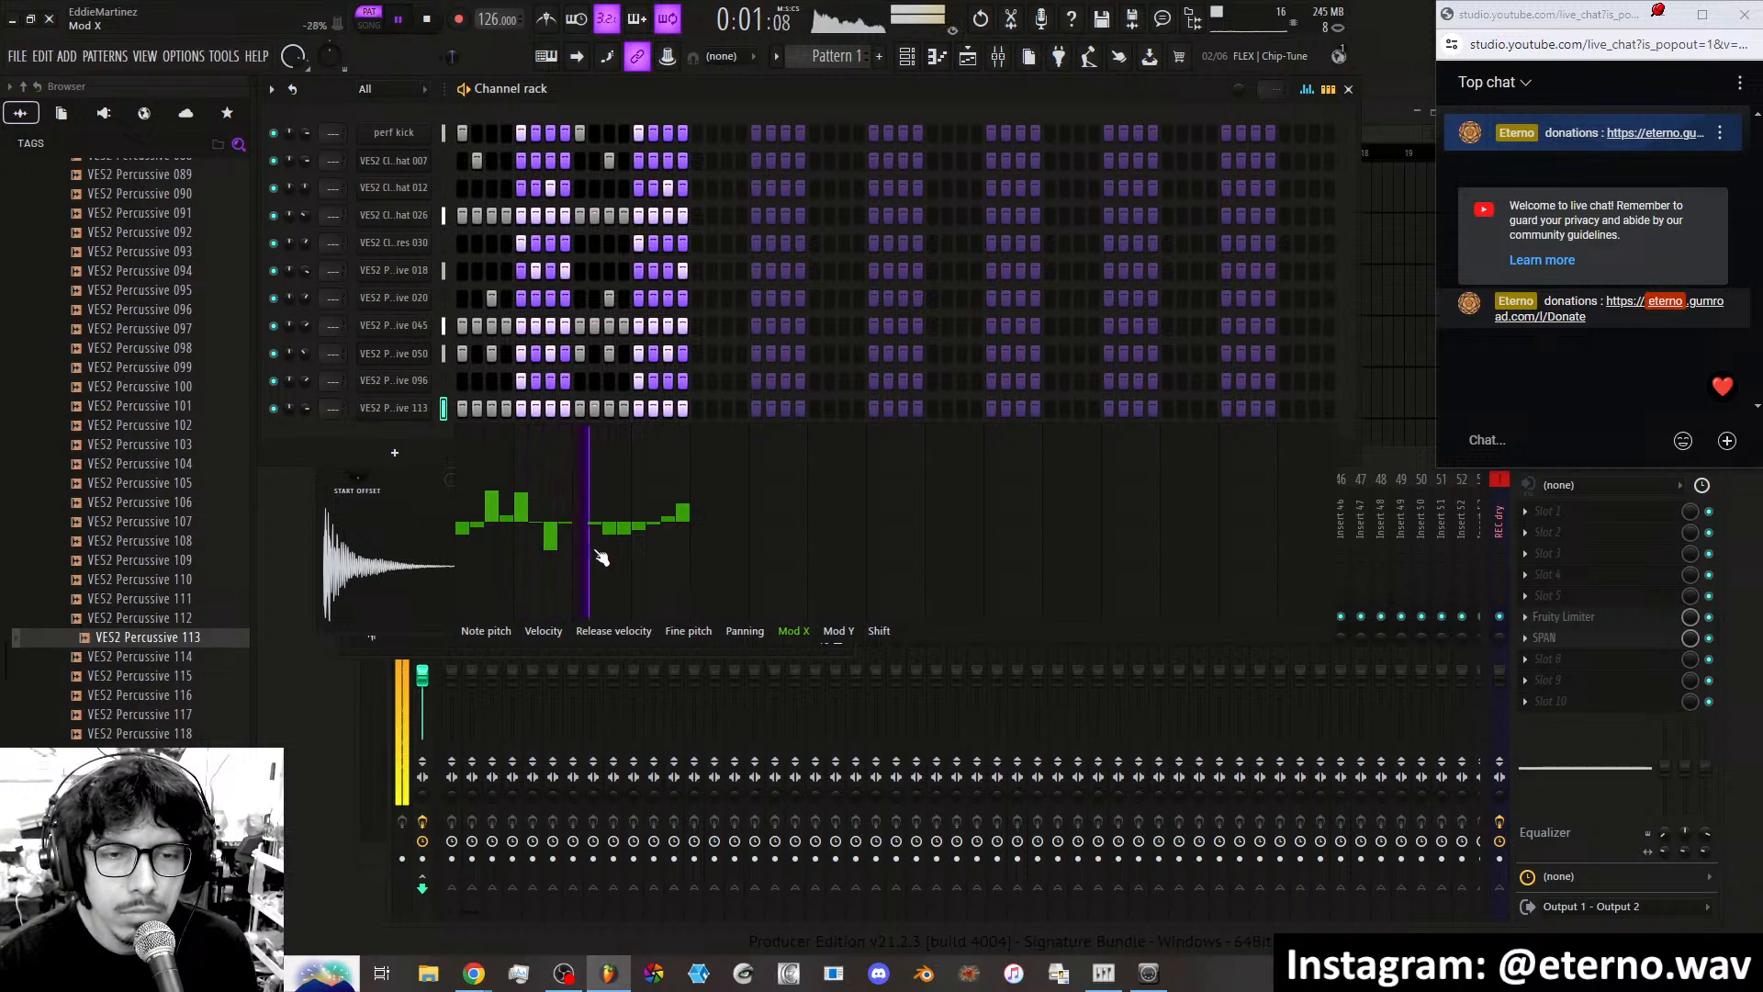
left_click(581, 536)
Draw varied positive Mod Y values across the 16 steps of VES2 Percussive 113, with a low value on step 5.
left_click(839, 631)
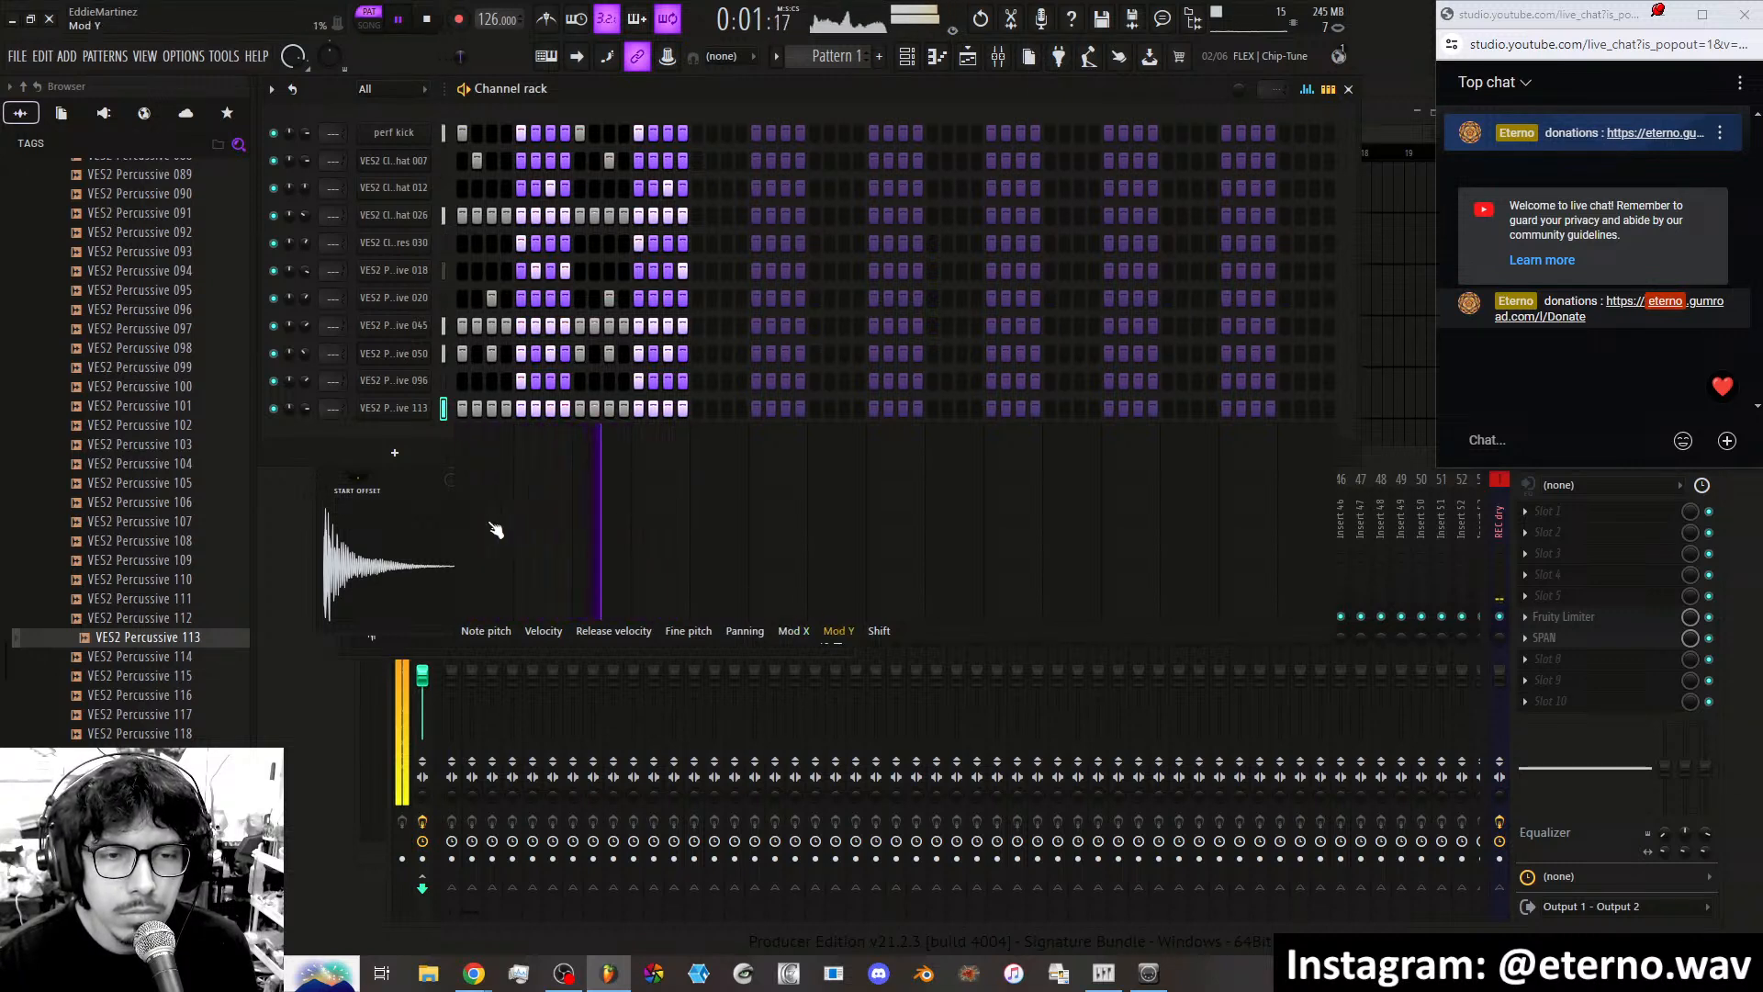
mouse_move(492, 524)
left_mouse_down()
mouse_move(477, 512)
mouse_move(573, 493)
mouse_move(684, 517)
mouse_move(526, 512)
mouse_move(514, 478)
mouse_move(678, 459)
mouse_move(689, 439)
mouse_move(474, 472)
mouse_move(684, 481)
left_mouse_up()
left_click(625, 489)
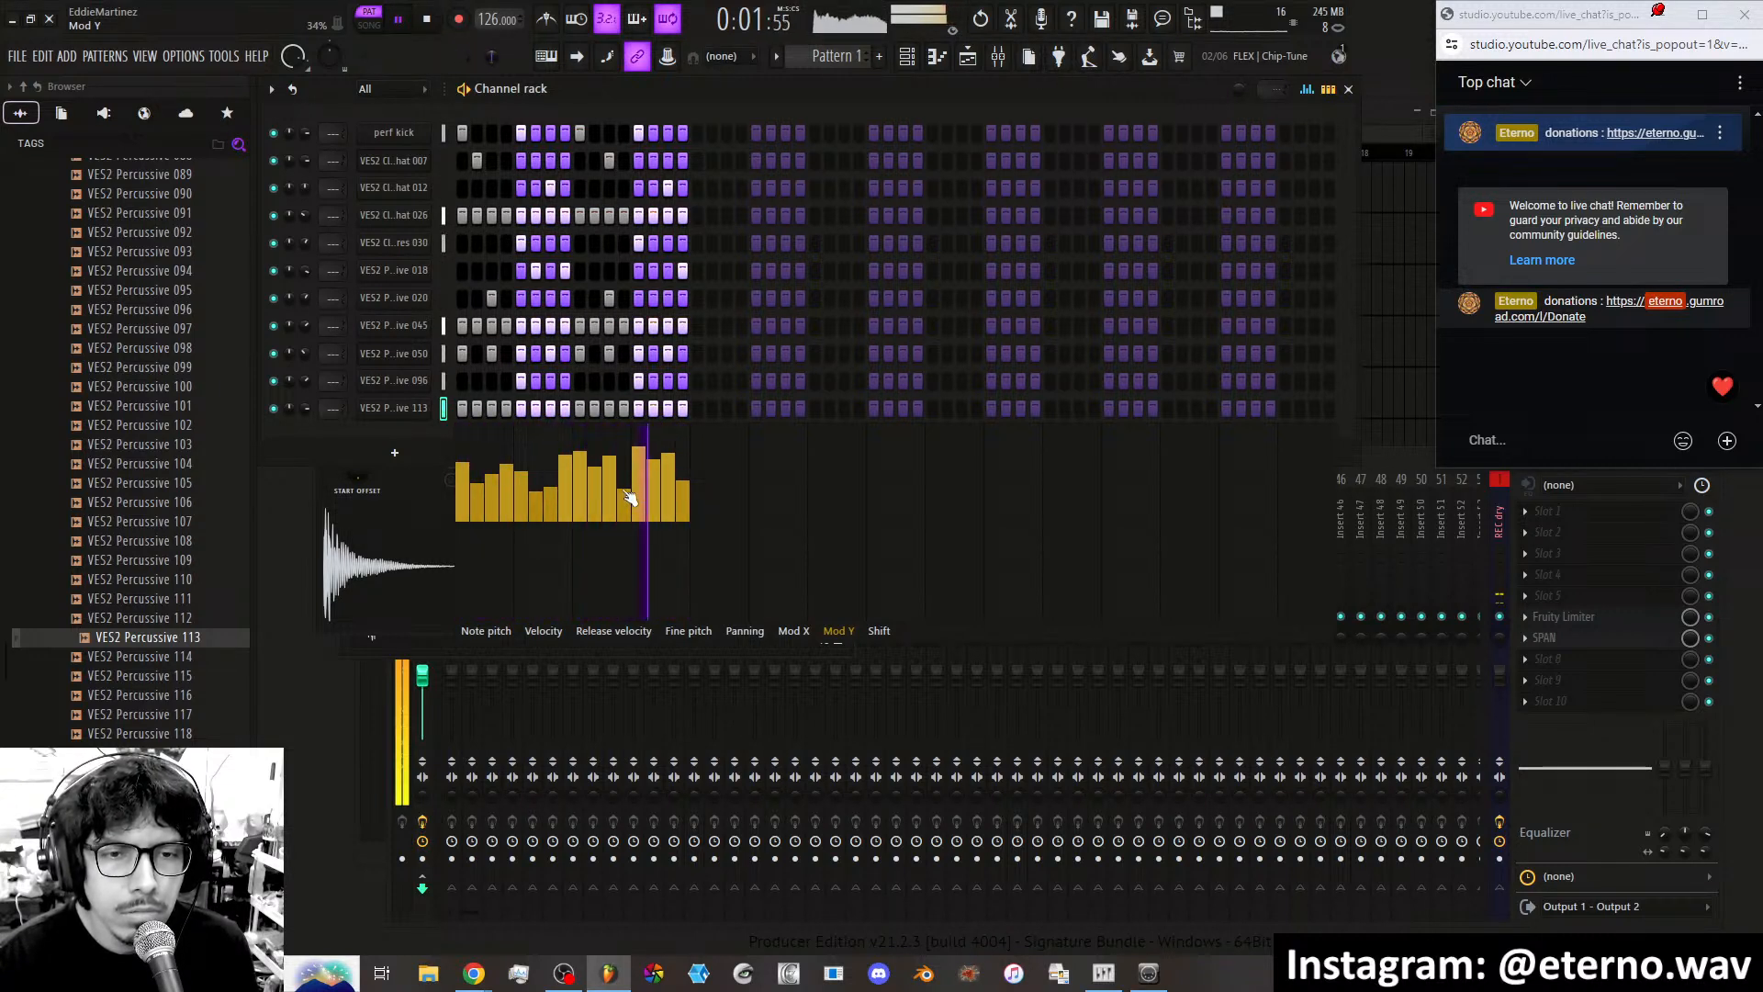
left_click(522, 523)
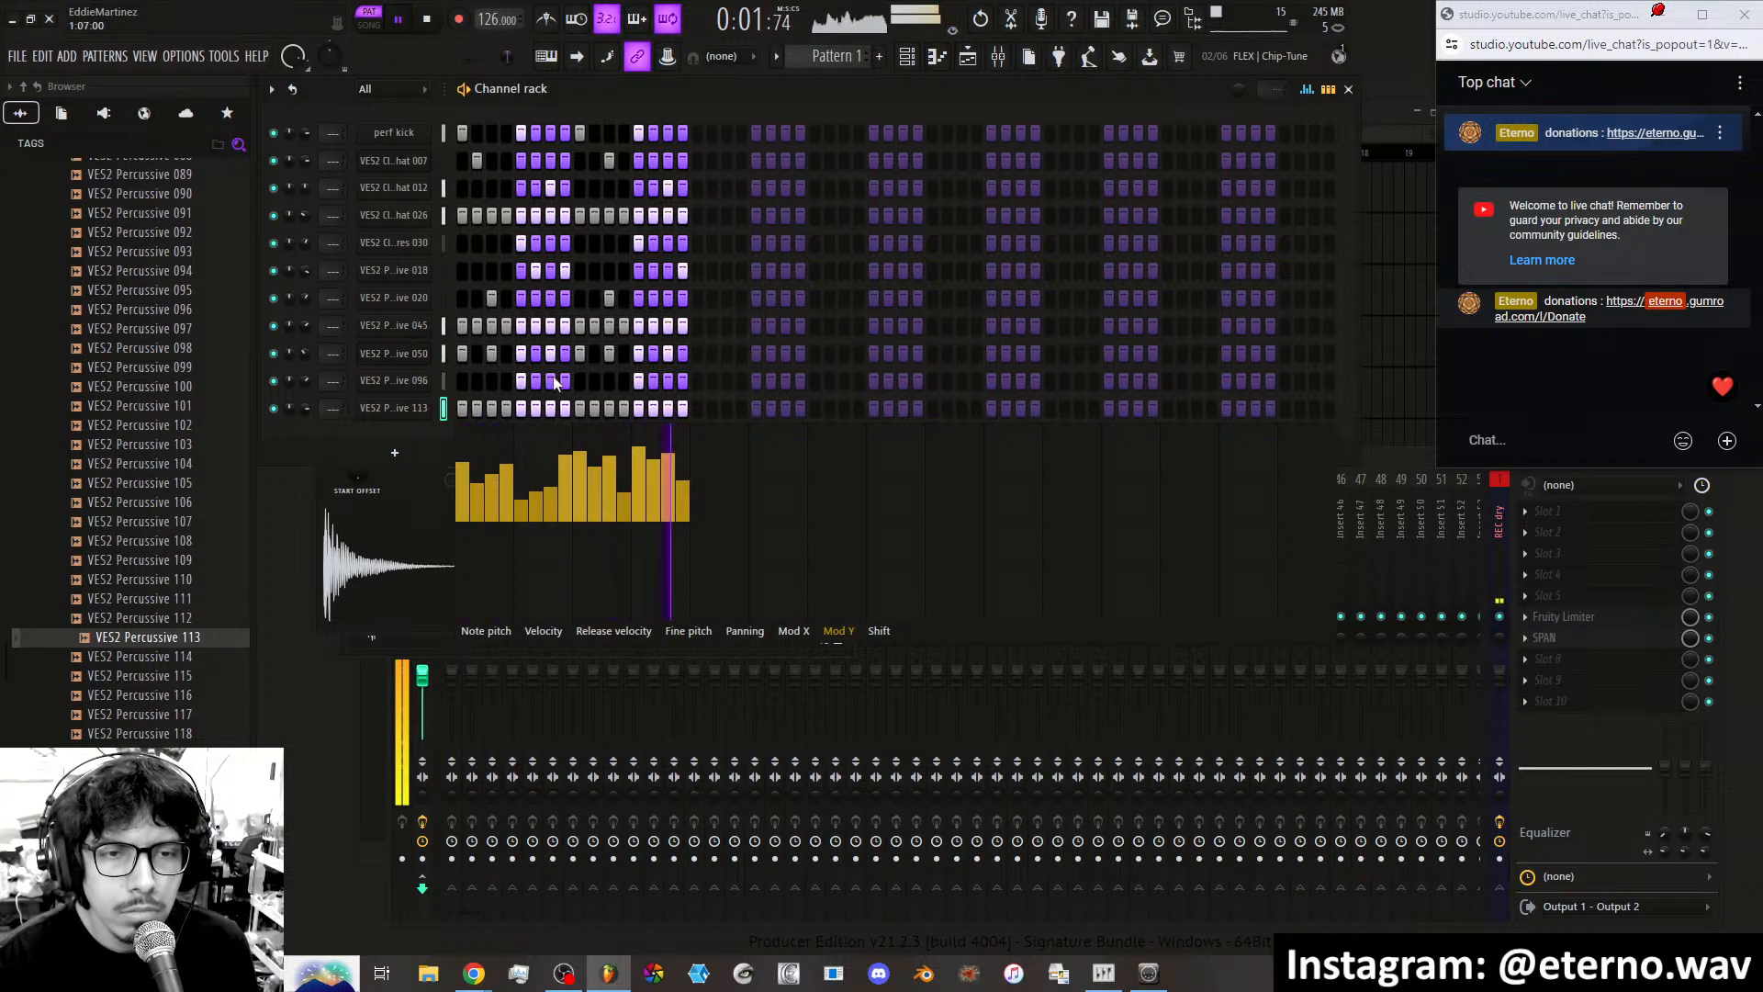
Set the filter frequency (modulation X) of VES2 Percussive 113 to 18%.
left_click(415, 408)
left_click_drag(812, 410, 812, 415)
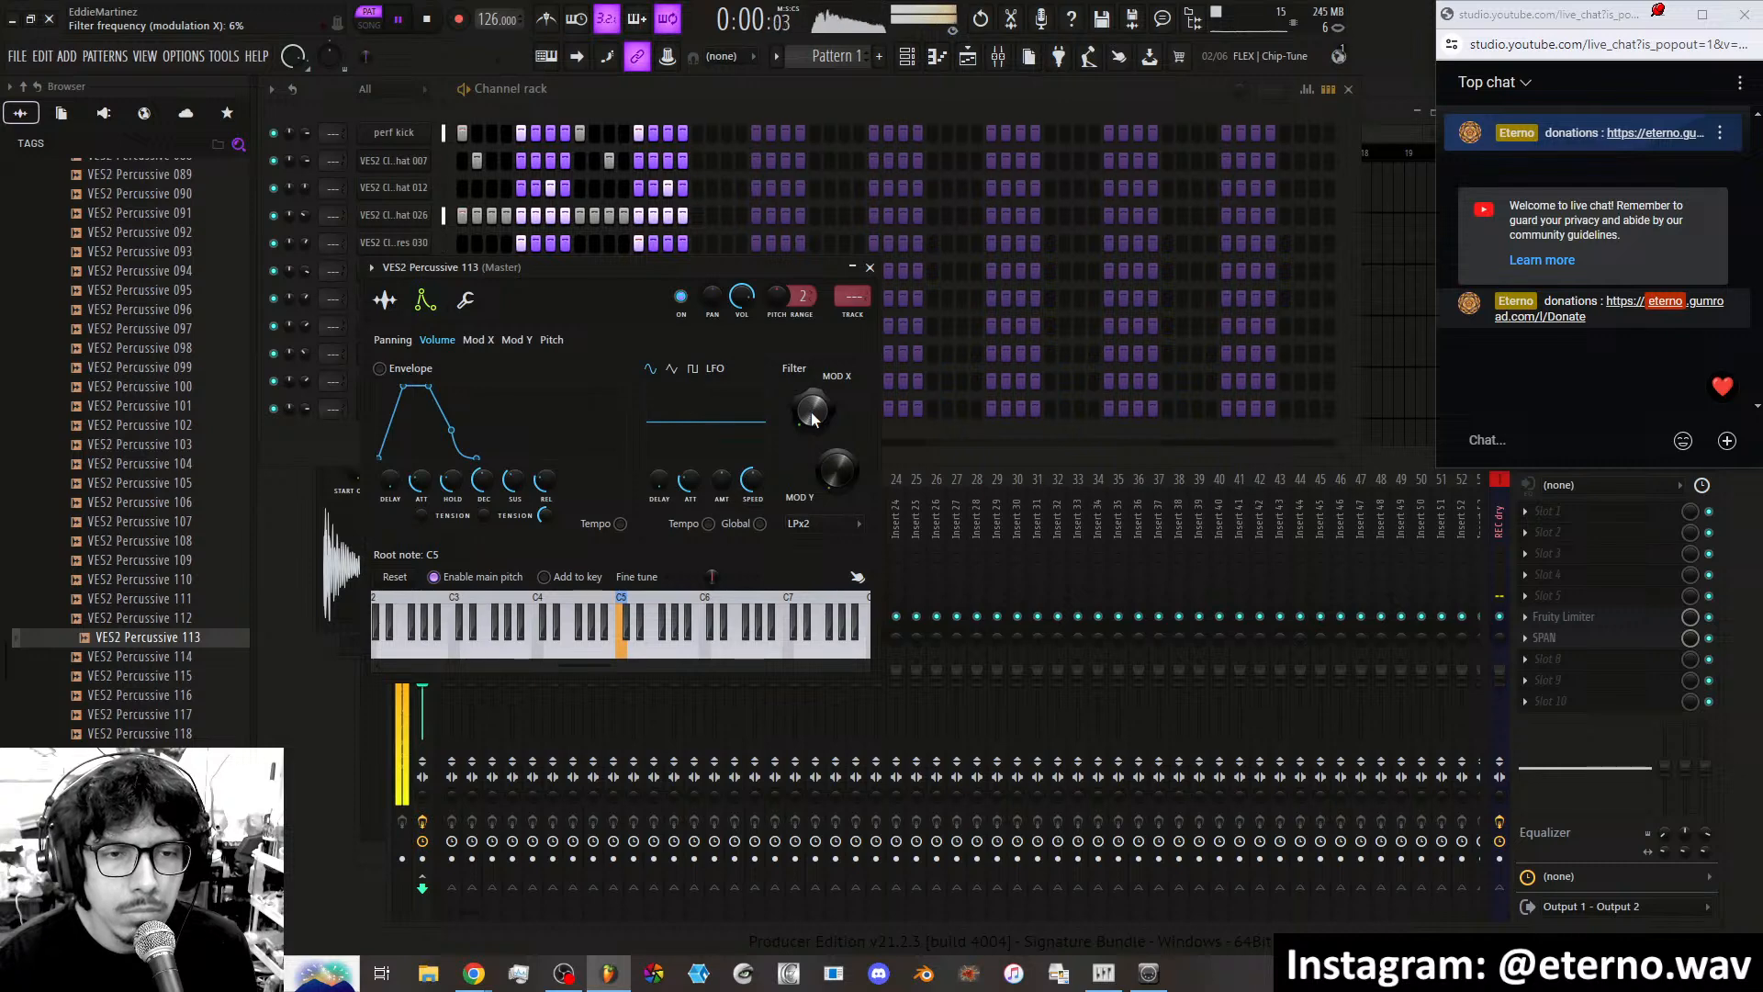
left_click_drag(812, 418, 812, 413)
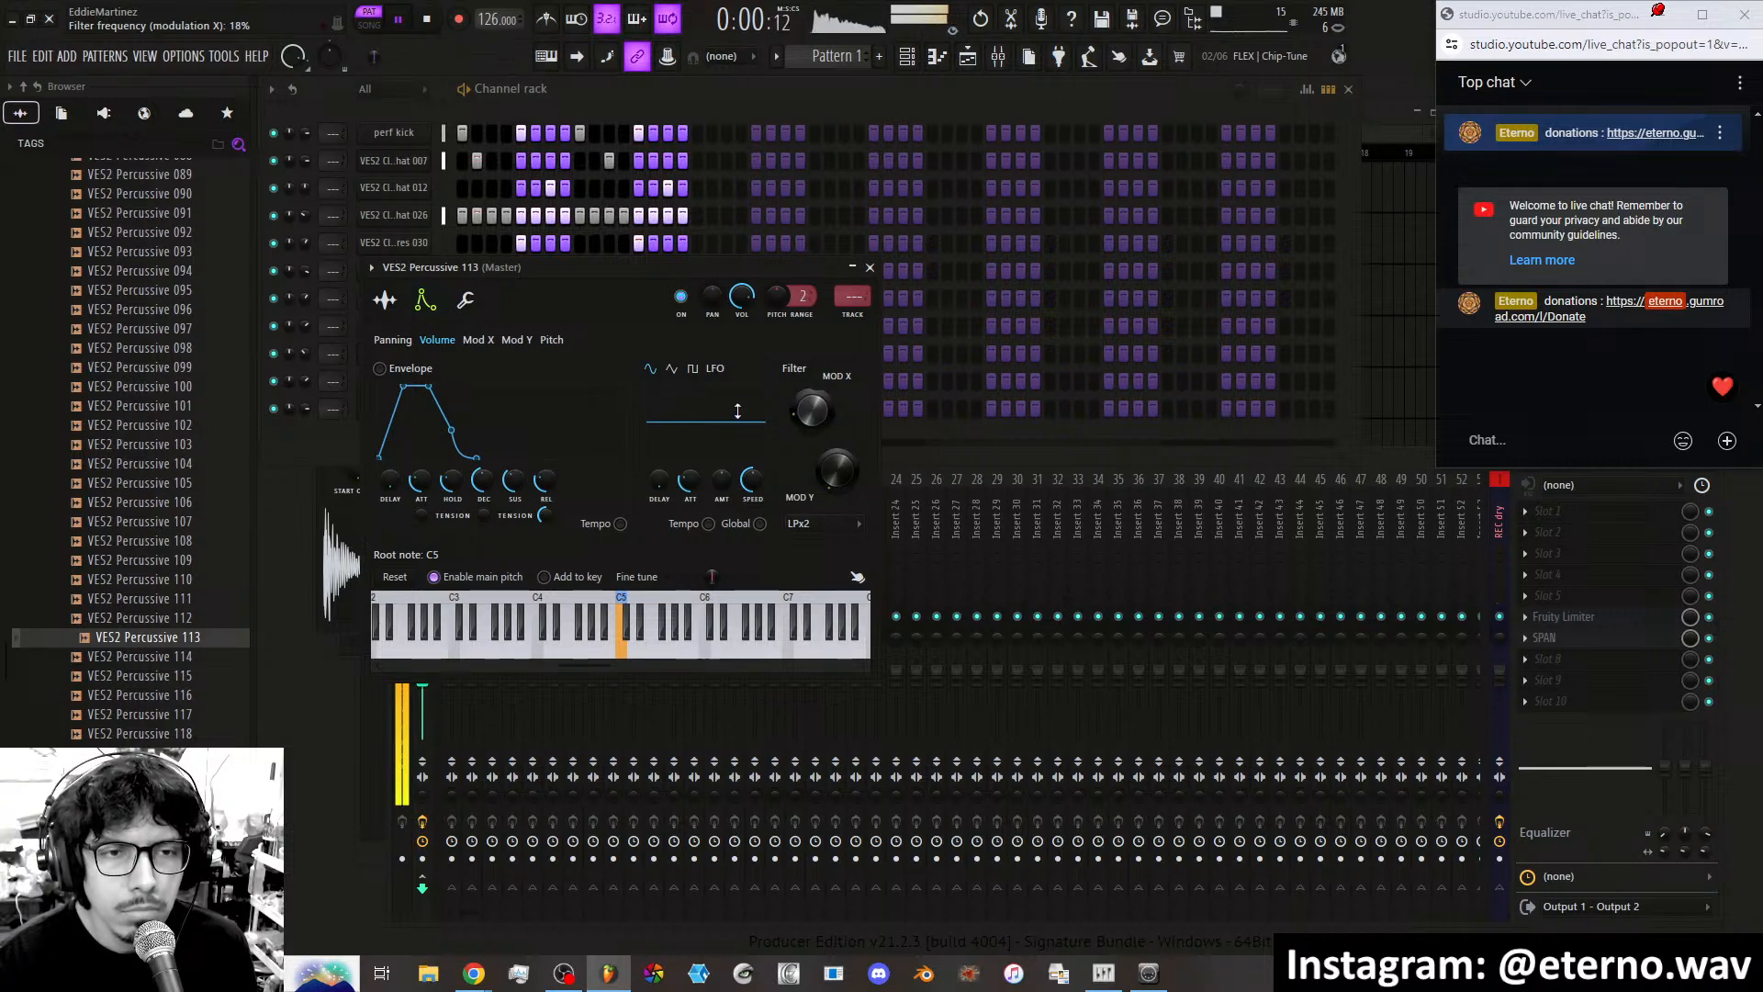
Readjust the time-stretch multiplier of VES2 Percussive 113, set its channel volume to 58% and close its window.
left_click(387, 302)
left_click_drag(680, 373, 679, 360)
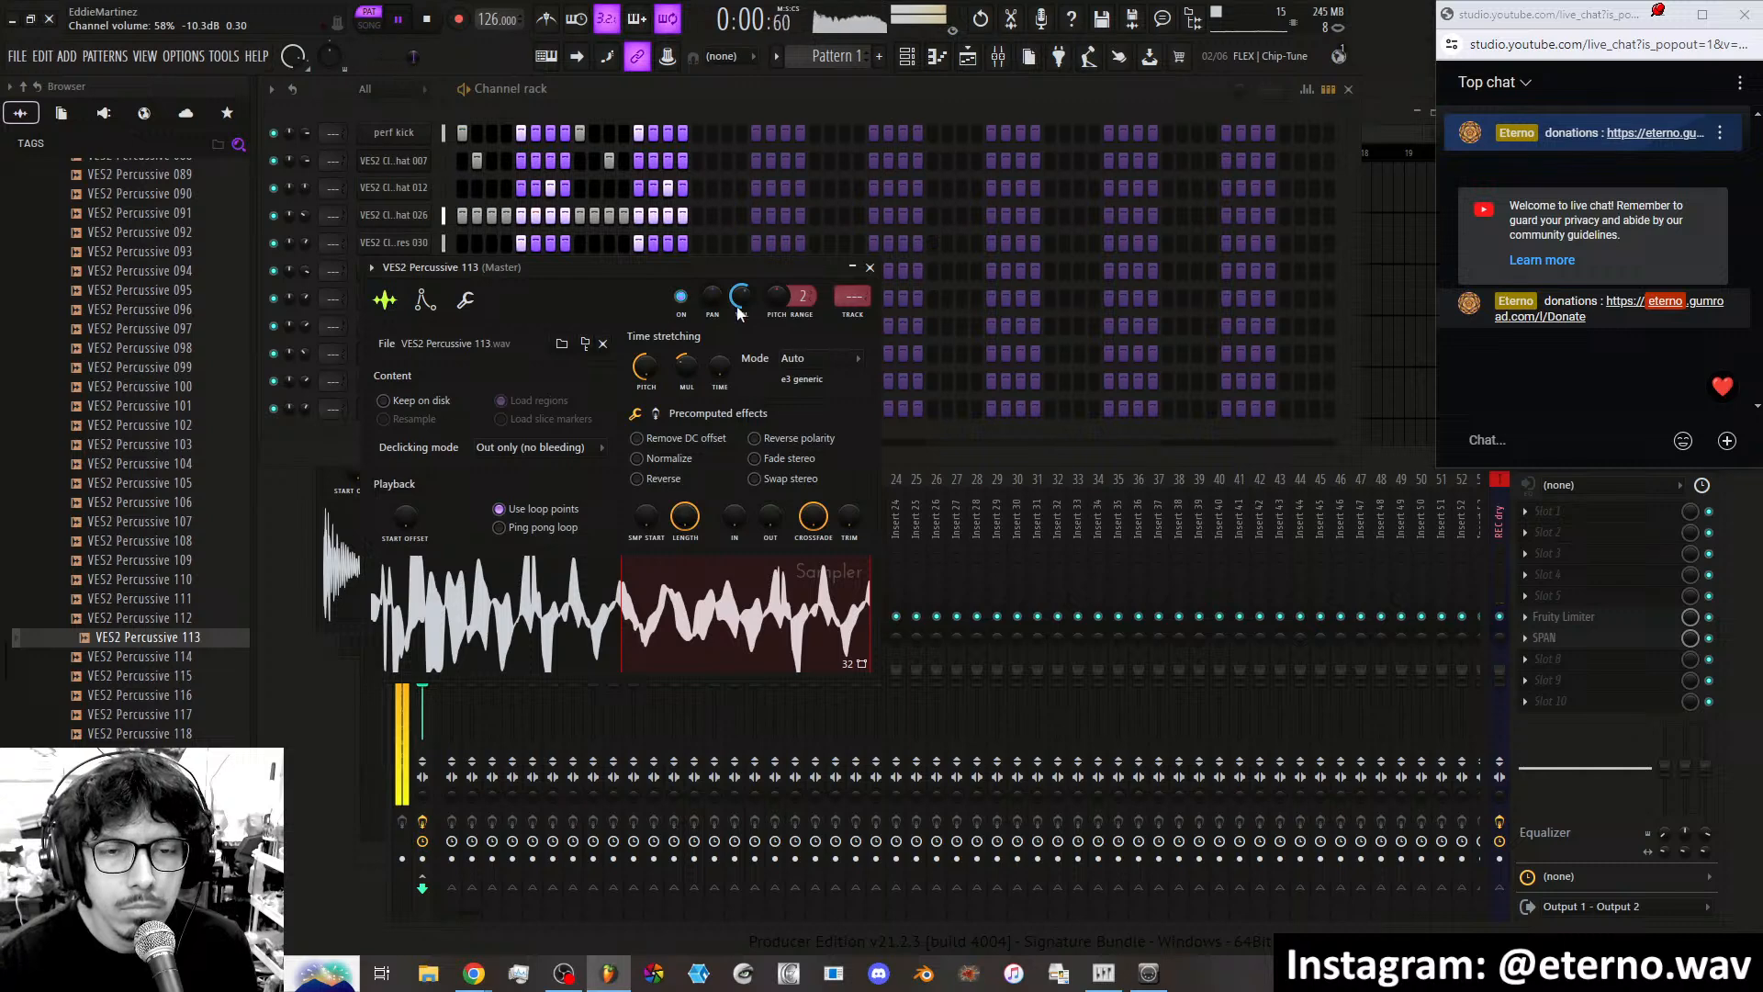
left_click(870, 267)
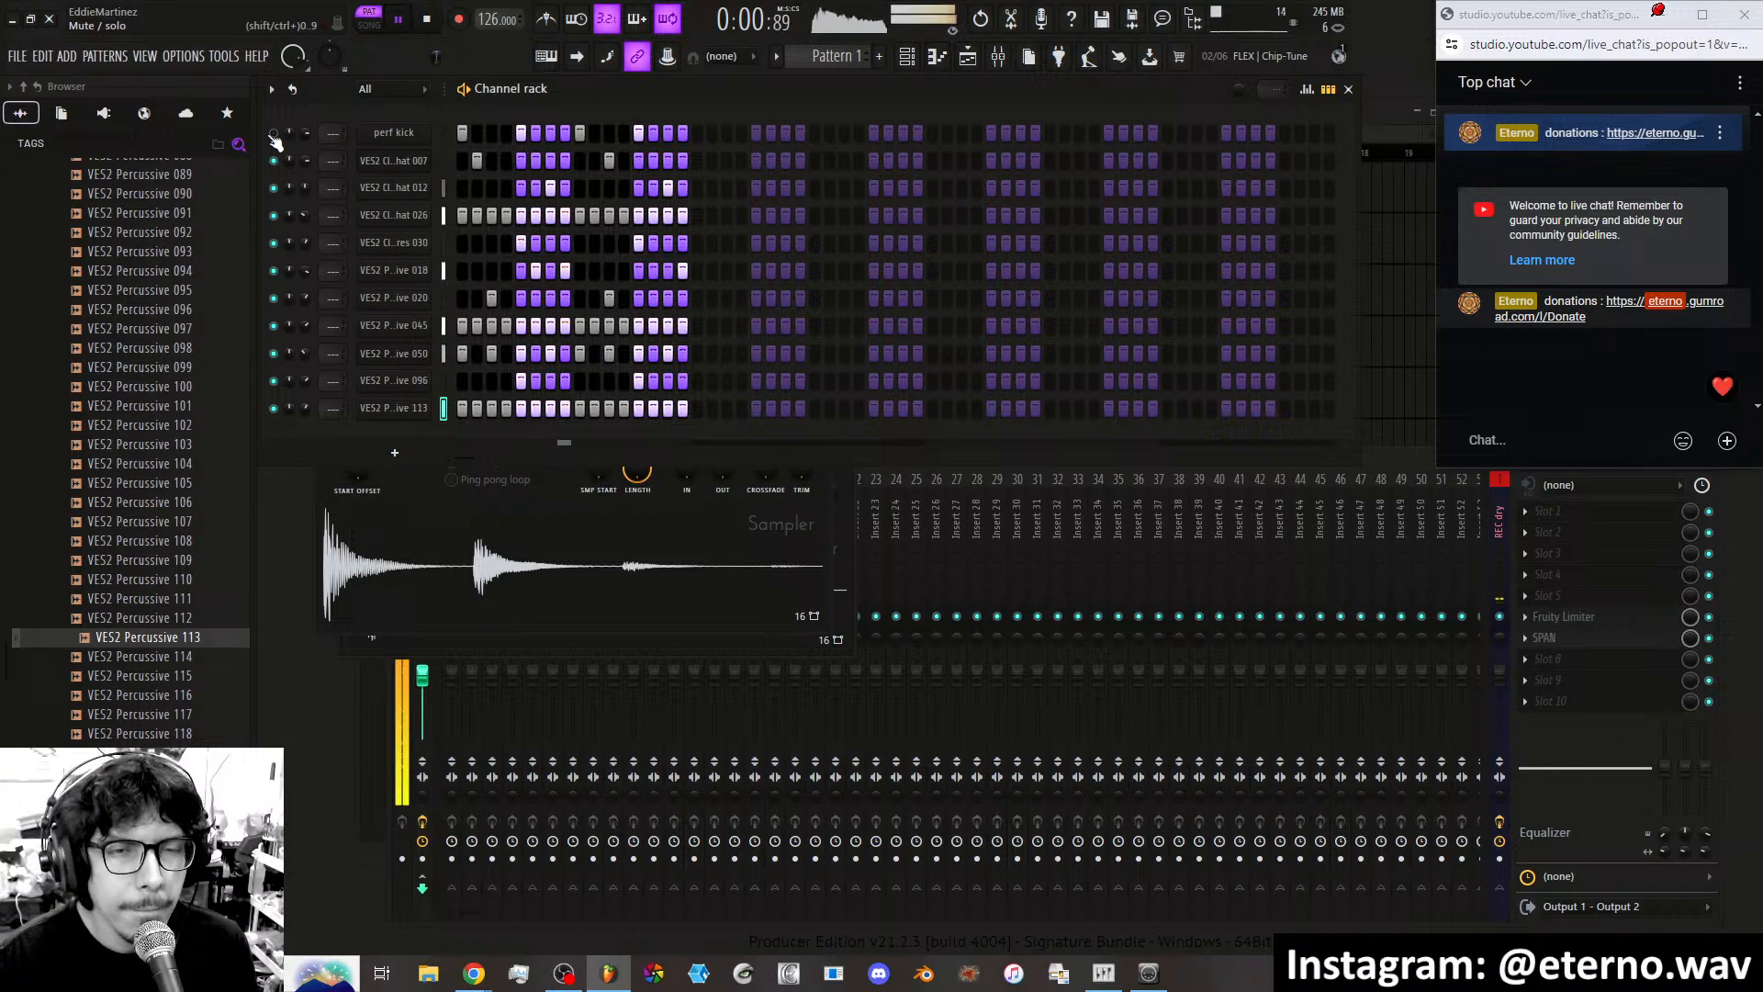
Add a perf kick hit on step 3, and add VES2 Percussive 114 as a channel with hits including steps 2, 3, 12 and 14.
left_click(491, 133)
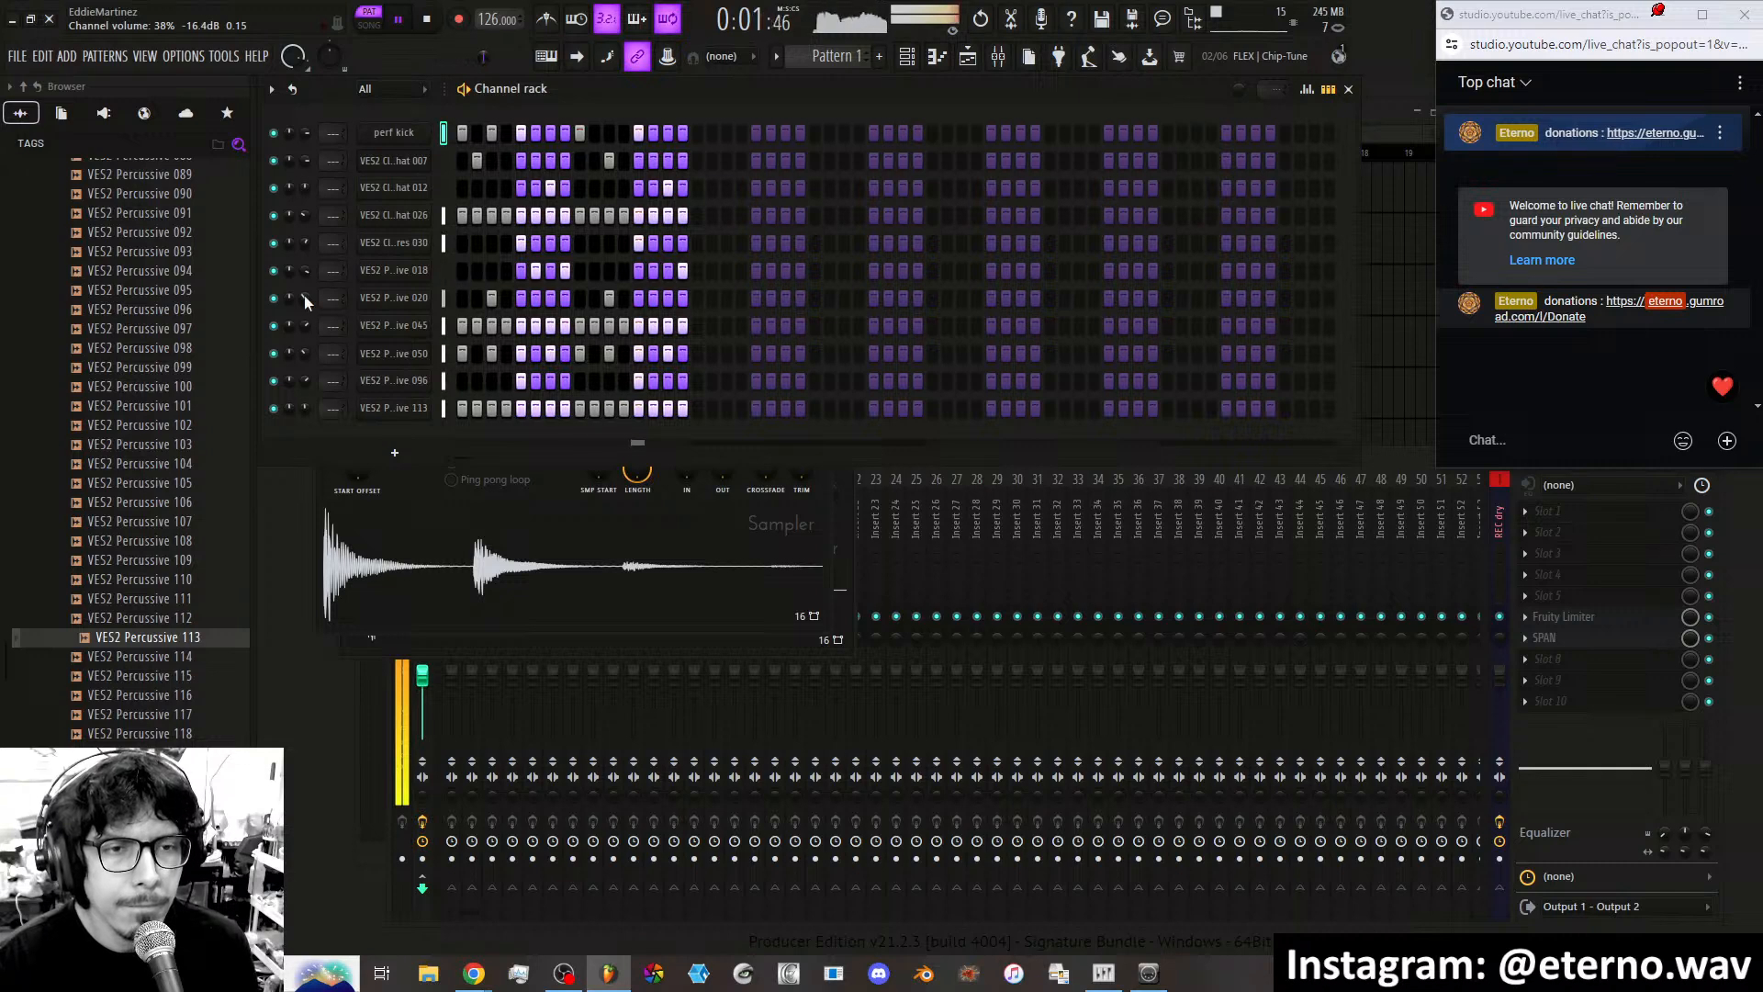
left_click(187, 658)
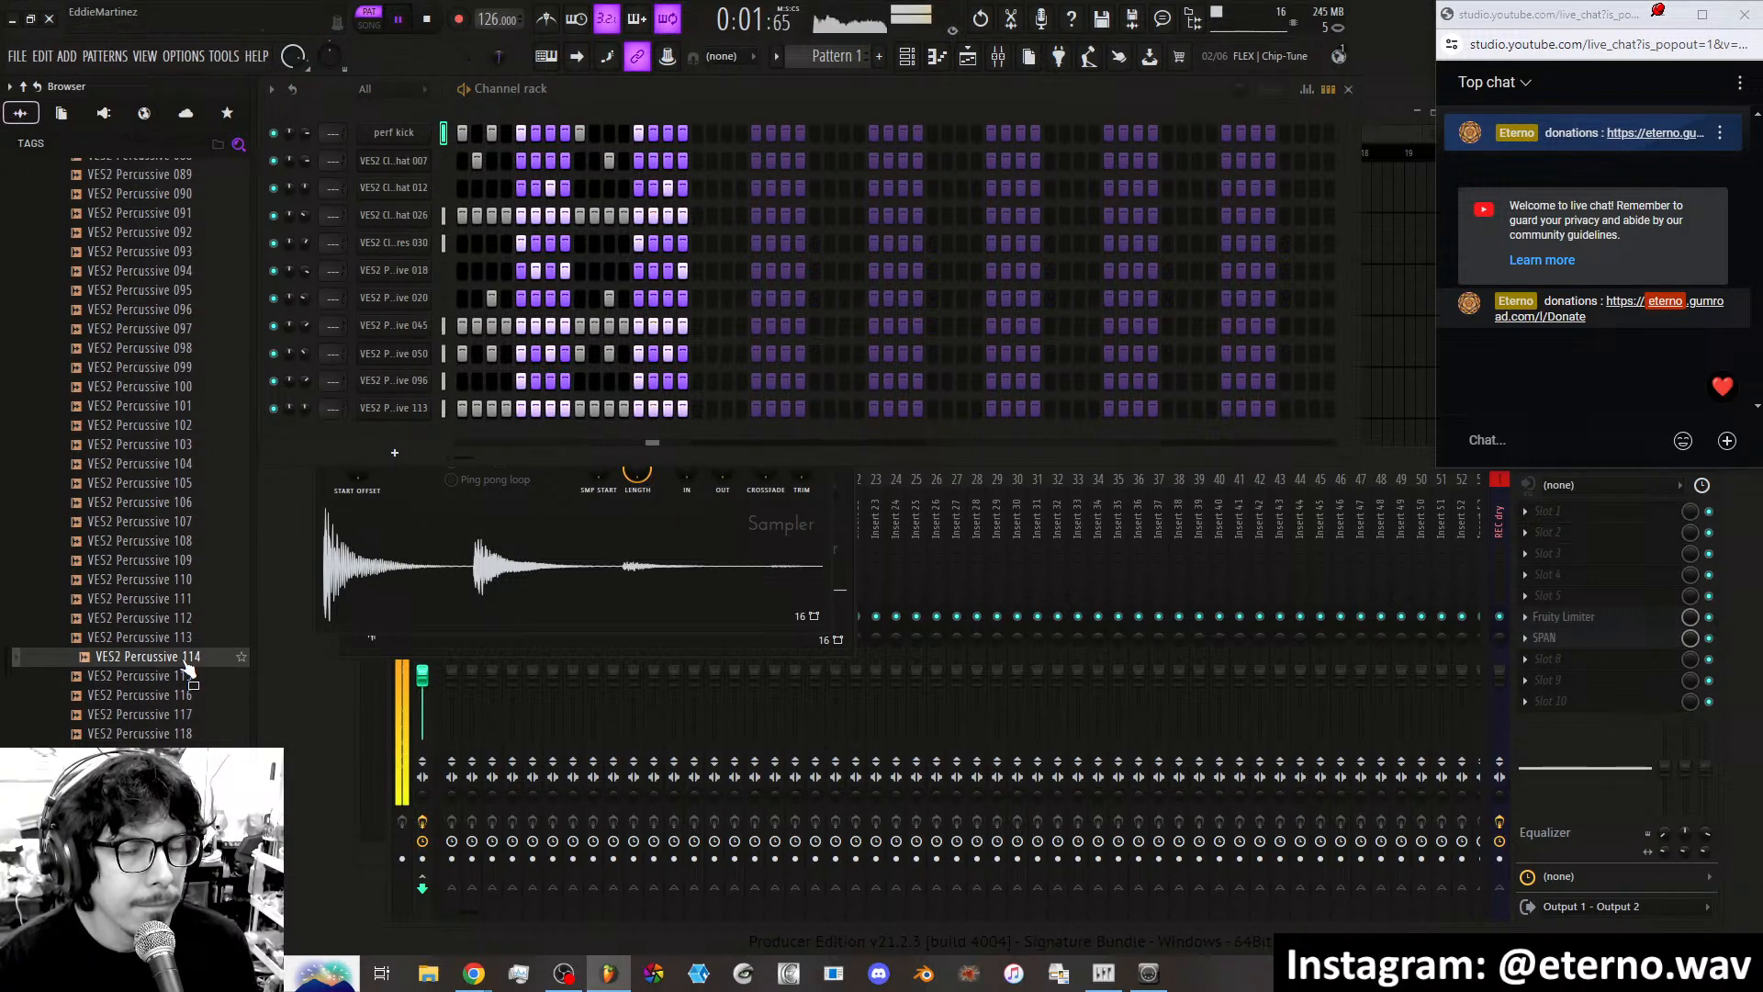
left_click_drag(189, 670, 410, 436)
left_click(492, 436)
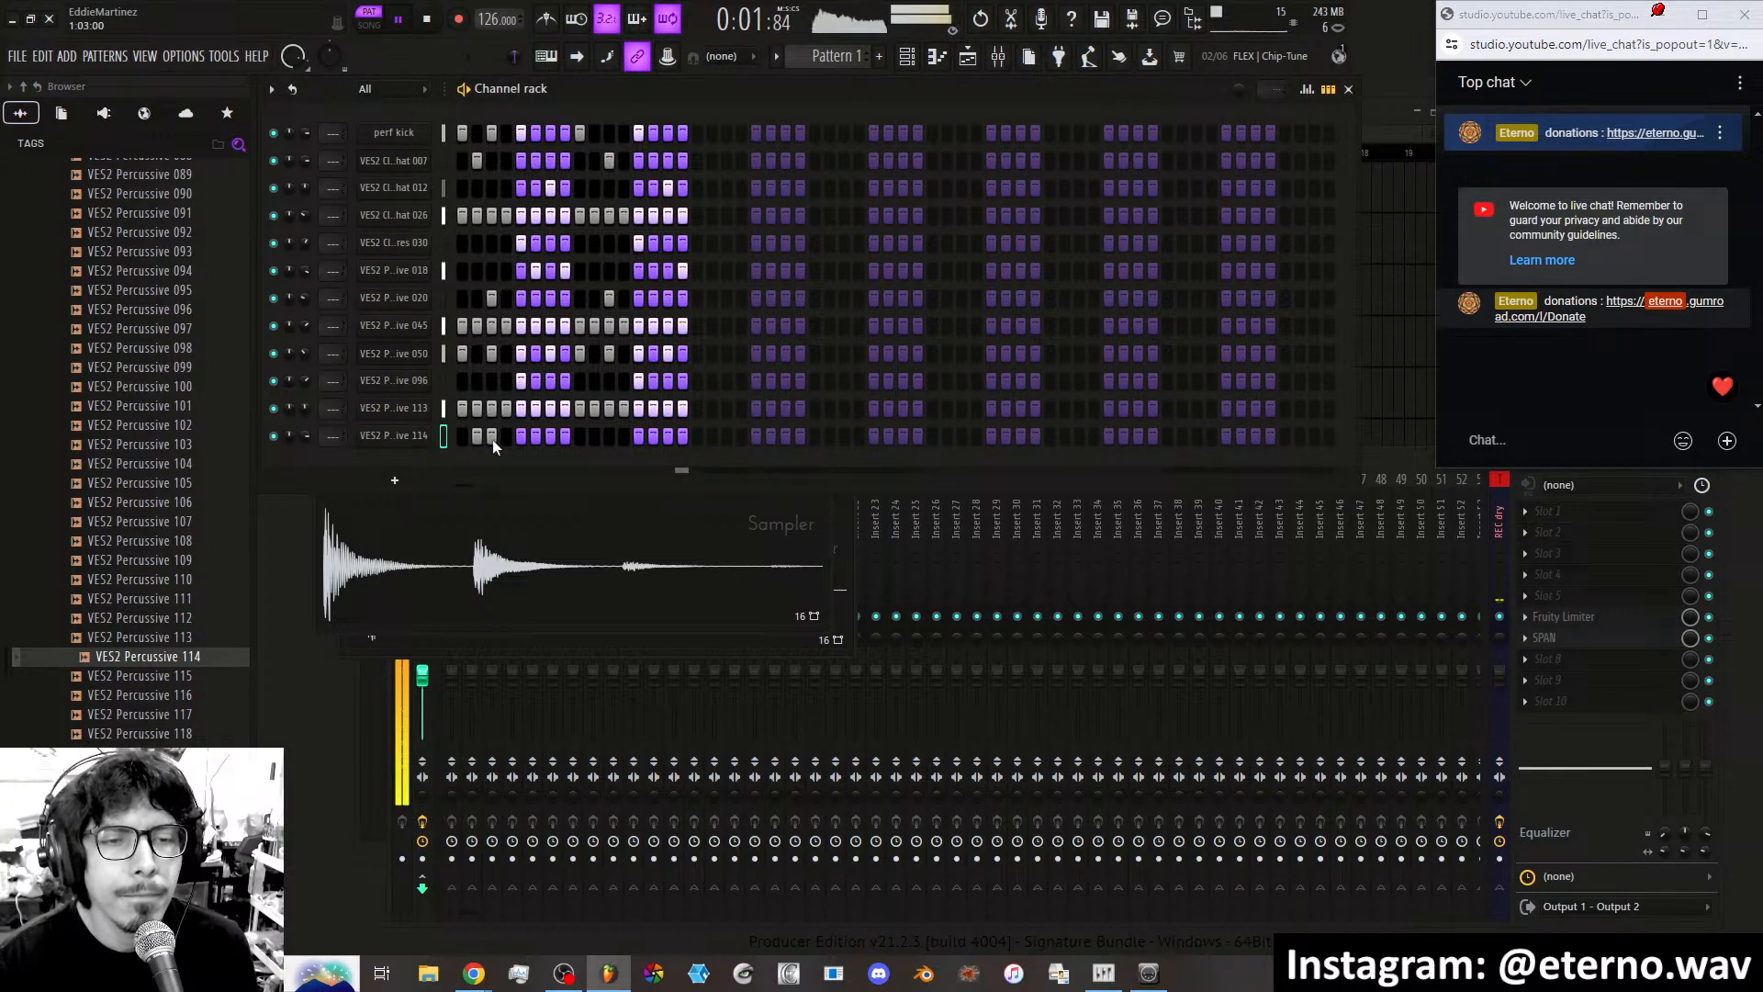
left_click(624, 435)
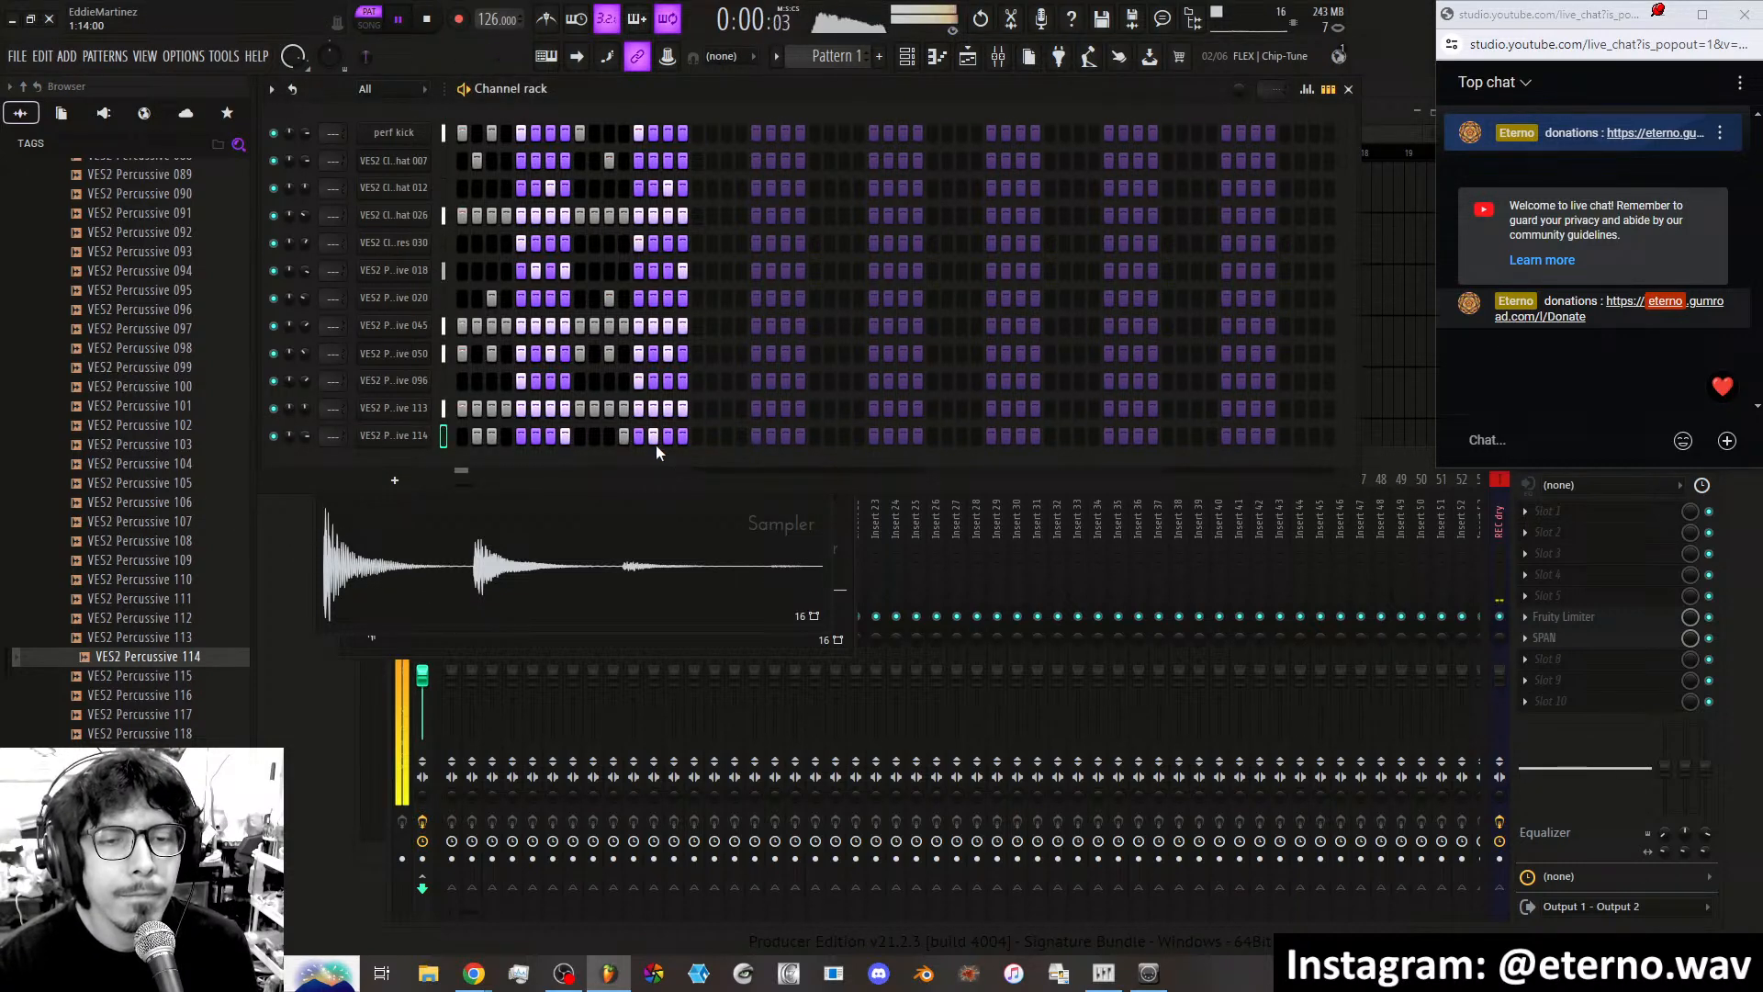
Raise the loop crossfade of VES2 Percussive 114 to the maximum with loop points in use, and open its cut group settings.
left_click(409, 436)
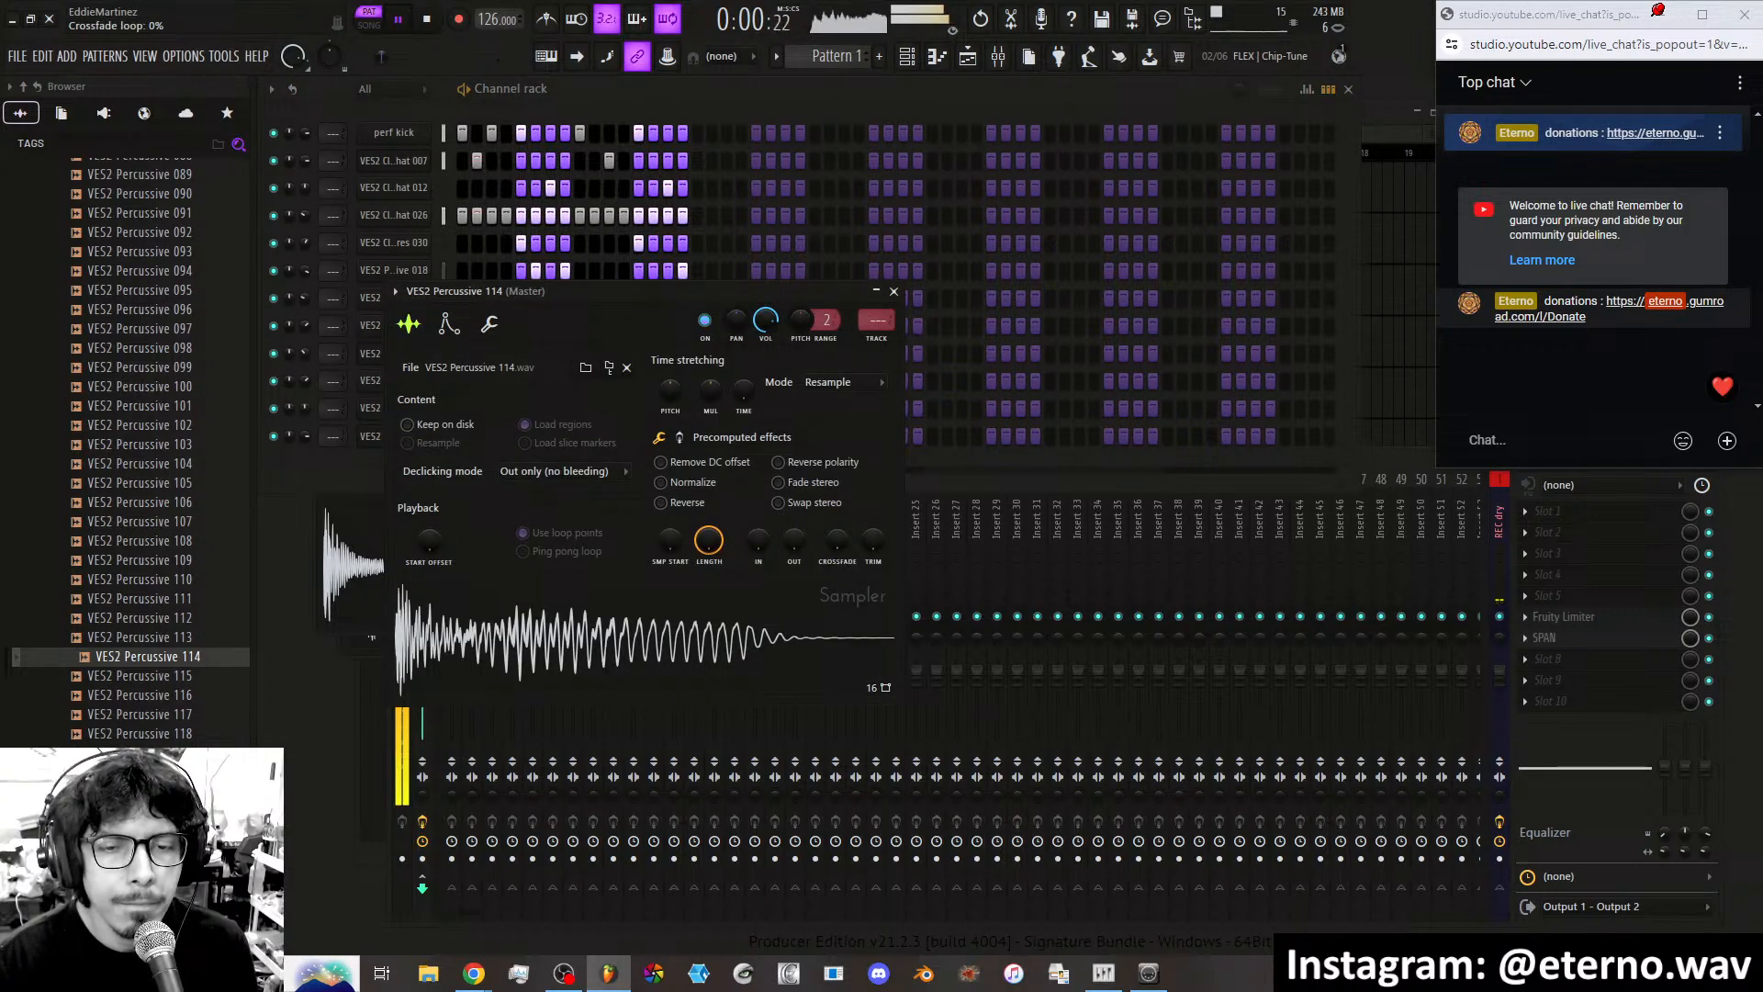
left_click_drag(839, 543, 840, 514)
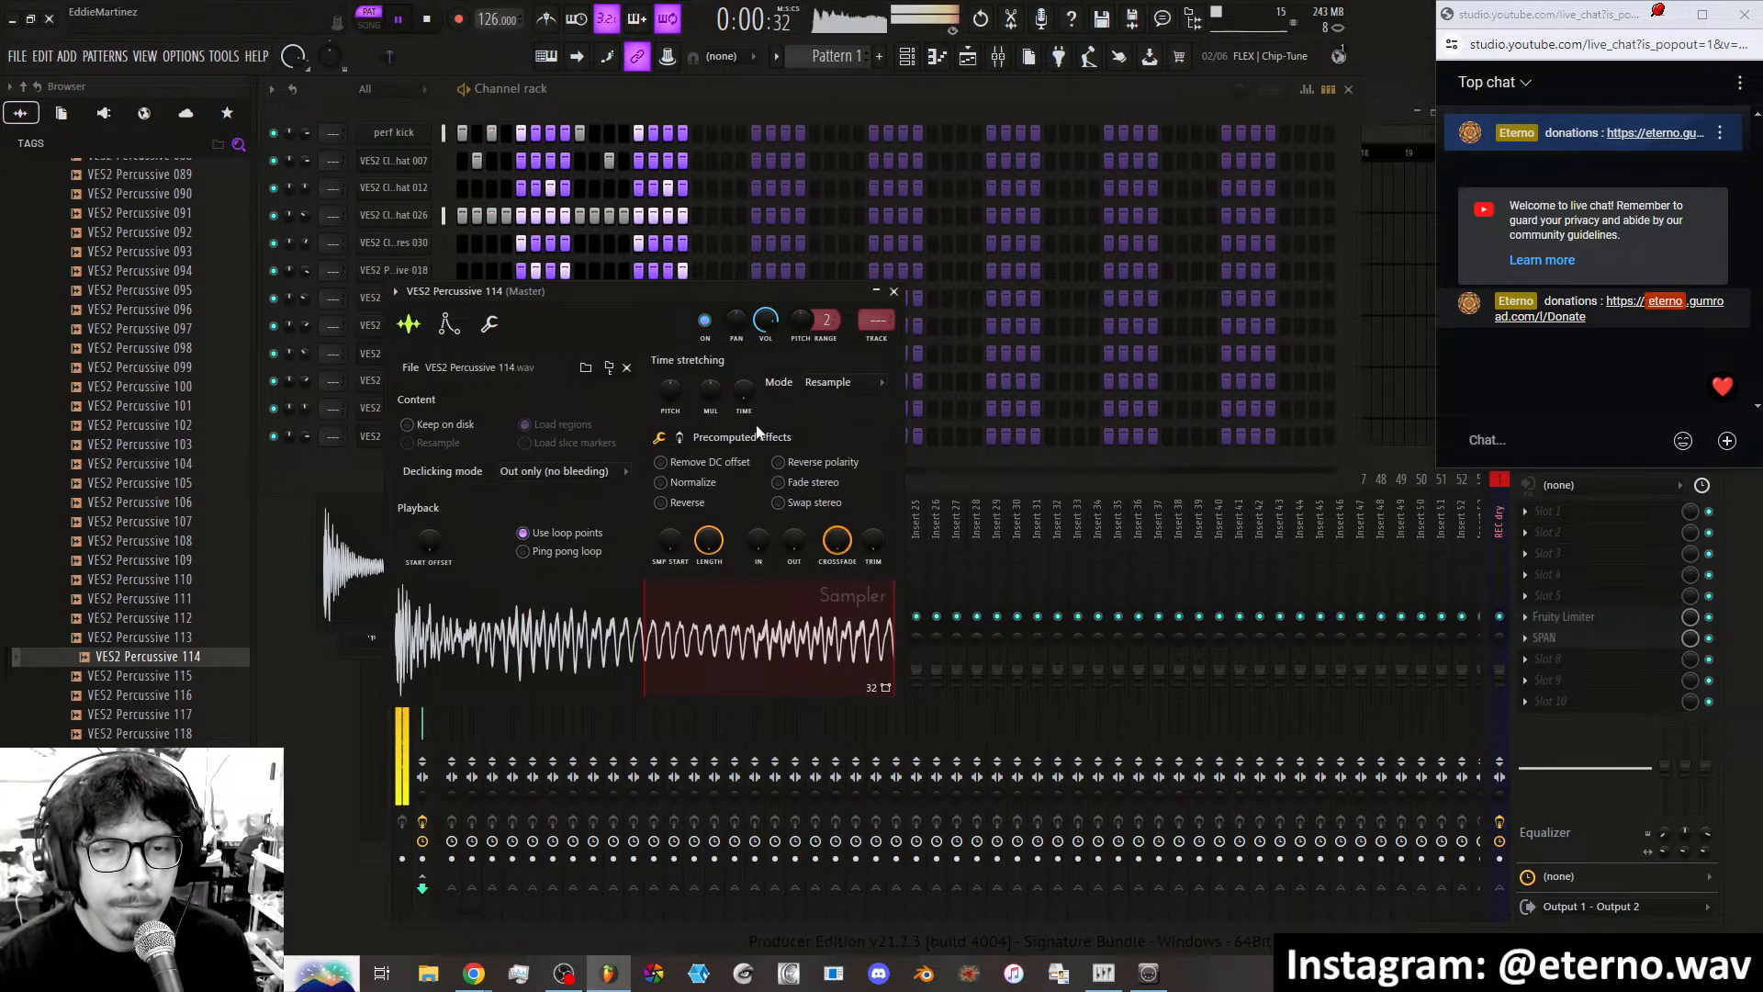
left_click(490, 324)
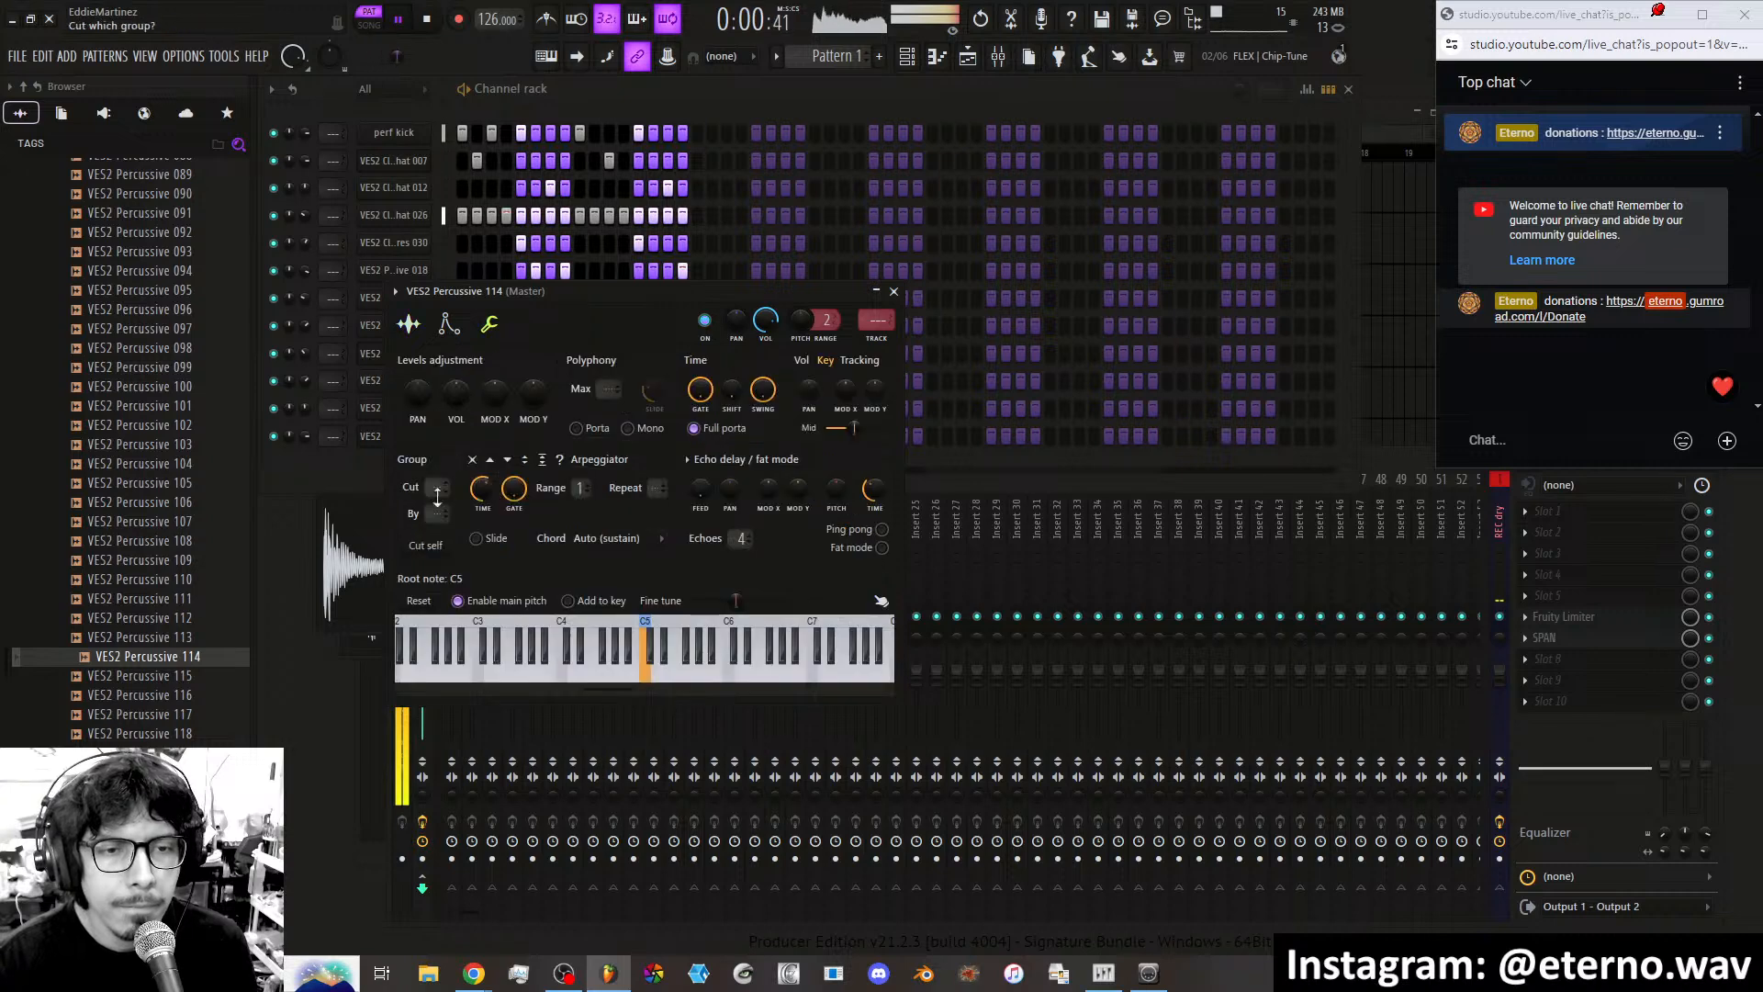
Adjust the stretch multiplier and pitch shift of VES2 Percussive 114 in Auto stretch mode, and set its channel volume to 65%.
left_click(408, 324)
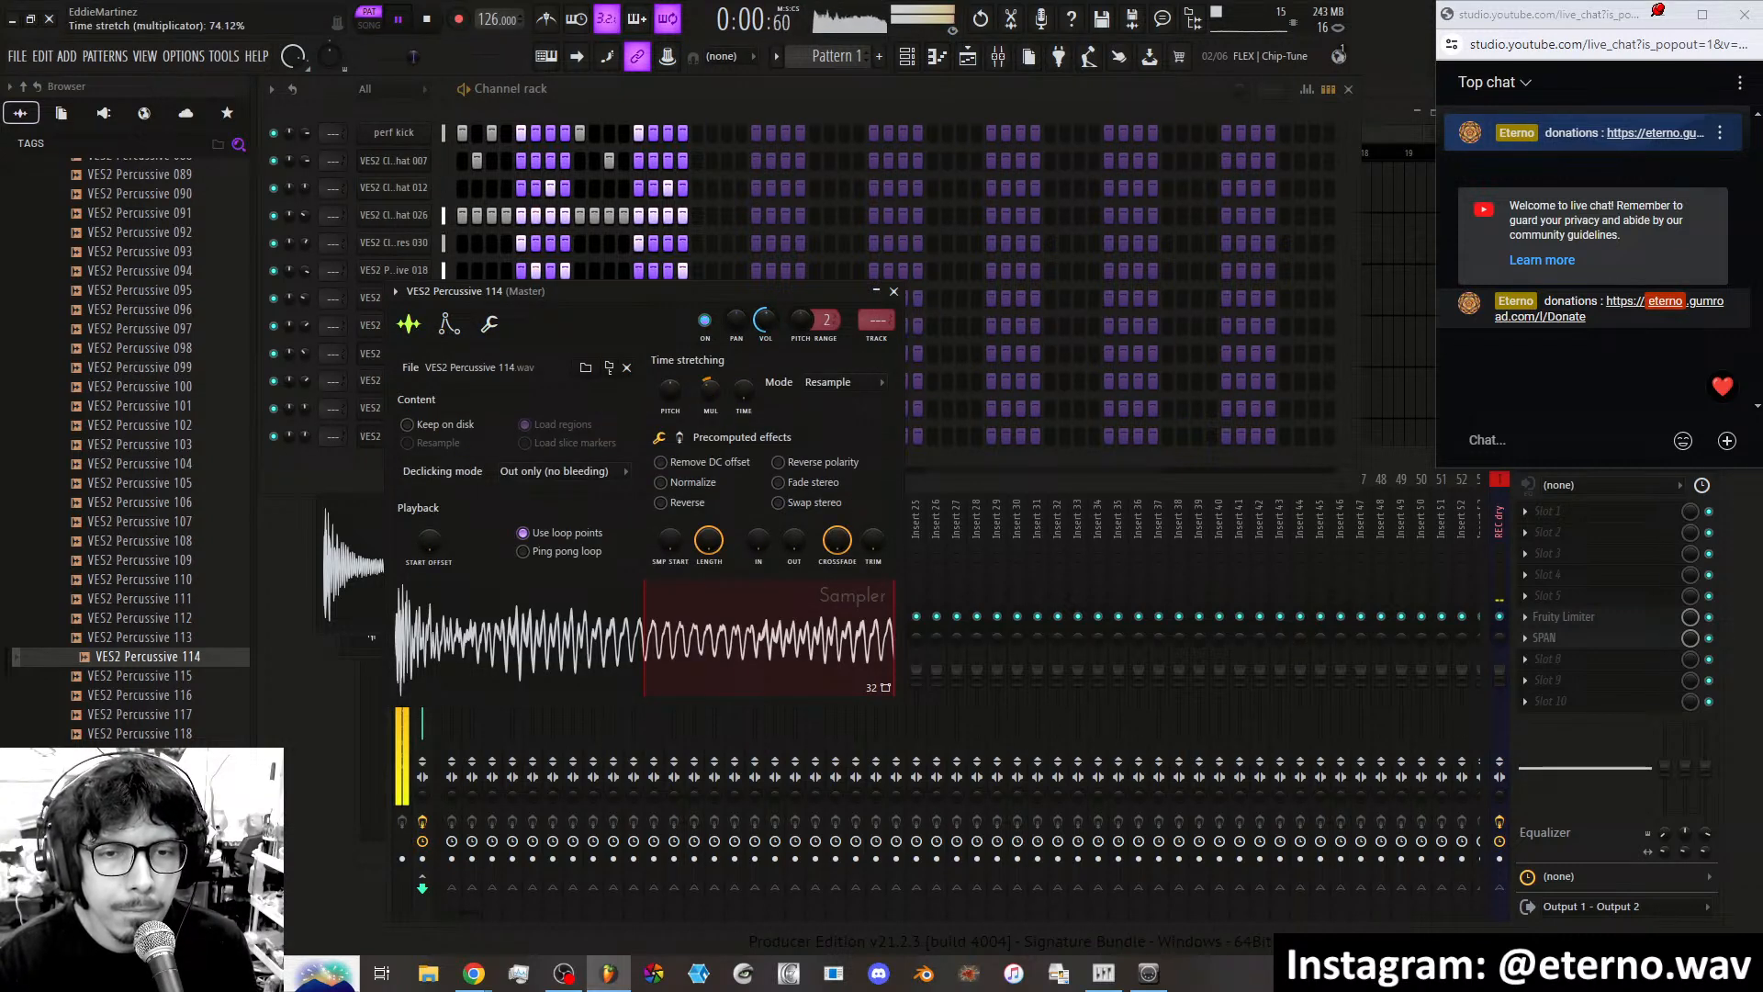
left_click_drag(711, 389, 716, 397)
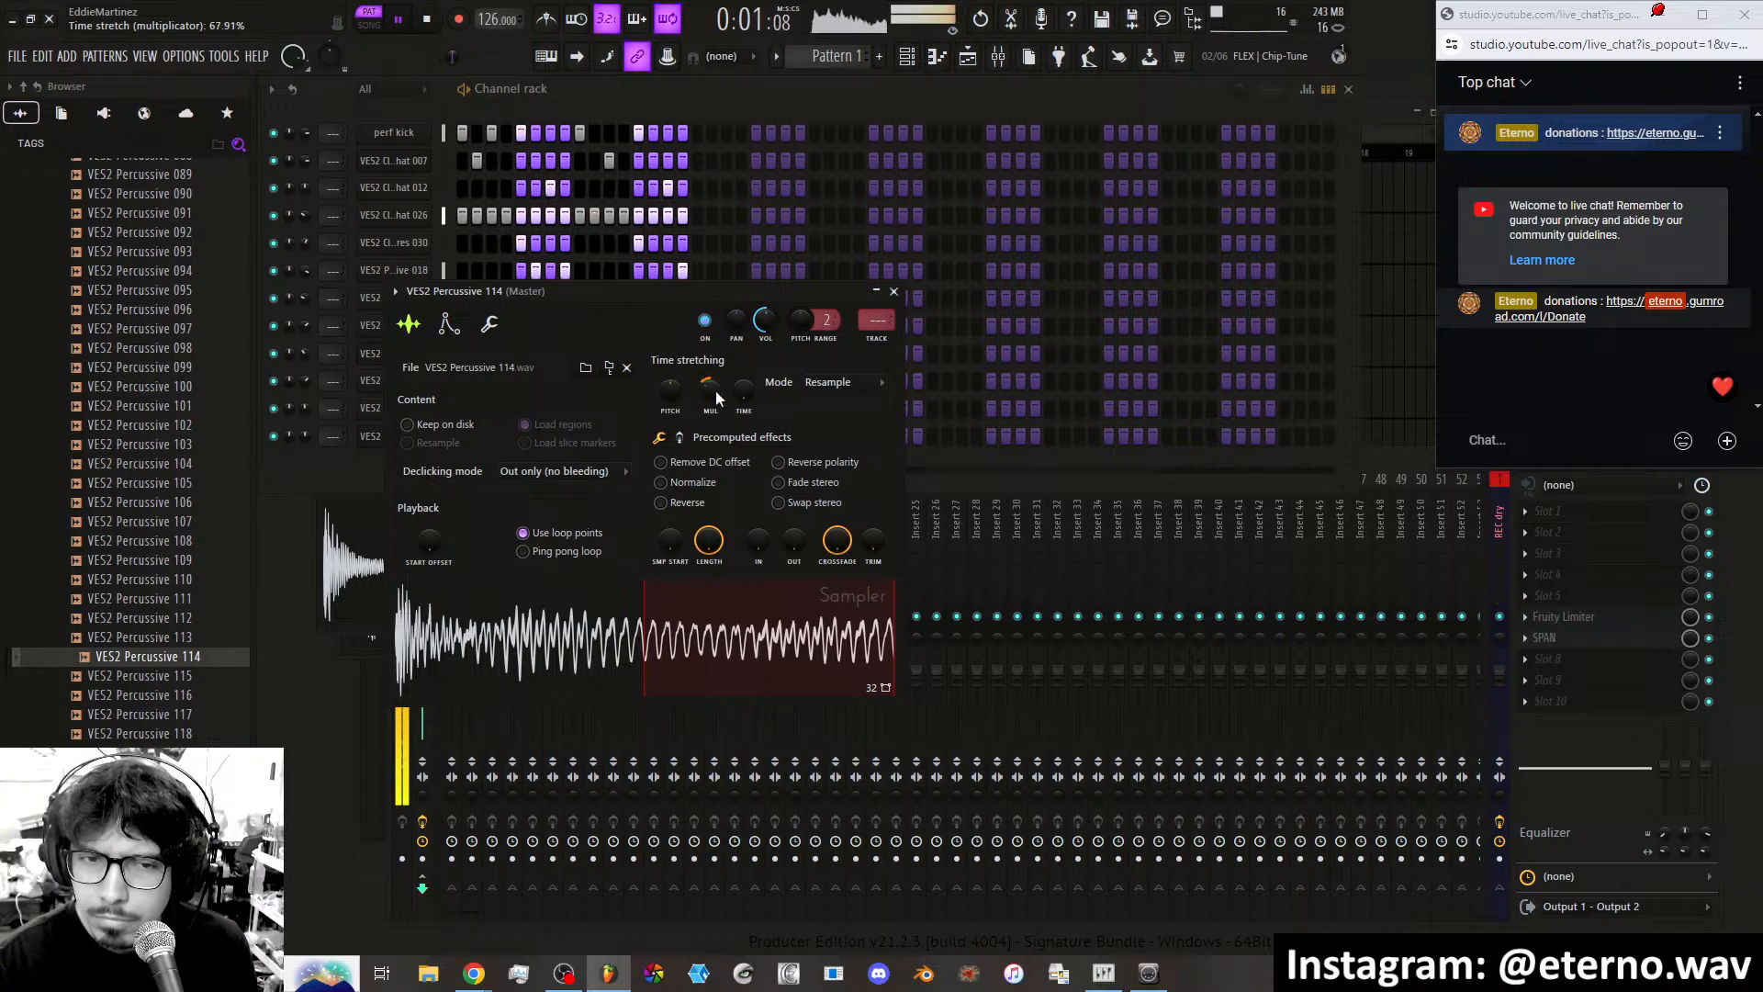
left_click_drag(670, 387, 708, 407)
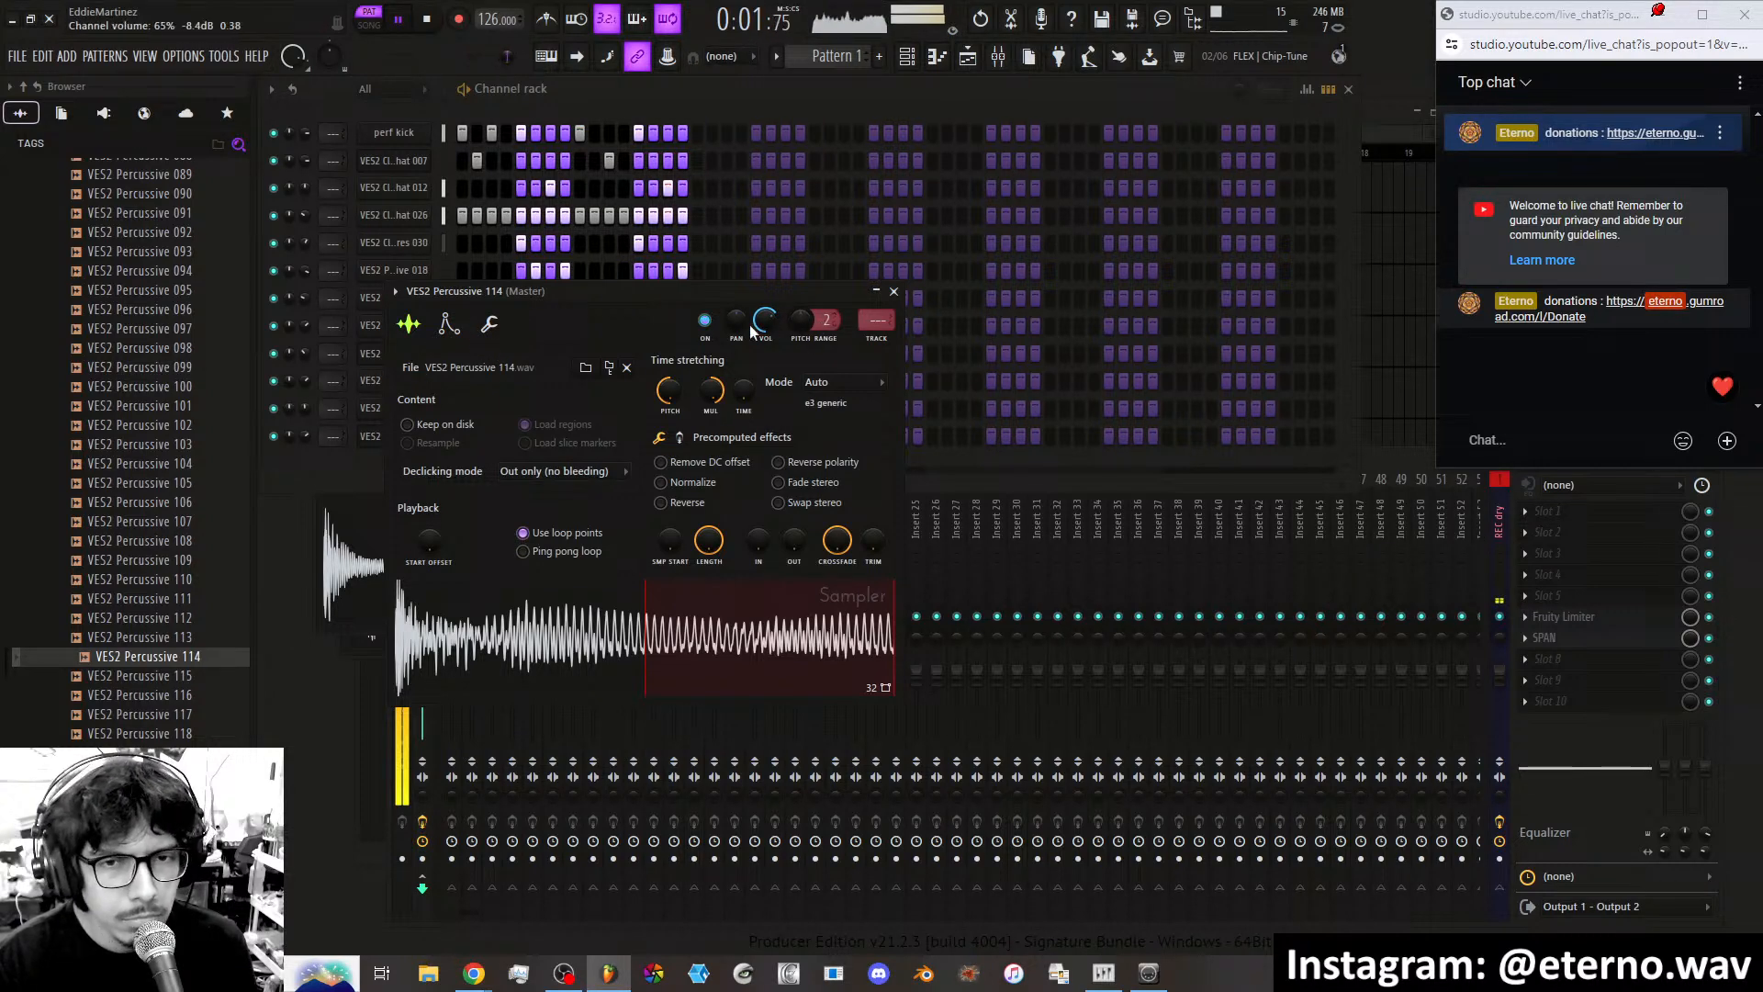
Enable VES2 Percussive 114's volume envelope with minimum attack, maximum hold, and minimum decay and sustain, and set the triangle LFO amount to 100%.
left_click(449, 323)
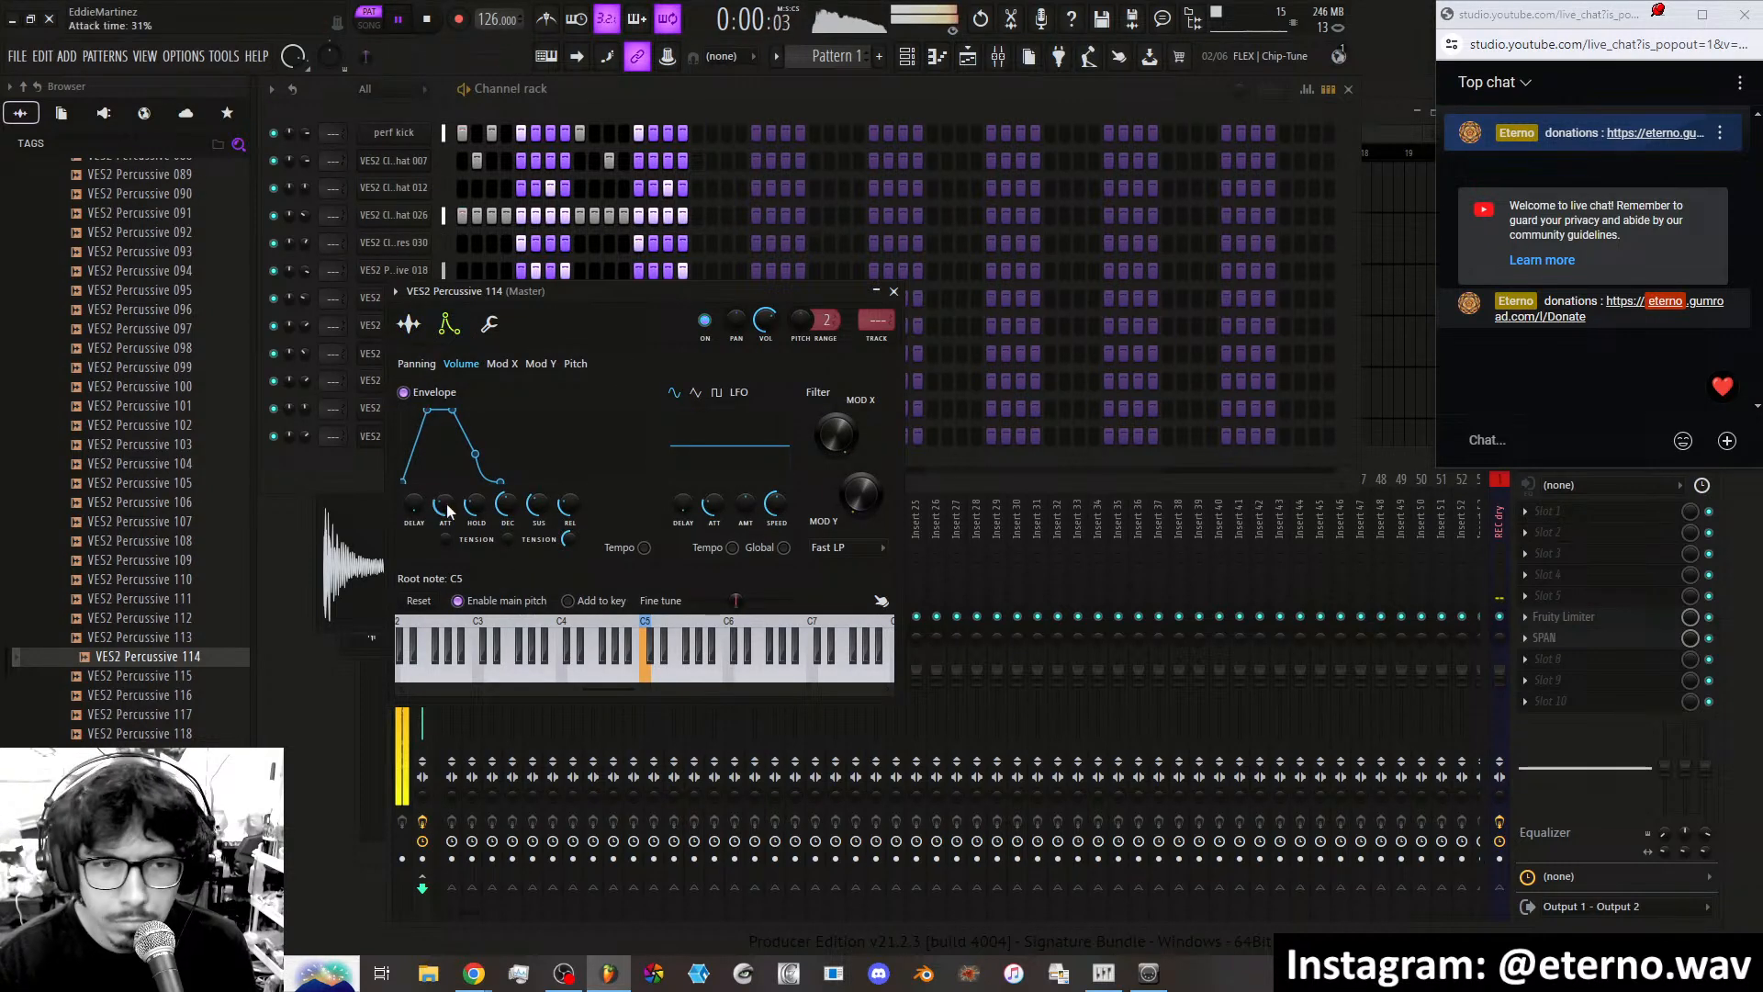
left_click_drag(445, 506, 507, 542)
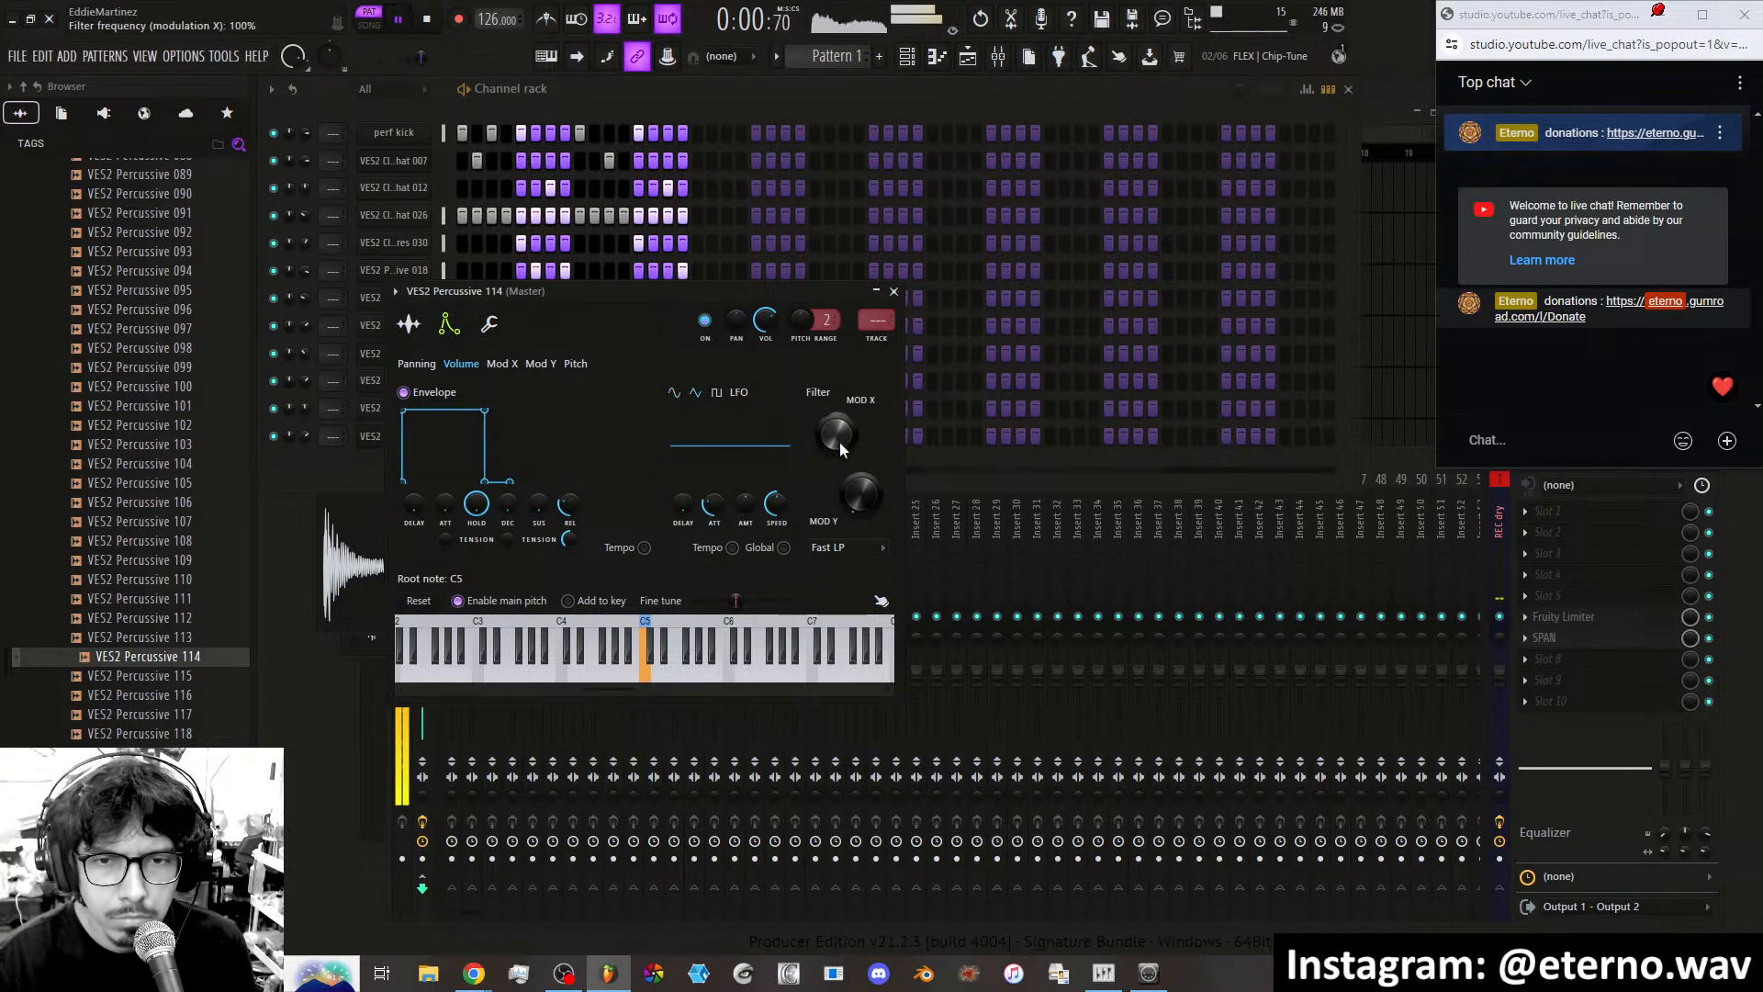
left_click_drag(748, 526, 779, 496)
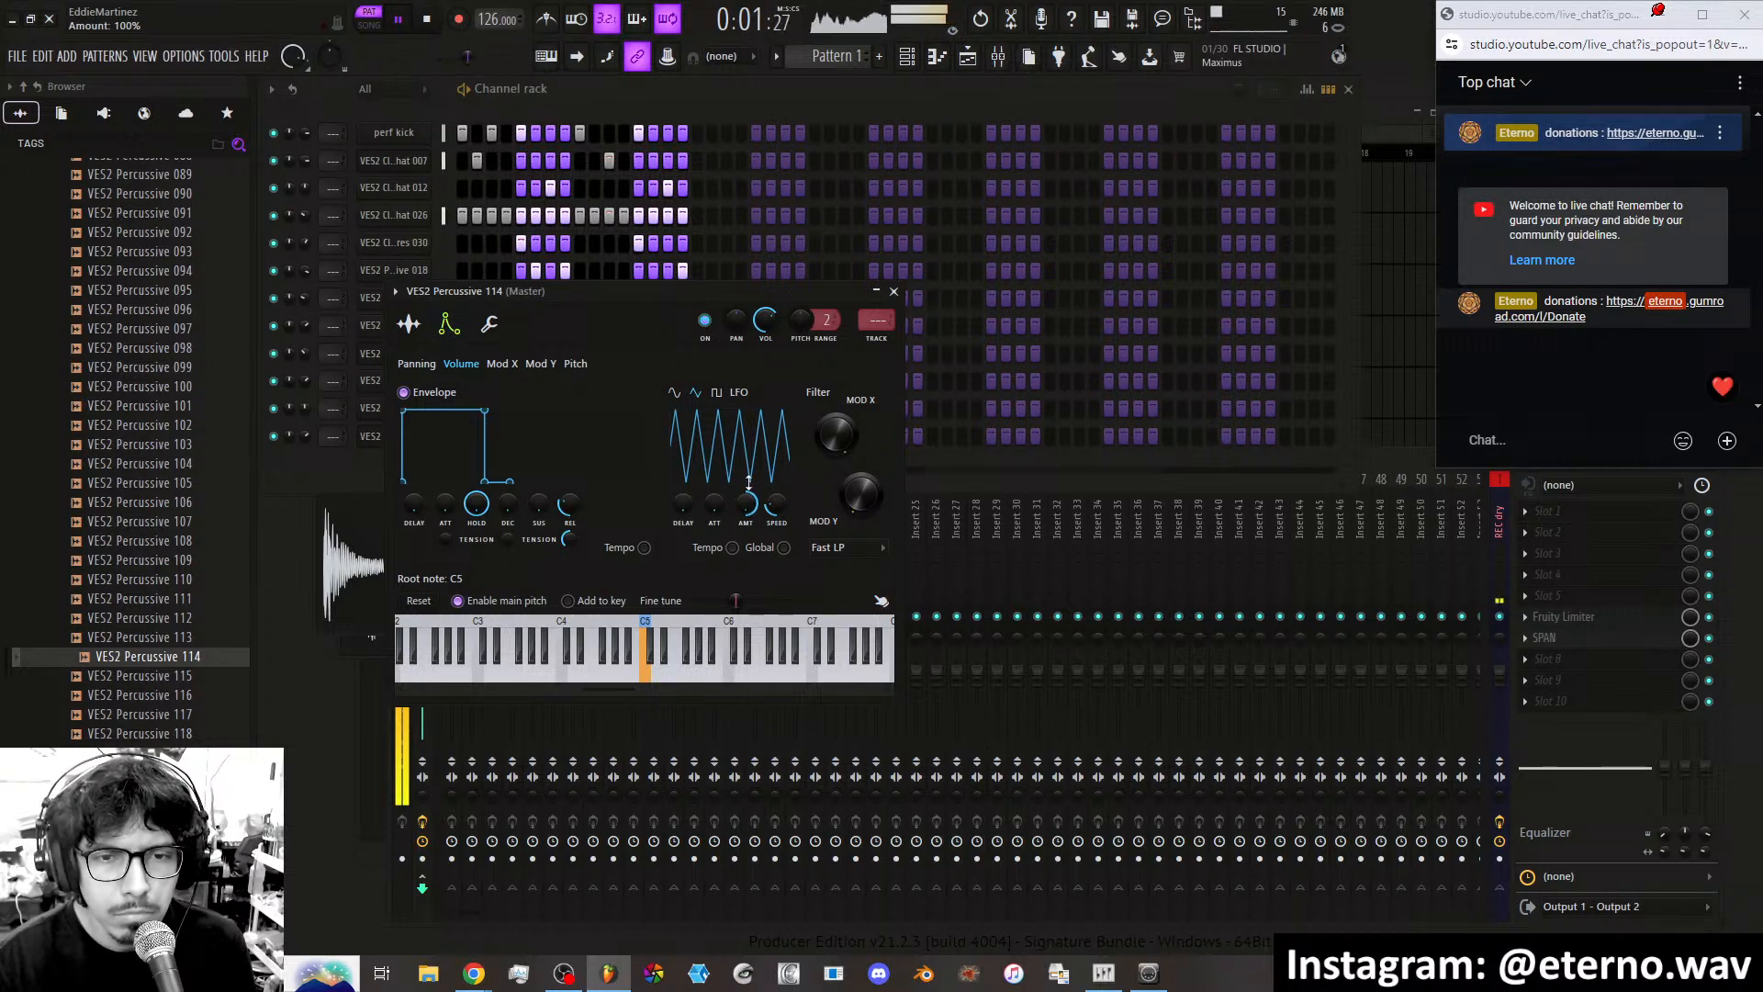
Reduce VES2 Percussive 114's volume LFO amount to 23%, and give its Mod X a triangle LFO at the maximum amount.
left_click_drag(746, 505, 744, 517)
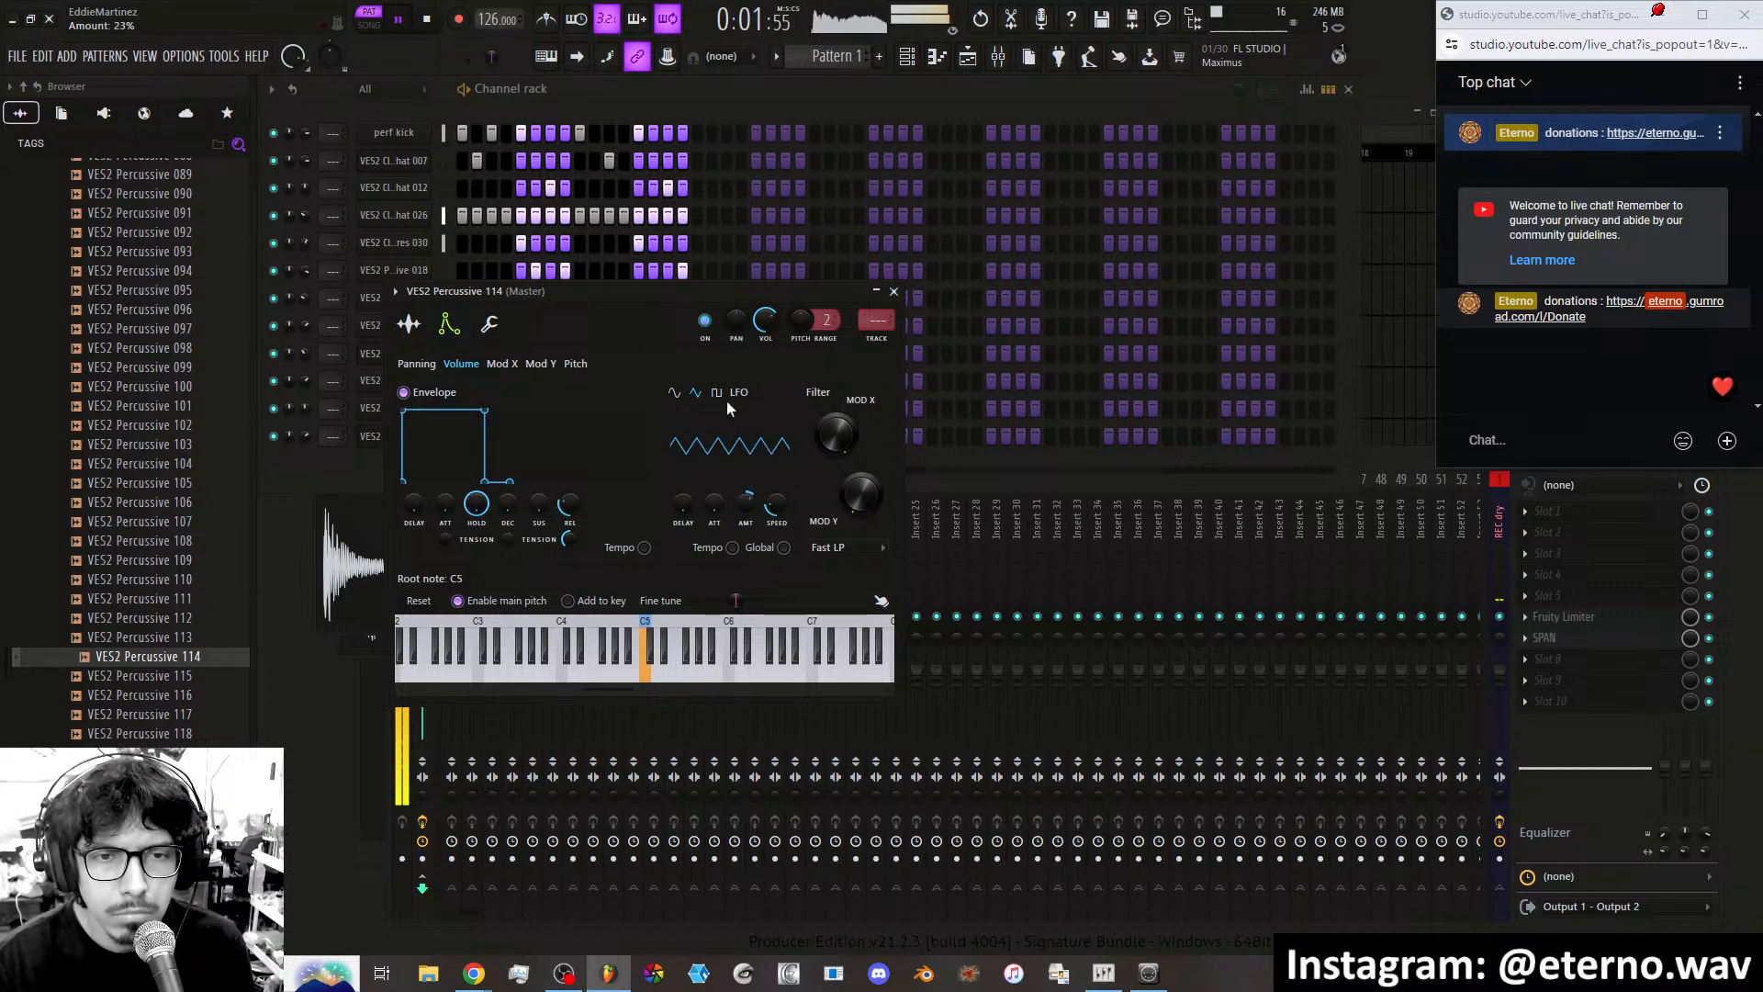
left_click(503, 364)
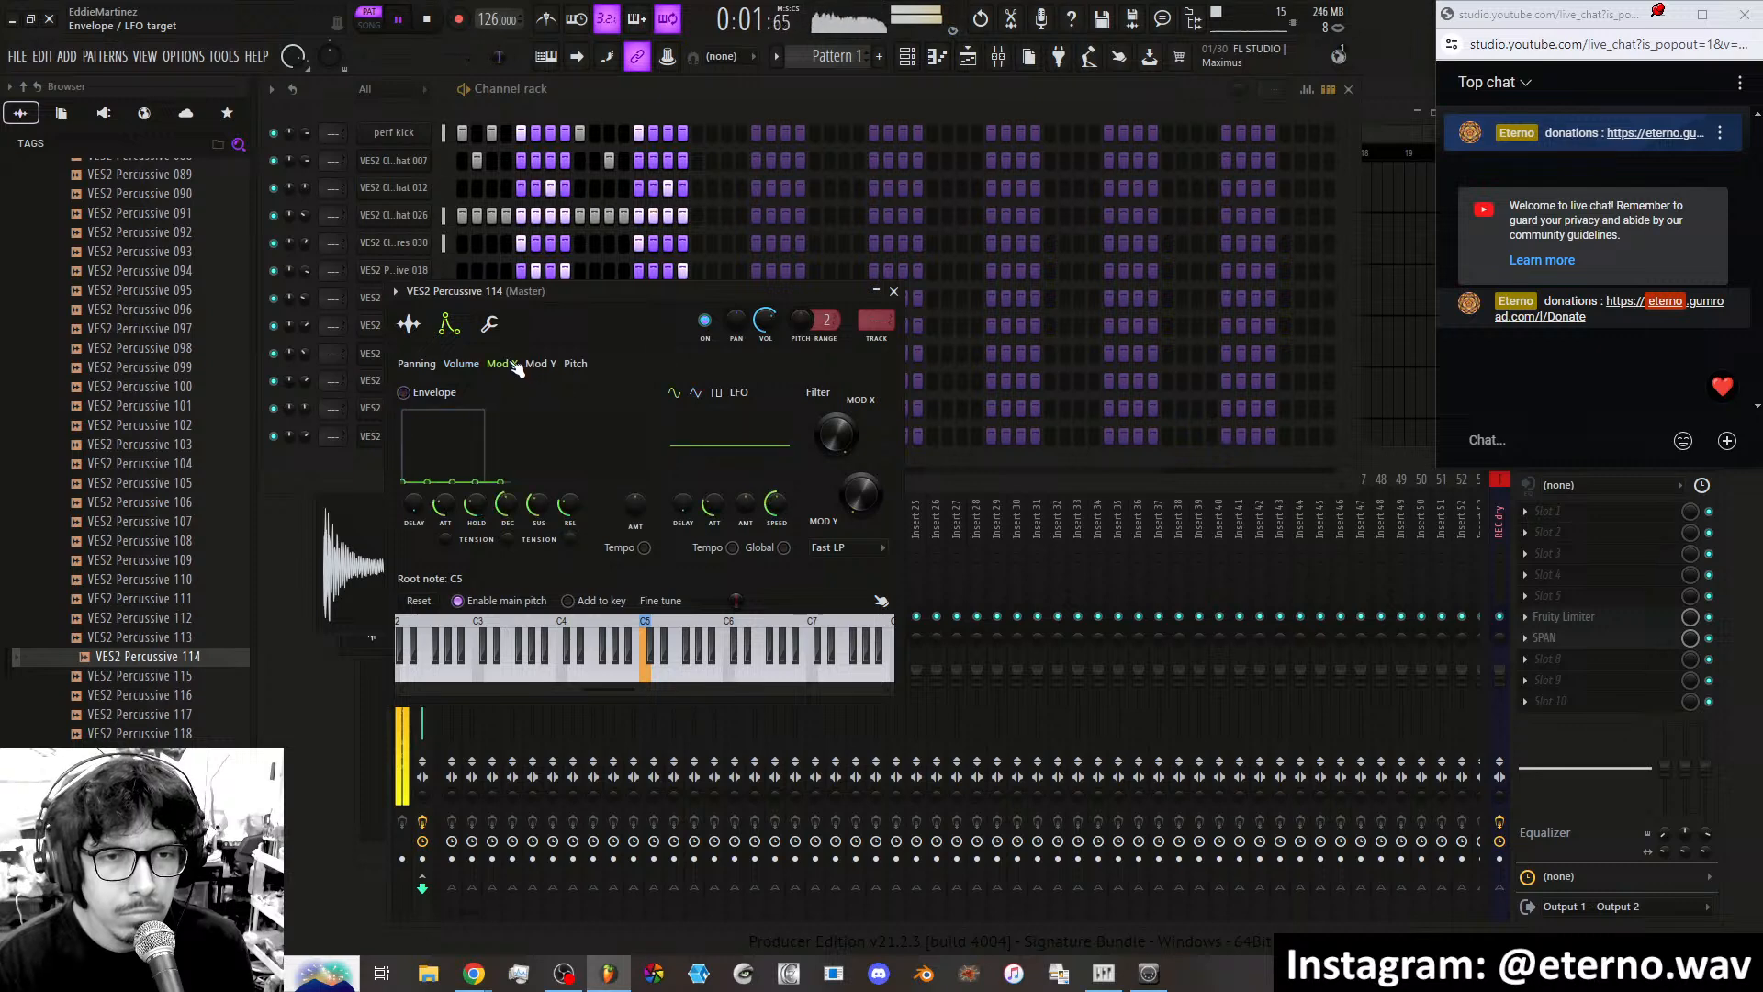
left_click_drag(739, 518, 739, 441)
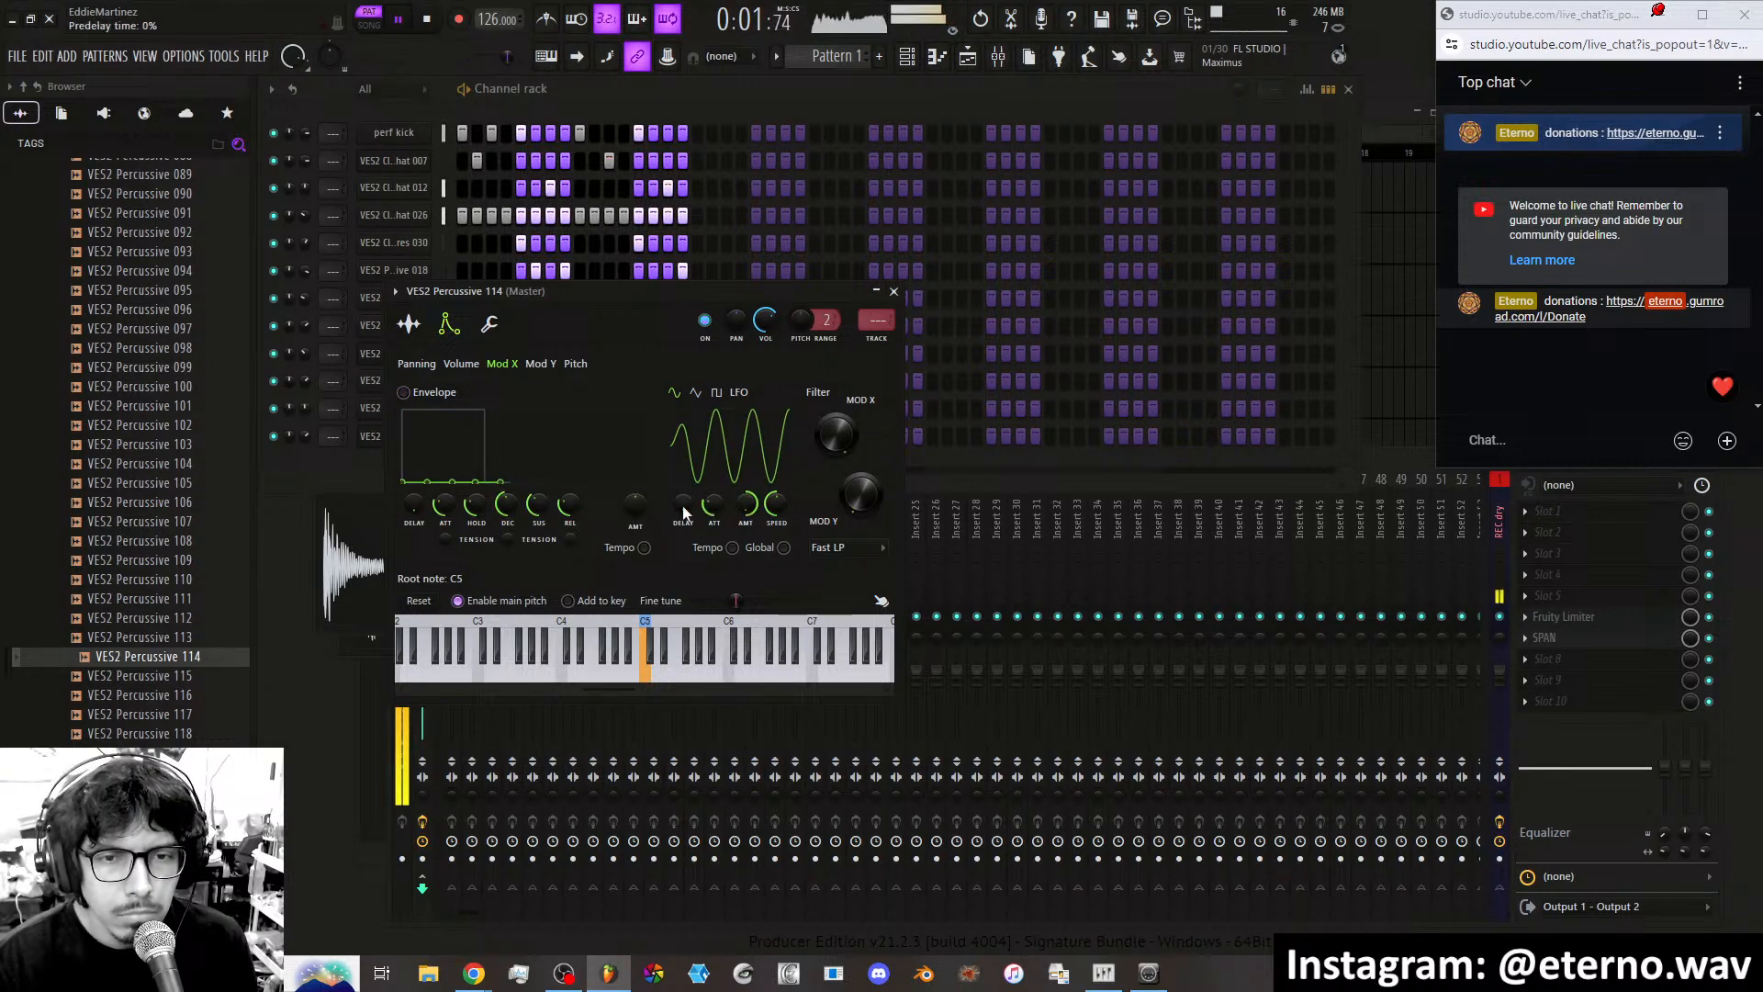
left_click(699, 394)
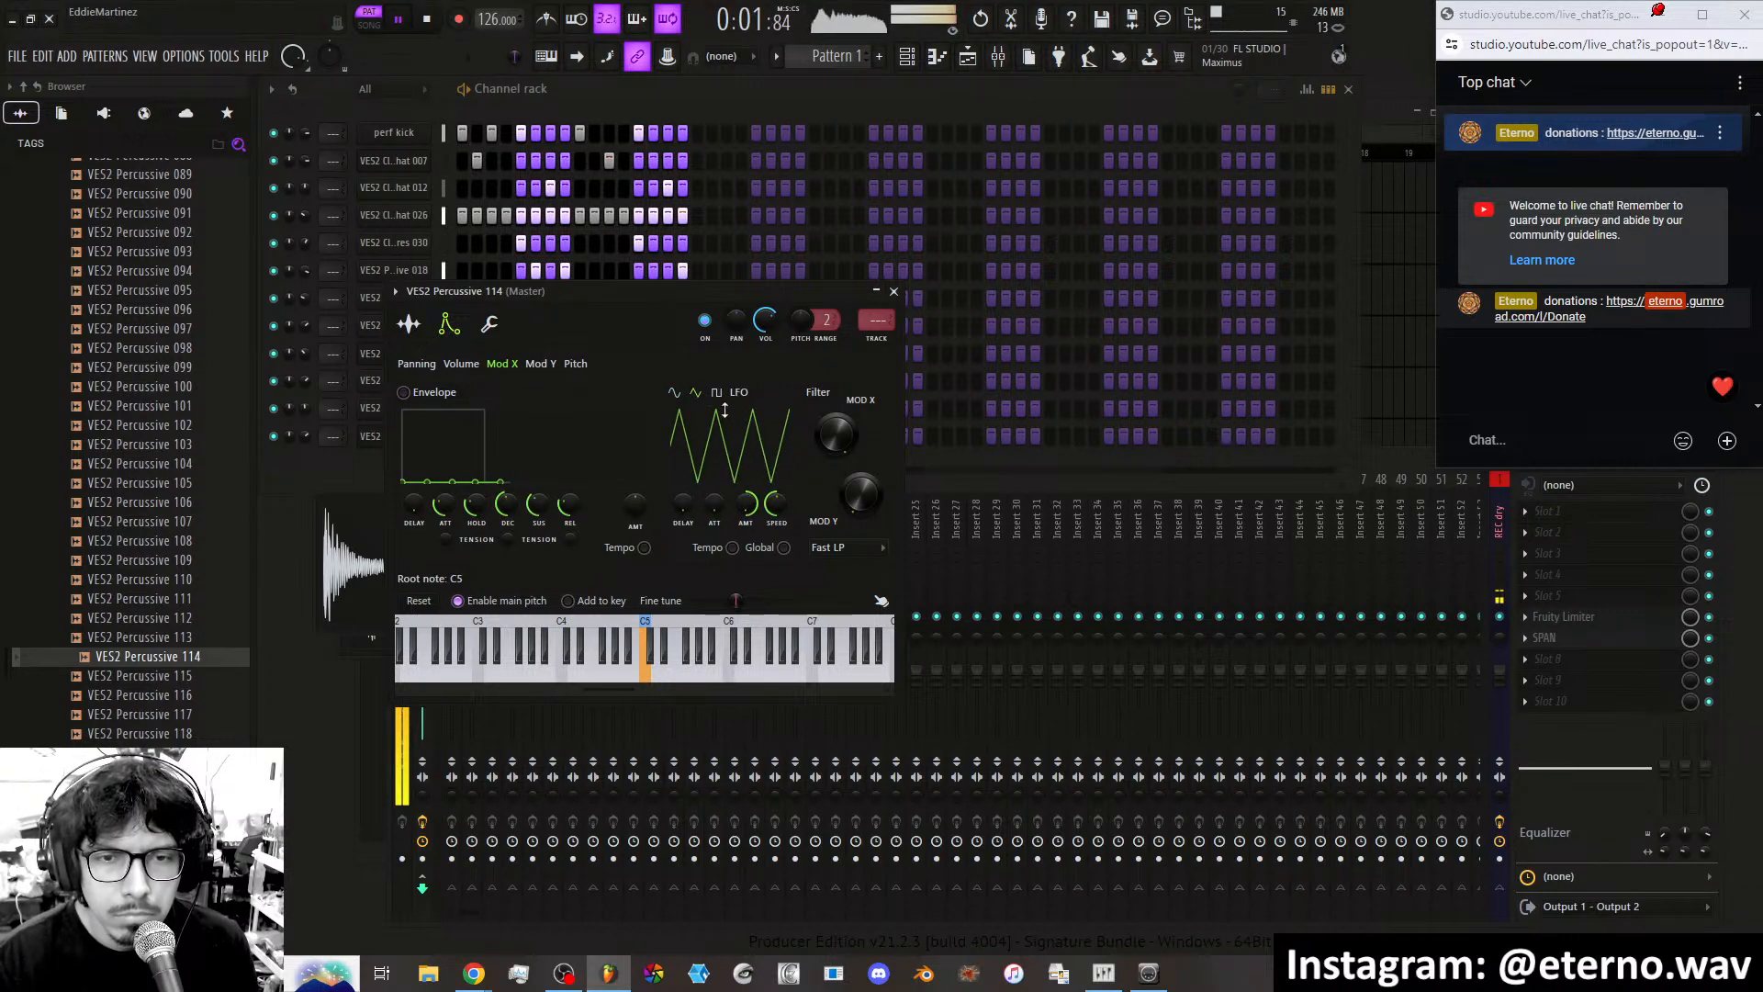
Speed up VES2 Percussive 114's Mod X LFO and rework its amount to a negative value, then close the channel settings.
left_click_drag(776, 503, 776, 551)
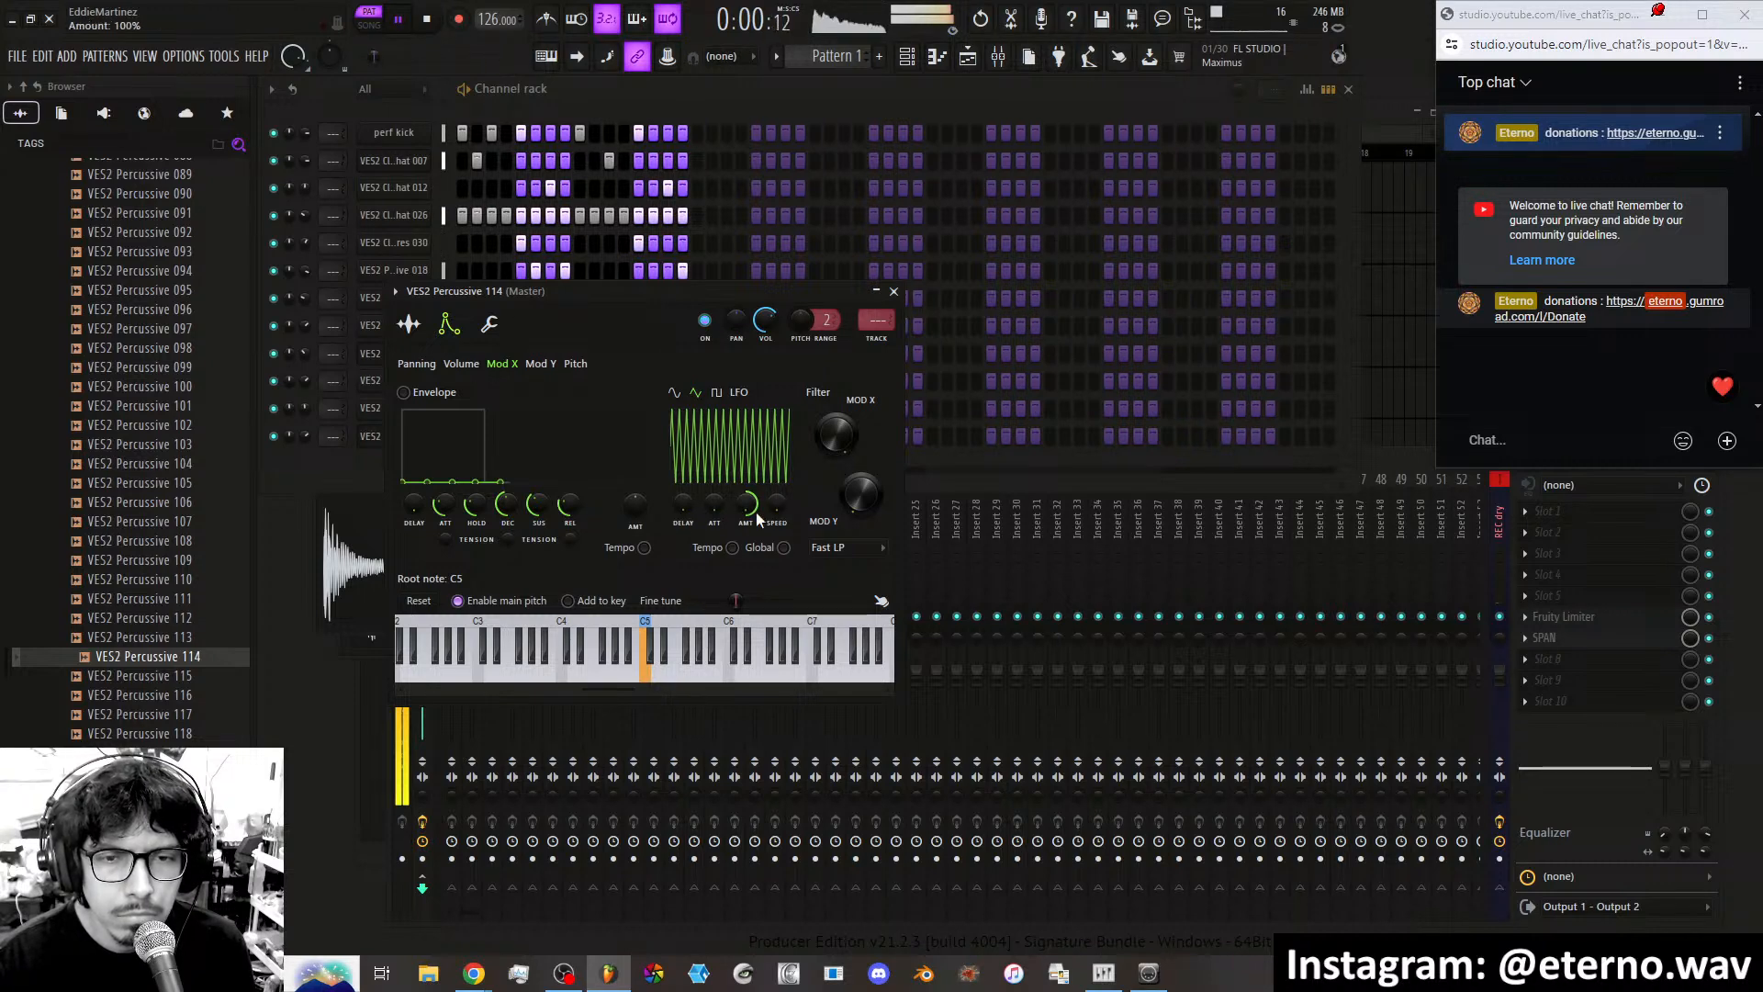
left_click_drag(753, 507, 754, 606)
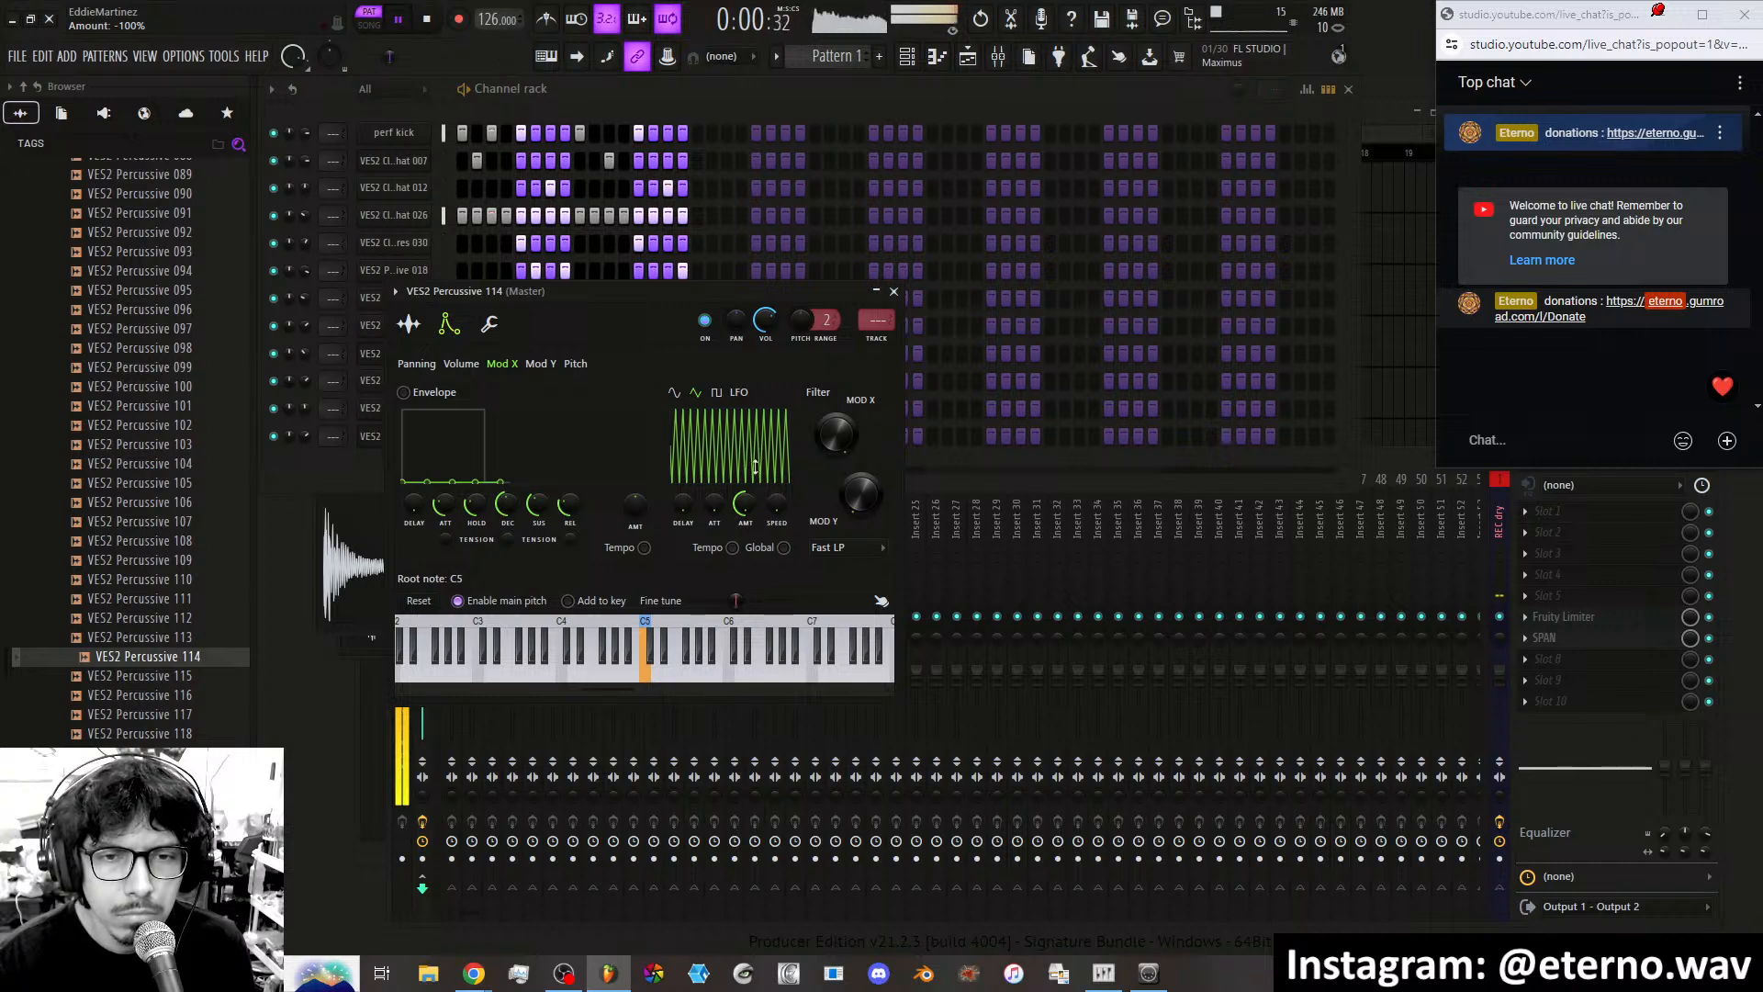
mouse_move(776, 505)
left_mouse_down()
mouse_move(776, 464)
mouse_move(776, 533)
mouse_move(774, 486)
left_mouse_up()
scroll(776, 507, "down", 5)
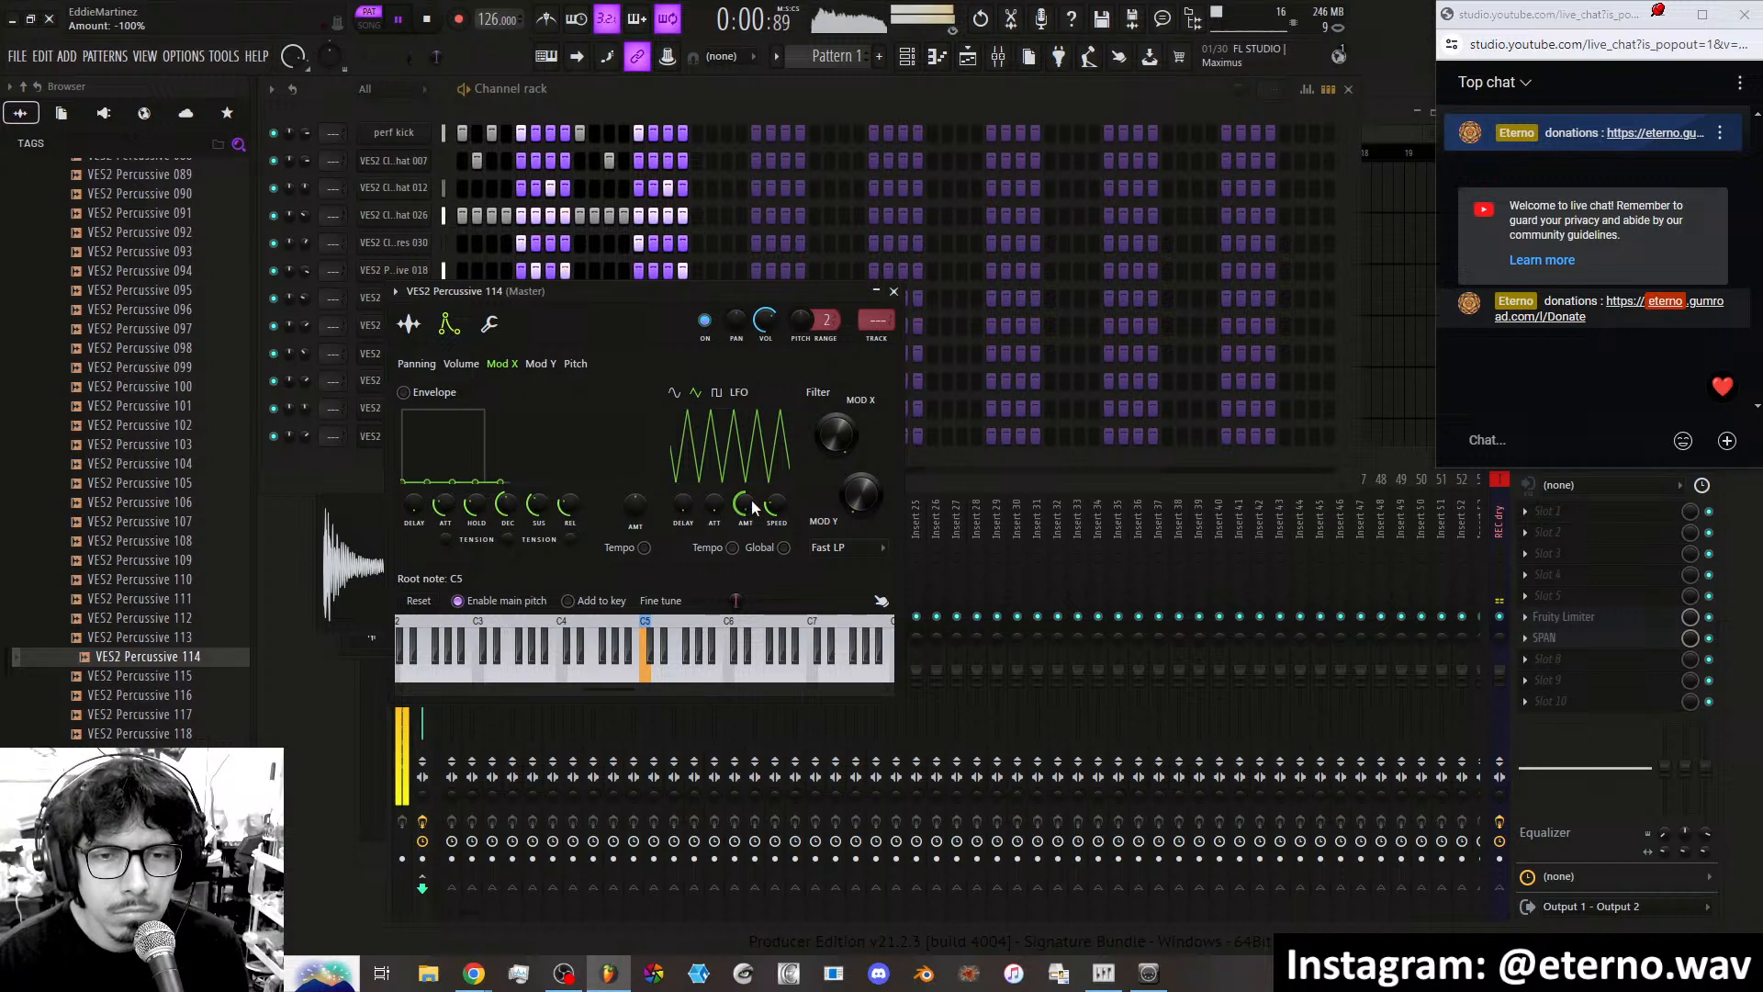
right_click(754, 508)
left_click(776, 511)
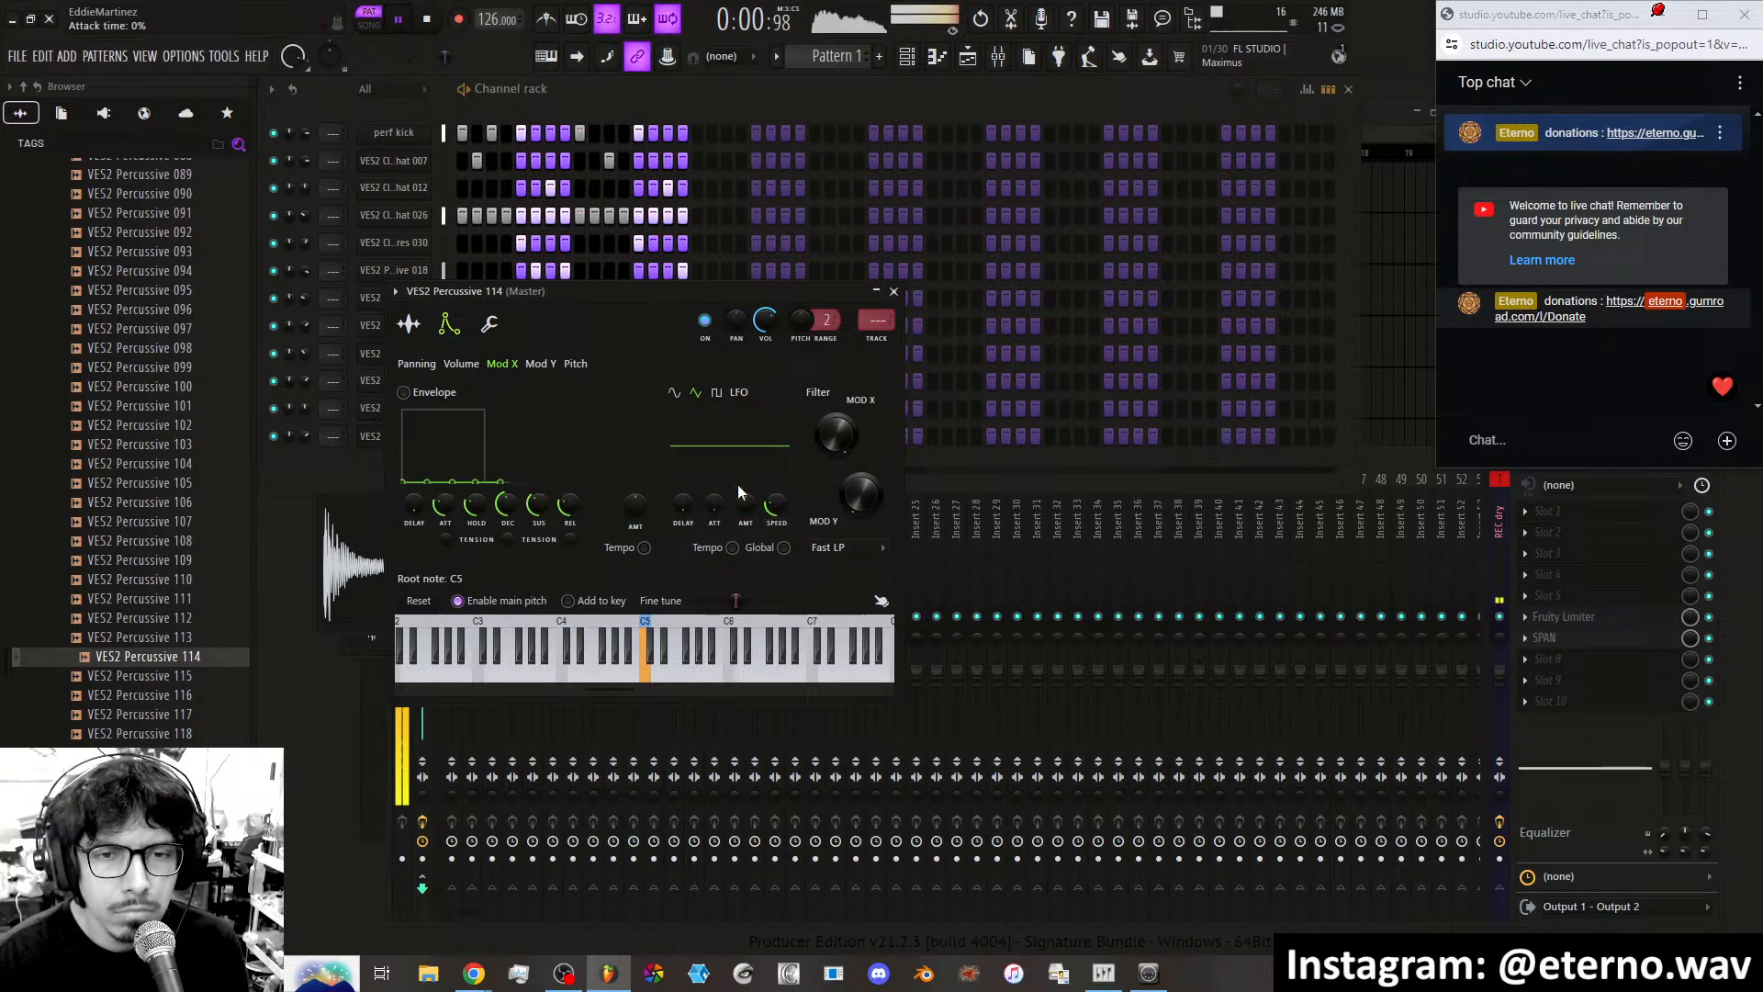
left_click_drag(755, 509, 755, 551)
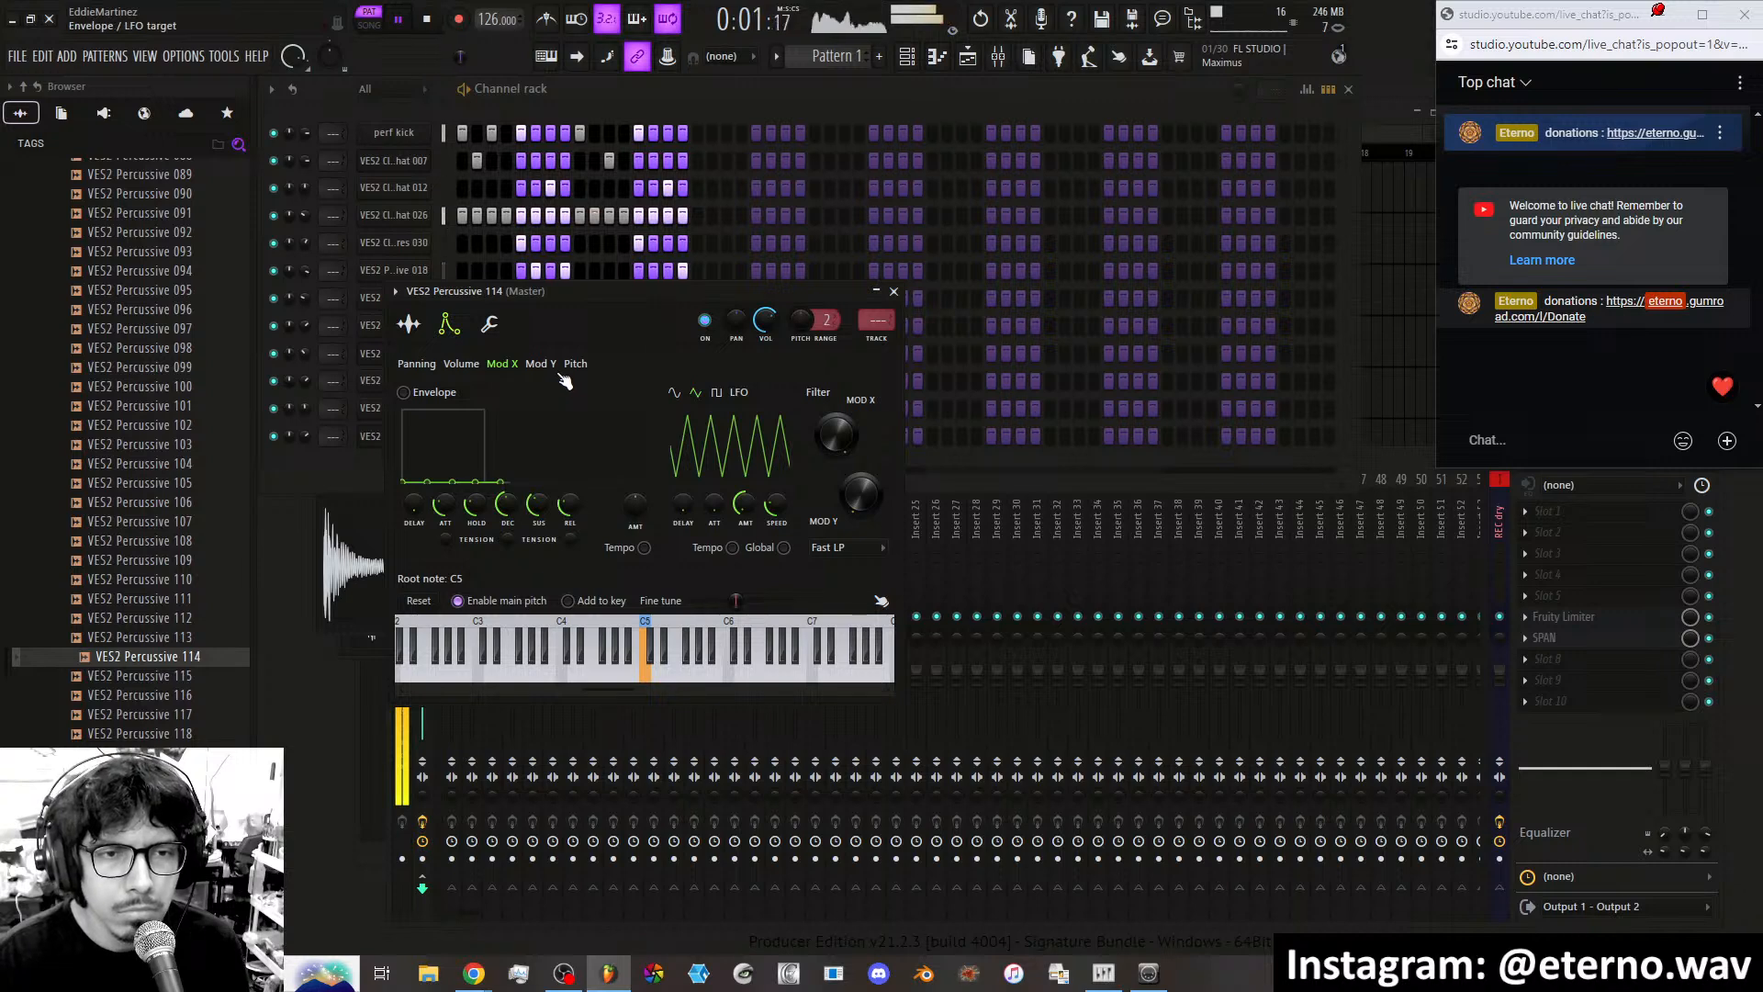
left_click(578, 365)
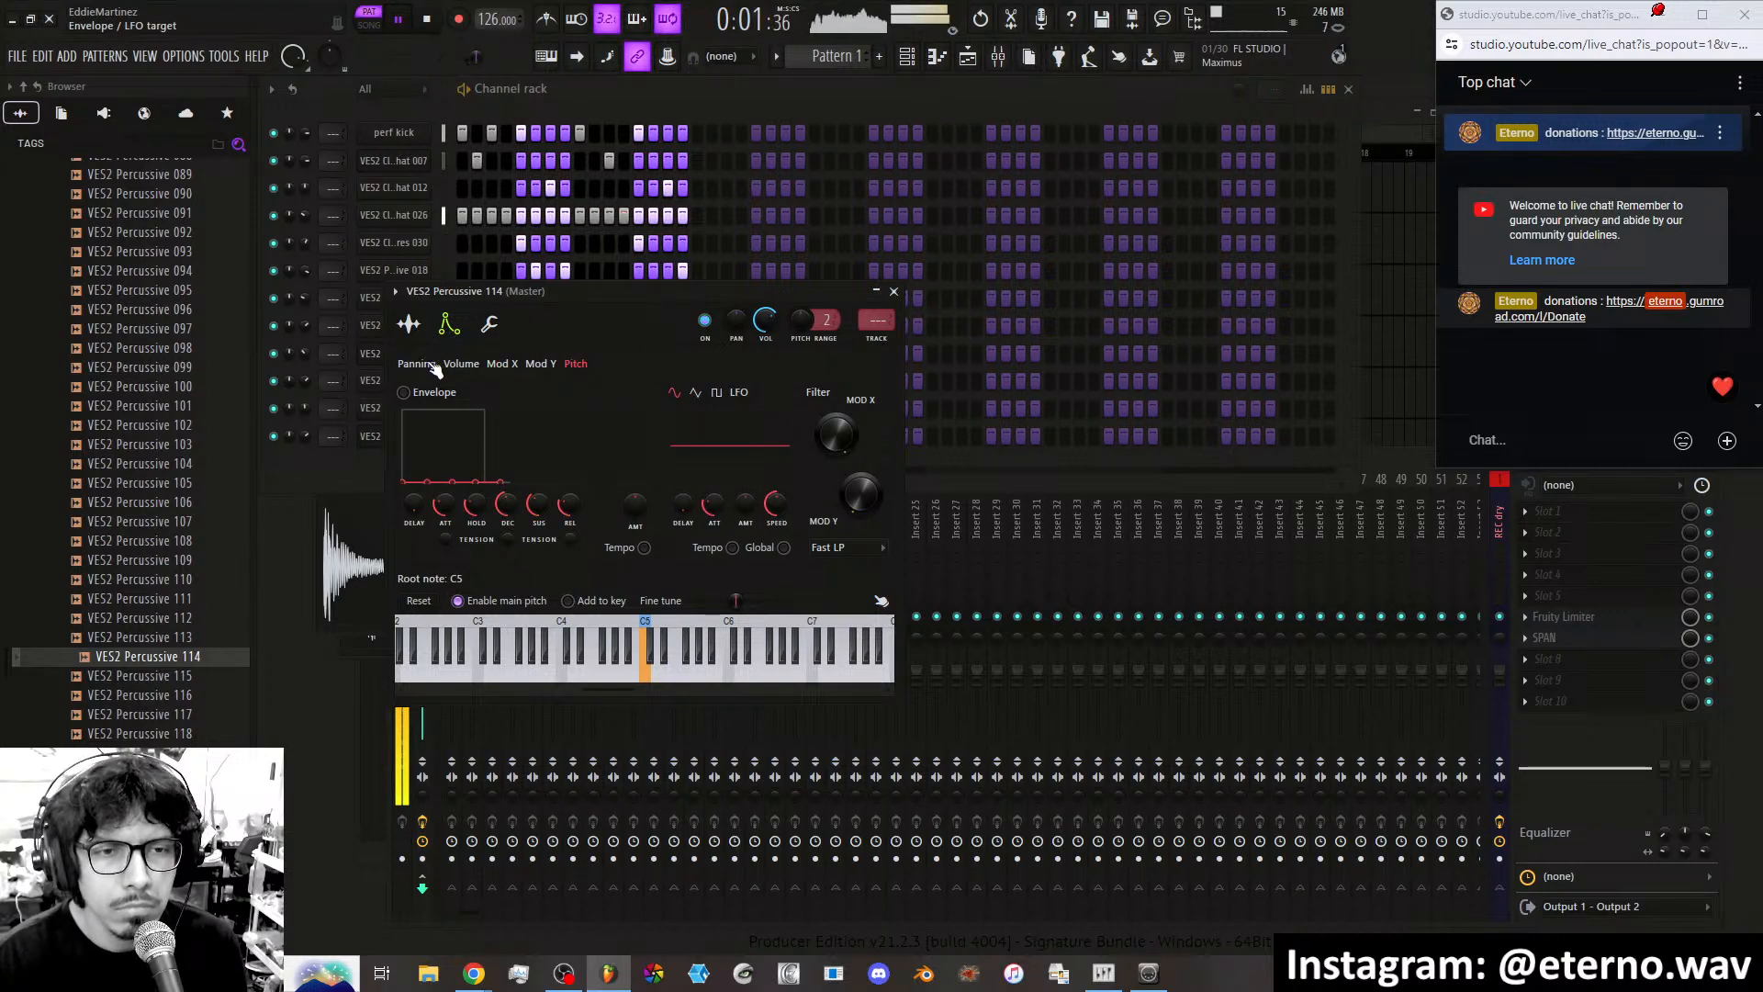
left_click(432, 366)
left_click(893, 292)
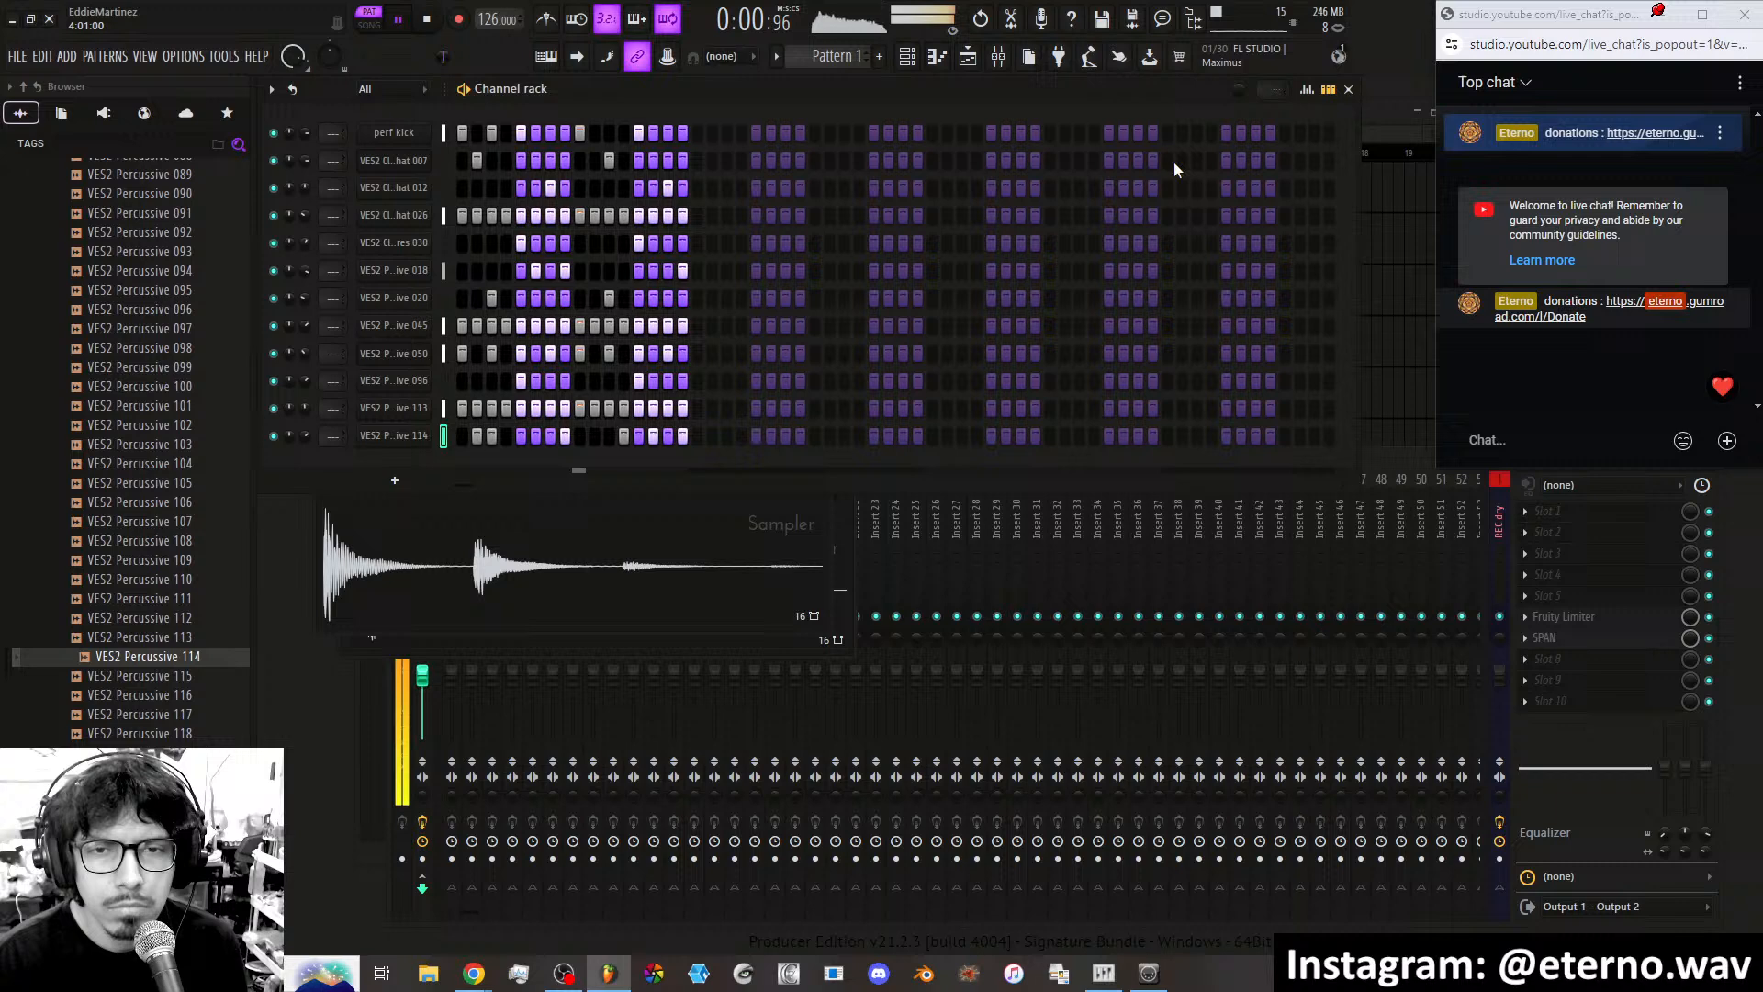
Show the velocity graph for VES2 Percussive 114 and lower the step 2 hit slightly and the step 3 hit to 43%.
left_click(1306, 89)
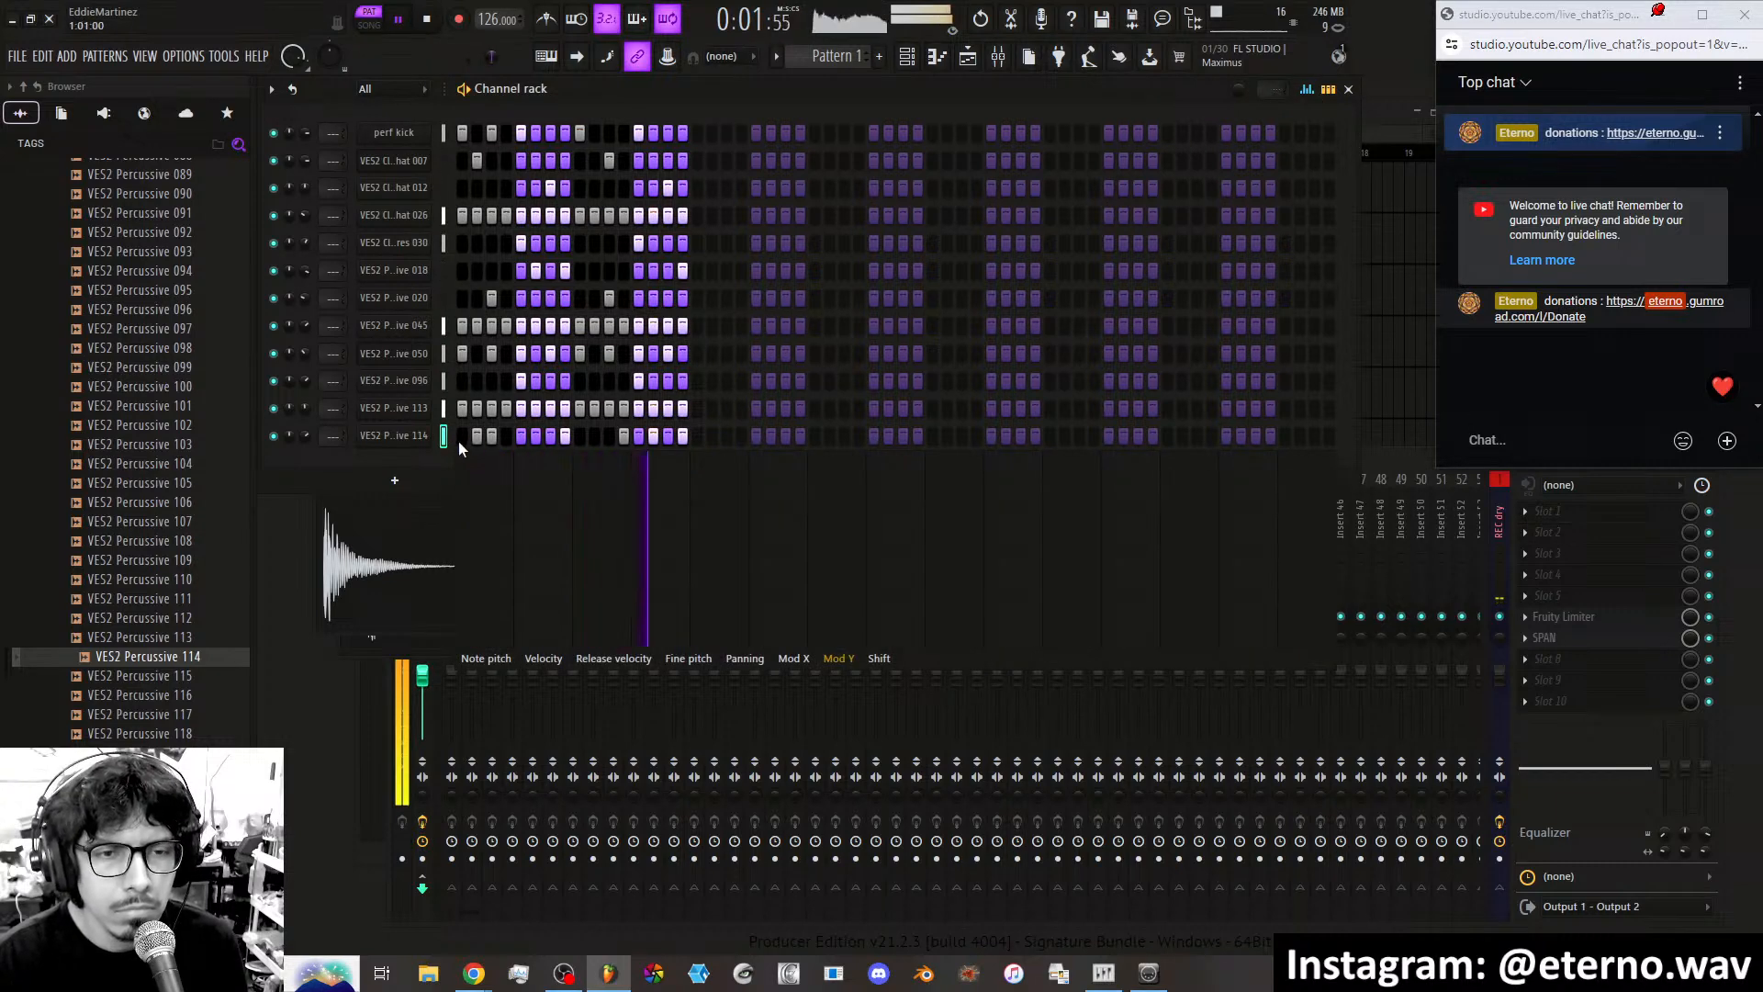
left_click(542, 658)
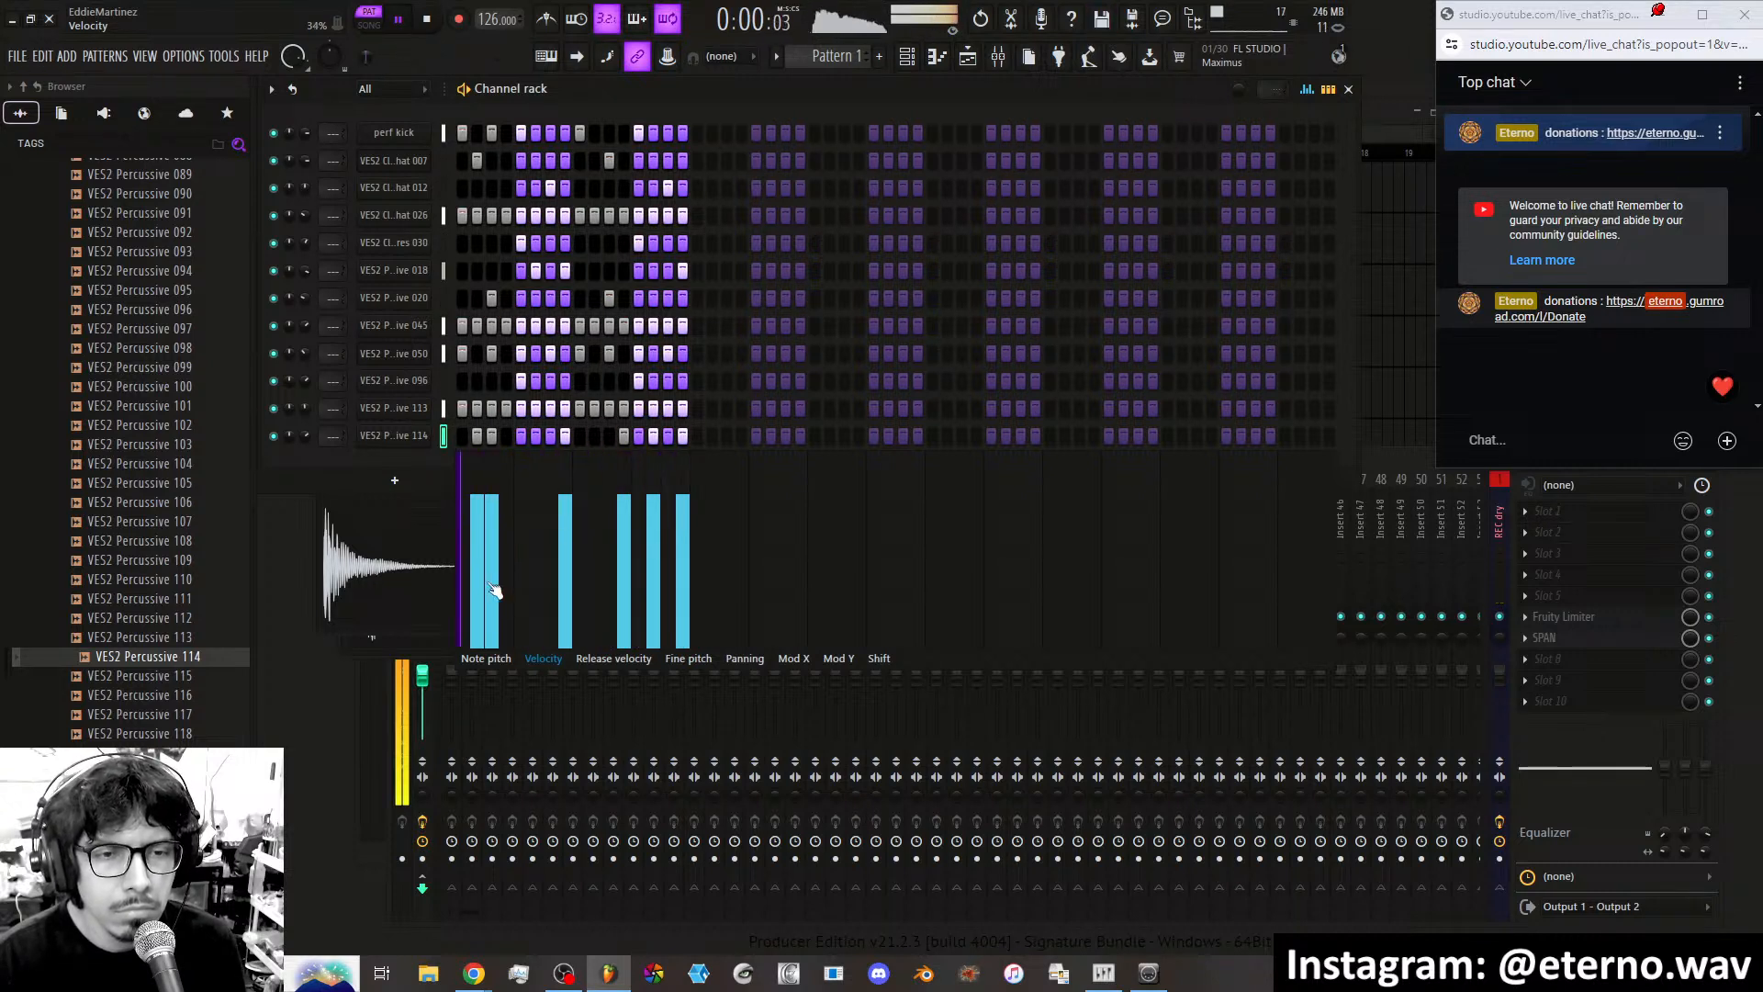
left_click(477, 537)
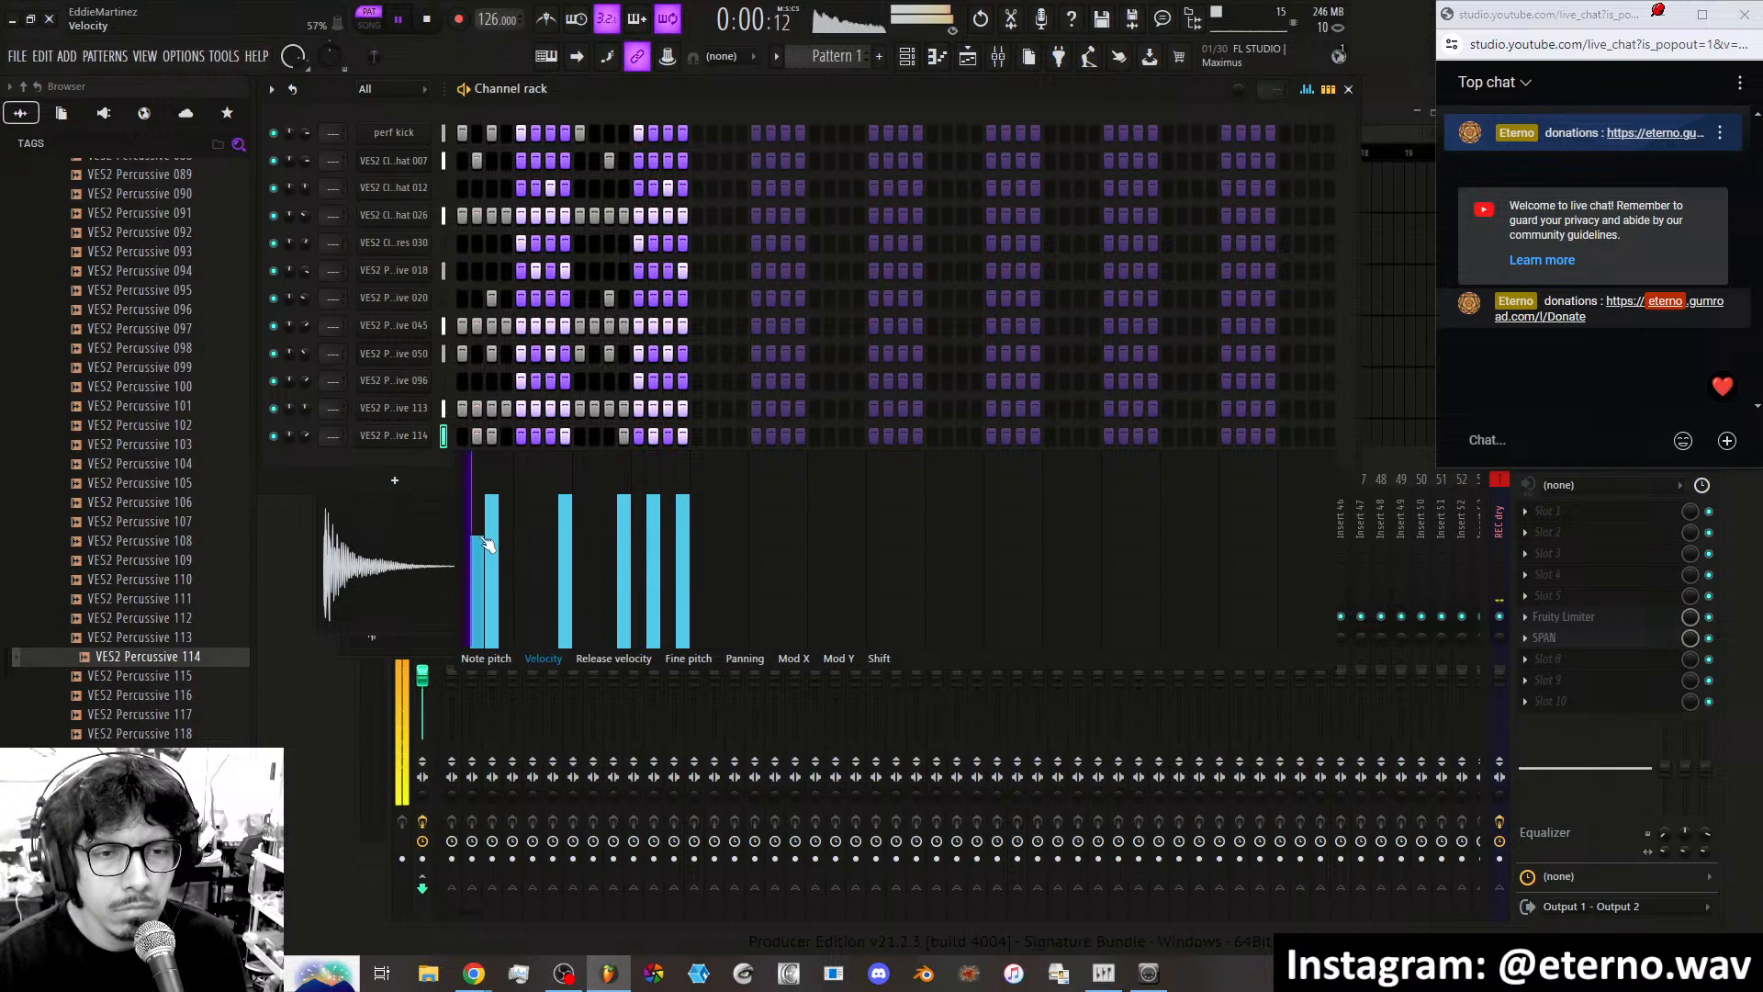
left_click(492, 575)
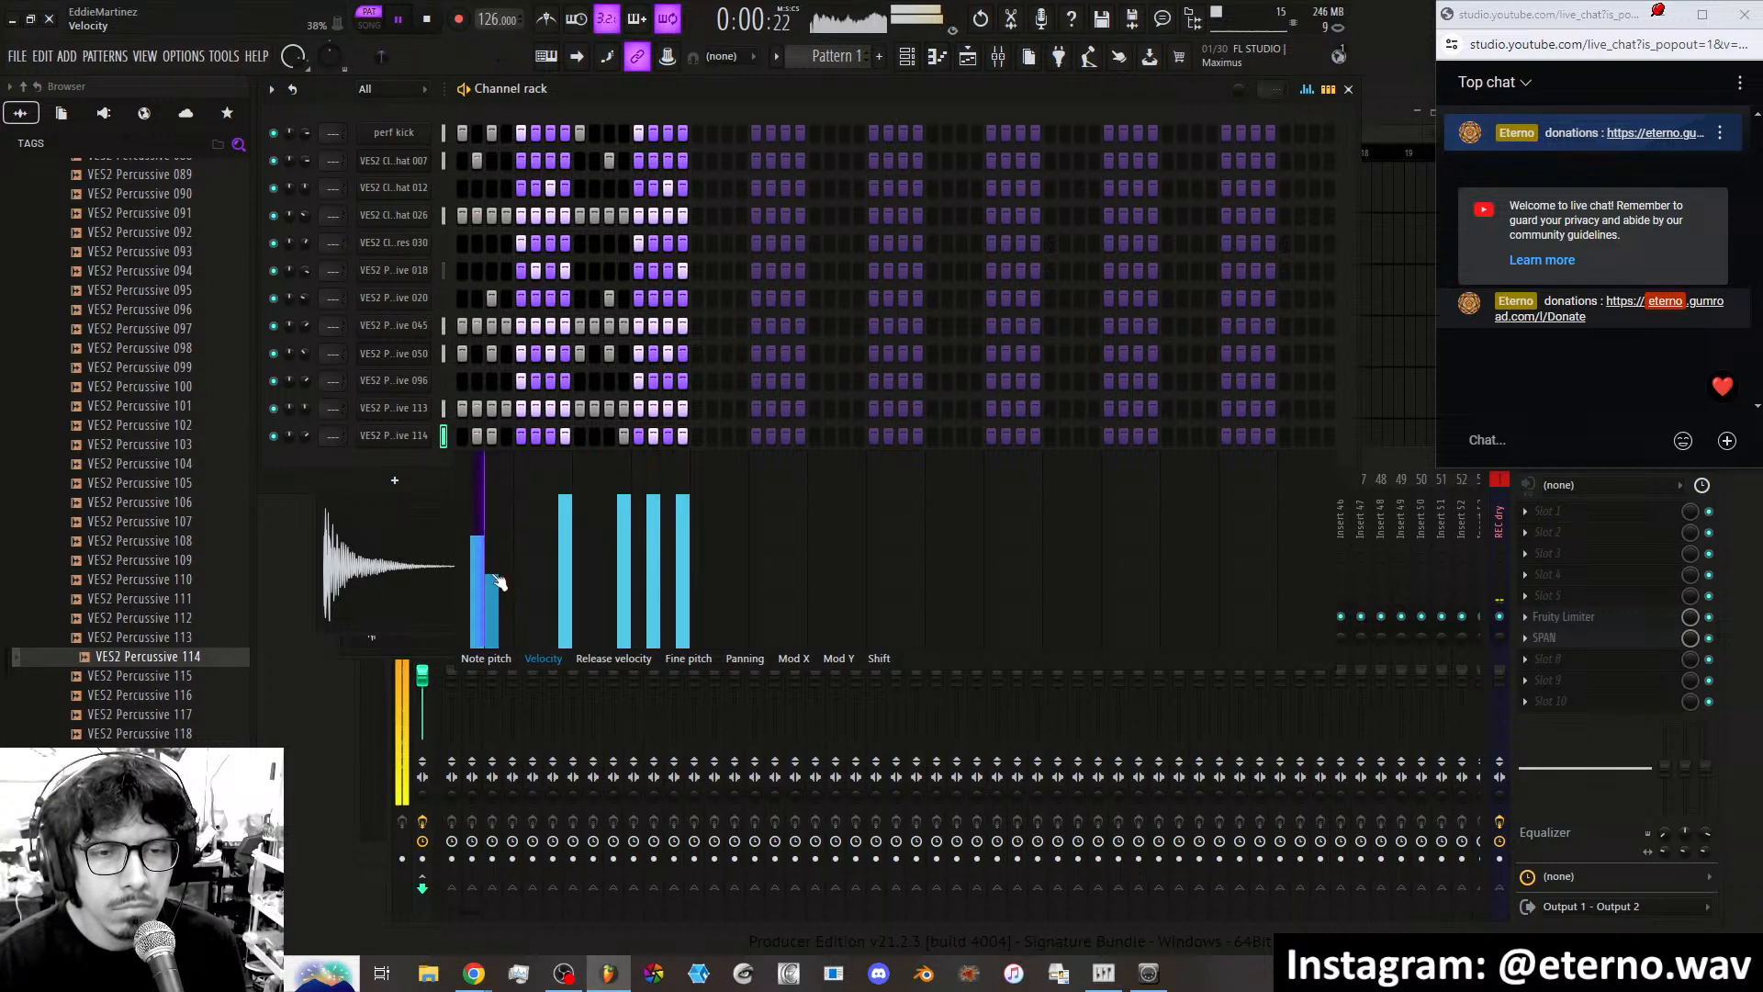
left_click(481, 497)
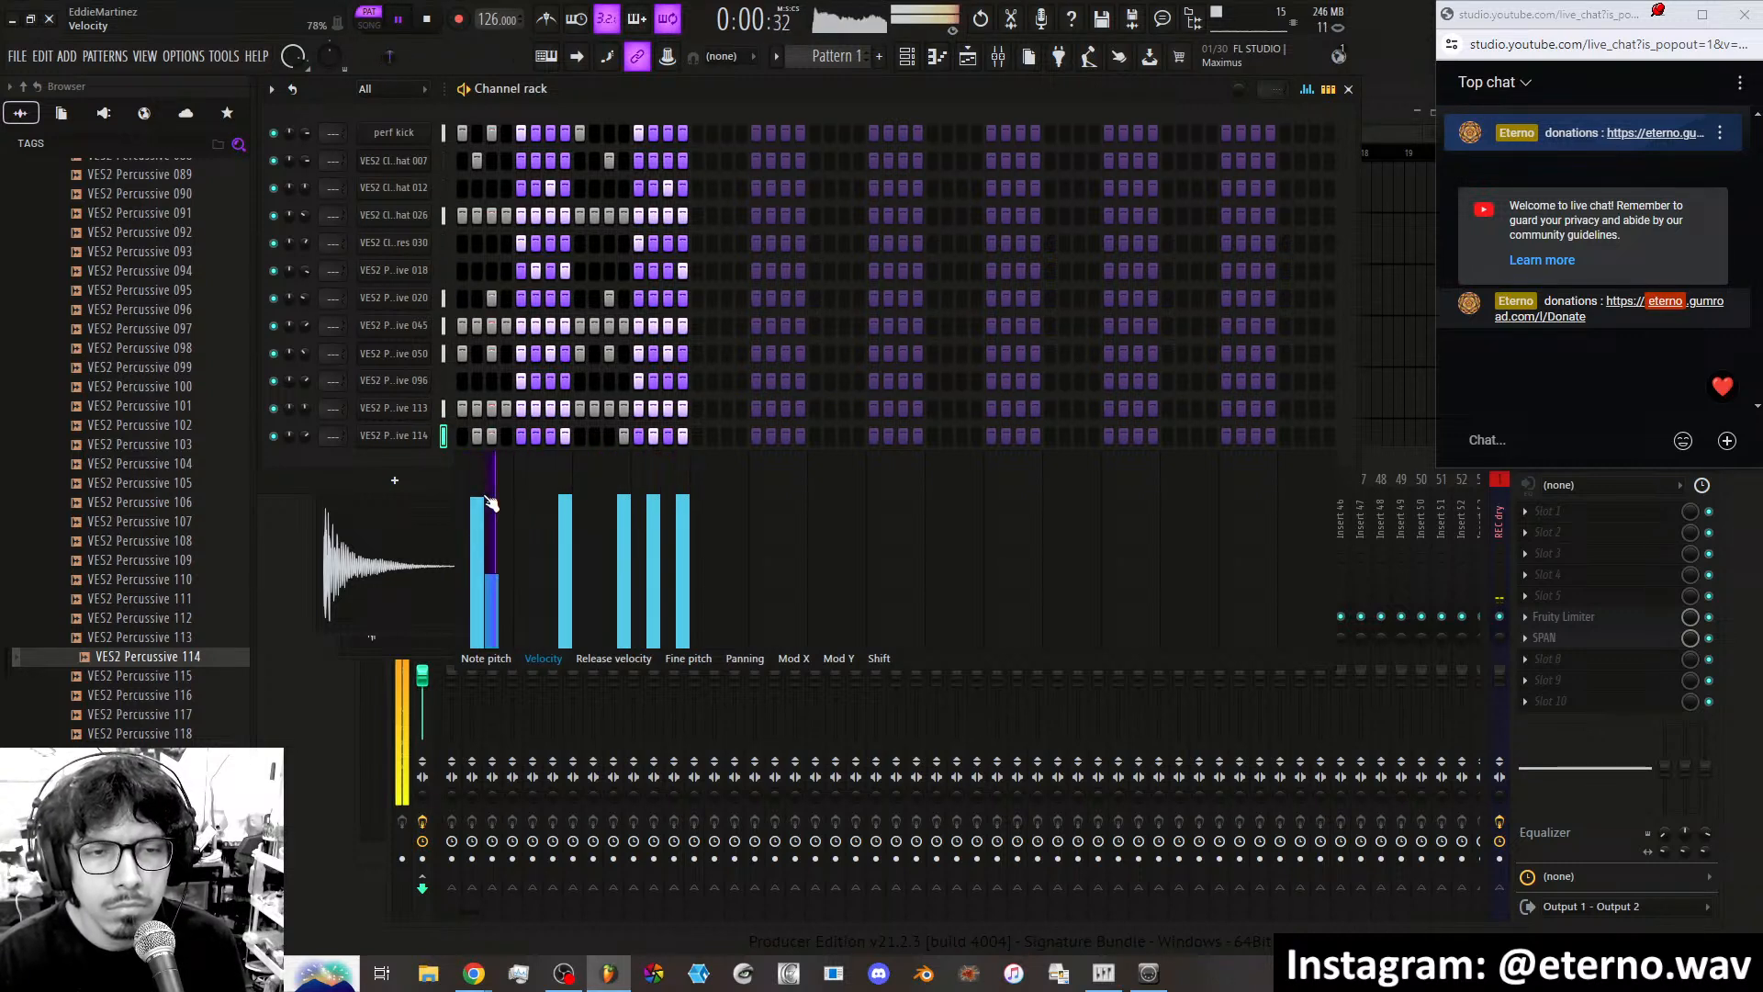
left_click(492, 529)
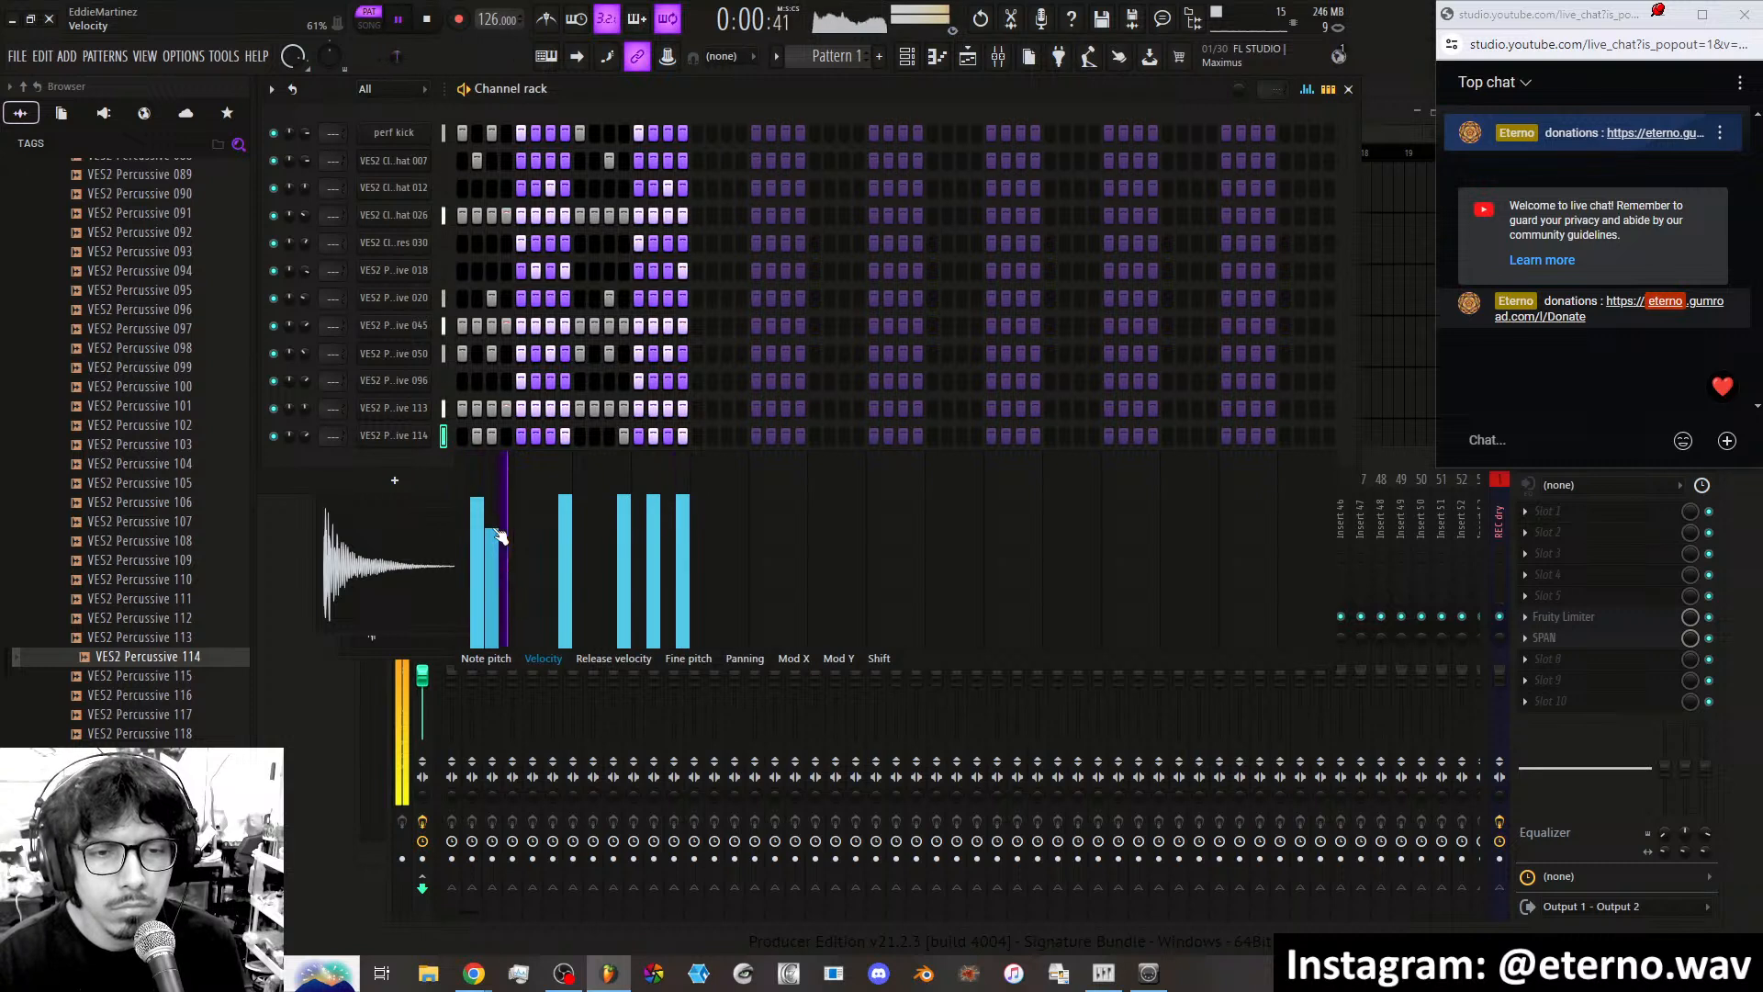
left_click(481, 515)
left_click(492, 565)
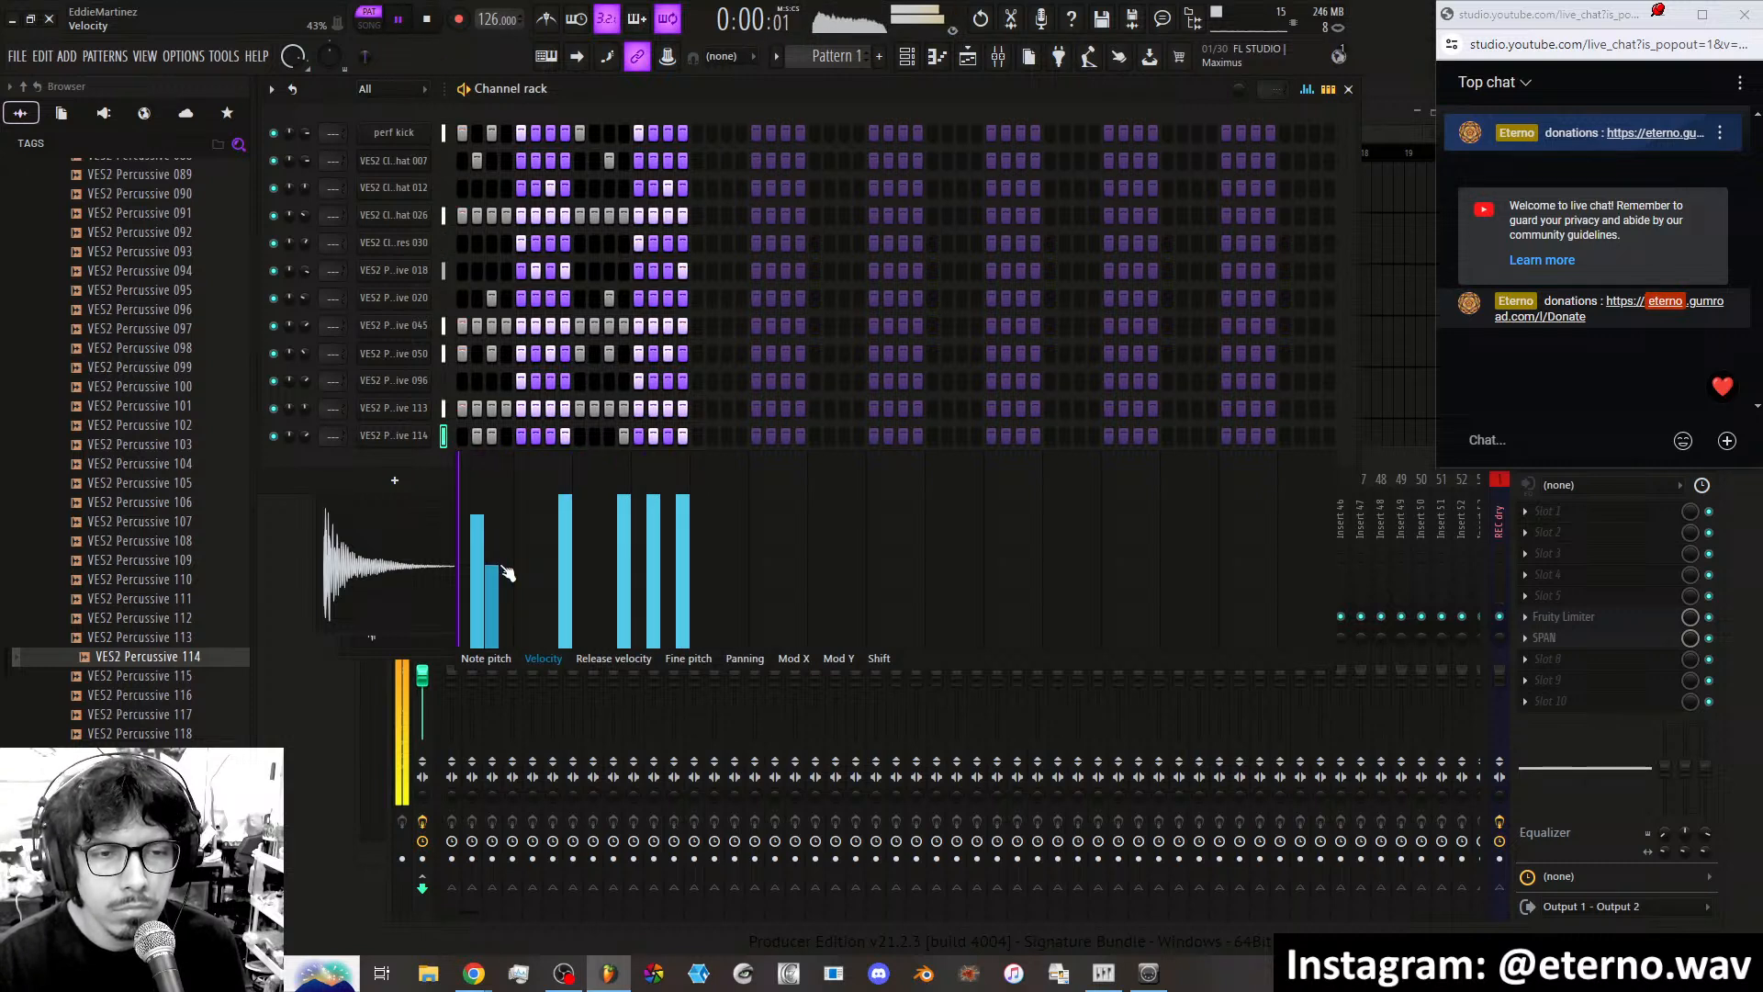
Lower VES2 Percussive 114's velocities on steps 8, 12, 14 and 16, with step 16 at 57%, and show the note panning.
left_click(623, 534)
left_click(682, 535)
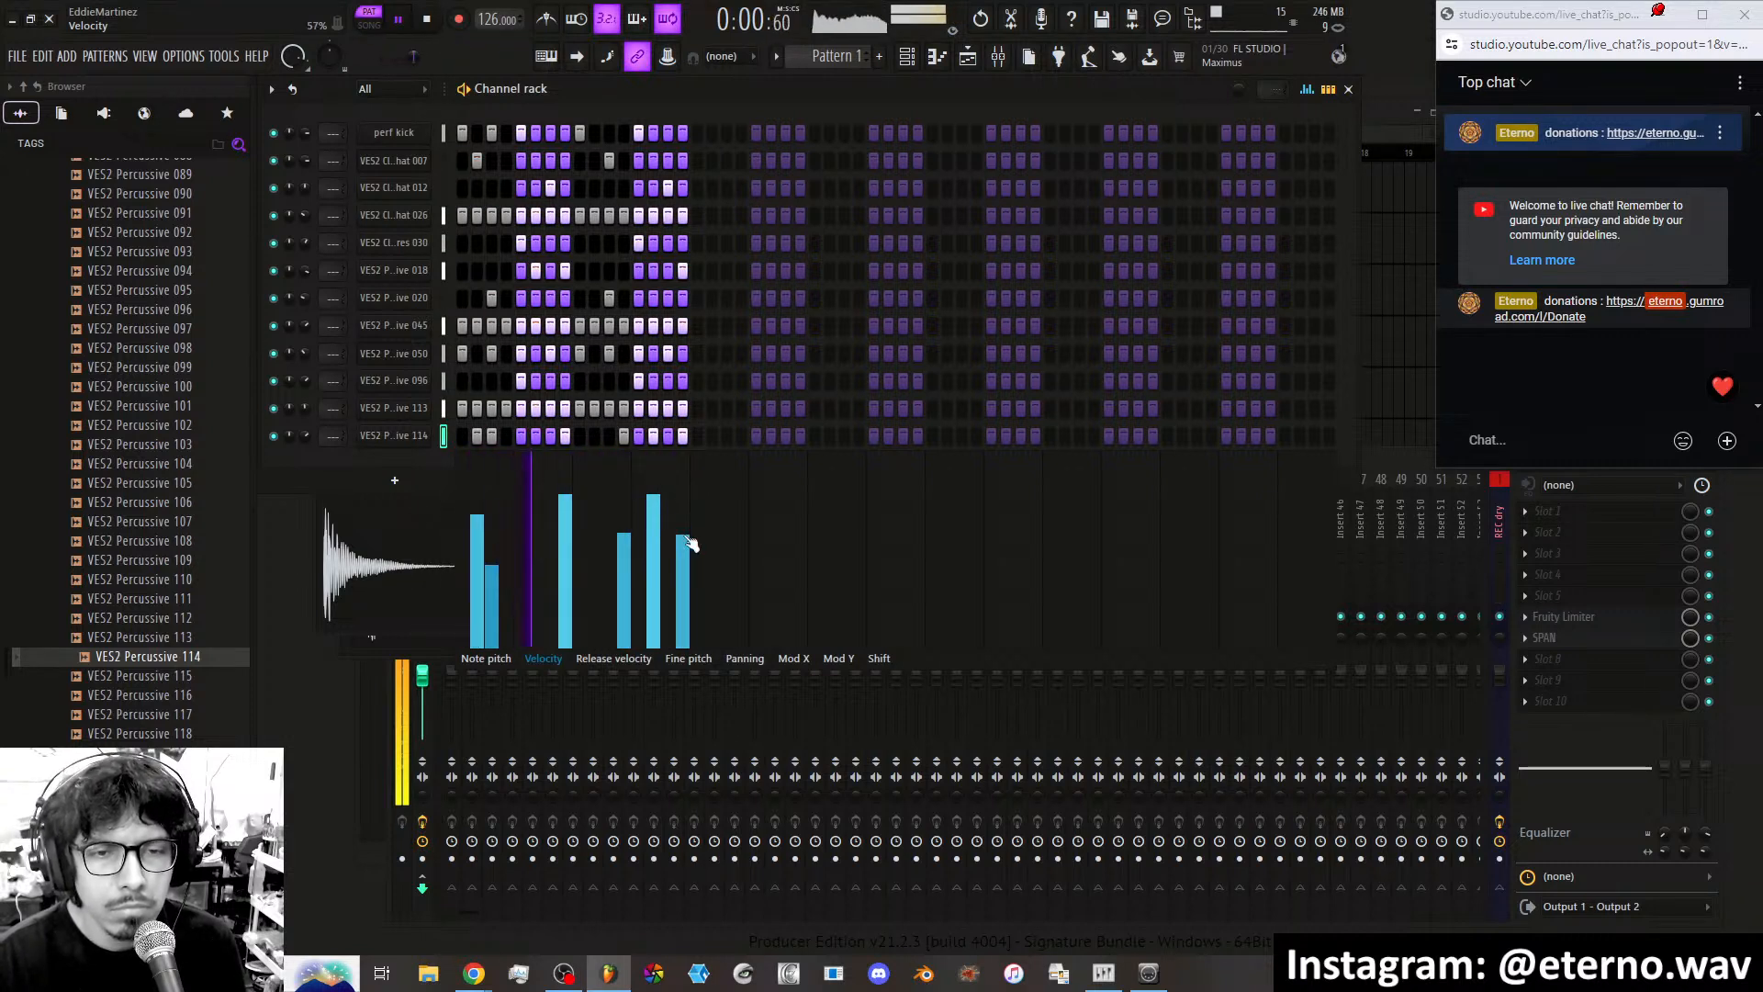
left_click(653, 503)
left_click(572, 514)
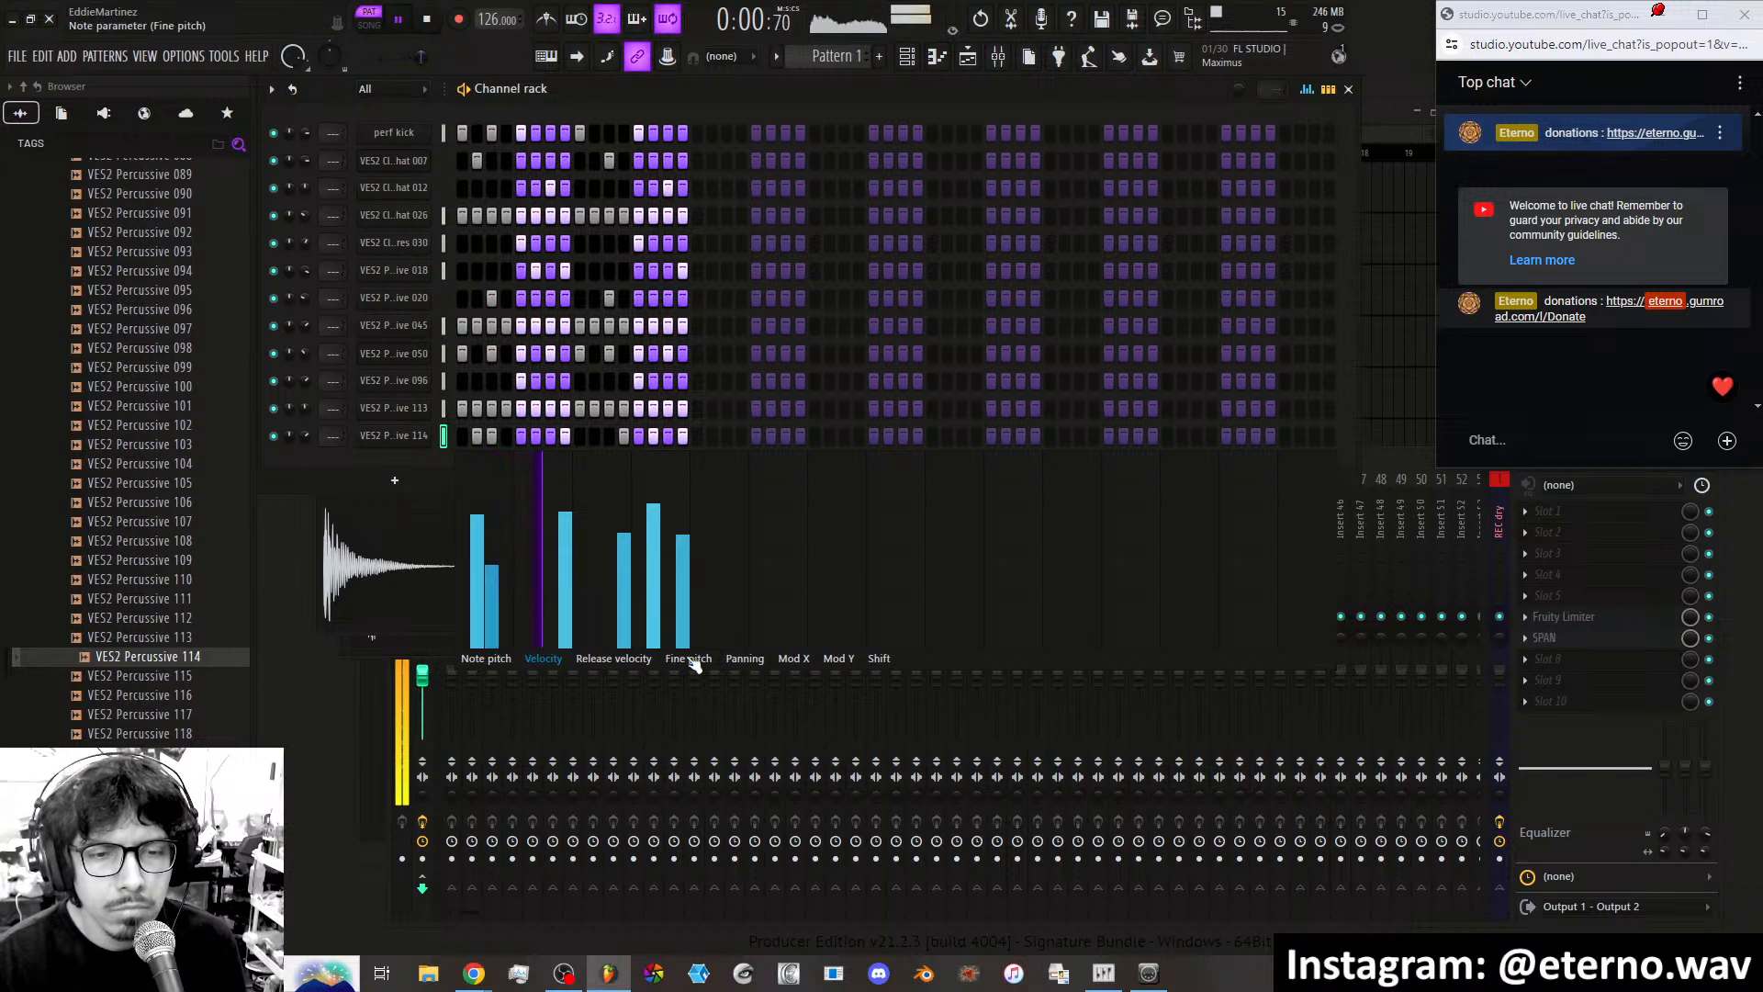
left_click(748, 663)
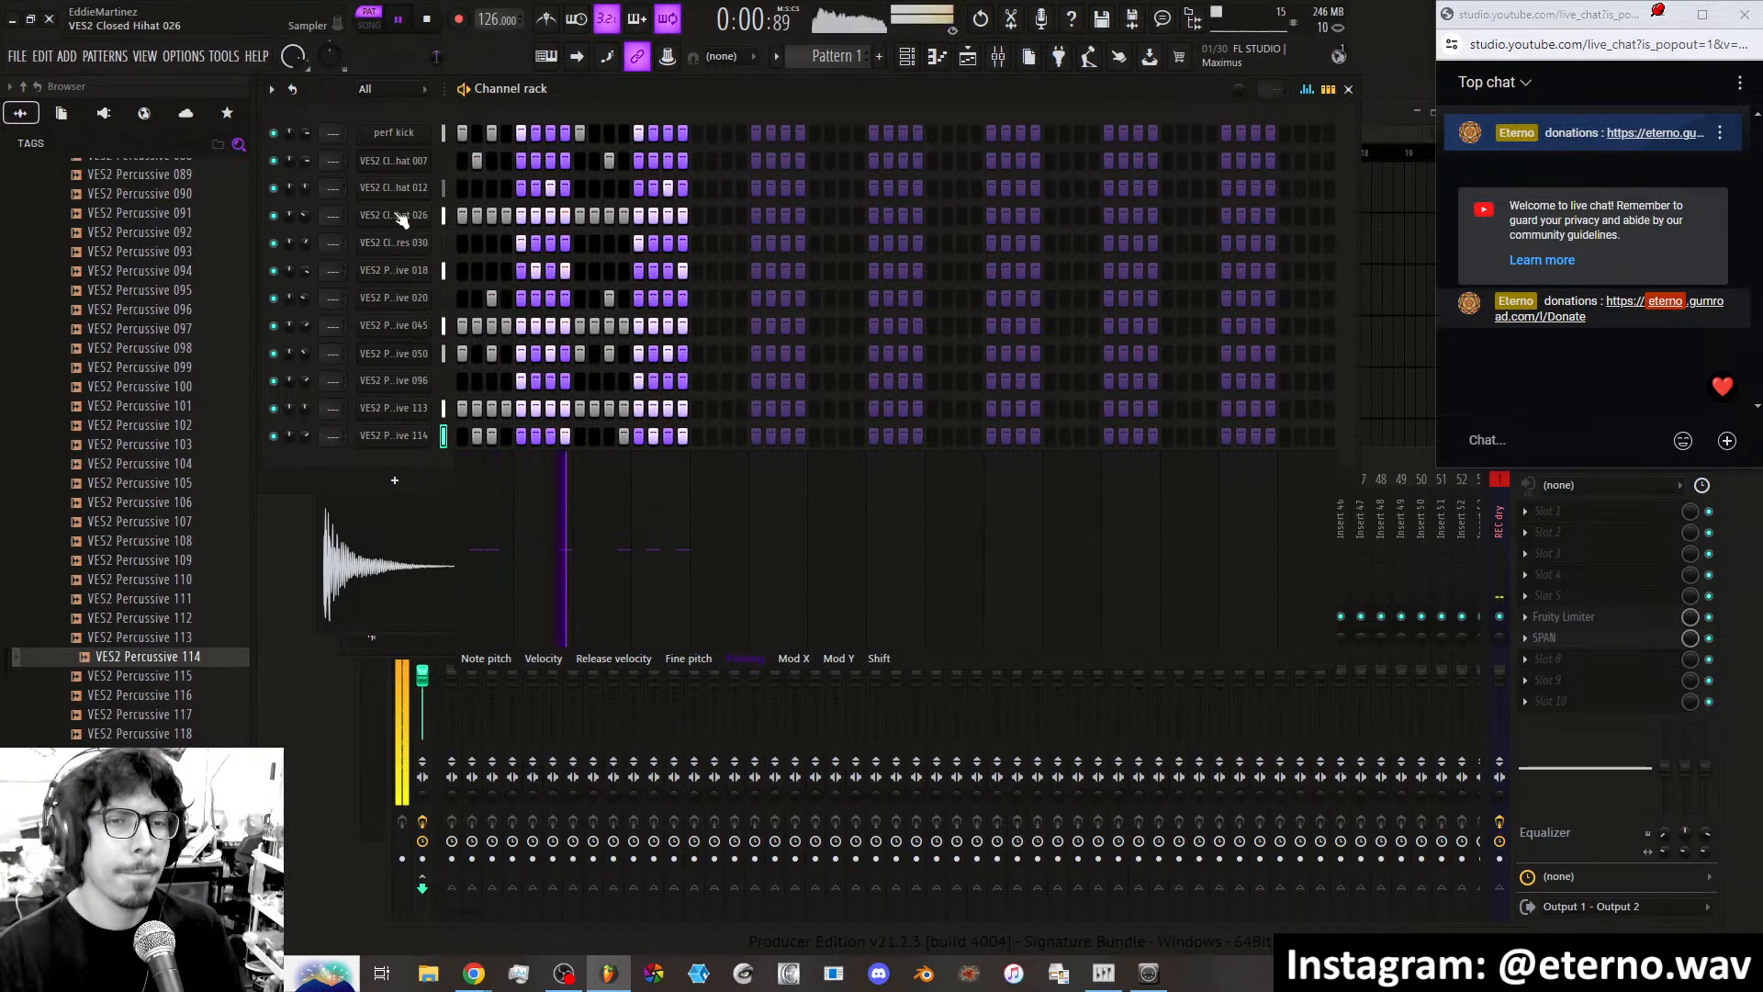
Audition the groove with perf kick, VES2 Percussive 113 and VES2 Percussive 045 muted, and unmute all three channels.
left_click(275, 133)
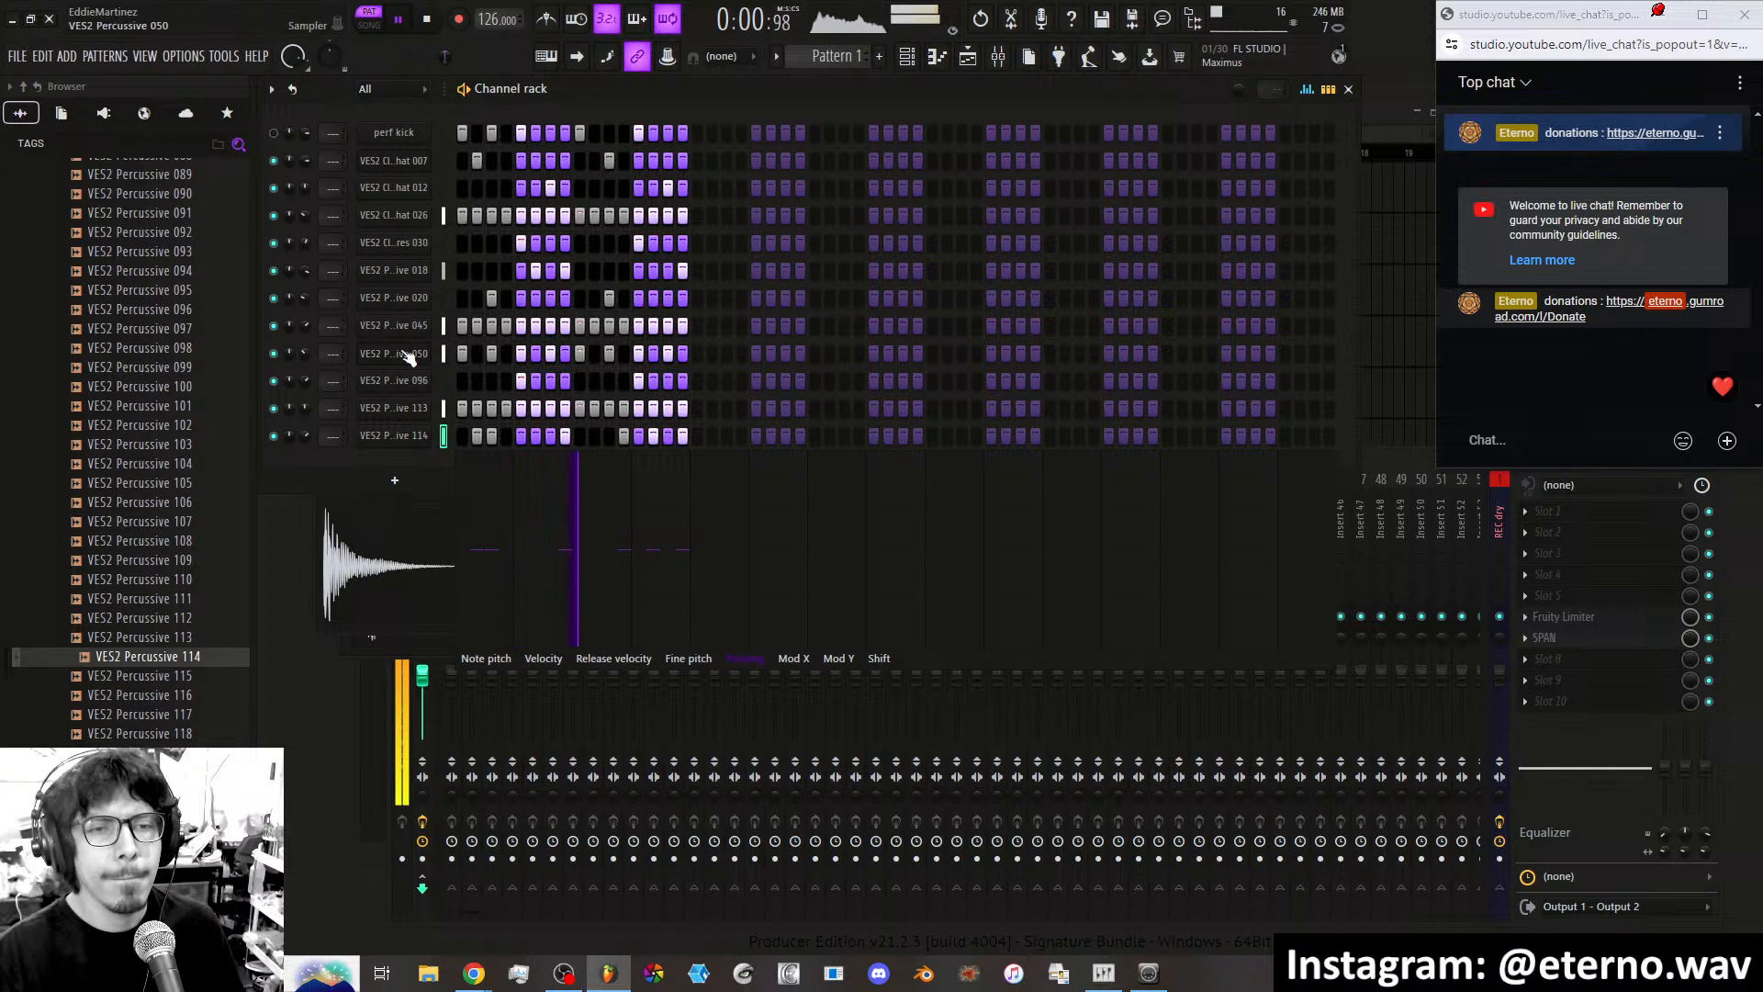
left_click(274, 409)
left_click(274, 326)
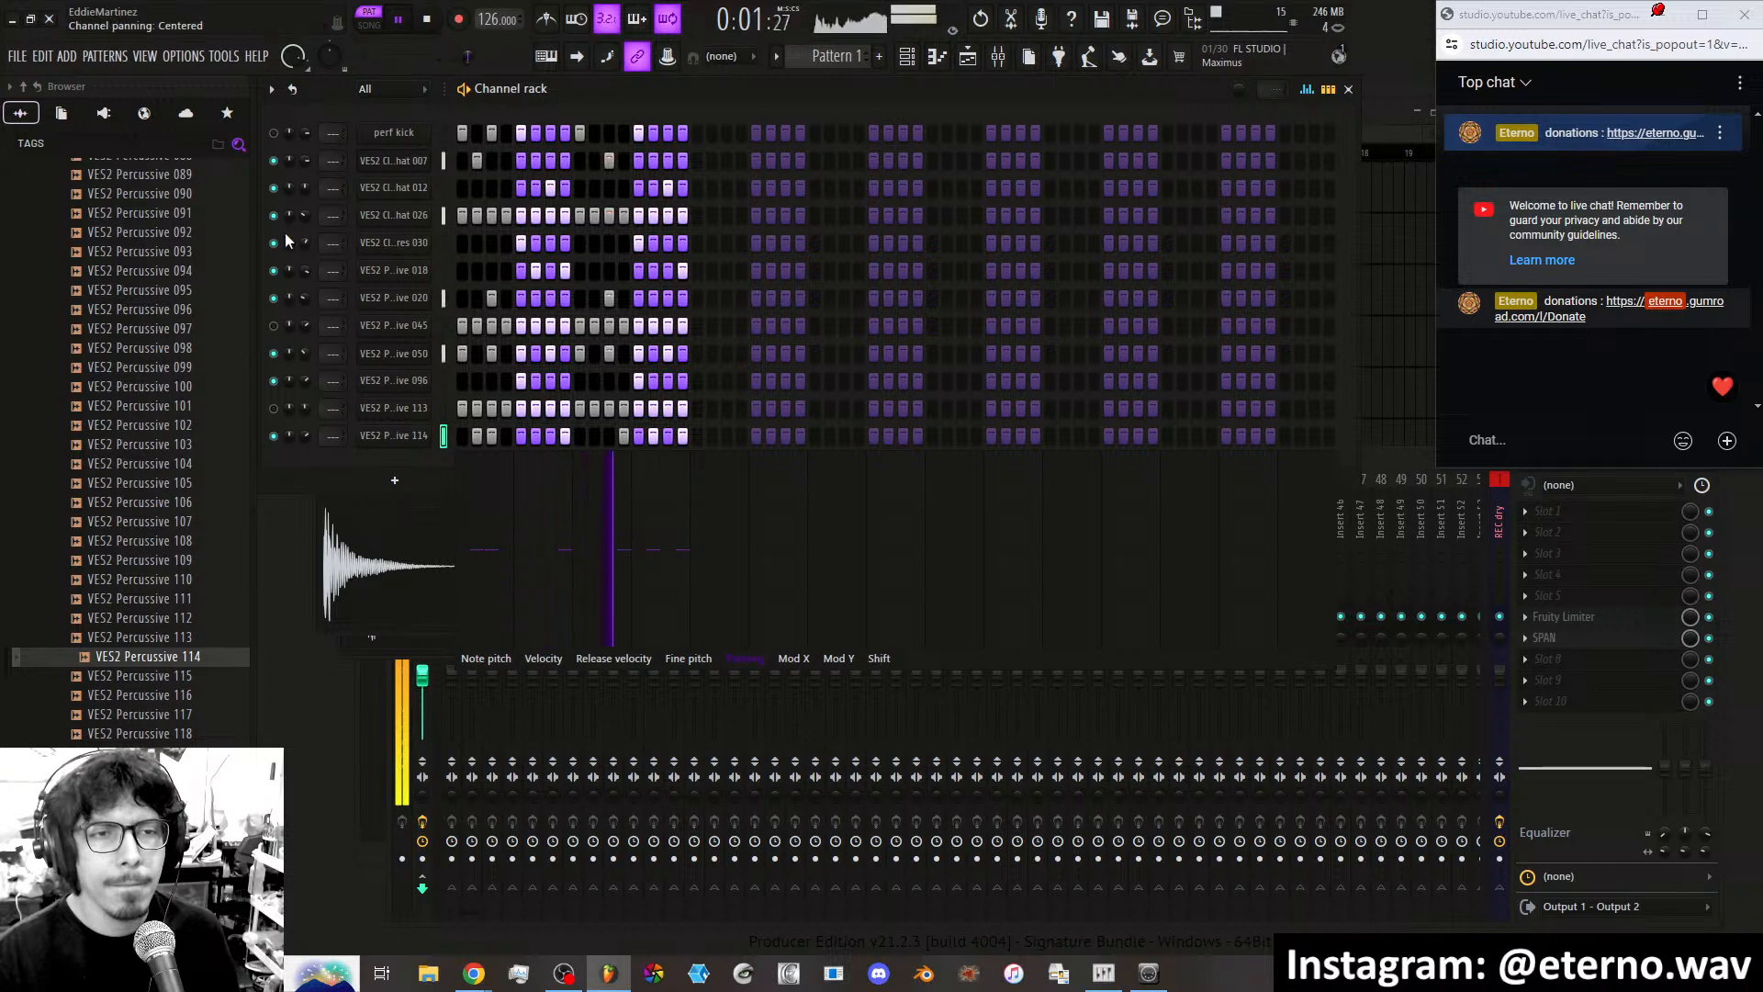
left_click(273, 133)
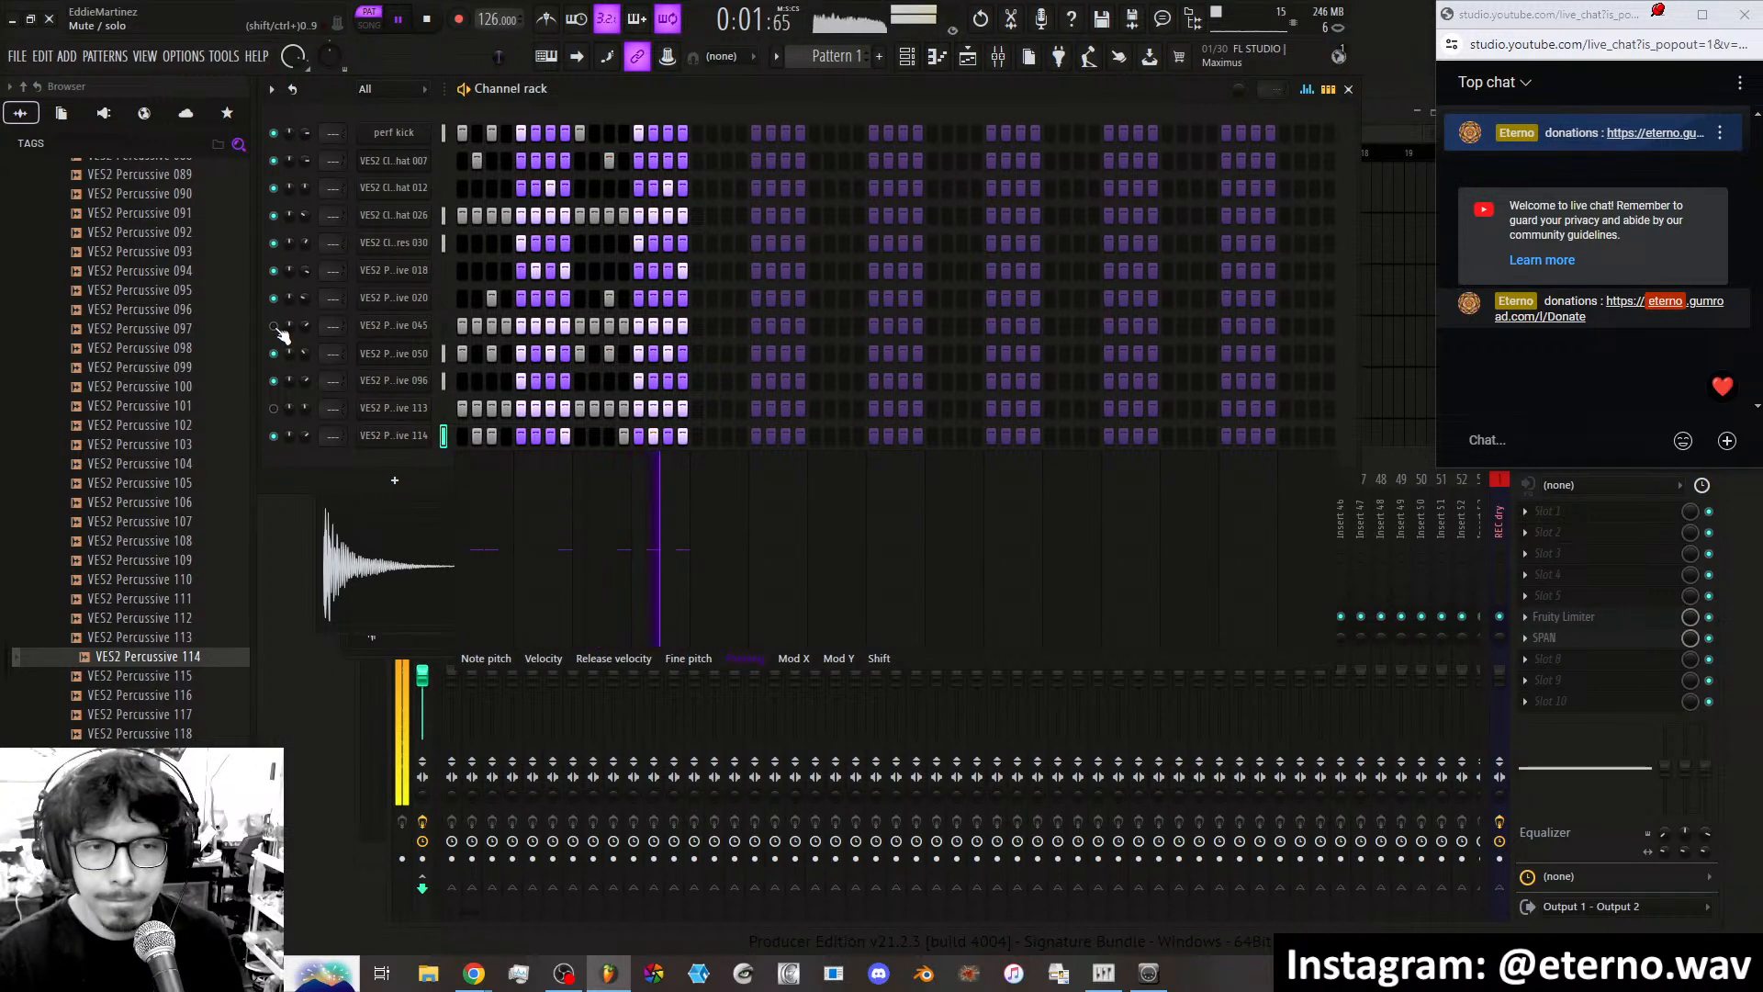
left_click(273, 326)
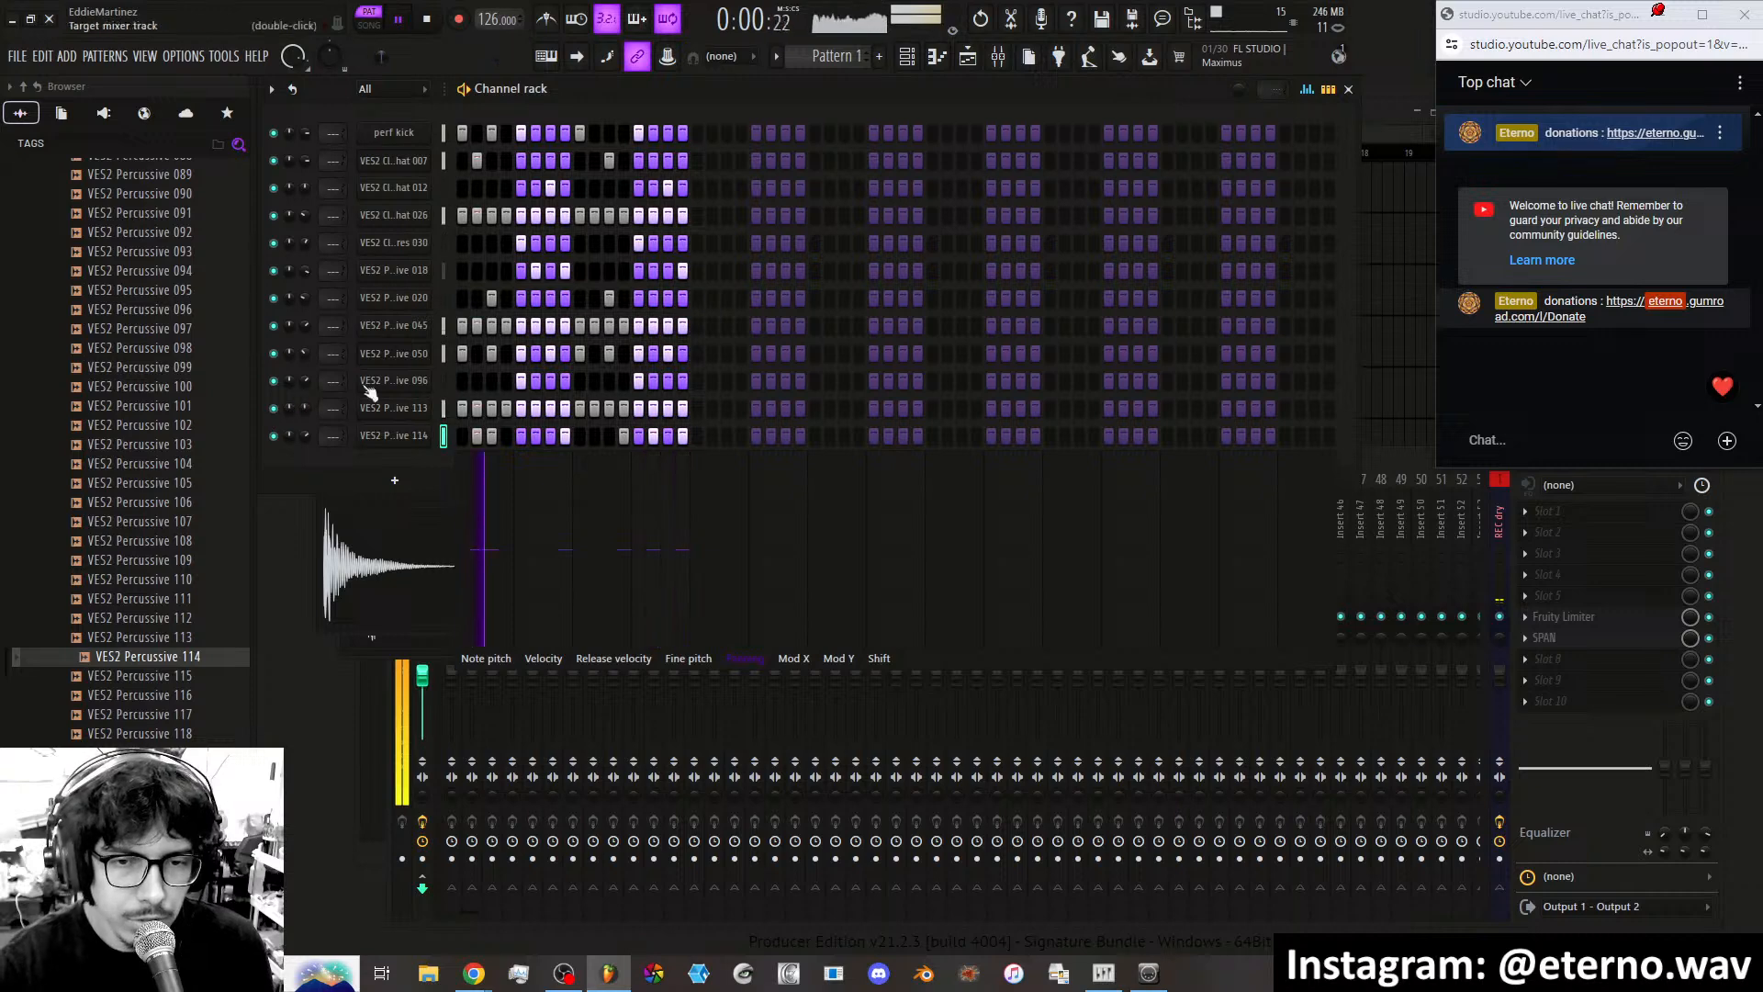
Select the REC dry mixer track, check the live stream dashboard in the browser, and return to FL Studio.
left_click(1502, 606)
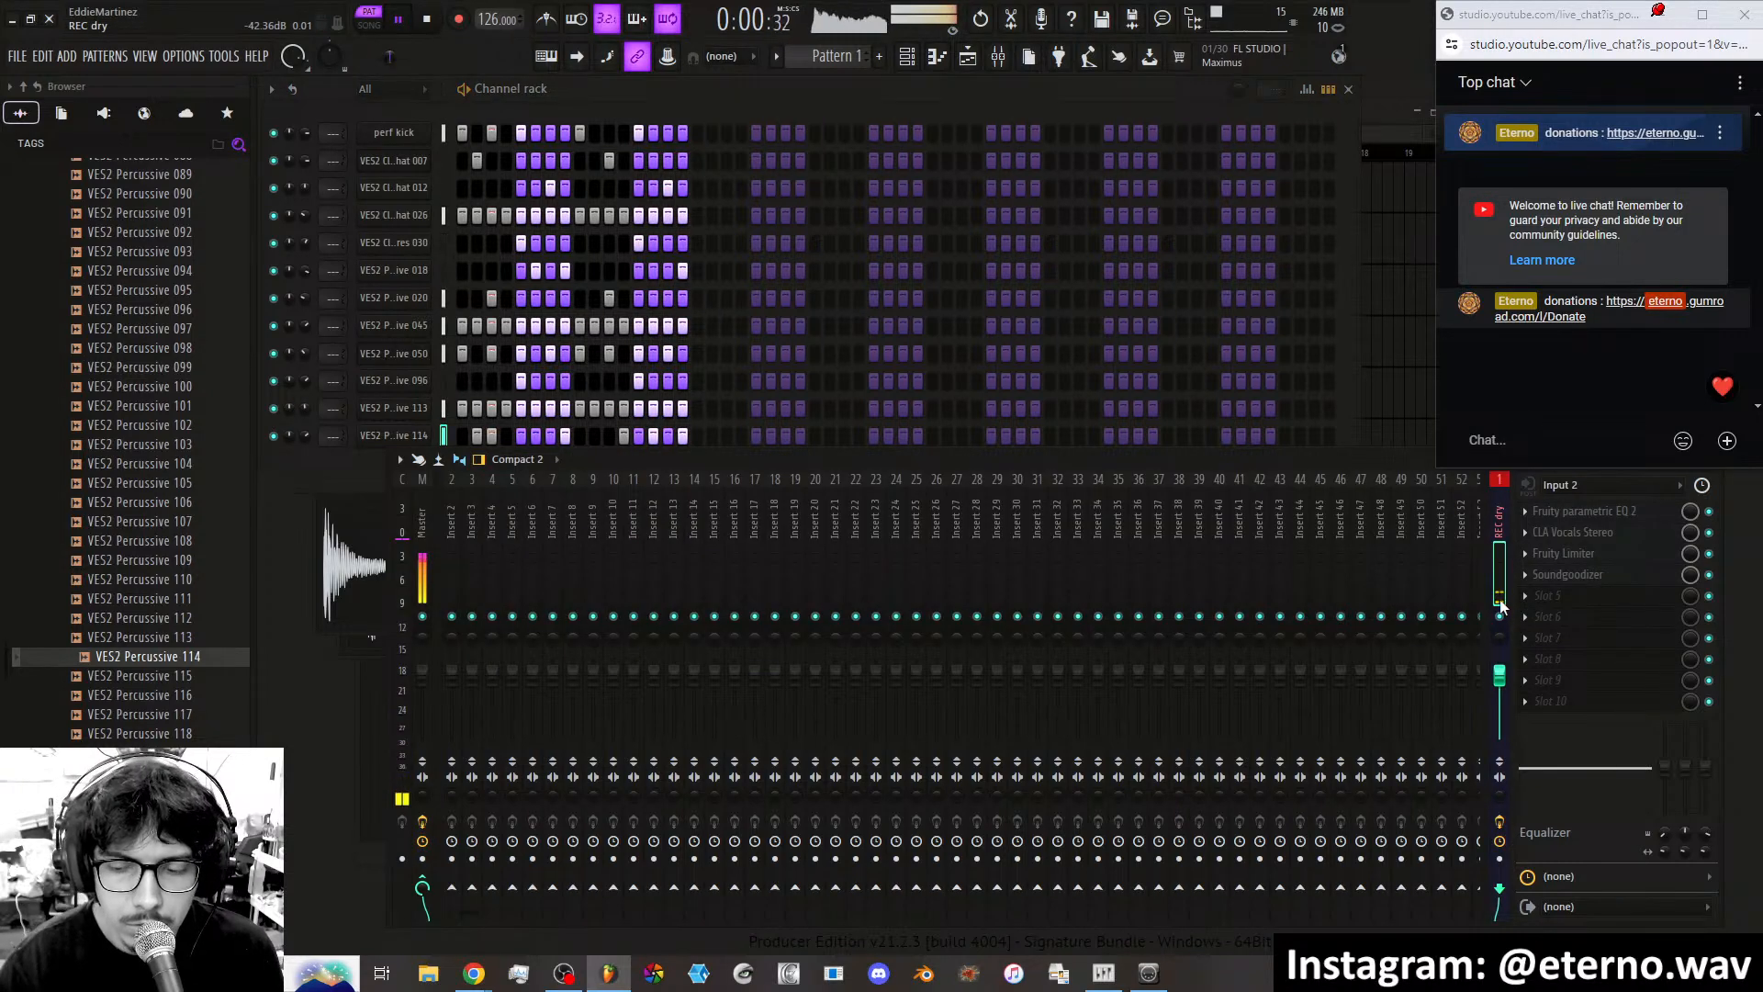
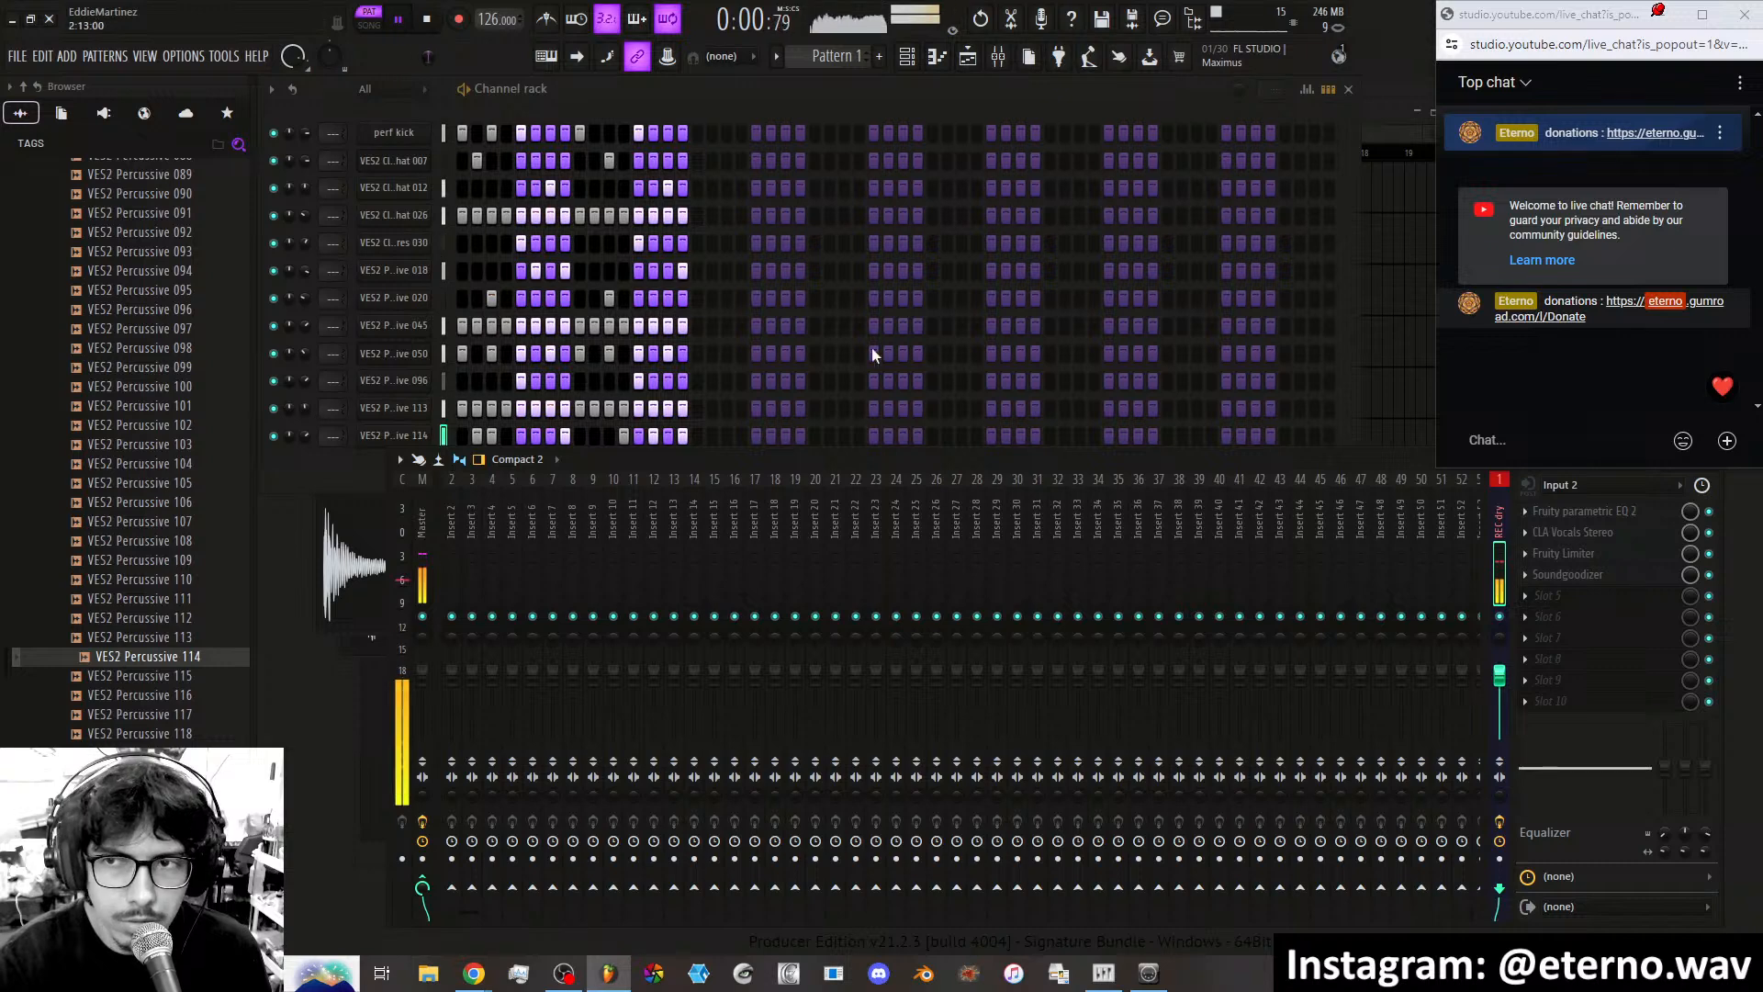
left_click(461, 944)
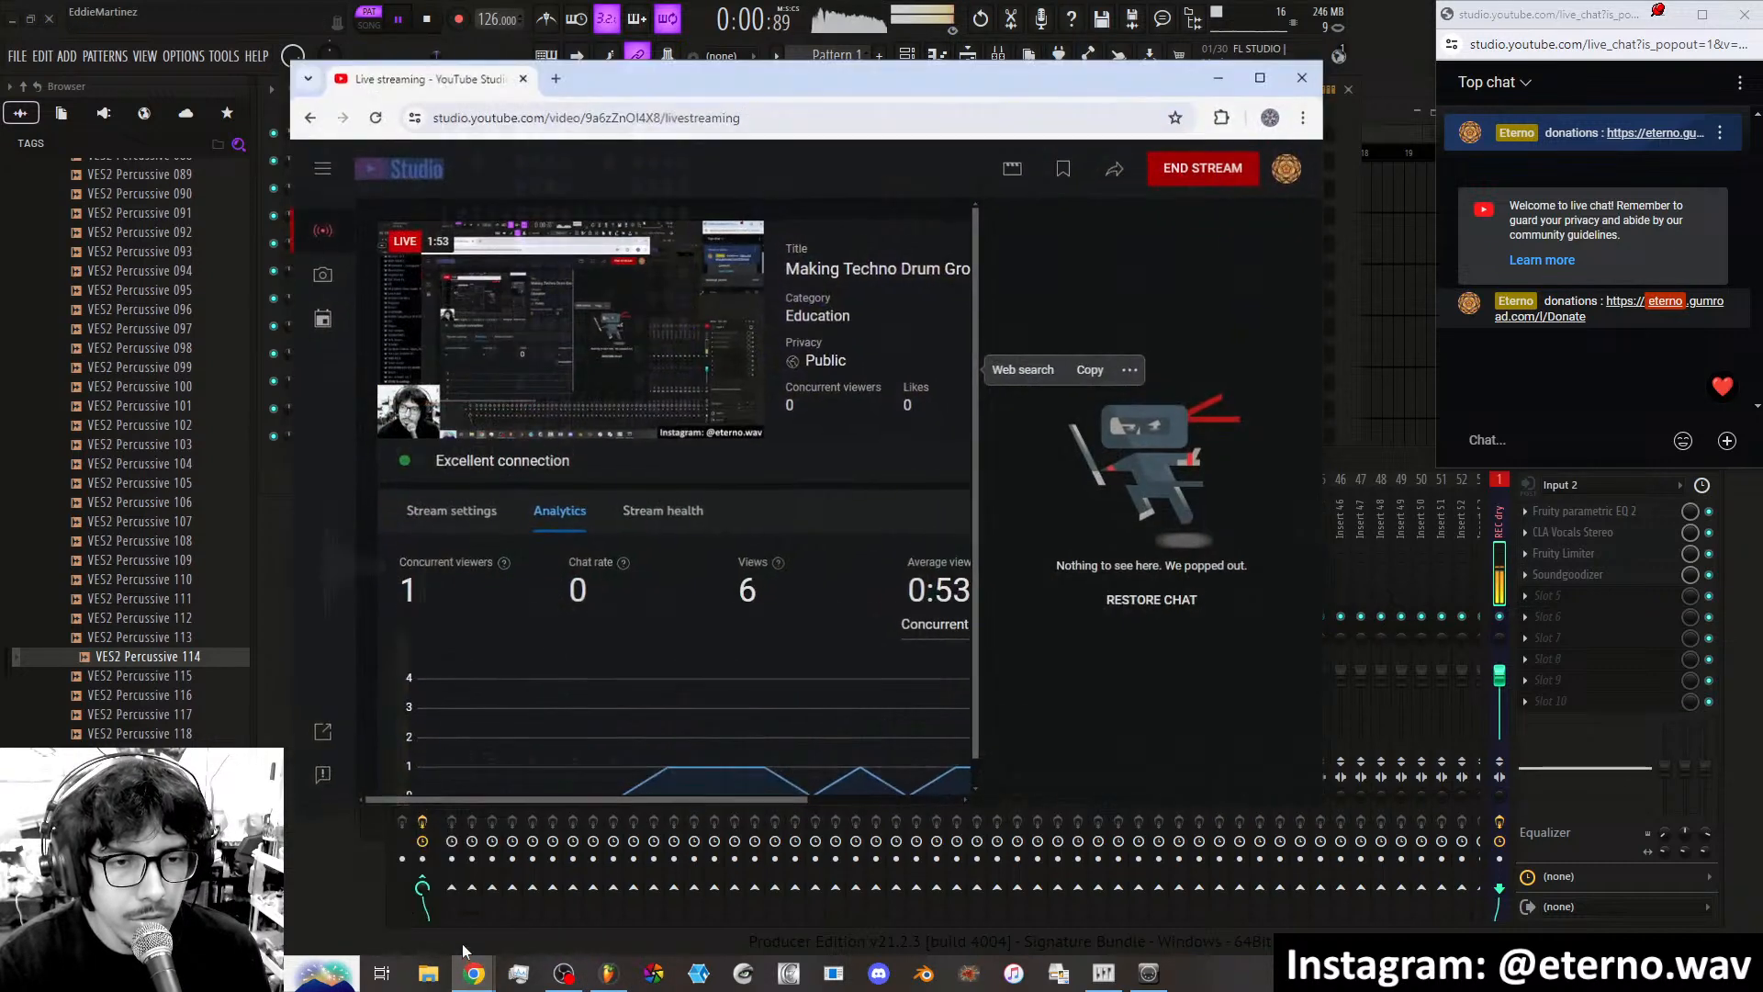
left_click(1403, 456)
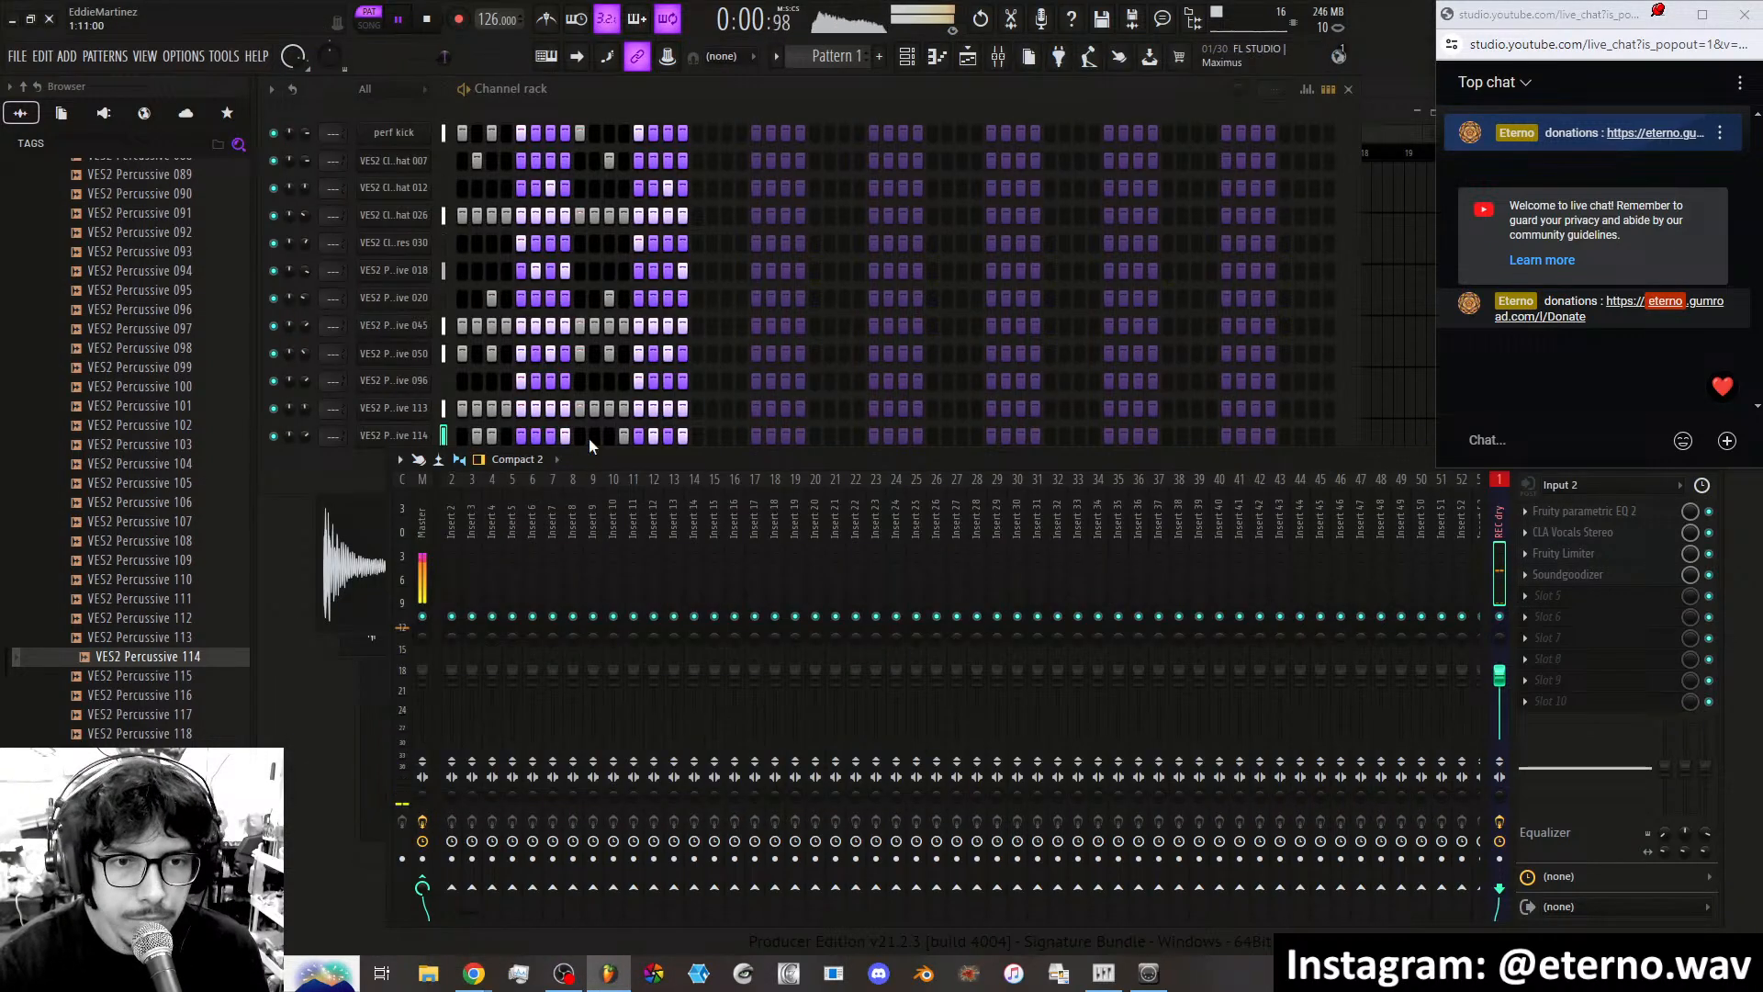
mouse_move(462, 981)
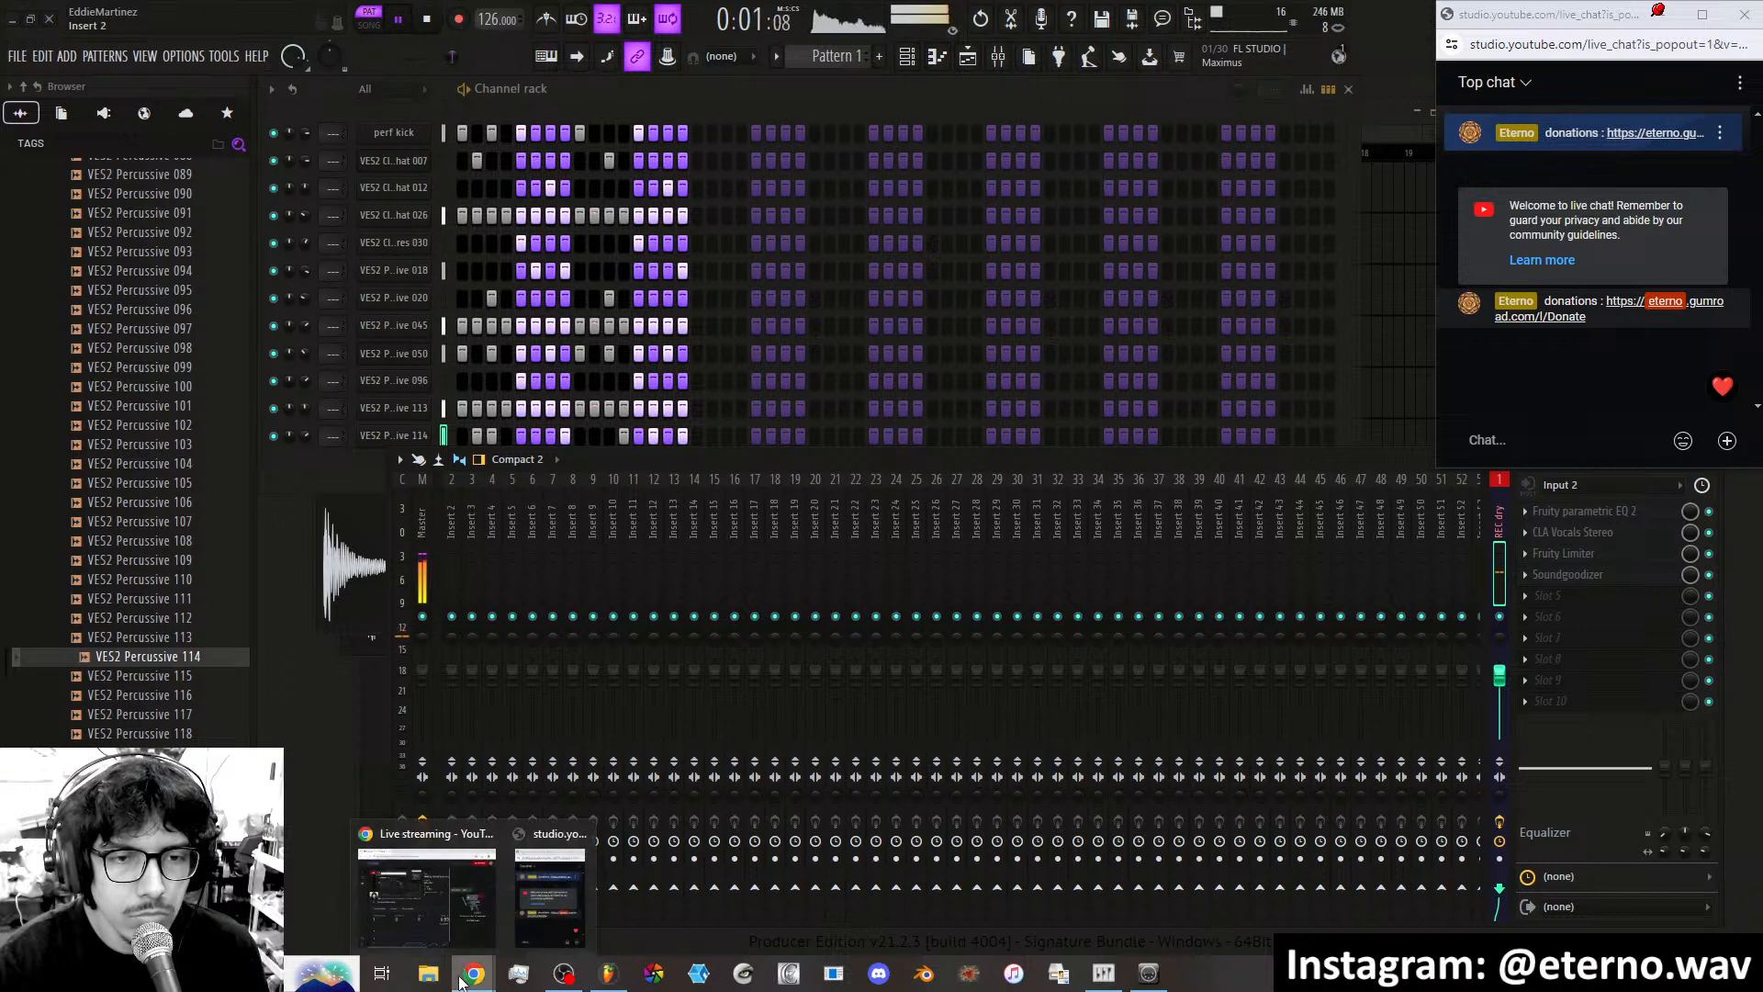
left_click(443, 936)
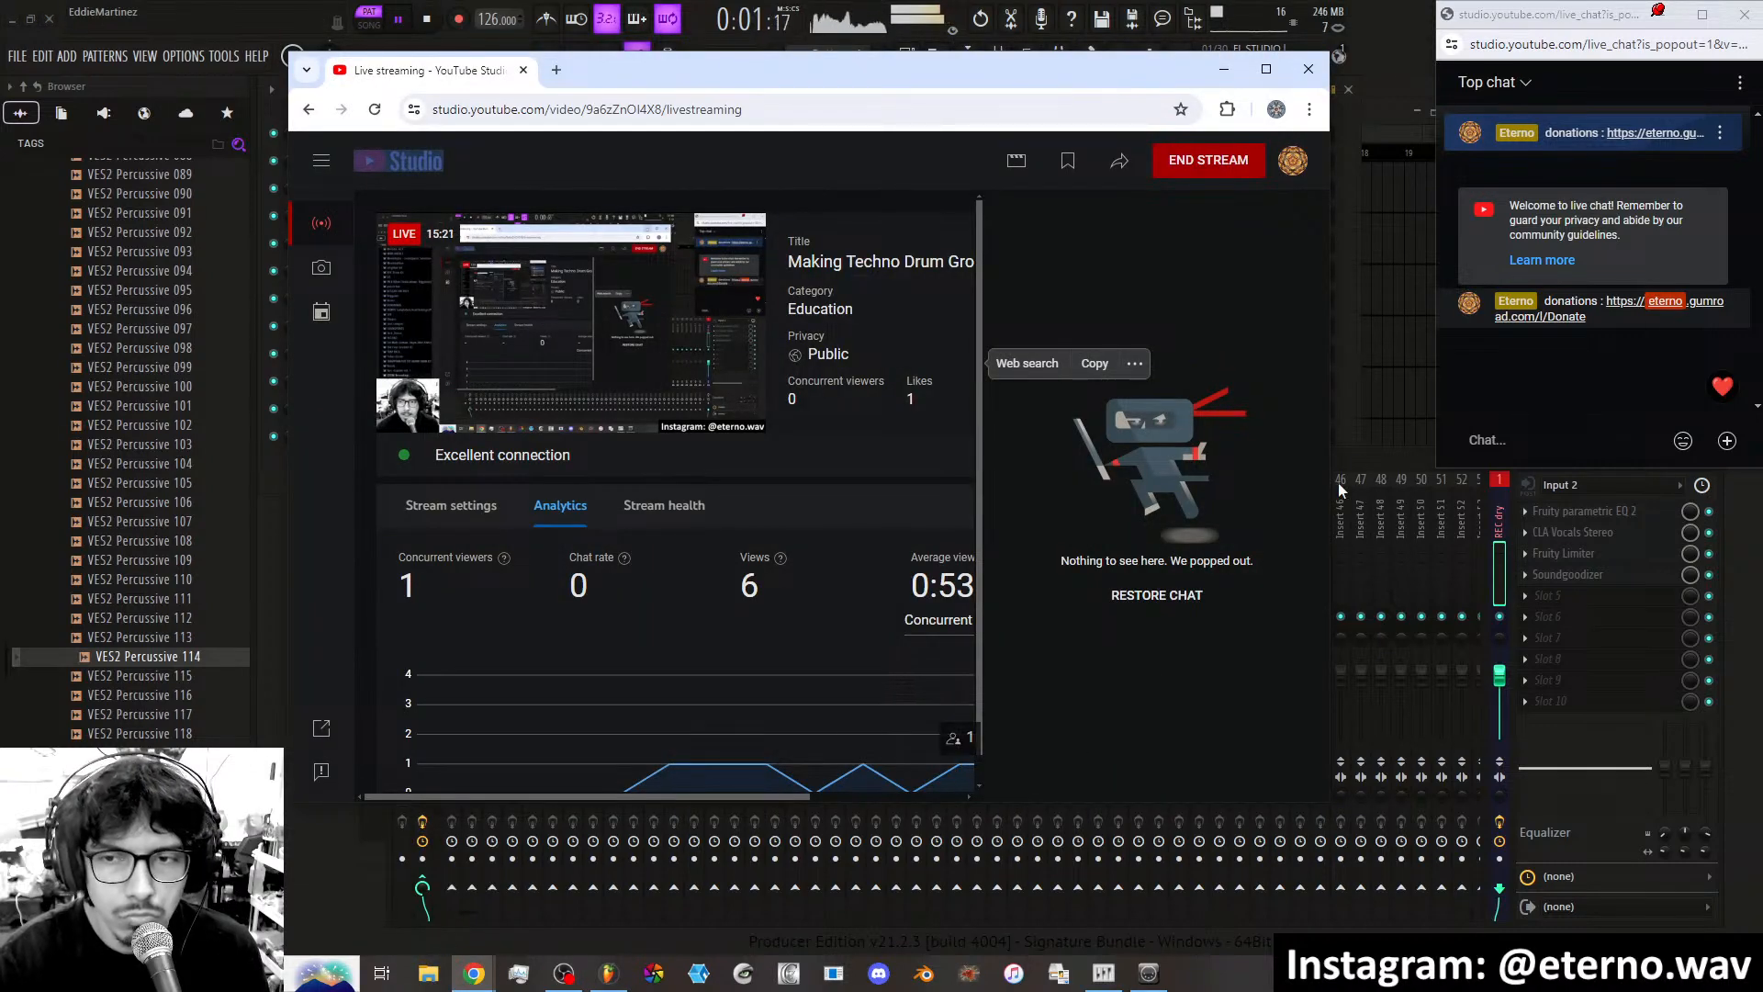
left_click(1357, 463)
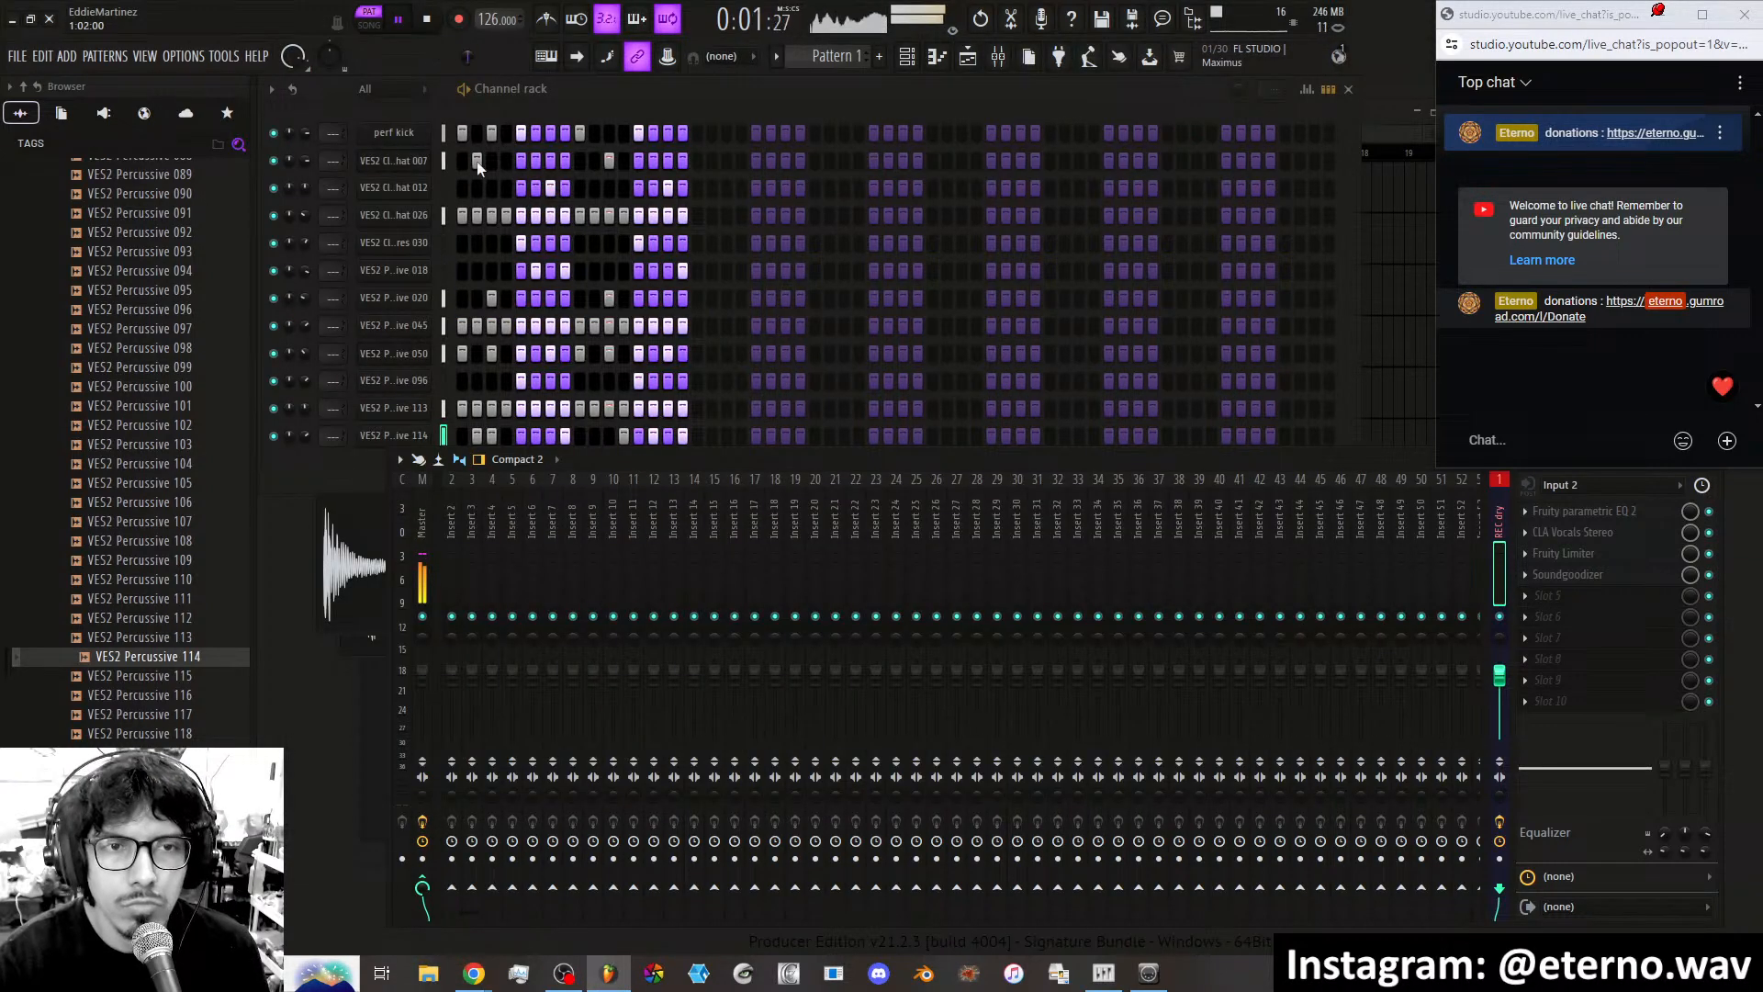
Add a perf kick hit on step 12 in the channel rack.
left_click(466, 108)
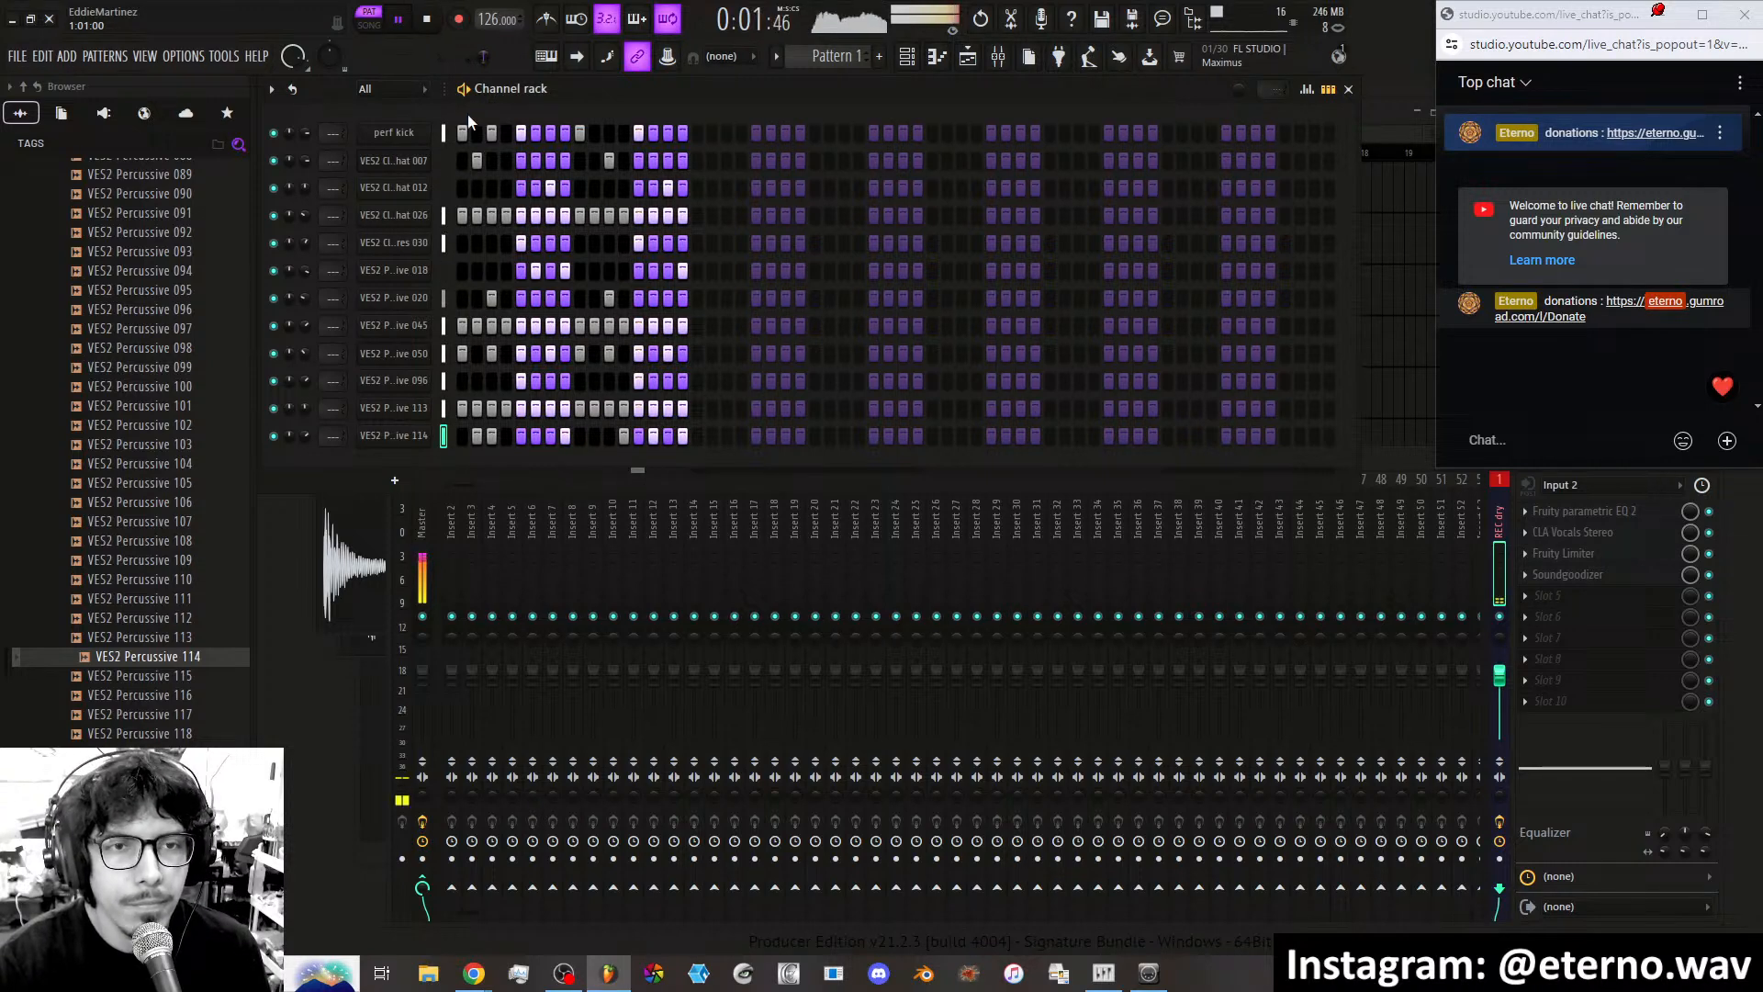
left_click(623, 134)
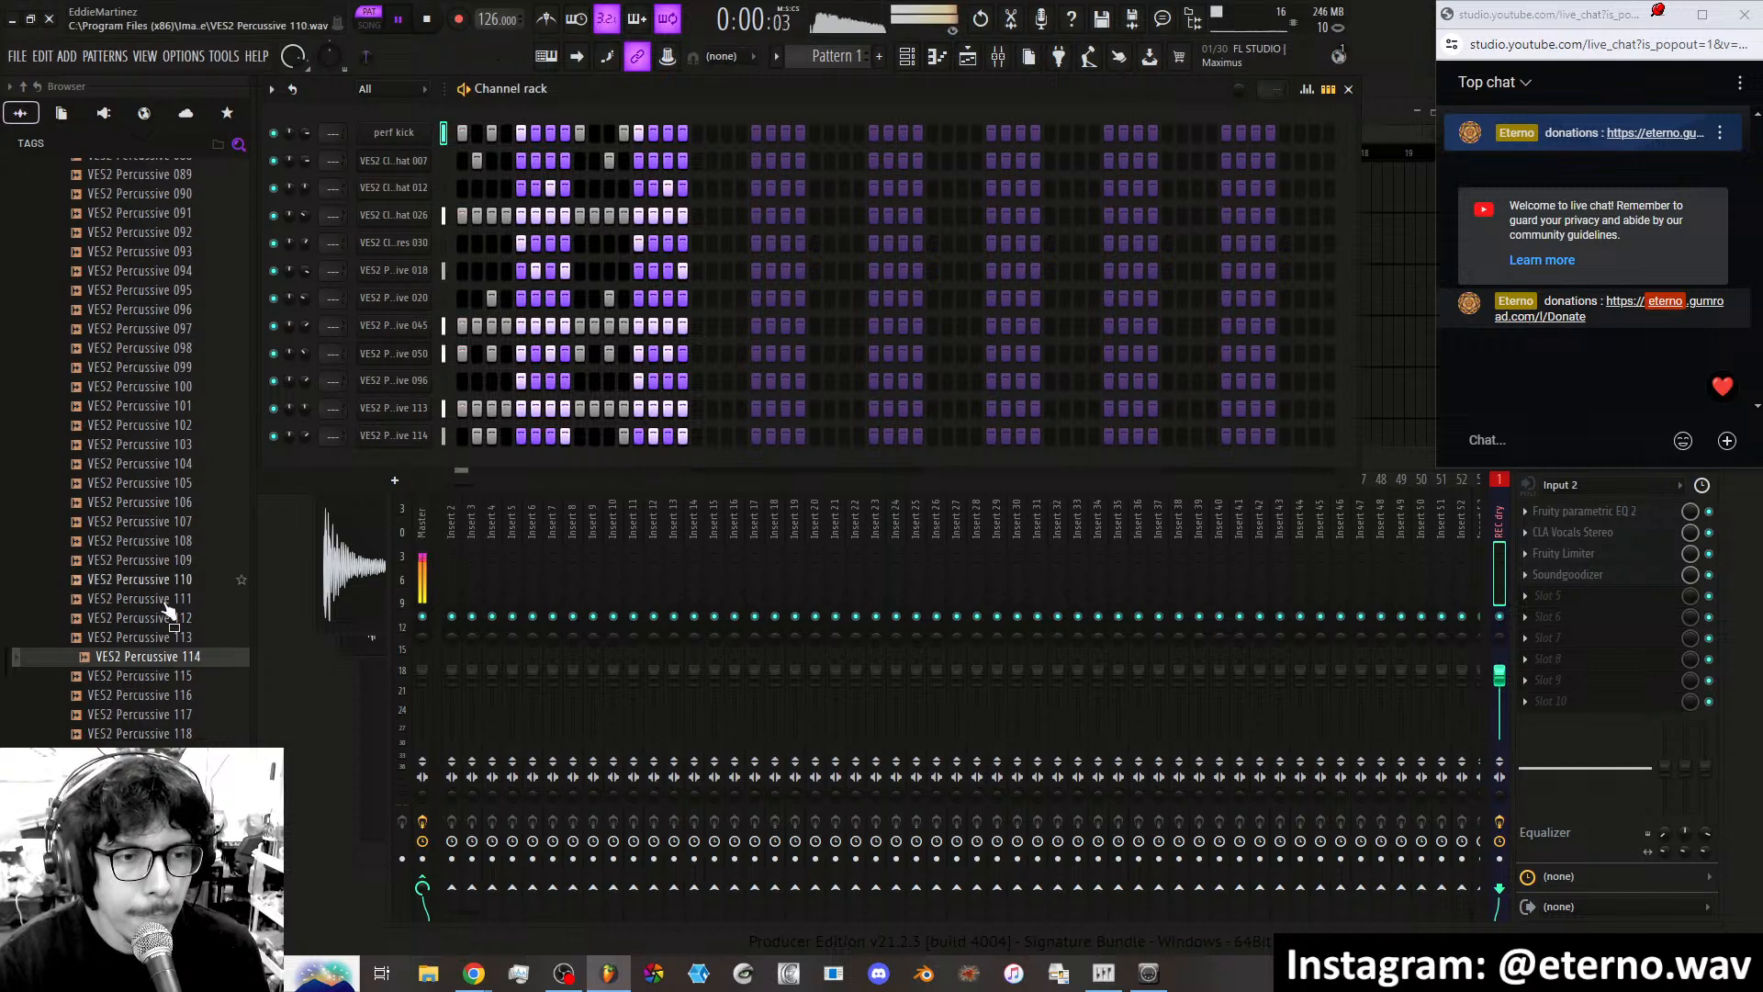
Add VES2 Percussive 117 as a new channel and program its hits, including steps 3 and 11.
left_click(164, 716)
scroll(164, 716, "down", 6)
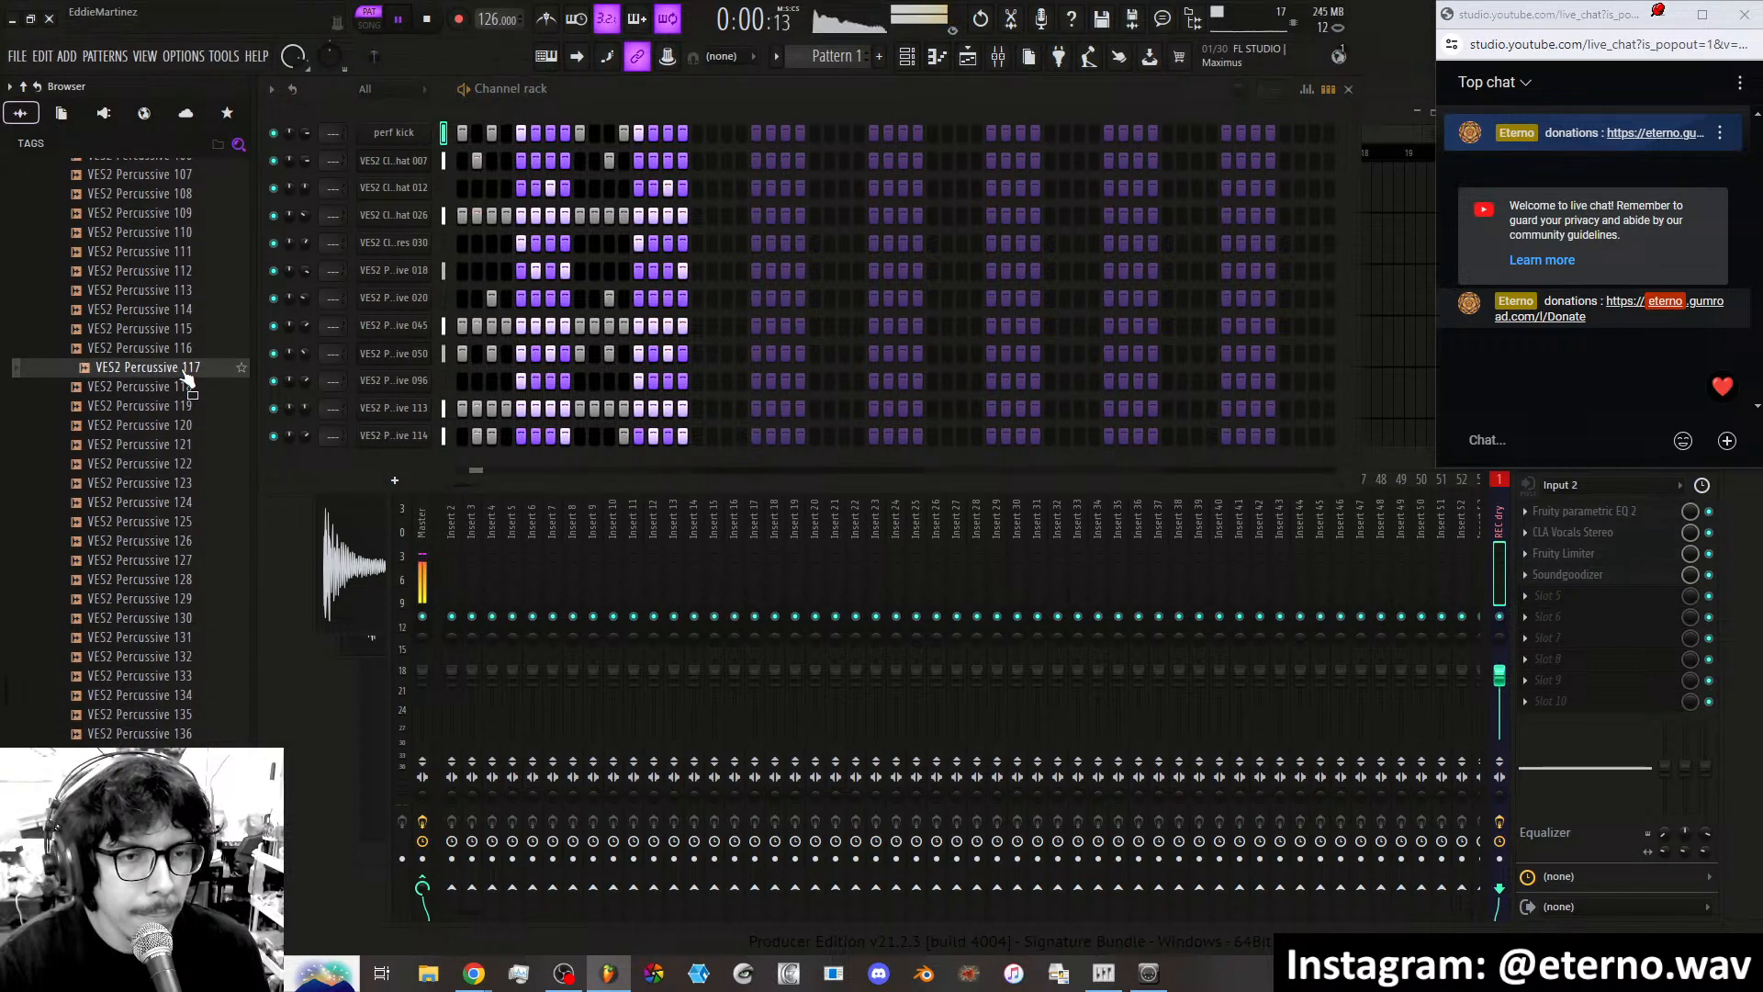
left_click_drag(187, 375, 395, 462)
left_click(609, 463)
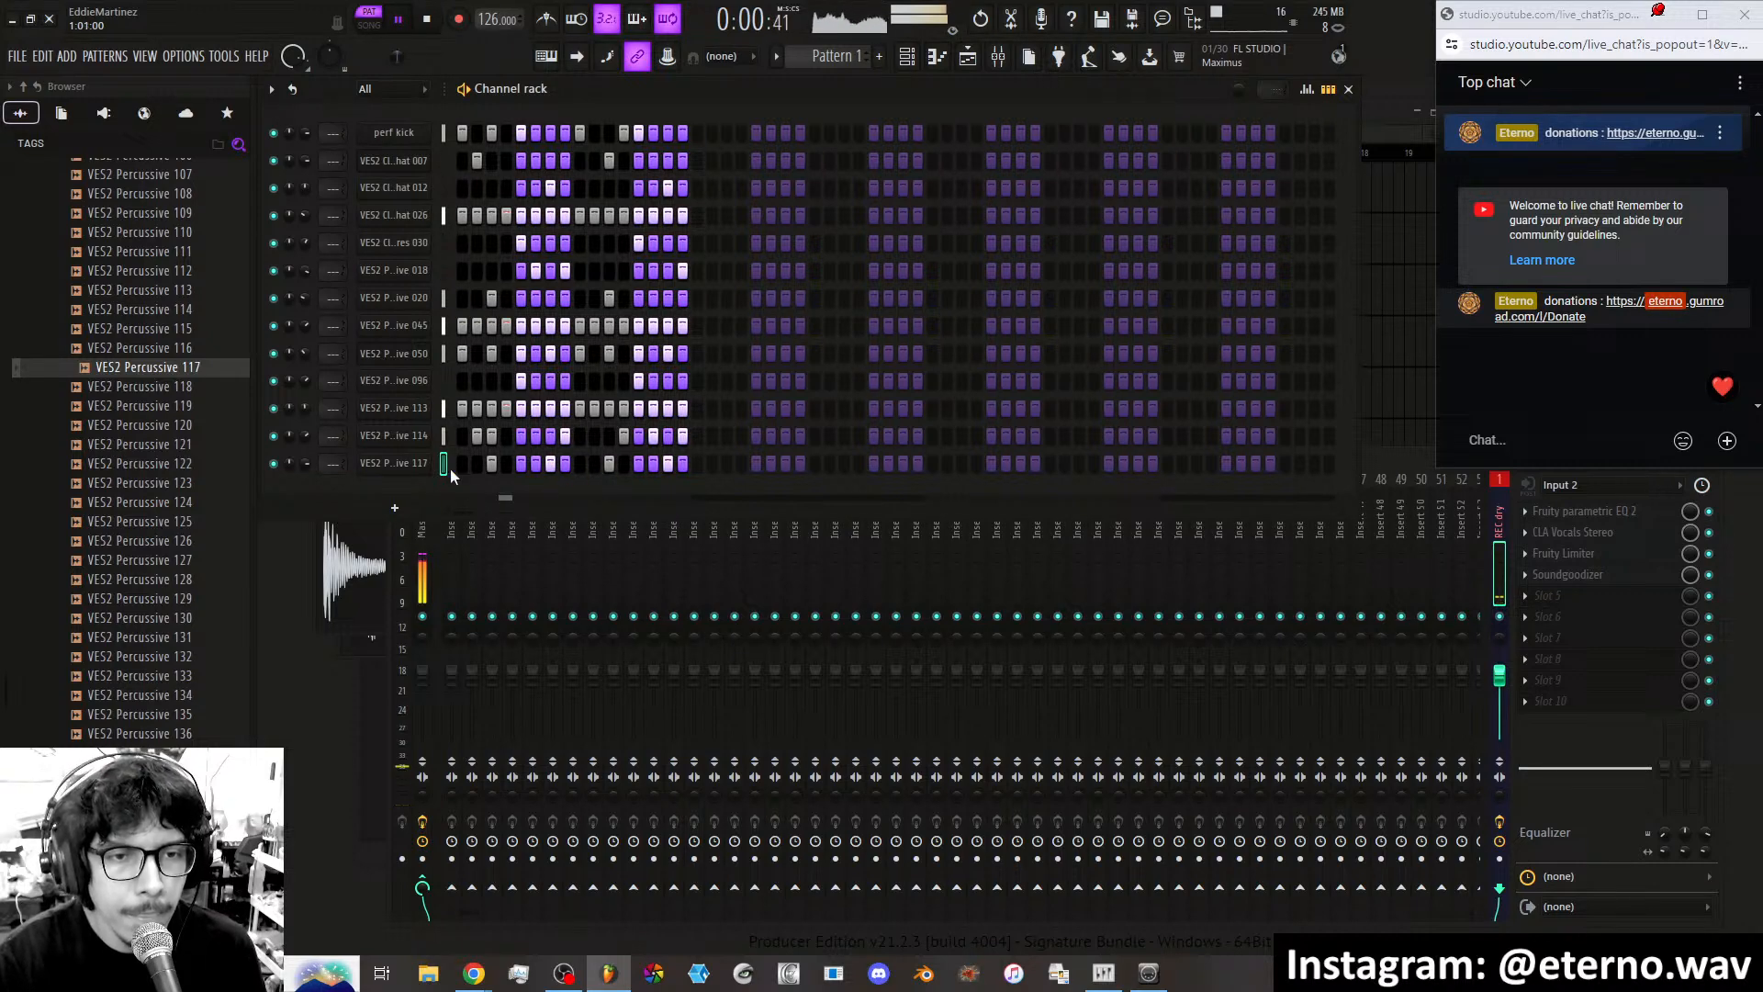
Audition VES2 Percussive samples from 122 up to 160 against the playing groove.
left_click(151, 464)
left_click(165, 502)
left_click(164, 541)
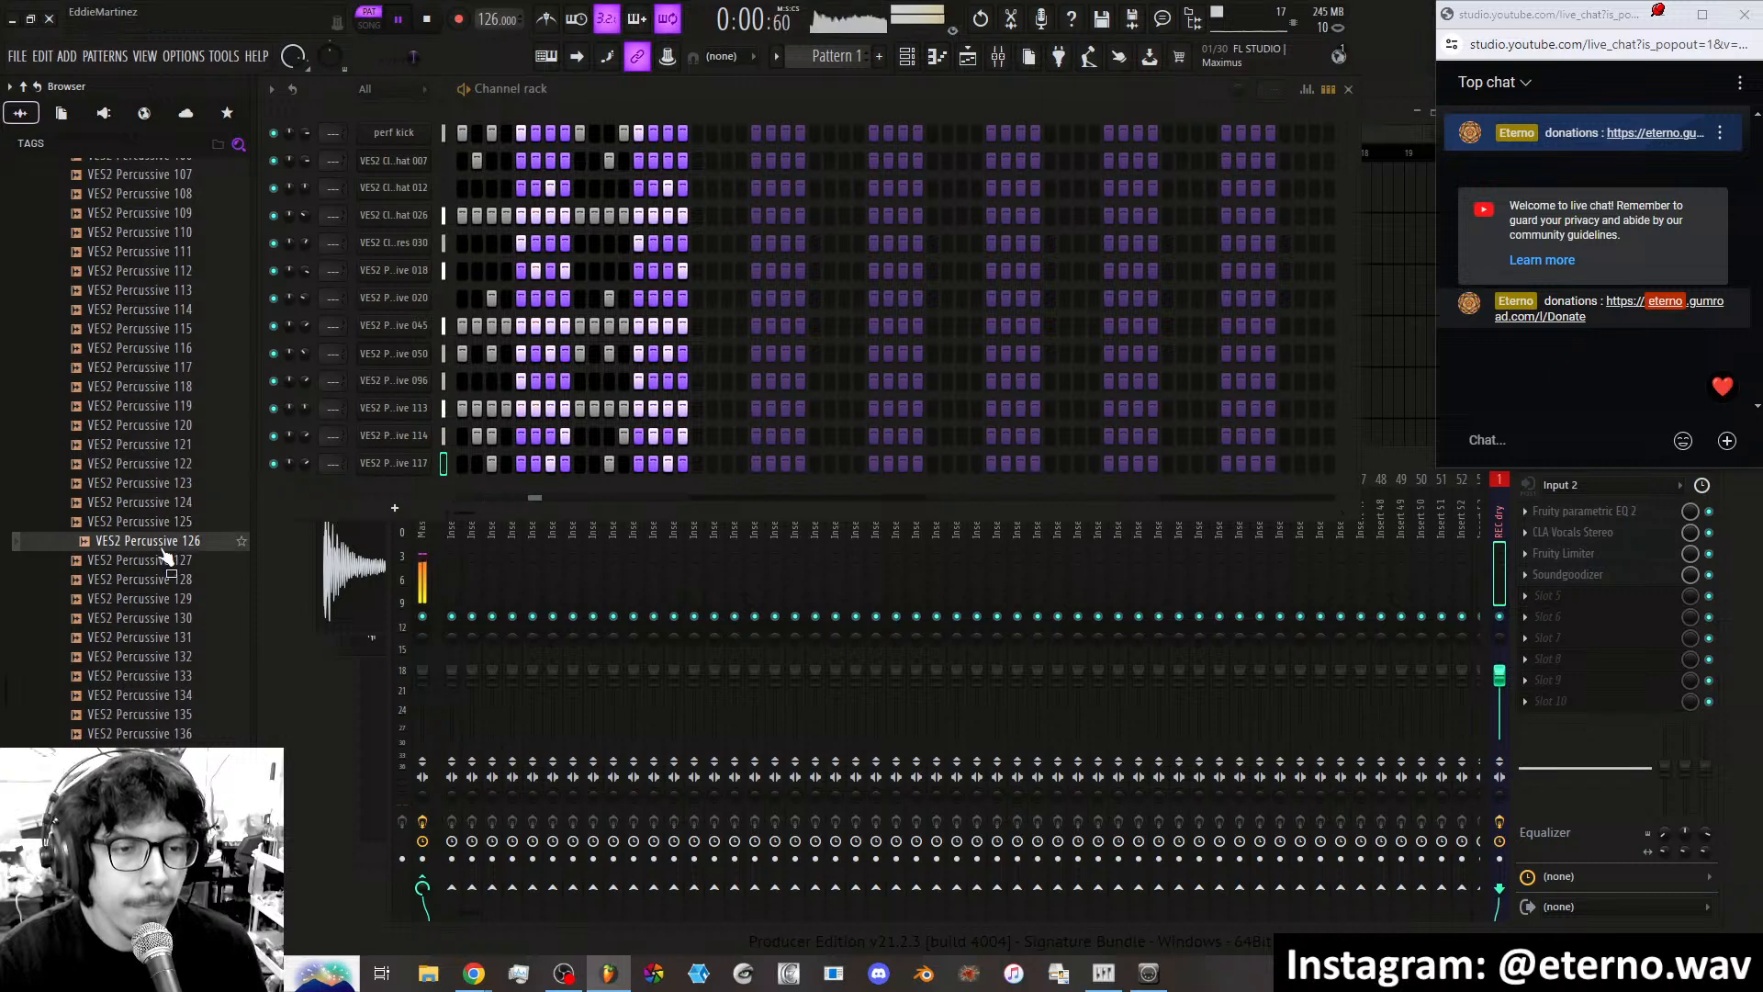
left_click(162, 580)
left_click(161, 638)
scroll(160, 588, "down", 2)
left_click(158, 542)
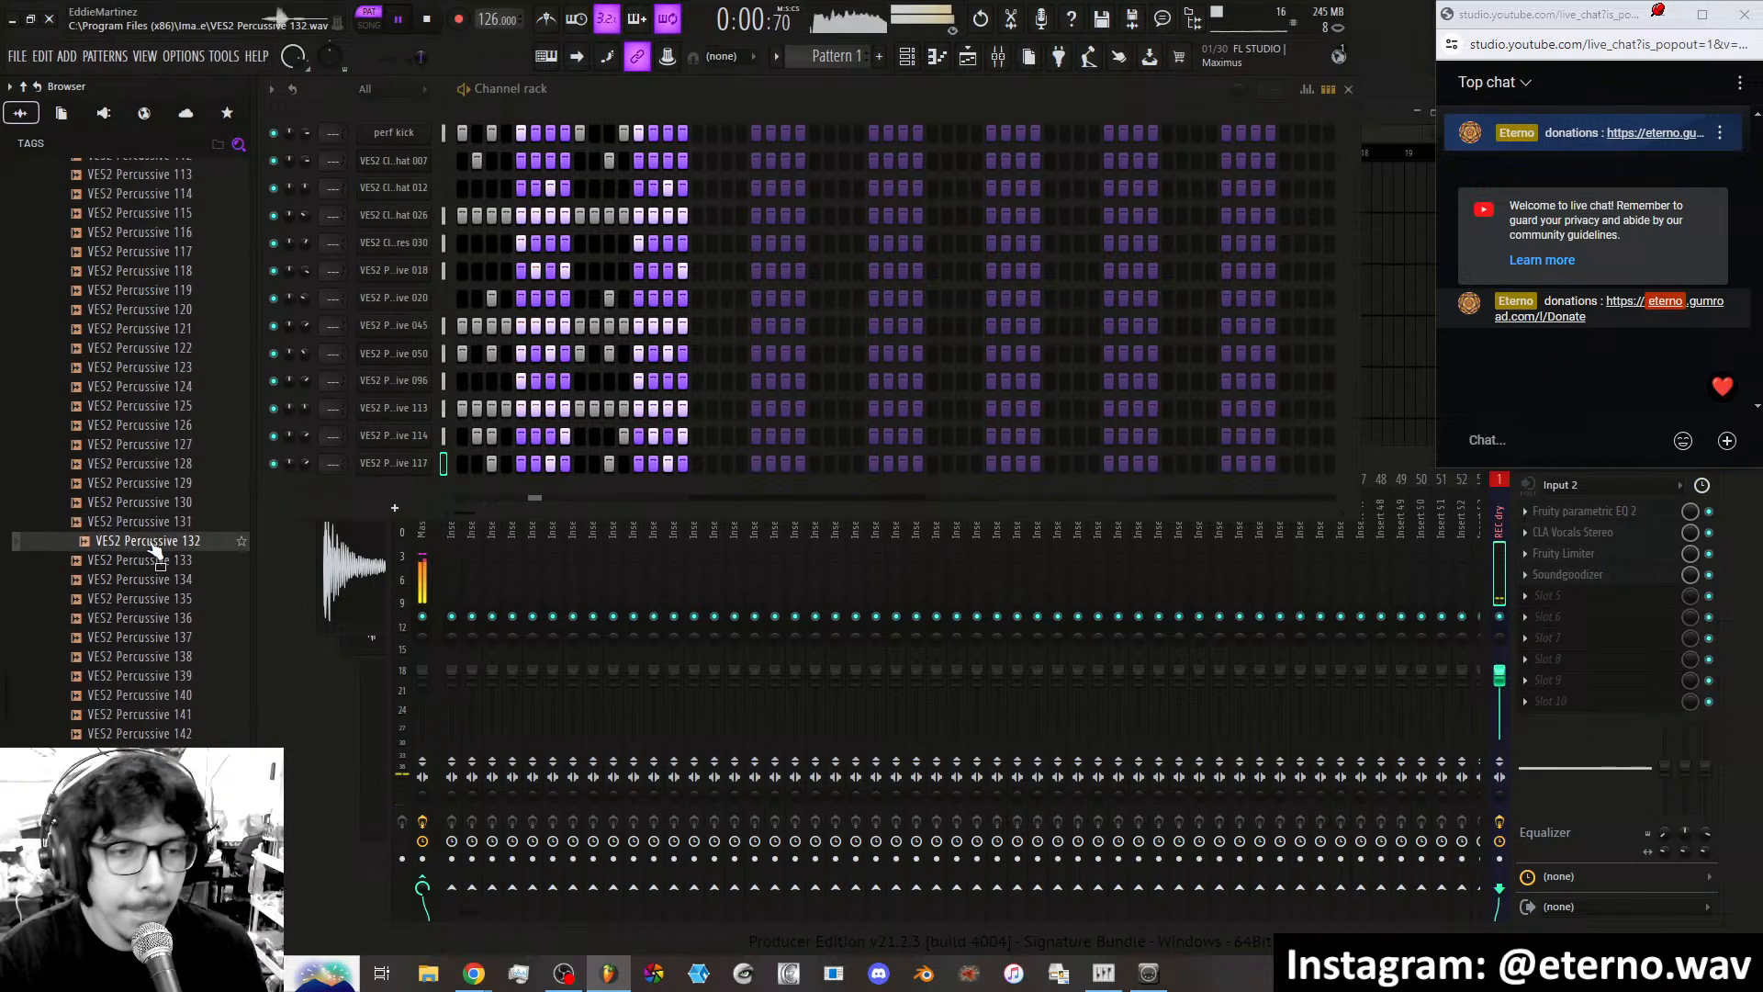
scroll(158, 515, "down", 4)
left_click(163, 483)
left_click(162, 542)
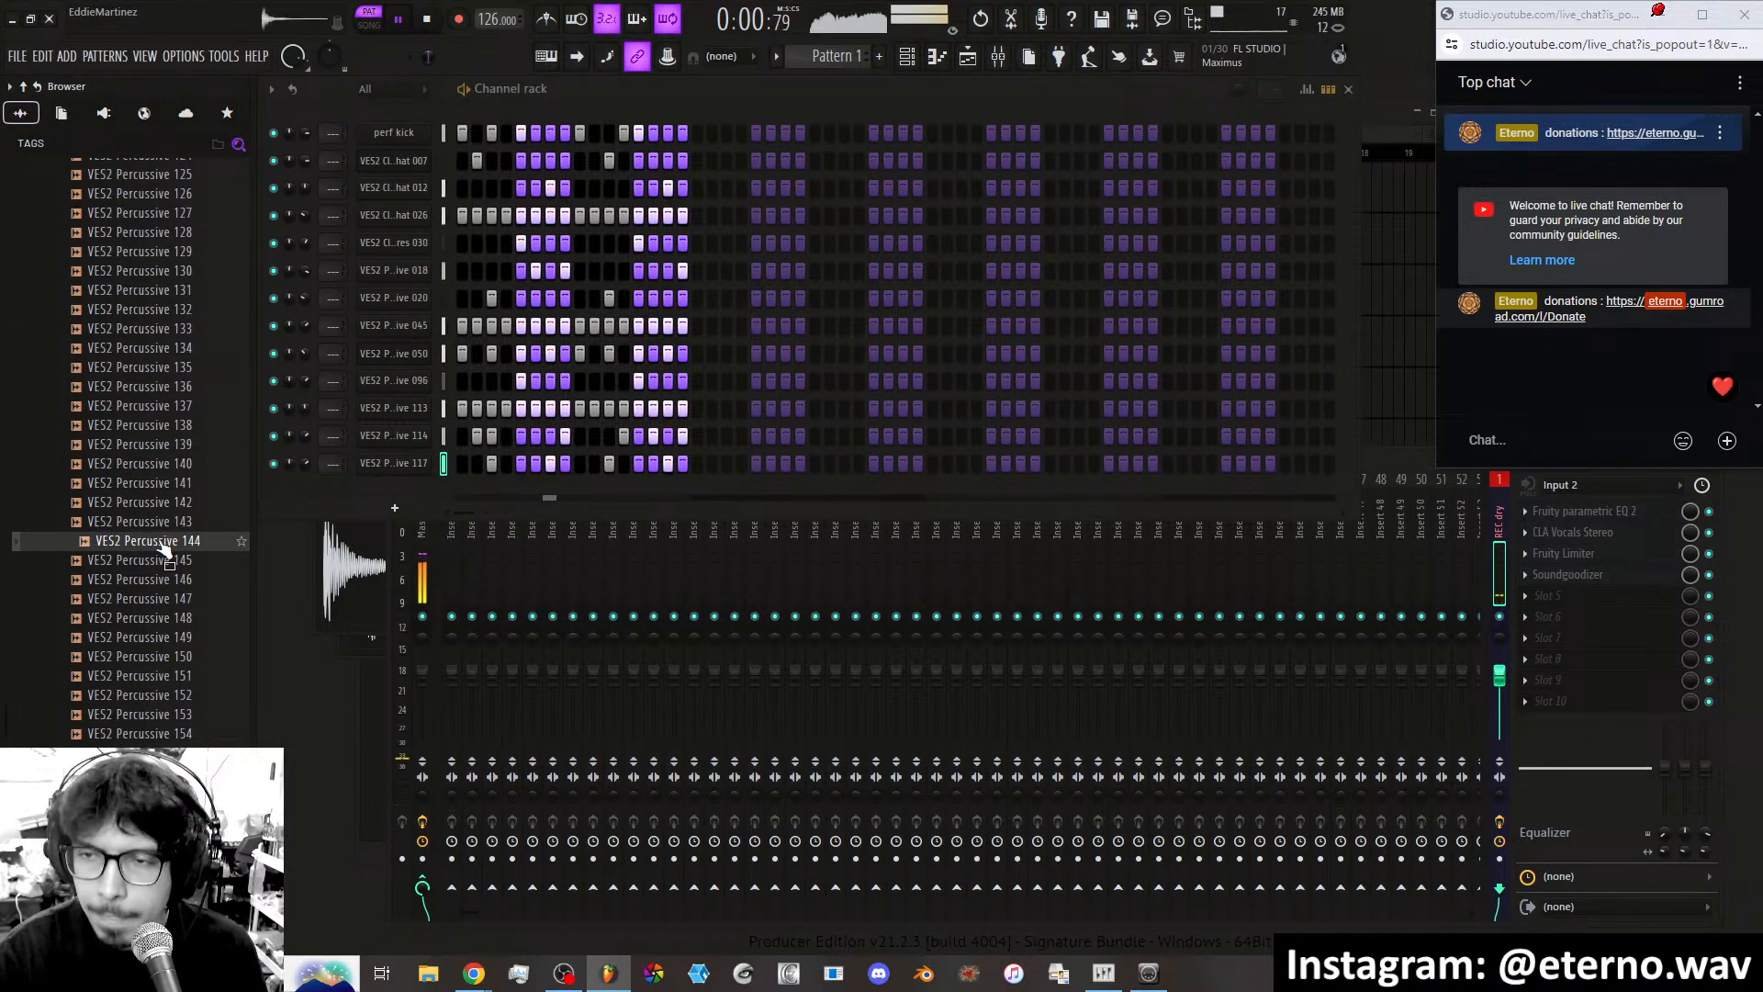
scroll(165, 551, "down", 4)
left_click(164, 541)
left_click(162, 598)
left_click(160, 619)
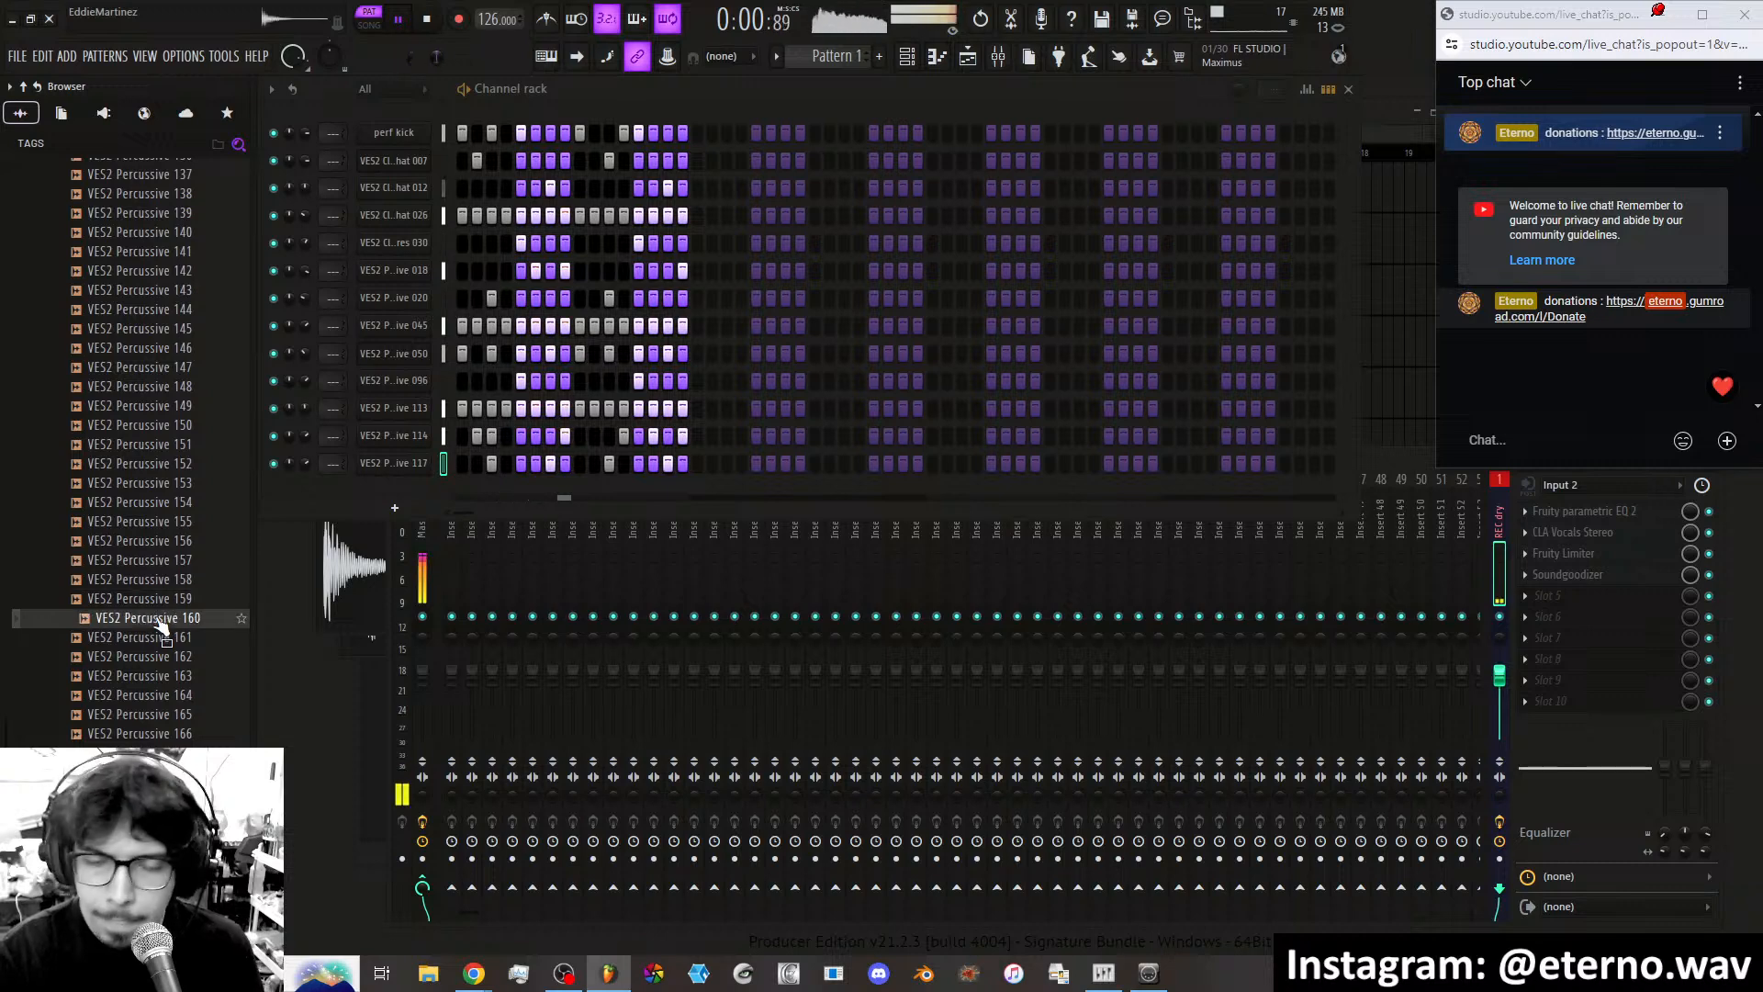
Audition the remaining VES2 Percussive samples after 160, including 183, 187, 188 and 200.
scroll(160, 607, "down", 4)
left_click(158, 544)
left_click(159, 608)
scroll(158, 514, "down", 6)
left_click(160, 485)
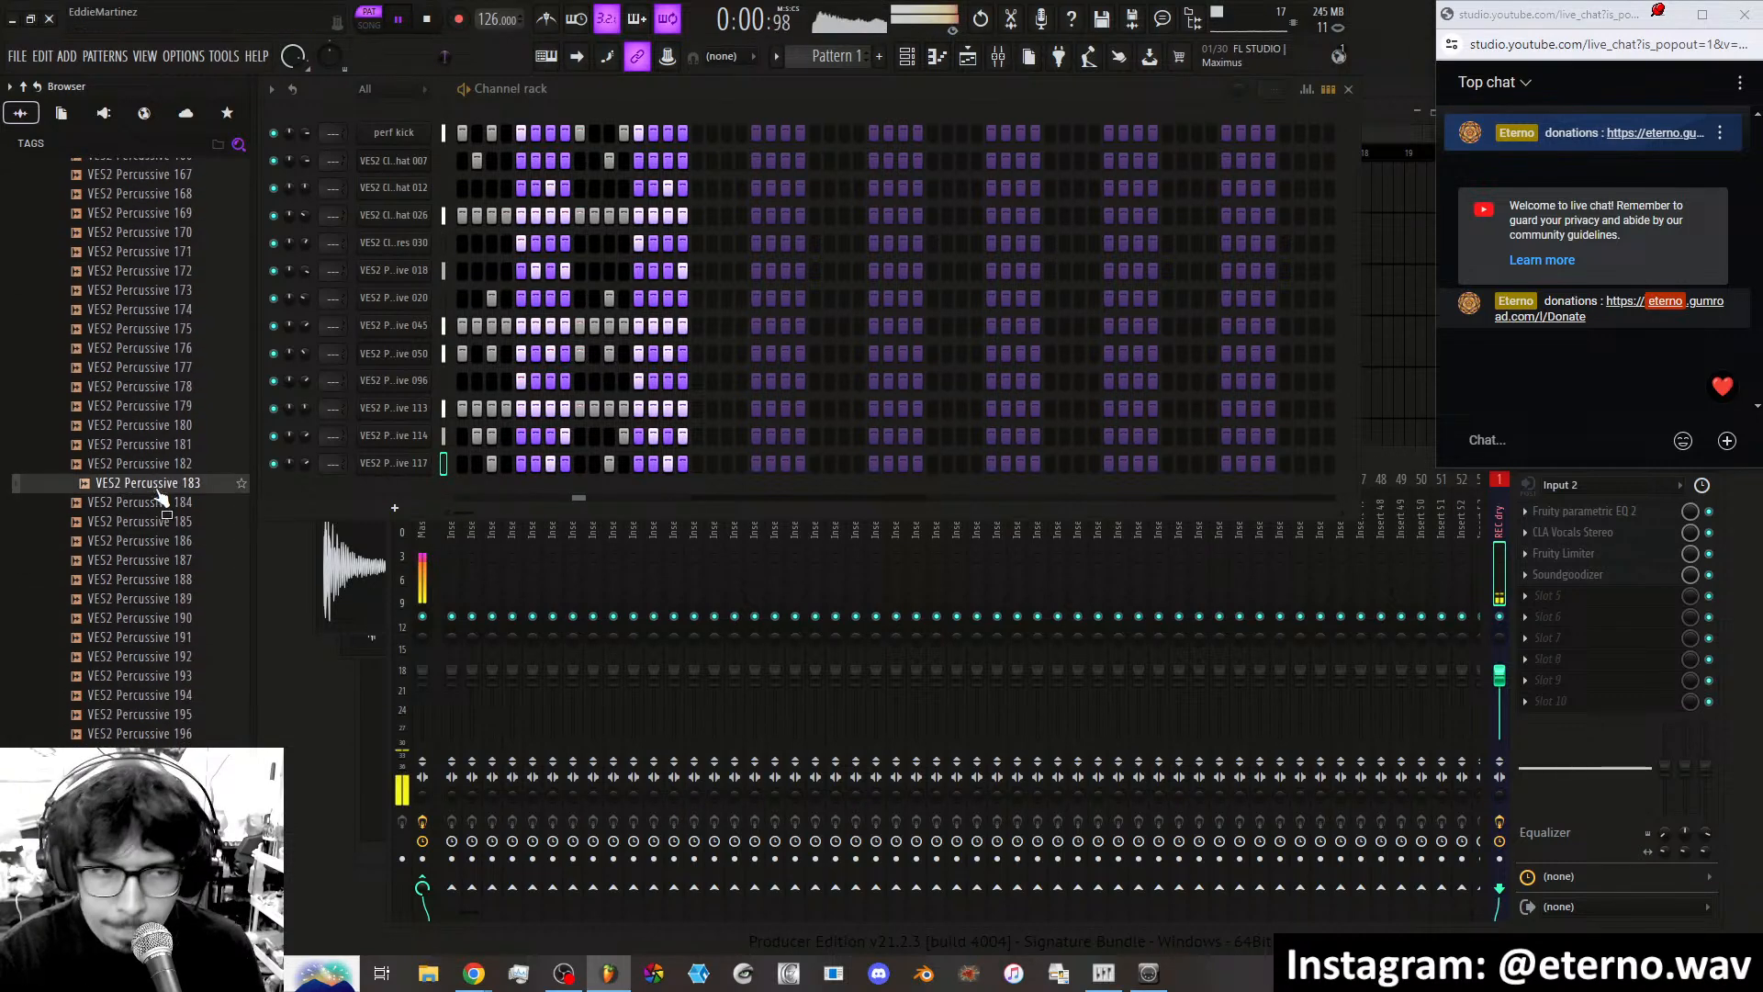
left_click(161, 559)
scroll(156, 495, "down", 4)
left_click(163, 347)
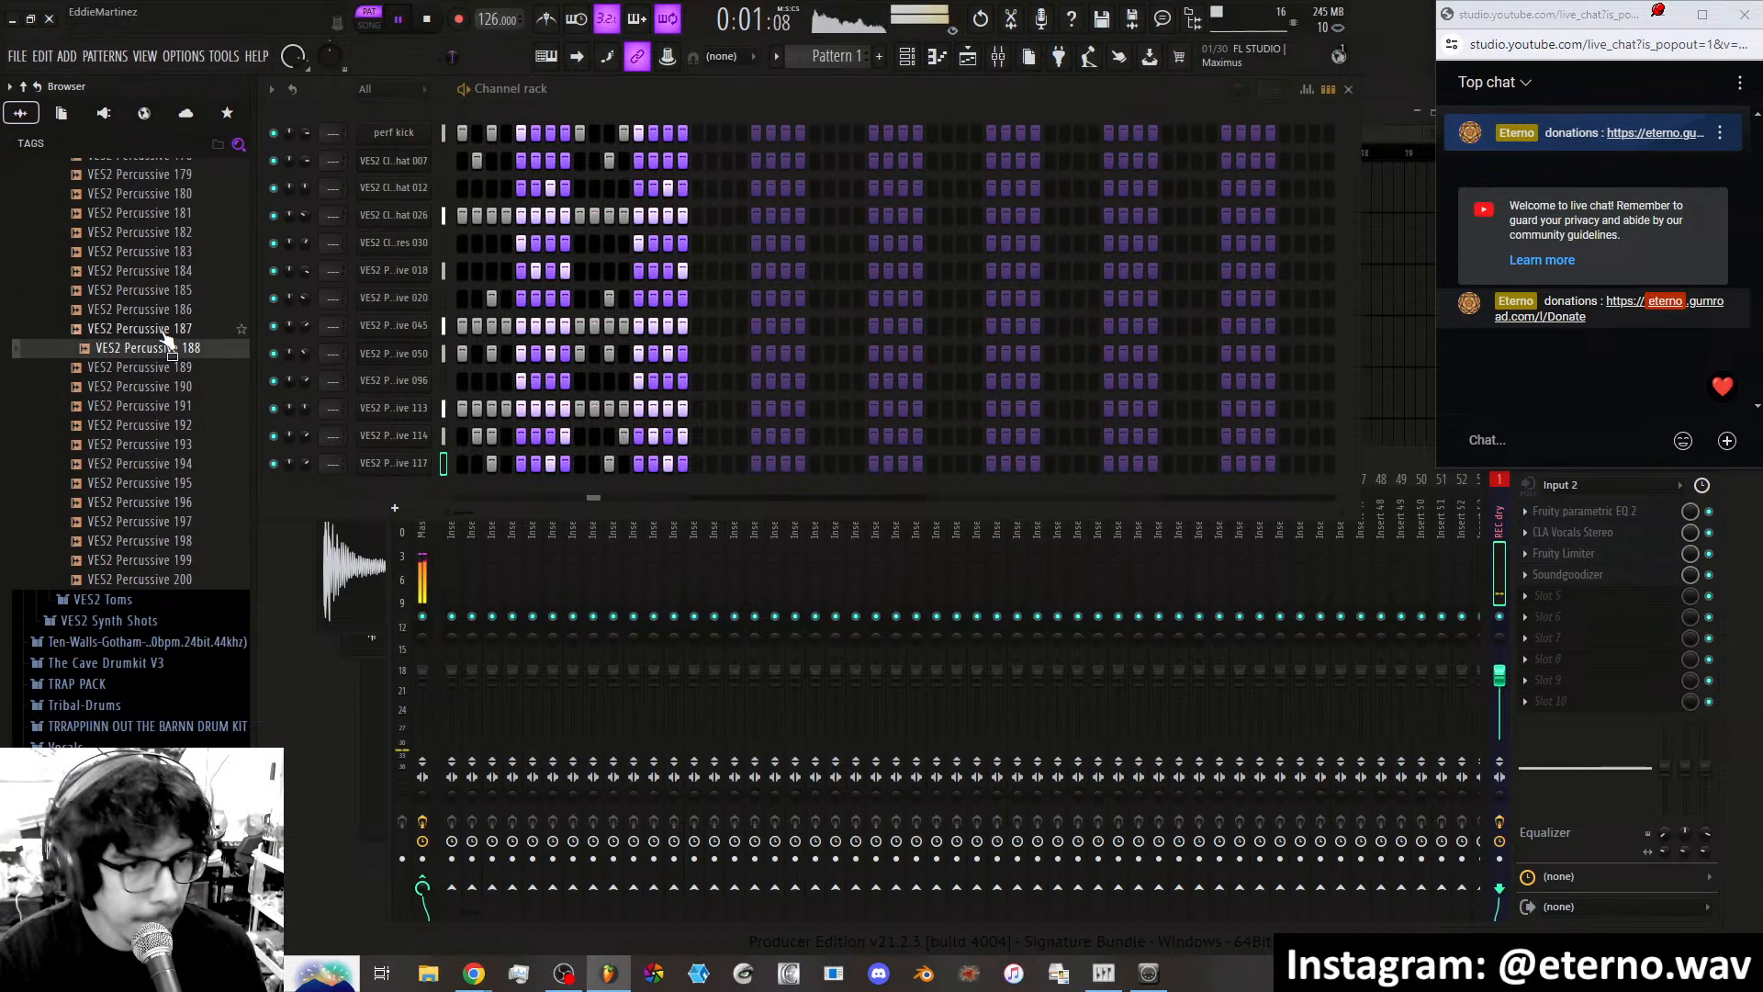
left_click(163, 333)
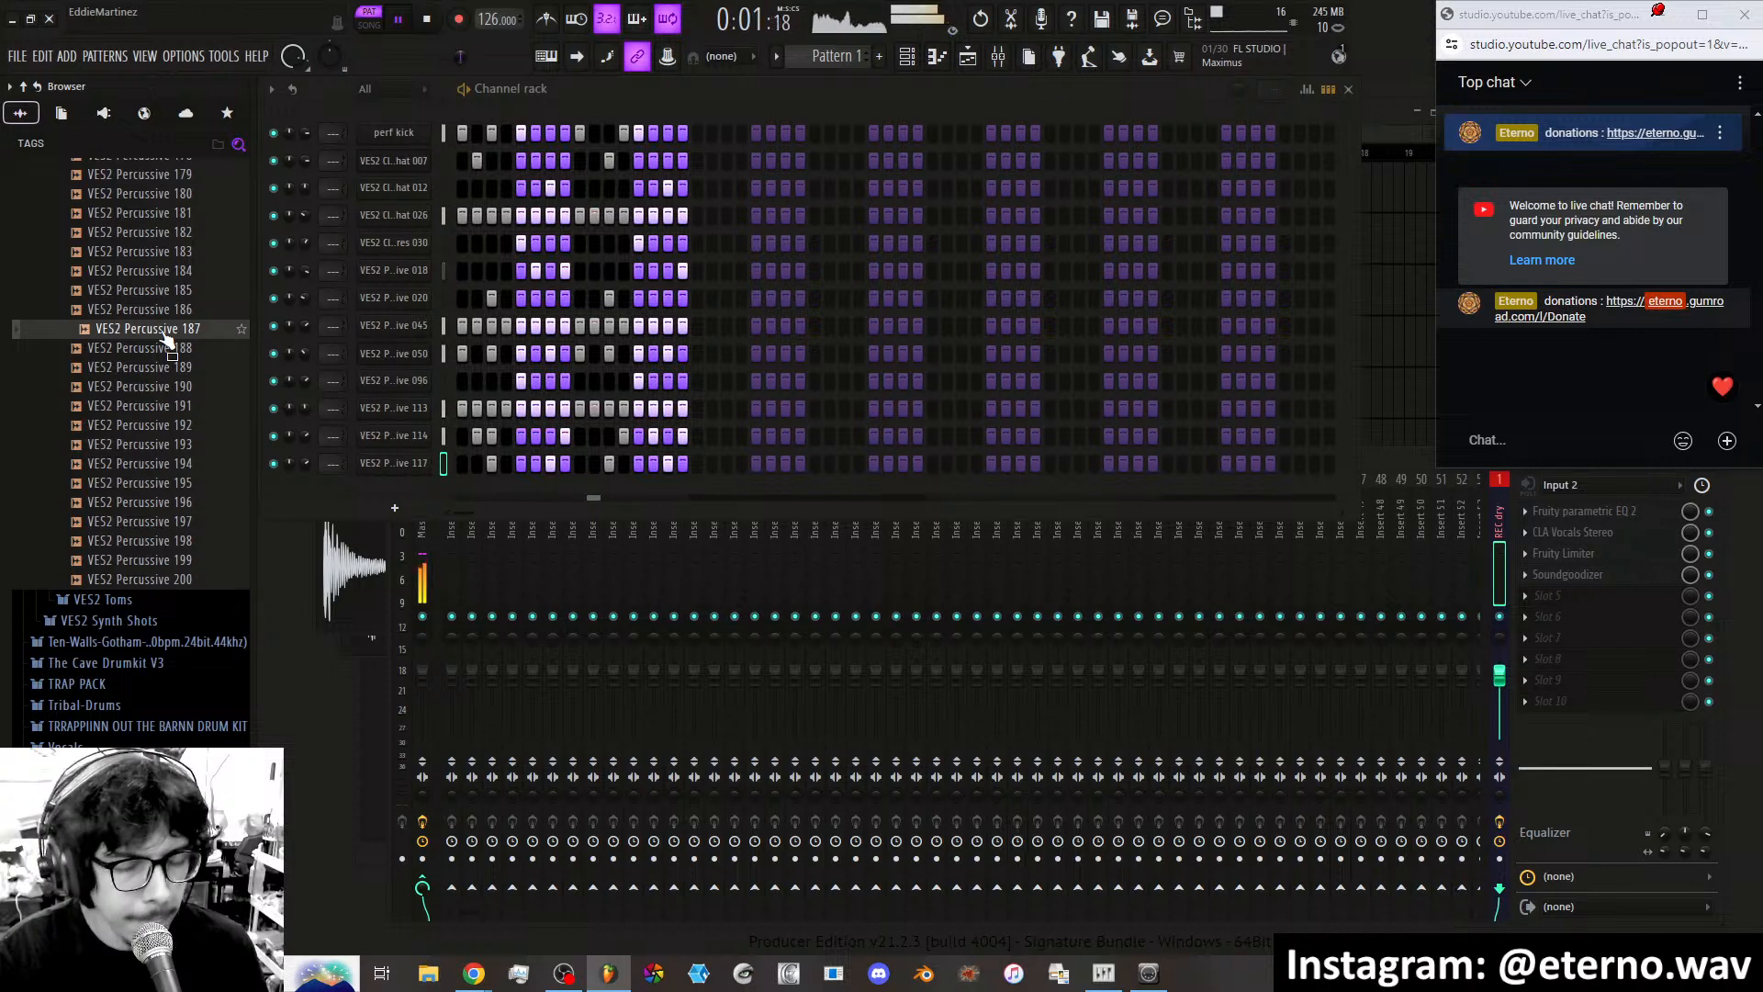
left_click(160, 465)
left_click(158, 523)
left_click(156, 562)
left_click(155, 581)
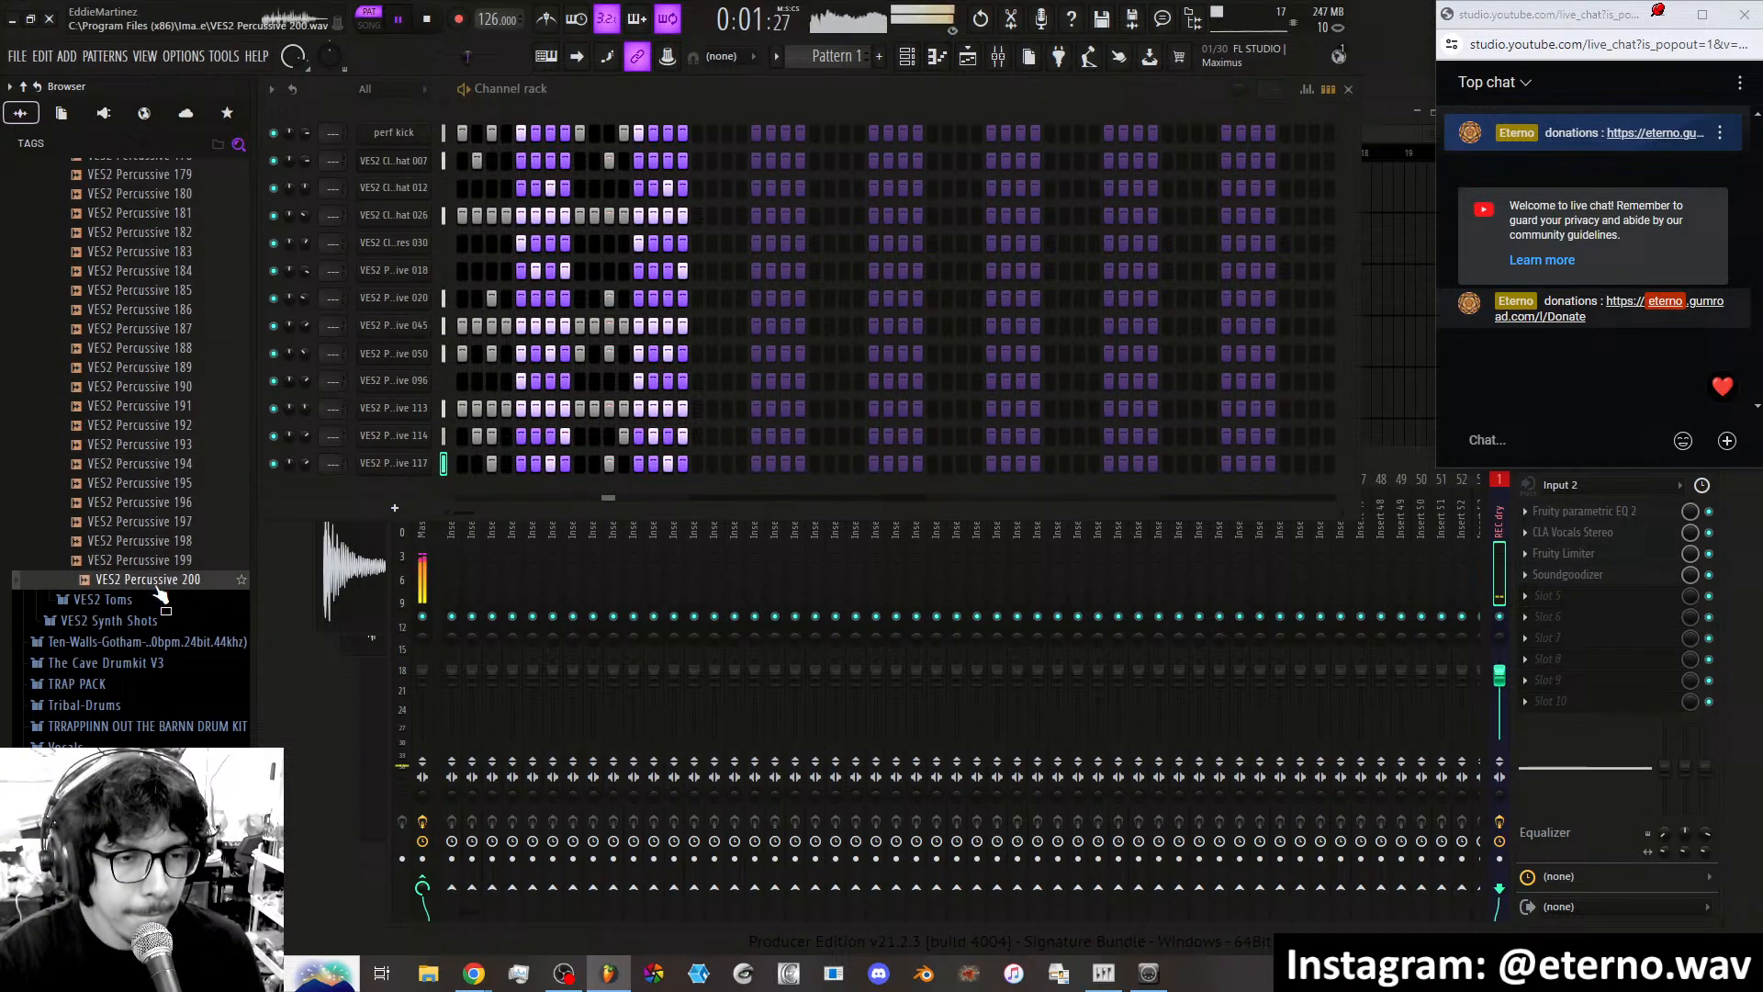
Open the VES2 Toms folder and audition its samples up to VES2 Toms 036.
scroll(149, 487, "down", 3)
left_click(147, 445)
left_click(152, 484)
left_click(151, 522)
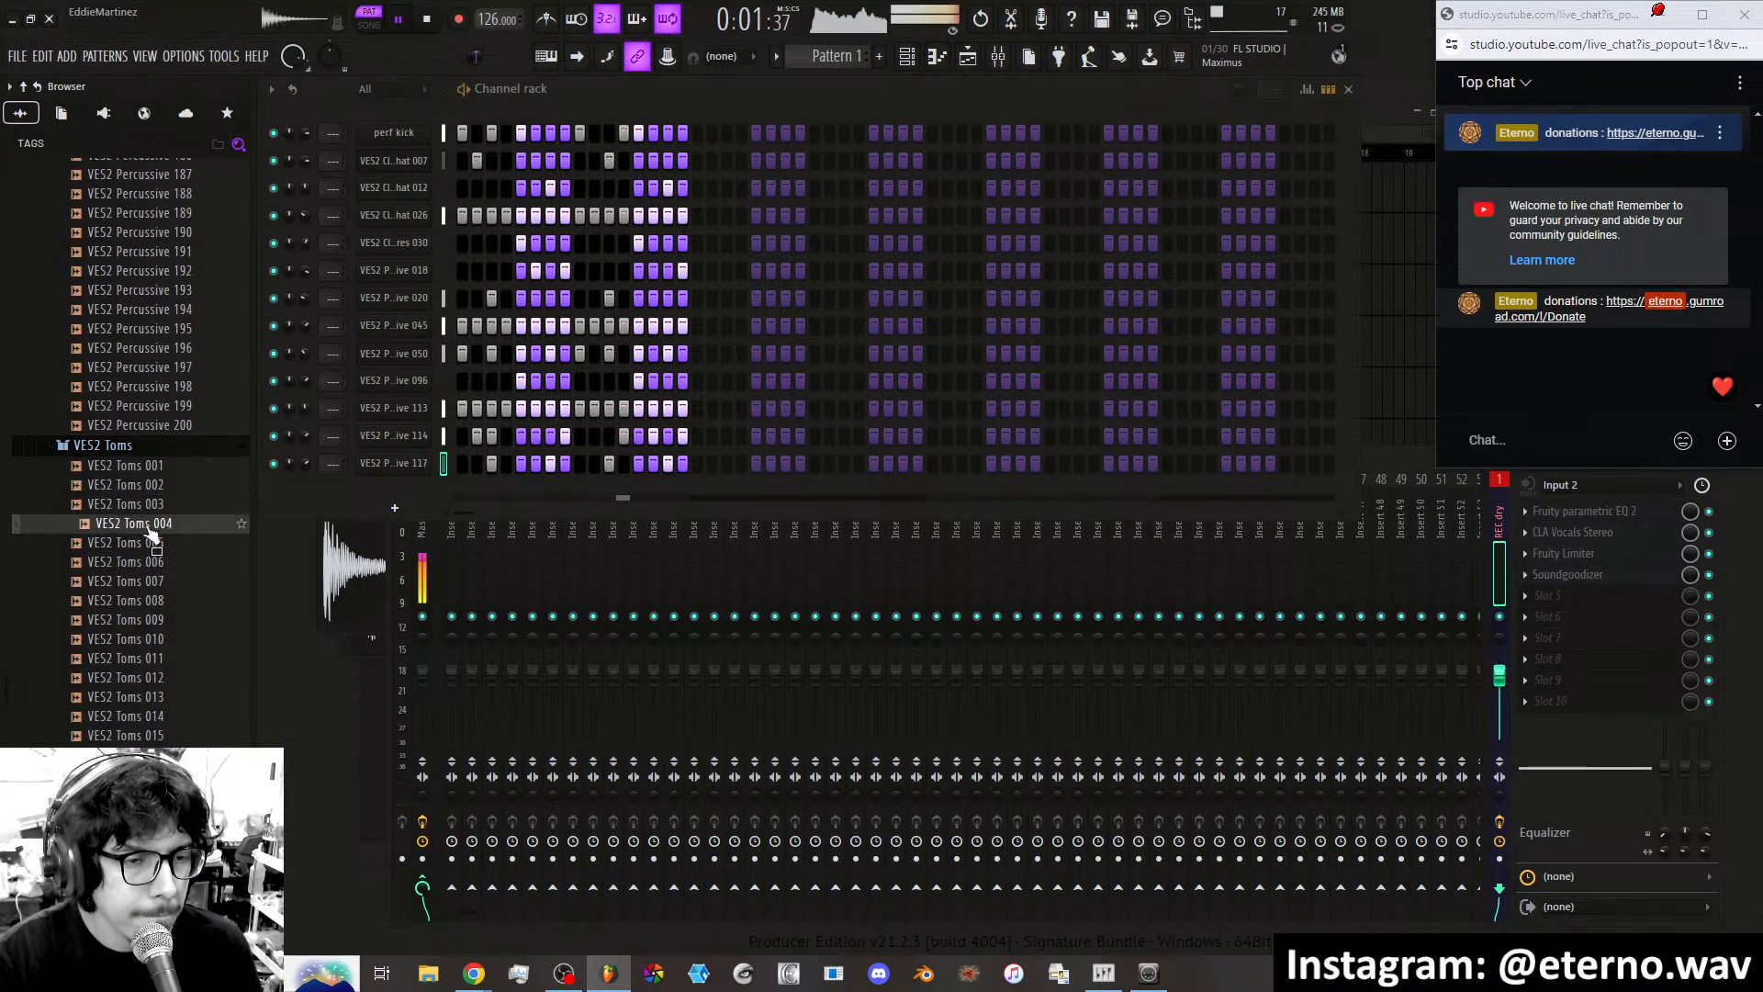
left_click(151, 584)
left_click(151, 640)
left_click(153, 696)
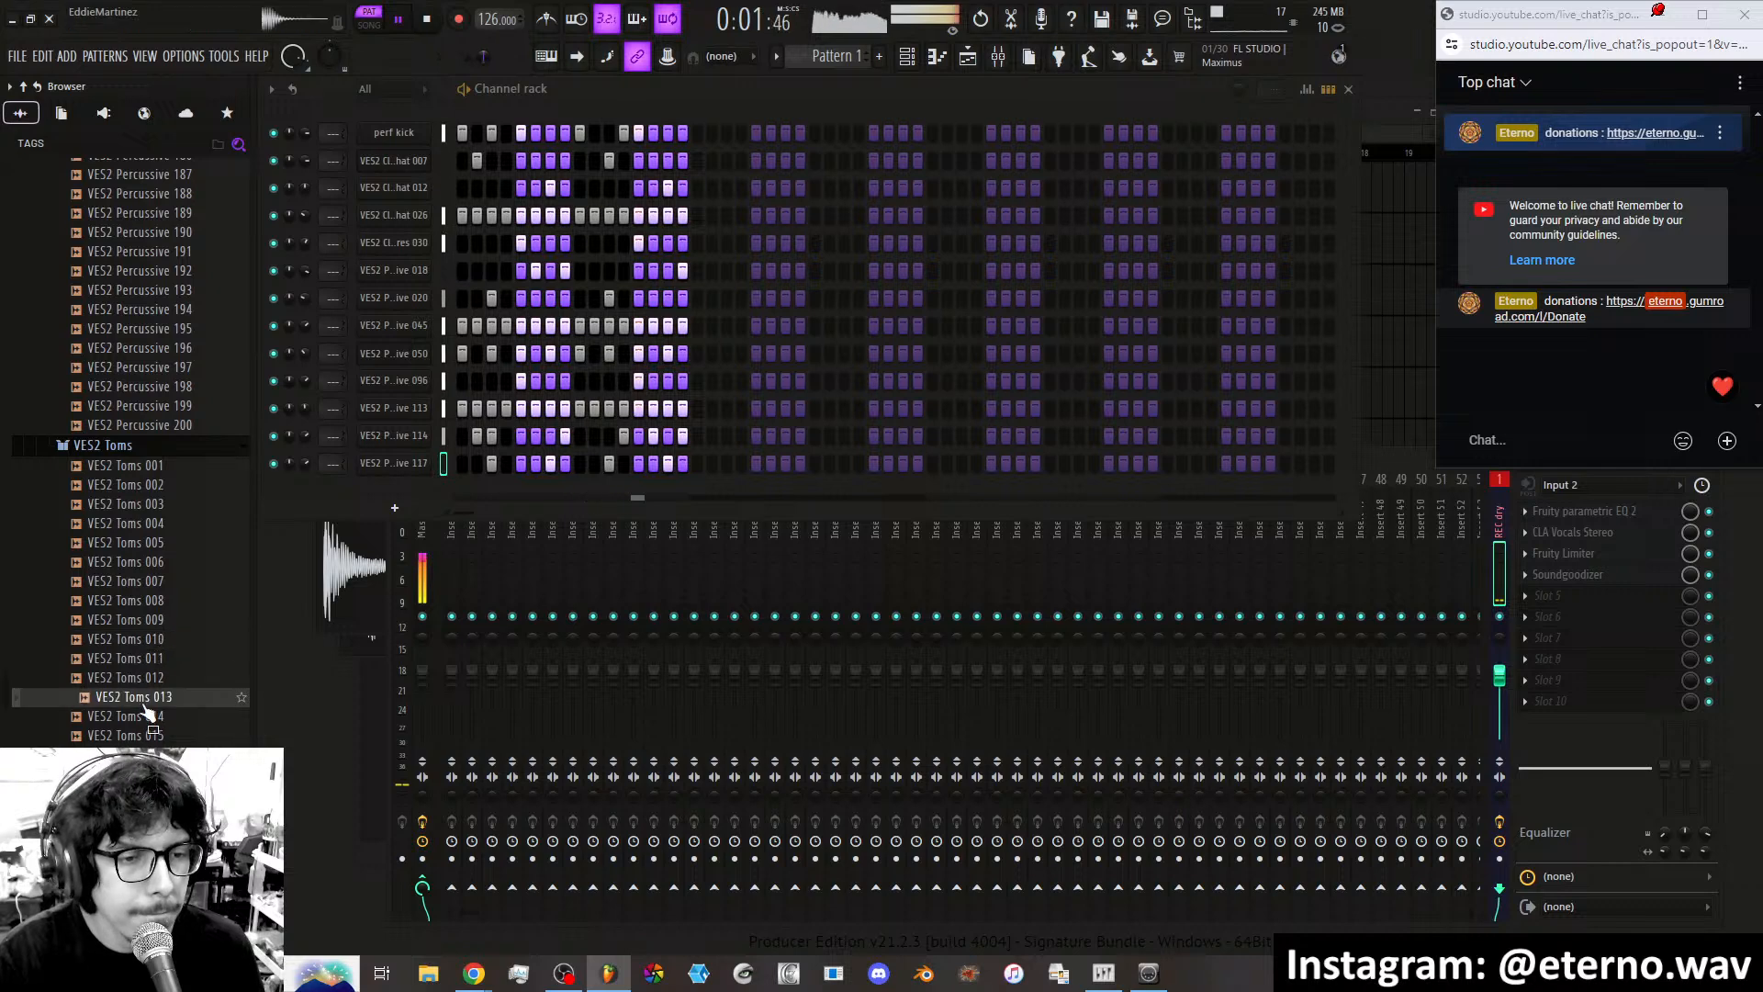
scroll(138, 597, "down", 6)
left_click(136, 526)
left_click(137, 562)
scroll(138, 561, "down", 4)
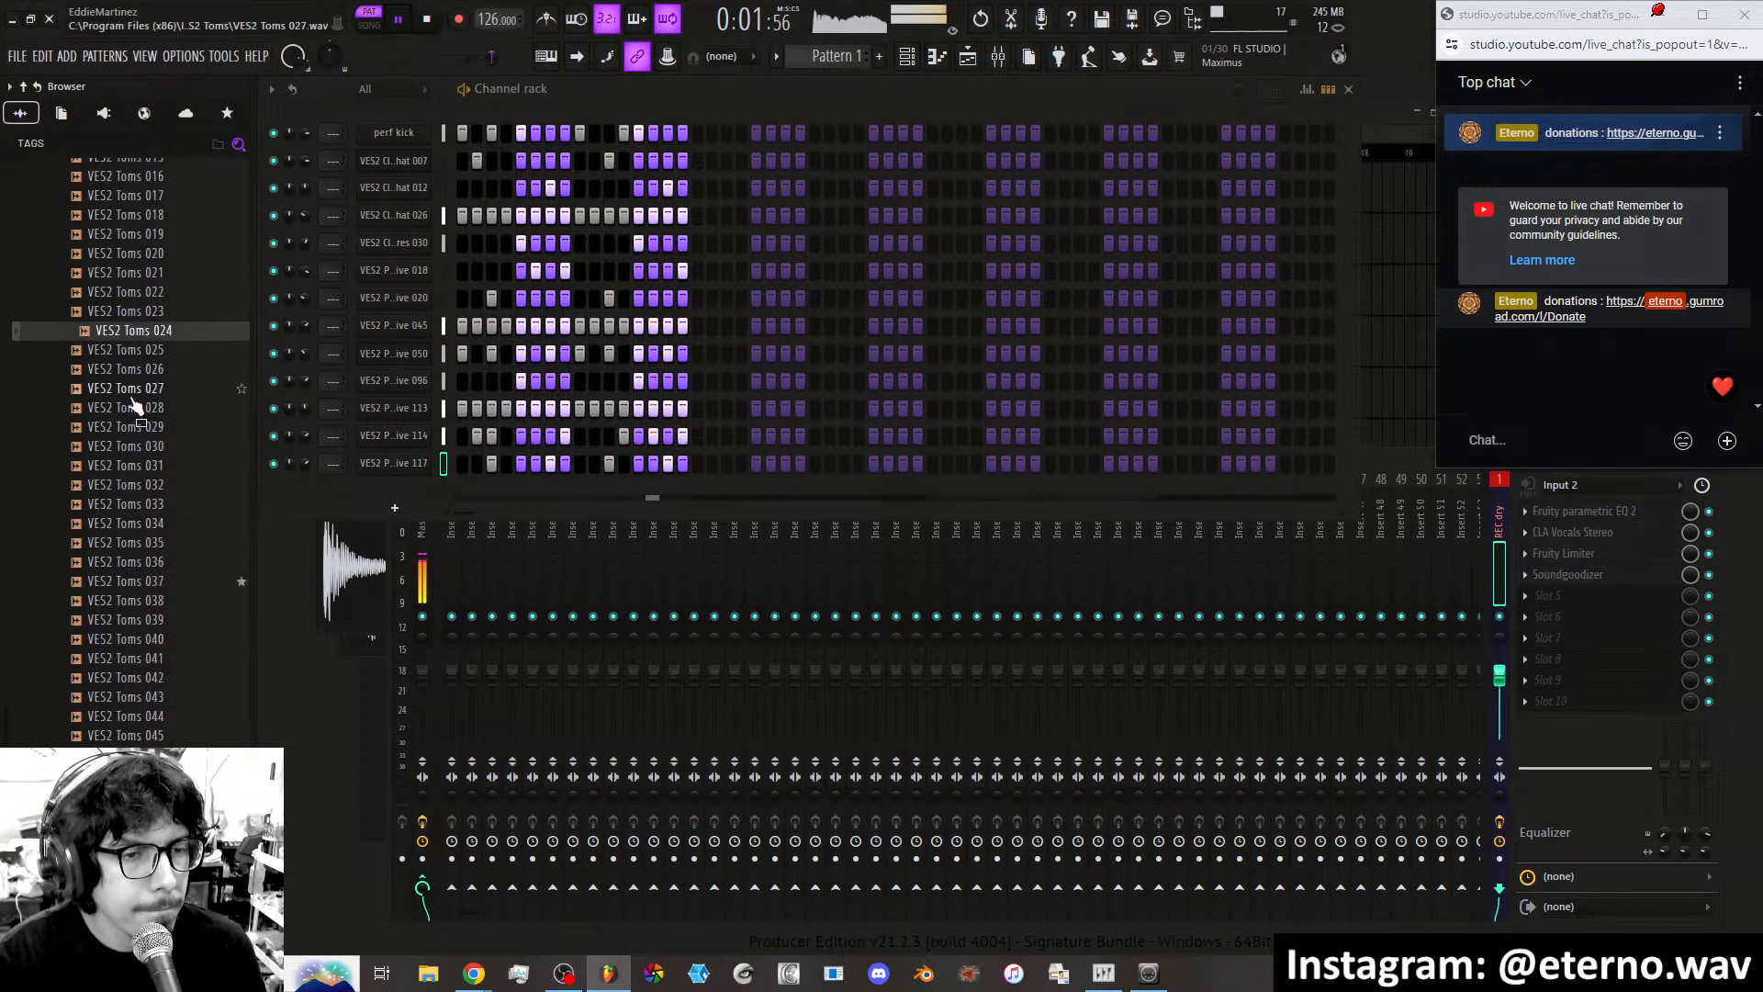
left_click(140, 389)
left_click(138, 504)
left_click(138, 562)
scroll(143, 565, "down", 4)
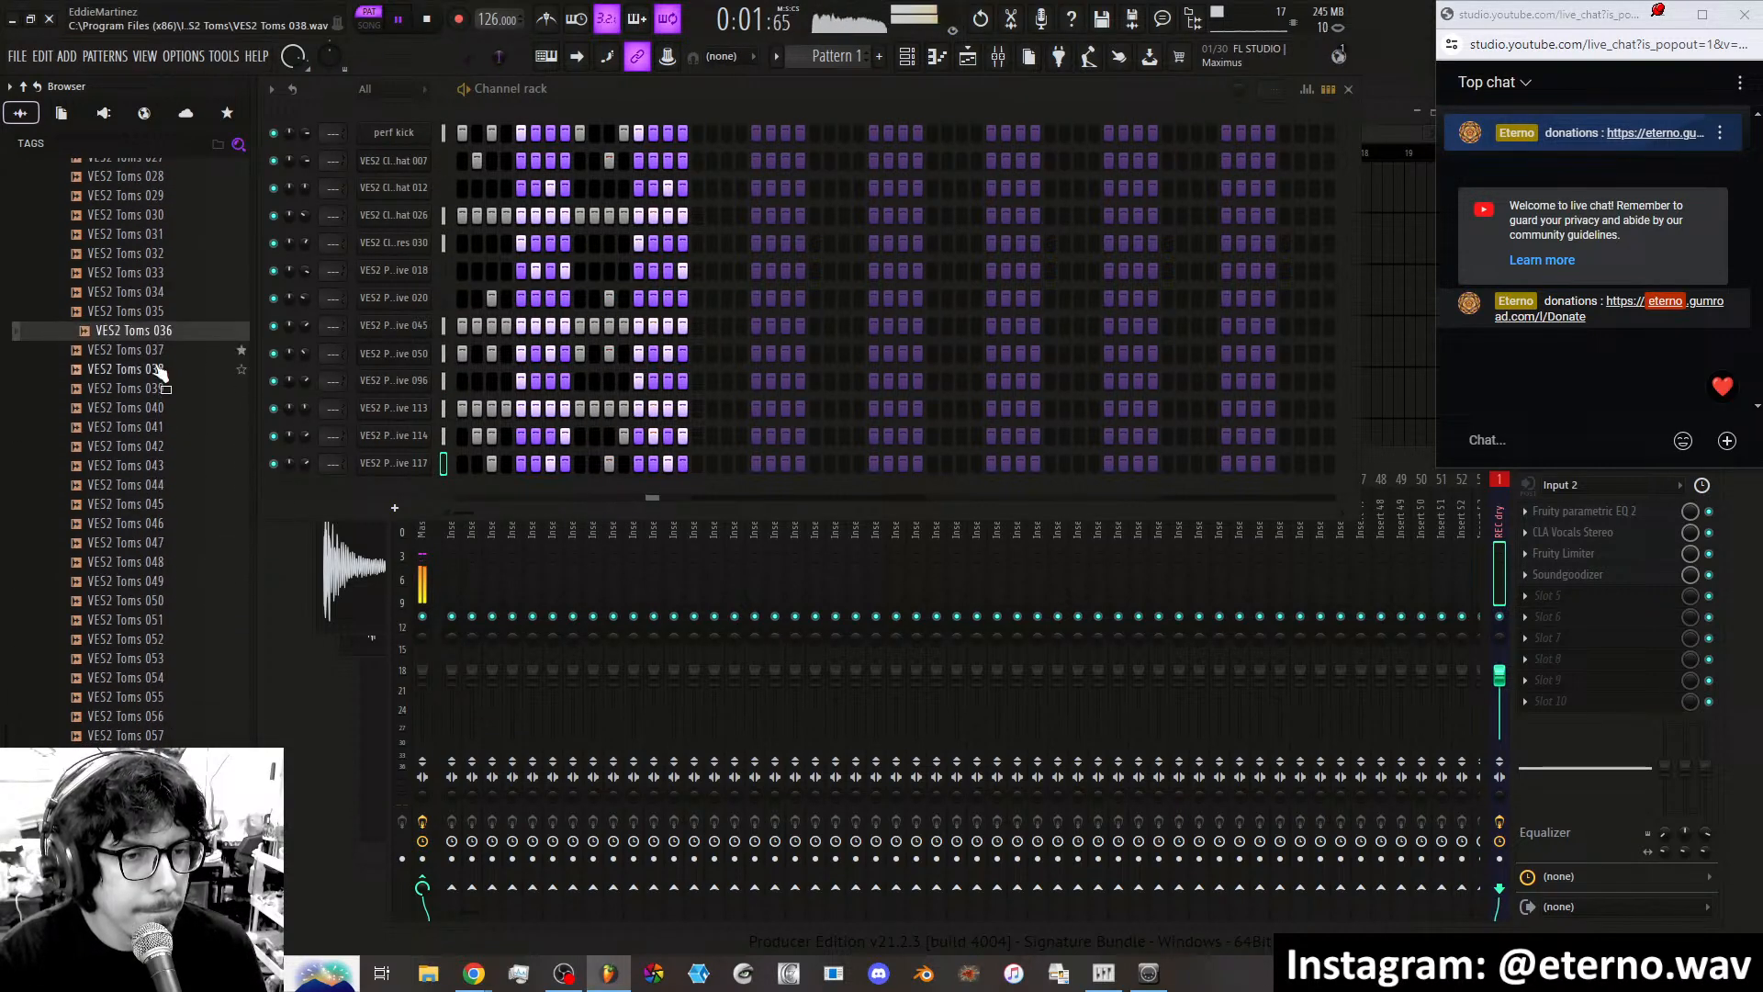
Audition VES2 Toms samples from 037 onward, including 046, 055, 068, 087 and 090.
left_click(158, 350)
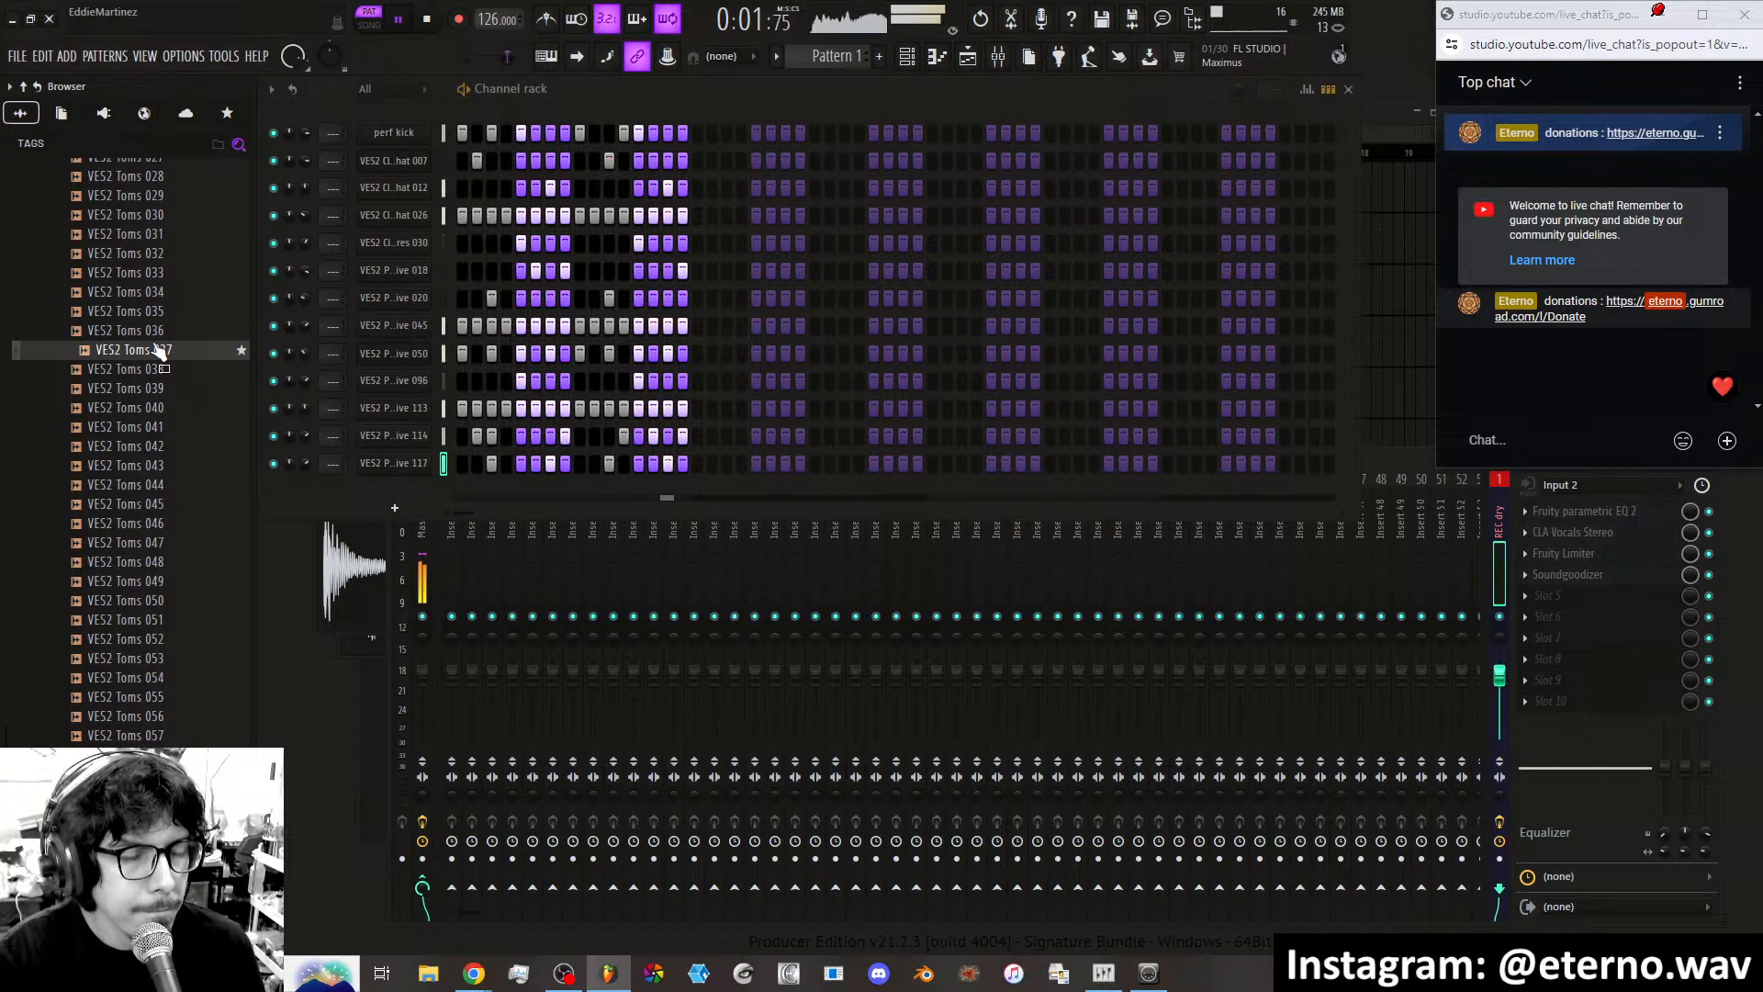
left_click(157, 427)
left_click(154, 525)
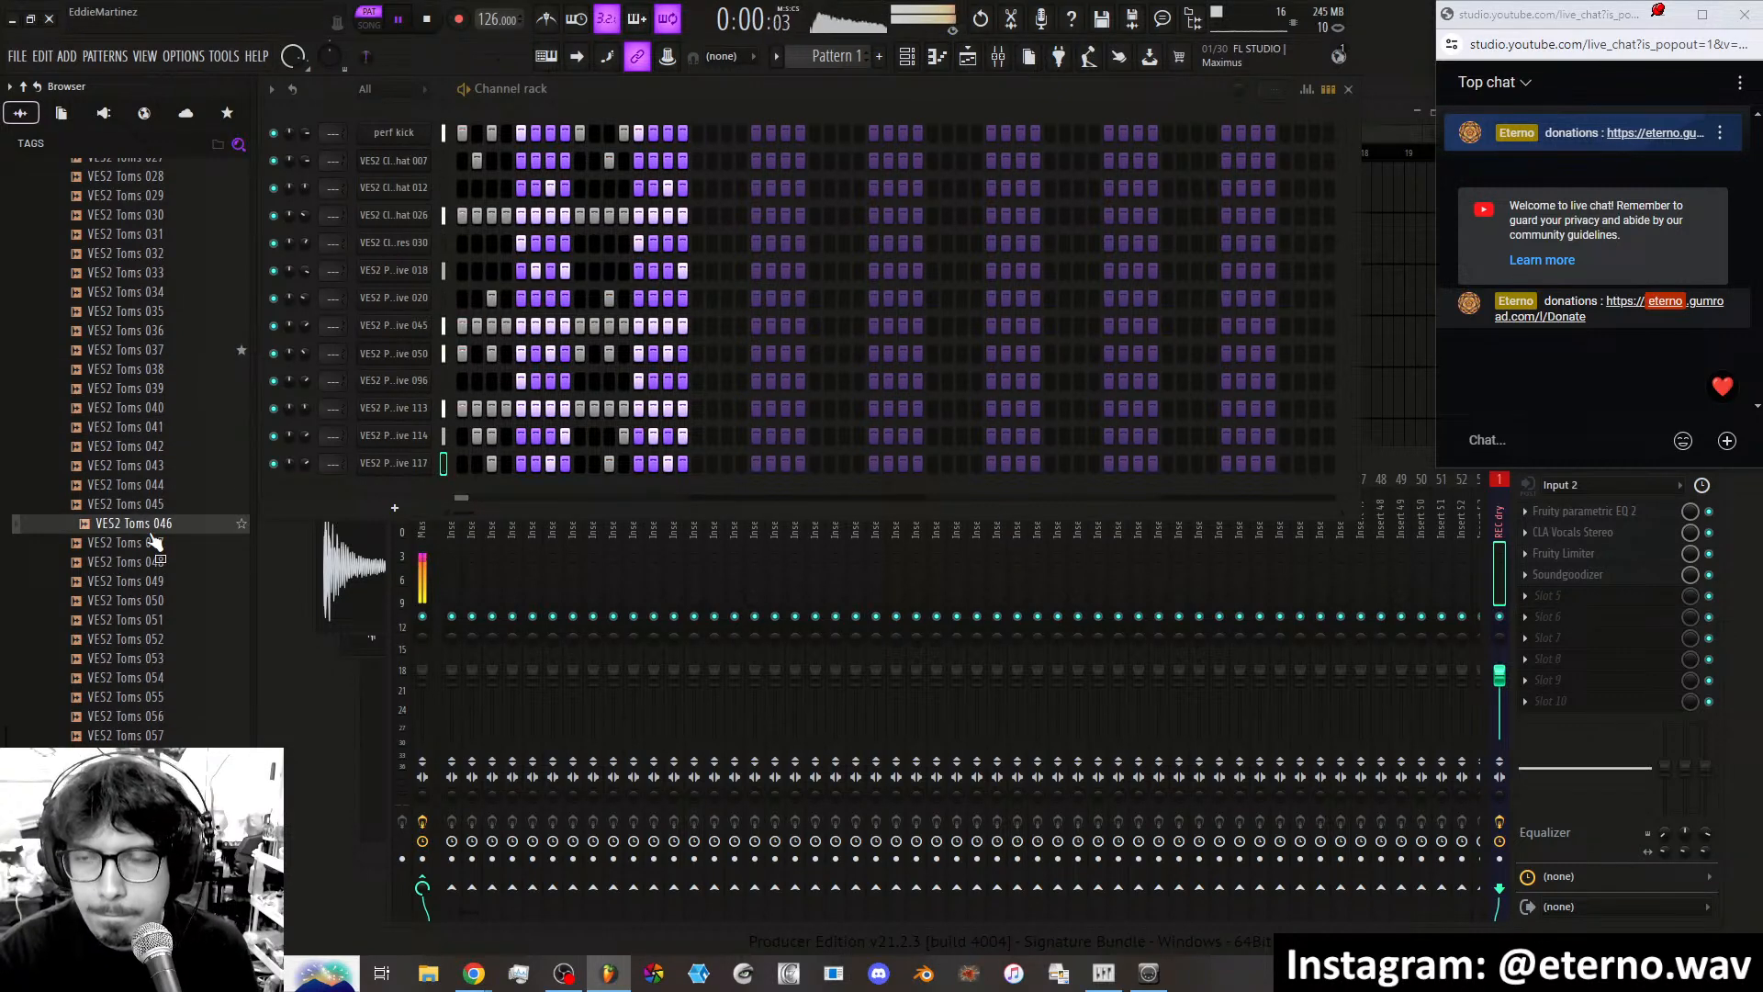
left_click(147, 638)
left_click(152, 697)
scroll(153, 588, "down", 6)
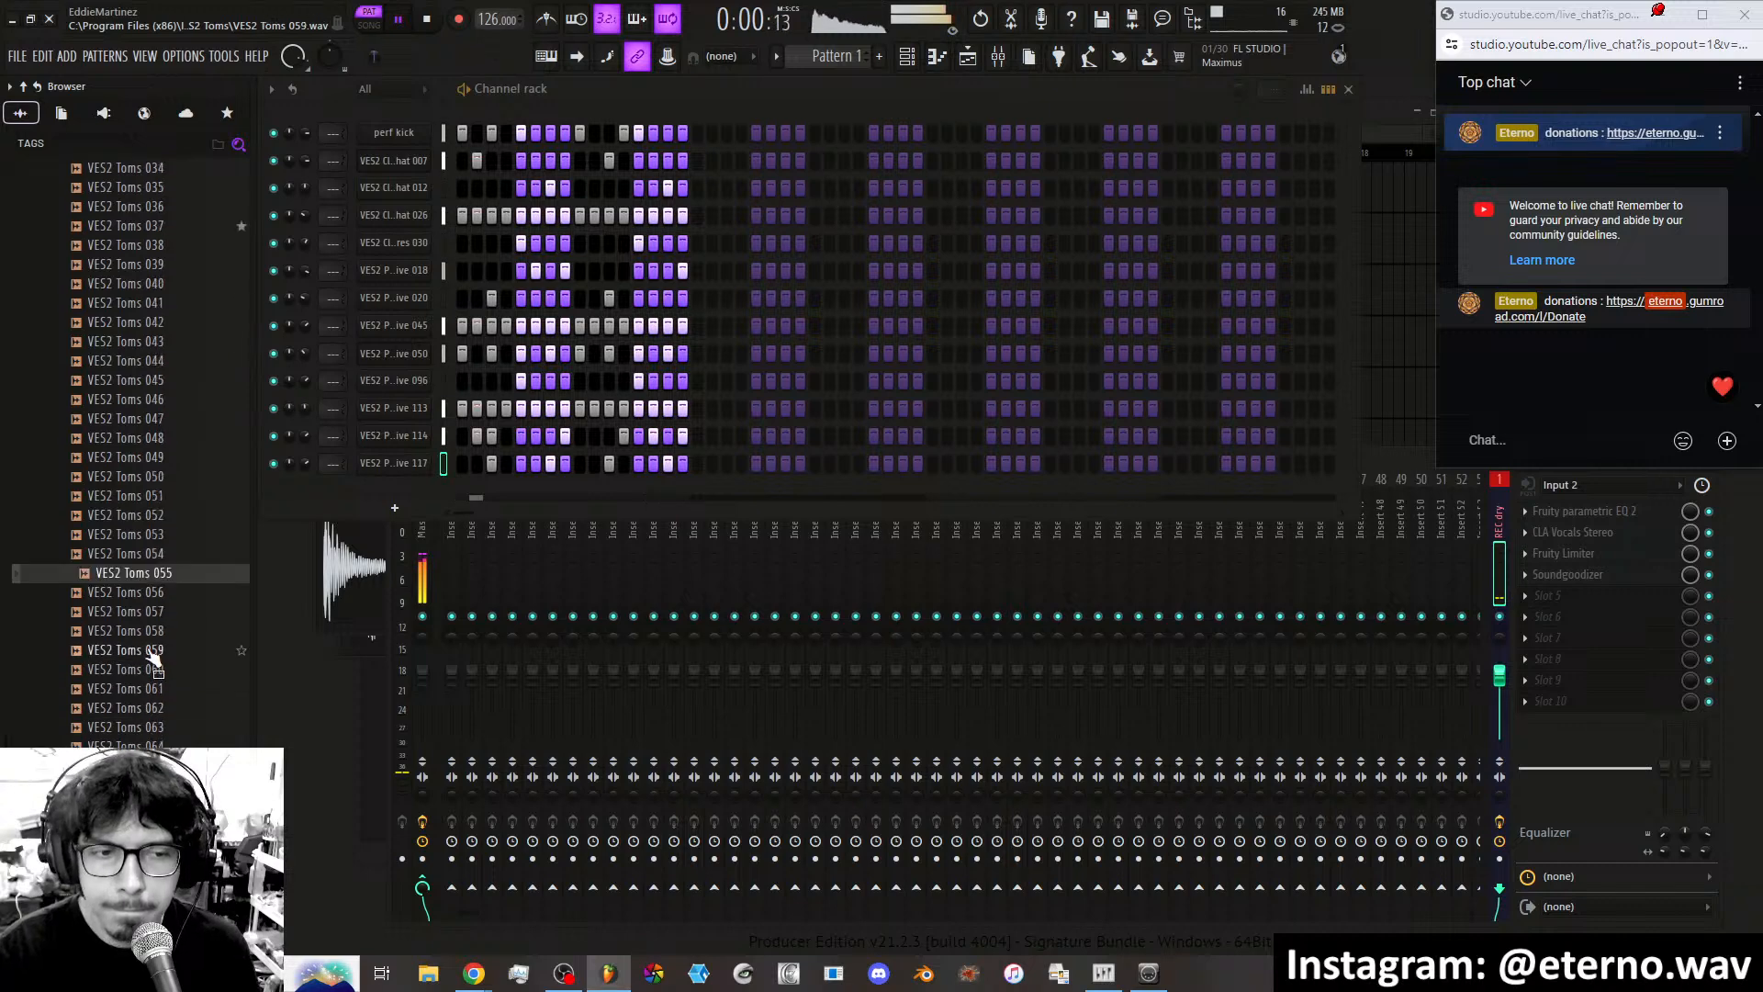
left_click(153, 560)
left_click(152, 600)
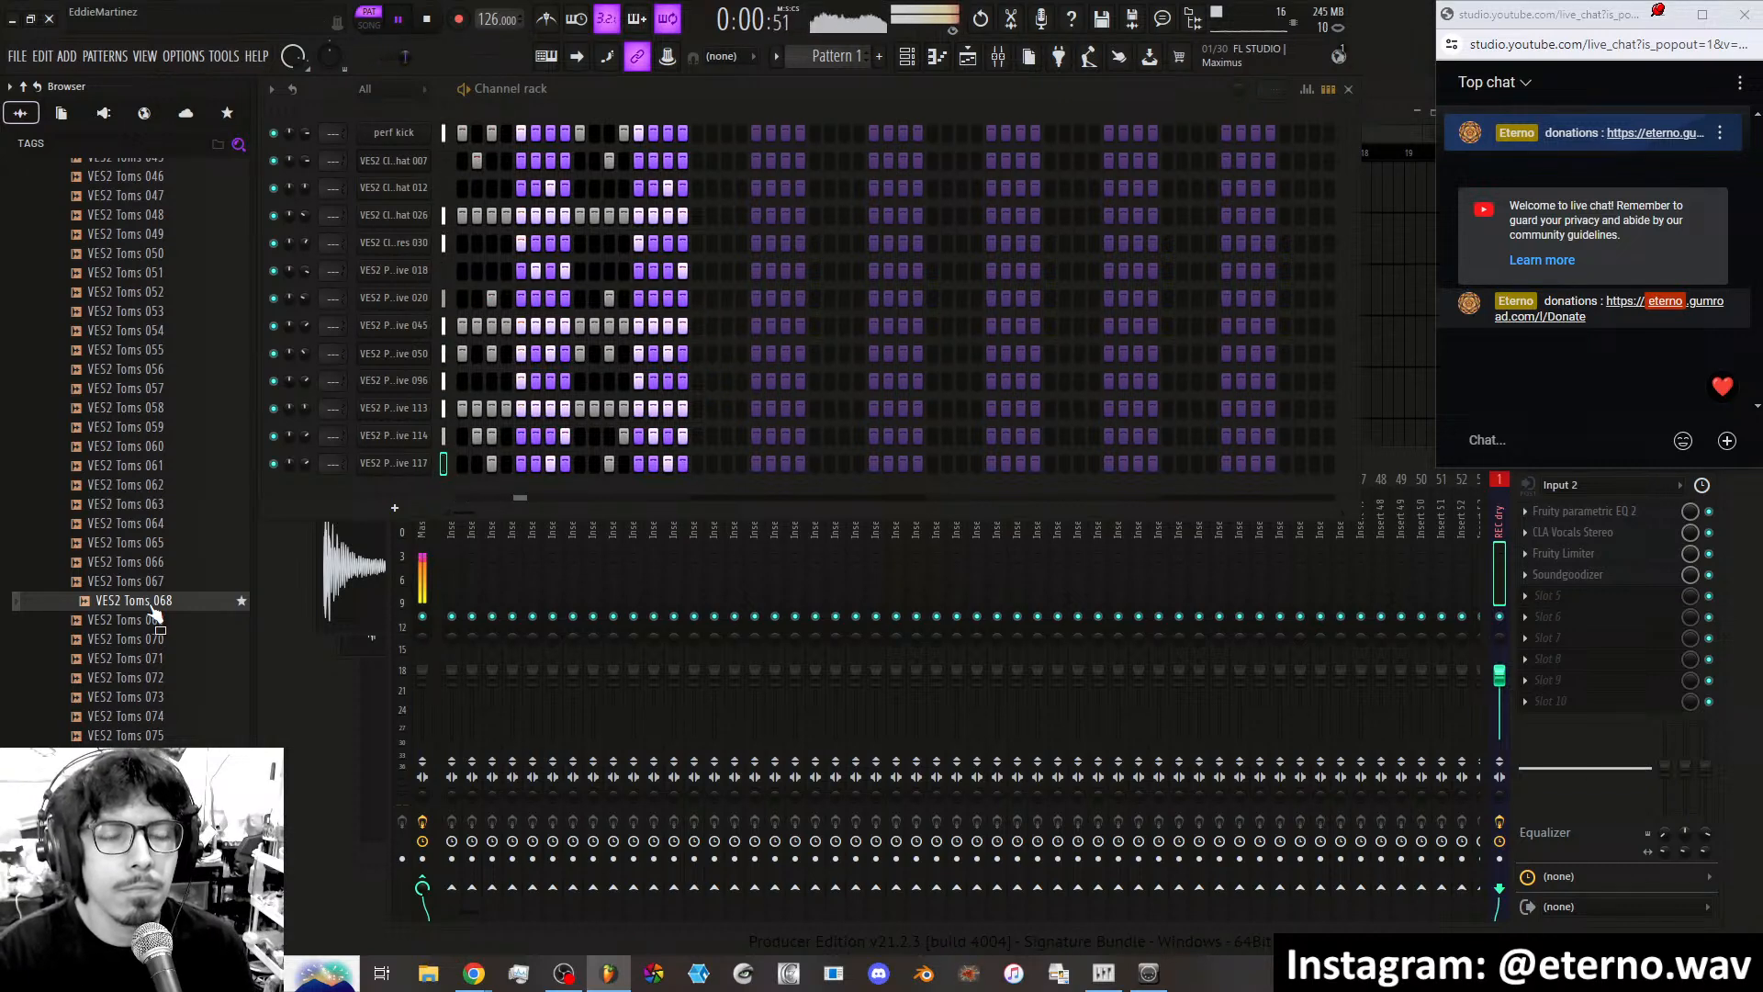
left_click(151, 697)
left_click(149, 735)
scroll(147, 588, "down", 6)
left_click(148, 523)
left_click(152, 620)
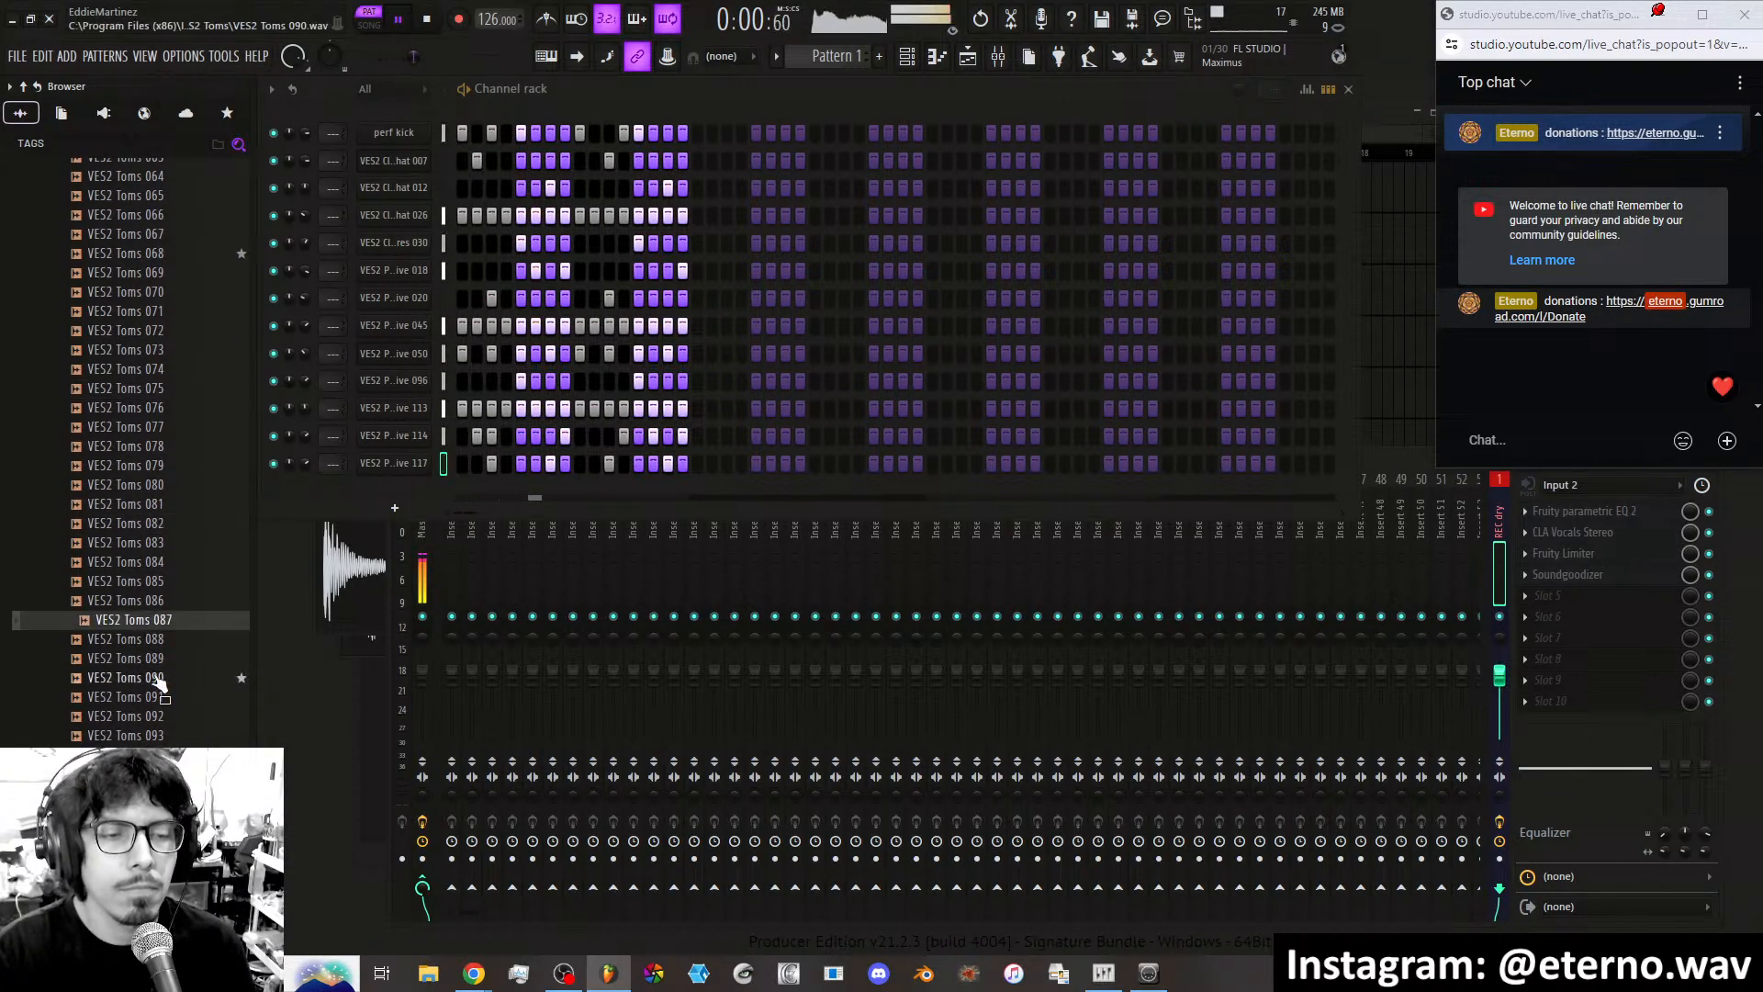
left_click(158, 680)
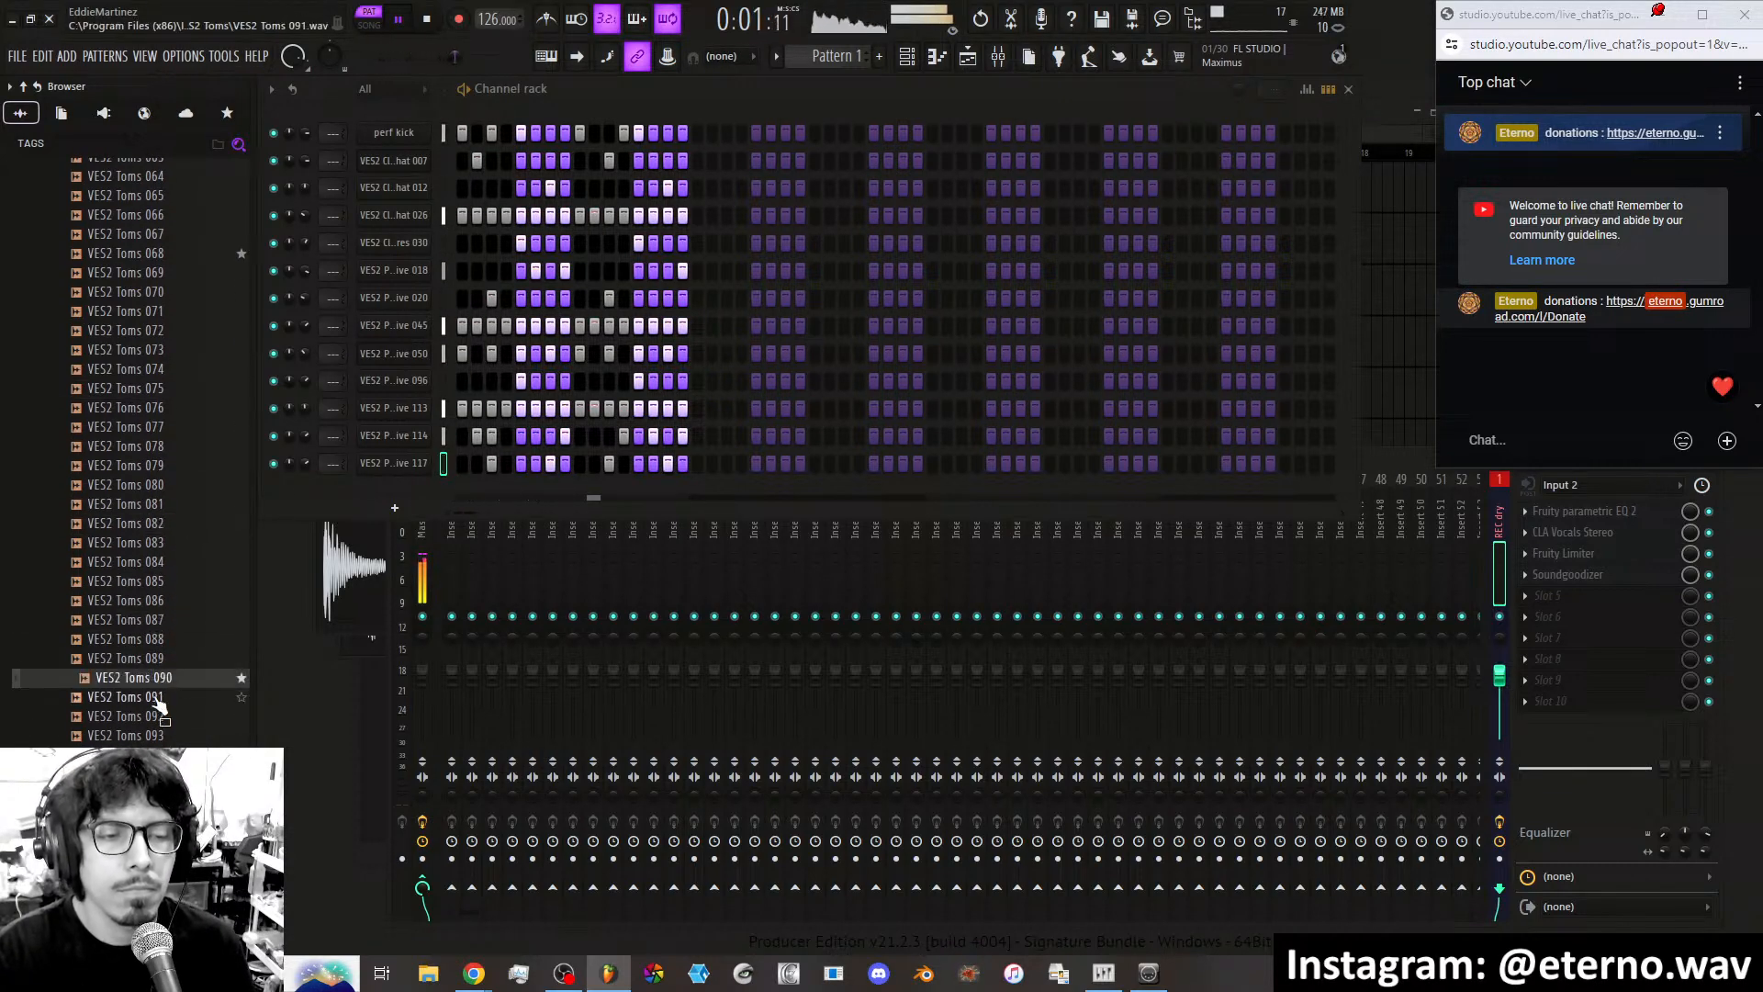
scroll(157, 661, "down", 4)
left_click(154, 564)
left_click(153, 601)
Open the VES2 Synth Shots folder and audition its samples up to 024, comparing 023 - D with 024 - D.
left_click(153, 658)
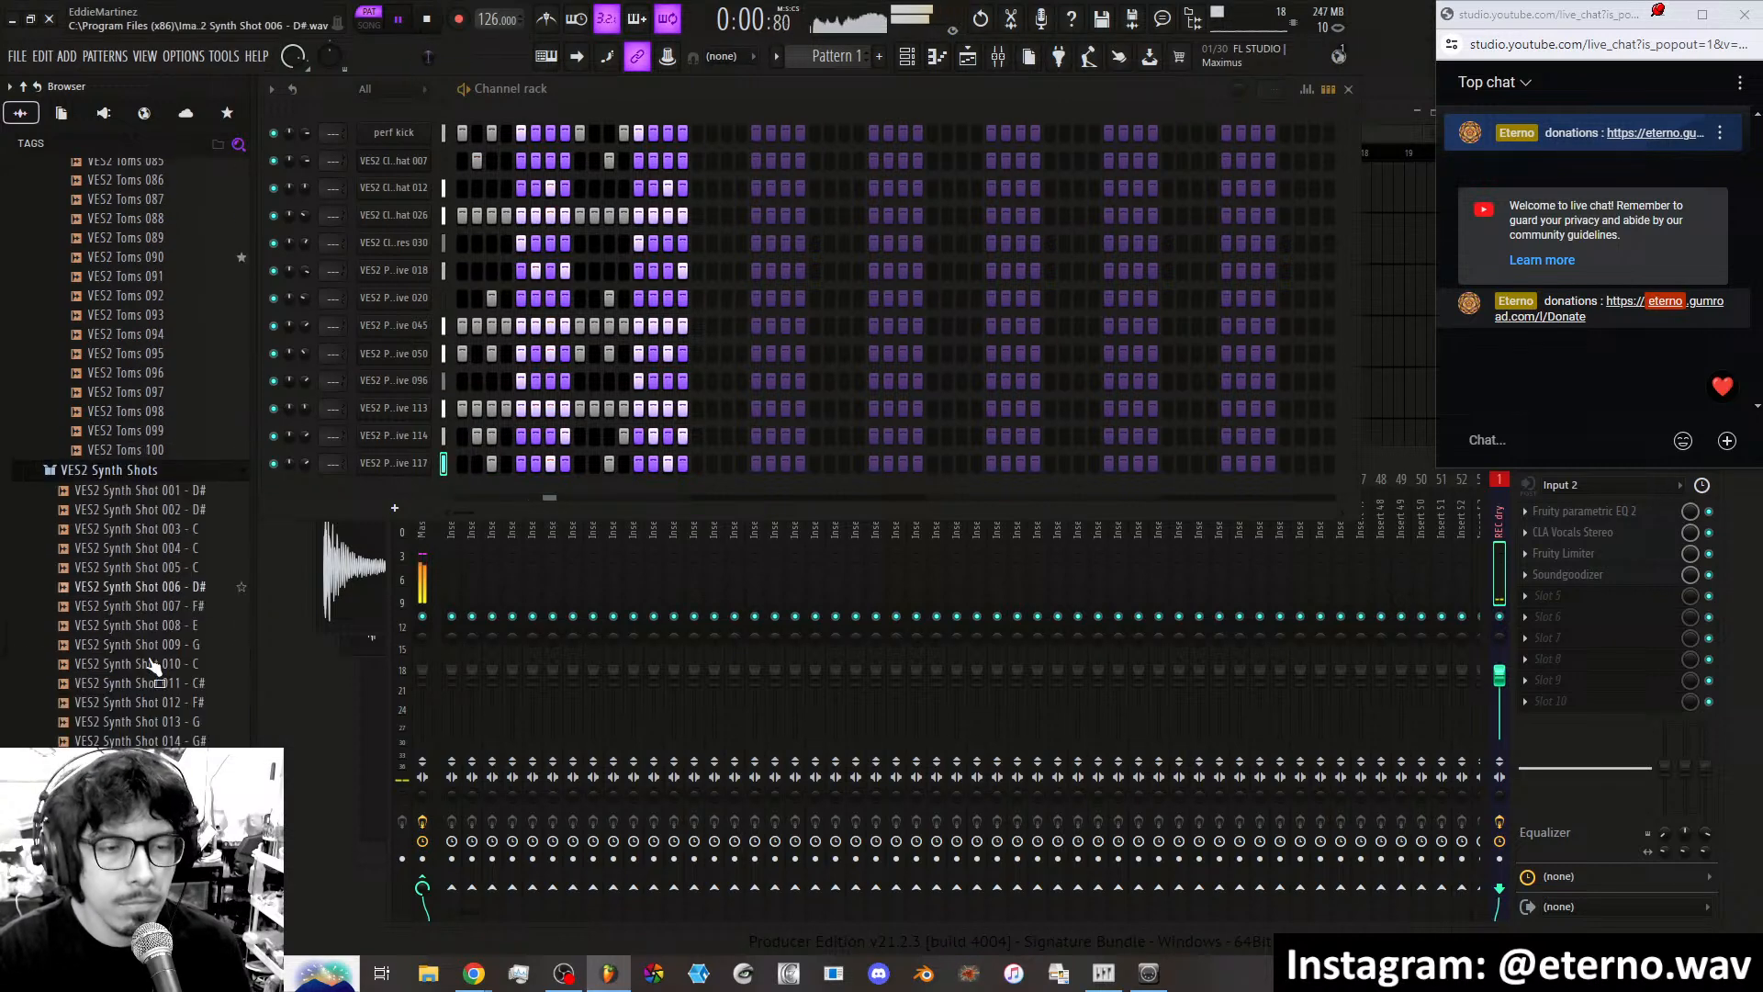
left_click(151, 605)
left_click(152, 566)
left_click(156, 548)
left_click(163, 528)
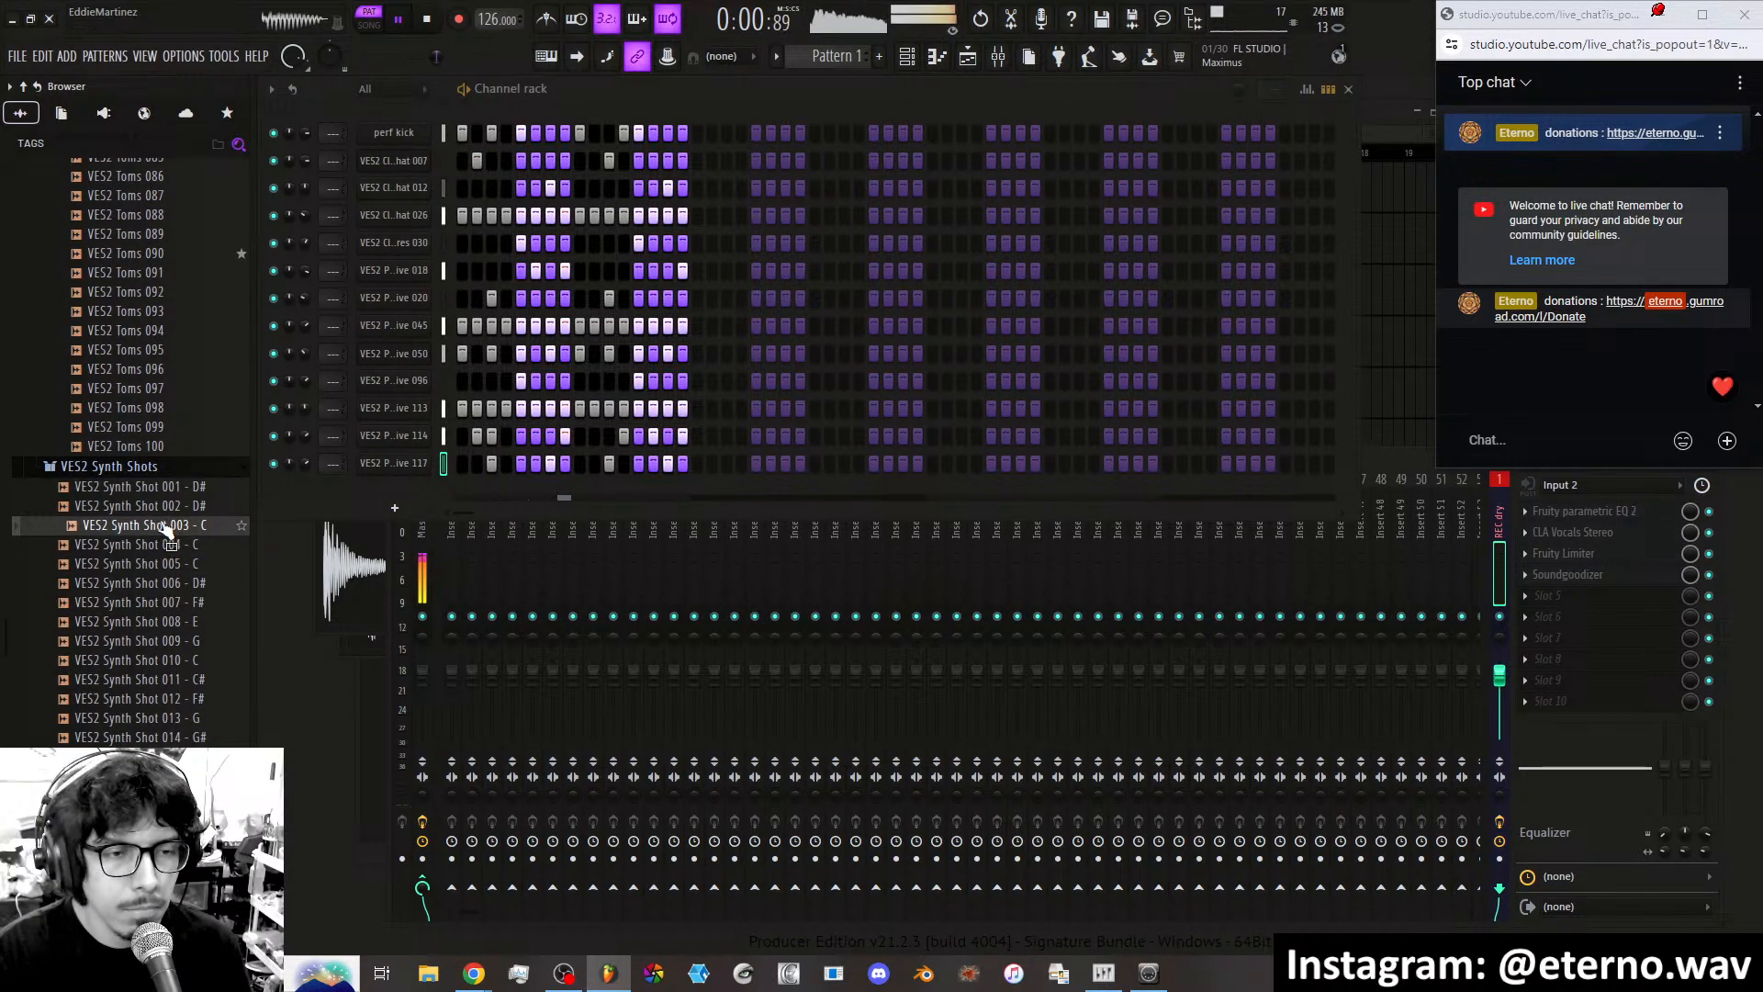
left_click(156, 641)
left_click(156, 660)
scroll(154, 496, "down", 6)
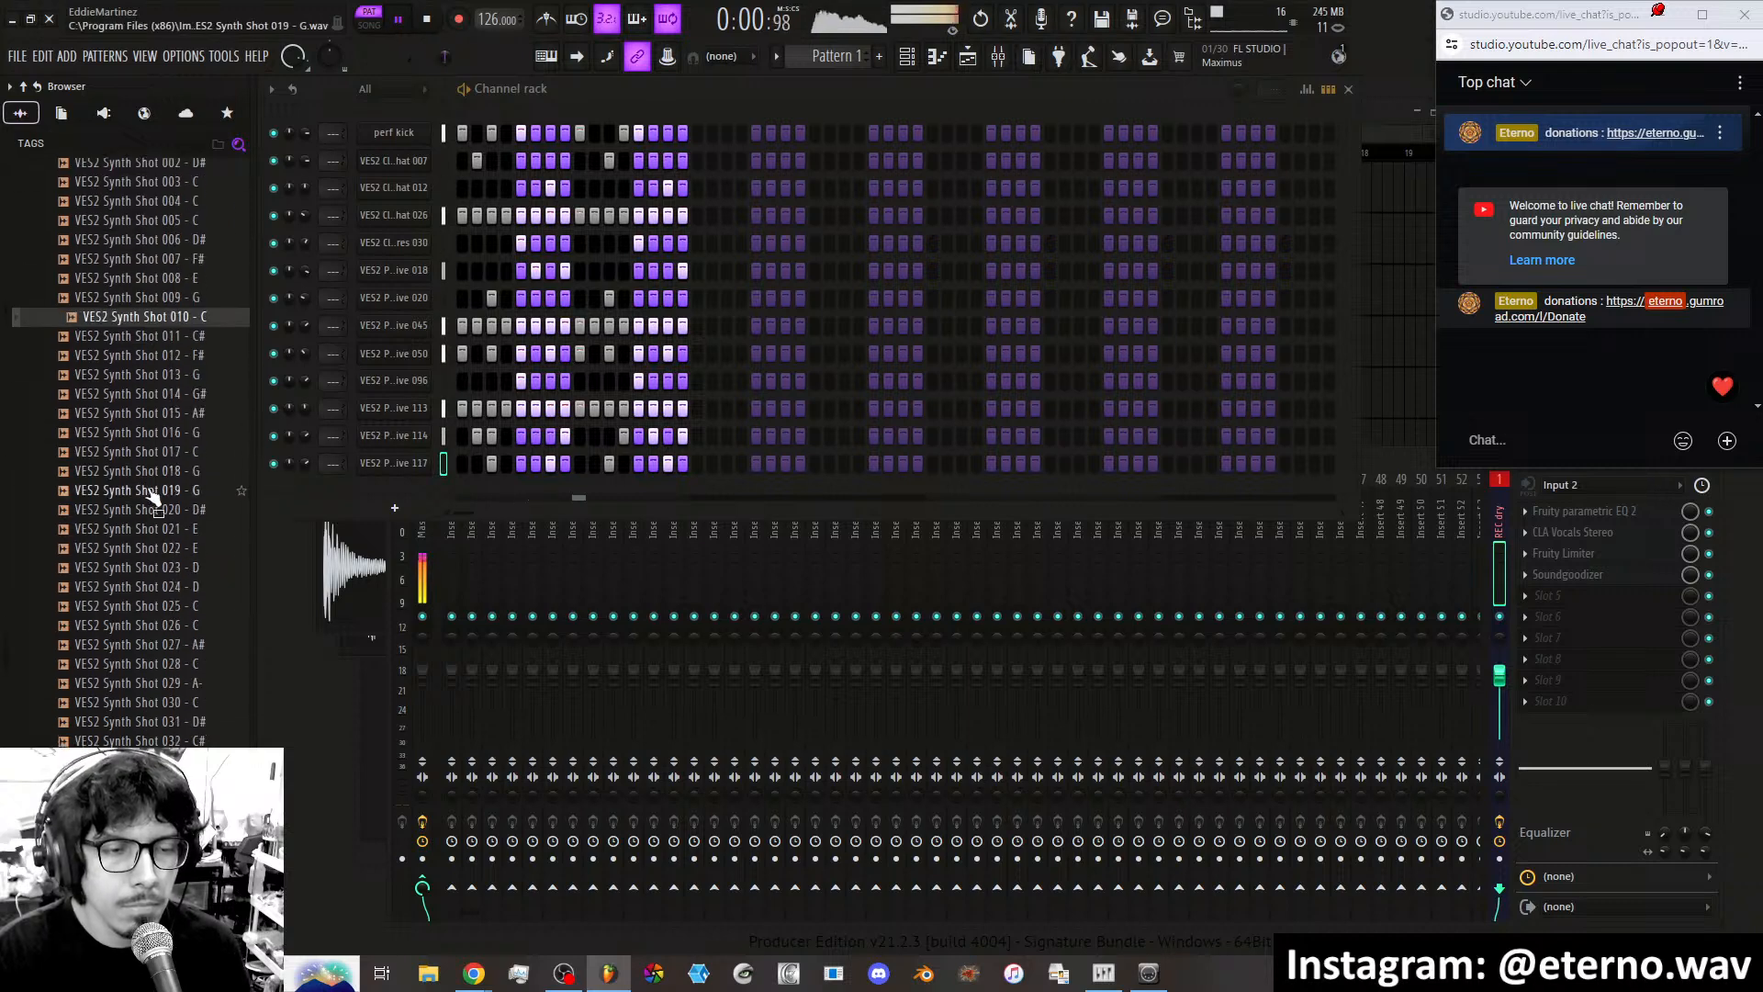
left_click(150, 470)
left_click(154, 586)
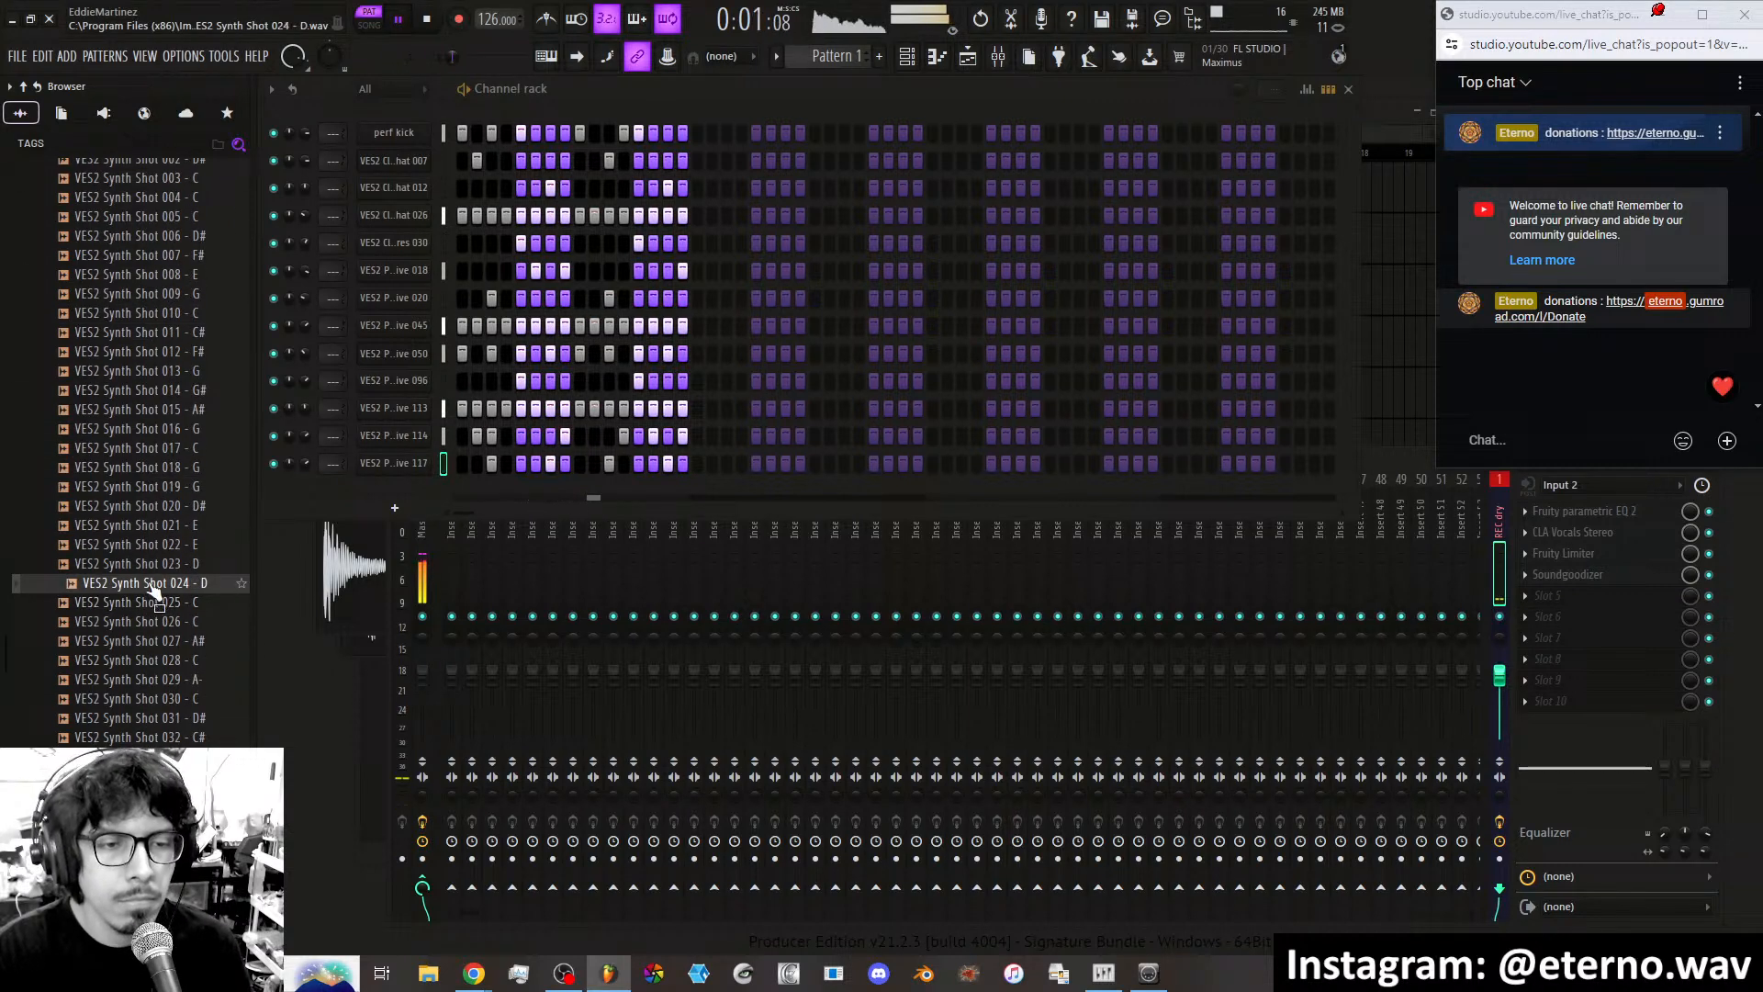
left_click(148, 565)
left_click(147, 583)
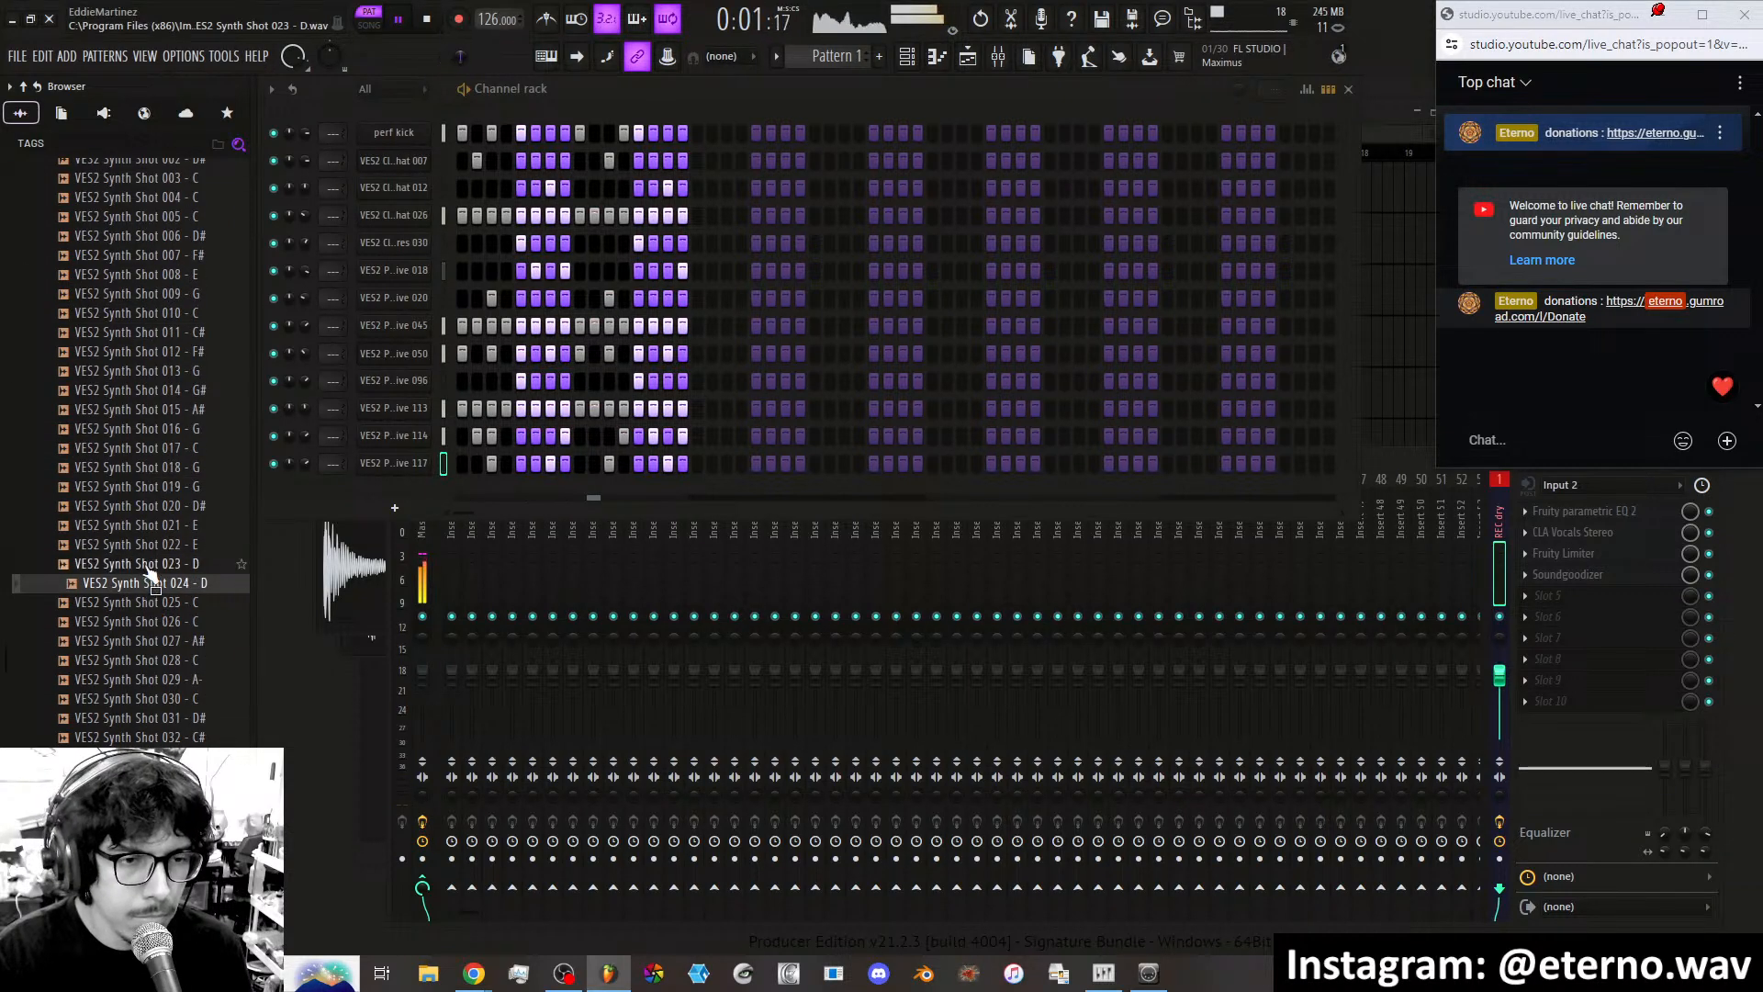
left_click(146, 565)
Load VES2 Synth Shot 023 - D as a new channel and raise its sampler's loop crossfade.
left_click_drag(150, 574, 450, 498)
left_click(425, 496)
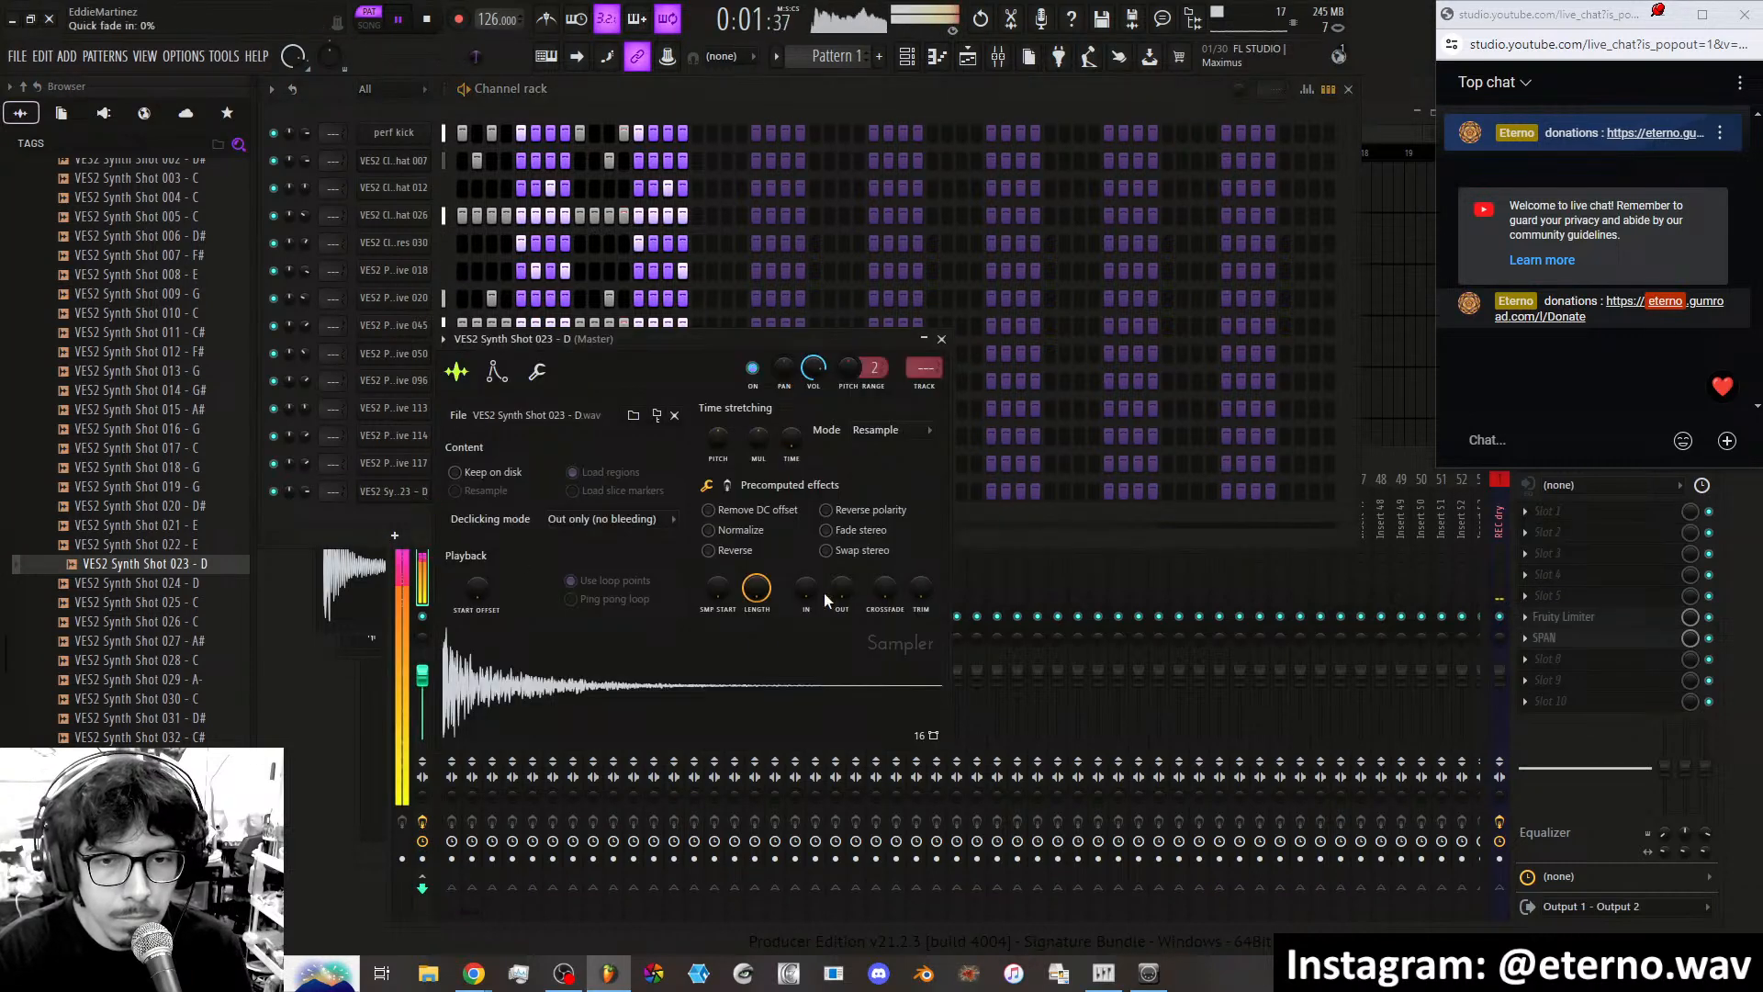
left_click_drag(885, 588, 884, 542)
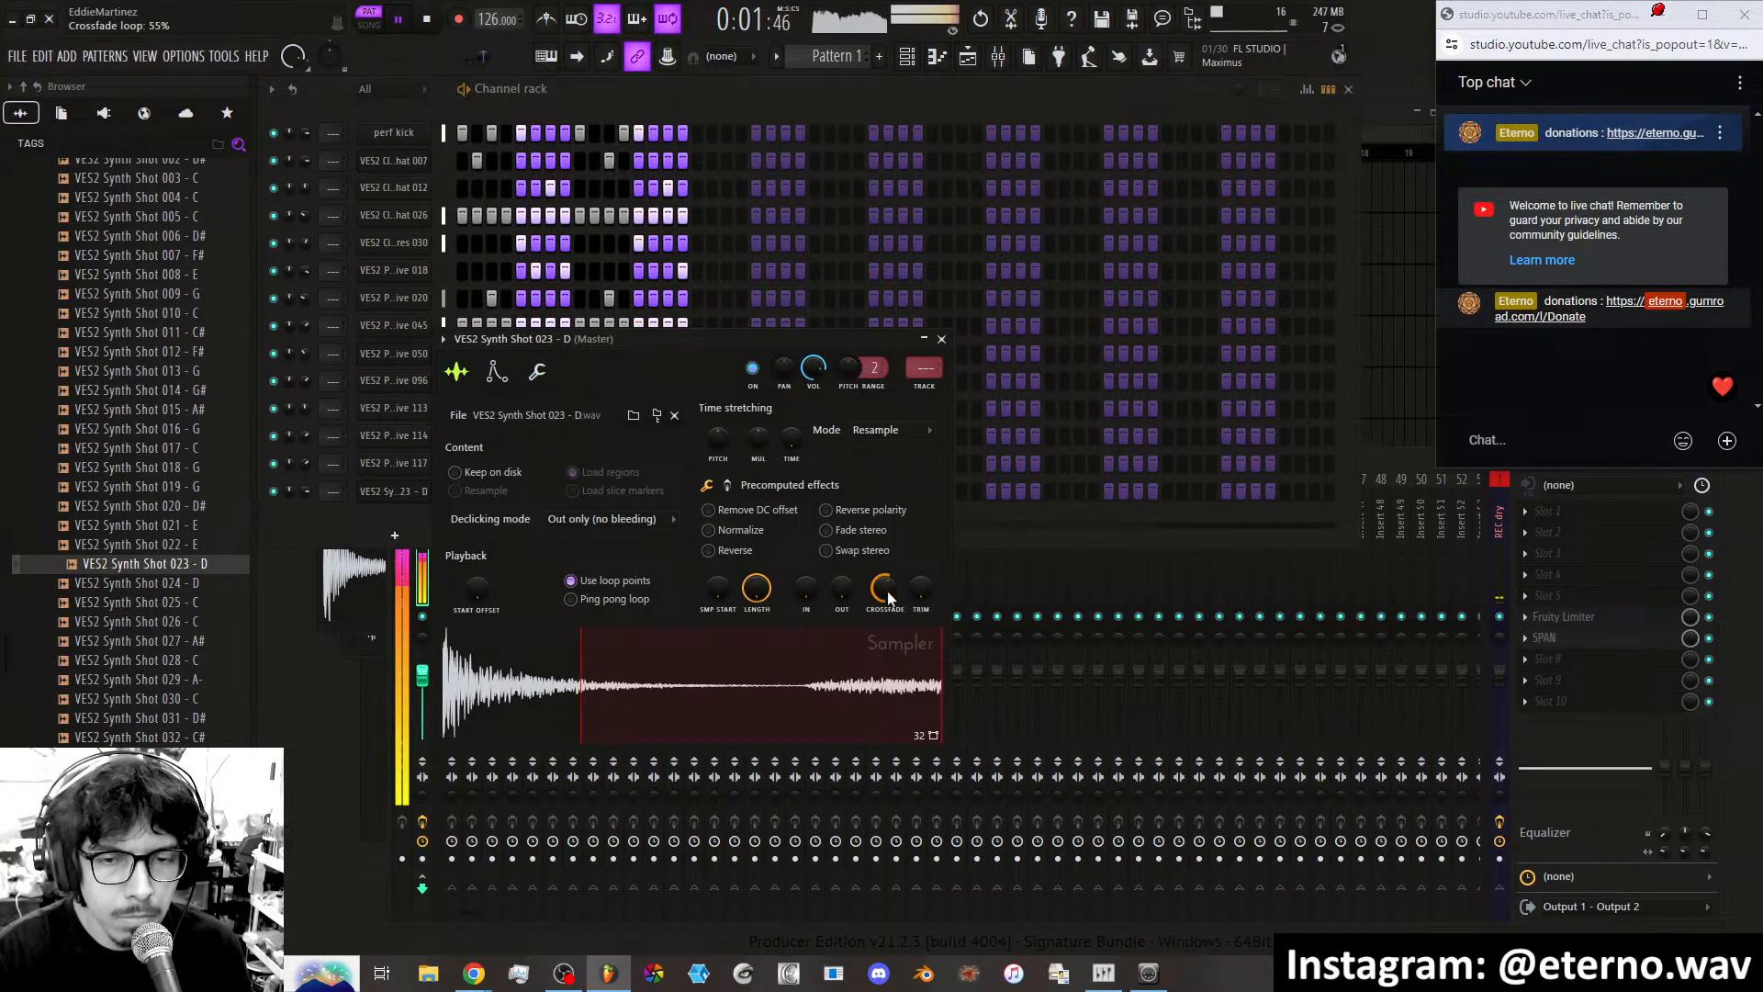
left_click_drag(889, 597, 889, 570)
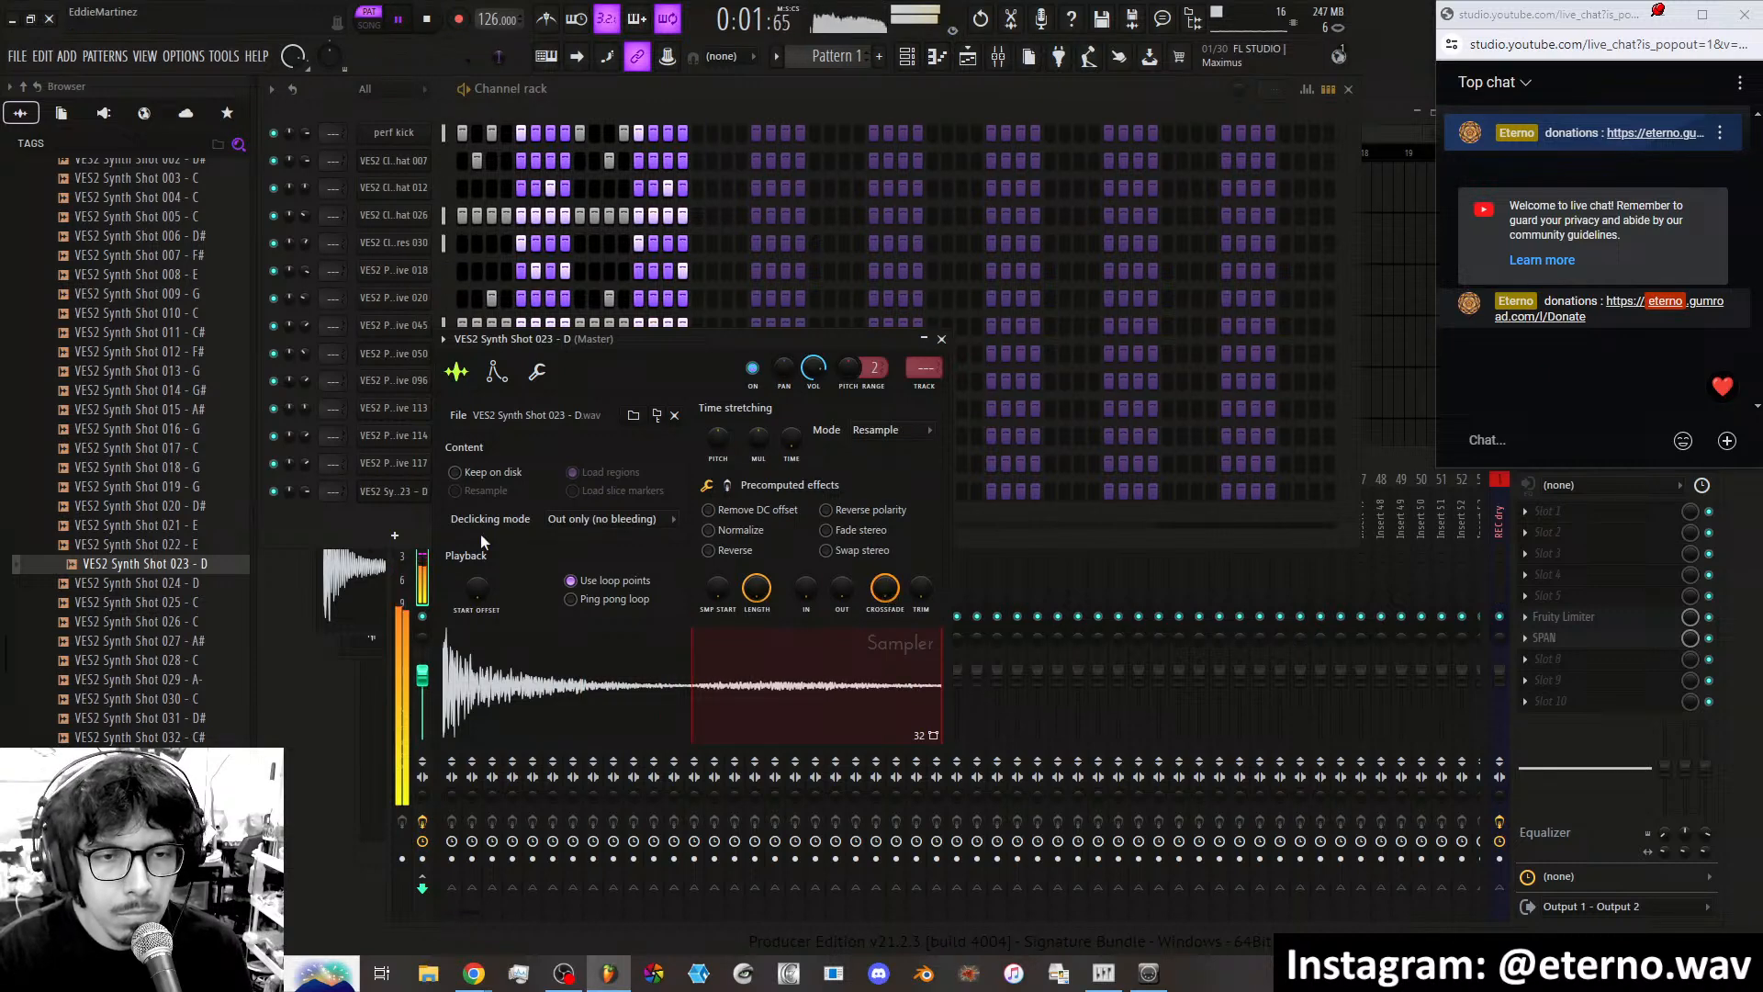
Place VES2 Synth Shot 023 - D on step 1, with its sample start offset at about 24% and normalization enabled.
left_click(415, 501)
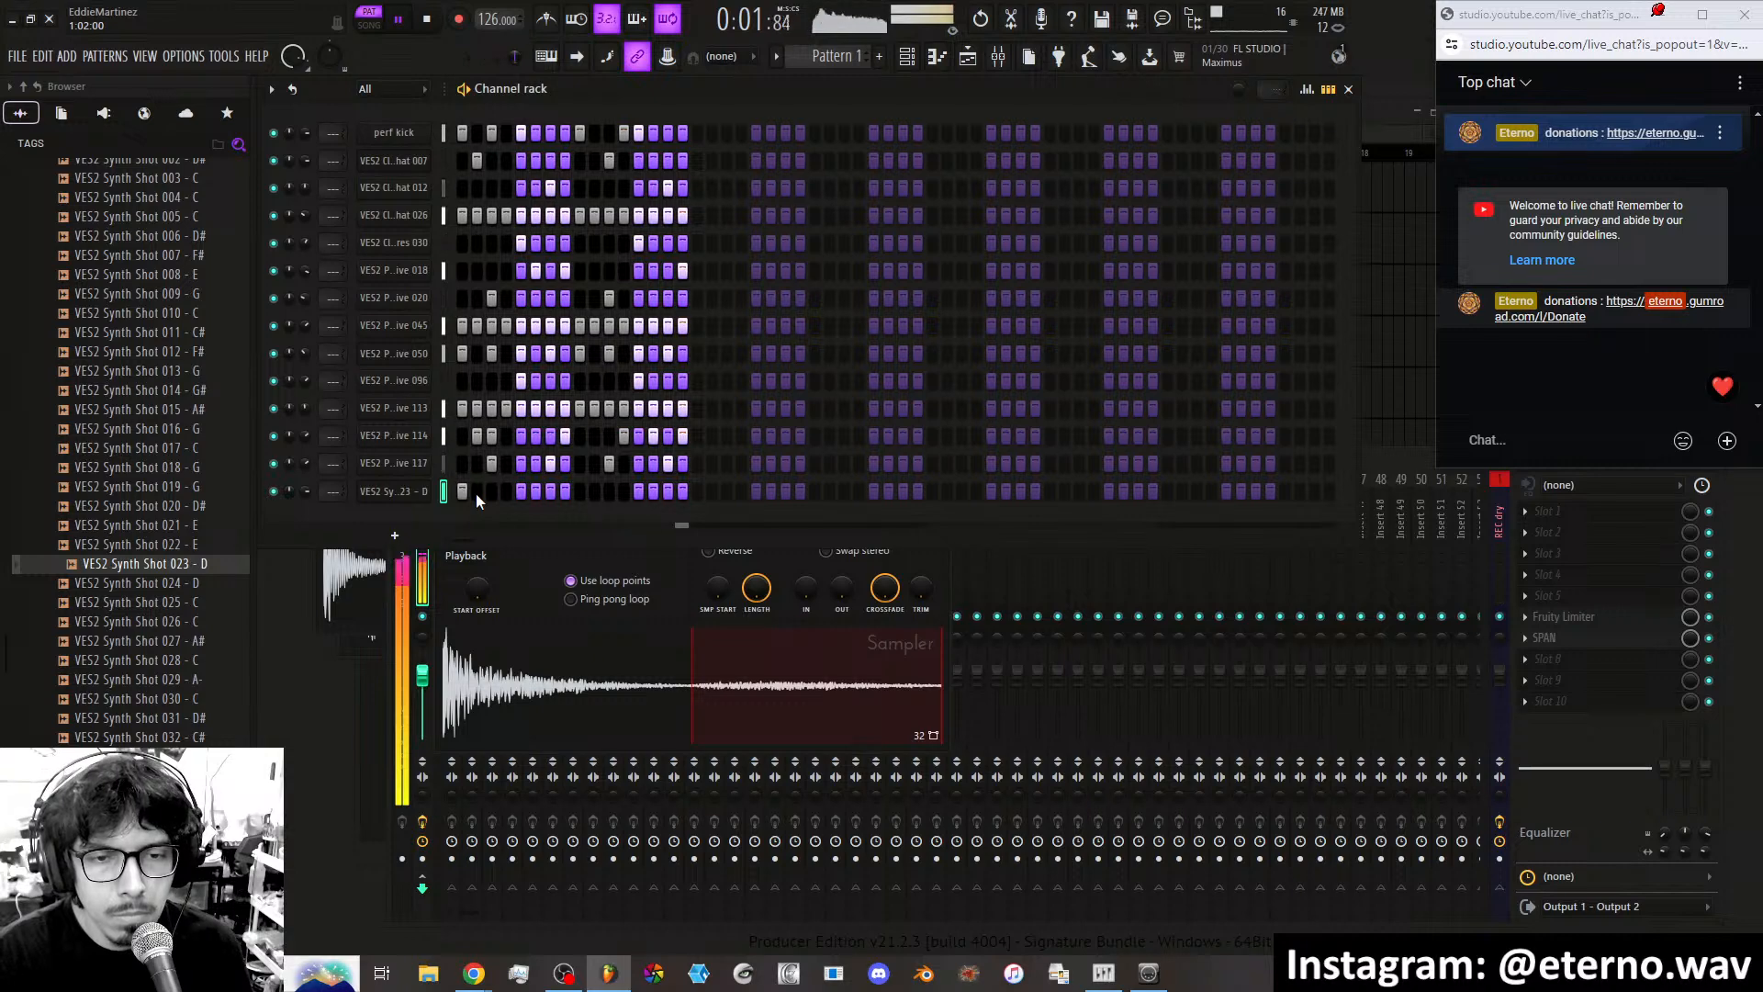
left_click_drag(718, 599, 721, 600)
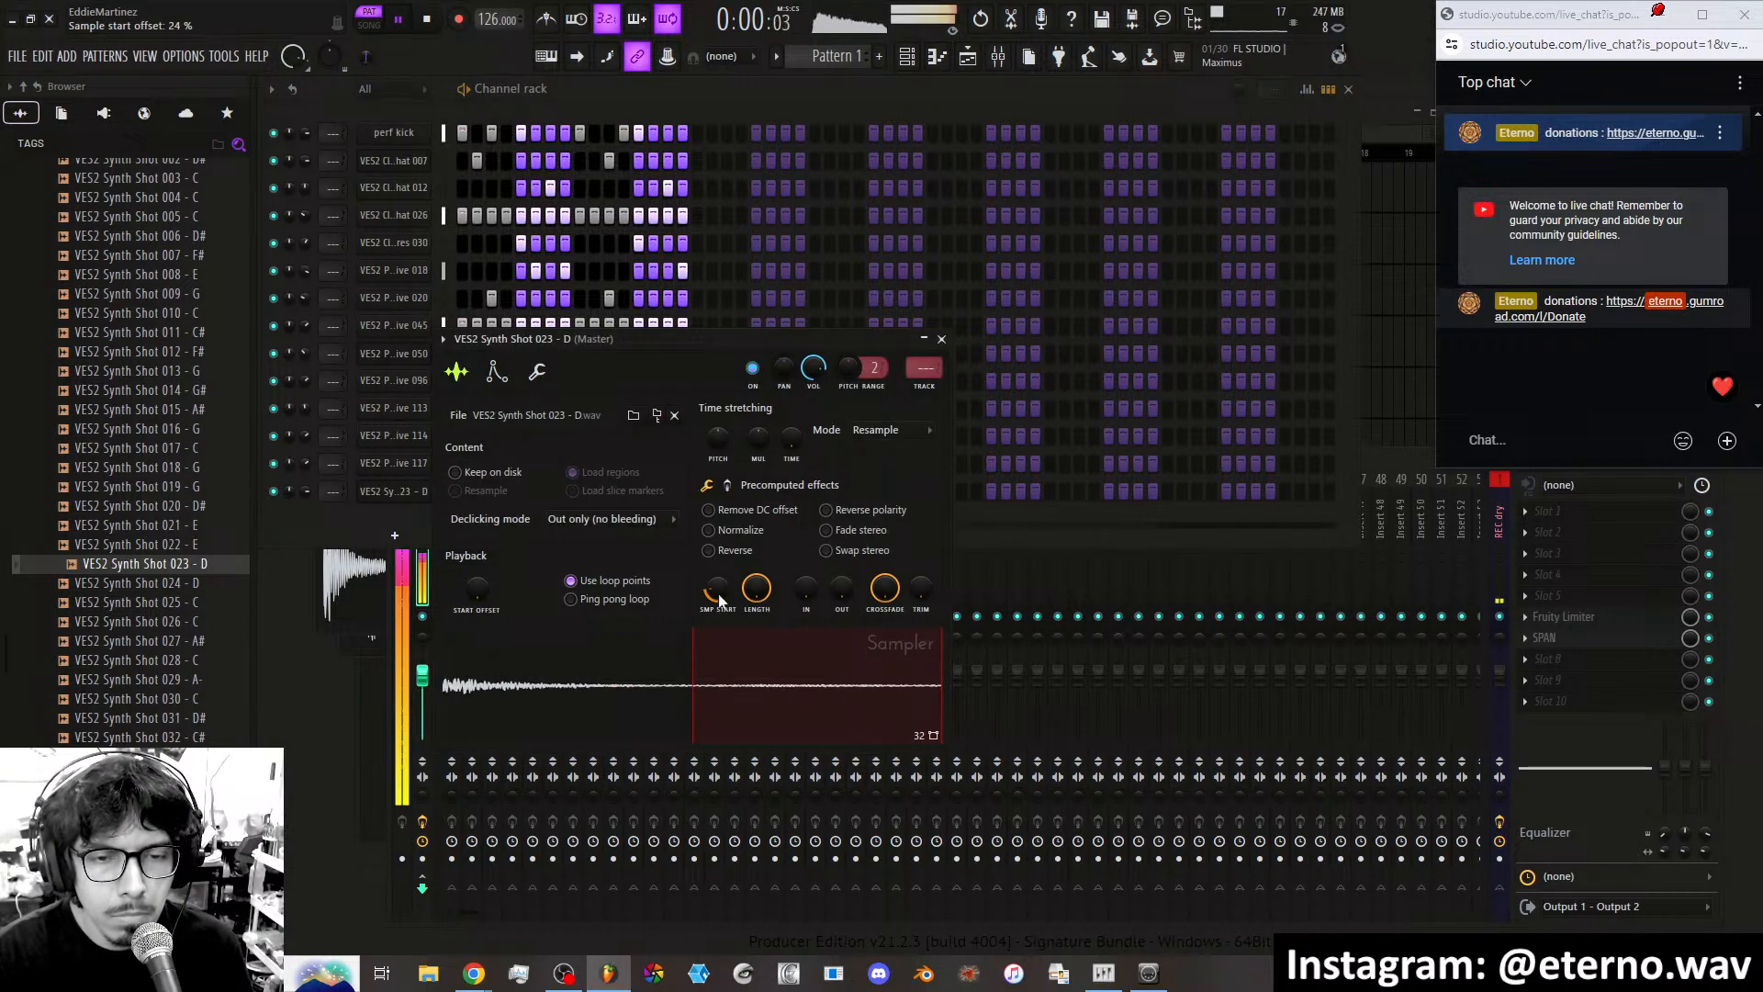
left_click(709, 531)
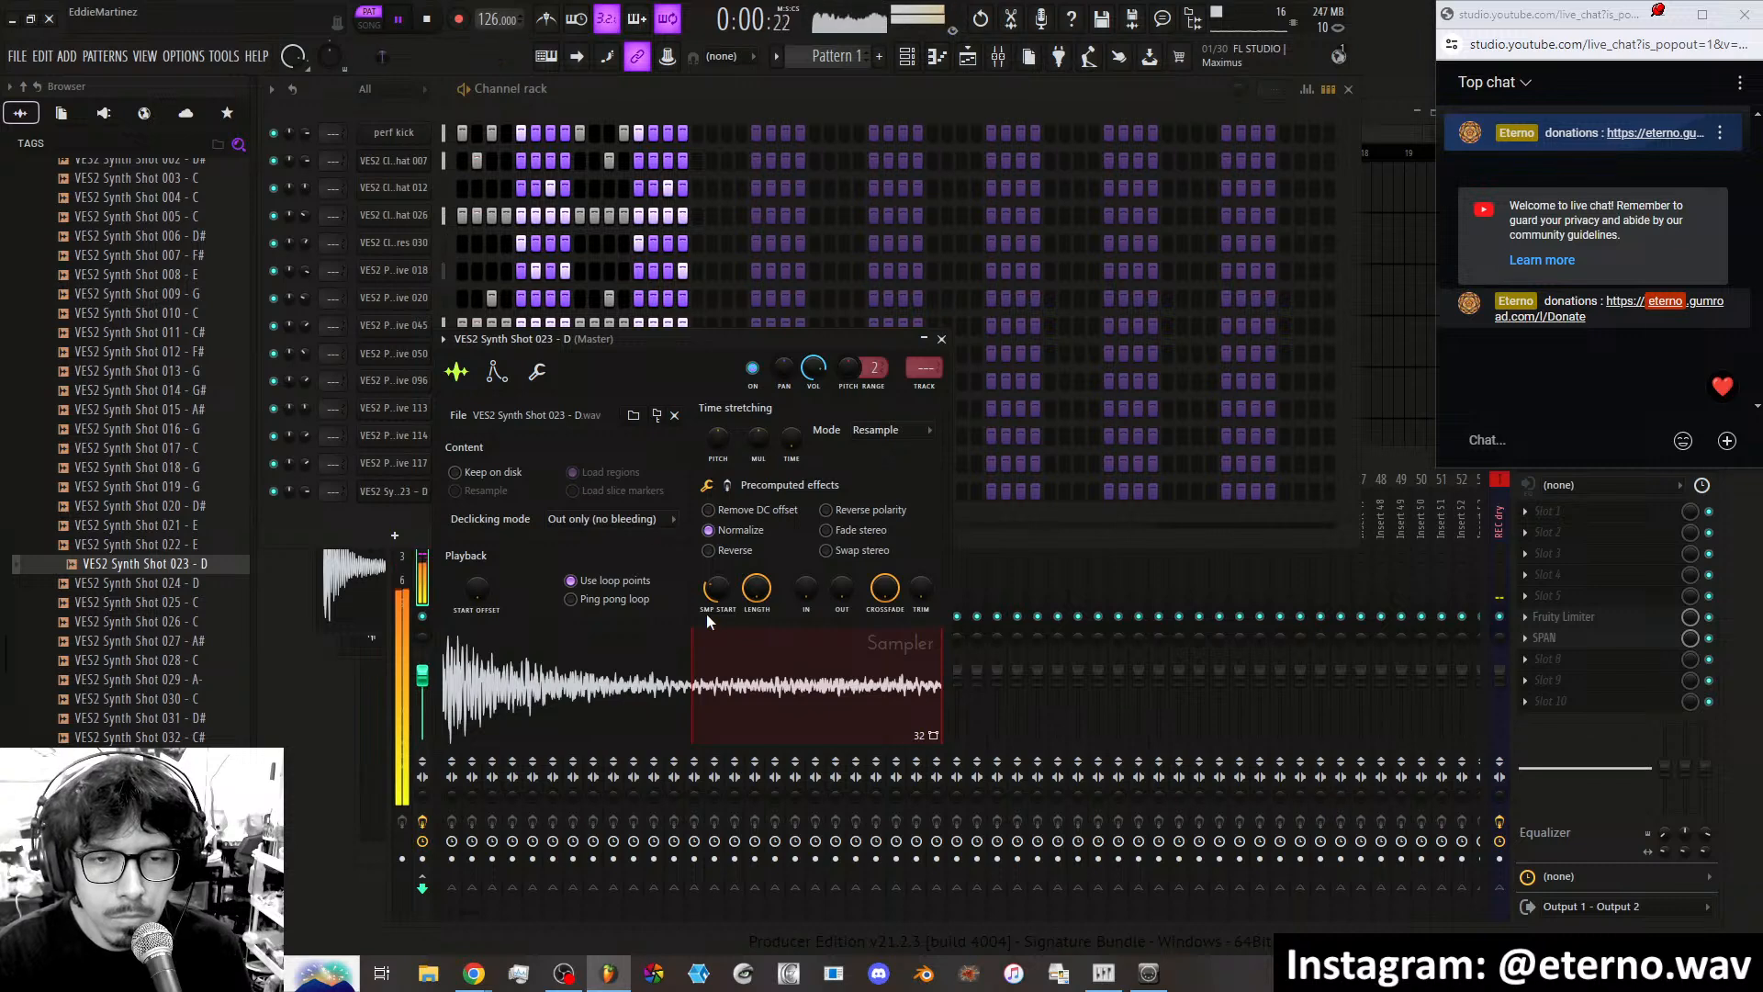
Enable the synth shot's volume envelope with a 20% attack time and return to its sample settings.
left_click(496, 372)
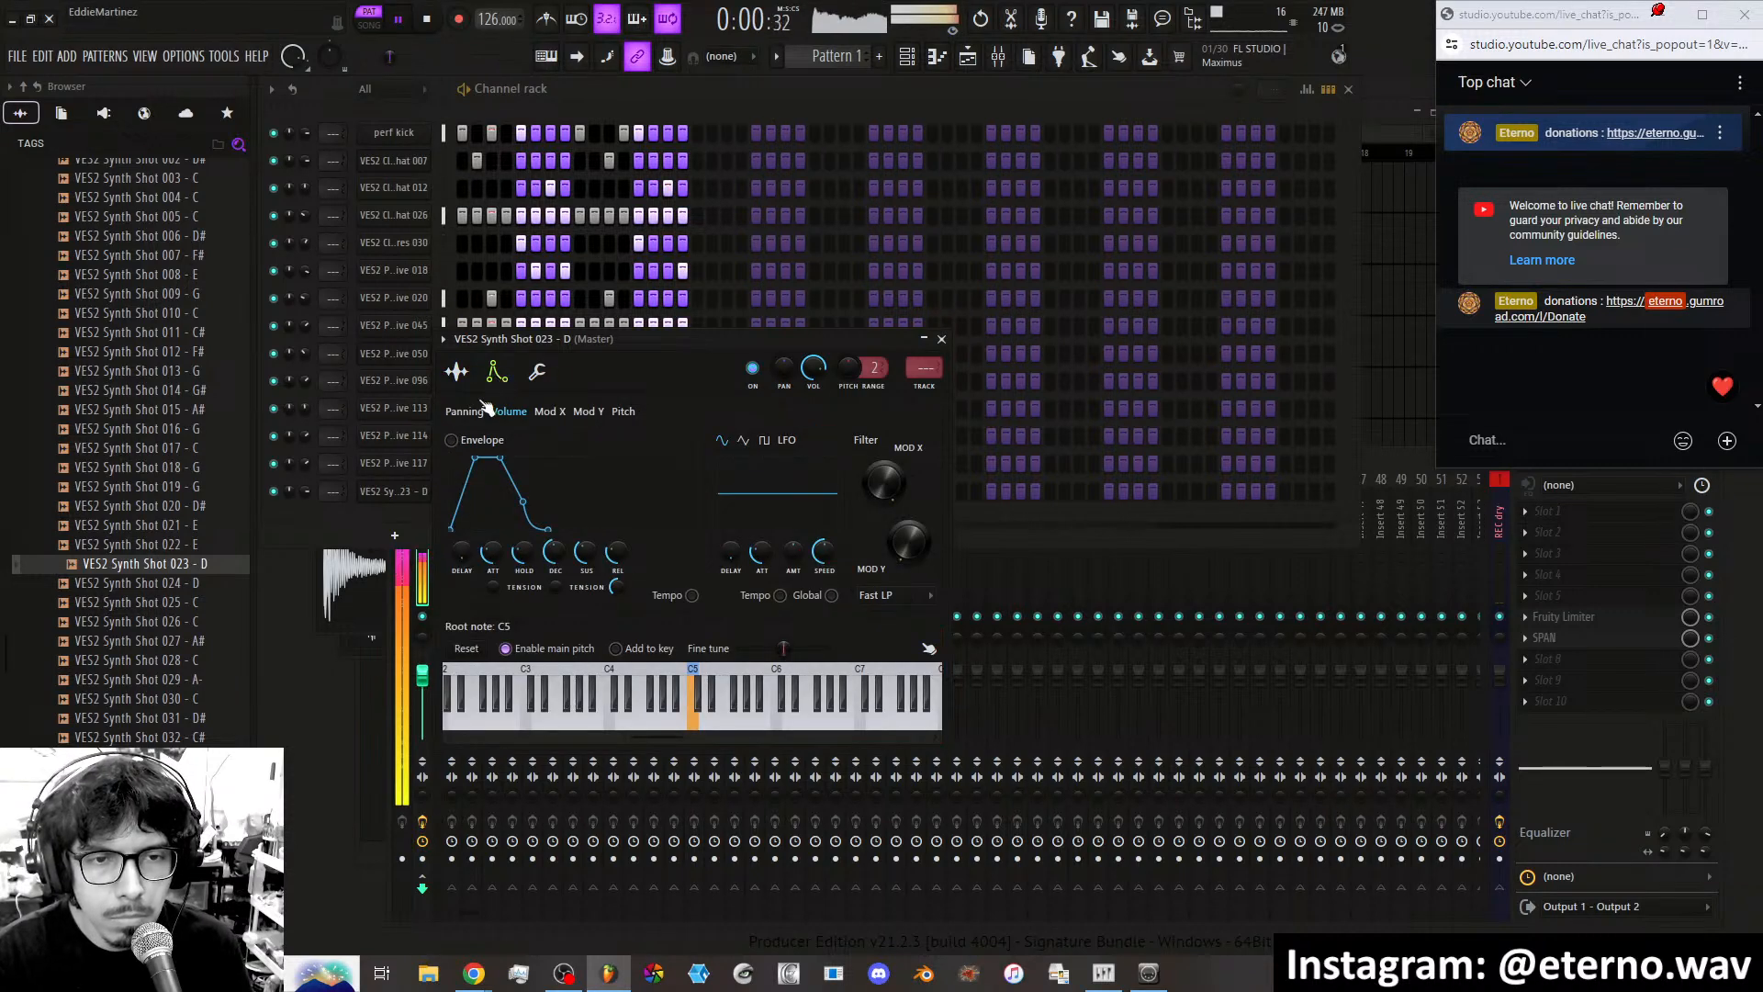
left_click(451, 440)
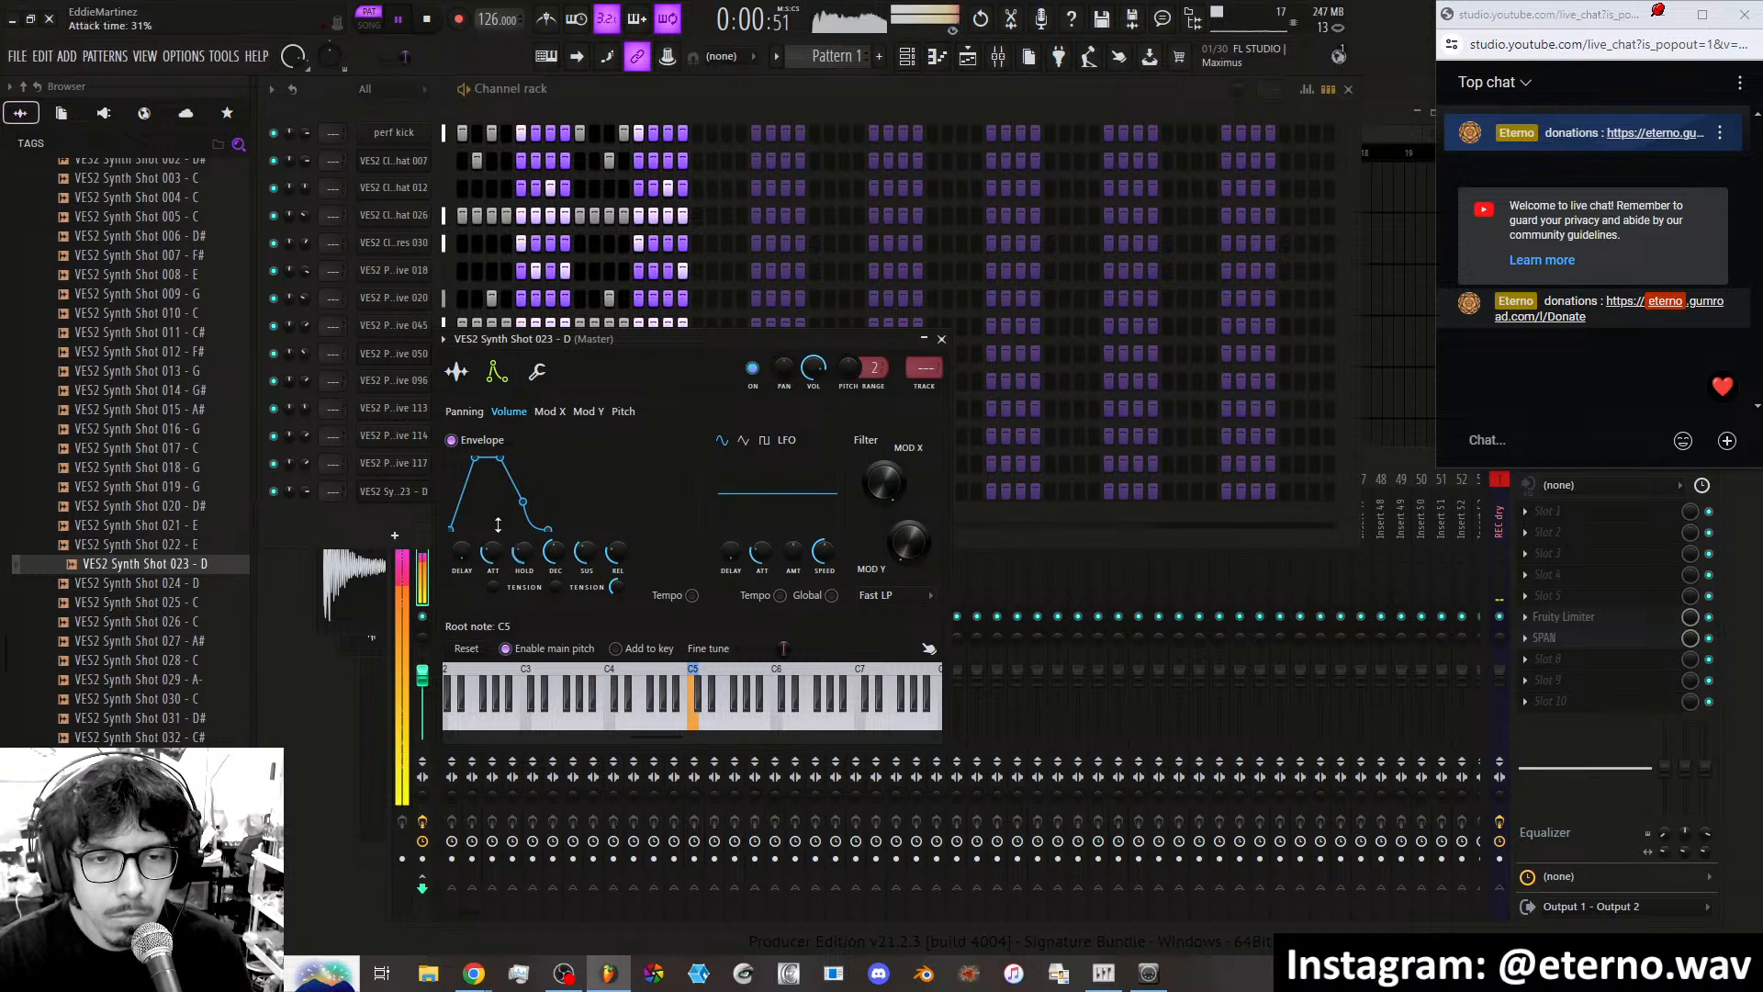
scroll(493, 553, "down", 3)
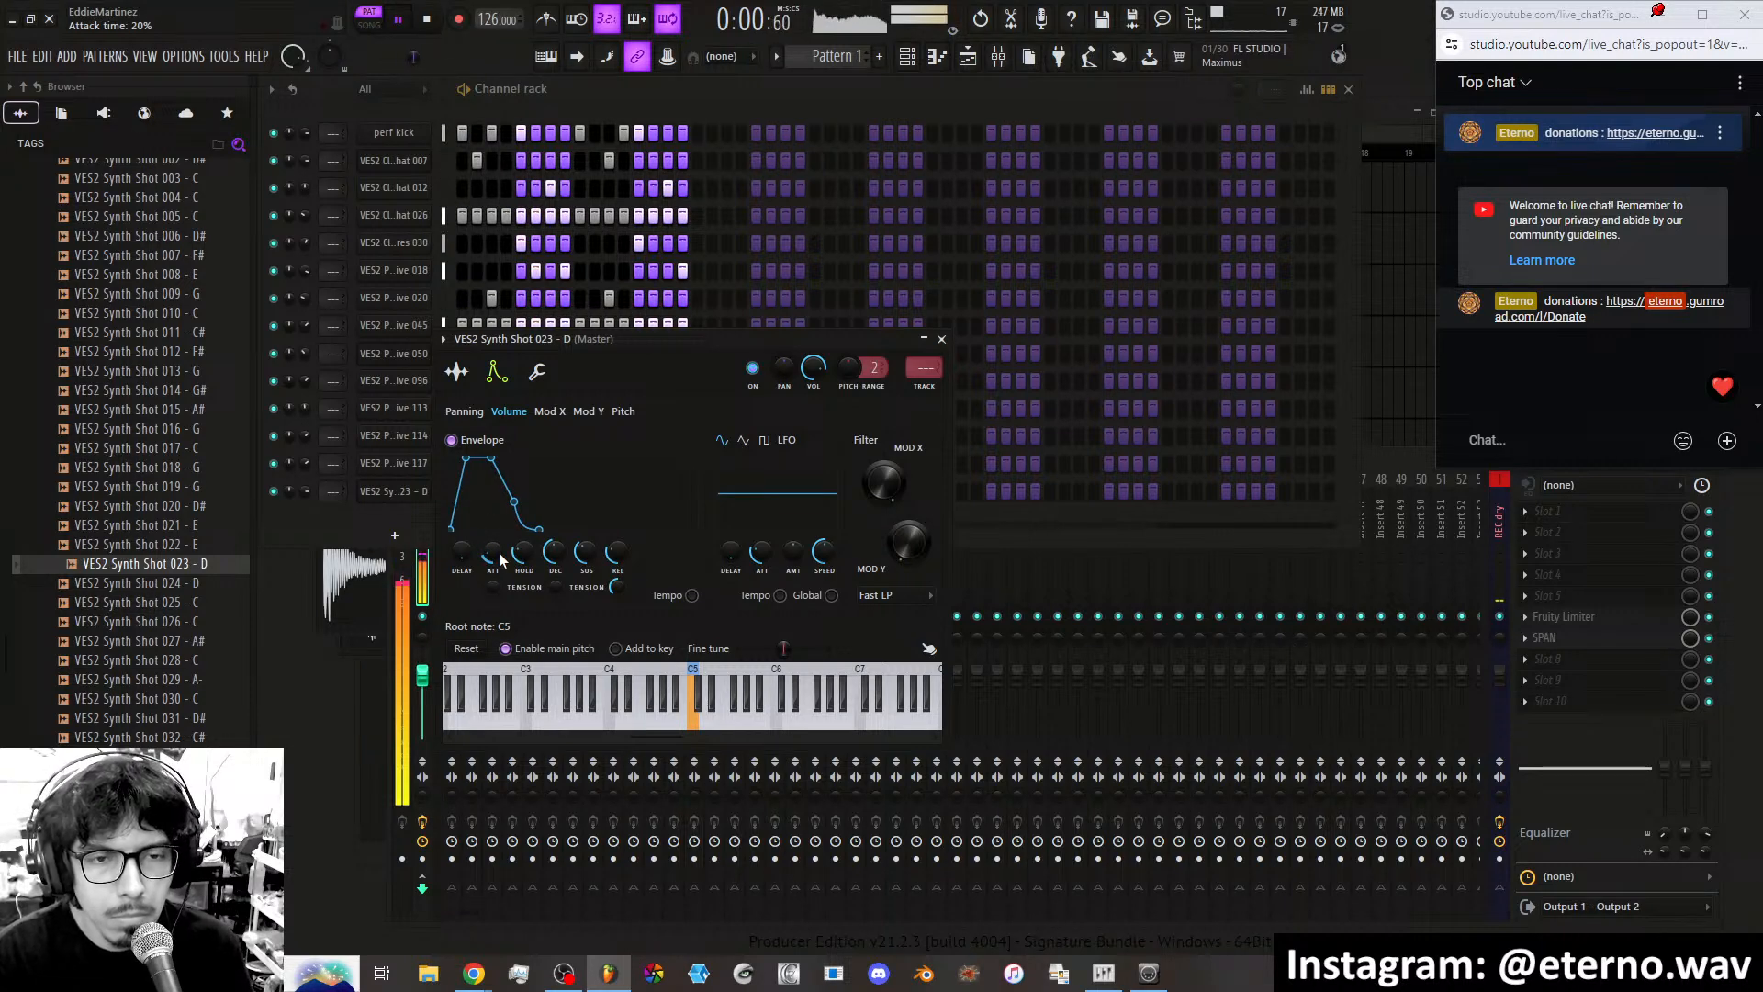
left_click(456, 371)
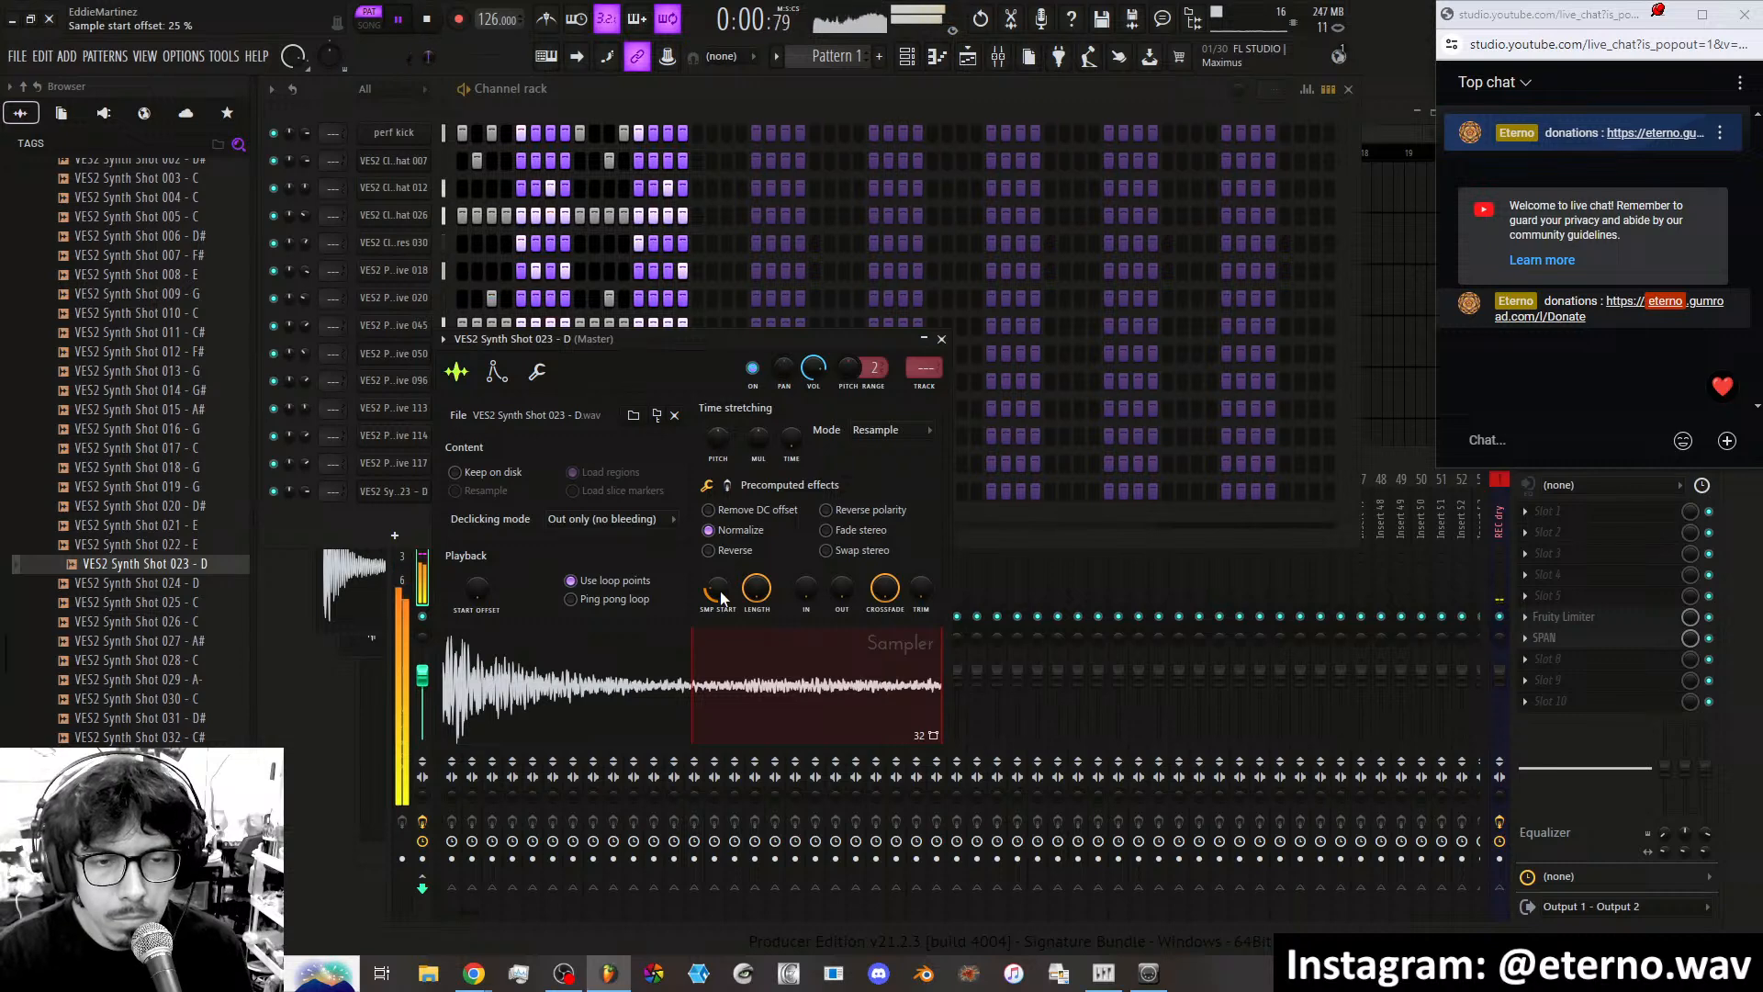
Try a 19% sample start offset and a time-stretch multiplier of about 130% on the synth shot, and reset the multiplier to 100%.
scroll(722, 597, "down", 4)
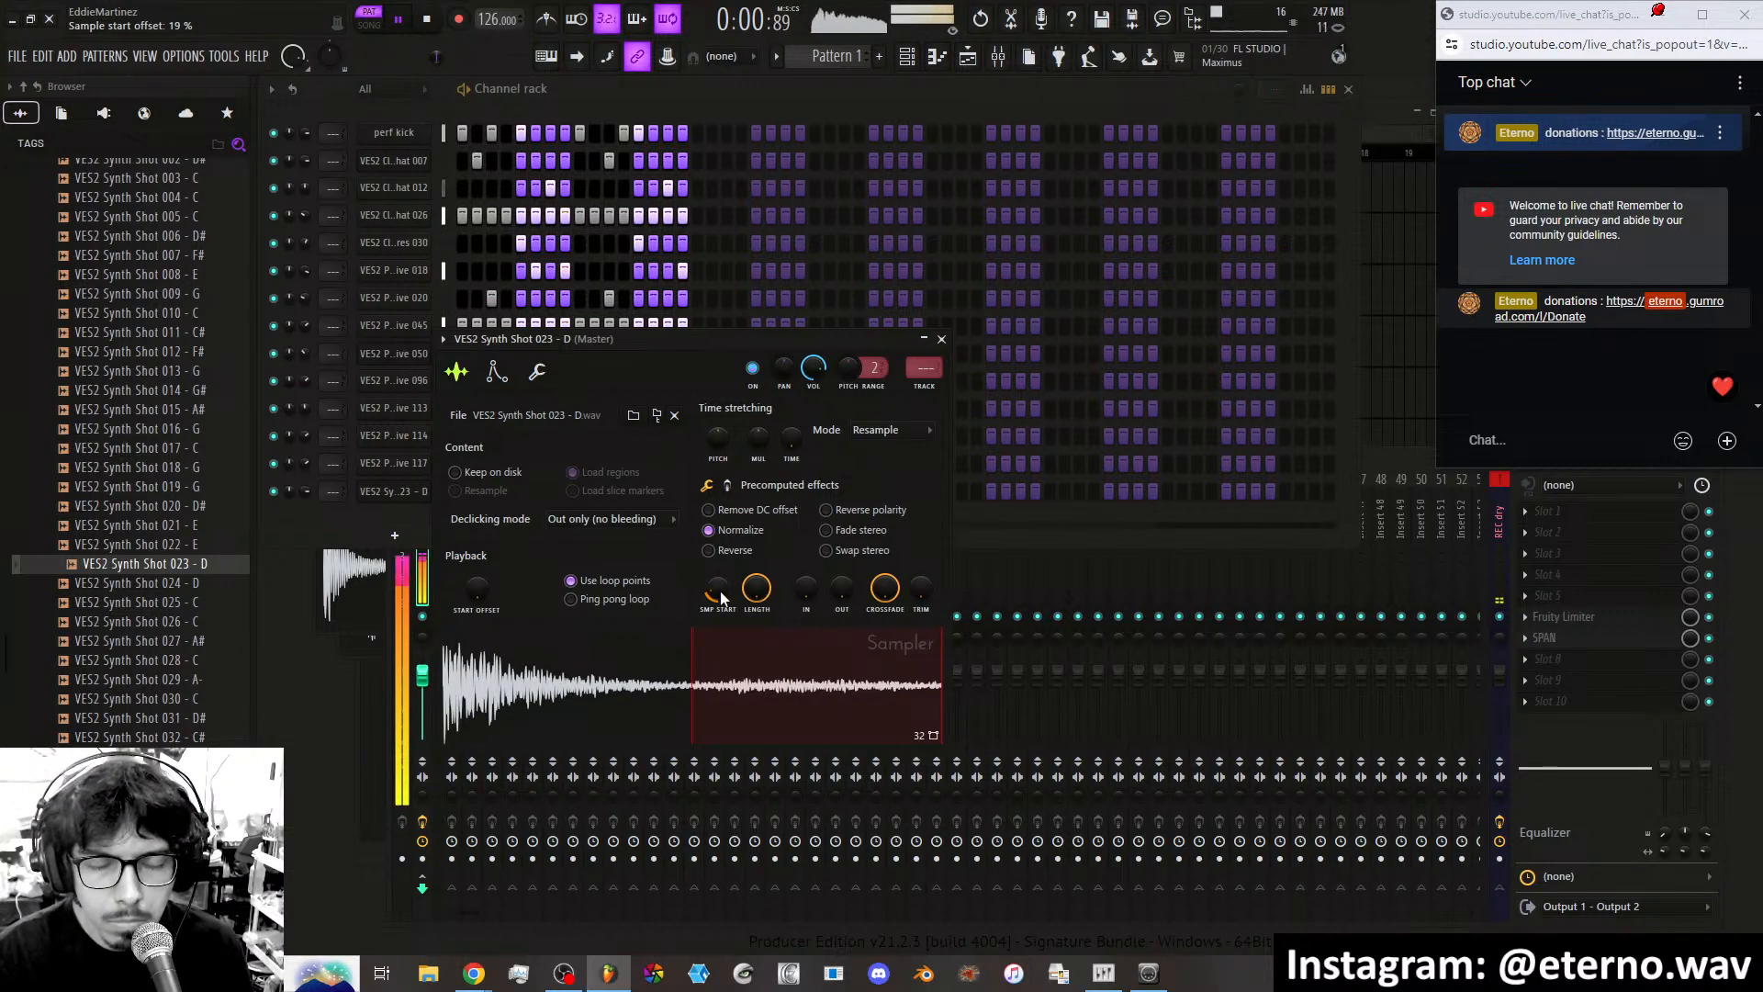
scroll(722, 597, "up", 4)
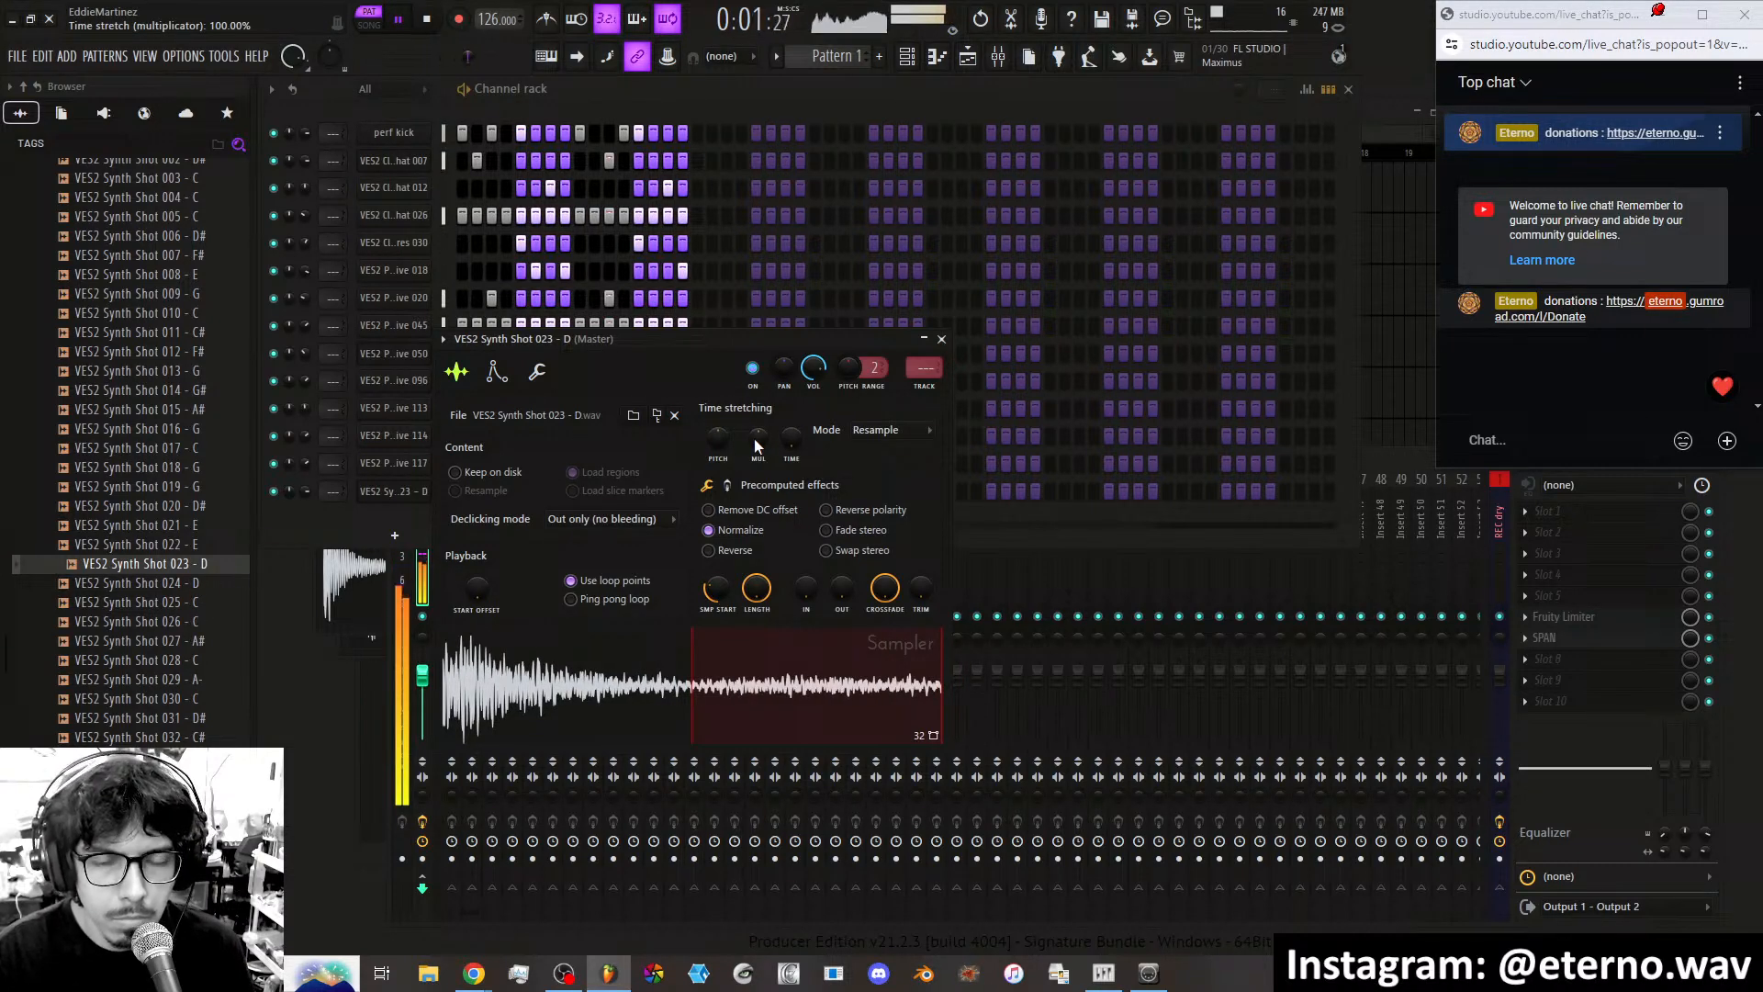
mouse_move(753, 438)
left_mouse_down()
mouse_move(753, 464)
mouse_move(756, 445)
left_mouse_up()
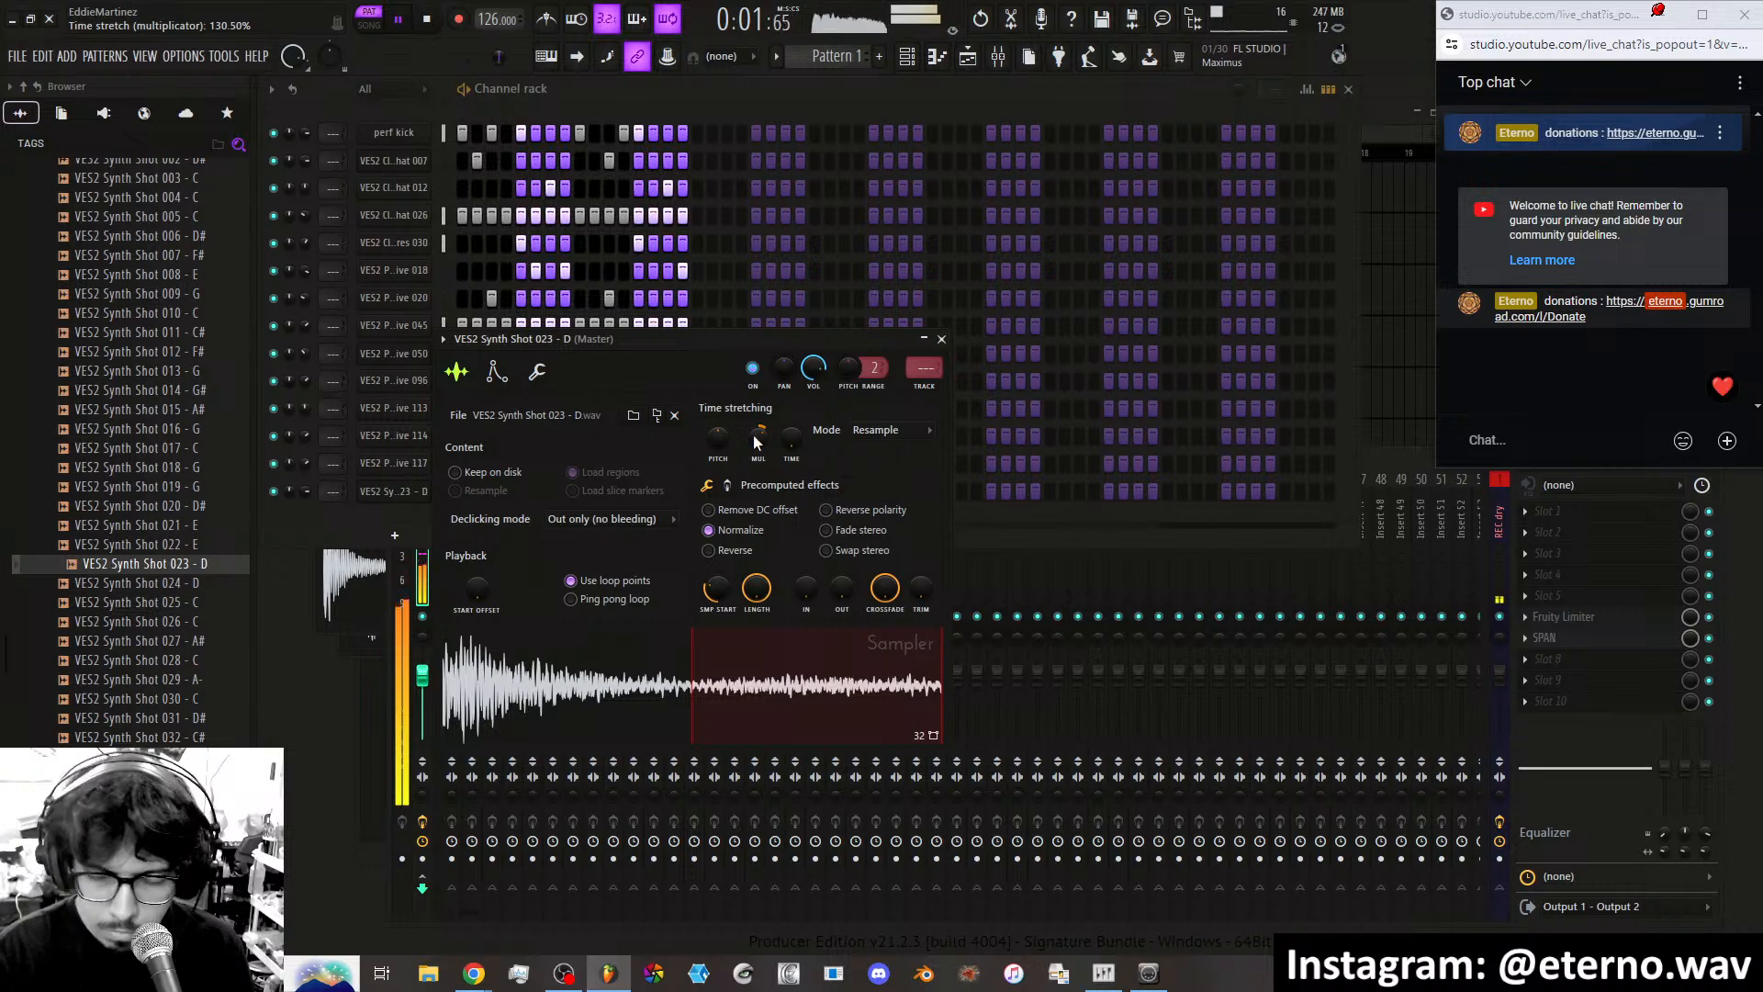
right_click(753, 435)
left_click(763, 448)
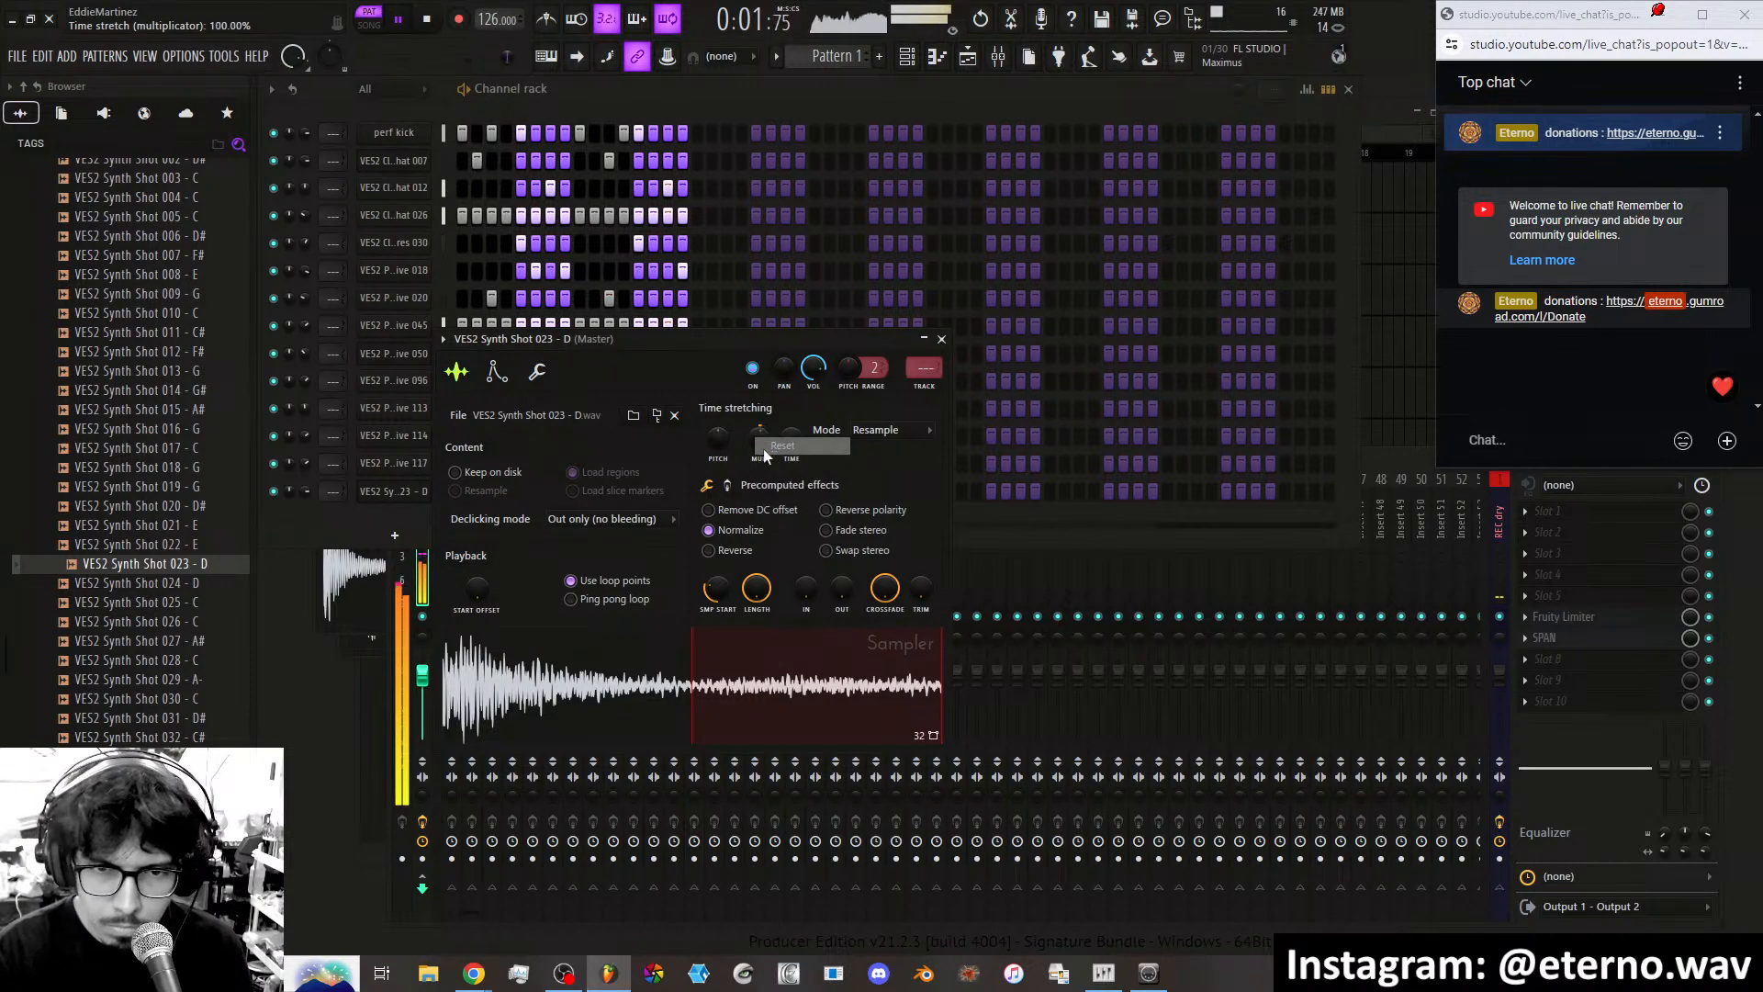
Shift the synth shot's pitch down moderately in its sampler, comparing shifts of -434, -617, -700 and -1100 cents.
left_click_drag(724, 435, 724, 449)
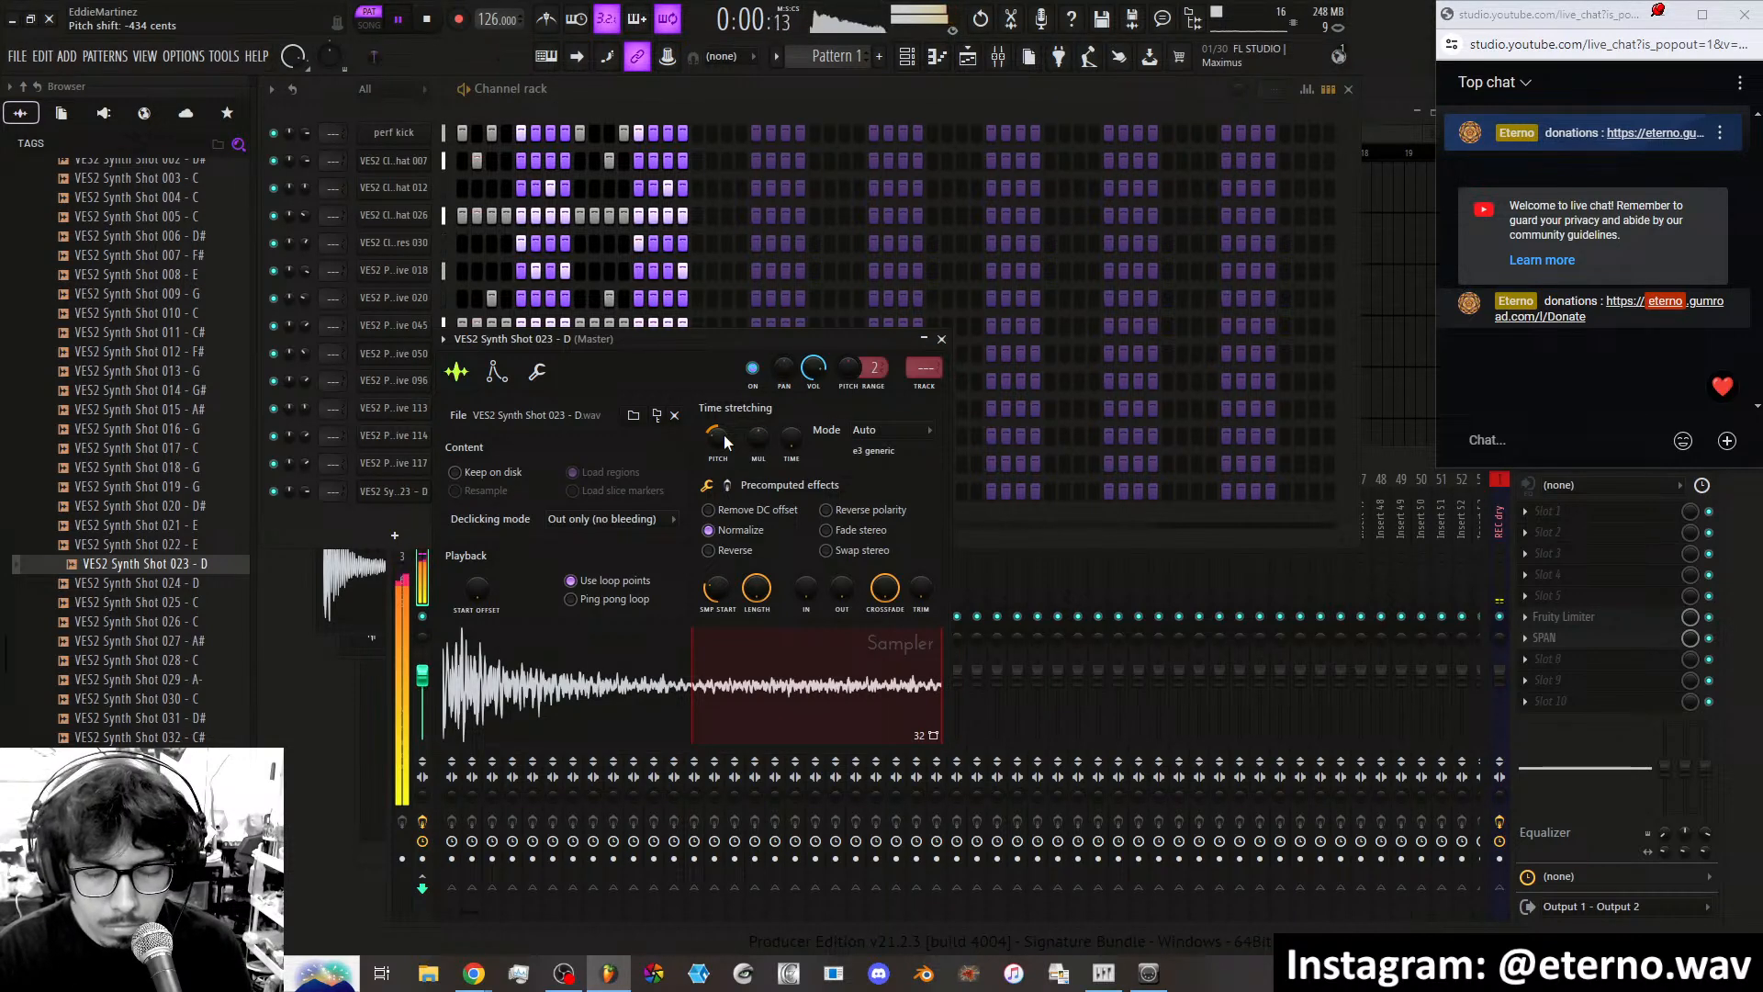
left_click_drag(719, 435, 725, 442)
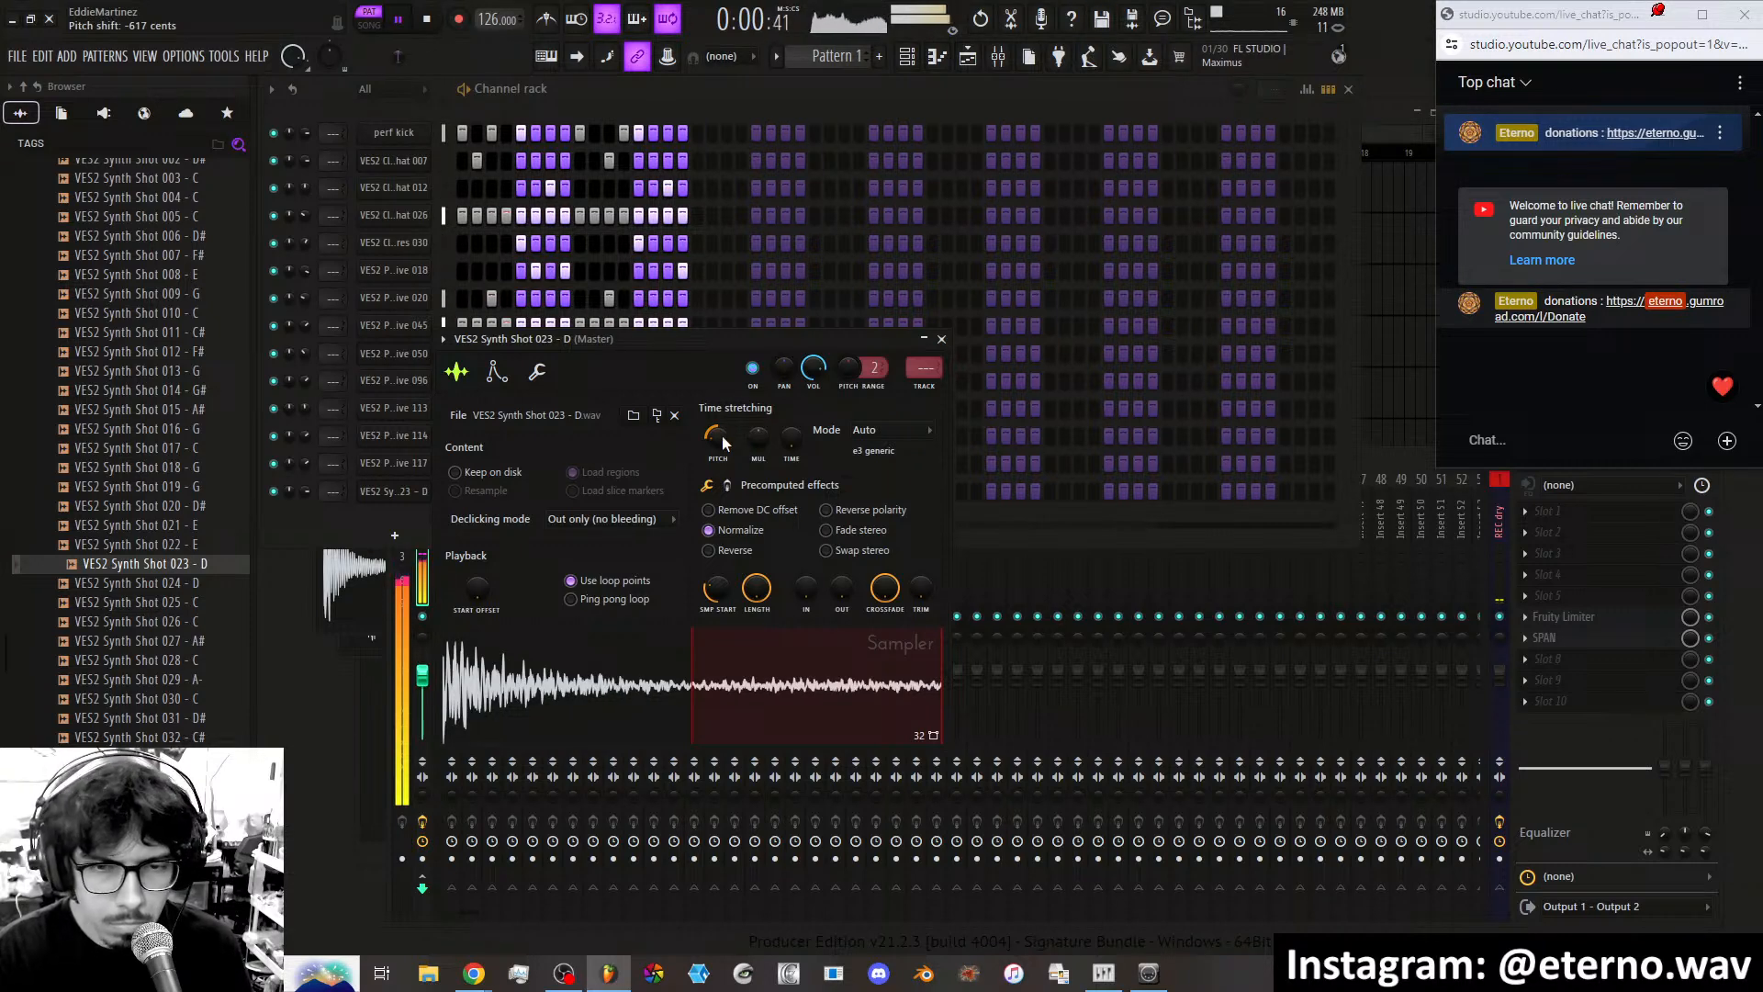
left_click_drag(722, 435, 720, 435)
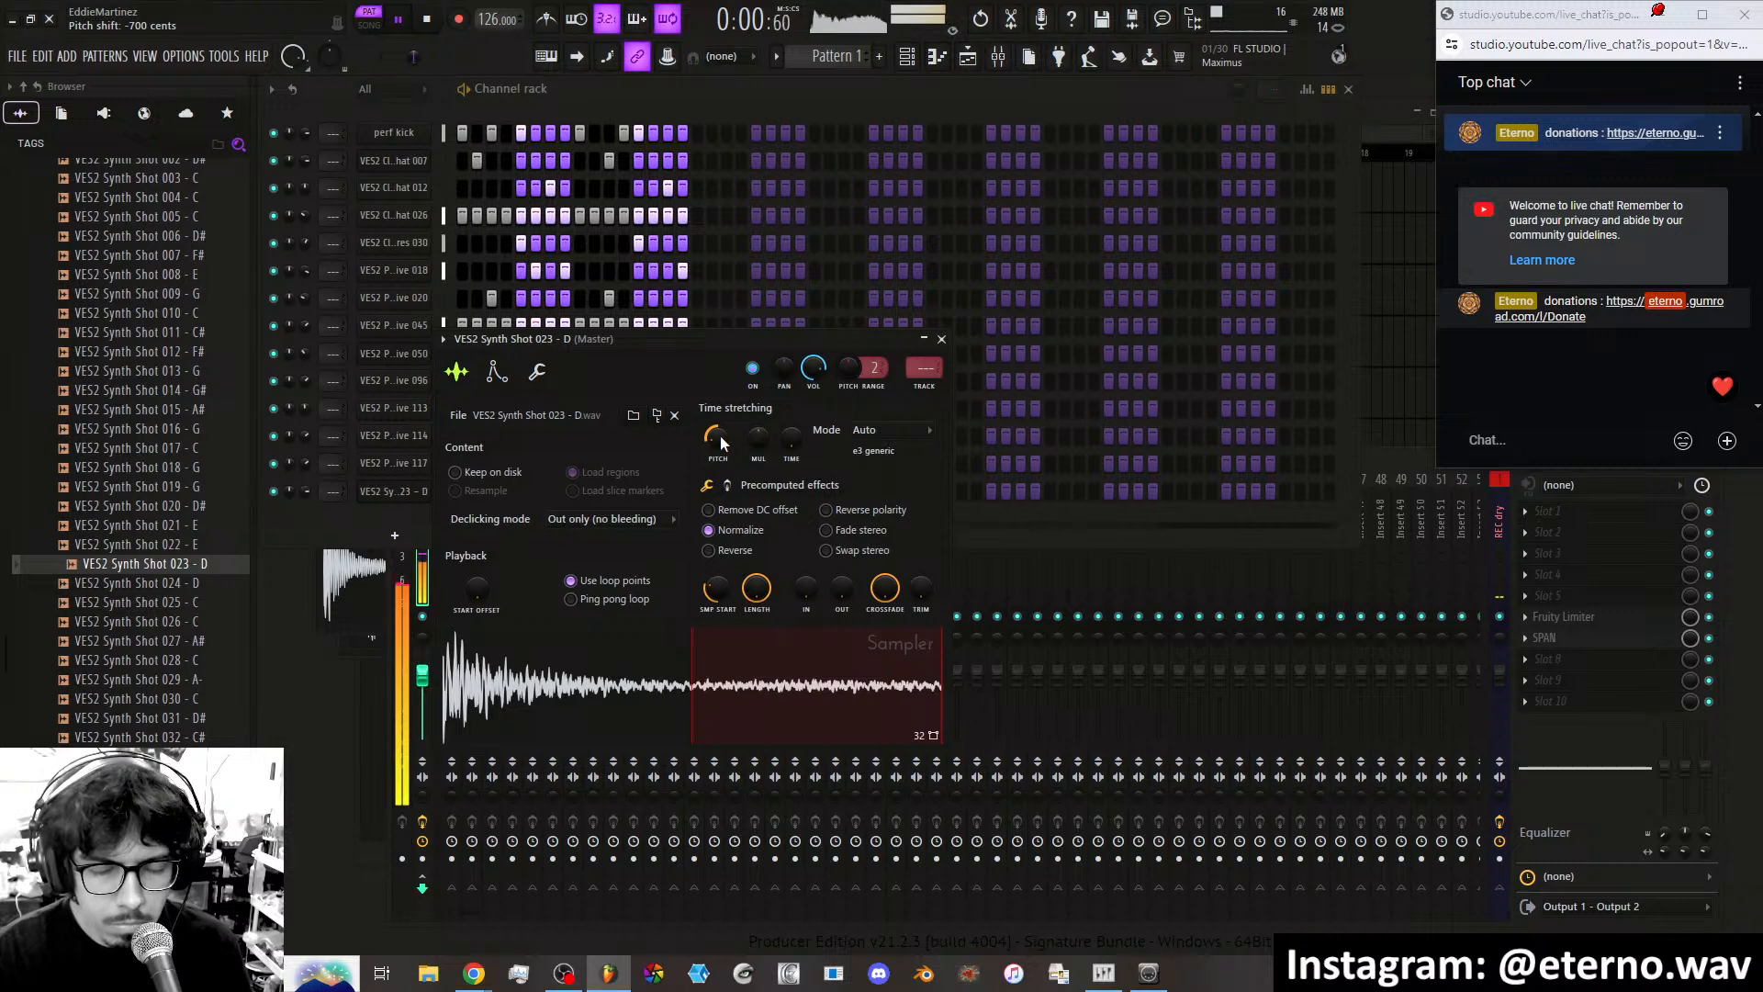
left_click_drag(720, 435, 721, 437)
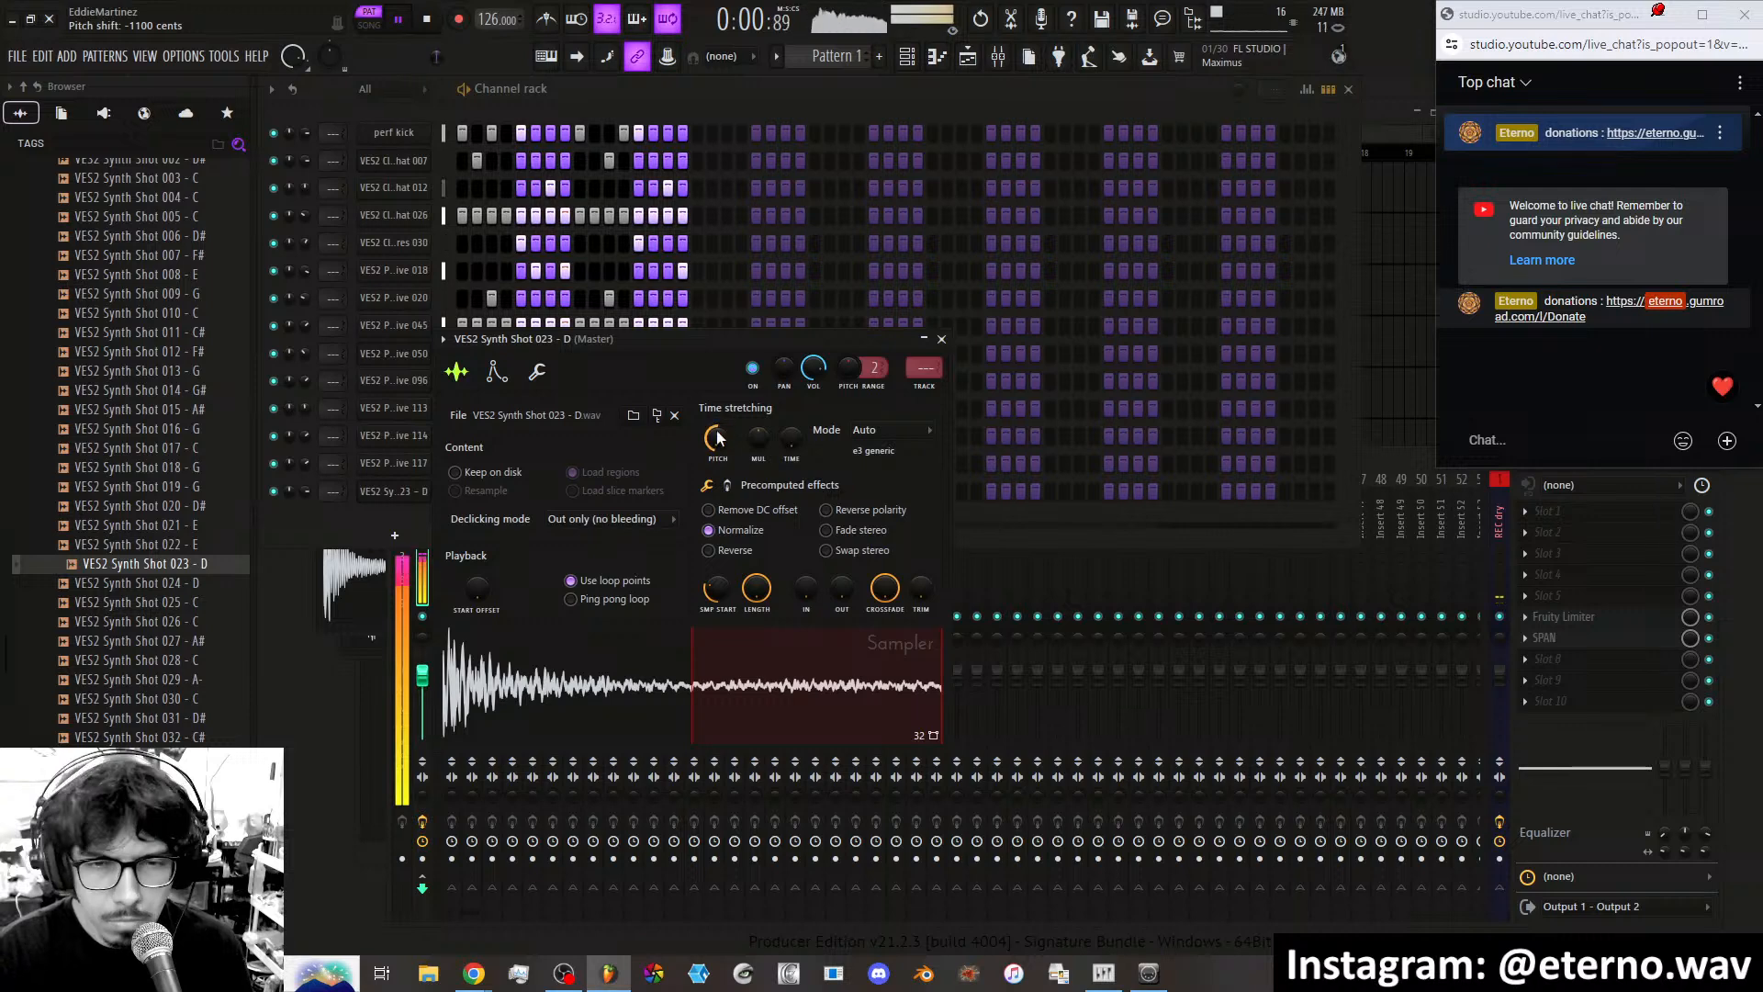
left_click_drag(718, 436, 717, 430)
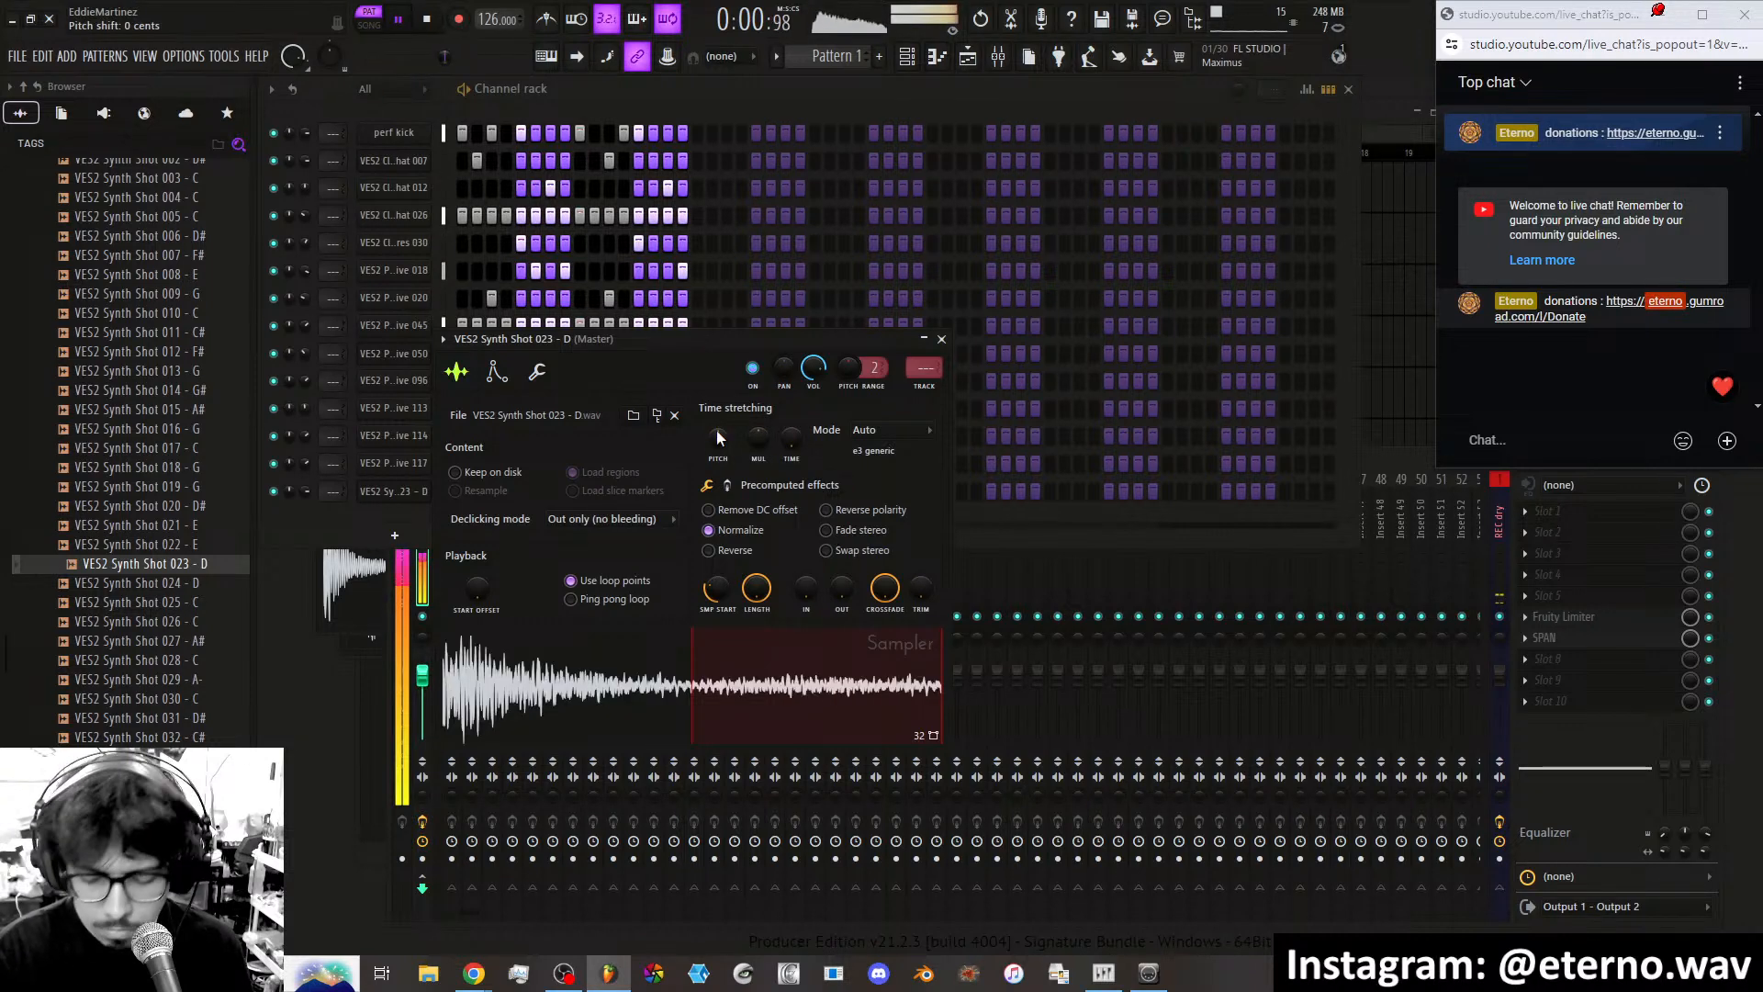
left_click_drag(716, 430, 718, 437)
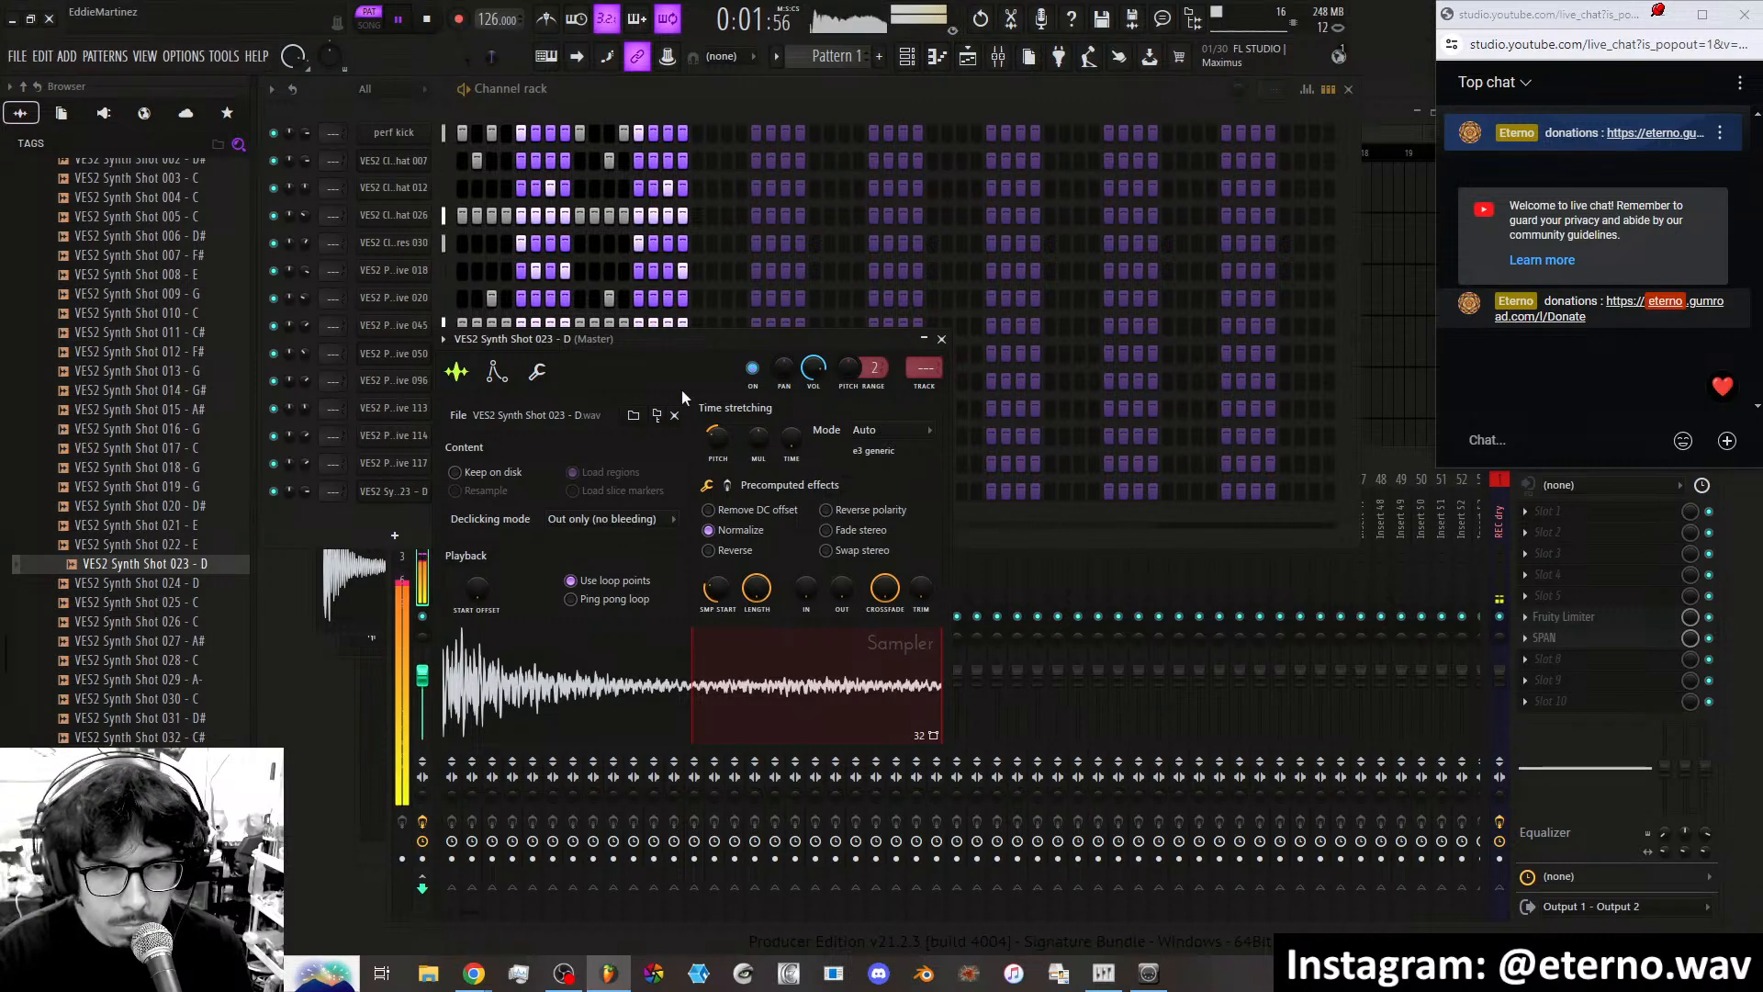
Try time-stretch multipliers of about 32% and 221% on the synth shot, reset the multiplier and close the sampler.
mouse_move(773, 443)
left_mouse_down()
mouse_move(768, 459)
mouse_move(769, 440)
left_mouse_up()
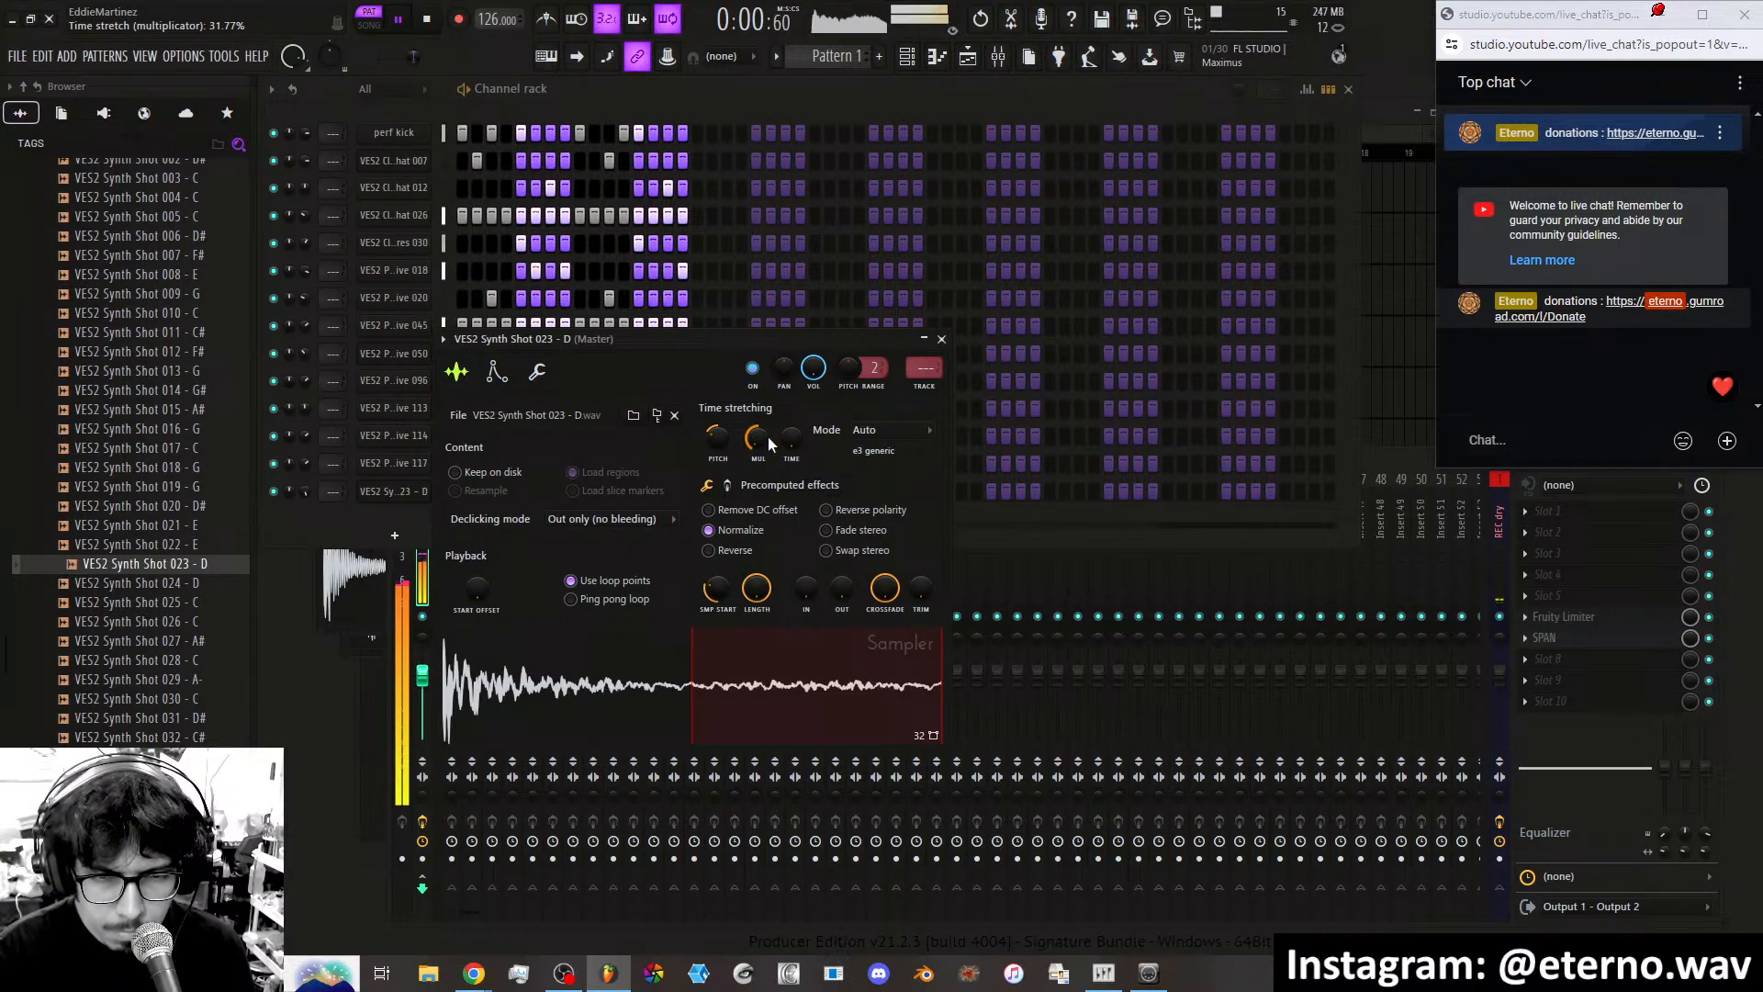
scroll(767, 437, "up", 5)
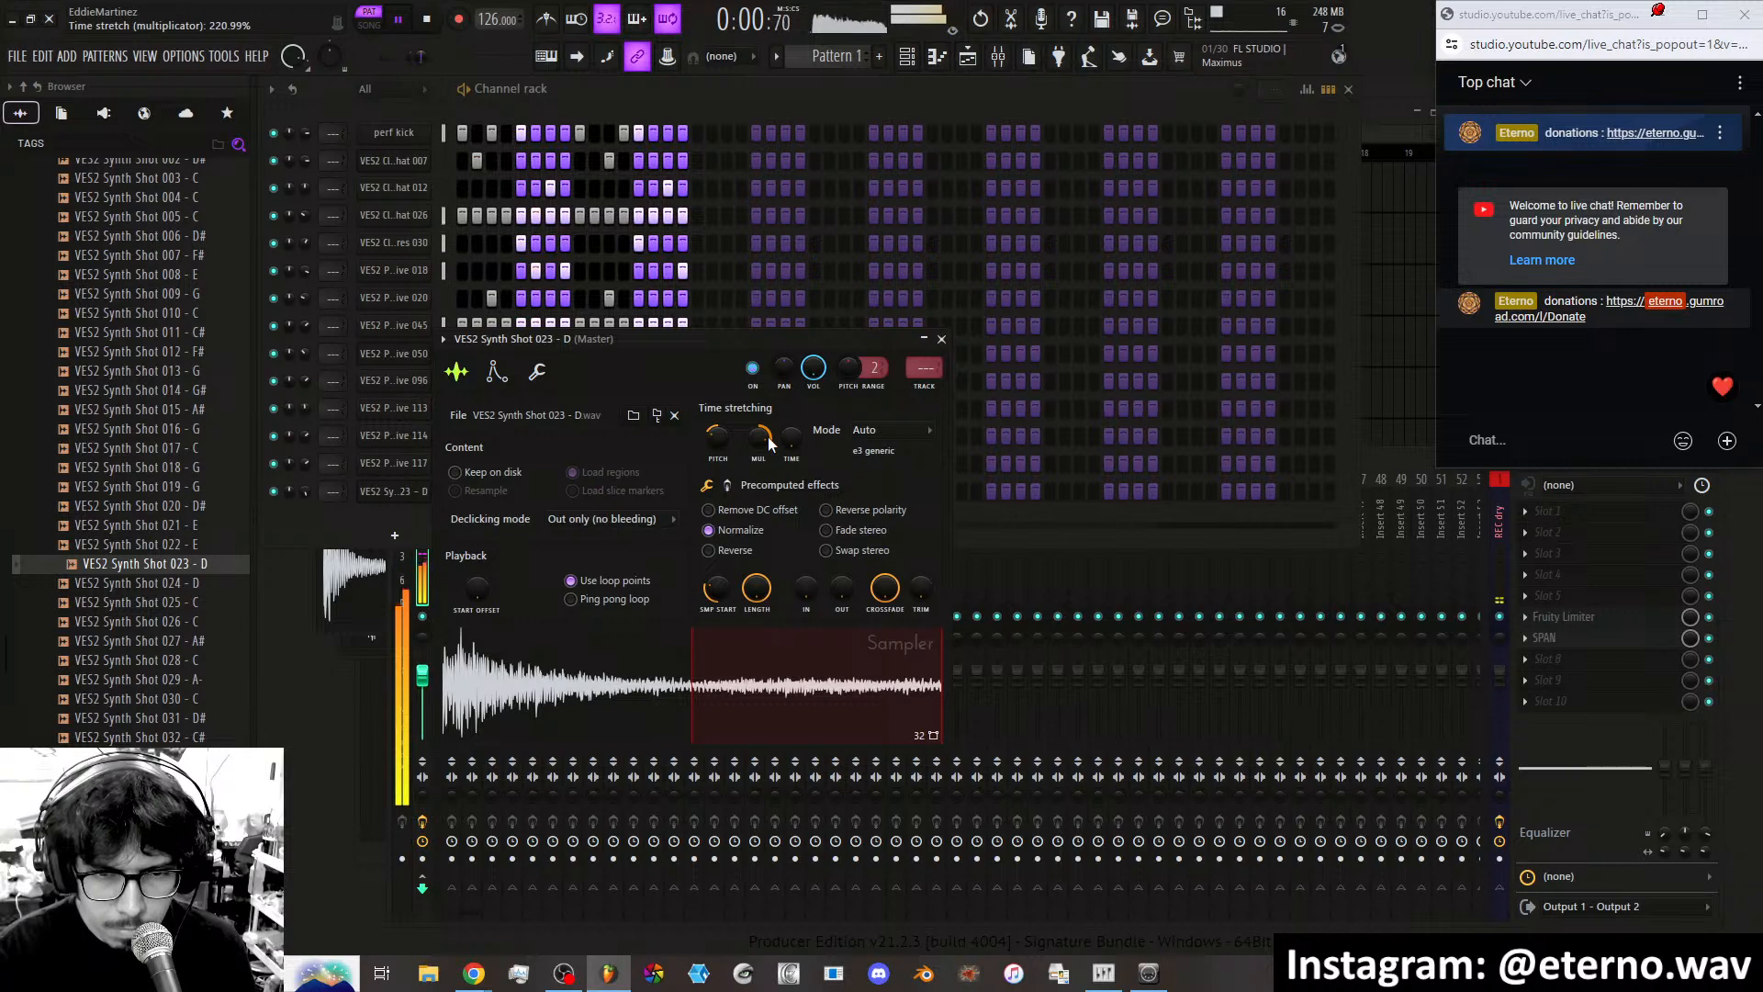
right_click(768, 443)
left_click(781, 446)
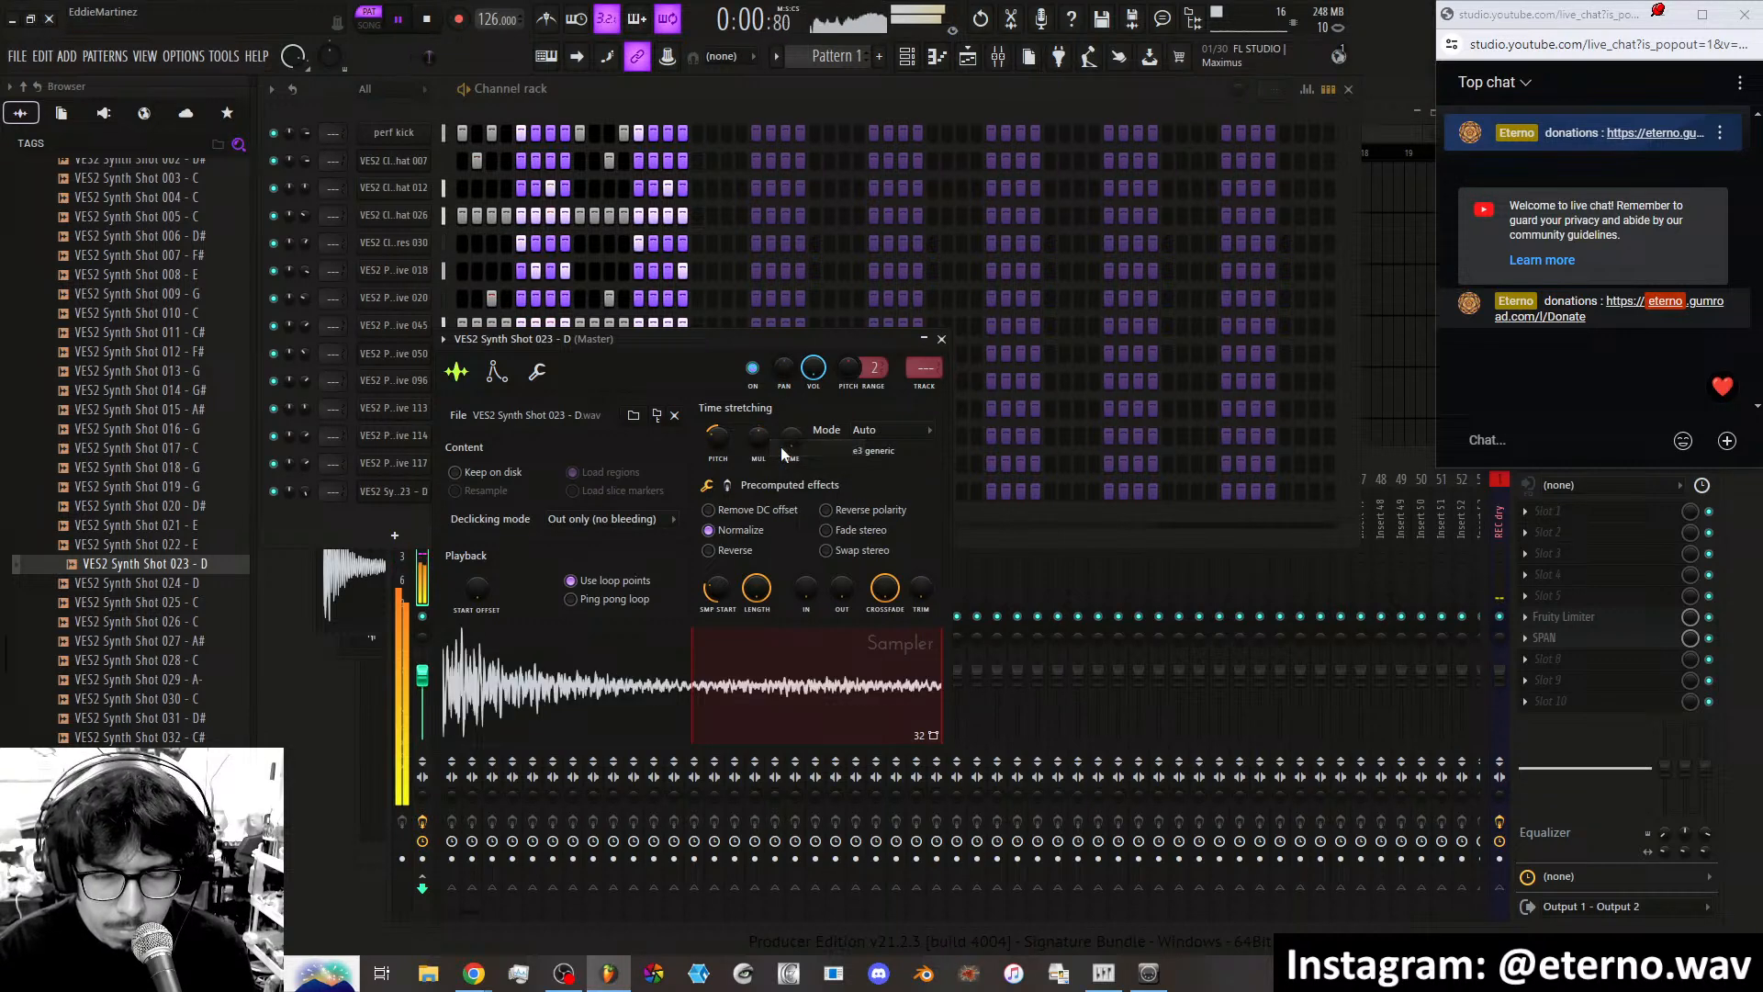
left_click(941, 339)
Audition further VES2 Synth Shot samples from 026 - C to 044 - C.
left_click(175, 624)
left_click(176, 662)
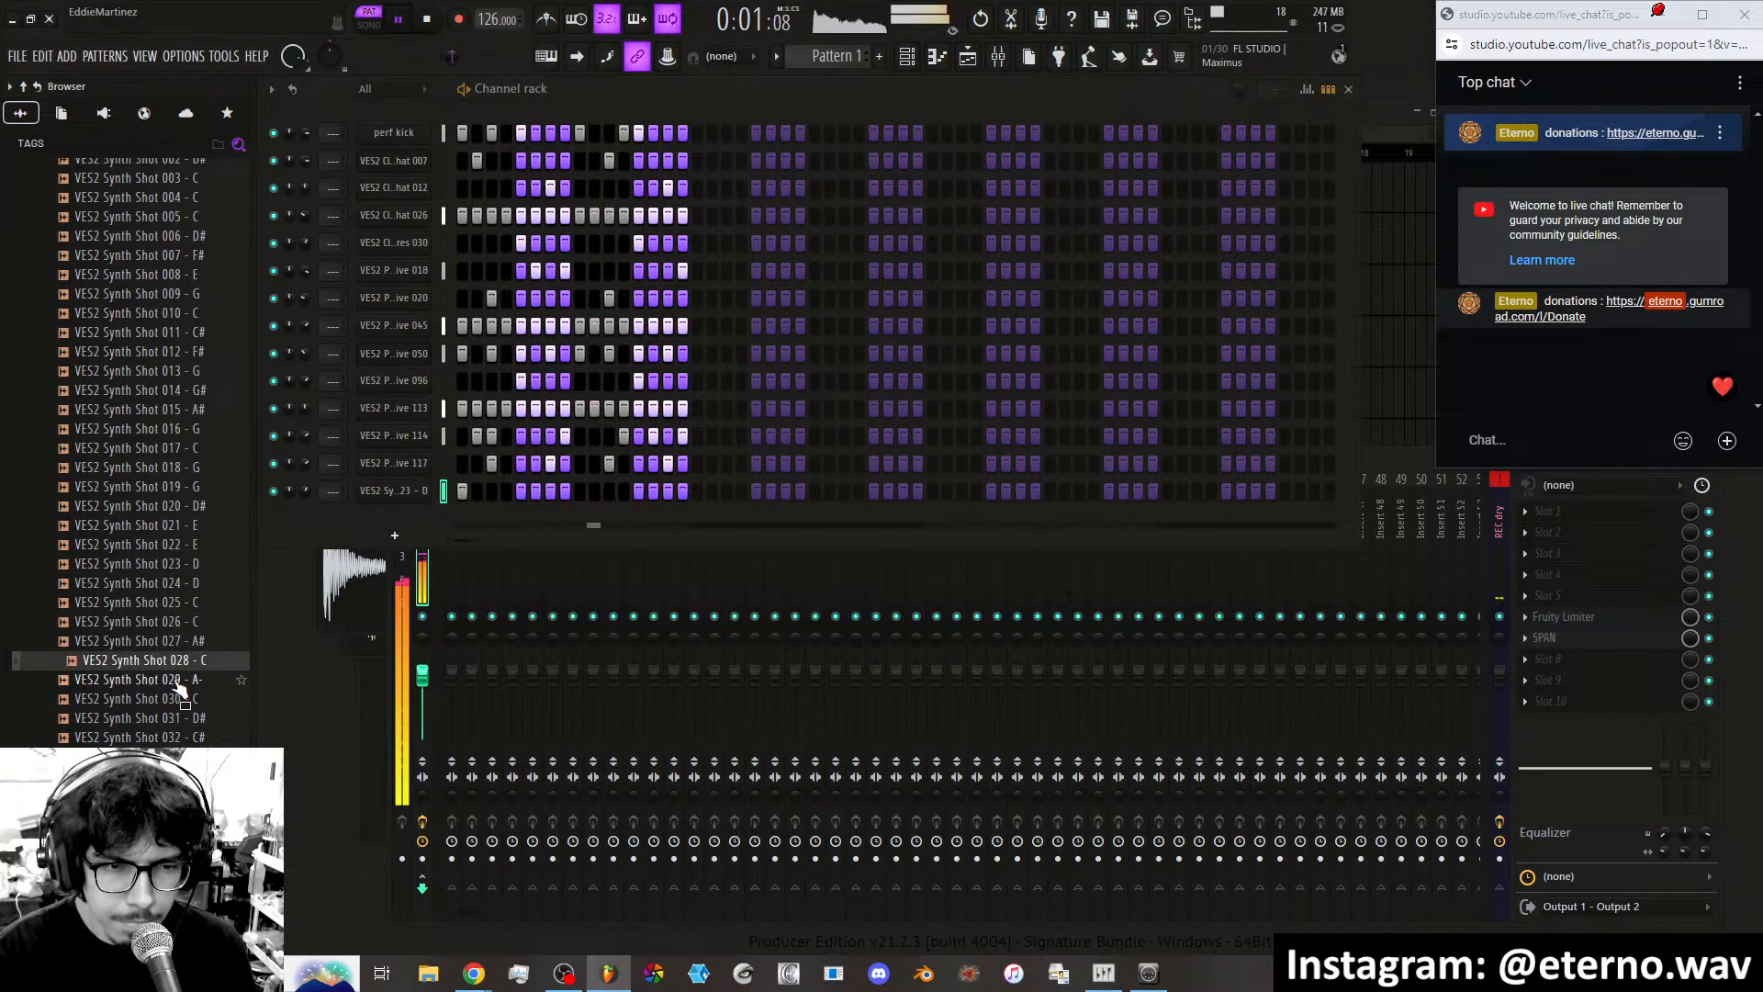
left_click(179, 681)
scroll(181, 698, "down", 4)
left_click(195, 546)
left_click(194, 564)
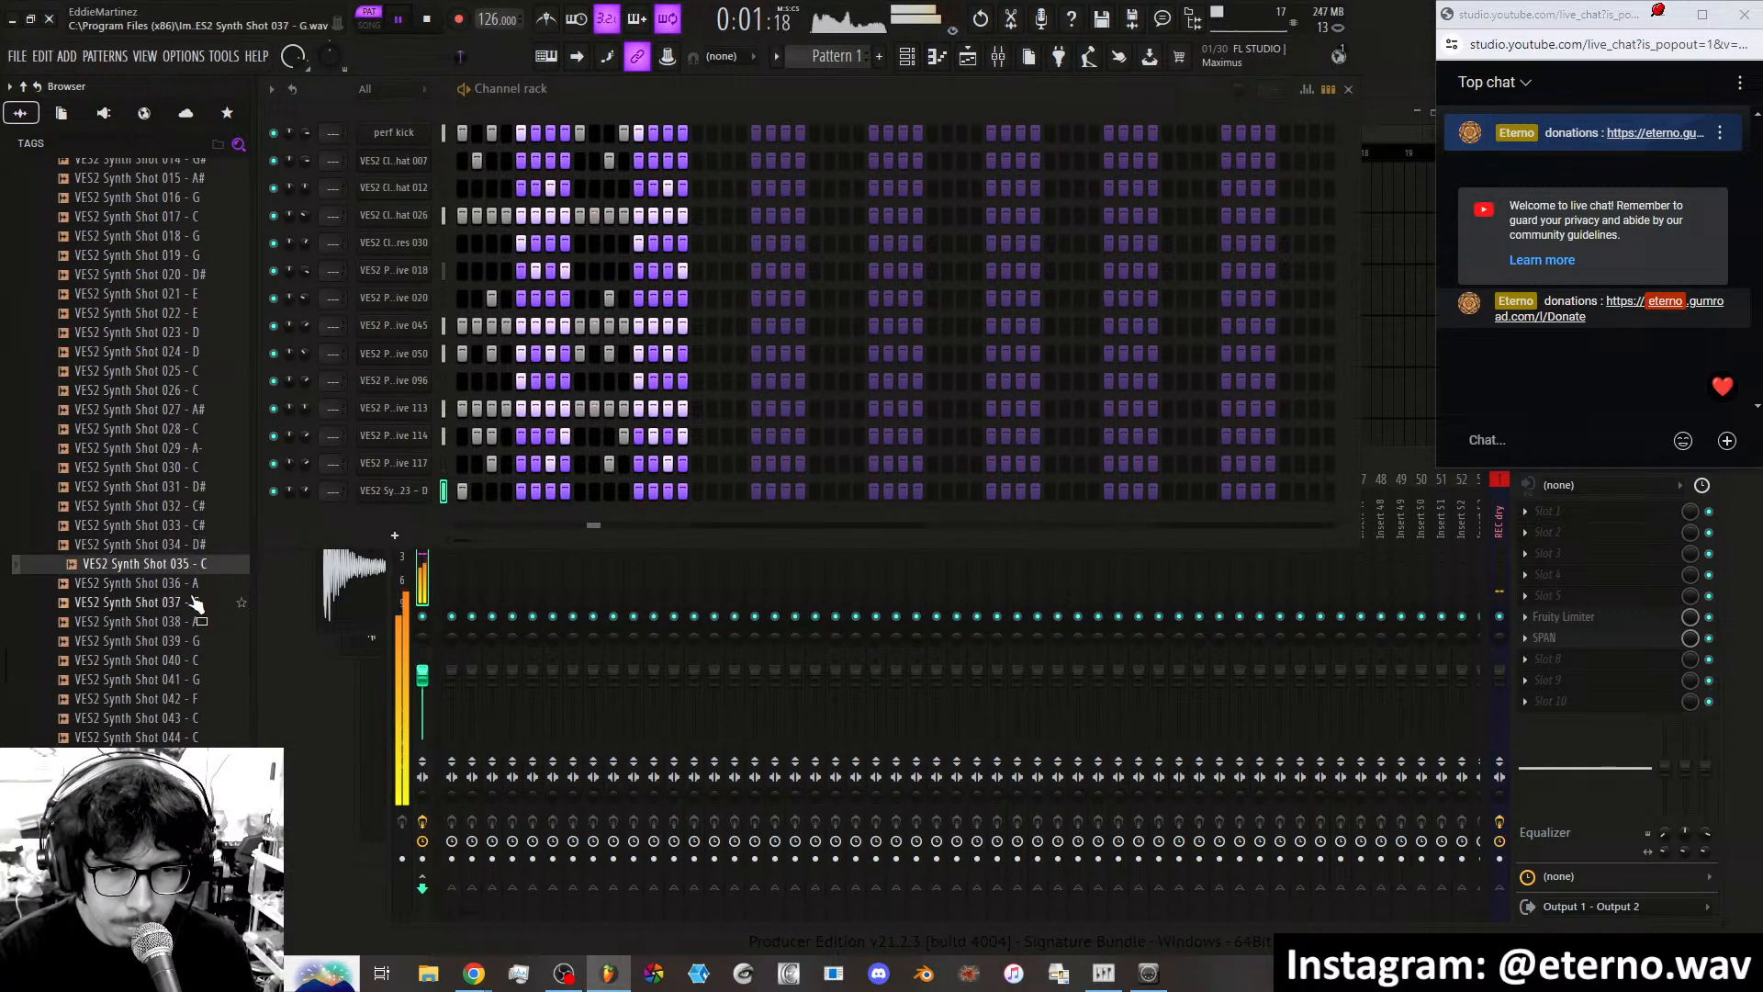
left_click(195, 622)
left_click(195, 660)
left_click(204, 681)
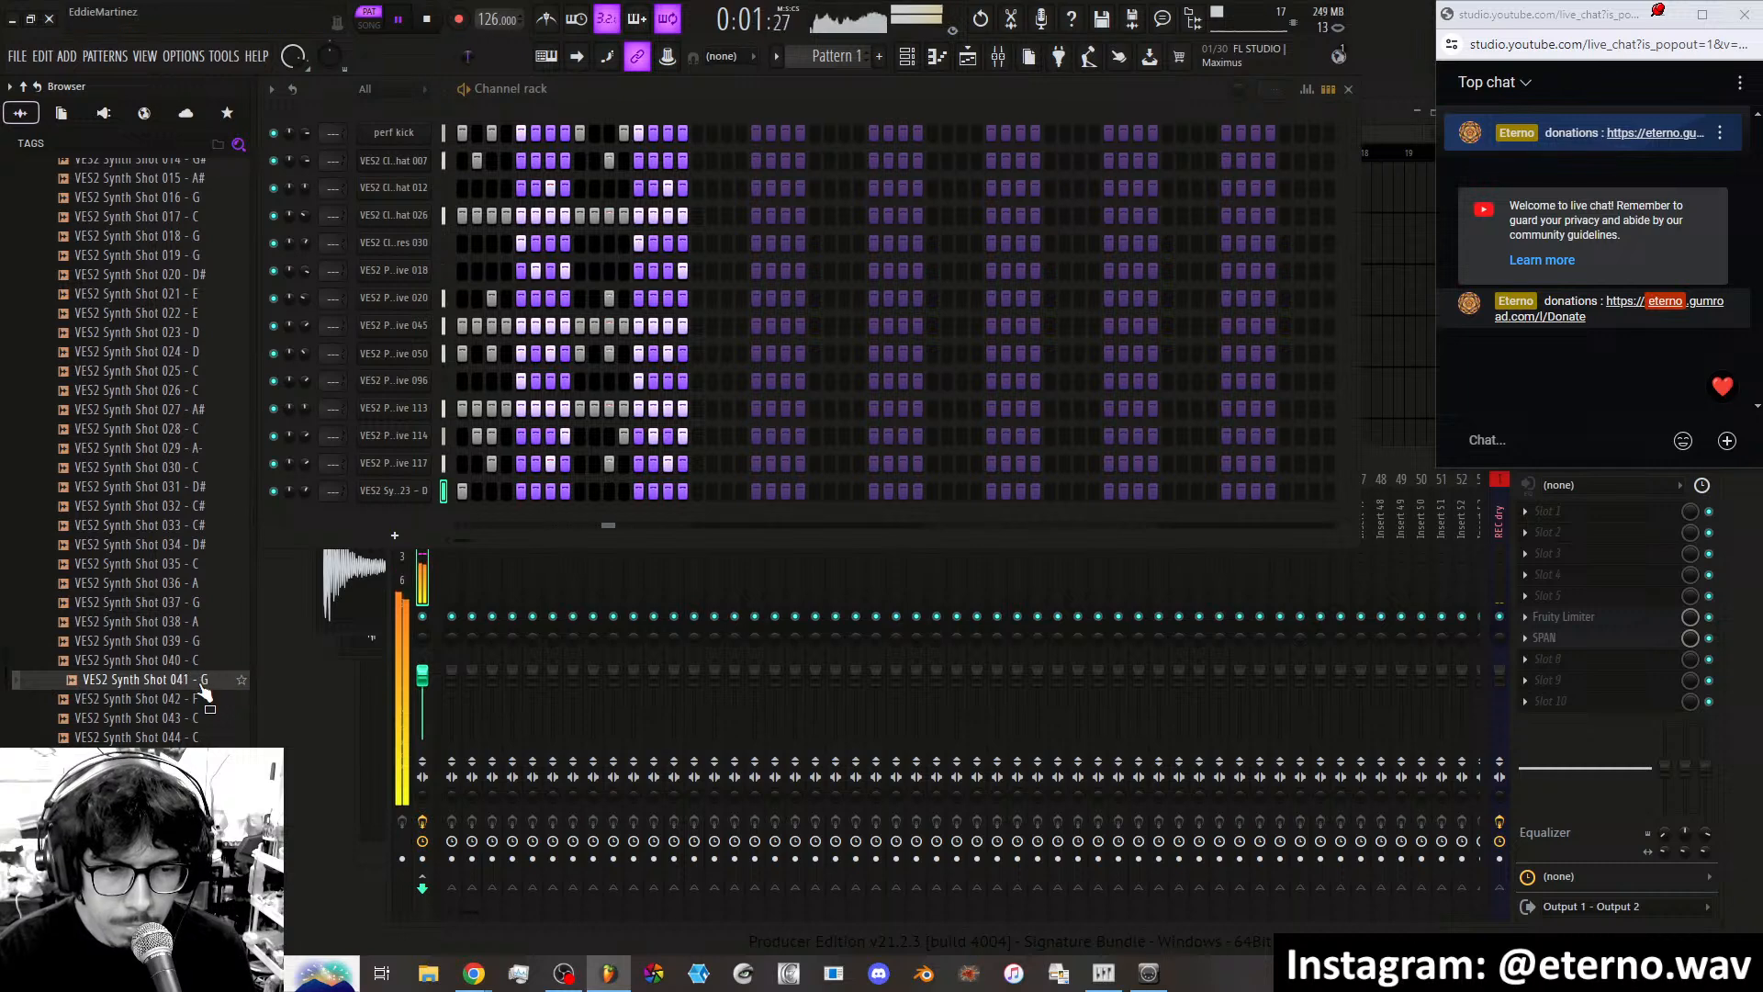
left_click(204, 698)
left_click(204, 735)
Sample the VES2 Synth Shots further down the folder, skipping from 055 and 054 - E through 061 - B and 077 - F onwards.
scroll(211, 679, "down", 1)
scroll(213, 678, "down", 5)
left_click(189, 606)
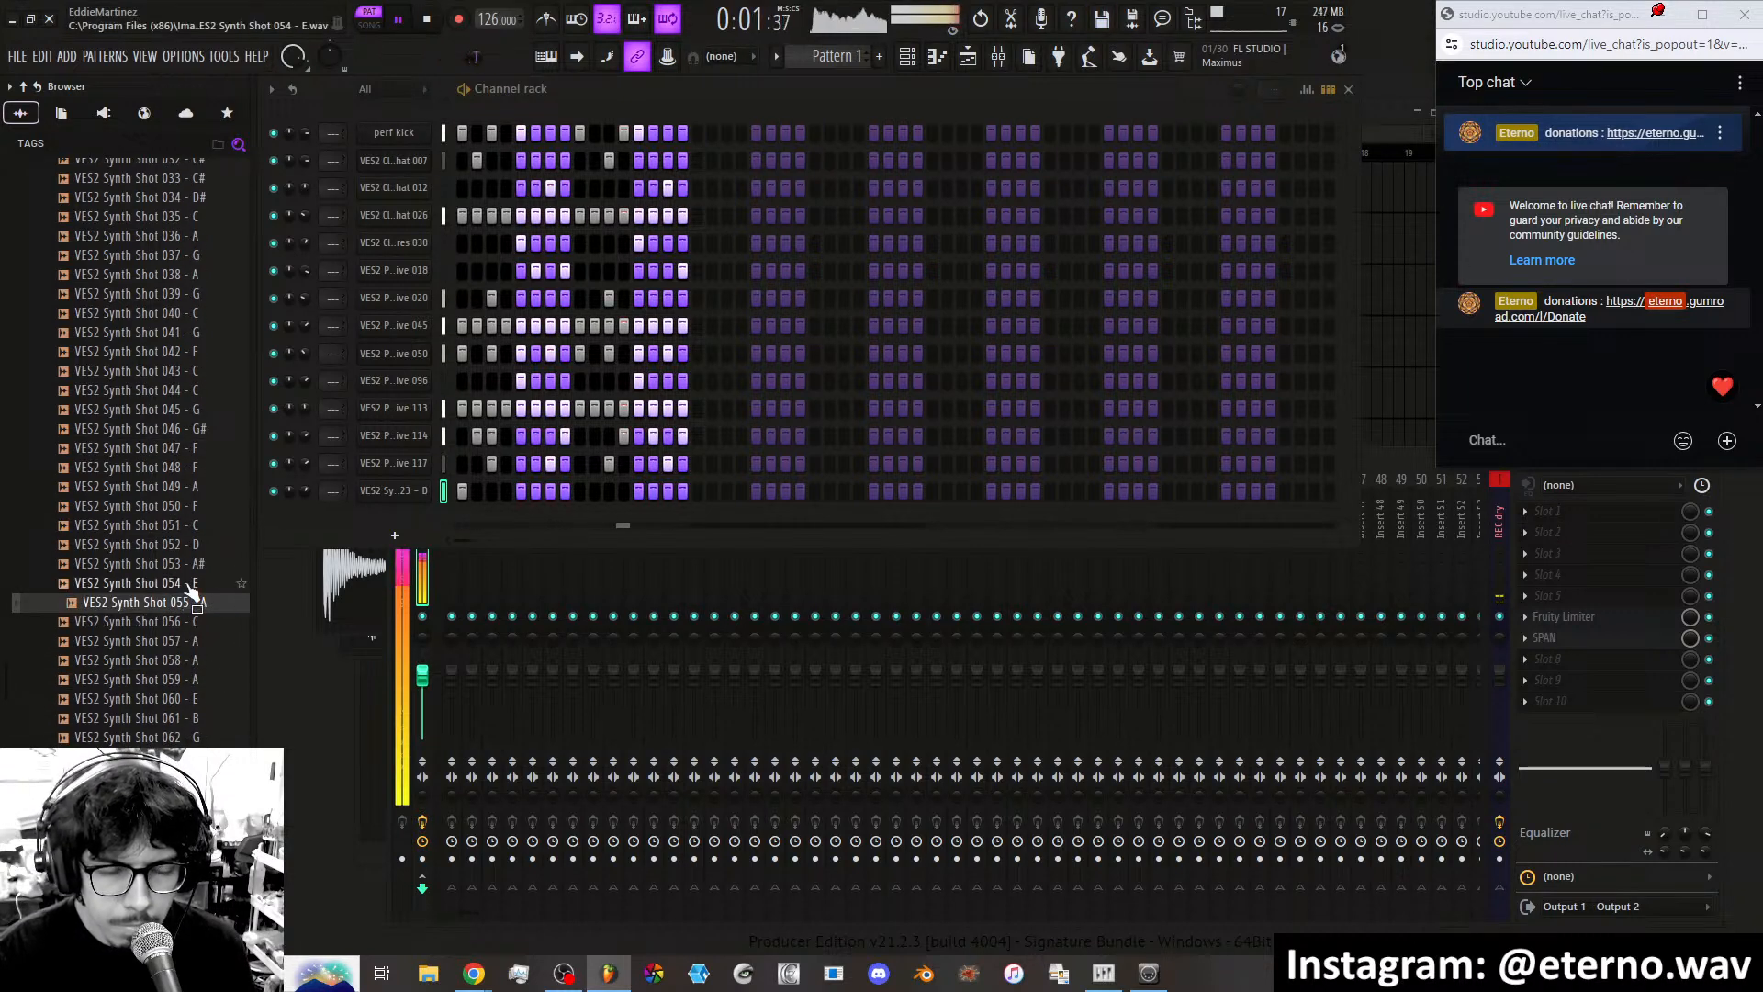
left_click(188, 588)
left_click(179, 686)
left_click(179, 717)
scroll(183, 569, "down", 9)
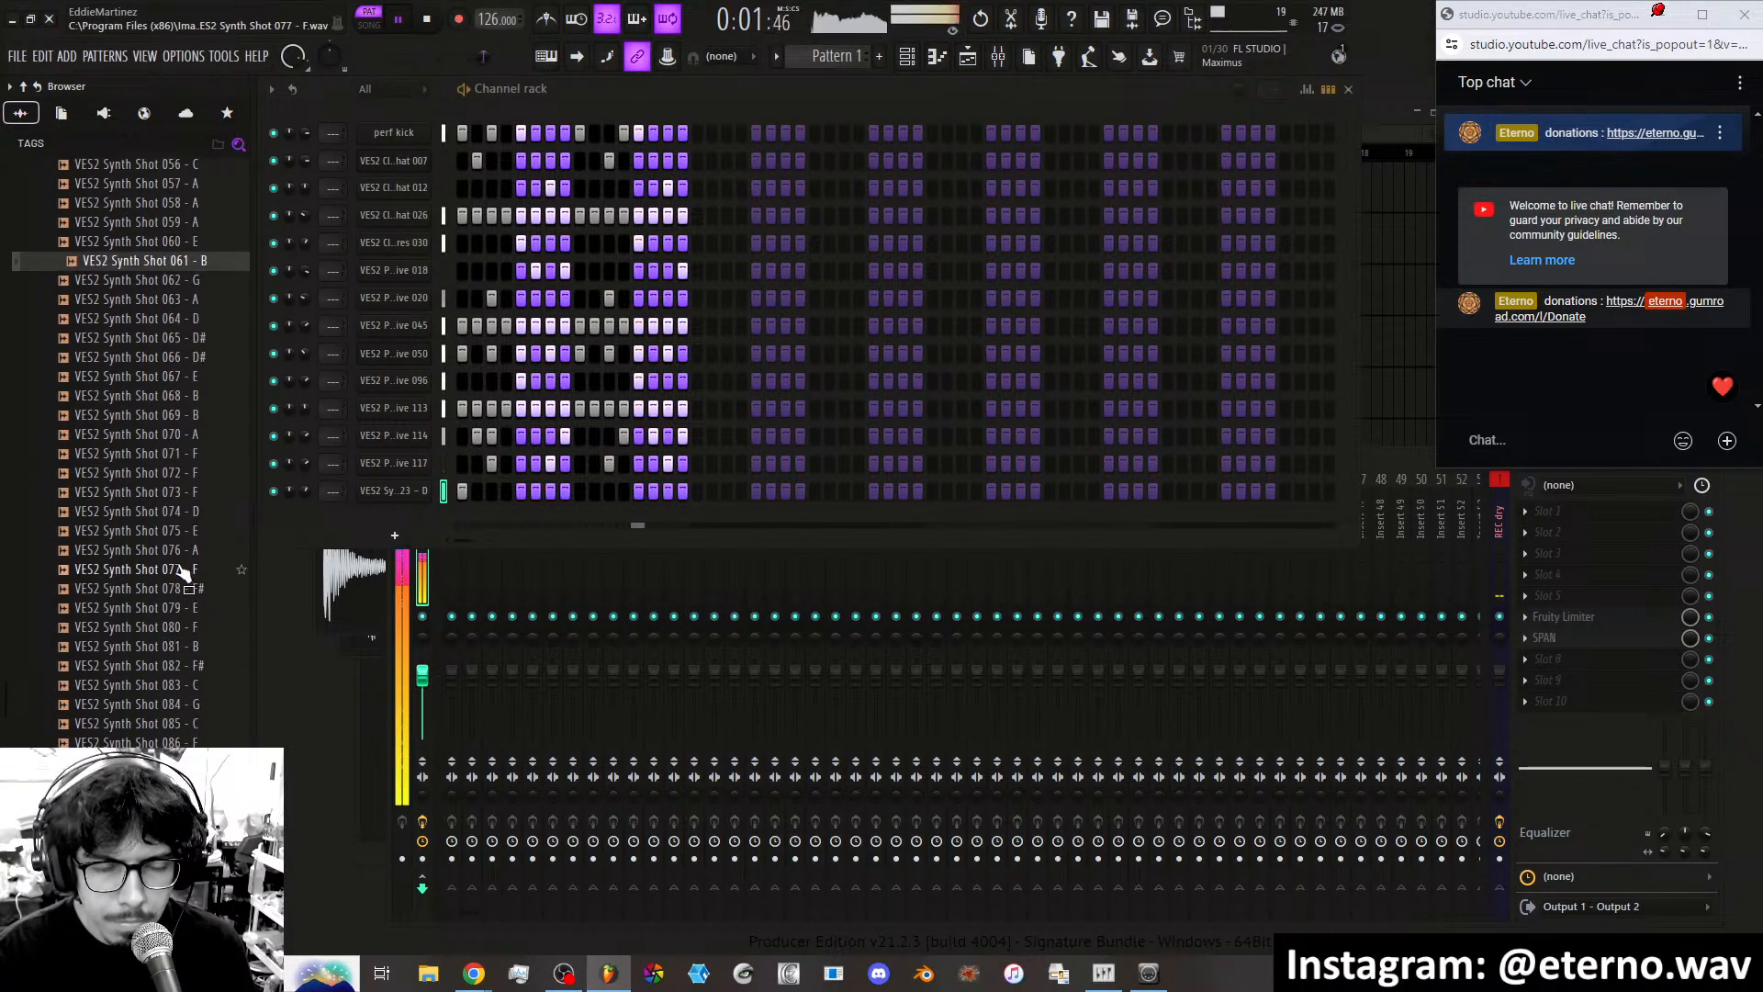
left_click(182, 563)
scroll(182, 563, "down", 5)
left_click(181, 563)
scroll(181, 558, "down", 5)
left_click(181, 560)
scroll(181, 558, "down", 5)
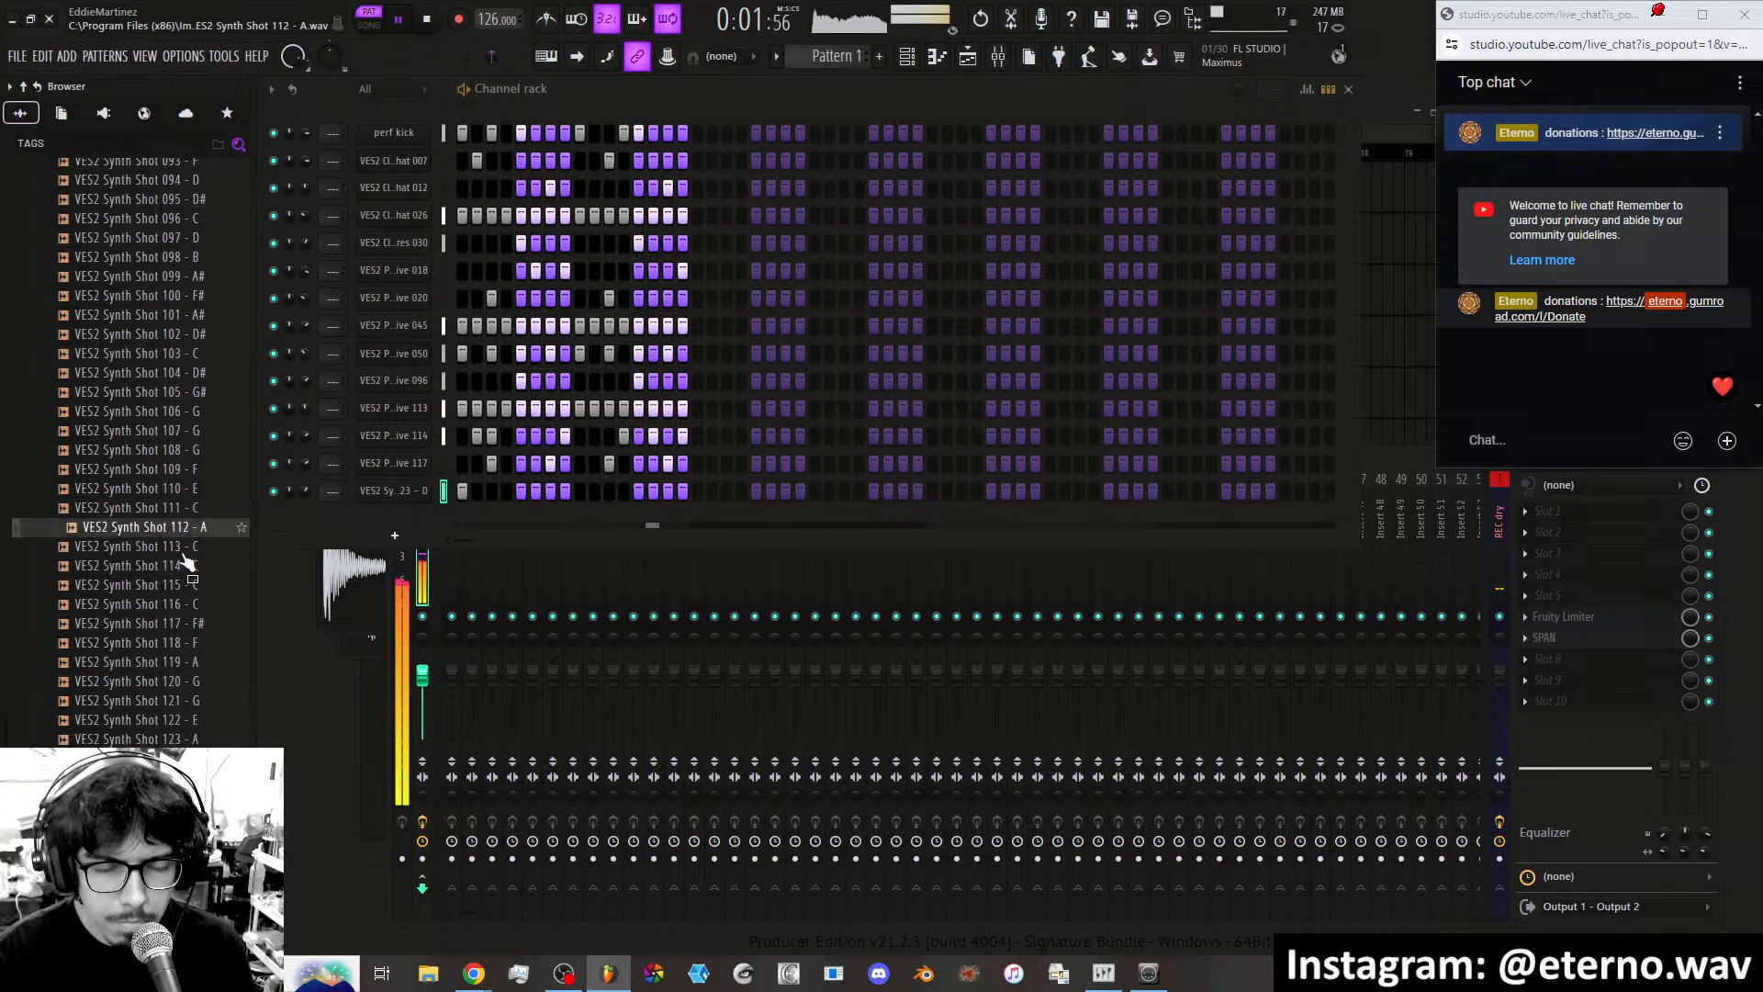
Compare the neighbouring VES2 Synth Shots 111 - C to 116 - C, replaying 113 - C.
left_click(182, 547)
left_click(182, 236)
left_click(181, 256)
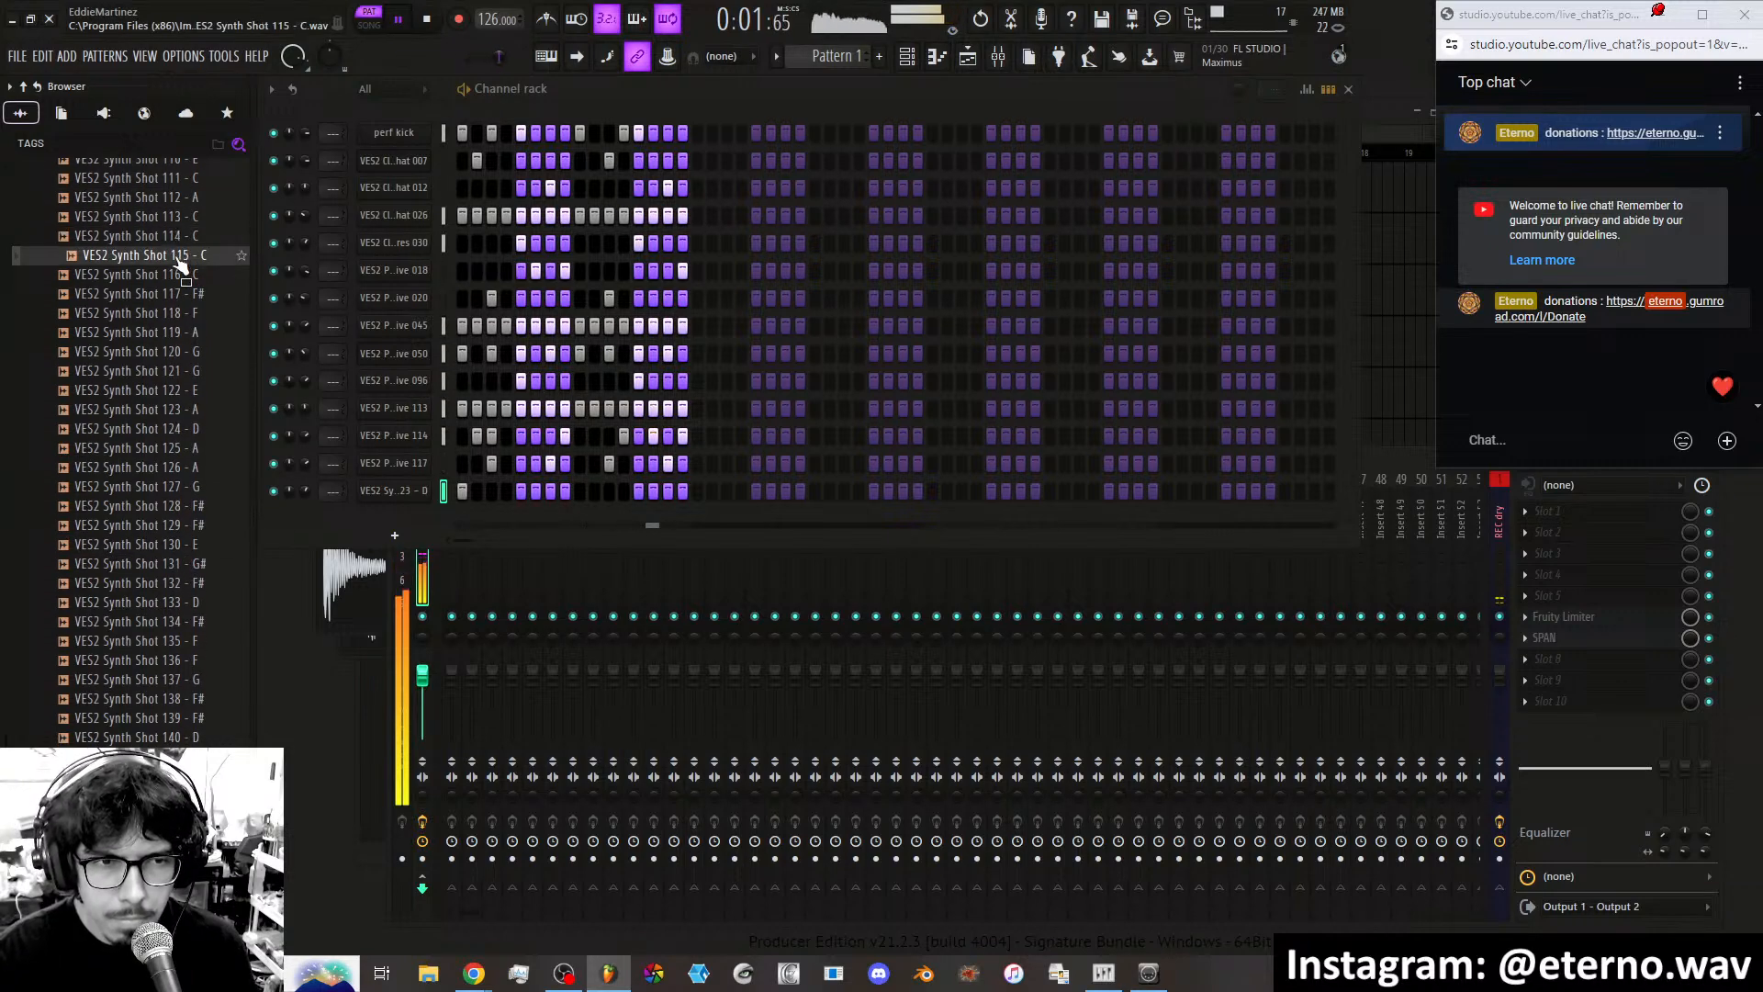
left_click(181, 275)
left_click(182, 217)
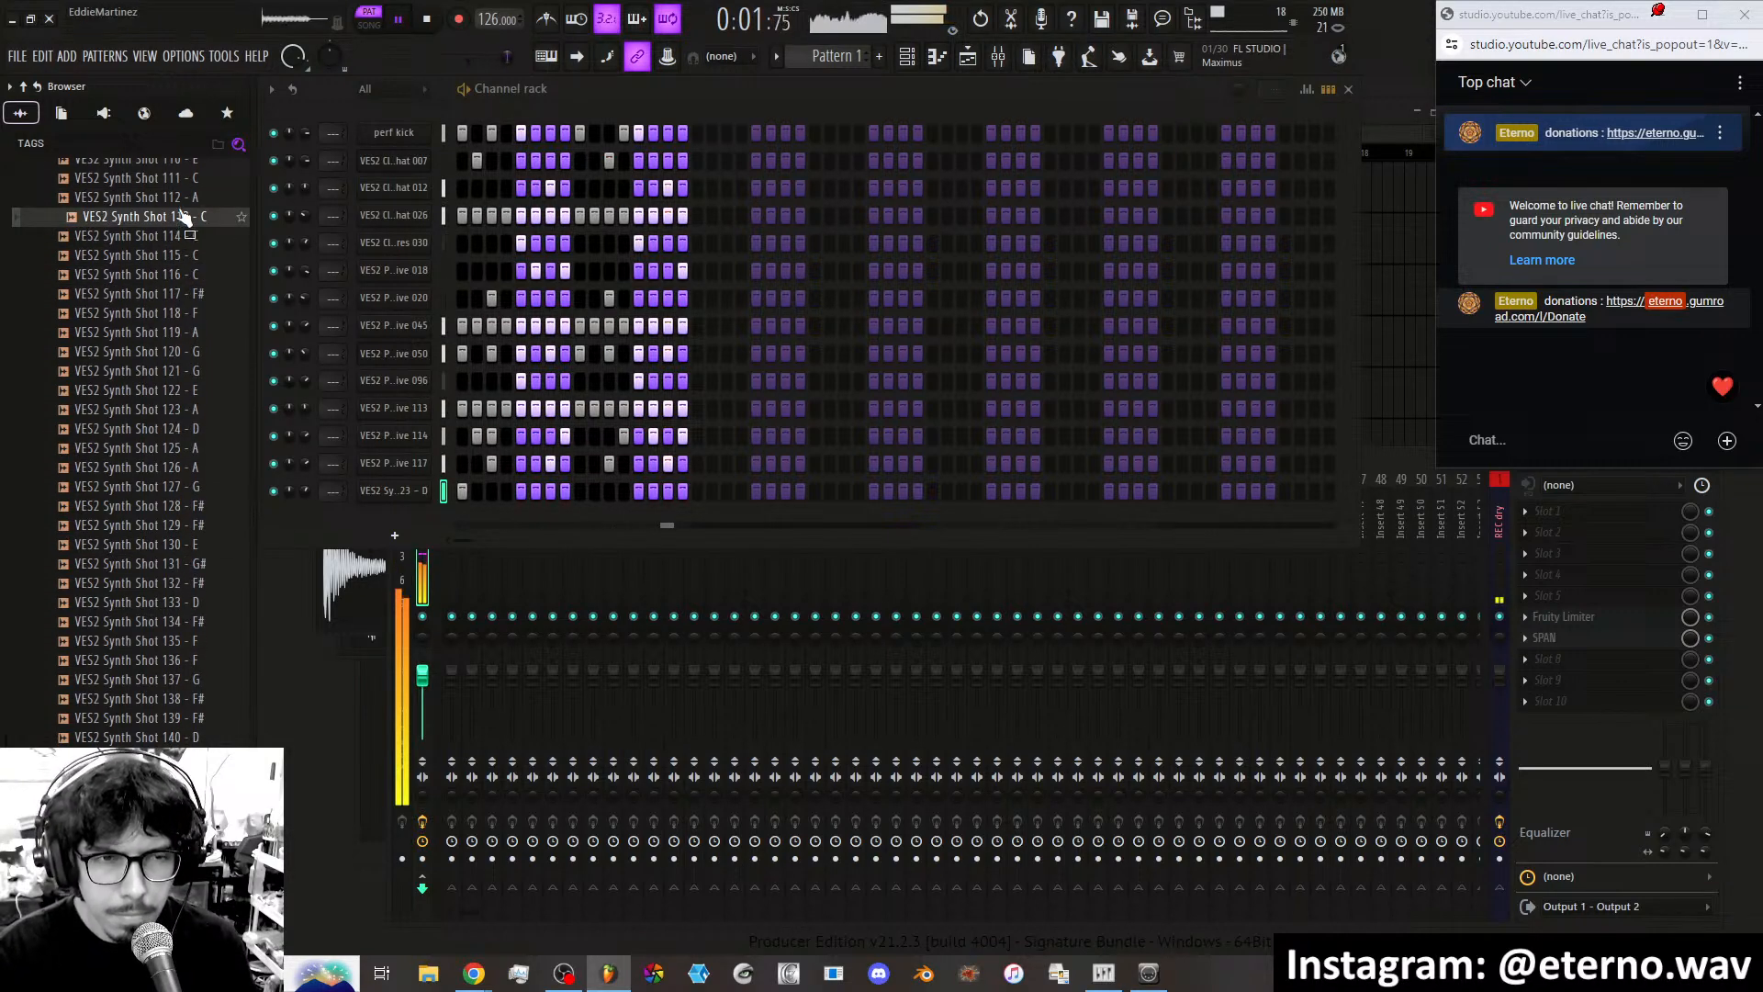
left_click(181, 197)
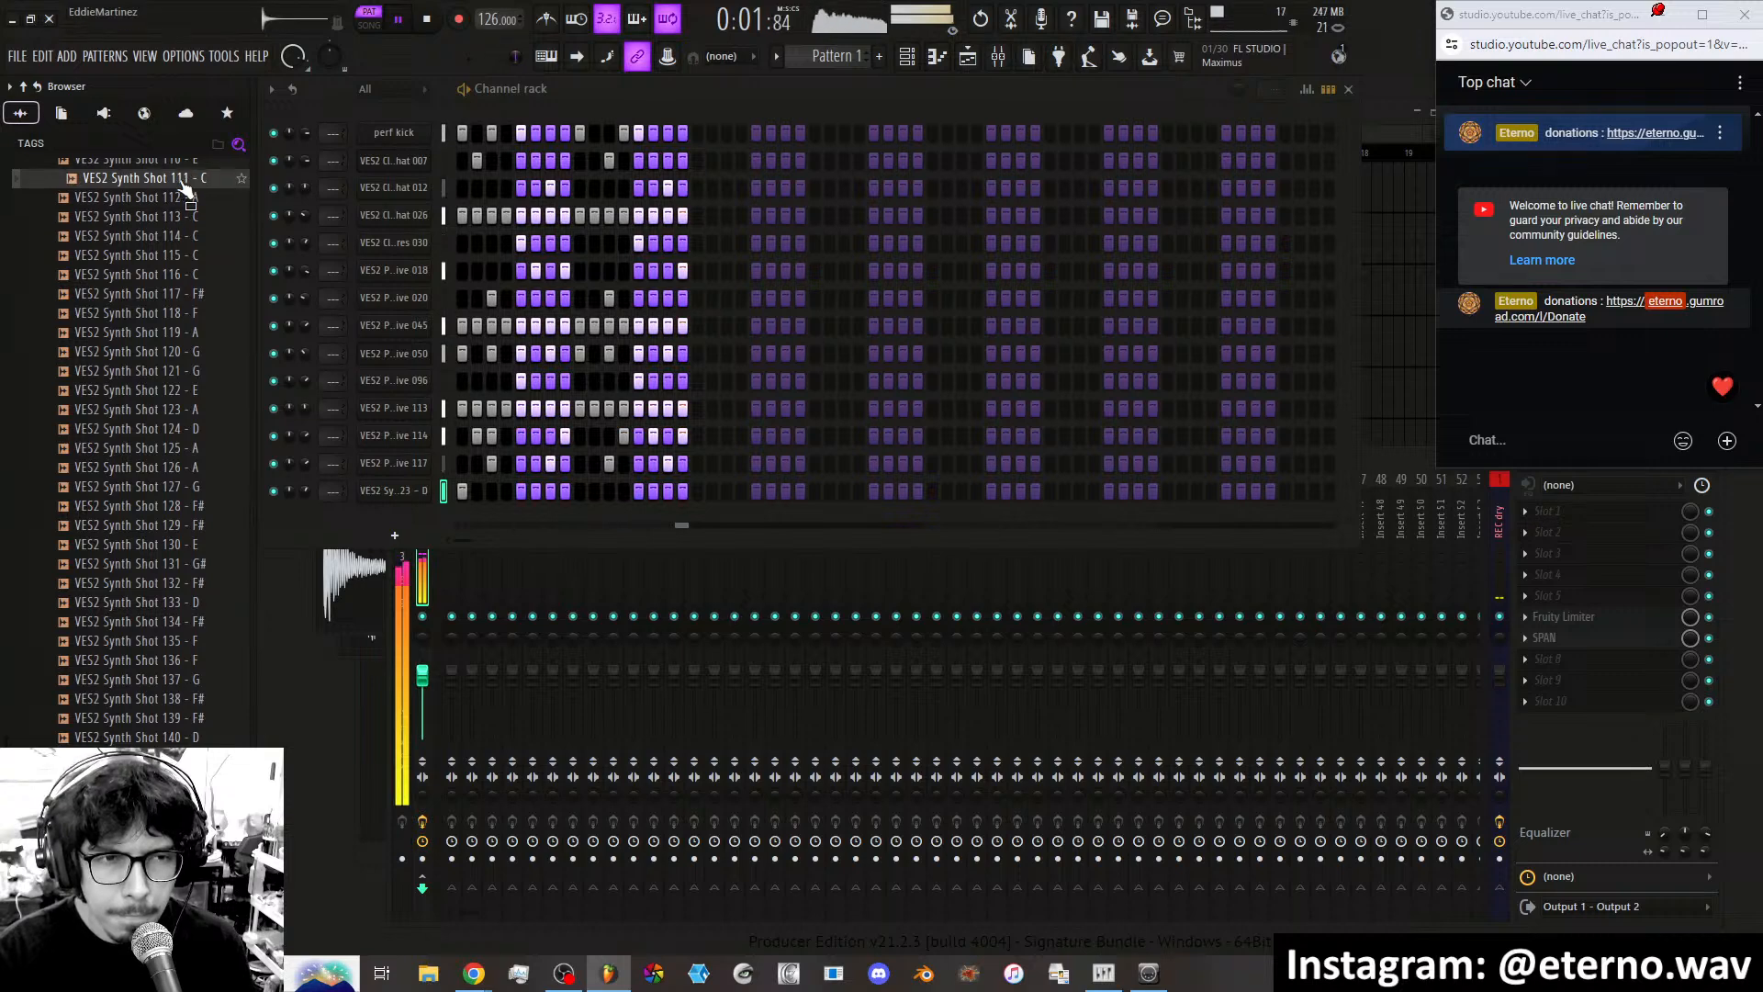
left_click(182, 178)
left_click(172, 218)
Audition VES2 Synth Shots 129 - F#, 131 - G#, 132 - F# and 134 - F#.
left_click(156, 526)
left_click(156, 564)
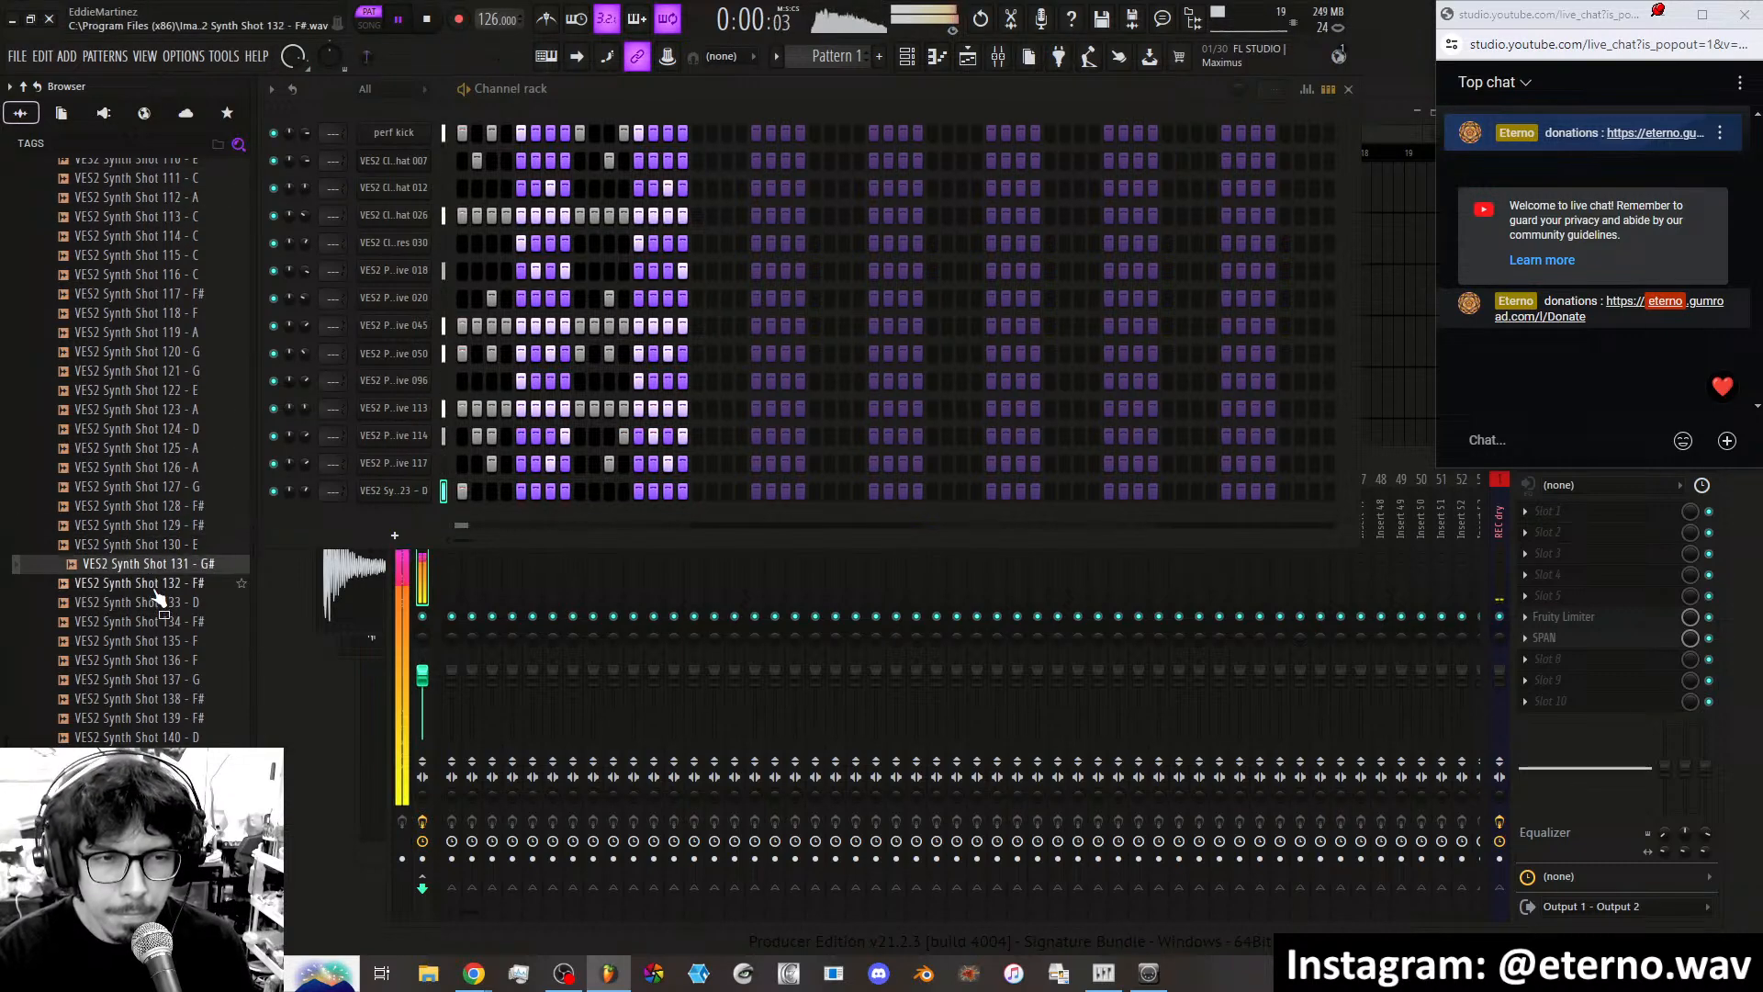
left_click(156, 584)
left_click(156, 623)
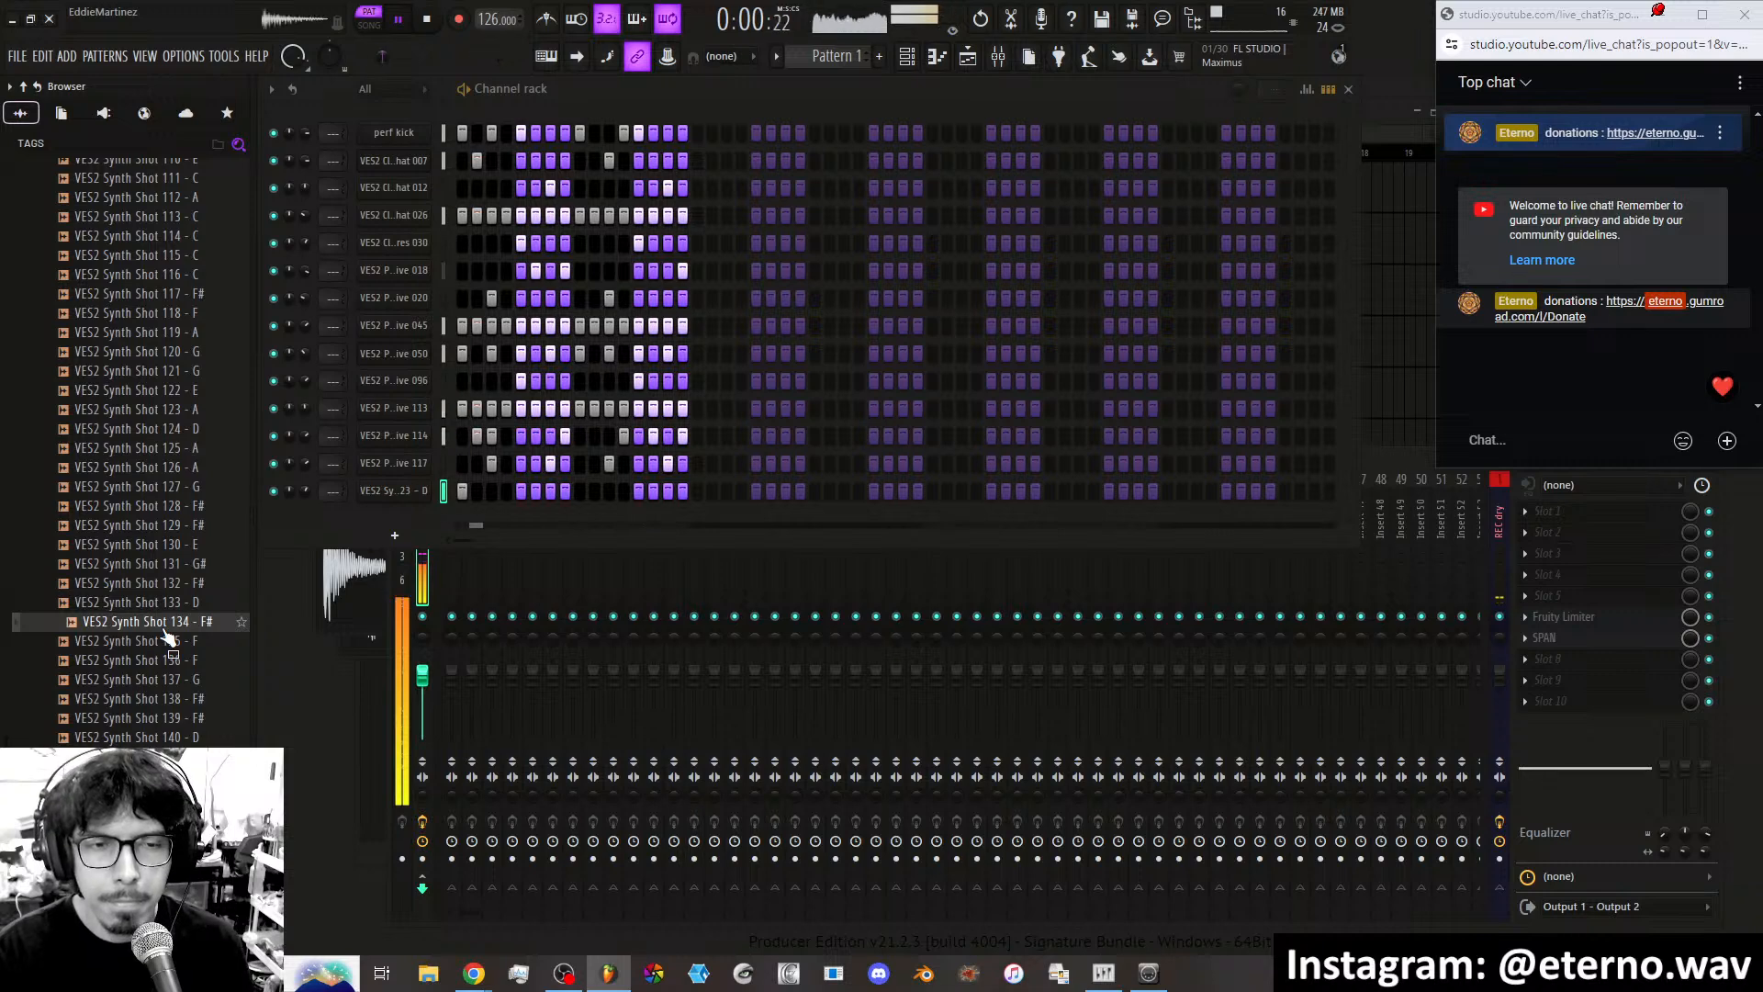
Lower the time-stretch multiplier of the VES2 Percussive 045 channel in its sampler and close the sampler.
left_click(415, 327)
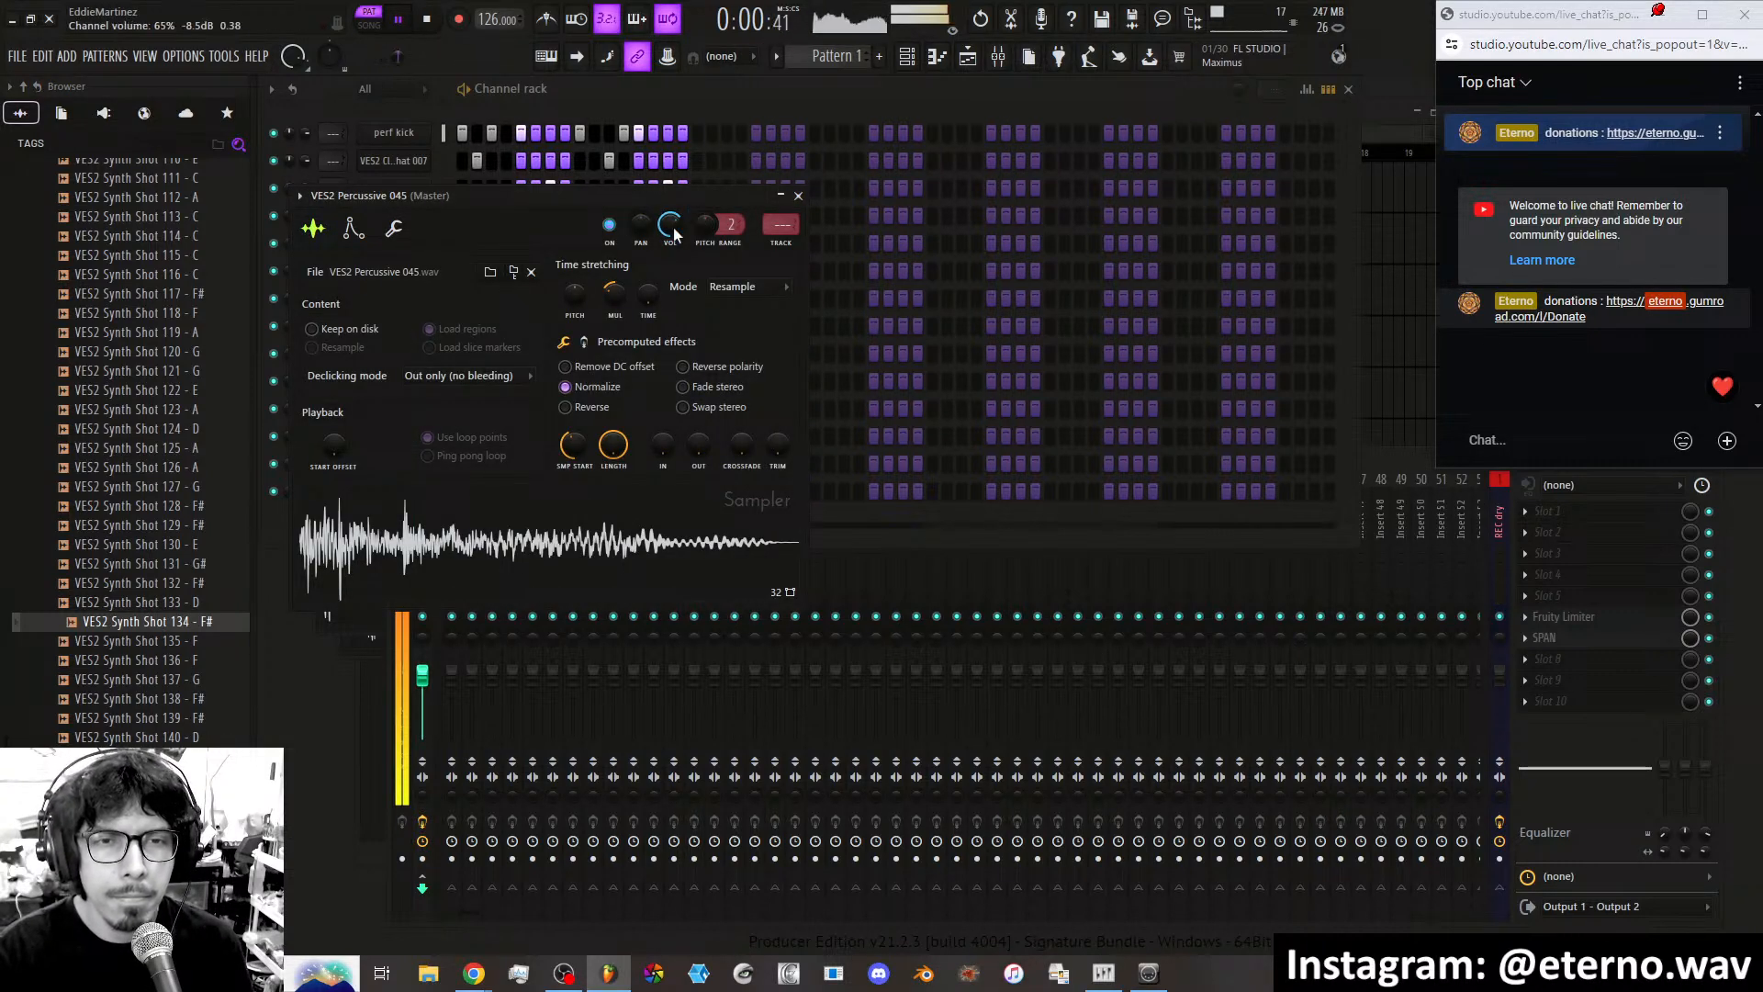
left_click(610, 226)
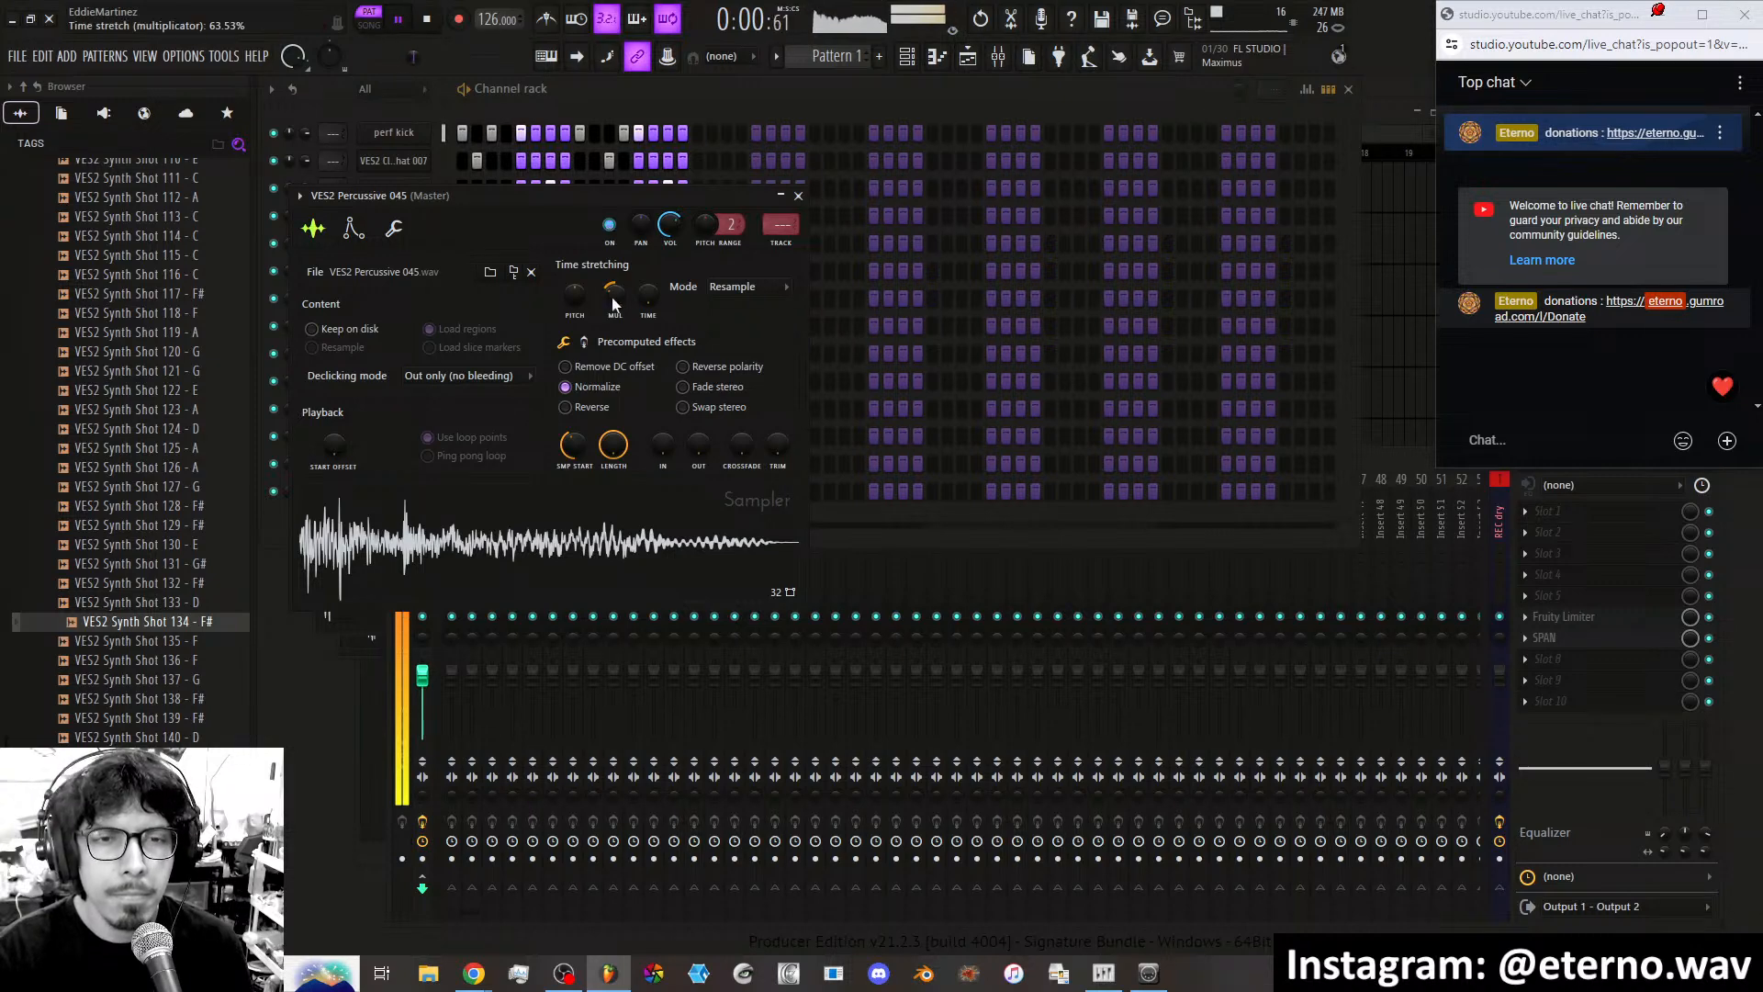
left_click_drag(612, 295, 613, 310)
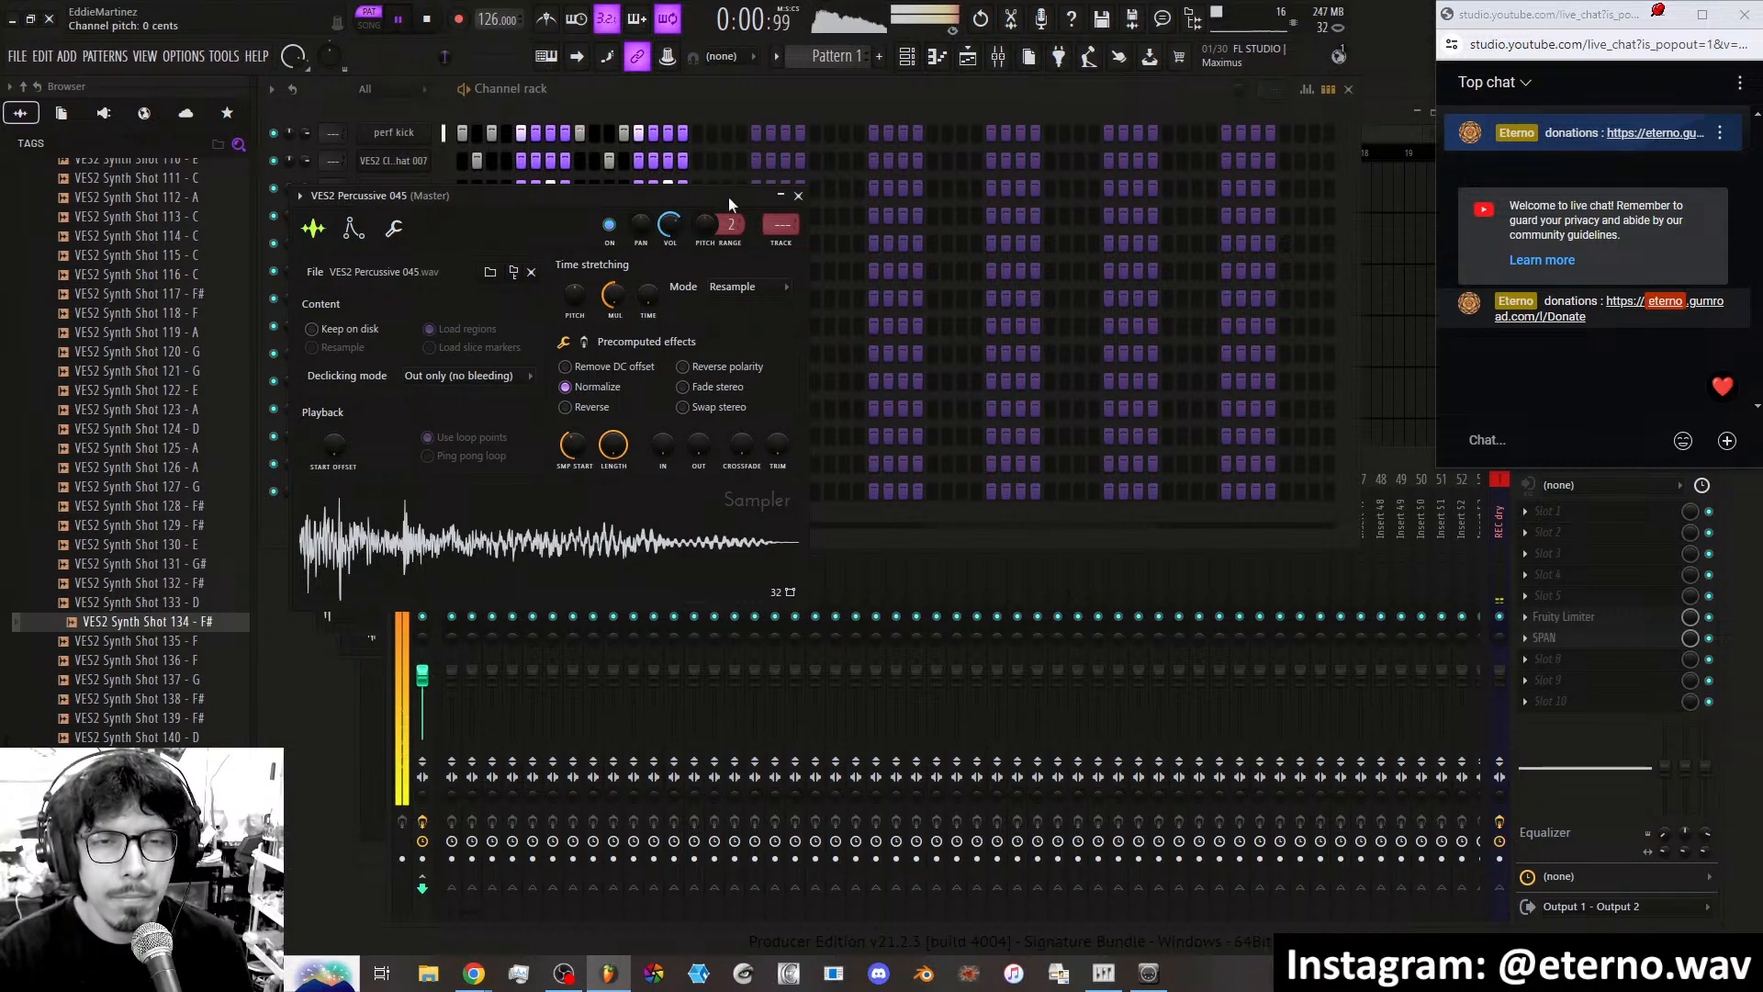
left_click(798, 196)
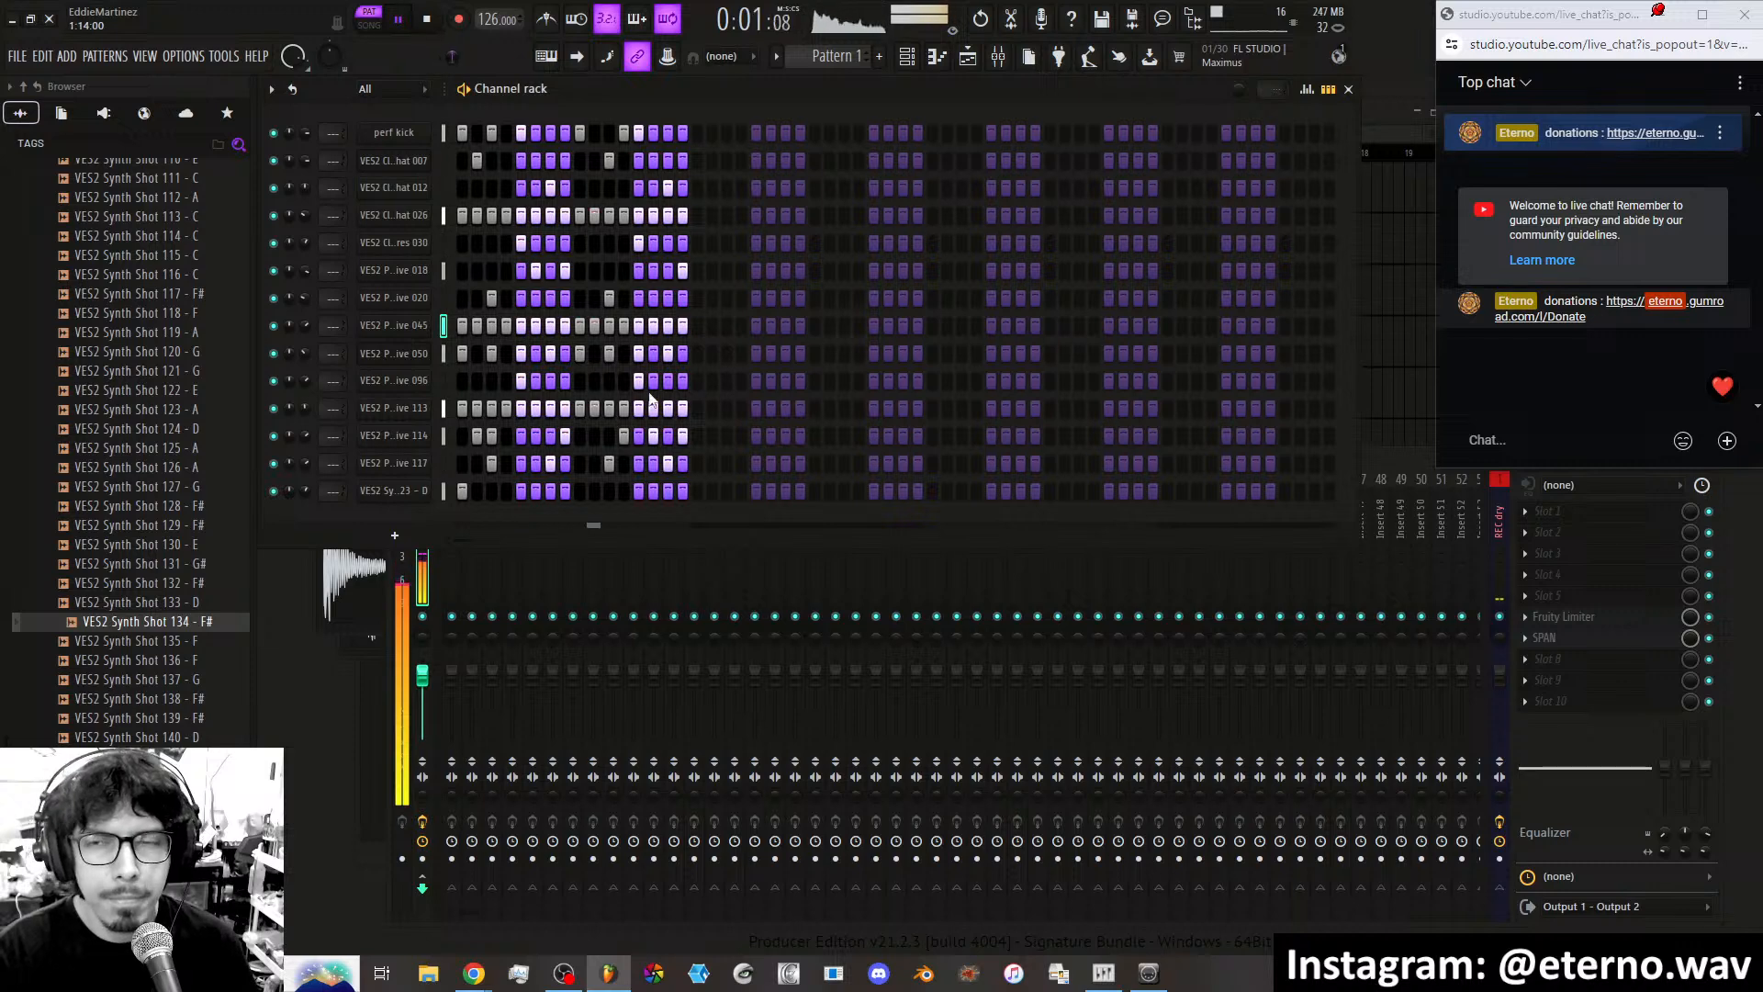
Toggle the mutes of the perf kick, VES2 Percussive 114 and the synth shot to compare the groove with and without them.
left_click(274, 134)
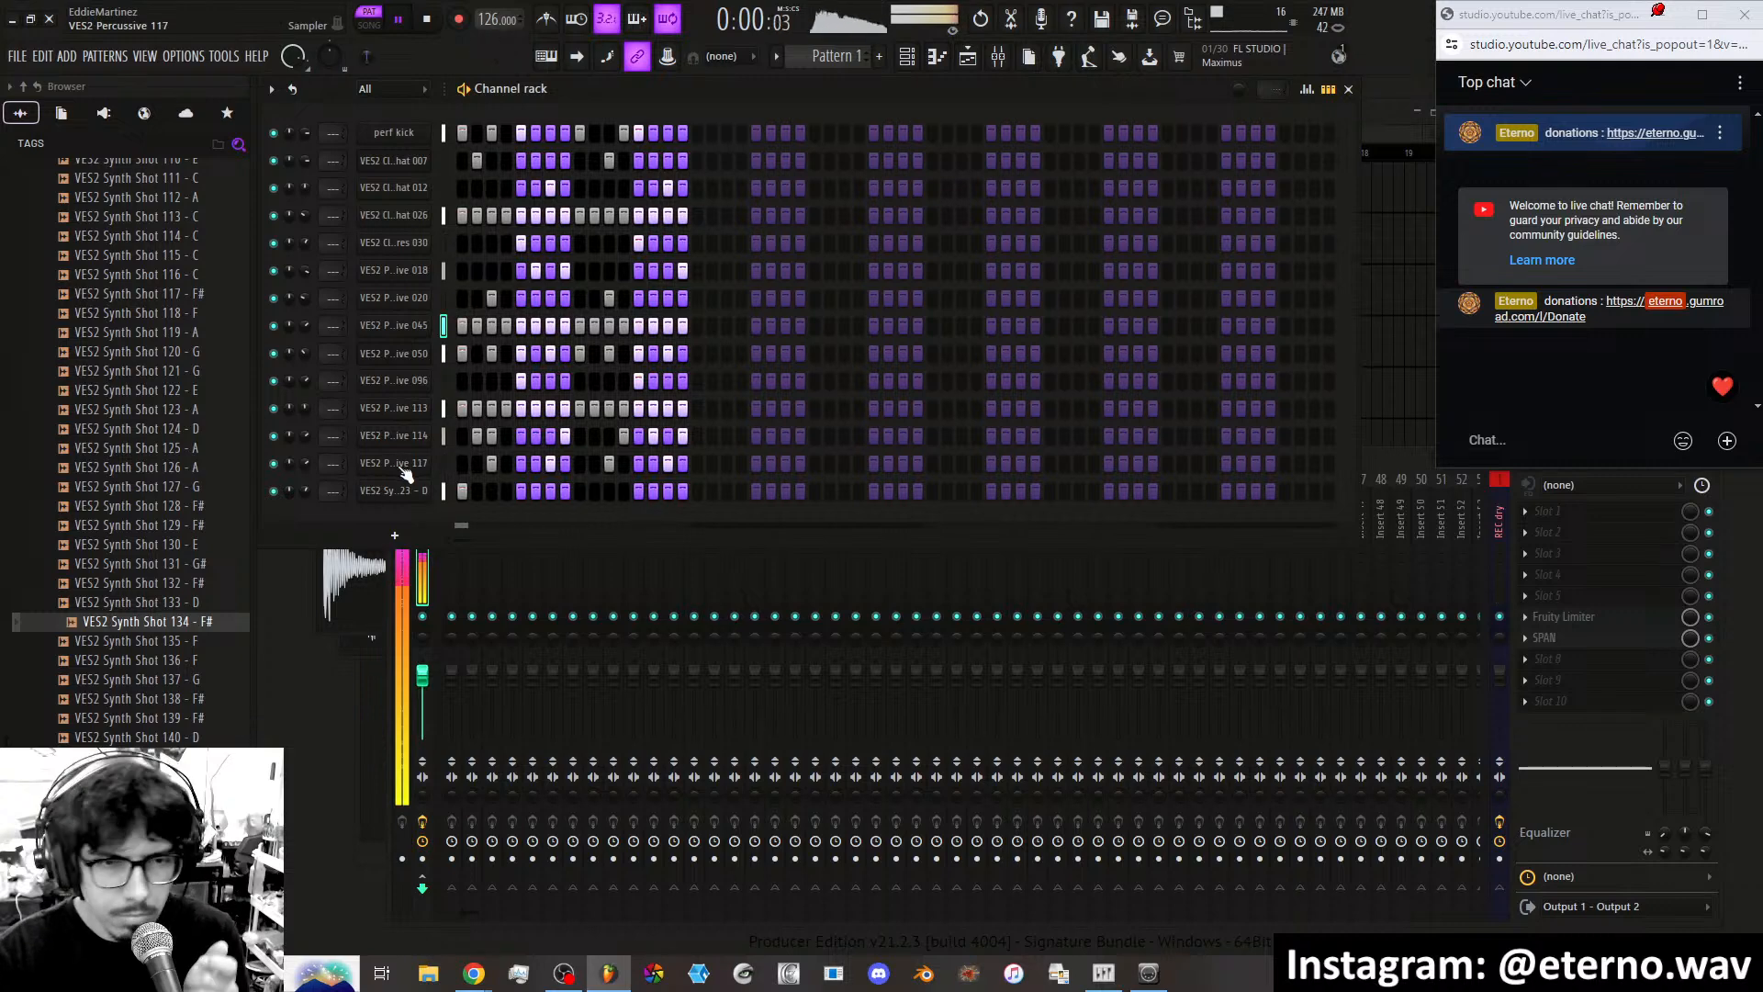
left_click(274, 435)
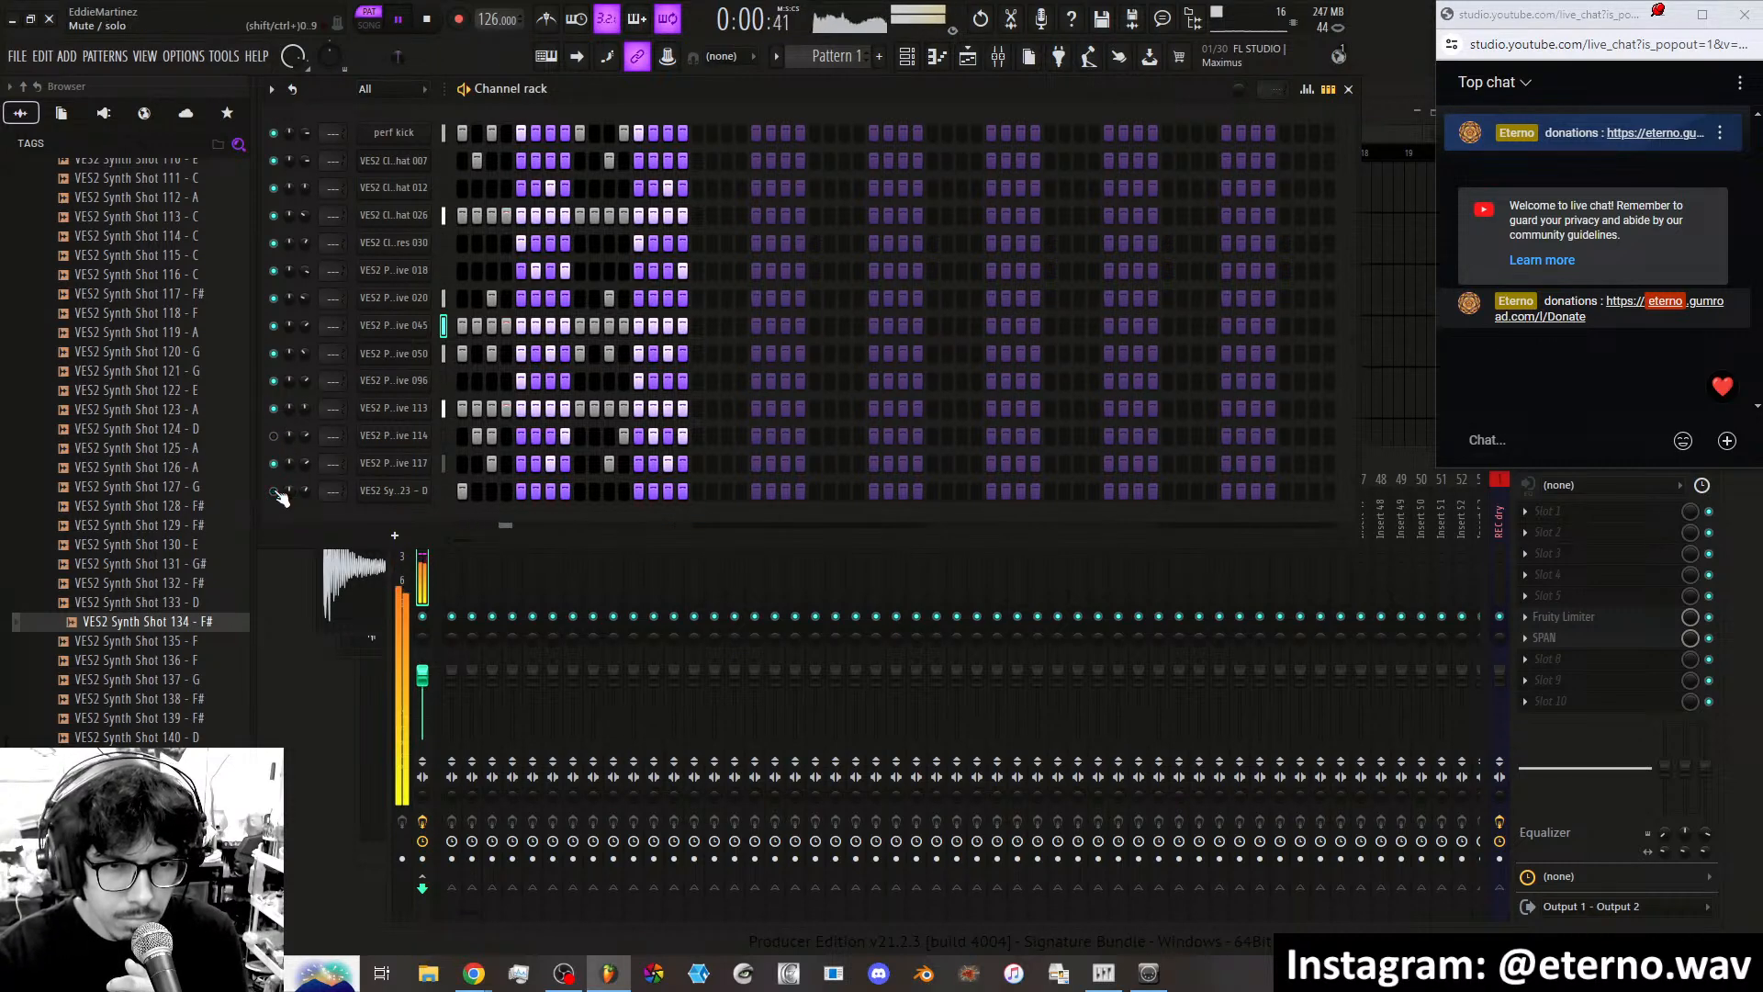
left_click(273, 492)
left_click(273, 435)
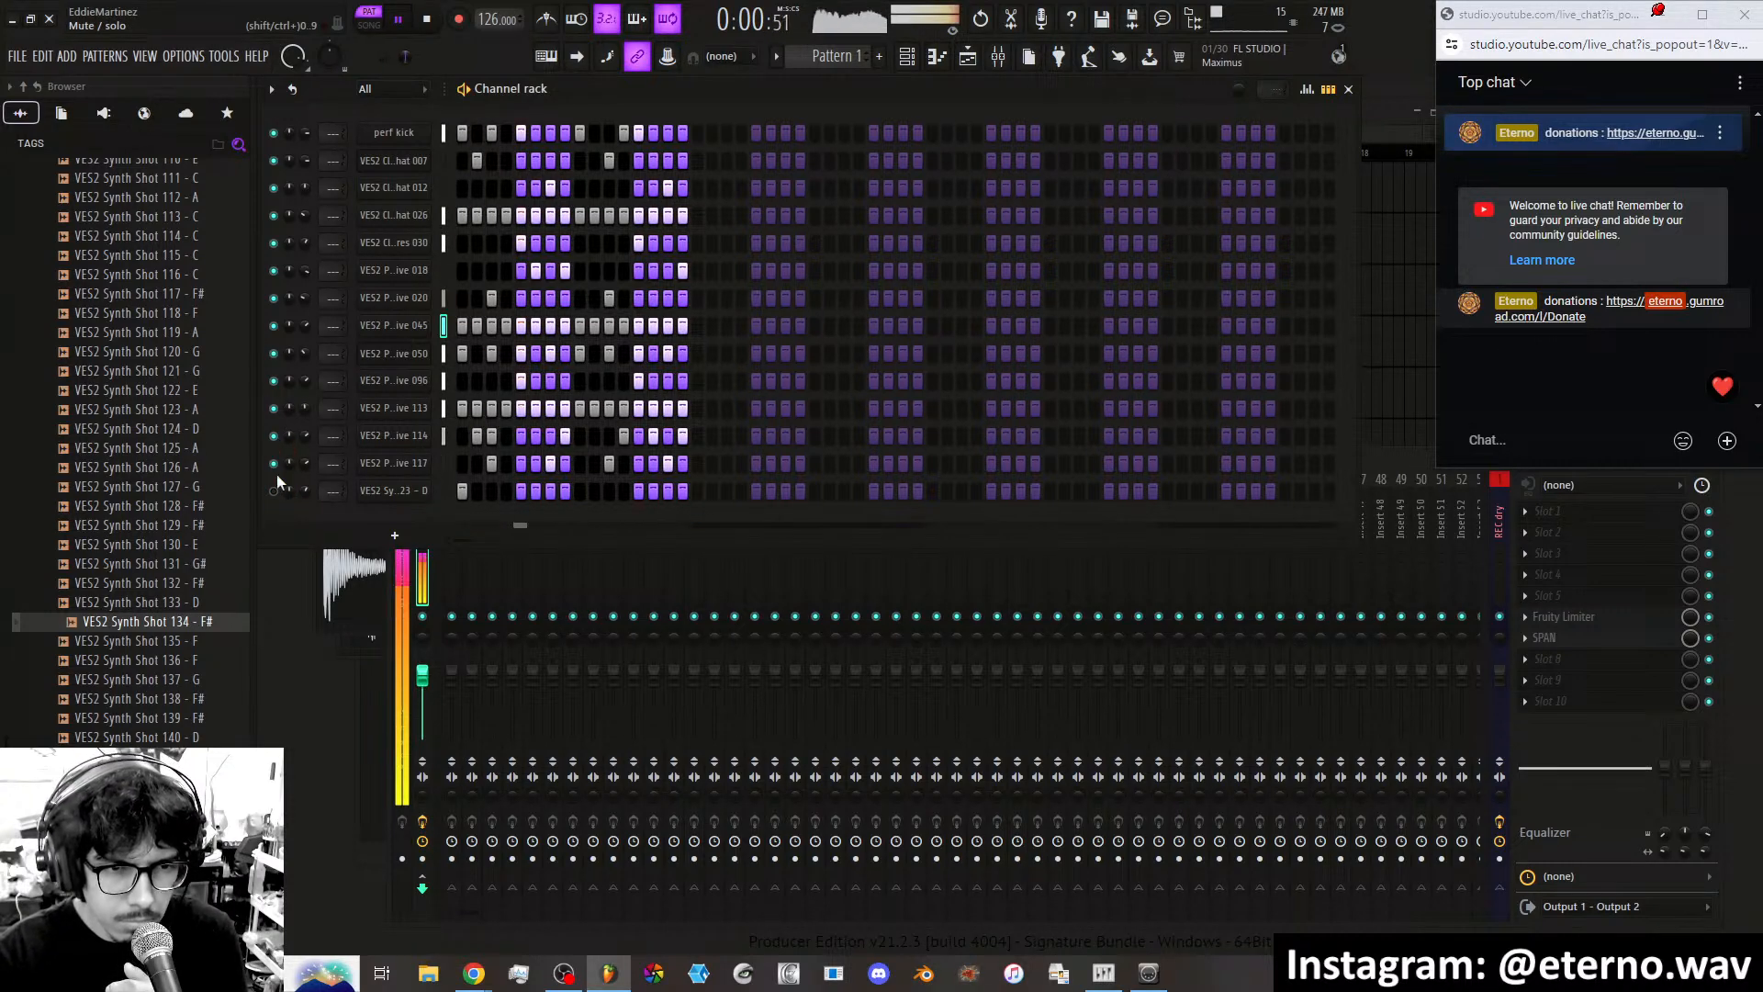
left_click(273, 491)
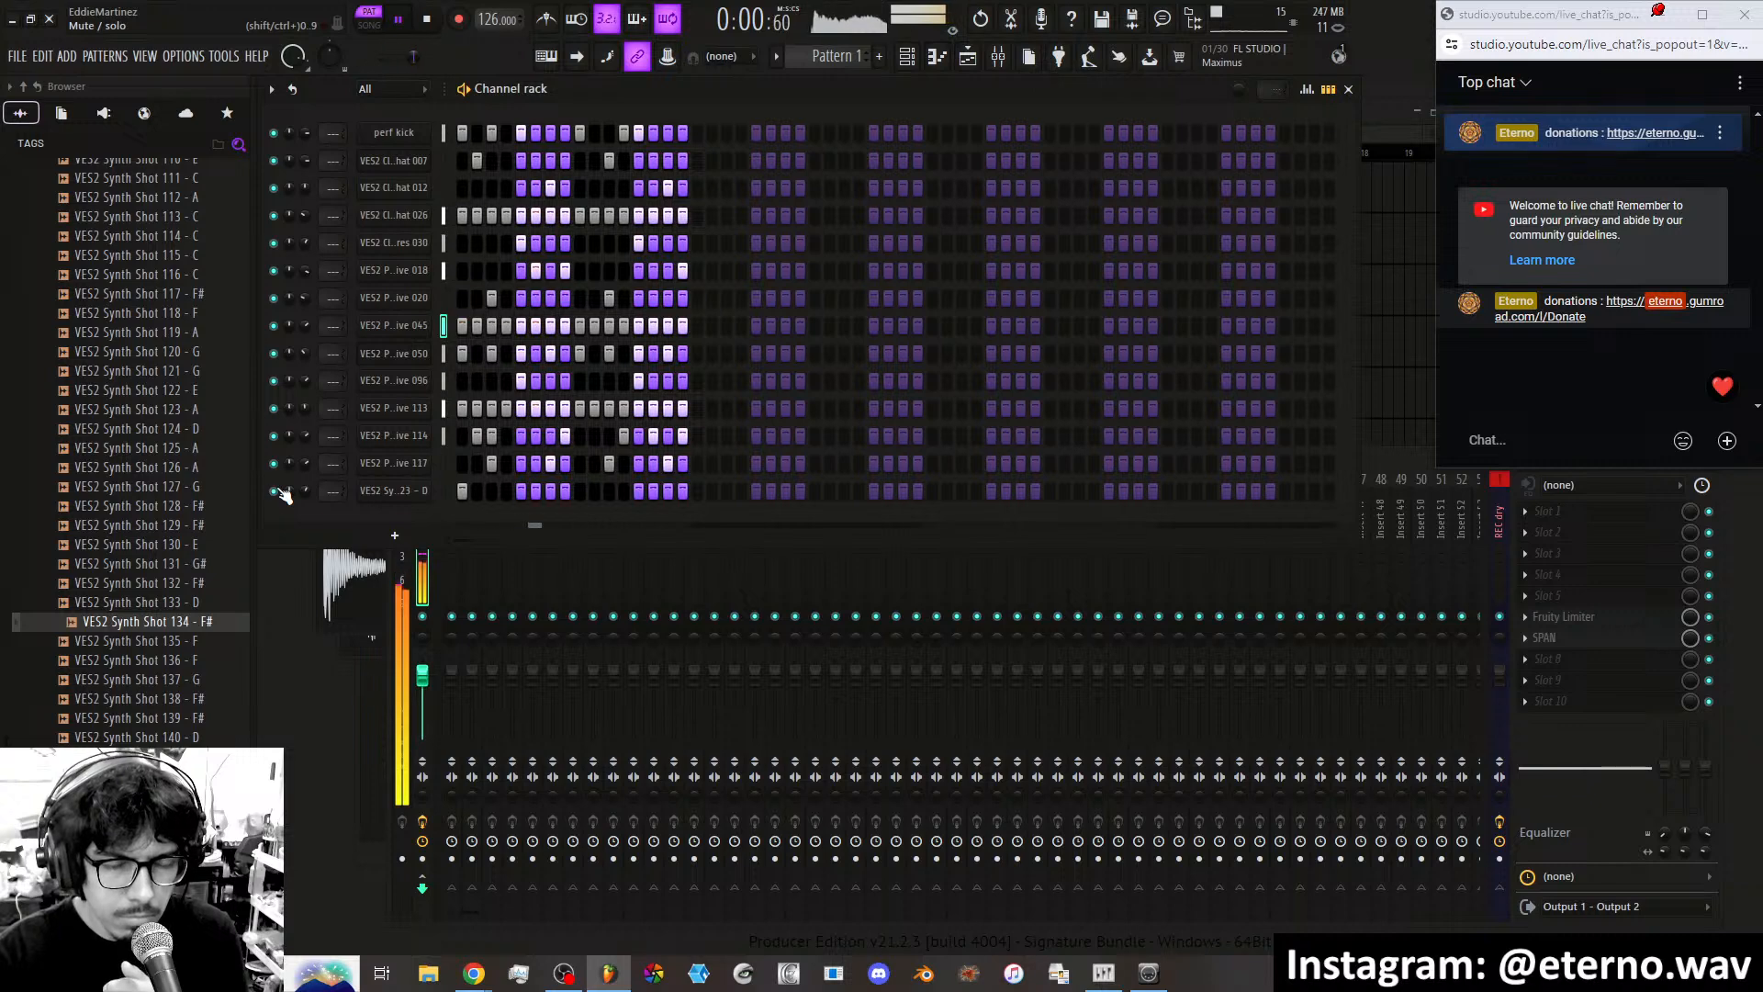
Adjust the synth shot's channel volume around 52% to balance it, and mute the perf kick.
left_click_drag(298, 489, 301, 488)
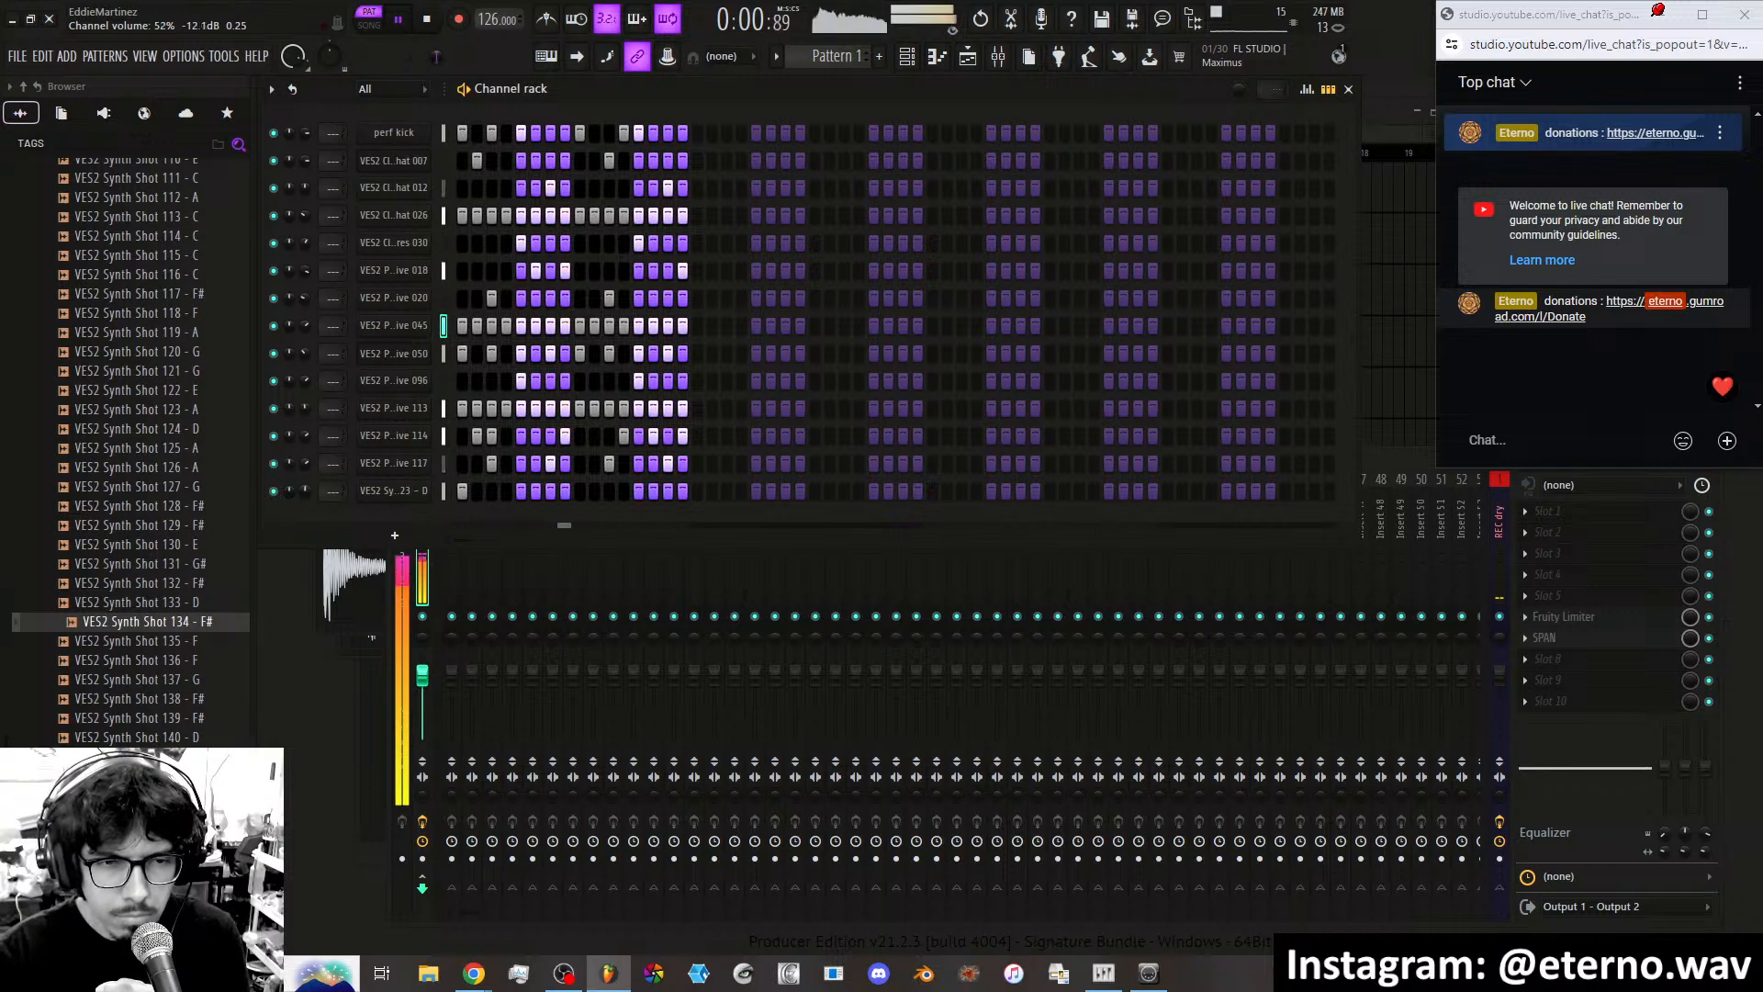
left_click_drag(301, 488, 302, 479)
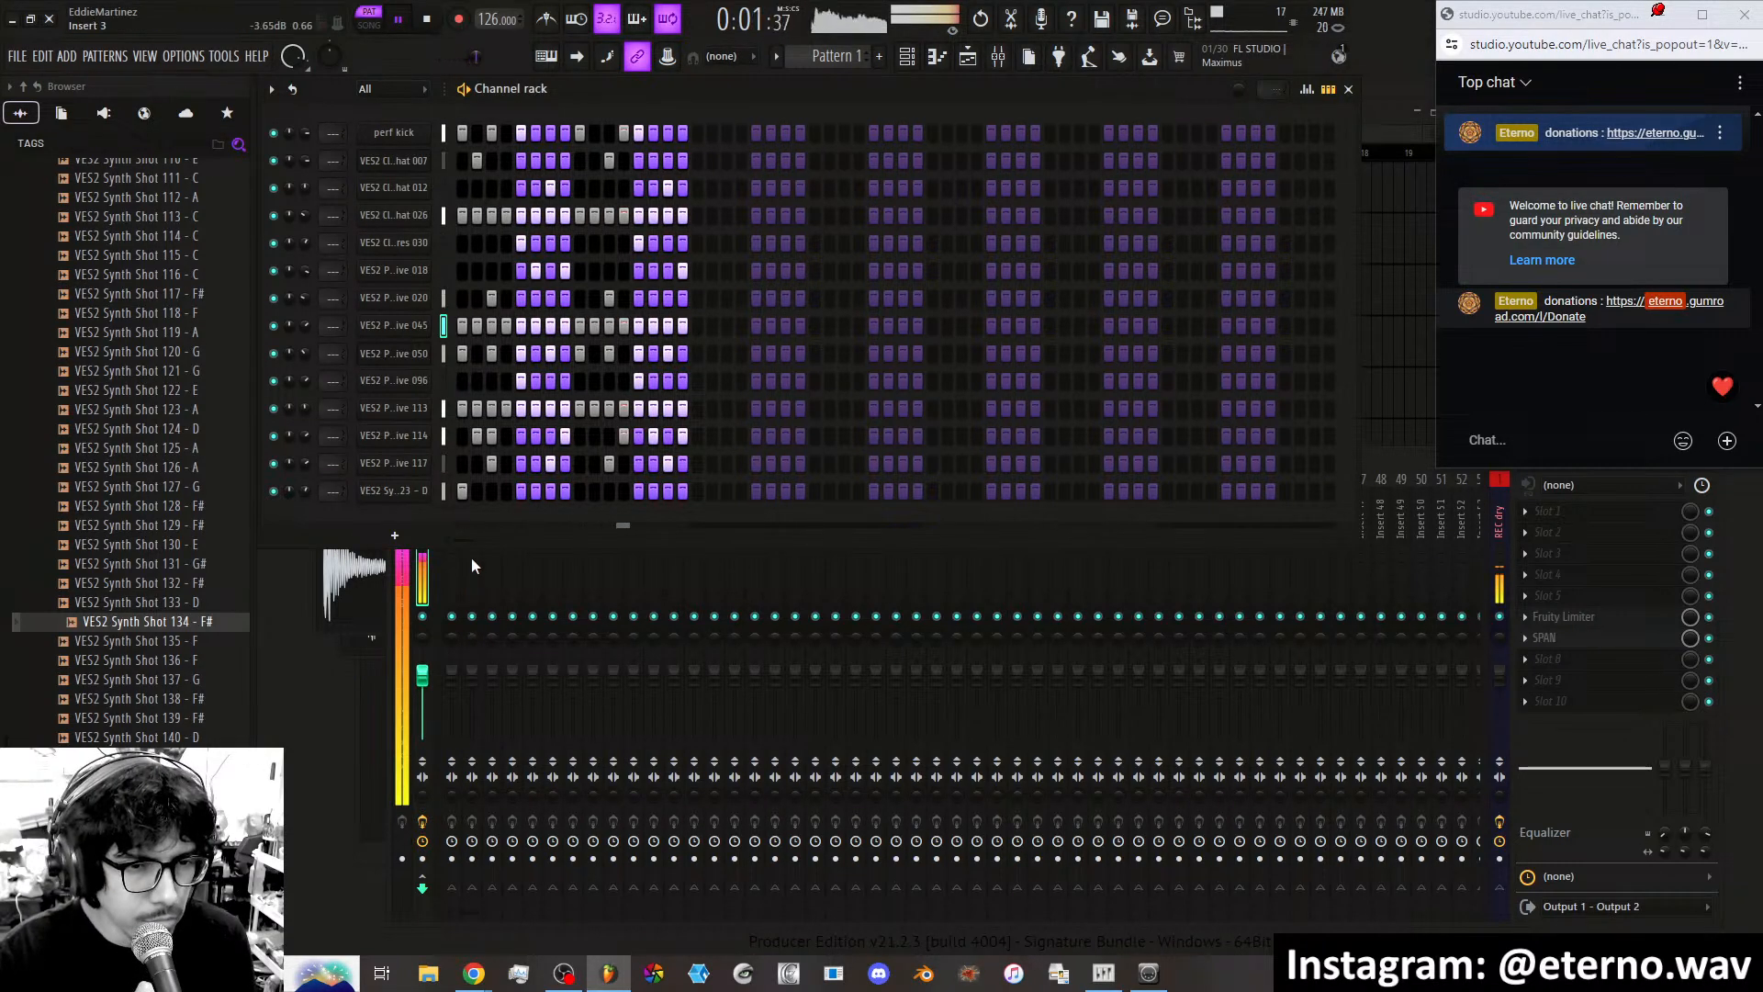
left_click(273, 133)
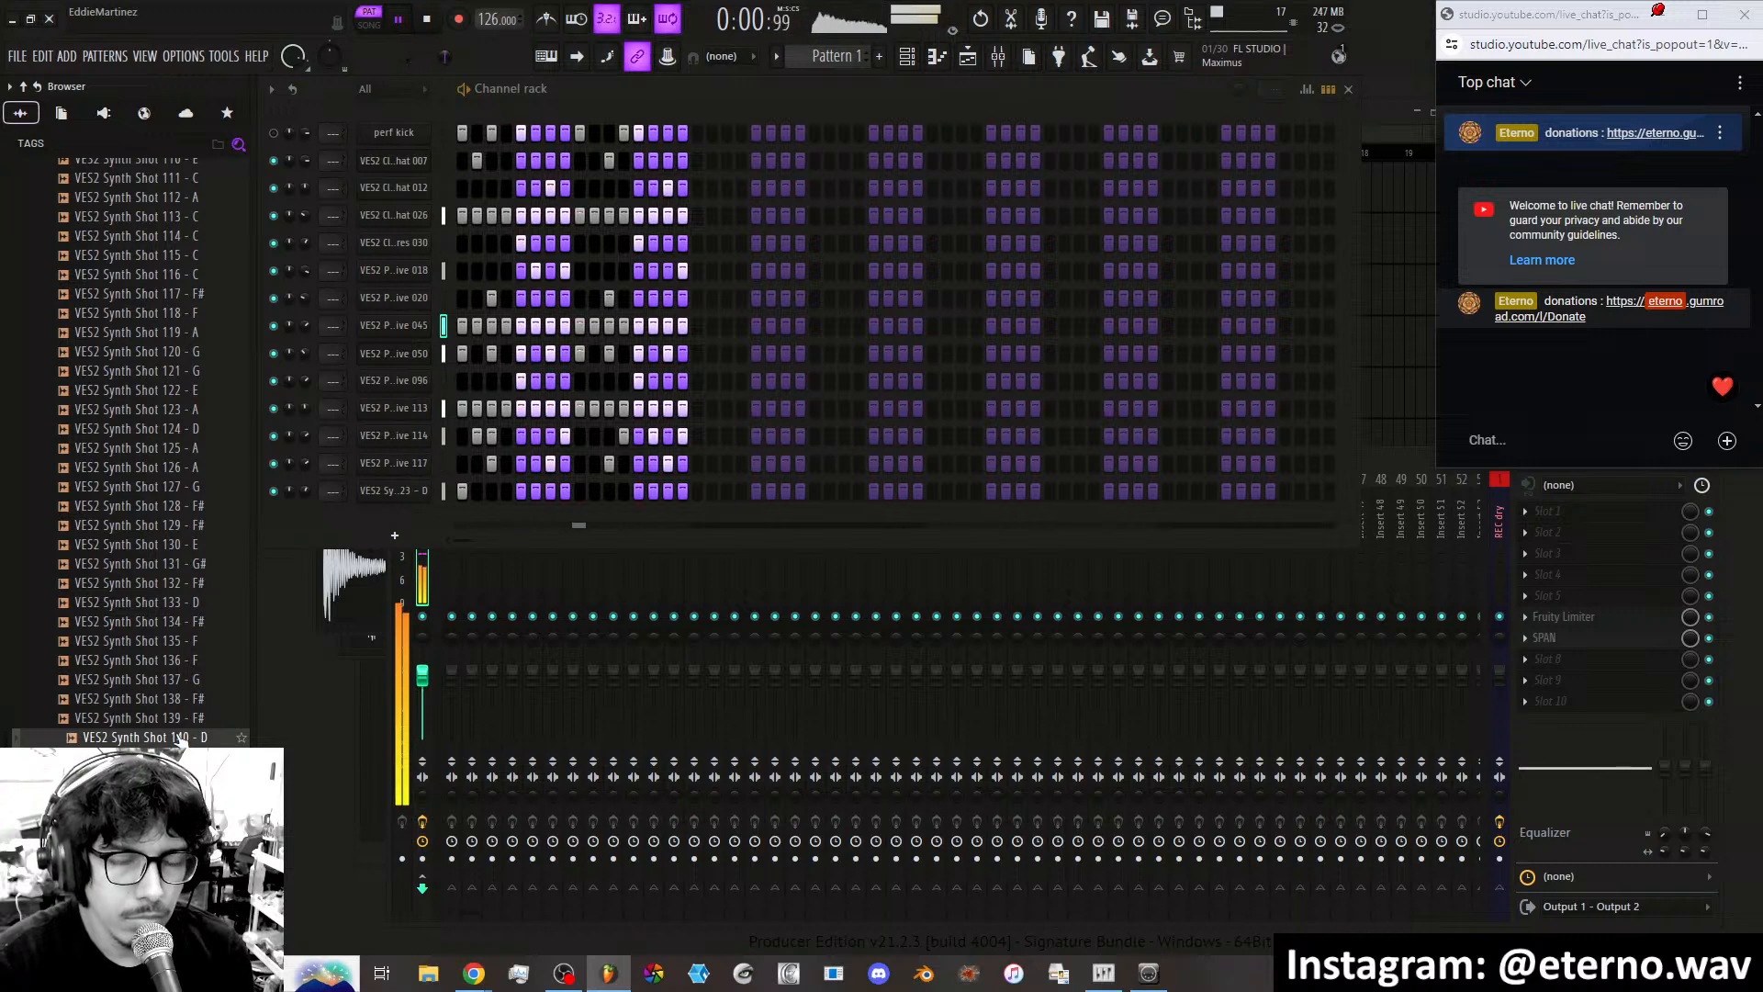
Audition the VES2 Synth Shots from 140 - D onwards, finishing on VES2 Synth Shot 147 - A.
scroll(175, 642, "down", 6)
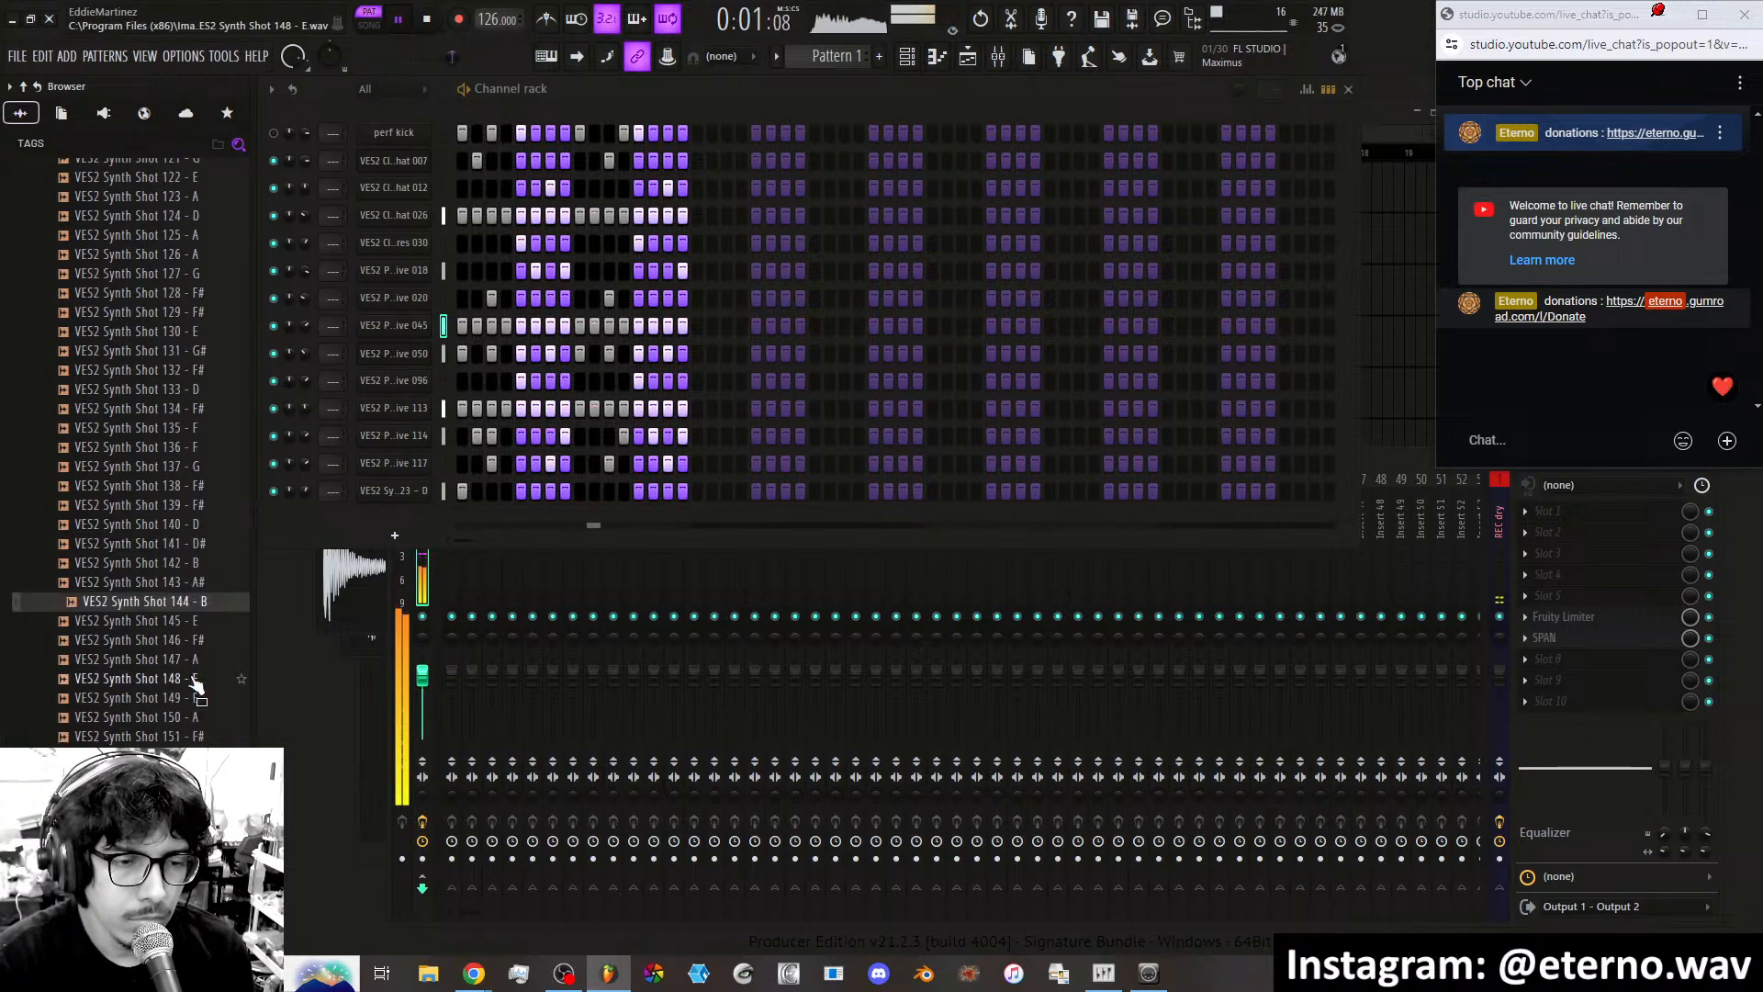
key("Up")
key("Up")
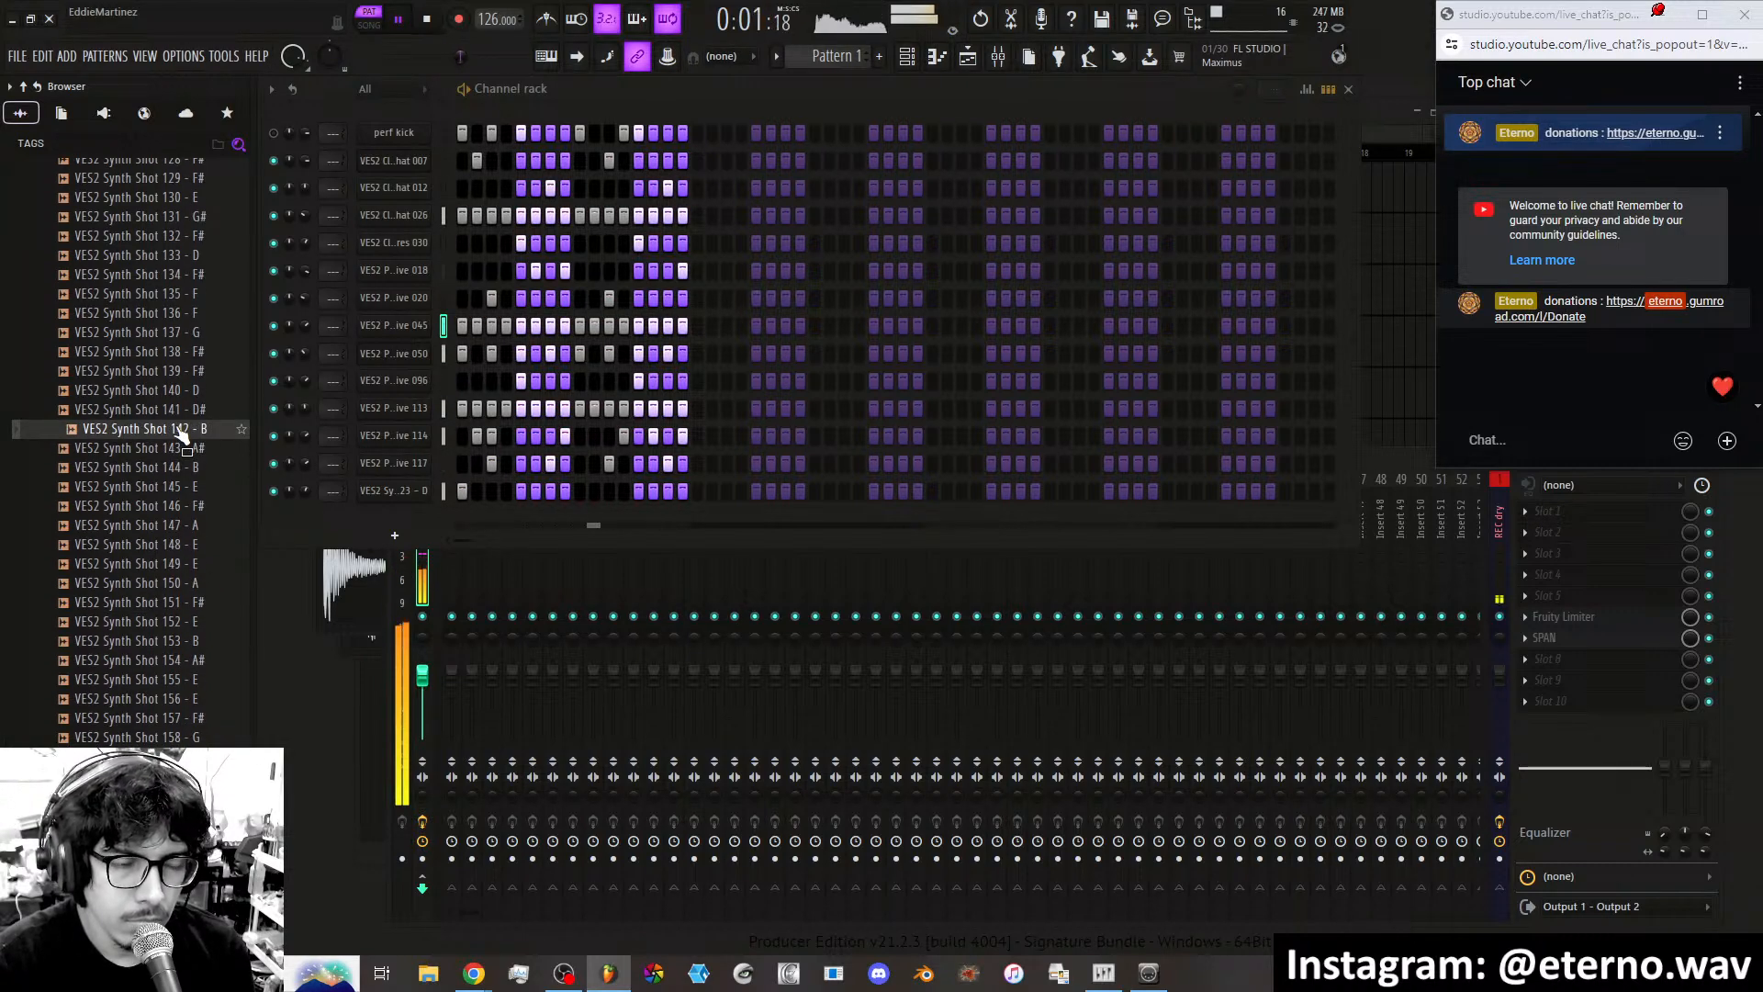
key("Down")
key("Down")
key("Down")
key("Down")
key("Down")
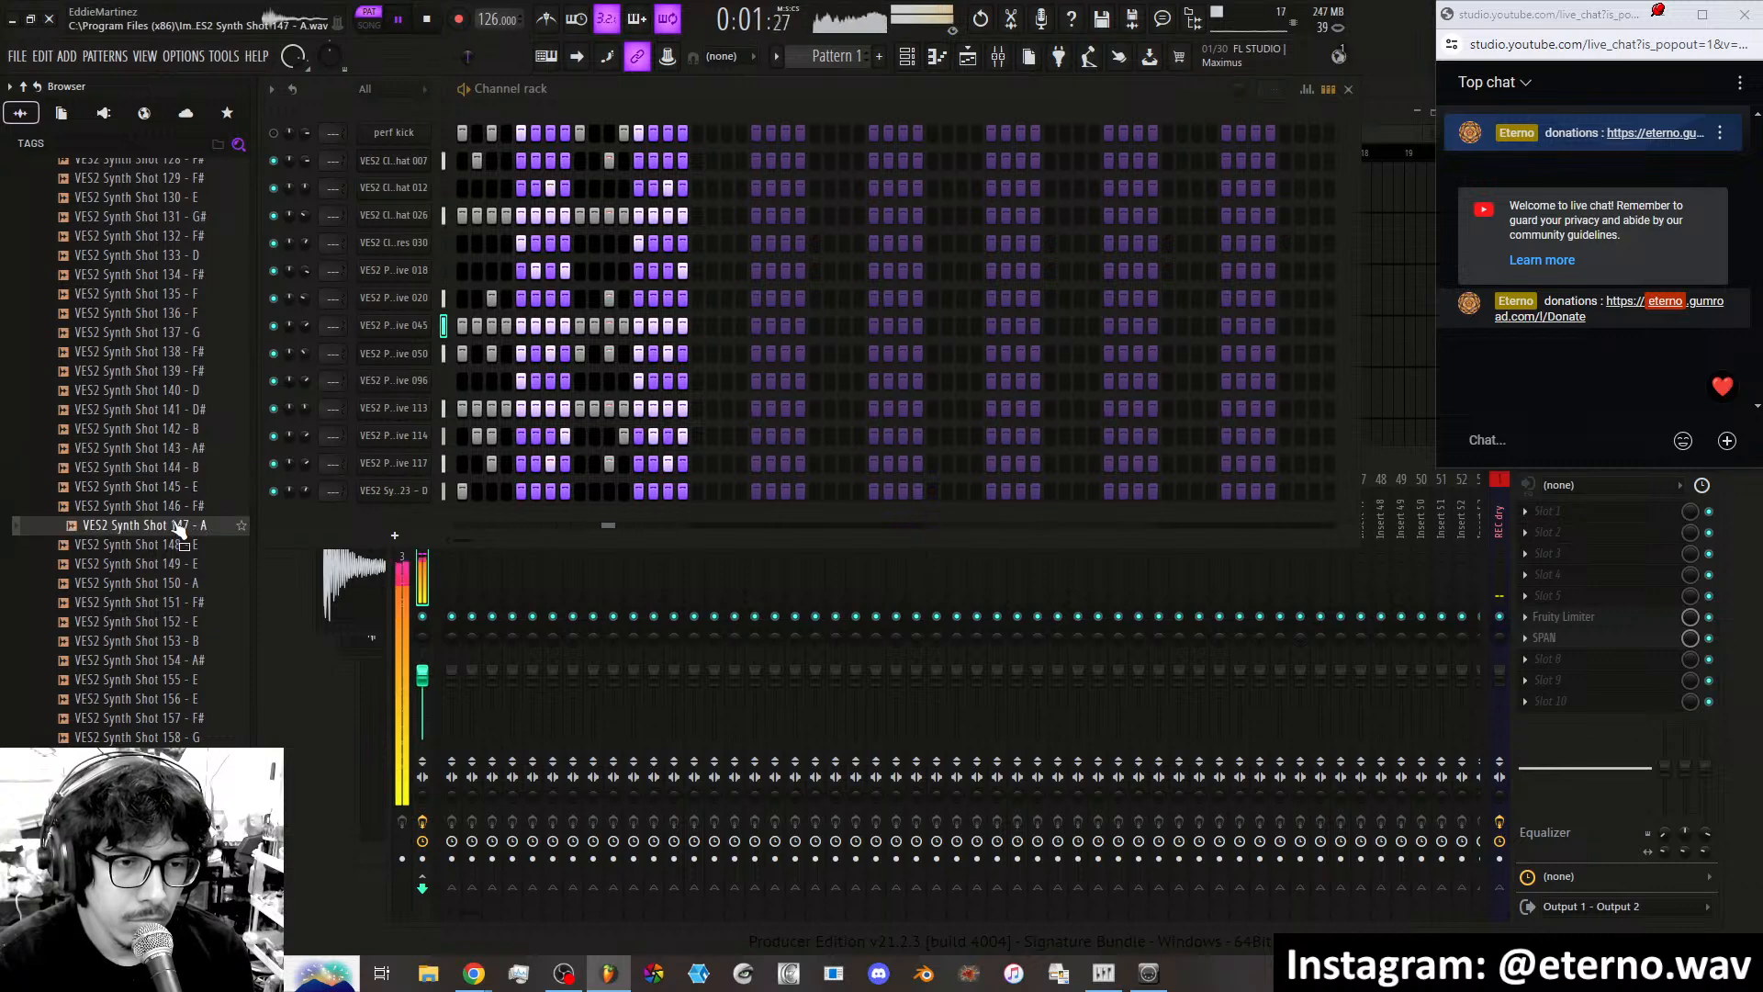
left_click(181, 529)
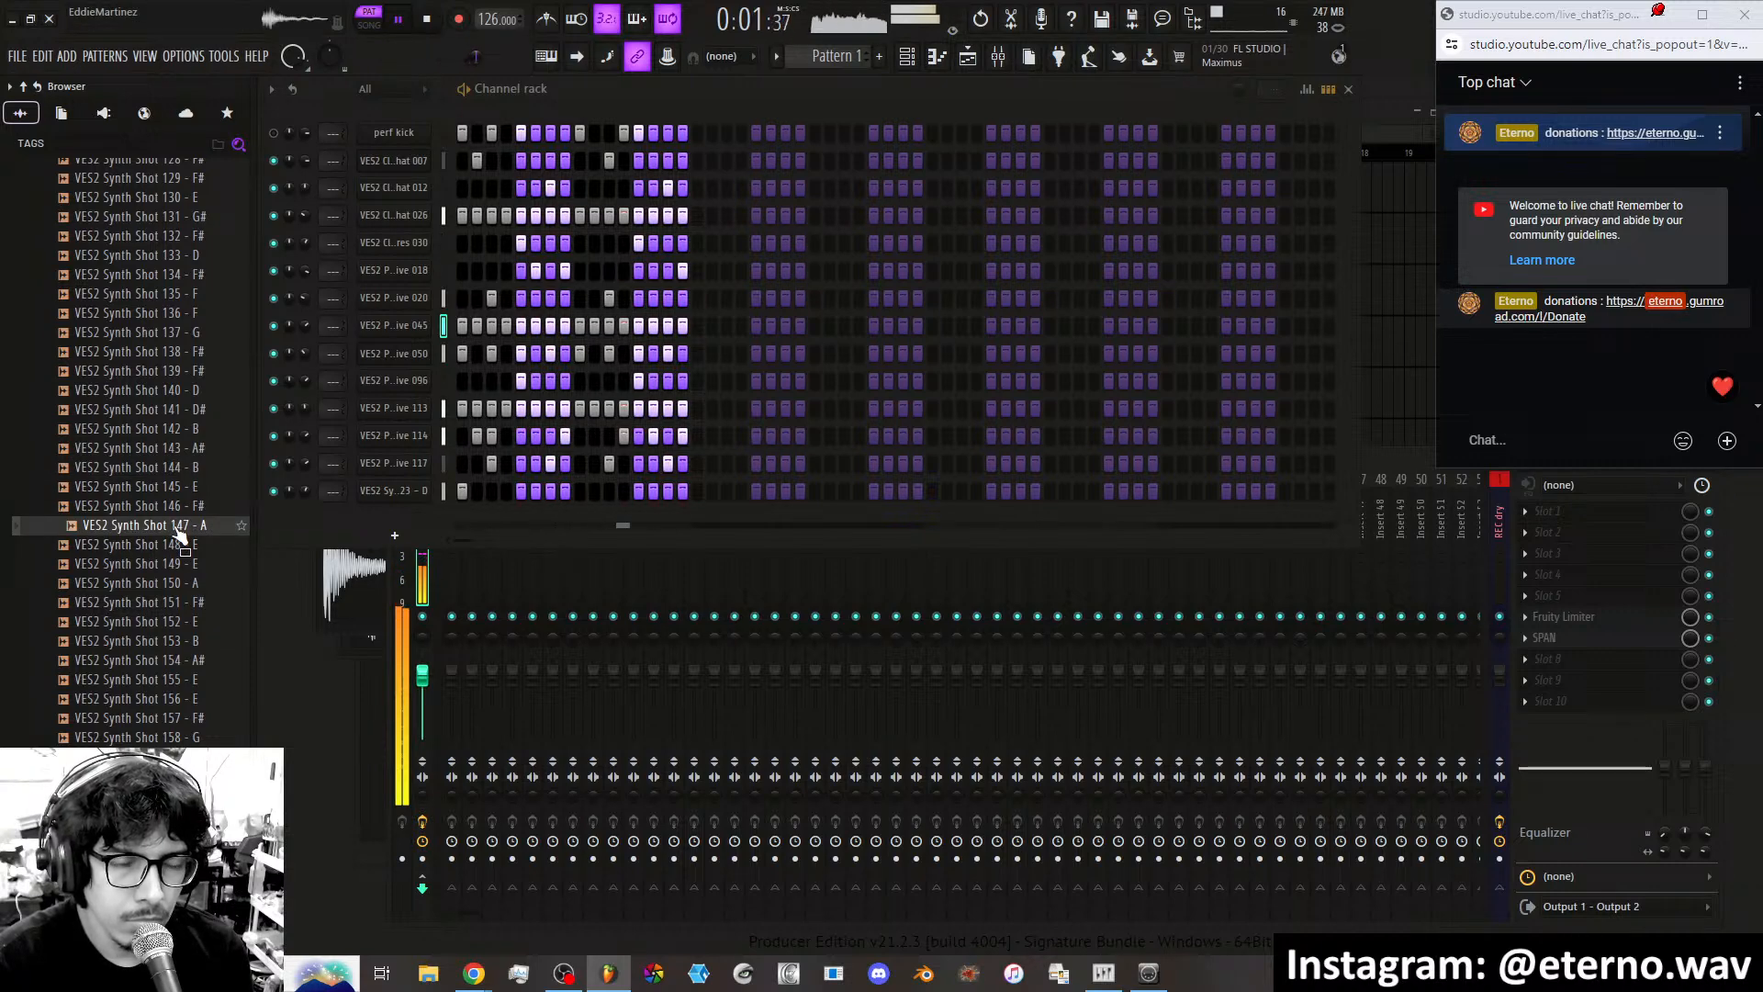
Add VES2 Synth Shot 147 - A as a new channel with hits on steps 3 and 11, and unmute the perf kick.
left_click_drag(179, 532, 496, 520)
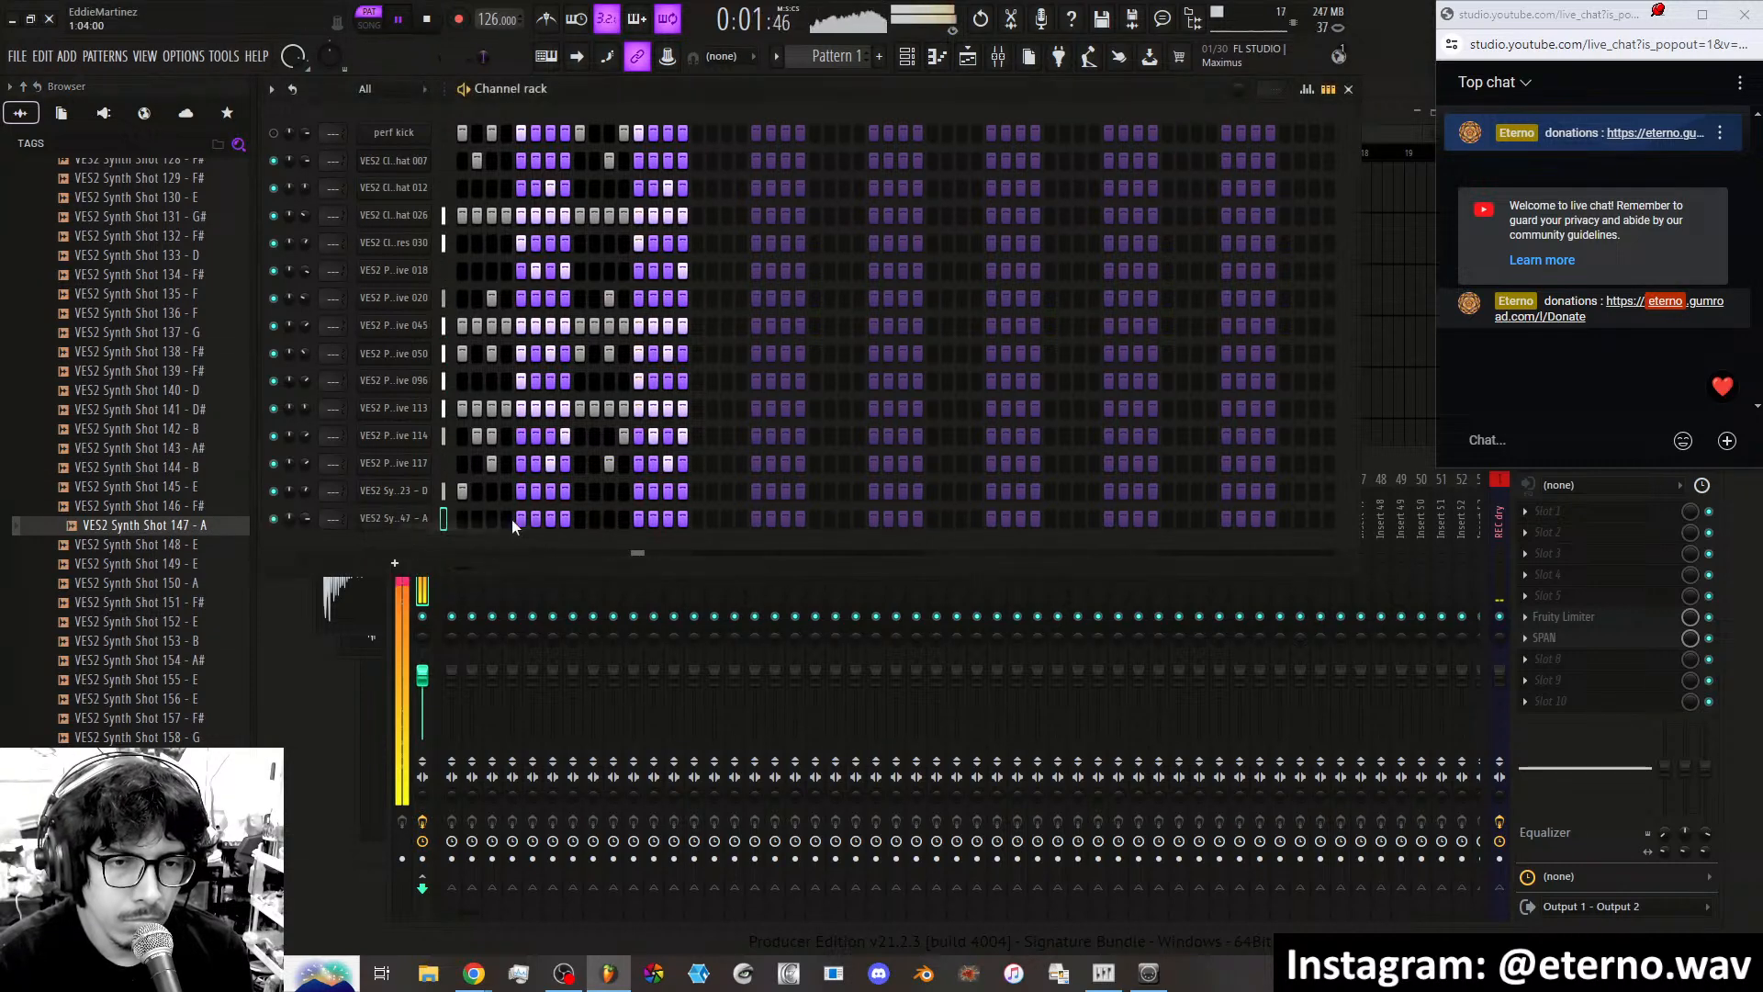
left_click(609, 518)
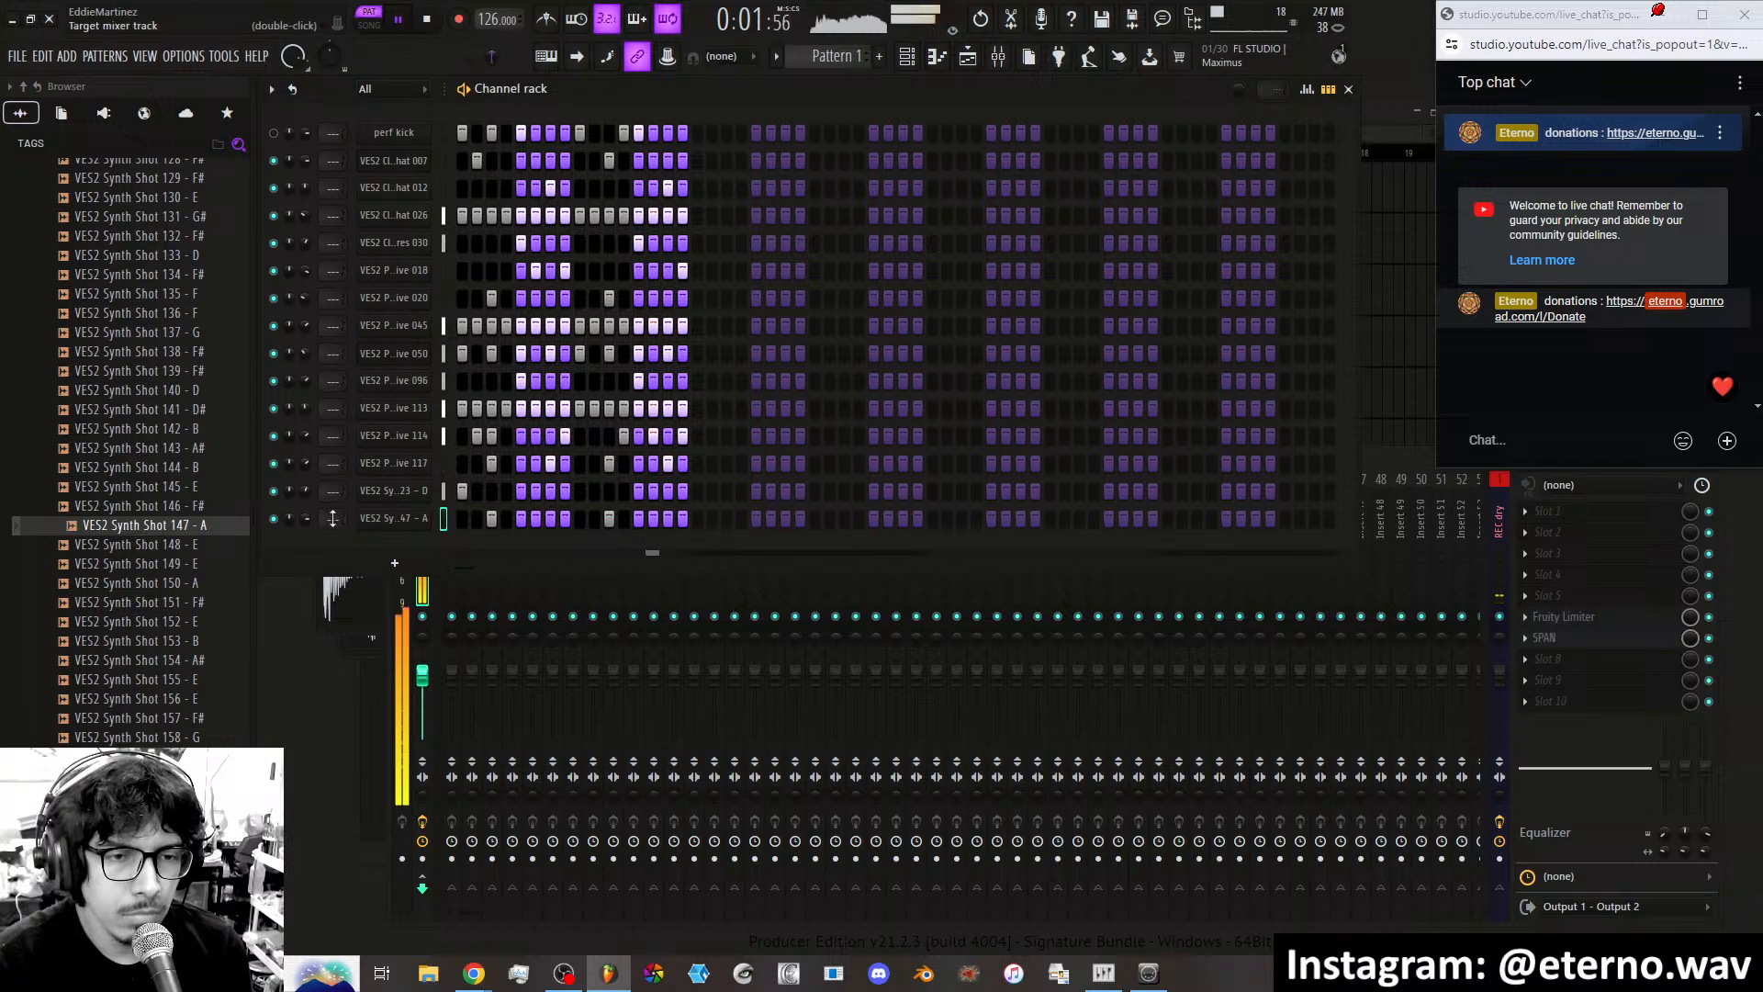
left_click(274, 134)
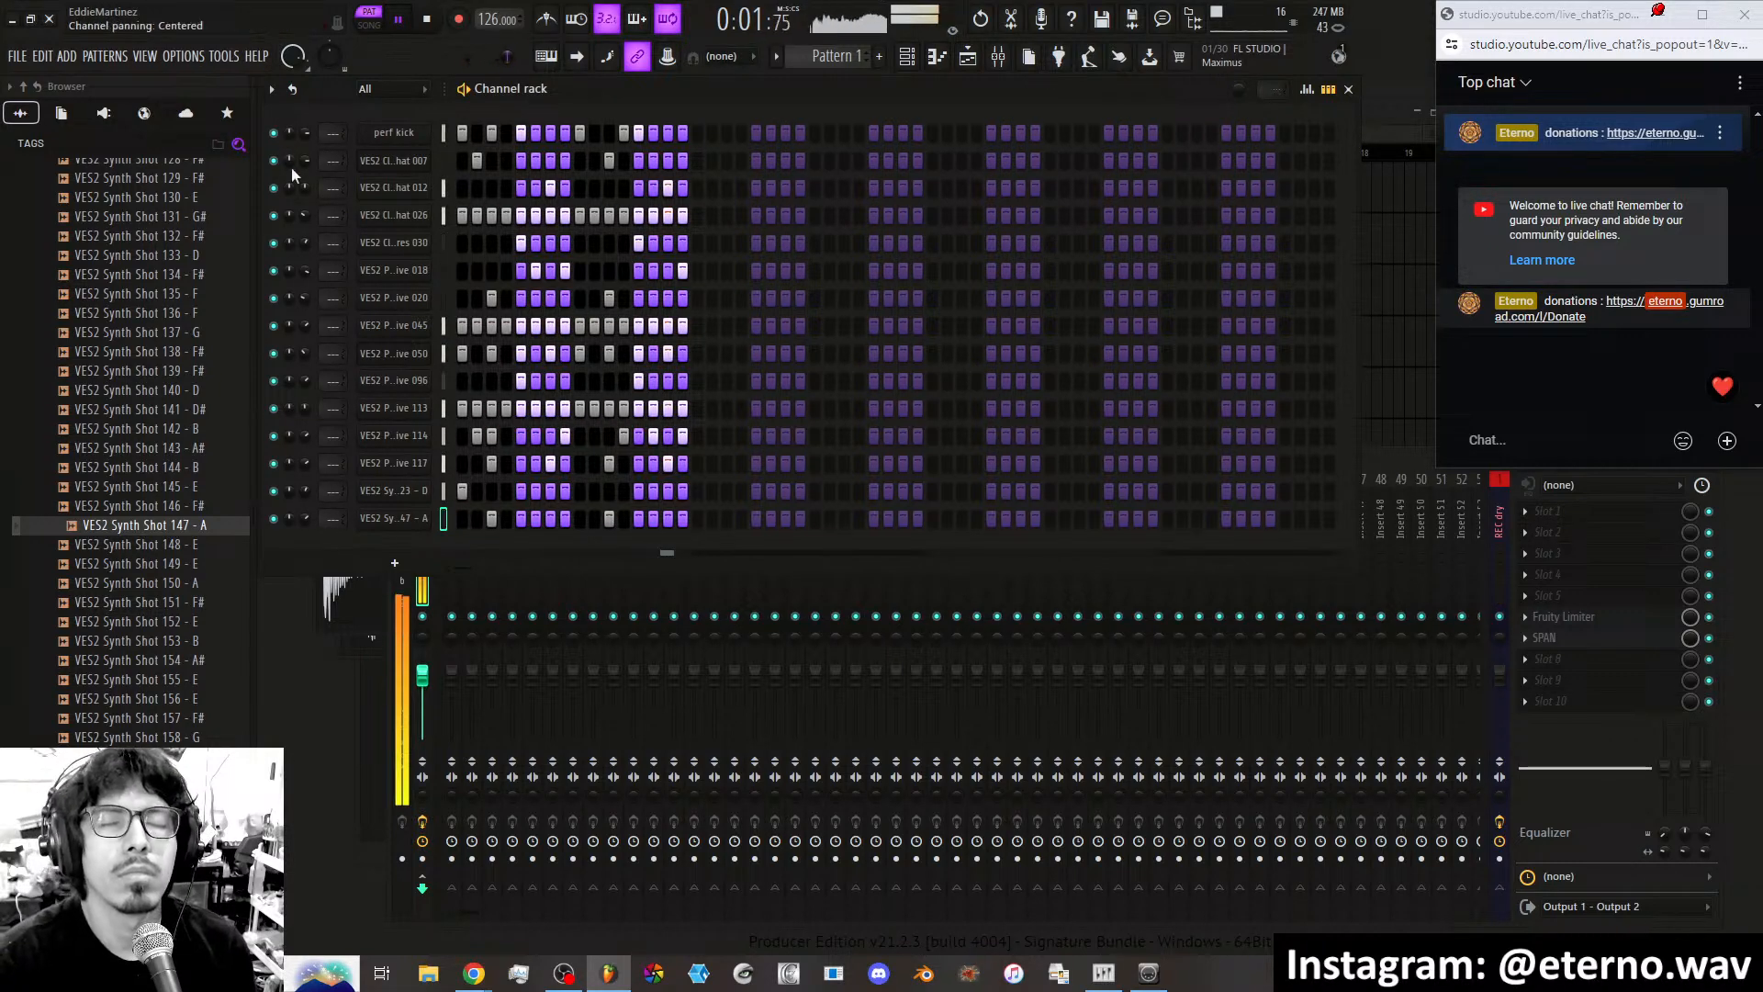
Open VES2 Synth Shot 147 - A's miscellaneous sampler settings and dial in echo delay feedback, panning, modulation X and Y, and pitch.
left_click(395, 518)
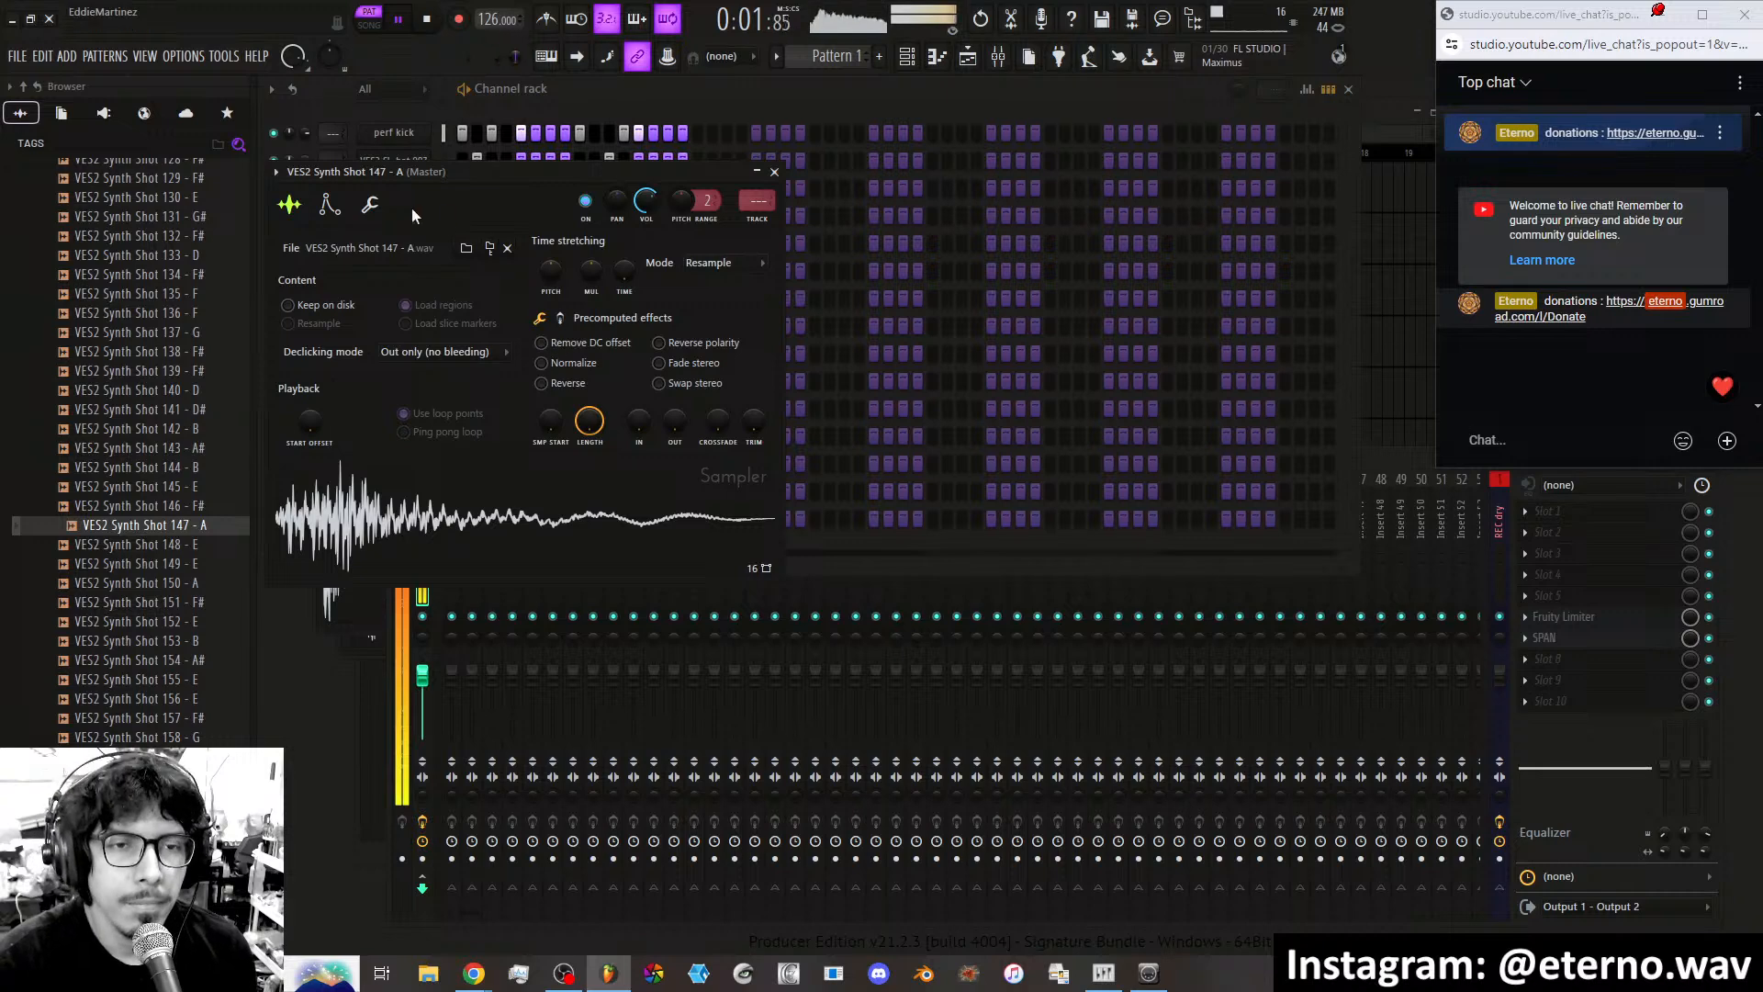
left_click(370, 206)
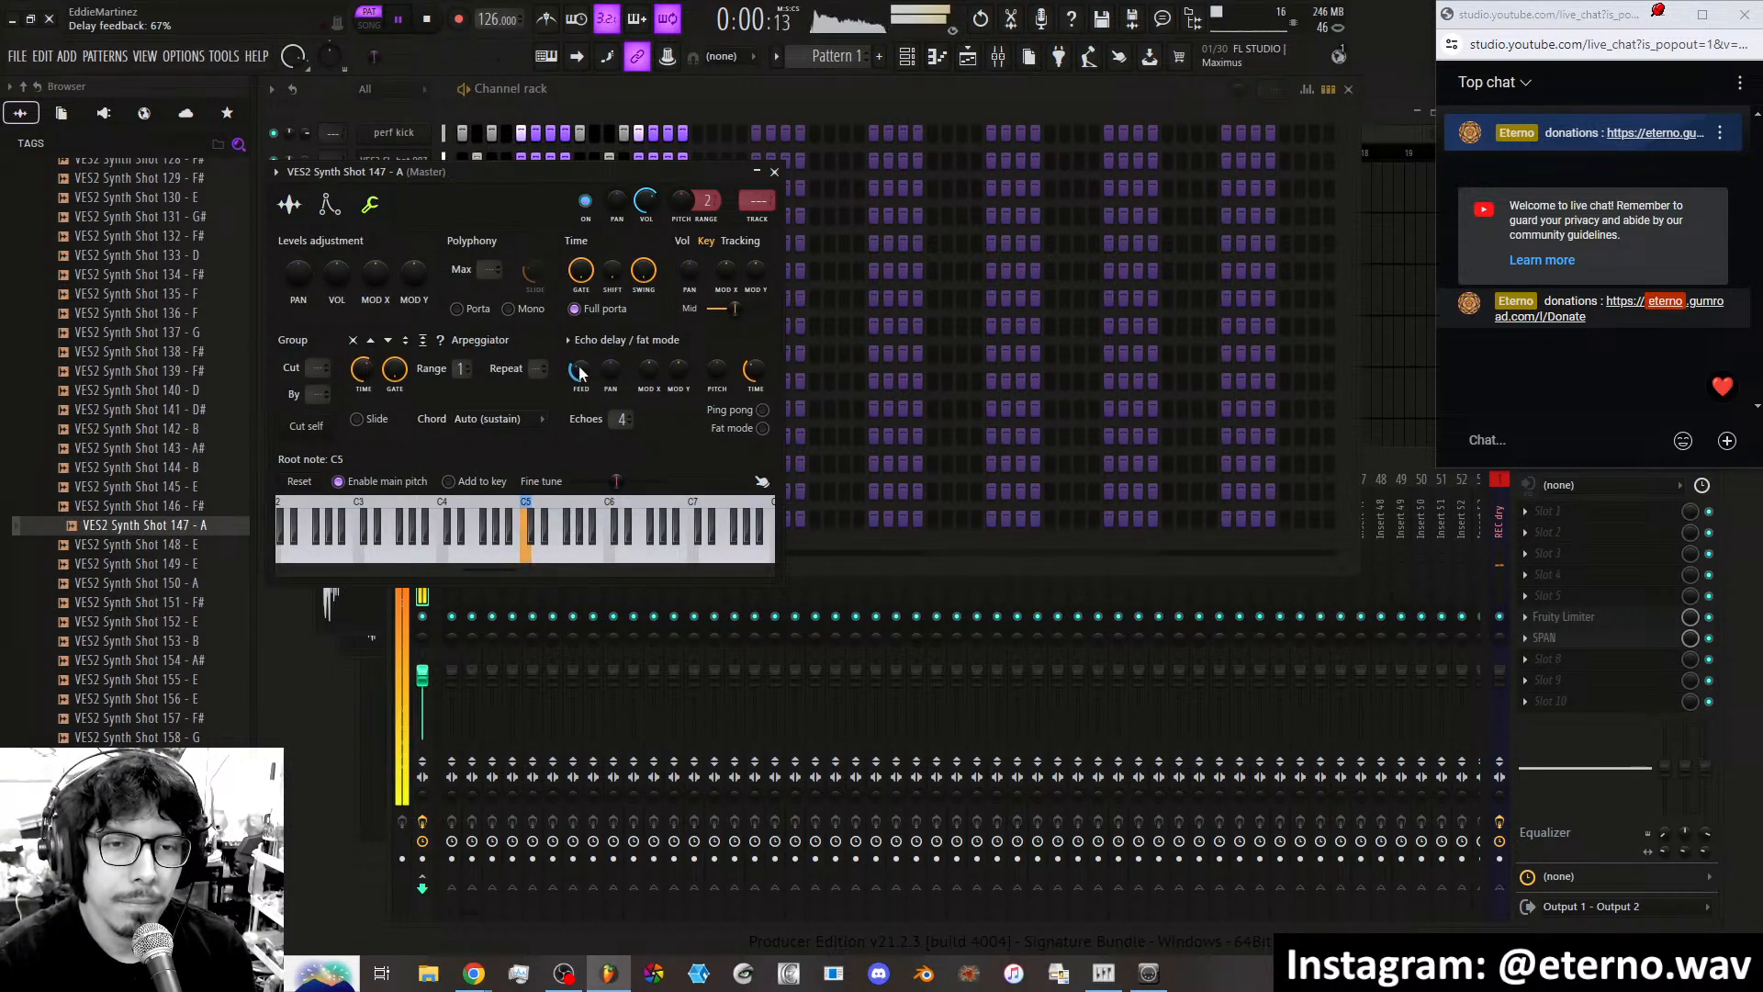
left_click_drag(607, 370, 602, 376)
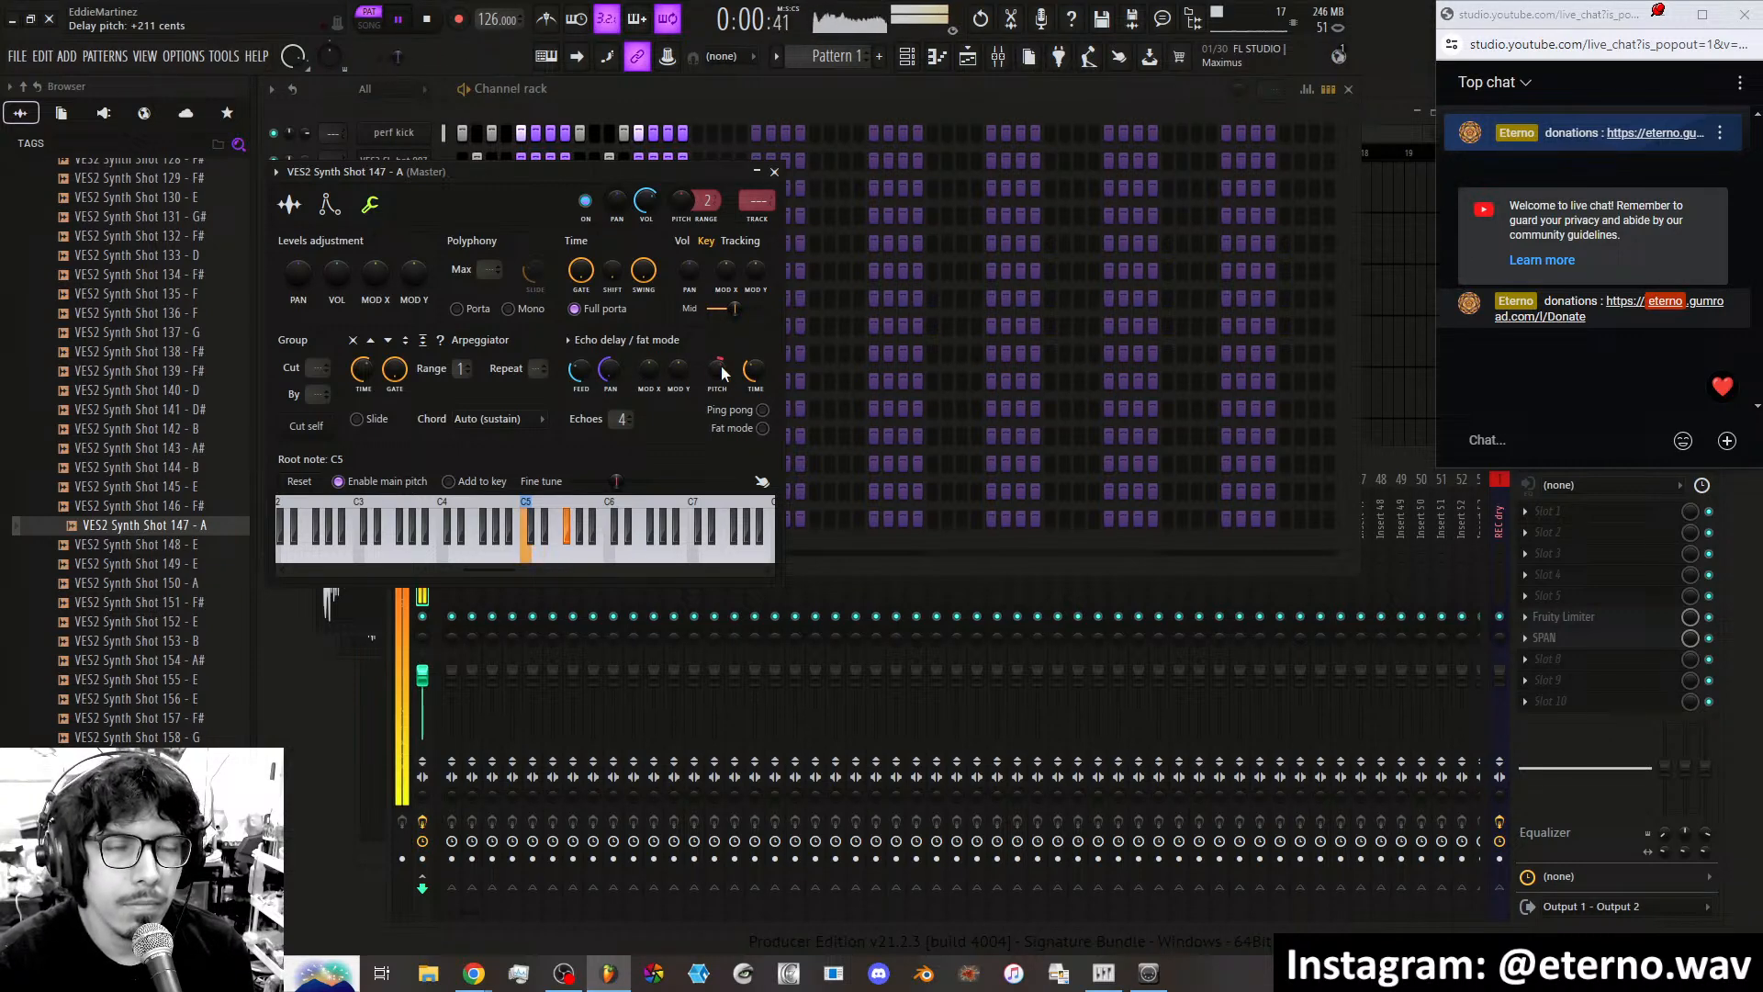
left_click_drag(720, 366, 720, 353)
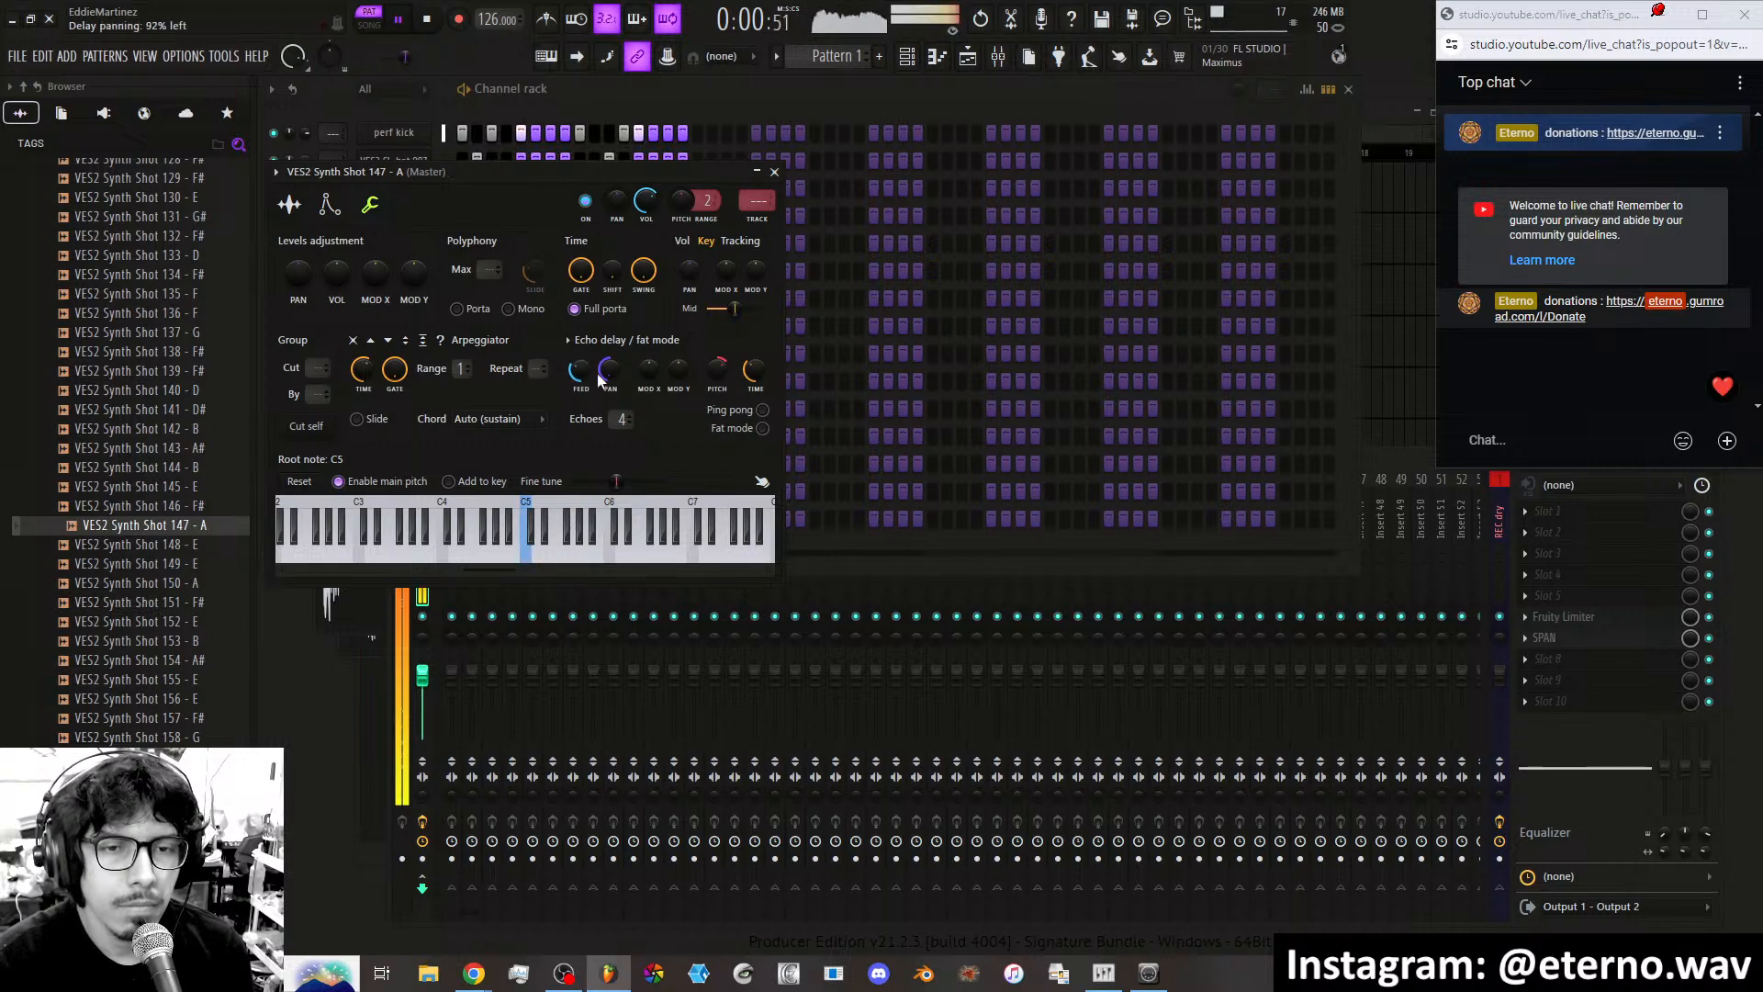
left_click_drag(611, 371, 610, 331)
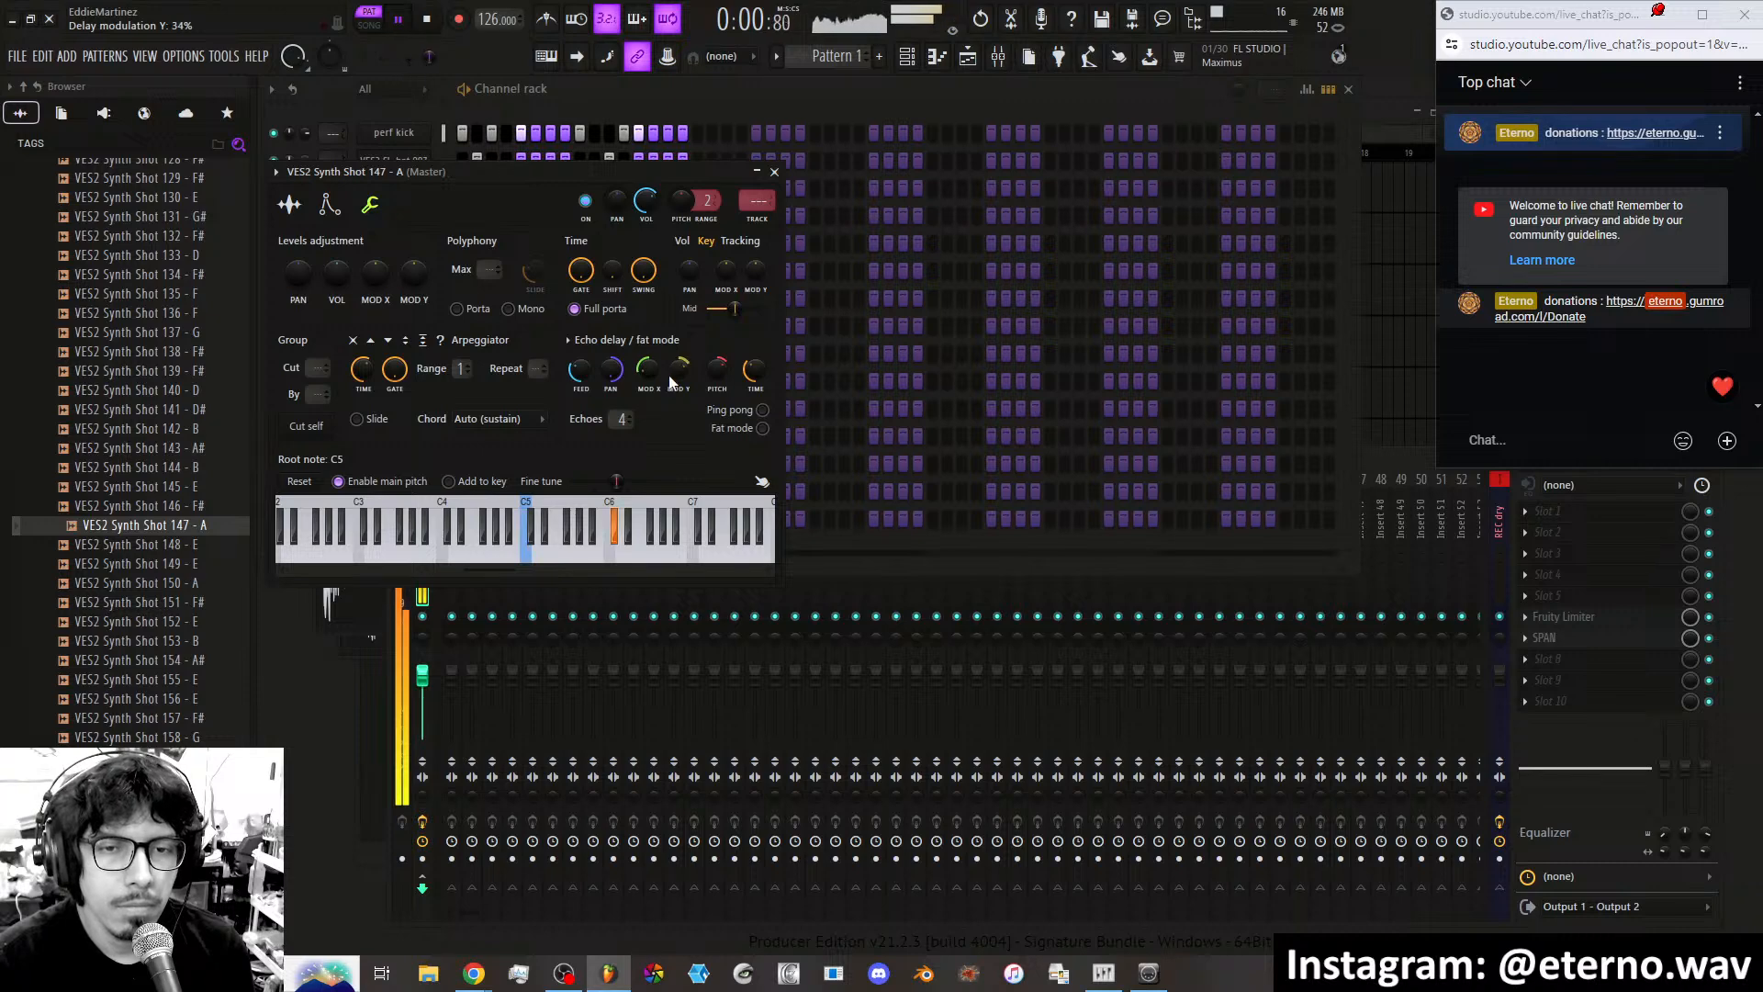
left_click_drag(588, 369, 588, 341)
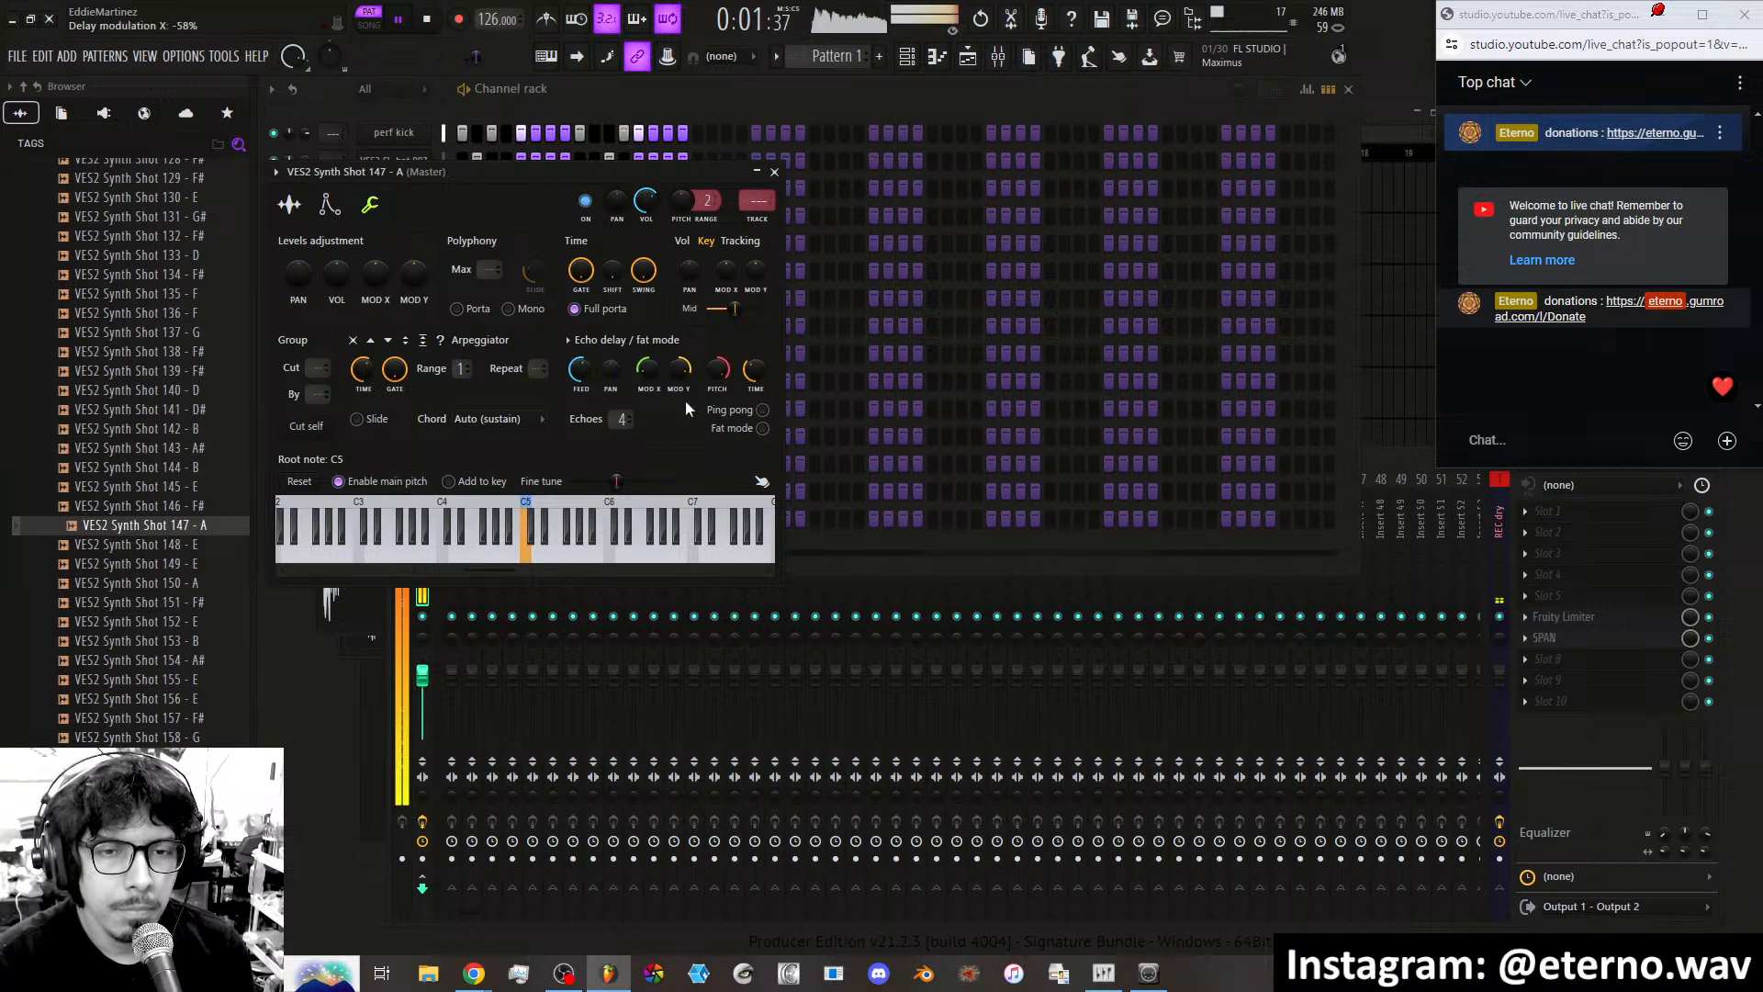
Enable ping pong on the echo delay, pan it to the left, and reset its modulation X, modulation Y and pitch.
left_click(763, 410)
left_click_drag(609, 370, 609, 459)
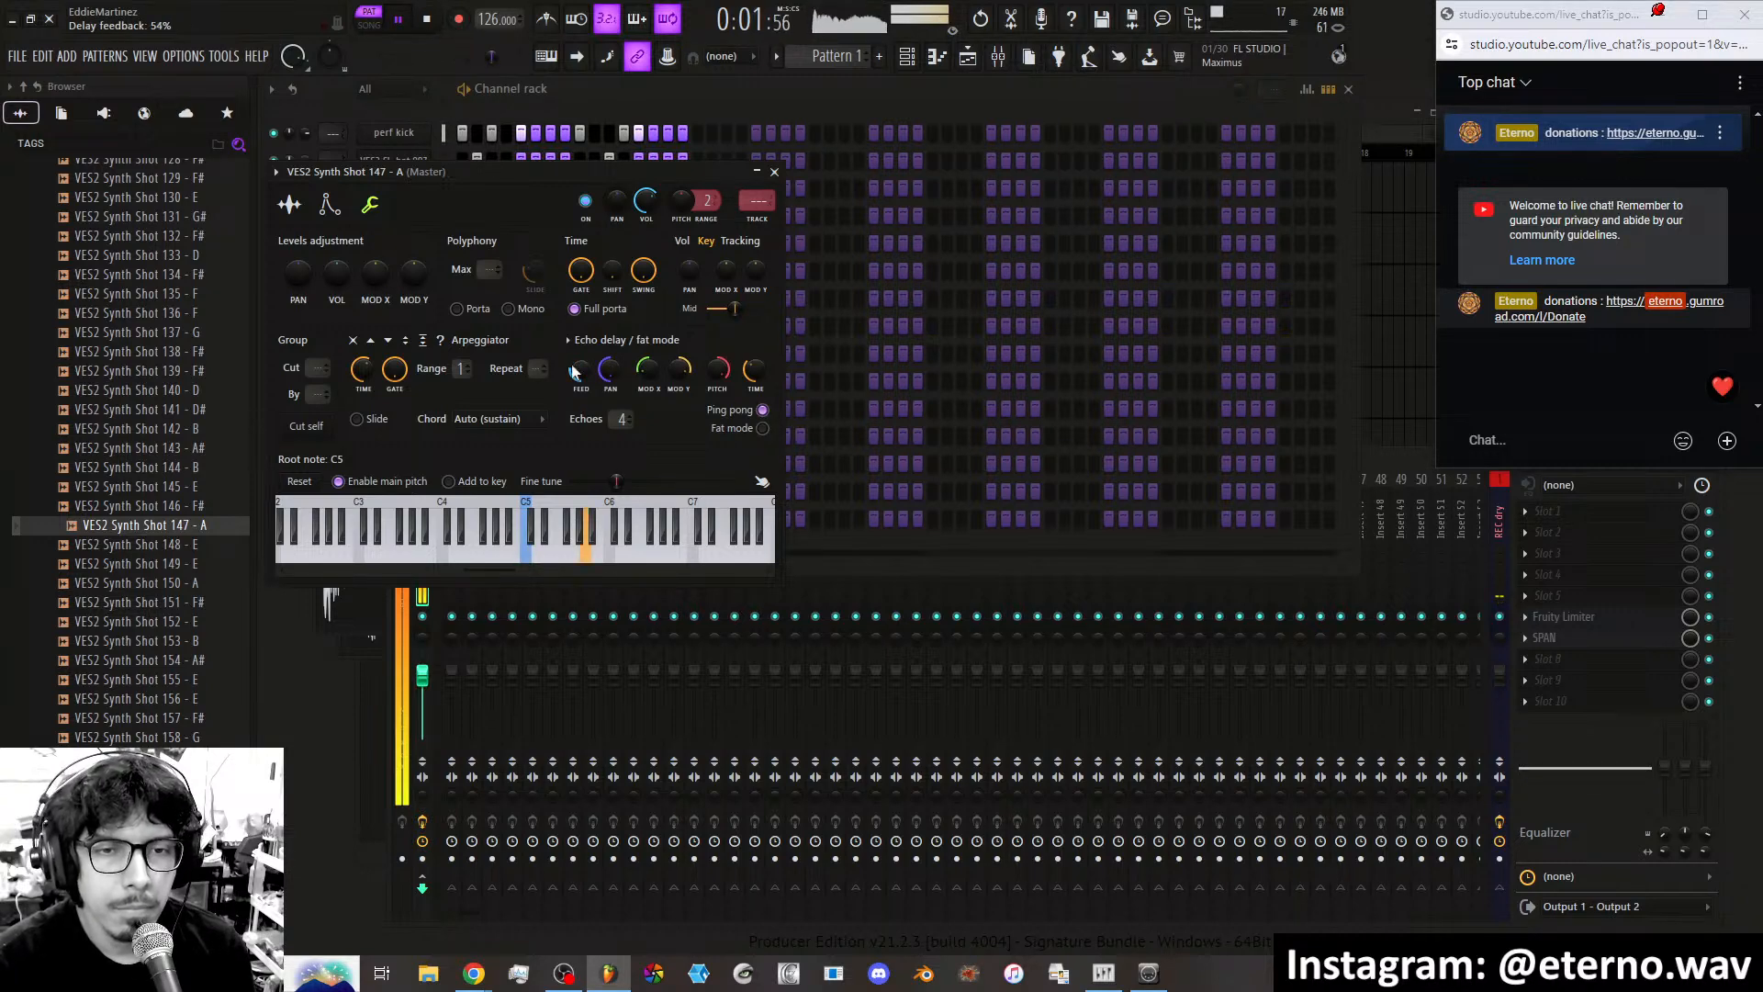
right_click(652, 366)
left_click(678, 373)
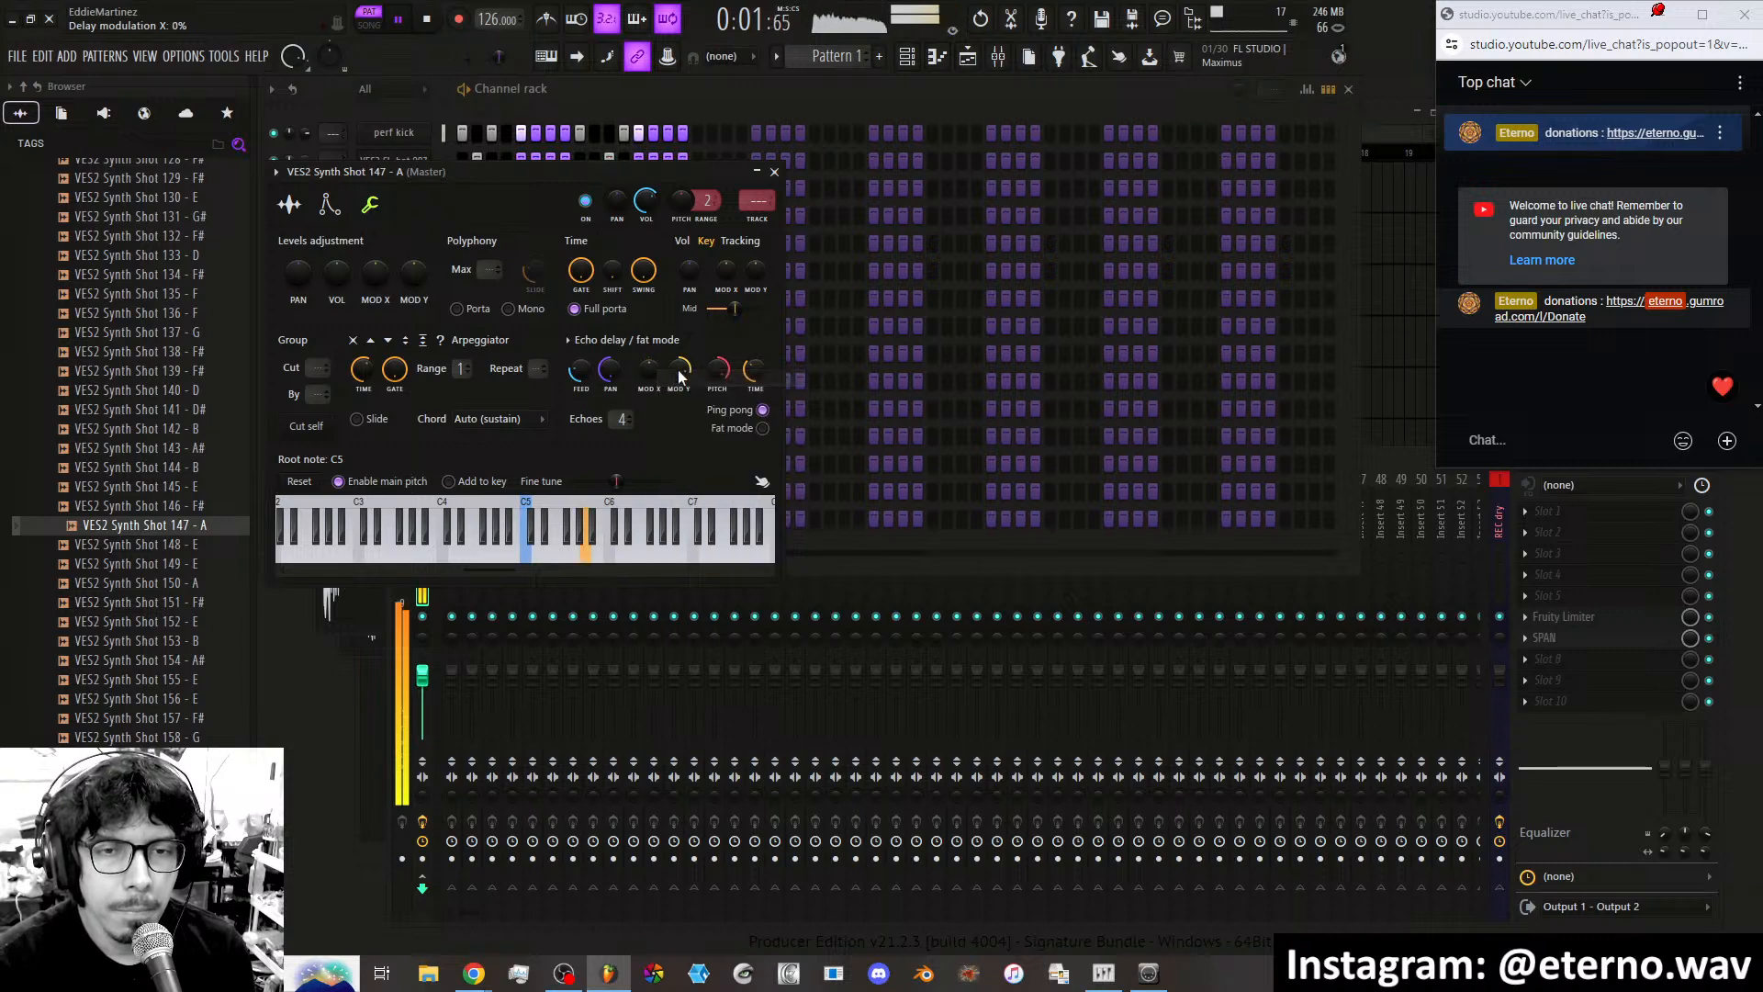
right_click(680, 376)
left_click(697, 373)
right_click(719, 369)
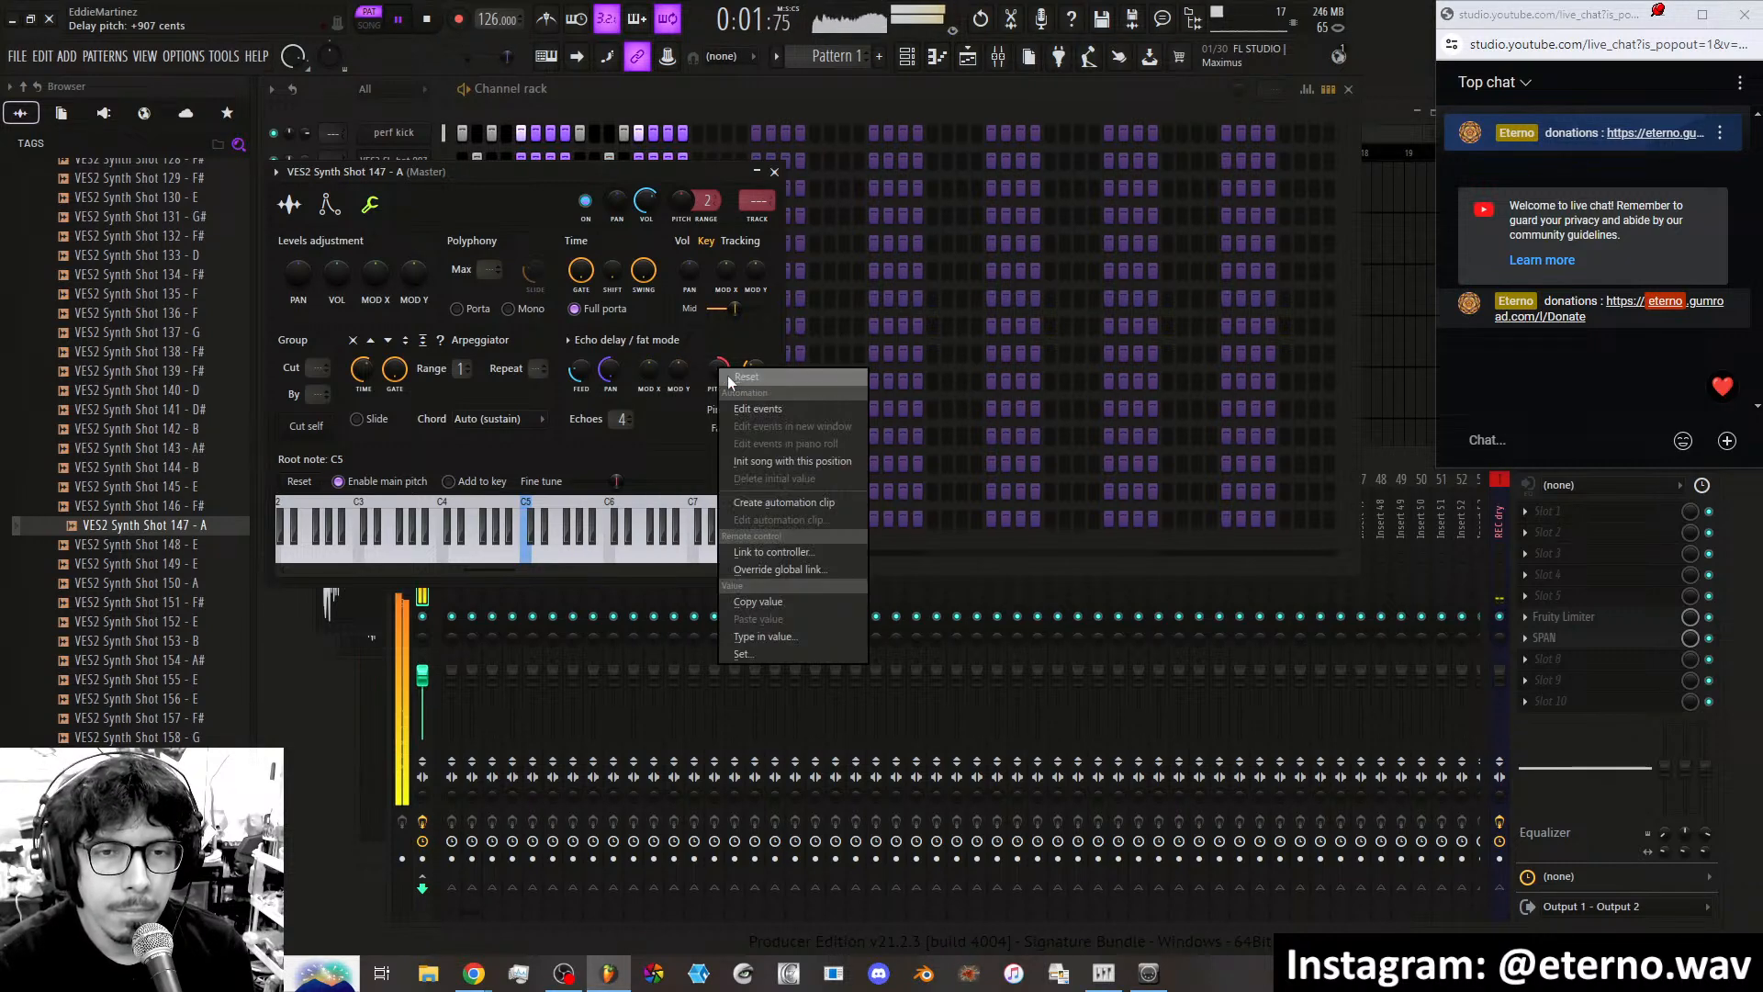
left_click(728, 376)
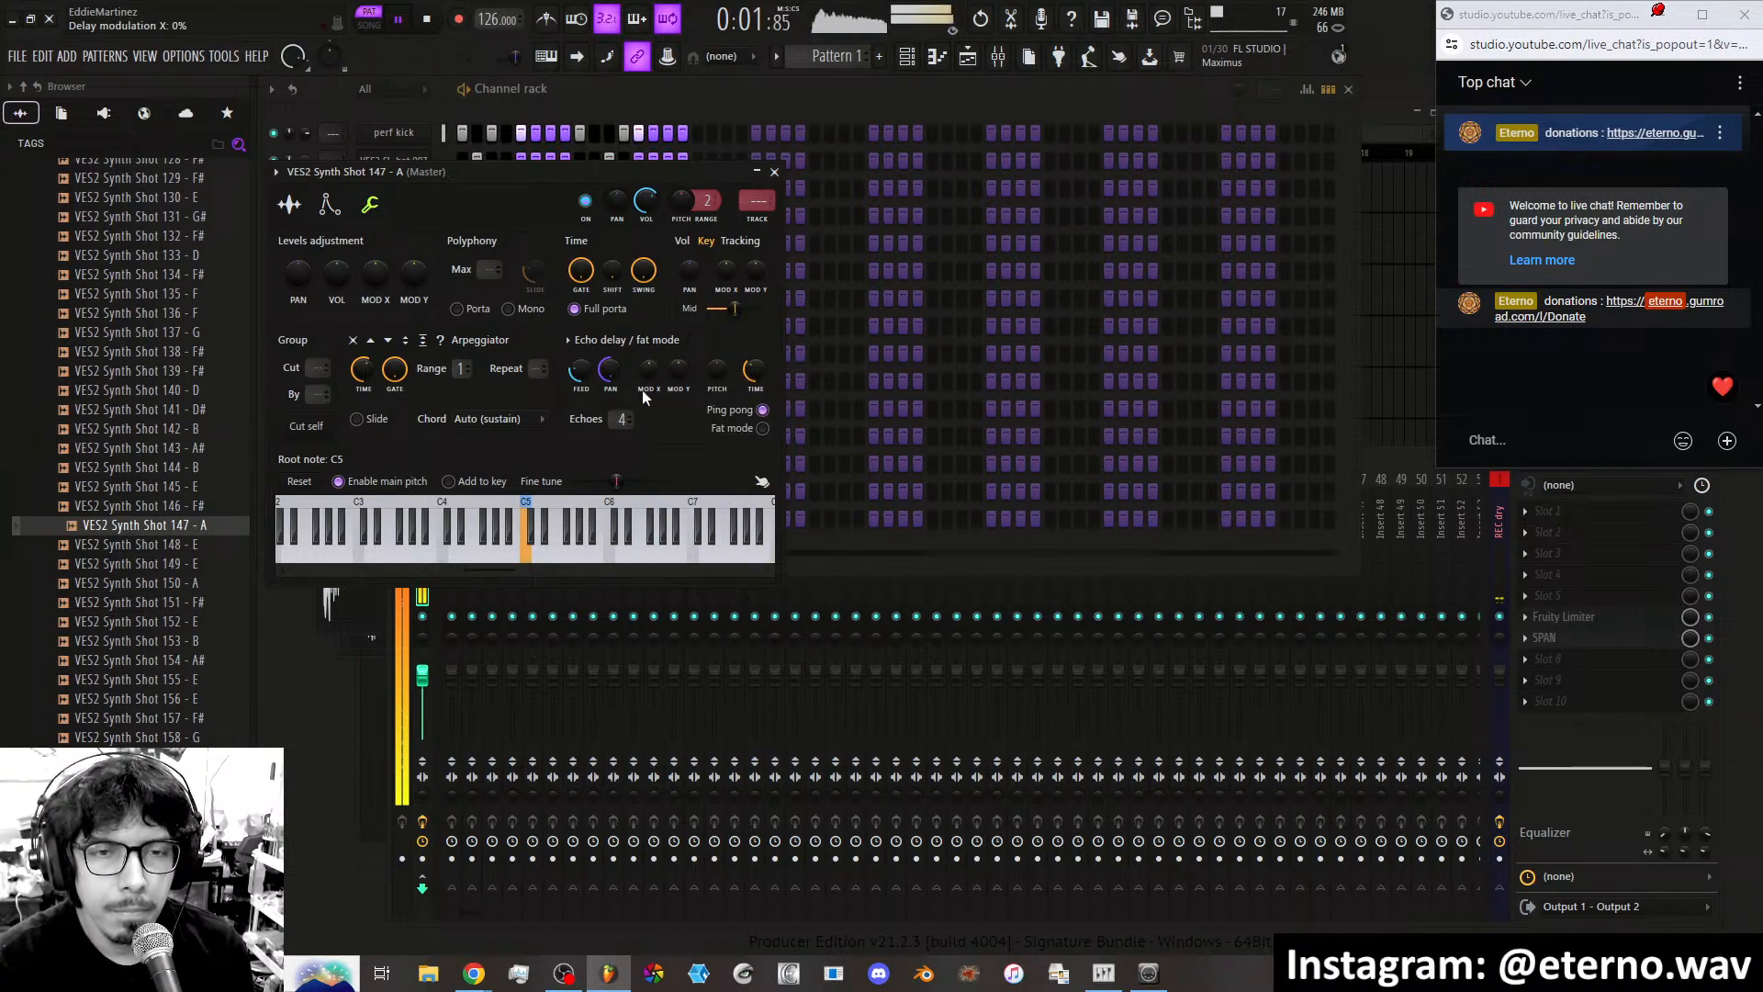
Try the echo delay with lower feedback and delay pitch settings between -1200 and +1200 cents.
scroll(585, 379, "down", 5)
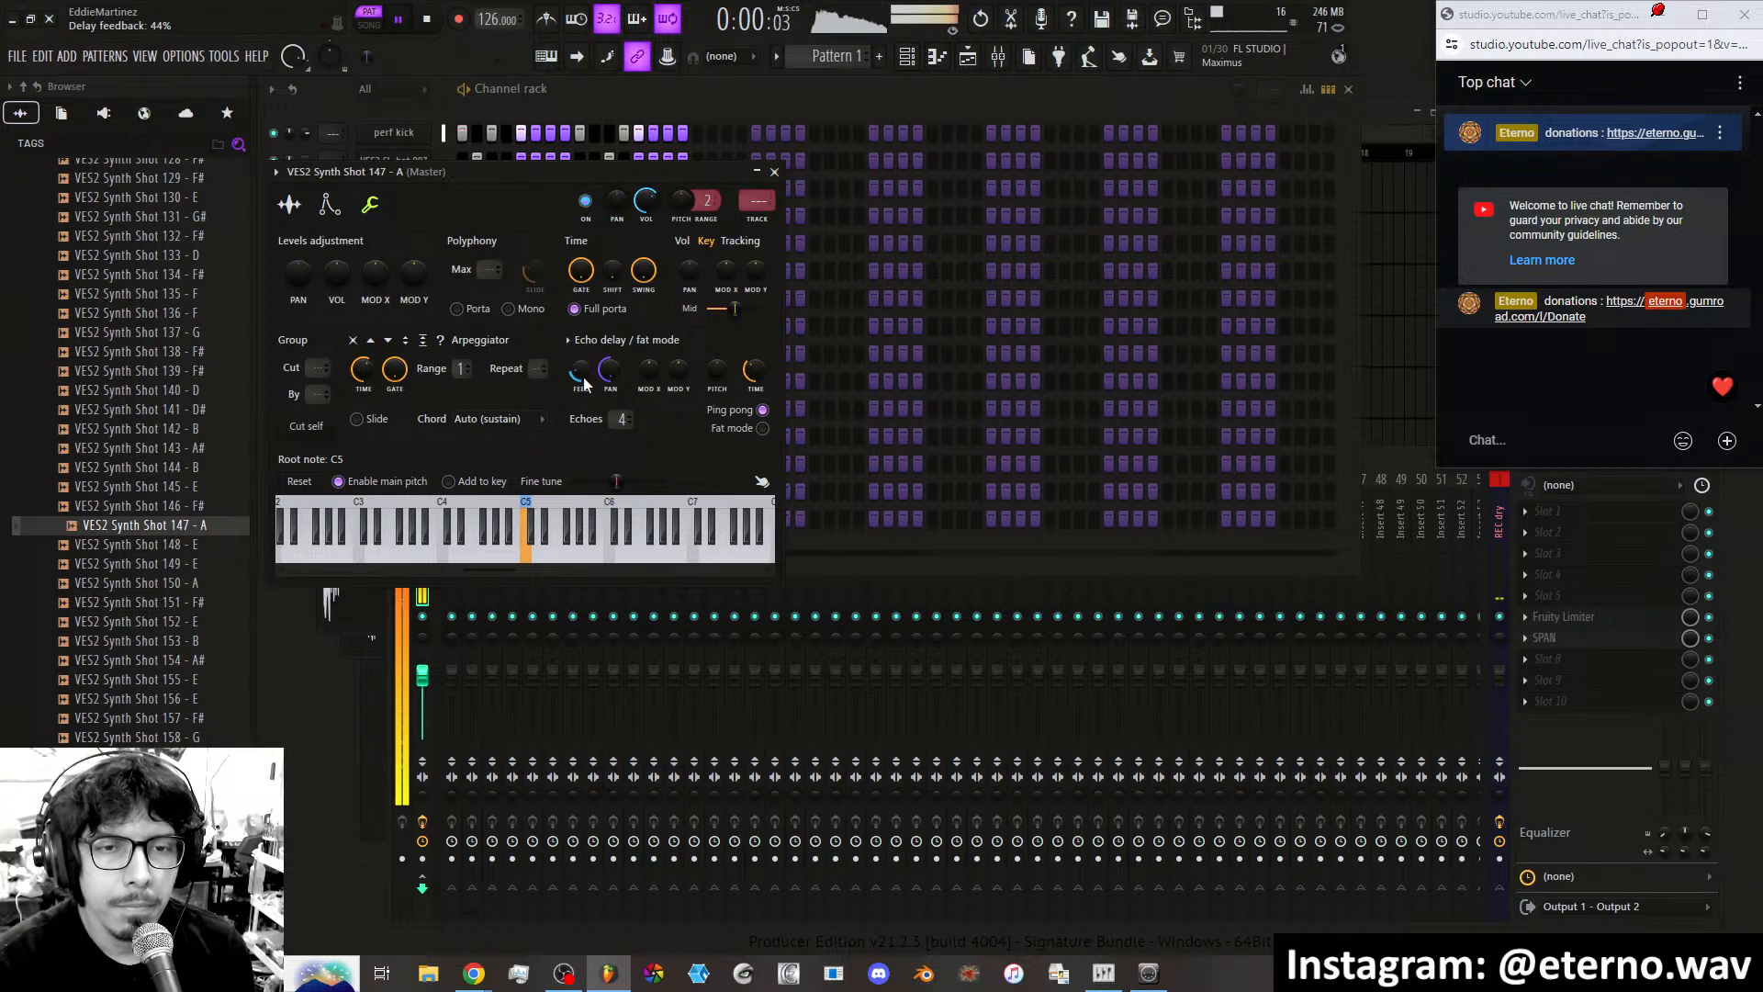
left_click(762, 429)
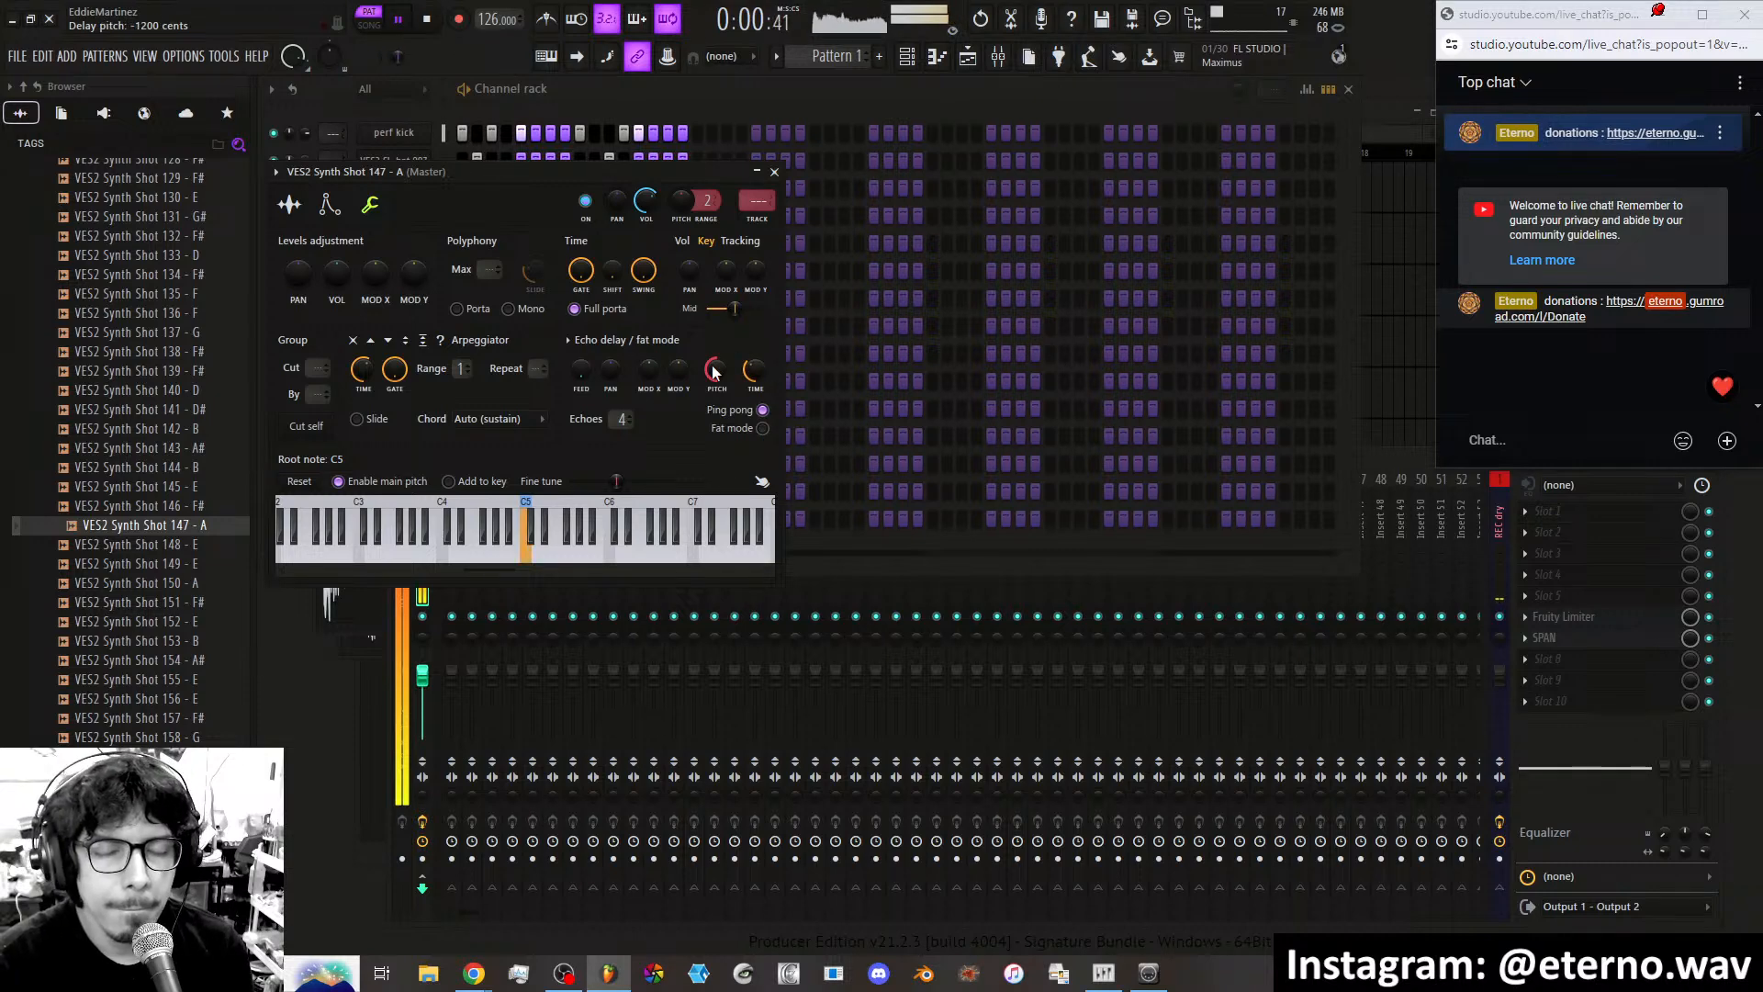
key("ctrl+s")
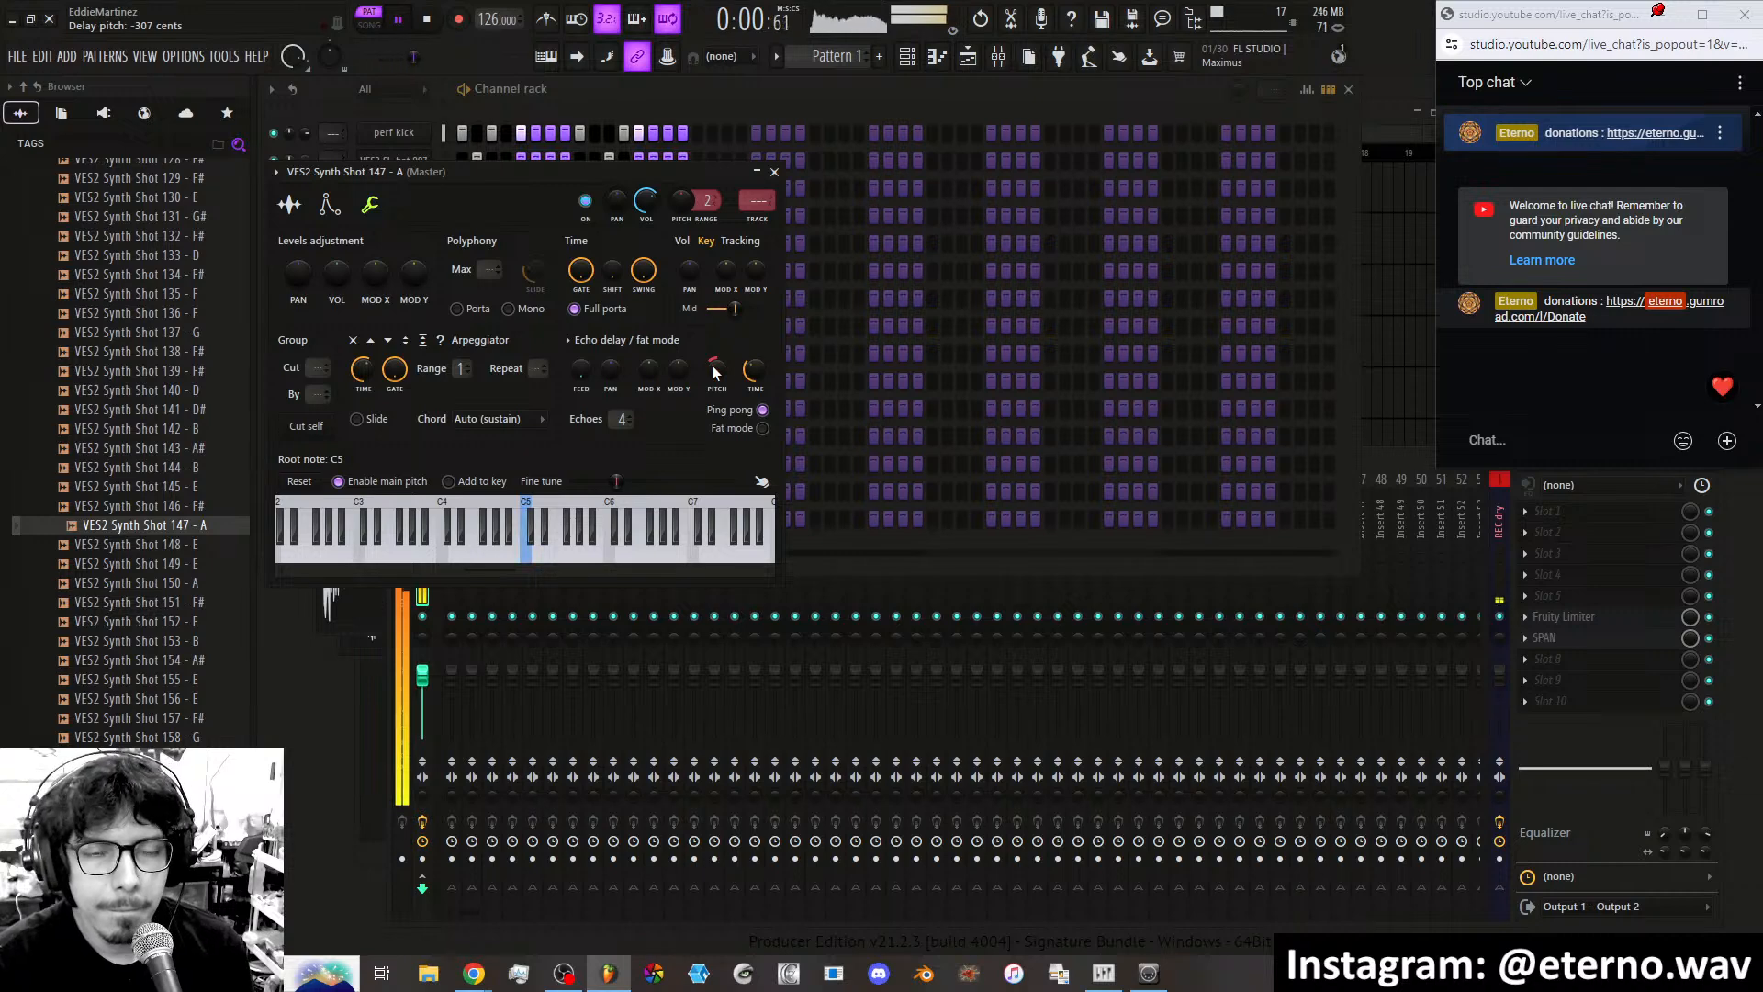
left_click_drag(716, 371, 715, 331)
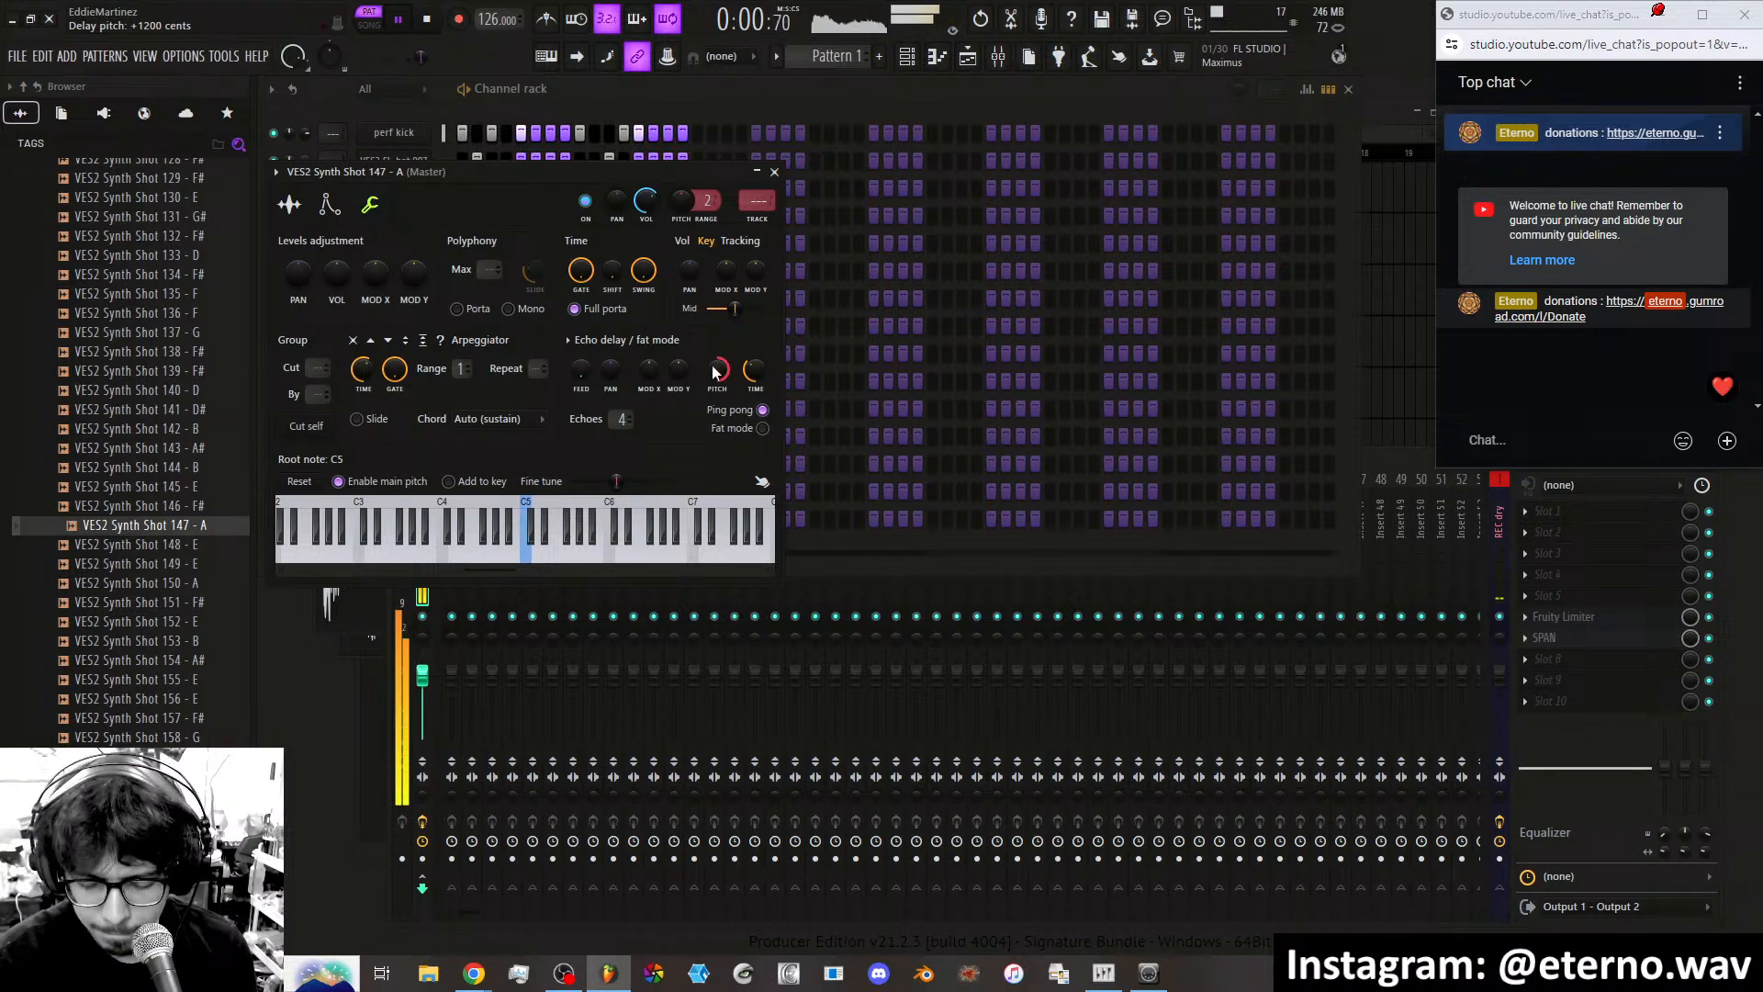
Set the echo delay feedback to about 78% with a lowered delay pitch, close the sampler and mute the perf kick.
left_click_drag(581, 370, 580, 349)
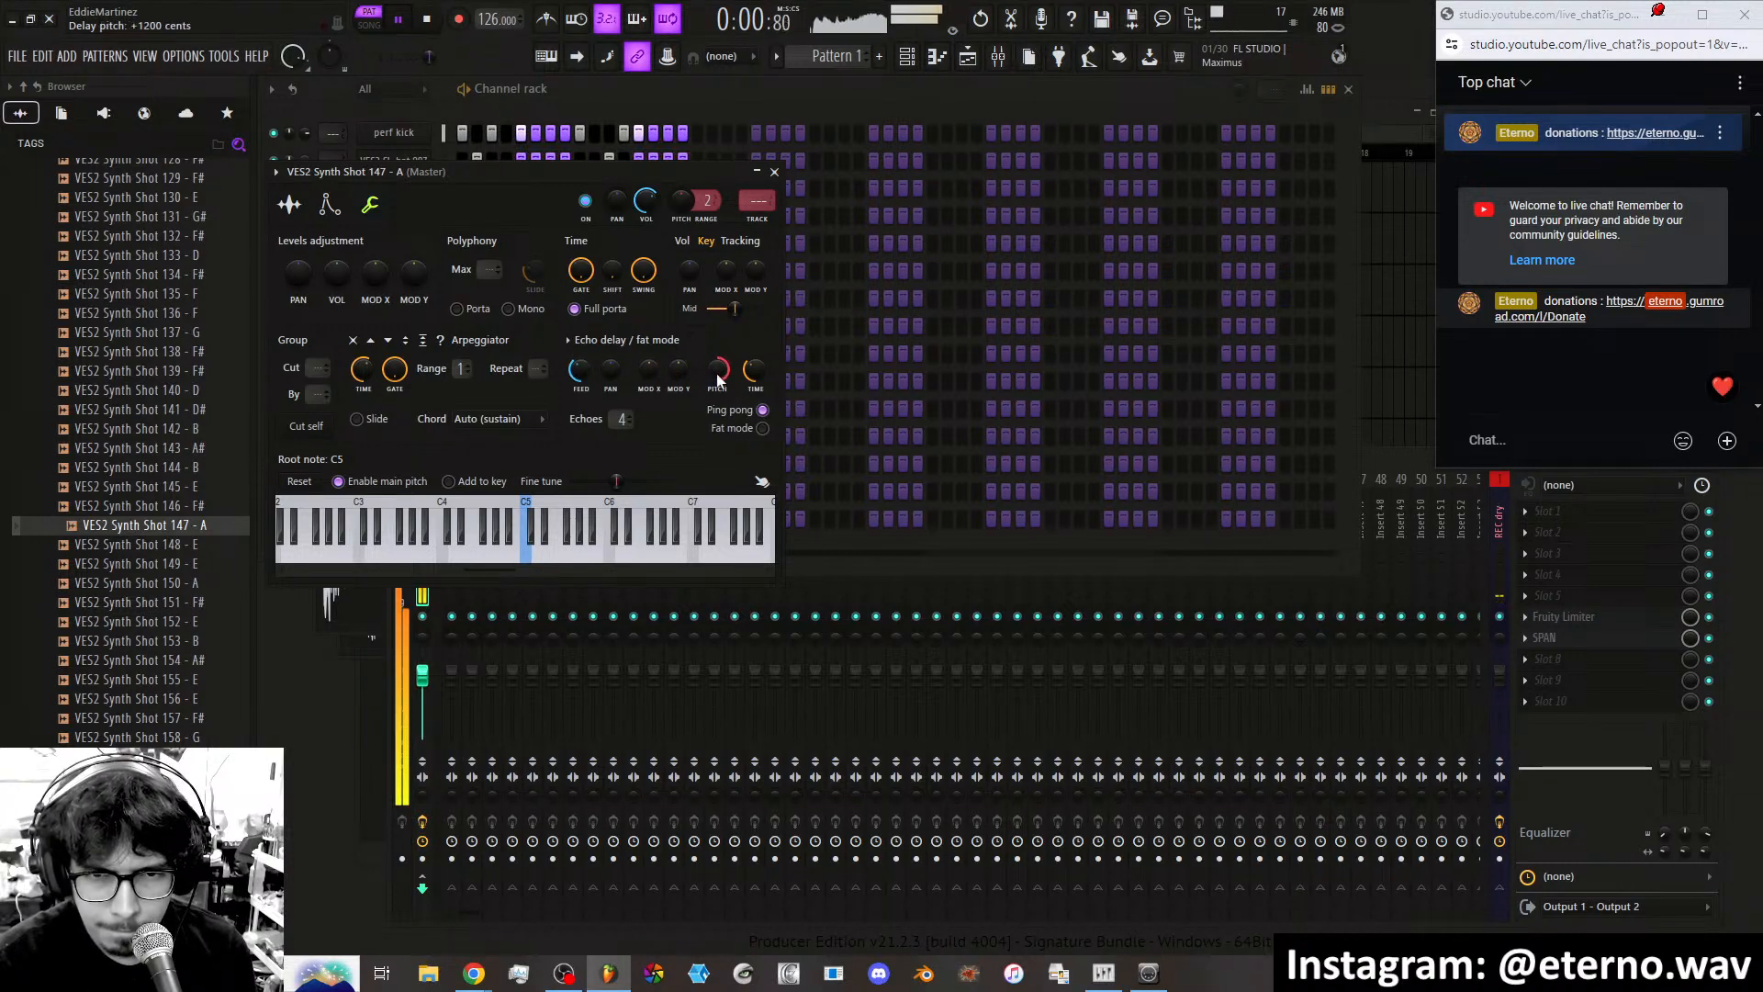
left_click_drag(720, 375, 720, 432)
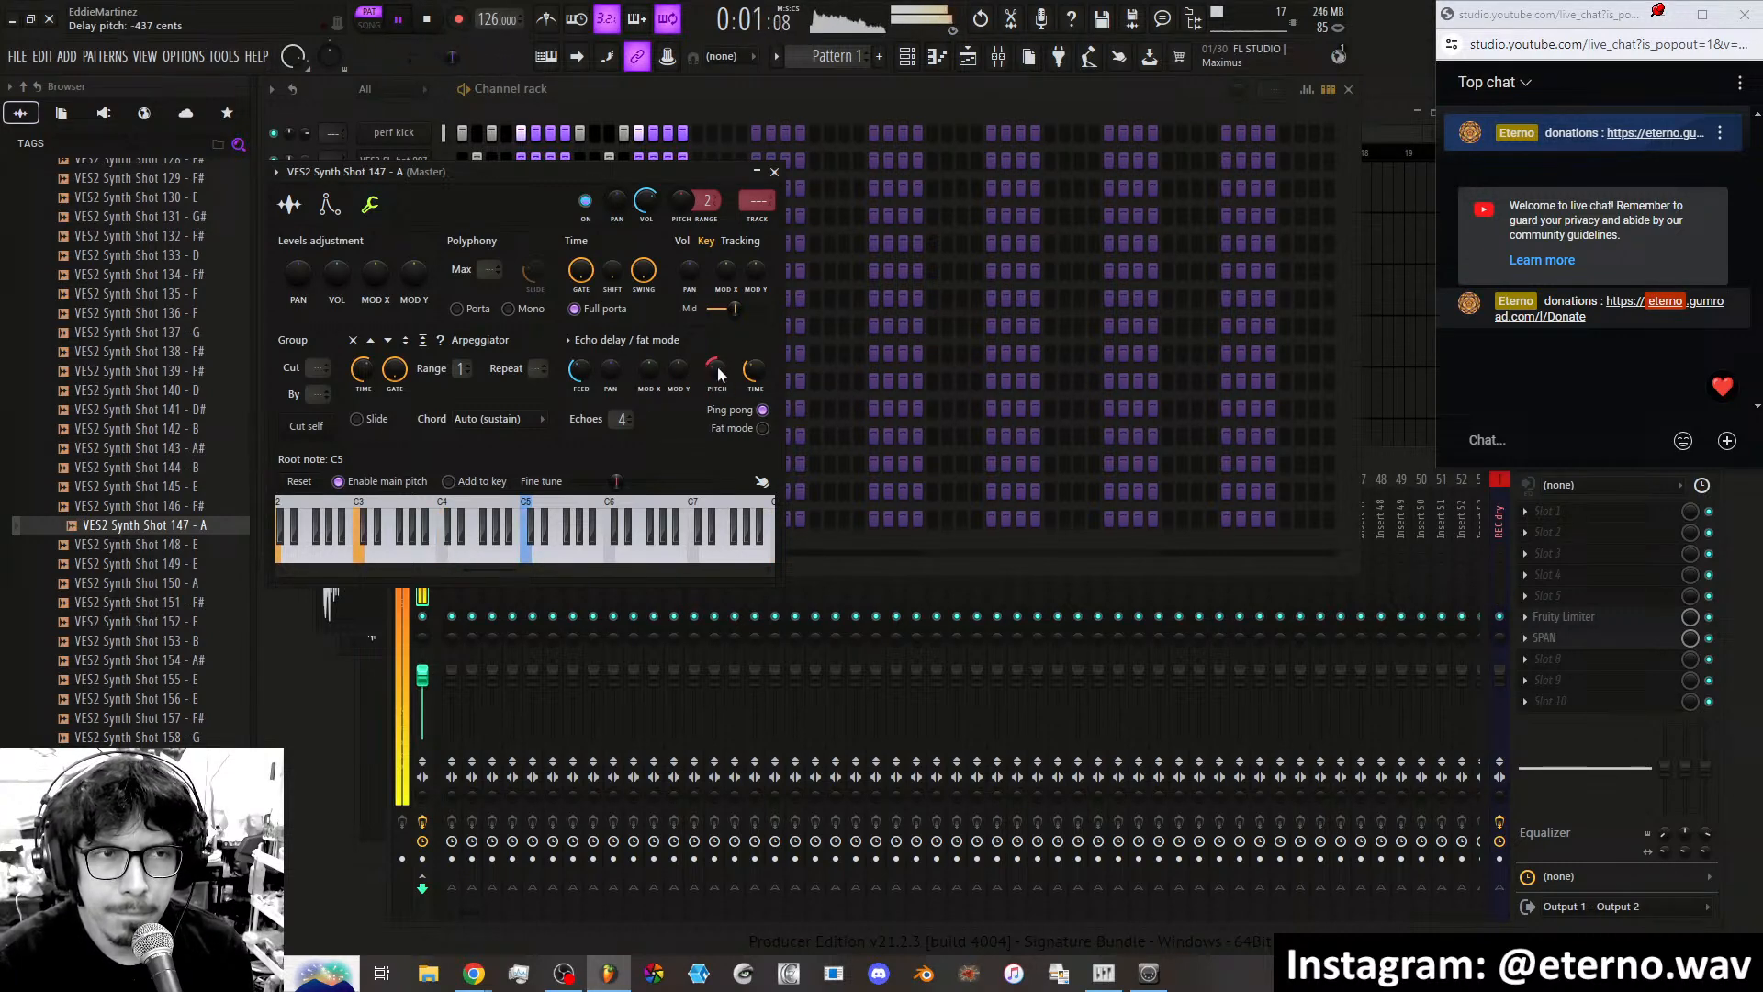
mouse_move(718, 372)
left_mouse_down()
mouse_move(718, 327)
mouse_move(719, 374)
left_mouse_up()
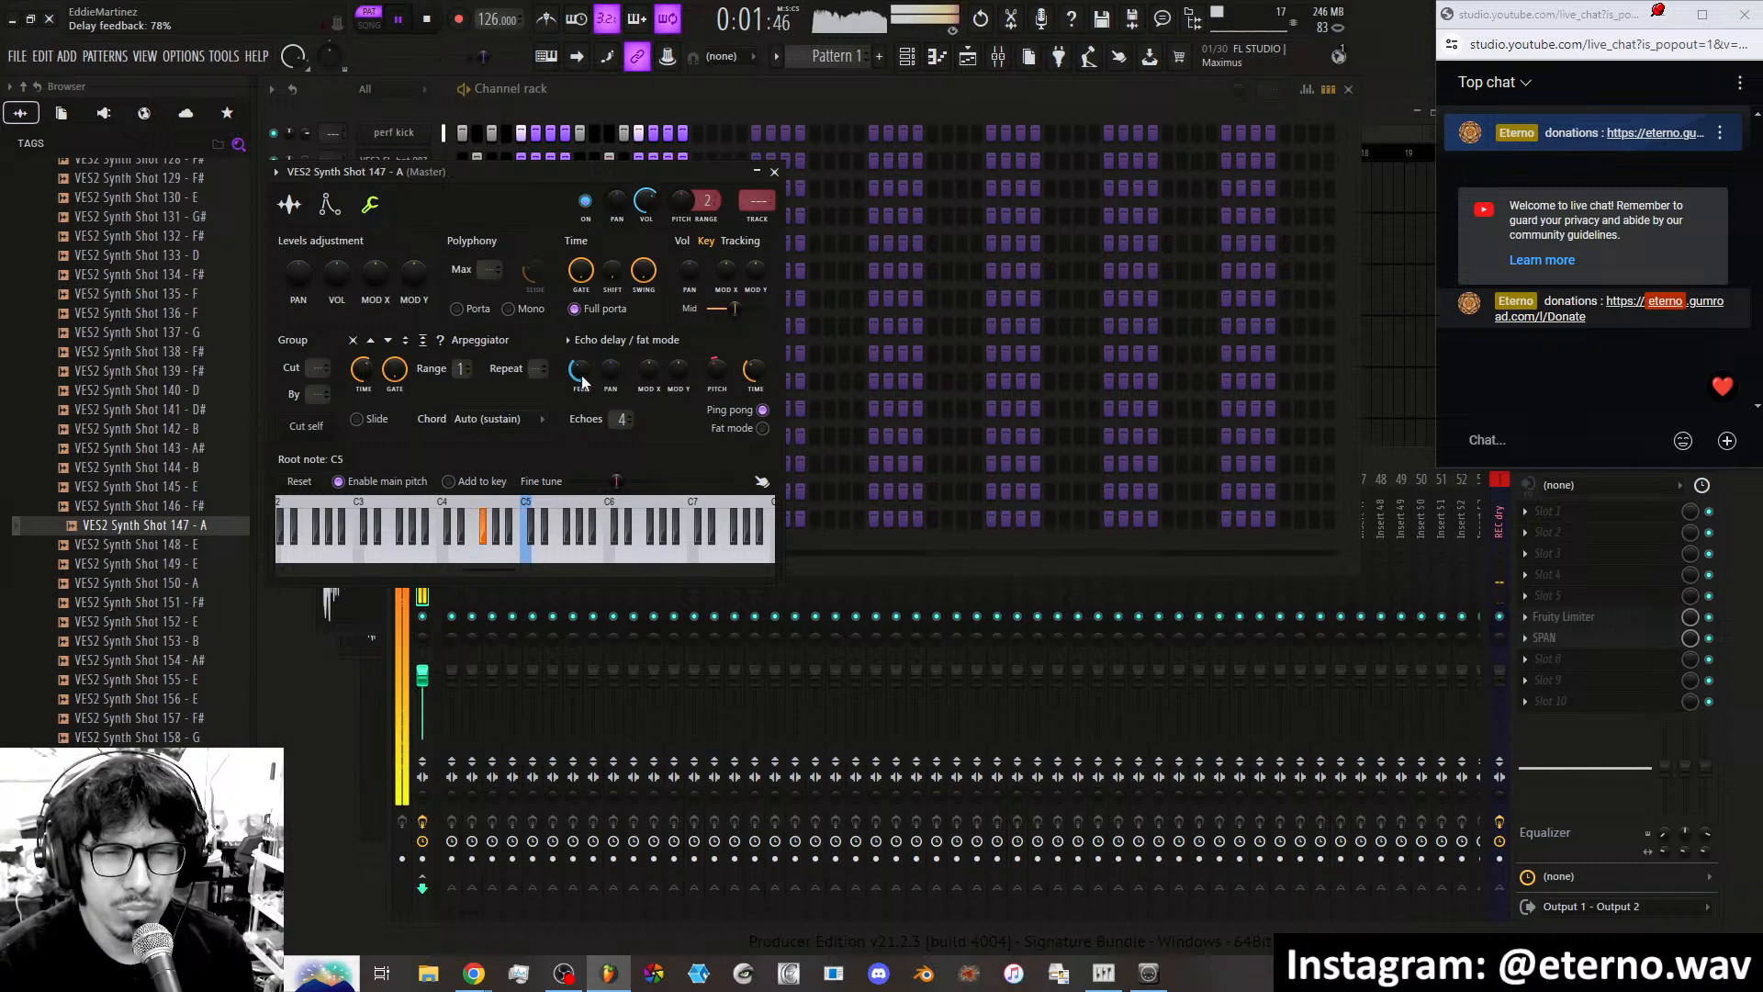
left_click_drag(610, 368, 610, 425)
left_click(273, 133)
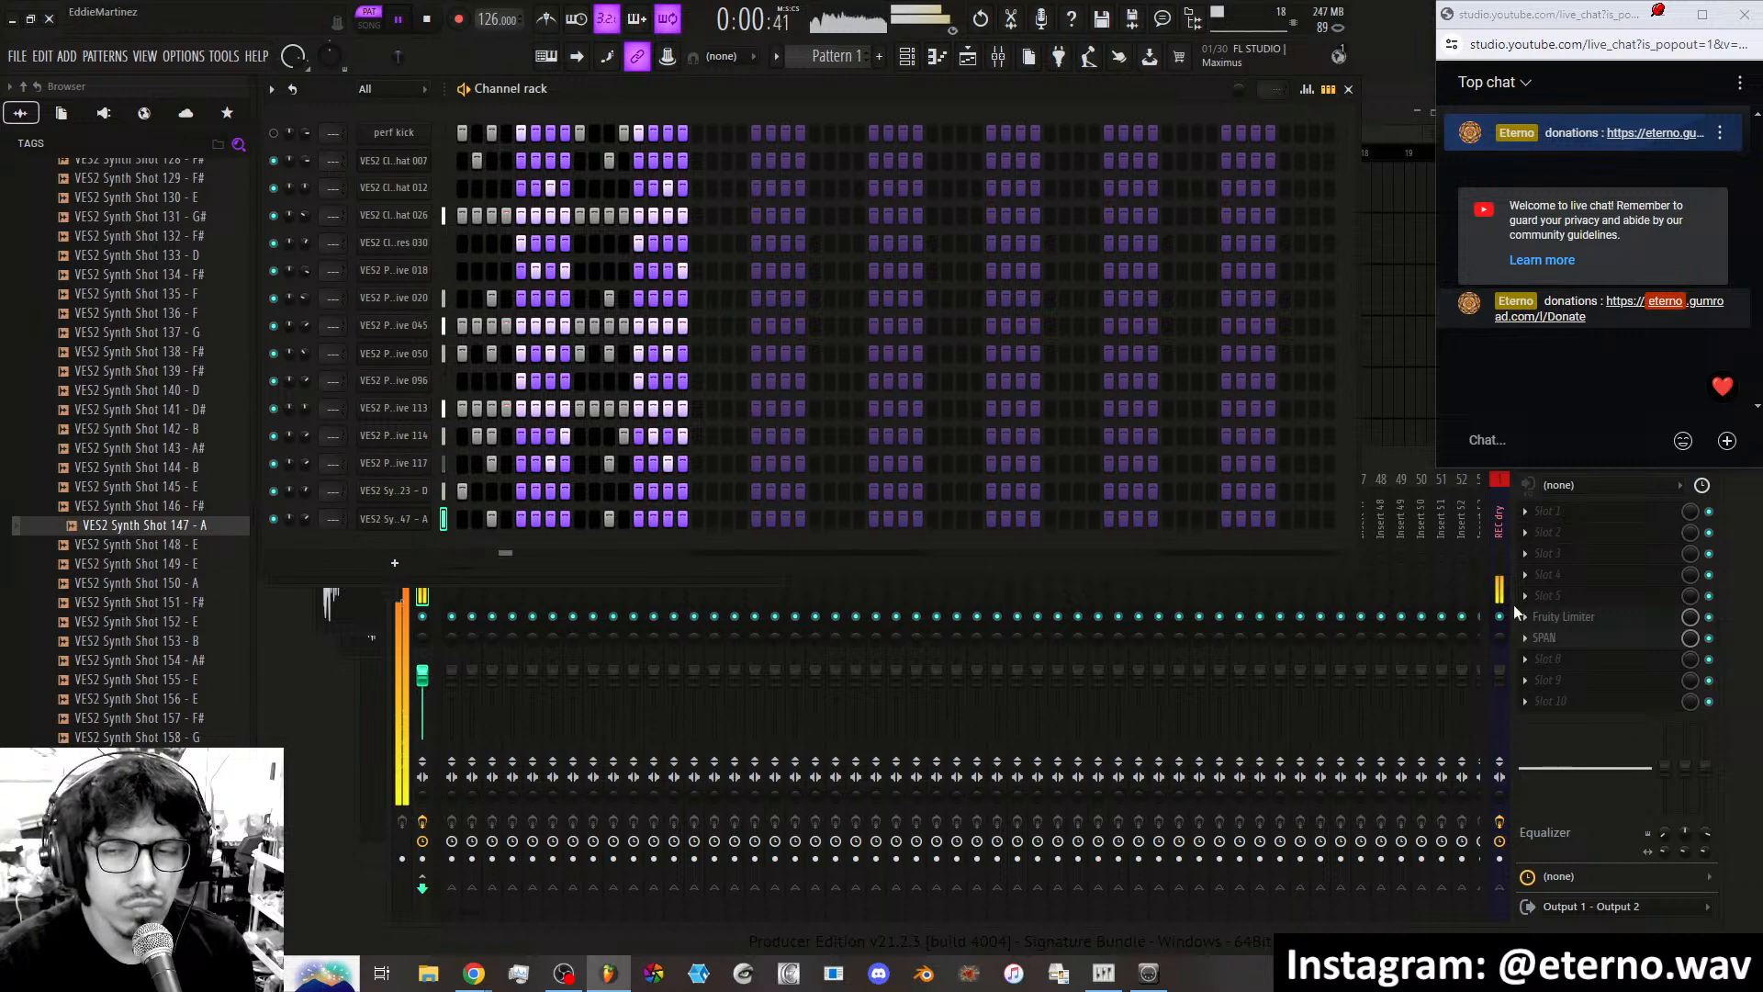
Load the REVERB 2 track preset onto mixer Insert 42 and enable a send from REC dry to it.
left_click(1493, 563)
right_click(1265, 561)
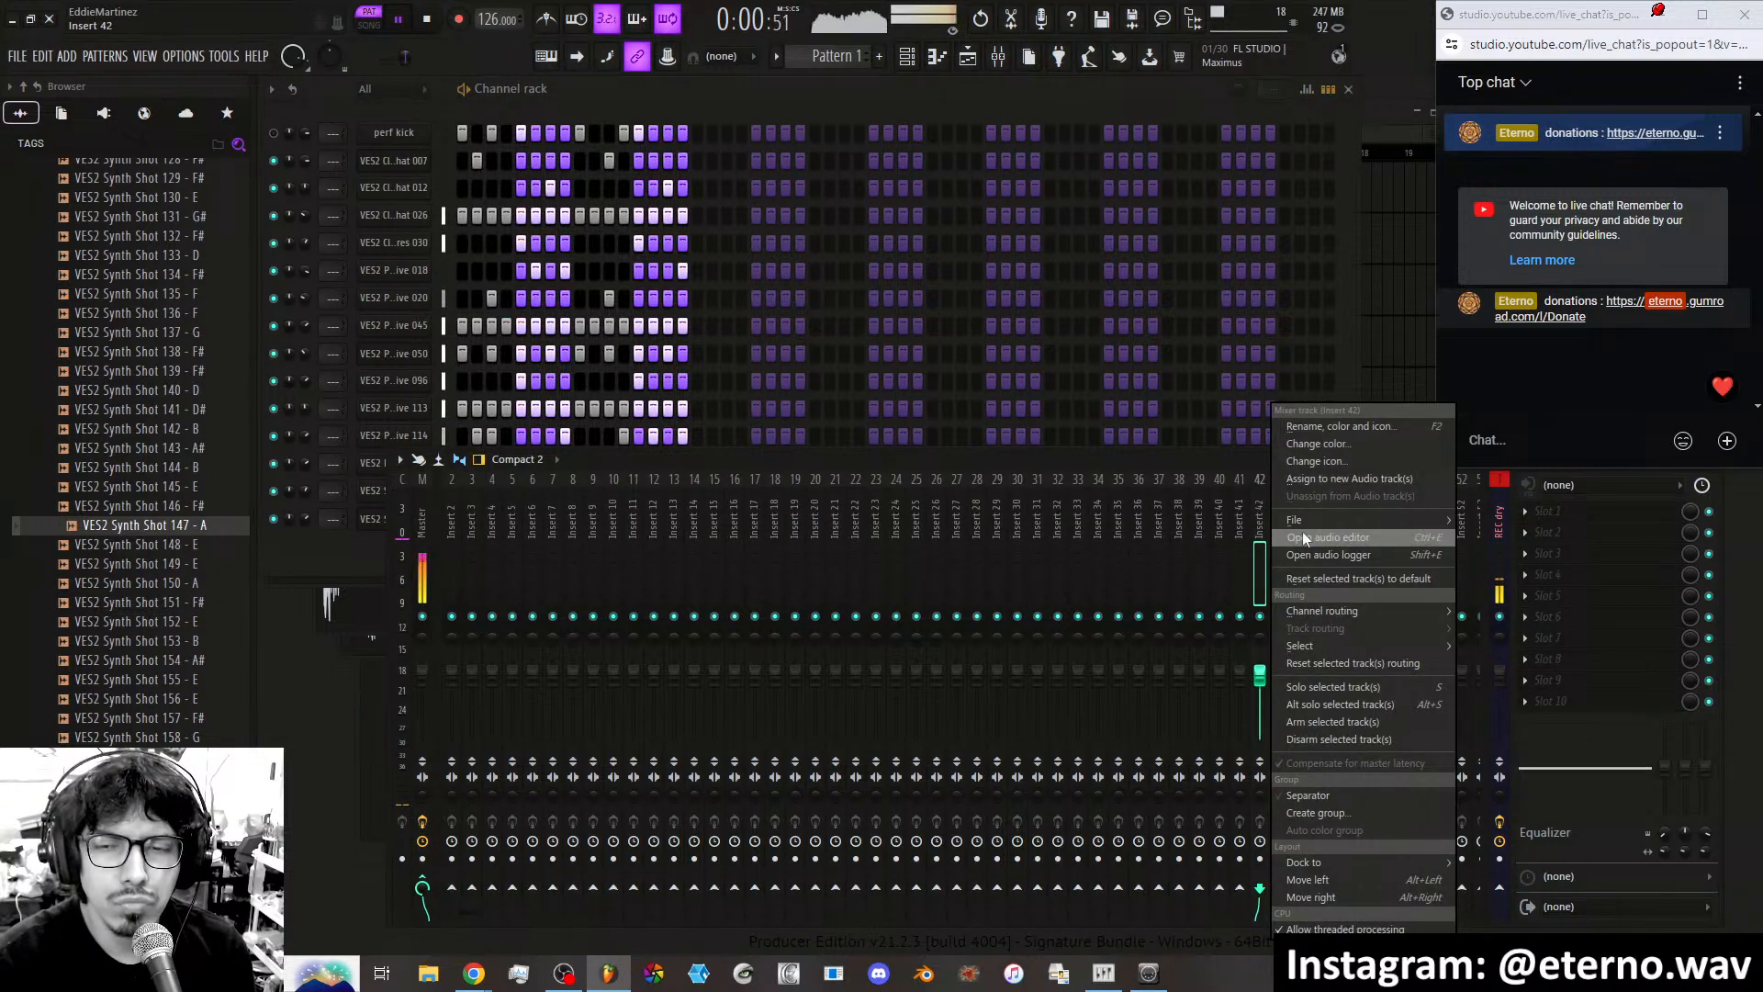
mouse_move(1308, 522)
left_click(1531, 713)
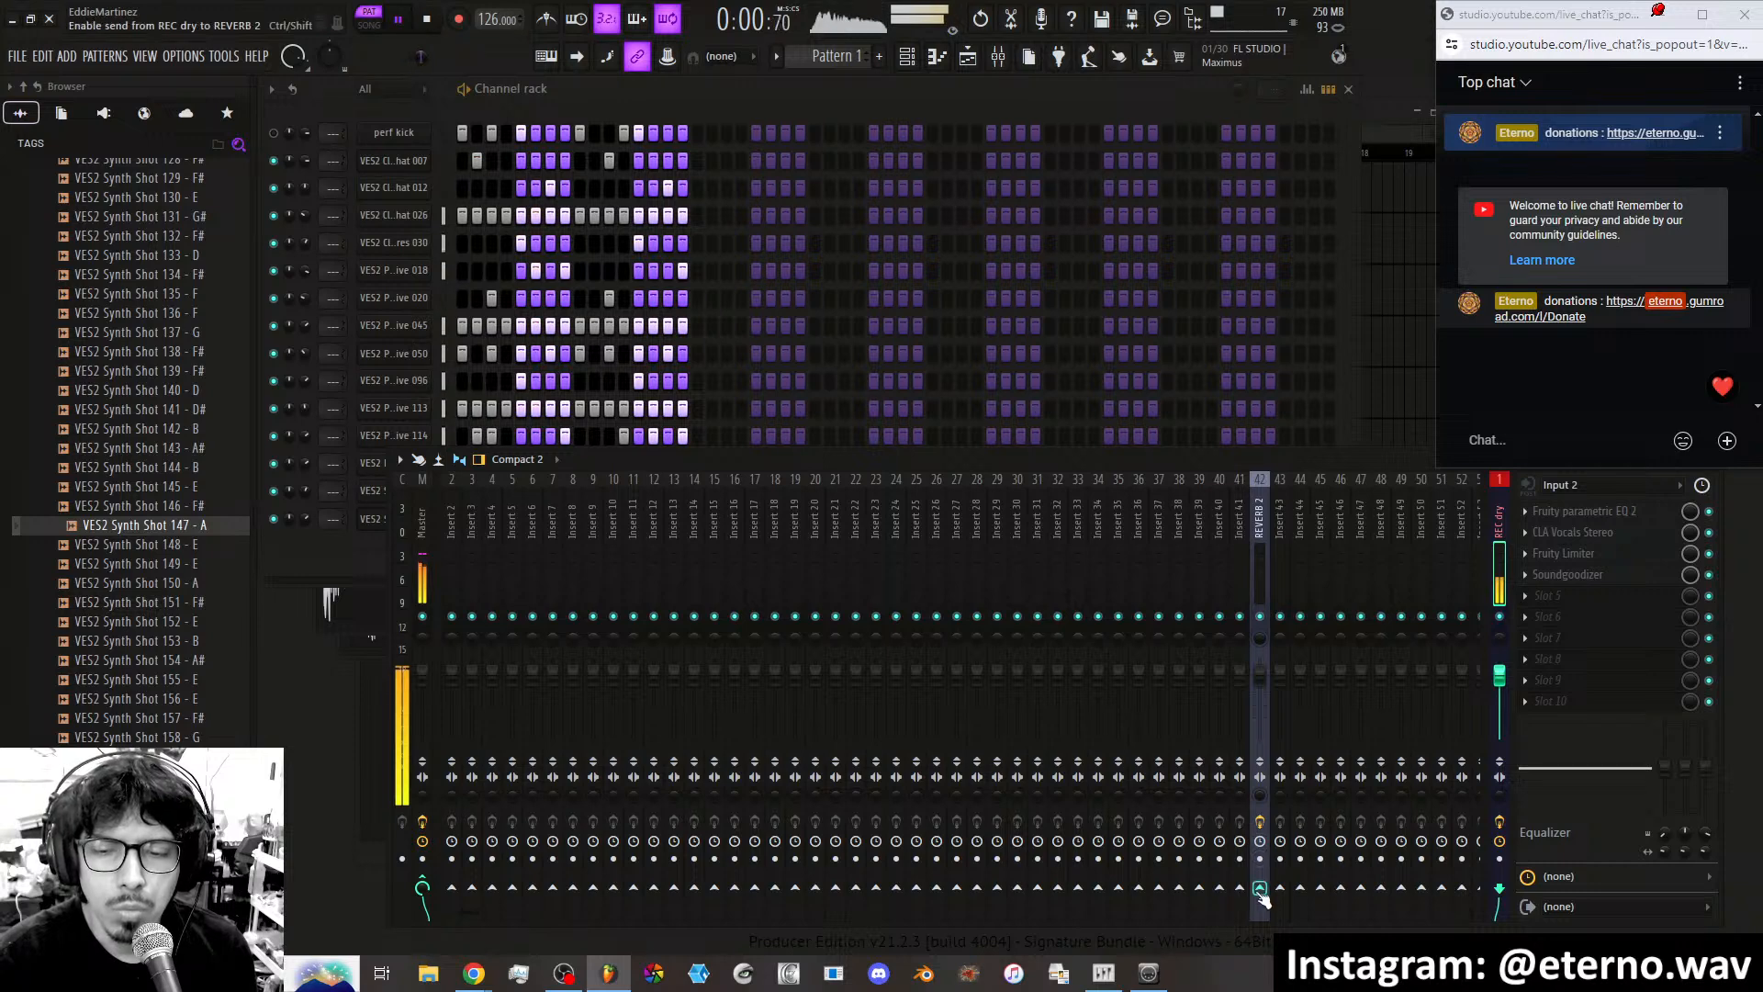
Load the REVERB track preset with ValhallaVintageVerb onto mixer track 42, and select the REC dry track.
right_click(1265, 590)
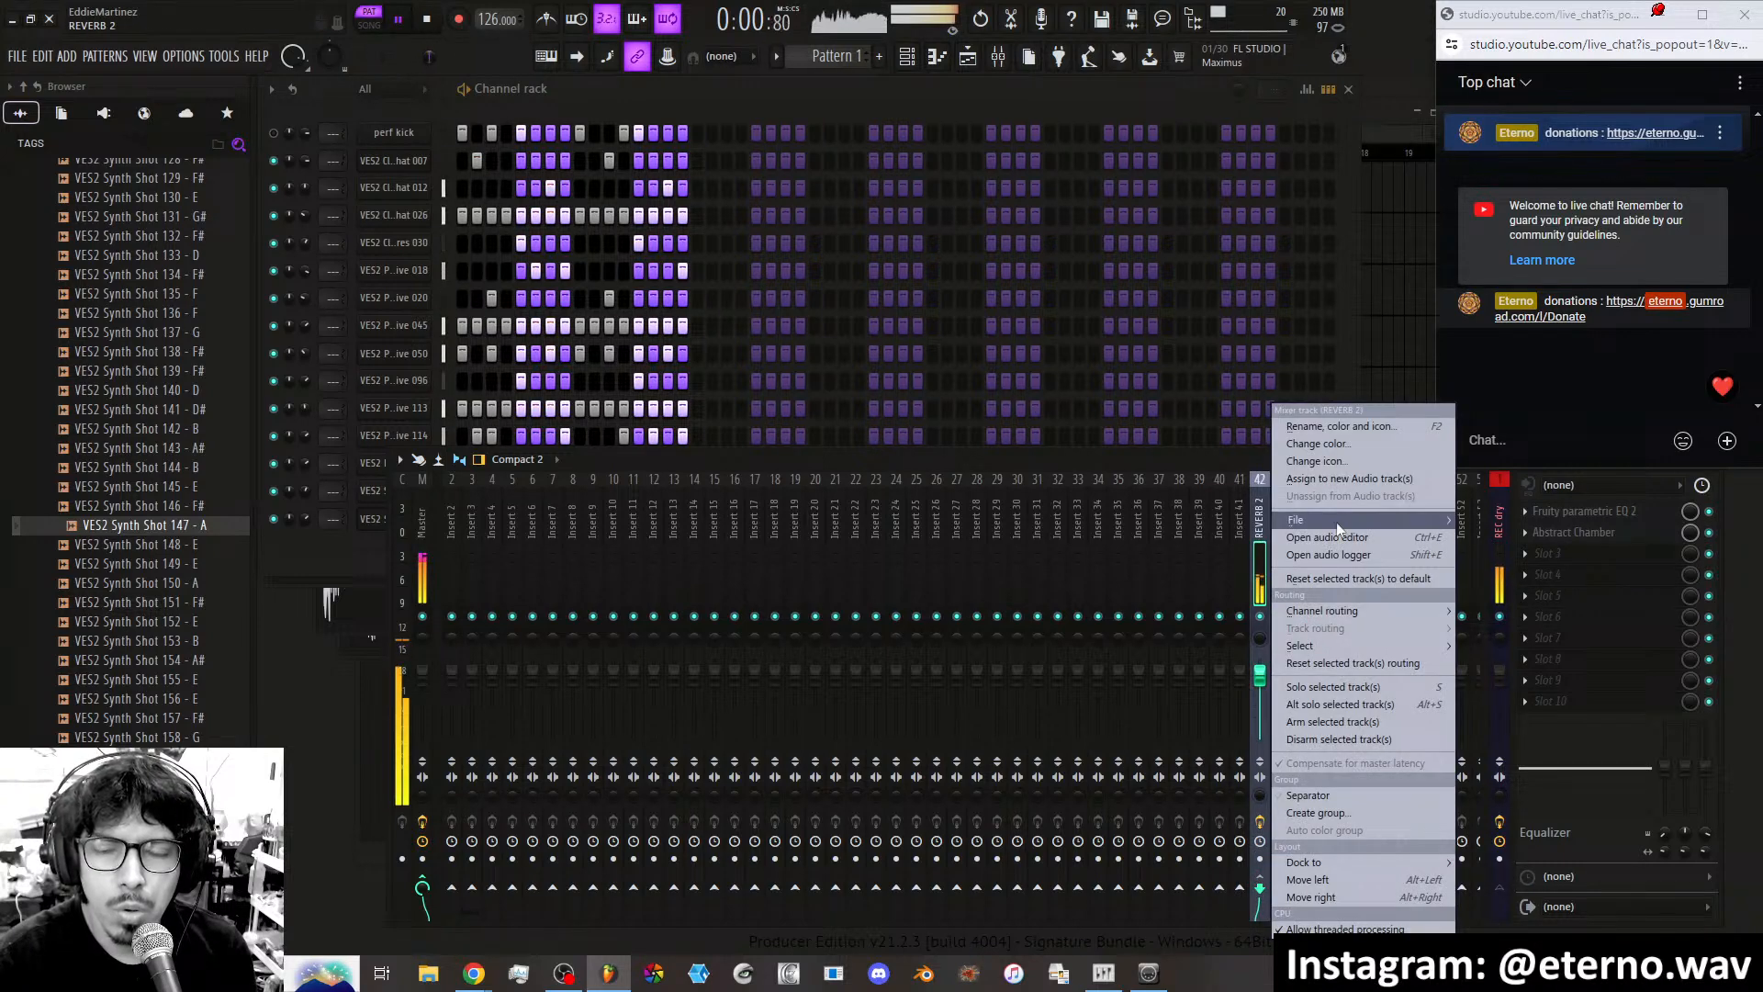
mouse_move(1336, 522)
left_click(1502, 679)
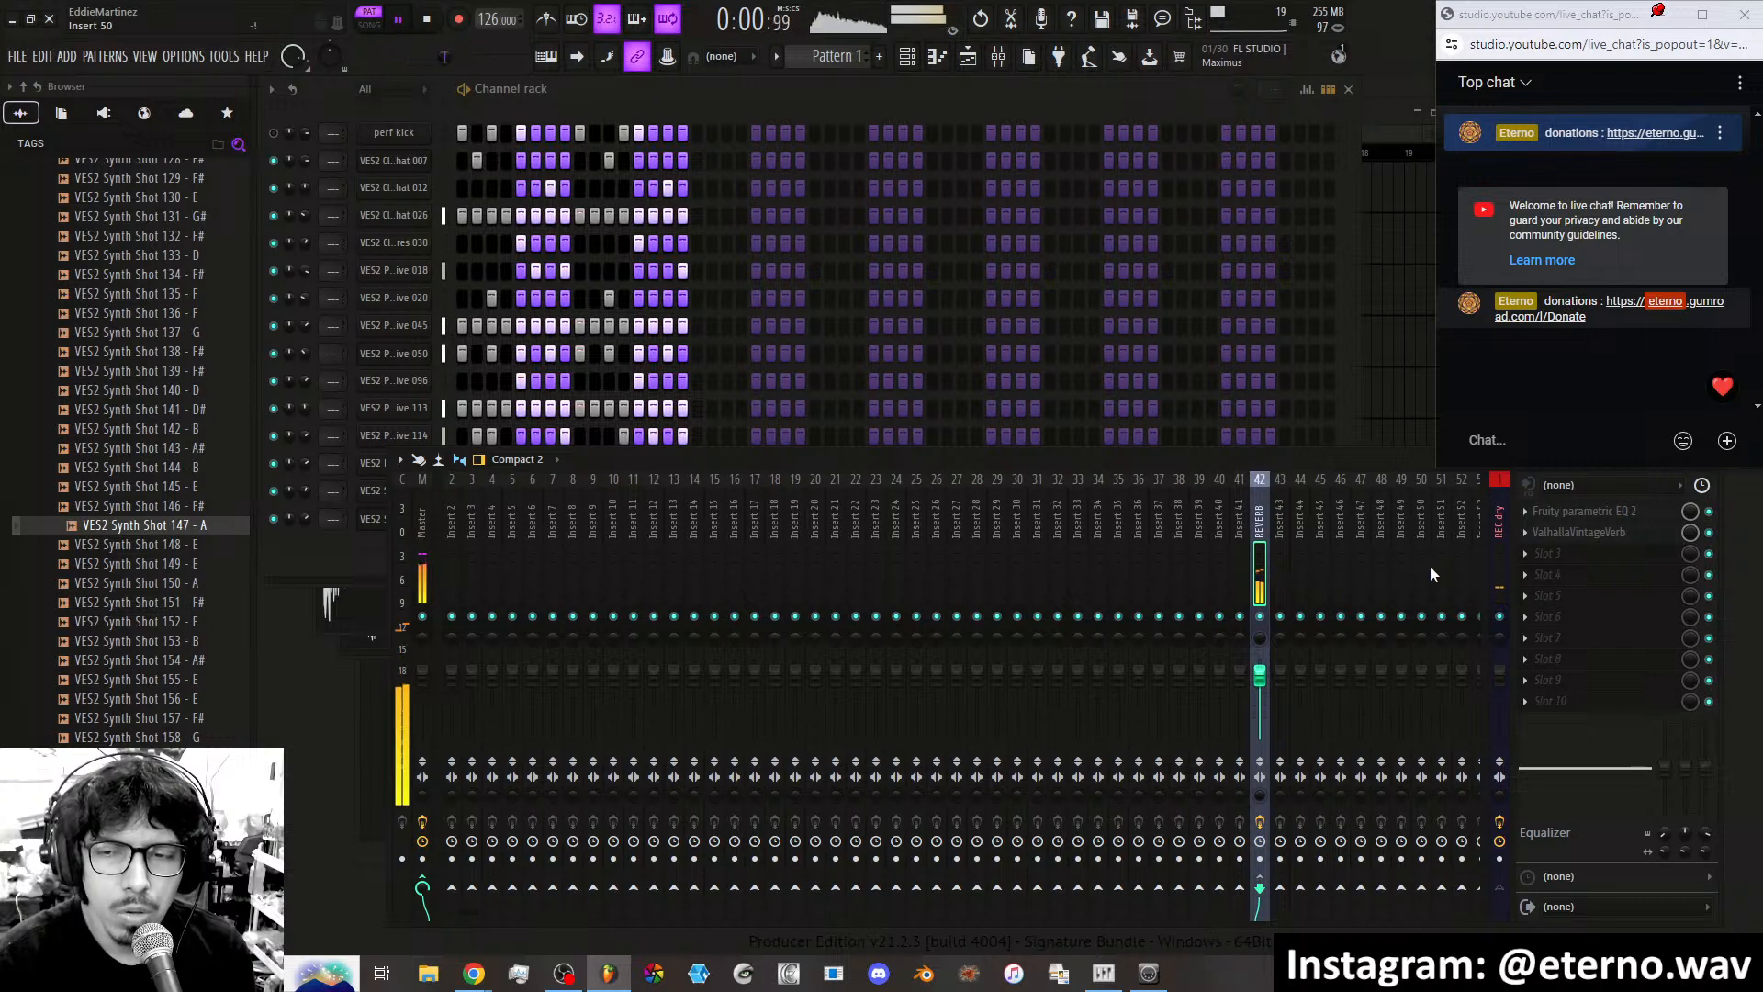
left_click(1497, 564)
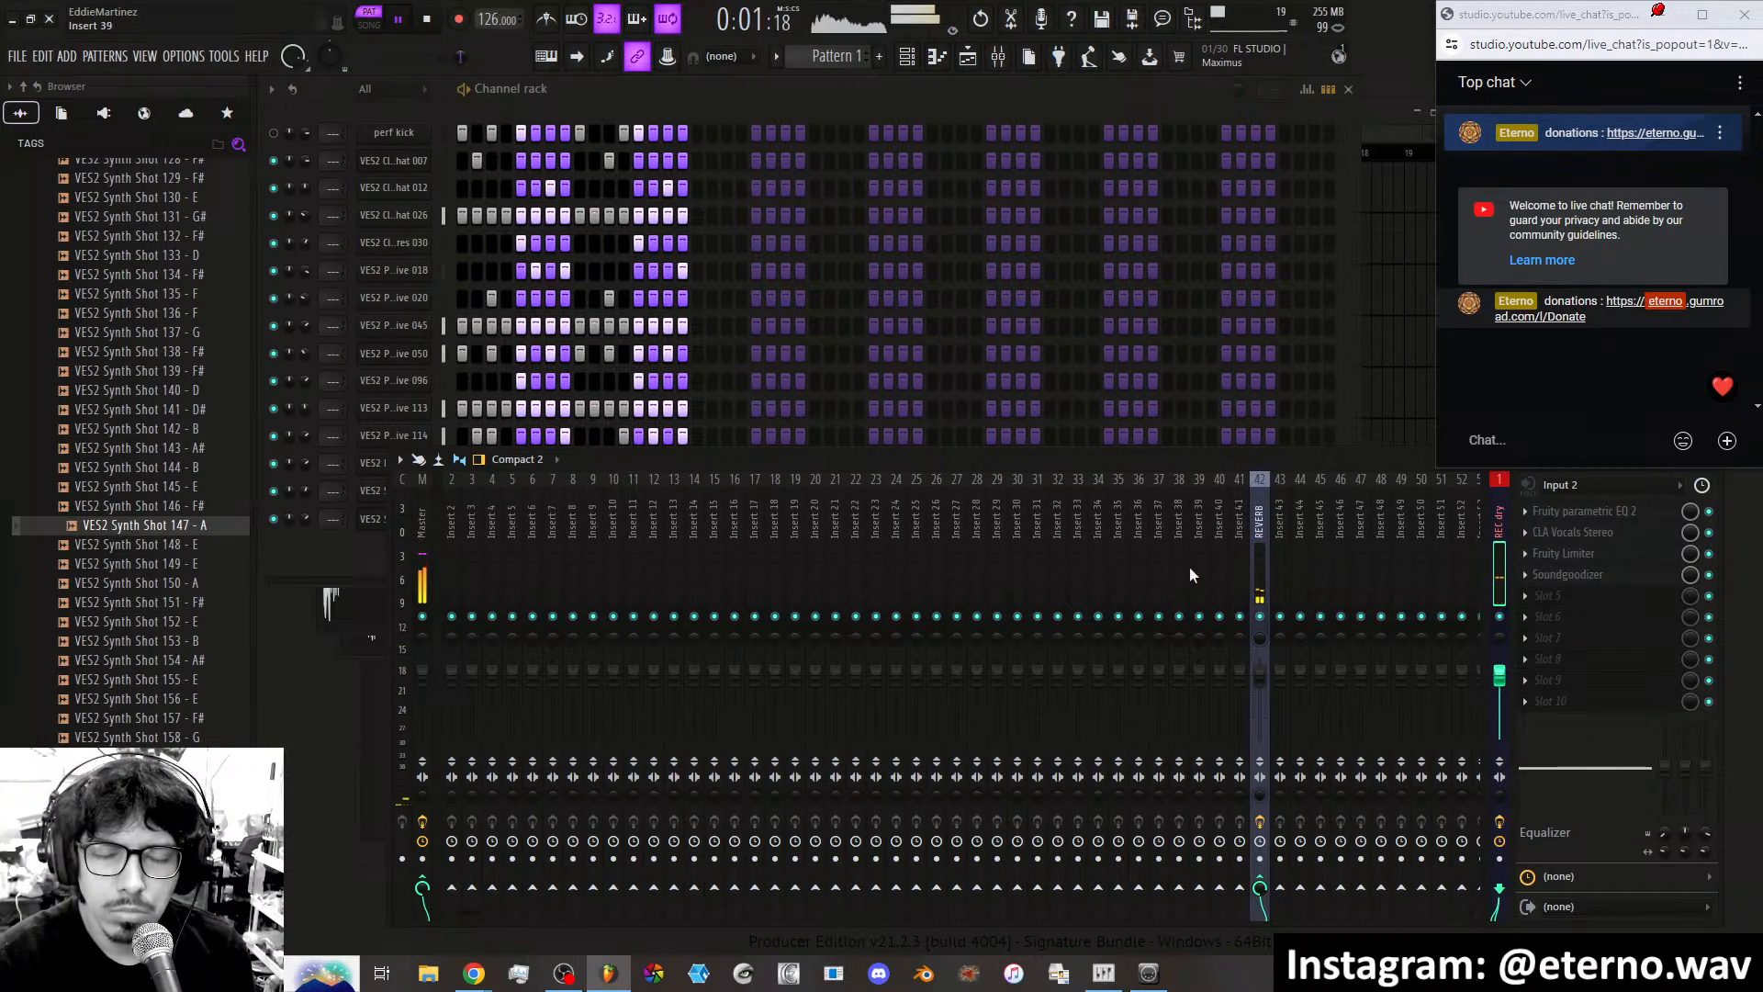
Select all rack channels from perf kick to VES2 Synth Shot 147 - A and open mixer Insert 2's channel routing options.
left_click(333, 552)
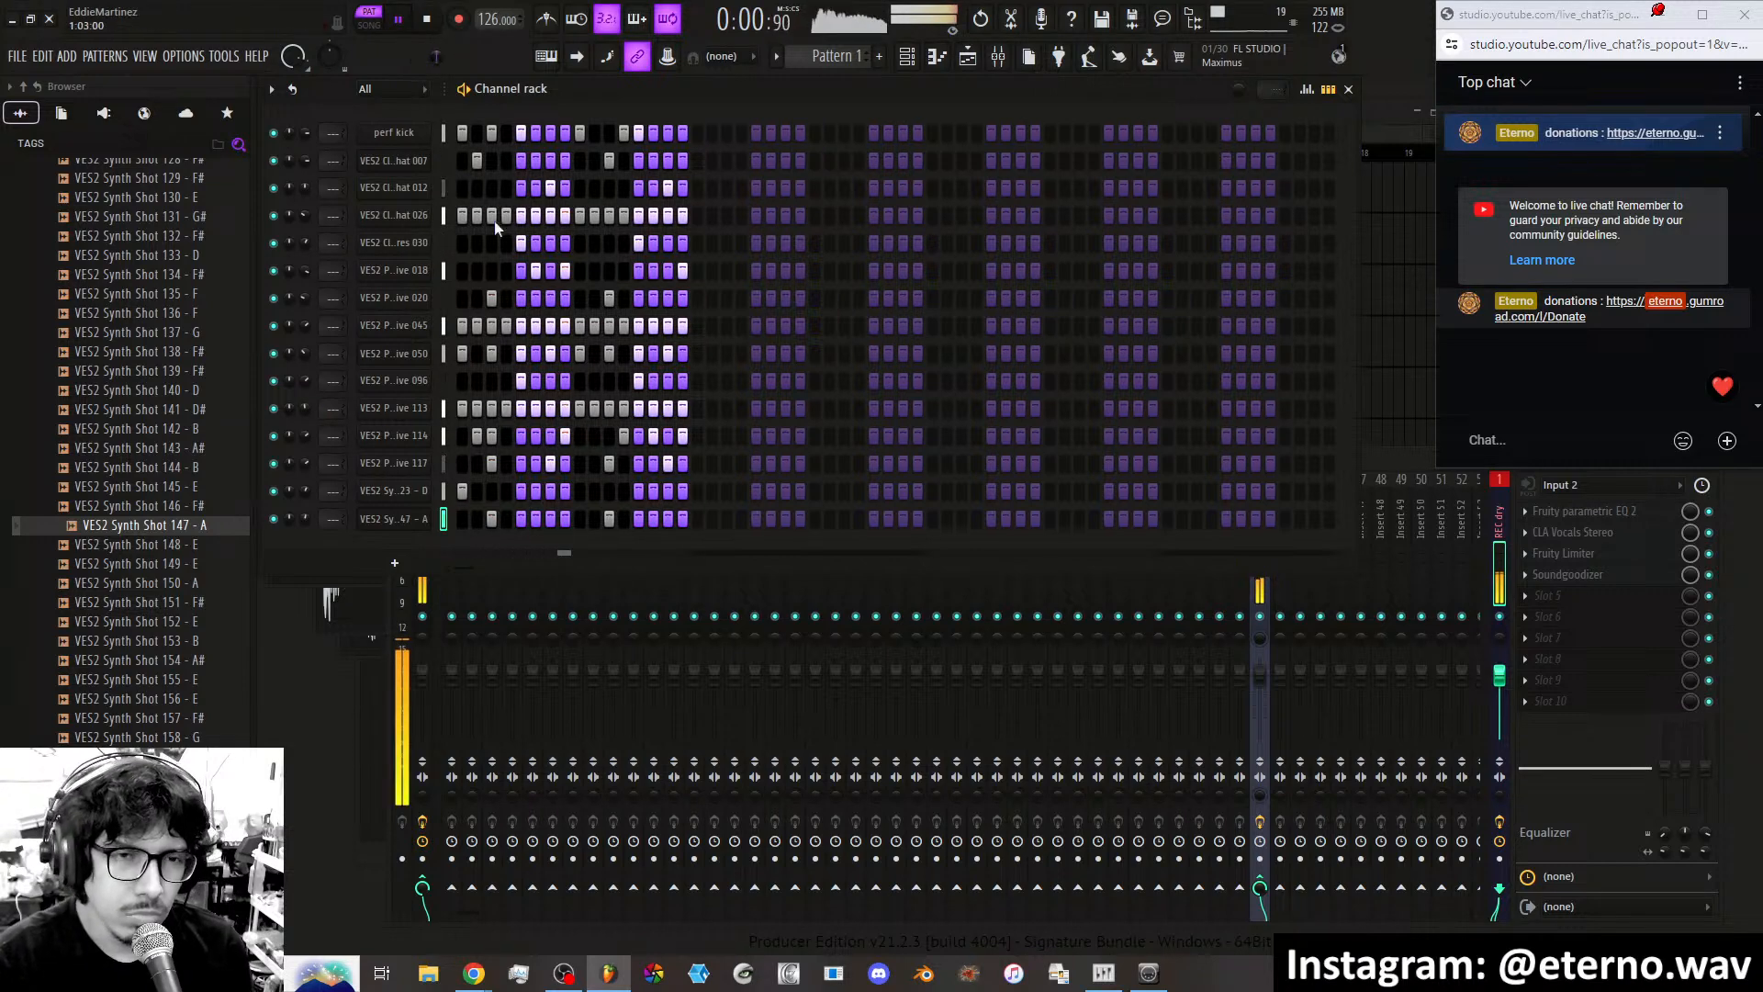
left_click_drag(439, 138, 428, 495)
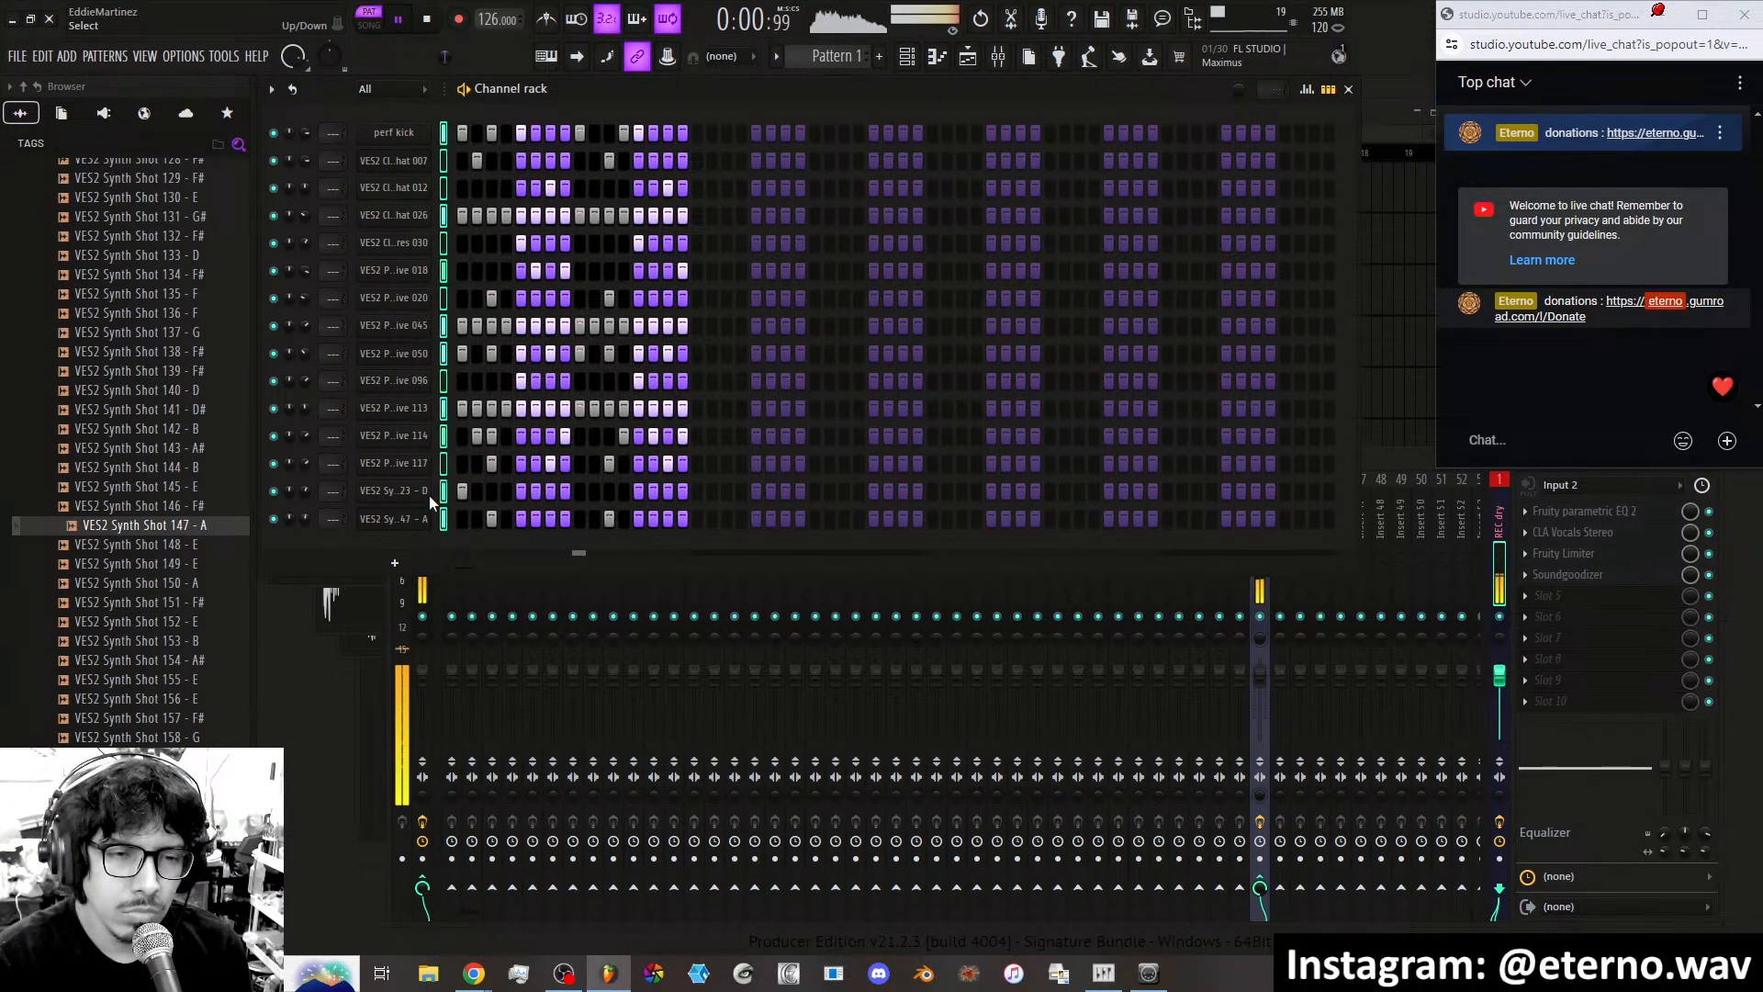
right_click(454, 580)
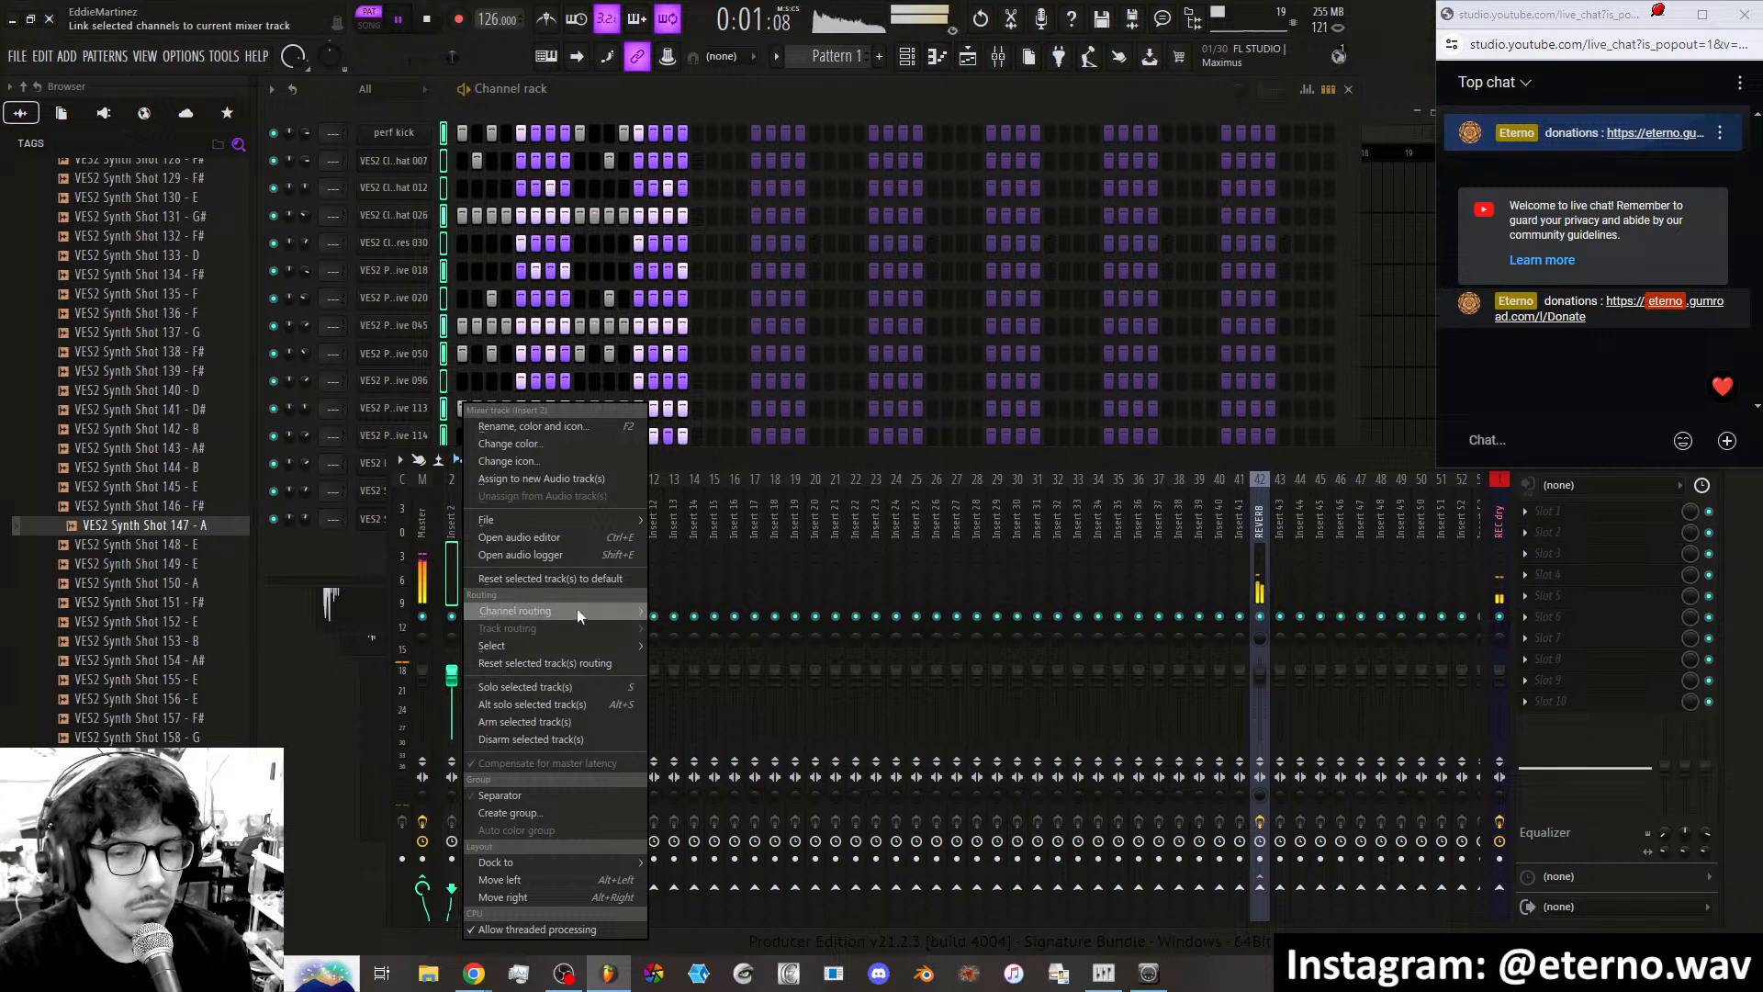
Route the selected channels to consecutive mixer tracks starting from insert 2.
mouse_move(577, 609)
left_click(695, 628)
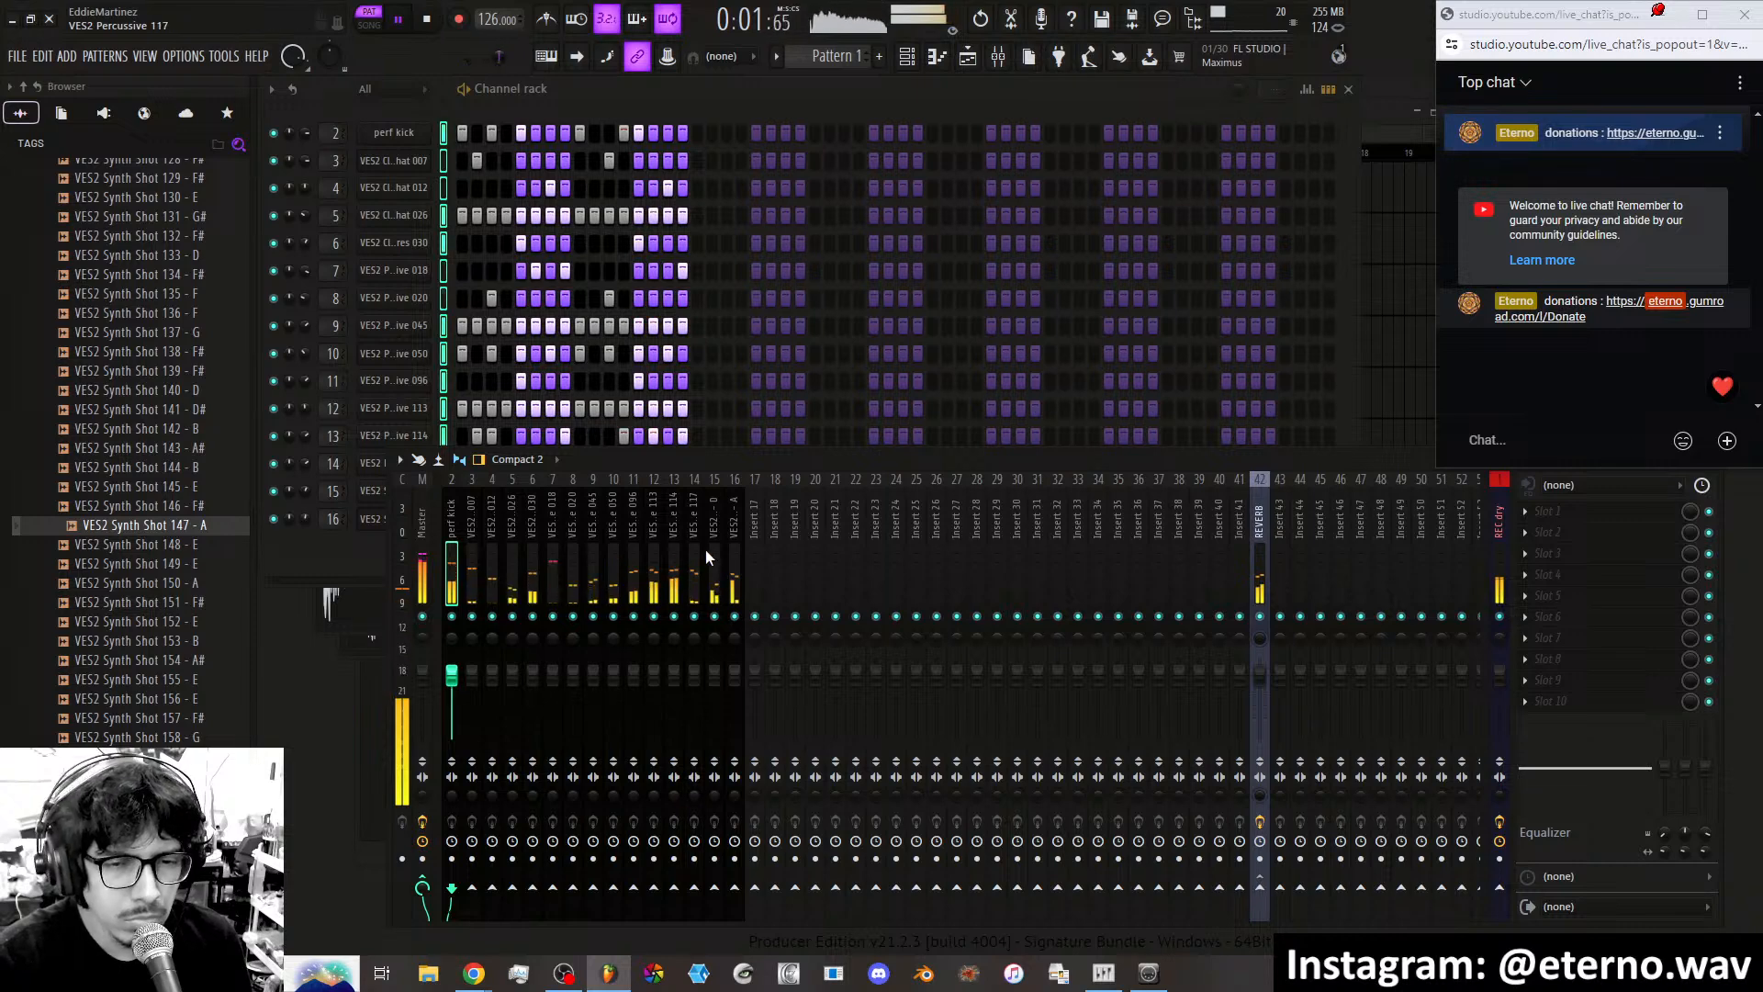
Load the SUPERMASSIVE mixer track preset on insert 43.
right_click(1286, 549)
mouse_move(1379, 521)
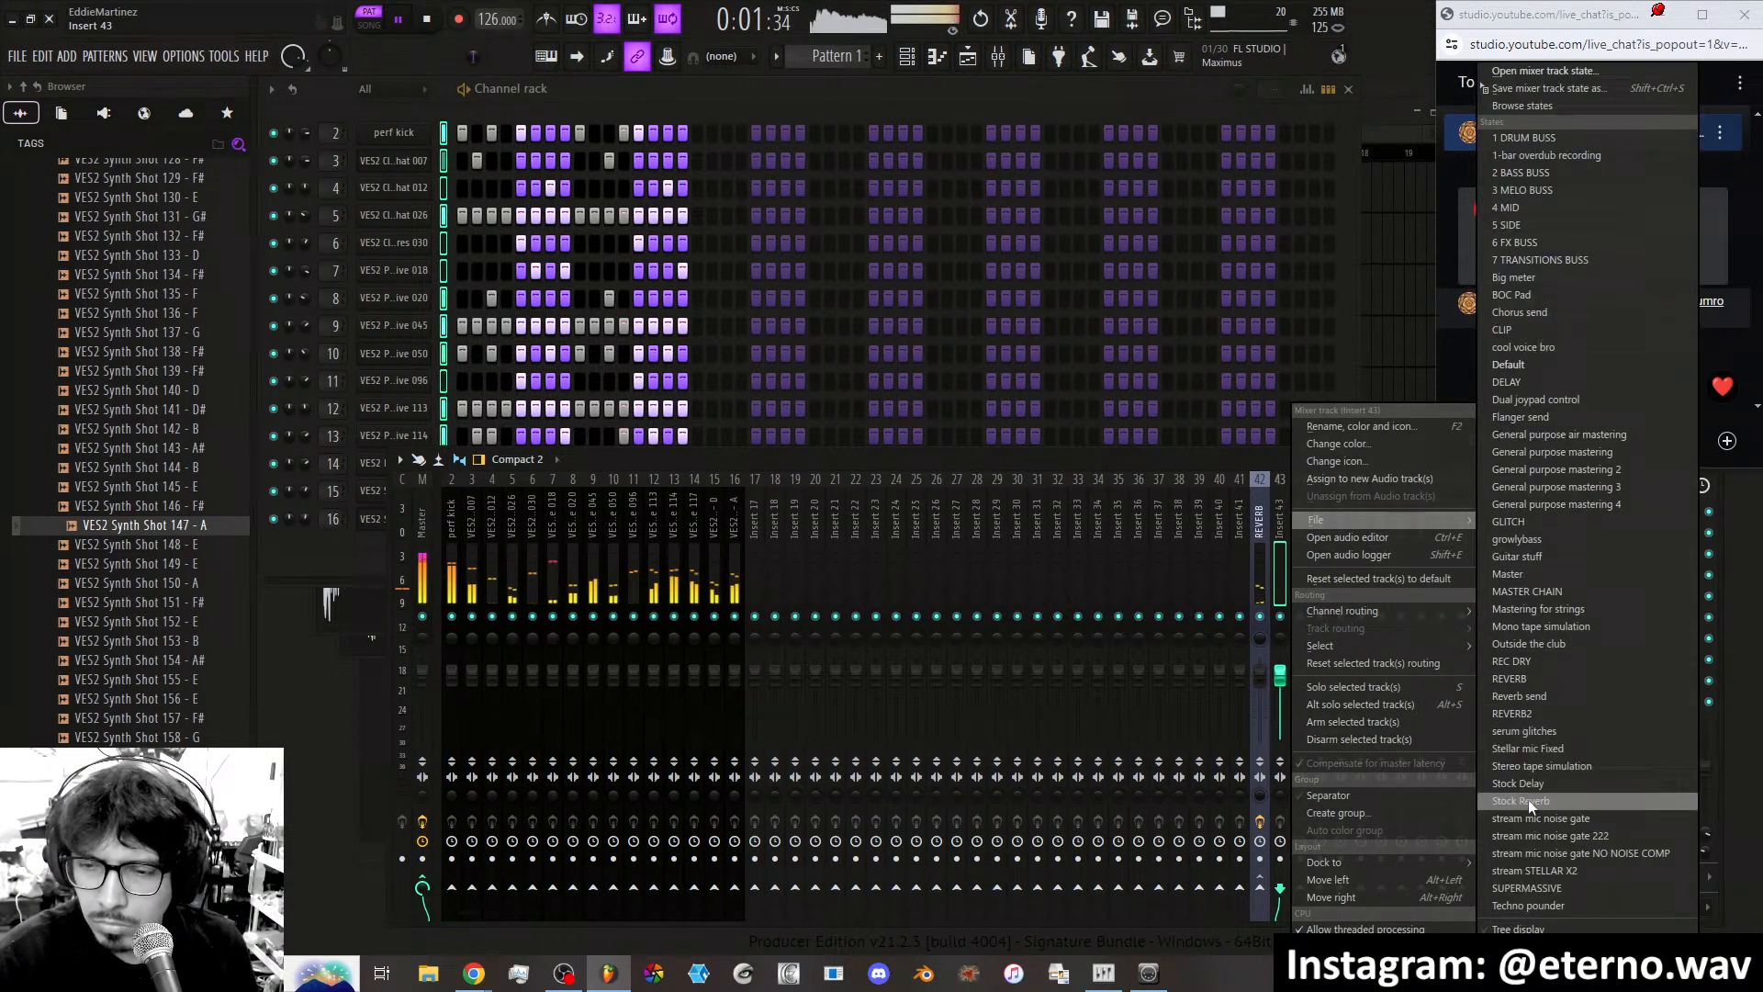
left_click(1538, 887)
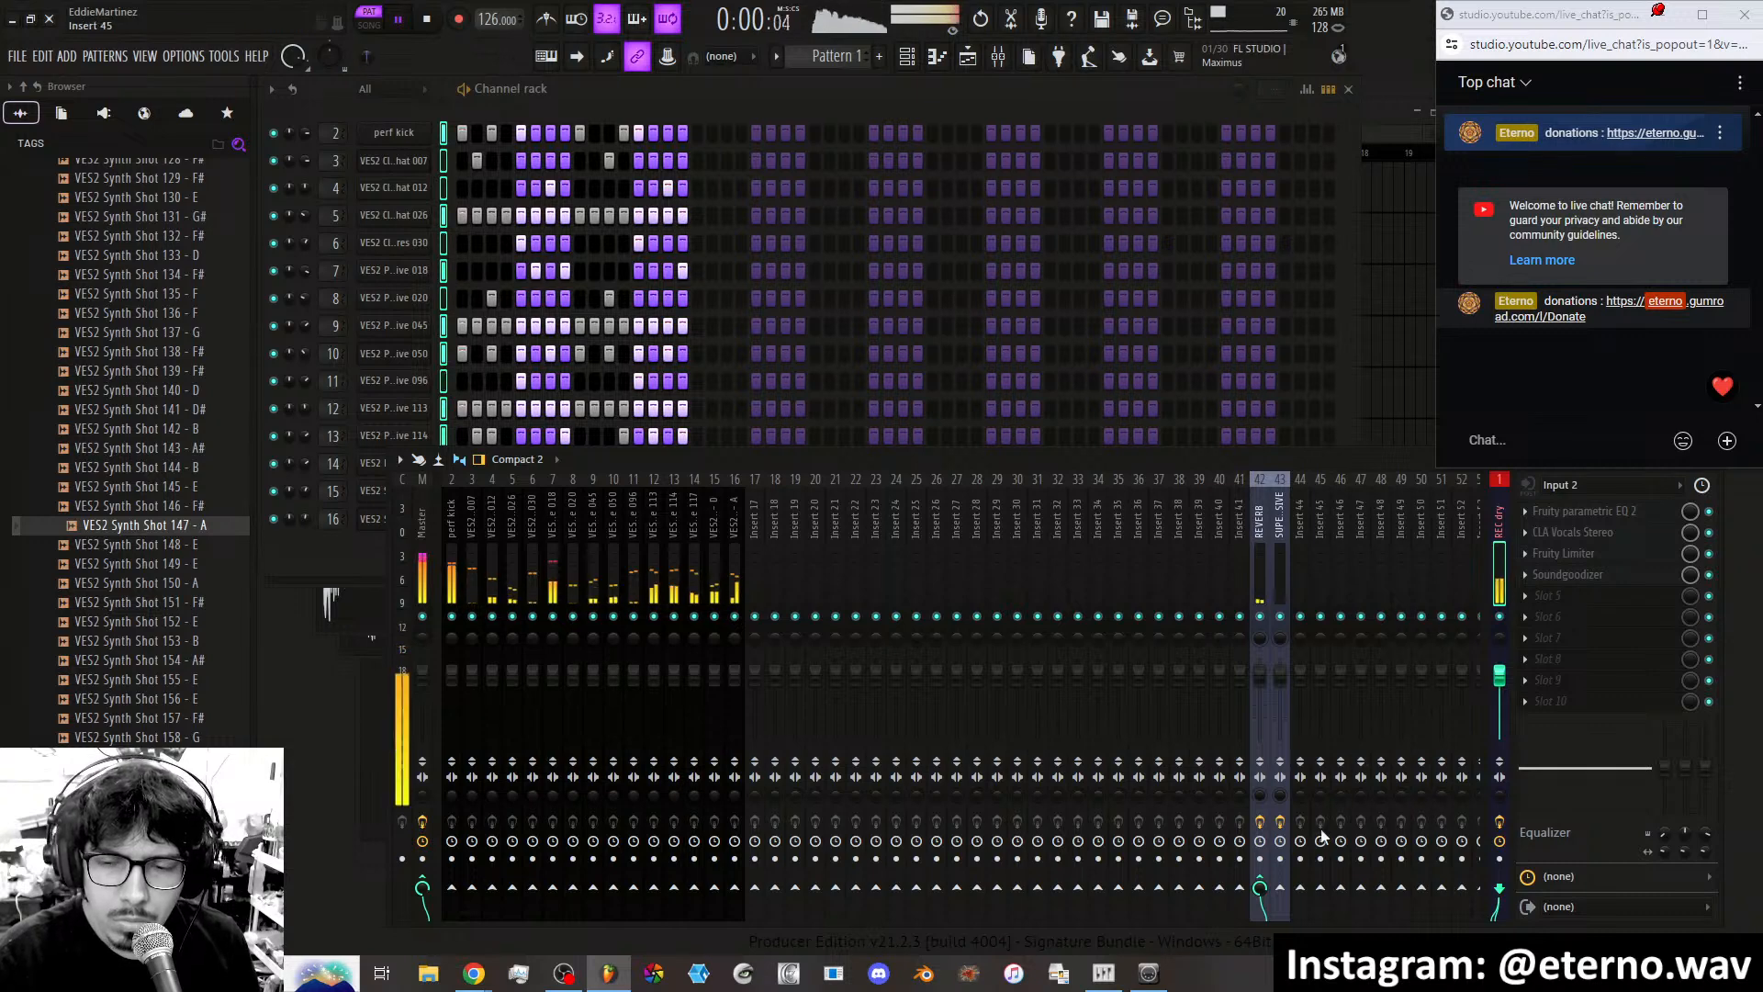
Send the REC dry track to insert 43 and lower the send level to about 60%.
left_click(1280, 889)
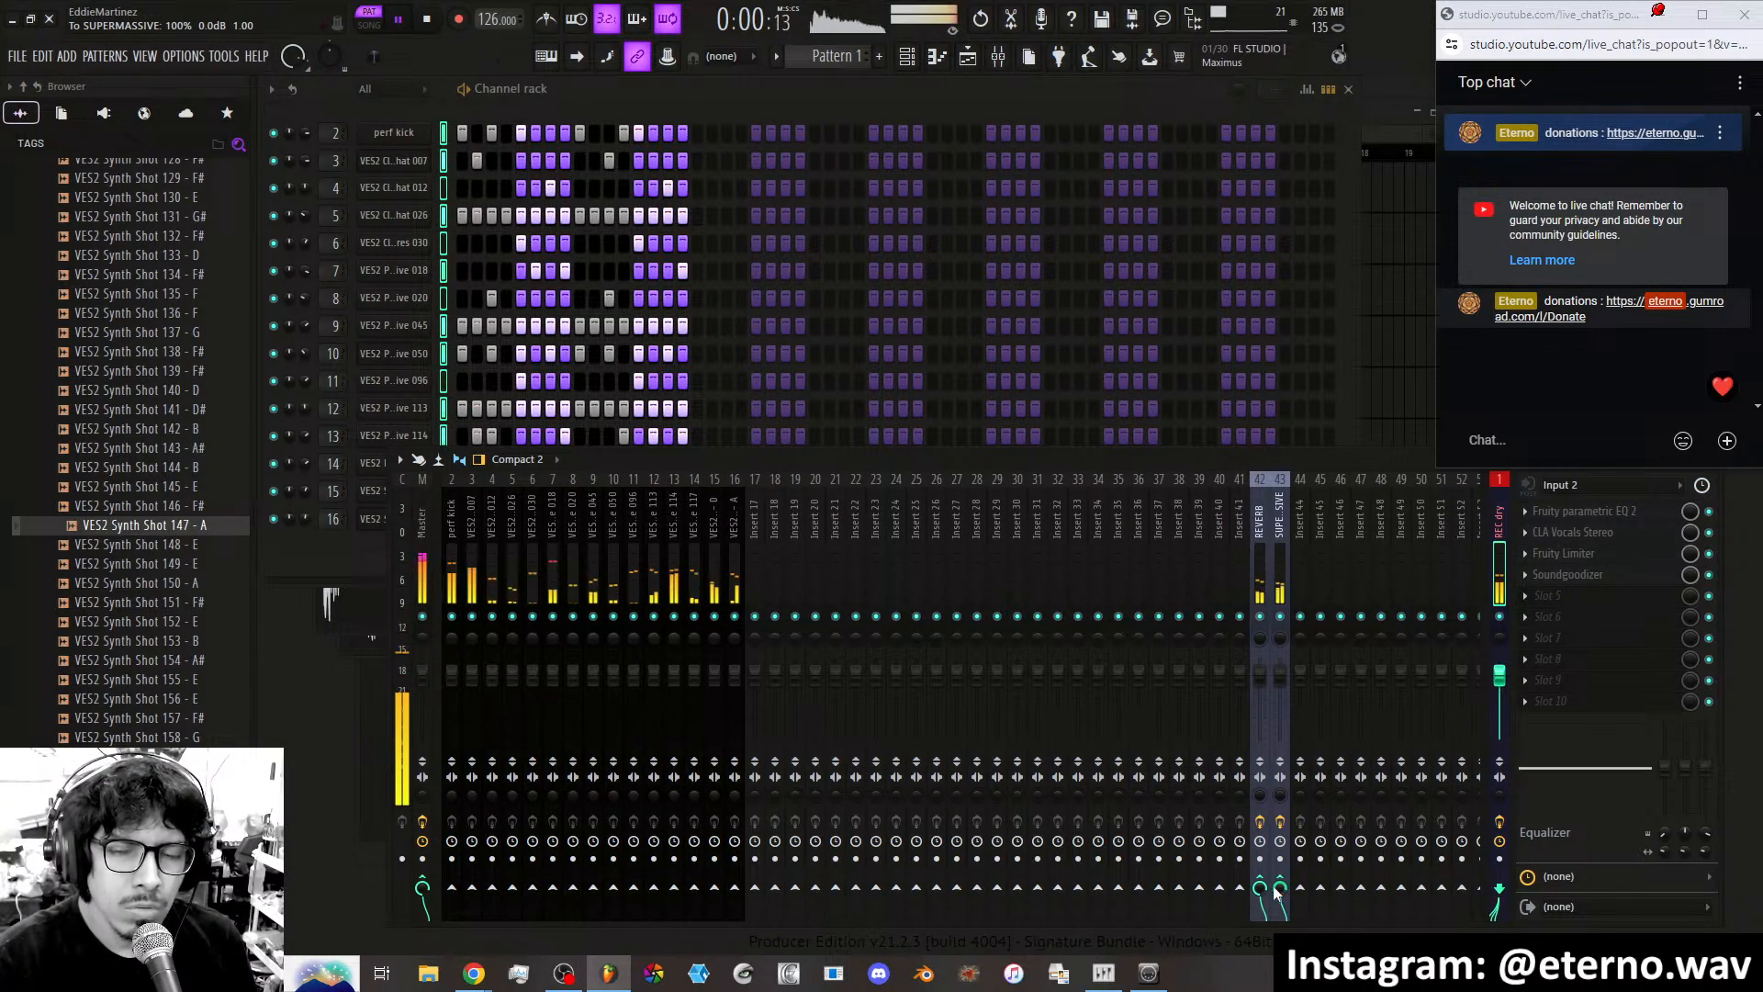
left_click_drag(1282, 892, 1281, 936)
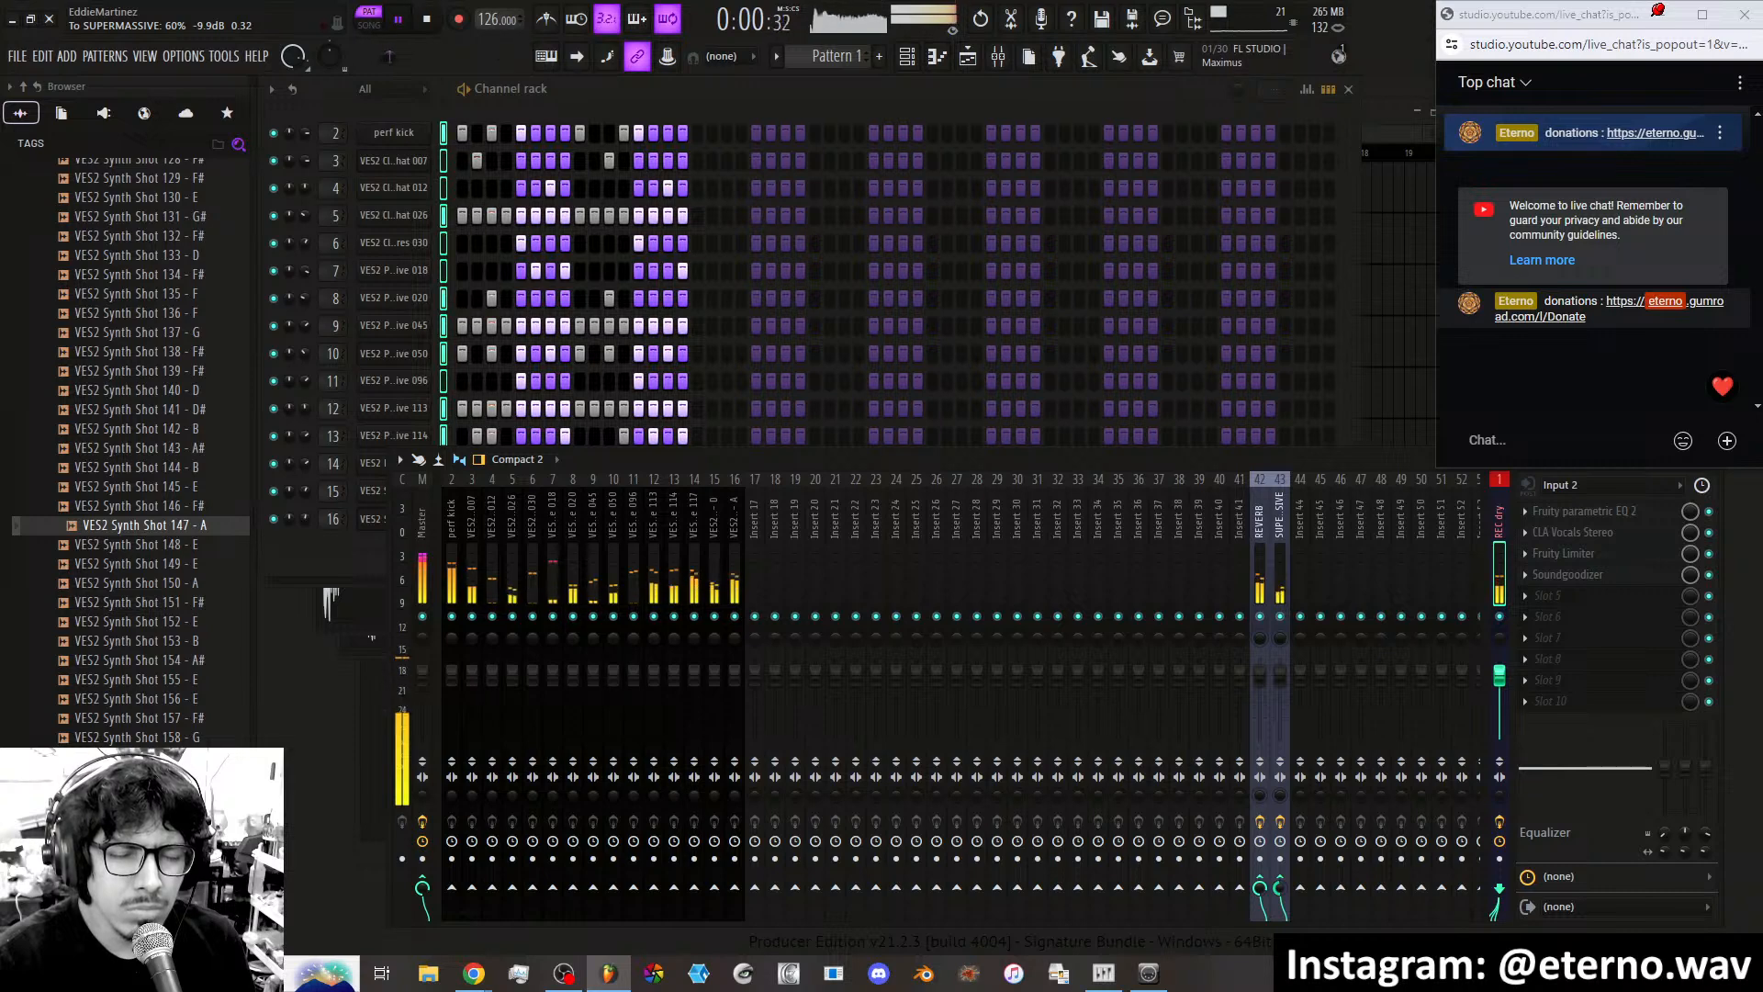
left_click_drag(1281, 936, 1281, 930)
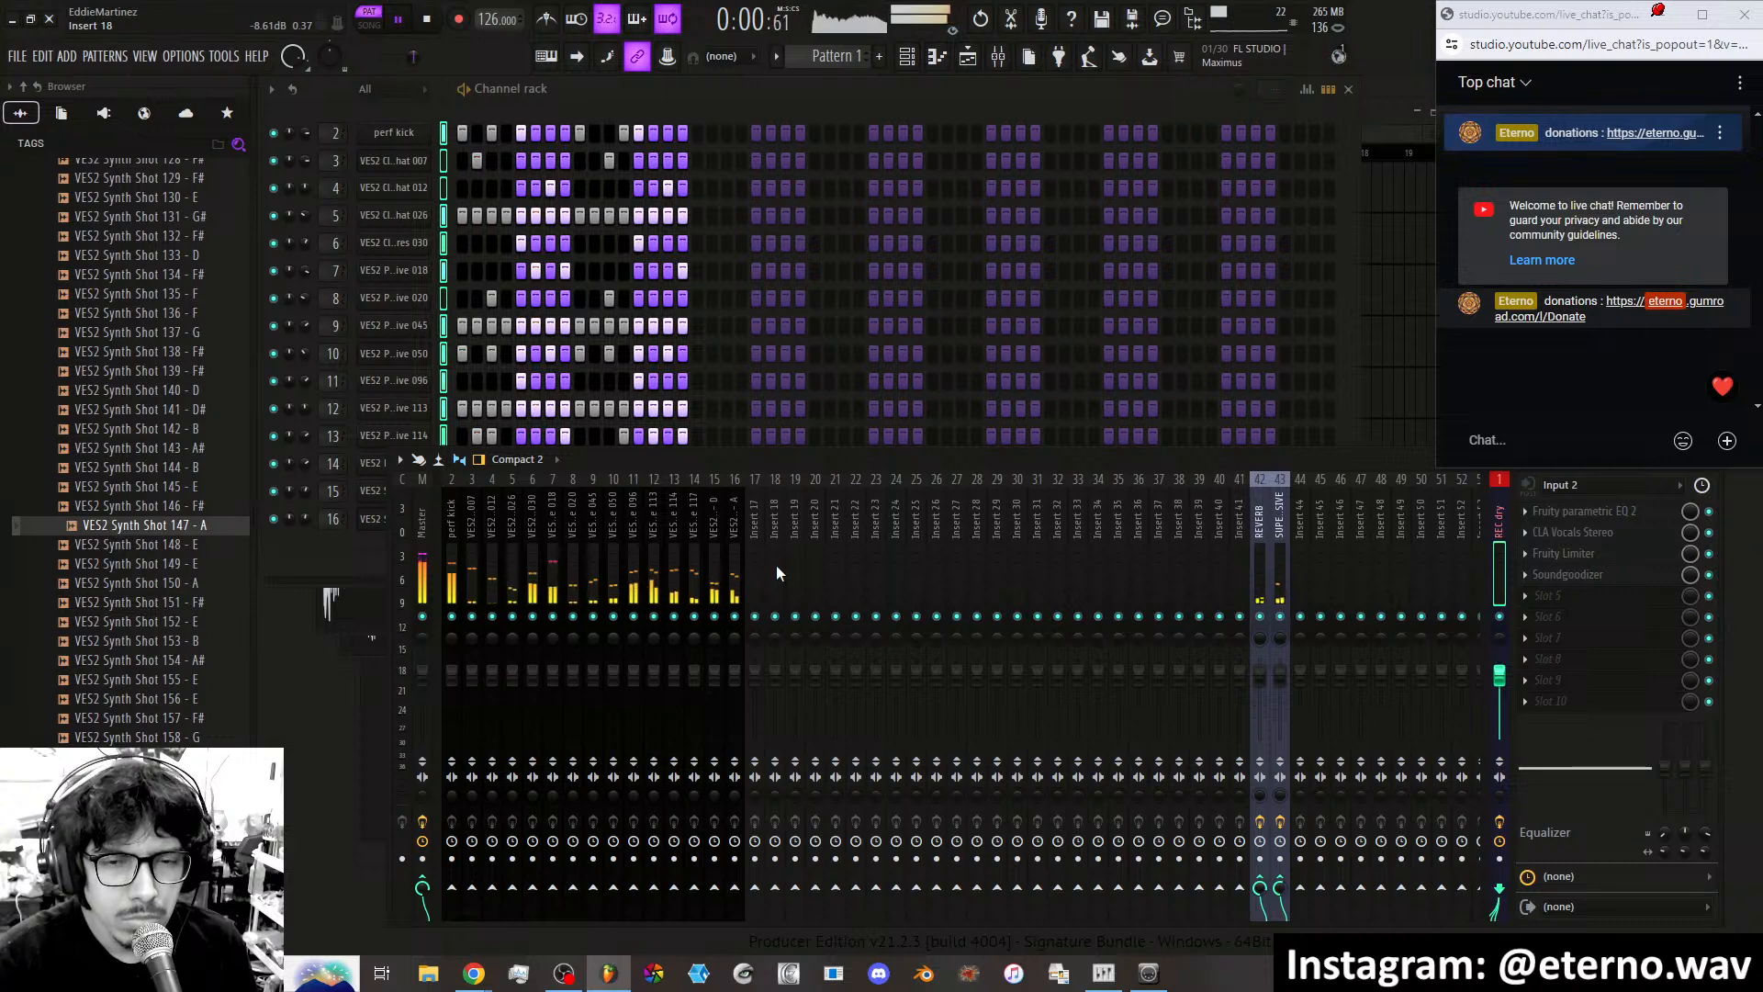
Mute and unmute the perf kick mixer track to compare the sound.
left_click(453, 615)
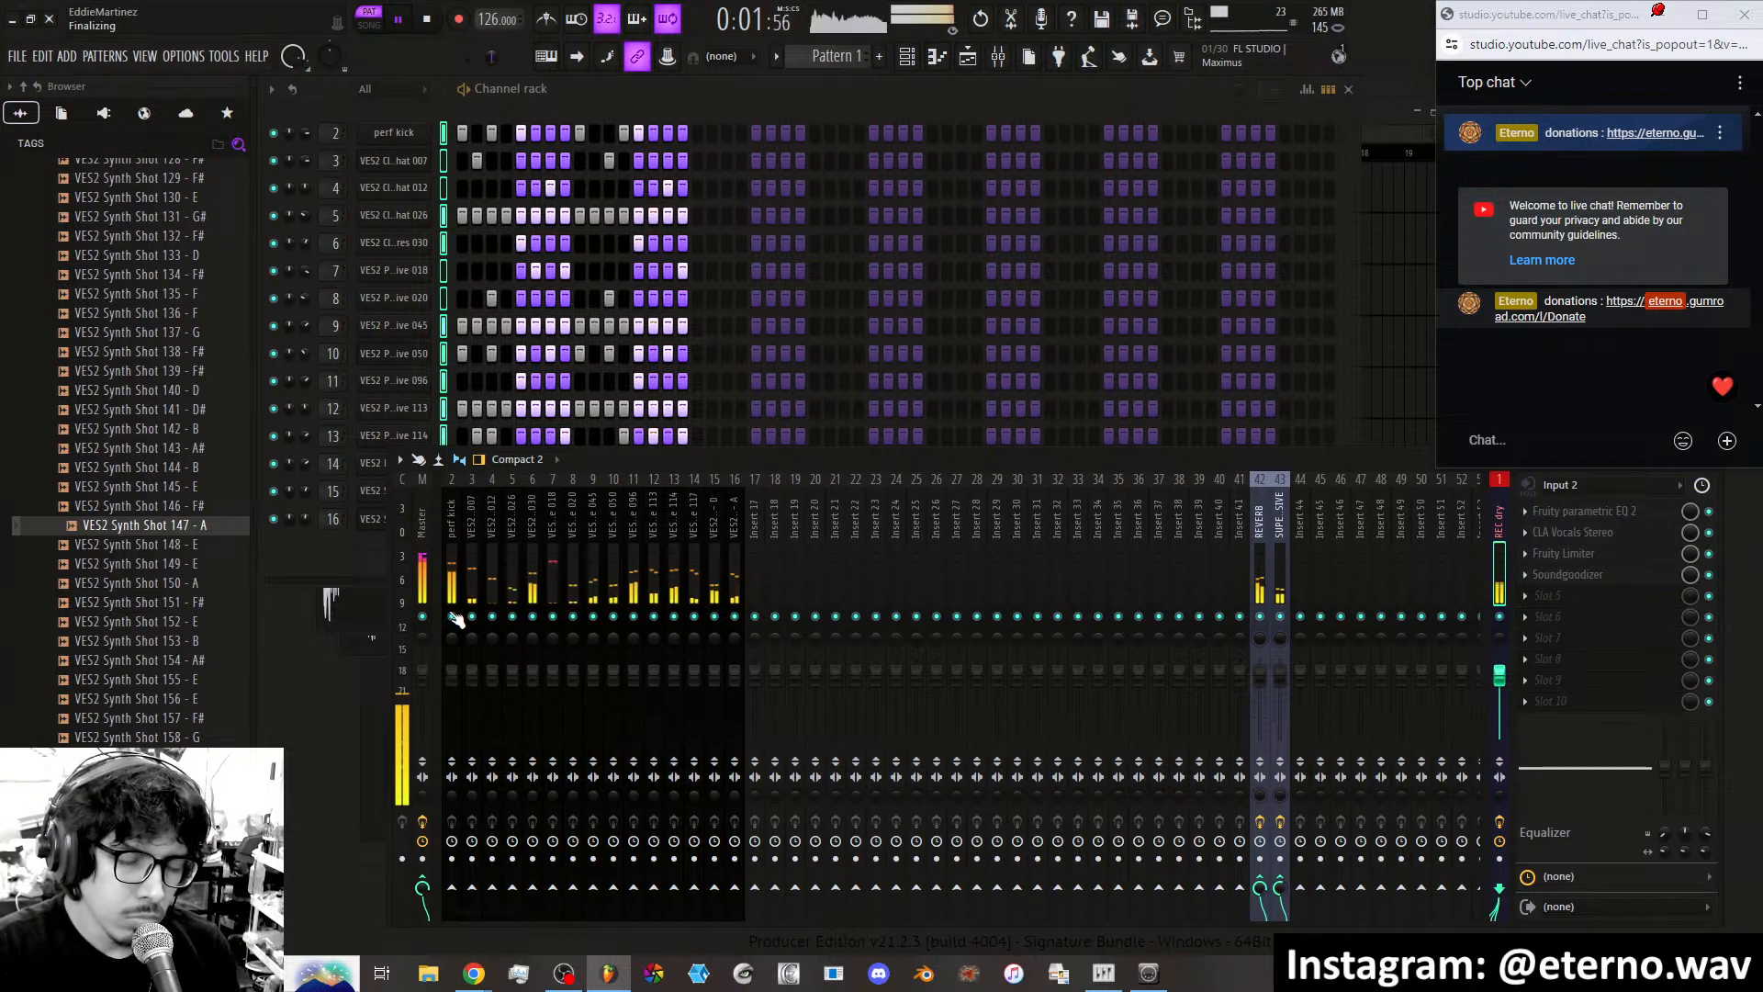
left_click(452, 615)
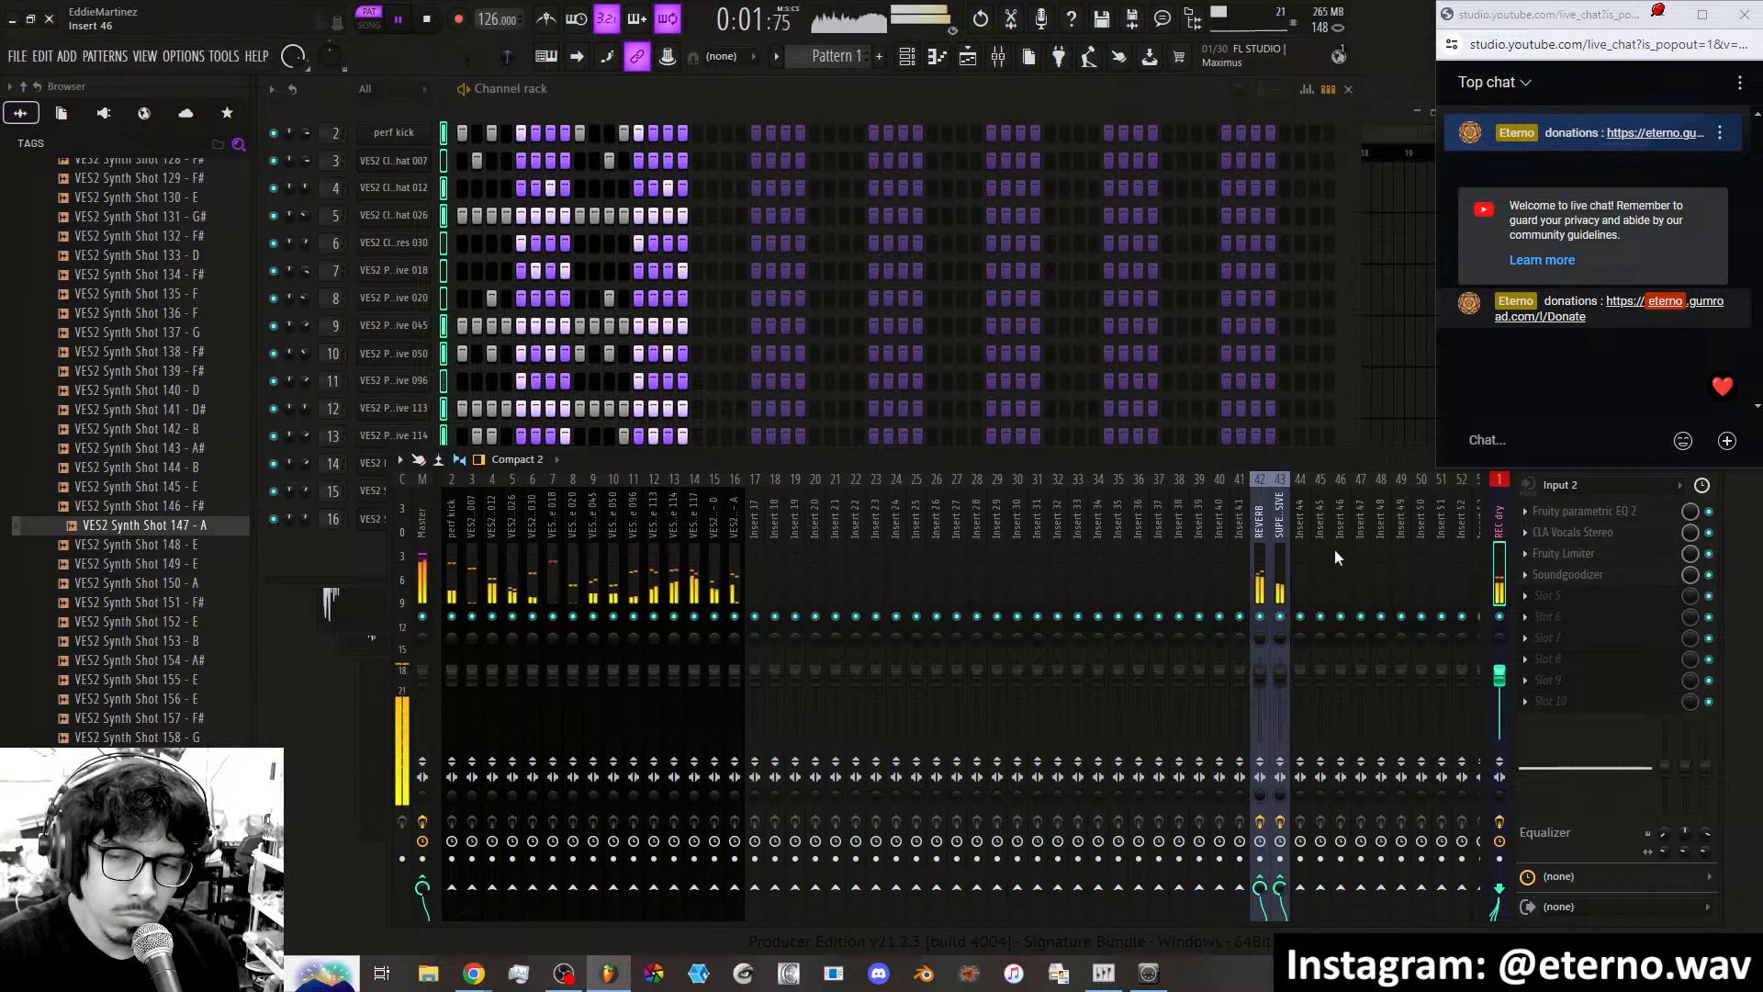
Replace the effects on the SUPERMASSIVE mixer track with the DELAY track preset and bring up its EchoBoy plugin.
left_click(1276, 545)
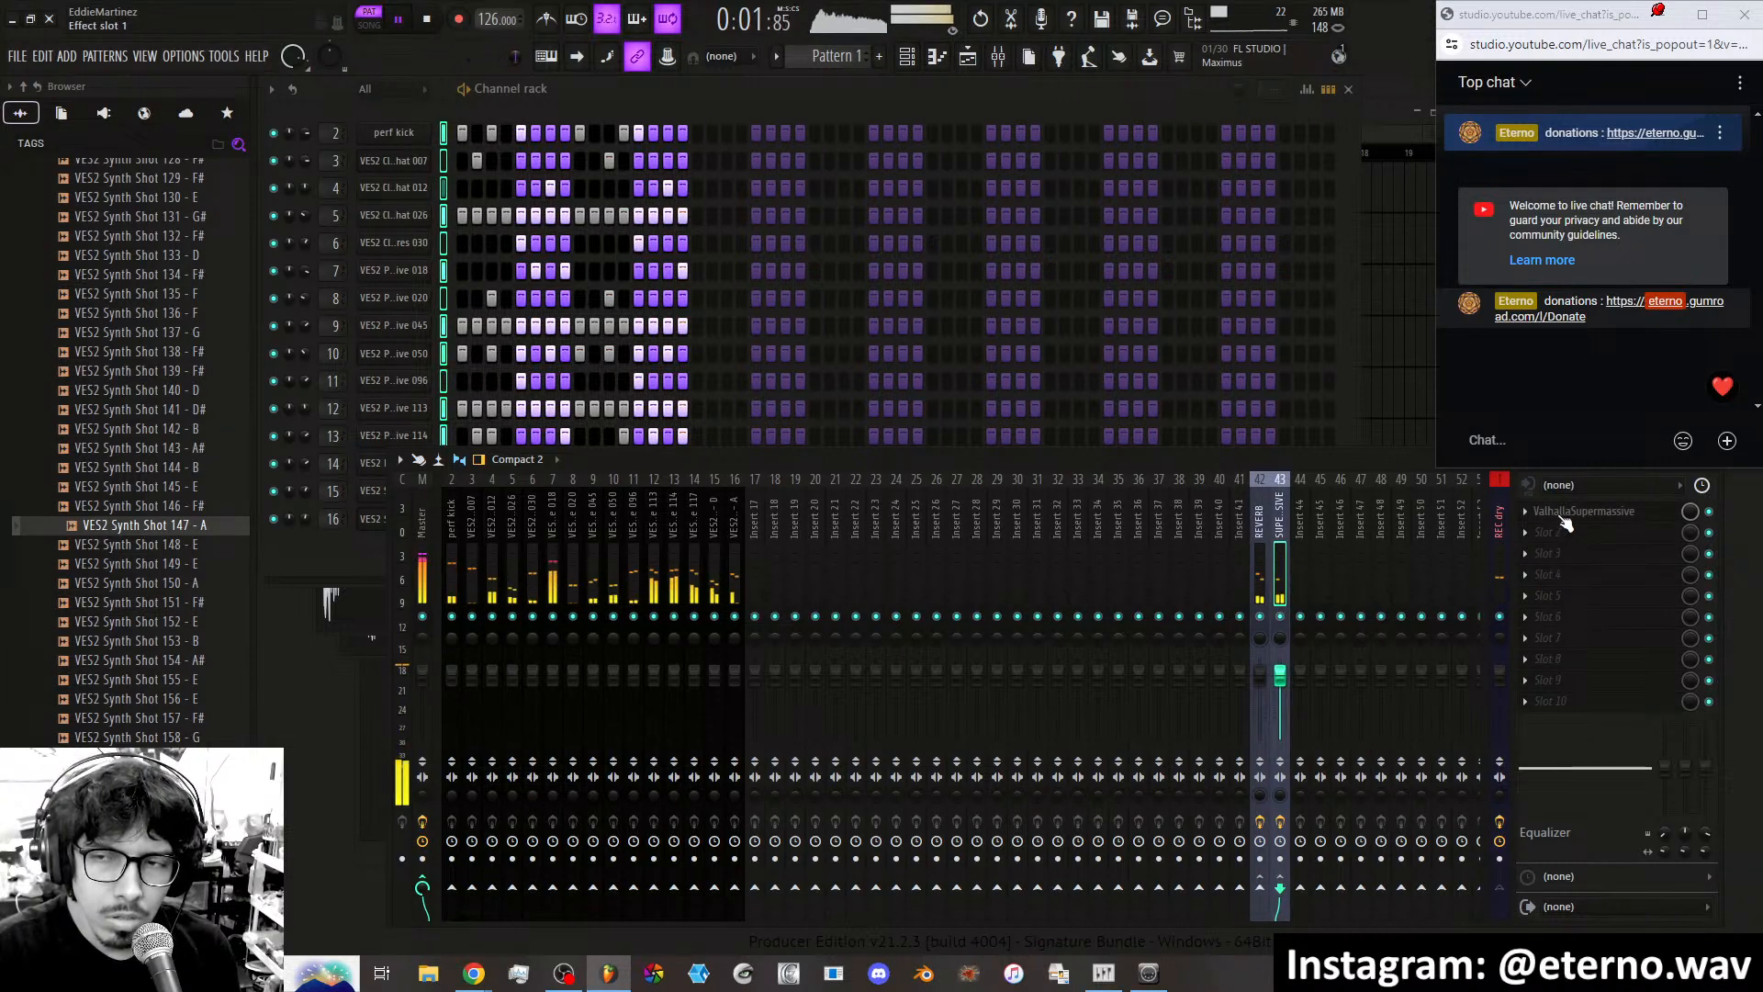
right_click(1276, 569)
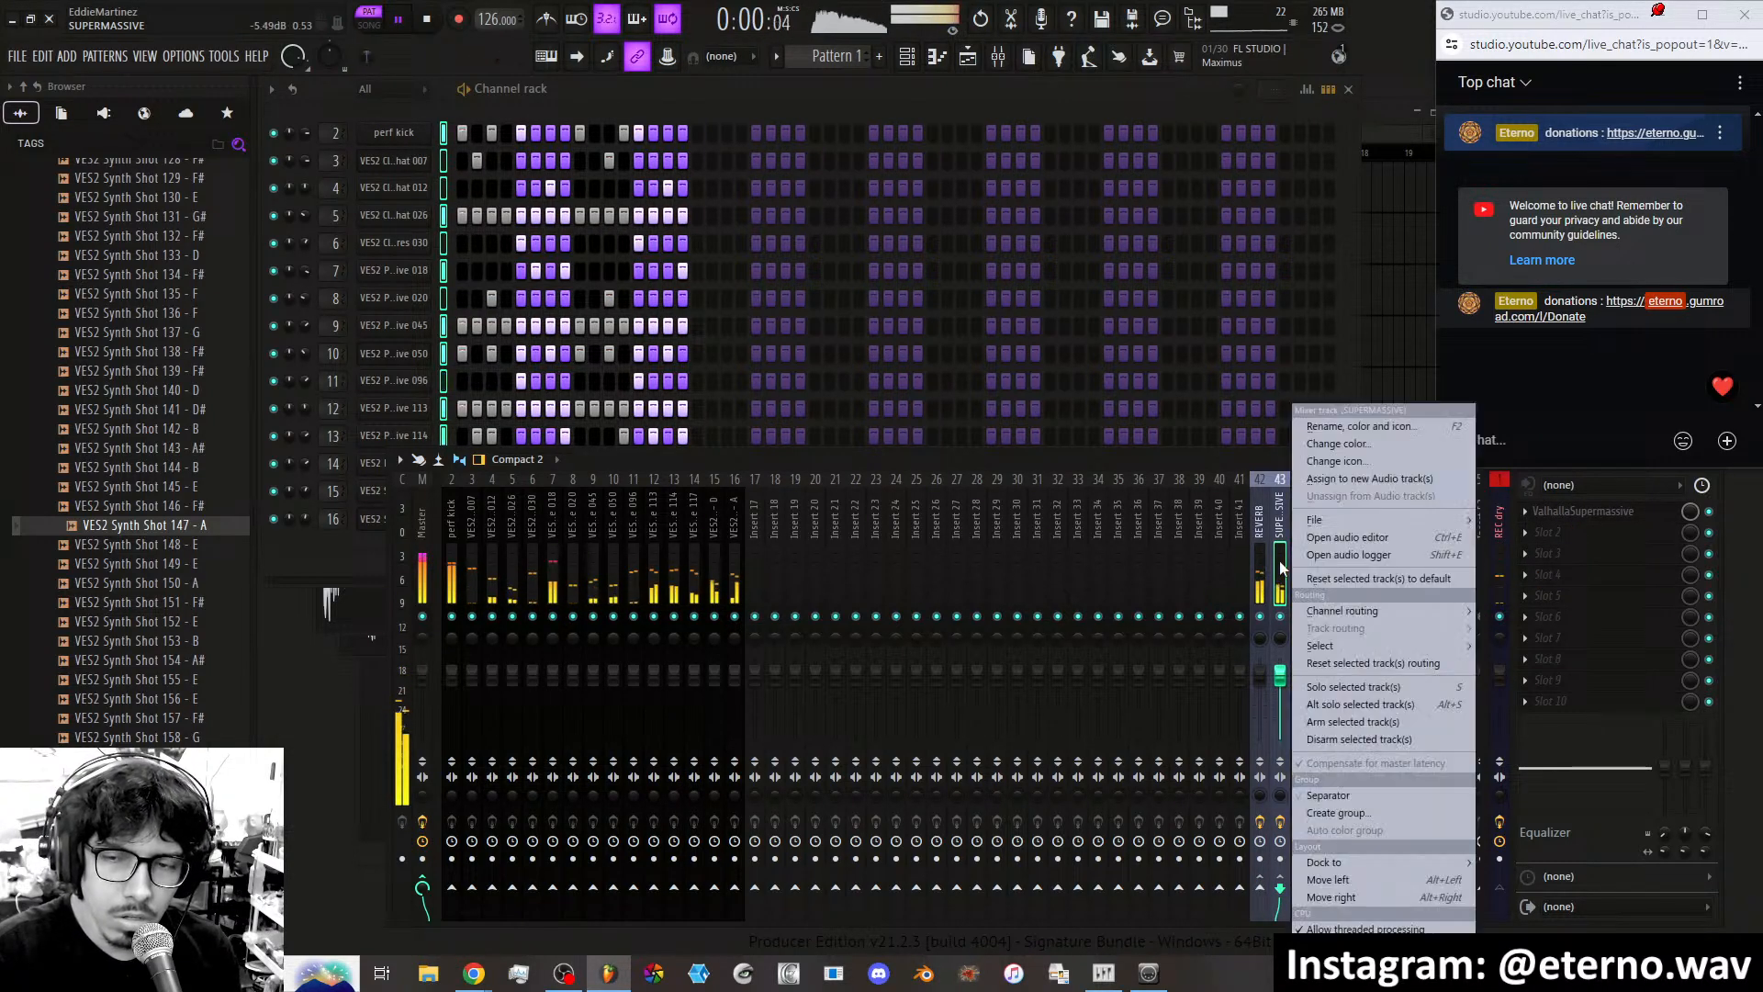
mouse_move(1409, 520)
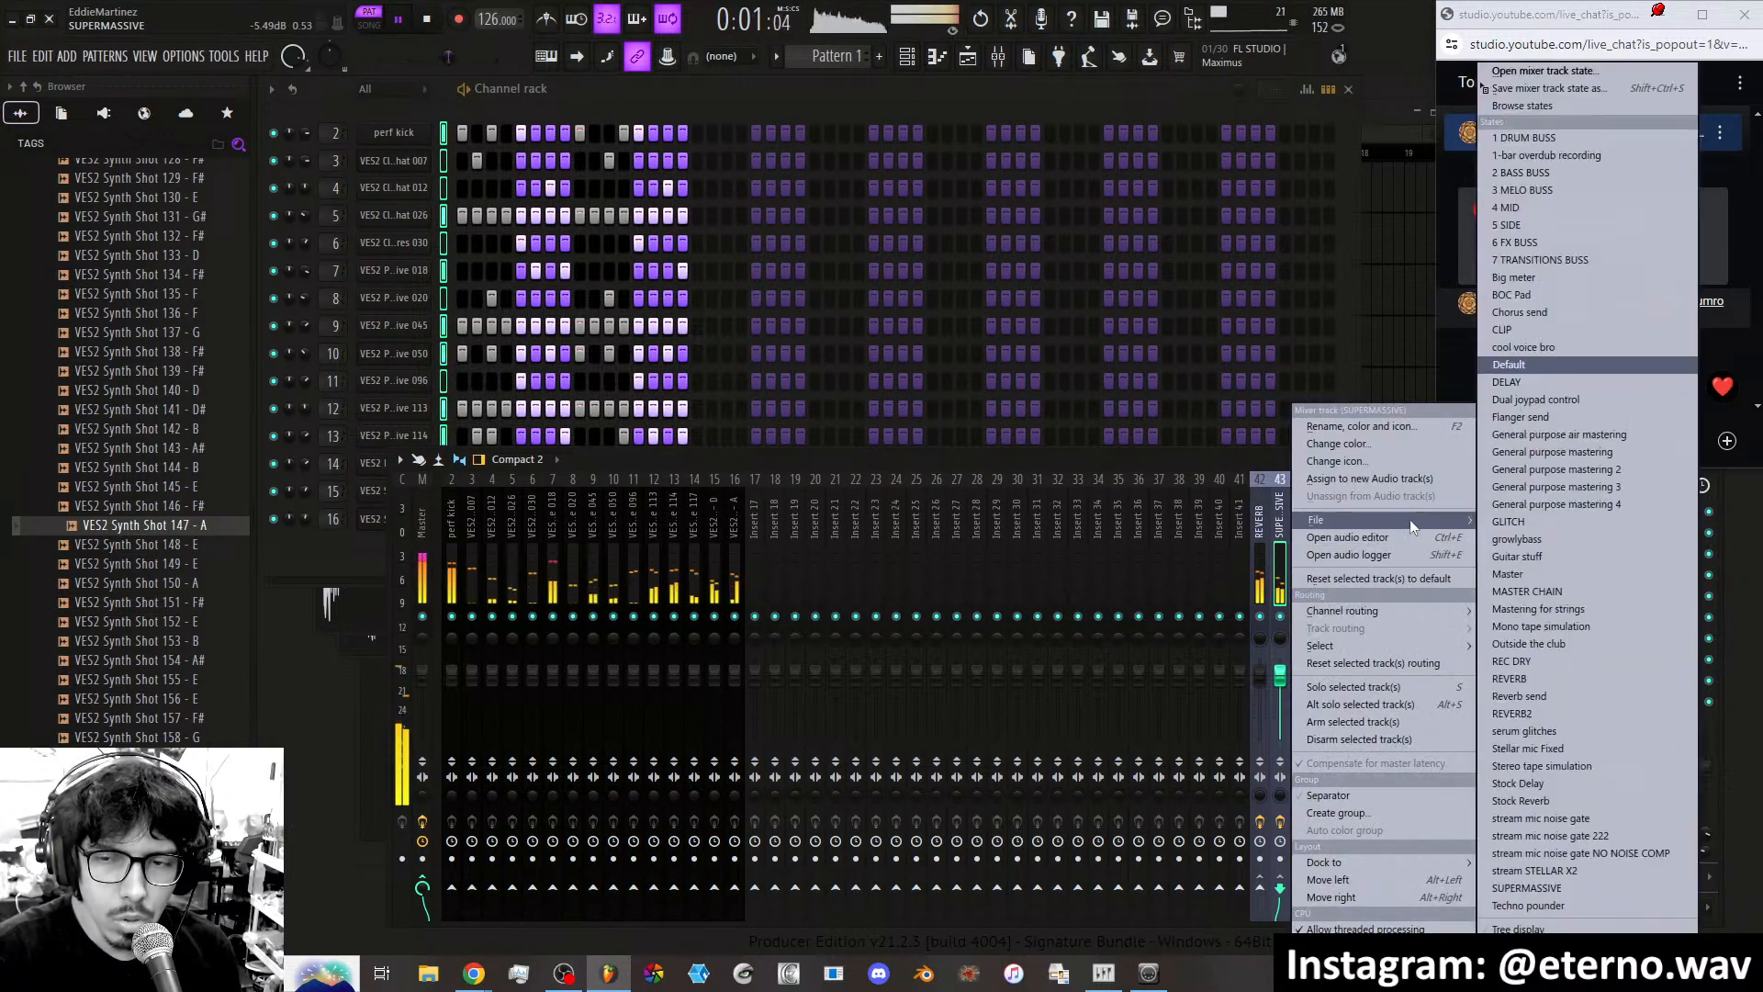
left_click(1541, 386)
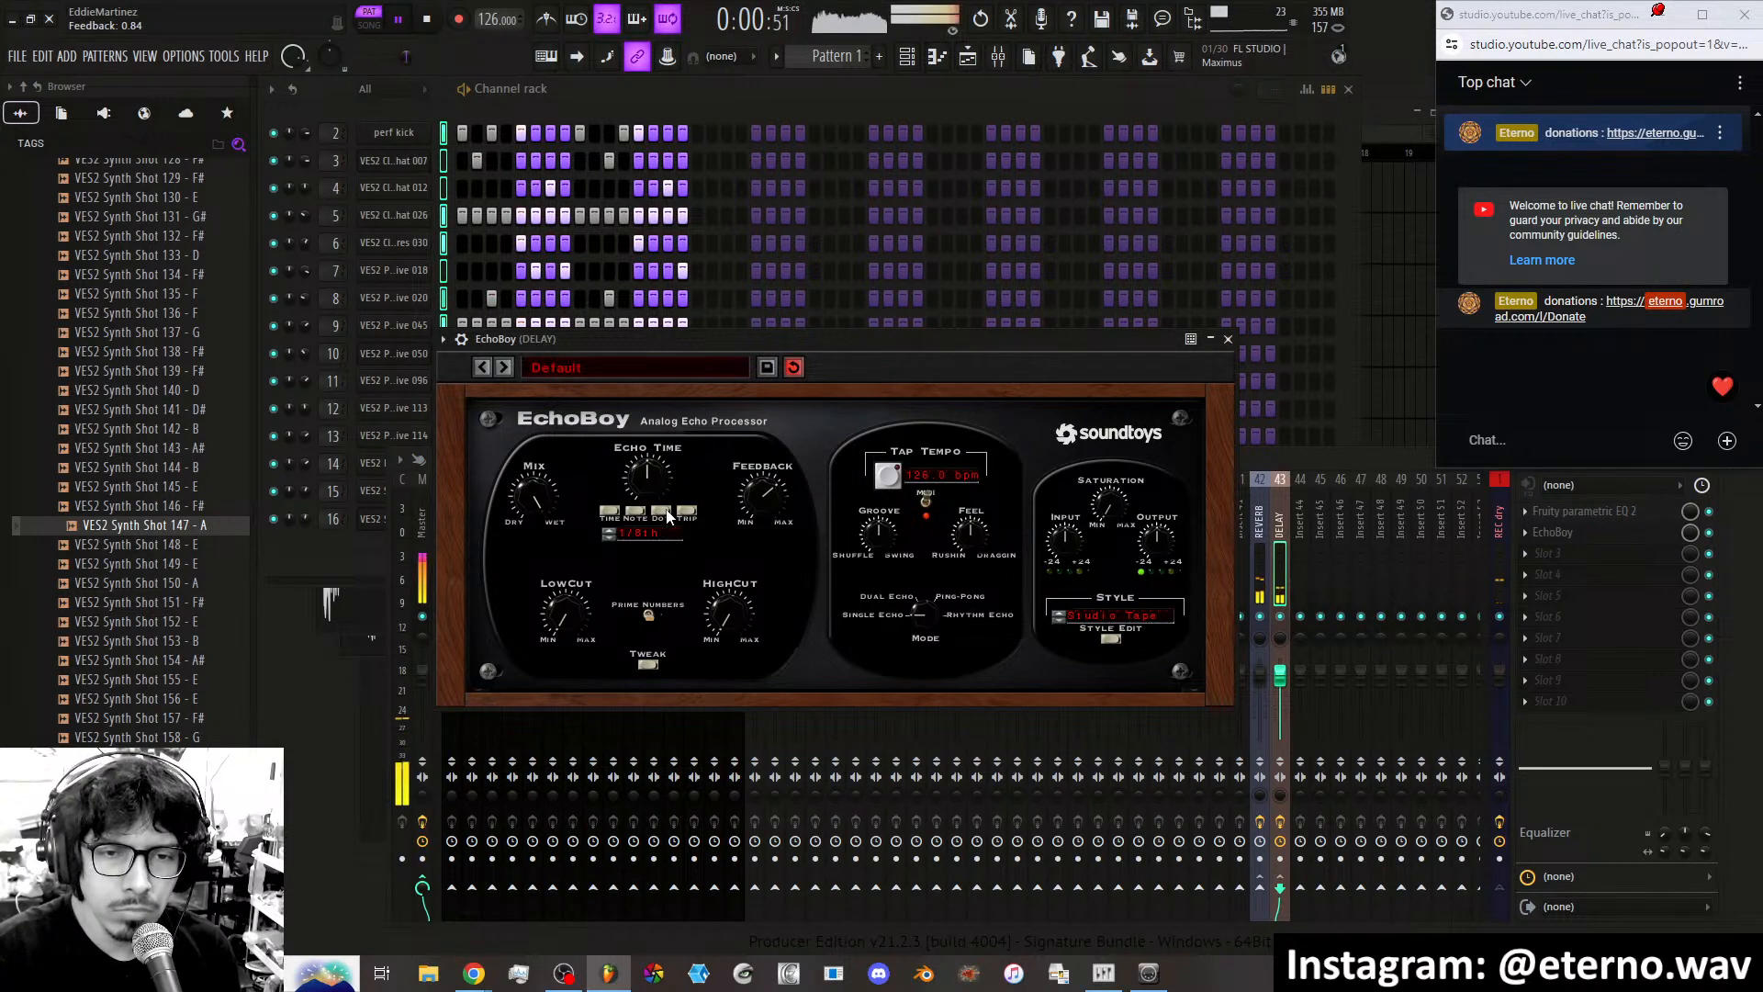
Switch EchoBoy to Ping-Pong mode with the Ping time at 1/16th and the Pong time at 1/8 dot.
left_click_drag(915, 611, 916, 541)
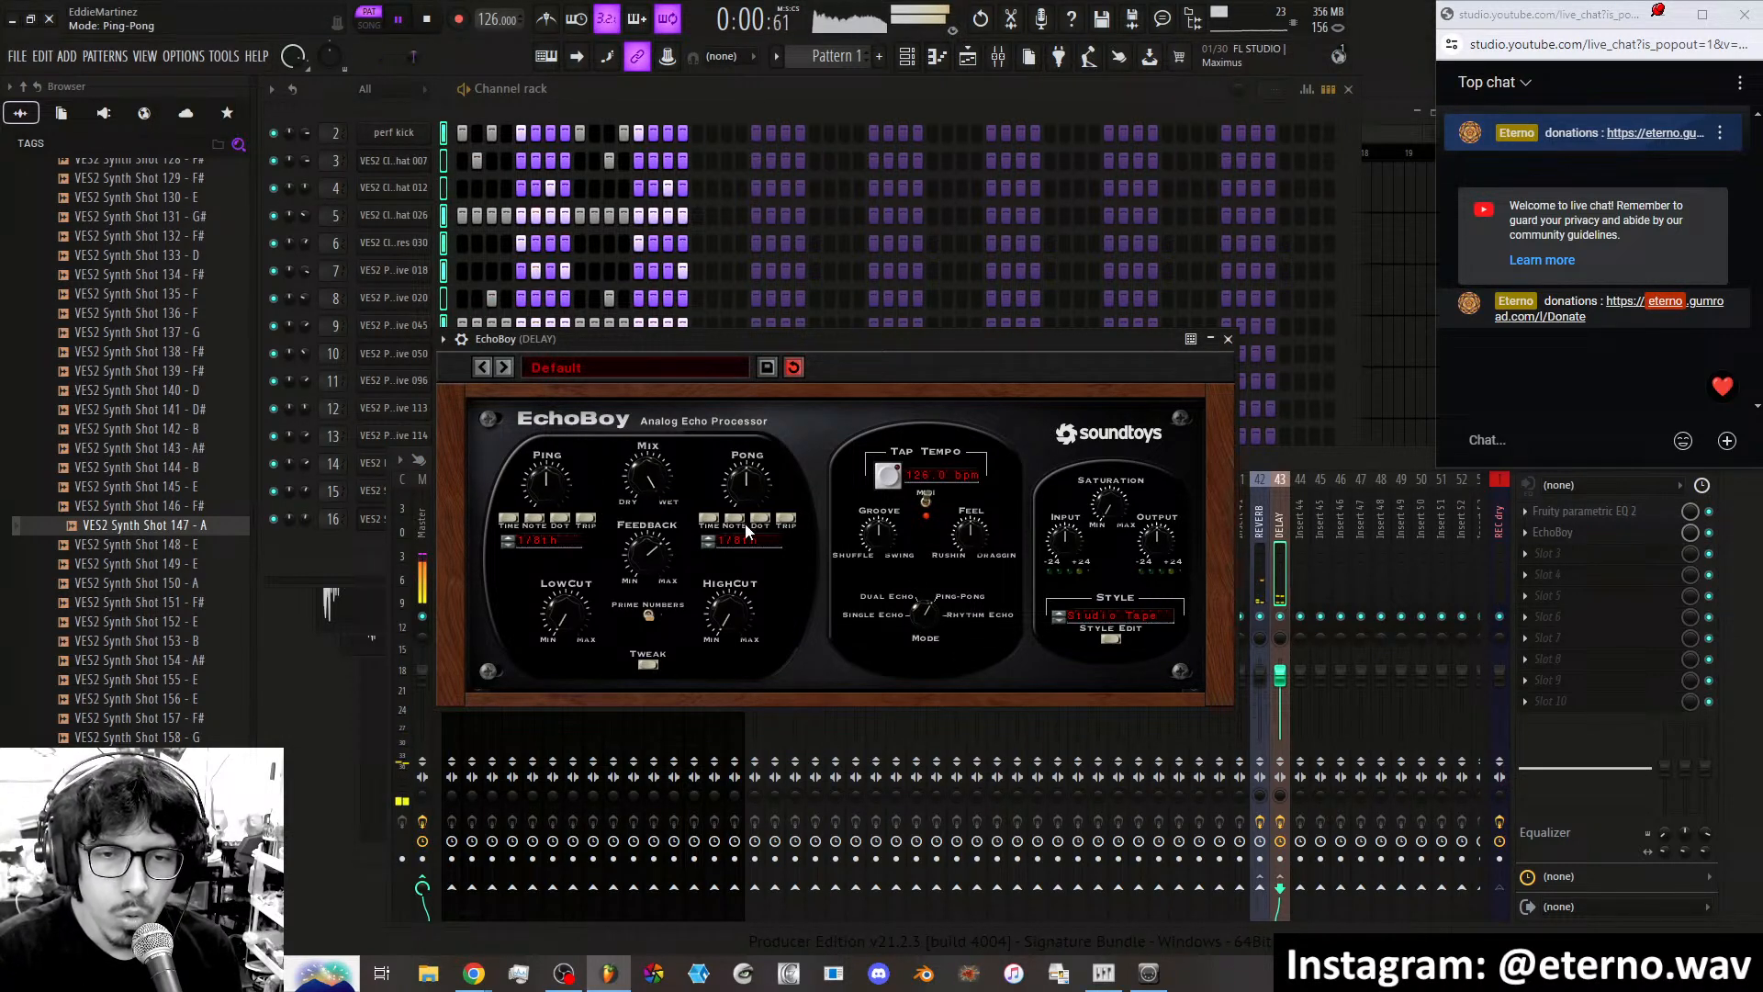
left_click_drag(560, 491, 561, 524)
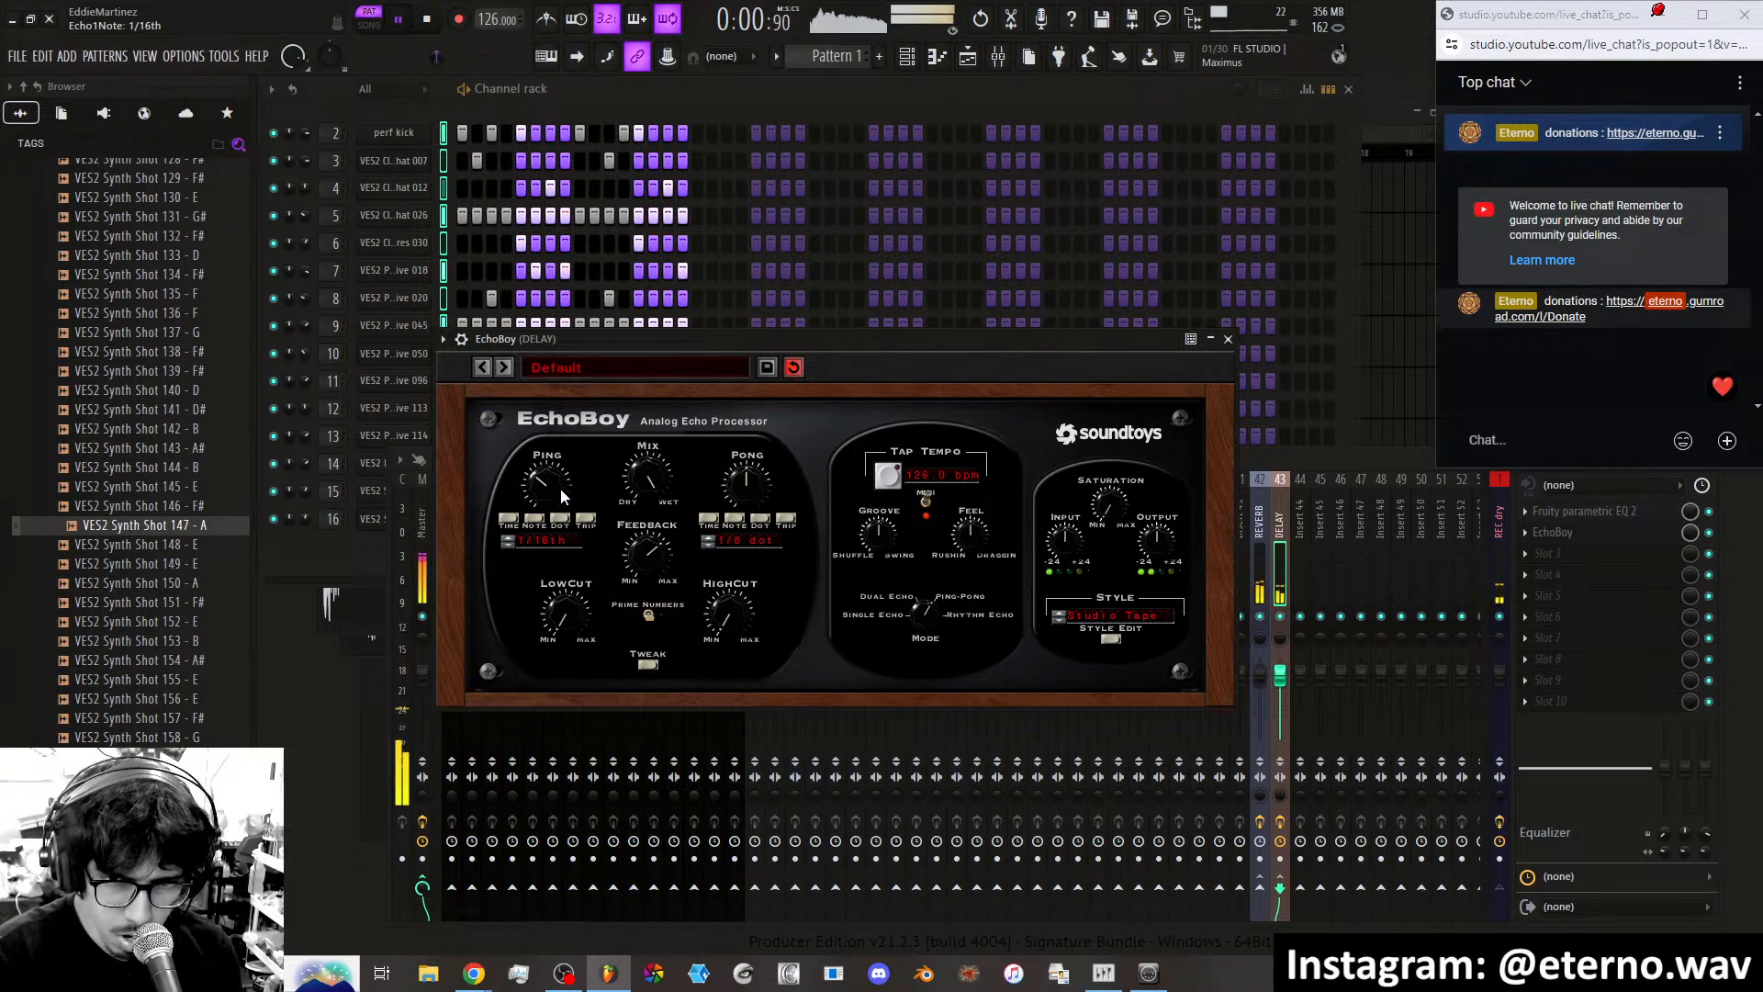
left_click(1500, 566)
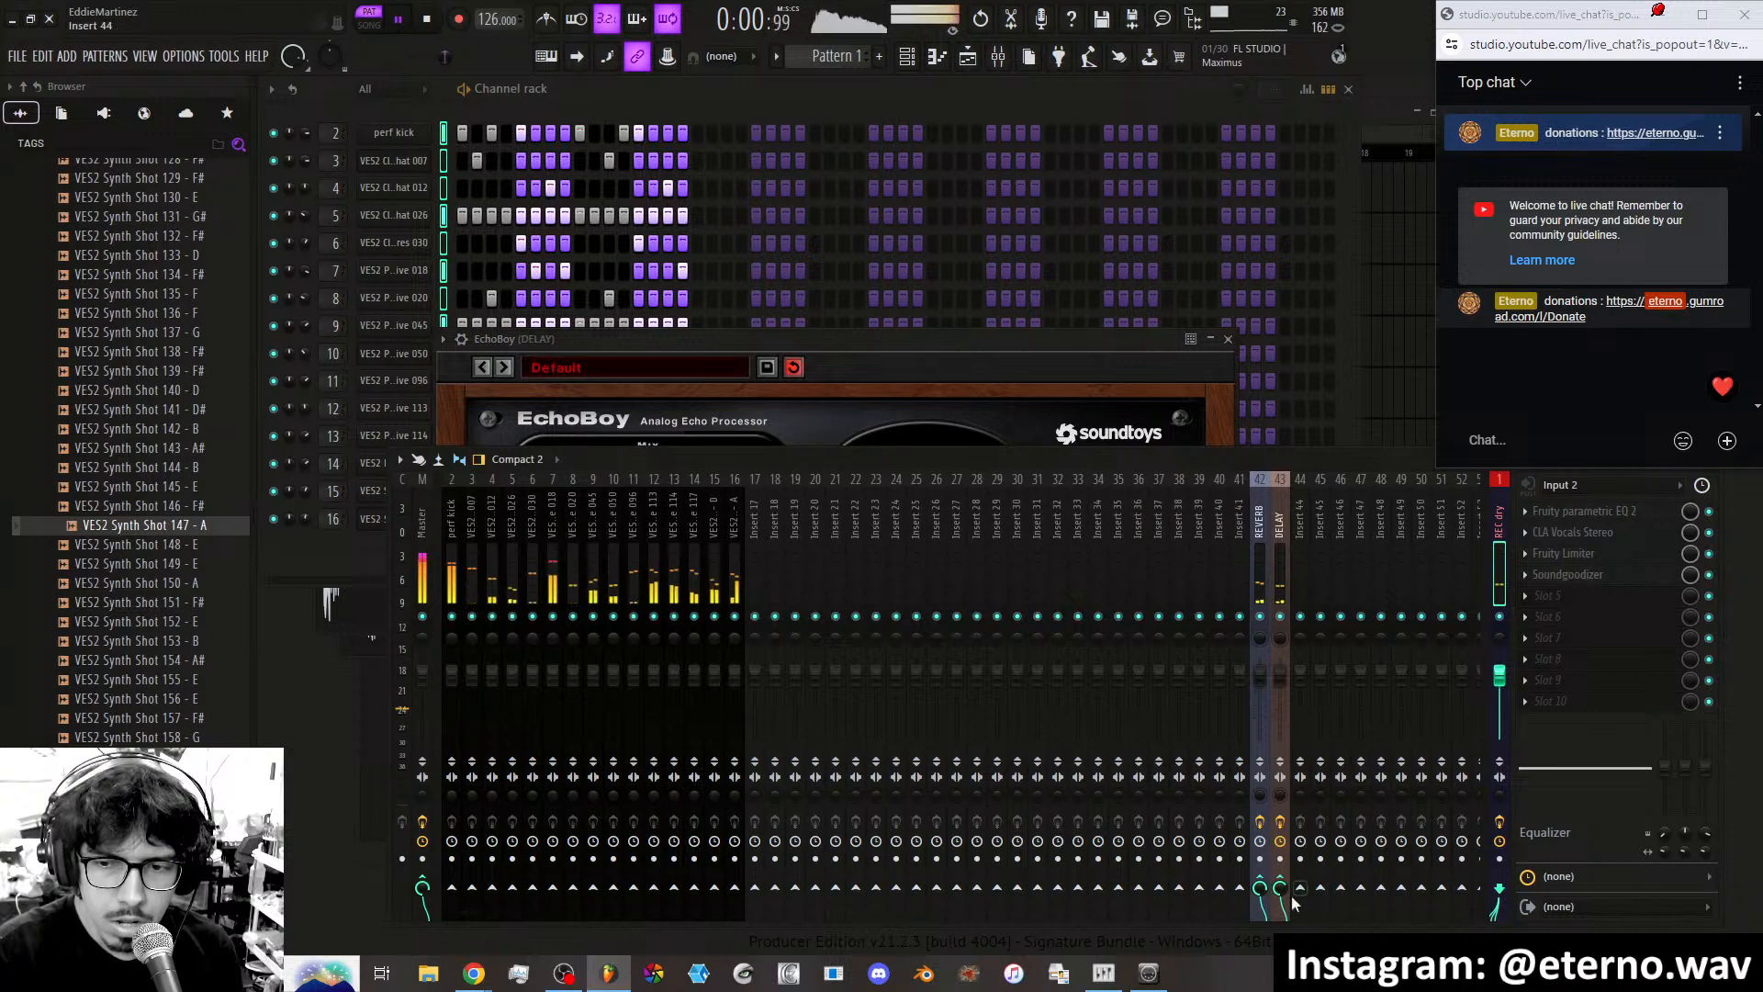
Raise EchoBoy's feedback to 0.91 and choose the Transmitter style.
left_click(902, 361)
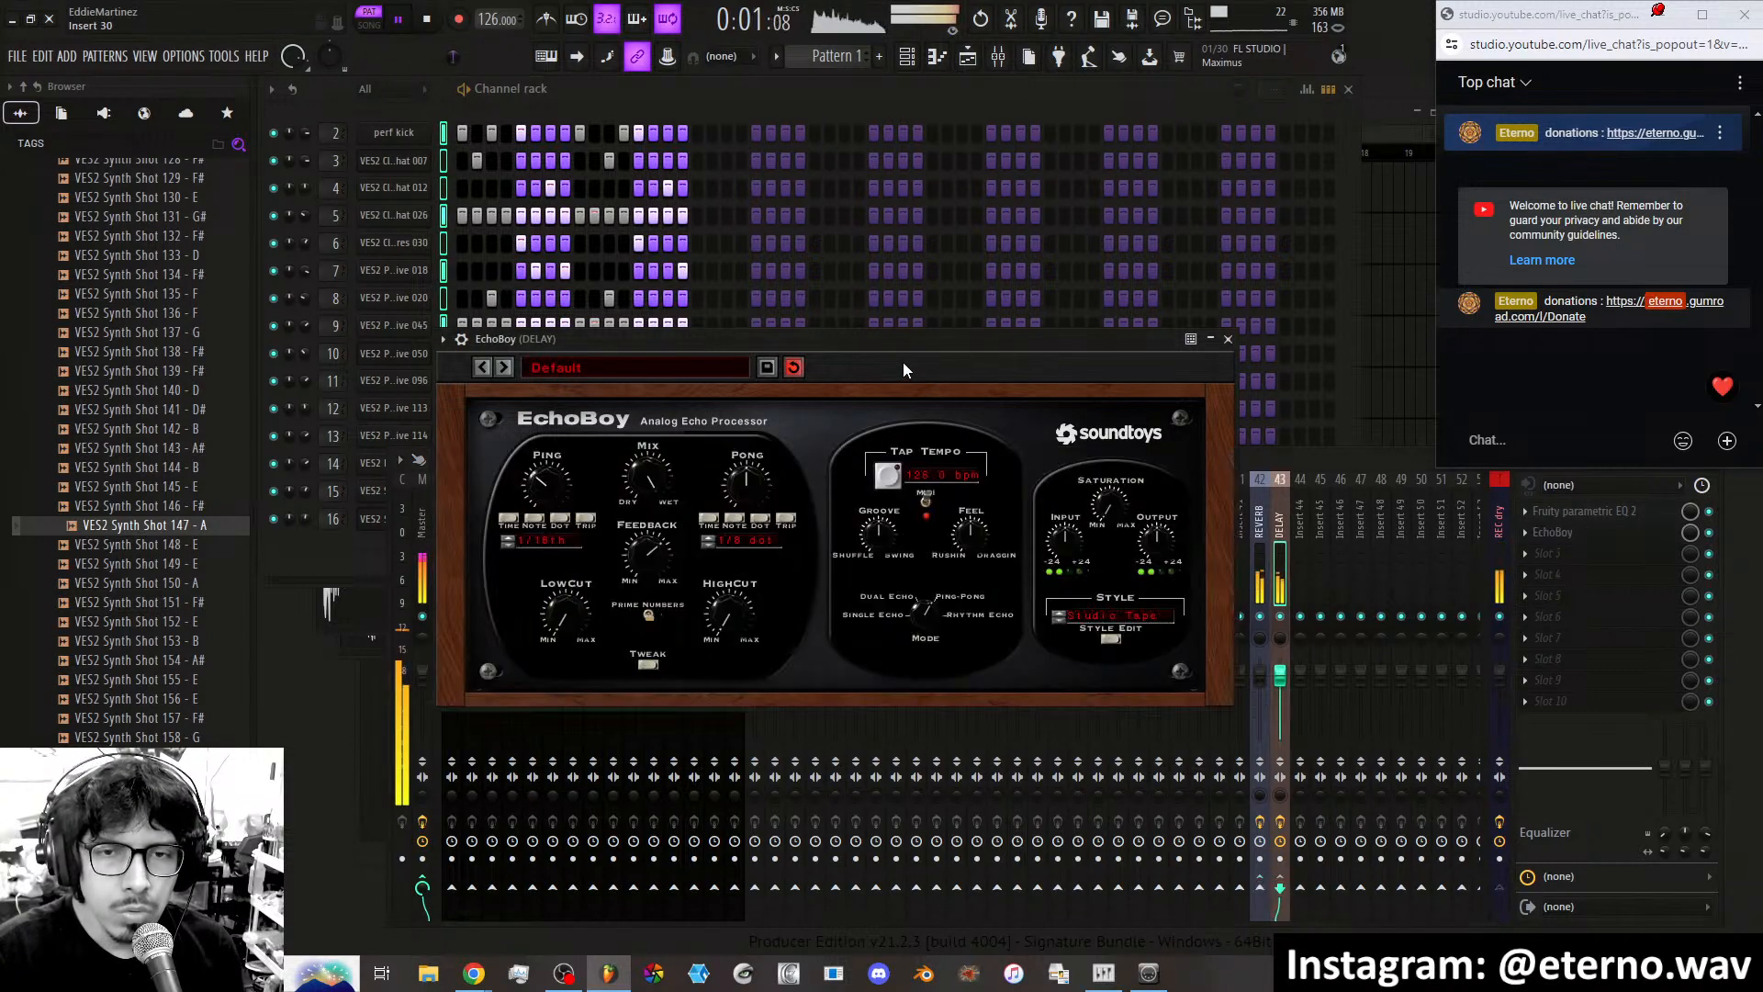
scroll(660, 552, "up", 3)
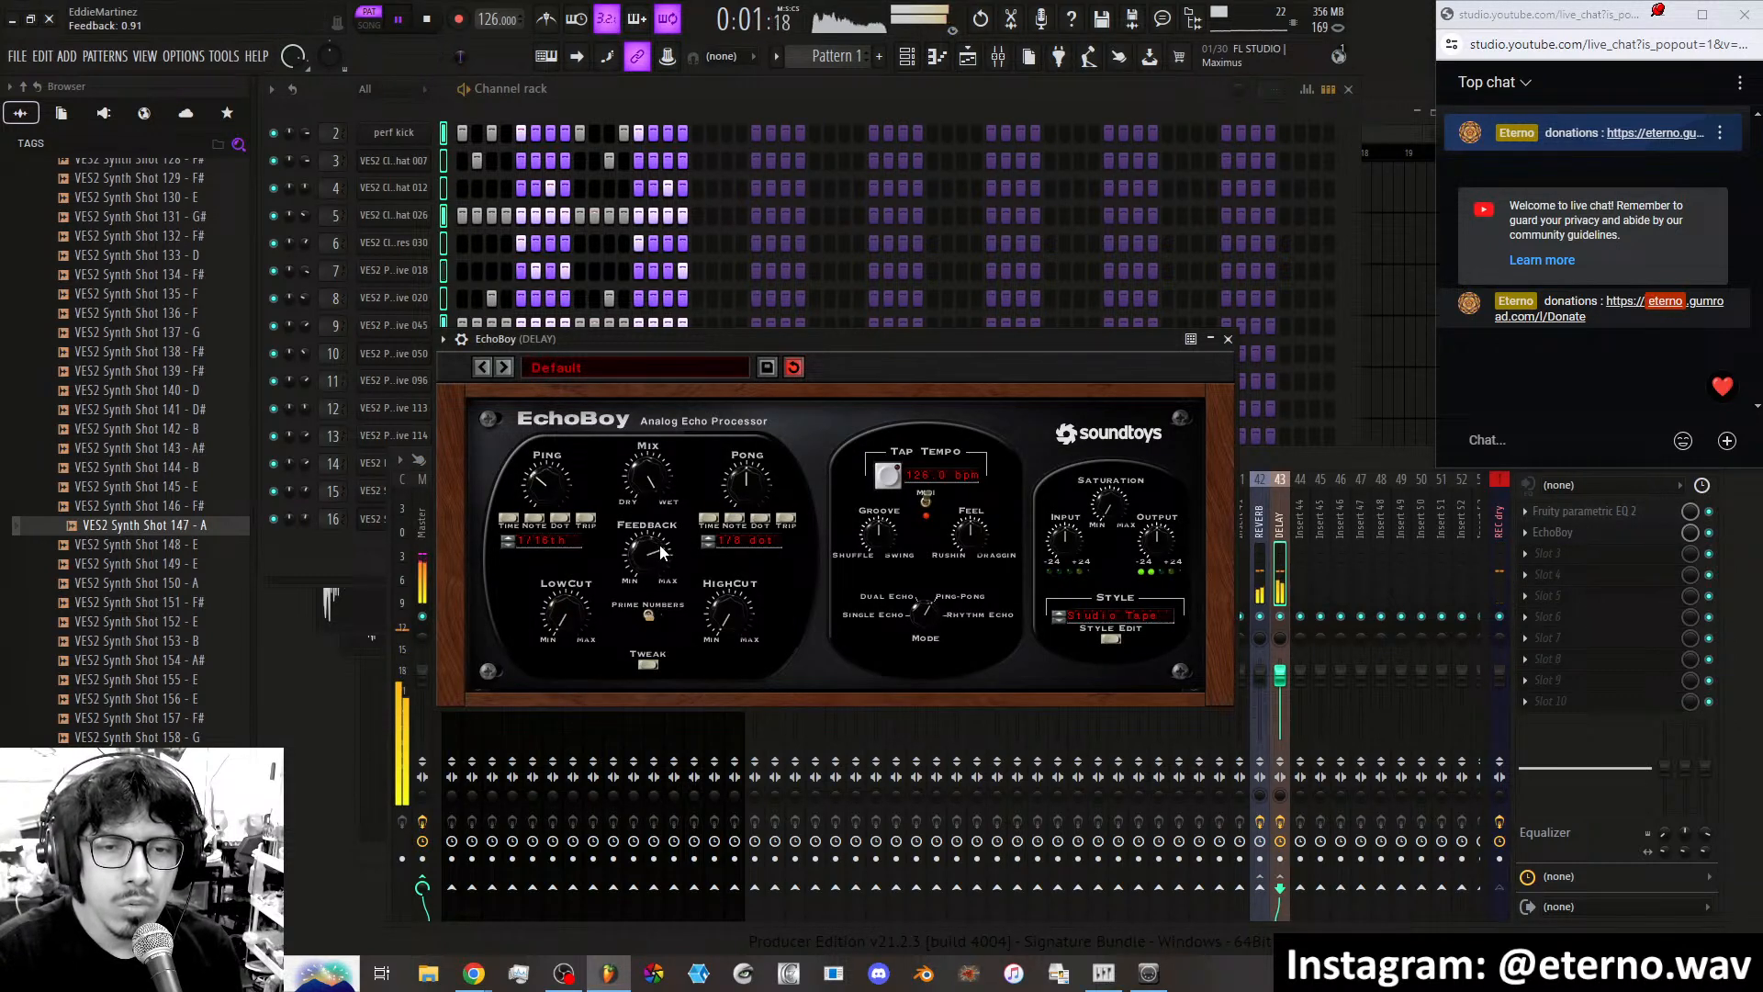
left_click(1070, 620)
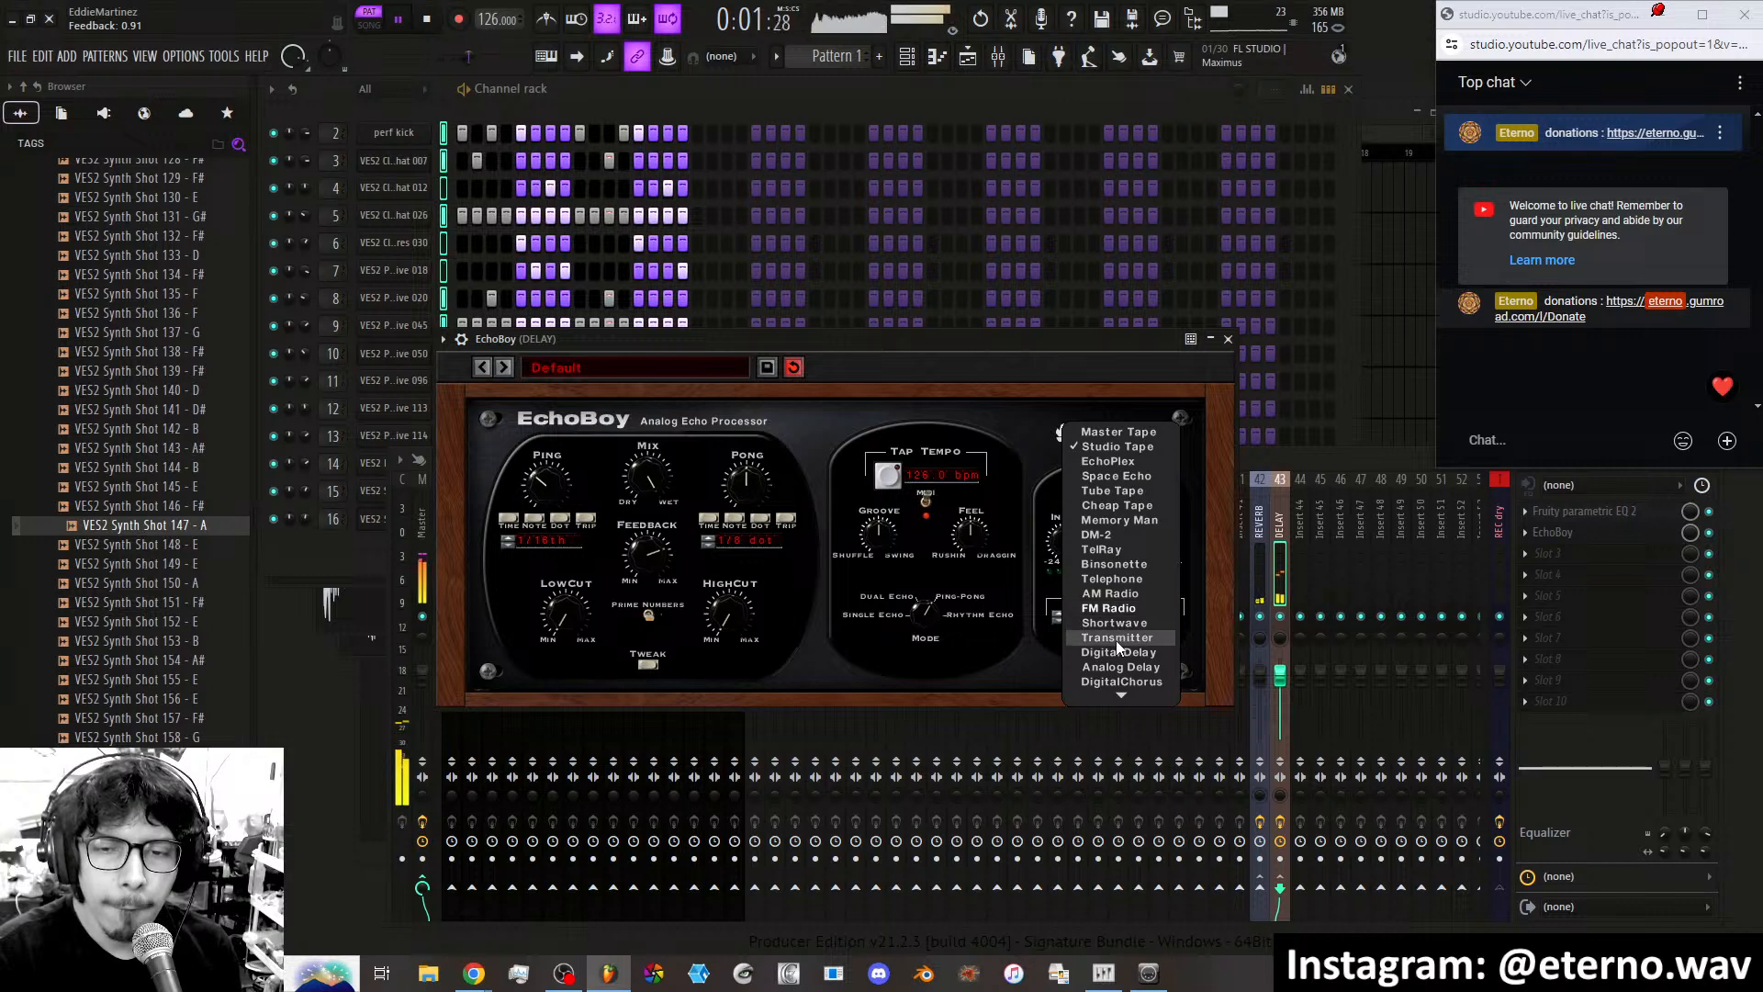
left_click(1116, 637)
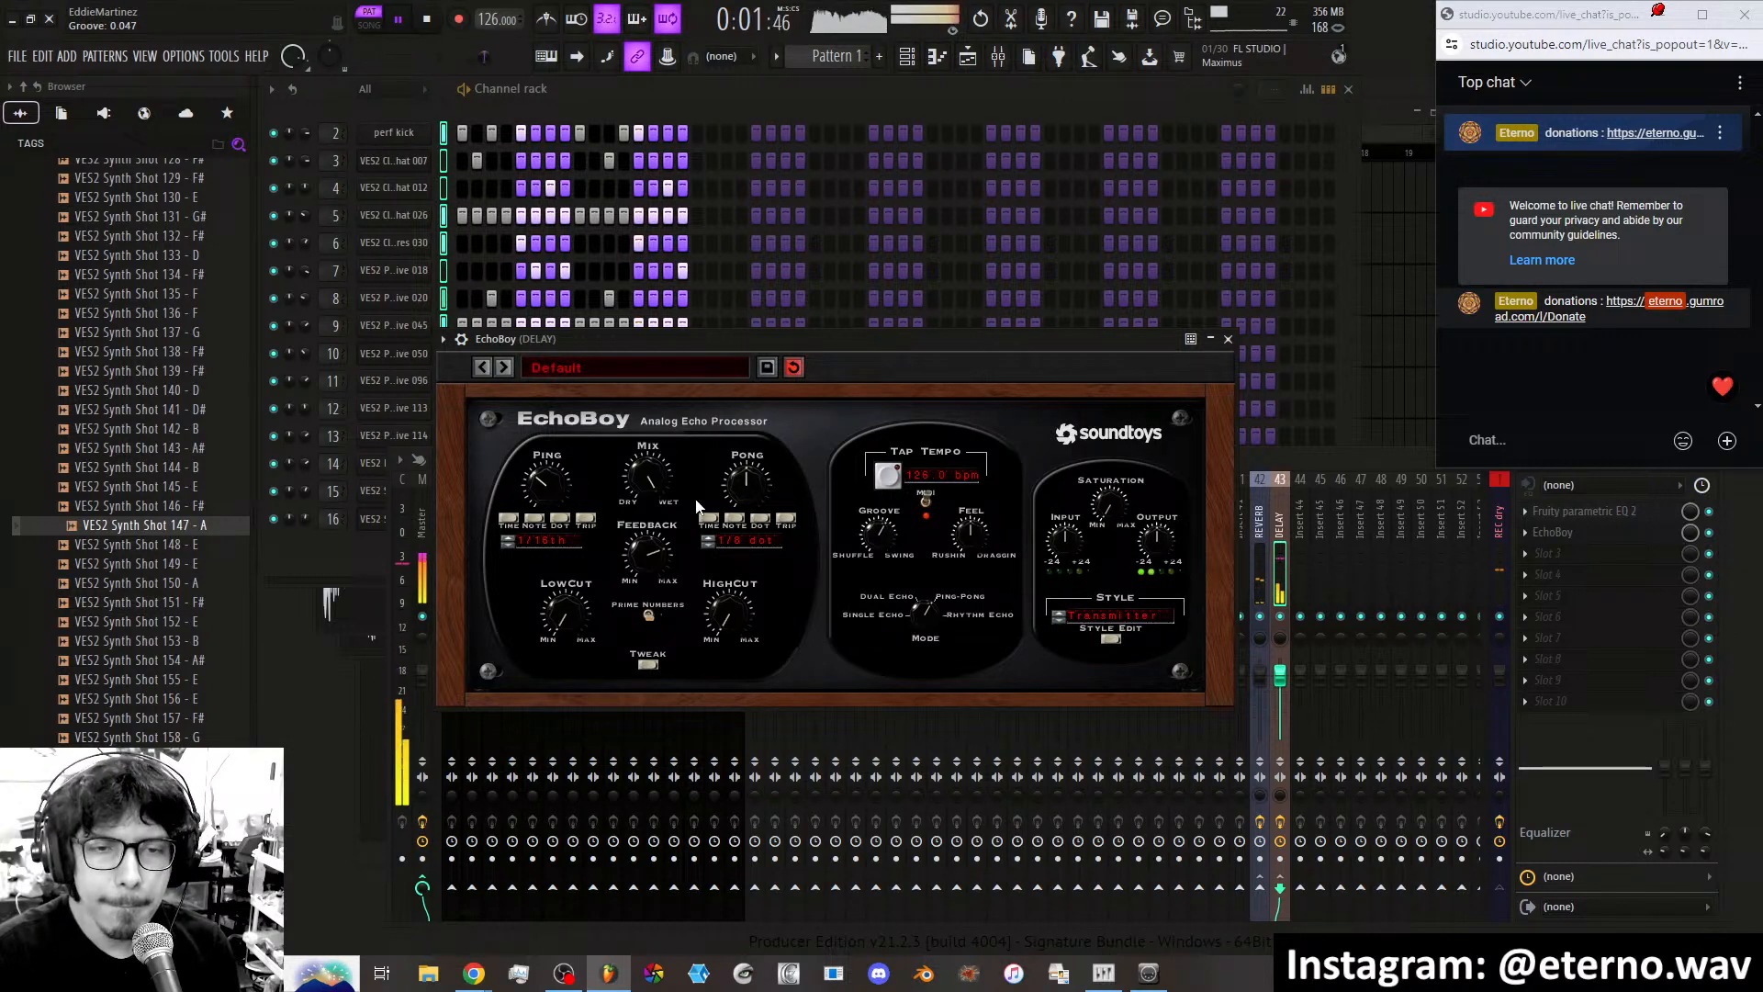
Set EchoBoy's feedback to 0.77, the Ping time to 1/16th and the Pong time to 1/16 dot.
scroll(647, 558, "down", 1)
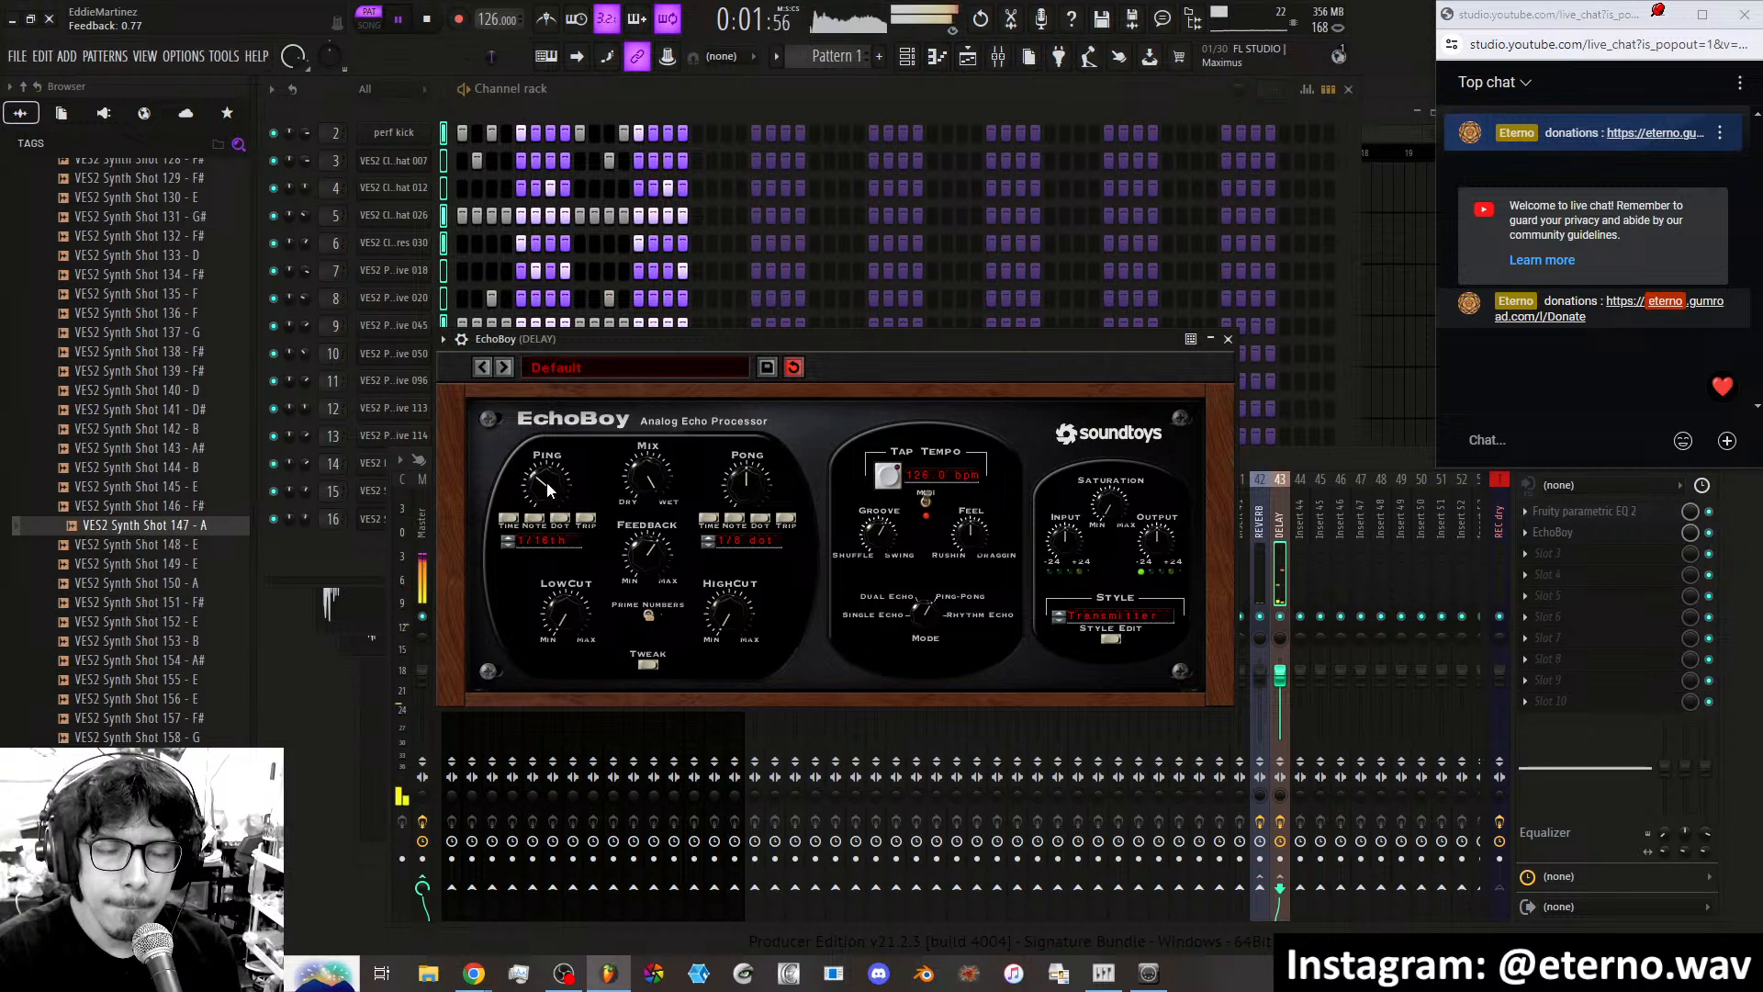
scroll(549, 463, "up", 1)
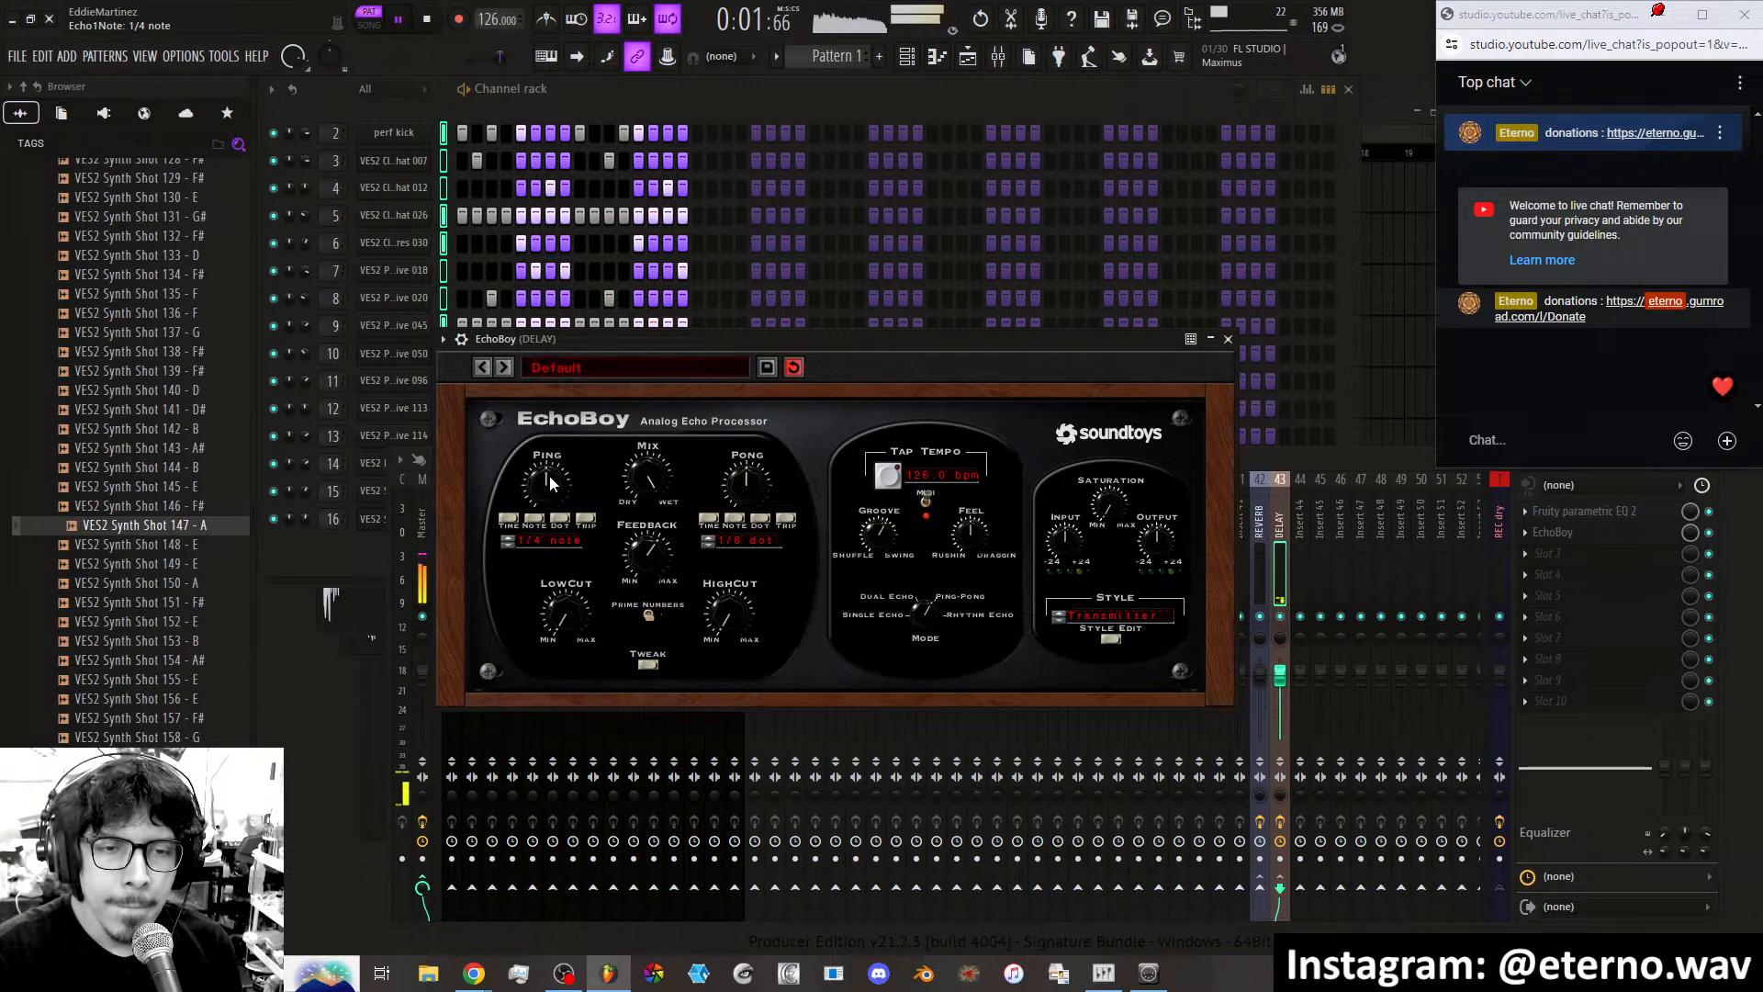
left_click_drag(549, 476, 549, 493)
left_click_drag(741, 494, 744, 520)
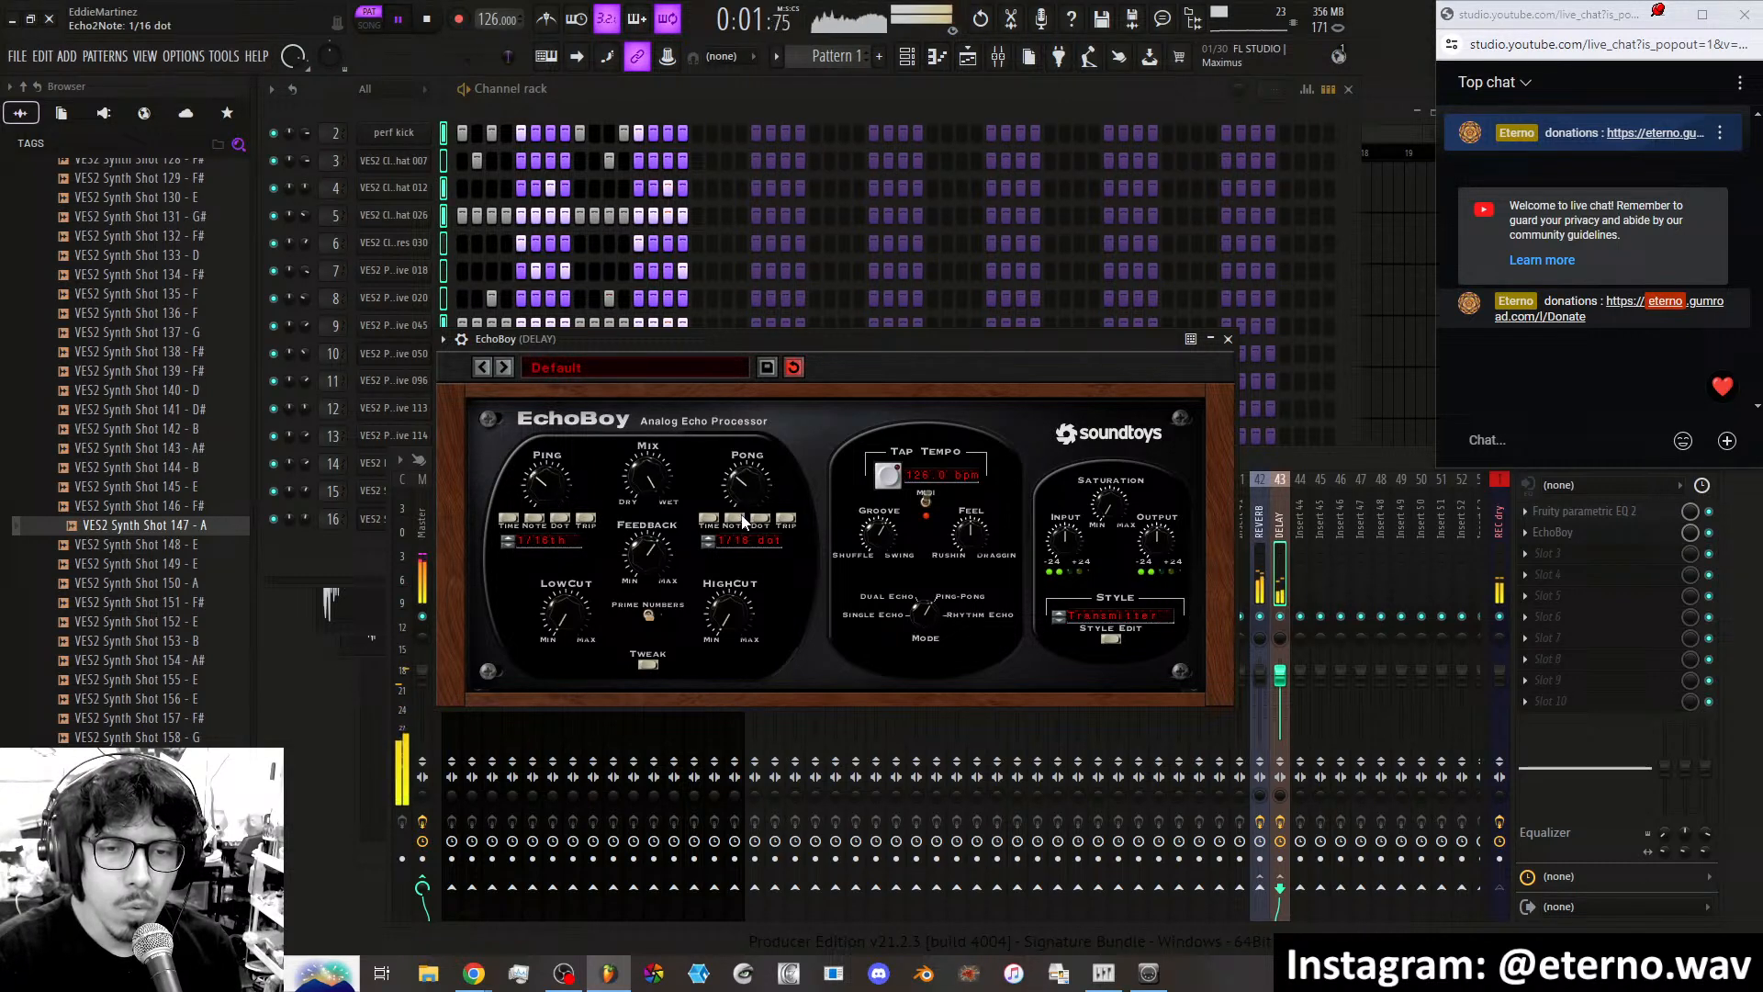
Mute all the drum and synth mixer tracks from insert 2 through insert 16.
left_click(1282, 471)
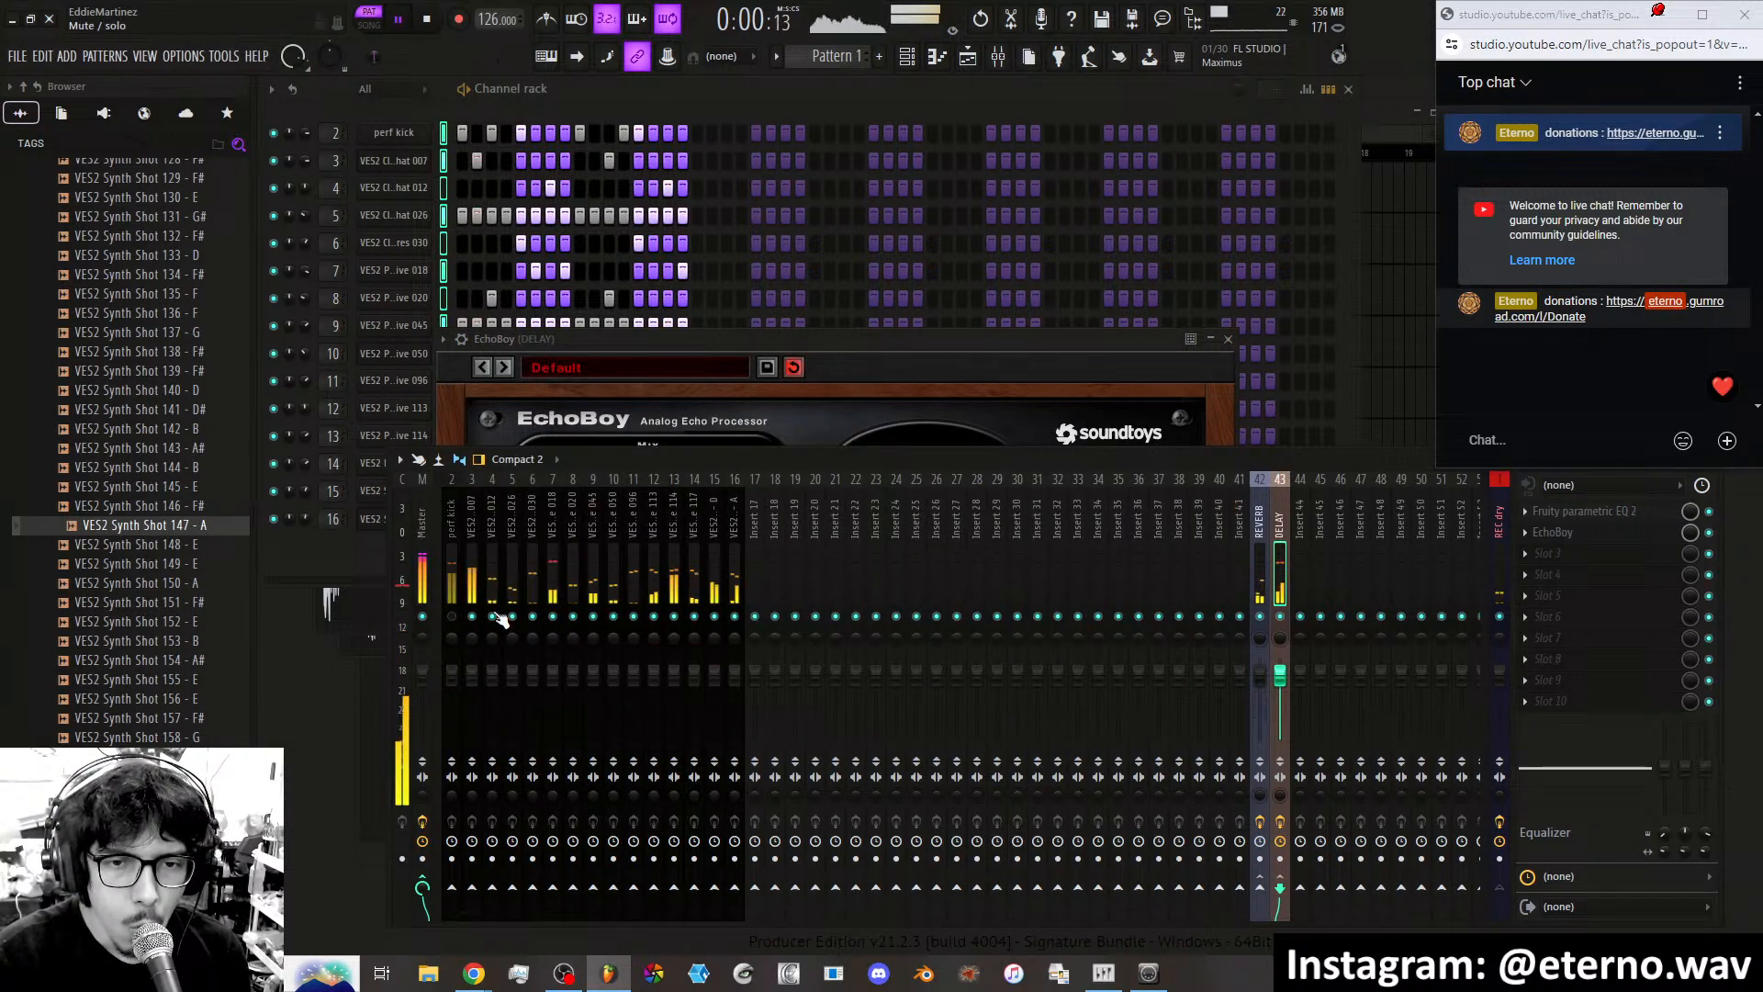
right_click(773, 558)
left_click(758, 549)
left_click(734, 616)
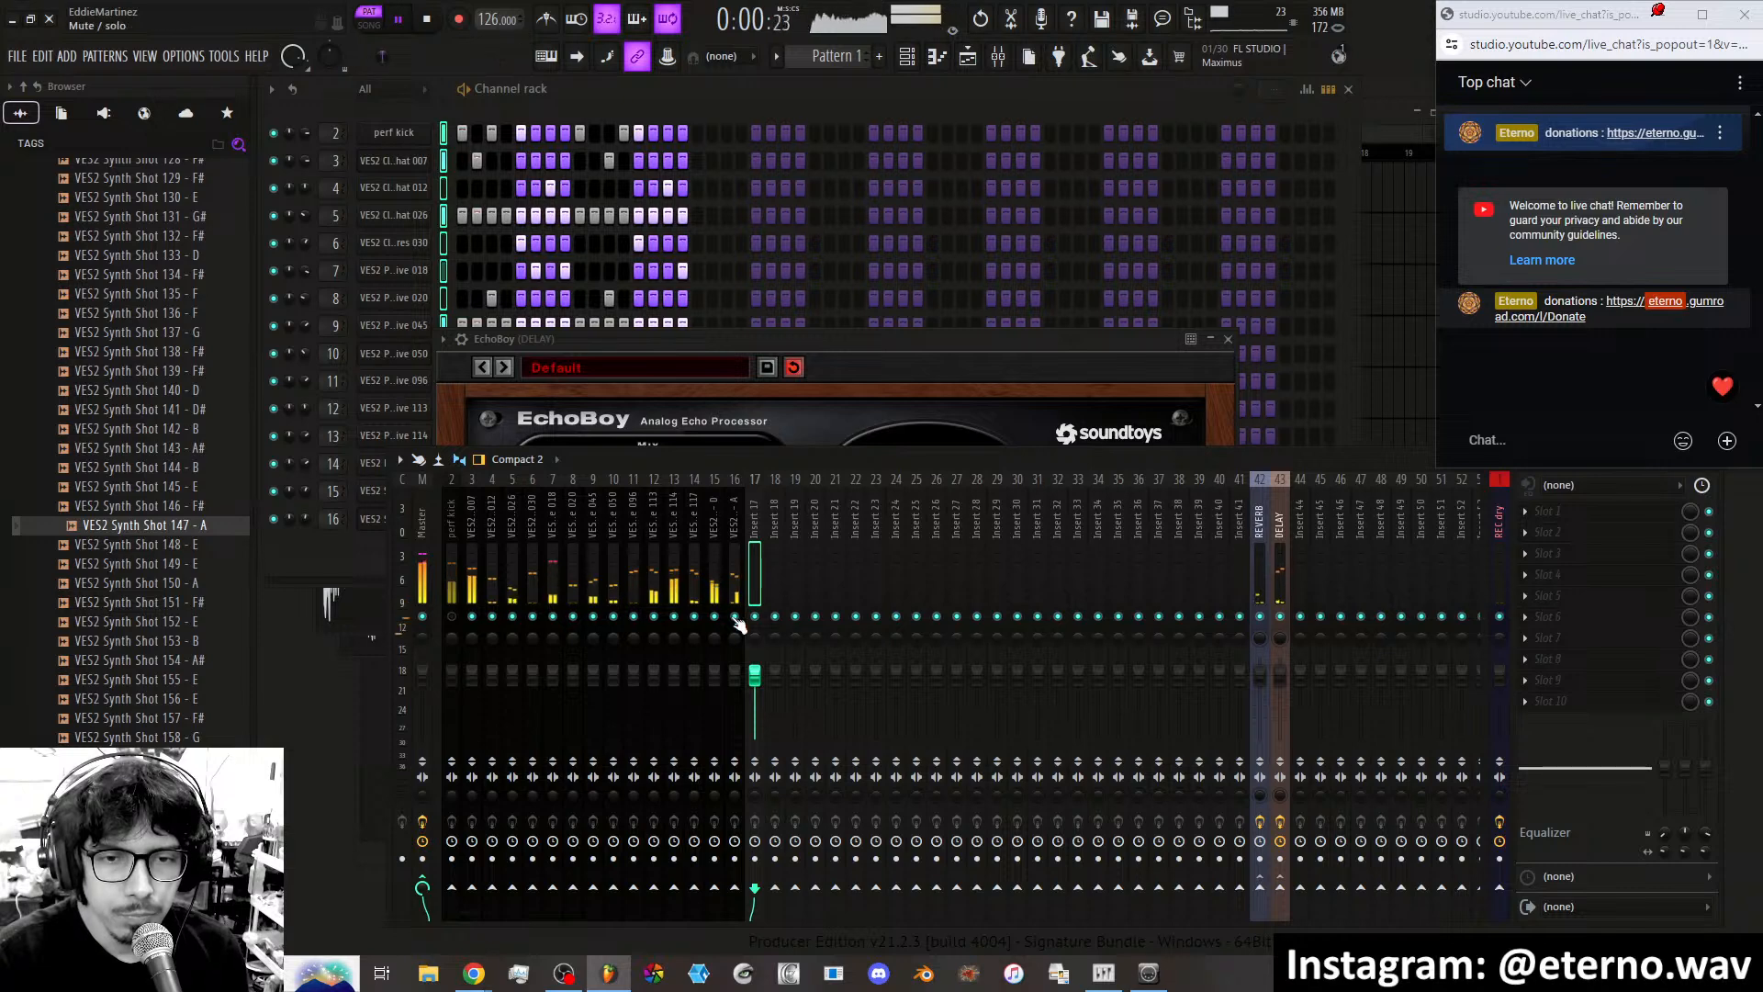
left_click(713, 616)
left_click(694, 616)
left_click(656, 616)
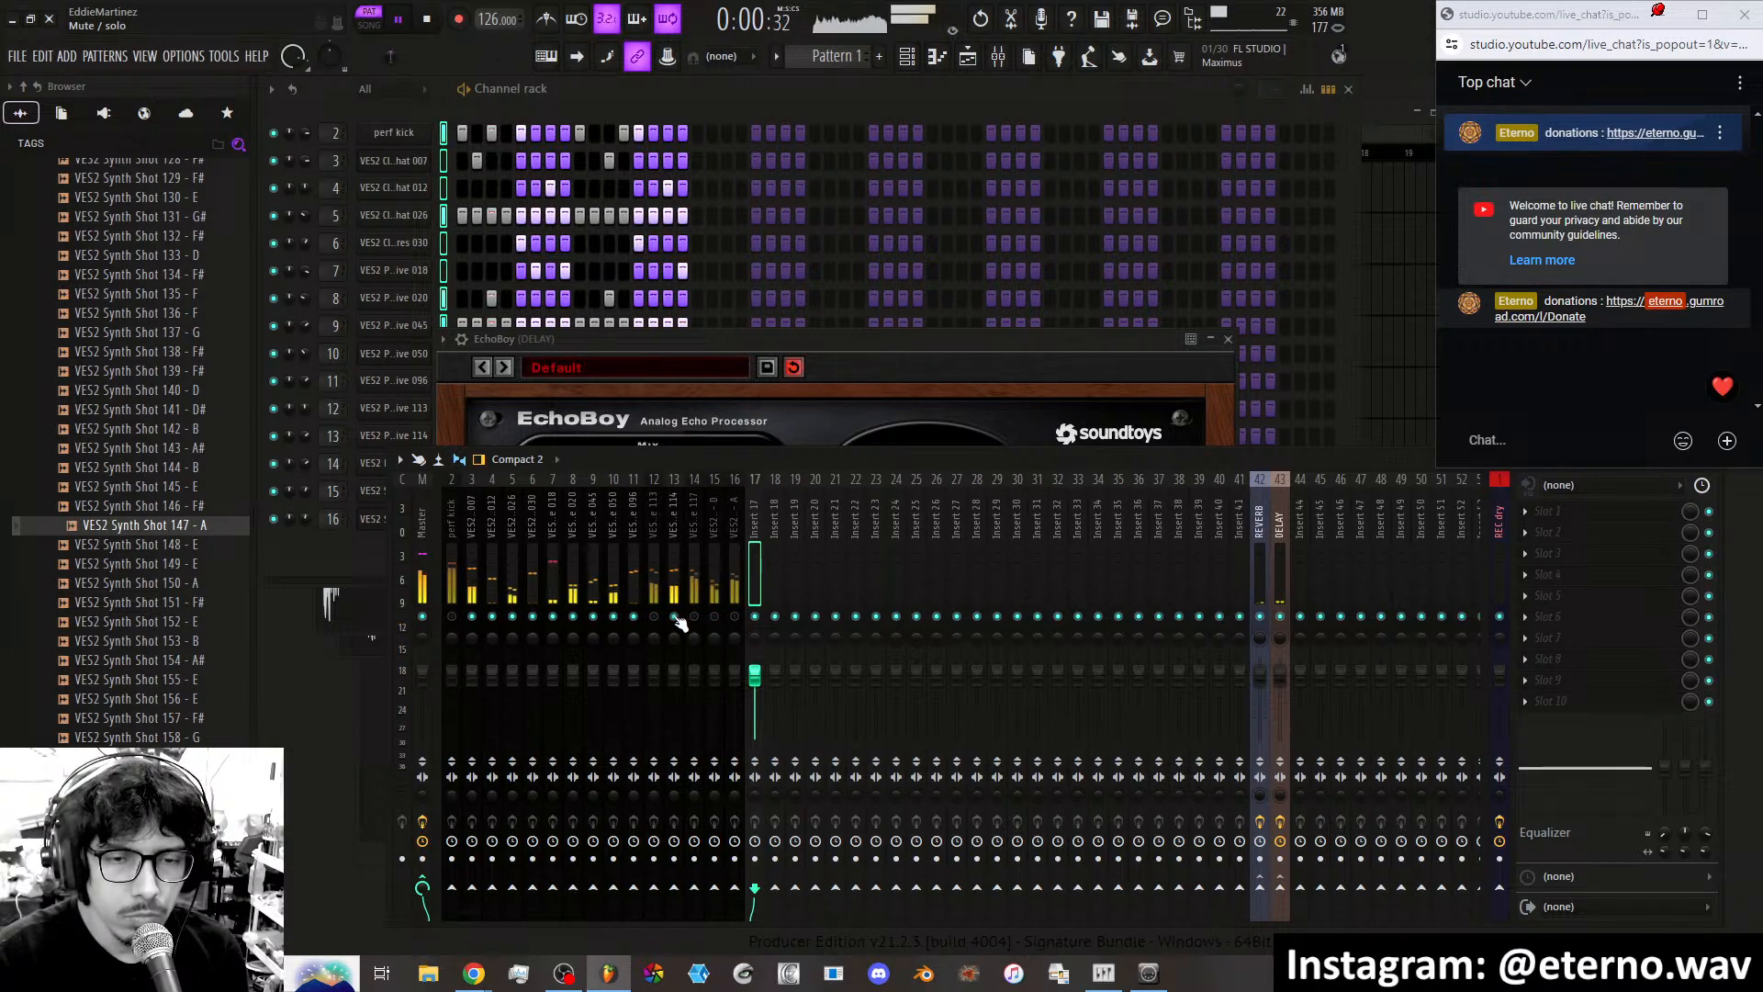
left_click(633, 616)
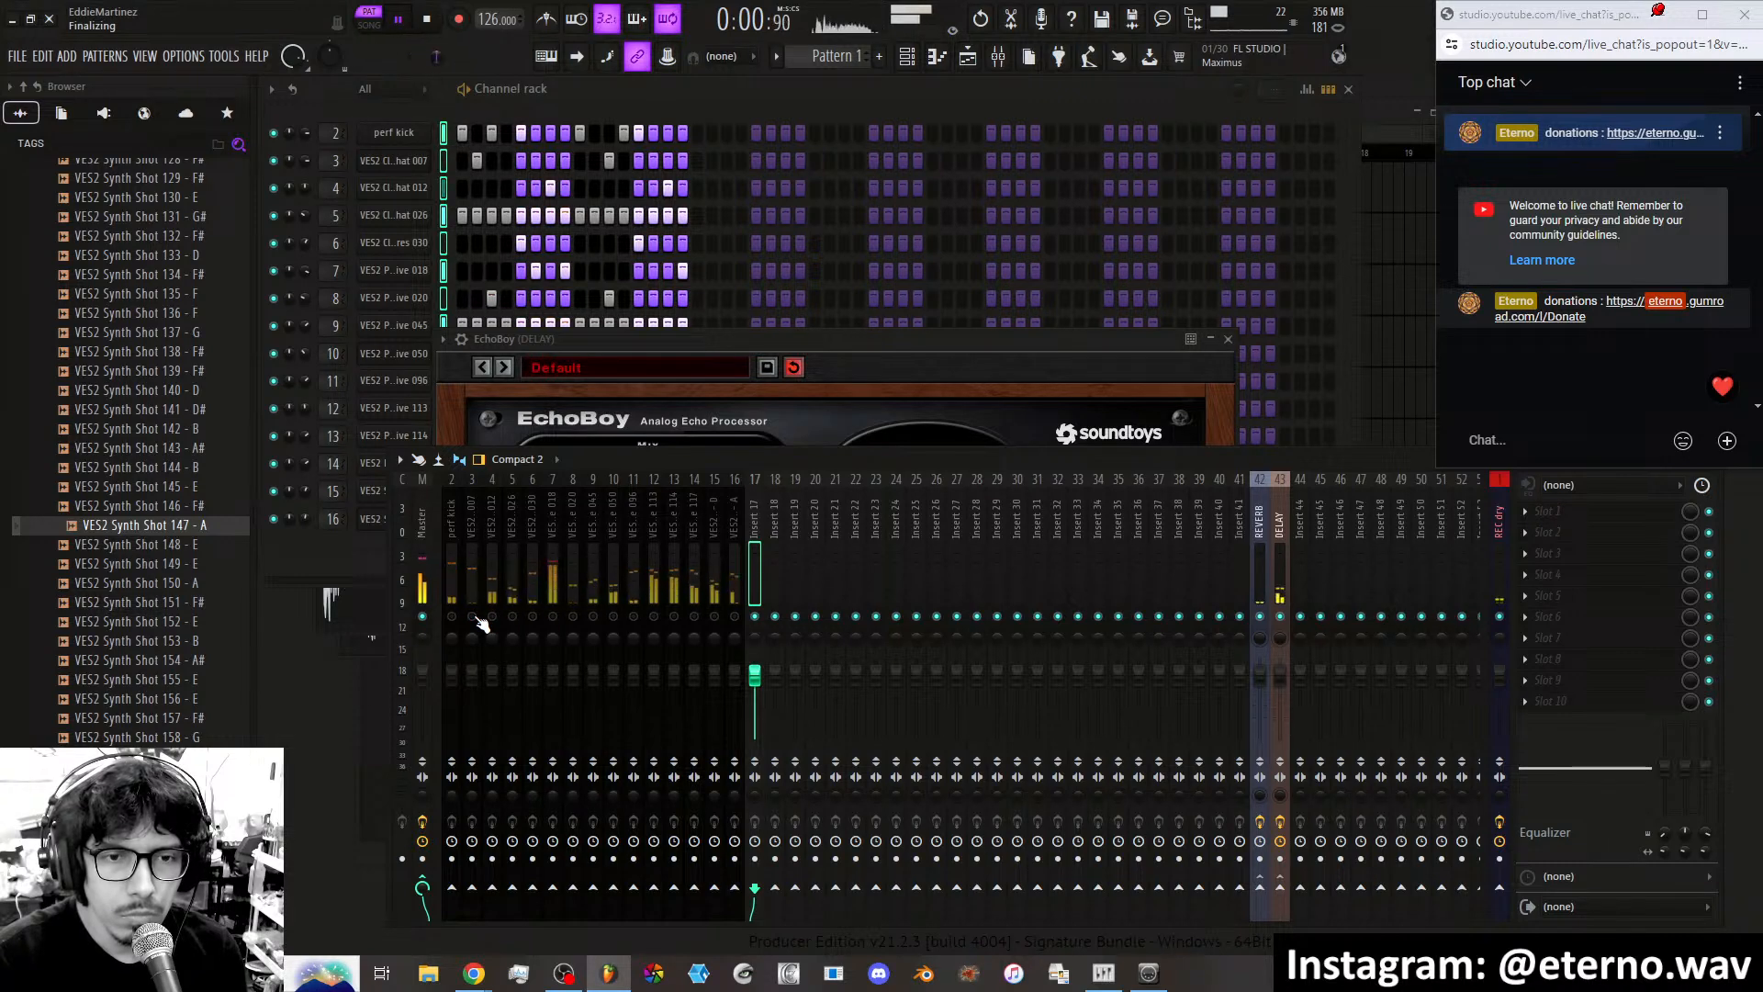
Select only the VES2 Synth Shot 147 - A channel, and mute and unmute the synth shot channels to compare the sound.
left_click(365, 542)
left_click(443, 519)
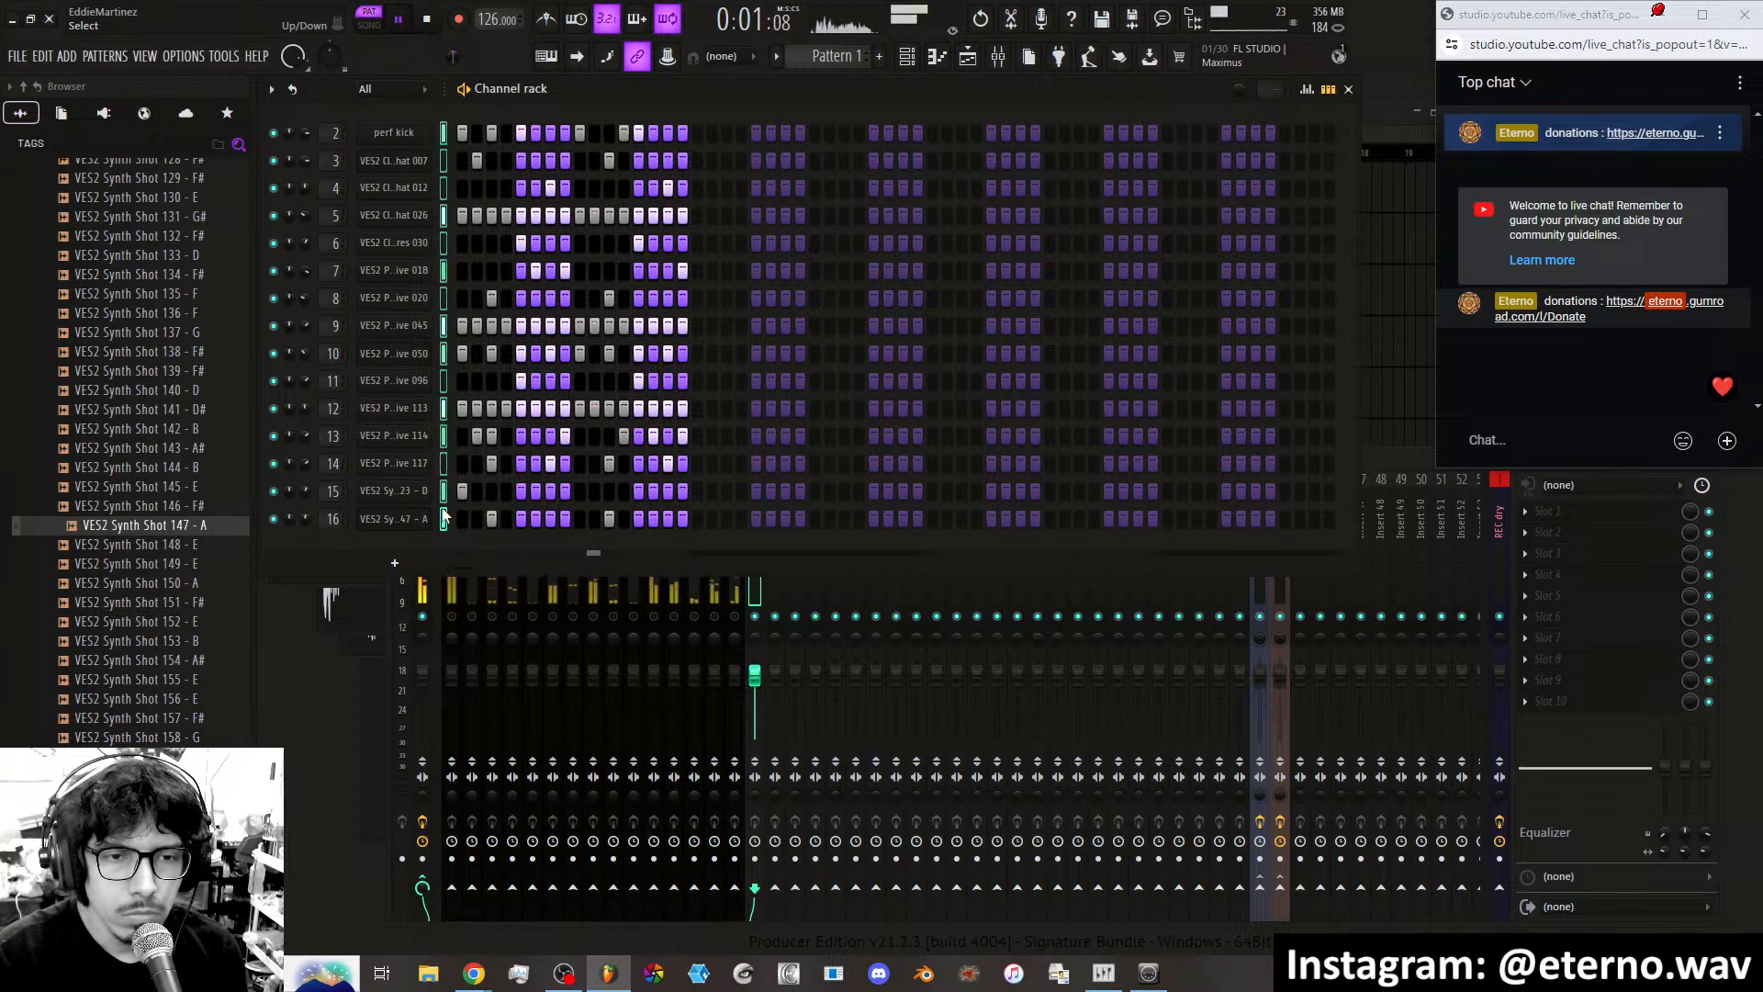
left_click(423, 588)
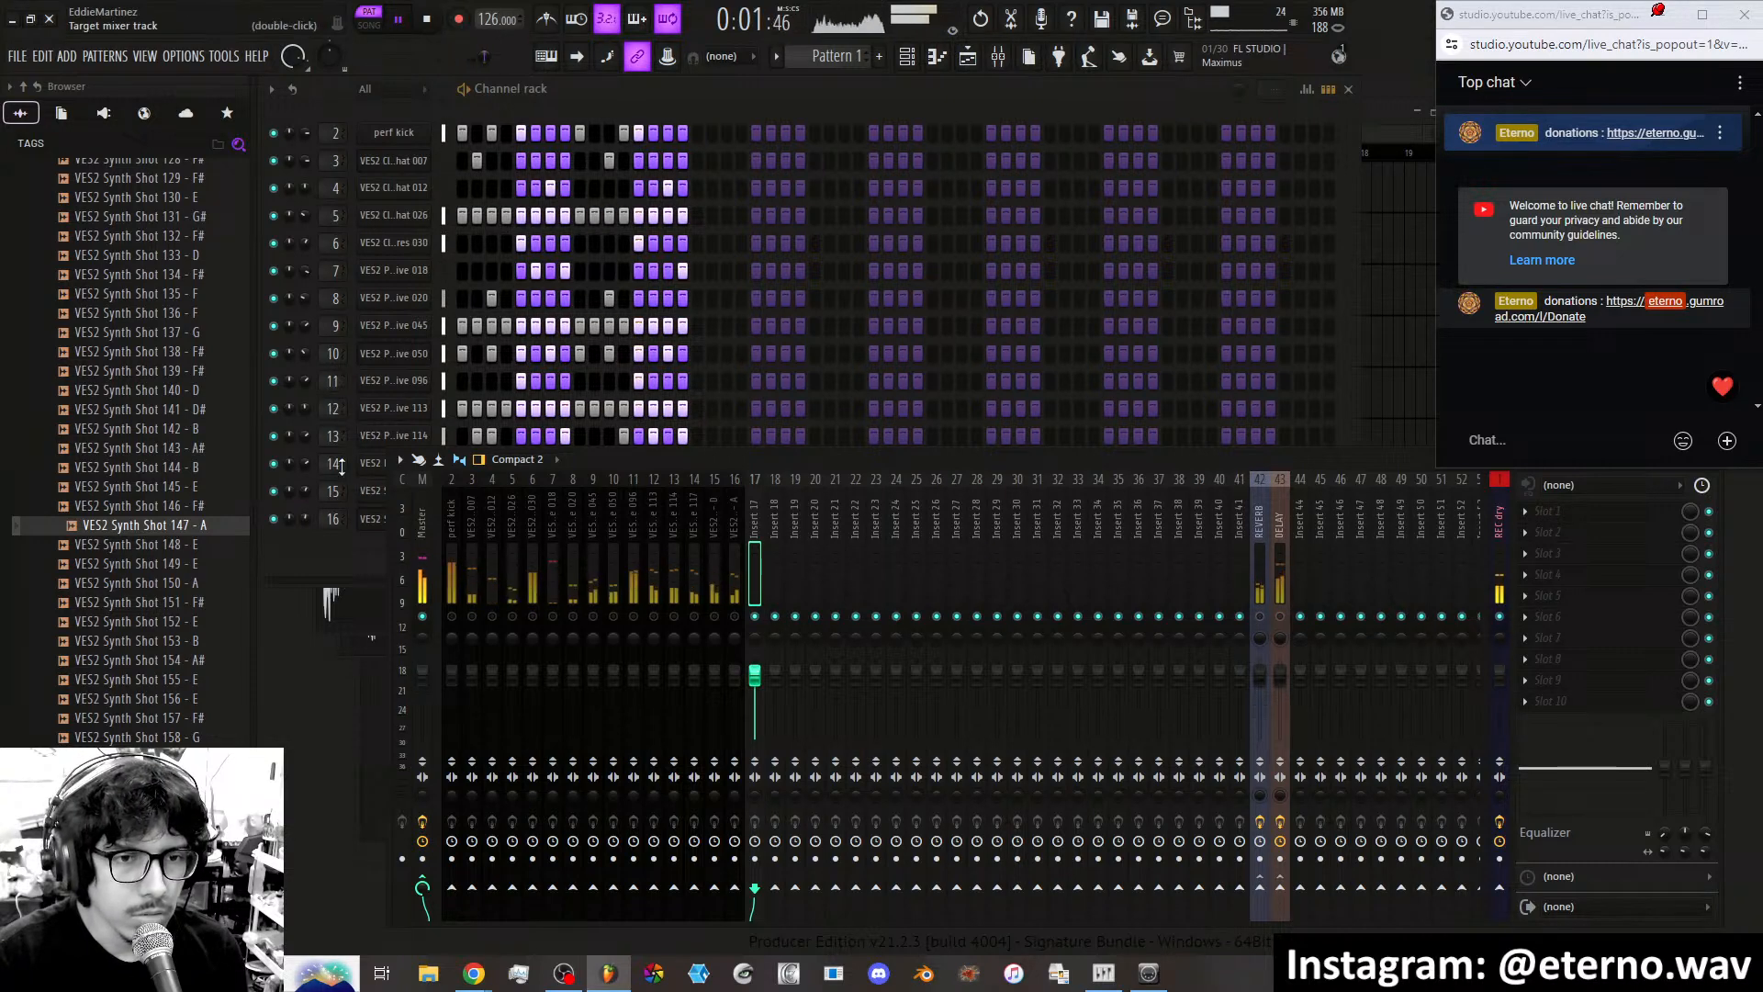
left_click(380, 537)
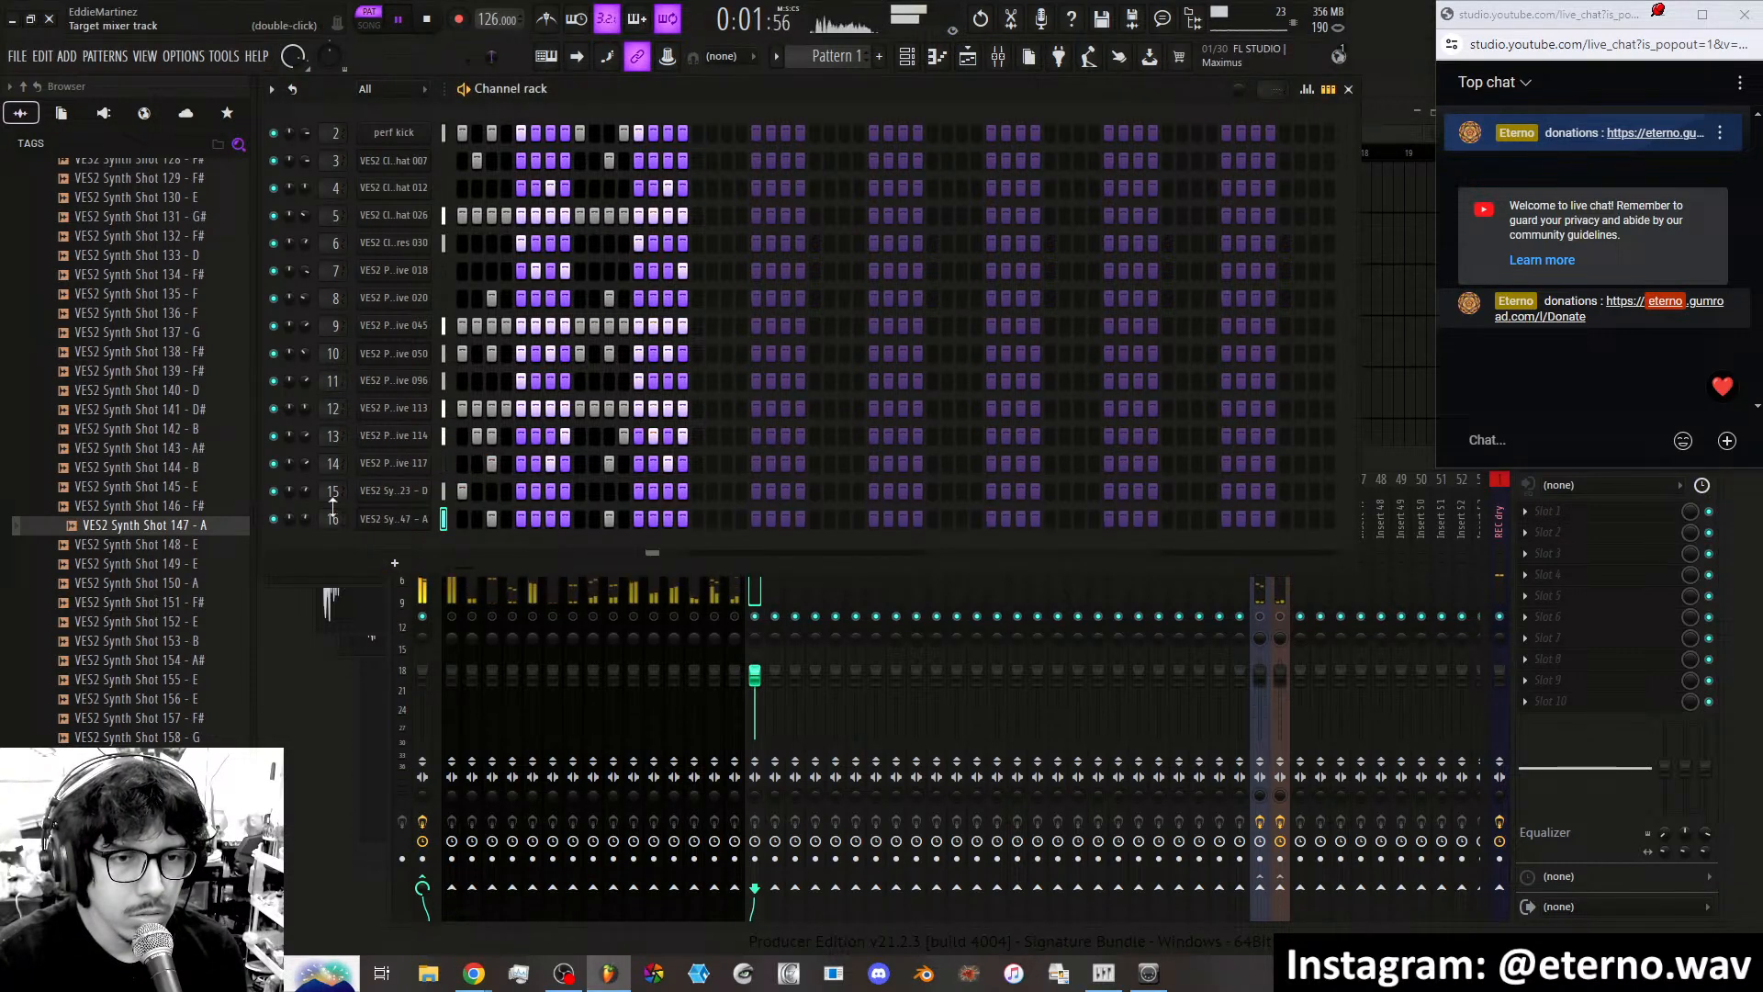
left_click(273, 519)
left_click(274, 519)
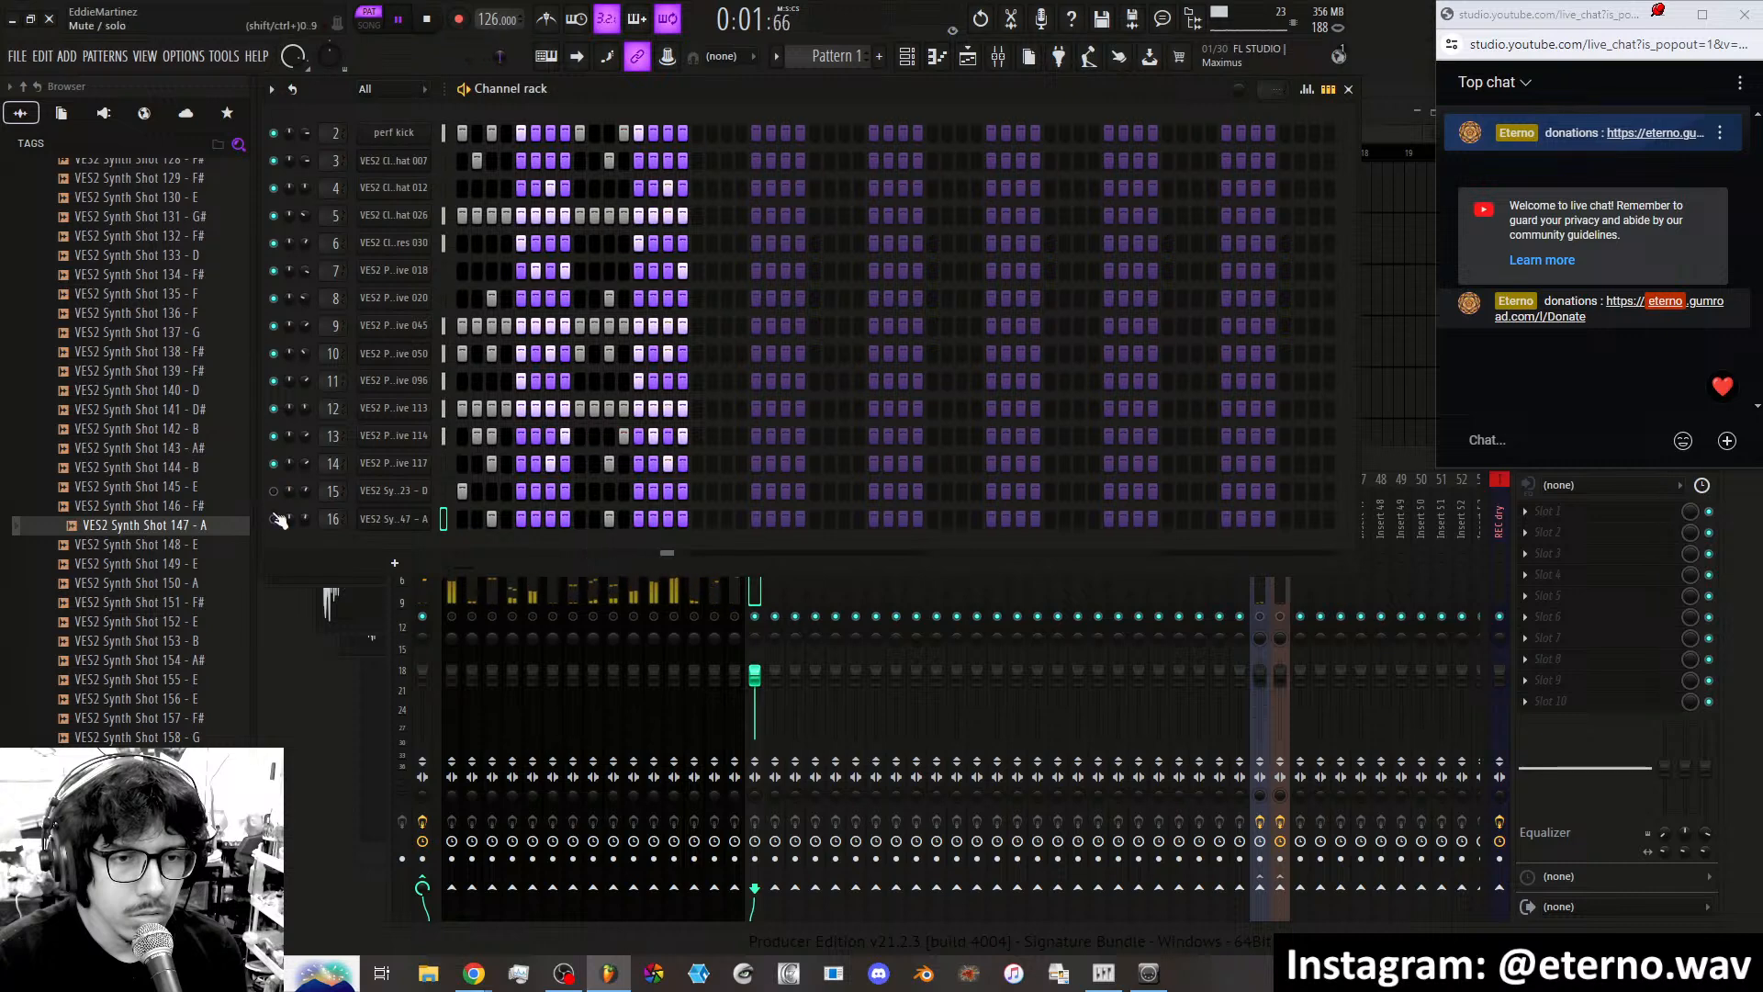
Enable the Cut itself option for the VES2 Synth Shot 023 - D channel.
right_click(395, 501)
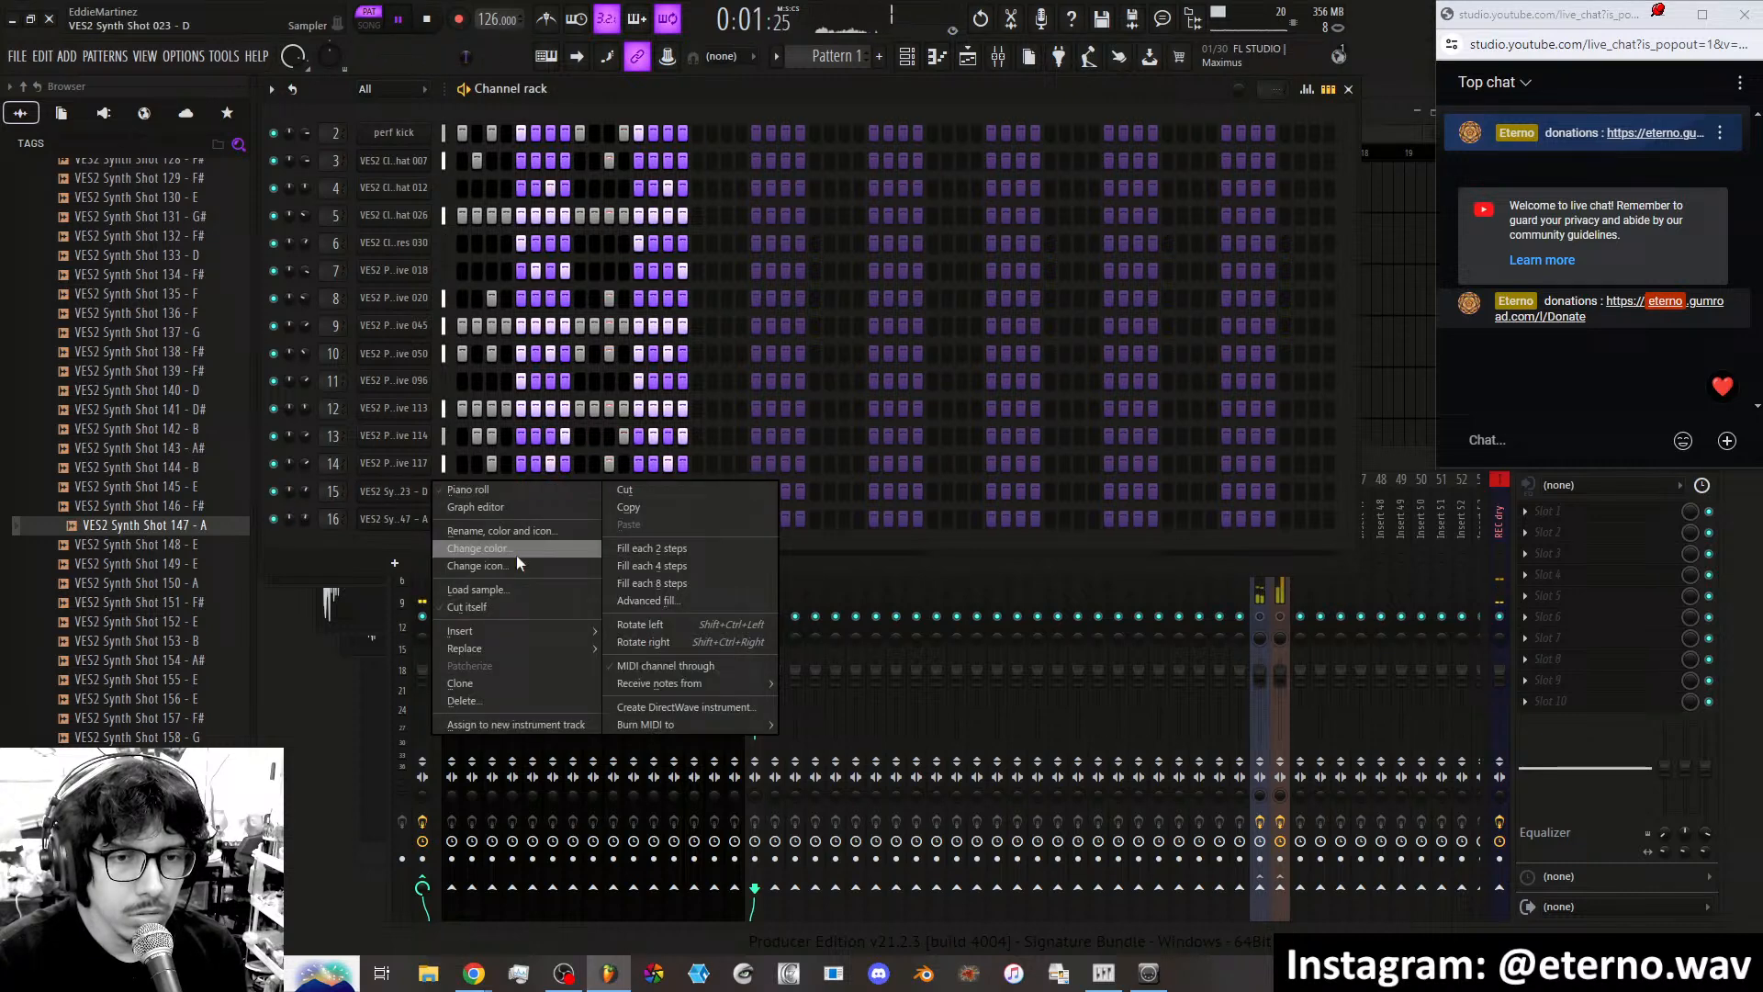
left_click(504, 608)
right_click(395, 494)
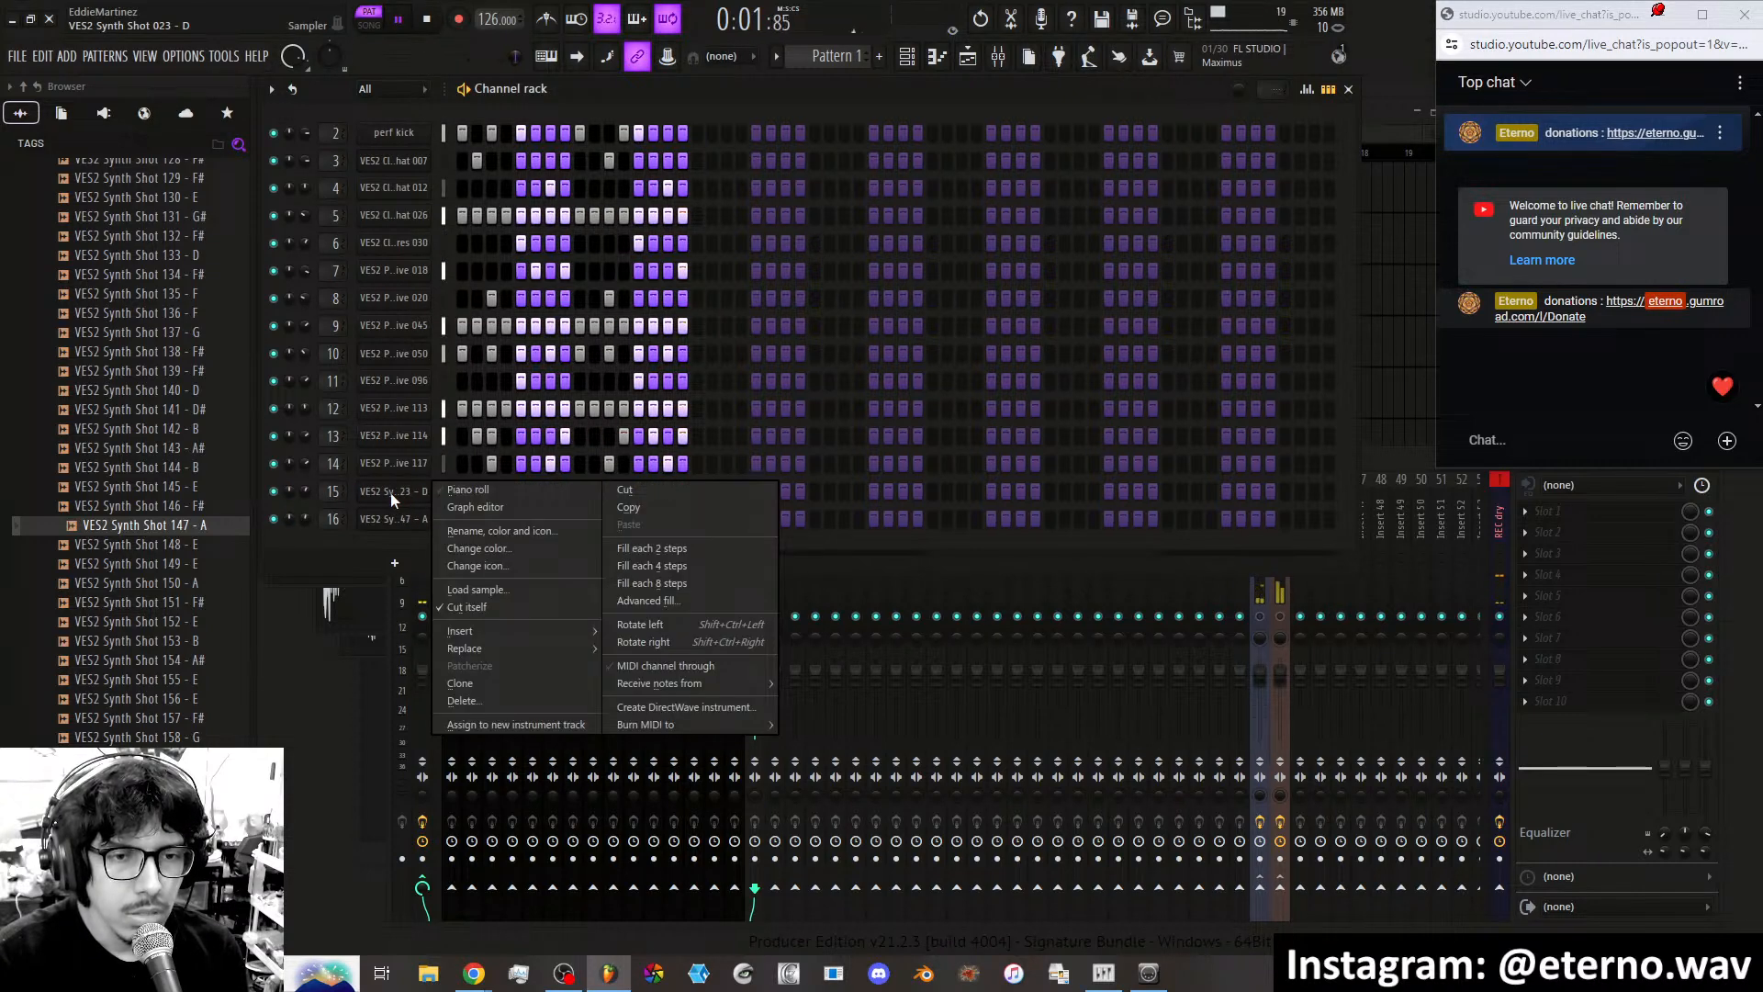
Examine the sampler settings of the VES2 Synth Shot 023 - D and VES2 Percussive 114 channels, showing the latter's sample waveform.
left_click(394, 493)
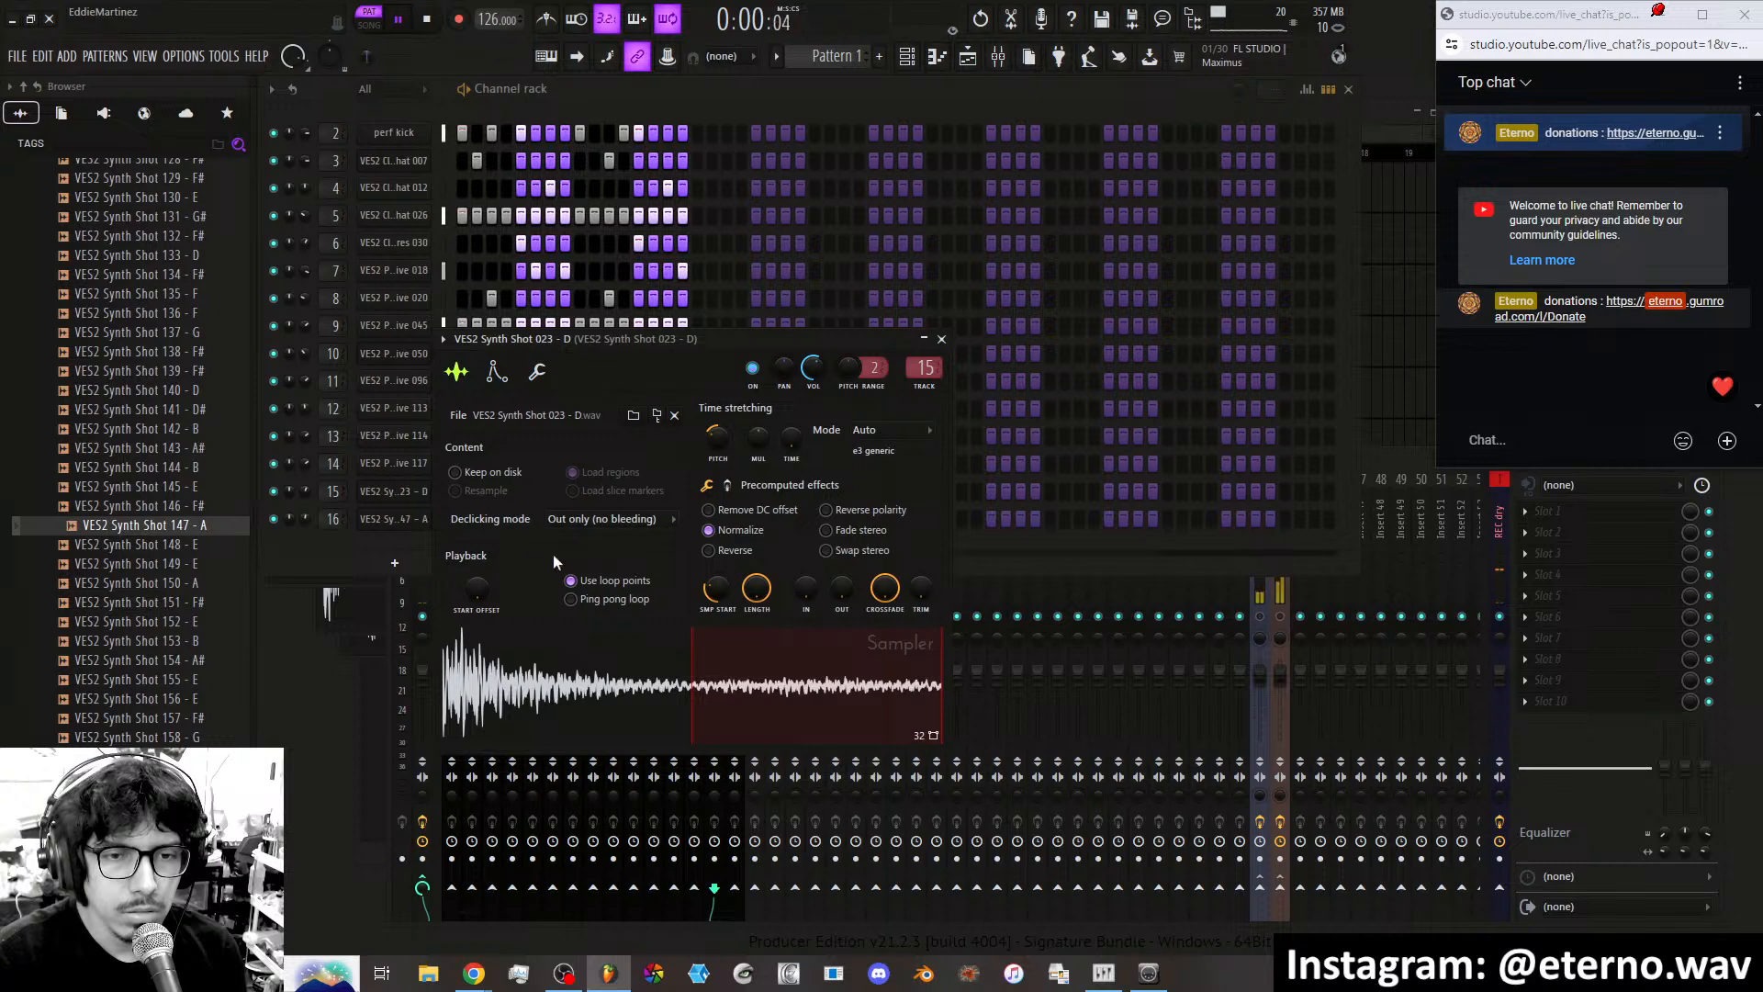
left_click(410, 466)
left_click(402, 438)
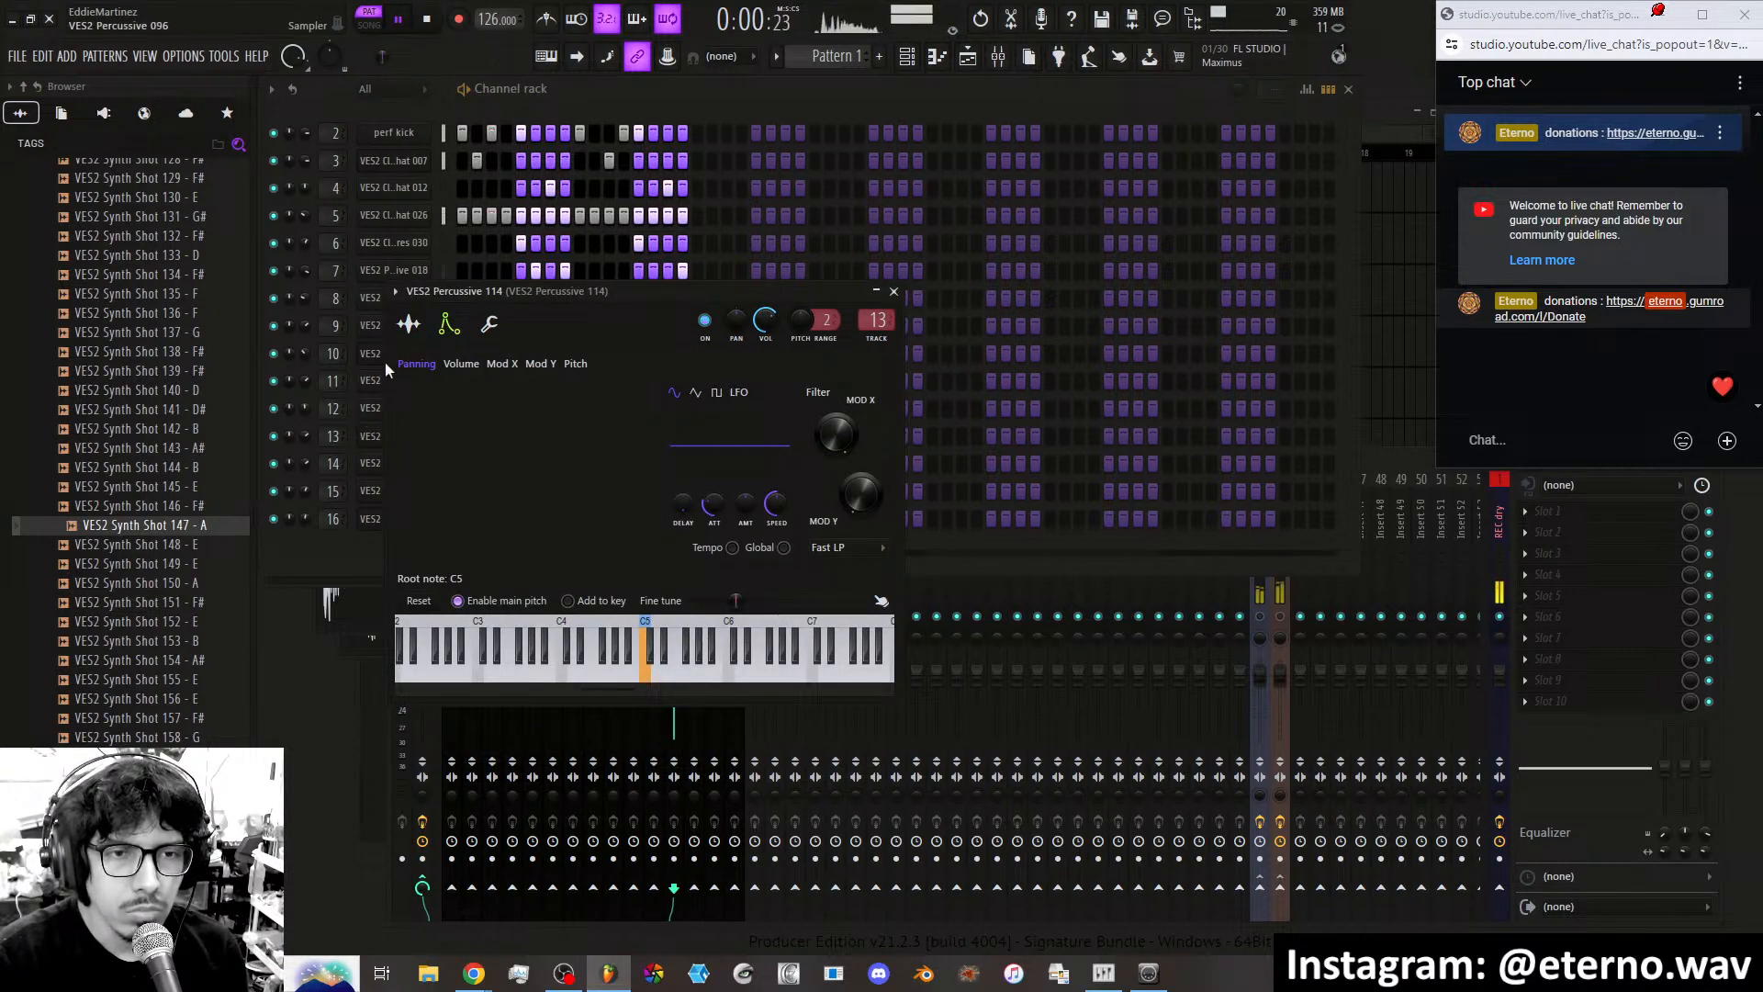
left_click(407, 326)
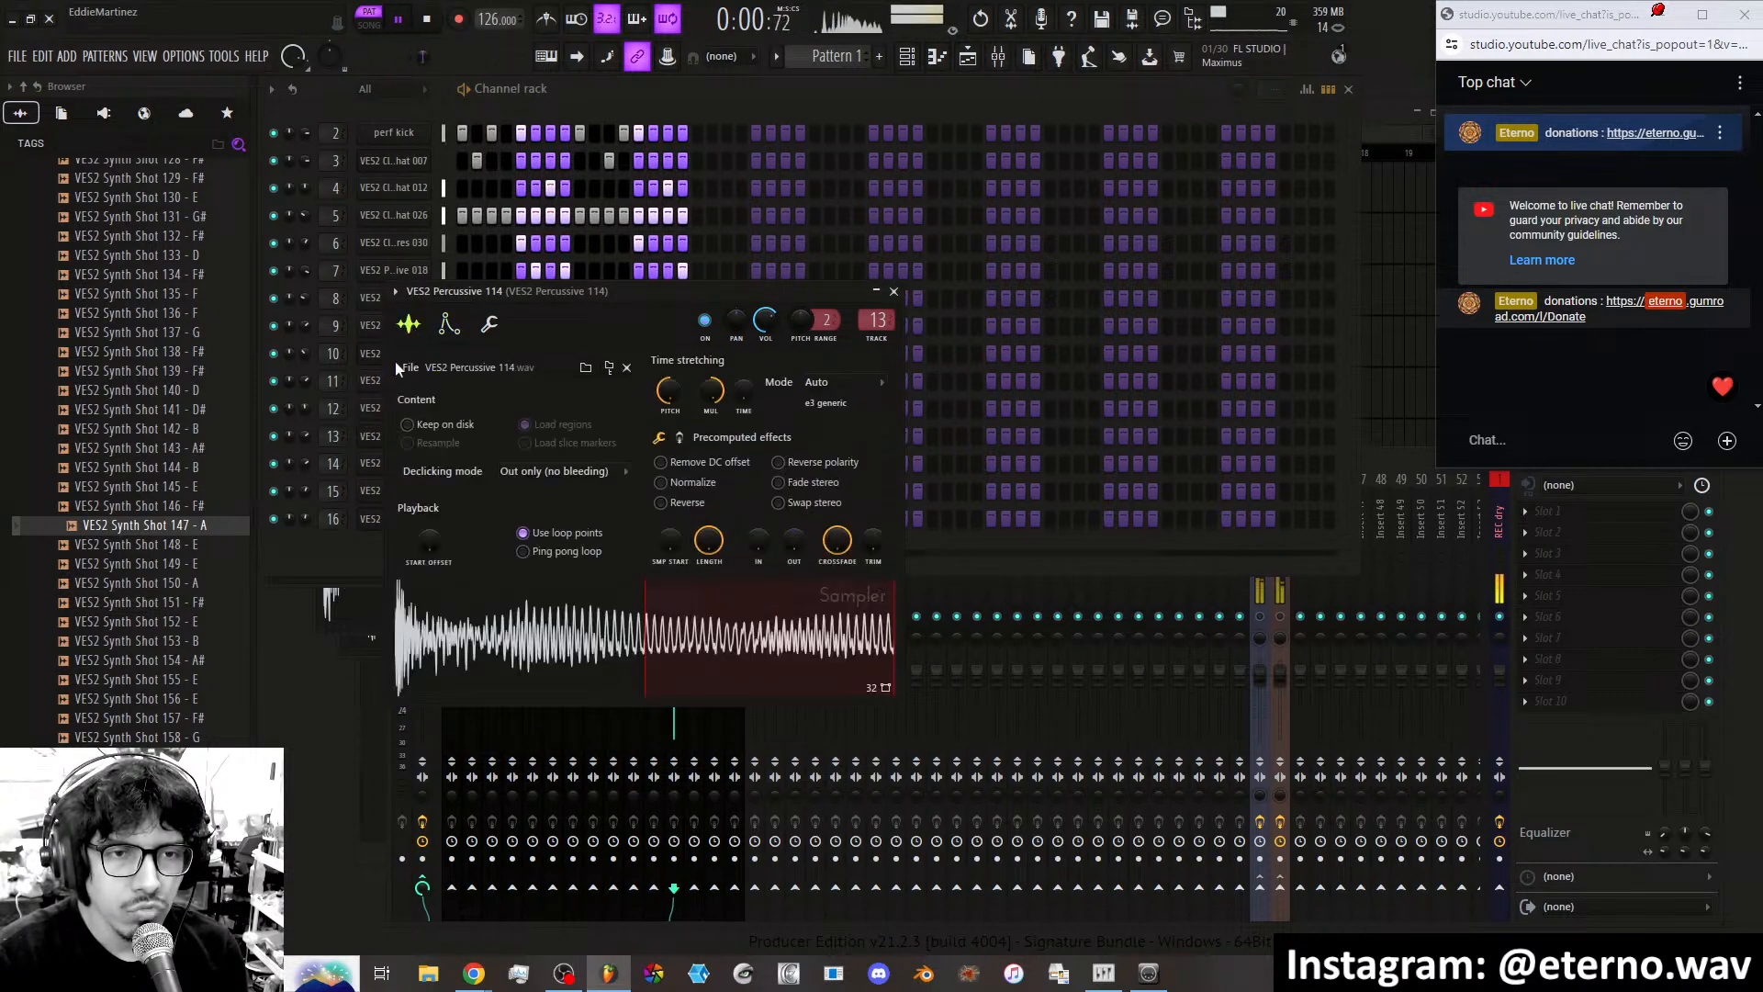
Close the sampler window and mute mixer inserts 4 through 16, leaving the kick and VES2 Closed Hihat 007 tracks audible.
left_click(894, 291)
left_click(478, 628)
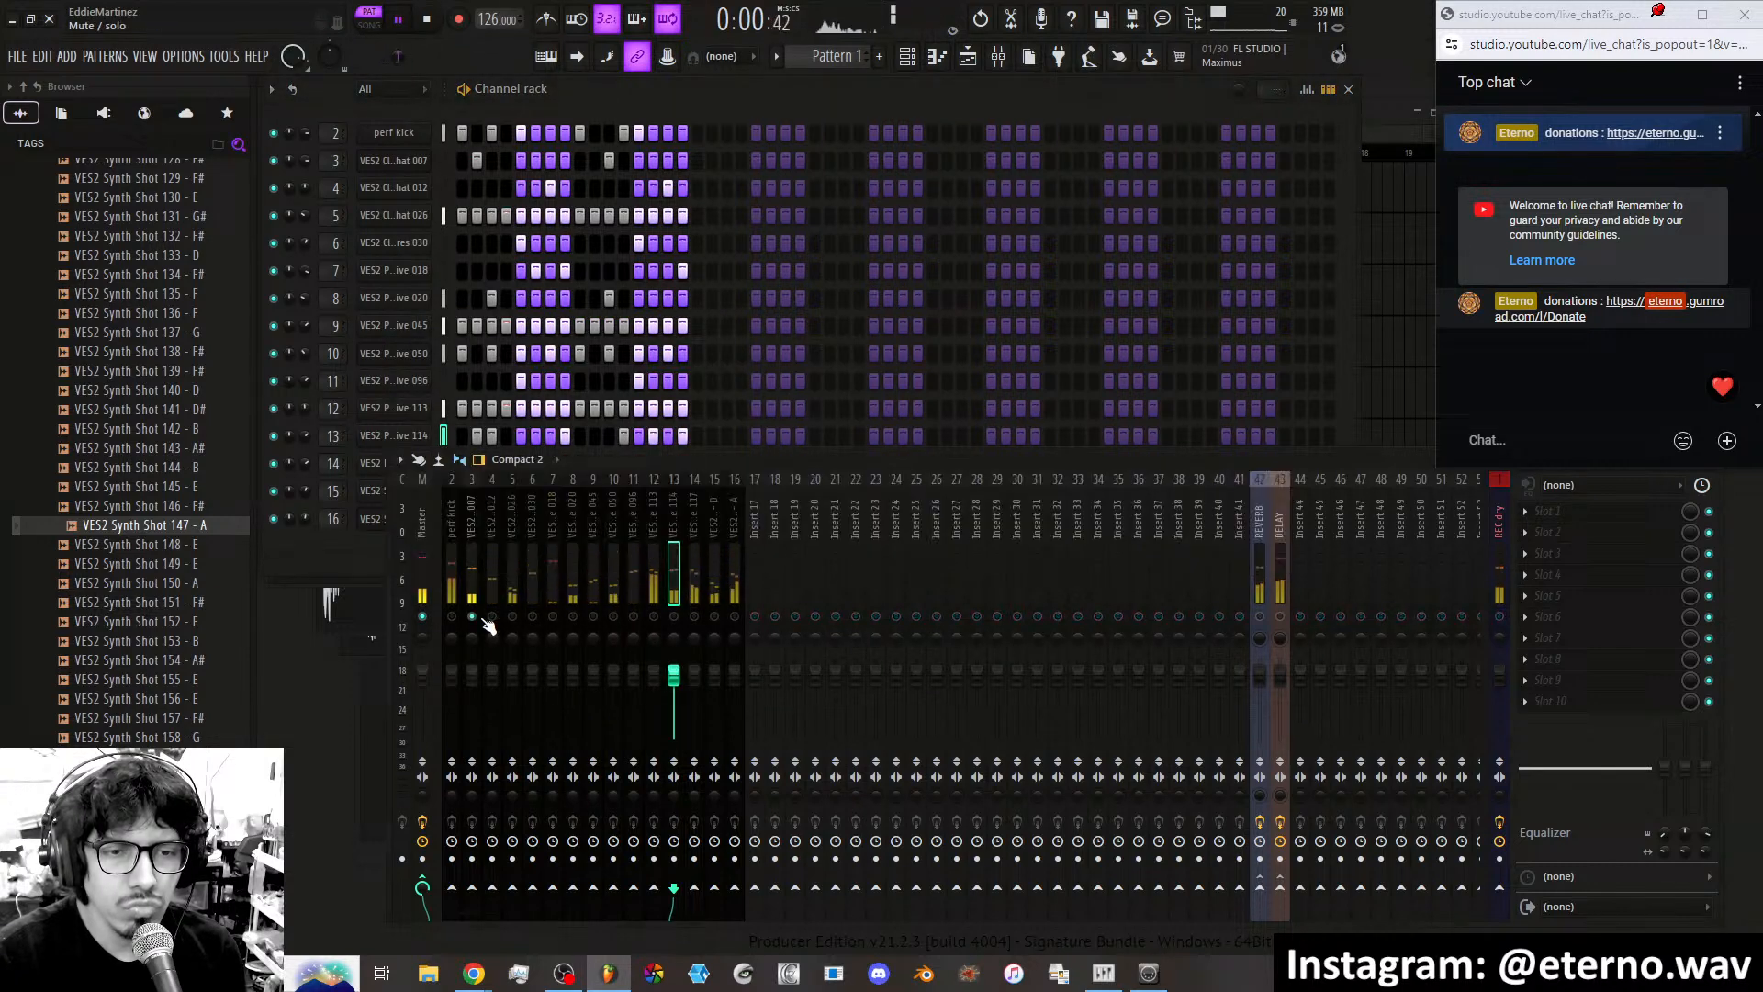
left_click_drag(735, 616, 674, 616)
left_click(654, 617)
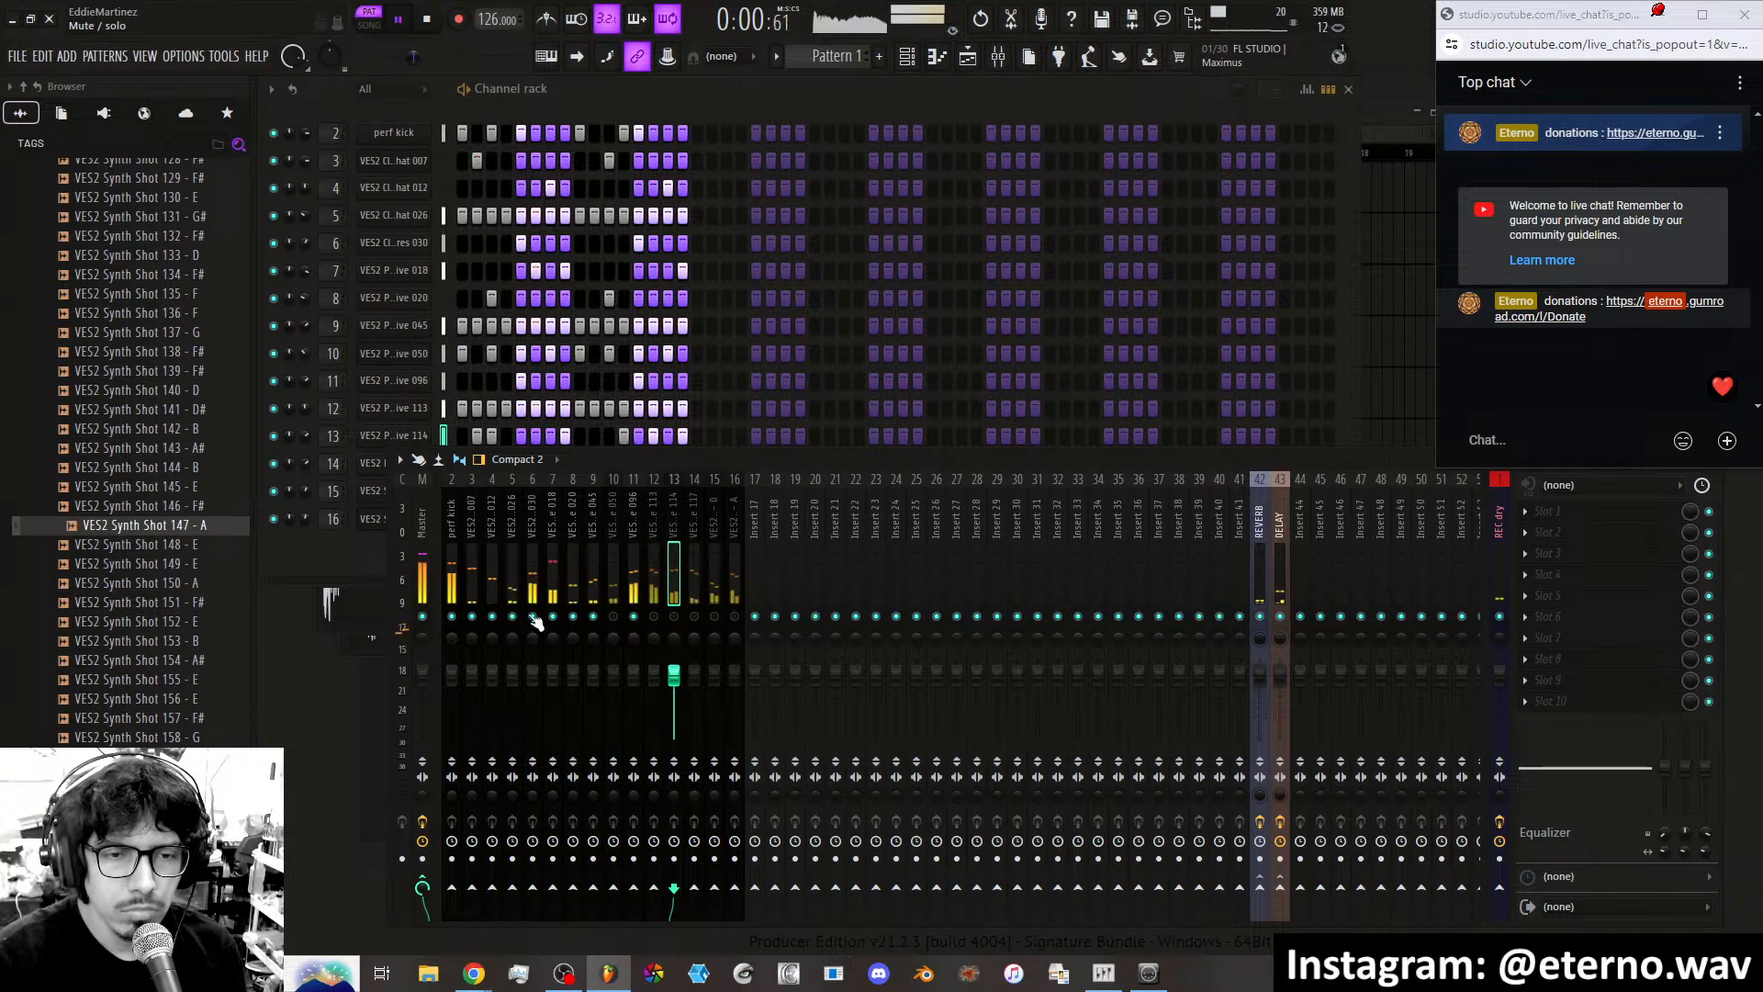
left_click_drag(634, 617, 501, 626)
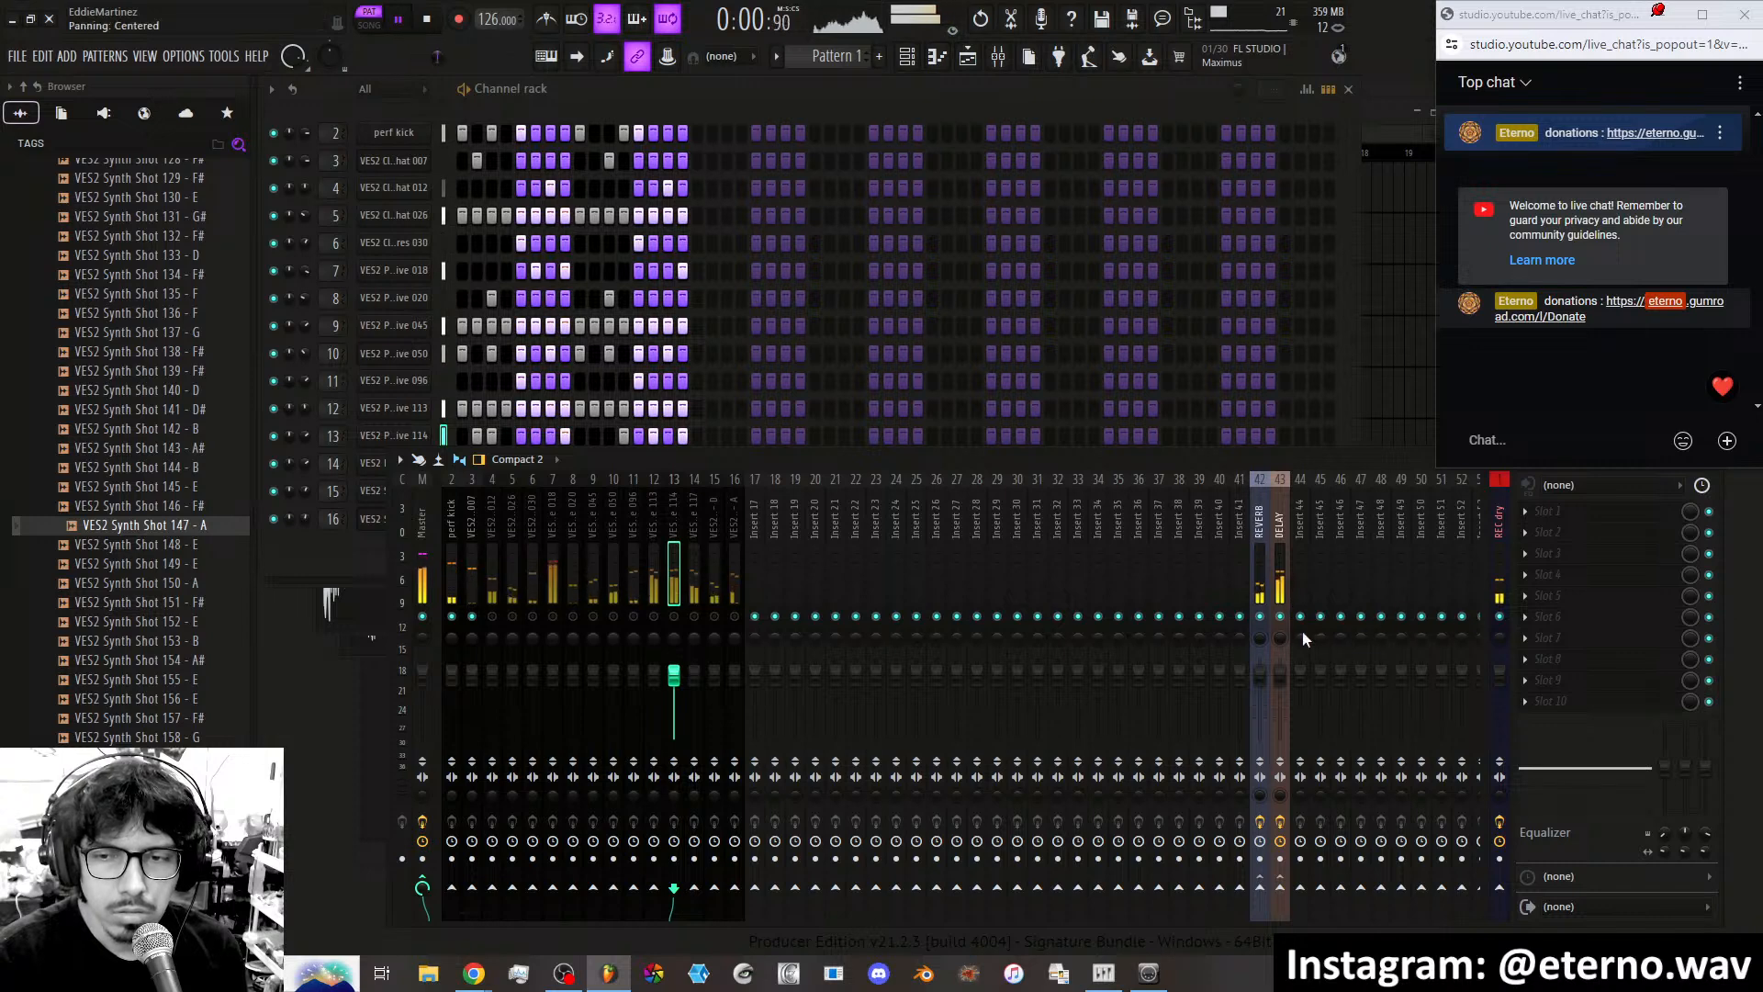
Mute the DELAY mixer track and toggle the closed hi-hat tracks on inserts 3 and 4 to audition them.
left_click(1280, 617)
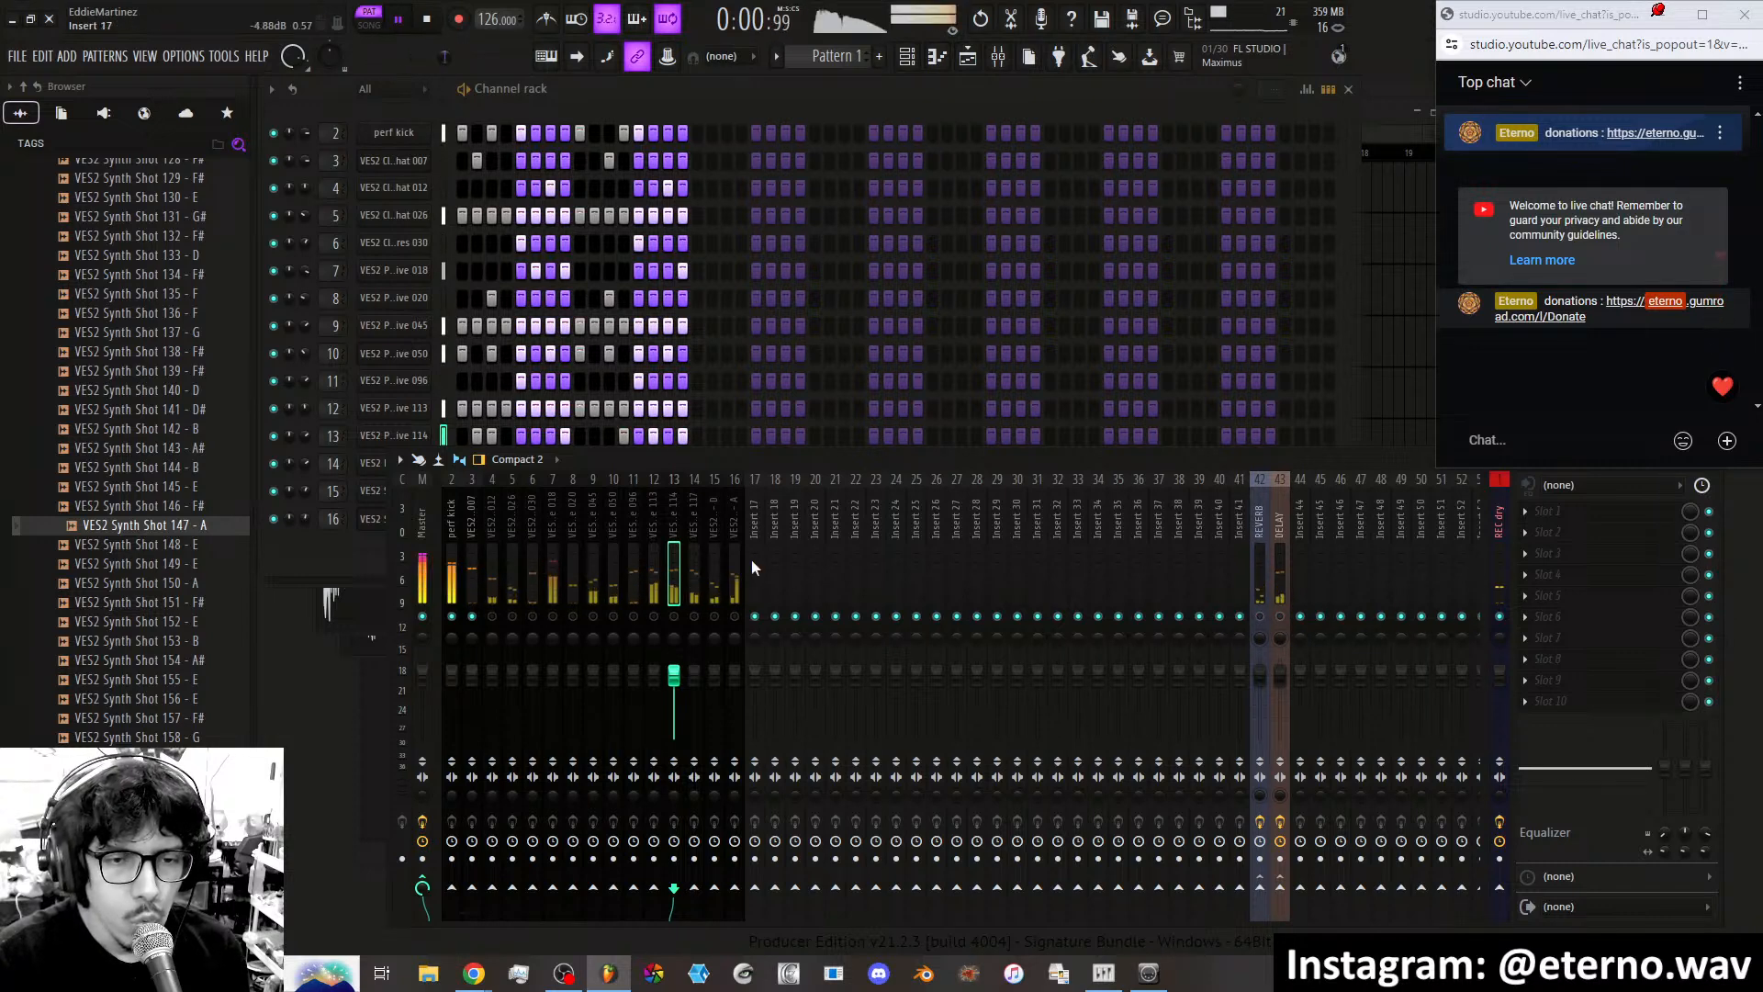
left_click(477, 617)
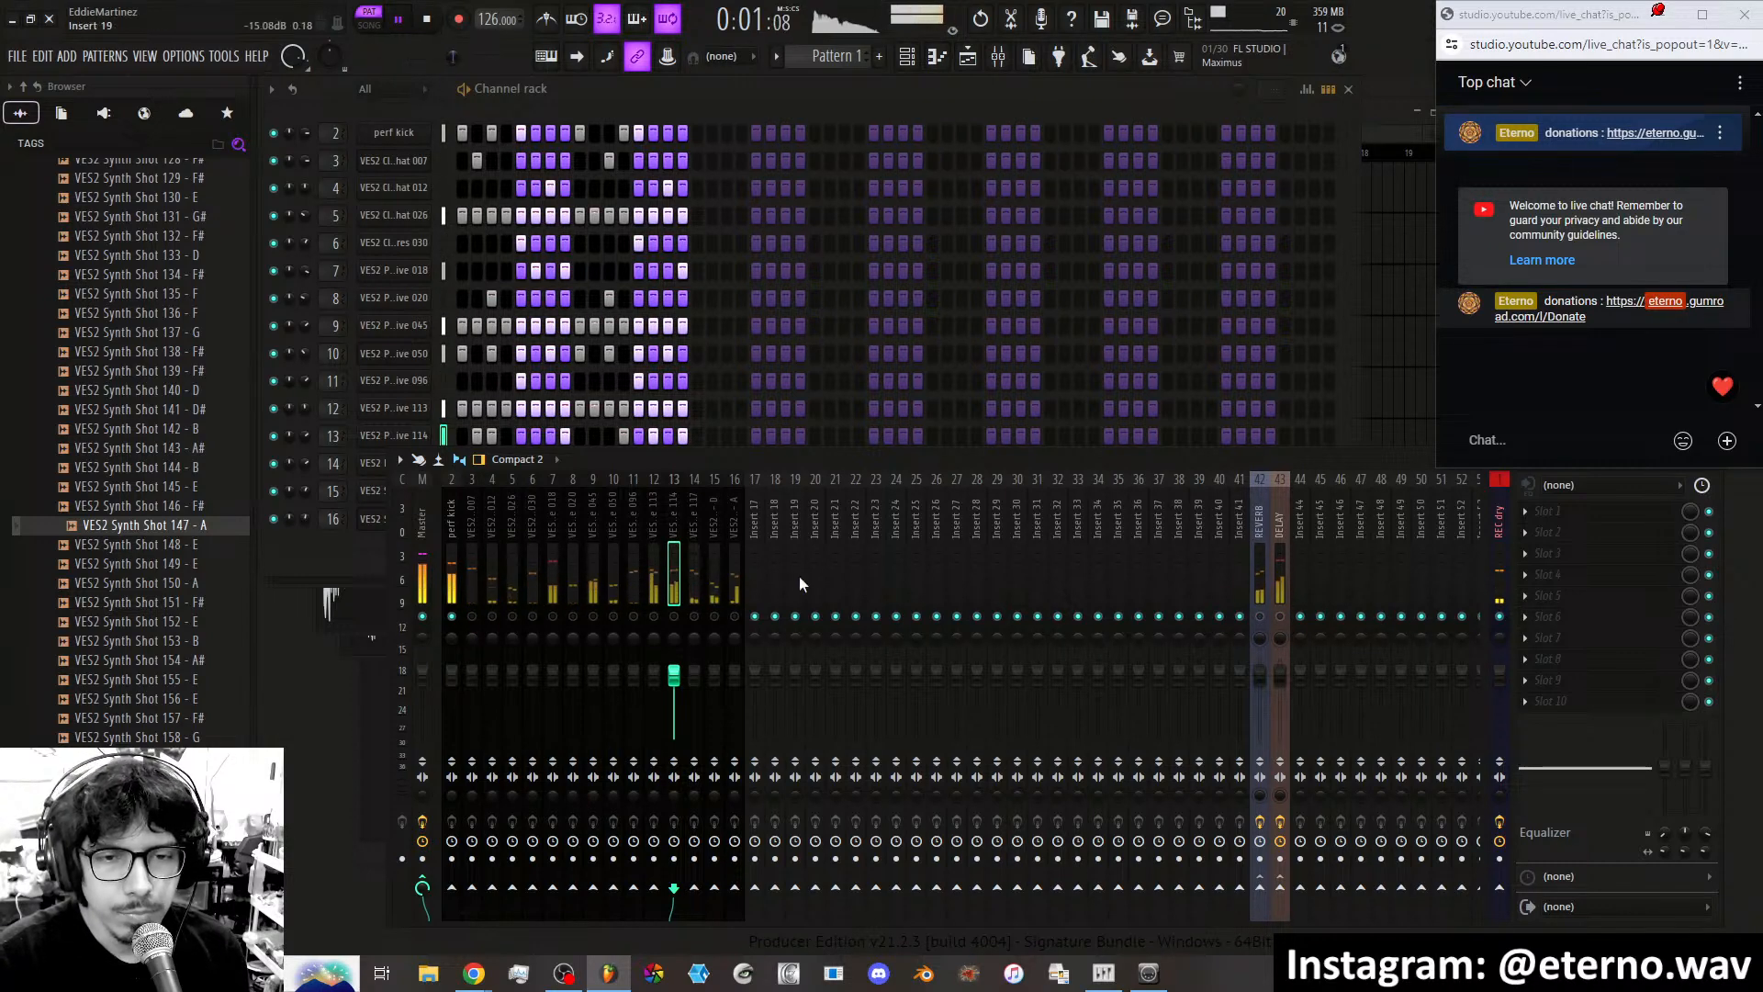
left_click(493, 617)
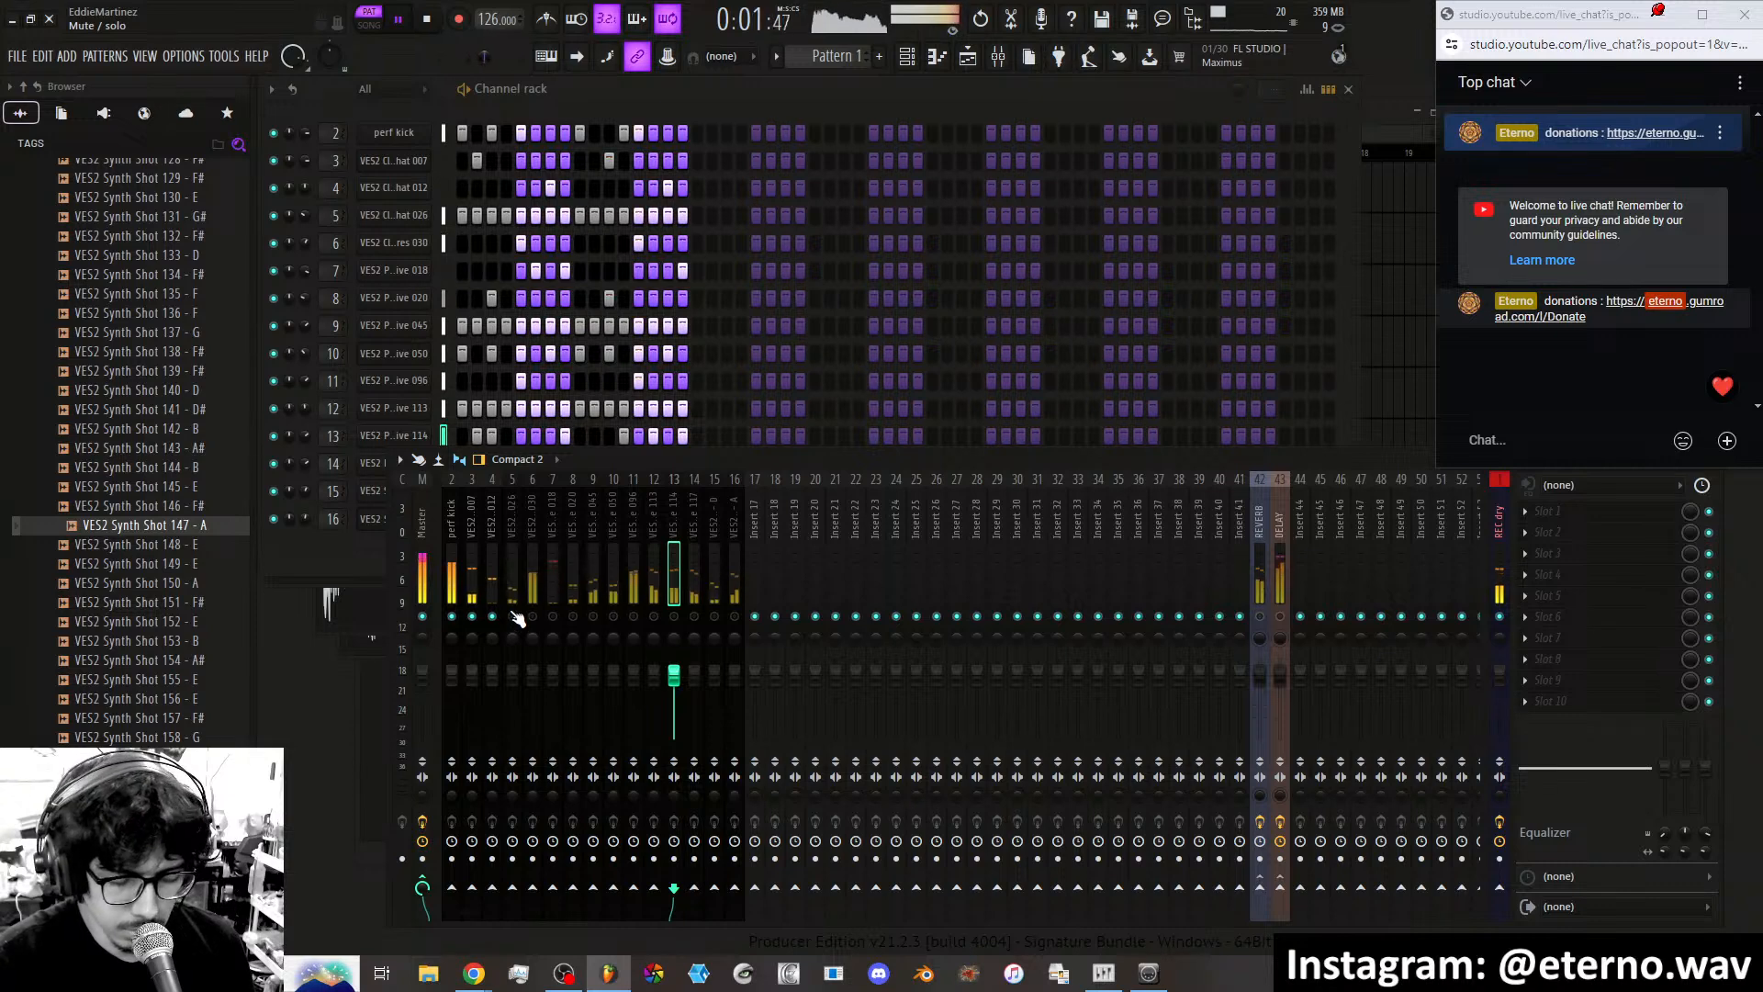
Move the VES2 Percussive 018 mixer track from insert 7 to insert 19.
left_click(556, 592)
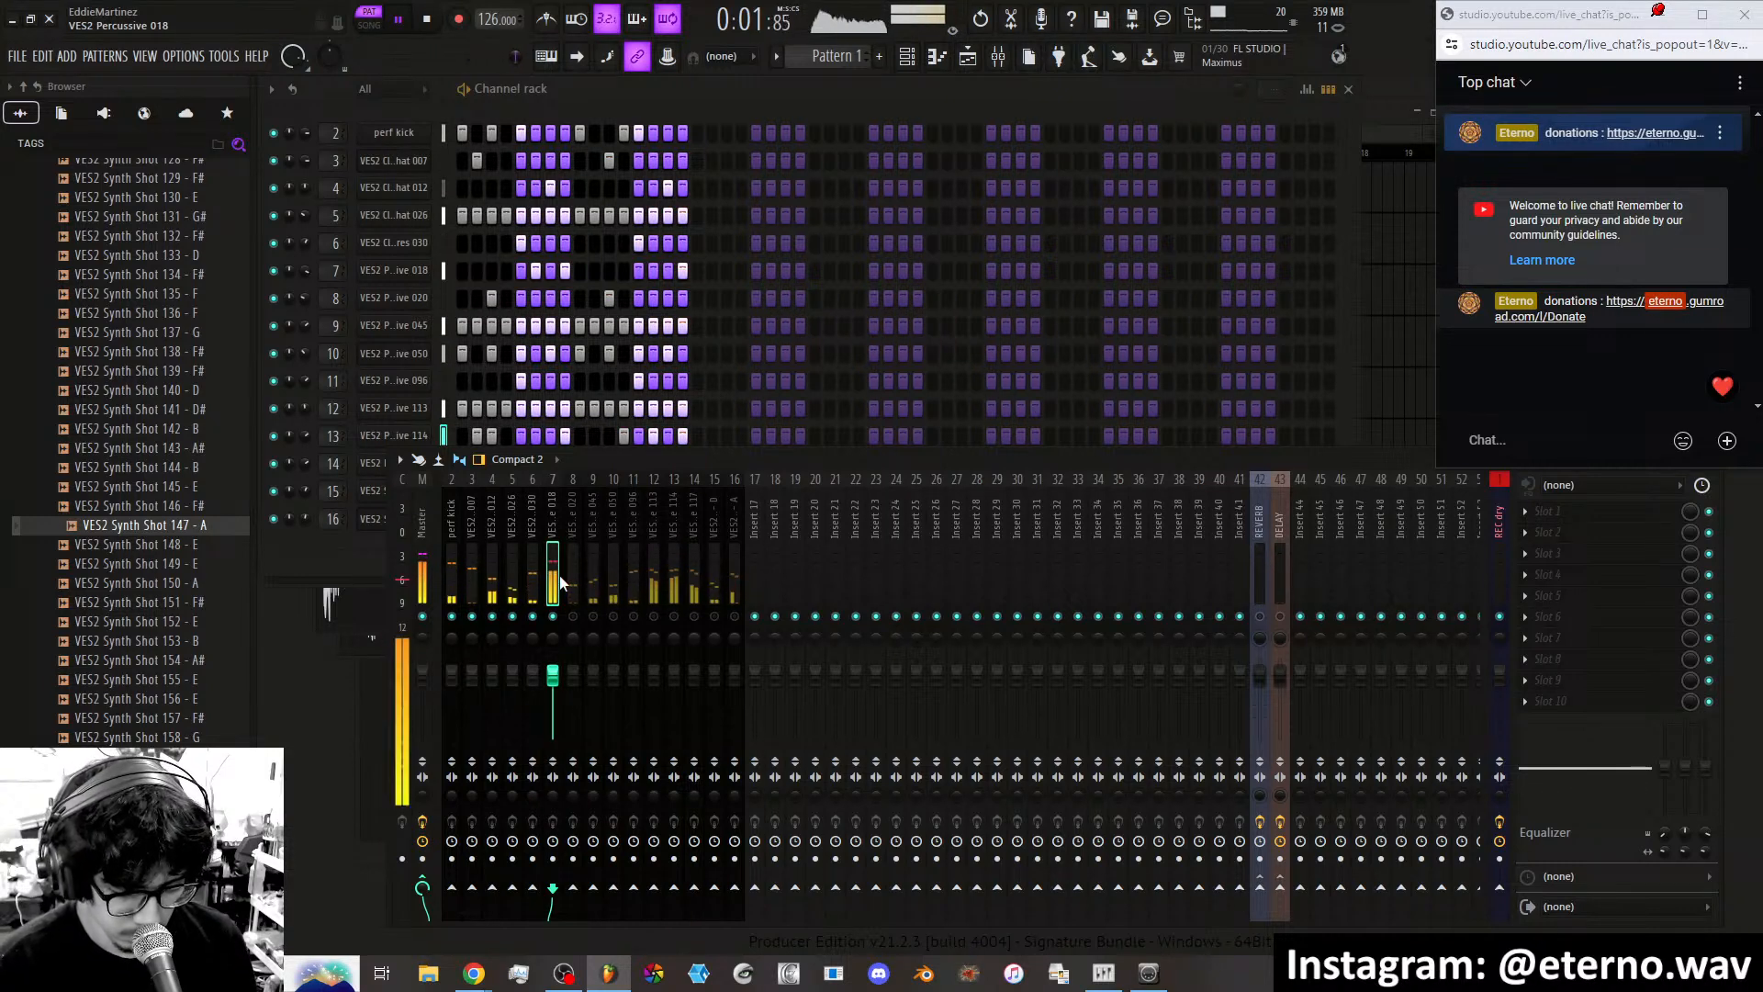
key("alt+Right")
key("alt+Right")
key("alt+Right")
key("alt+Right")
key("alt+Right")
key("alt+Right")
key("alt+Right")
key("alt+Right")
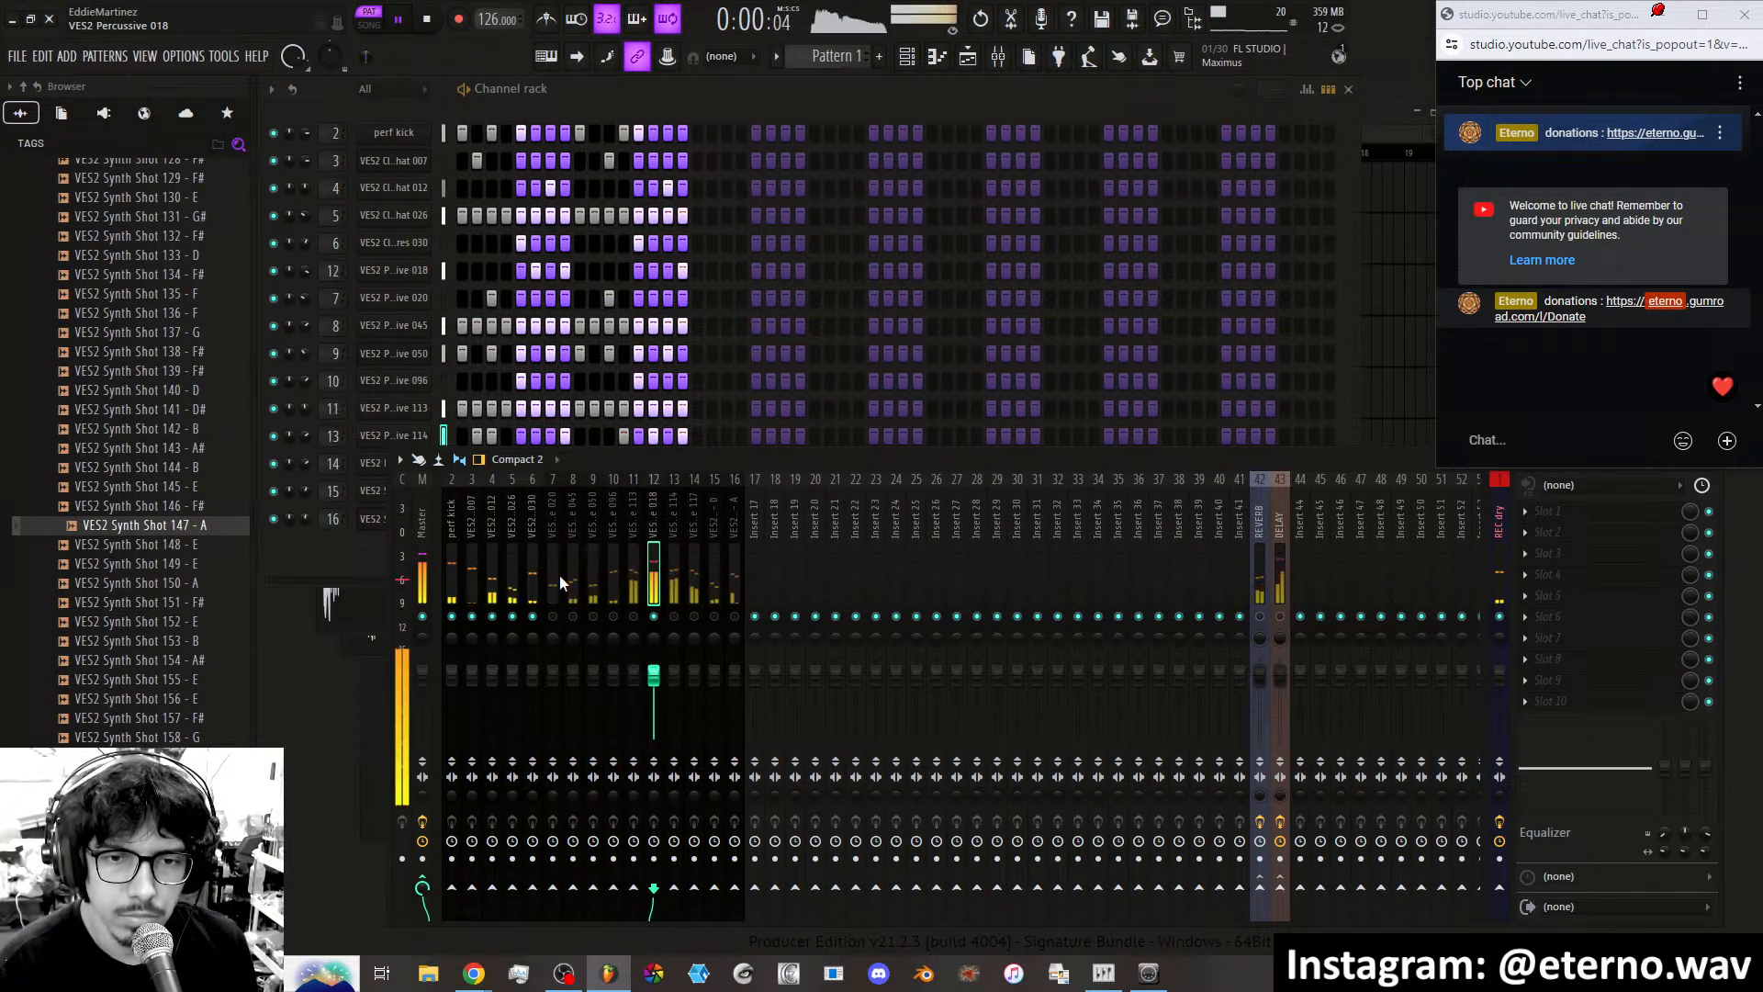
key("alt+Right")
key("alt+Right")
key("alt+Right")
key("alt+Right")
Select the VES2 Percussive 020 track on mixer insert 7 and unmute it.
key("Left")
key("Left")
key("Left")
key("Left")
key("Left")
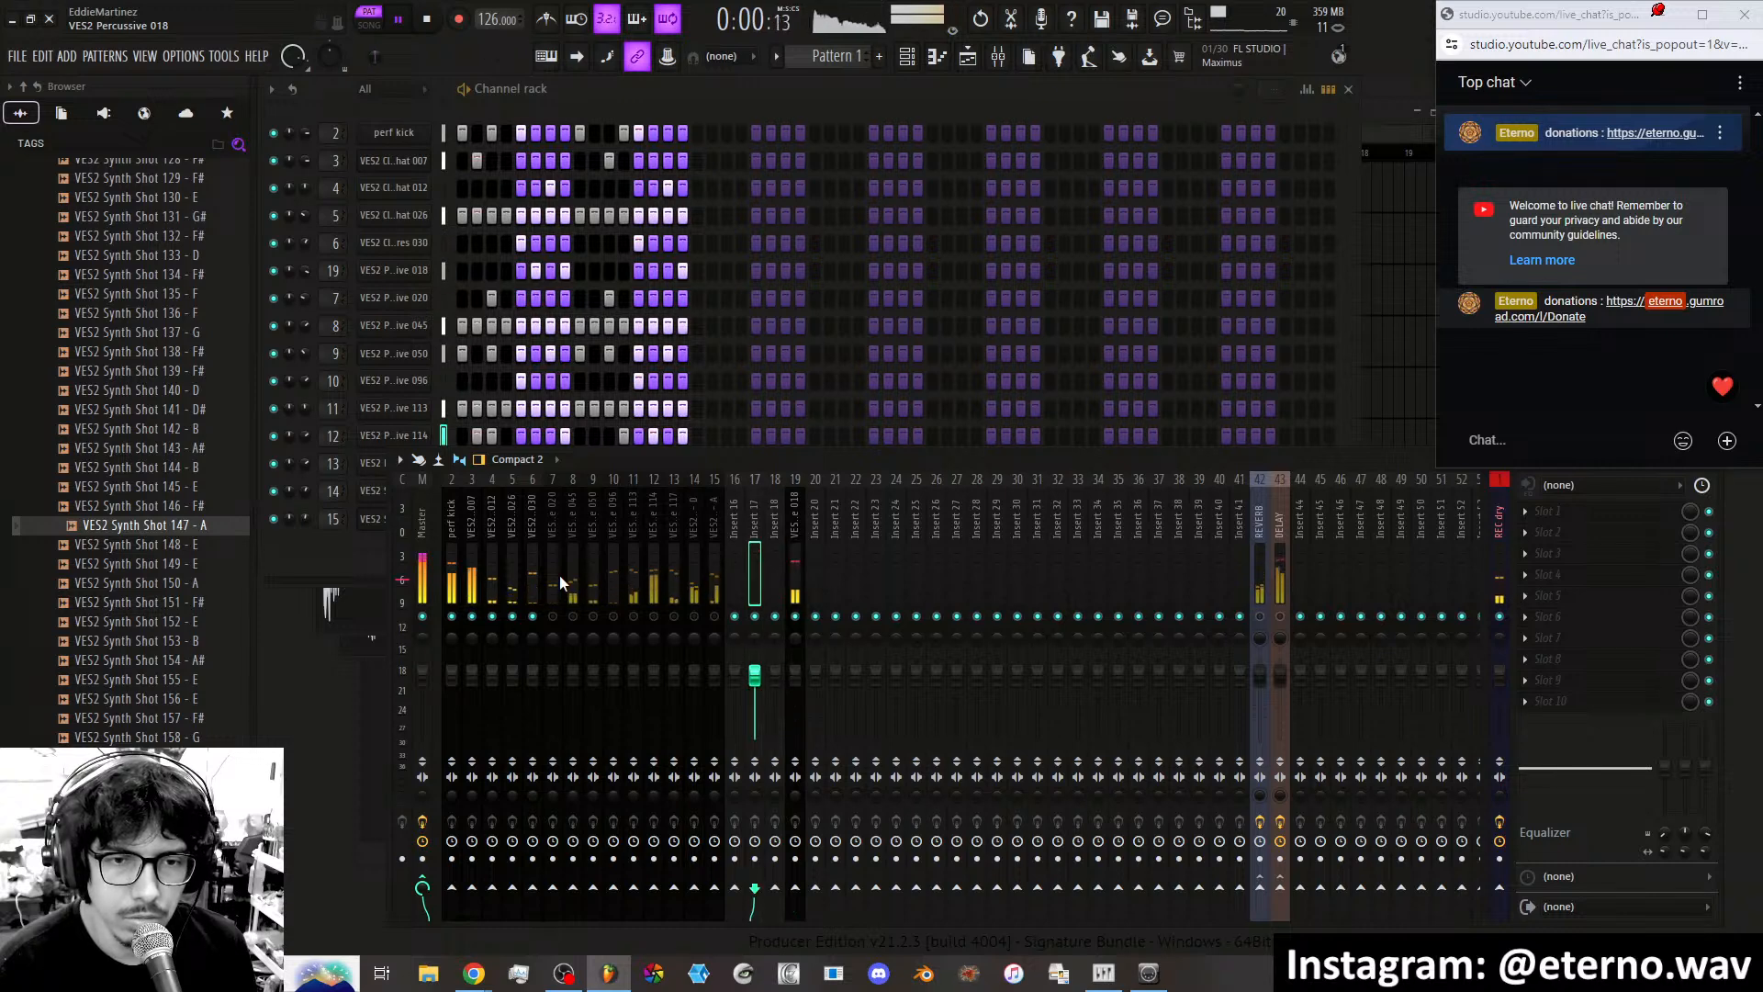
key("Left")
key("Left")
key("Left")
key("Left")
key("Left")
key("Left")
key("Left")
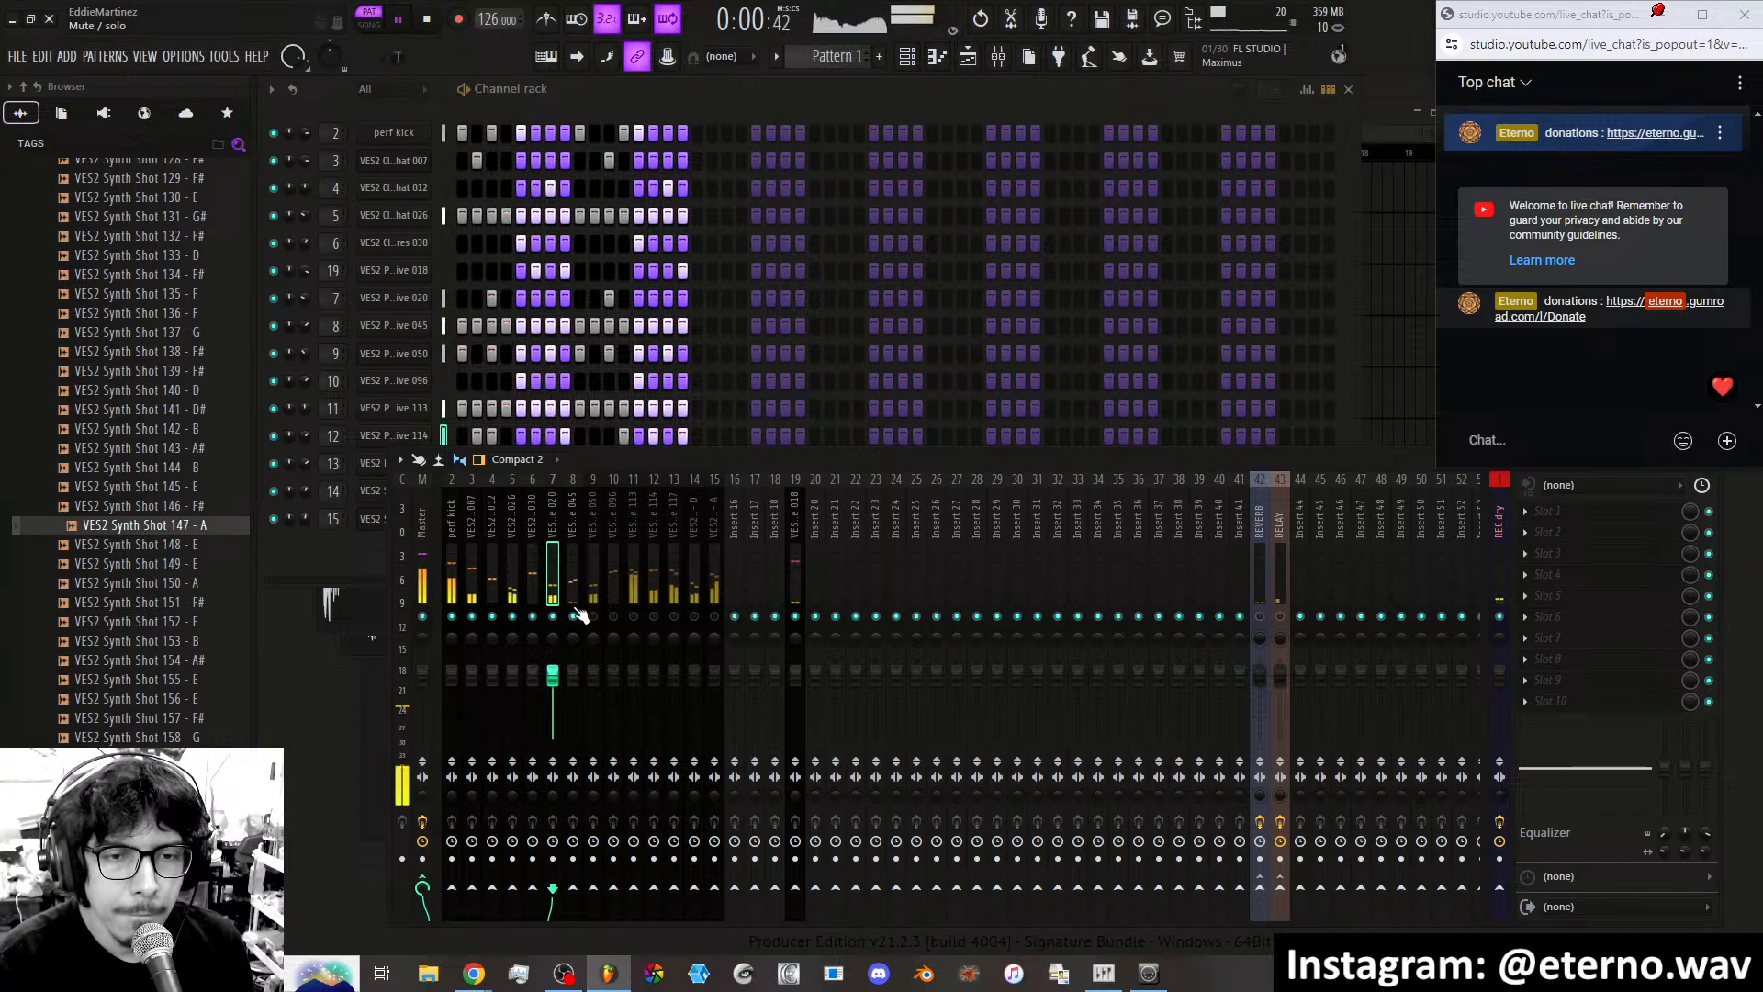
Move the VES2 Percussive 045 mixer track from insert 8 to insert 16.
left_click(576, 595)
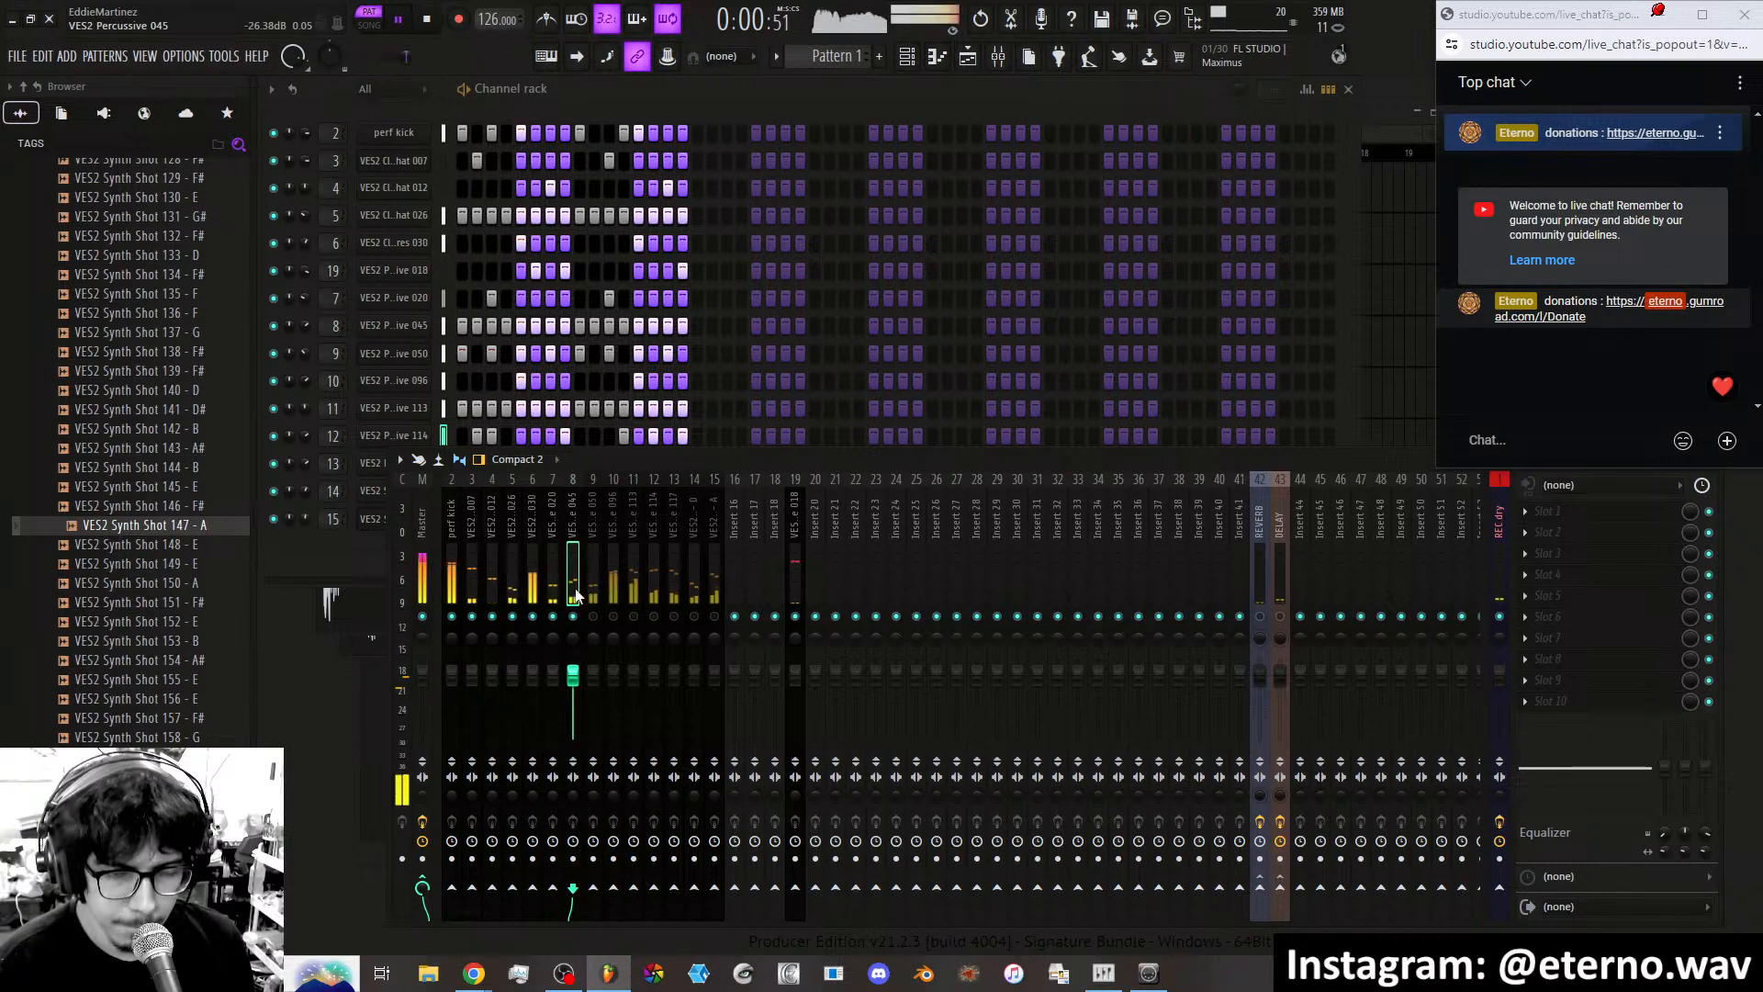
key("alt+Right")
key("alt+Right")
key("alt+Right")
key("alt+Right")
key("alt+Right")
key("alt+Right")
key("alt+Right")
key("alt+Right")
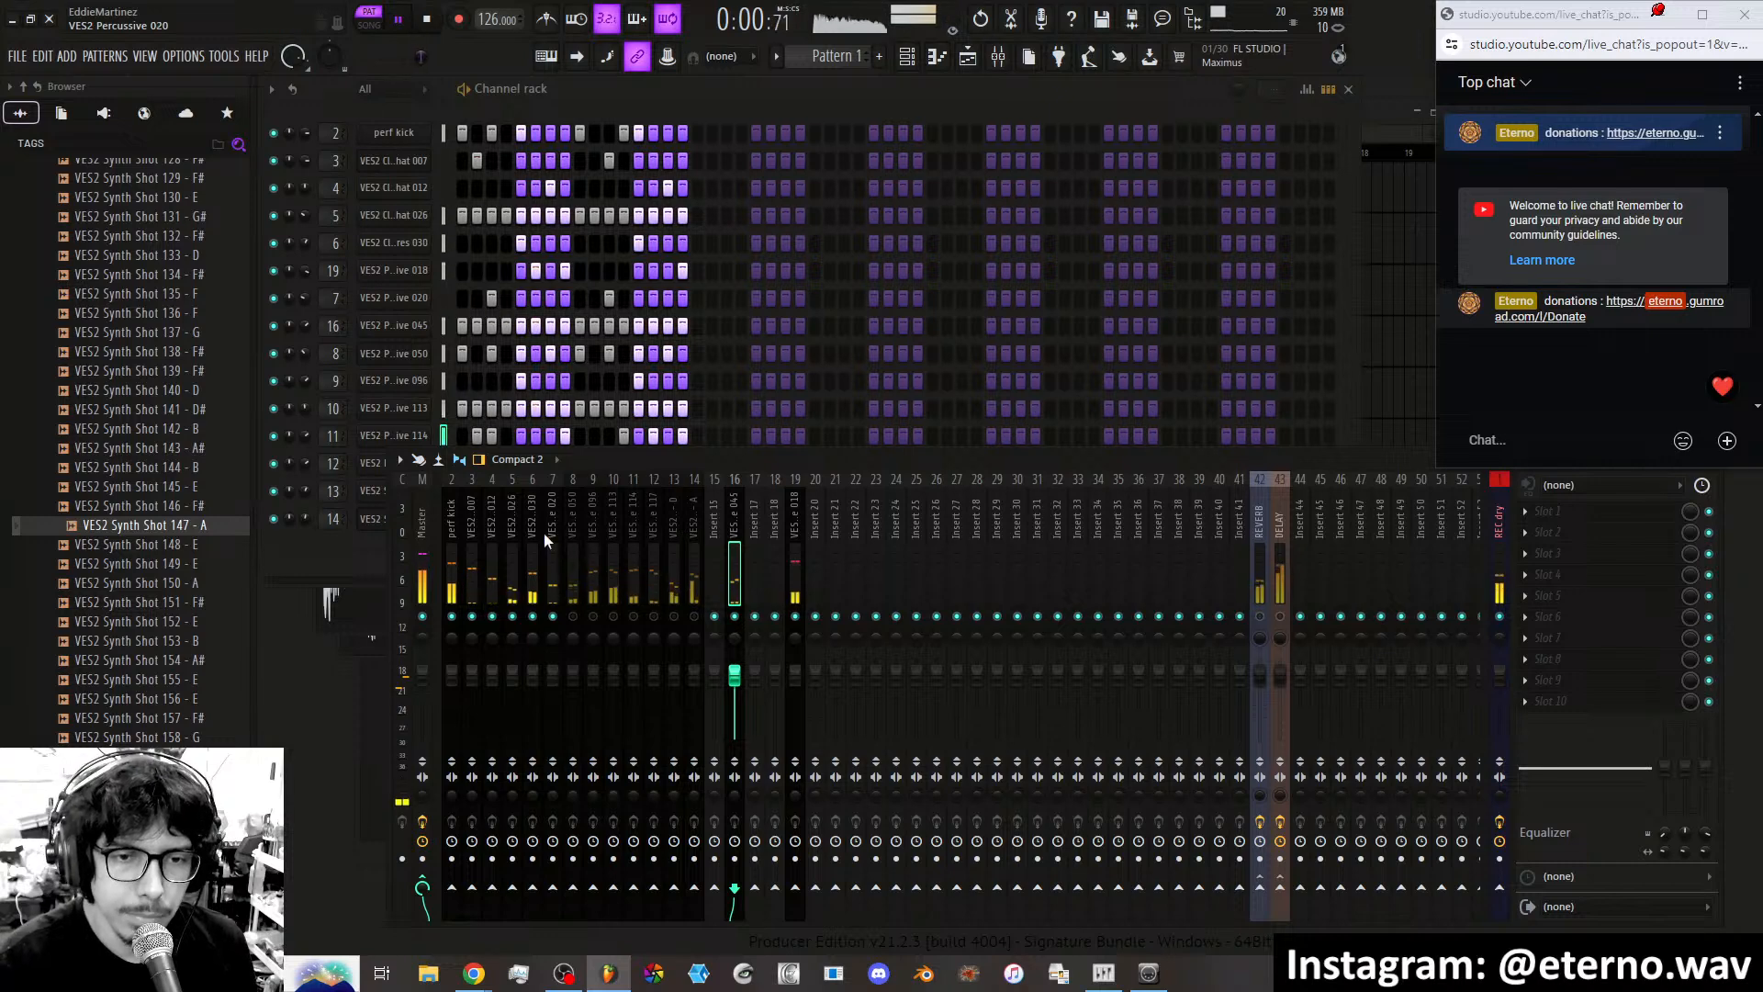
Move the VES2 Percussive 050 mixer track from insert 8 to insert 16.
left_click(578, 597)
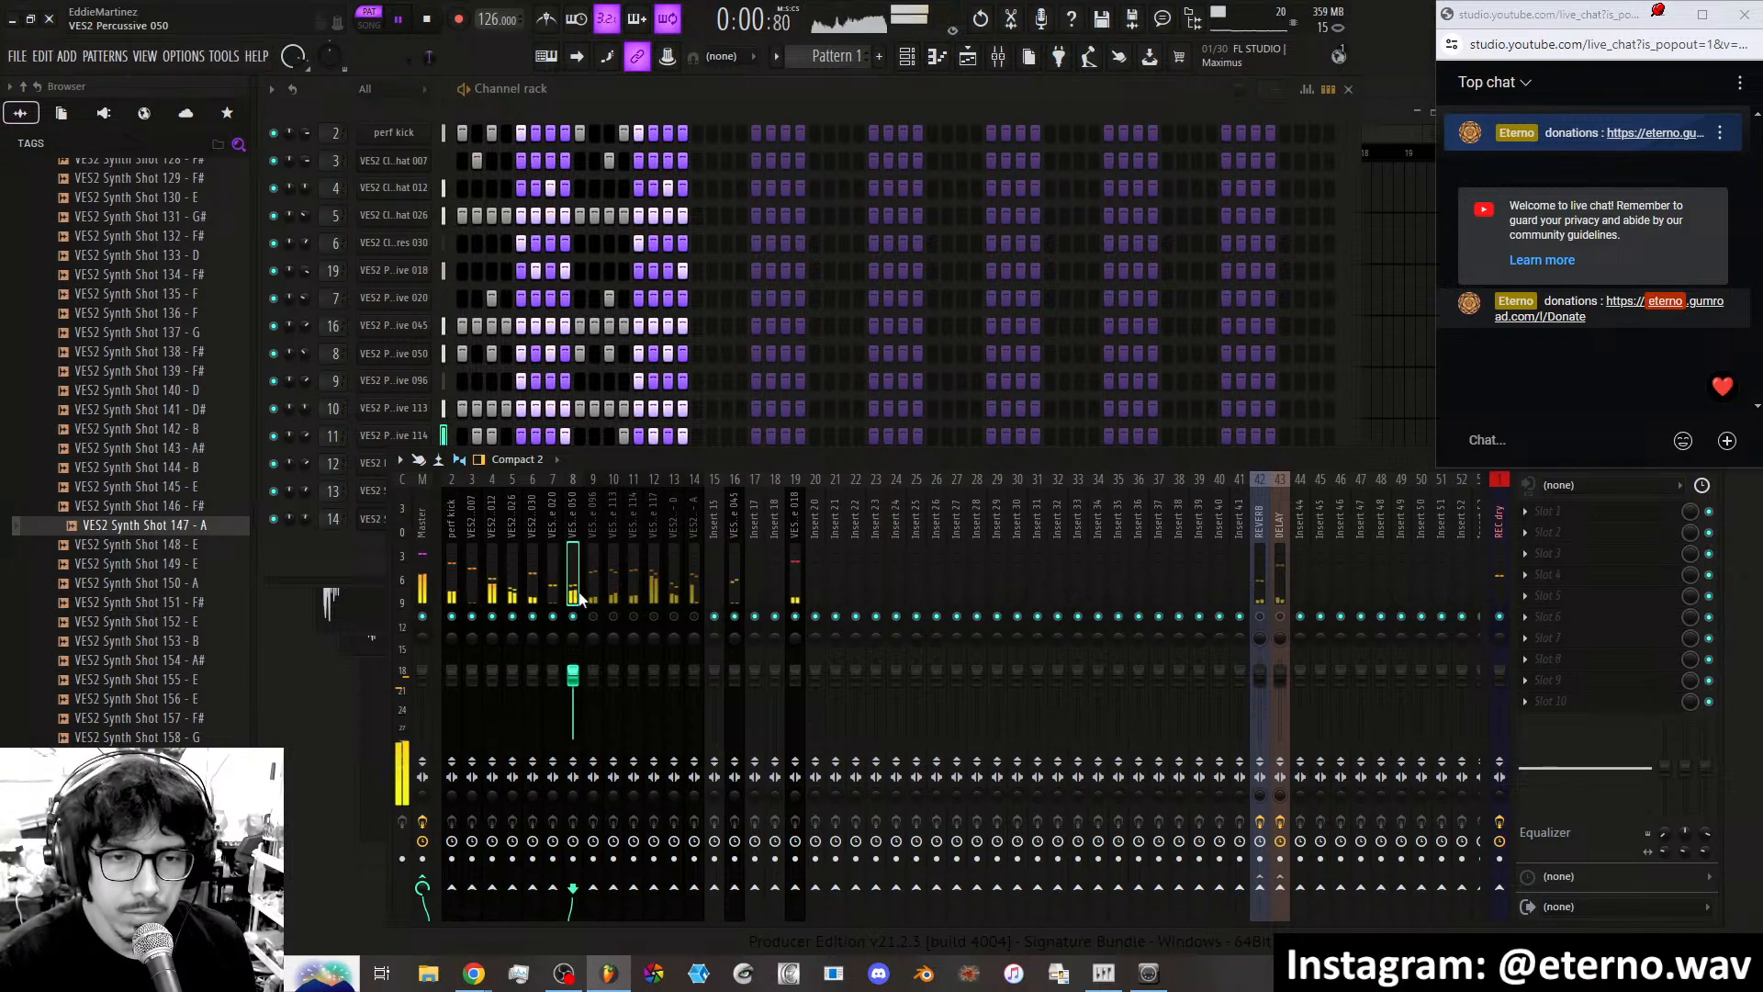
key("alt+Right")
key("alt+Right")
key("alt+Right")
key("alt+Right")
key("alt+Right")
key("alt+Right")
key("alt+Right")
key("alt+Right")
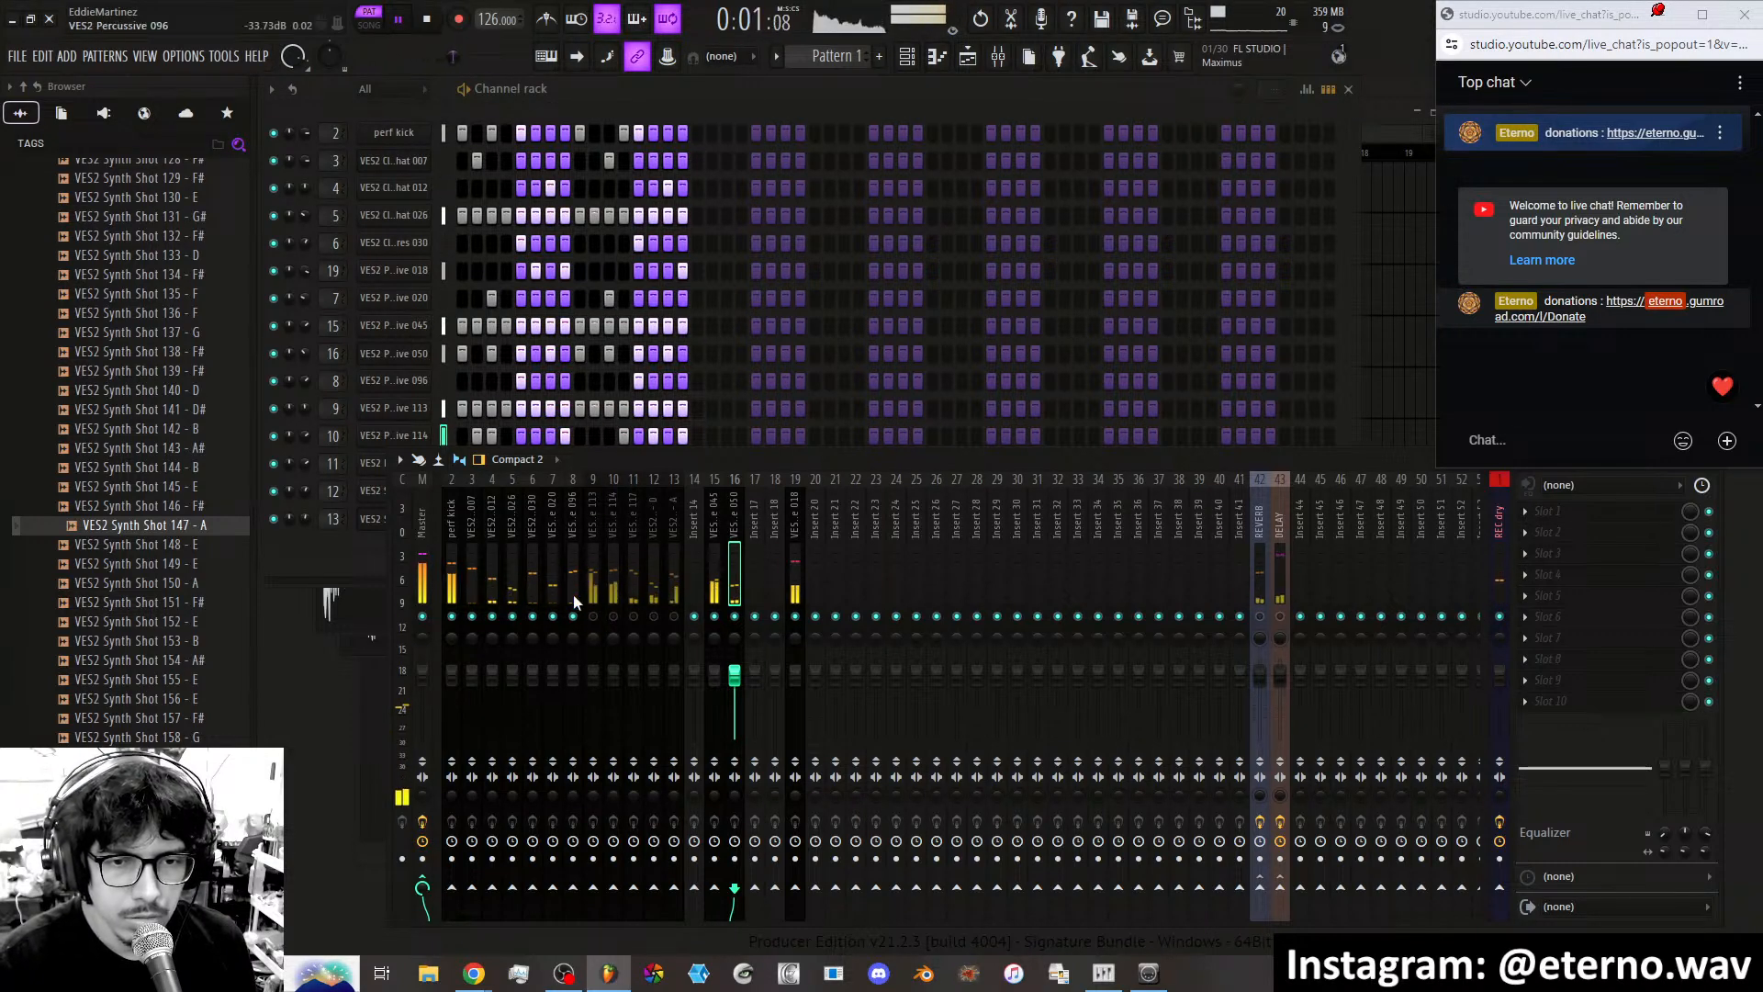
Solo the VES2 Percussive 096 track on insert 8, and unmute inserts 2 through 7 alongside it.
right_click(575, 616)
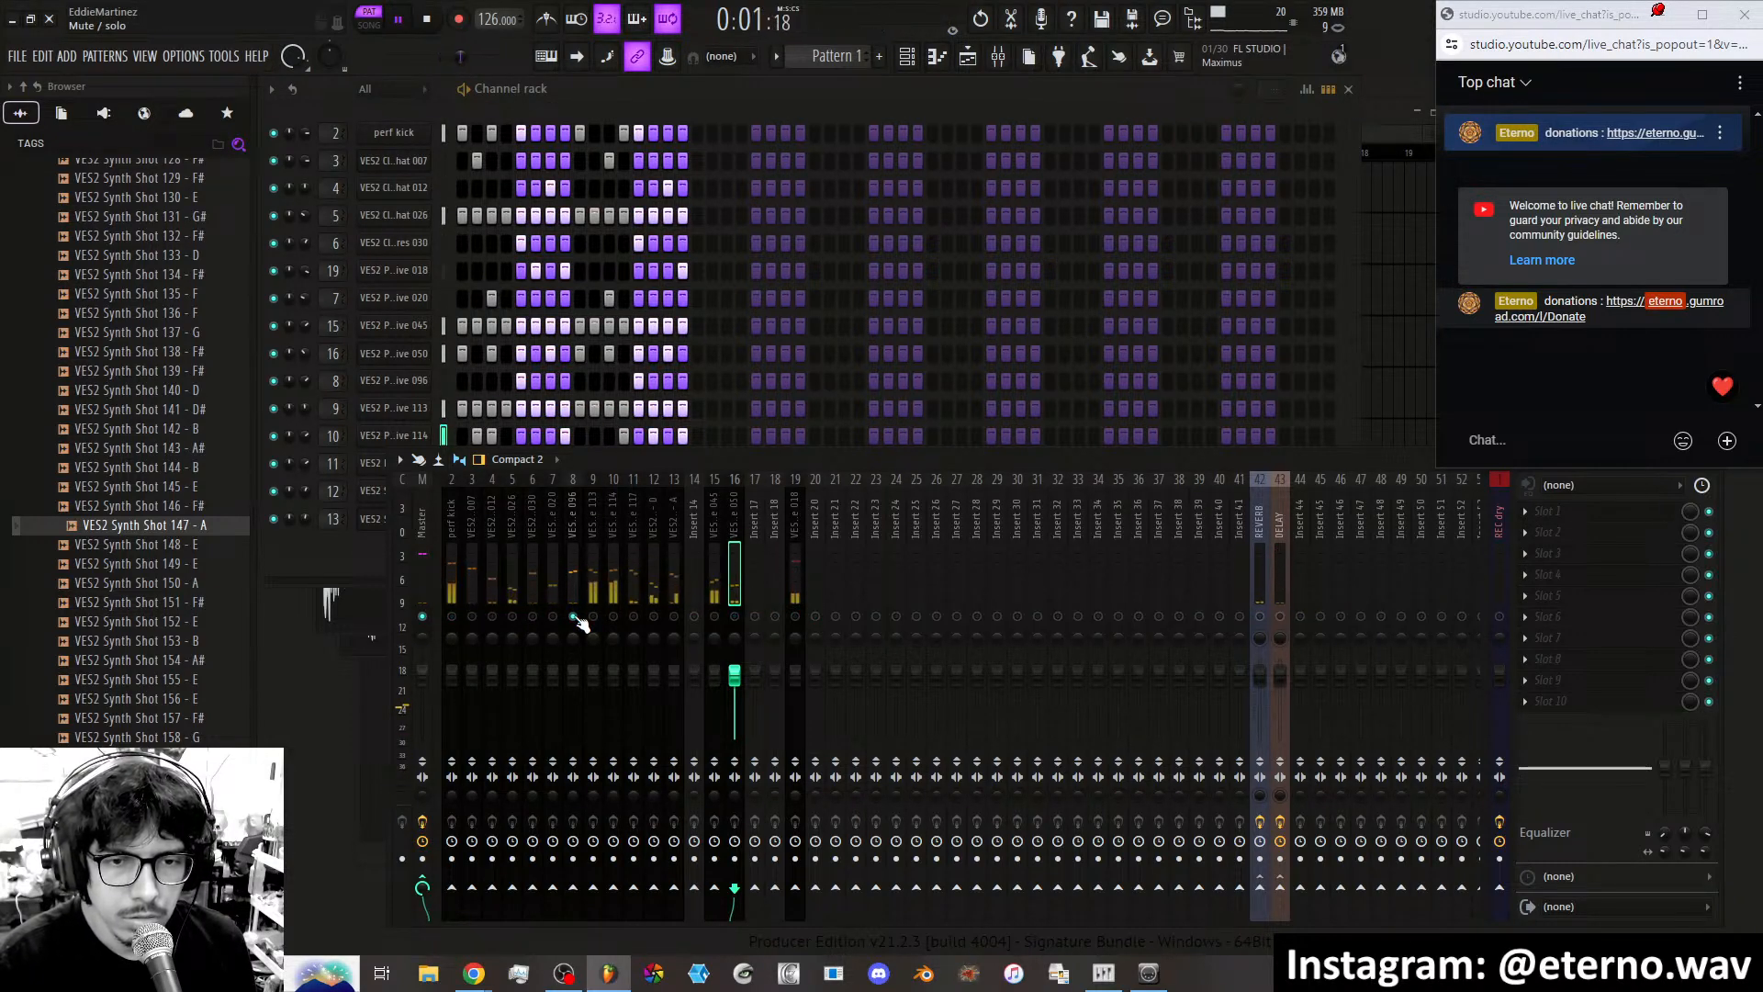
left_click(532, 617)
left_click(512, 617)
left_click(493, 618)
left_click(472, 617)
left_click(452, 617)
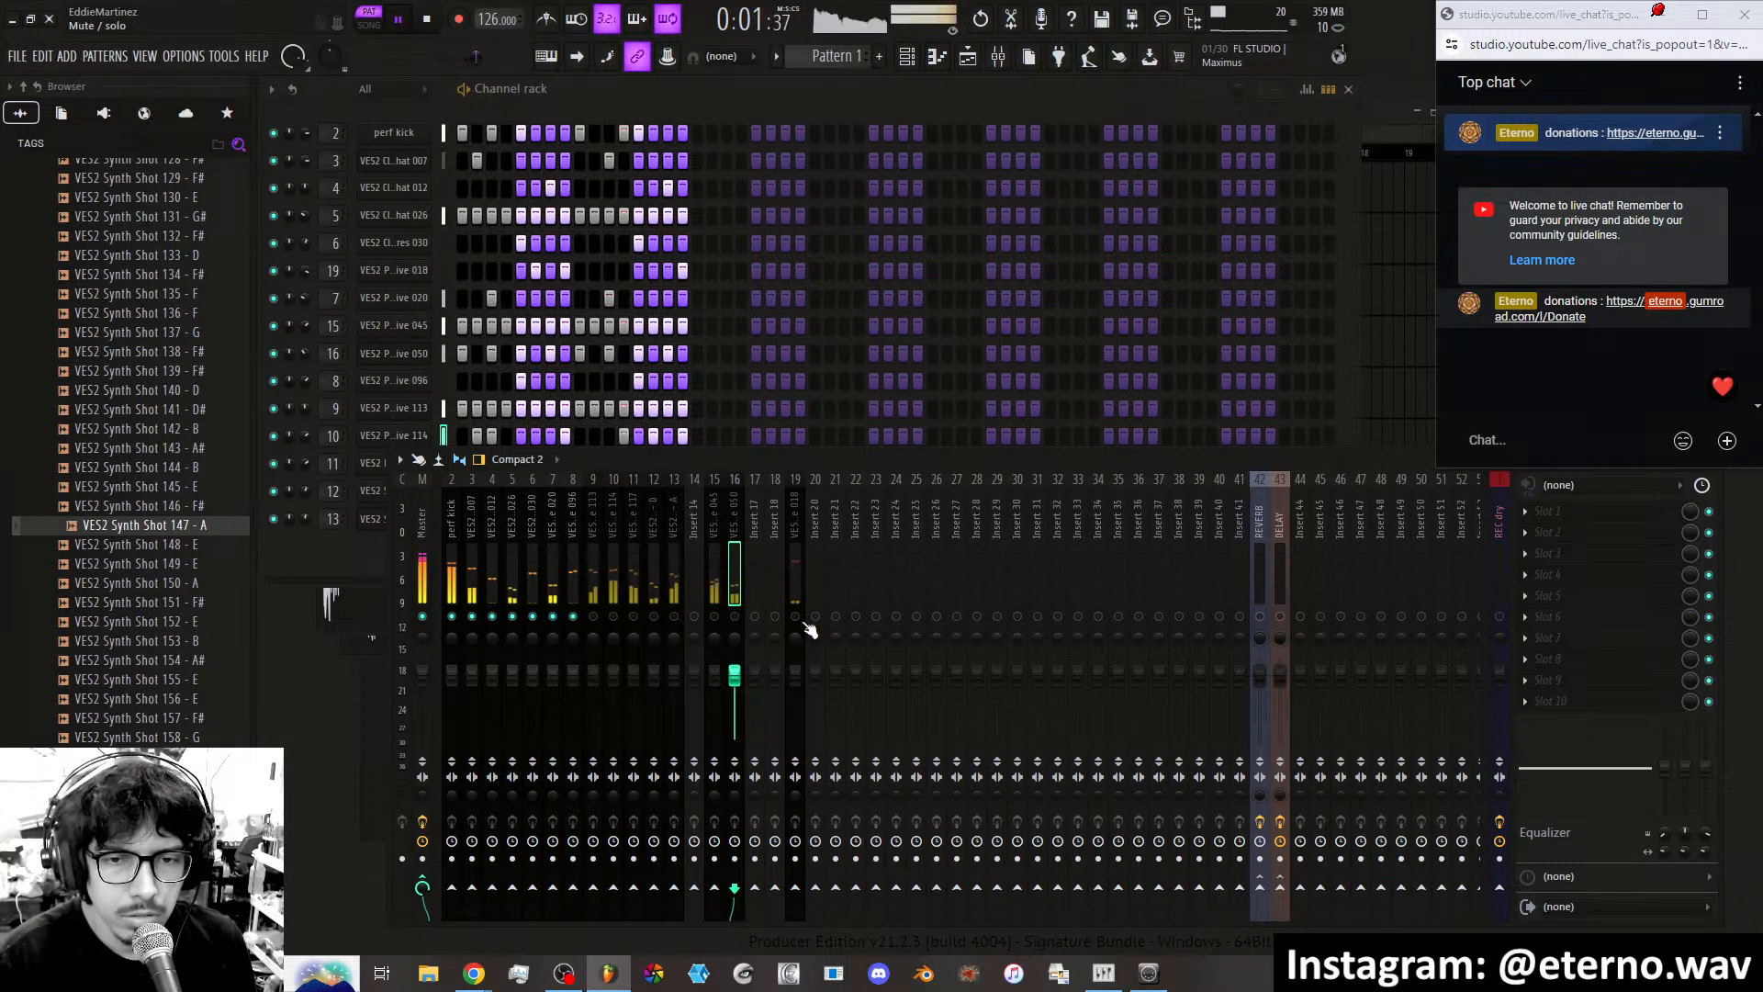
Move the VES2 Percussive 113 mixer track from insert 9 to insert 16.
left_click(593, 586)
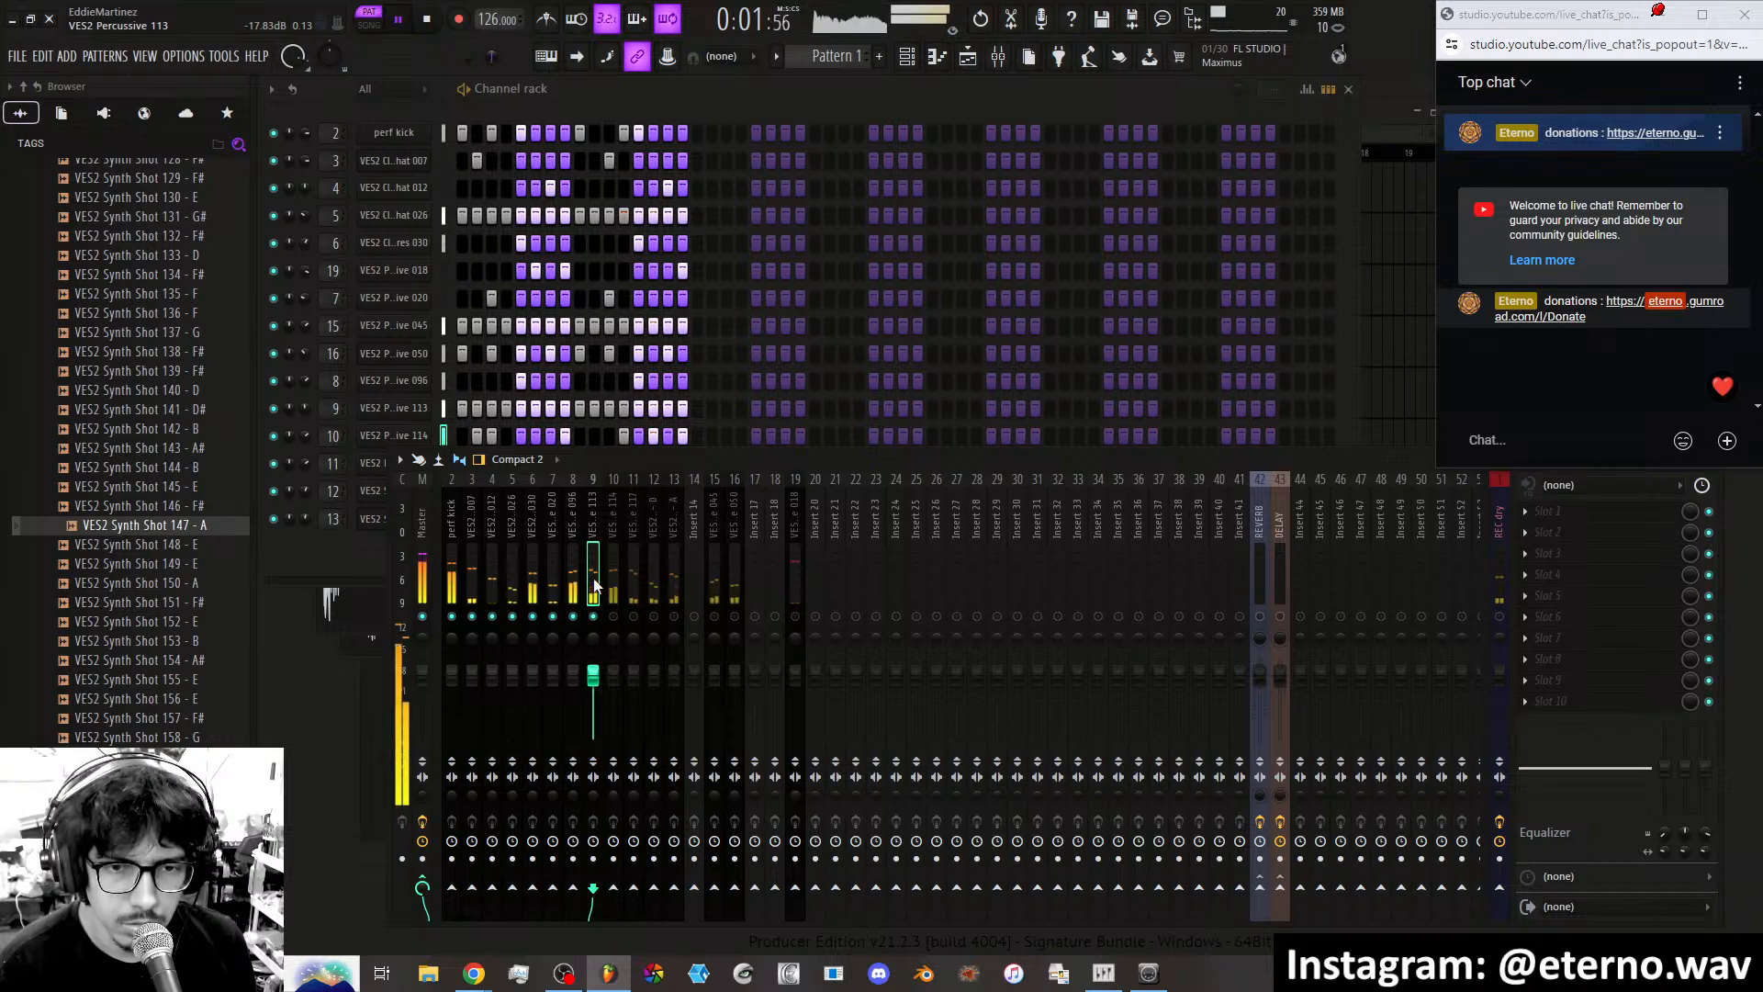
key("alt+Right")
key("alt+Right")
key("alt+Right")
key("alt+Right")
key("alt+Right")
key("alt+Right")
key("alt+Right")
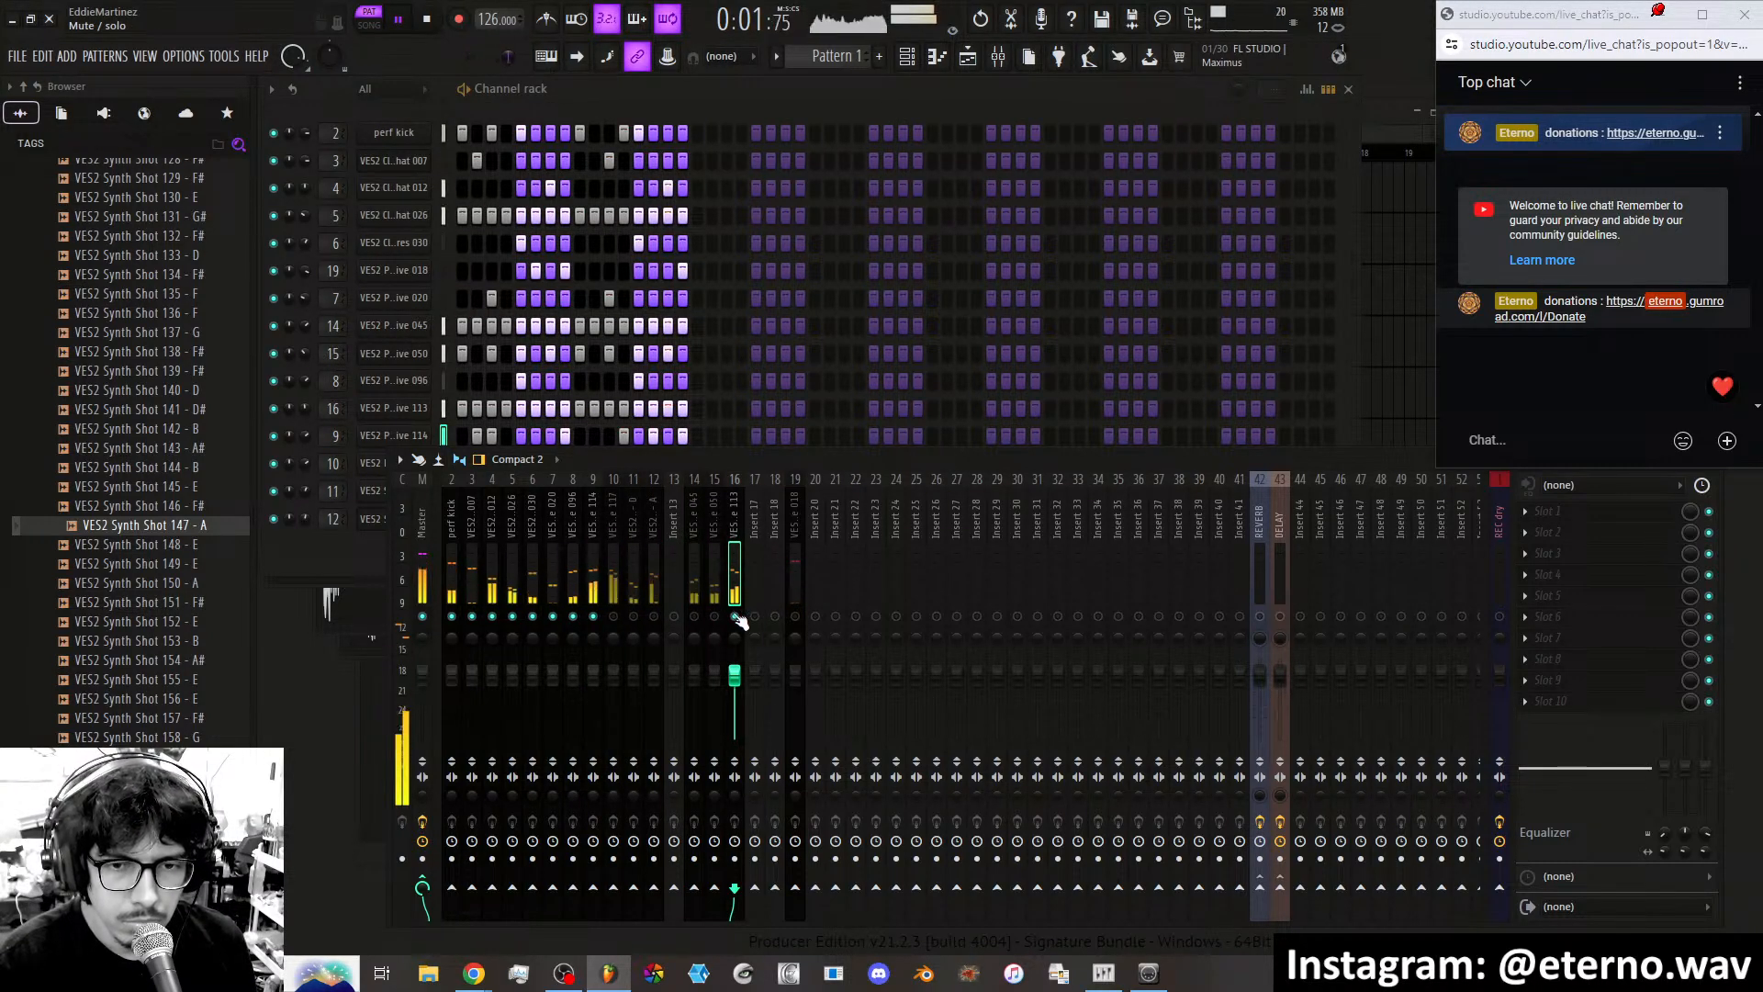
Move the VES2 Percussive 114 mixer track from insert 9 to insert 16.
left_click(599, 569)
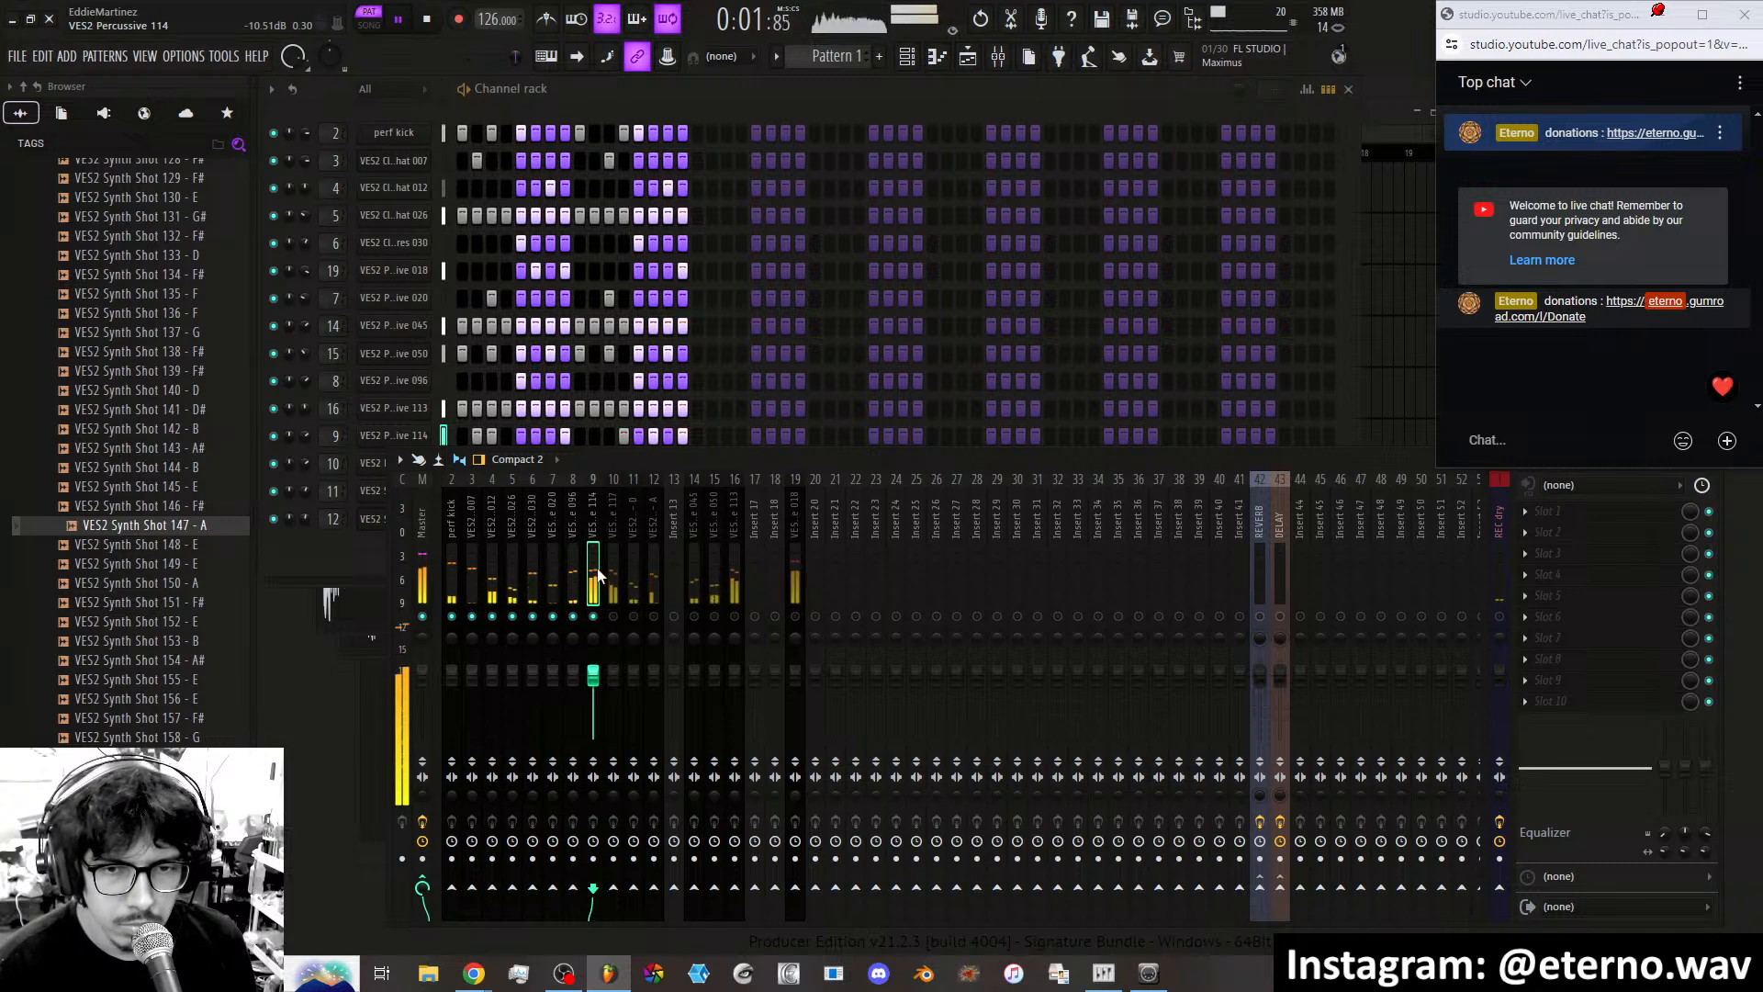
key("alt+Right")
key("alt+Right")
key("alt+Right")
key("alt+Right")
key("alt+Right")
key("alt+Right")
key("alt+Right")
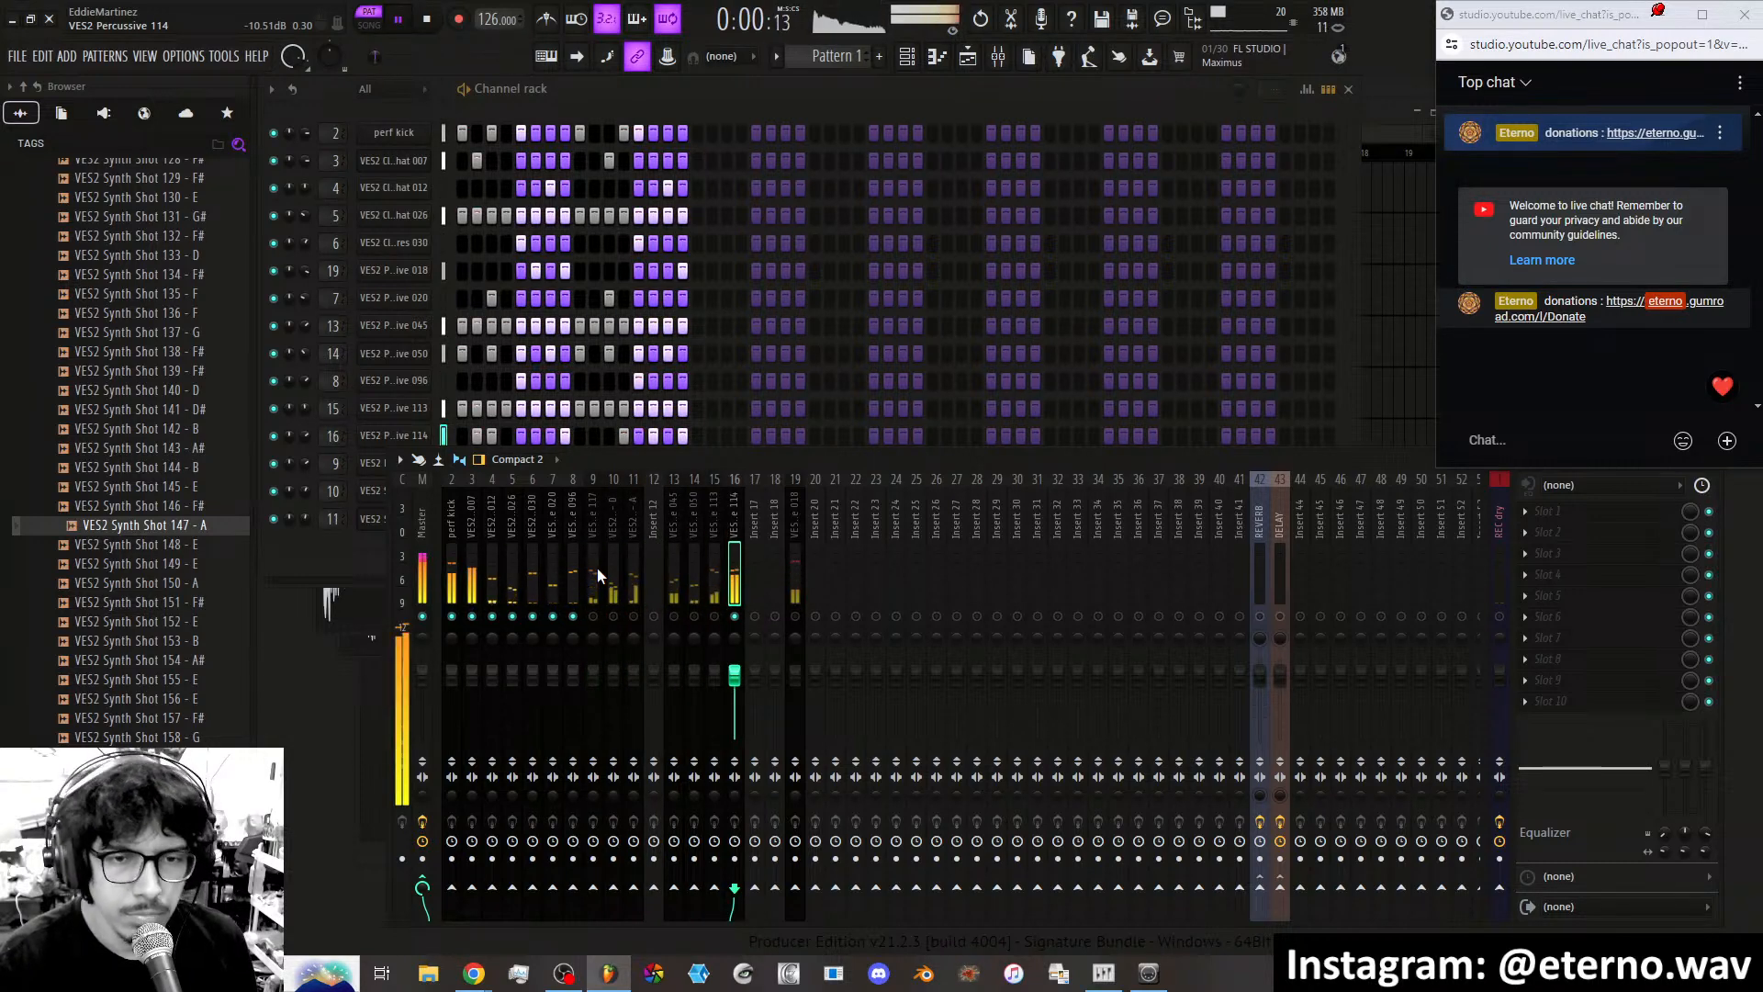
Unmute the percussive track on insert 9 and move the VES2 Synth Shot 023 - D mixer track from insert 10 to insert 16.
left_click(597, 618)
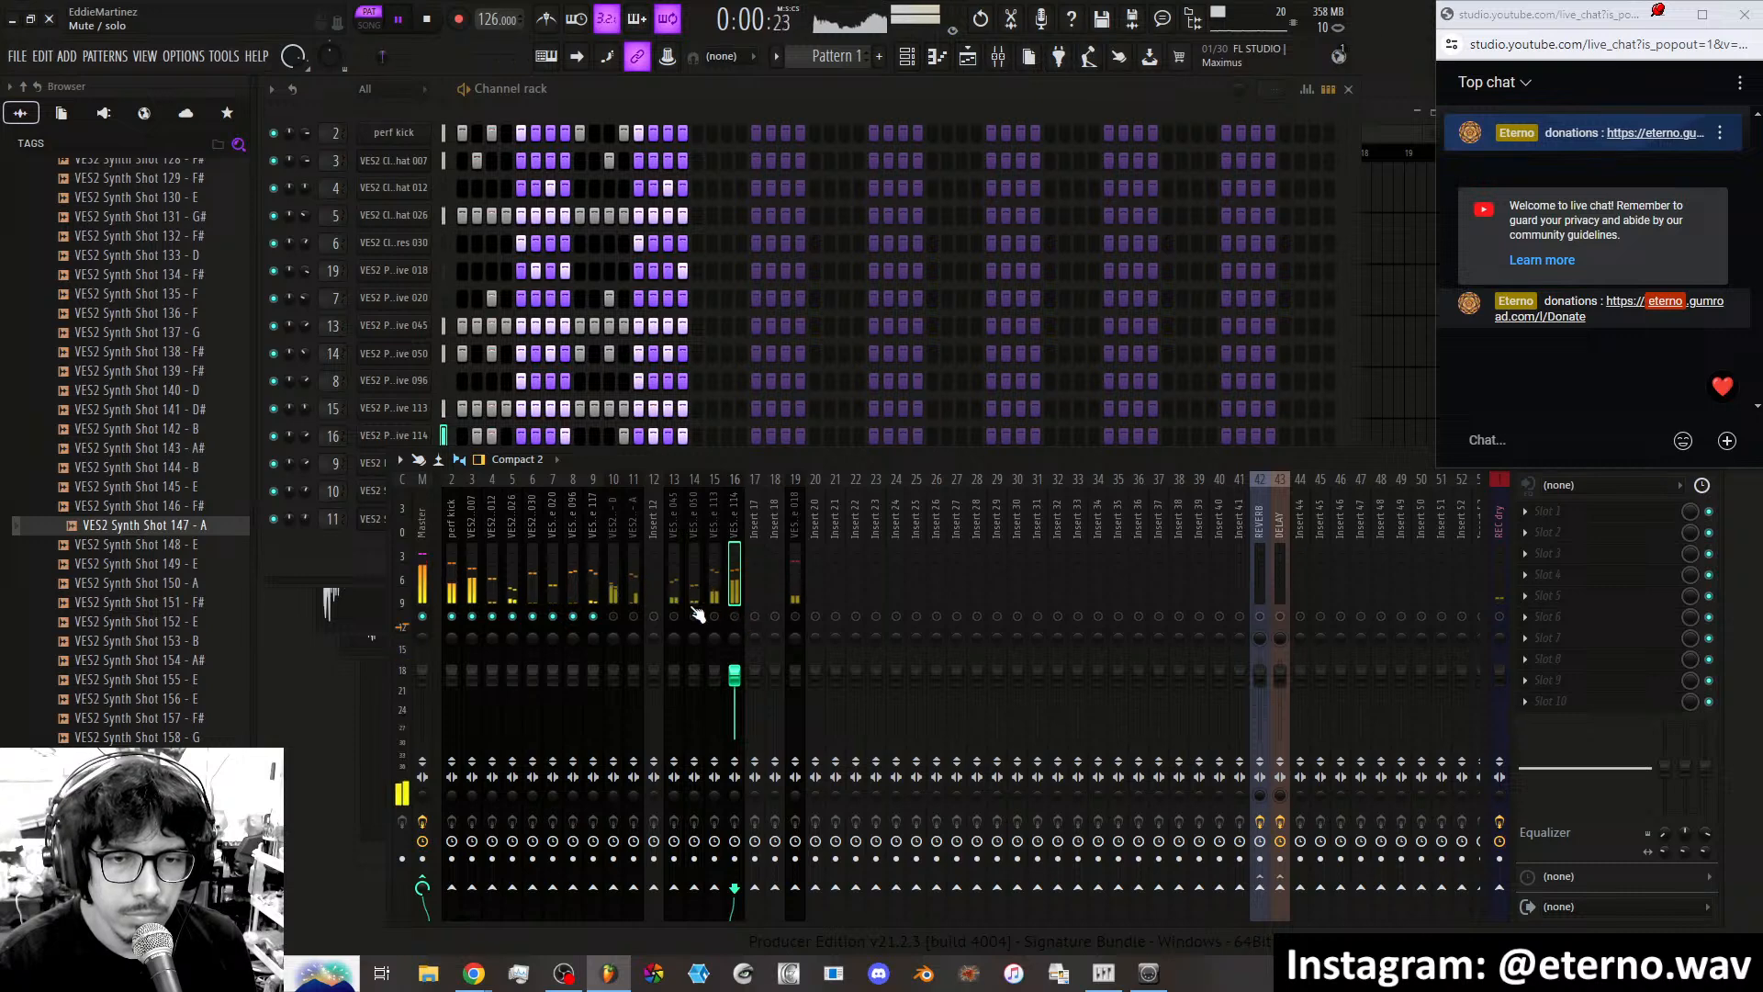
left_click(596, 575)
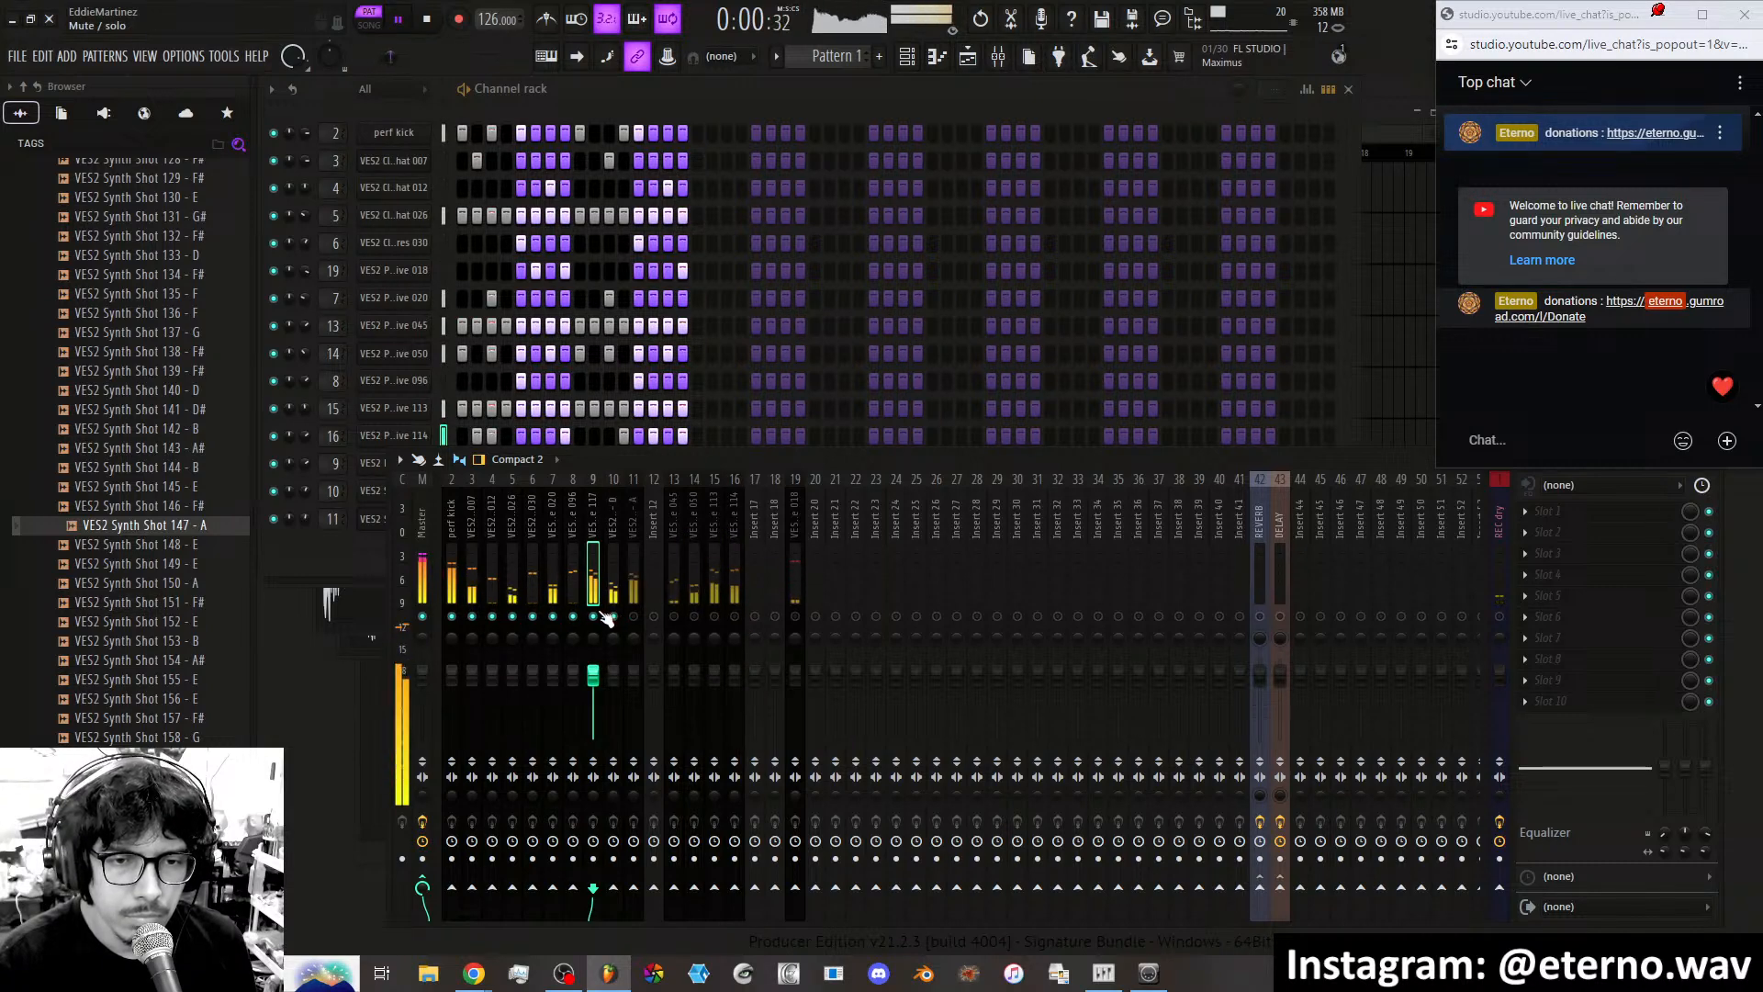
left_click(615, 581)
key("alt+Right")
key("alt+Right")
key("alt+Right")
key("alt+Right")
key("alt+Right")
key("alt+Right")
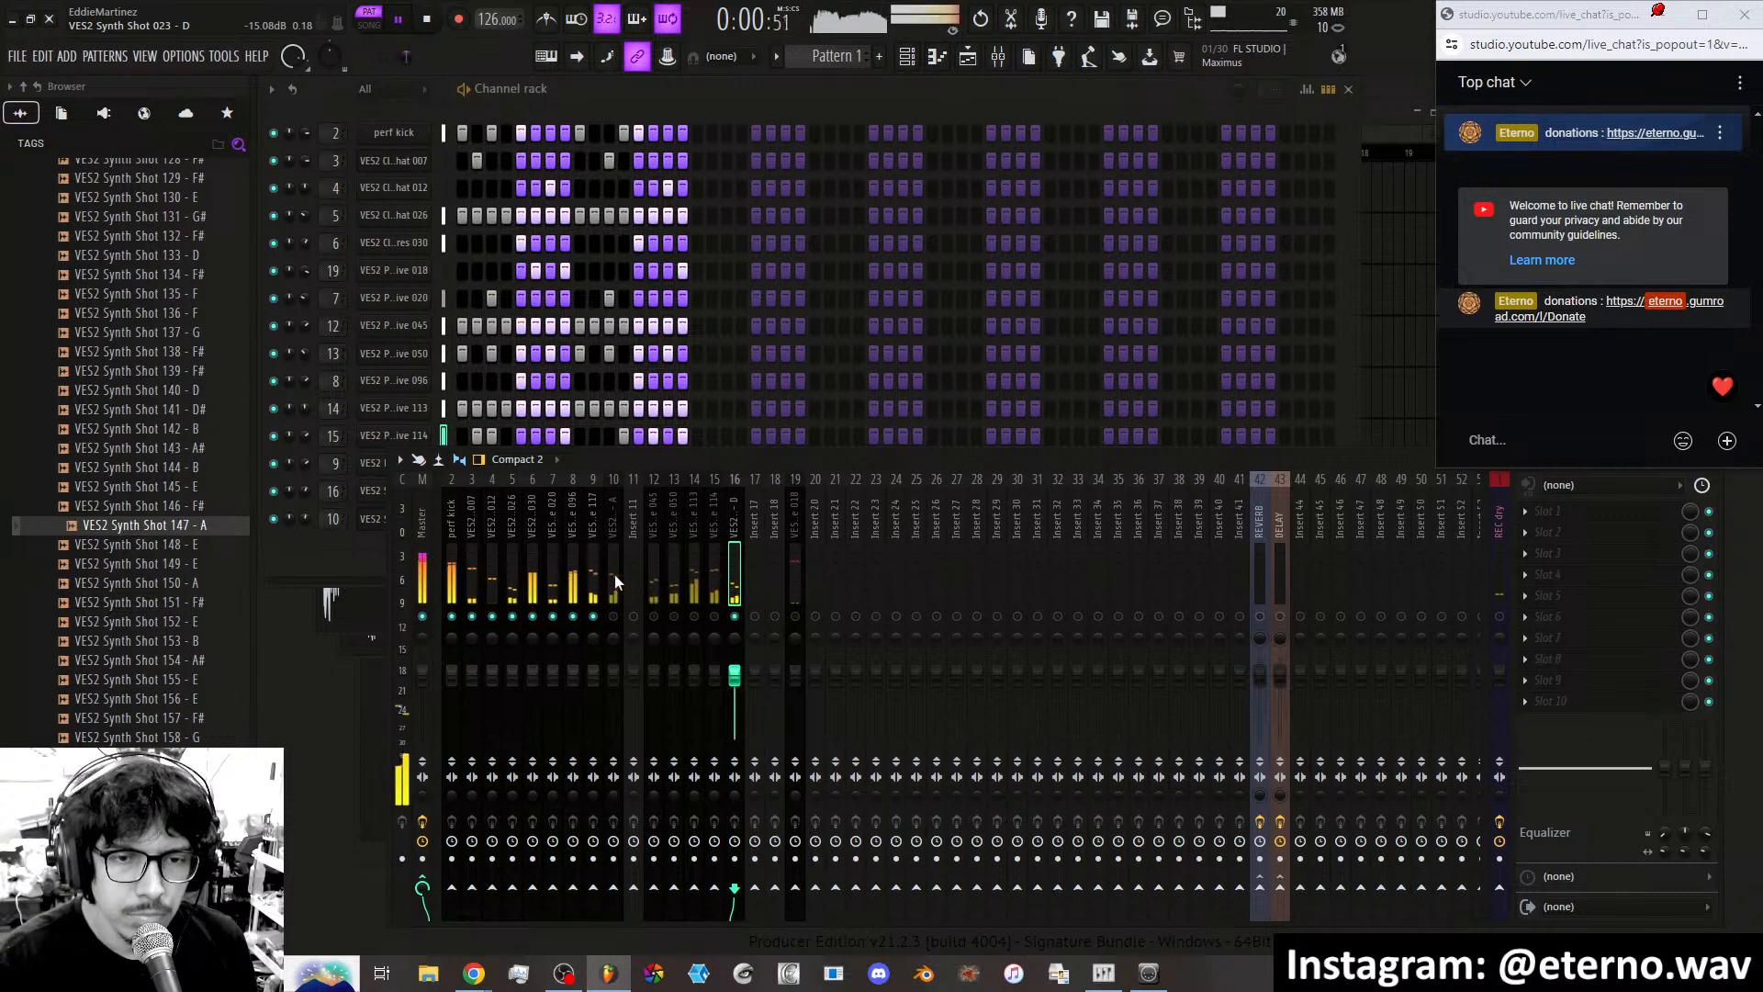
Audition the VES2 Synth Shot 147 - A mixer track, move it from insert 10 to insert 16, and mute the synth shot tracks.
left_click(614, 616)
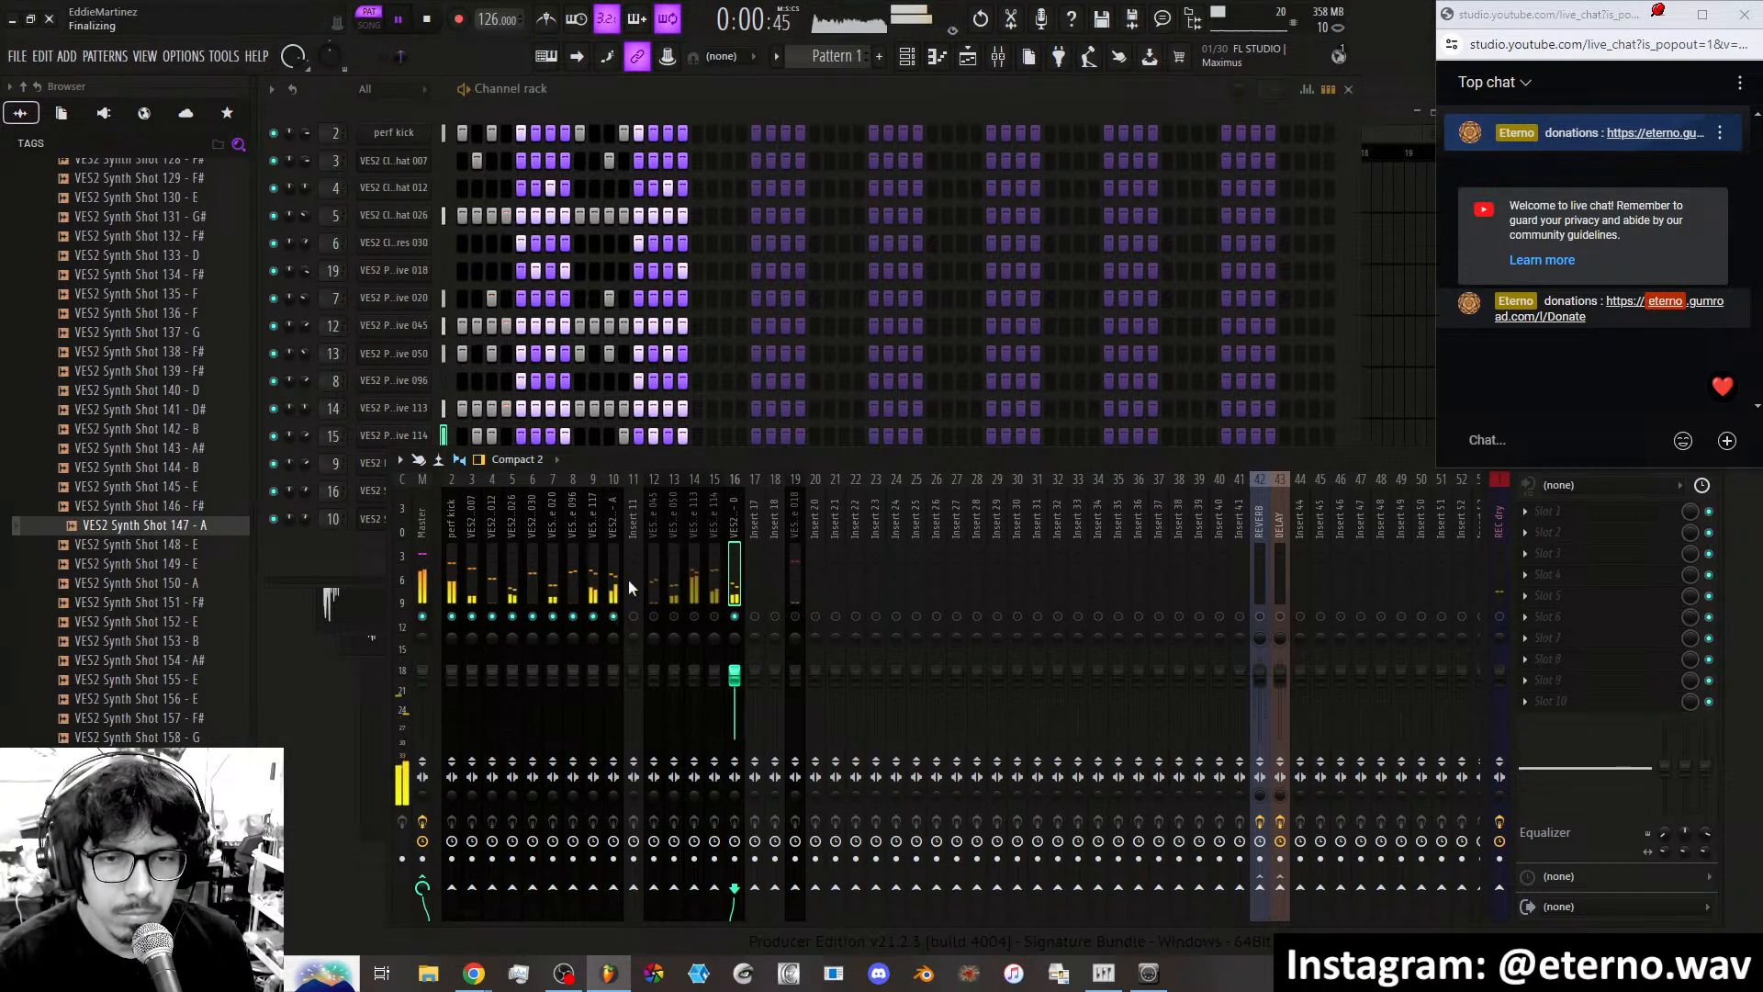
left_click(619, 592)
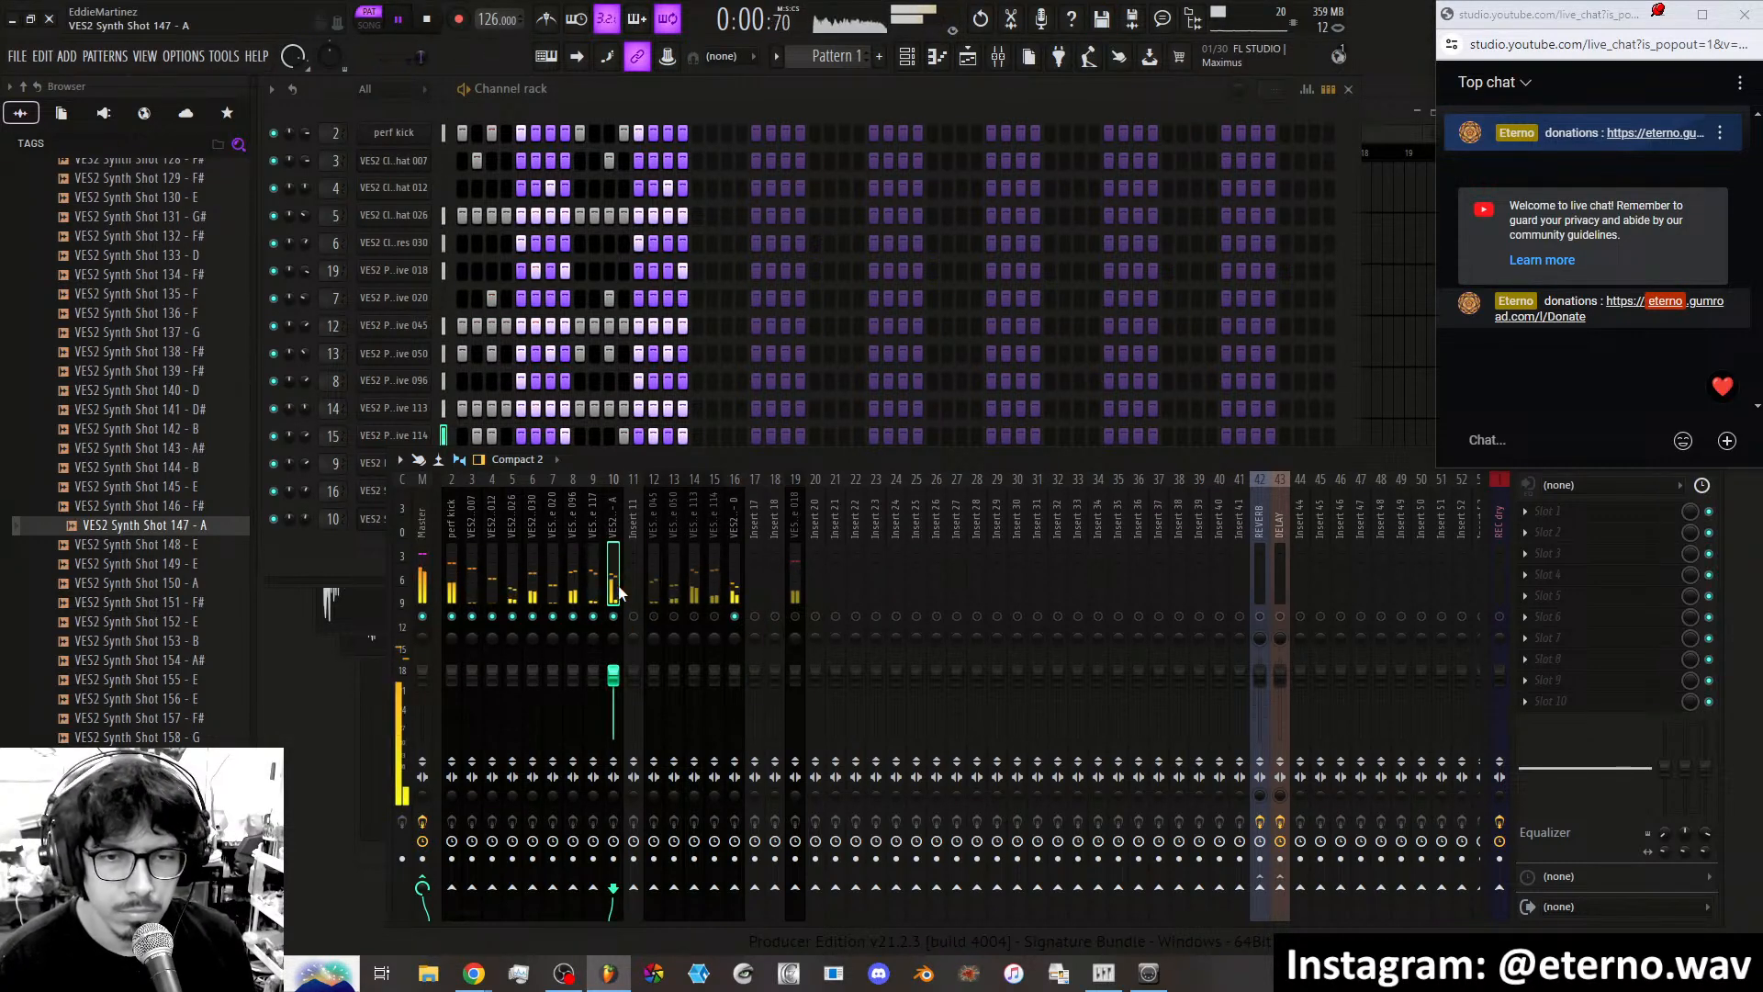
key("alt+Right")
key("alt+Right")
key("alt+Right")
key("alt+Right")
key("alt+Right")
key("alt+Right")
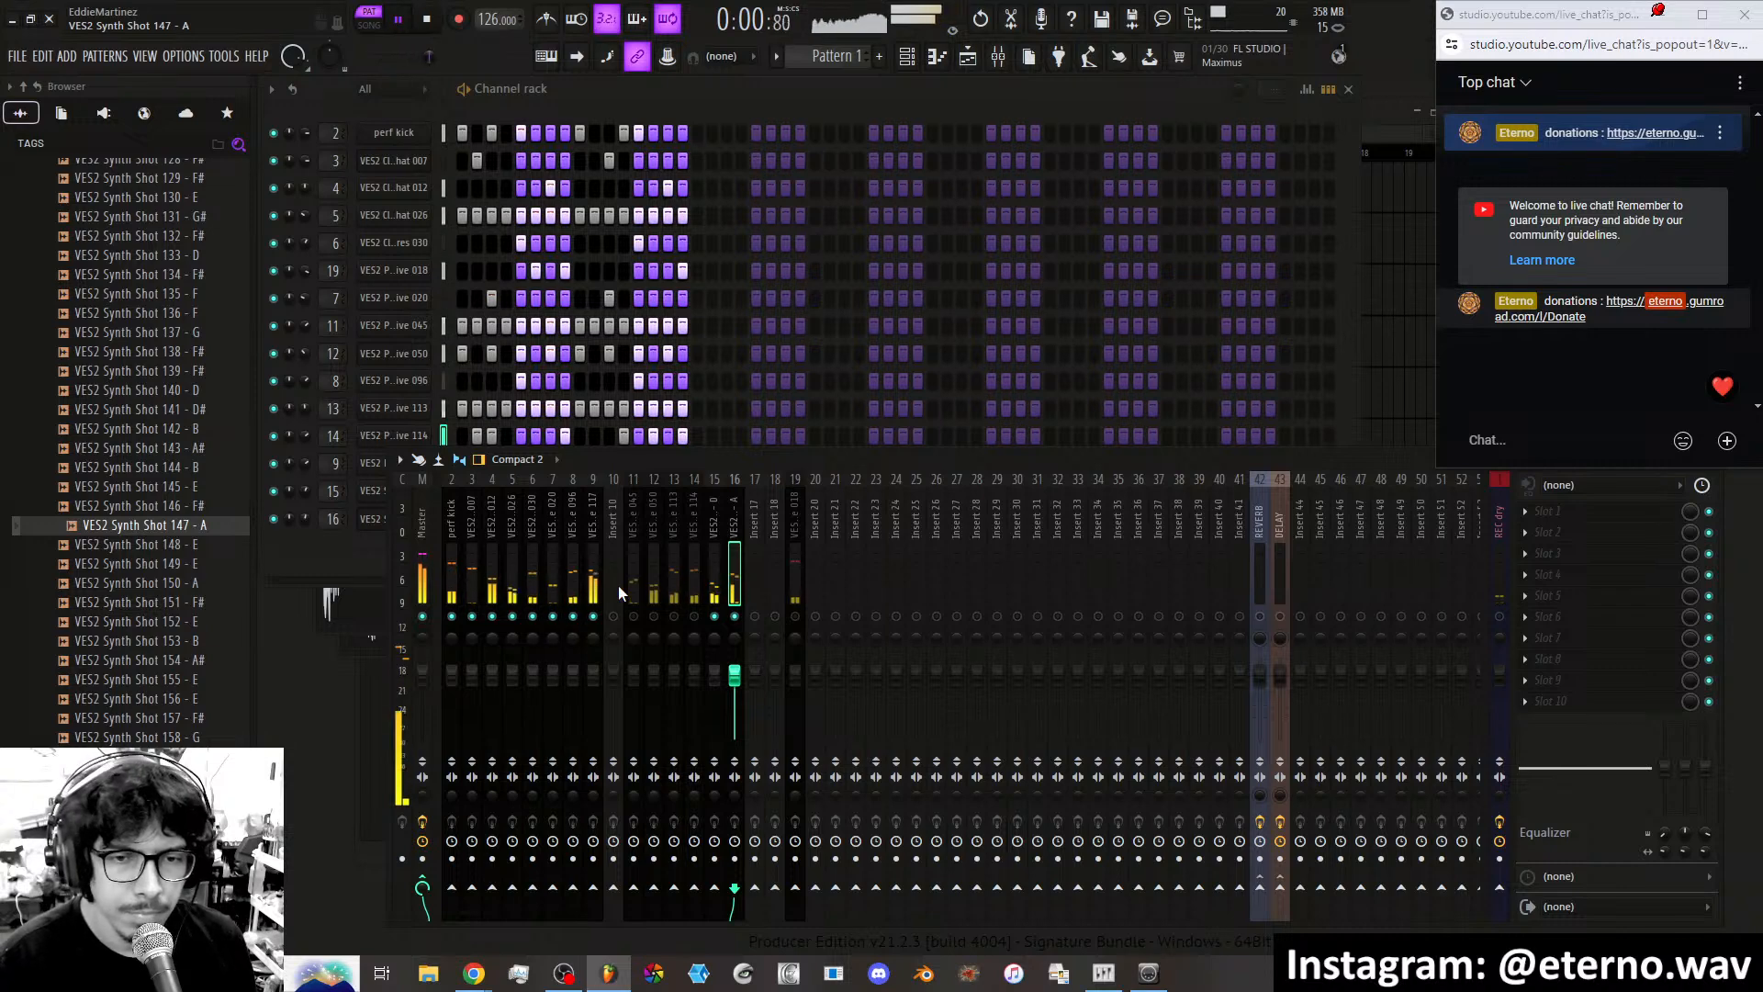
left_click(714, 617)
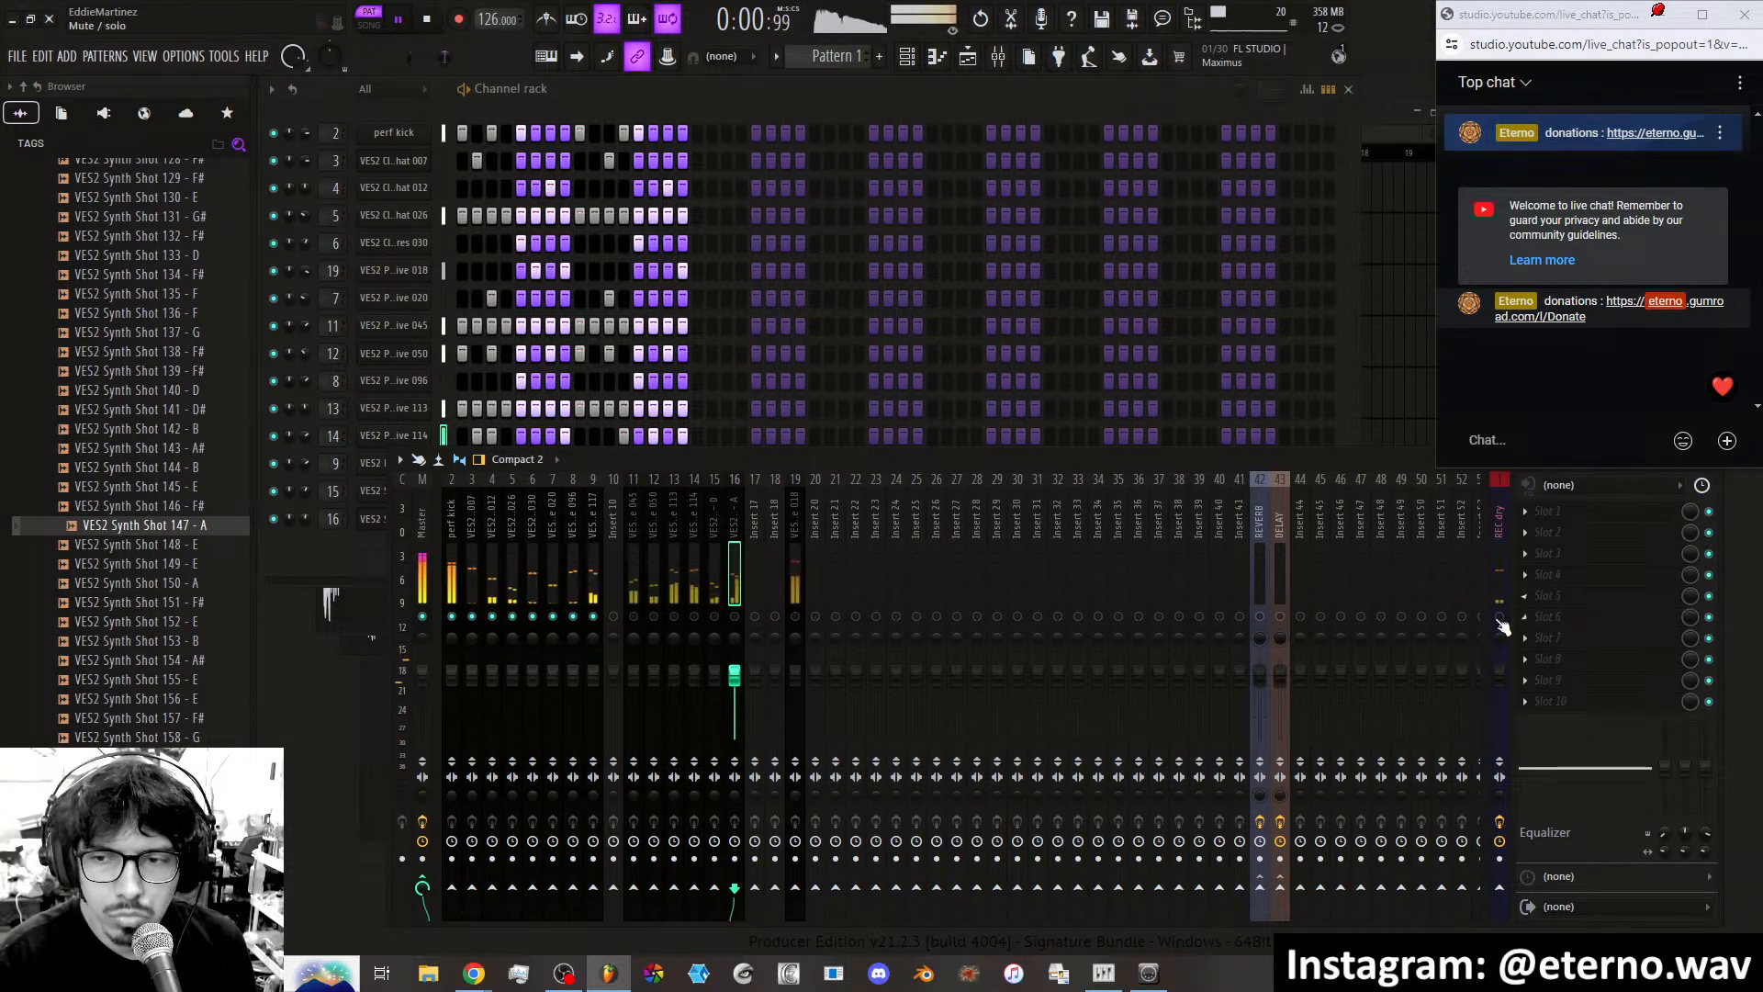
Apply the saved red drum bus track preset to the empty mixer insert 10.
right_click(606, 544)
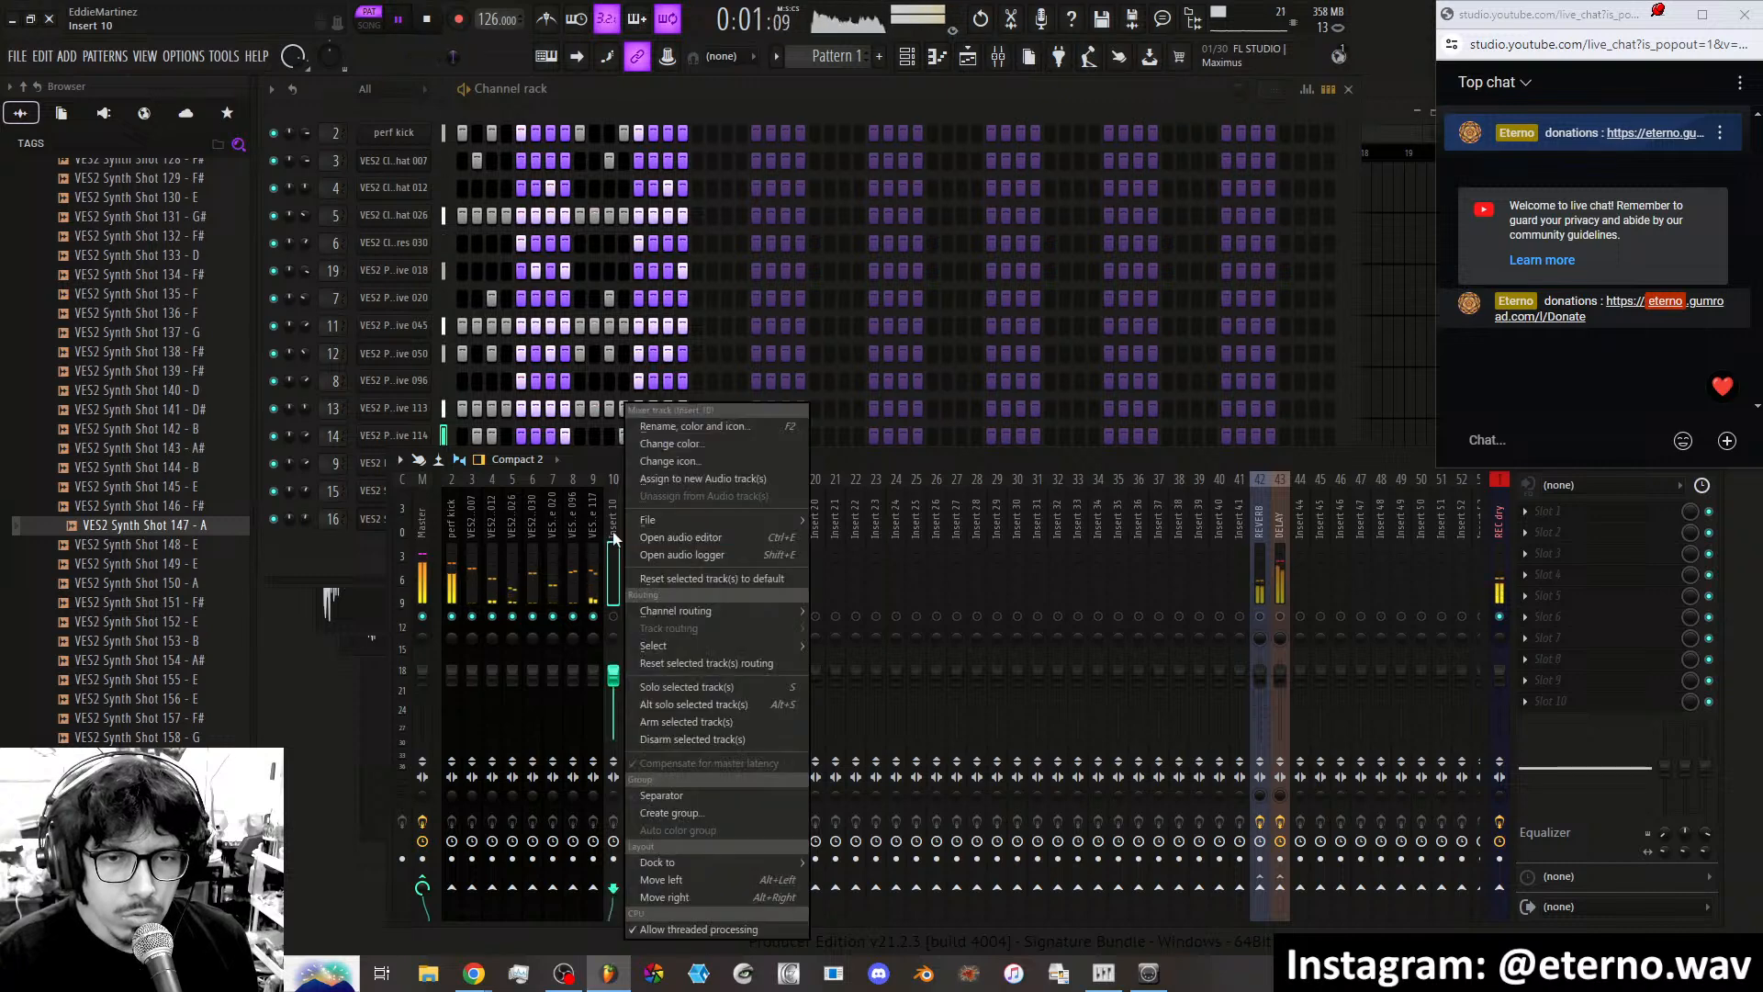
mouse_move(696, 516)
left_click(883, 138)
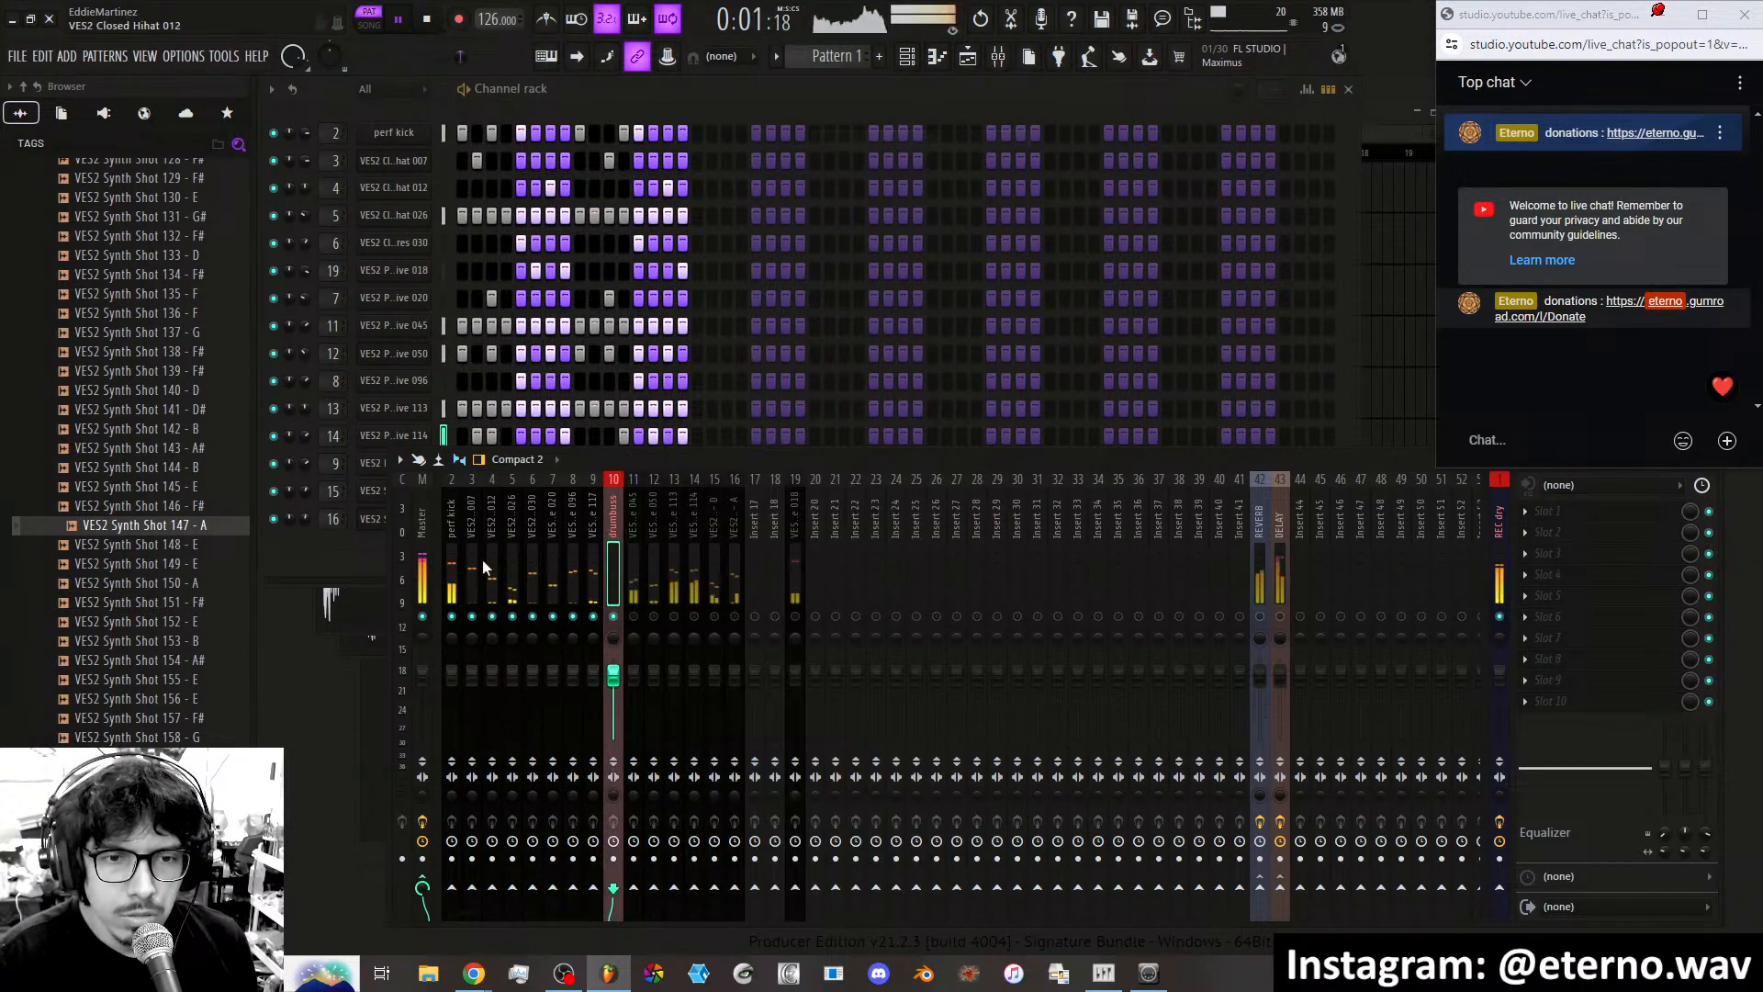
Select mixer inserts 2 through 9 and route them only to the drum bus on insert 10.
left_click_drag(454, 545, 593, 548)
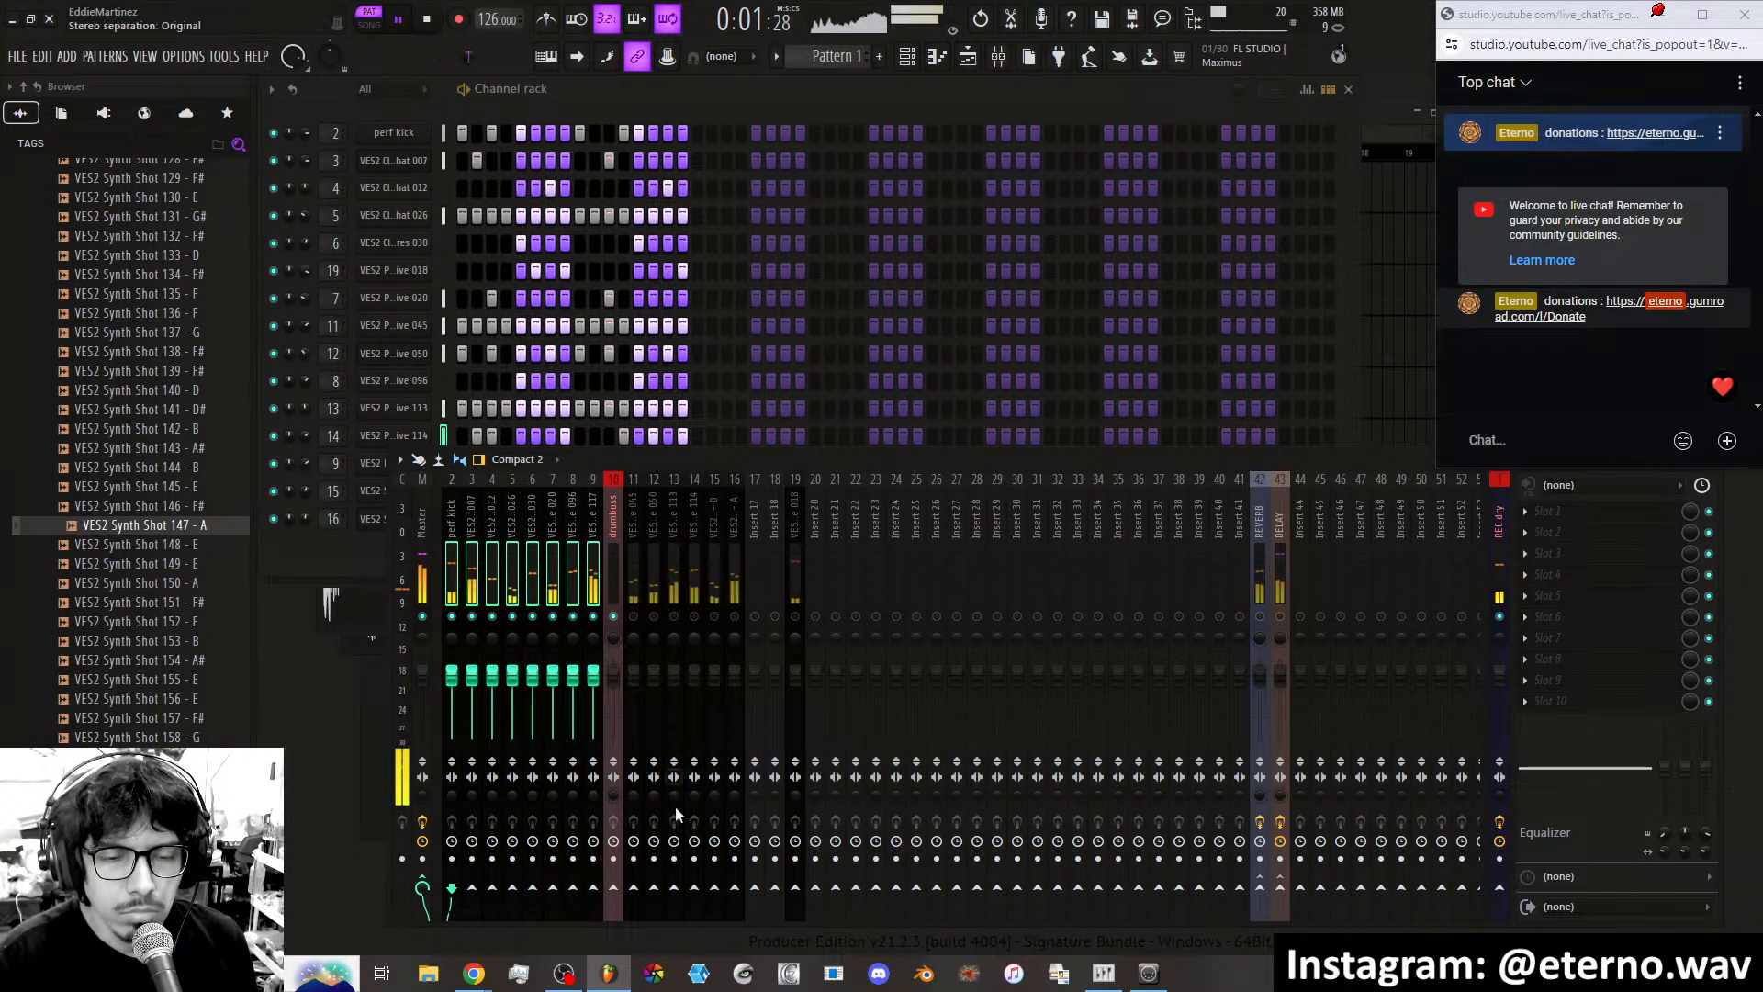
right_click(613, 887)
left_click(638, 889)
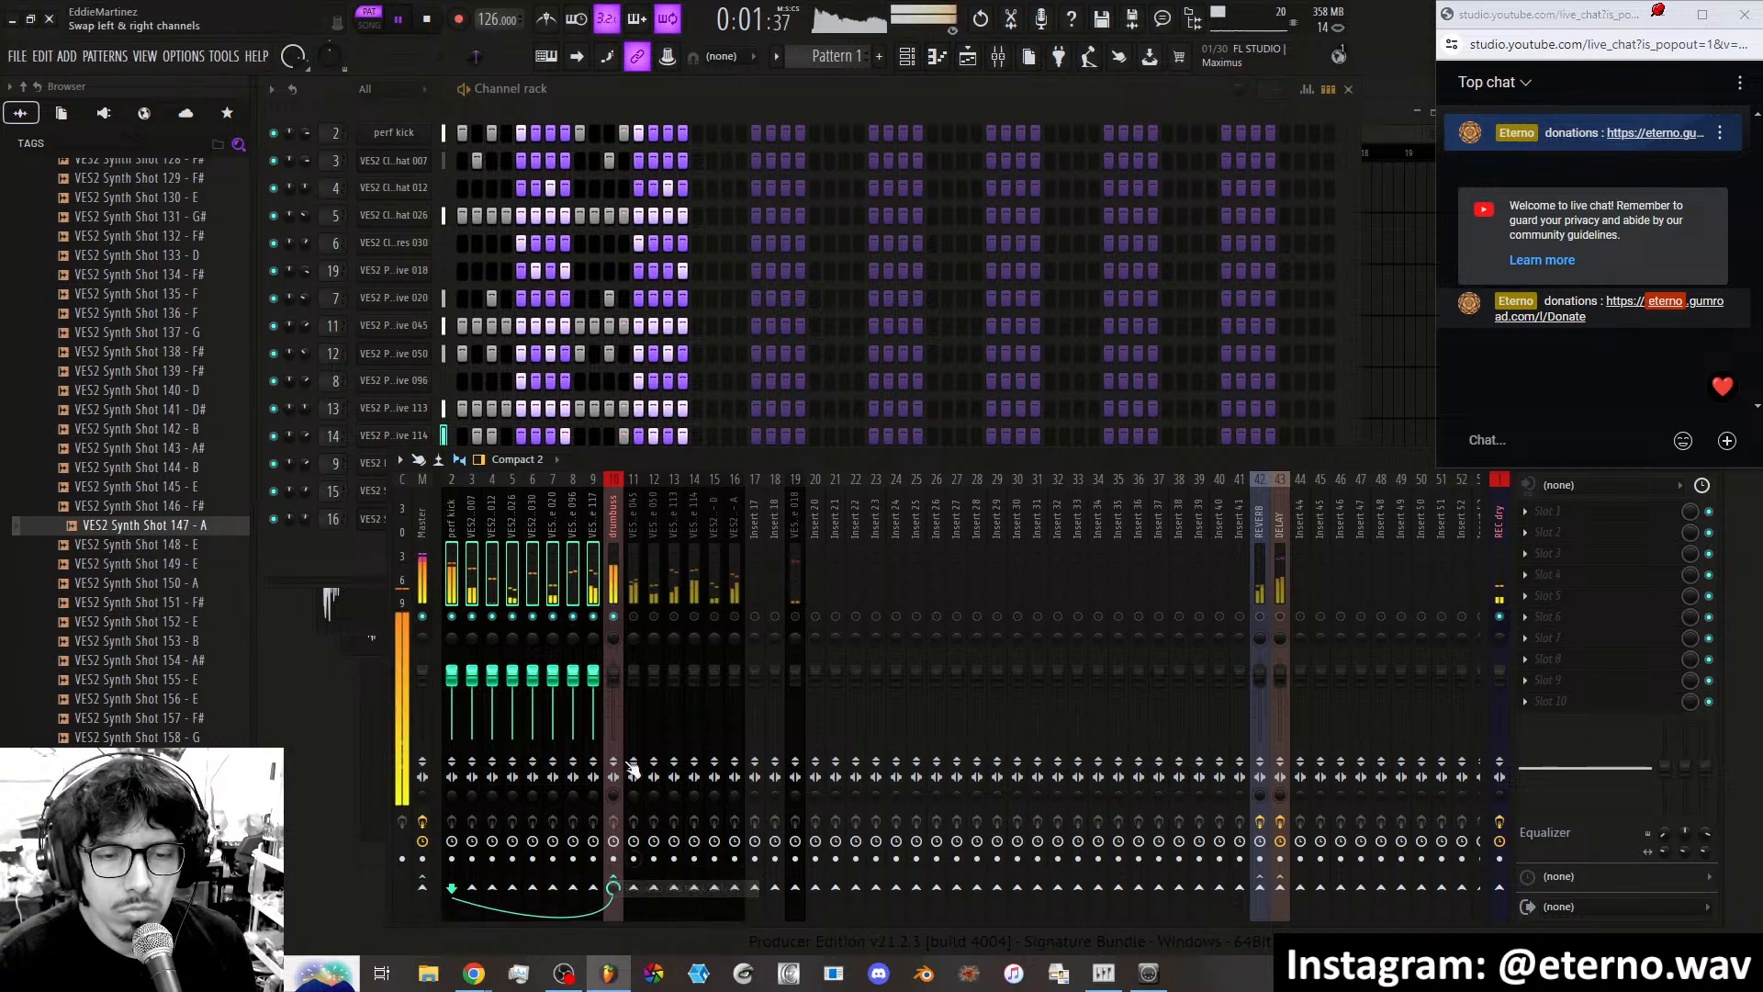
Load Fruity WaveShaper into the first effect slot of the drum bus on insert 10.
left_click(613, 560)
left_click(1587, 514)
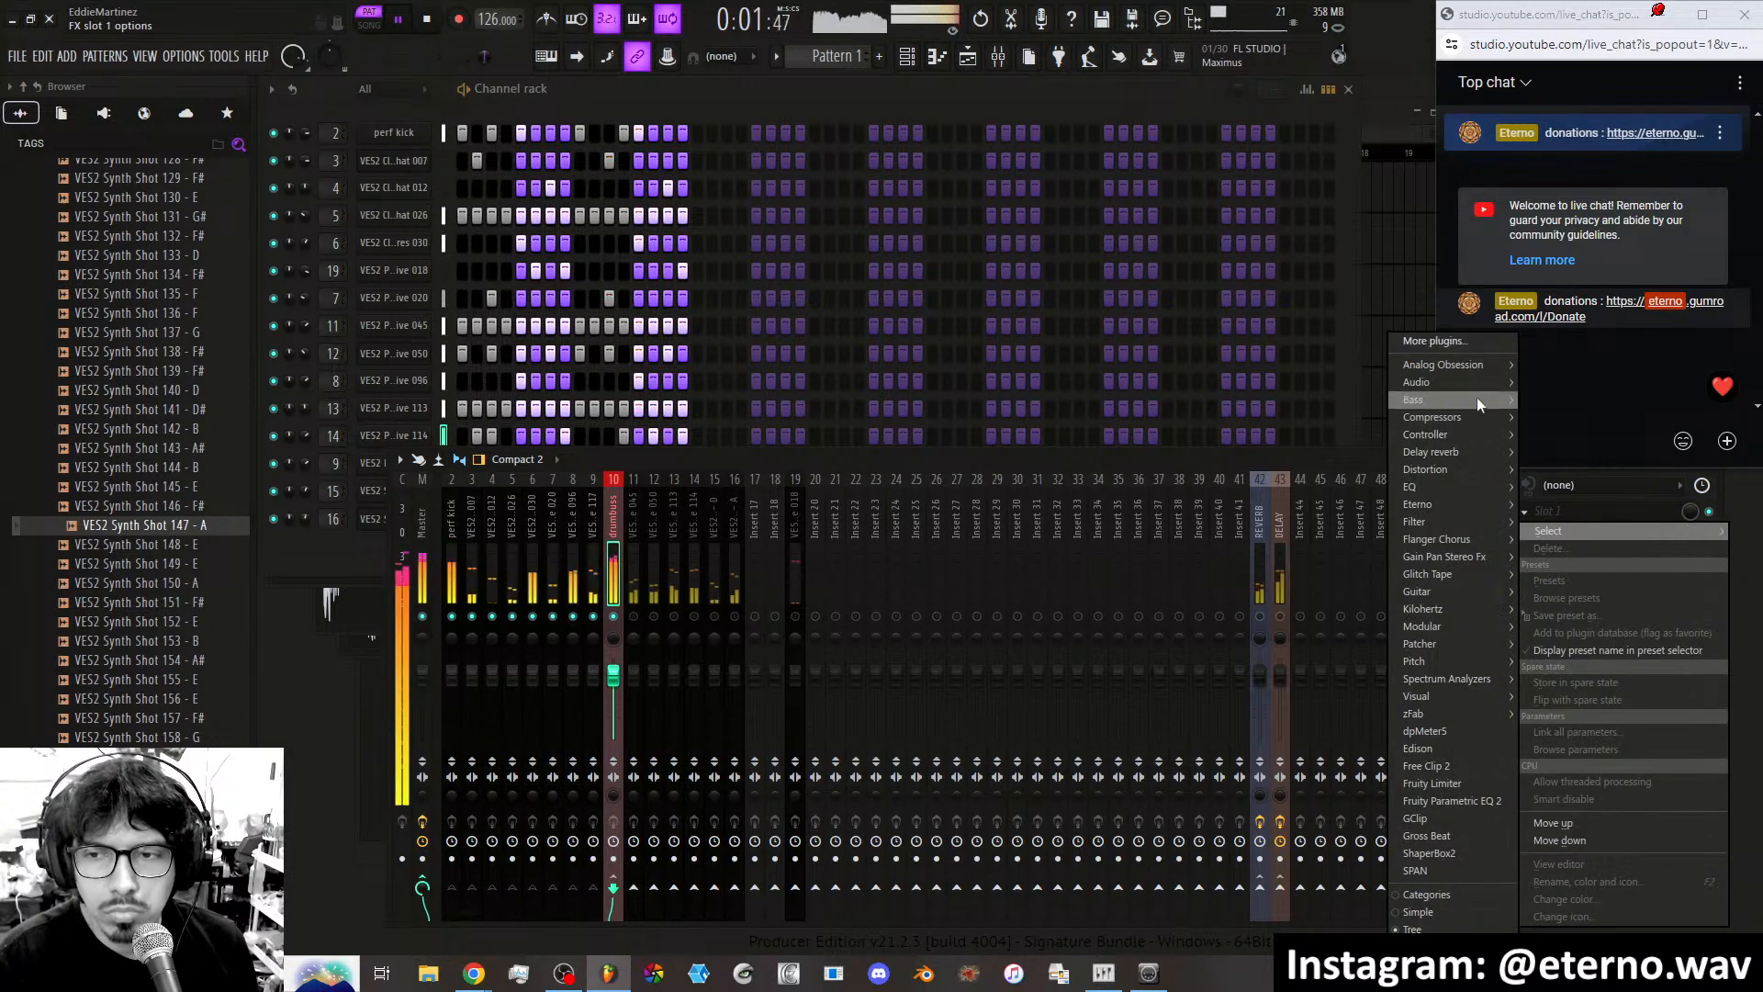
mouse_move(1460, 364)
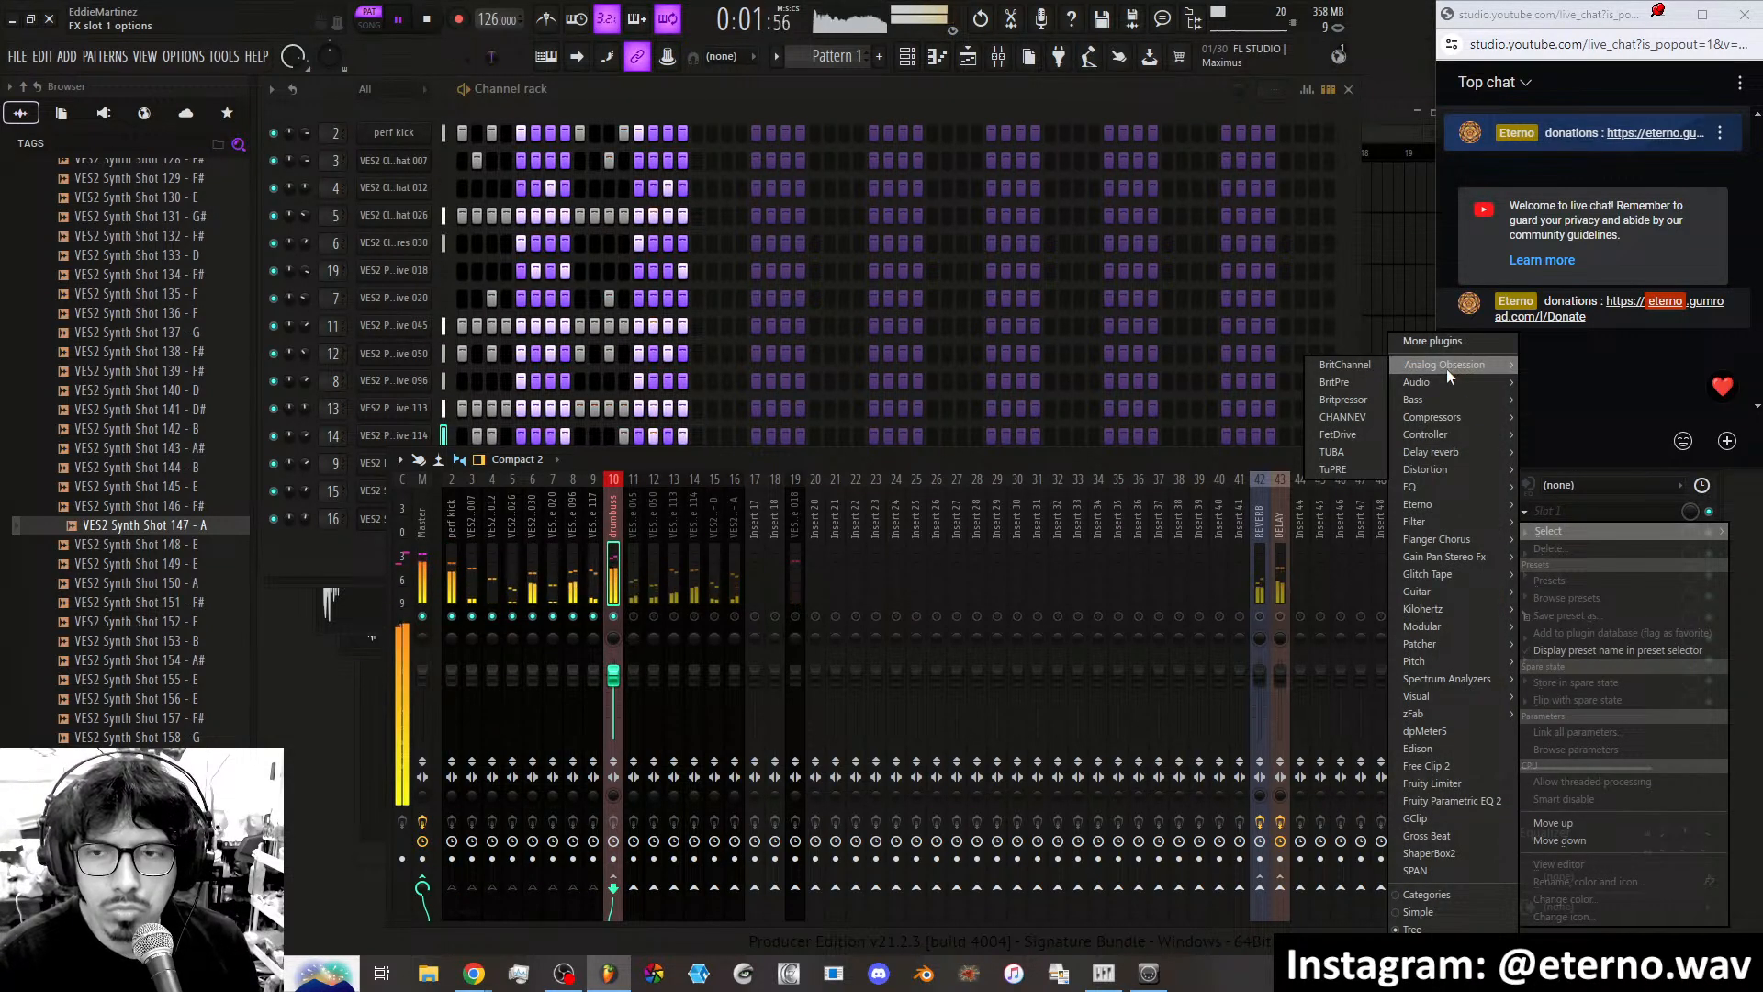
mouse_move(1419, 417)
mouse_move(1420, 471)
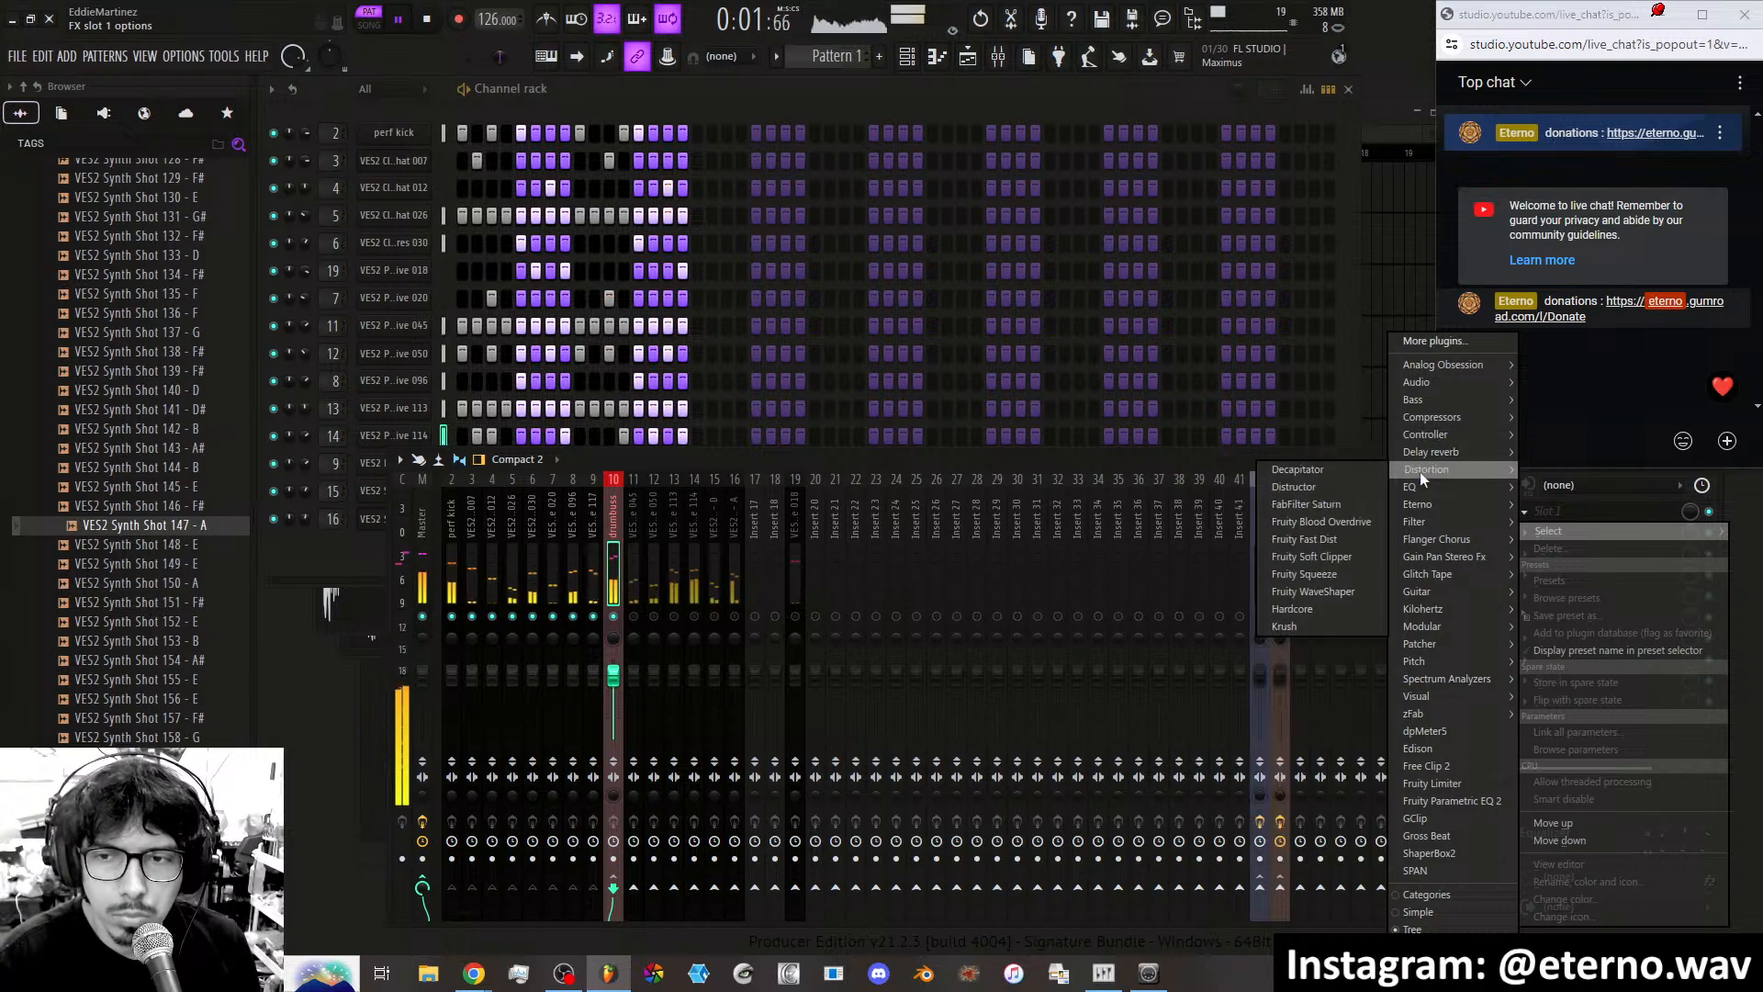
left_click(1336, 601)
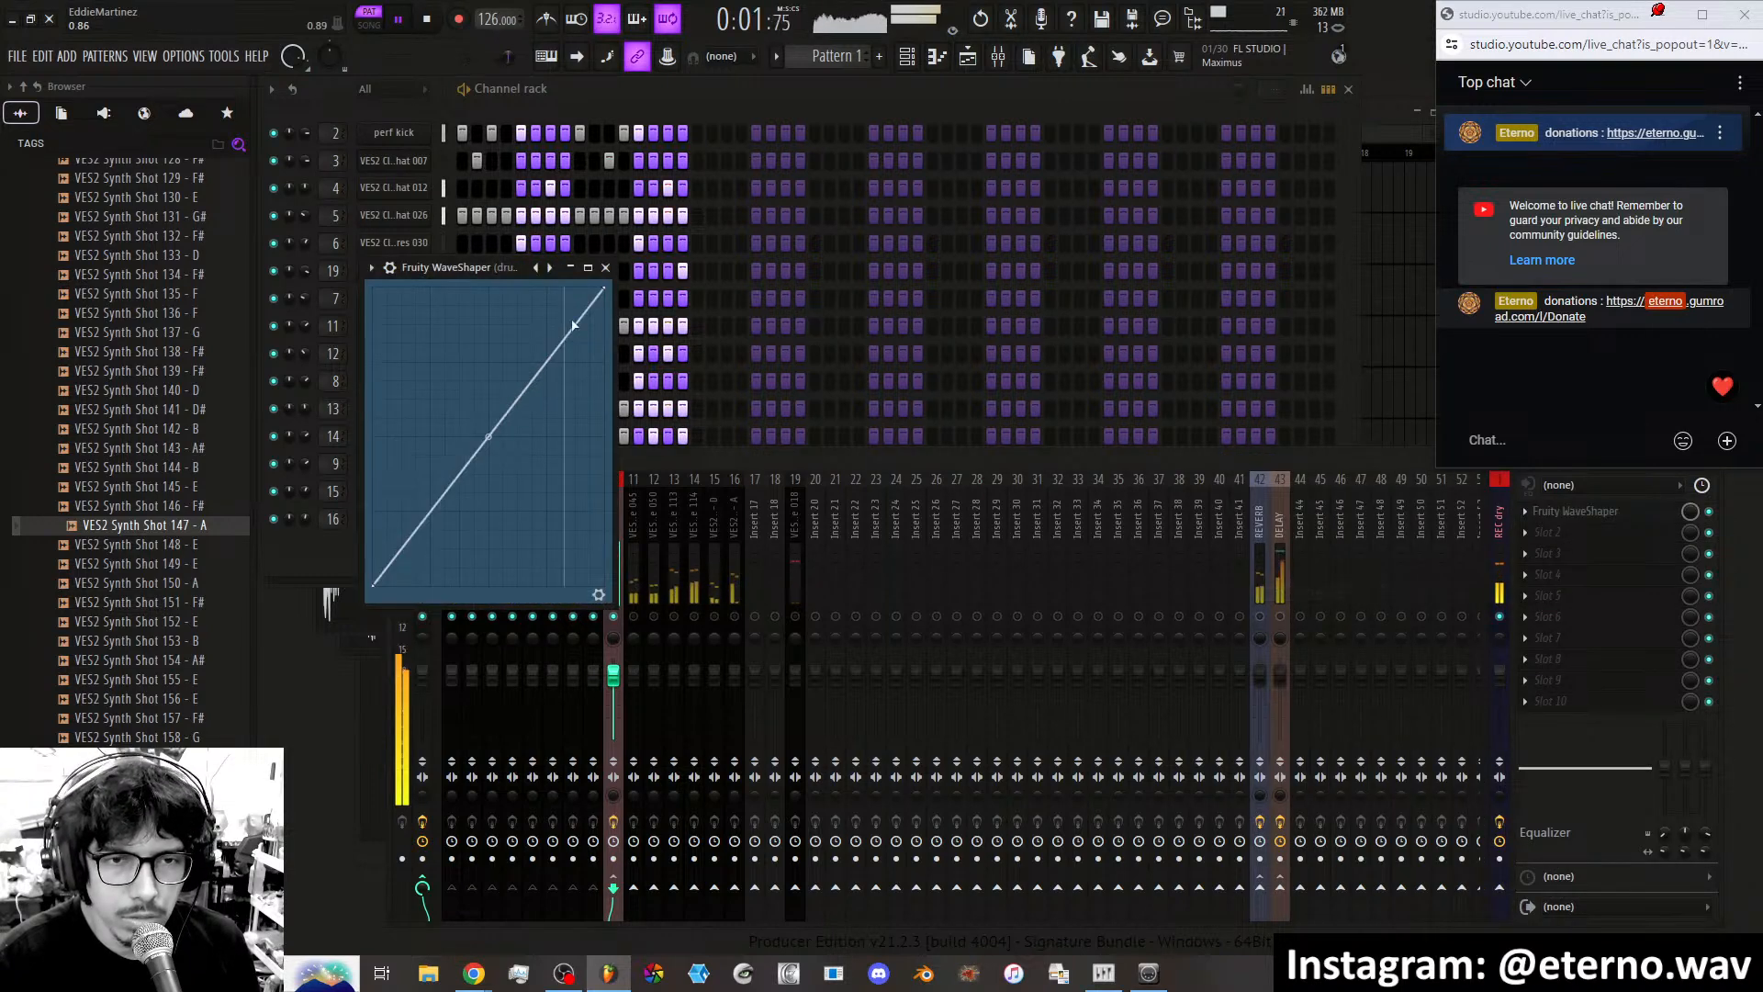
Add a control point near the upper end of the drum bus WaveShaper curve and bend it slightly upward.
right_click(575, 308)
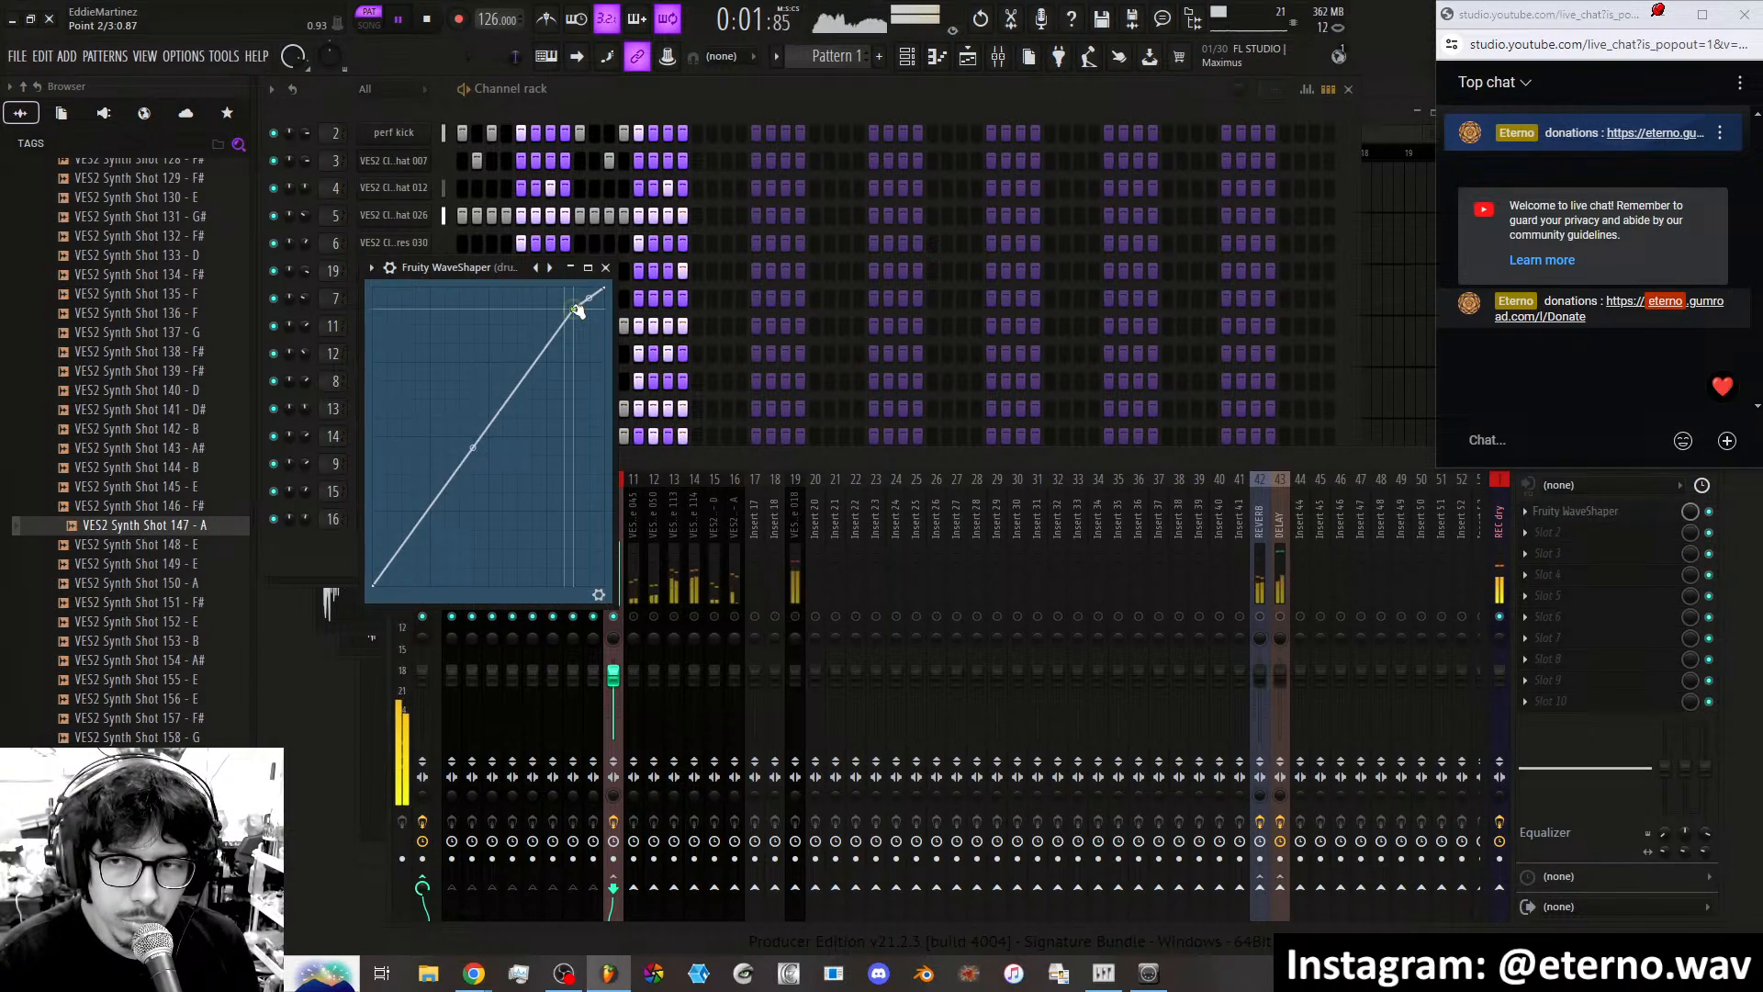
mouse_move(577, 310)
left_mouse_down()
mouse_move(453, 301)
mouse_move(566, 303)
left_mouse_up()
left_click(605, 267)
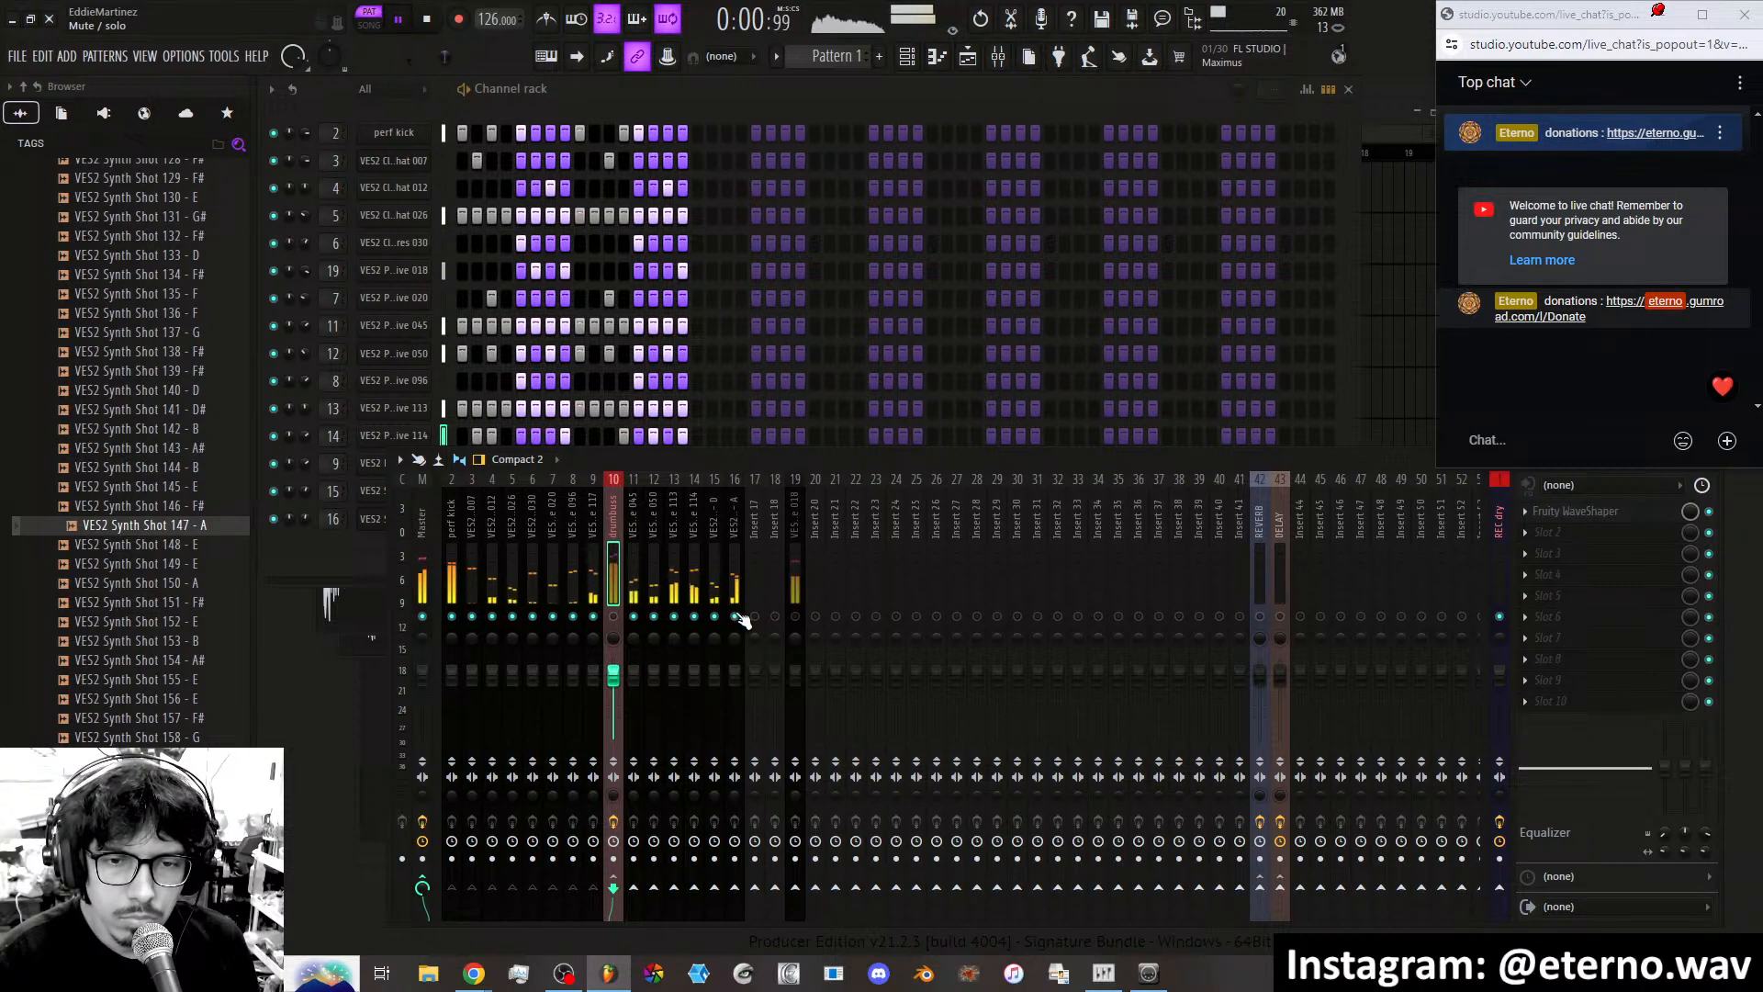
Apply the 3 MELO BUSS track preset to the empty mixer insert 17 and route inserts 11 through 16 to it.
right_click(758, 549)
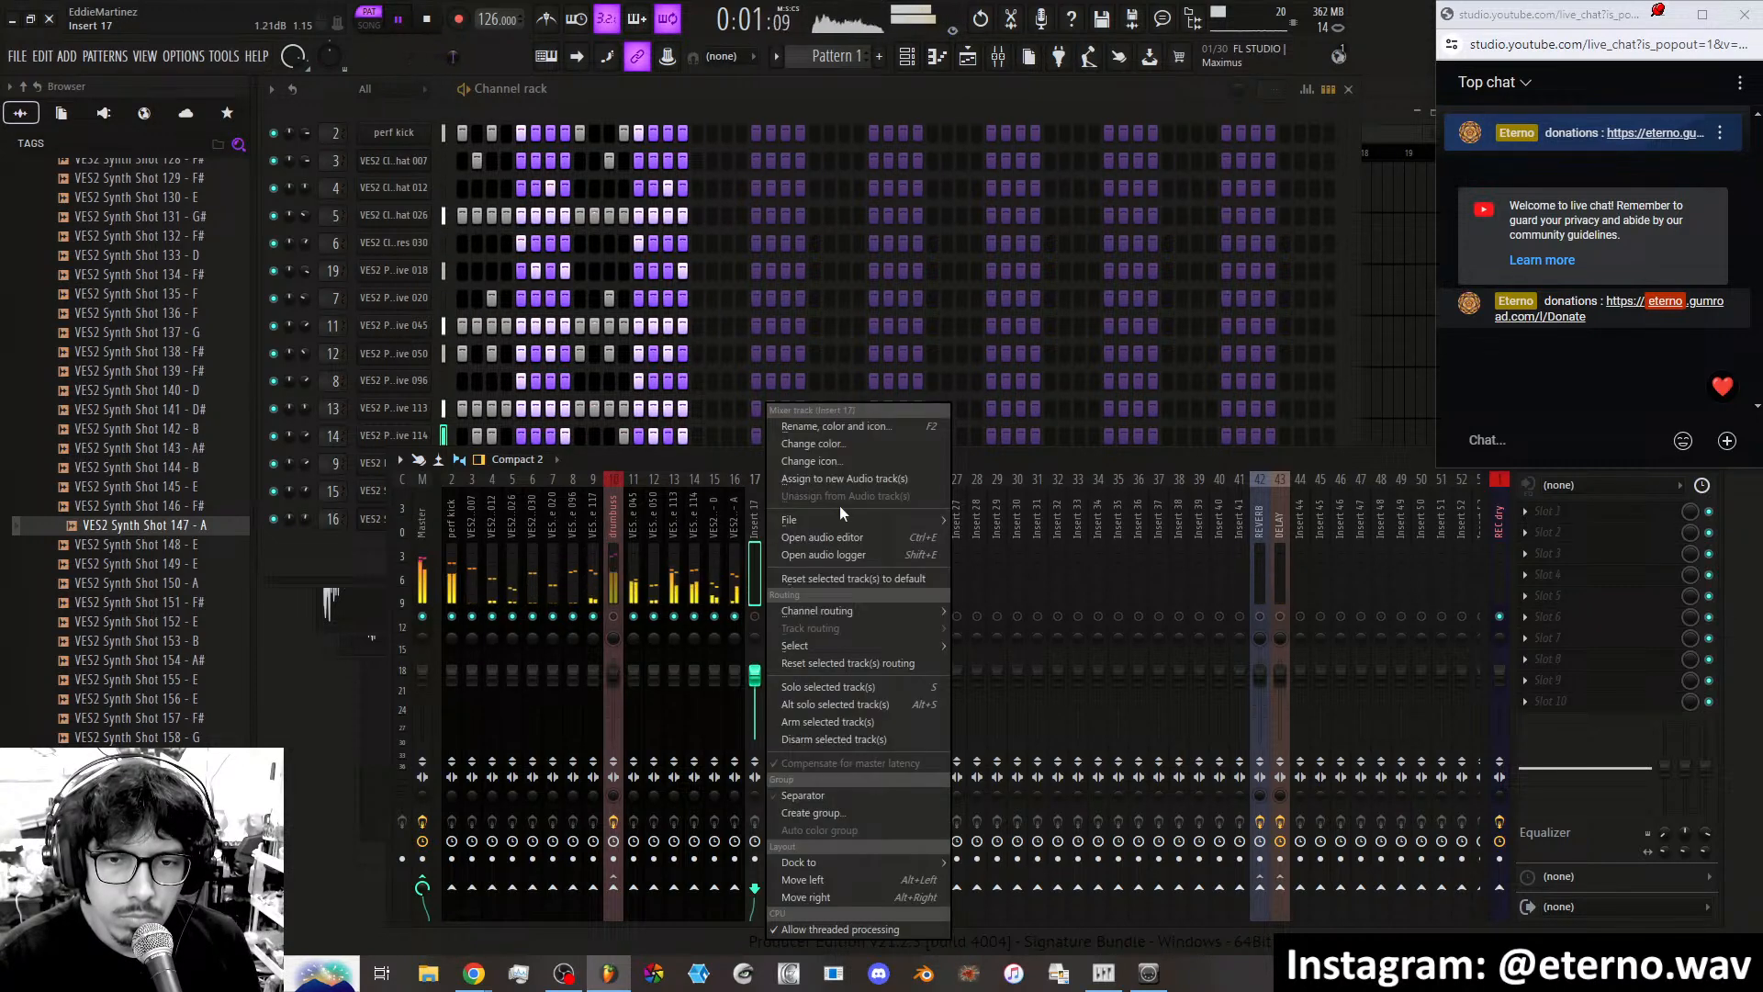
mouse_move(905, 517)
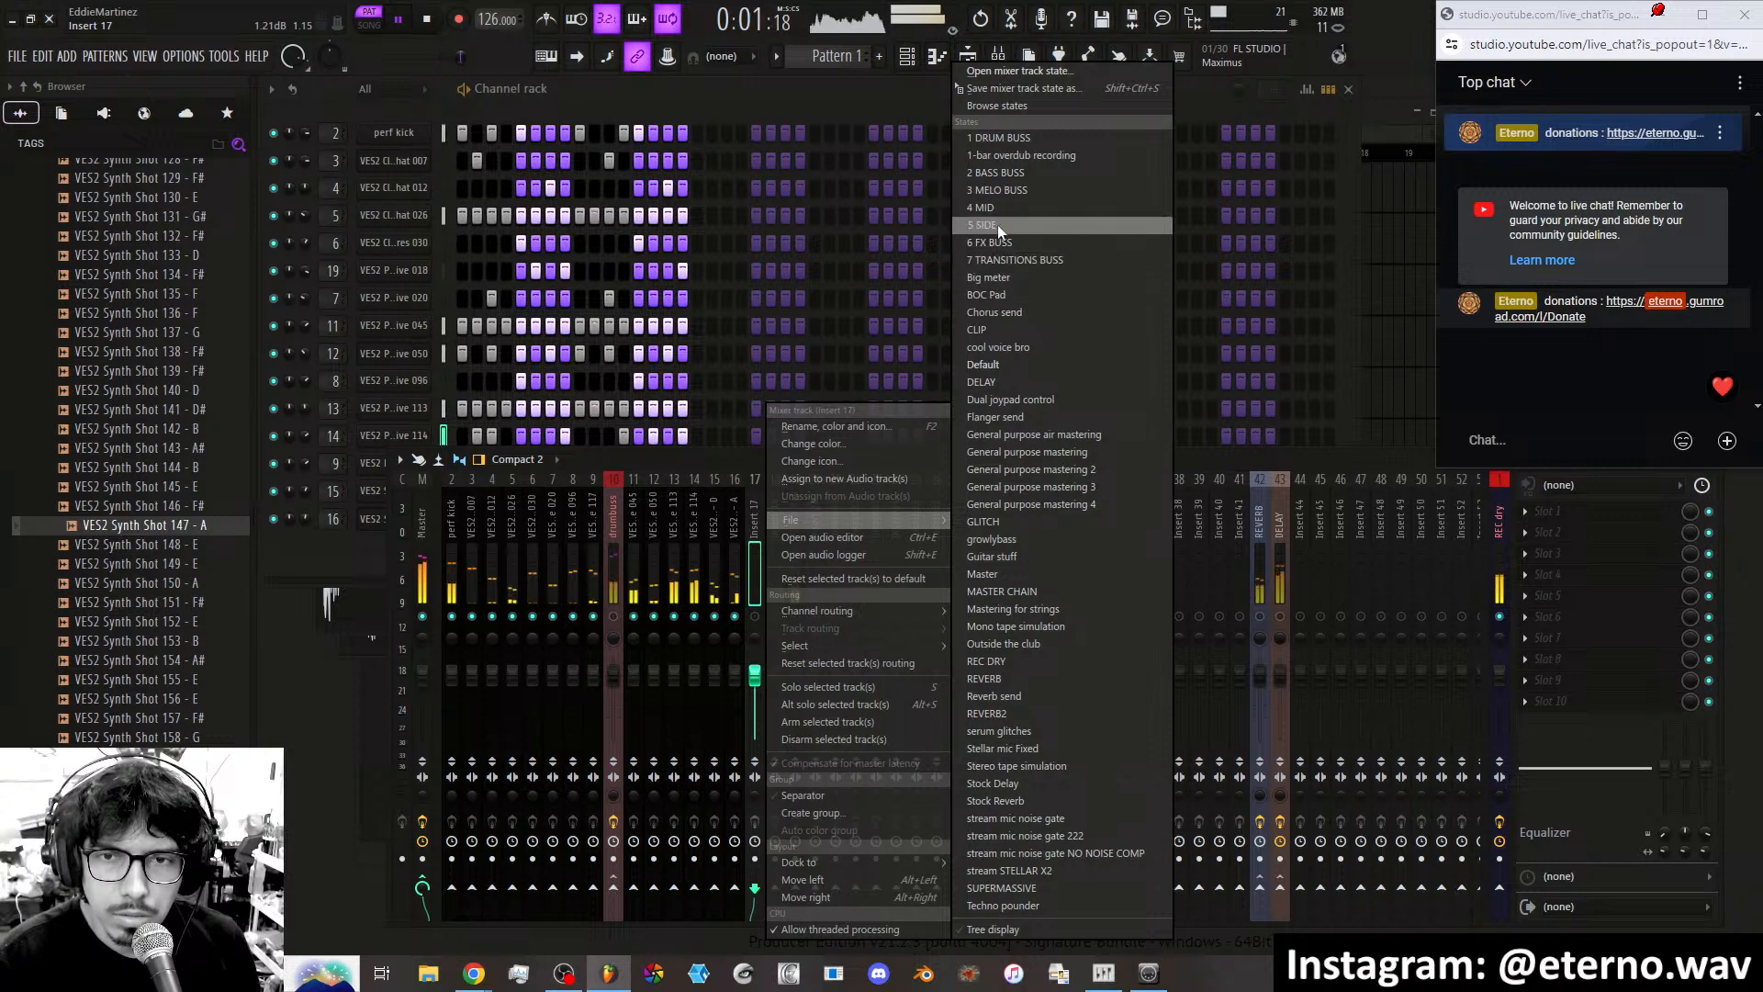
left_click(1002, 191)
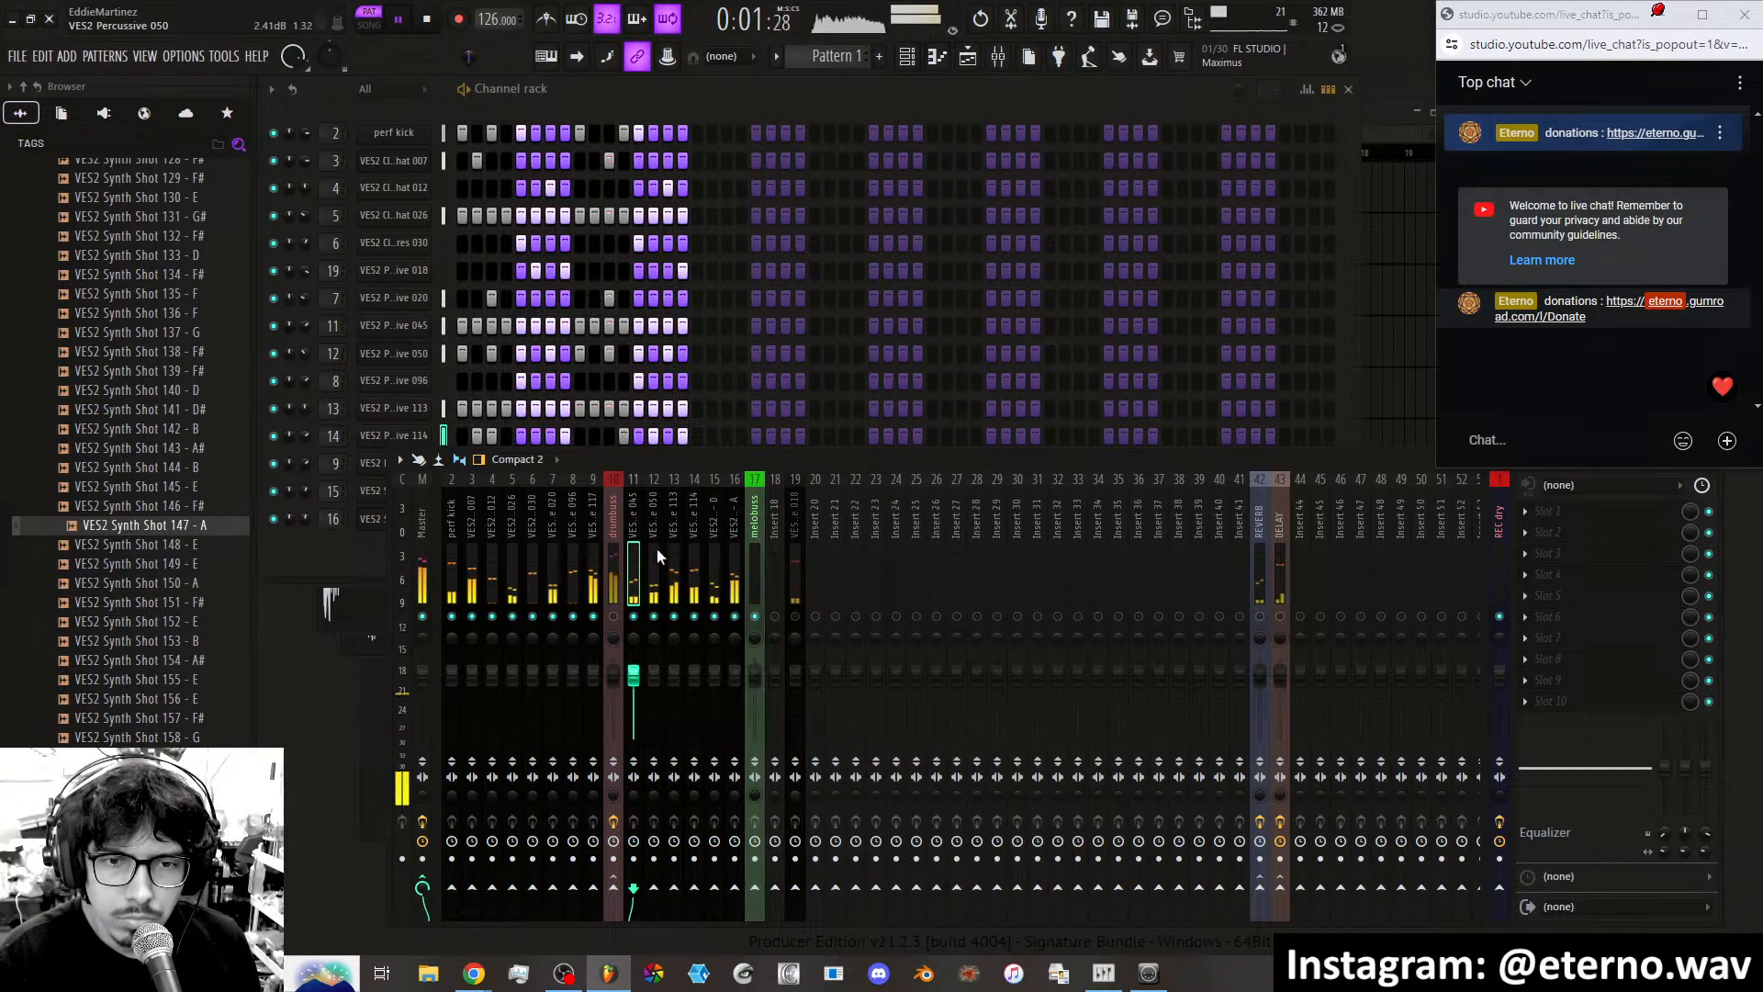
left_click_drag(637, 542, 735, 544)
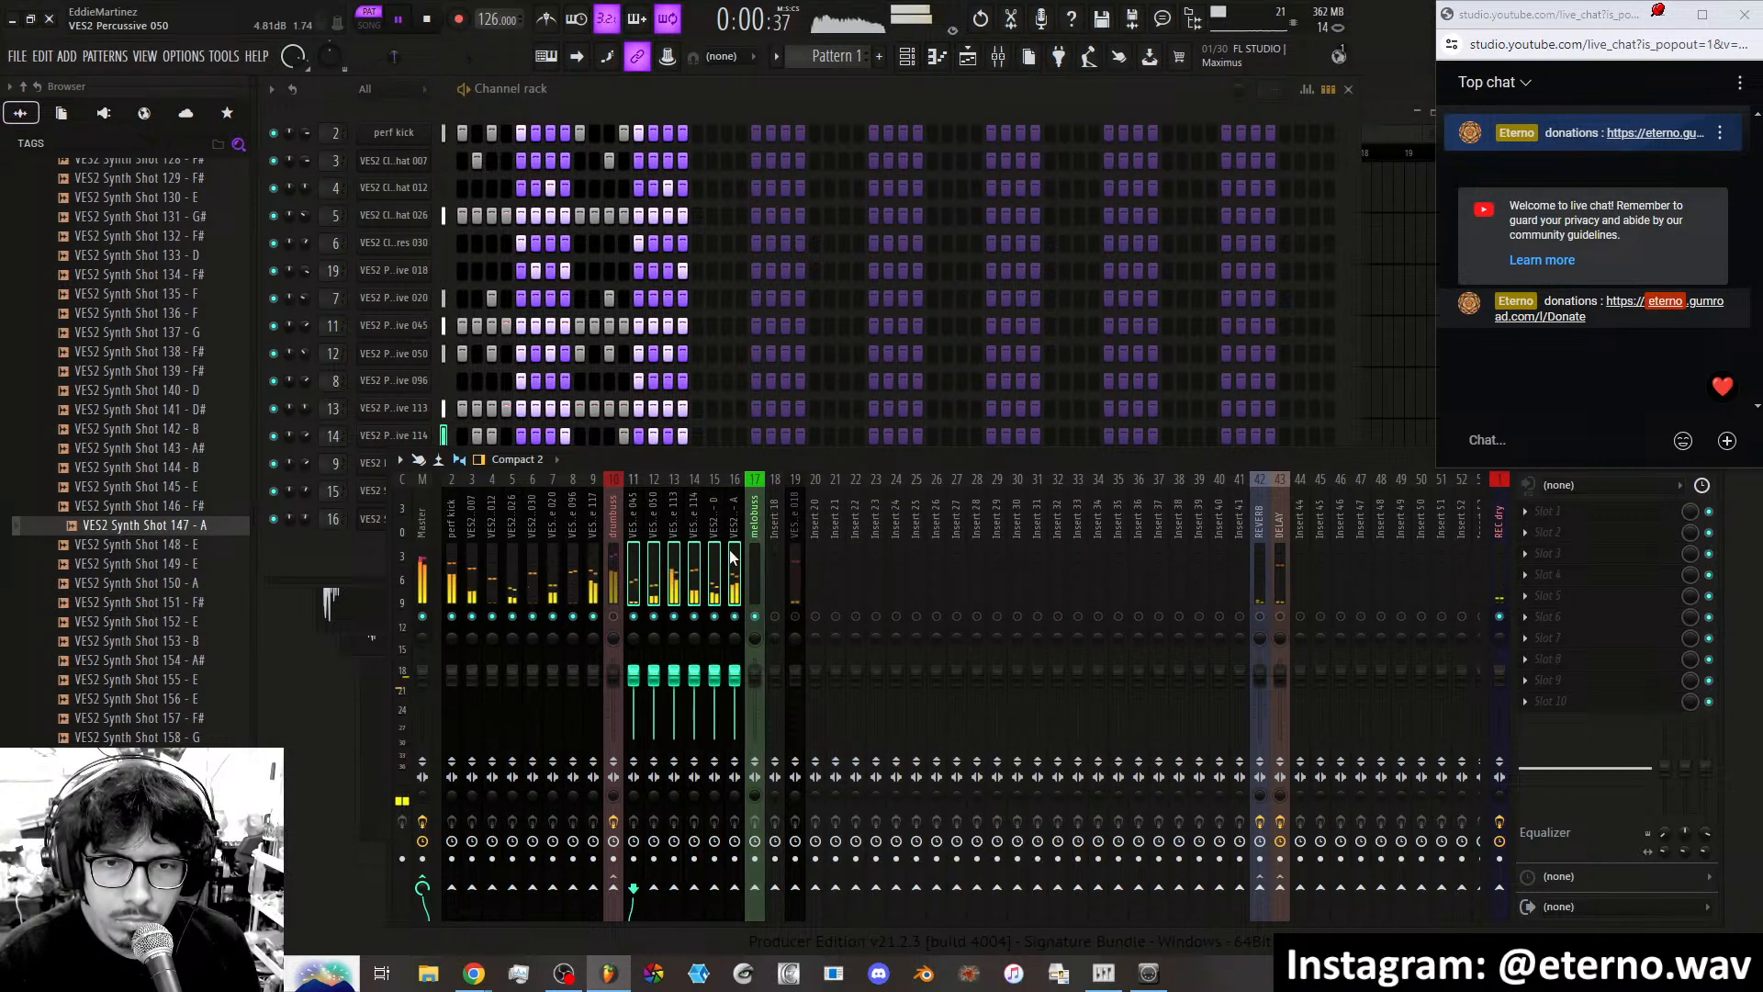
left_click(755, 887)
Load Fruity WaveShaper into the first effect slot of the melo bus and bend its curve upward with a middle control point.
left_click(762, 588)
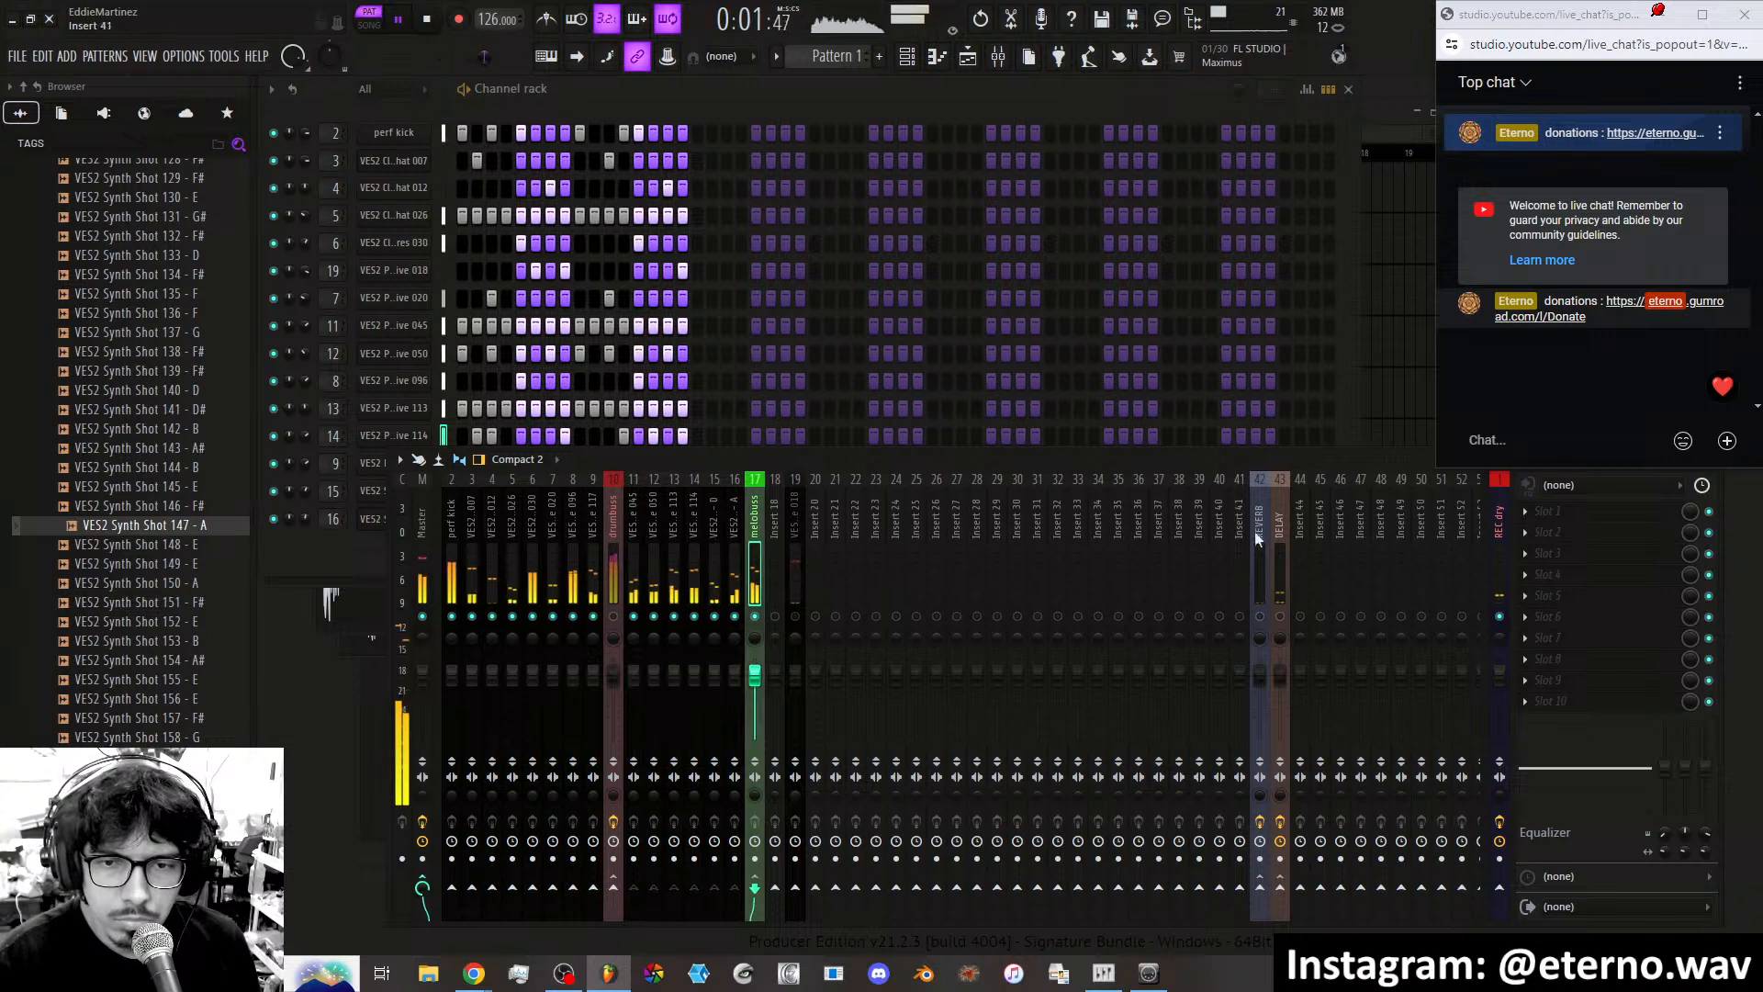
left_click(1548, 510)
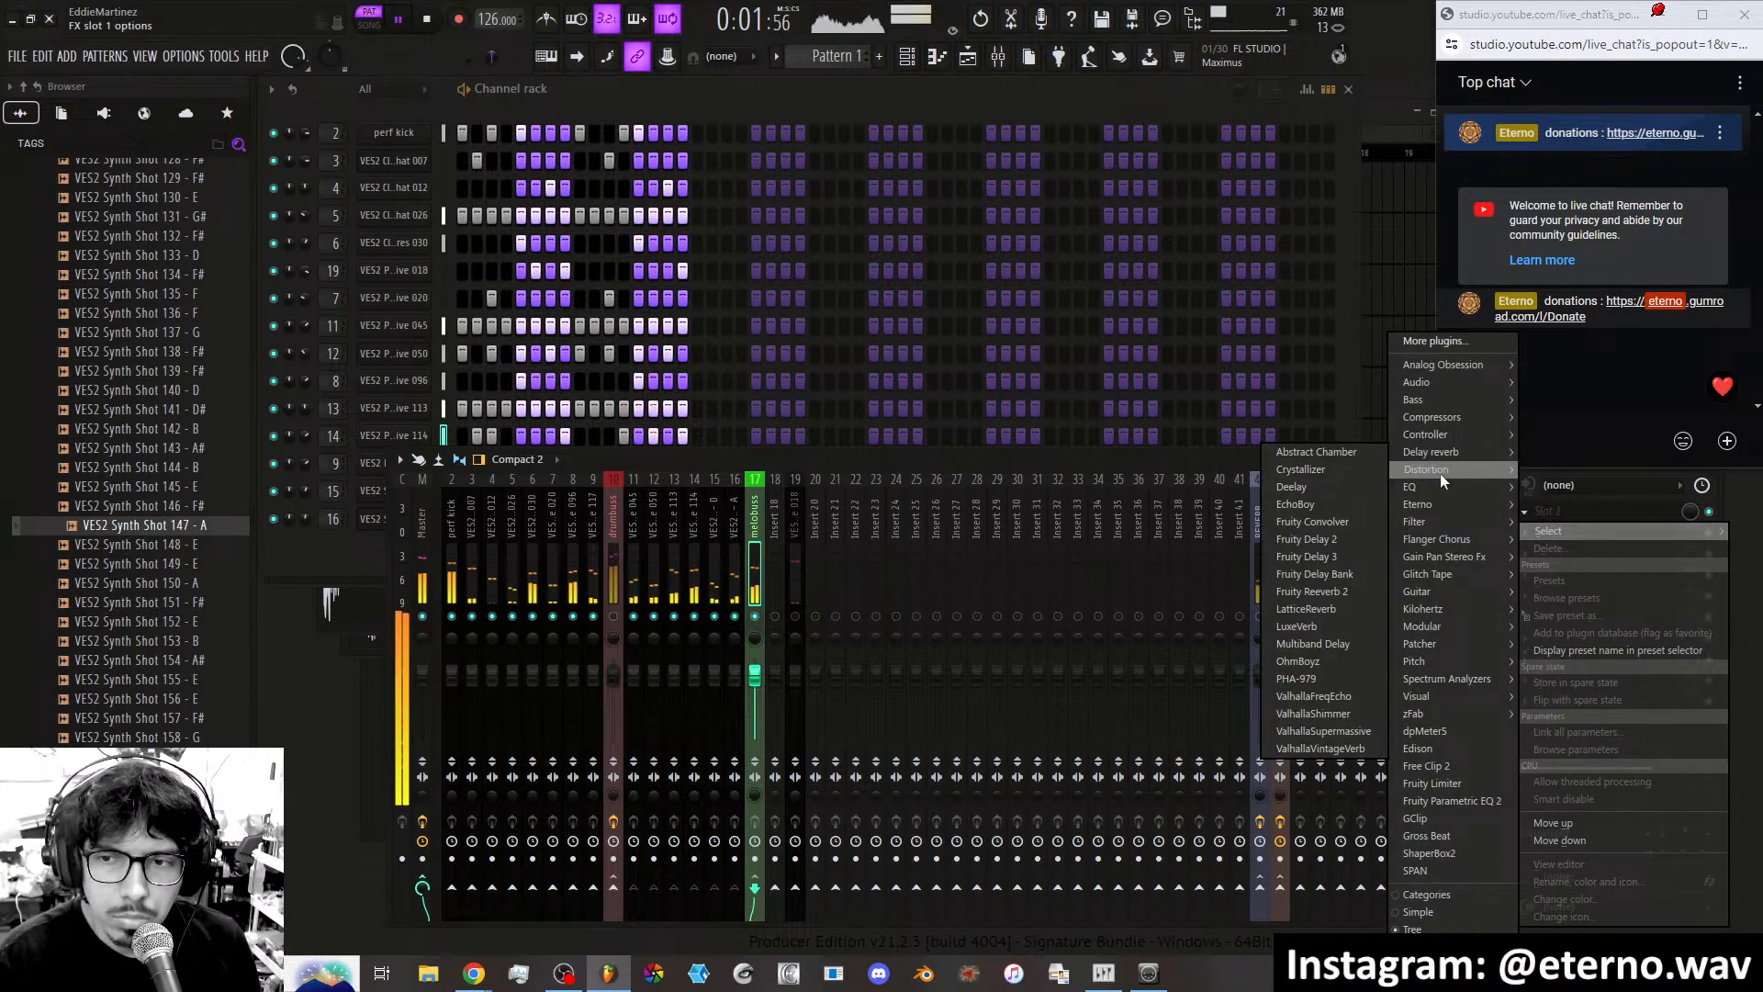
left_click(1342, 588)
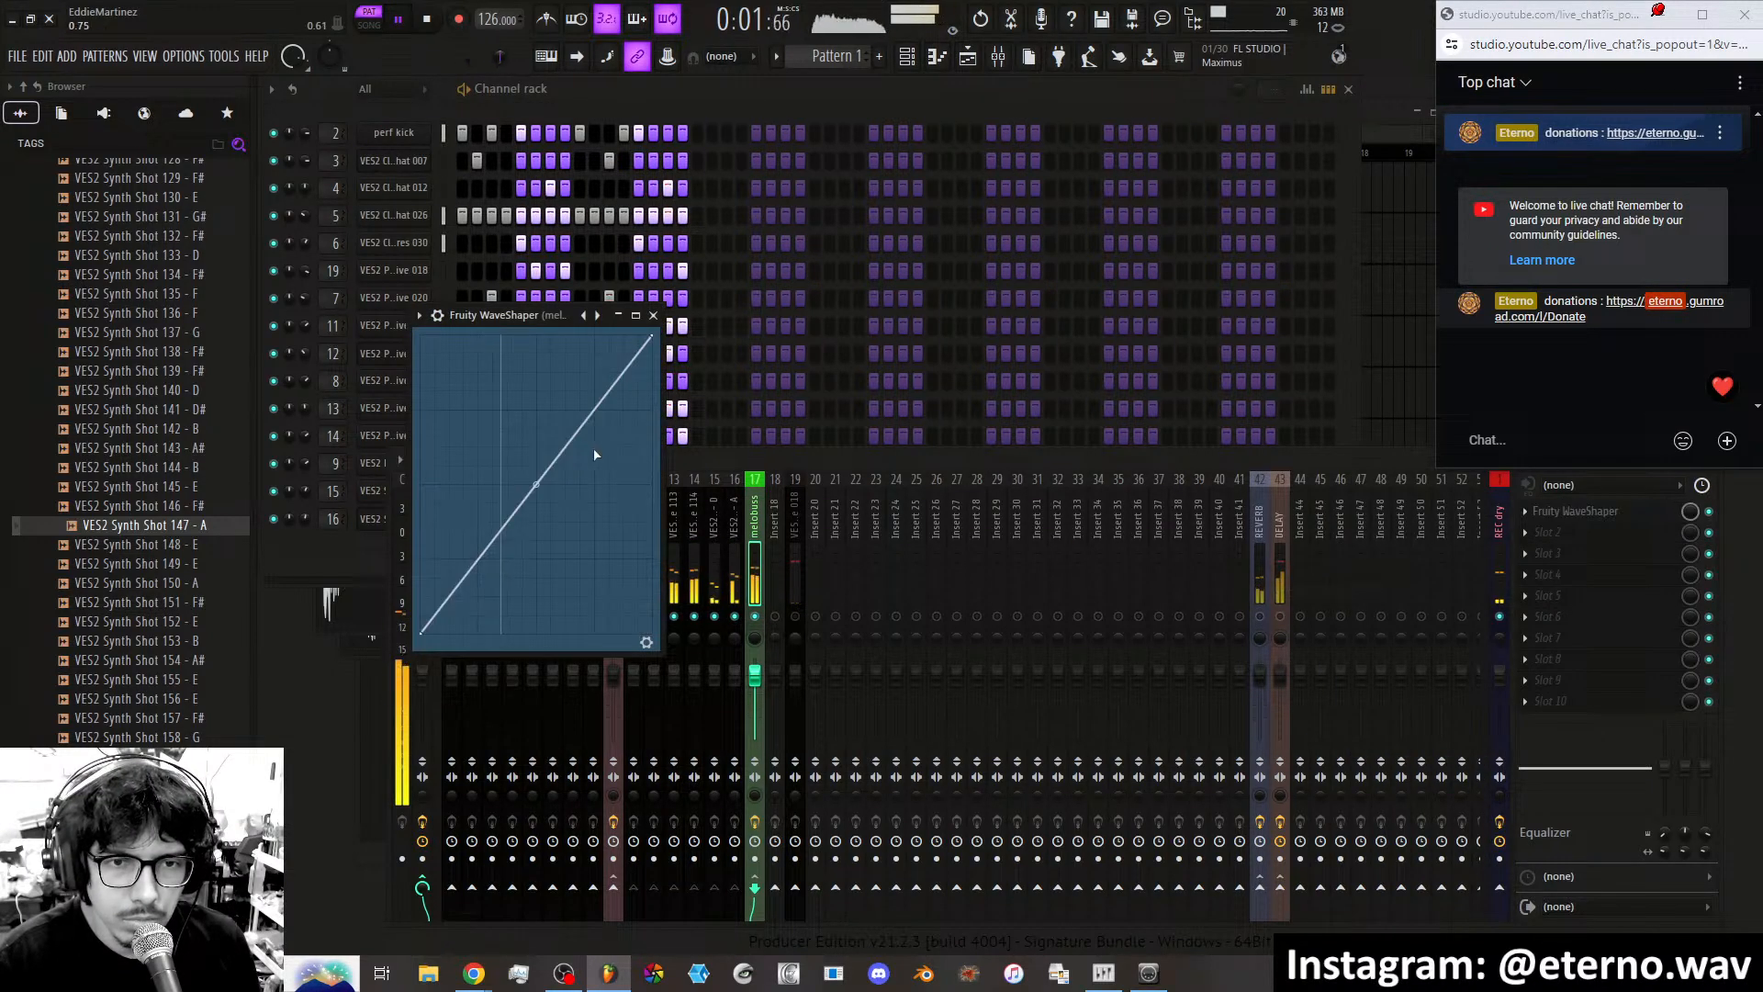
mouse_move(579, 425)
left_mouse_down()
mouse_move(543, 400)
mouse_move(550, 420)
left_mouse_up()
left_click_drag(486, 534, 484, 632)
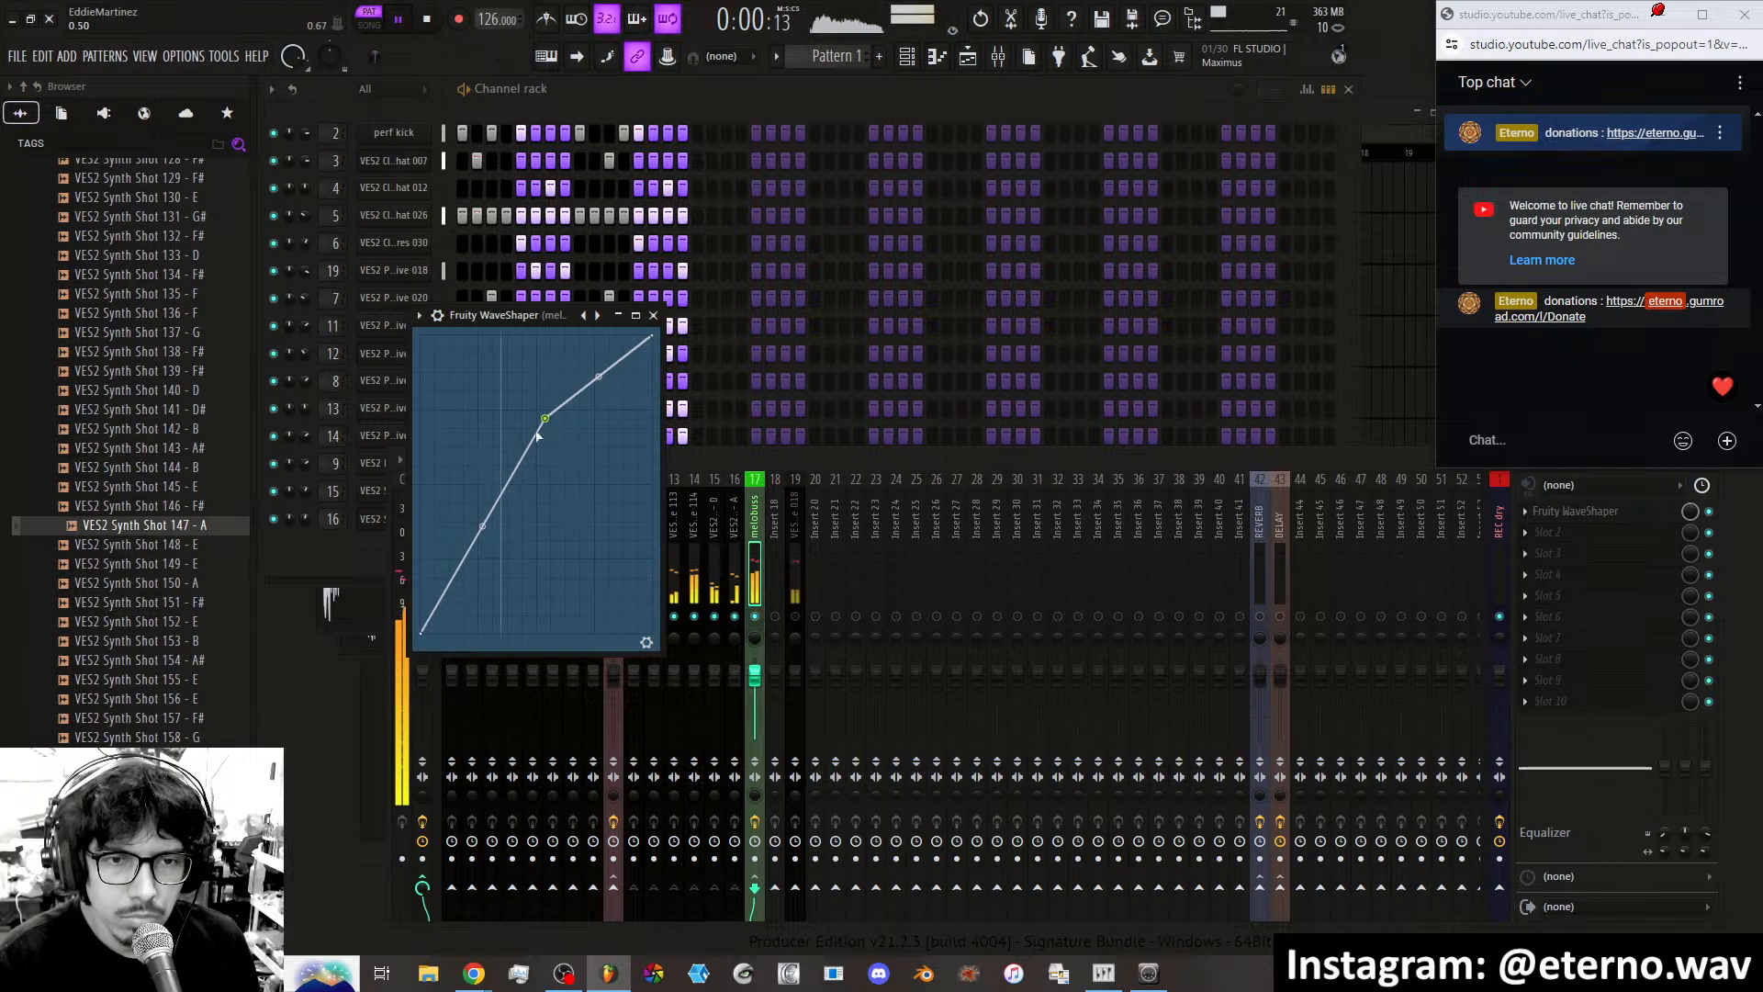
mouse_move(549, 420)
left_mouse_down()
mouse_move(467, 380)
mouse_move(537, 386)
left_mouse_up()
left_click(653, 315)
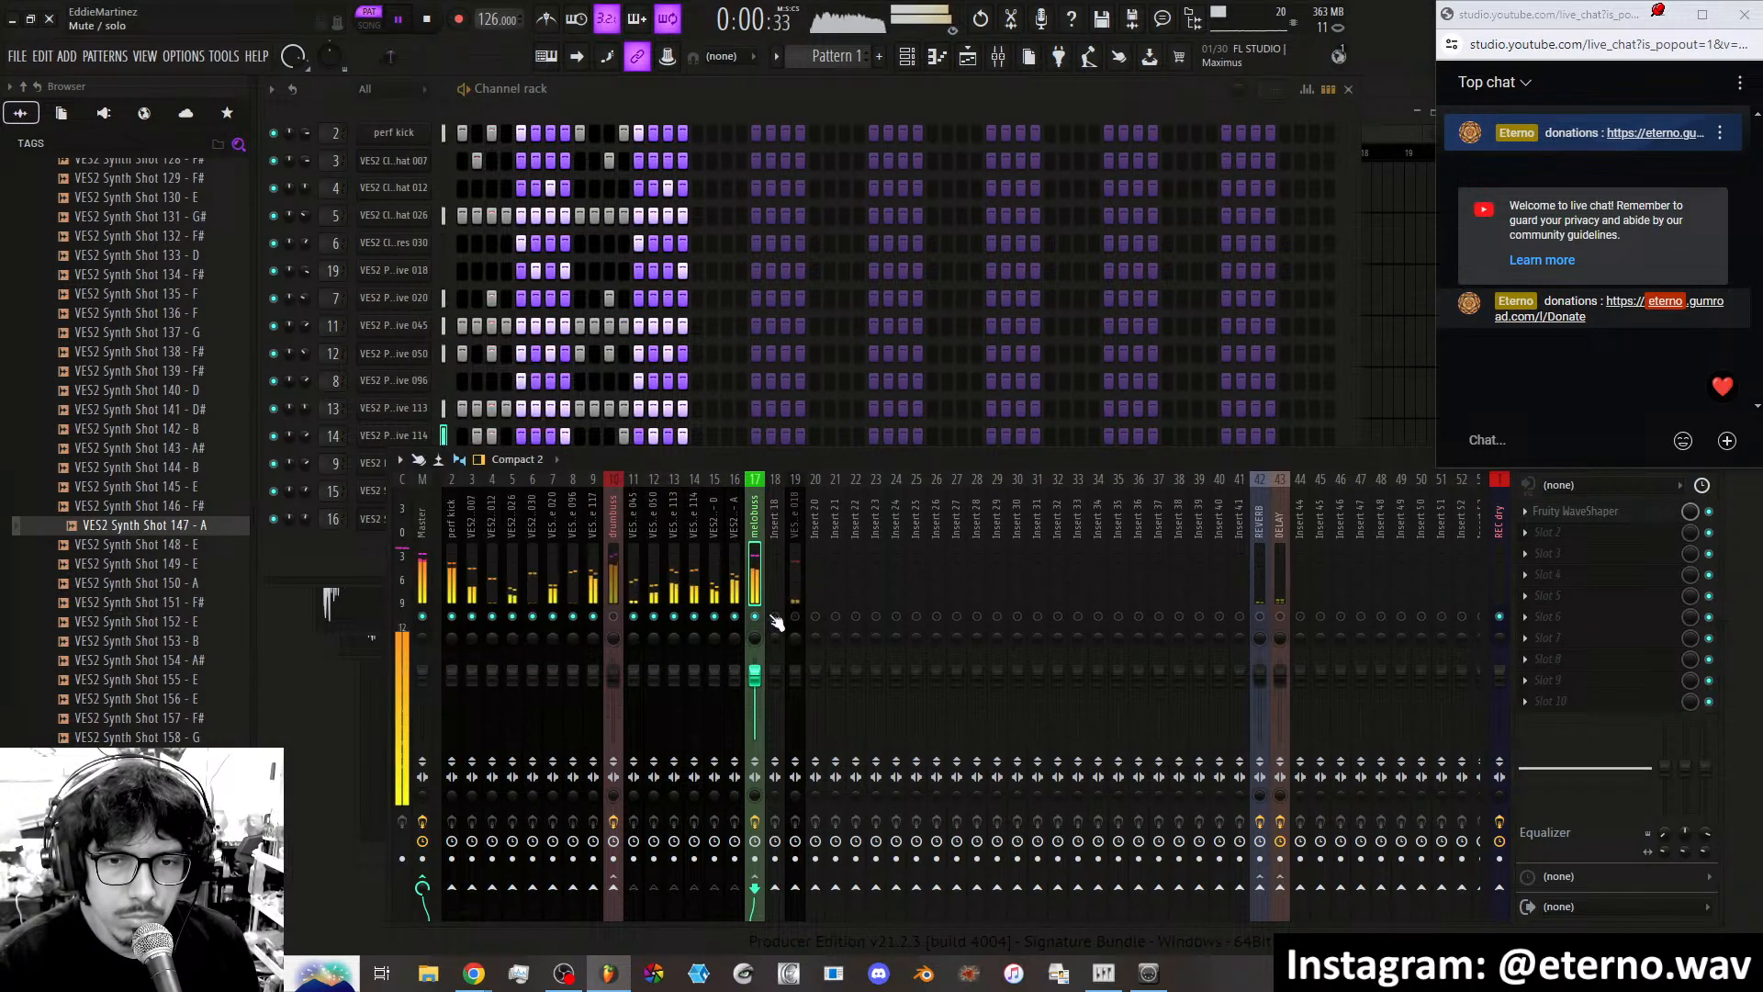
left_click(795, 597)
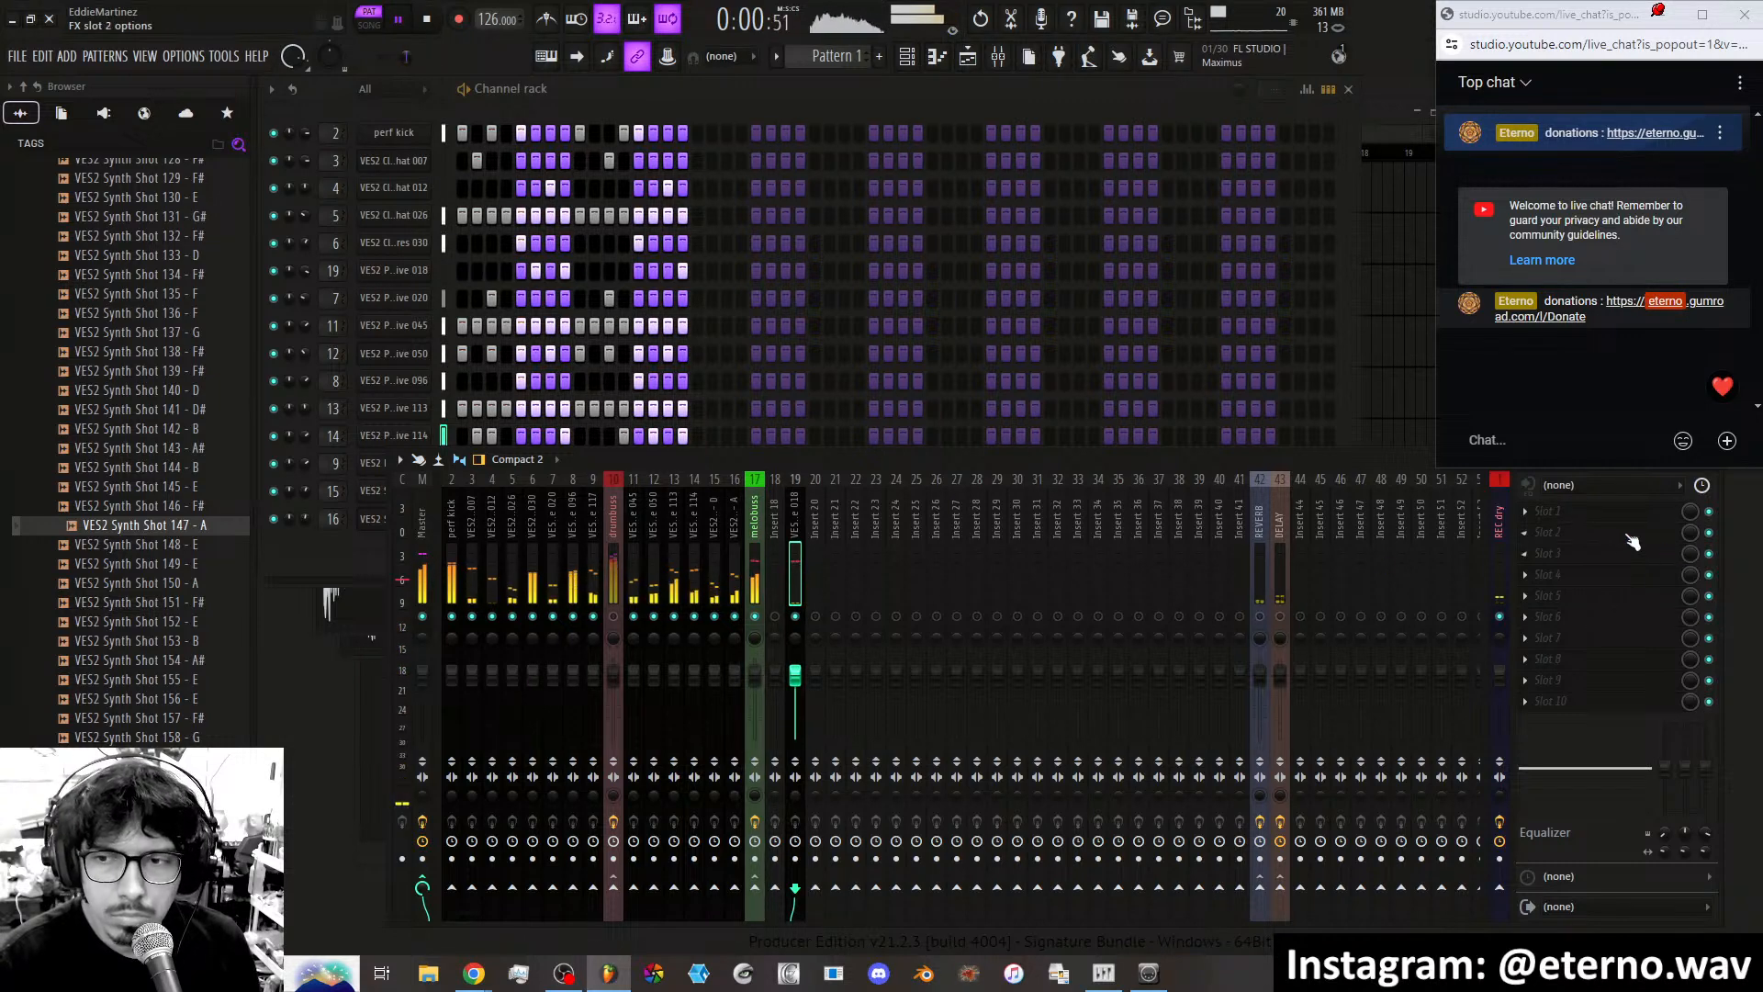
left_click(1552, 533)
mouse_move(1440, 469)
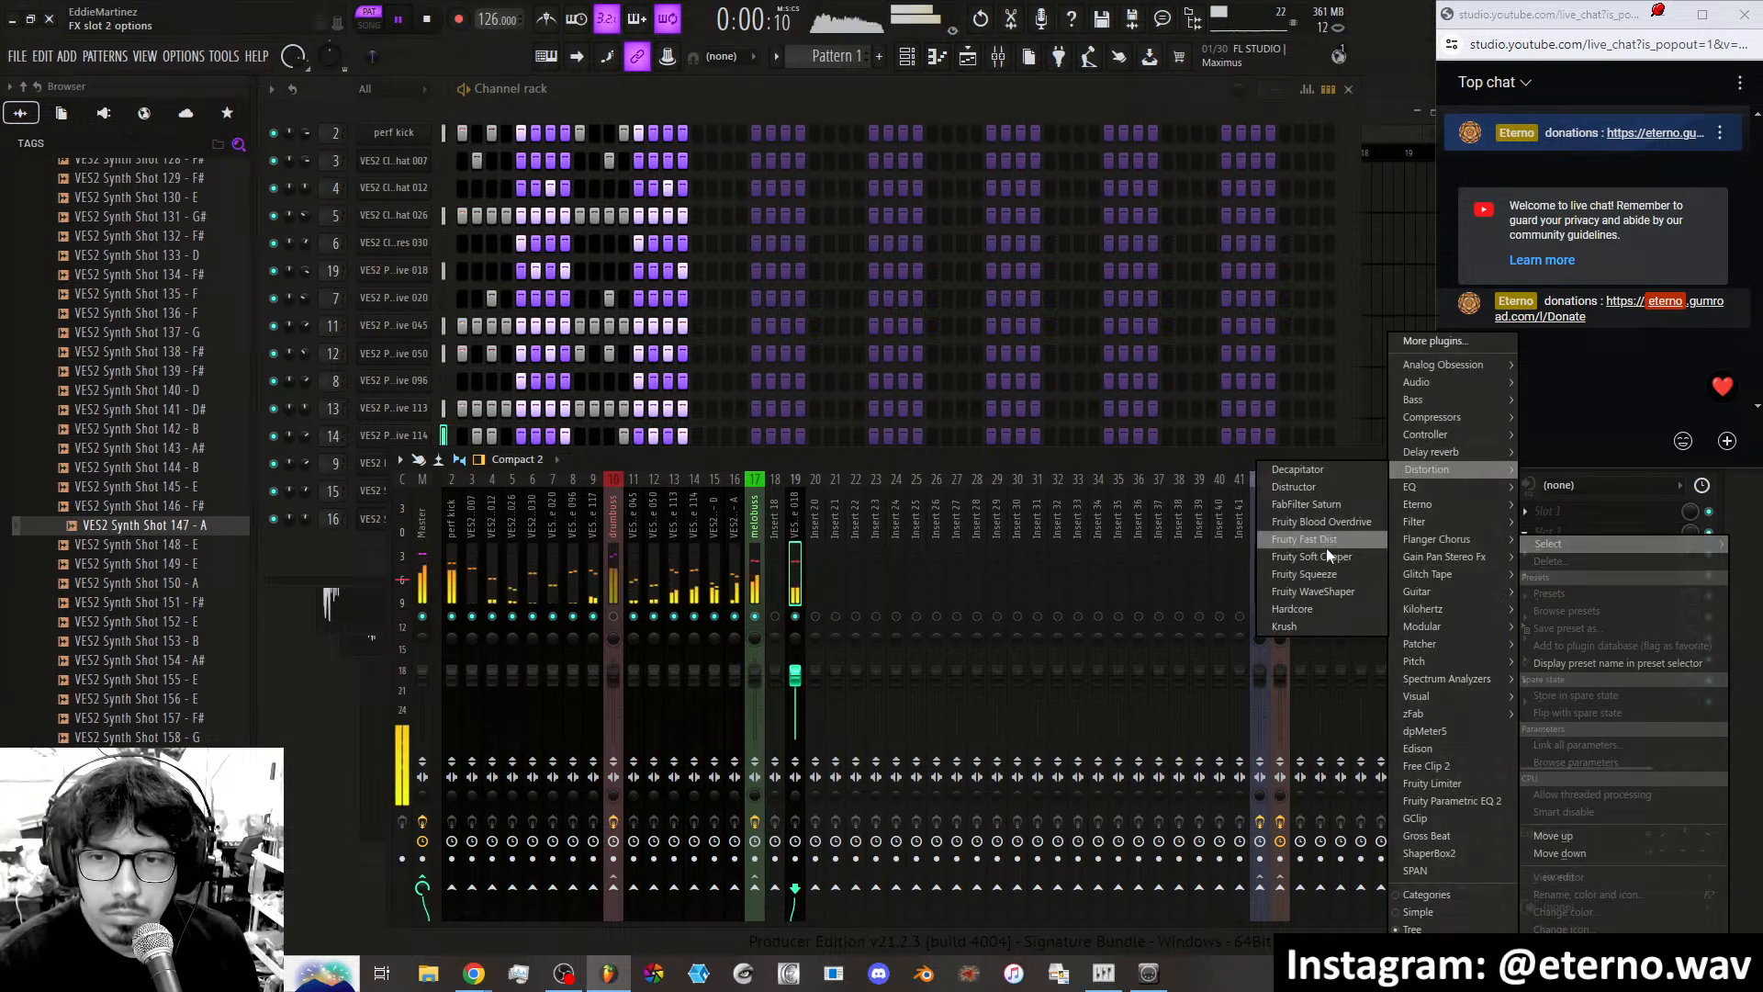
left_click(1316, 595)
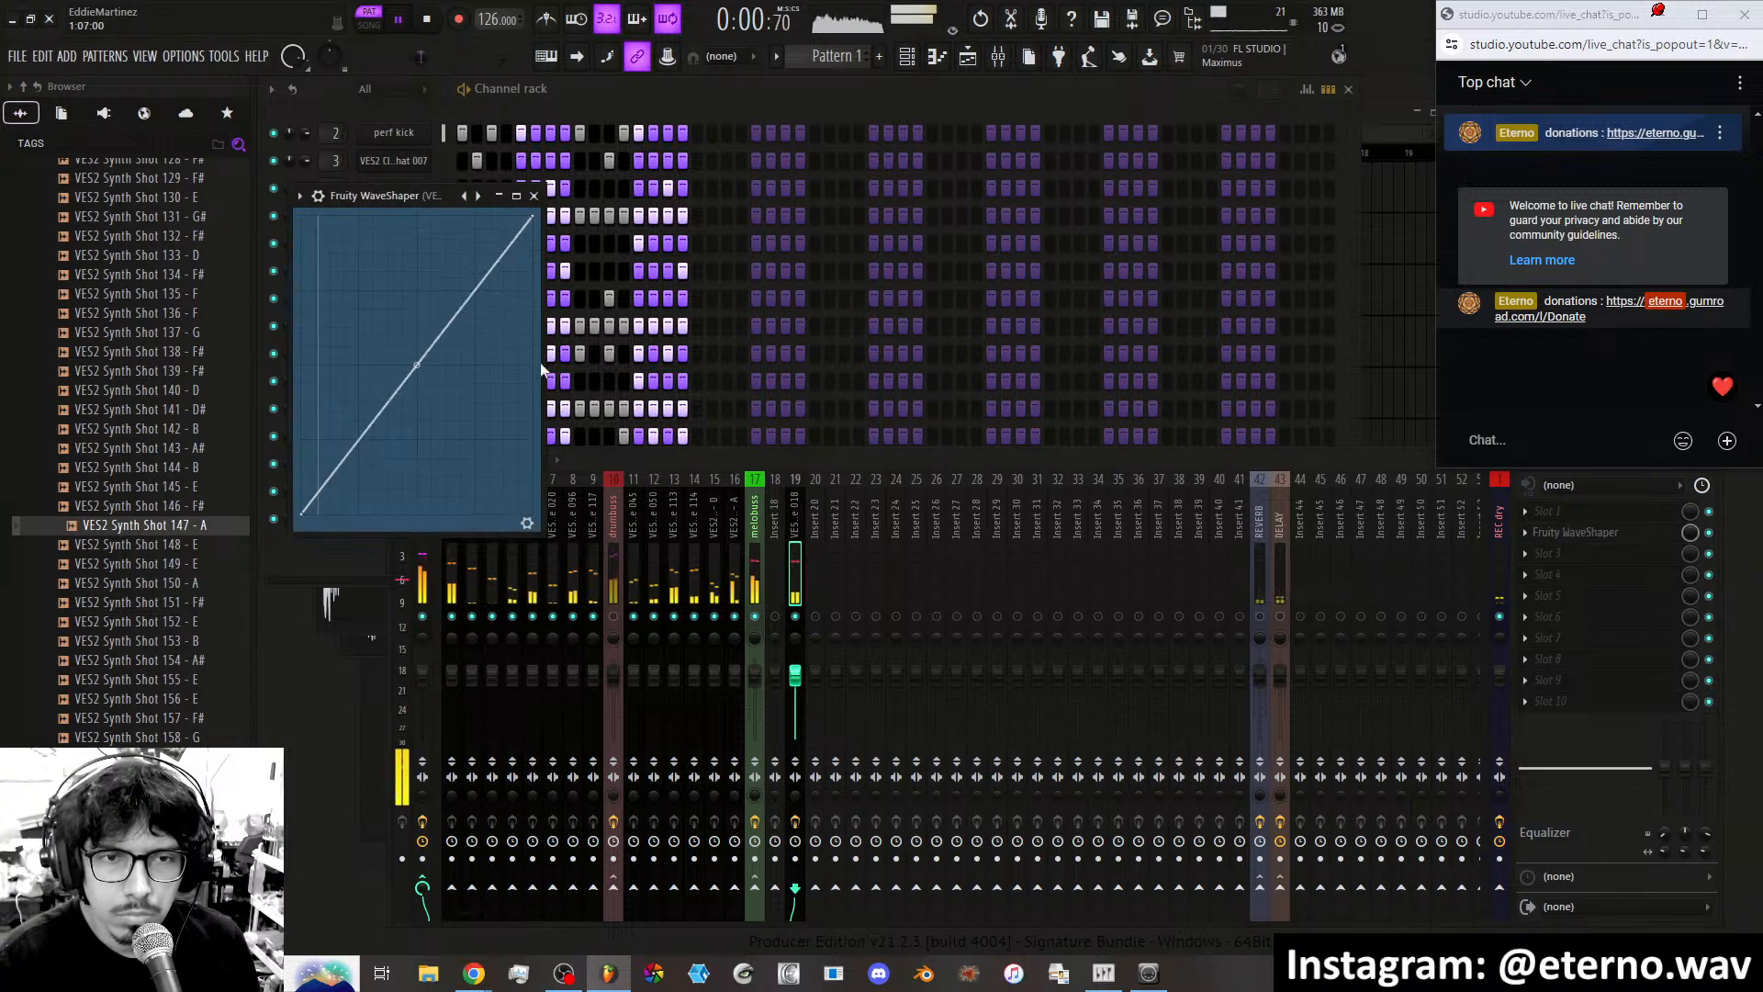
left_click(796, 570)
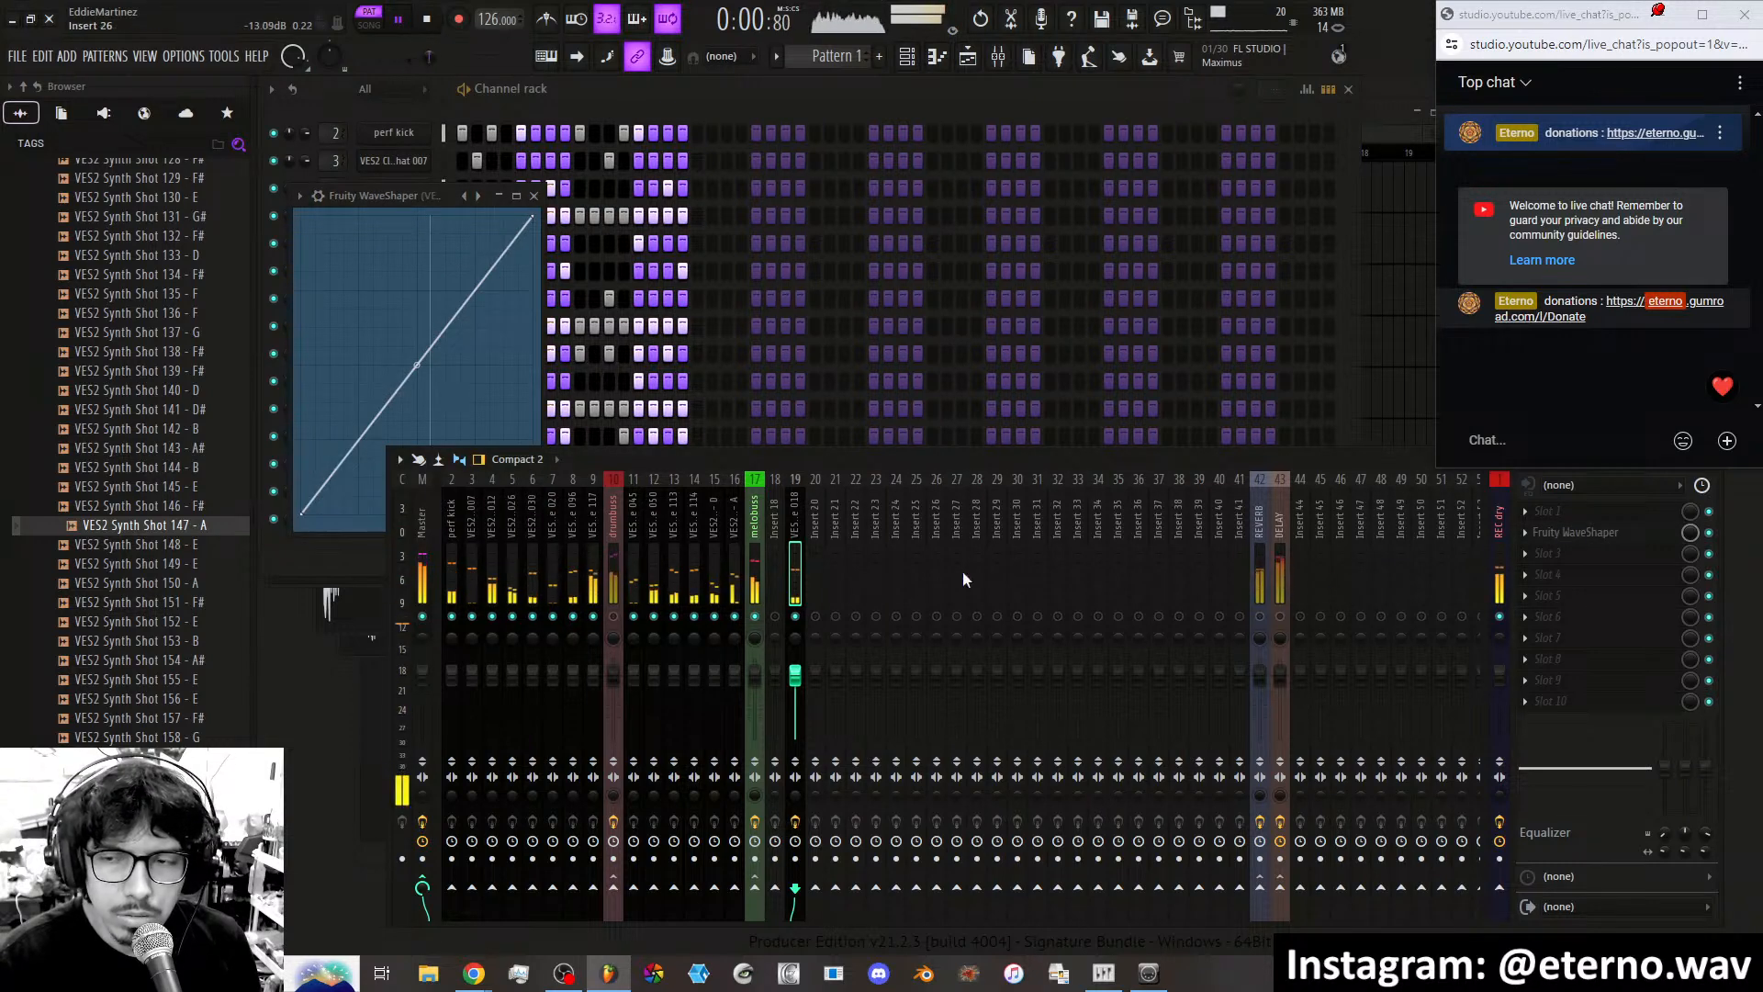
left_click(1525, 531)
left_click(1537, 537)
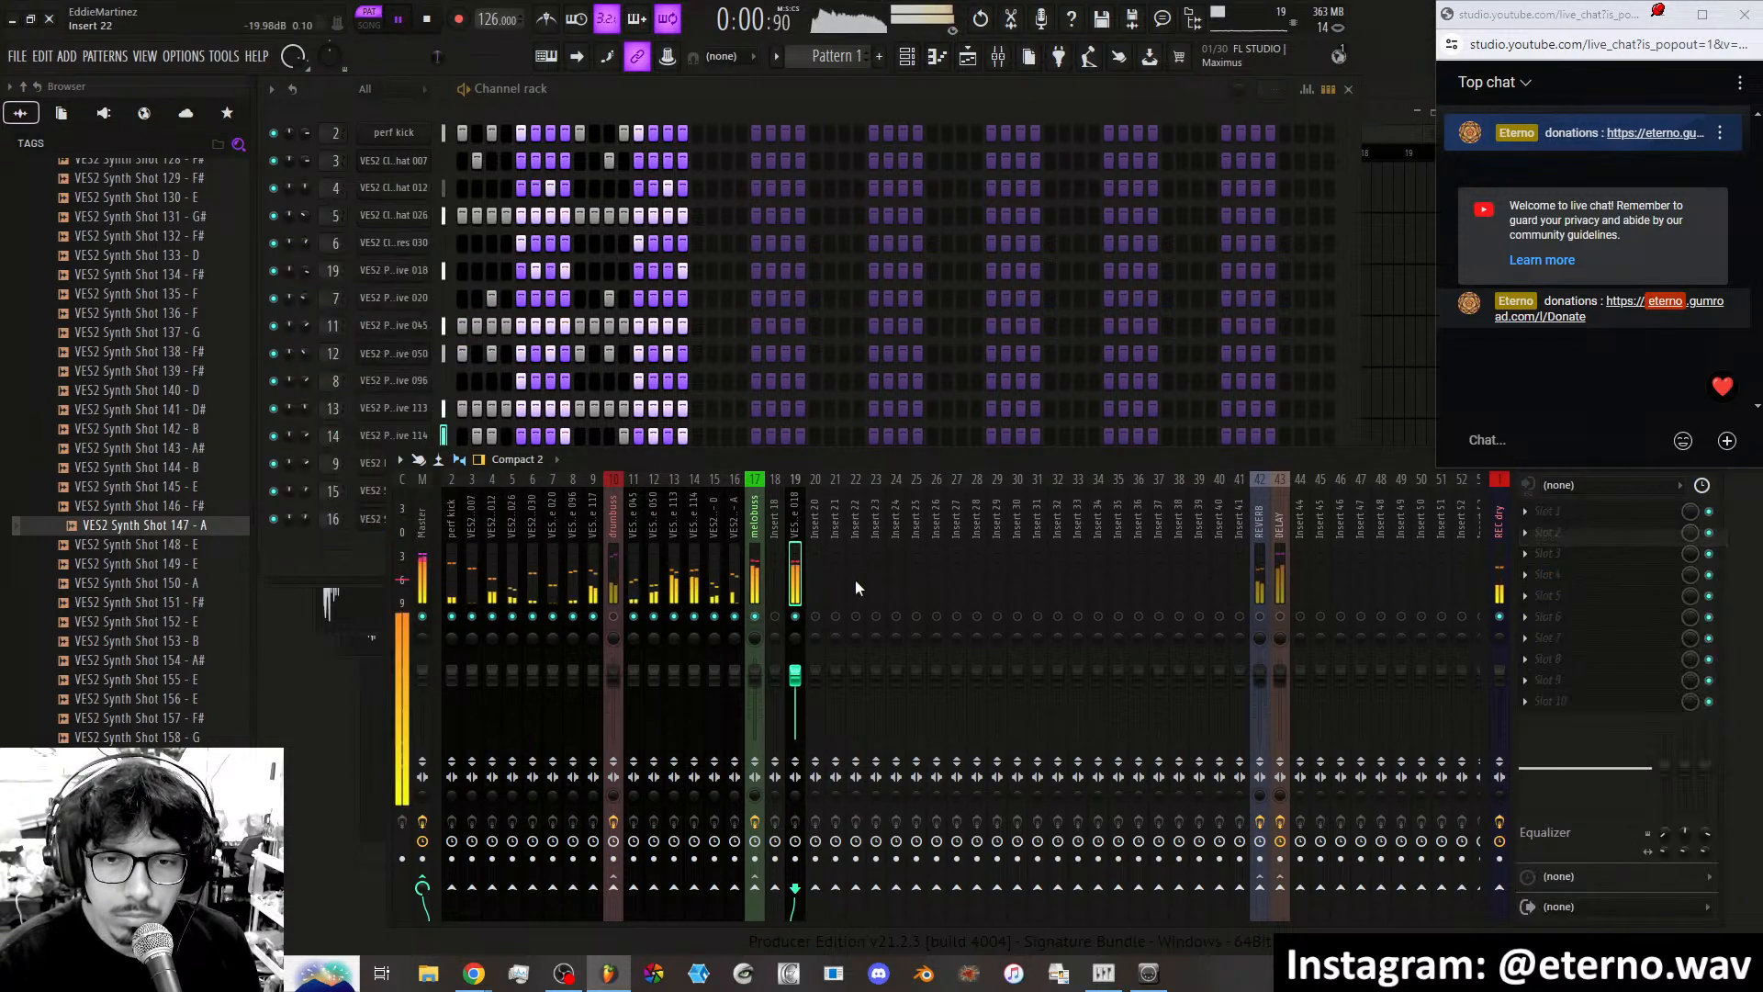
Route the VES2 Percussive 018 track on insert 19 only to the drum bus on insert 10.
right_click(613, 887)
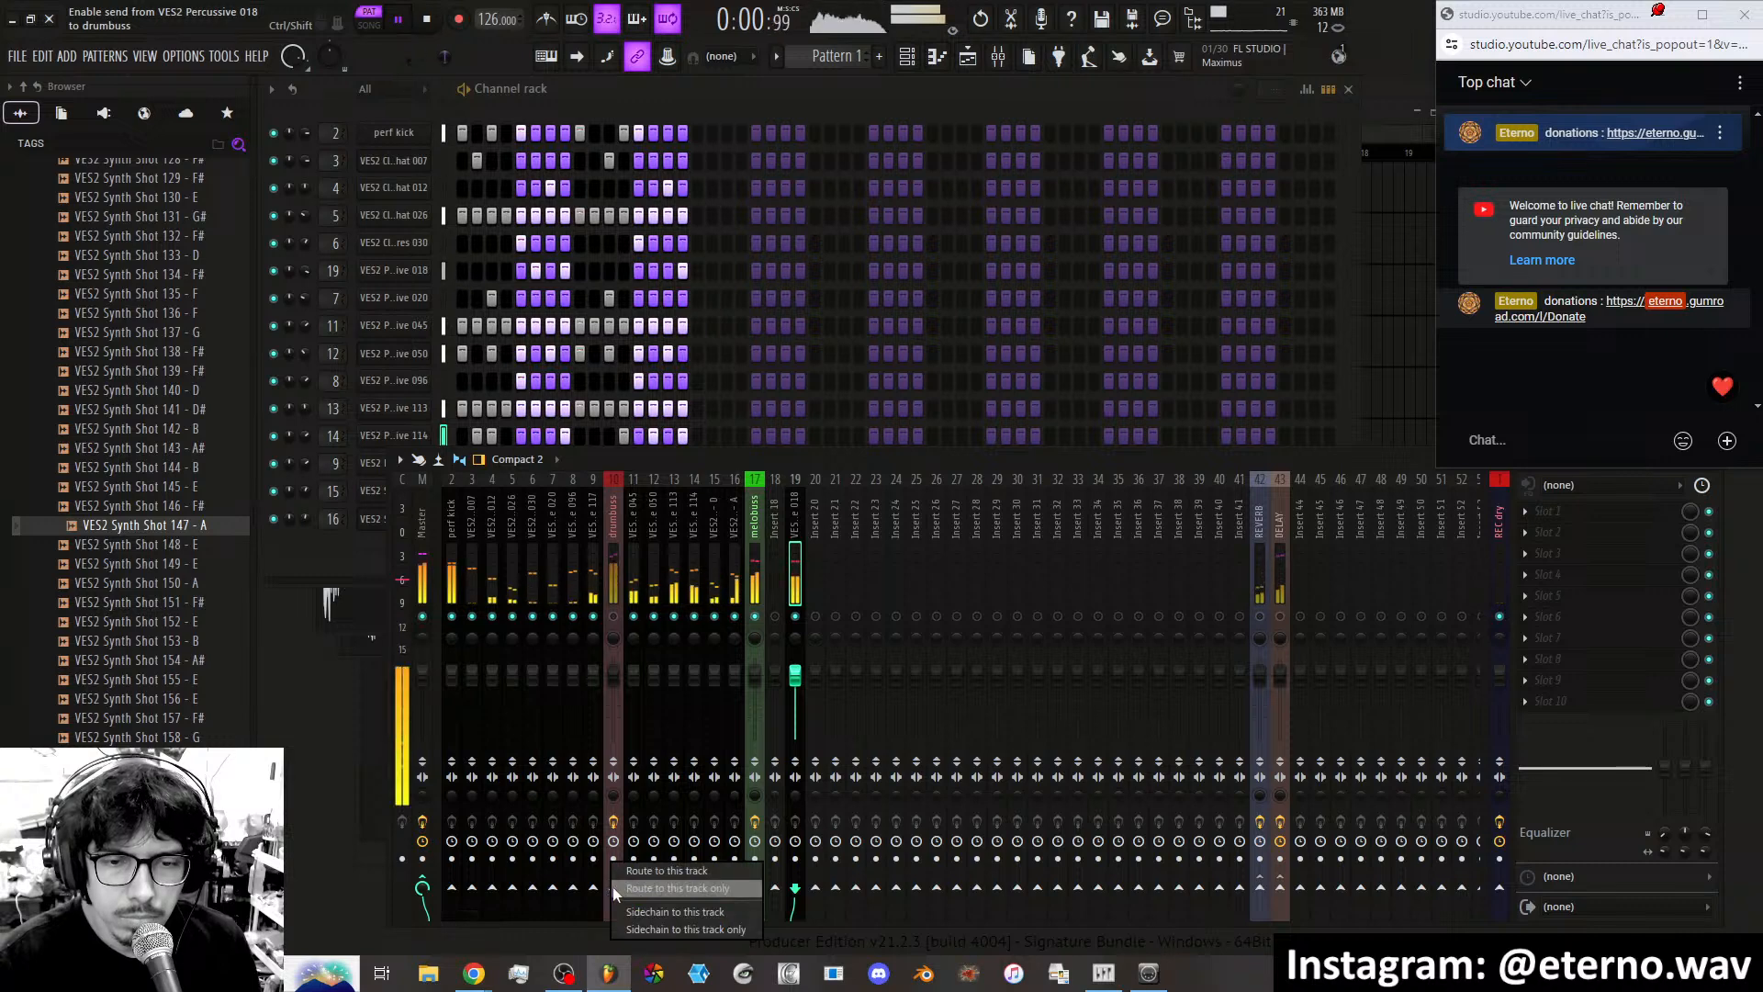
left_click(621, 887)
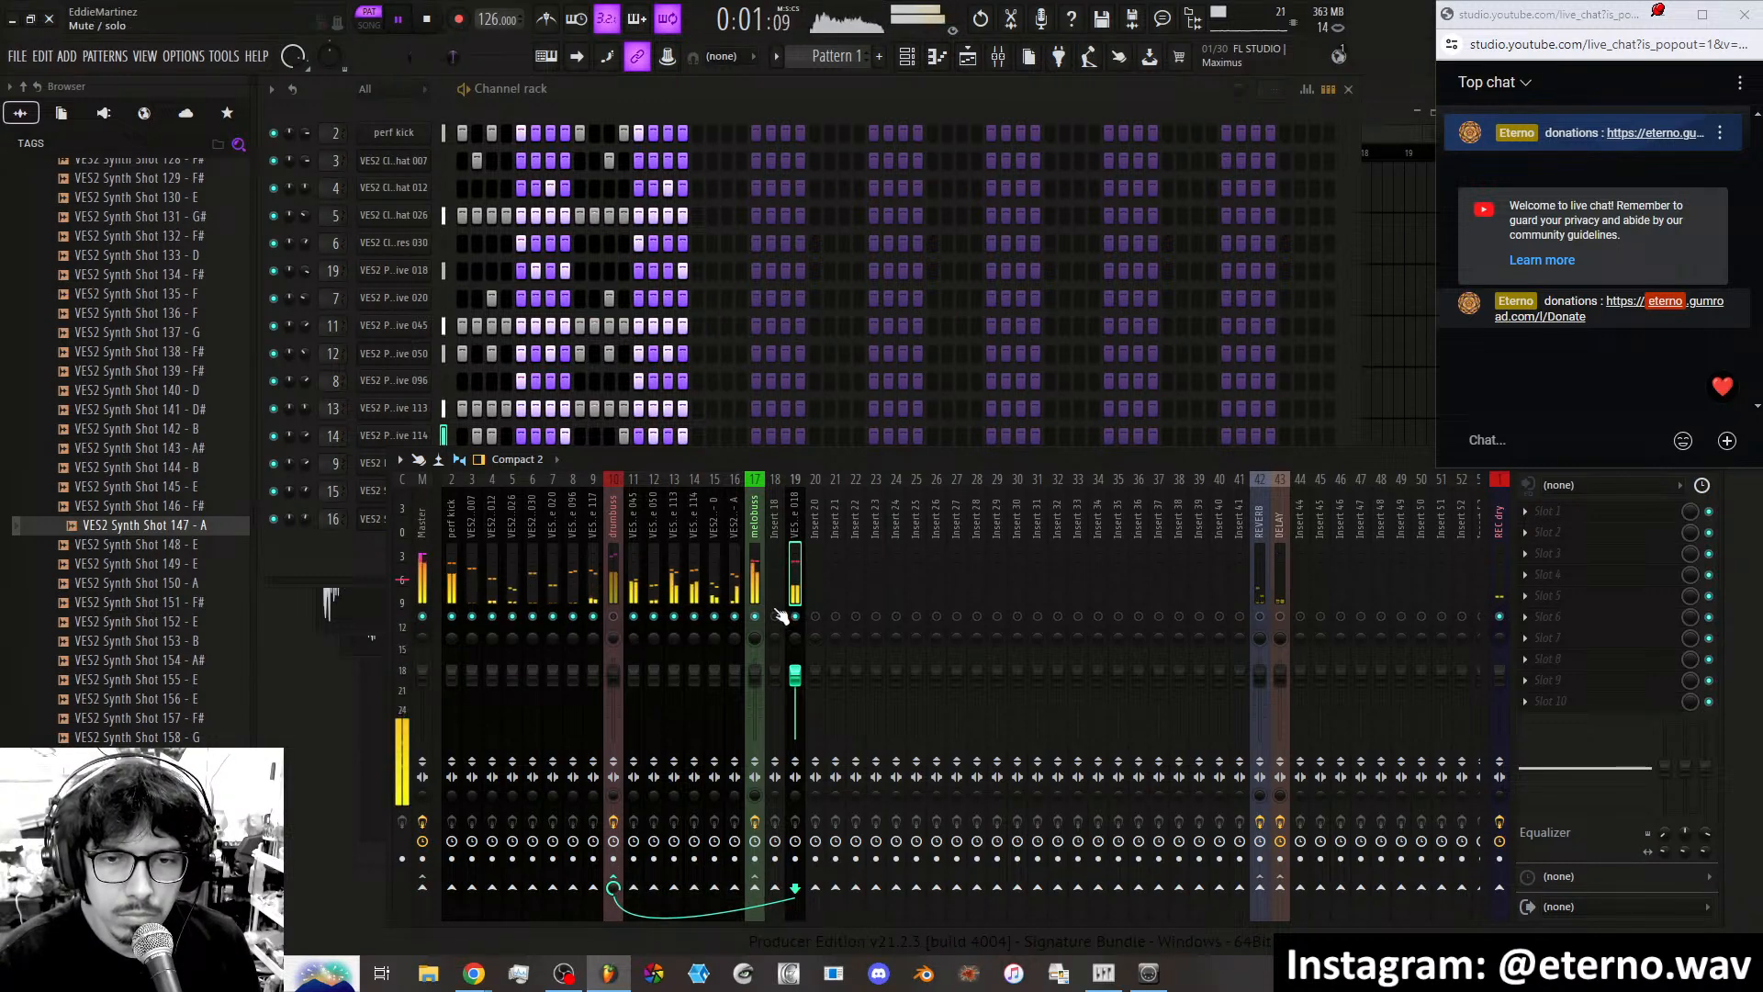
Load ShaperBox2 into the seventh effect slot of the melo bus on insert 17.
left_click(755, 579)
left_click(1526, 531)
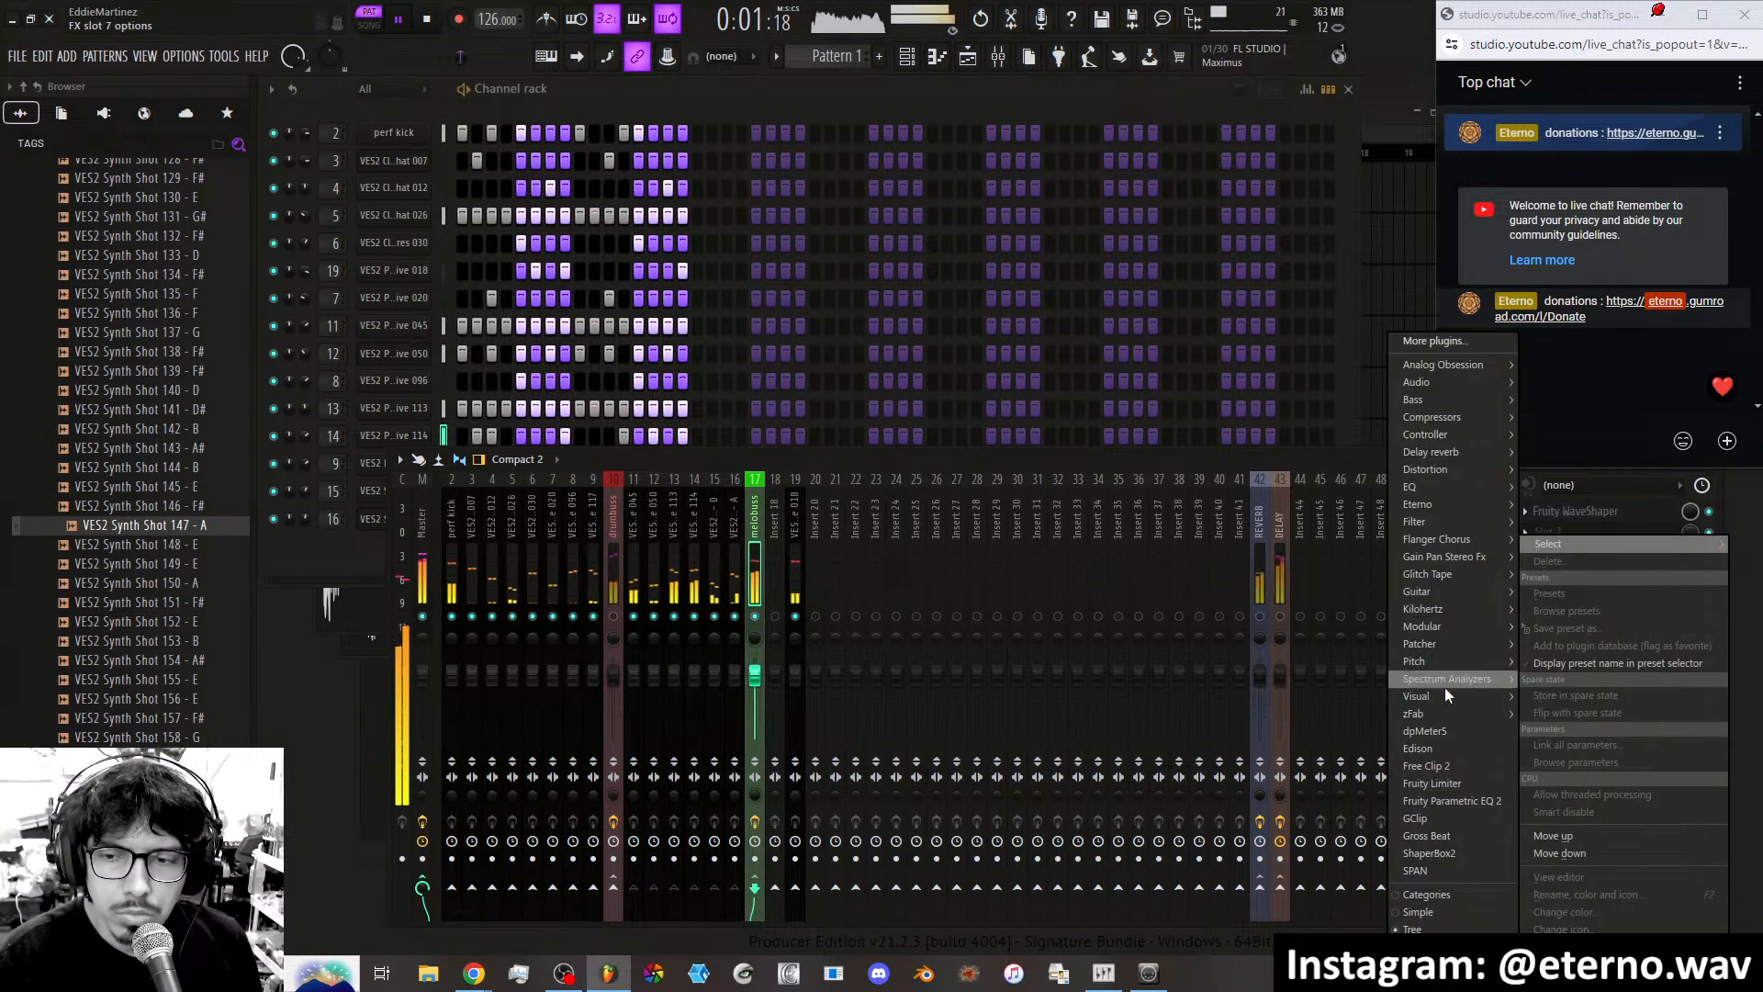
left_click(1430, 853)
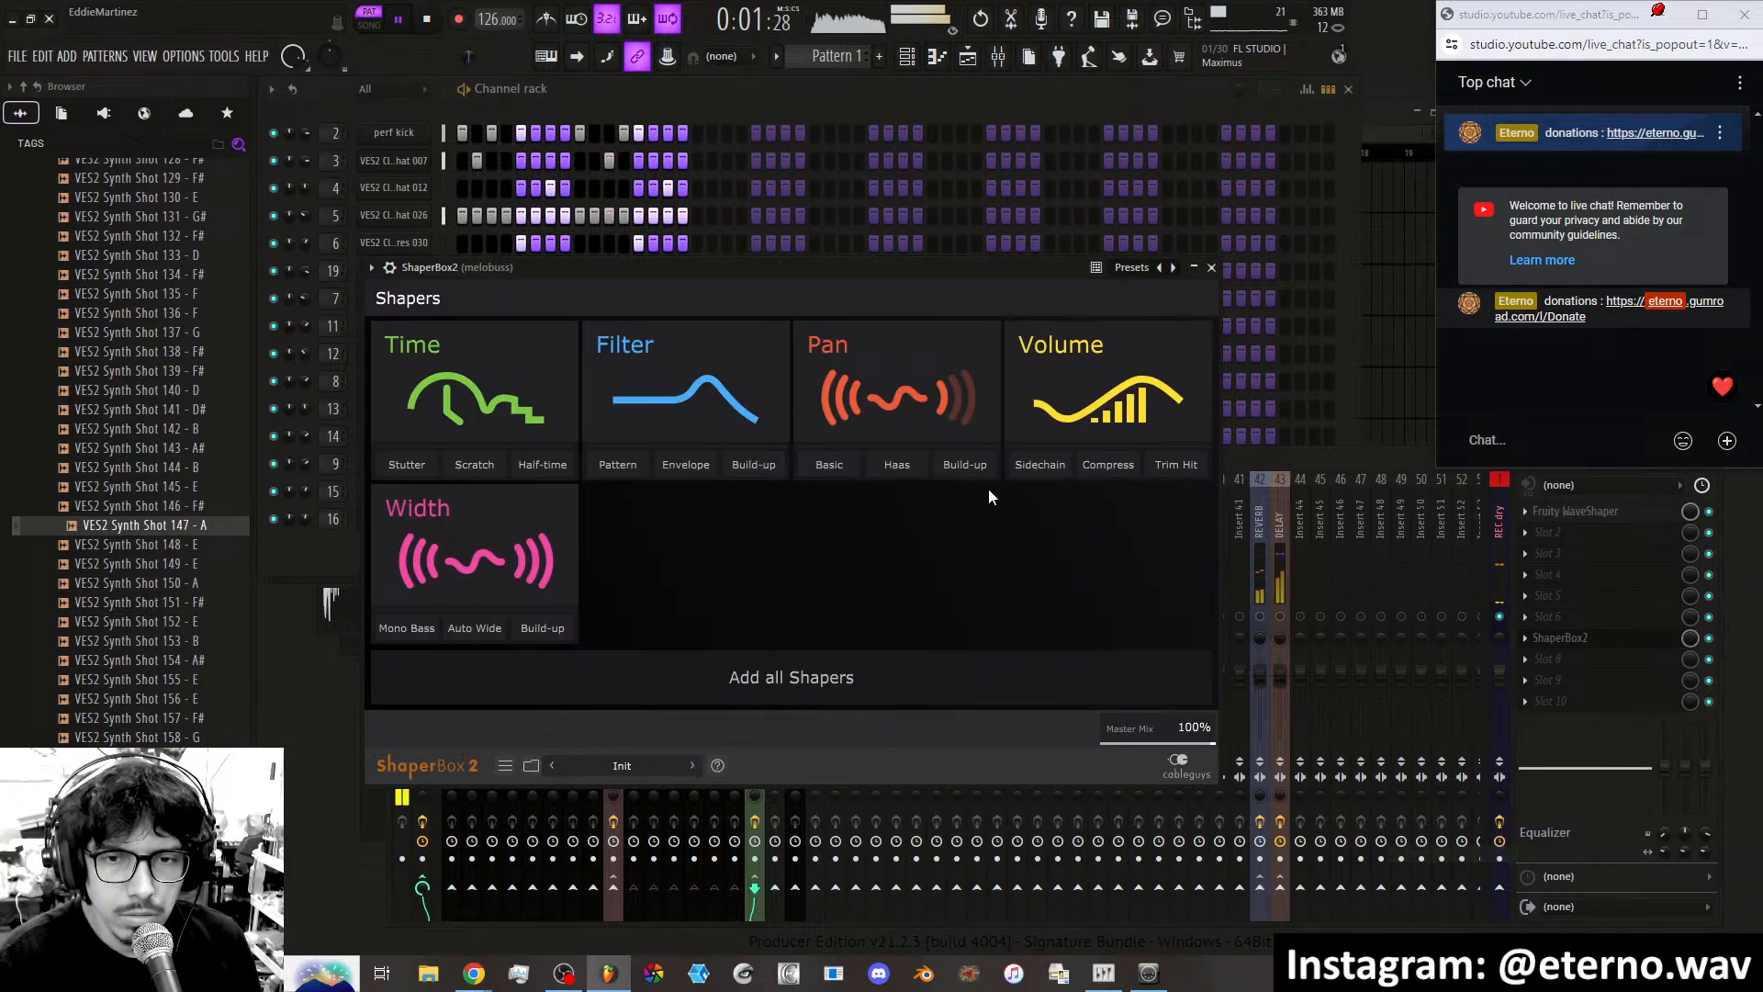
Add the Sidechain volume shaper in ShaperBox2, choose the fourth sidechain curve, and lower the band mix to 95%.
left_click(1056, 465)
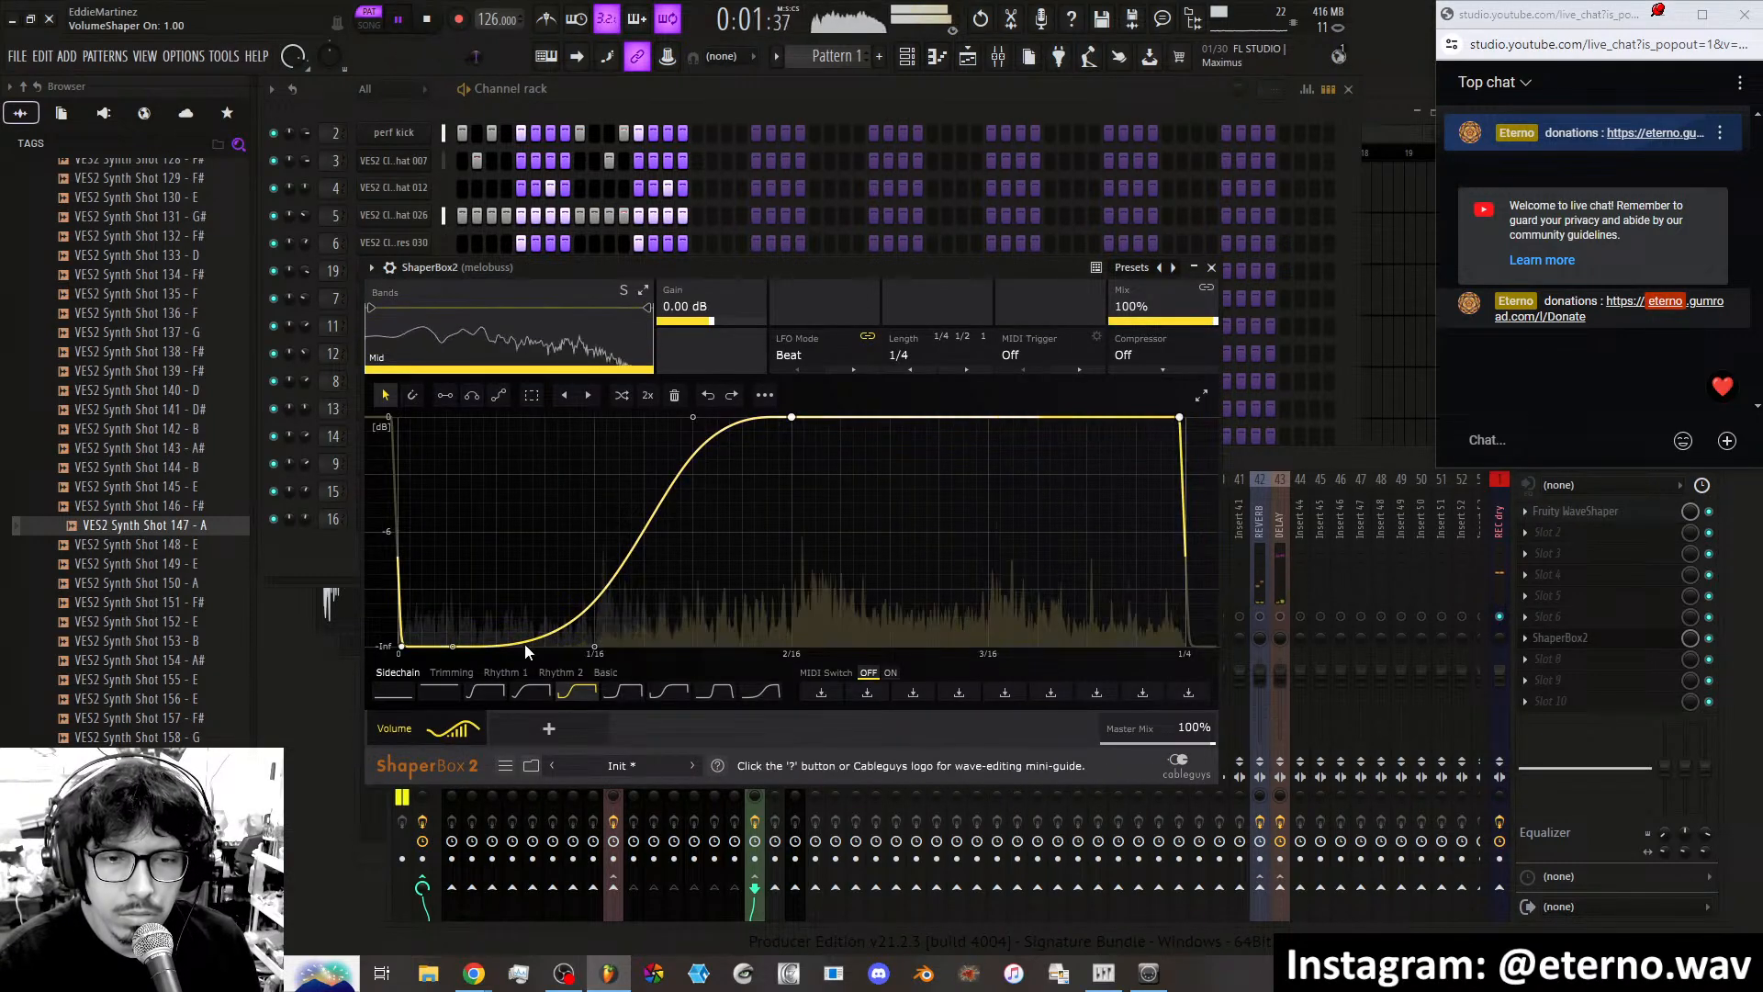
left_click(529, 691)
left_click(1212, 321)
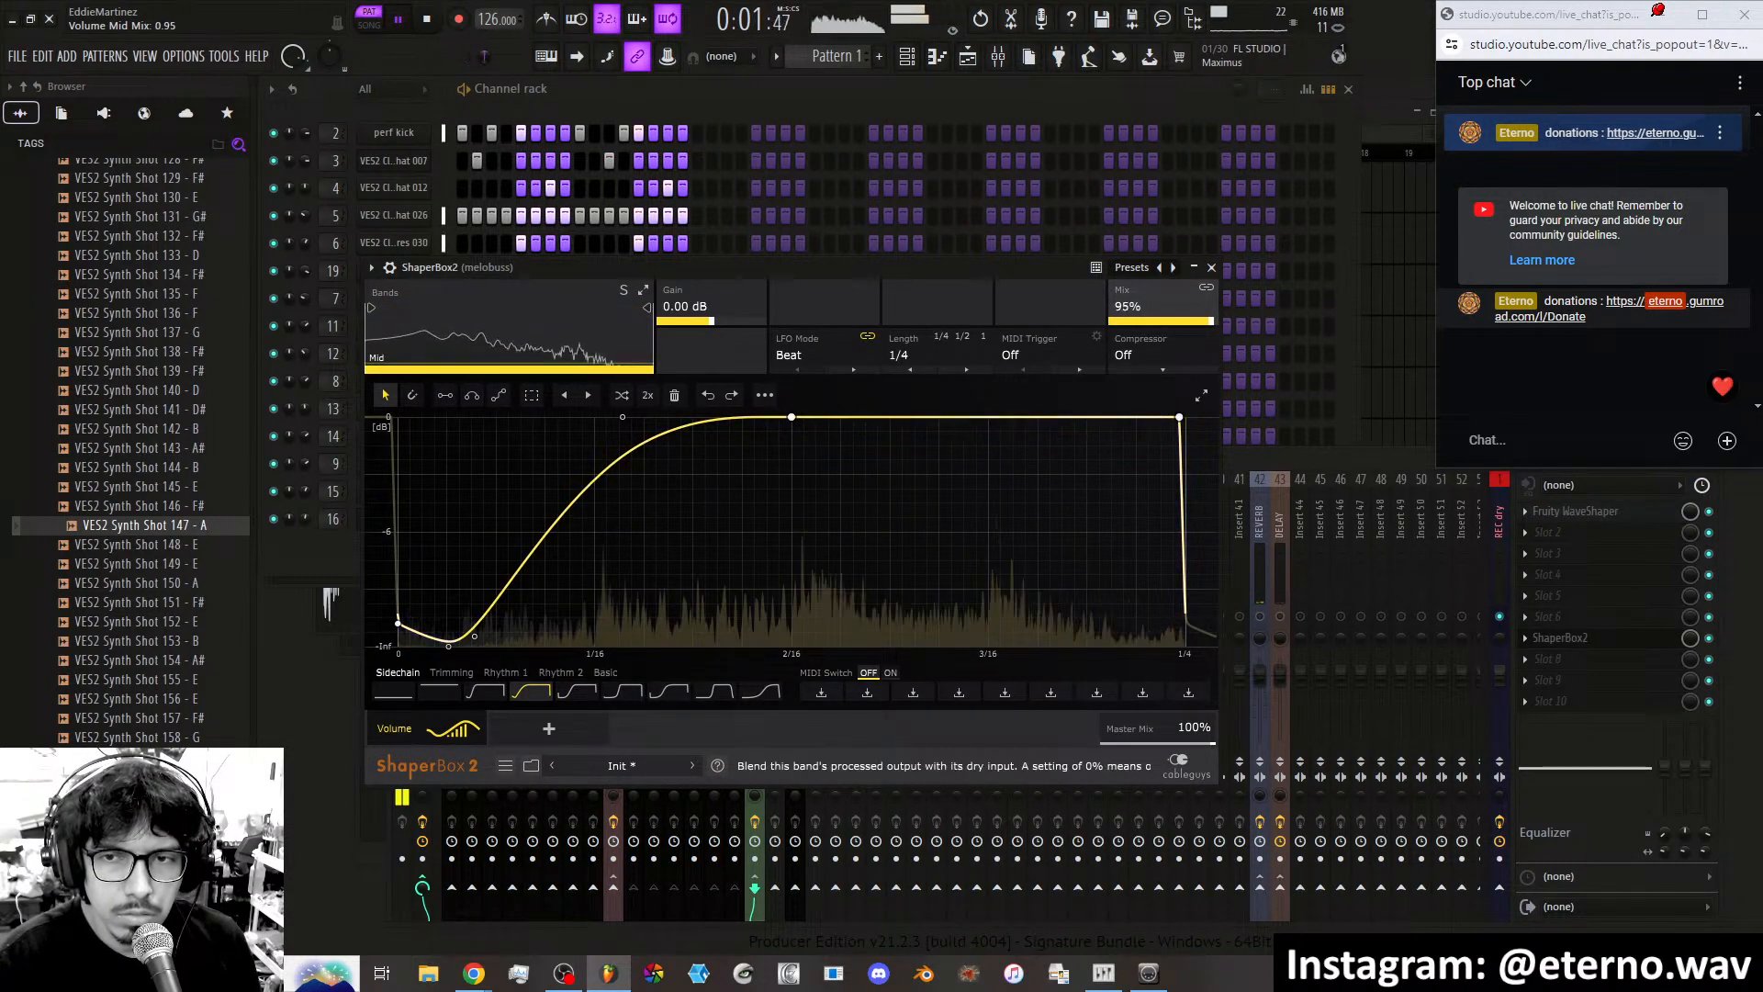
left_click(1211, 267)
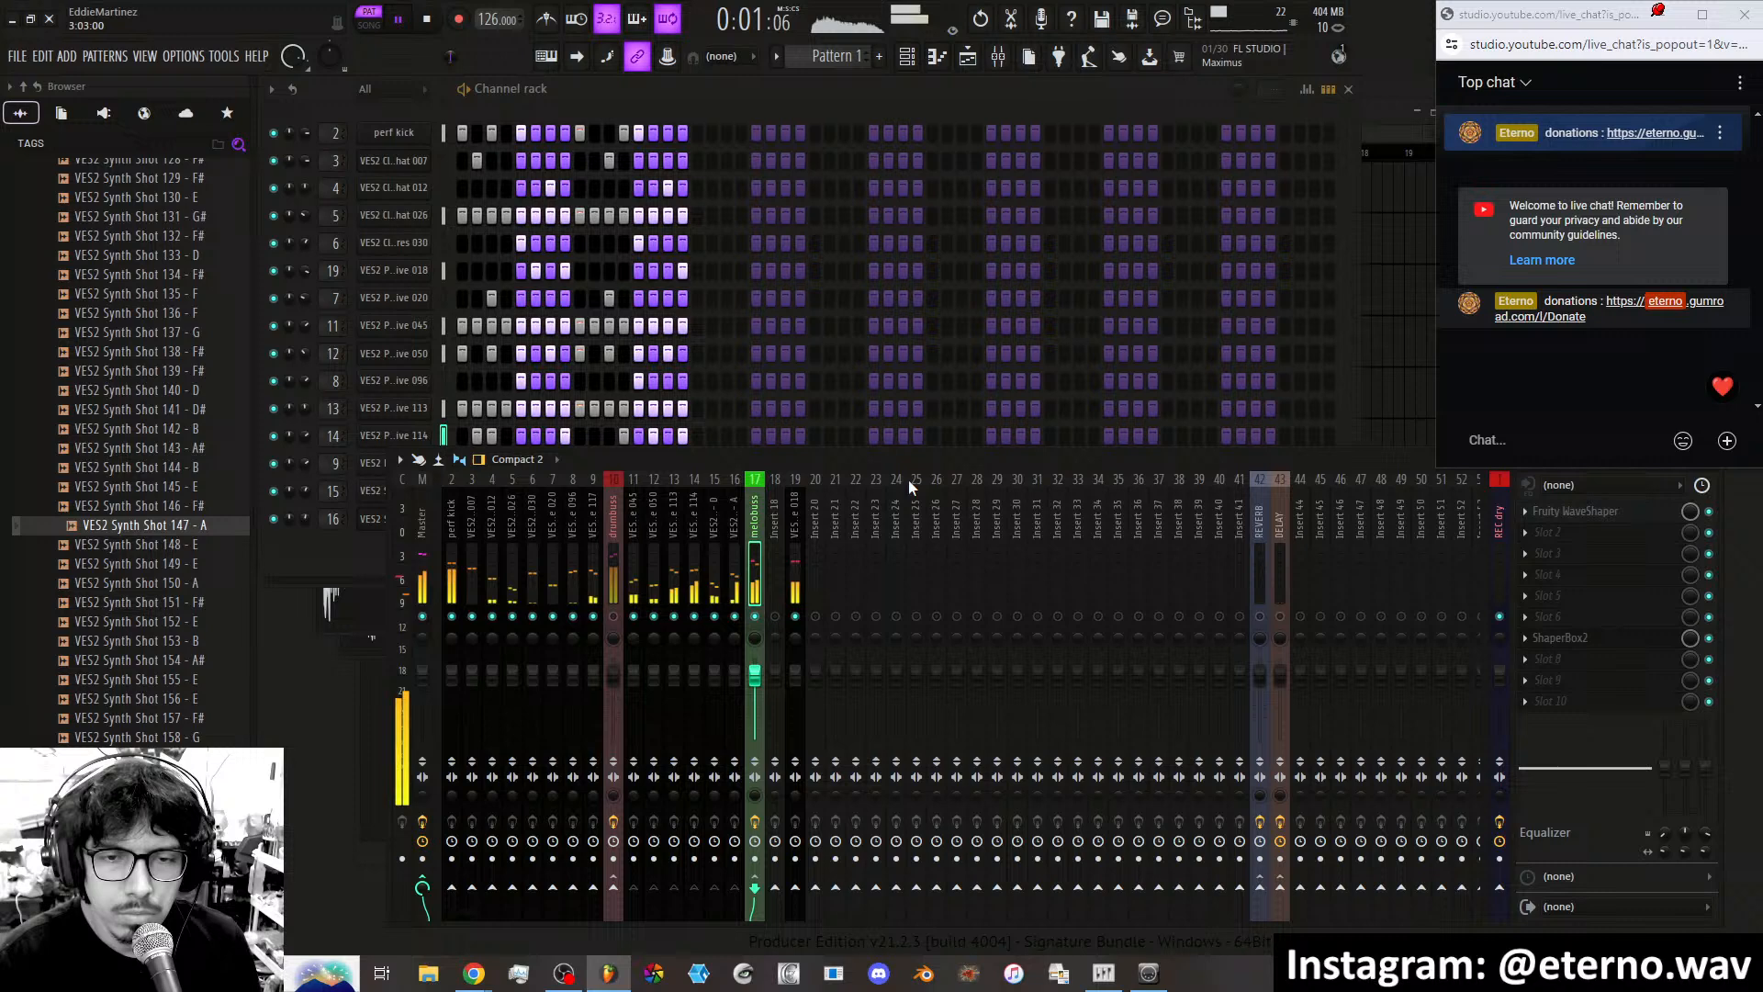
left_click(792, 553)
left_click(1580, 638)
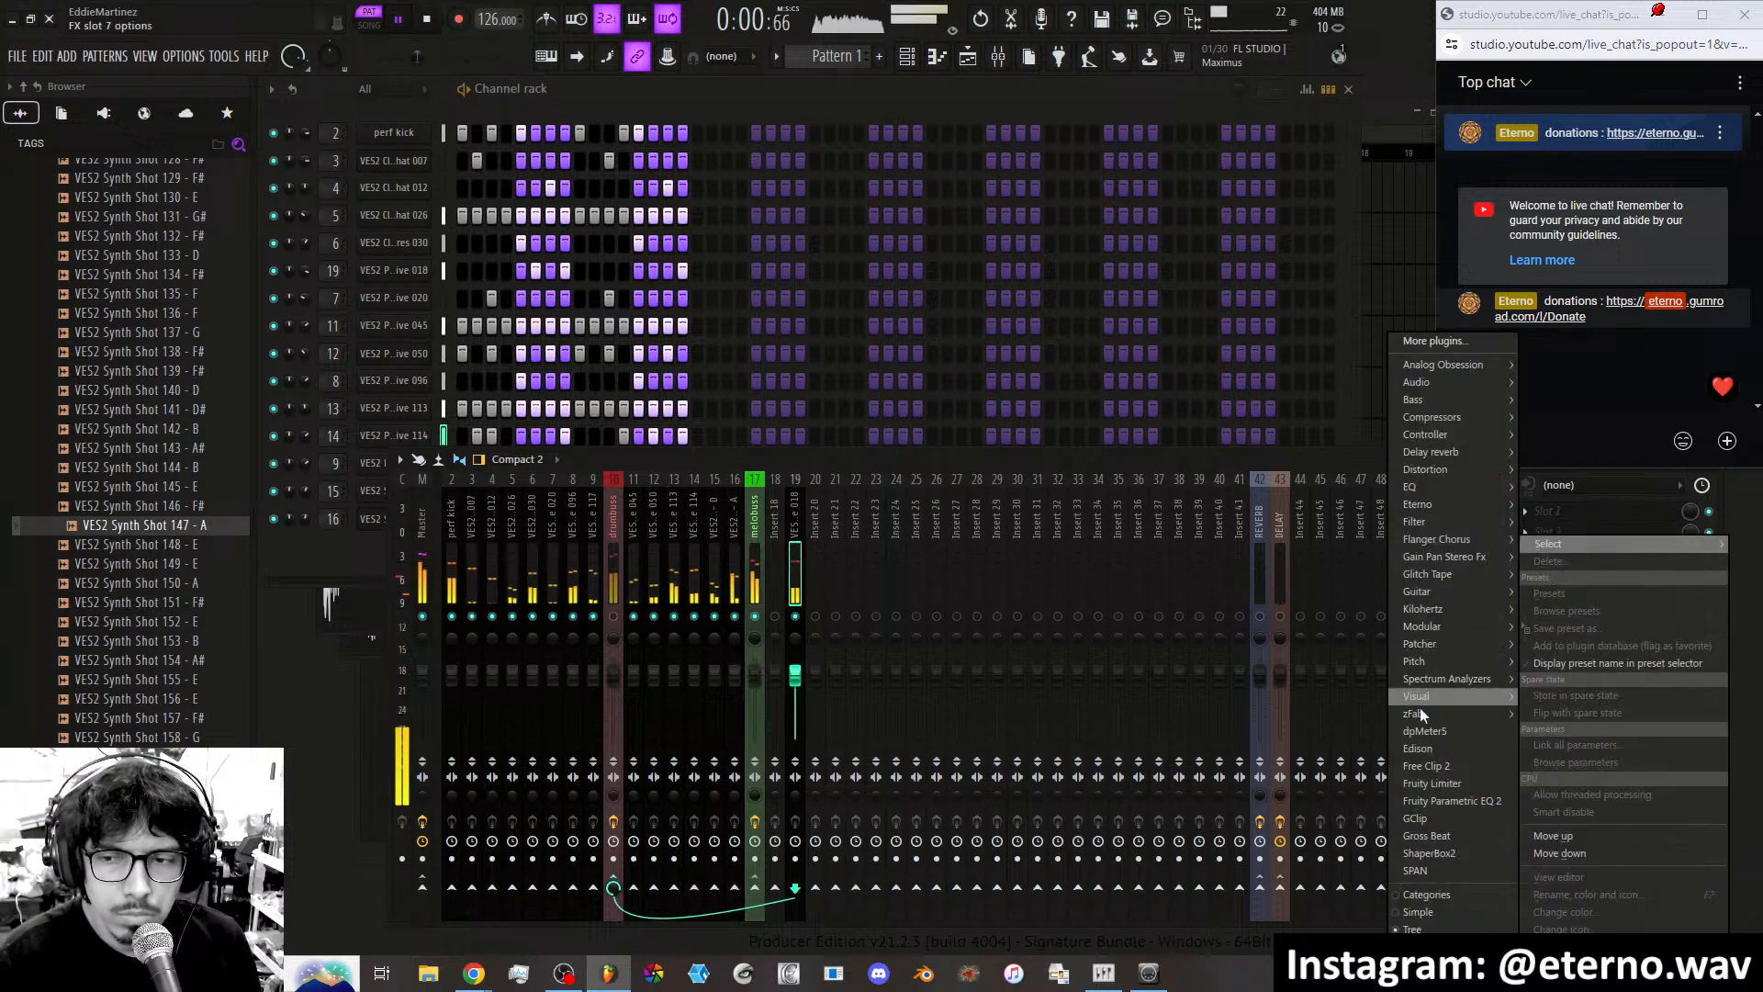
left_click(1426, 848)
left_click(1084, 515)
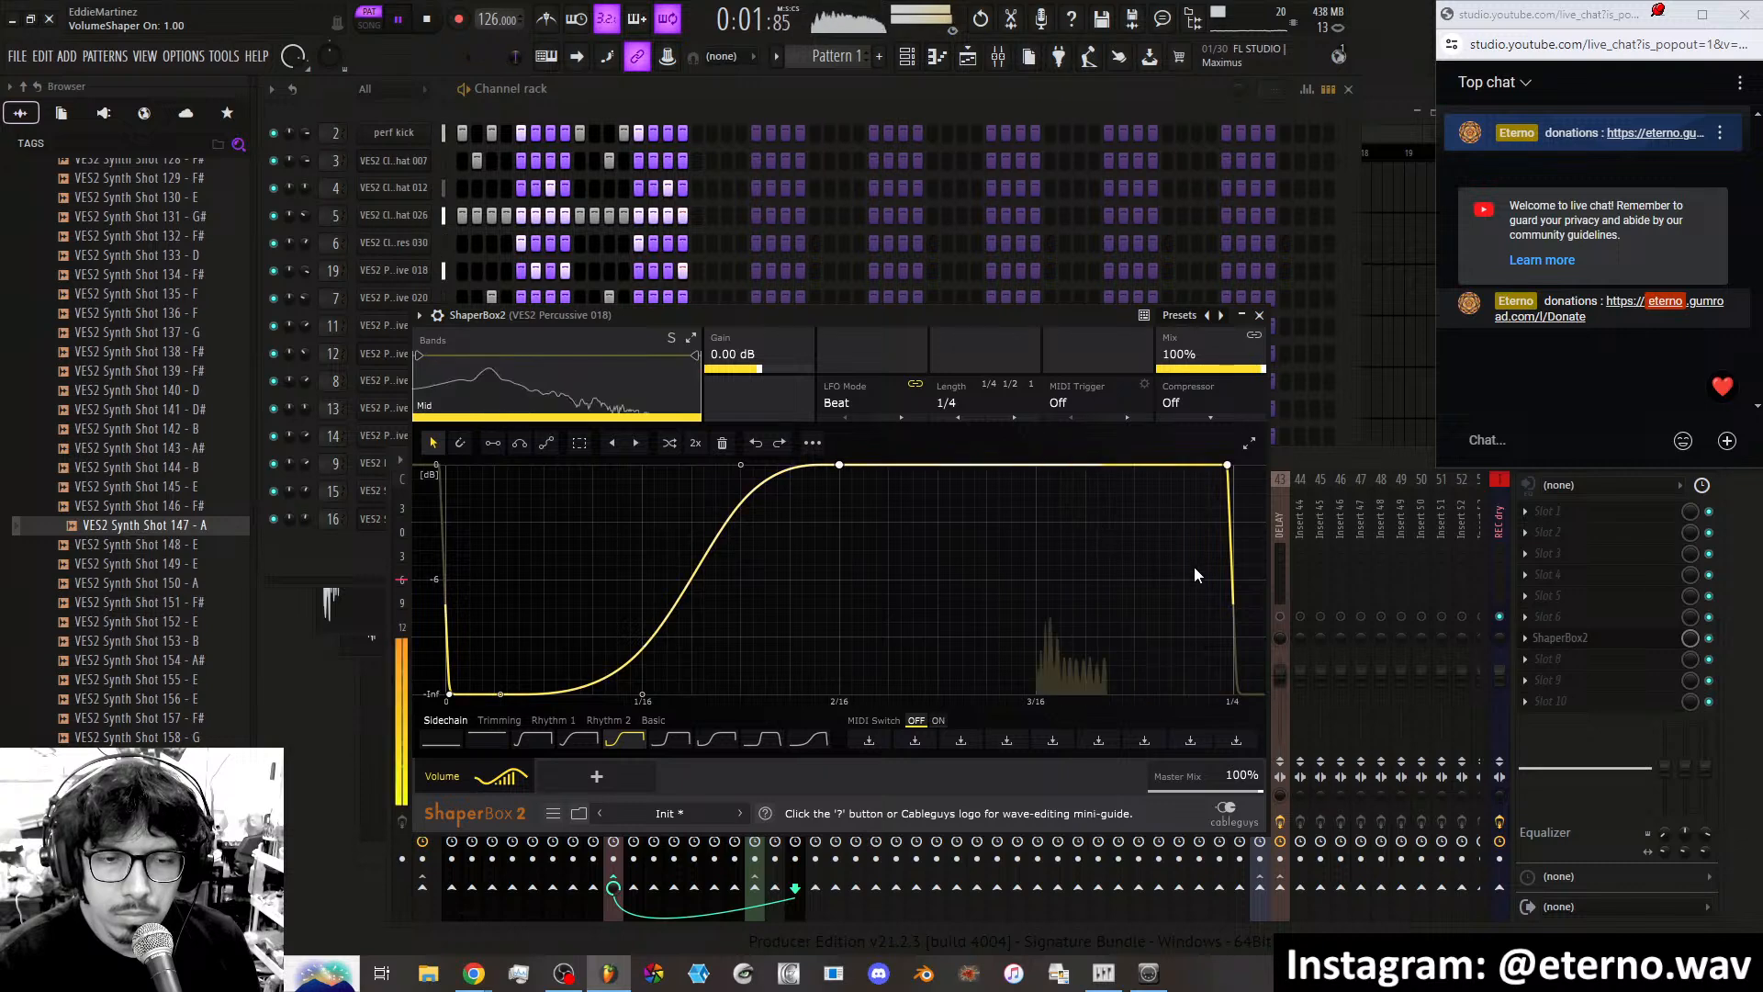
left_click(1525, 636)
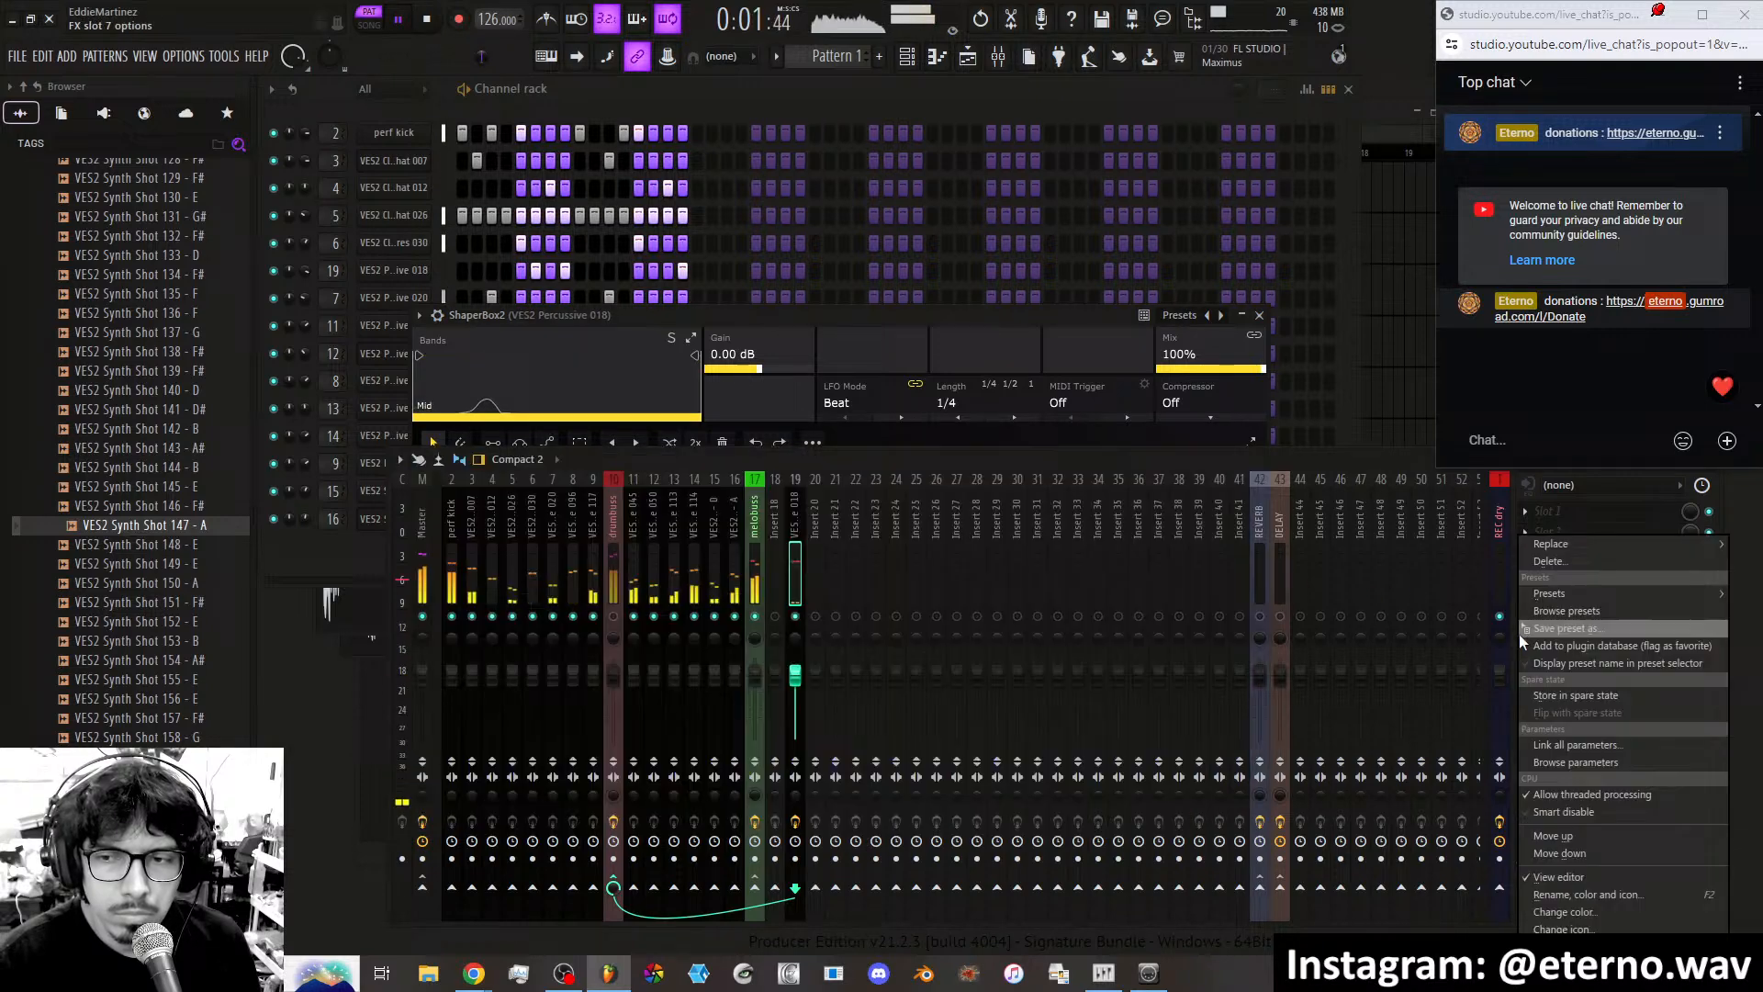
left_click(1546, 563)
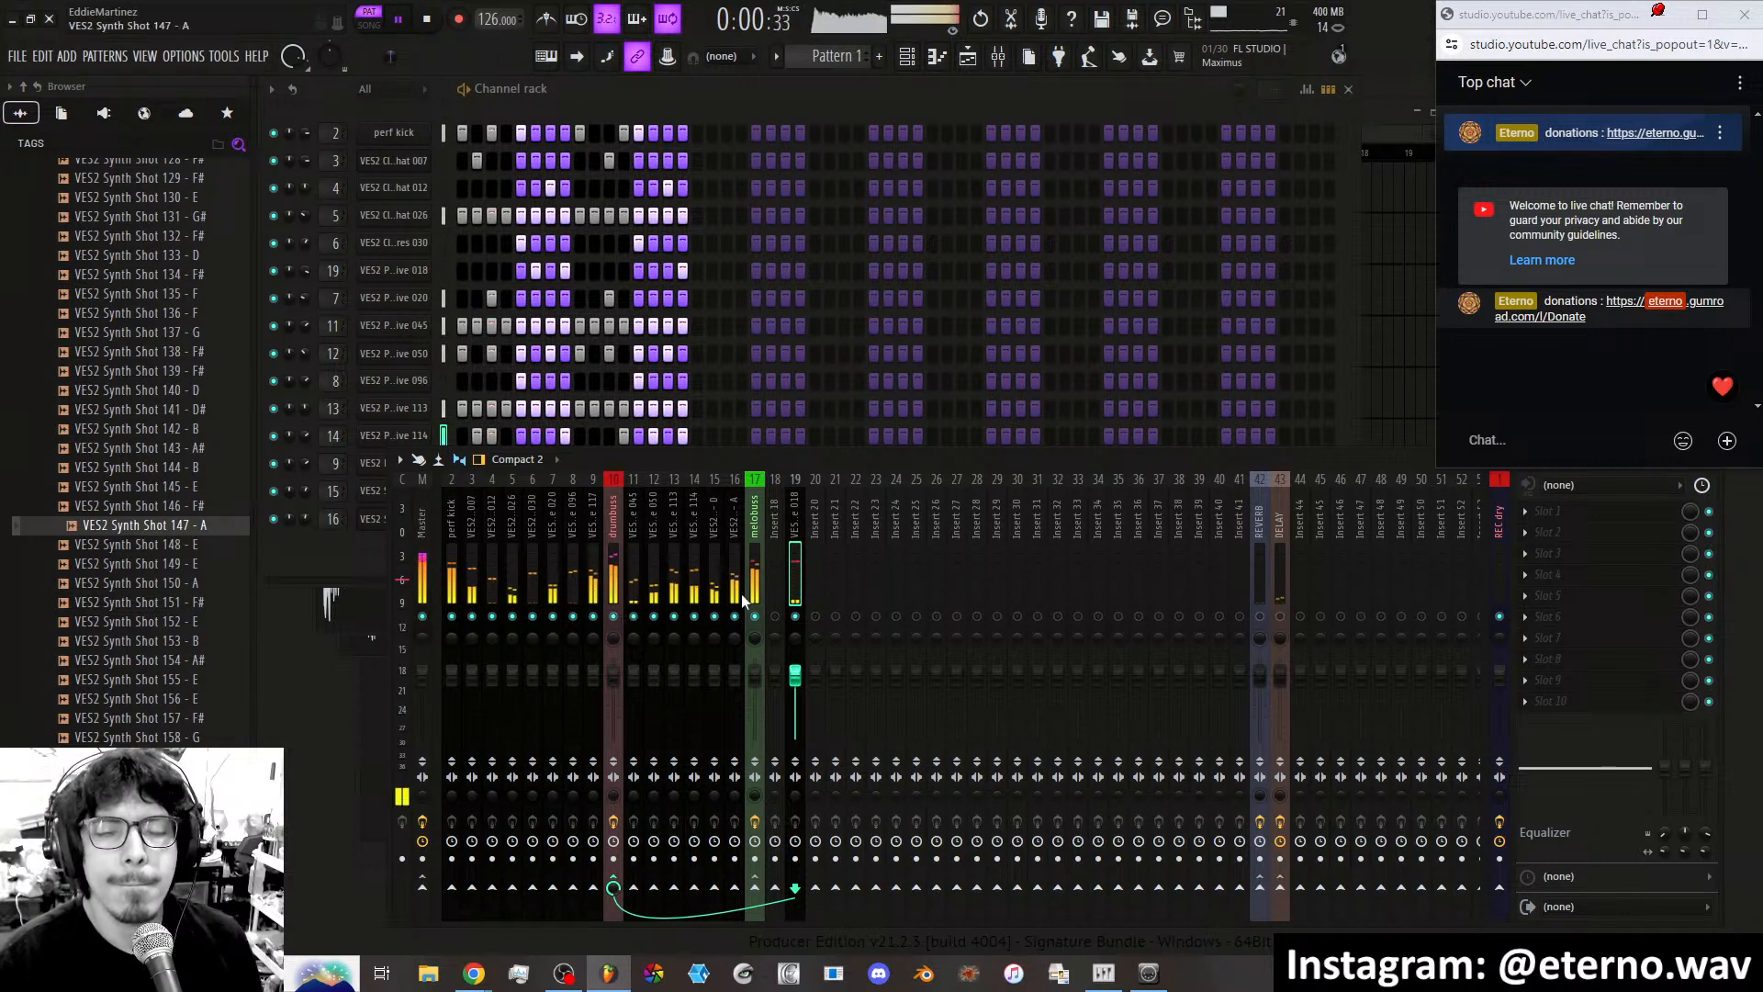
Compare the sound of the melo bus and drum bus with Fruity WaveShaper bypassed and enabled.
left_click(748, 566)
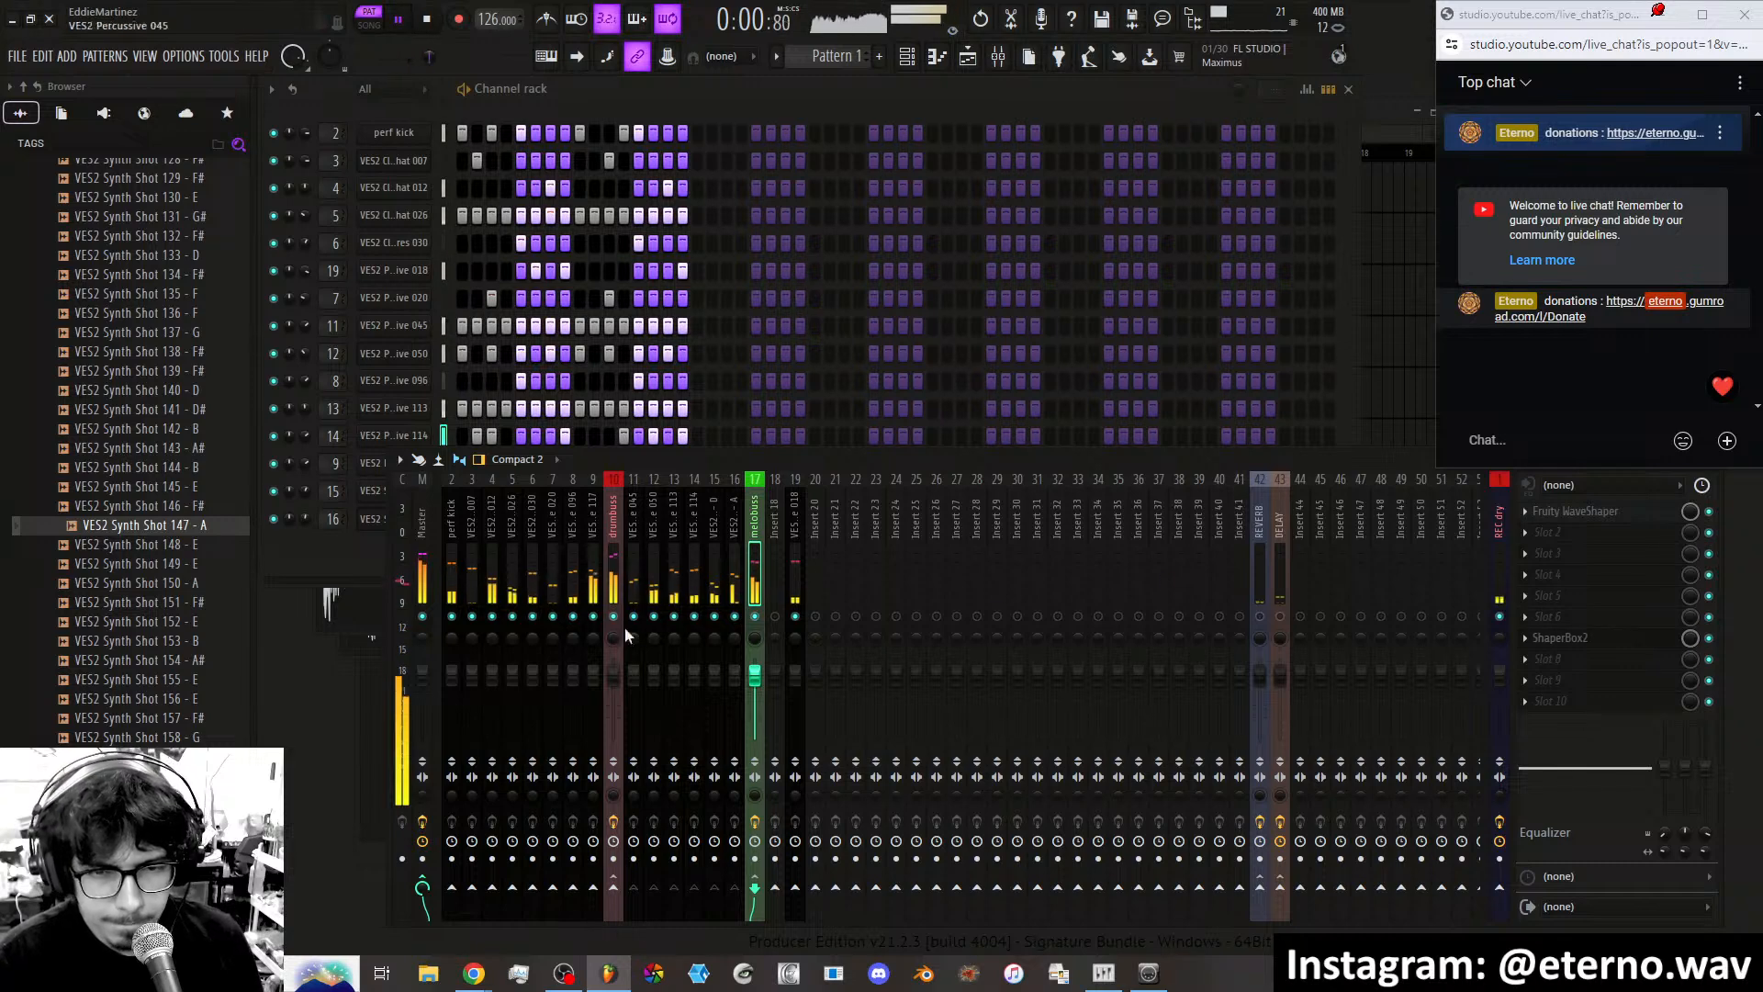
left_click(610, 555)
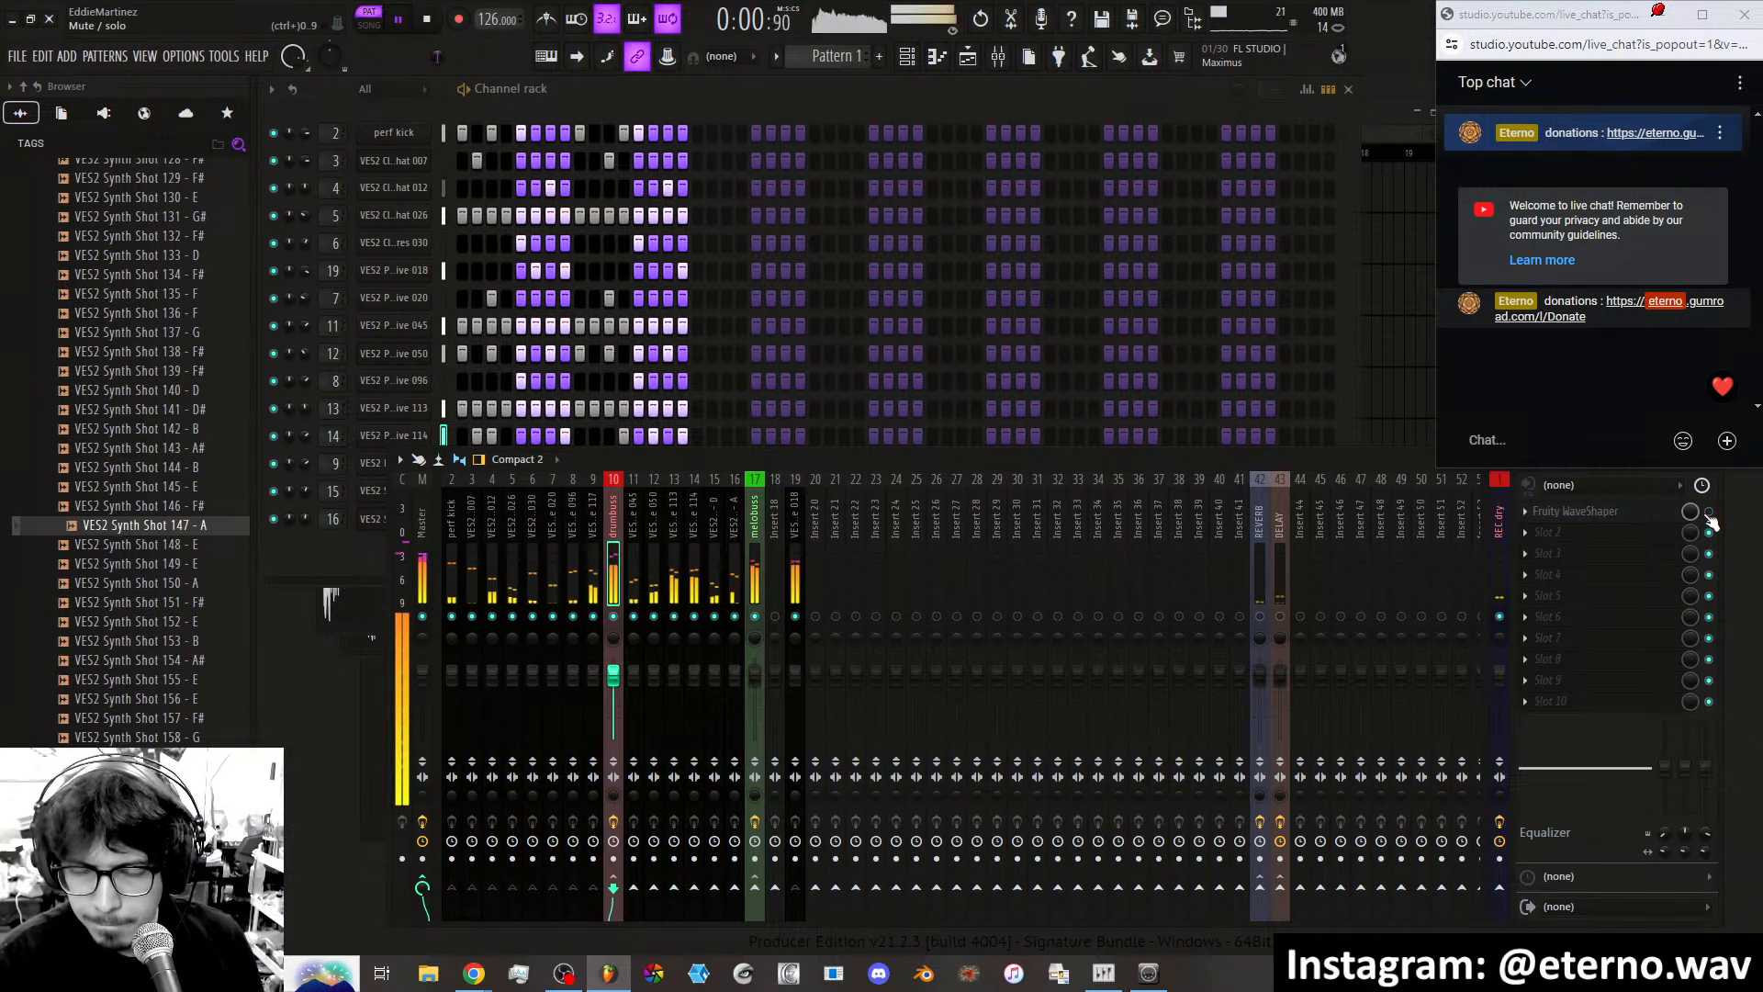
left_click(754, 554)
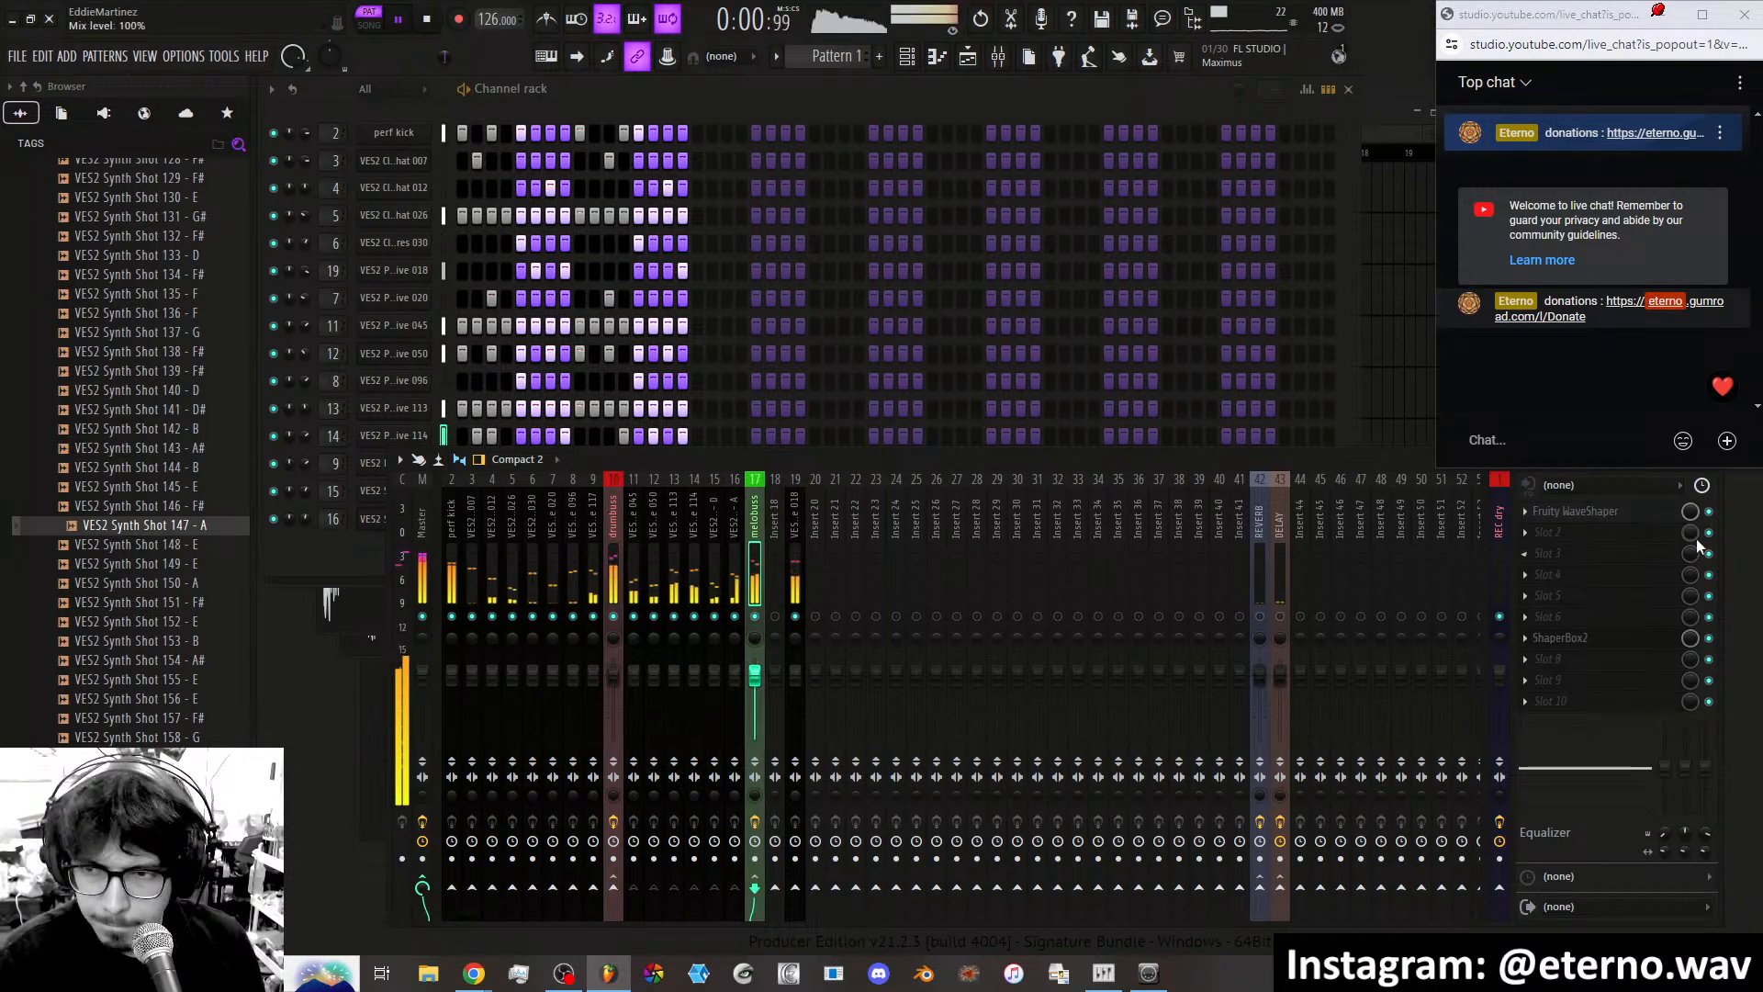
left_click(1711, 513)
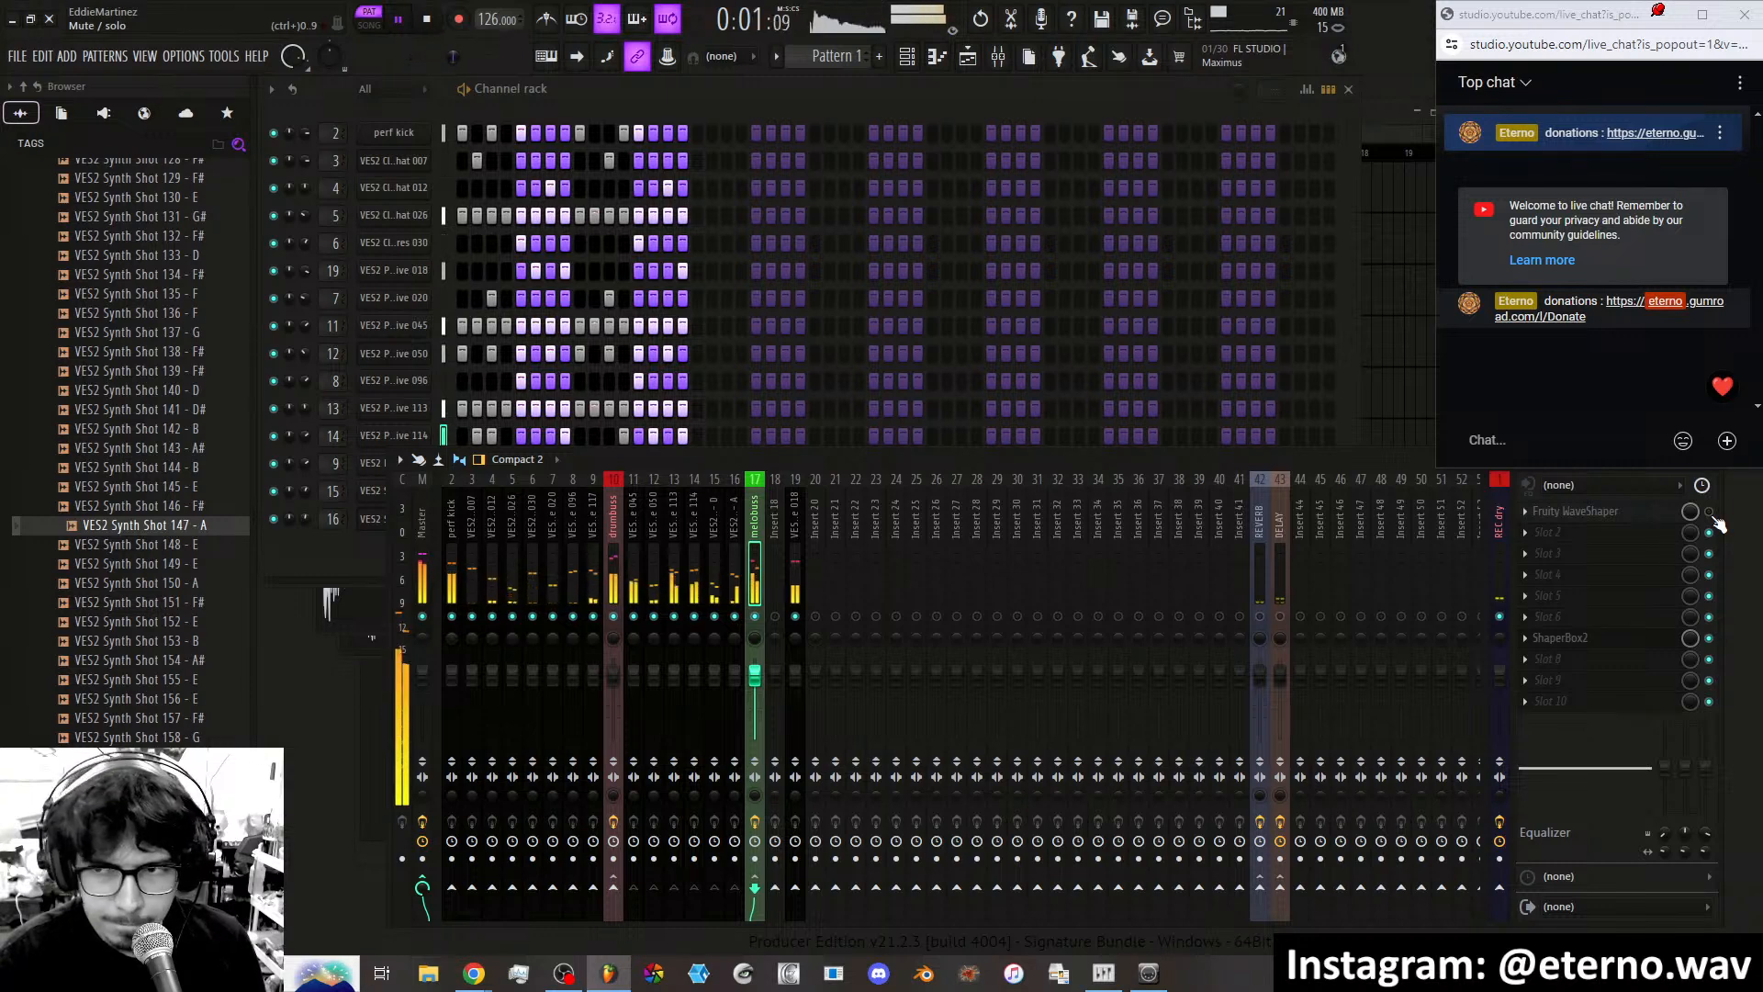
left_click(1711, 514)
left_click(609, 544)
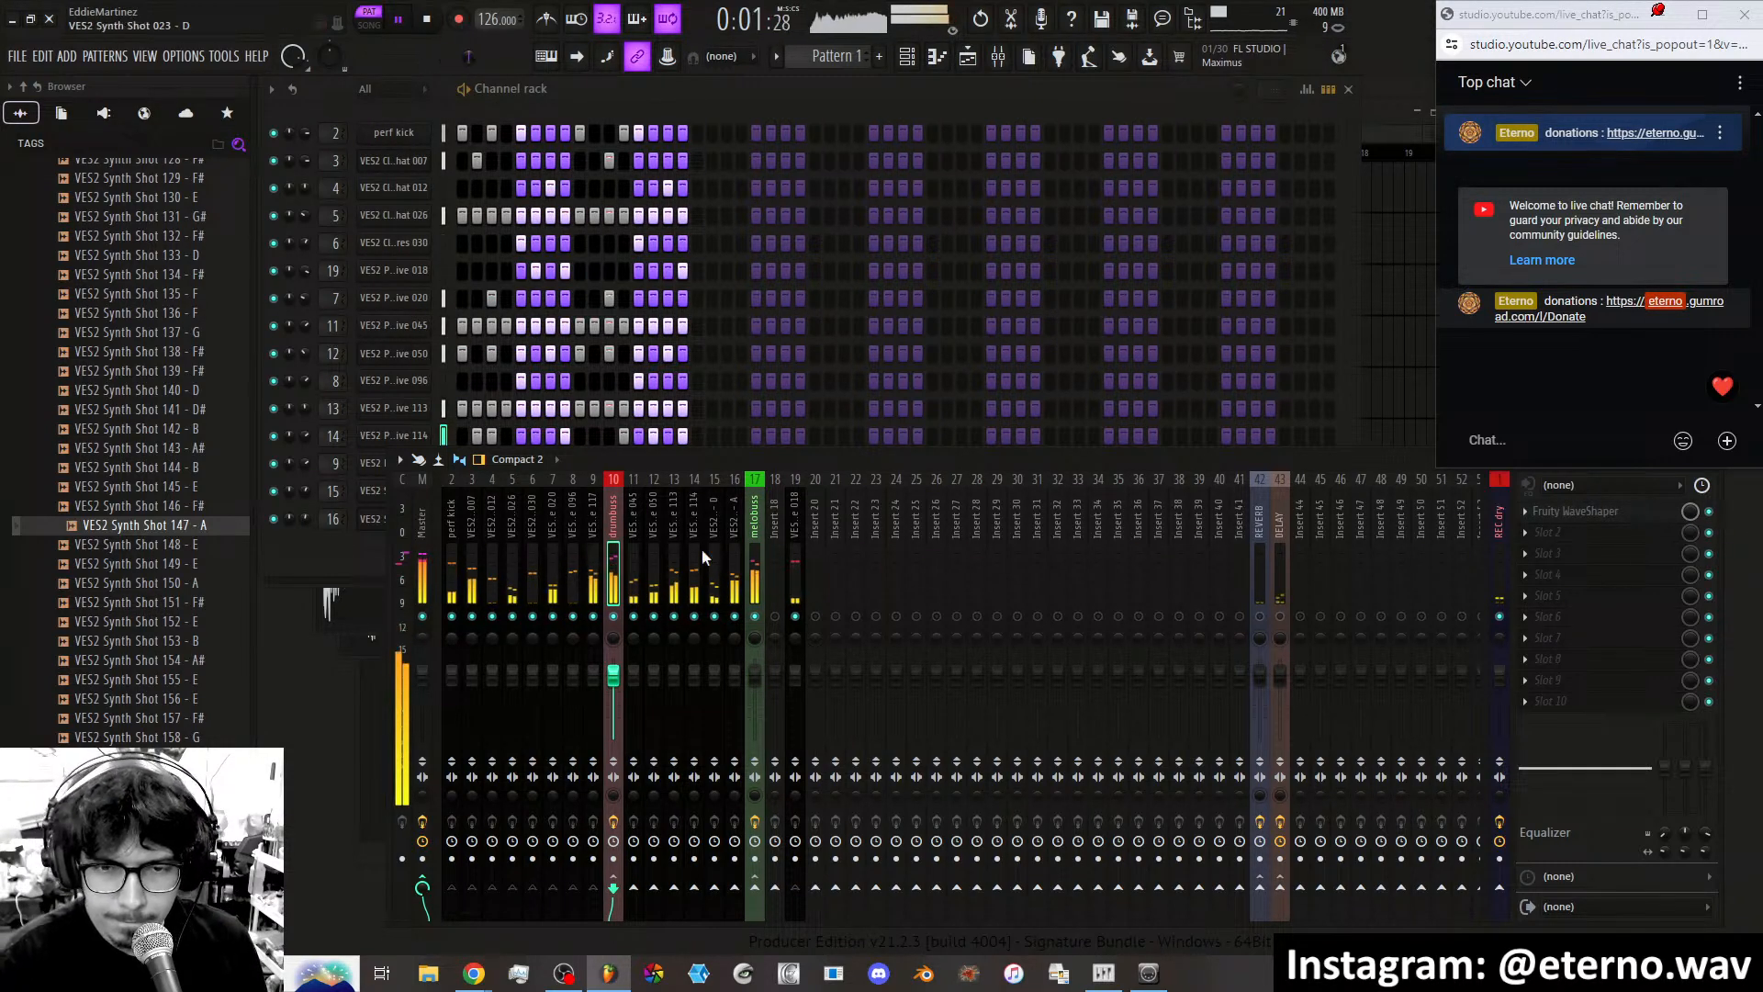
left_click(795, 579)
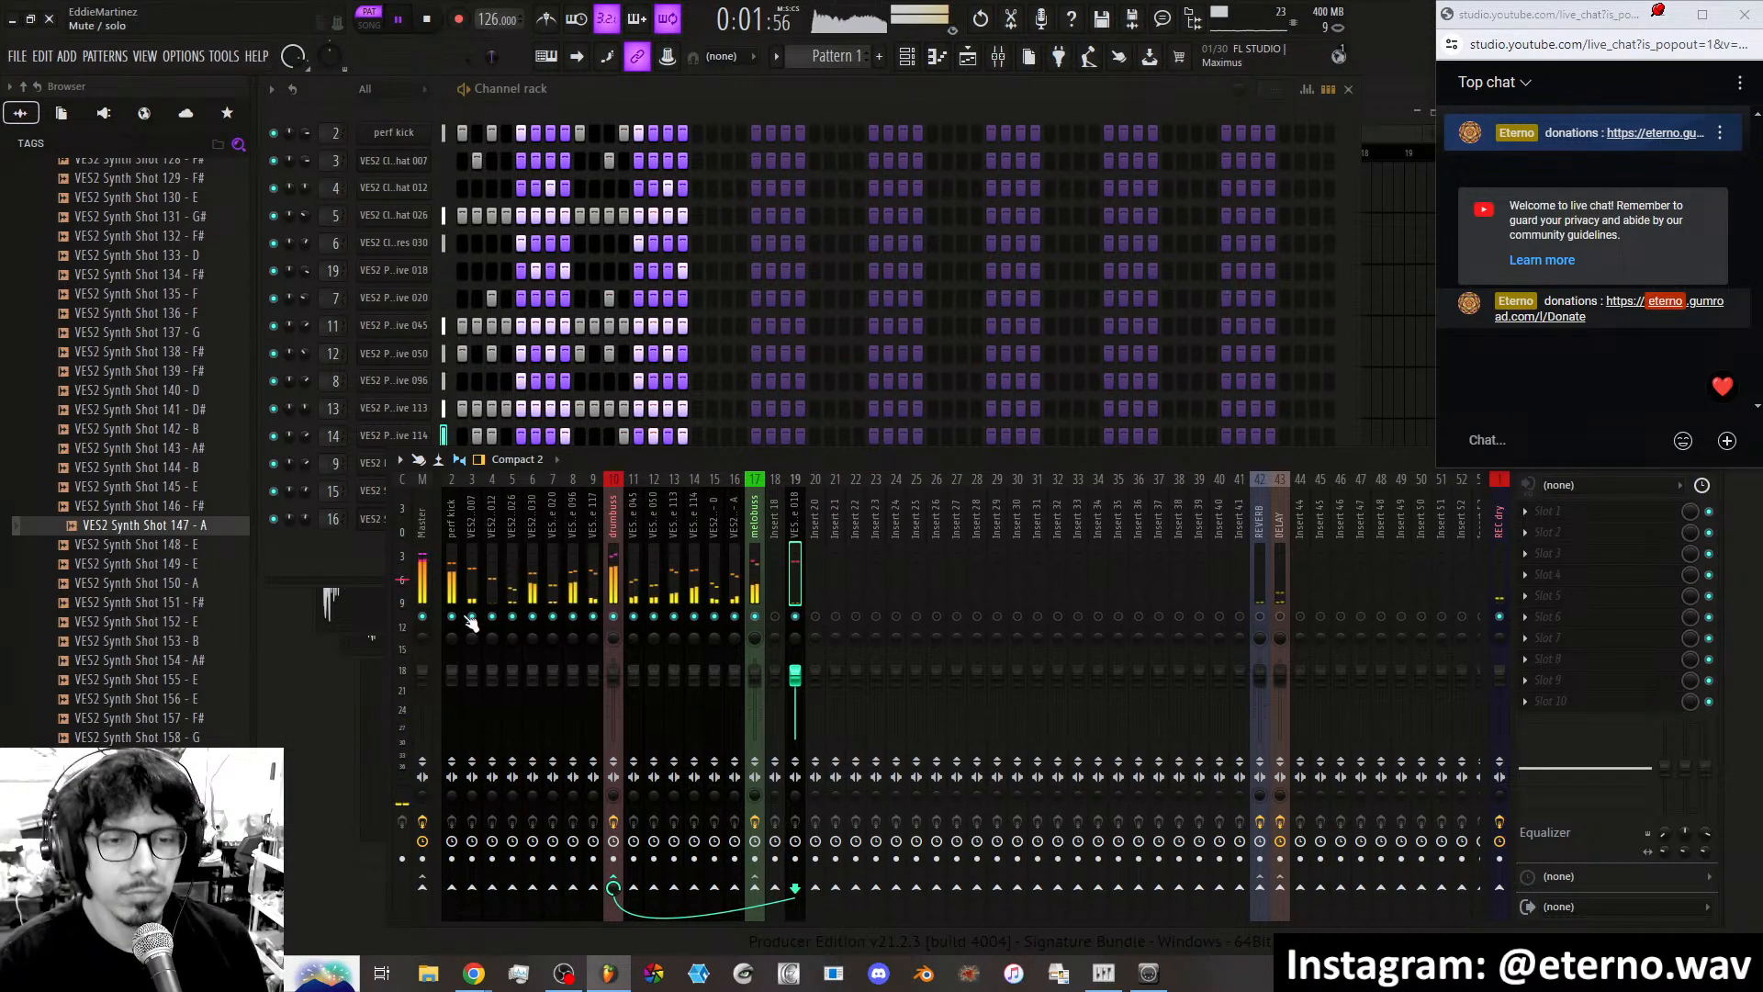
left_click(350, 548)
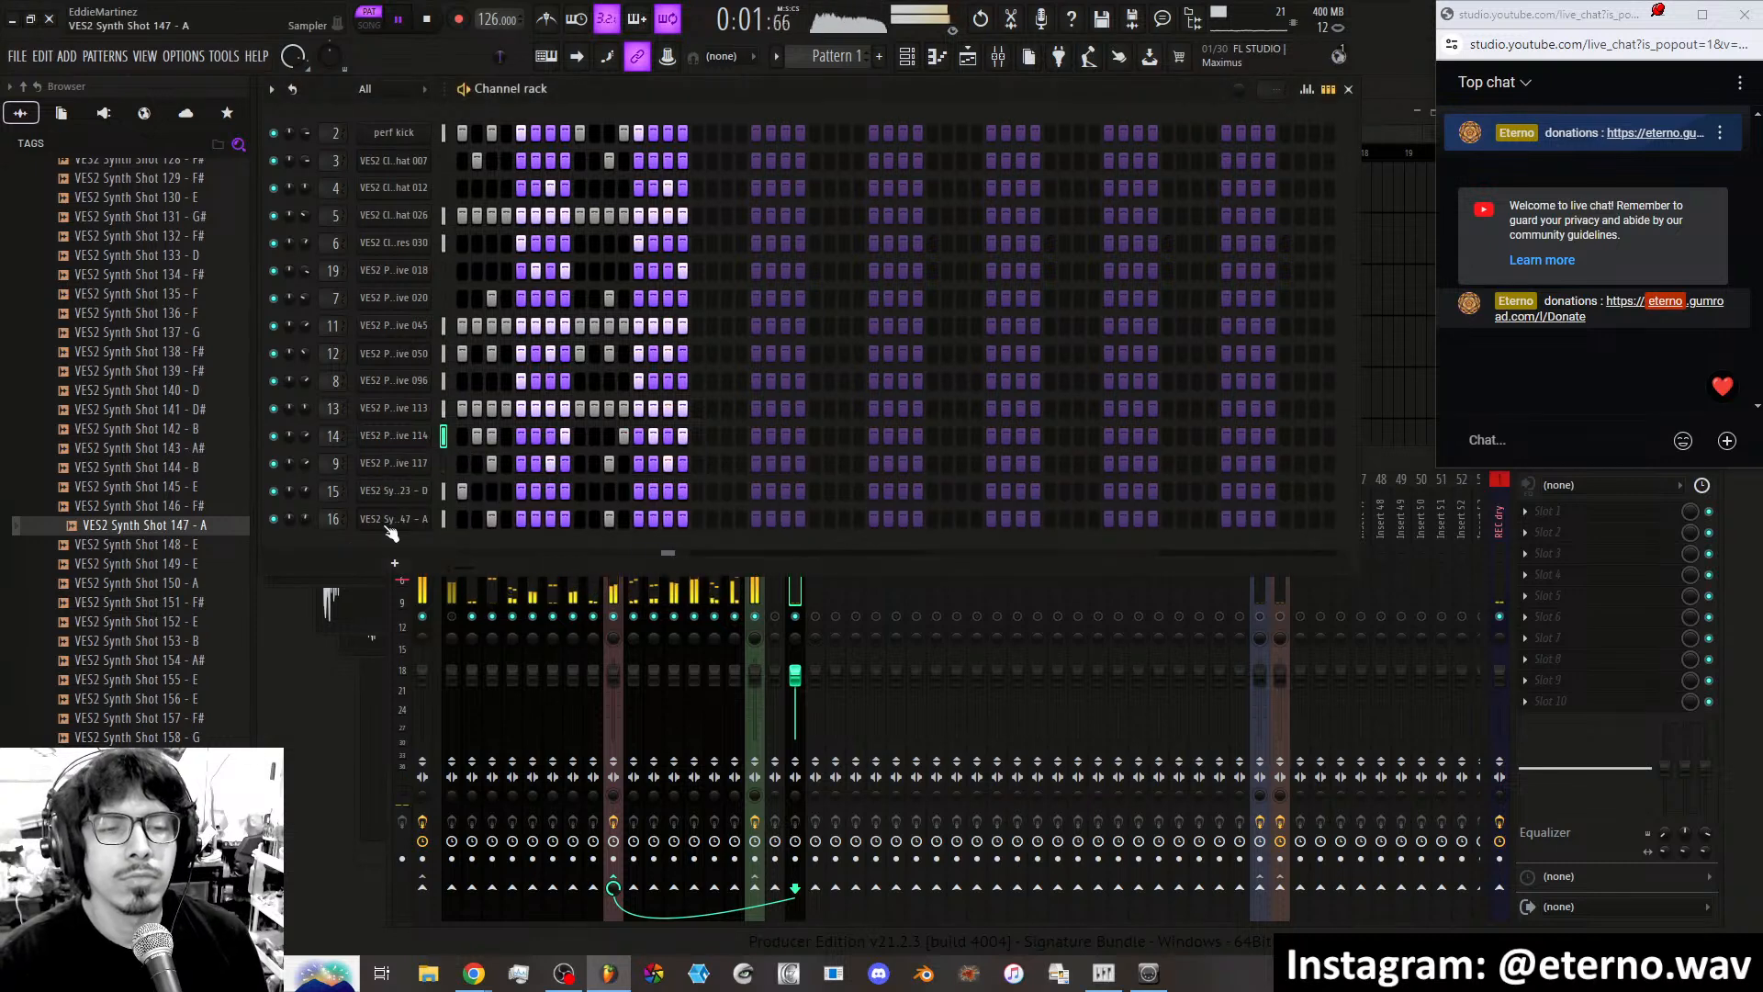
right_click(425, 516)
left_click(494, 642)
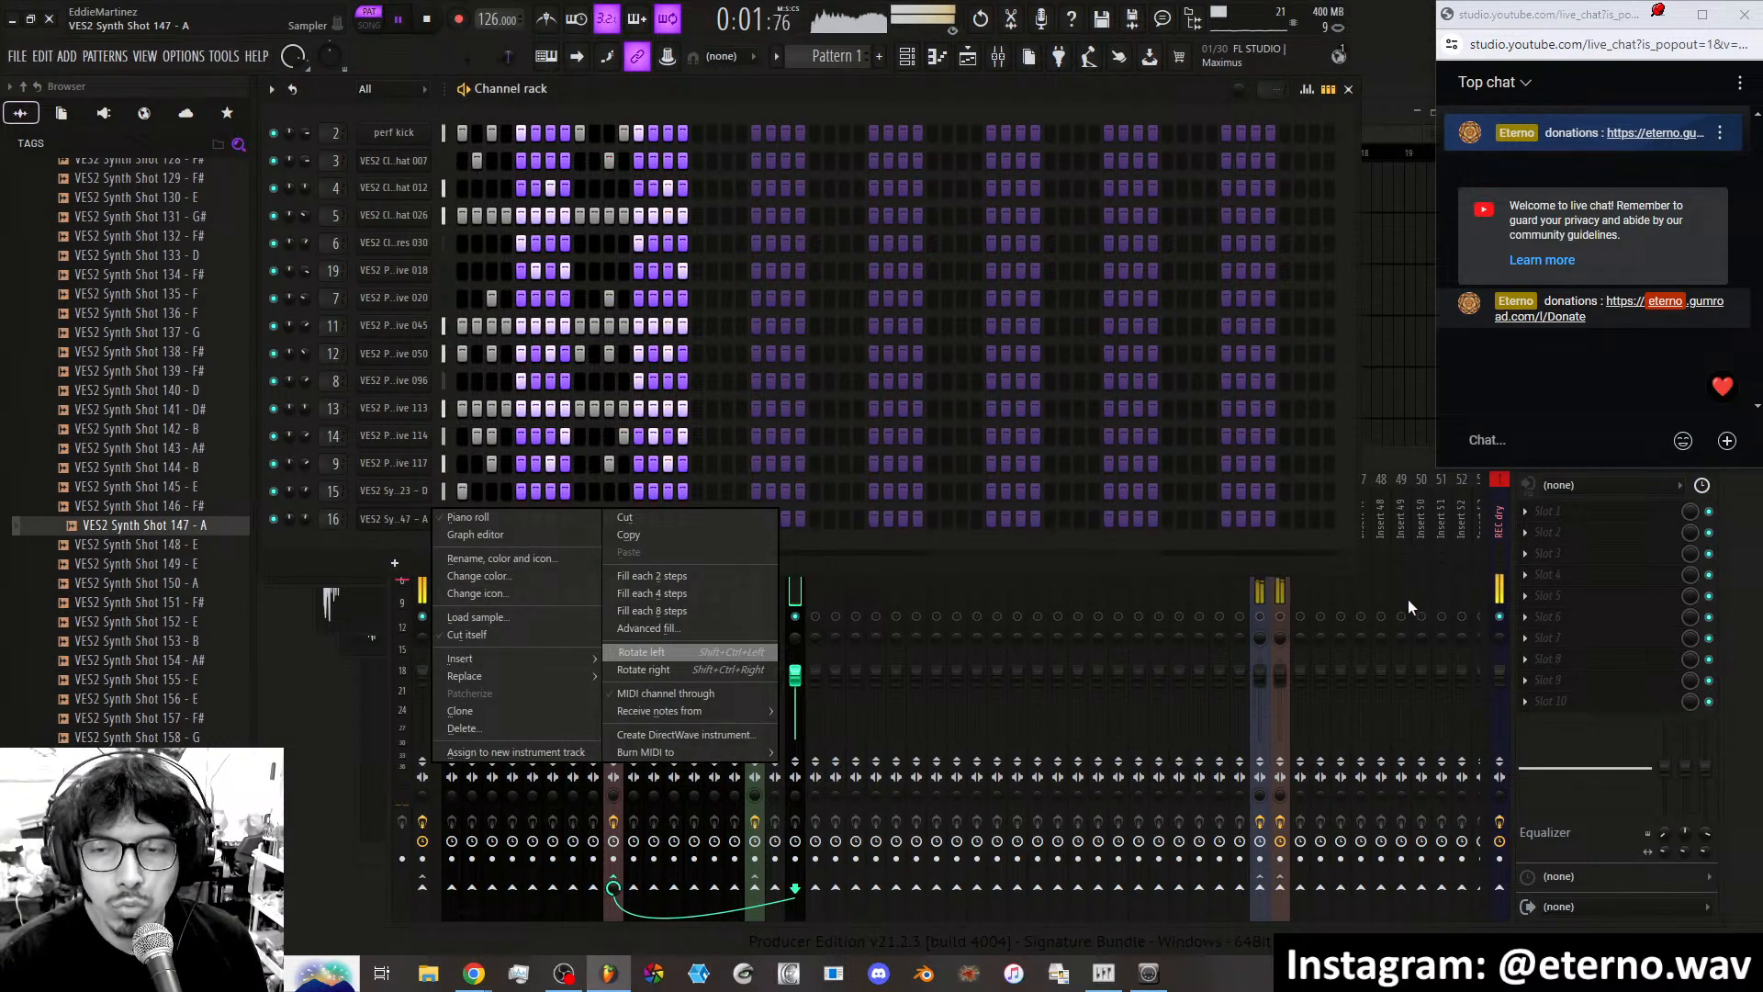
left_click(1275, 615)
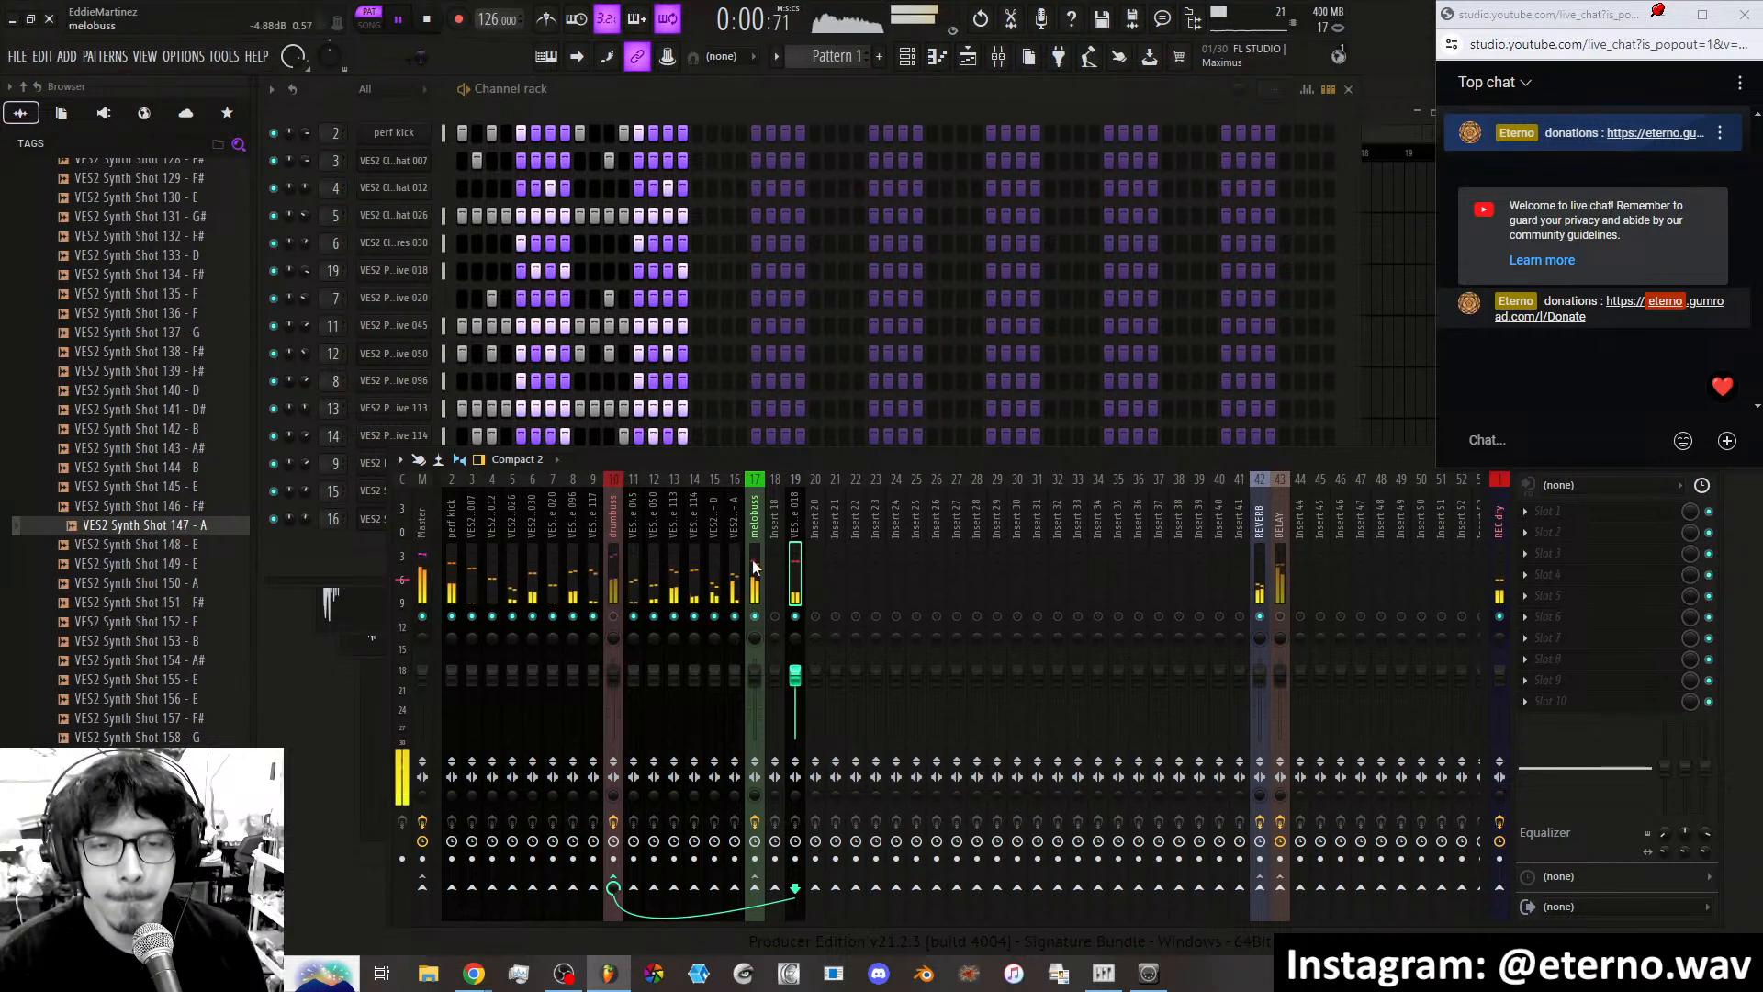
Load Fruity Parametric EQ 2 into the second effect slot of the melo bus on insert 17.
left_click(754, 588)
left_click(1561, 533)
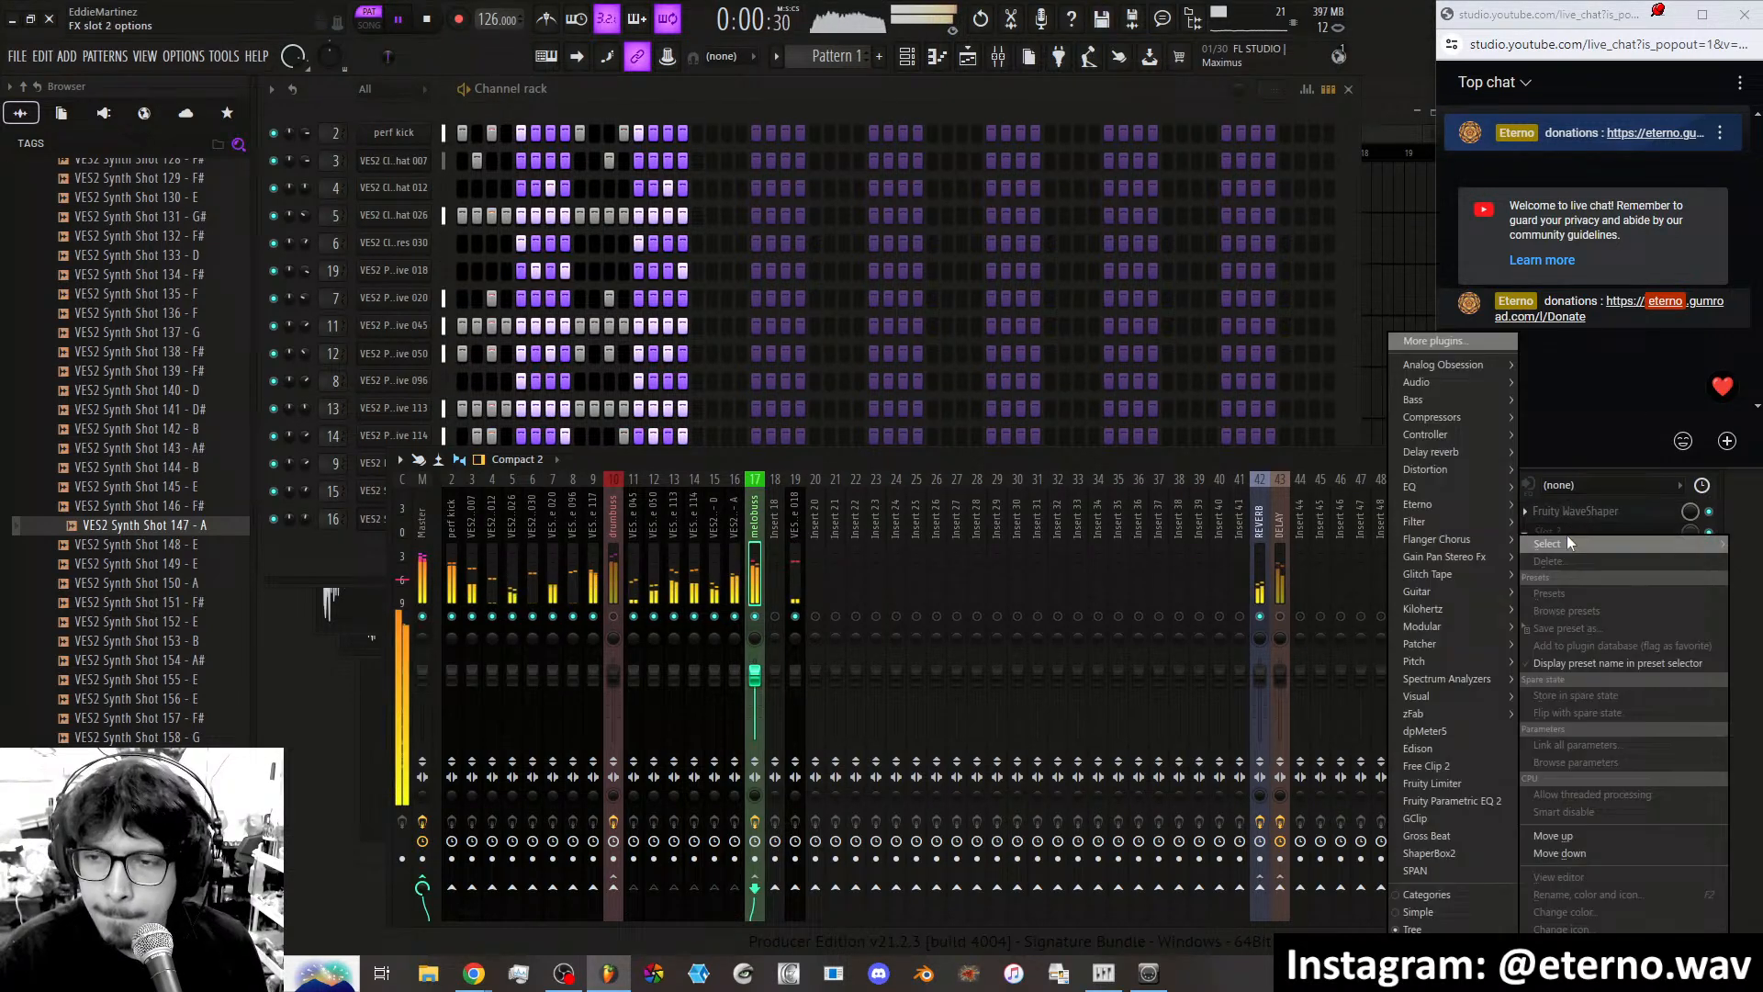
left_click(1490, 802)
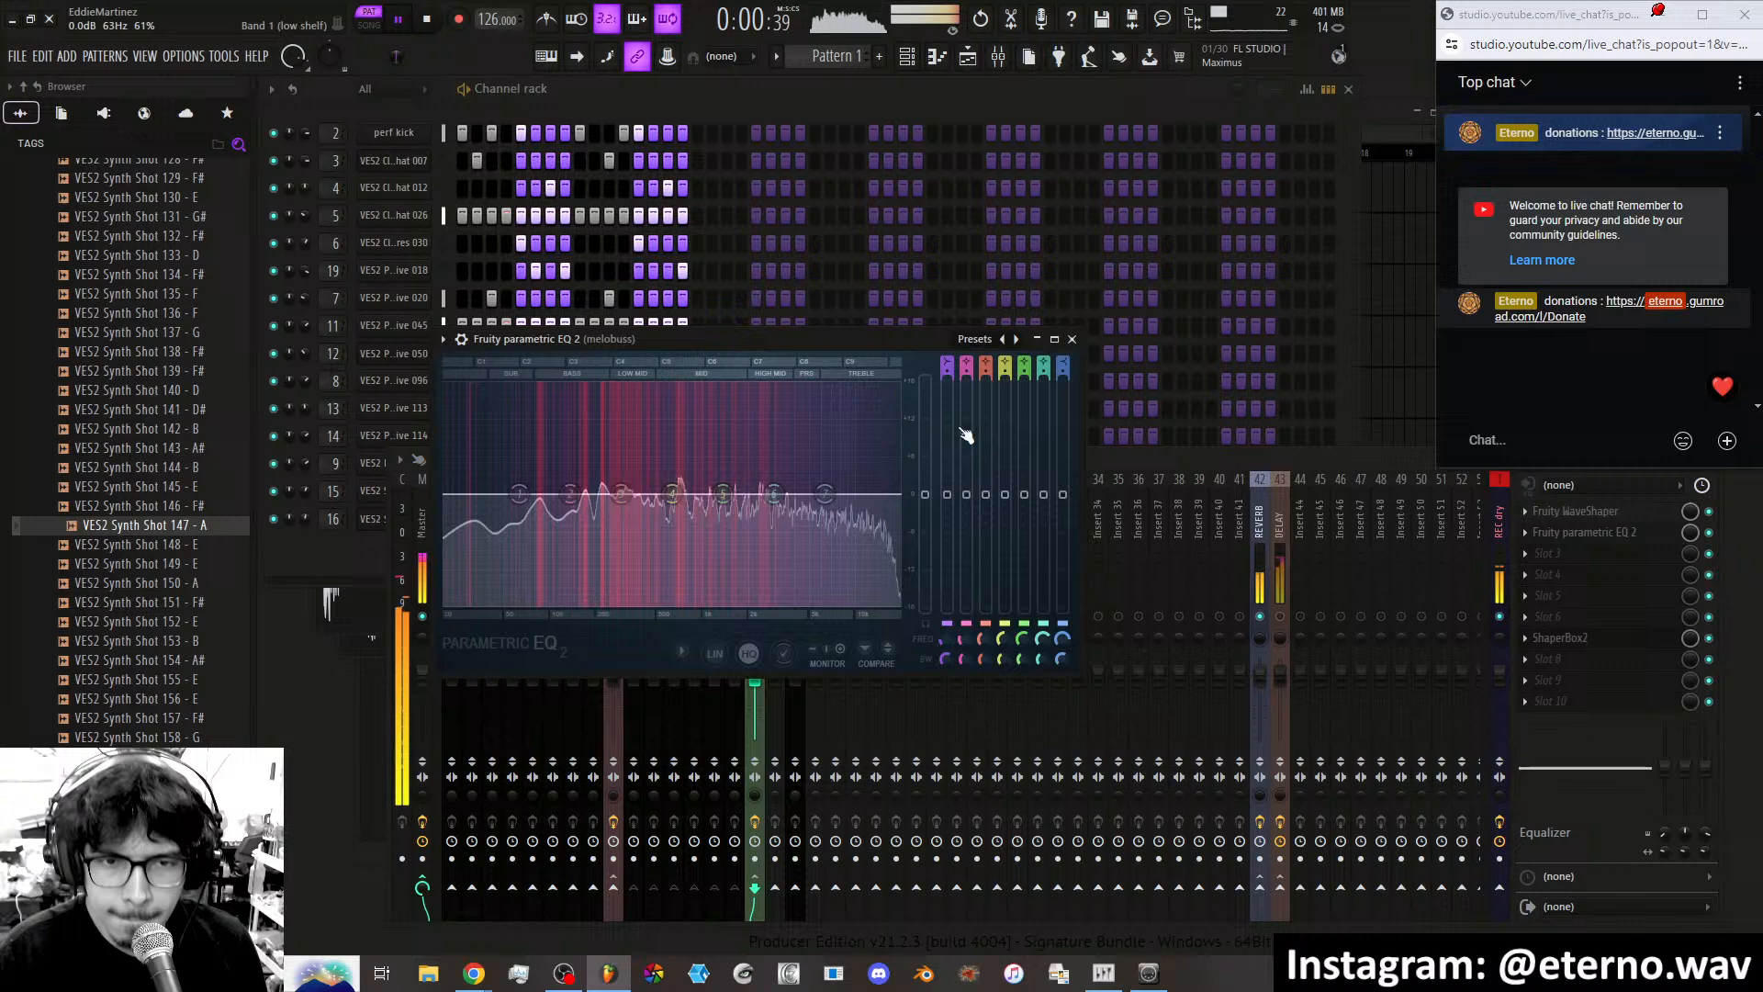
Apply the steep4 low preset to the melo bus EQ and set the band 1 high-pass cutoff to about 89 Hz.
right_click(1003, 340)
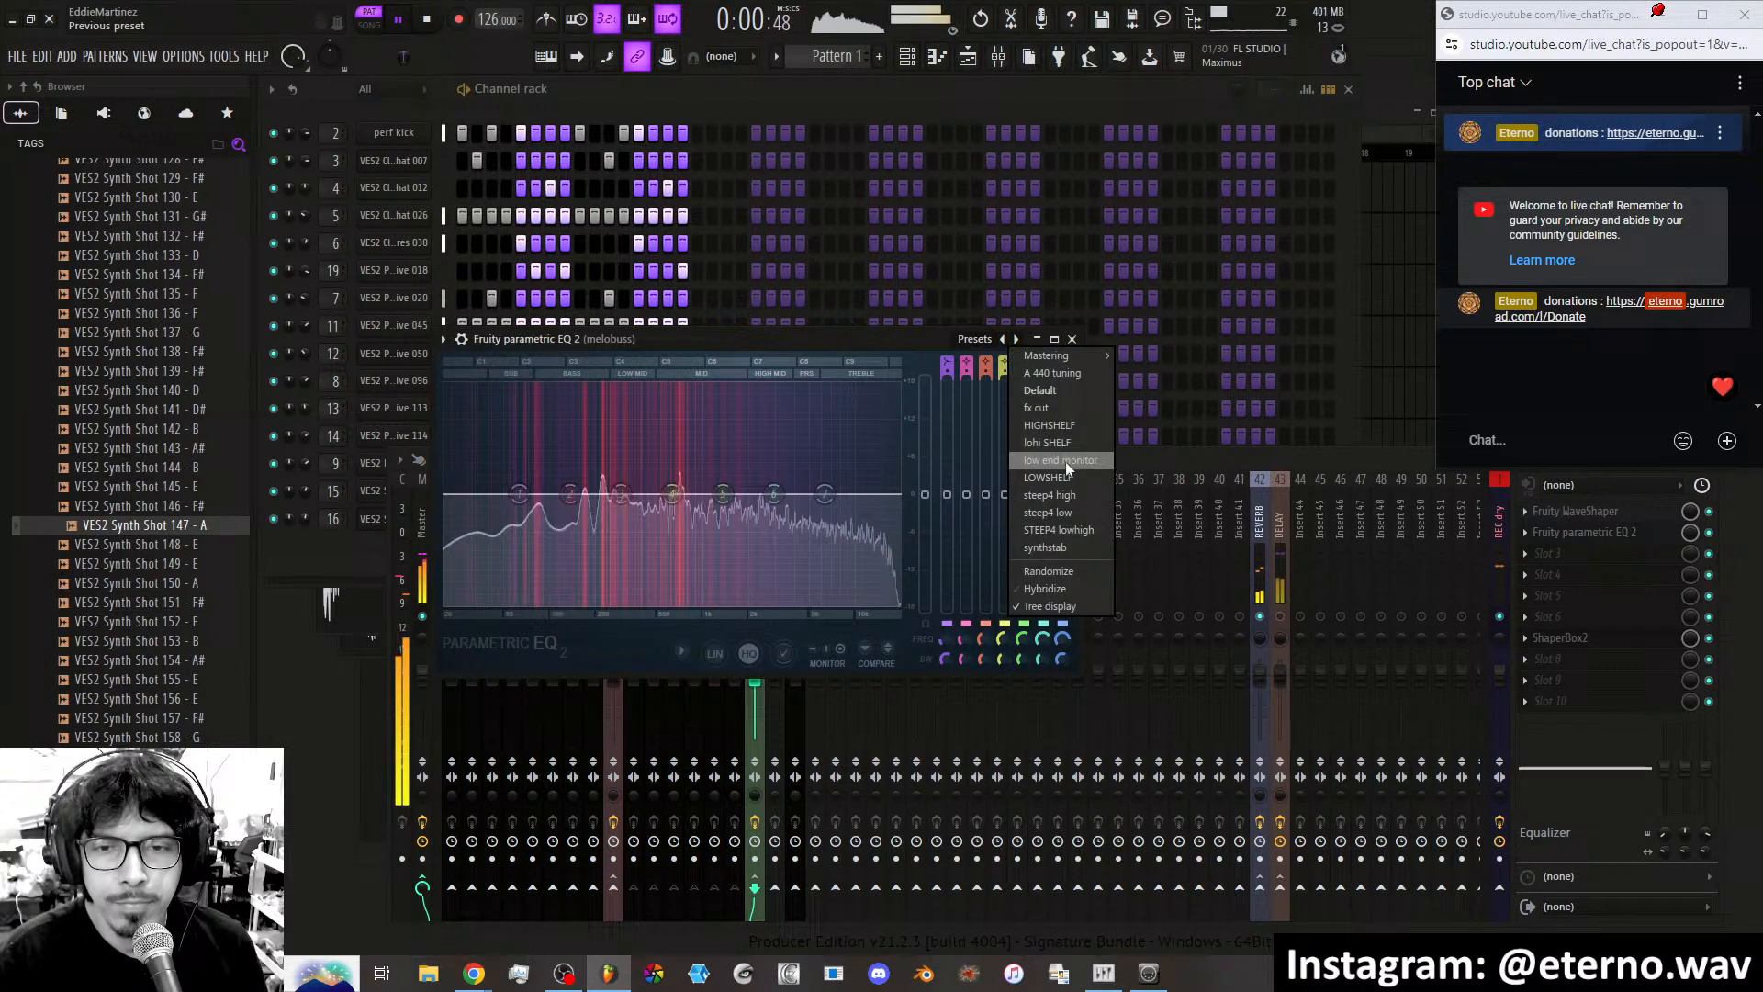
left_click(1056, 512)
left_click_drag(502, 494, 574, 499)
right_click(551, 477)
left_click(560, 499)
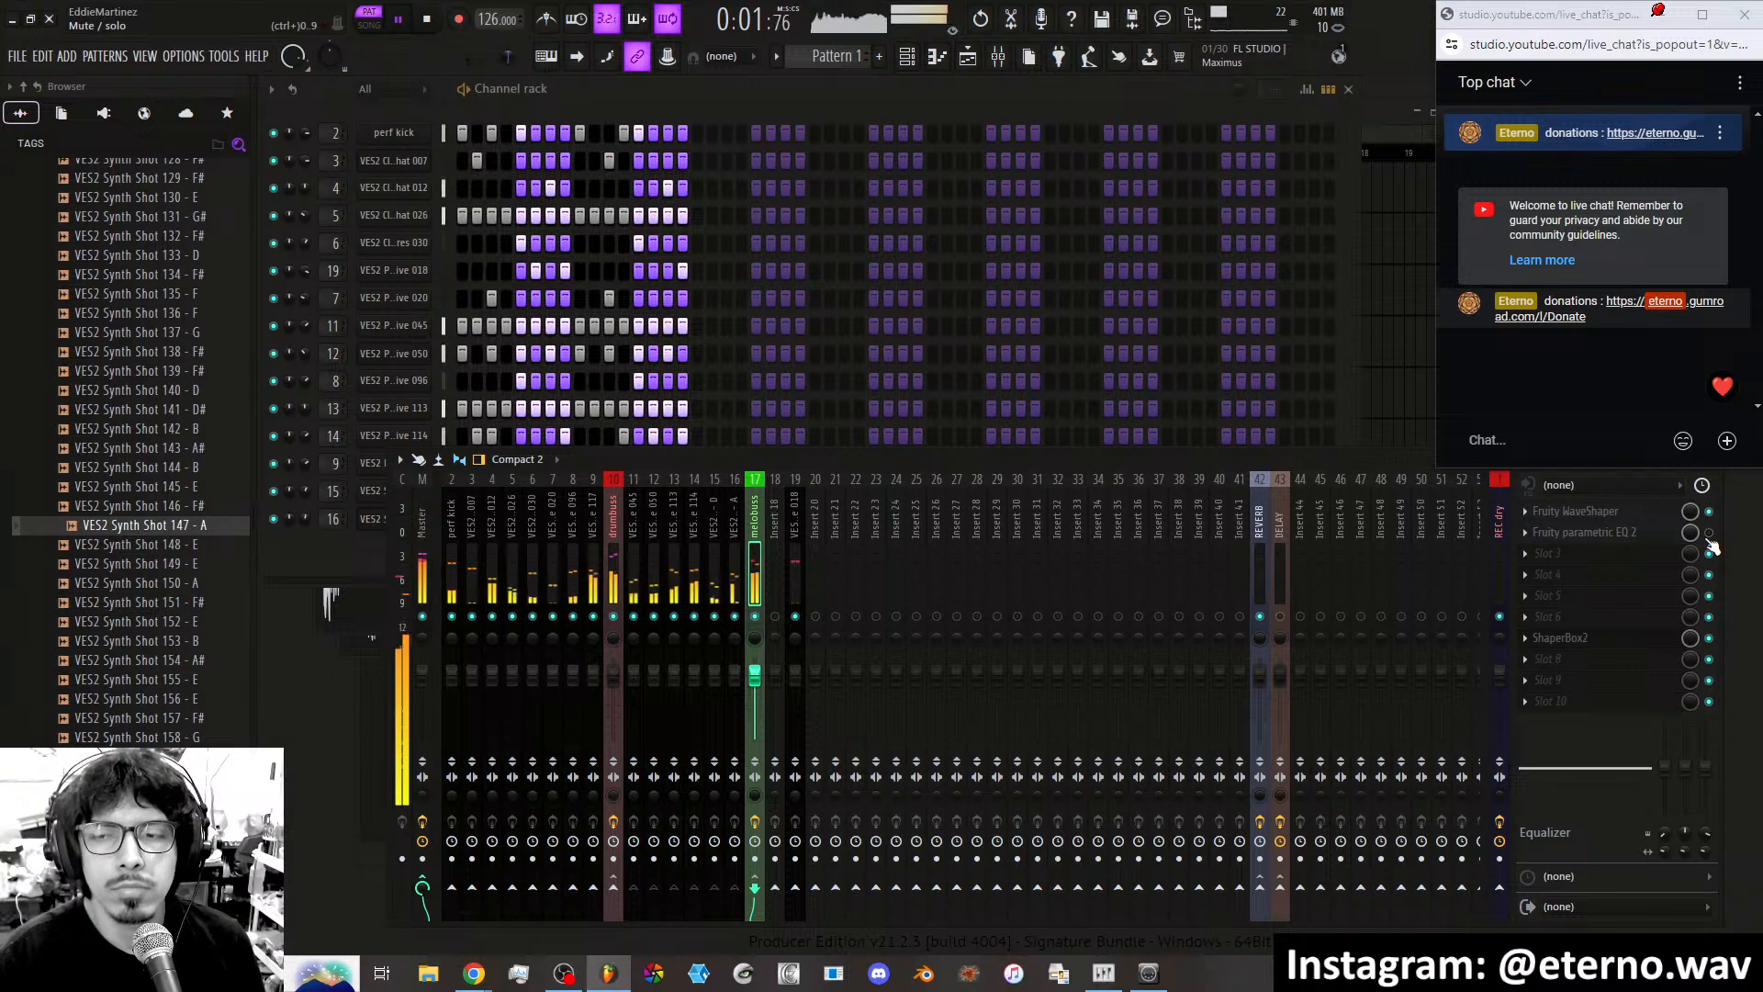
left_click(1656, 540)
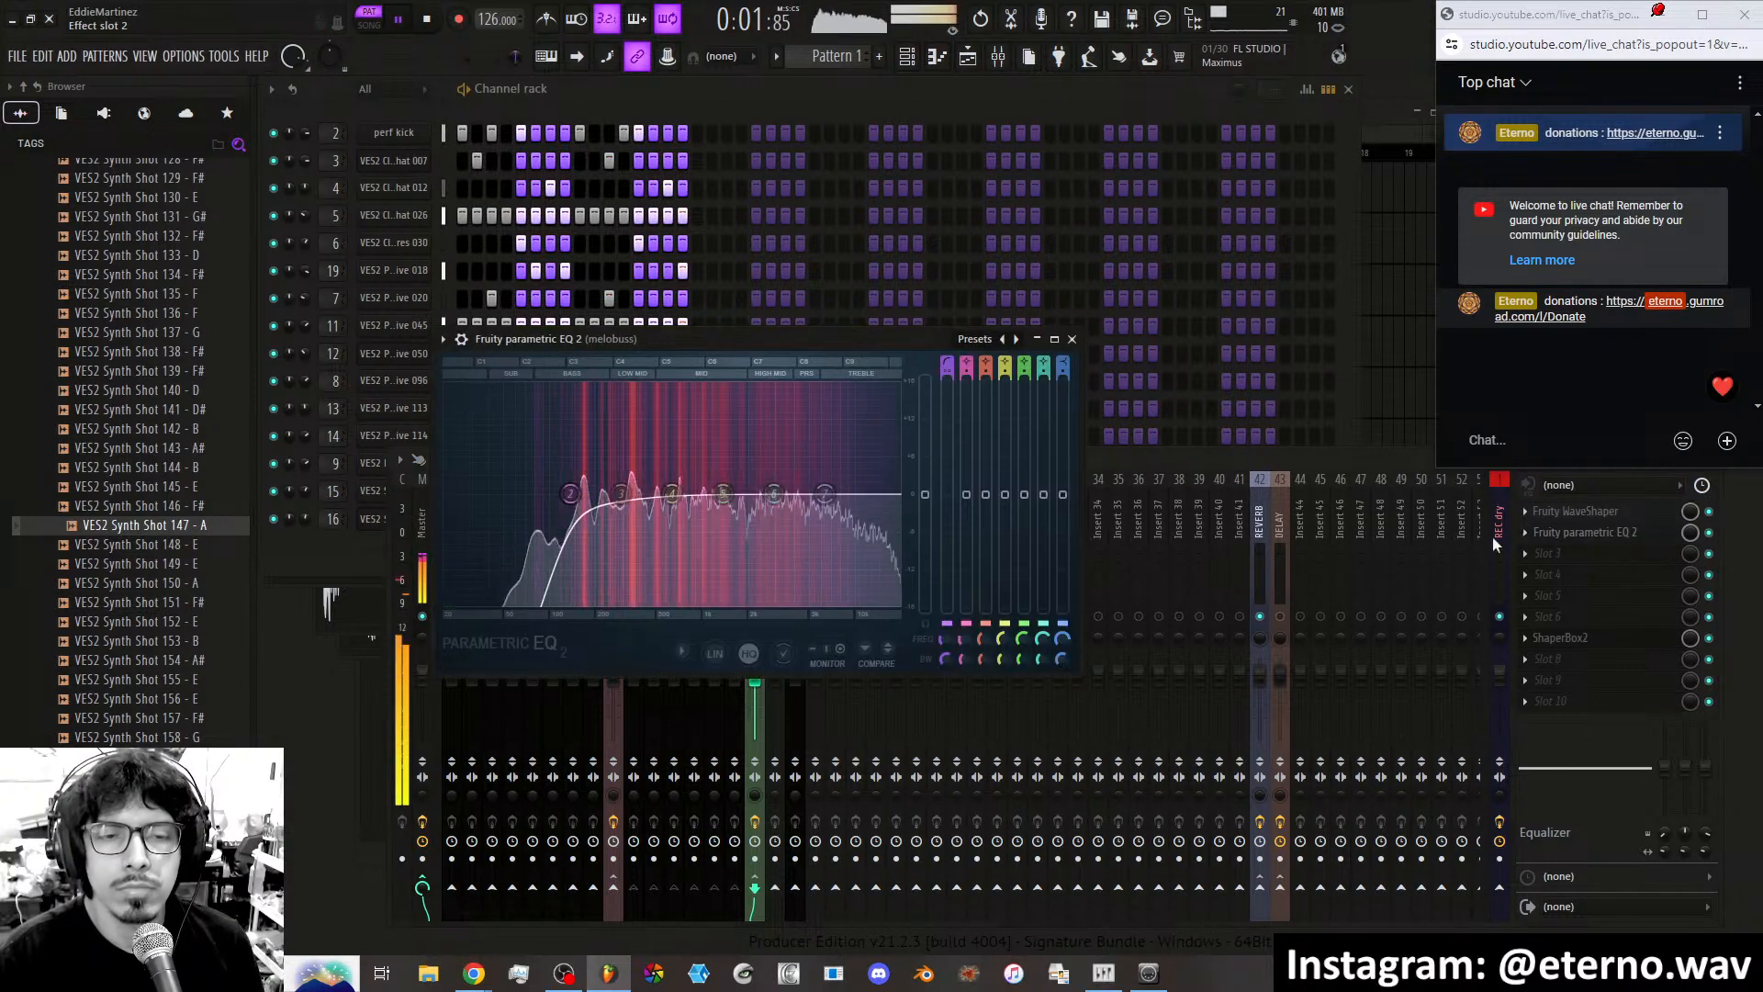
left_click_drag(569, 495, 542, 494)
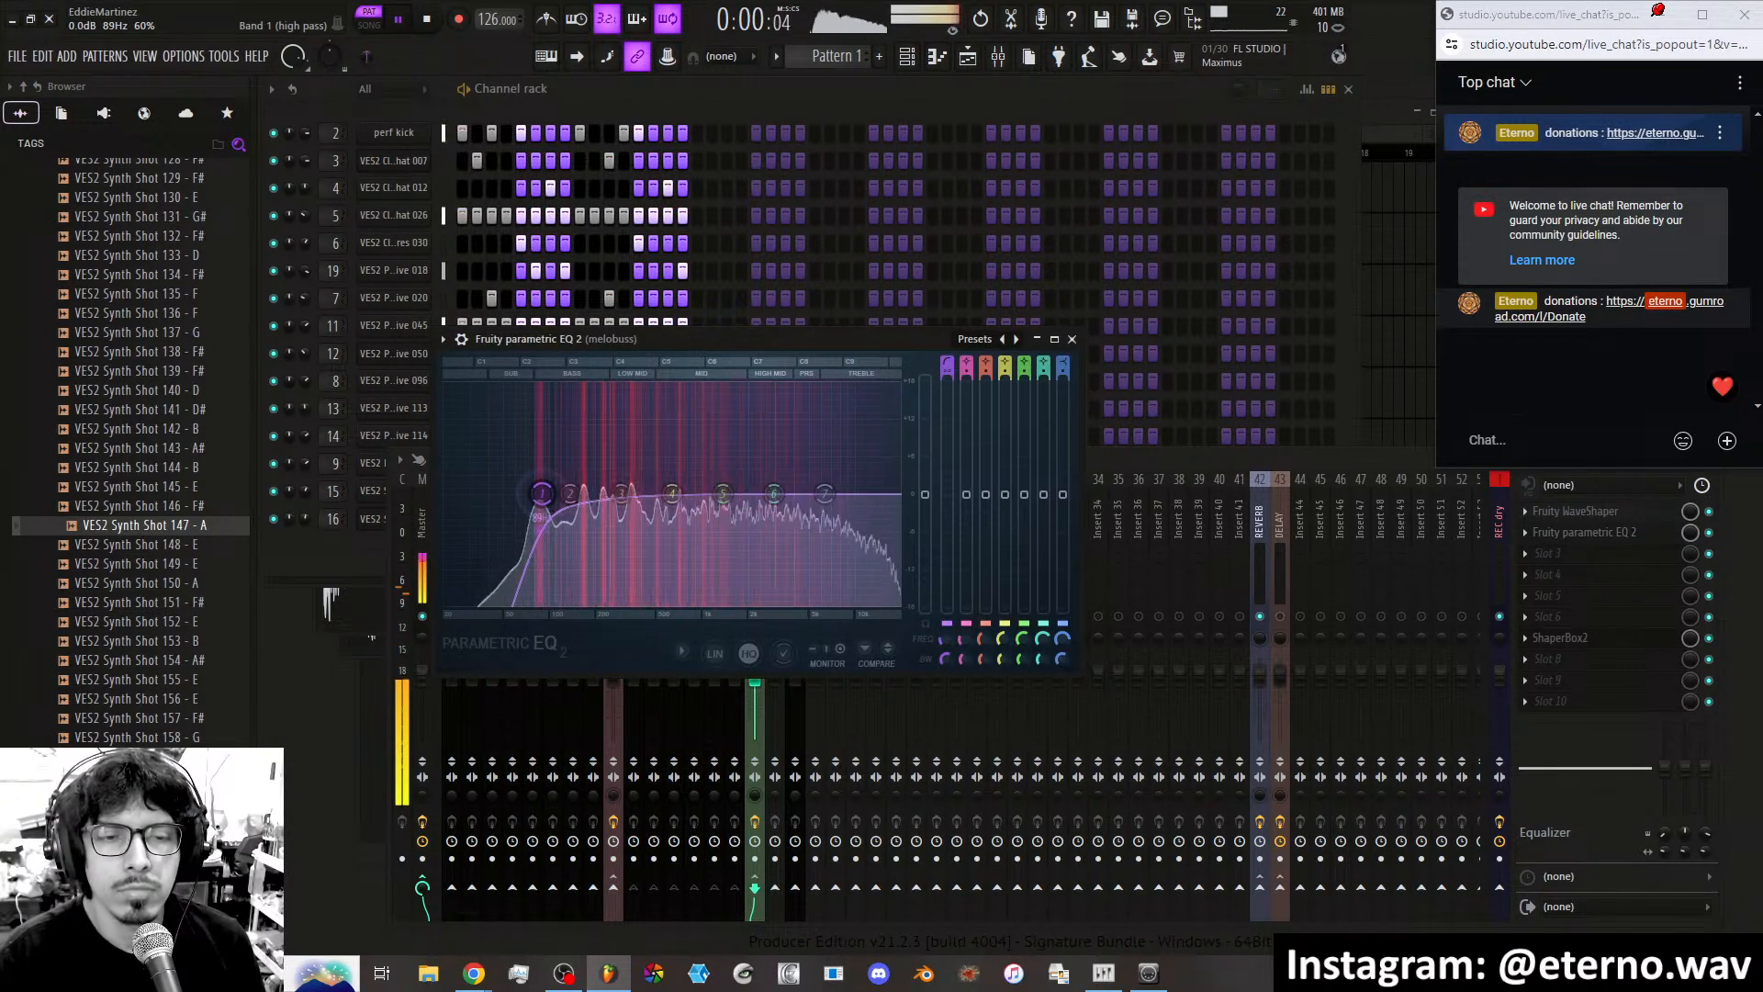
left_click(1071, 340)
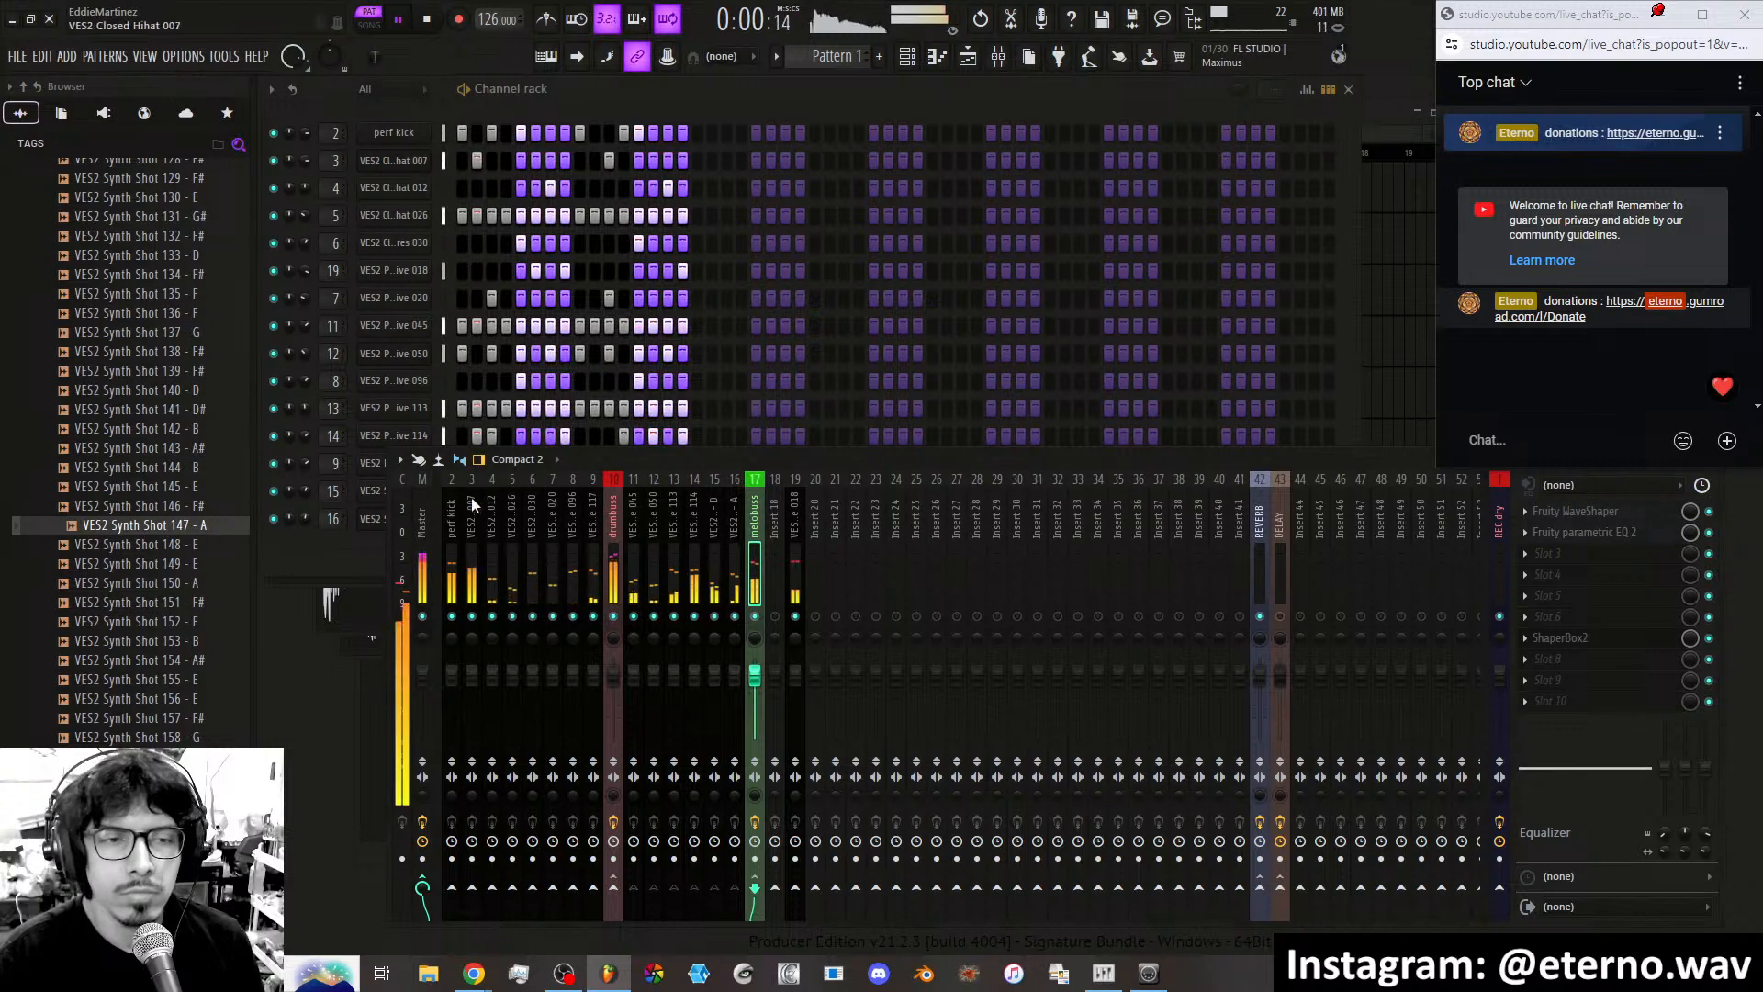
Insert a FLEX synth as a new channel in the channel rack.
left_click(354, 542)
right_click(428, 513)
mouse_move(489, 664)
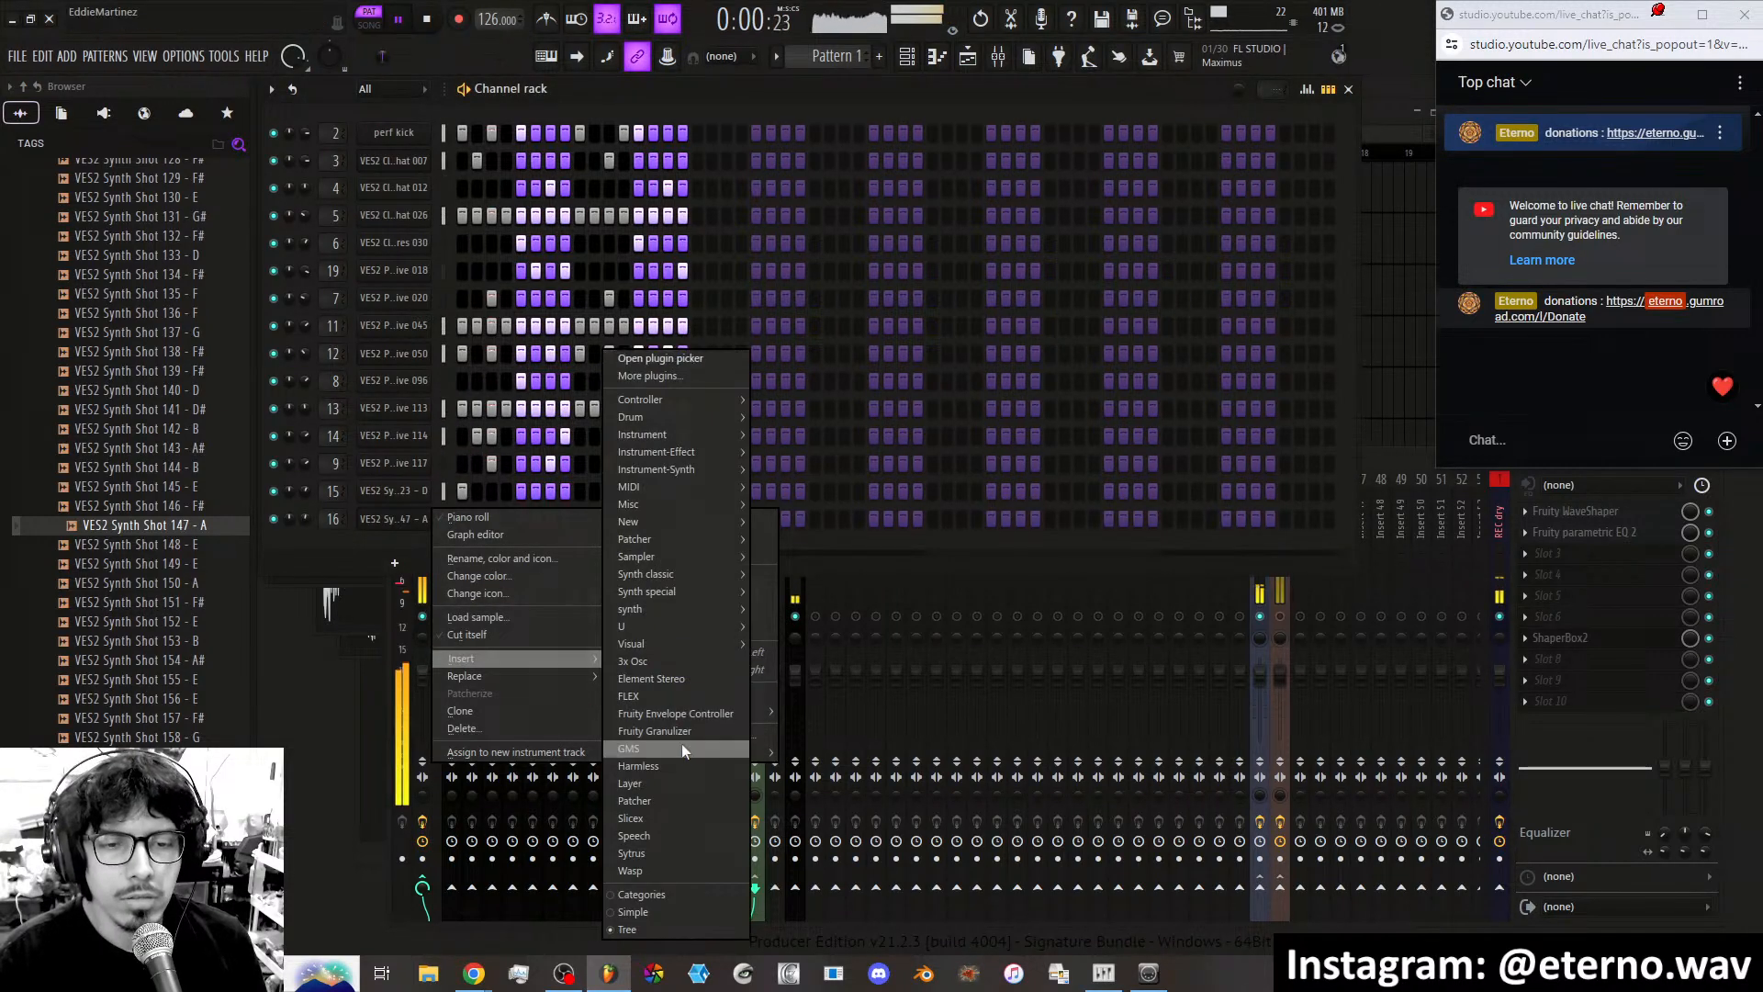
left_click(714, 705)
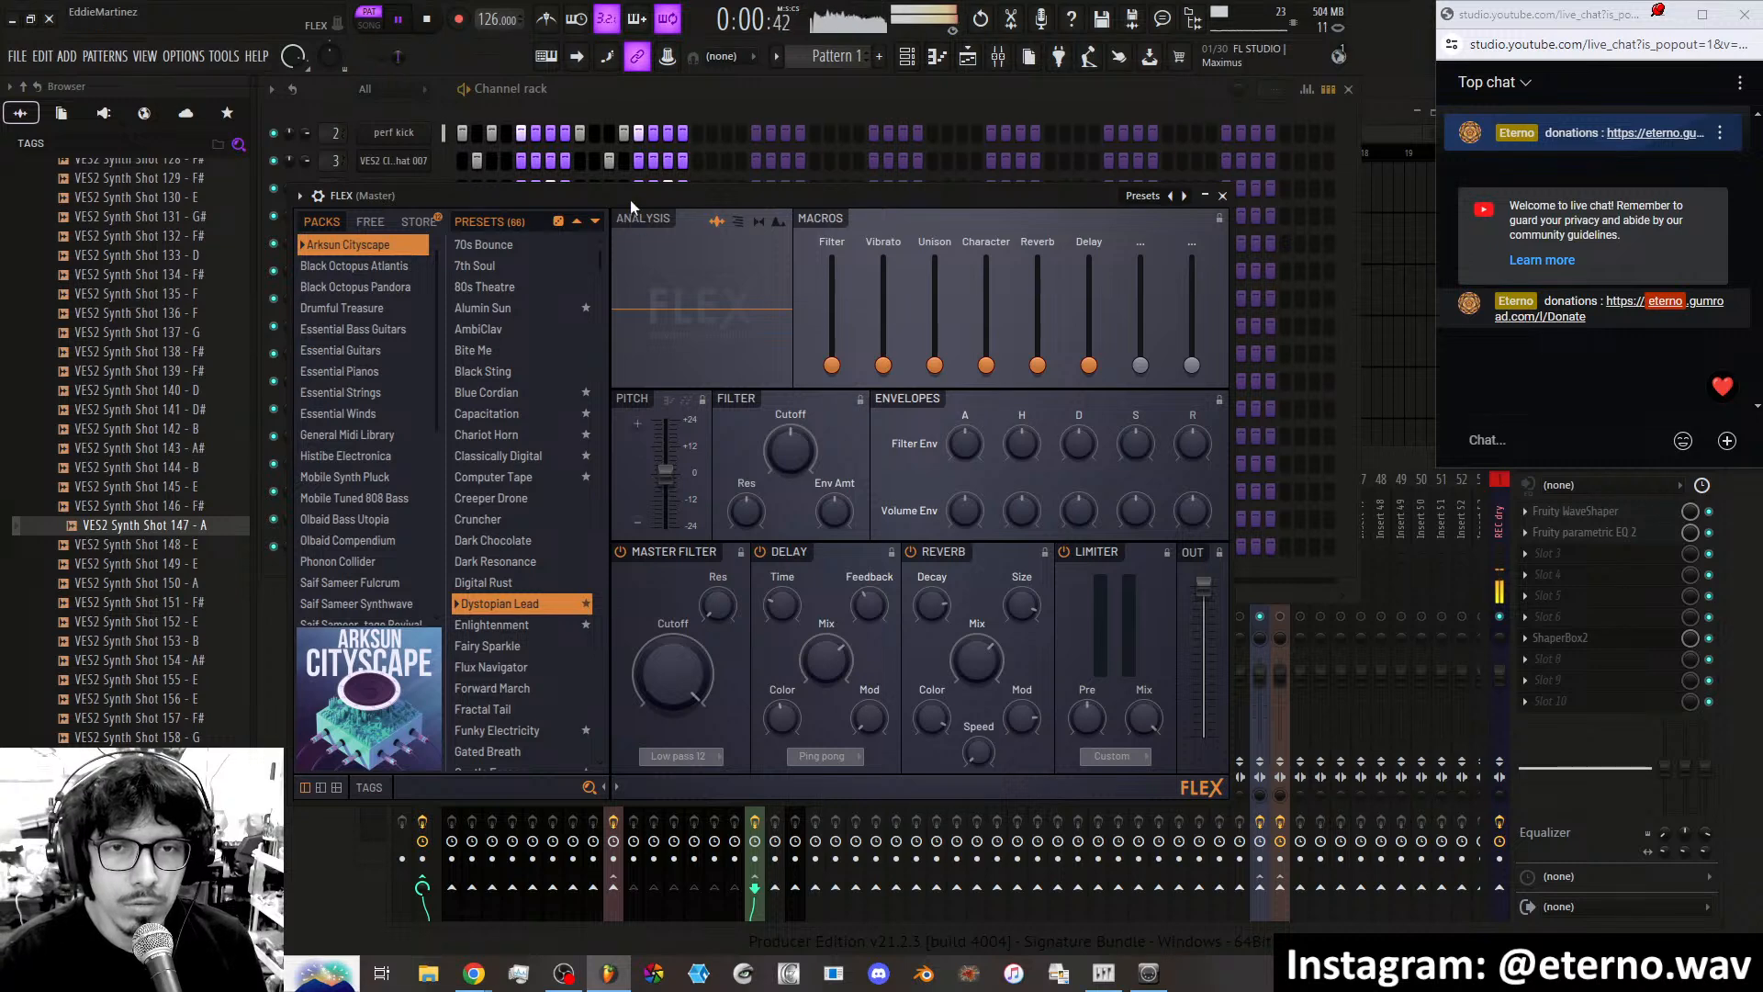
left_click_drag(630, 200, 692, 177)
Audition the Arksun Cityscape presets from Blue Cordian through Dystopian Lead in FLEX and load Enlightenment.
left_click(553, 372)
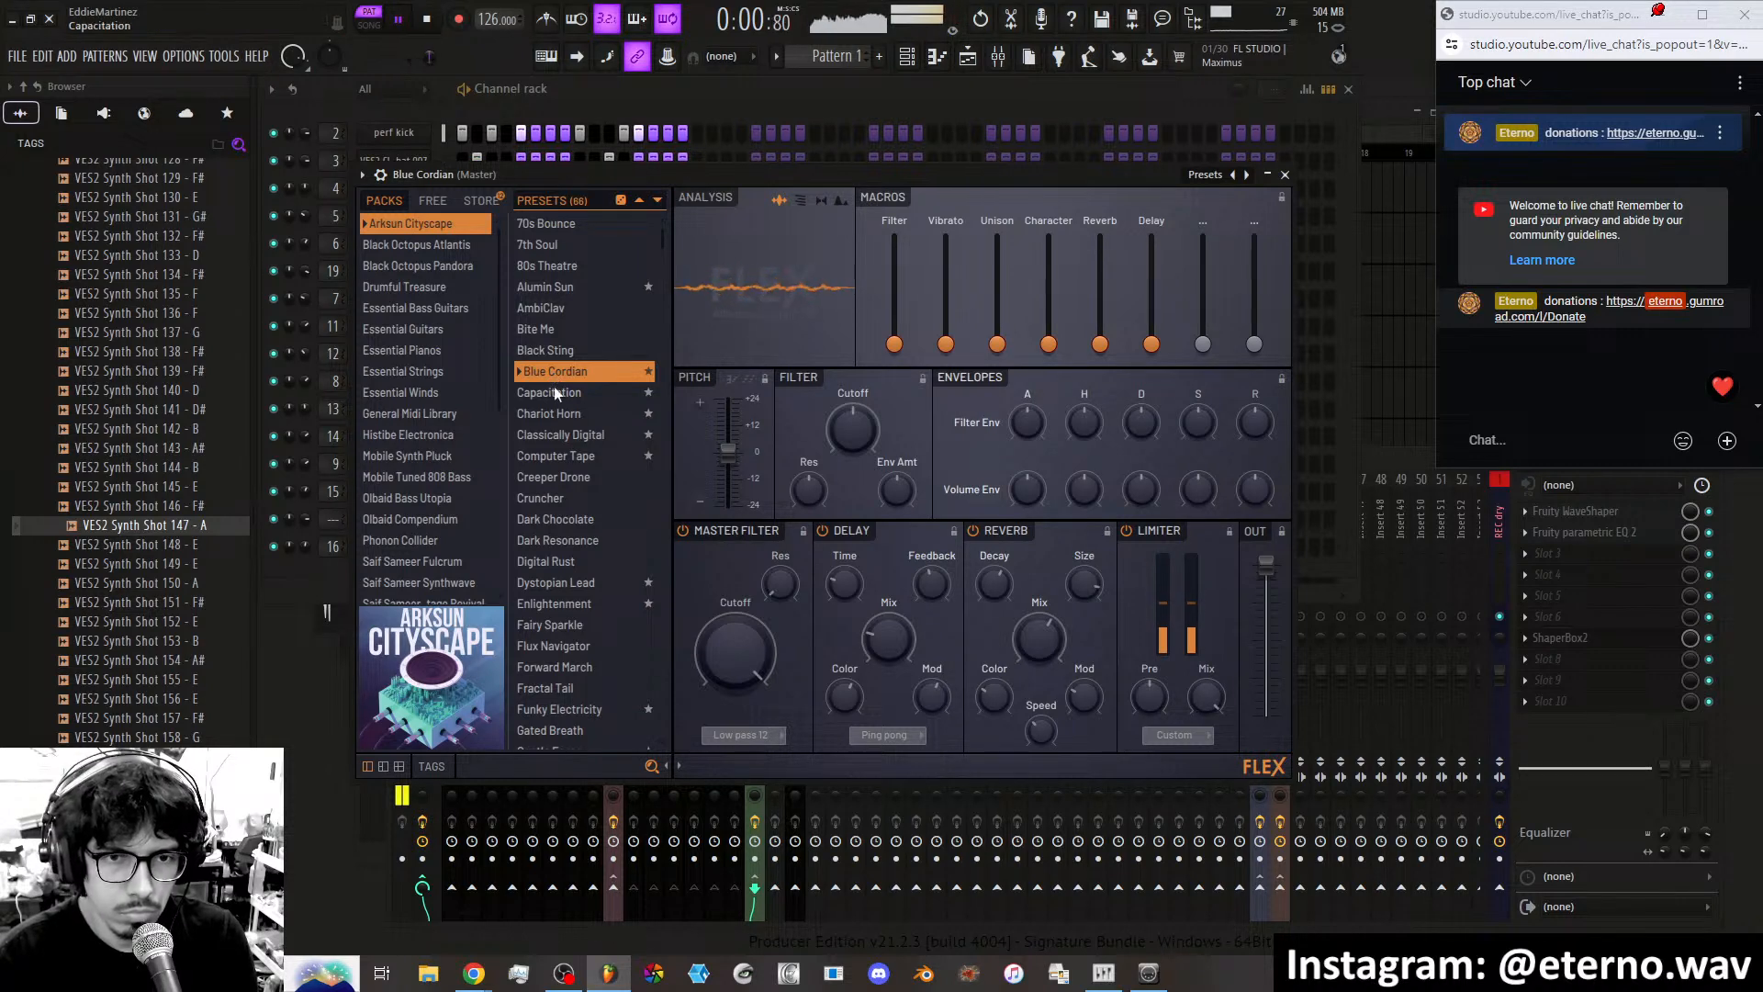
left_click(555, 392)
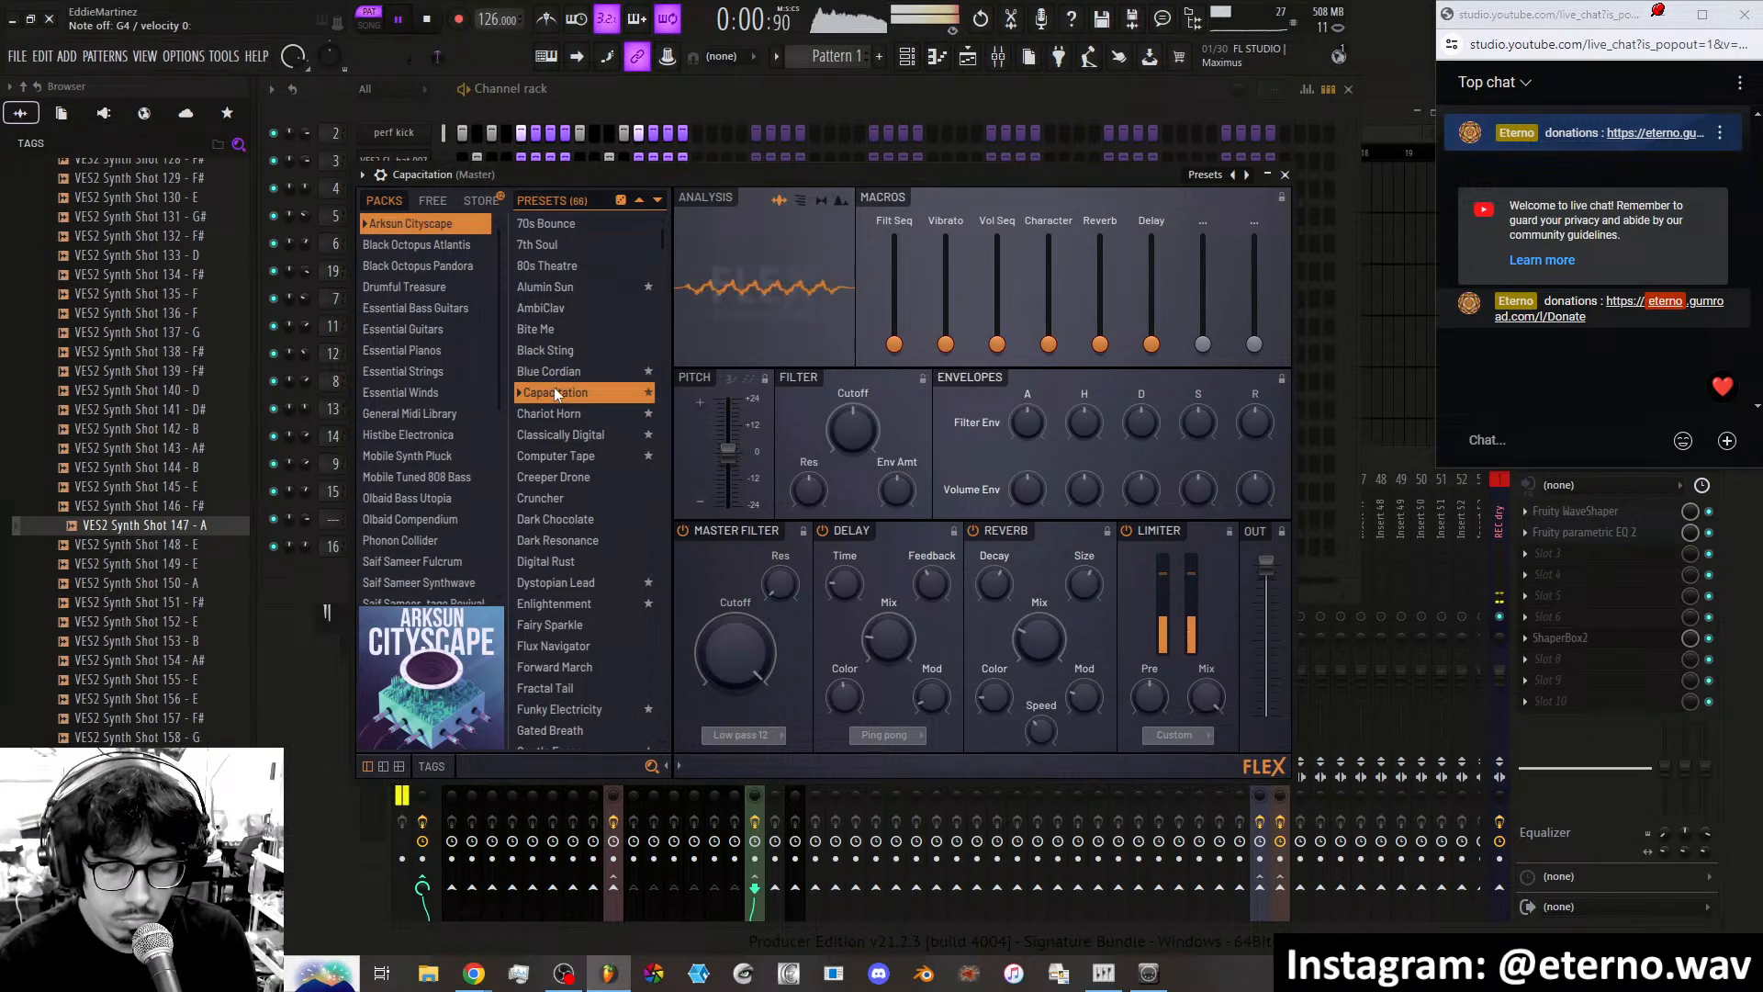
left_click(565, 420)
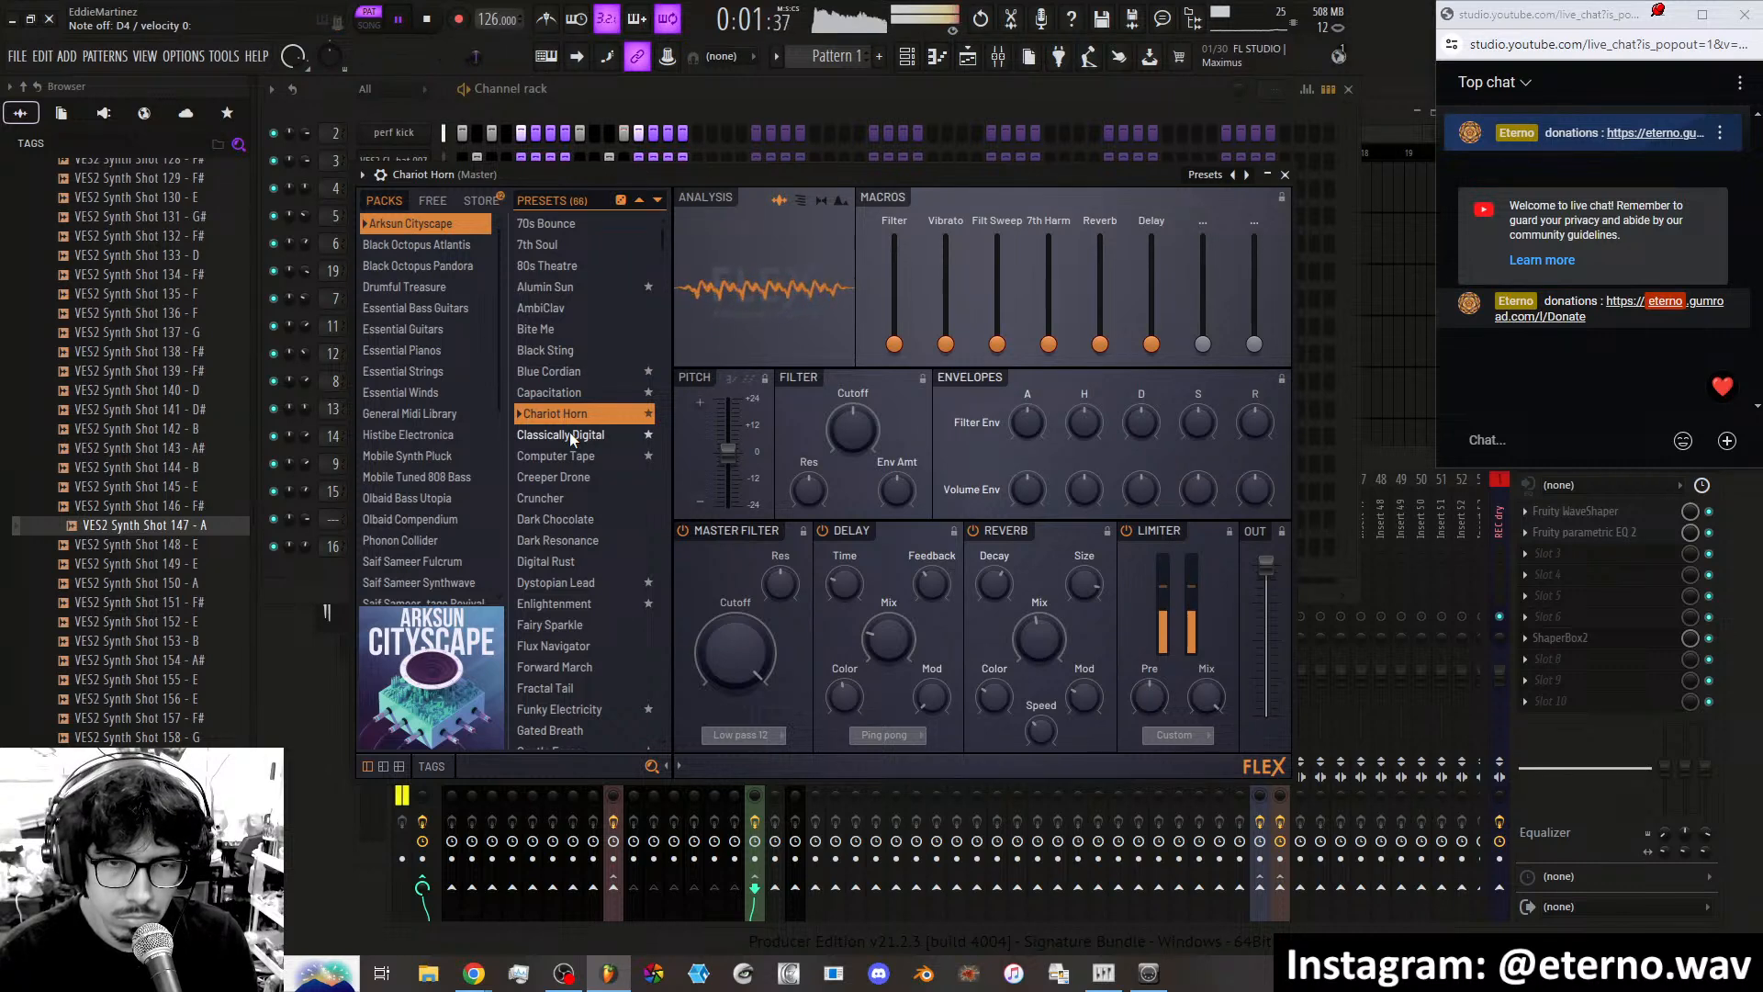
left_click(569, 434)
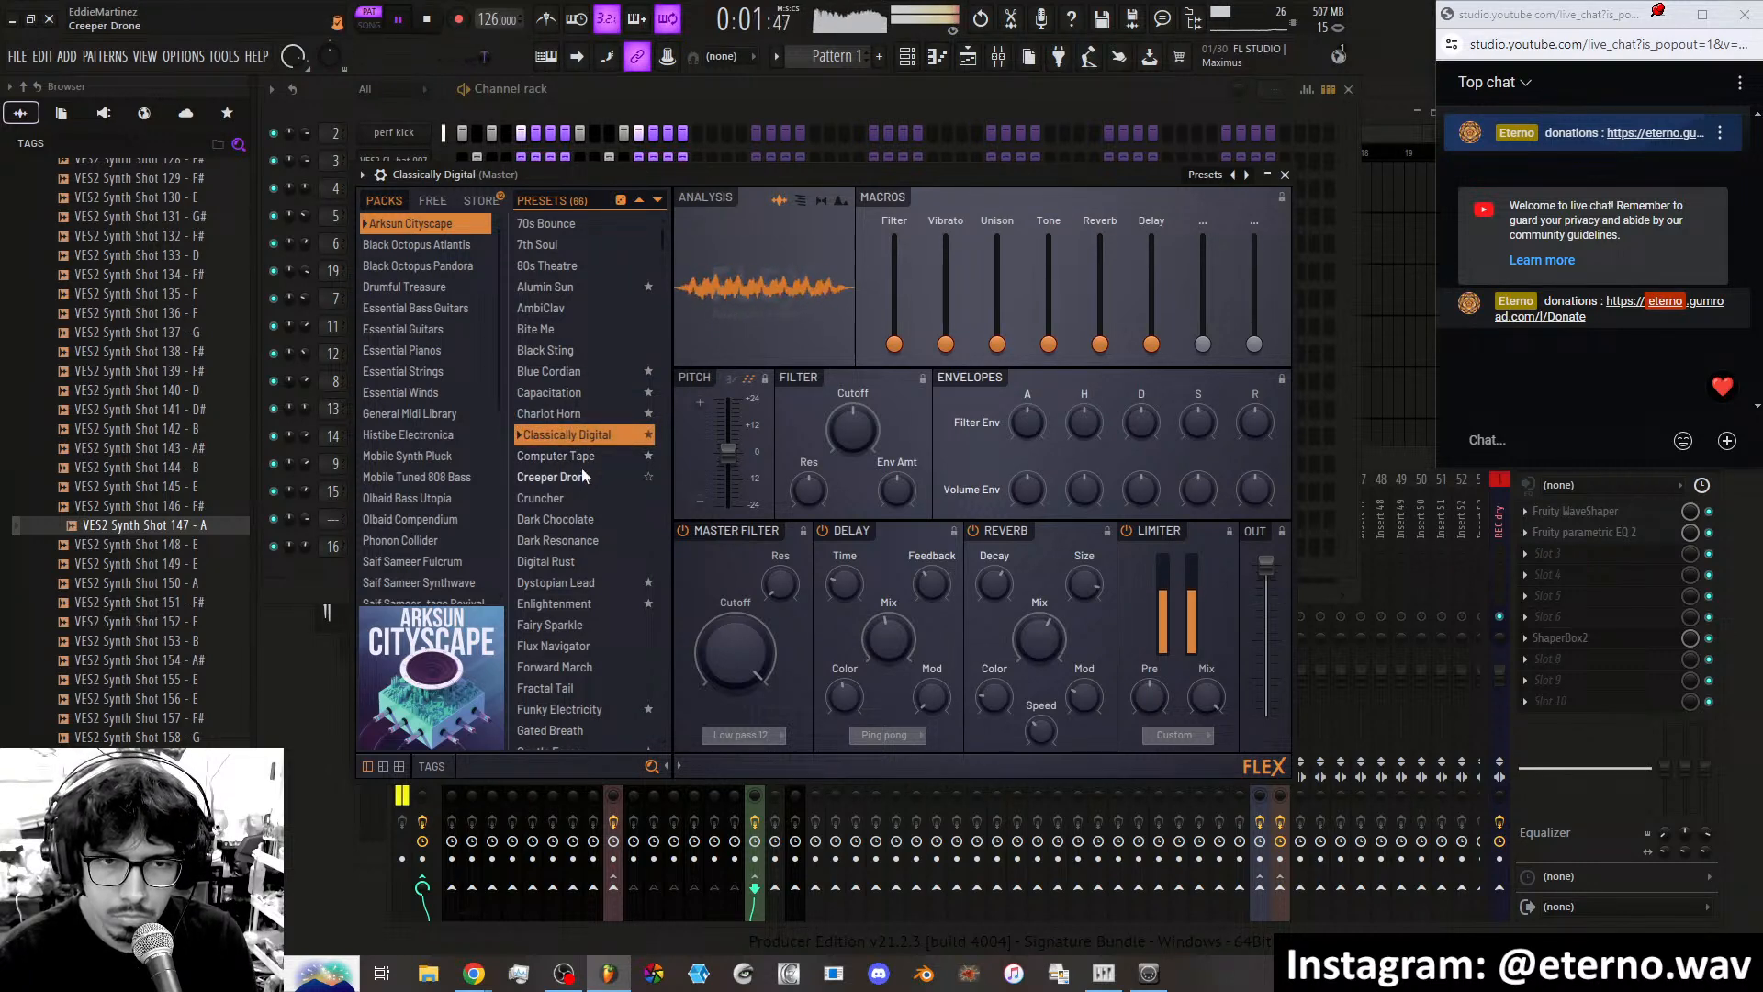
left_click(581, 476)
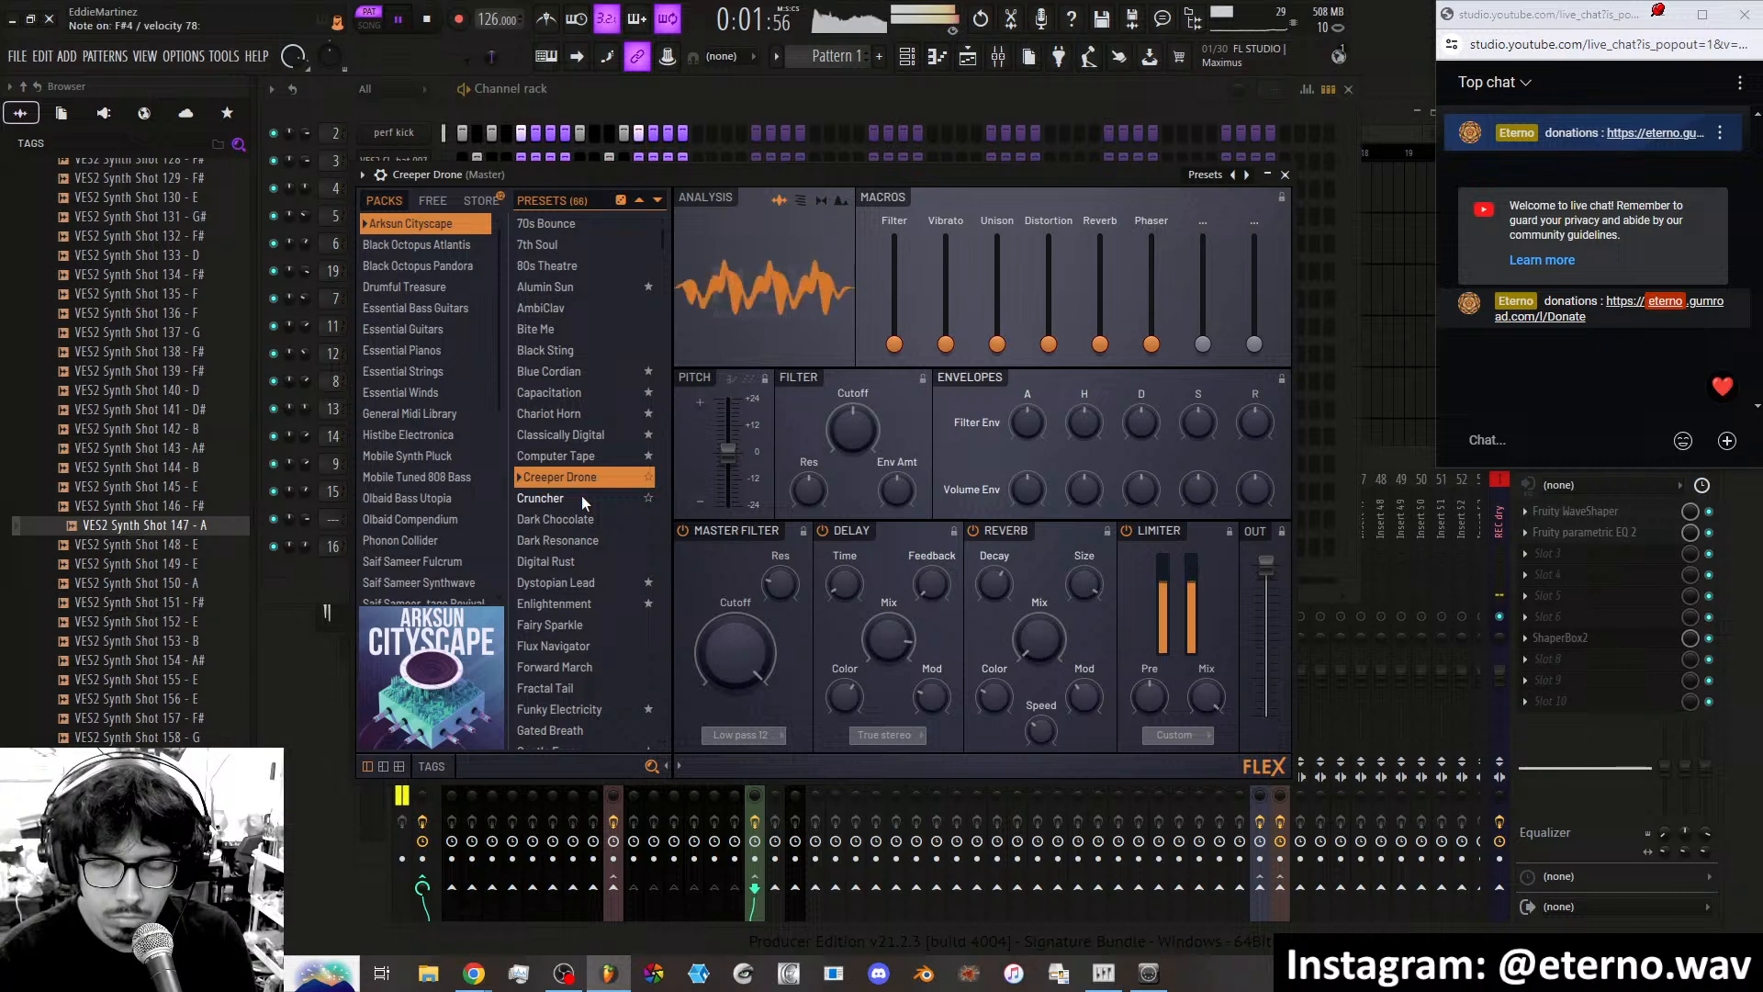
left_click(582, 519)
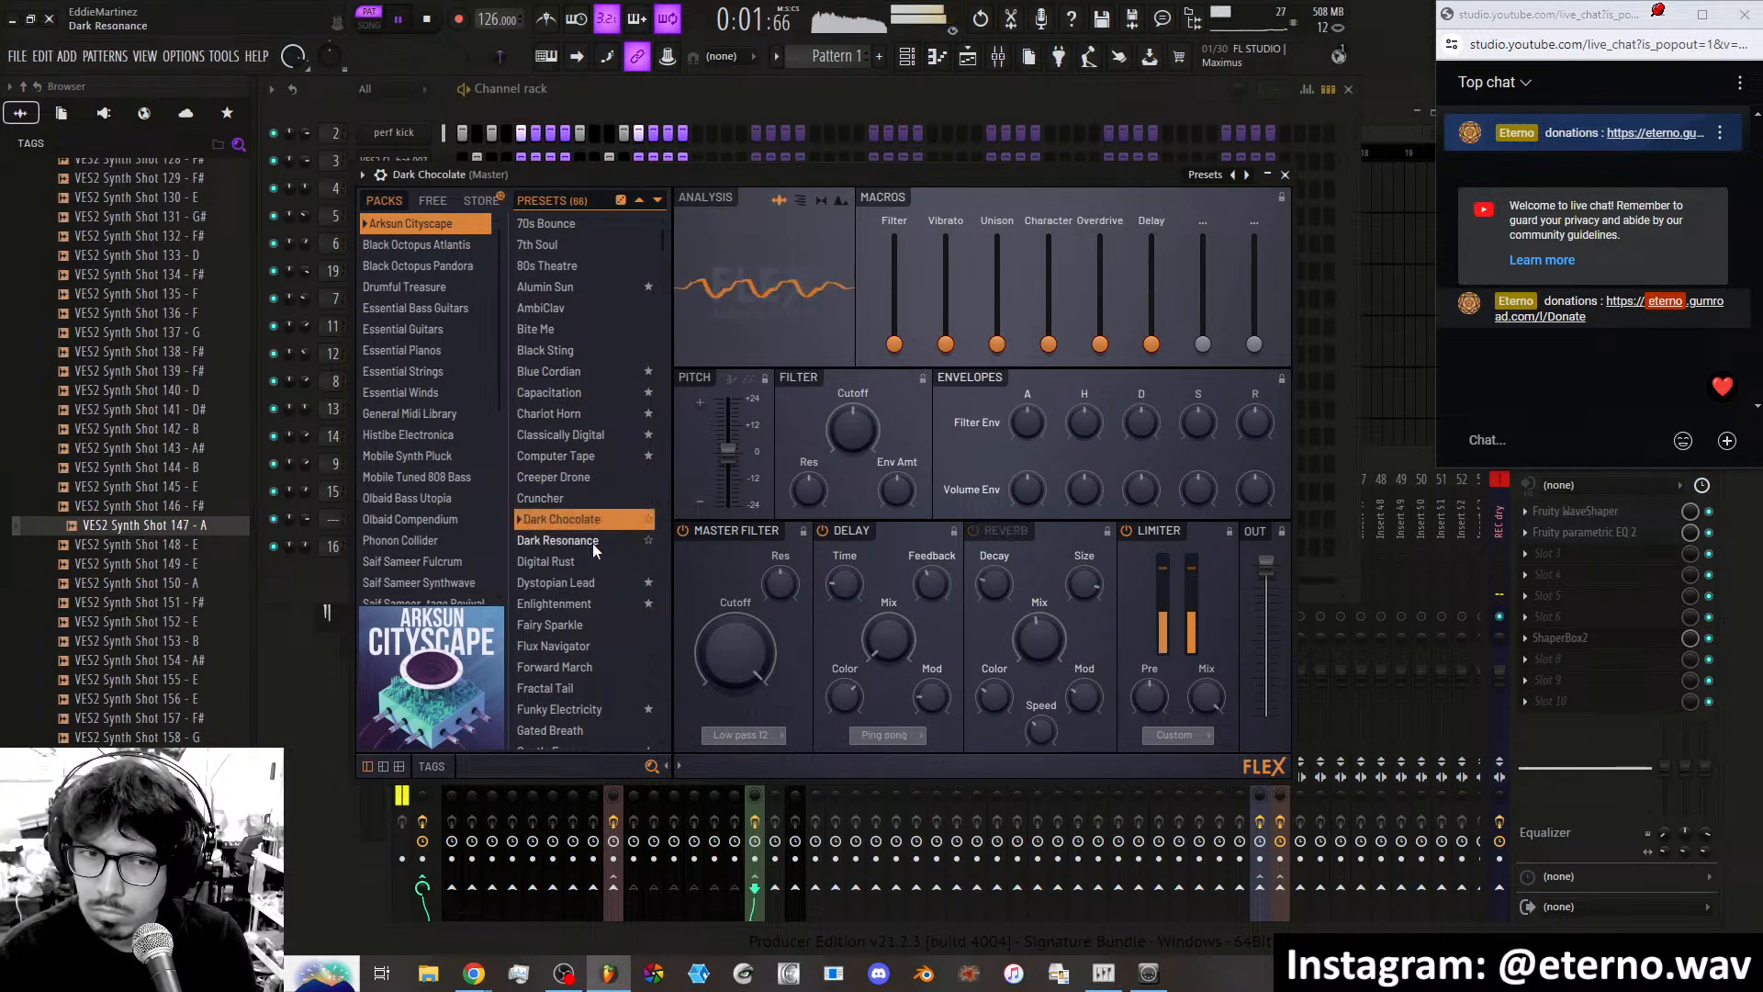
left_click(593, 542)
left_click(598, 566)
left_click(600, 582)
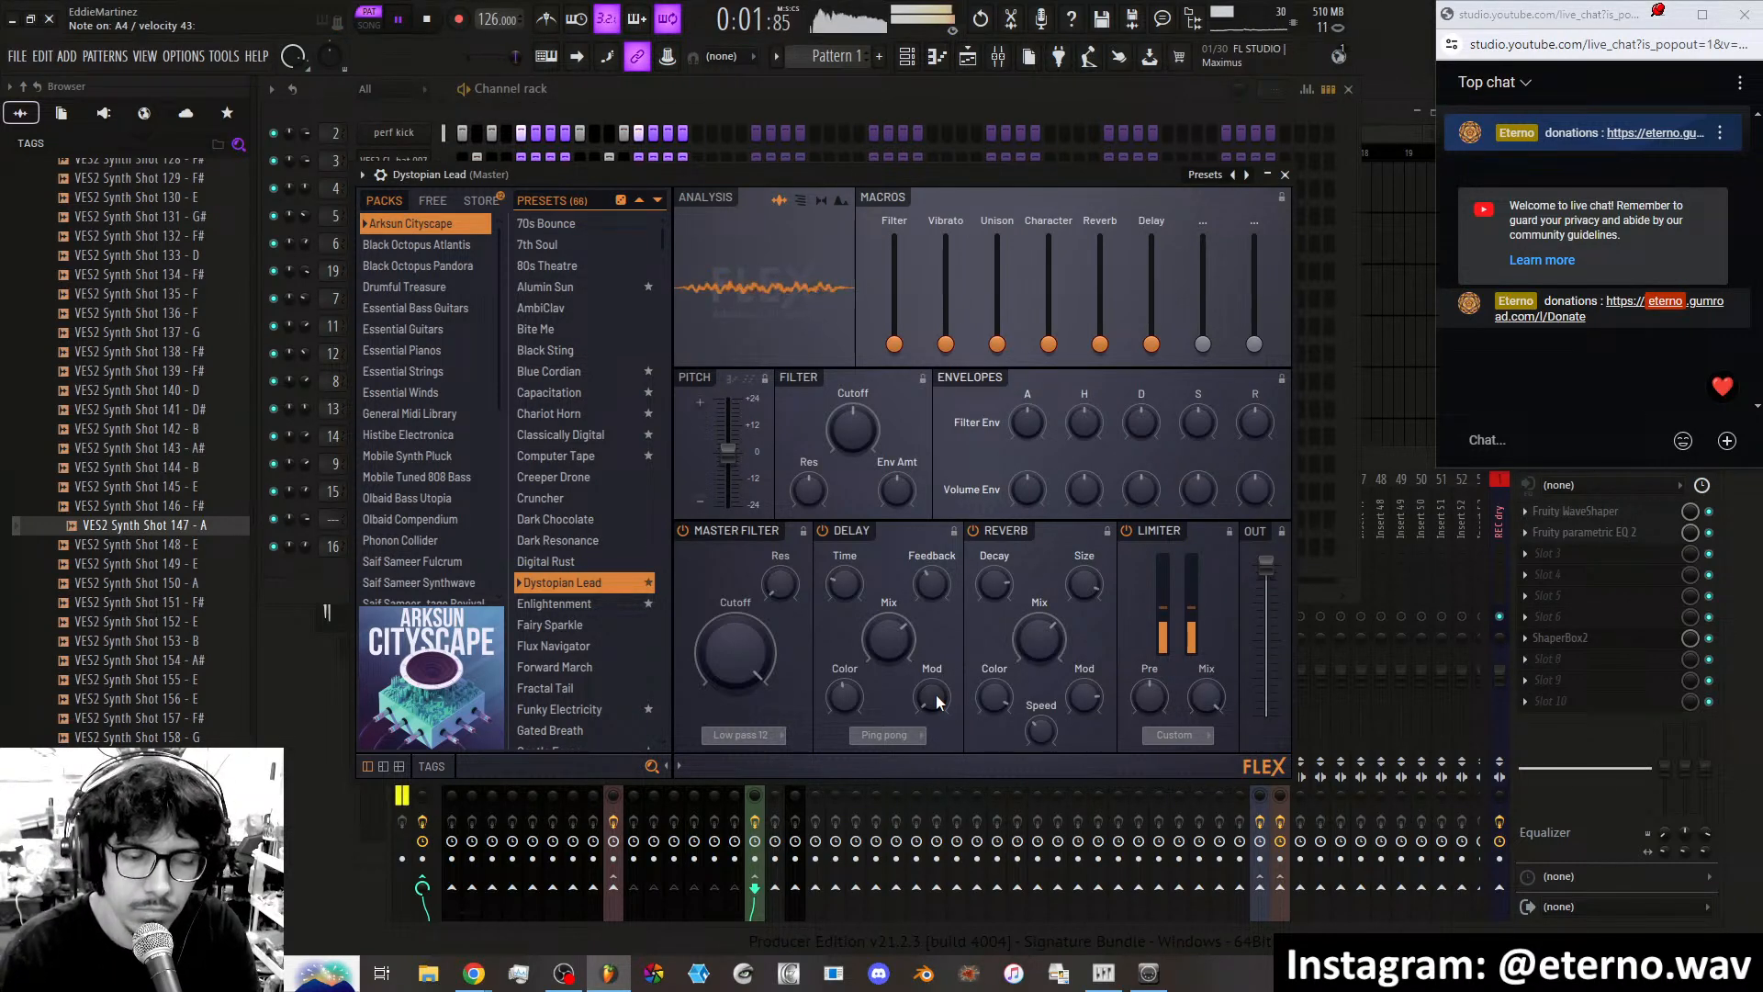
left_click(587, 604)
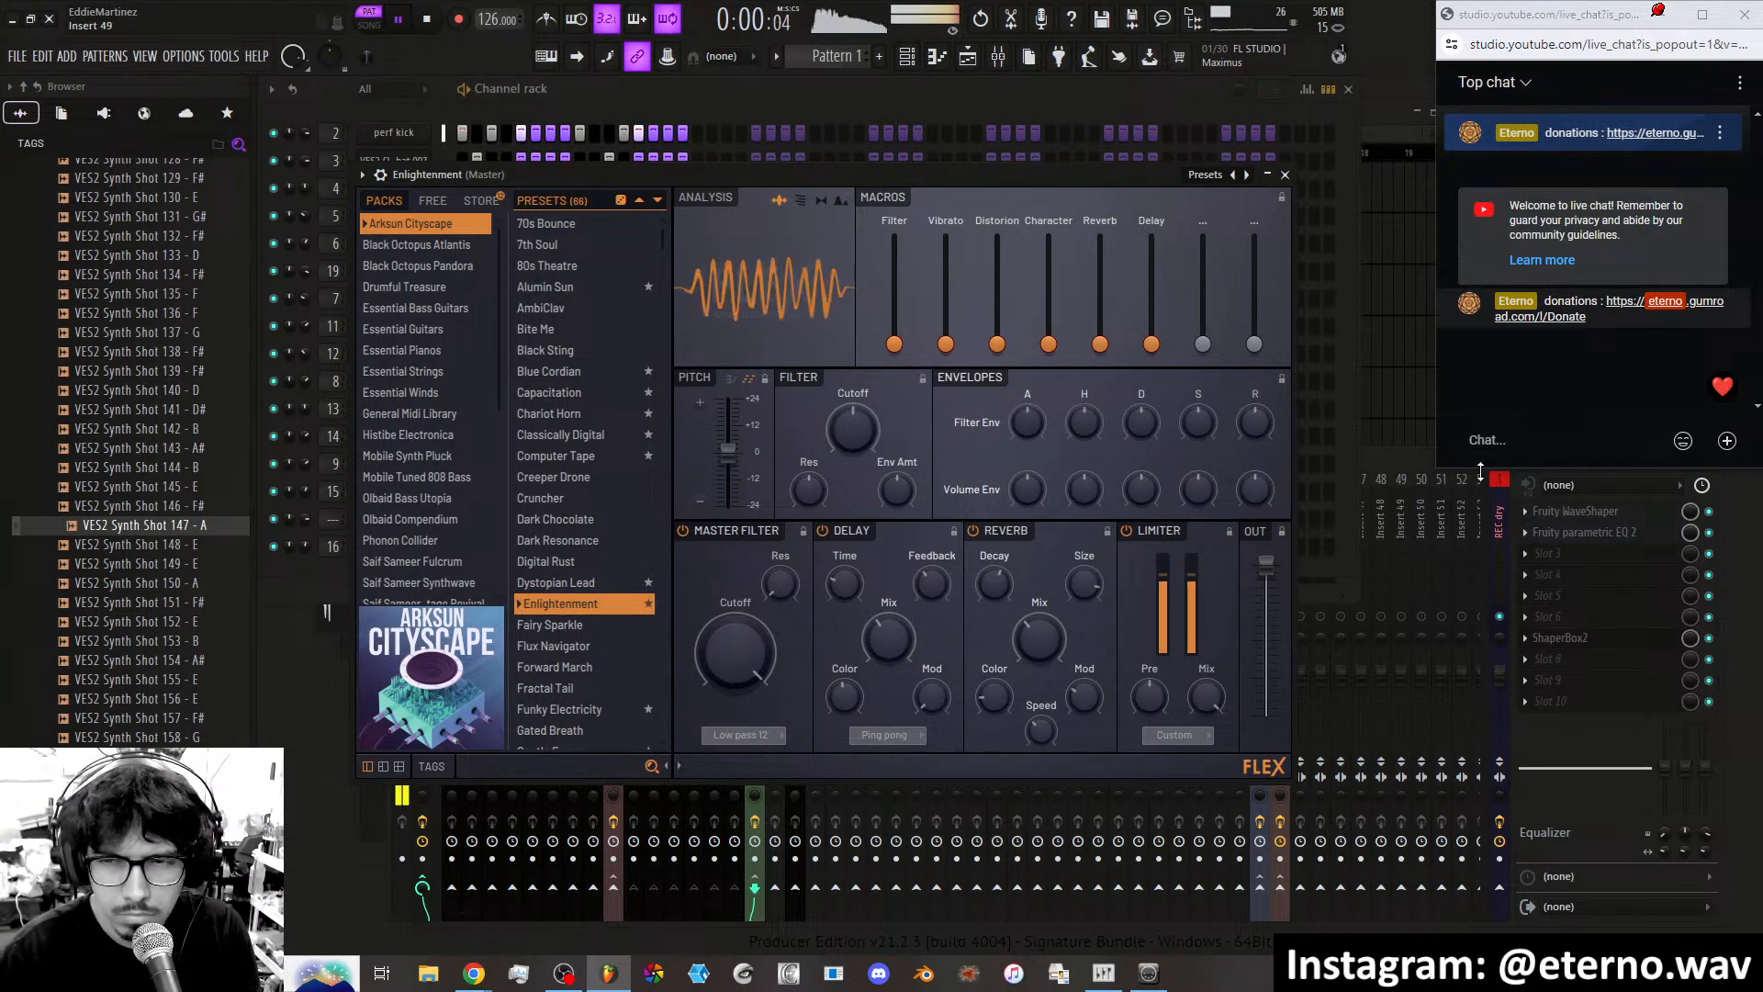
Route the Enlightenment FLEX channel to mixer insert 22.
left_click(1405, 461)
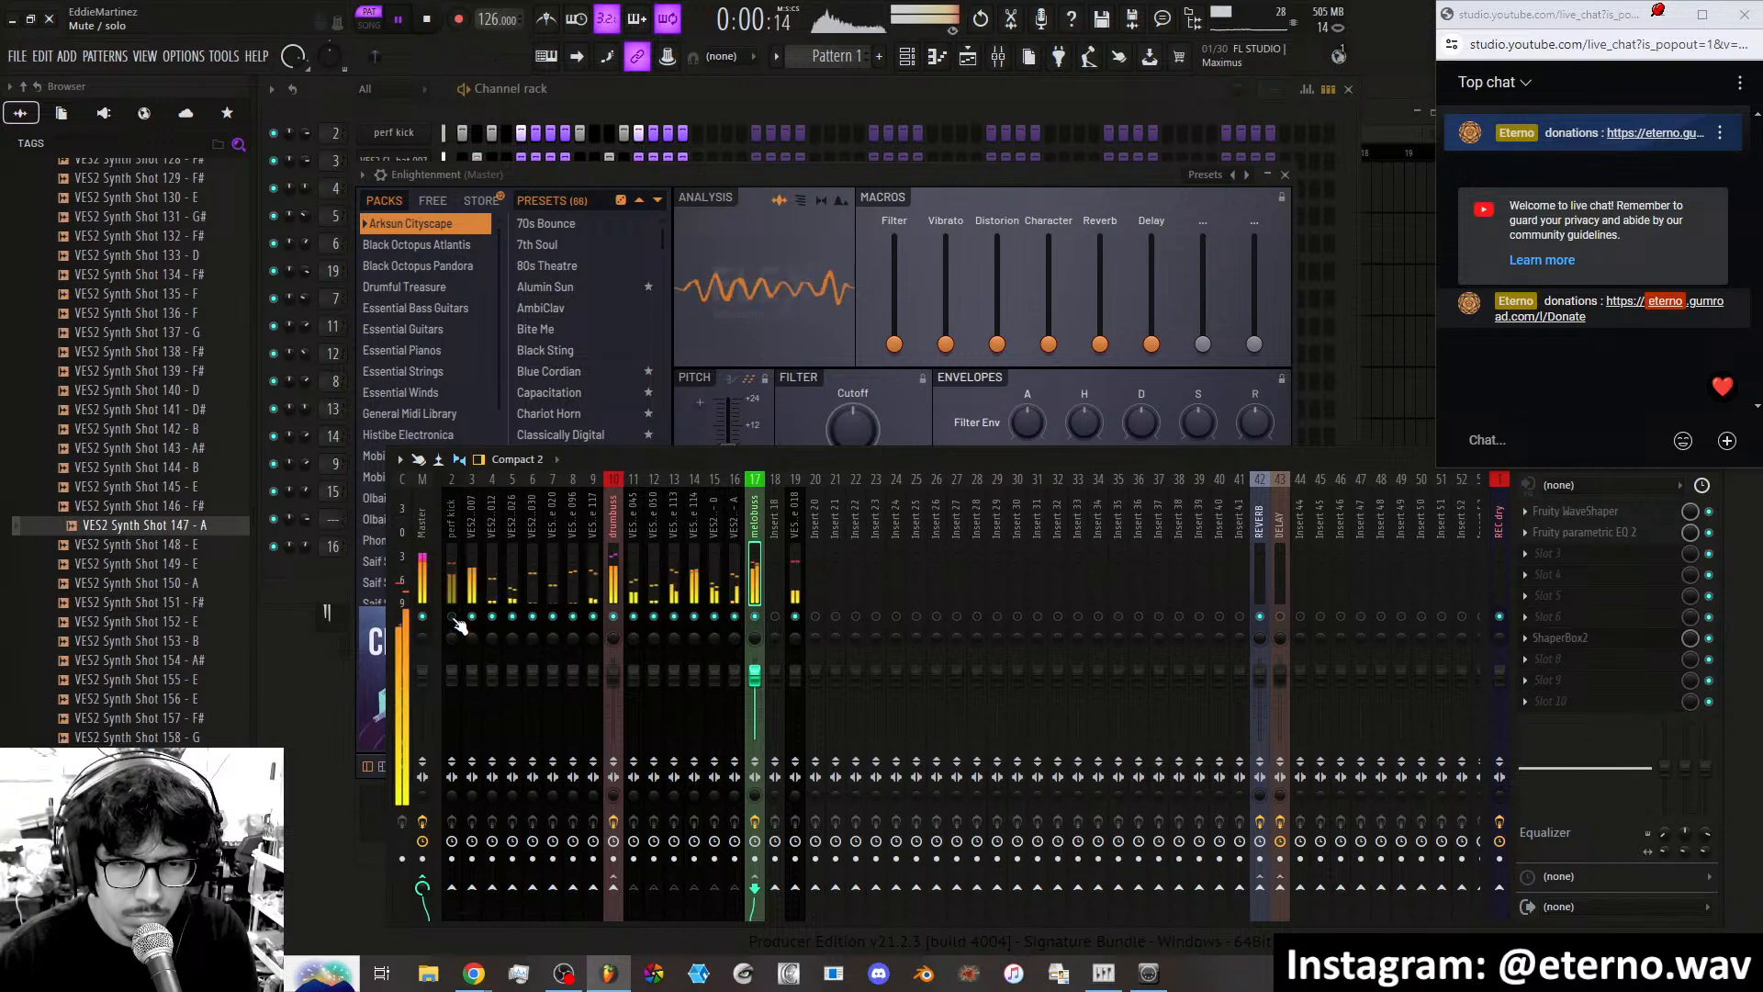
right_click(886, 597)
left_click(1120, 619)
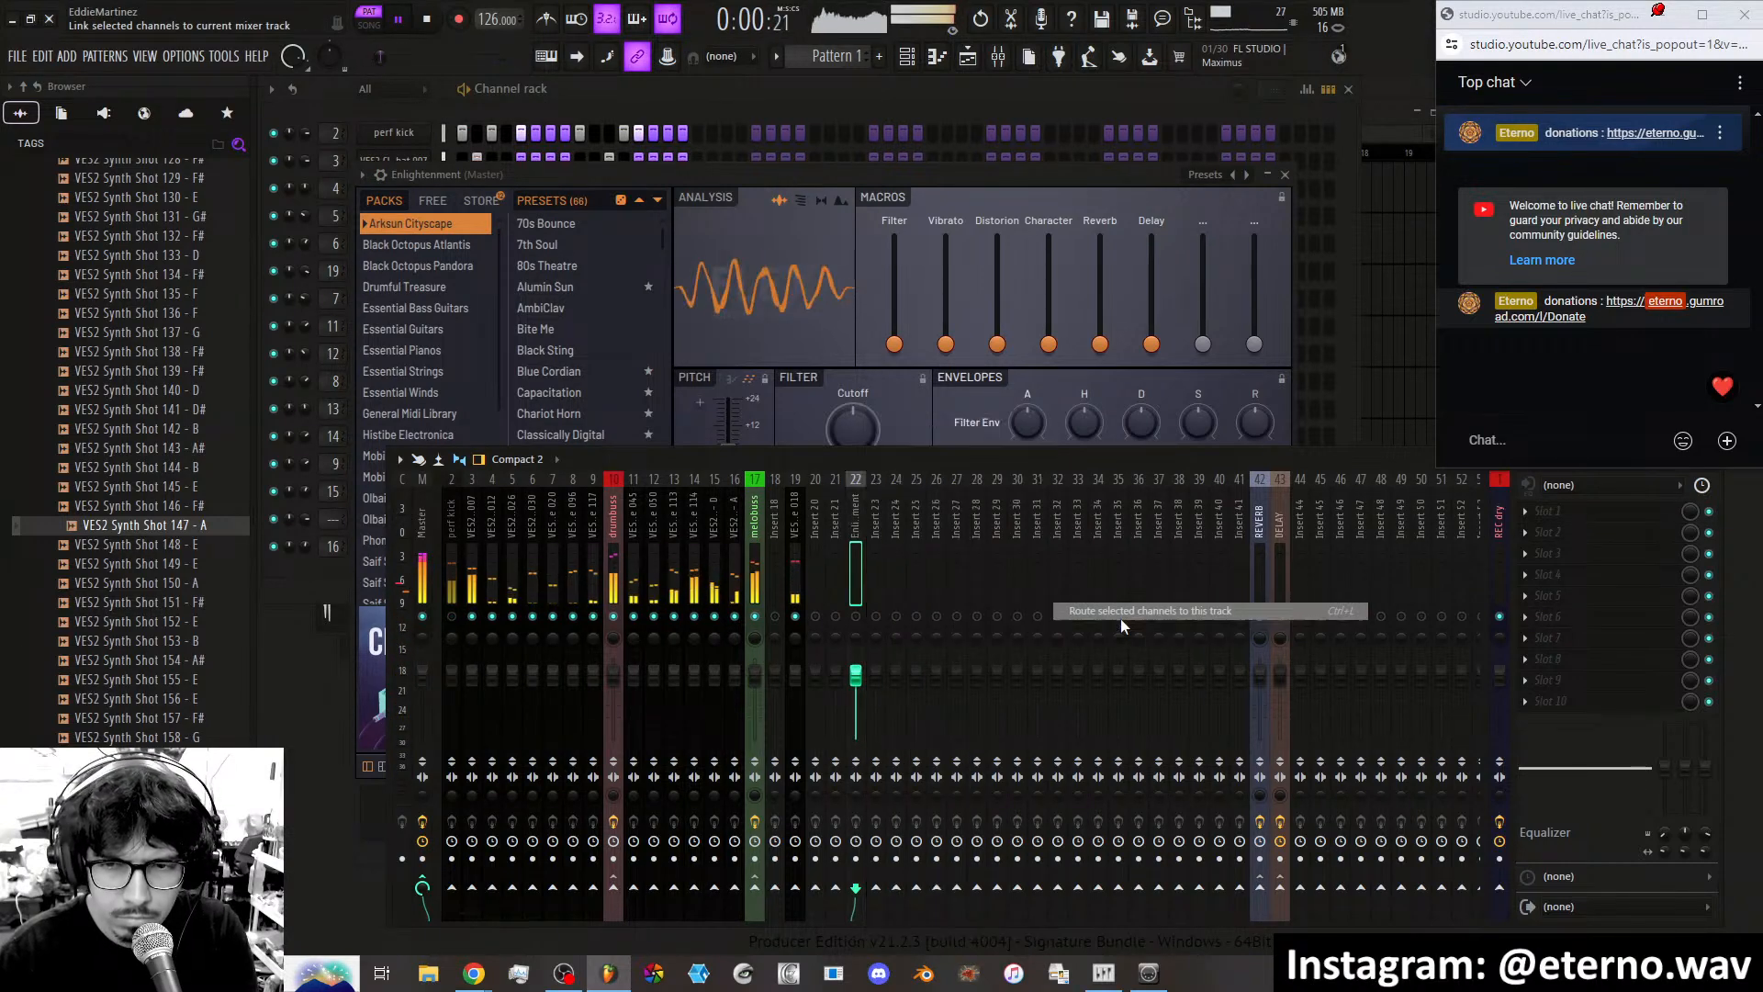
Load ShaperBox2 into the eighth effect slot of insert 22 and add the Sidechain volume shaper with the fourth sidechain curve.
left_click(1626, 658)
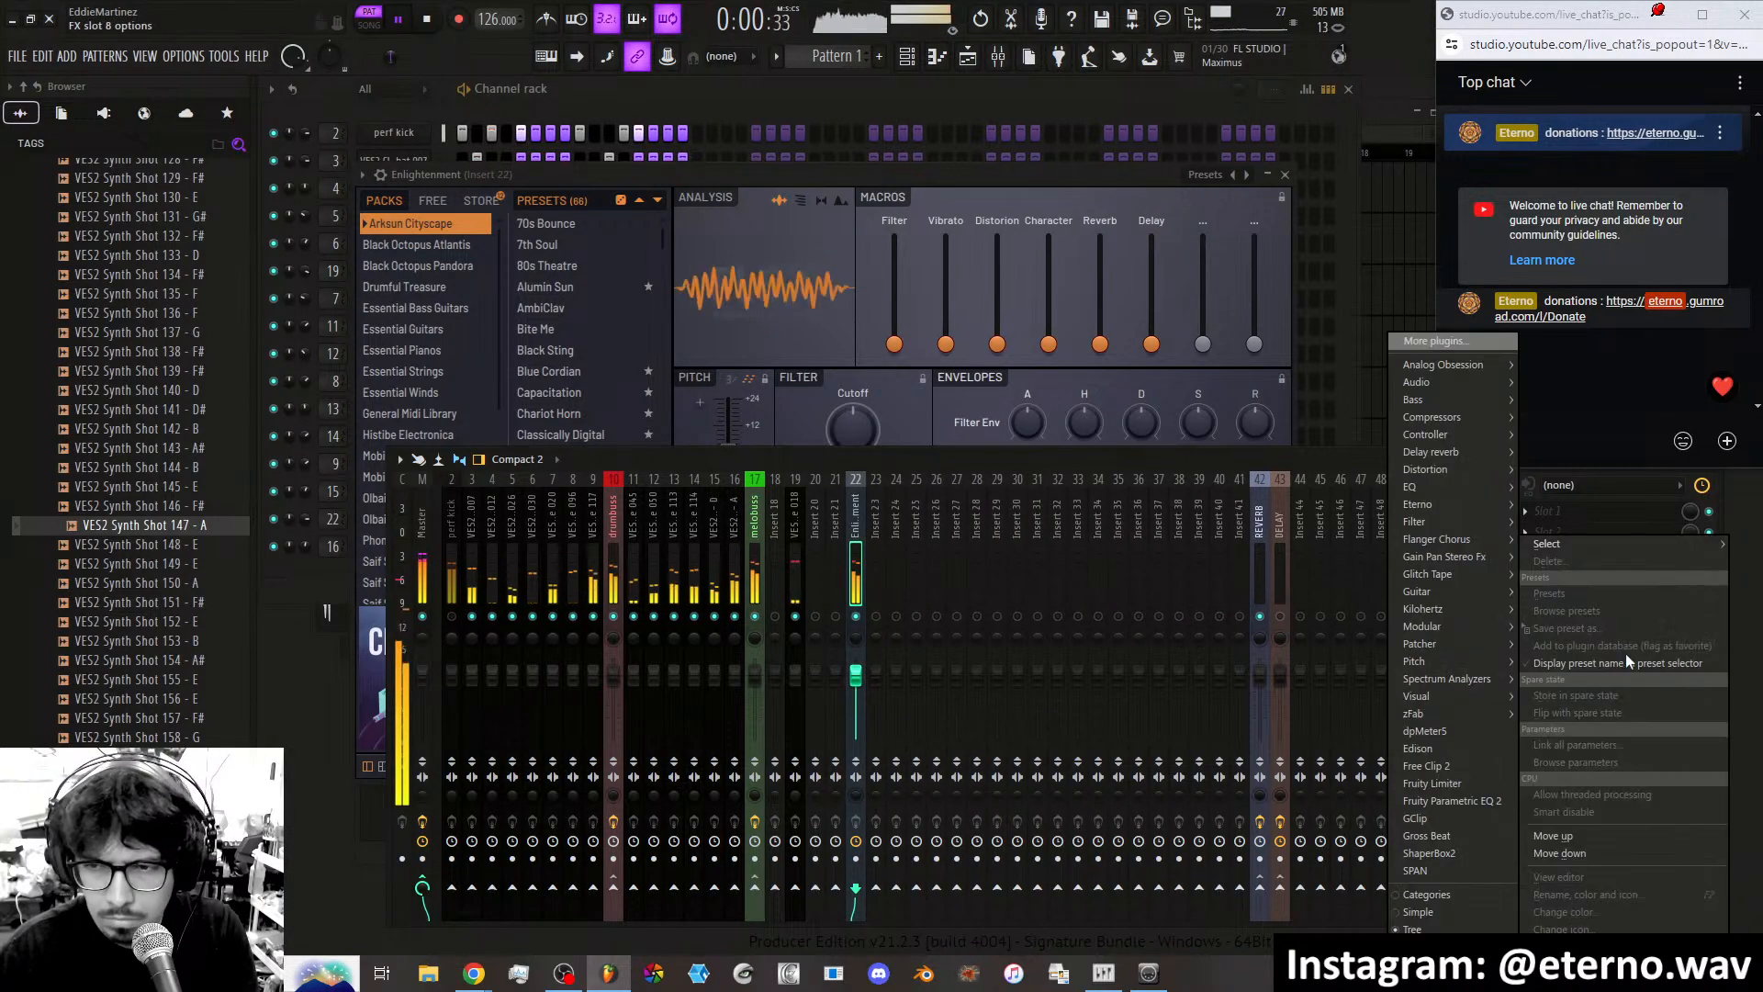
mouse_move(1552, 544)
left_click(1452, 852)
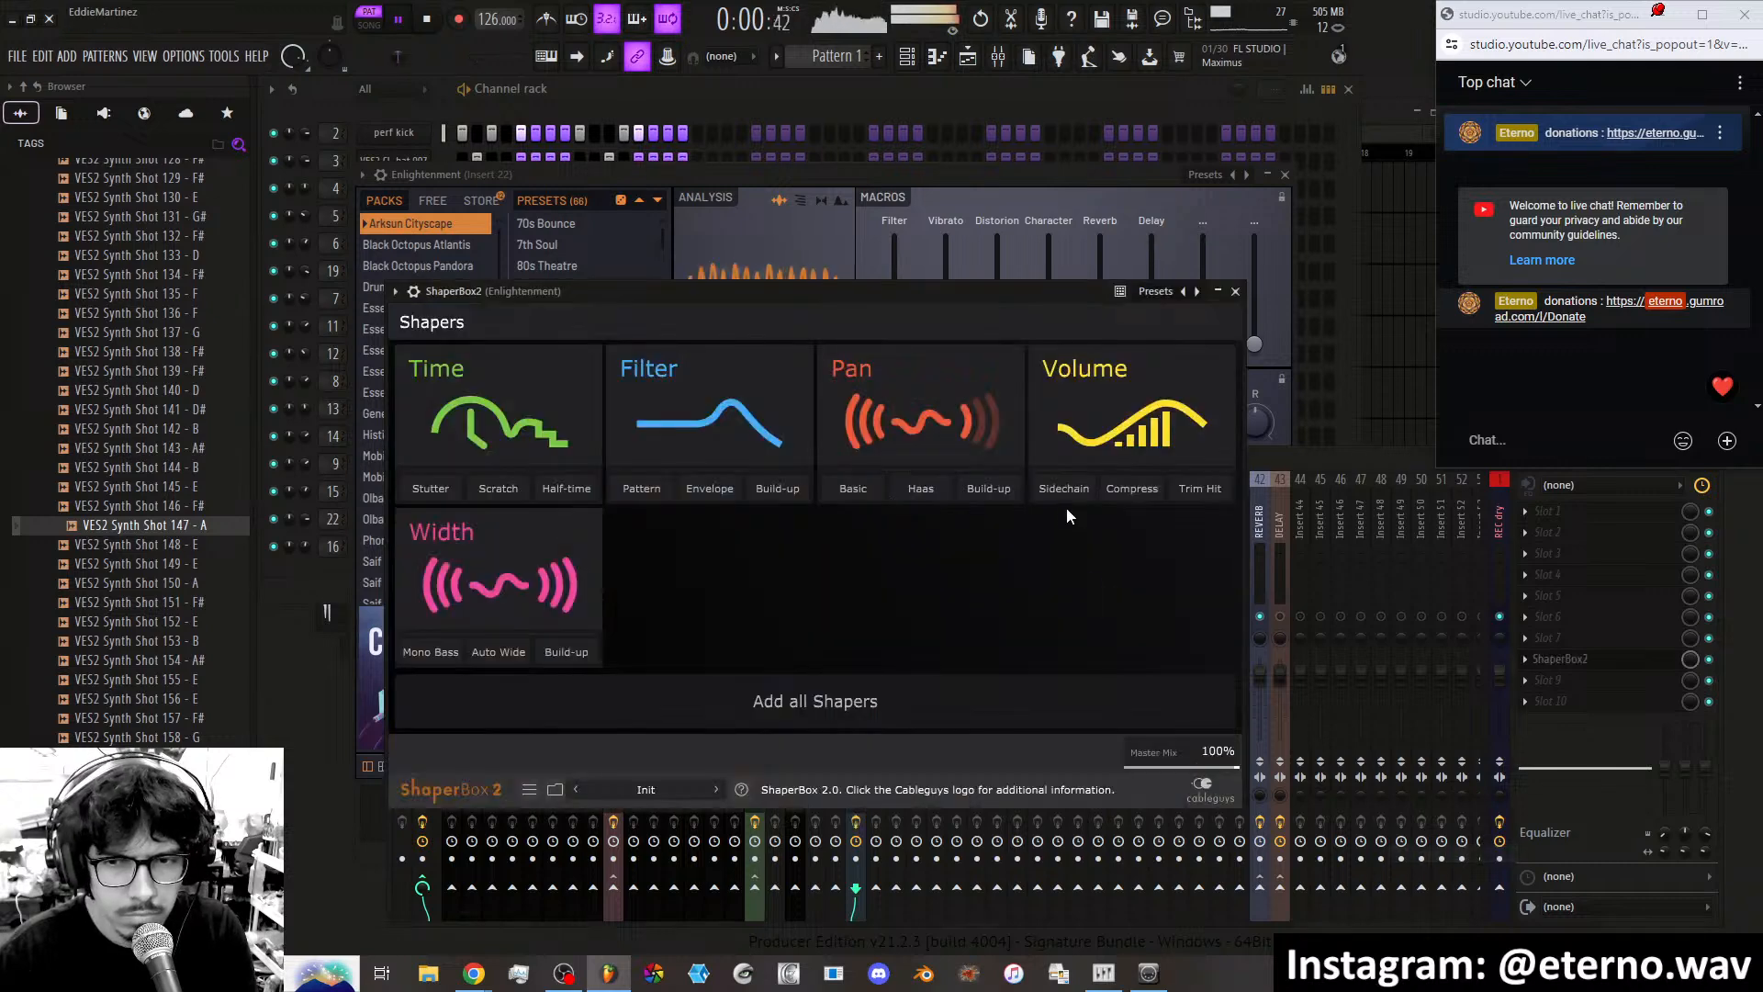
left_click(551, 713)
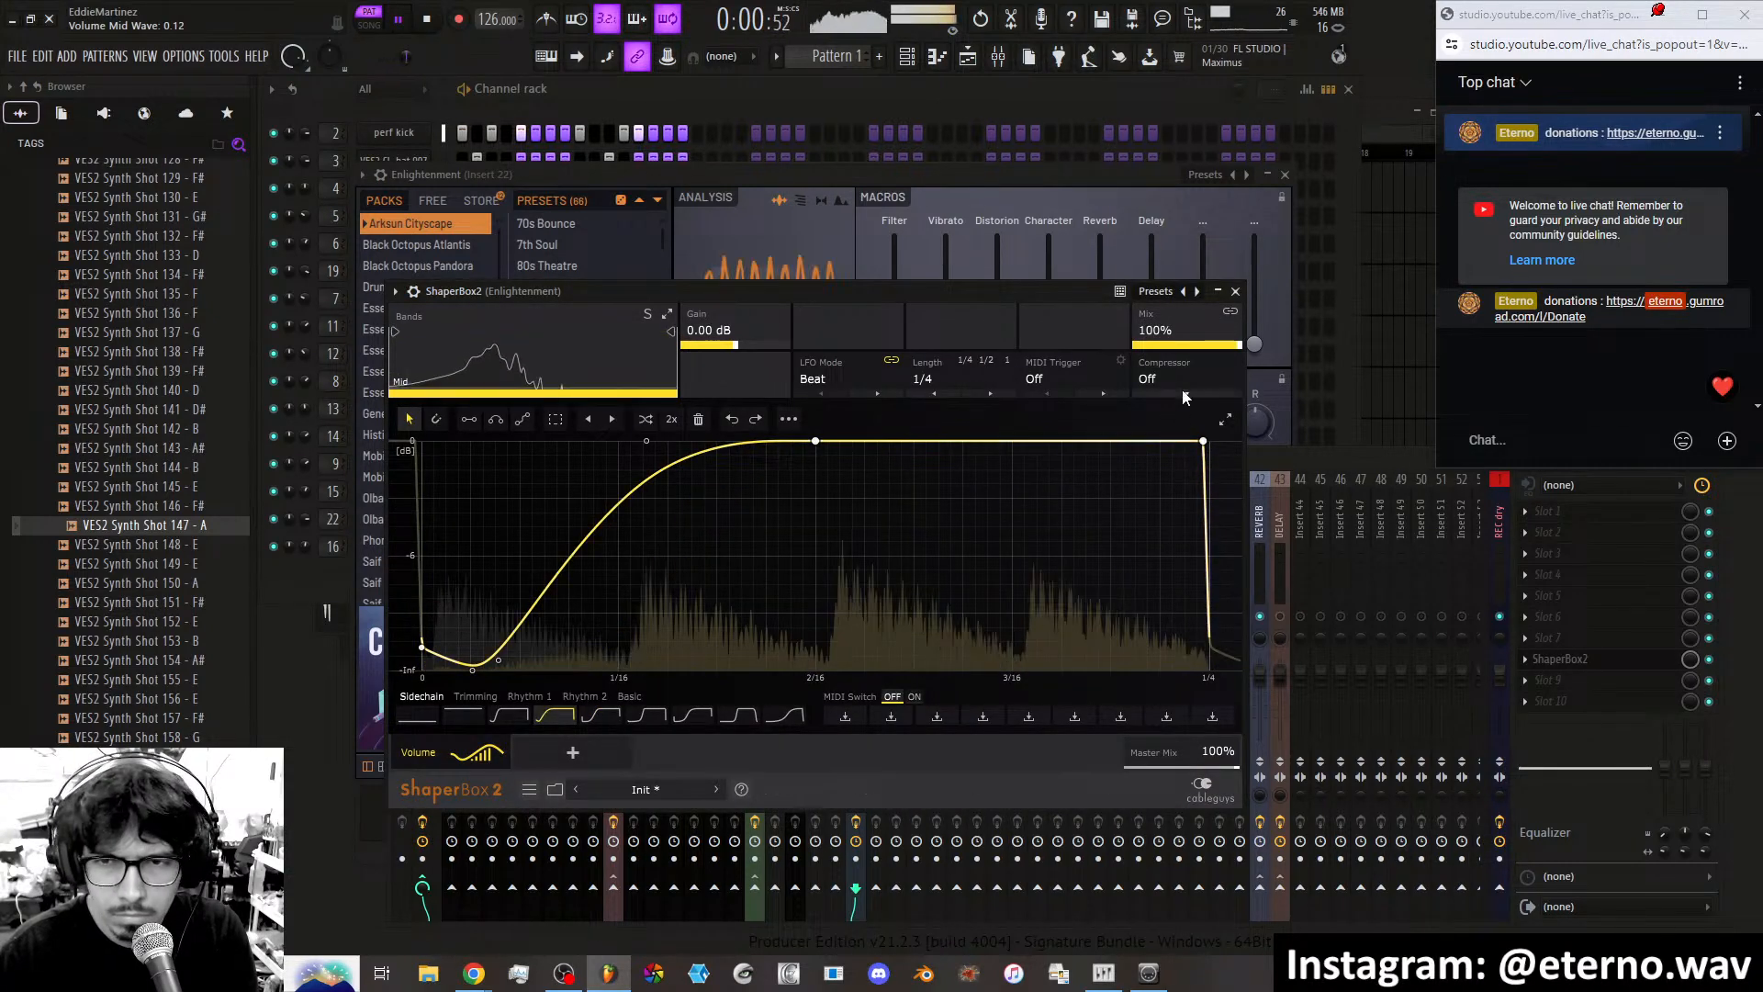
left_click(1235, 291)
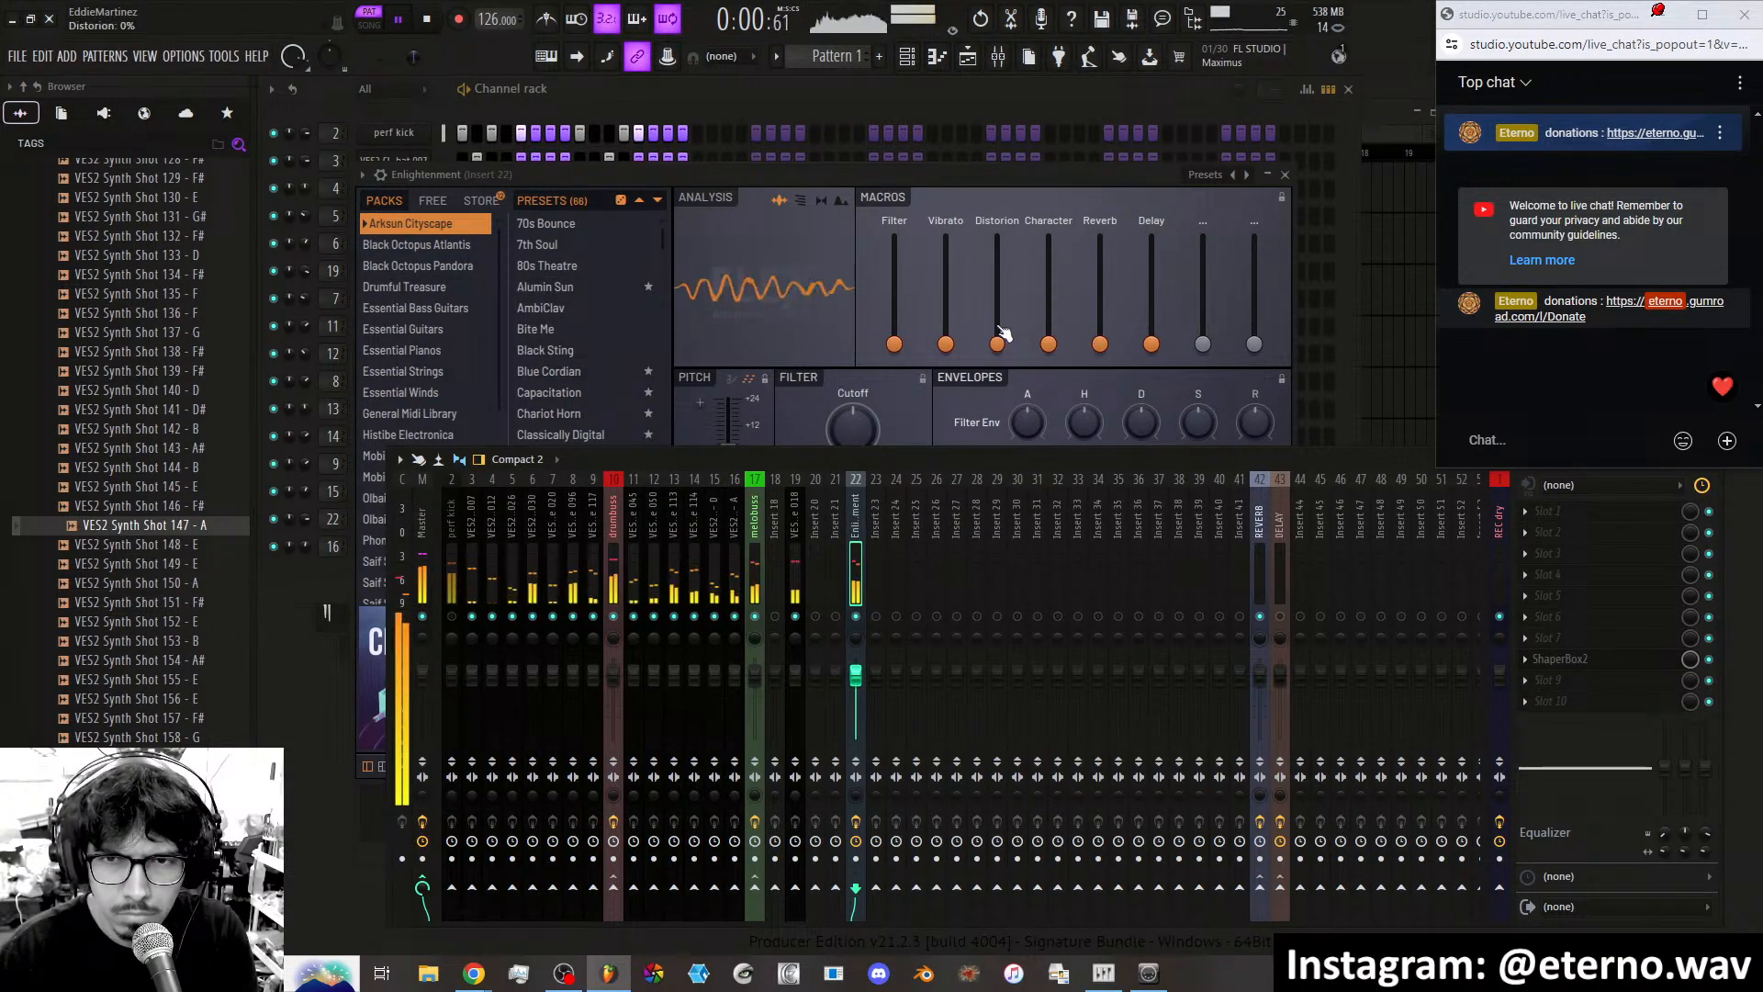
Raise Enlightenment's Distortion macro to maximum, try several Character amounts, and leave Character near maximum.
left_click_drag(1046, 343, 1047, 314)
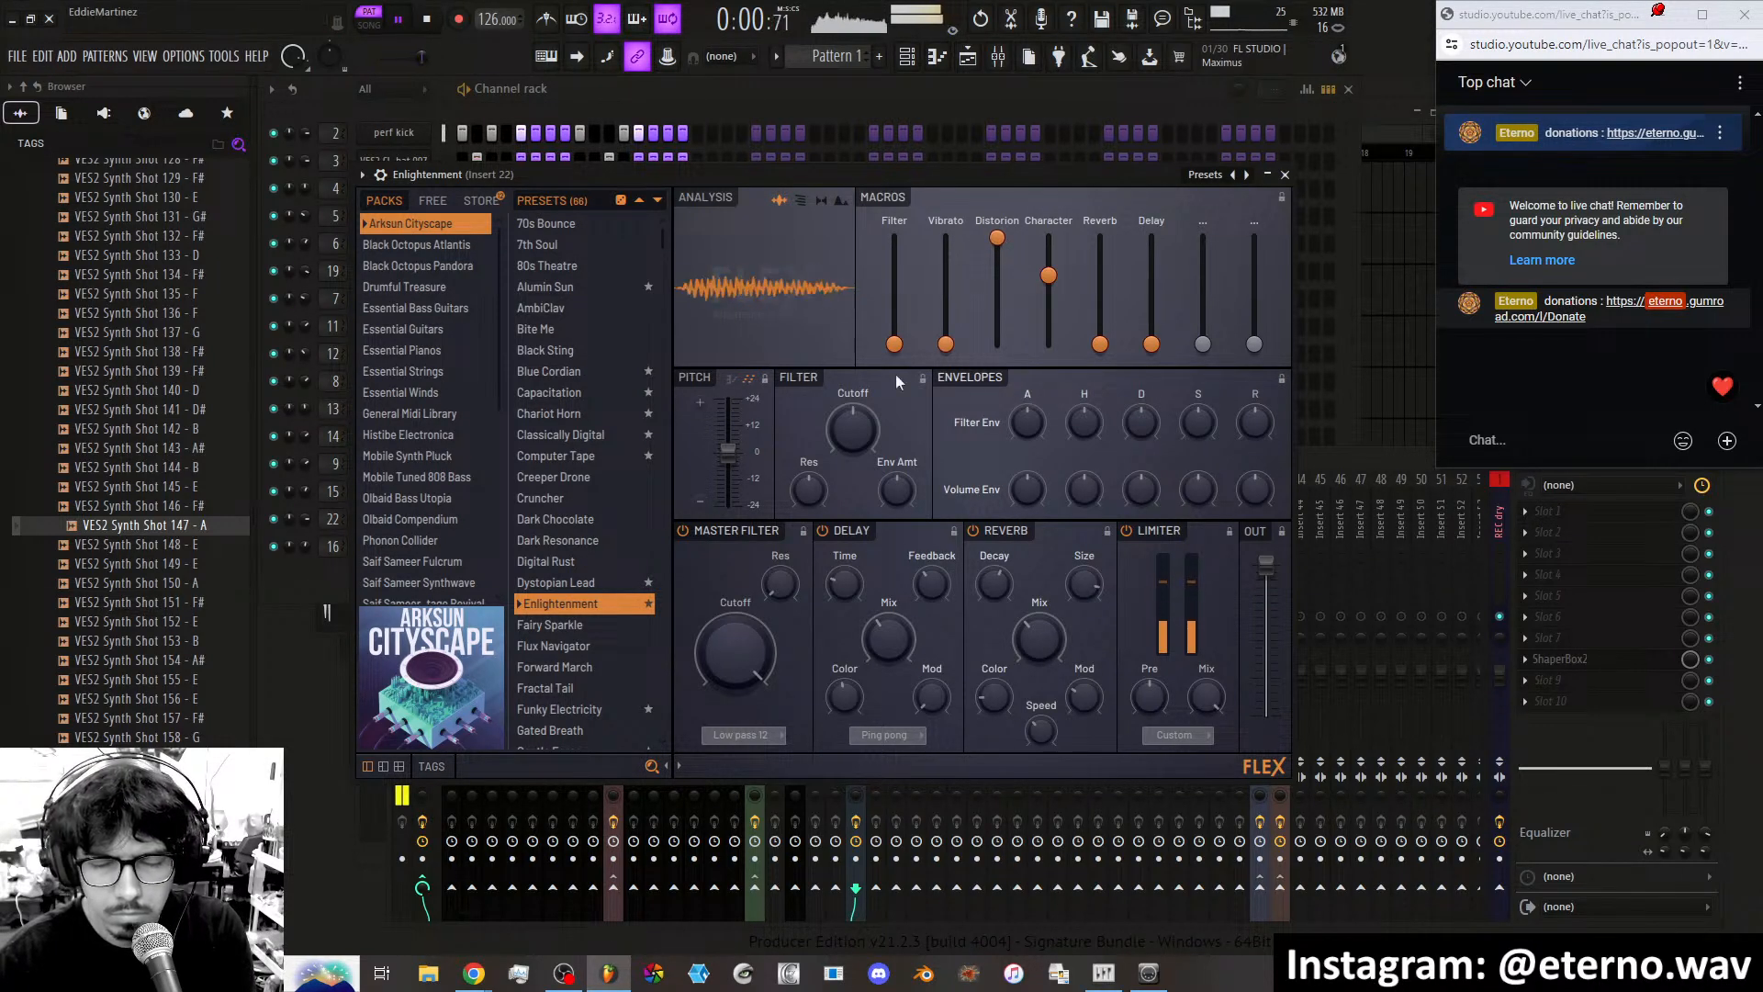
left_click_drag(1049, 276, 1048, 237)
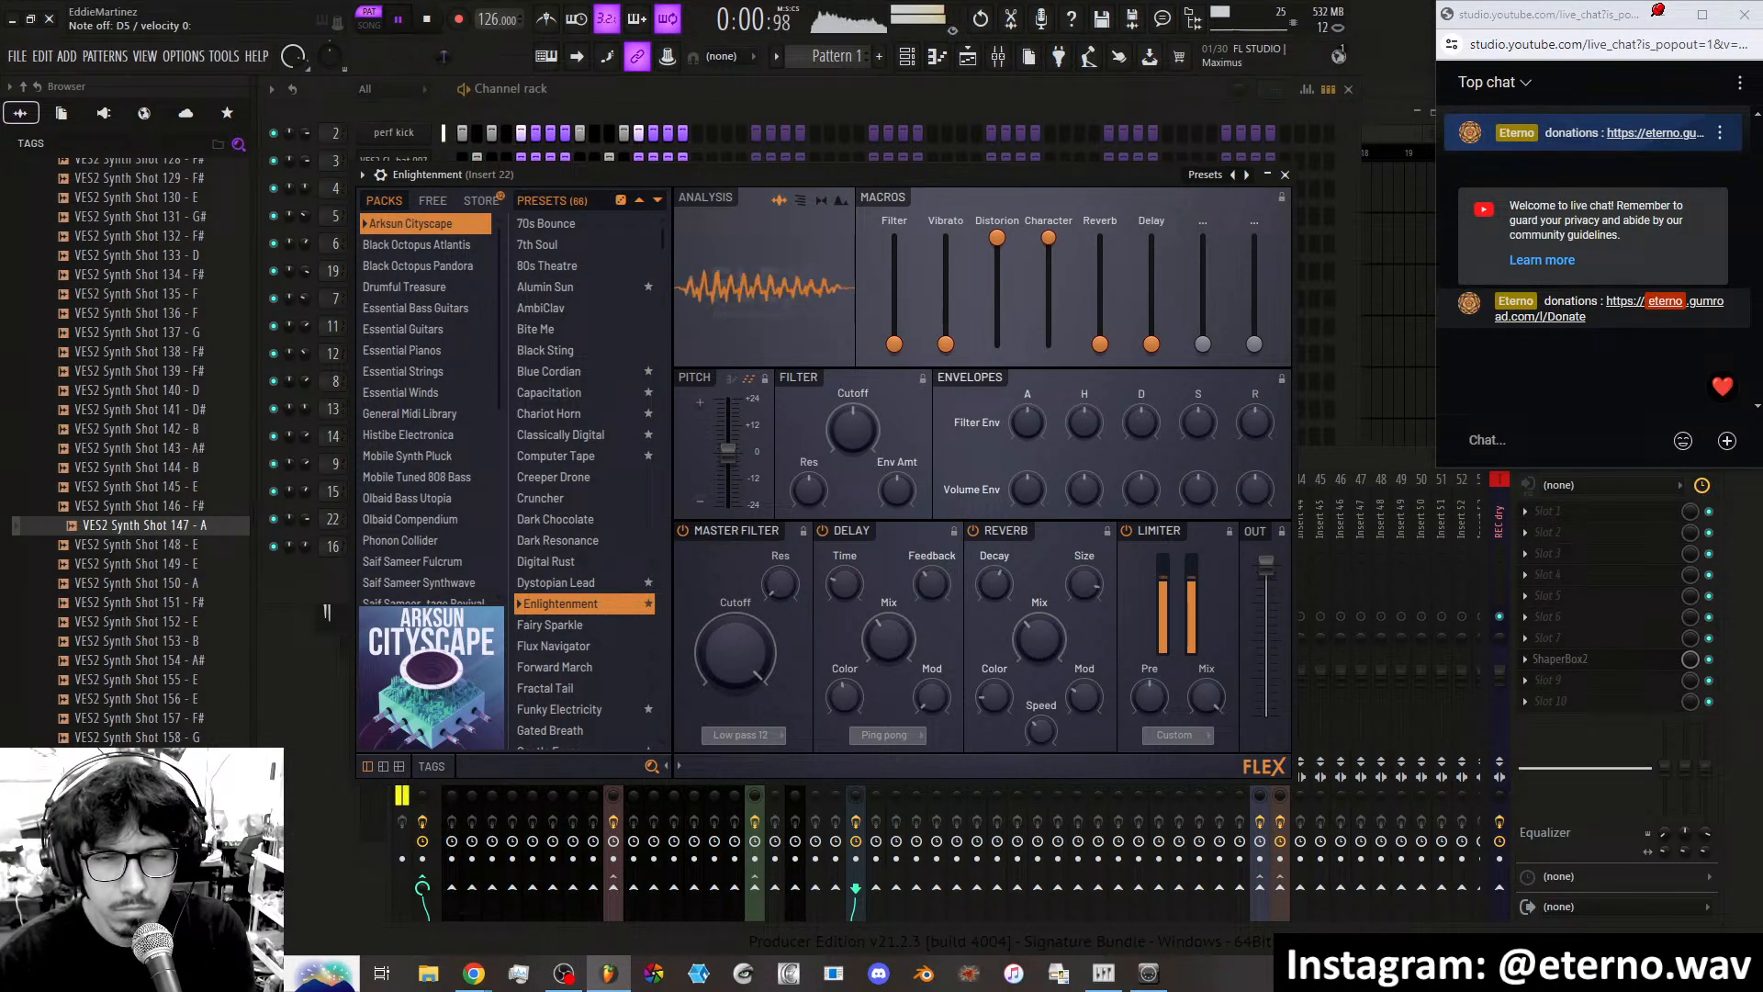
key("F9")
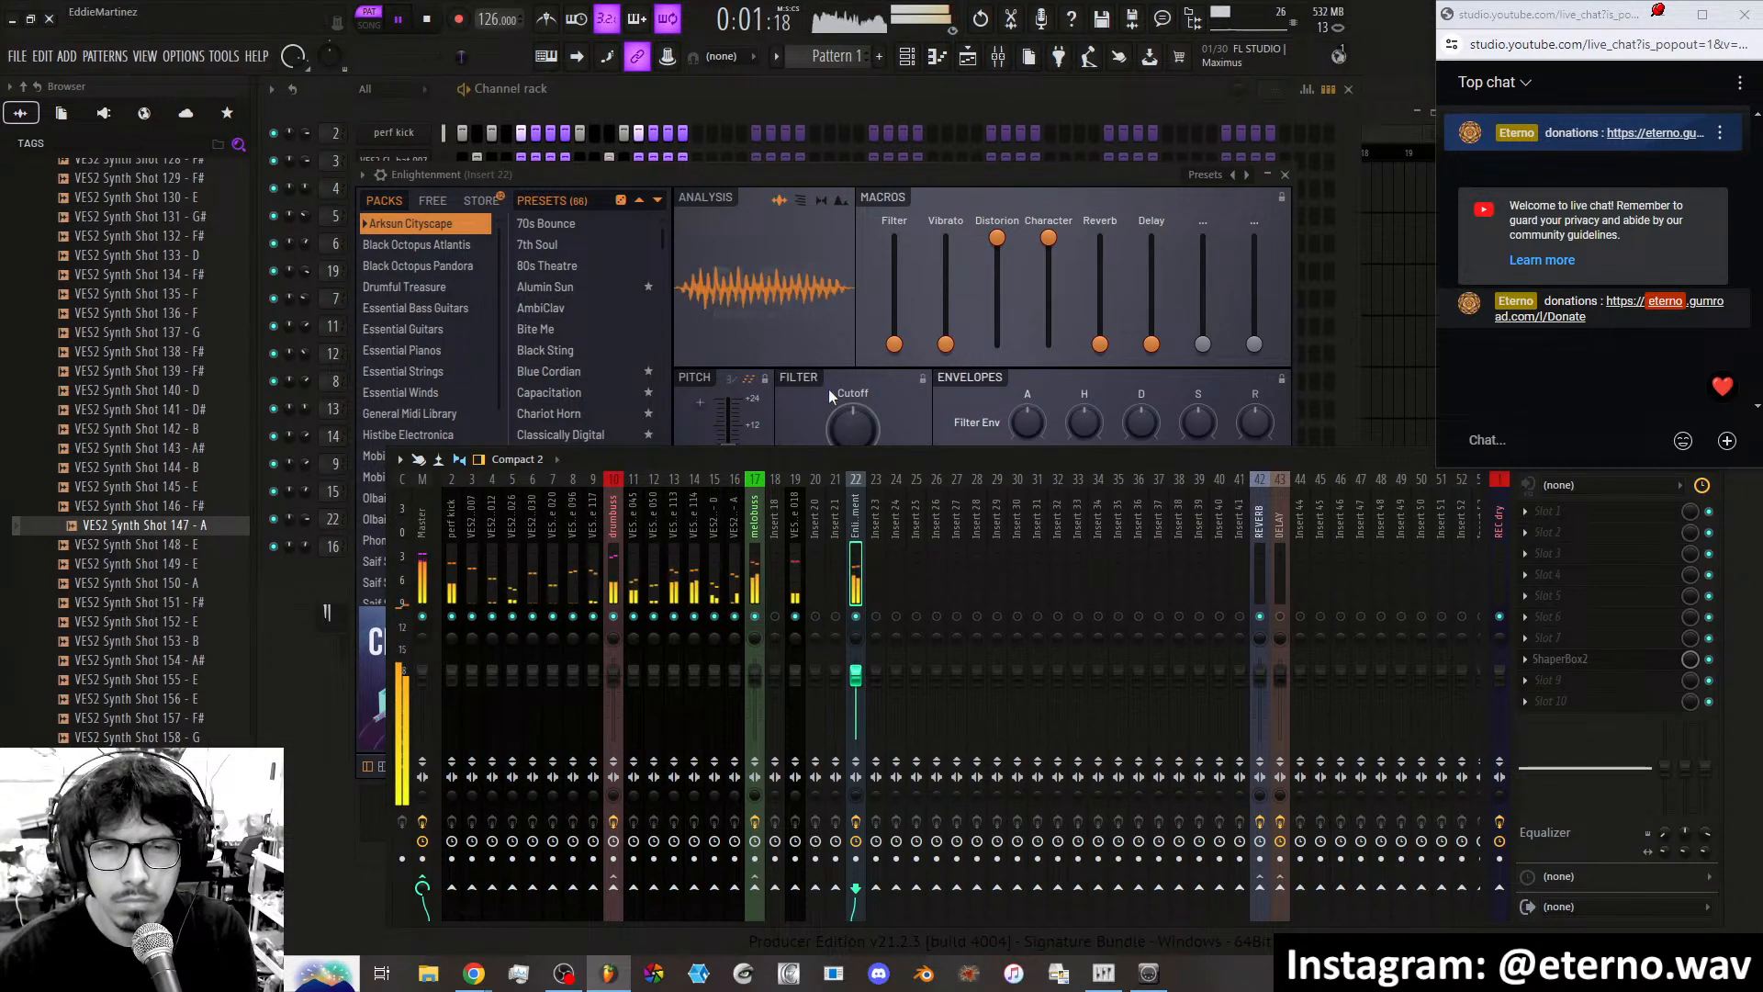
left_click_drag(1052, 241, 1049, 289)
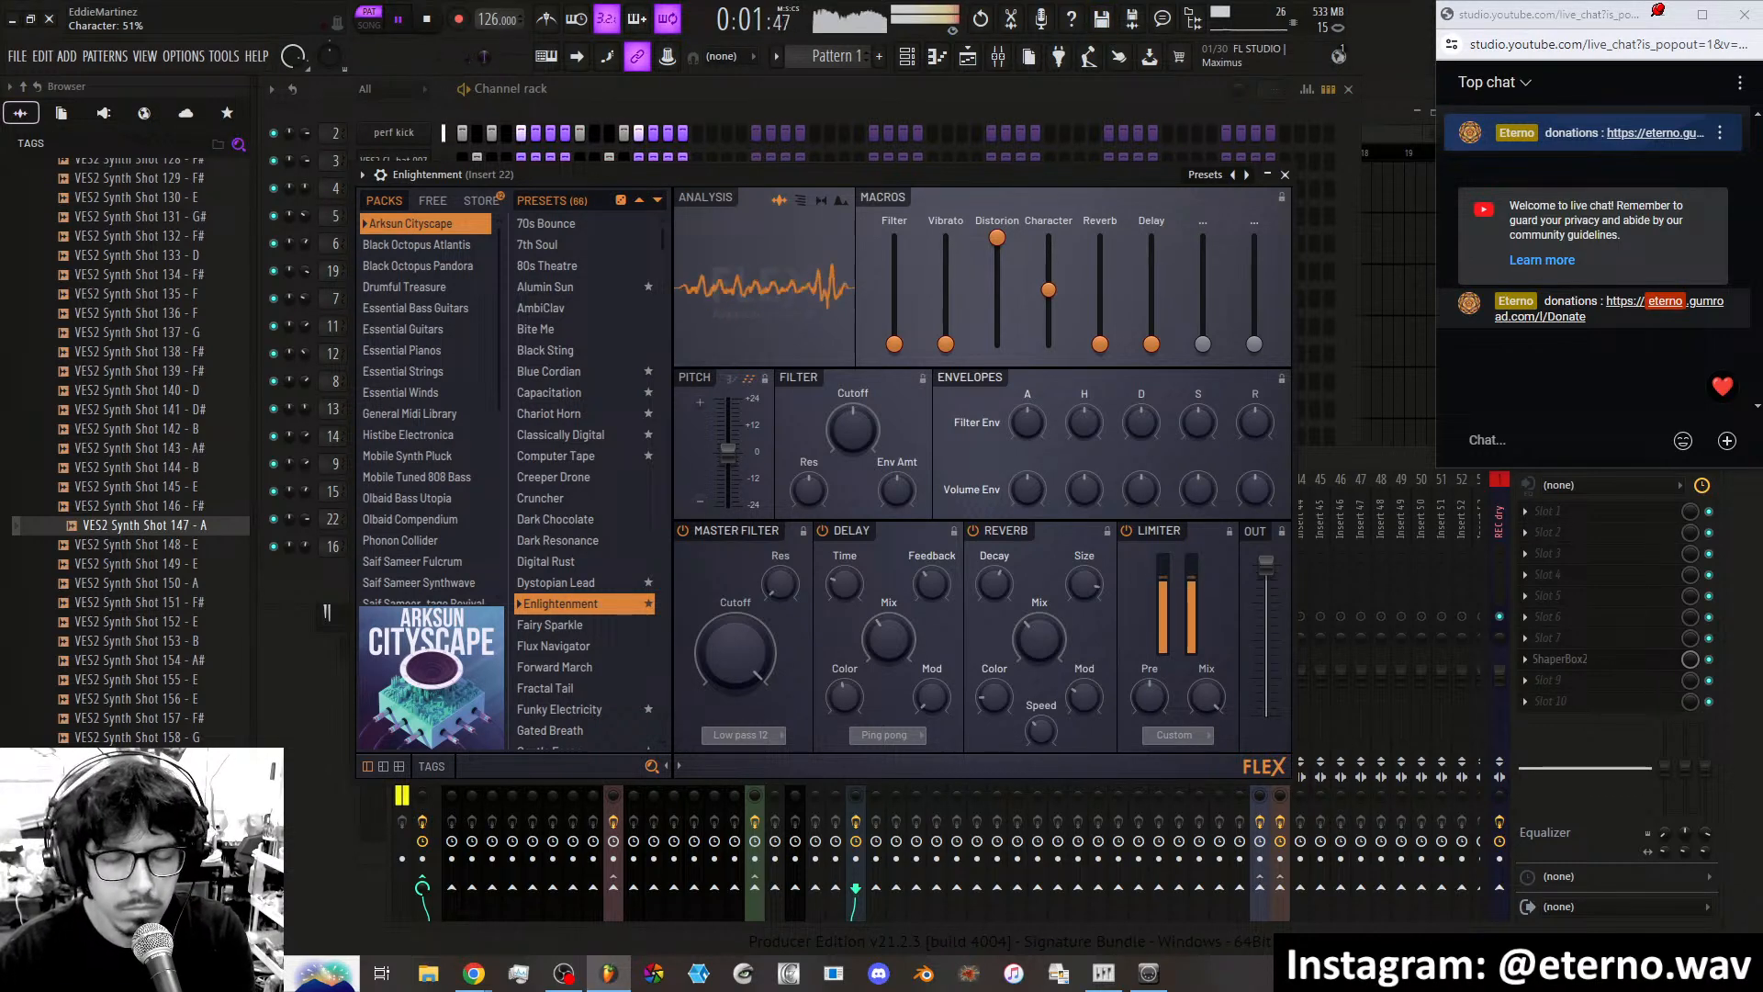
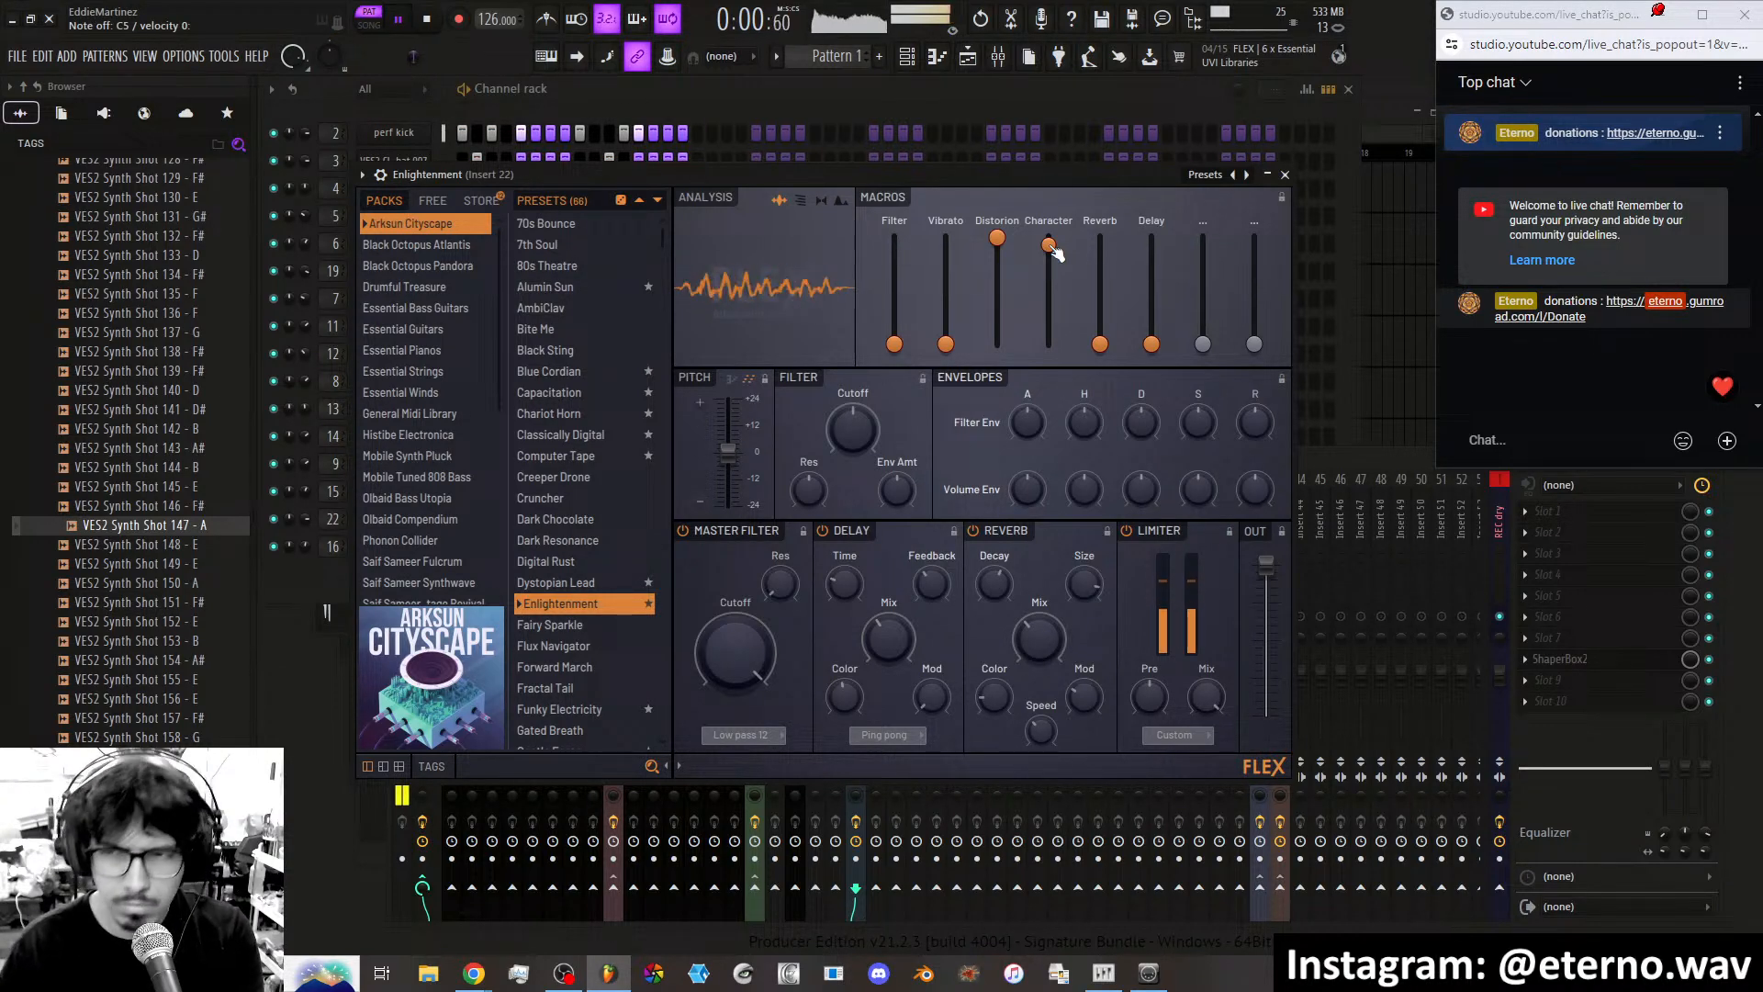
Mute the drum bus on insert 10 and raise Enlightenment's Filter macro to slightly above halfway.
key("F9")
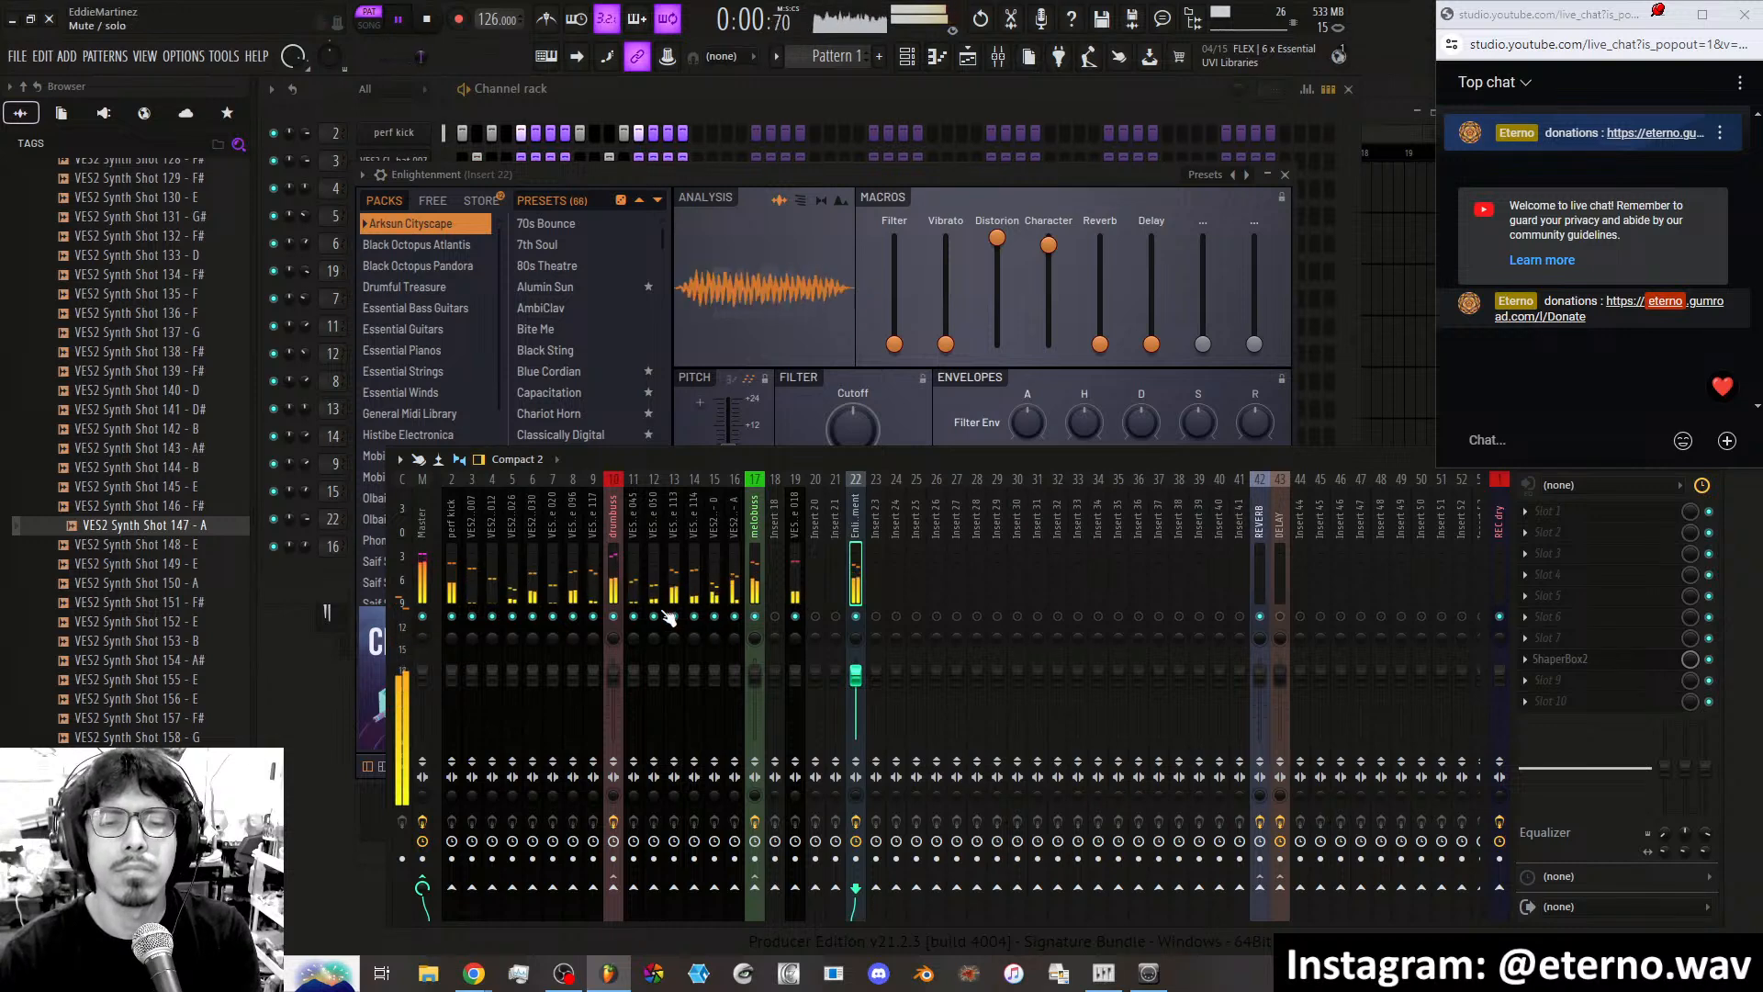
left_click(614, 616)
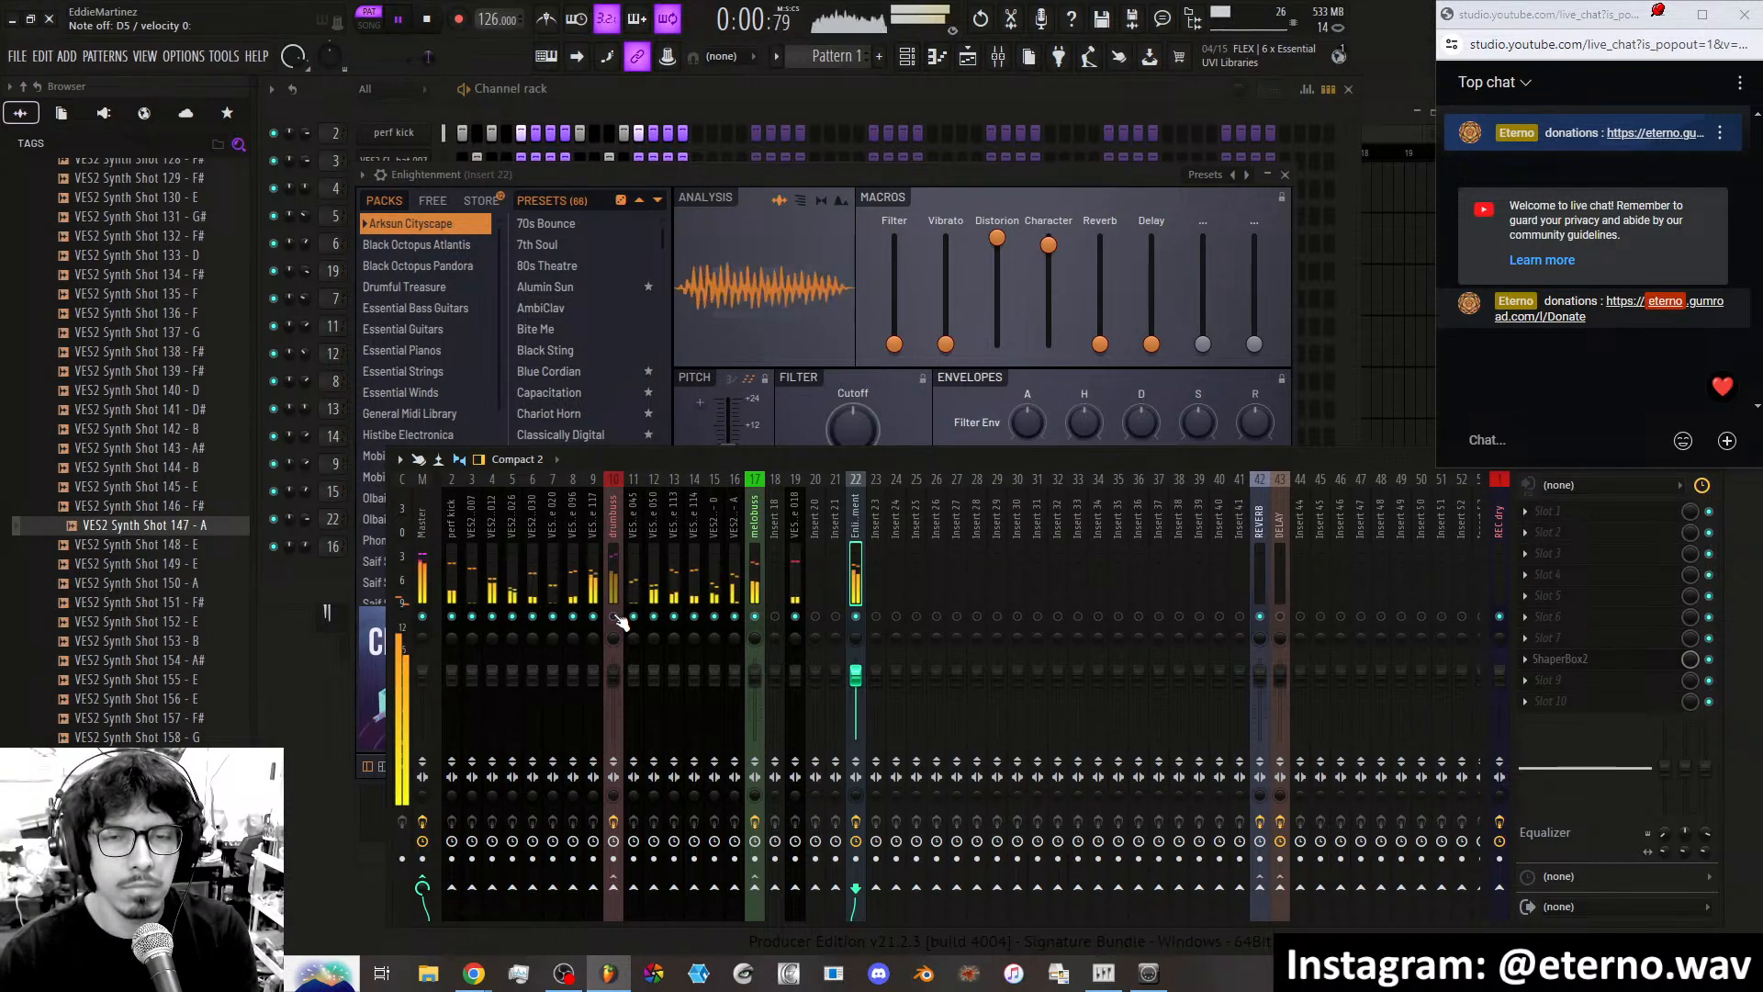
left_click_drag(893, 343, 894, 275)
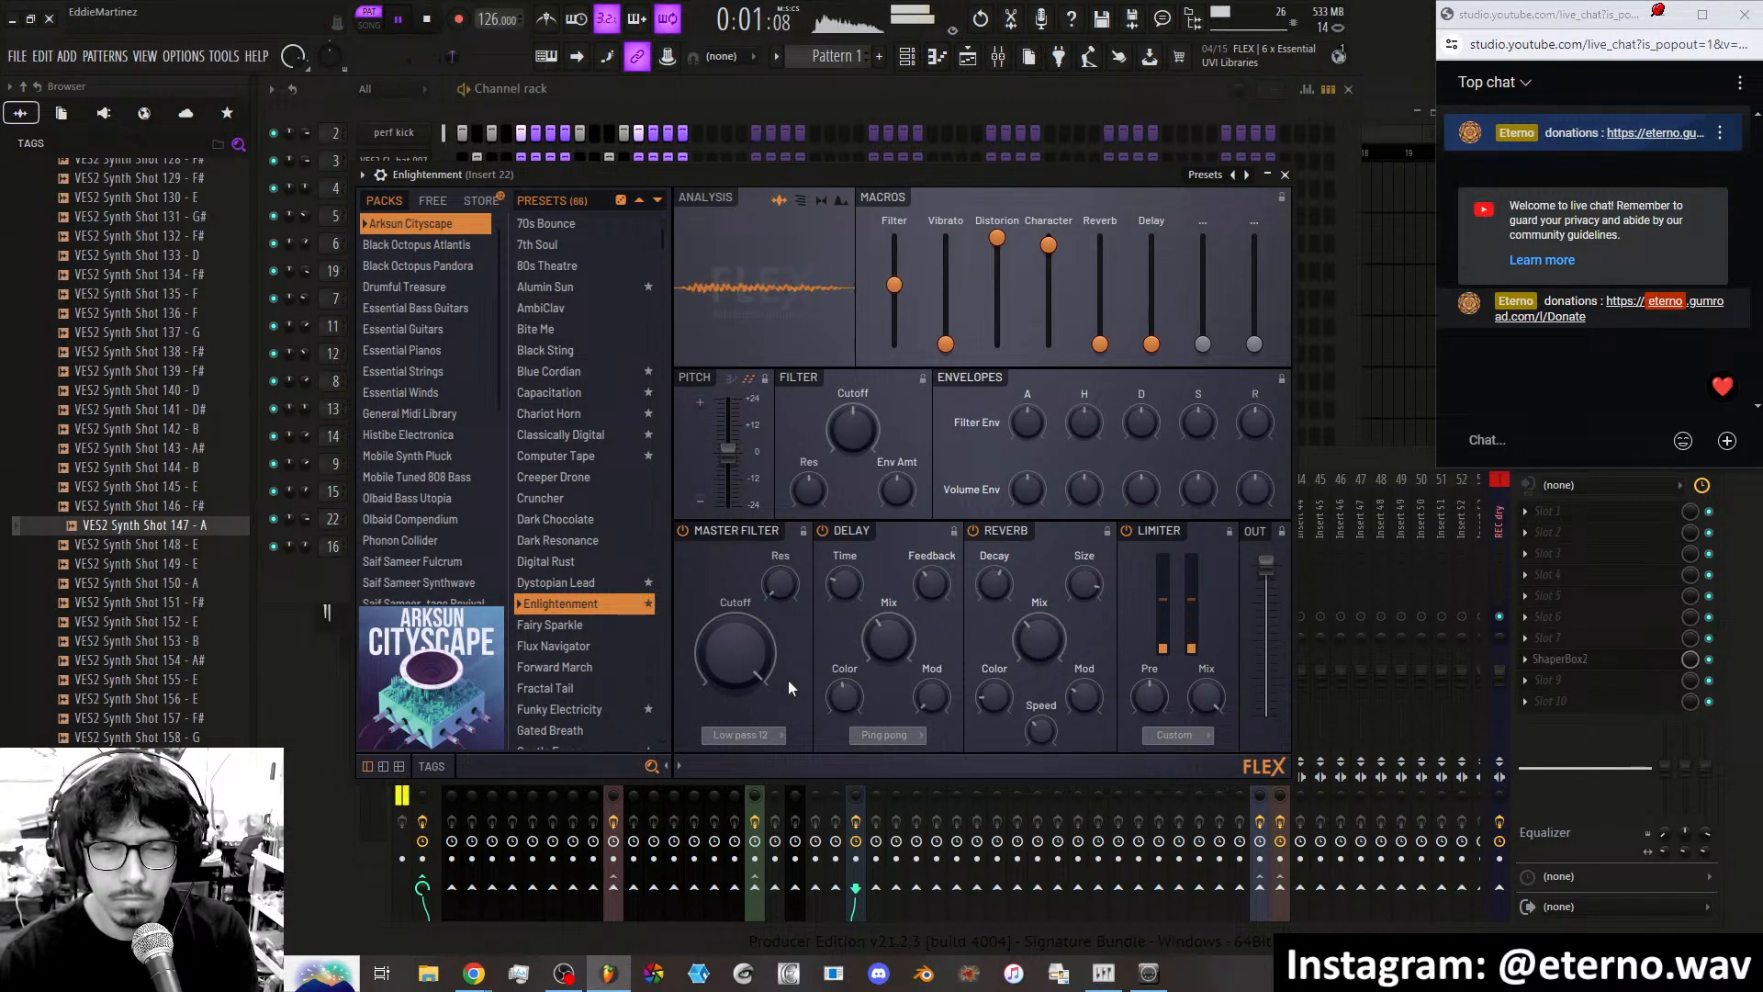
Lower Enlightenment's Filter macro all the way to 0%.
left_click(1367, 455)
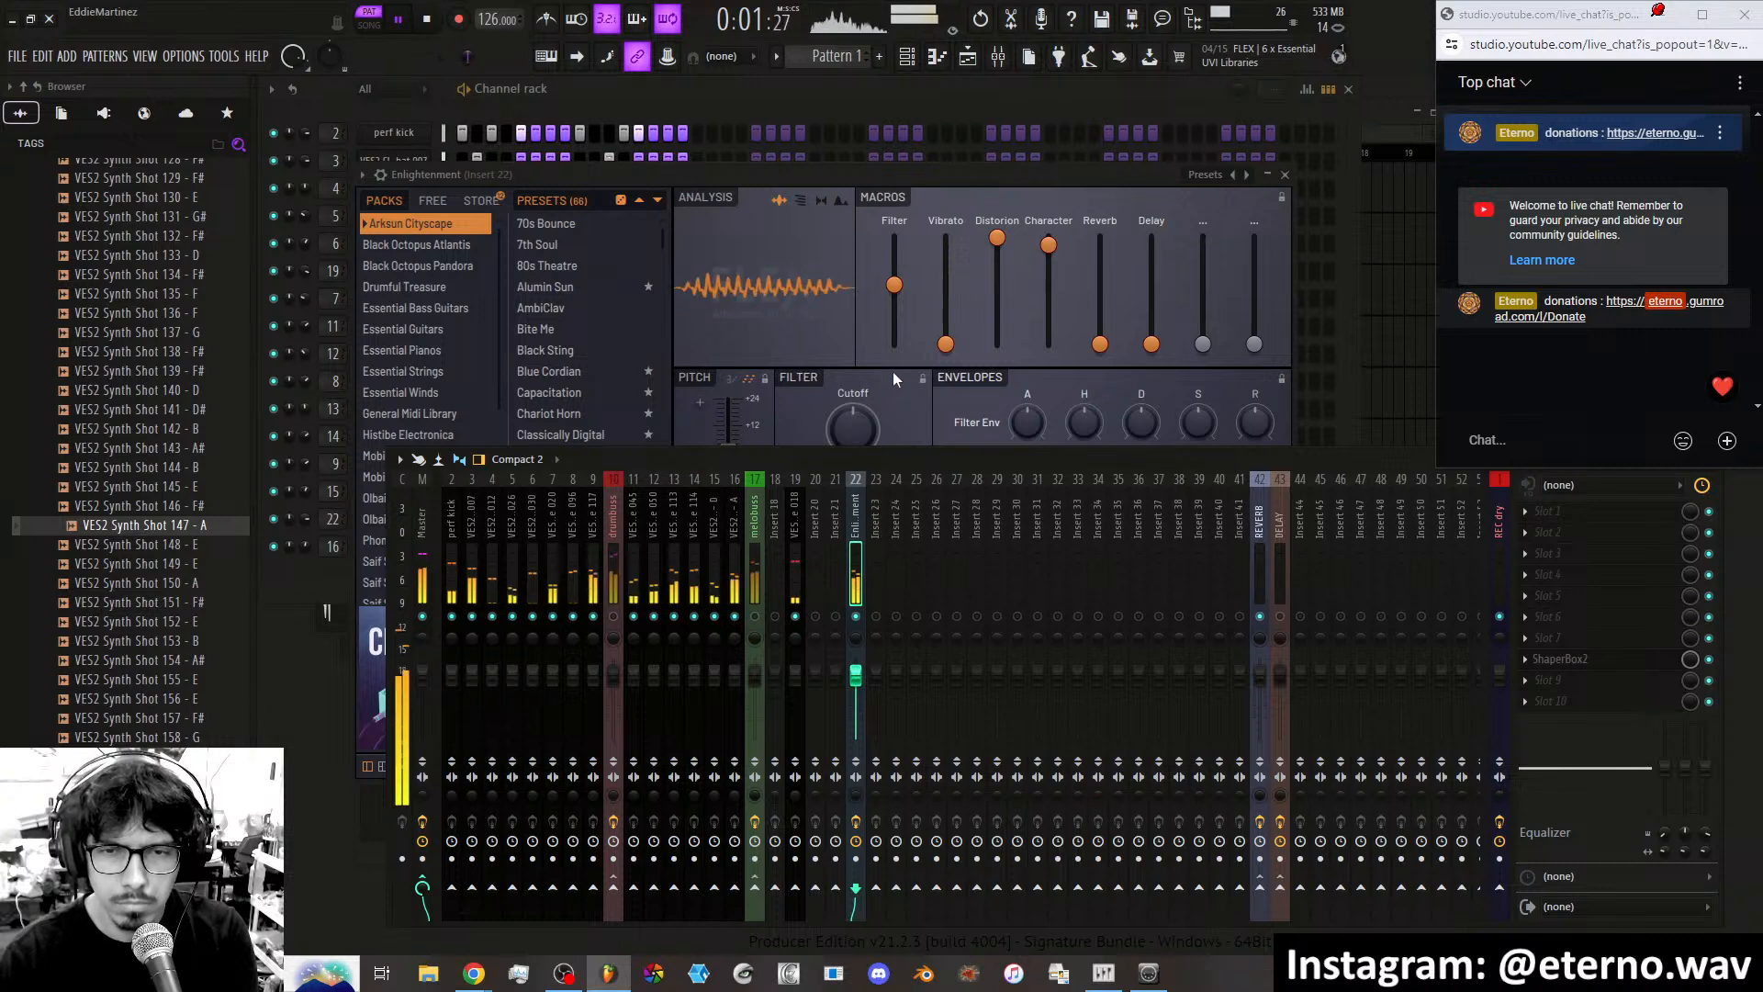
left_click_drag(894, 286, 895, 289)
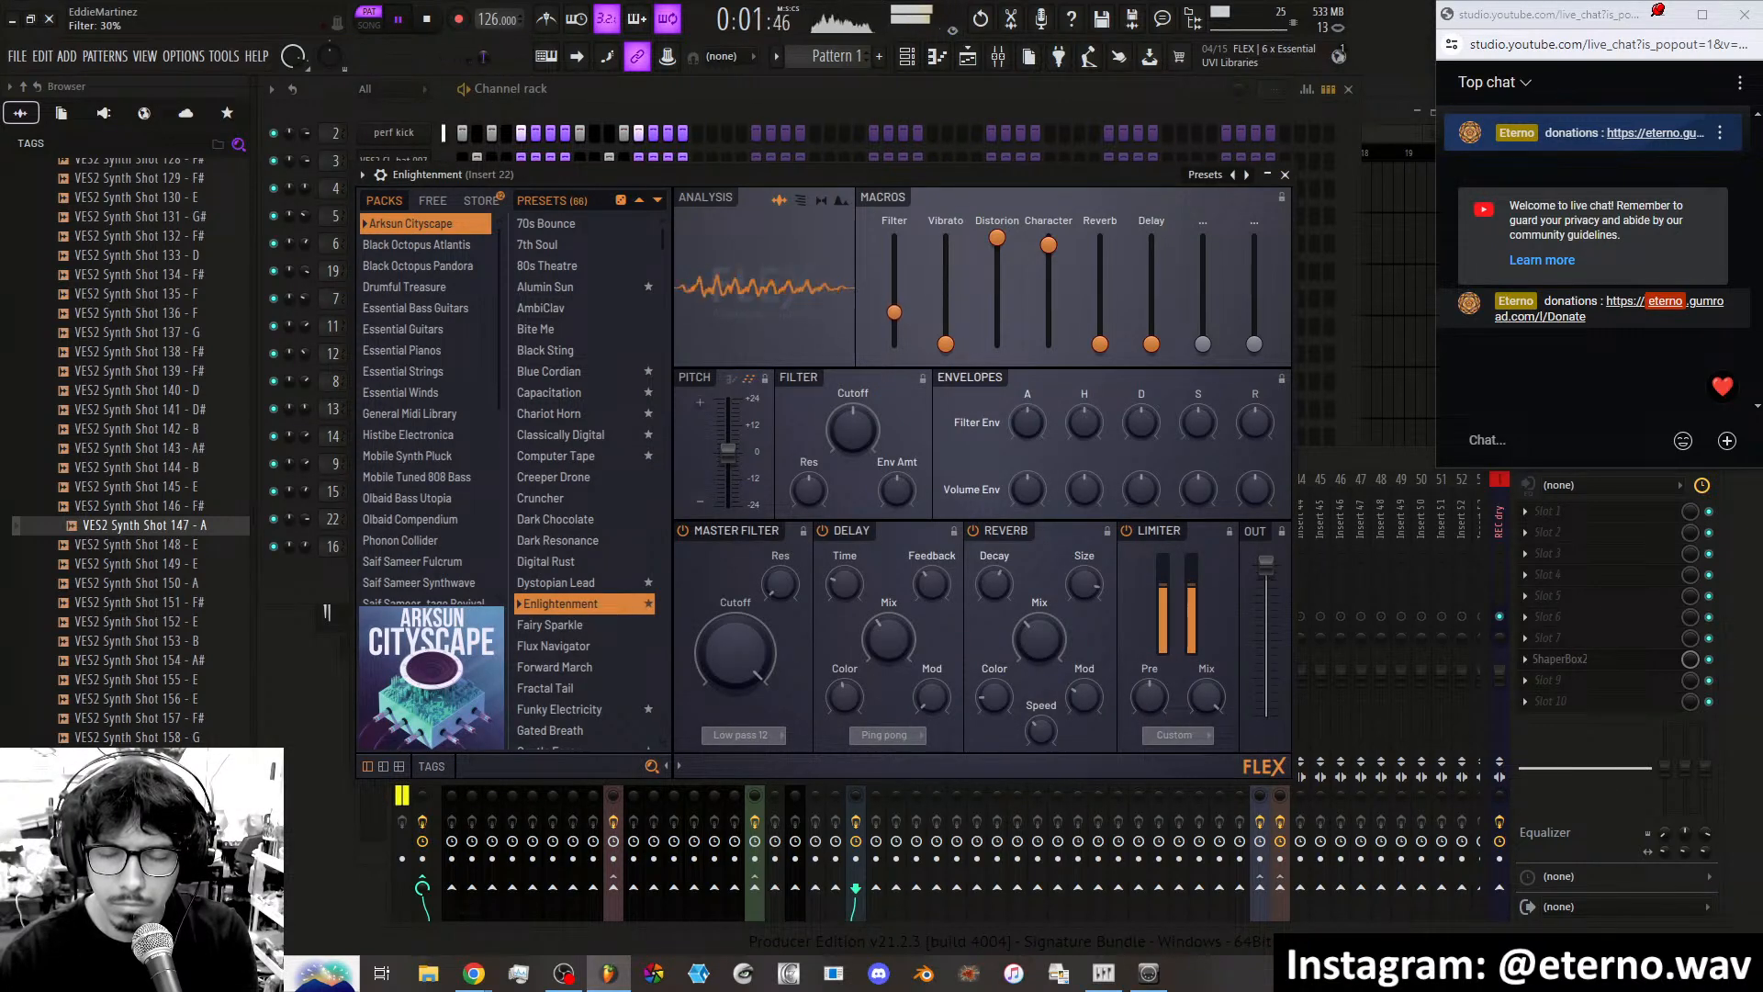
left_click_drag(894, 315, 894, 319)
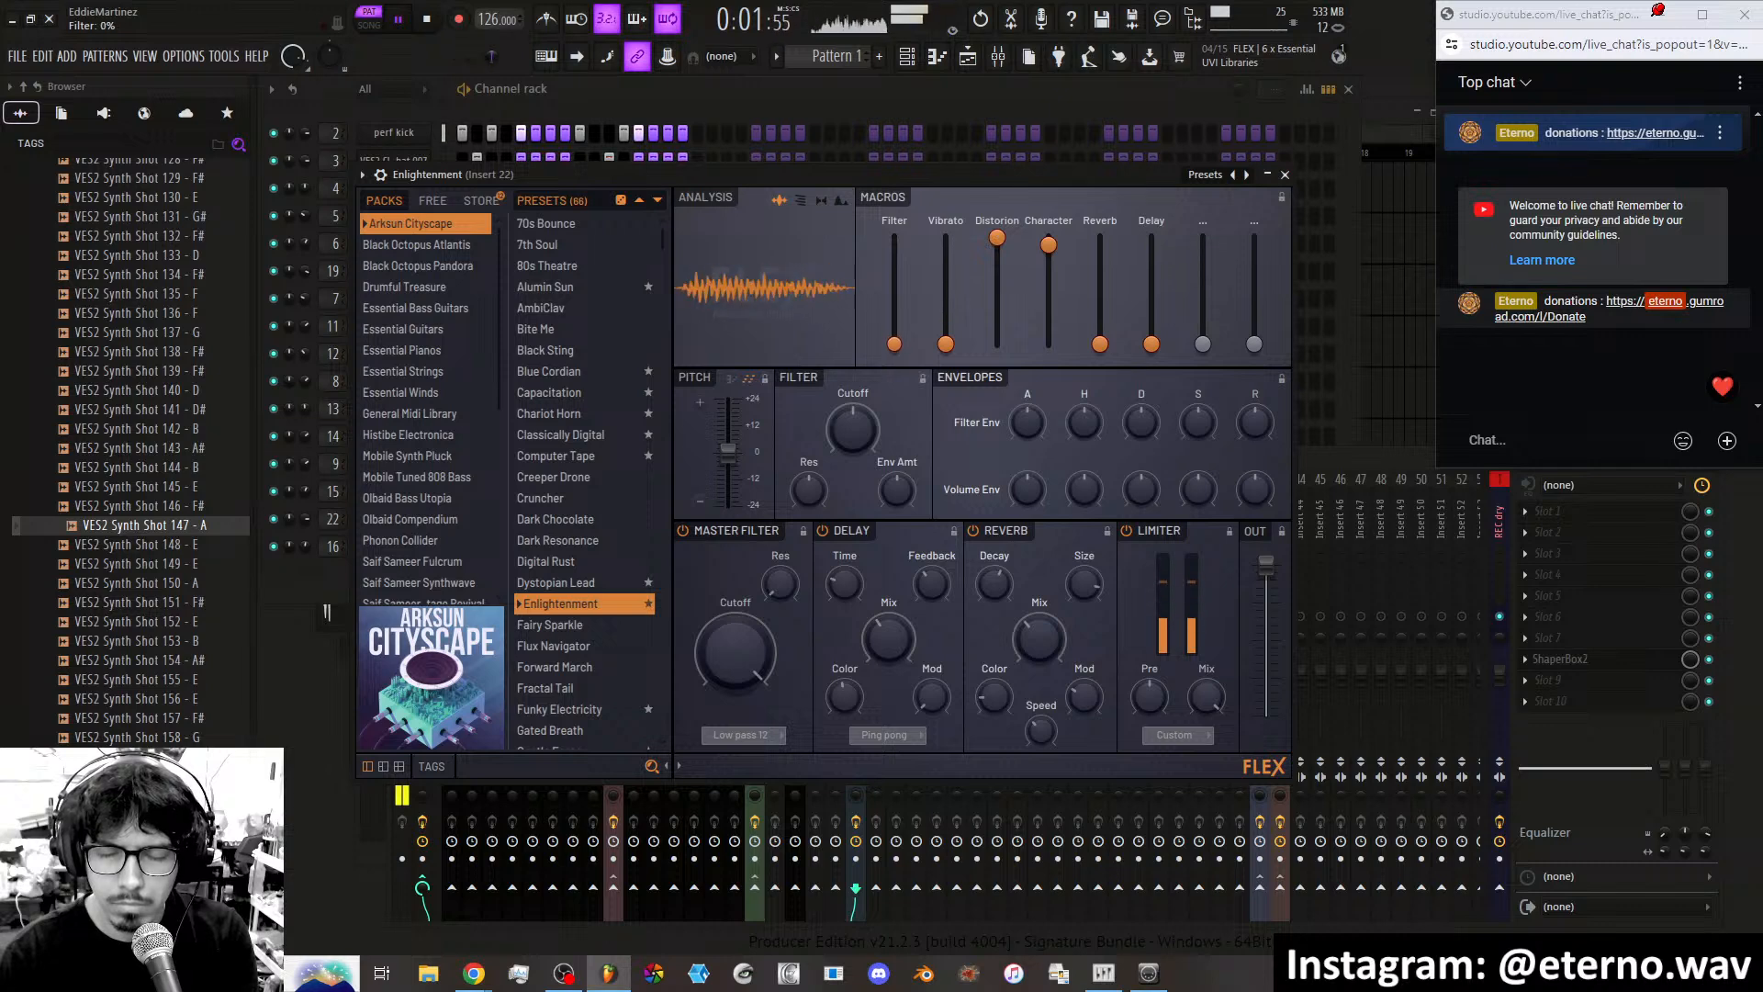
Unmute the drum bus on insert 10 and the melo bus on insert 17.
left_click(1323, 463)
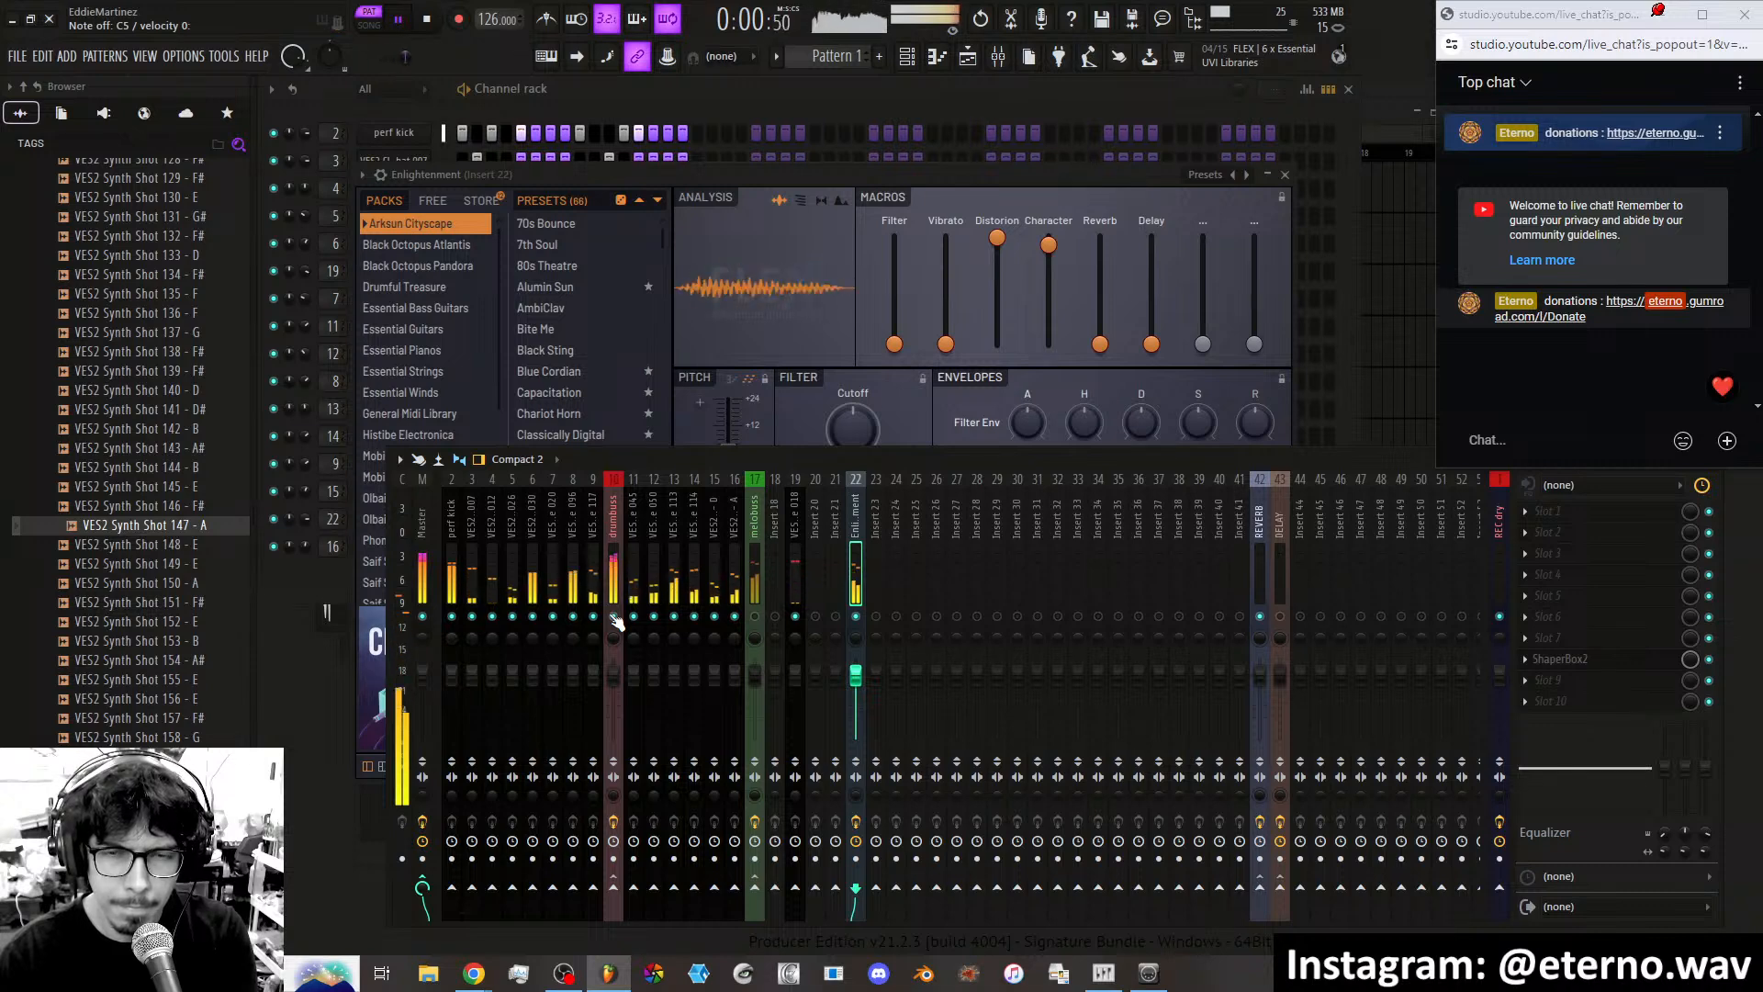
left_click(786, 101)
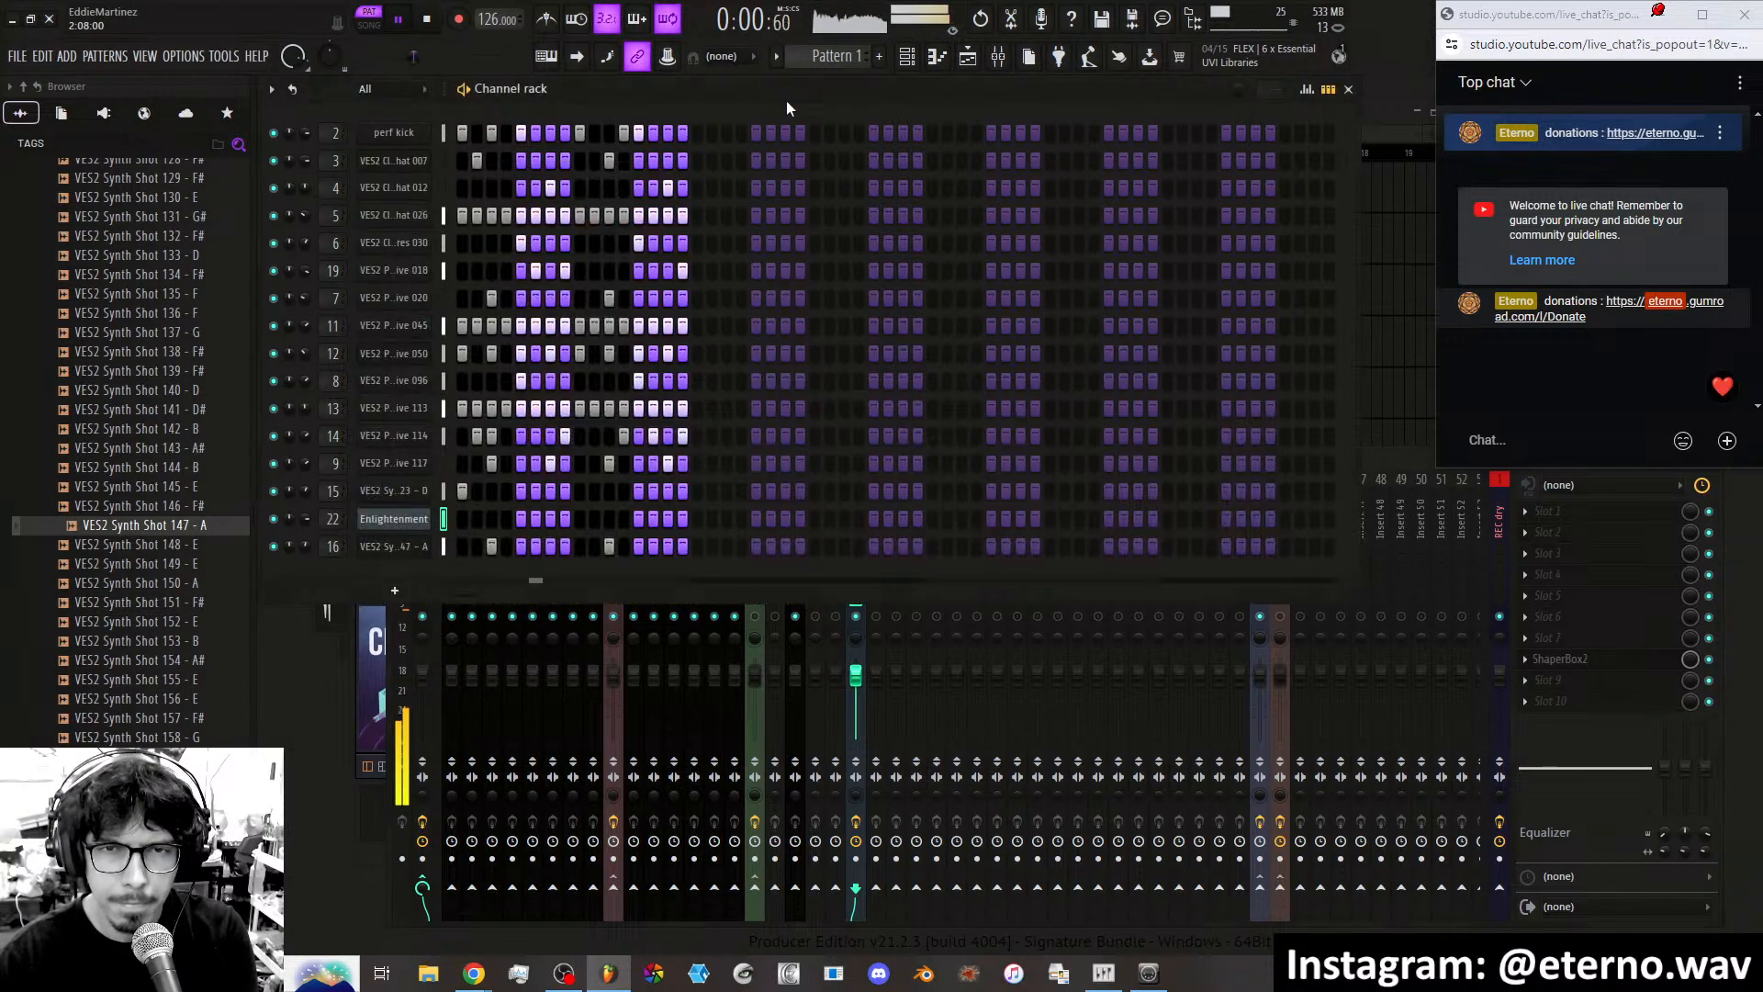
left_click(1420, 453)
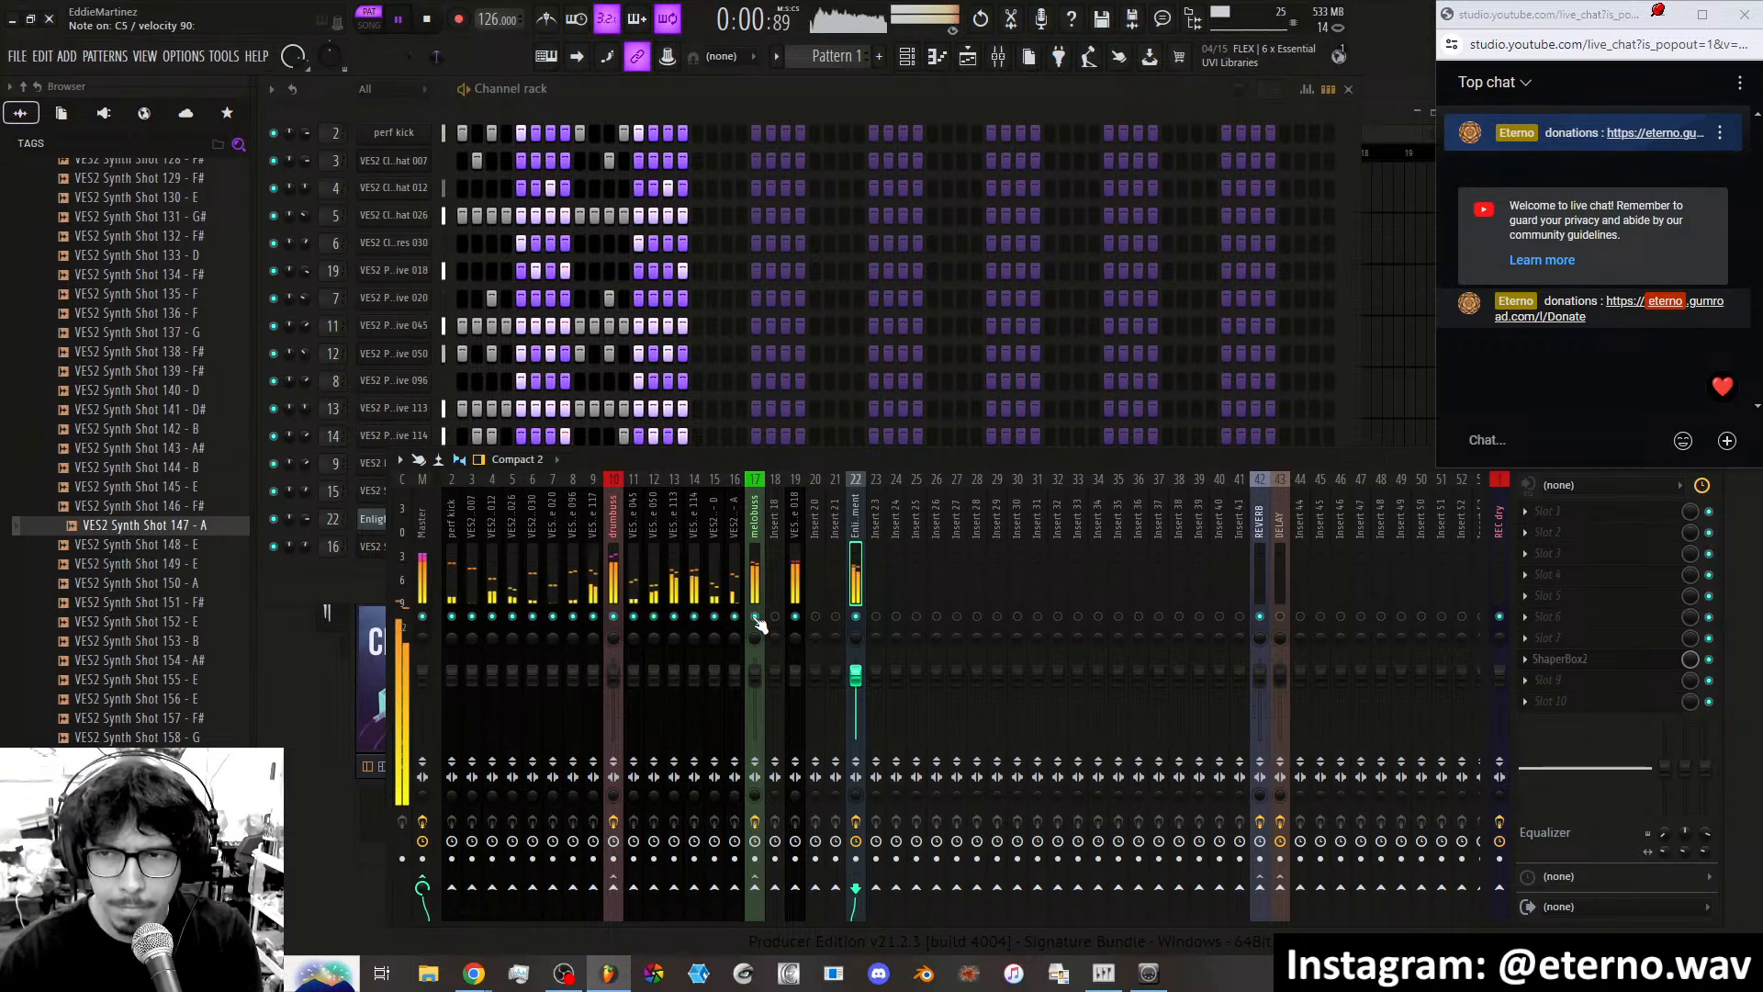
In the playlist, place Pattern 1 on Track 1 and repeat it through bars 1 to 16.
left_click(731, 103)
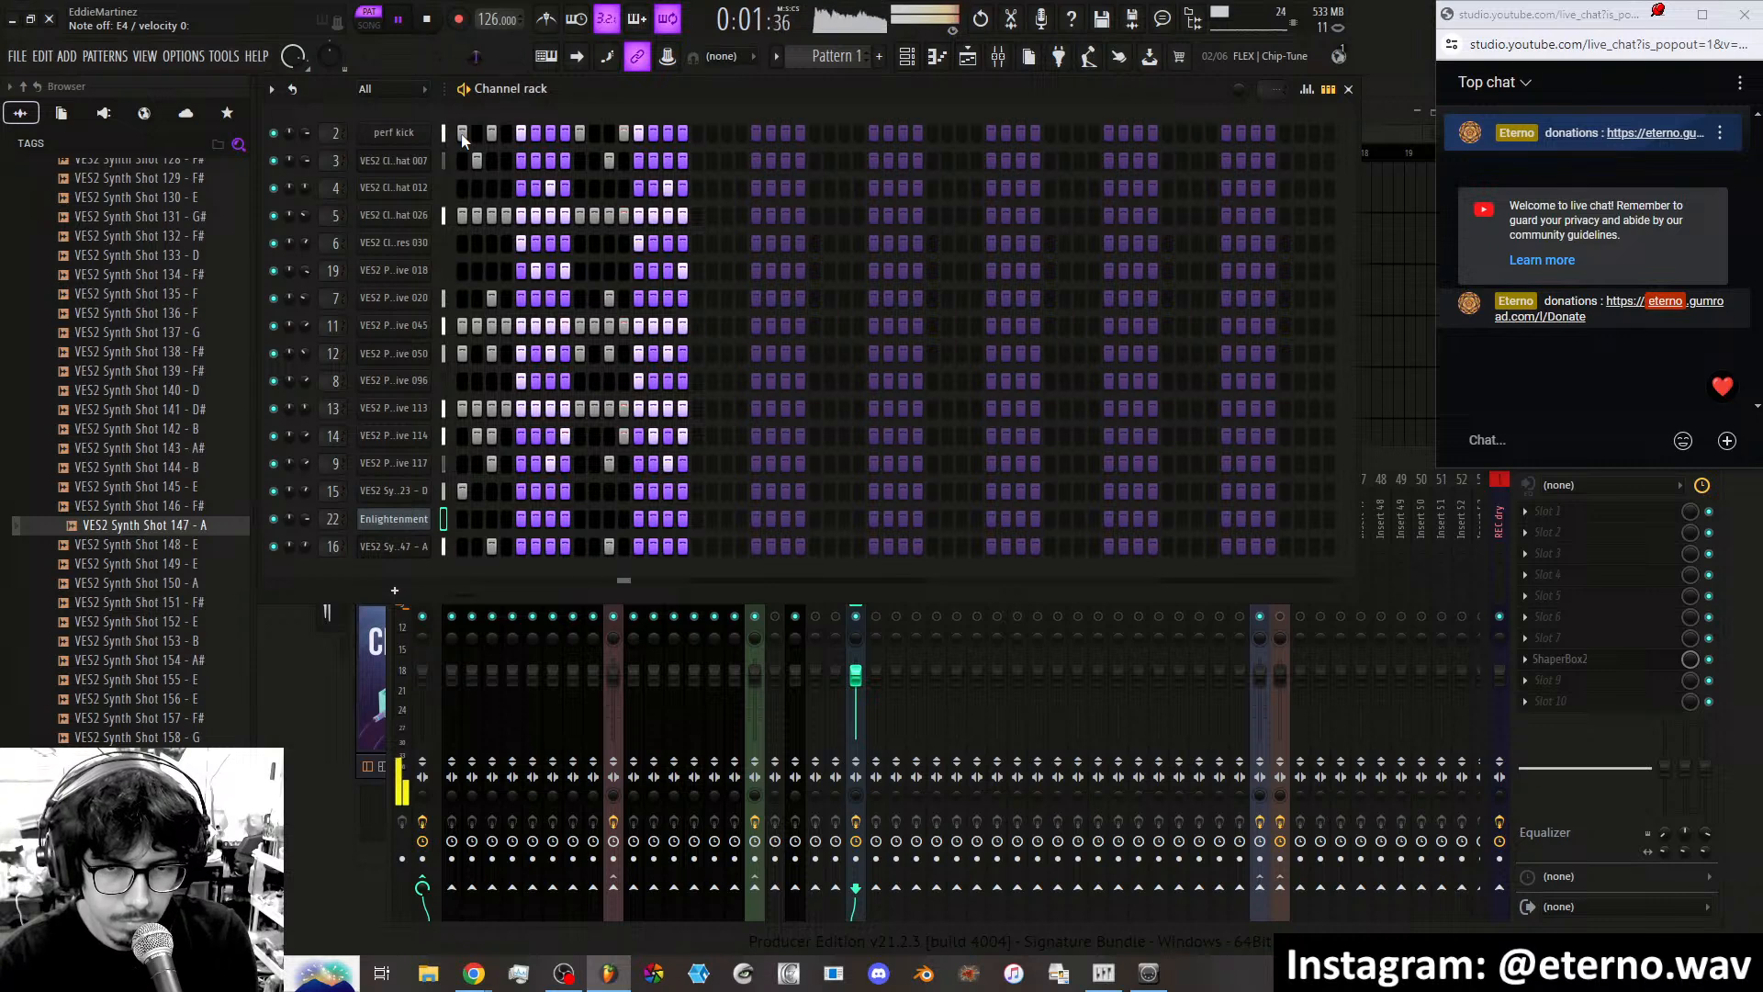
left_click(968, 57)
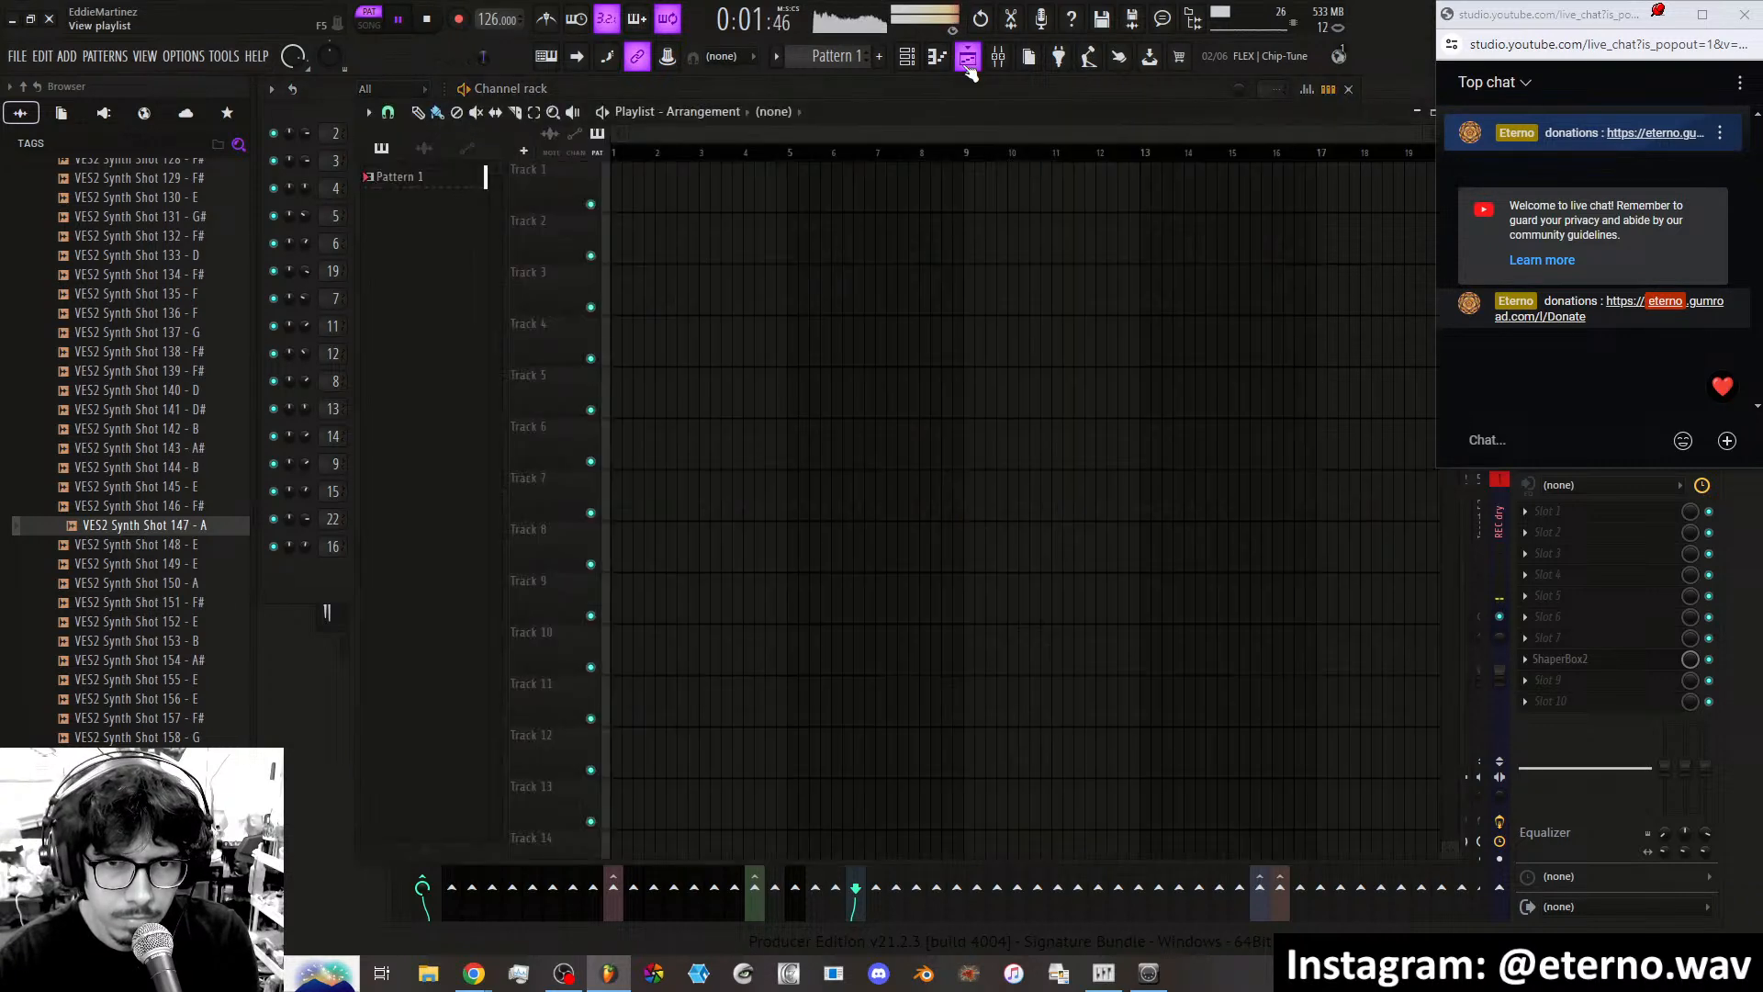
left_click(625, 193)
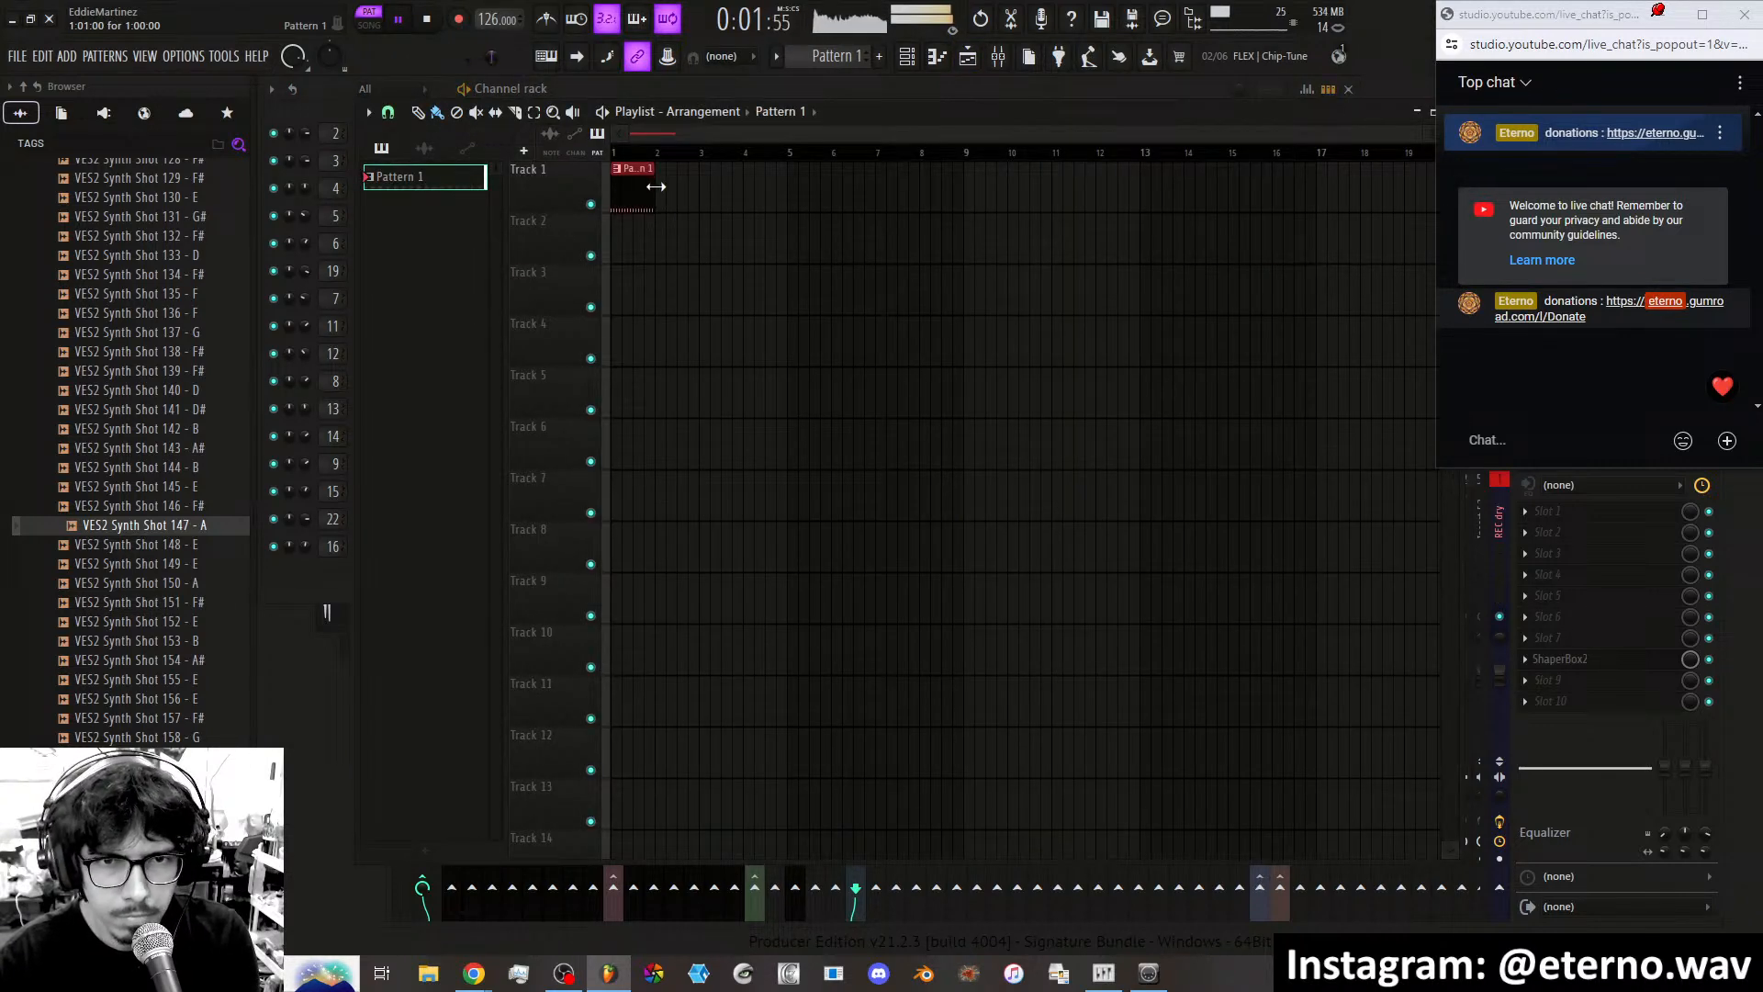
left_click_drag(656, 187, 1283, 193)
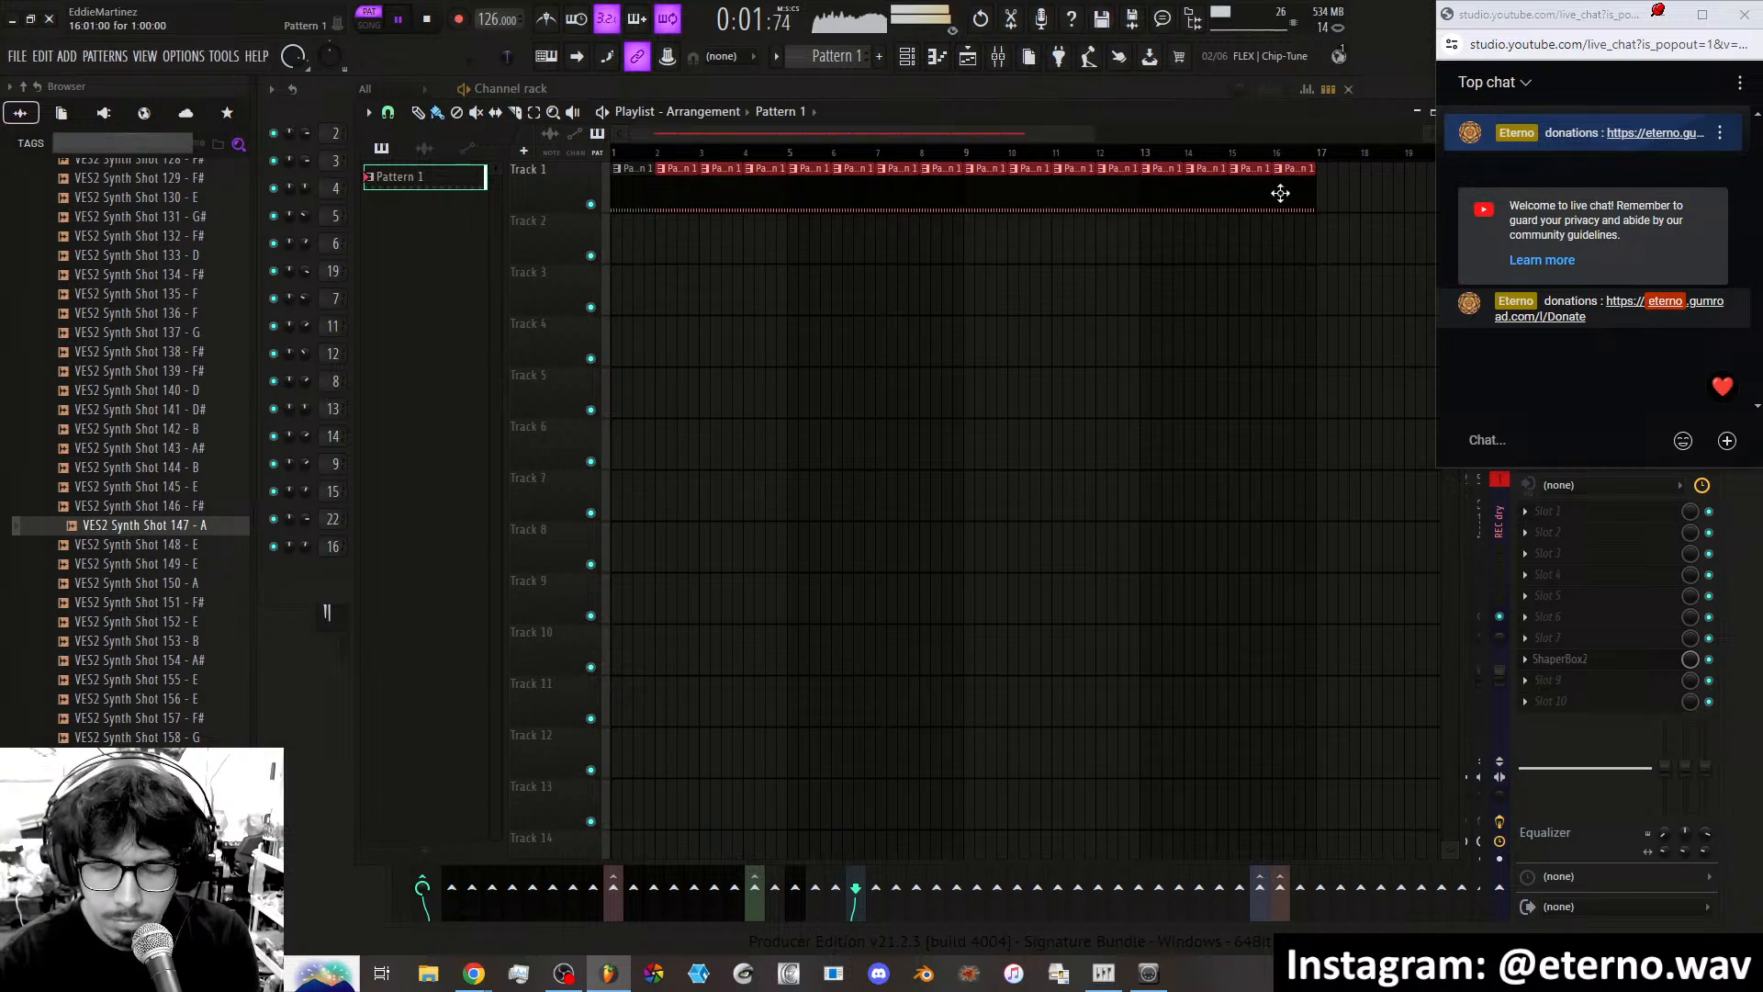
Create Pattern 2, place it at bar 1 of Track 2, and select bars 1 to 16 as the playback range.
left_click(879, 57)
left_click(901, 78)
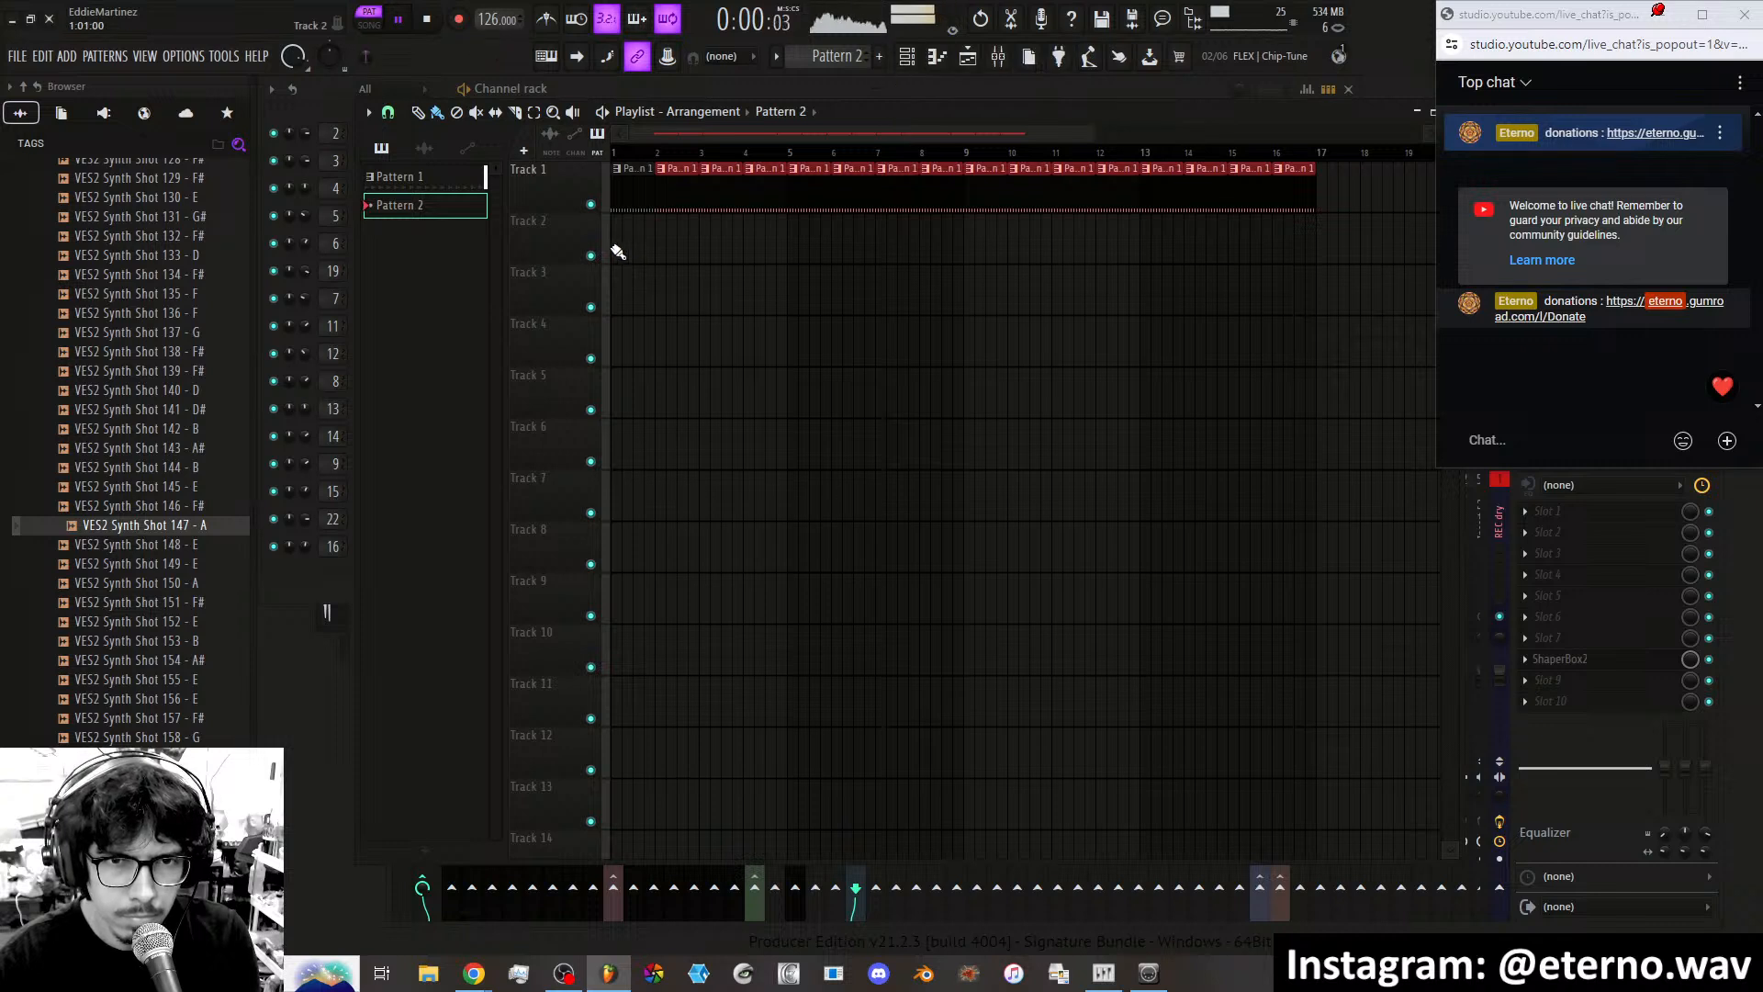
left_click(617, 234)
left_click_drag(1326, 154, 611, 155)
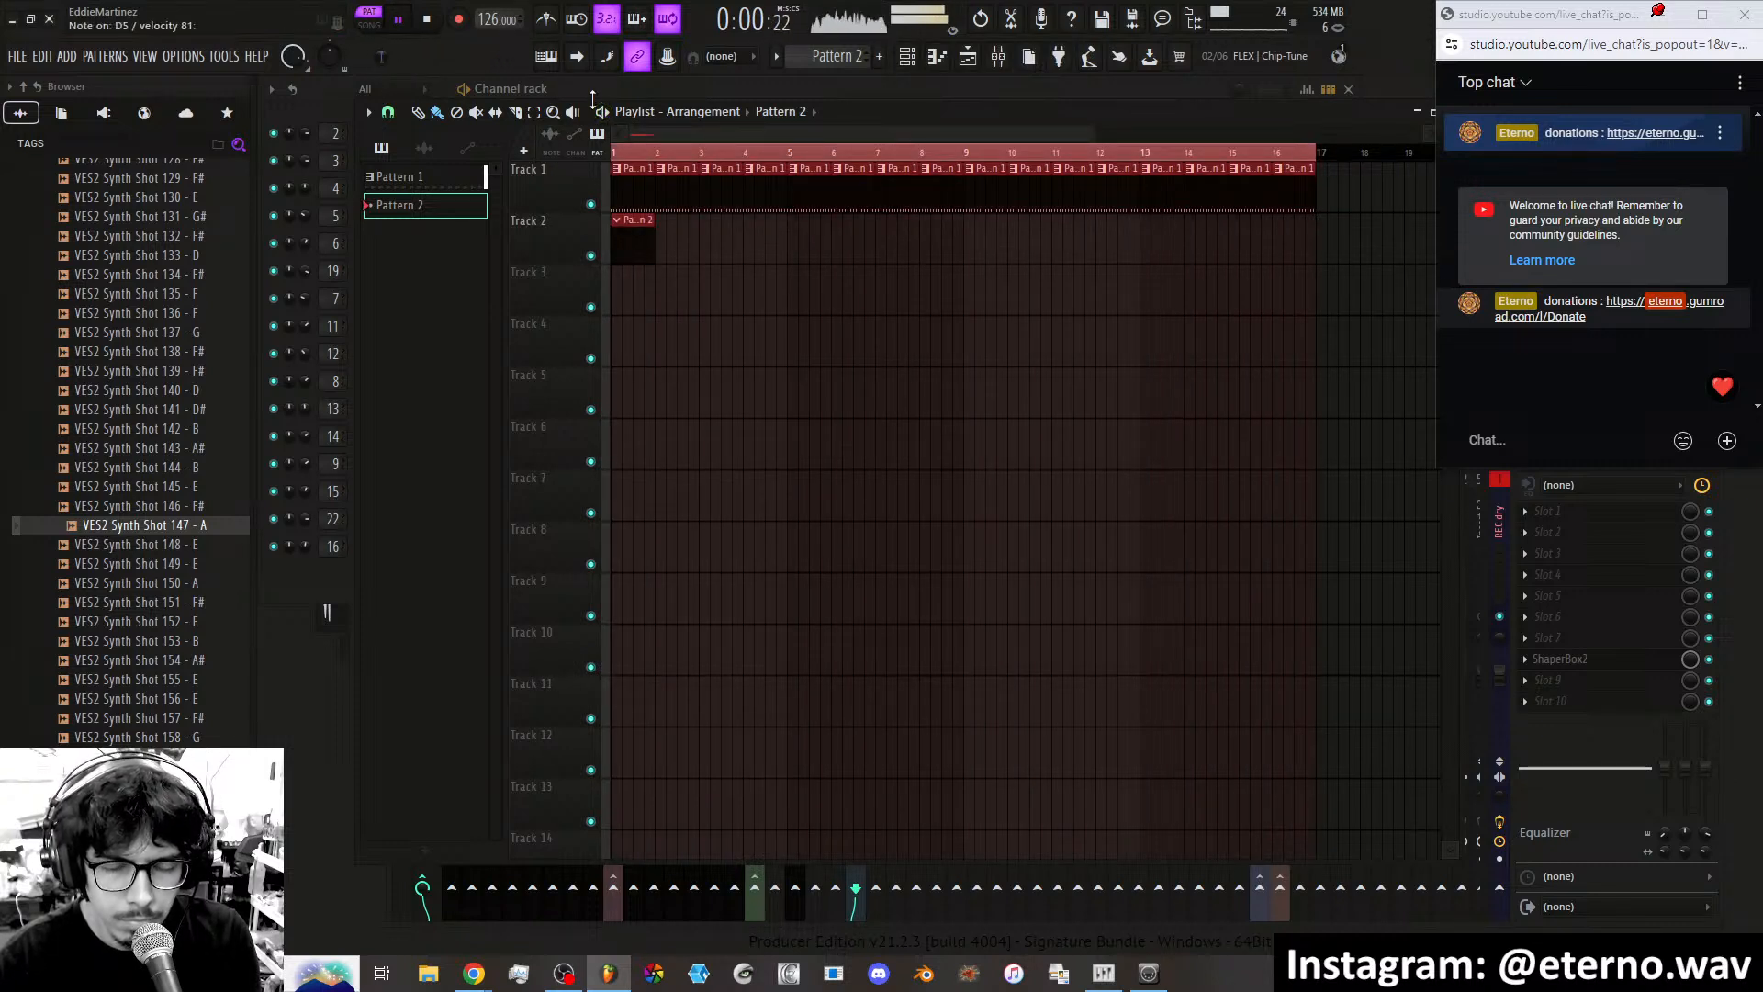
Switch from pattern to song mode and record the Enlightenment notes into Pattern 2 across bars 1 to 16.
left_click(428, 21)
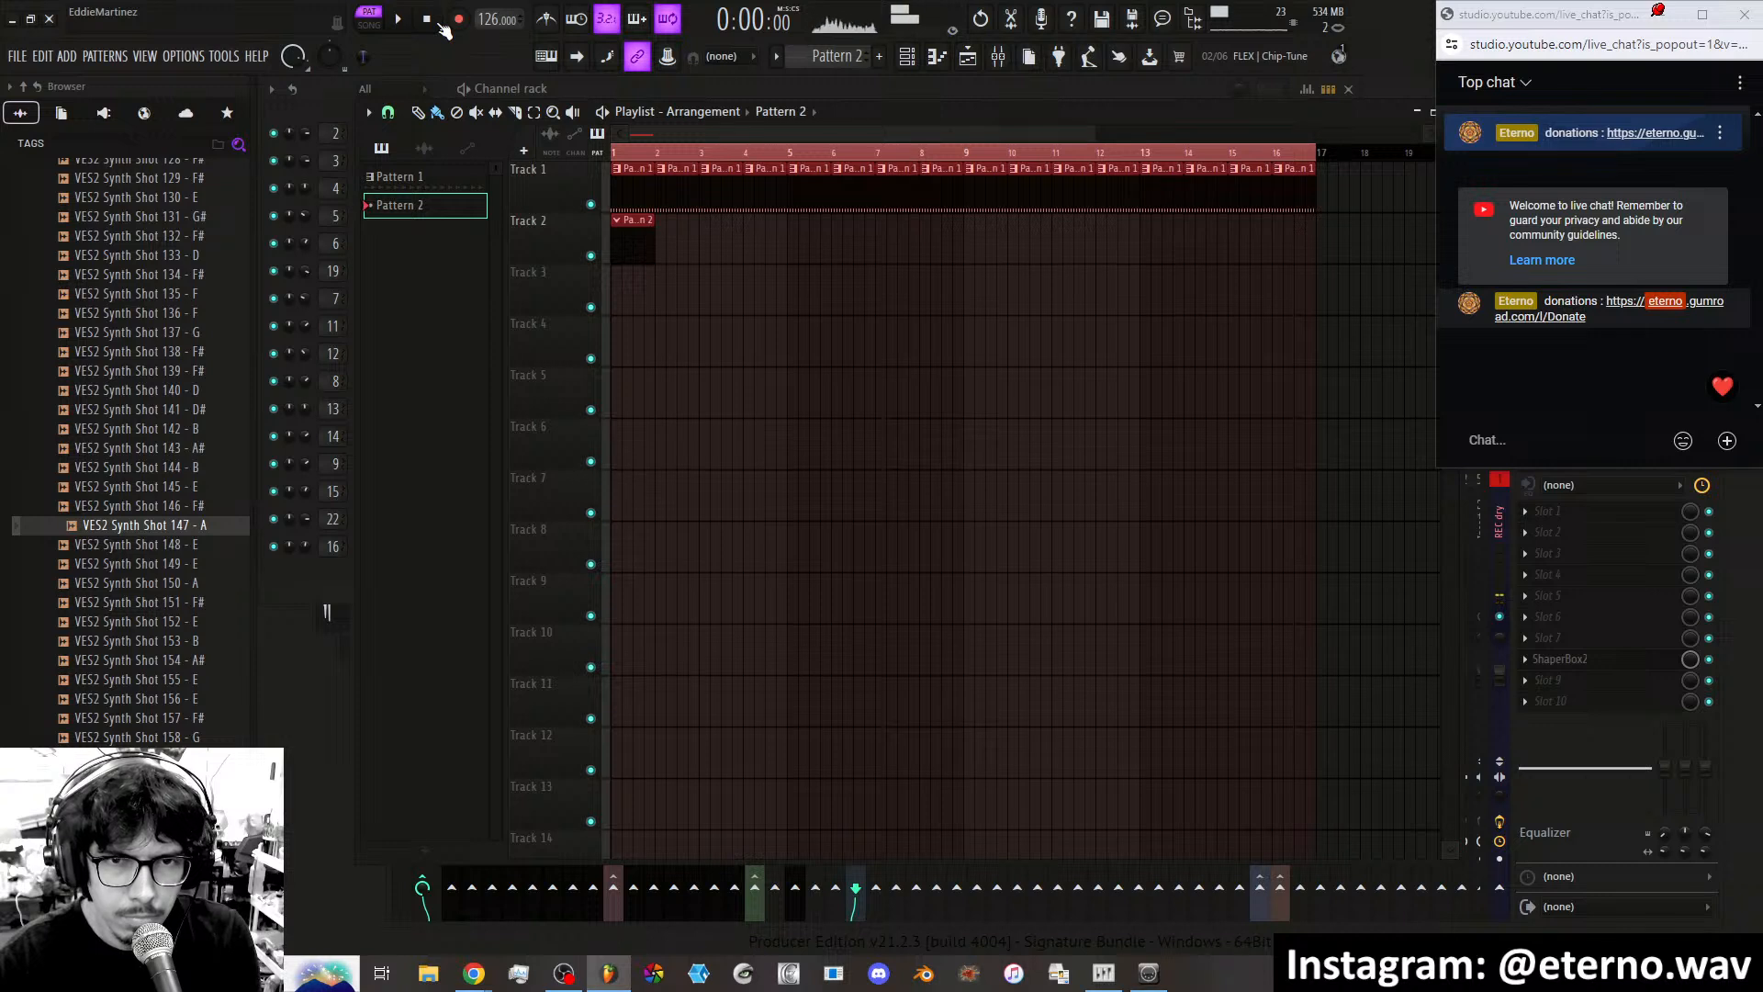
left_click(377, 28)
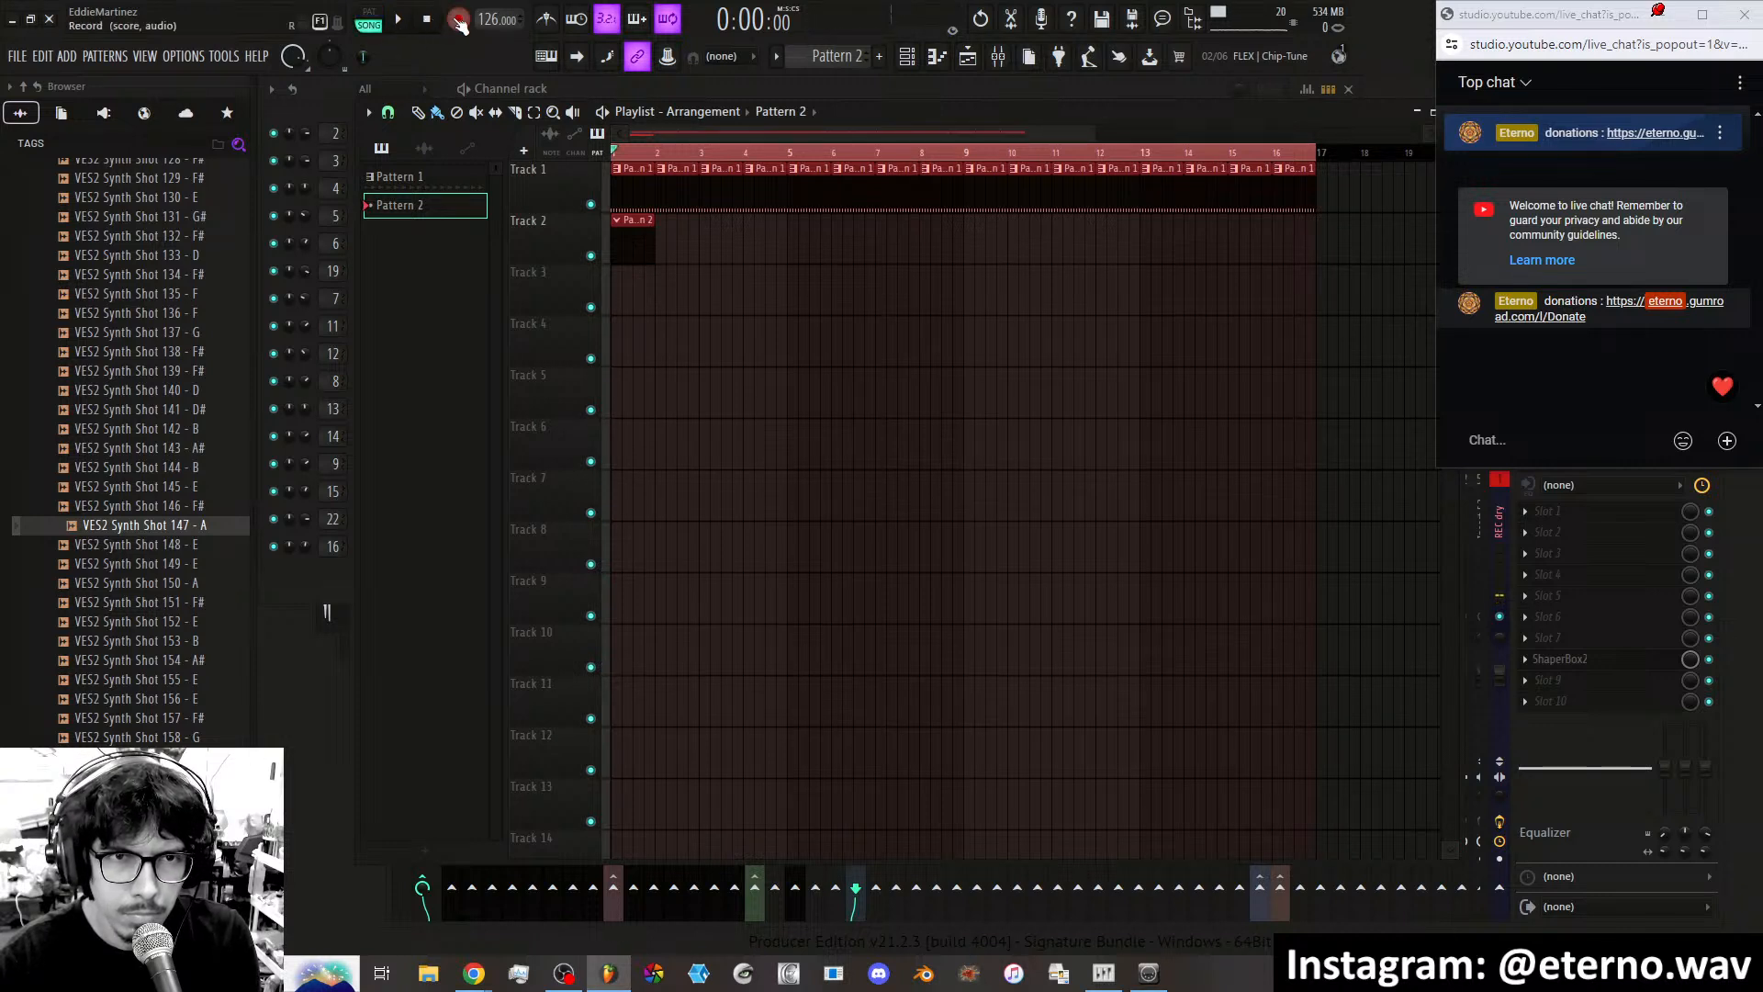
key("space")
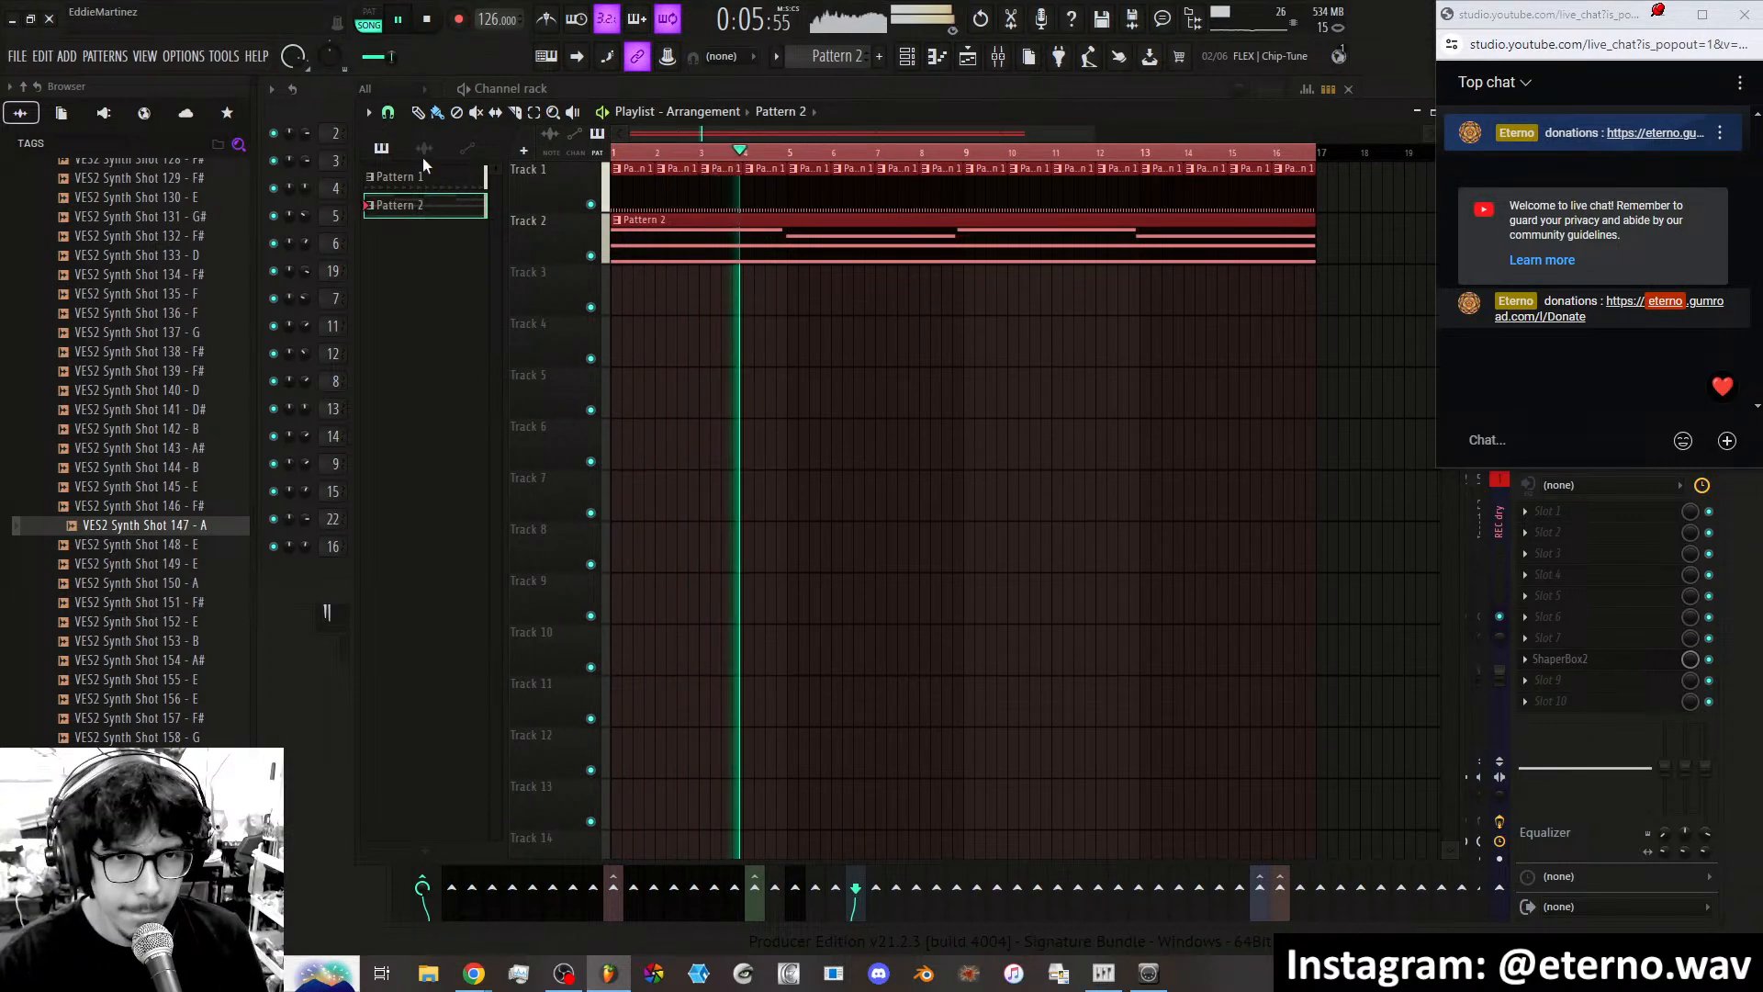
Lower Enlightenment's Character macro to 44% with Filter left at minimum, check the mixer, and stop playback.
left_click(328, 108)
left_click(394, 519)
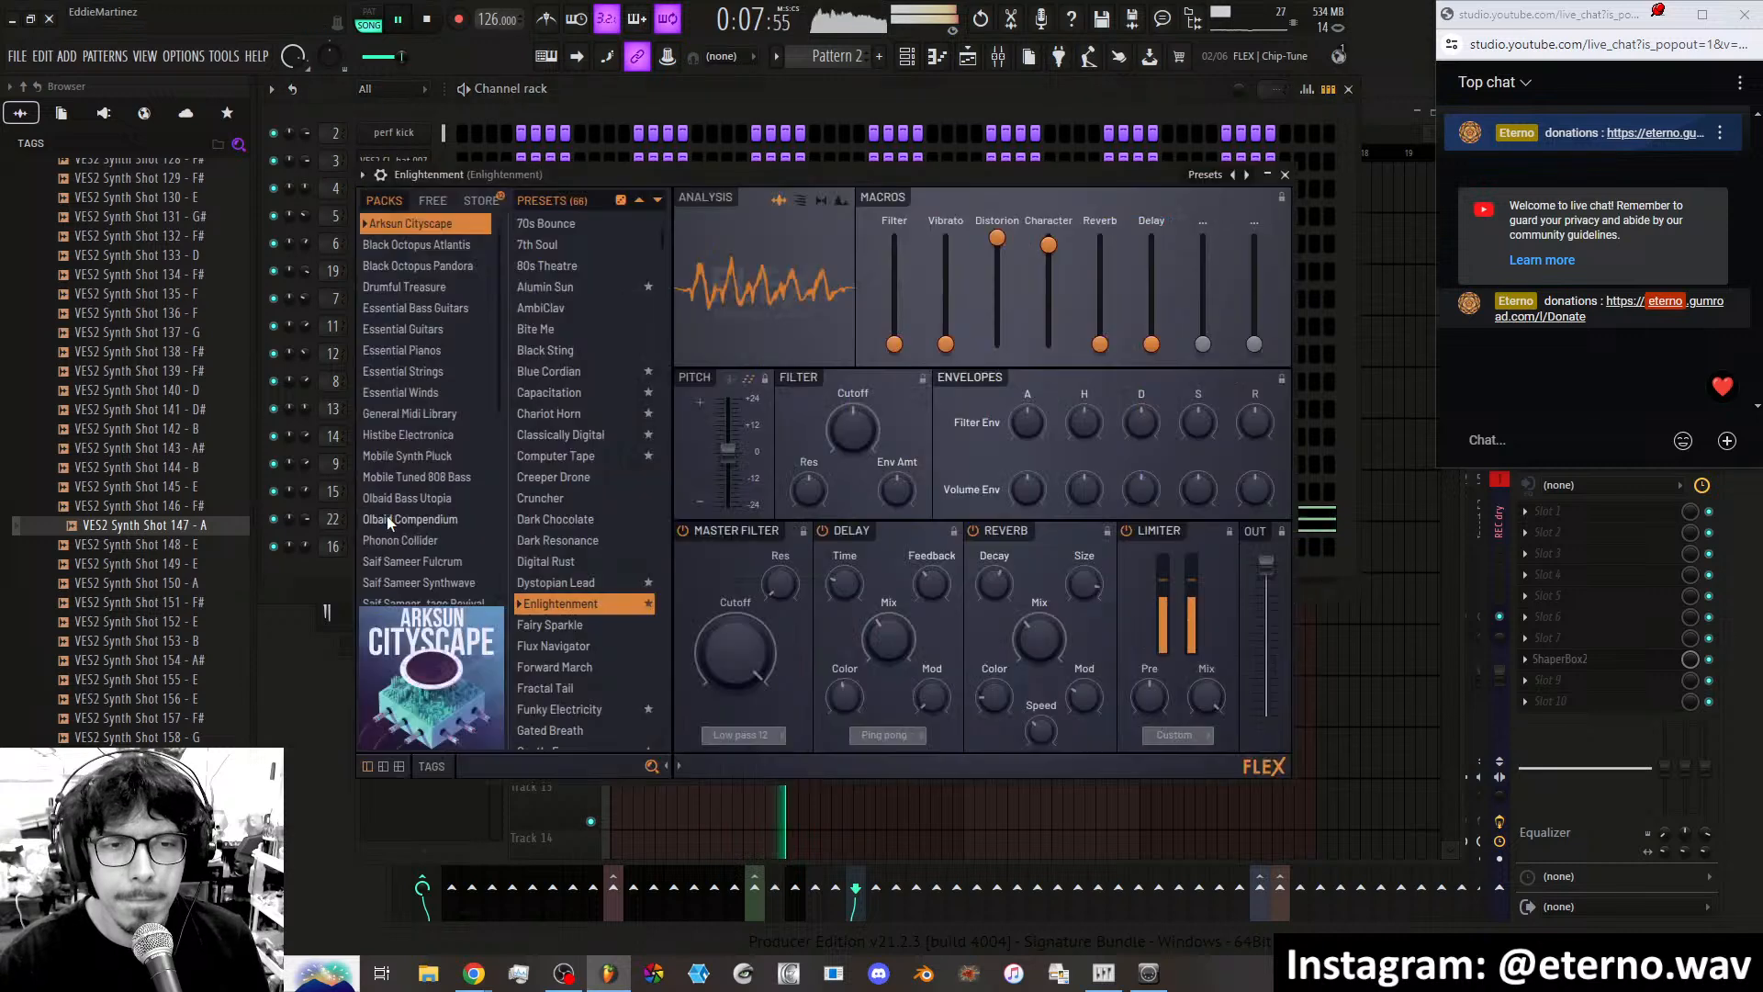
left_click_drag(1050, 243, 1048, 297)
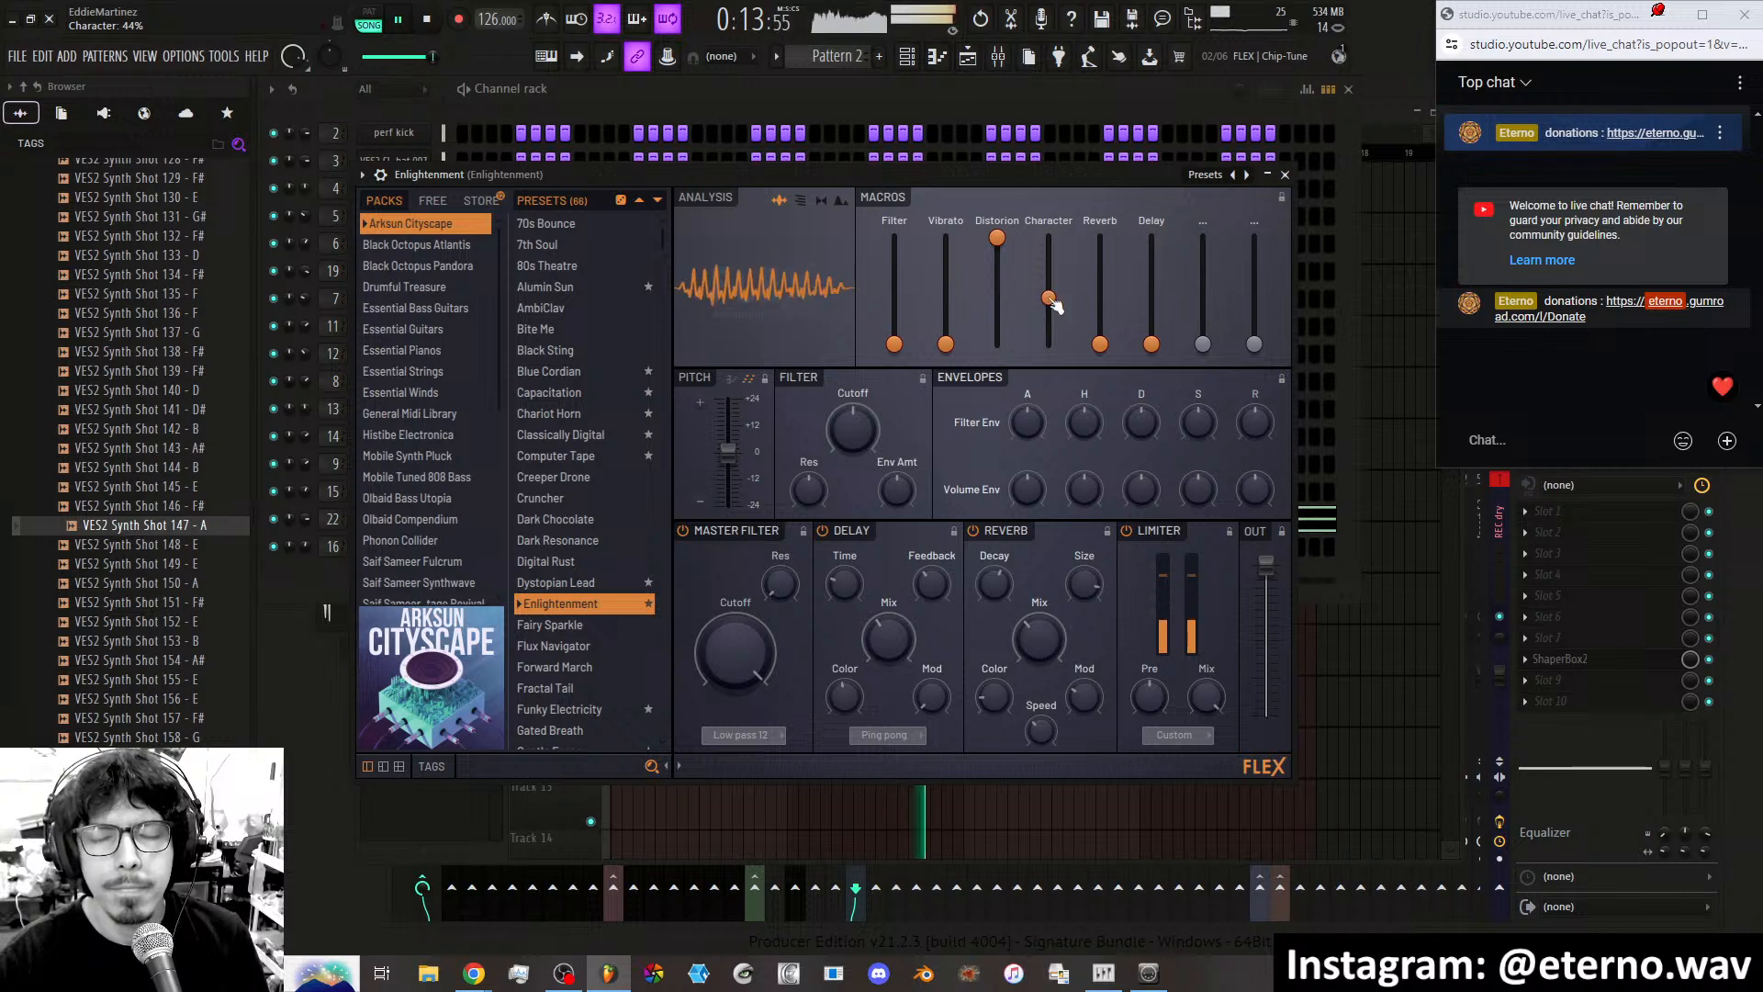
mouse_move(895, 346)
left_mouse_down()
mouse_move(896, 276)
mouse_move(896, 345)
left_mouse_up()
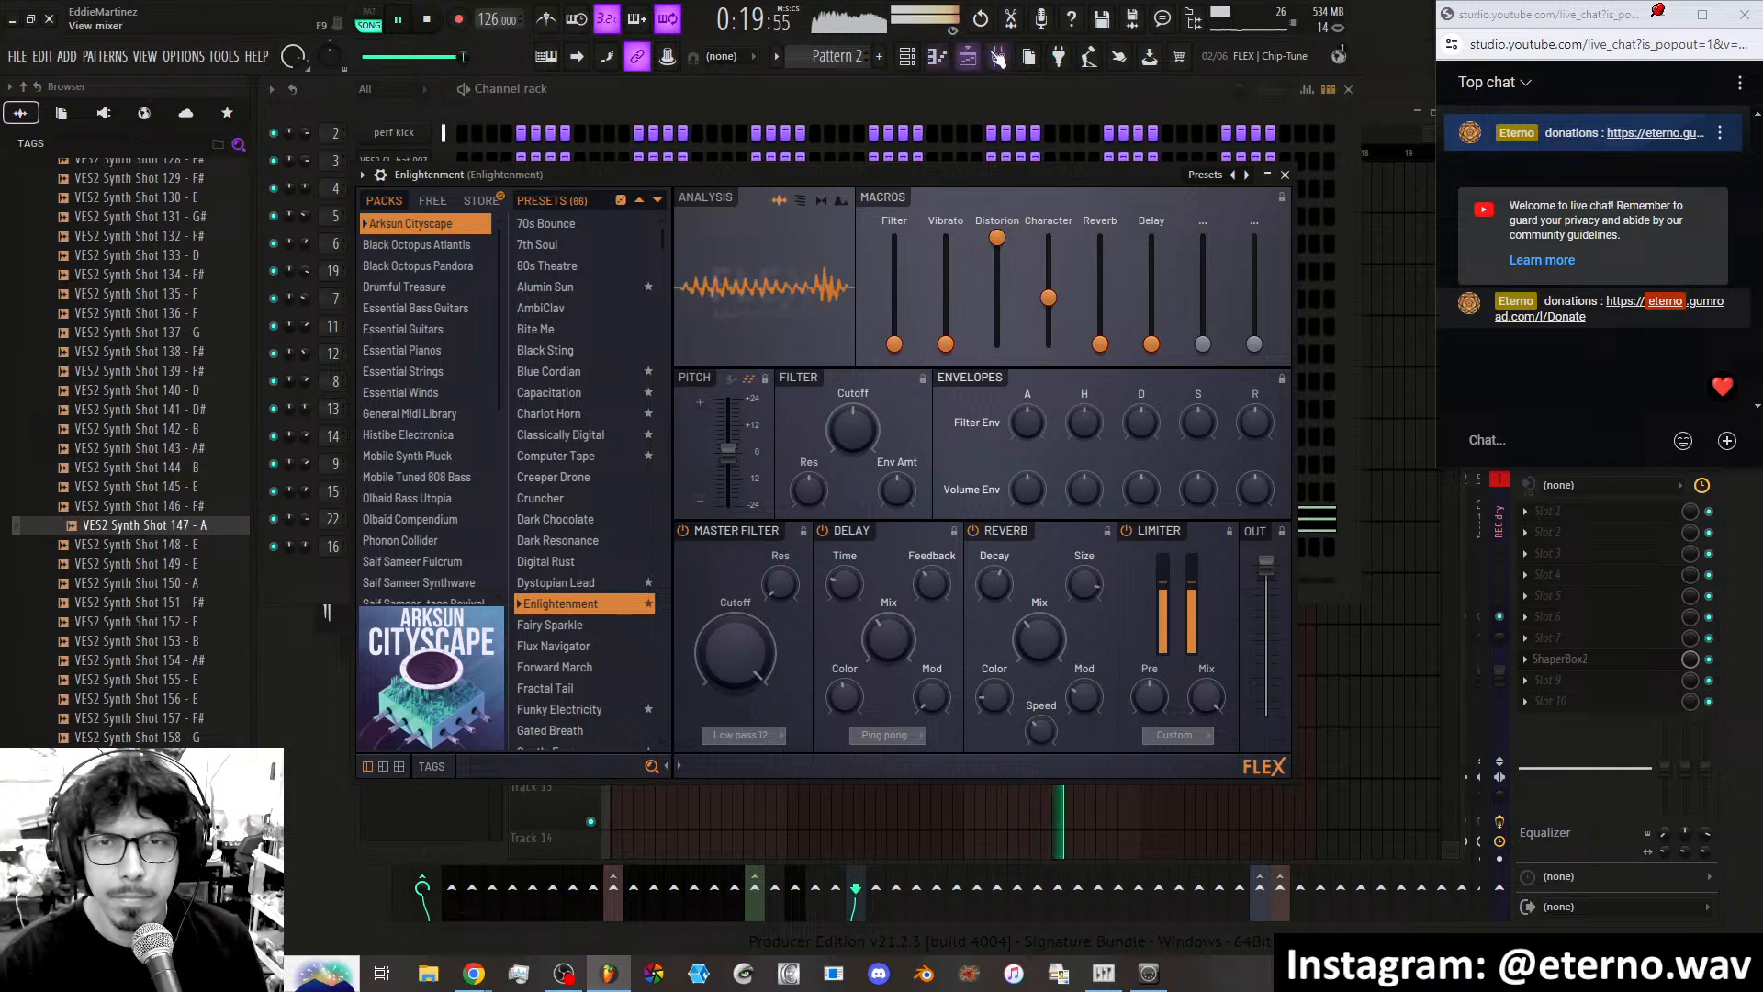
key("F9")
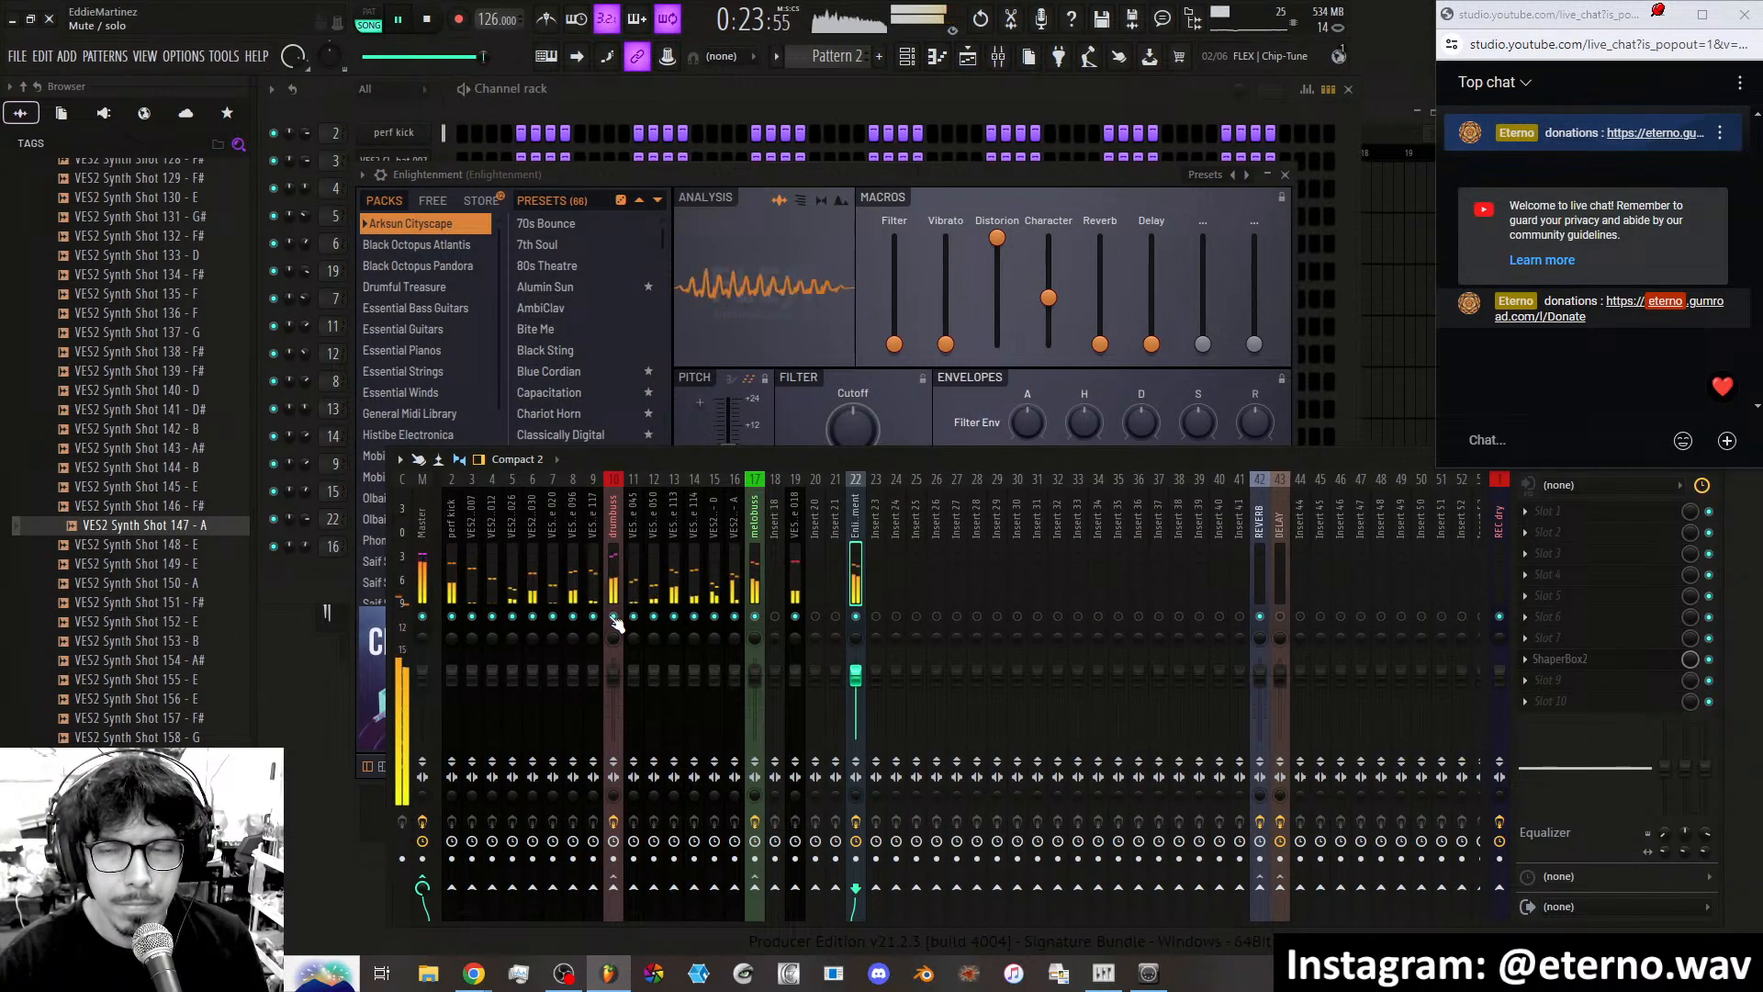
left_click(428, 22)
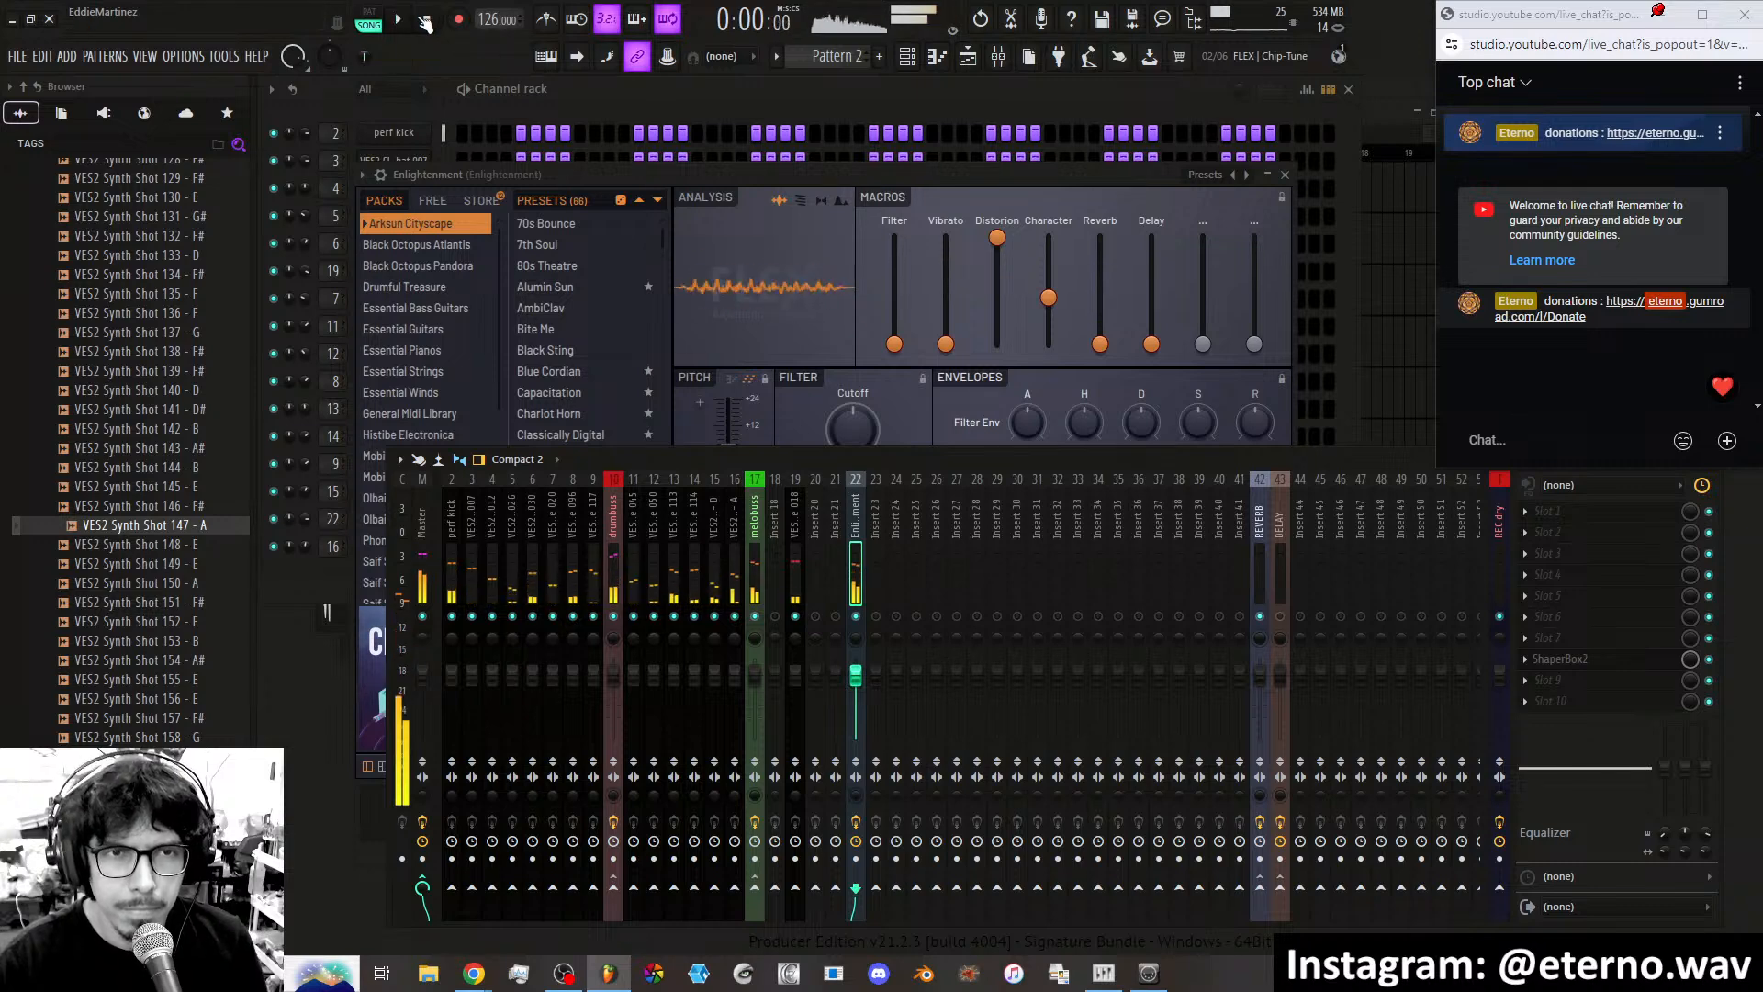
Start saving the project as a new file and choose the Loops folder inside Techno Tracks as its location.
left_click(16, 56)
left_click(37, 138)
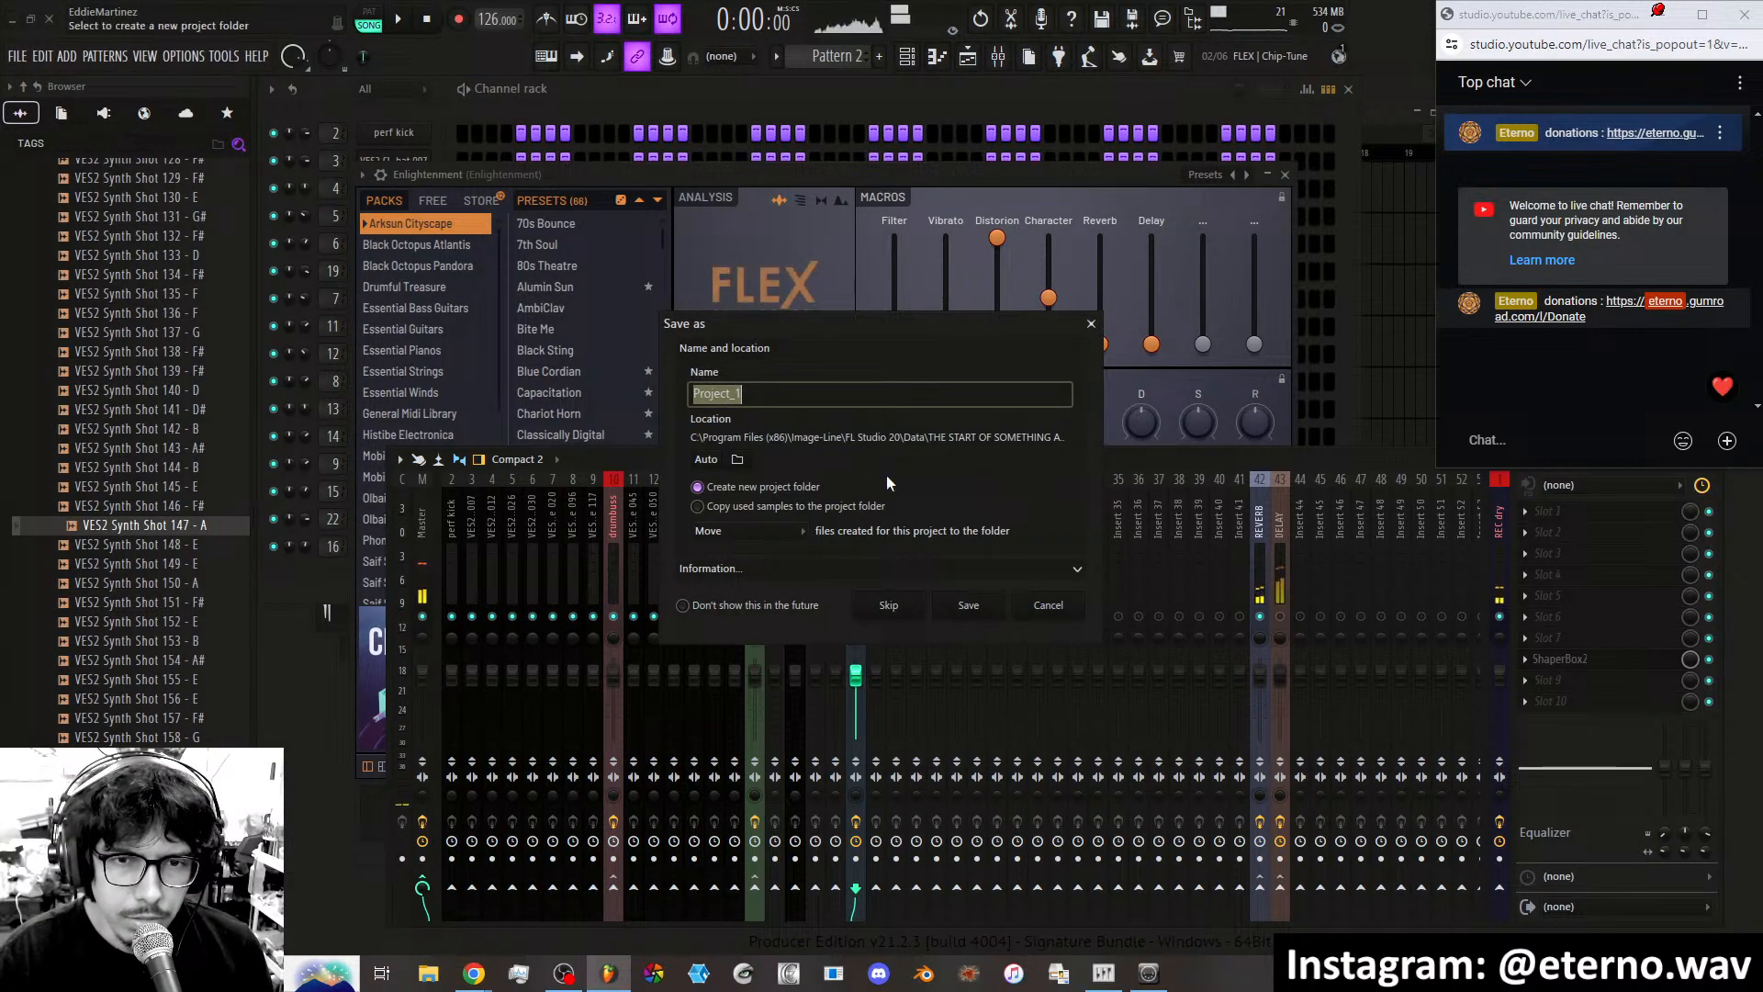
left_click(738, 459)
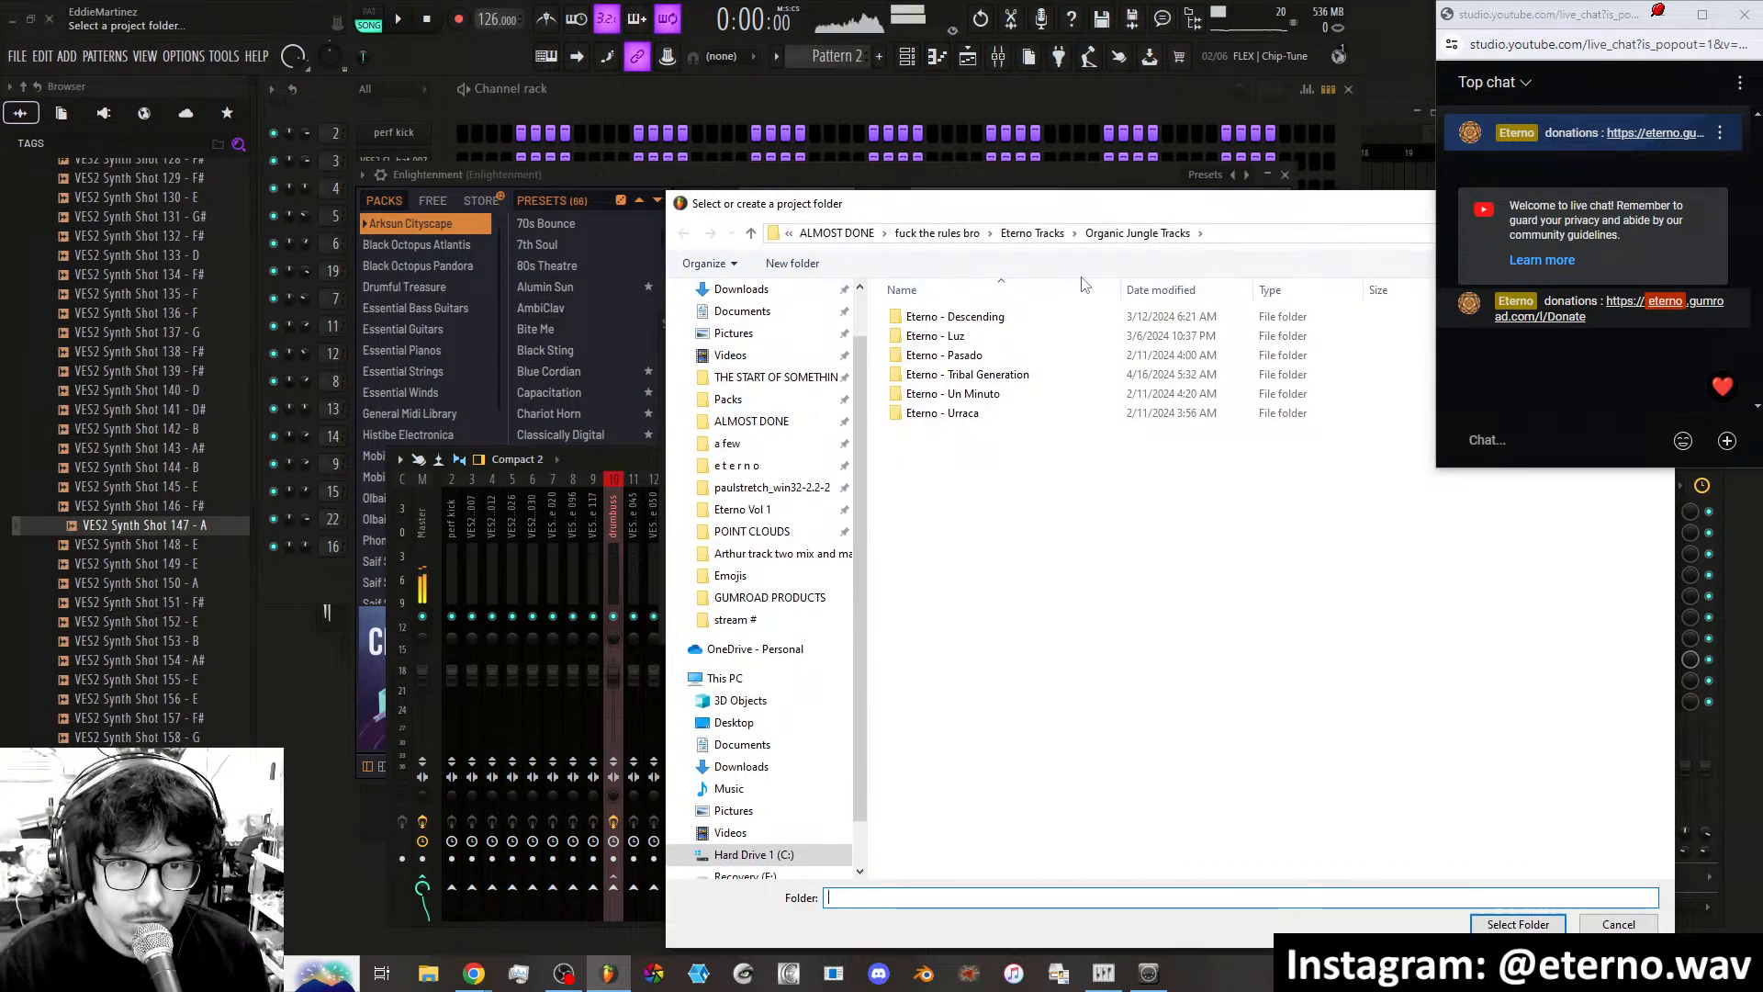
left_click(1032, 233)
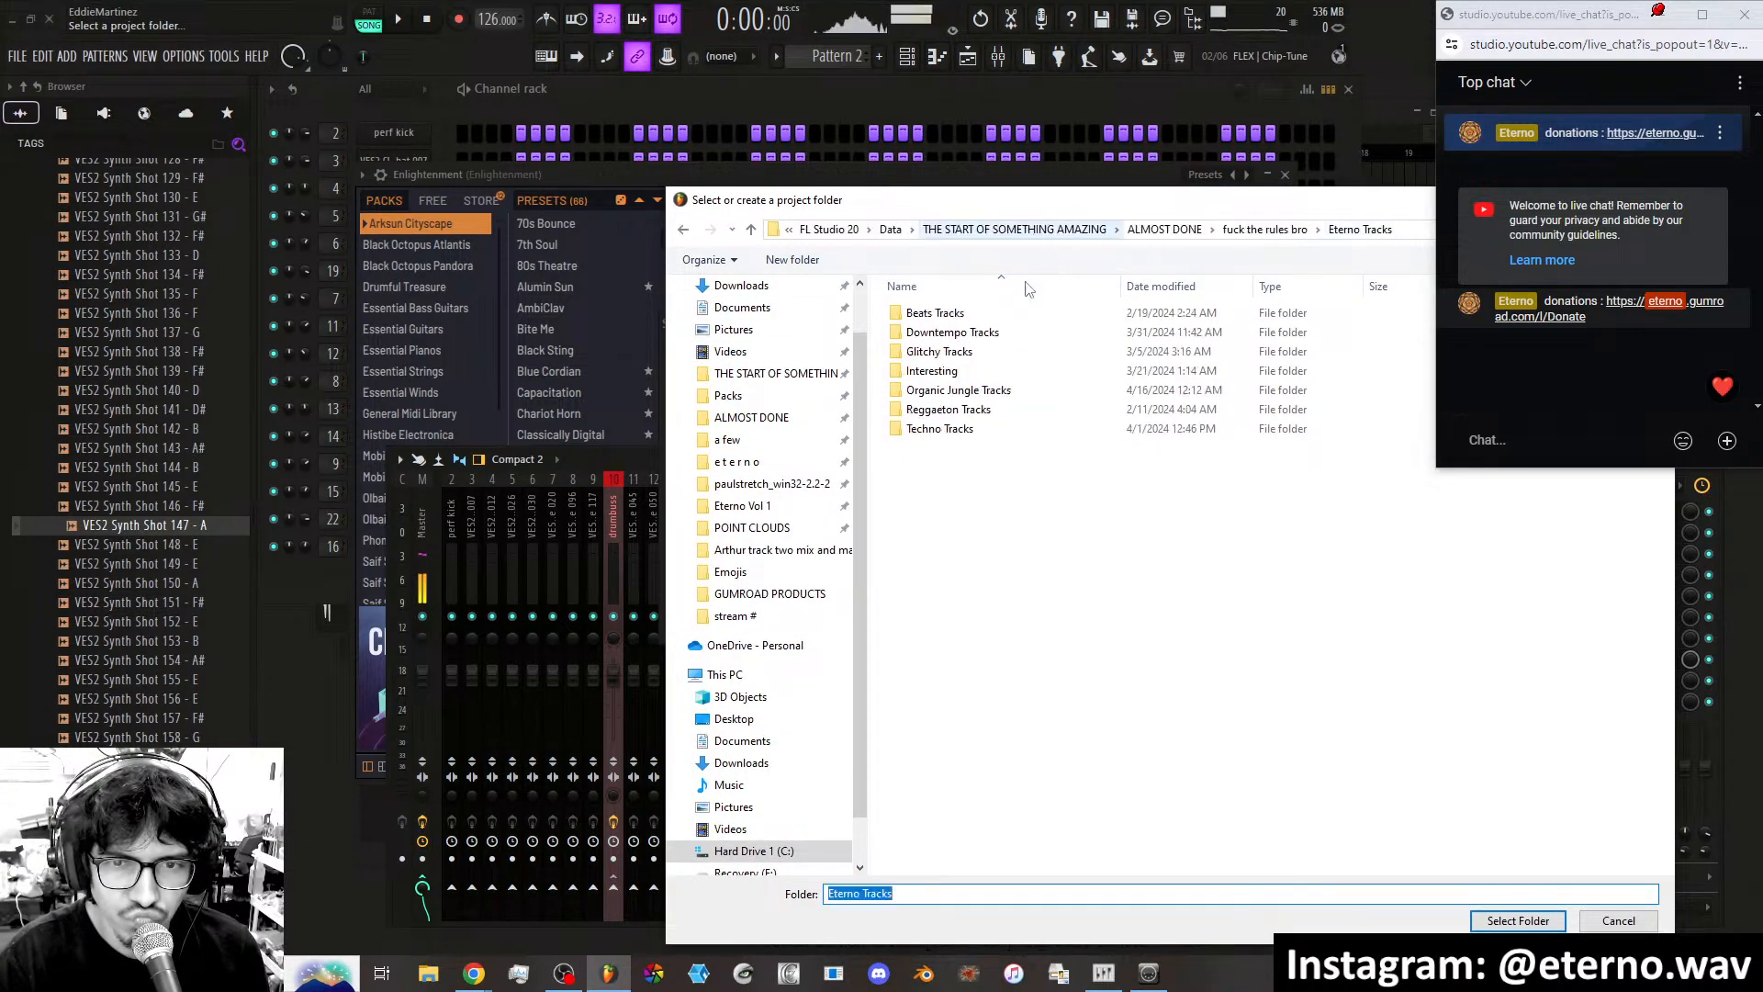
double_click(952, 432)
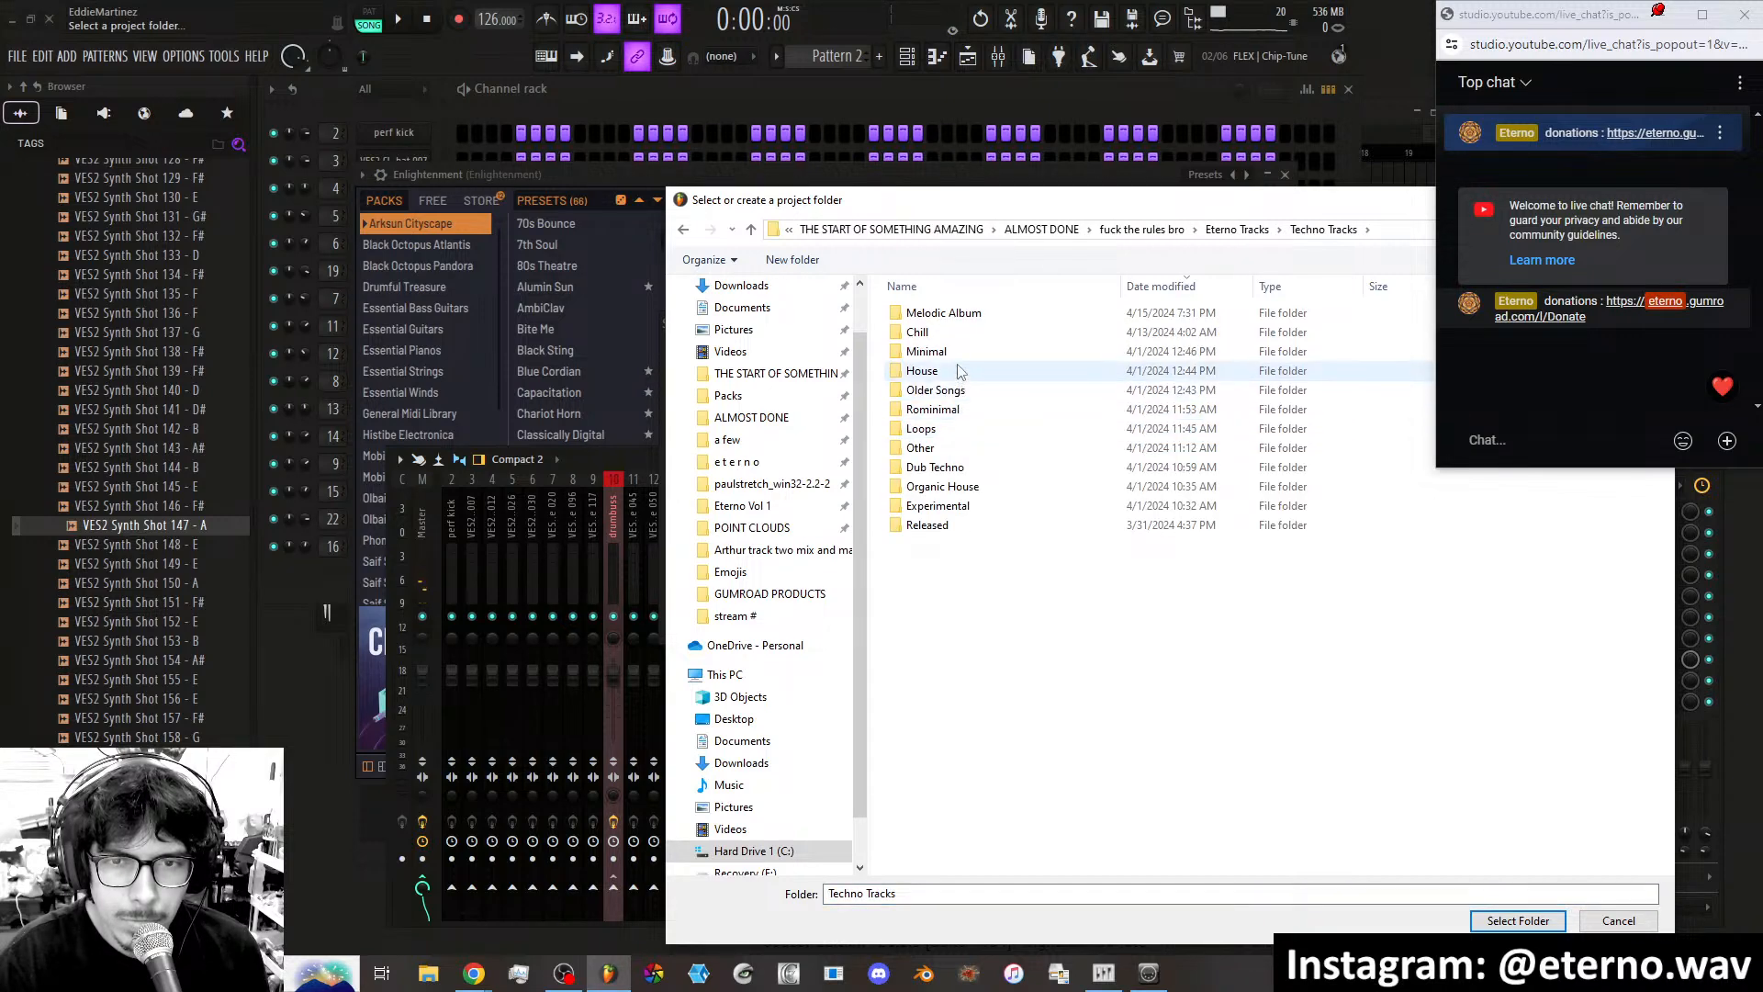
double_click(958, 429)
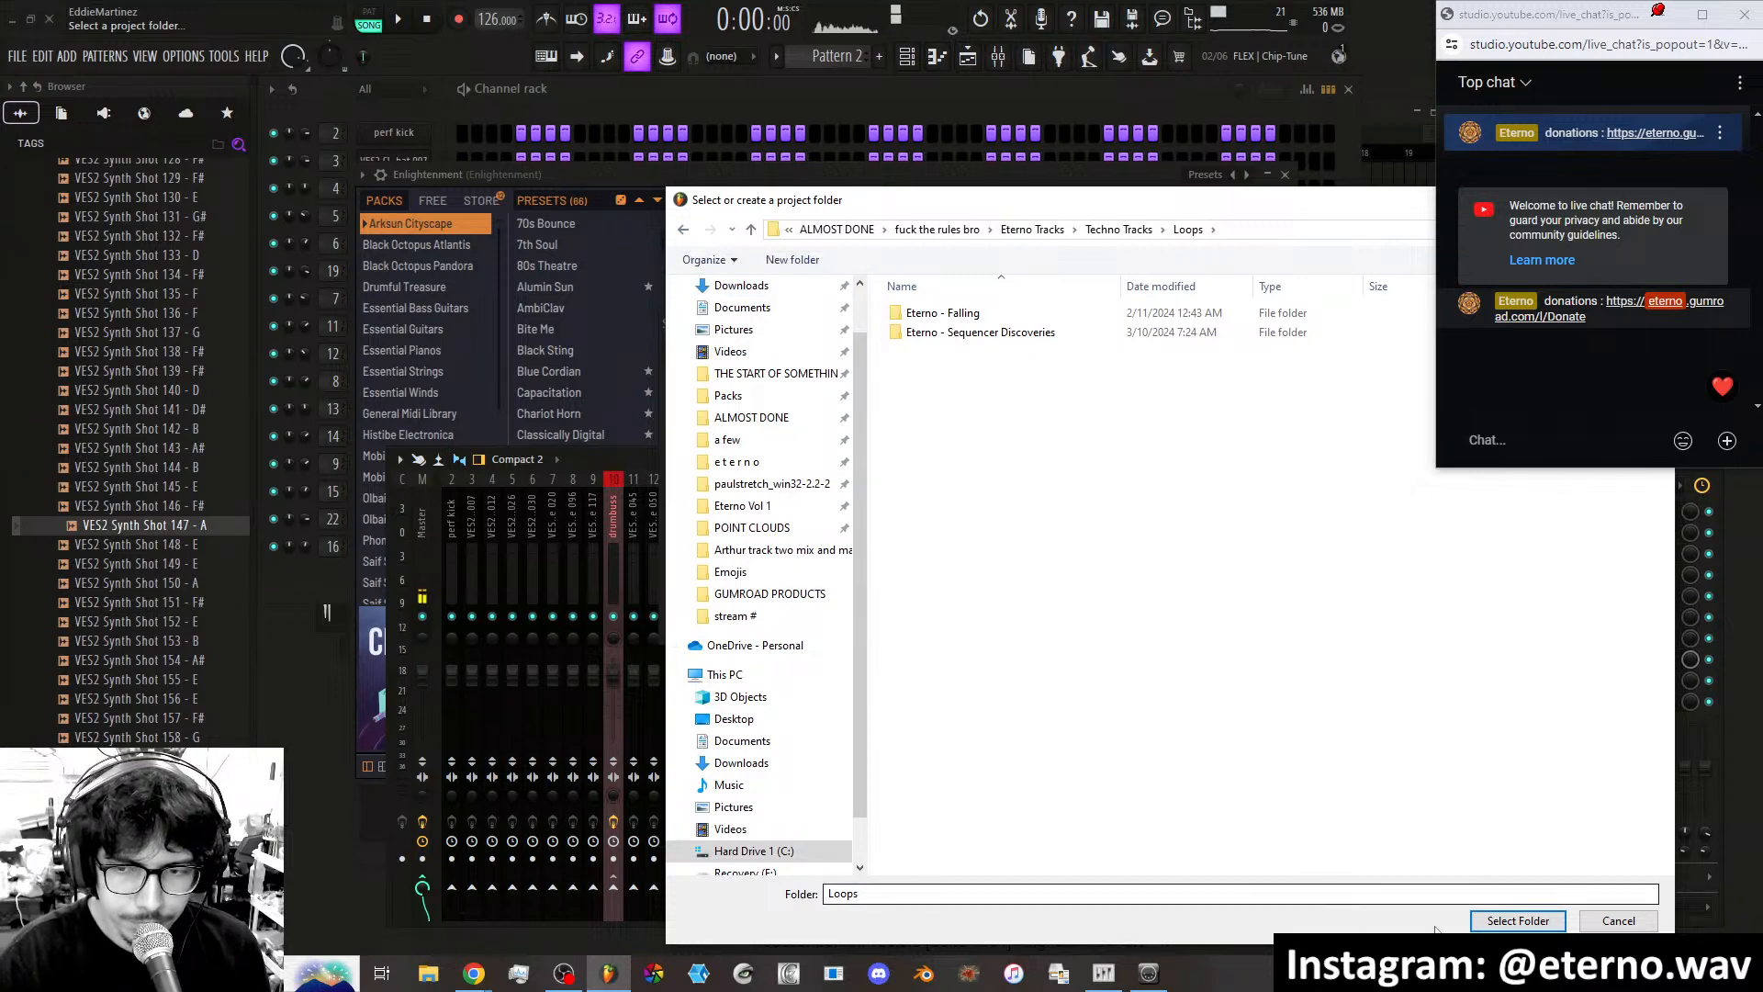
key("Return")
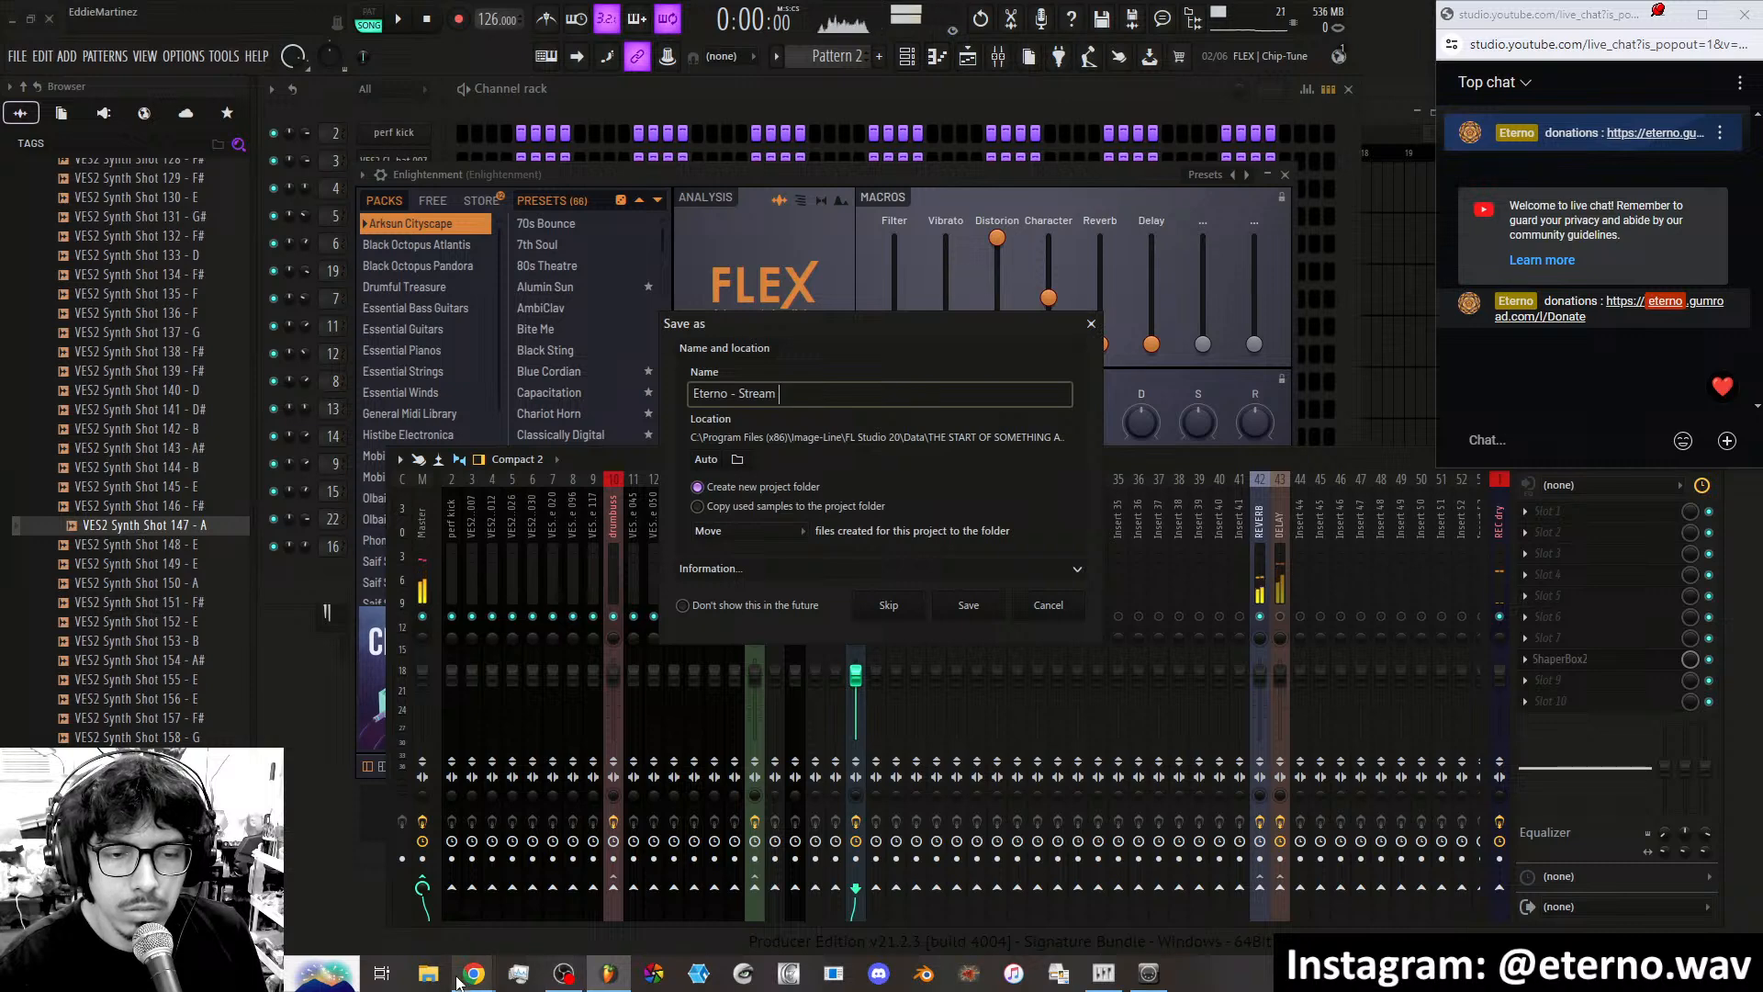
Check the YouTube Studio live stream page in Chrome, return to FL Studio, and save the project as "Eterno - Stream 243".
mouse_move(470, 980)
left_click(460, 941)
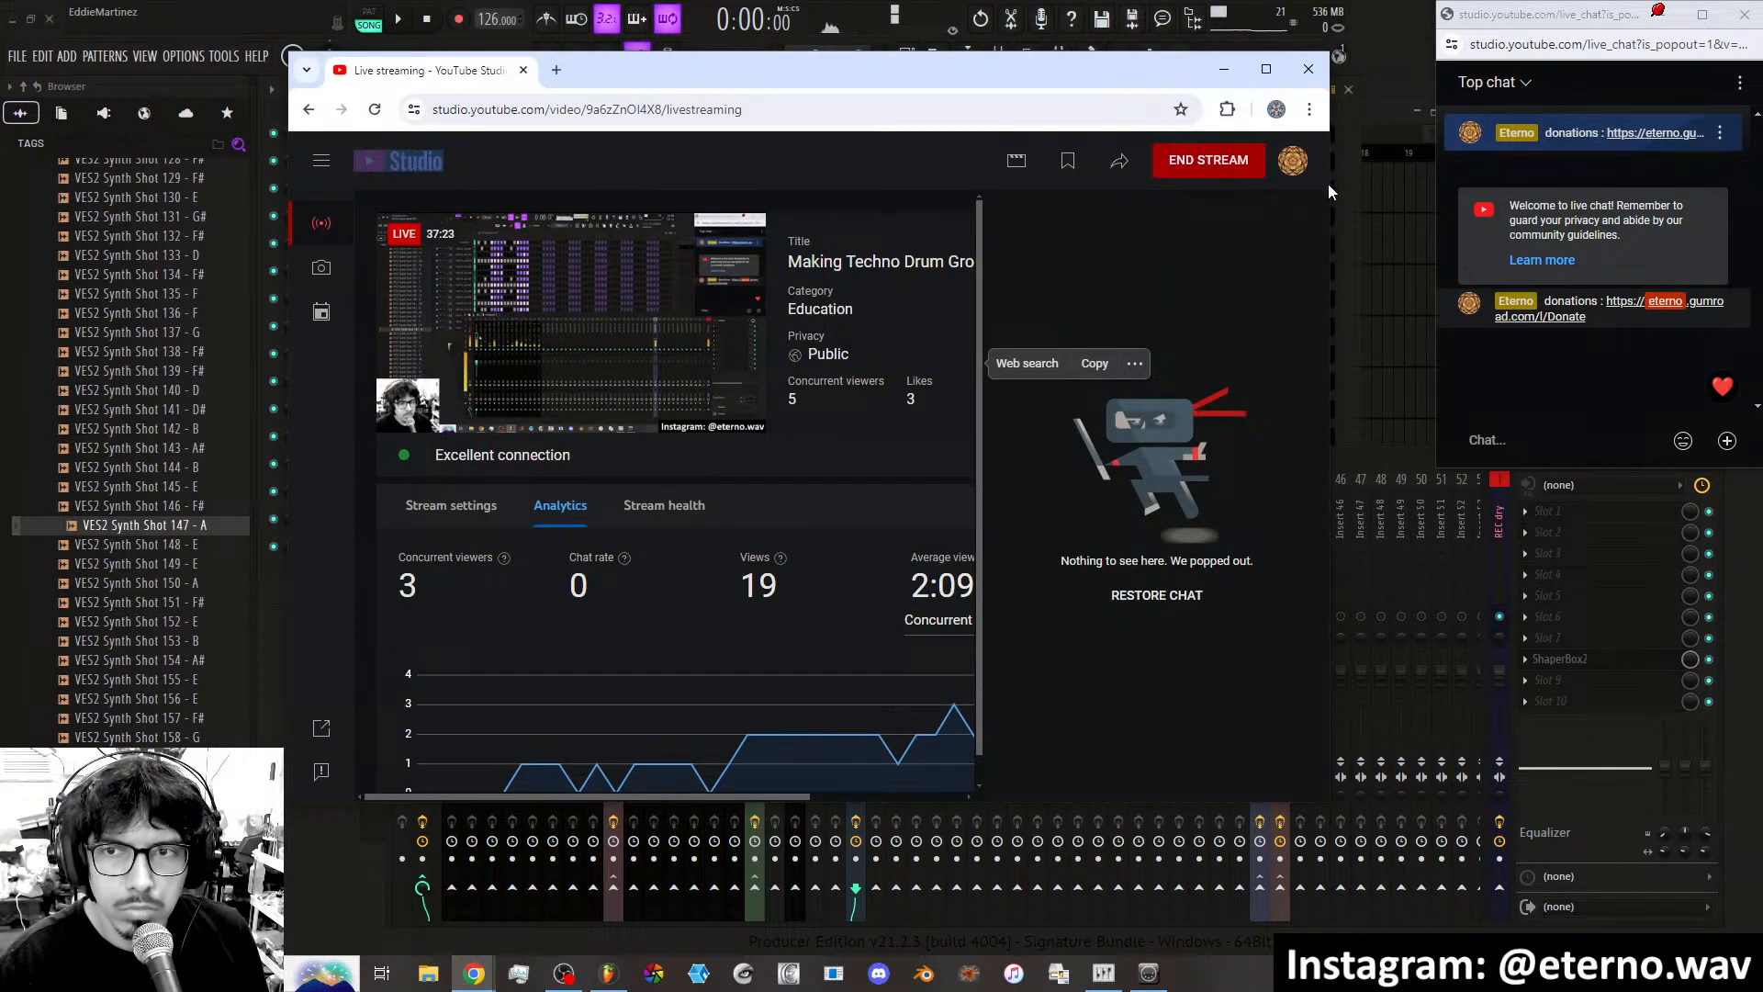
left_click_drag(1334, 187, 1276, 189)
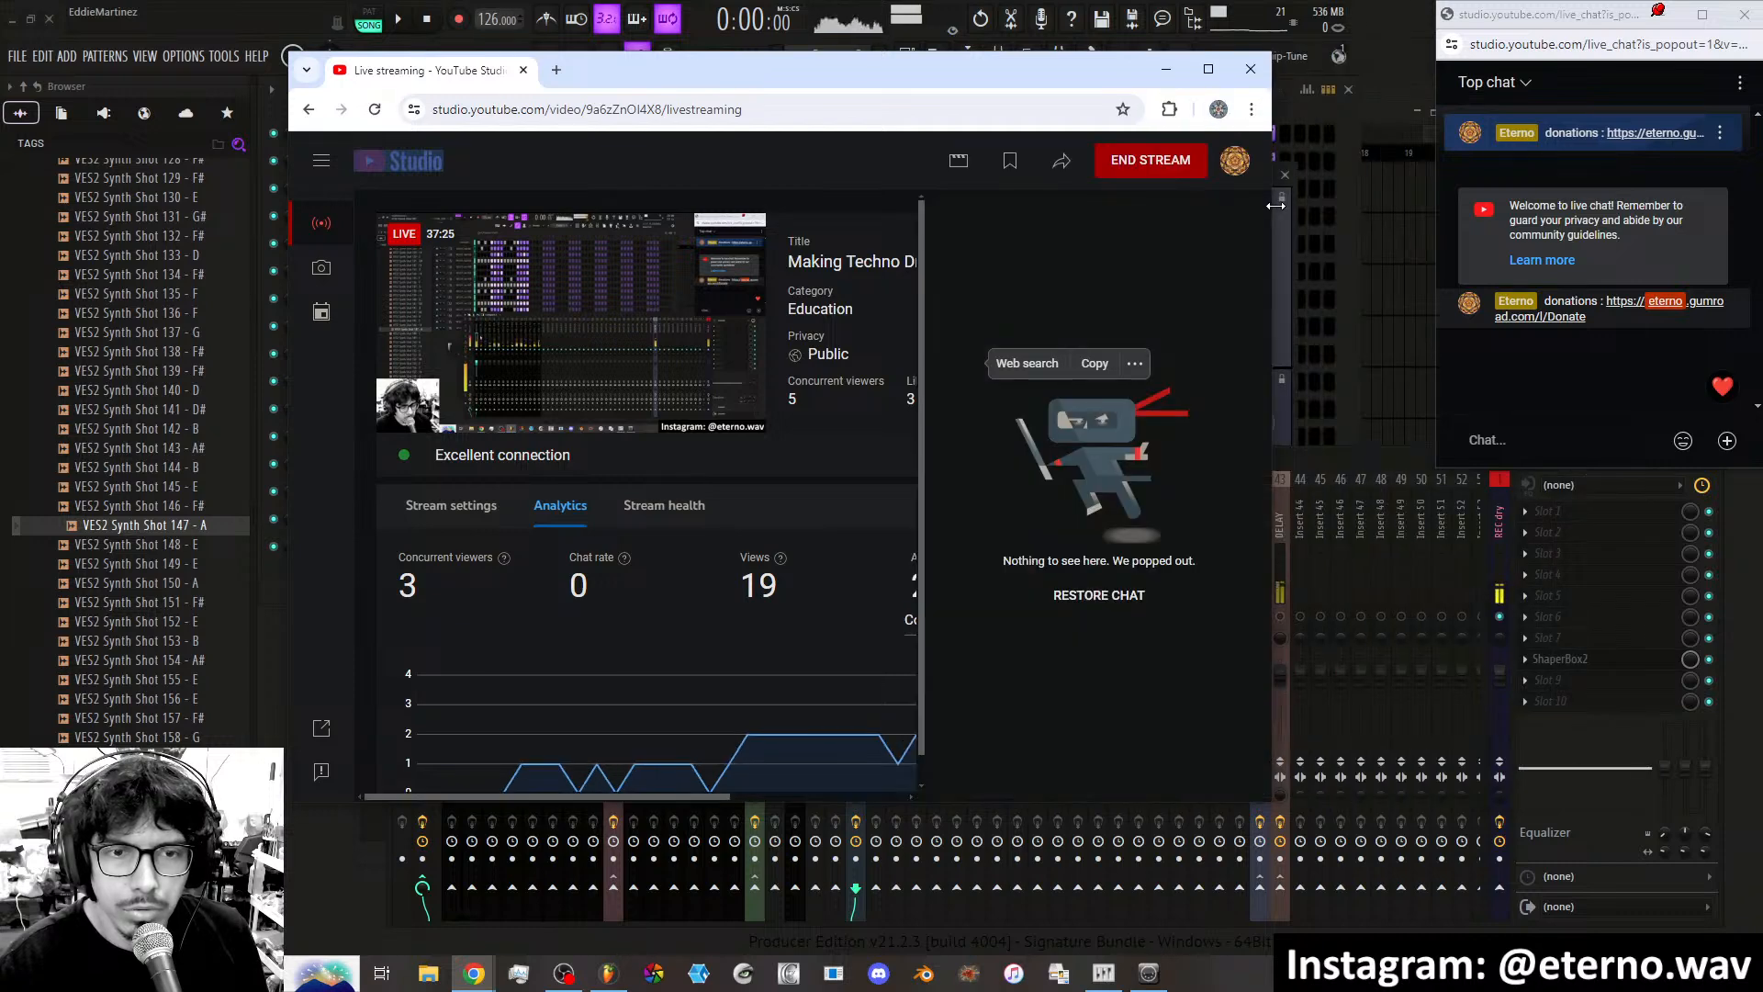
left_click(1170, 69)
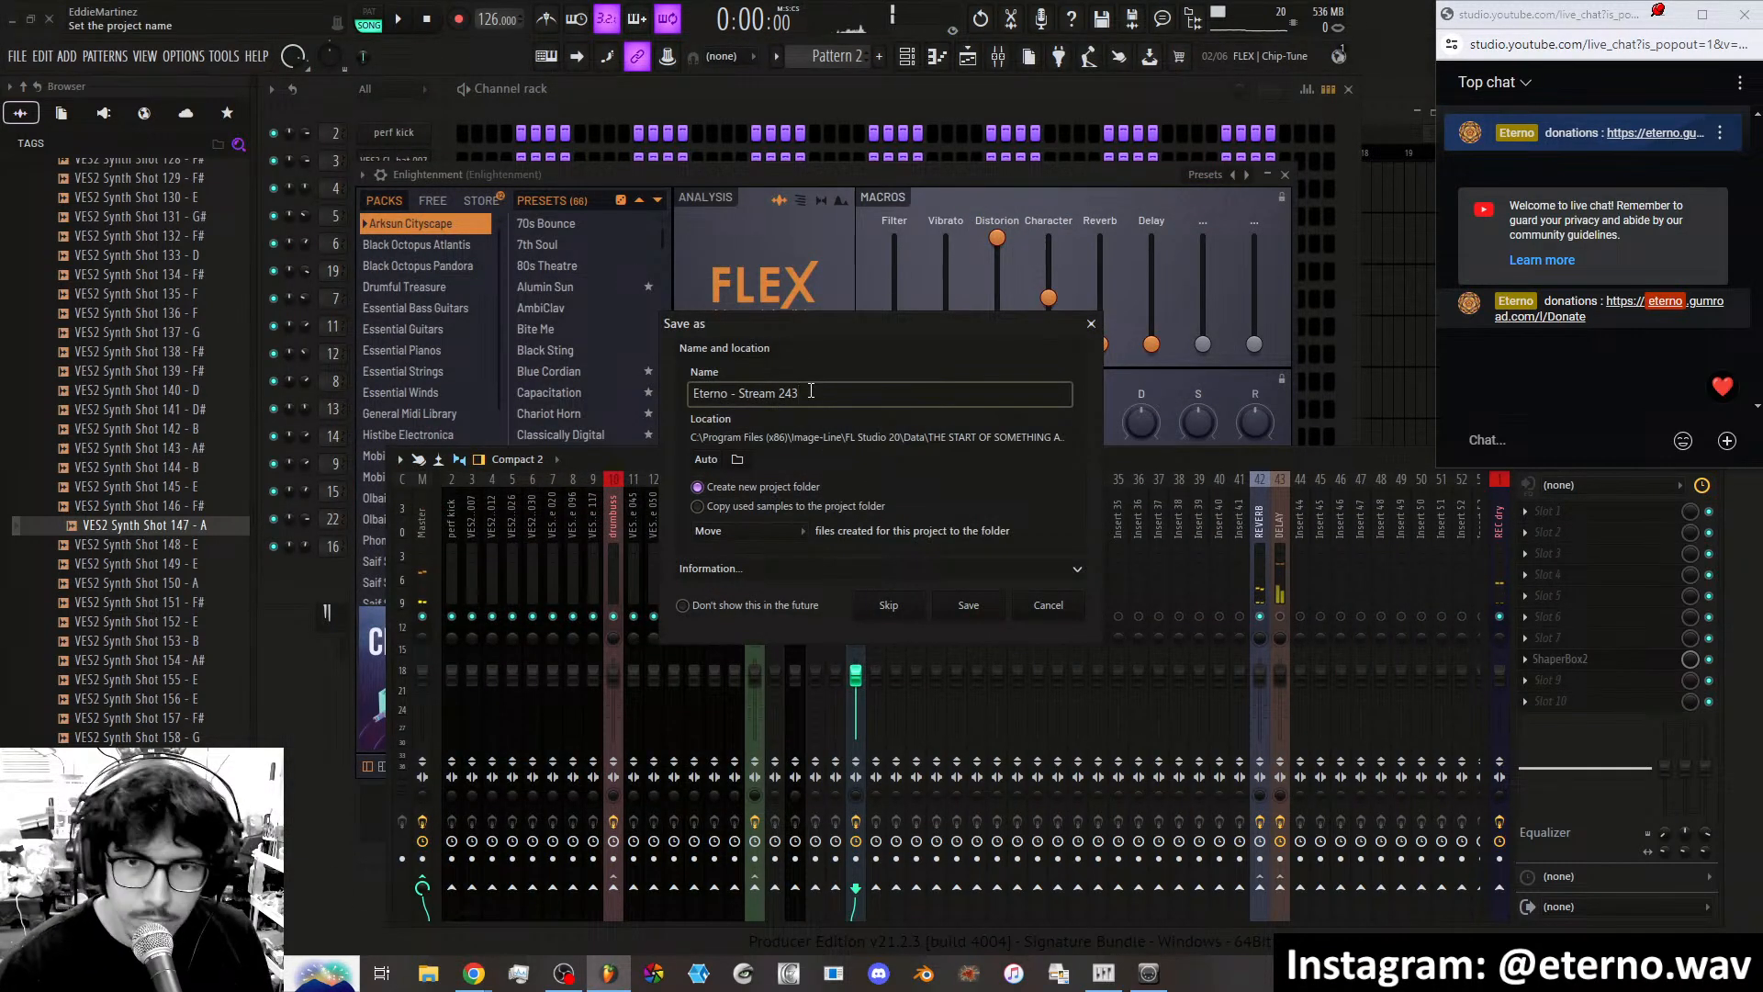
left_click(975, 606)
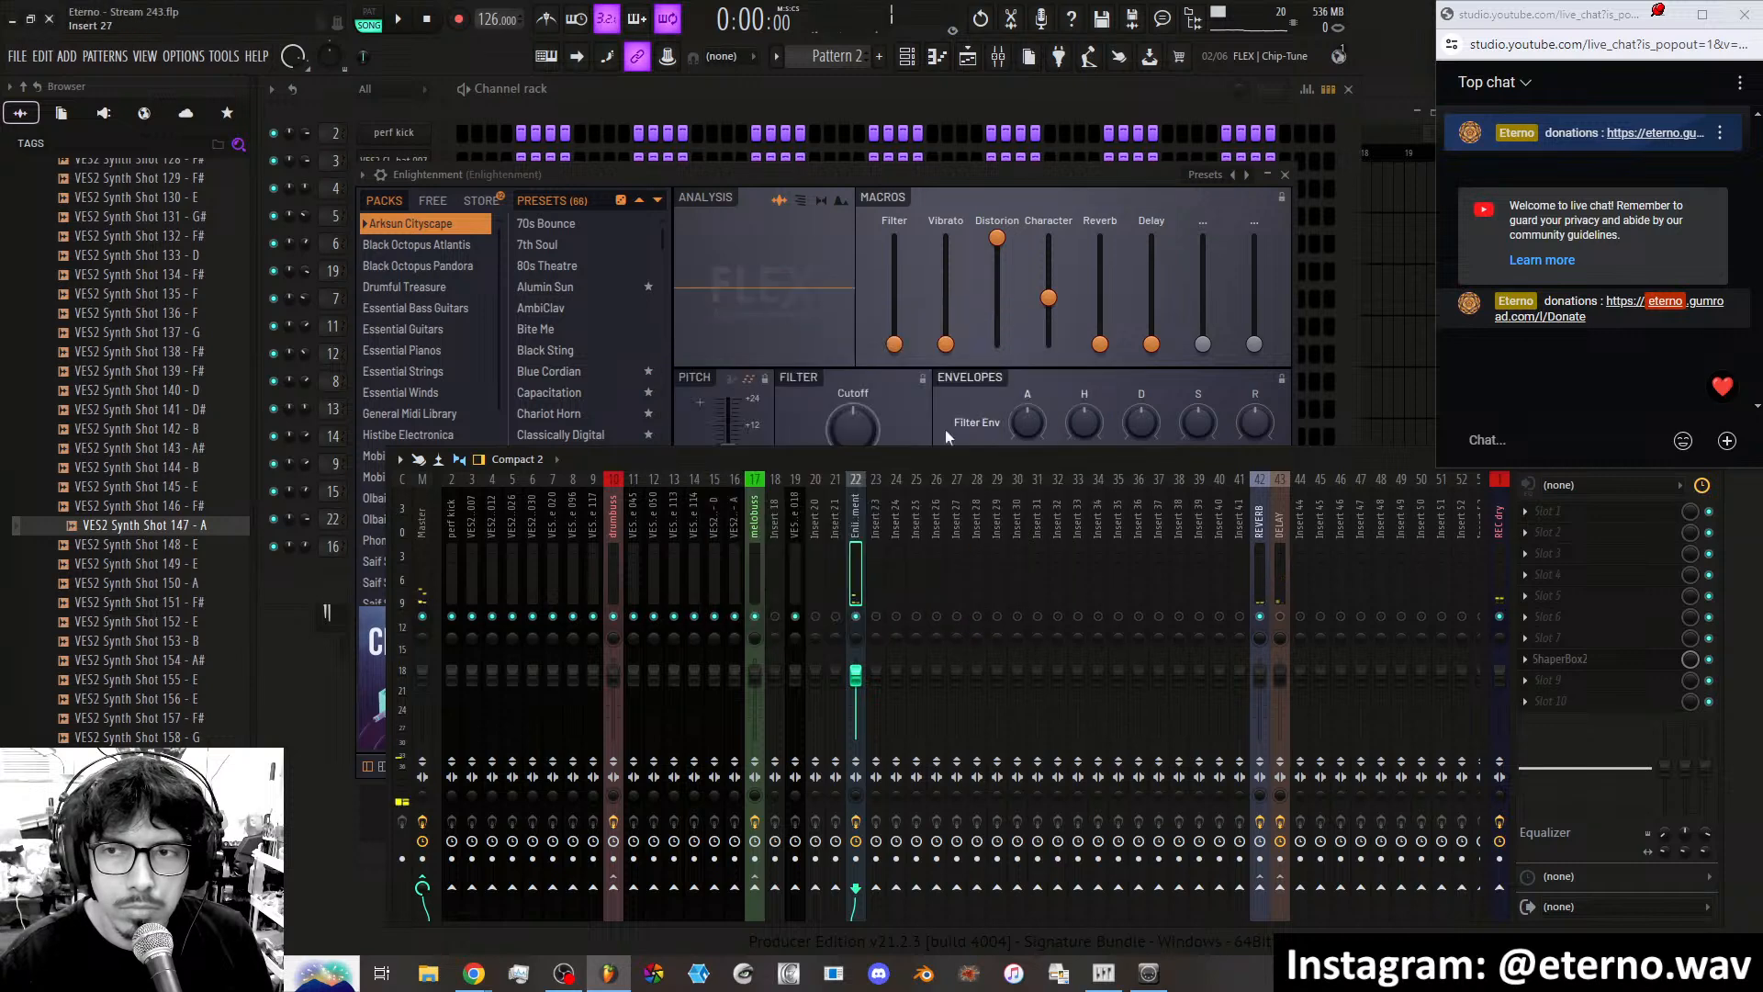
Play the song while trying Enlightenment's macros, leaving Distortion and Character at maximum, Vibrato at minimum, and Reverb slightly above halfway.
left_click(399, 20)
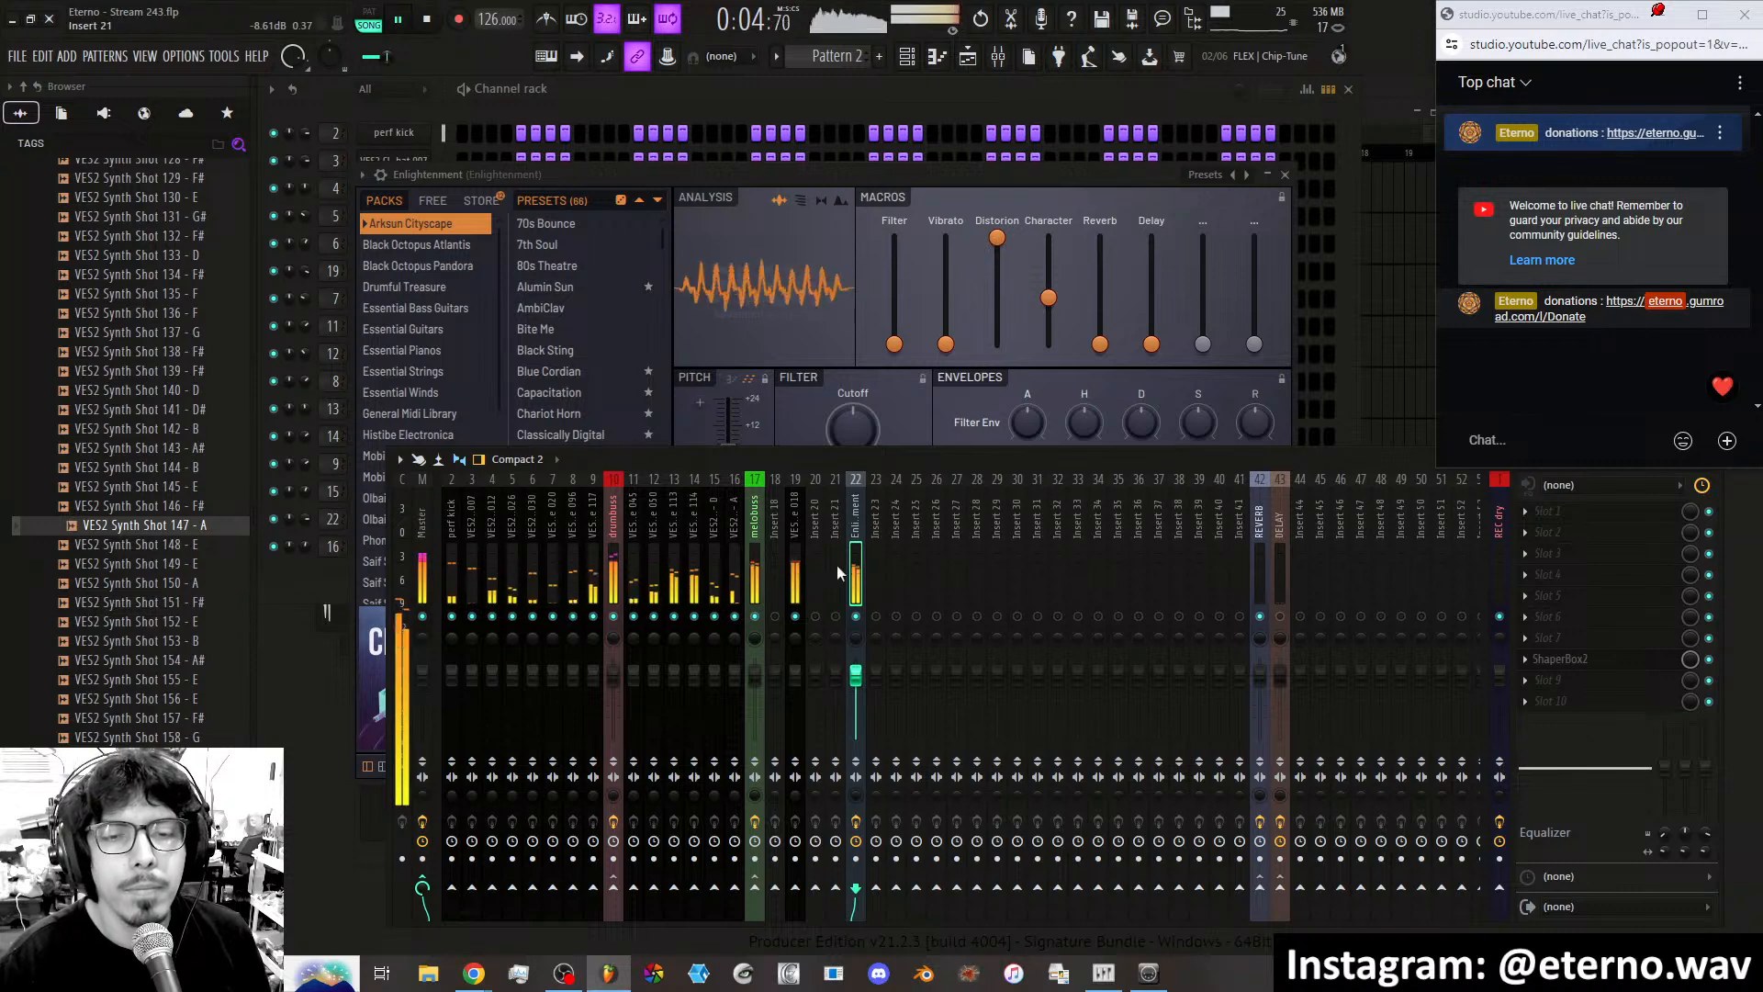
left_click(840, 180)
left_click_drag(1048, 299, 997, 343)
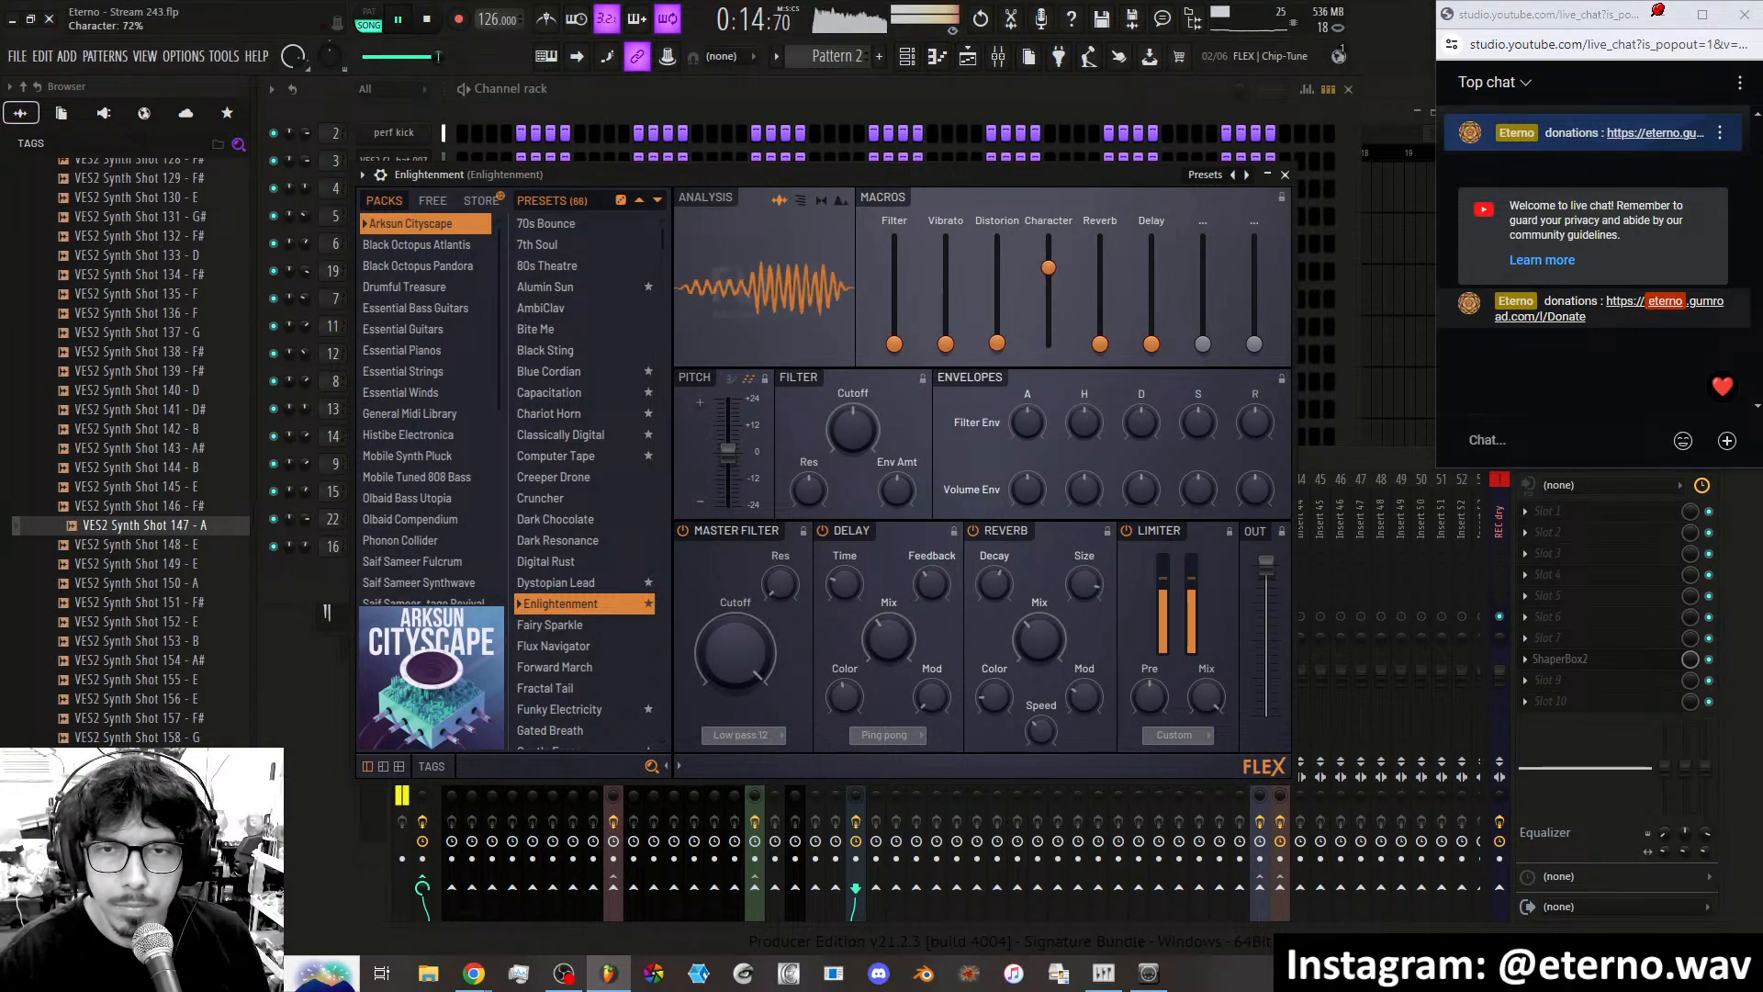
mouse_move(1048, 245)
left_mouse_down()
mouse_move(1048, 343)
mouse_move(1048, 238)
left_mouse_up()
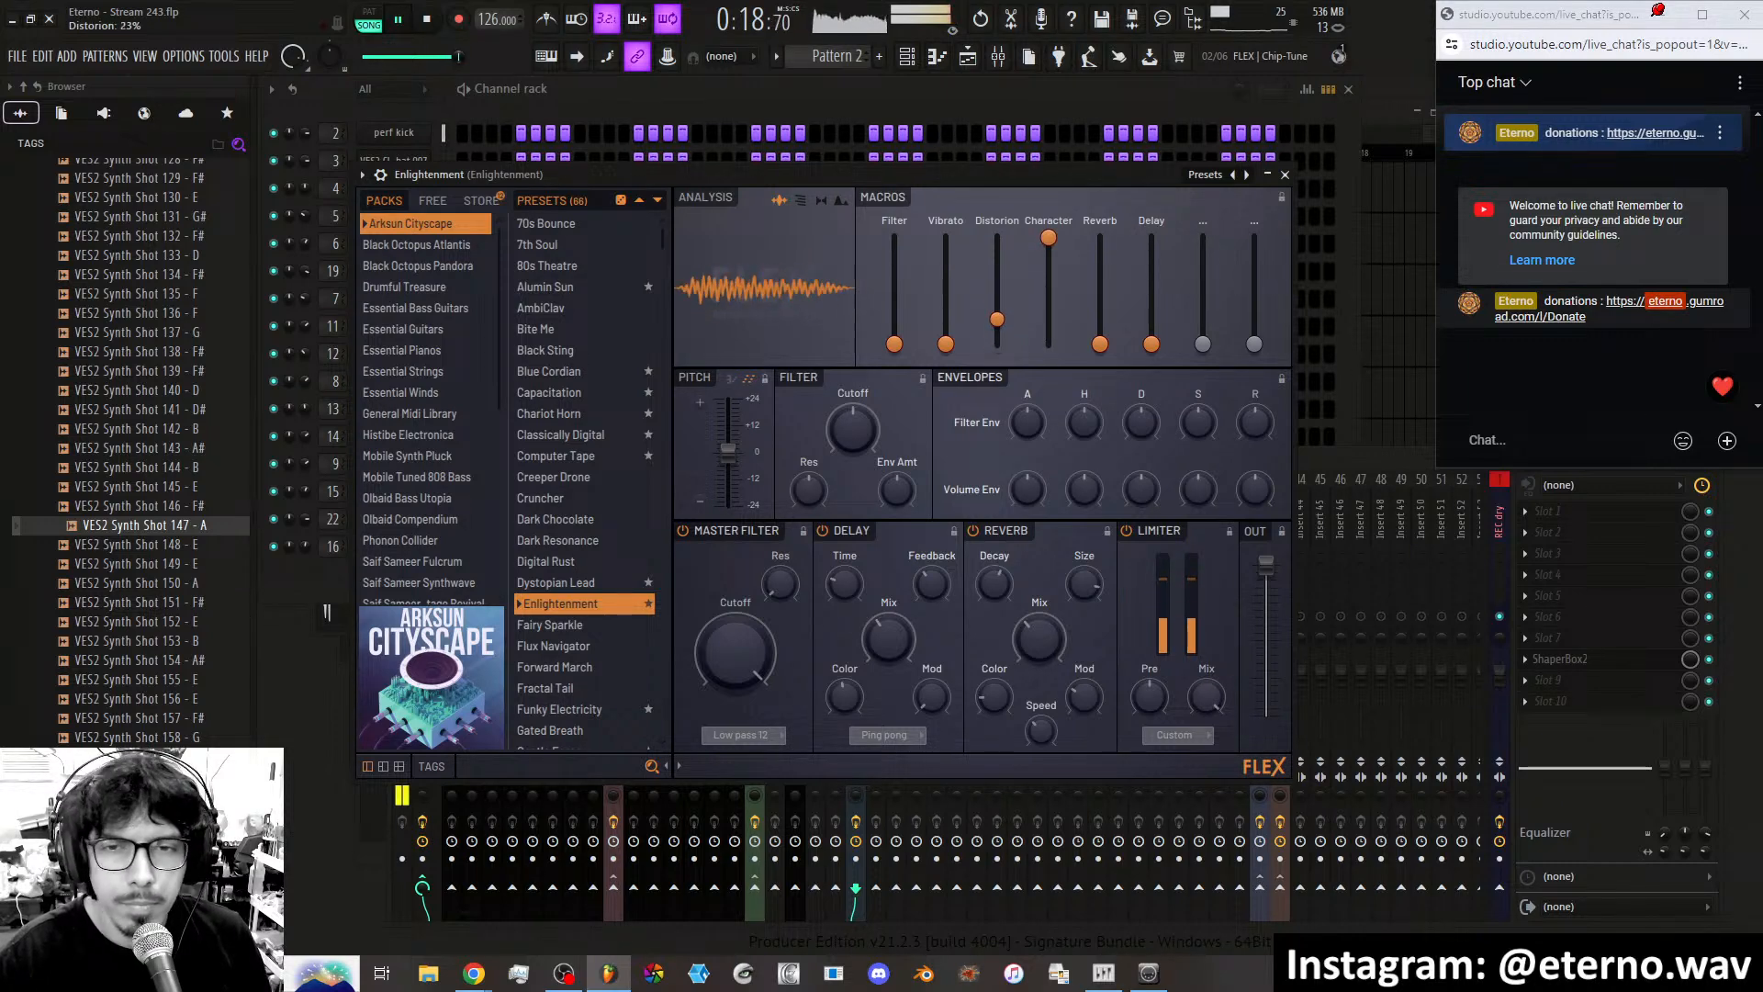
left_click_drag(997, 343, 1048, 255)
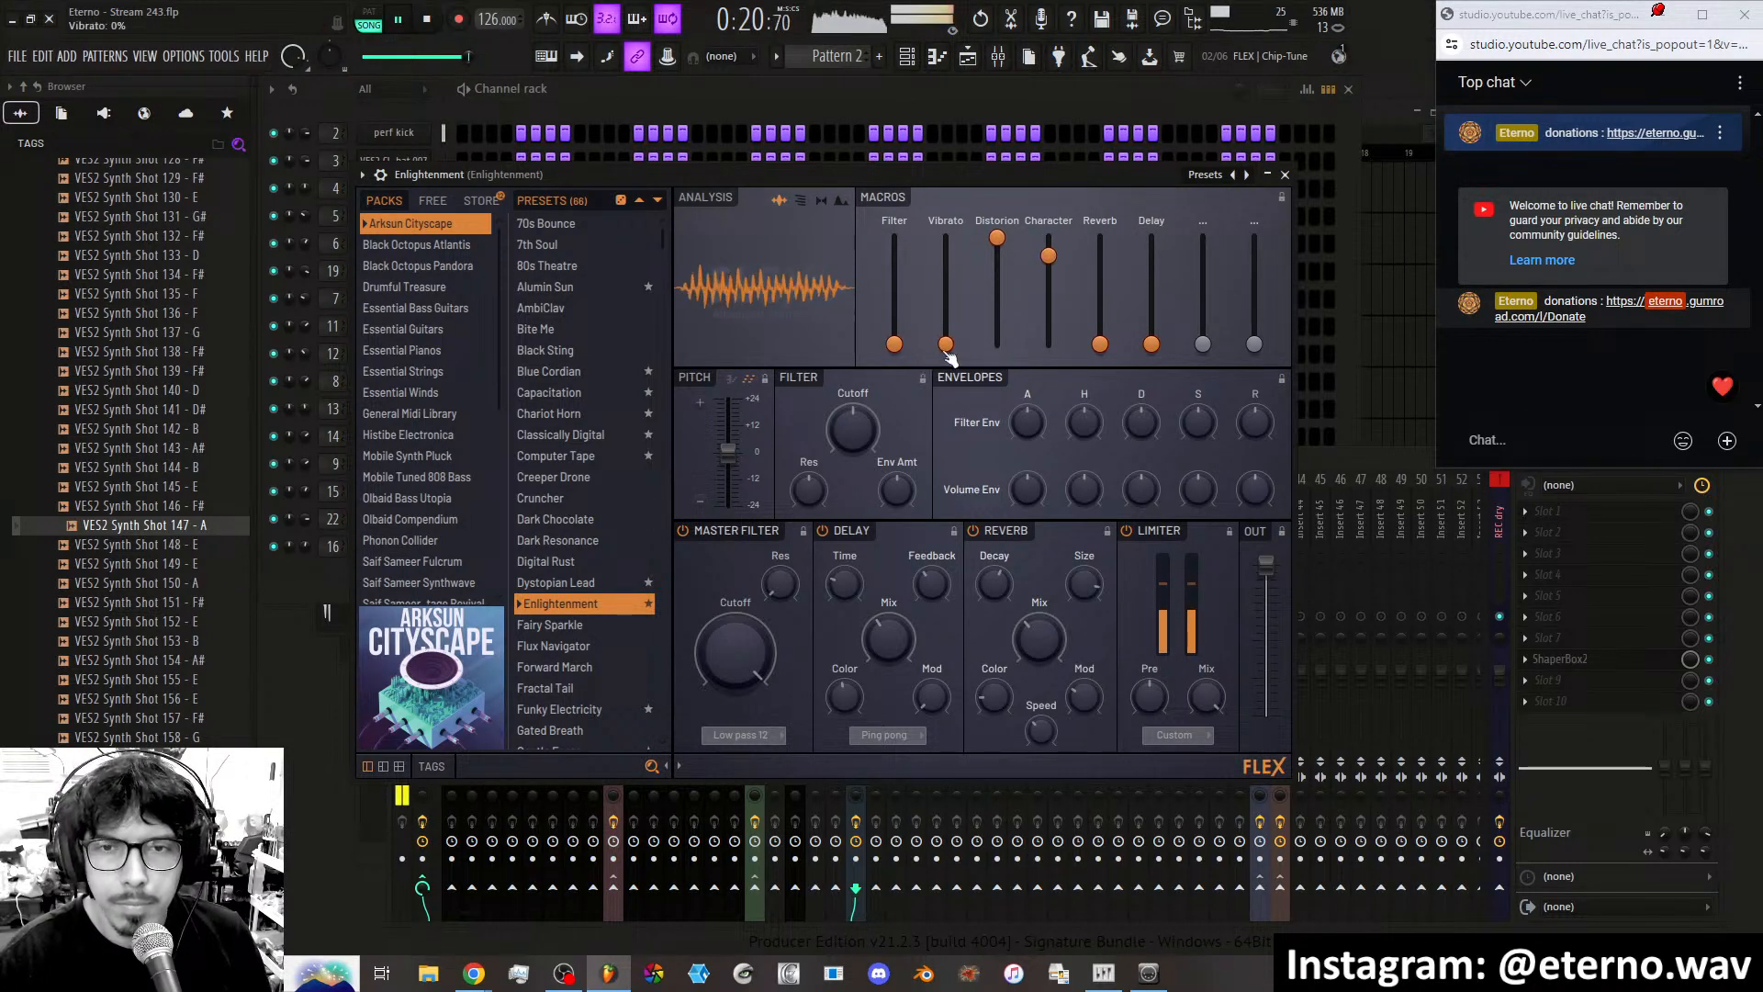
left_click_drag(946, 344, 946, 252)
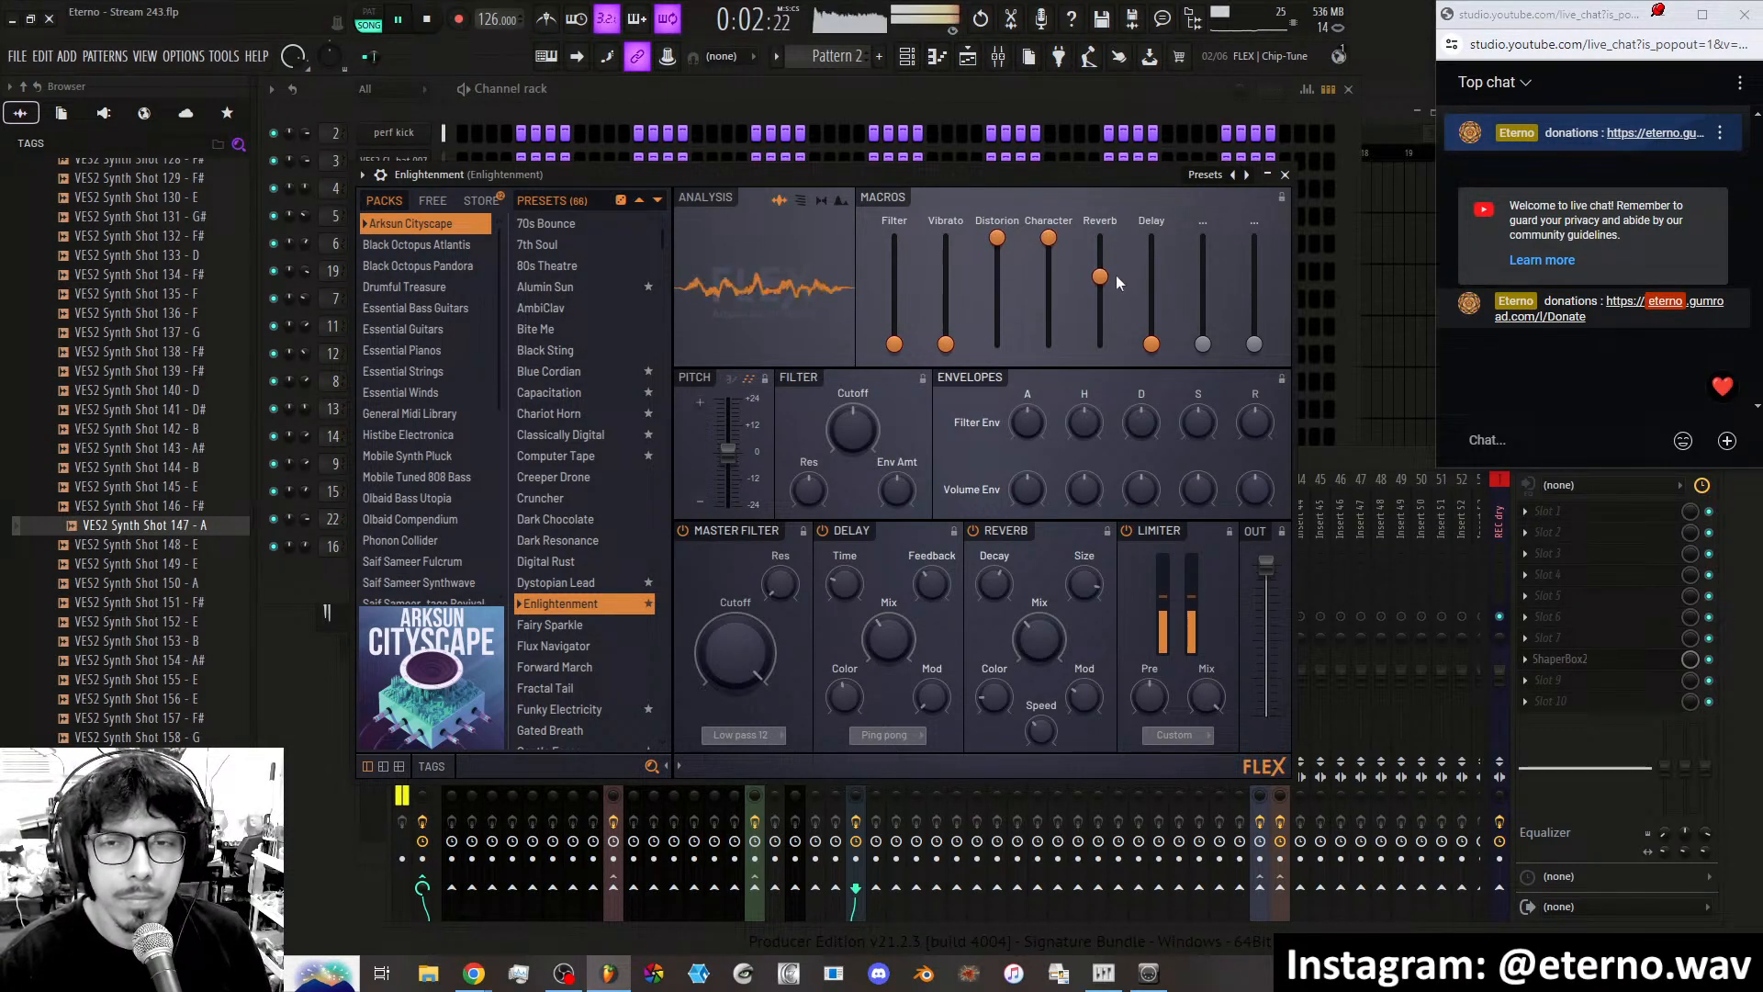
Lower Enlightenment's Reverb and Character macros to minimum and play the song to check the sound.
left_click_drag(1100, 276, 1101, 268)
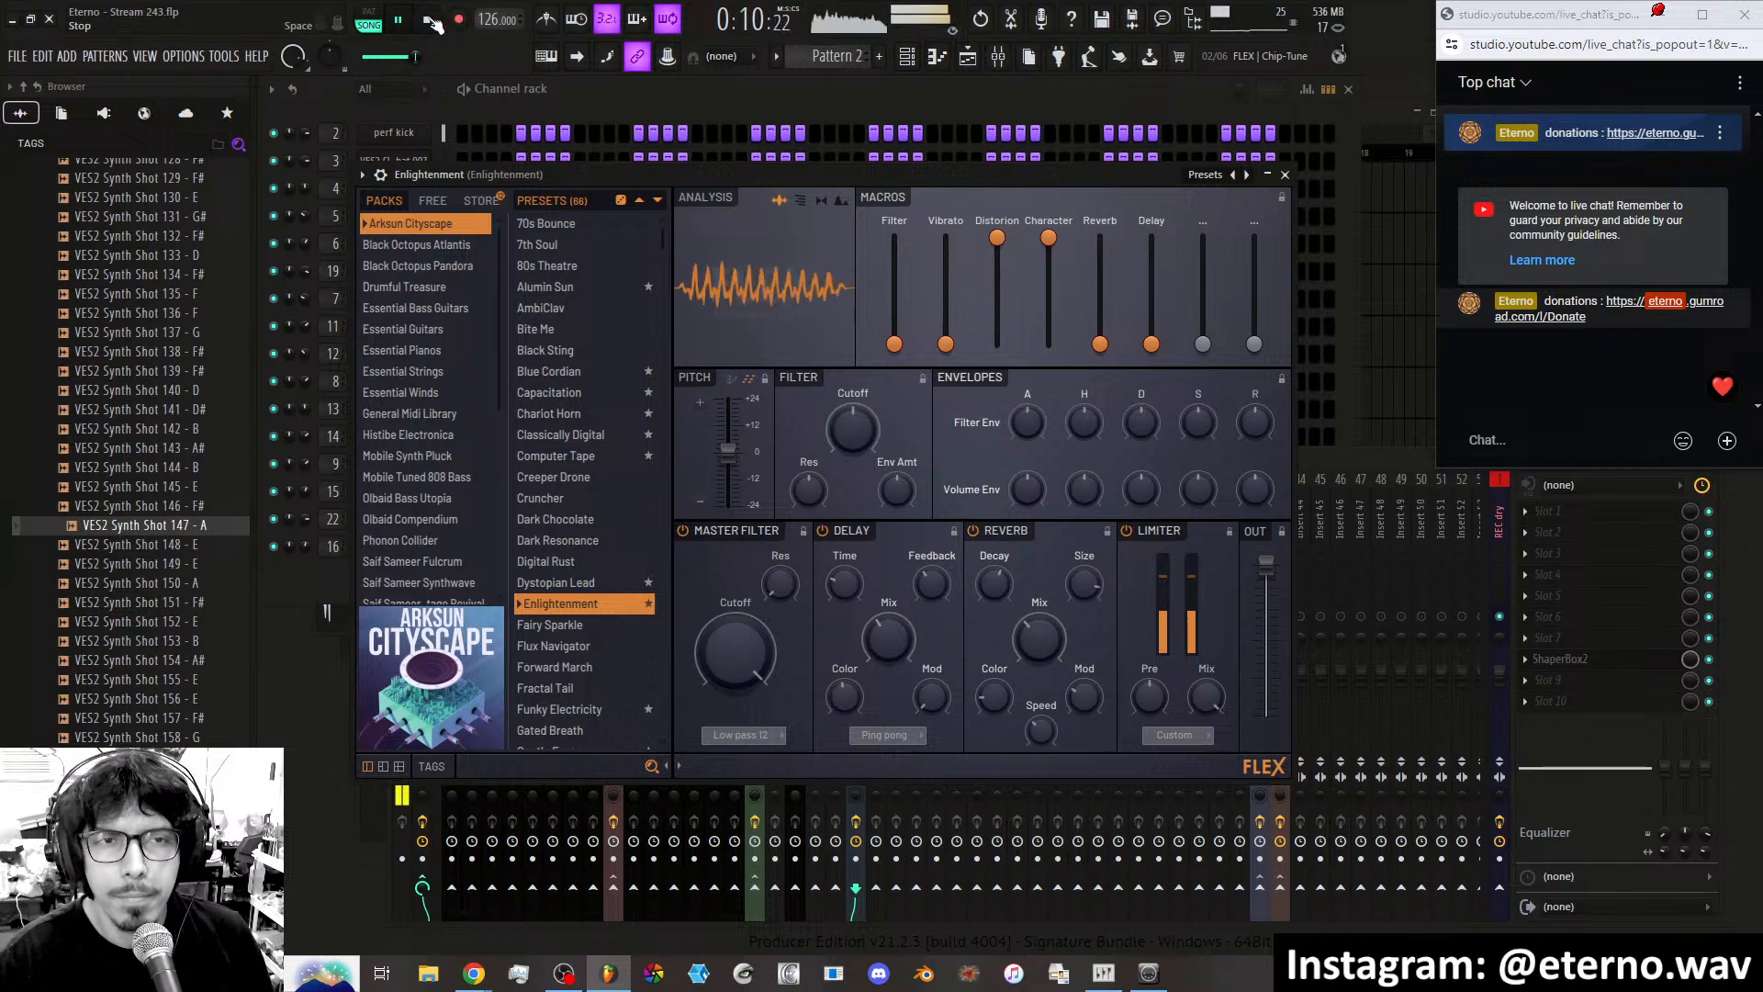
left_click(426, 19)
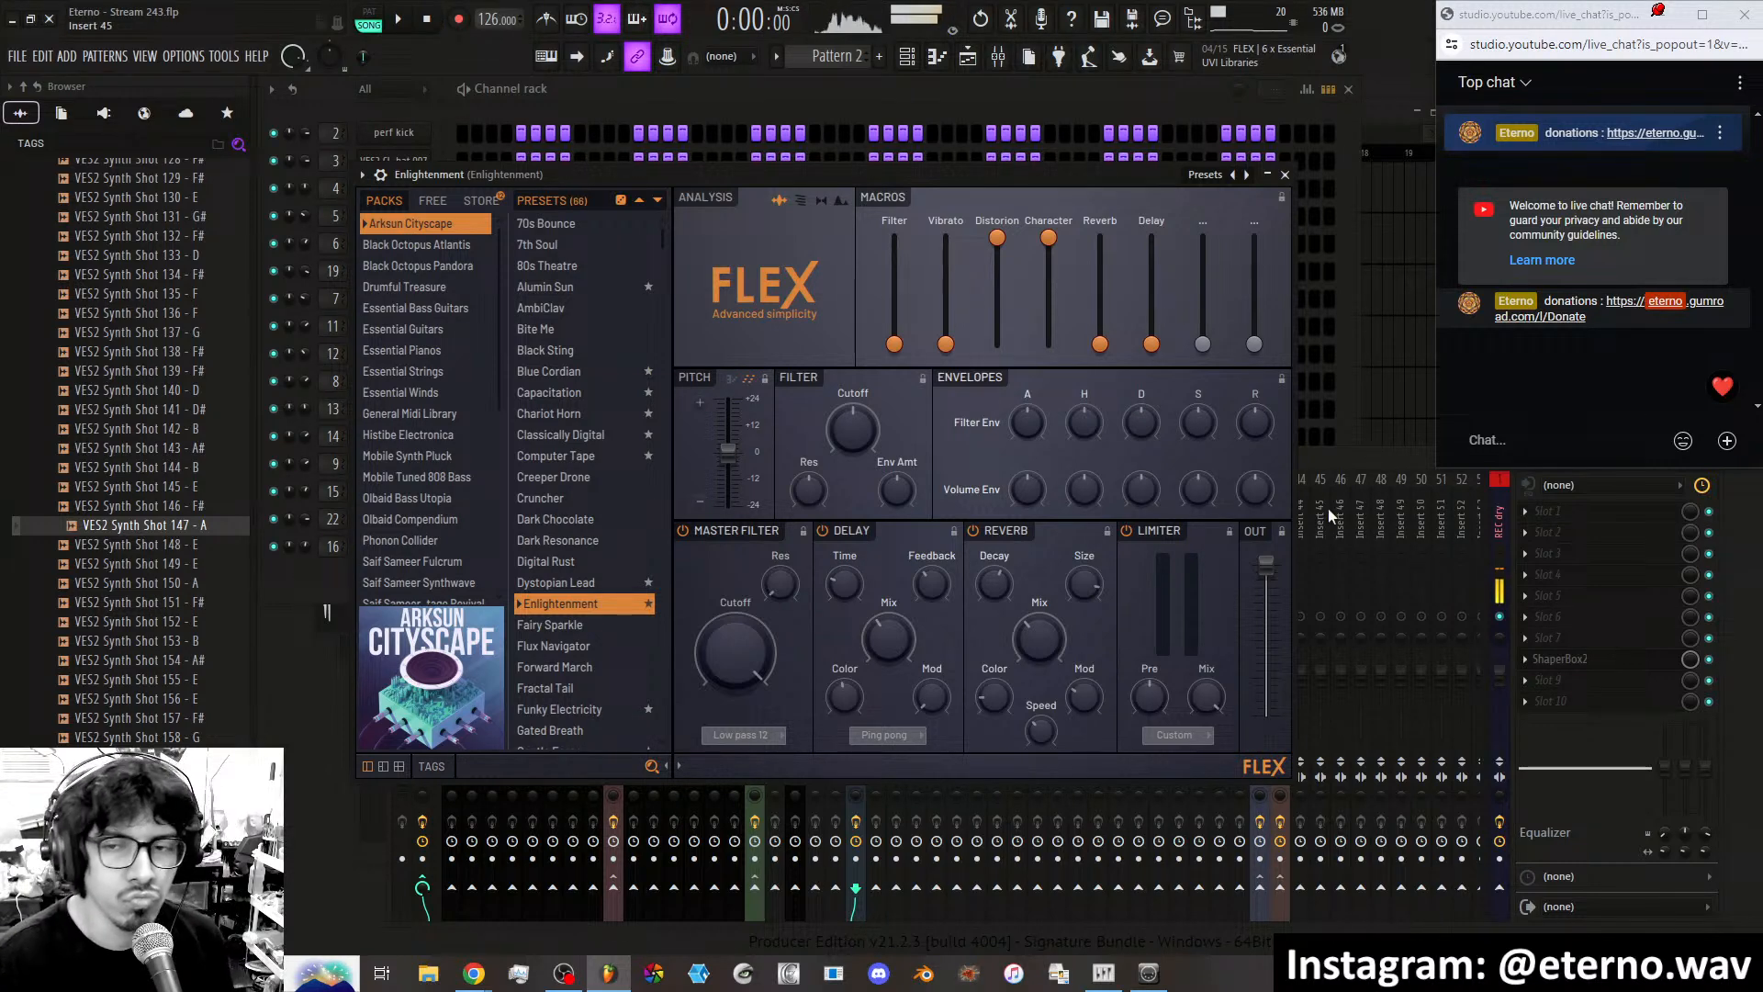
left_click(1368, 462)
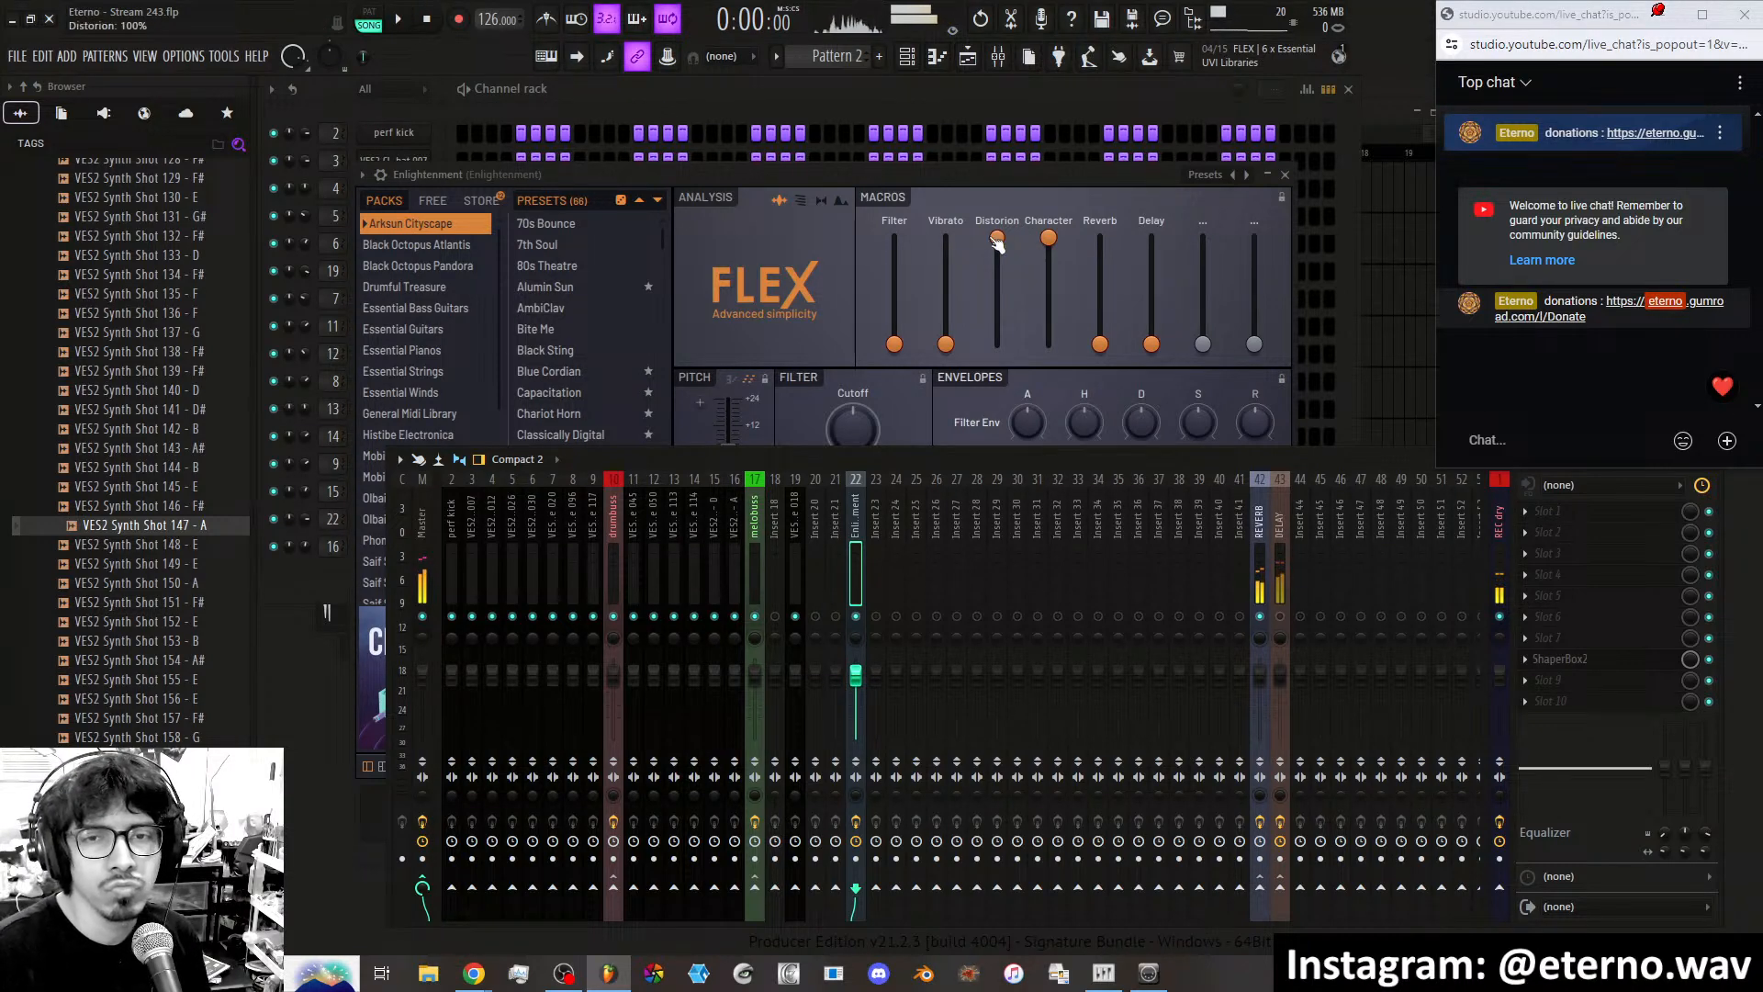
left_click_drag(1052, 240, 1051, 344)
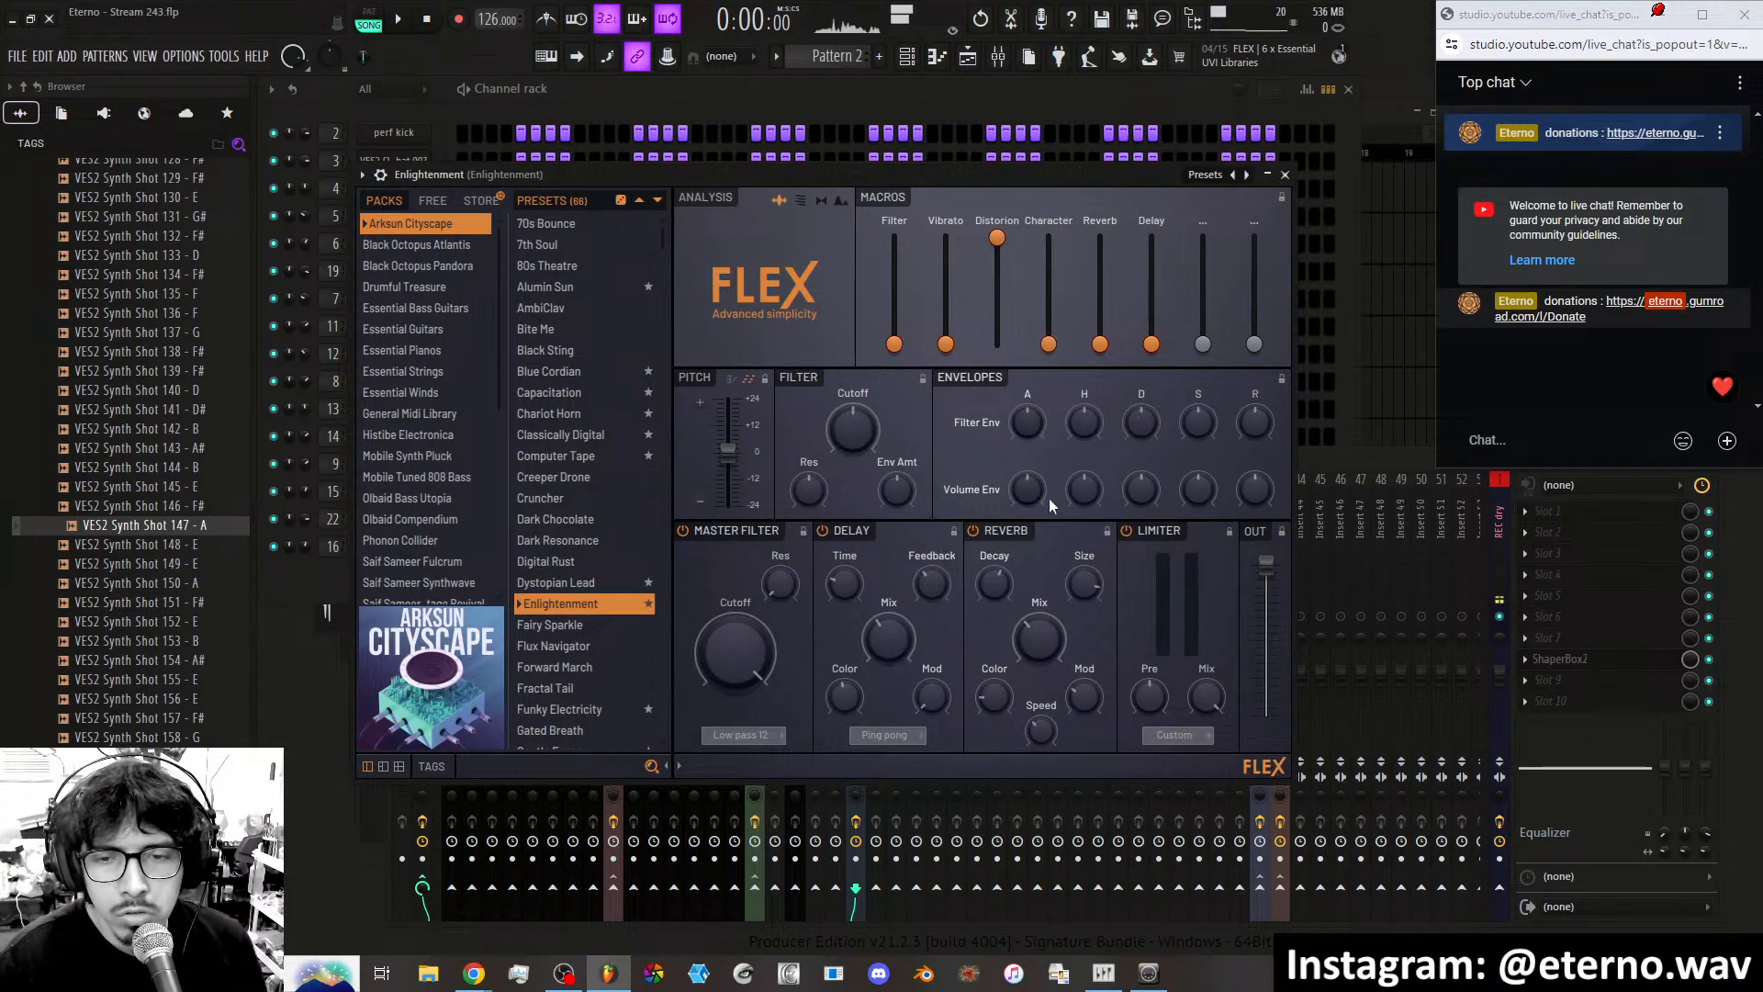
left_click(1309, 473)
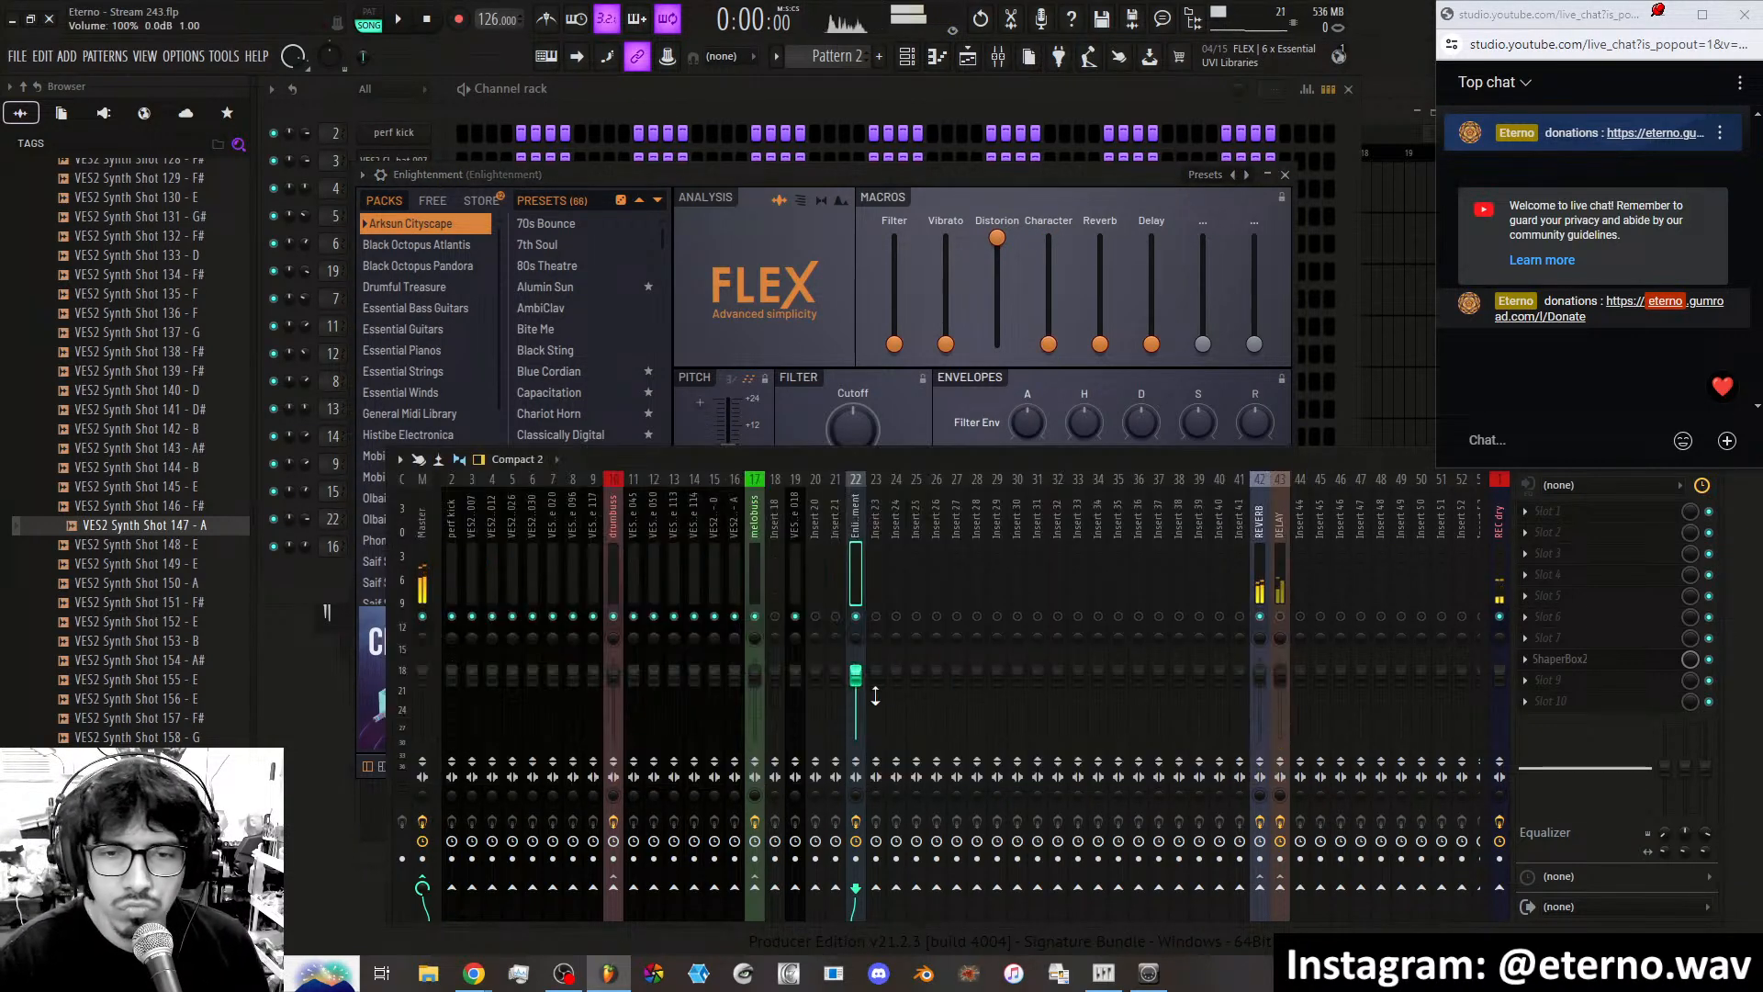
left_click(400, 23)
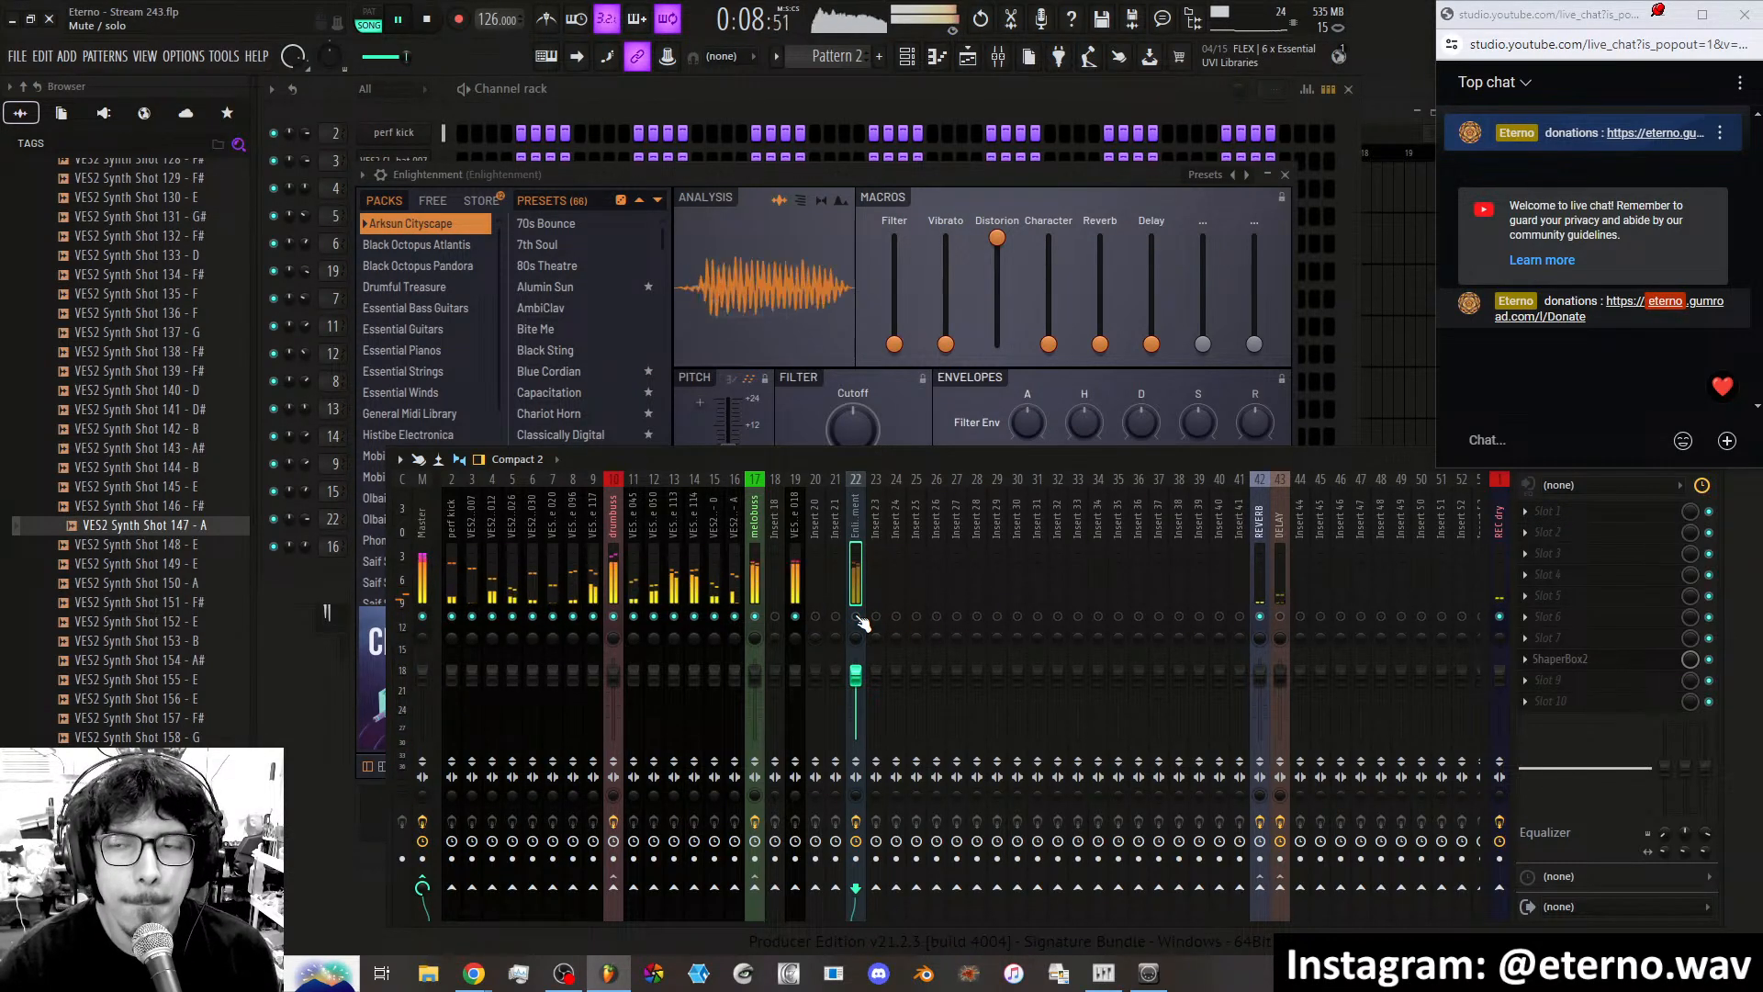
left_click(713, 99)
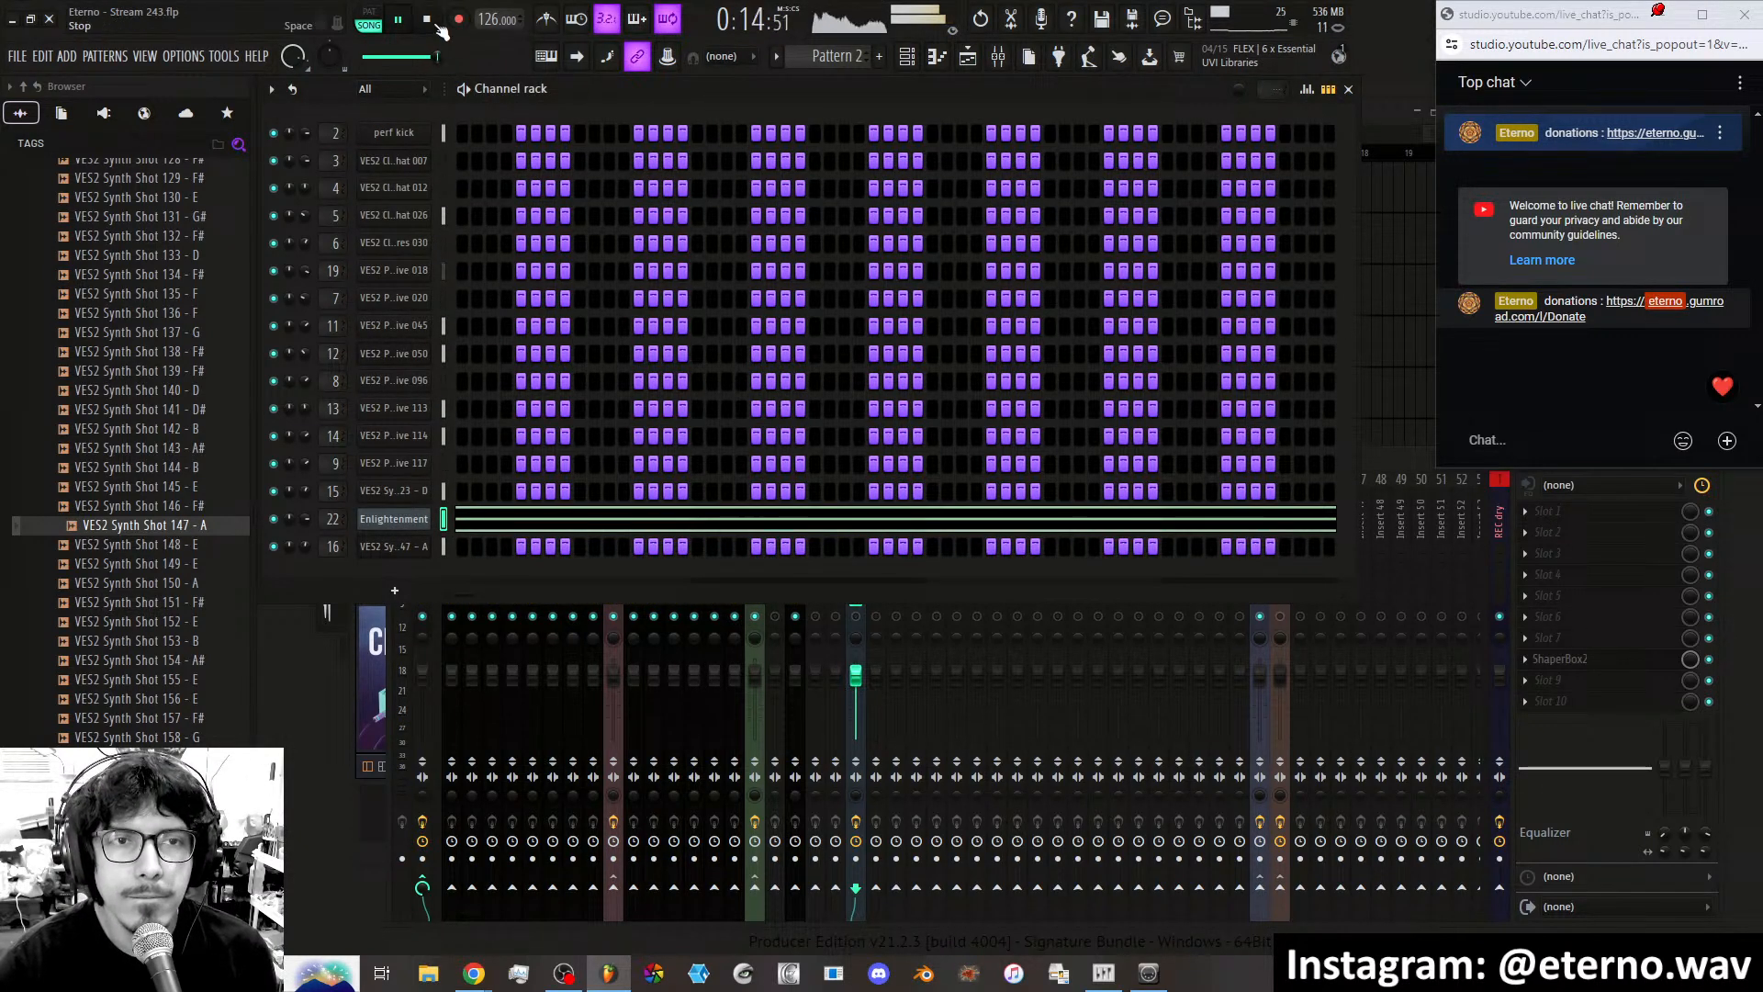
key("space")
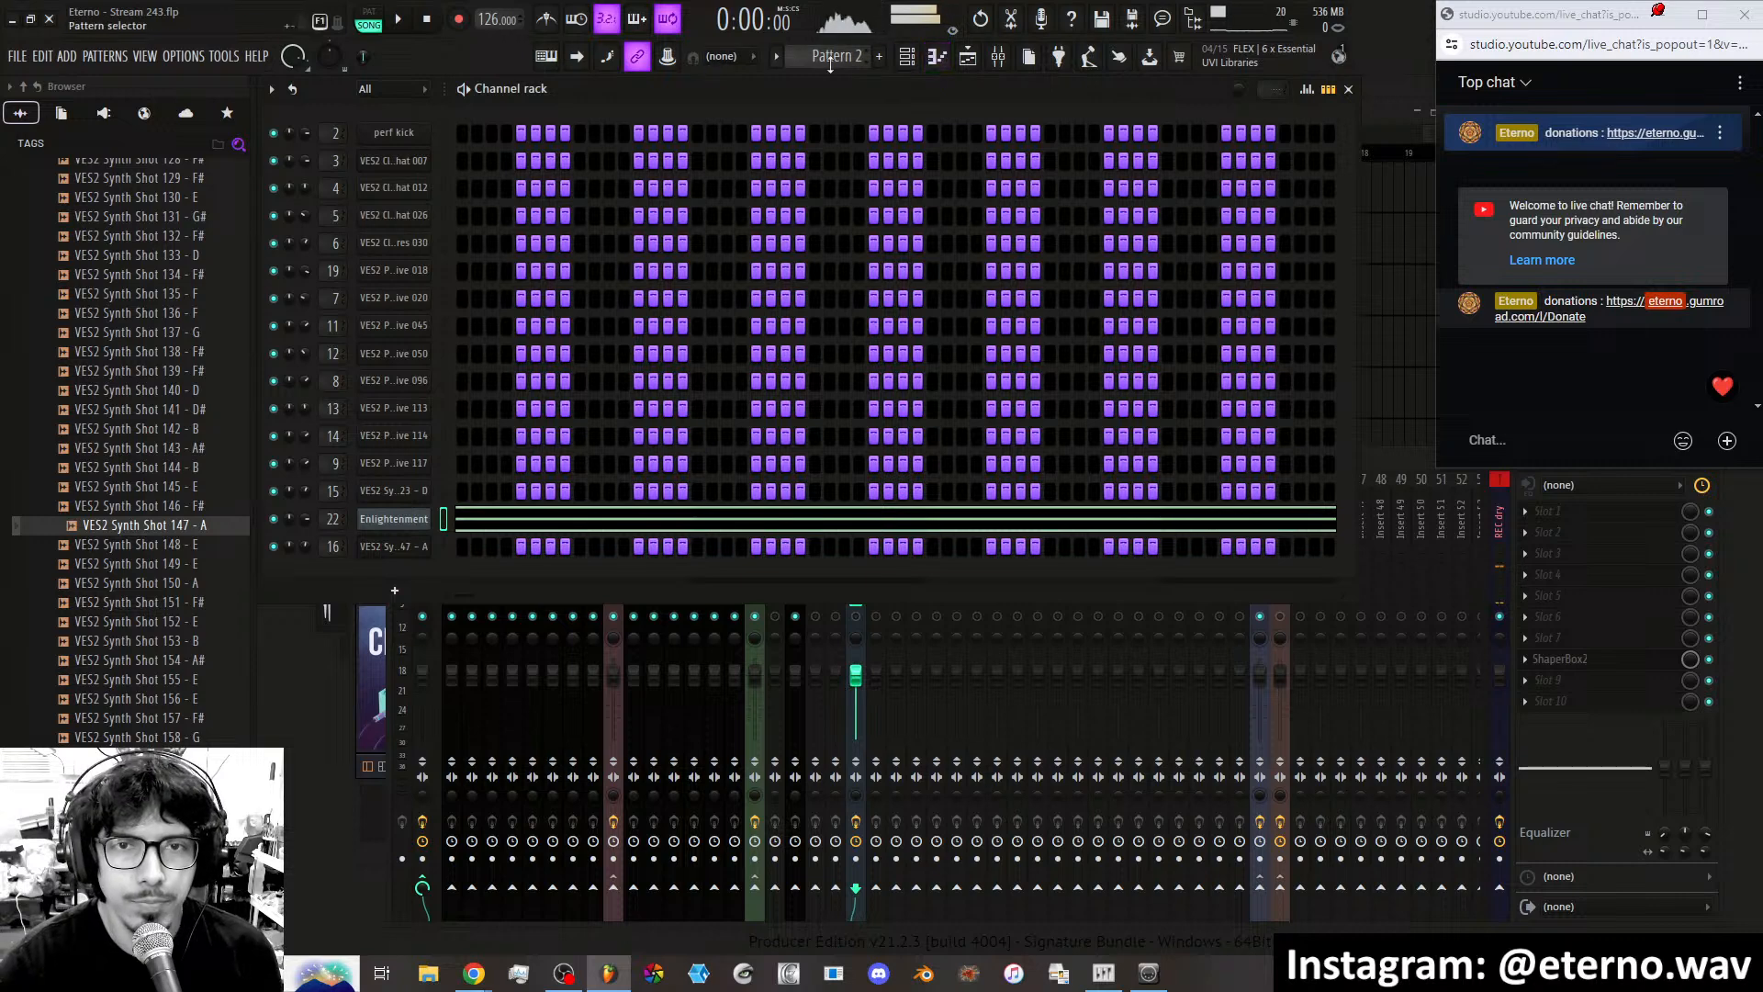
Rename Pattern 2 as "arp".
middle_click(831, 63)
type("arp")
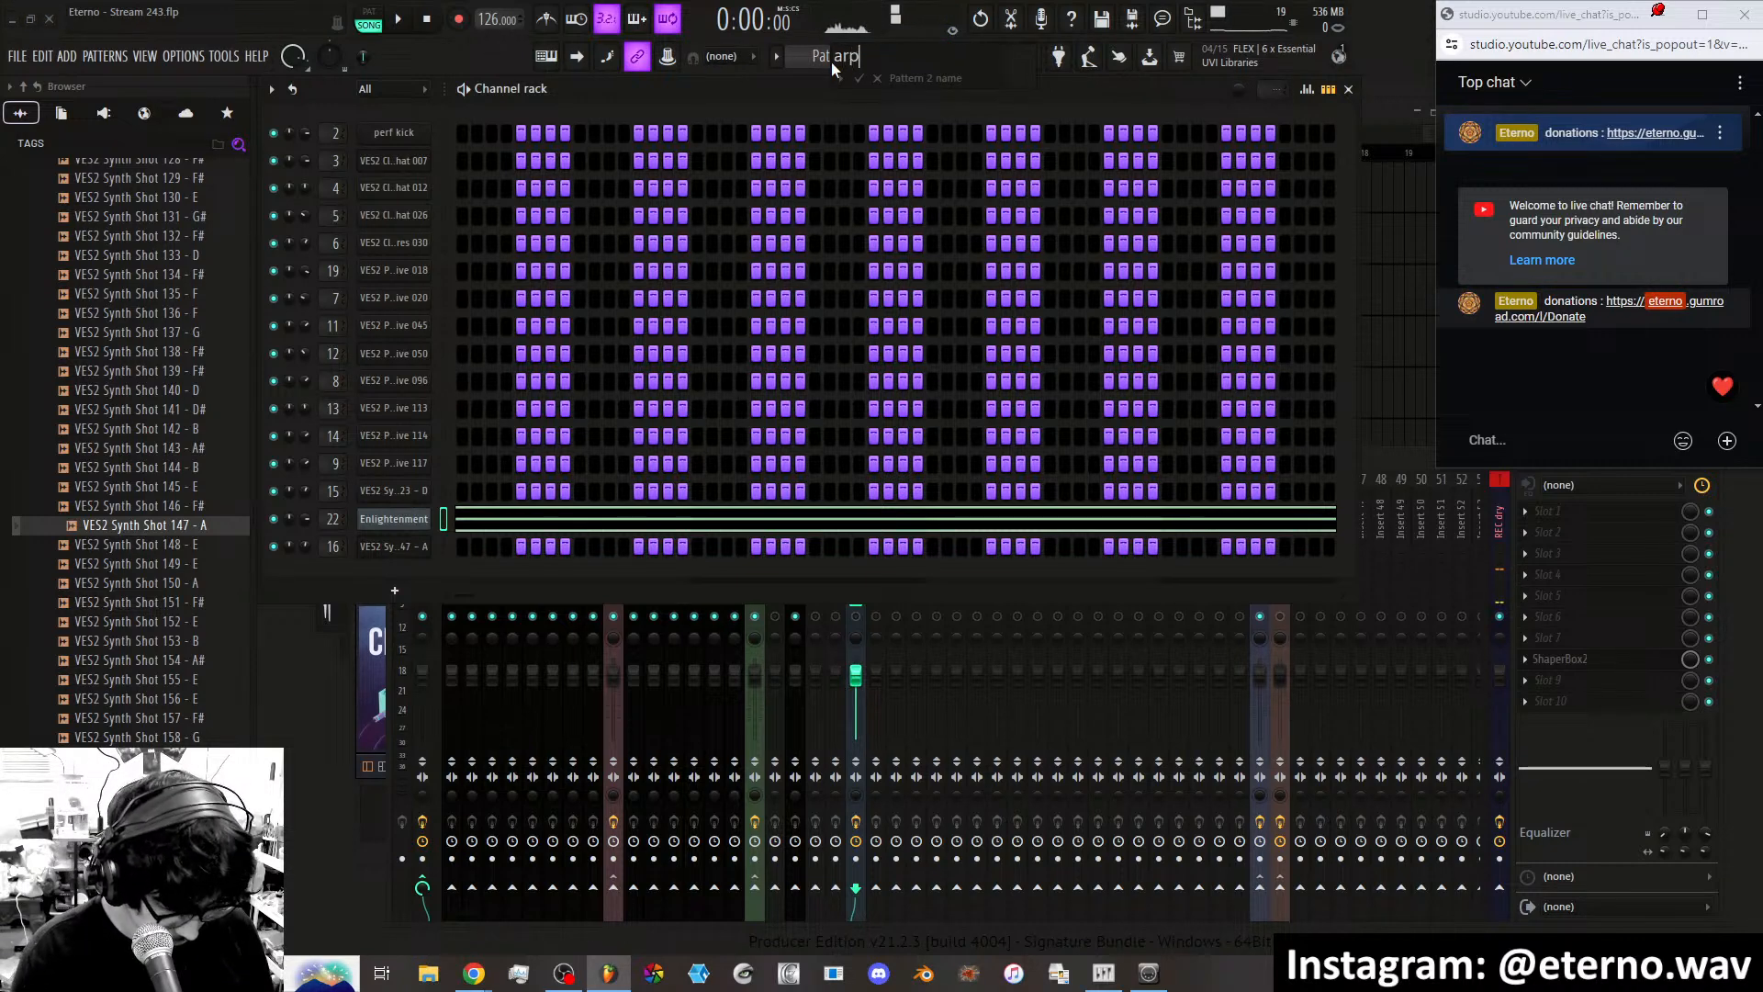
key("Return")
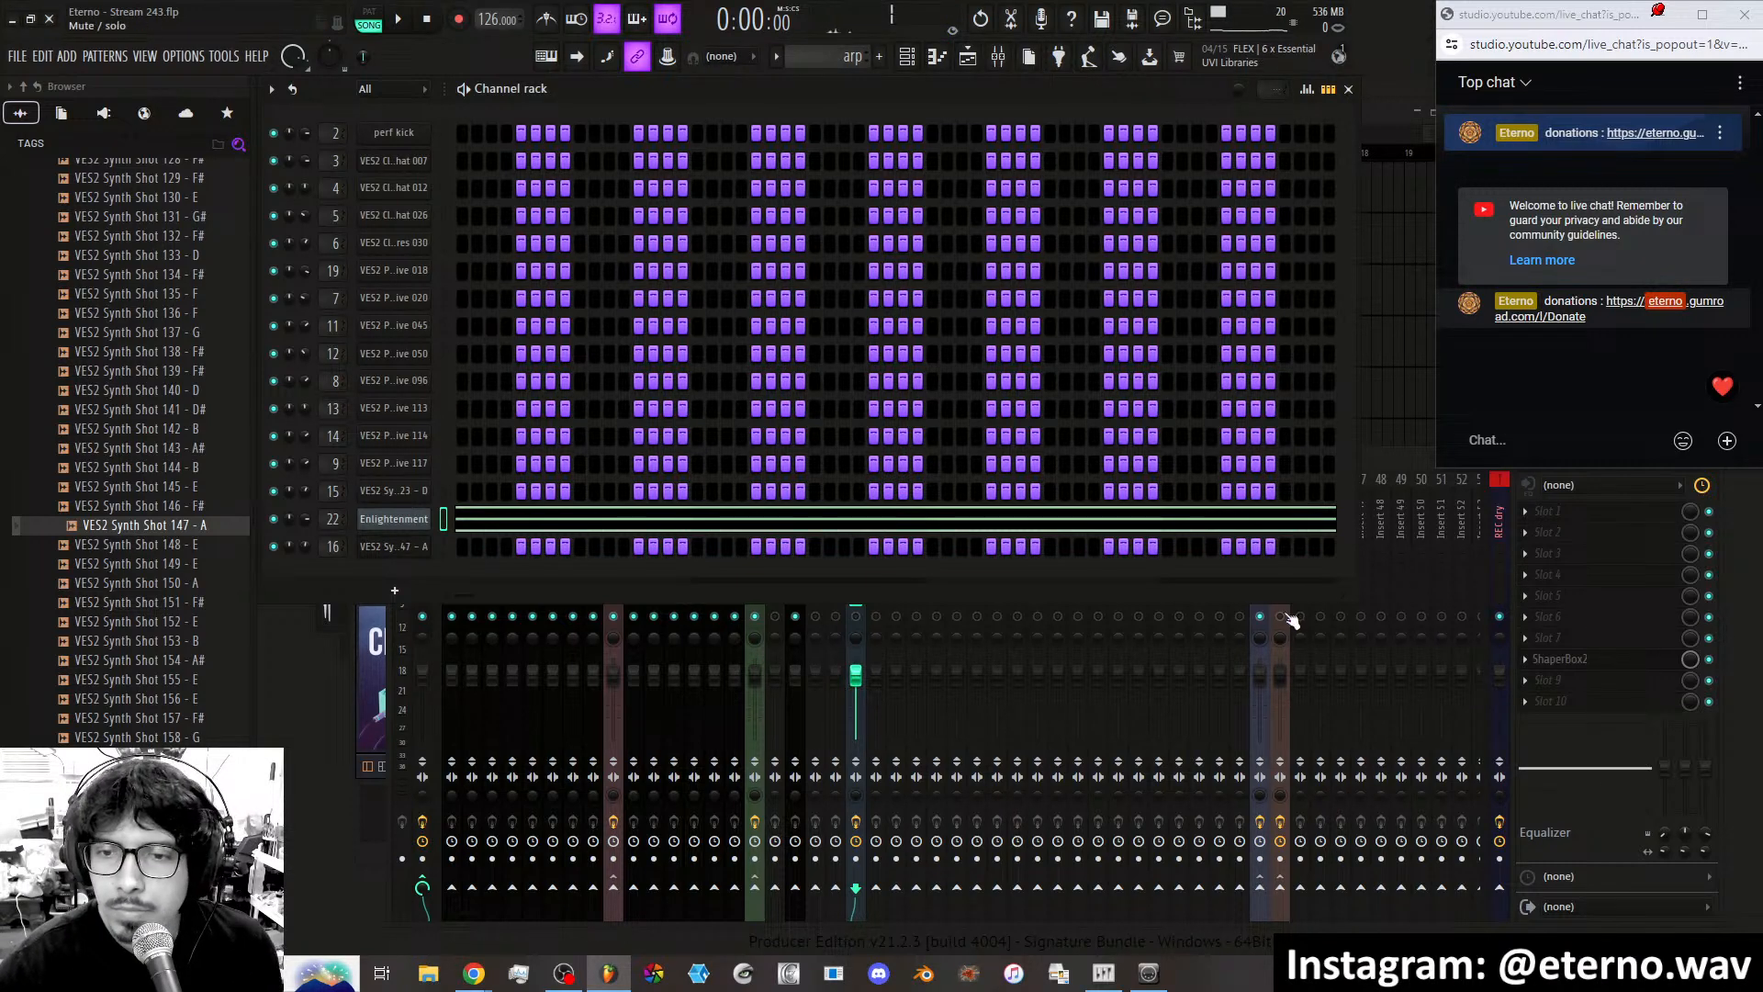
Check the REC dry track in the mixer and play the arrangement in the playlist, watching the levels.
left_click(1268, 618)
left_click(1496, 585)
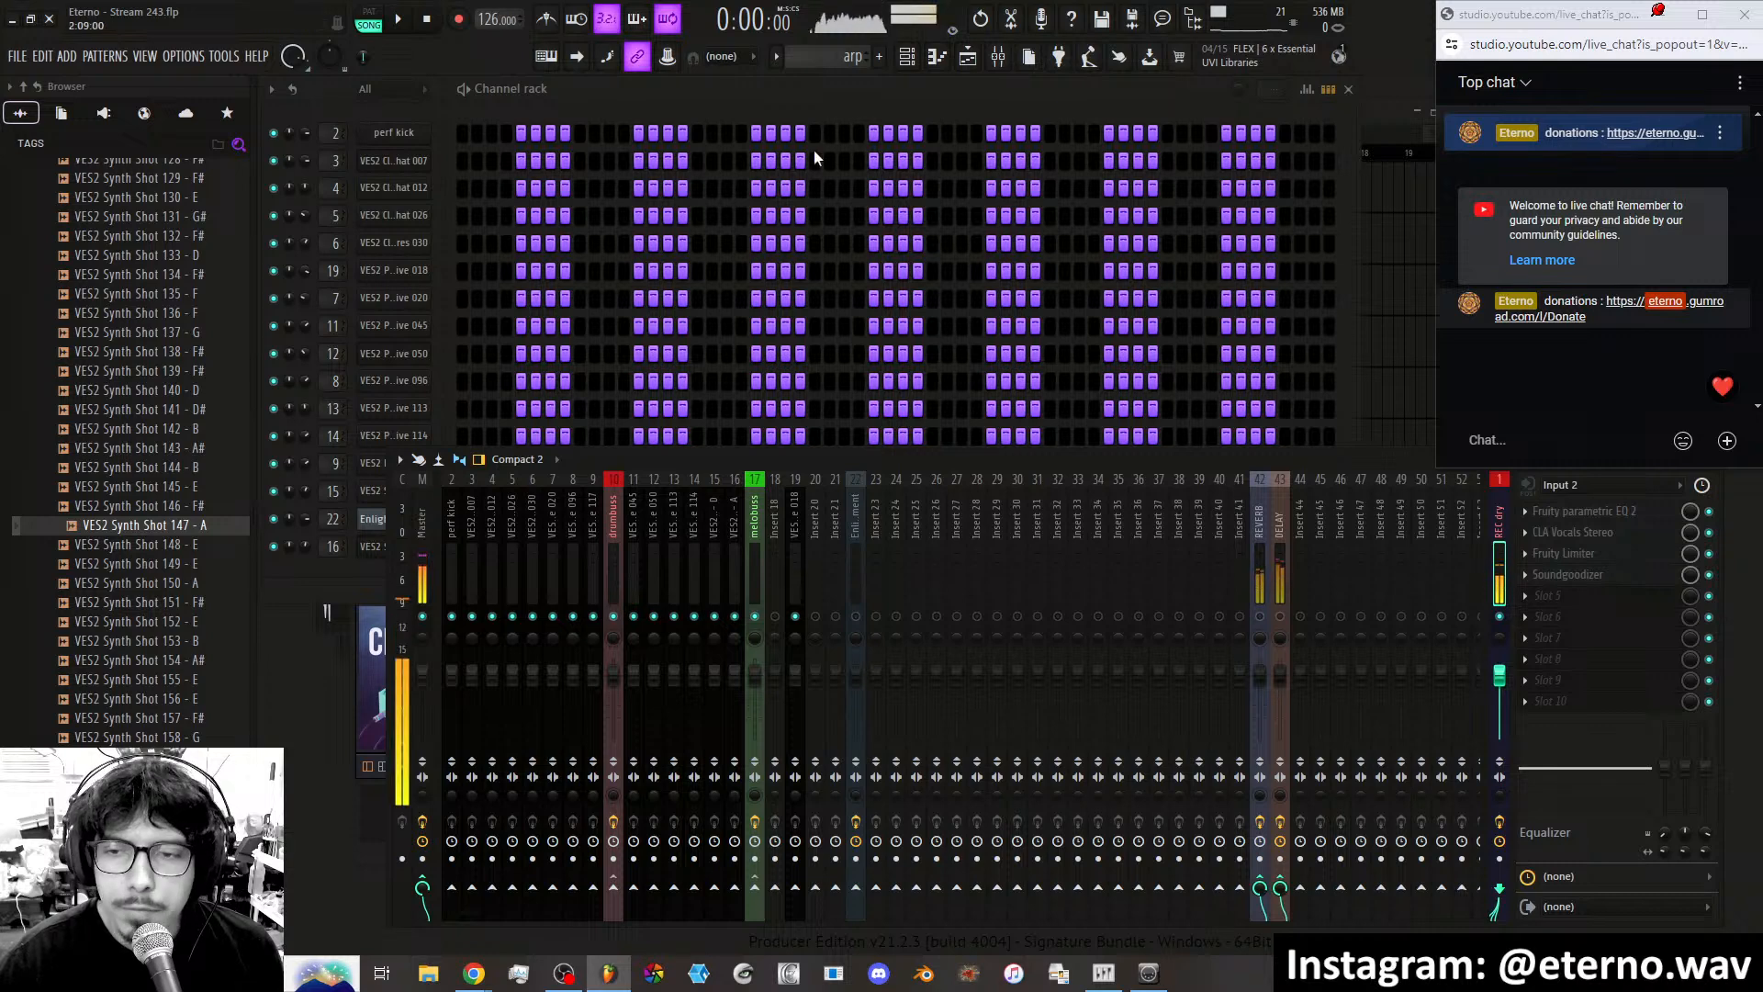
left_click(768, 107)
left_click(968, 57)
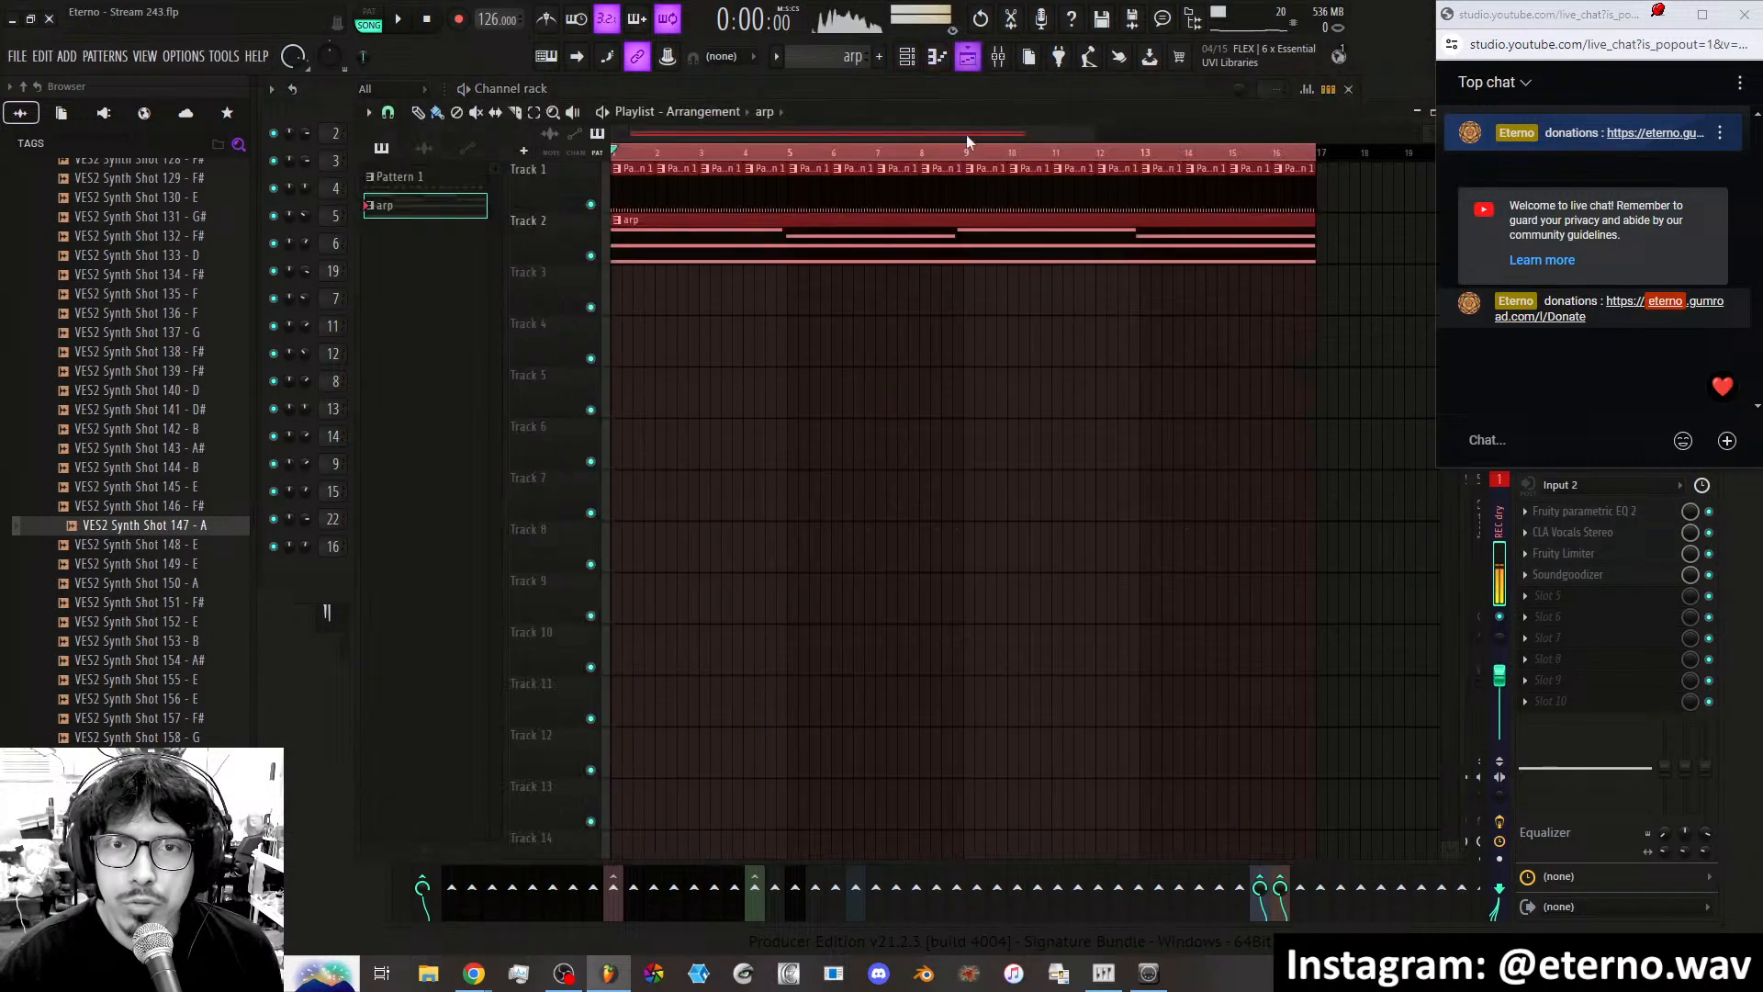
left_click(397, 19)
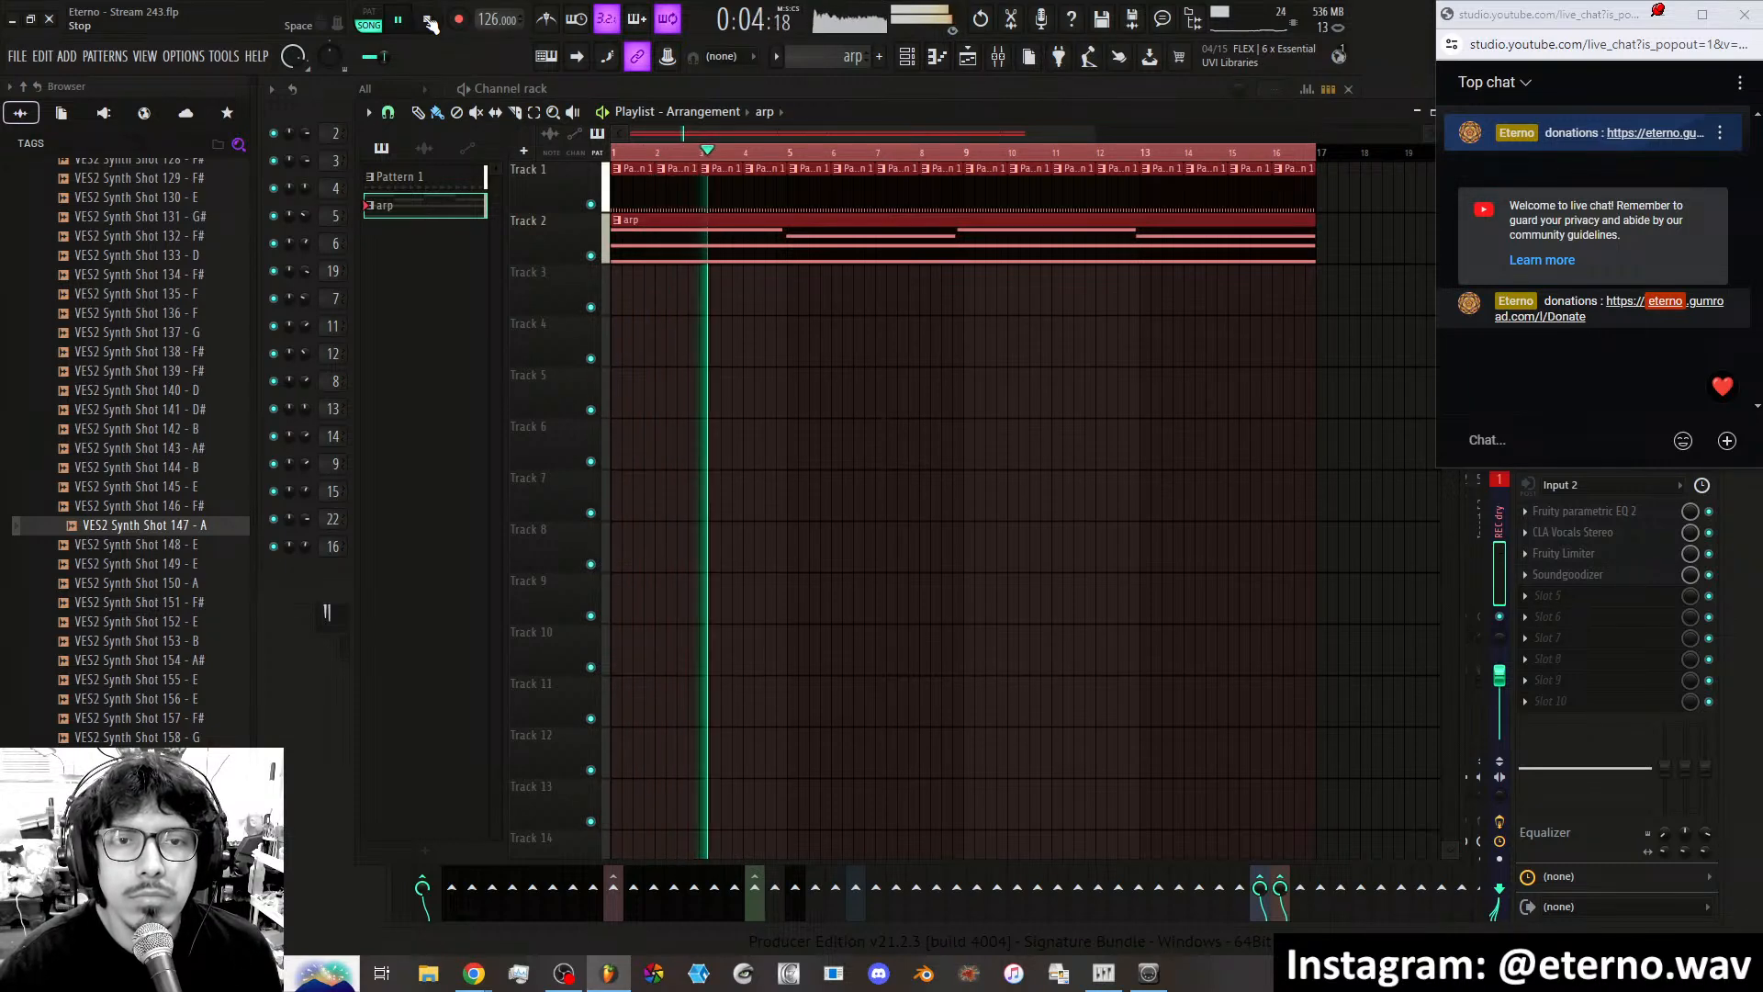
scroll(1149, 725, "down", 5)
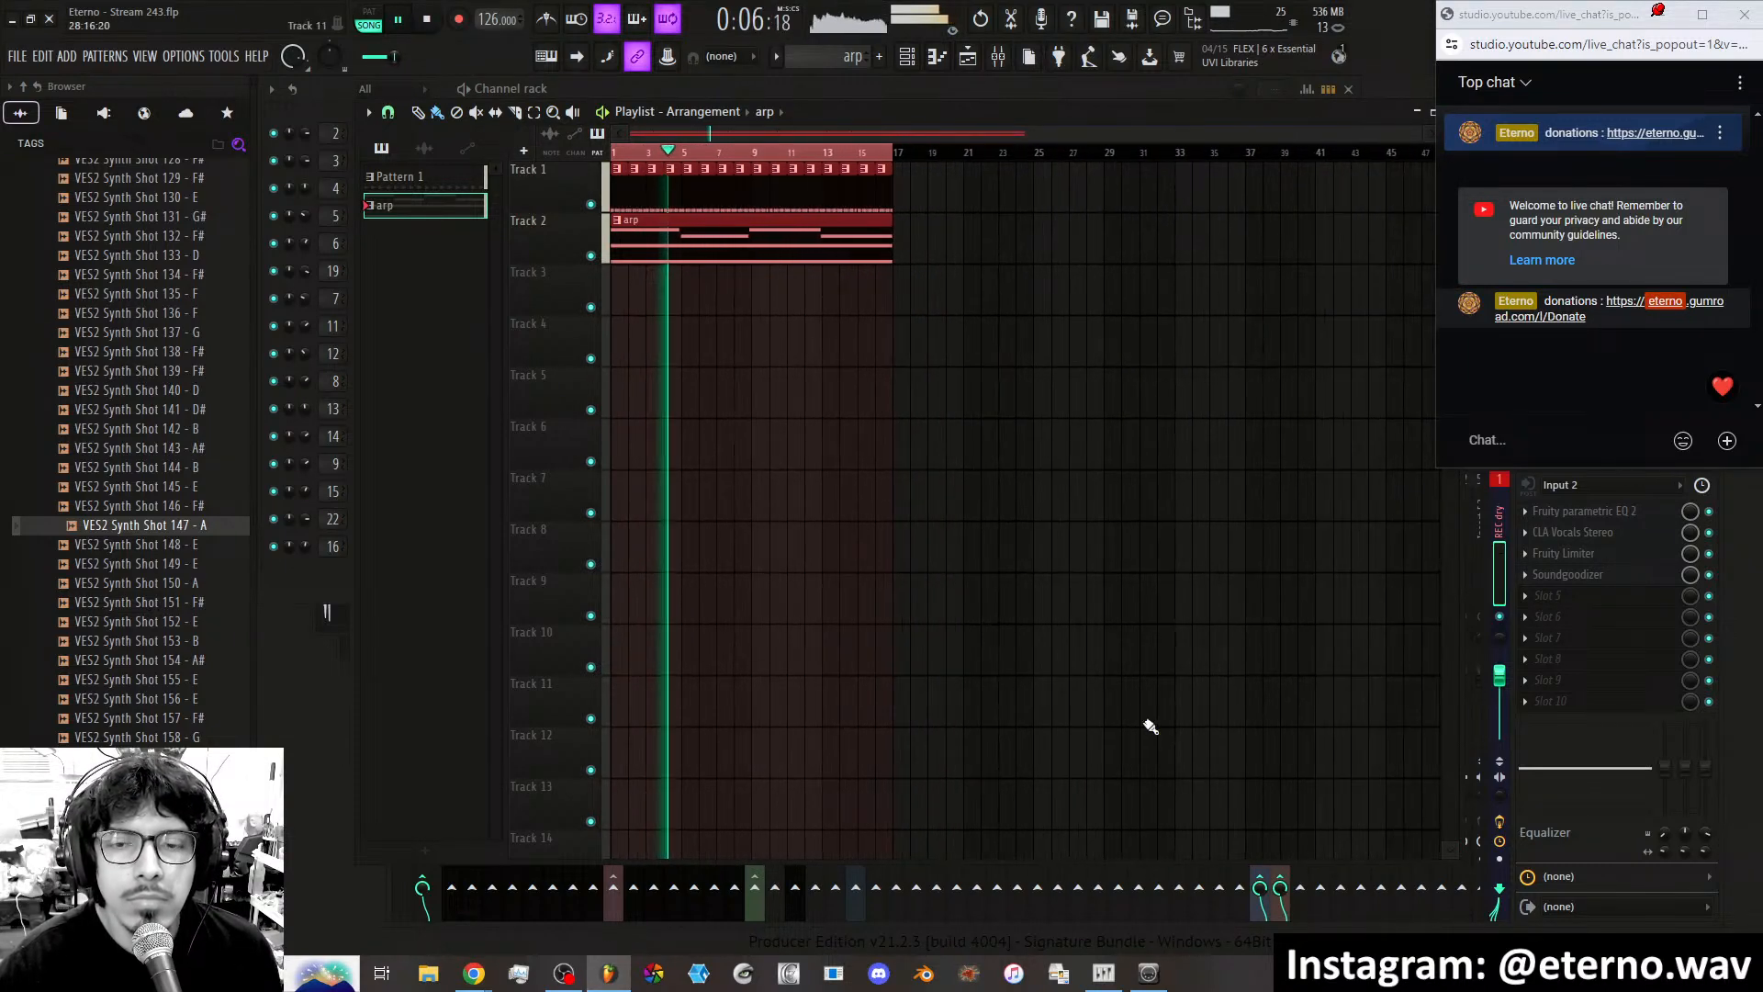
left_click(1479, 518)
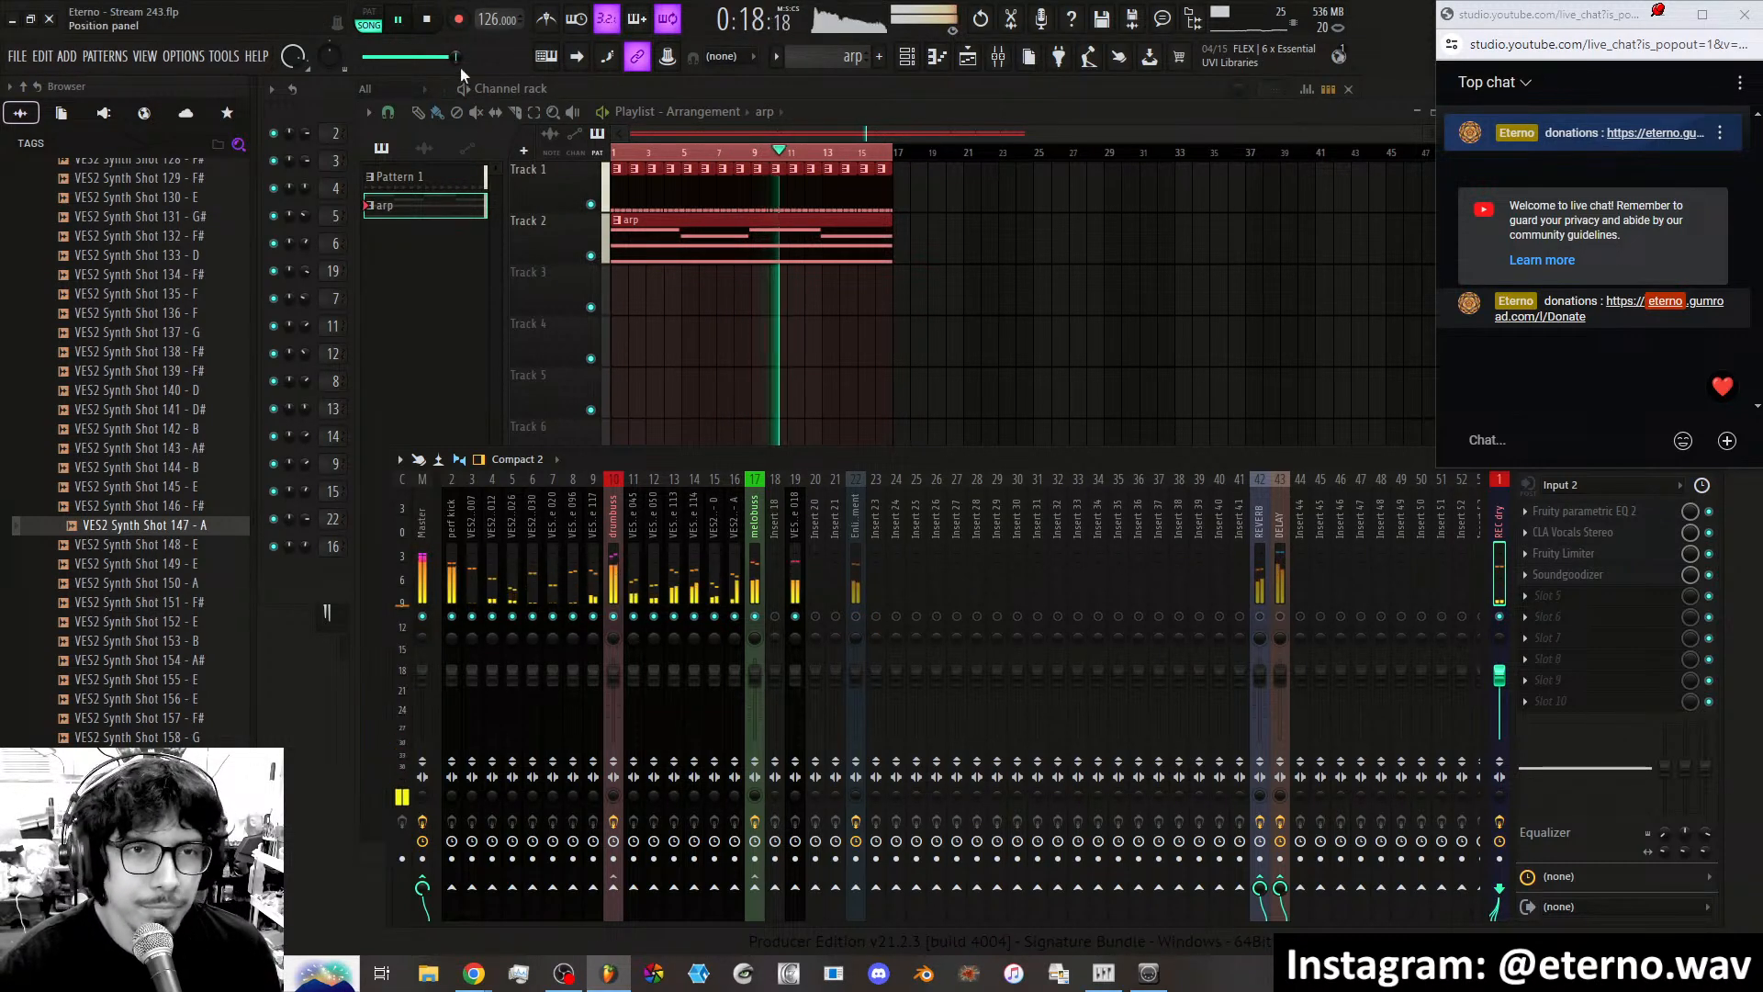
left_click(430, 20)
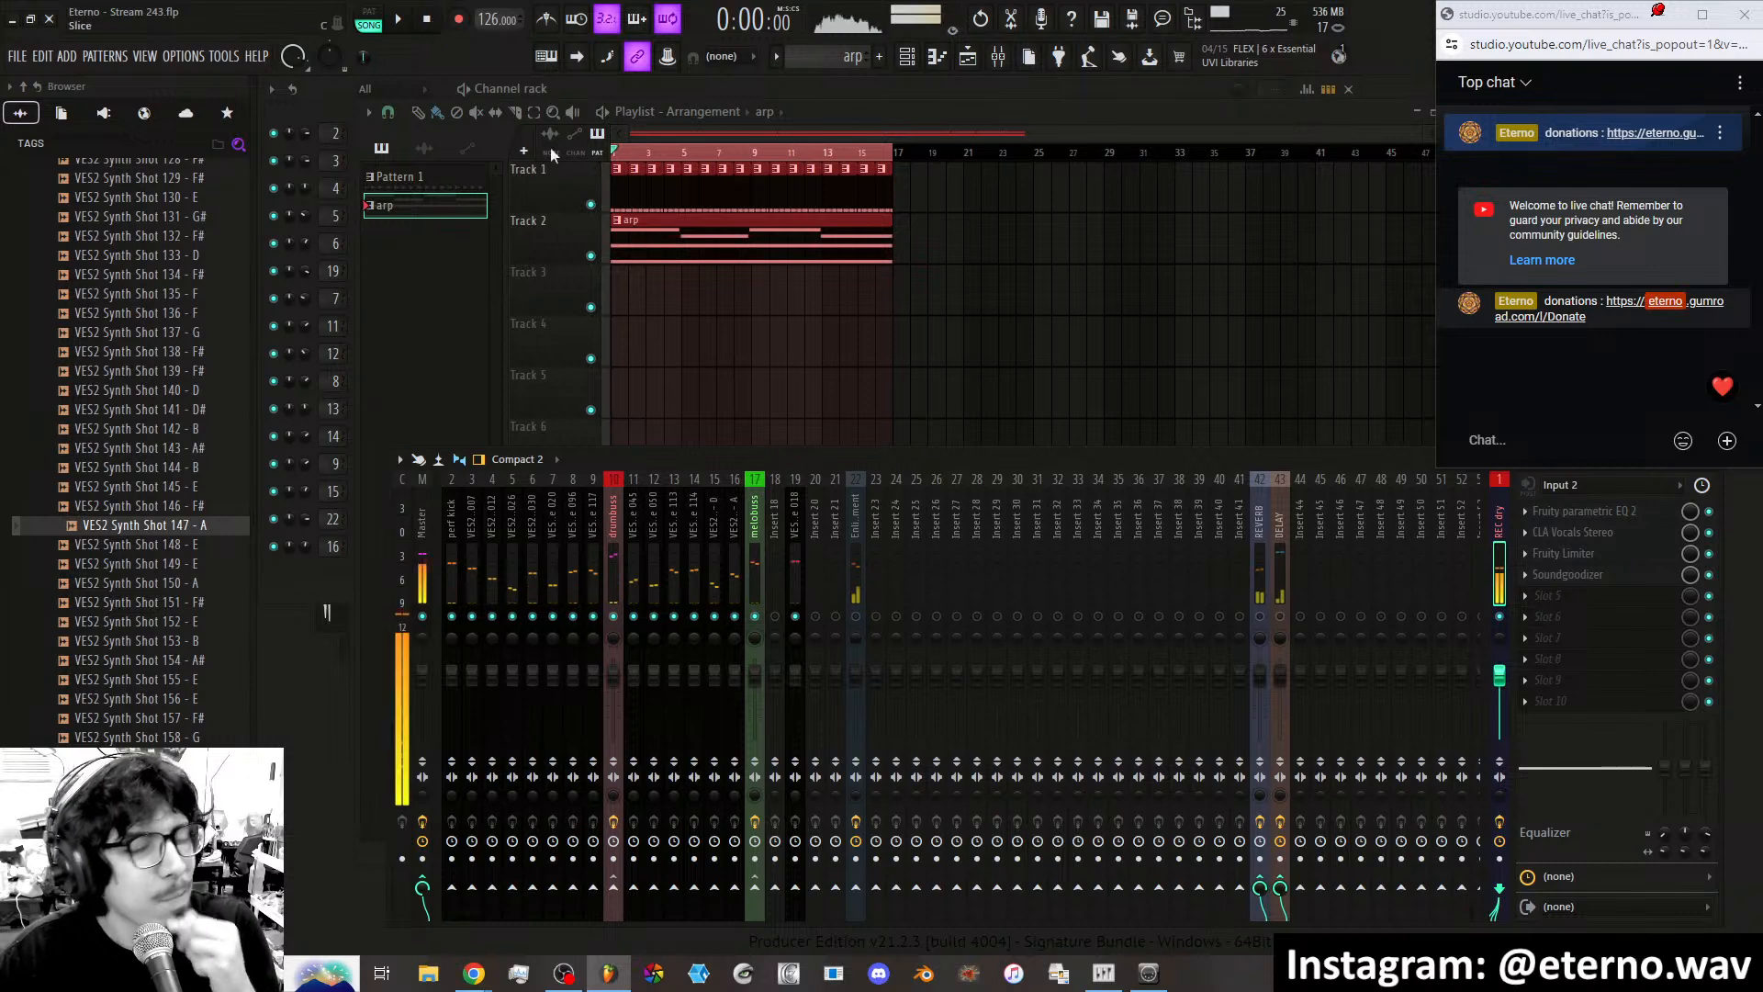
Create a new empty pattern, Pattern 3, and place it on Track 1 at bar 21 of the playlist.
left_click(786, 323, "ctrl")
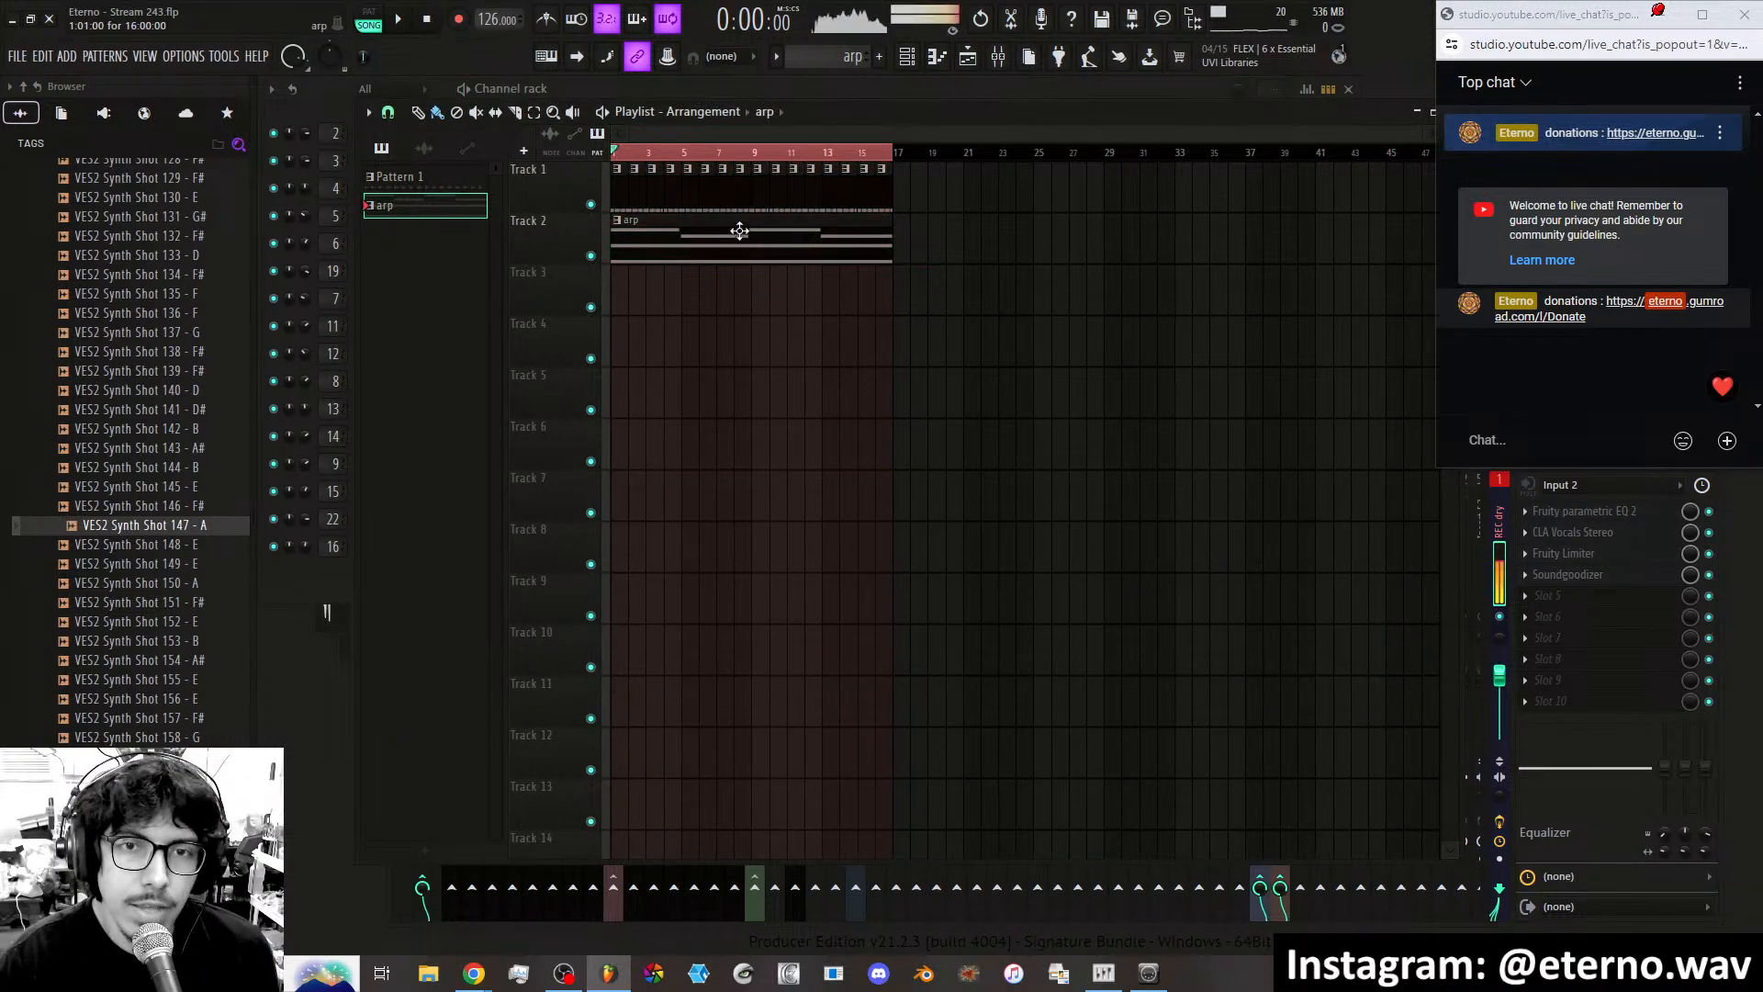
scroll(864, 68, "up", 1)
scroll(864, 68, "down", 2)
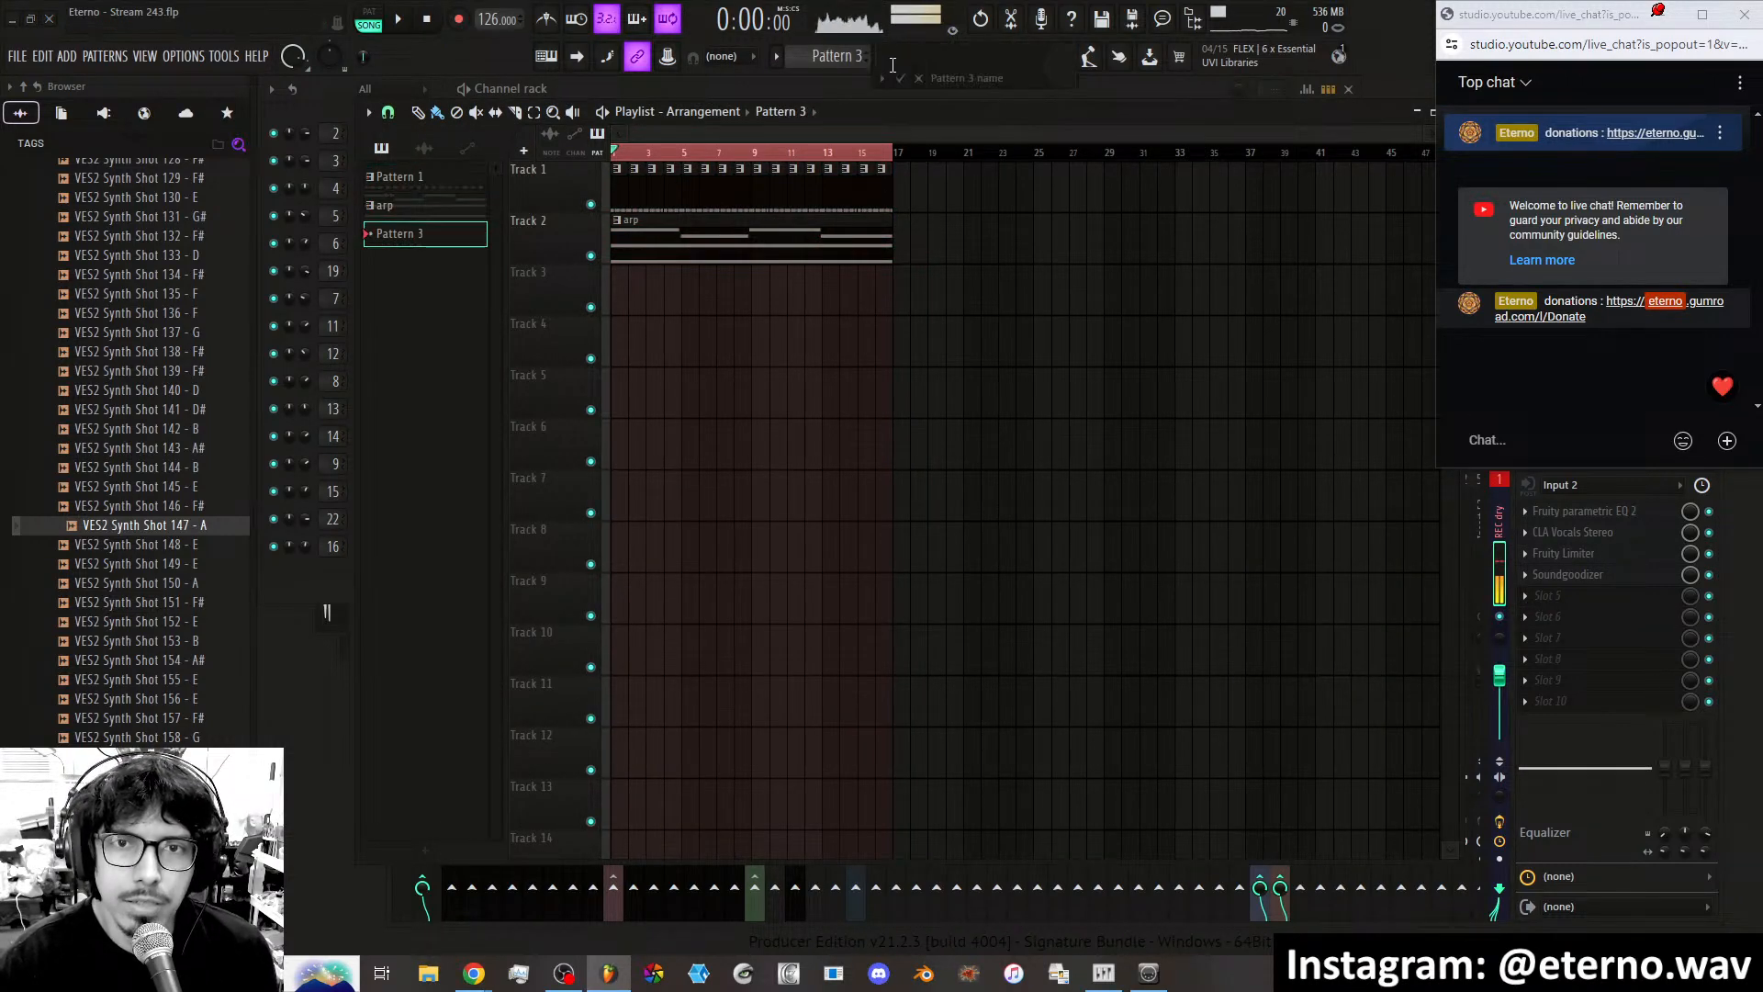
left_click(971, 195)
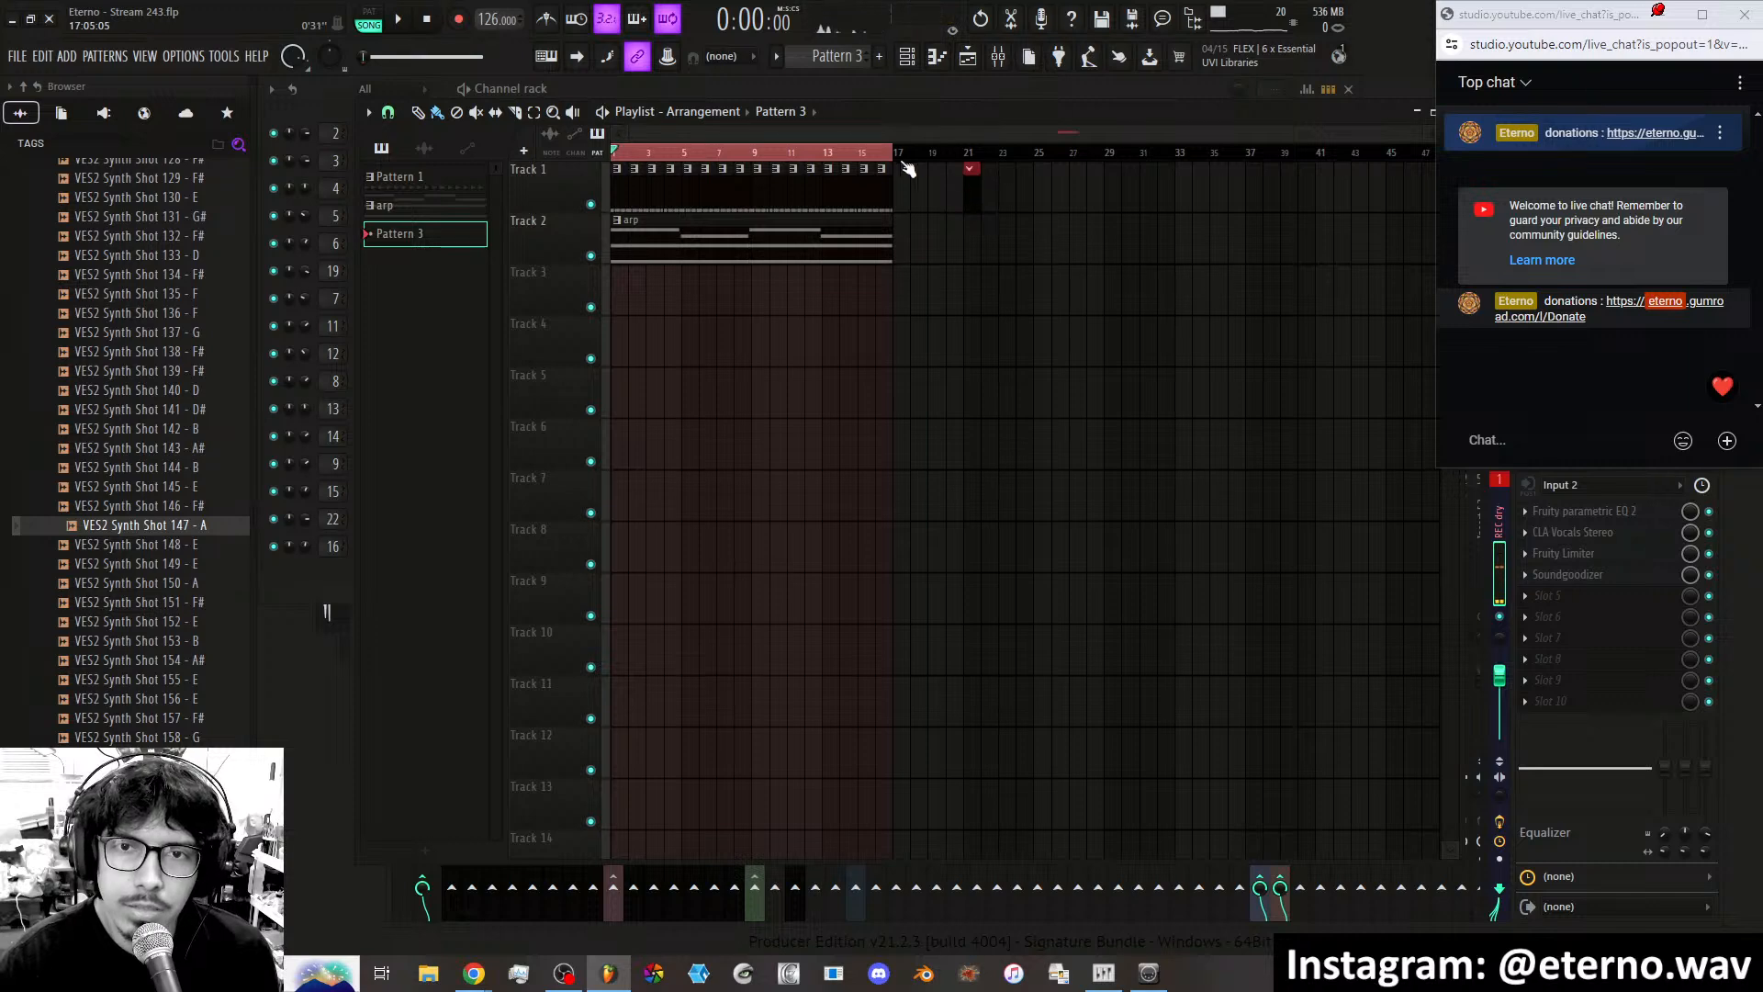
Set the playlist's loop range to bars 21 and 22, keeping only the Pattern 3 clip at bar 21.
left_click(971, 153, "ctrl")
left_click_drag(971, 154, 995, 155)
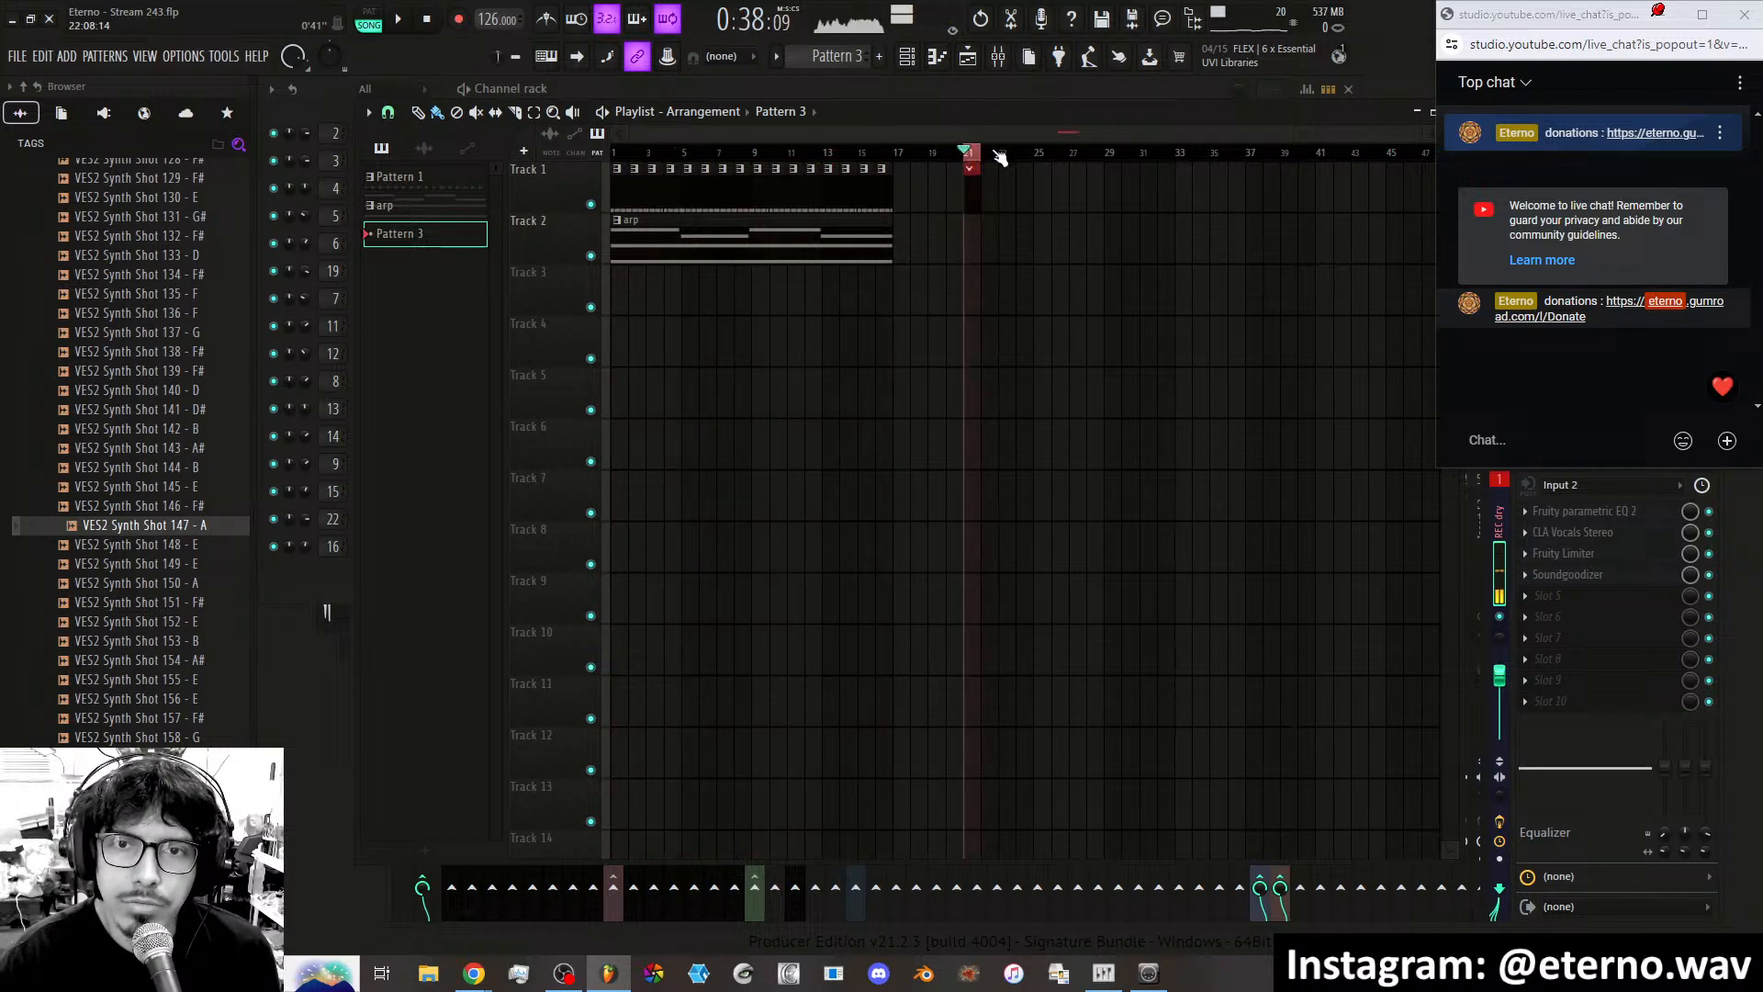
scroll(992, 175, "up", 1)
scroll(1014, 138, "up", 6)
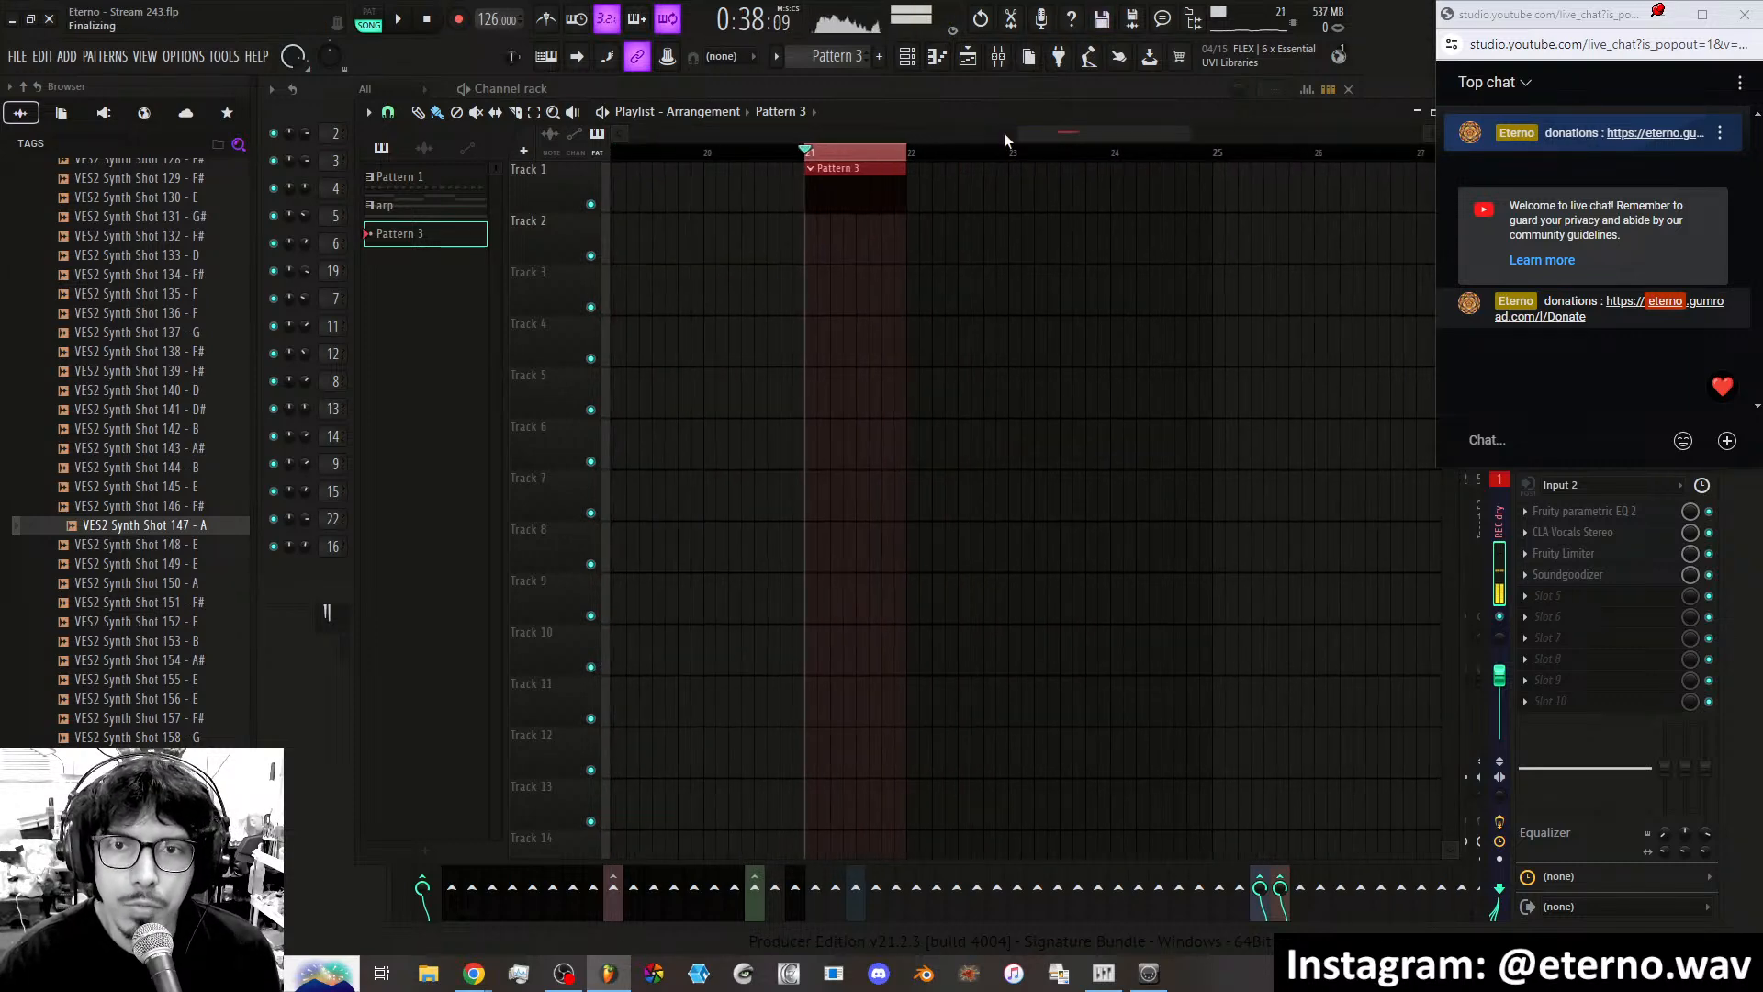
right_click(1014, 154)
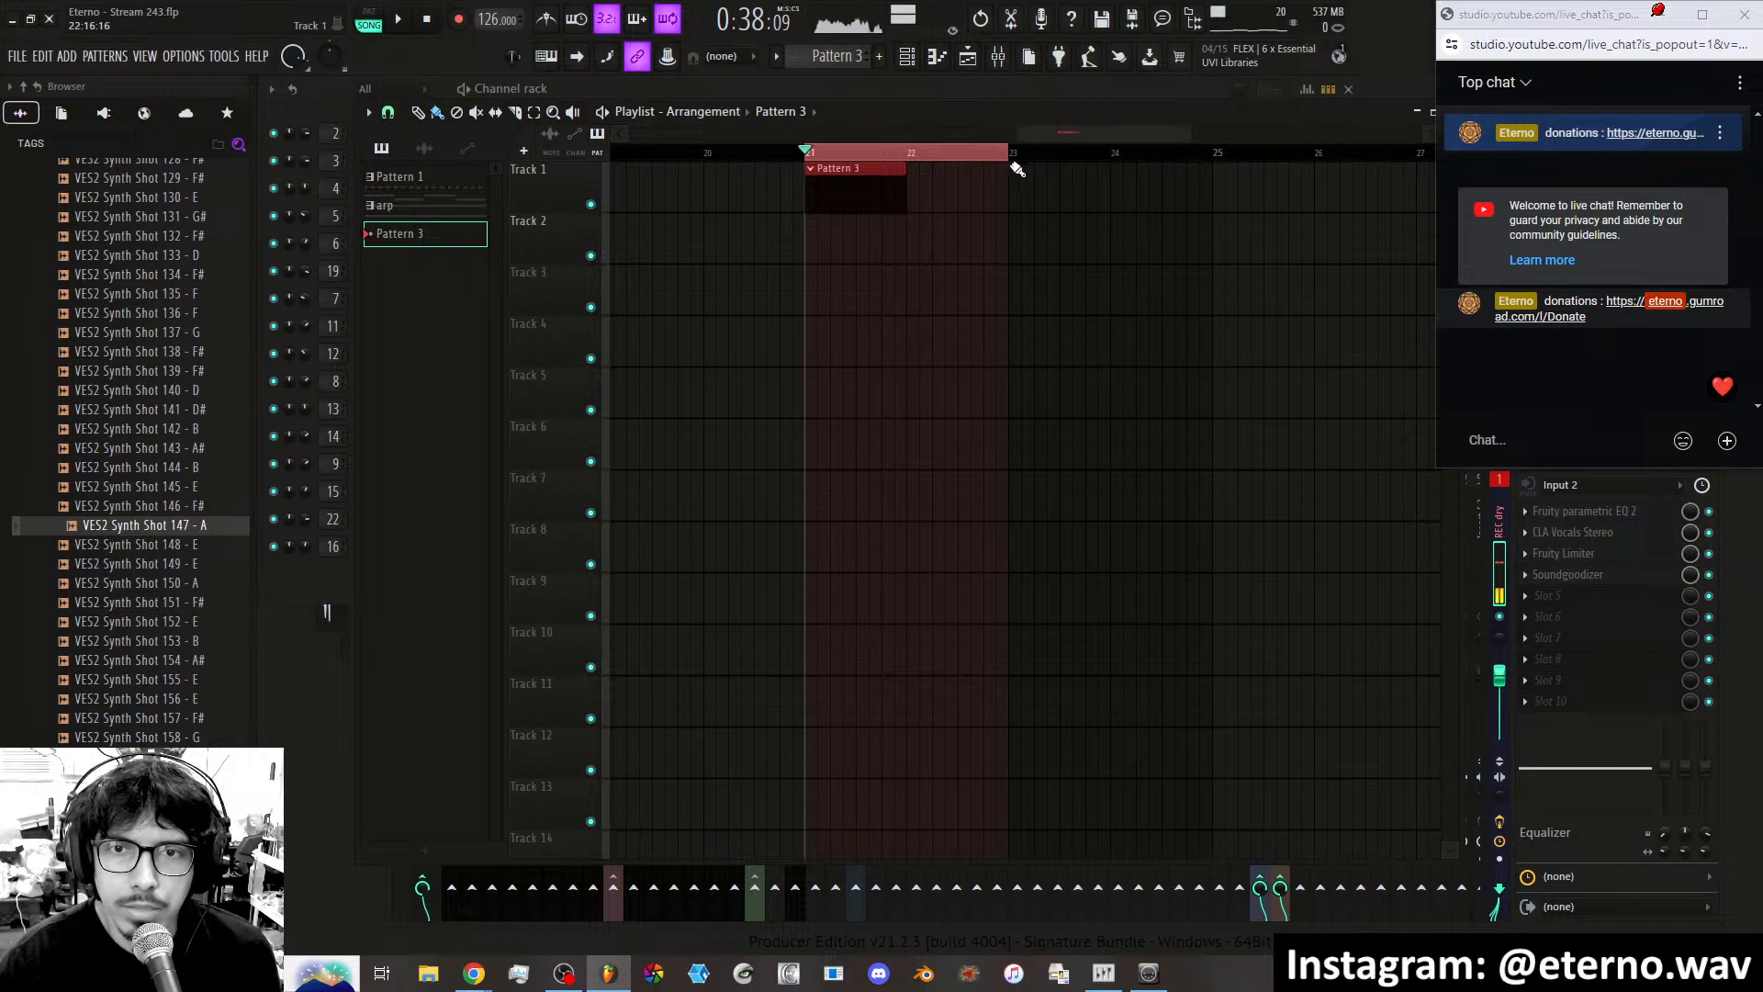
left_click(1017, 187)
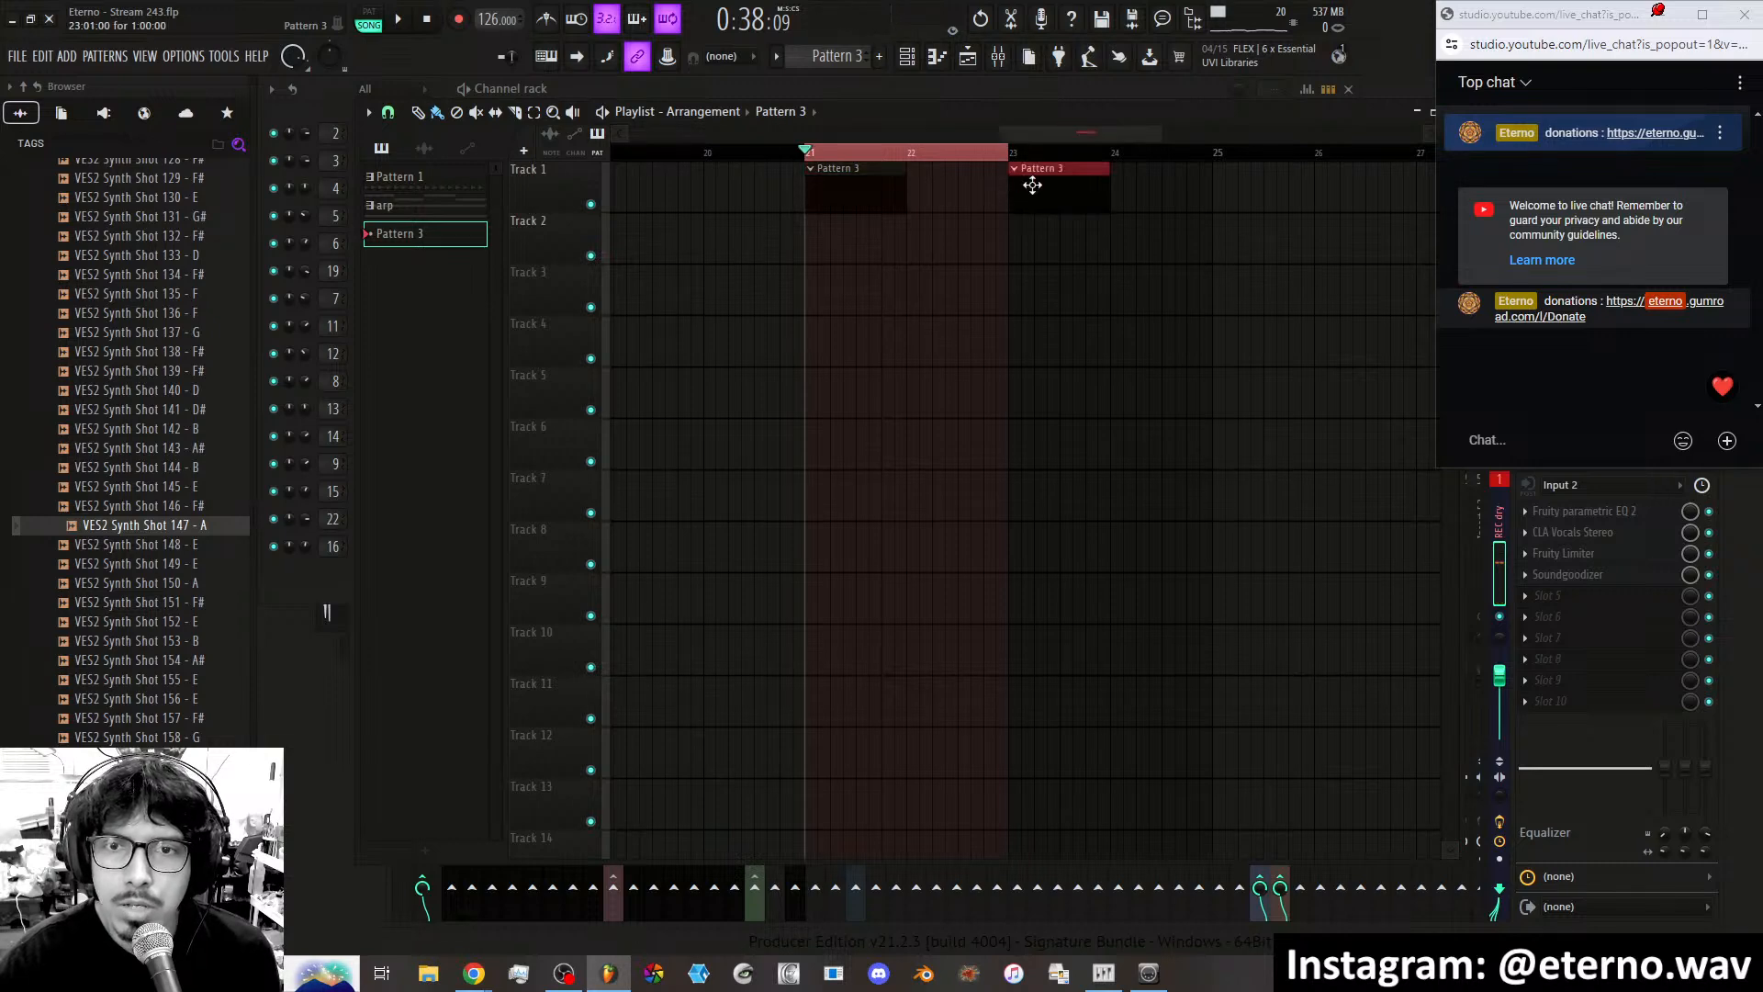
right_click(1047, 169)
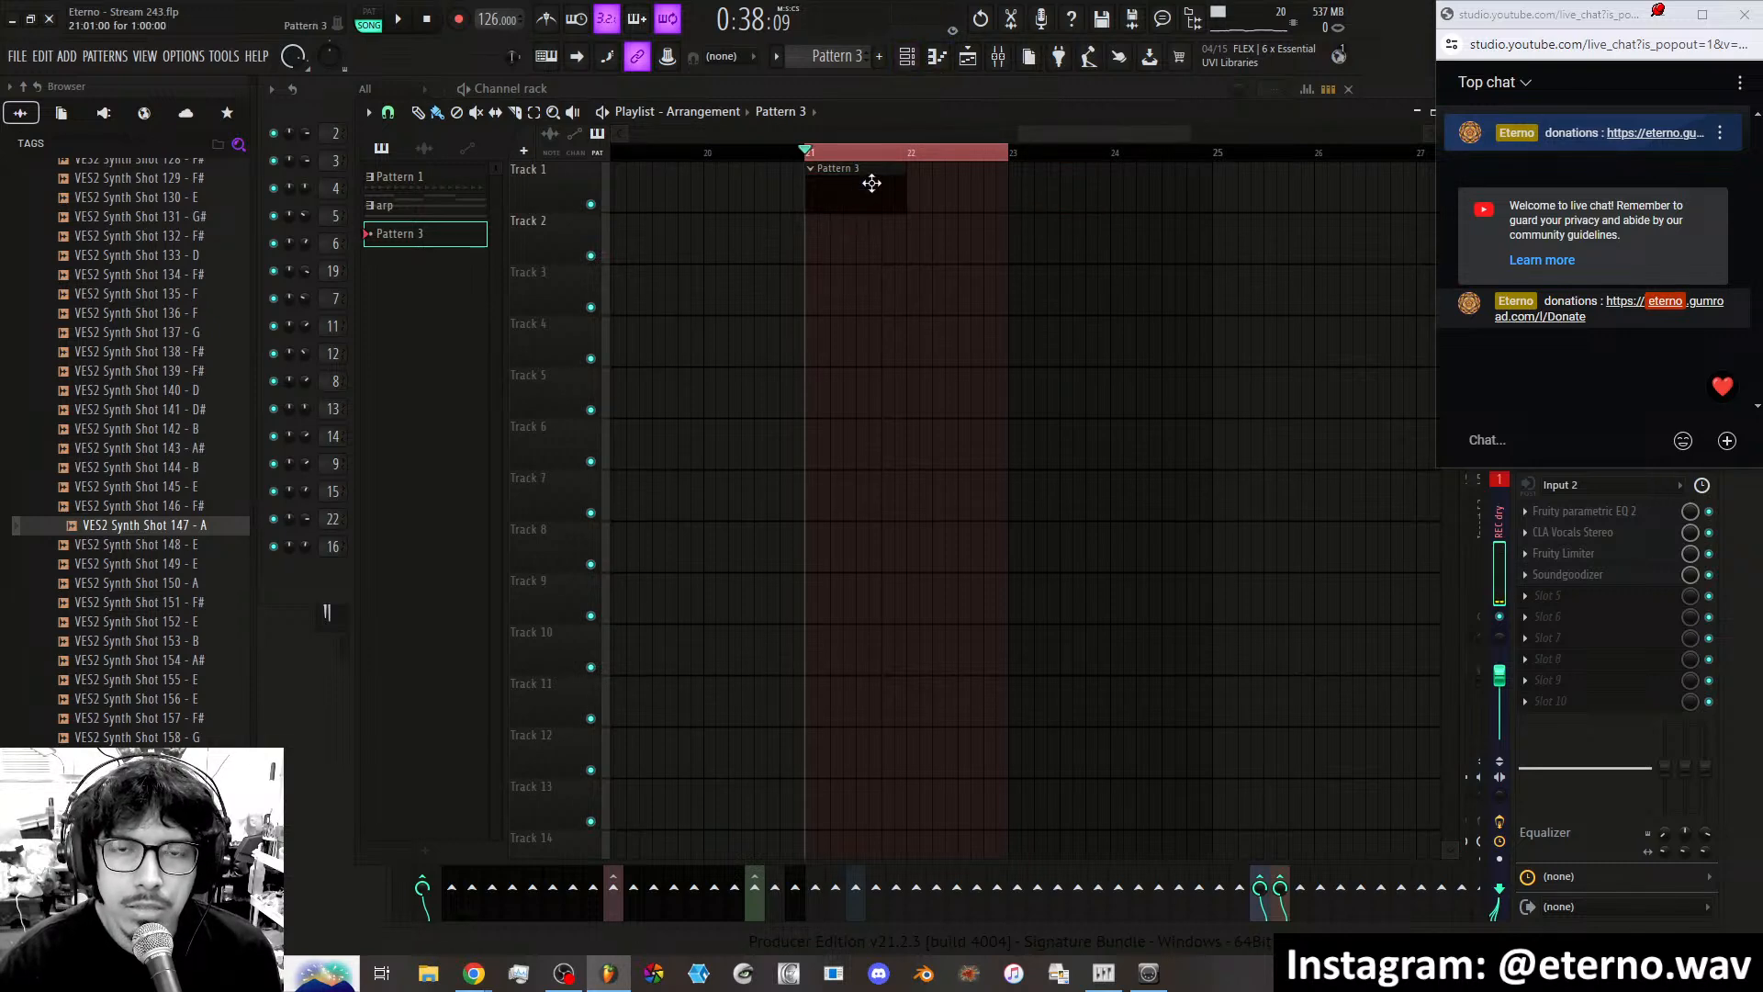
Fill Pattern 3's perf kick every 4 steps across two bars and add extra kicks on steps 2, 7, 20 and 31.
left_click(923, 55)
right_click(407, 138)
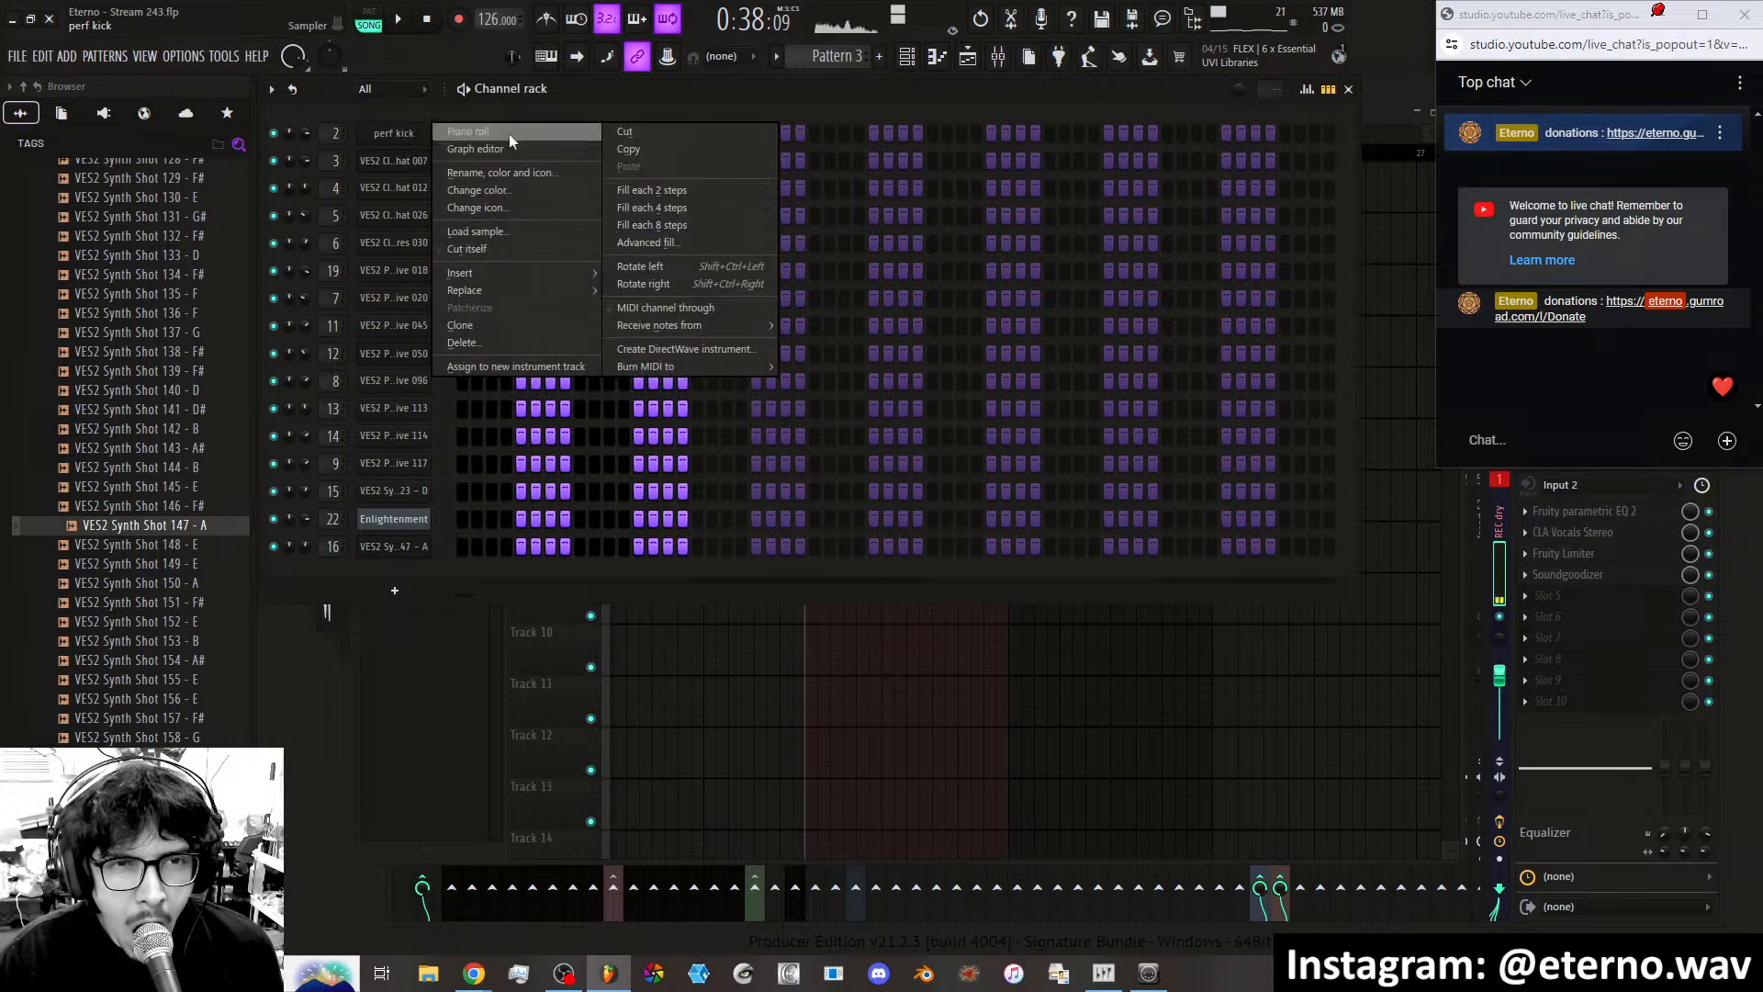
left_click(637, 207)
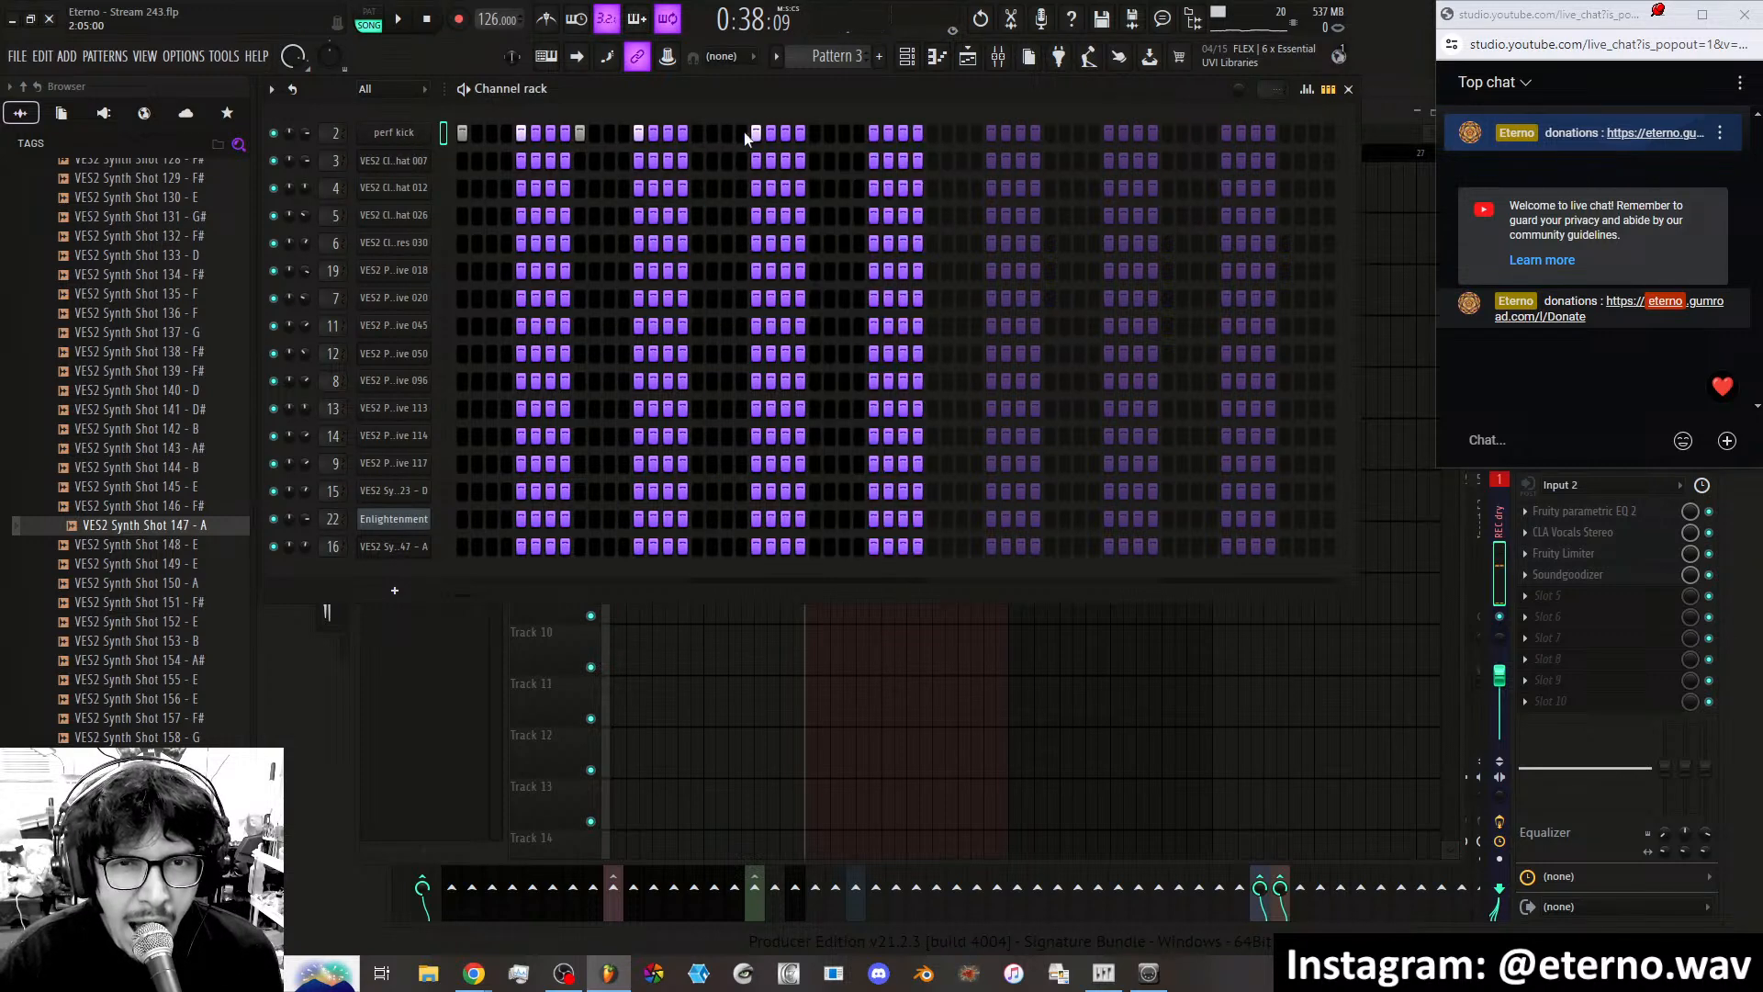
right_click(398, 138)
left_click(693, 207)
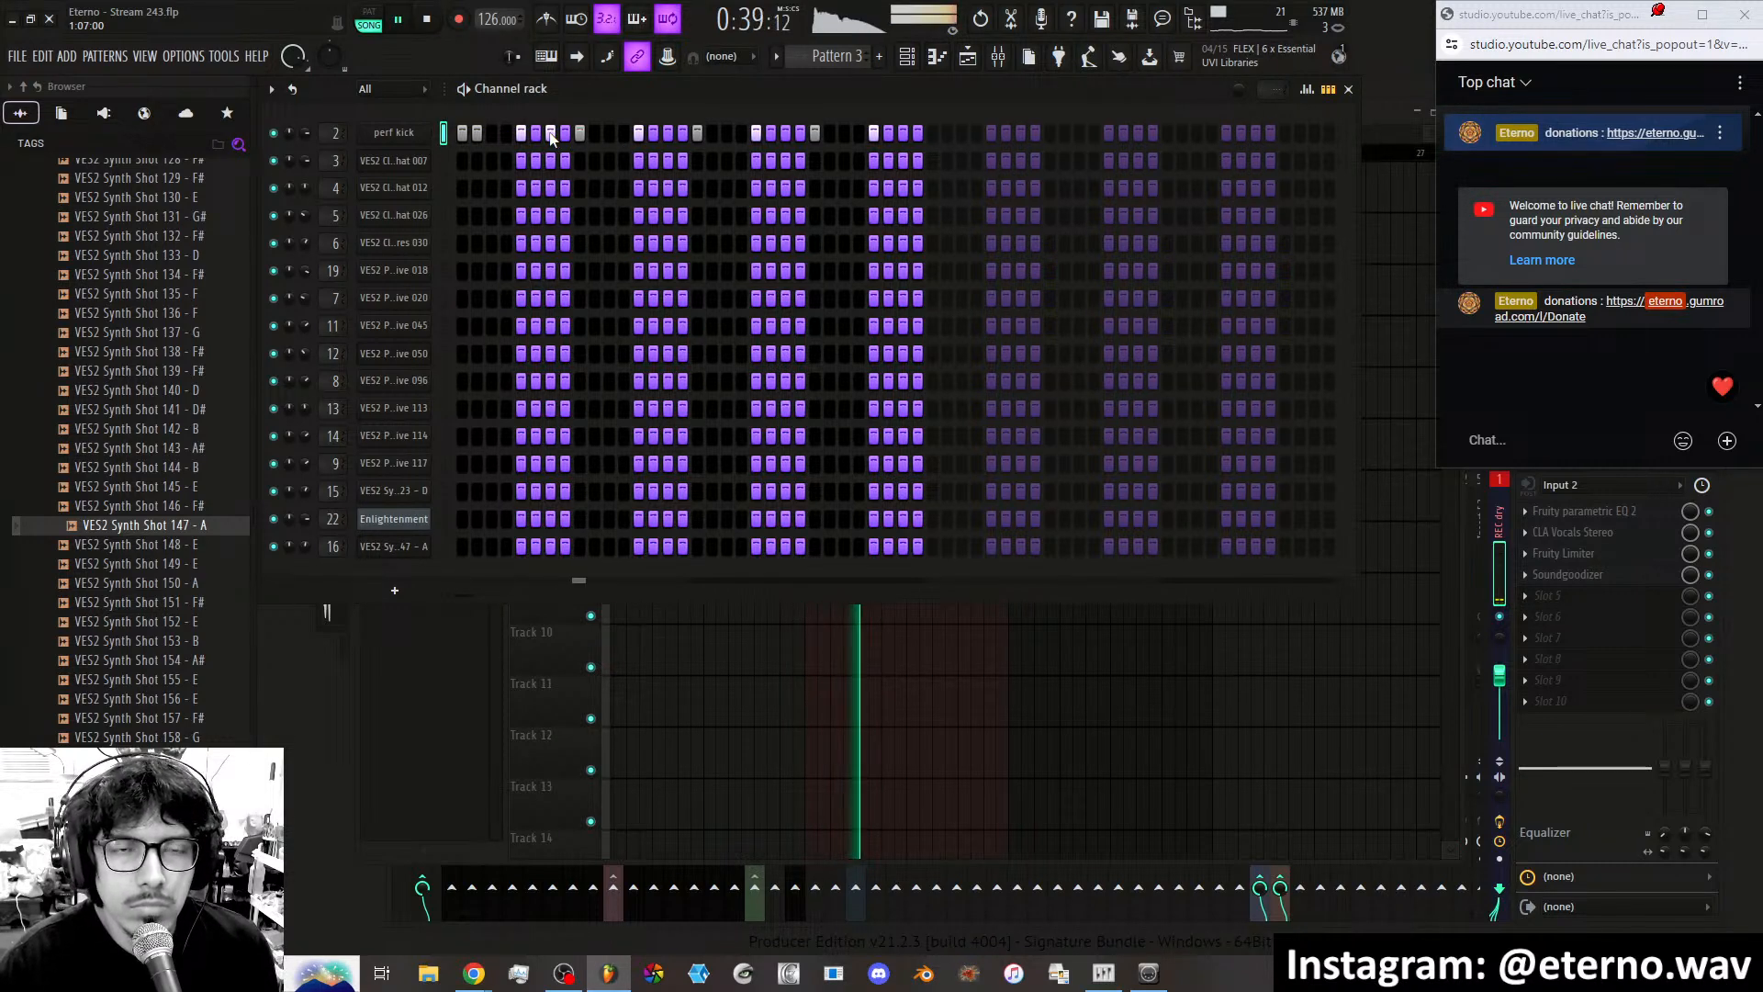
left_click(737, 133)
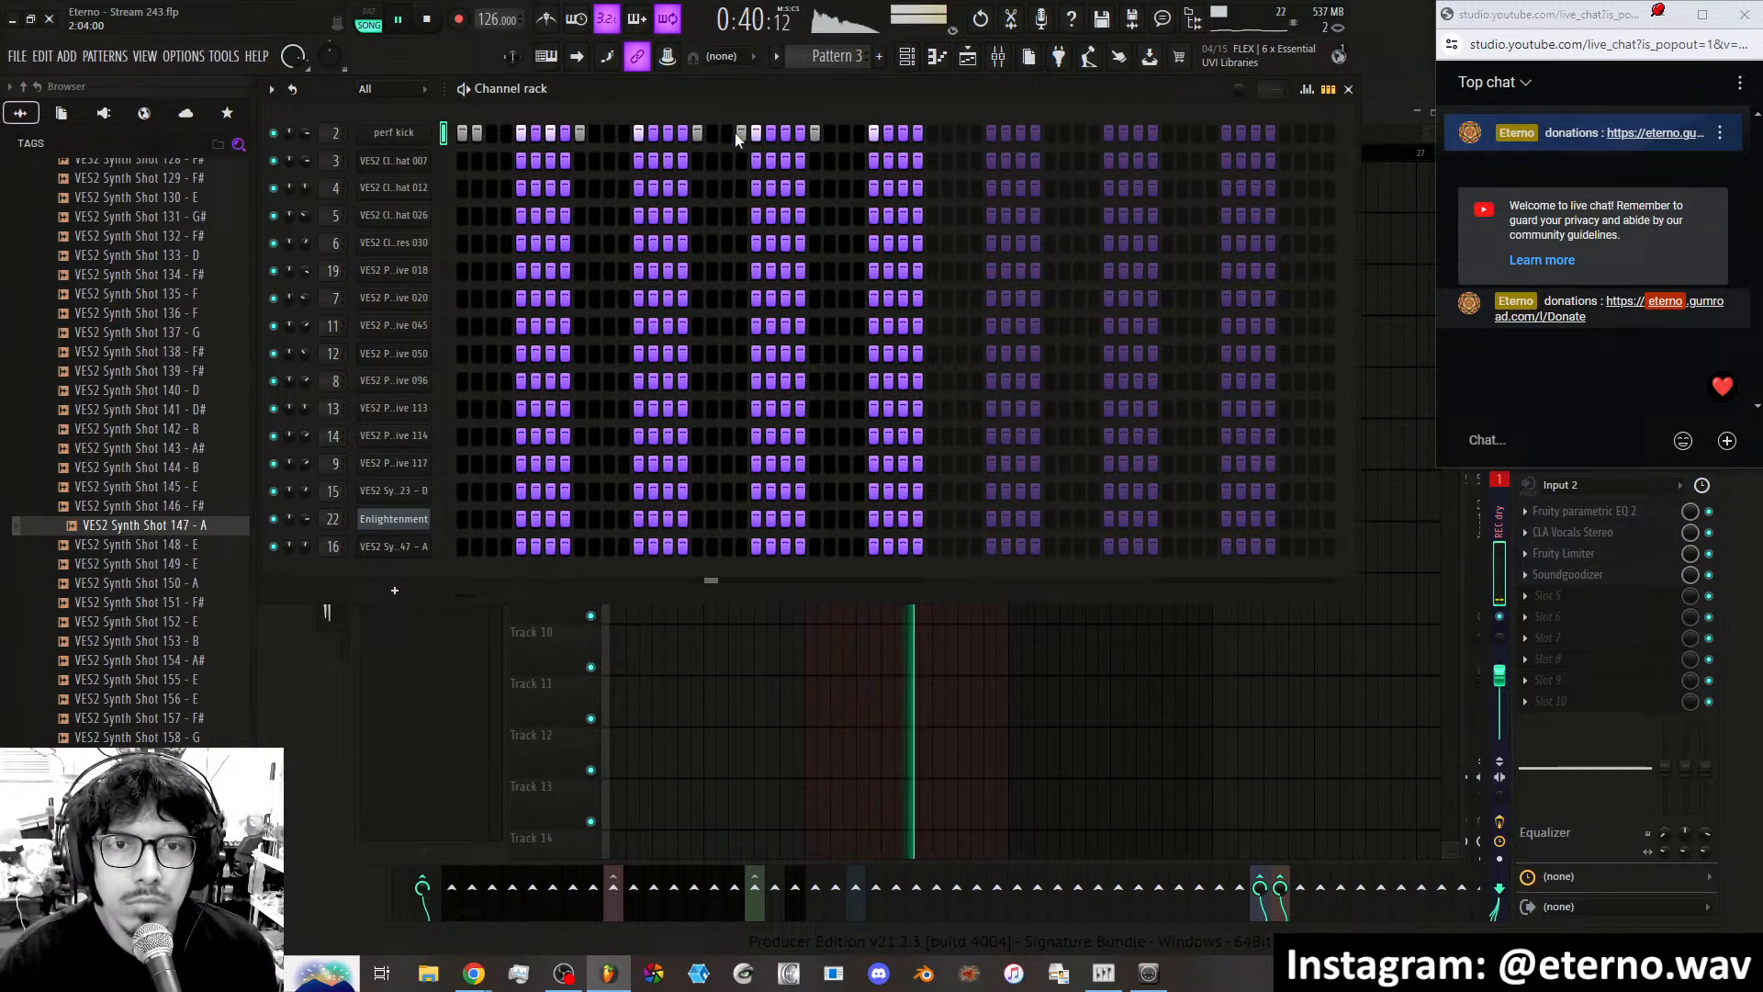
left_click(902, 134)
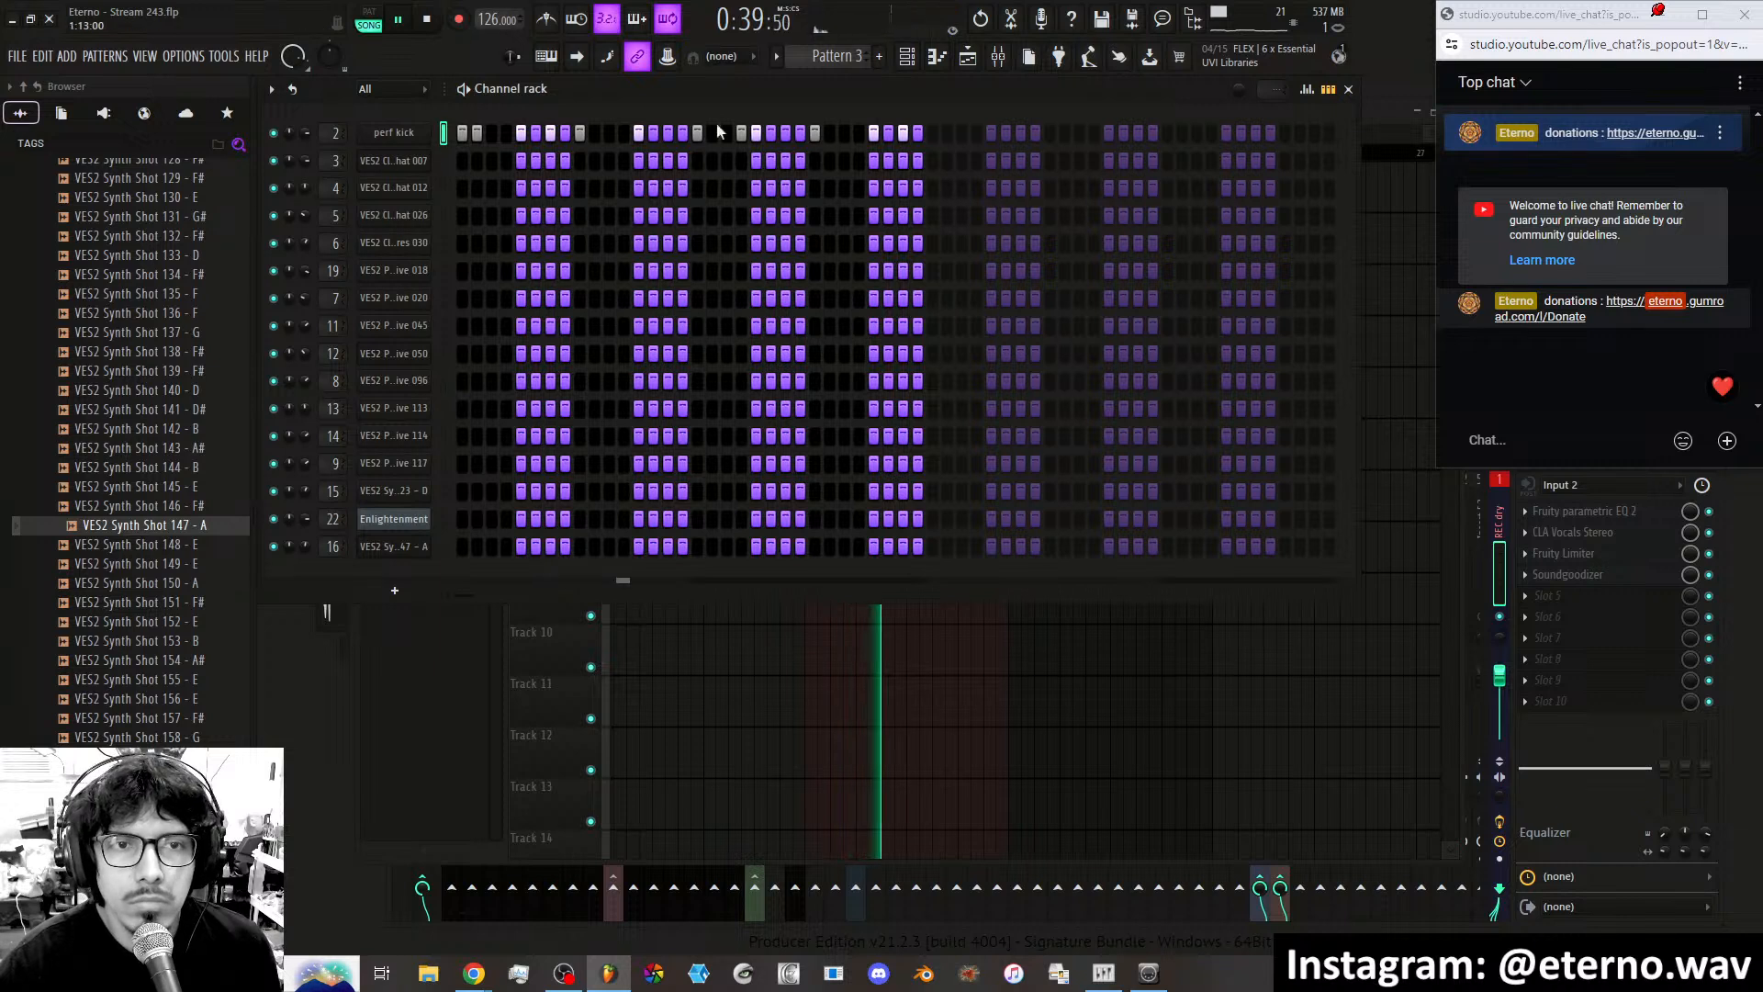
Lower the perf kick's velocity to 63% on step 2, 62% on step 20 and 72% on step 7.
left_click(1307, 89)
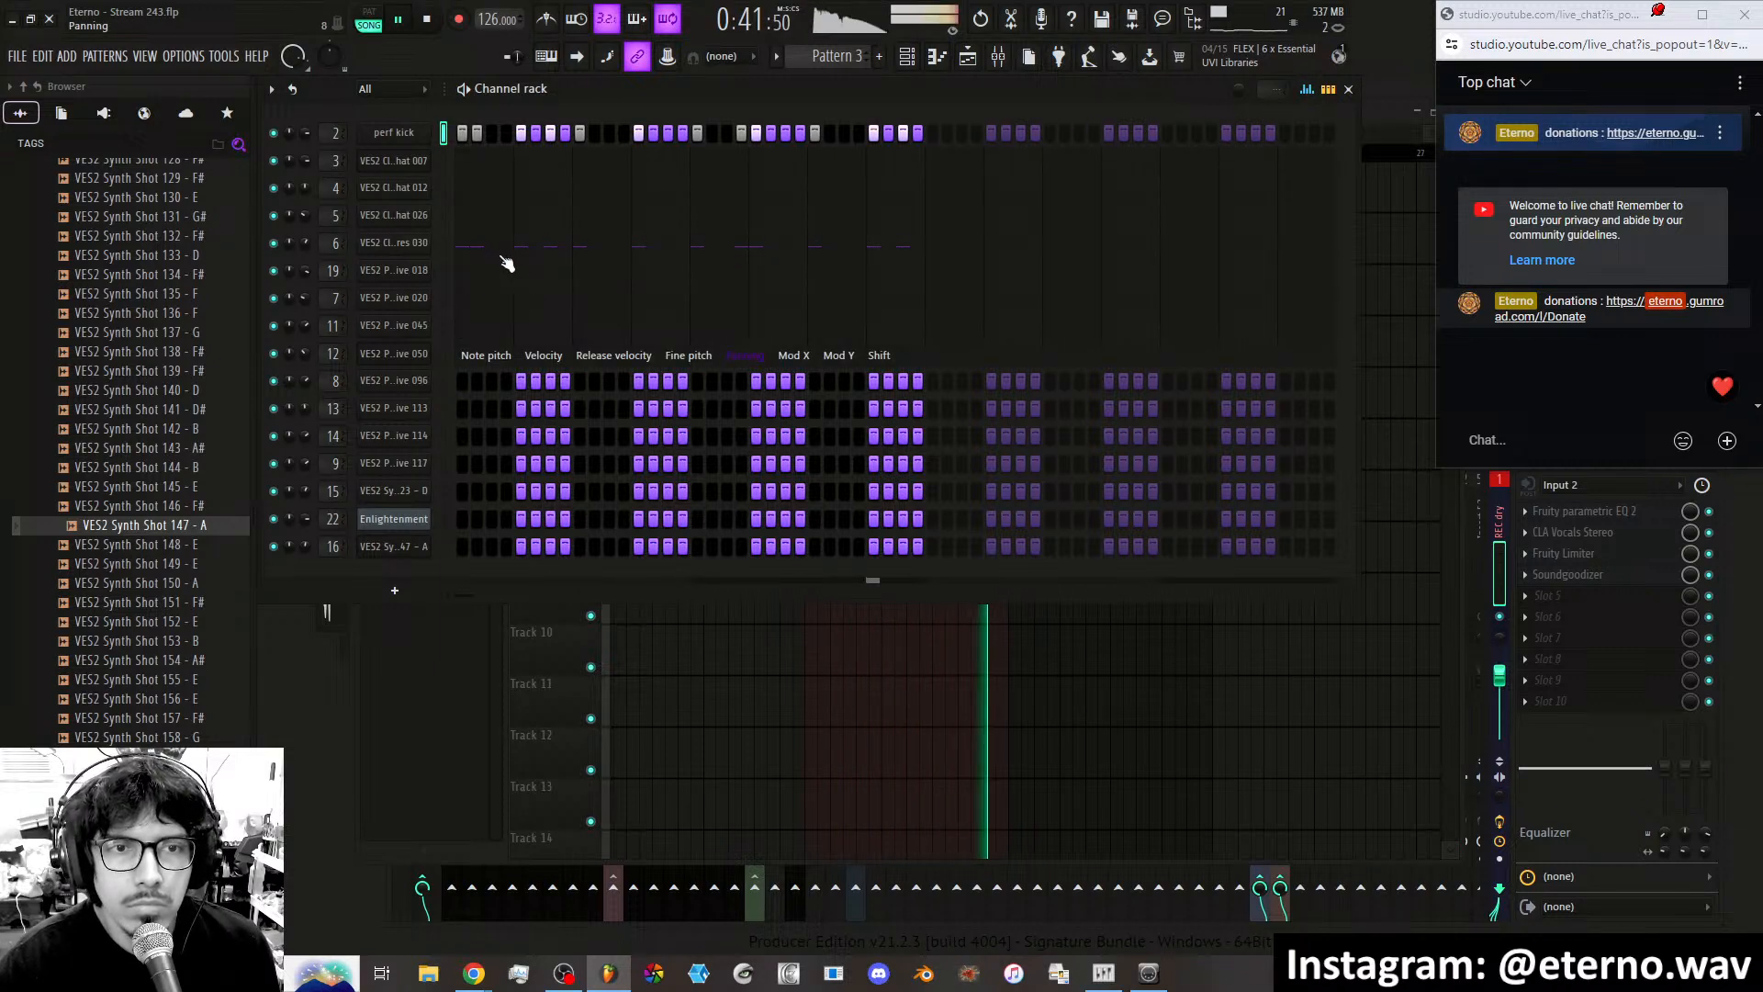
left_click(542, 356)
left_click(479, 224)
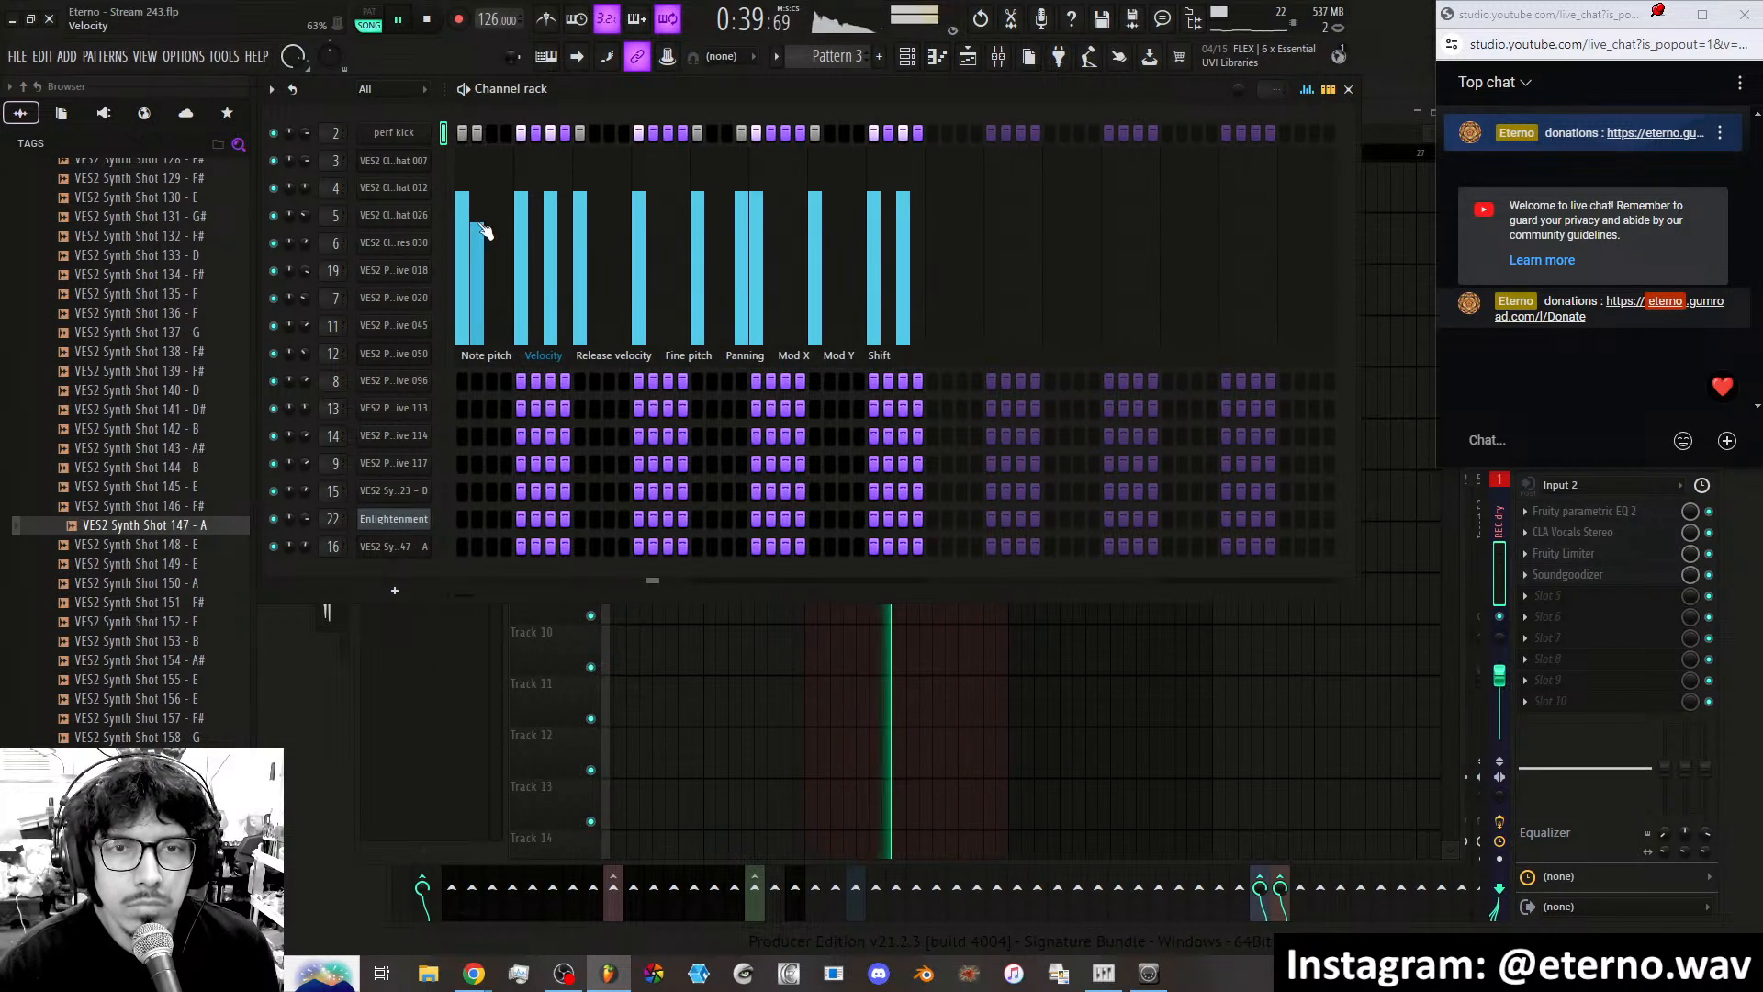
left_click(746, 222)
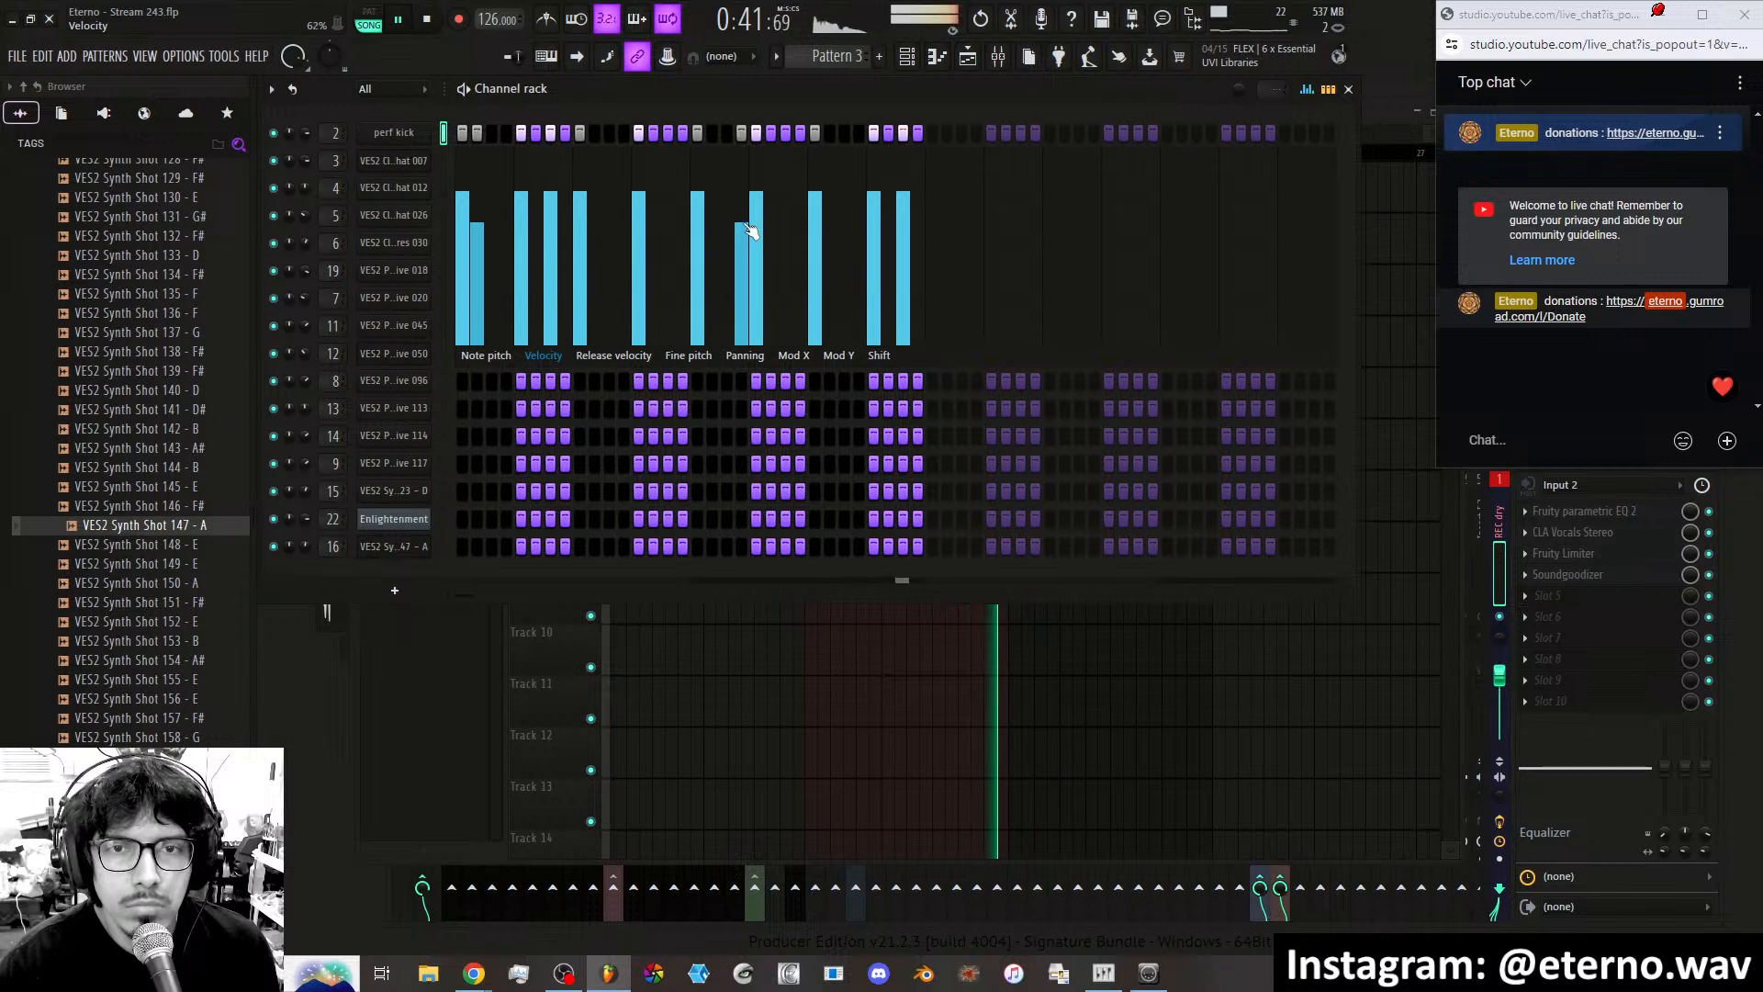
left_click(551, 213)
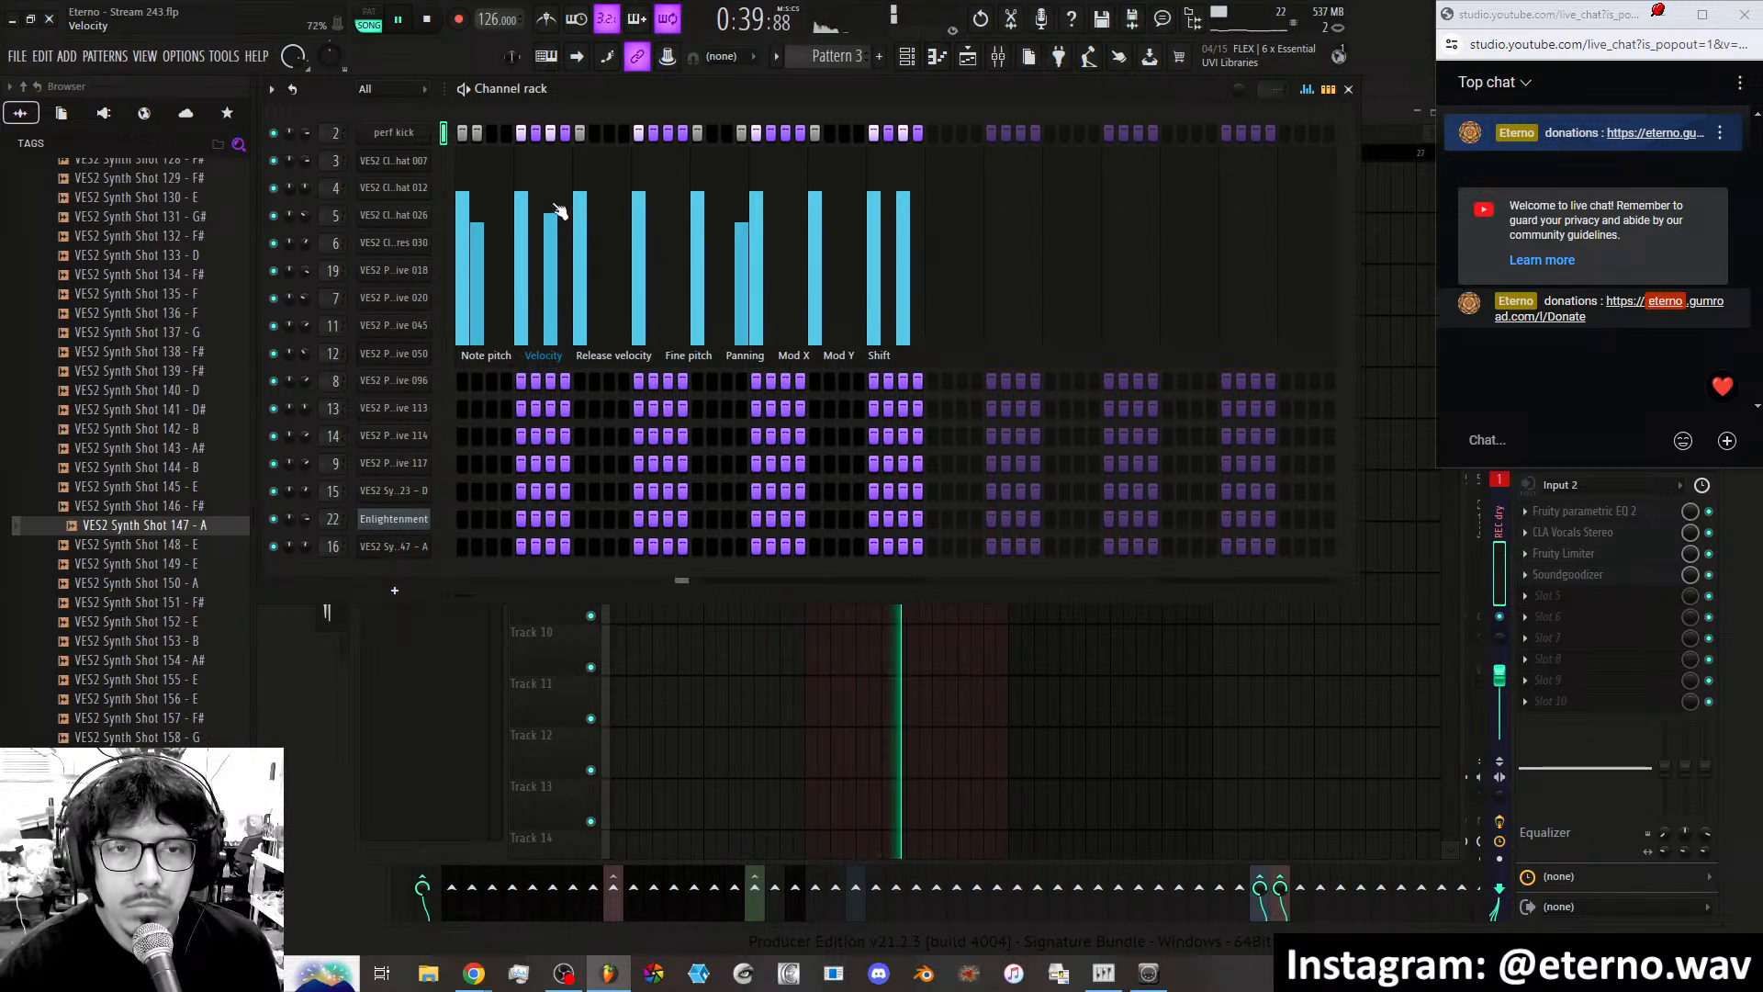
left_click(440, 165)
left_click(445, 134)
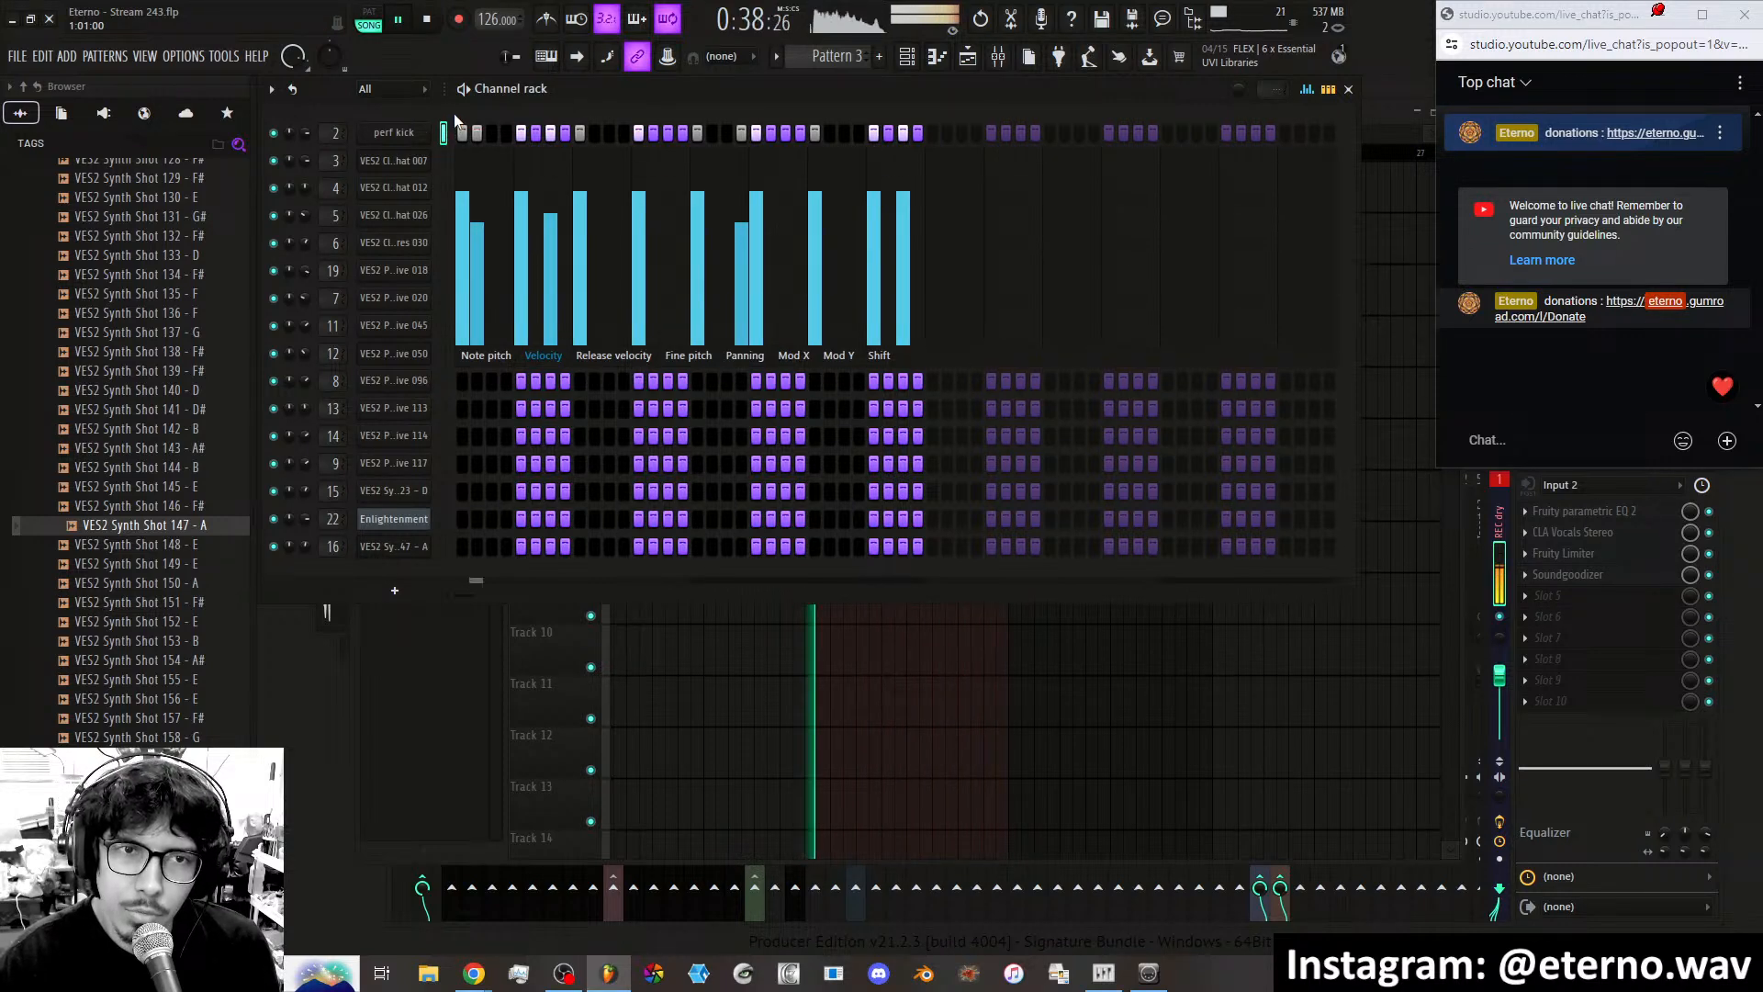
left_click(445, 134)
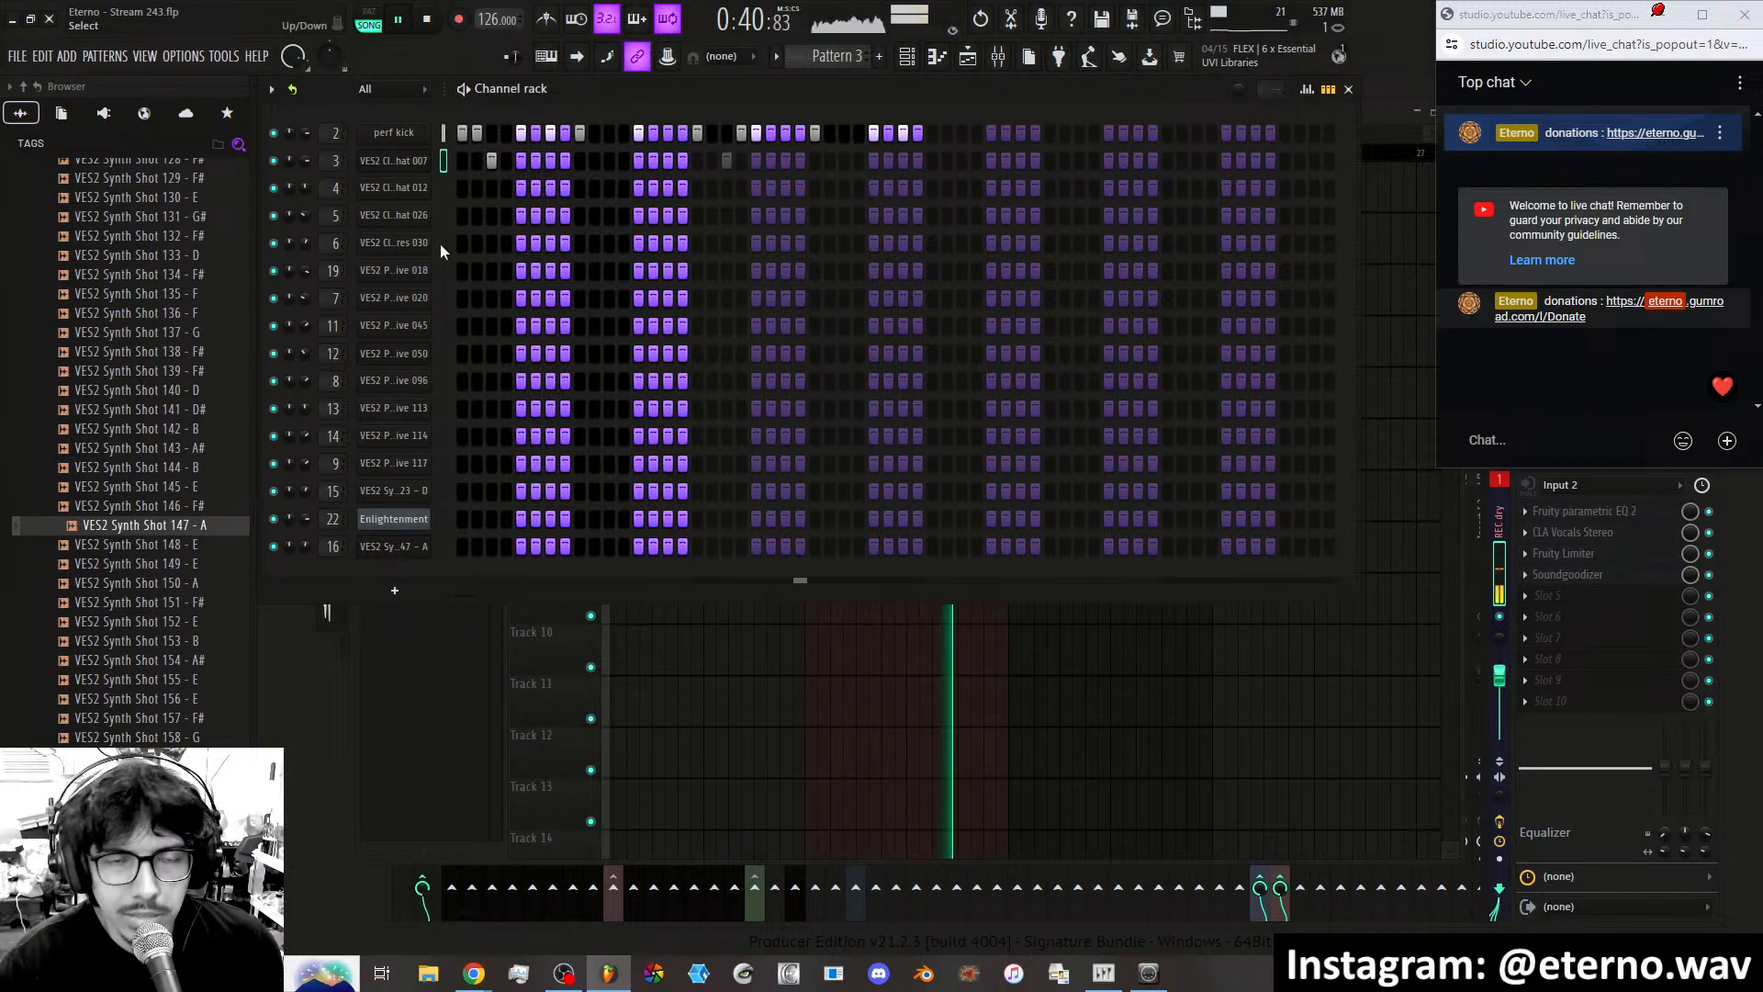
Add a VES2 hat 007 hit on step 11 and slightly lower the velocities of steps 3 and 11, step 11 more.
left_click(610, 161)
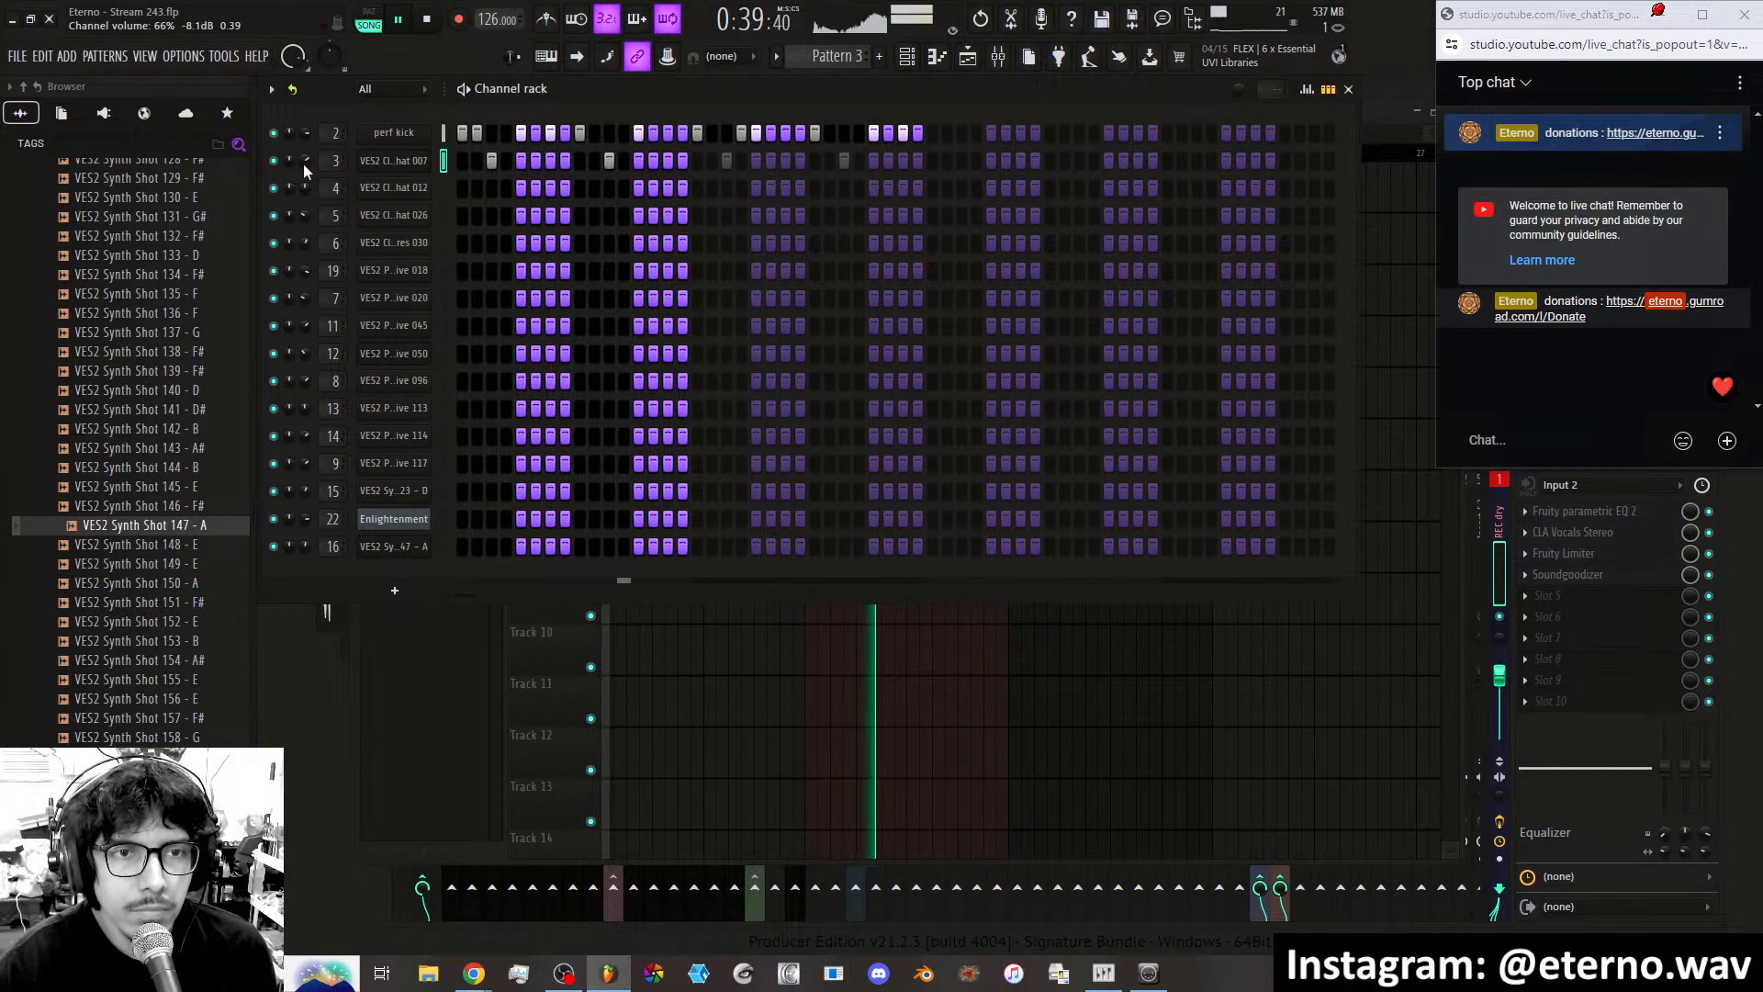
left_click(1306, 89)
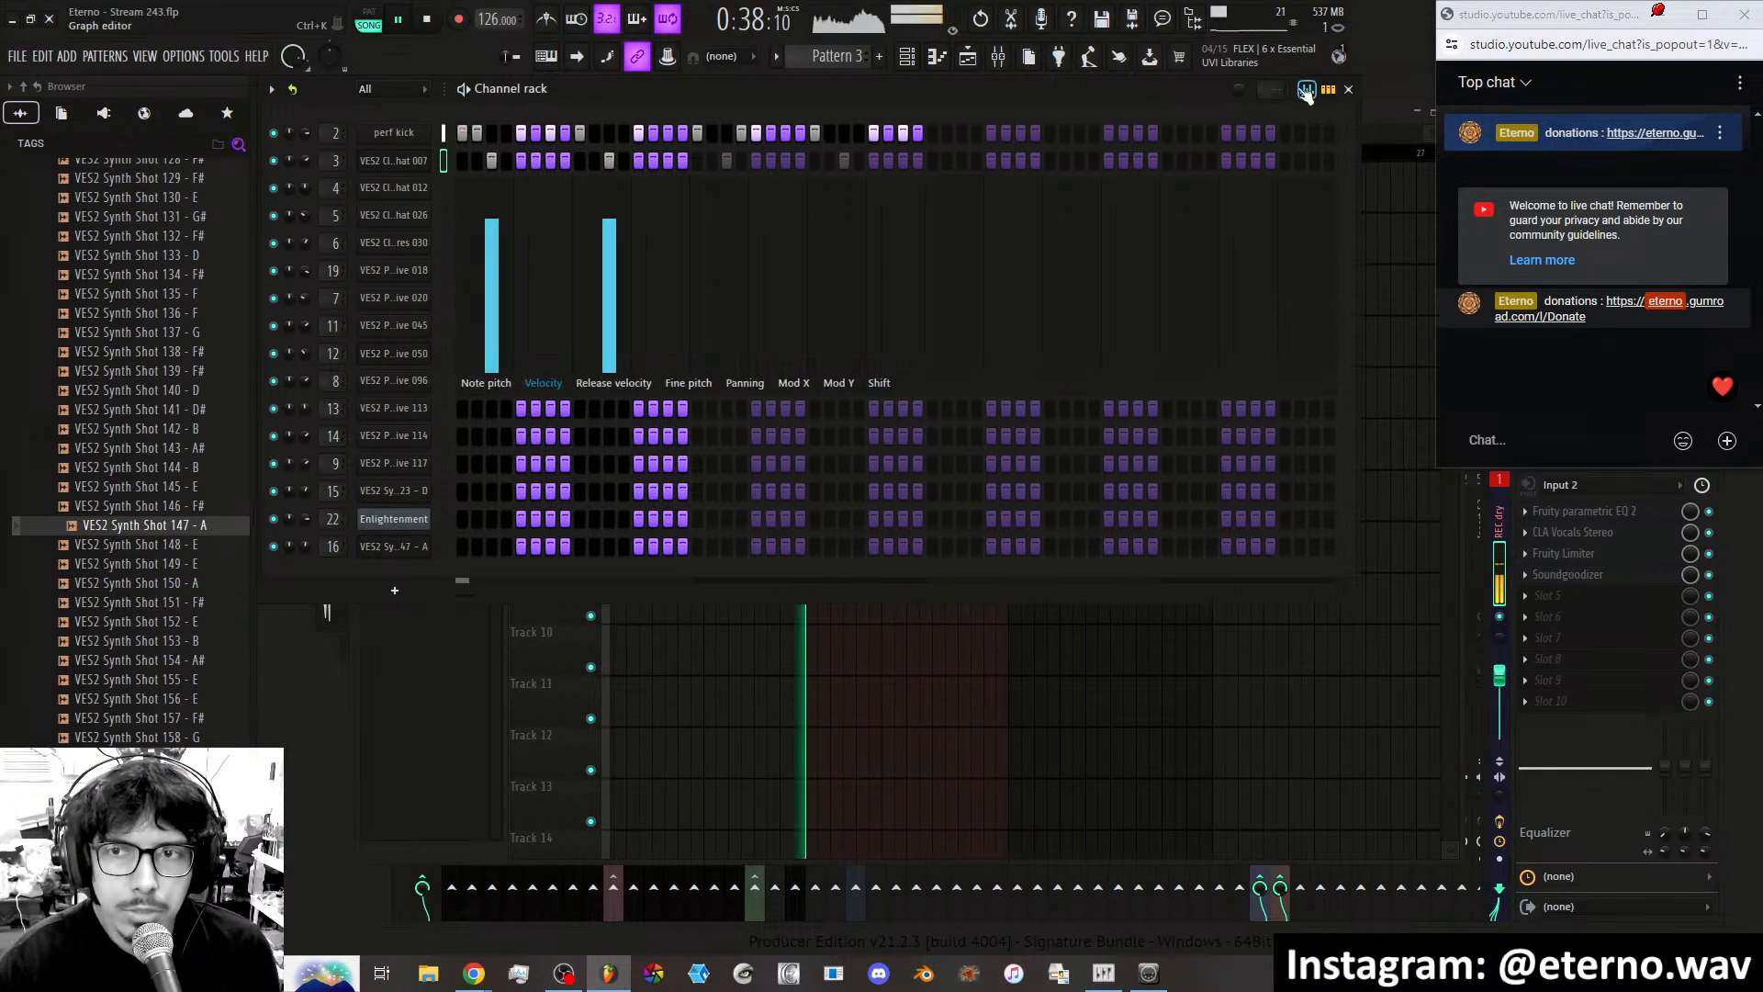
left_click(501, 228)
left_click(607, 246)
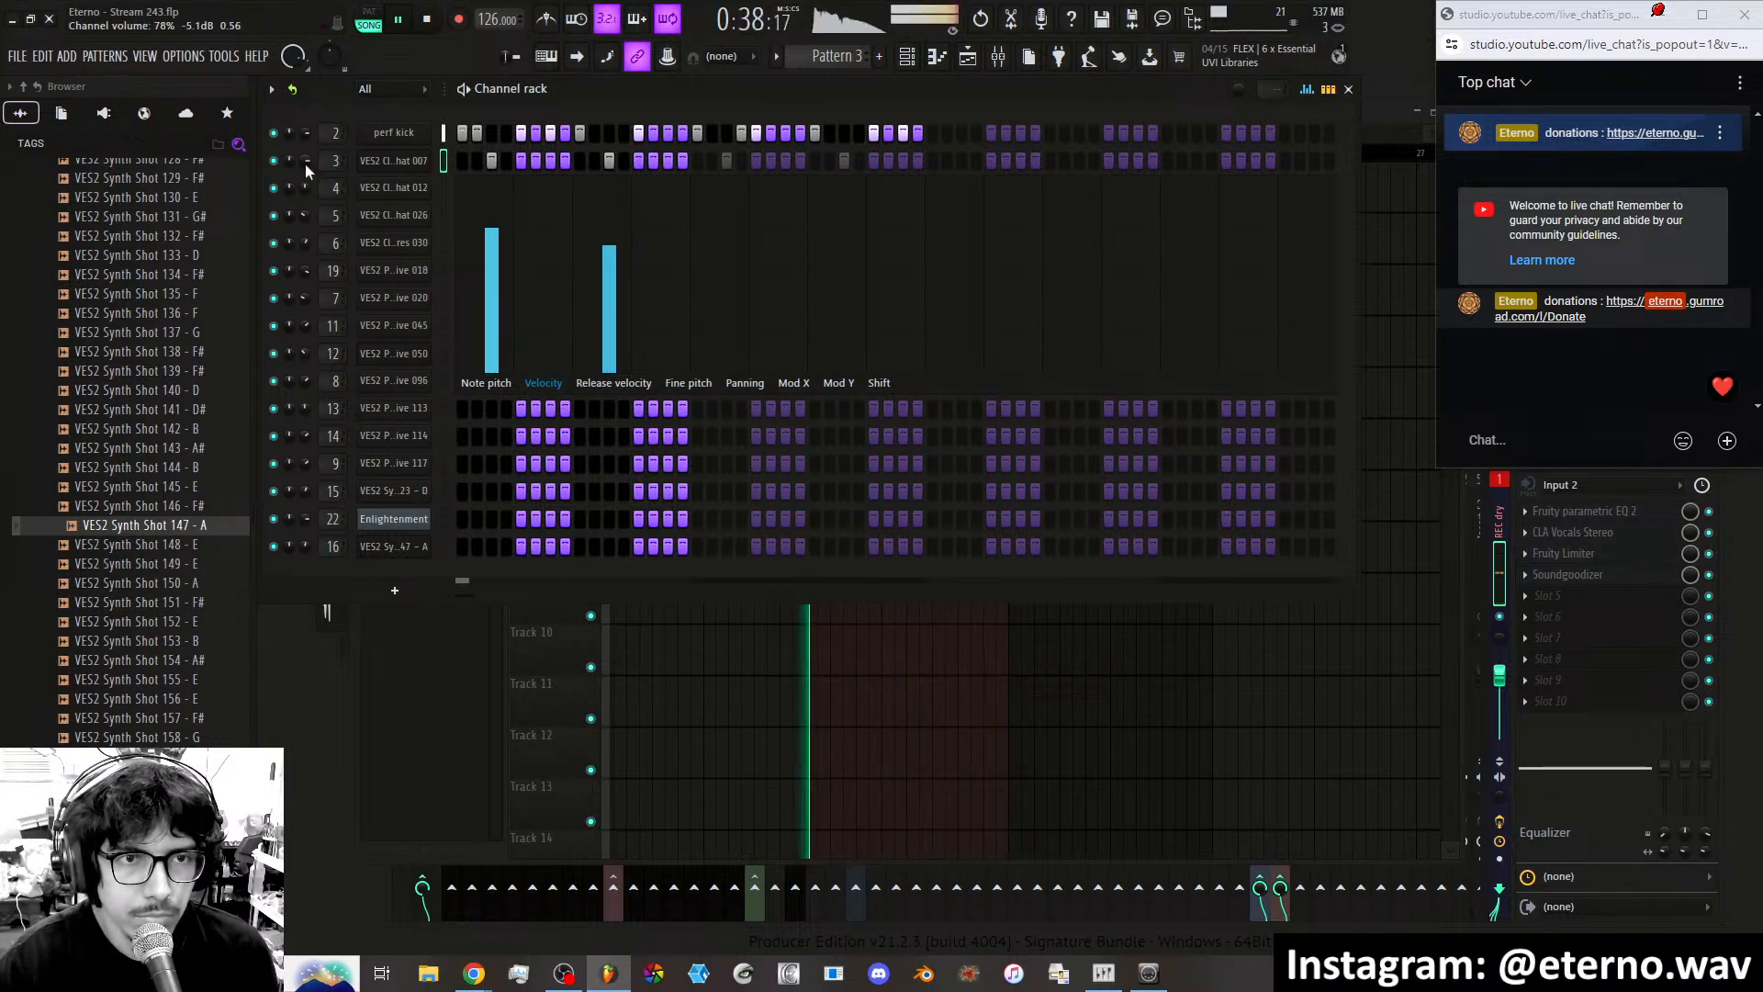
Set hat 007's channel volume to 77% and readjust its velocities on steps 3 and 11, keeping step 11 the softer hit.
left_click_drag(305, 163, 305, 166)
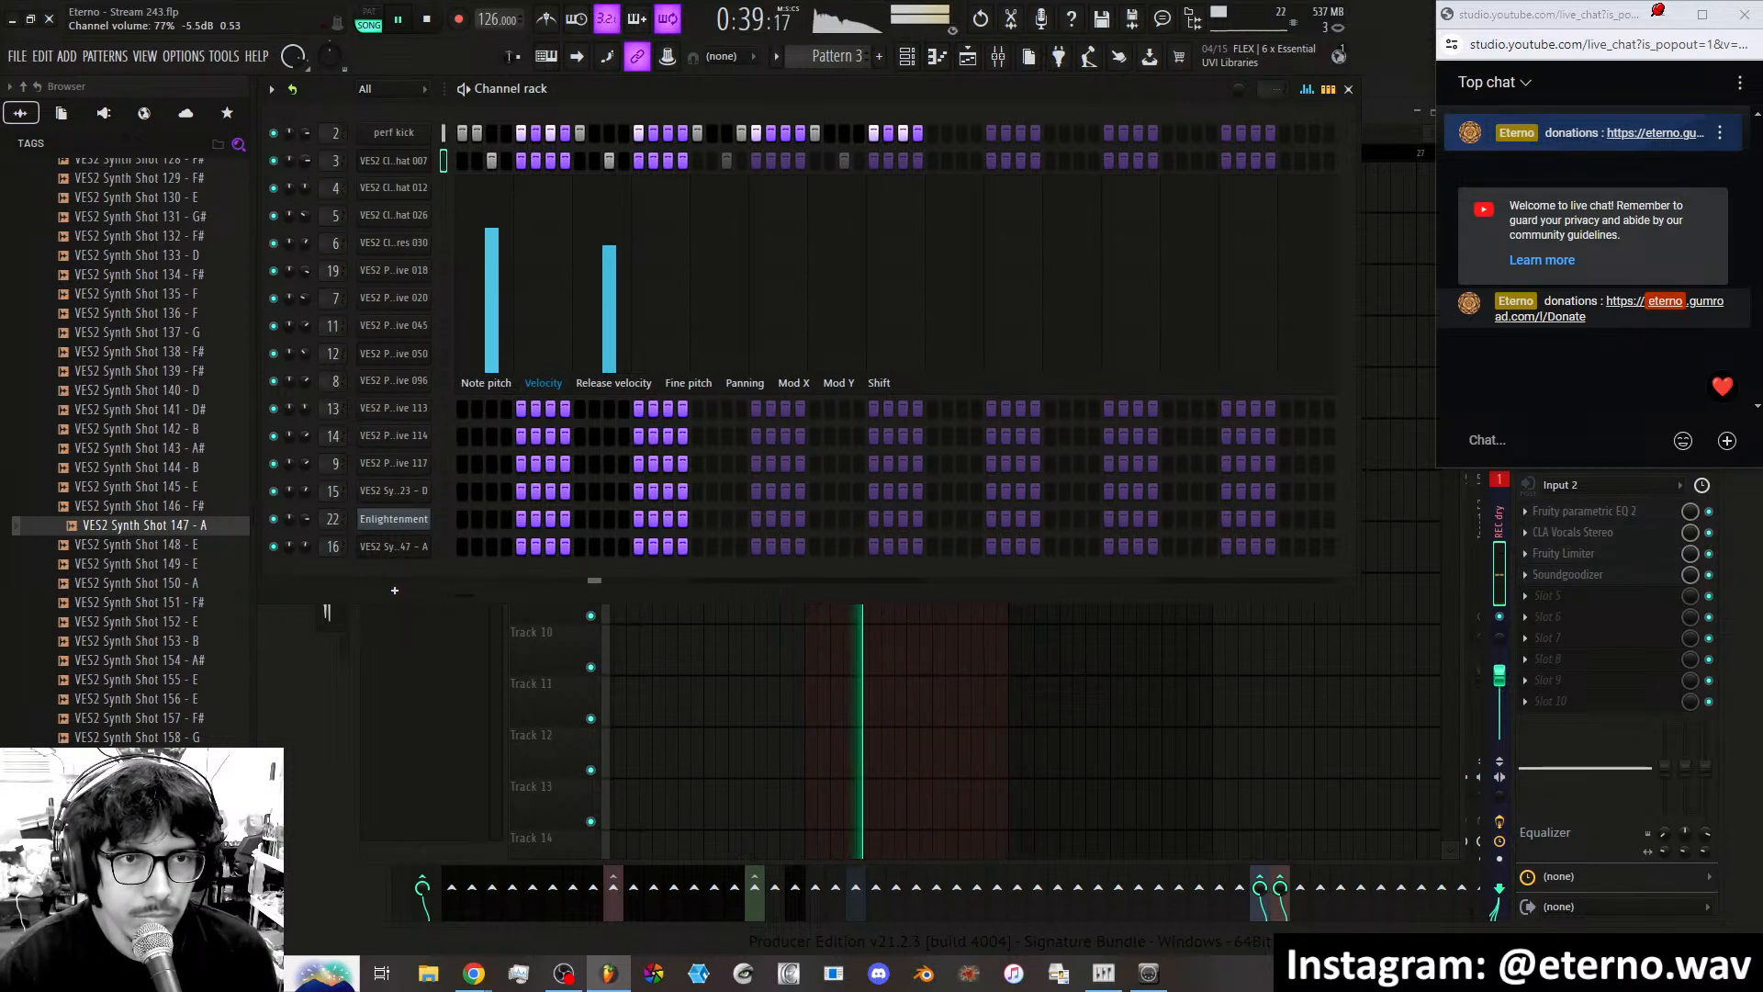
left_click(494, 270)
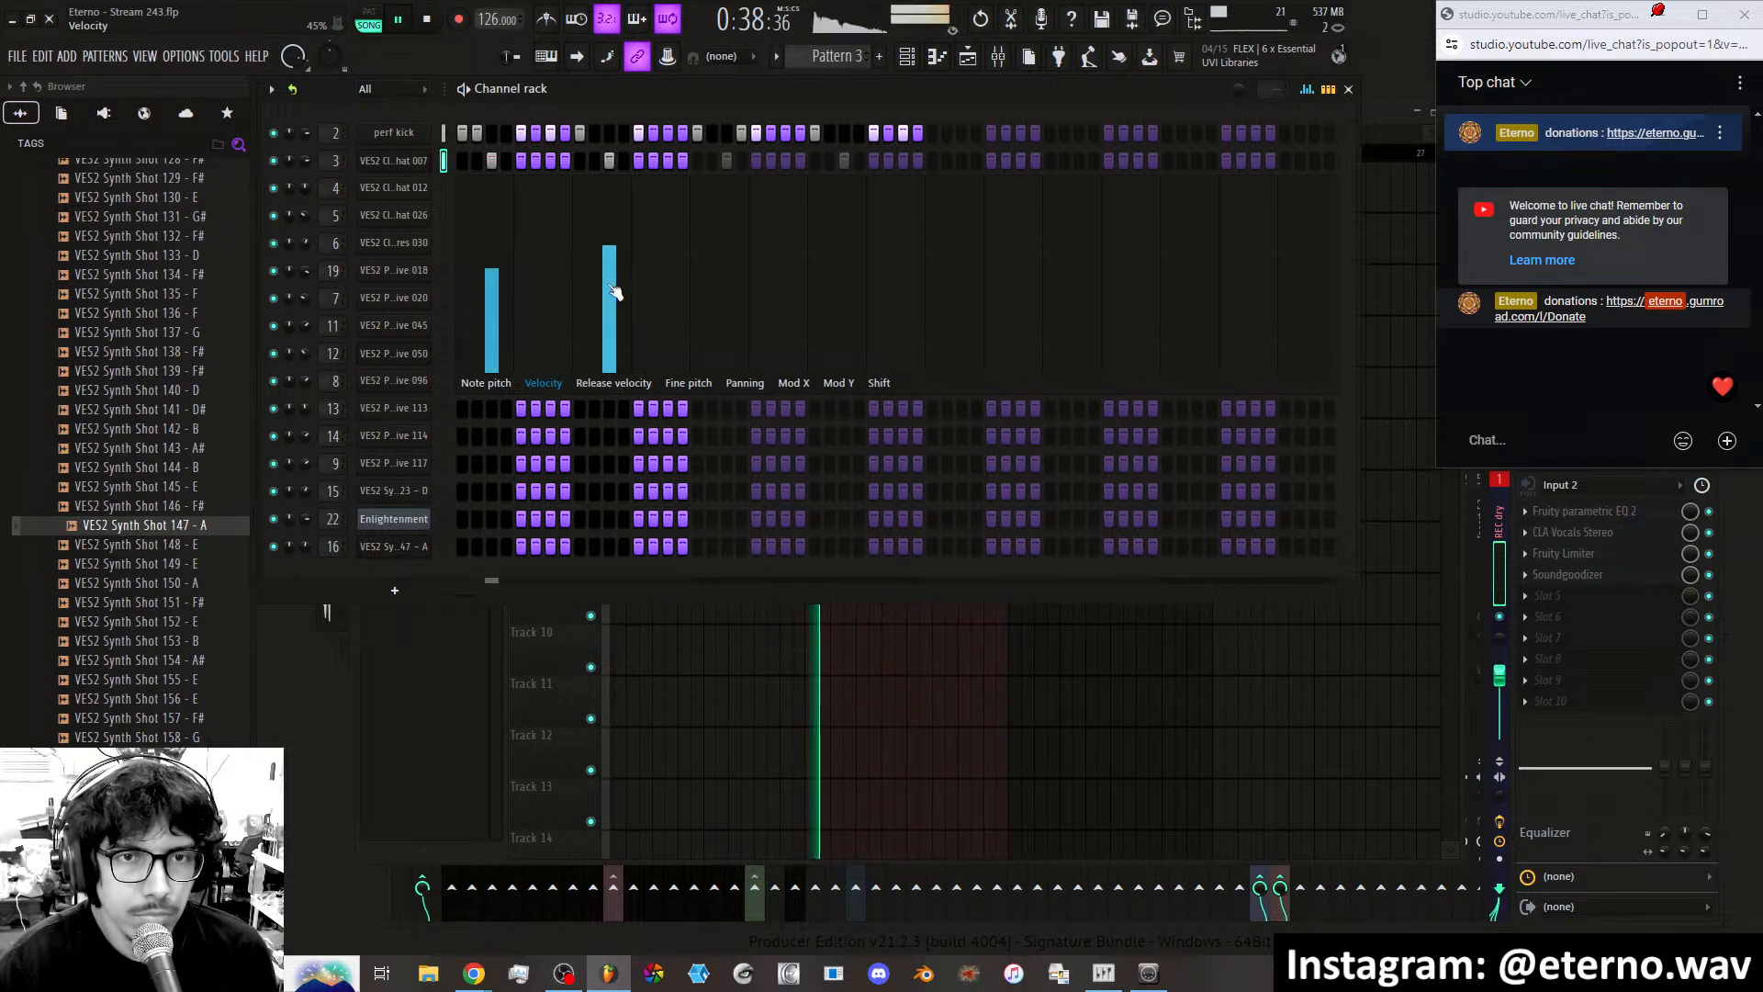
left_click(609, 285)
left_click(493, 232)
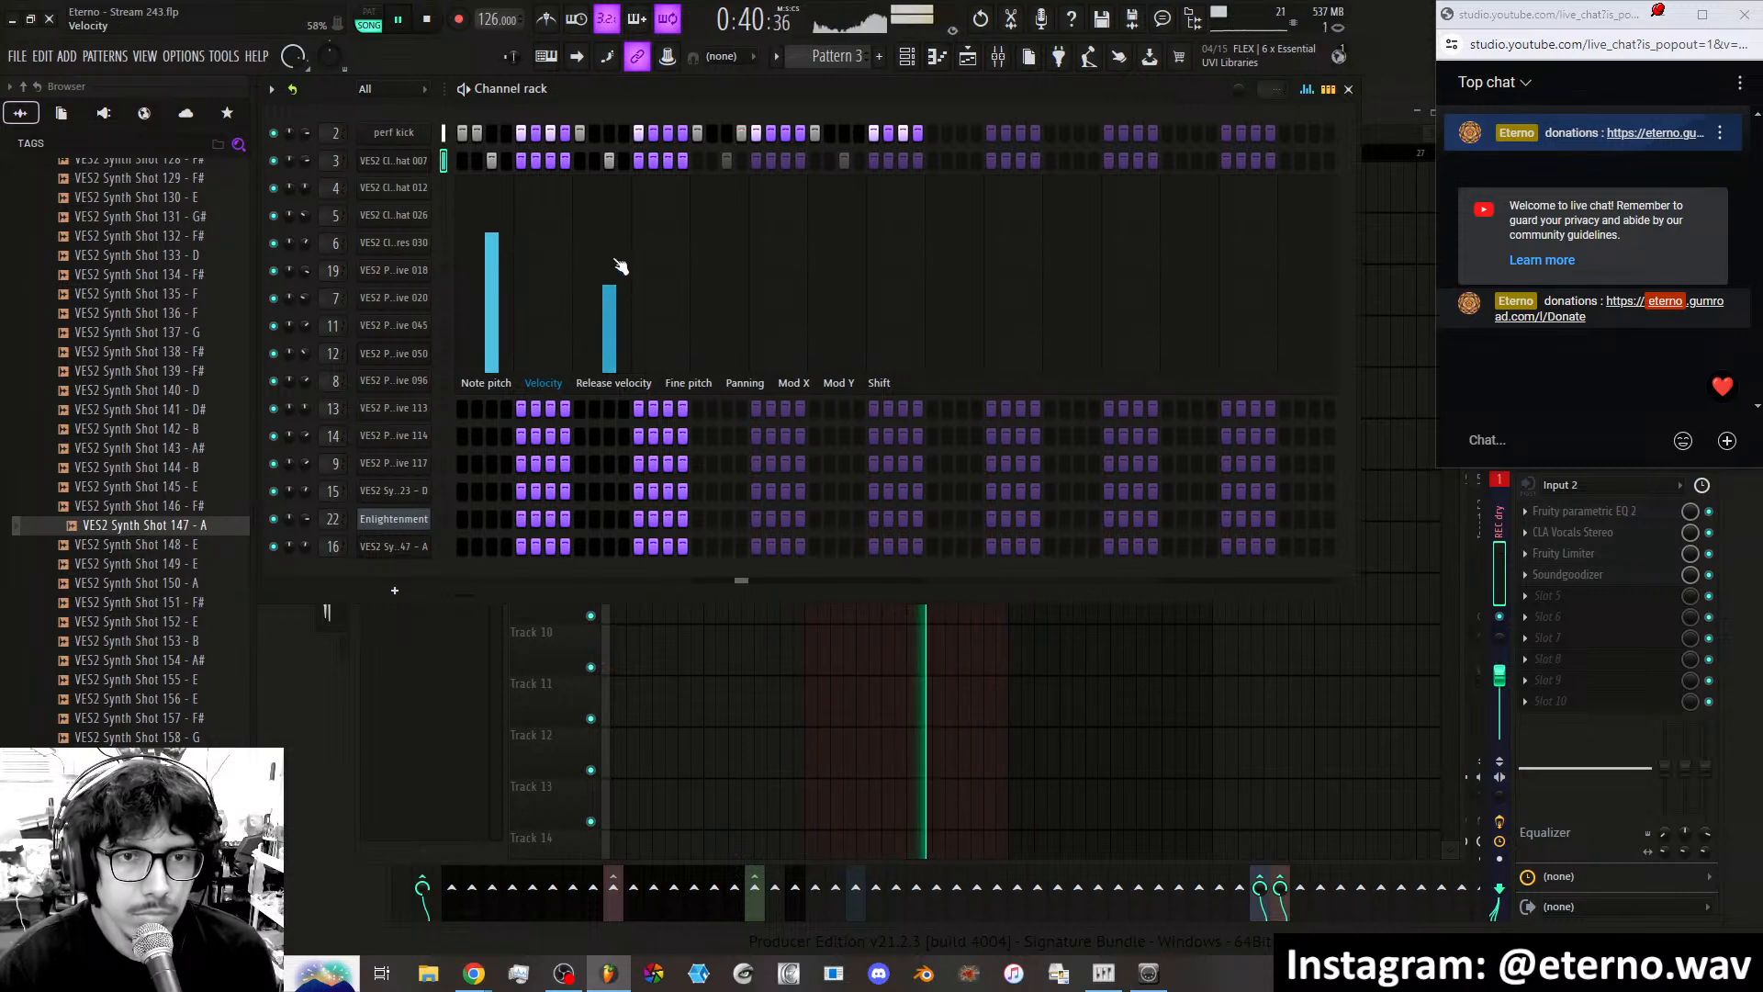
left_click(609, 250)
Place a single VES2 hat 012 hit on step 6 and set its velocity to 55%.
left_click(445, 188)
left_click(506, 189)
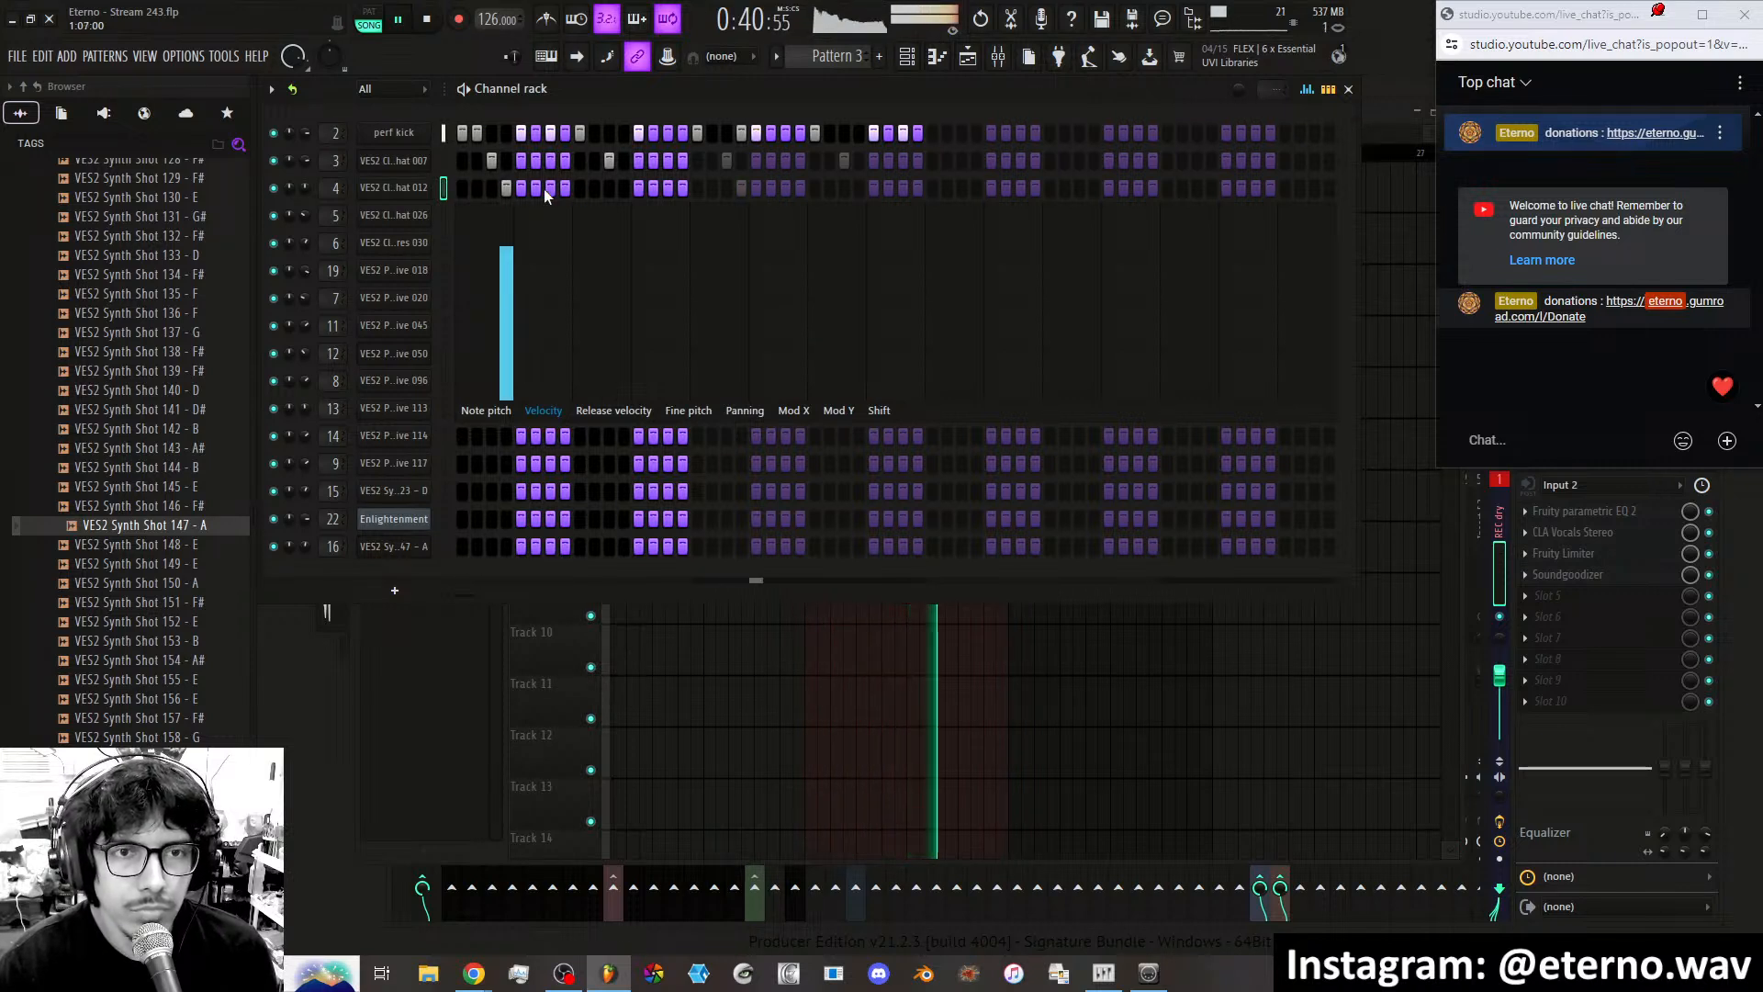
right_click(506, 187)
left_click(535, 188)
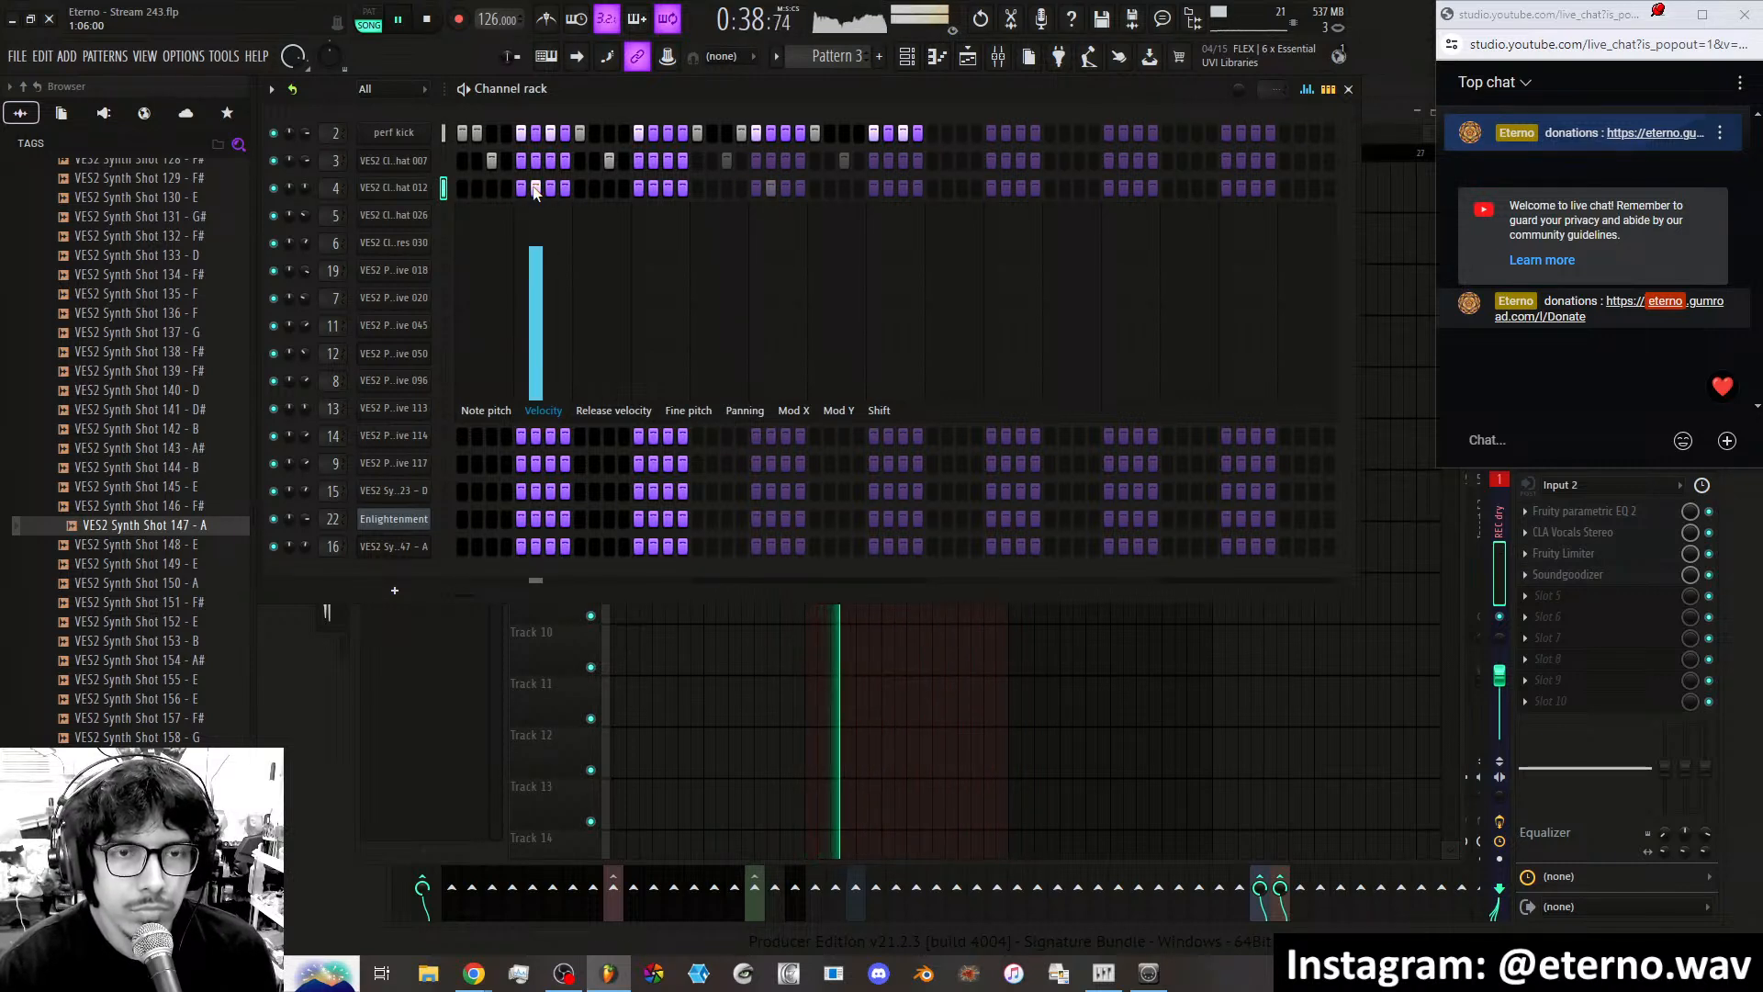
left_click(540, 326)
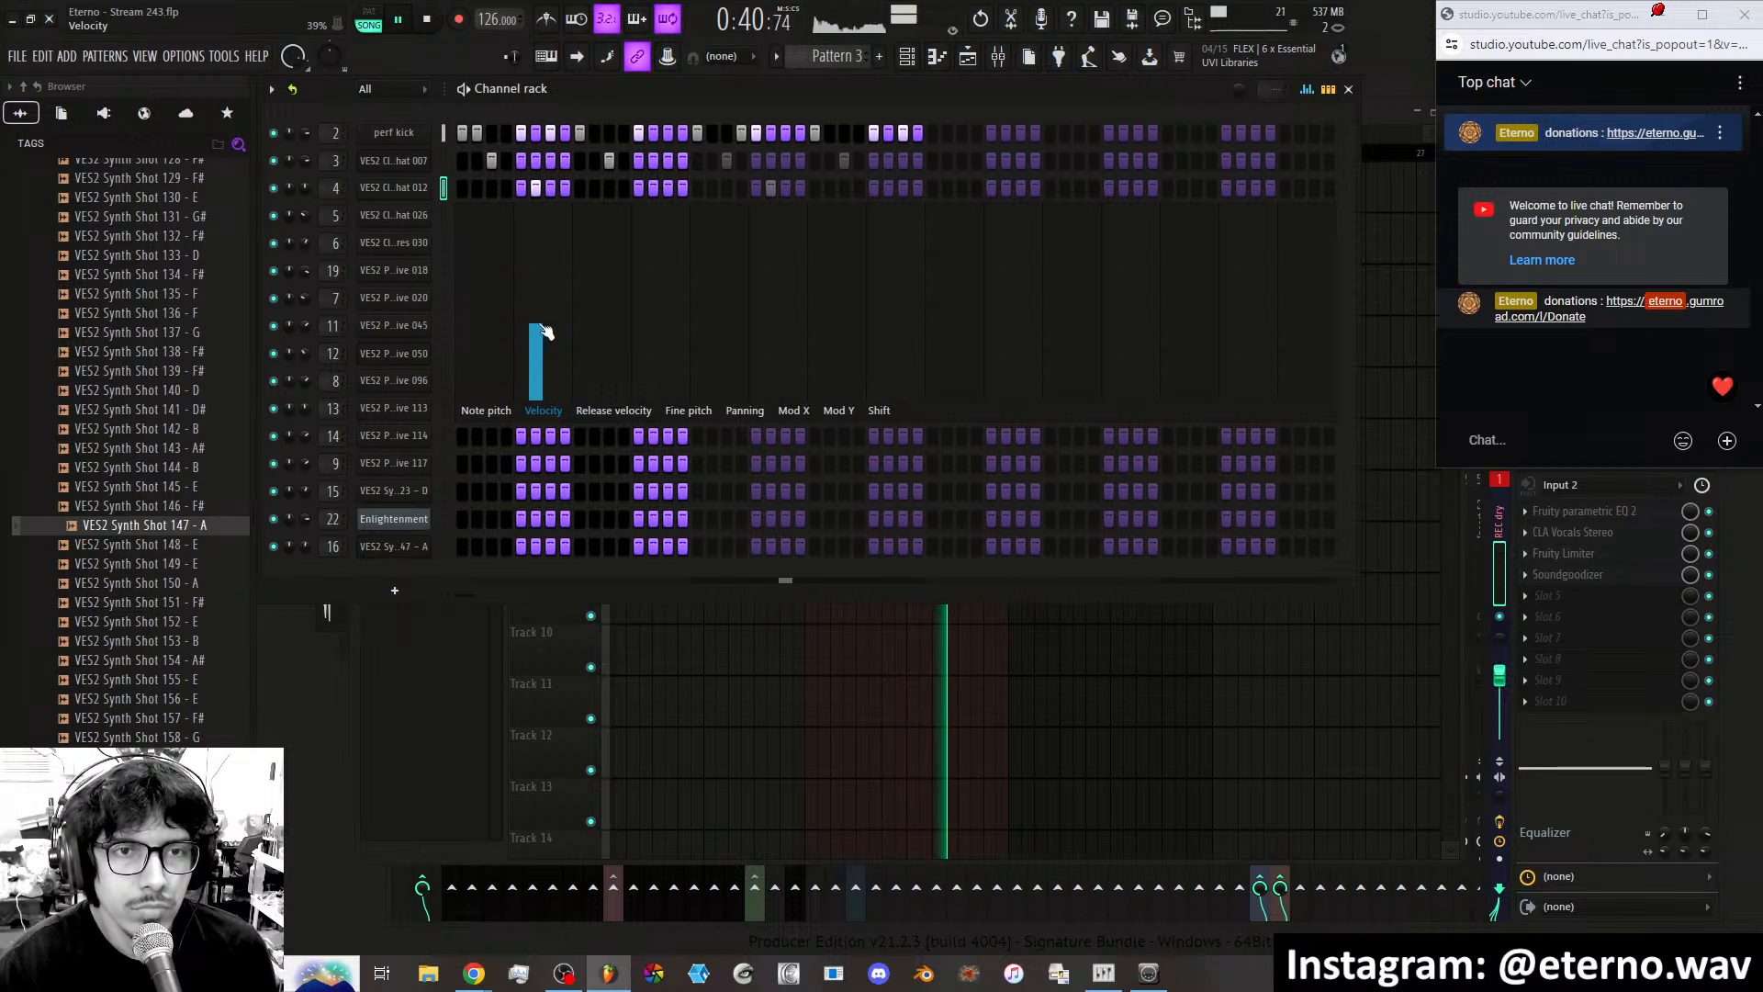
left_click_drag(546, 318, 545, 300)
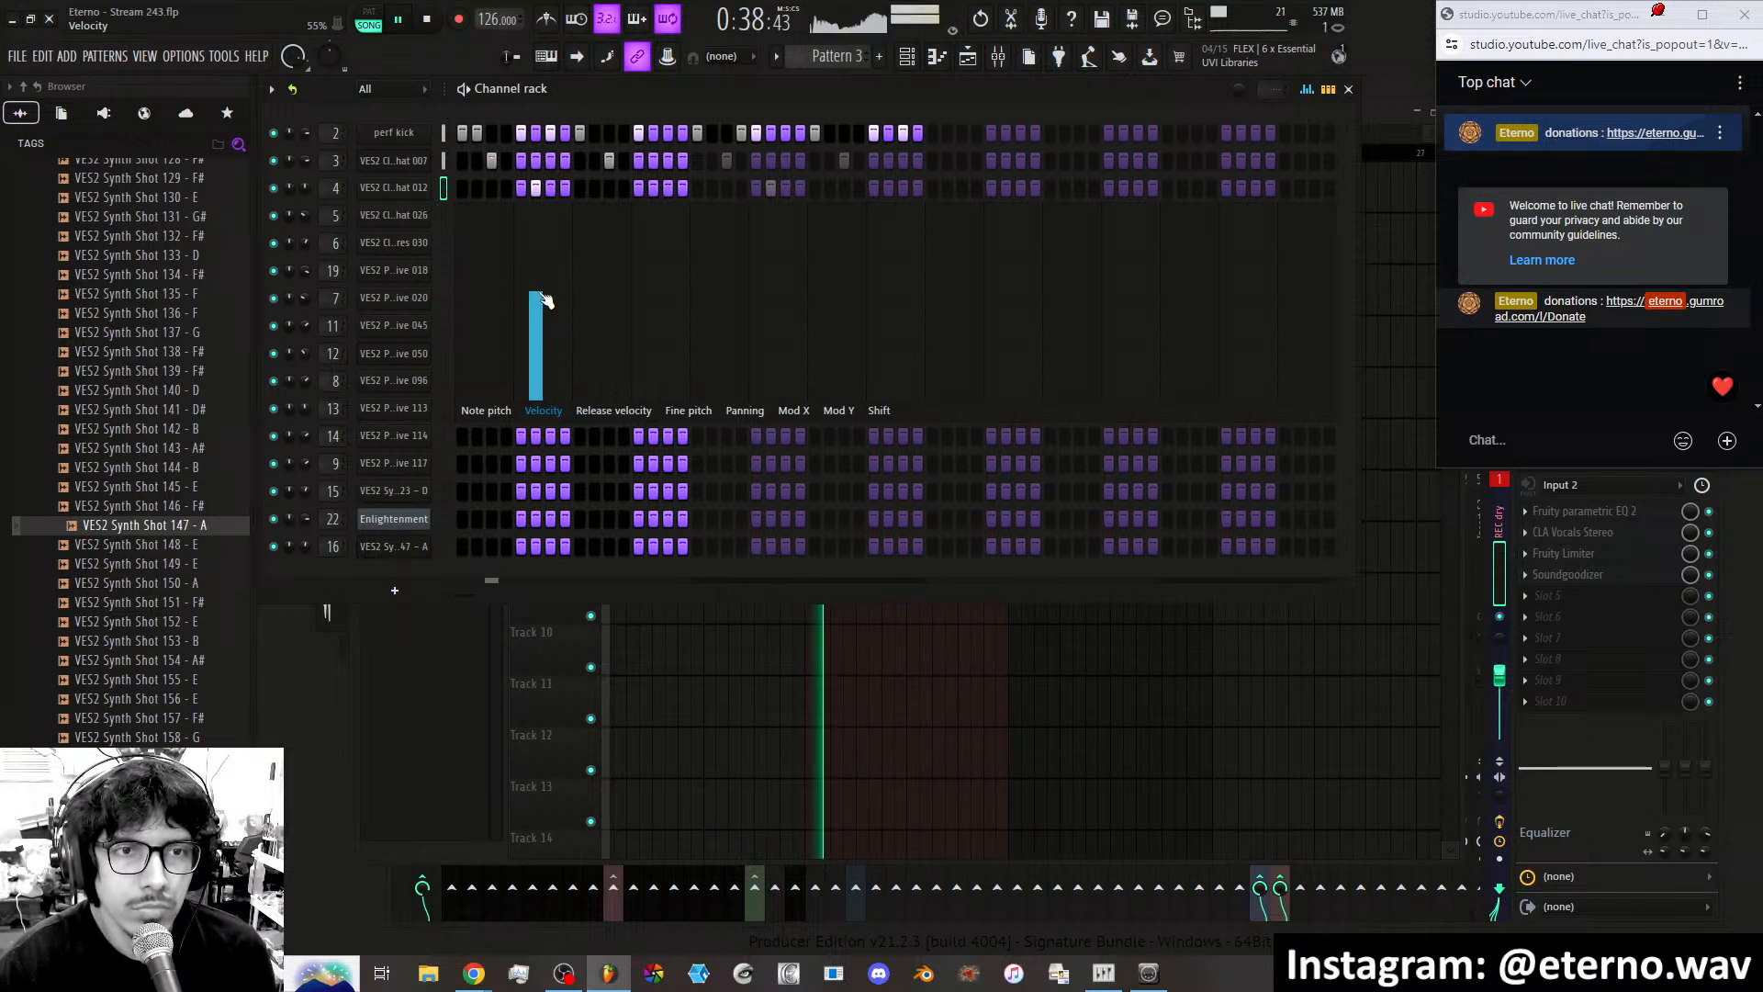
Try VES2 hat 026 hits on steps 10, 12, 4 and 2.
left_click(449, 226)
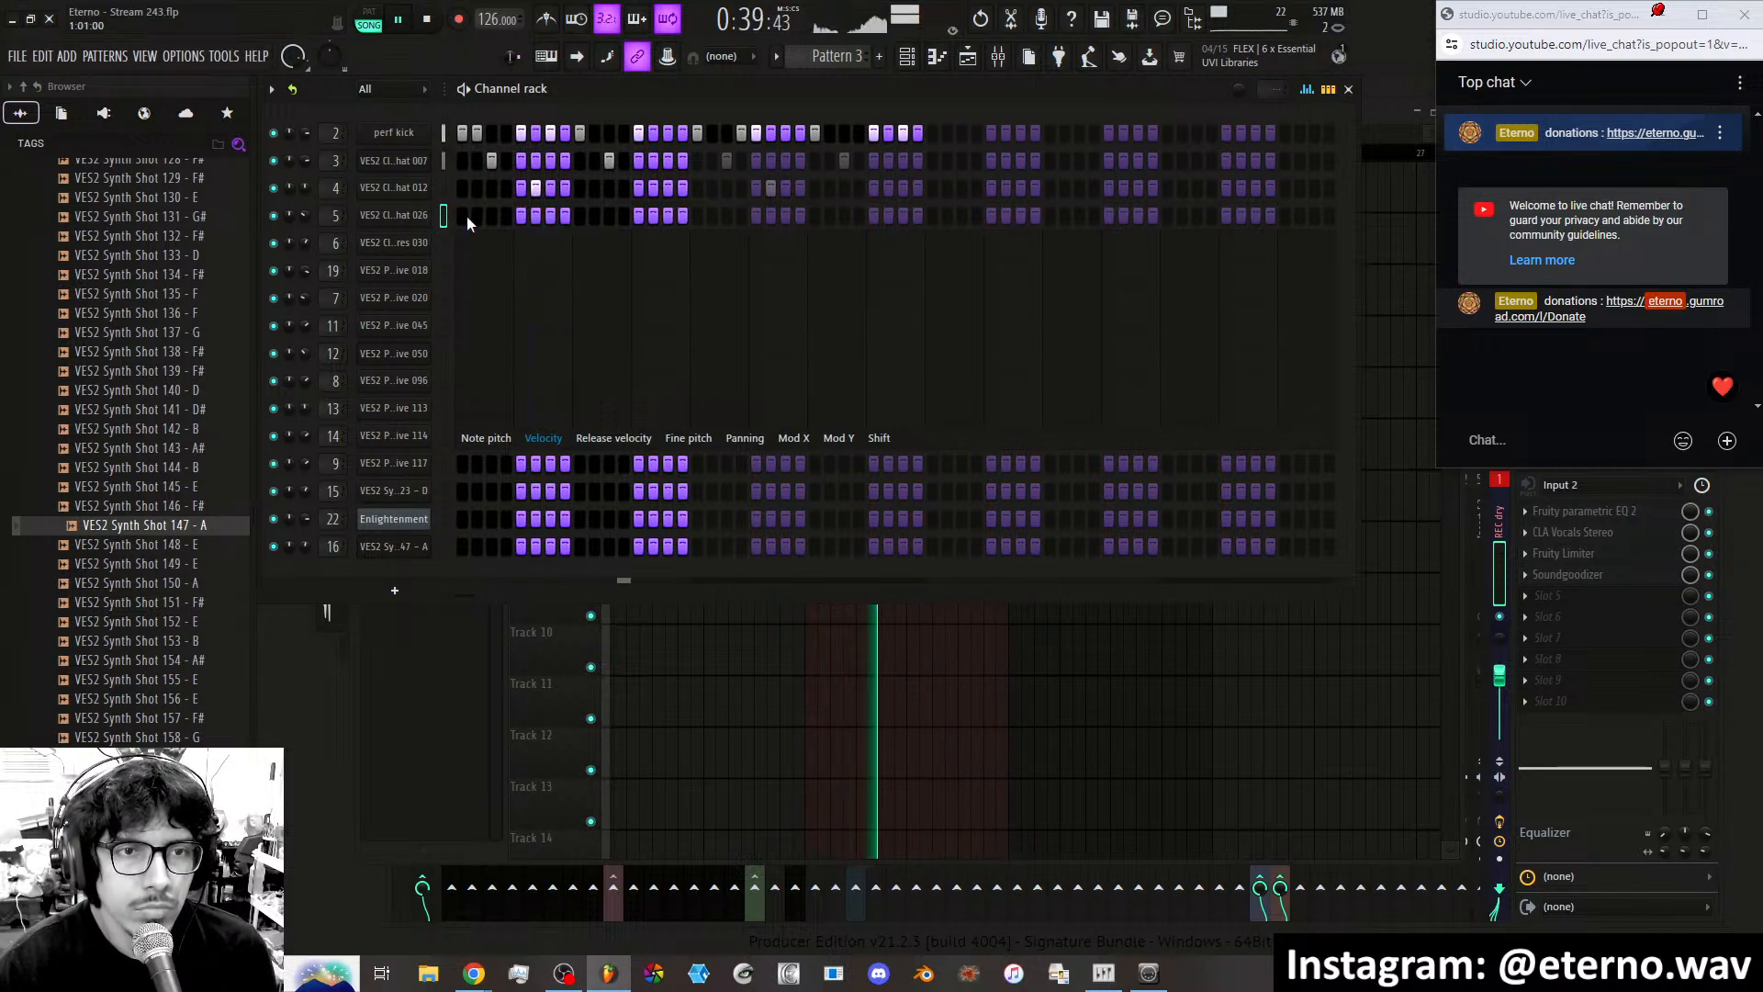
left_click(594, 215)
left_click(624, 215)
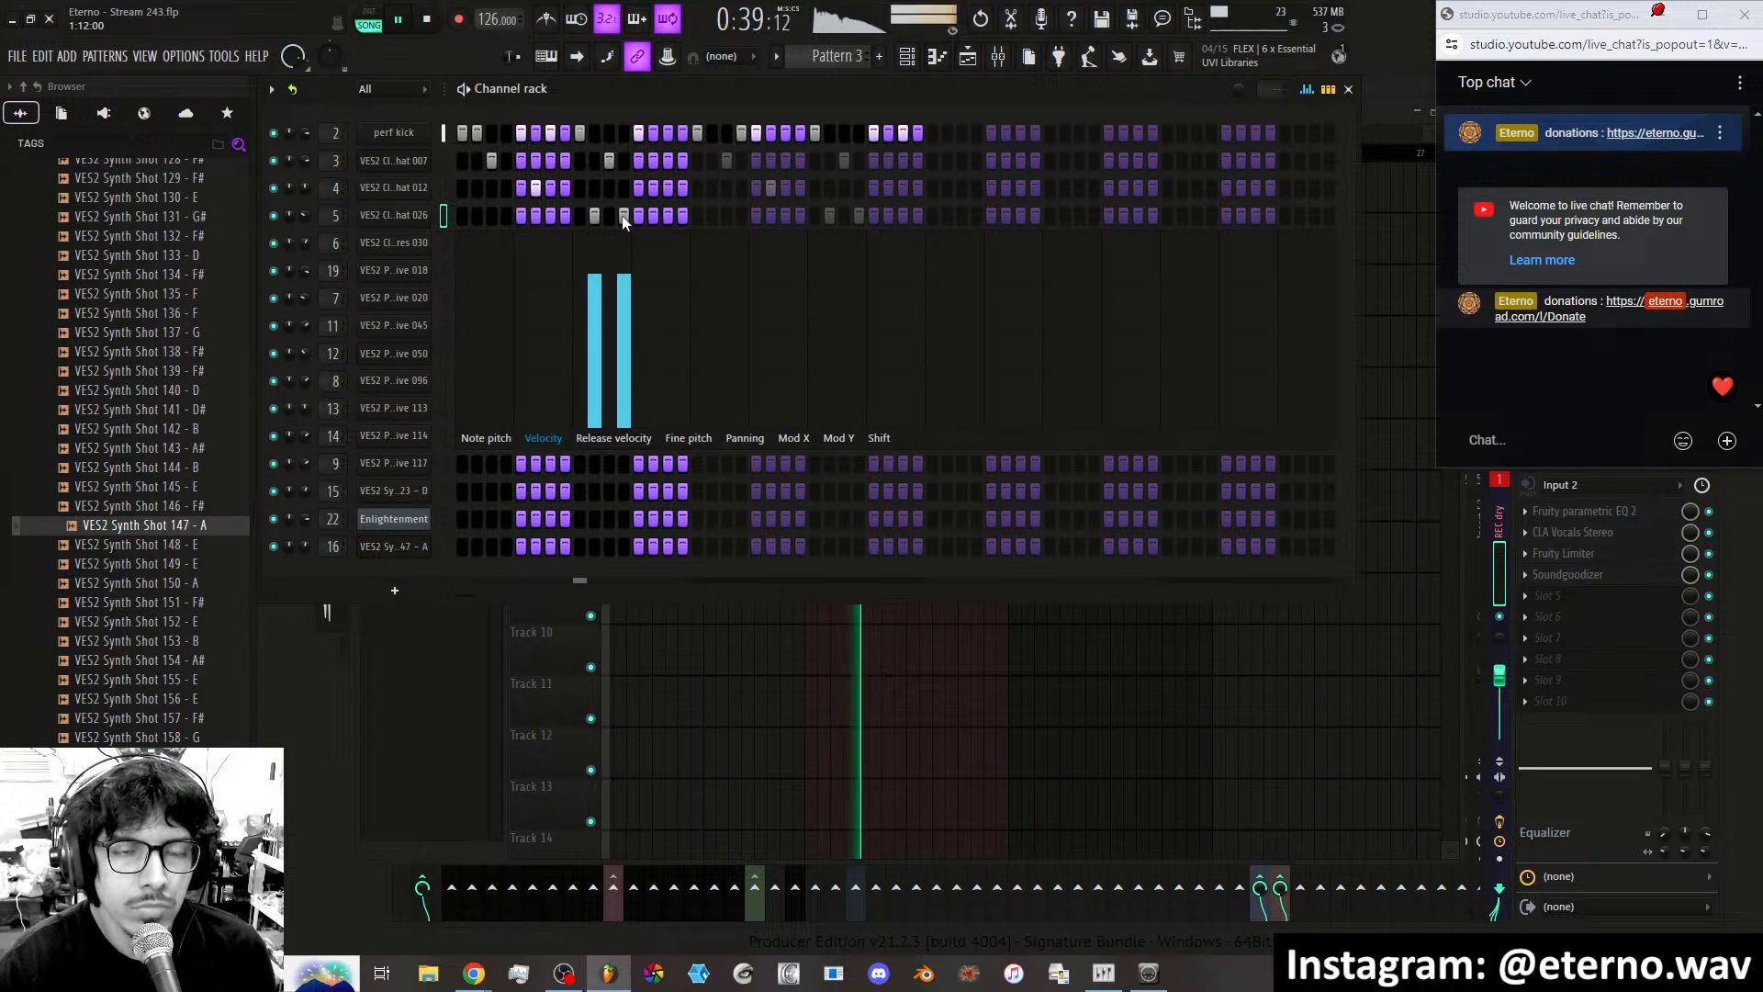
left_click(506, 215)
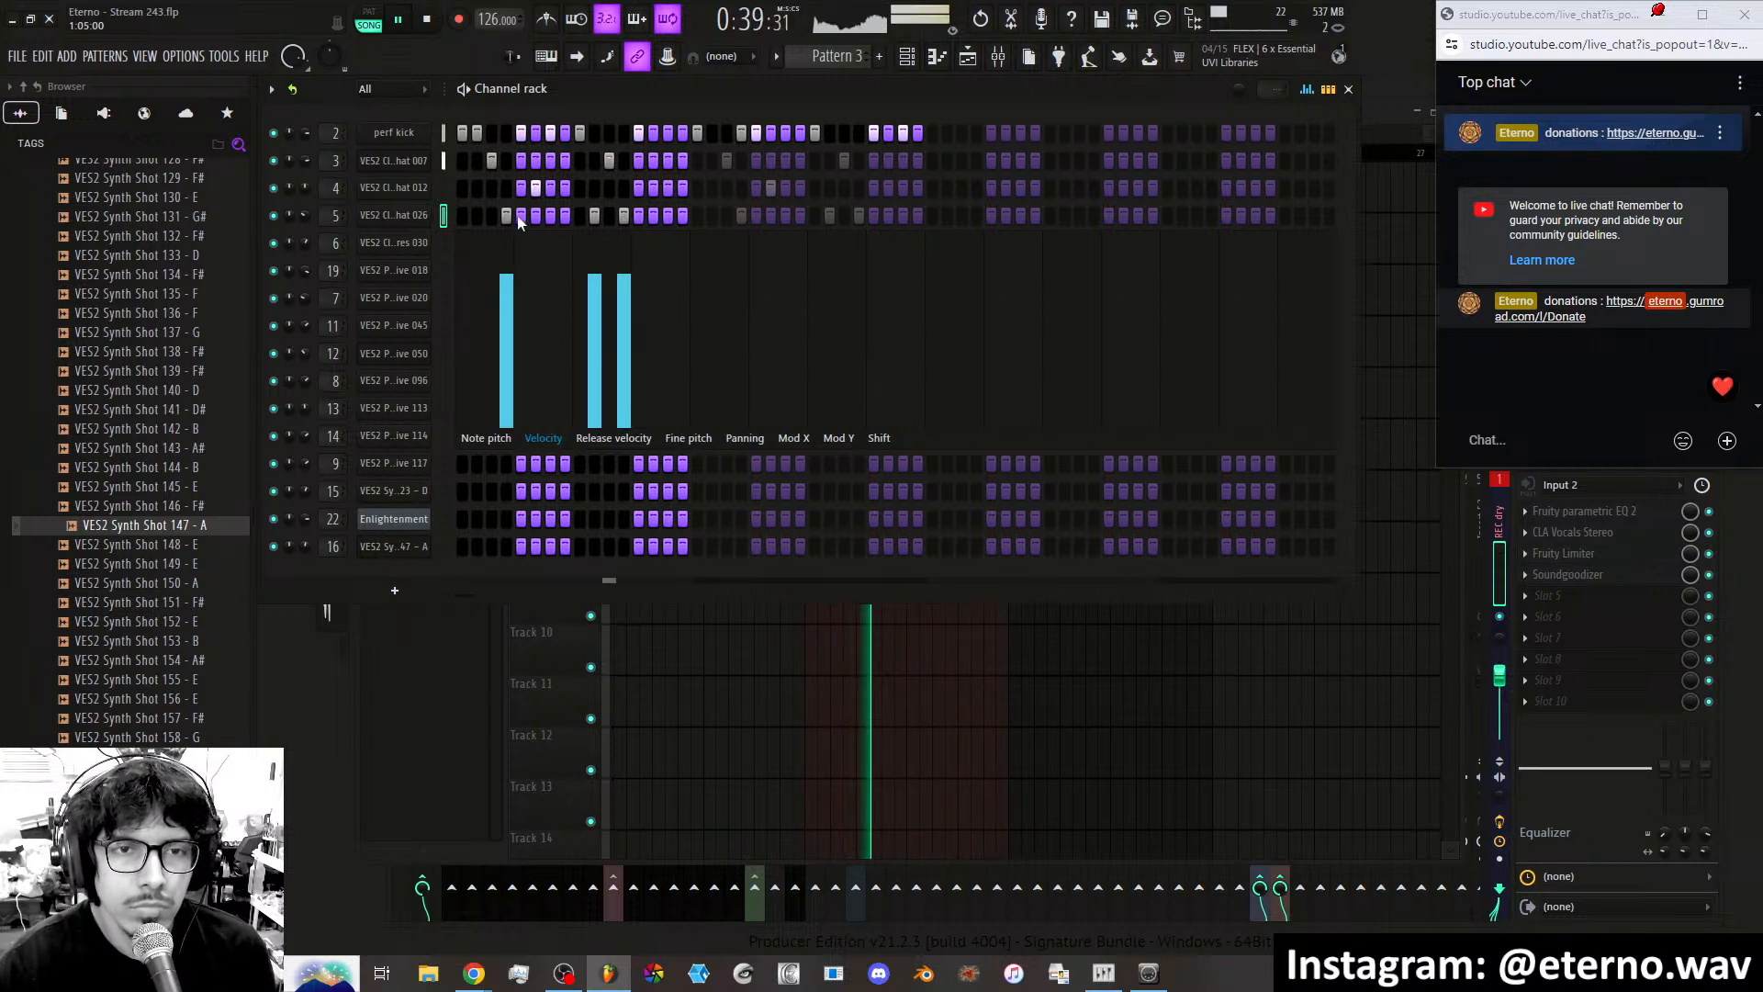
left_click(624, 215)
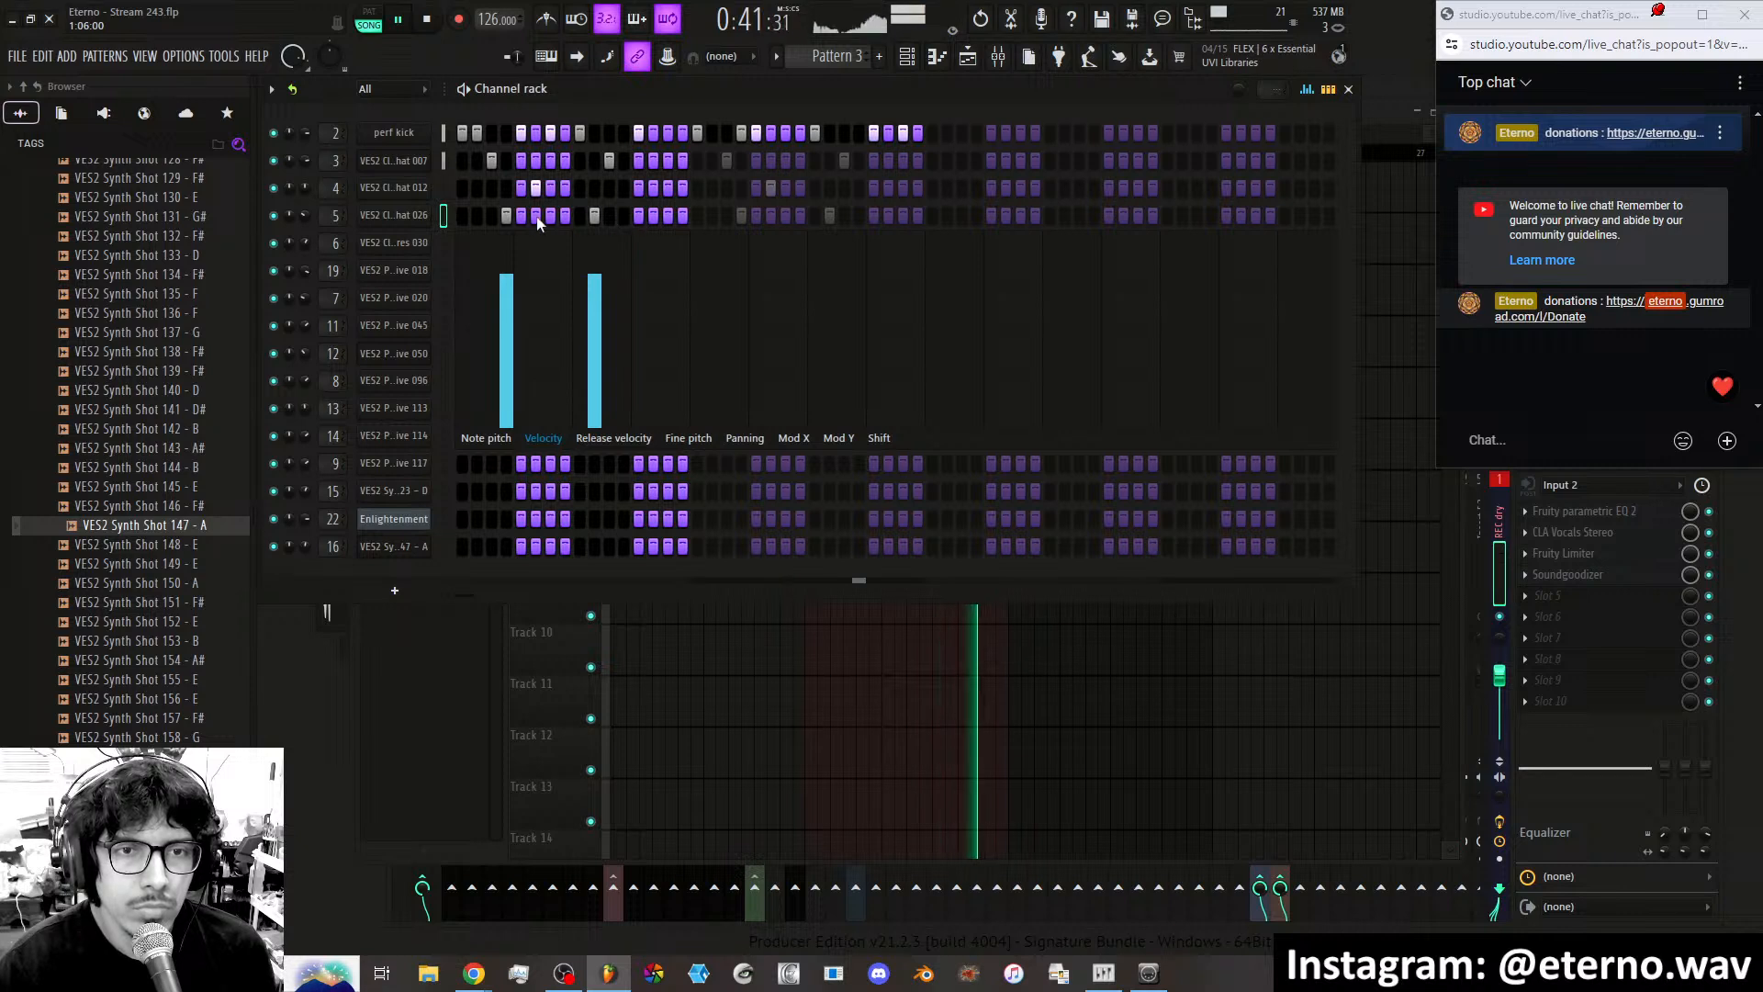
left_click(506, 215)
left_click(477, 215)
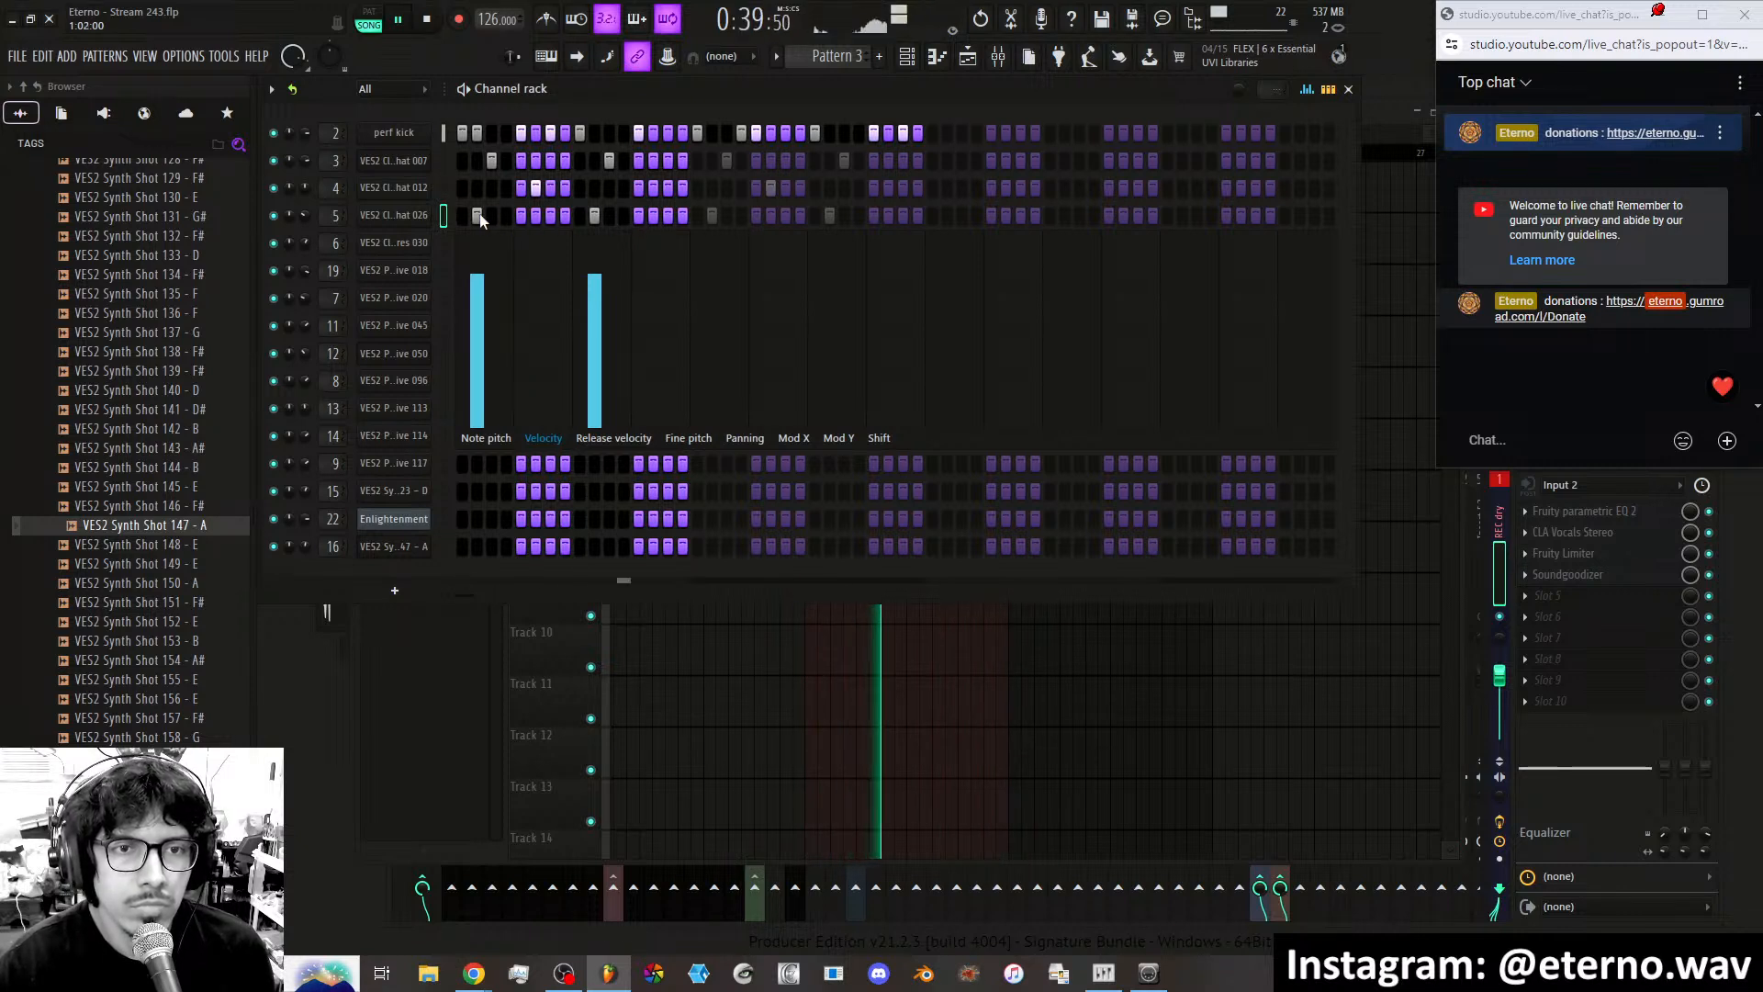
left_click(477, 215)
Program VES2 hat 026 on steps 3, 7, 11 and 15, removing its hit on step 10.
left_click(492, 215)
left_click(550, 215)
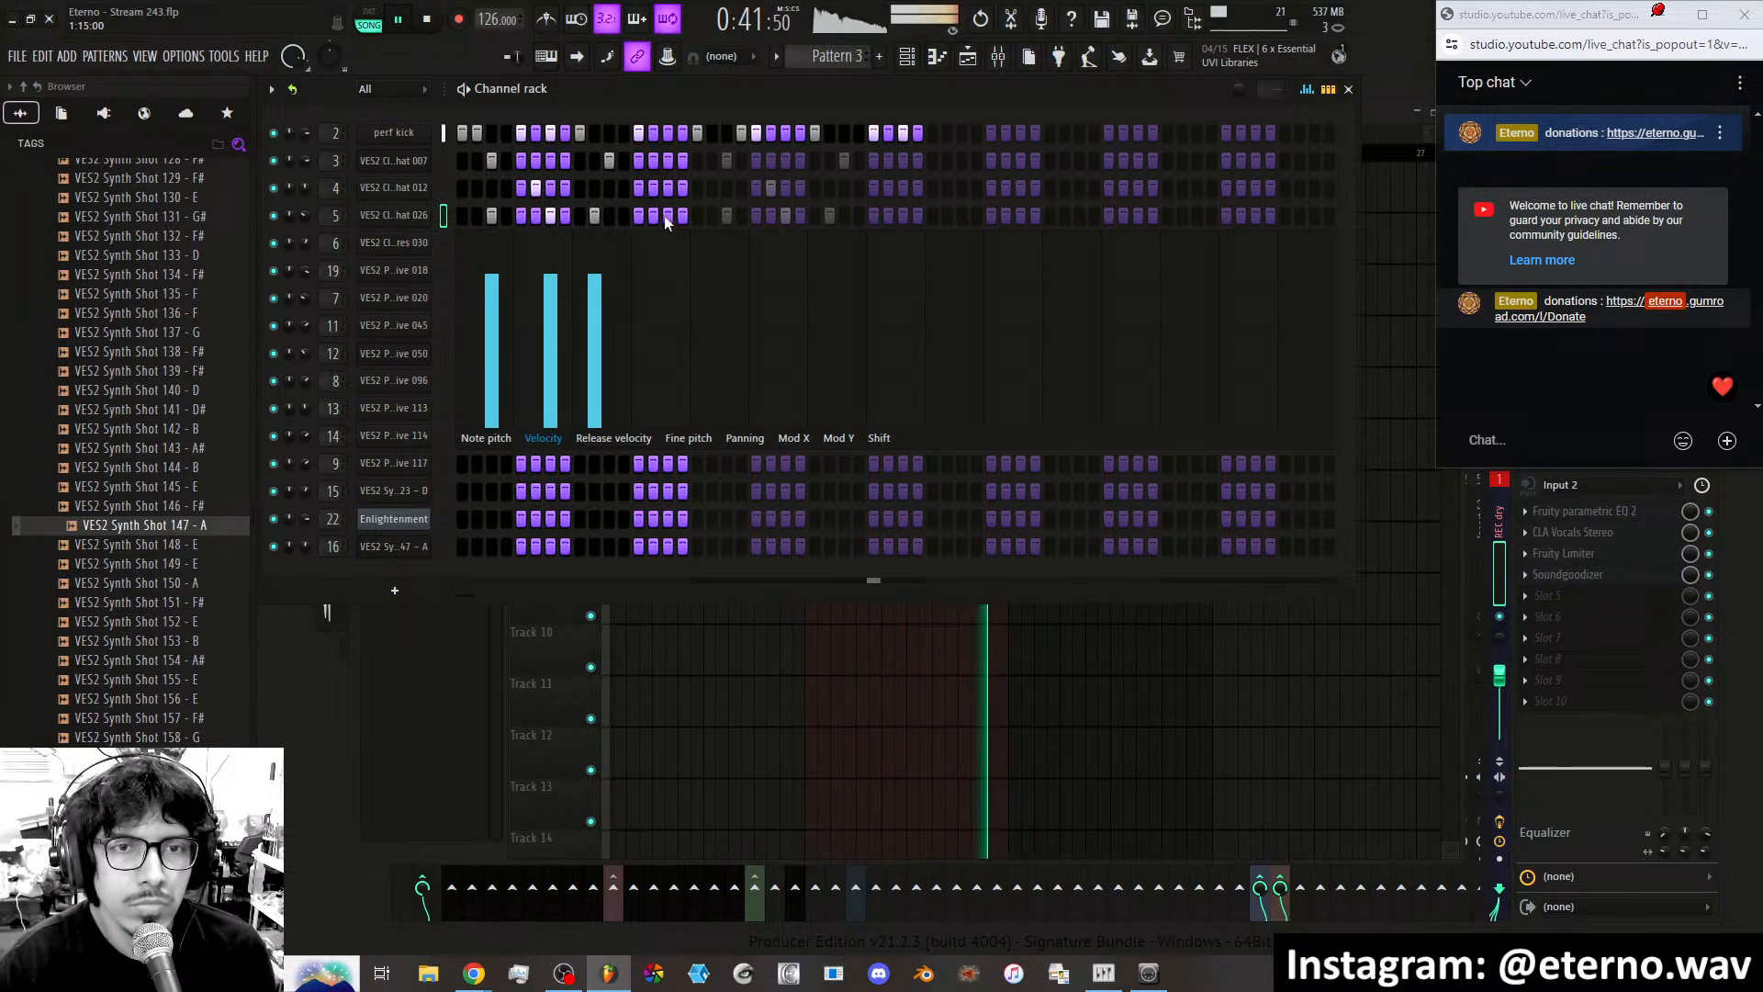
left_click(668, 215)
left_click(595, 215)
left_click(609, 215)
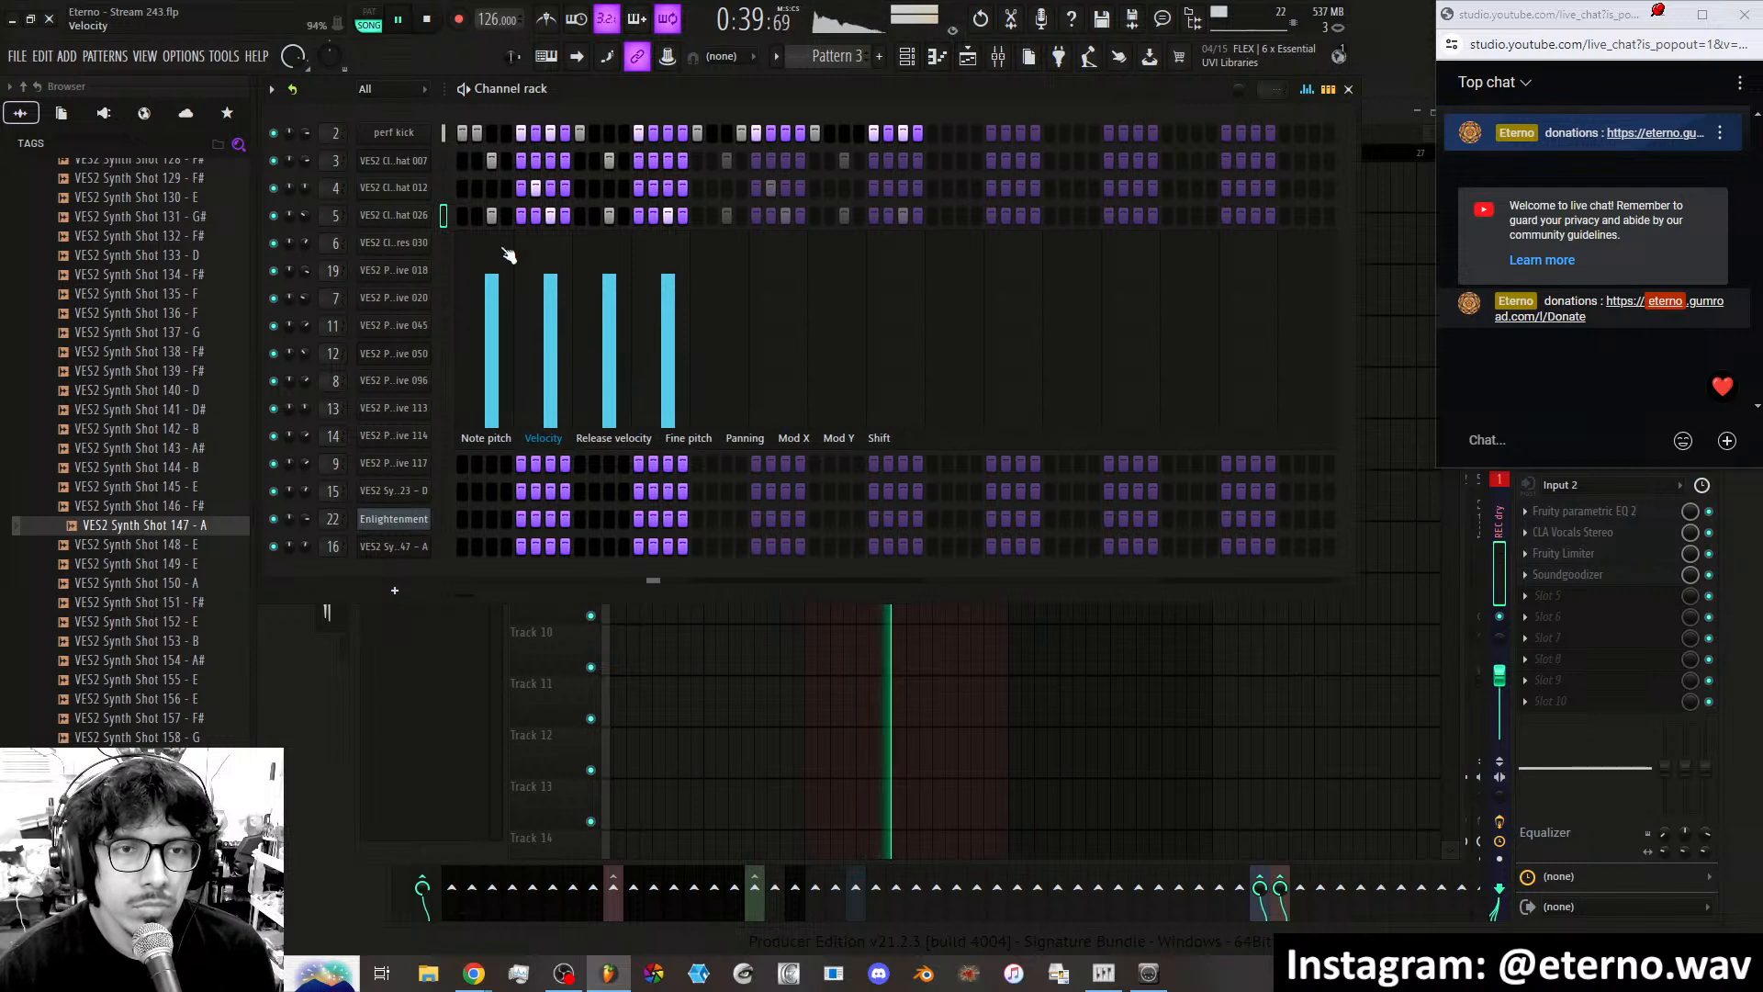
Lower hat 026's velocities on steps 3, 7 and 11, making step 7 the softest and step 11 the least reduced.
left_click(491, 307)
left_click(550, 337)
left_click(609, 289)
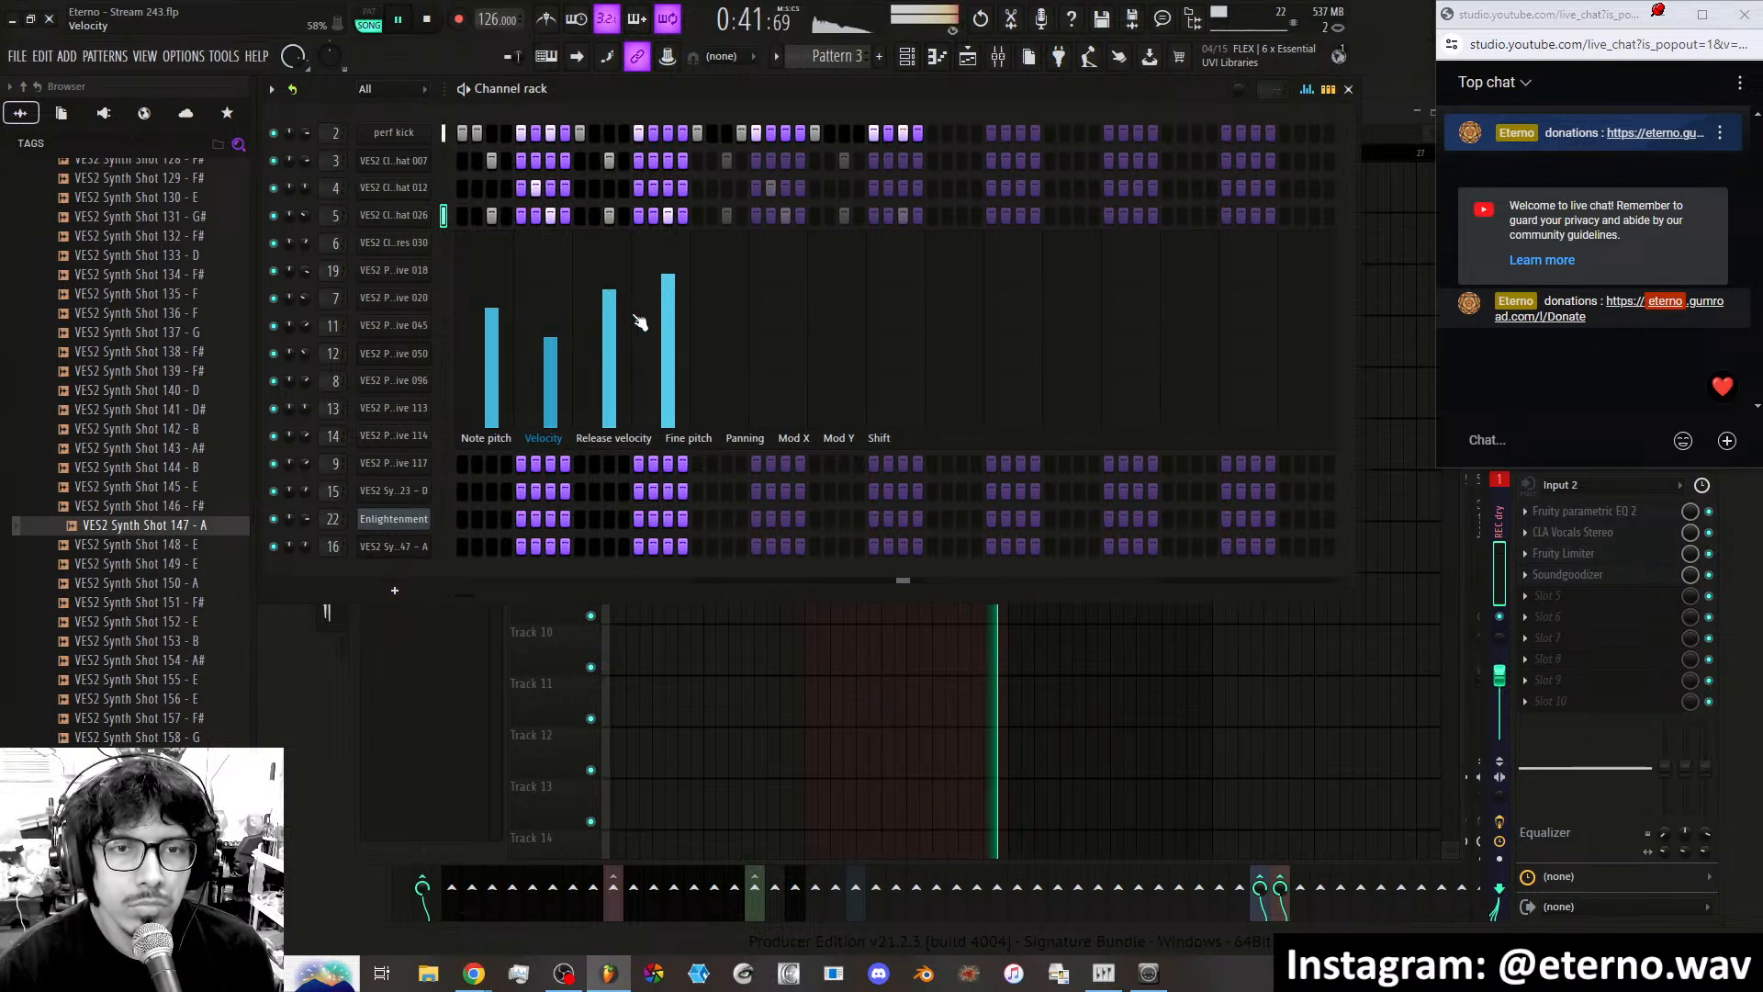
Place hits on steps 5 and 13 of the VES2 channel ending in 030, clearing the trial hits on steps 3 and 4.
left_click(443, 243)
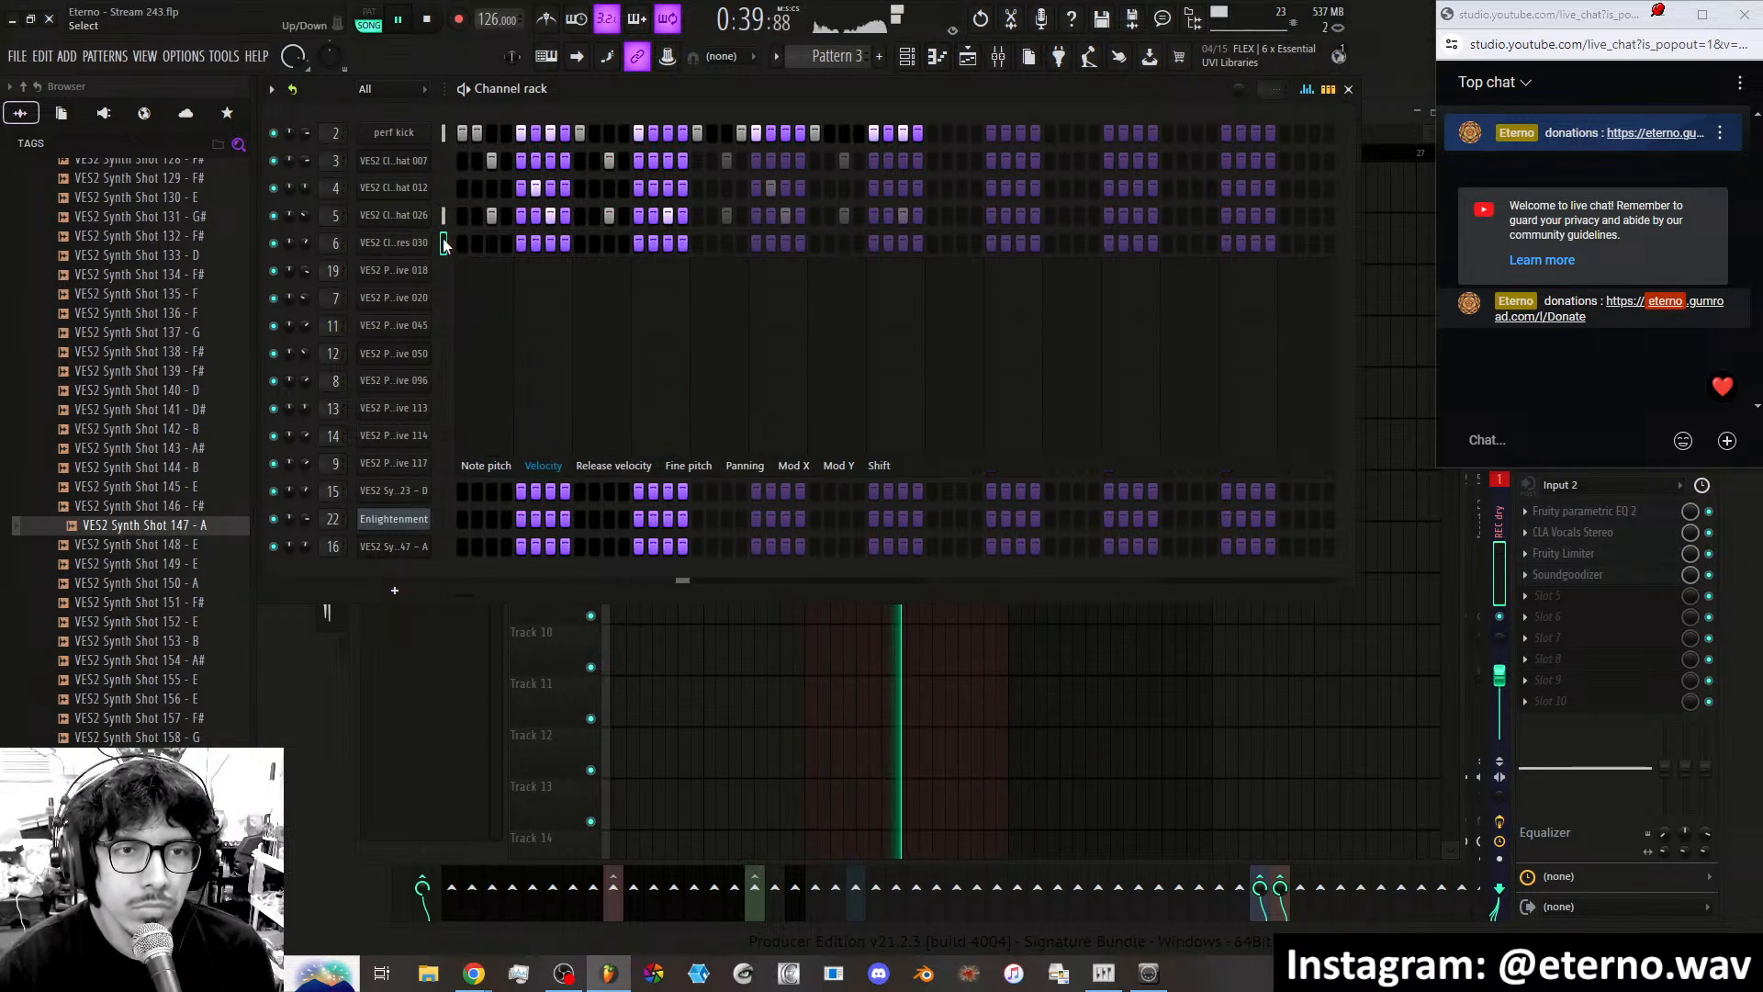
left_click(492, 245)
left_click(507, 244)
right_click(493, 245)
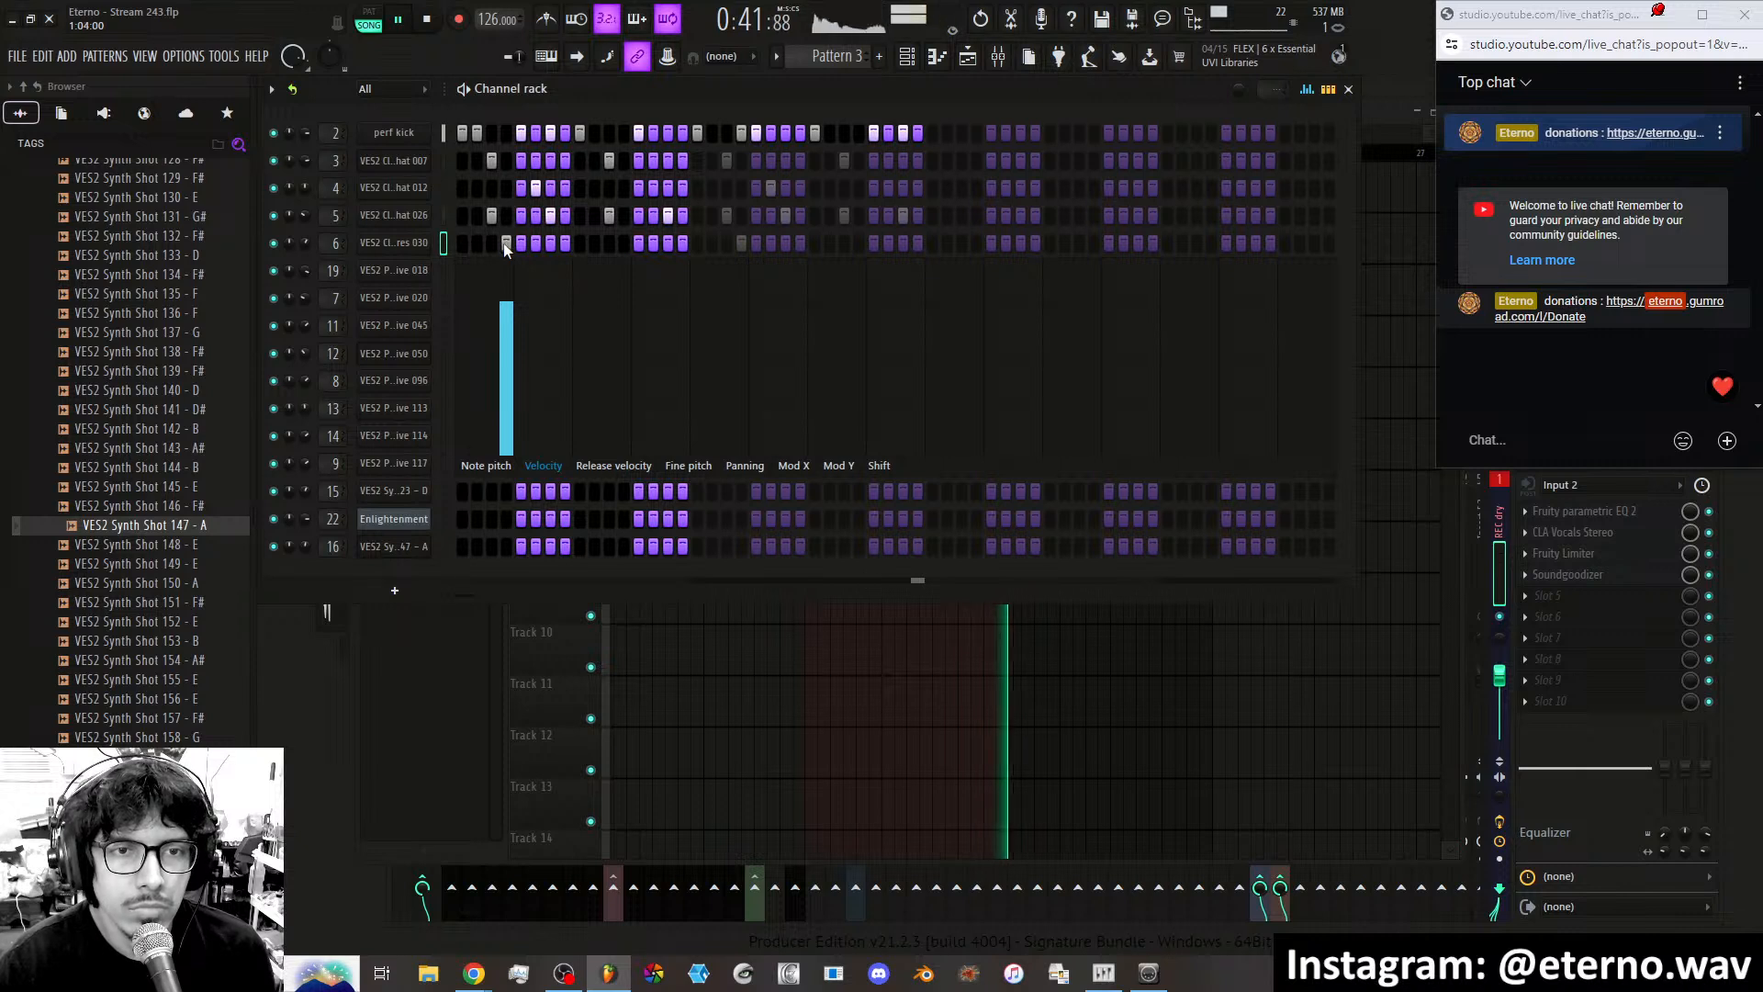
right_click(507, 243)
left_click(521, 243)
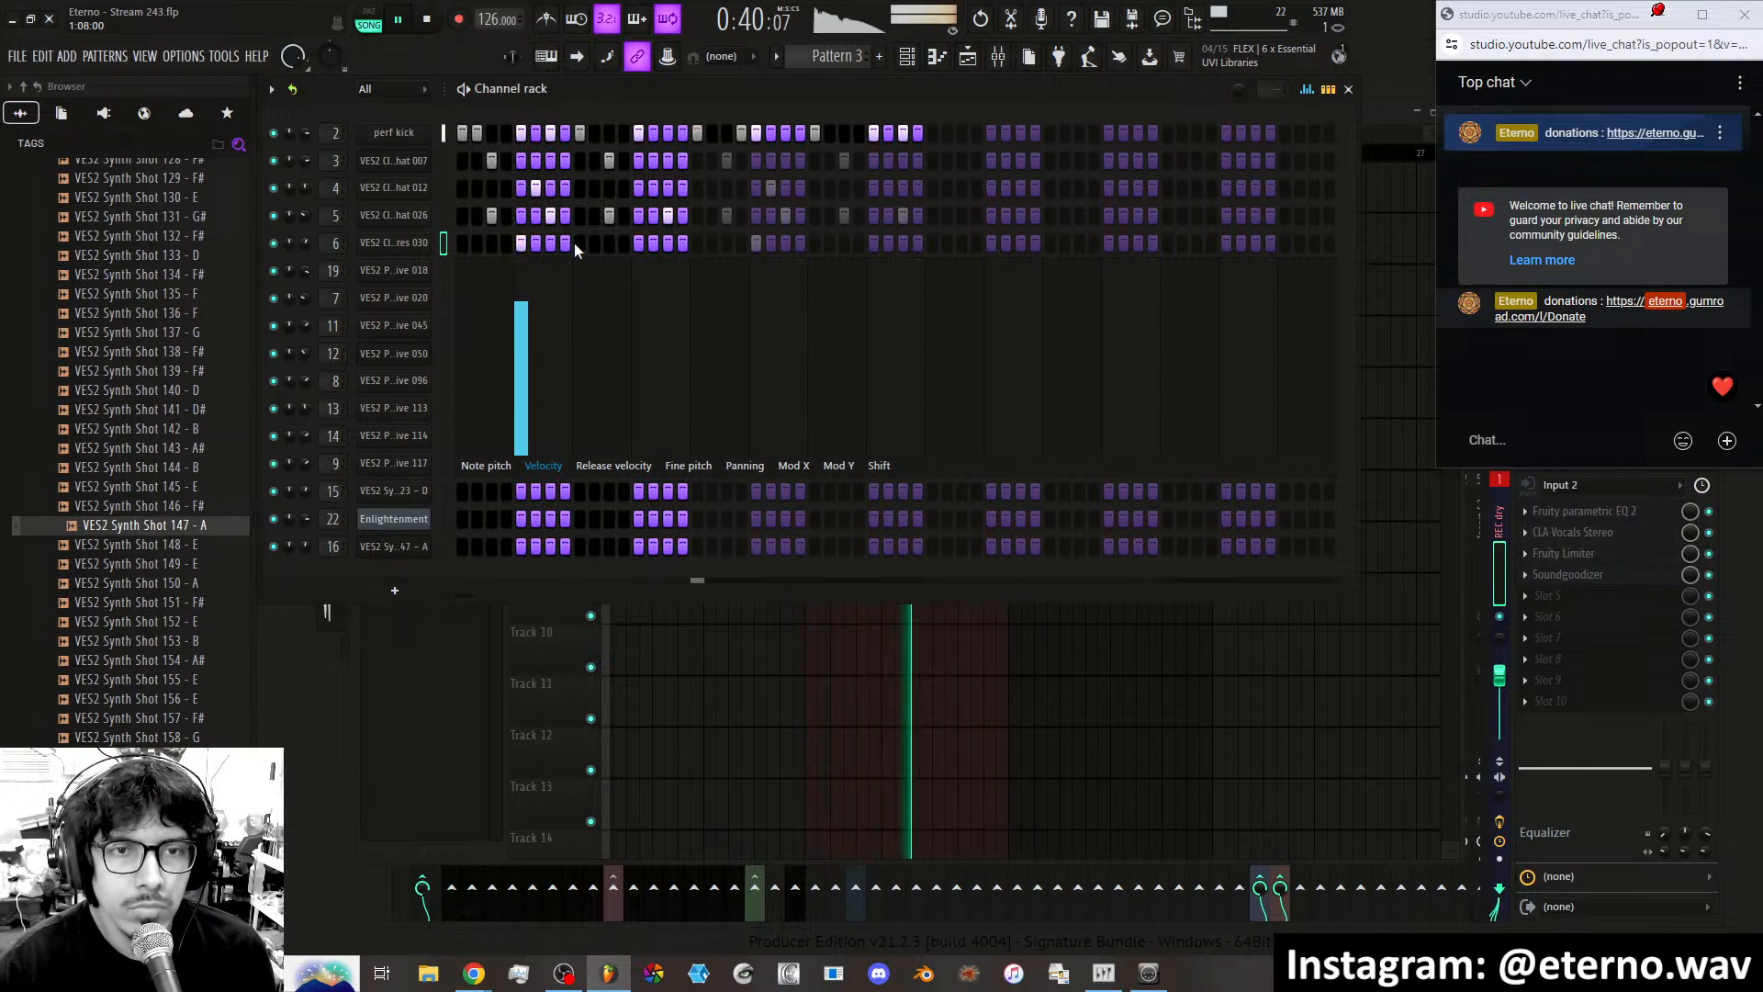
left_click(639, 243)
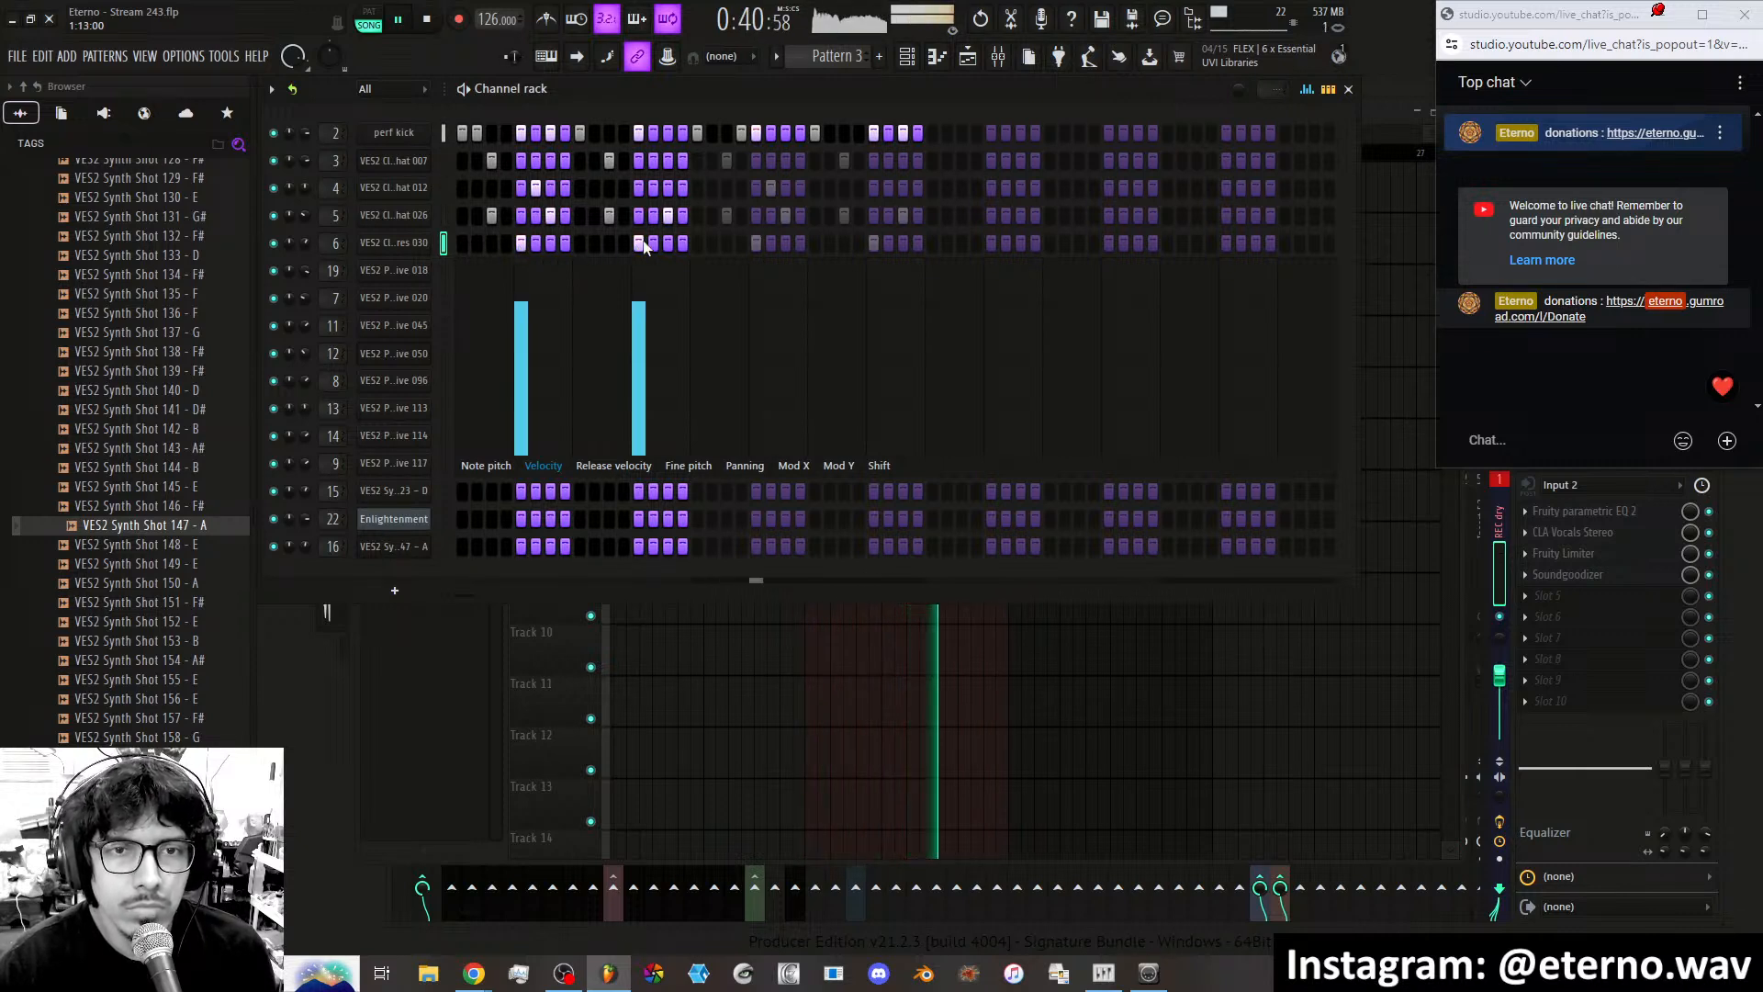
Place a hit on step 4 of the VES2 channel ending in 018, clearing the trial hits on steps 3 and 2.
left_click(444, 269)
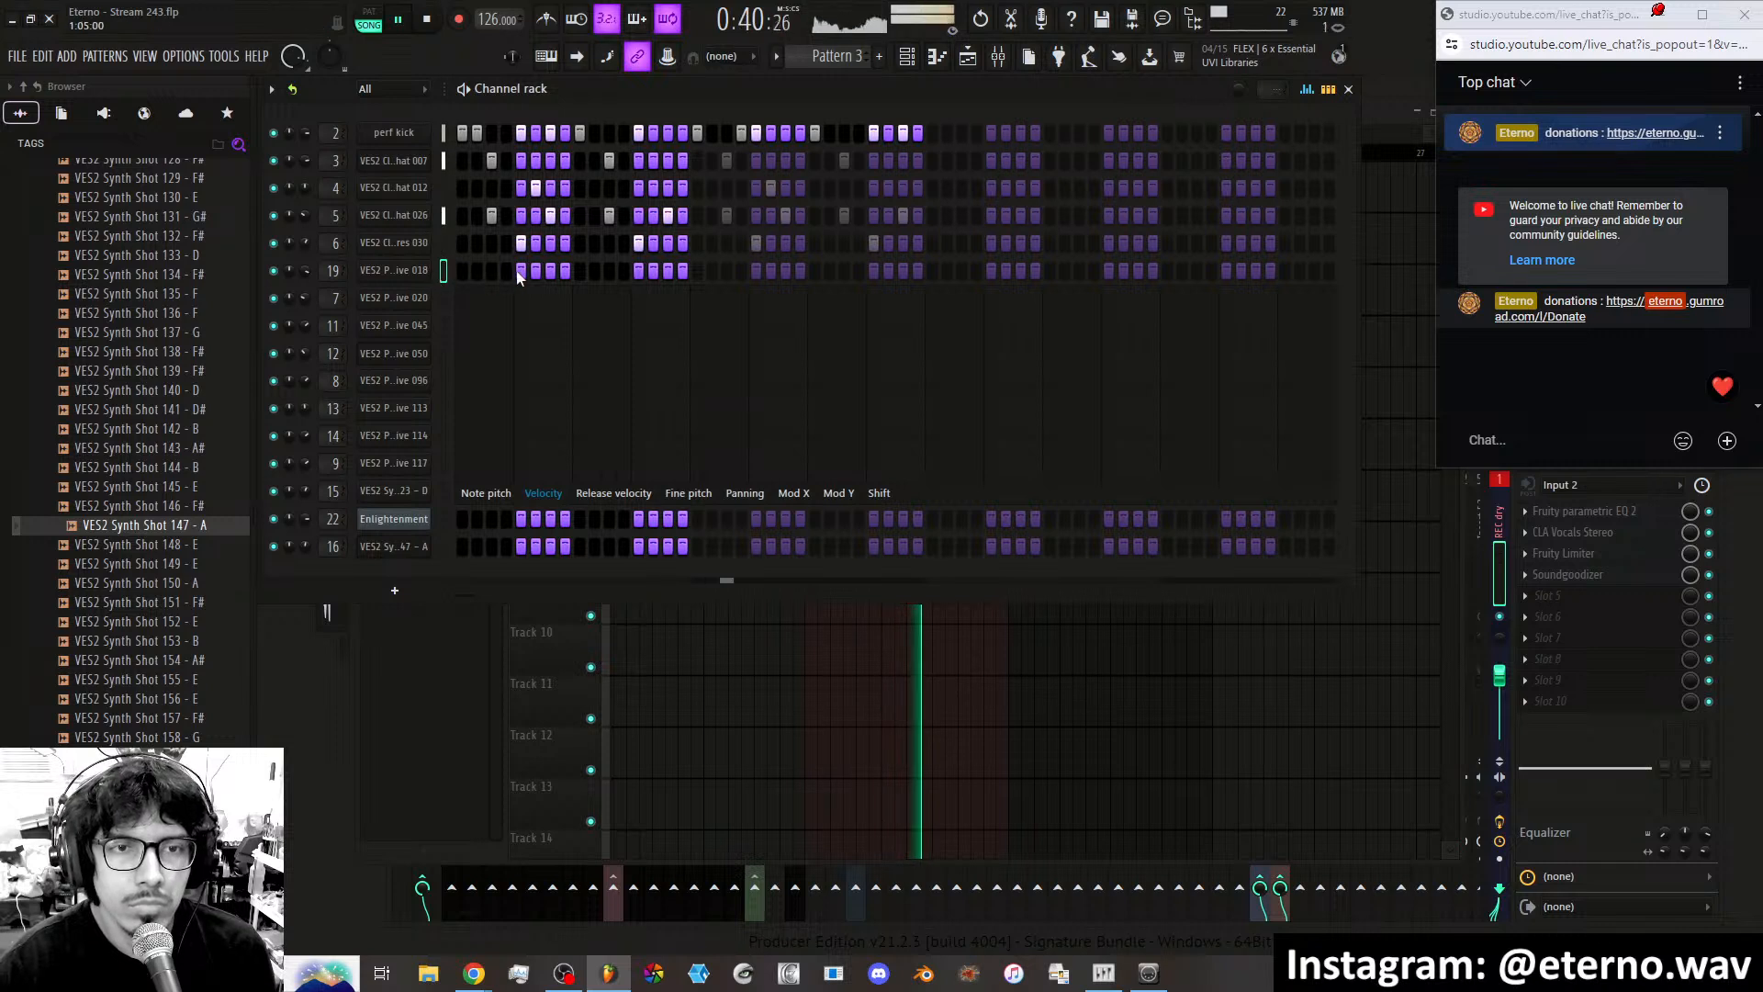
left_click(491, 270)
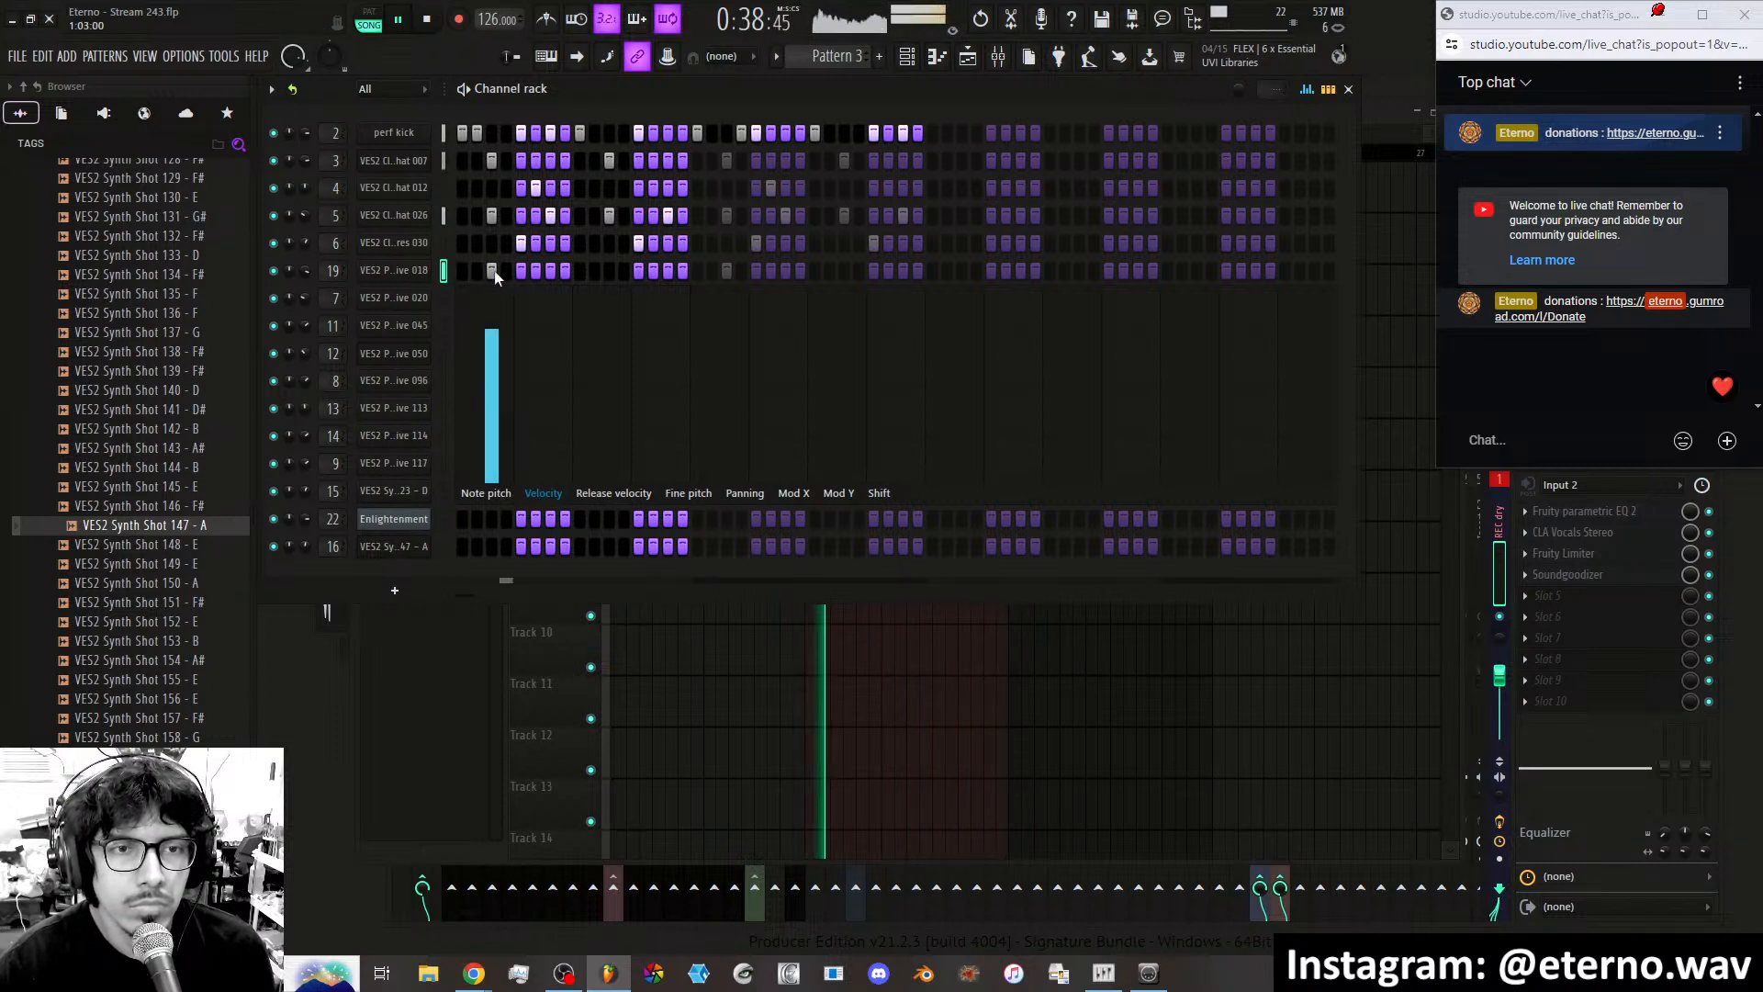
right_click(492, 270)
left_click(477, 270)
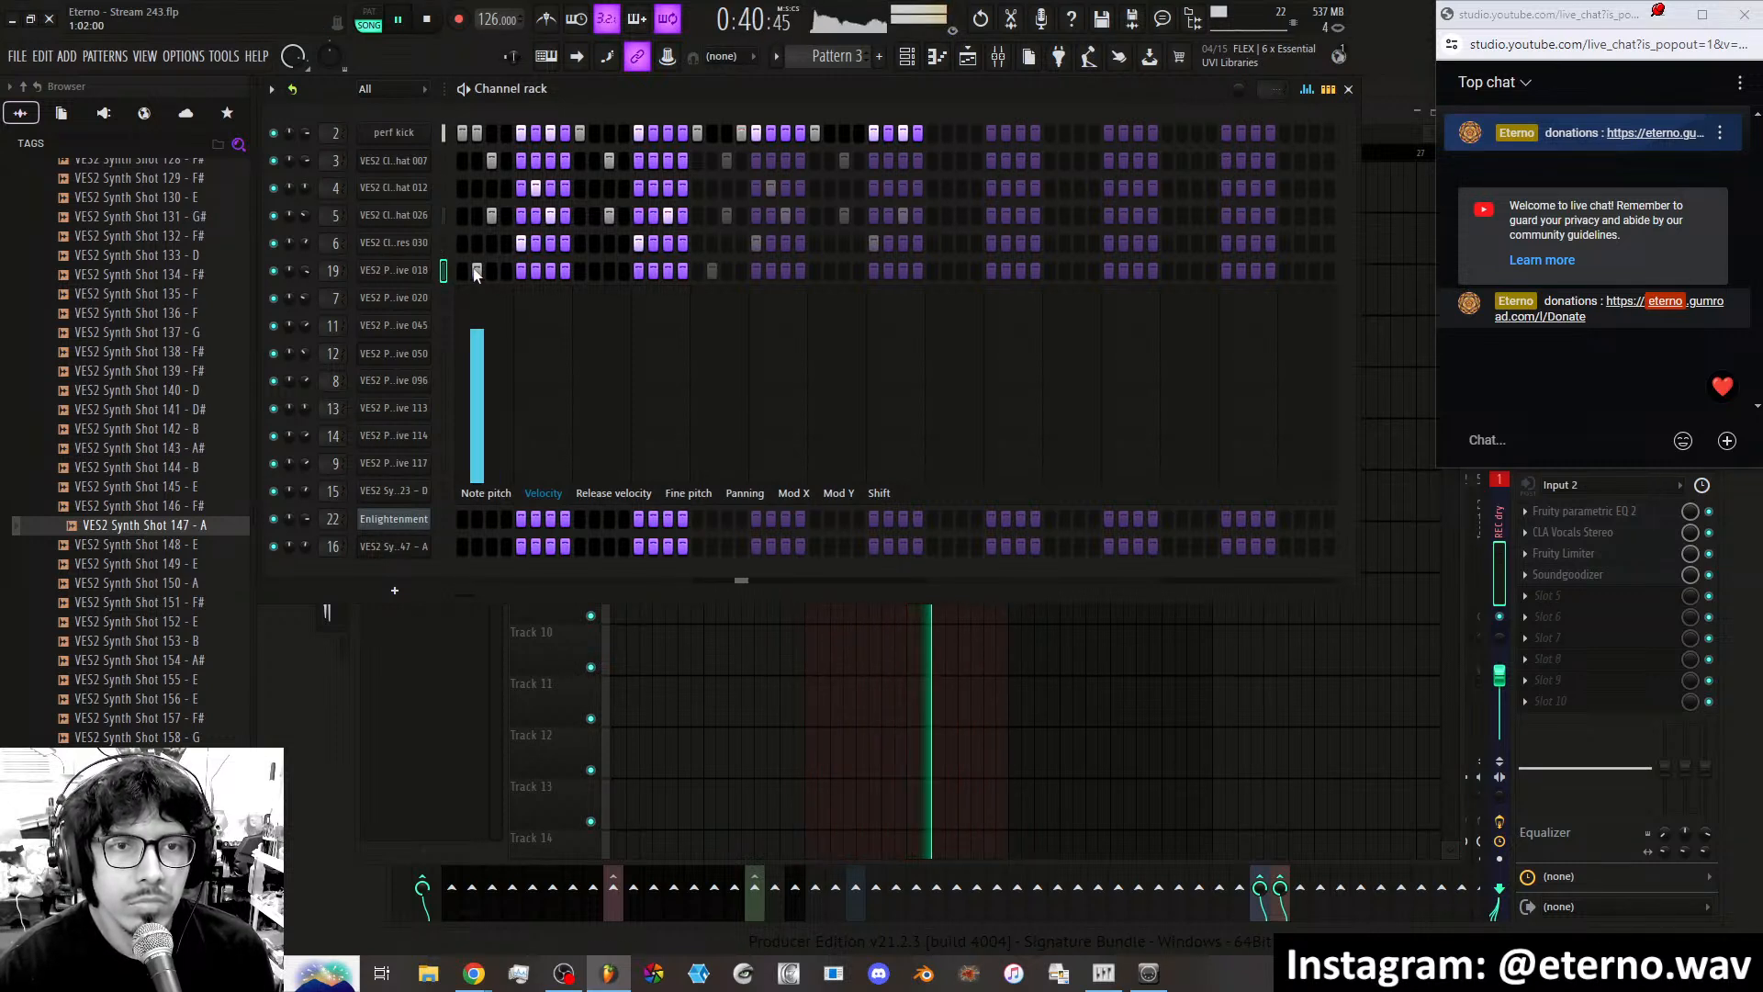
right_click(477, 270)
left_click(506, 270)
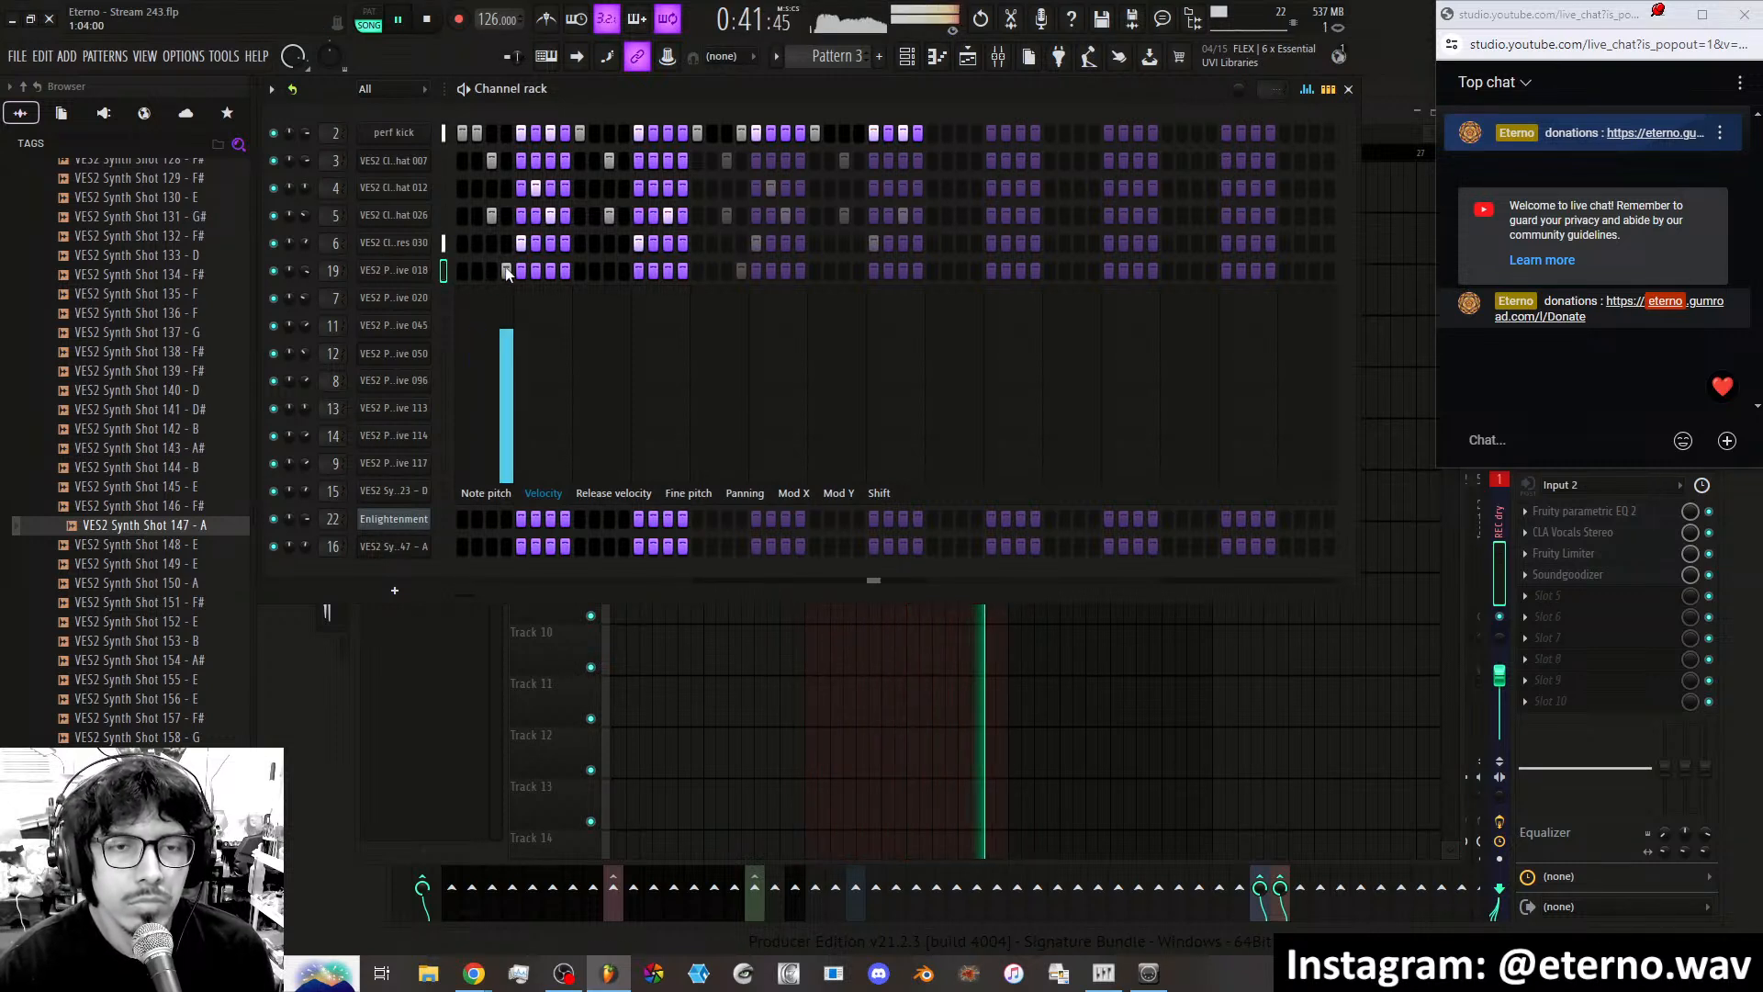
Try extra hits on steps 10 and 14 of the VES2 channel ending in 018.
left_click(594, 270)
right_click(594, 270)
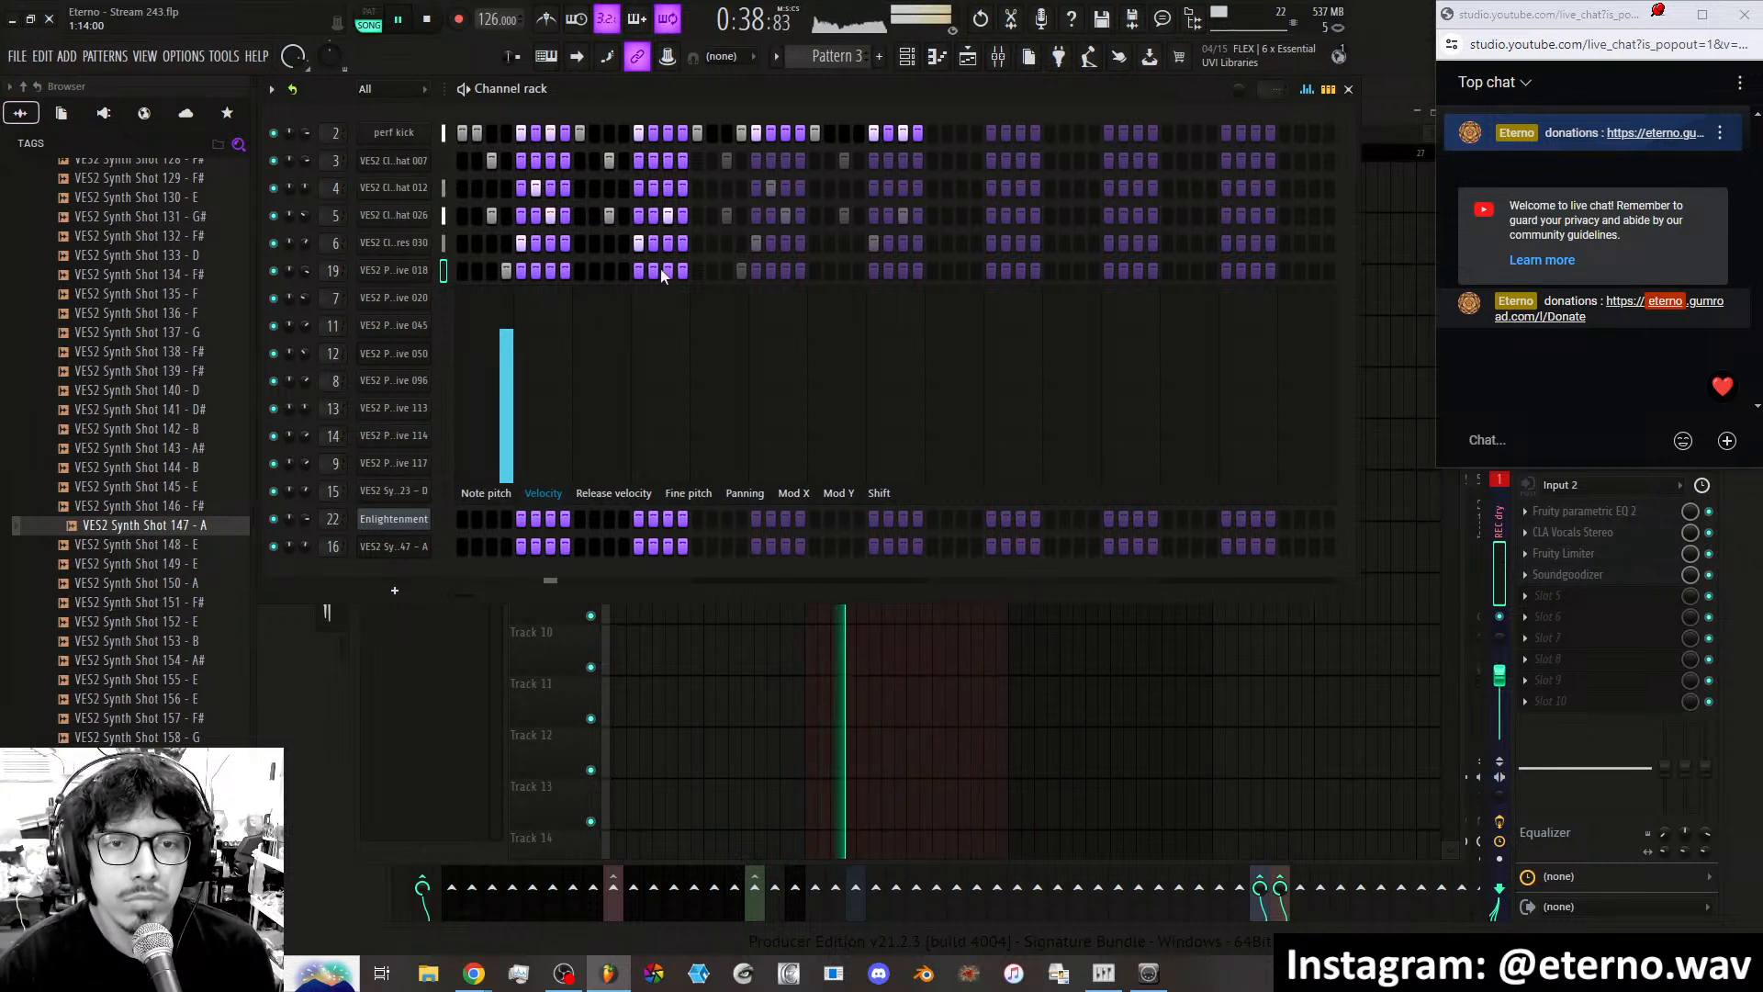
left_click(658, 270)
right_click(658, 270)
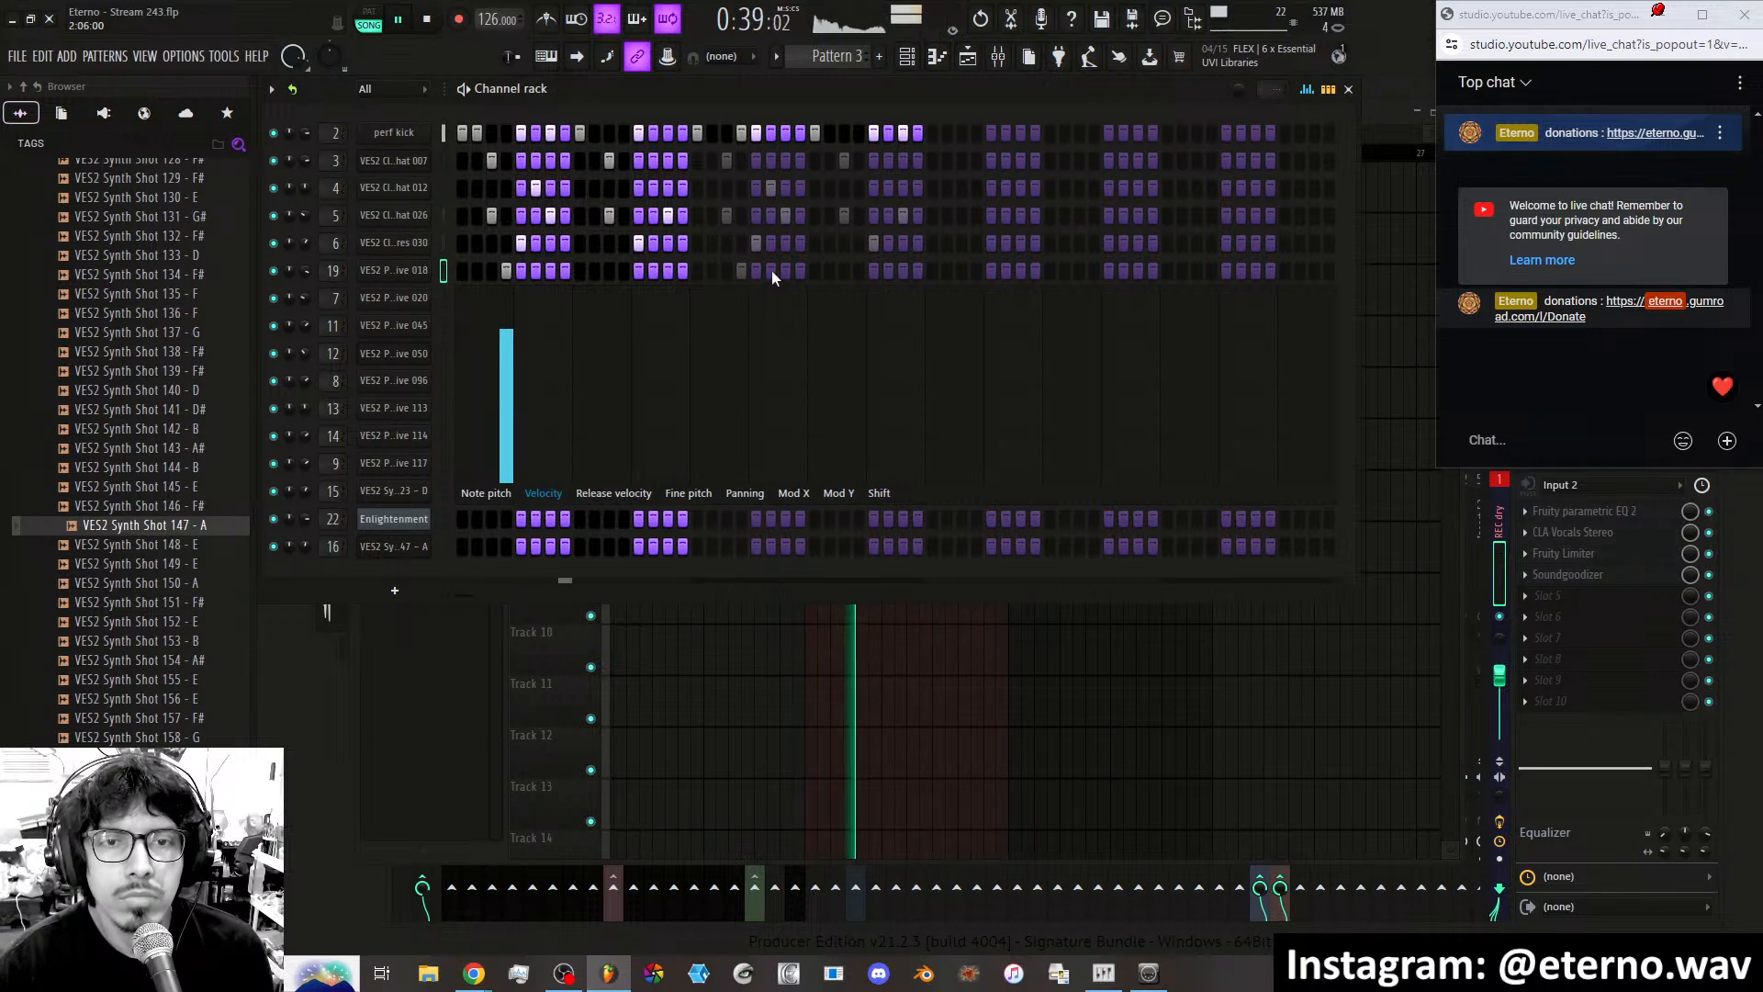
Add second-bar hits on steps 18 and 23 of the VES2 channel ending in 018, removing the trial hits on steps 24 and 20.
left_click(806, 270)
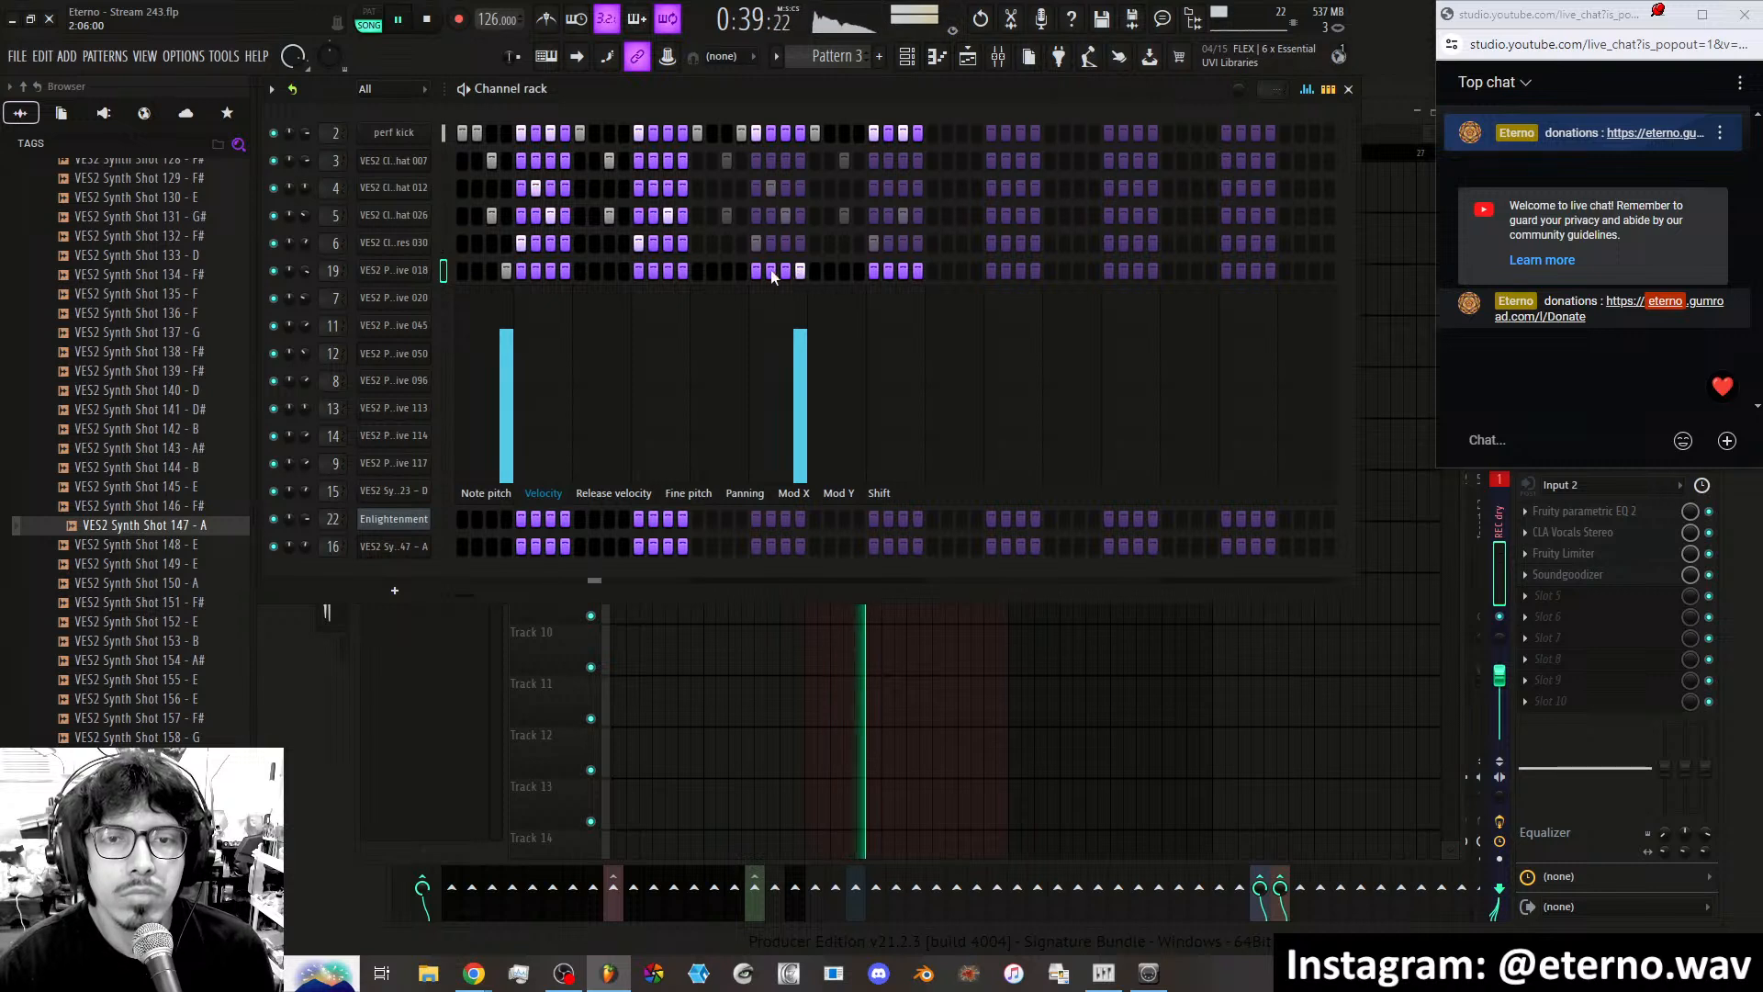
left_click(741, 272)
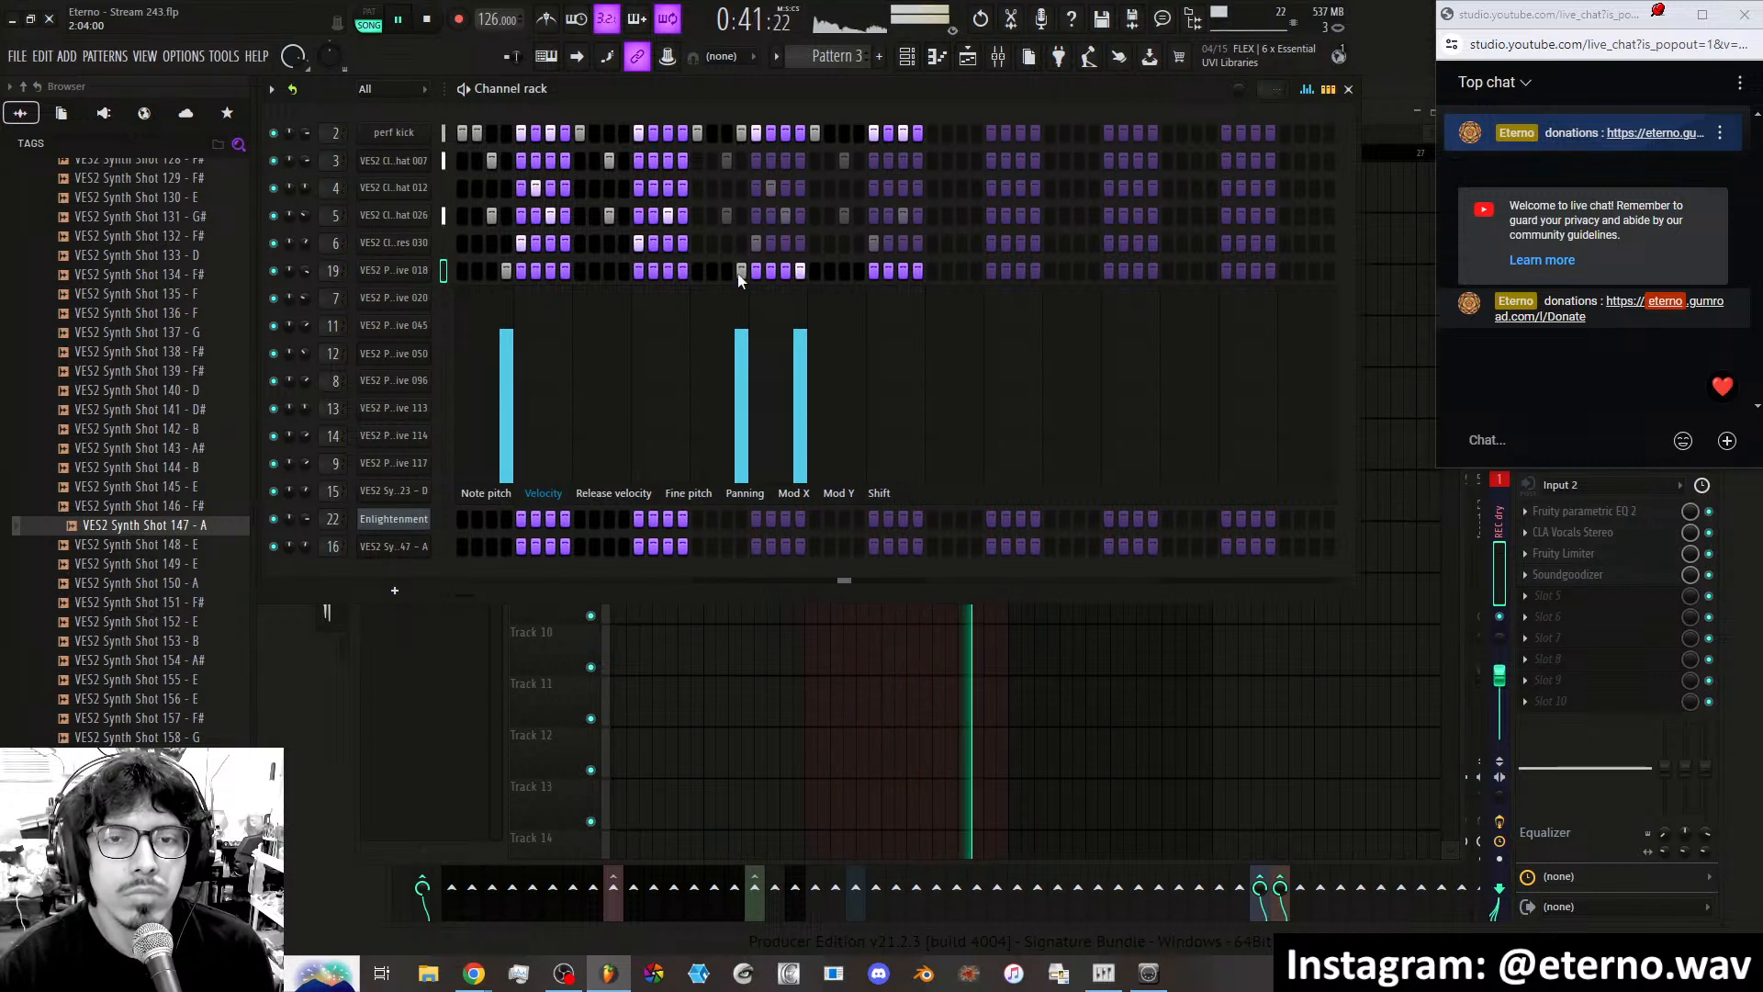
left_click(786, 271)
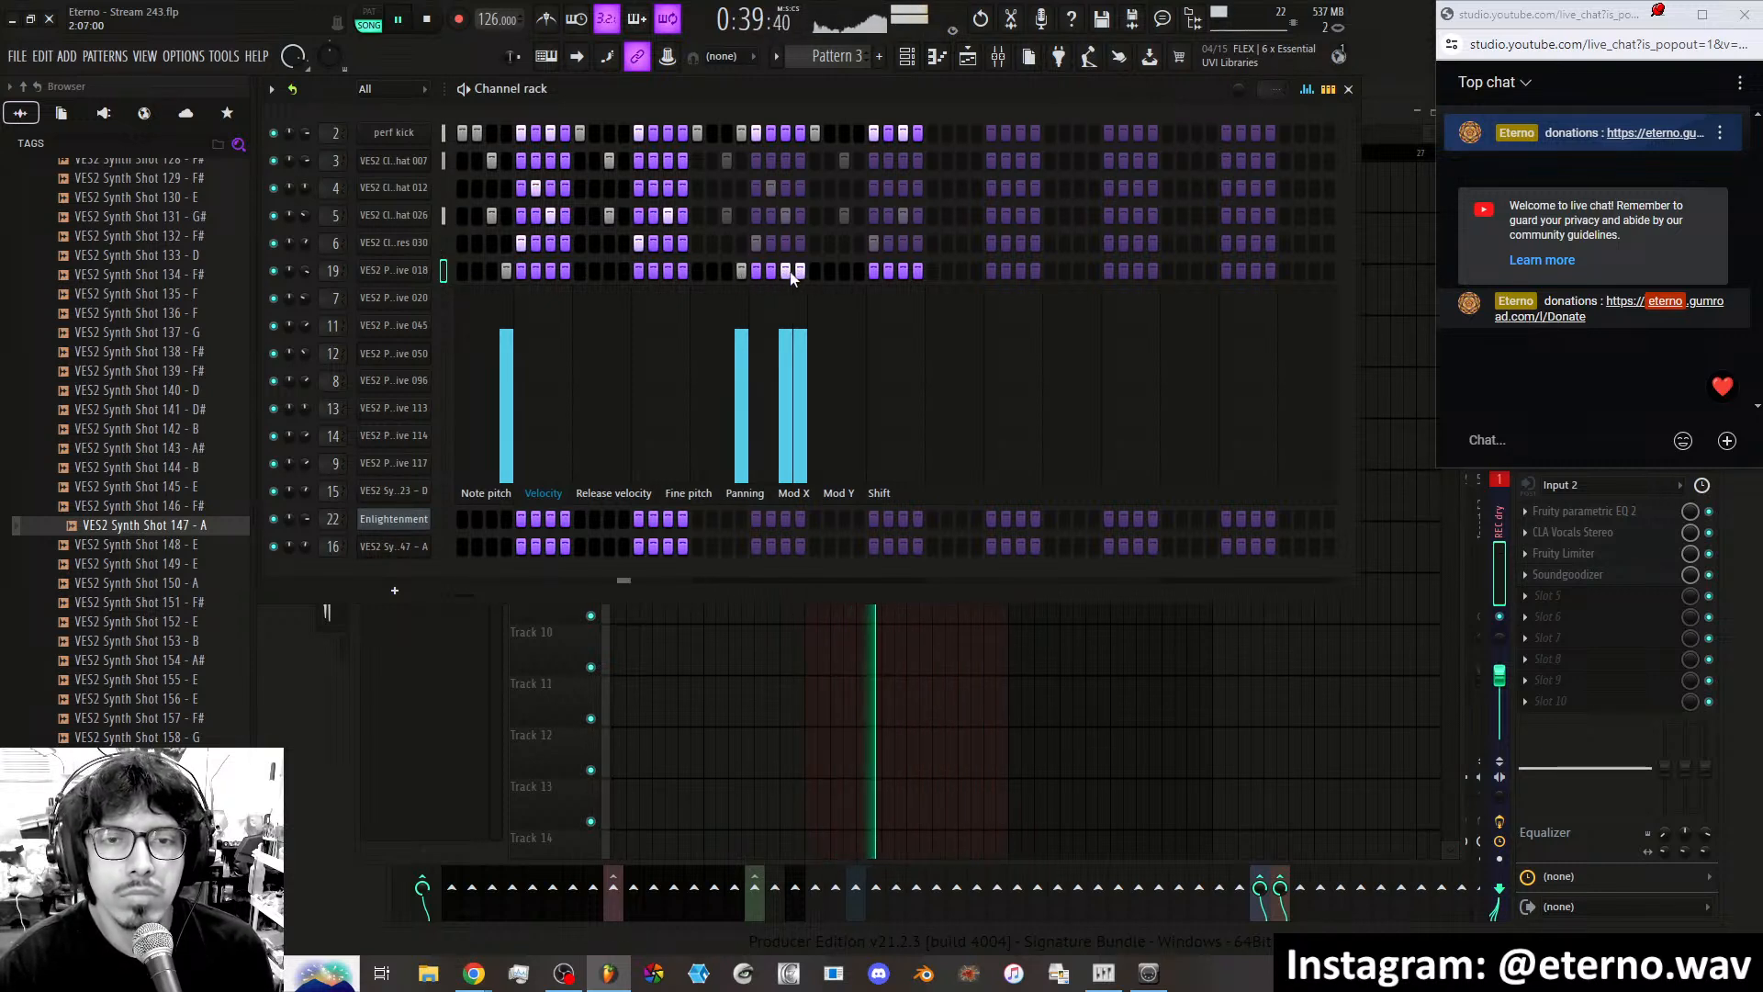
left_click(798, 272)
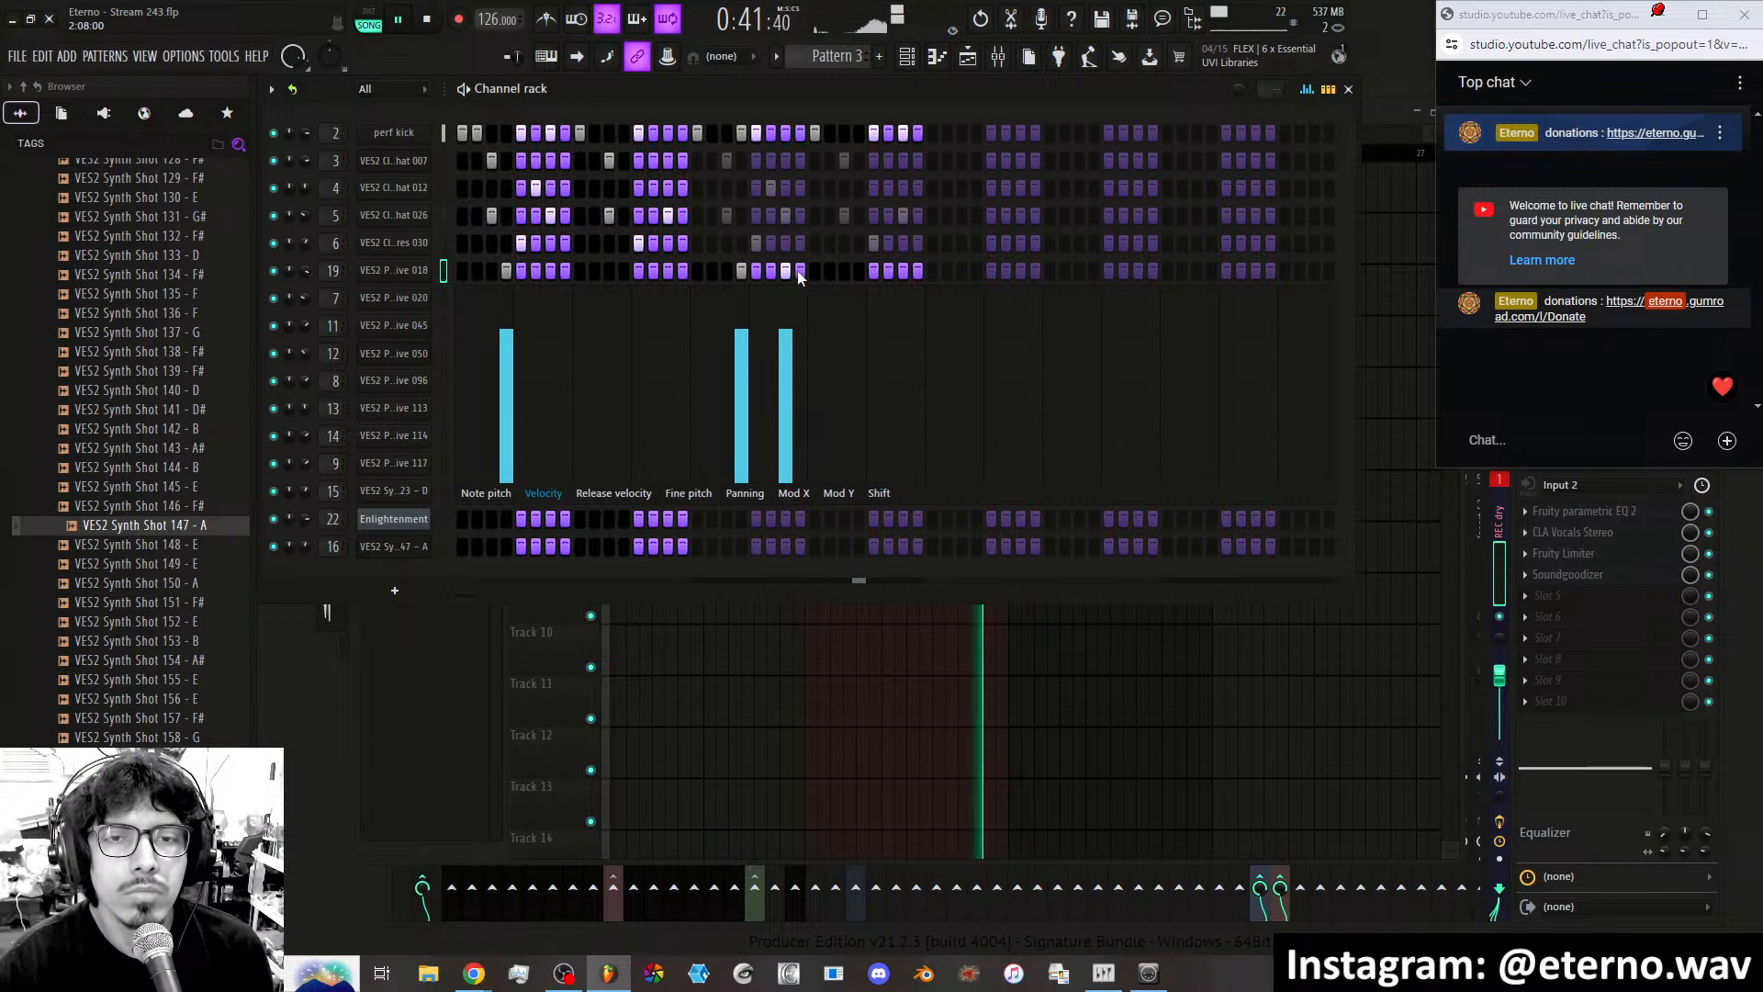
left_click(741, 271)
left_click(713, 270)
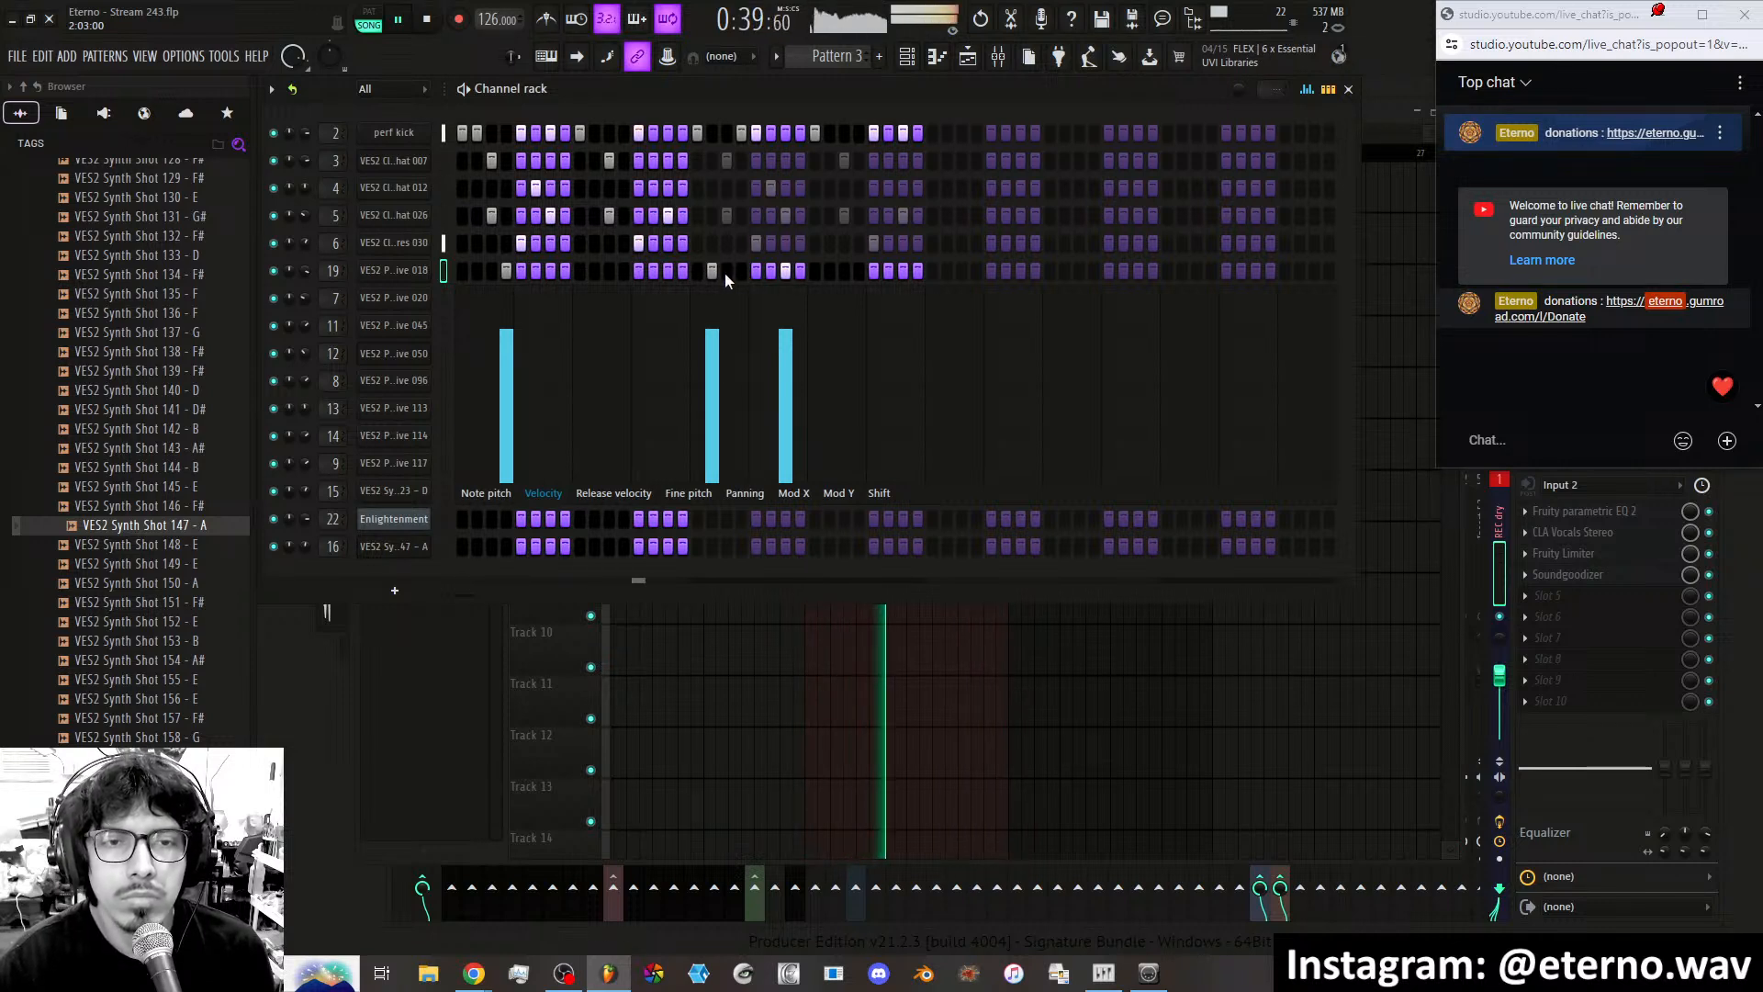
Try moving the VES2 018 channel's hit from step 23 to step 24, and return it to step 23.
left_click(786, 271)
left_click(800, 271)
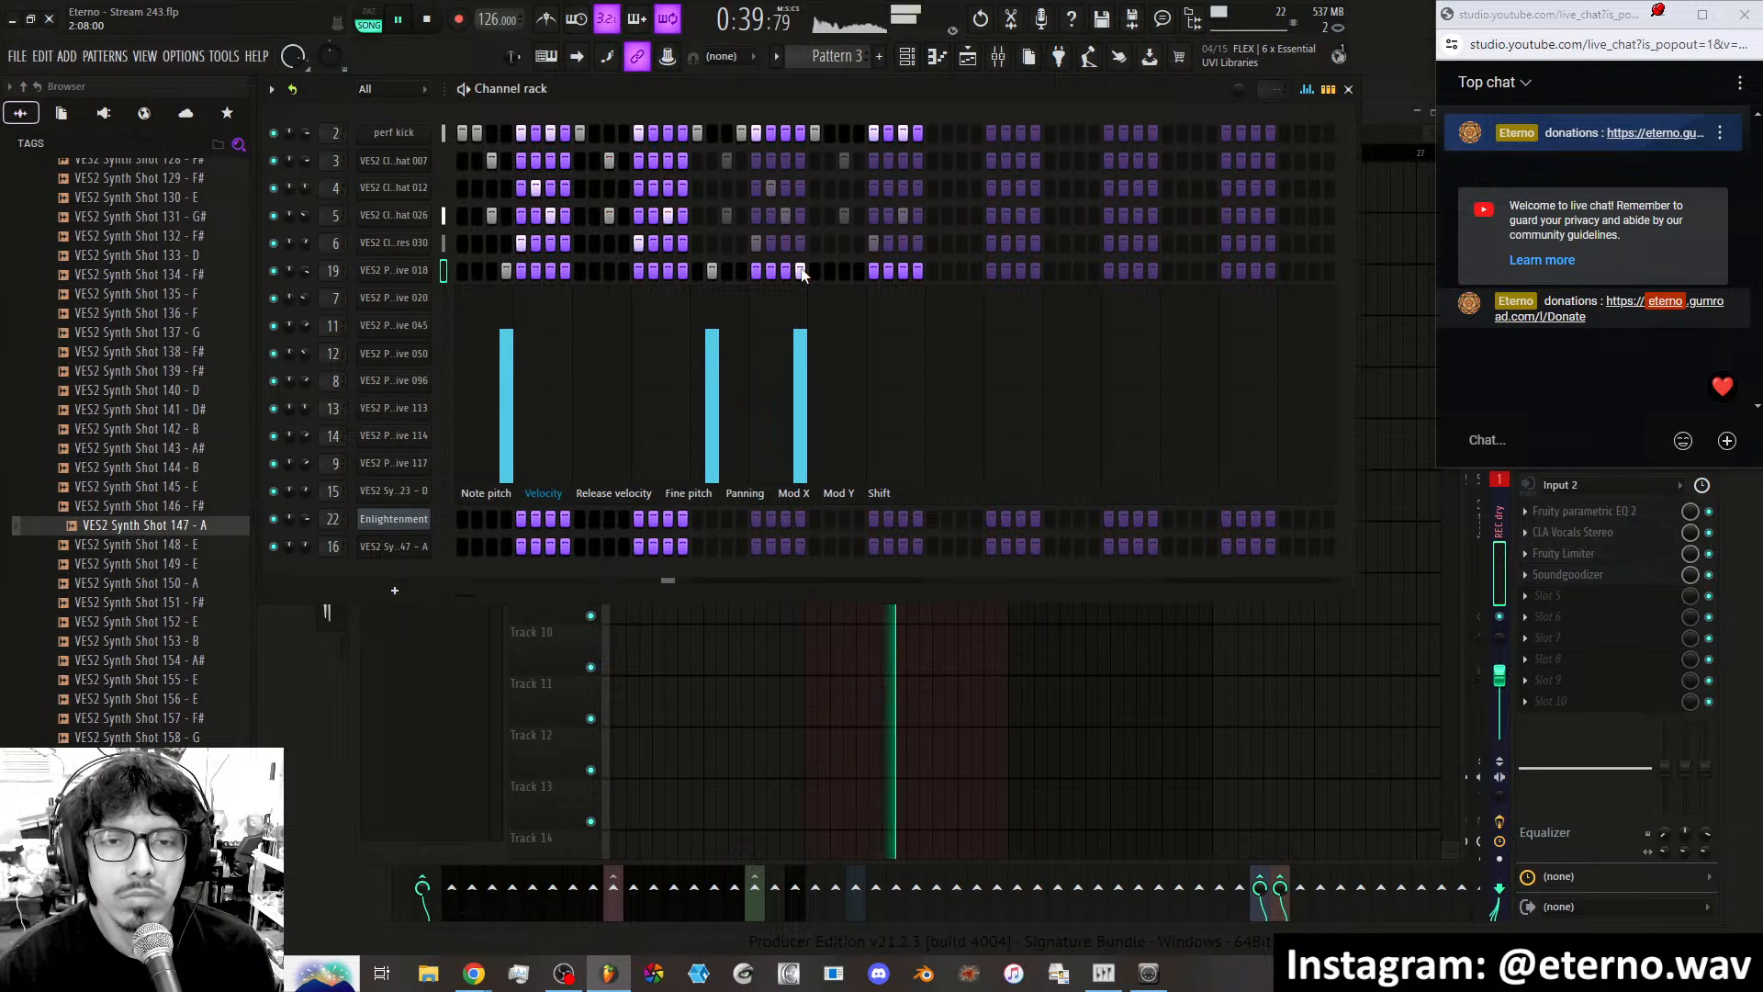
left_click(800, 271)
left_click(786, 271)
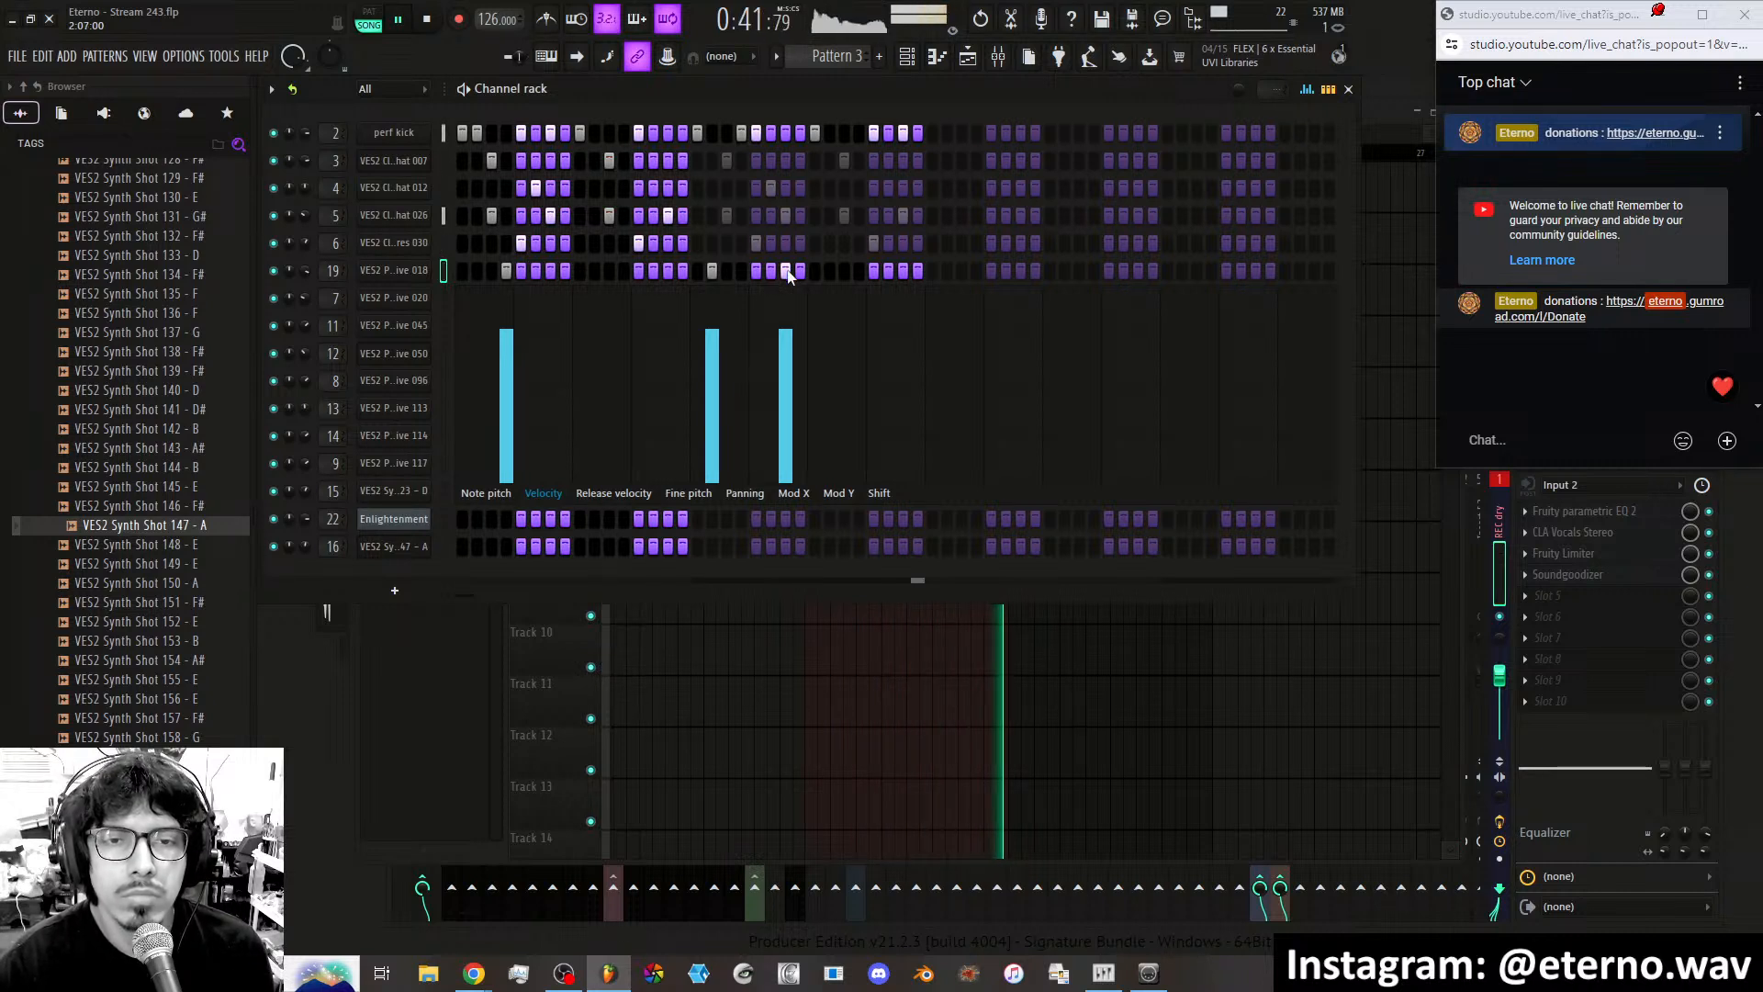
Lower the velocities of the hits on steps 4, 18 and 23 of the VES2 channel ending in 018.
left_click(785, 351)
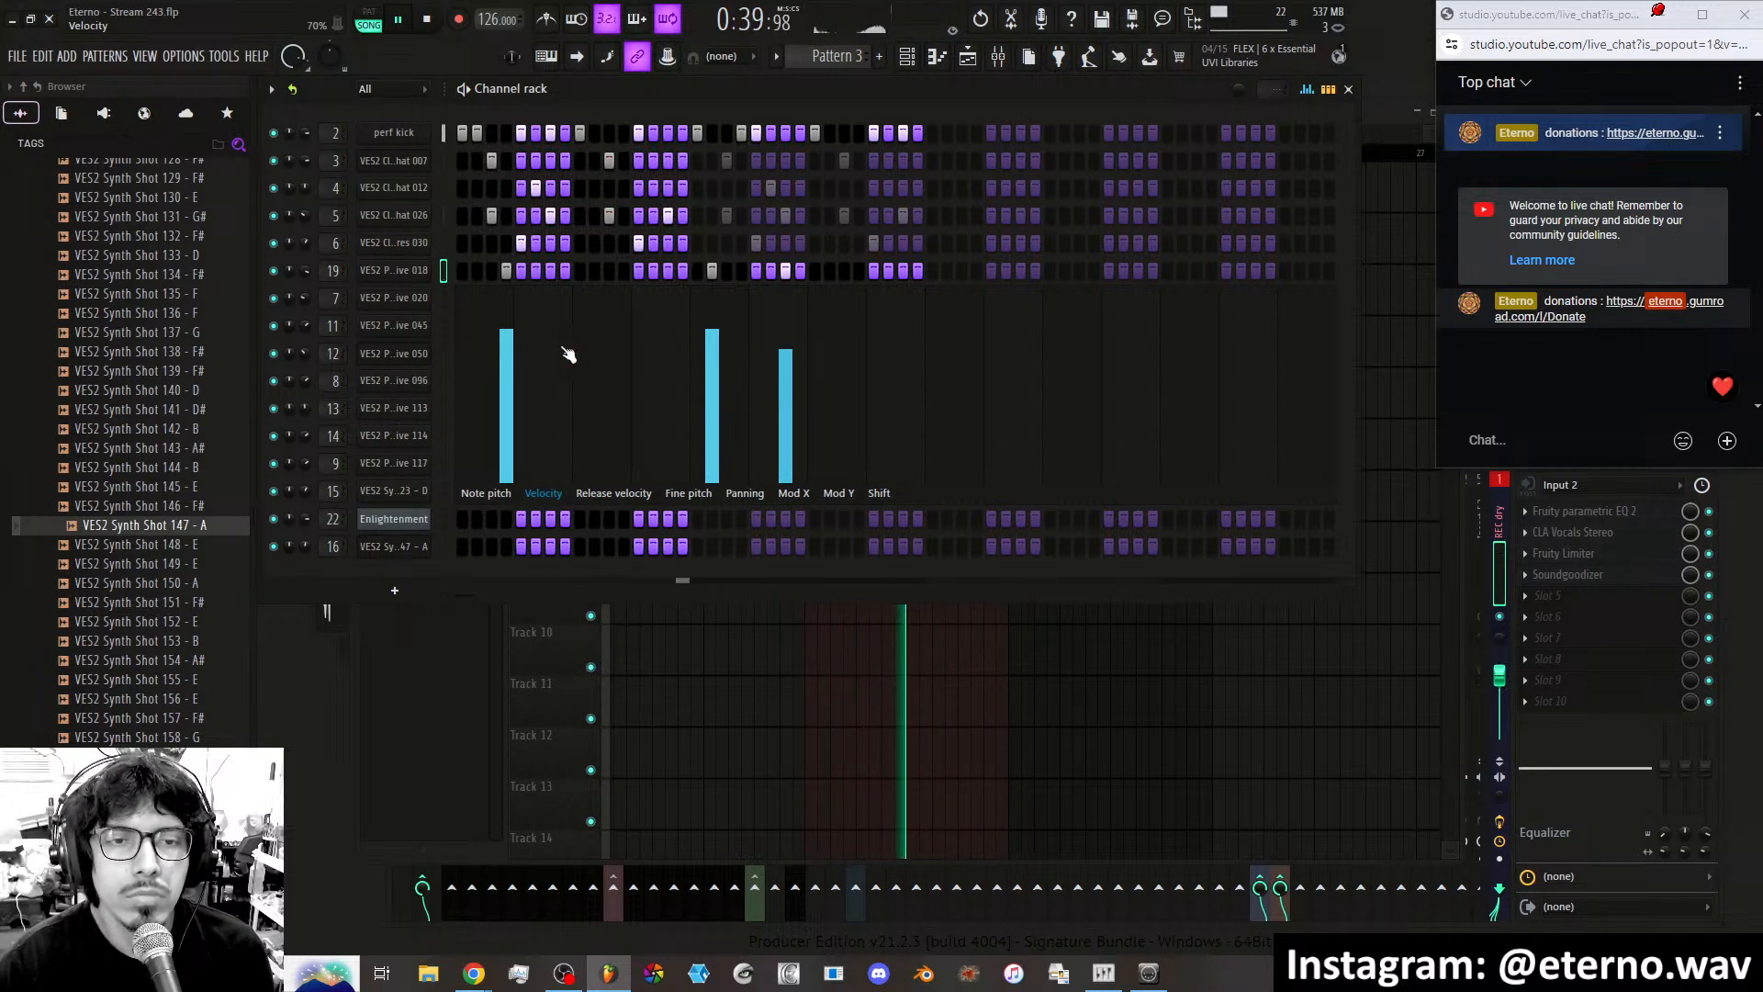
left_click(513, 342)
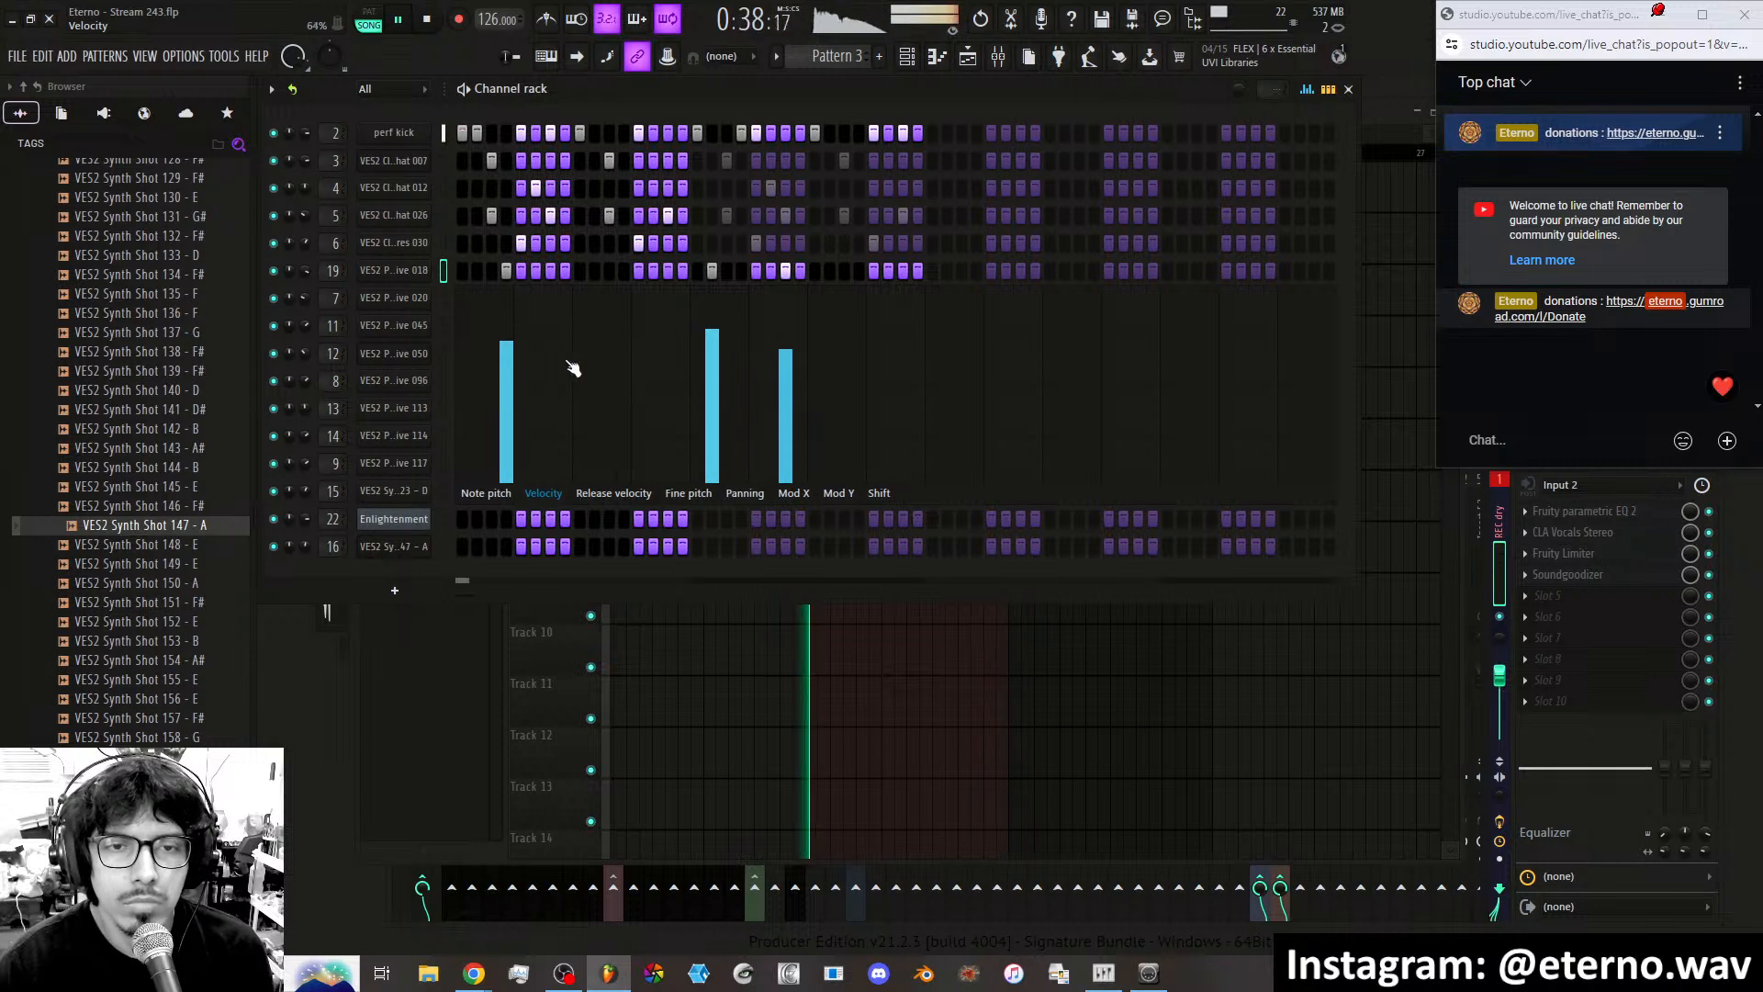
left_click(712, 338)
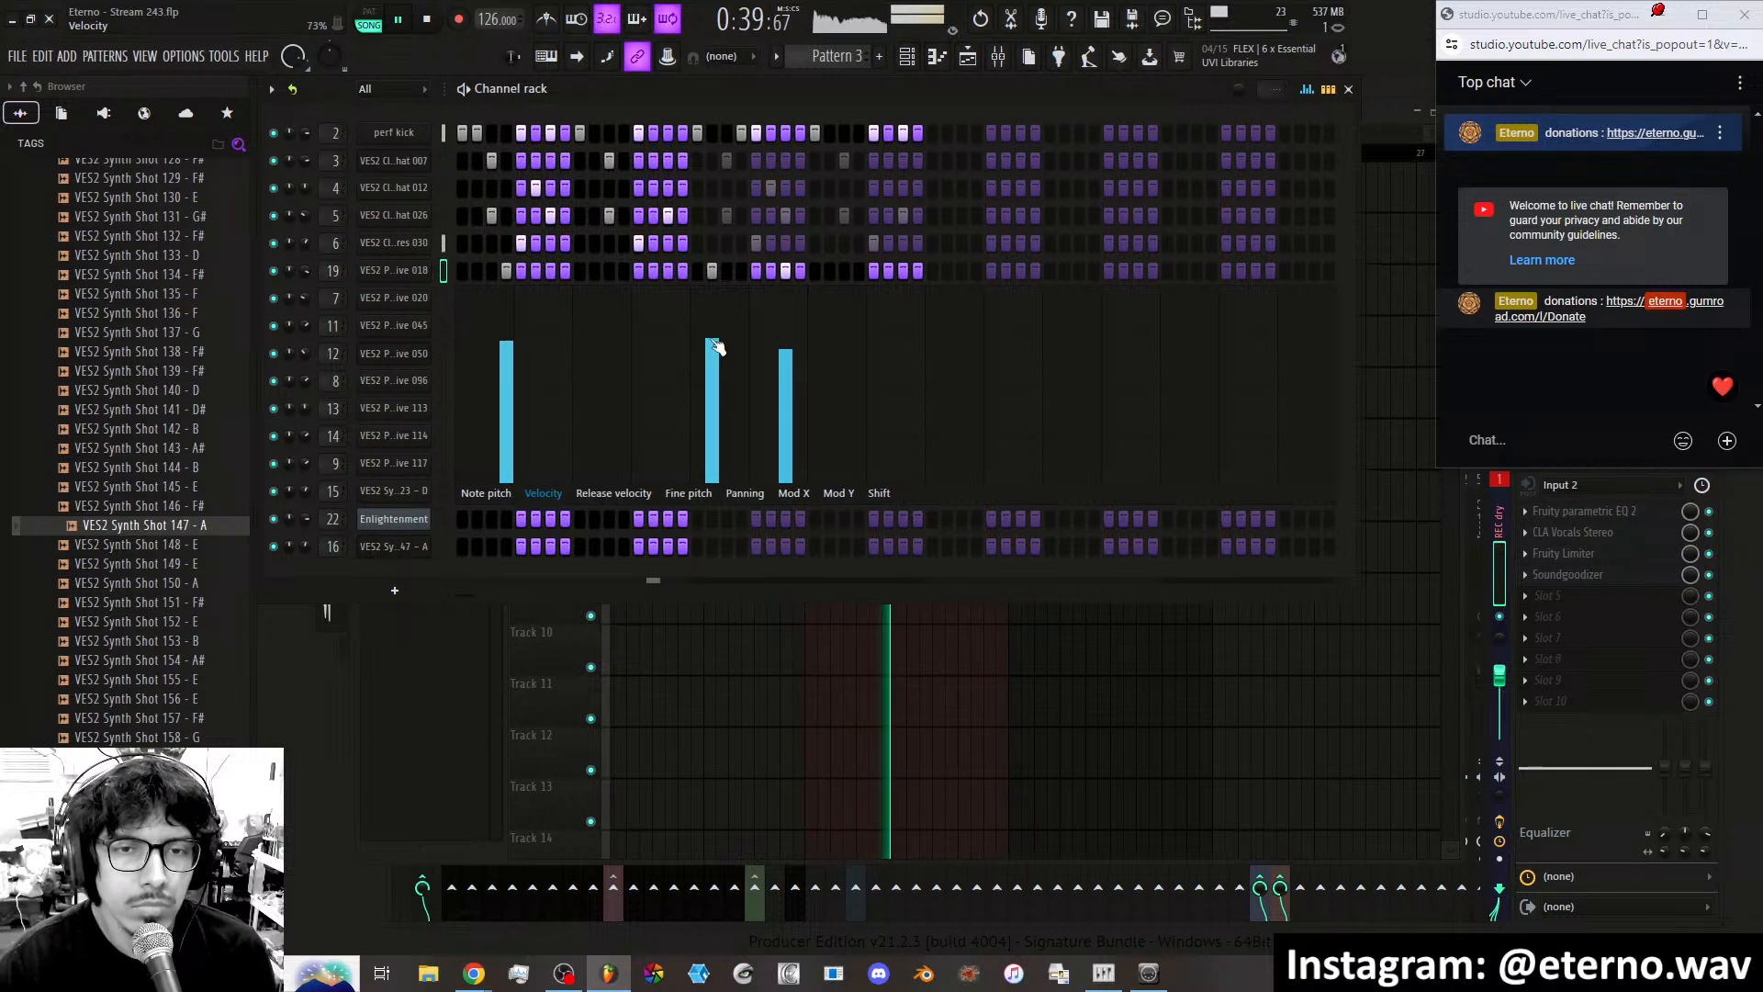
left_click(786, 369)
Fill steps 1 to 16 of the VES2 channel ending in 020 and lower the velocities of steps 1, 5, 9 and 13.
left_click(442, 297)
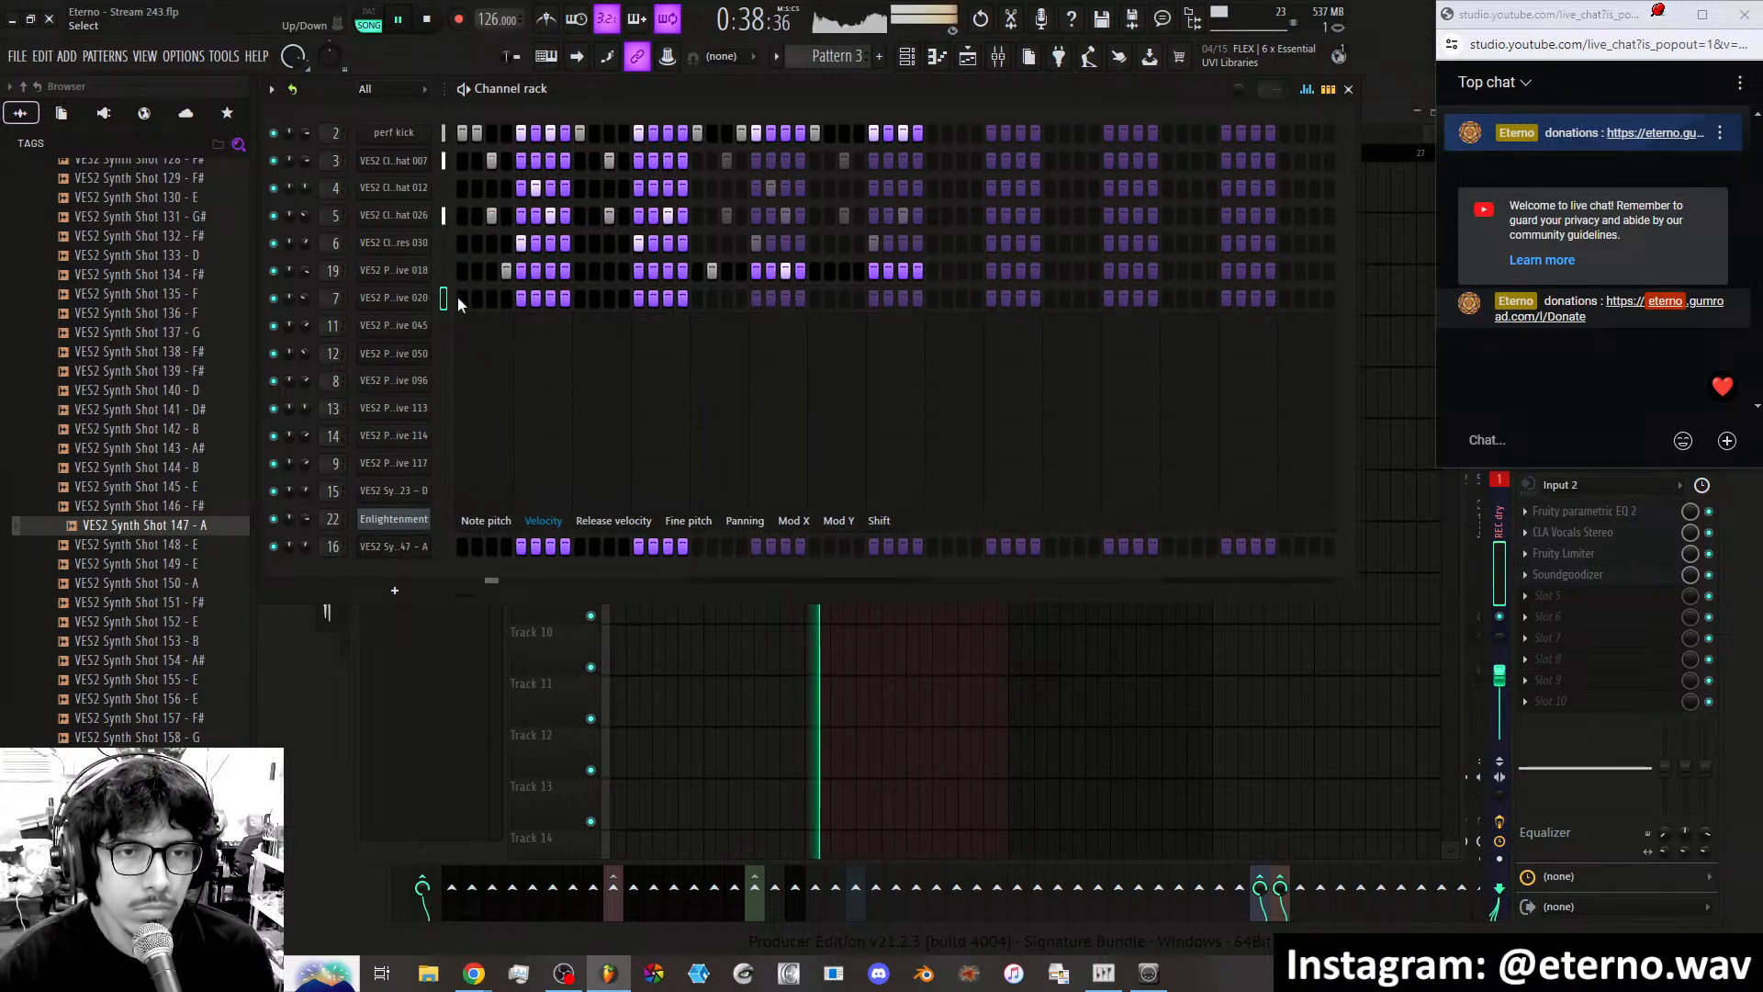
left_click(566, 299)
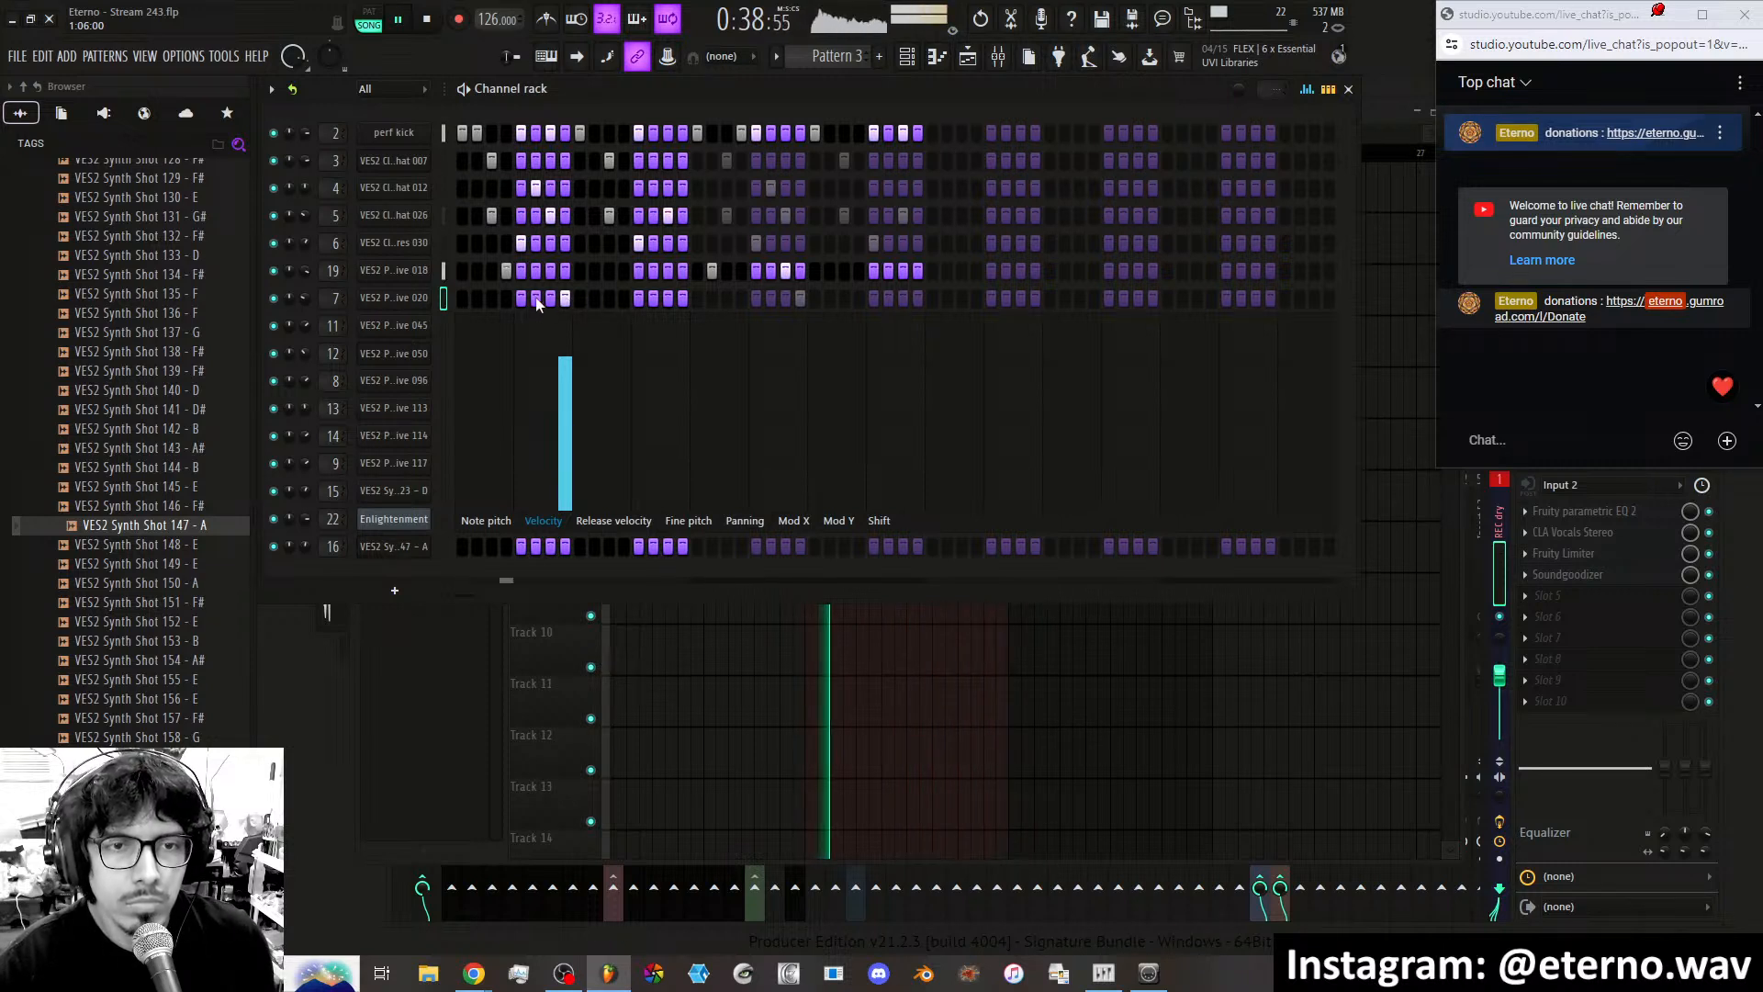
left_click_drag(463, 295, 709, 301)
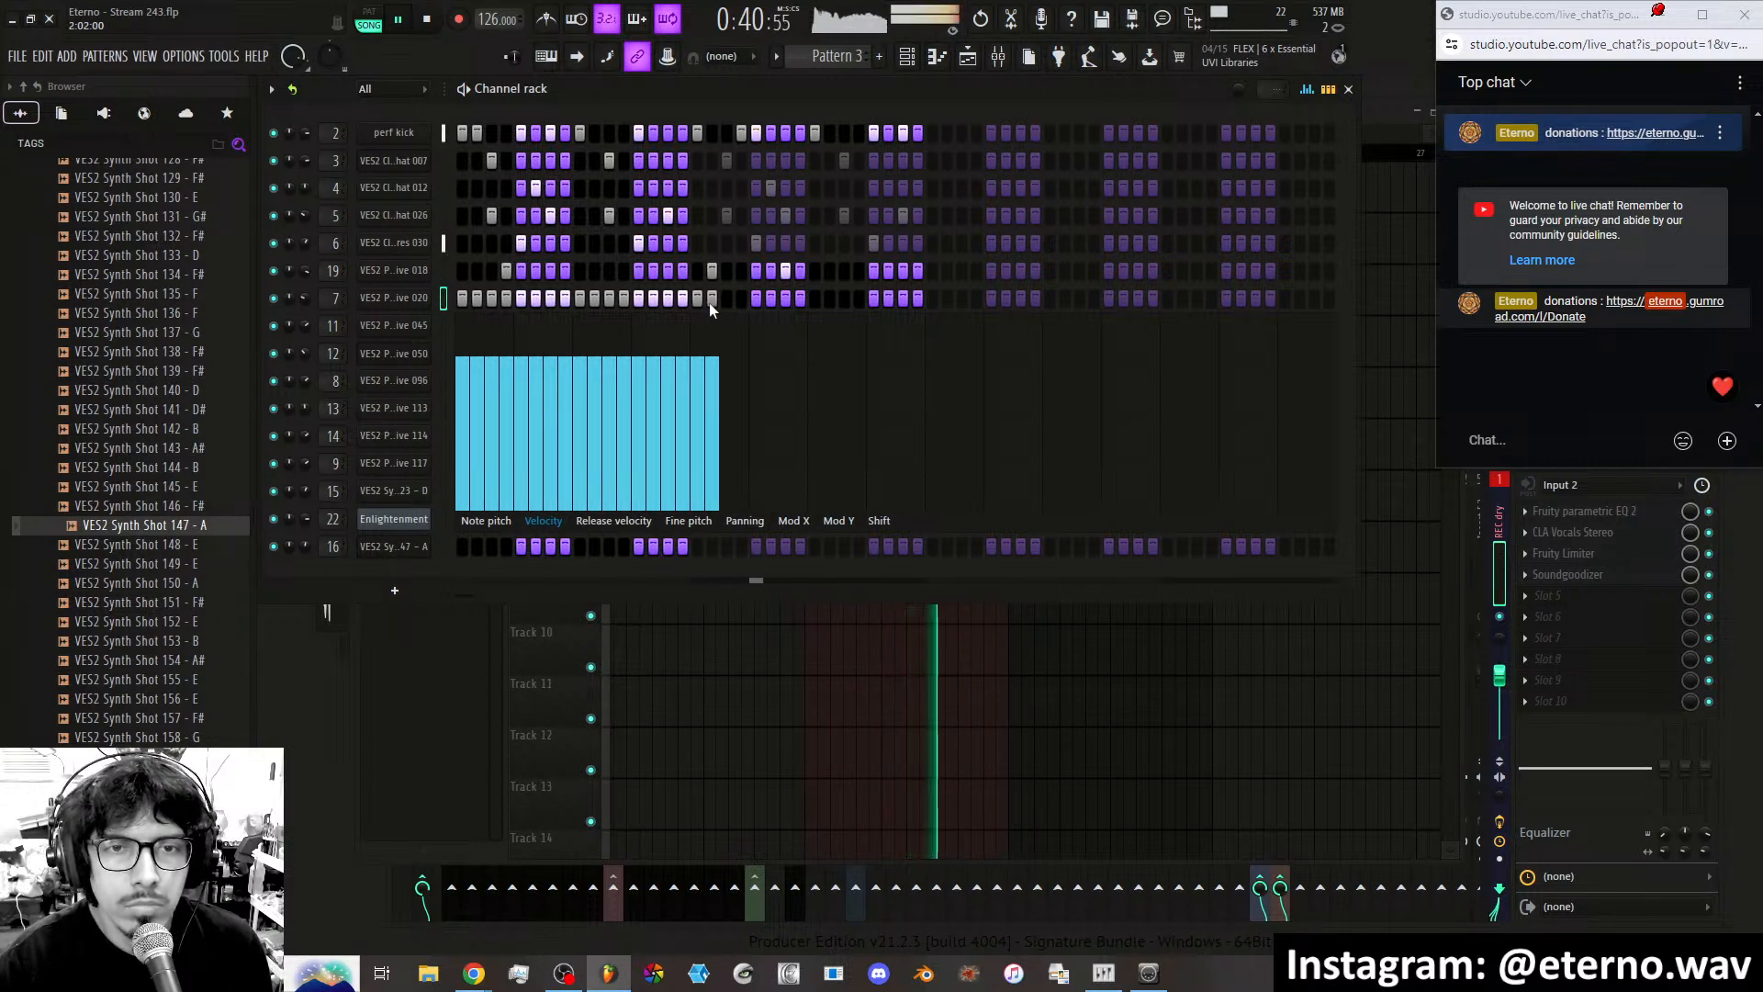
left_click(463, 454)
left_click(521, 467)
left_click(581, 468)
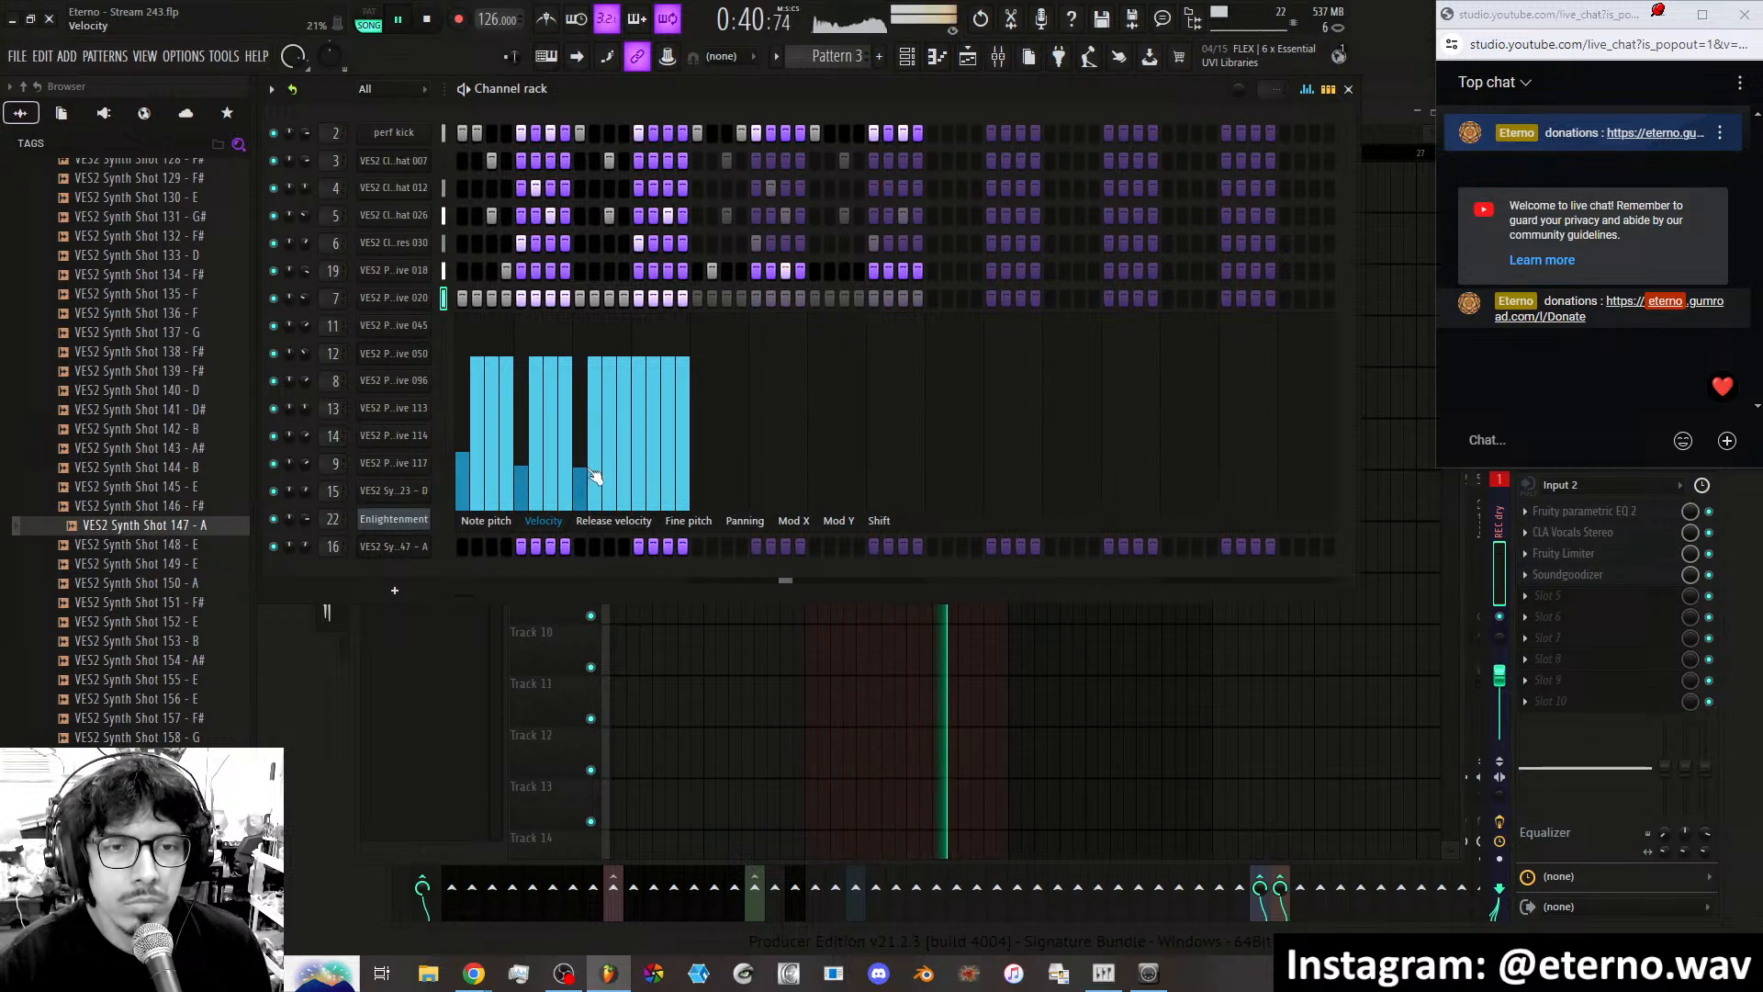
left_click(640, 489)
Stagger the velocities of the remaining steps between 2 and 16 on the VES2 020 channel at uneven, reduced levels.
left_click(668, 402)
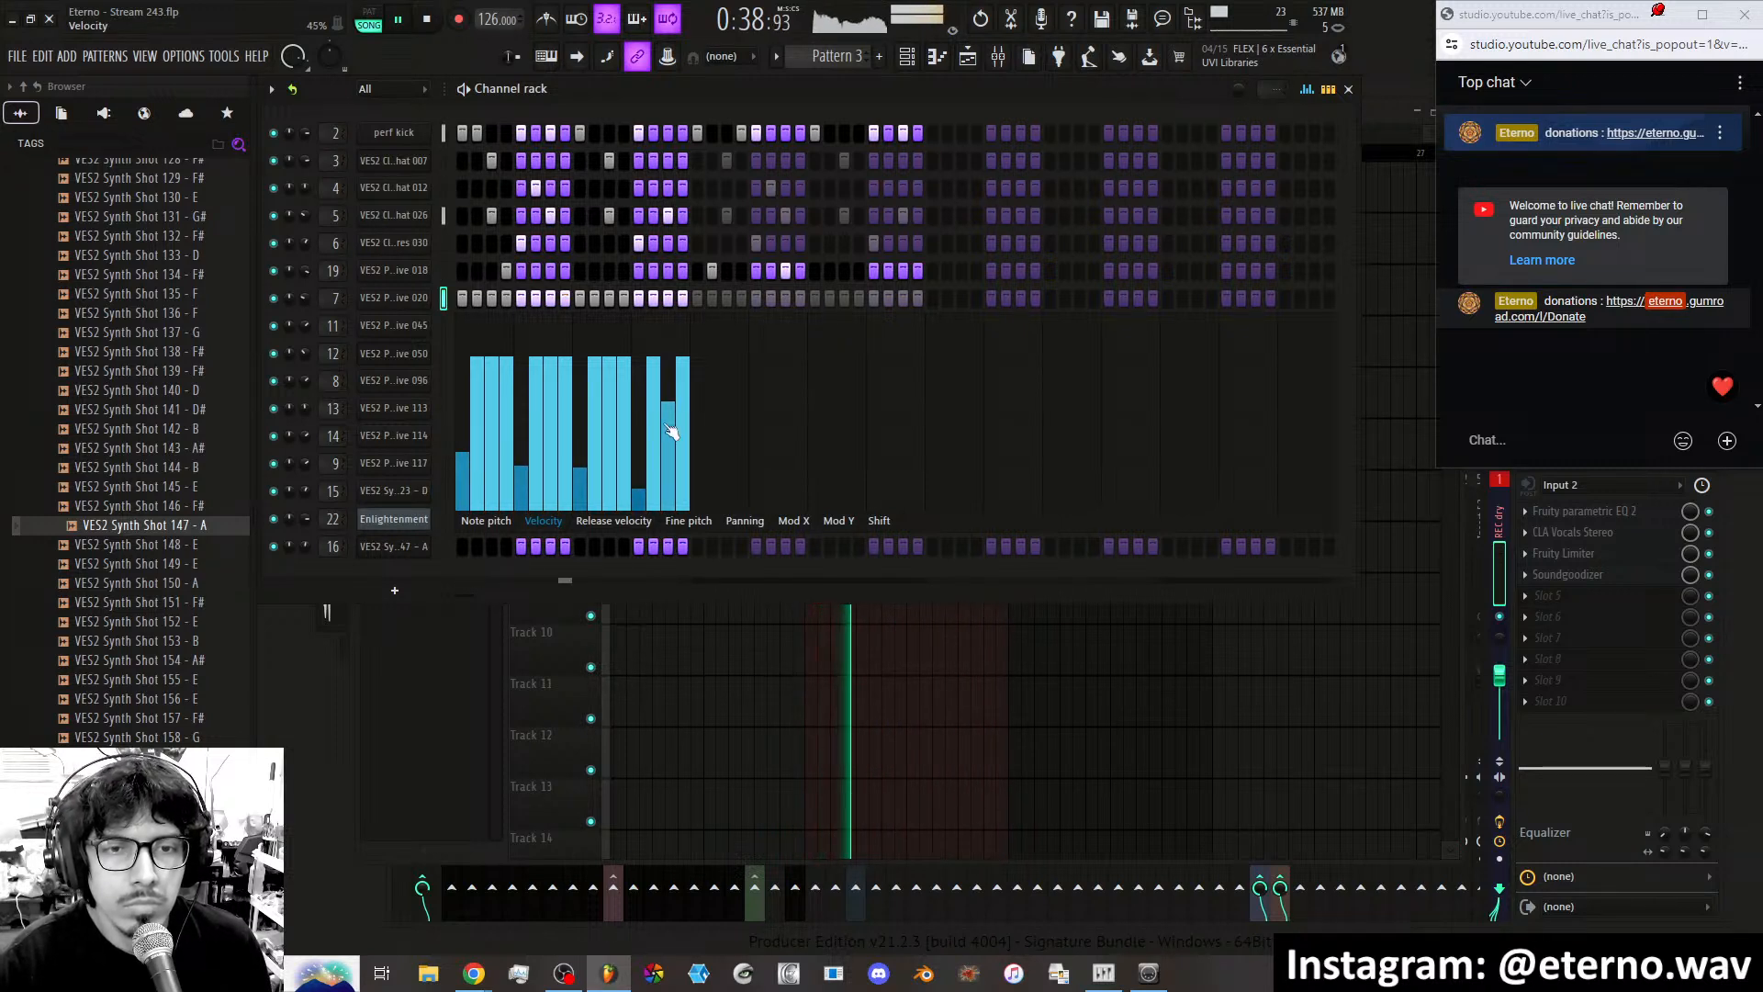
left_click(654, 439)
left_click(682, 446)
left_click(625, 419)
left_click(609, 439)
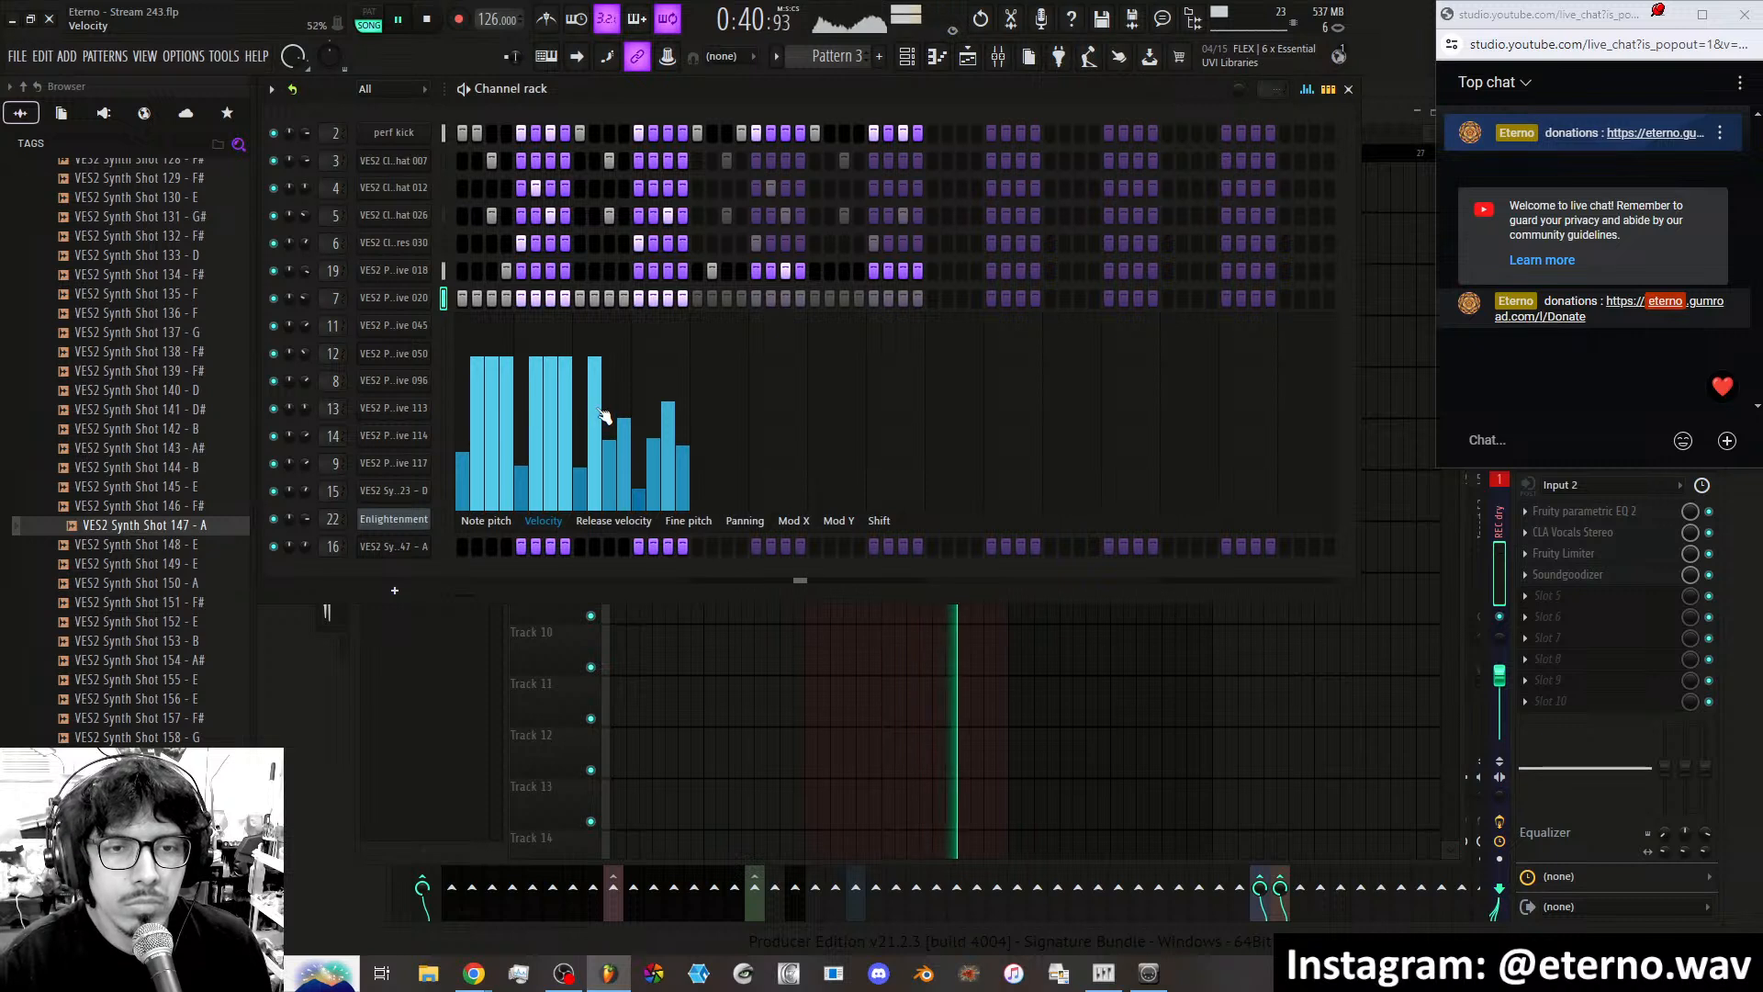
left_click(595, 406)
left_click(565, 419)
left_click(550, 432)
left_click(535, 390)
left_click(506, 422)
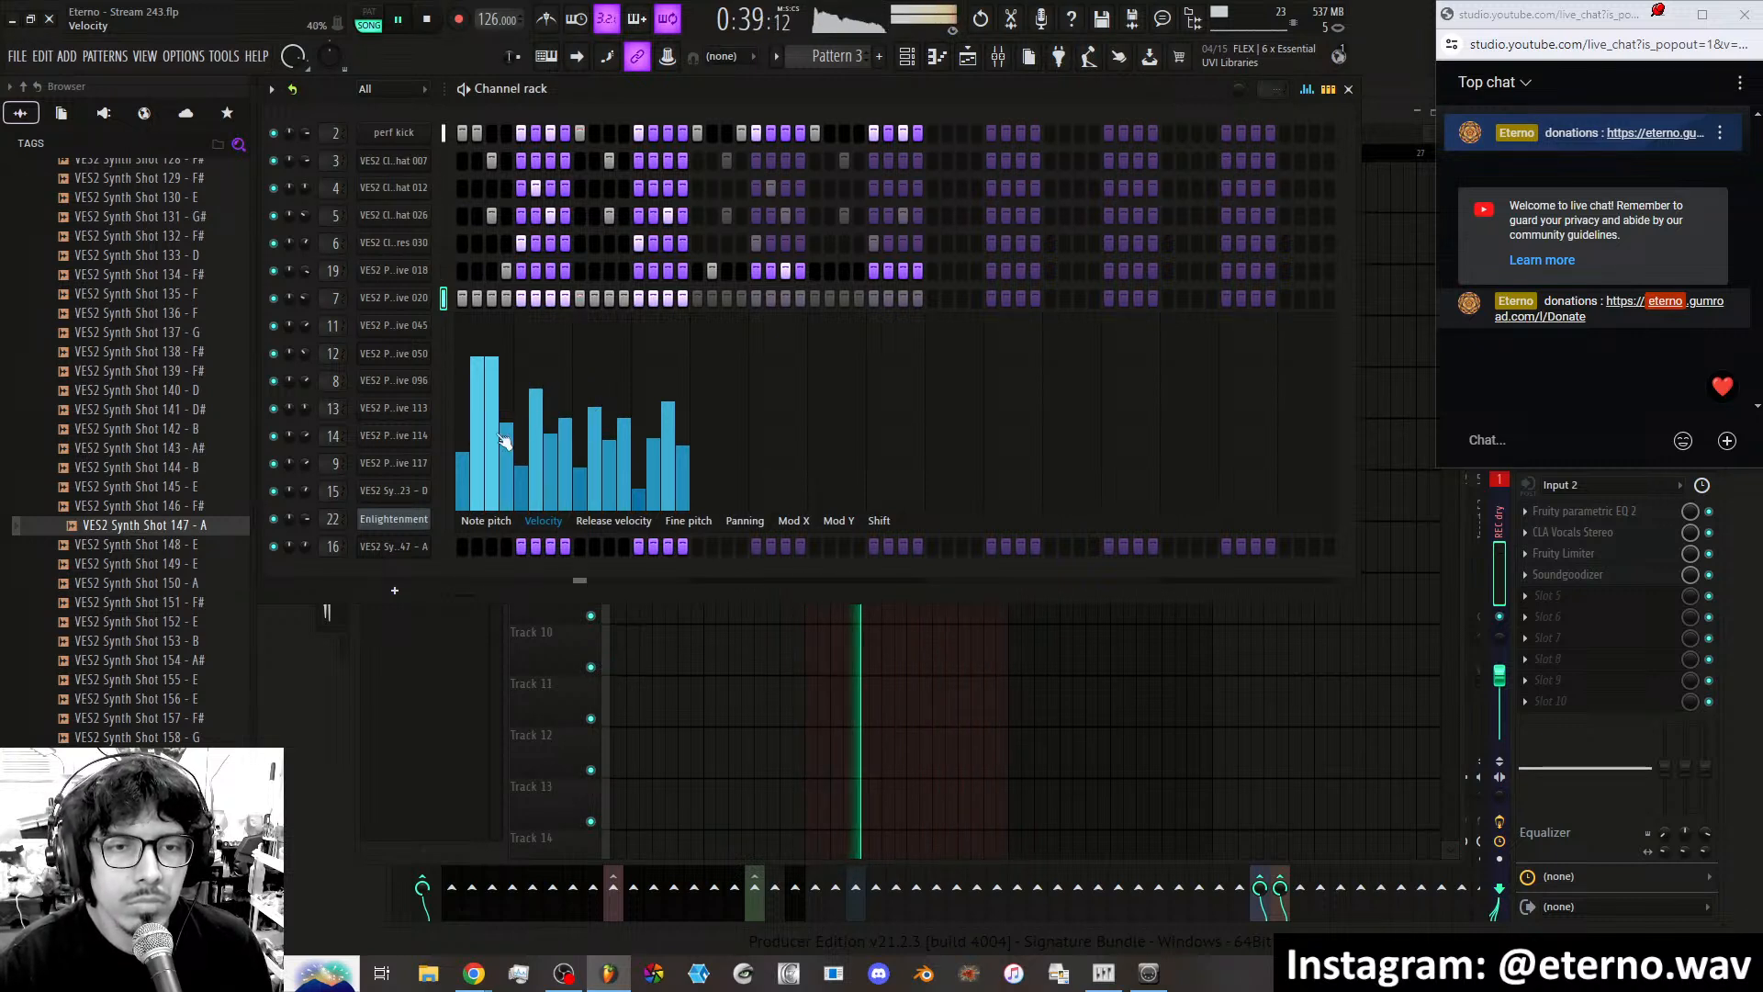
left_click(491, 439)
left_click(477, 412)
Reduce the velocities of steps 1, 5, 9 and 13 on the VES2 020 channel to near silence.
left_click(462, 485)
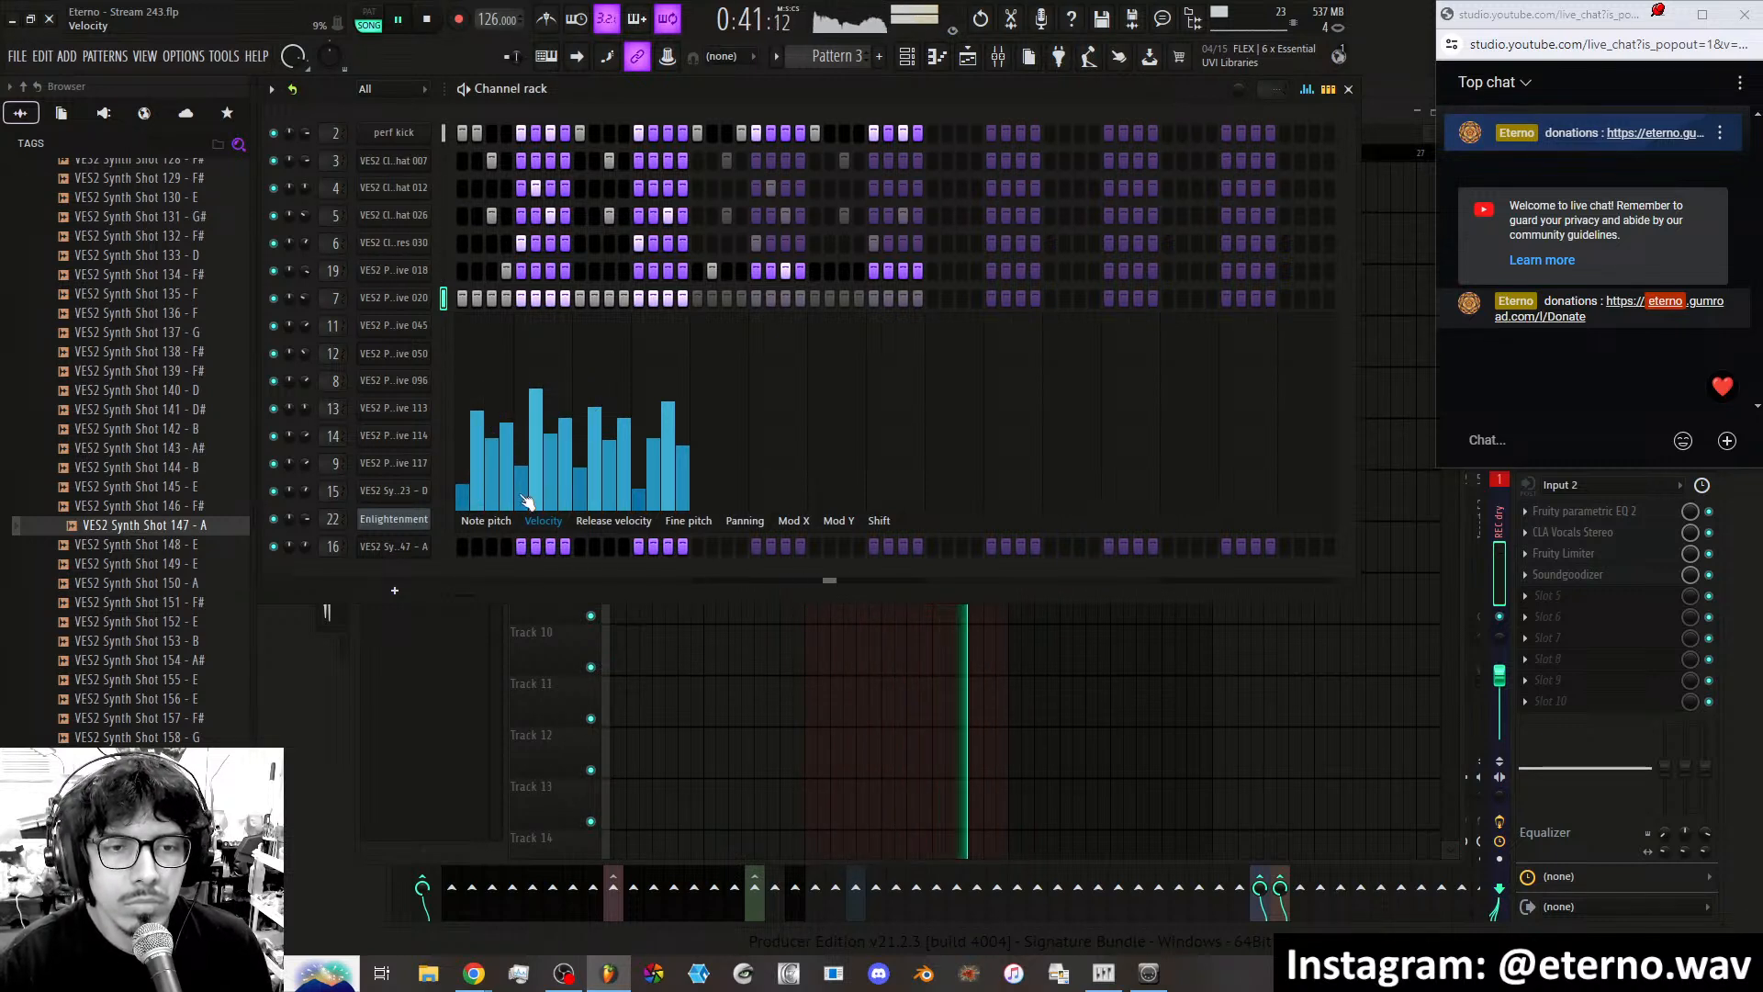
left_click(521, 494)
left_click(579, 498)
left_click(638, 500)
Bring down the velocities of the louder in-between steps on the VES2 020 channel, keeping them uneven.
left_click(609, 477)
left_click(594, 457)
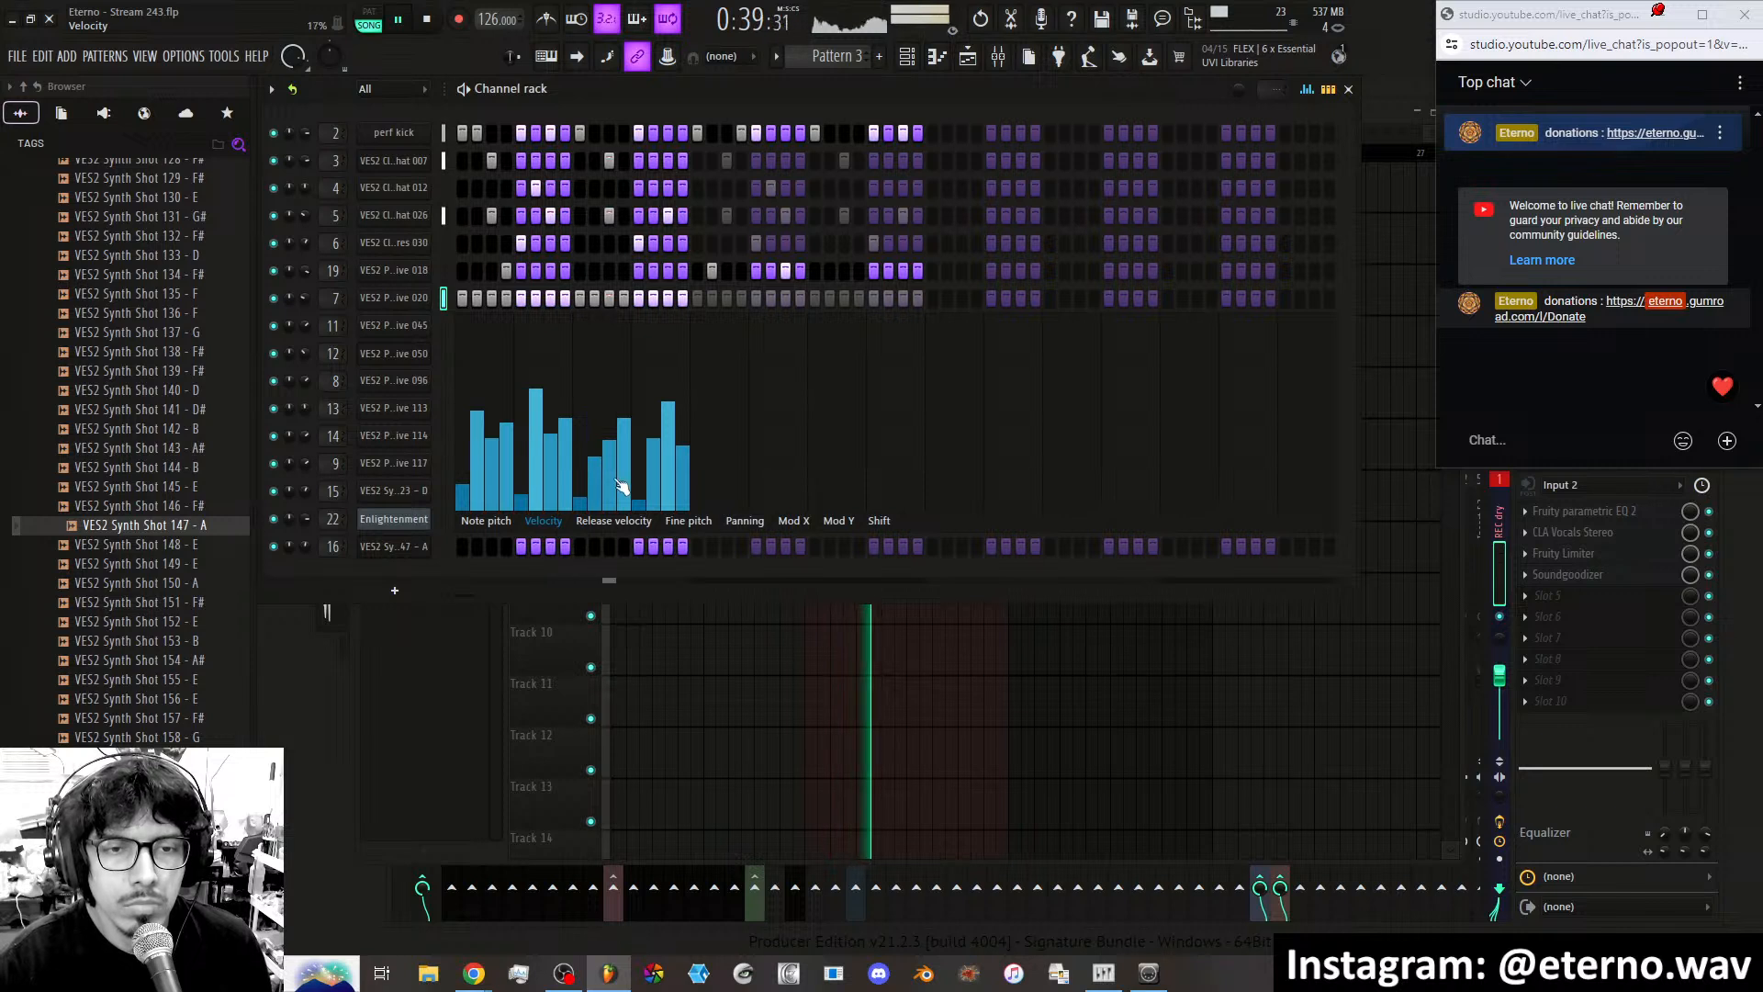
left_click(624, 457)
left_click(653, 476)
left_click(668, 462)
left_click(682, 478)
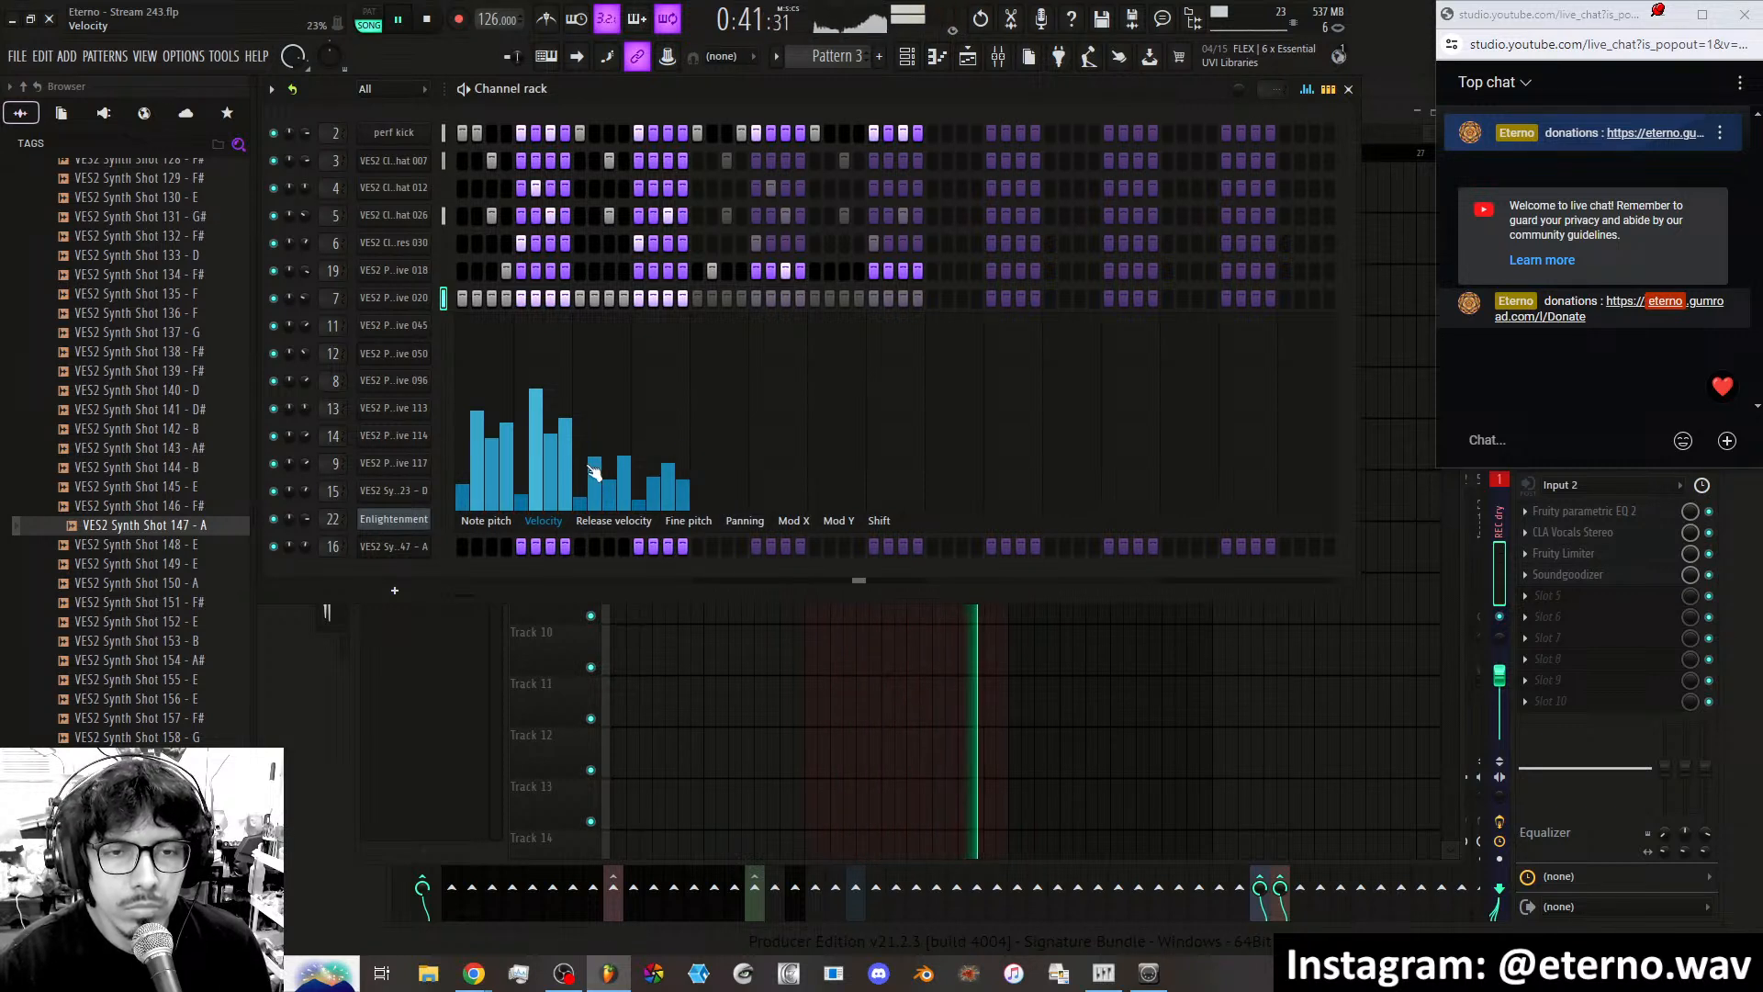
left_click(565, 469)
left_click(536, 470)
left_click(506, 496)
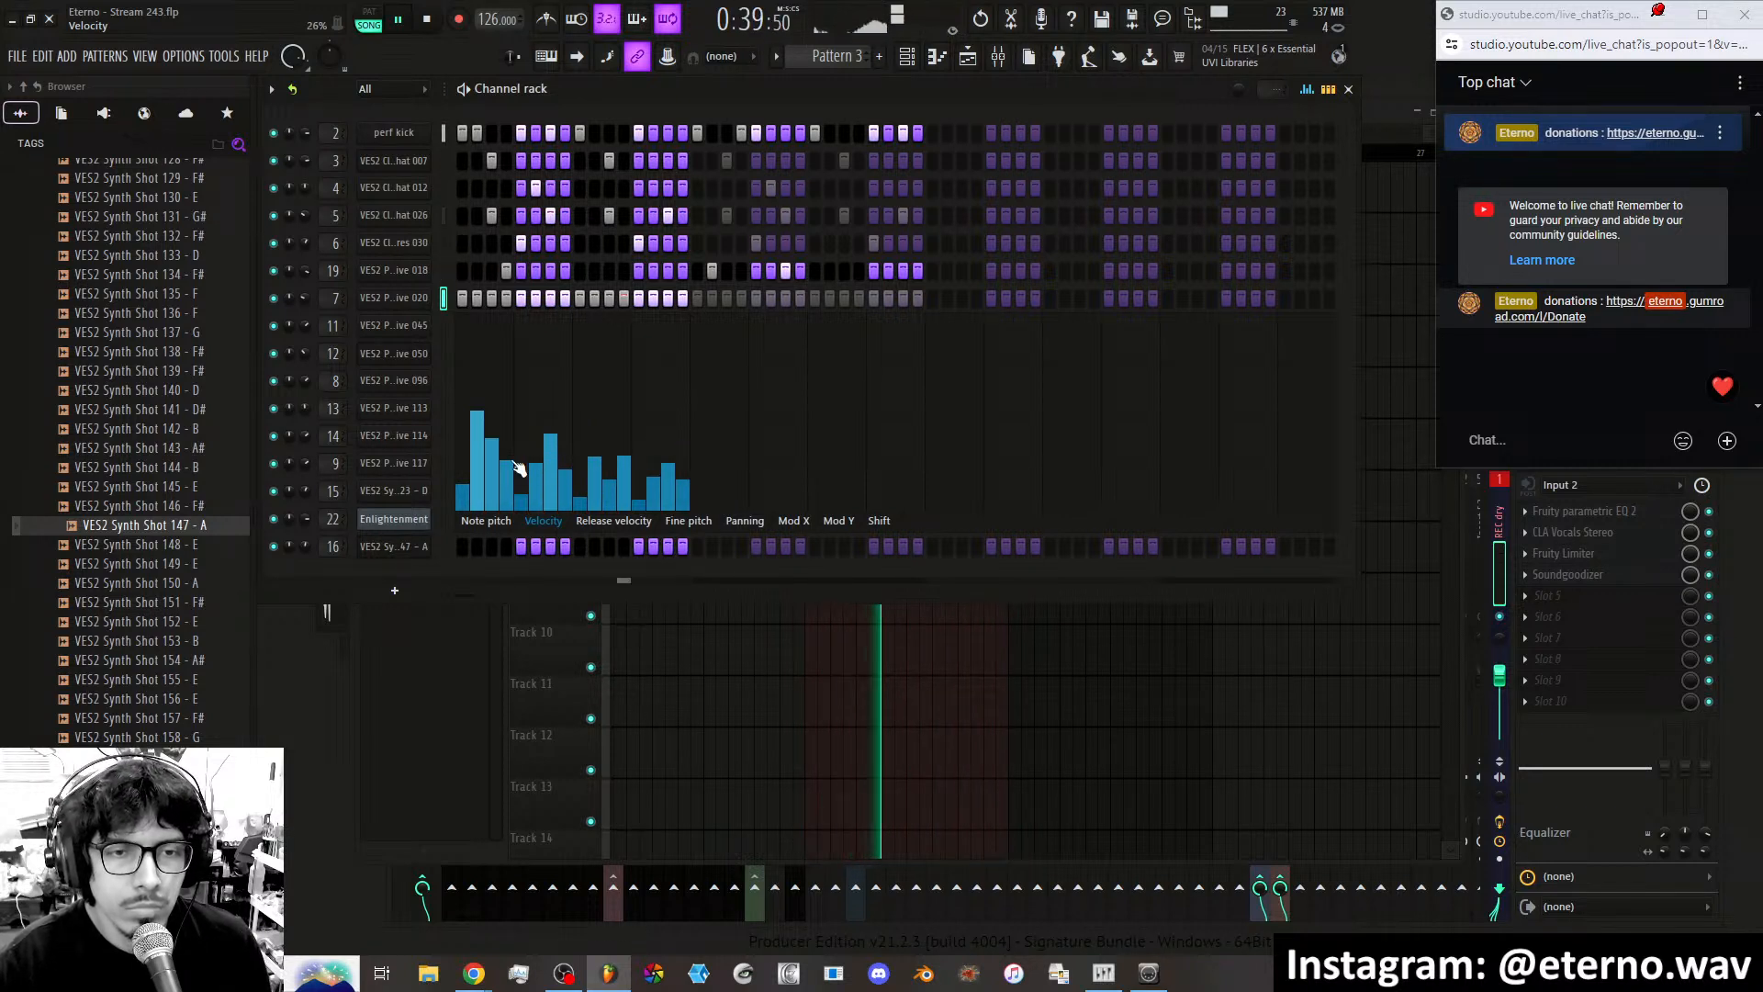
left_click(477, 457)
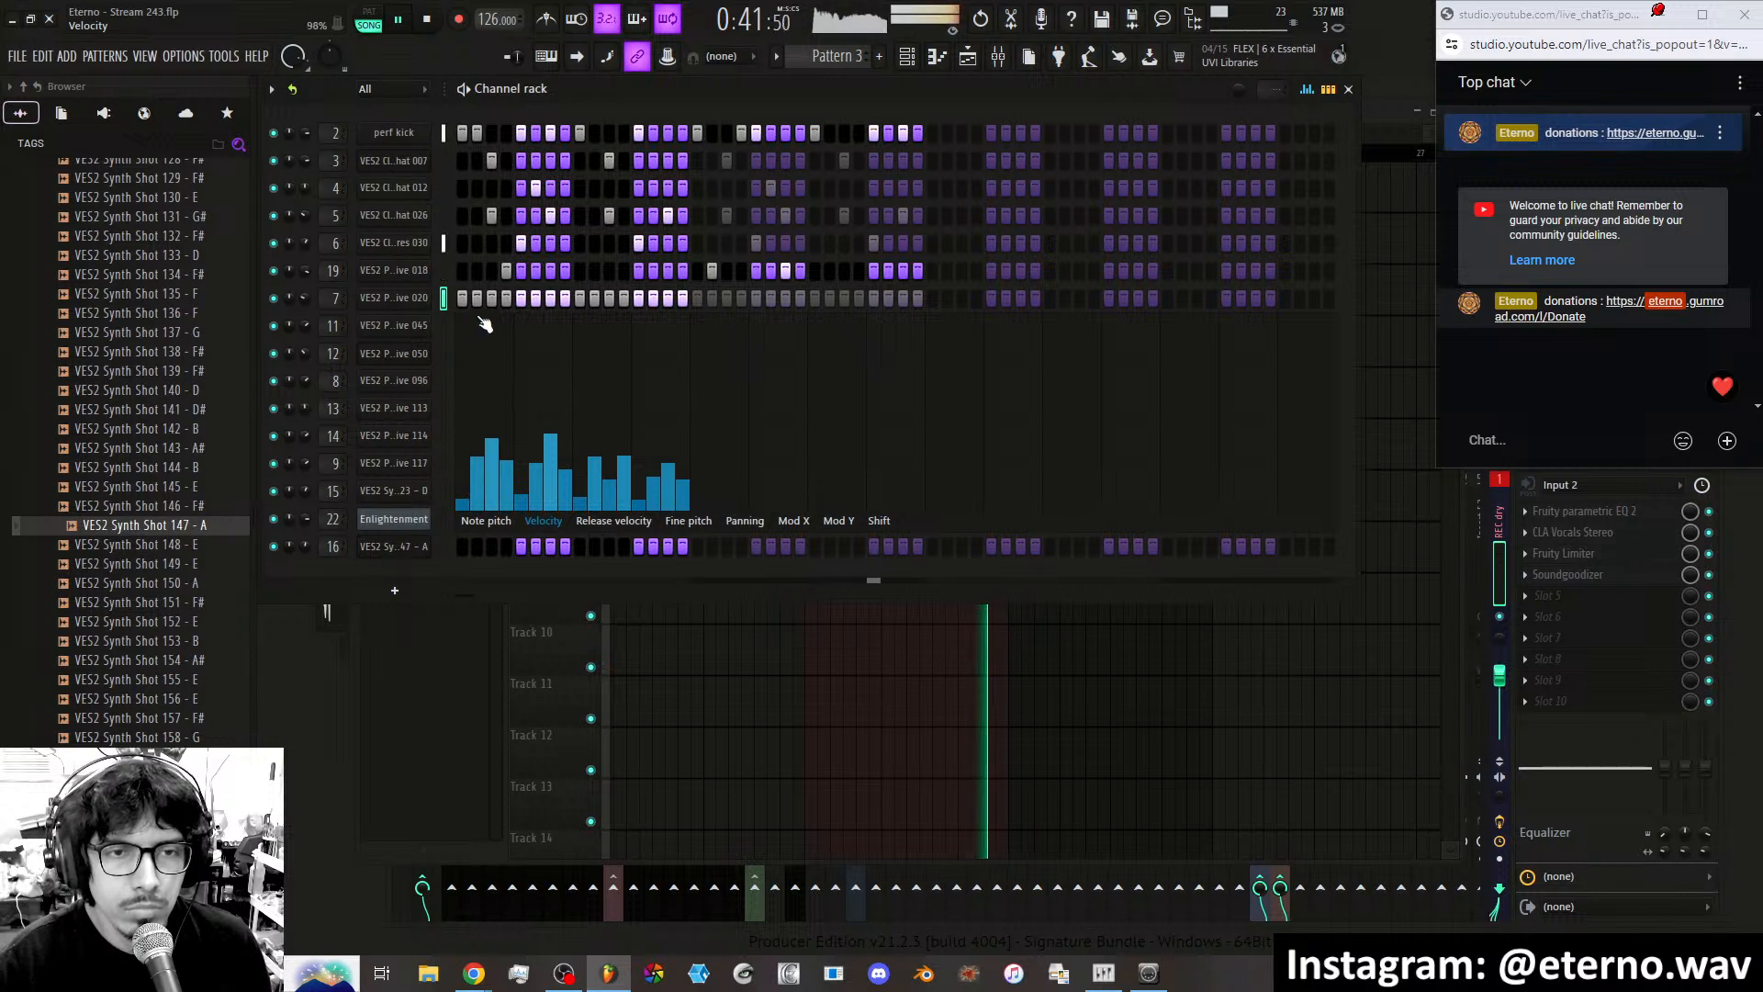
Fill steps 1 to 16 of the VES2 channel ending in 045 and keep its graph editor open.
left_click(439, 321)
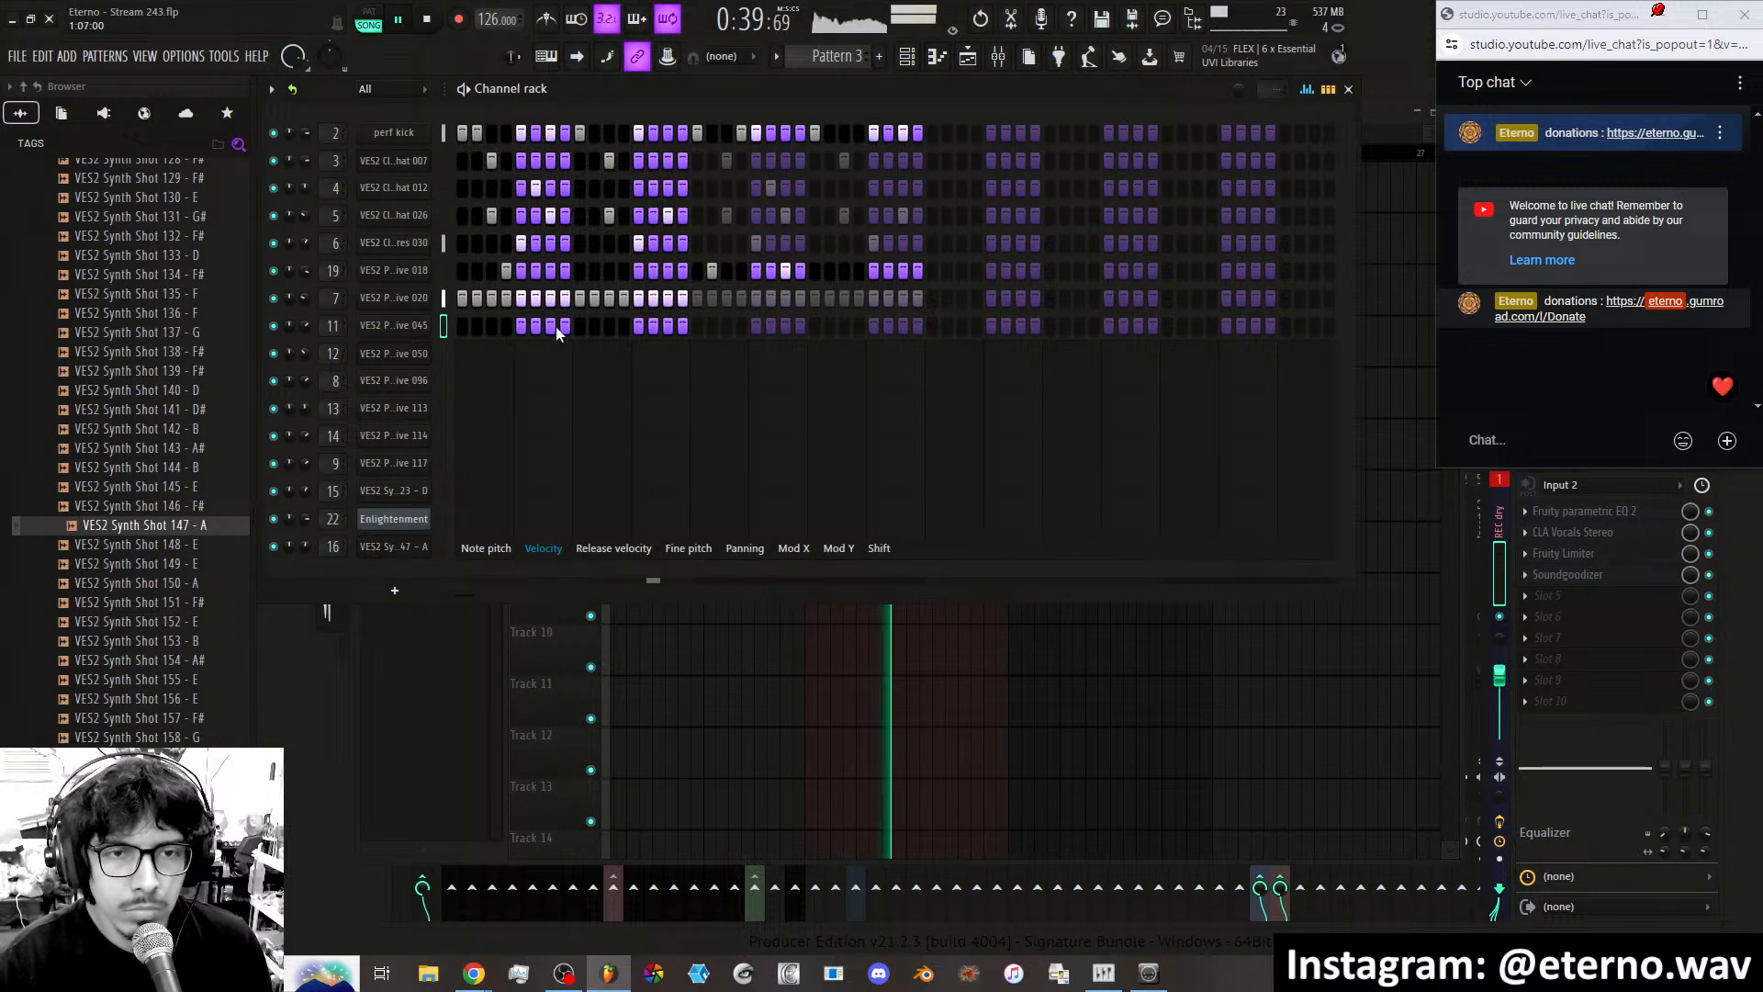
left_click_drag(552, 327, 536, 326)
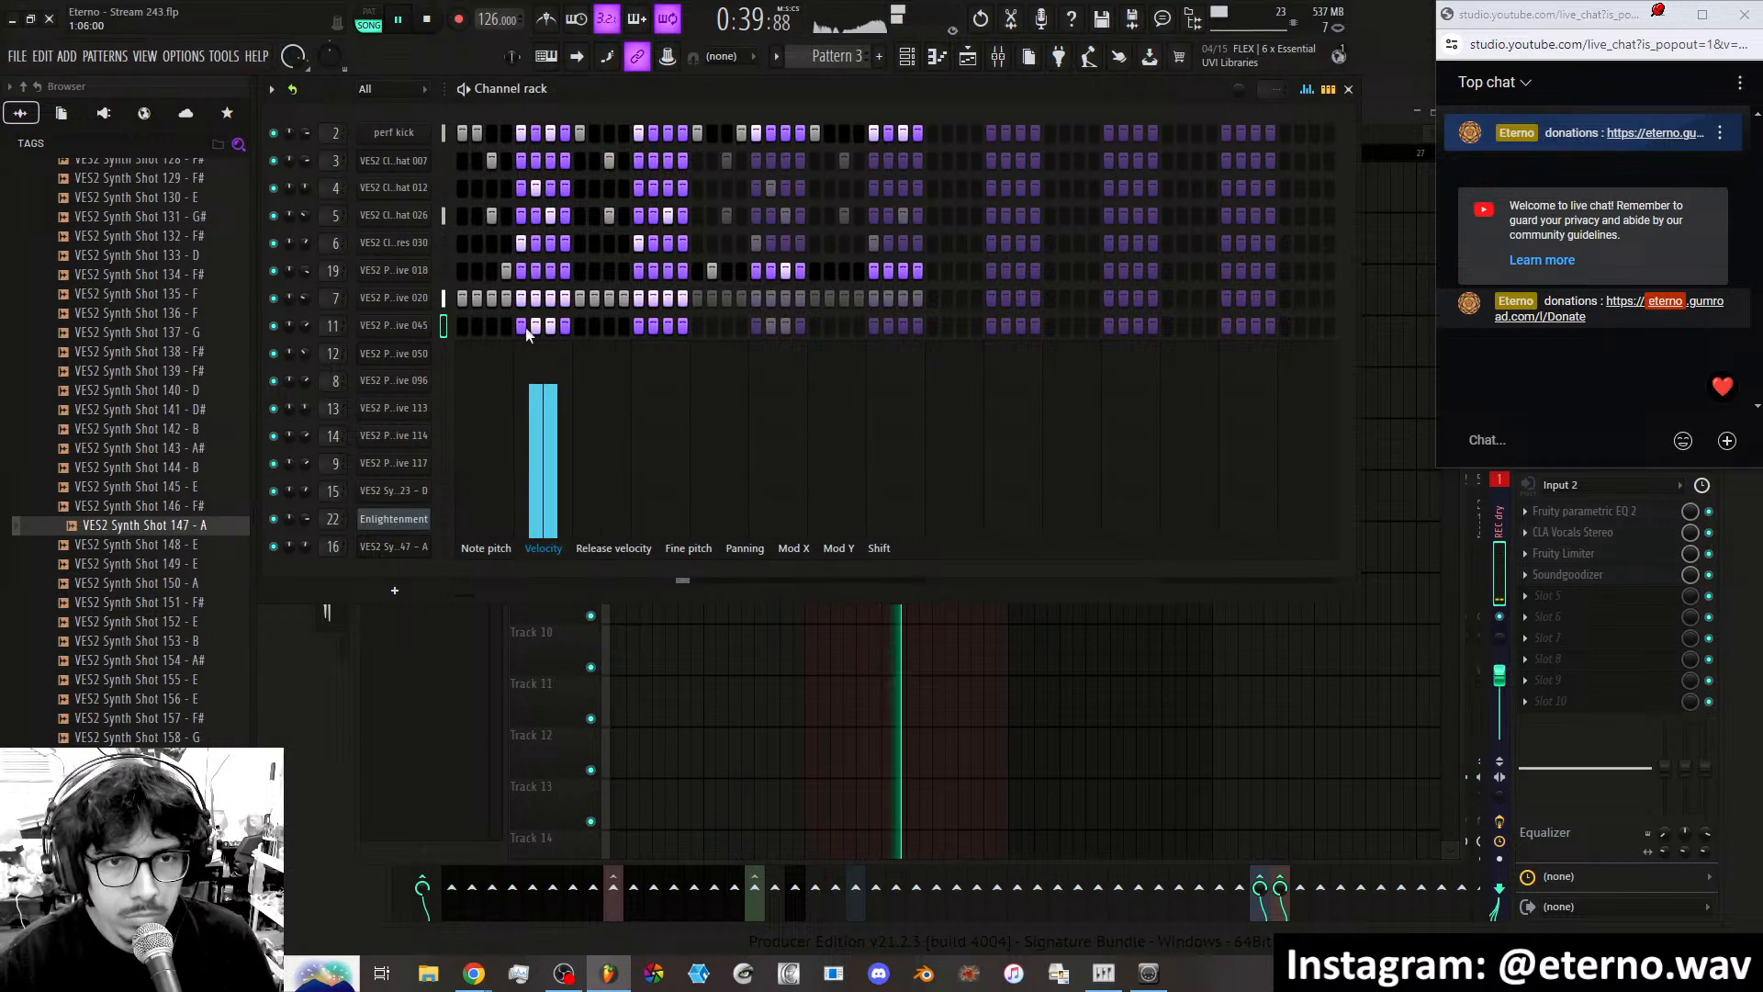
left_click_drag(462, 327, 676, 332)
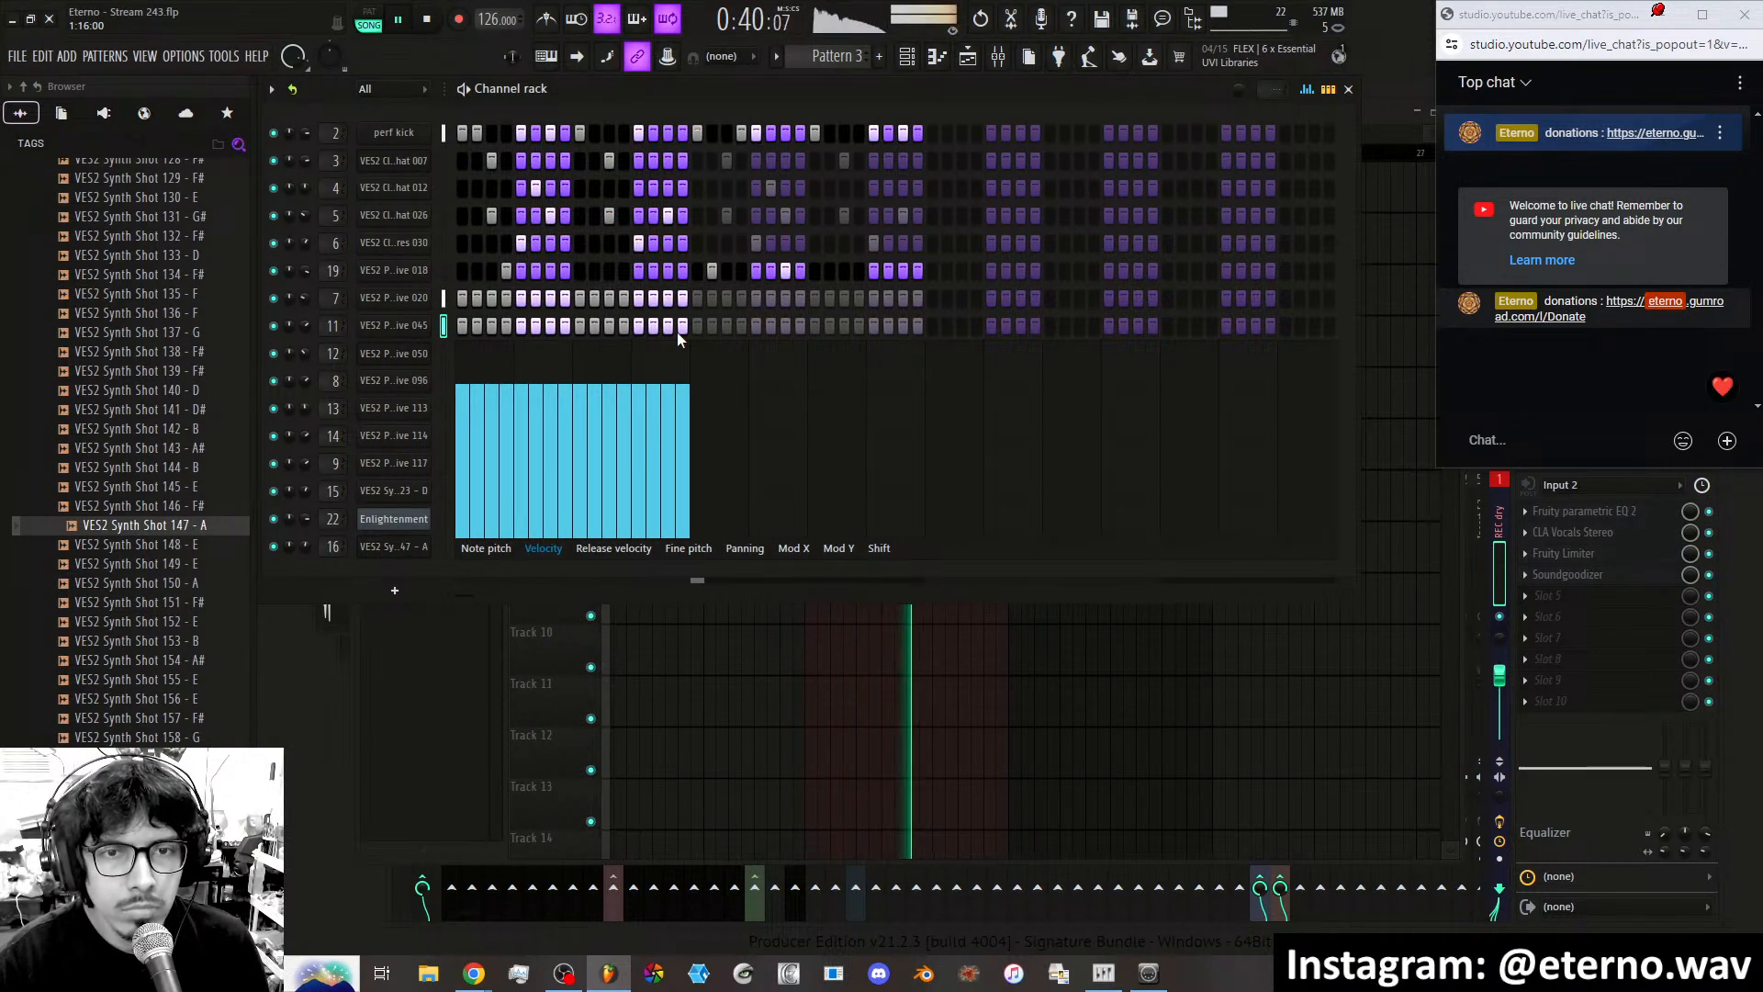
left_click(1306, 89)
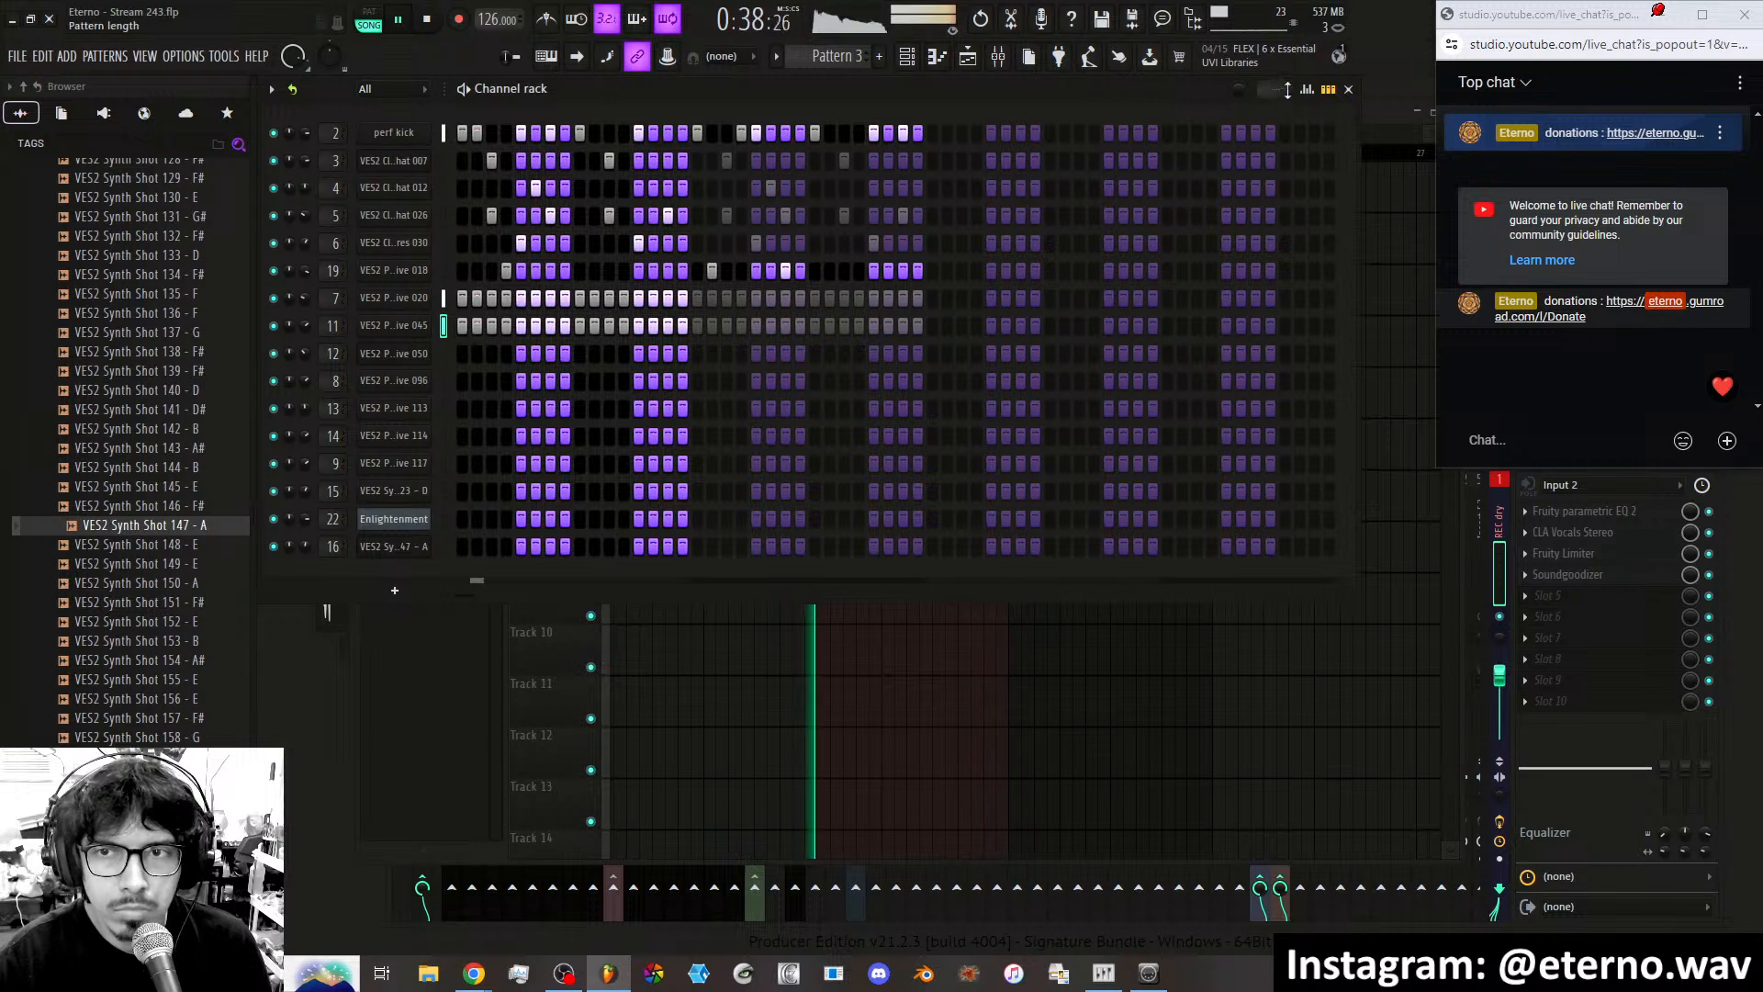
left_click(1306, 89)
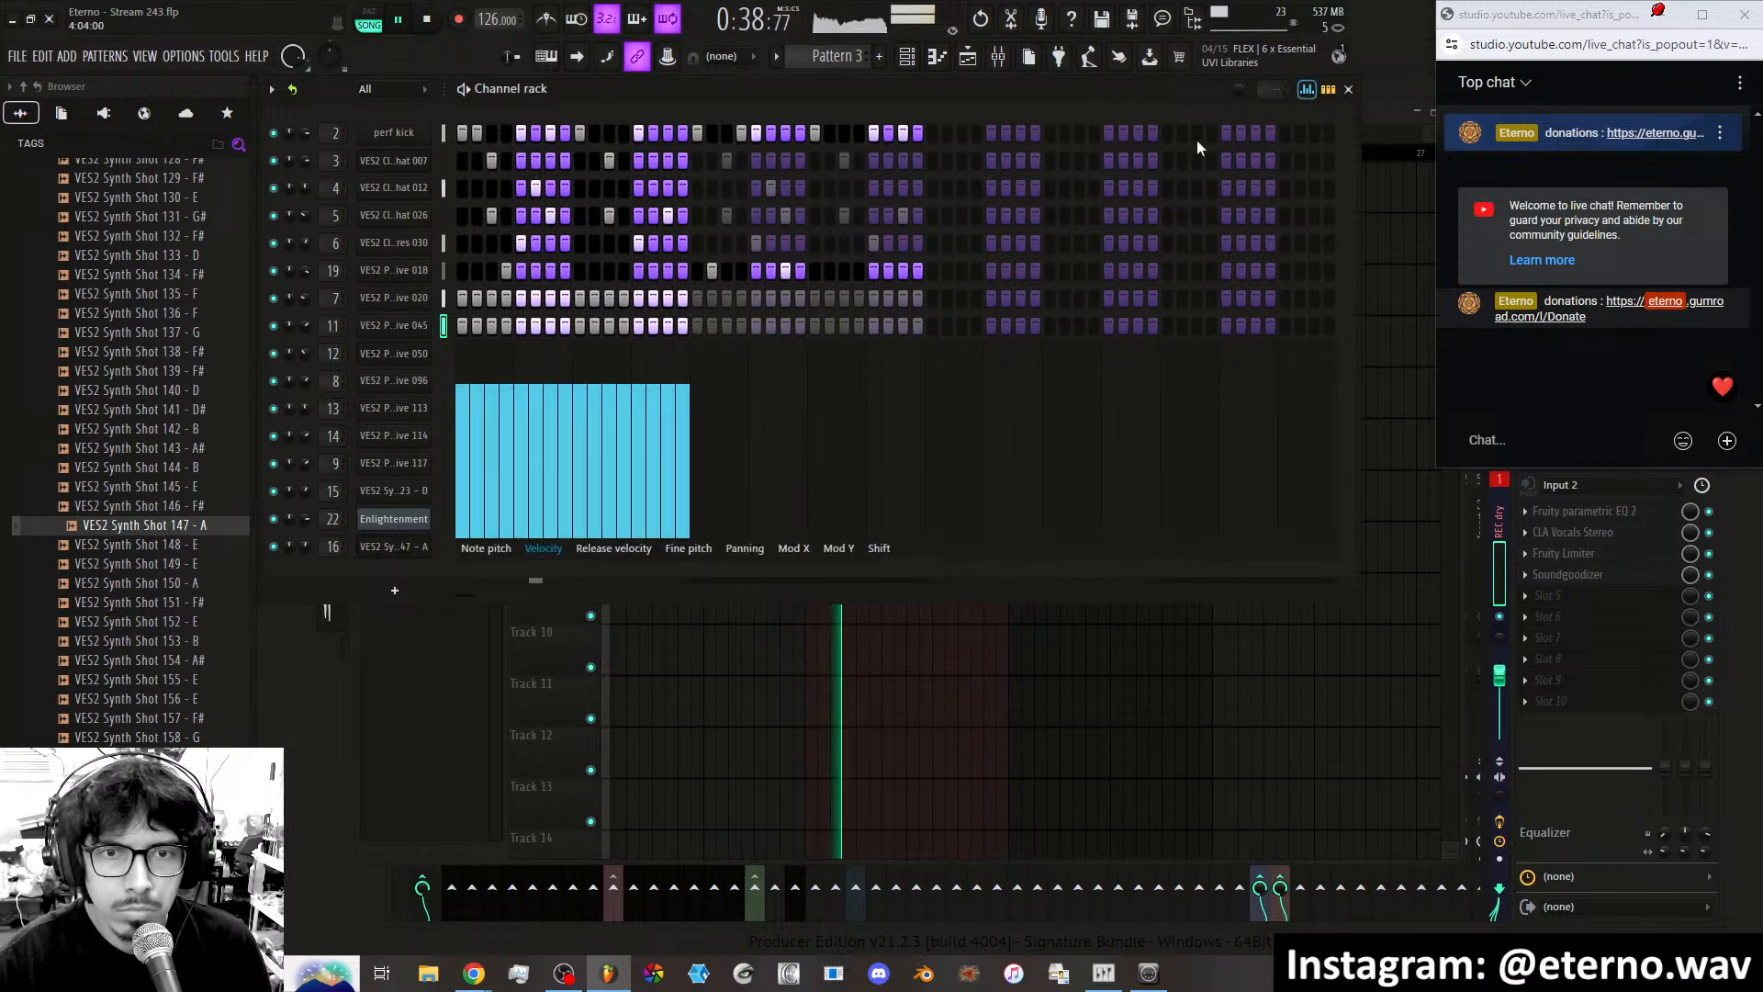
Draw varied Mod X and Mod Y values across the 16 steps of the VES2 045 channel.
left_click(794, 549)
mouse_move(505, 448)
left_mouse_down()
mouse_move(632, 430)
mouse_move(689, 445)
left_mouse_up()
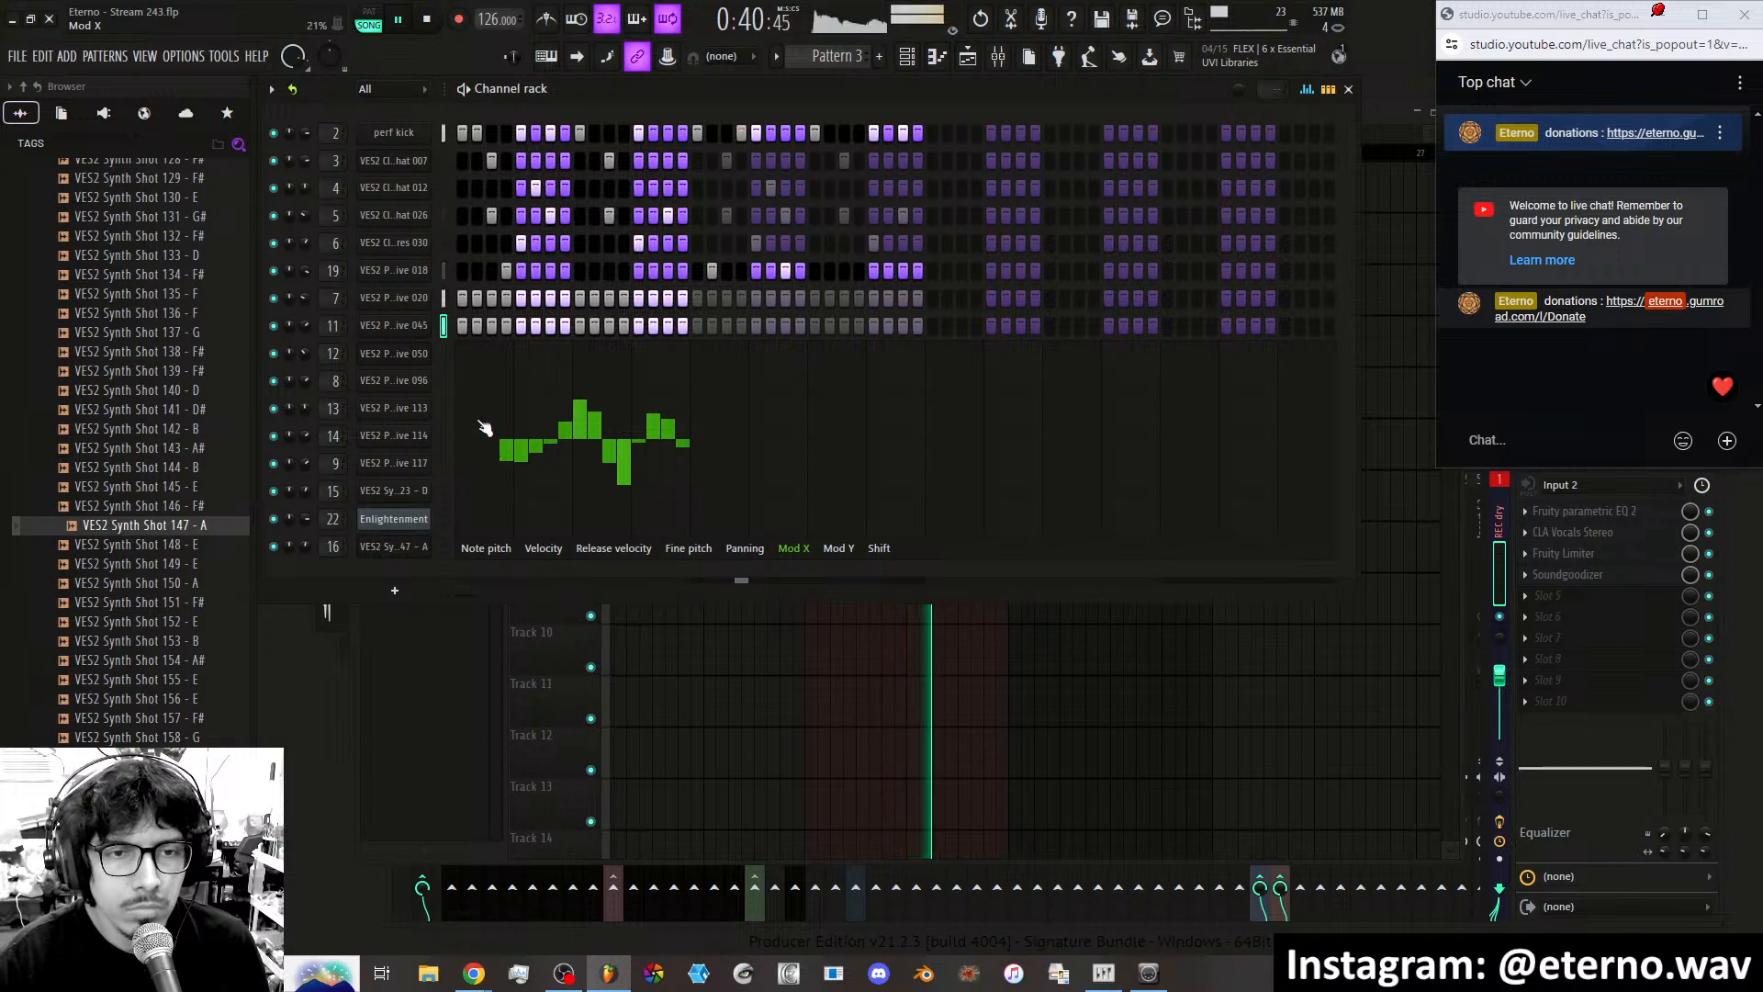
left_click_drag(474, 404, 588, 467)
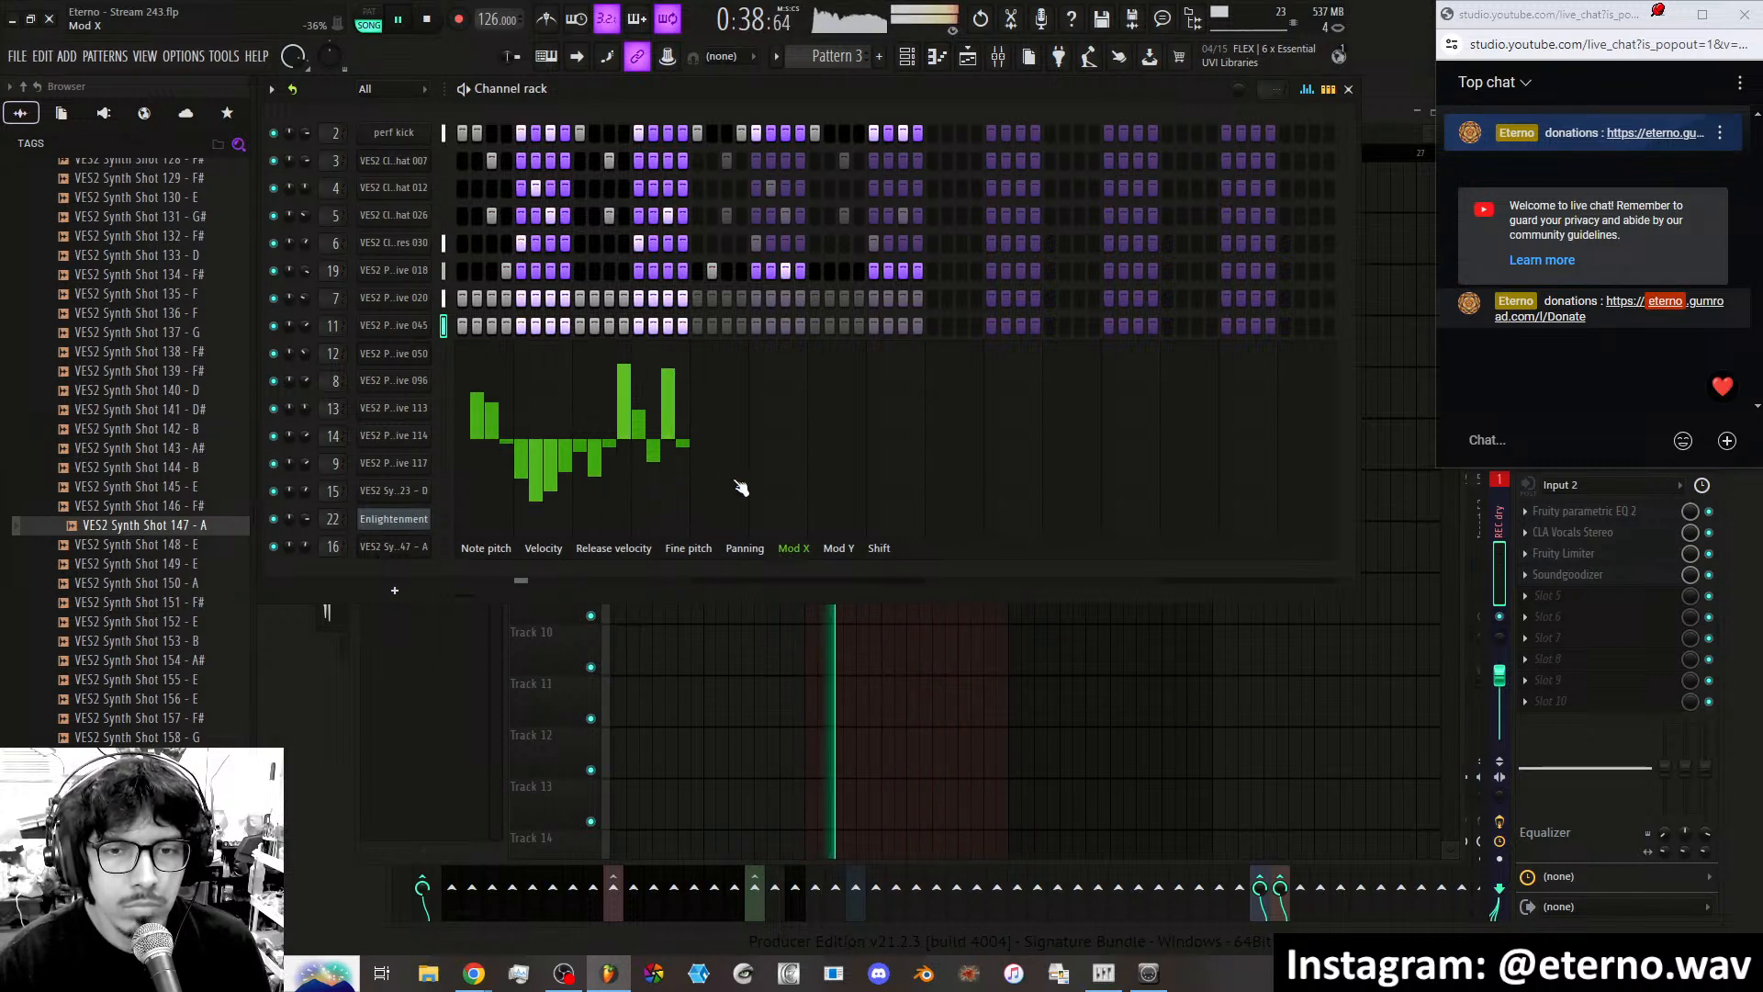
left_click(838, 548)
mouse_move(492, 446)
left_mouse_down()
mouse_move(650, 405)
mouse_move(642, 472)
mouse_move(465, 401)
mouse_move(669, 404)
mouse_move(626, 497)
mouse_move(501, 450)
mouse_move(505, 433)
mouse_move(636, 440)
mouse_move(602, 481)
mouse_move(624, 464)
mouse_move(492, 460)
mouse_move(647, 415)
mouse_move(632, 411)
mouse_move(580, 436)
mouse_move(684, 429)
mouse_move(591, 433)
mouse_move(560, 467)
mouse_move(472, 445)
mouse_move(539, 445)
left_mouse_up()
left_click(793, 549)
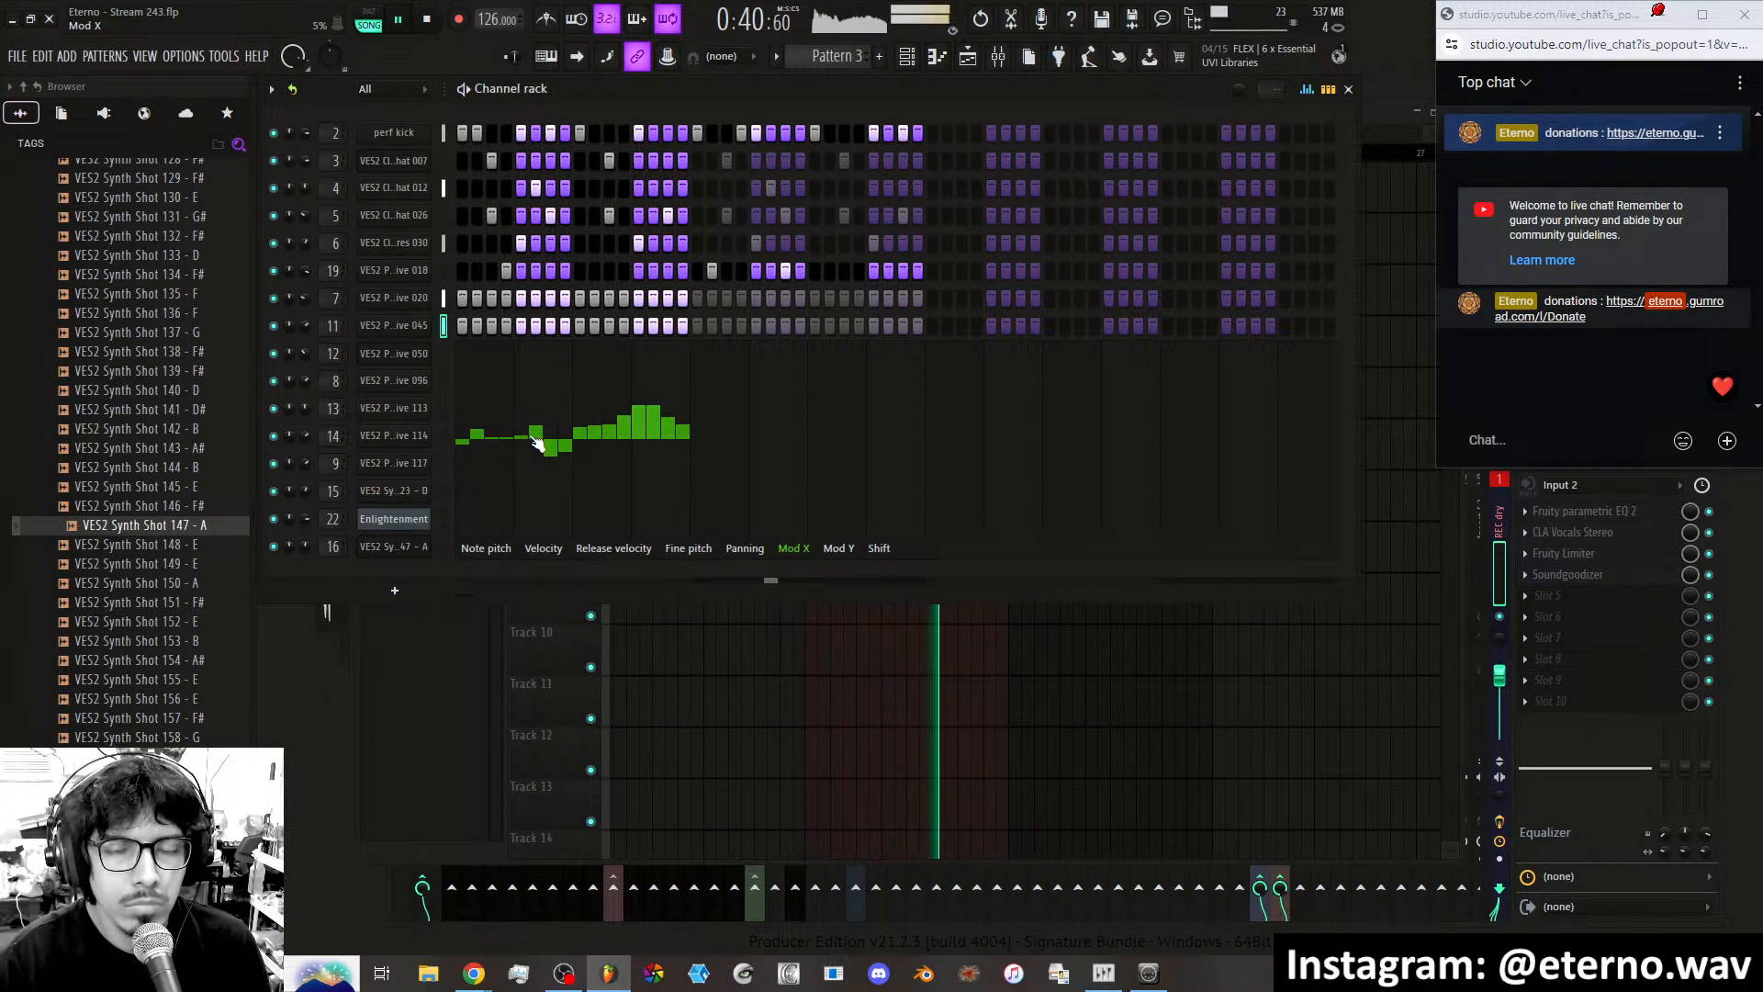
Place a hit on step 4 of the VES2 050 channel, clearing trial hits on steps 5 to 7, and one on step 8 of the 096 channel.
left_click(444, 354)
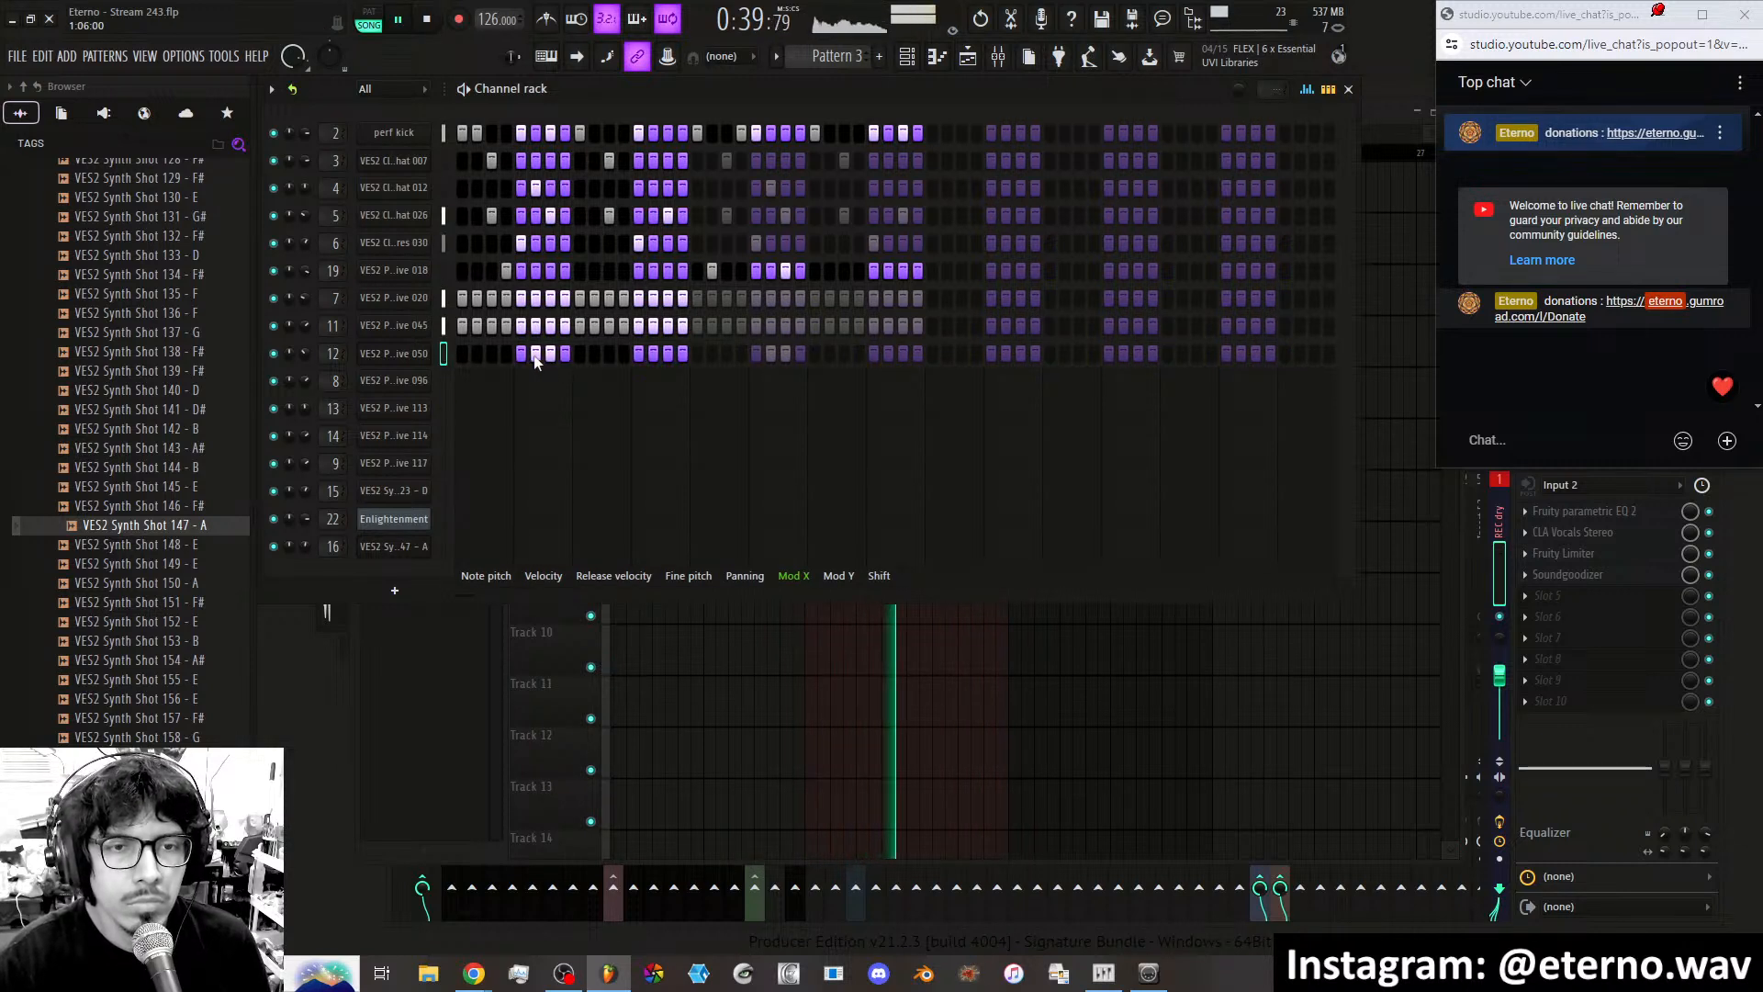
left_click_drag(521, 356, 555, 354)
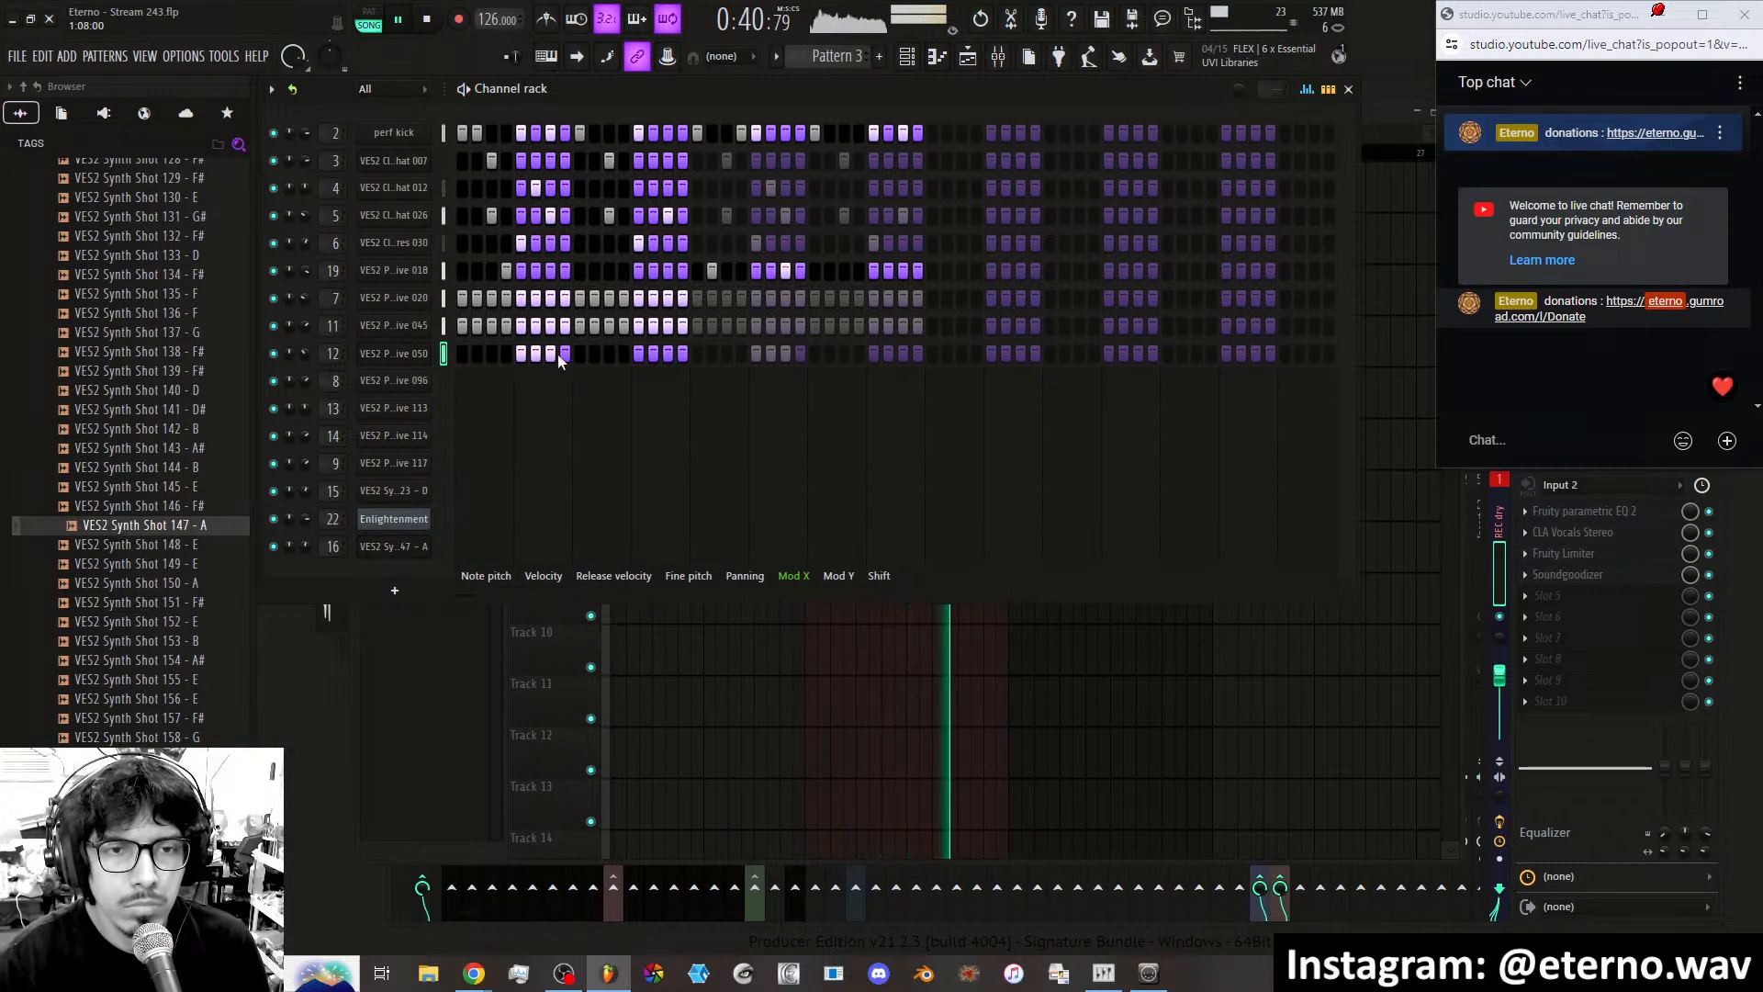
left_click(506, 354)
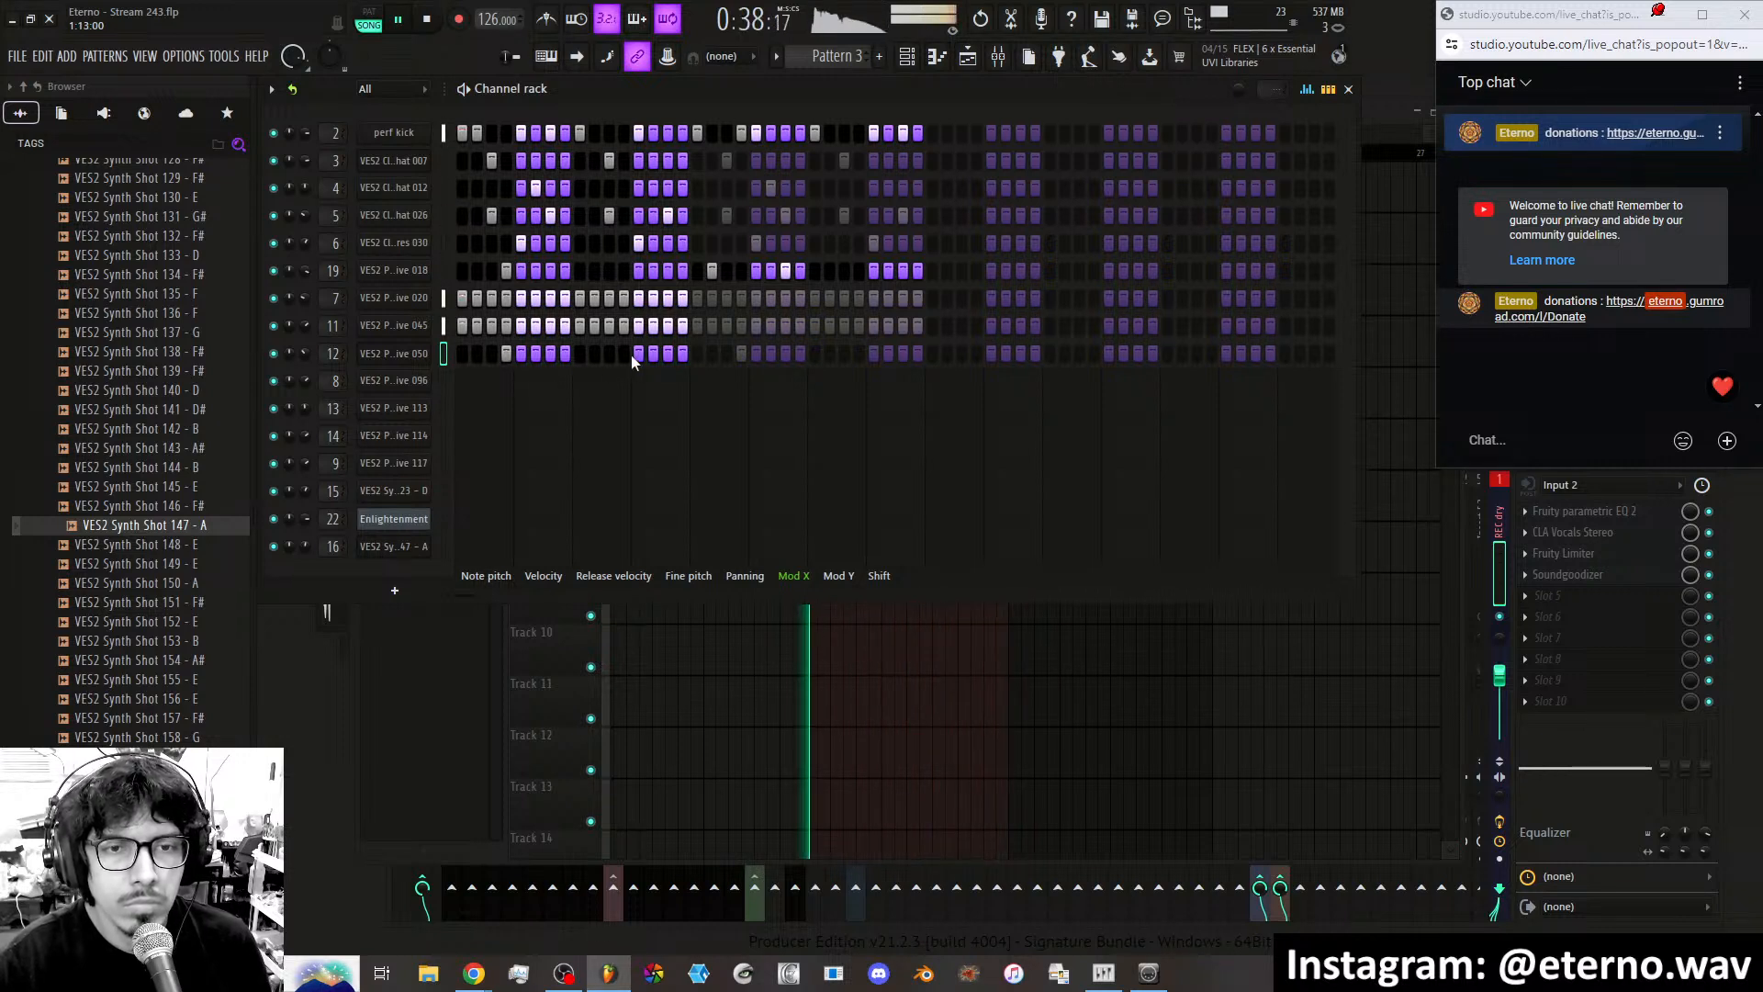
left_click(443, 381)
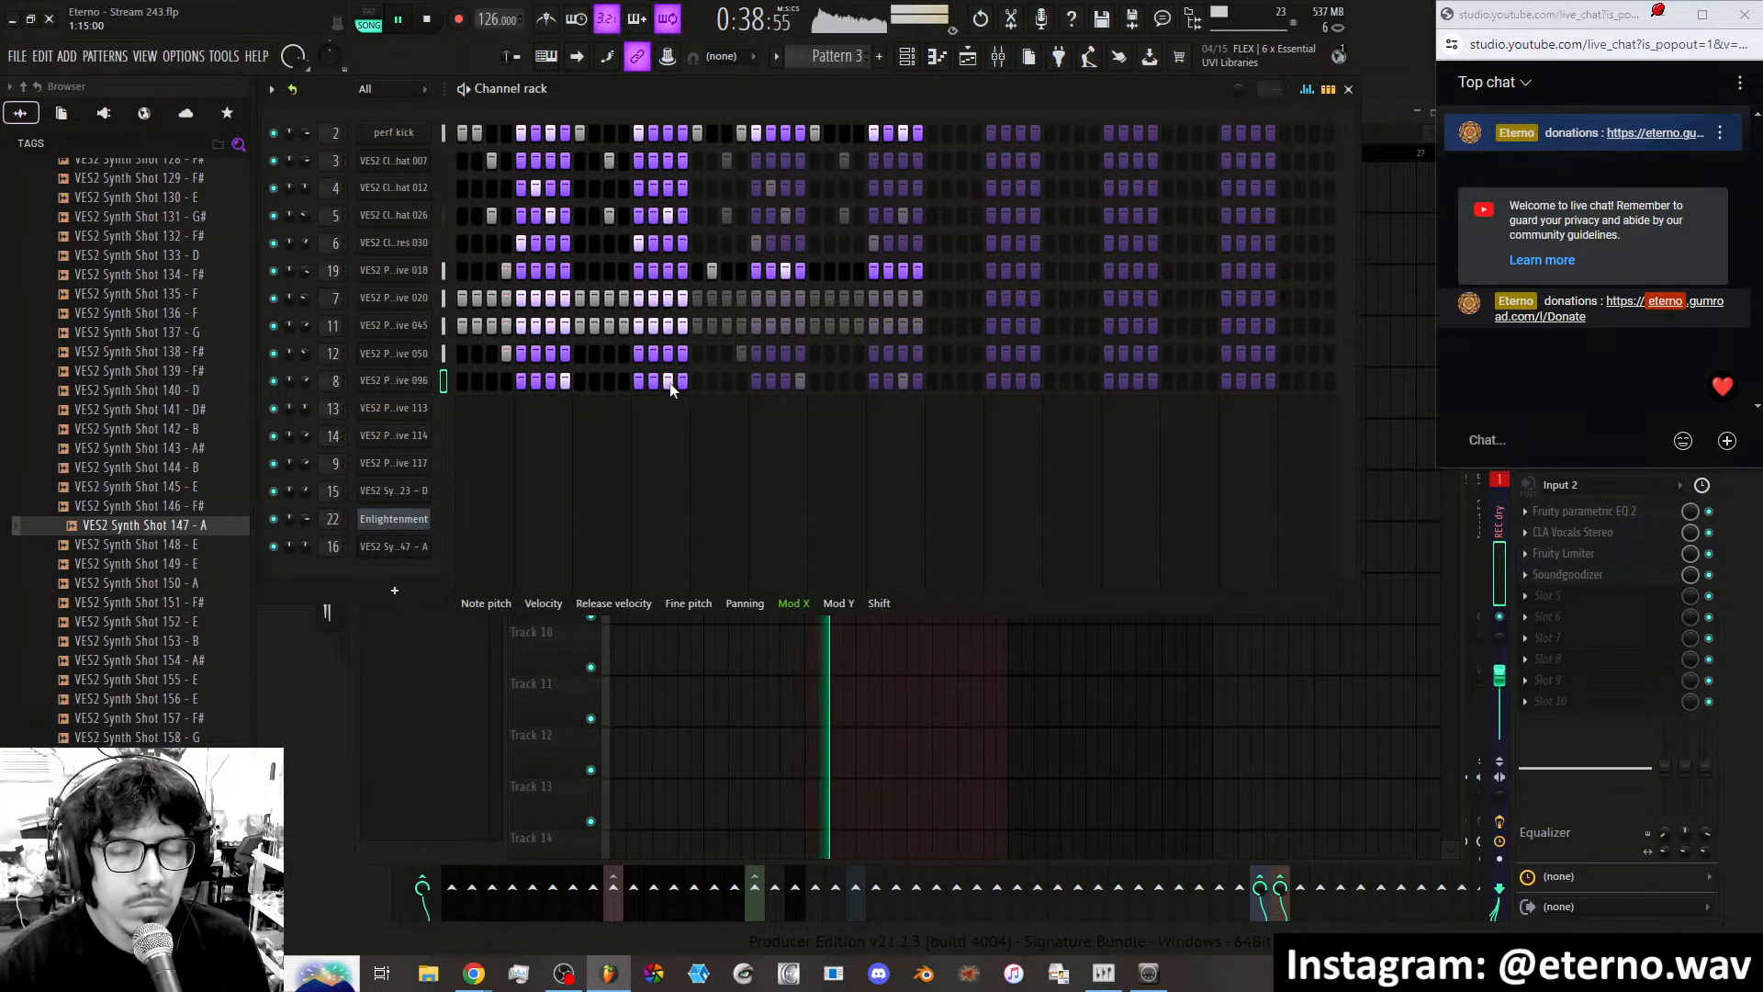
Place a hit on step 2 of the VES2 channel ending in 113, raise its velocity, and clear the trial hit on step 6.
left_click(443, 408)
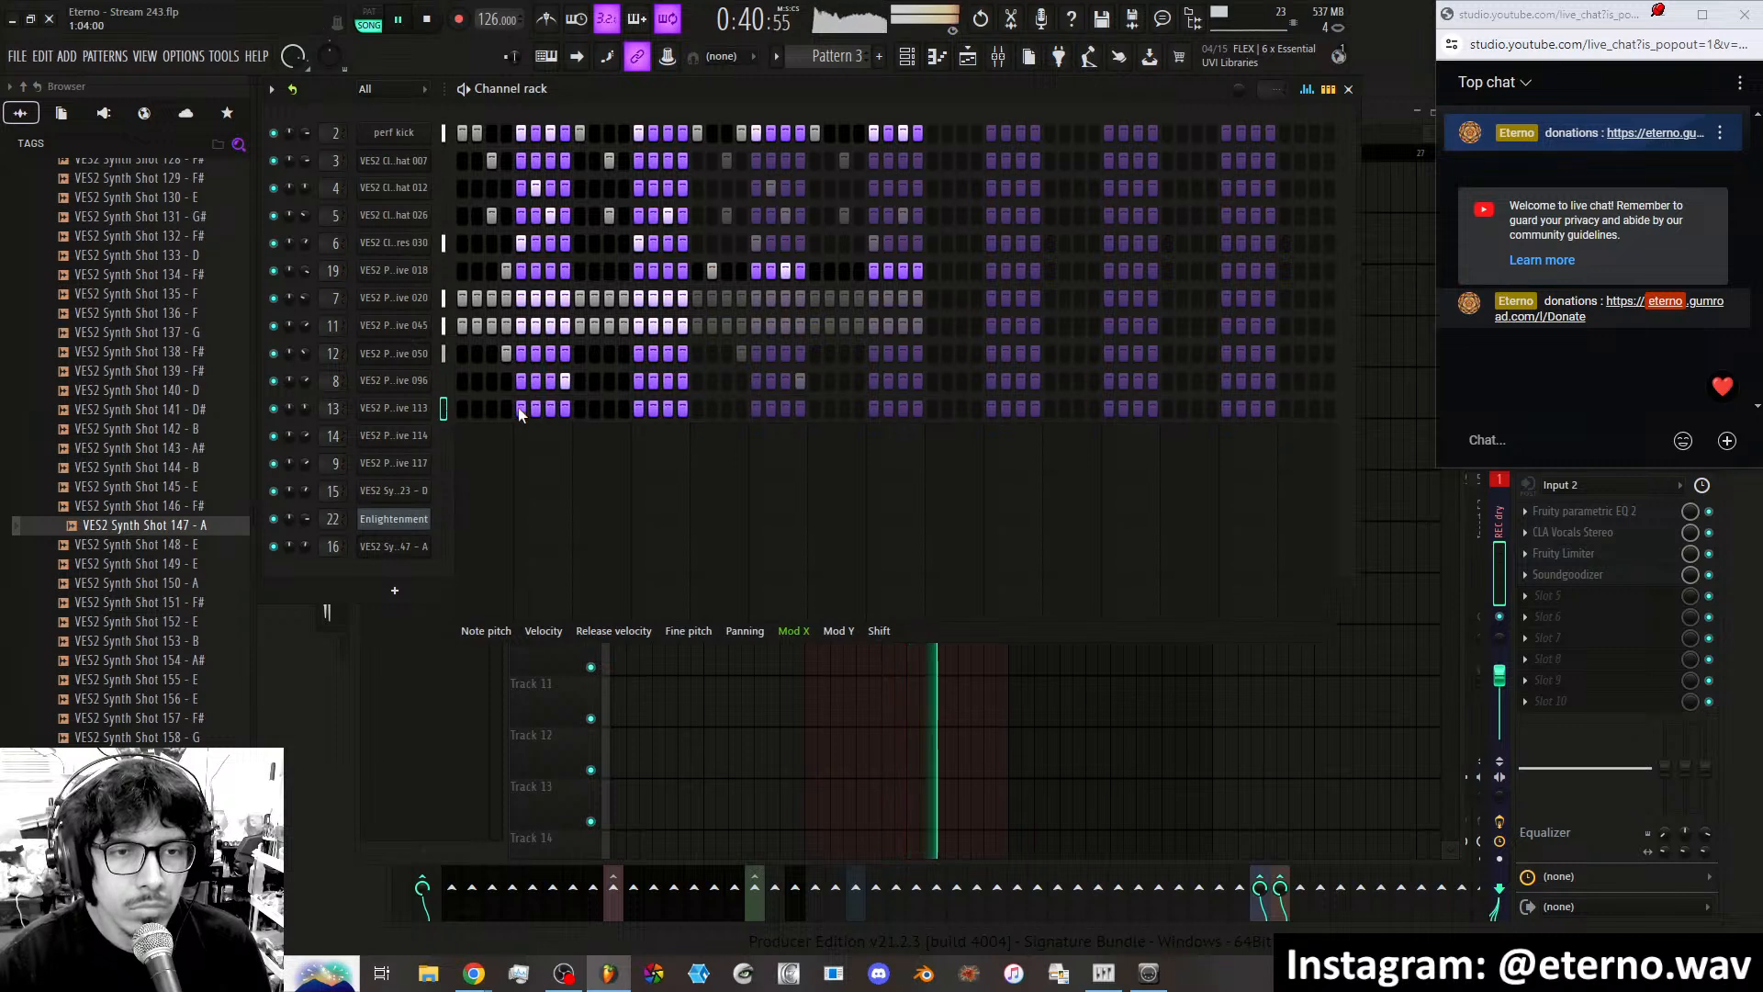
left_click(481, 406)
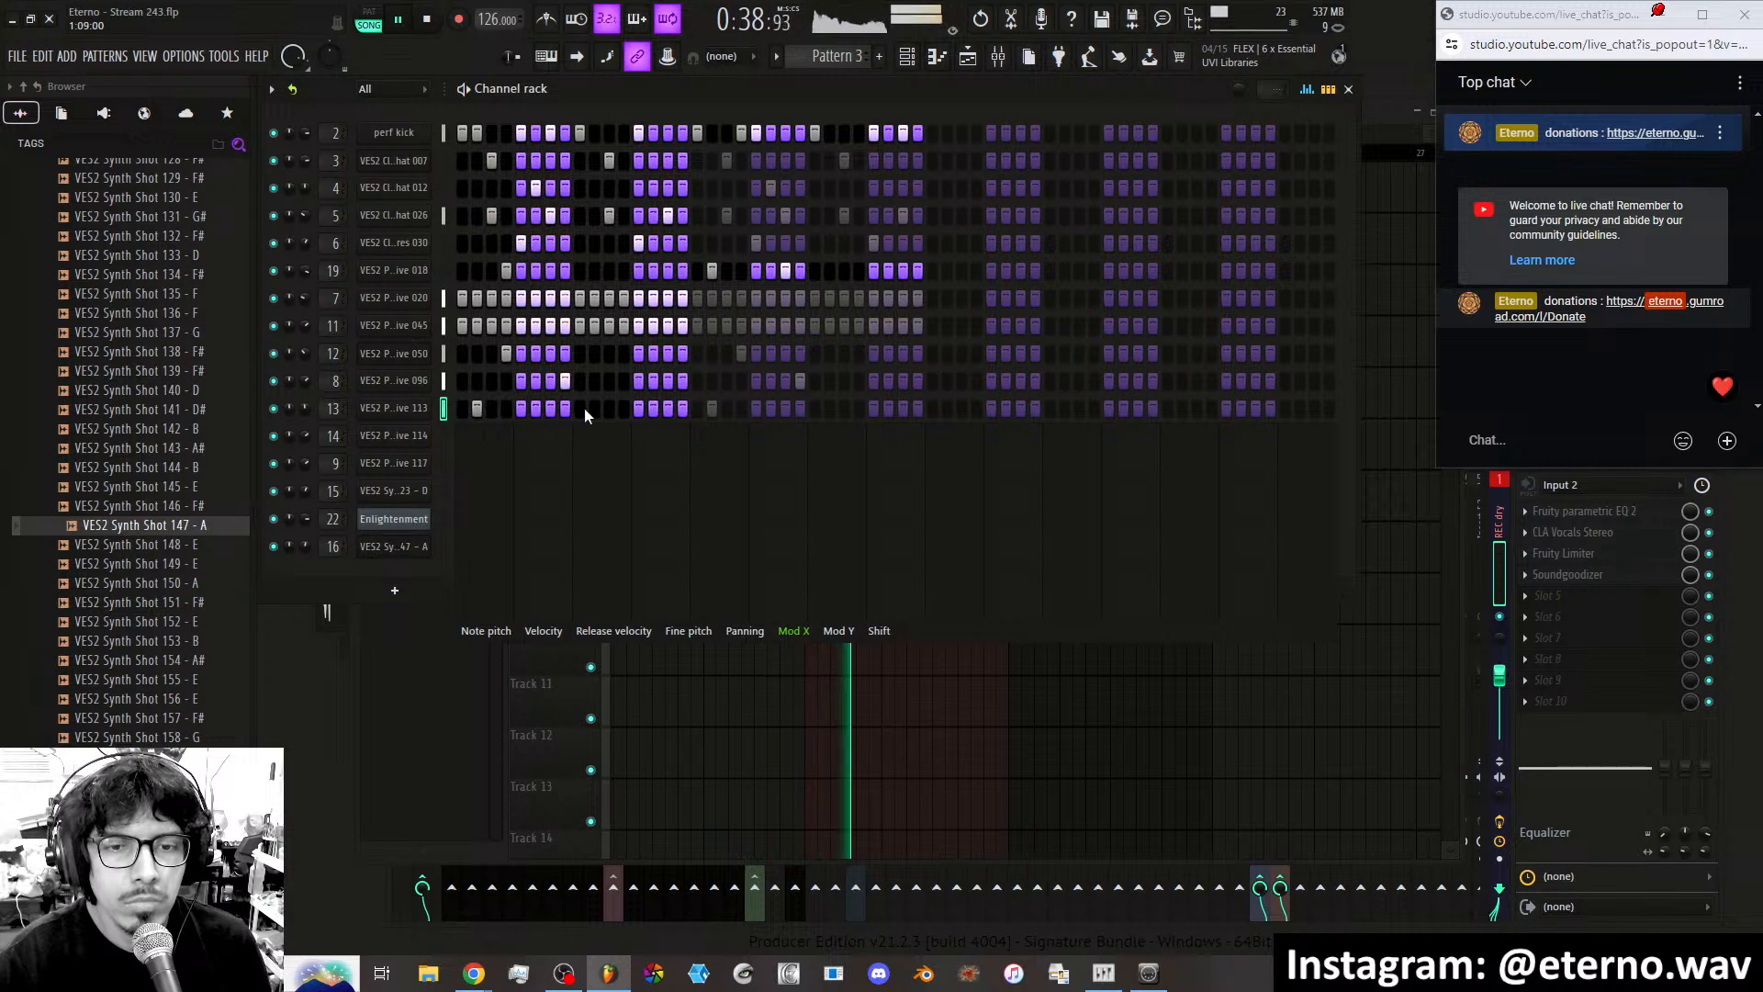
left_click(541, 634)
left_click_drag(481, 467, 477, 428)
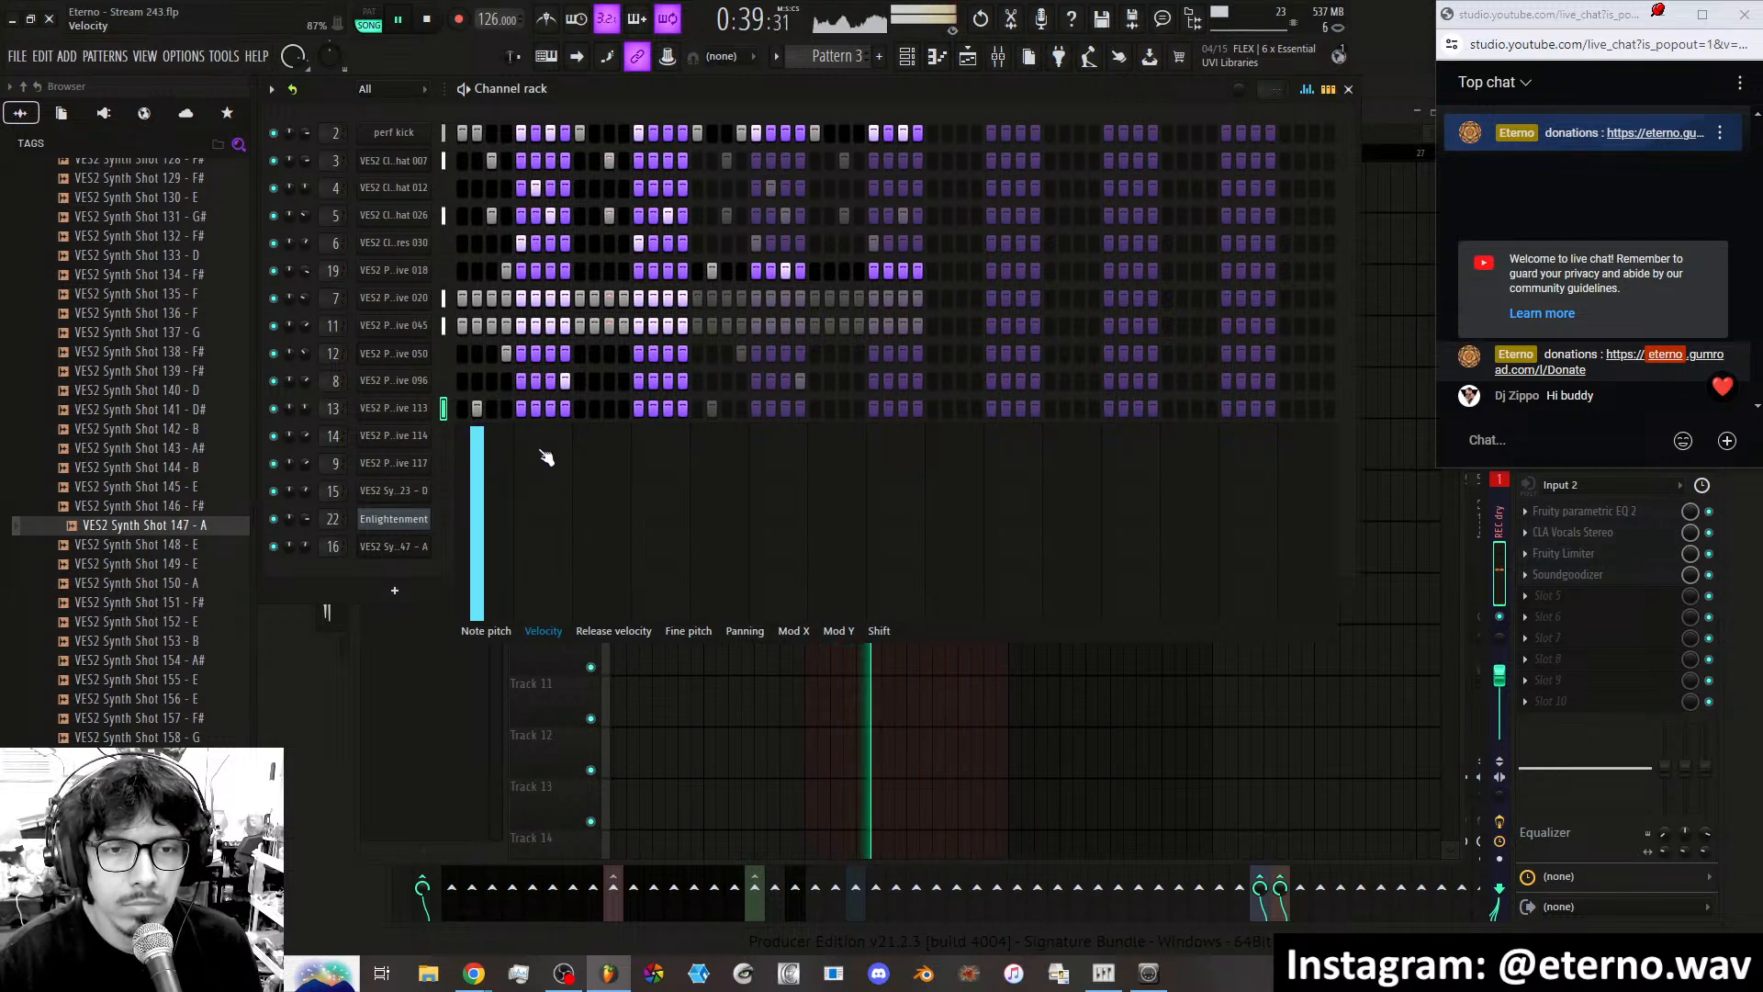
left_click(537, 408)
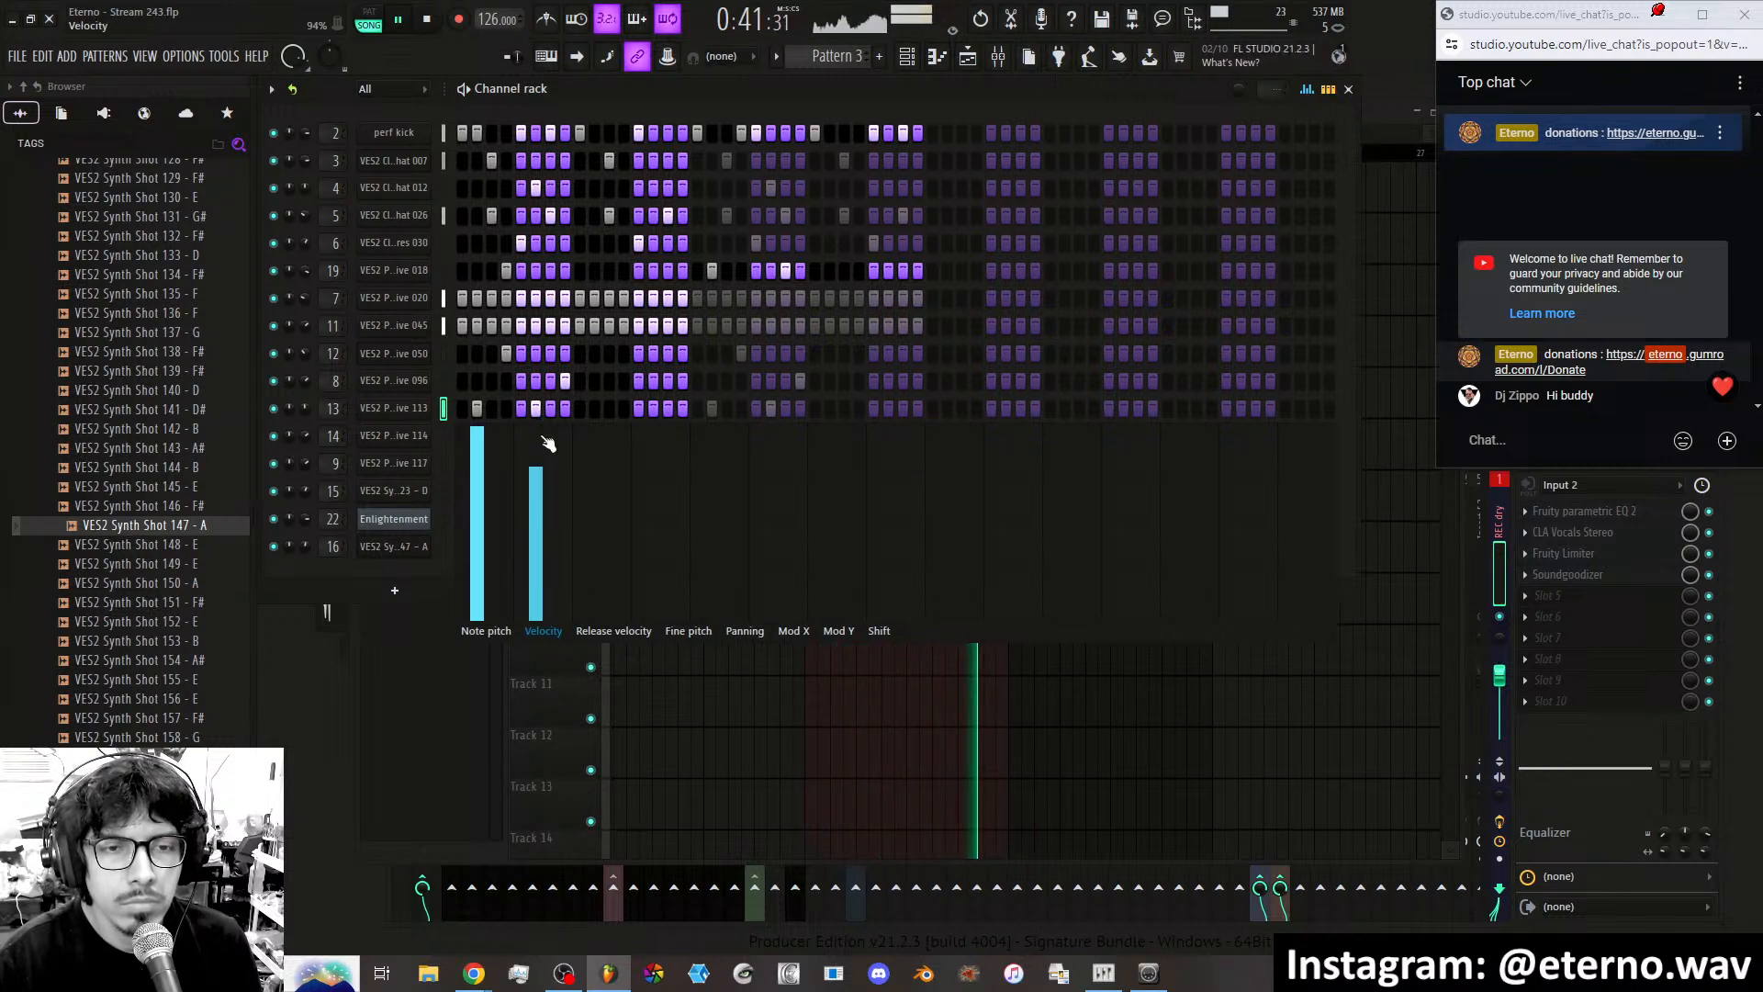
left_click(537, 409)
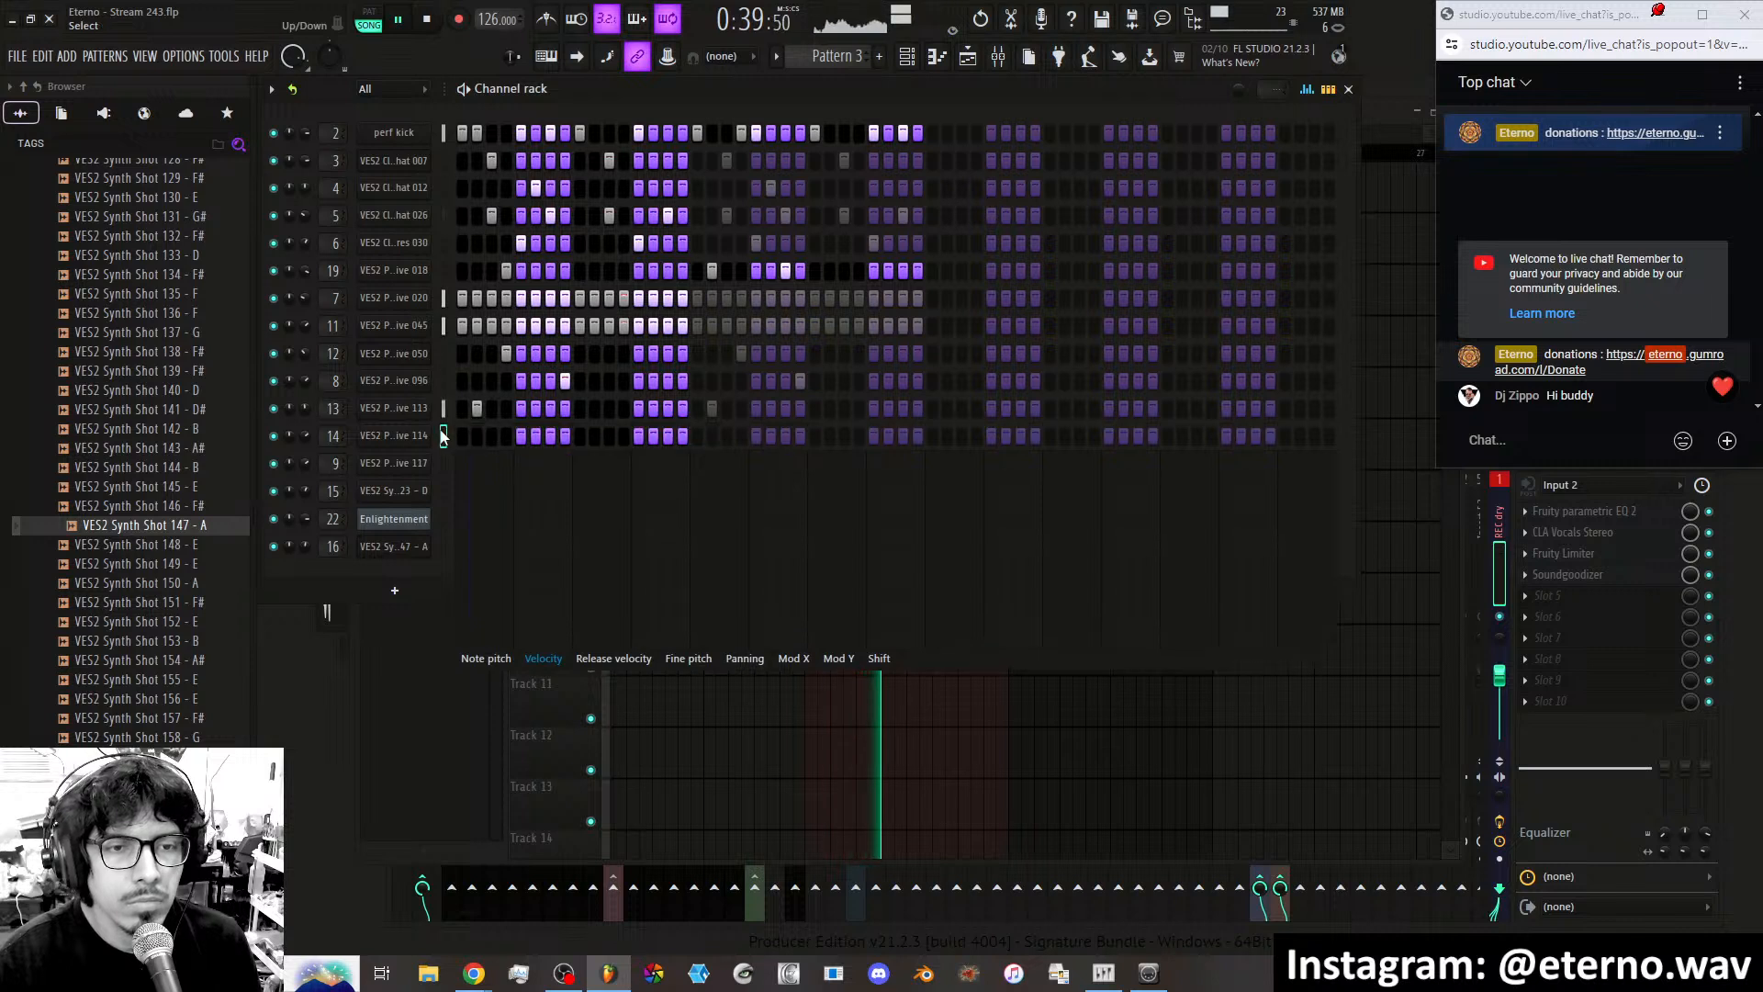
Add hits on steps 3 and 6 of the VES2 channel ending in 114, clearing the trial hit on step 4.
left_click(506, 436)
left_click(505, 435)
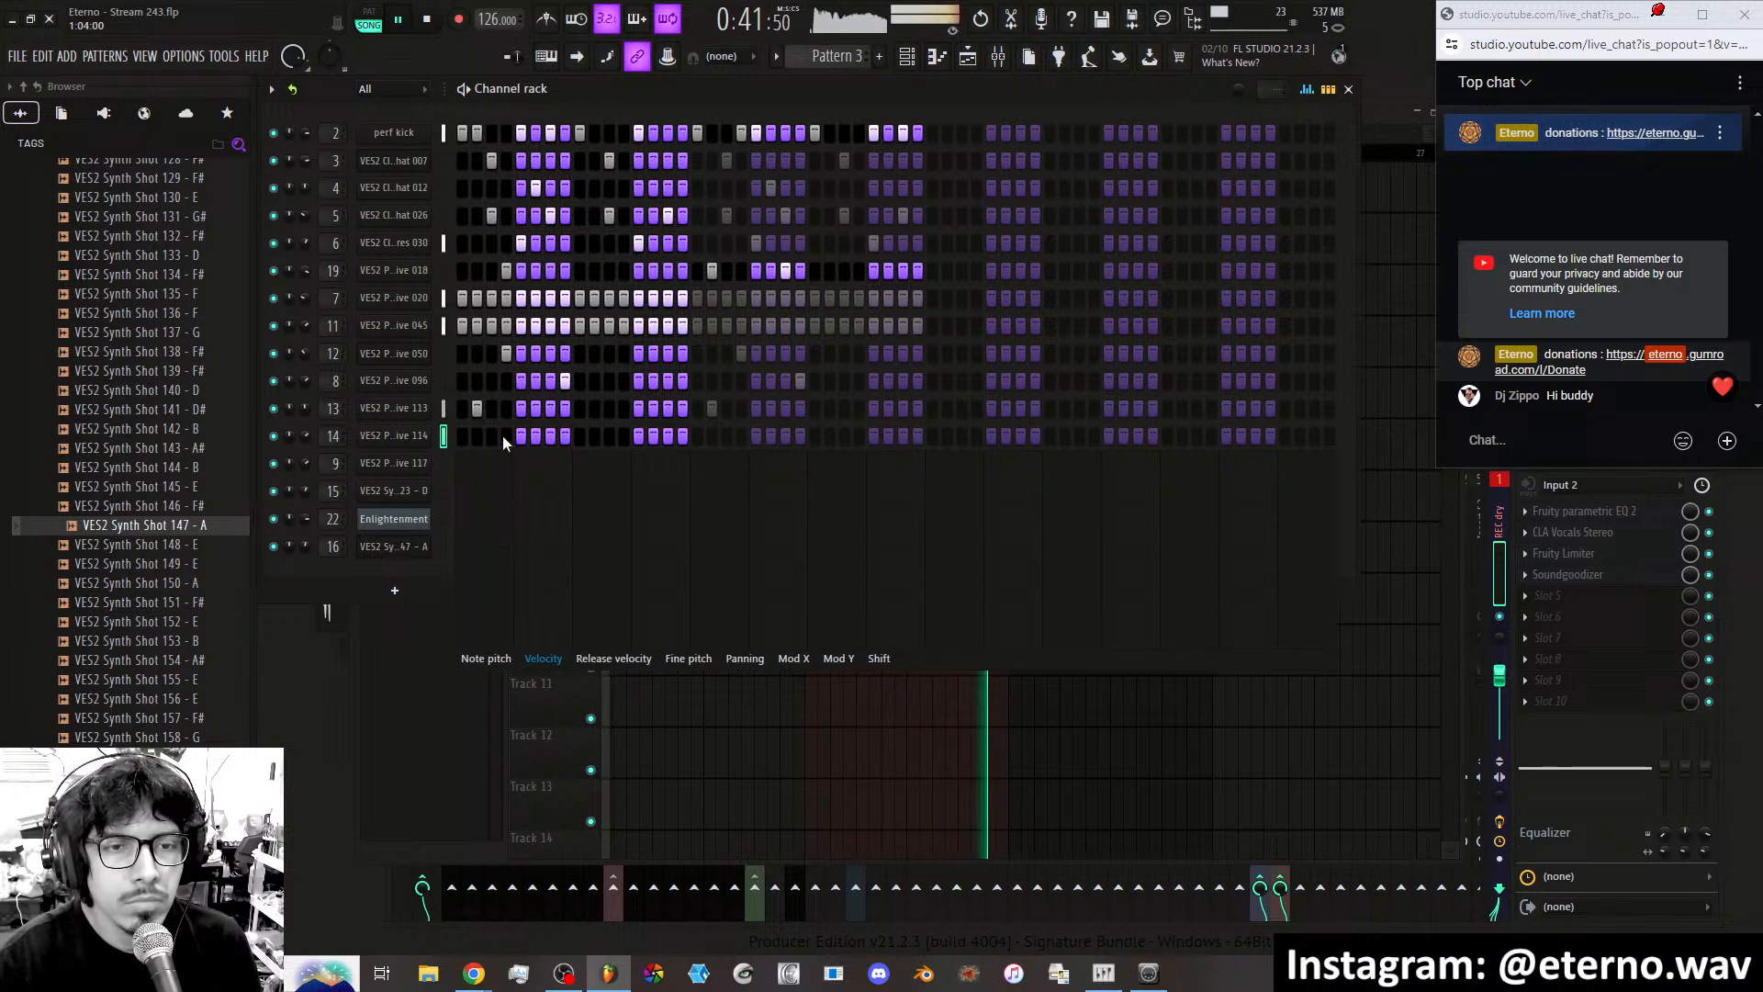
left_click(492, 435)
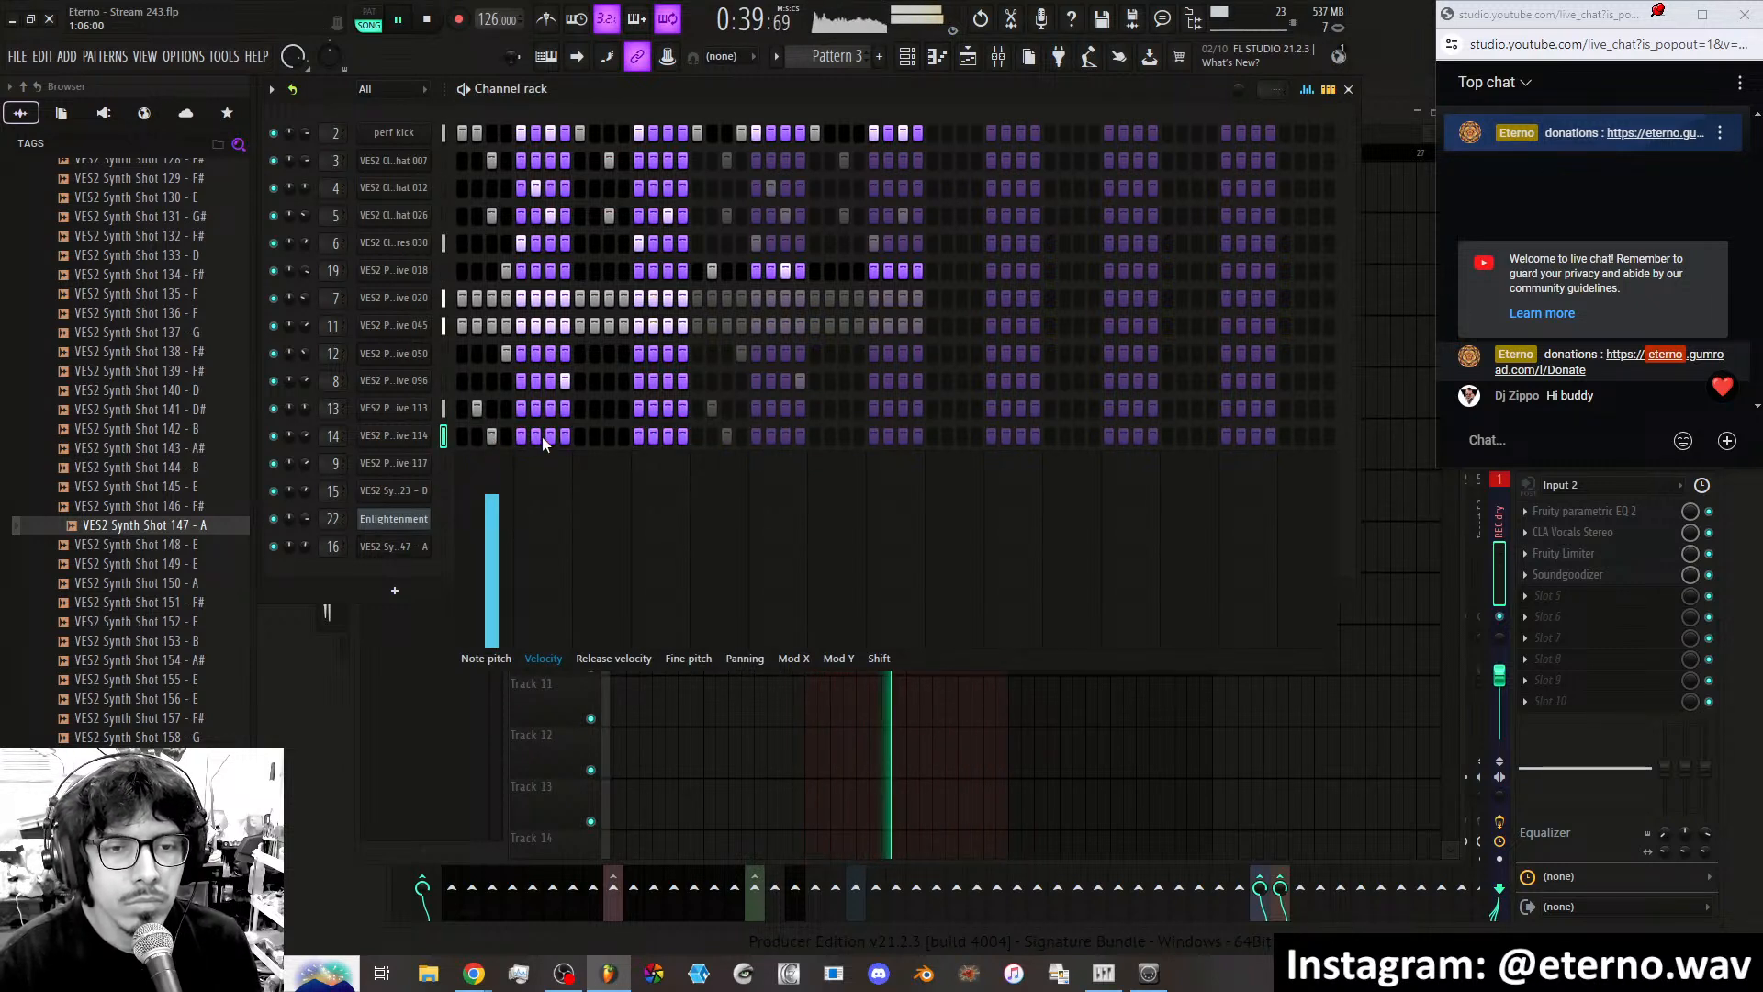
left_click(537, 436)
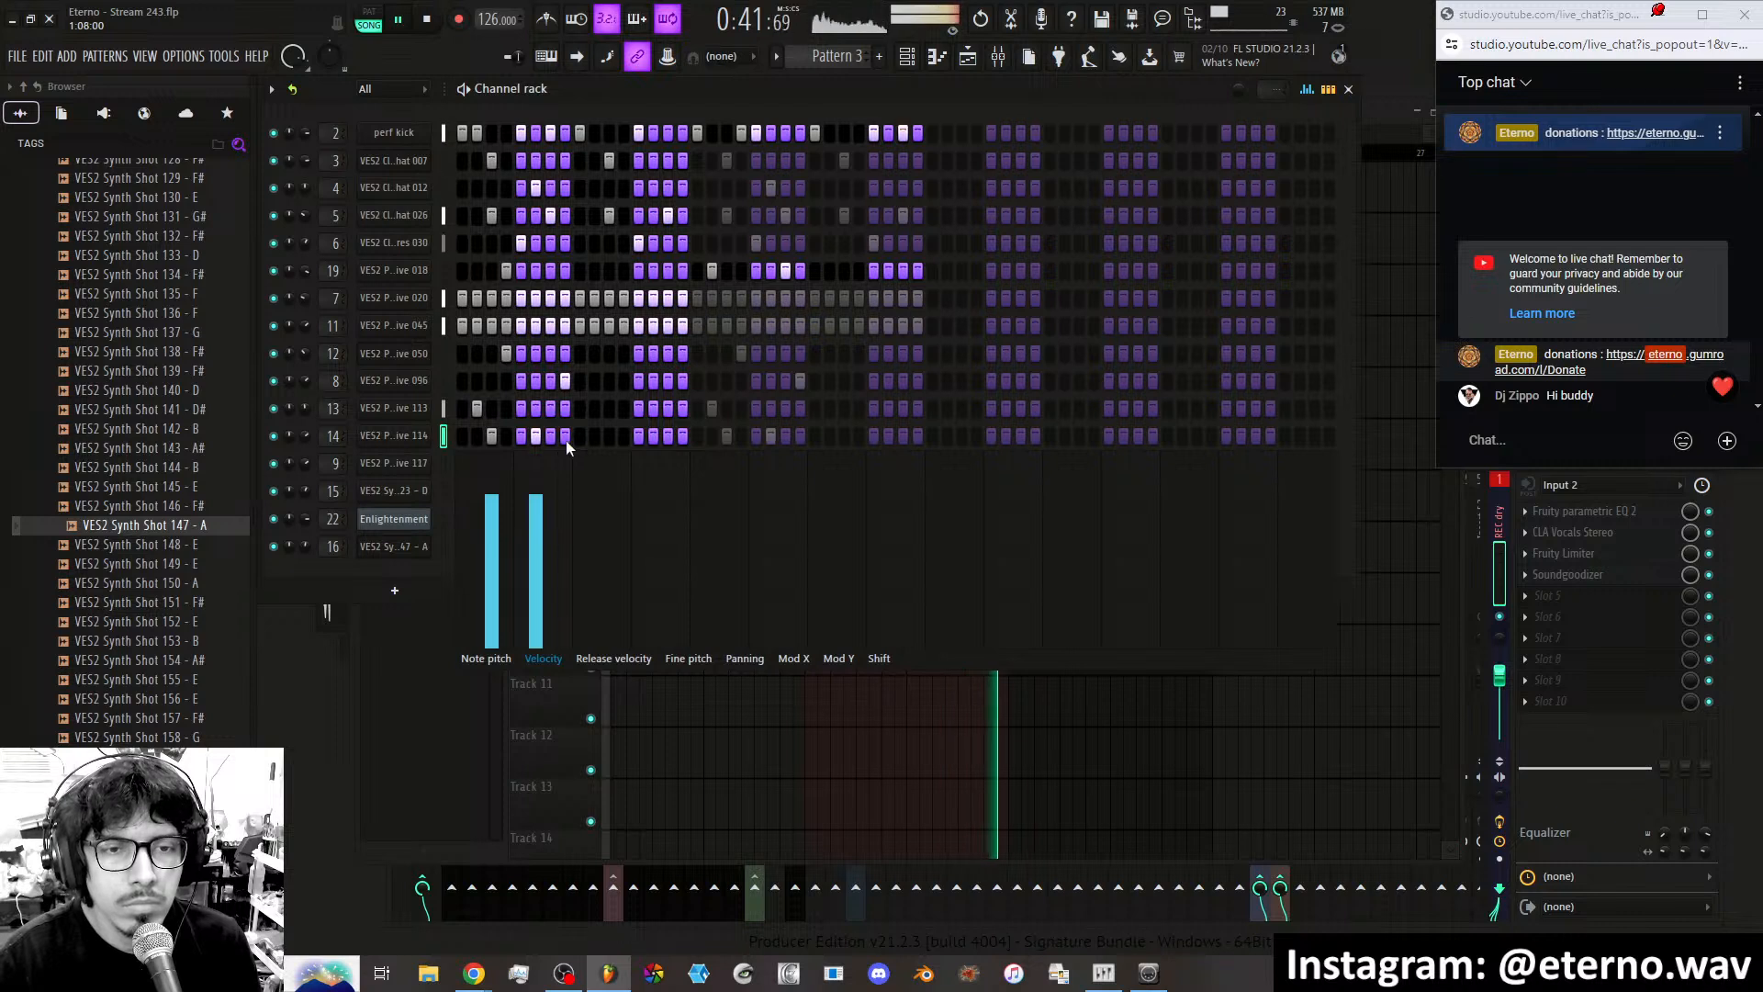
Add hits on steps 10 and 15 of the VES2 channel ending in 114 and vary the velocities of its four hits.
left_click(595, 437)
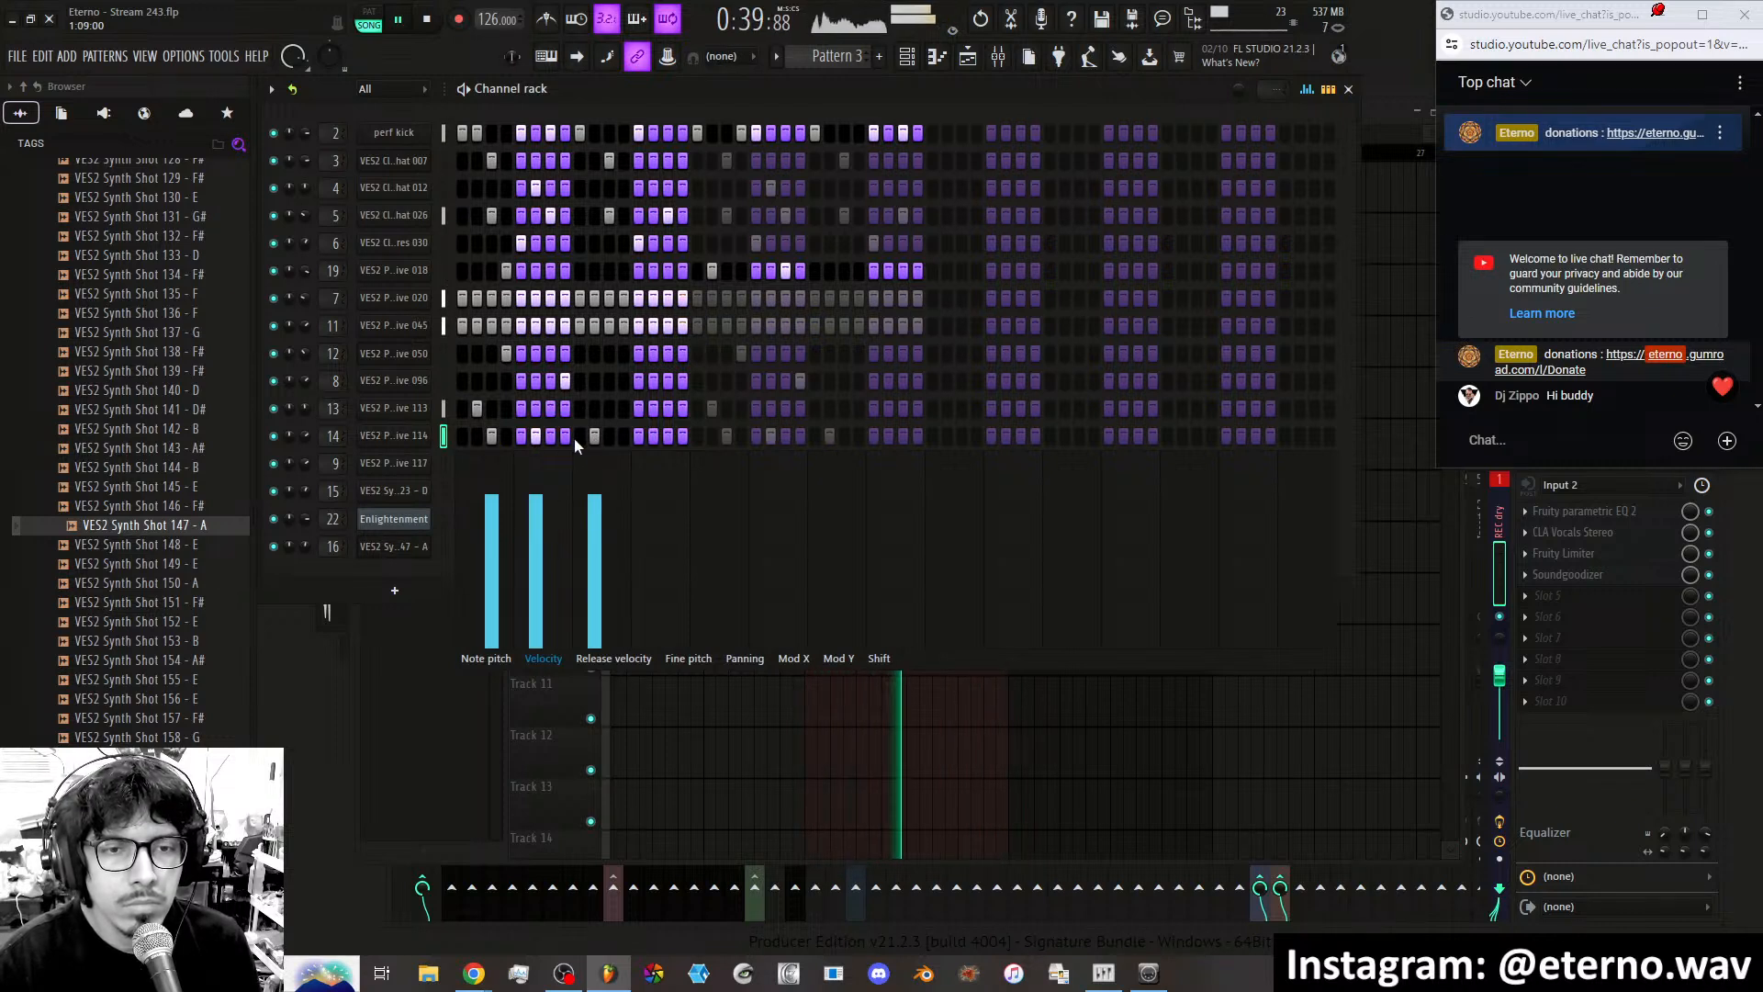
left_click(667, 436)
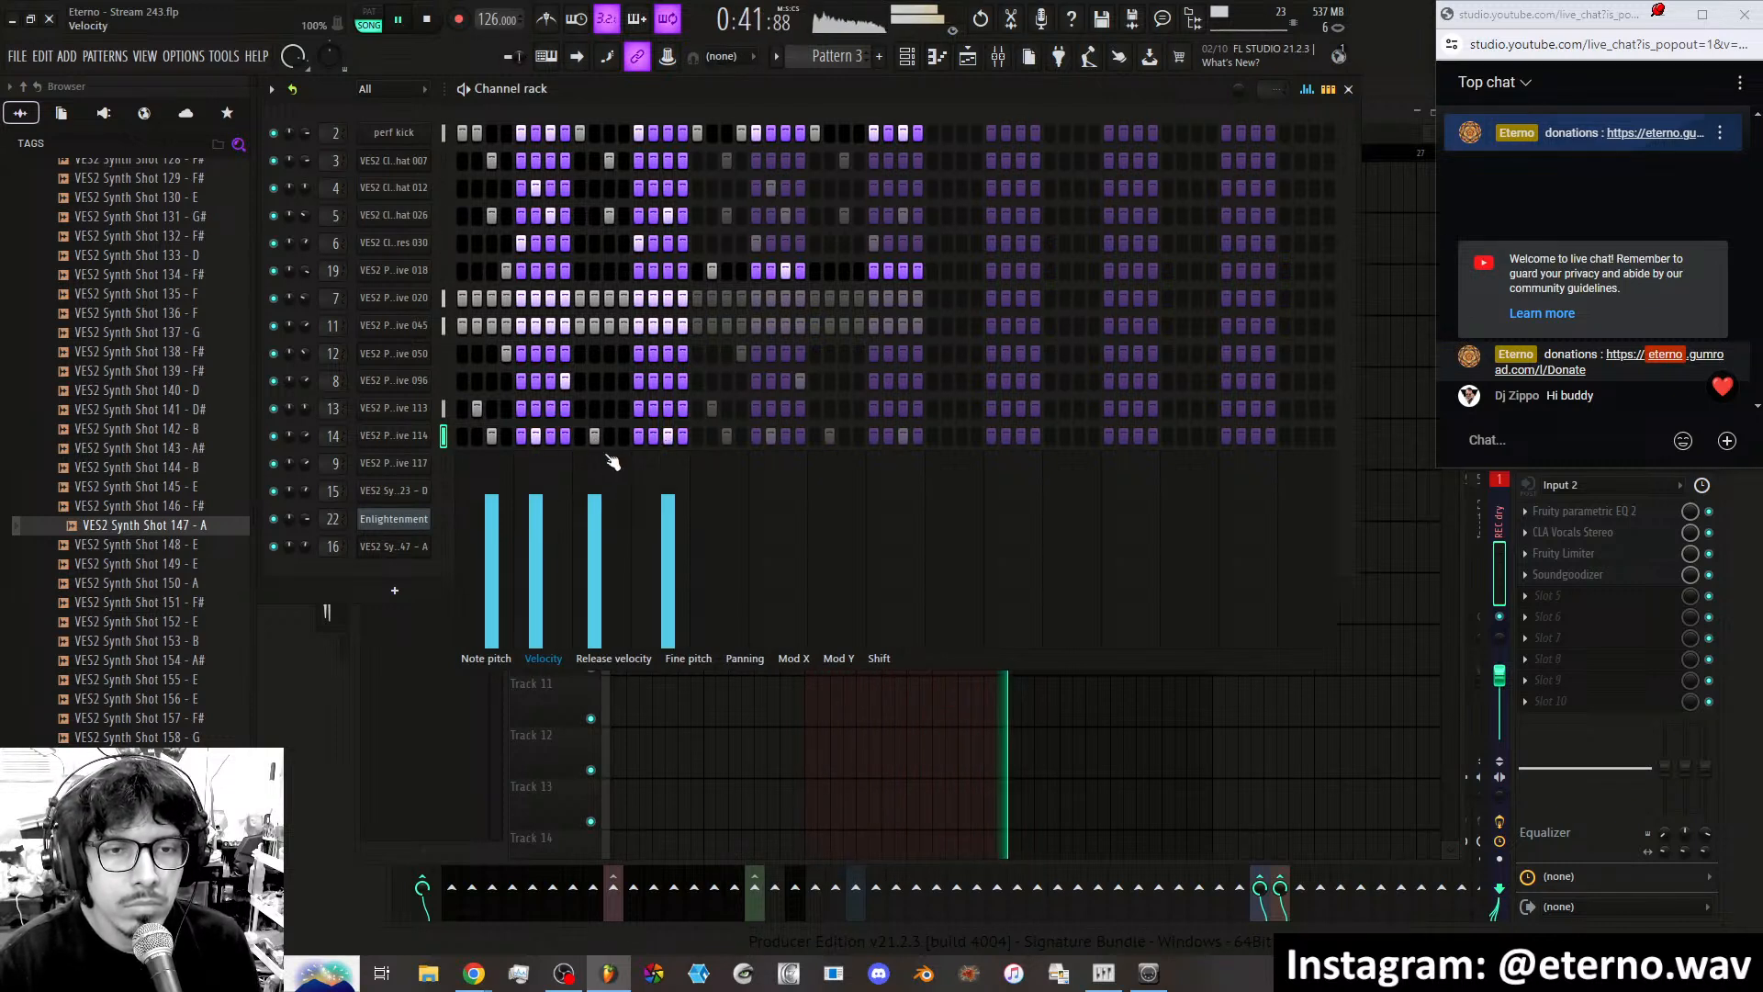
left_click(537, 529)
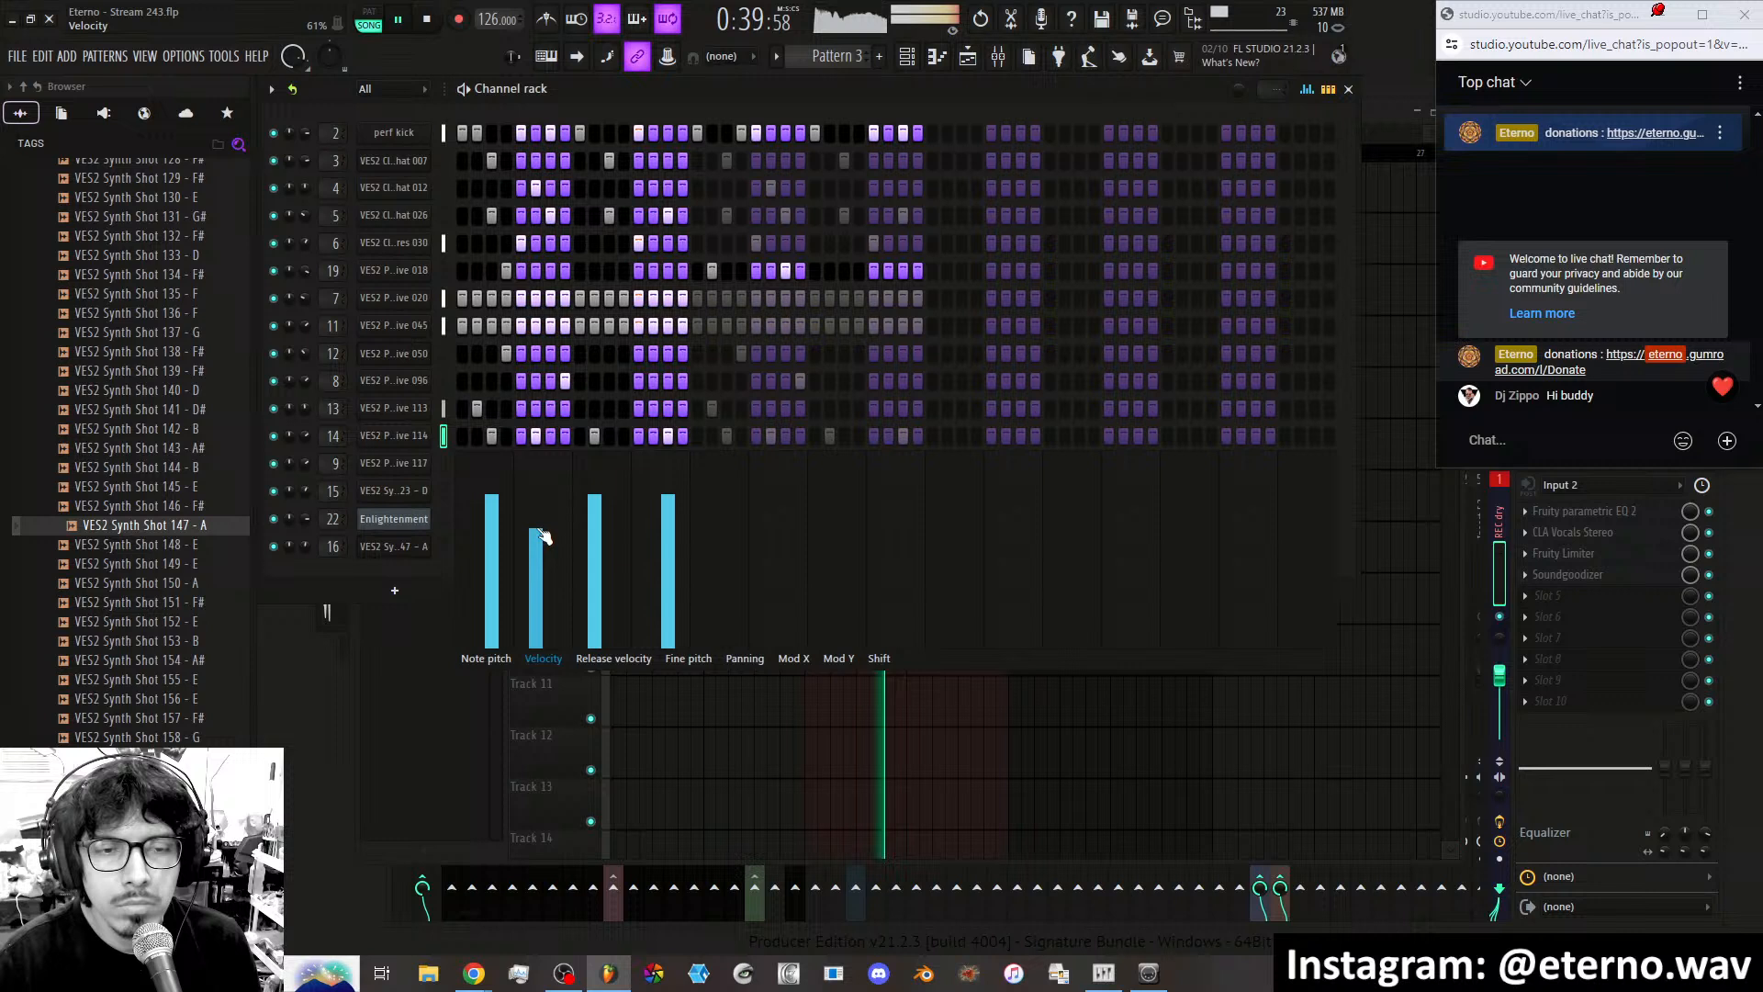
left_click(492, 544)
left_click(594, 550)
left_click(668, 531)
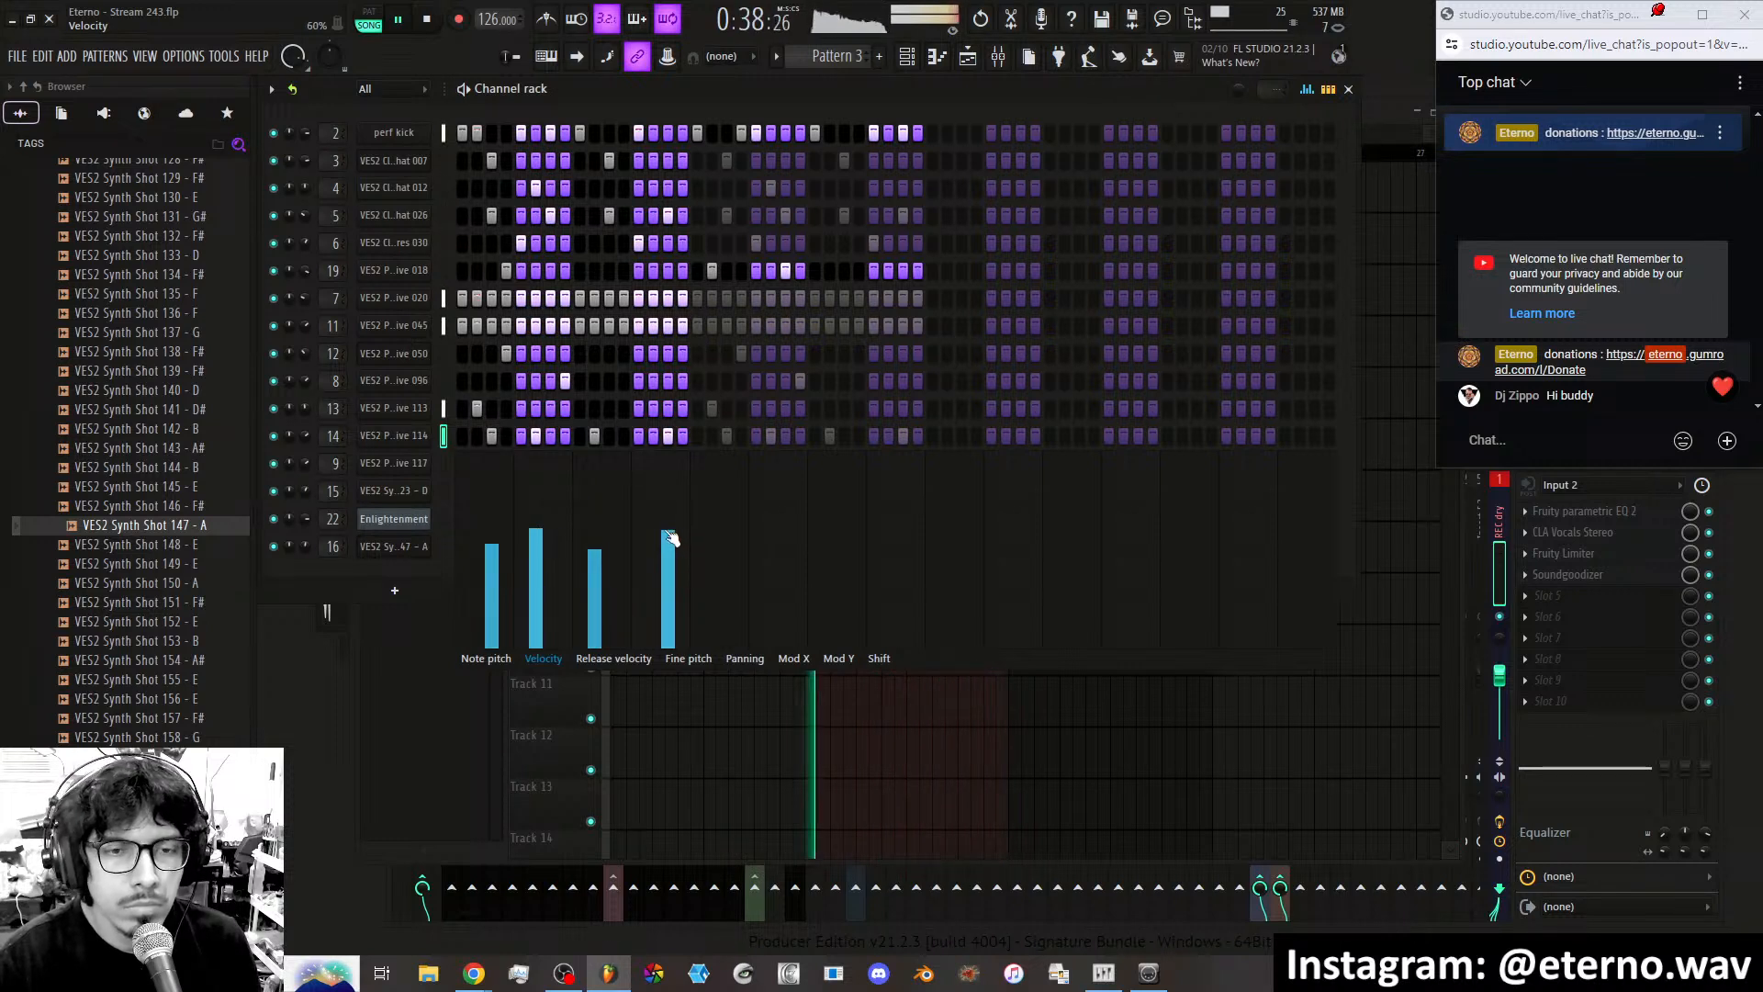
left_click(535, 486)
left_click(492, 511)
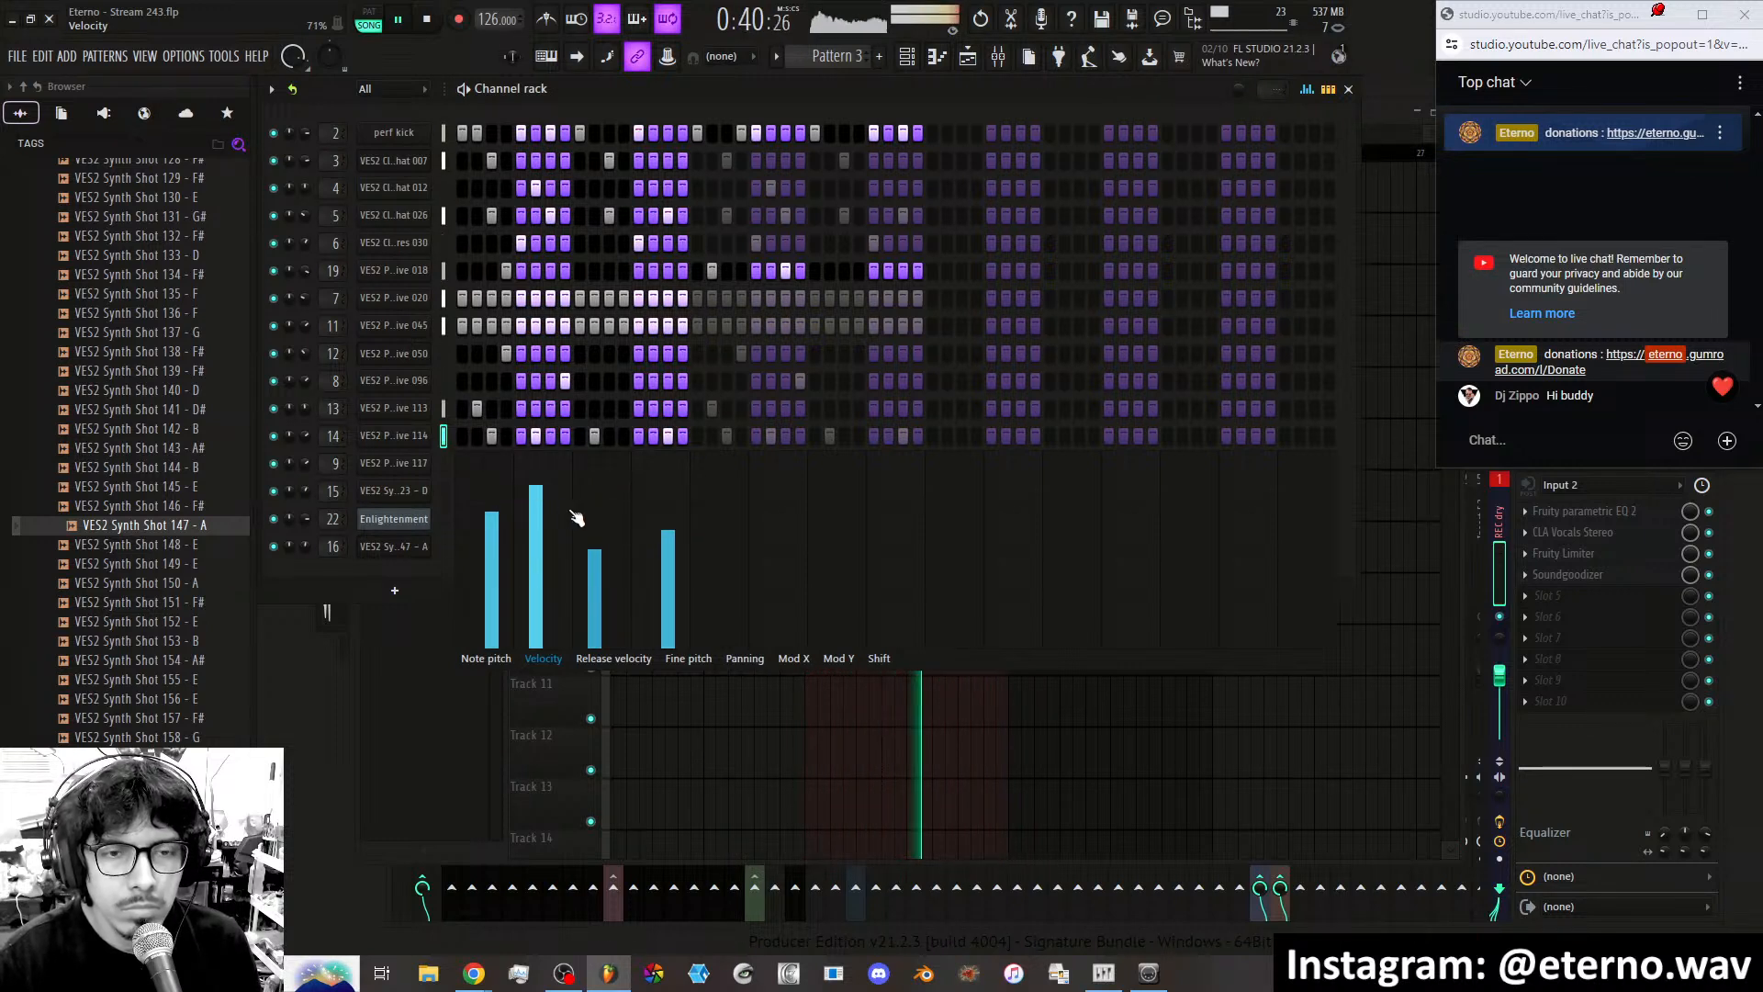
left_click(668, 510)
left_click(594, 502)
Fill the remaining steps of the VES2 channel ending in 114 so that all 16 steps have hits.
left_click(609, 436)
left_click(624, 435)
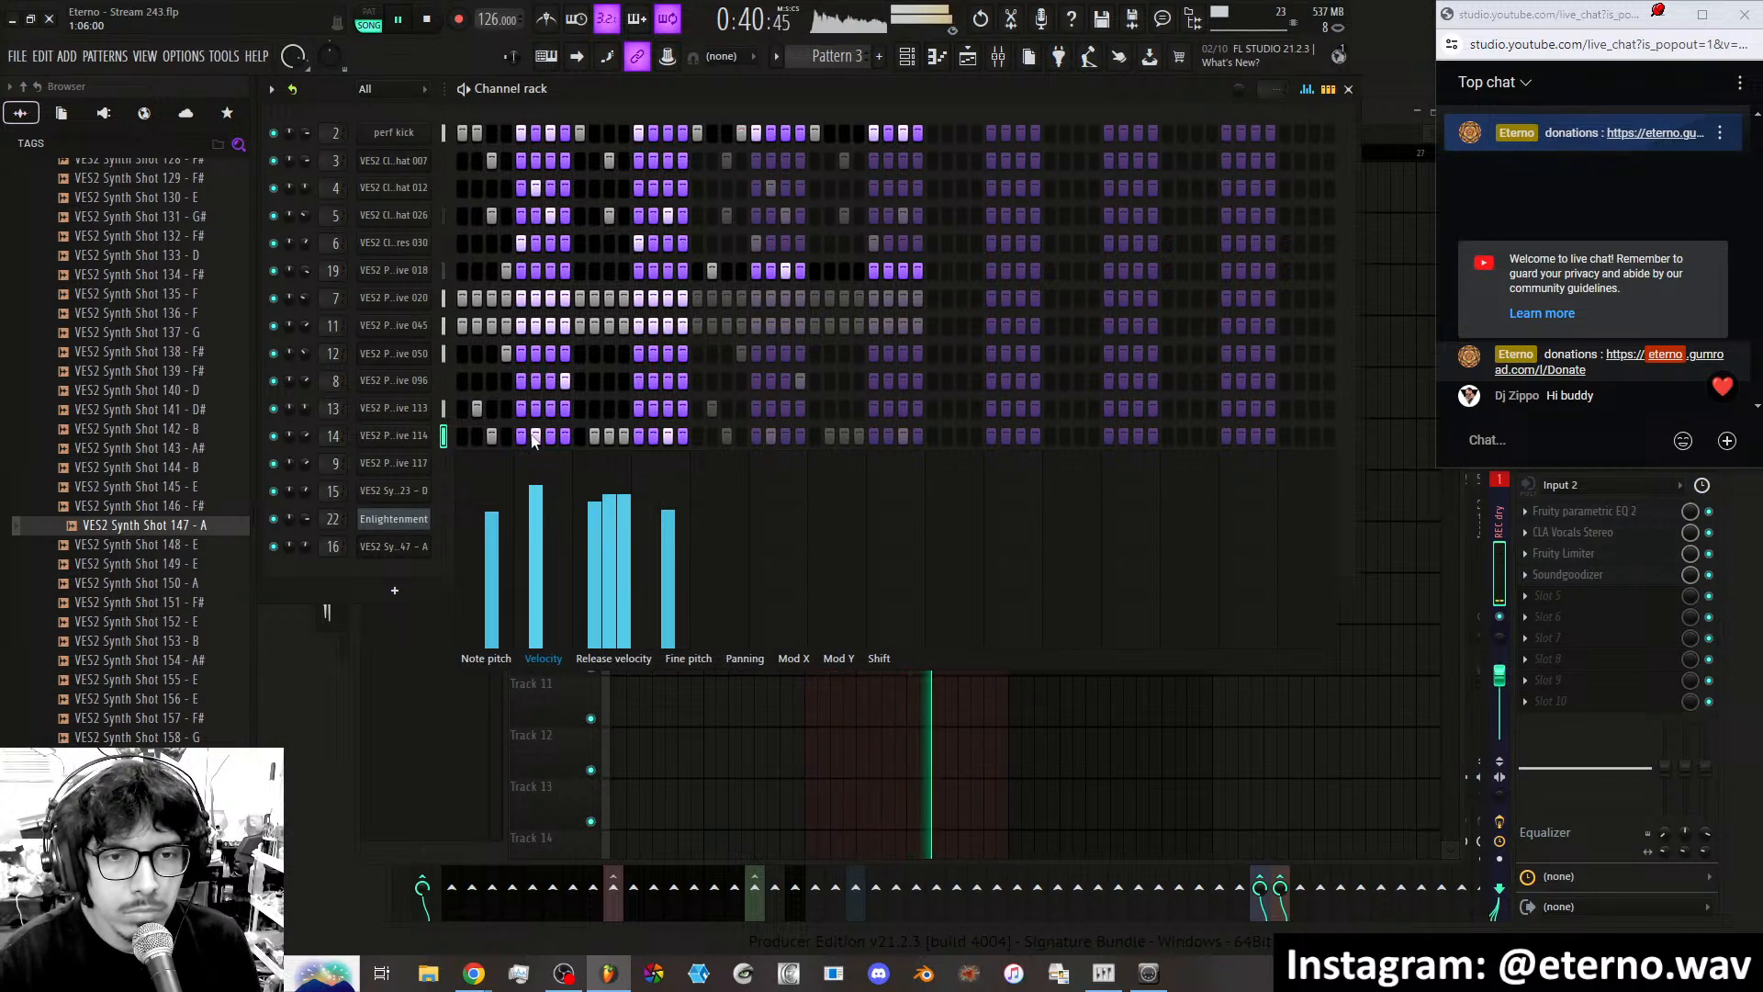
left_click(463, 437)
left_click(476, 436)
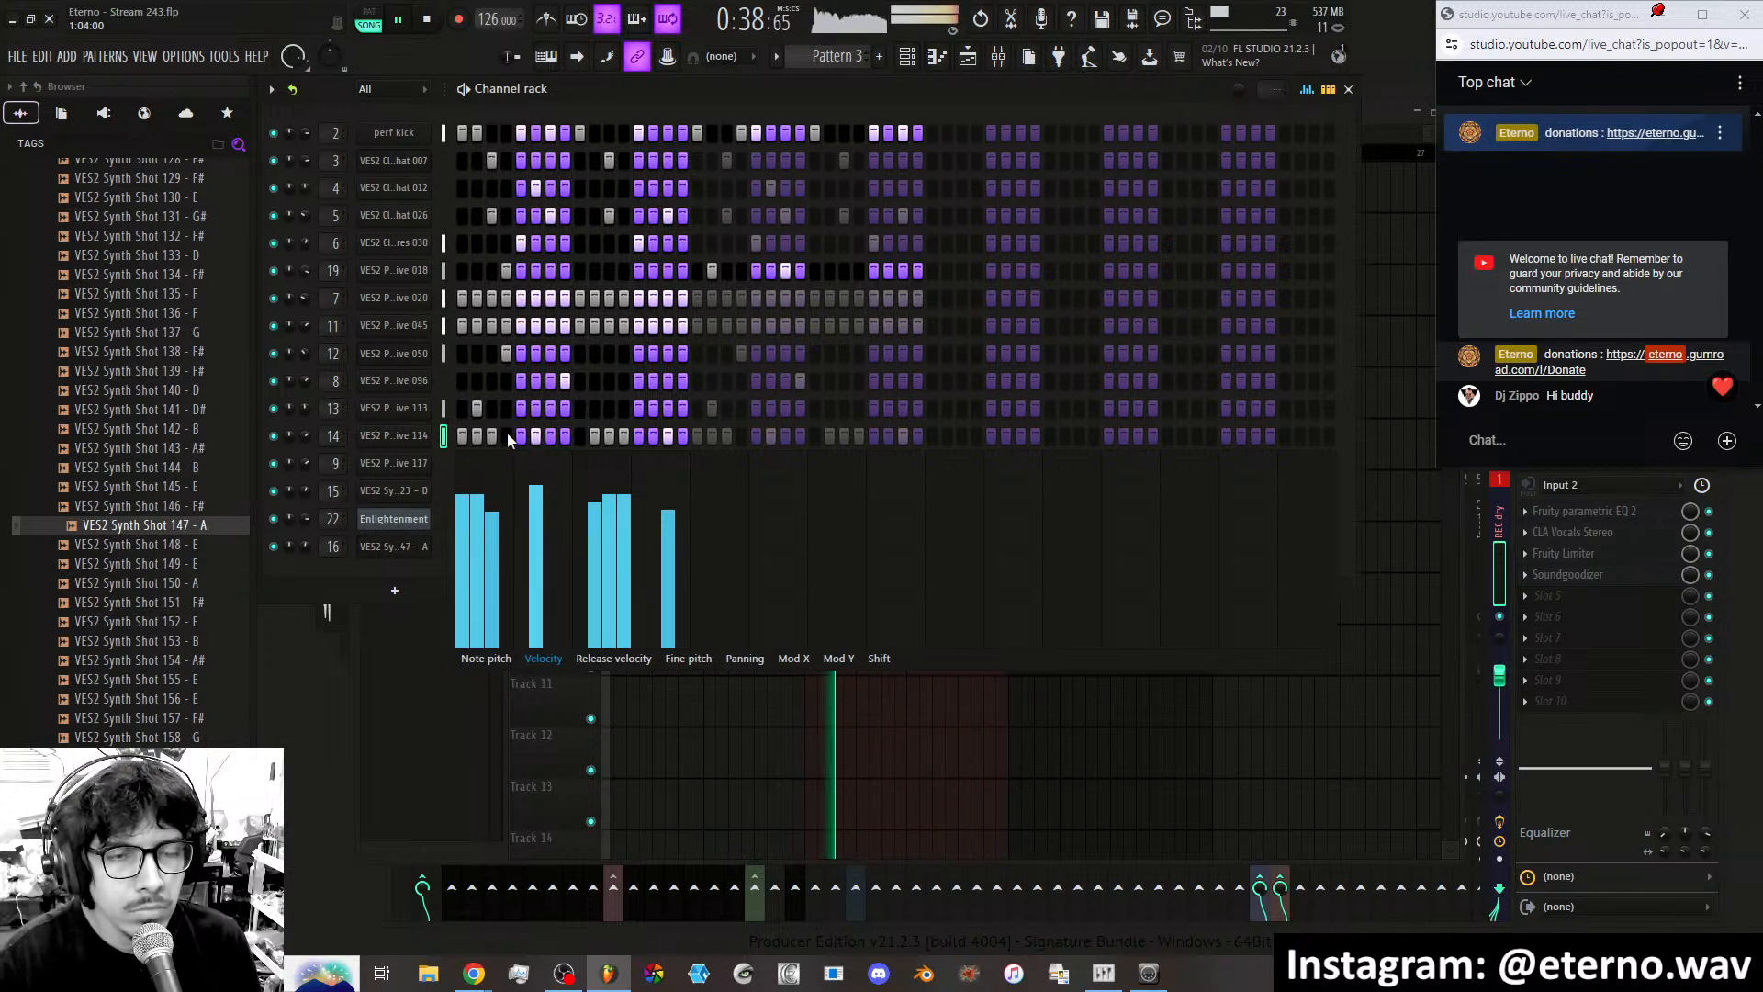
left_click_drag(580, 437, 506, 438)
left_click(682, 438)
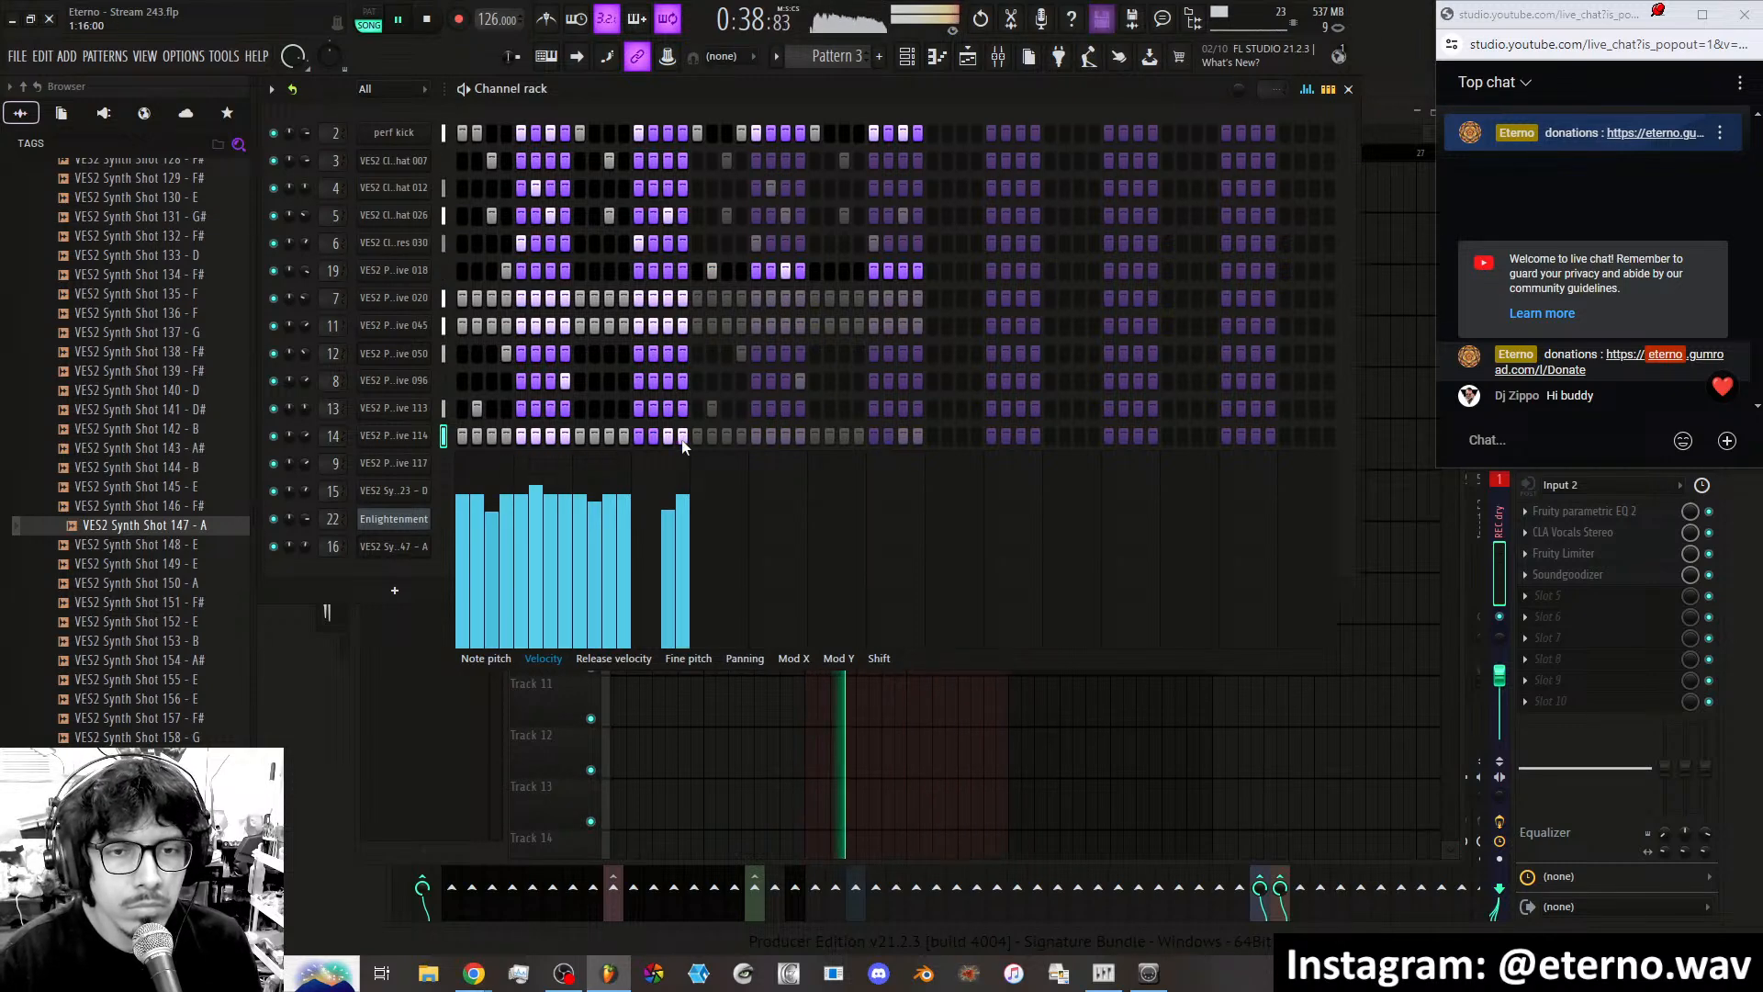
left_click_drag(682, 441, 612, 441)
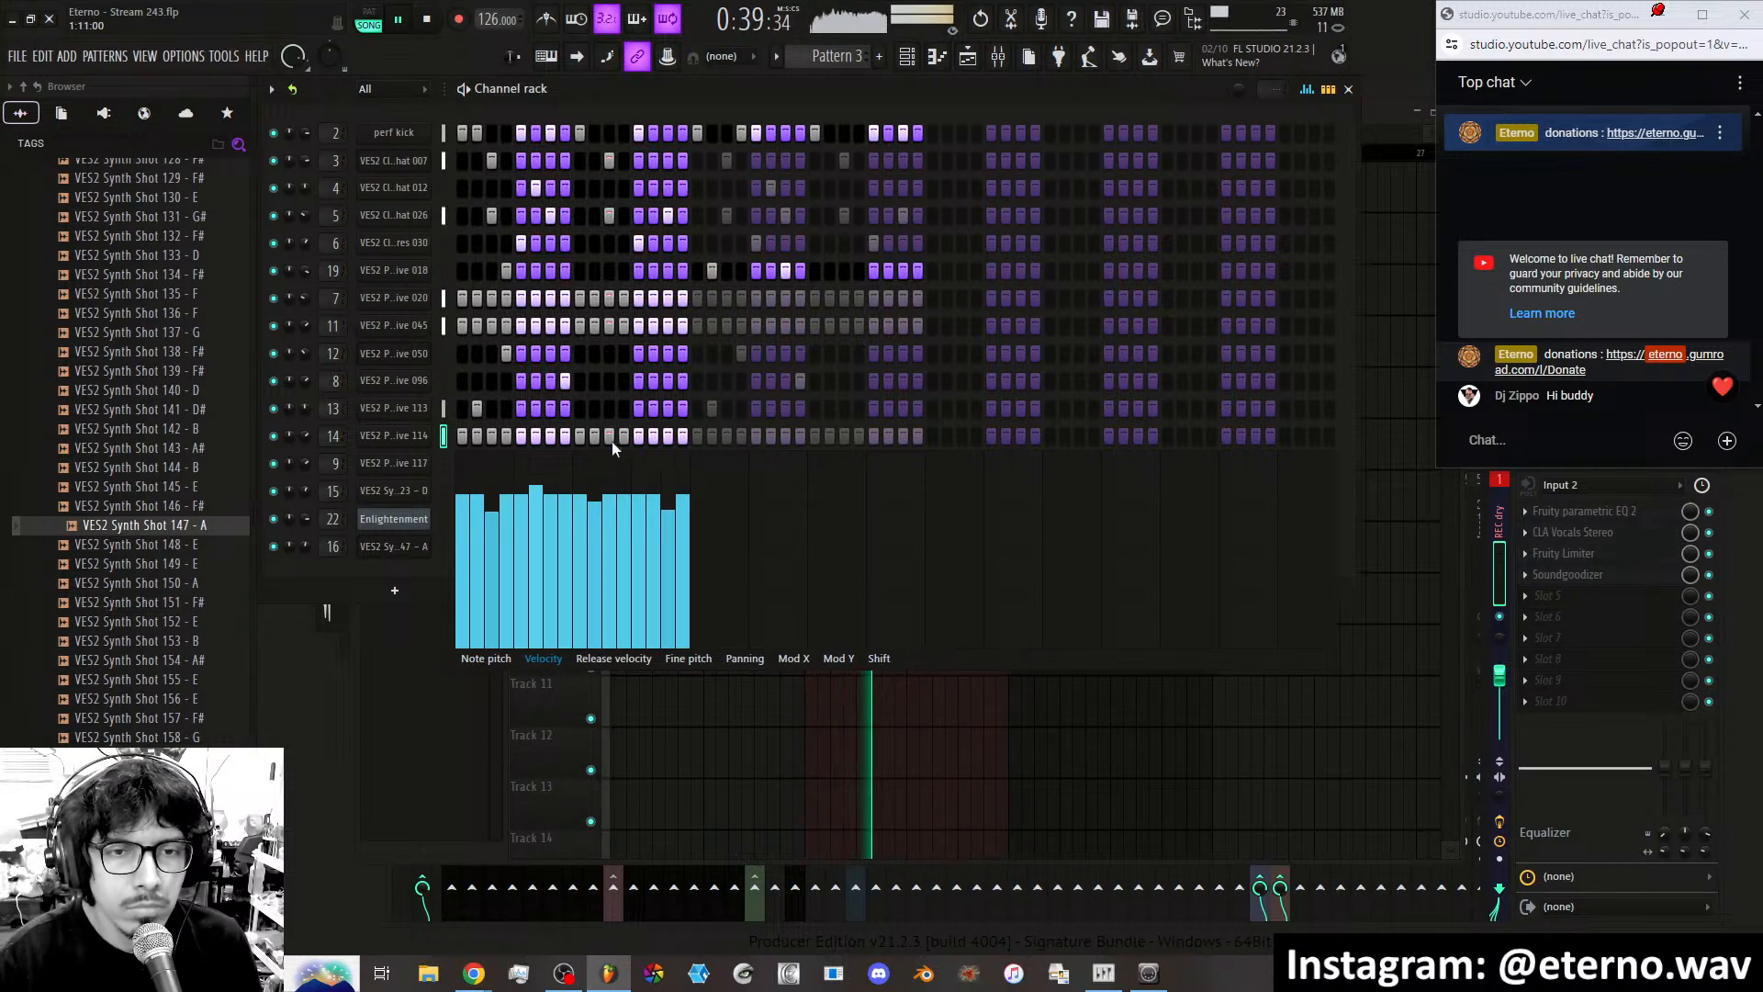
Lower the velocities of steps 1, 5, 9 and 13 of the 114 channel to about 30%.
left_click(1307, 94)
left_click(1307, 92)
left_click(466, 606)
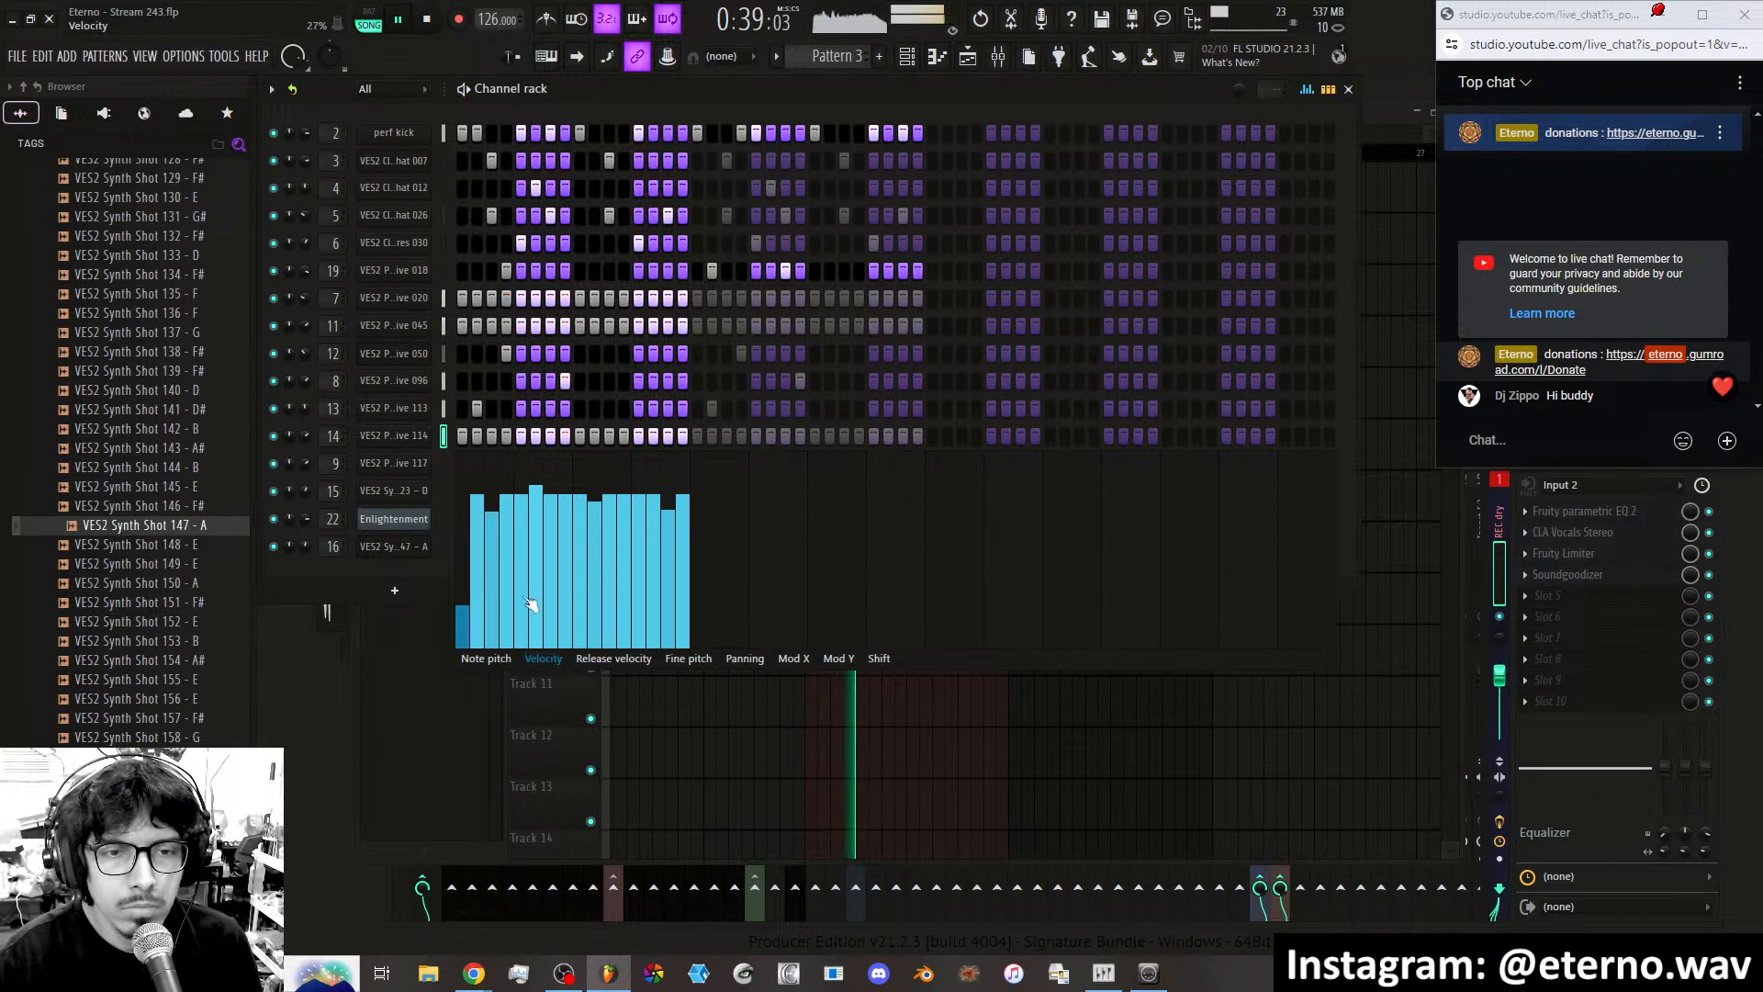
left_click(521, 608)
left_click(580, 608)
left_click(638, 605)
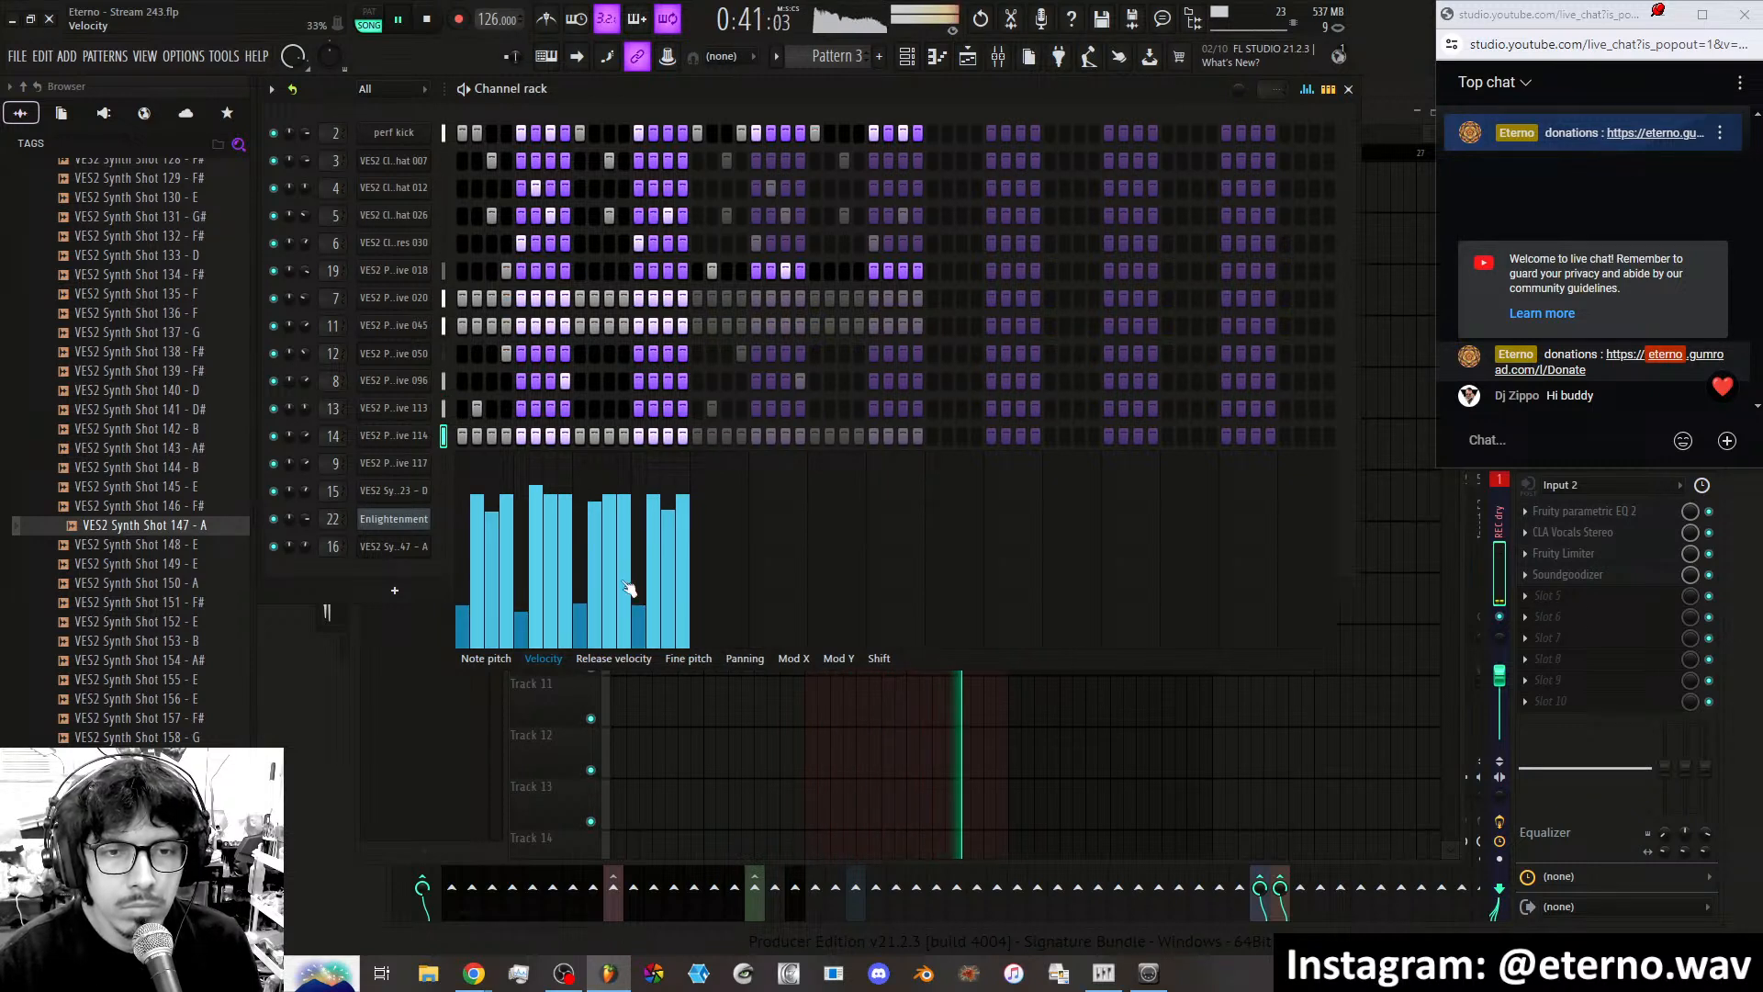
Reduce the velocities of steps 3, 4, 6 to 8 and 10 to 12 of the 114 channel to varied medium levels.
left_click(609, 570)
left_click(597, 551)
left_click(625, 558)
left_click(566, 555)
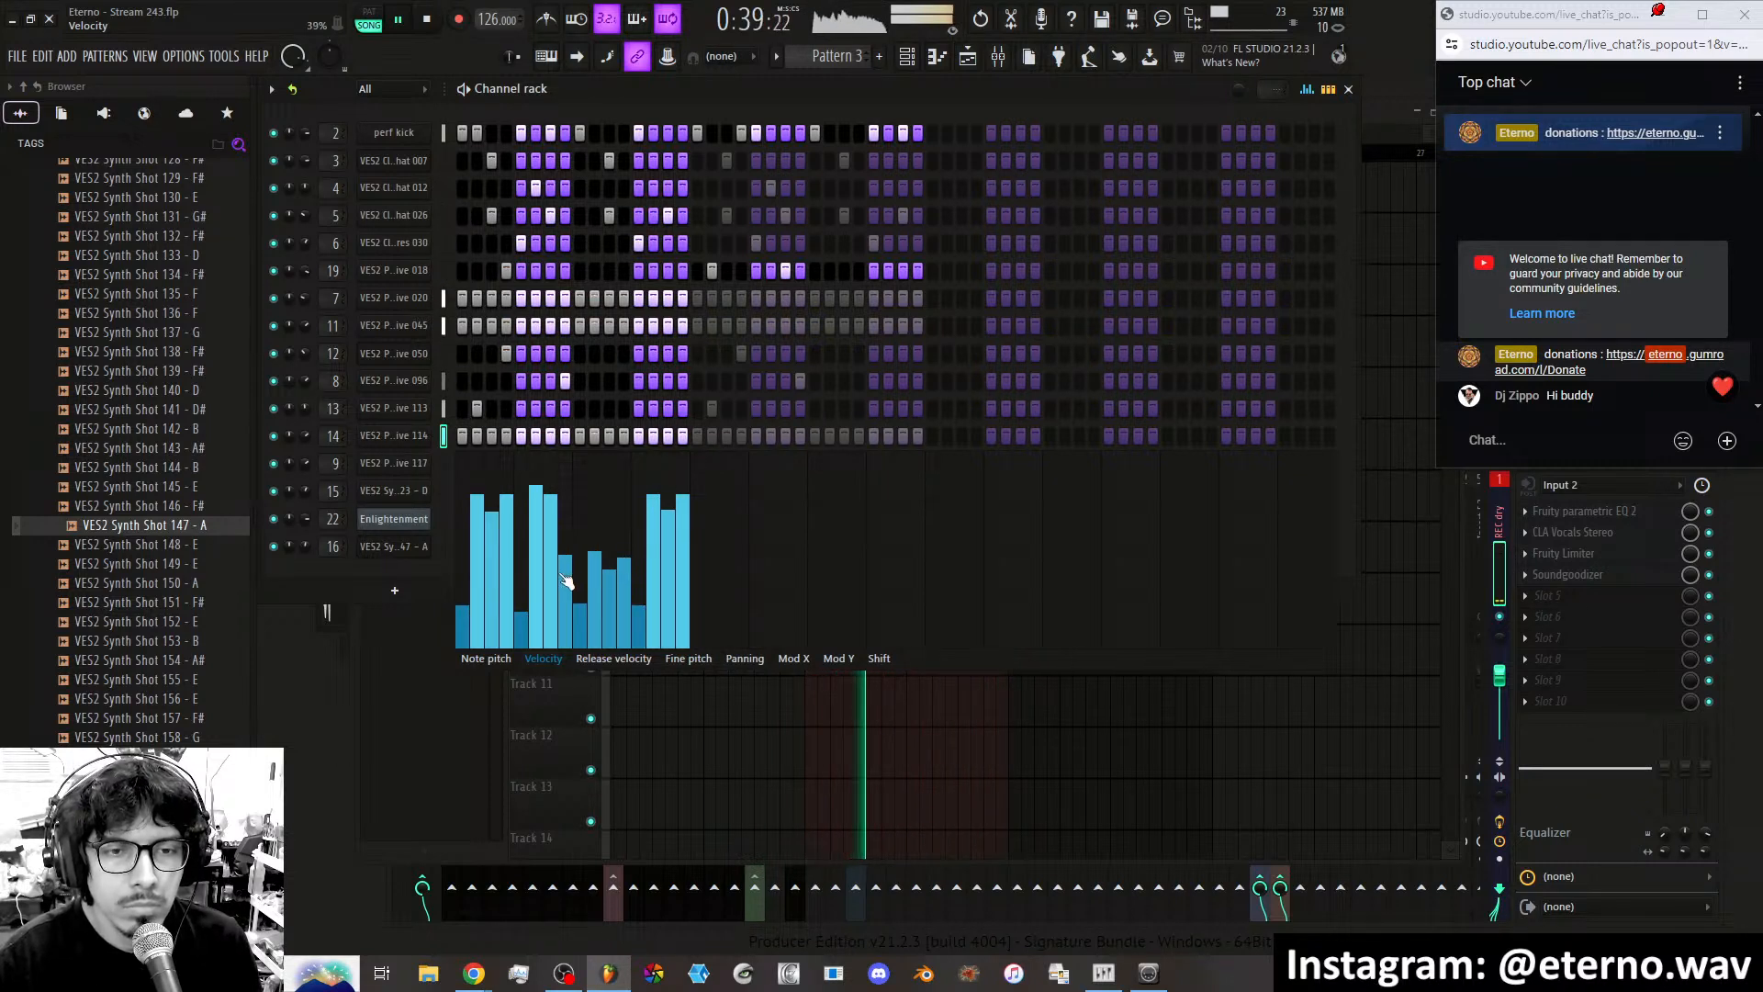
left_click(551, 571)
left_click(536, 538)
left_click(507, 548)
left_click(493, 570)
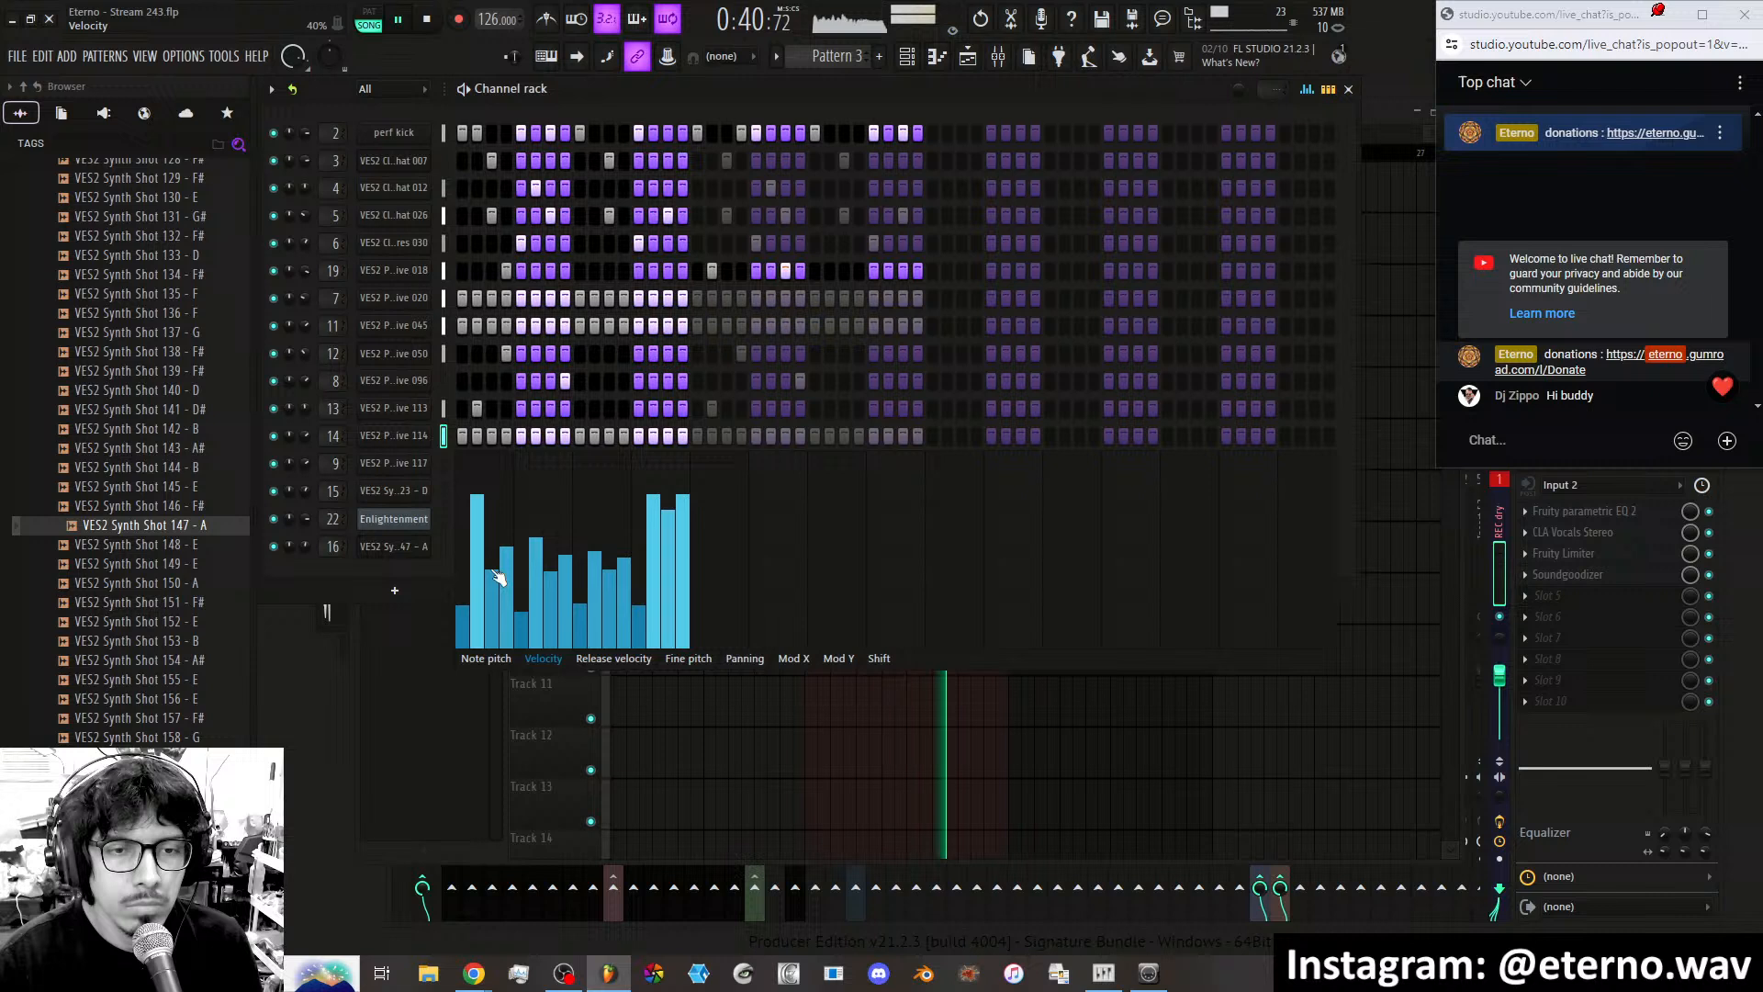
Set medium velocities on steps 2 and 14 to 16 of the 114 channel and a low velocity on step 1.
left_click(463, 525)
left_click(653, 533)
left_click(682, 569)
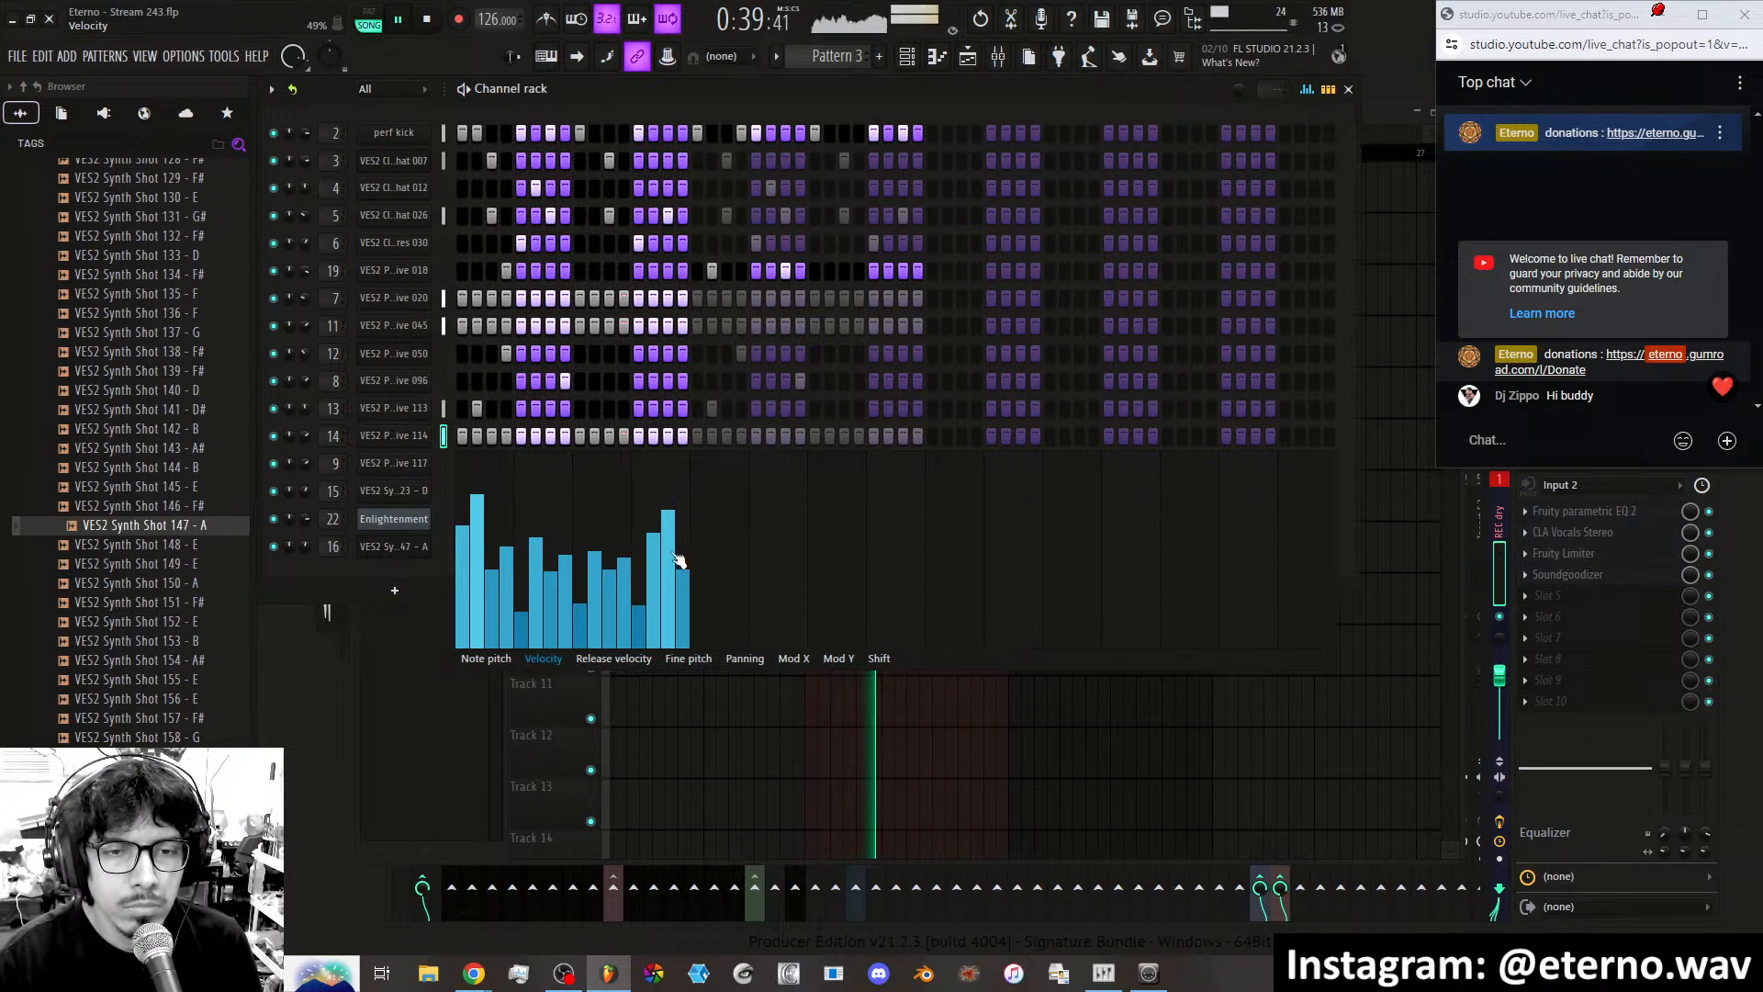
left_click(668, 551)
left_click(463, 617)
left_click(477, 538)
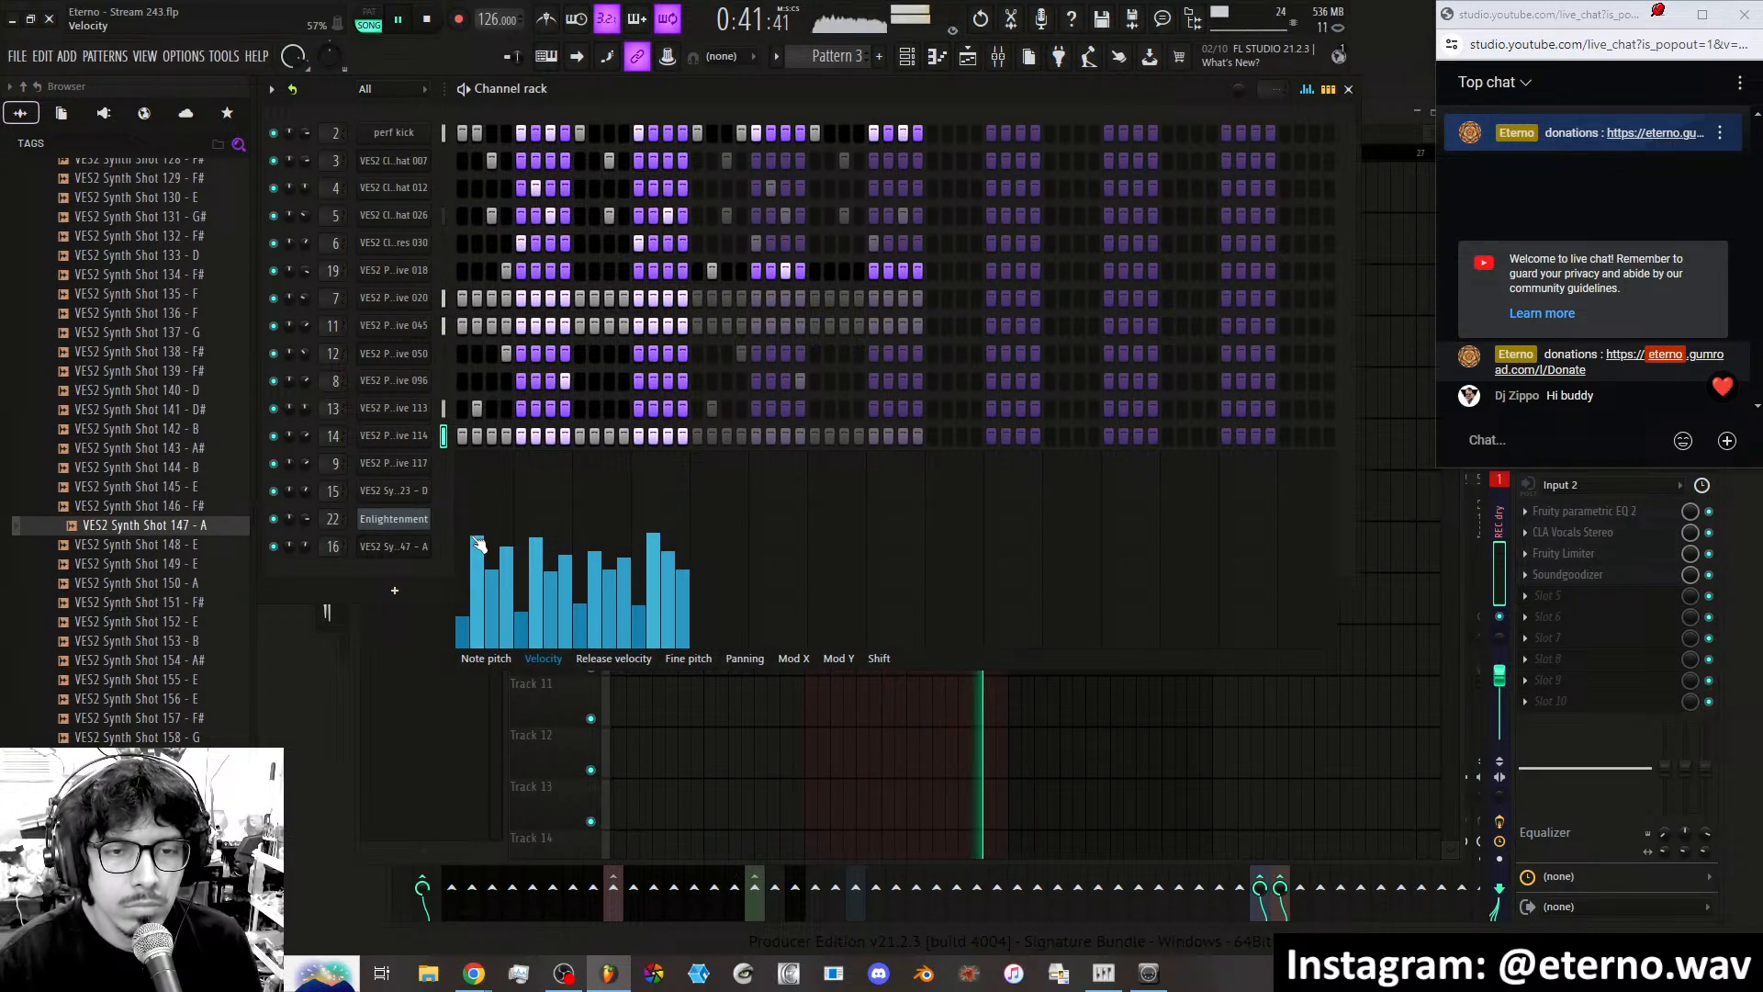
Draw varied Mod X and Mod Y values across the 16 steps of the 114 channel.
left_click(794, 659)
left_click_drag(480, 543, 689, 556)
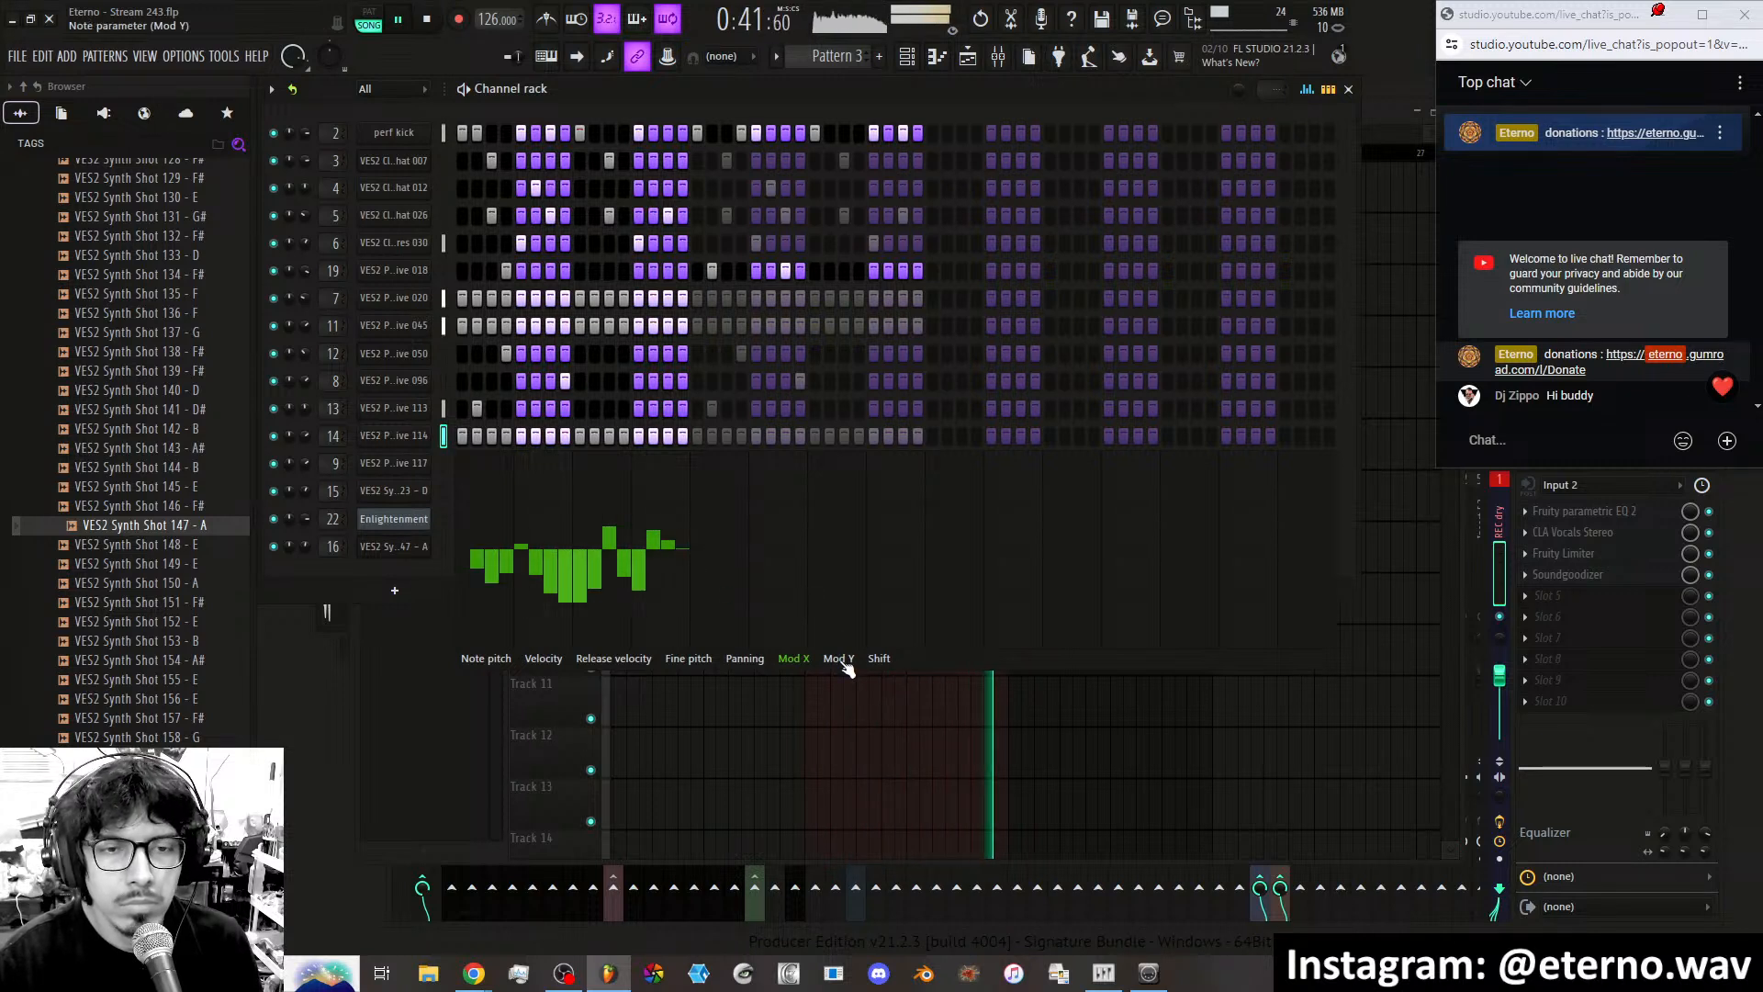
mouse_move(689, 573)
left_mouse_down()
mouse_move(582, 583)
mouse_move(464, 556)
left_mouse_up()
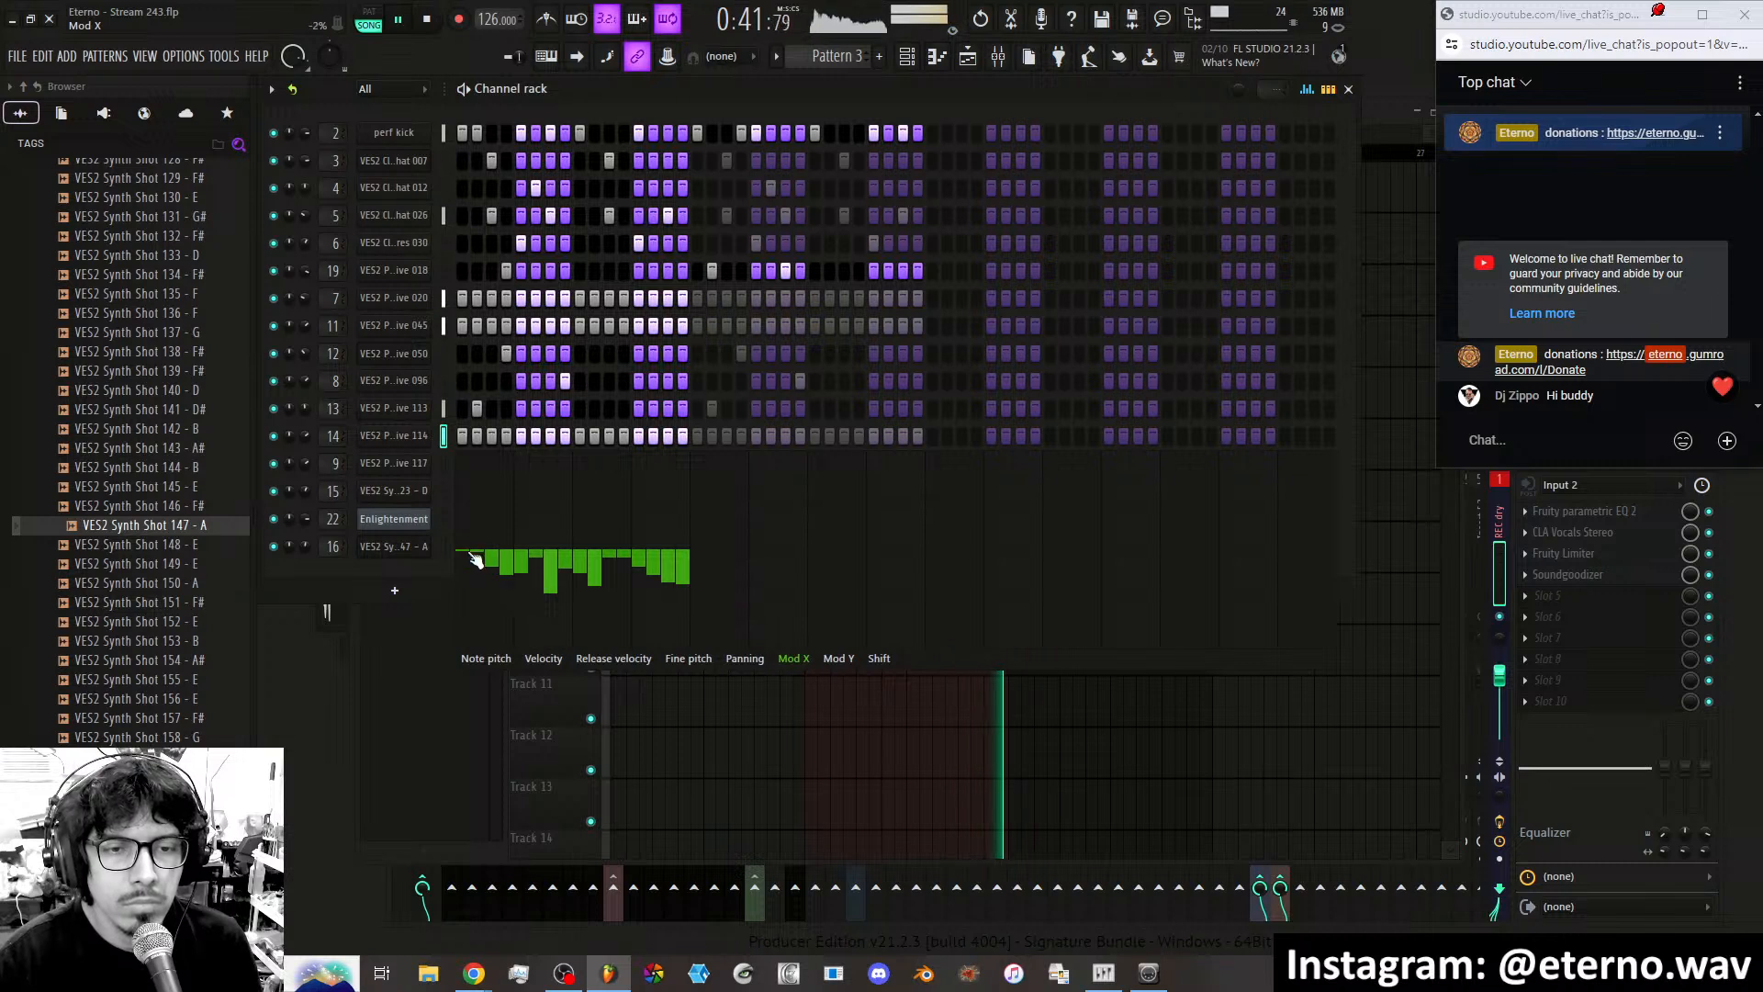
left_click(838, 658)
mouse_move(470, 561)
left_mouse_down()
mouse_move(526, 507)
mouse_move(632, 486)
mouse_move(717, 595)
mouse_move(487, 514)
mouse_move(506, 525)
mouse_move(473, 556)
mouse_move(695, 614)
mouse_move(487, 542)
mouse_move(648, 560)
mouse_move(631, 539)
mouse_move(471, 544)
left_mouse_up()
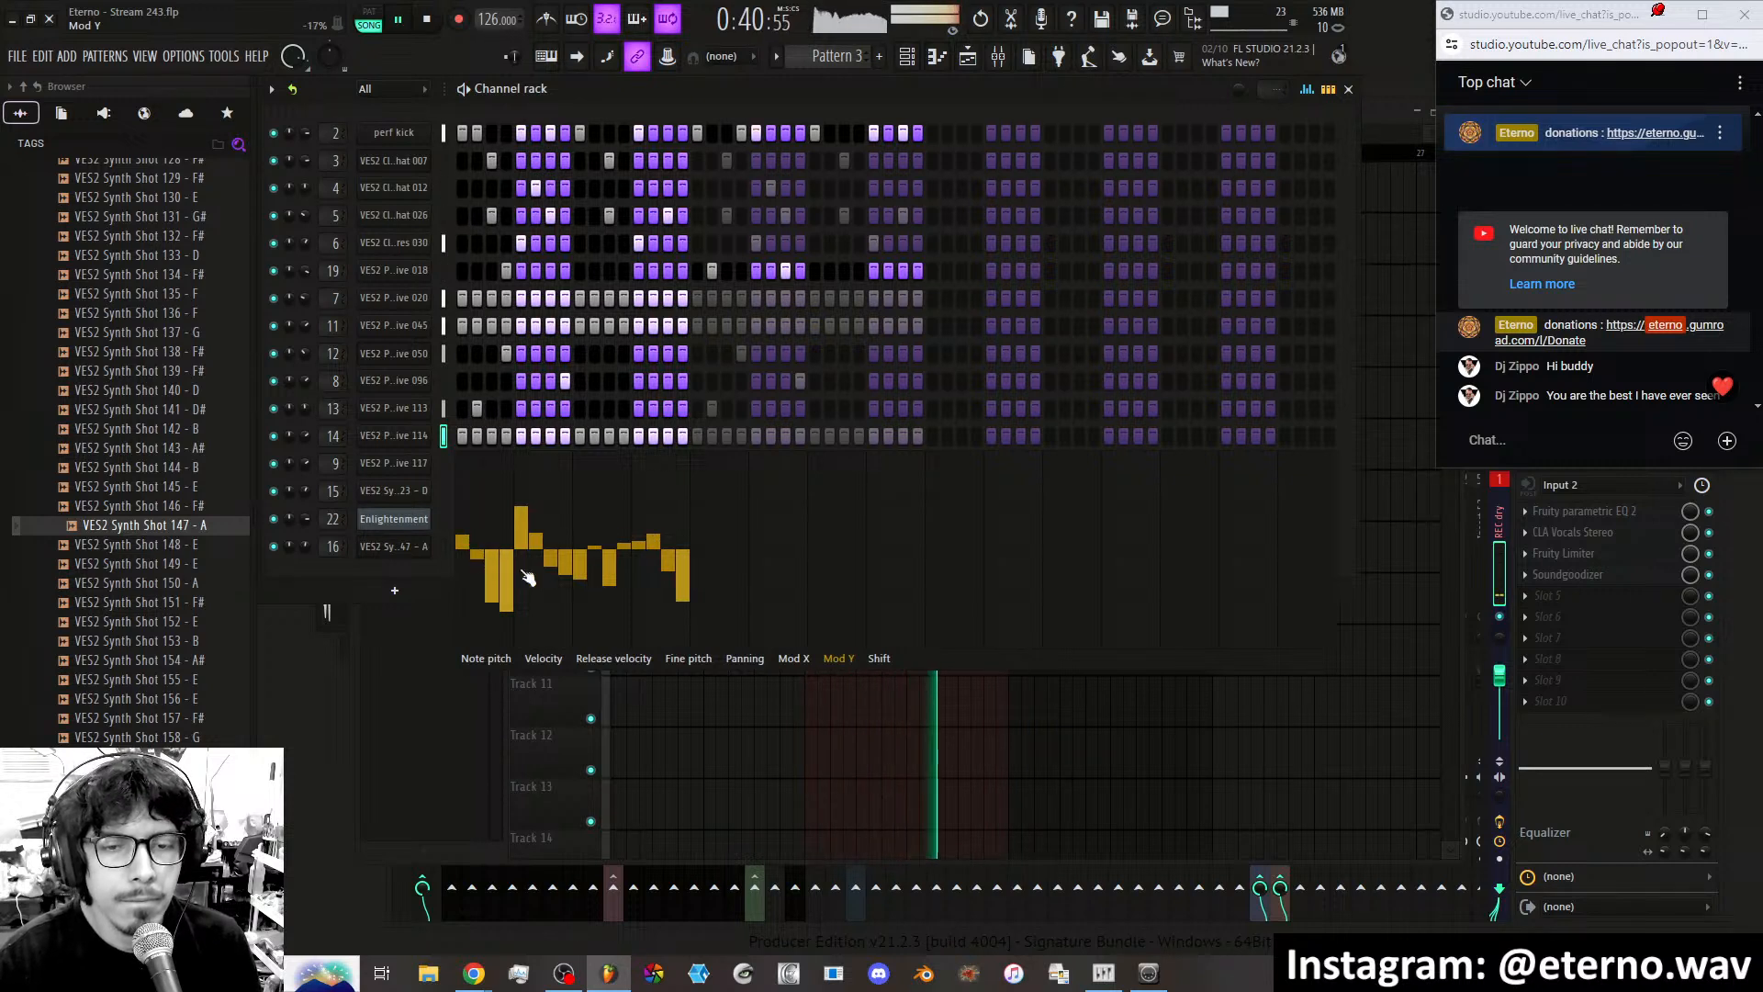
Place hits on steps 3, 7, 11, 15 and 16 of the VES2 117 channel and lower the velocities of steps 15 and 16.
left_click(441, 463)
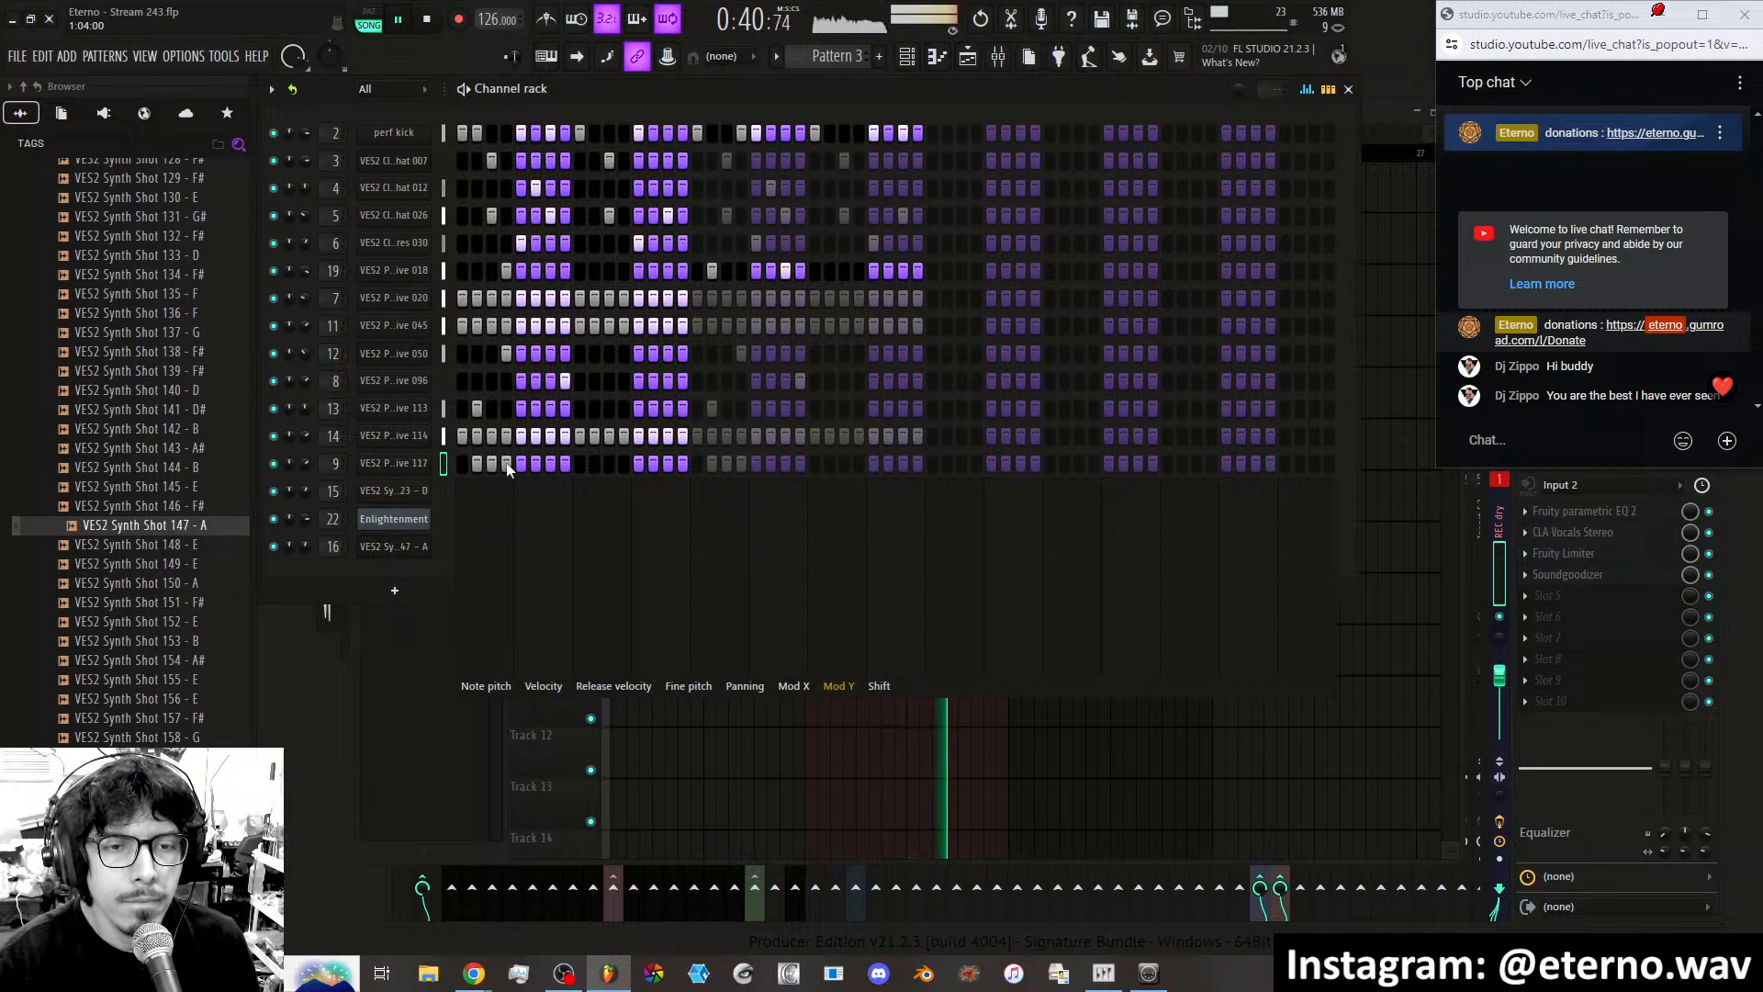
right_click(479, 462)
left_click(550, 464)
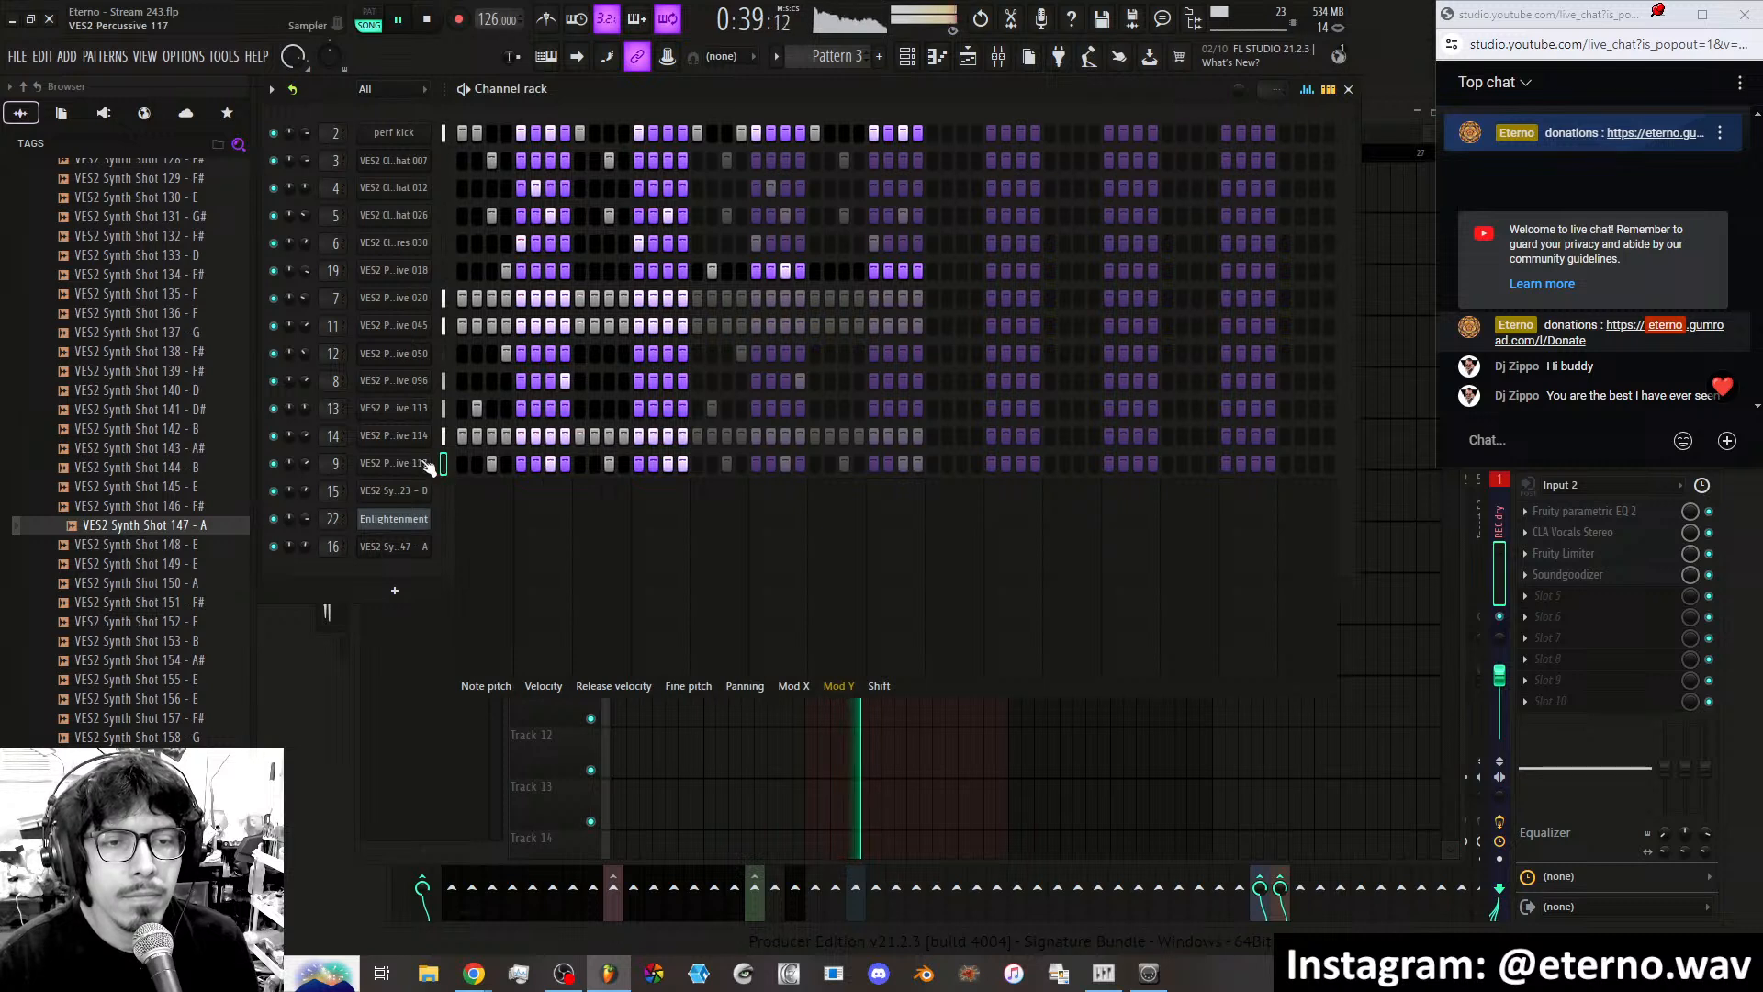
left_click(543, 685)
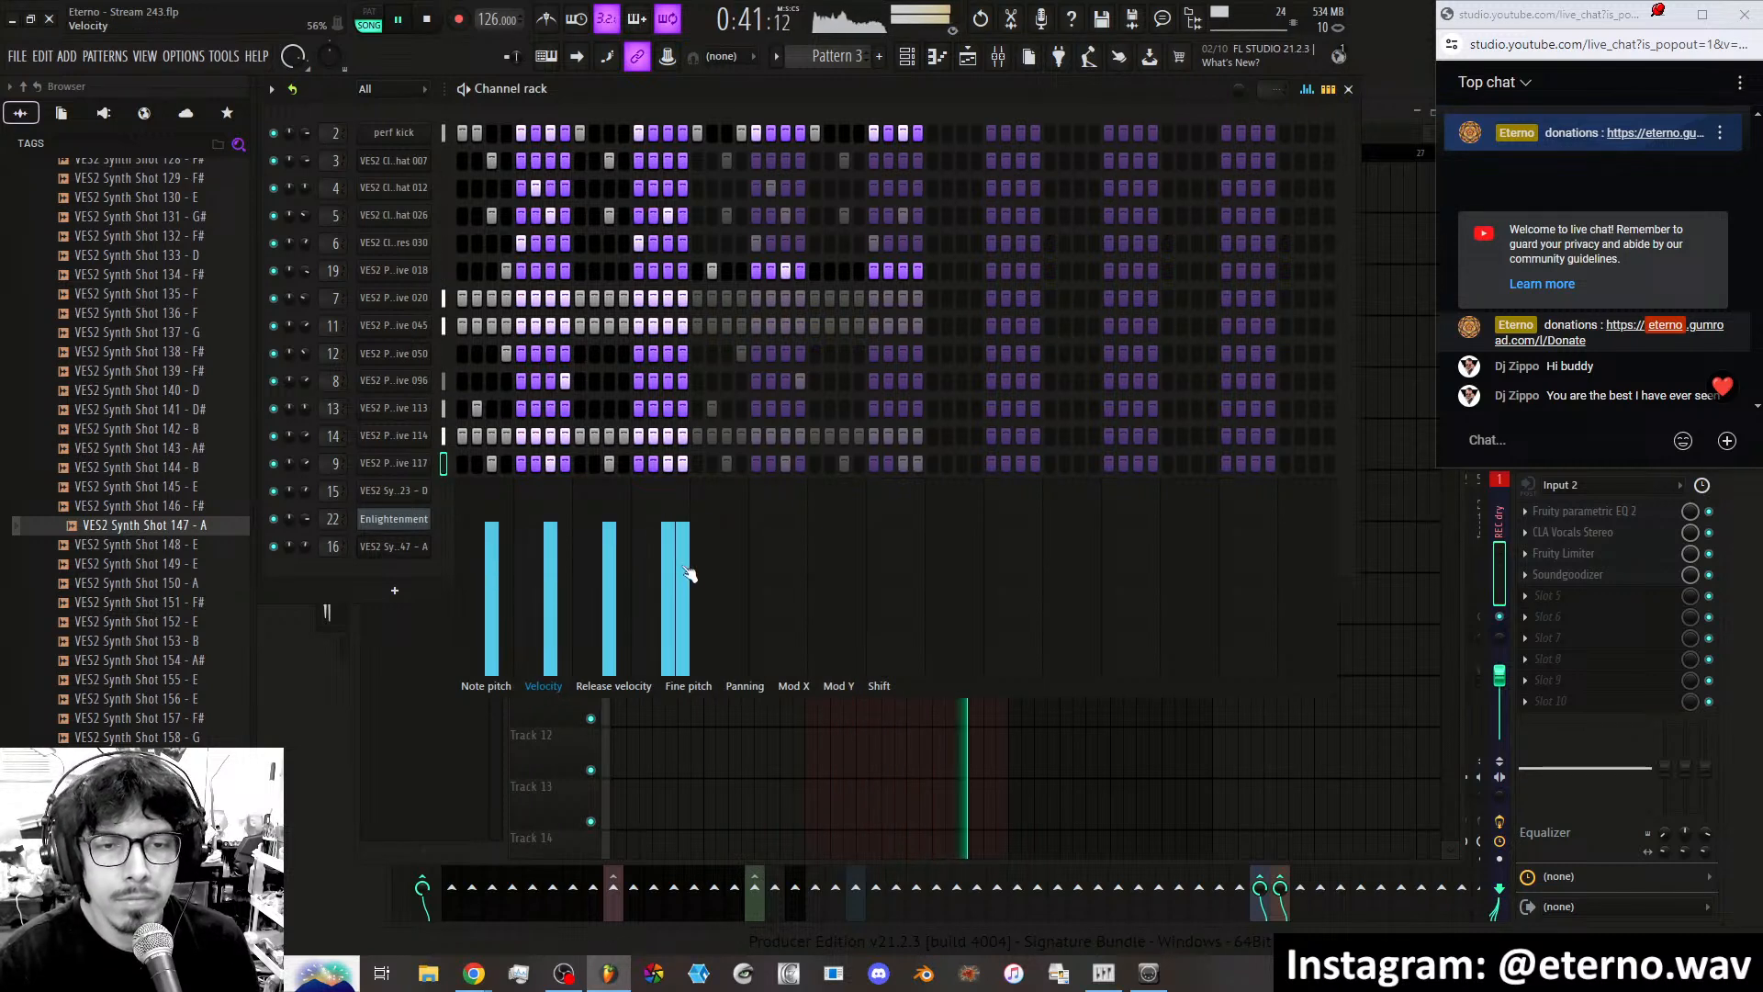
left_click(675, 588)
left_click(671, 528)
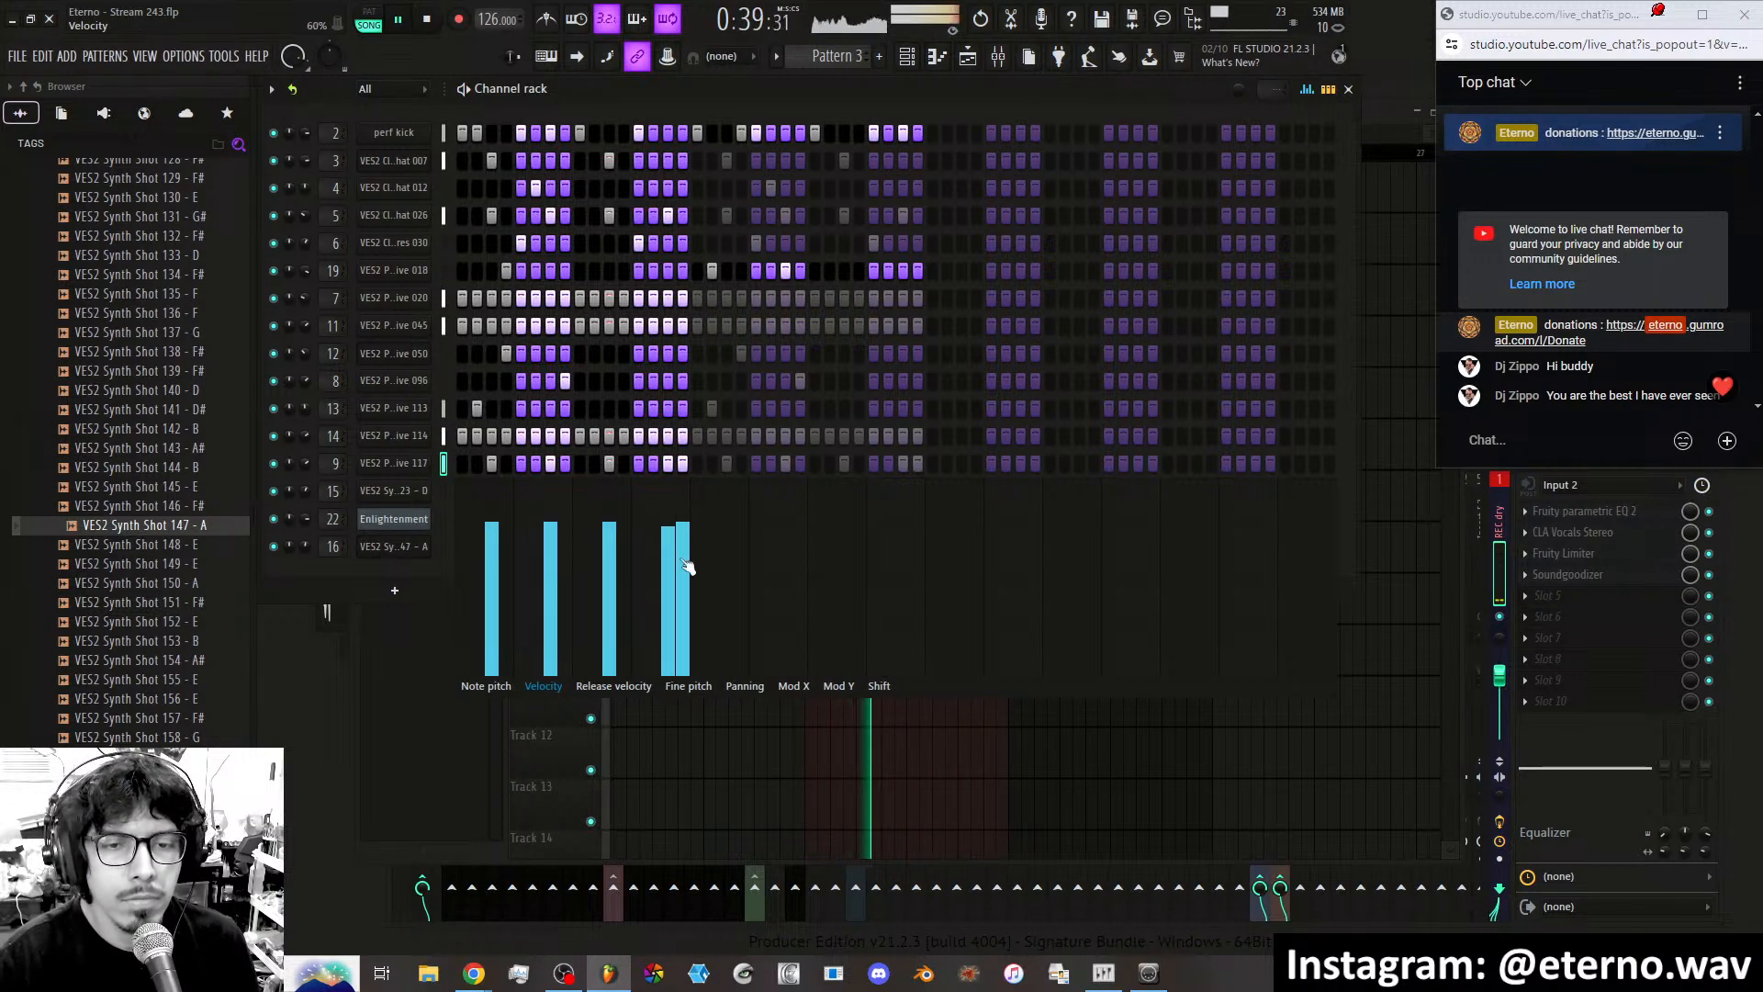
left_click(684, 559)
Place a hit on step 1 of the VES2 synth channel ending in 23 - D, clearing trial hits on step 2, and lower its velocity.
left_click(443, 492)
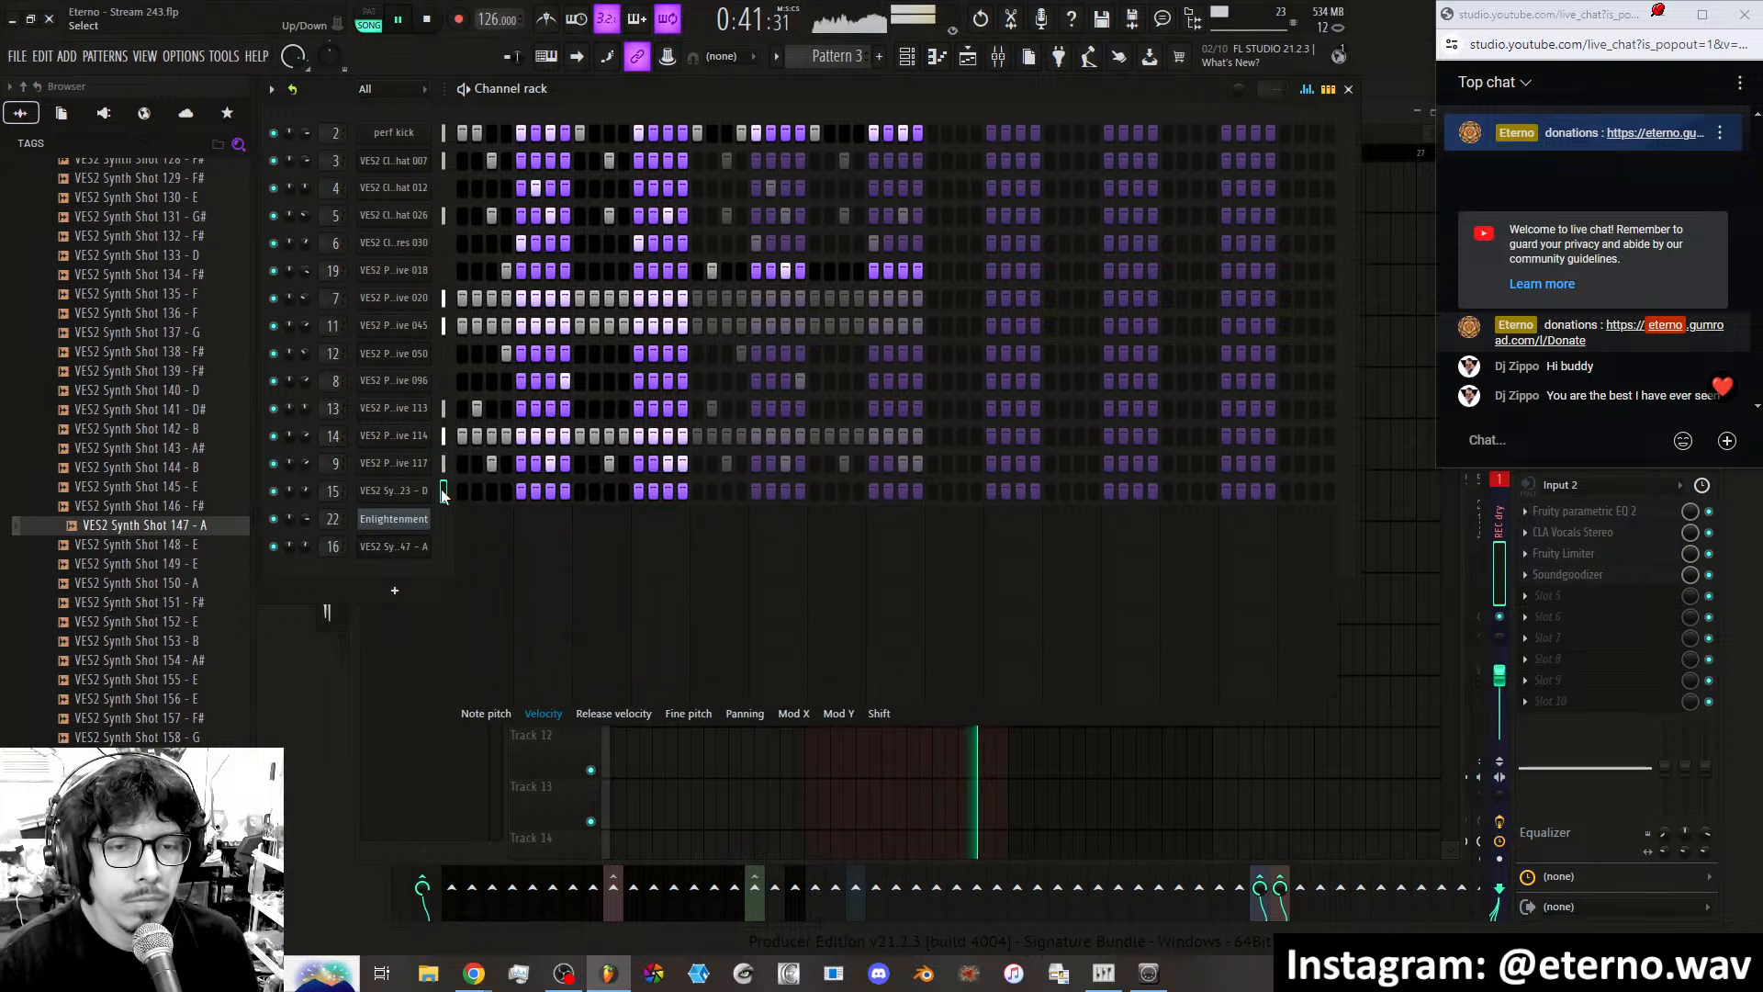
left_click_drag(462, 492, 477, 494)
left_click(477, 492)
left_click(463, 492)
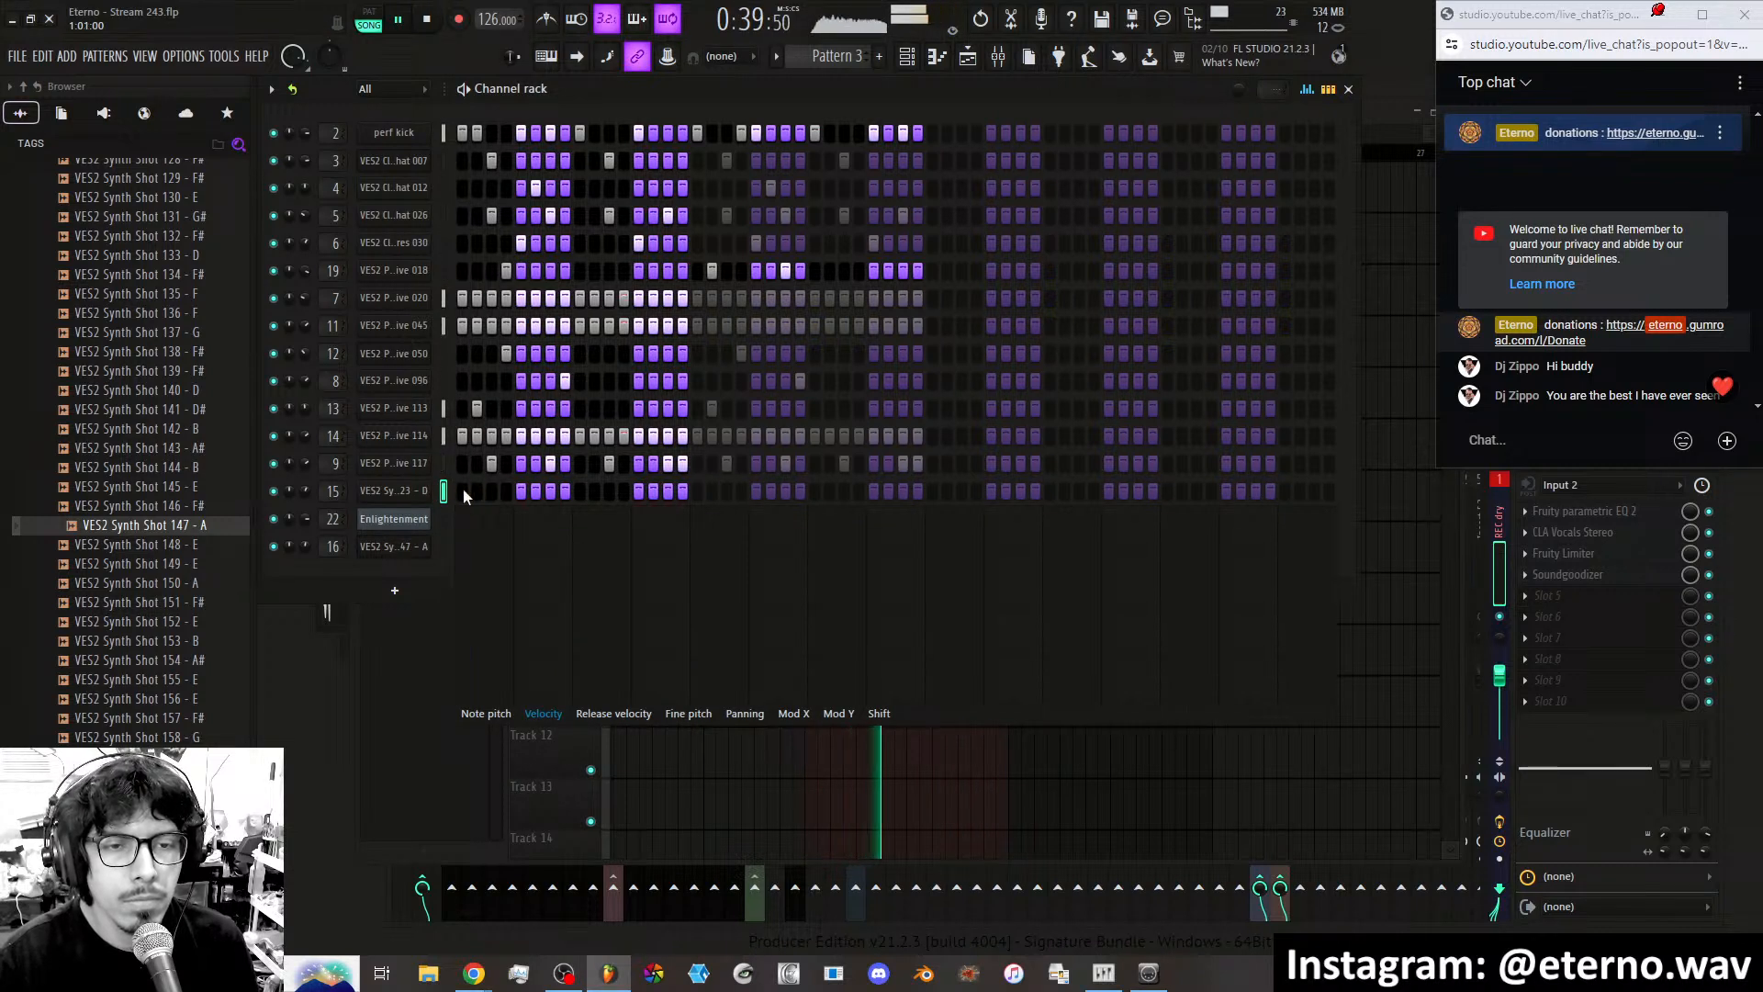
left_click(463, 492)
left_click(463, 492)
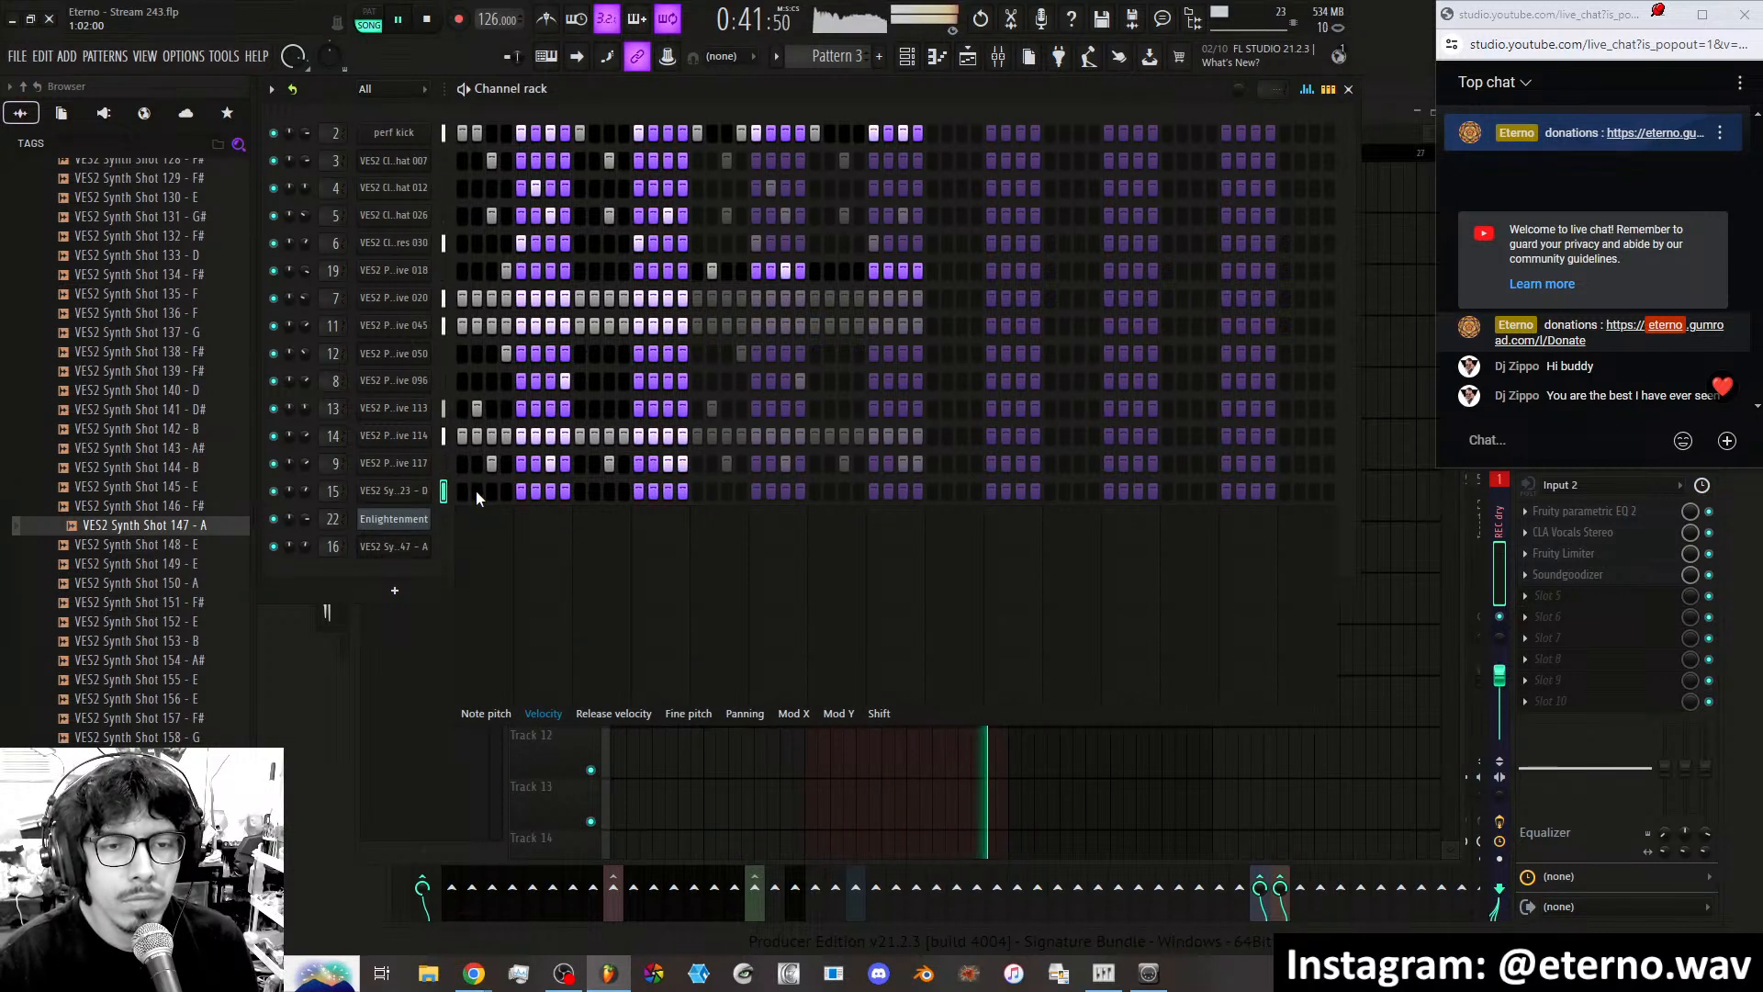
left_click(477, 493)
left_click(477, 493)
left_click(463, 492)
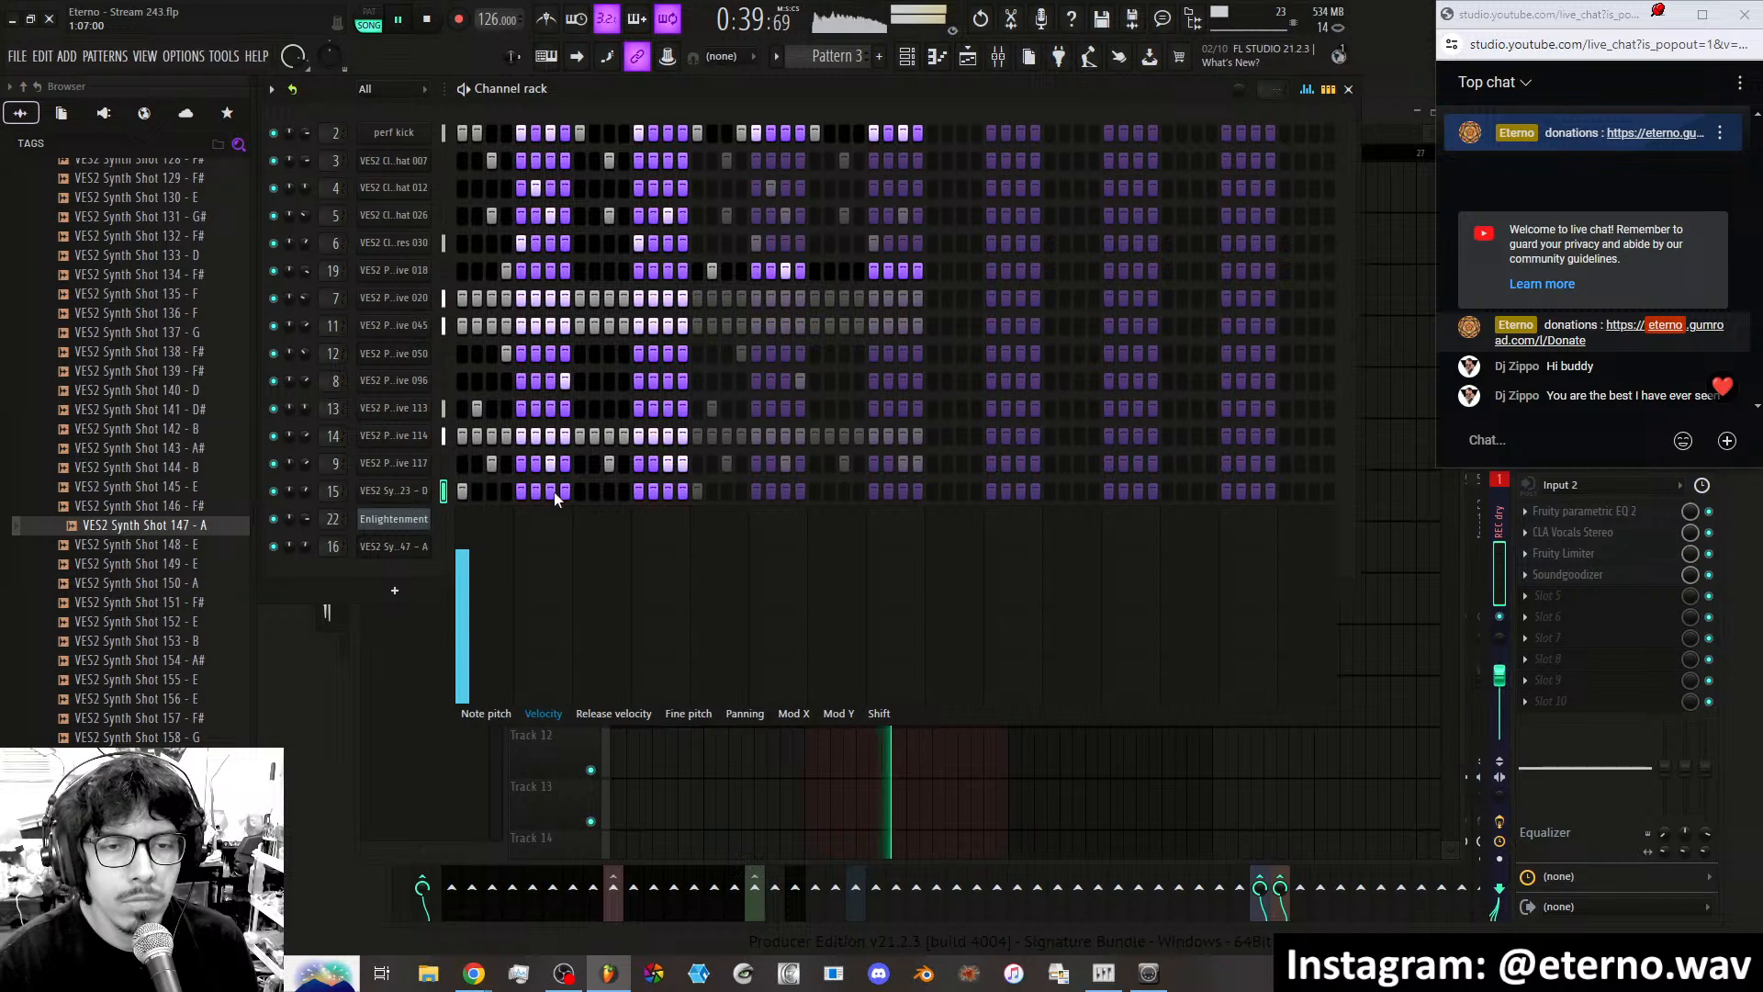
left_click(464, 616)
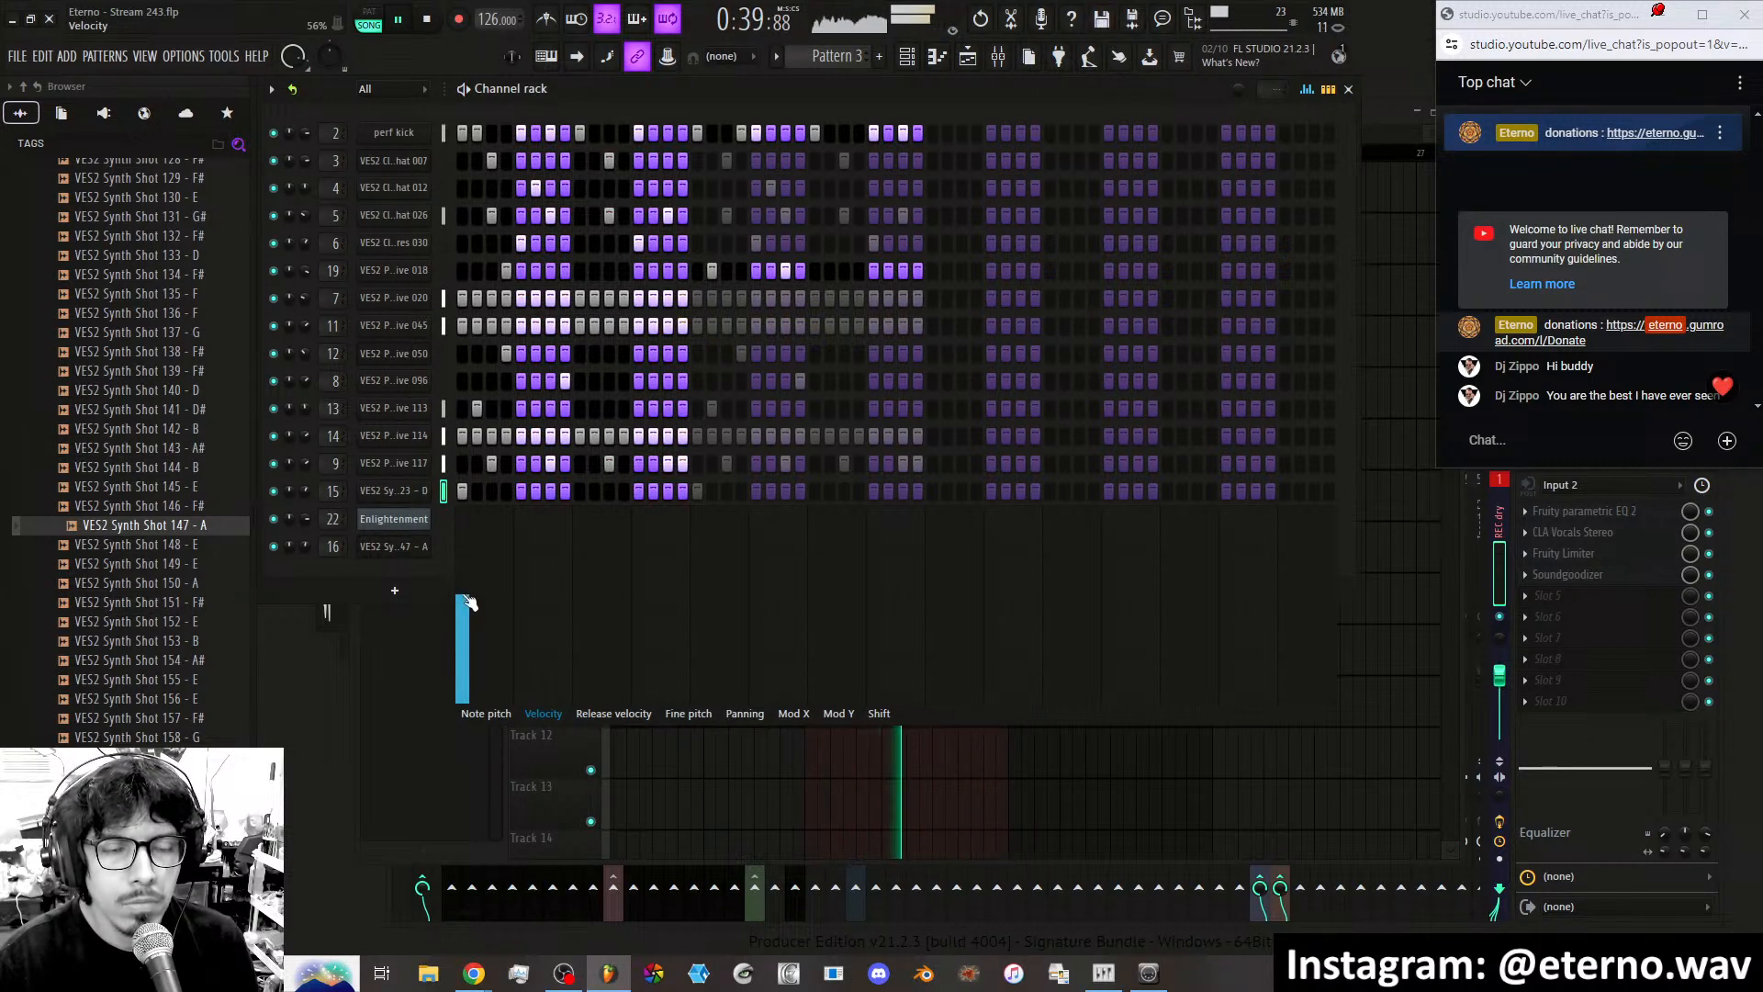
Try hits on steps 2 to 16 of the 23 - D synth channel with varied velocity, Mod X and Mod Y values.
left_click_drag(476, 491, 682, 498)
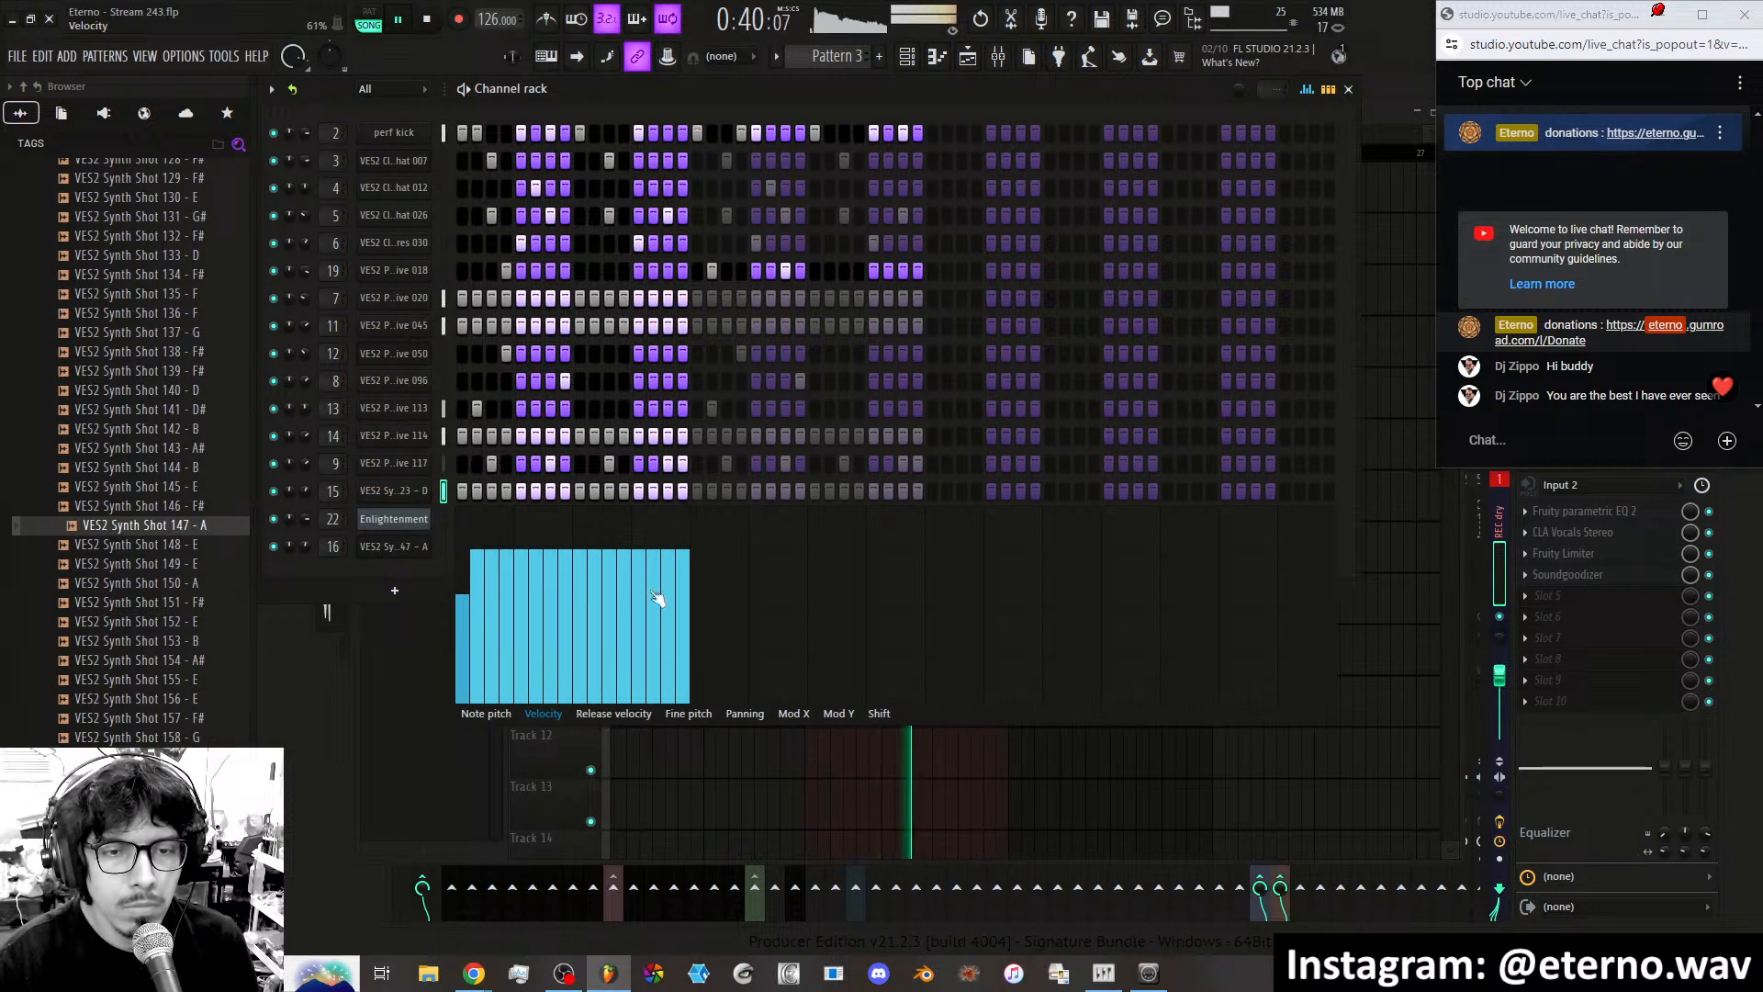
mouse_move(489, 649)
left_mouse_down()
mouse_move(514, 660)
mouse_move(633, 595)
mouse_move(687, 633)
left_mouse_up()
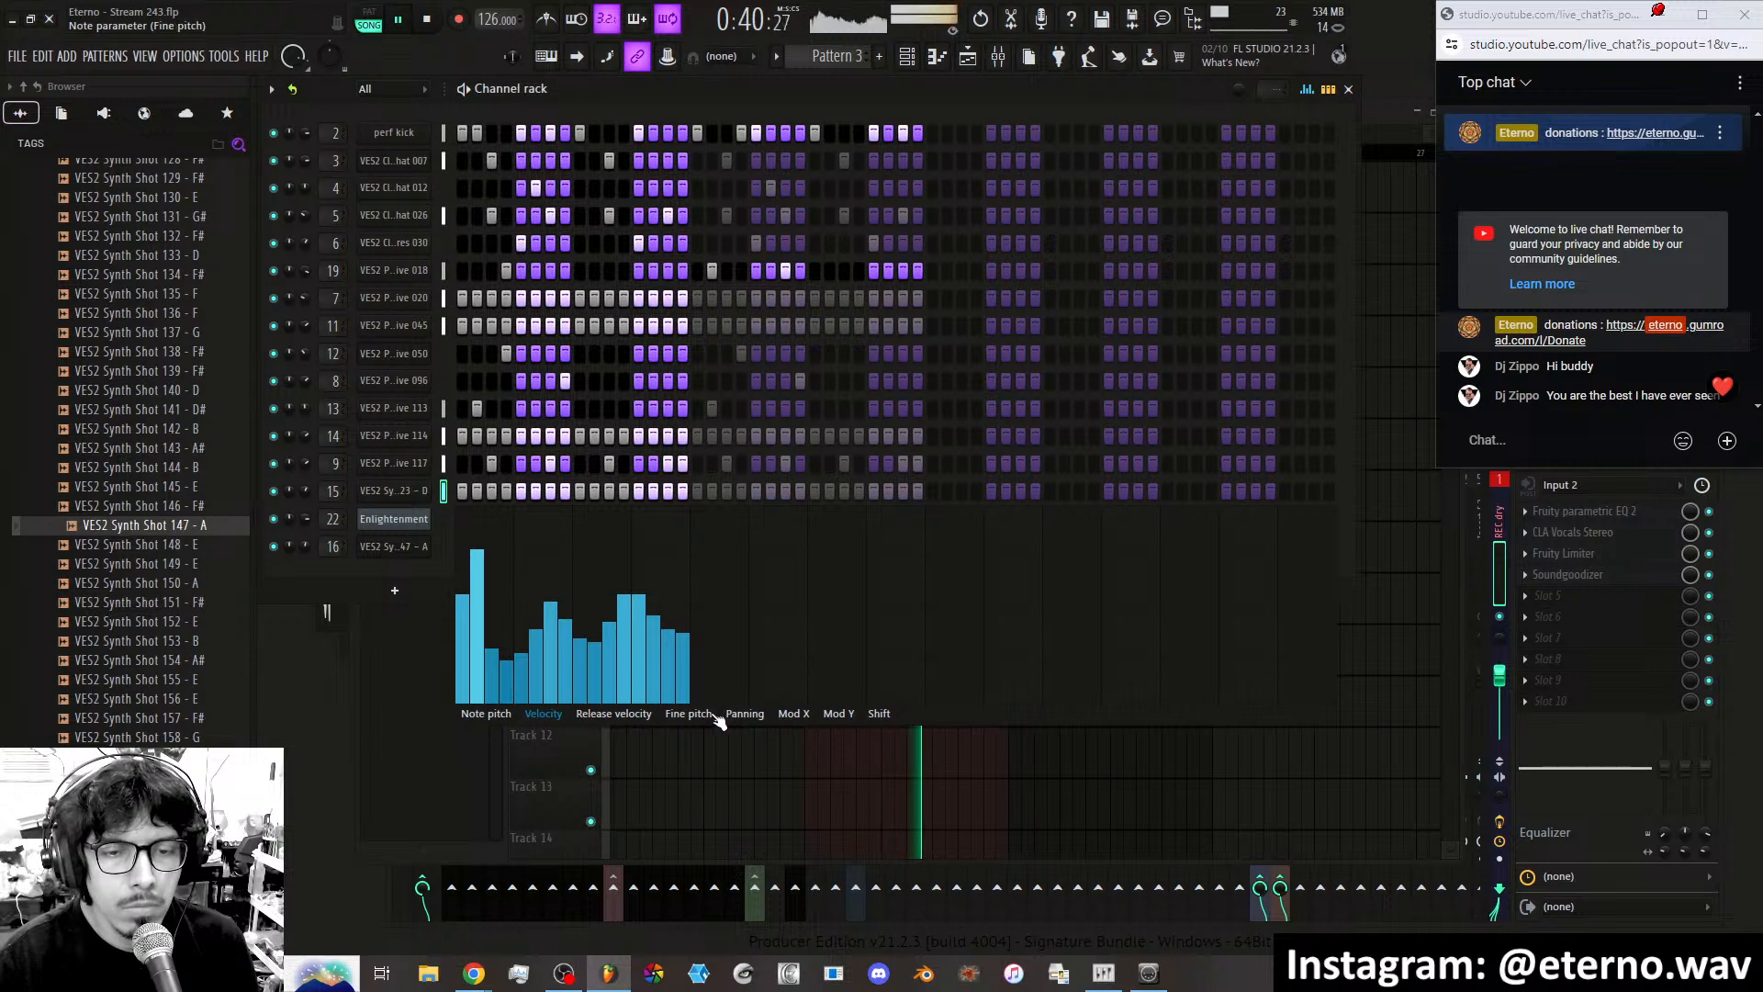
left_click(793, 715)
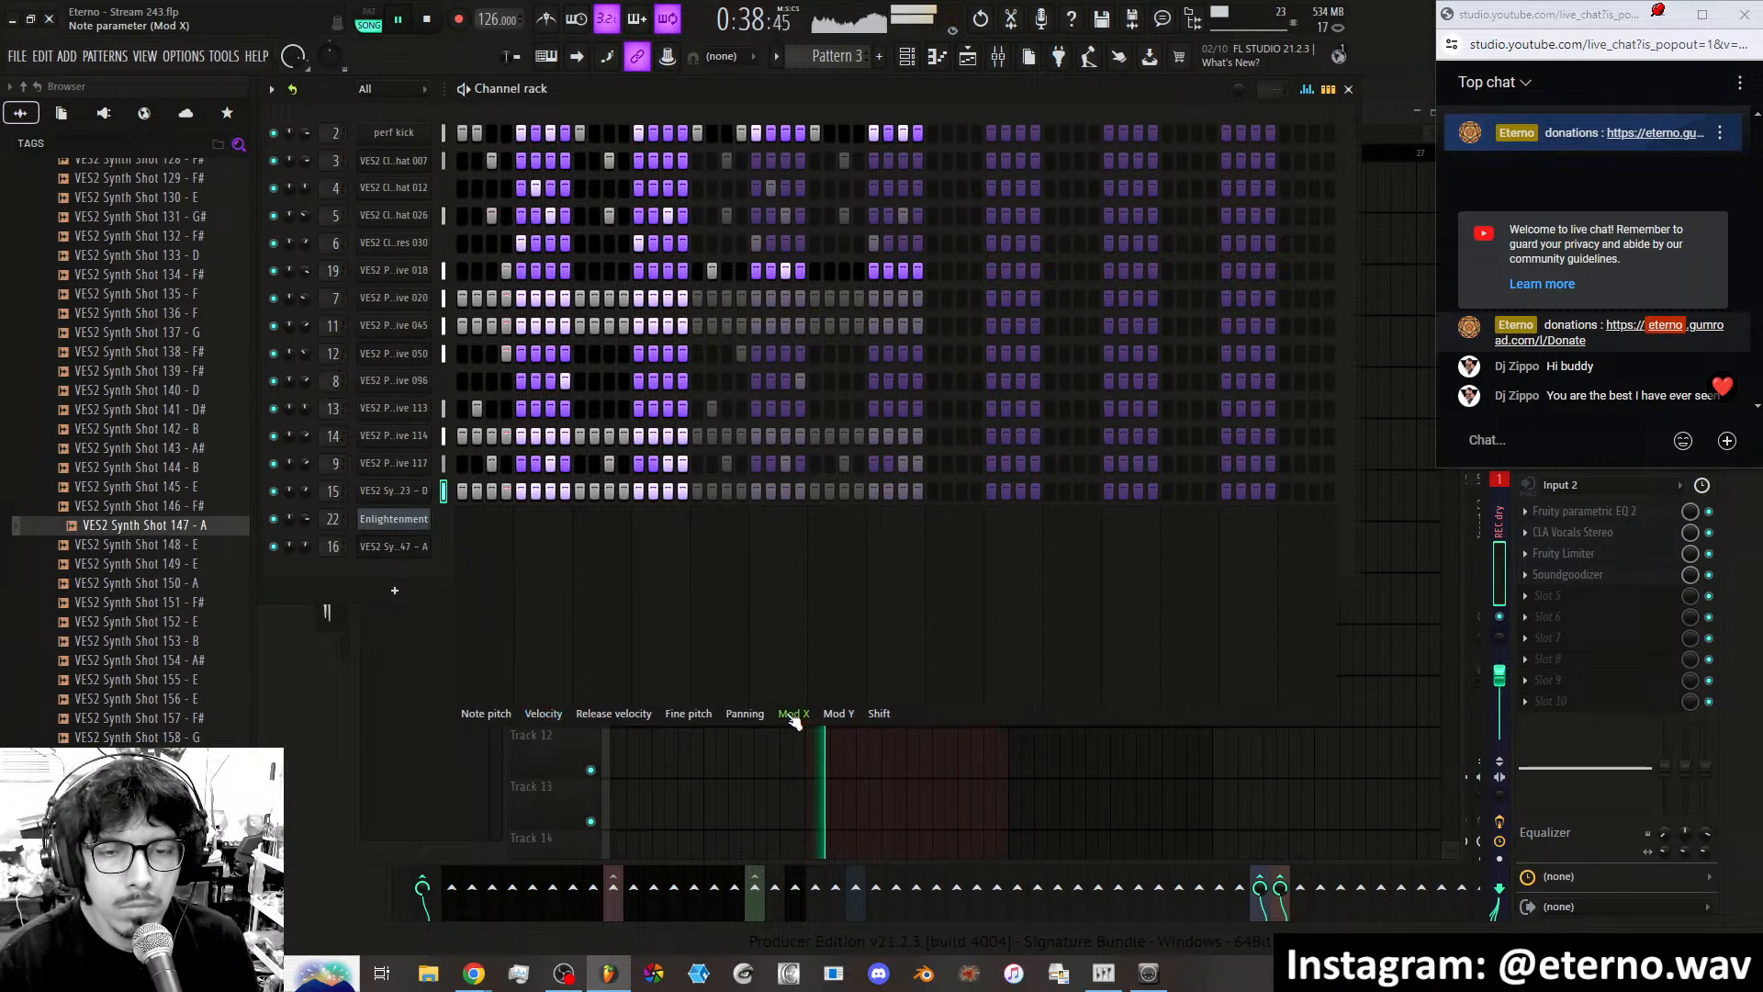
mouse_move(472, 625)
left_mouse_down()
mouse_move(590, 601)
mouse_move(661, 621)
left_mouse_up()
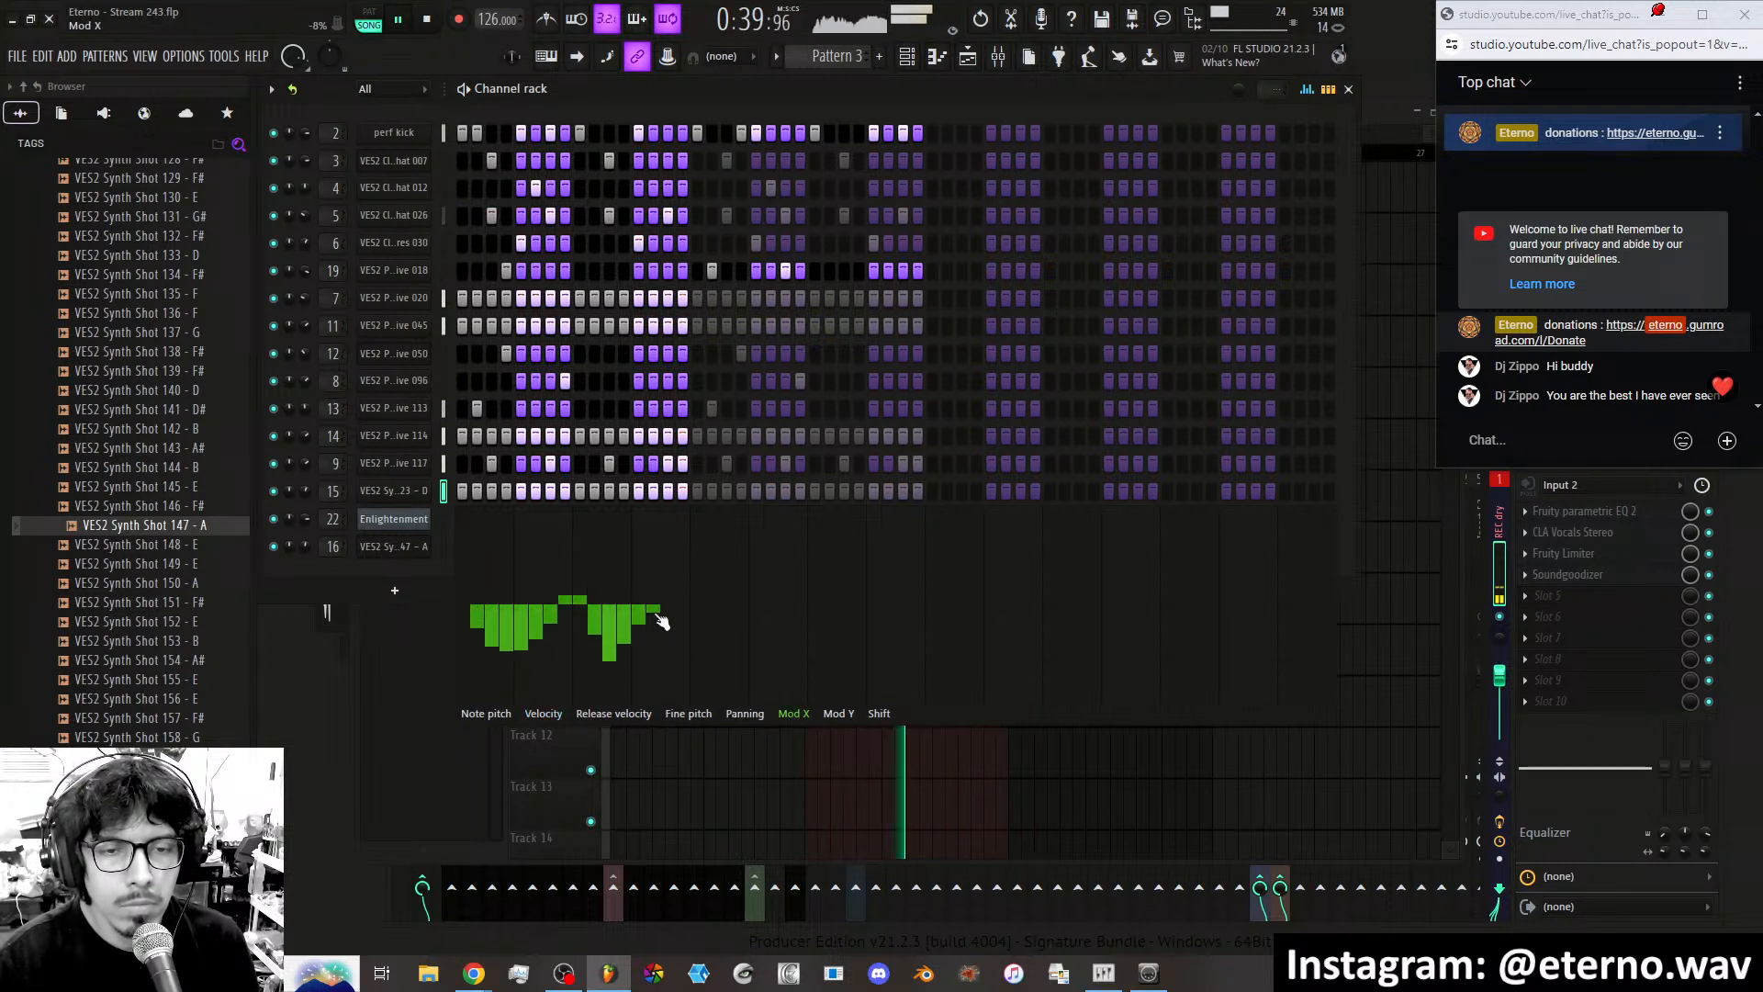
left_click(839, 715)
mouse_move(473, 602)
left_mouse_down()
mouse_move(646, 577)
mouse_move(661, 514)
mouse_move(547, 528)
left_mouse_up()
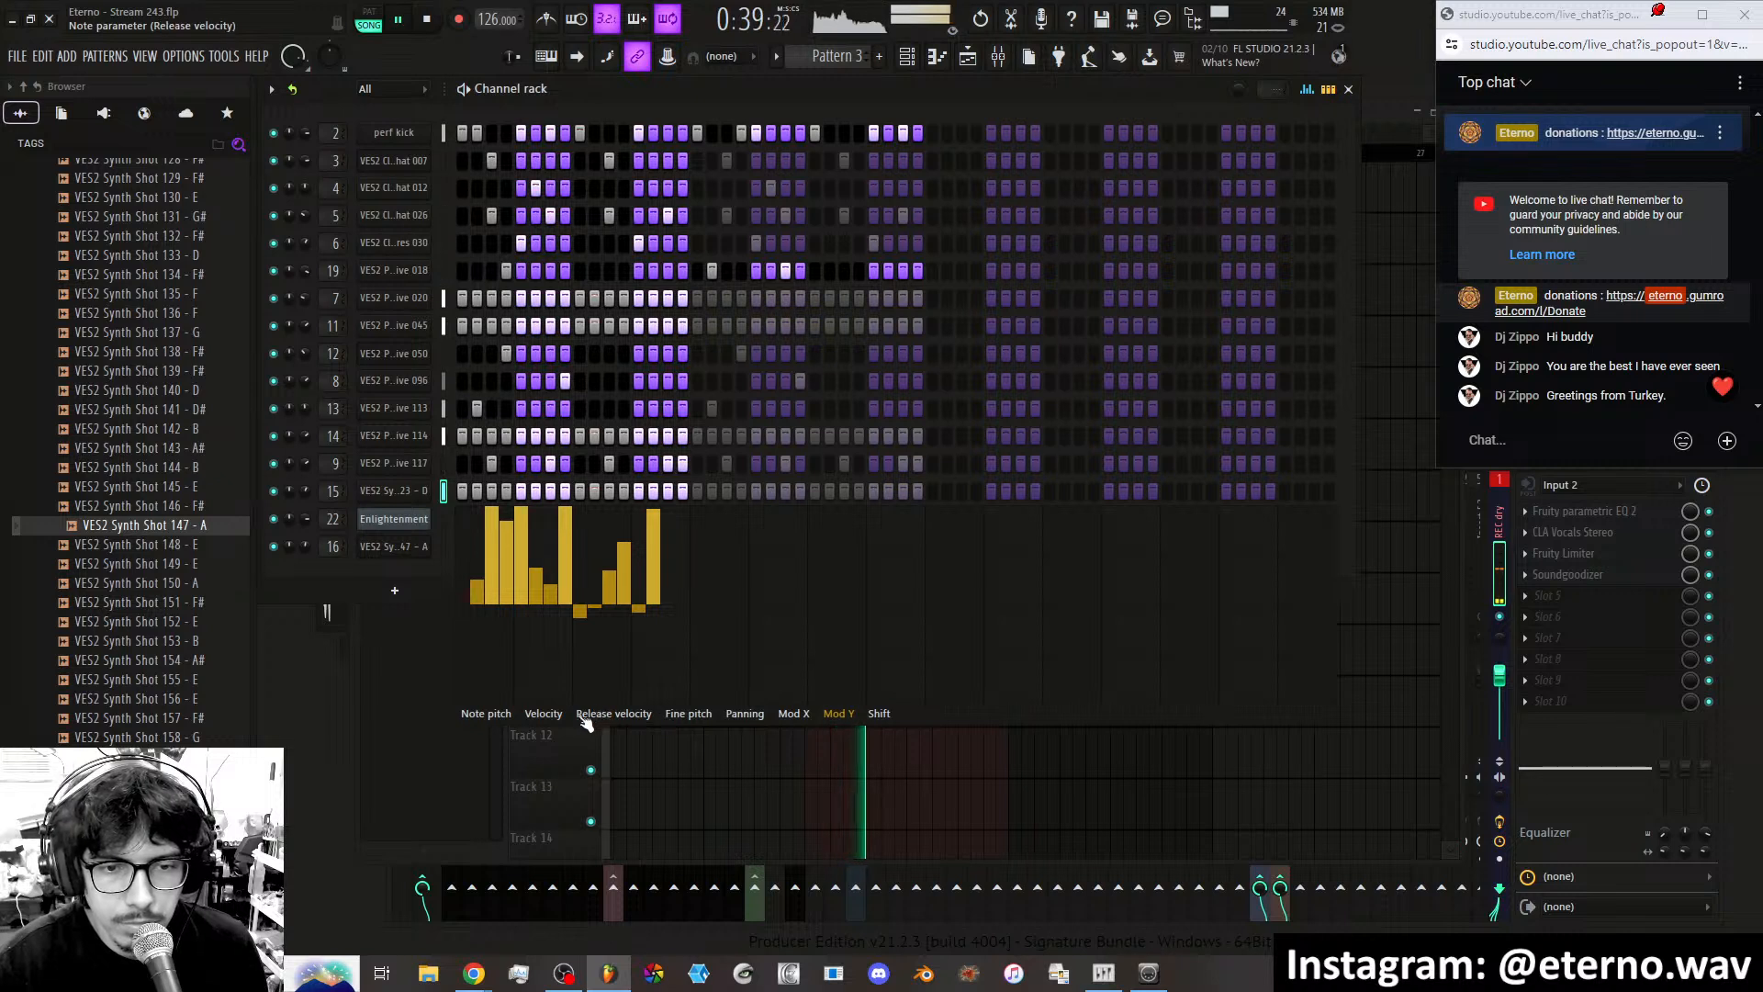
Redraw the velocities of the 23 - D synth channel with a high first step, and clear the hits on steps 2 to 16.
left_click(544, 715)
mouse_move(490, 610)
left_mouse_down()
mouse_move(677, 616)
mouse_move(467, 560)
mouse_move(638, 599)
mouse_move(692, 581)
left_mouse_up()
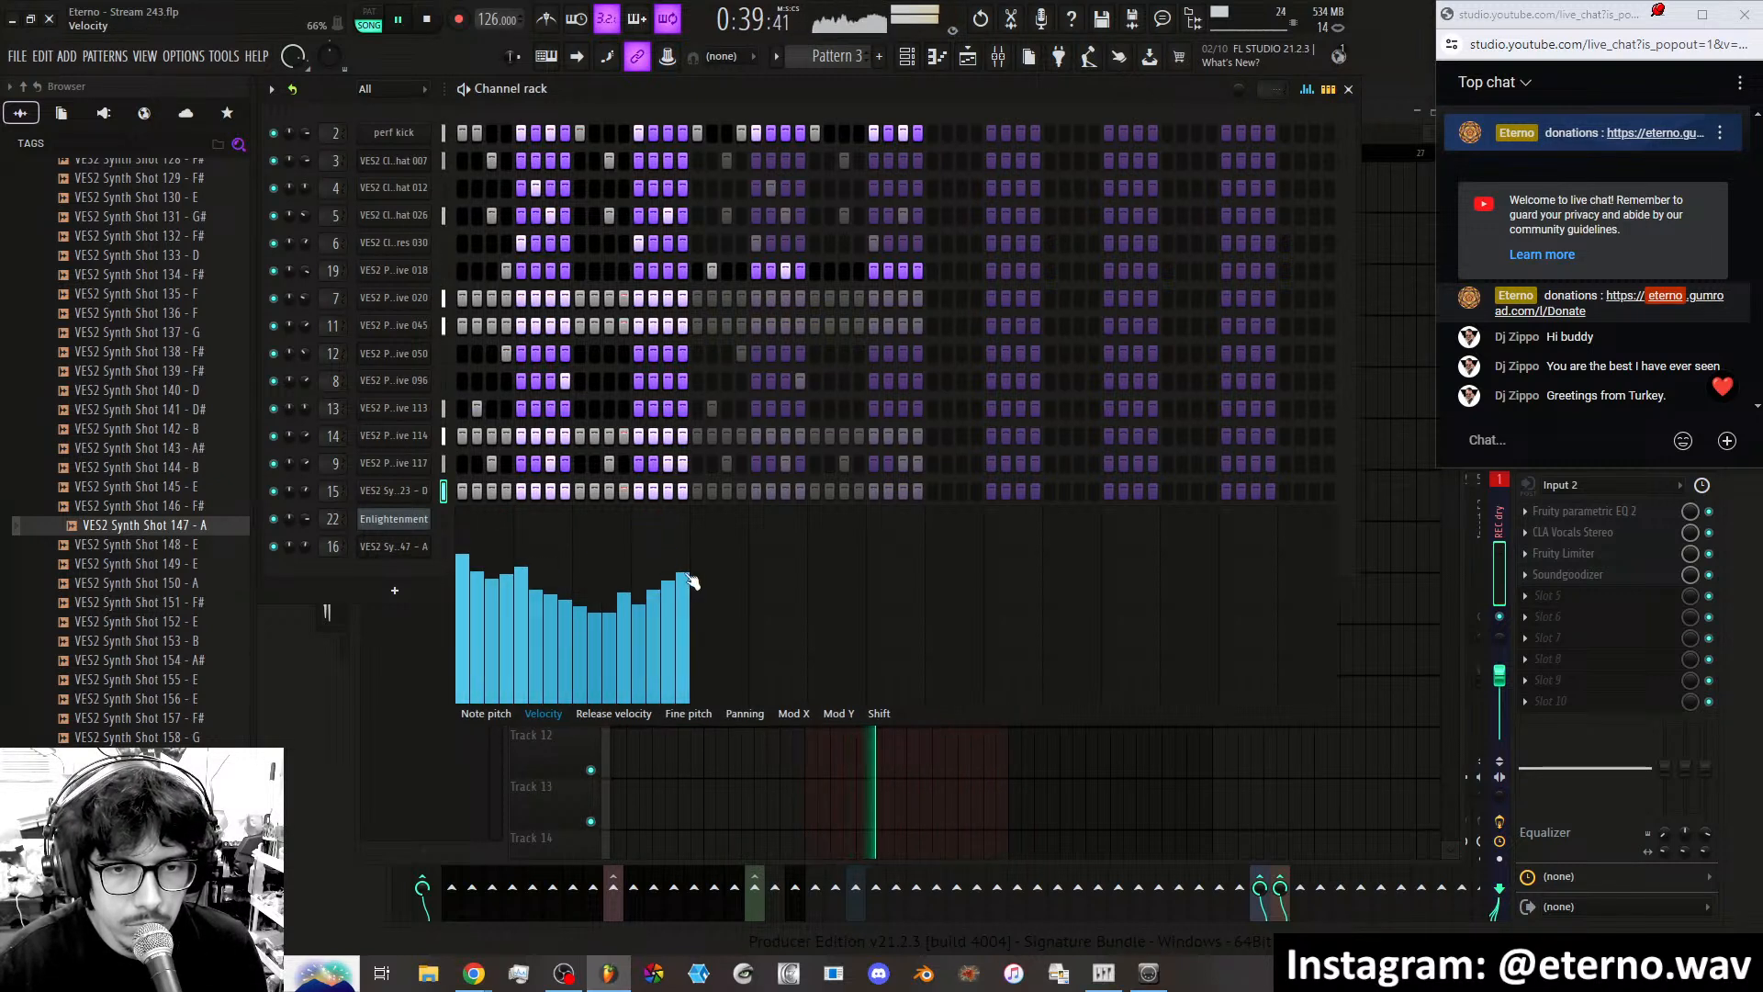
left_click_drag(481, 494, 704, 483)
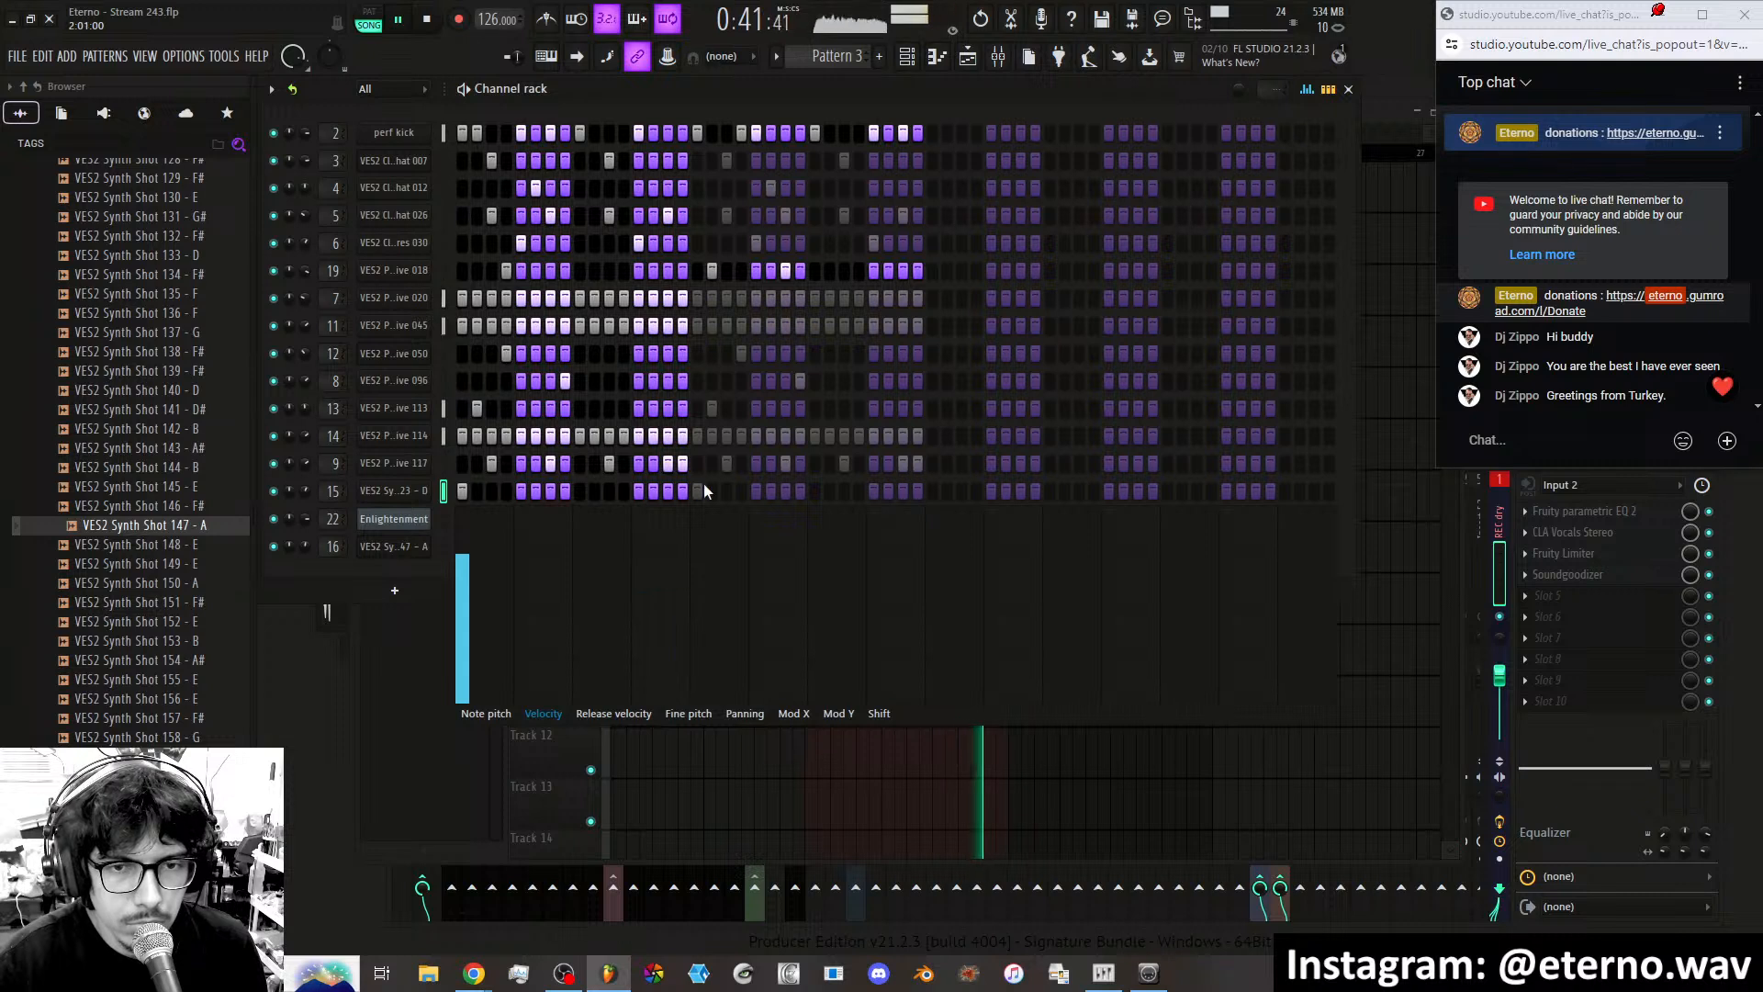
left_click(836, 722)
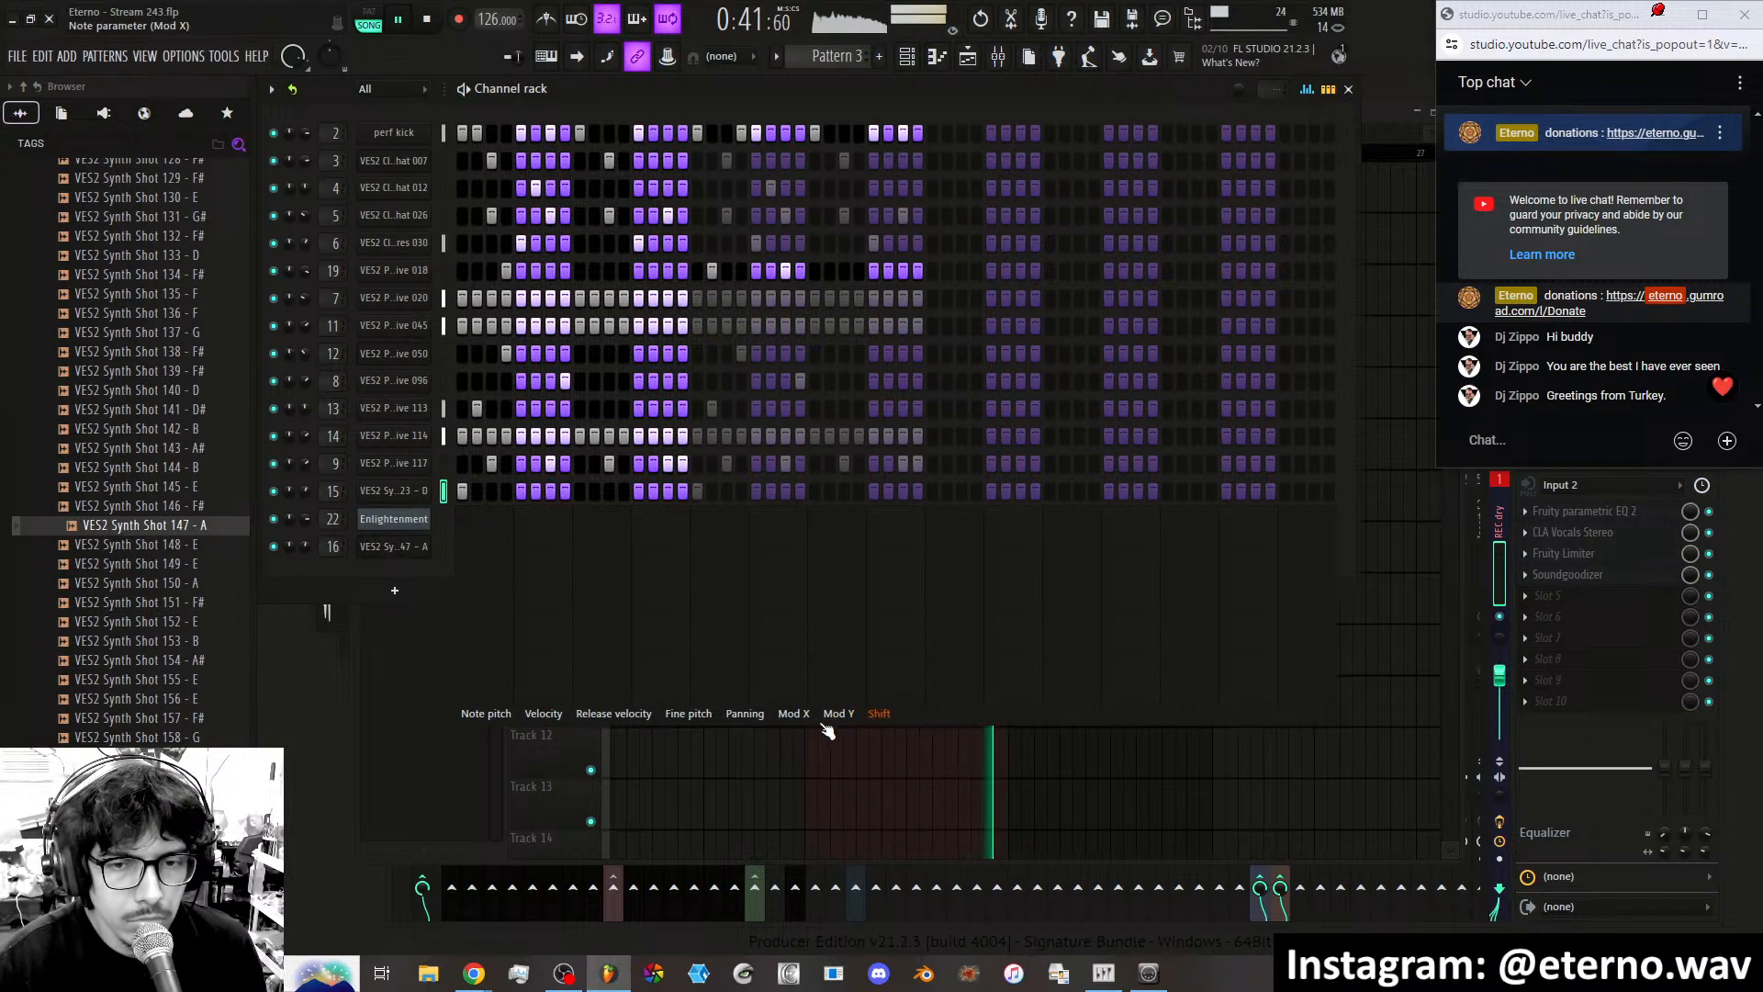
Adjust the velocity of the step 1 hit on the 23 - D synth channel, keeping it fairly high.
left_click(545, 715)
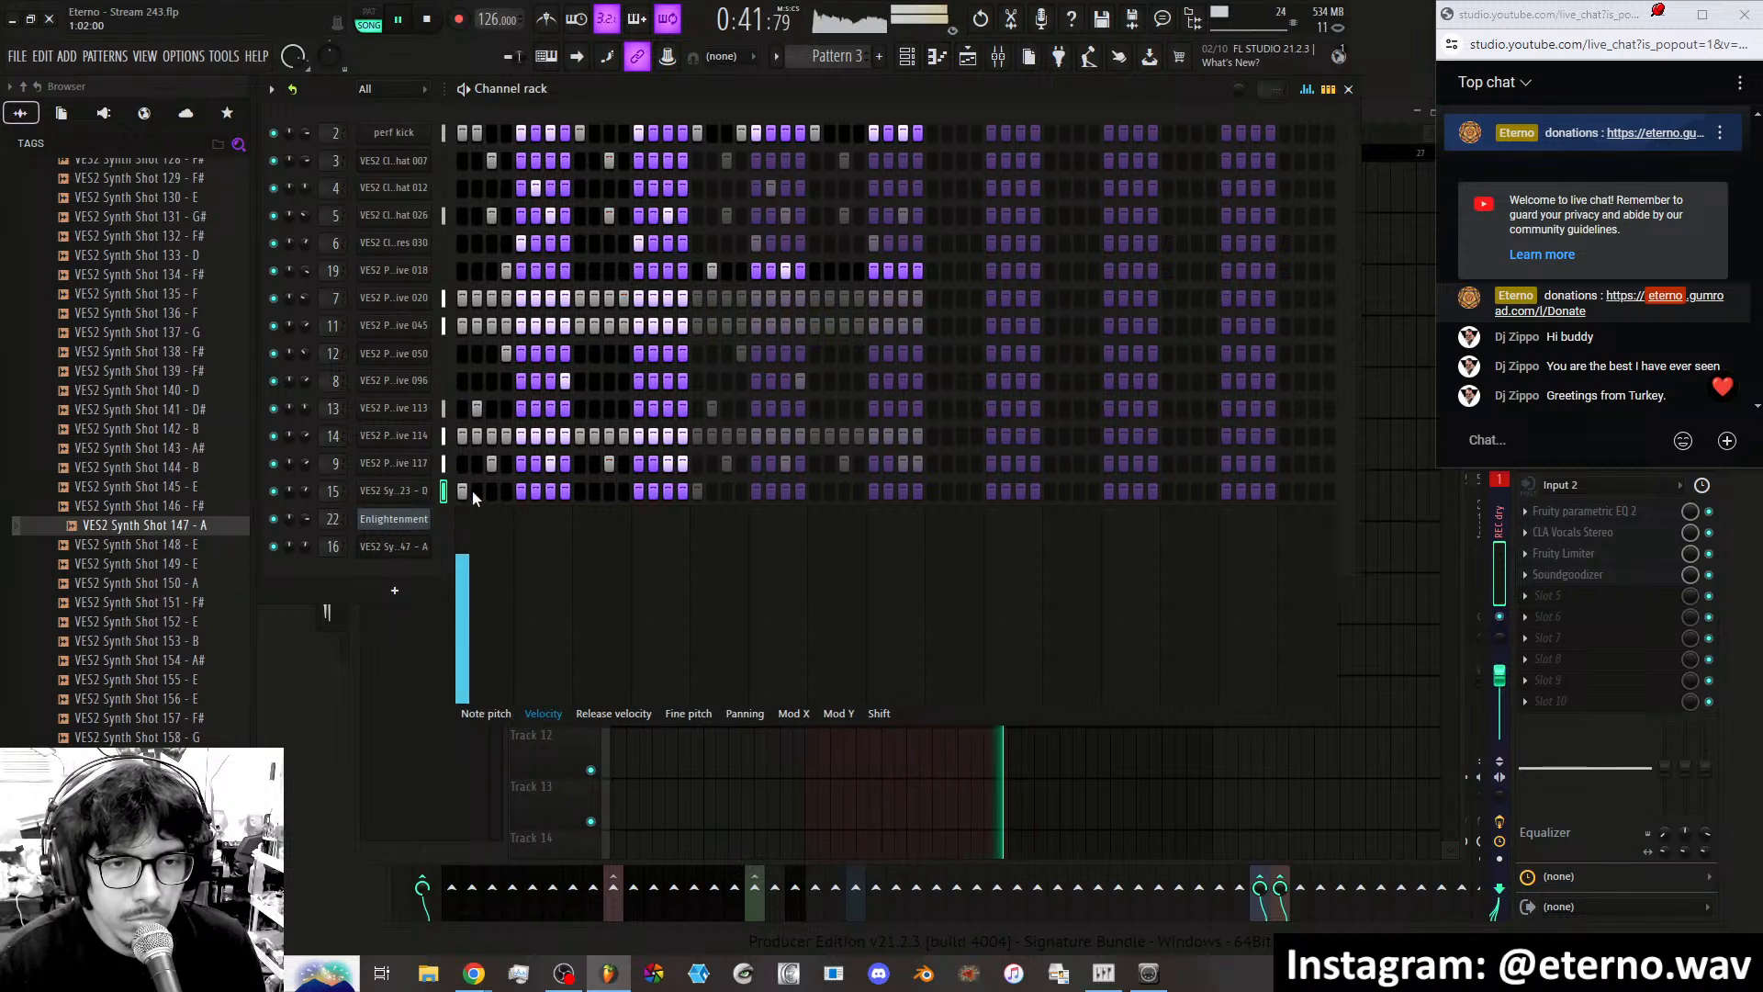
left_click(468, 654)
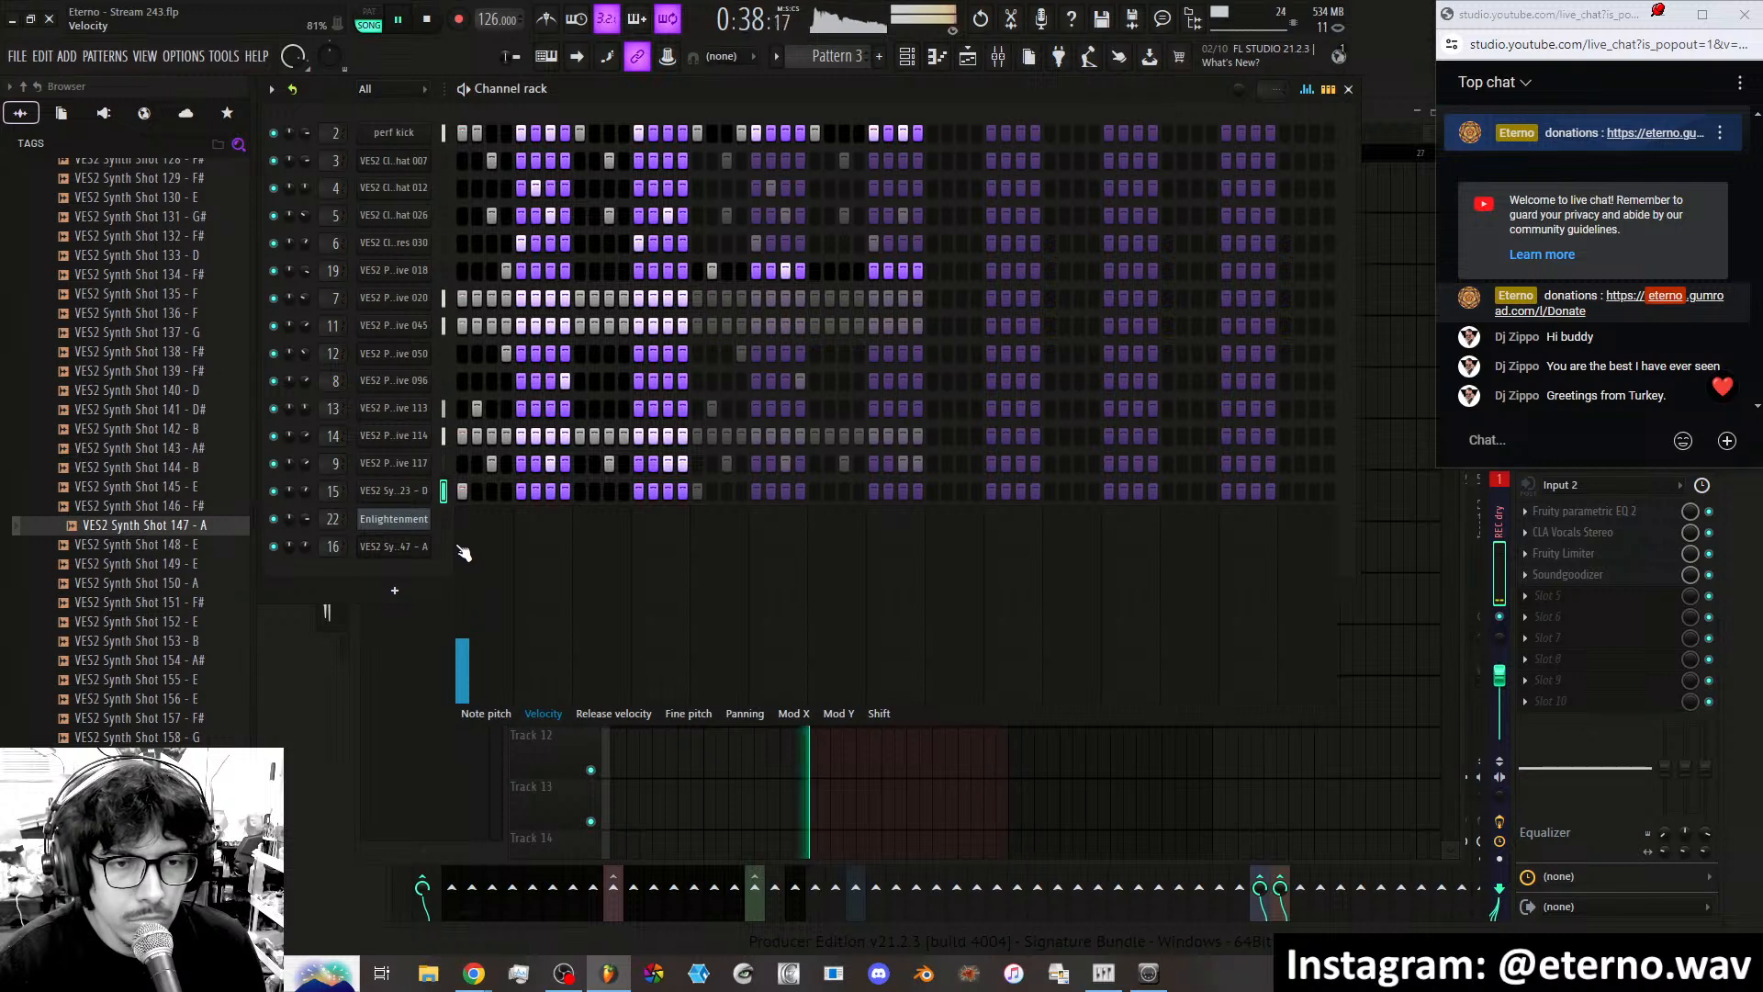
left_click(470, 602)
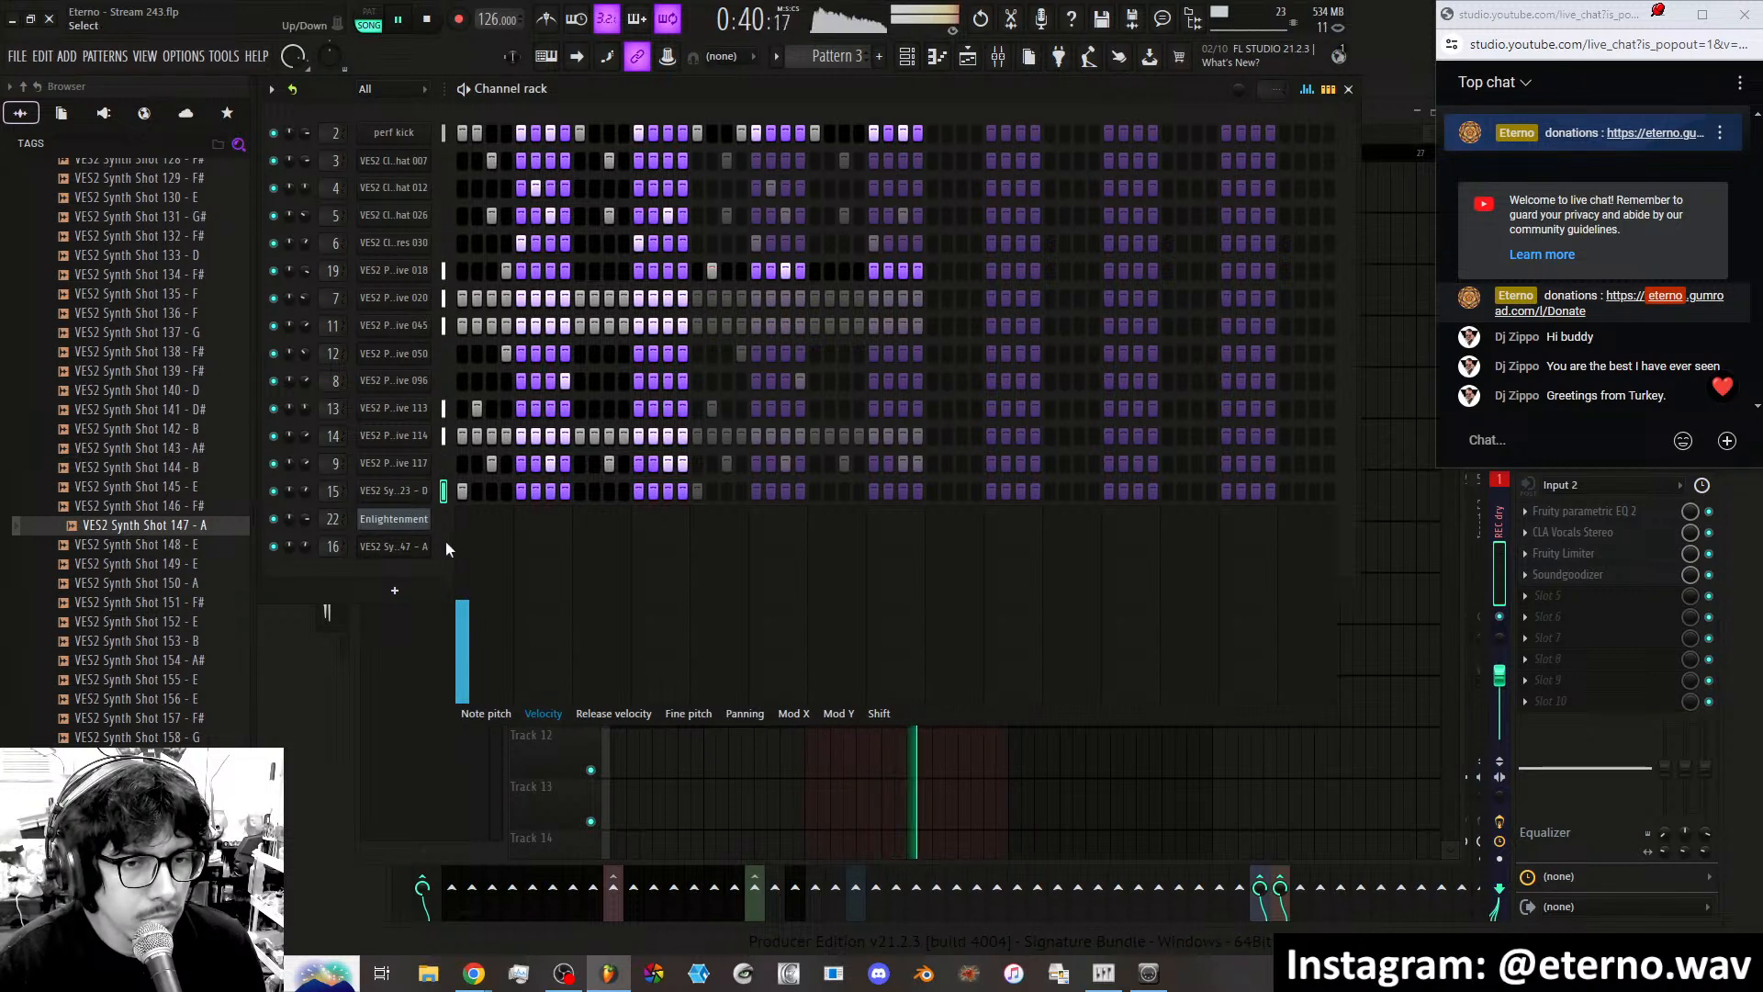
Place hits on steps 4 and 6 of the 47 - A synth channel and lower their velocities.
left_click(505, 547)
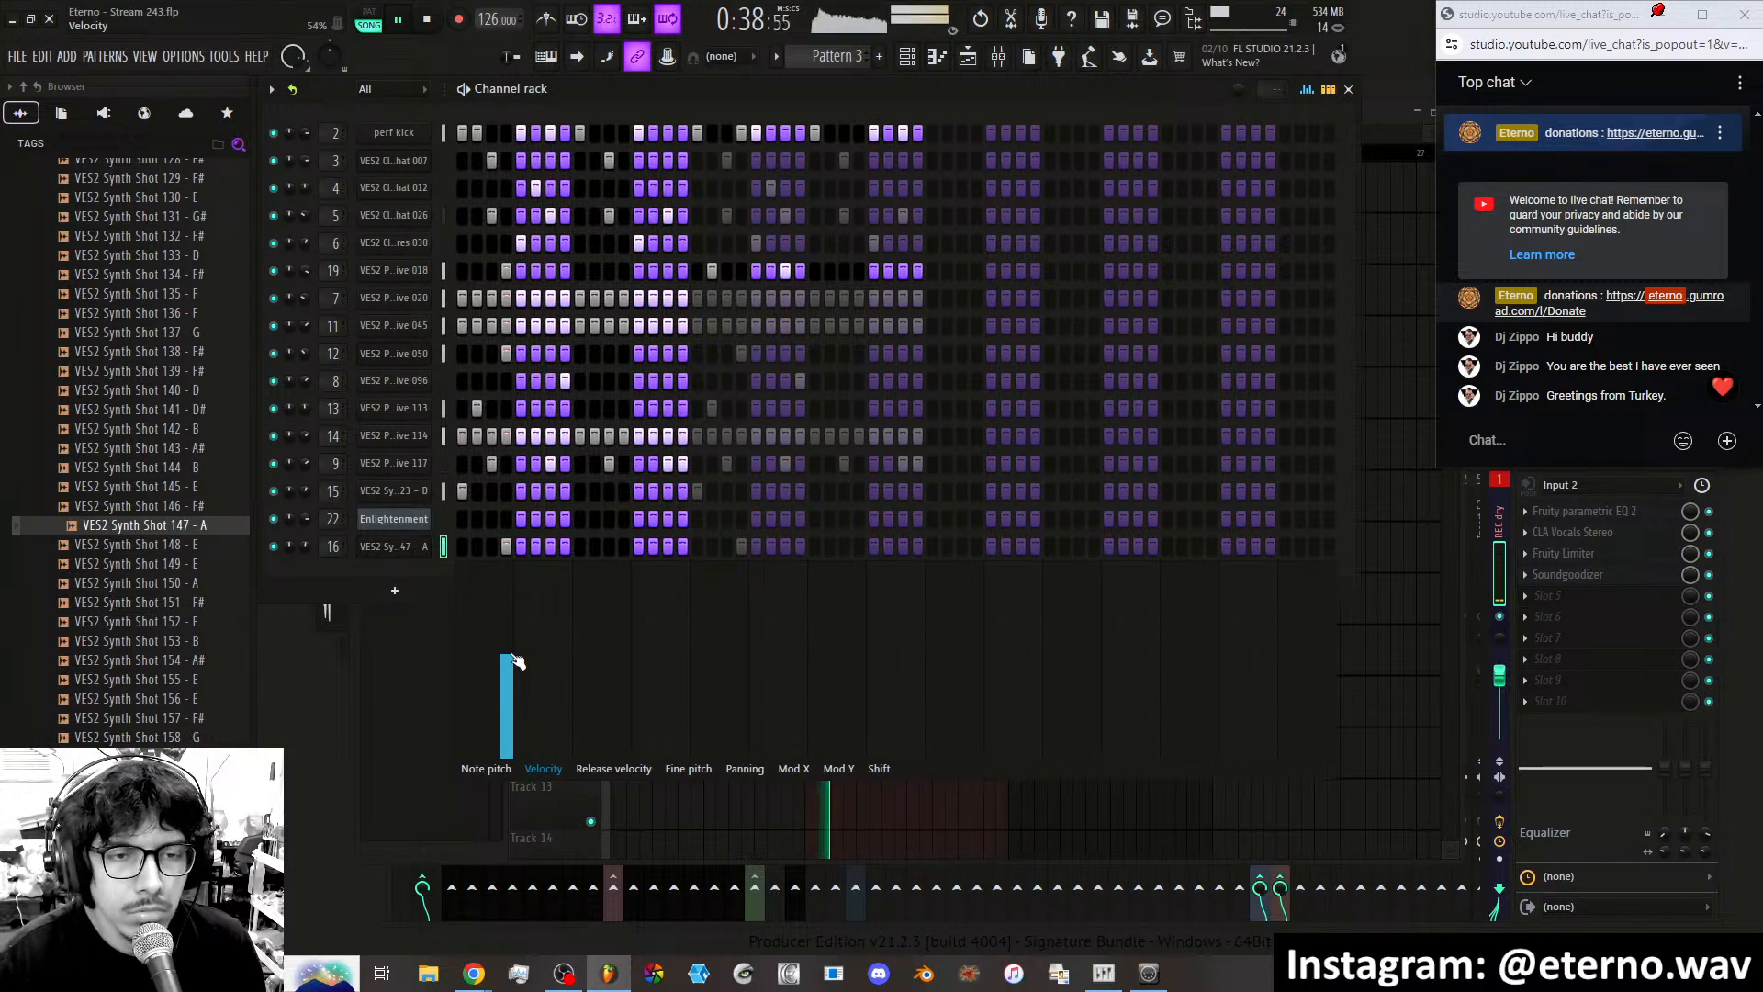
left_click(536, 546)
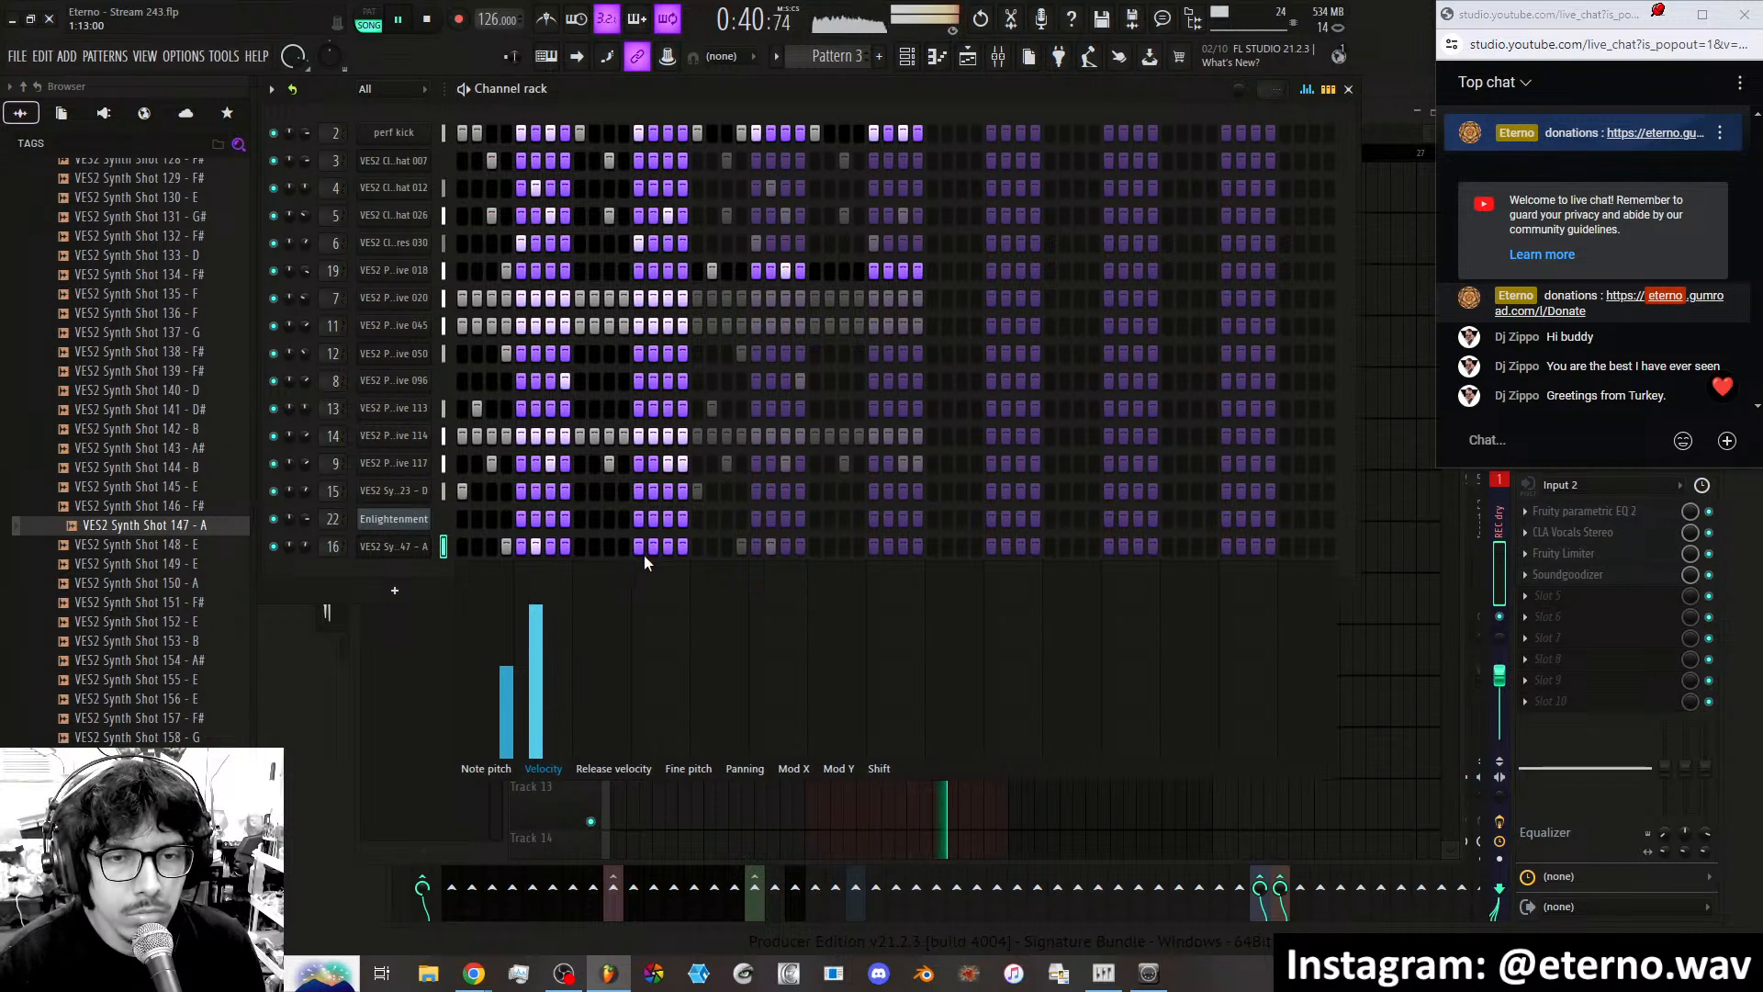
mouse_move(533, 606)
left_mouse_down()
mouse_move(538, 672)
mouse_move(514, 690)
mouse_move(535, 668)
left_mouse_up()
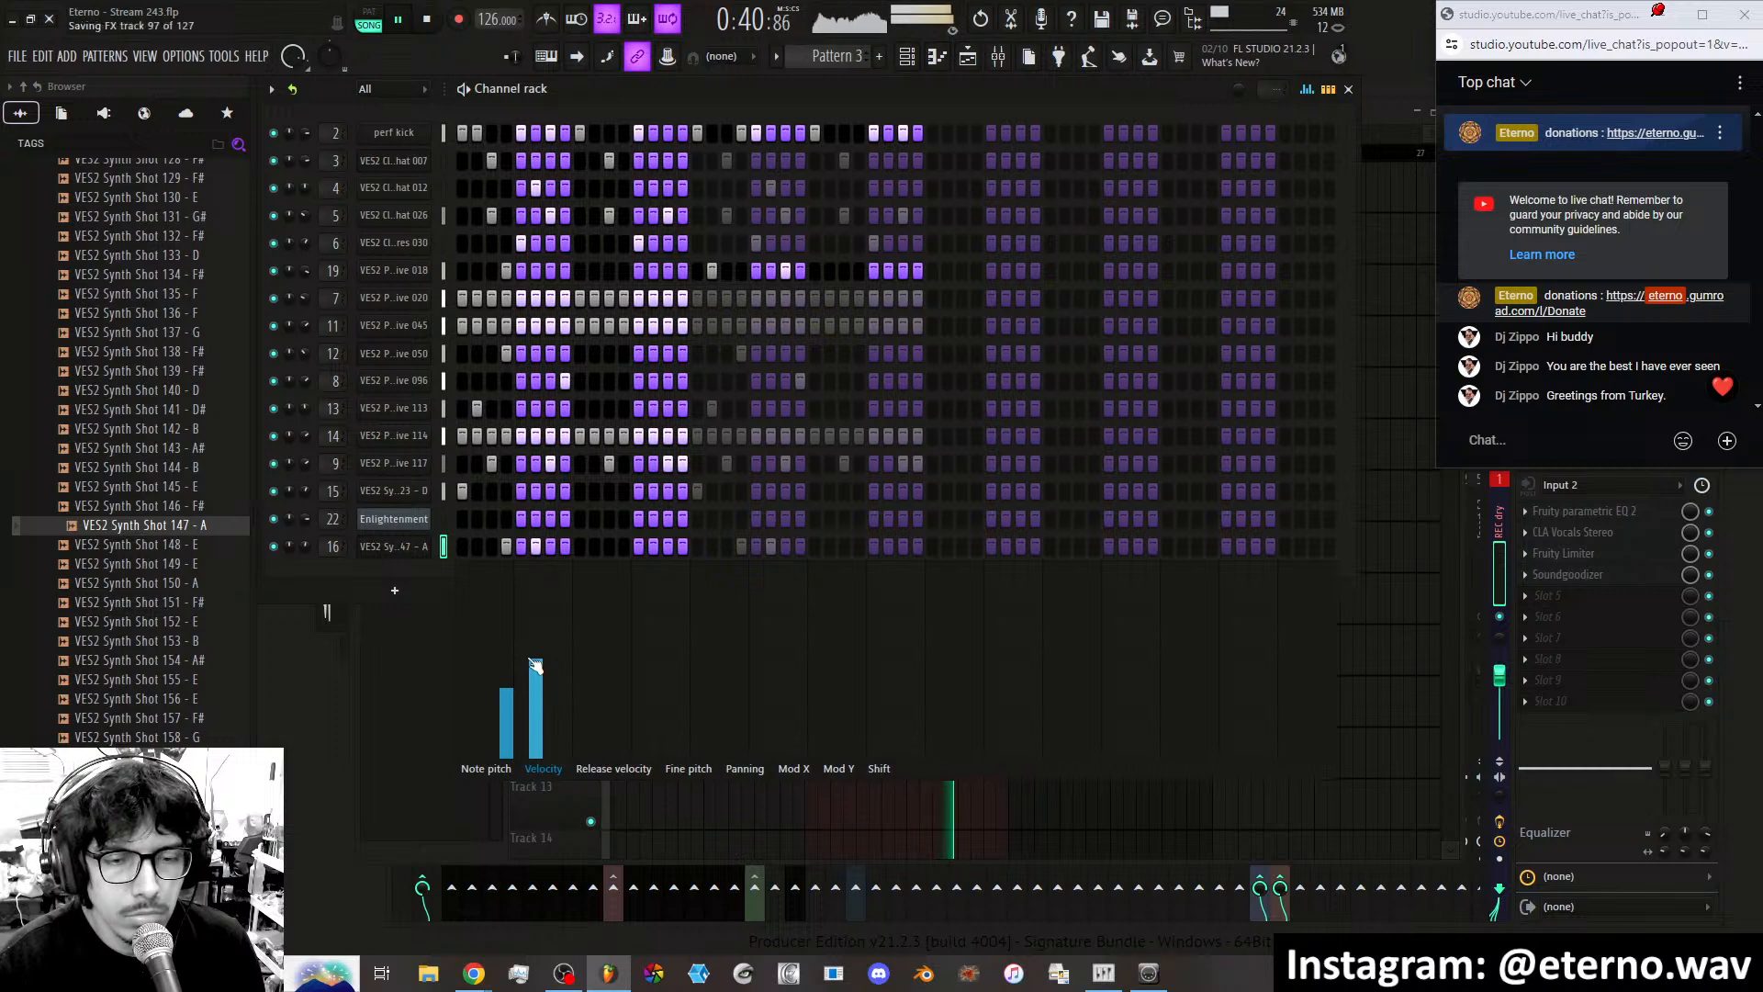
Add hits on steps 12 to 14 of the 47 - A synth channel and reduce their velocities, with step 13 lowest.
left_click_drag(621, 606, 657, 606)
left_click(640, 676)
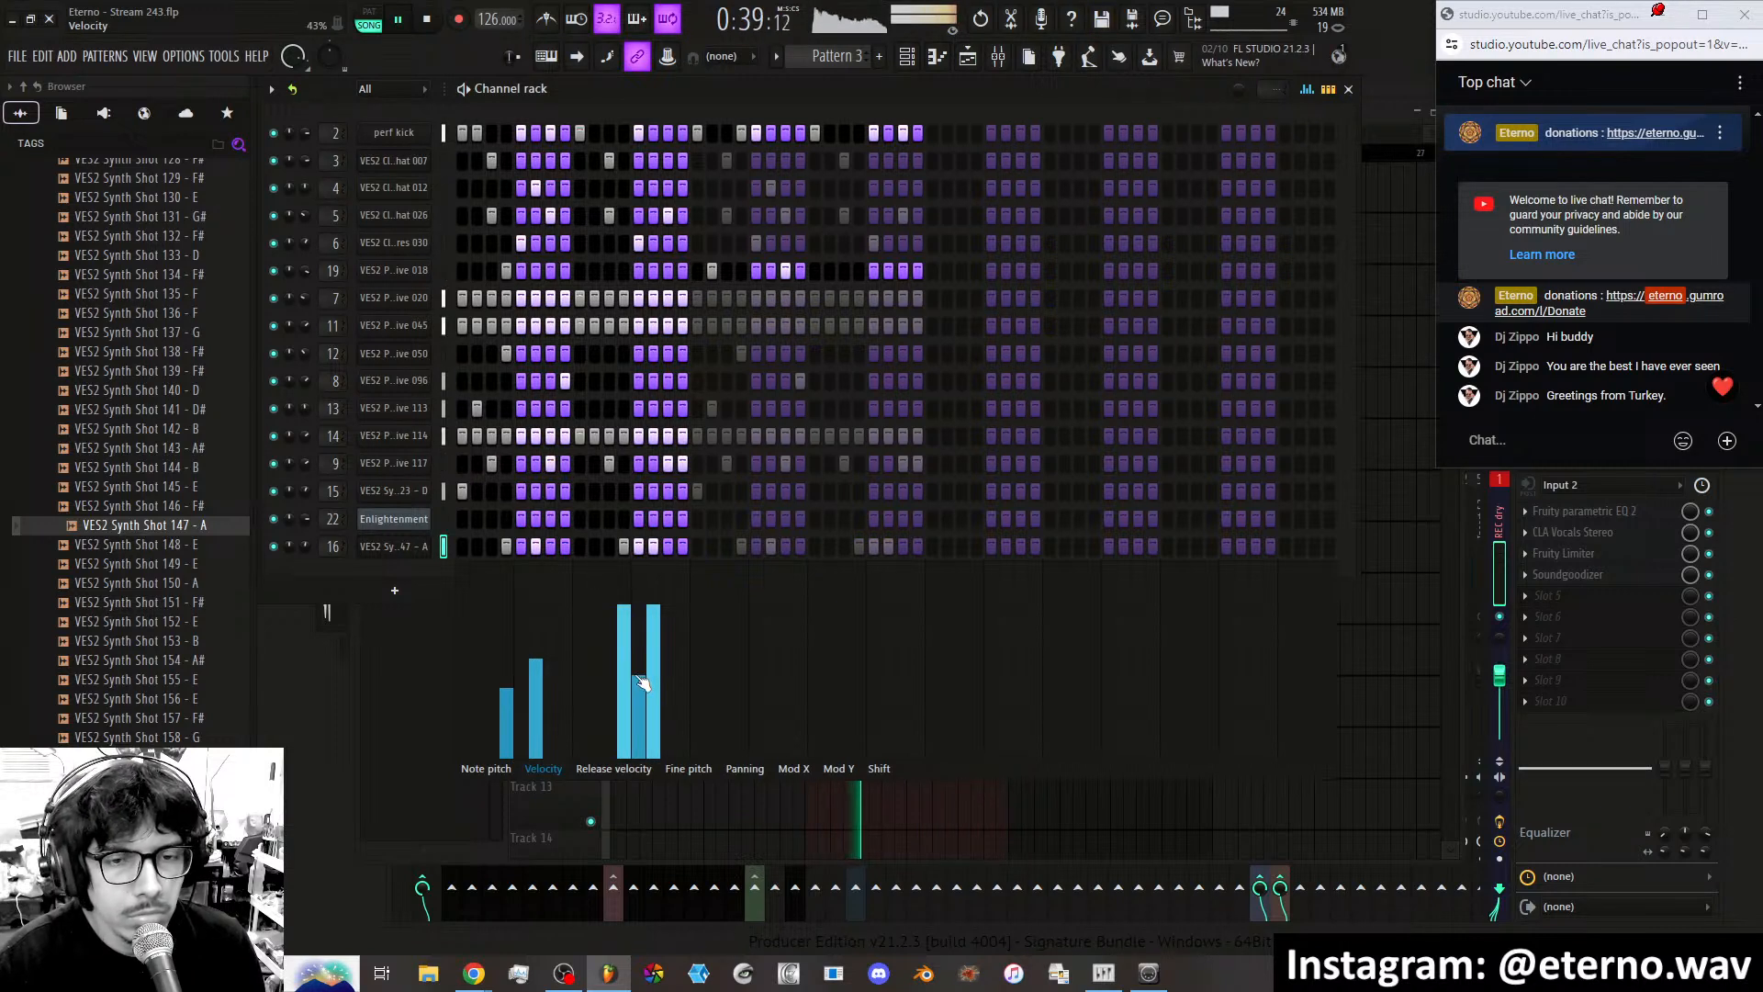
left_click(628, 651)
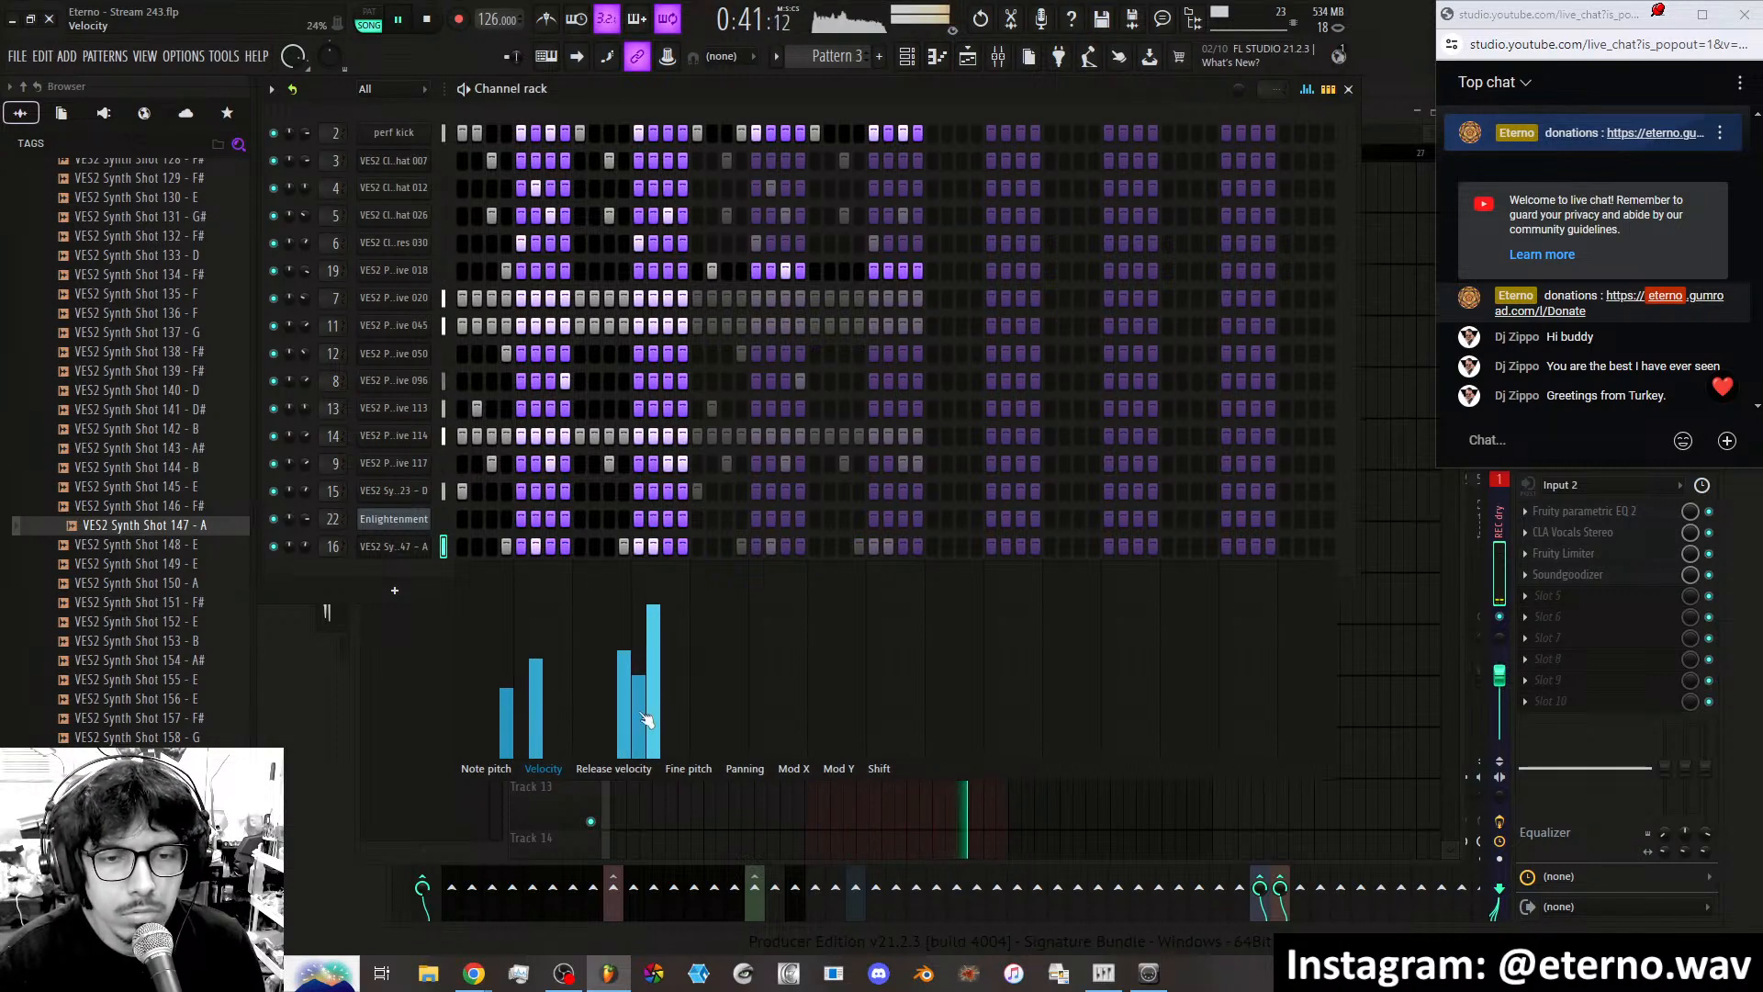
left_click(641, 713)
left_click(653, 674)
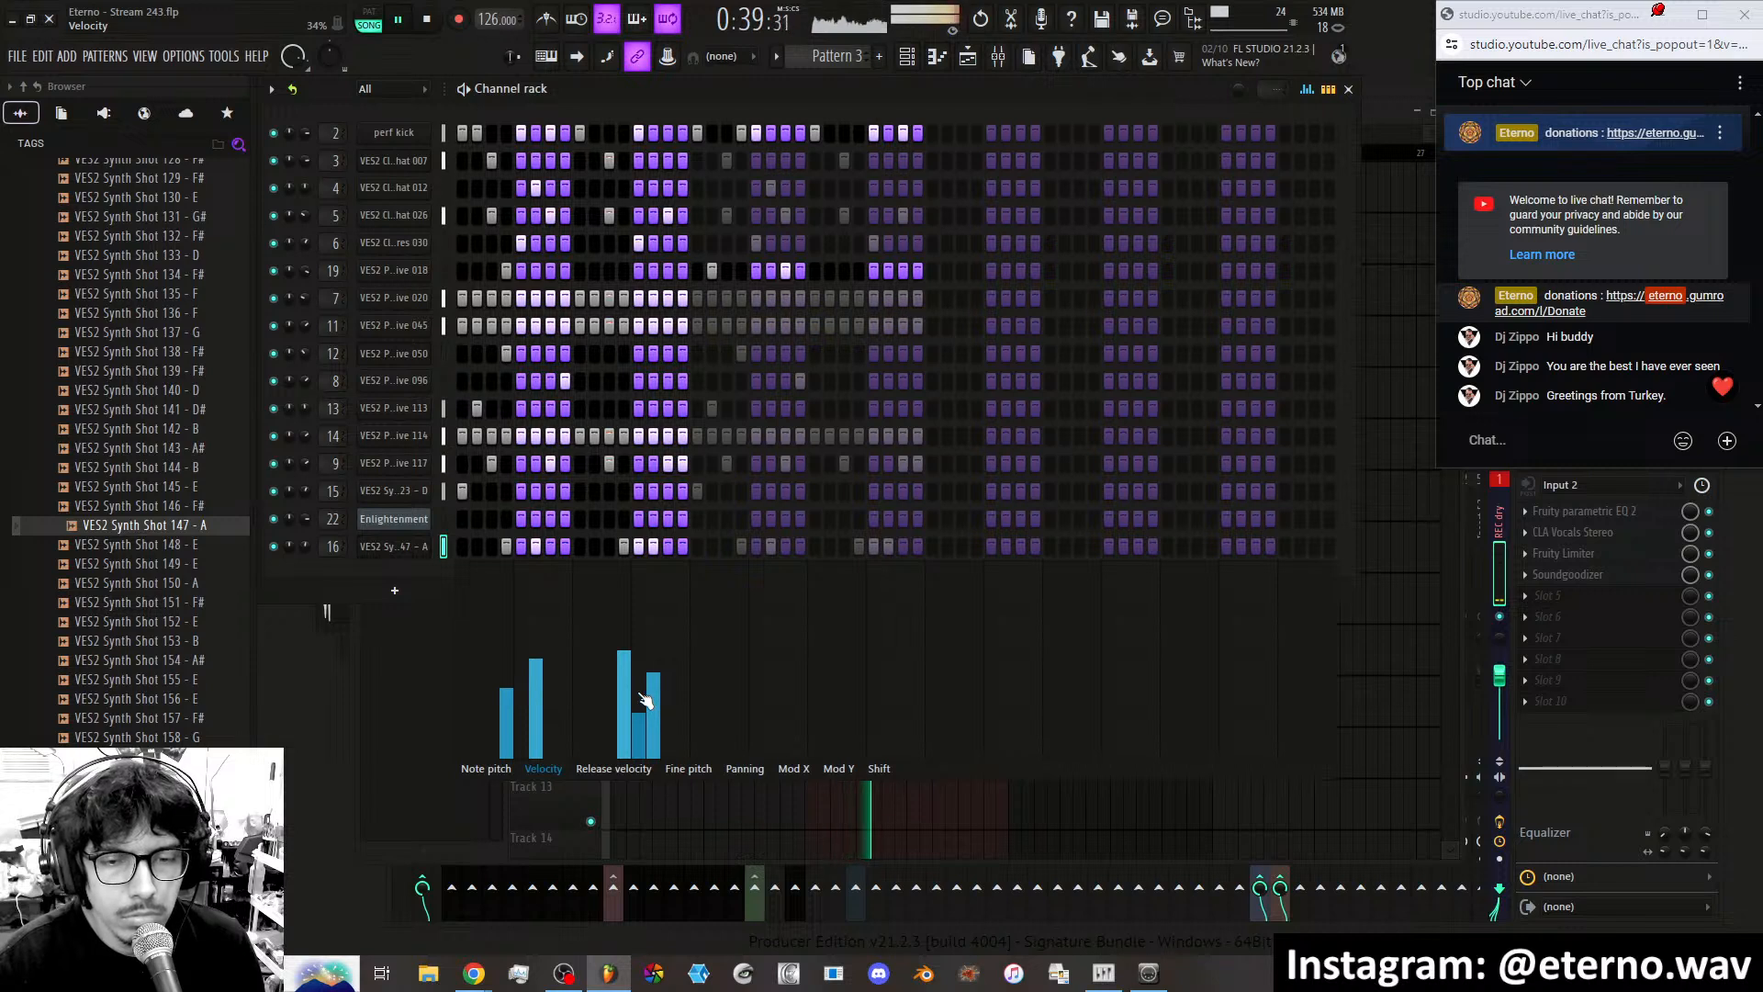
left_click(638, 733)
left_click(624, 696)
left_click(653, 710)
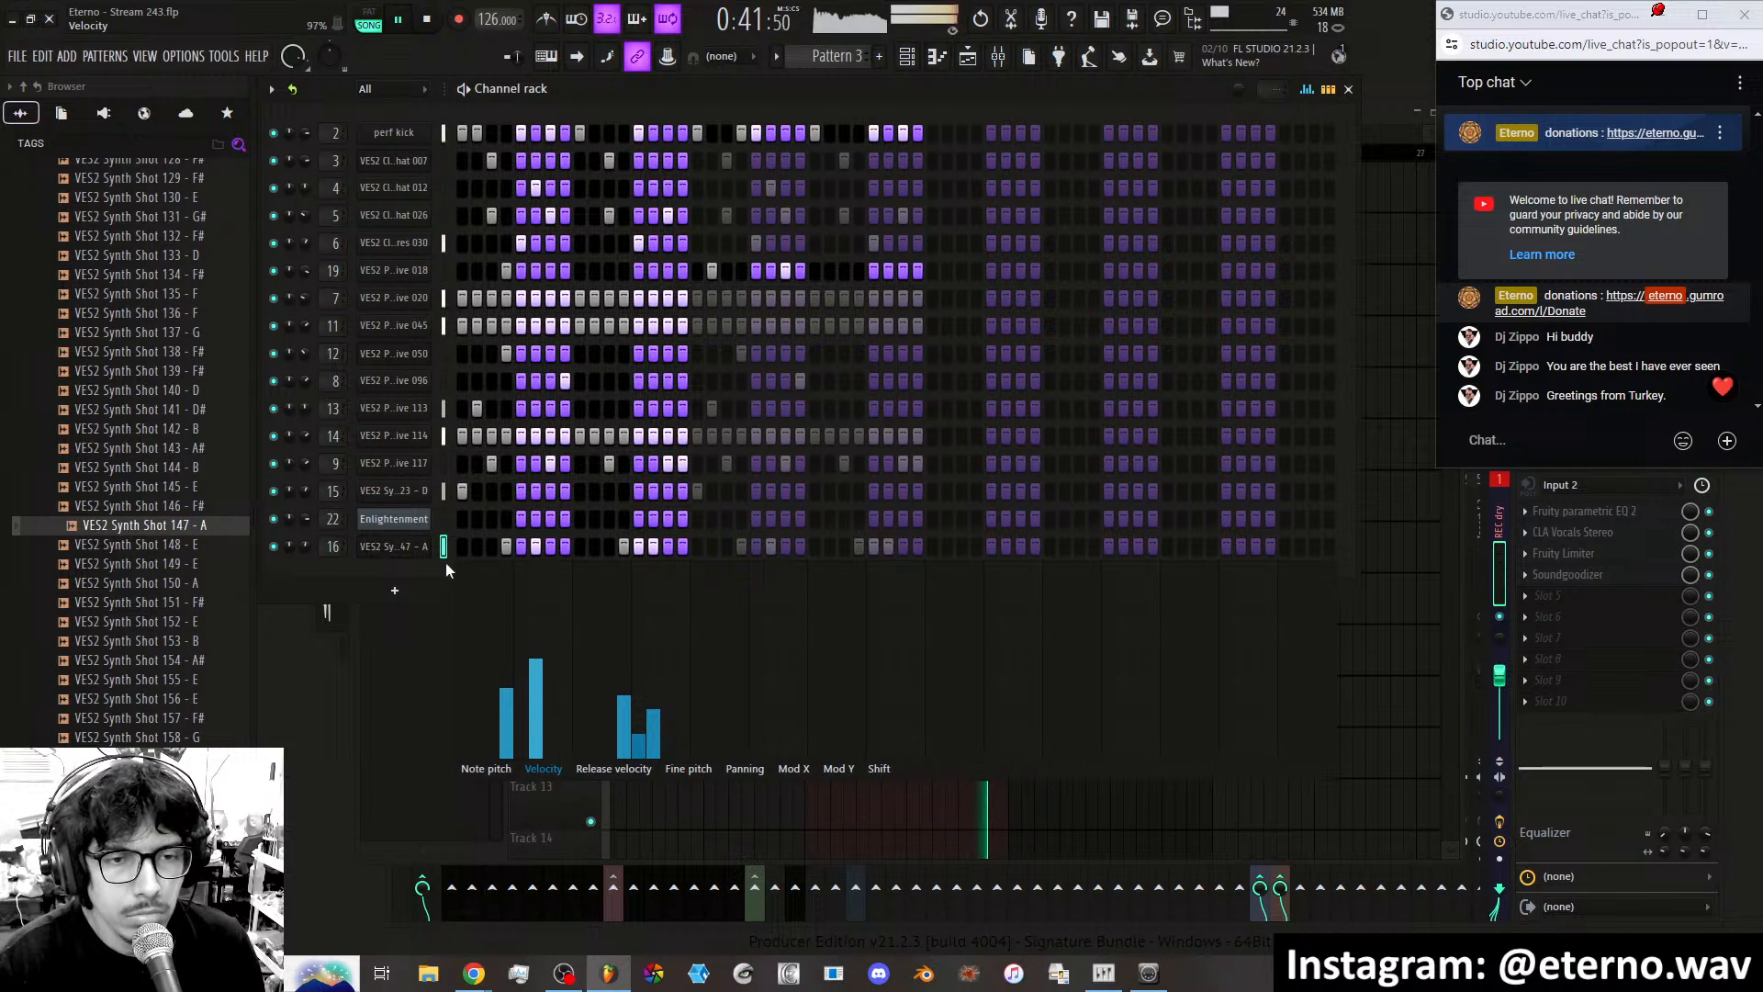
Lower the Character macro of the Enlightenment FLEX channel to 17%.
left_click(275, 135)
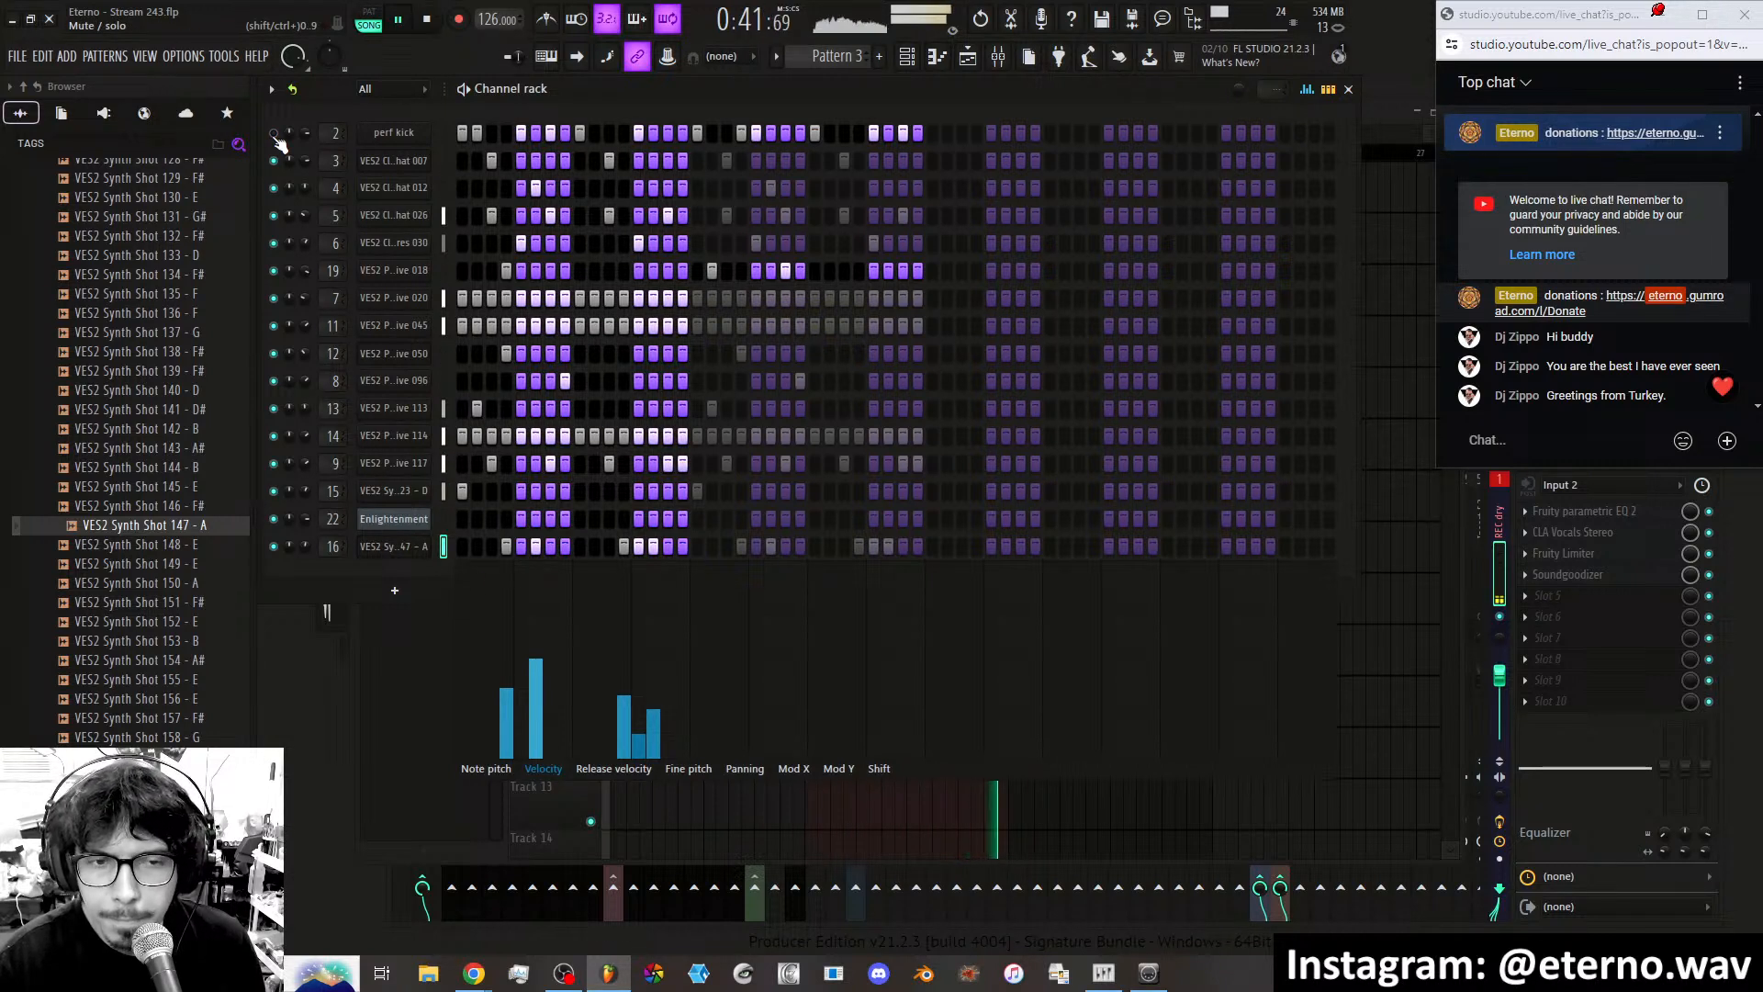
left_click(441, 515)
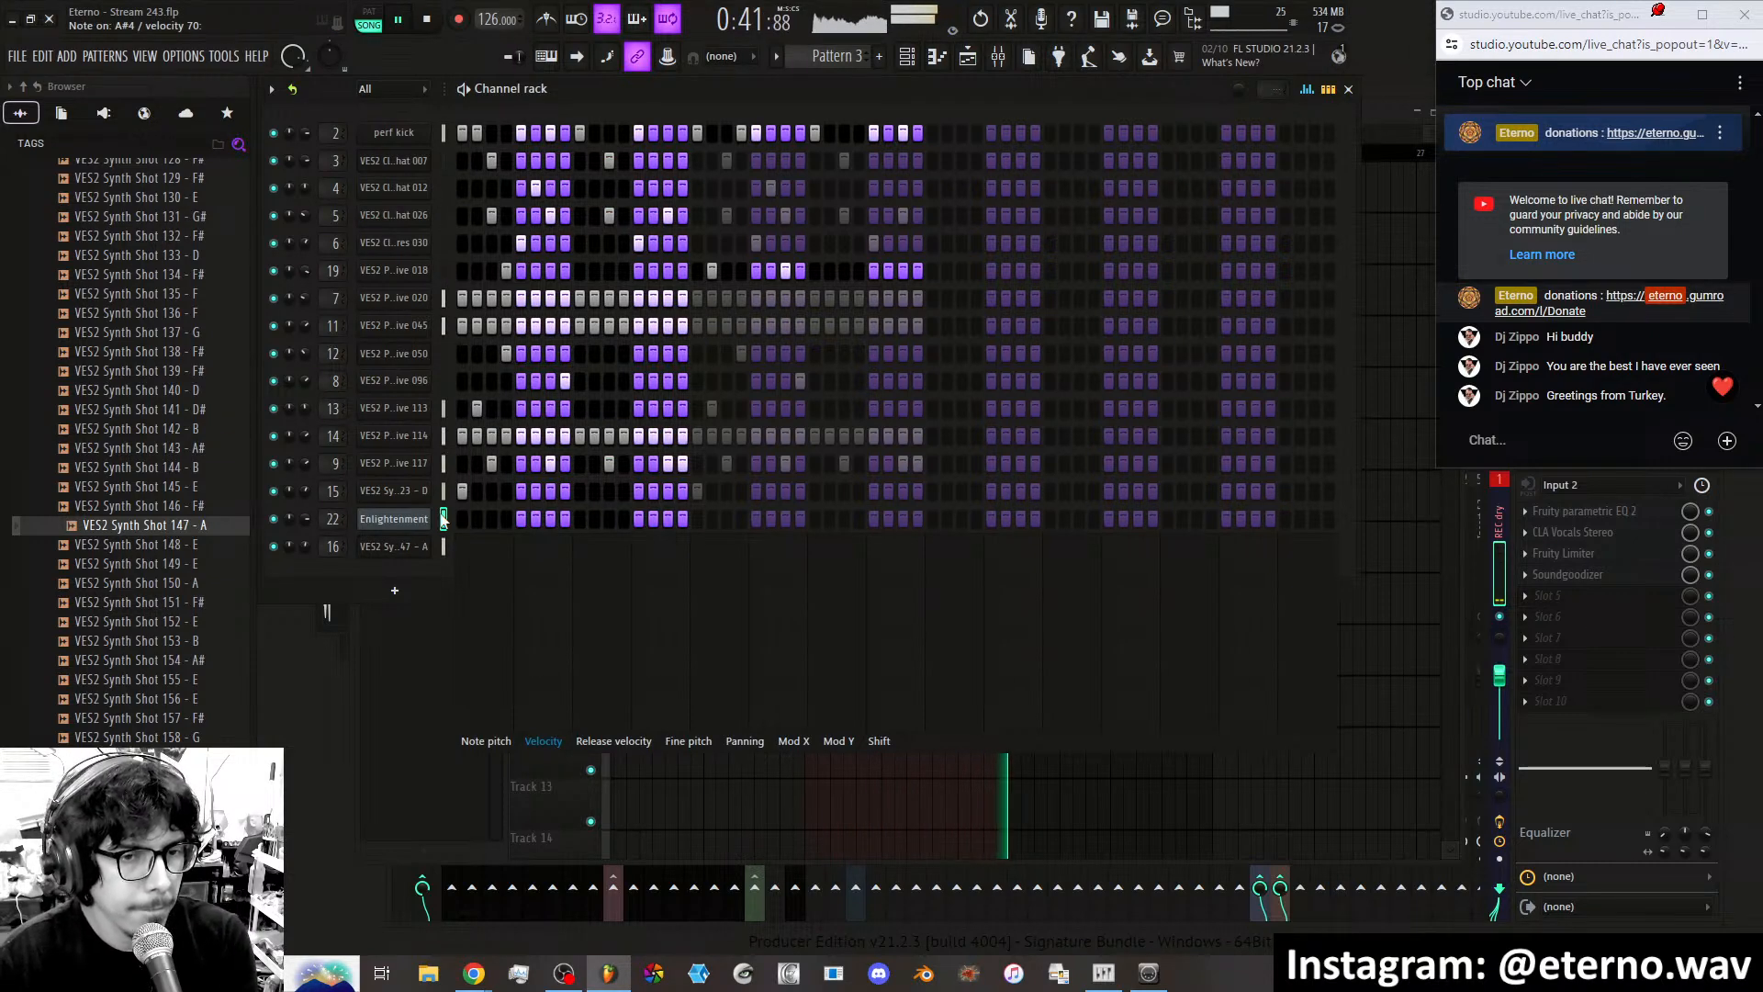
left_click(1499, 504)
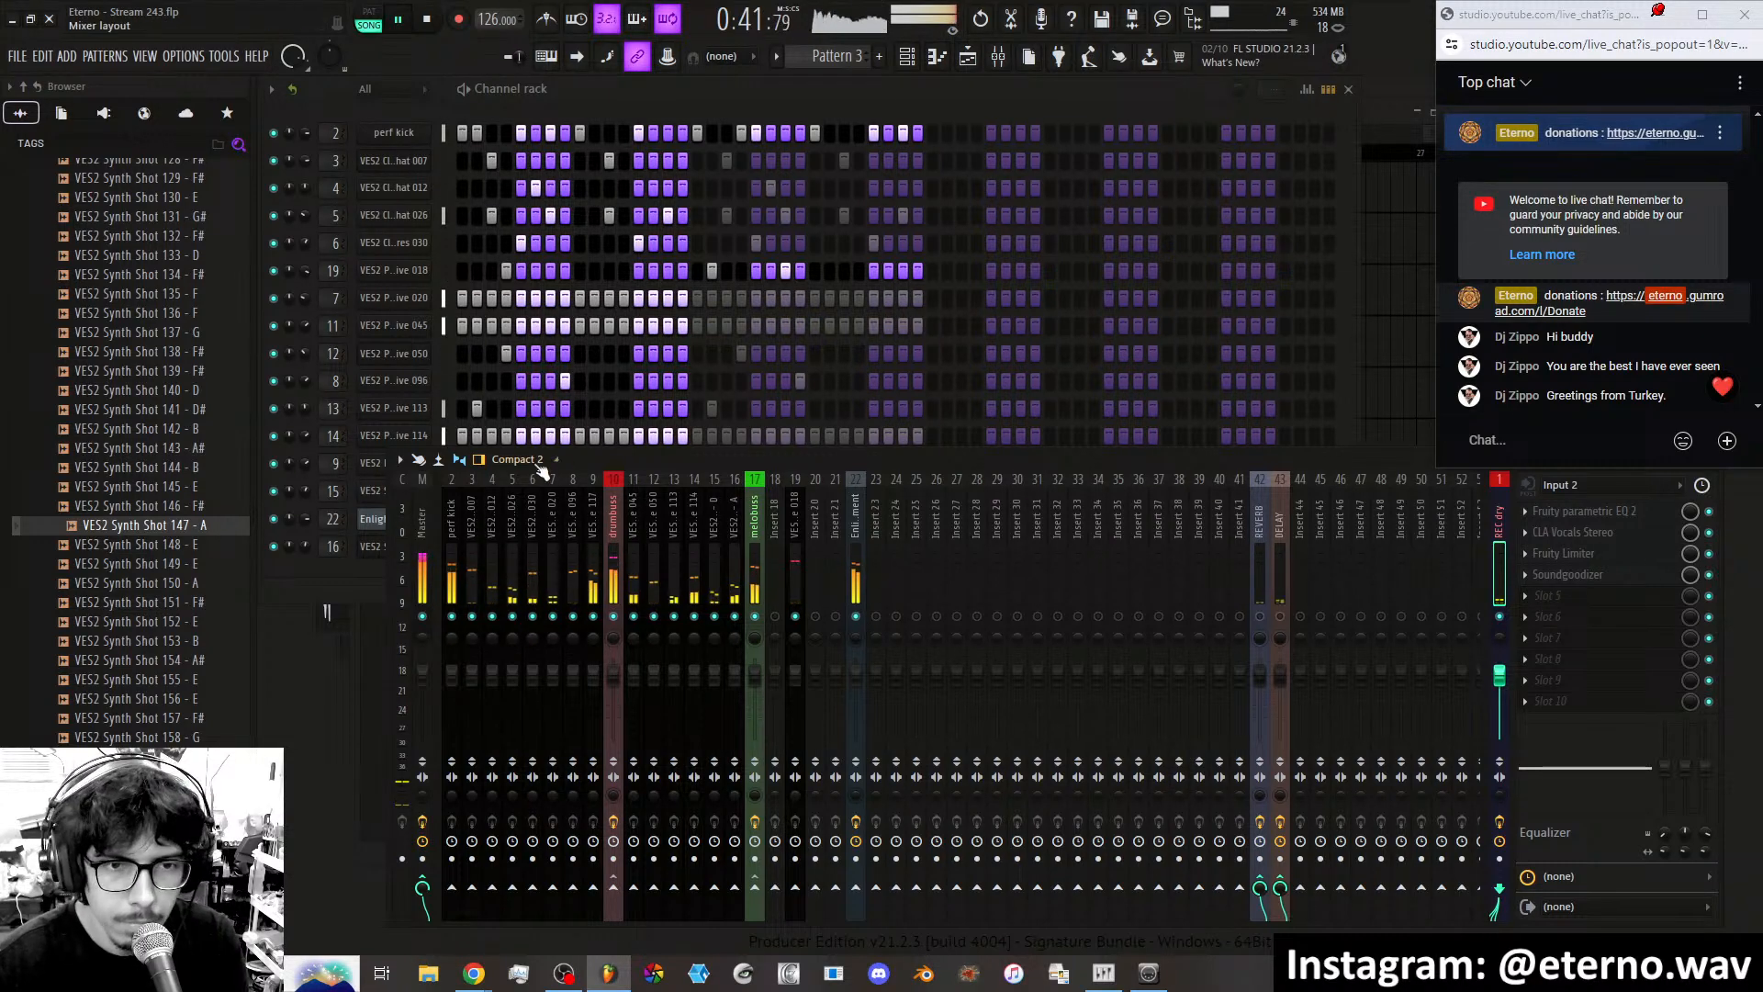
left_click(373, 520)
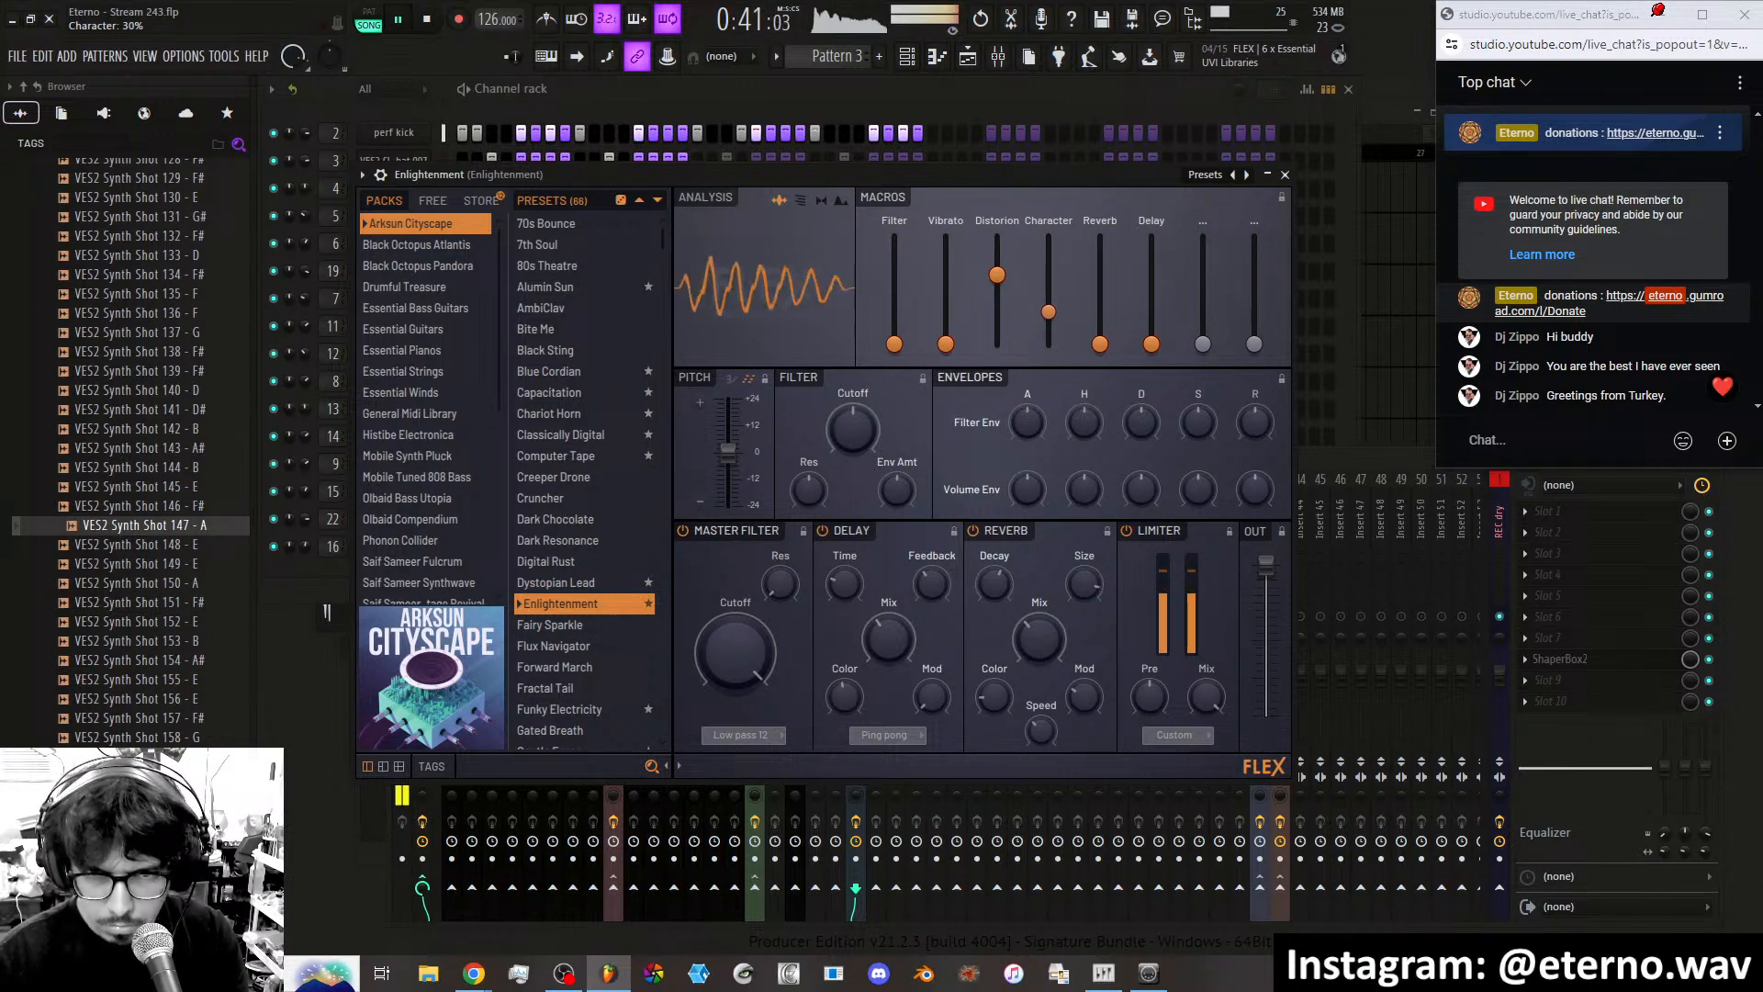
mouse_move(1048, 312)
left_mouse_down()
mouse_move(1049, 335)
mouse_move(1049, 276)
mouse_move(1048, 326)
left_mouse_up()
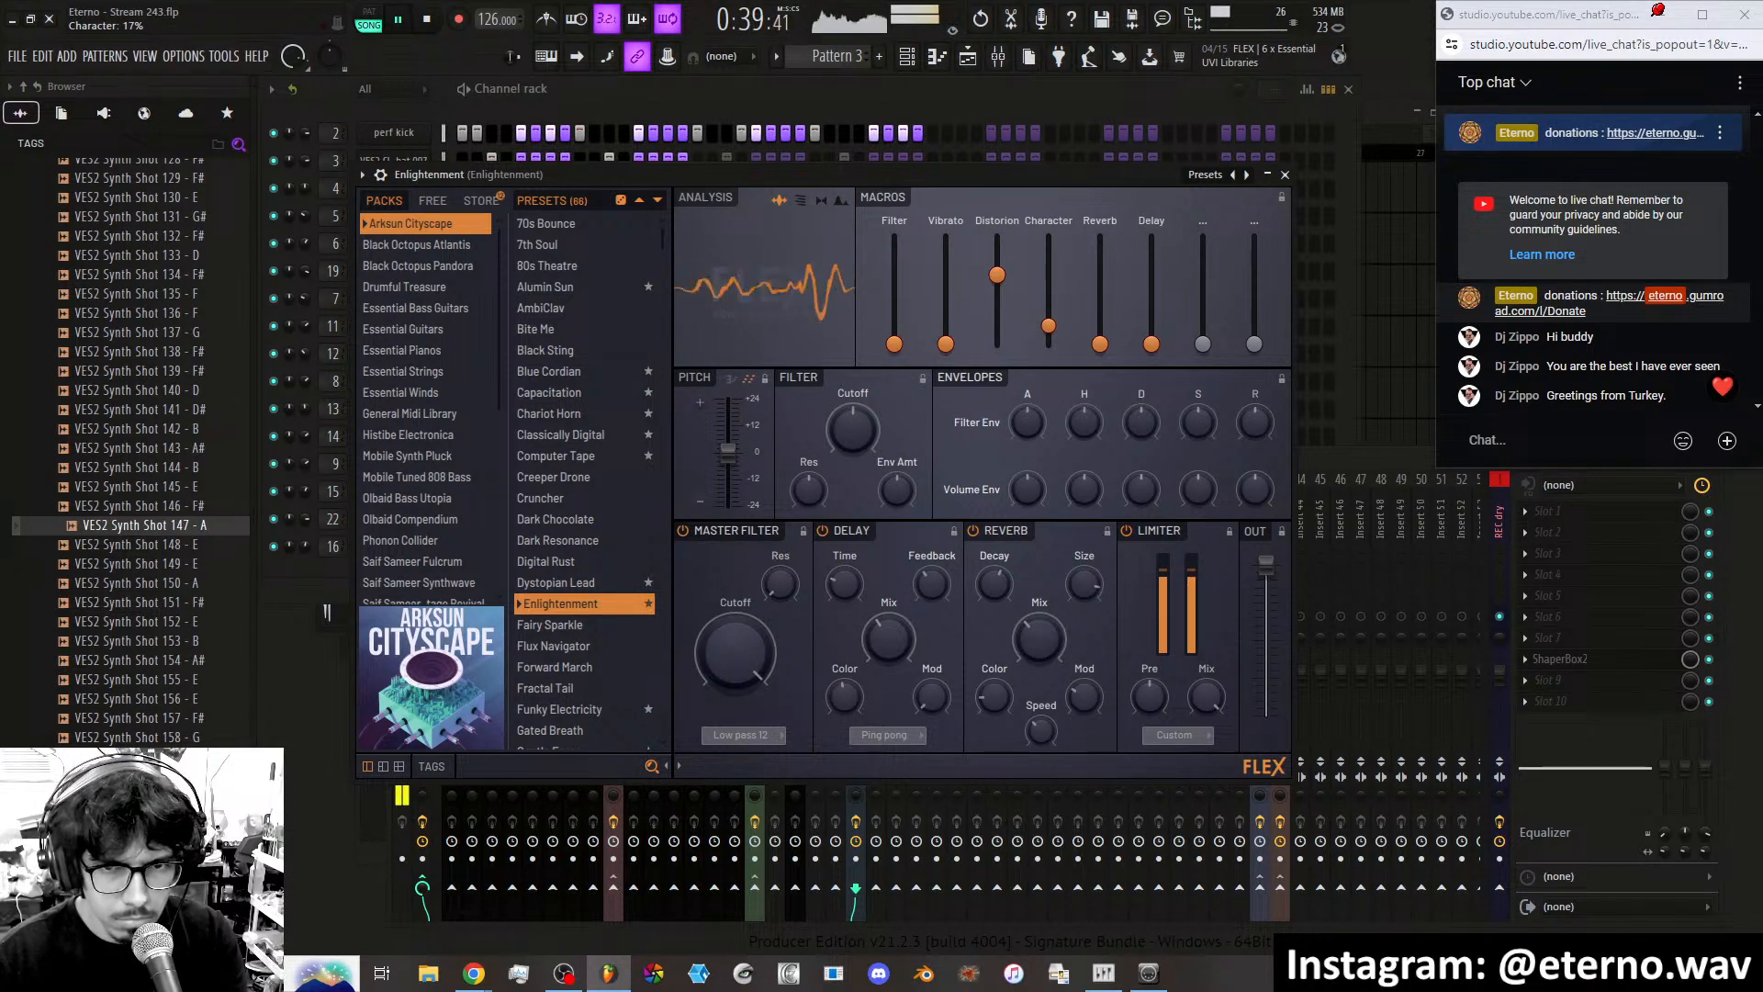
left_click(1285, 175)
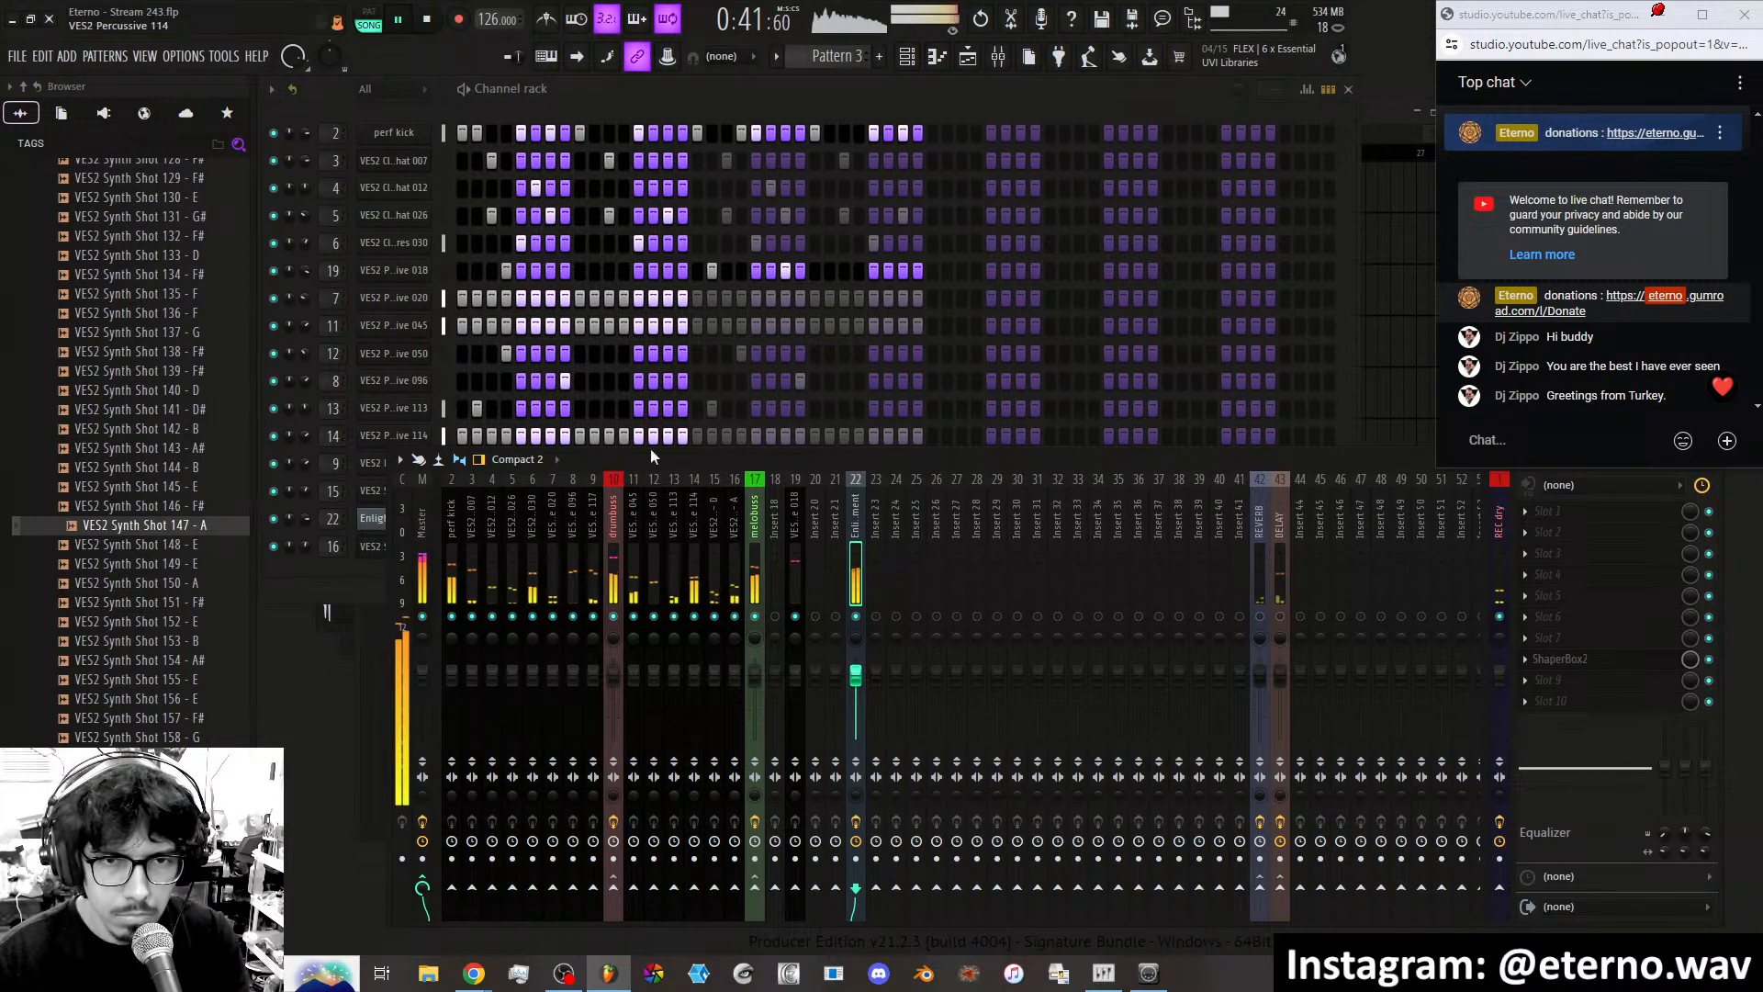
Insert a new FLEX instrument channel next to the Enlightenment channel.
right_click(372, 520)
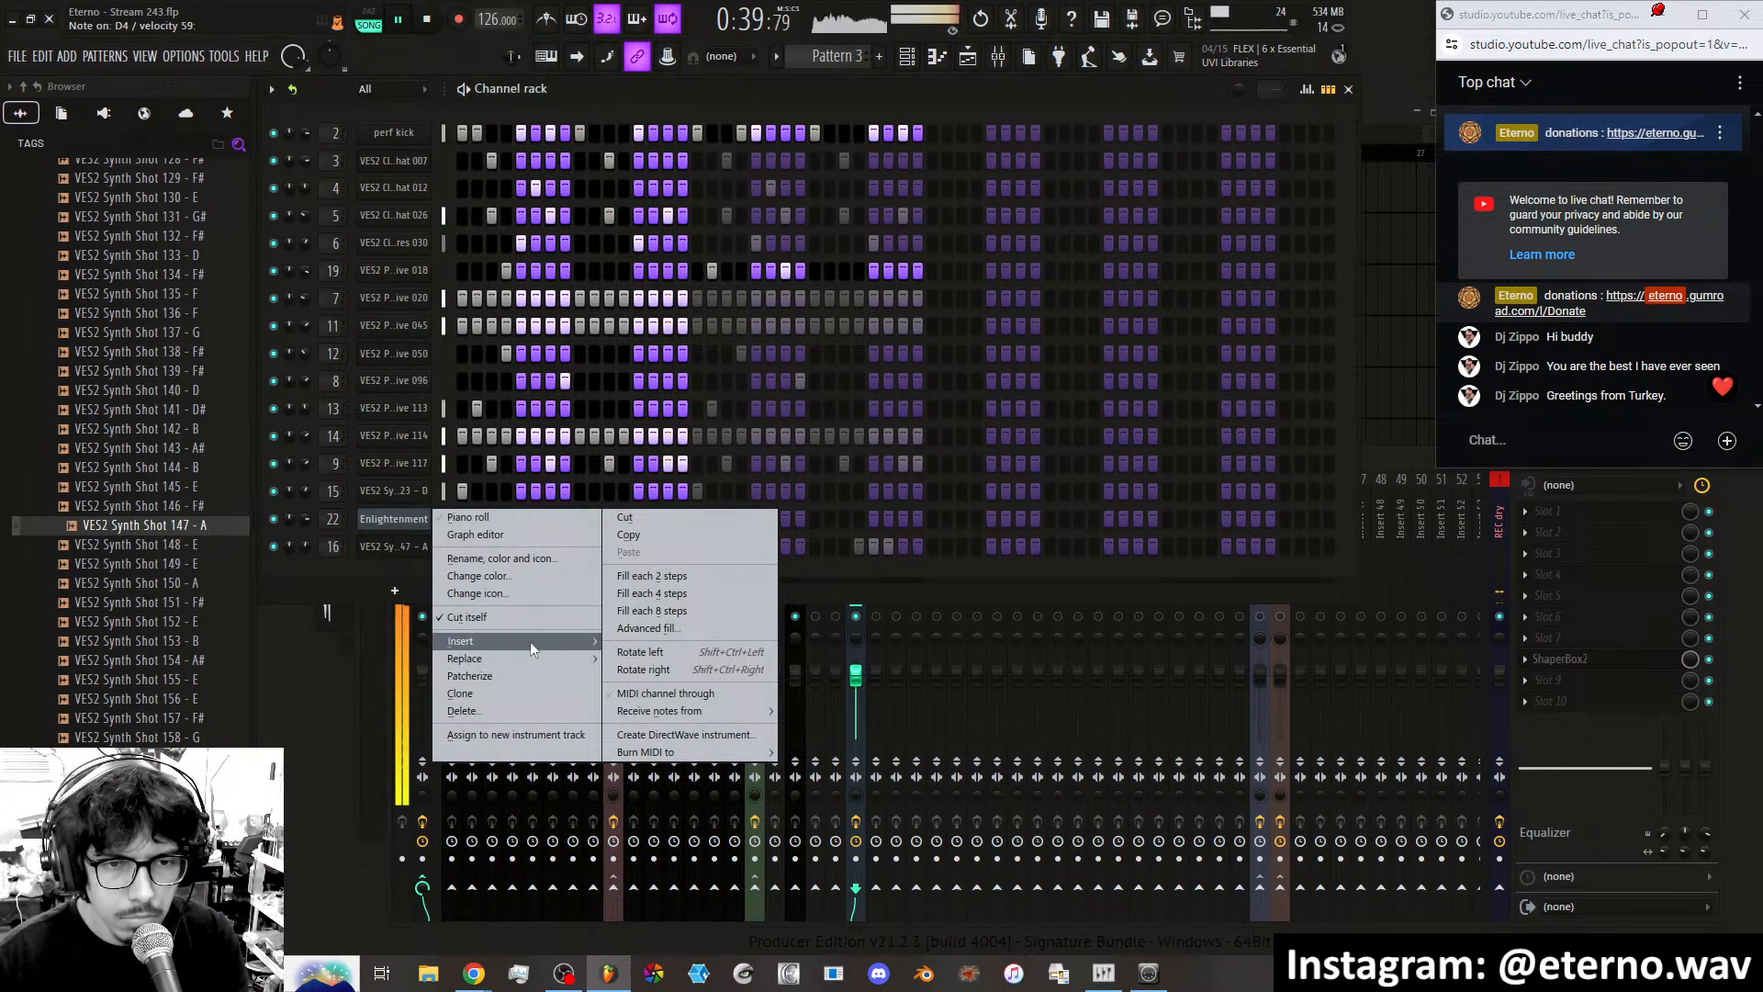
mouse_move(531, 642)
left_click(670, 695)
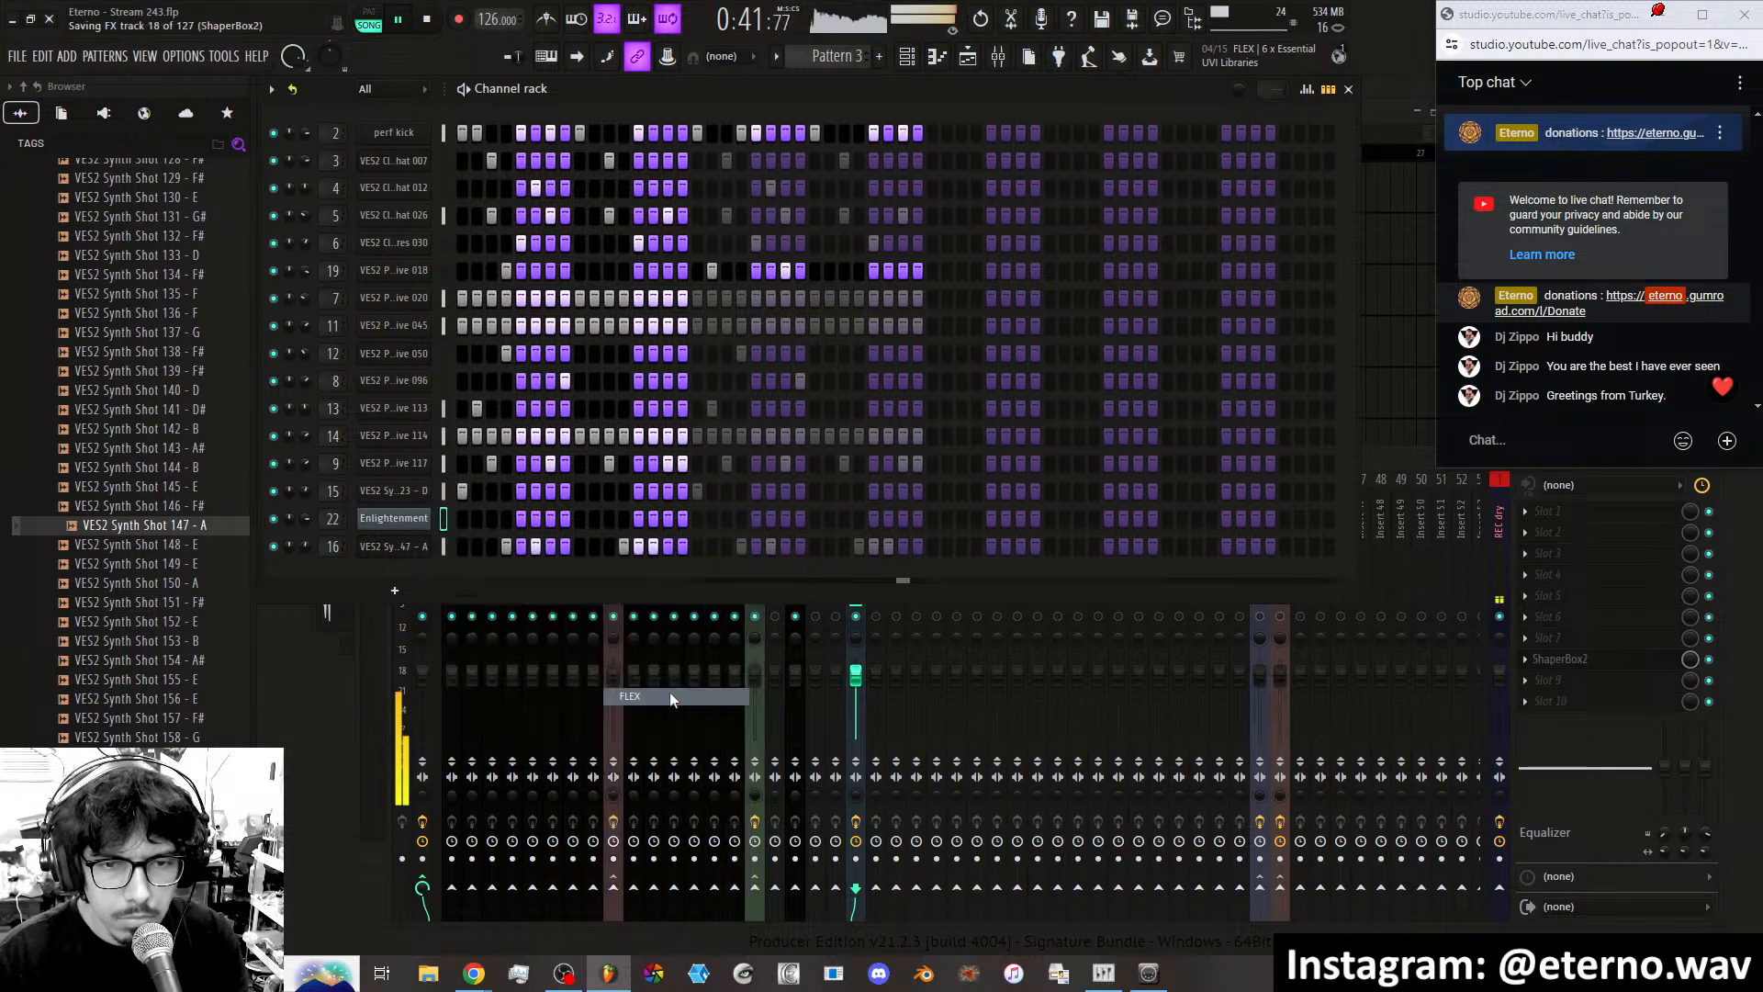
Load the Arpeggio-type preset Classically Digital in the new FLEX, raise its Filter macro and try out its Tone macro.
left_click(395, 812)
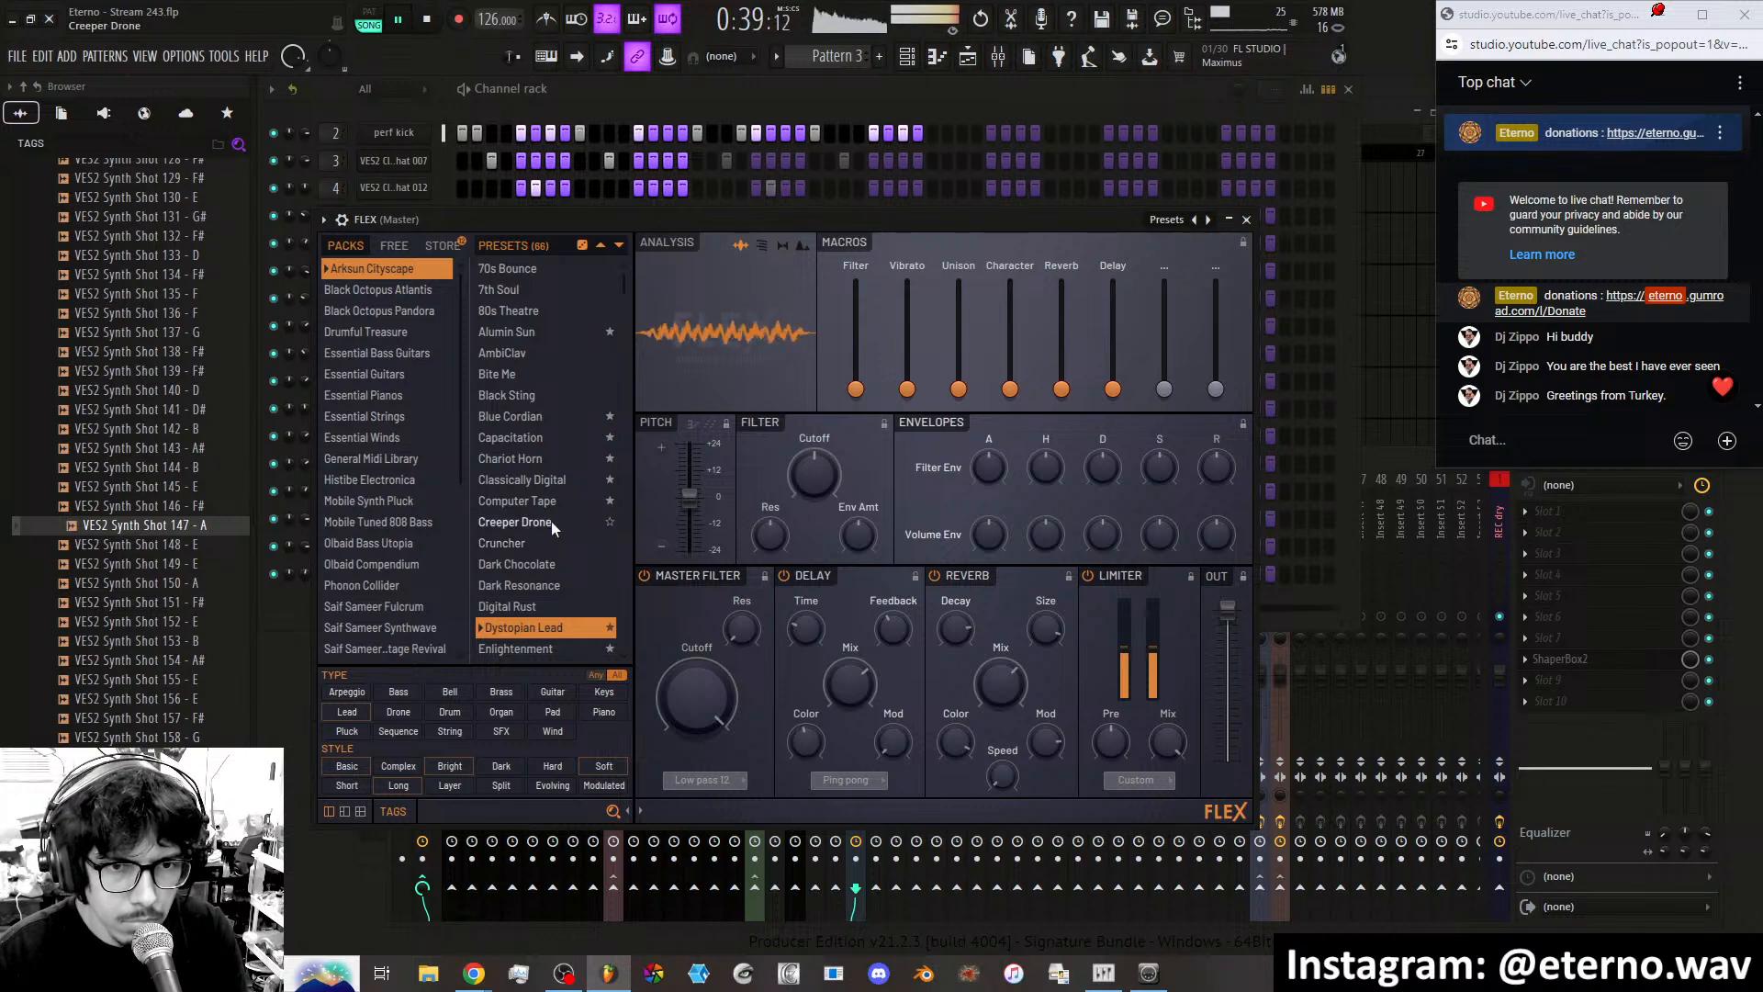
left_click(357, 695)
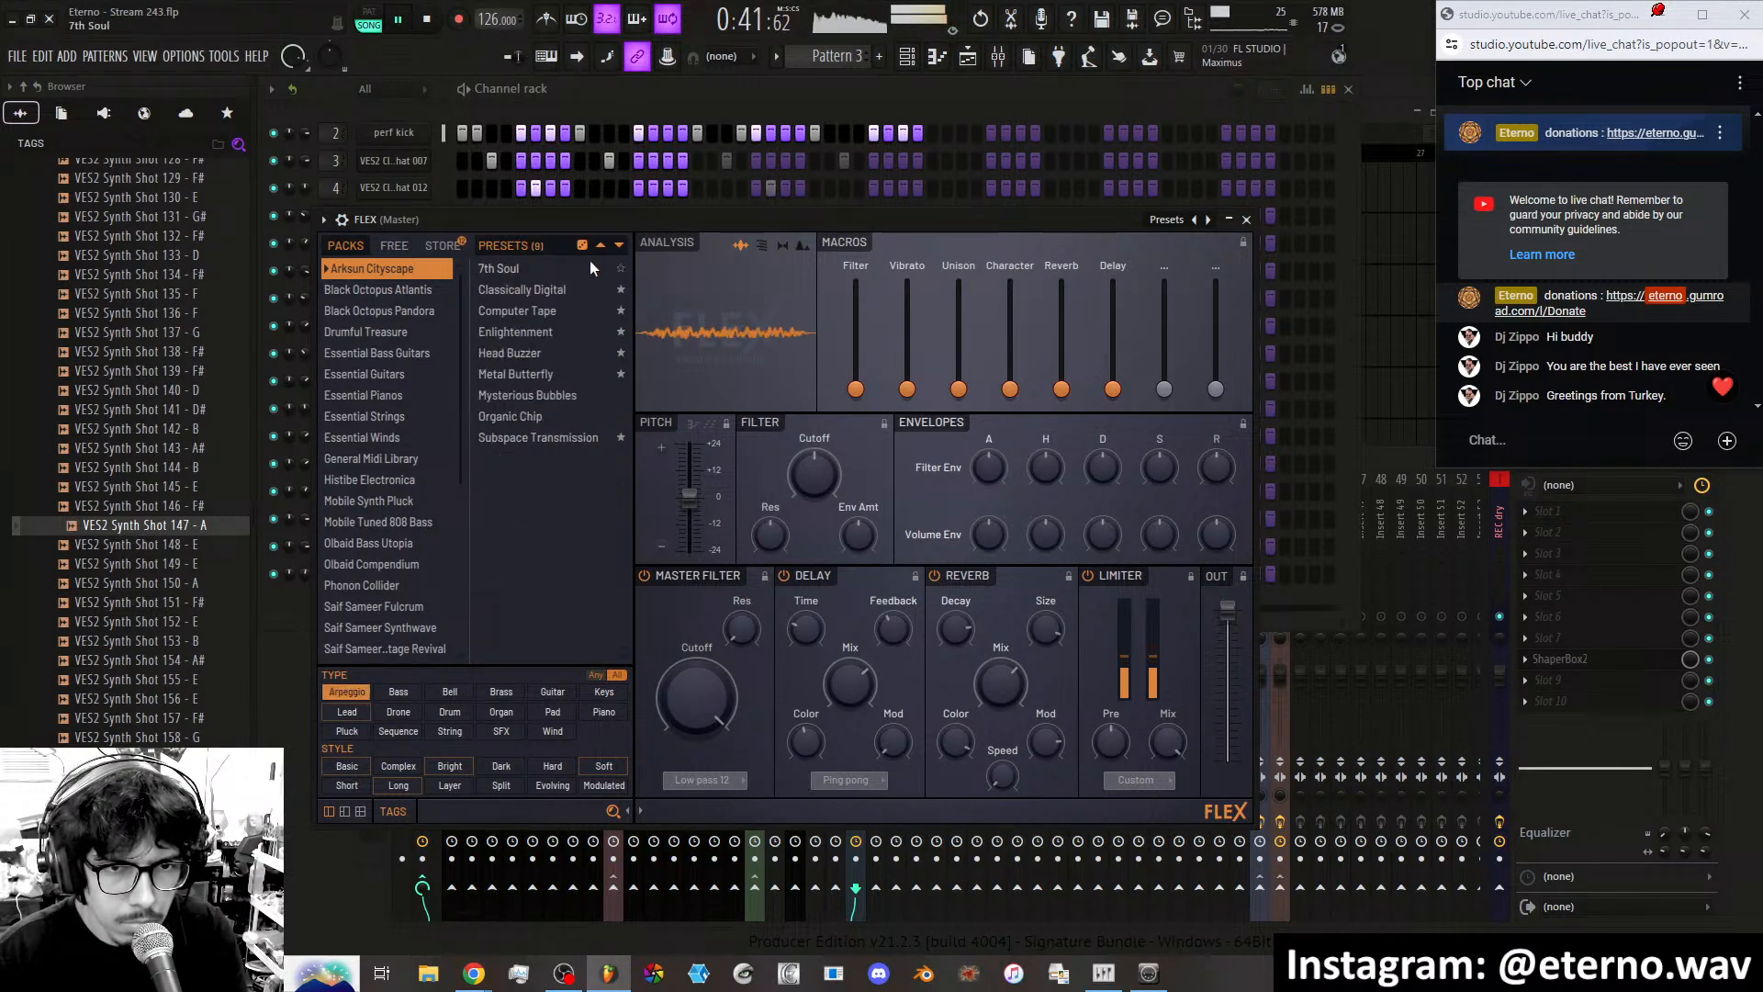
left_click(553, 292)
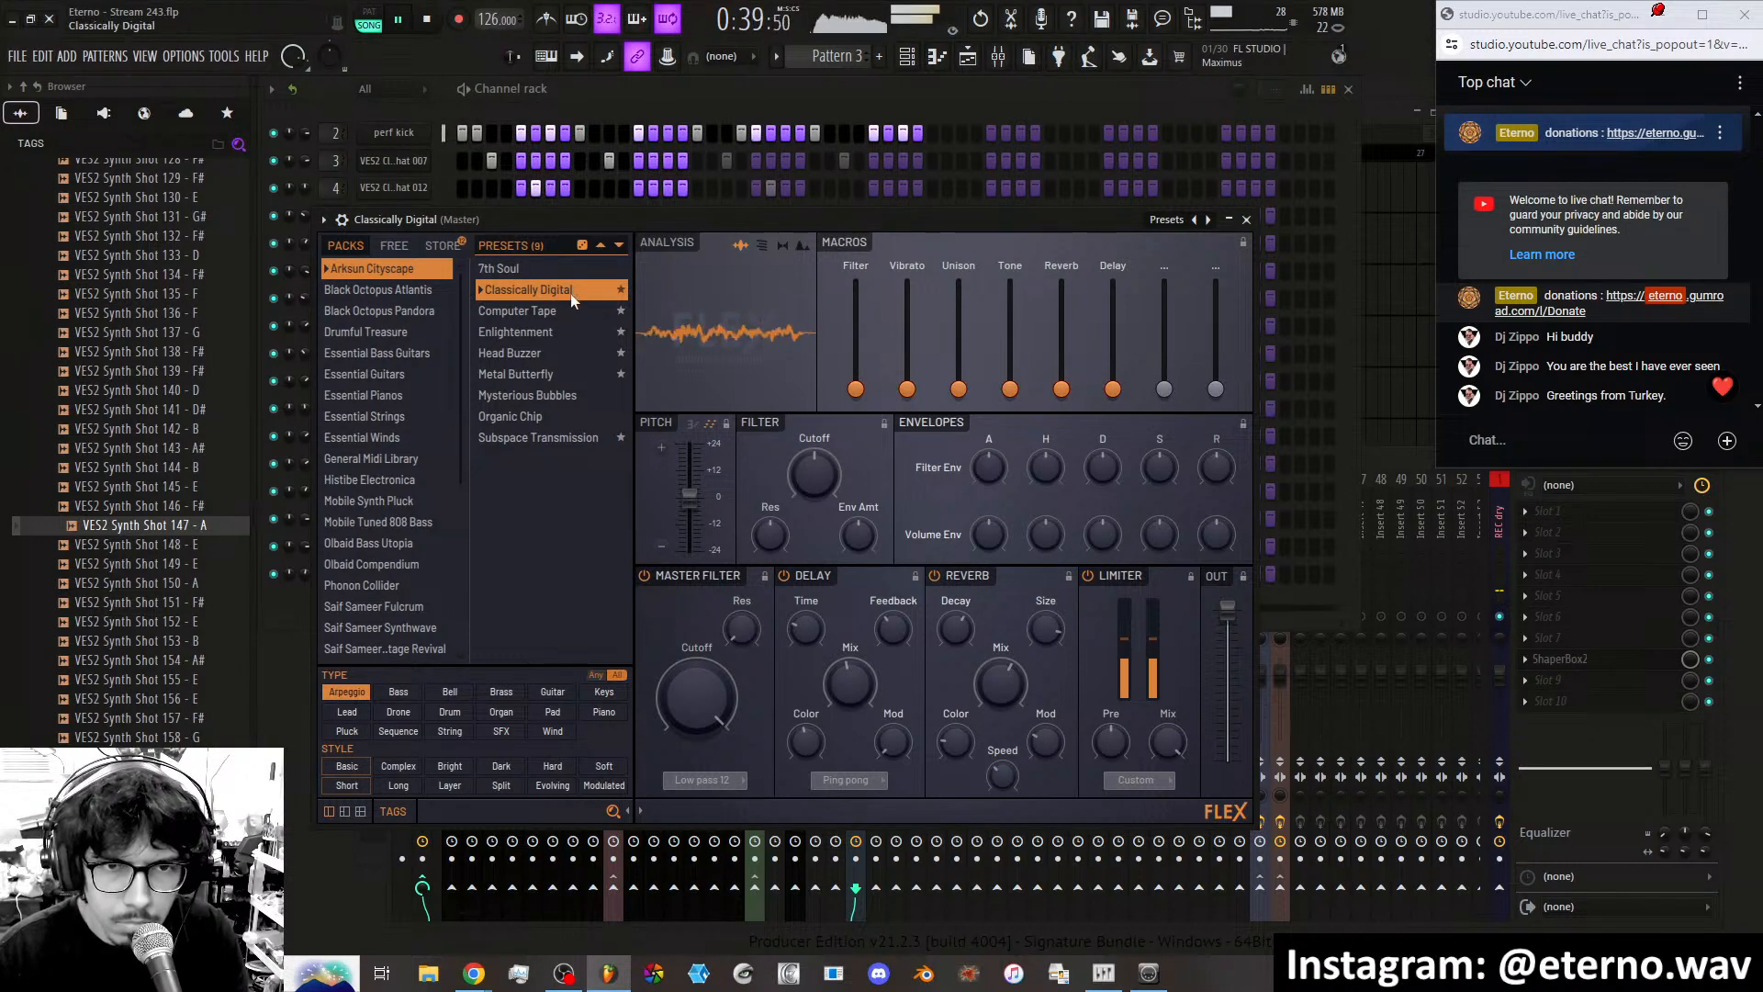
left_click_drag(855, 388, 855, 357)
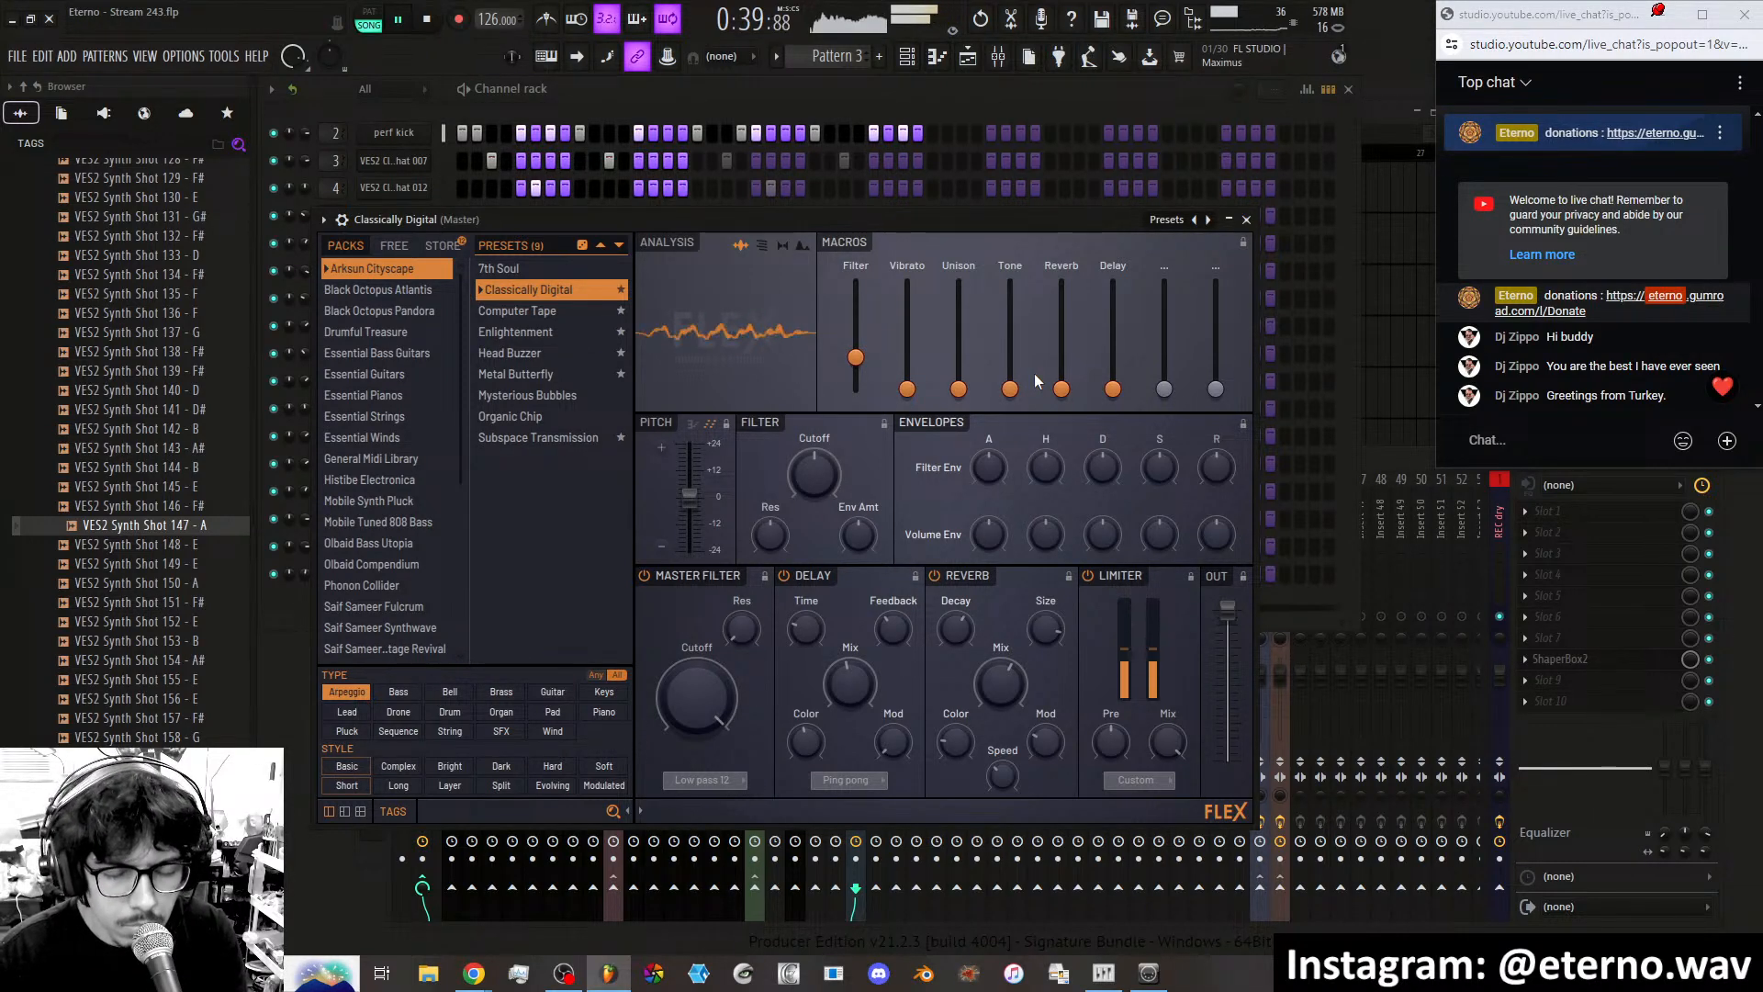
left_click_drag(1011, 389, 1010, 300)
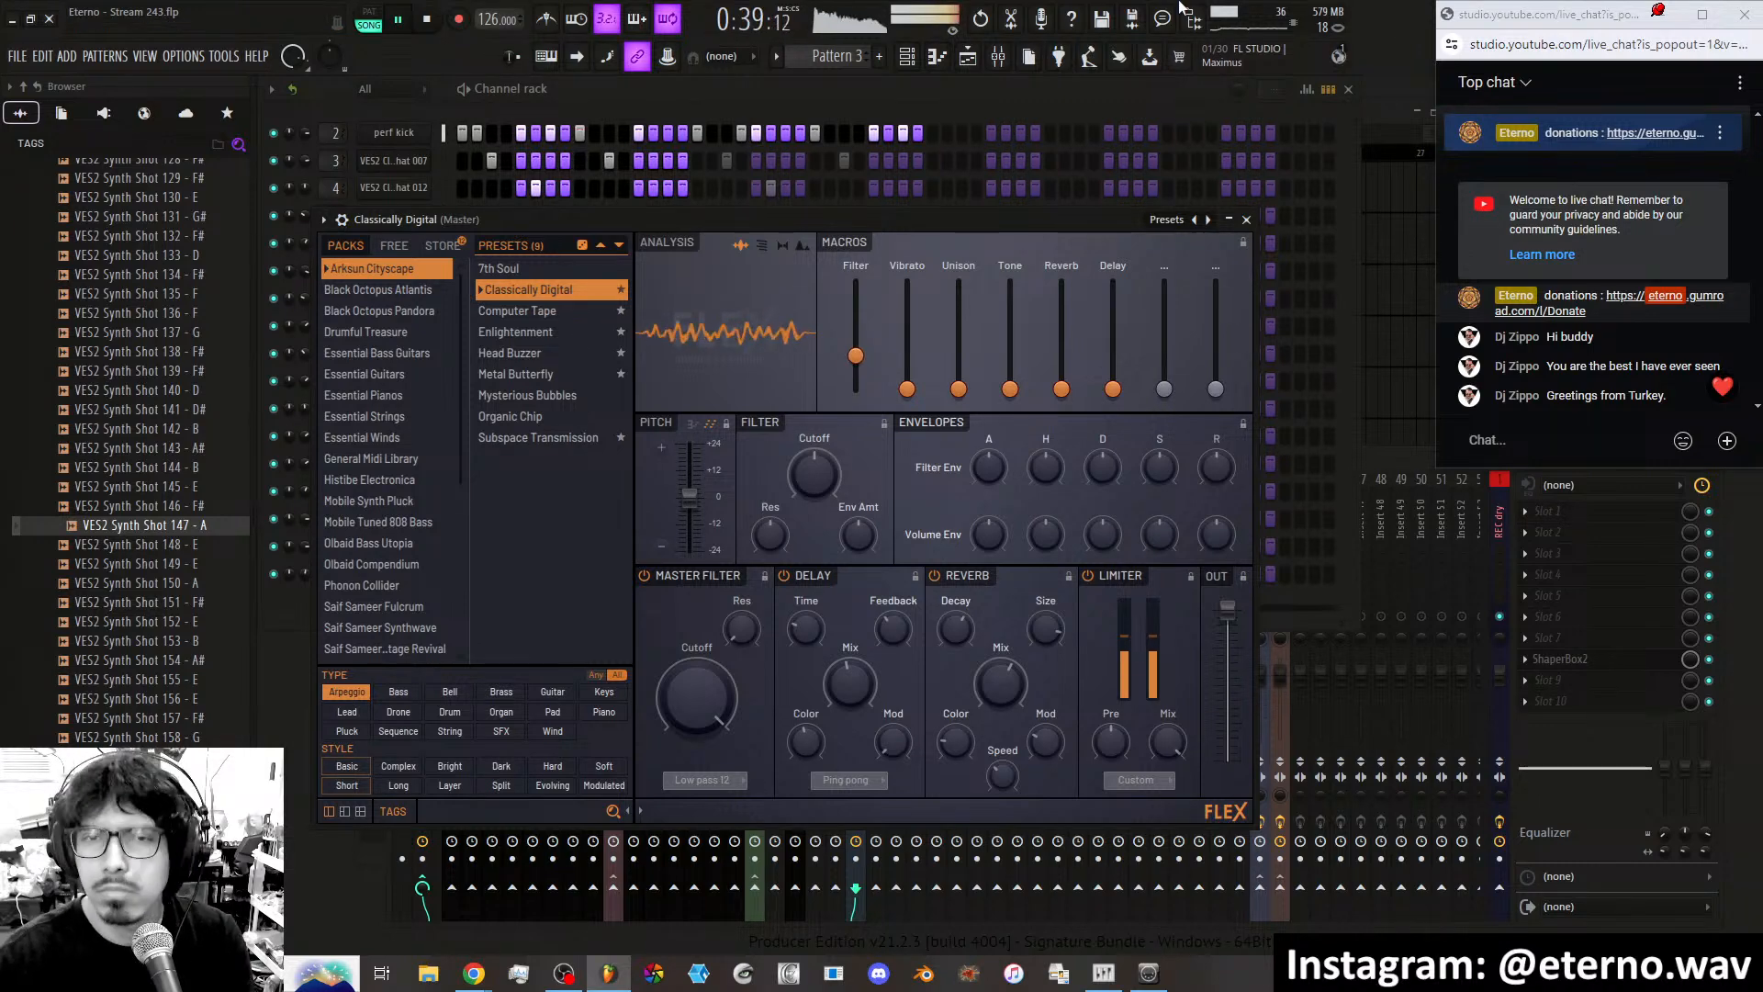
Repeat Pattern 3 along Track 1 up to bar 29 and set the loop region from bar 21 to bar 29.
left_click(992, 57)
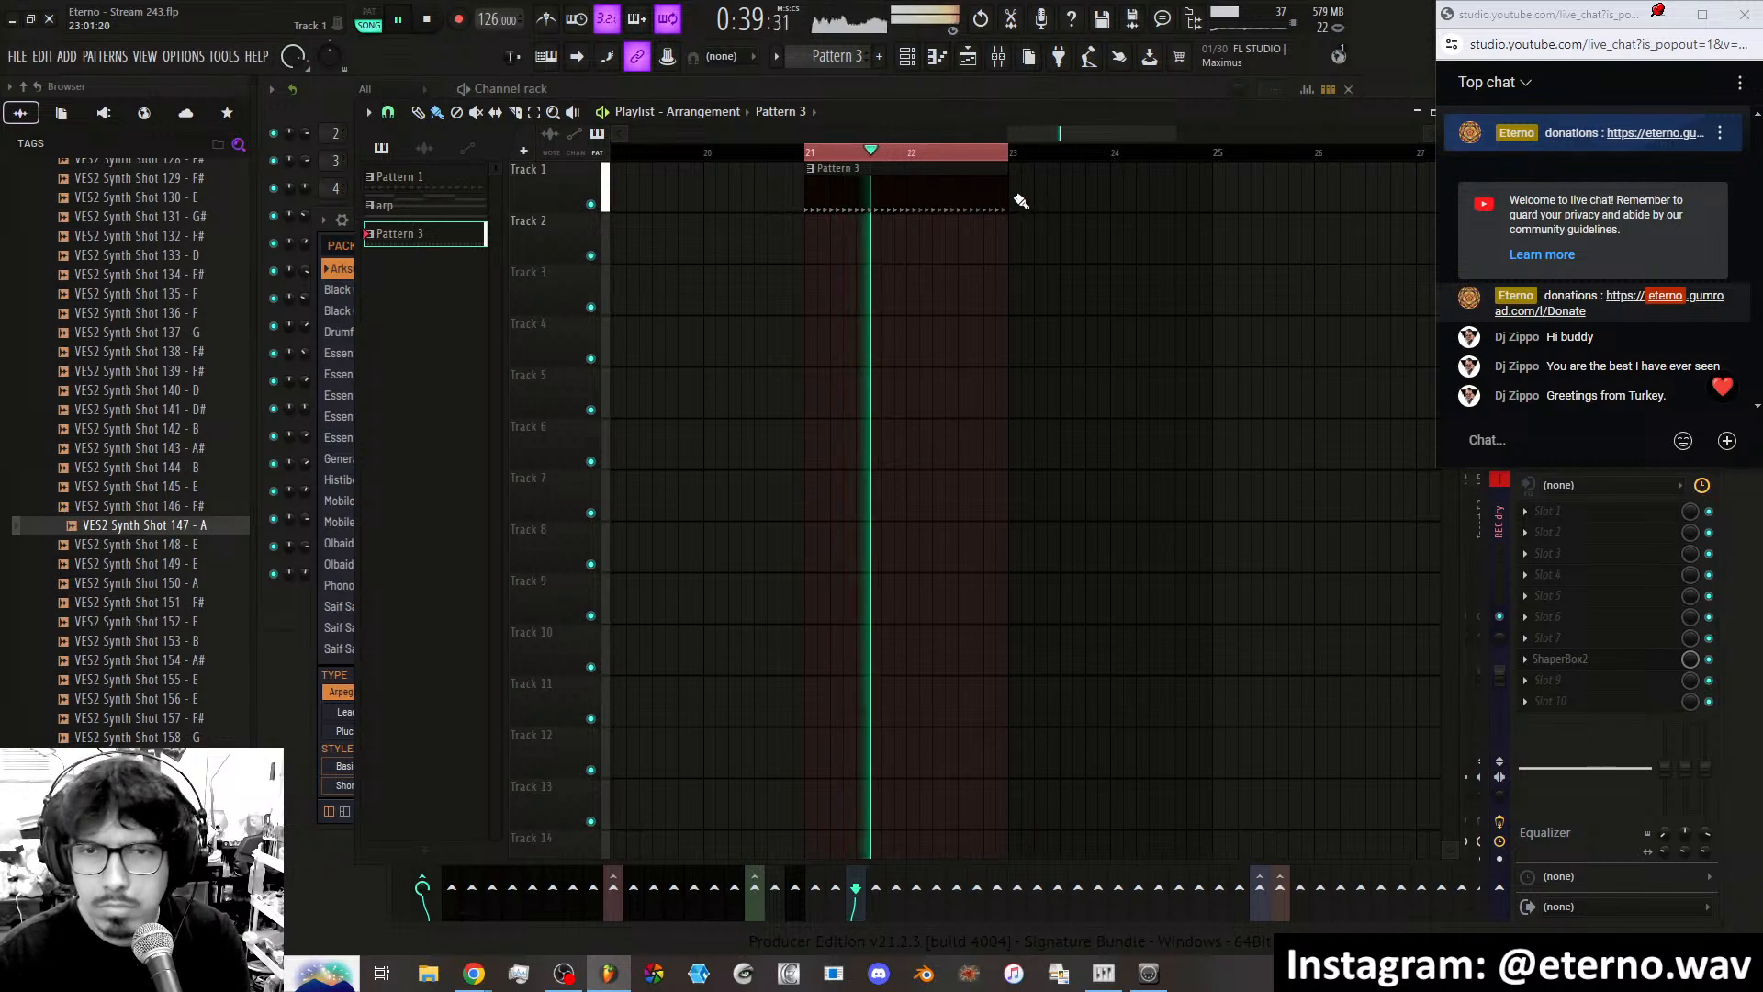
left_click_drag(1015, 196, 1444, 202)
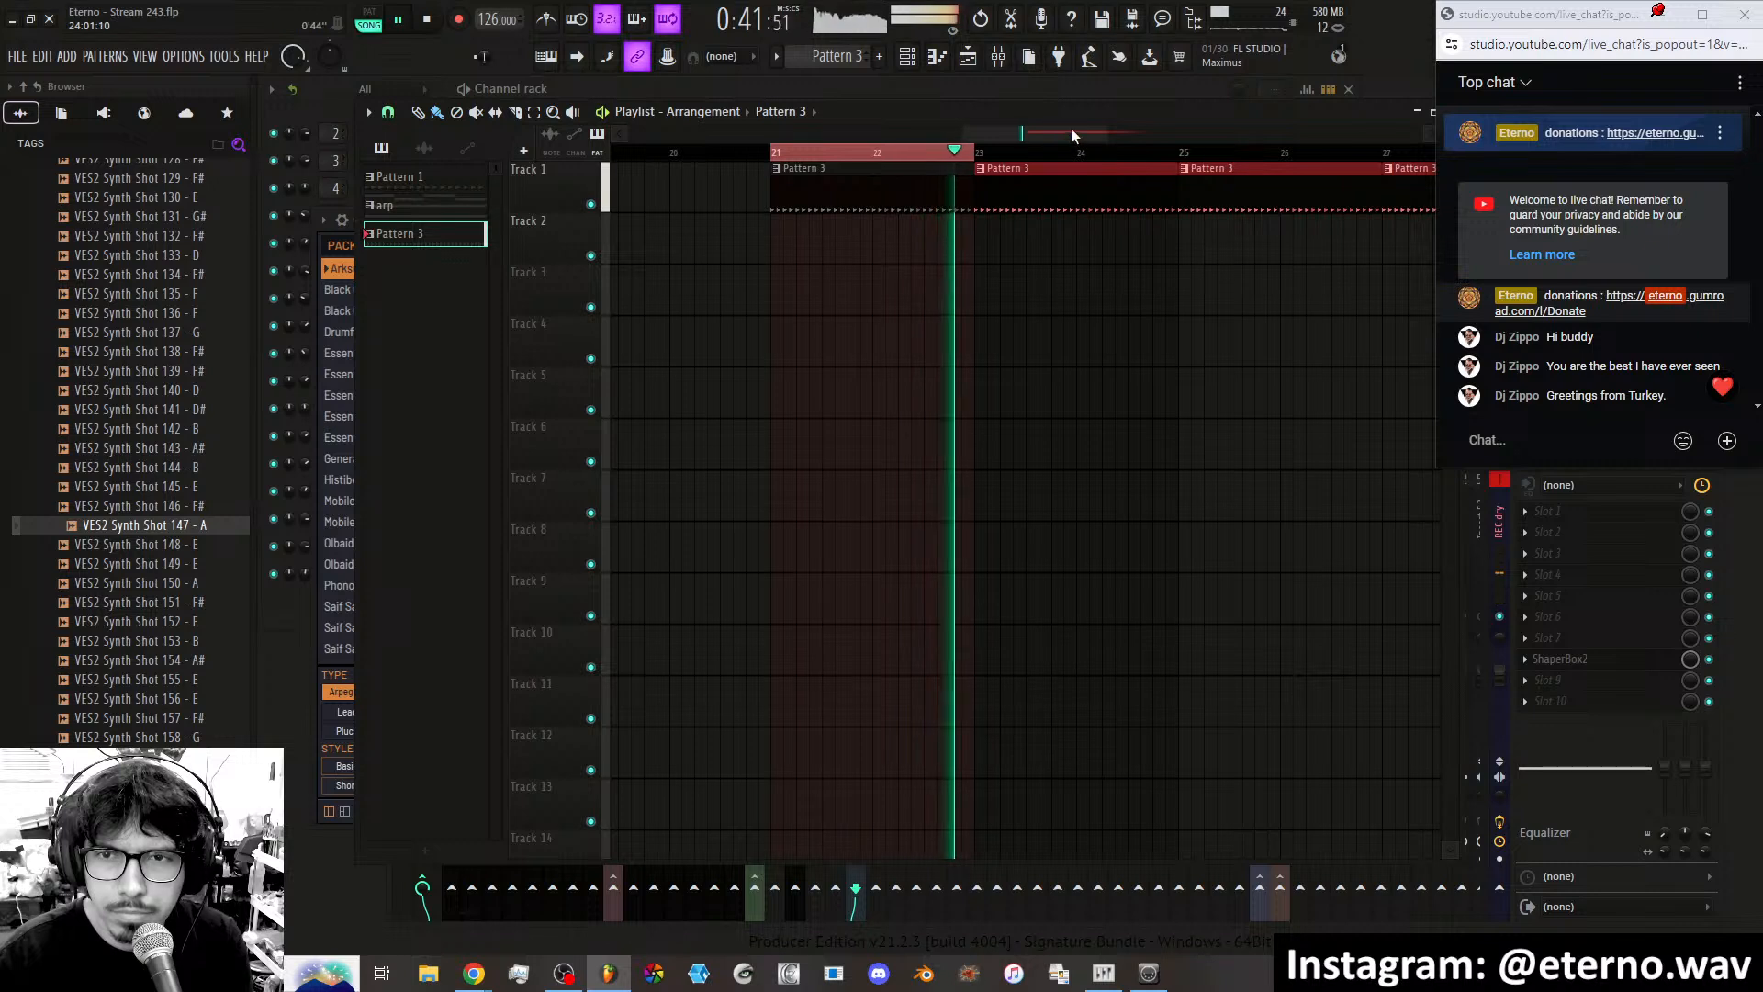
left_click_drag(1071, 134, 1082, 143)
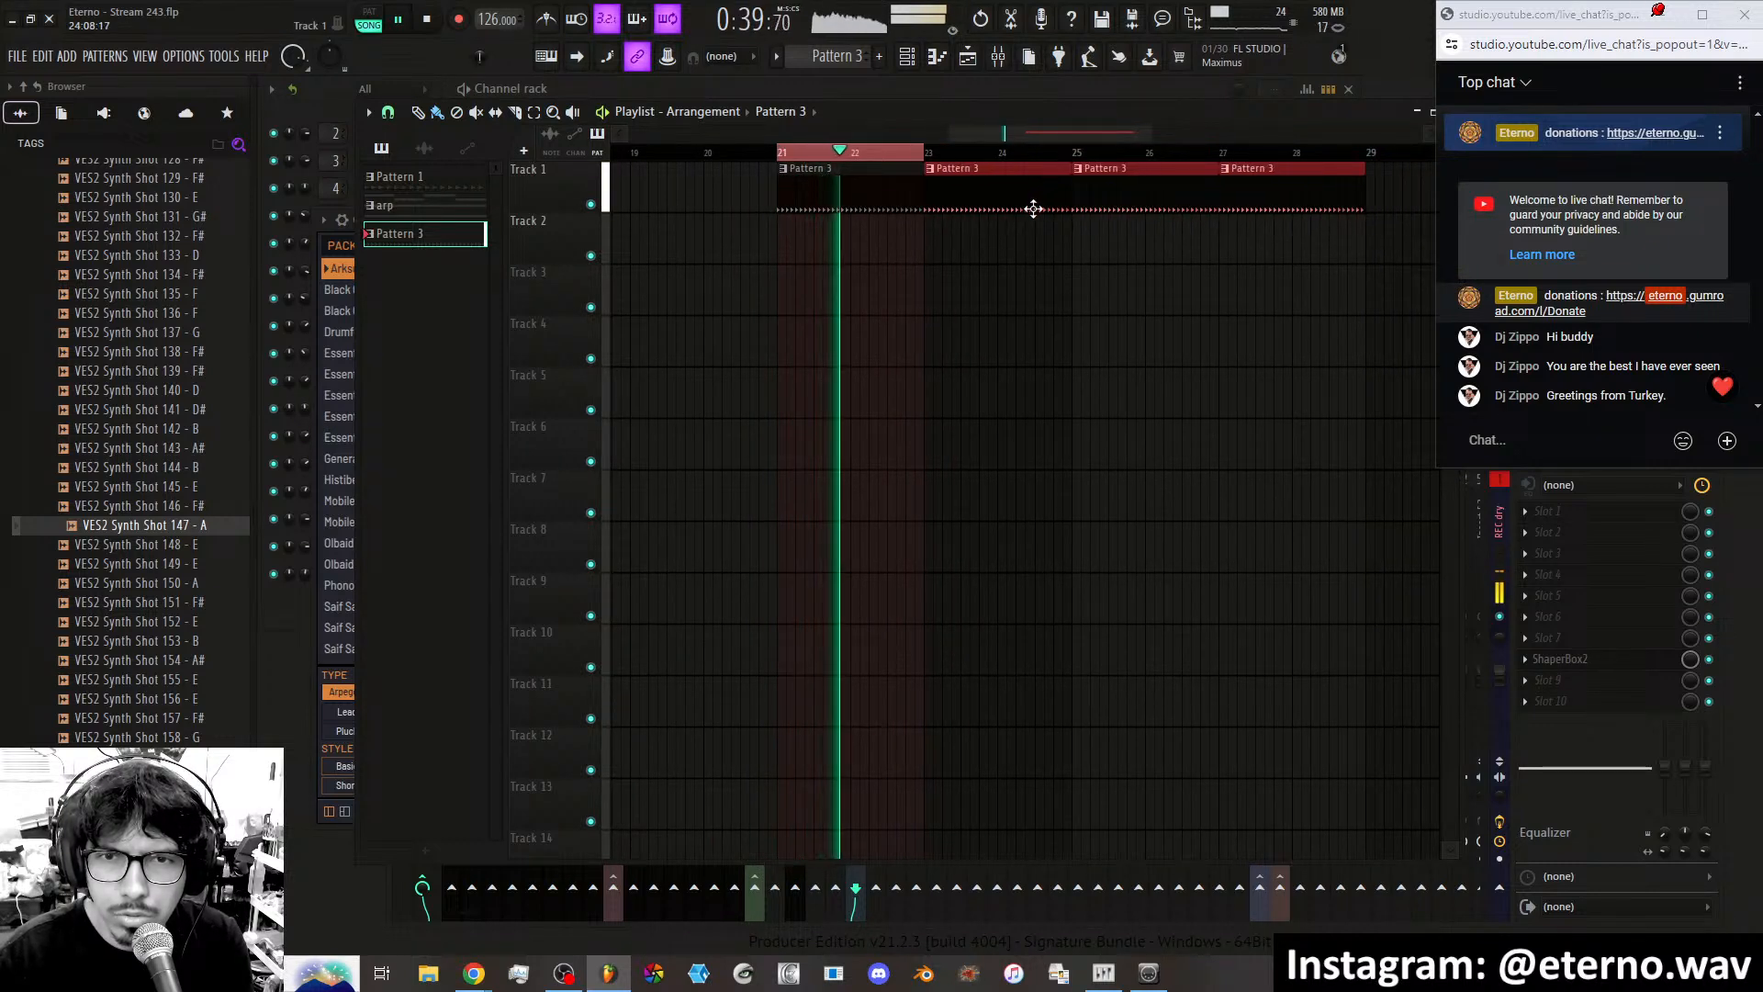
key("ctrl+d")
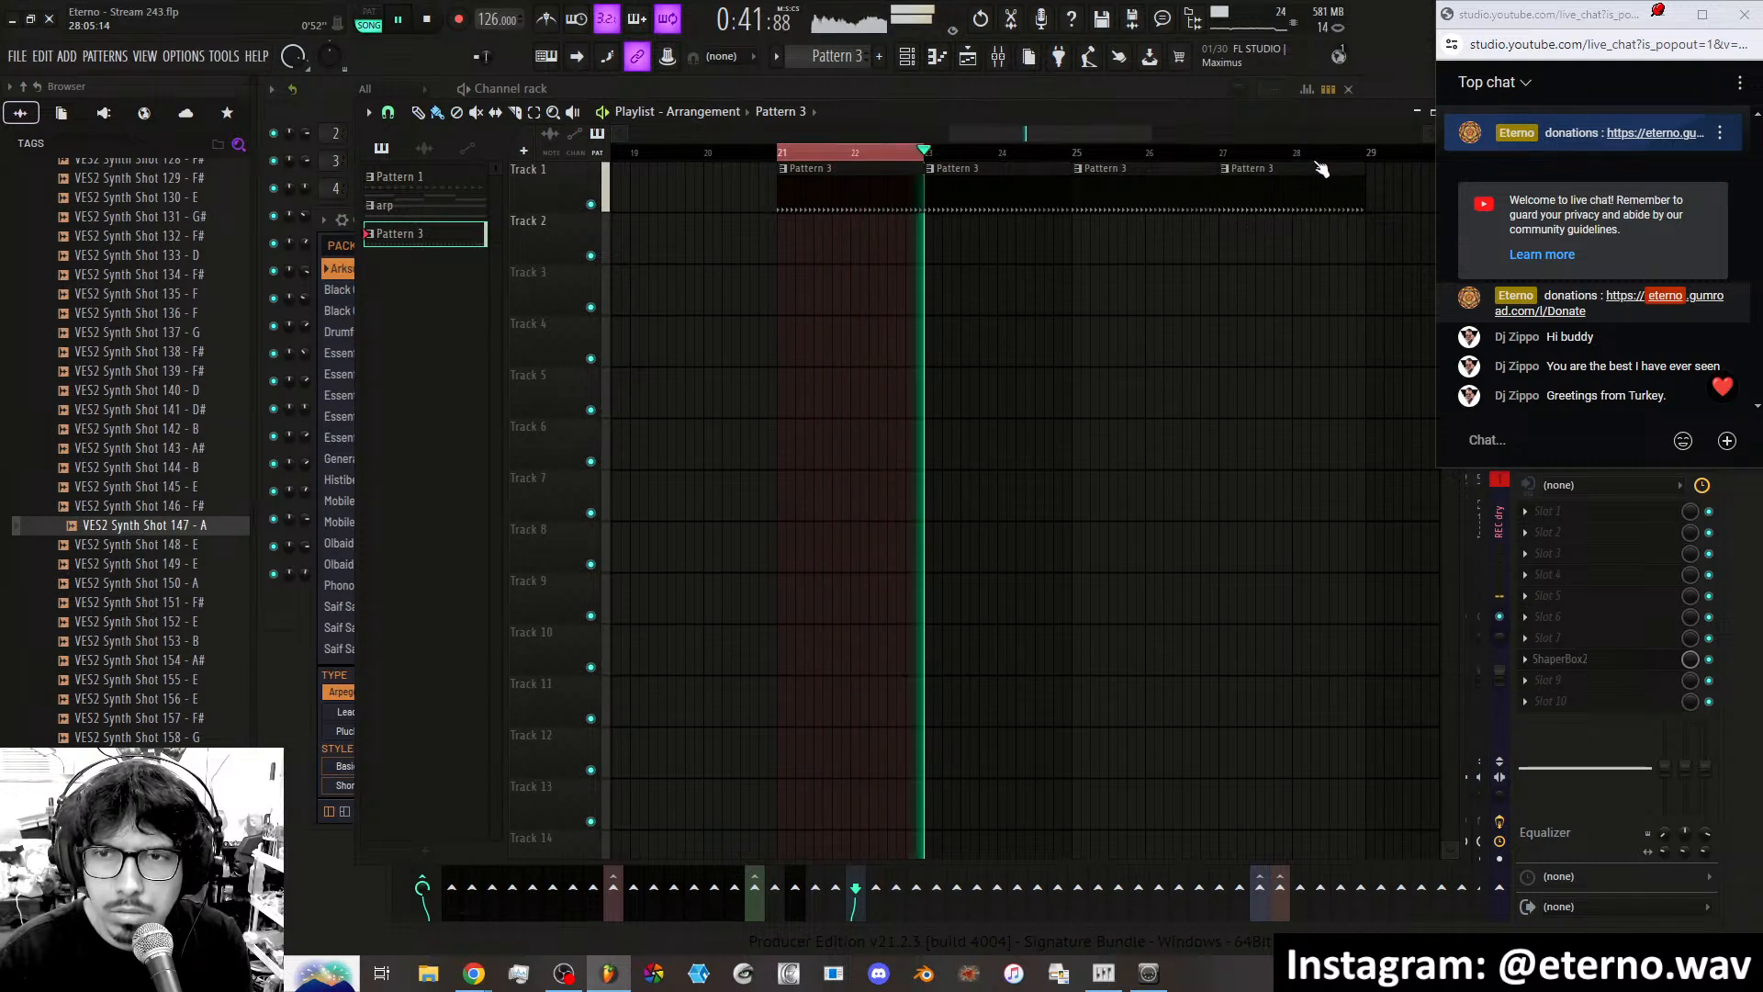
key("ctrl+a")
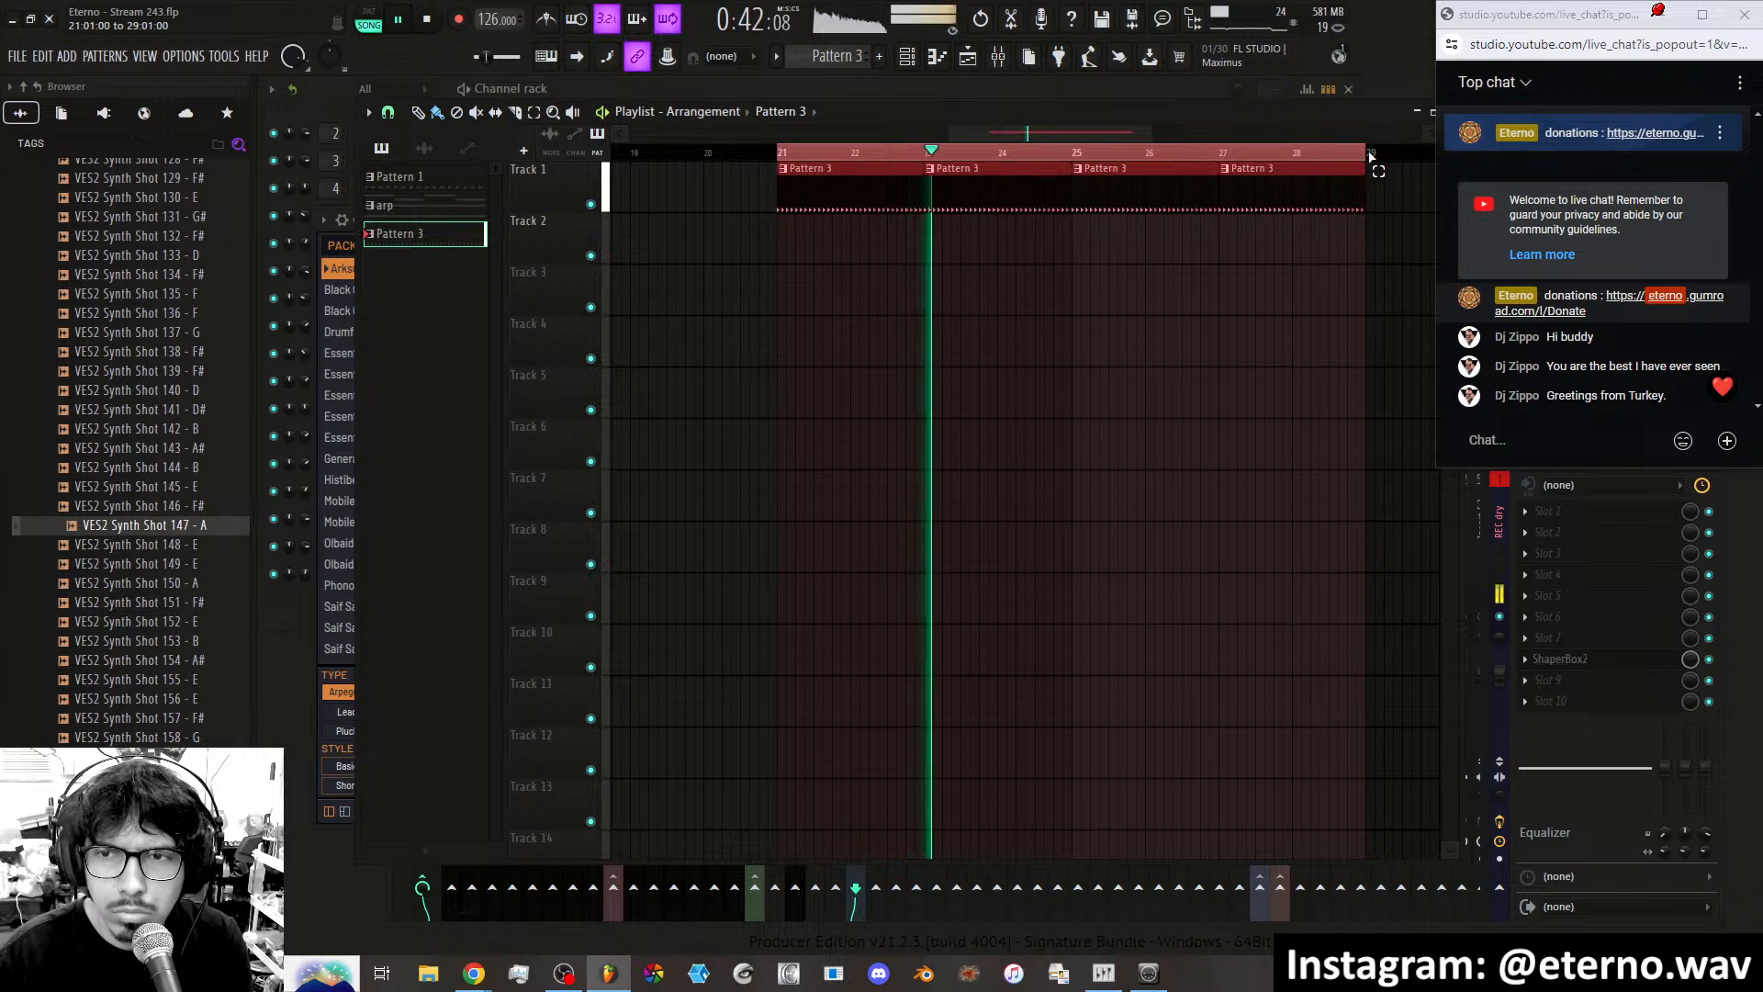
left_click(1371, 161)
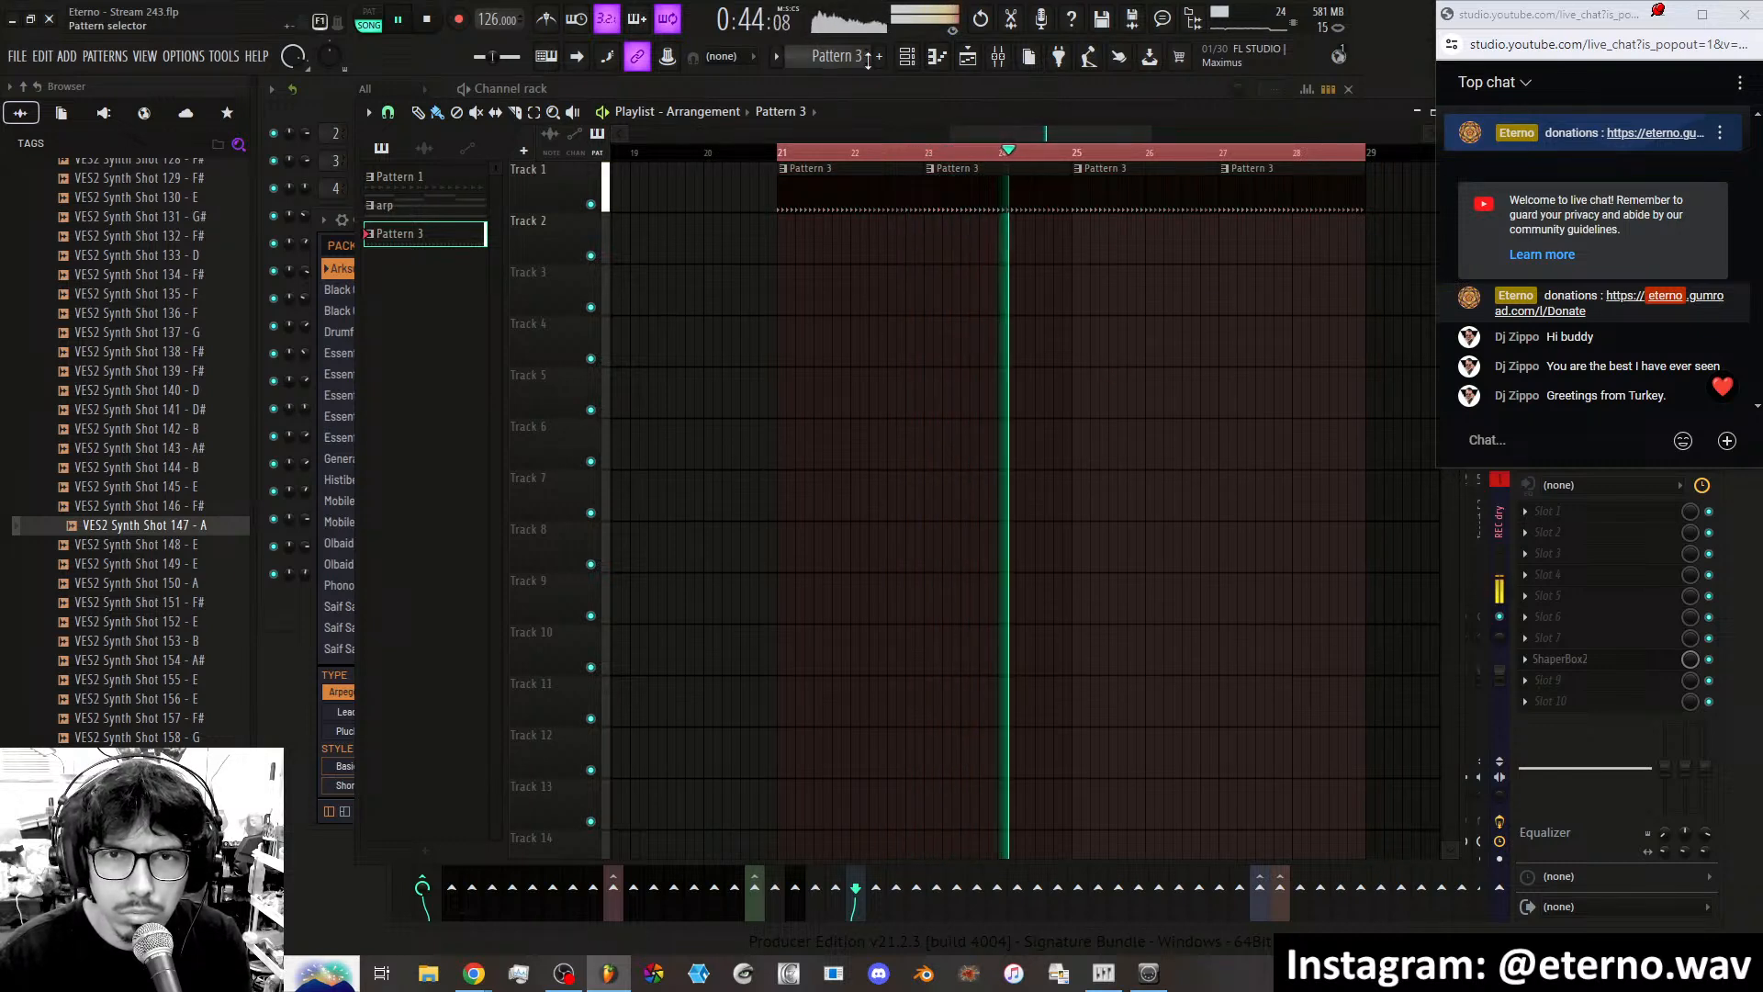
Create Pattern 4, place it at bar 21 on Track 2, and select the Classically Digital channel for it.
left_click(880, 57)
left_click(786, 240)
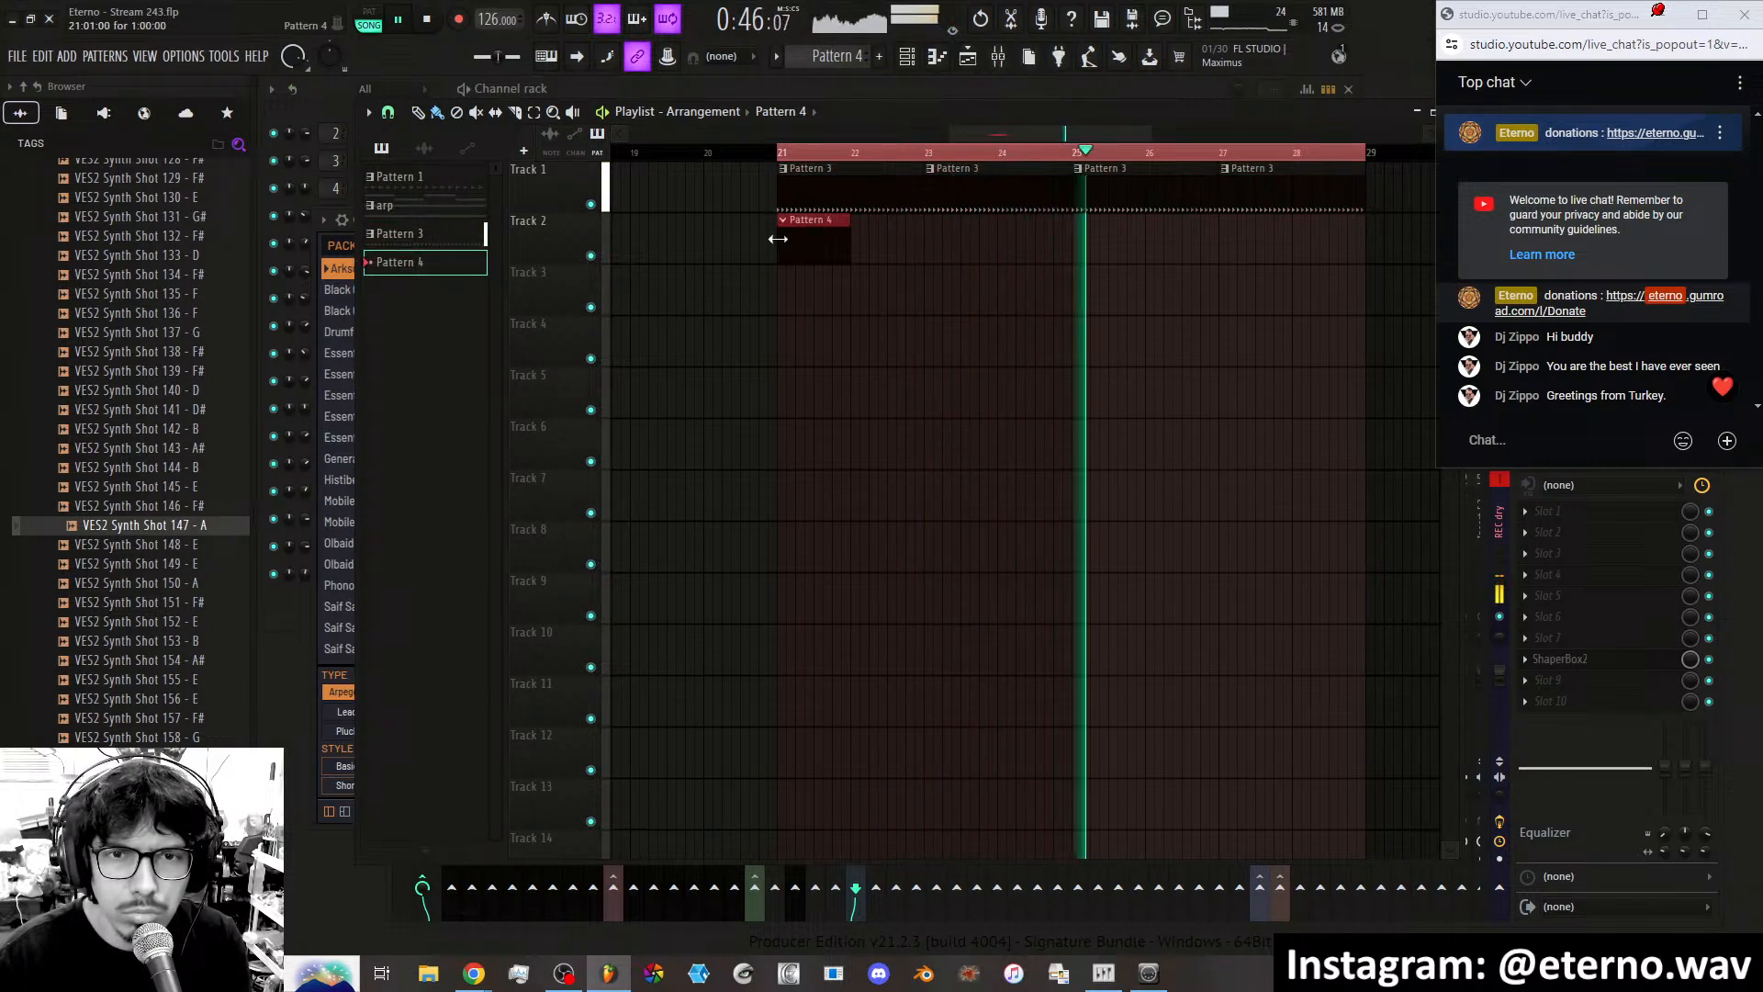
double_click(795, 239)
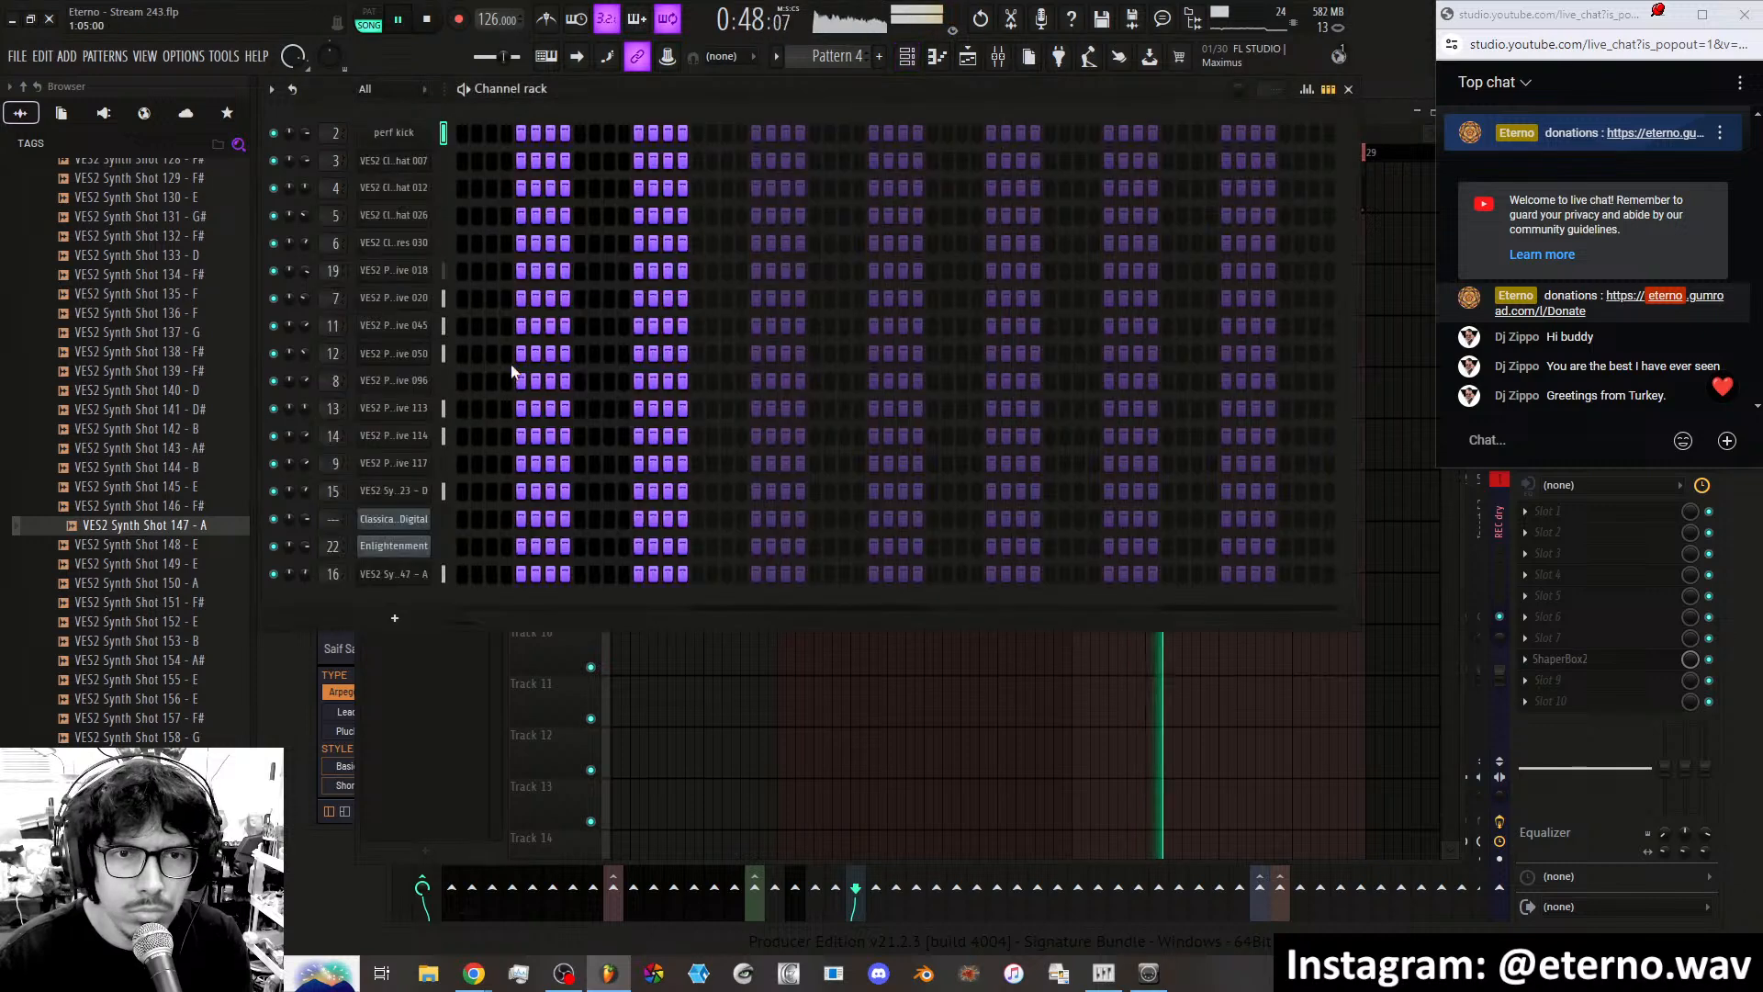
left_click(442, 520)
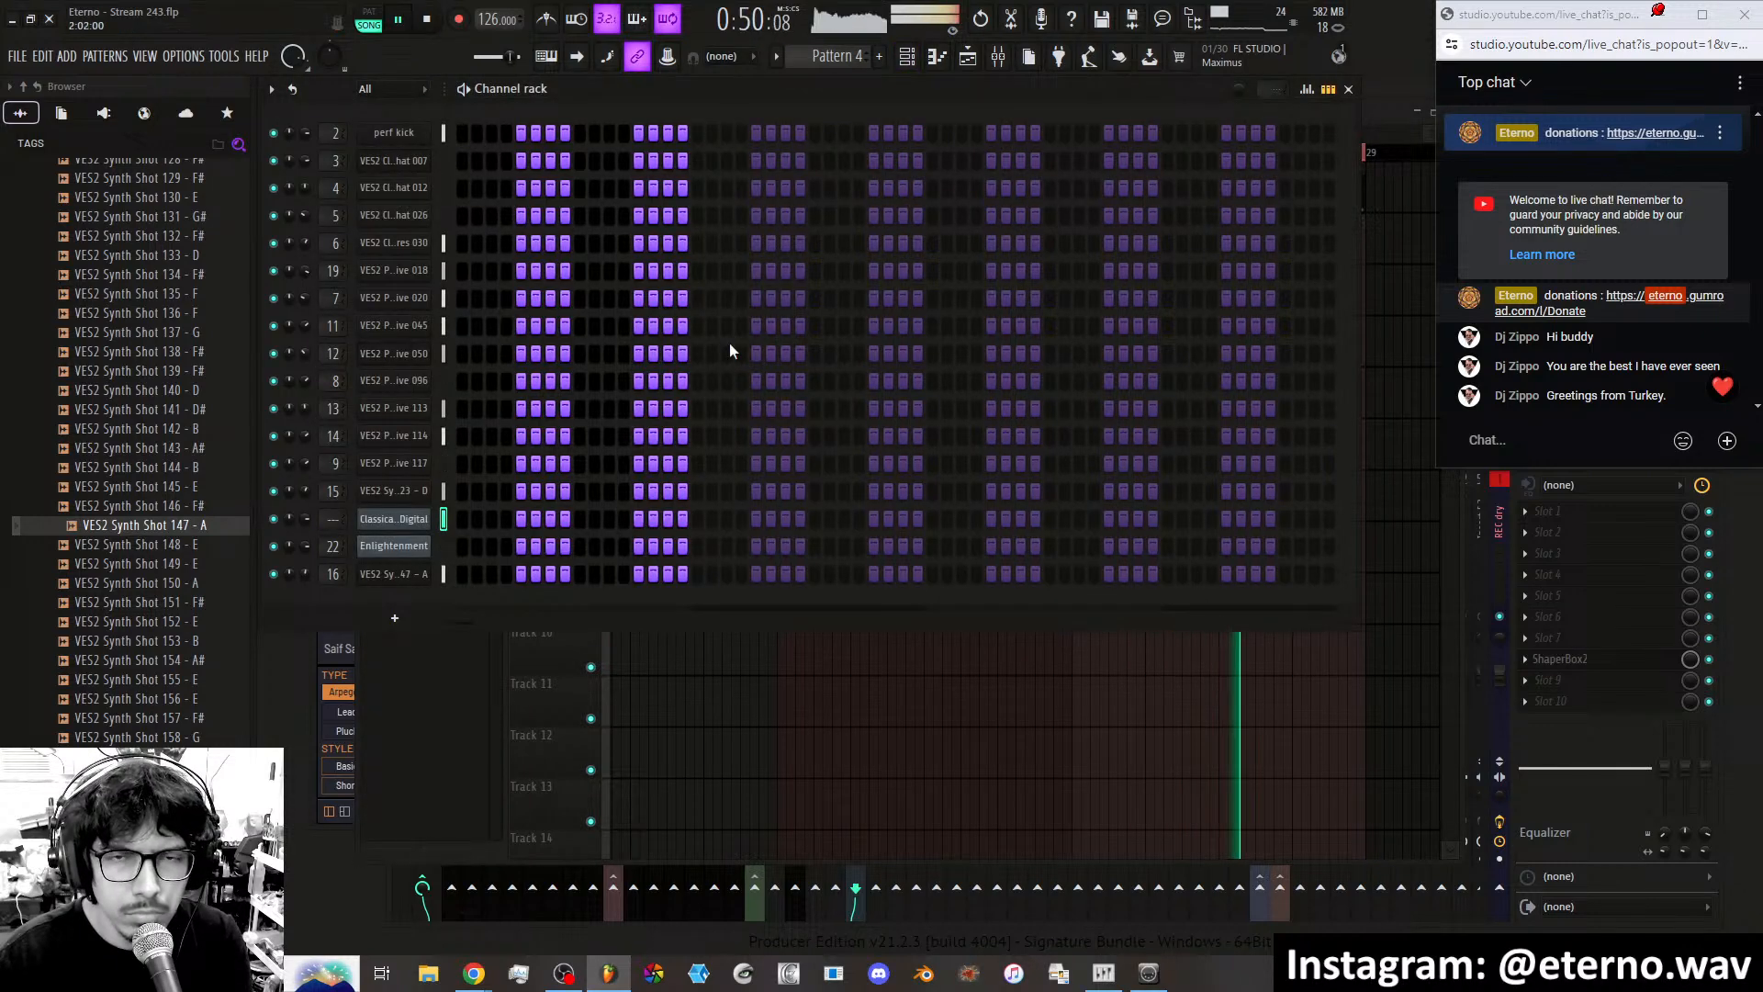
Record held arp notes into Pattern 4 across bars 21 to 29 and undo the last recorded items.
left_click(909, 61)
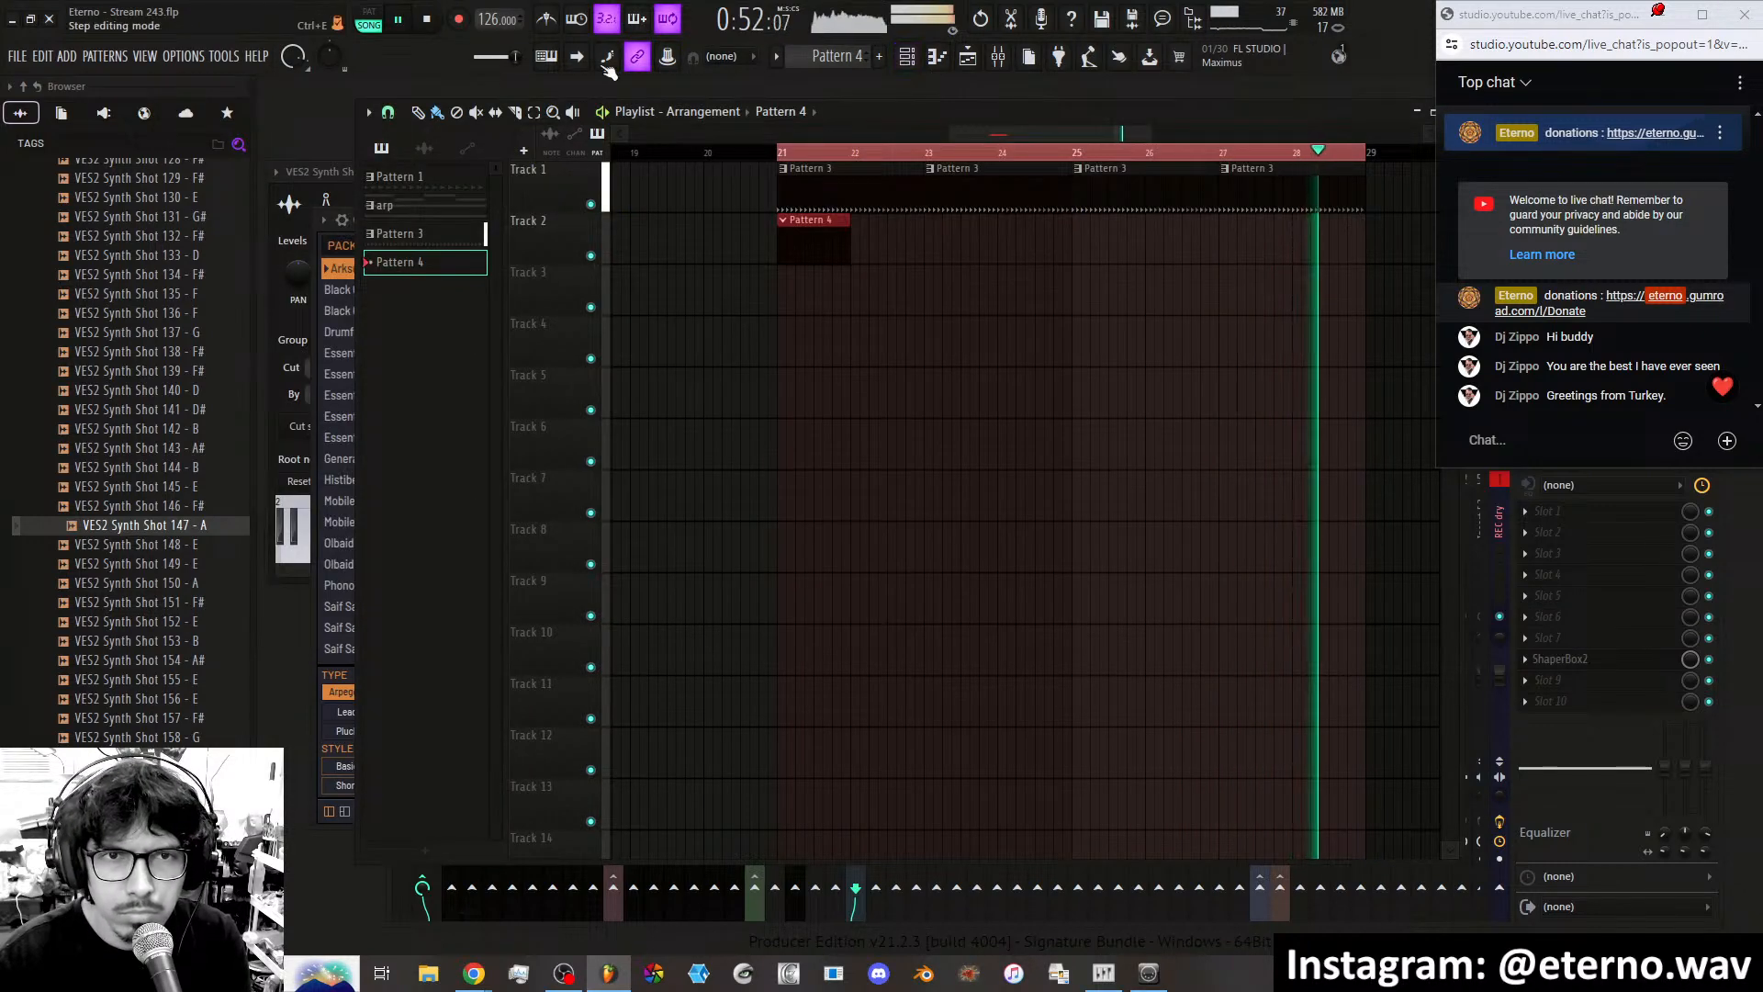
left_click(430, 20)
left_click(456, 22)
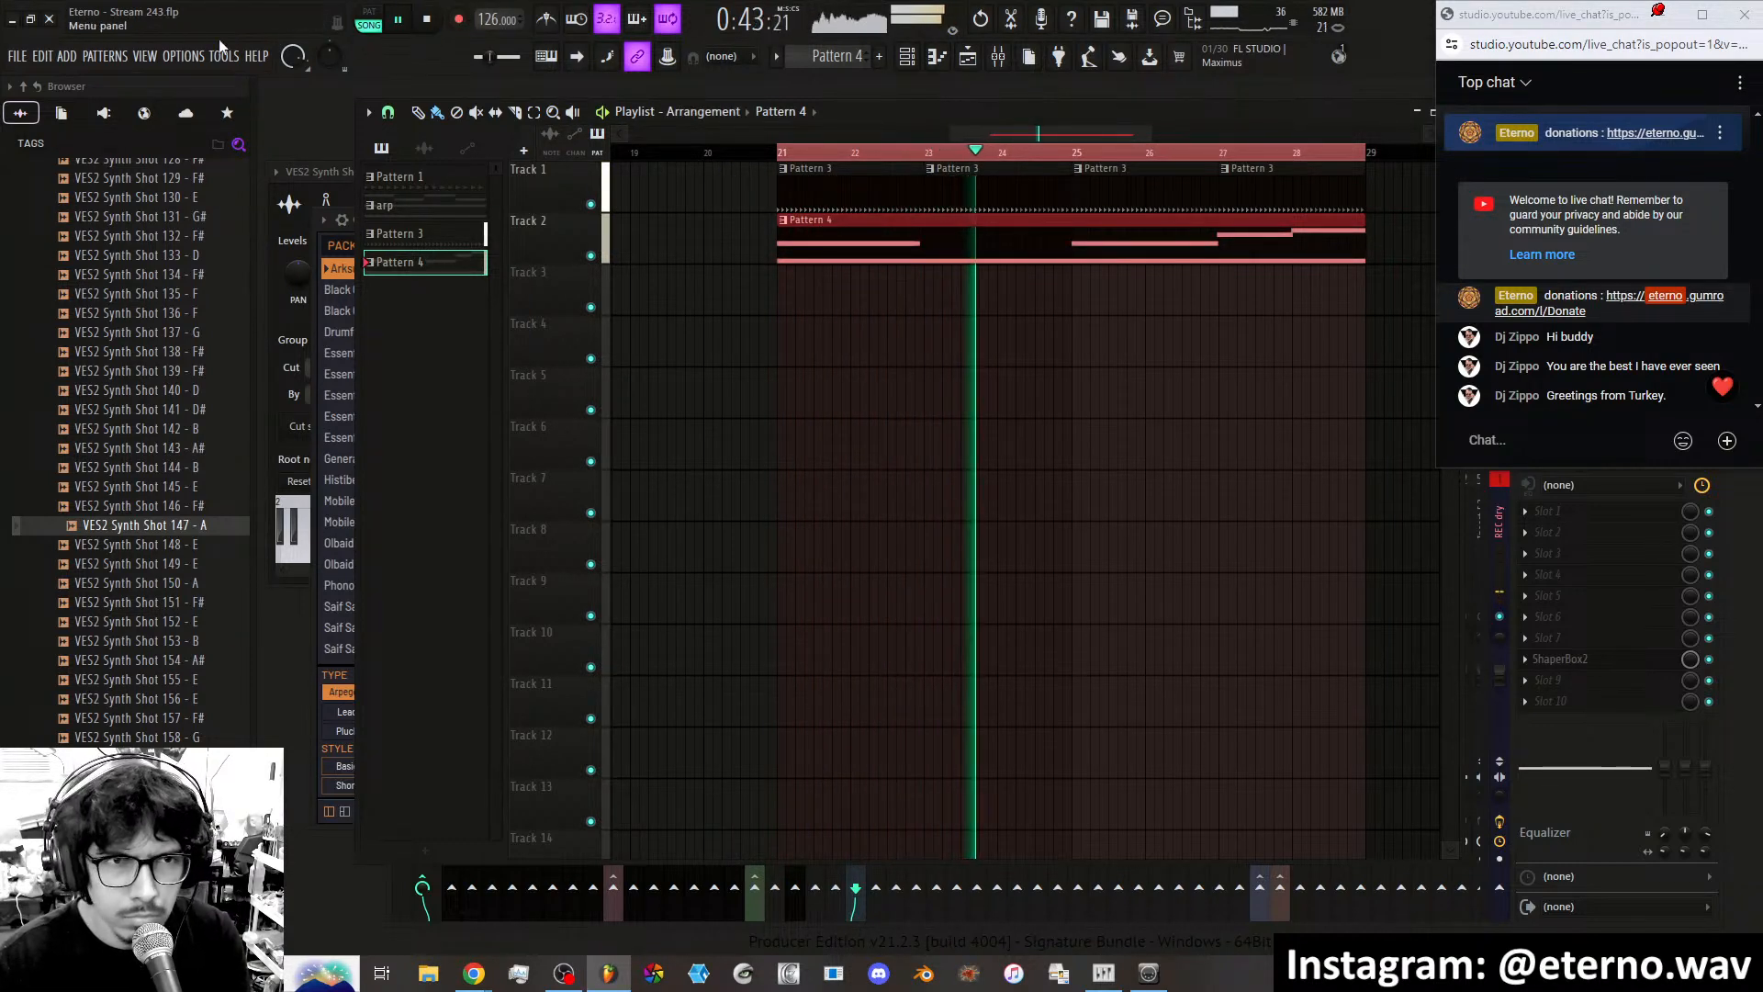
left_click(42, 57)
left_click(60, 80)
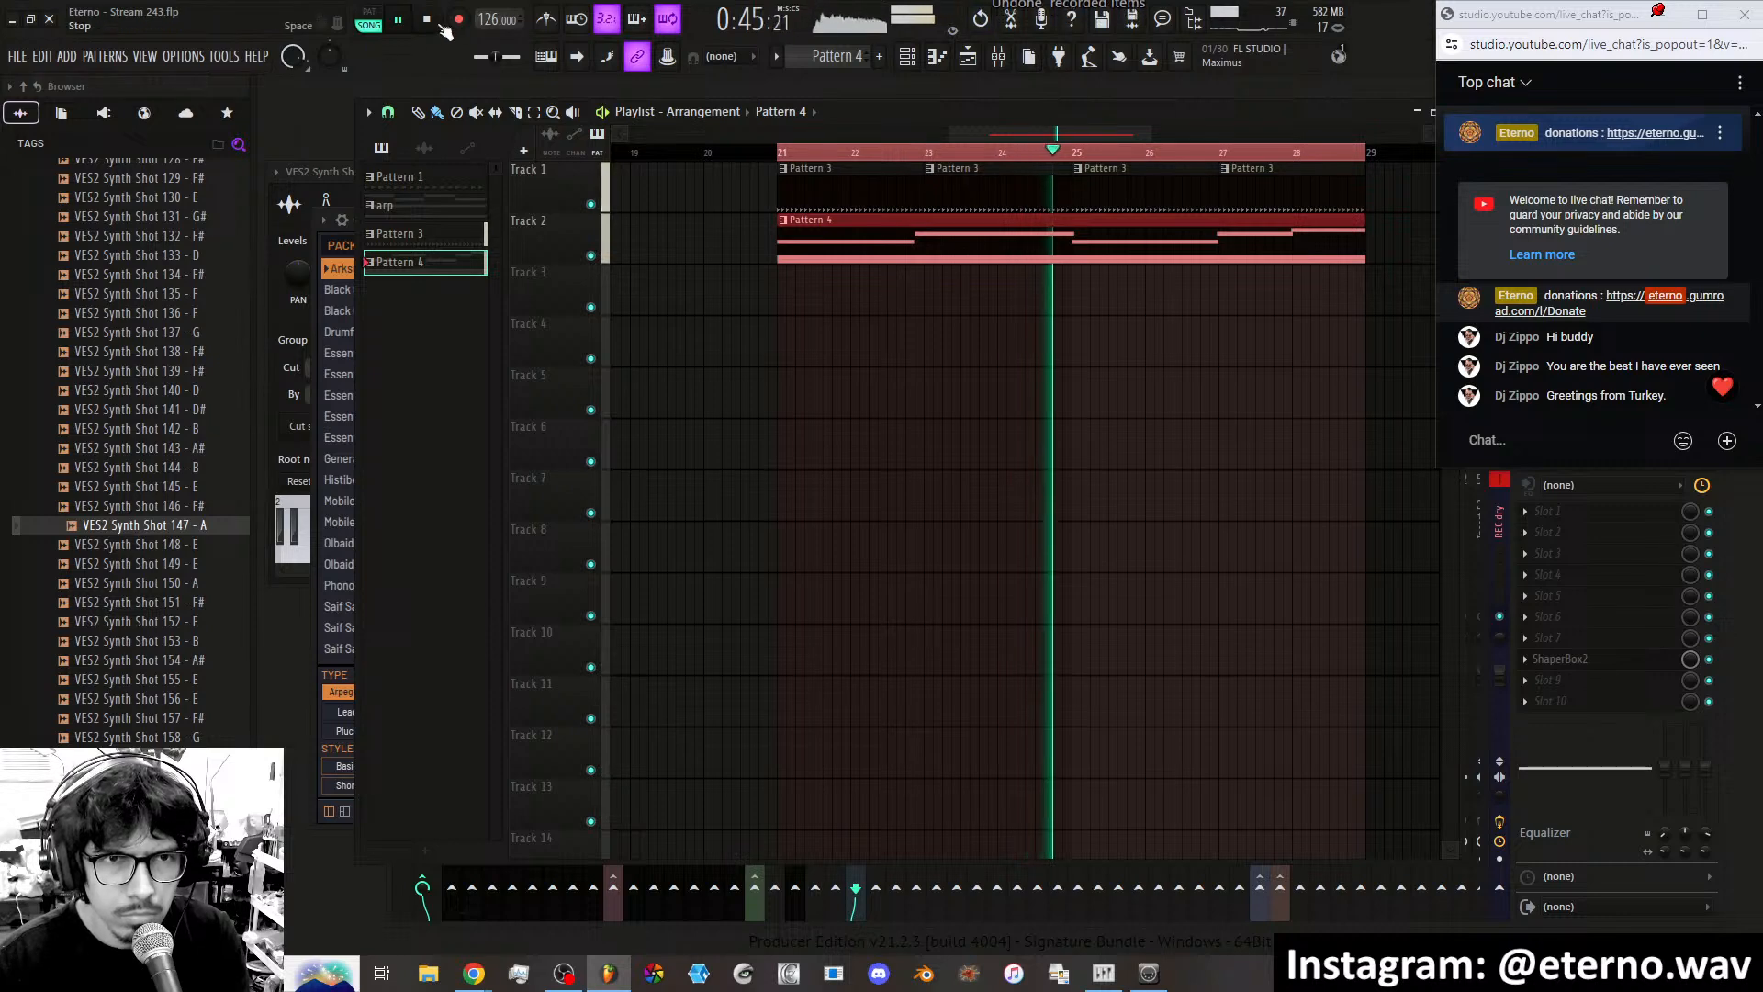
Play back the looped section from bar 21 and open the recorded Pattern 4 notes in the piano roll.
left_click(421, 25)
key("space")
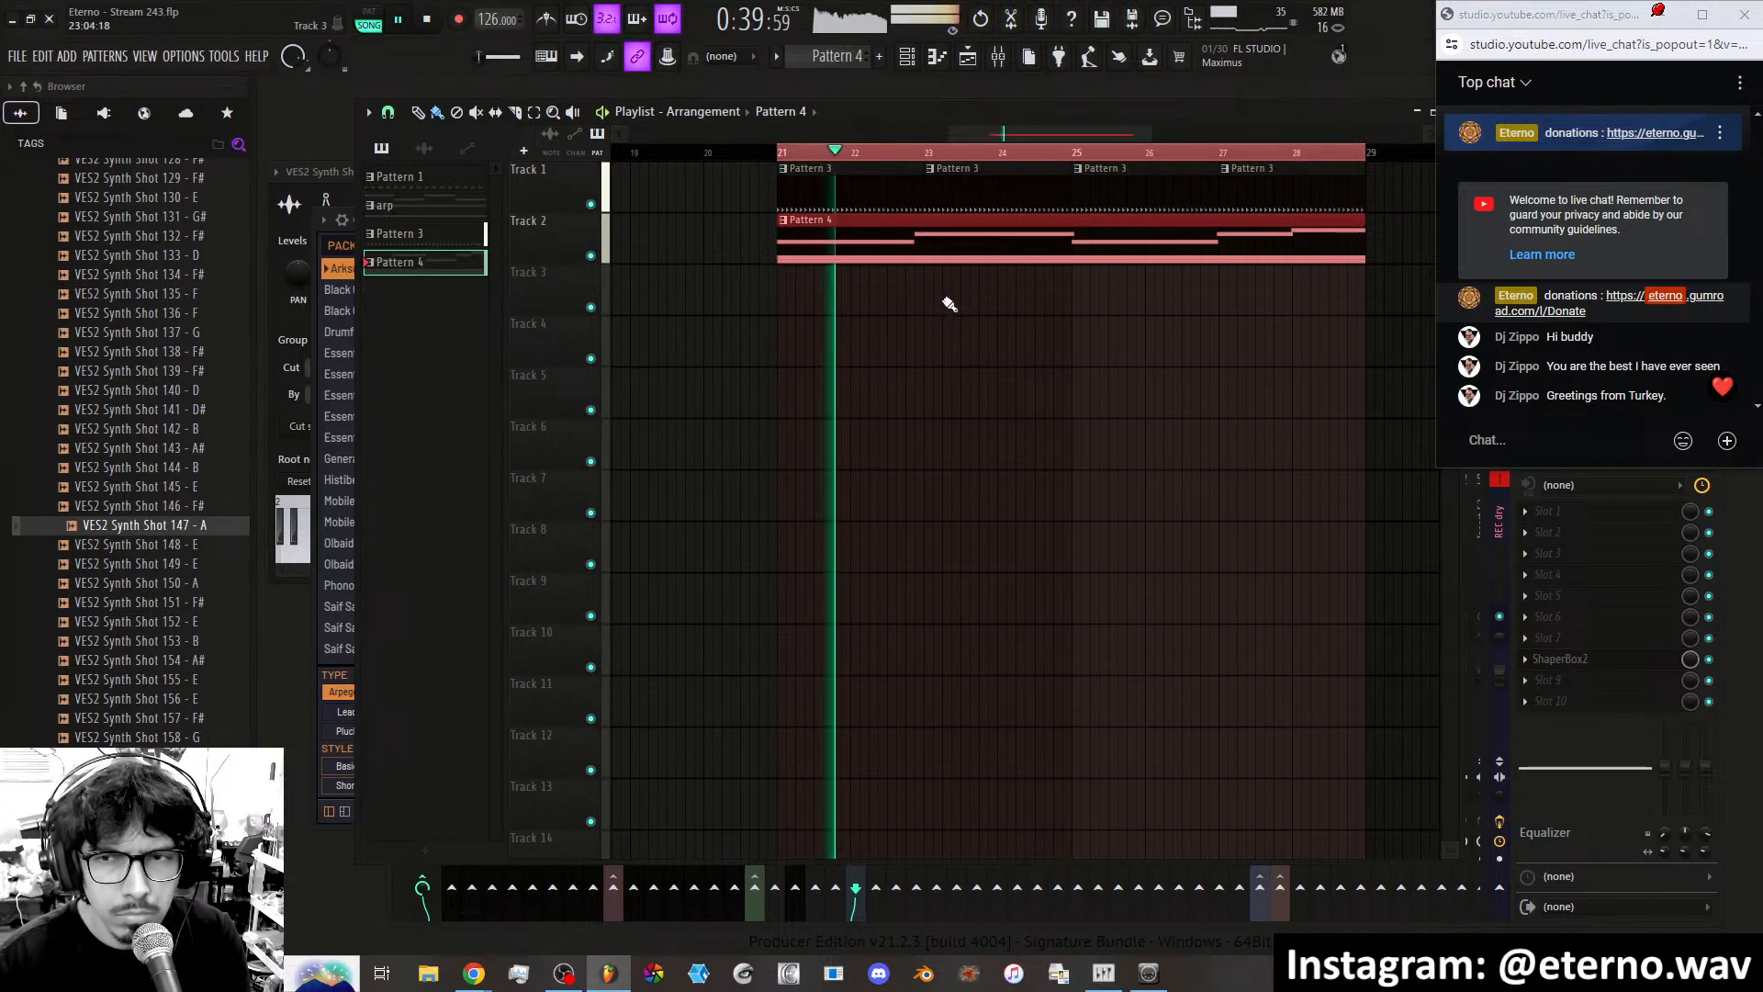
double_click(965, 260)
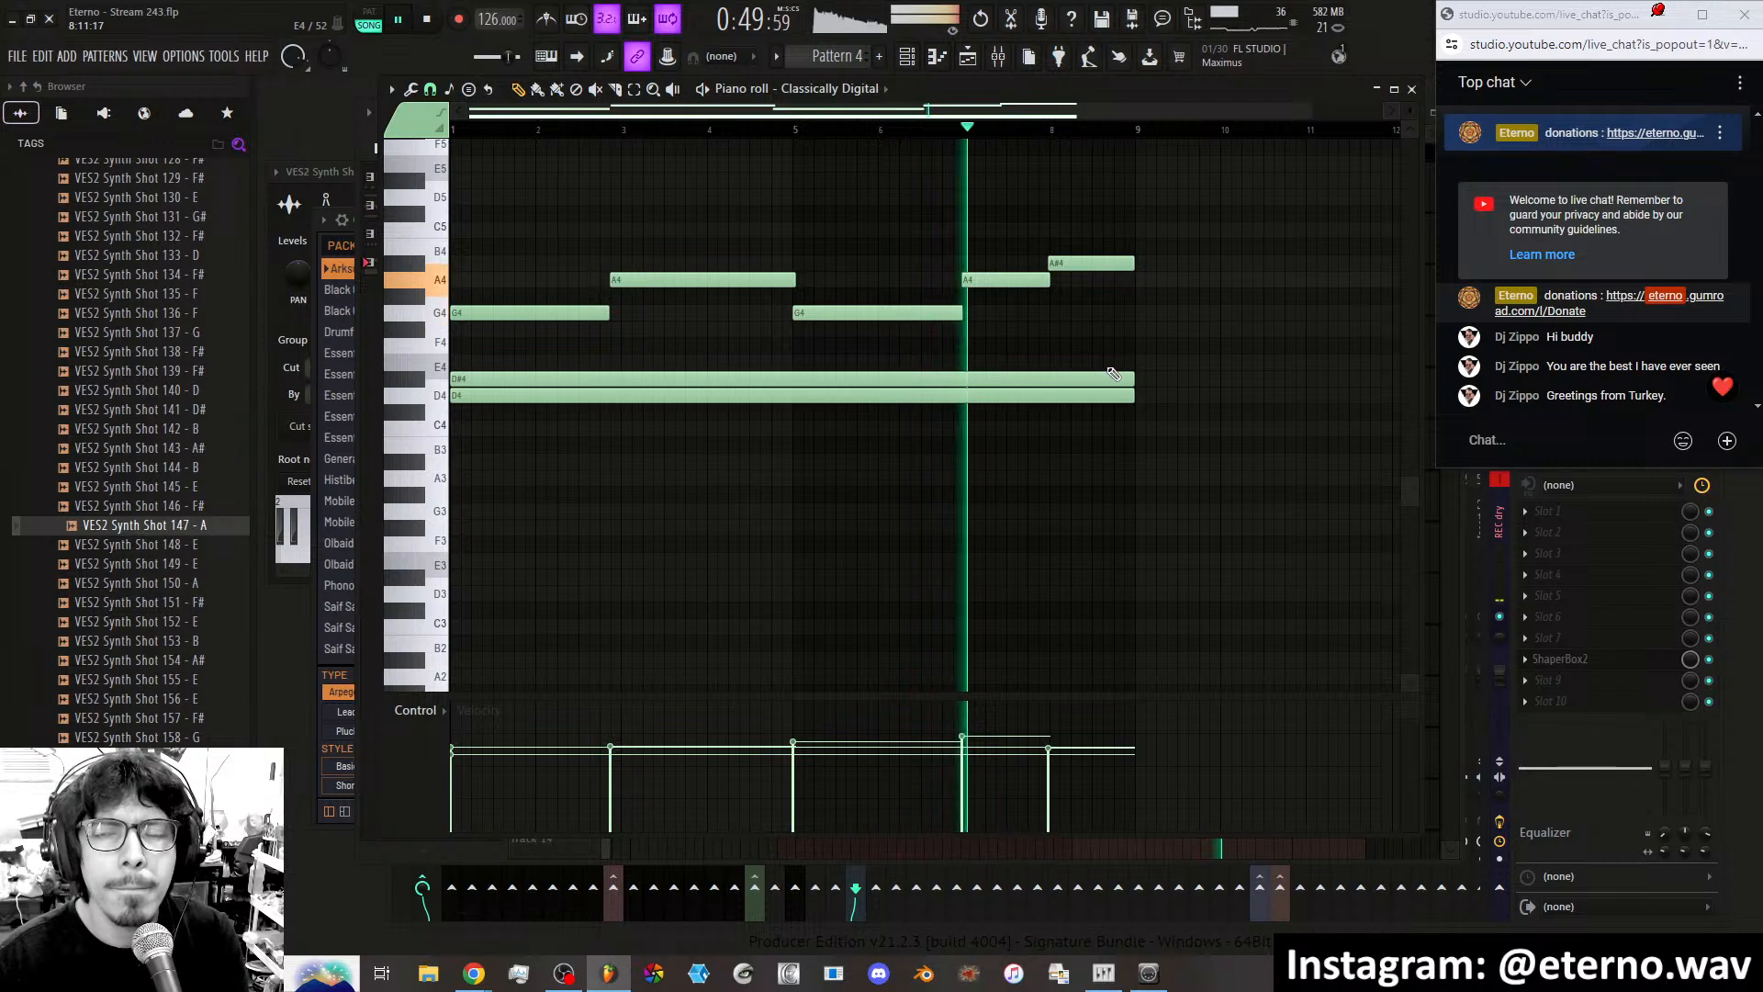
Route the Classically Digital channel to the empty mixer insert 23.
left_click(907, 58)
left_click(397, 521)
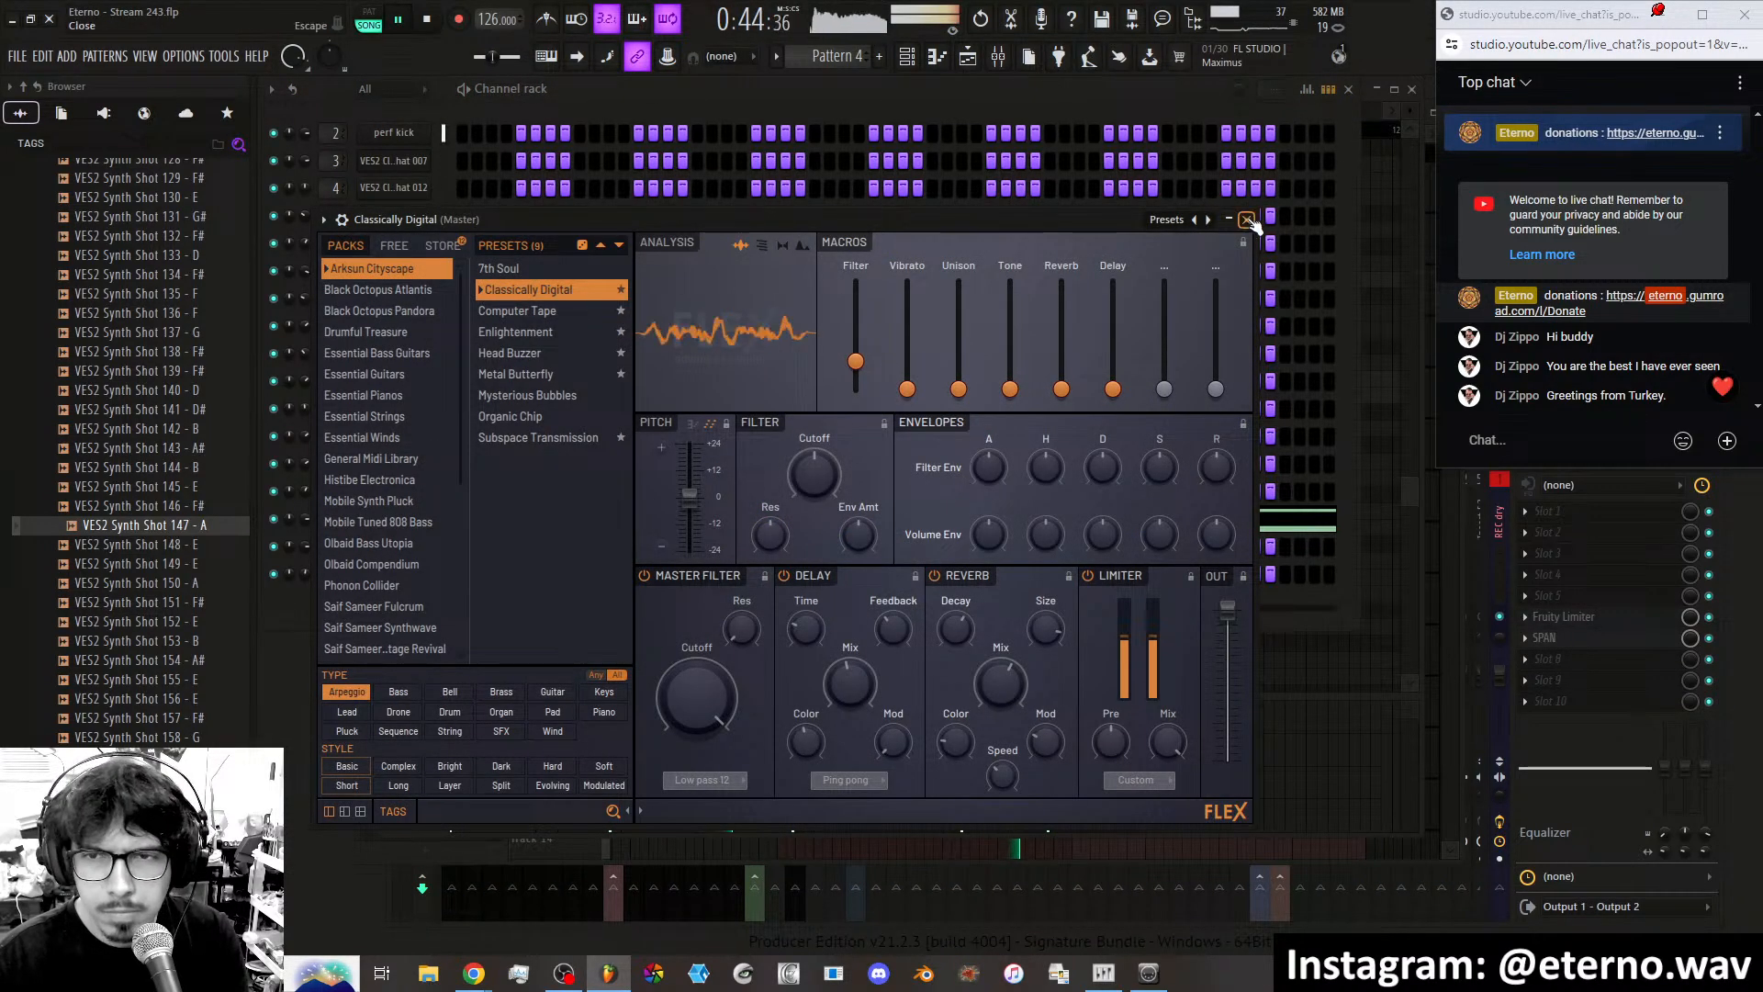
left_click(1247, 220)
left_click(1497, 531)
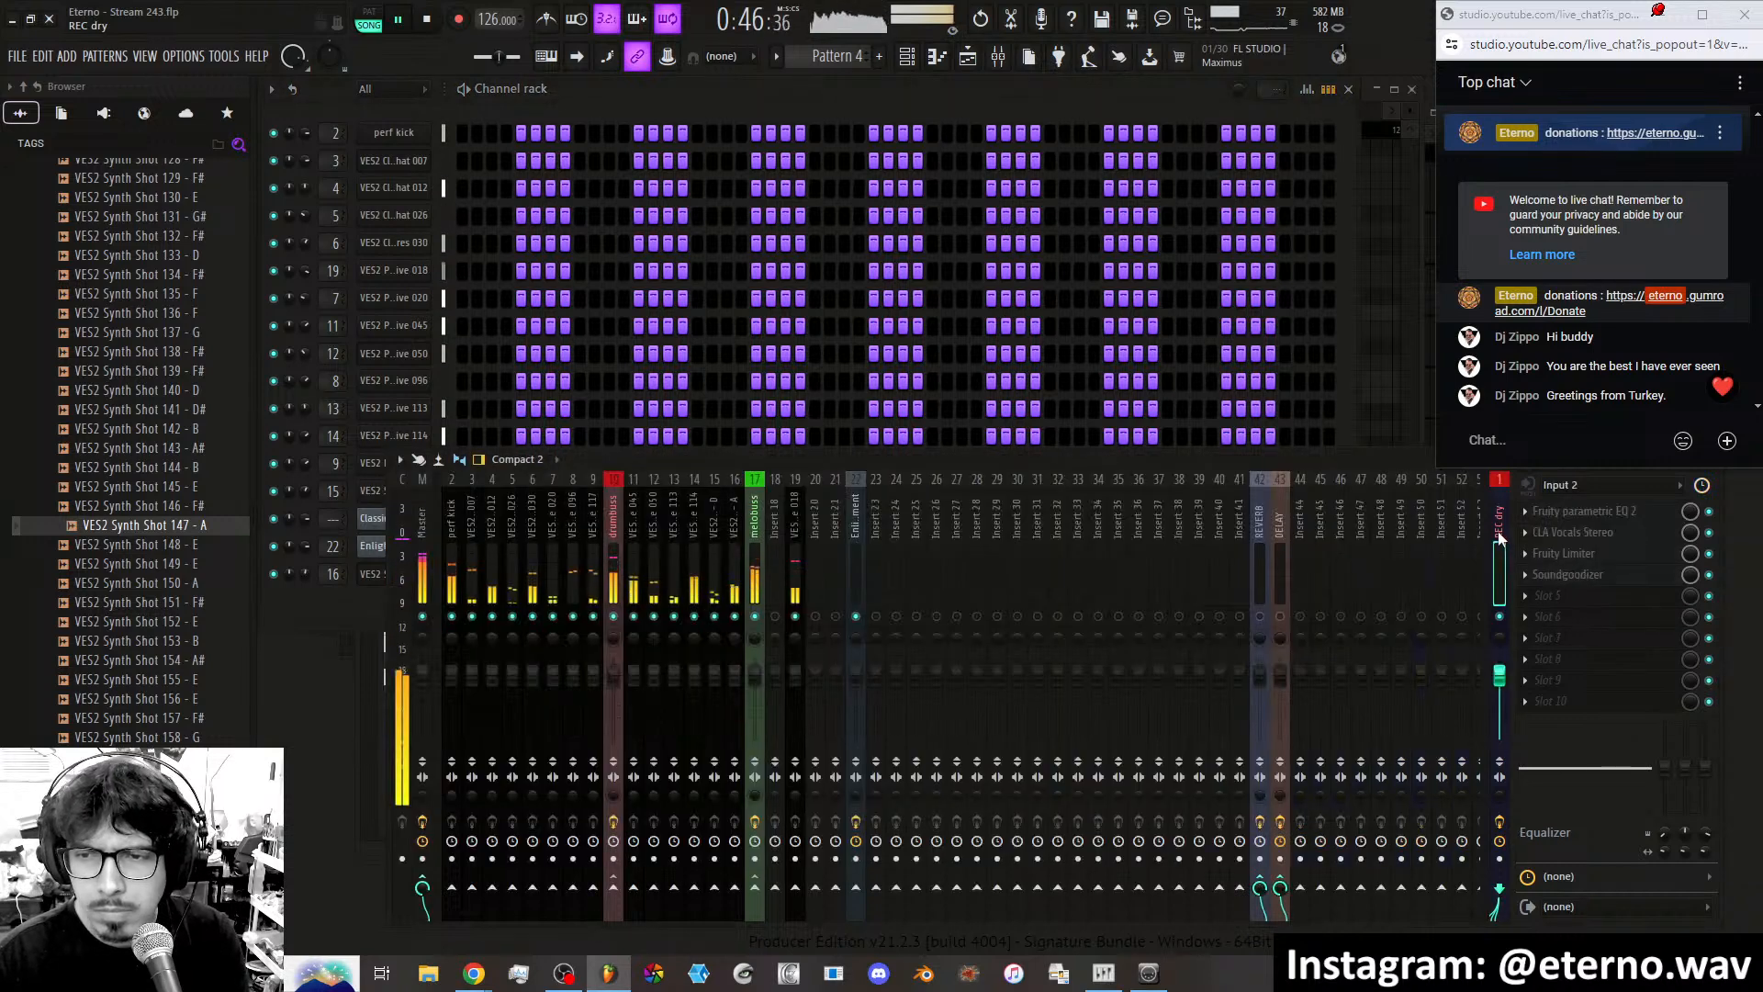
left_click(884, 554)
right_click(884, 553)
mouse_move(1008, 611)
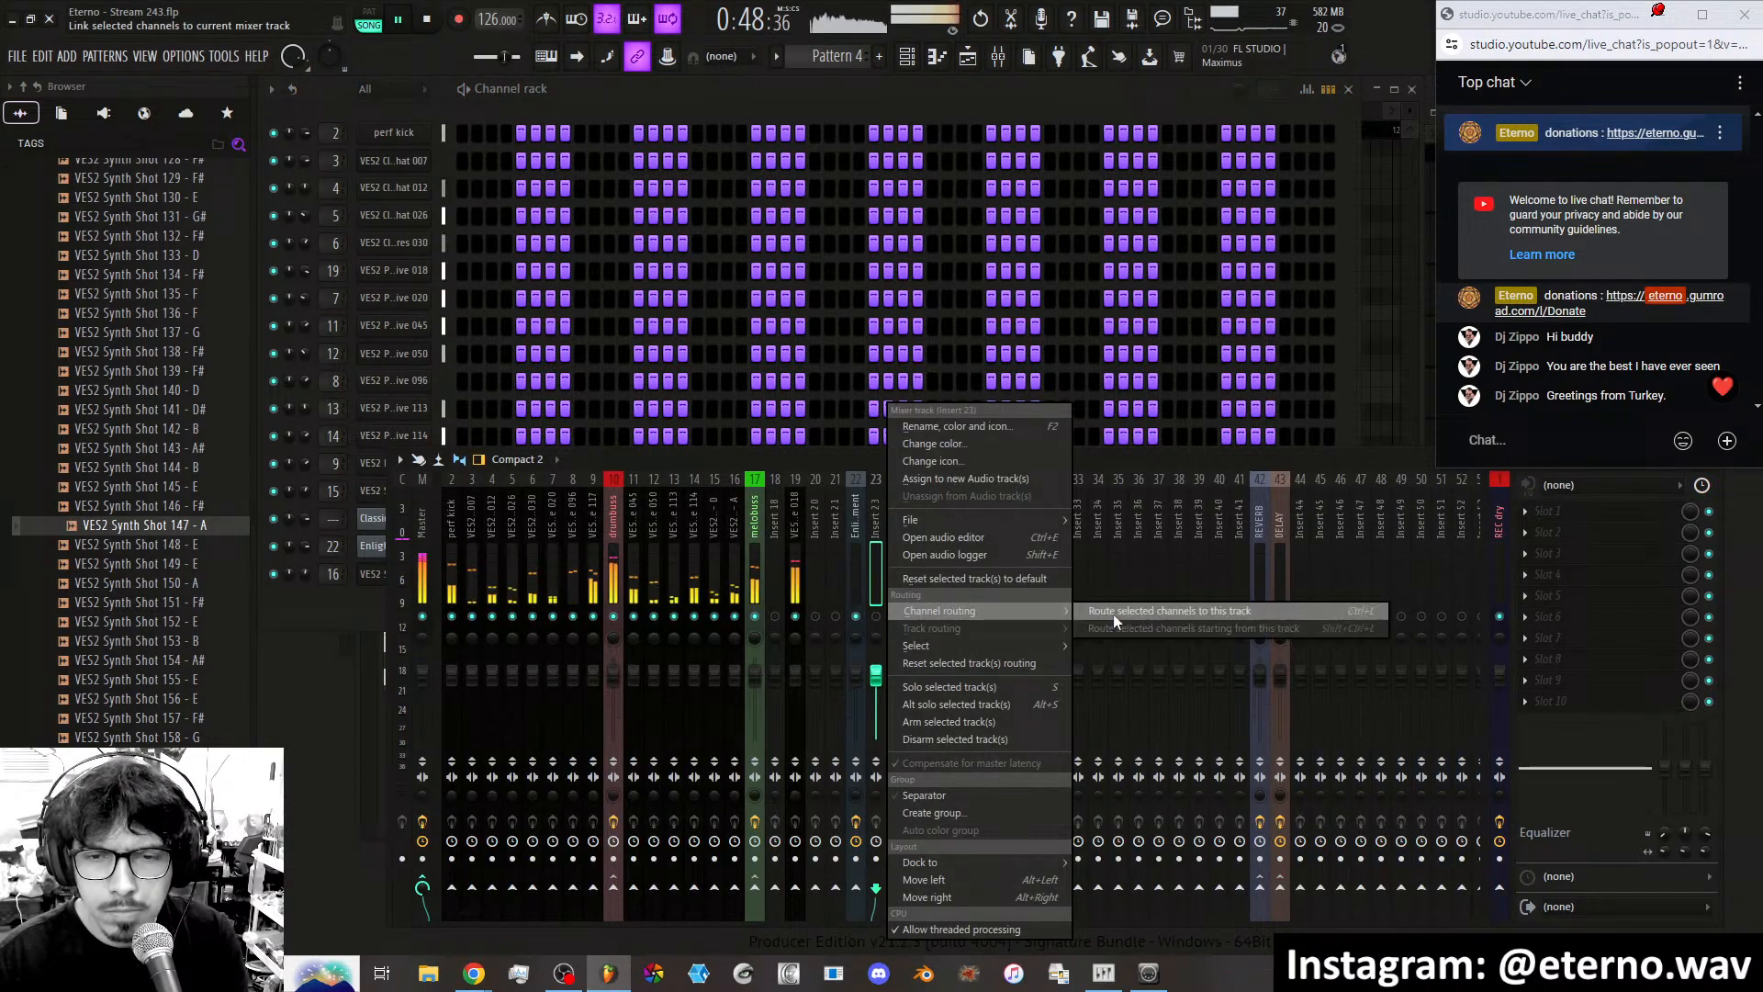
left_click(1113, 613)
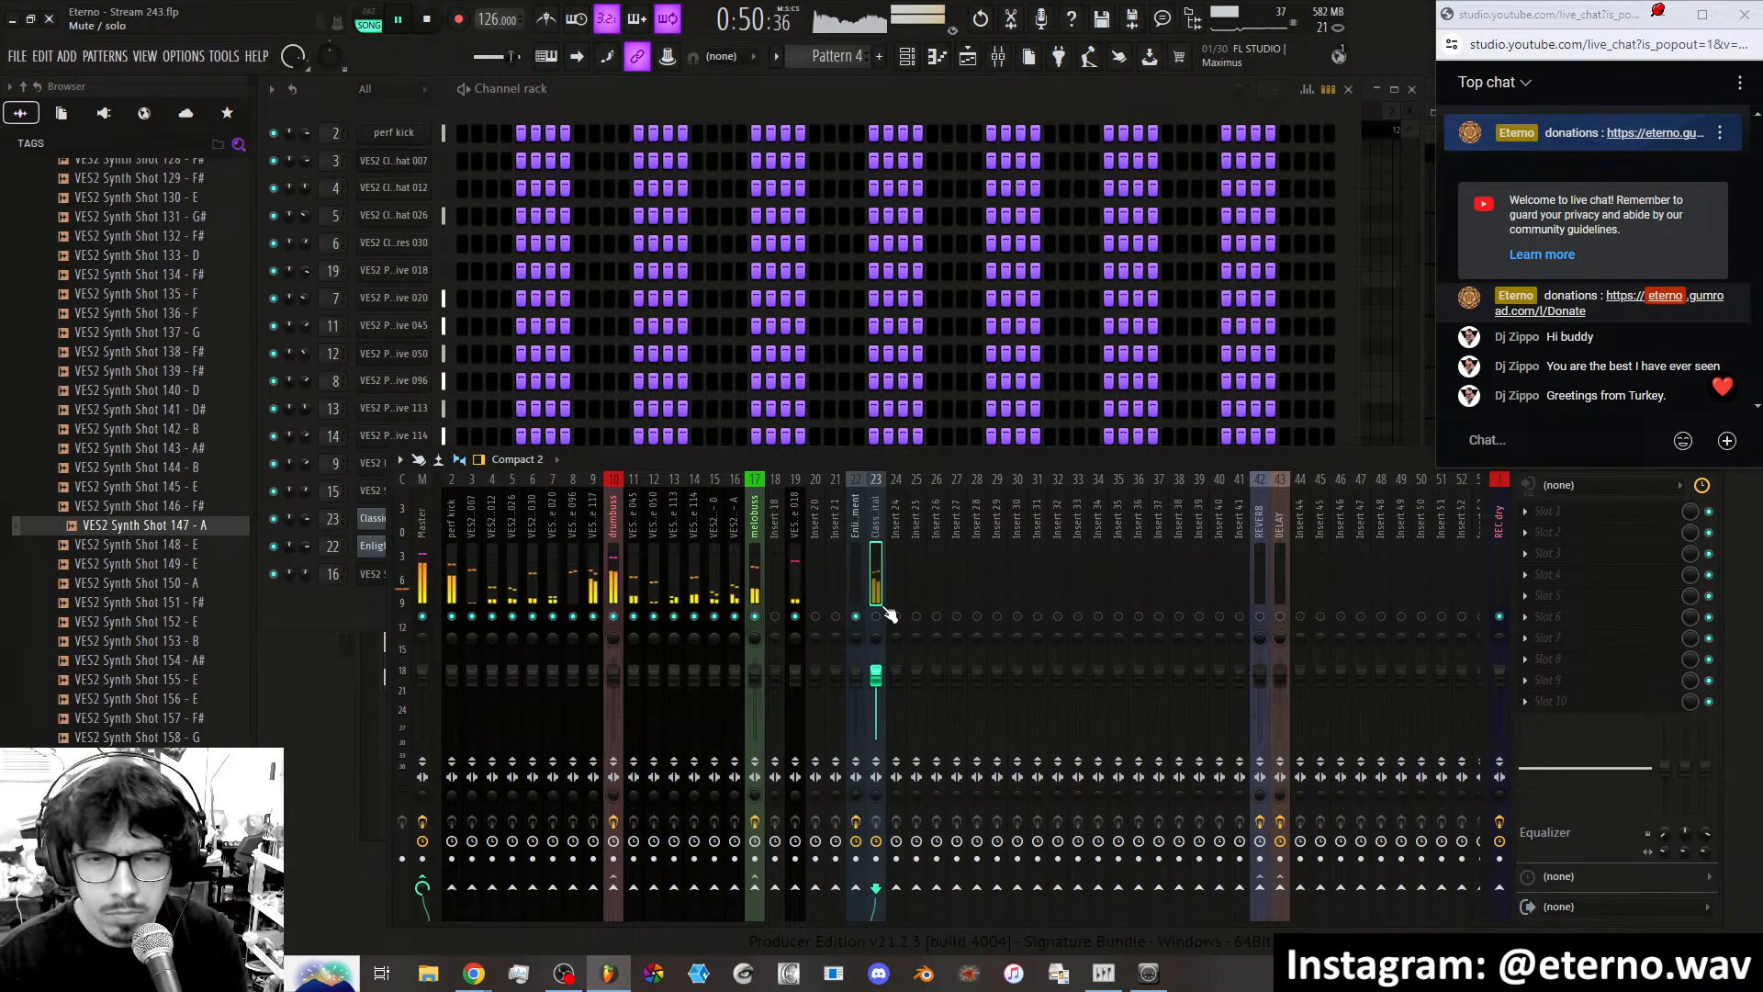
Load ShaperBox2 in slot 7 of the Classically Digital mixer track and add its VolumeShaper.
left_click(1583, 630)
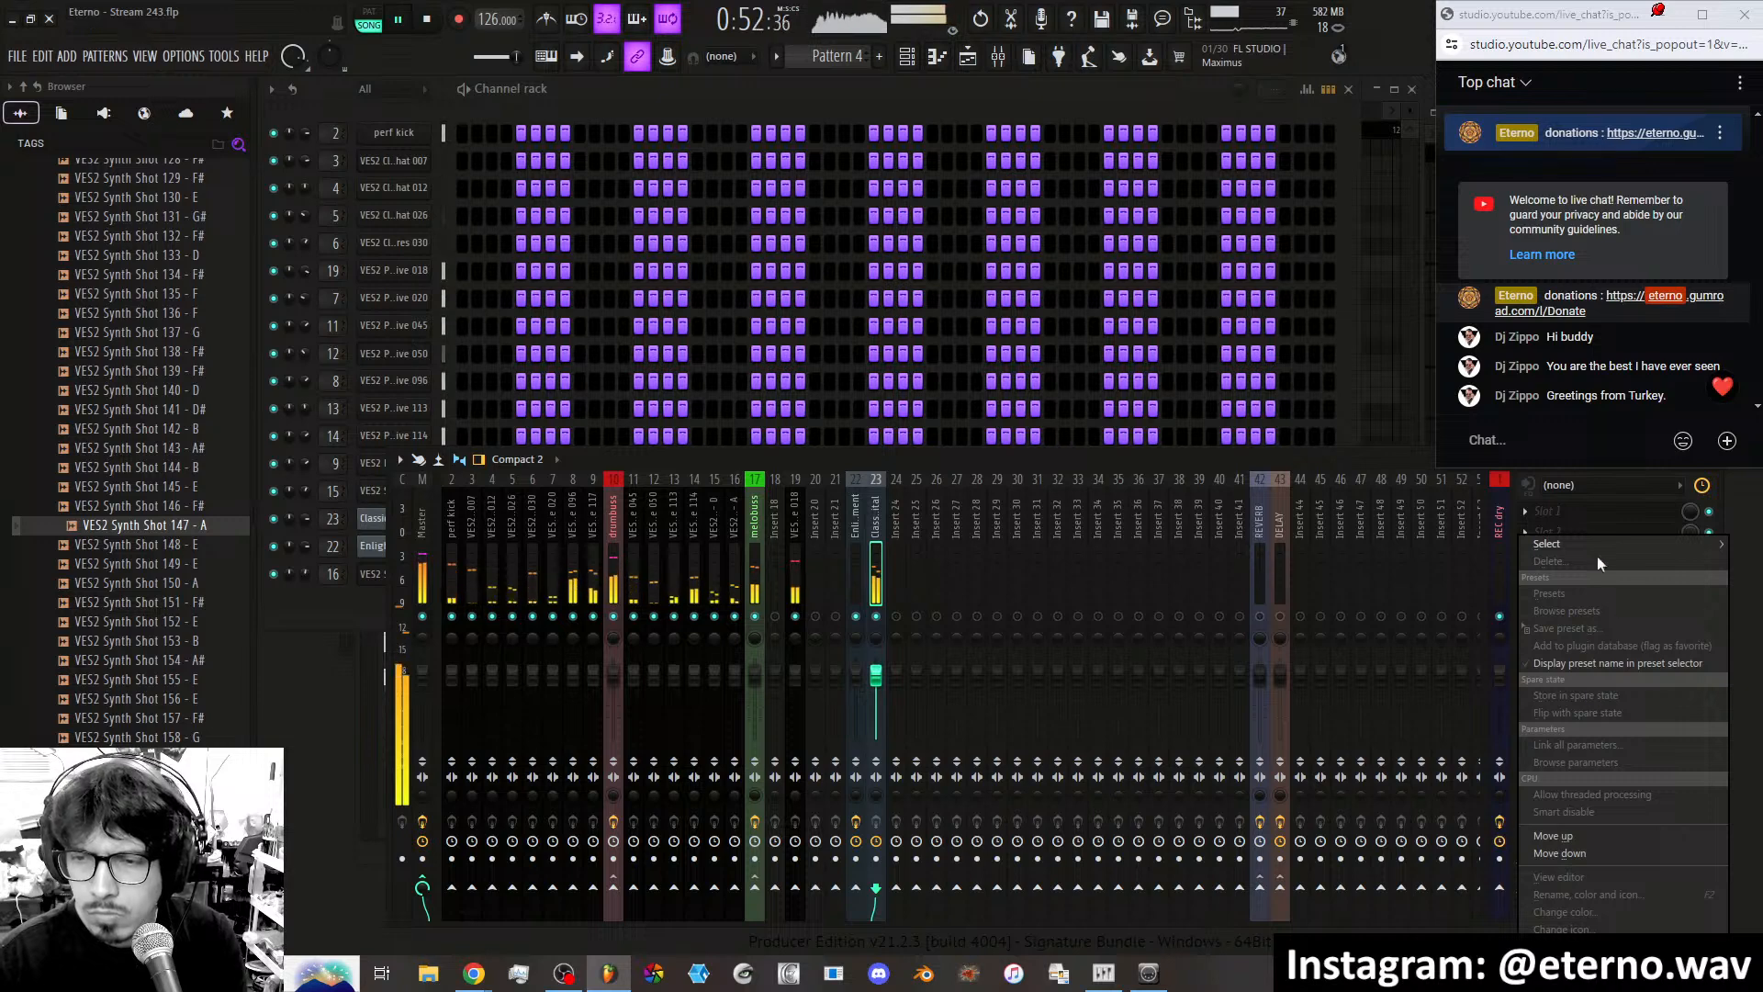
mouse_move(1589, 538)
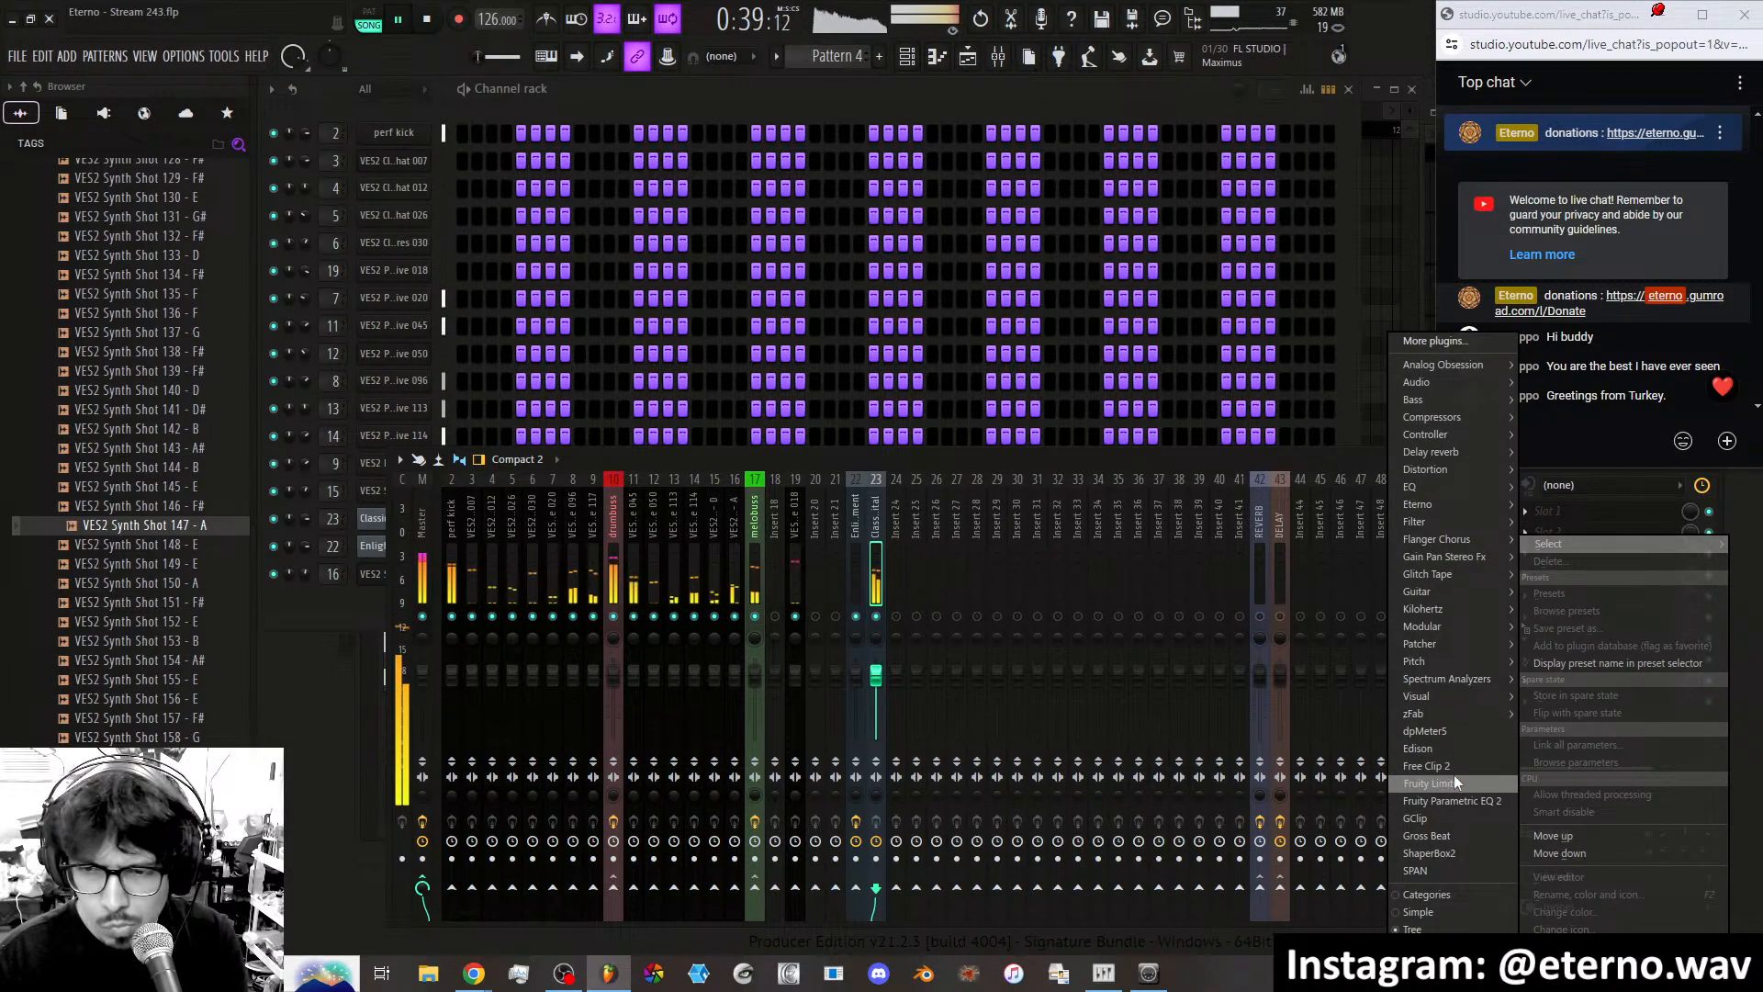
left_click(1447, 850)
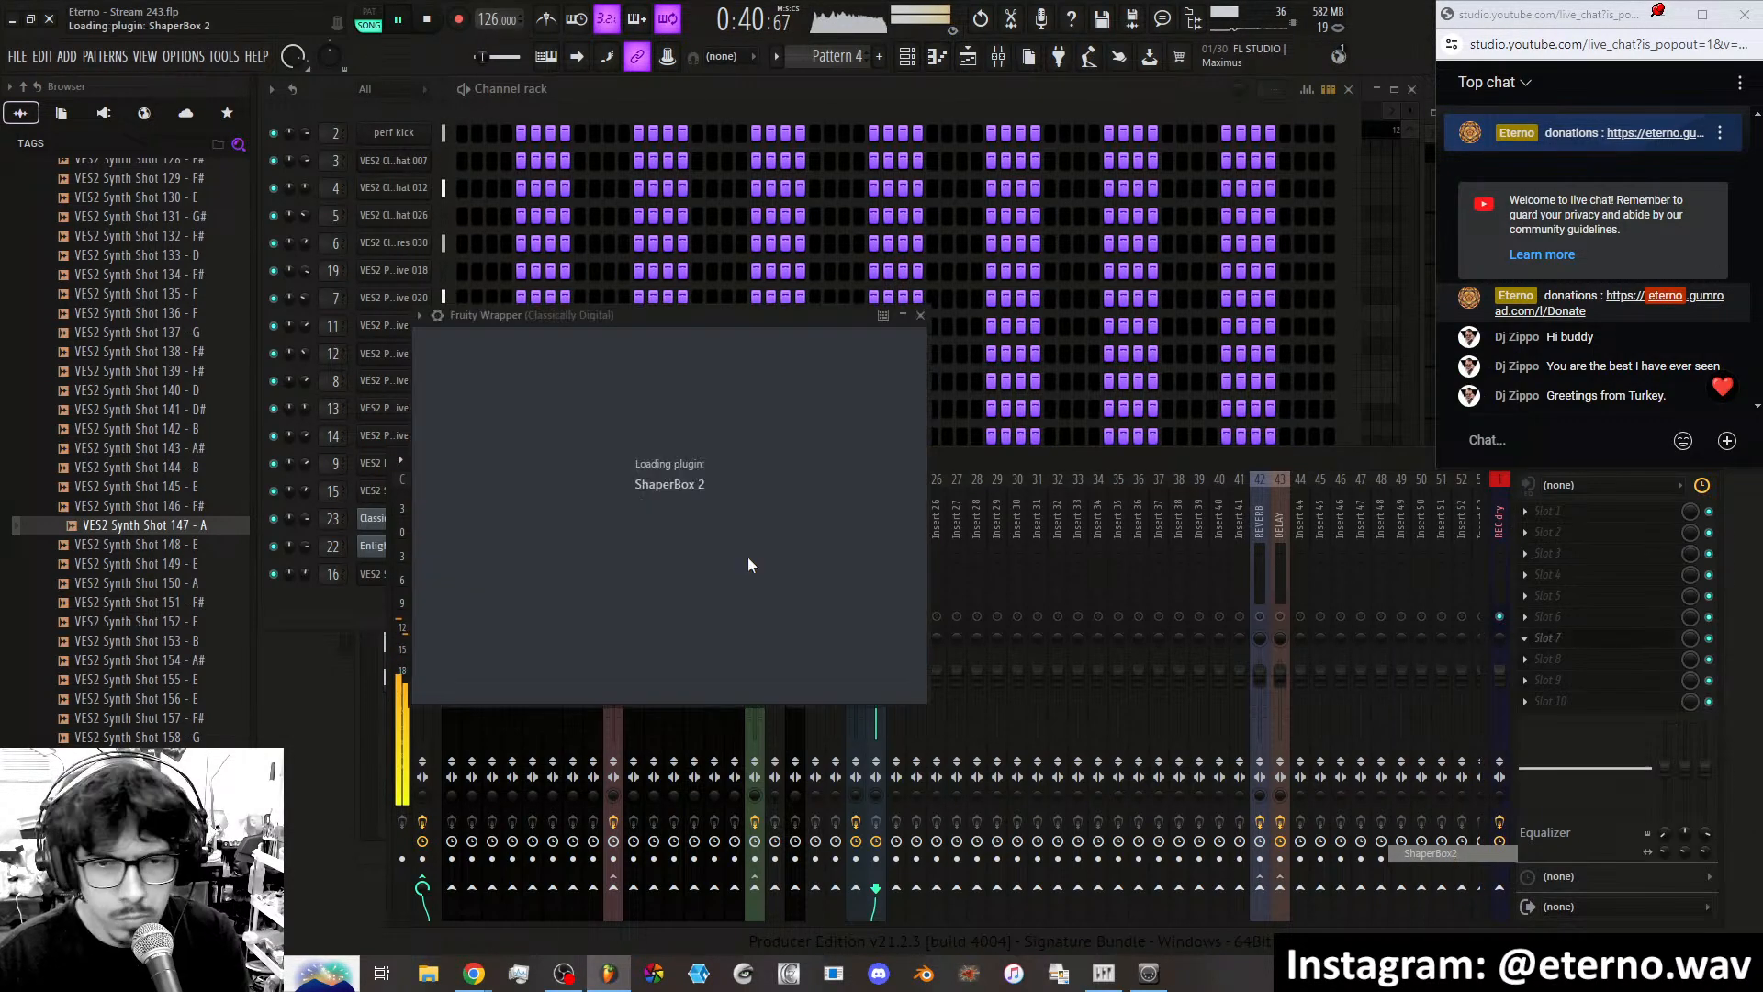
left_click(1088, 511)
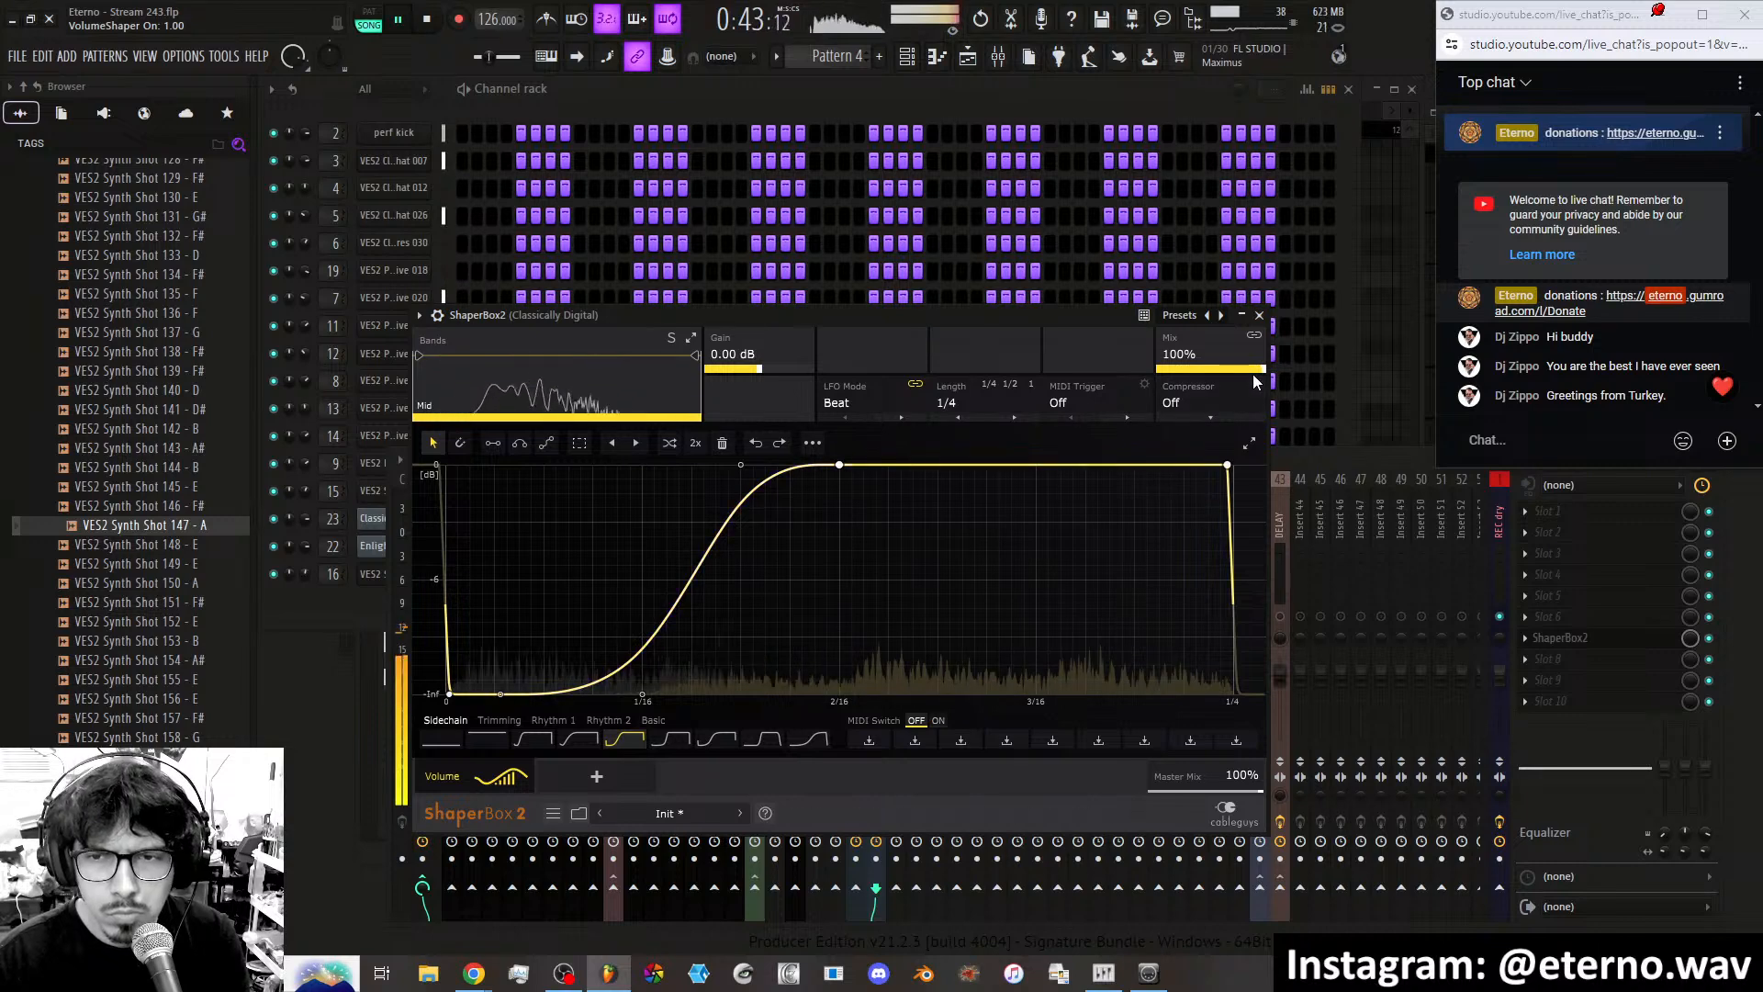
Try the VolumeShaper mix at 92%, return it to 100%, choose another Sidechain preset curve and close ShaperBox2.
left_click_drag(1253, 373, 1253, 395)
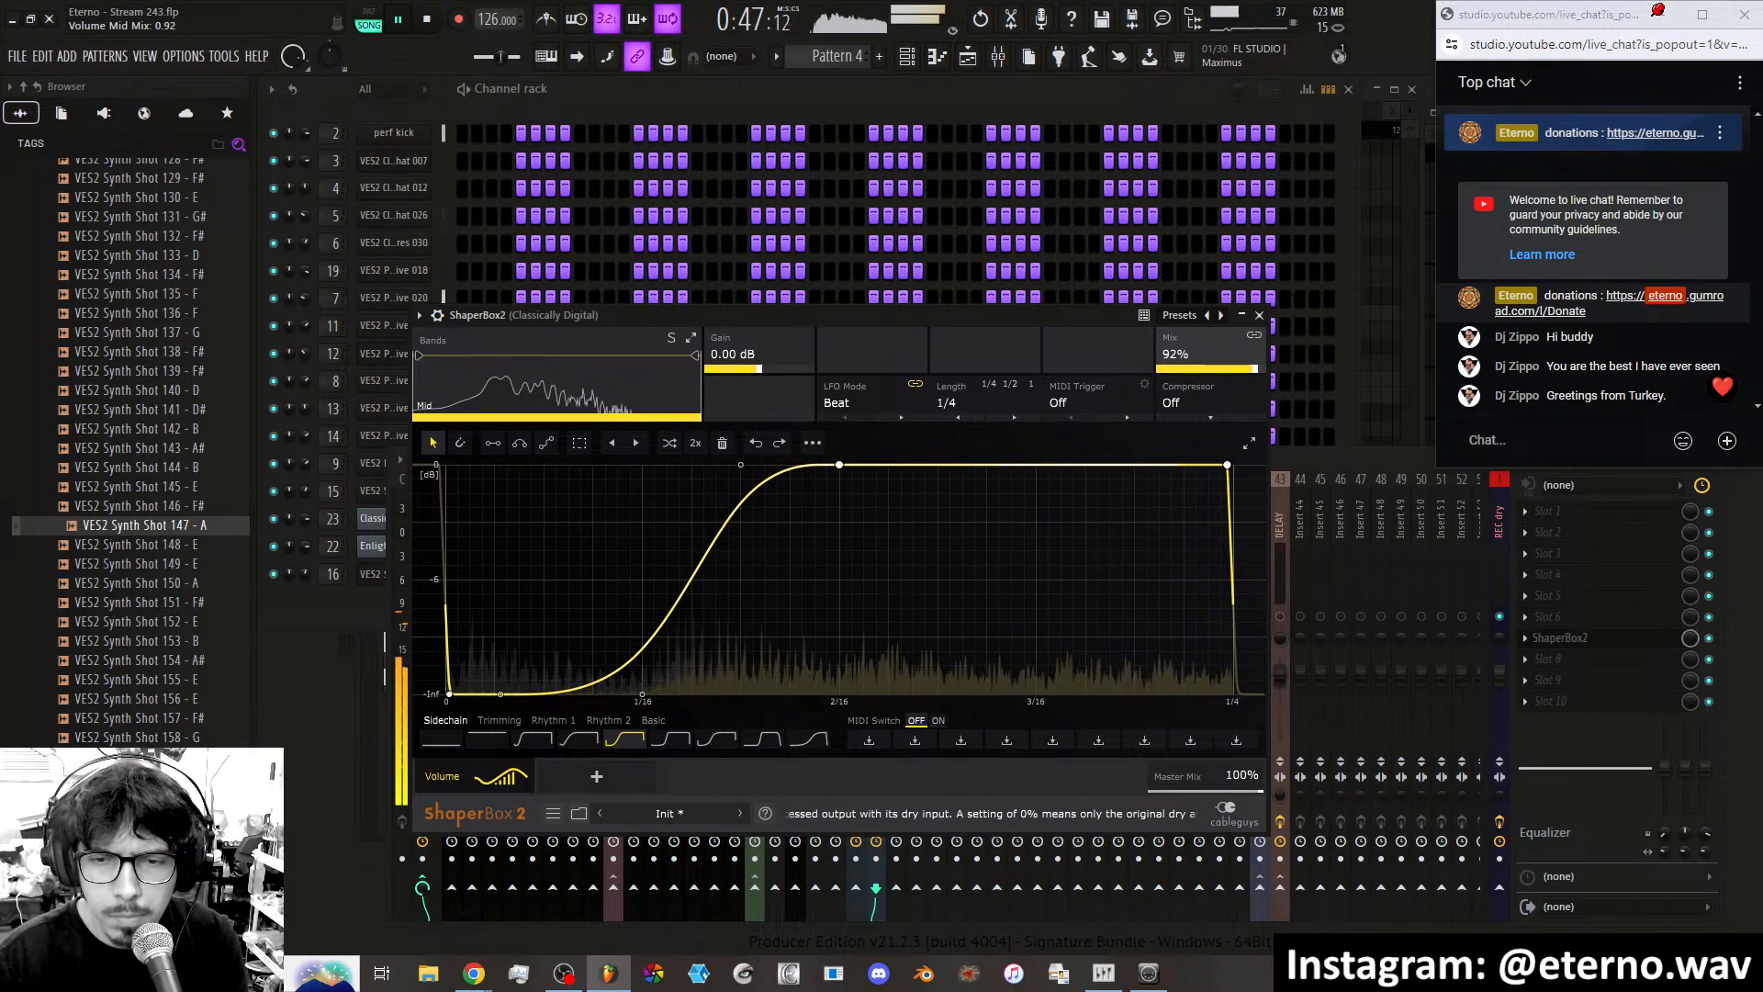
left_click_drag(1254, 371, 1266, 371)
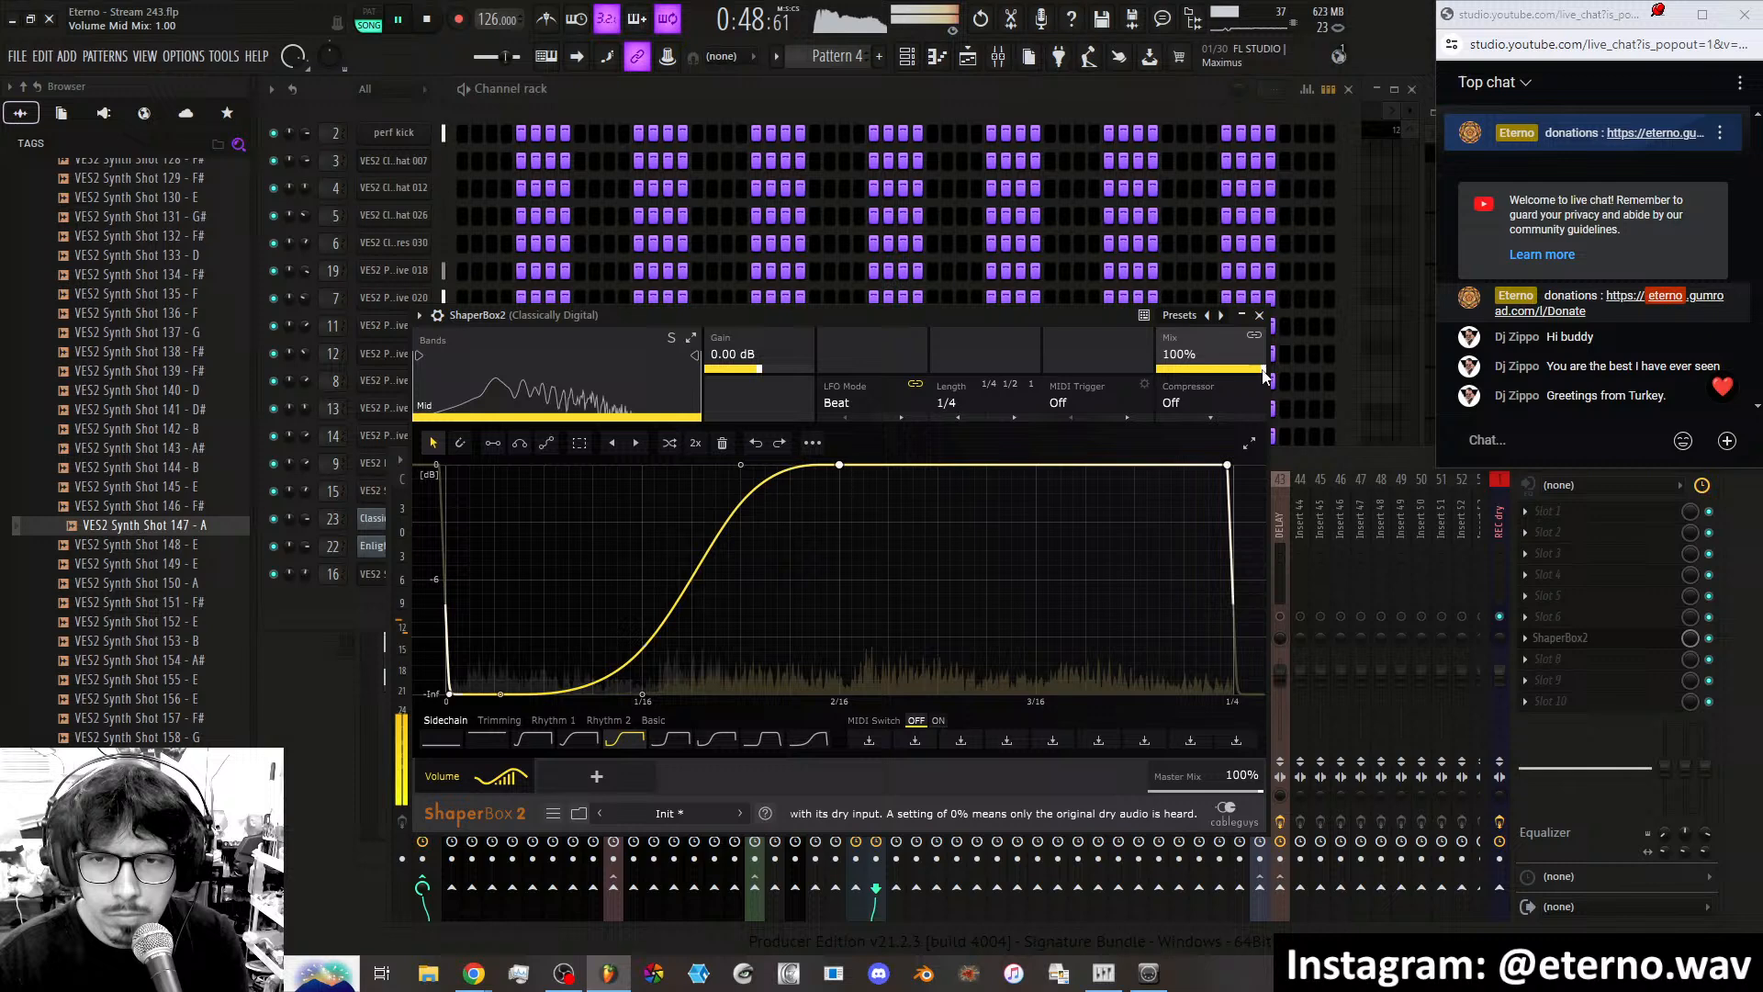
left_click(588, 741)
left_click(1259, 316)
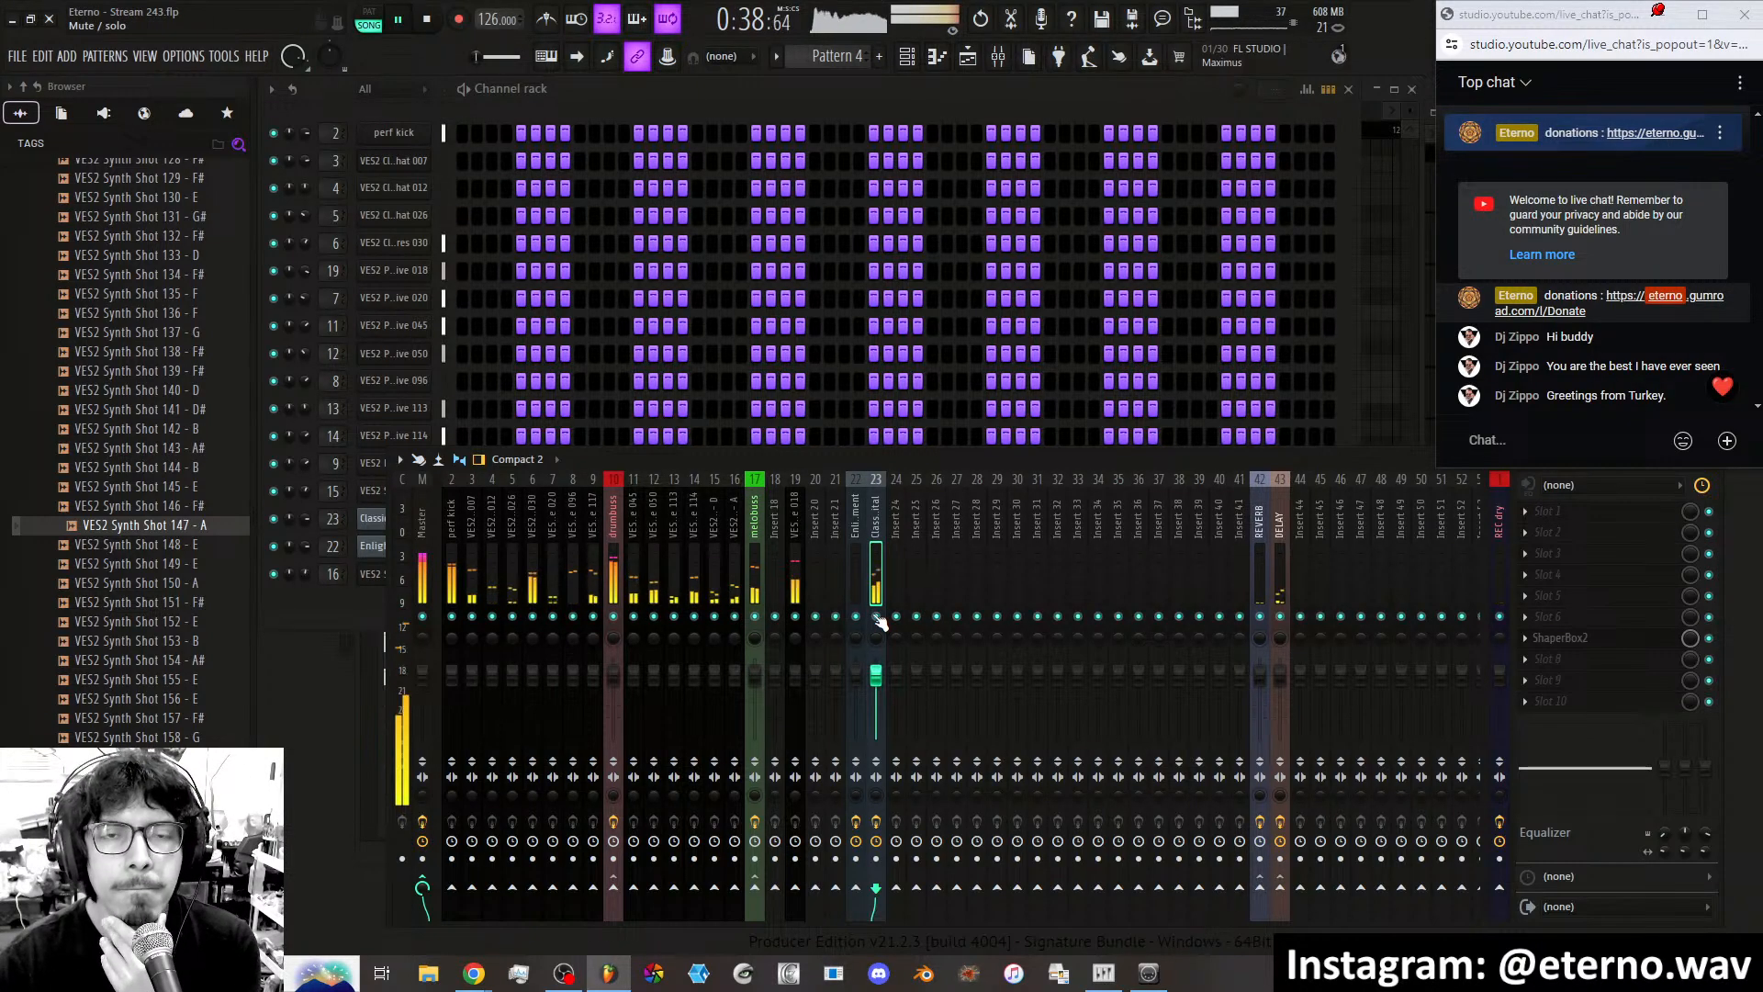
Return to the playlist, bring the whole arrangement into view and play it from bar 1.
left_click(970, 59)
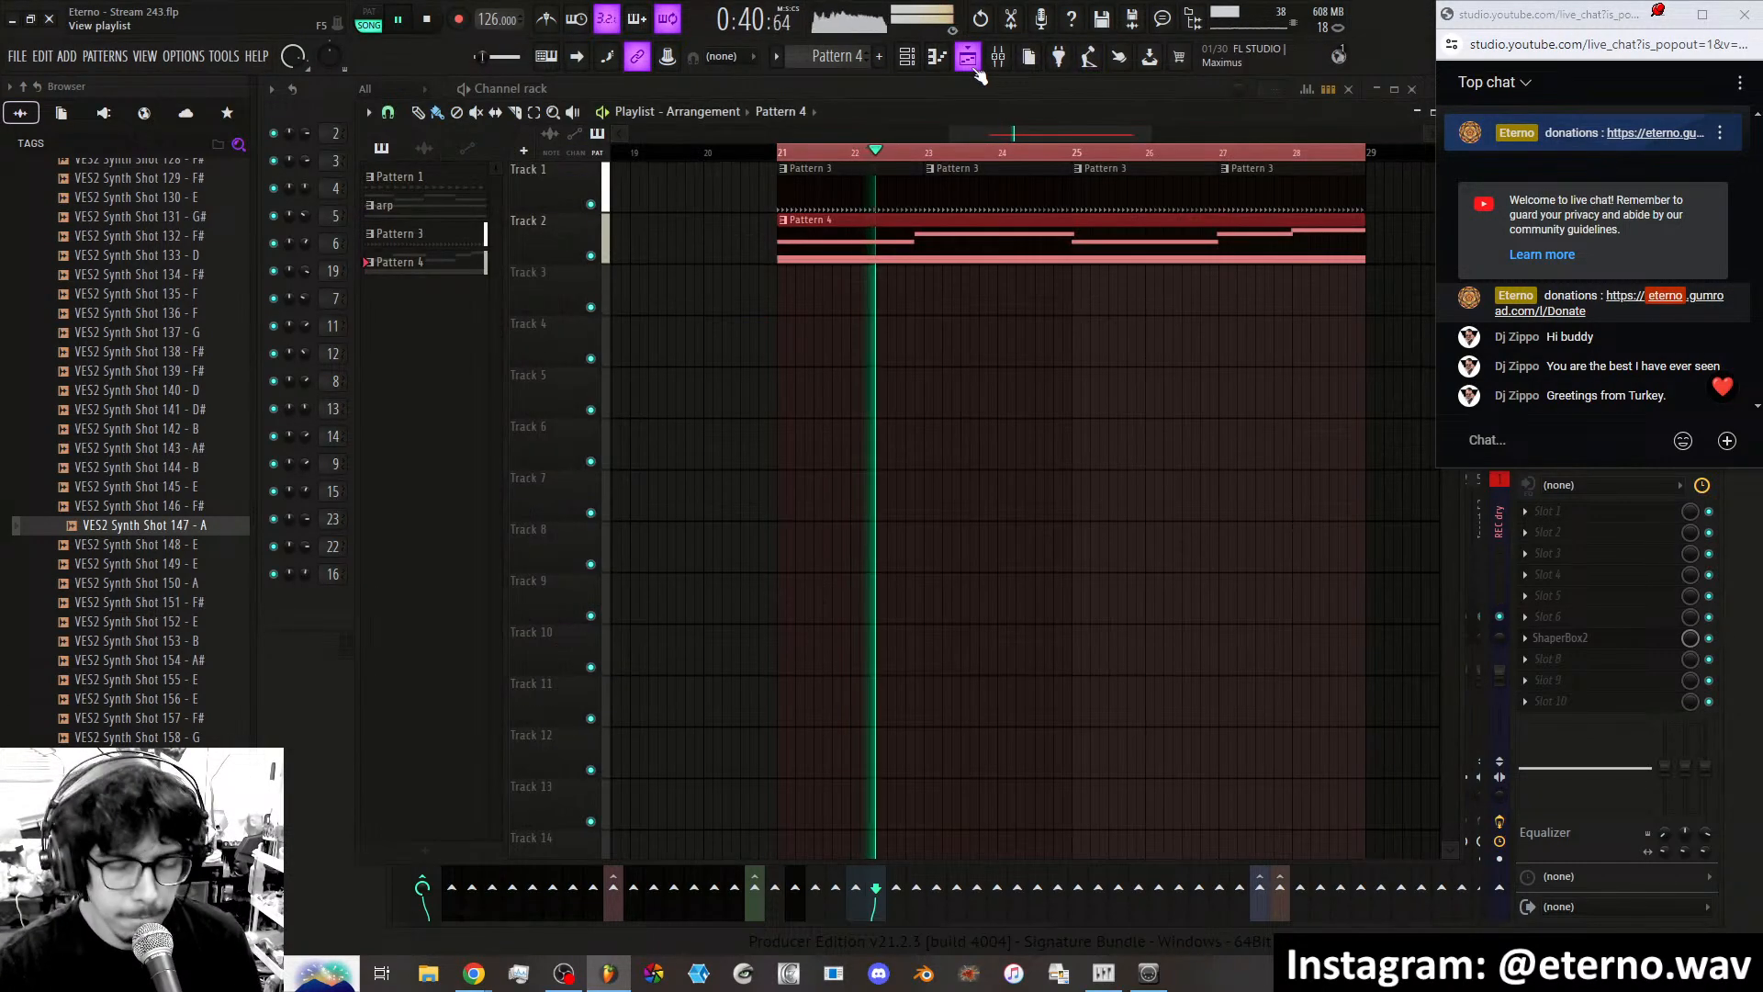
key("space")
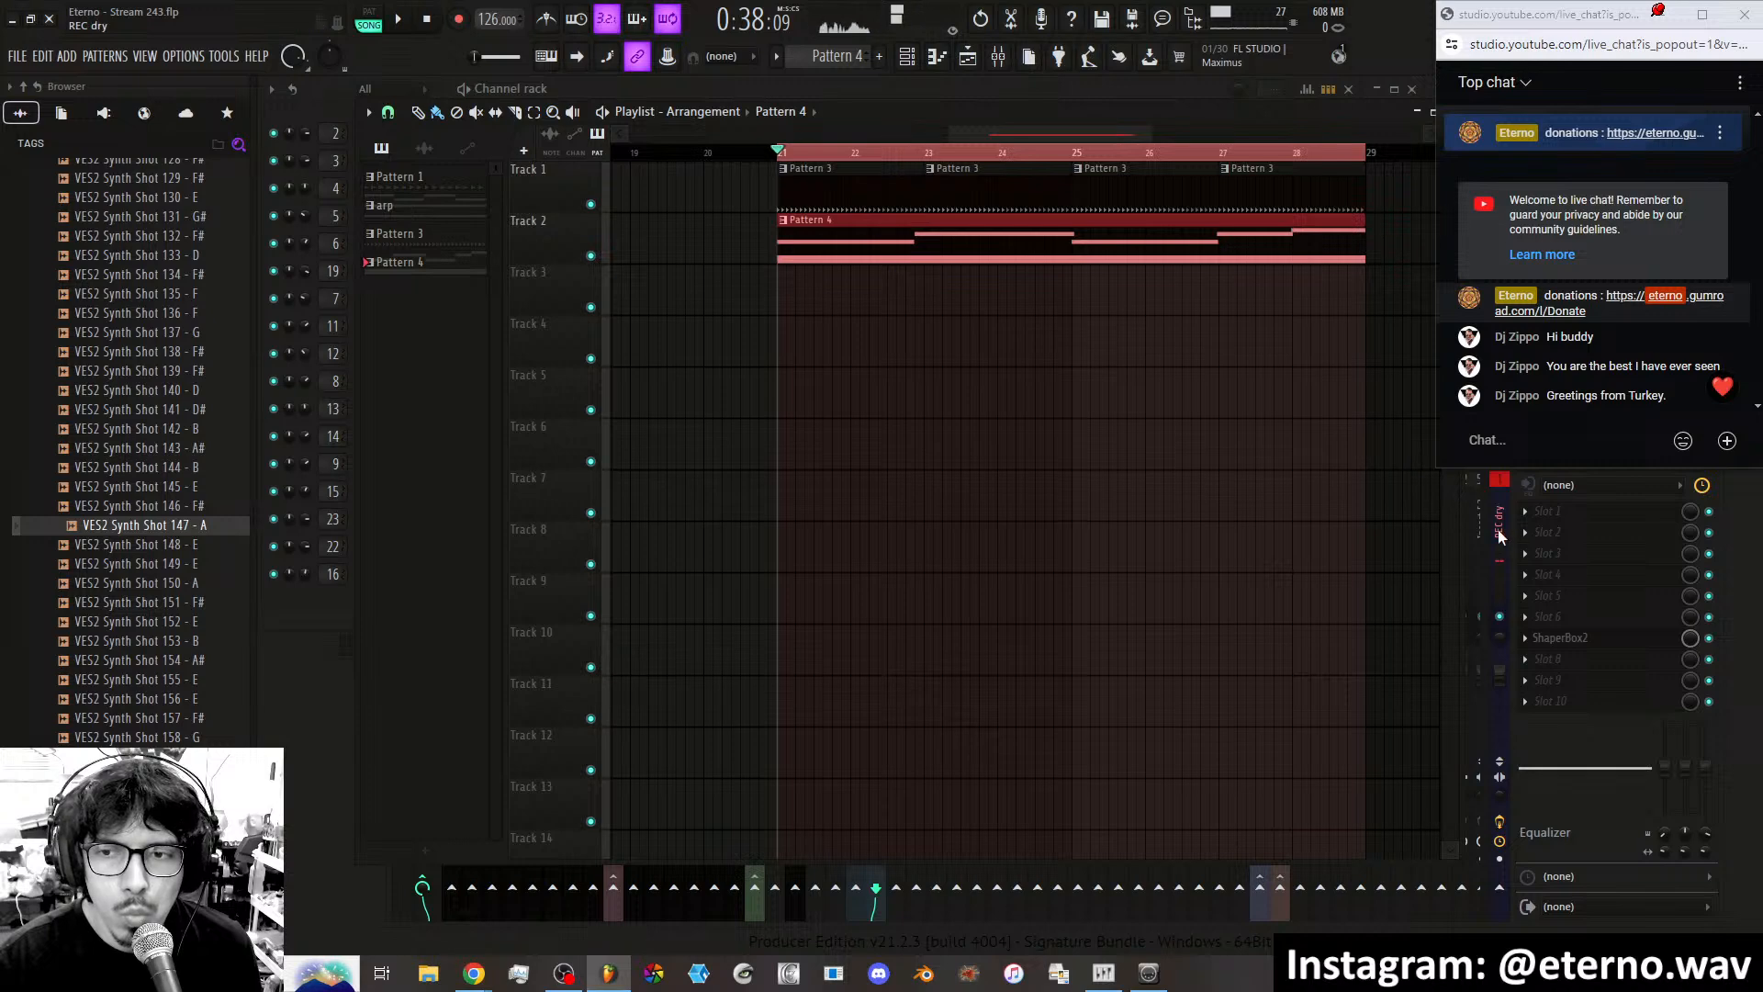
left_click(1499, 538)
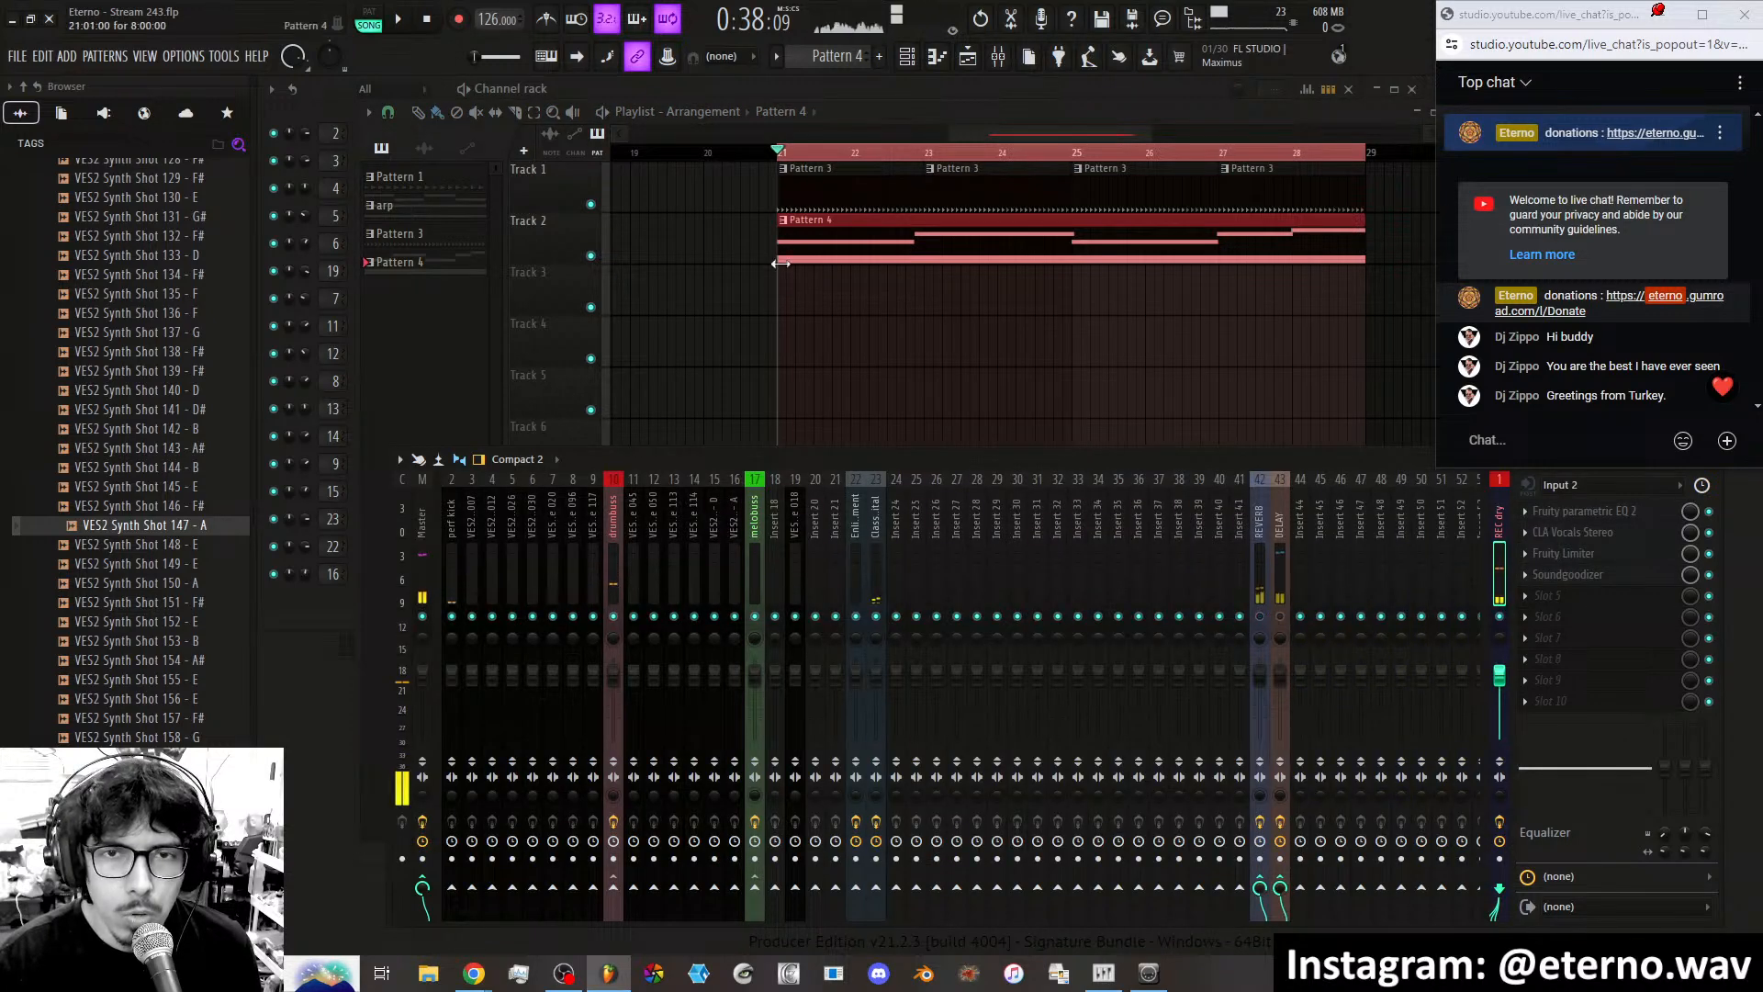
left_click_drag(953, 135, 687, 135)
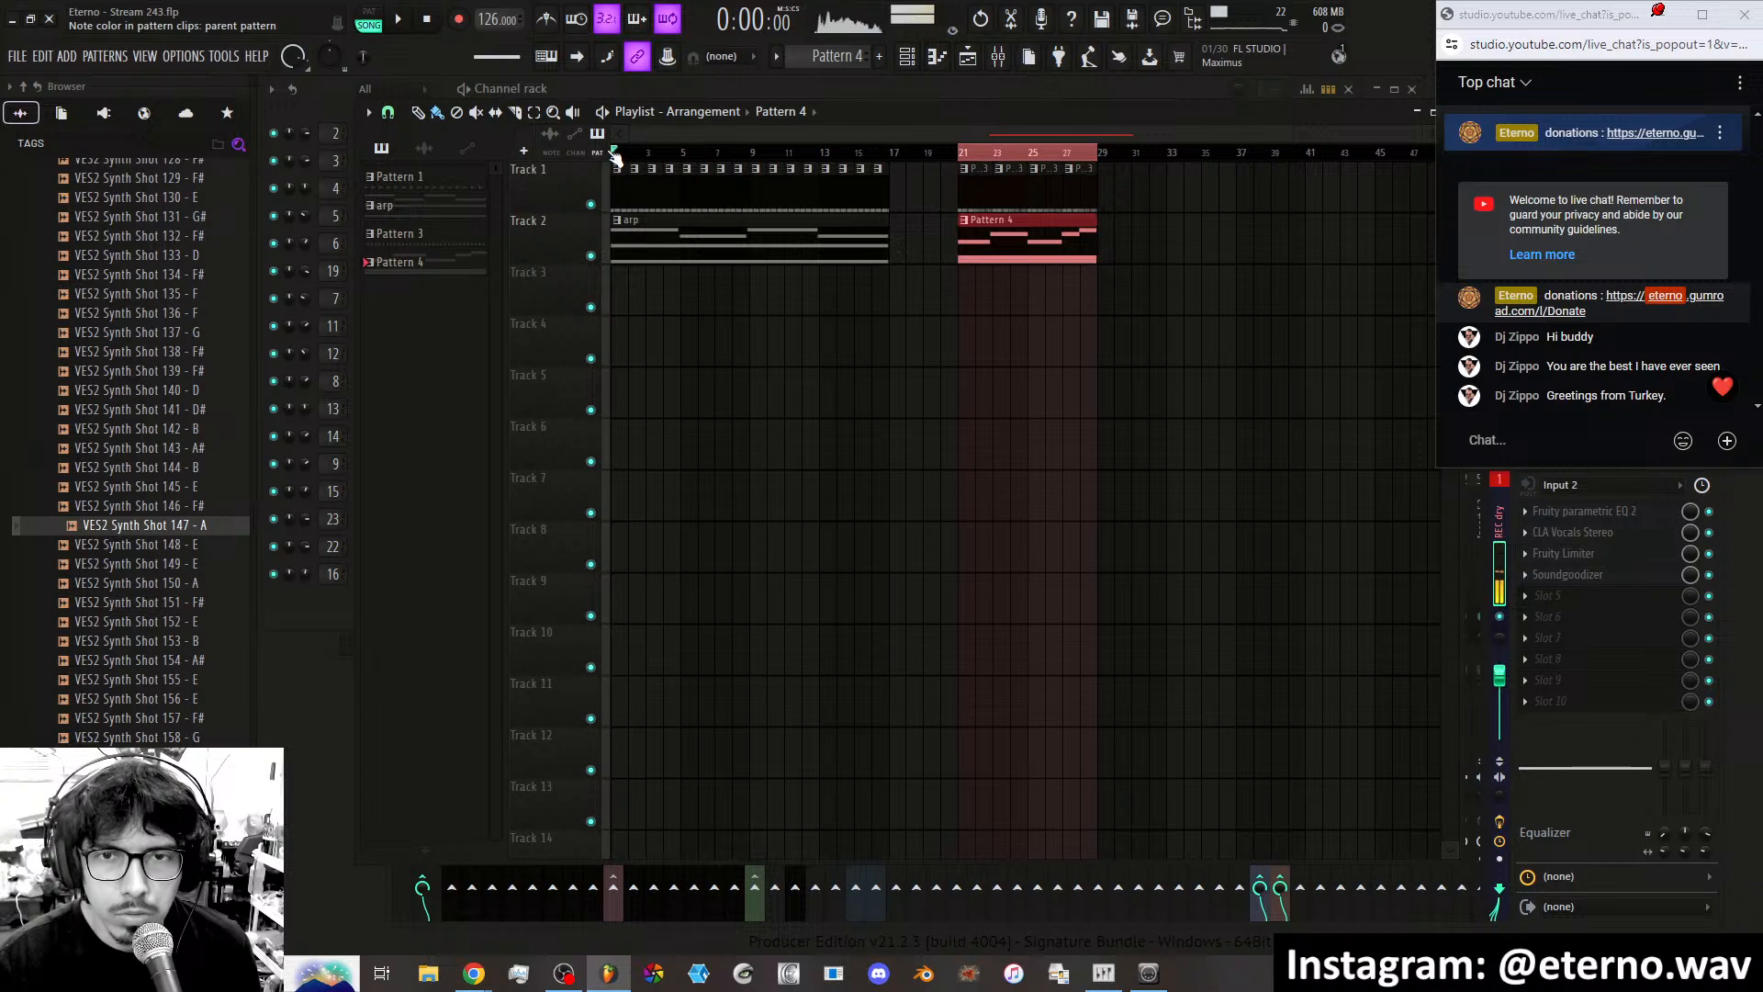
key("space")
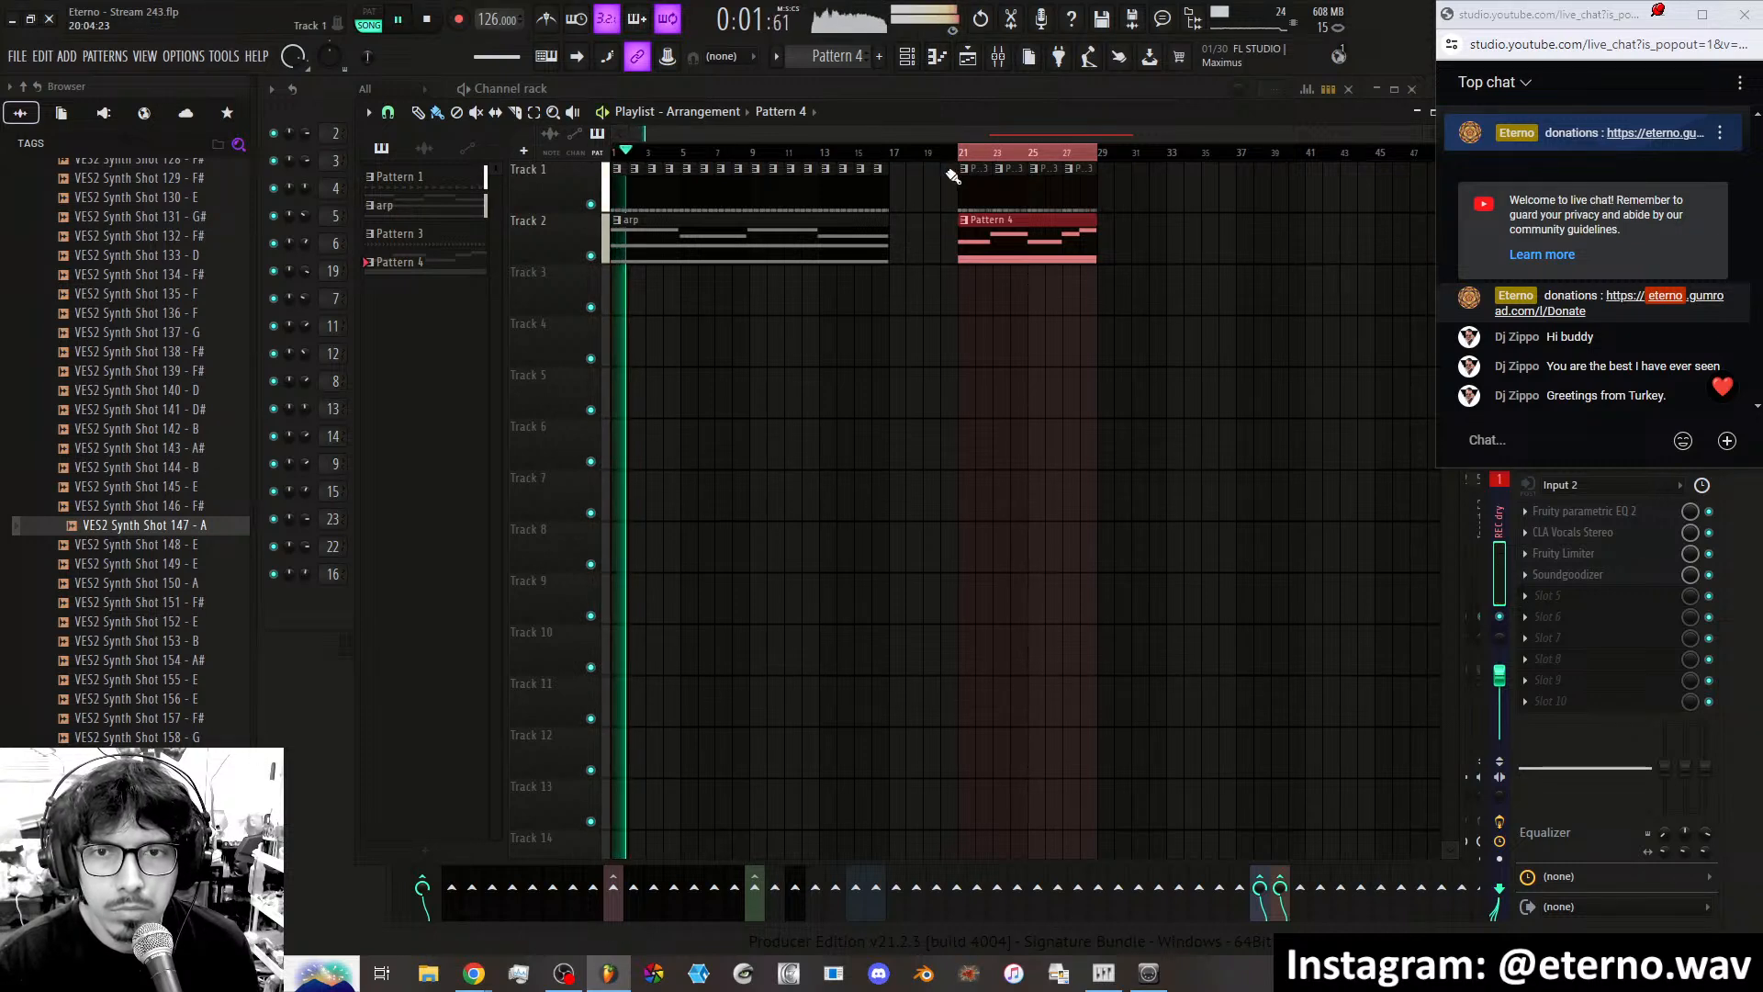
Move the Pattern 3 and Pattern 4 clips from bar 21 to bar 17, duplicate them at bar 25, and clear the loop region.
left_click_drag(951, 165, 973, 224)
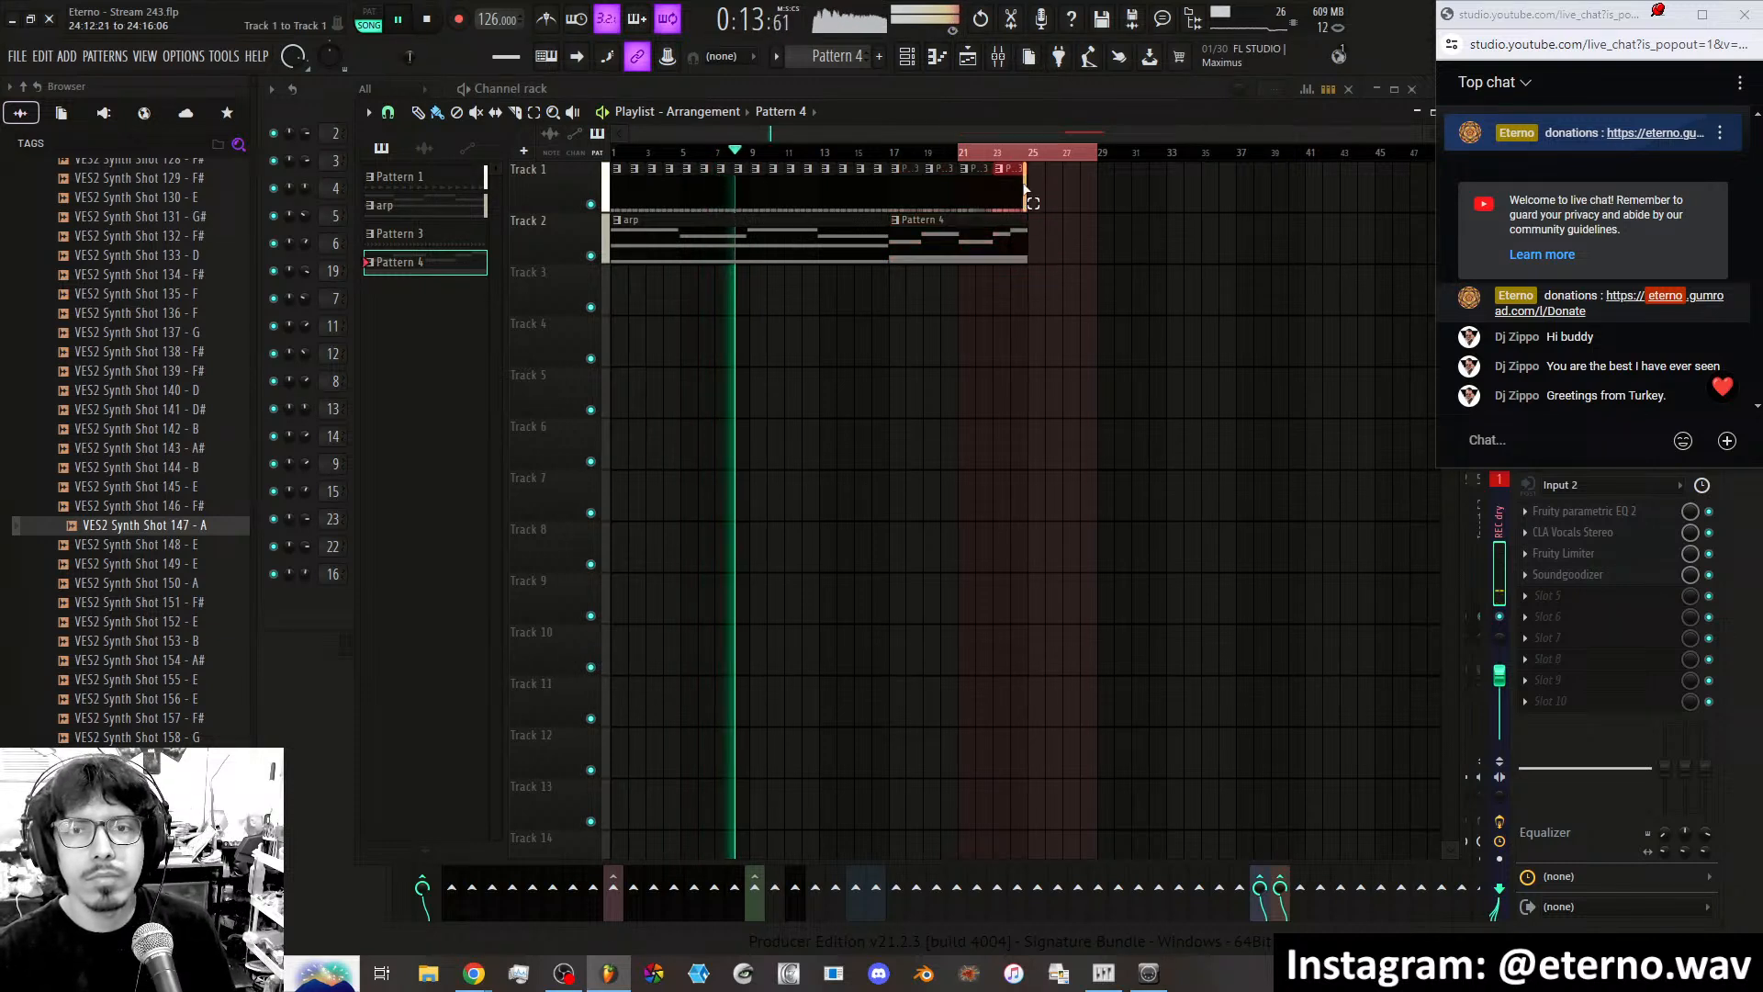
left_click_drag(907, 237, 1047, 240)
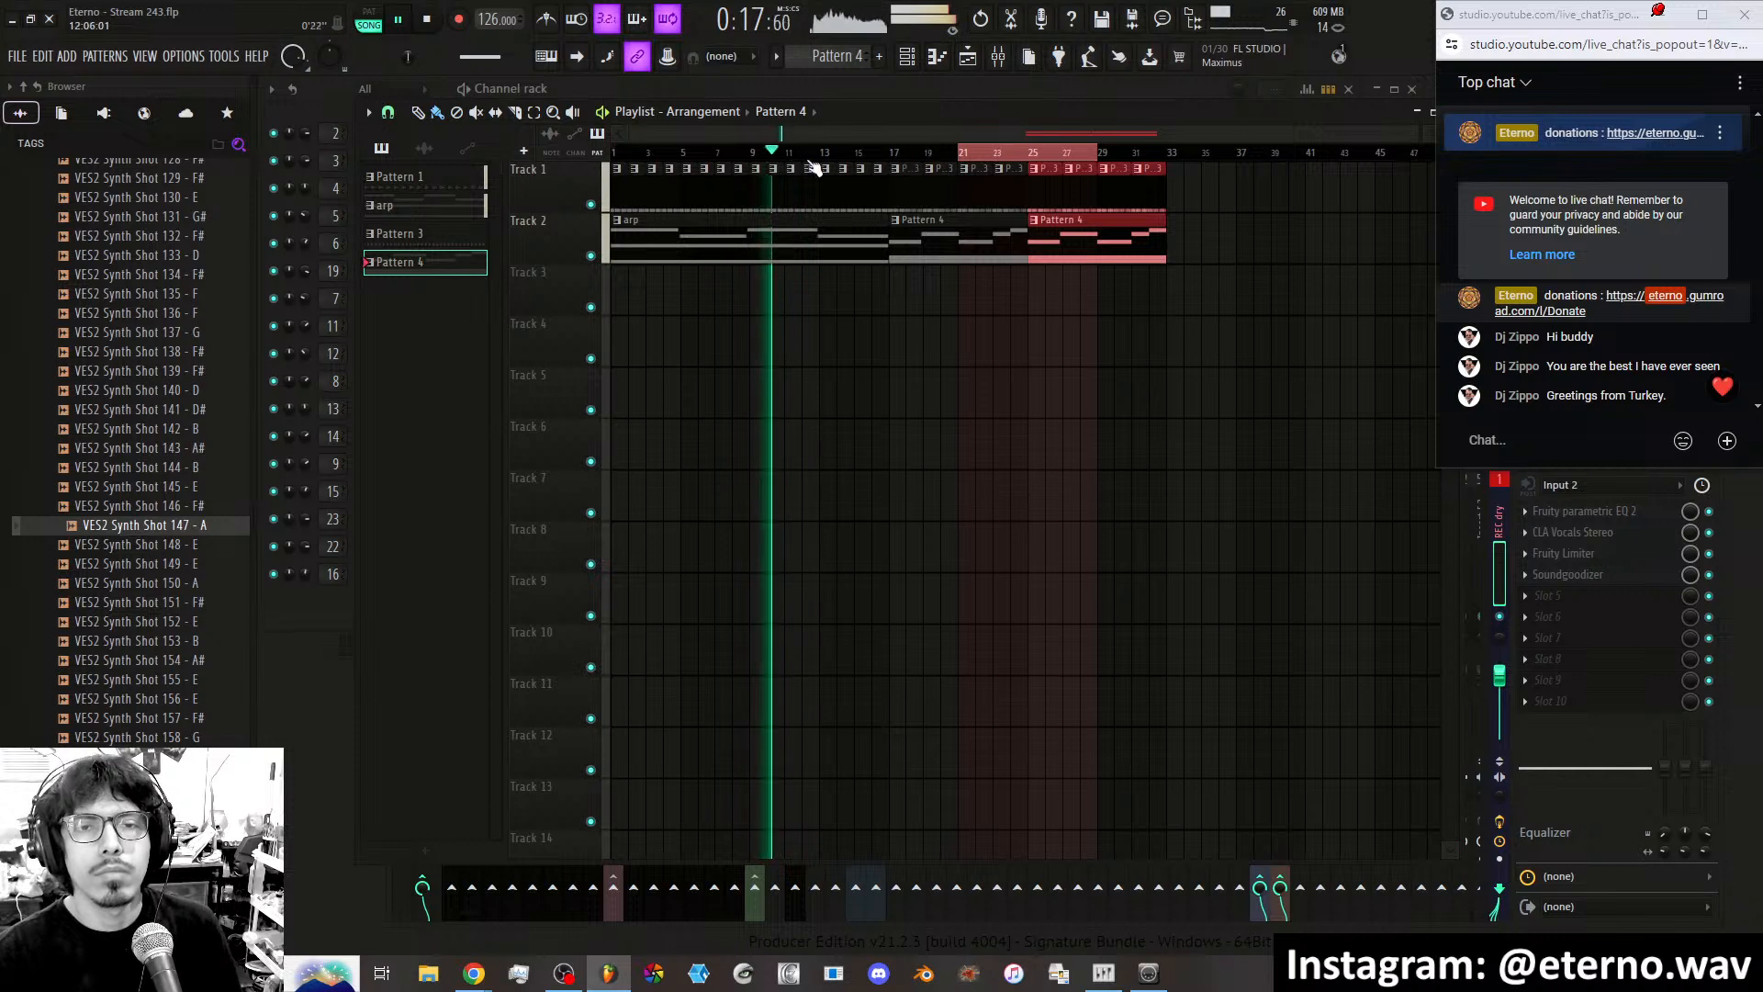
left_click(772, 155)
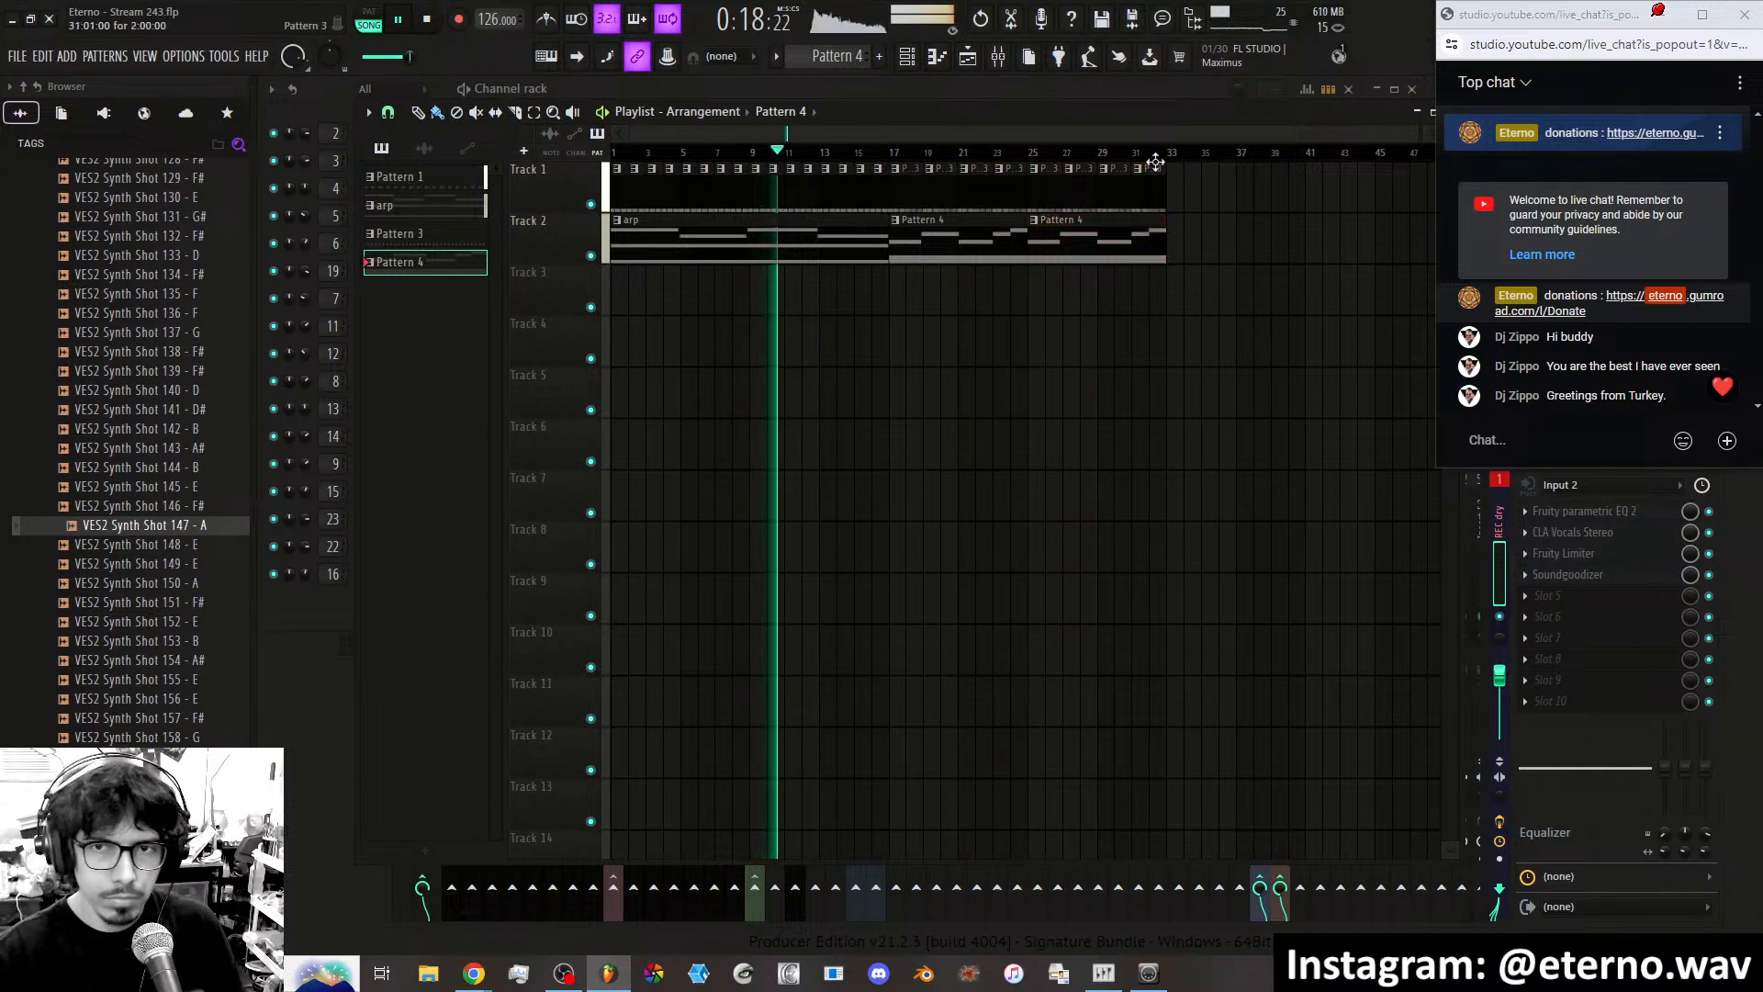
key("space")
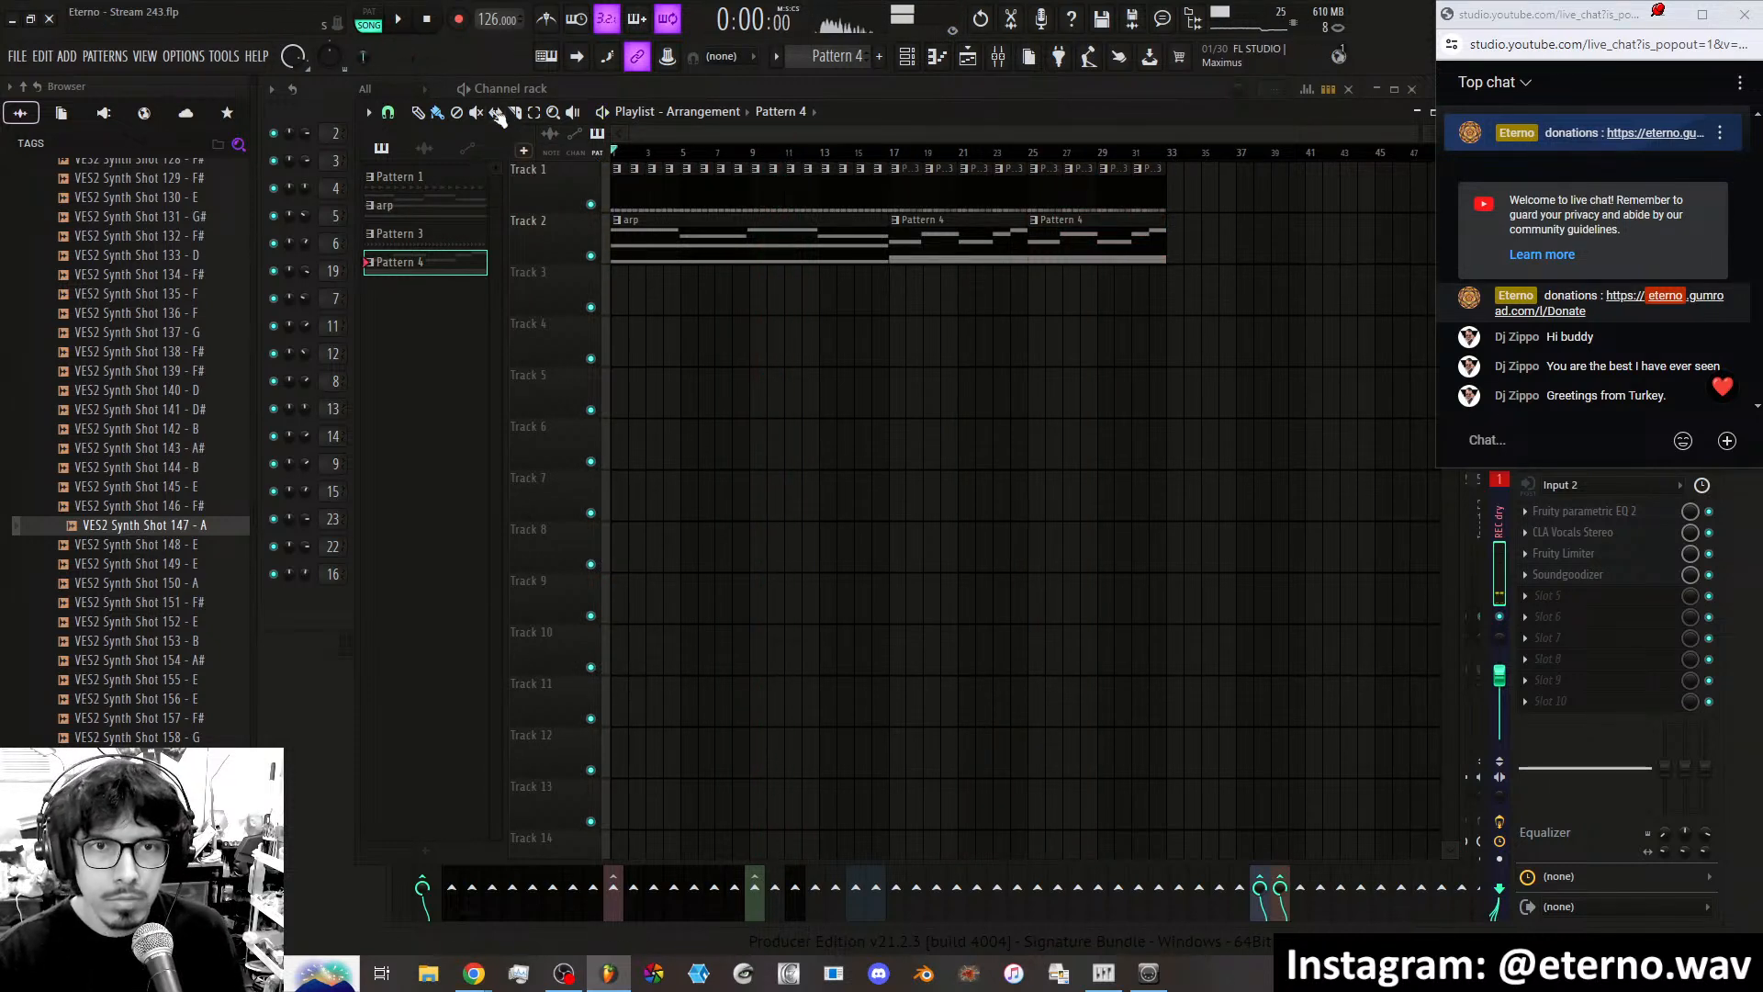
Play the extended arrangement from the start and check the track levels in the mixer.
left_click(398, 20)
left_click(399, 19)
left_click(413, 24)
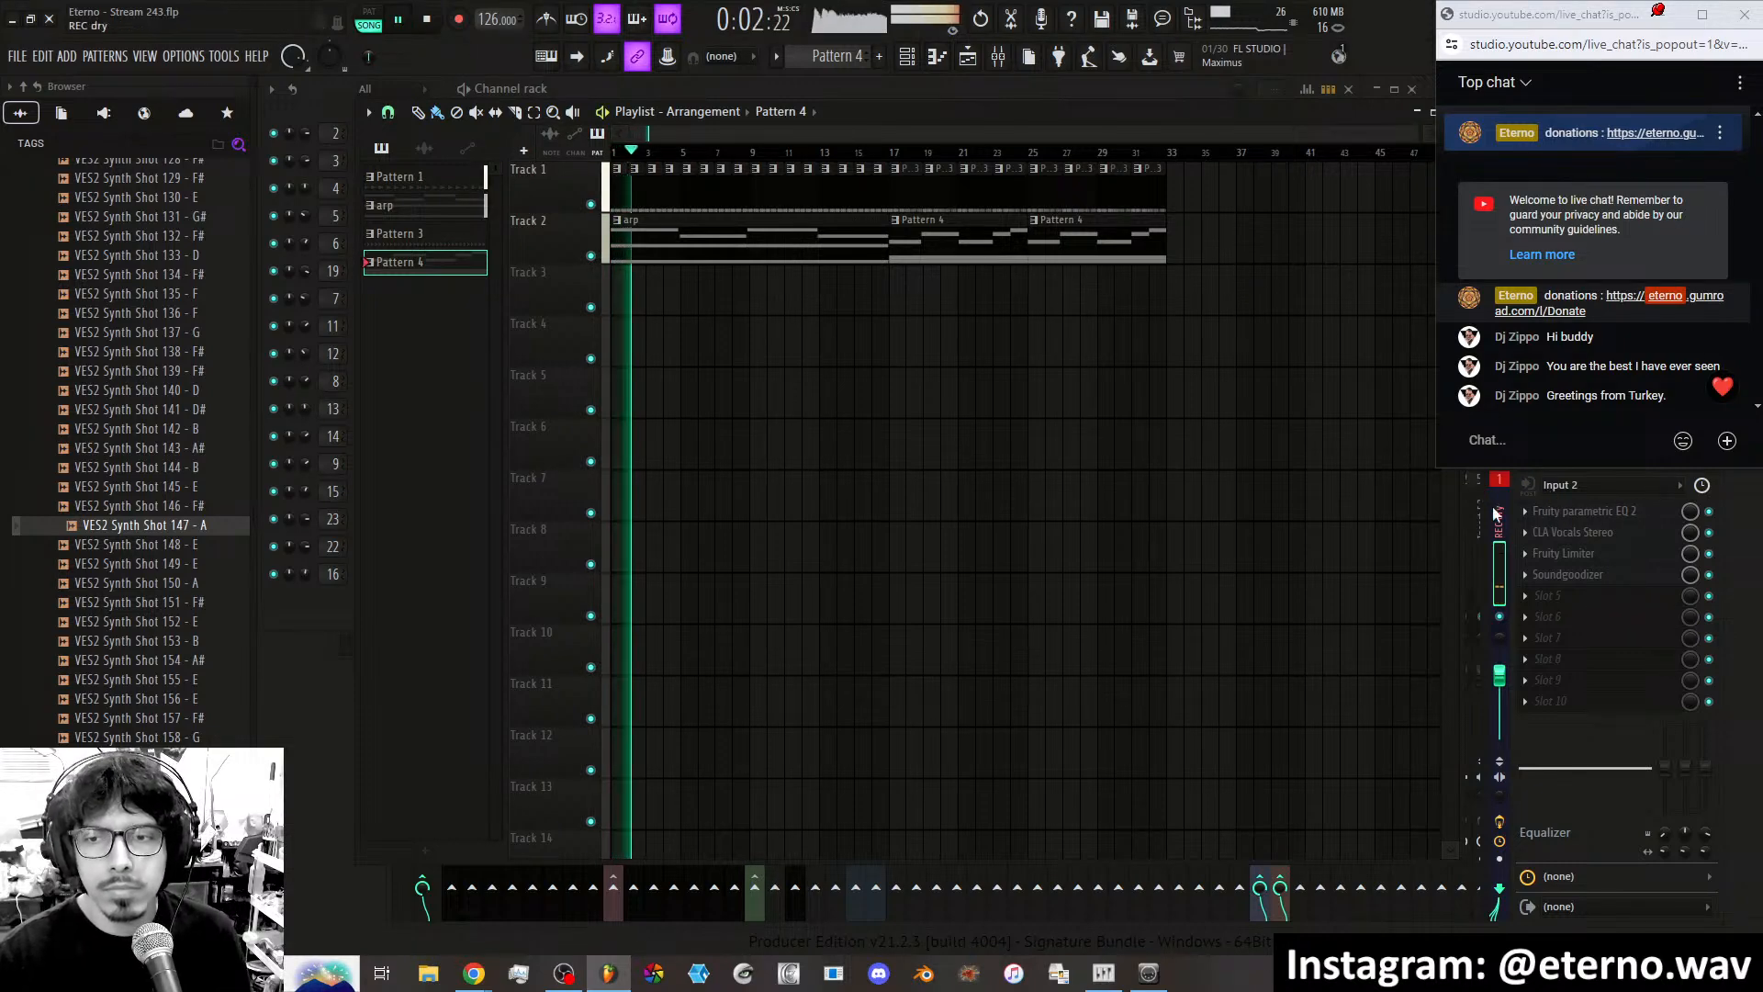
left_click(1496, 513)
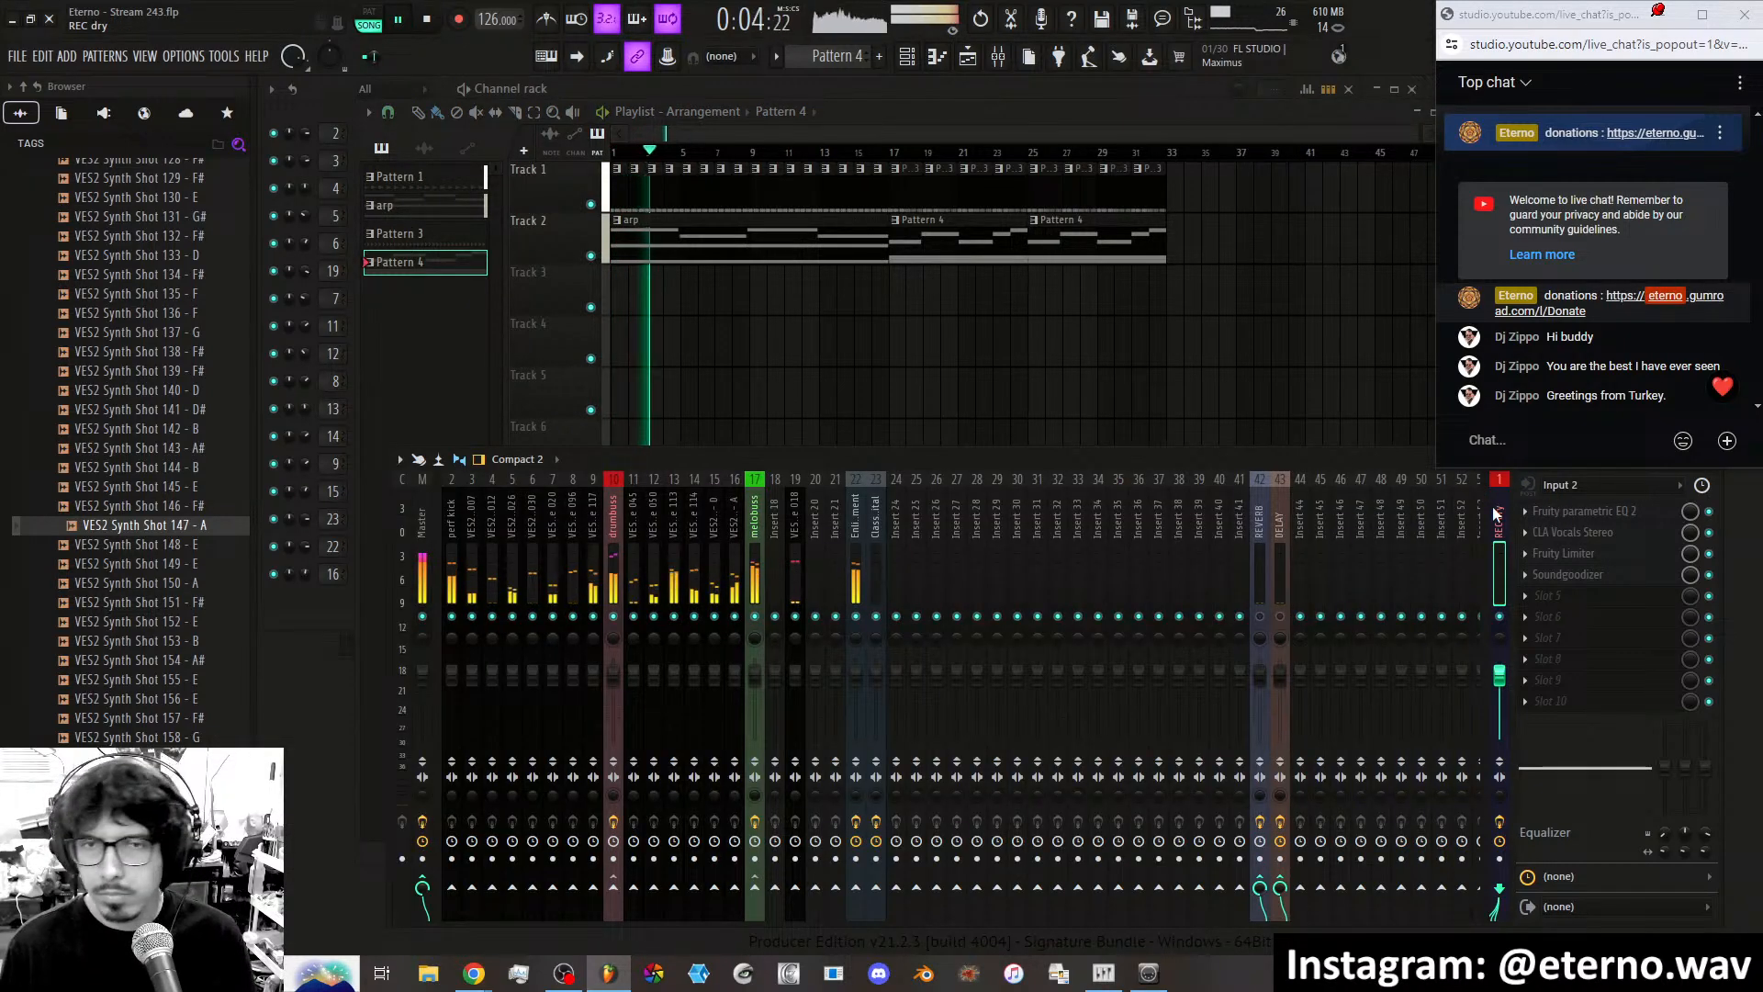
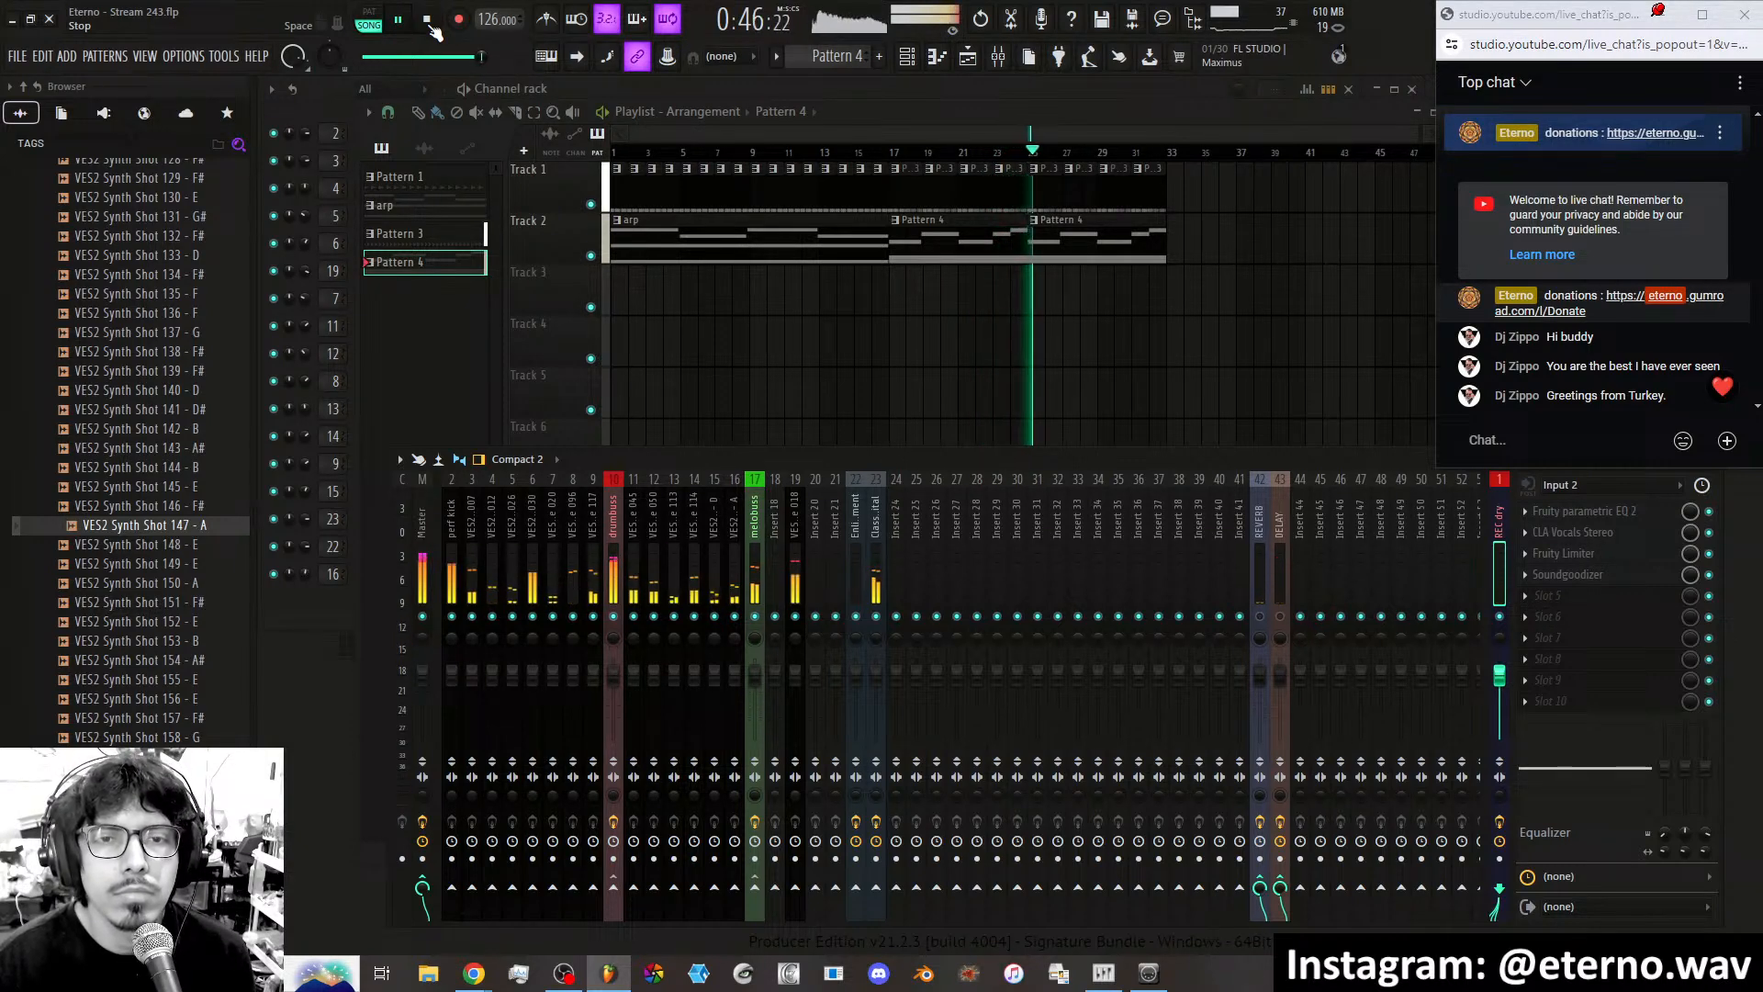
Play the arrangement from bar 1 and again from just before bar 17, and stop playback.
left_click(617, 154)
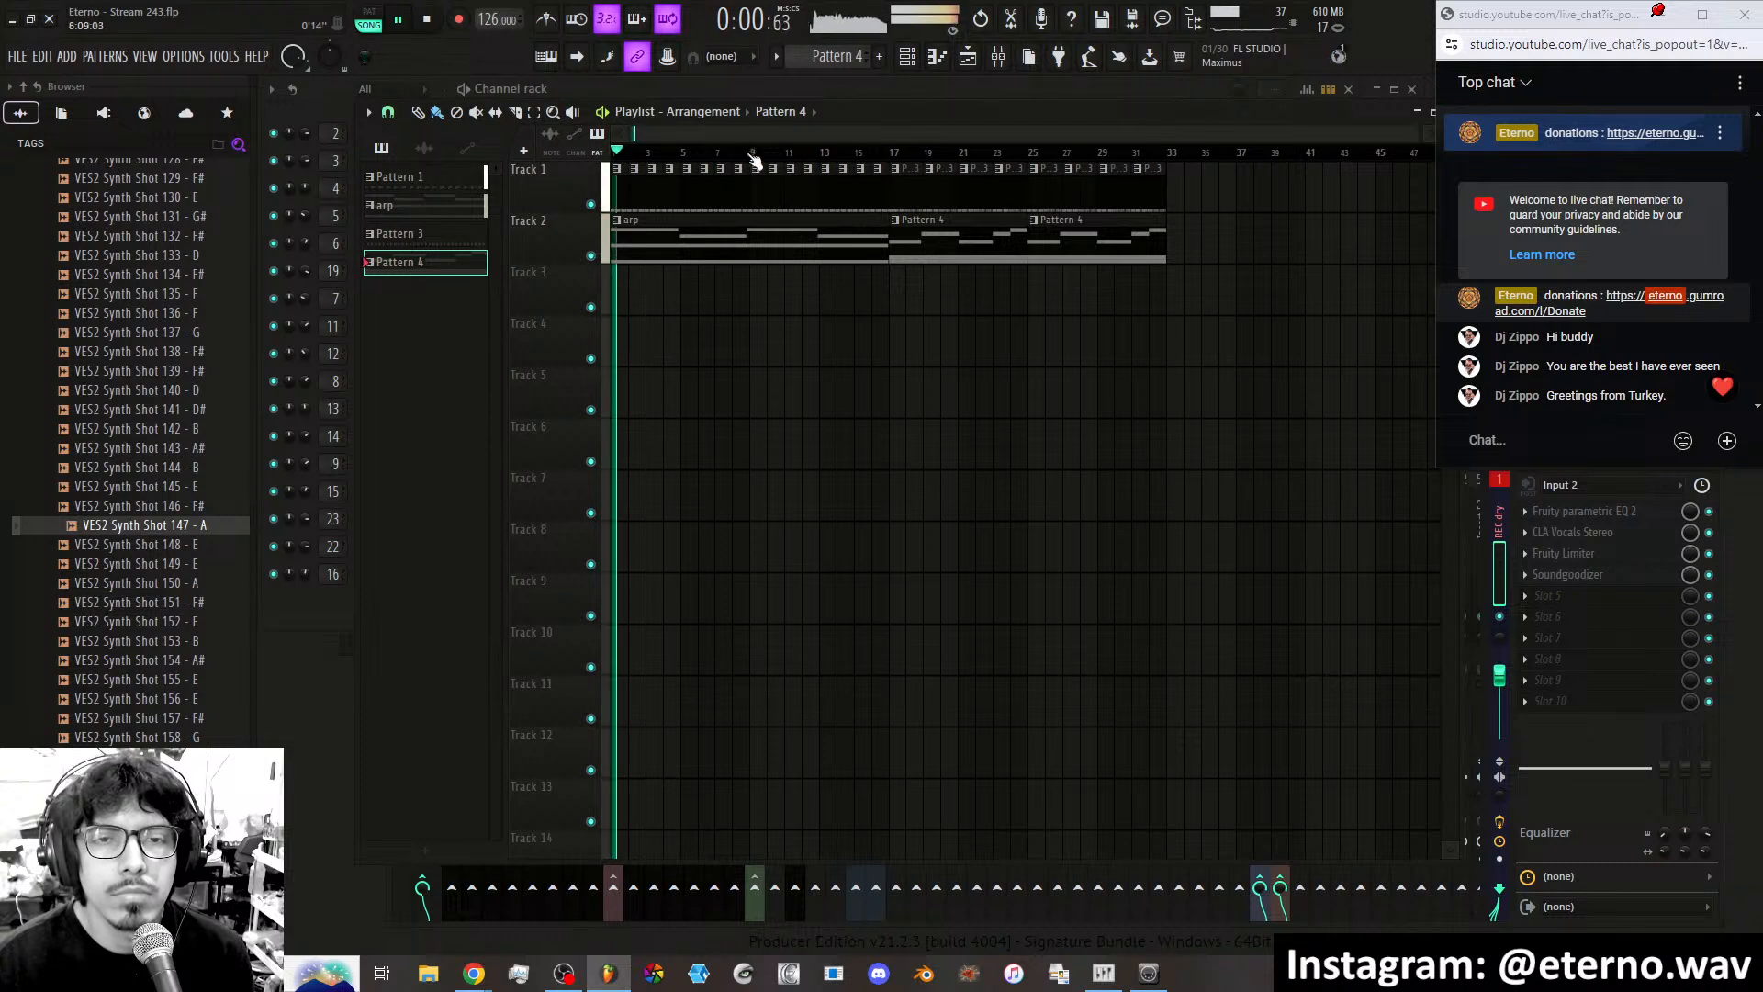
left_click(873, 154)
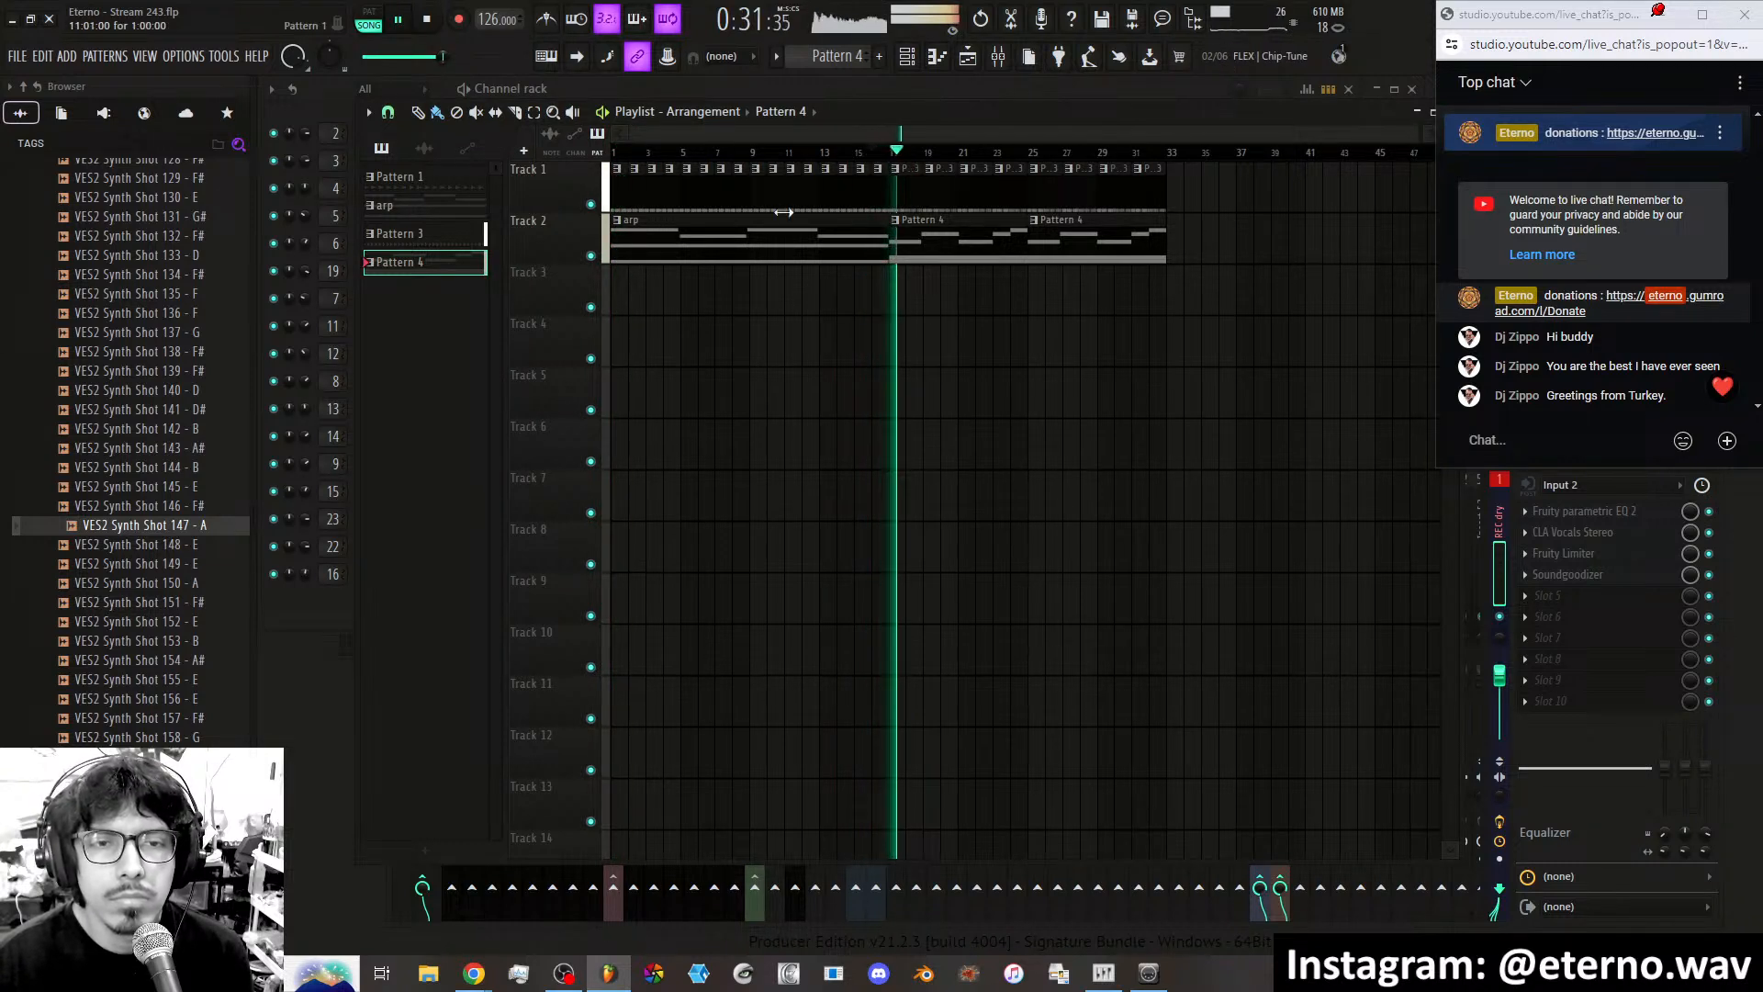
key("space")
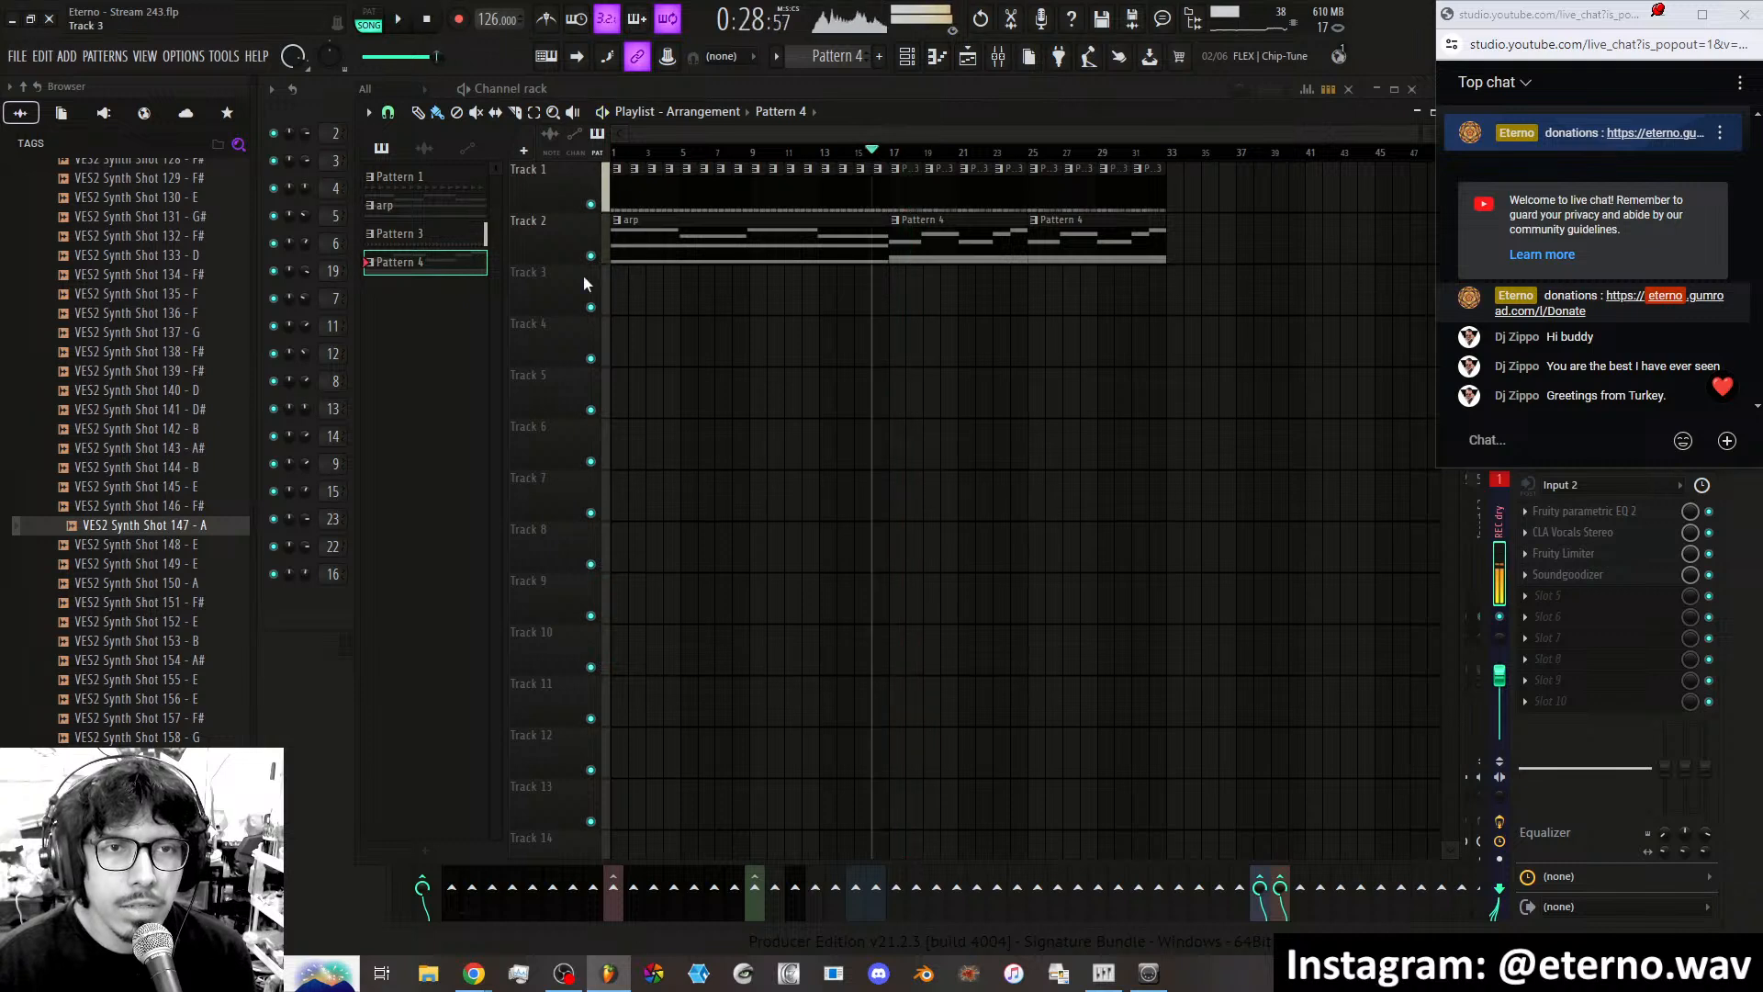
Try replacing the arp clip on Track 2 with a Pattern 4 clip at bar 9, and audition the arrangement from there.
right_click(690, 250)
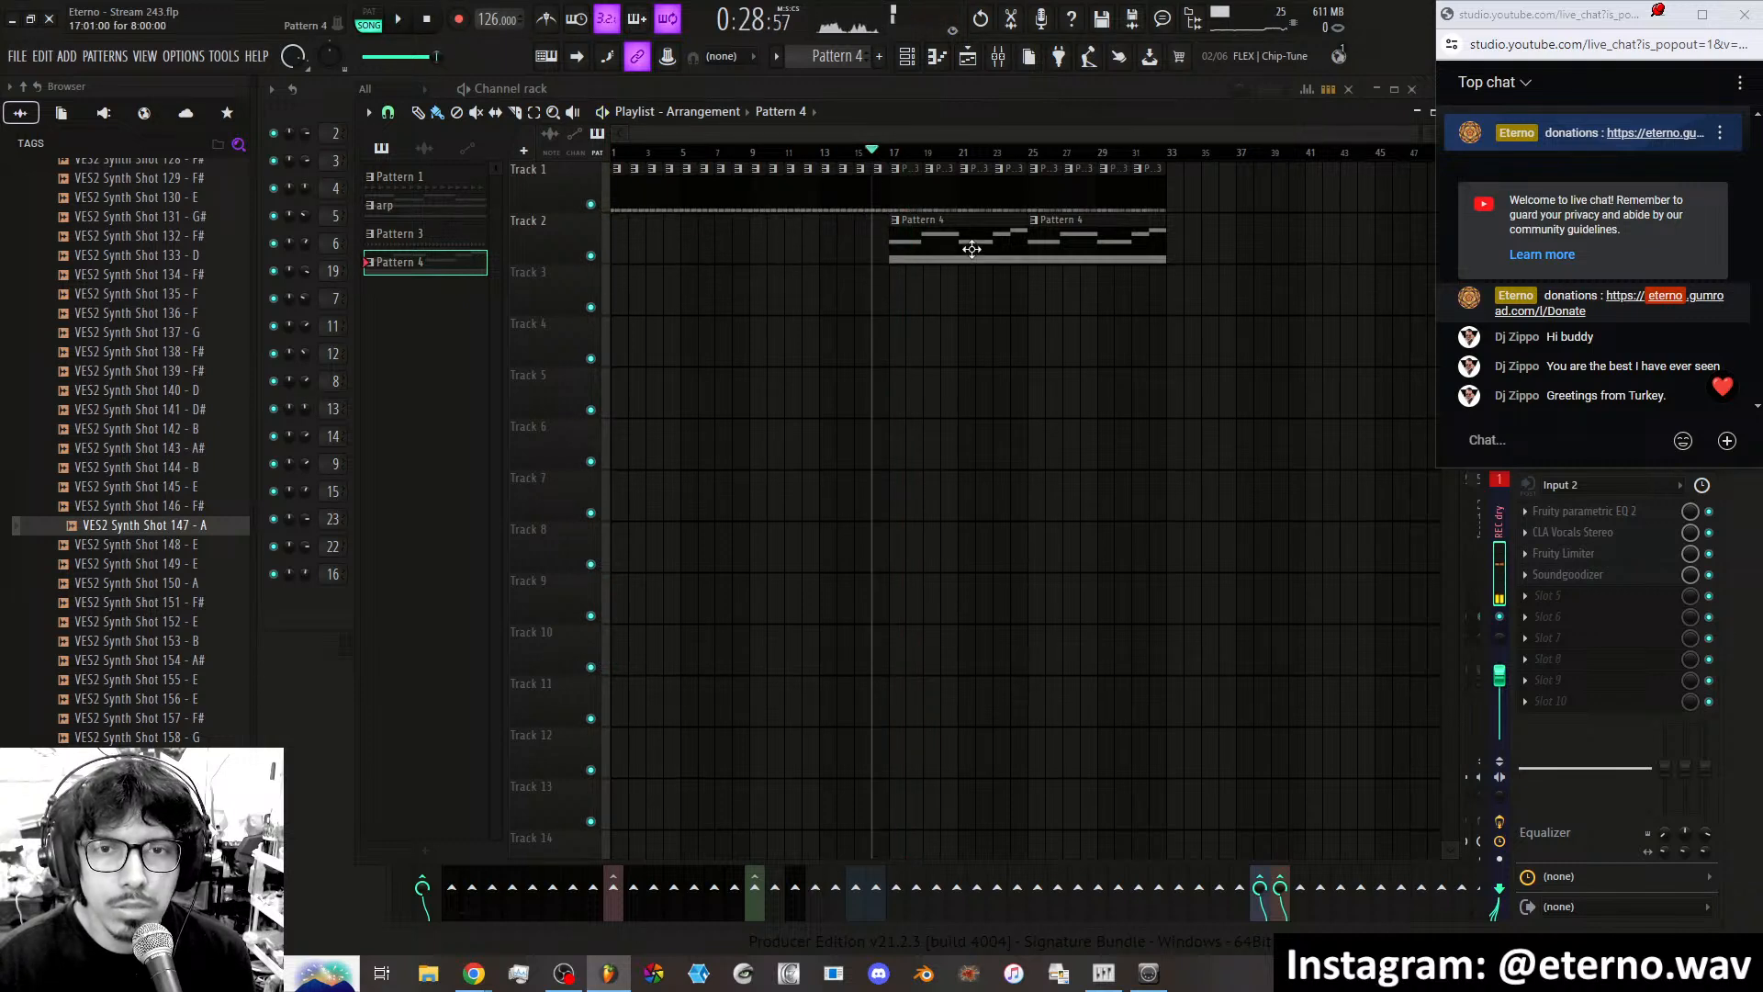
left_click(758, 243)
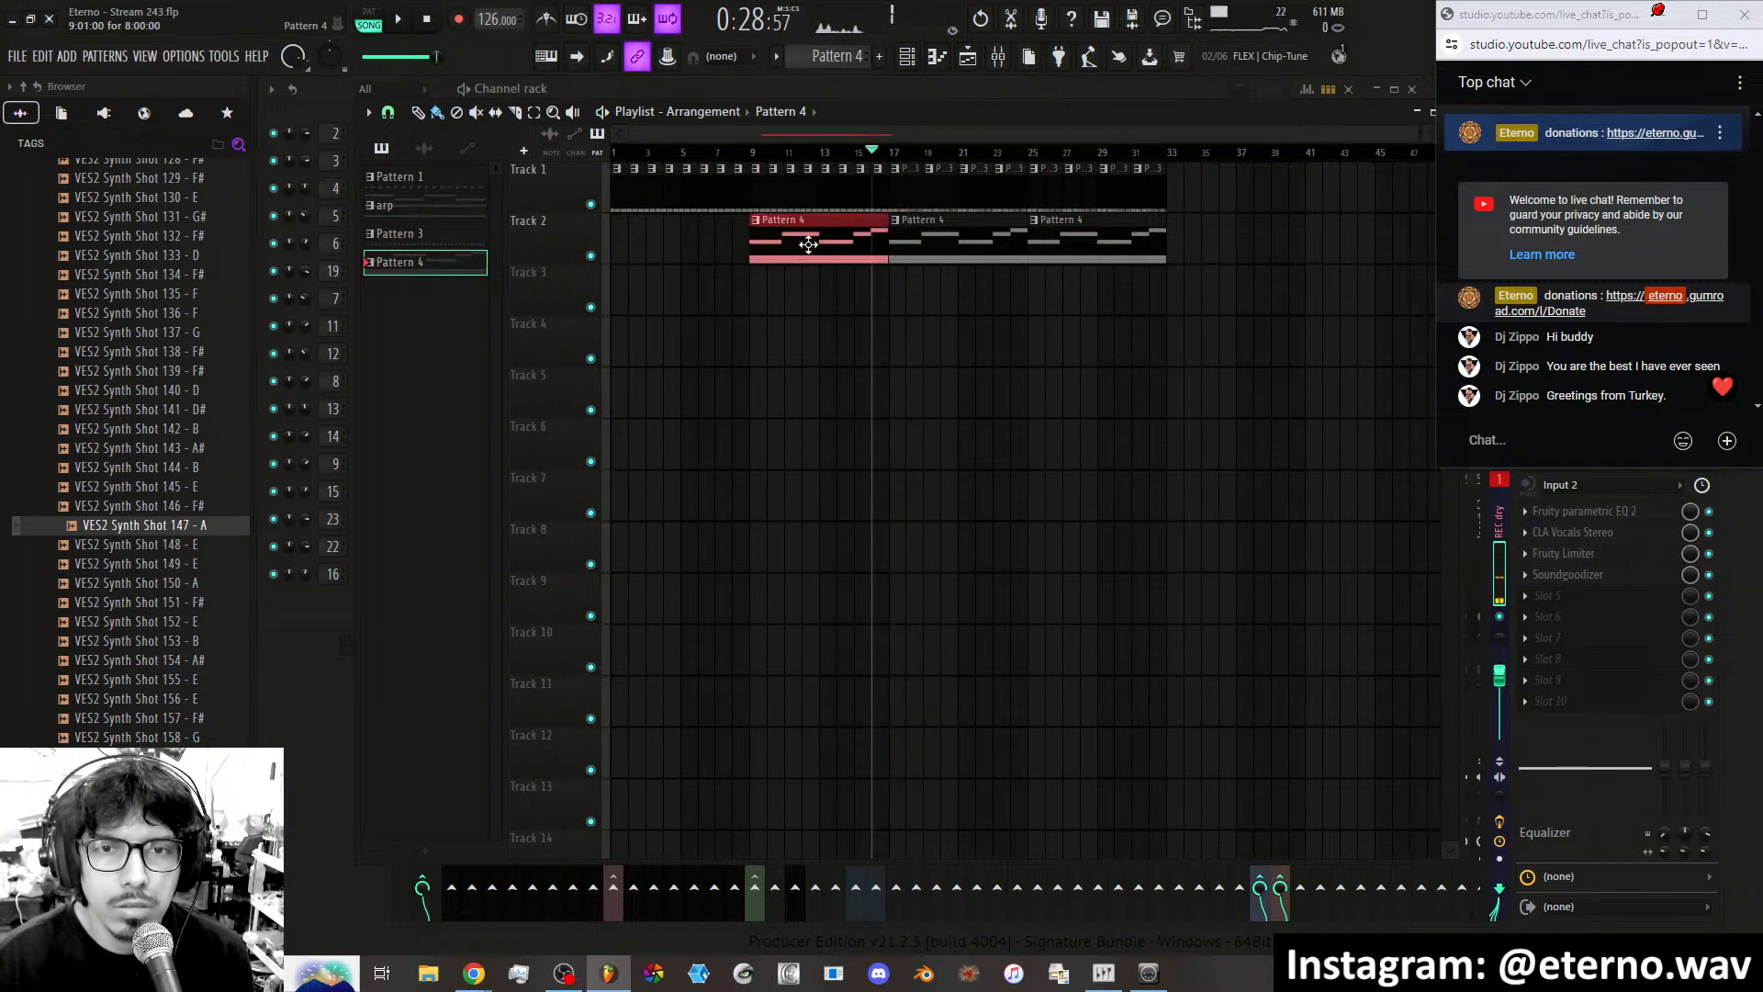
left_click(750, 152)
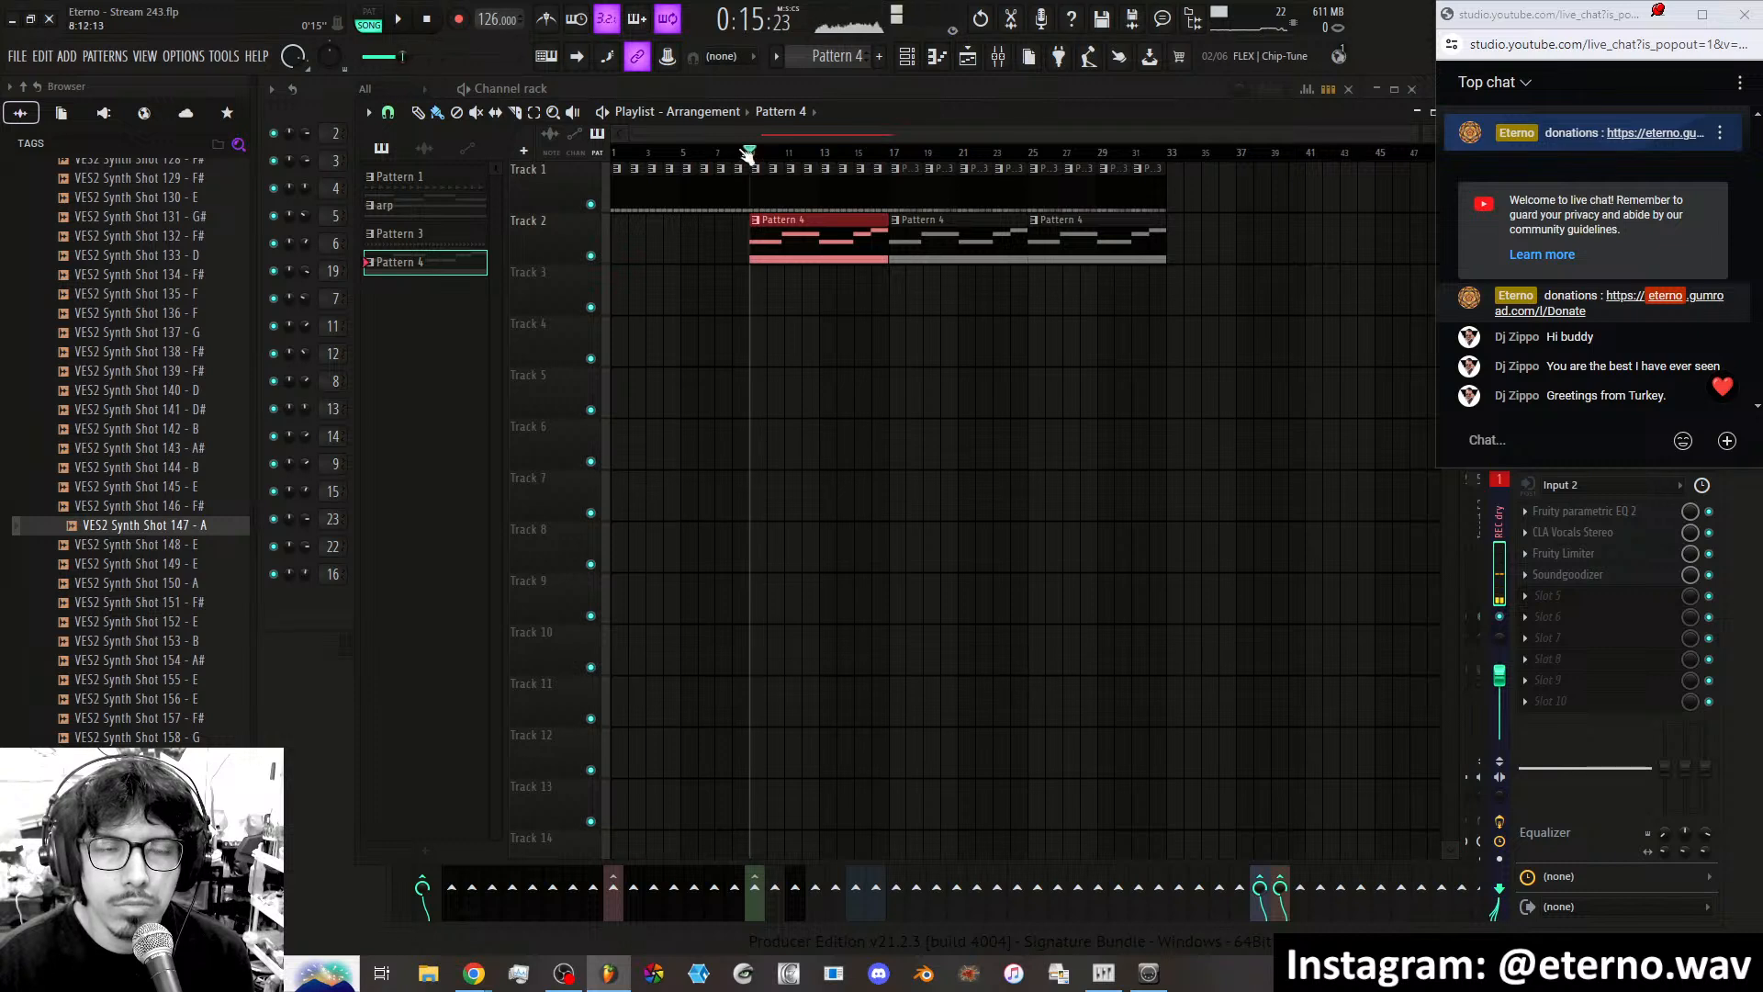
left_click(401, 21)
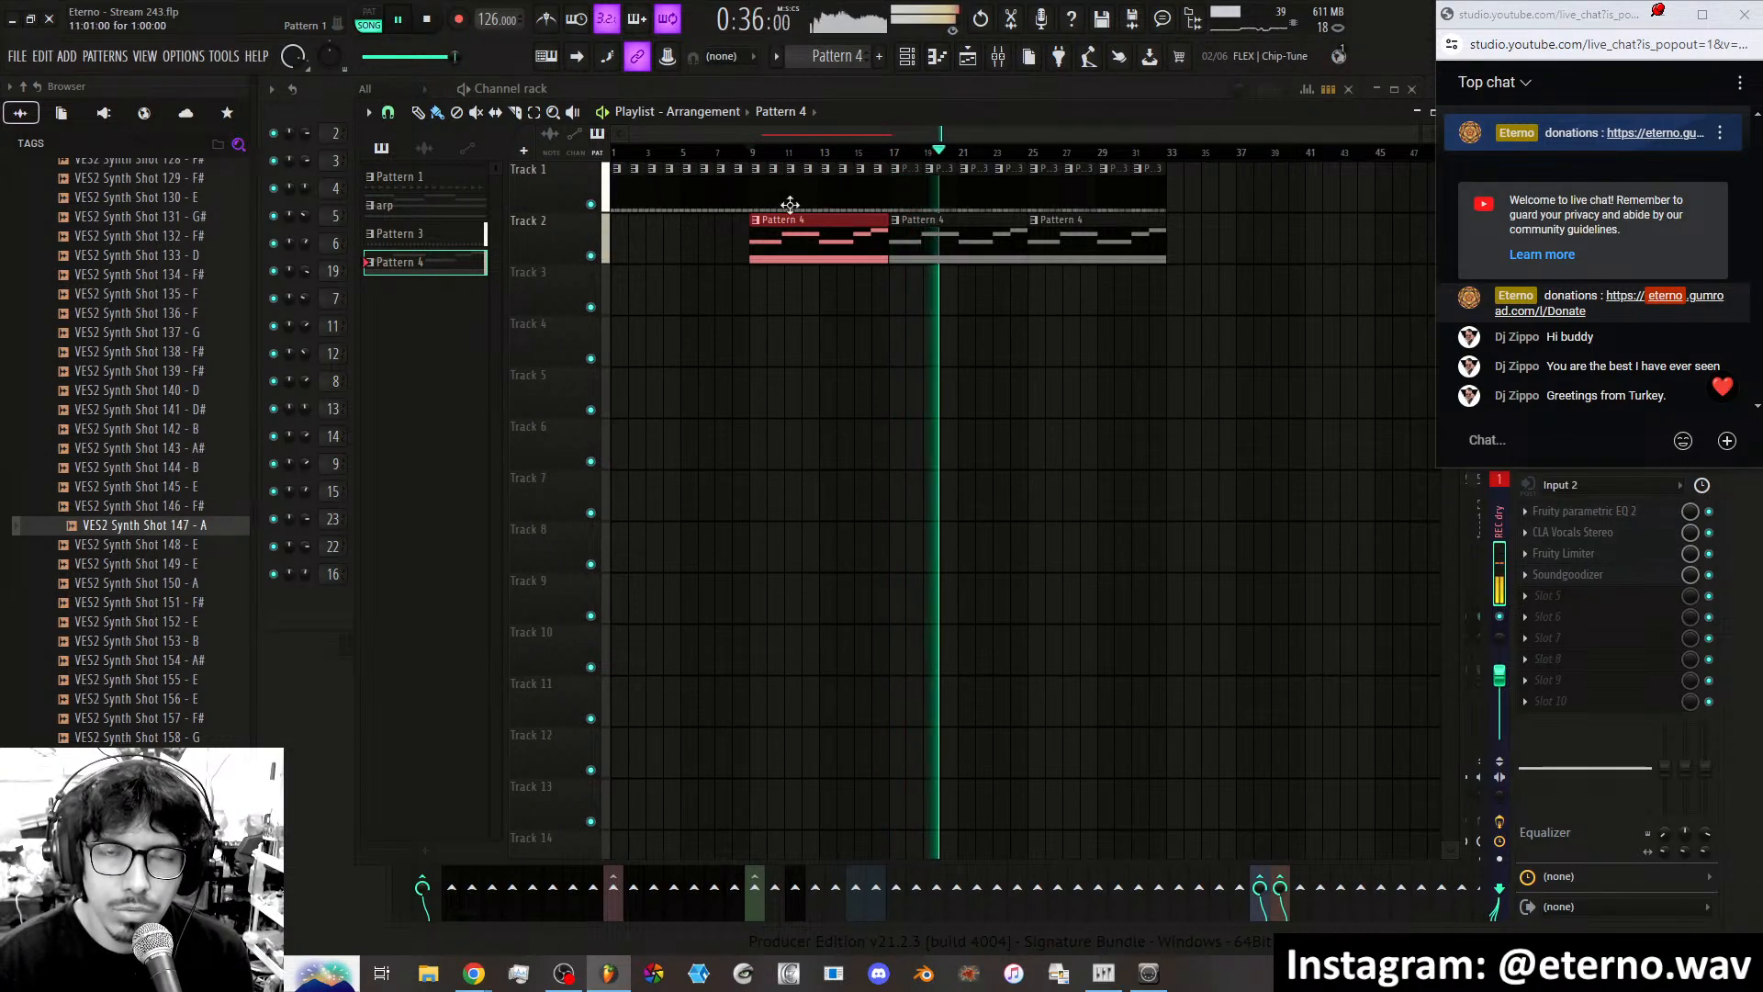
left_click(425, 20)
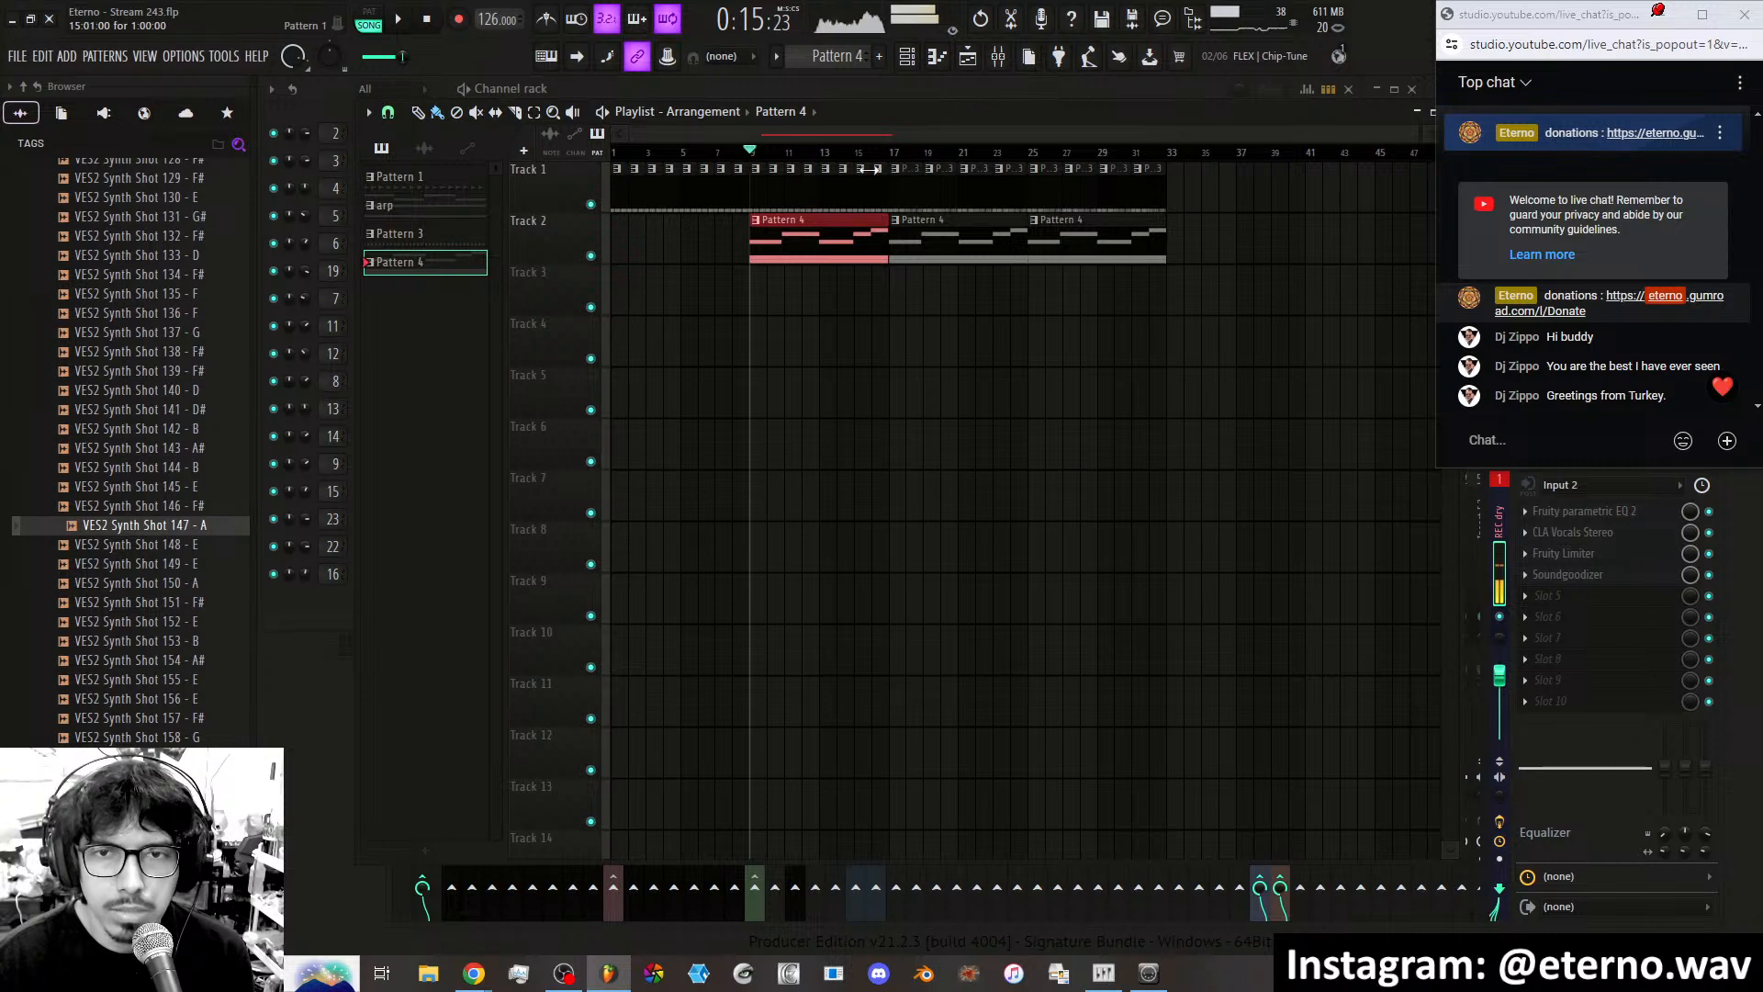
Remove the Pattern 4 clip at bar 9 on Track 2 and place the arp pattern at bar 1 instead.
right_click(806, 249)
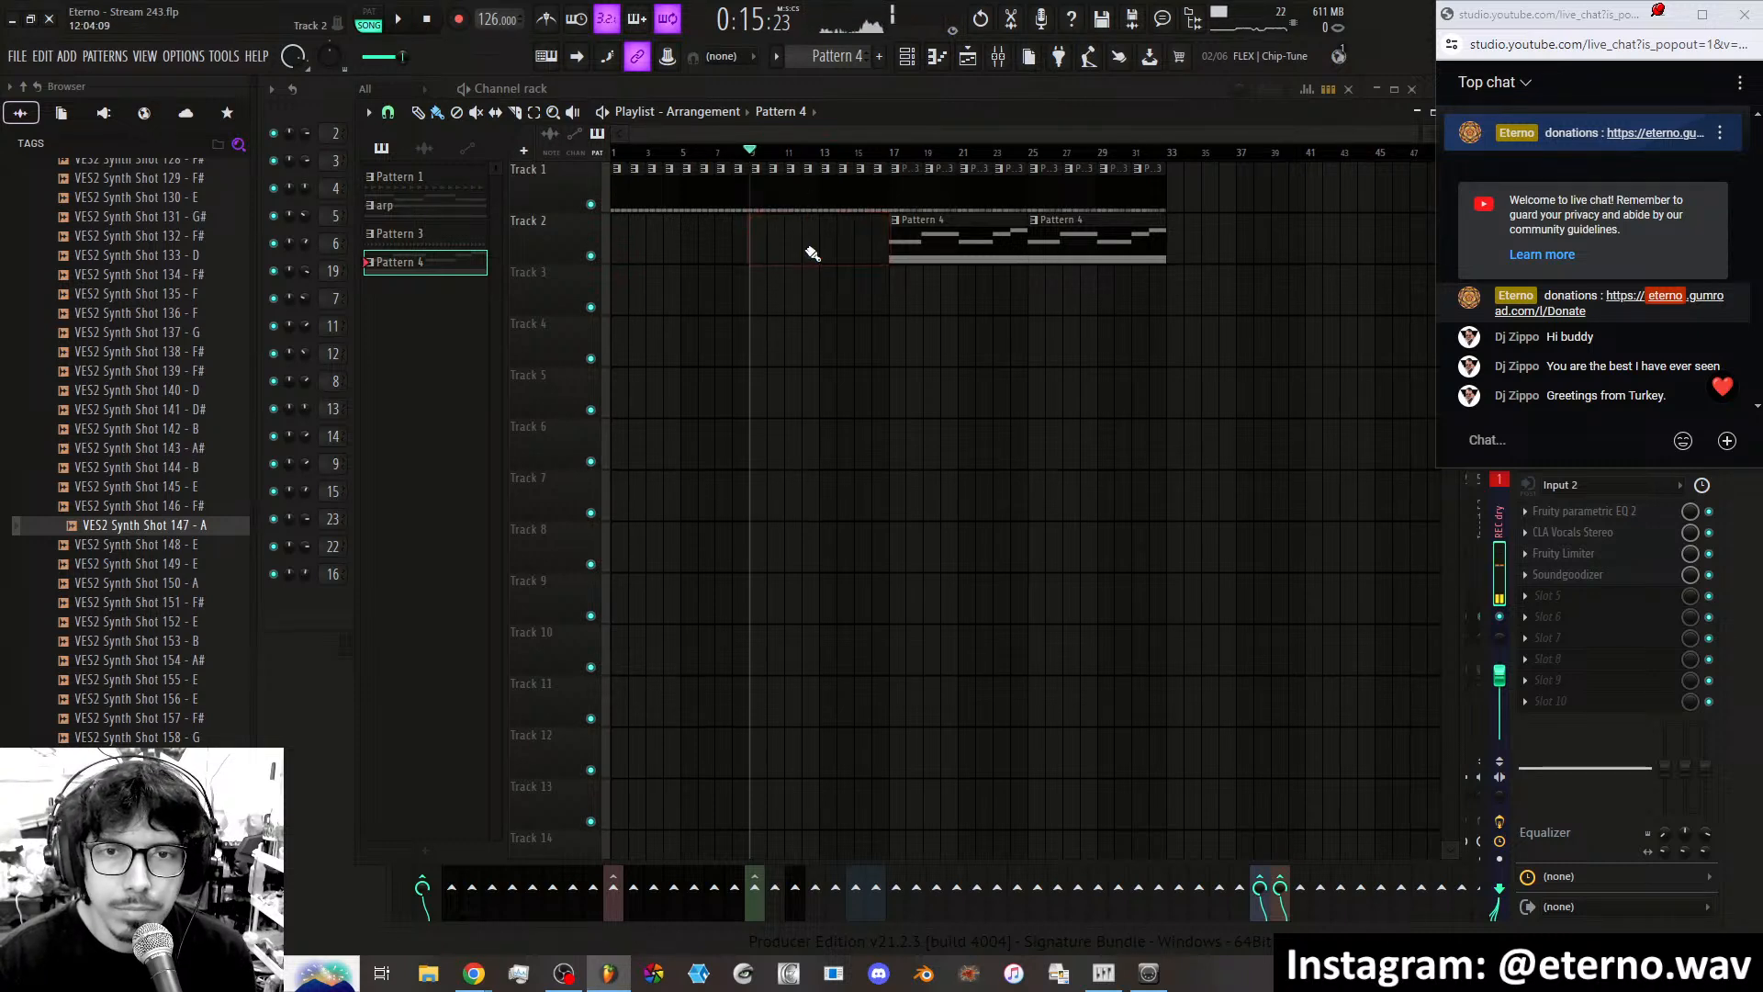
left_click(445, 207)
left_click(614, 236)
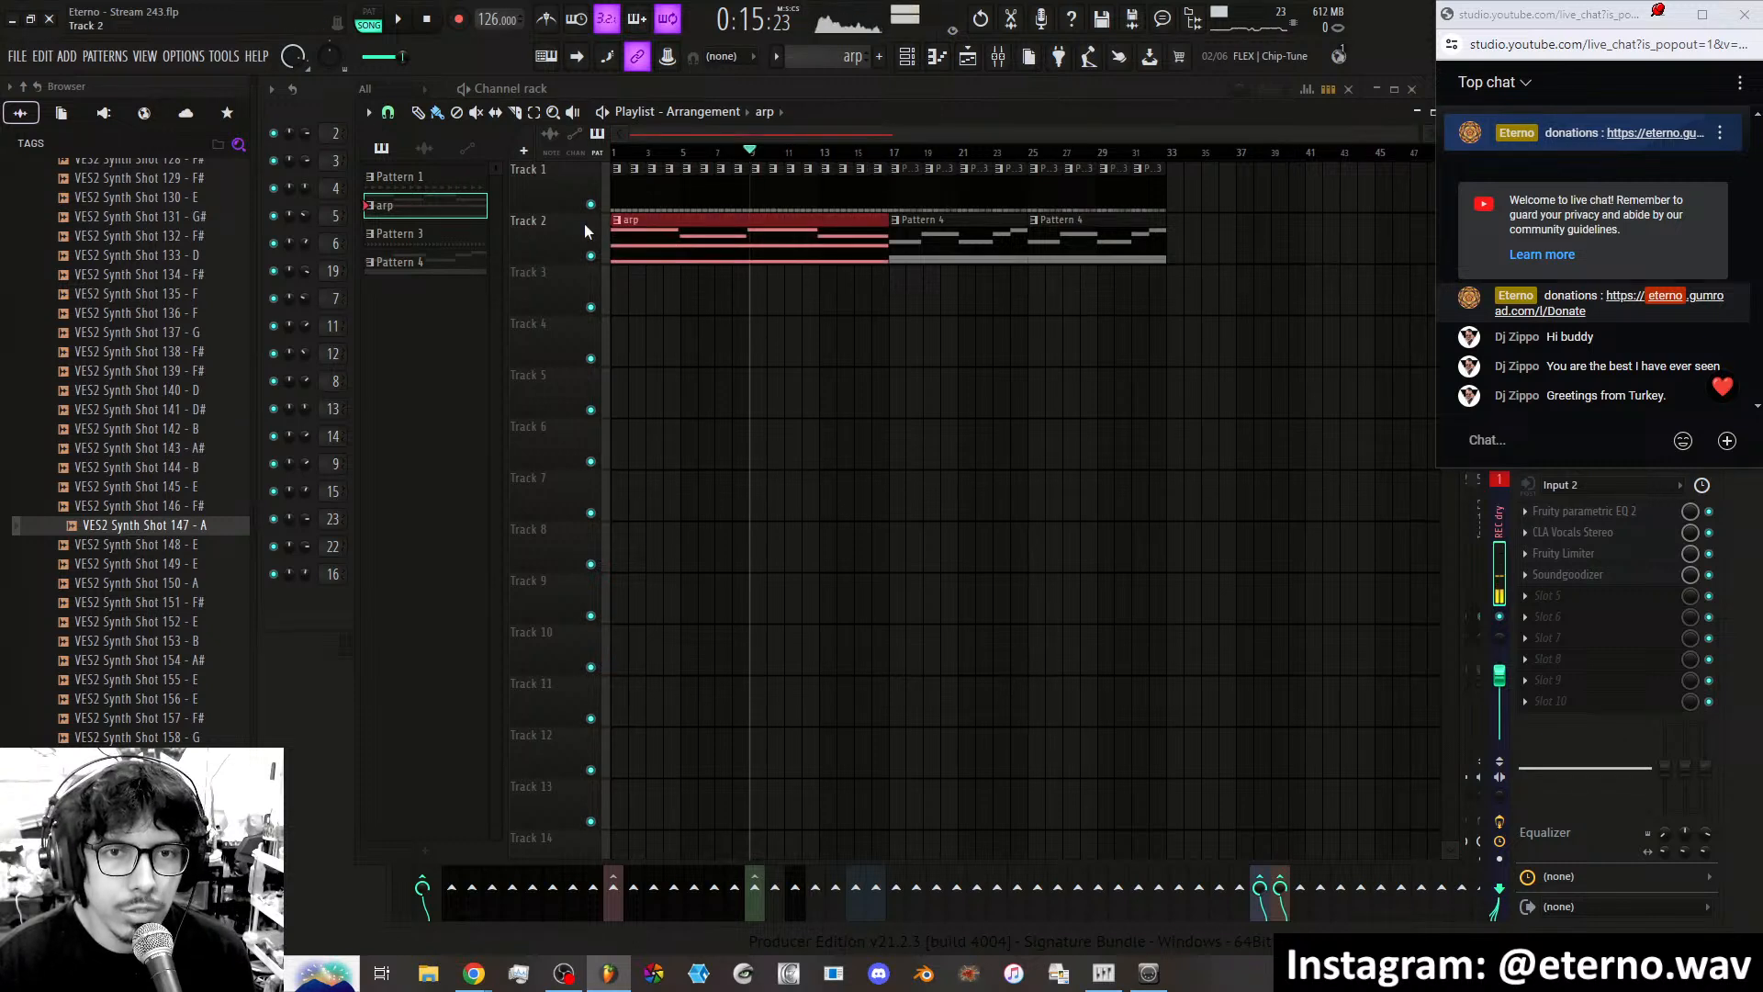
Solo Track 1 in the playlist and audition its drums from bar 9 and from bar 17.
right_click(592, 205)
key("space")
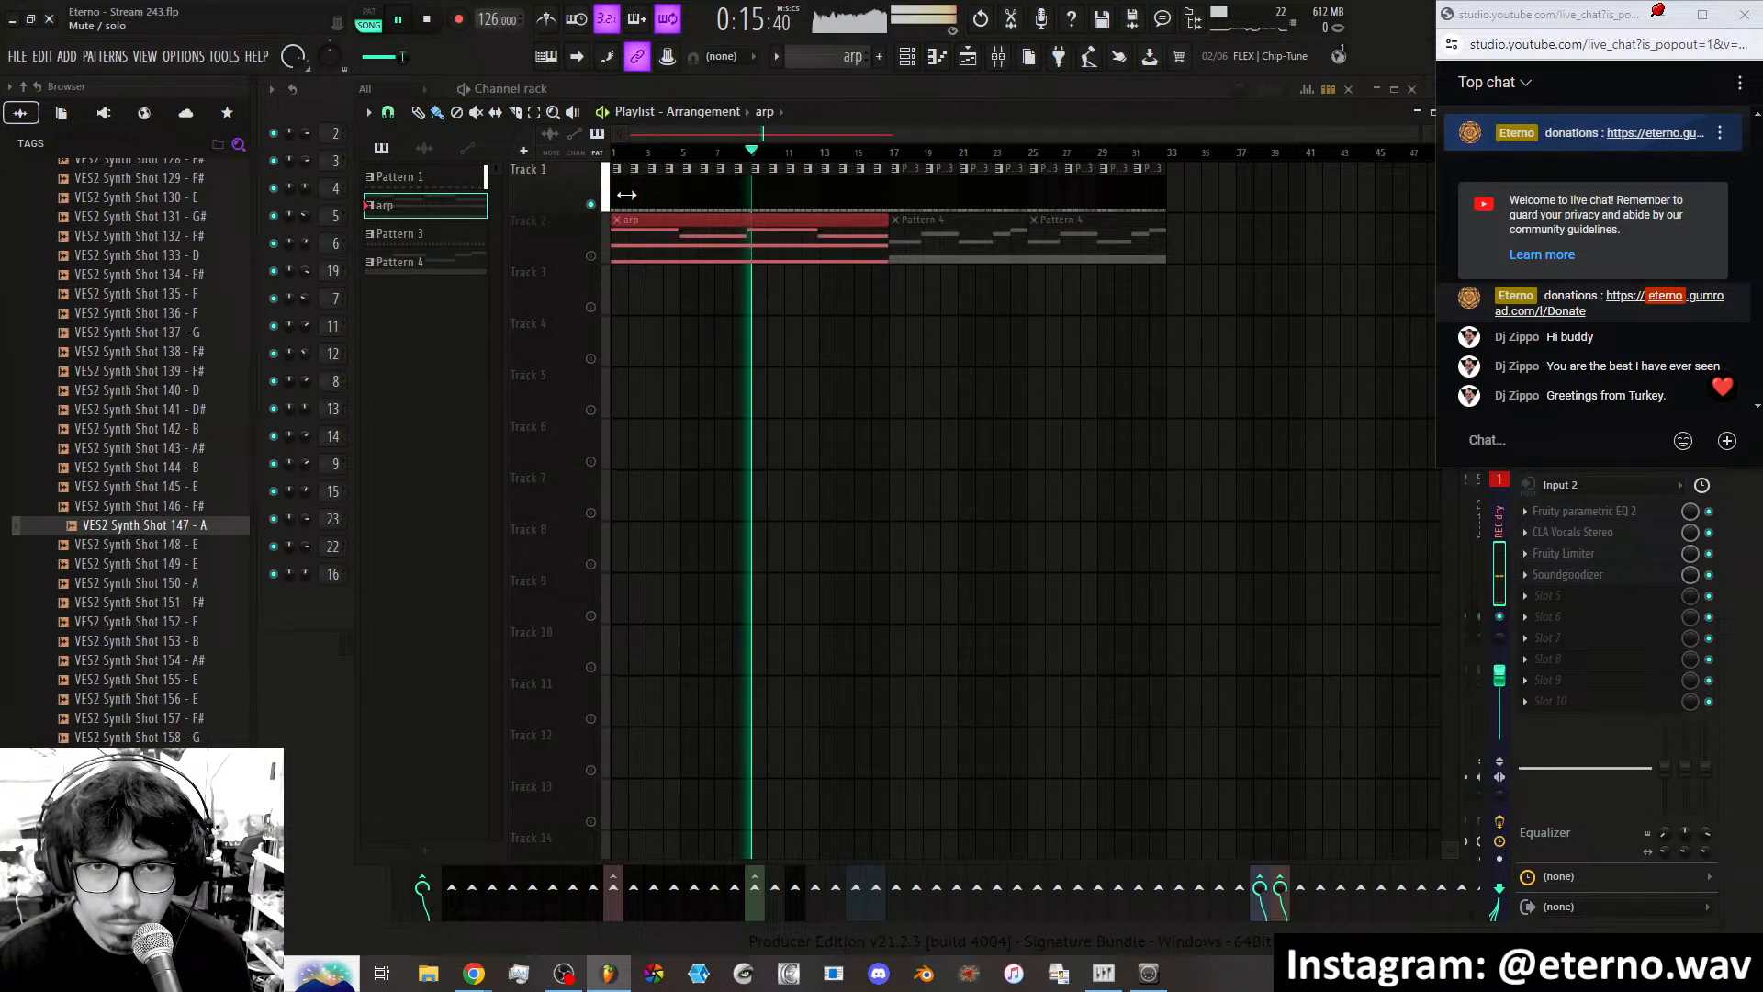
key("space")
left_click(898, 153)
key("space")
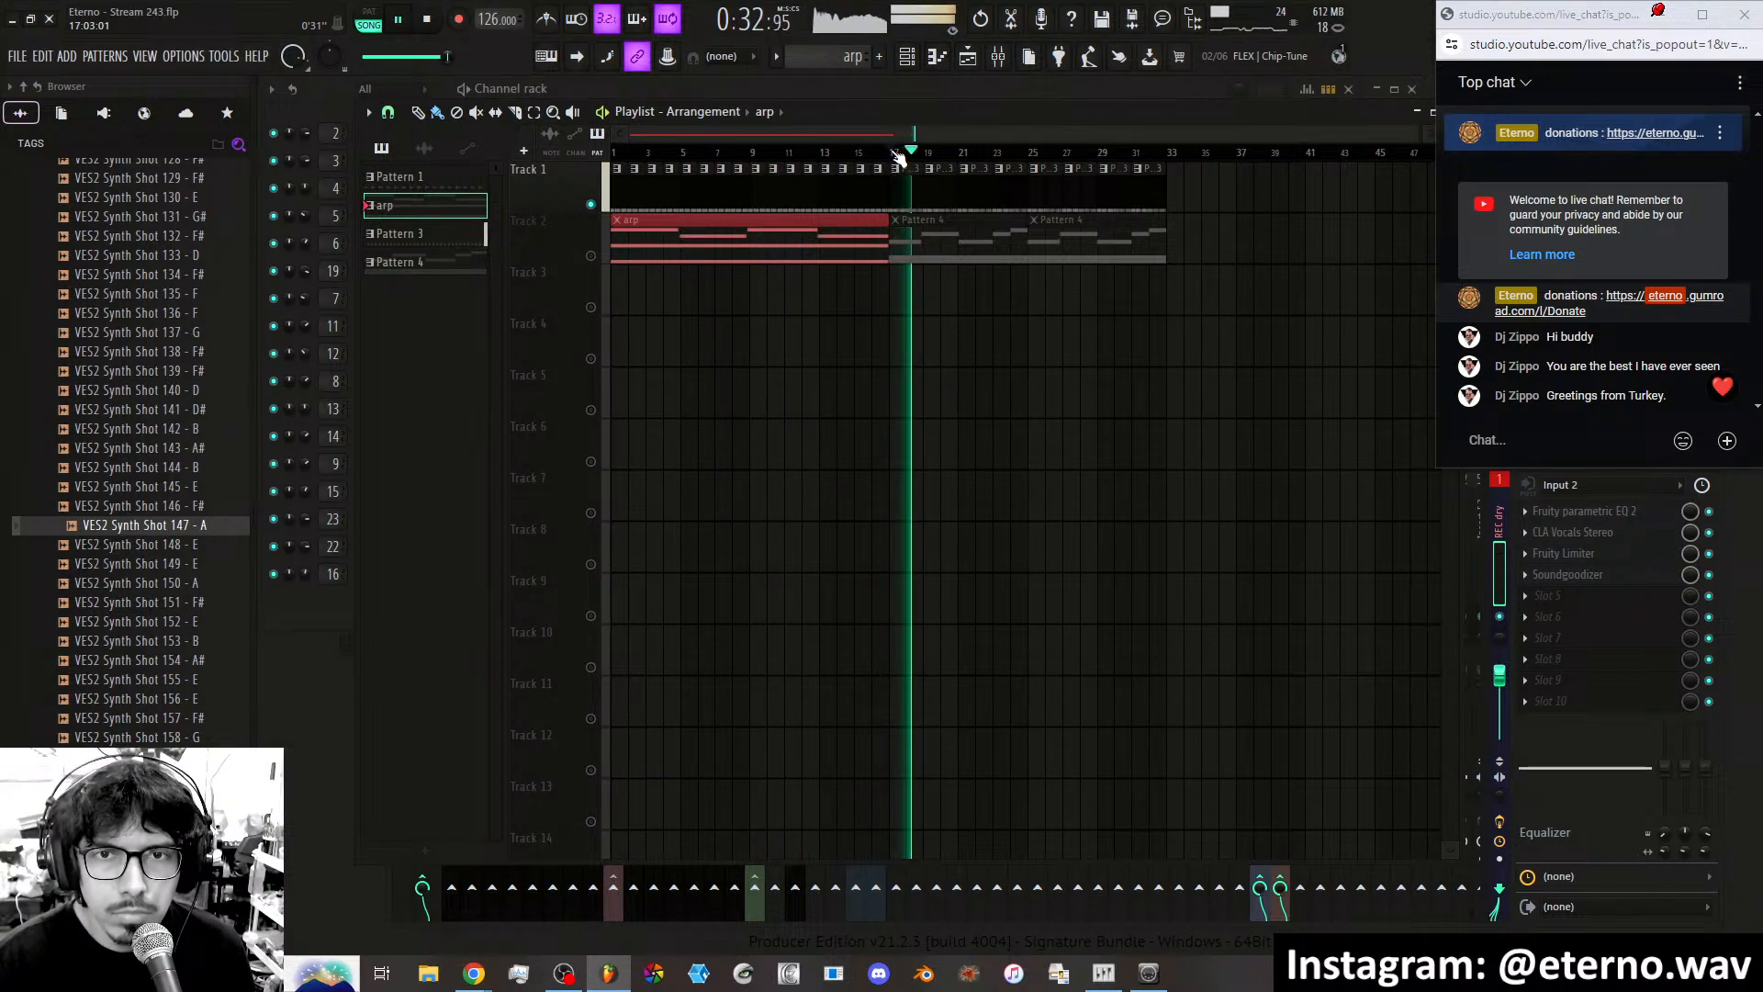
key("space")
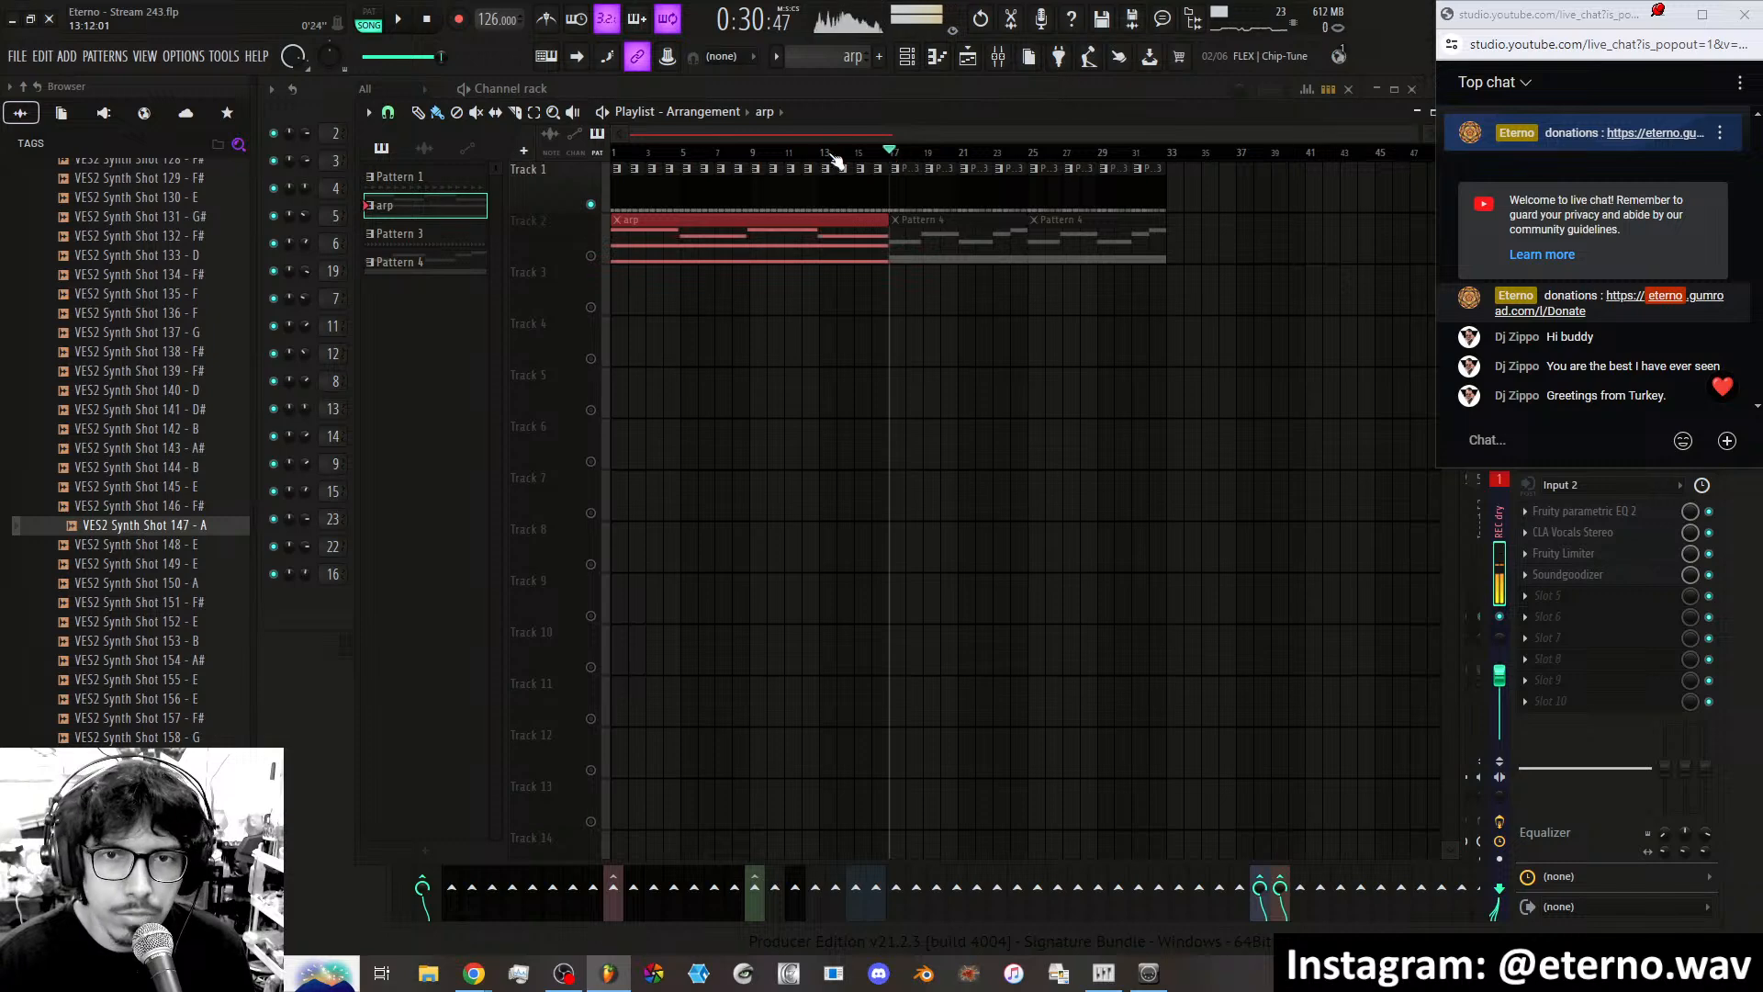
Show Pattern 1 in the channel rack and switch playback from song mode to pattern mode.
left_click(907, 57)
left_click(851, 58)
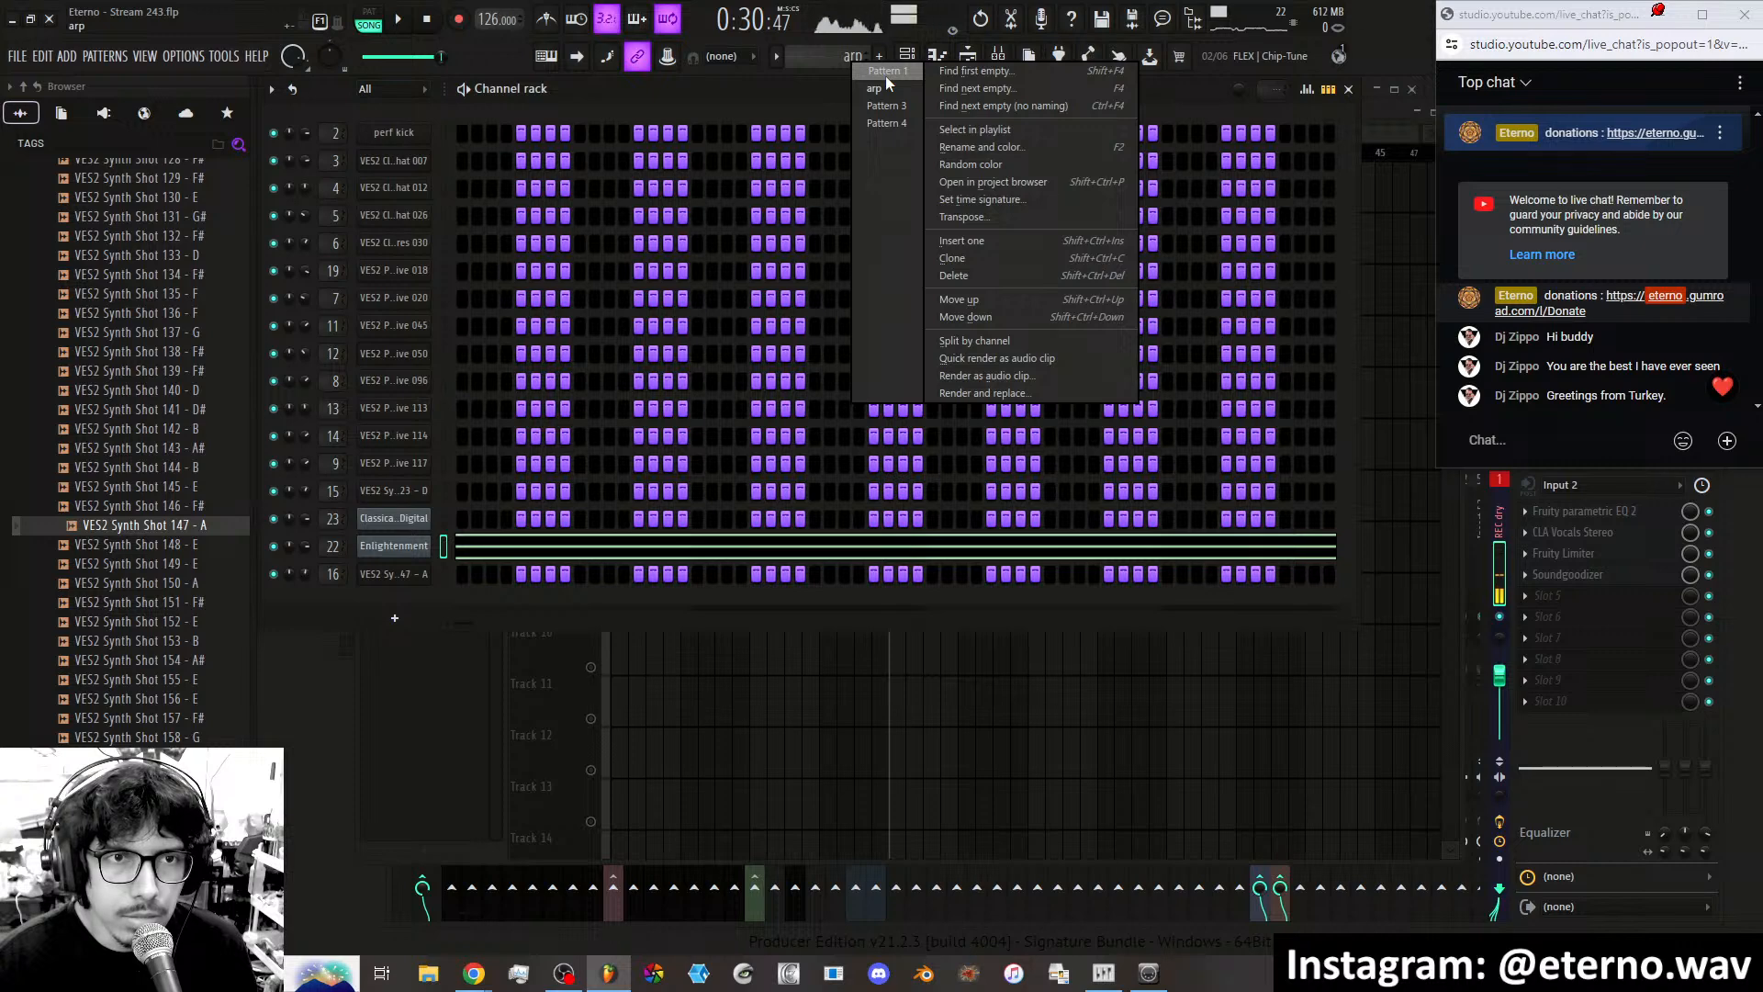
left_click(885, 74)
key("space")
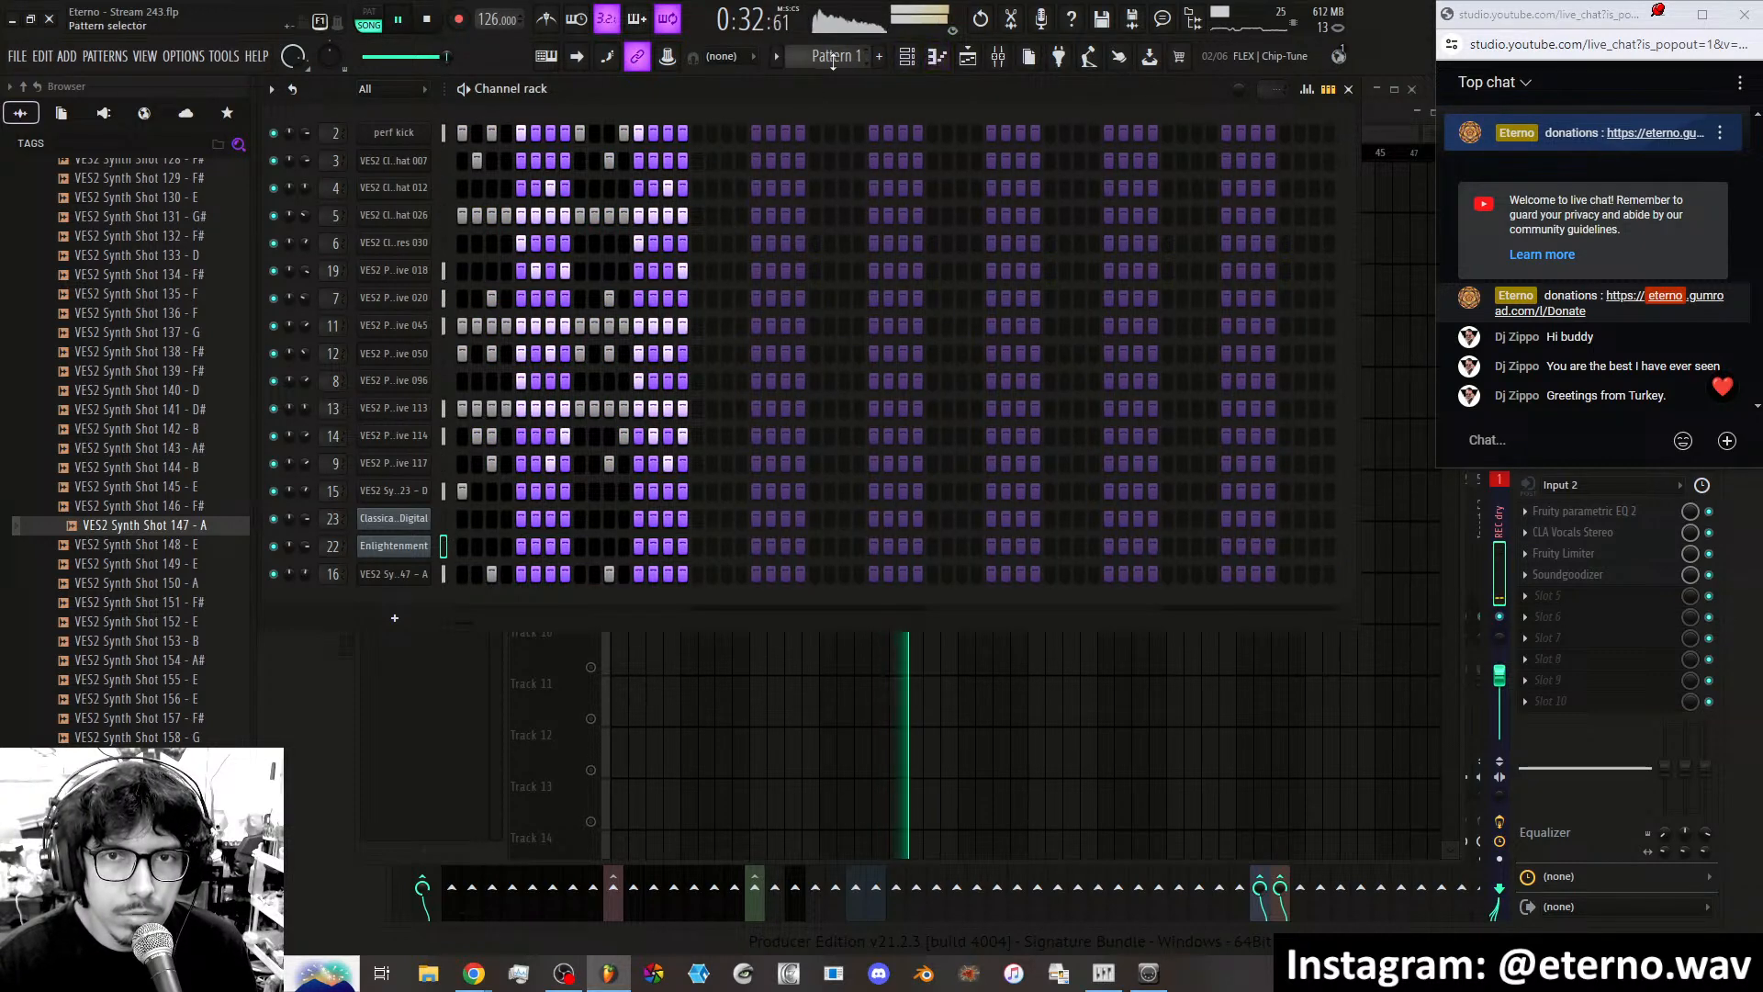
key("l")
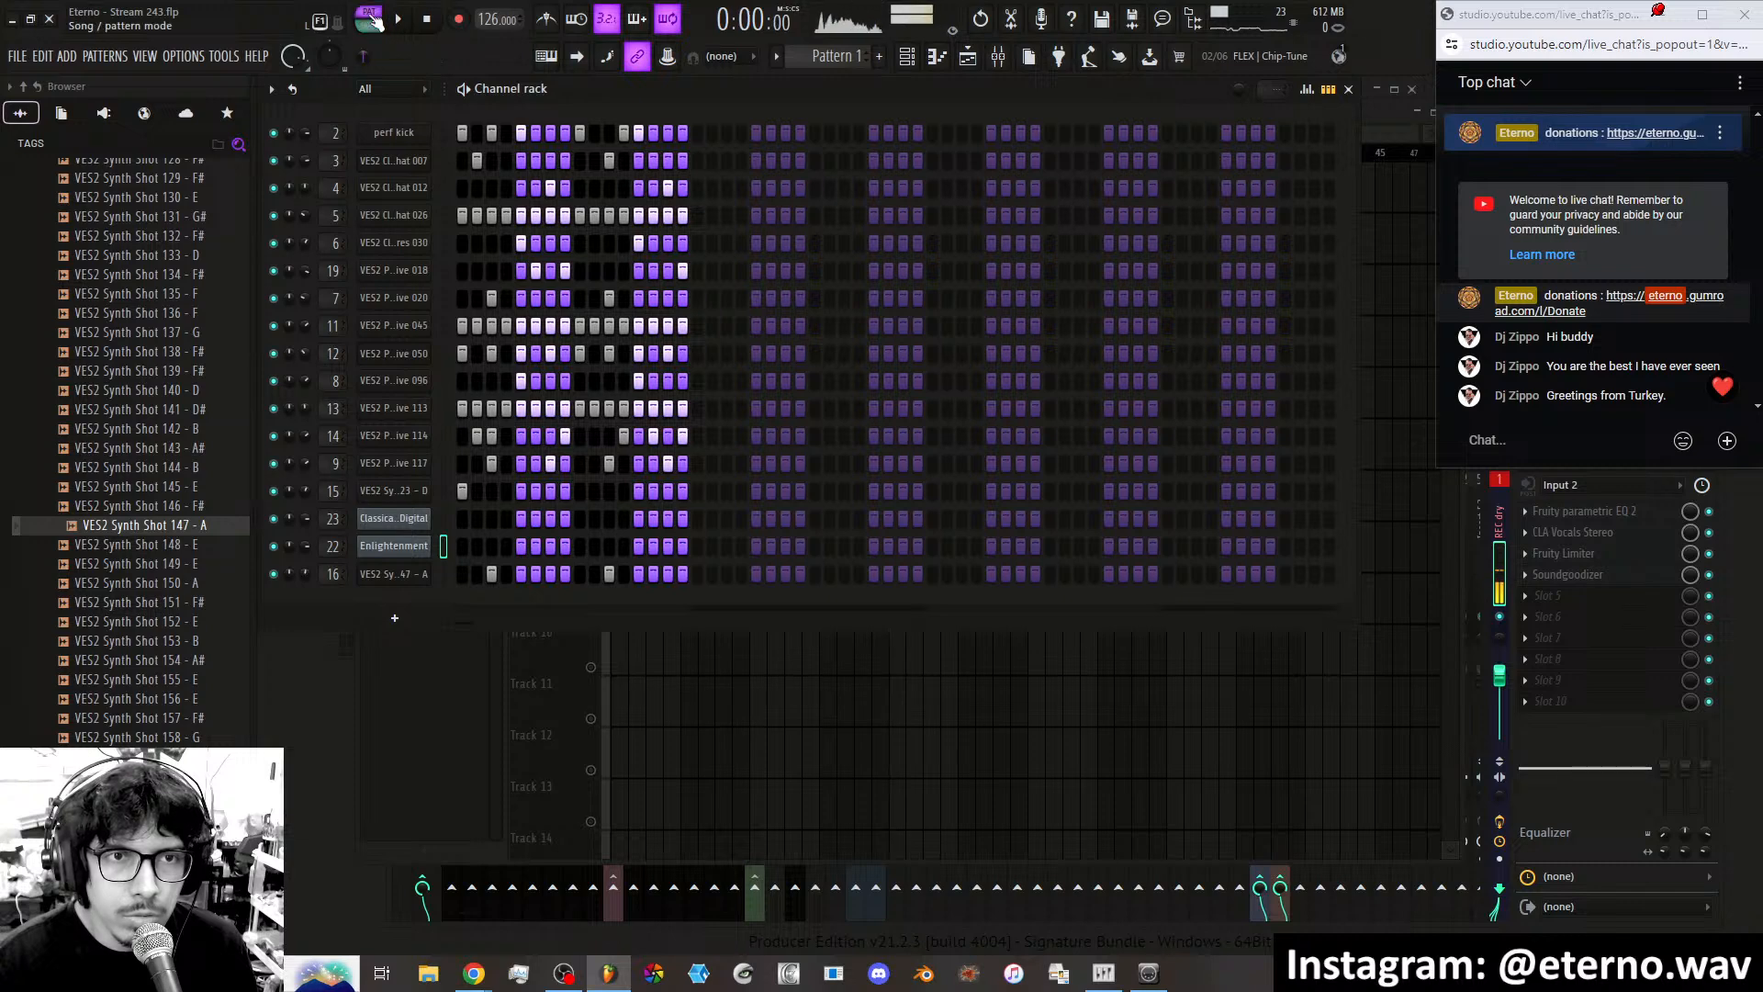
Select Pattern 3 and audition its step sequence in pattern mode.
left_click(840, 59)
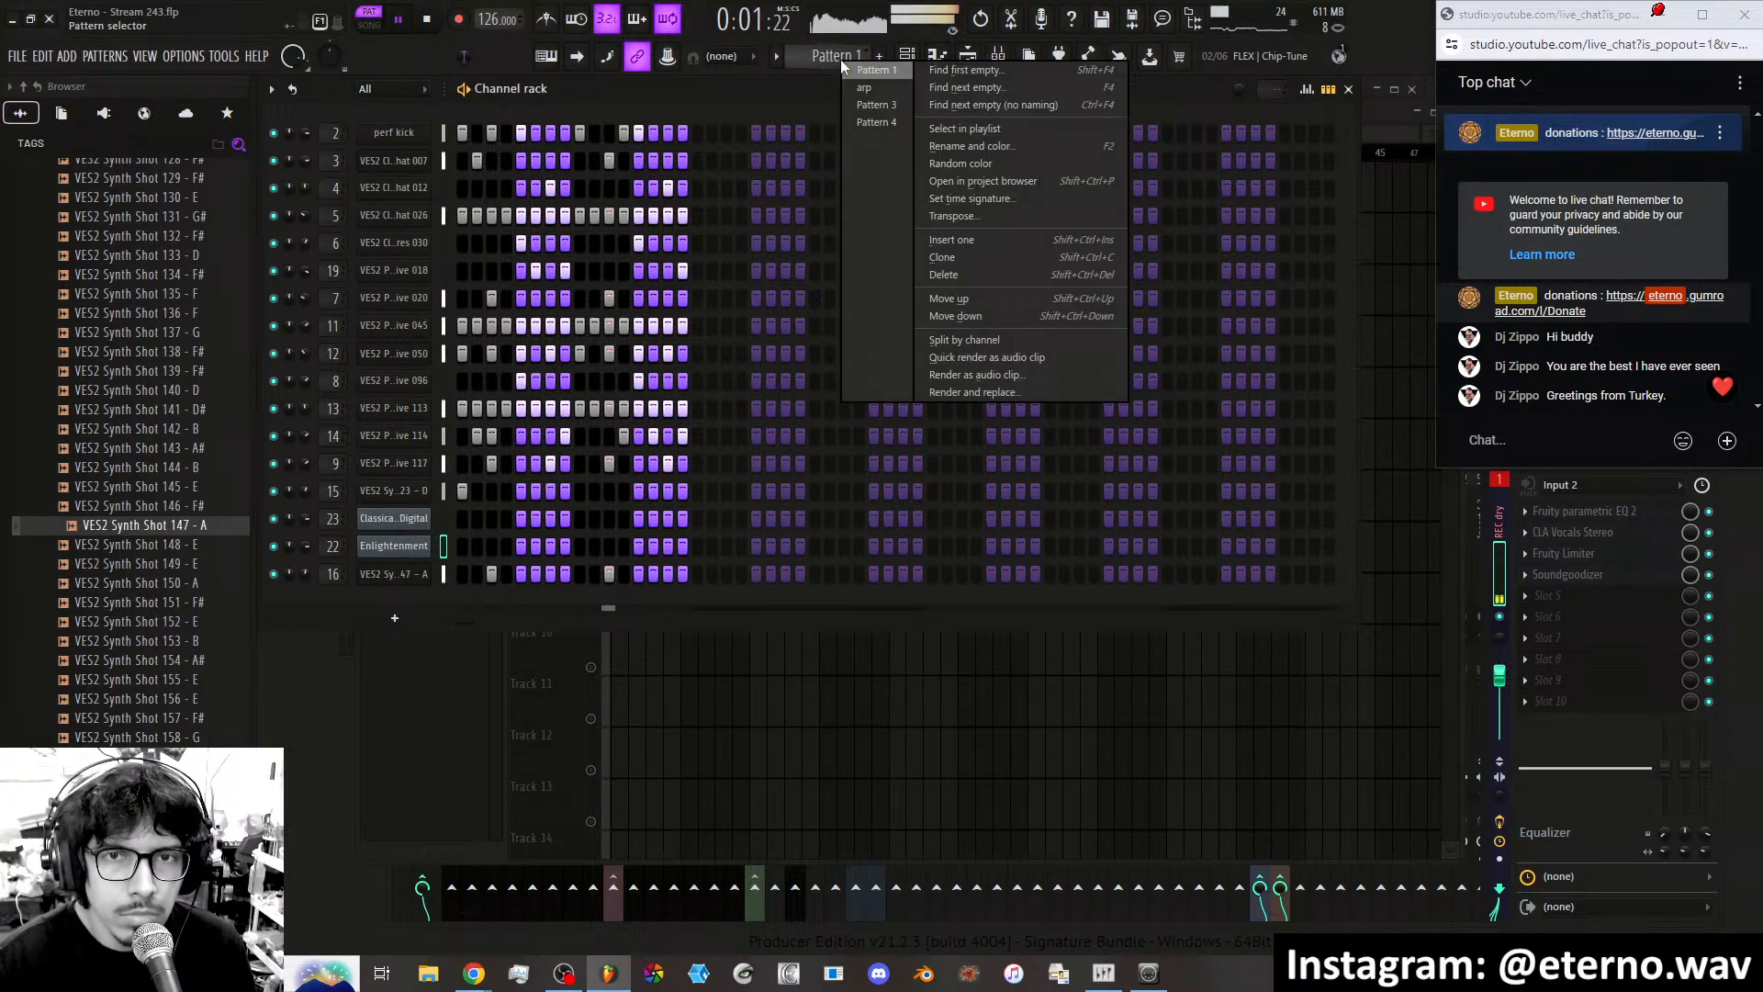
left_click(873, 107)
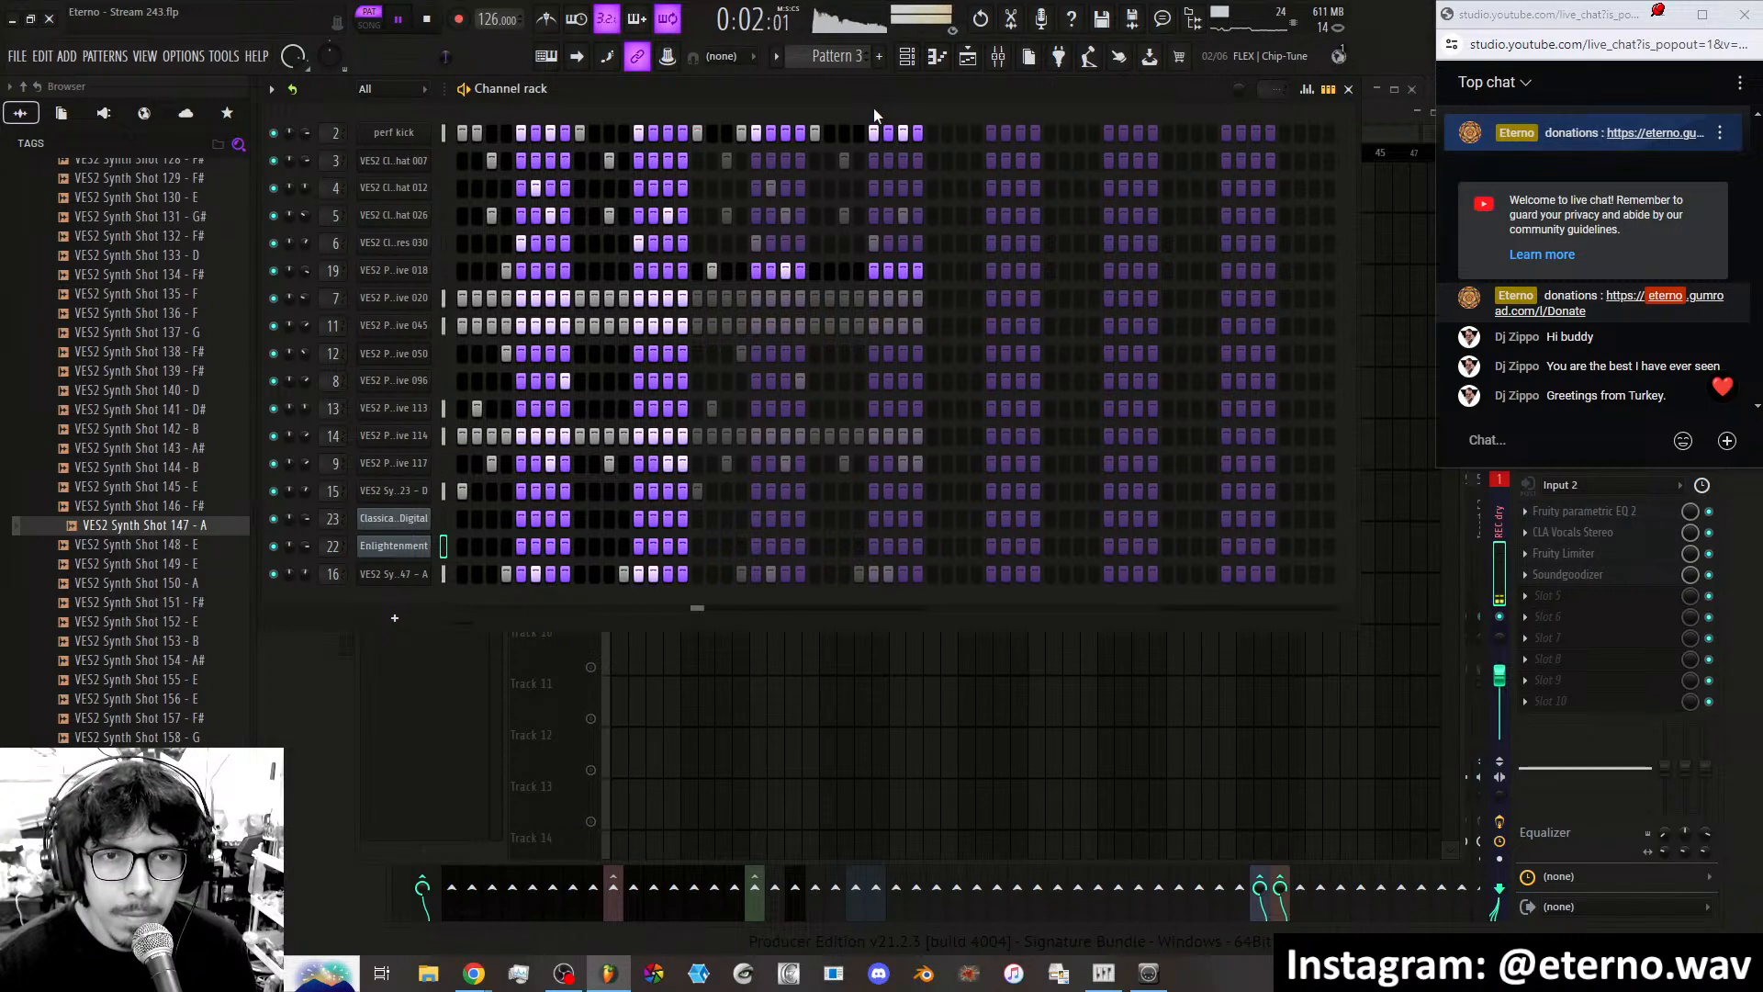
key("space")
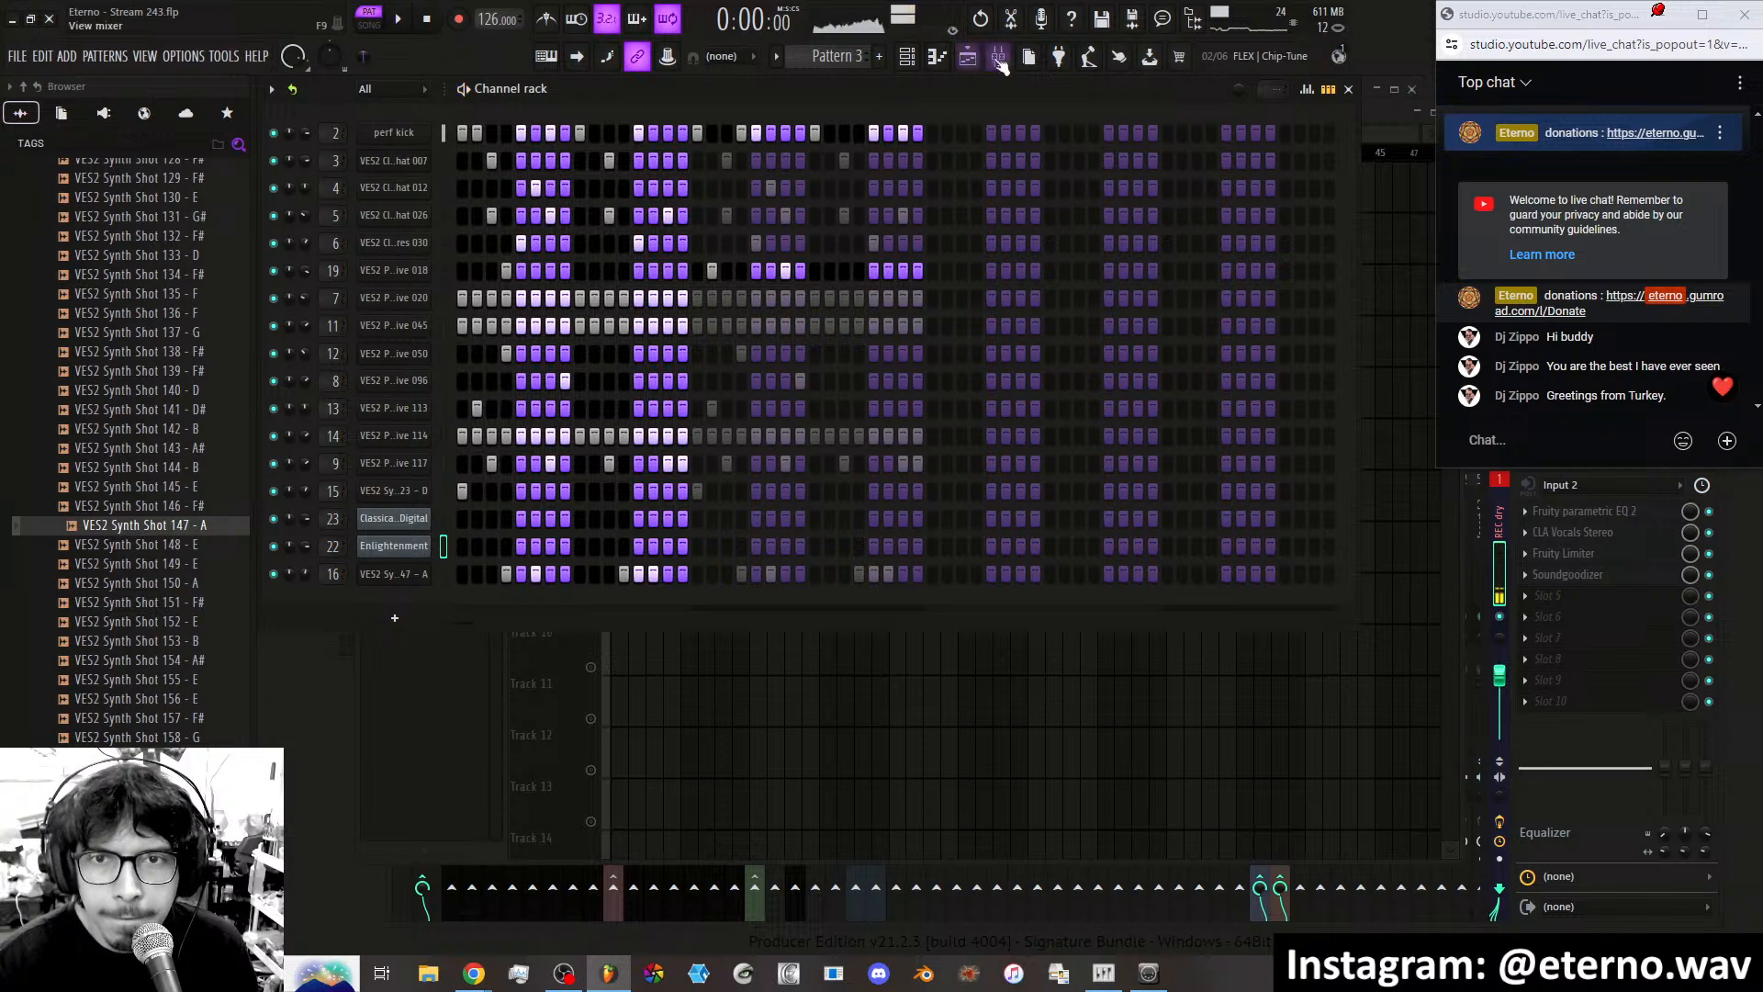
Return to the playlist and add a new empty pattern, Pattern 5.
left_click(984, 58)
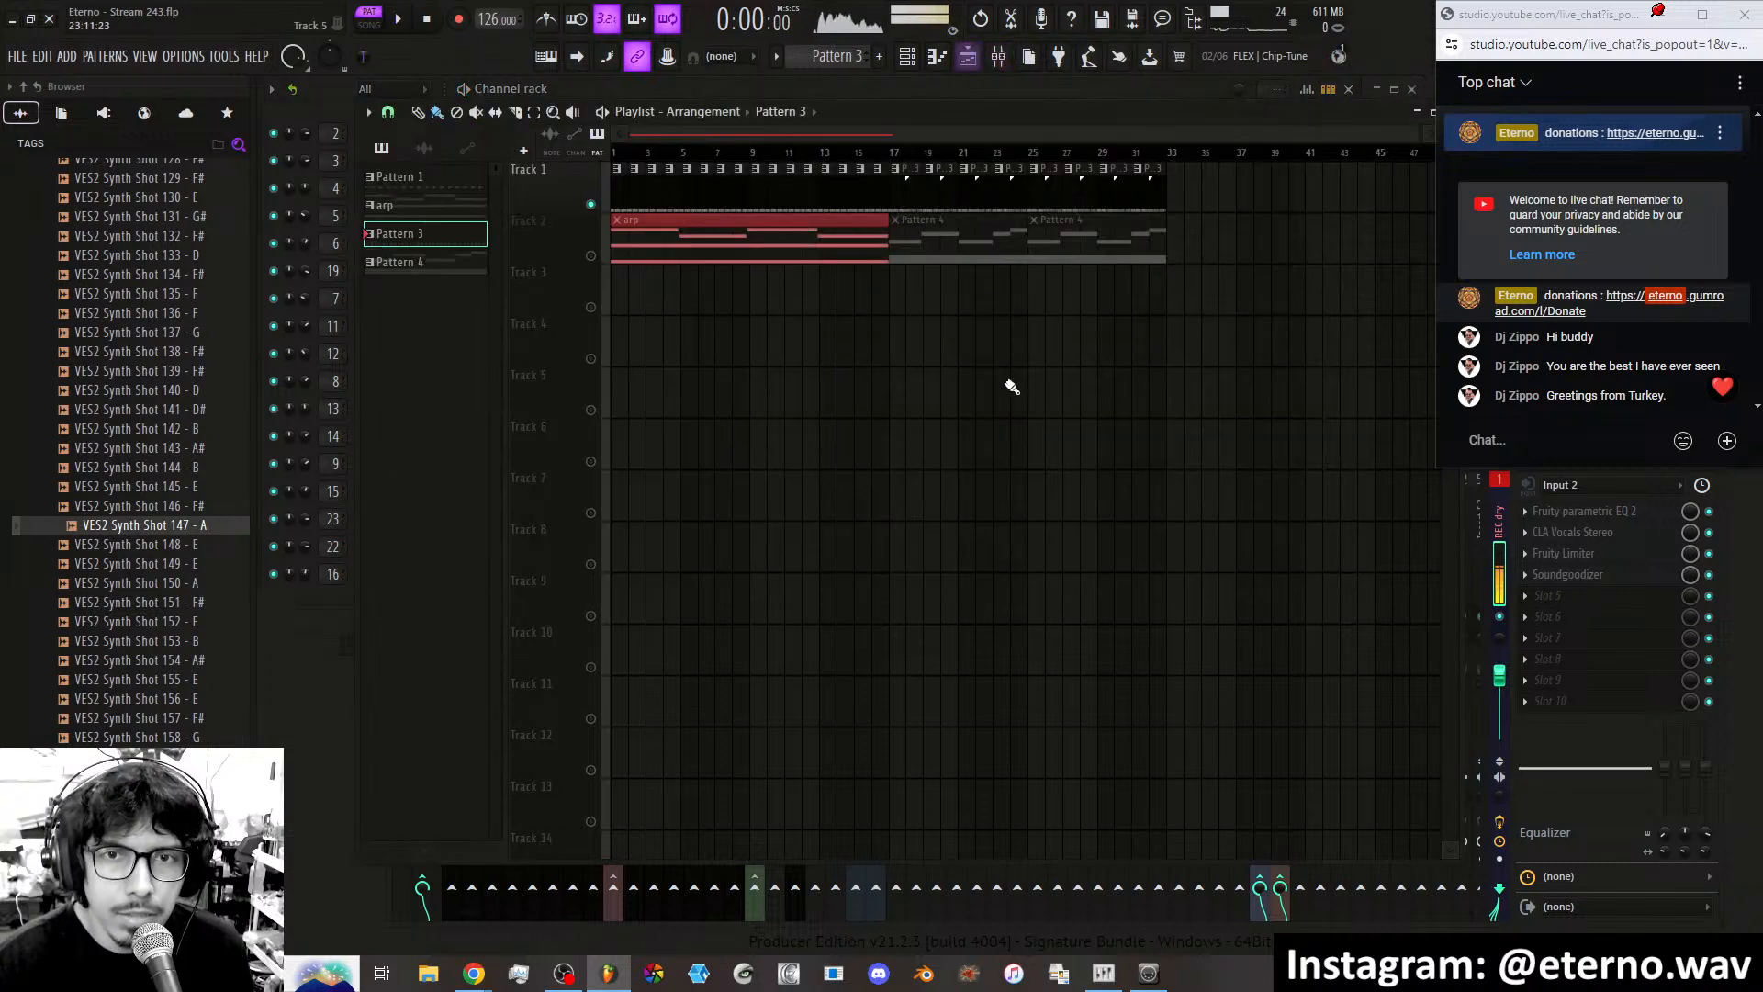
left_click(1144, 186)
left_click(884, 57)
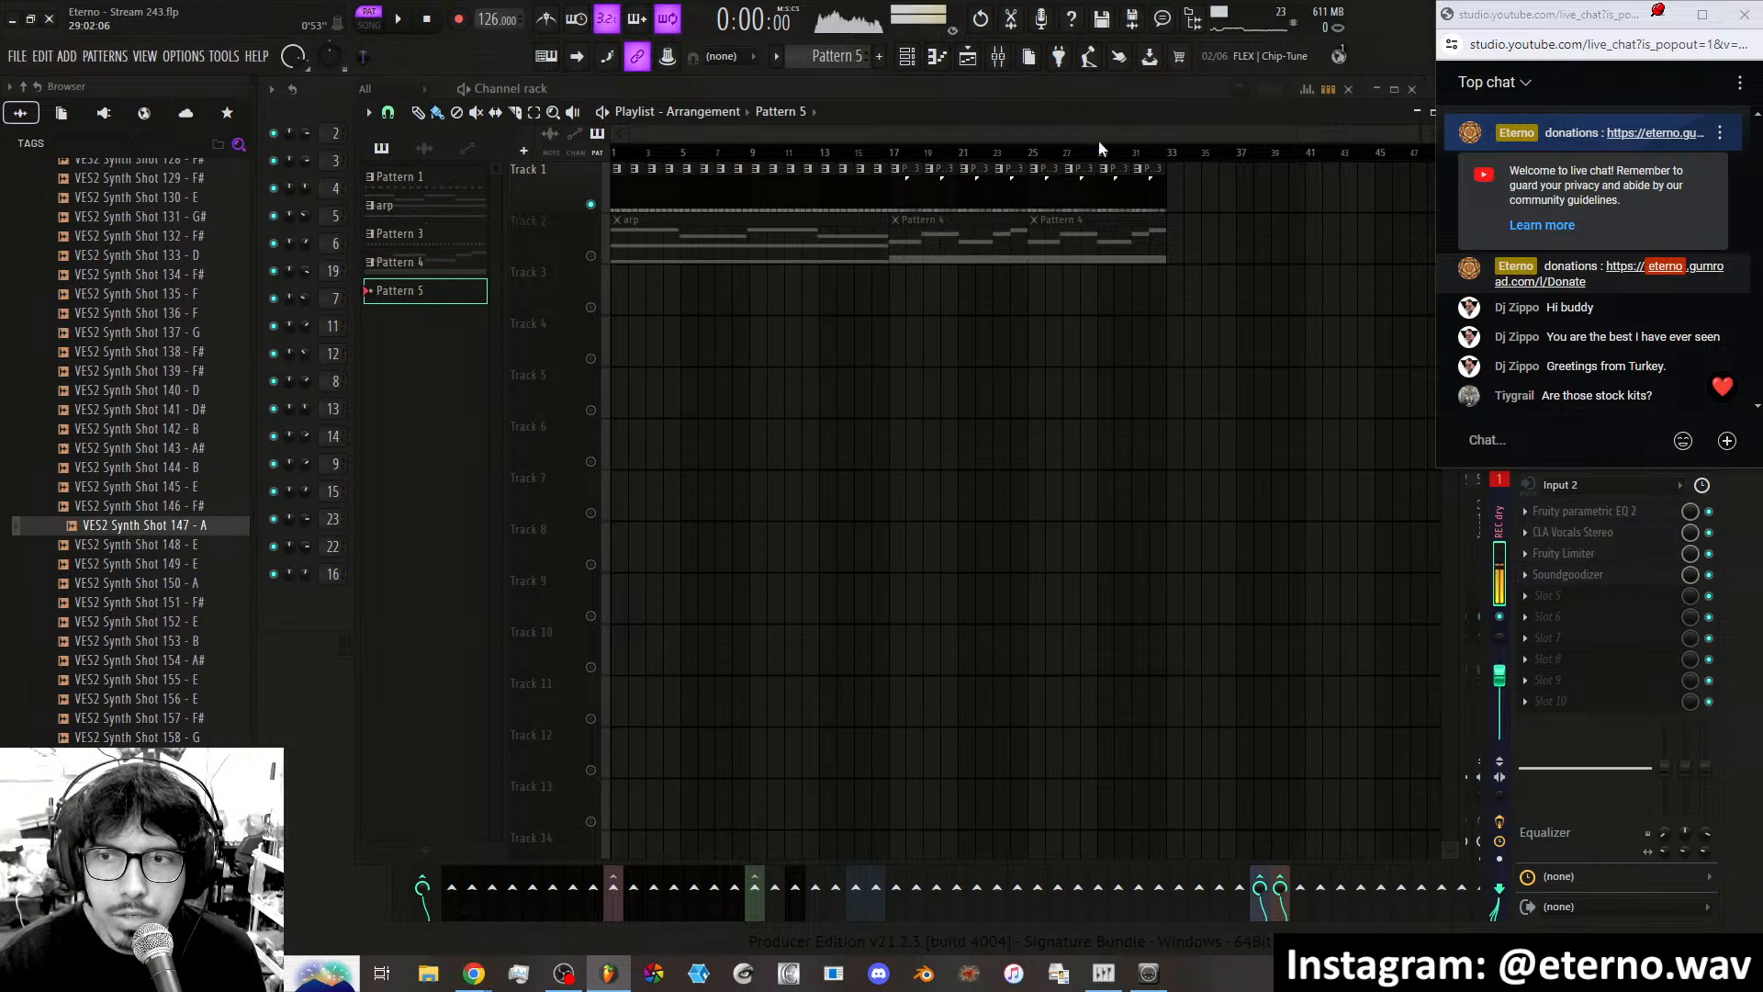
Place a Pattern 5 clip on Track 1 at bar 37 and make a time selection from bar 37 to about bar 39.
left_click_drag(1027, 129, 1247, 184)
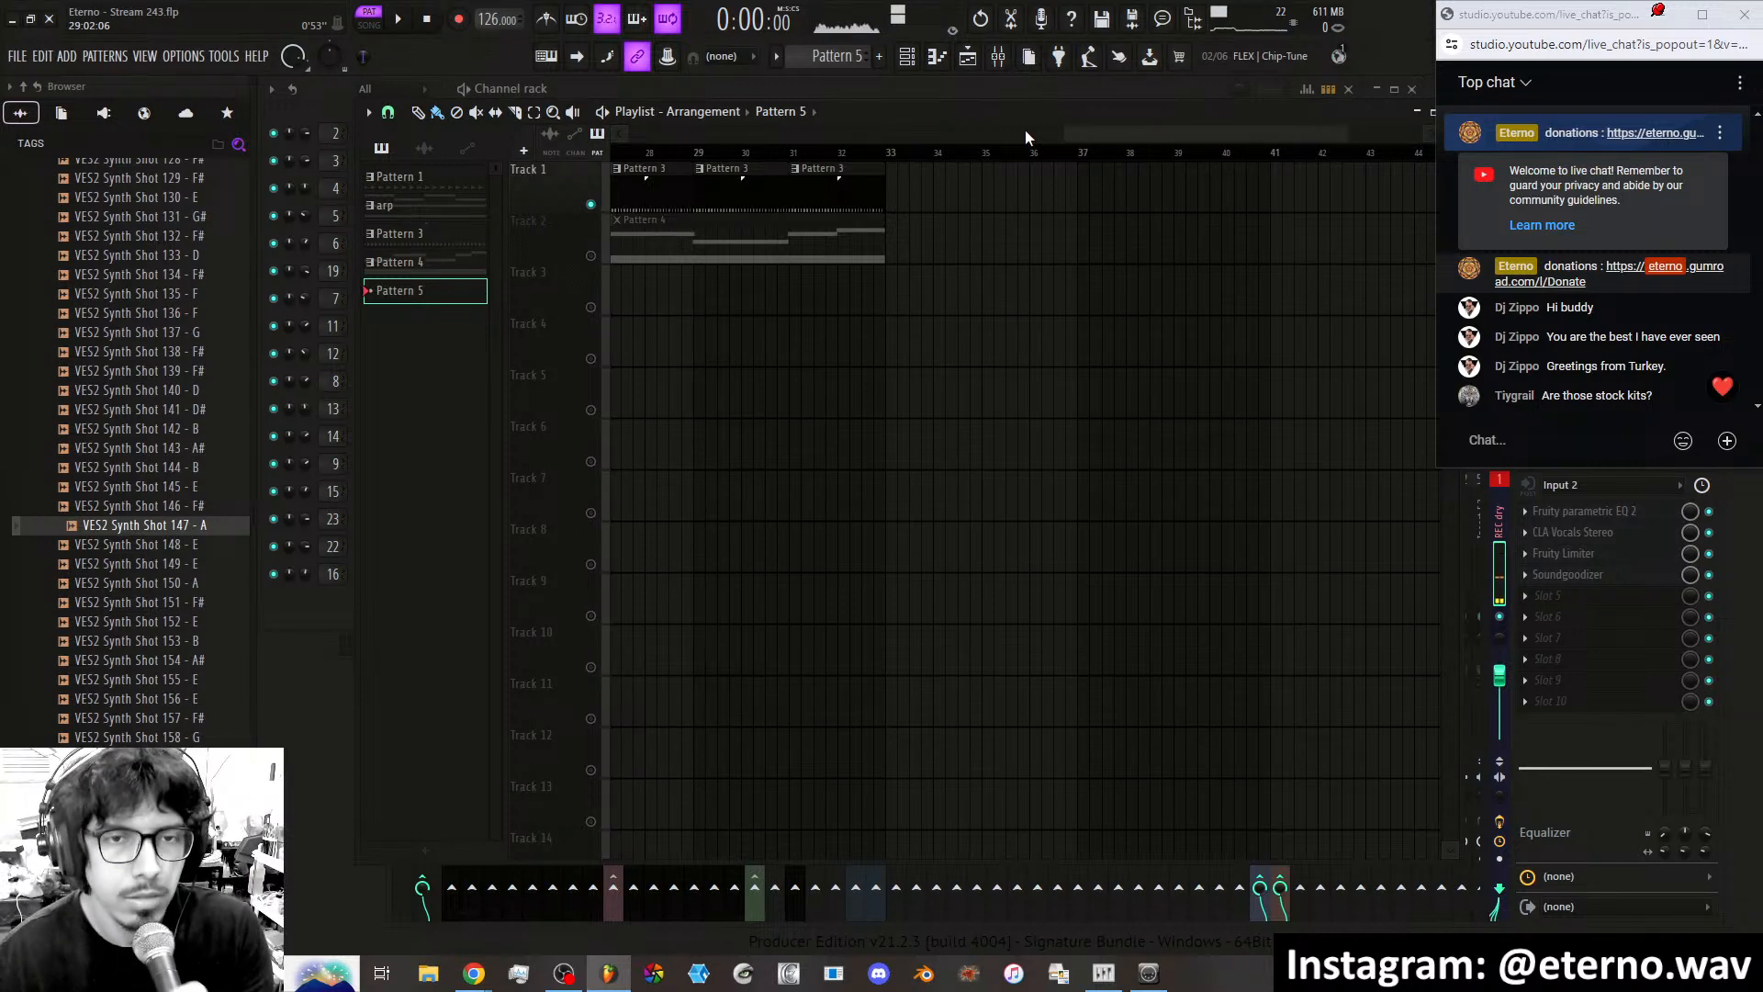
left_click(997, 58)
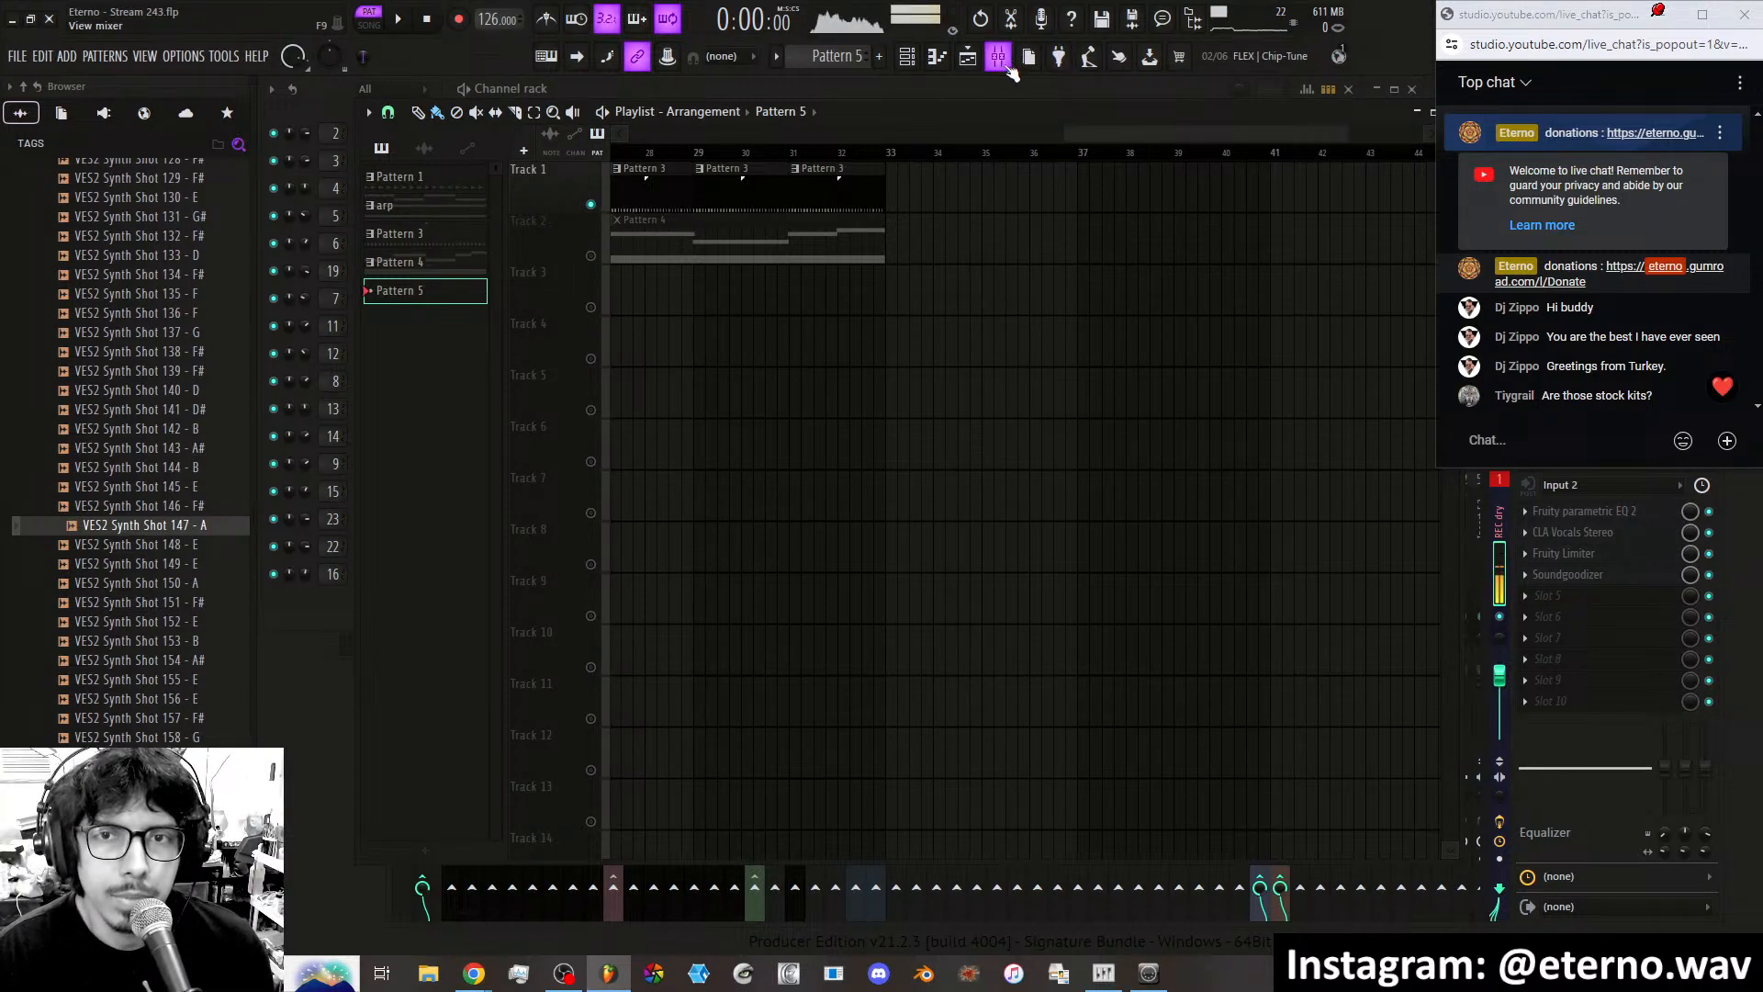
left_click(1001, 61)
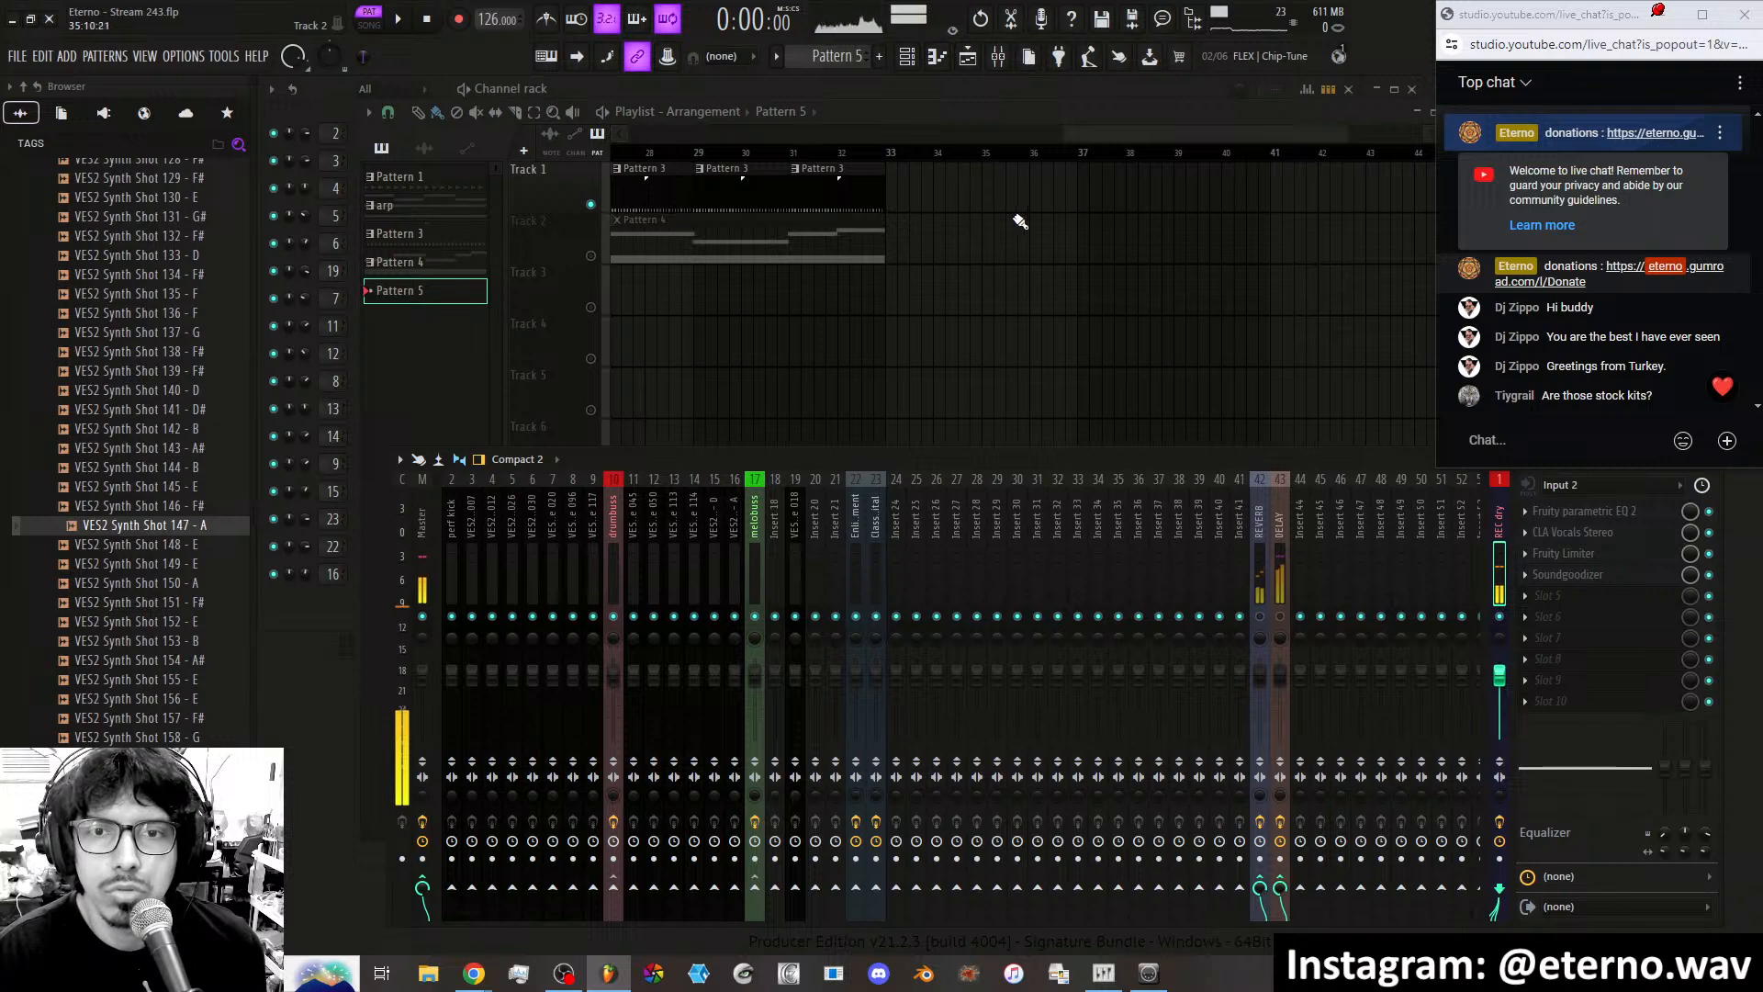
left_click(1075, 239)
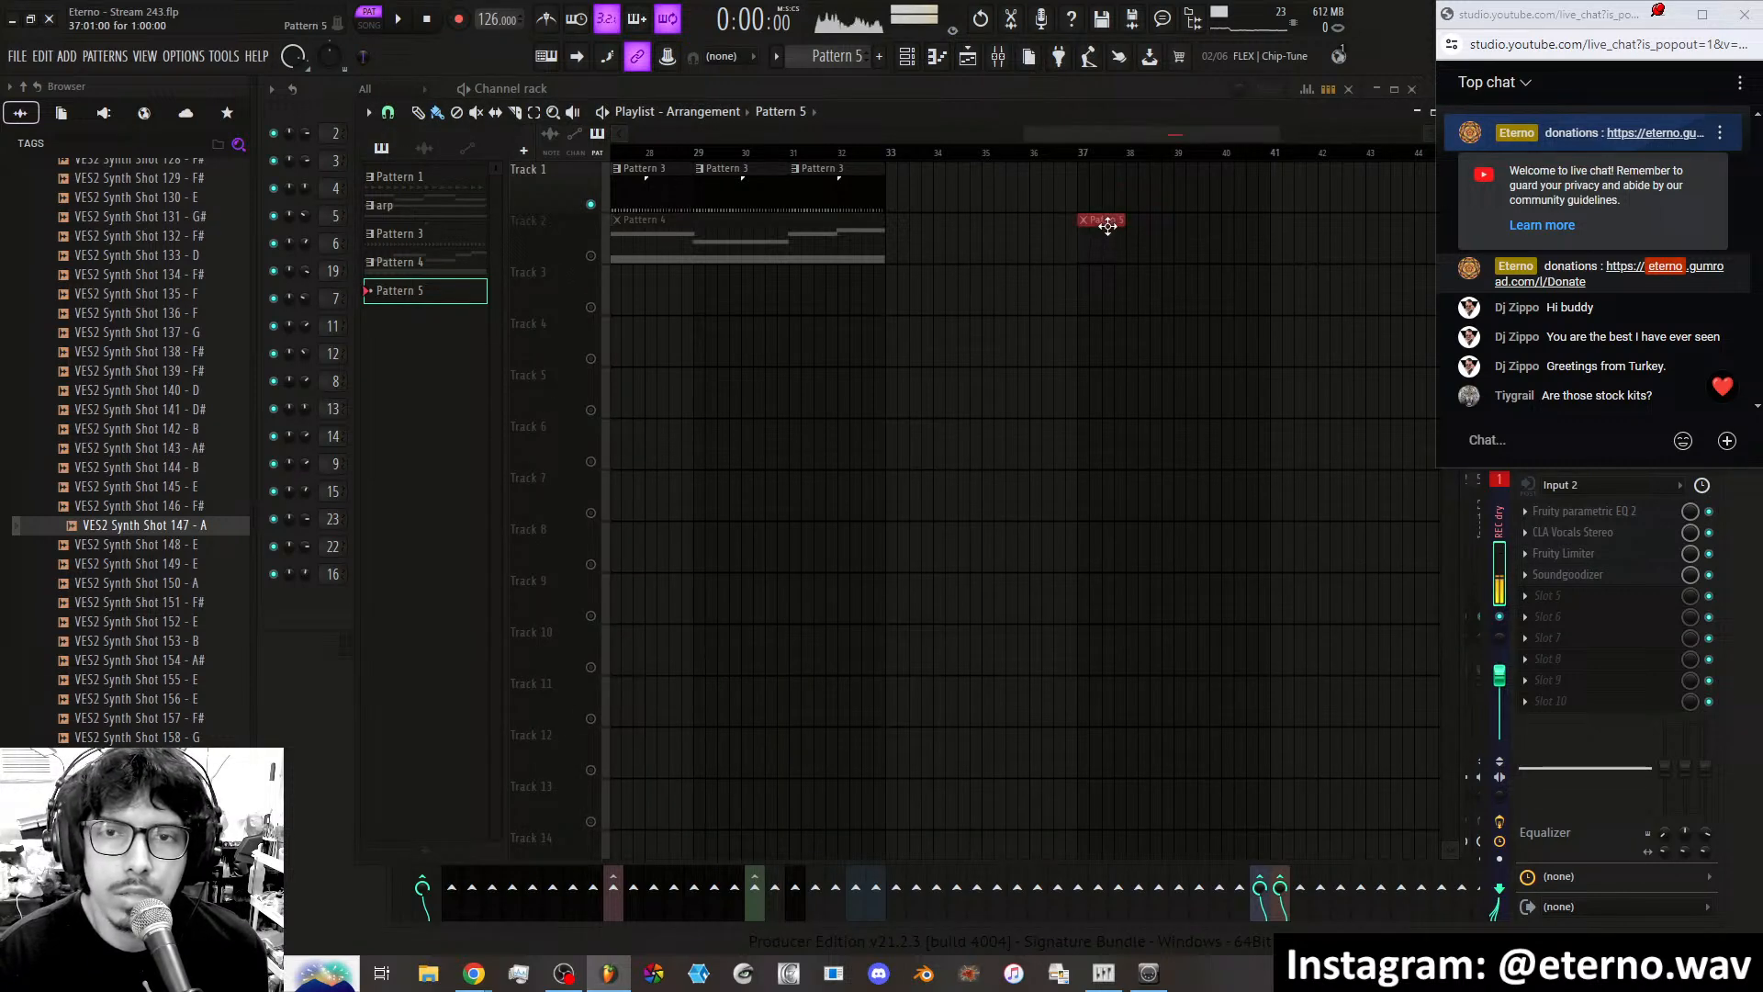
left_click_drag(946, 177, 1105, 152)
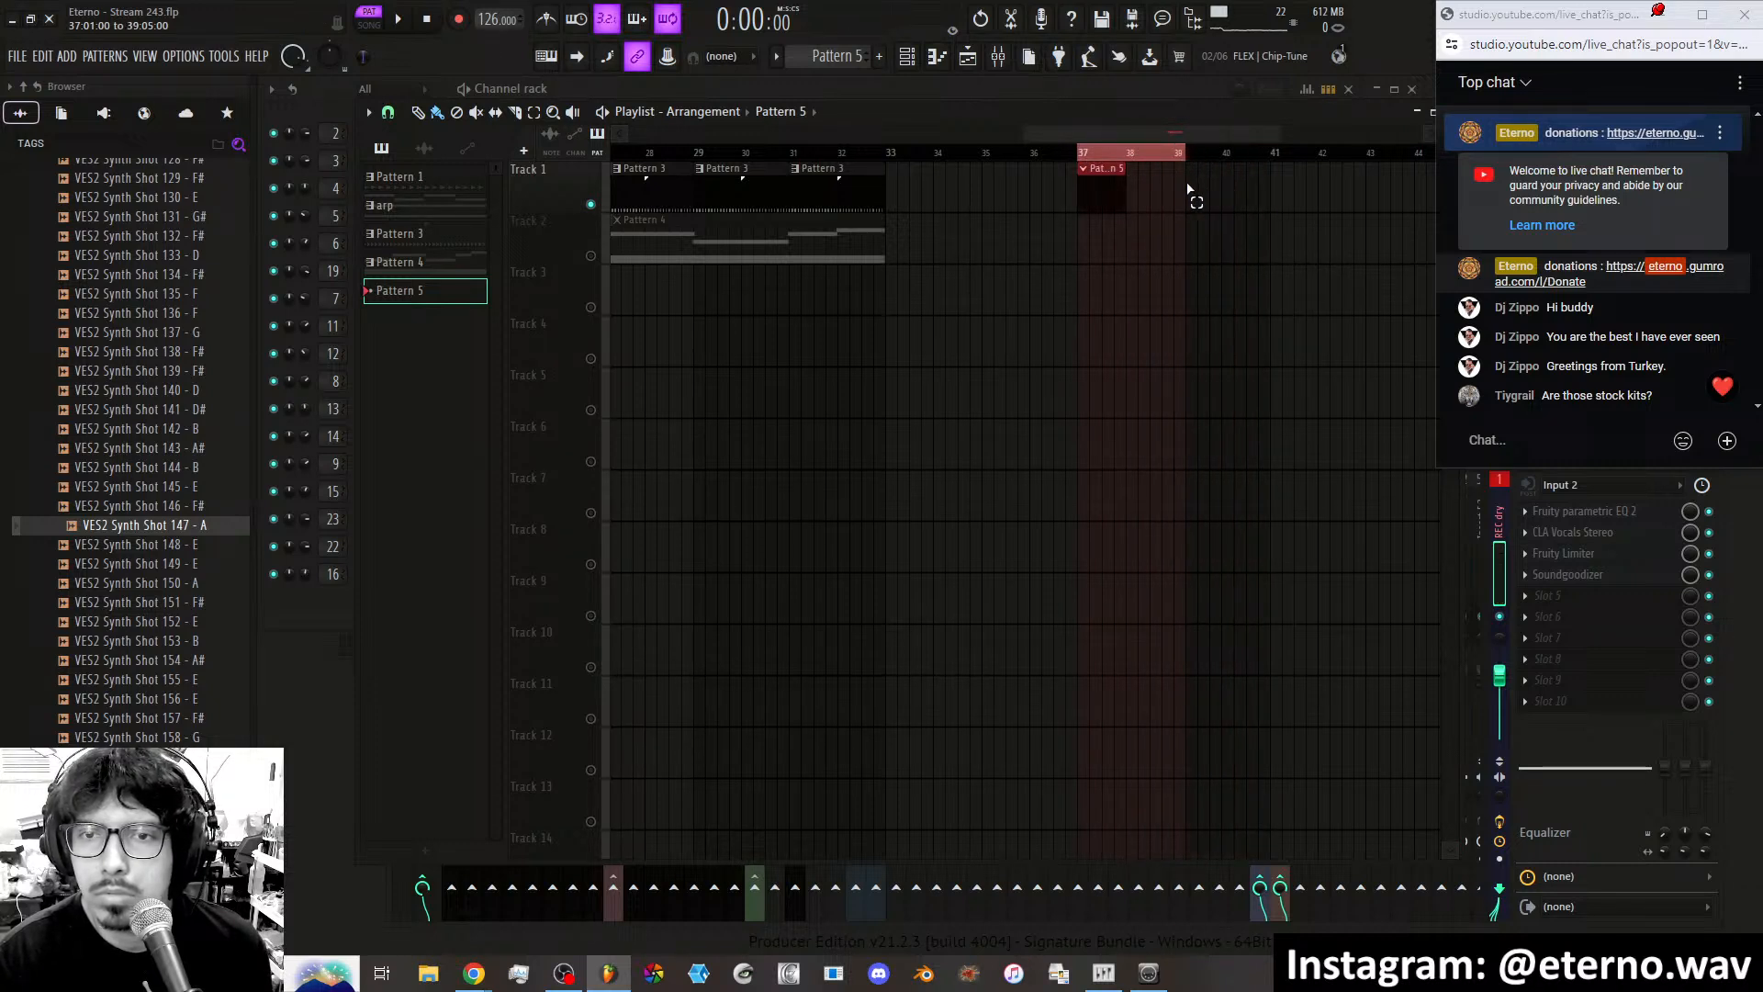
Examine the VES2 Percussive 114 channel's sampler settings and graph editor from the channel rack, and return to the REC dry mixer track.
left_click(908, 57)
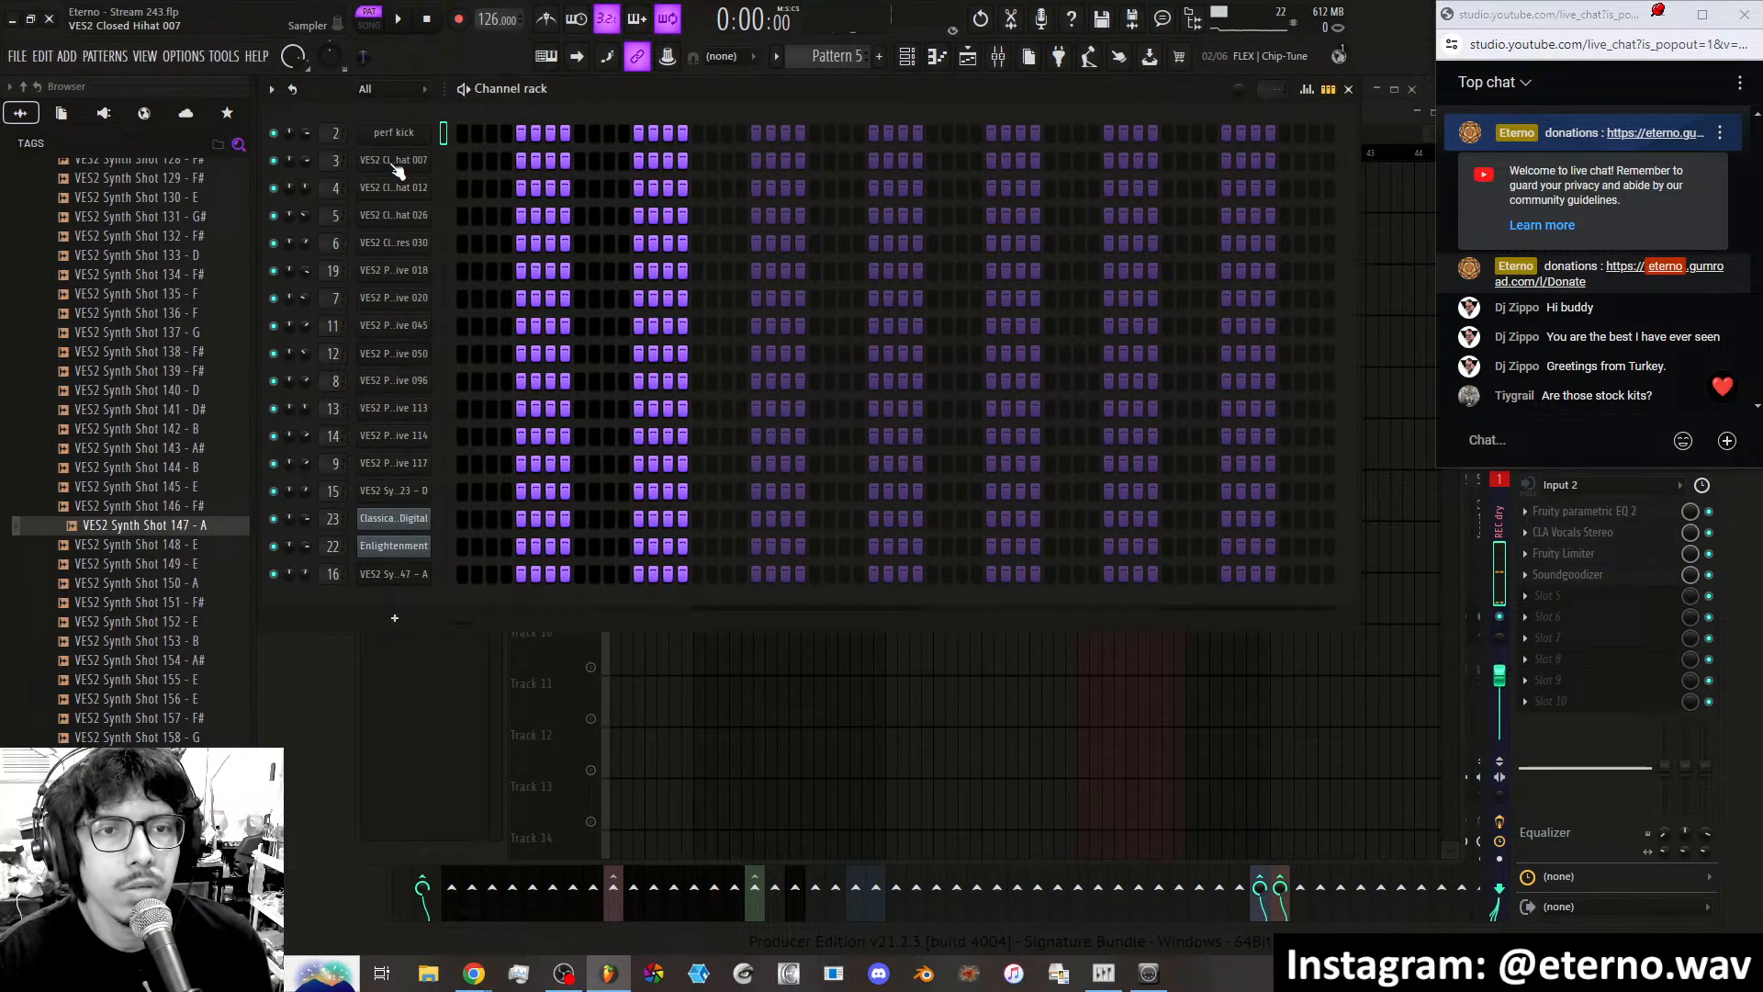
left_click(394, 435)
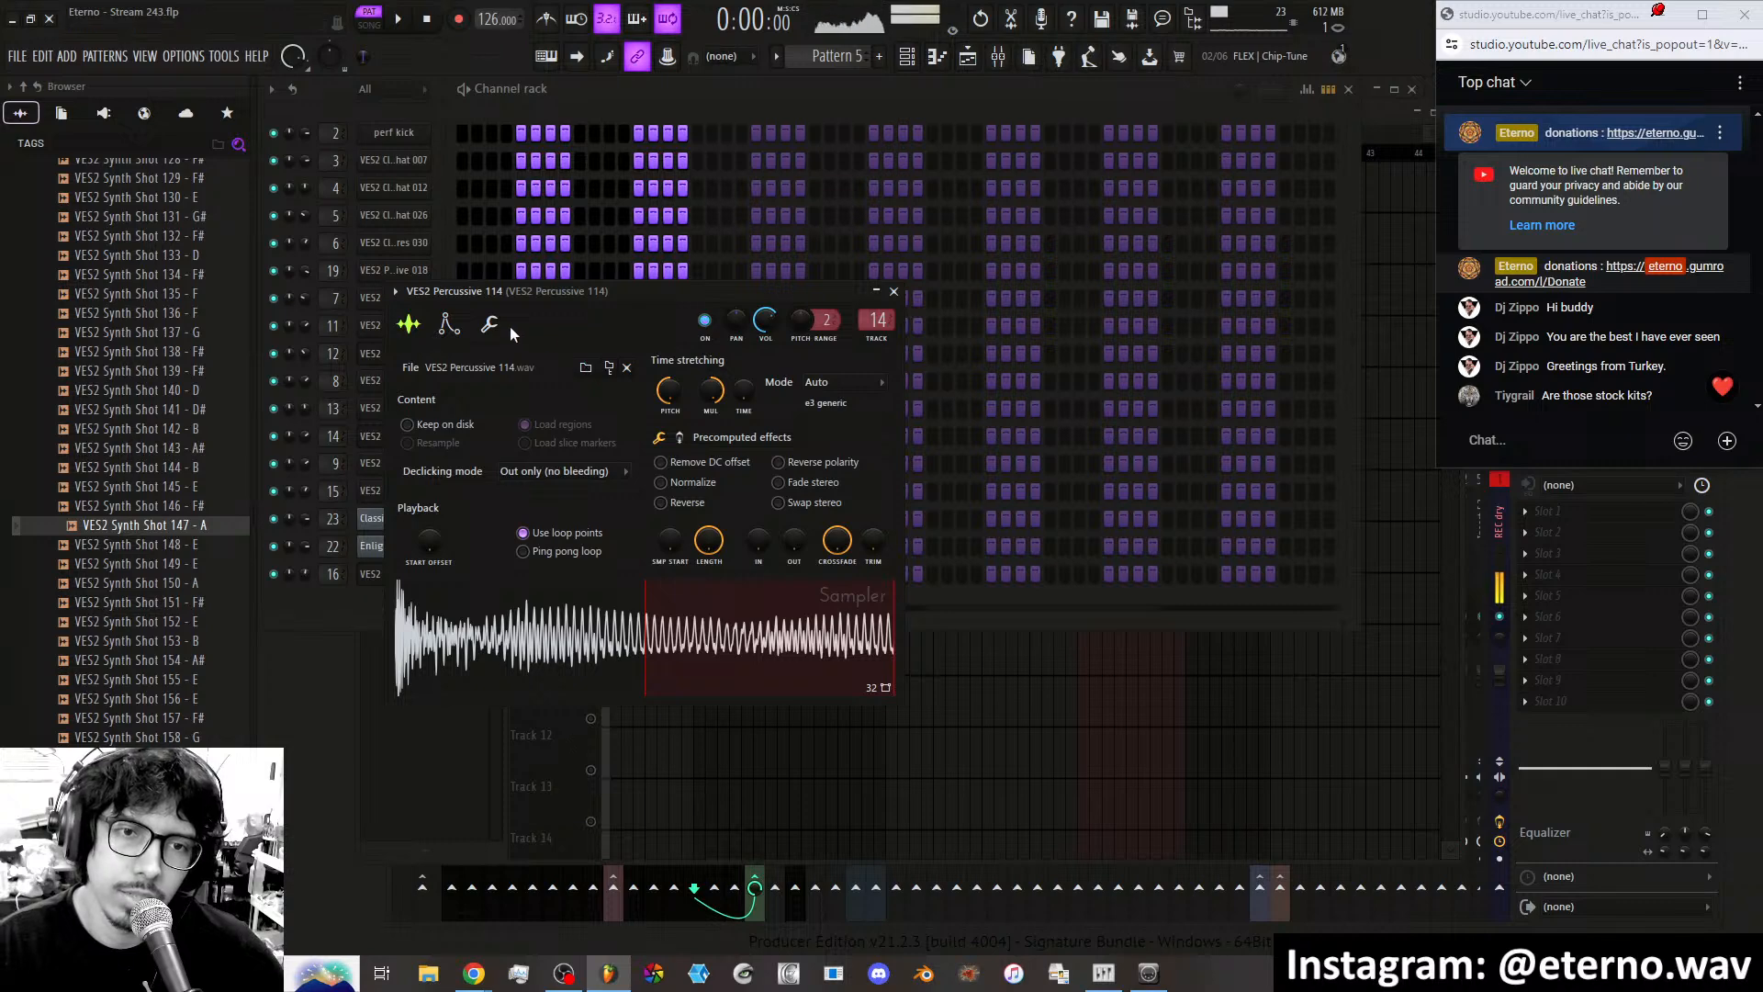
left_click(1226, 97)
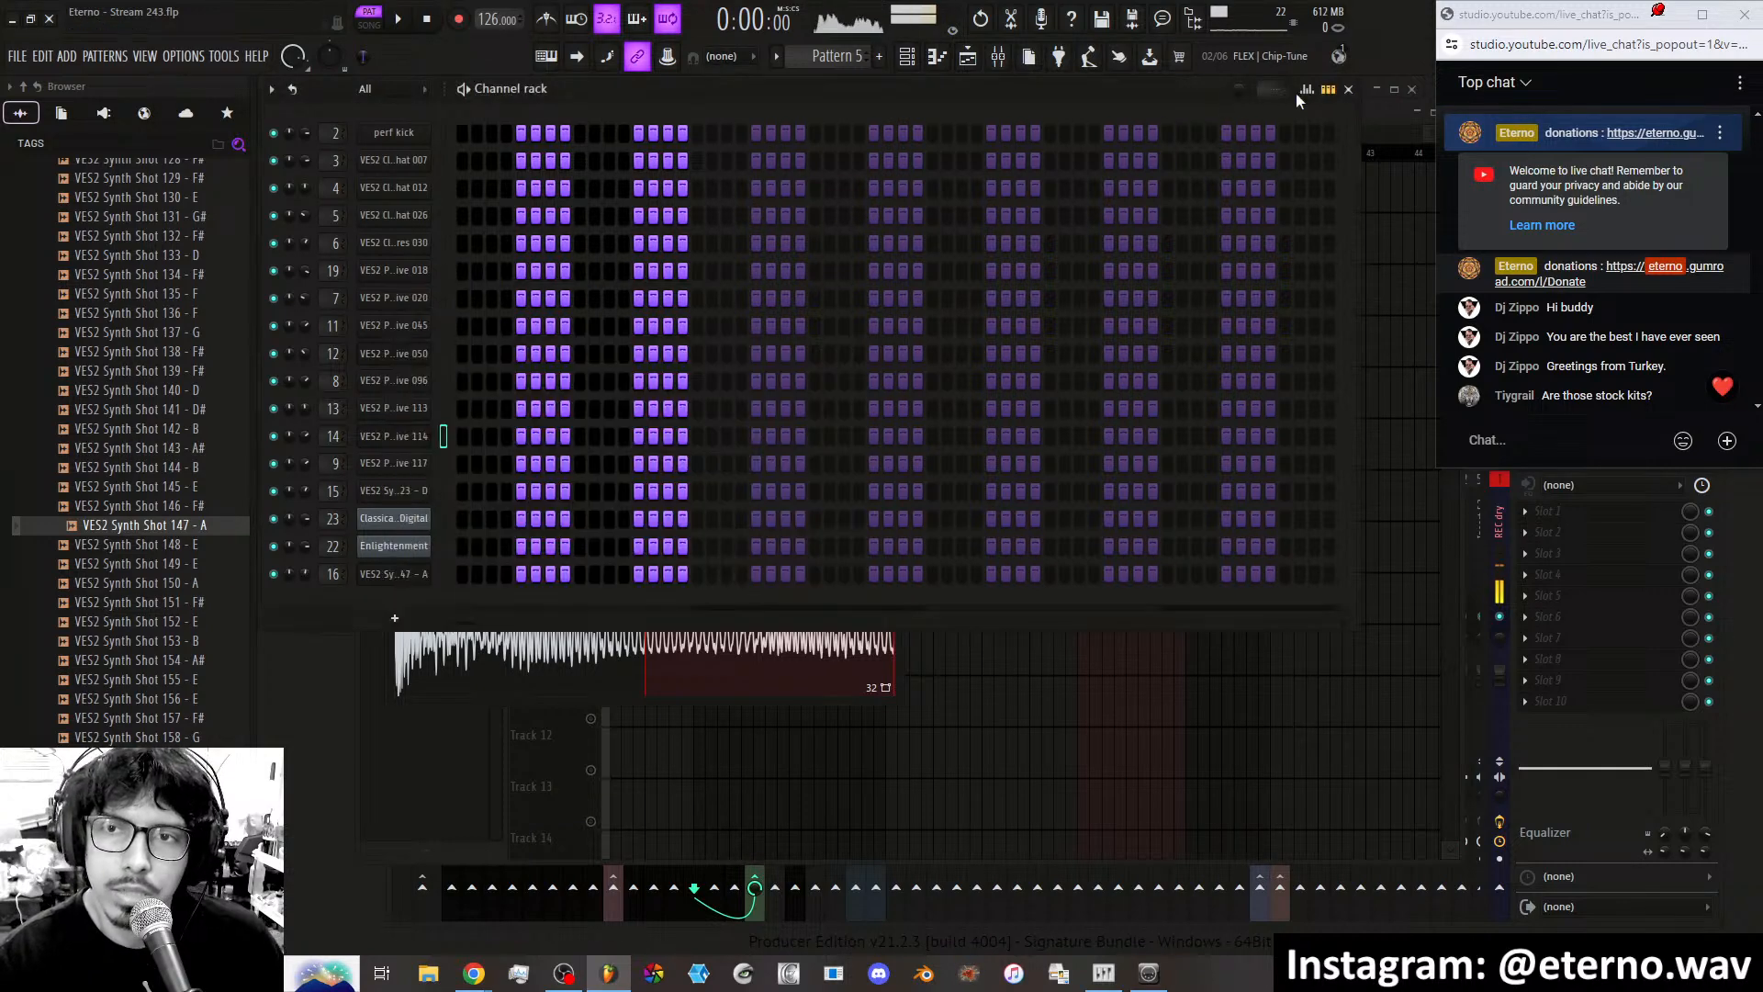
left_click(1306, 90)
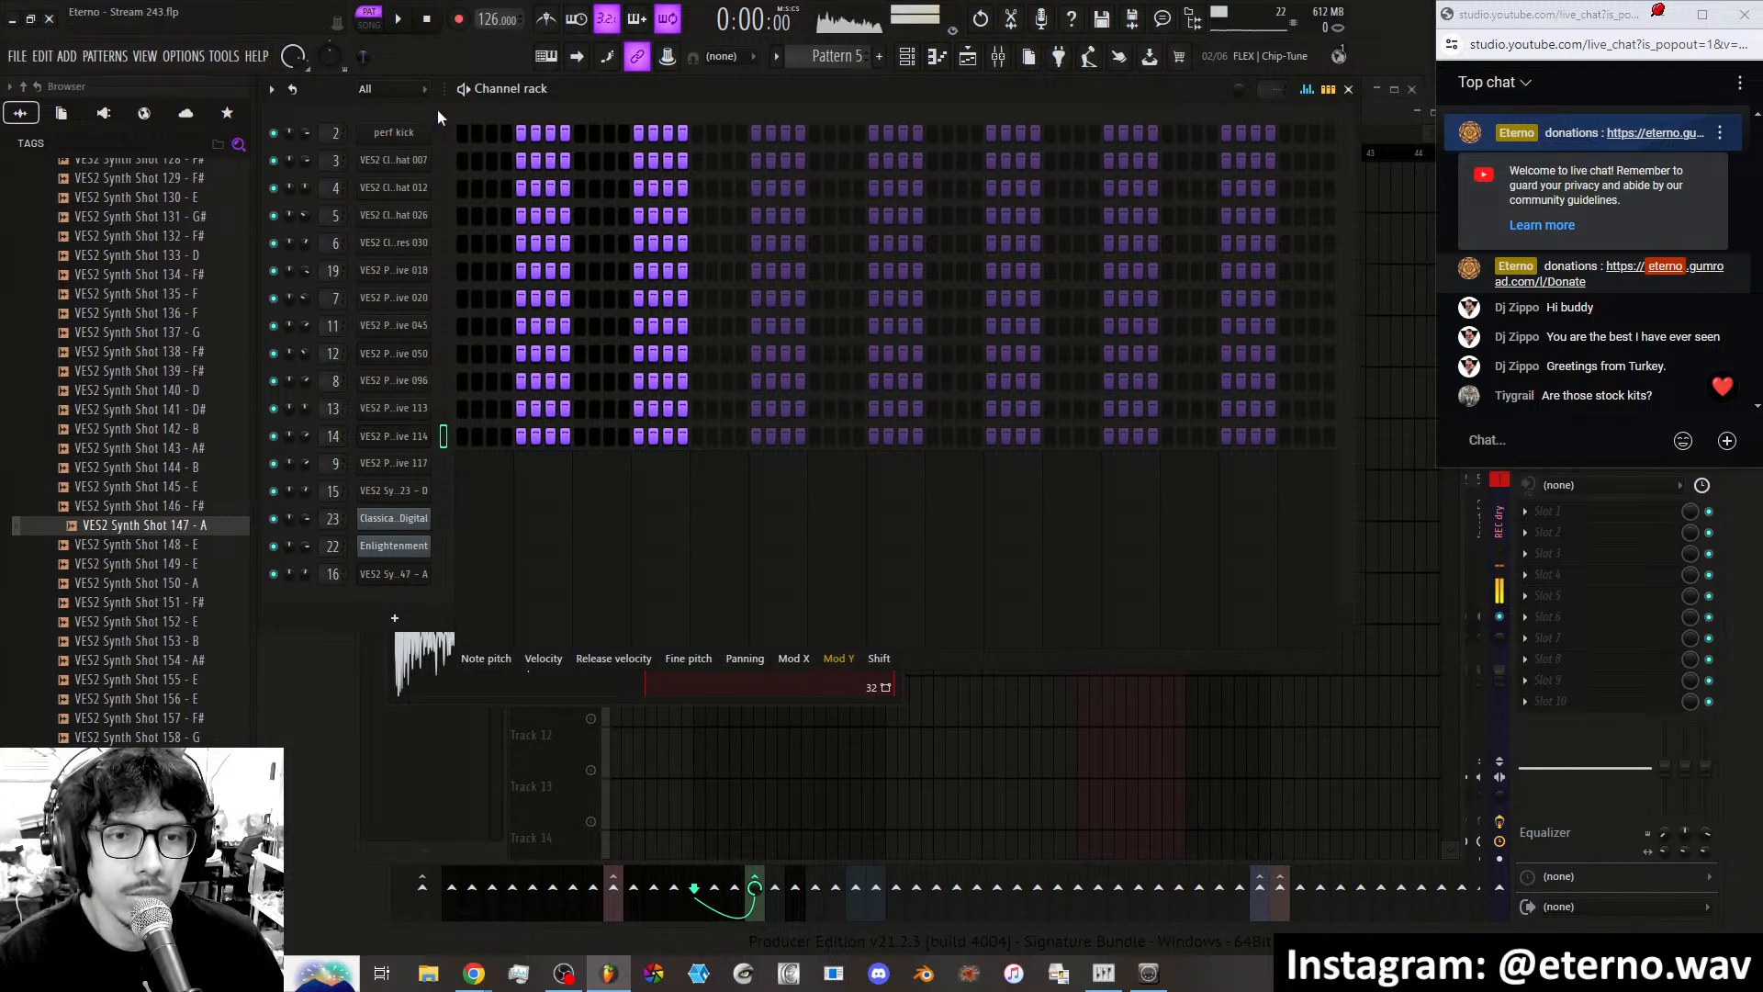
left_click(1306, 90)
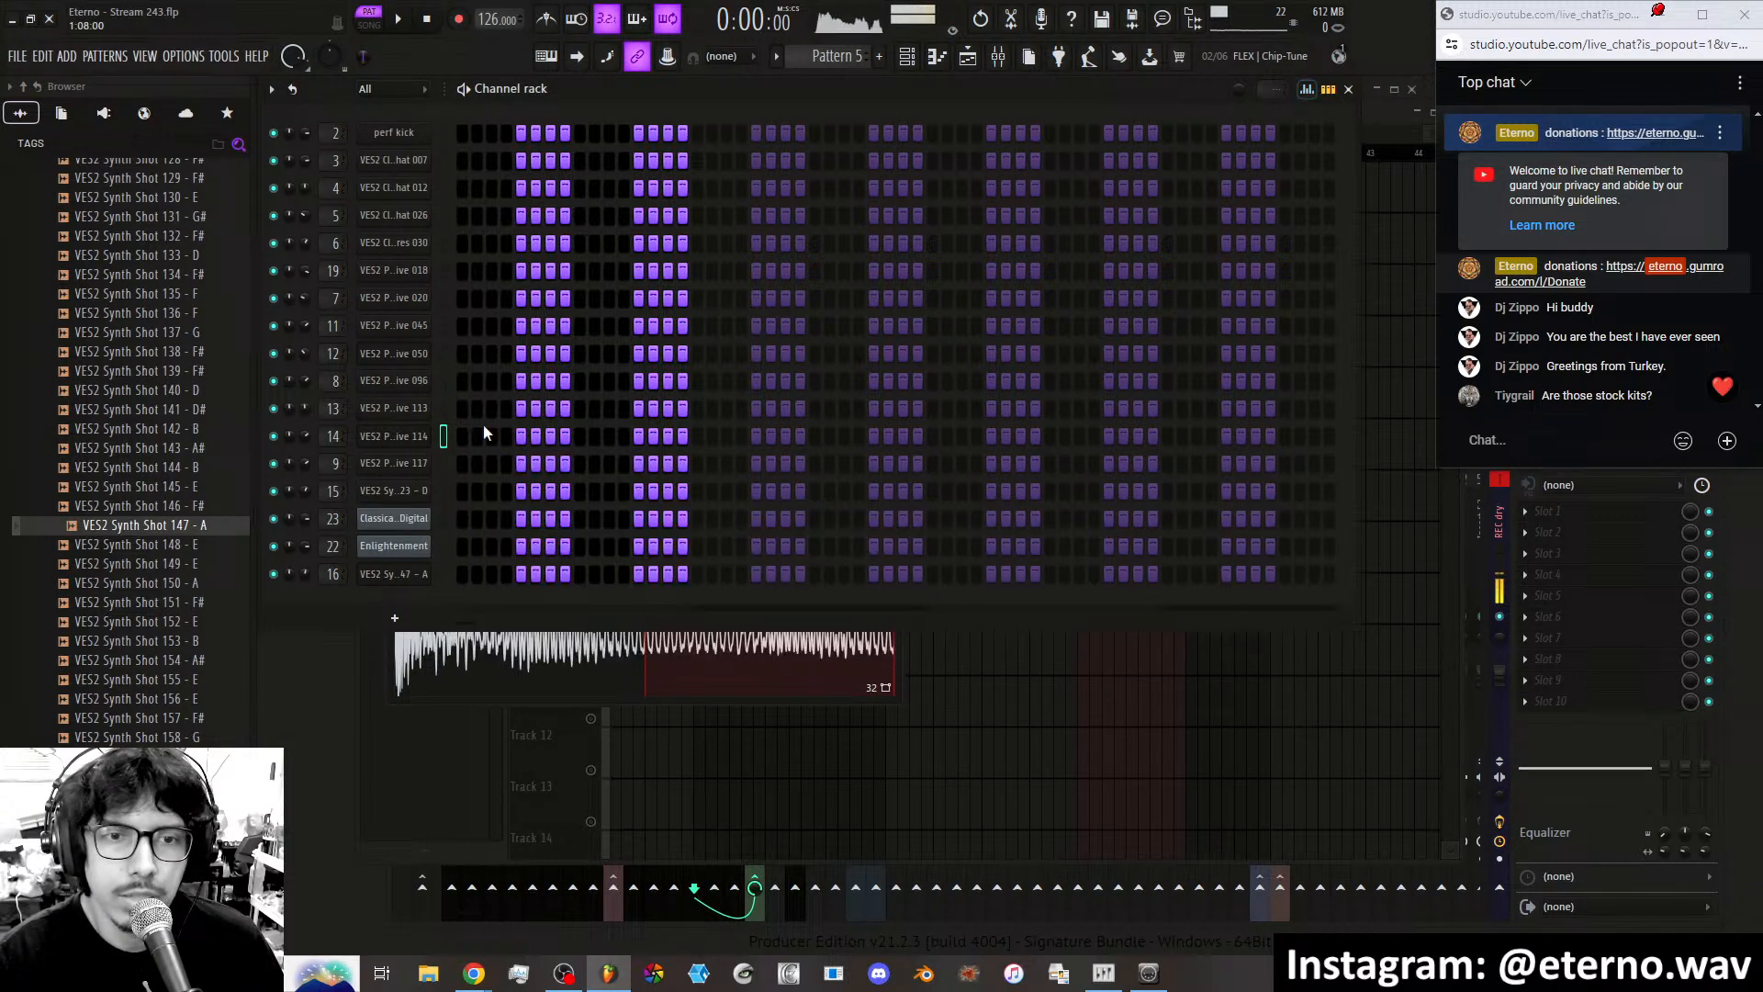
left_click(399, 438)
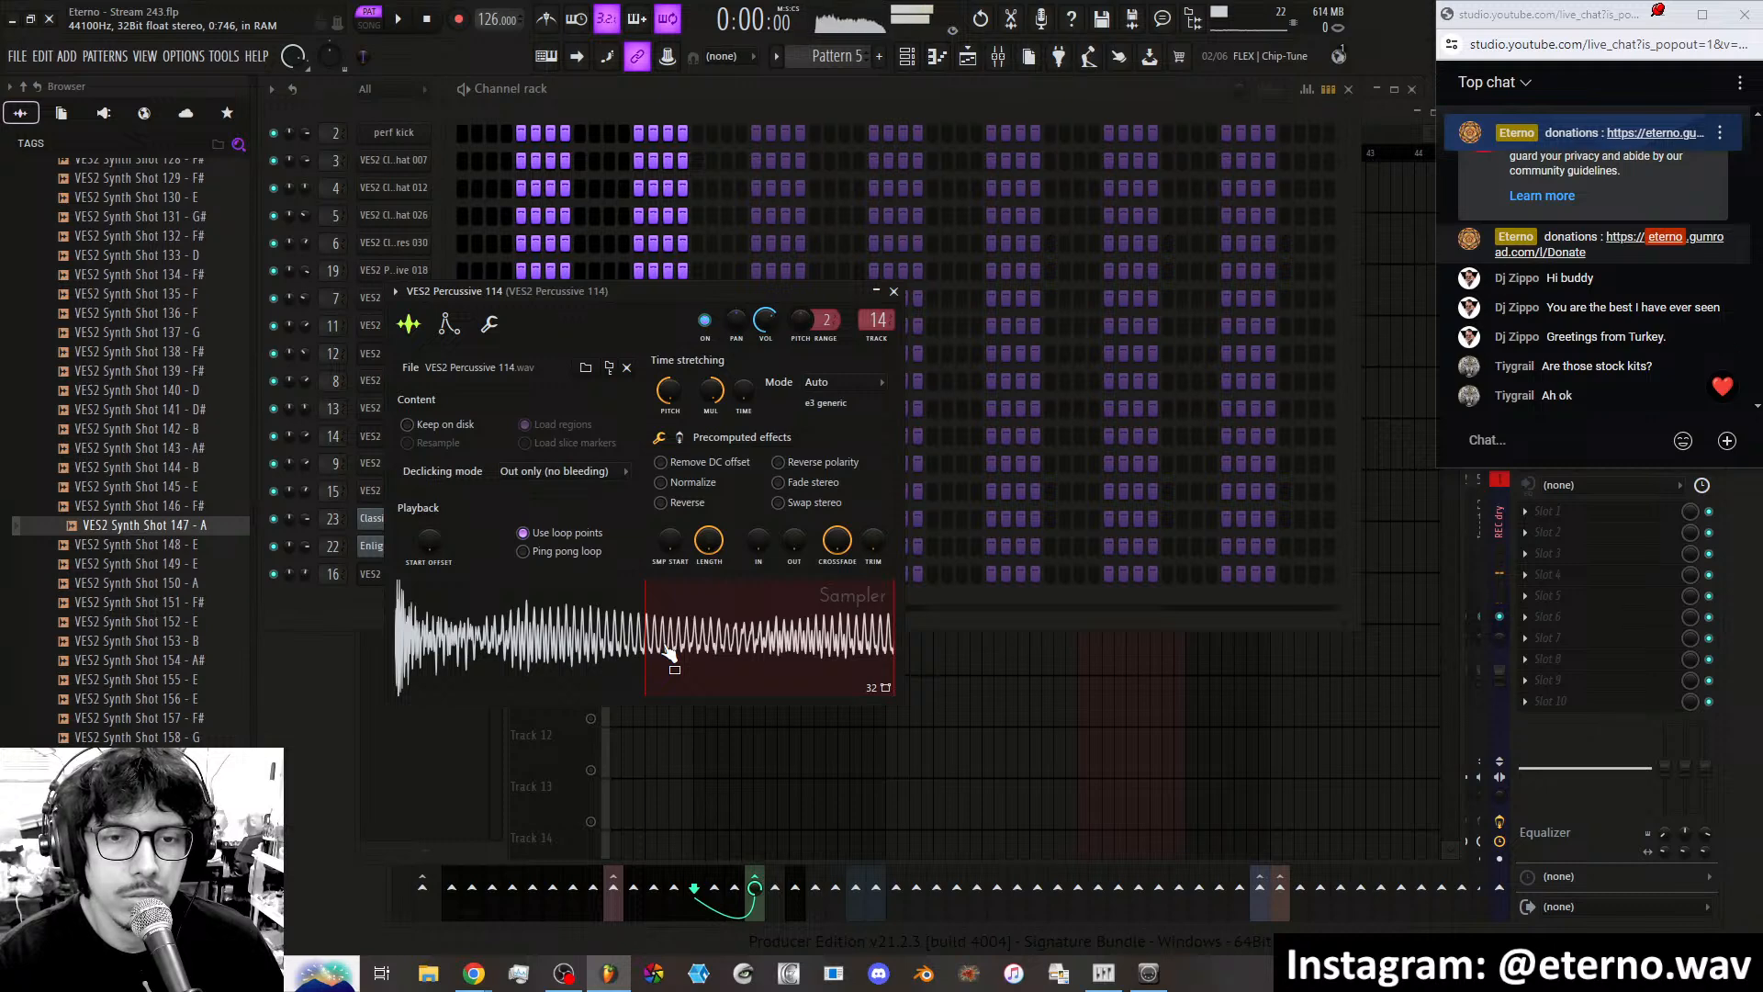
left_click(894, 292)
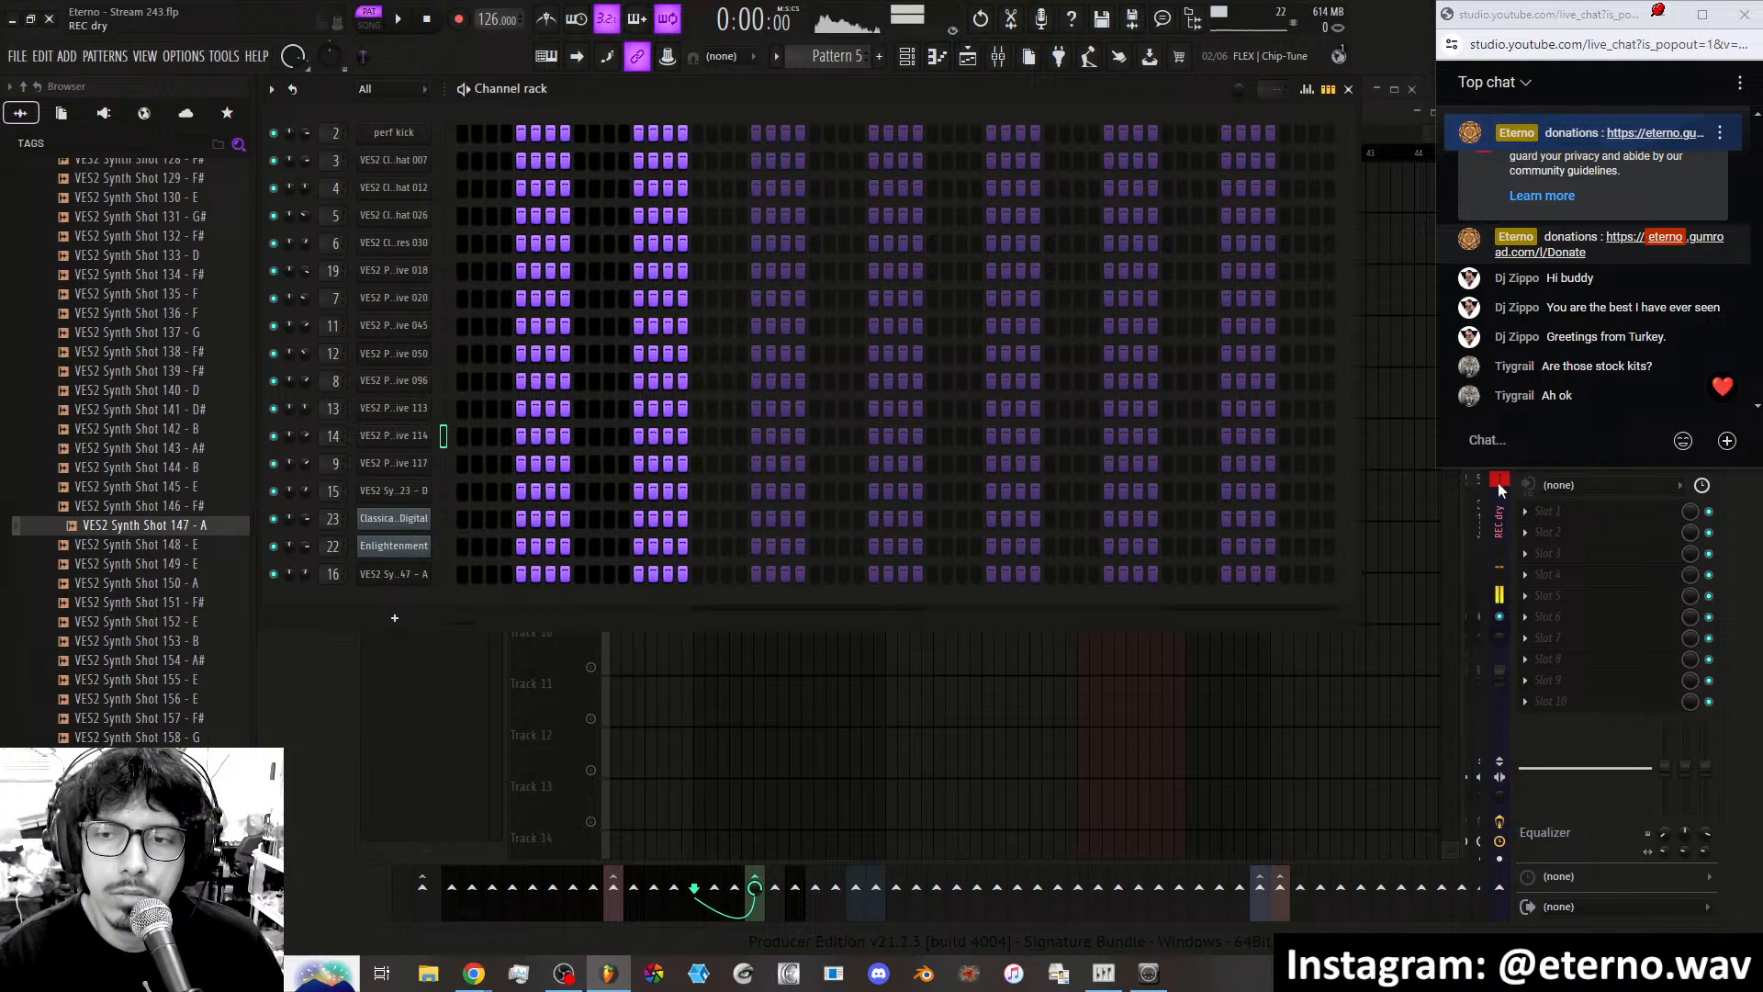
left_click(1497, 505)
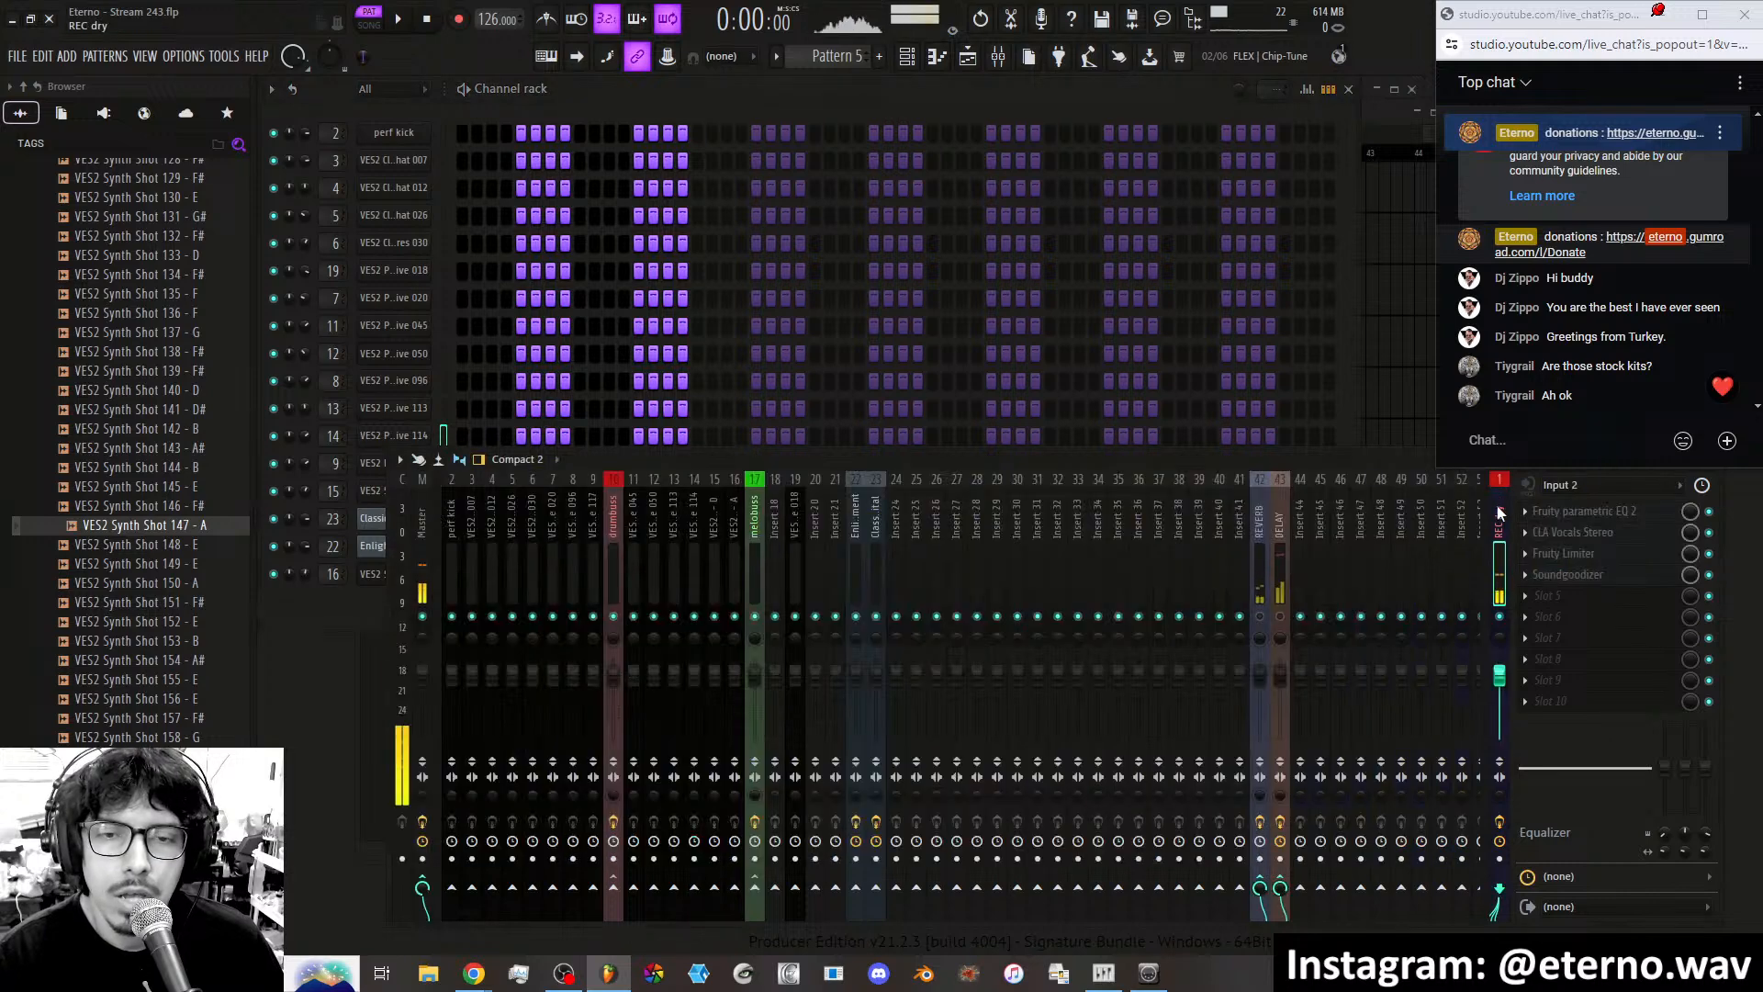
Return to the playlist and cue song playback at about bar 14, clearing the time selection.
left_click(984, 56)
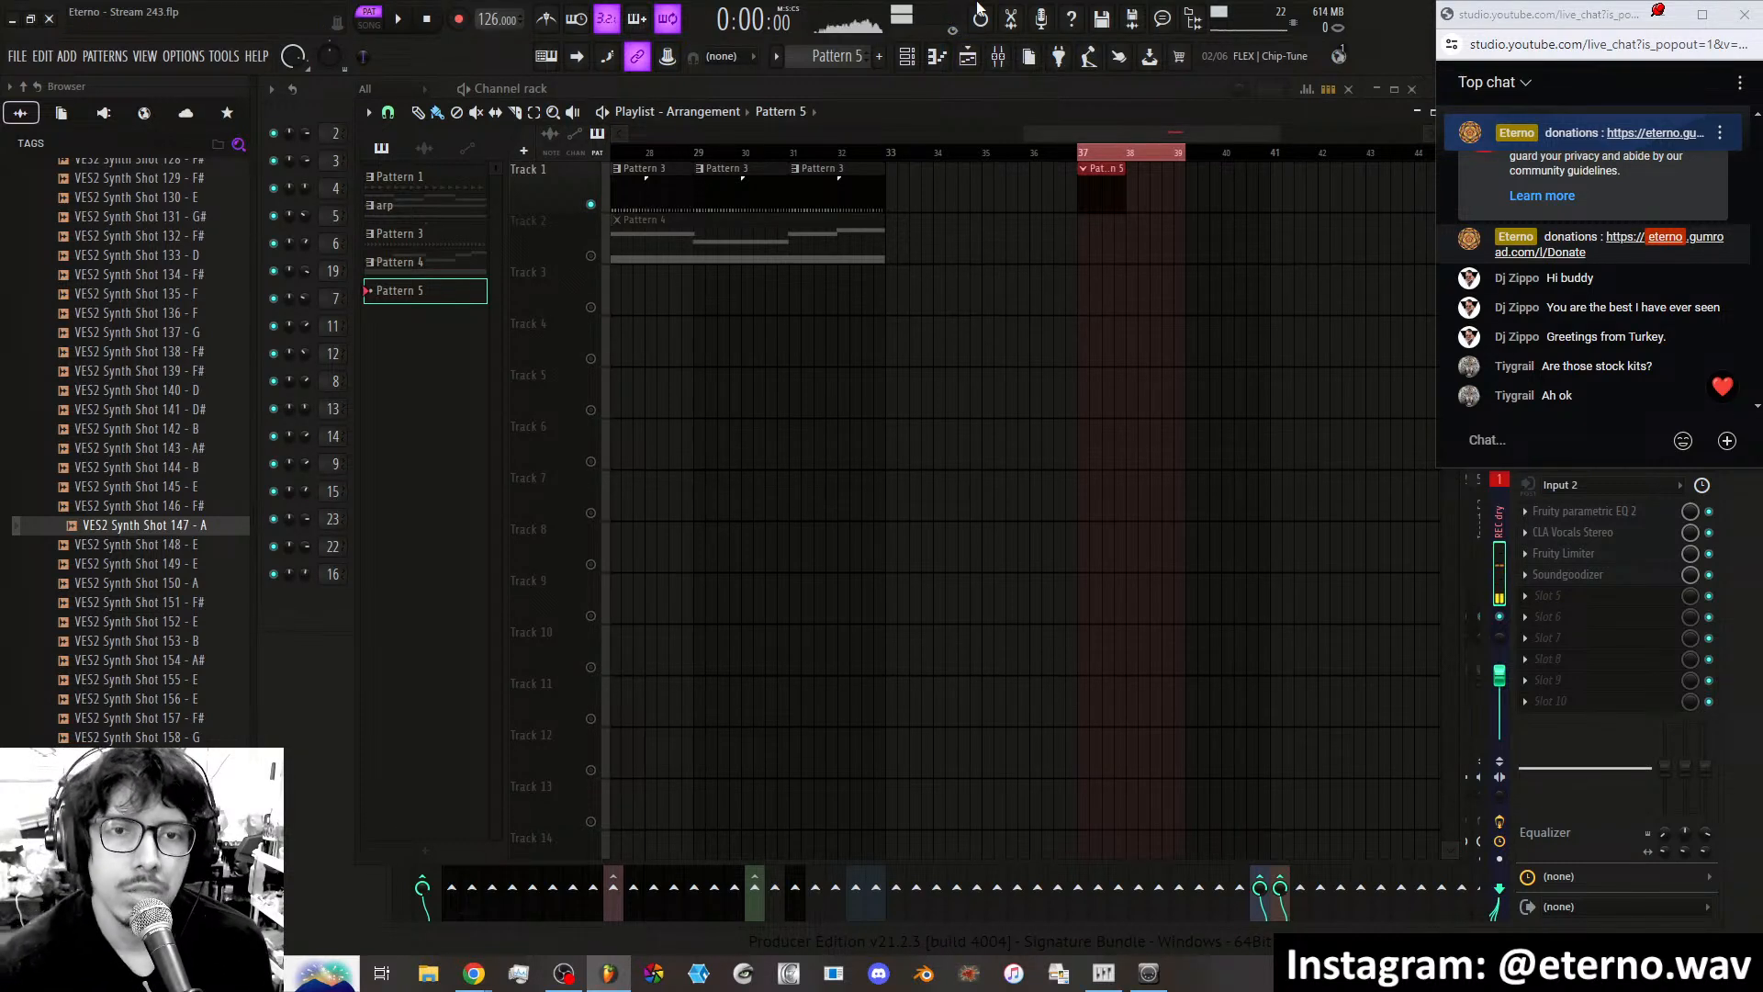
scroll(1033, 158, "down", 4)
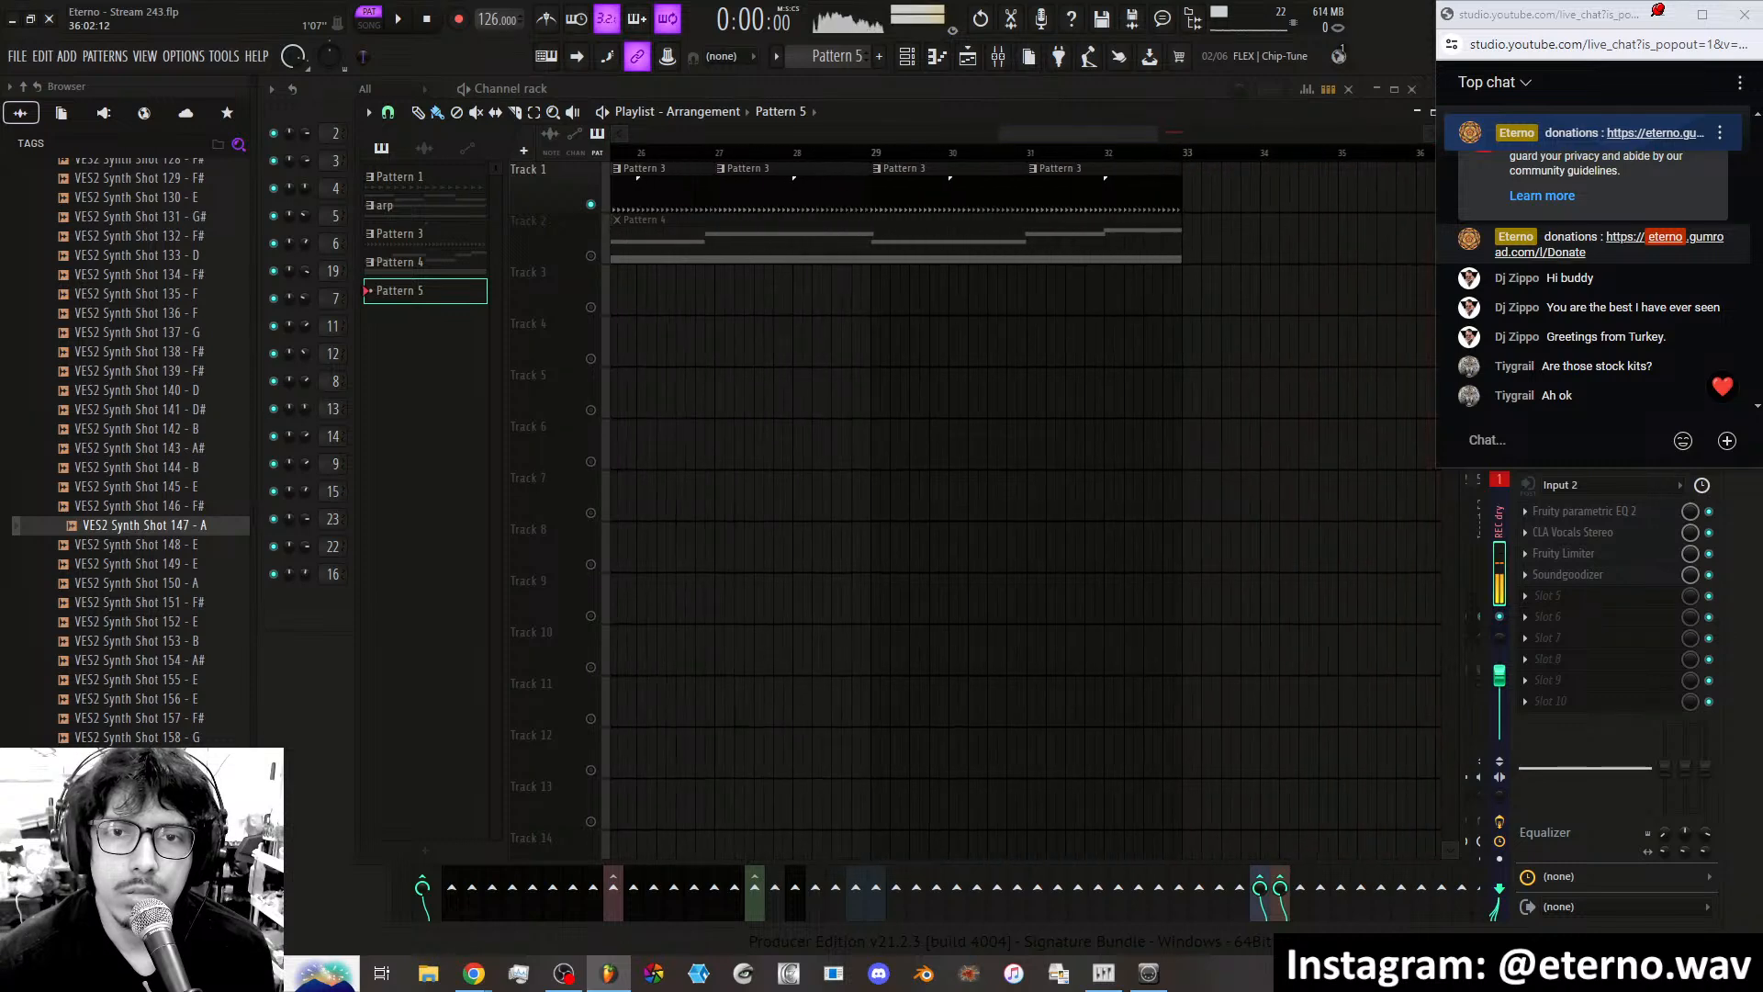
scroll(919, 172, "down", 4)
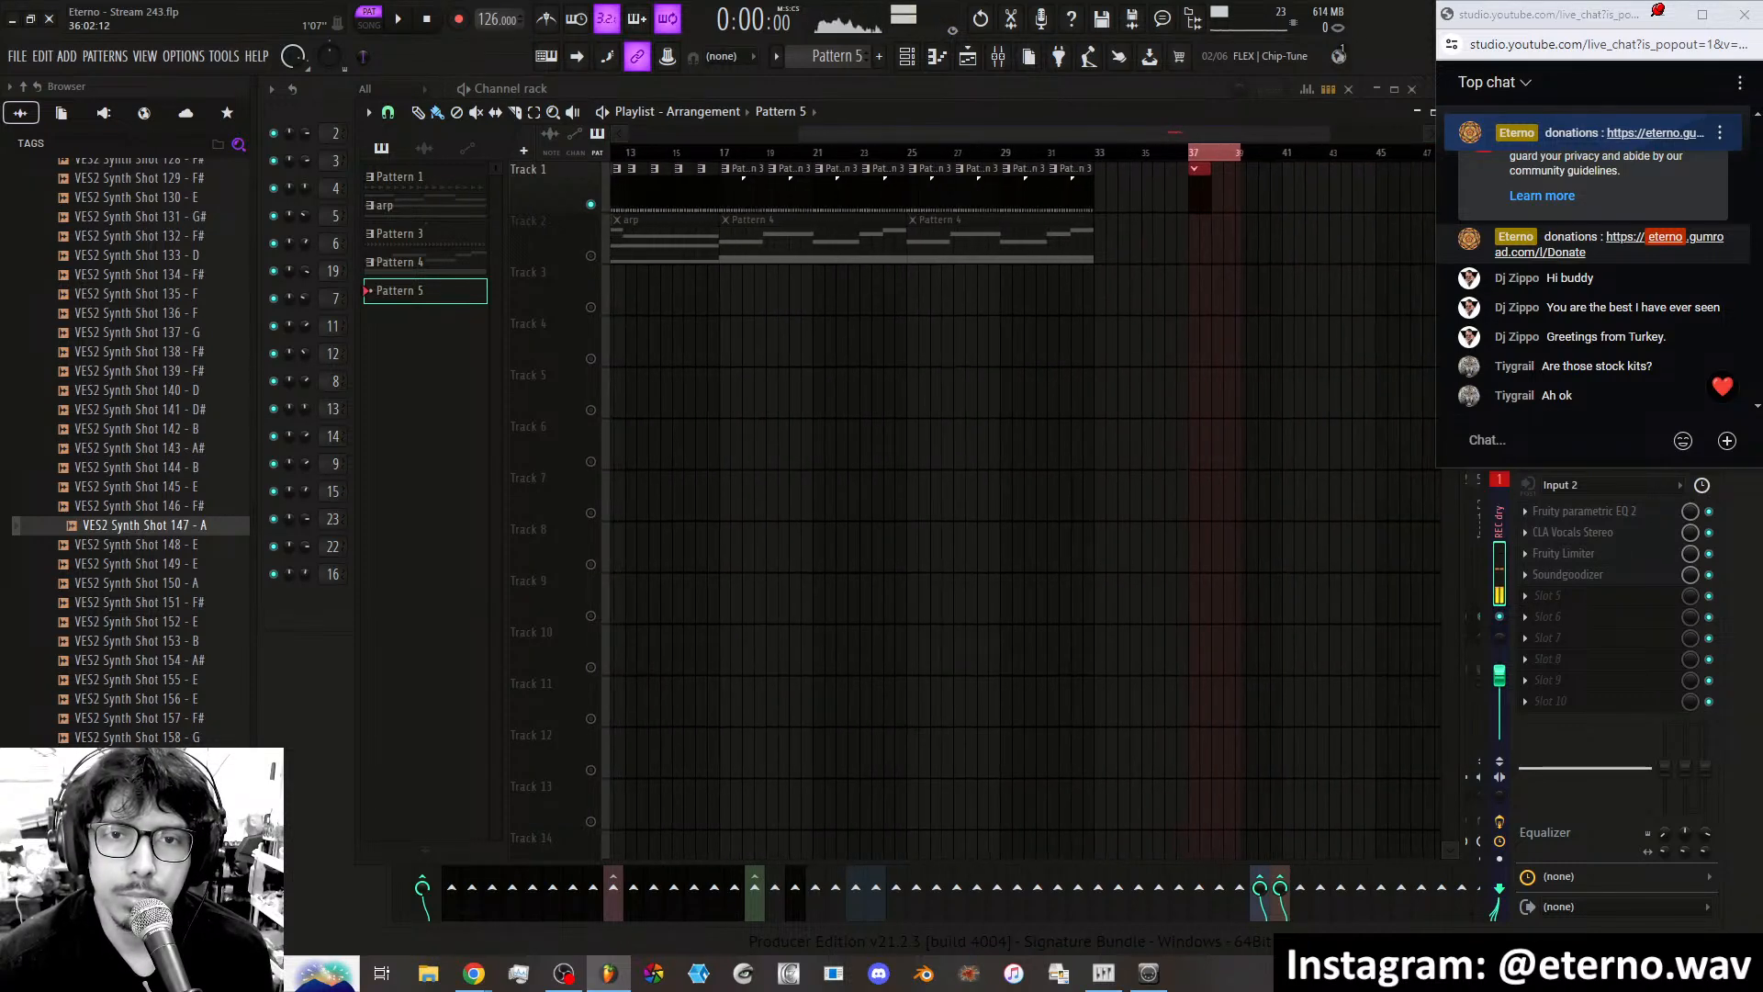
mouse_move(860, 157)
left_mouse_down()
mouse_move(556, 153)
mouse_move(894, 170)
mouse_move(864, 164)
left_mouse_up()
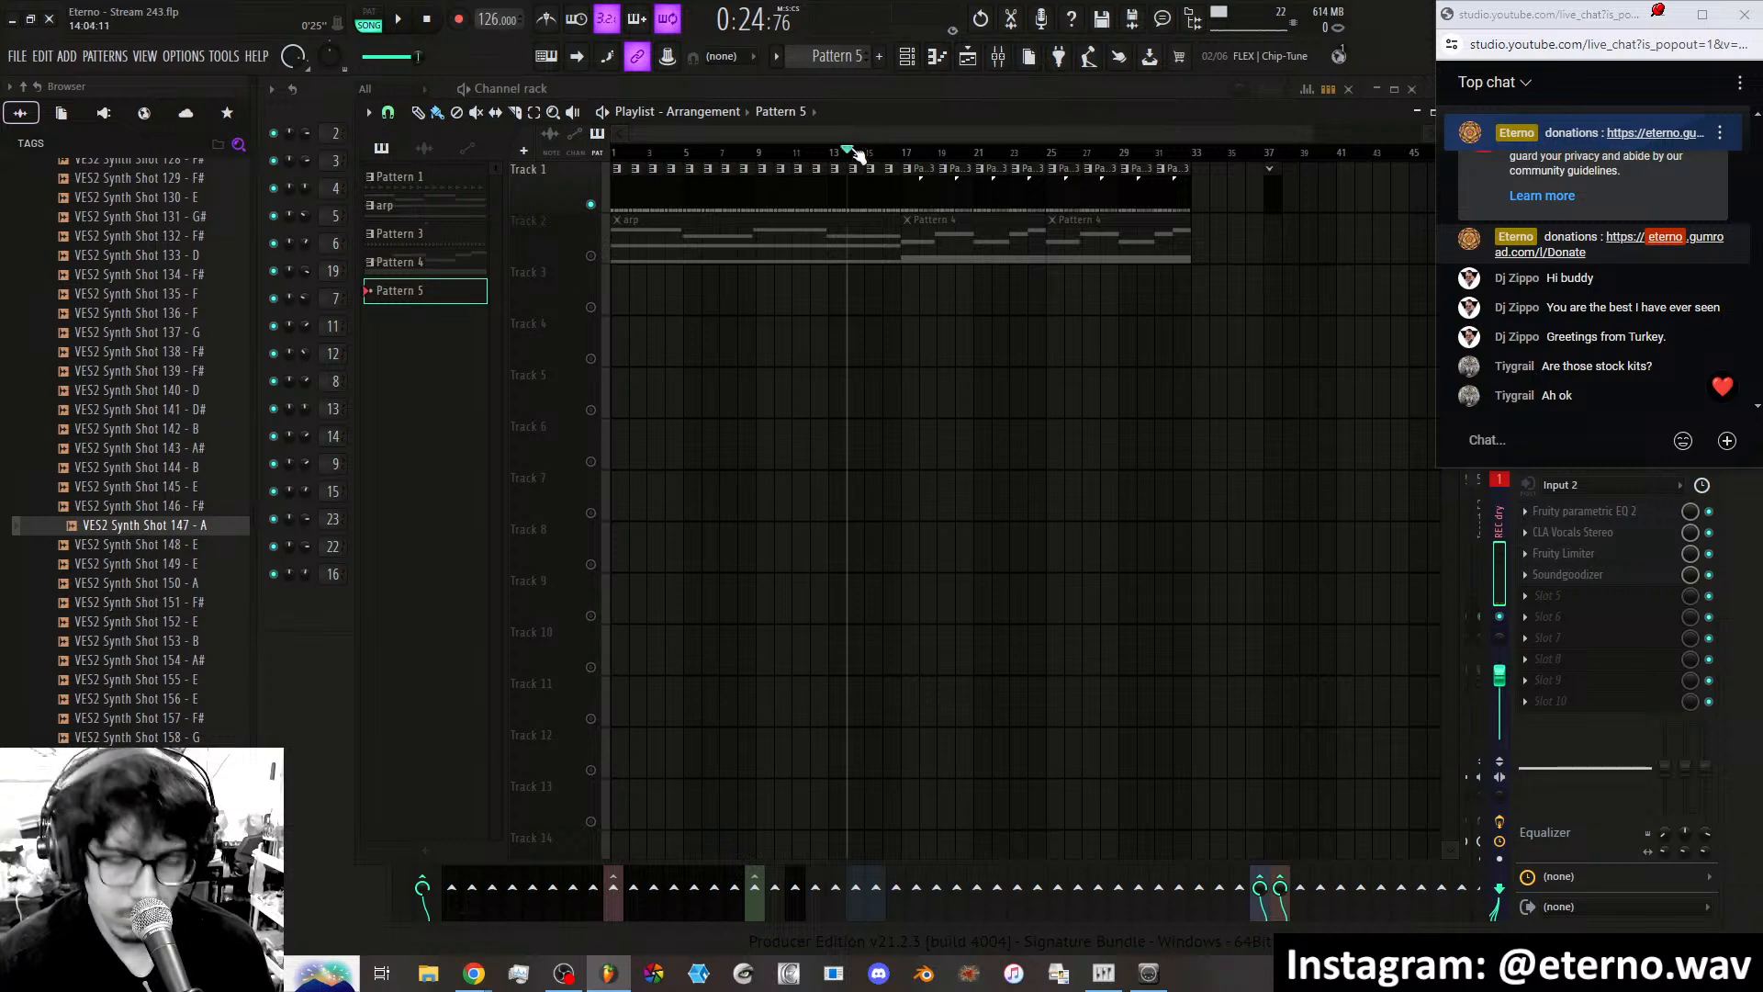
Play the song from about bar 14 and view the step sequences of Pattern 1 and Pattern 3.
key("F6")
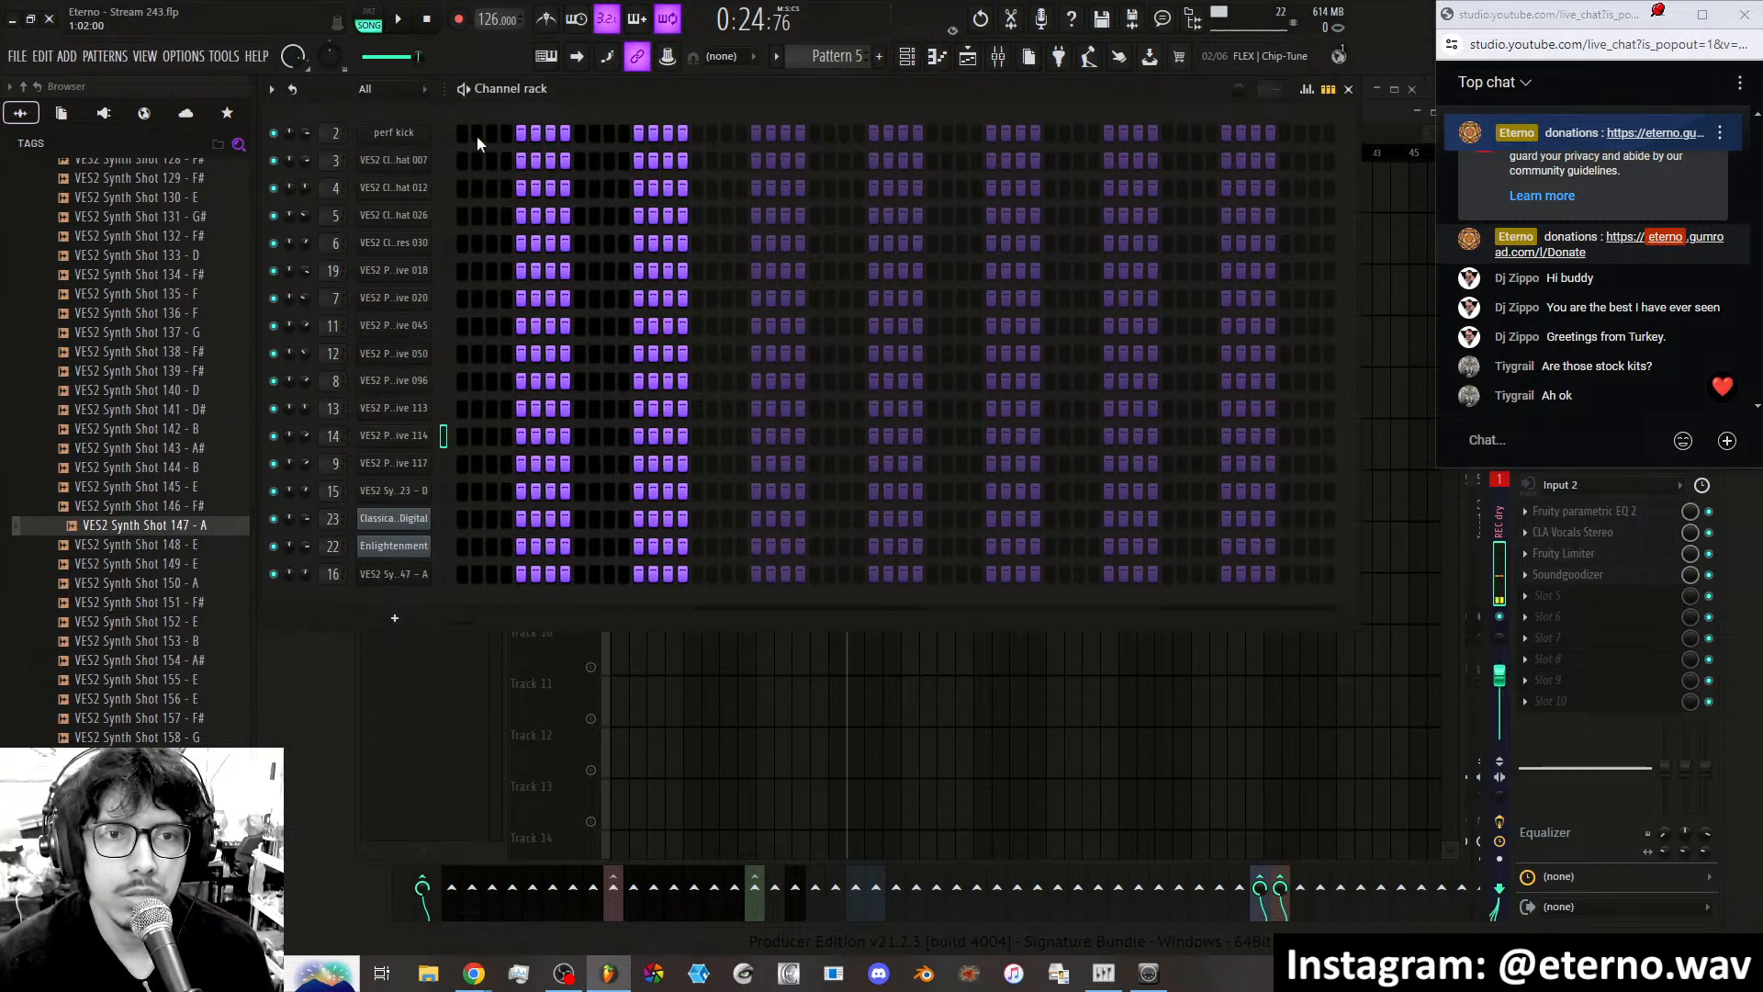
left_click(829, 61)
left_click(829, 66)
key("space")
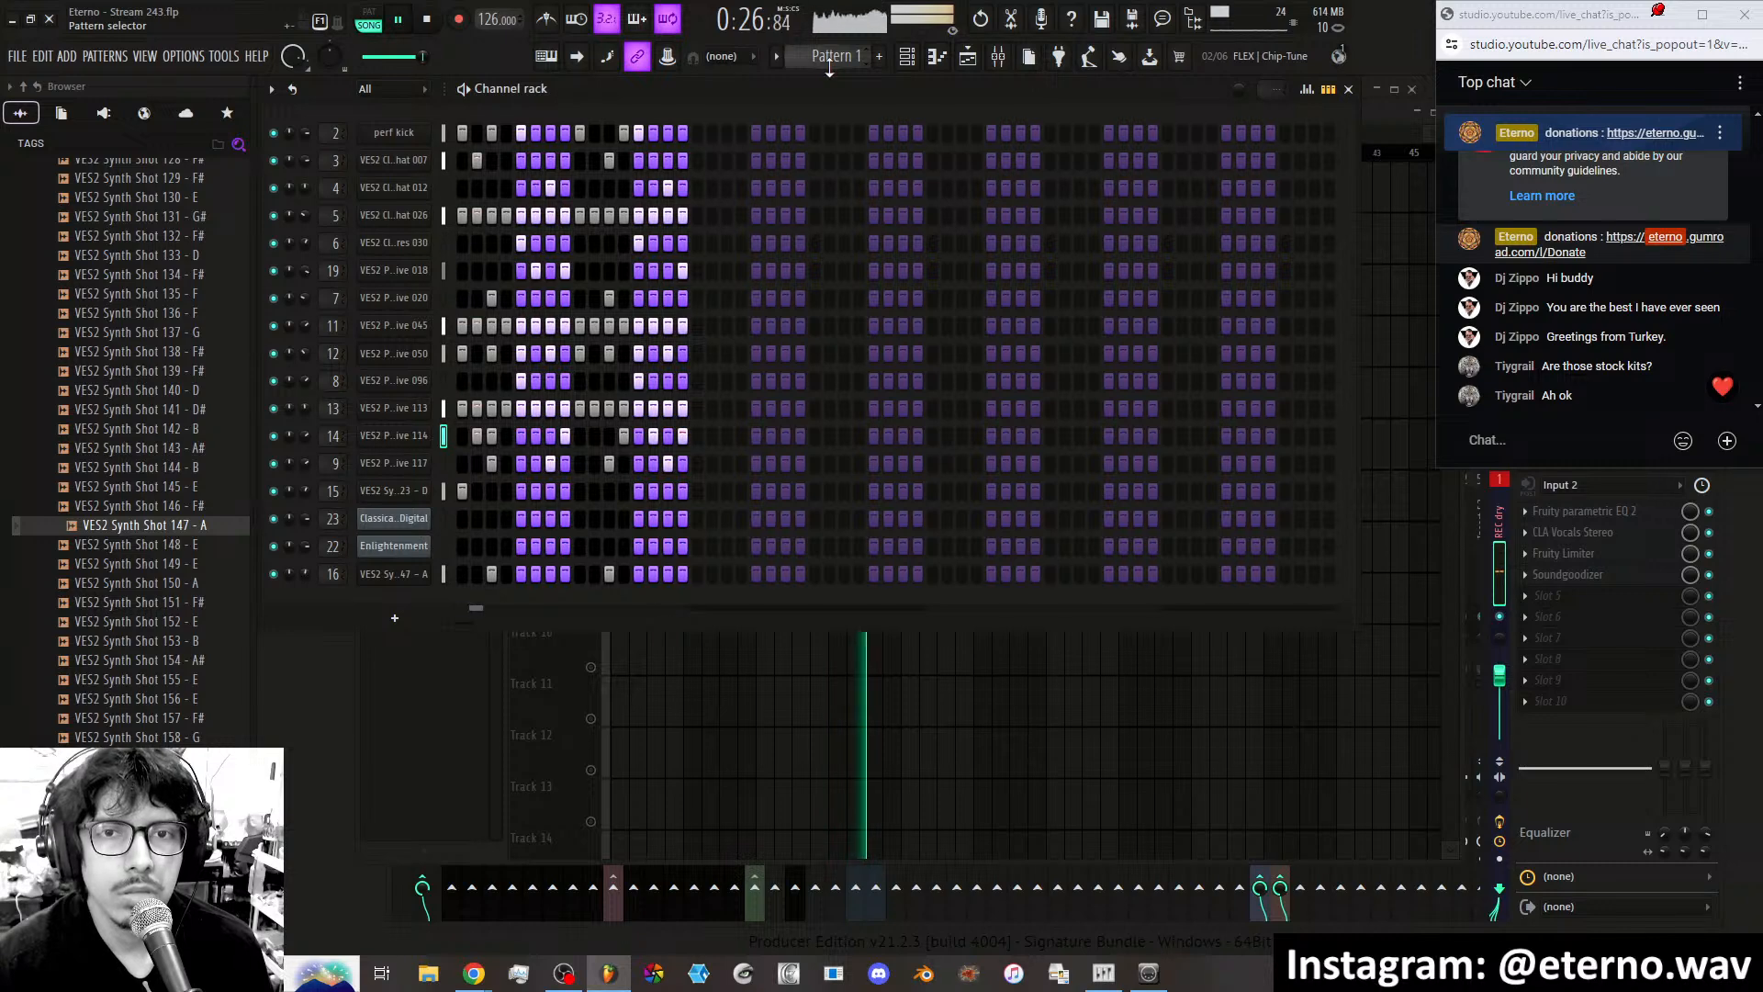
key("space")
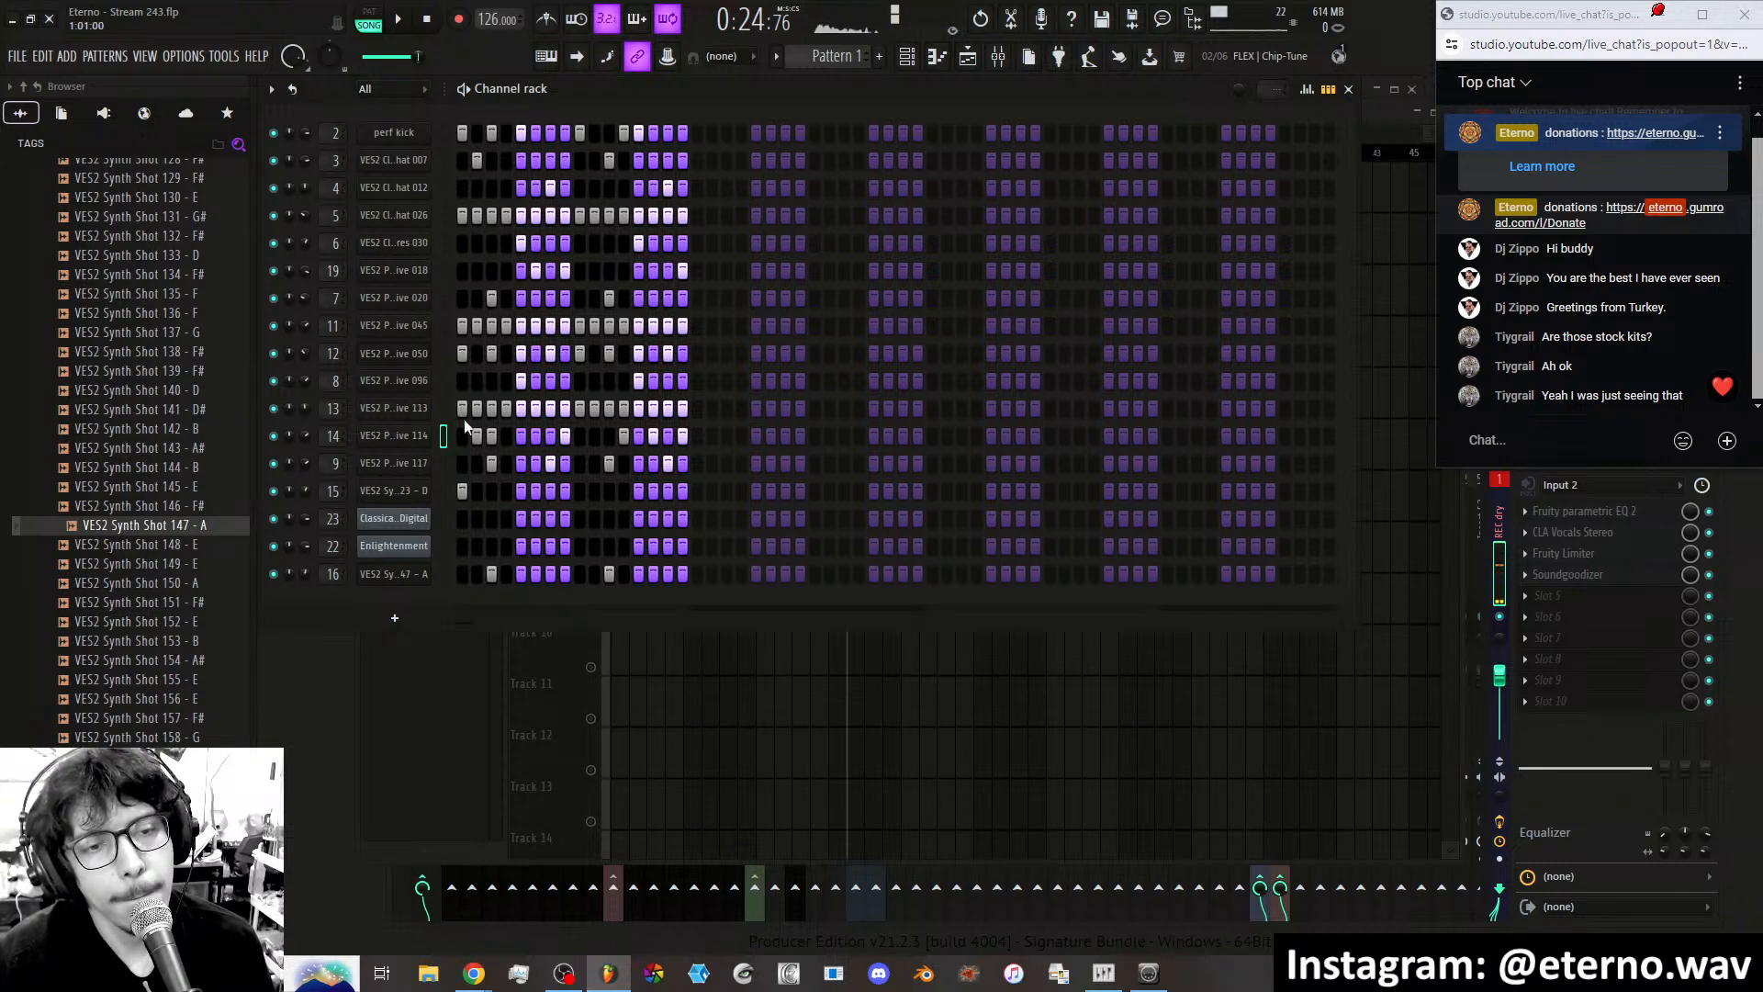
left_click(838, 58)
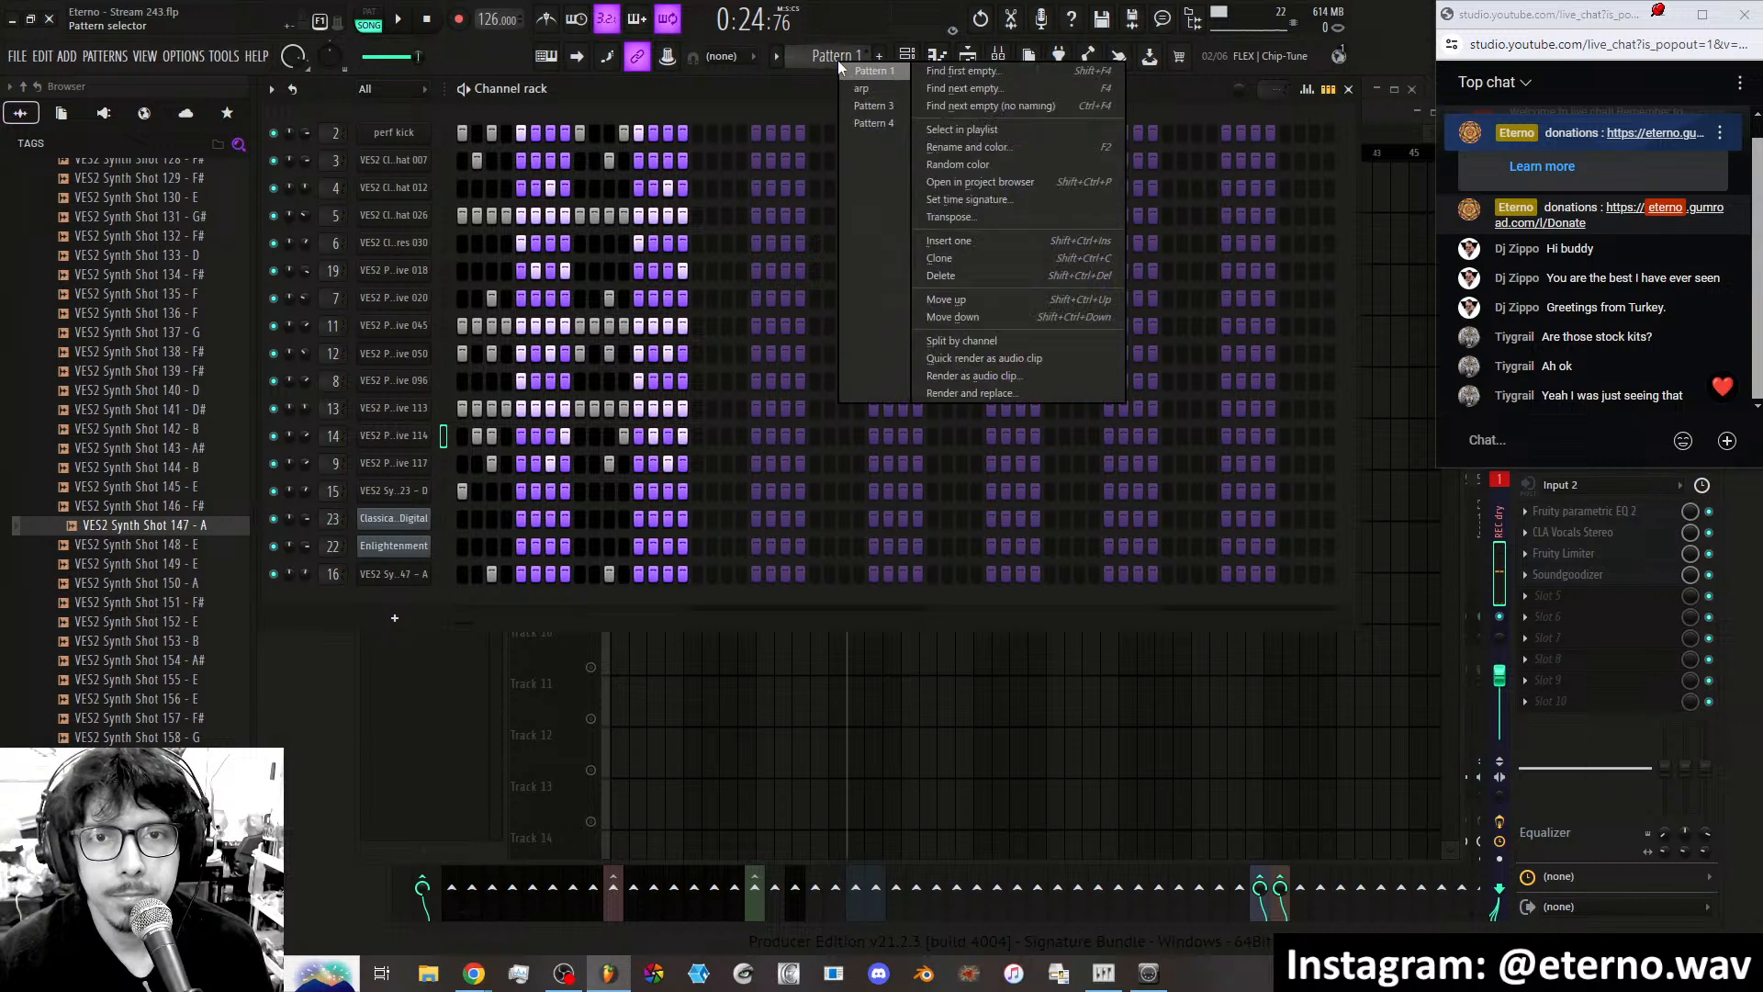
left_click(871, 106)
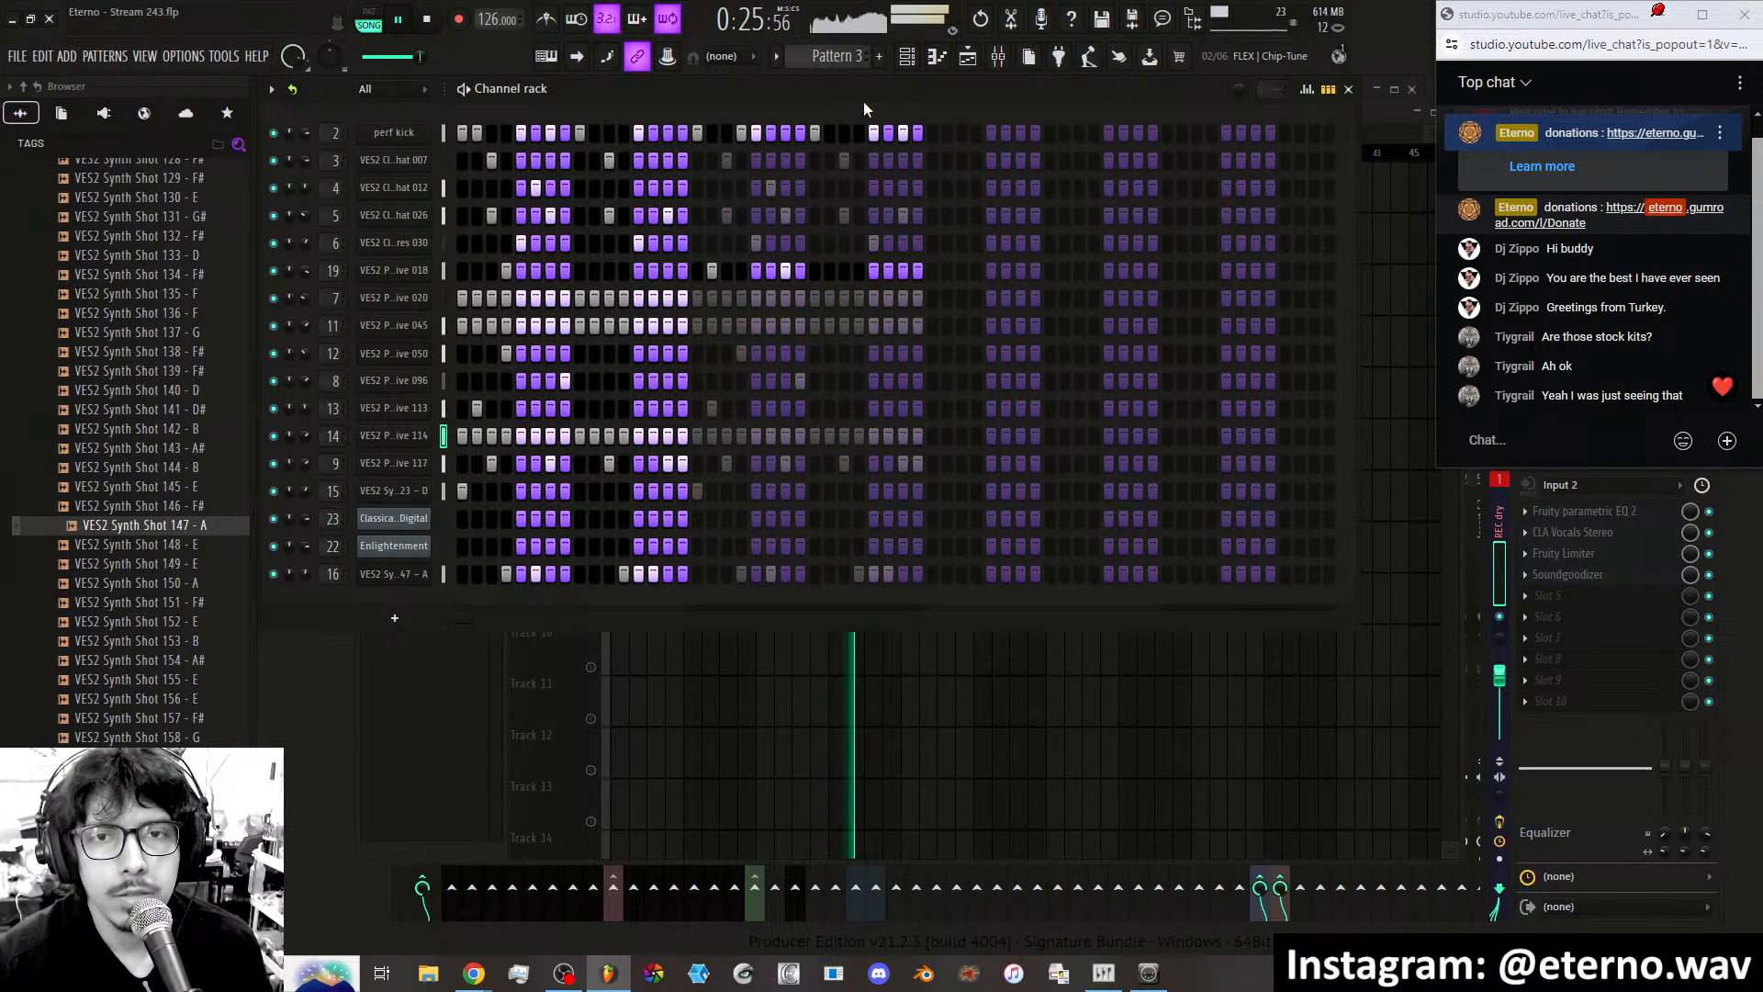
Switch to pattern mode and audition Pattern 1 and Pattern 3 for comparison, ending with playback stopped.
left_click(847, 58)
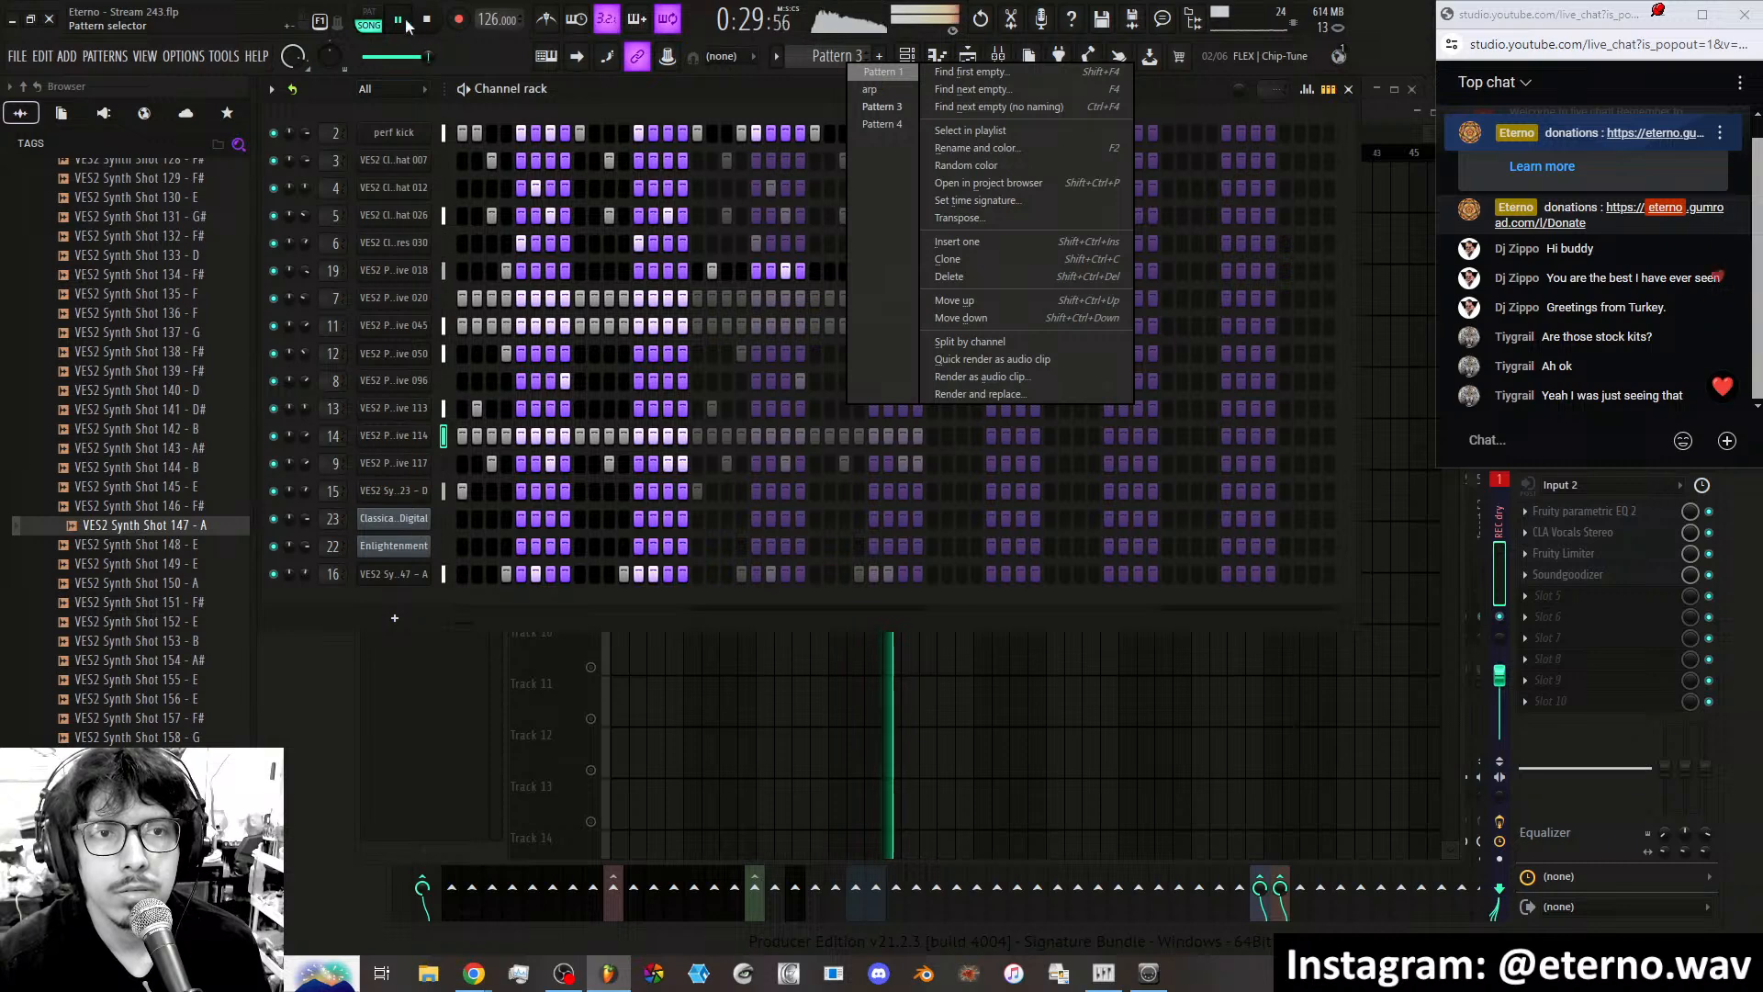
left_click(370, 18)
left_click(850, 59)
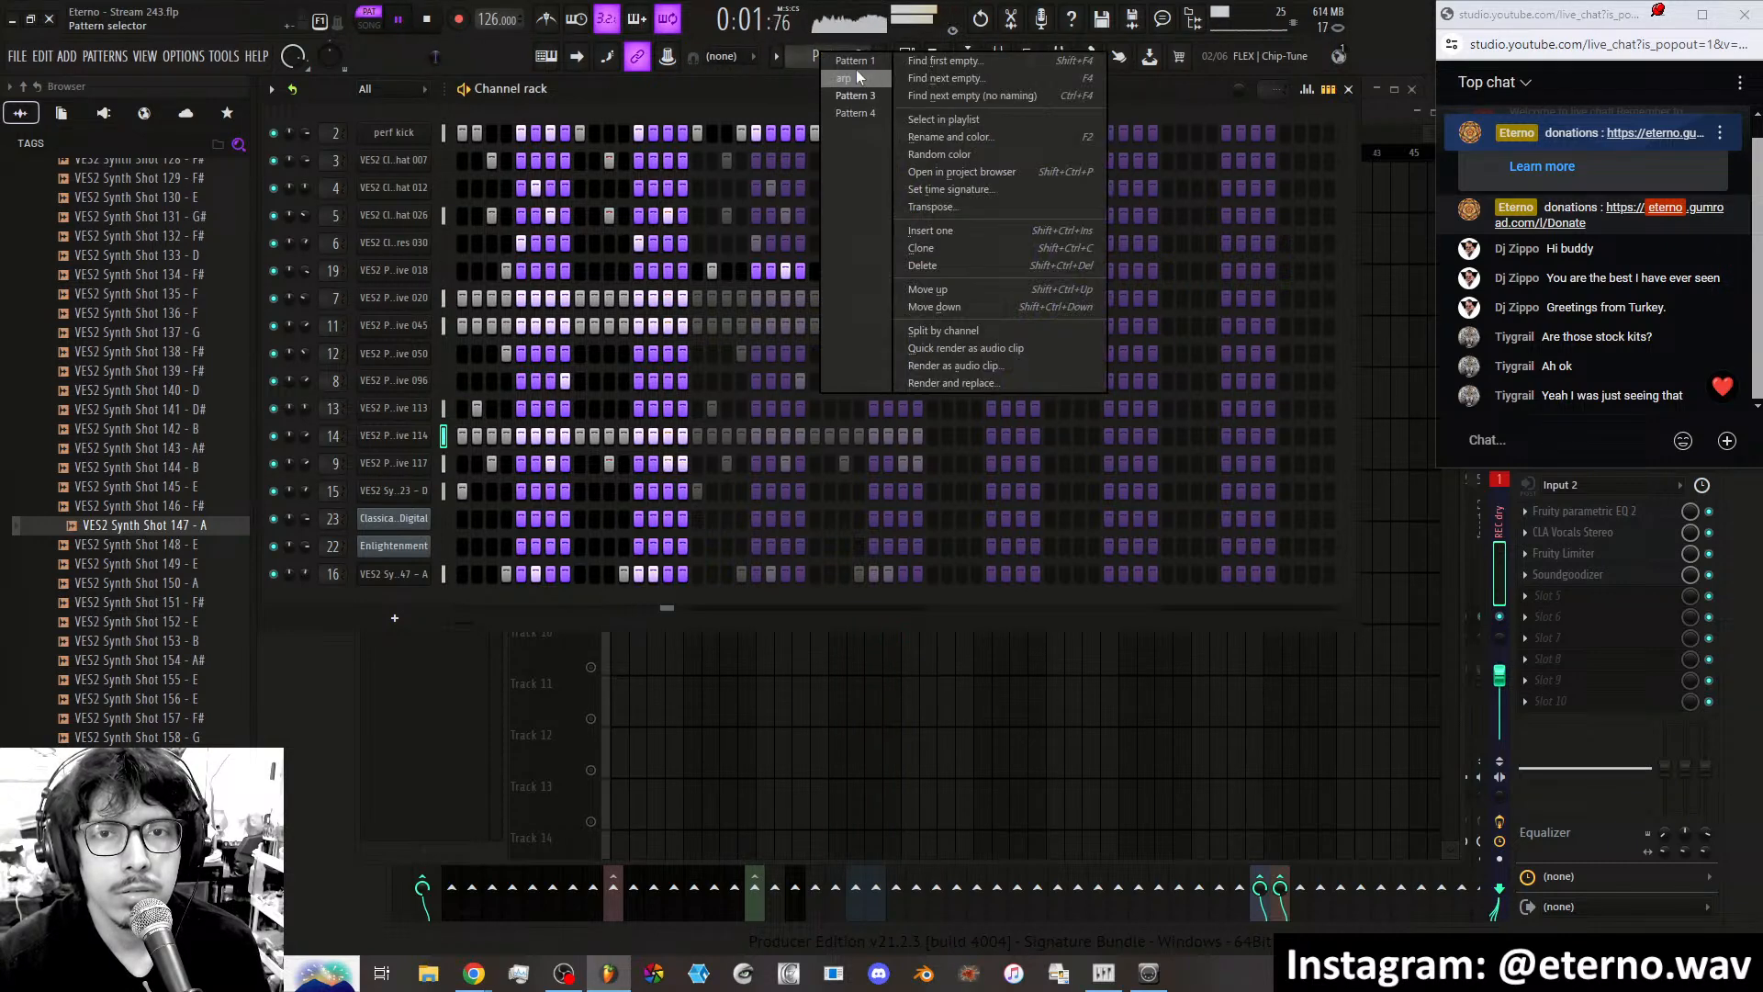
left_click(858, 62)
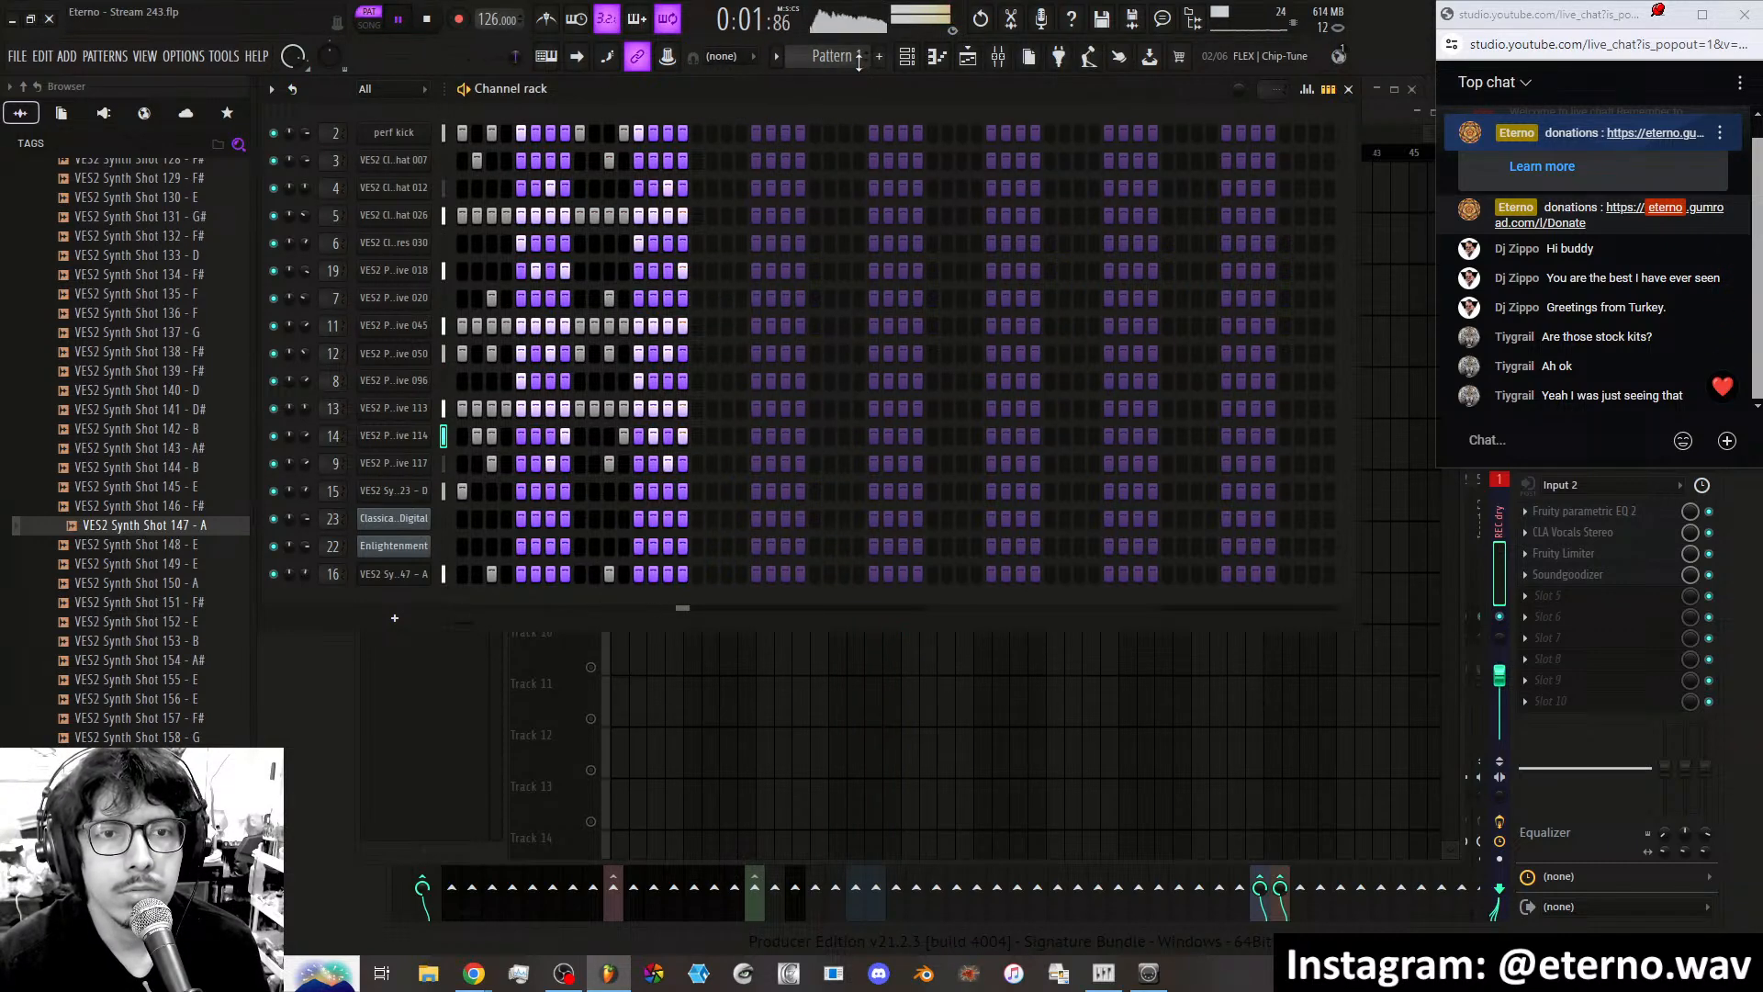
left_click(857, 58)
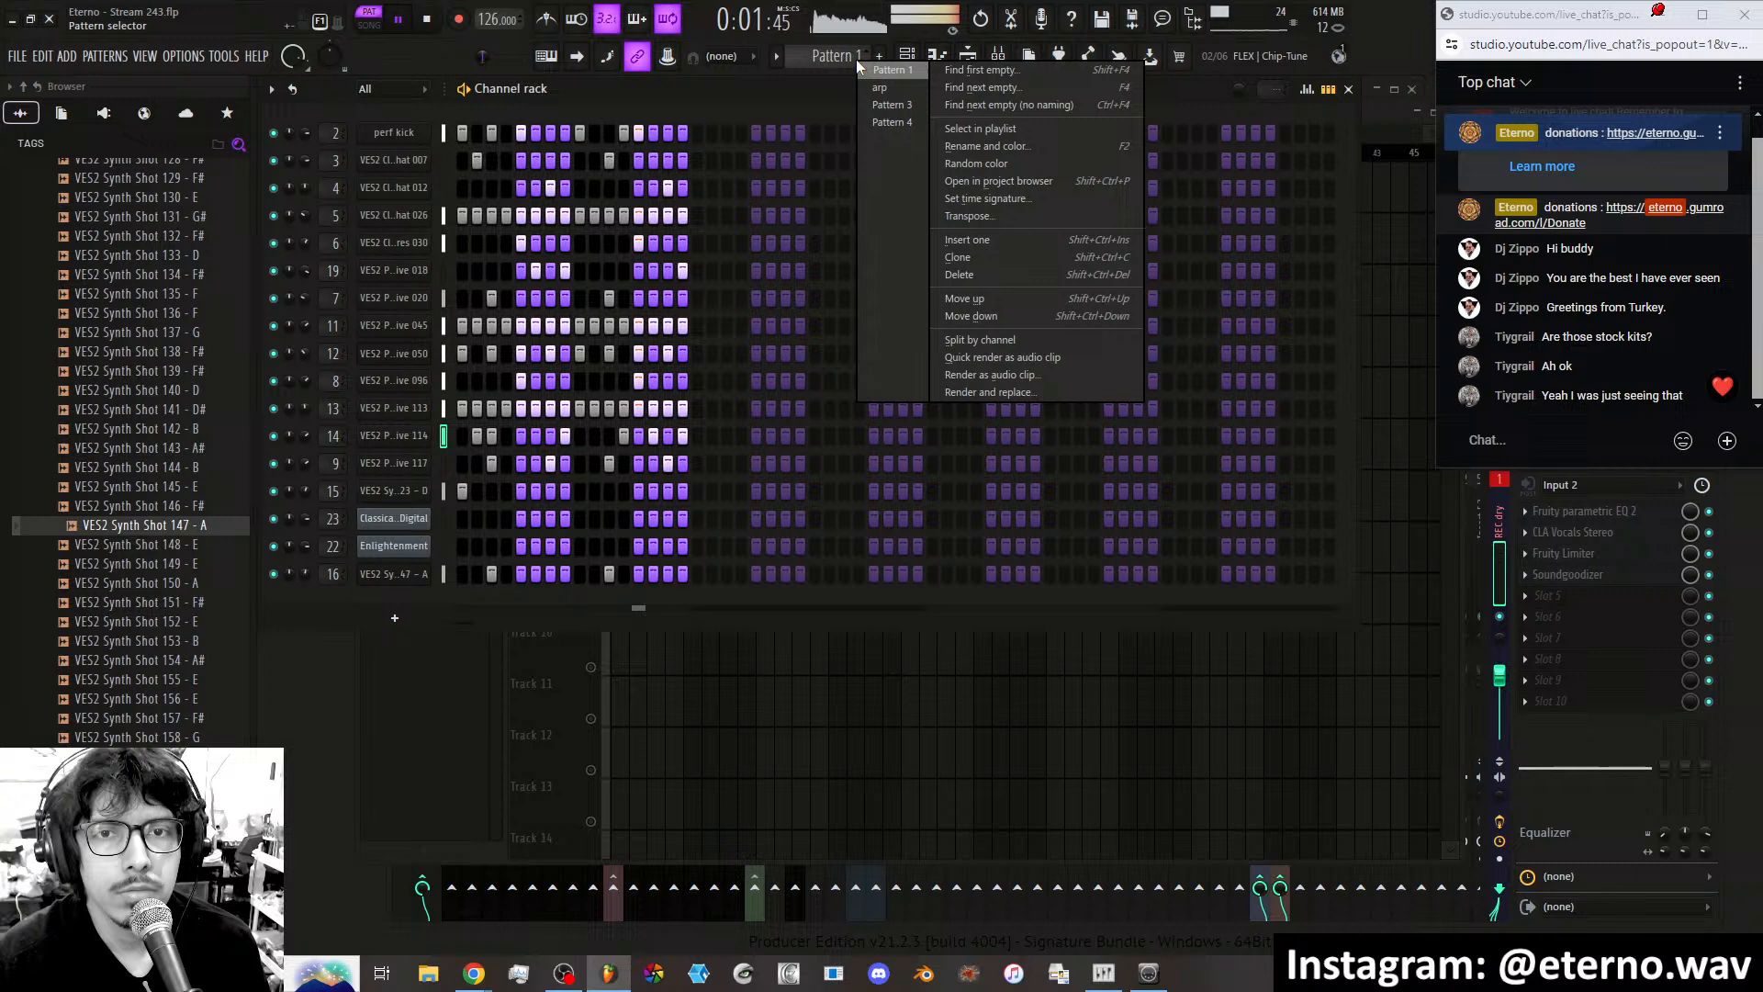
left_click(888, 107)
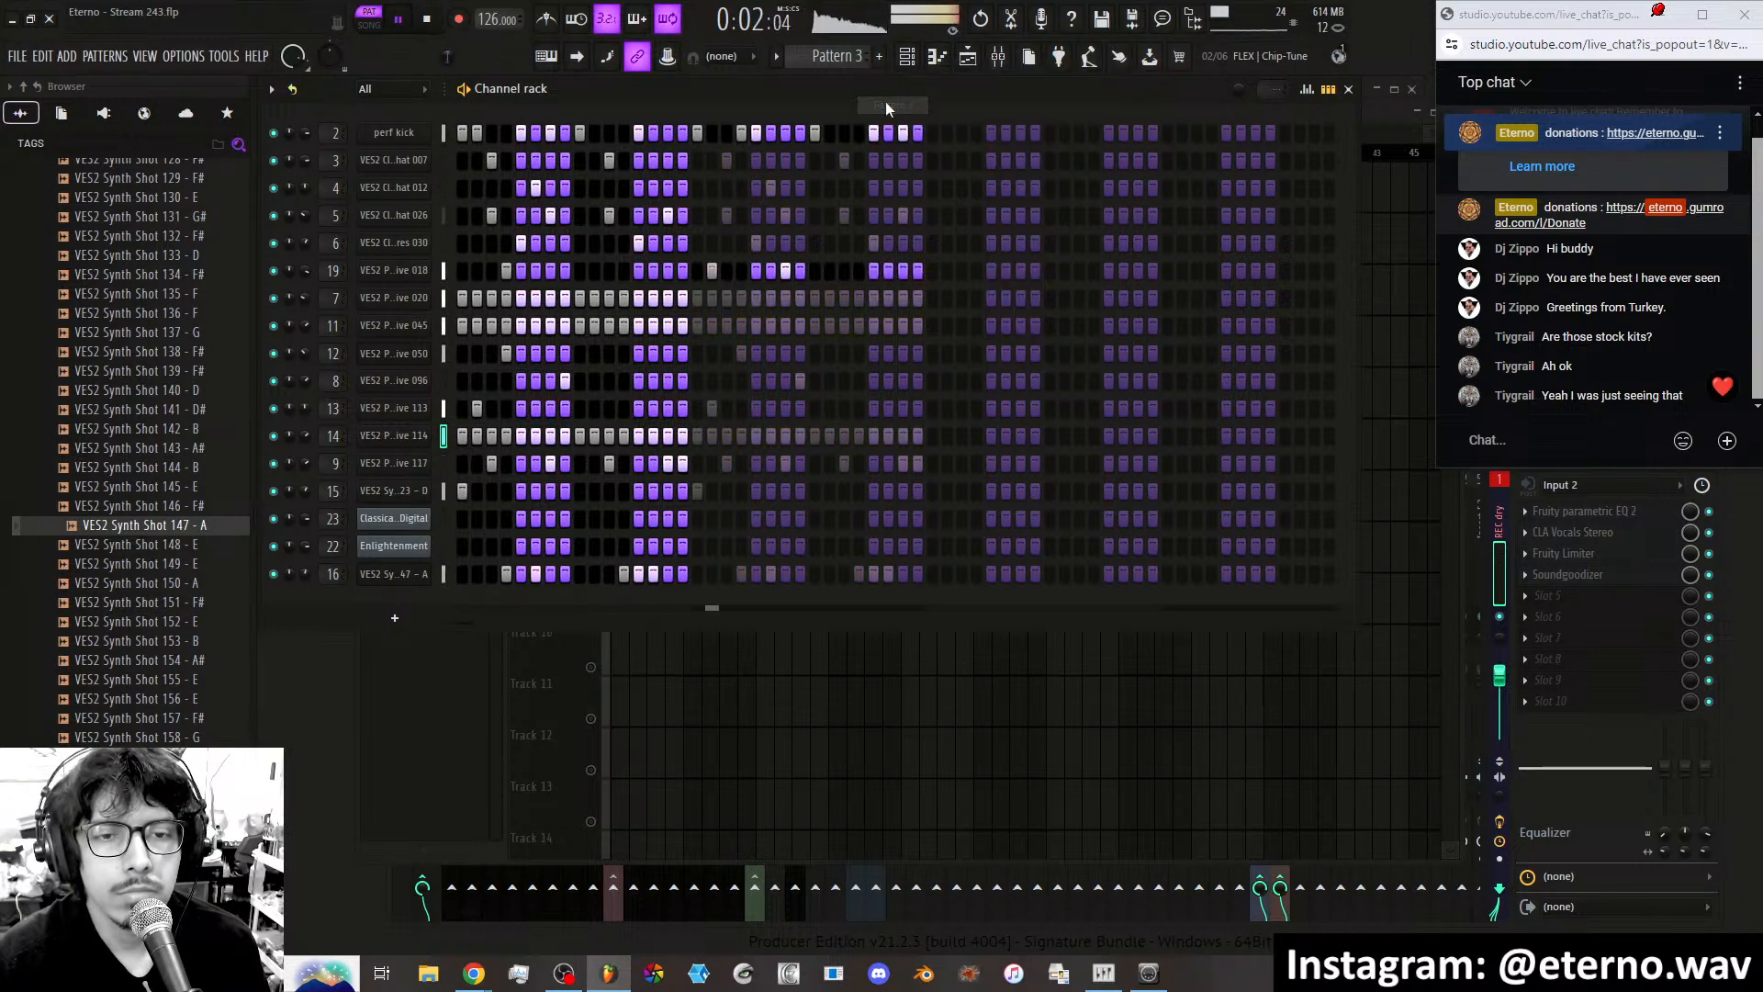
key("space")
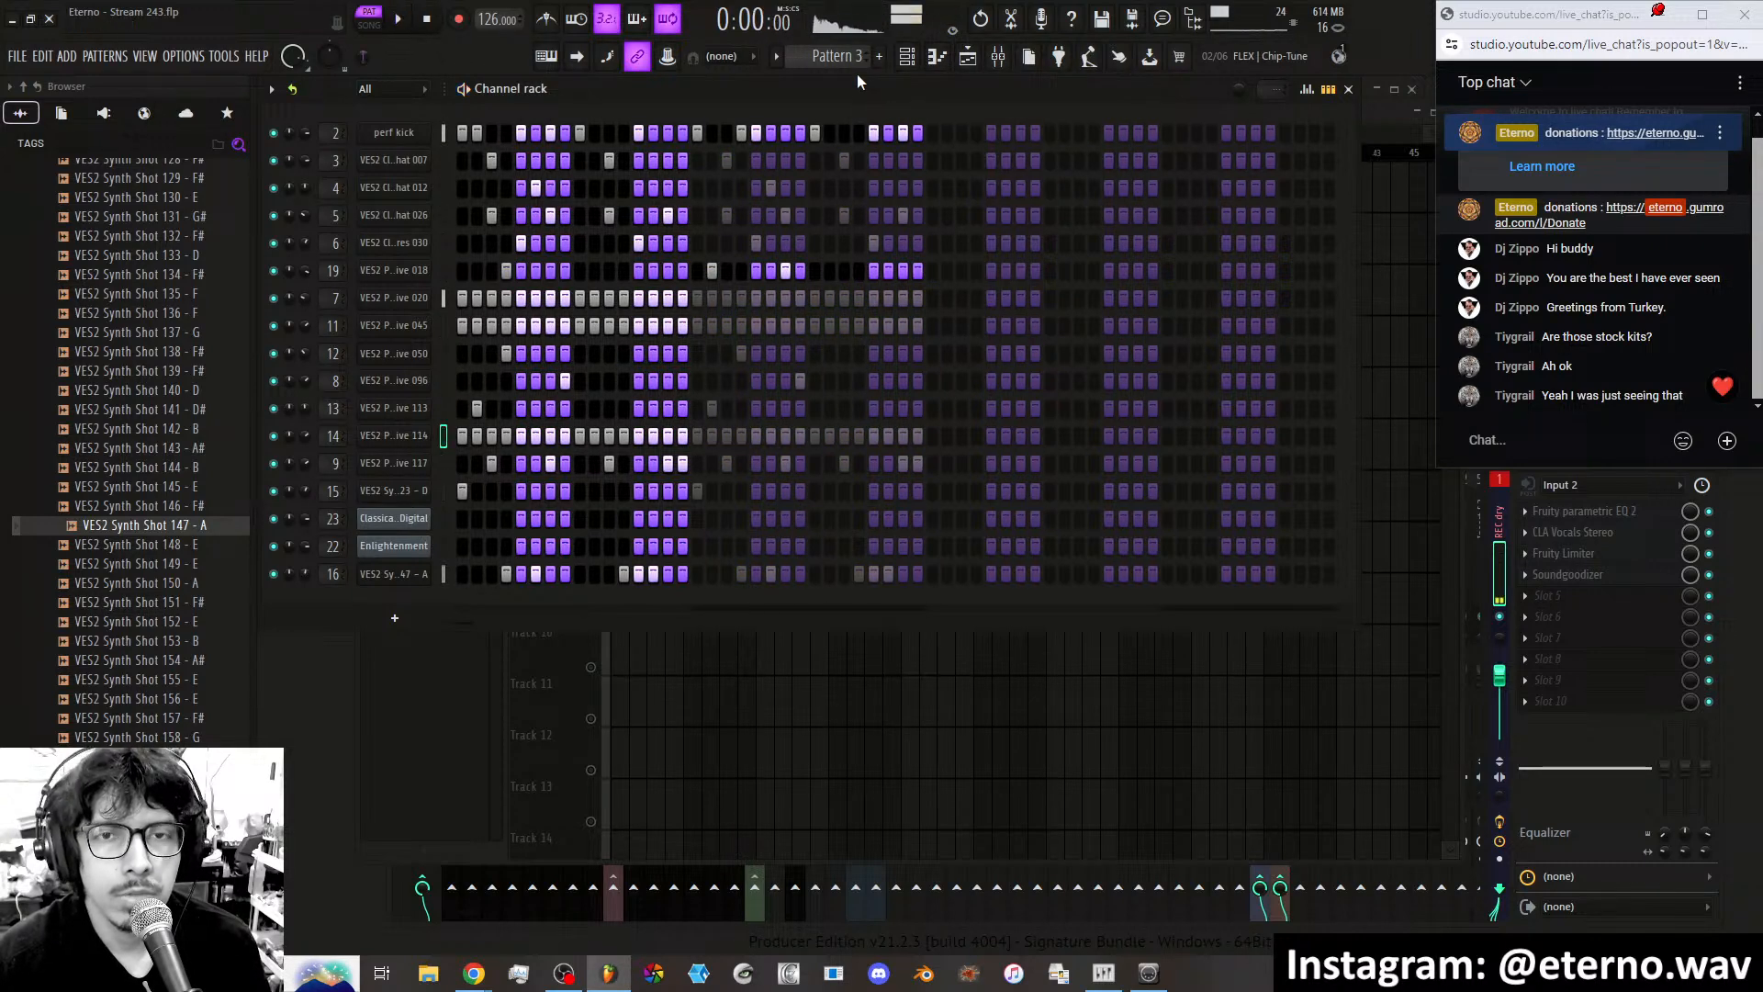
Switch to the empty Pattern 5 and select the playlist time range from bar 37 to about bar 39.
left_click(857, 57)
left_click(895, 114)
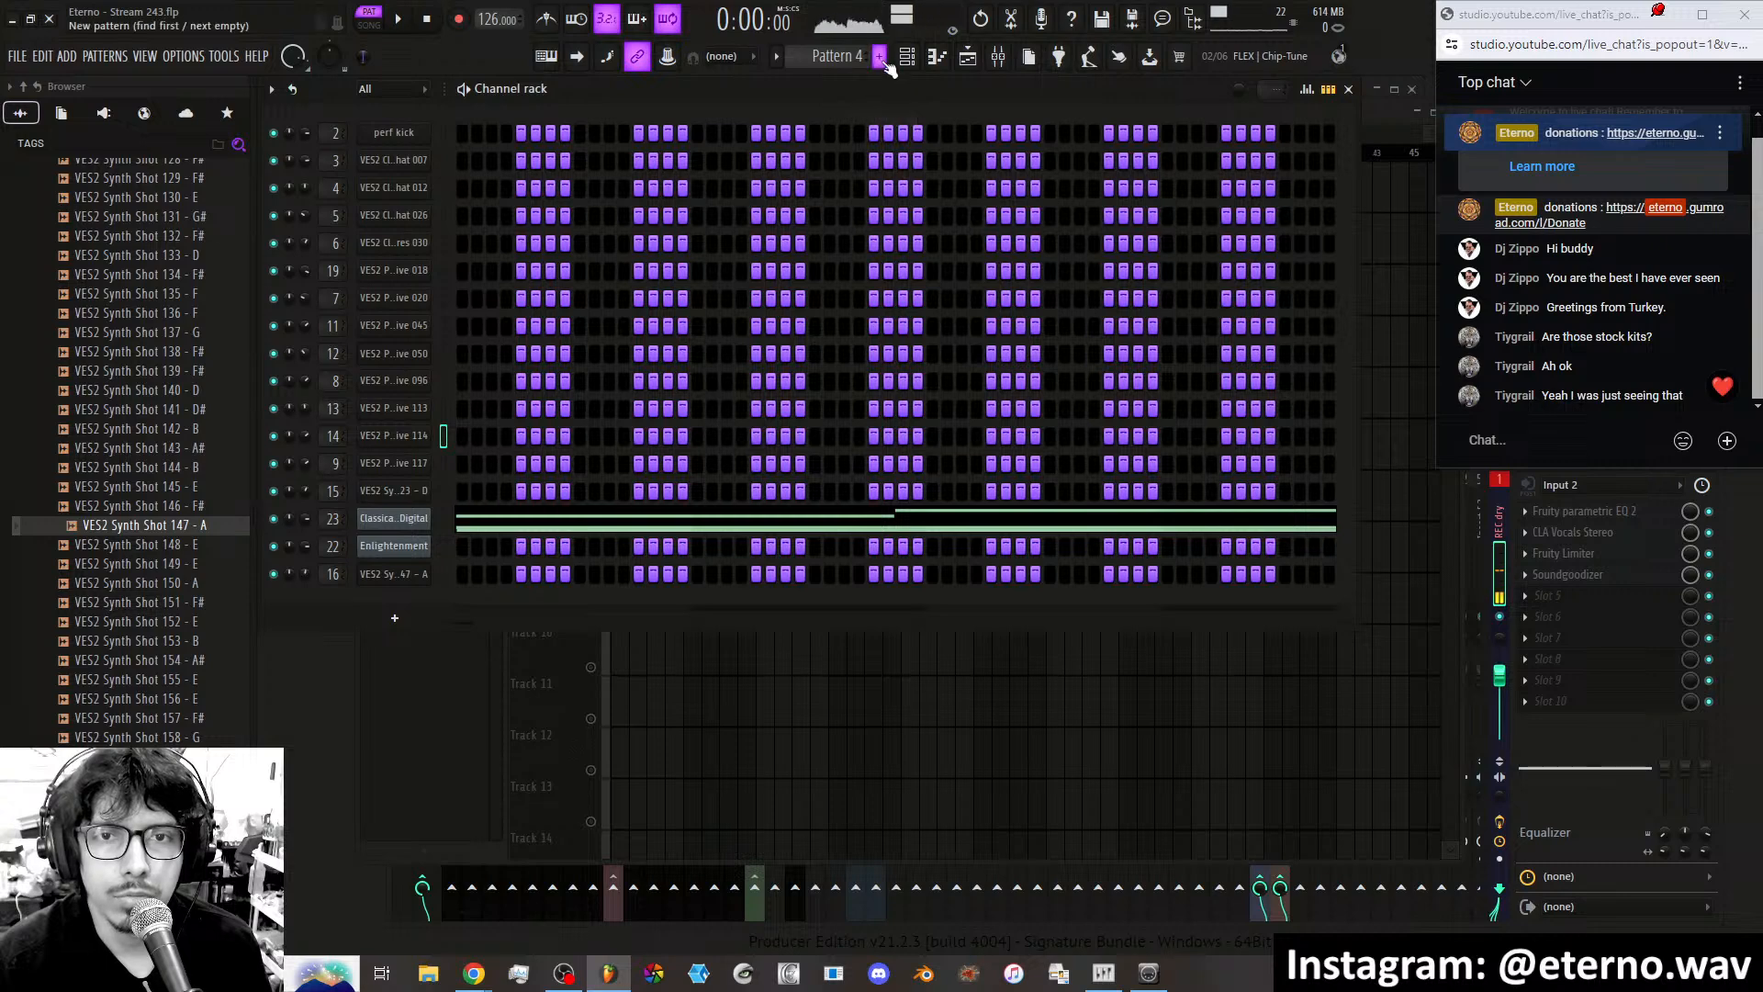
left_click(970, 63)
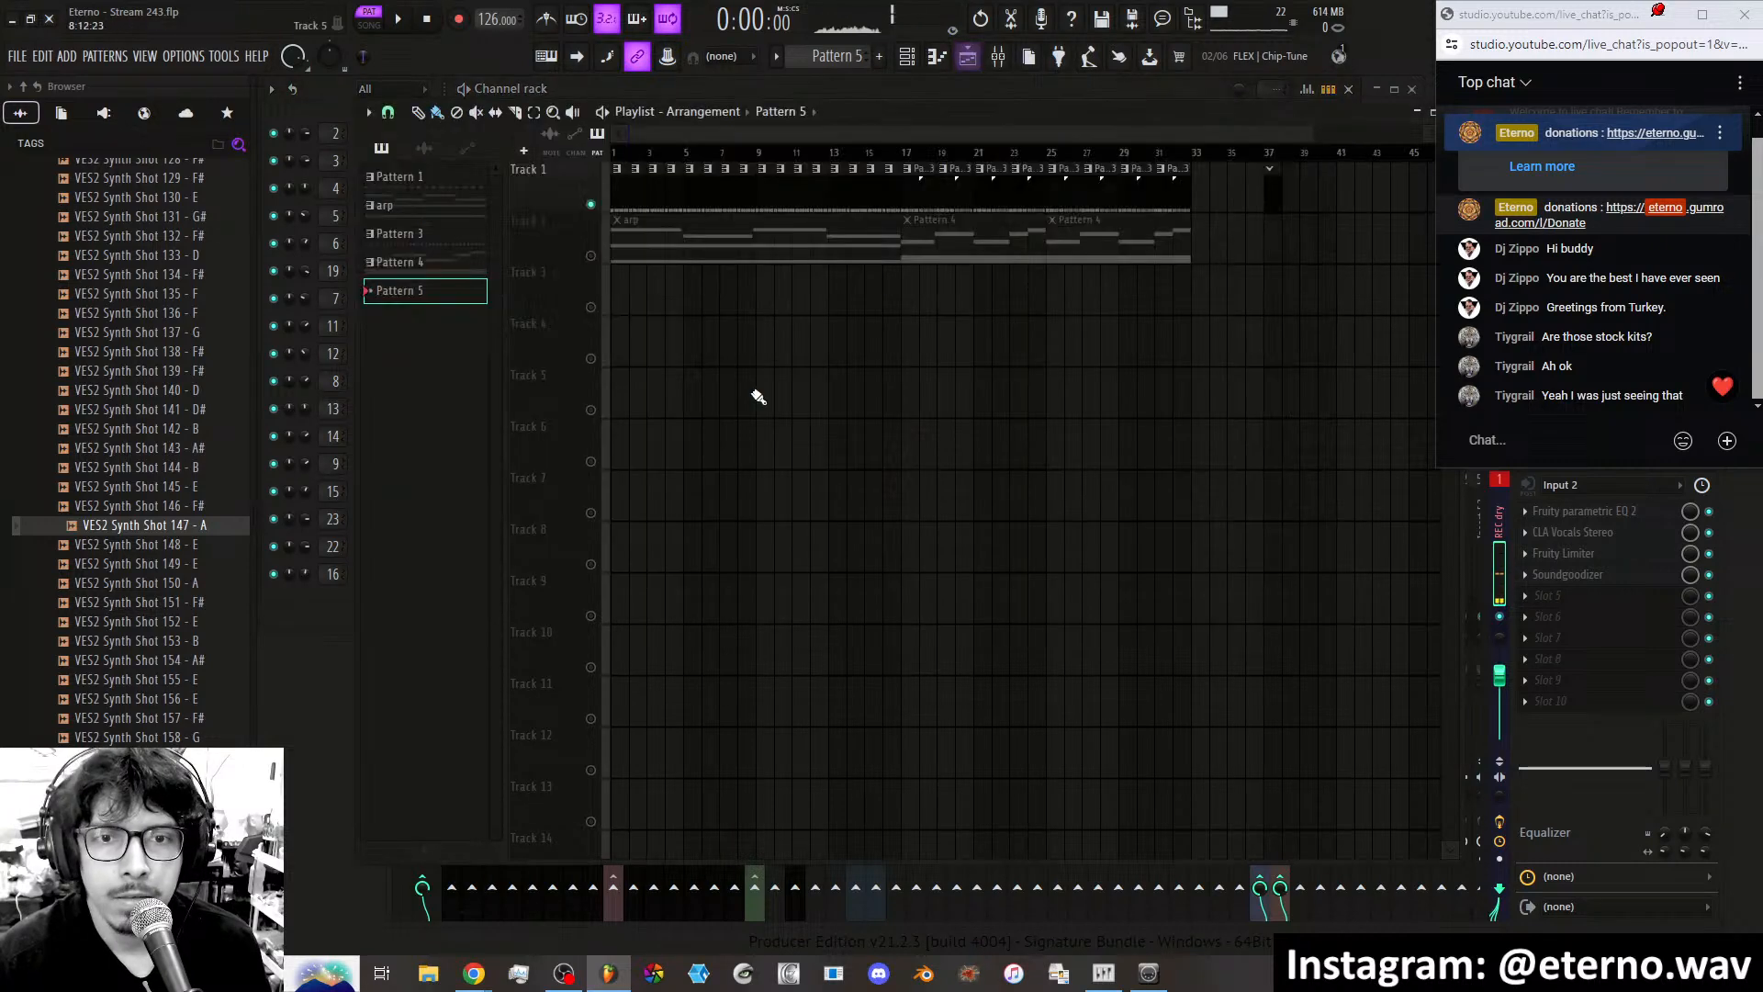
left_click(1274, 164)
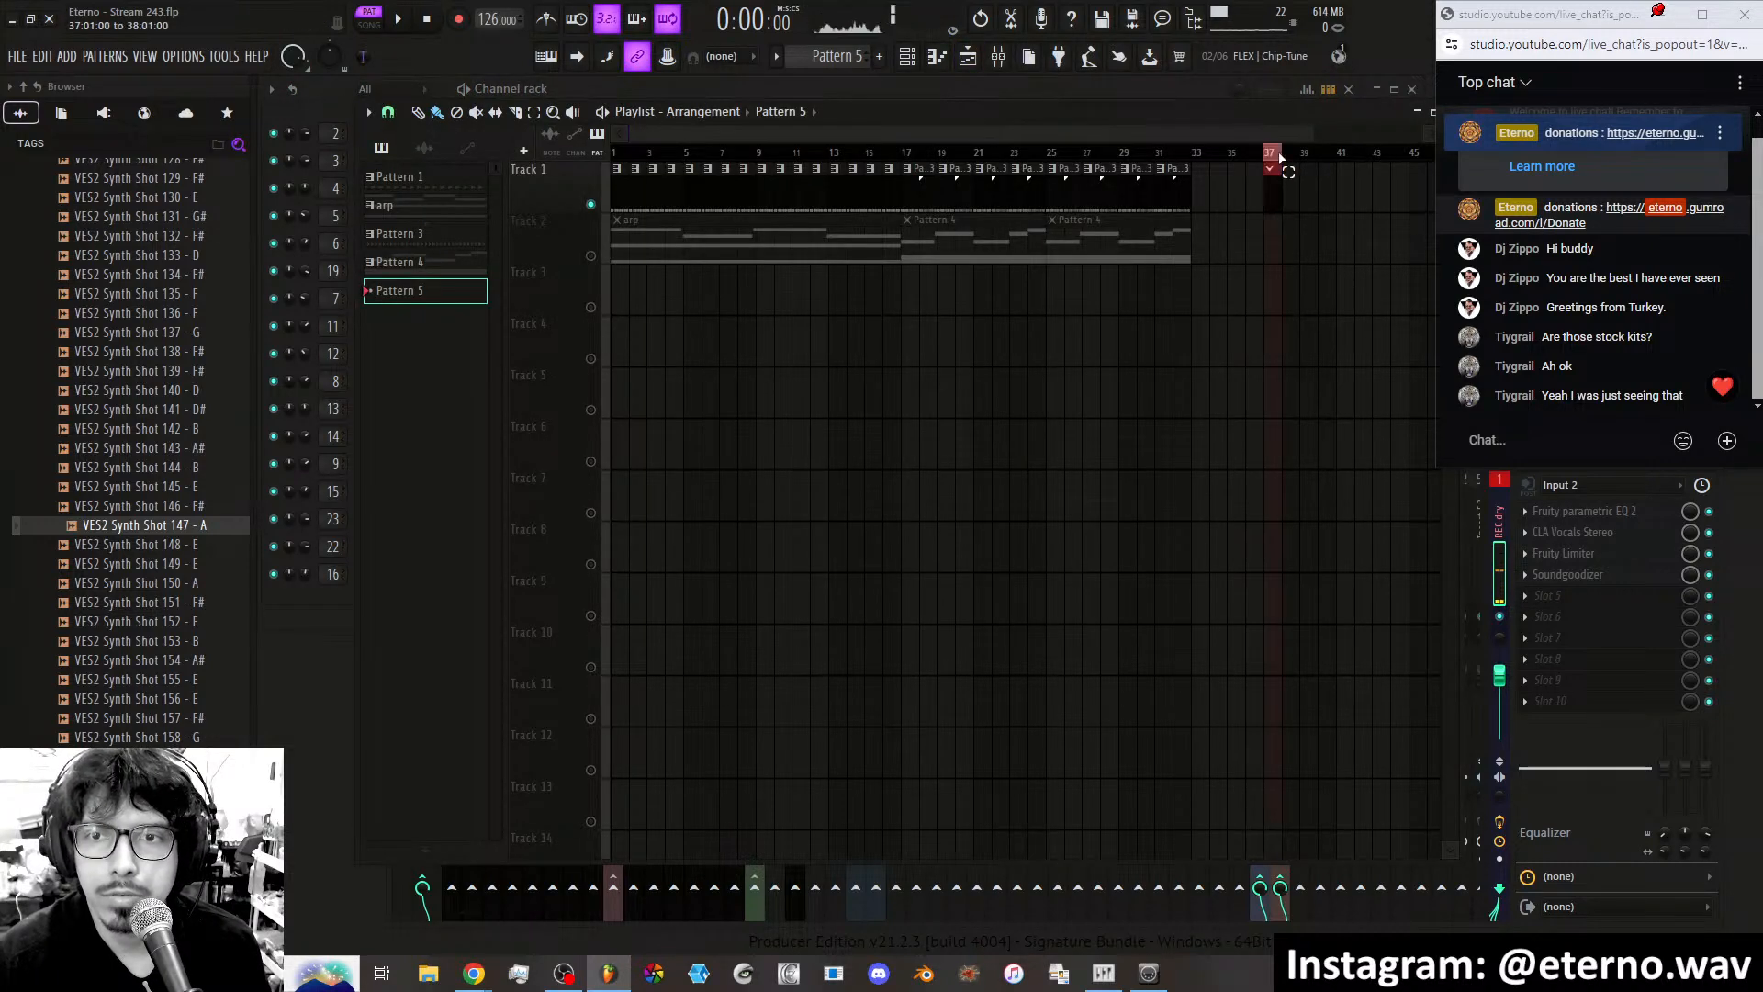
scroll(1274, 164, "up", 3)
left_click_drag(1159, 134, 1175, 135)
left_click_drag(1074, 154, 1093, 160)
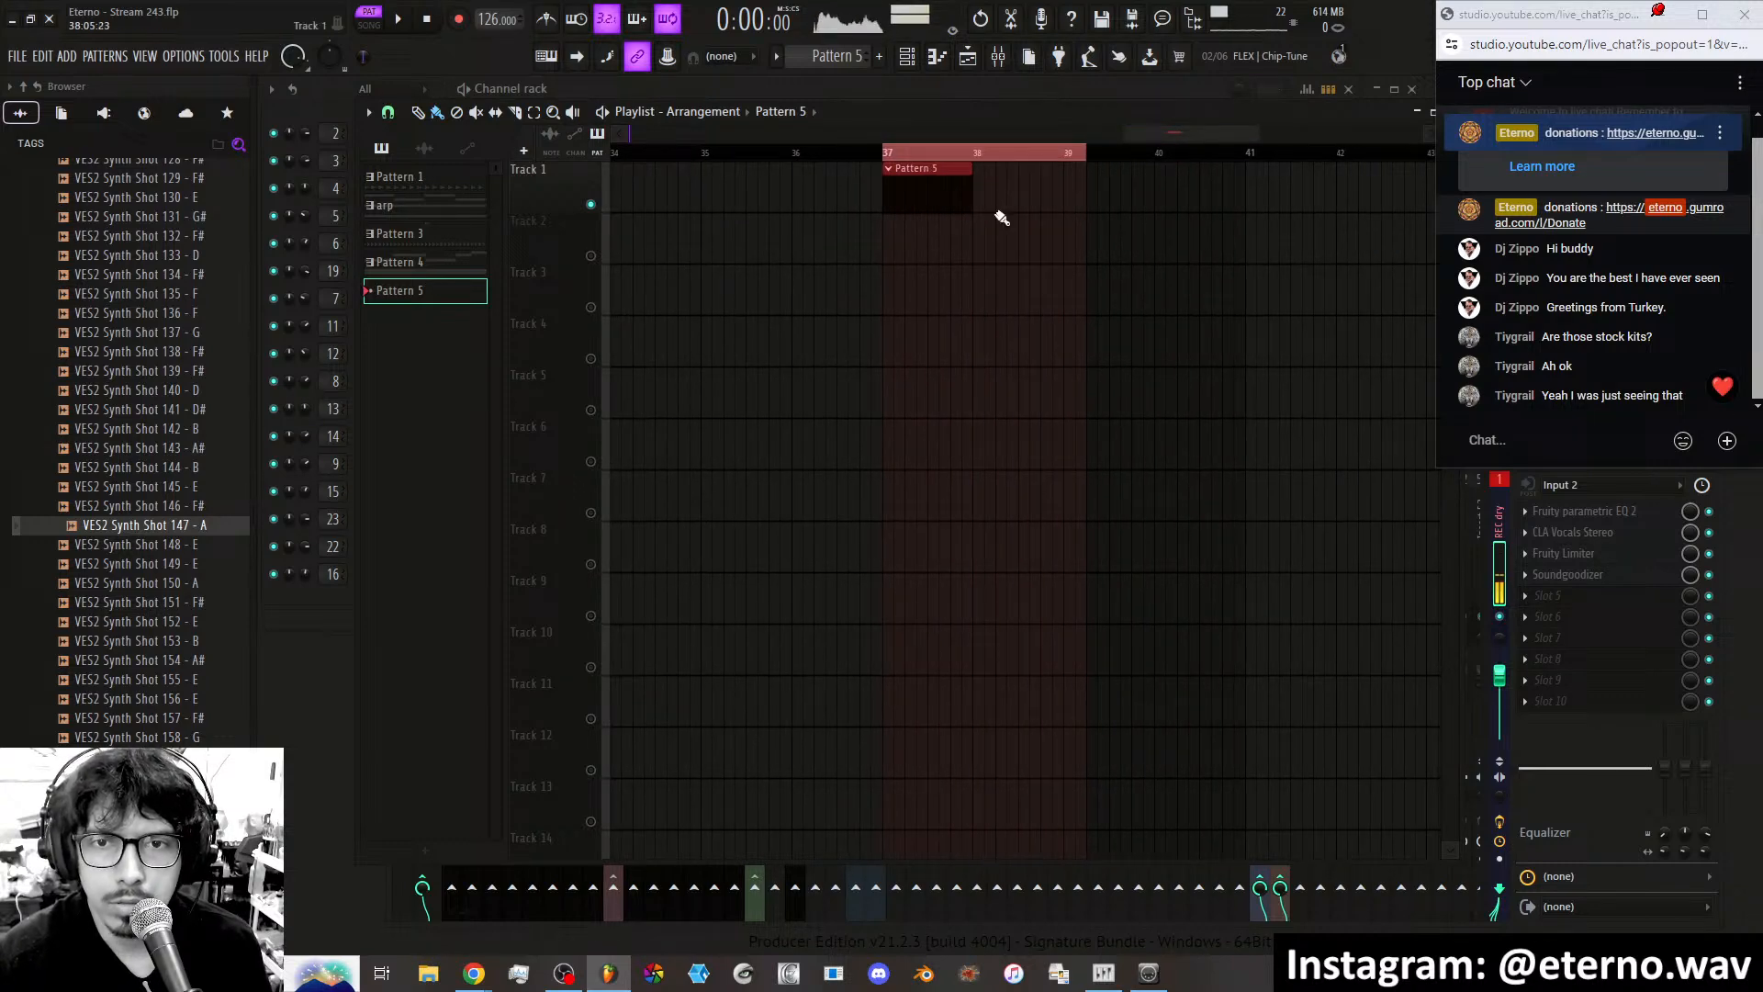
In Pattern 5, fill the perf kick on every 4th step across two bars and add an extra kick on step 11 of bar 2.
left_click(907, 56)
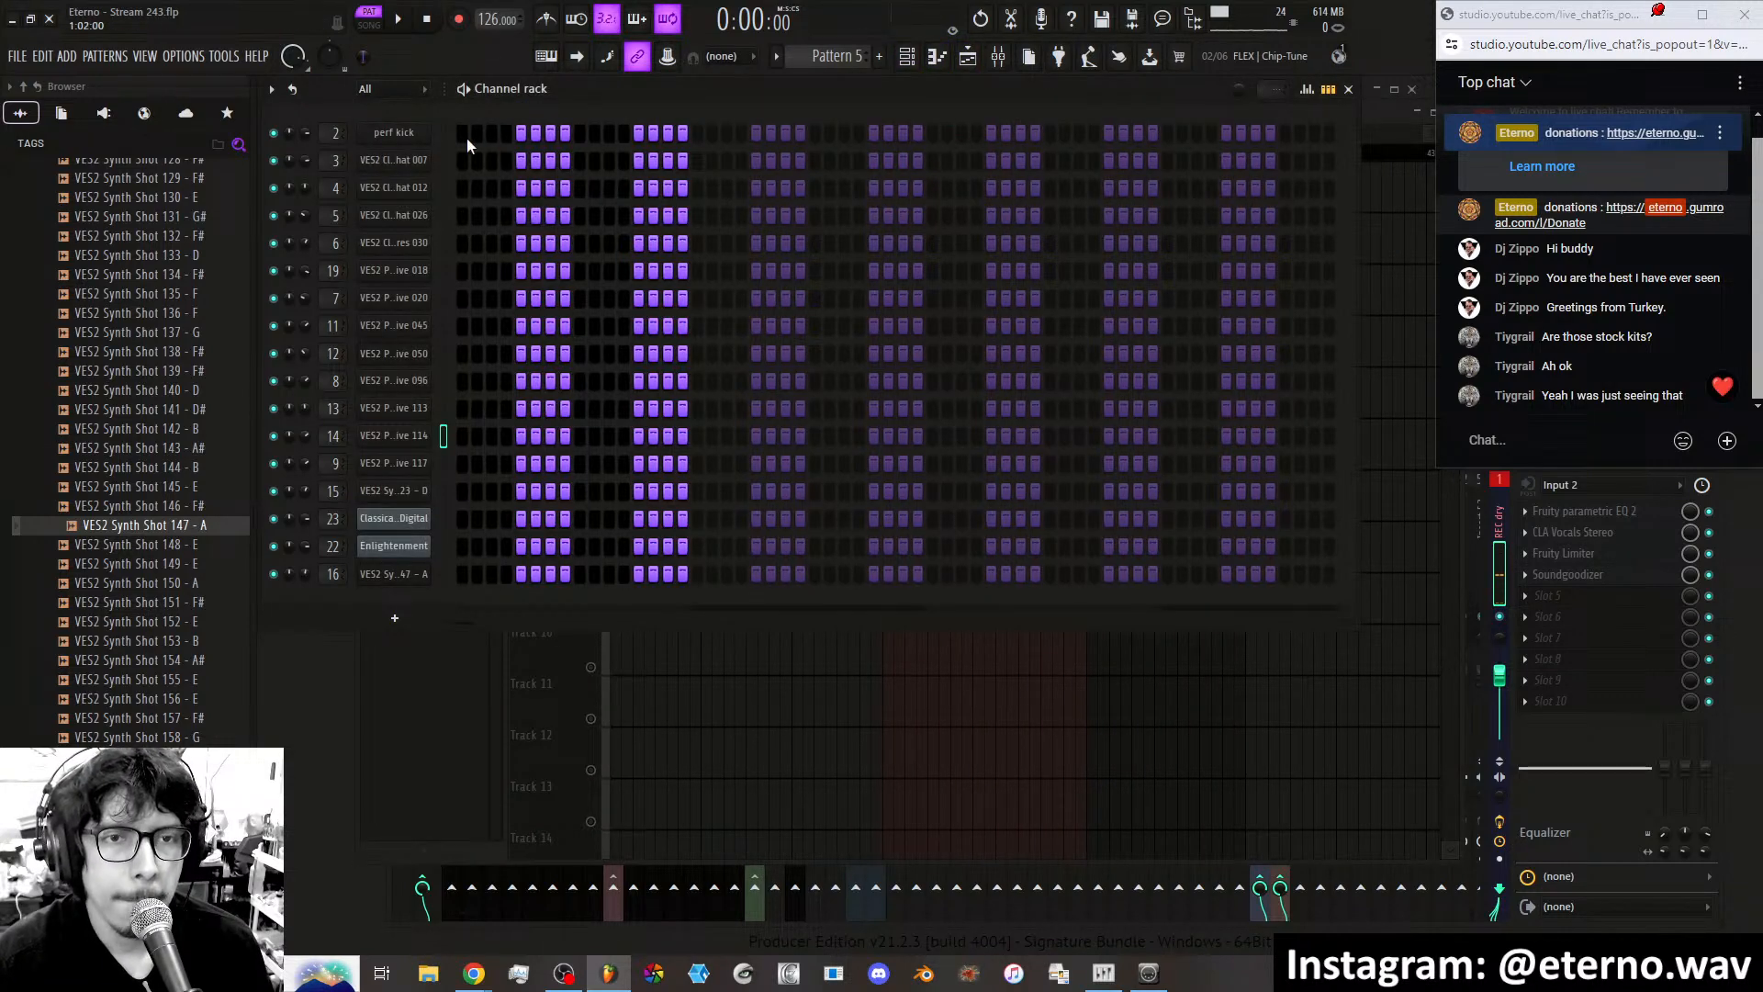
right_click(405, 134)
left_click(652, 207)
left_click(703, 132)
right_click(393, 137)
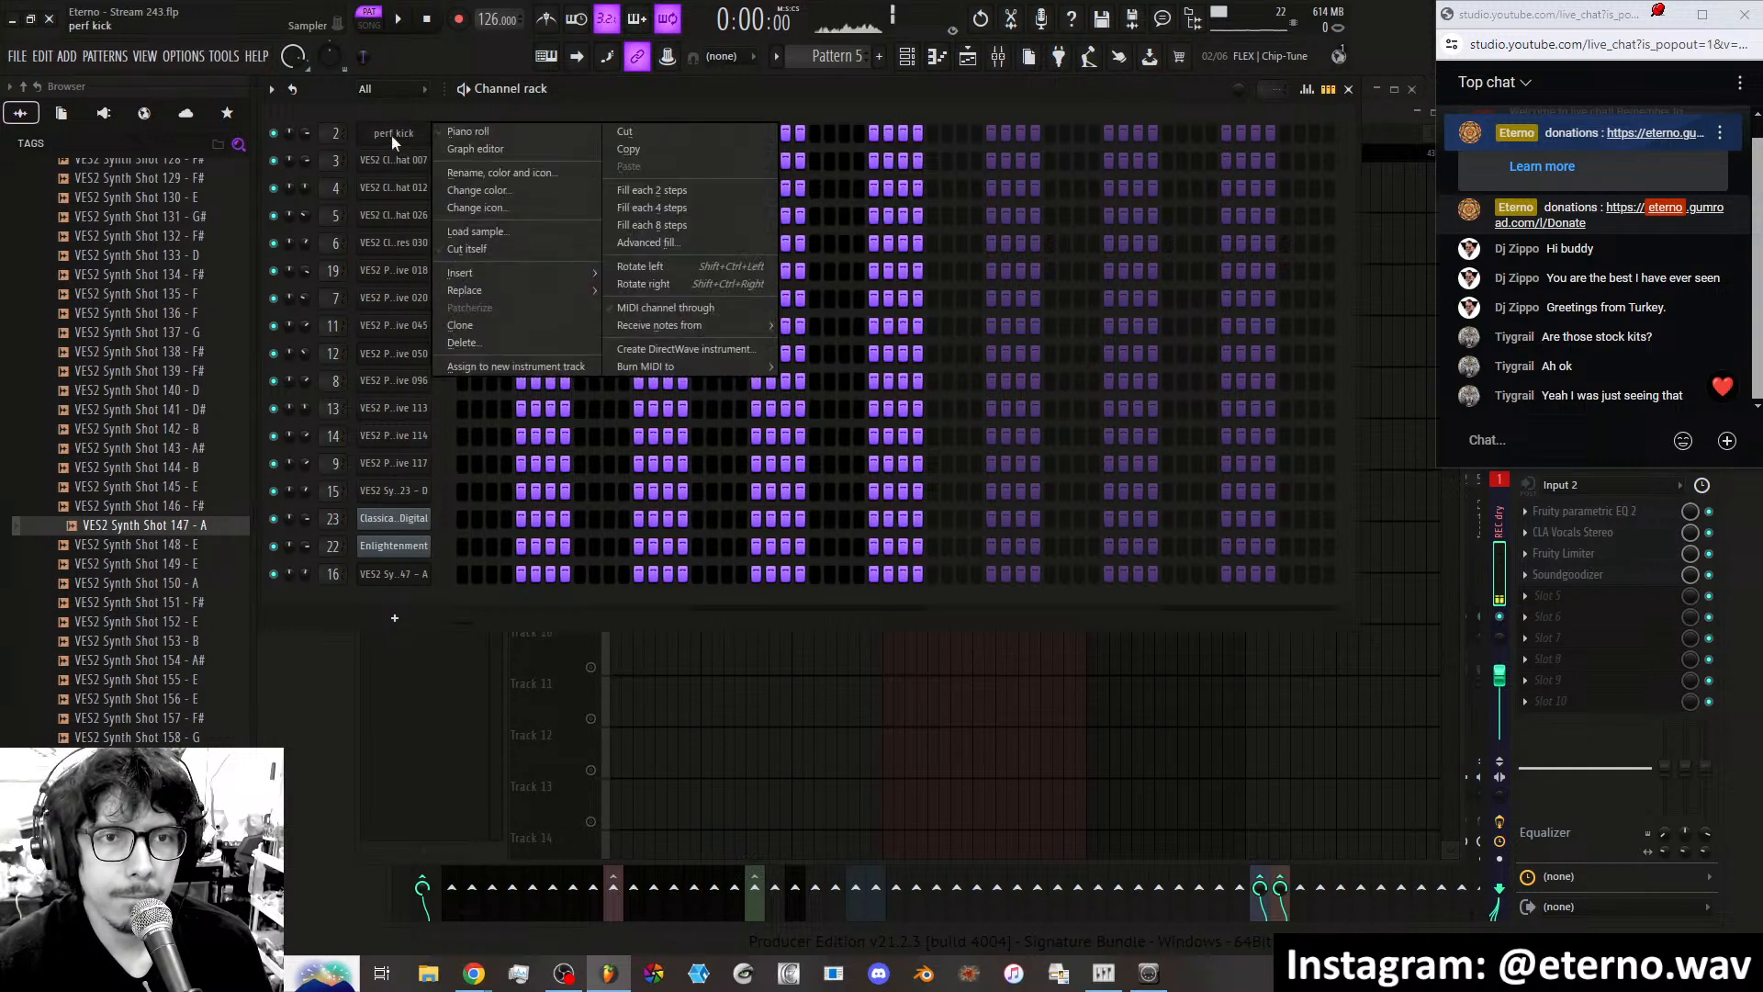
left_click(676, 210)
key("space")
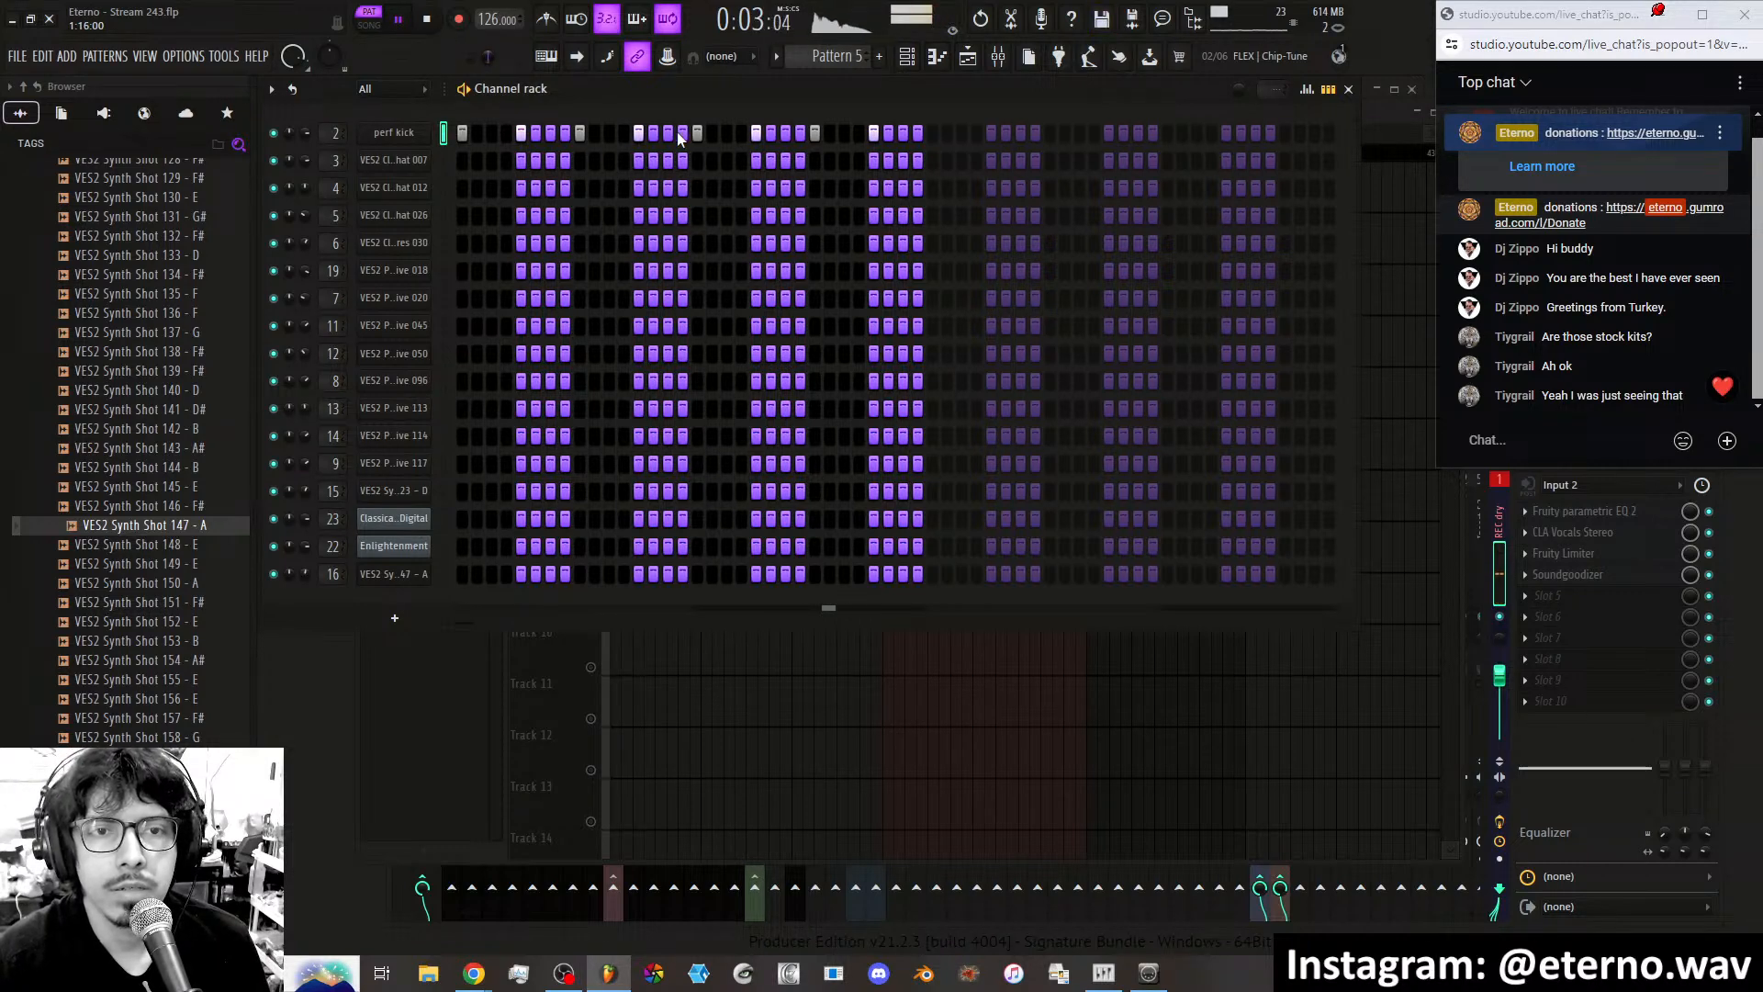
left_click(843, 134)
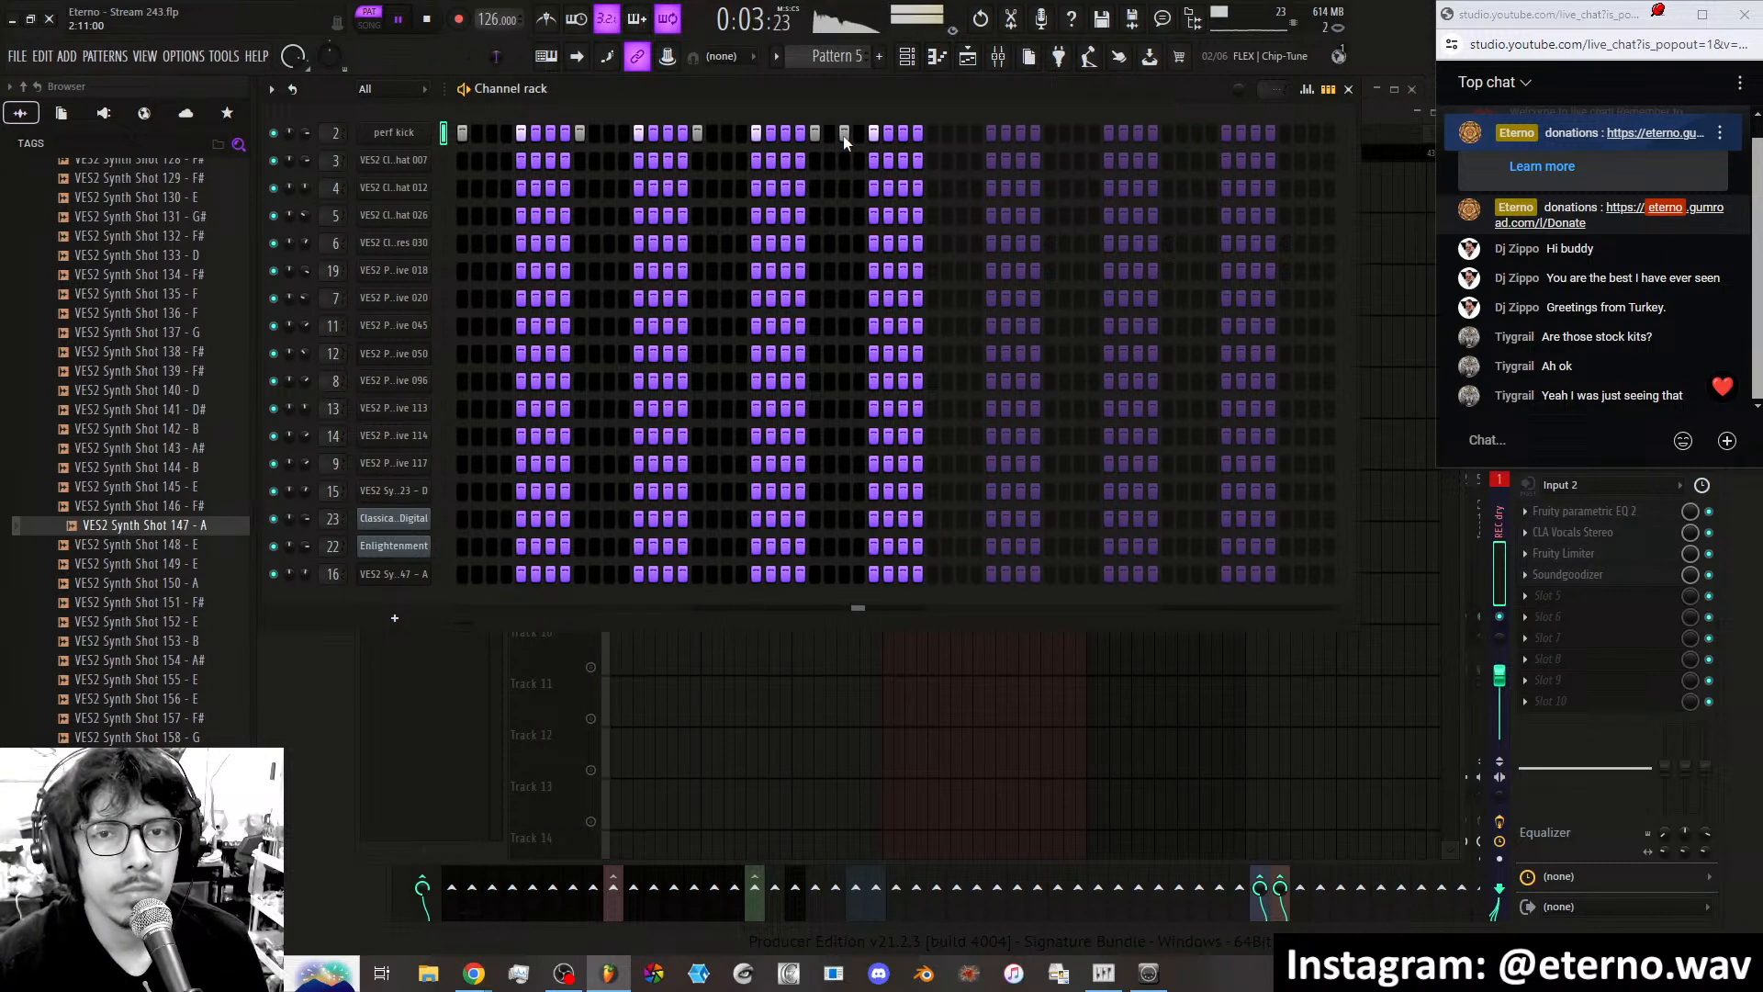
Add VES2 closed hat 007 hits on steps 3 and 4 and lower the velocity of the step 3 hit.
left_click(493, 160)
left_click(504, 160)
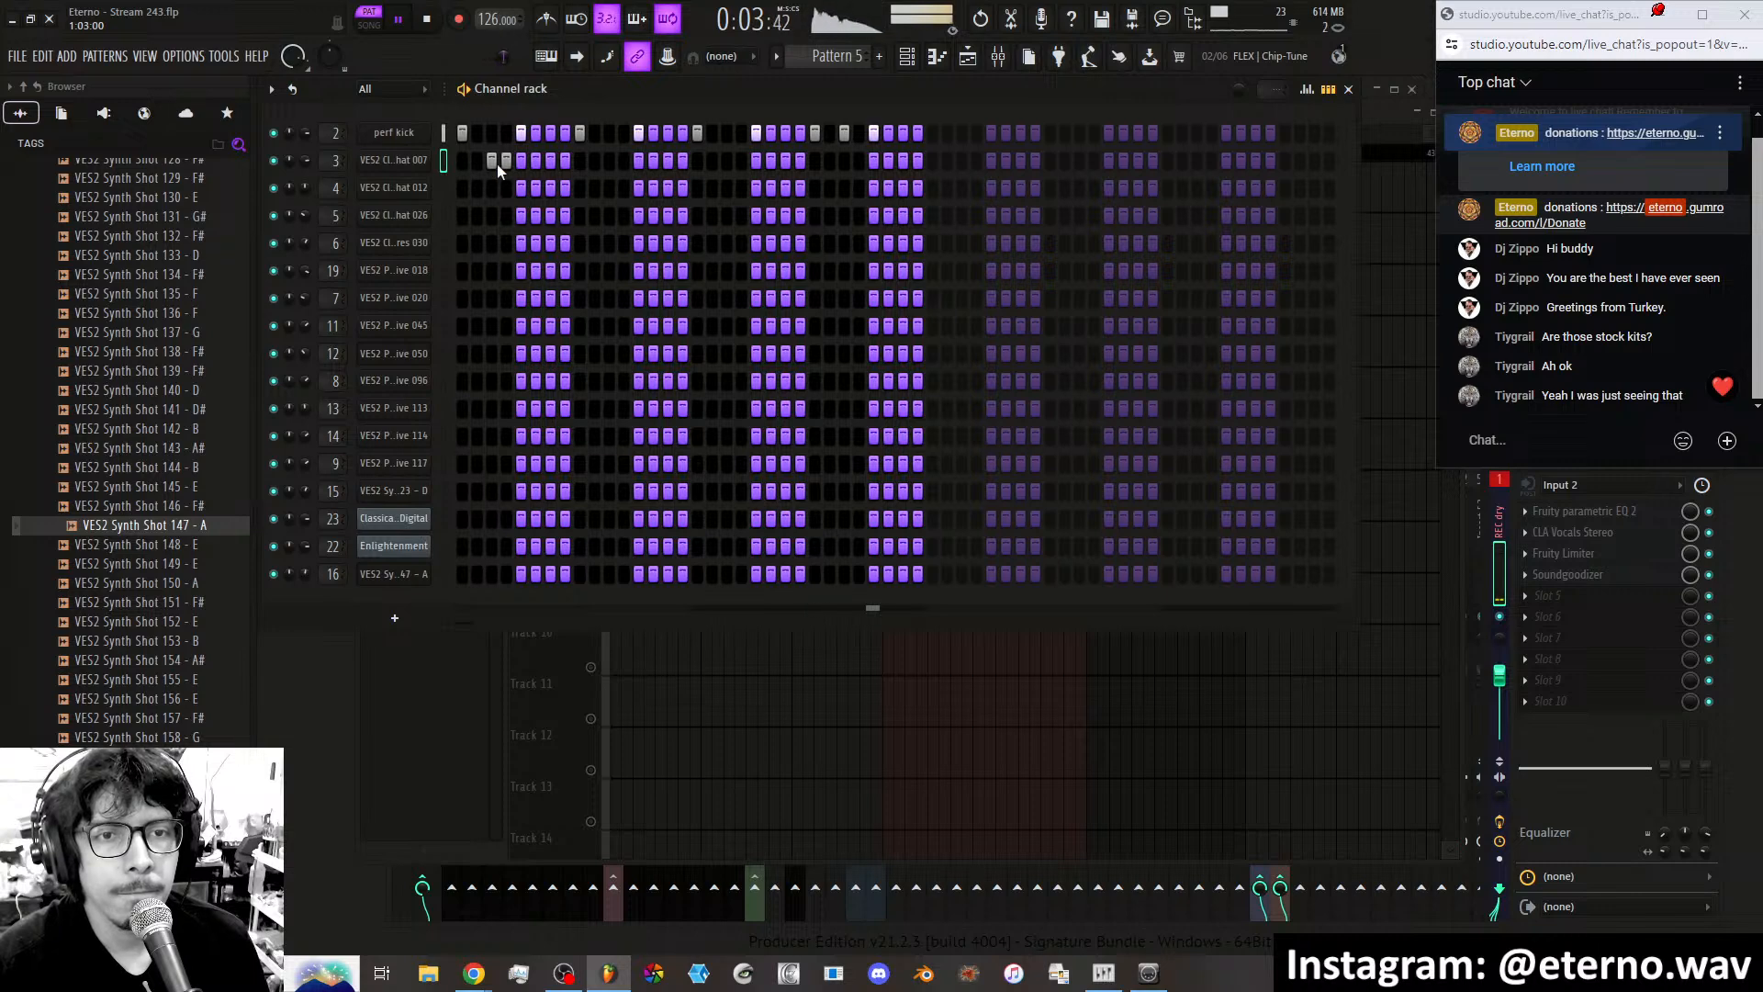
left_click(1308, 89)
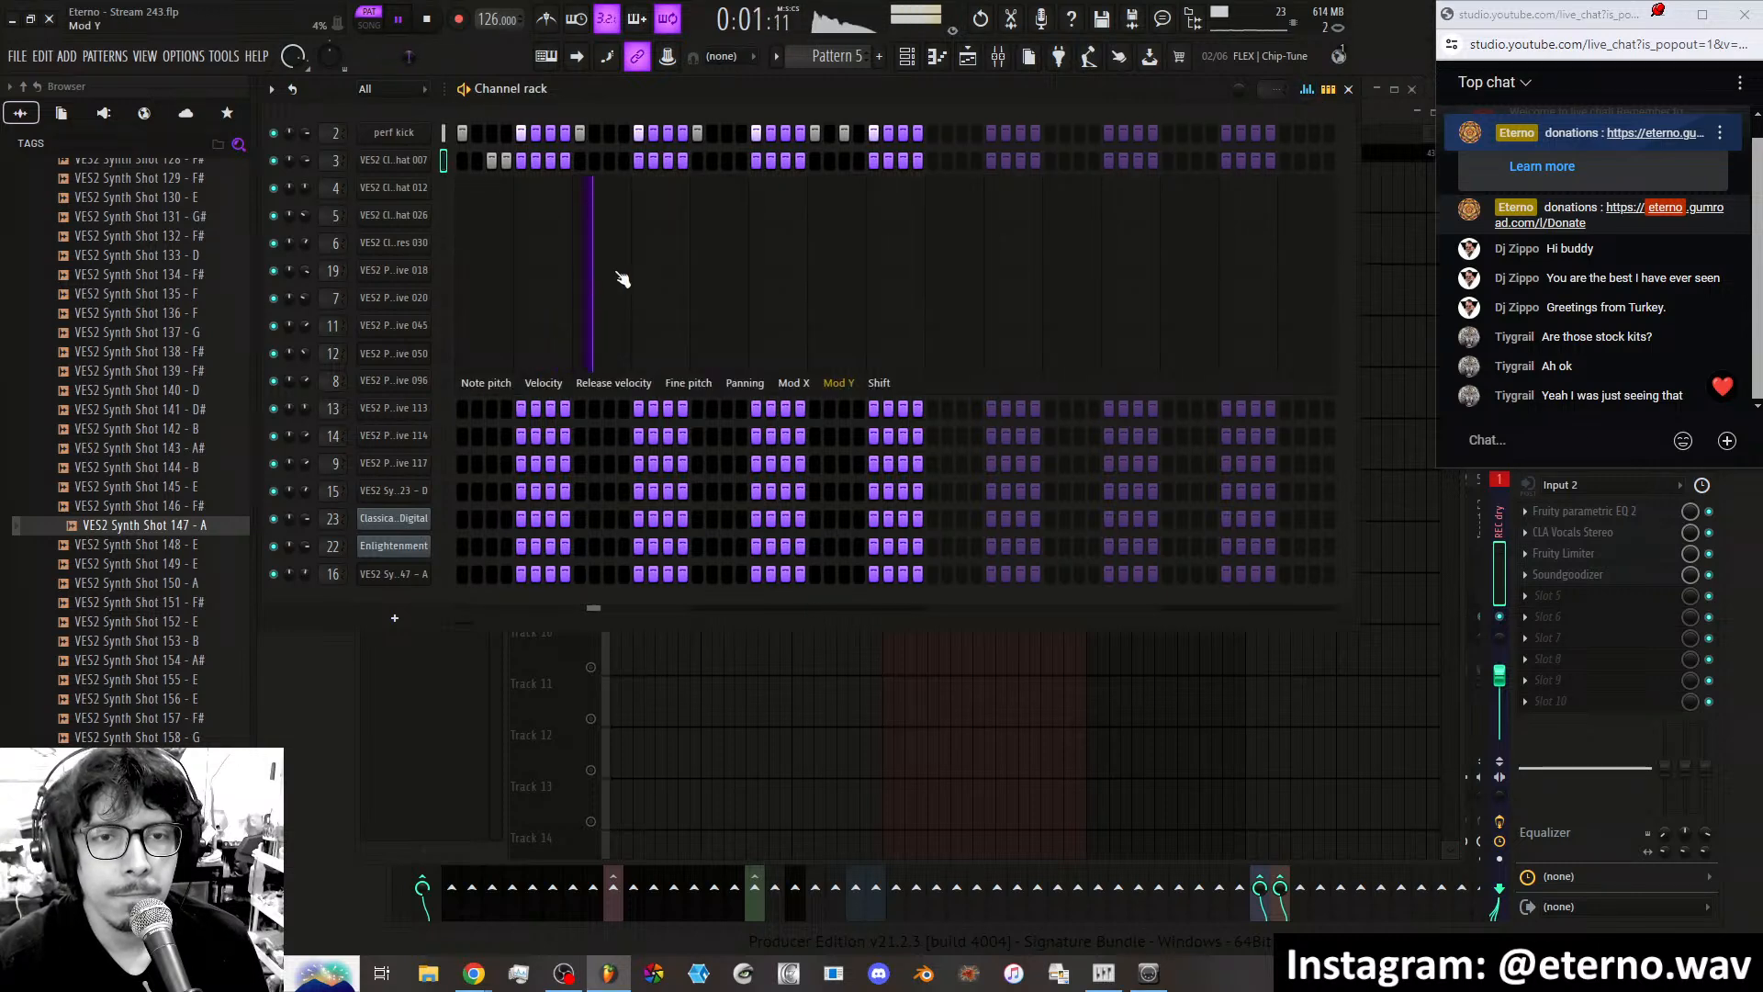
left_click(543, 383)
left_click(492, 257)
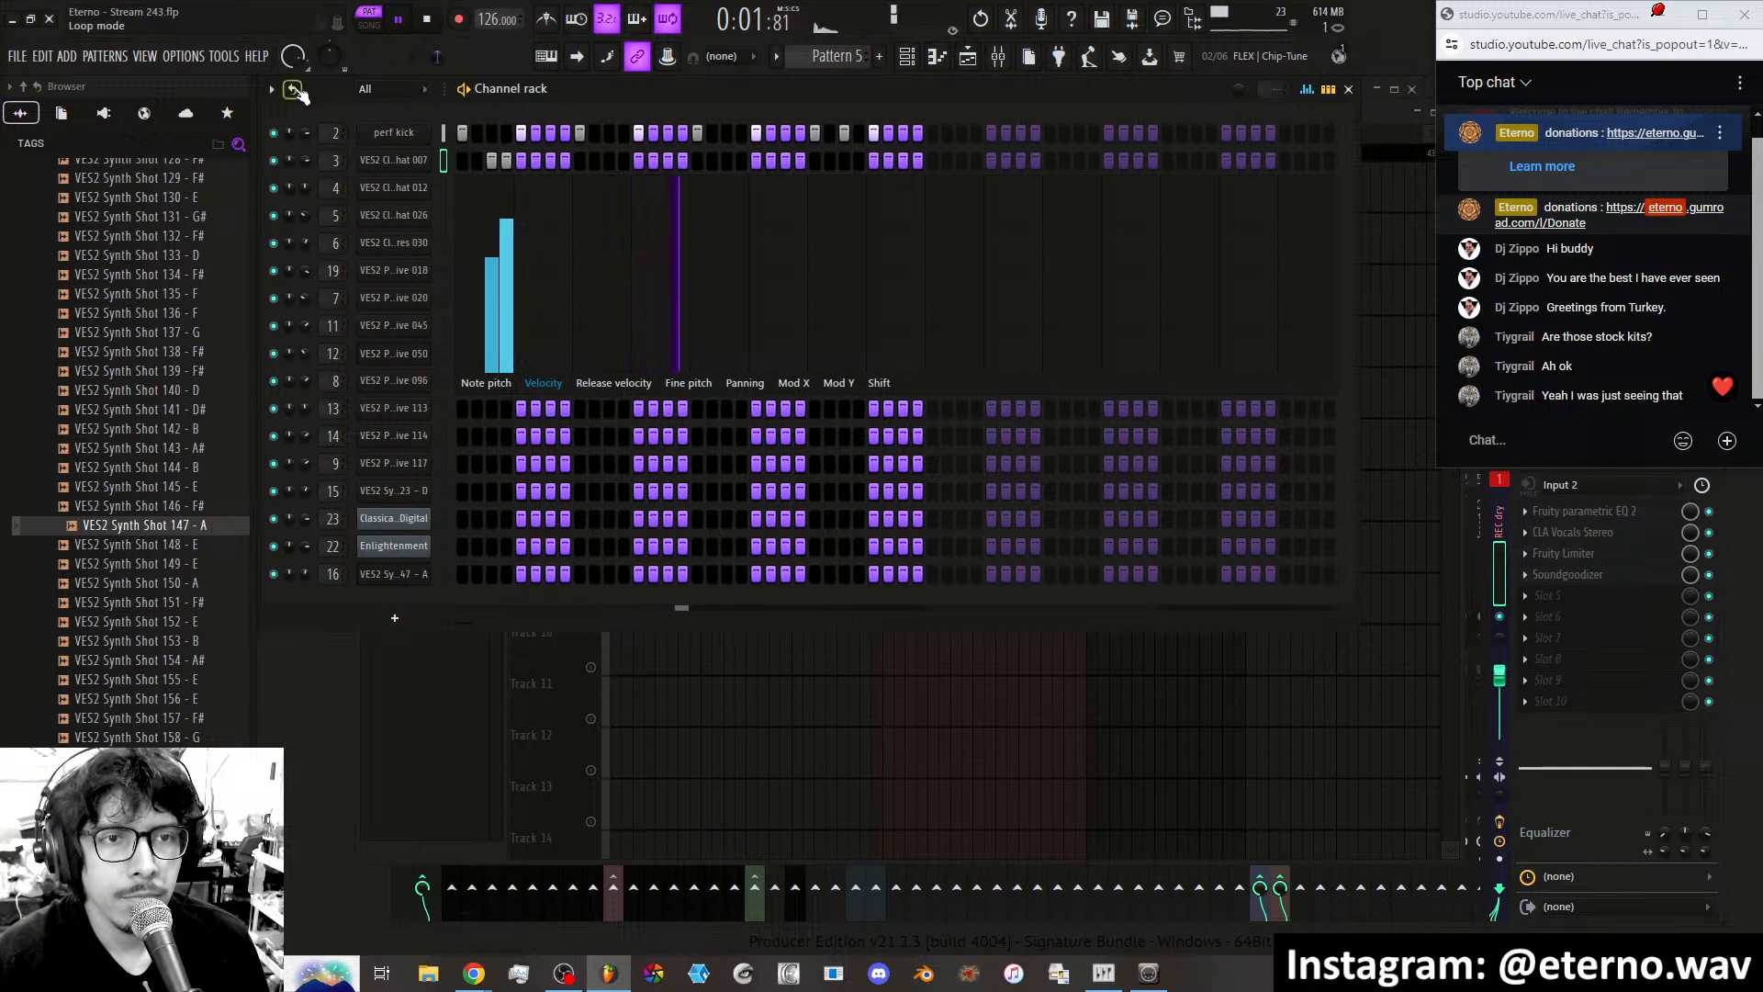
Enable advanced looping for the step channels, remove the loop from closed hat 007, and hide the graph editor.
left_click(292, 89)
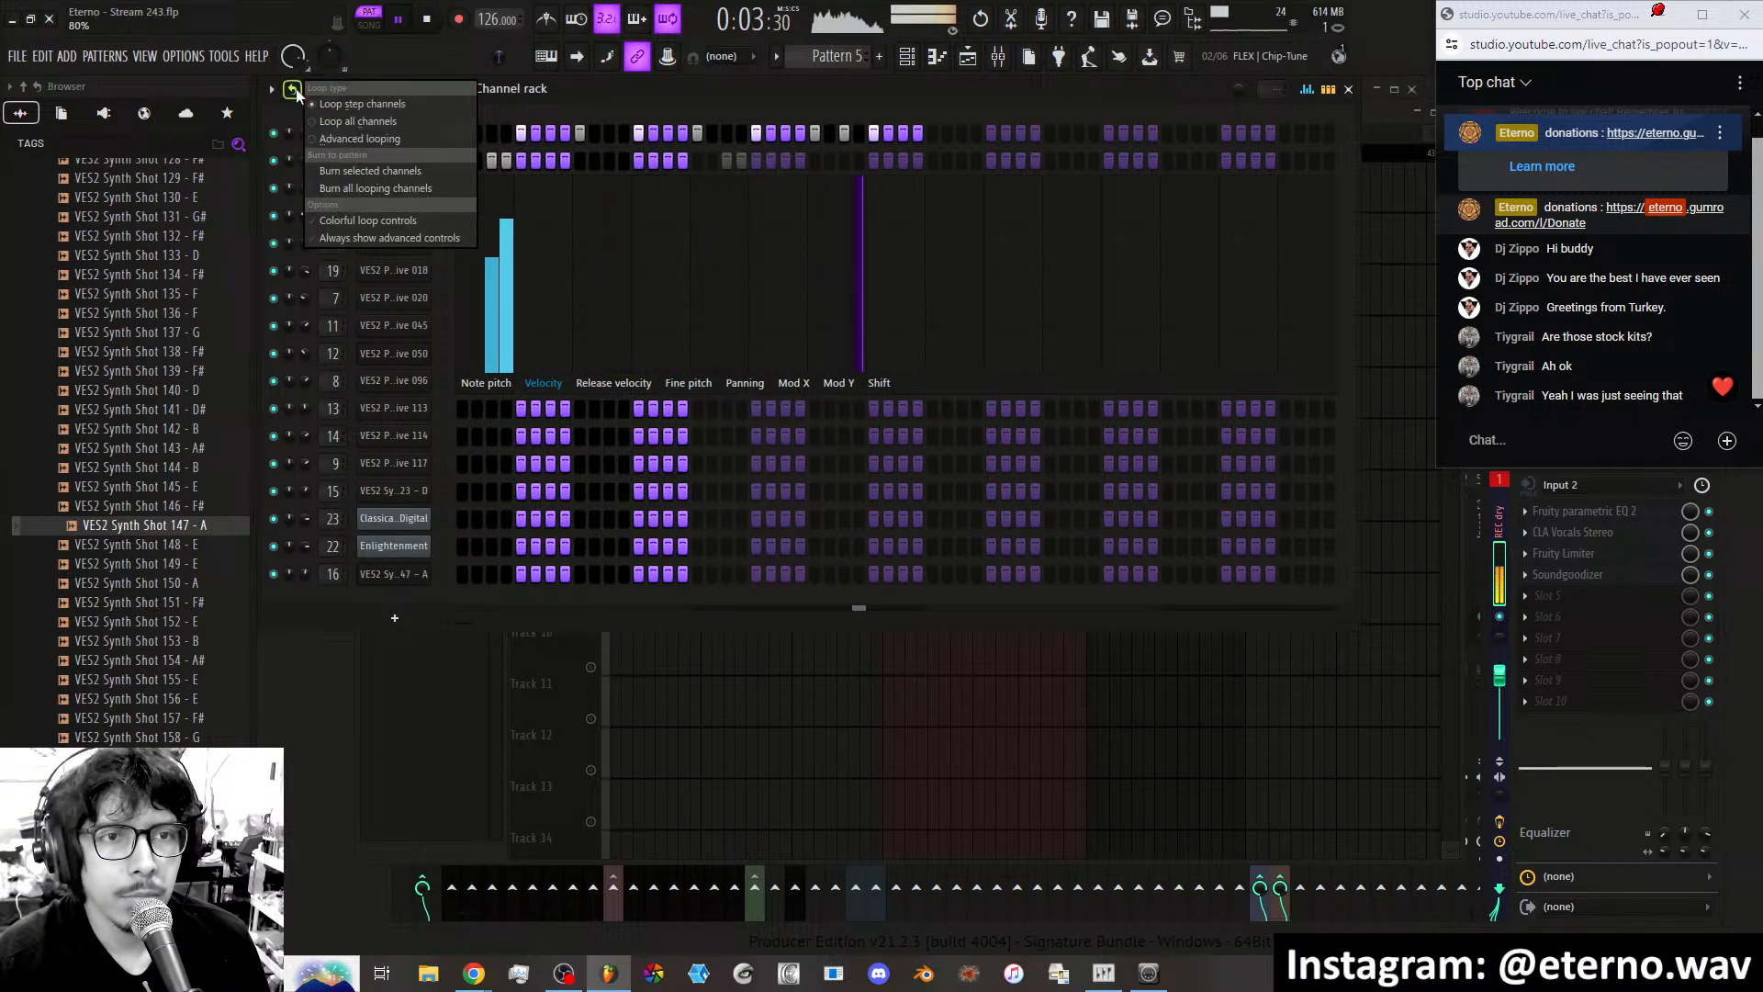
left_click(347, 135)
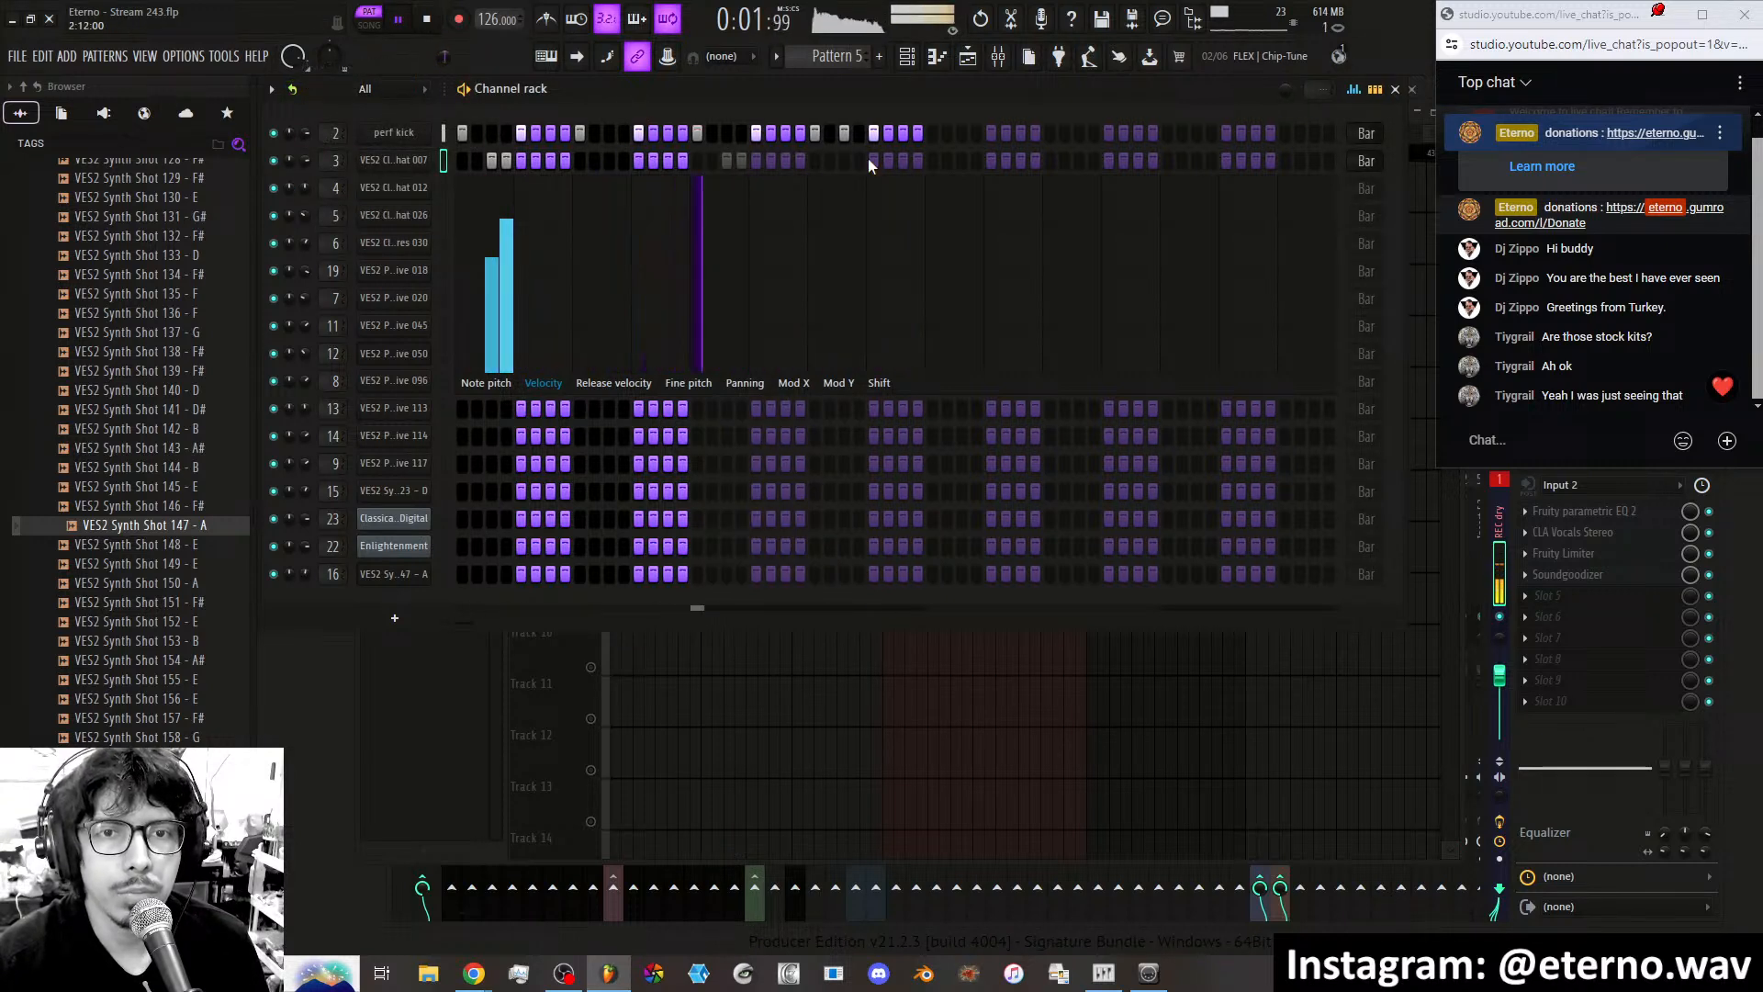
left_click(1367, 161)
left_click(1392, 185)
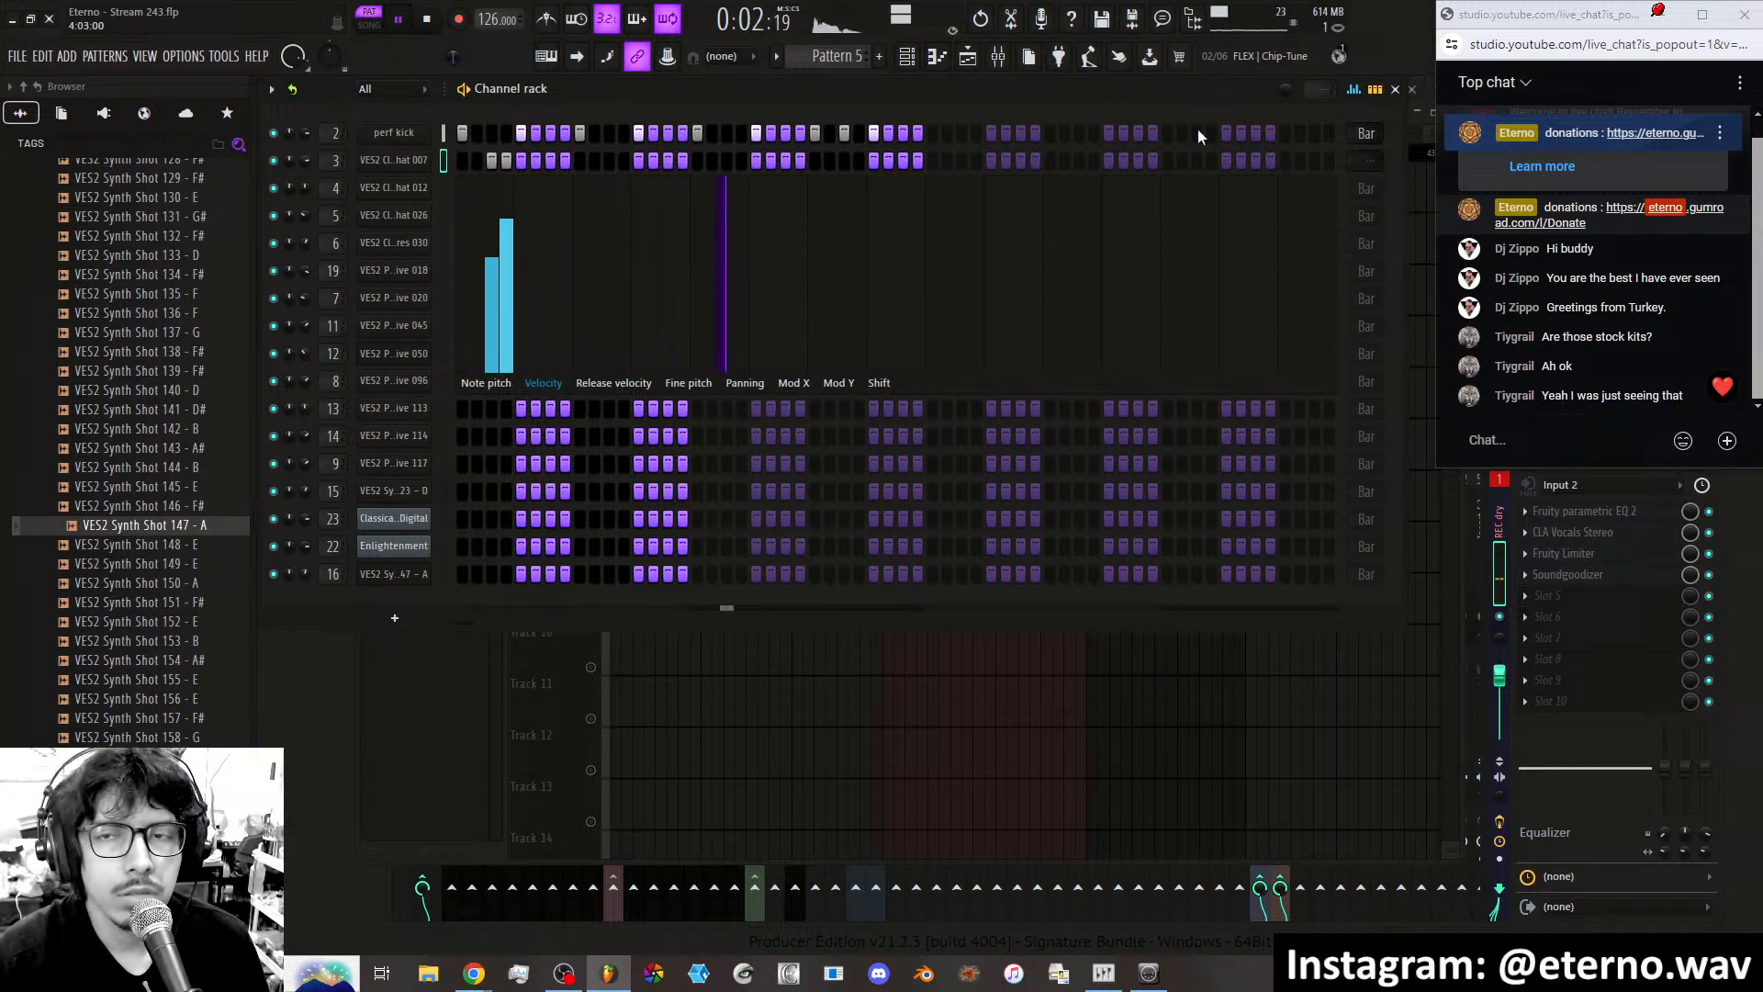
left_click(1354, 90)
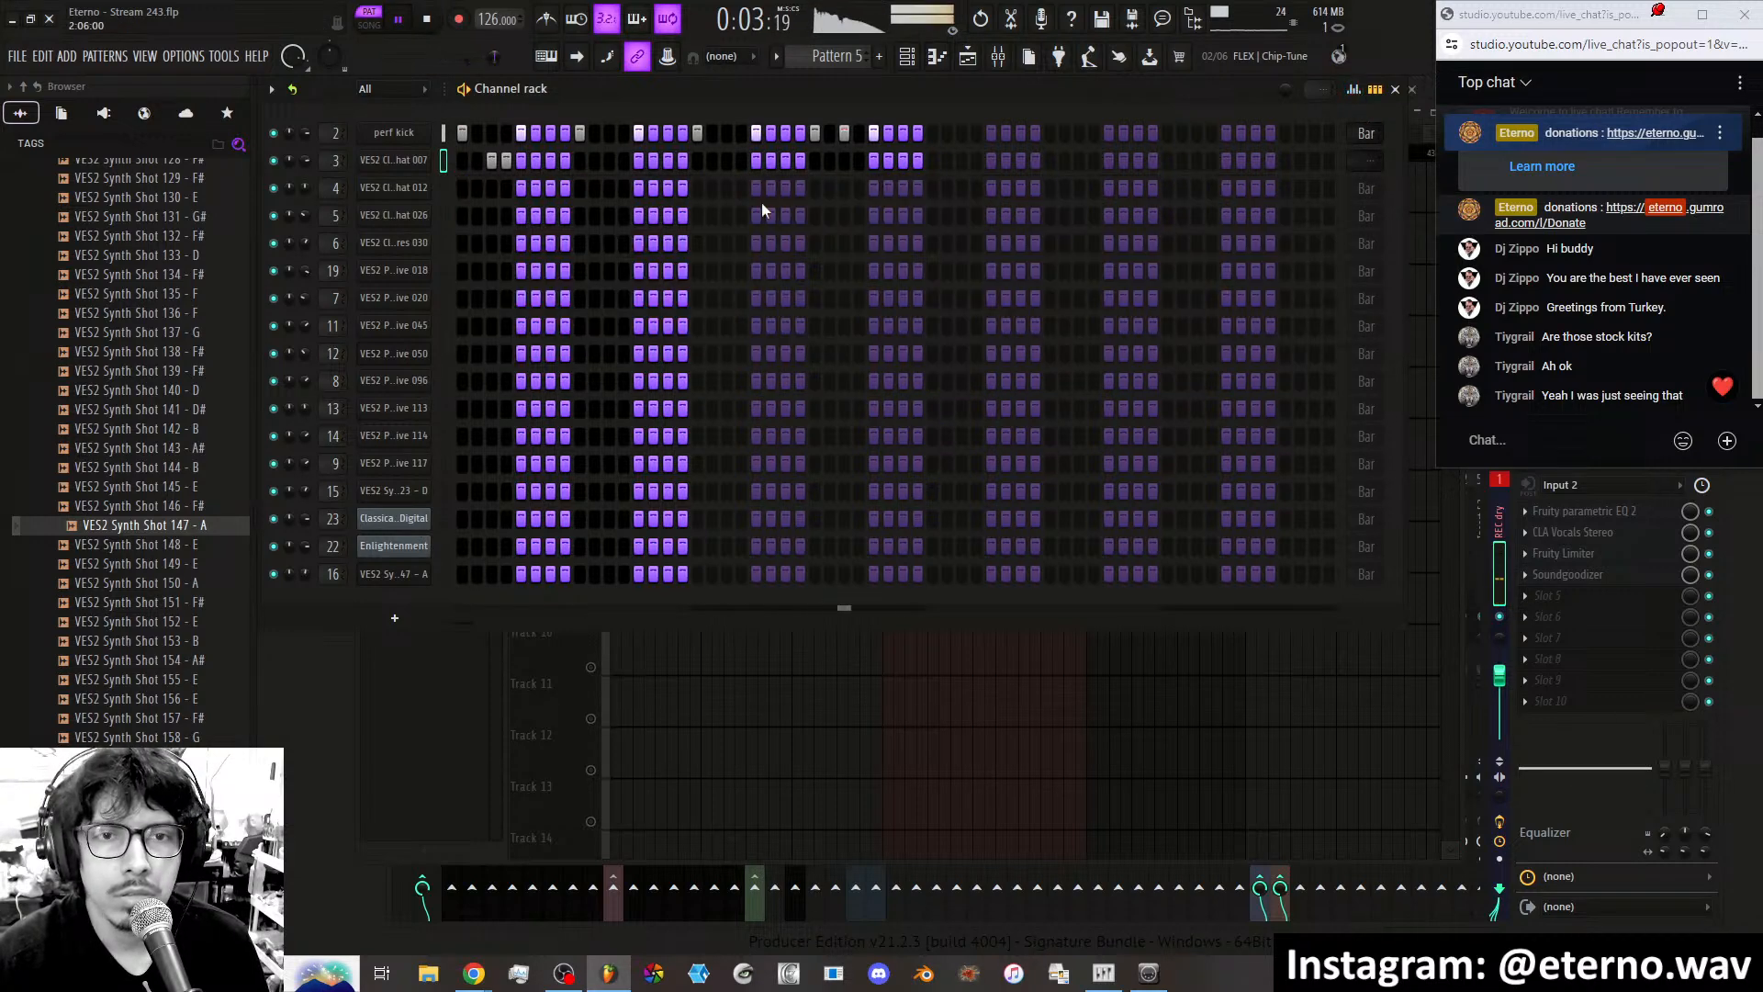
Sequence closed hat 012 on steps 7 and 15, hat 026 on 3 and 11, Cl..res 030 on 5 and 13, and percussive 018 on 7.
left_click(475, 189)
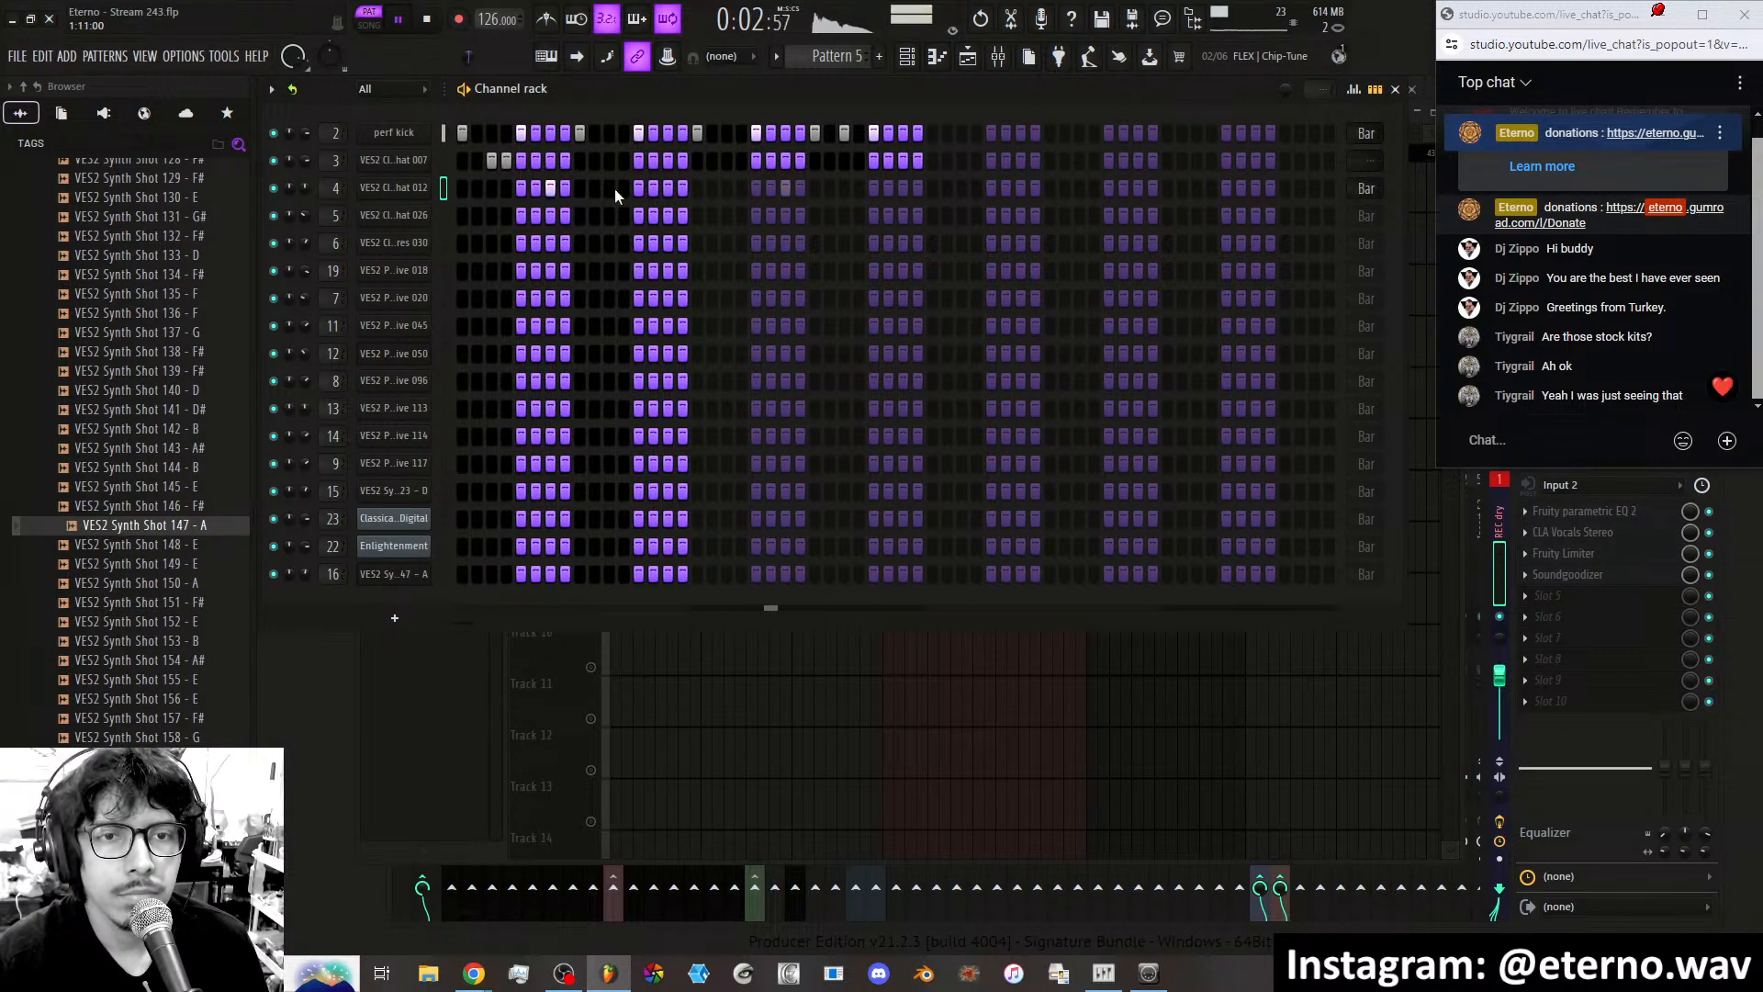
left_click(667, 188)
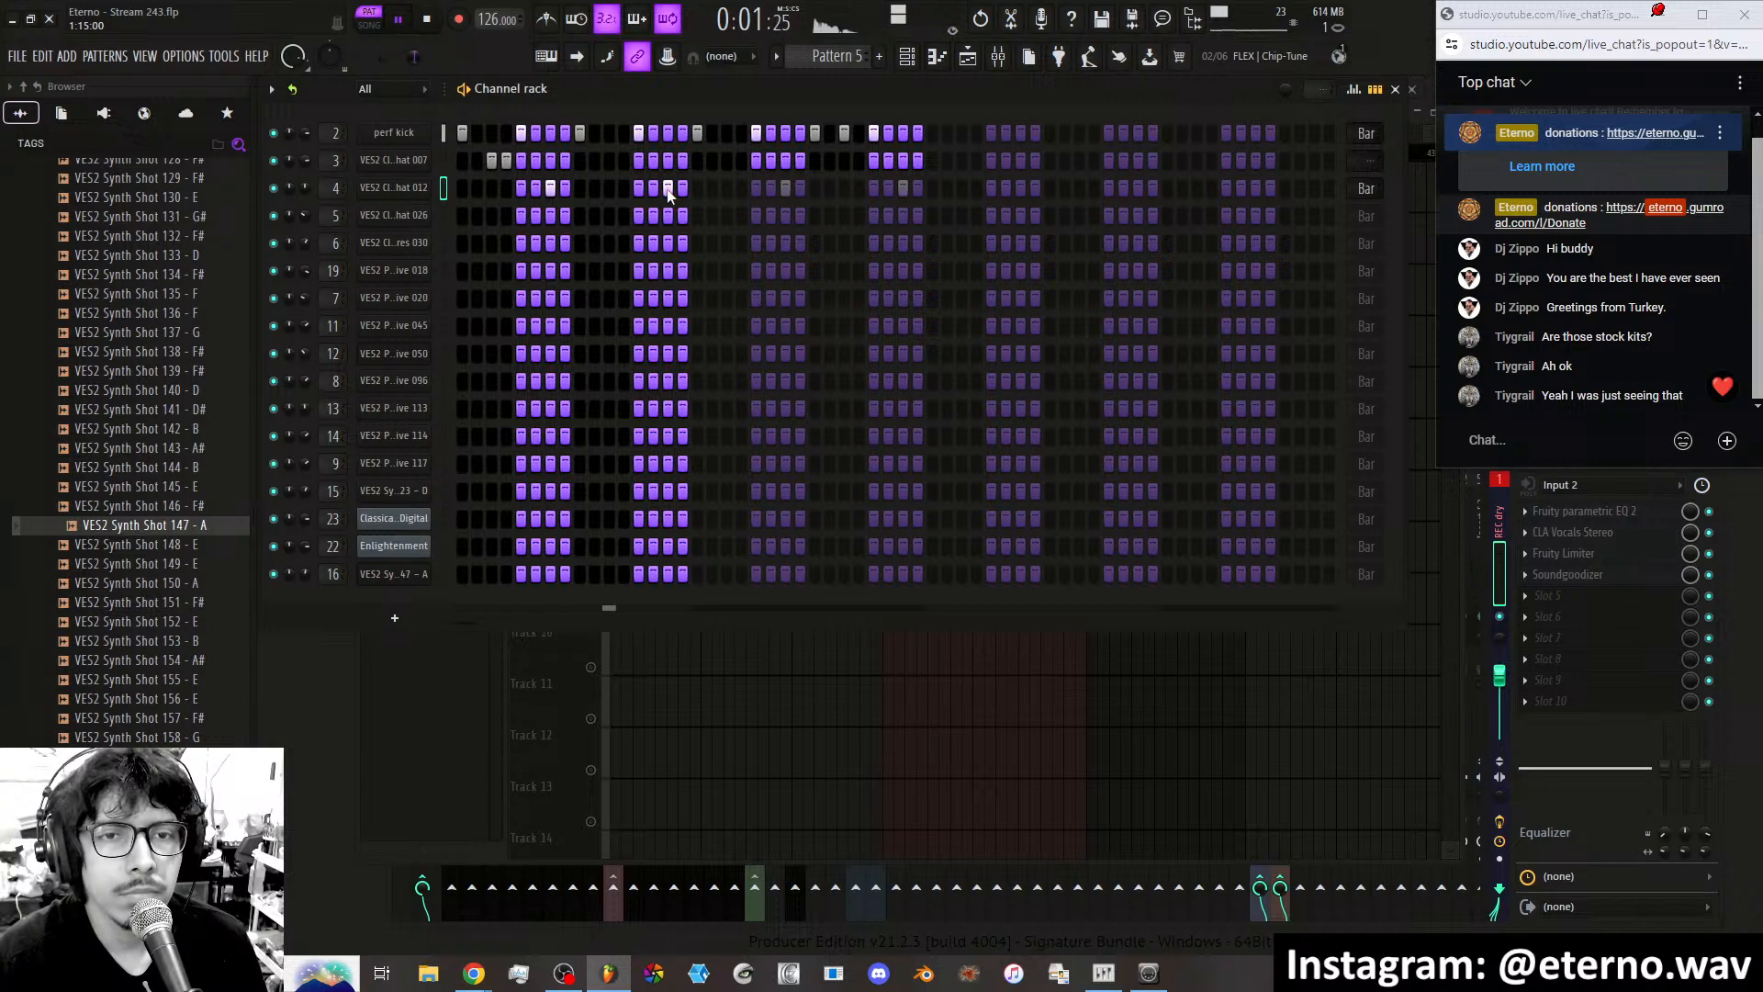
left_click(490, 215)
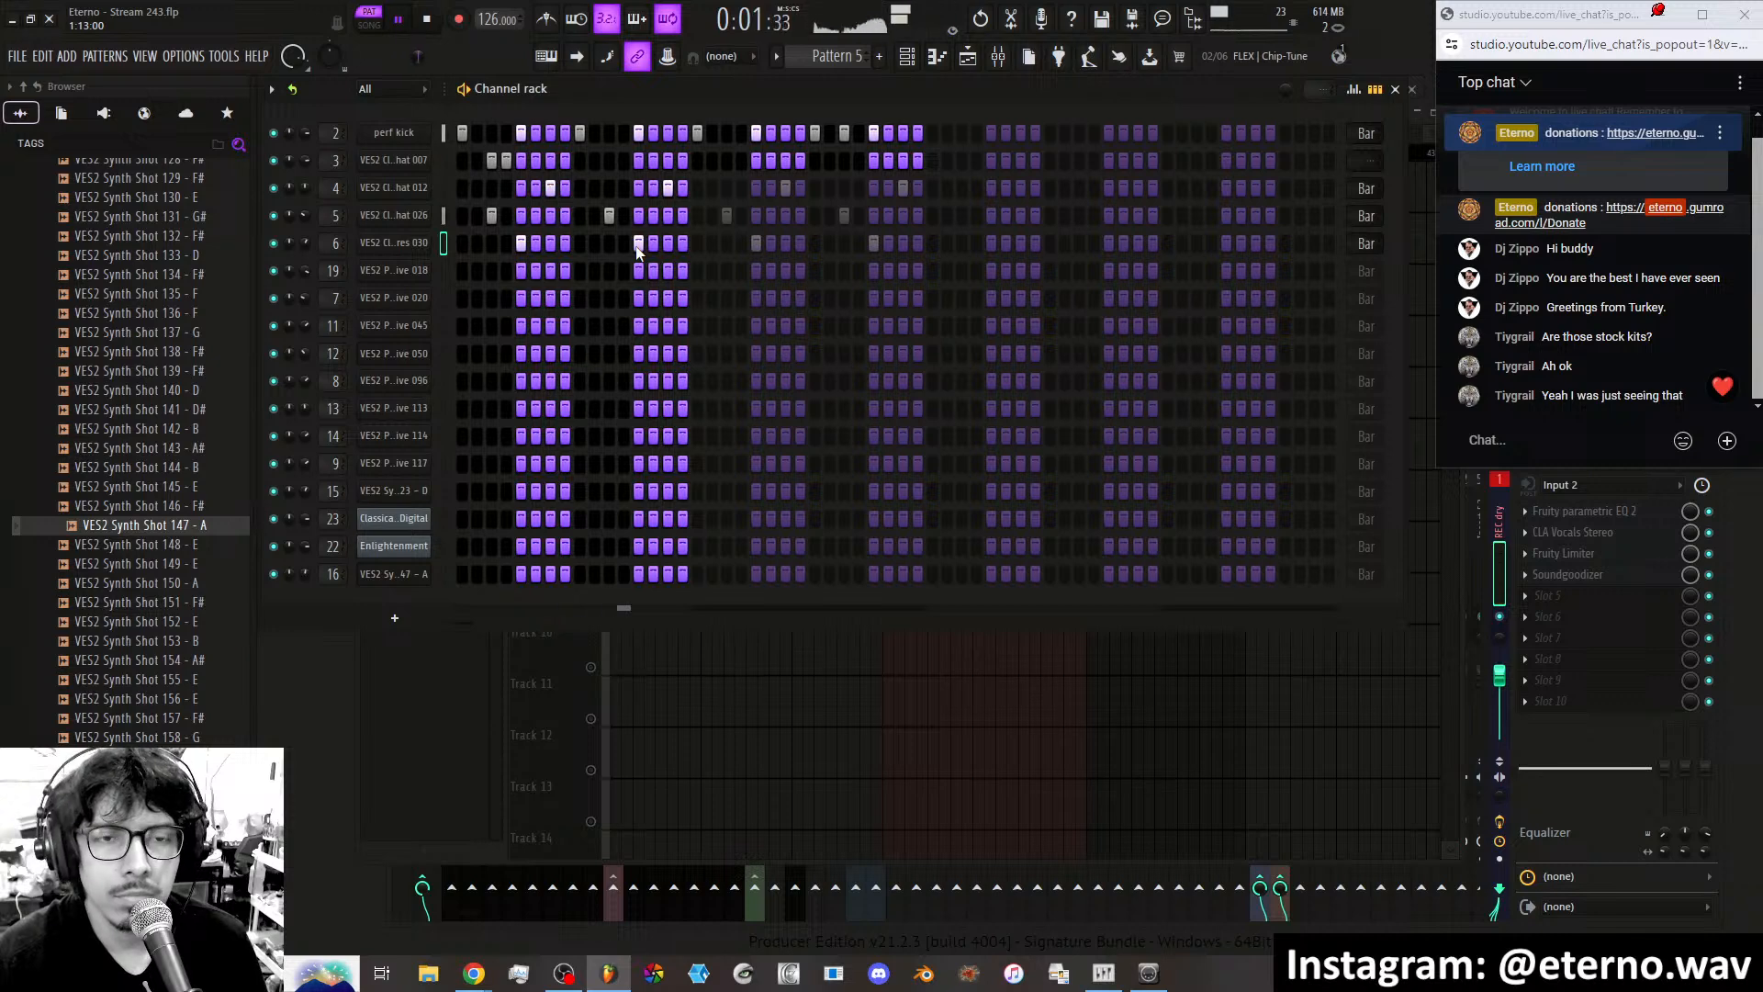
left_click(506, 270)
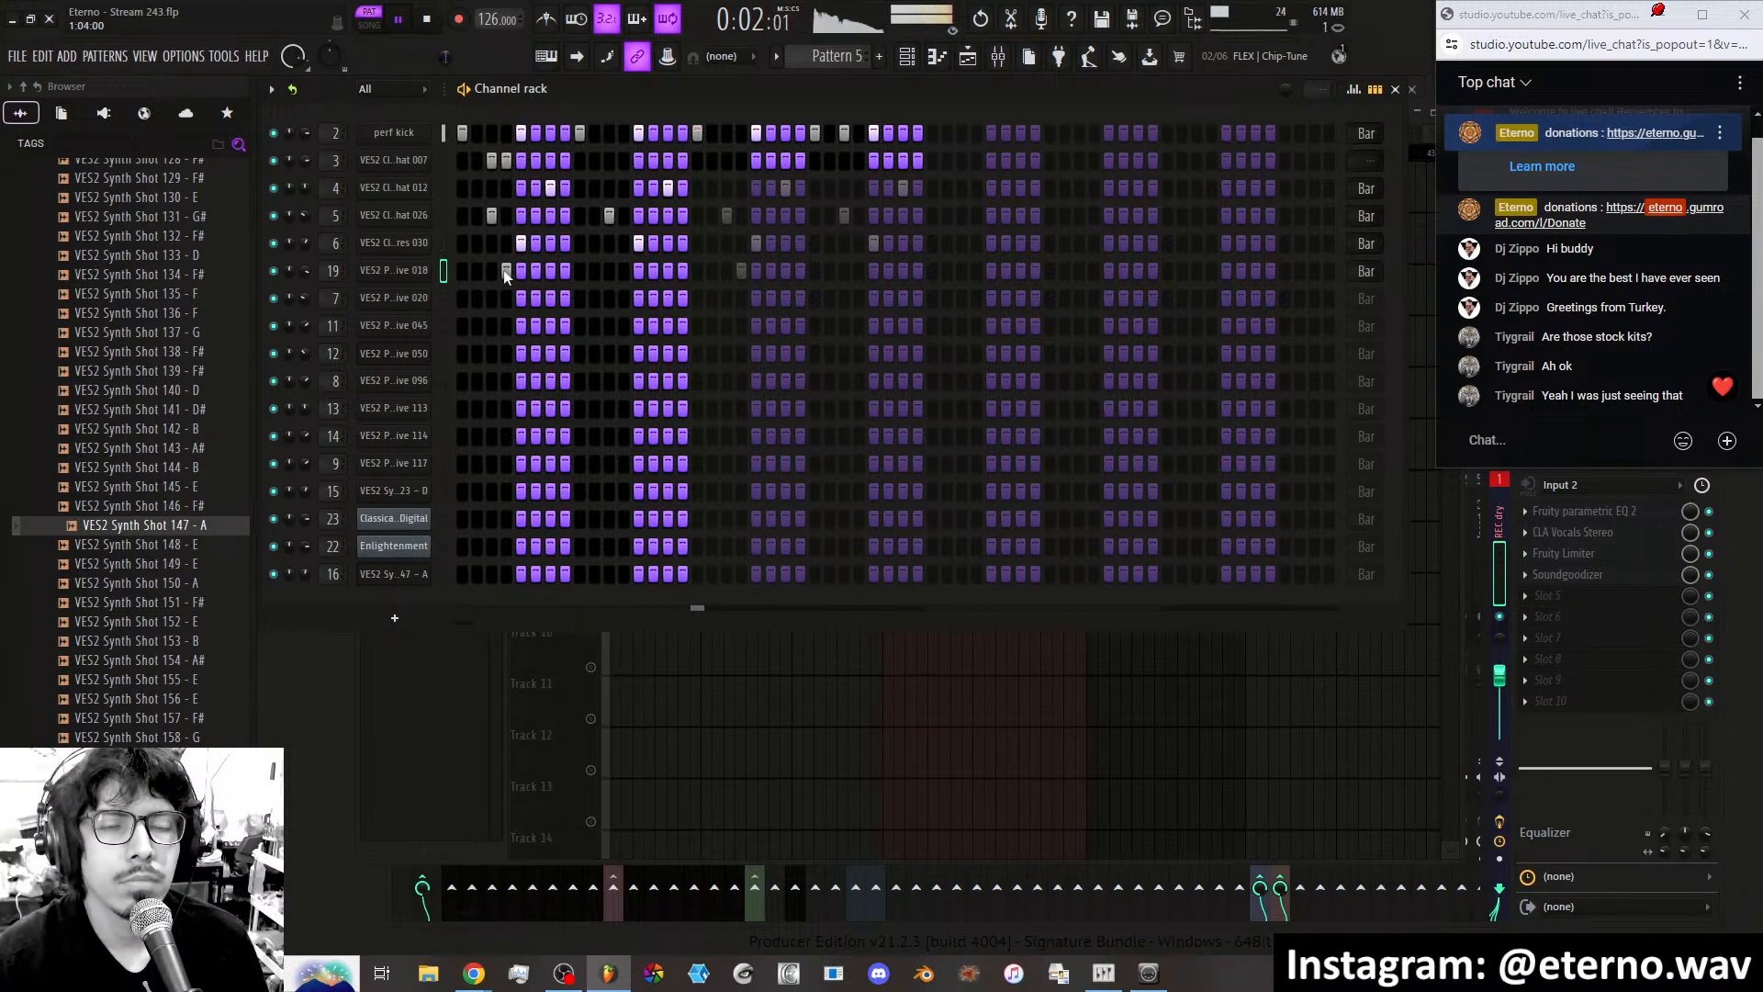
left_click(552, 271)
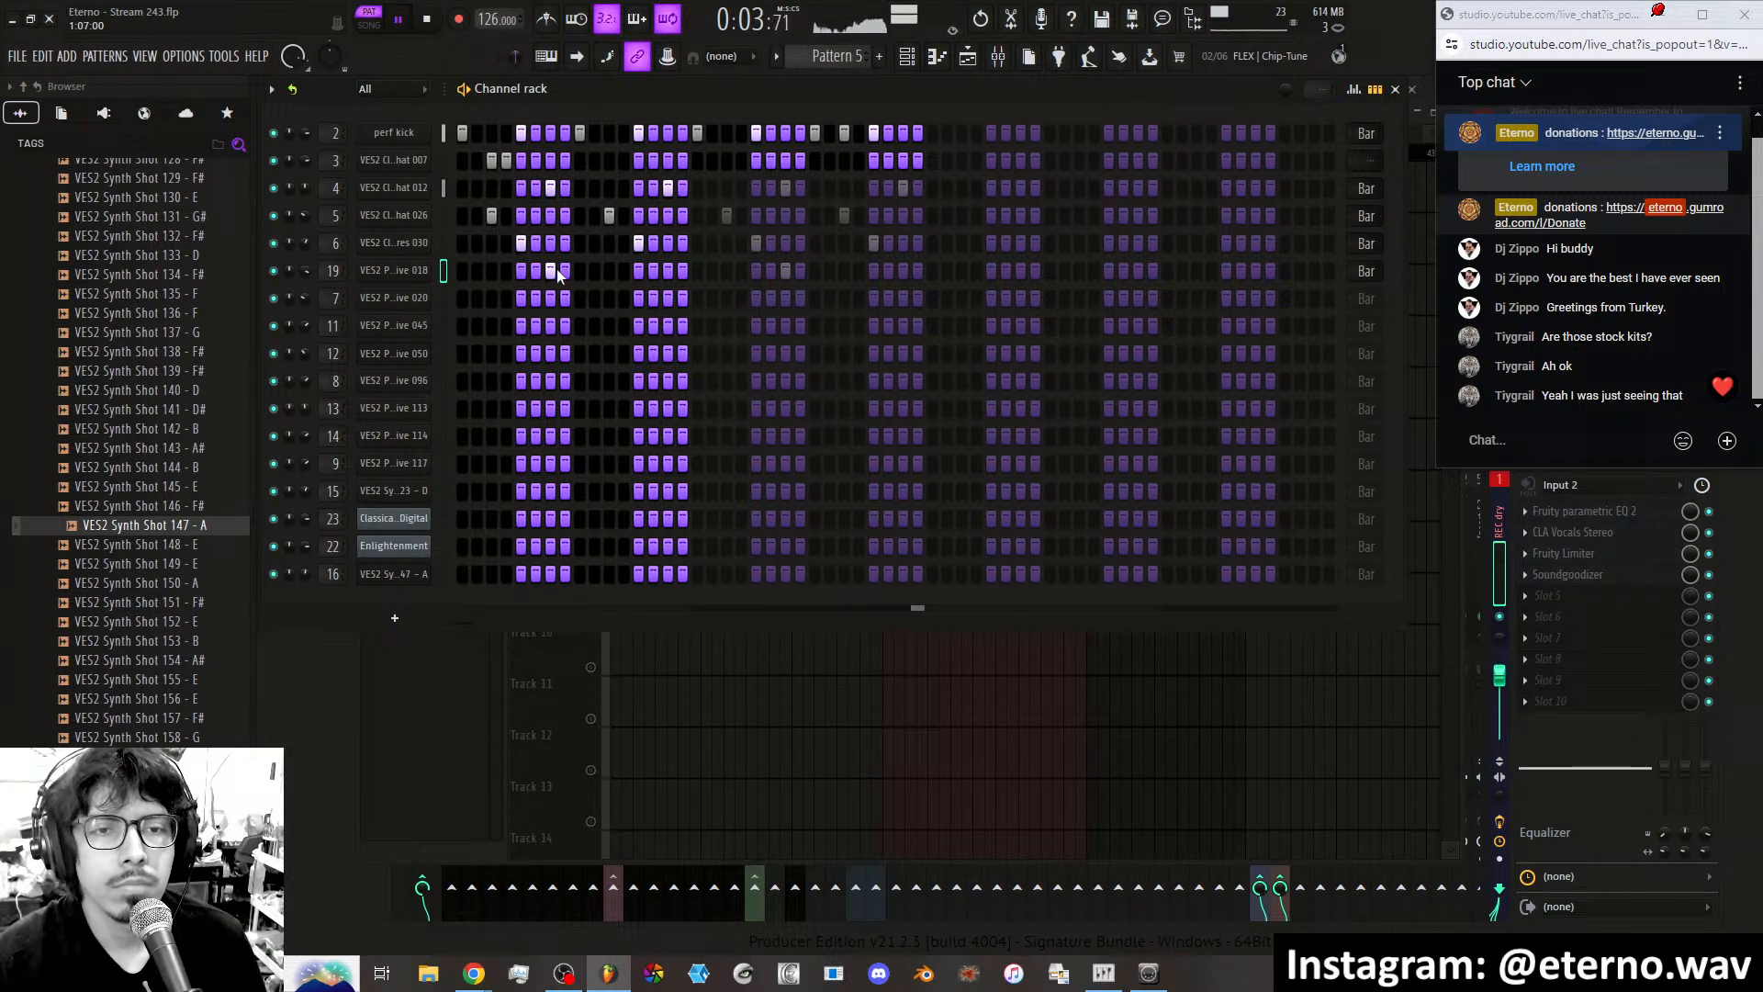
Sequence percussive 020 on steps 3, 7, 11 and 15 of the looped bar.
left_click(508, 299)
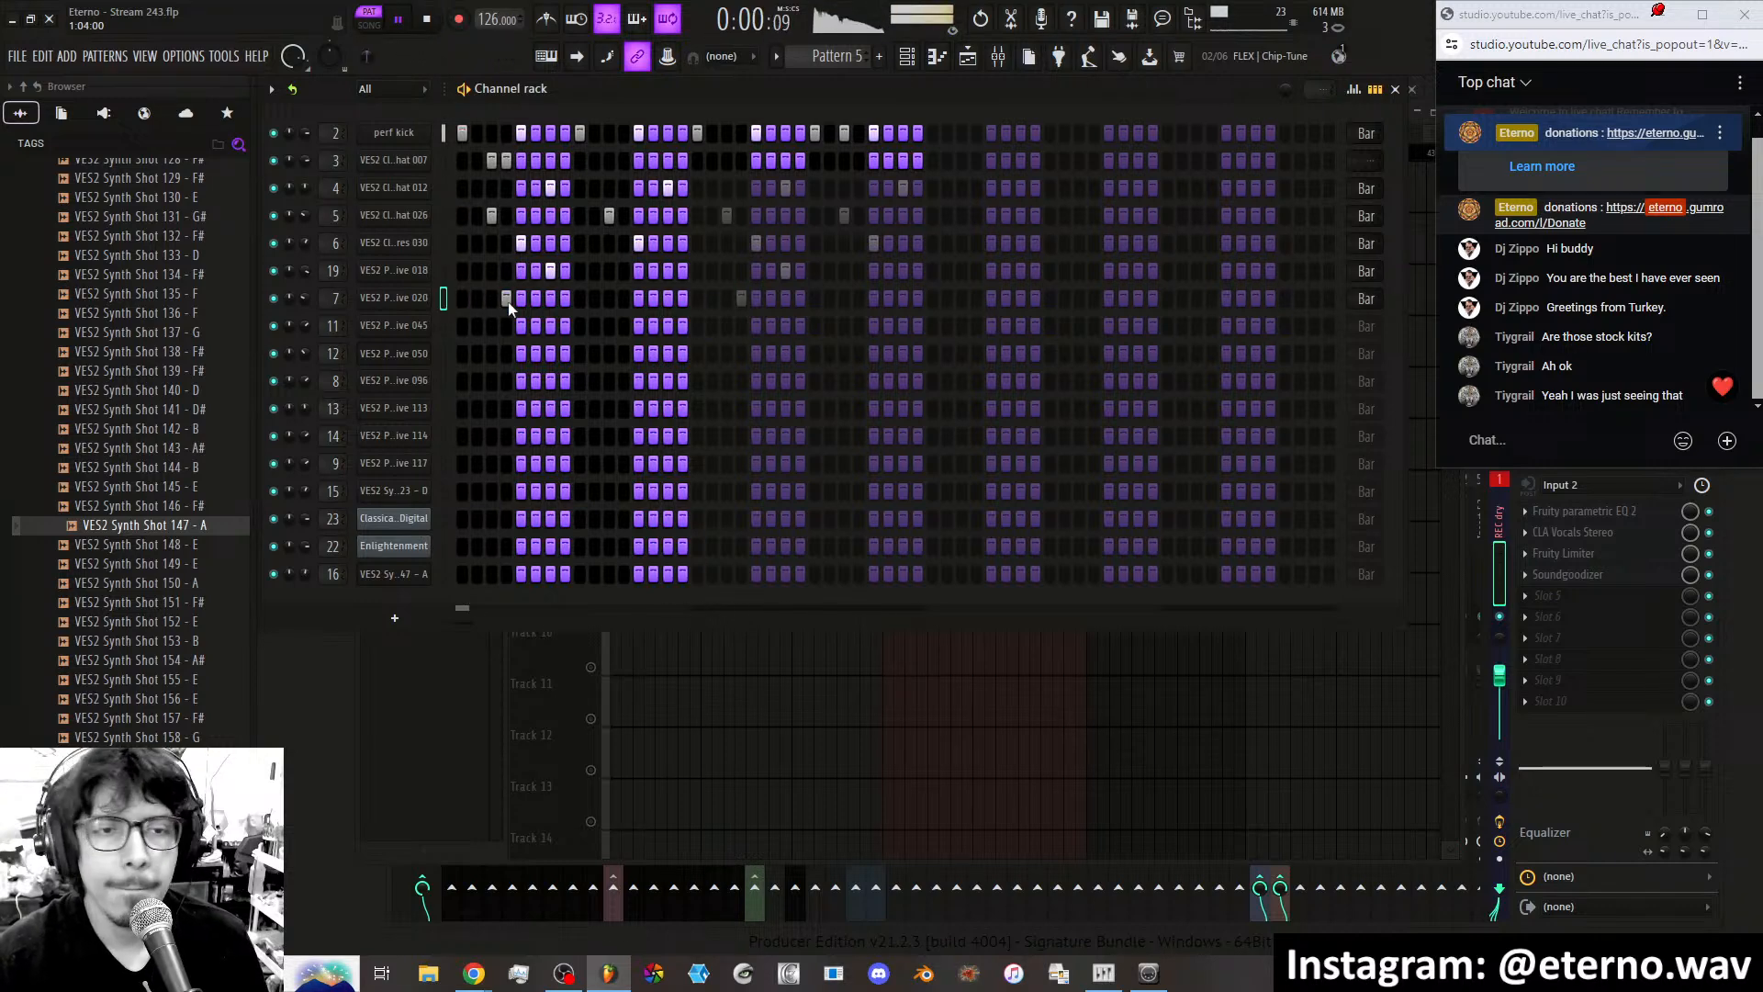
left_click(508, 301)
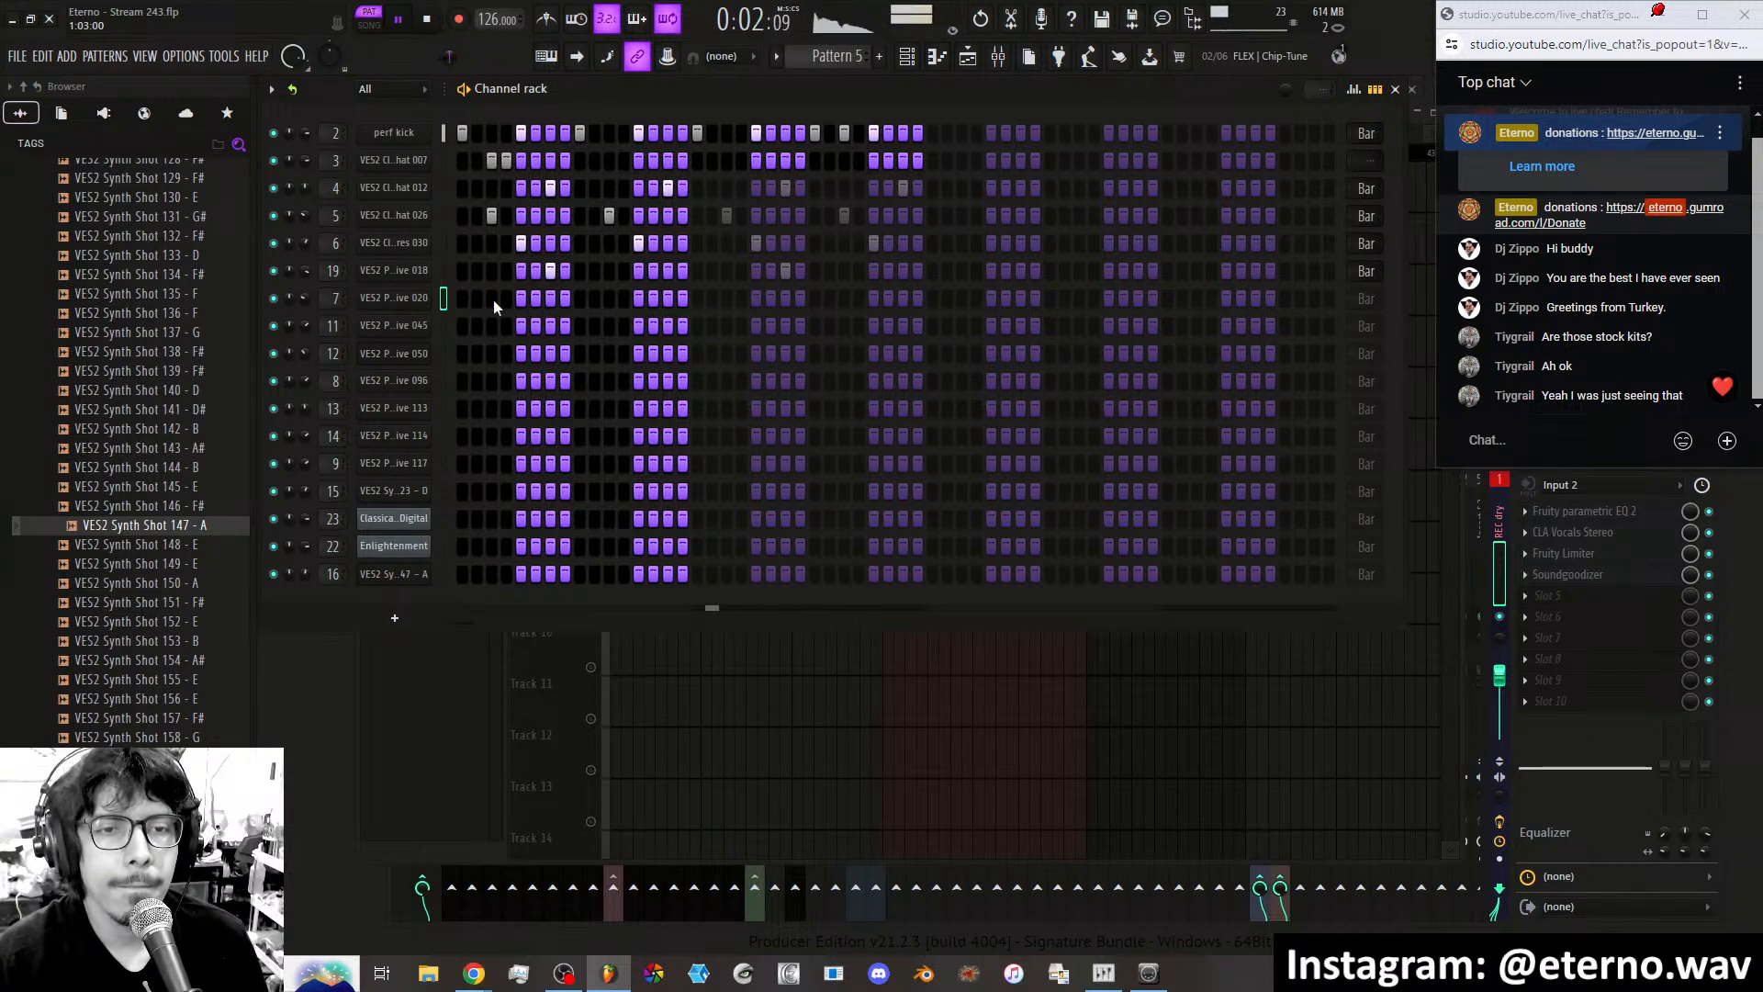
left_click(492, 298)
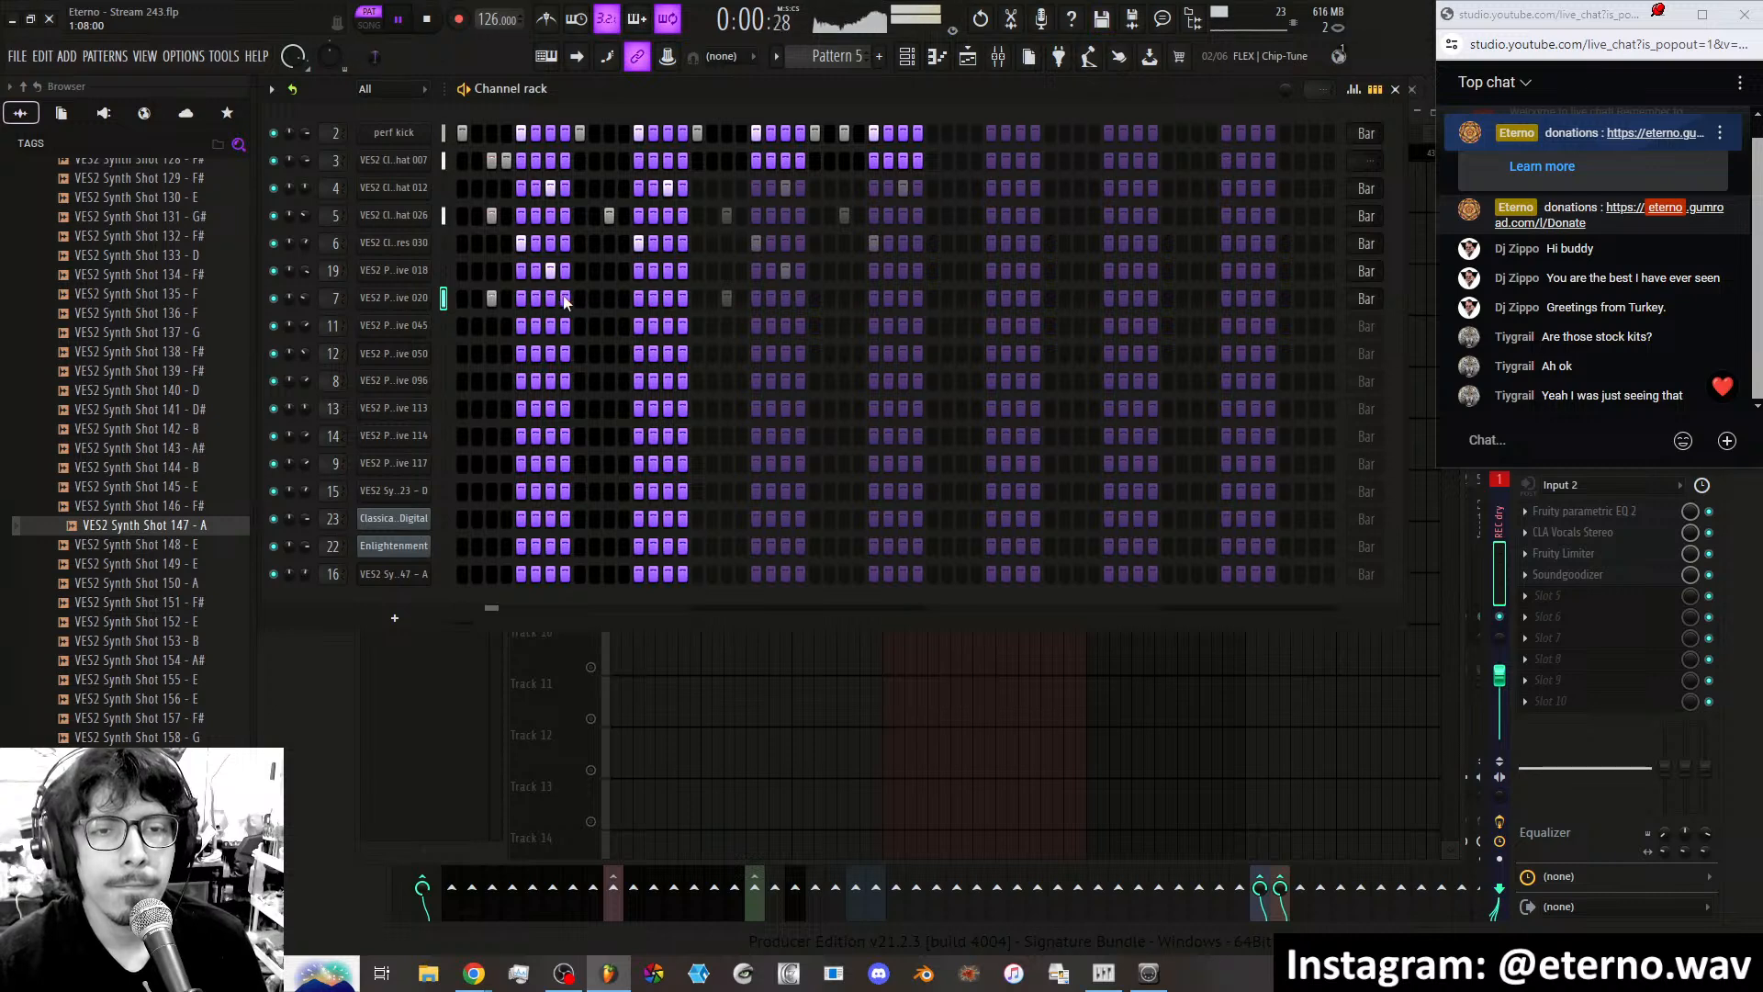
left_click(608, 297)
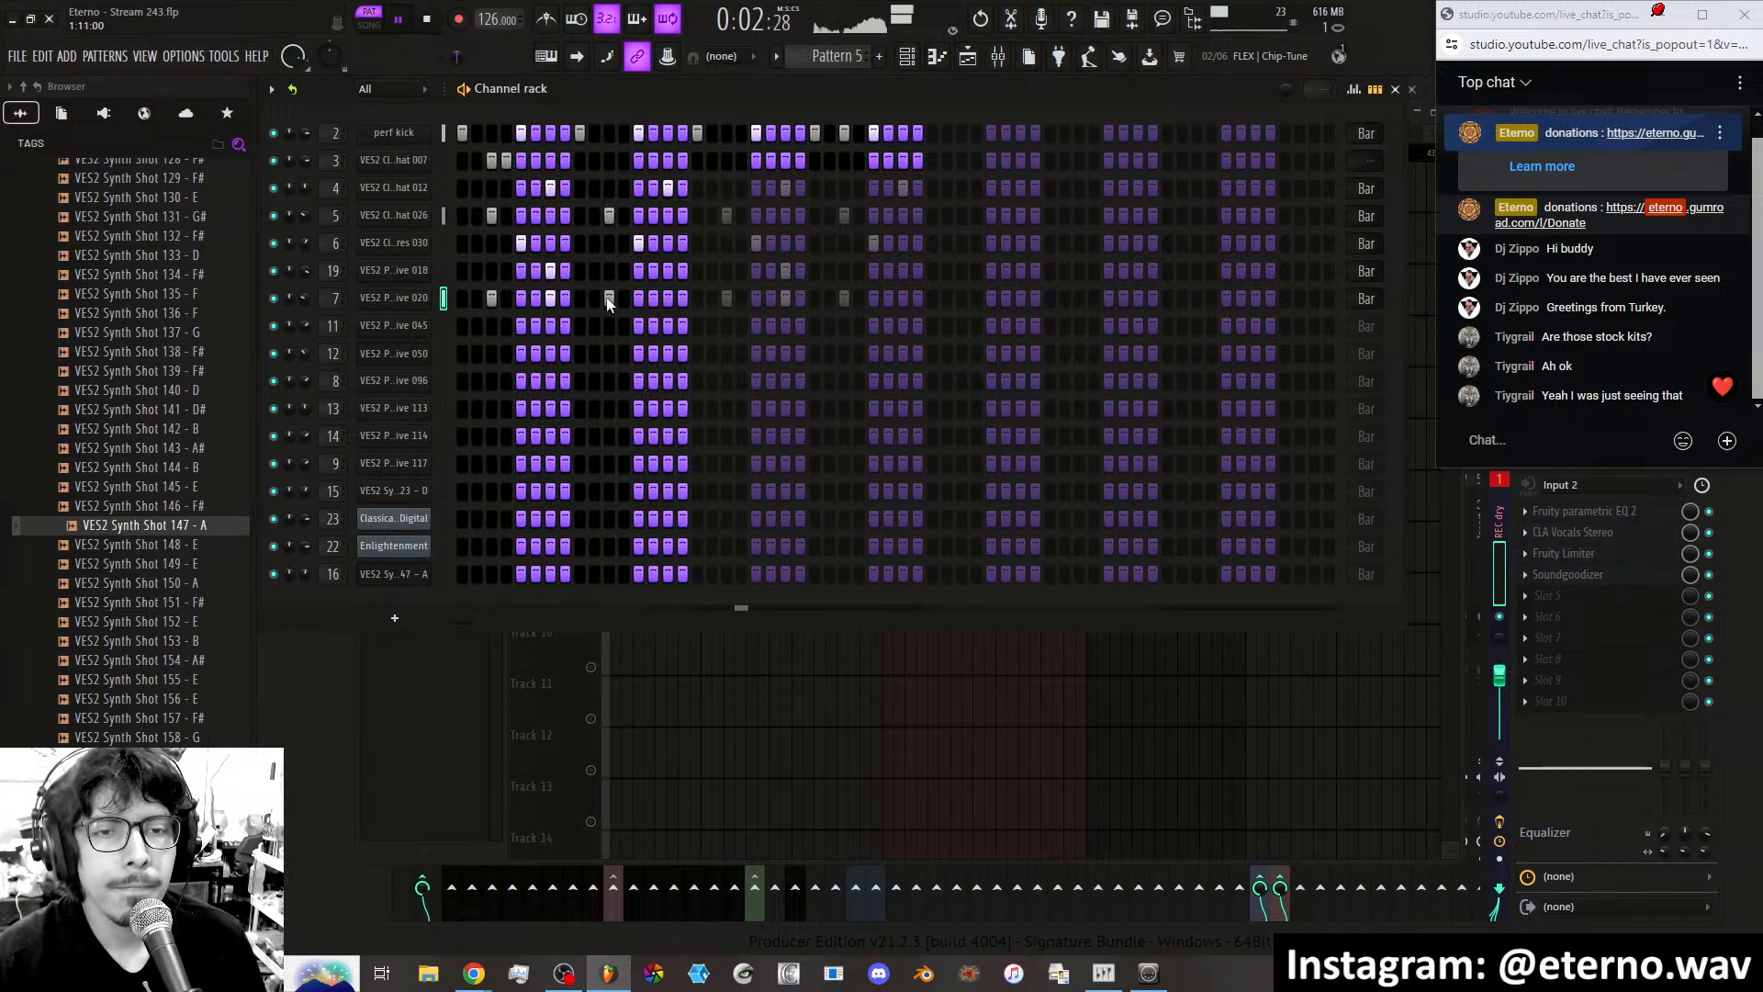
Sequence percussive 045 in groups of three on steps 1–3, 6–8 and 10–12, leaving steps 4, 5 and 9 empty.
left_click(506, 326)
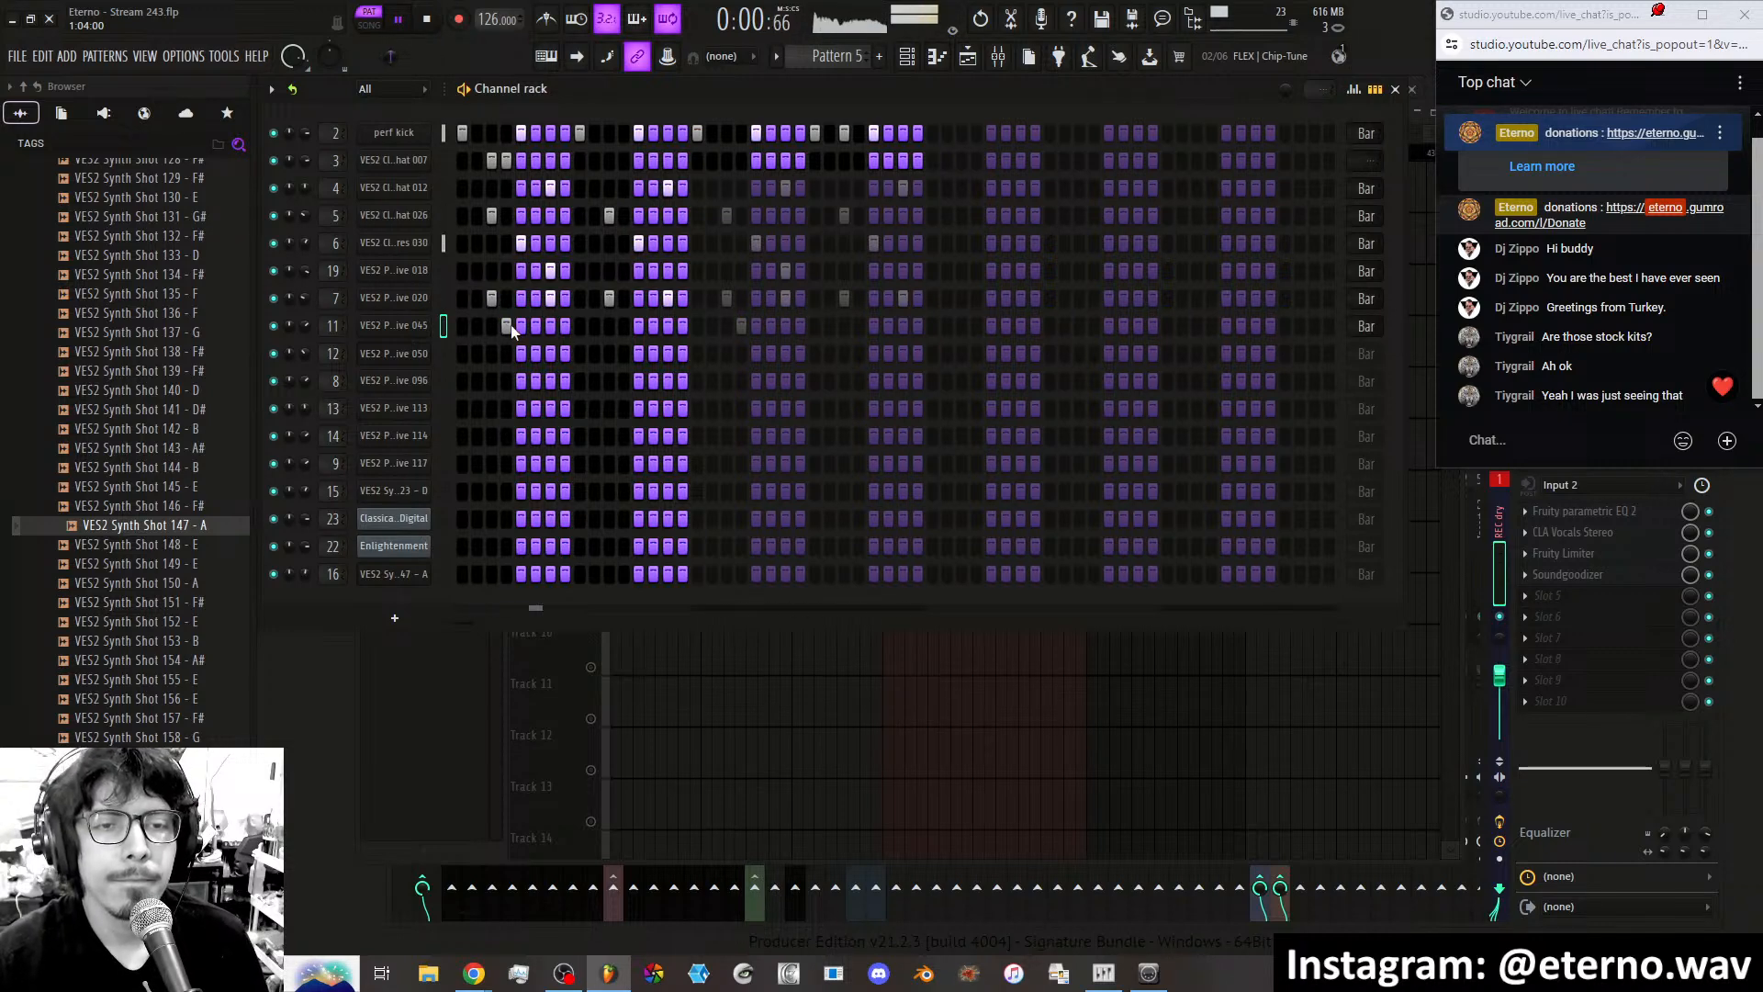
left_click(624, 326)
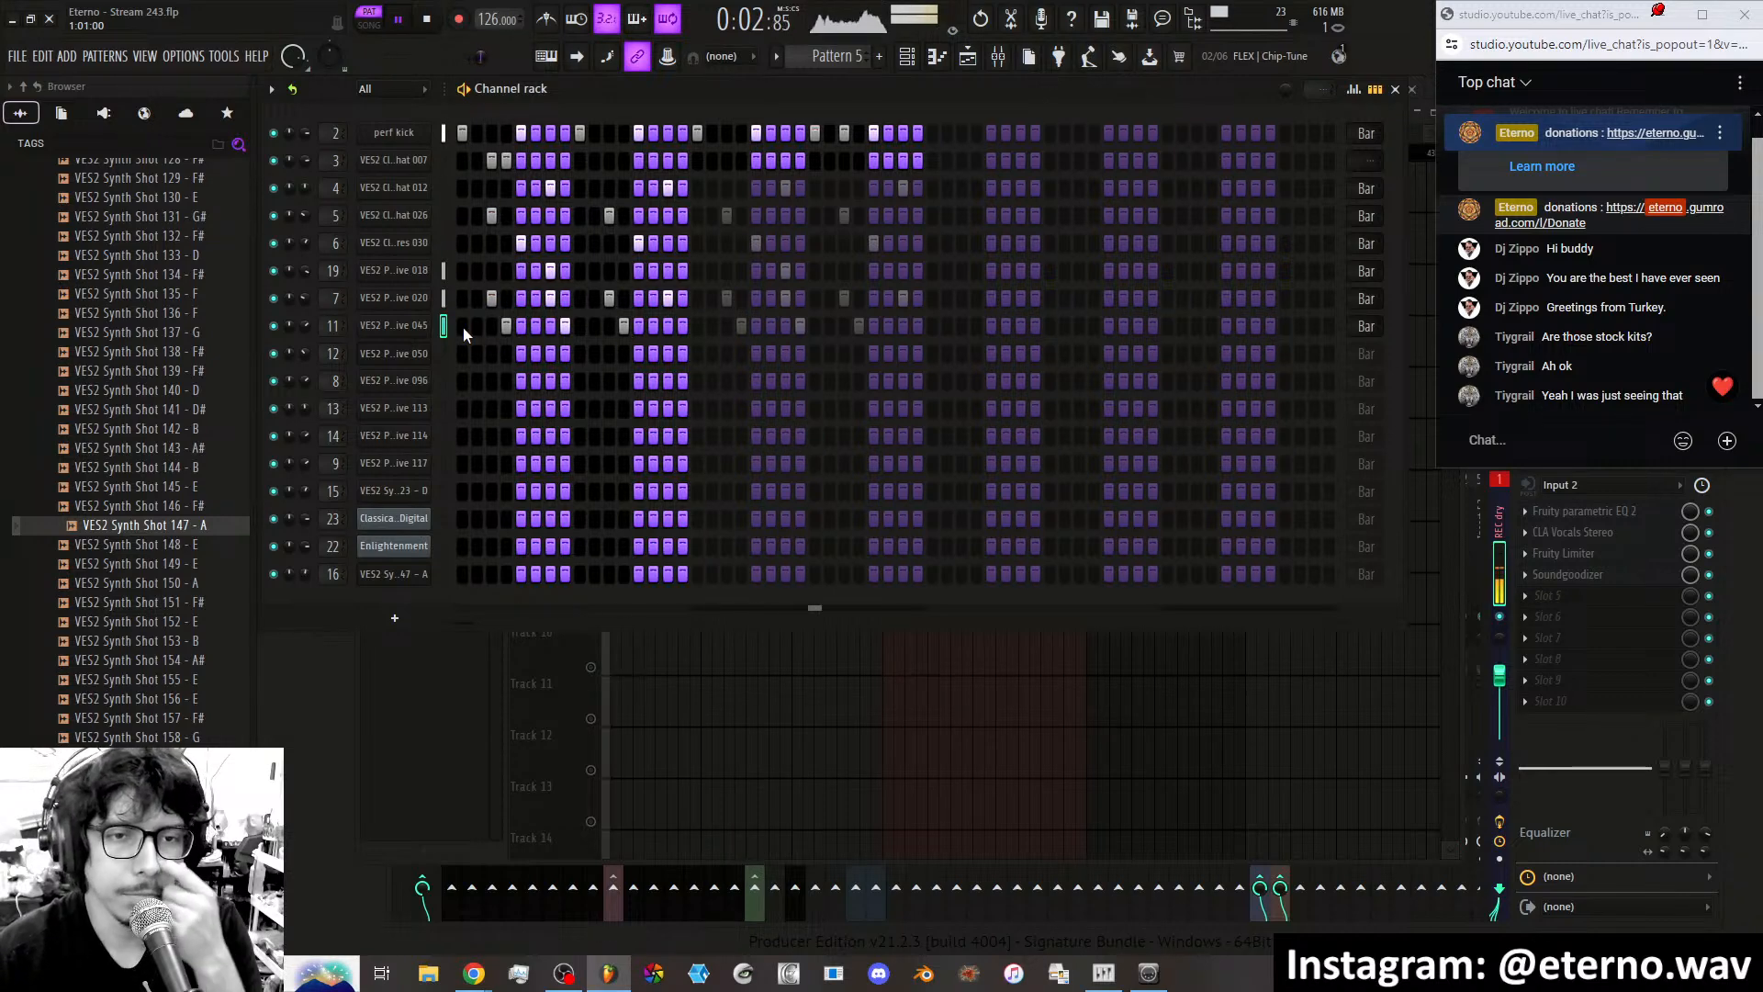
left_click(463, 327)
left_click_drag(476, 327, 565, 340)
left_click(609, 326)
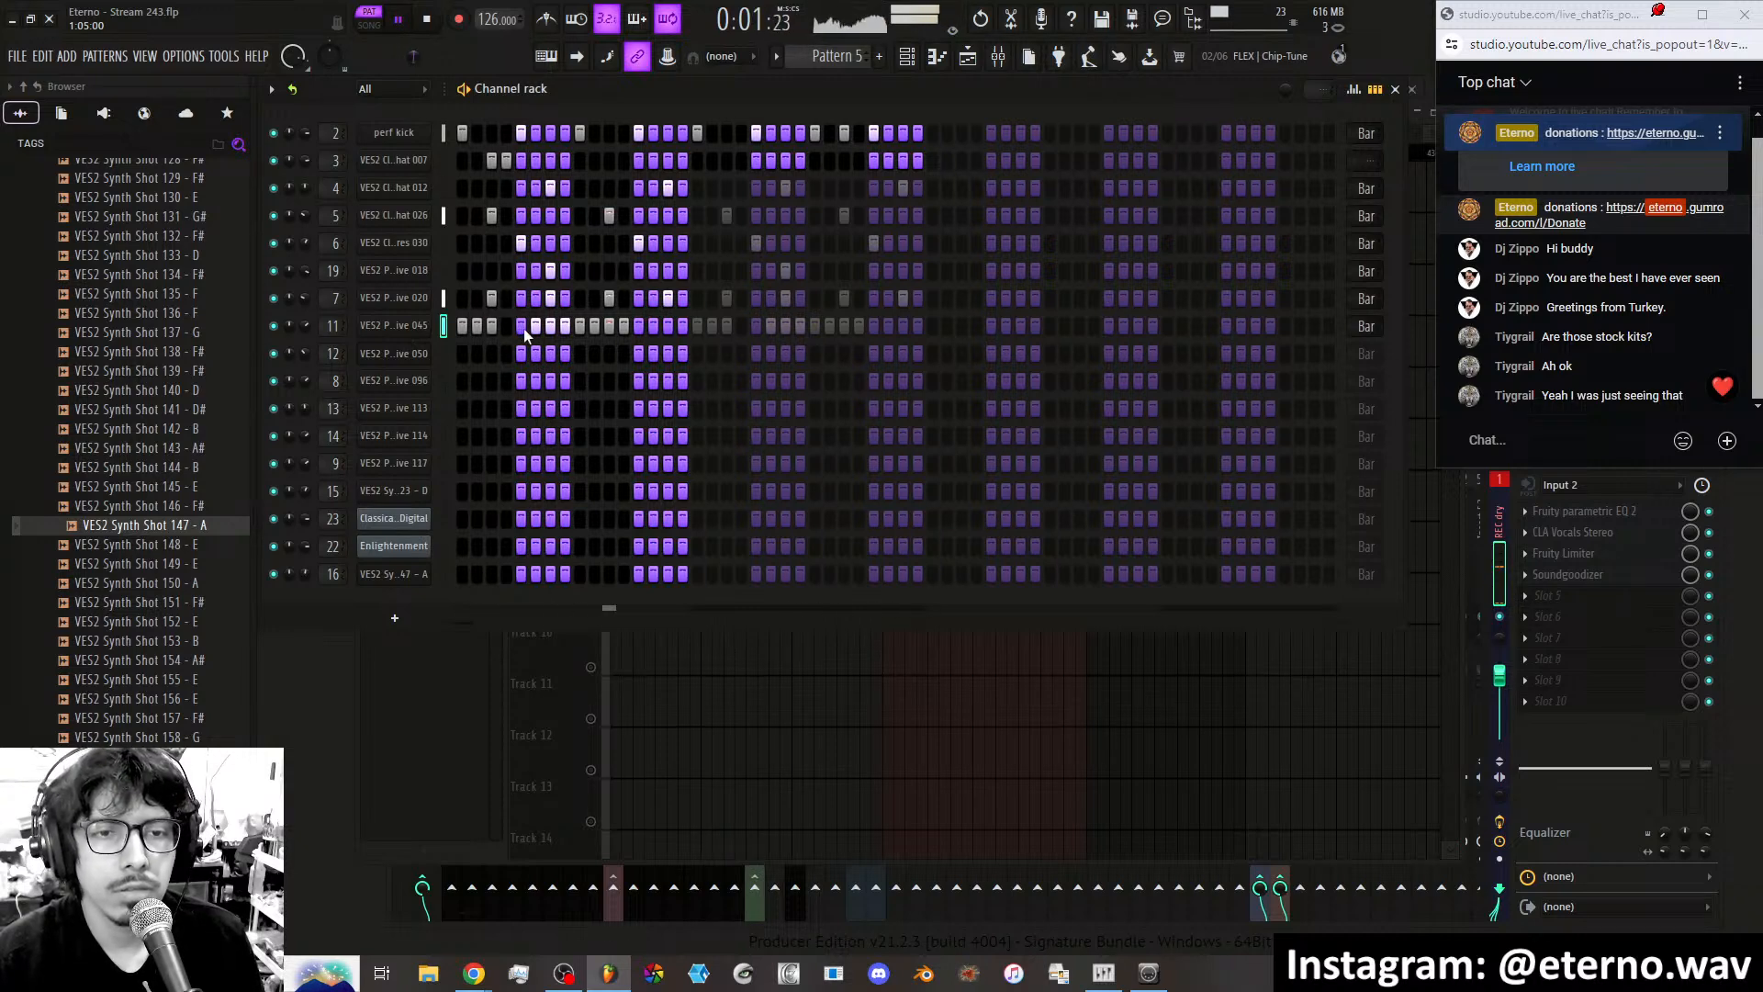
right_click(581, 328)
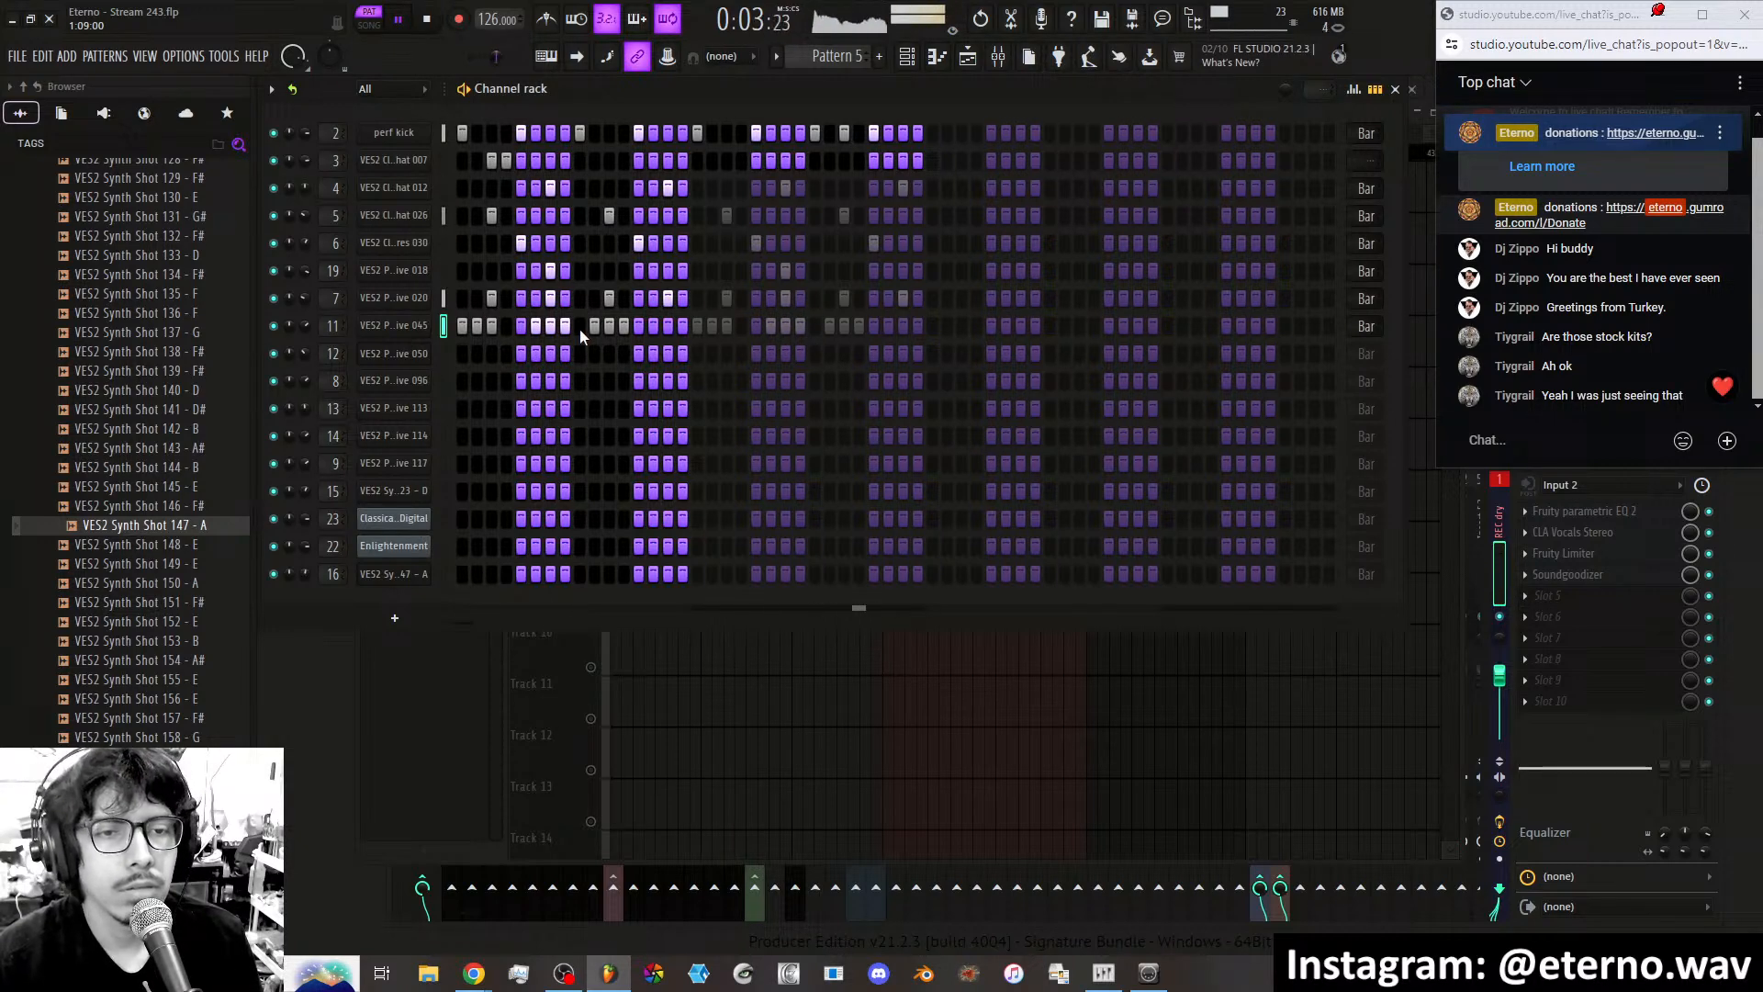
Show the graph editor and draw varied Mod X and Mod Y values across the percussive 045 hits.
left_click(1353, 90)
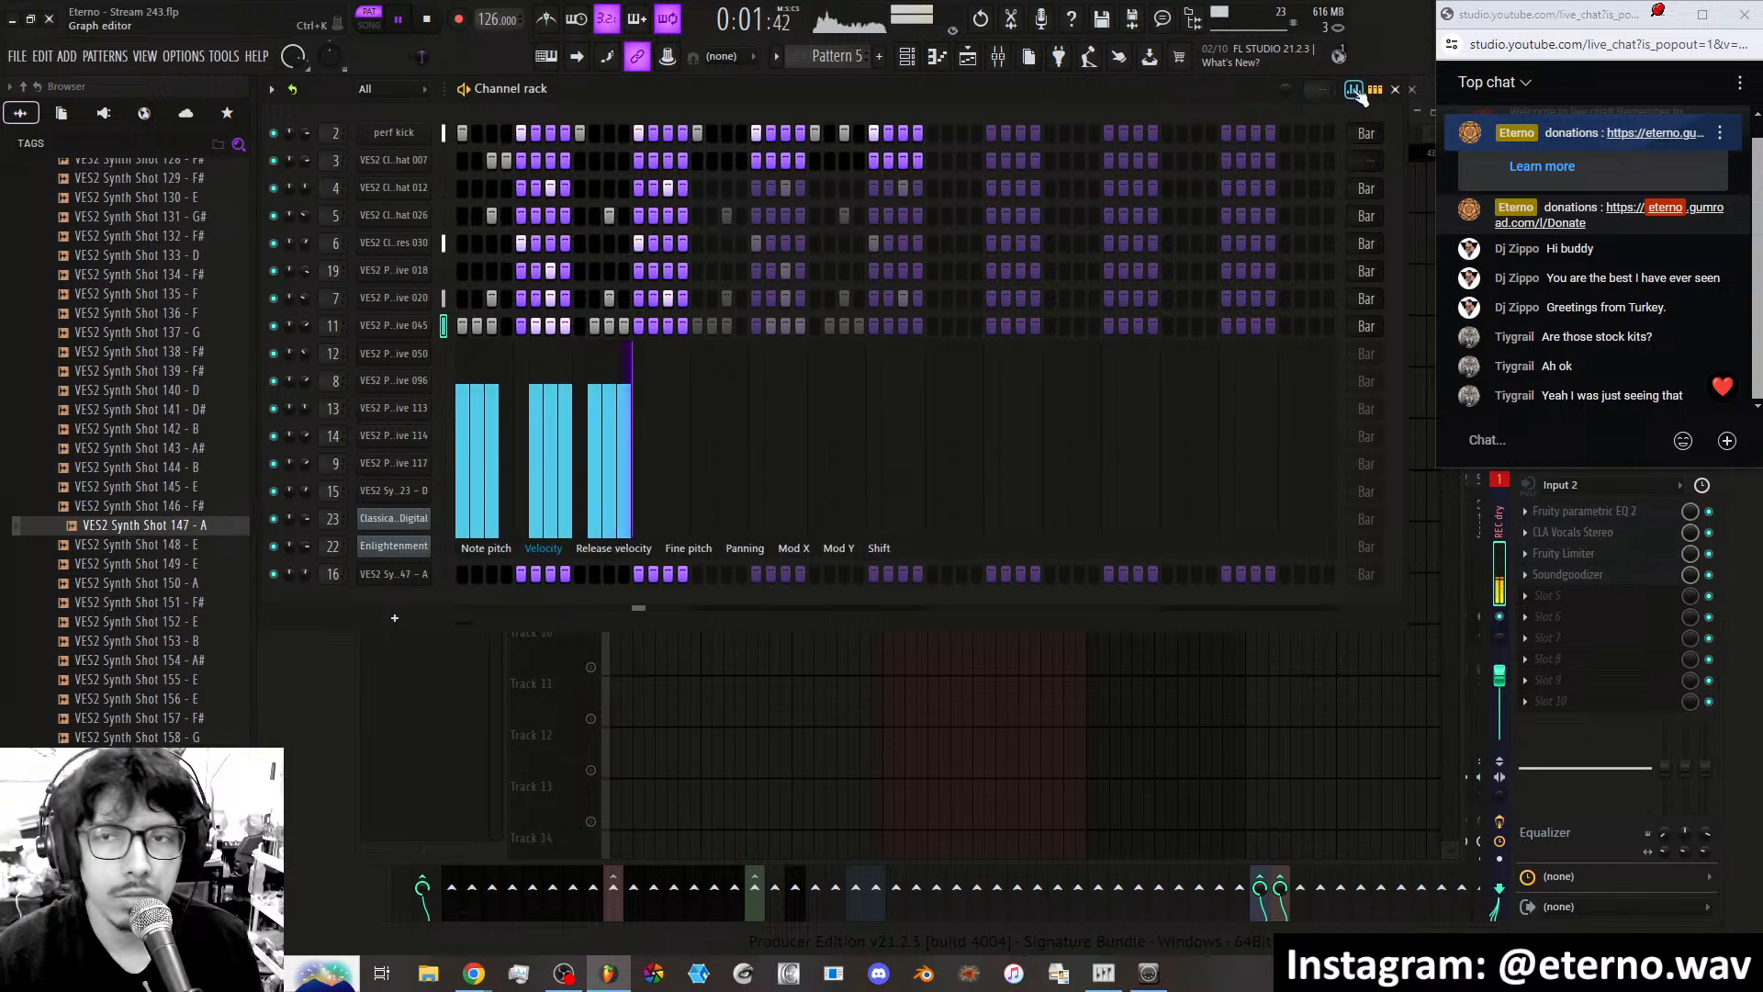
left_click(806, 550)
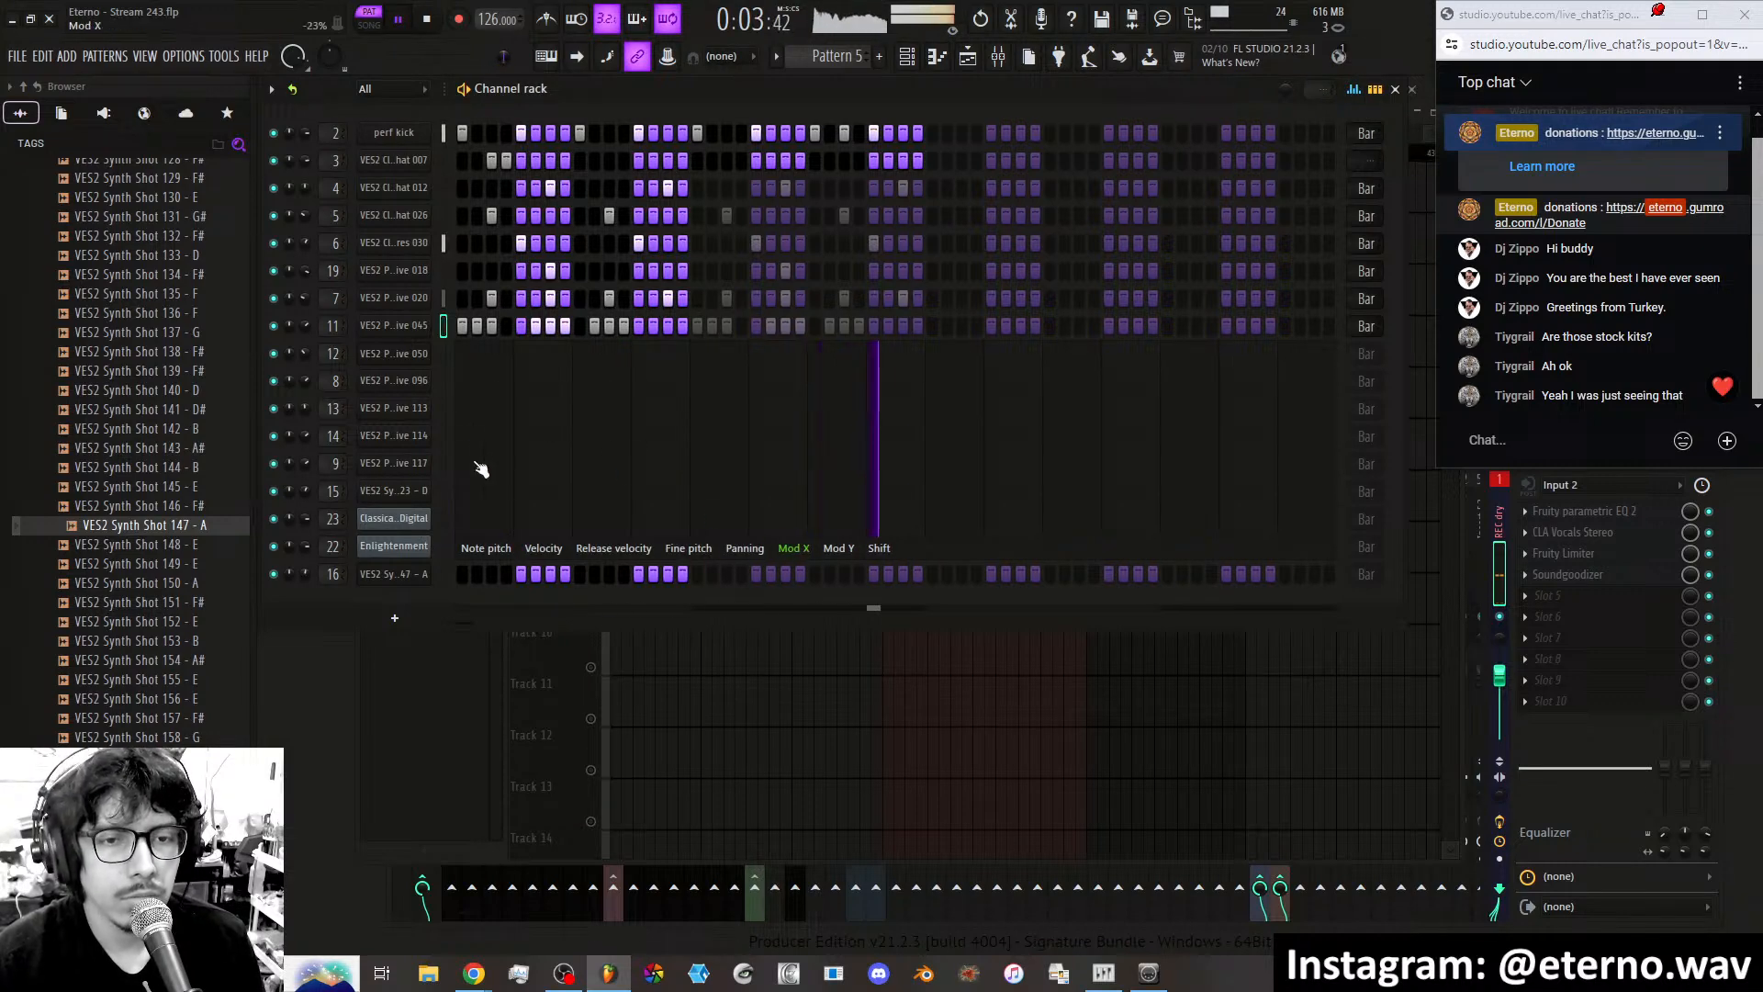
mouse_move(459, 438)
left_mouse_down()
mouse_move(523, 382)
mouse_move(637, 382)
mouse_move(654, 433)
mouse_move(563, 346)
mouse_move(528, 395)
mouse_move(464, 390)
mouse_move(547, 404)
mouse_move(501, 439)
mouse_move(467, 414)
mouse_move(536, 360)
mouse_move(571, 409)
mouse_move(595, 396)
left_mouse_up()
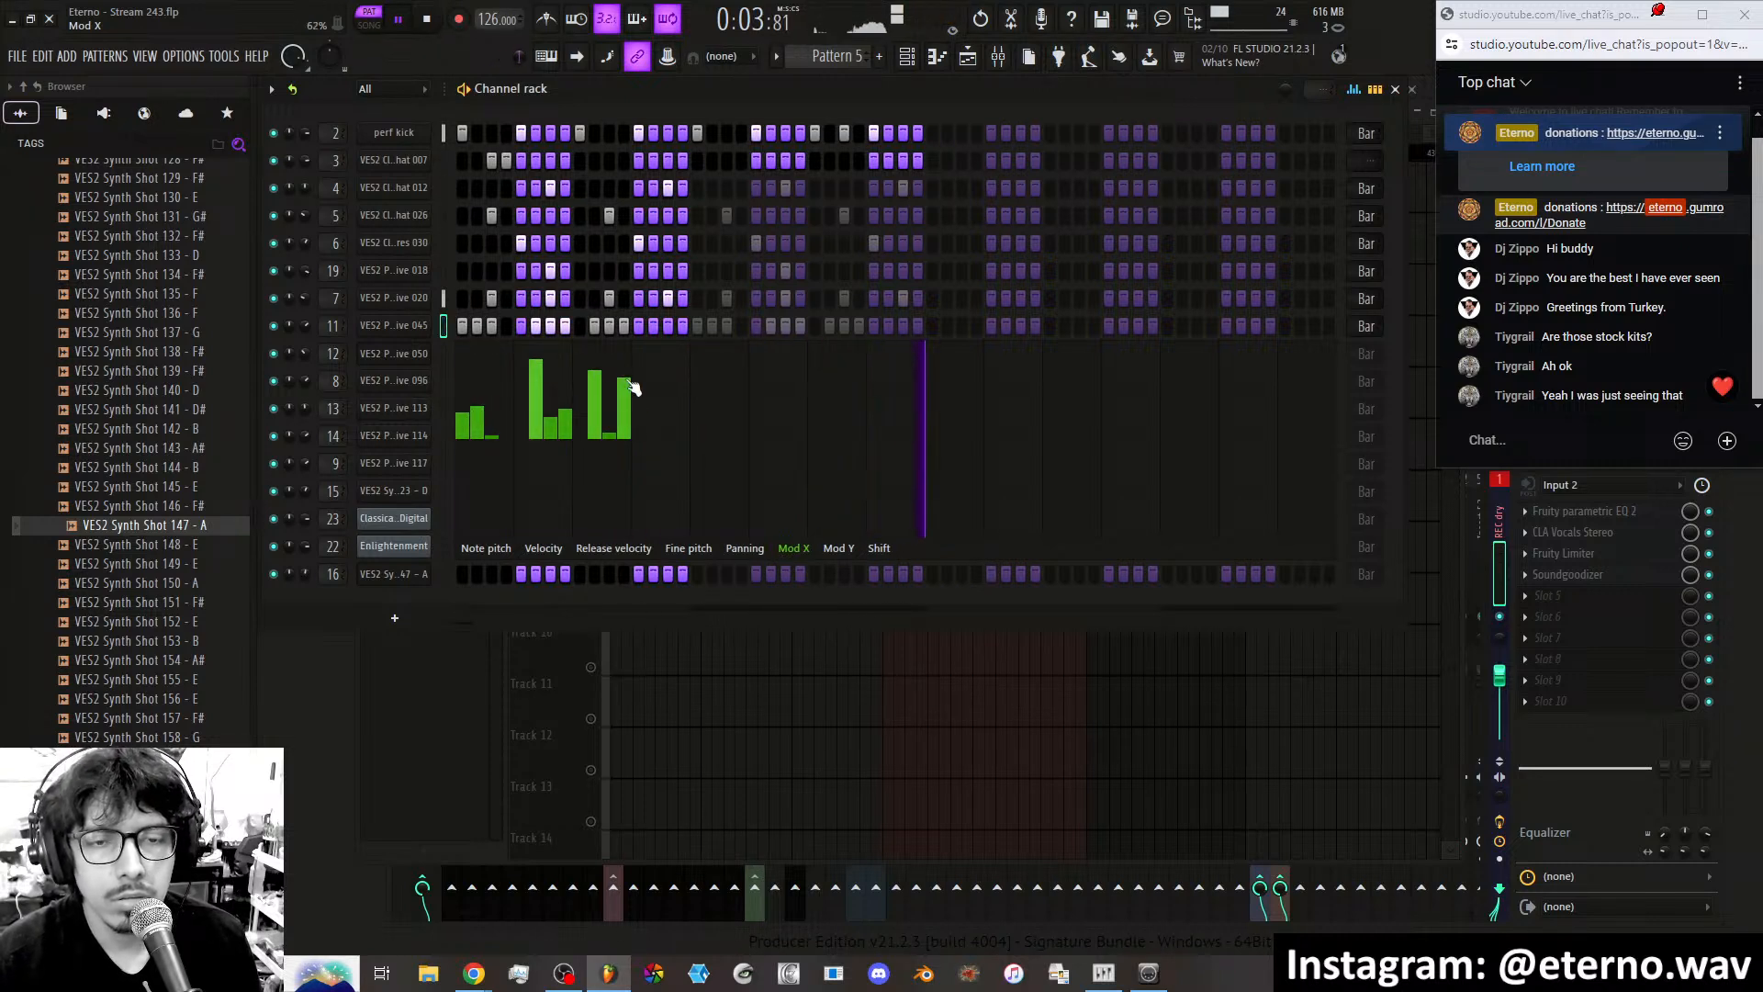
left_click(839, 548)
mouse_move(487, 425)
left_mouse_down()
mouse_move(603, 425)
mouse_move(482, 409)
mouse_move(591, 461)
mouse_move(619, 419)
mouse_move(494, 413)
mouse_move(602, 480)
mouse_move(606, 444)
mouse_move(565, 439)
mouse_move(595, 367)
mouse_move(625, 397)
mouse_move(607, 435)
left_mouse_up()
left_click(794, 548)
left_click(838, 548)
left_click(794, 549)
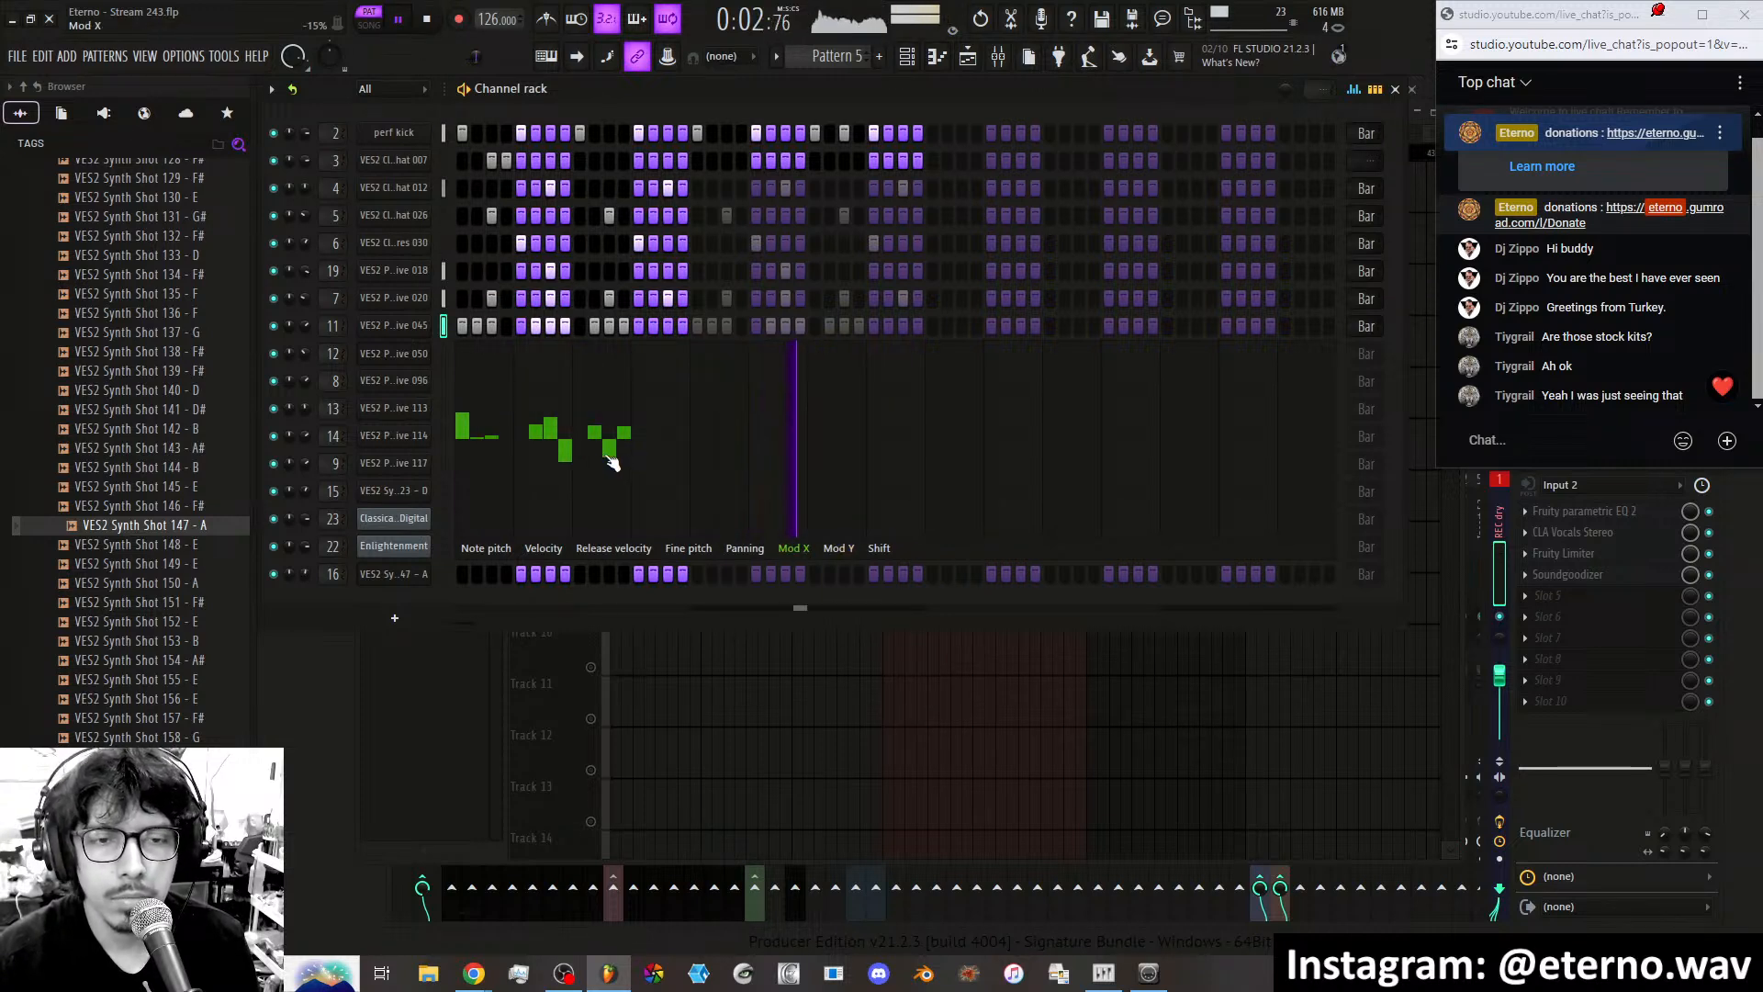
Remove the loop from percussive 050 and place its hit on step 4.
left_click(442, 355)
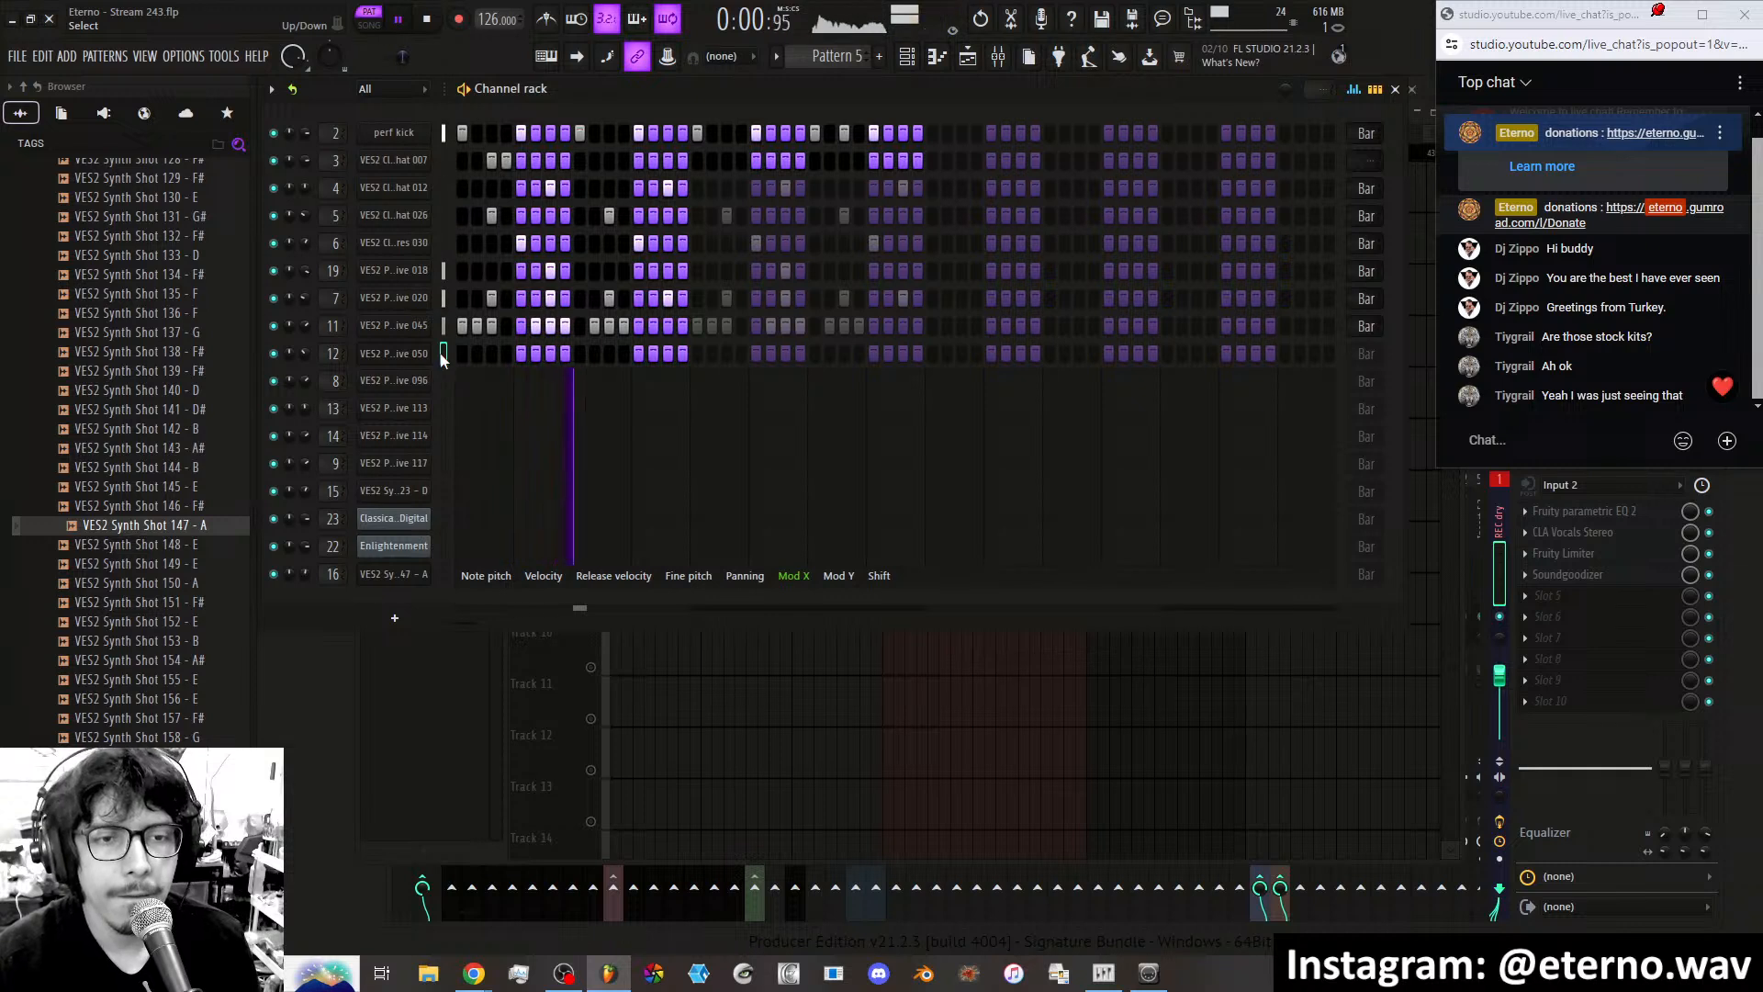
left_click(506, 355)
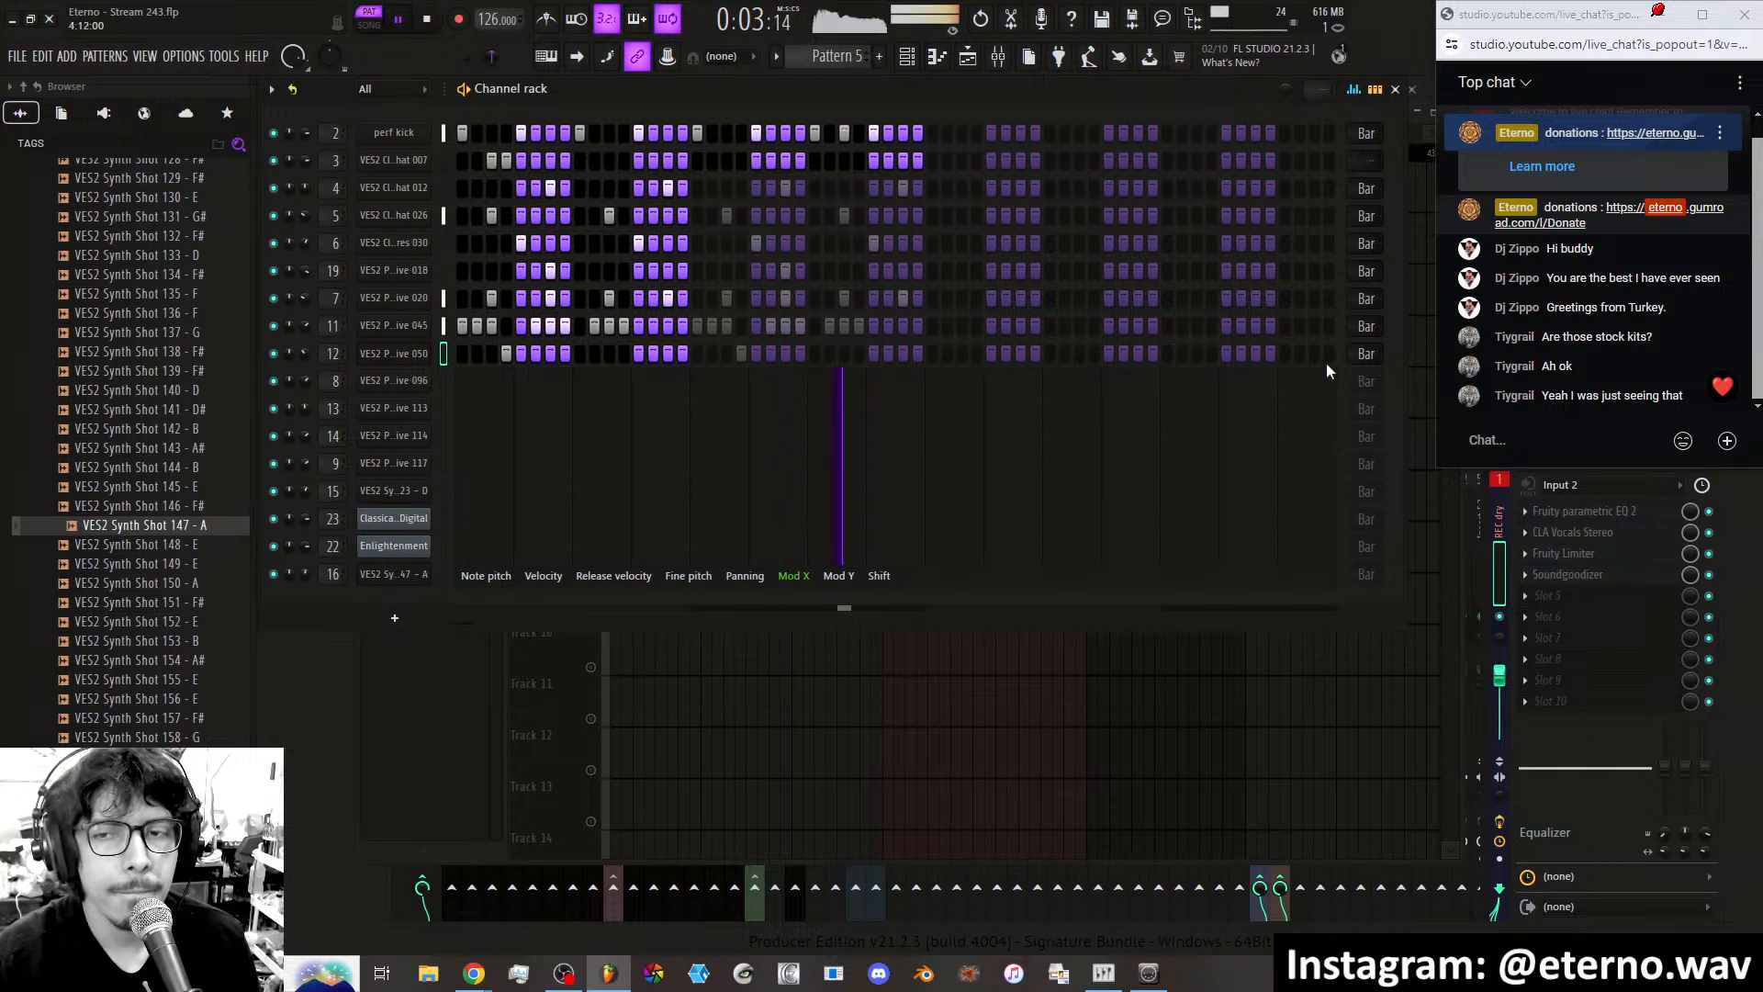
left_click(1366, 353)
left_click(1400, 373)
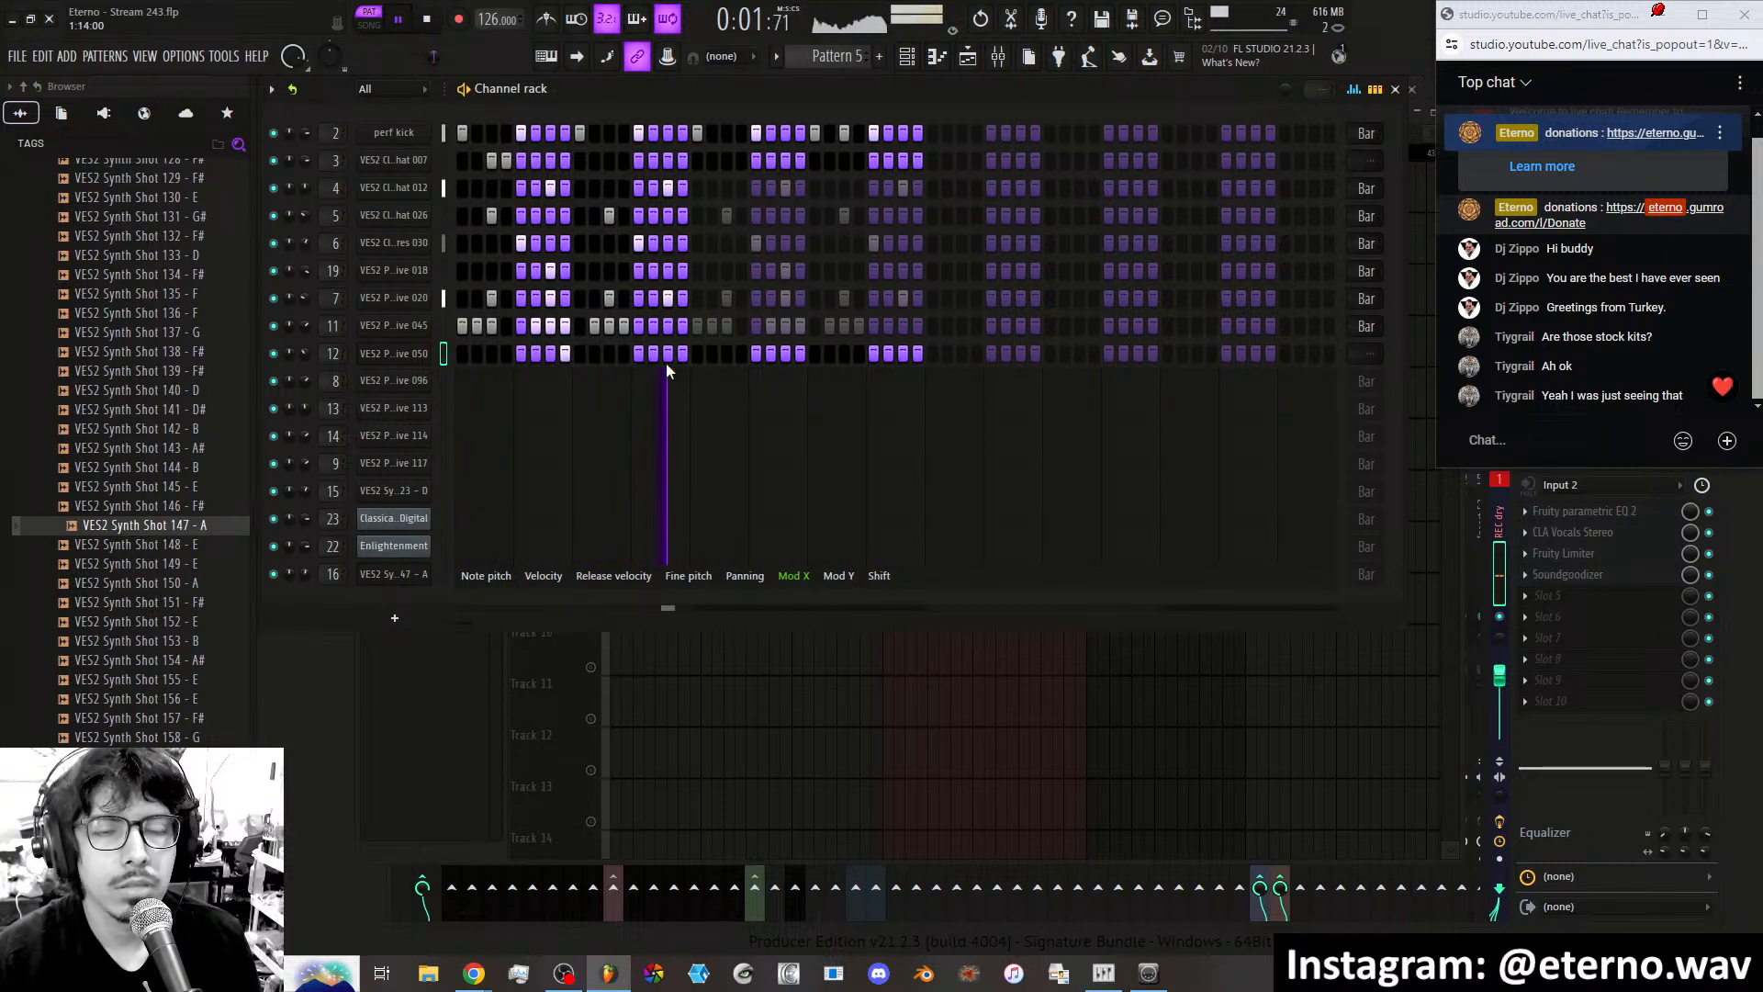
left_click(507, 354)
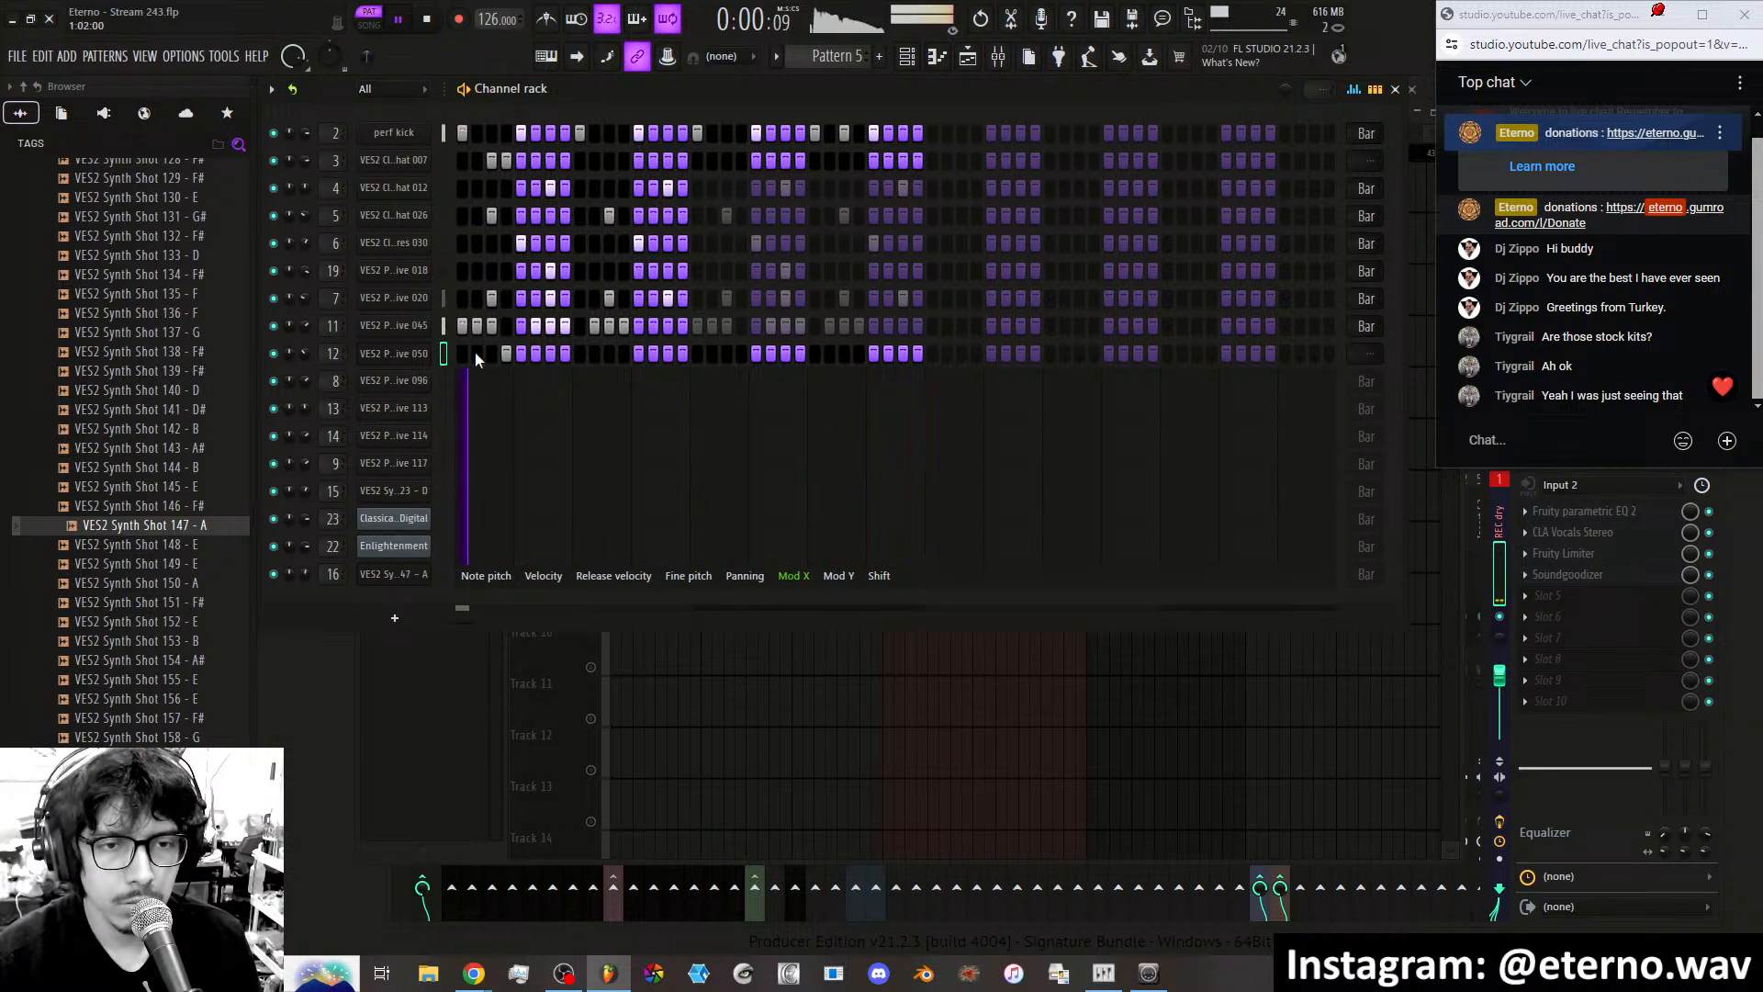
Sequence percussive 096 on steps 5 and 13, clearing the trial hits on steps 3 and 9 to 11.
left_click(443, 381)
left_click(492, 381)
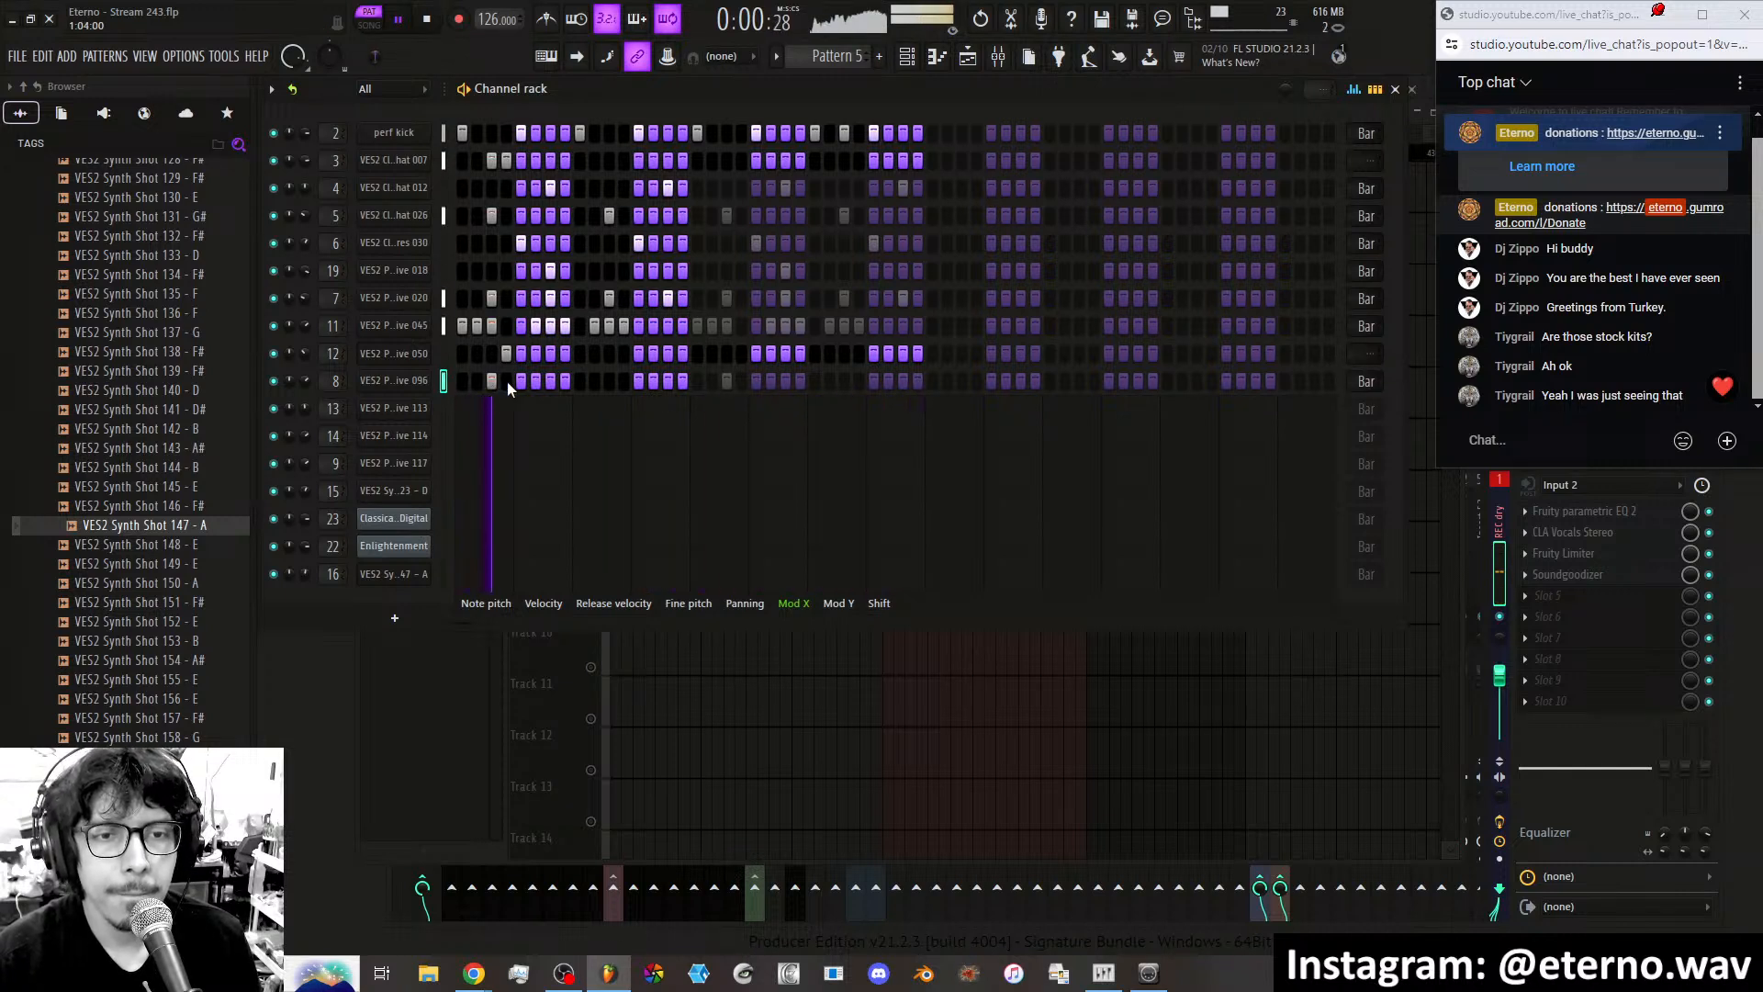
right_click(490, 381)
left_click(520, 380)
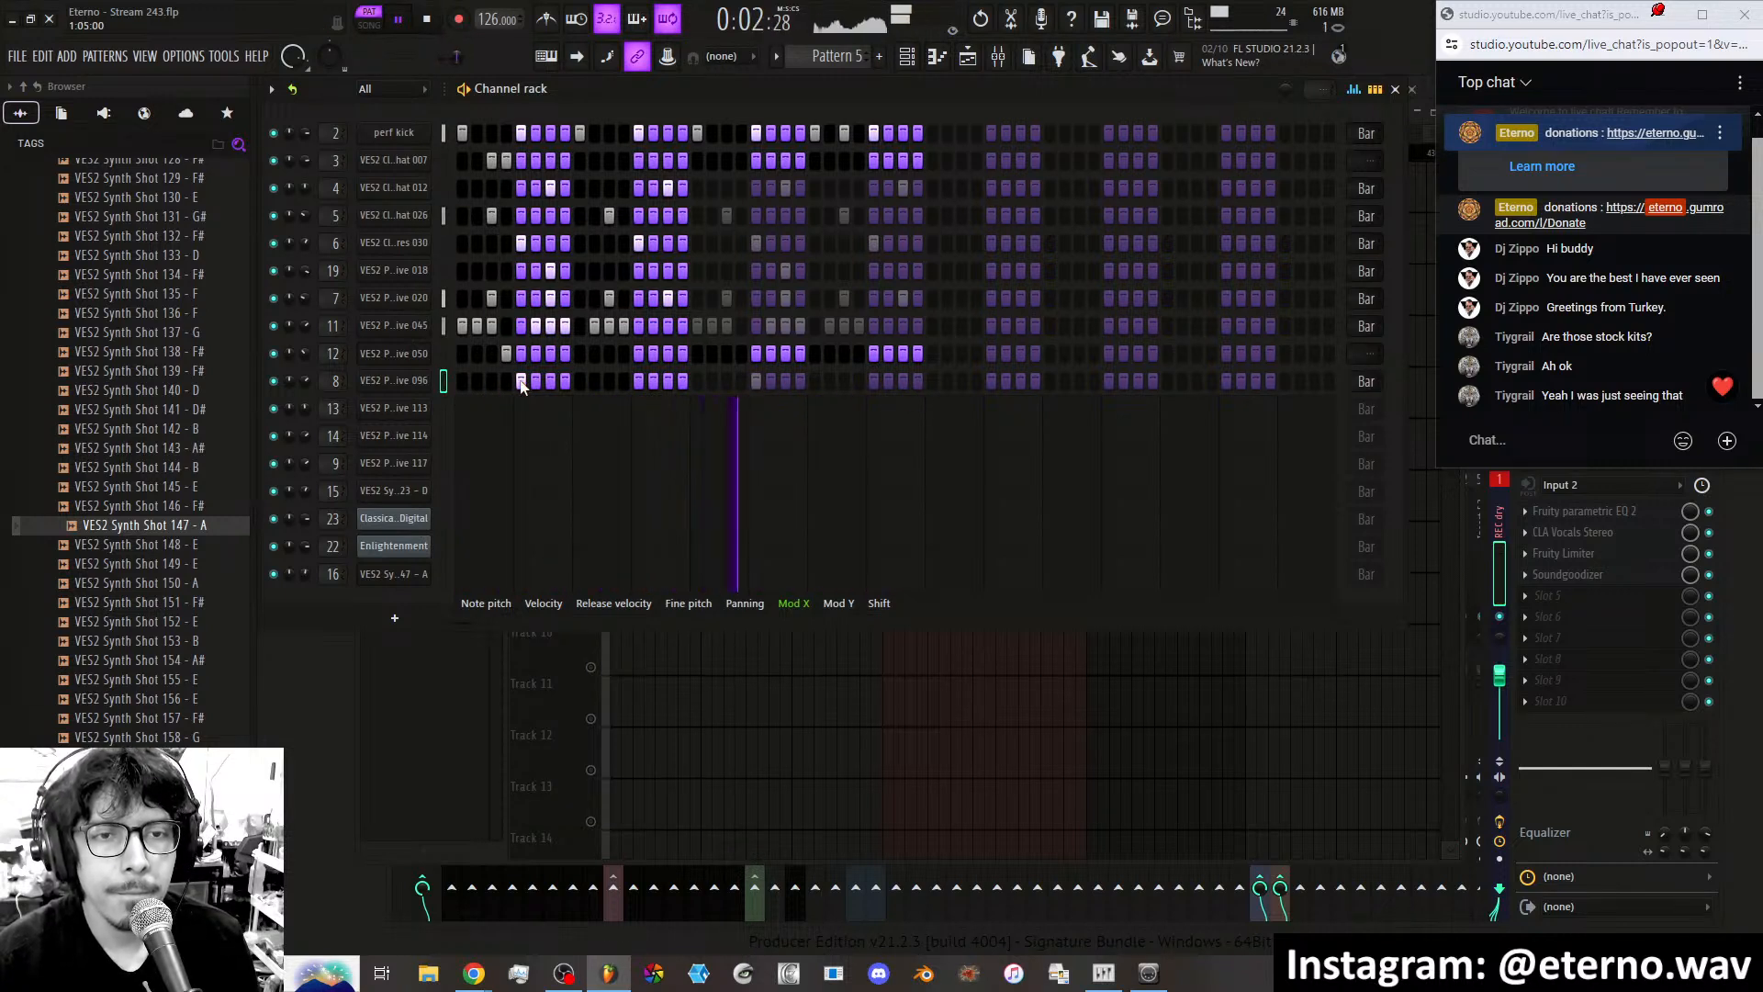
left_click(581, 381)
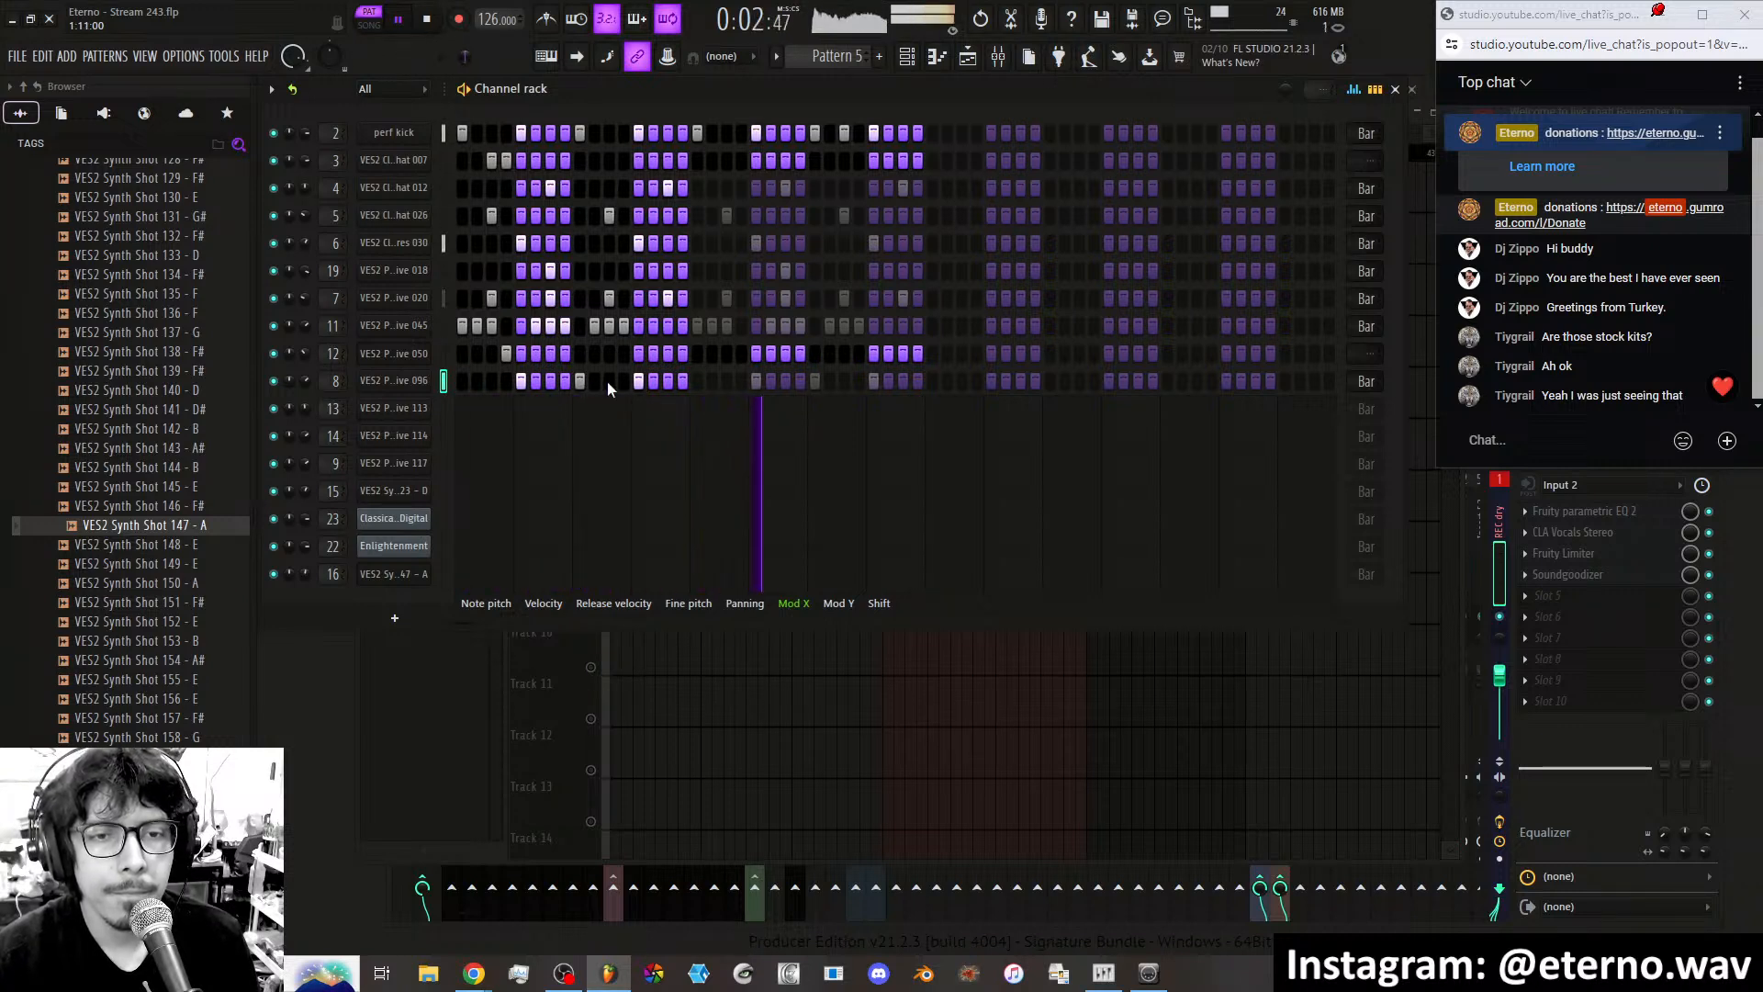
right_click(580, 382)
left_click_drag(604, 379, 580, 381)
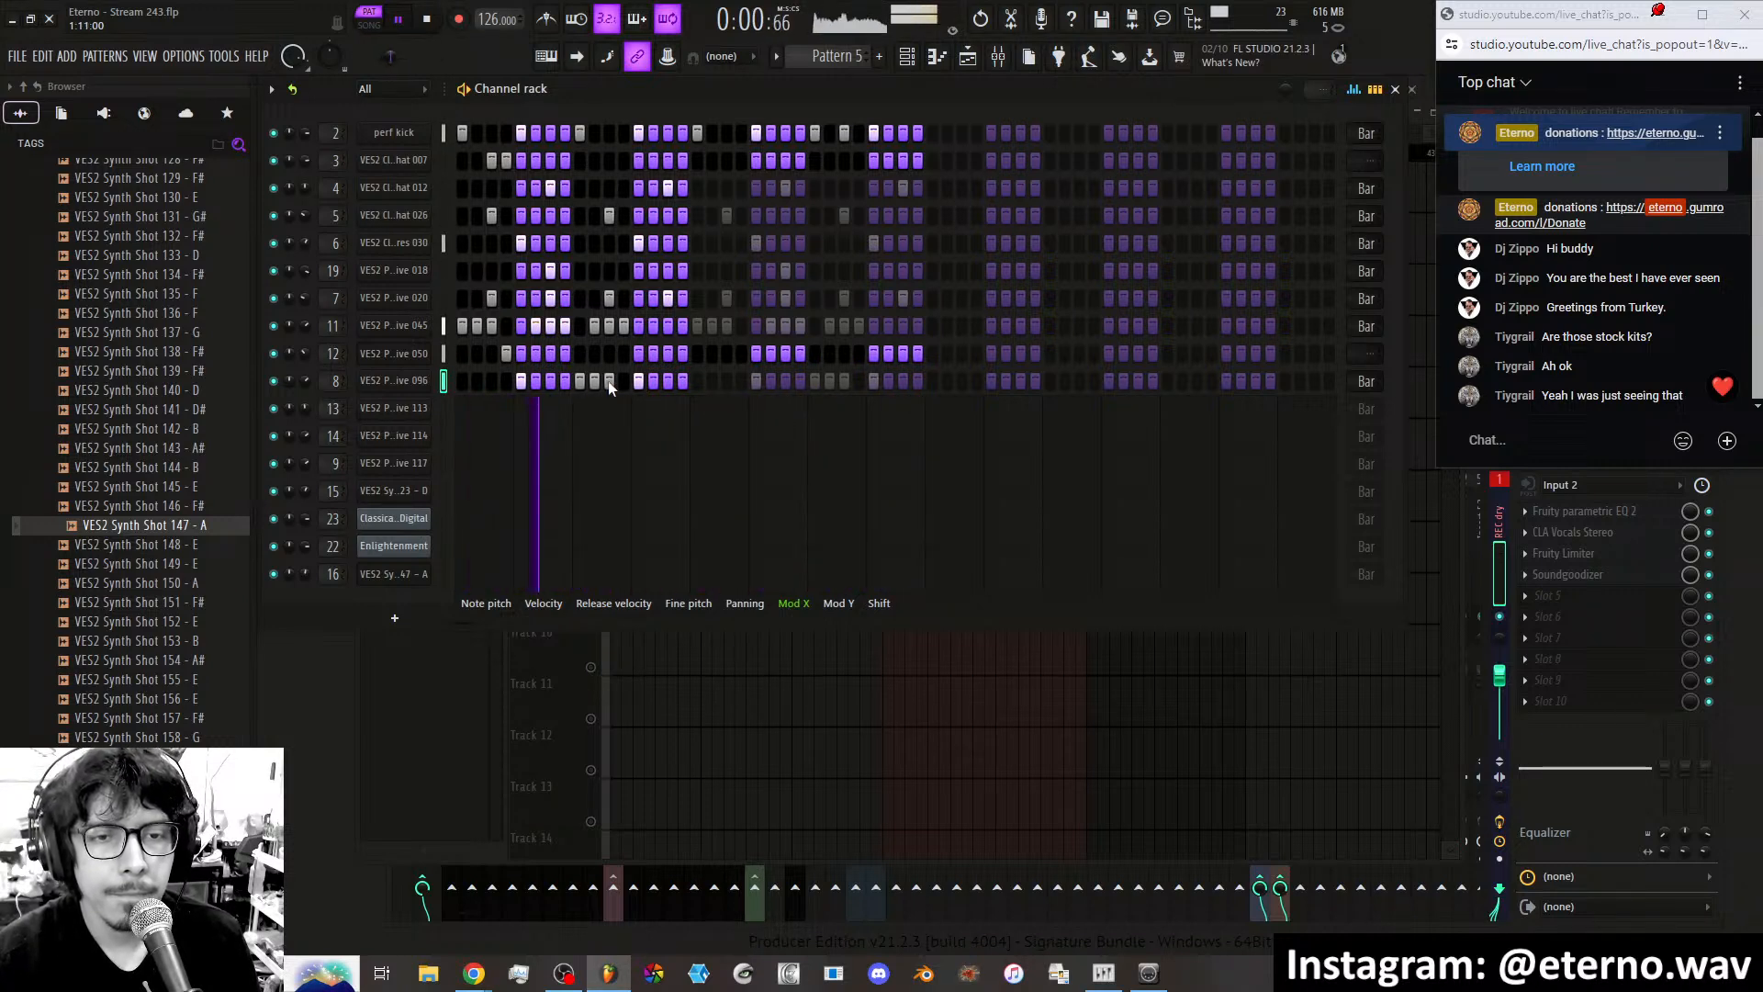
right_click(606, 381)
right_click(595, 382)
right_click(580, 382)
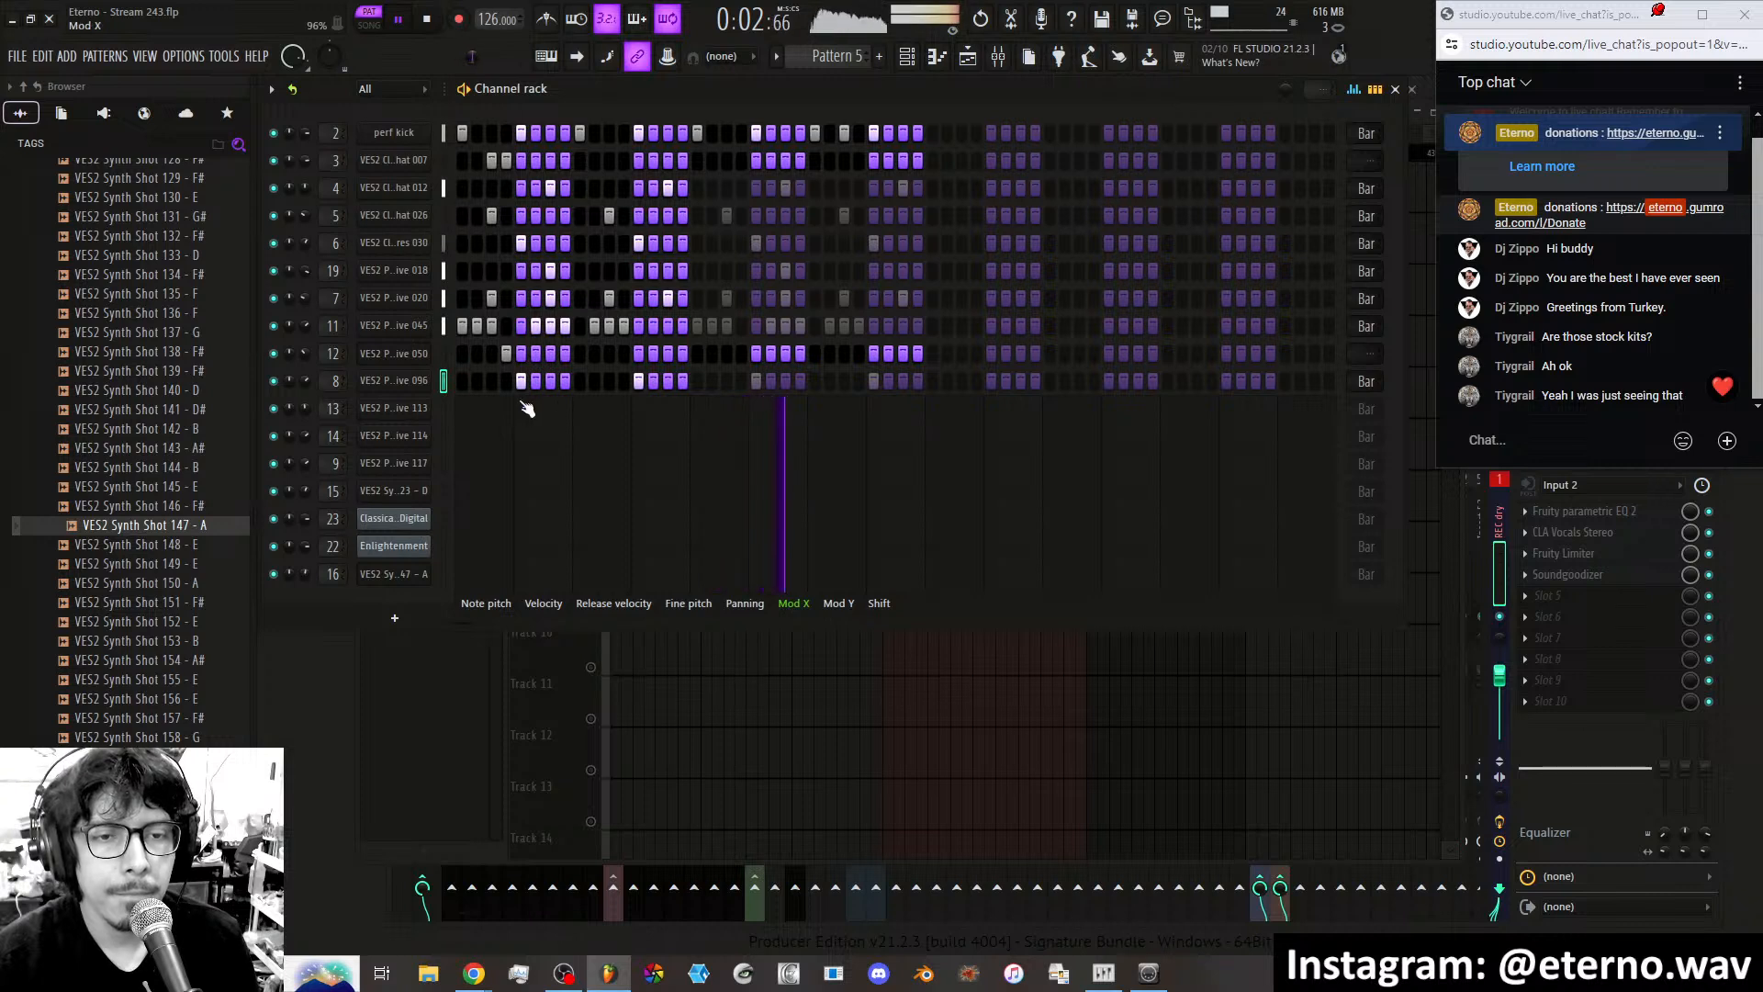
Fill percussive 113 on all 16 steps of the looped bar.
left_click(445, 409)
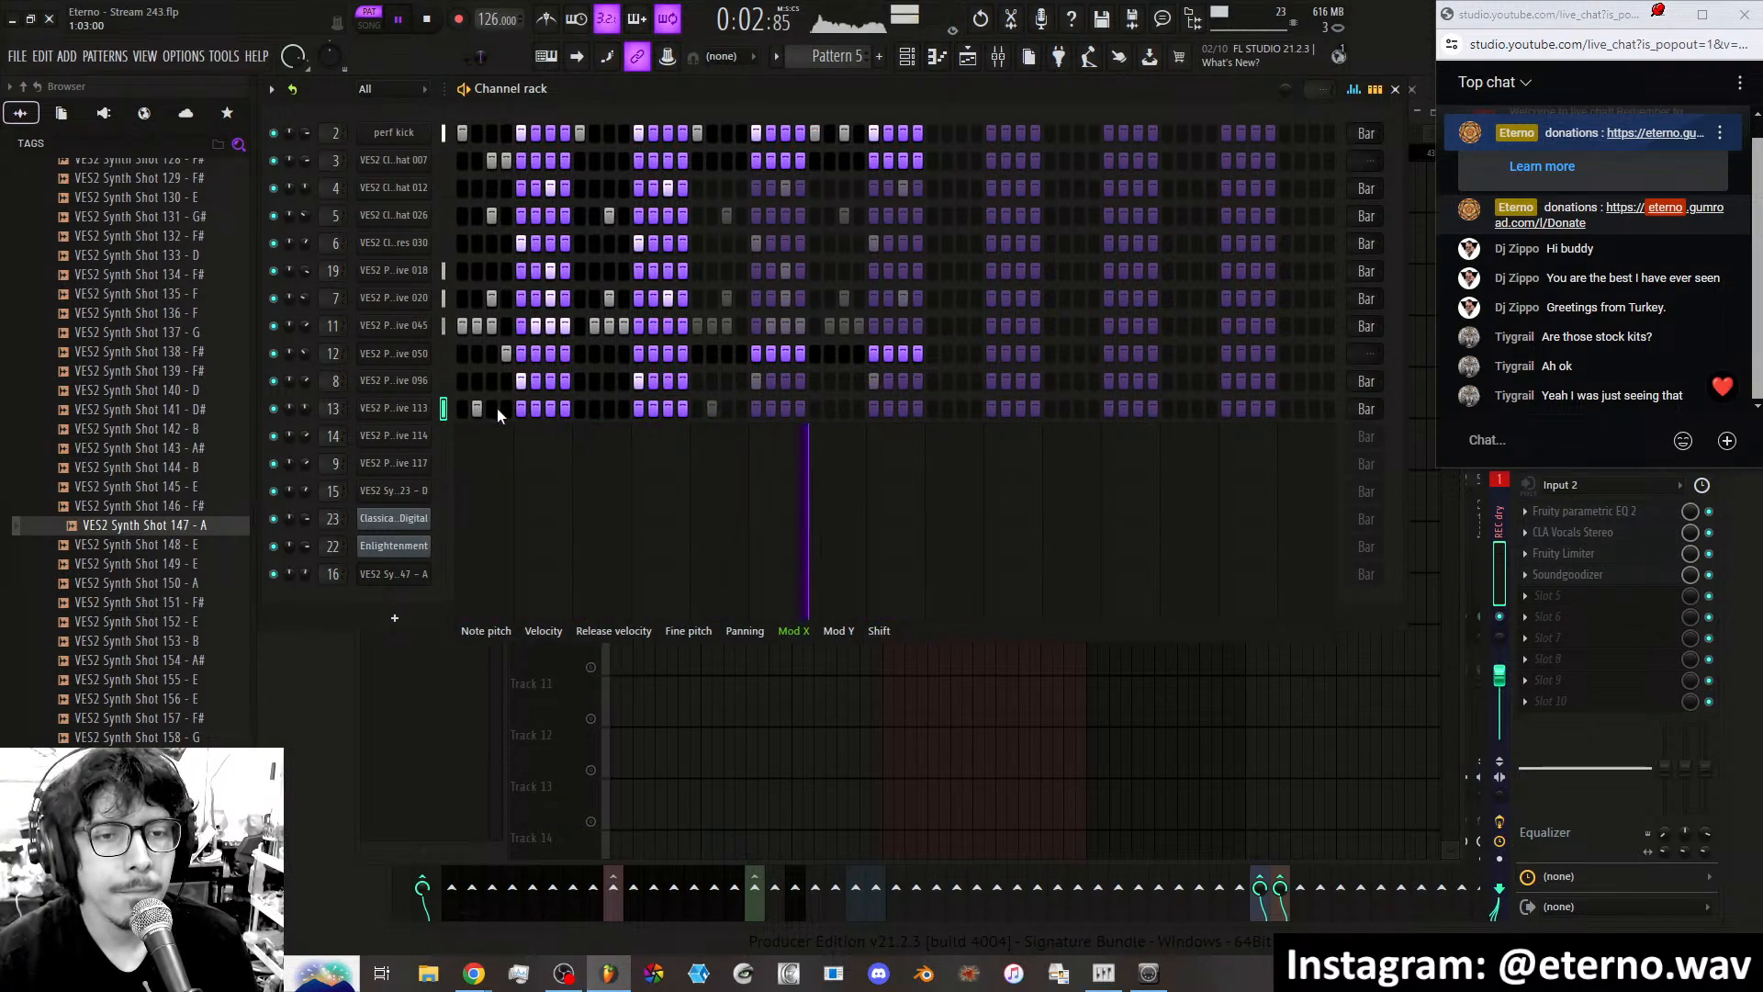
right_click(478, 409)
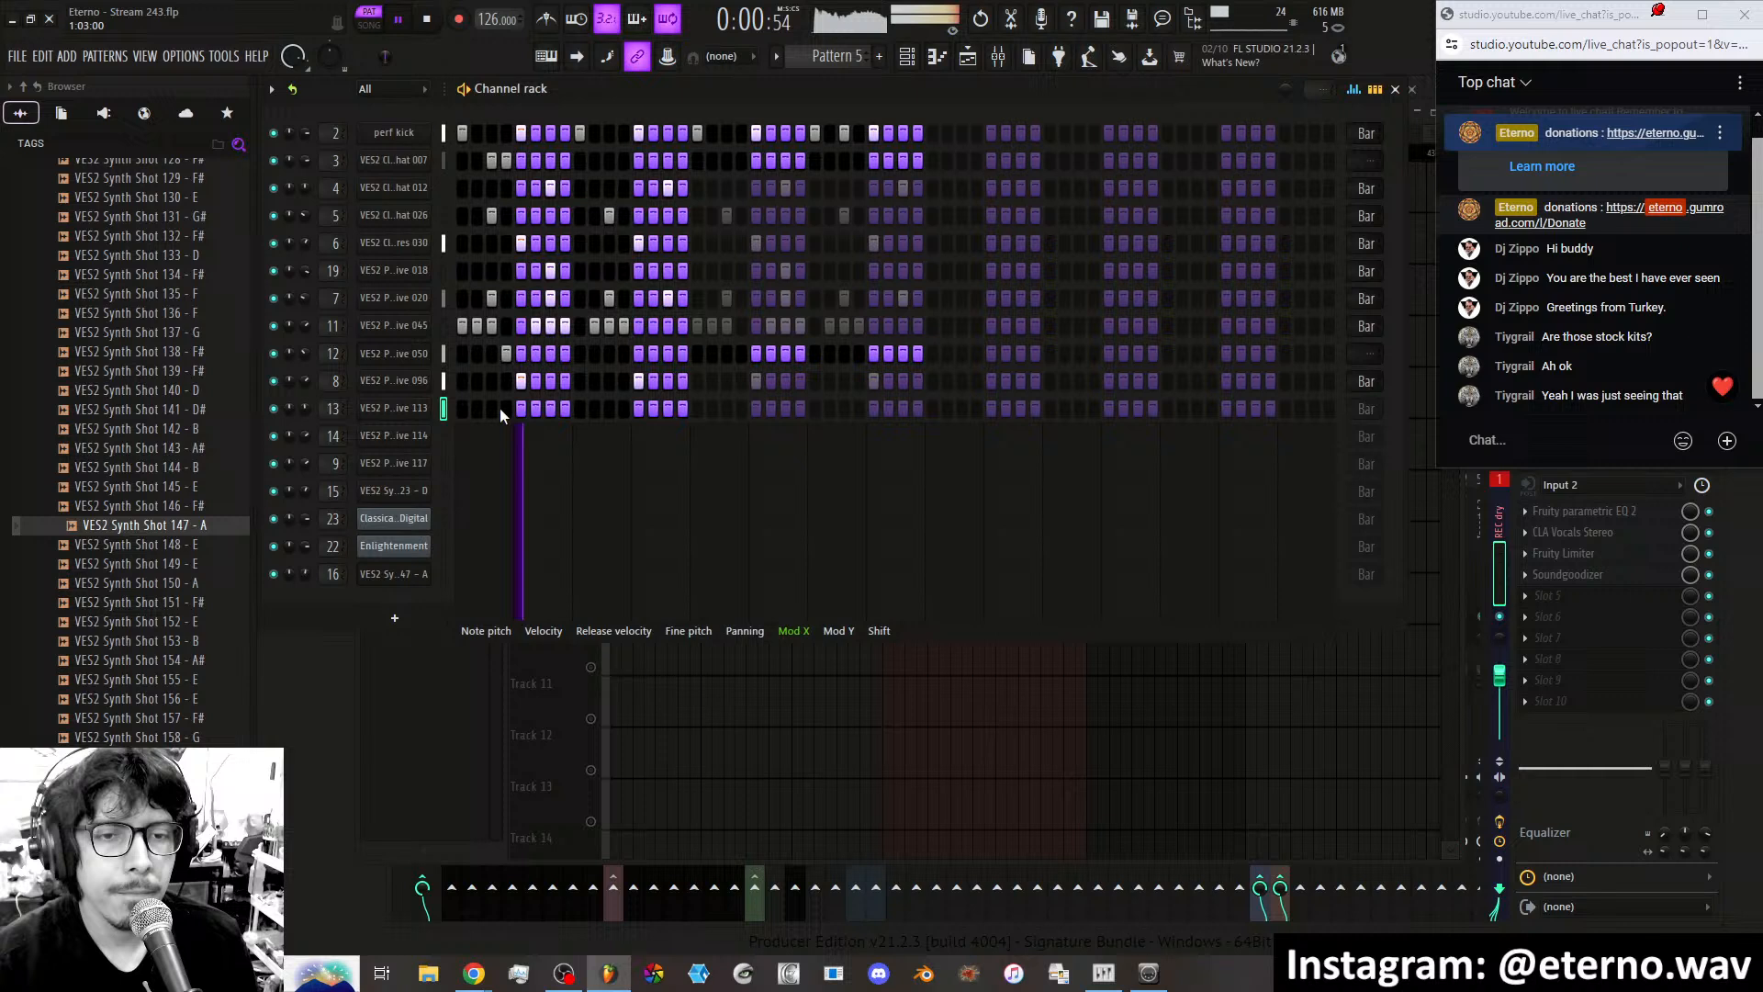
left_click(564, 410)
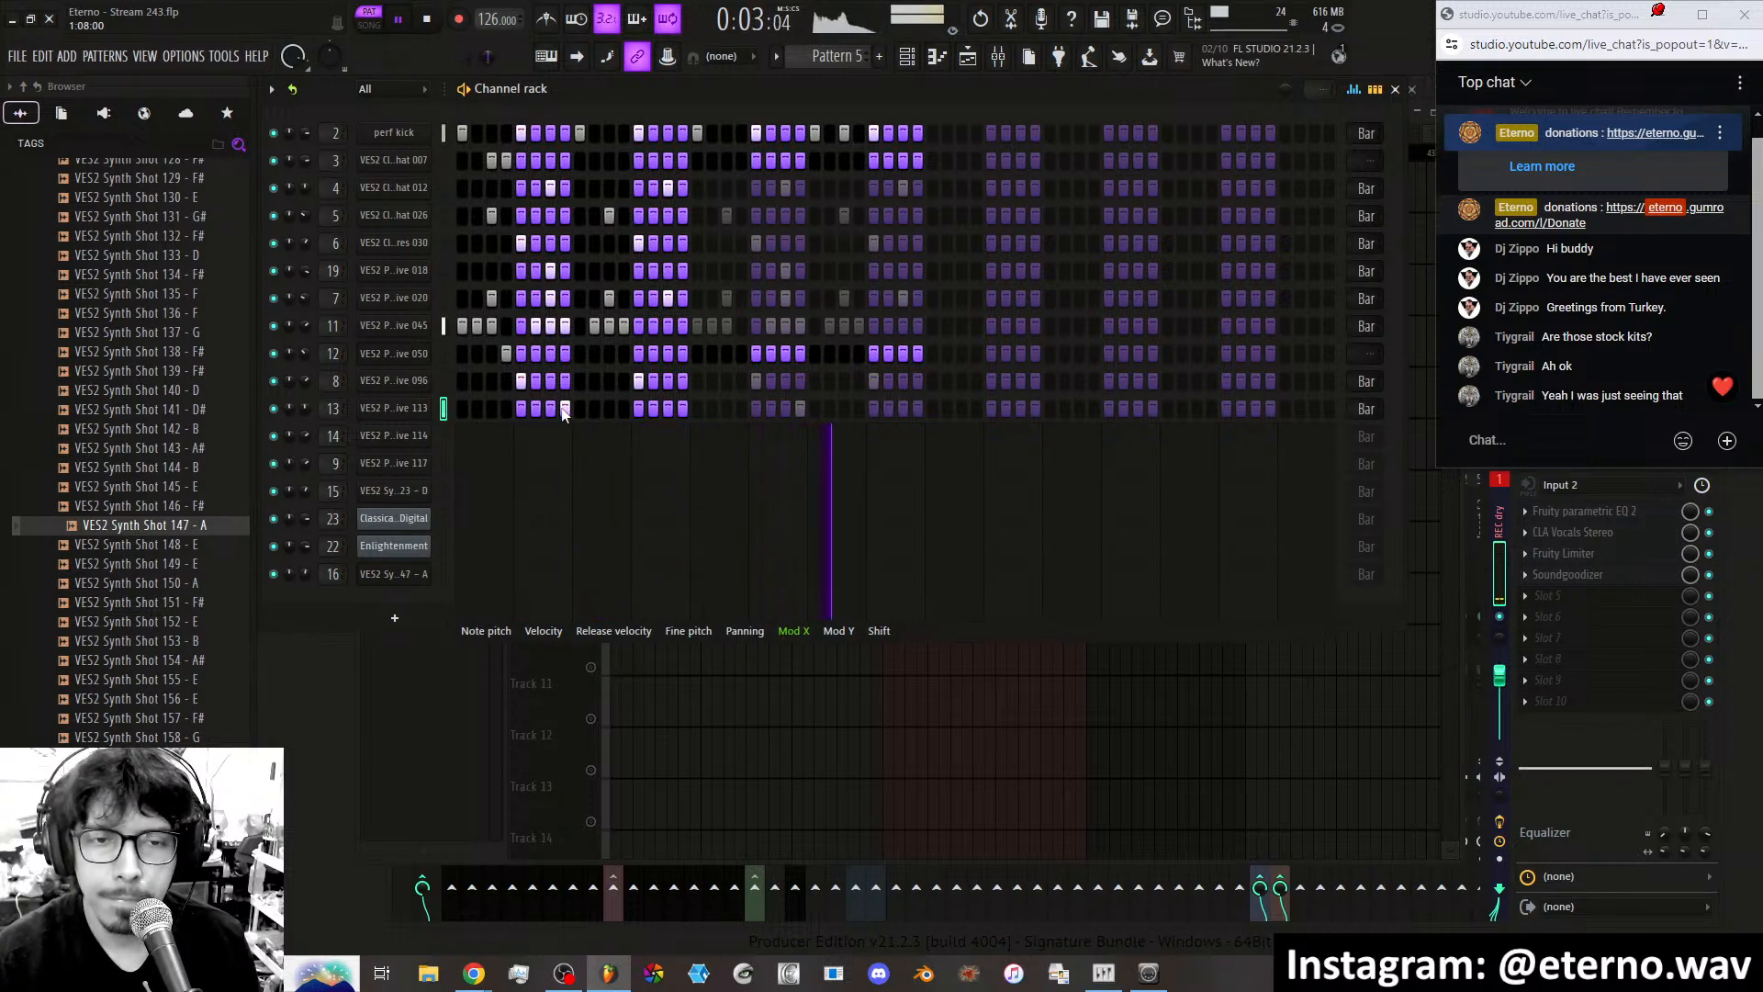
left_click(463, 410)
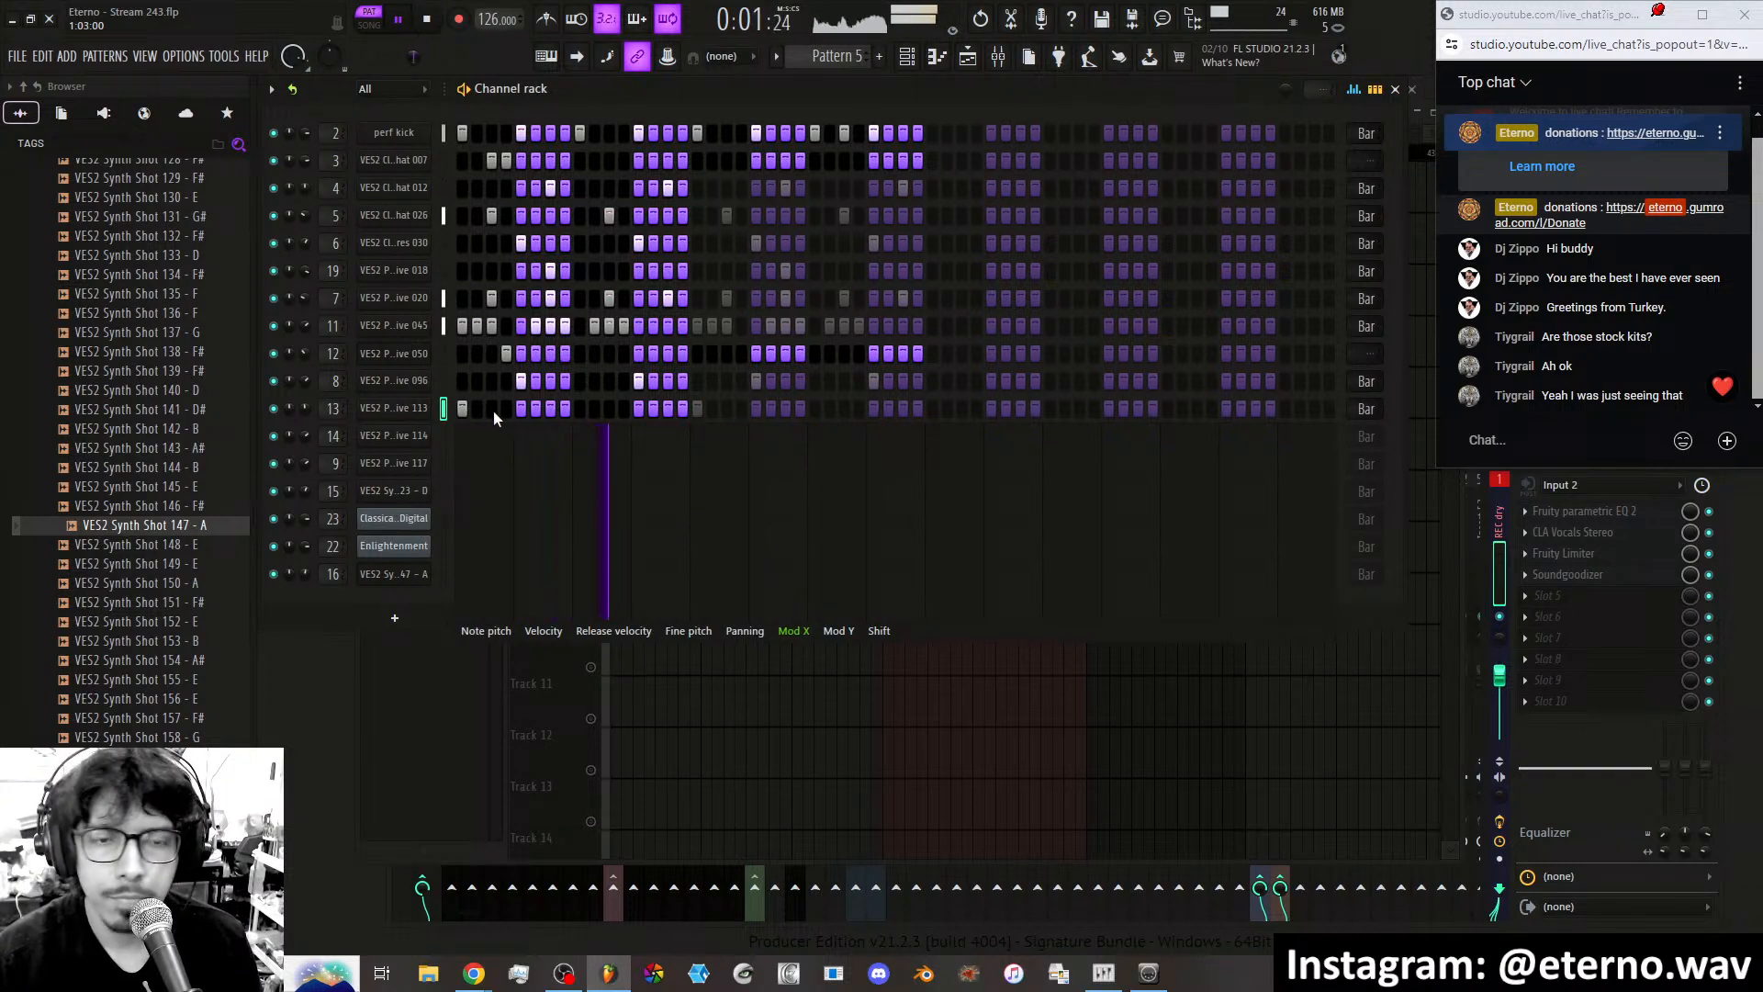
left_click(580, 410)
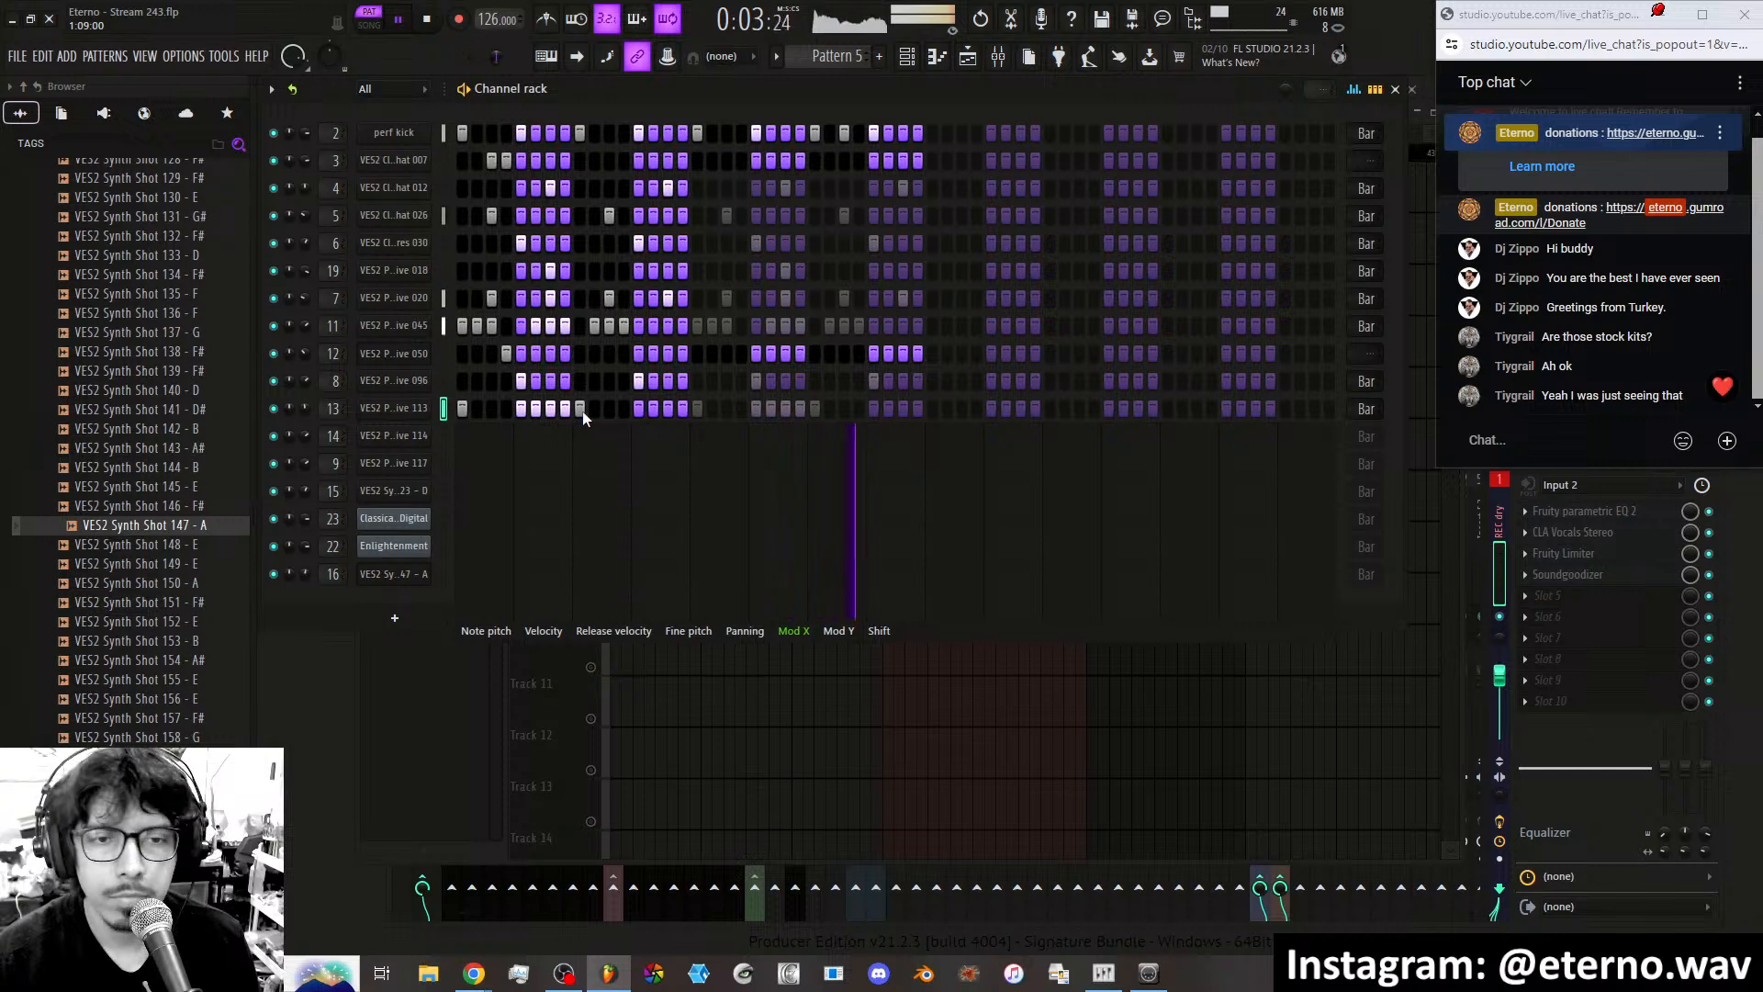
left_click_drag(625, 410, 592, 409)
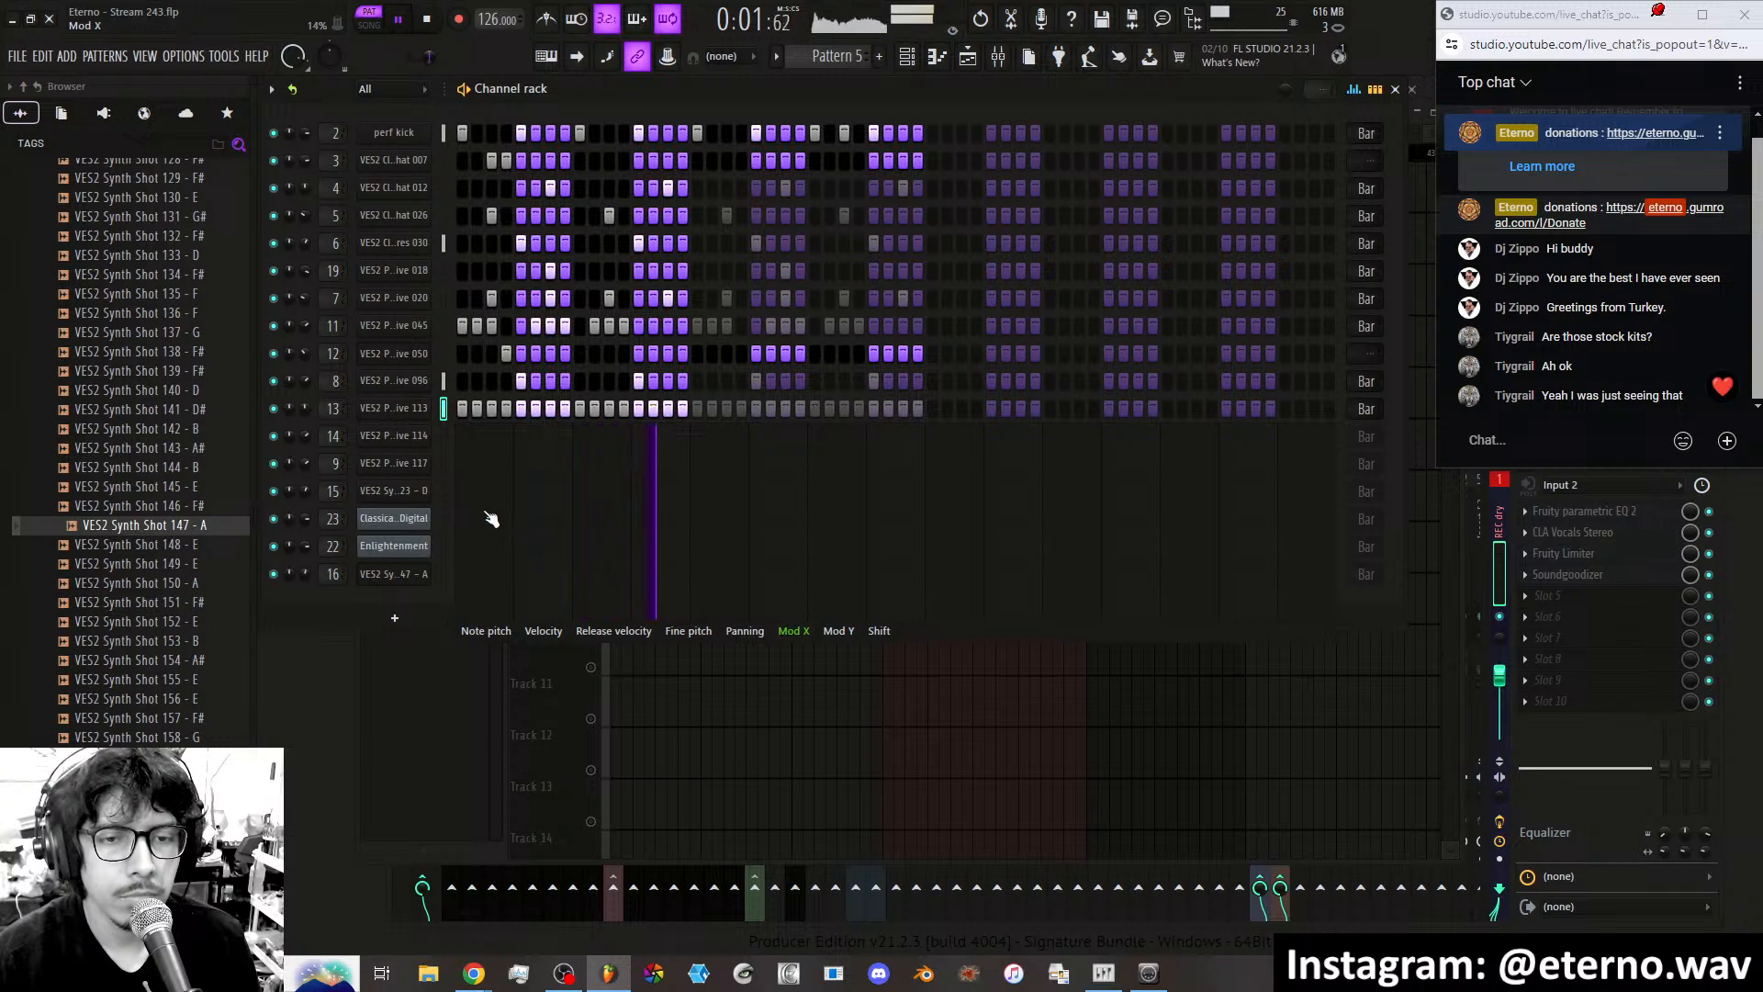
Draw gently varying Mod X and Mod Y curves across the percussive 113 hits.
left_click_drag(490, 516, 640, 515)
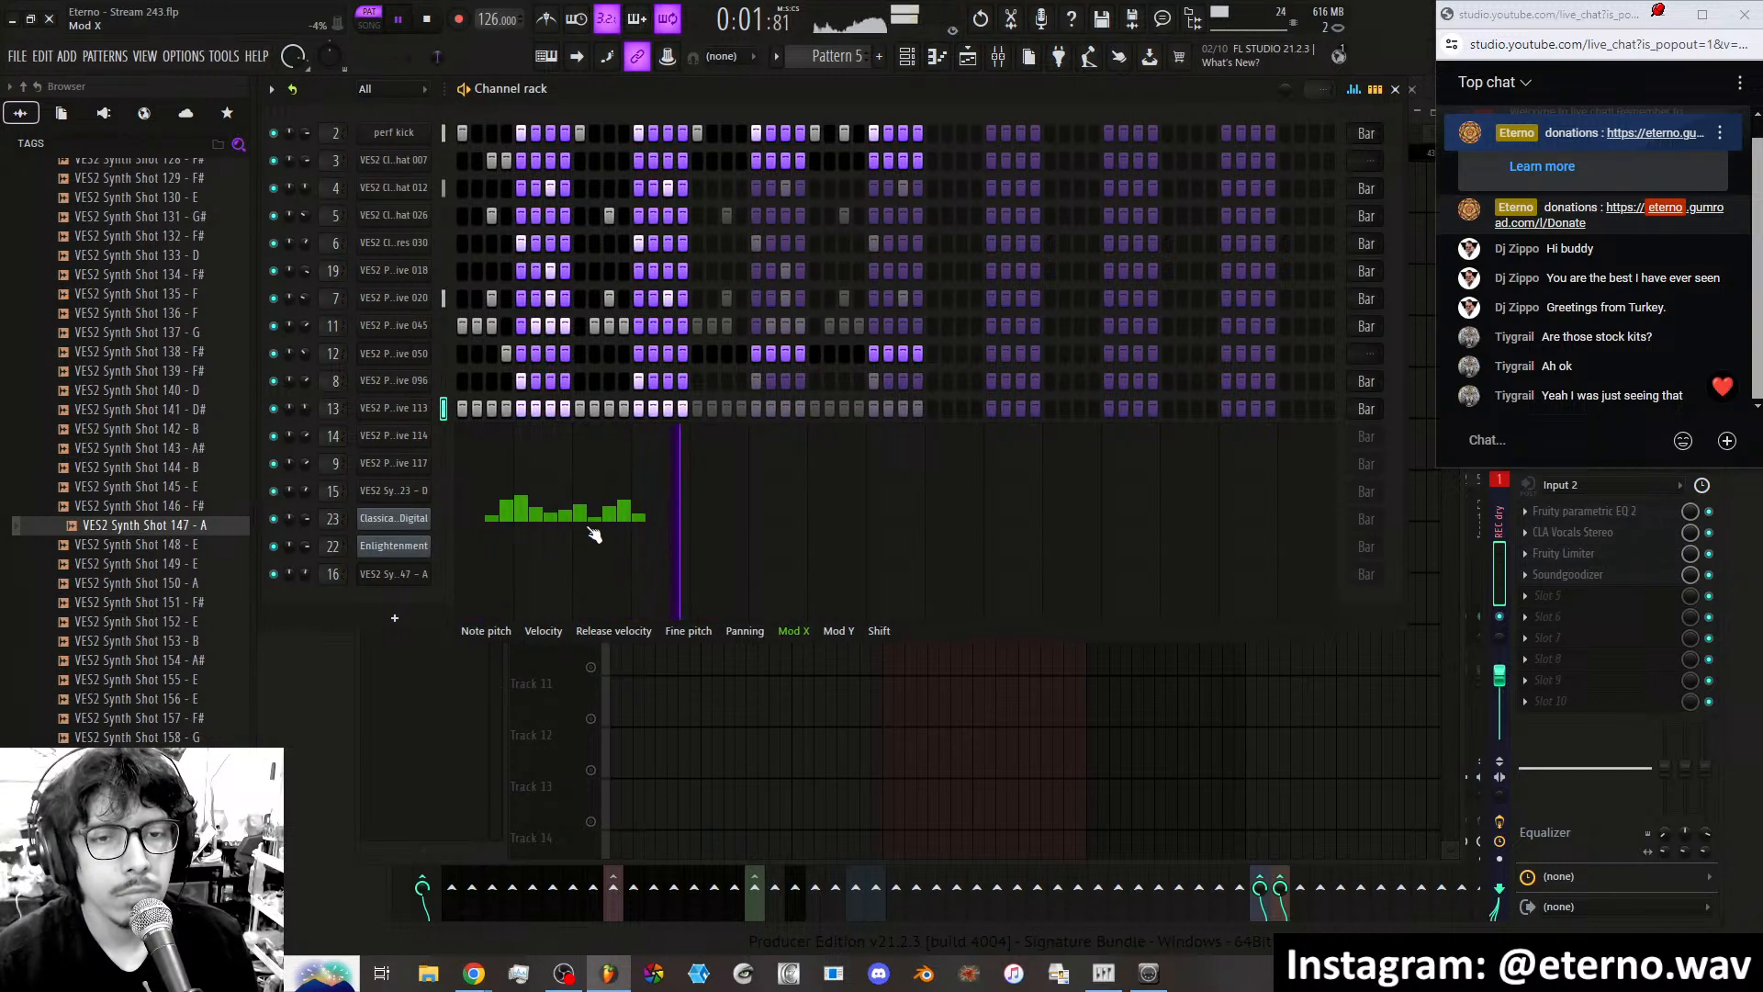
left_click(839, 631)
mouse_move(530, 512)
left_mouse_down()
mouse_move(599, 496)
mouse_move(677, 522)
mouse_move(596, 521)
mouse_move(610, 543)
mouse_move(659, 525)
left_mouse_up()
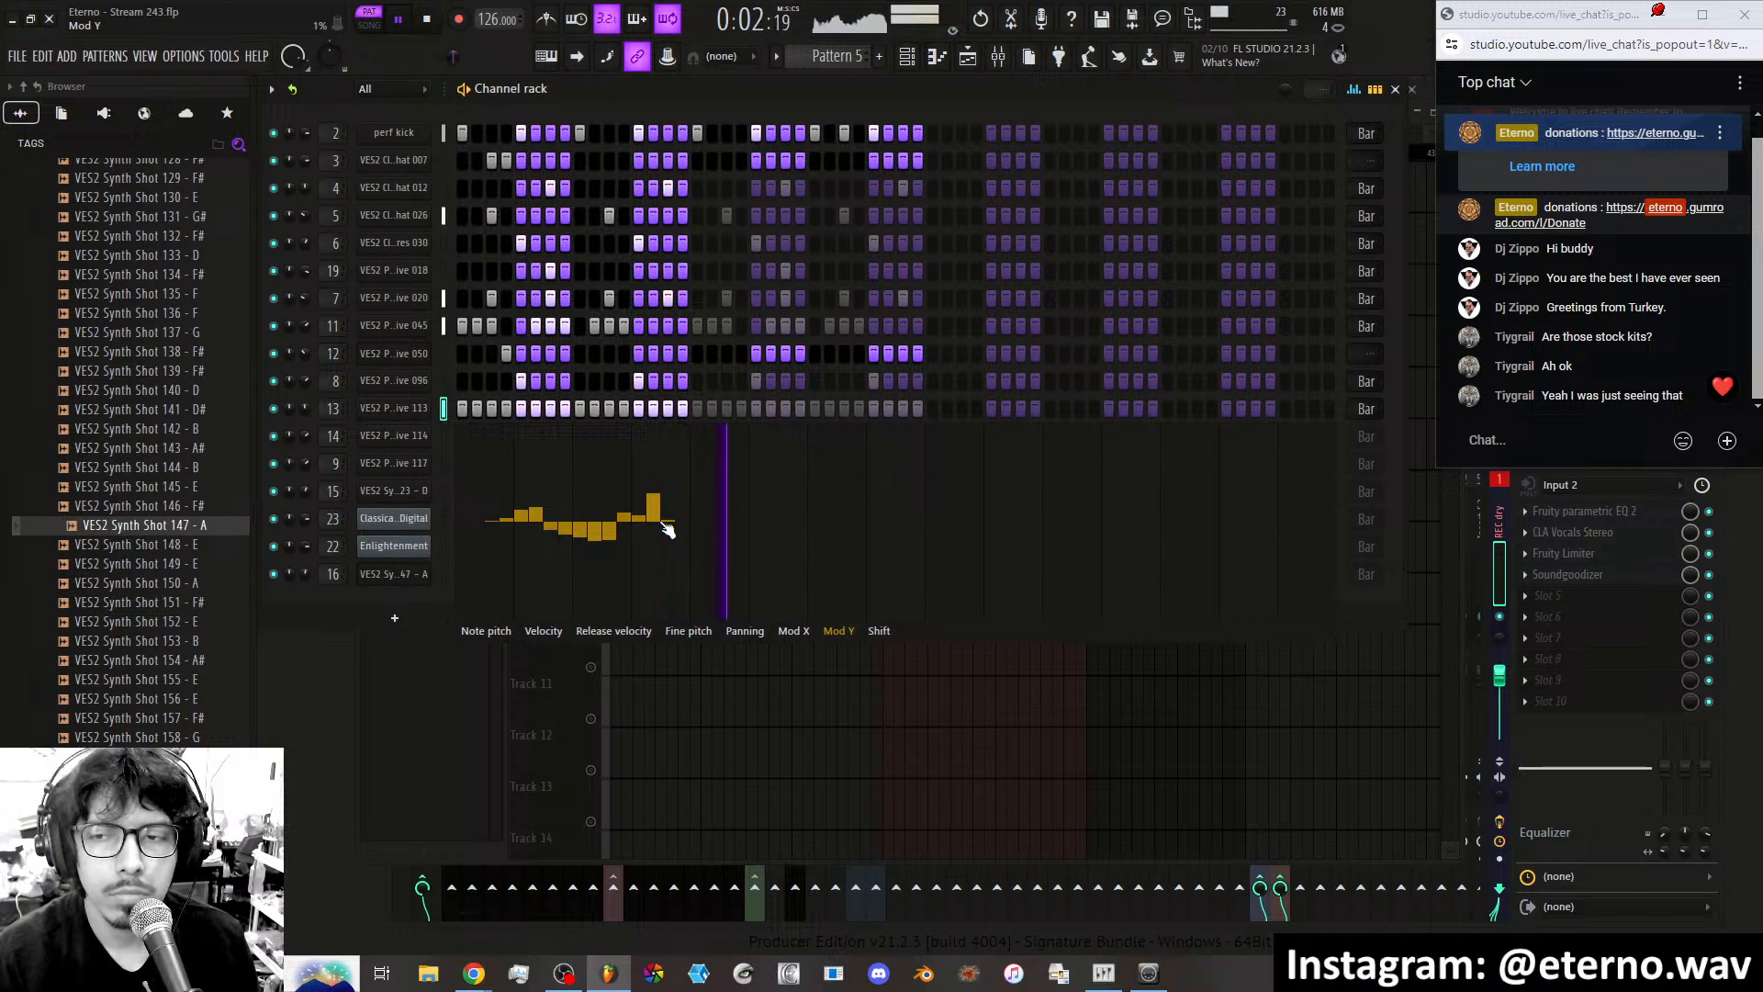
Select percussive 114 and place a hit on step 1.
left_click(444, 437)
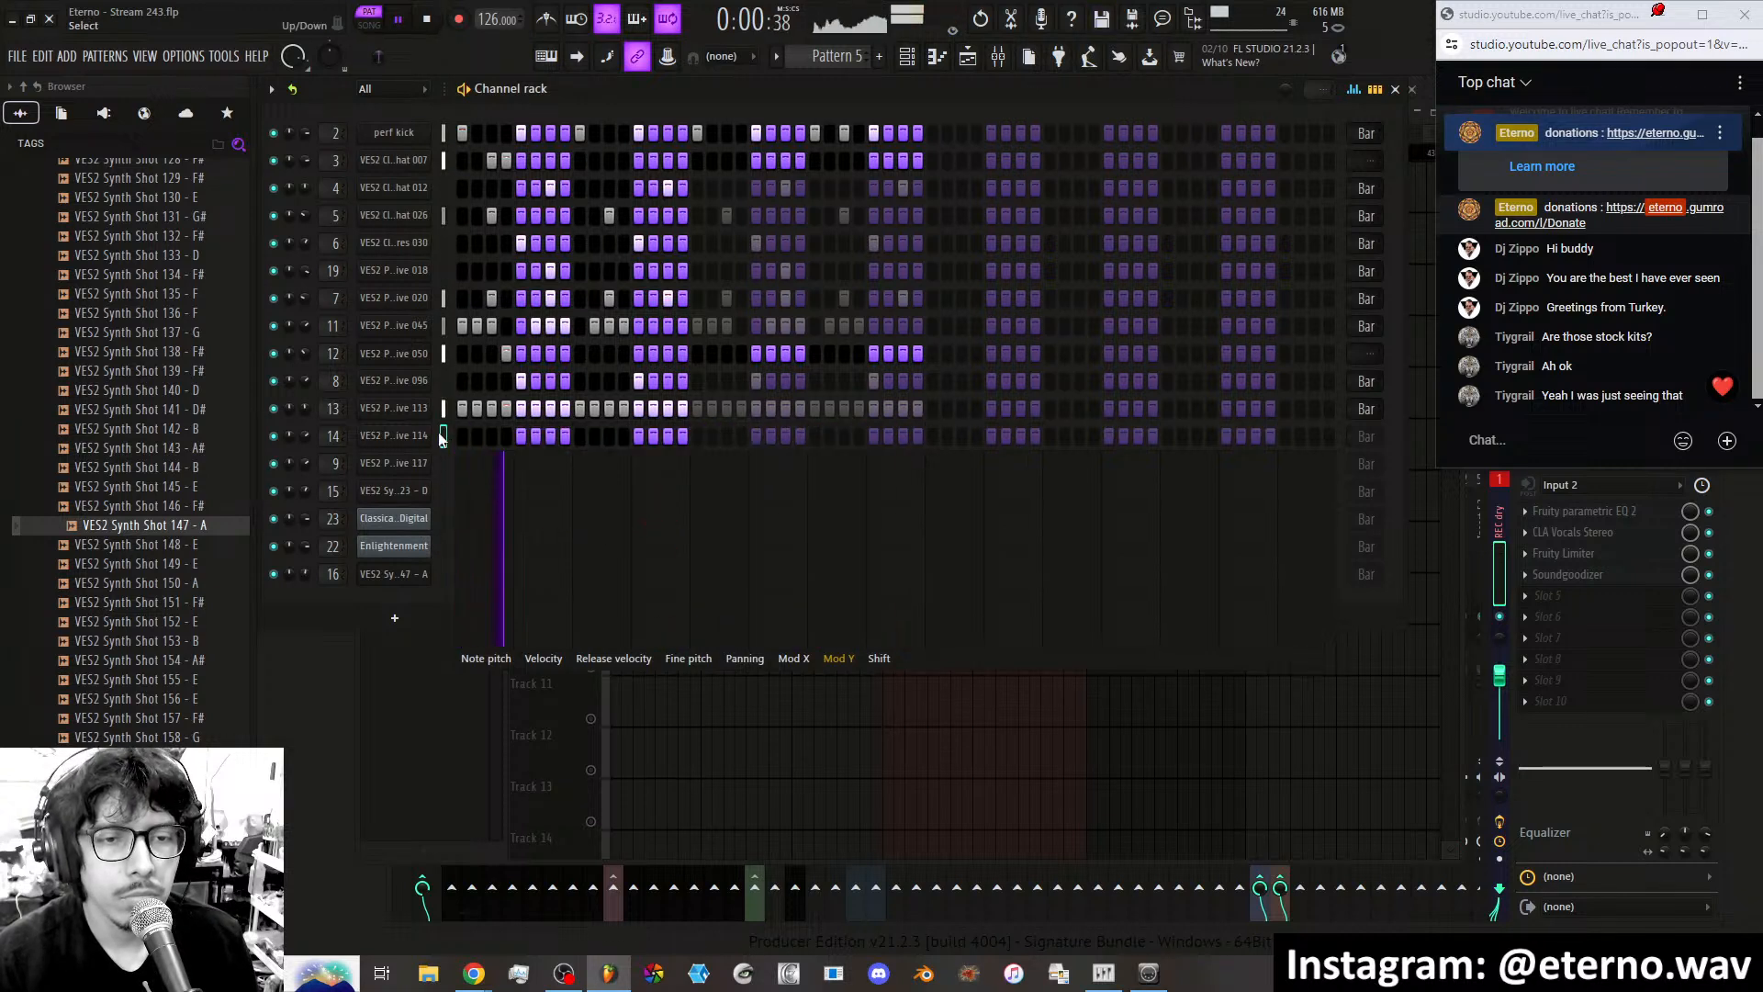
left_click_drag(563, 438, 506, 436)
left_click(466, 435)
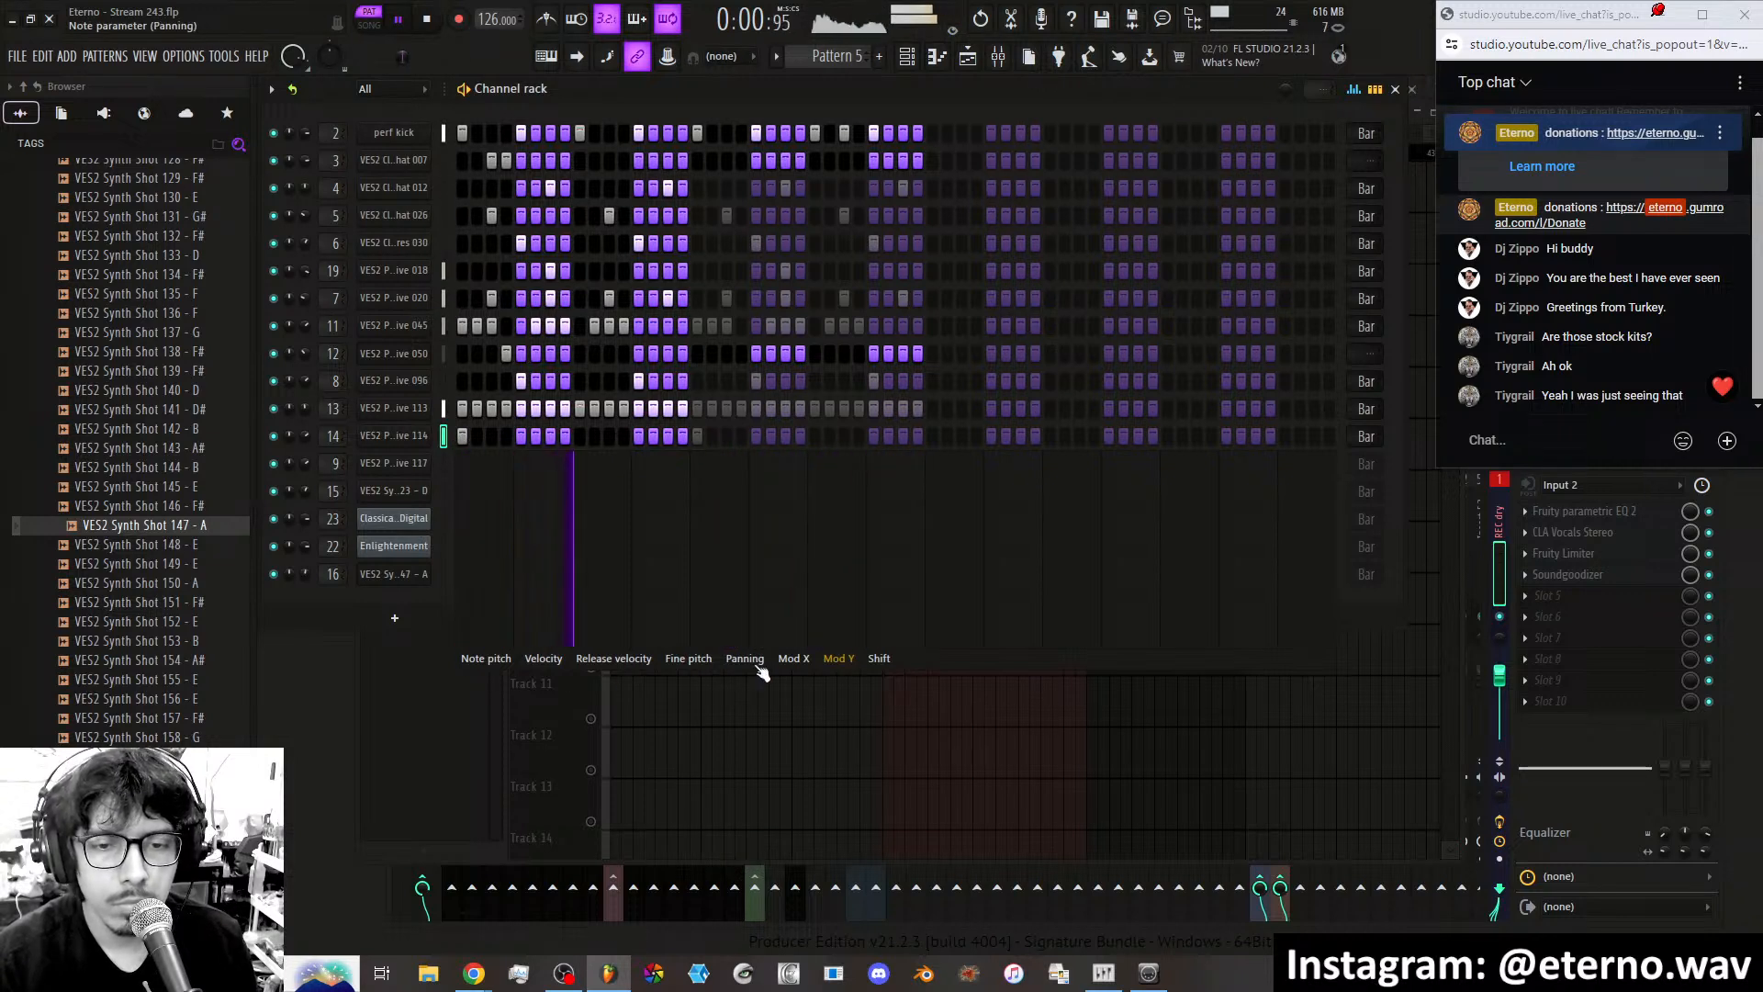
Lower Mod X and set Mod Y to about -67% on the percussive 114 step 1 hit, and raise its fine pitch to the maximum.
left_click(794, 660)
mouse_move(466, 544)
left_mouse_down()
mouse_move(483, 542)
mouse_move(488, 595)
left_mouse_up()
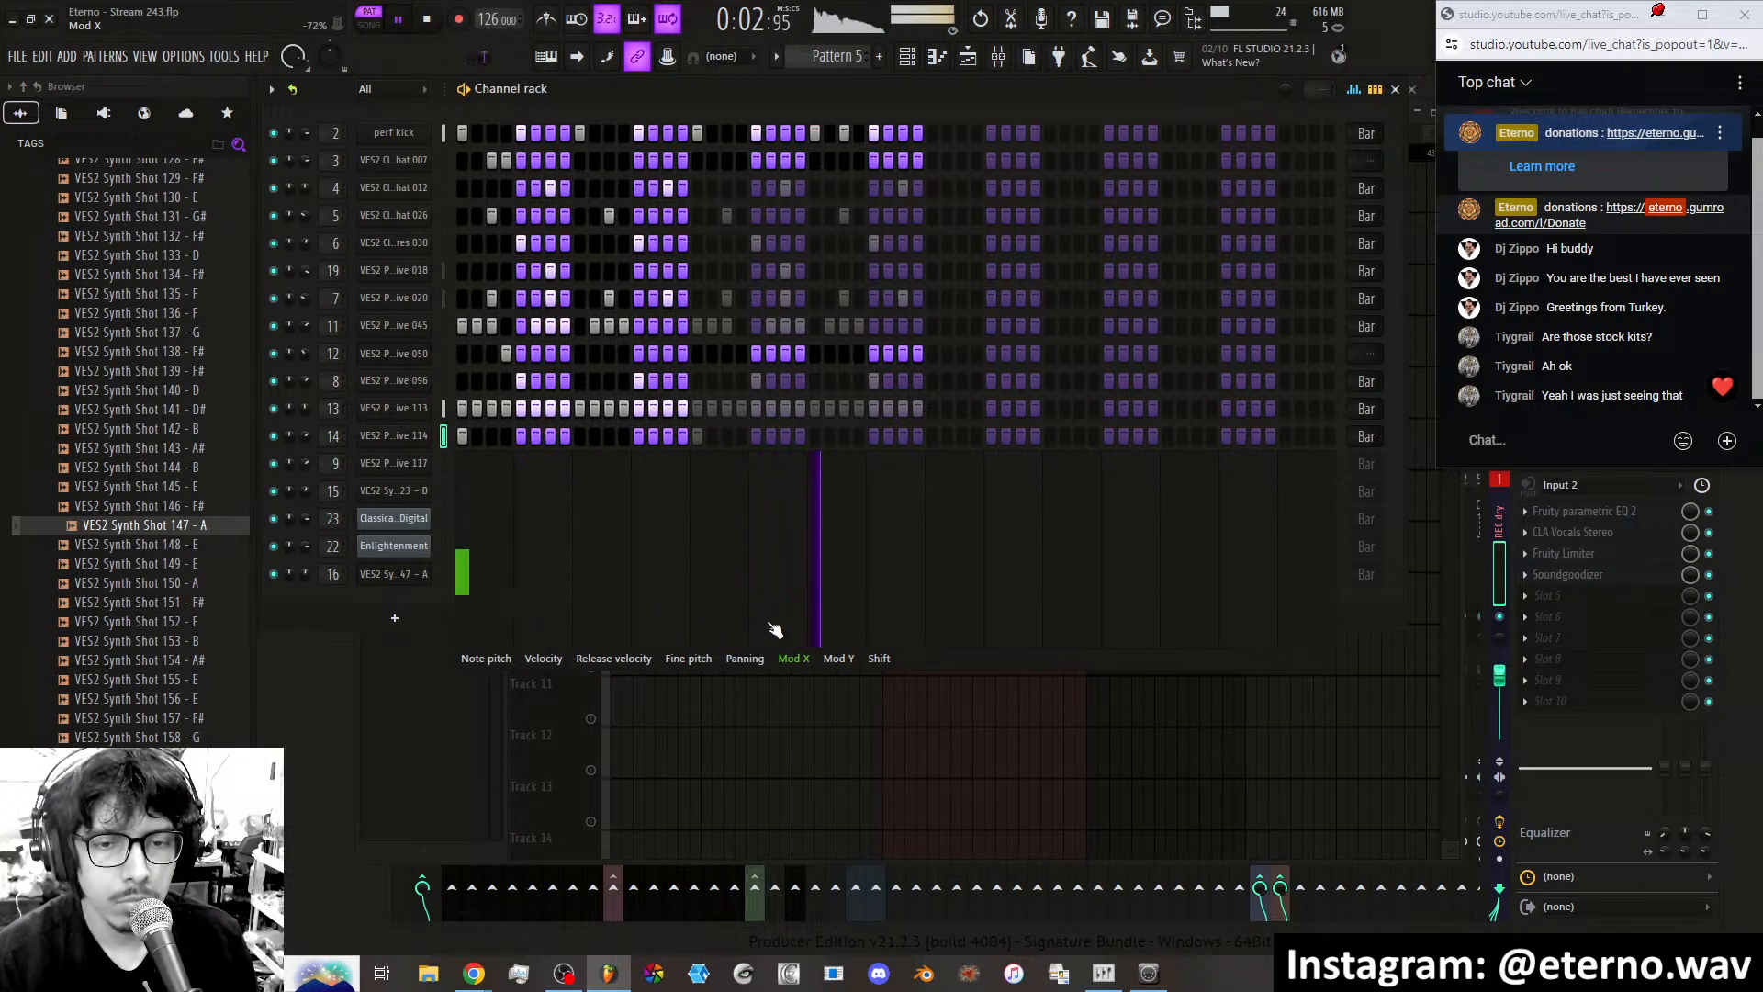
left_click(471, 622)
left_click(831, 660)
left_click(465, 505)
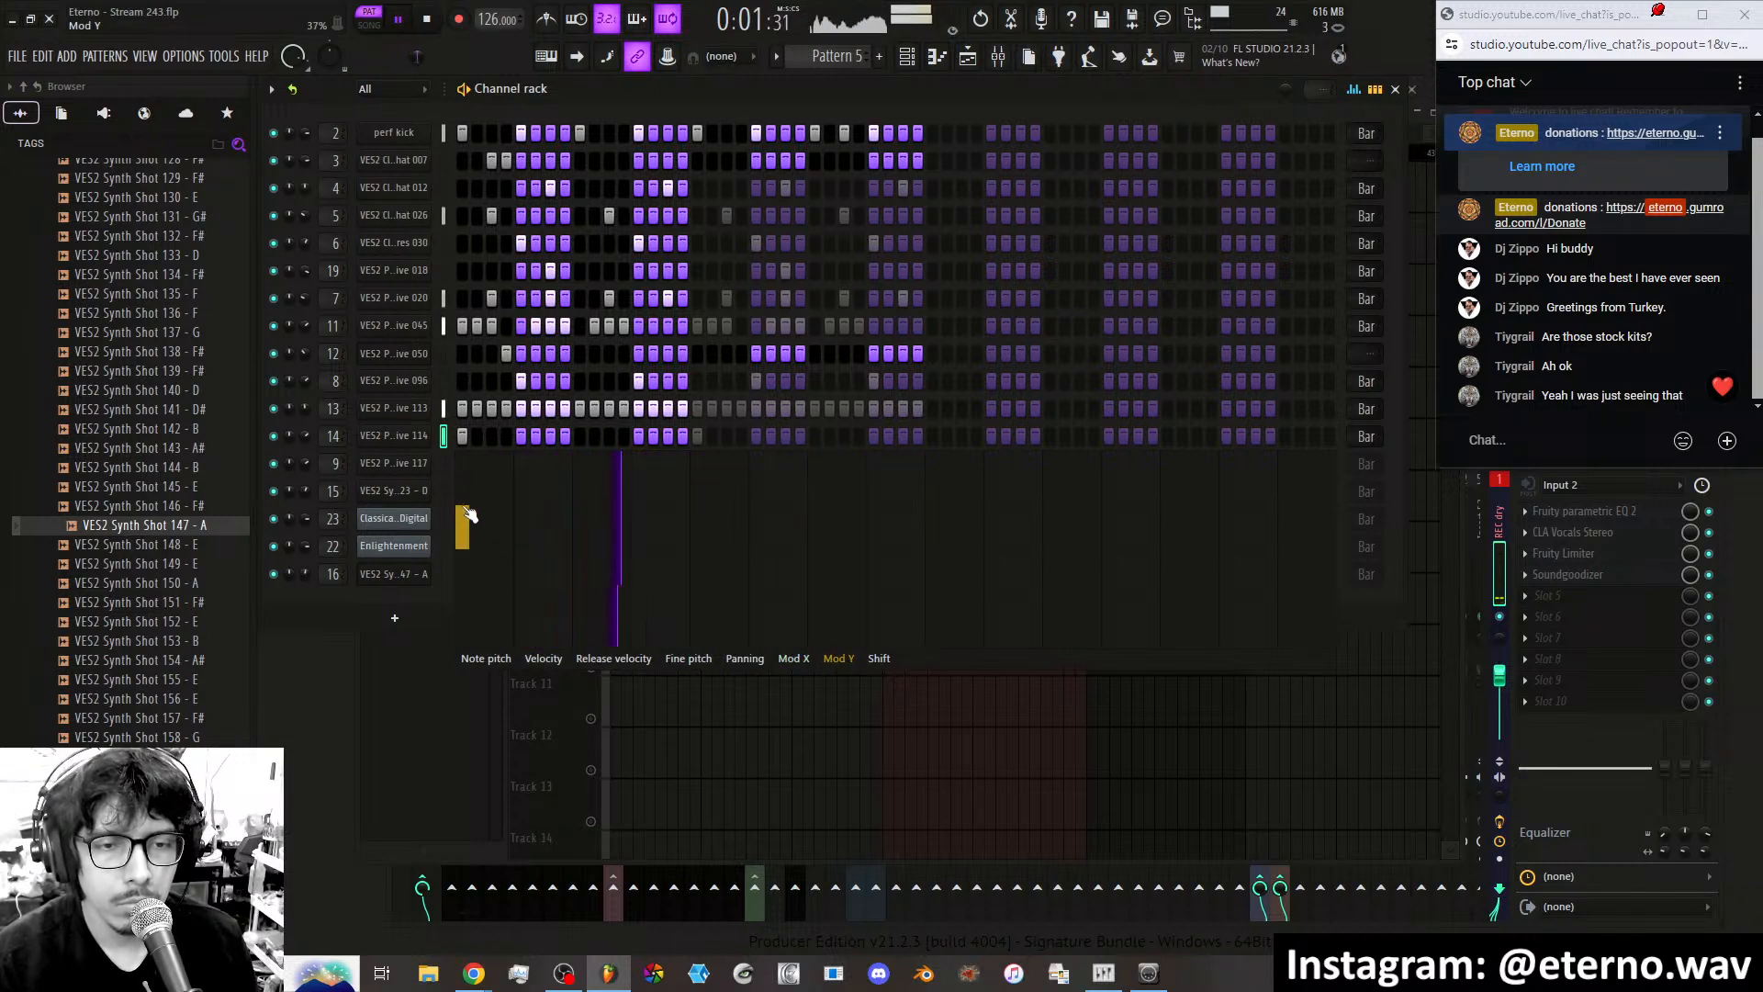
mouse_move(467, 491)
left_mouse_down()
mouse_move(464, 470)
mouse_move(464, 618)
left_mouse_up()
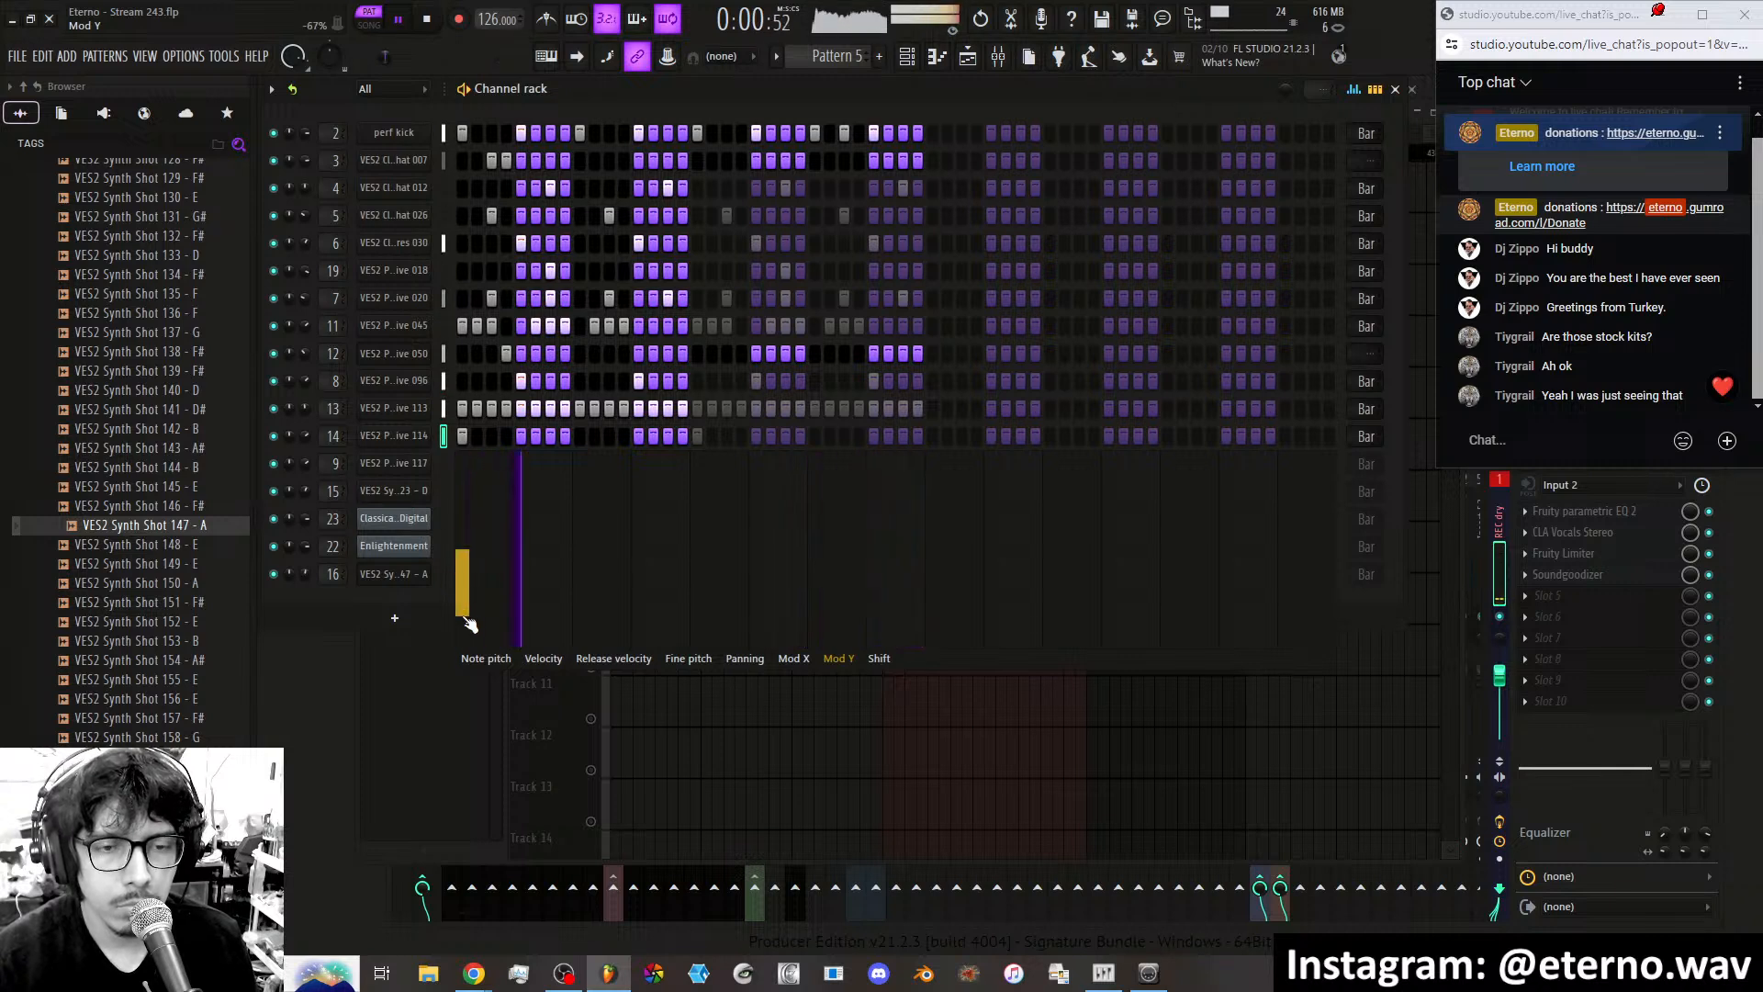
left_click(688, 659)
mouse_move(481, 582)
left_mouse_down()
mouse_move(473, 648)
mouse_move(468, 441)
mouse_move(474, 489)
left_mouse_up()
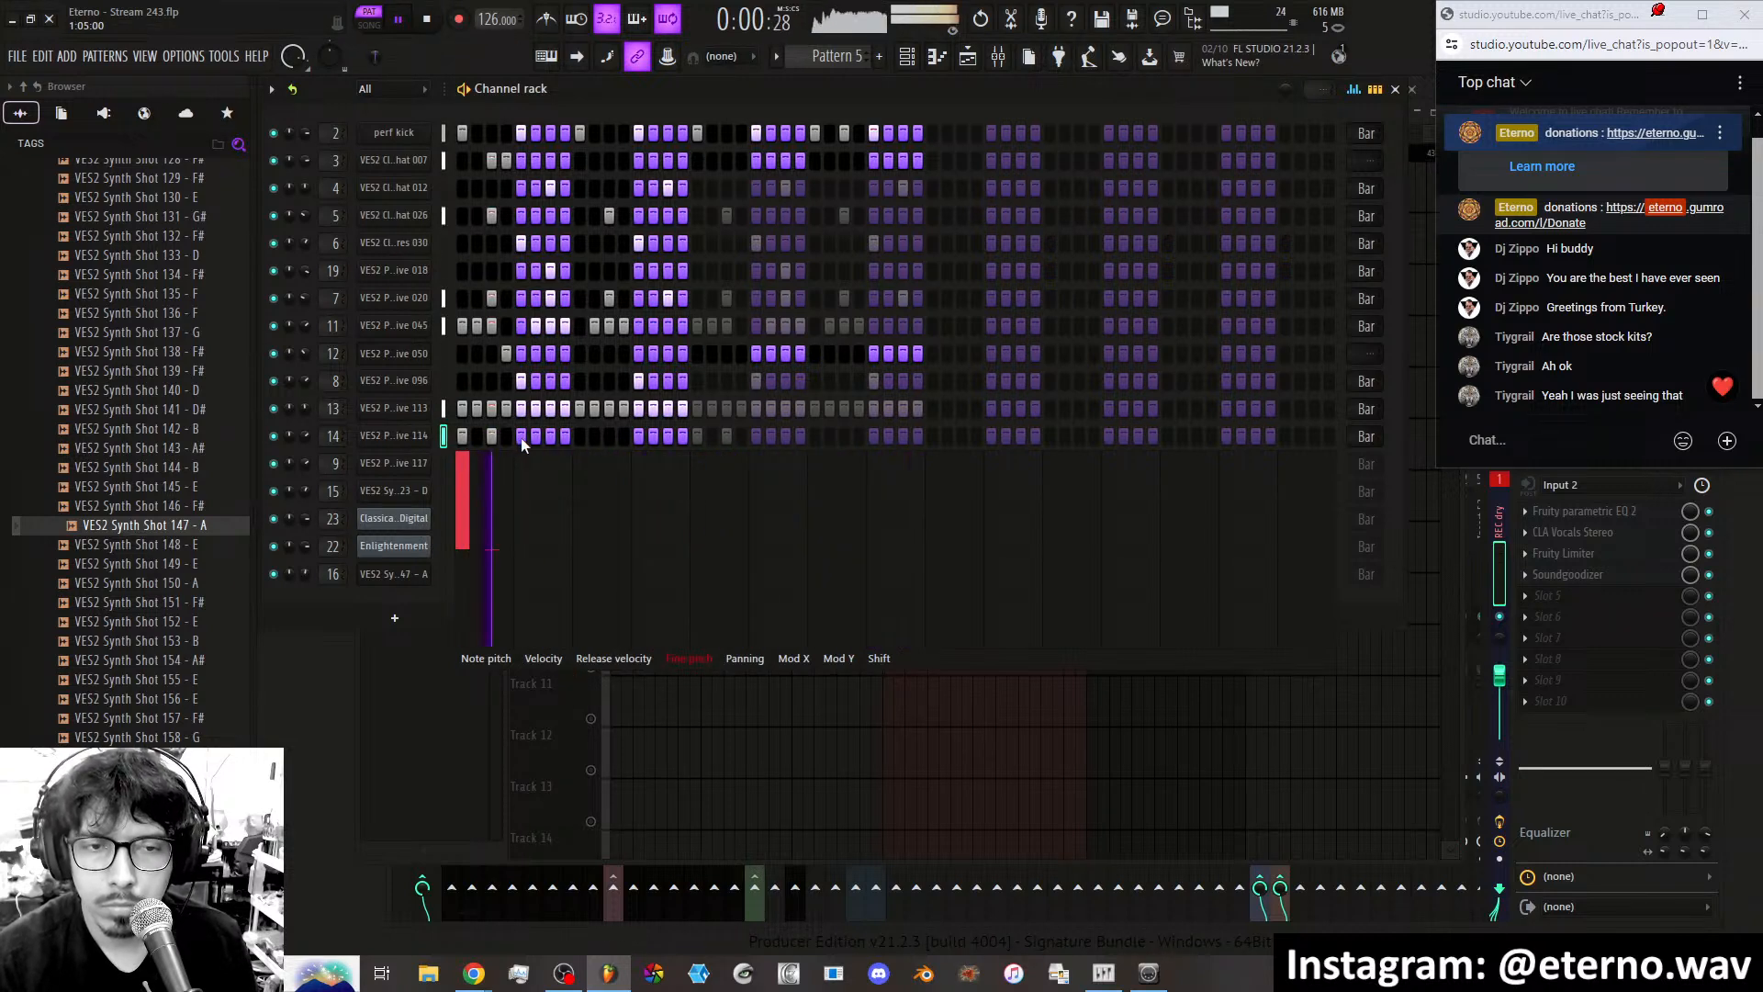
Add percussive 114 hits with maximum fine pitch on steps 3, 6, 7, 10, 13 and 16.
left_click(495, 461)
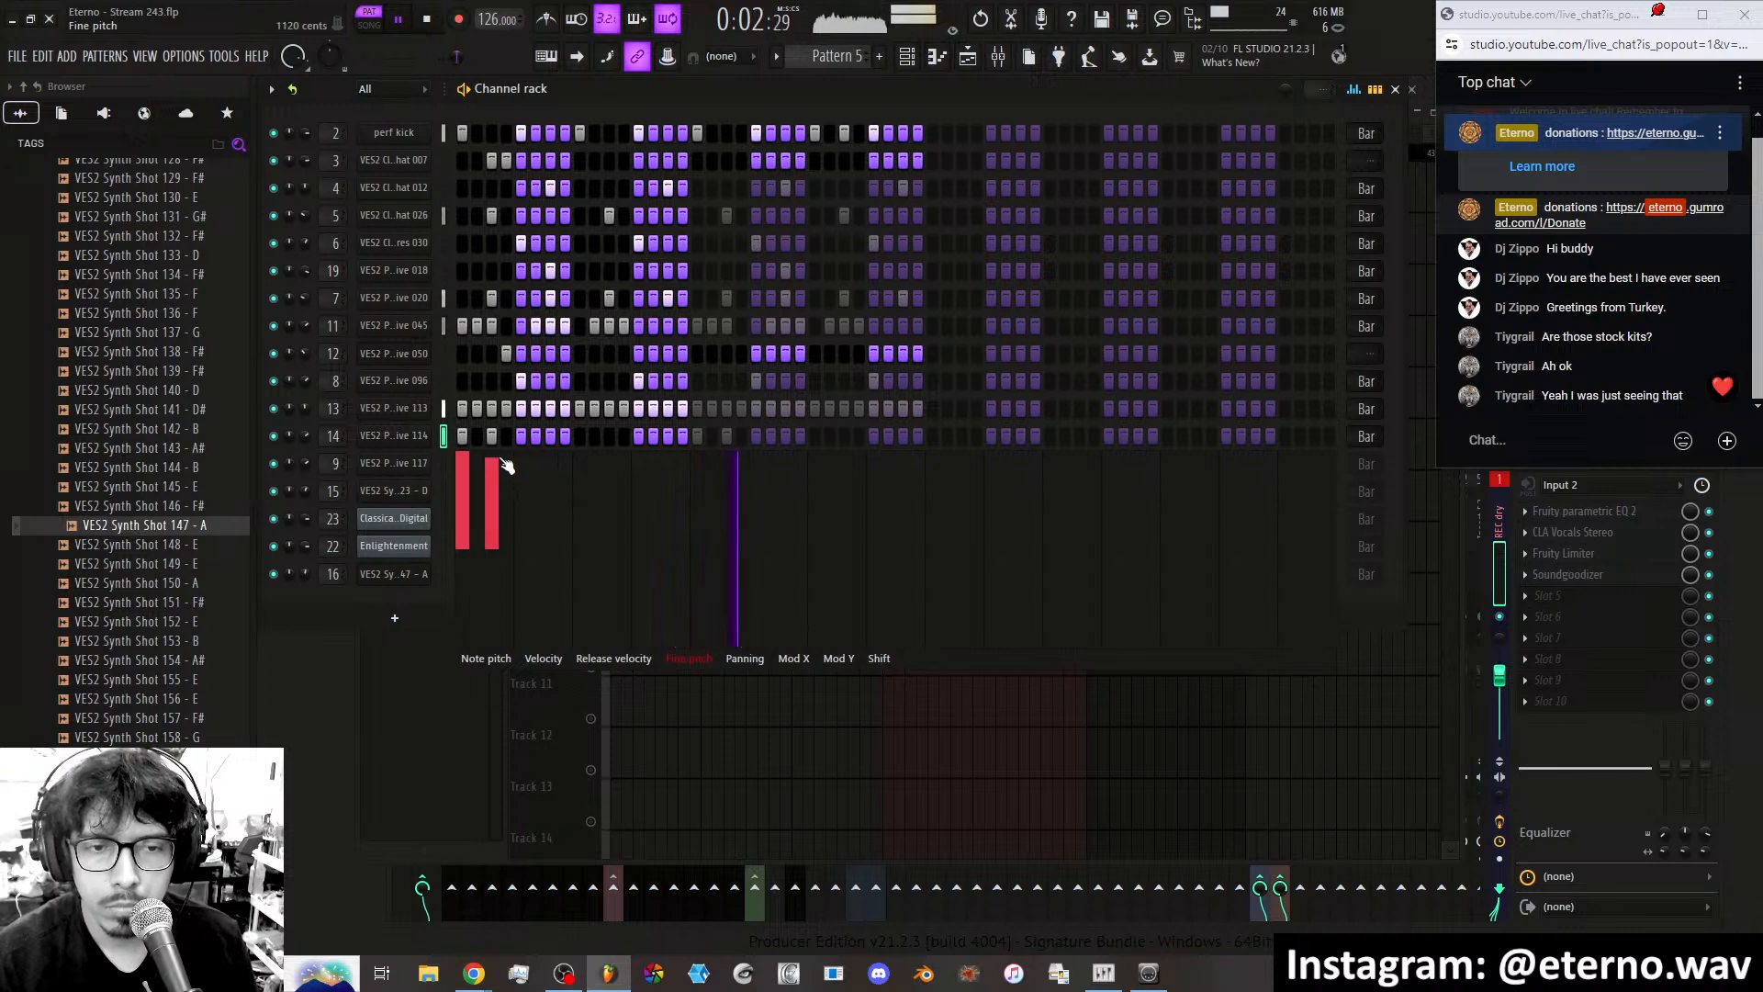
left_click_drag(550, 448, 544, 449)
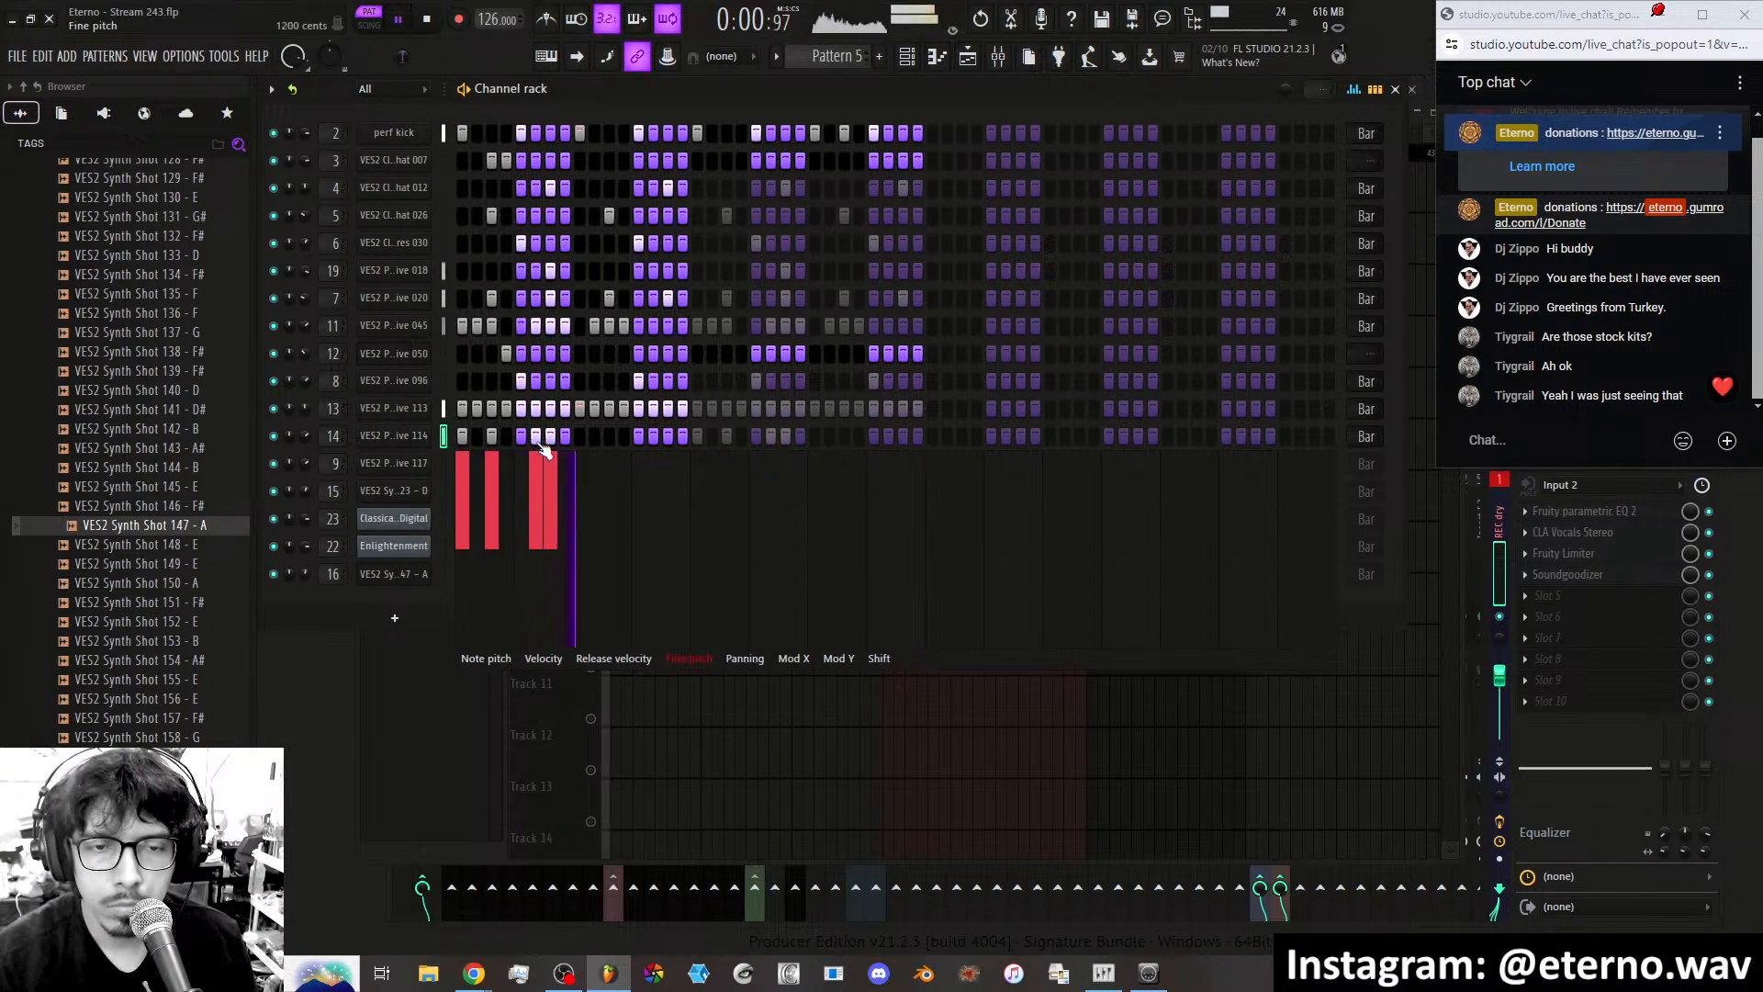
left_click(594, 450)
left_click(638, 446)
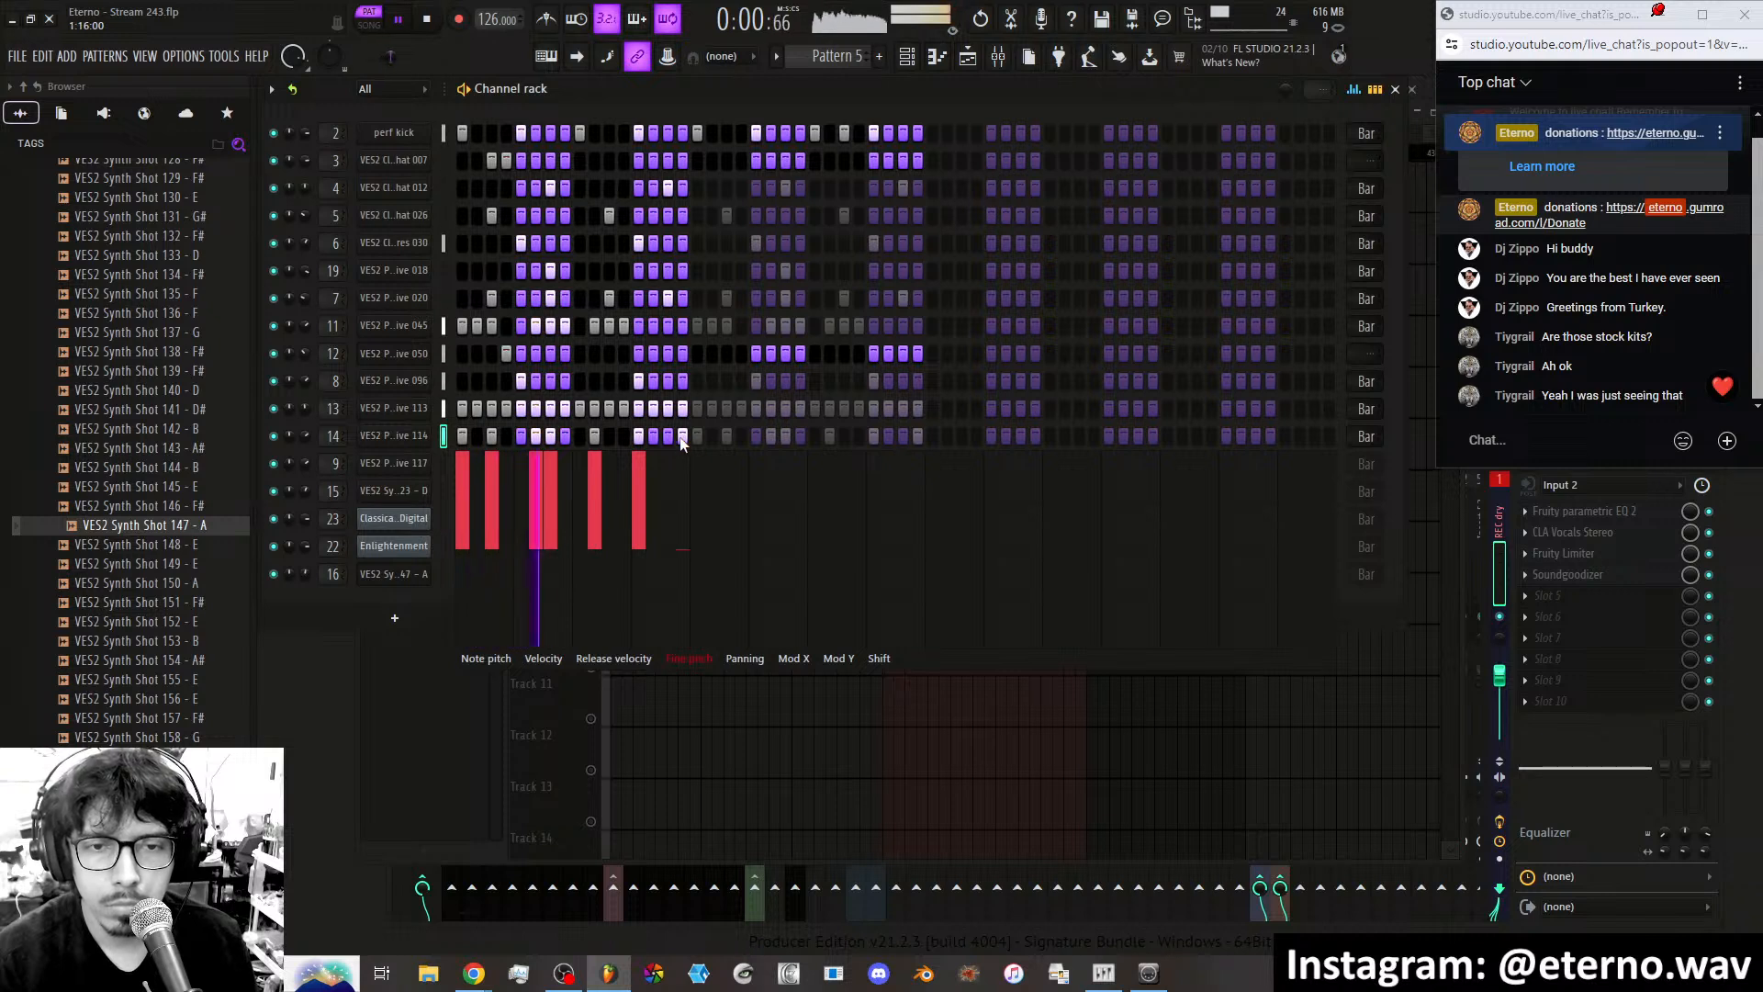
left_click(682, 450)
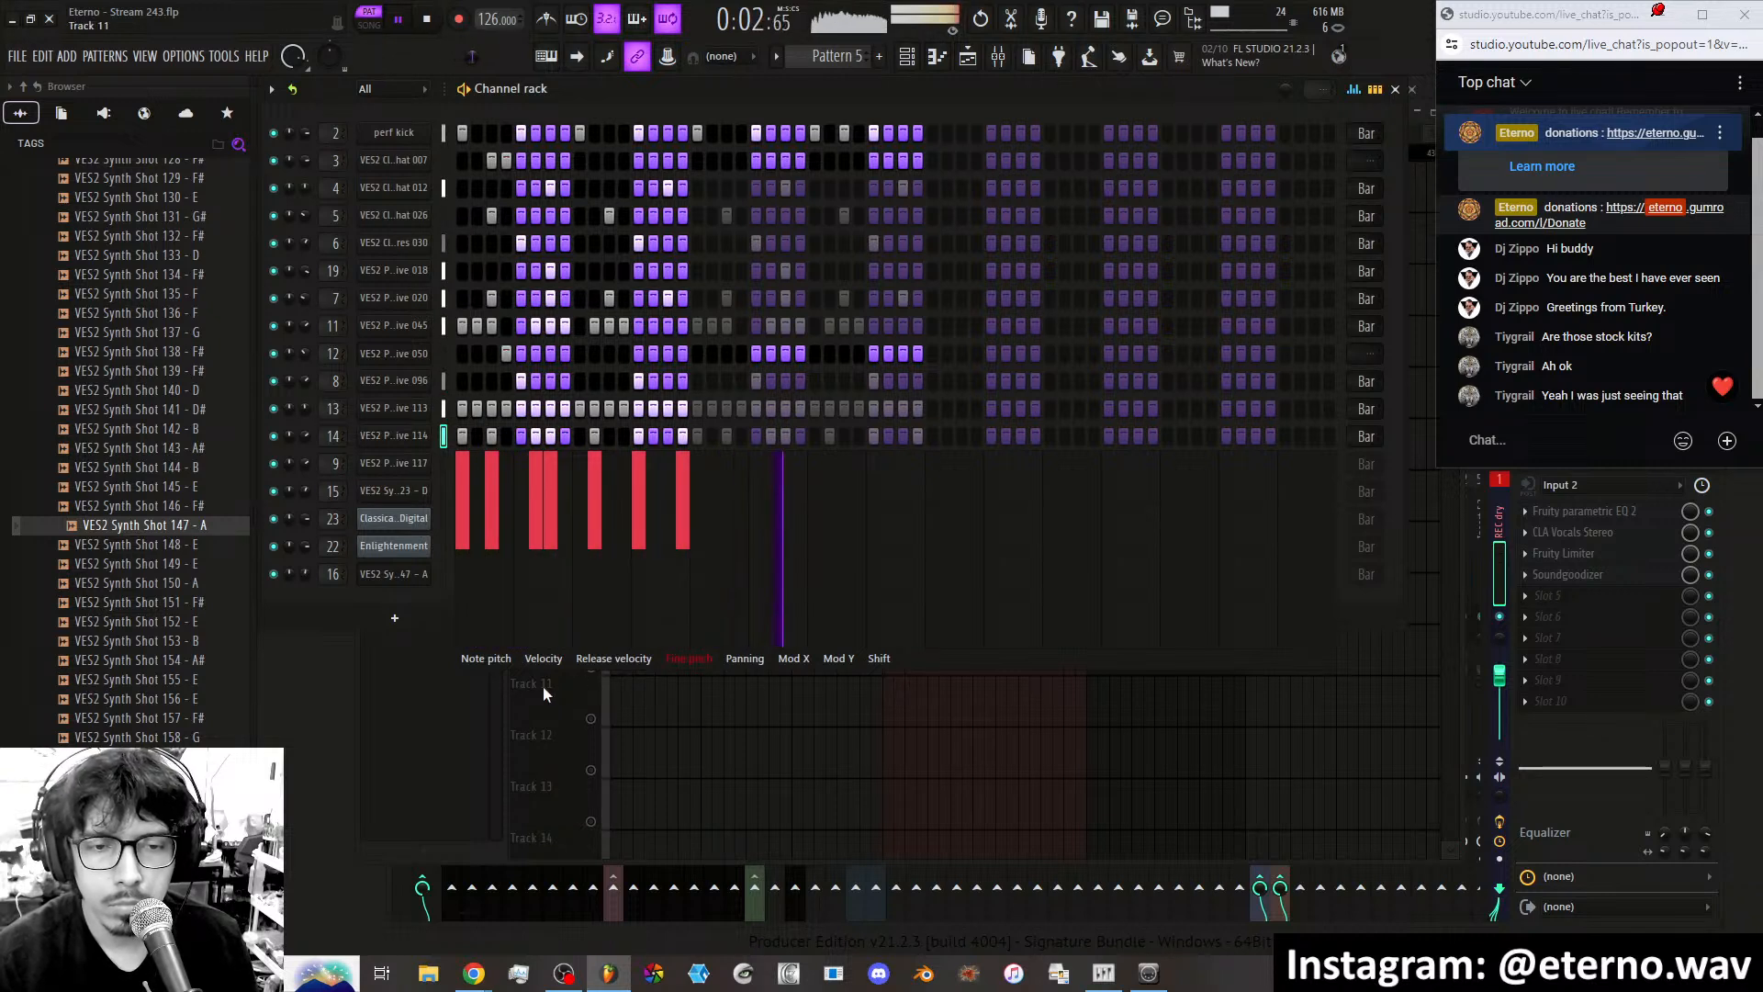
Lower the velocities of the percussive 114 hits to varied levels, with steps 1 and 6 the quietest.
left_click(543, 659)
left_click_drag(464, 574, 474, 578)
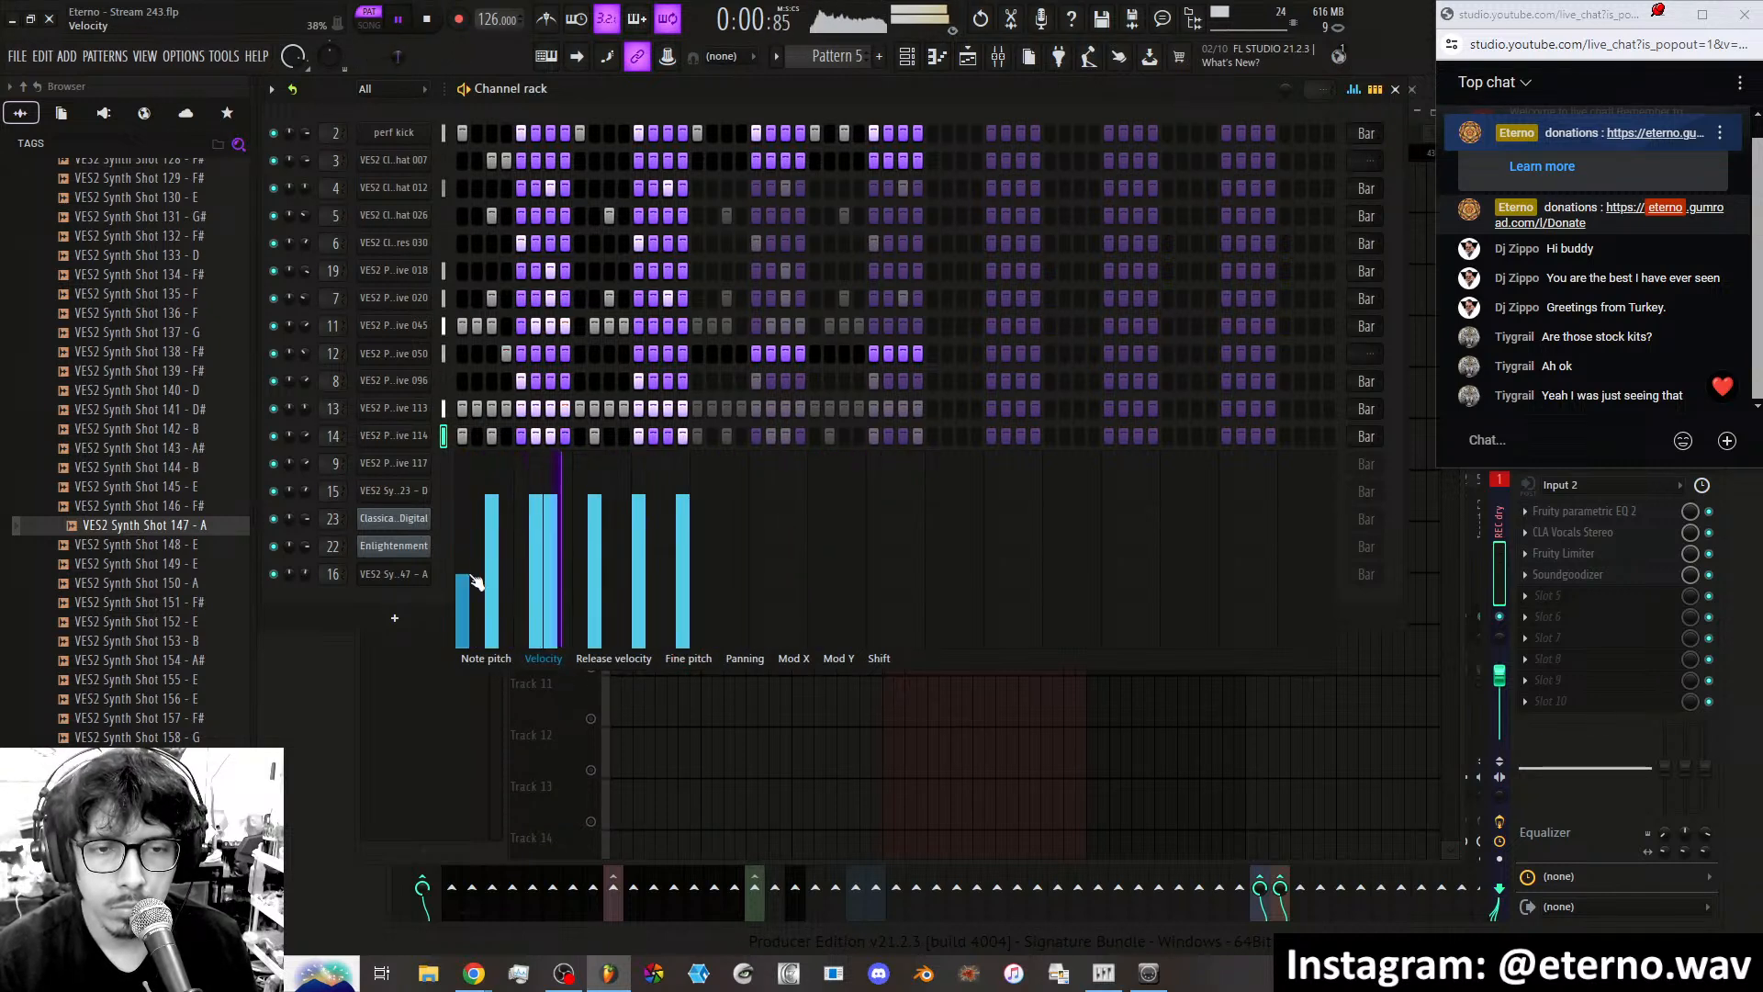
left_click(539, 573)
left_click(552, 539)
left_click(494, 517)
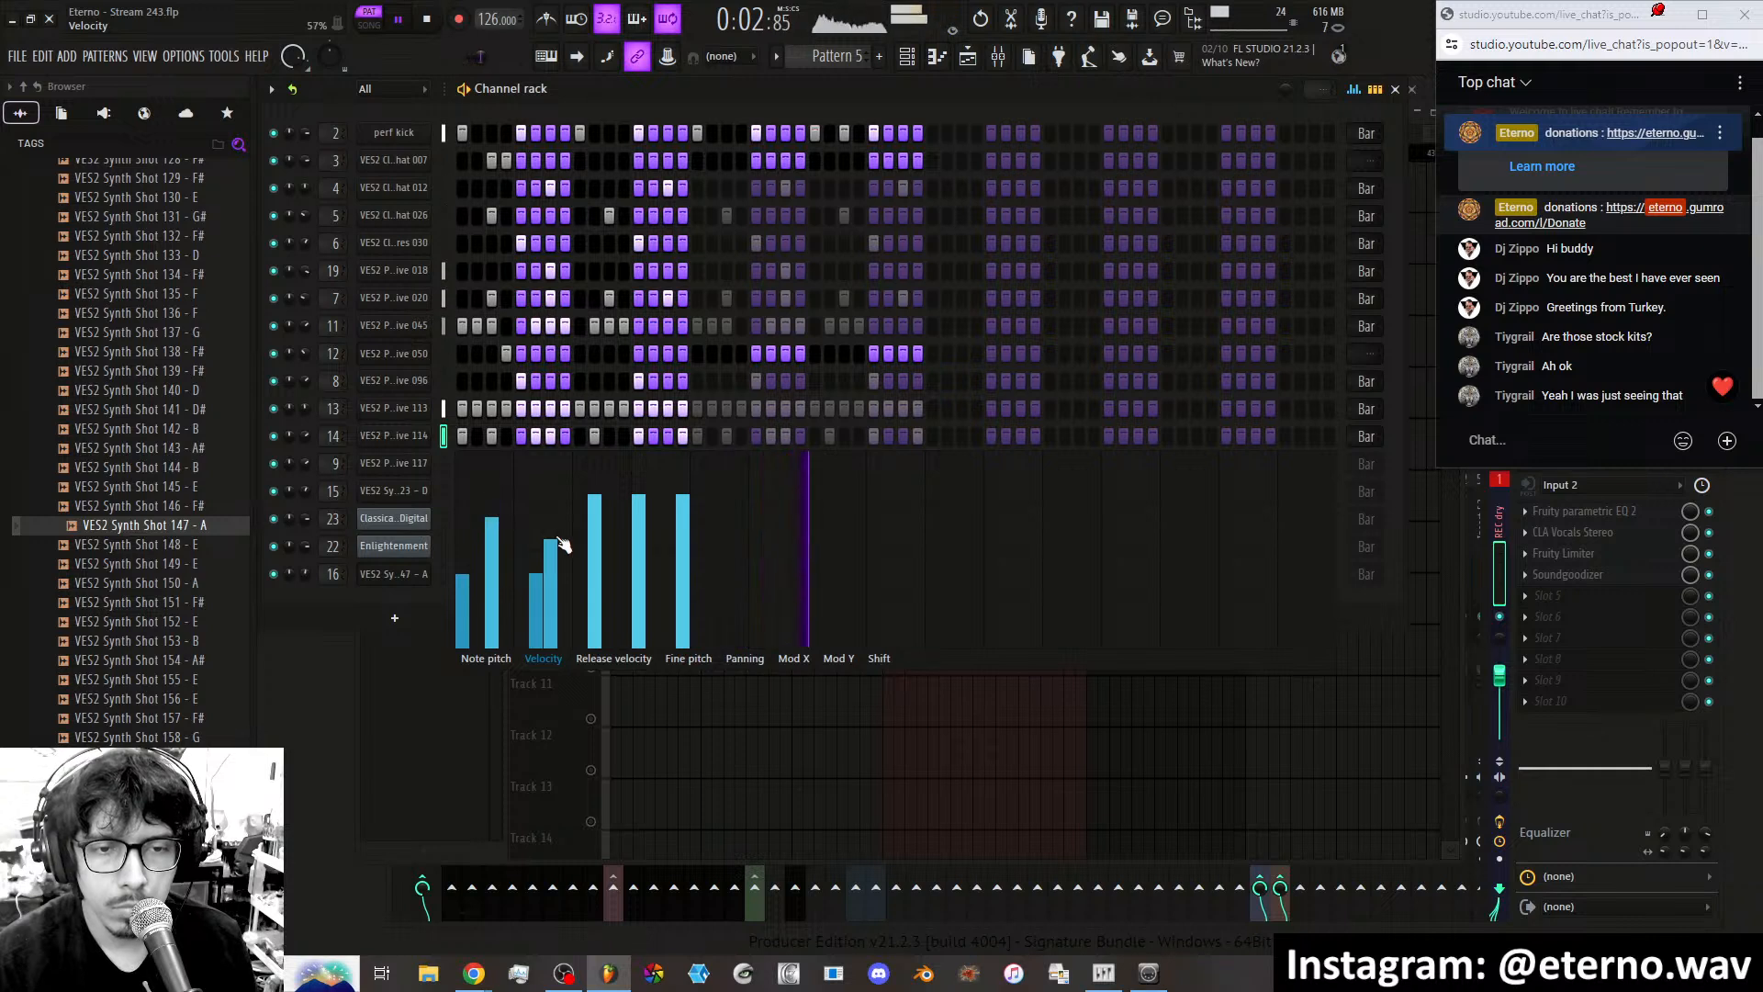
left_click(595, 544)
left_click(638, 521)
left_click(682, 545)
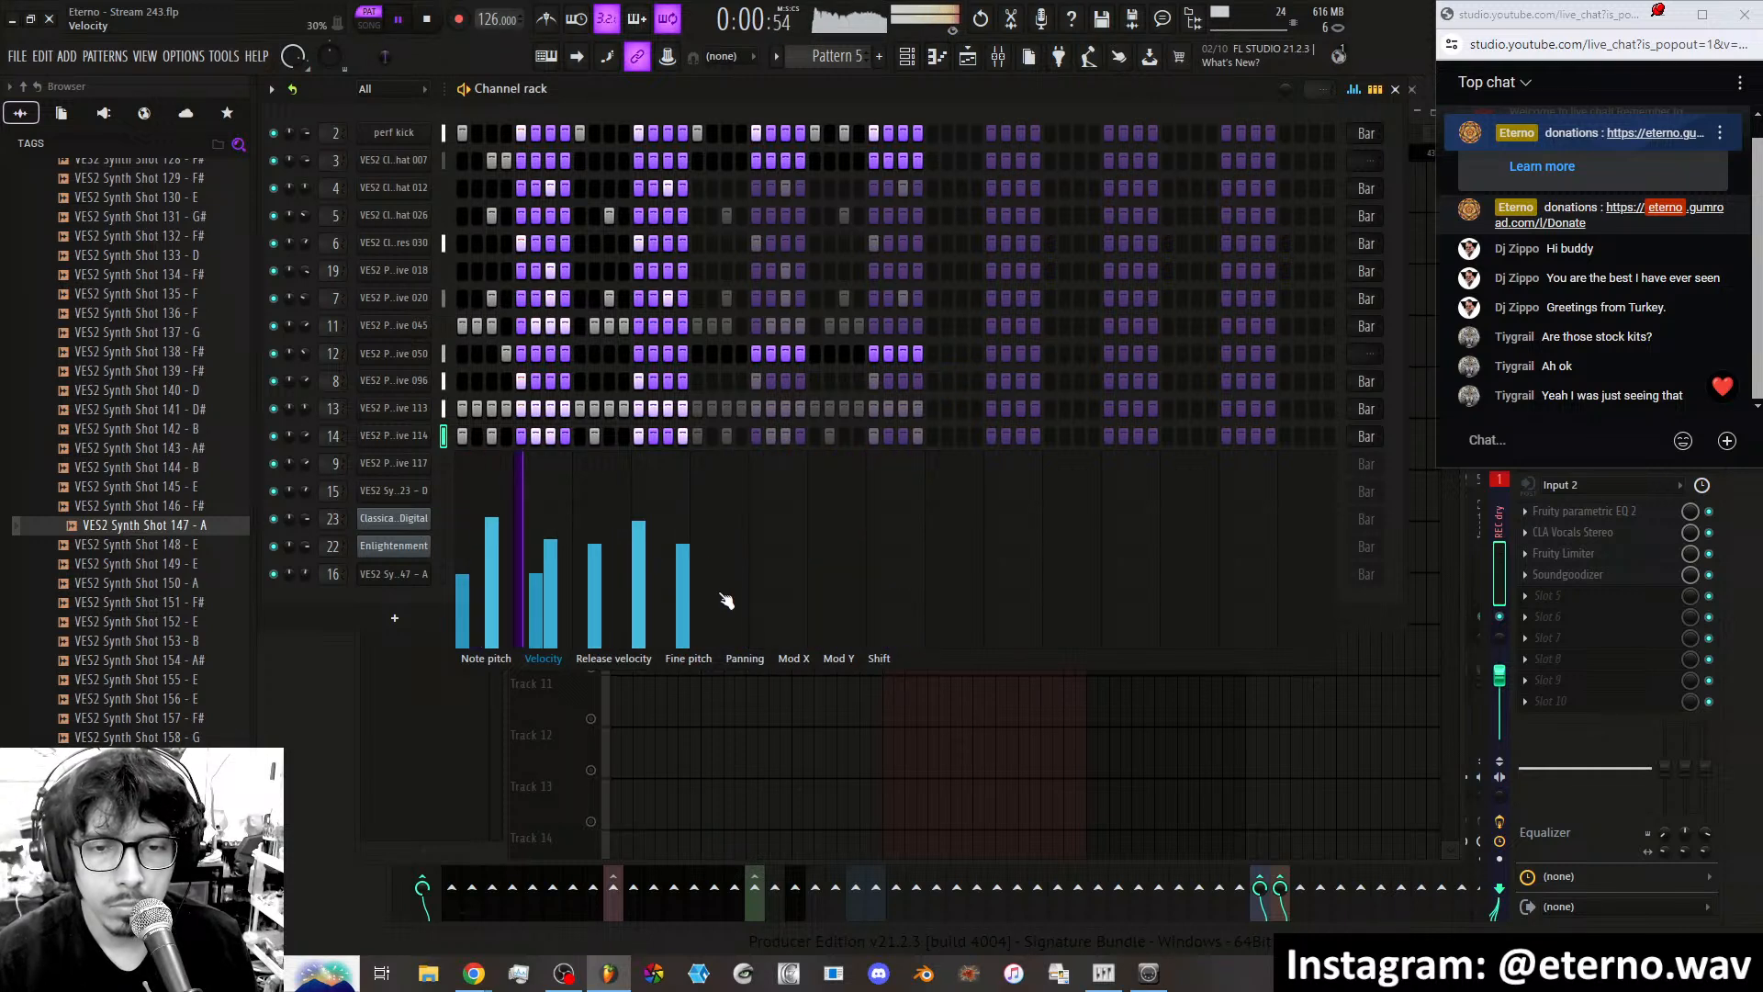
Draw varied negative Mod X values on the percussive 114 hits, and Mod Y values near zero with small boosts on steps 7 and 16.
left_click(794, 659)
mouse_move(463, 587)
left_mouse_down()
mouse_move(466, 615)
mouse_move(685, 540)
mouse_move(594, 629)
mouse_move(476, 601)
mouse_move(393, 610)
left_mouse_up()
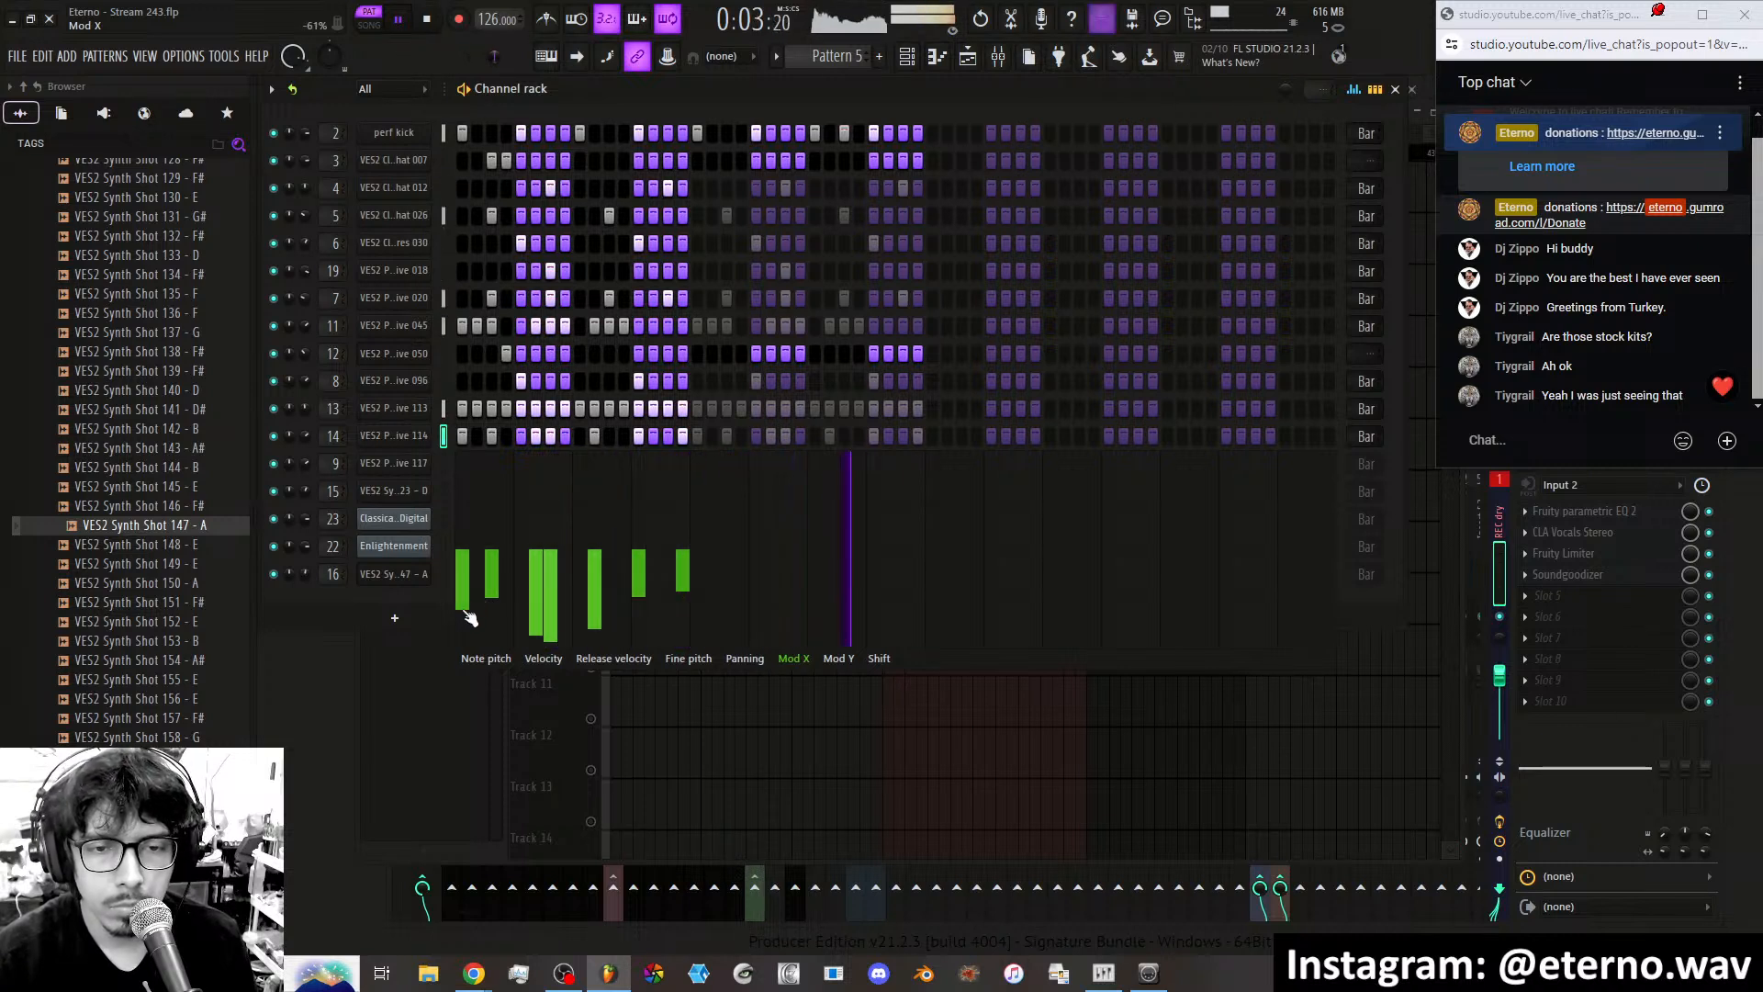
left_click(841, 661)
mouse_move(464, 550)
left_mouse_down()
mouse_move(588, 555)
mouse_move(685, 523)
mouse_move(590, 542)
left_mouse_up()
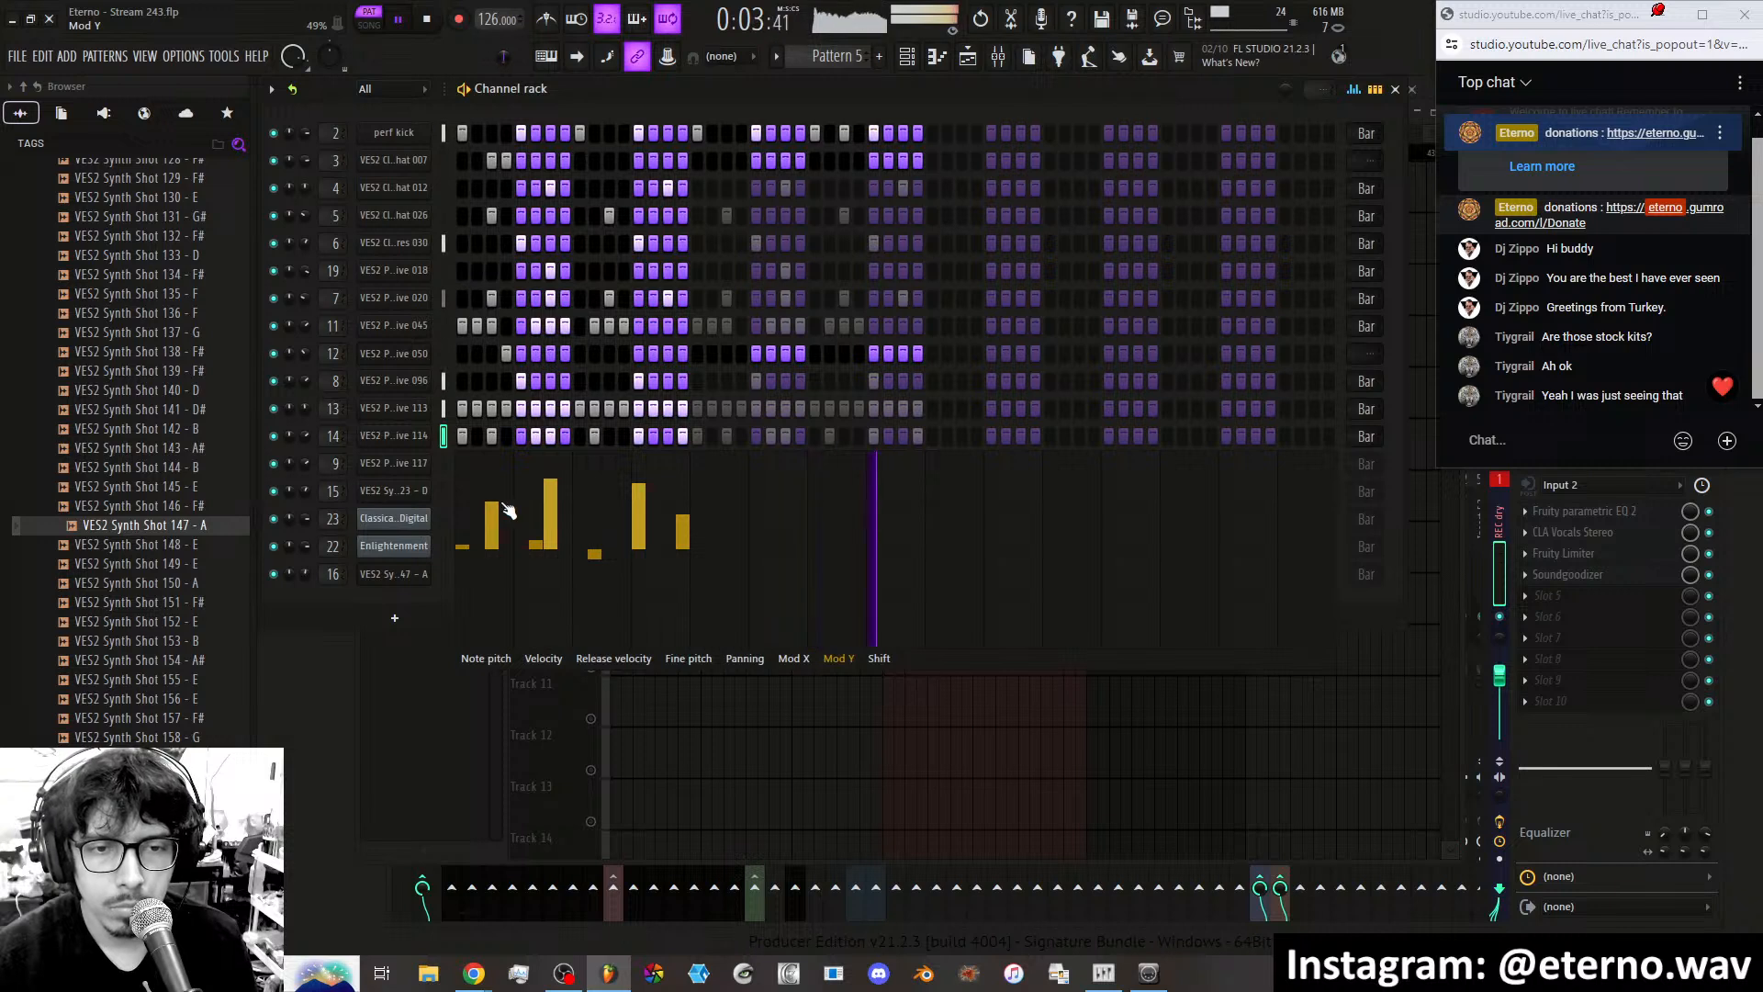
left_click(491, 551)
left_click(639, 549)
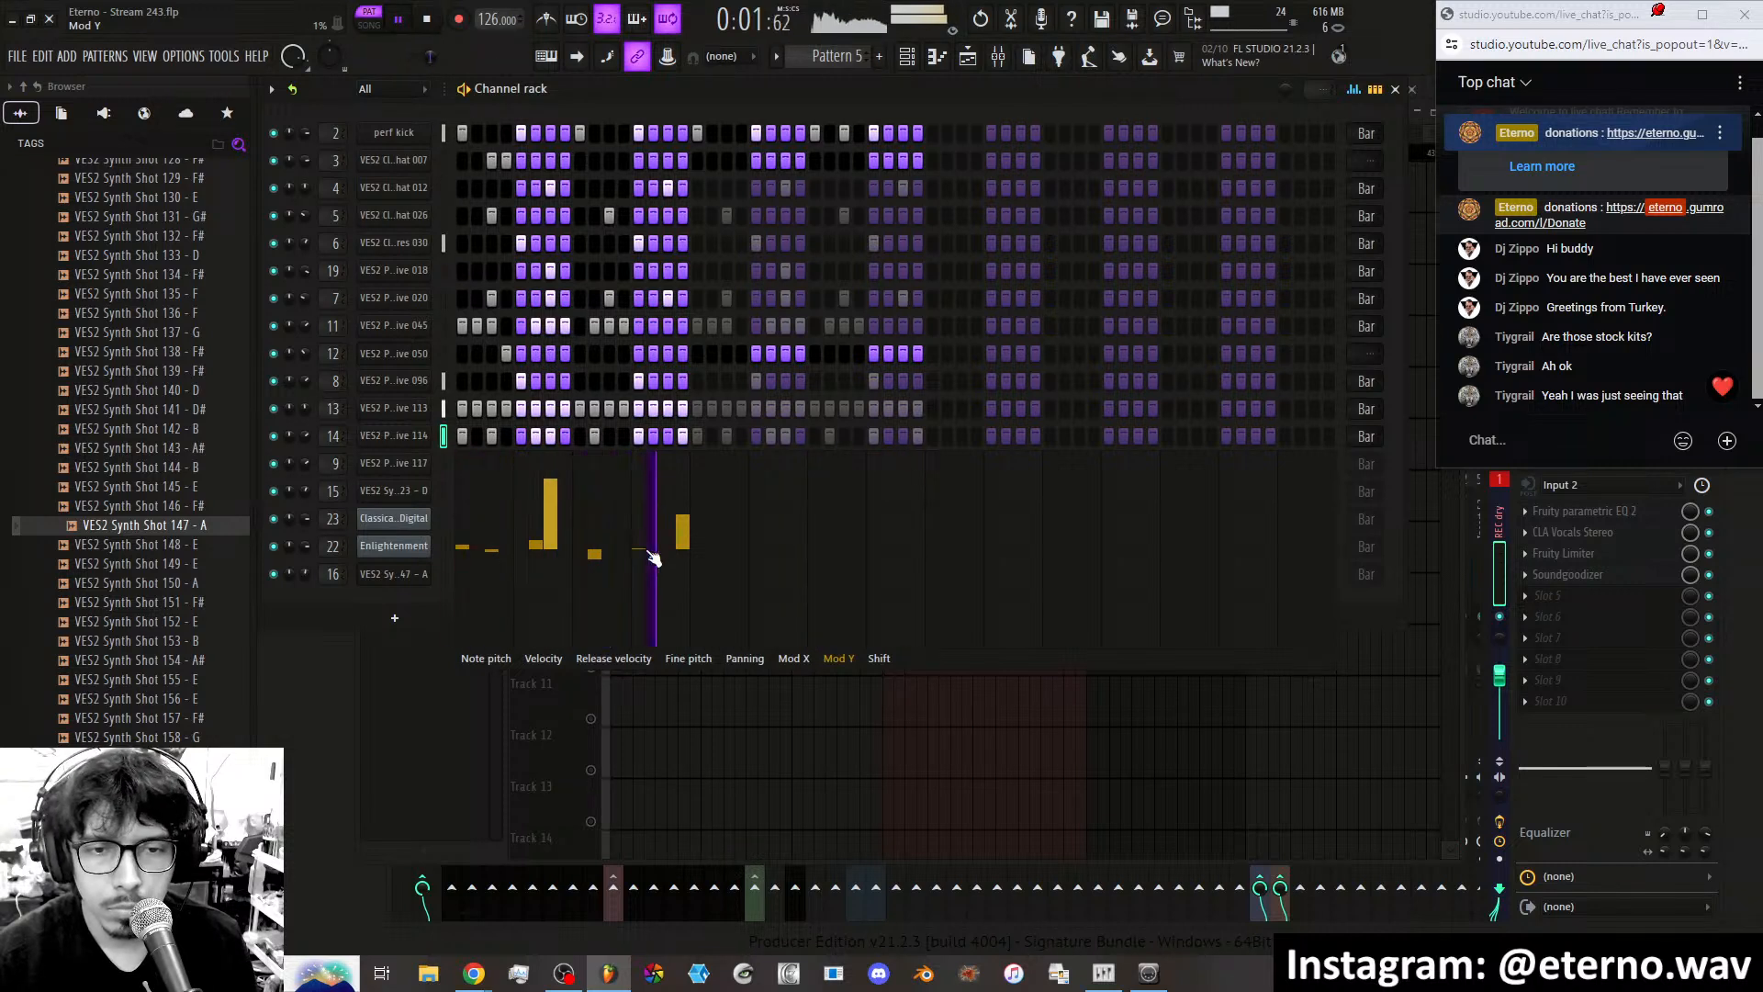
left_click(684, 531)
left_click(551, 528)
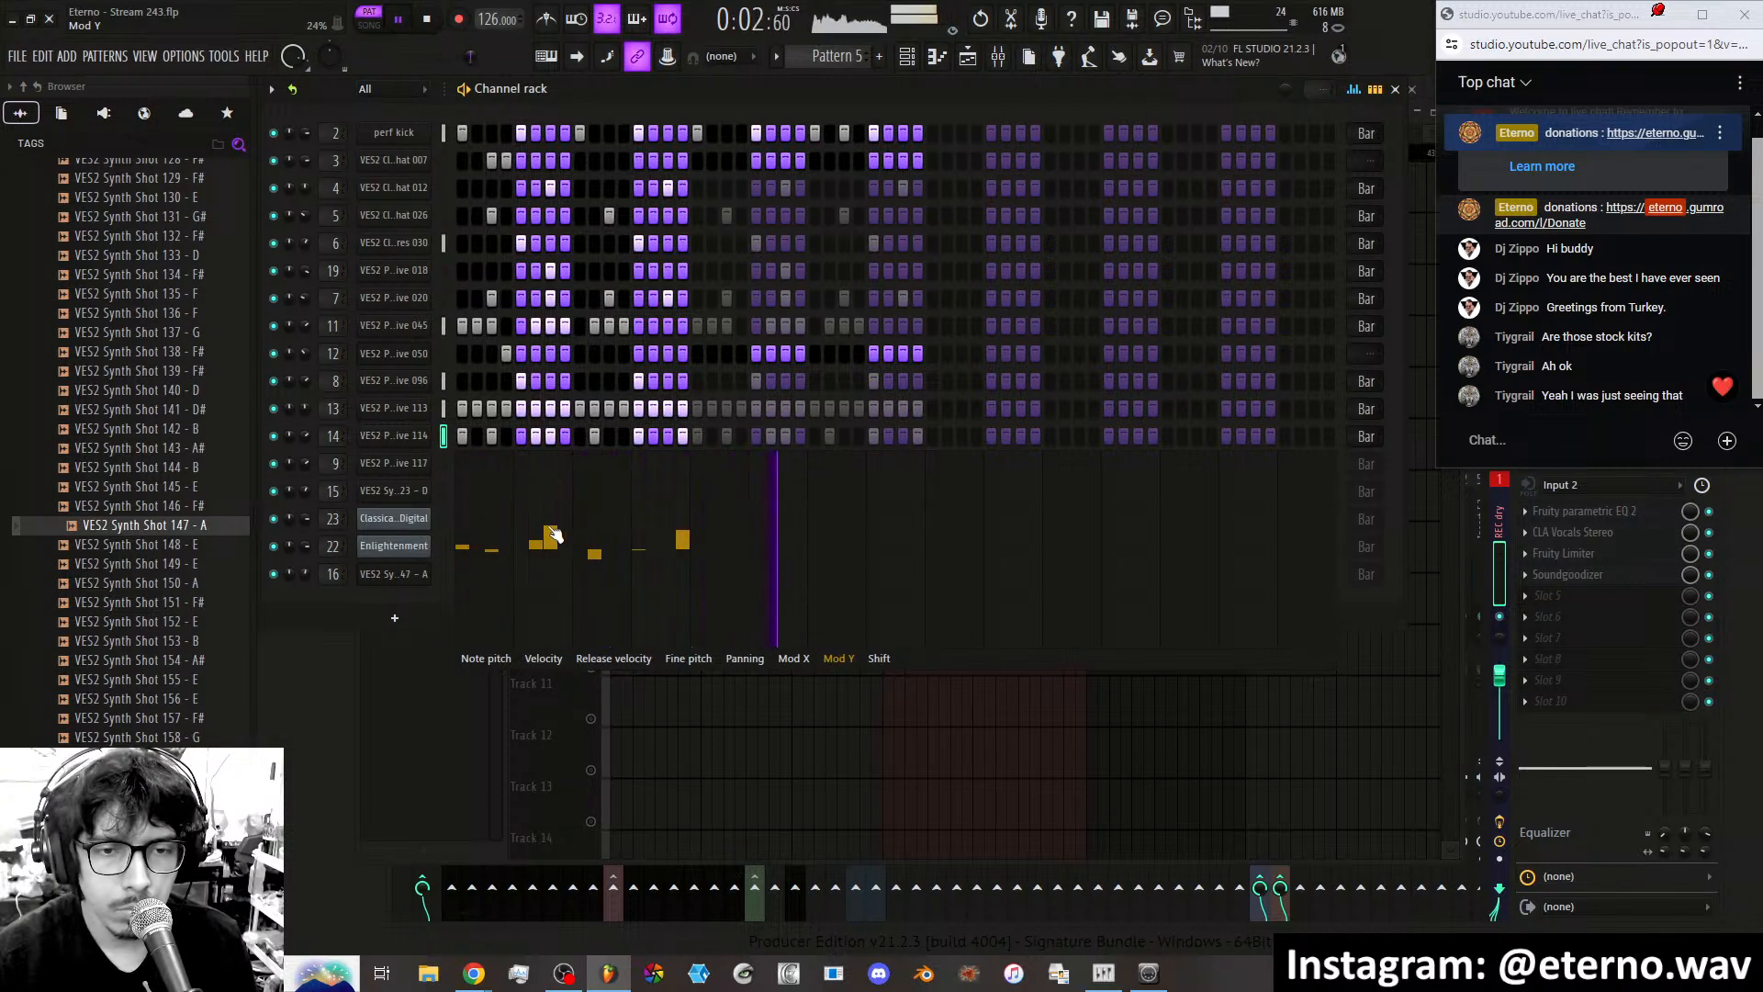
Redraw Mod X on the percussive 114 hits as more even, strongly negative values, and reshape their velocities with step 10 the quietest.
left_click(791, 658)
left_click(681, 628)
left_click_drag(680, 631, 437, 618)
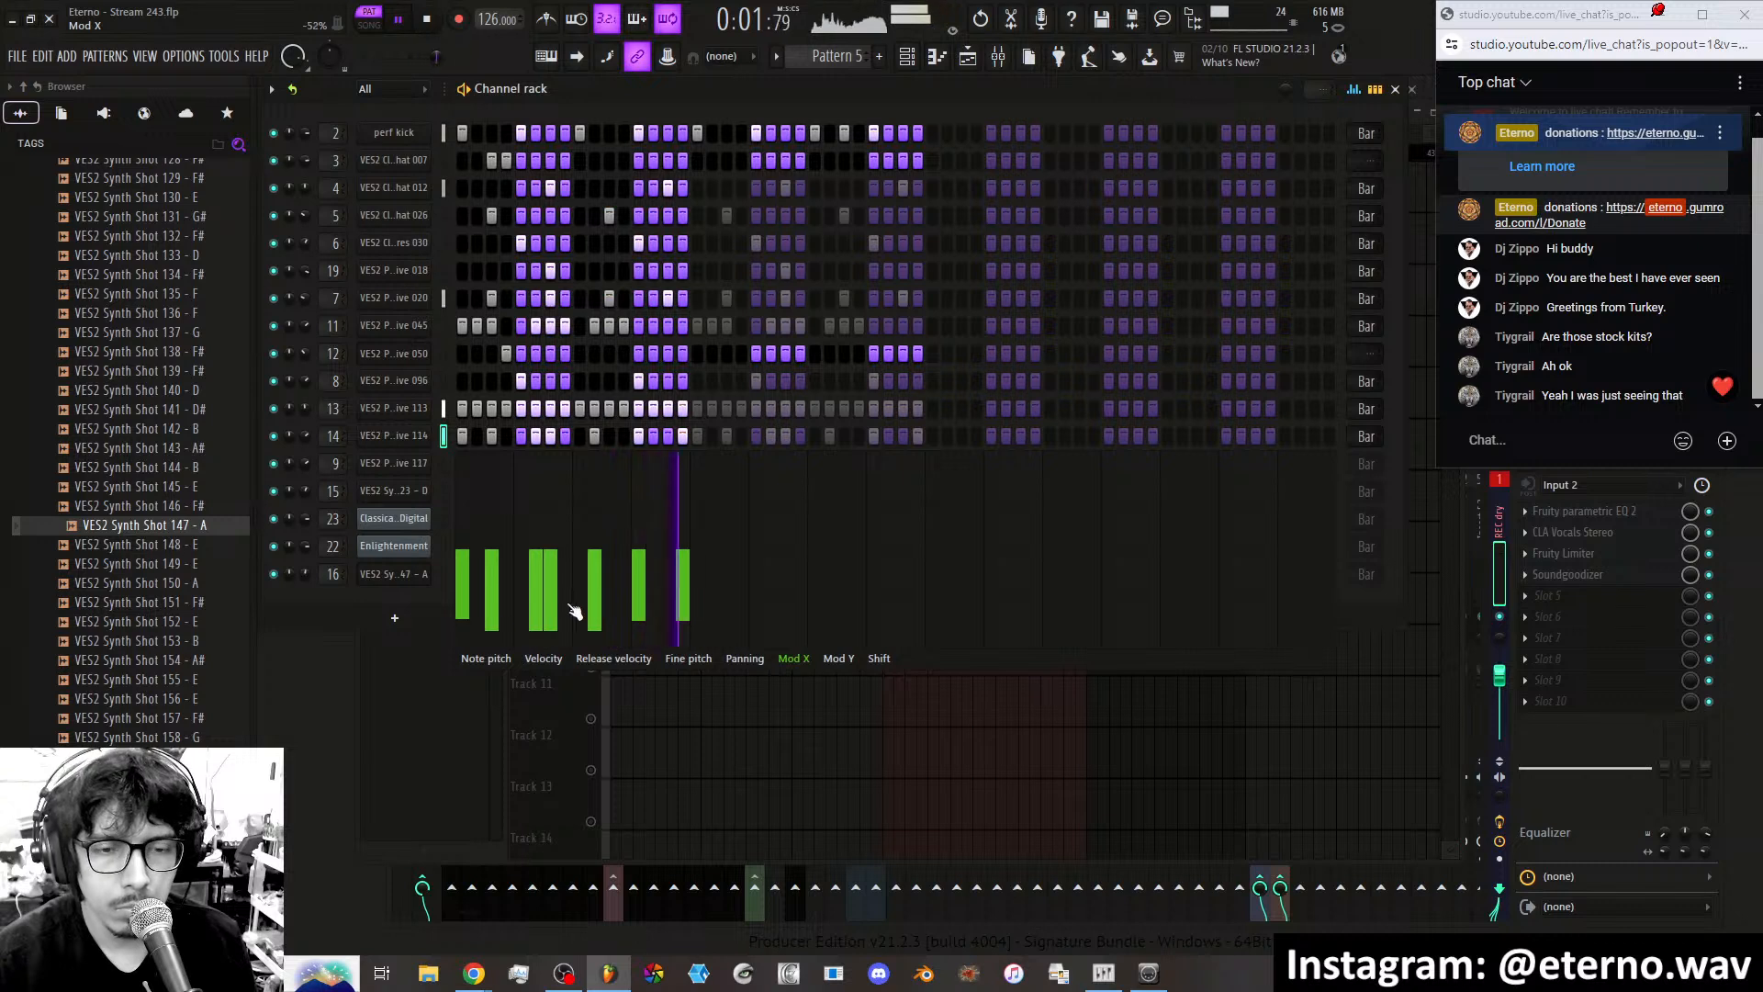
left_click(543, 659)
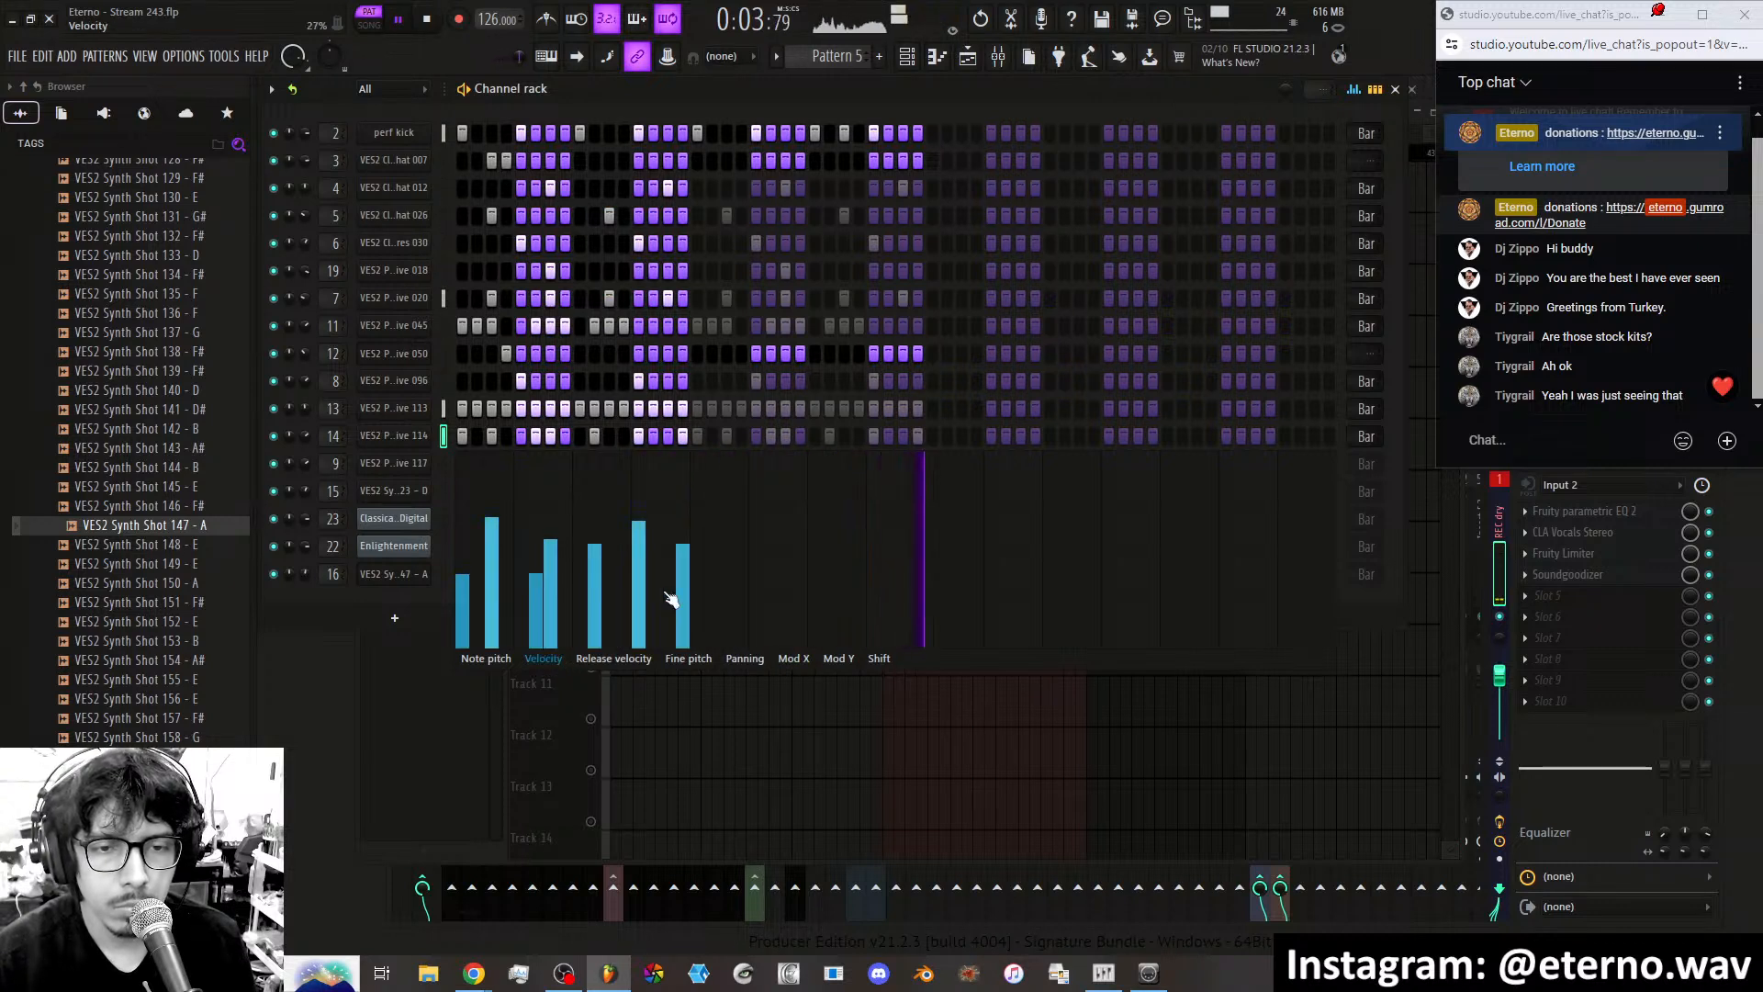
mouse_move(700, 508)
left_mouse_down()
mouse_move(523, 505)
mouse_move(468, 468)
mouse_move(514, 528)
mouse_move(688, 553)
mouse_move(641, 535)
mouse_move(657, 530)
left_mouse_up()
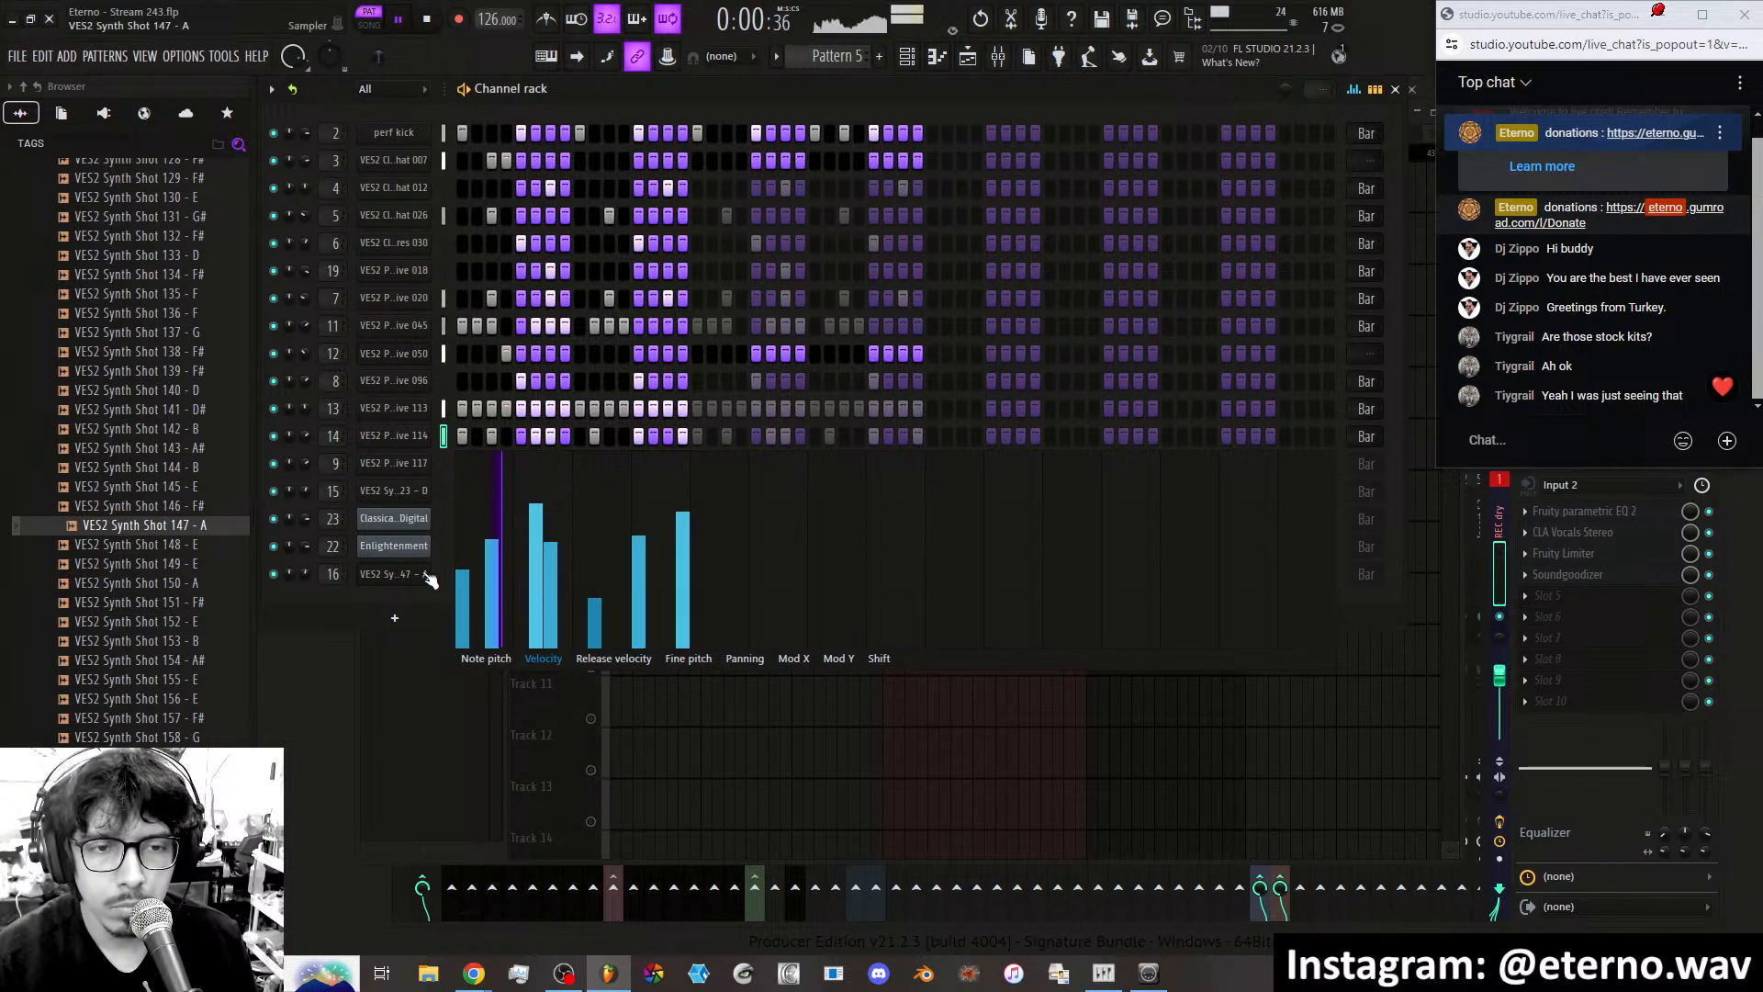
Fill percussive 117 on all 16 steps of the looped bar and cut the velocity on steps 1, 5, 9 and 13.
left_click(443, 465)
mouse_move(491, 466)
left_mouse_down()
mouse_move(575, 470)
mouse_move(466, 458)
mouse_move(688, 464)
left_mouse_up()
left_click(461, 637)
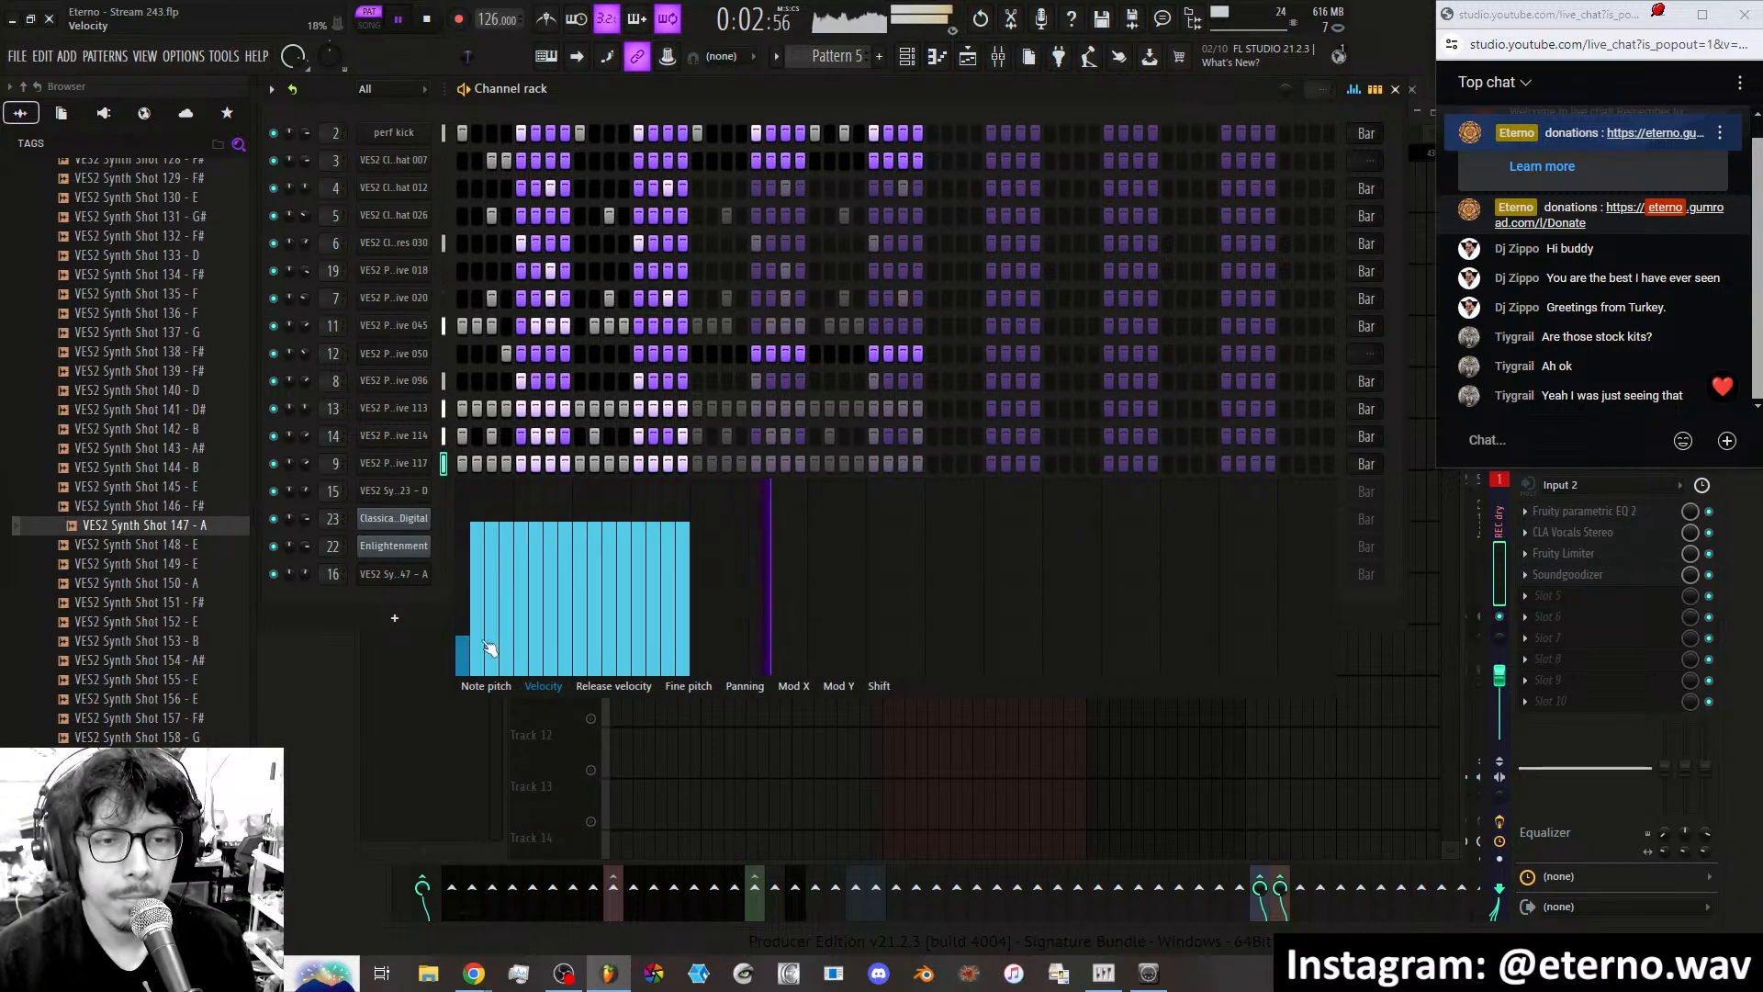
left_click(521, 652)
left_click(580, 632)
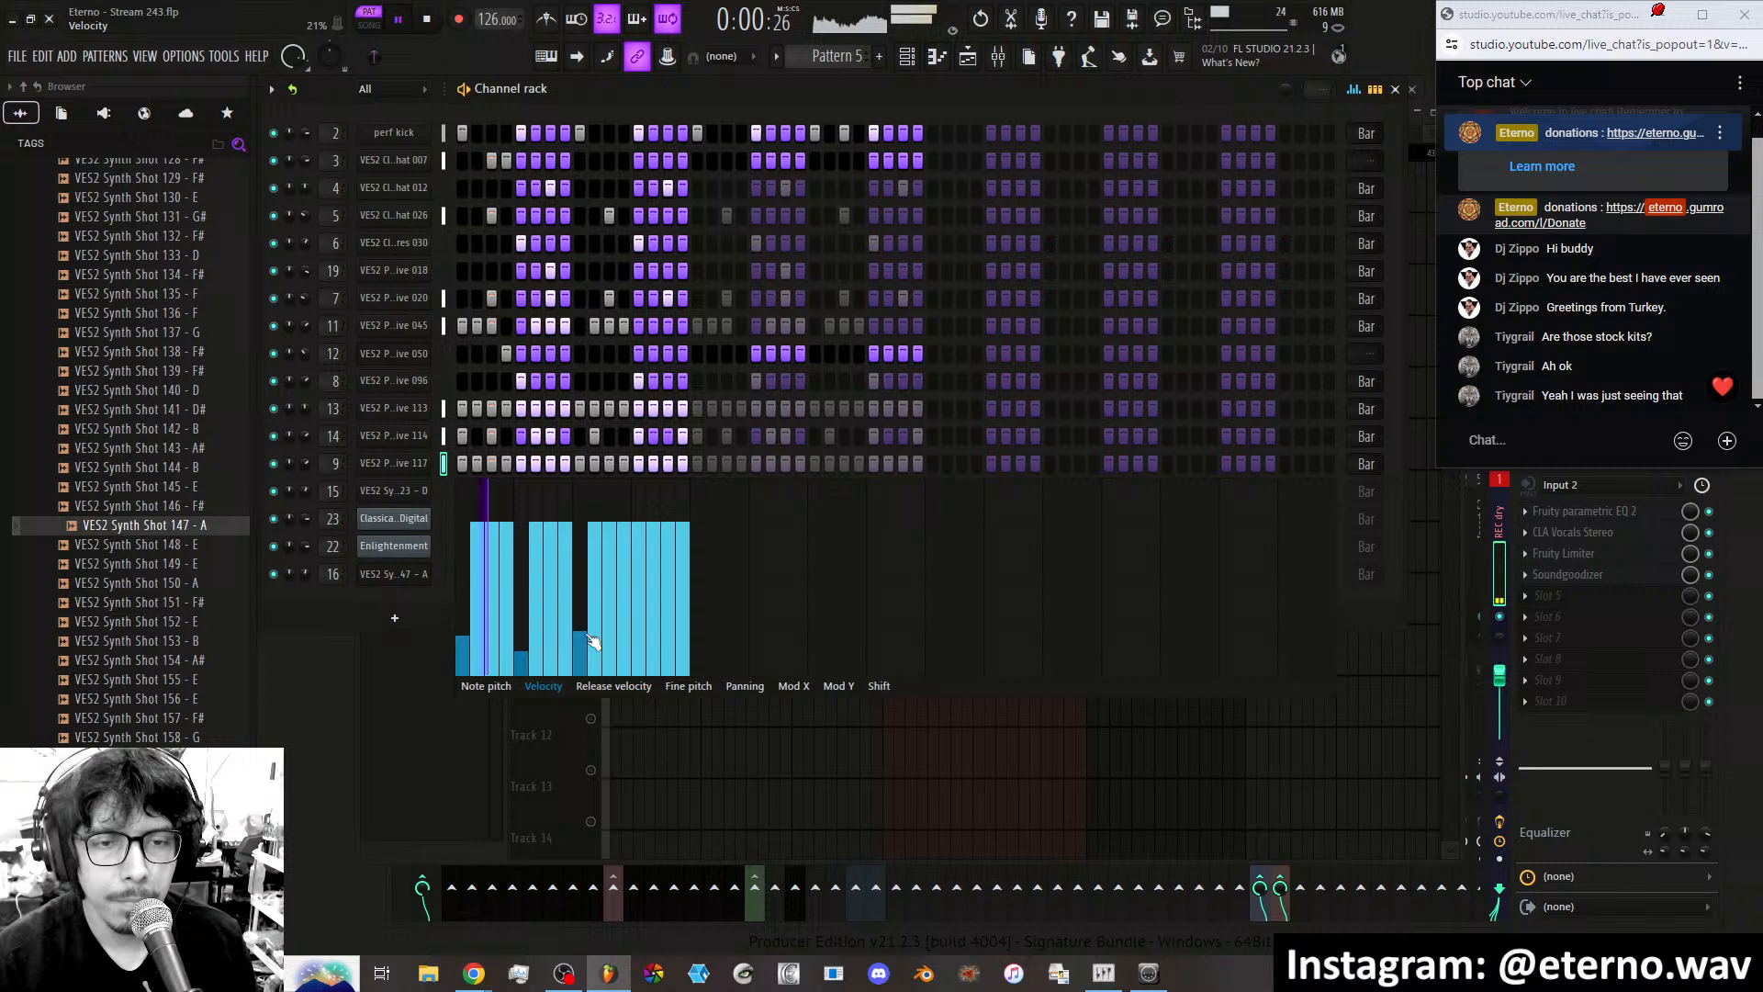
left_click(639, 630)
Reduce the velocities of the remaining percussive 117 hits to varied medium levels, keeping them above the quiet hit starting each beat.
left_click(477, 575)
left_click(506, 601)
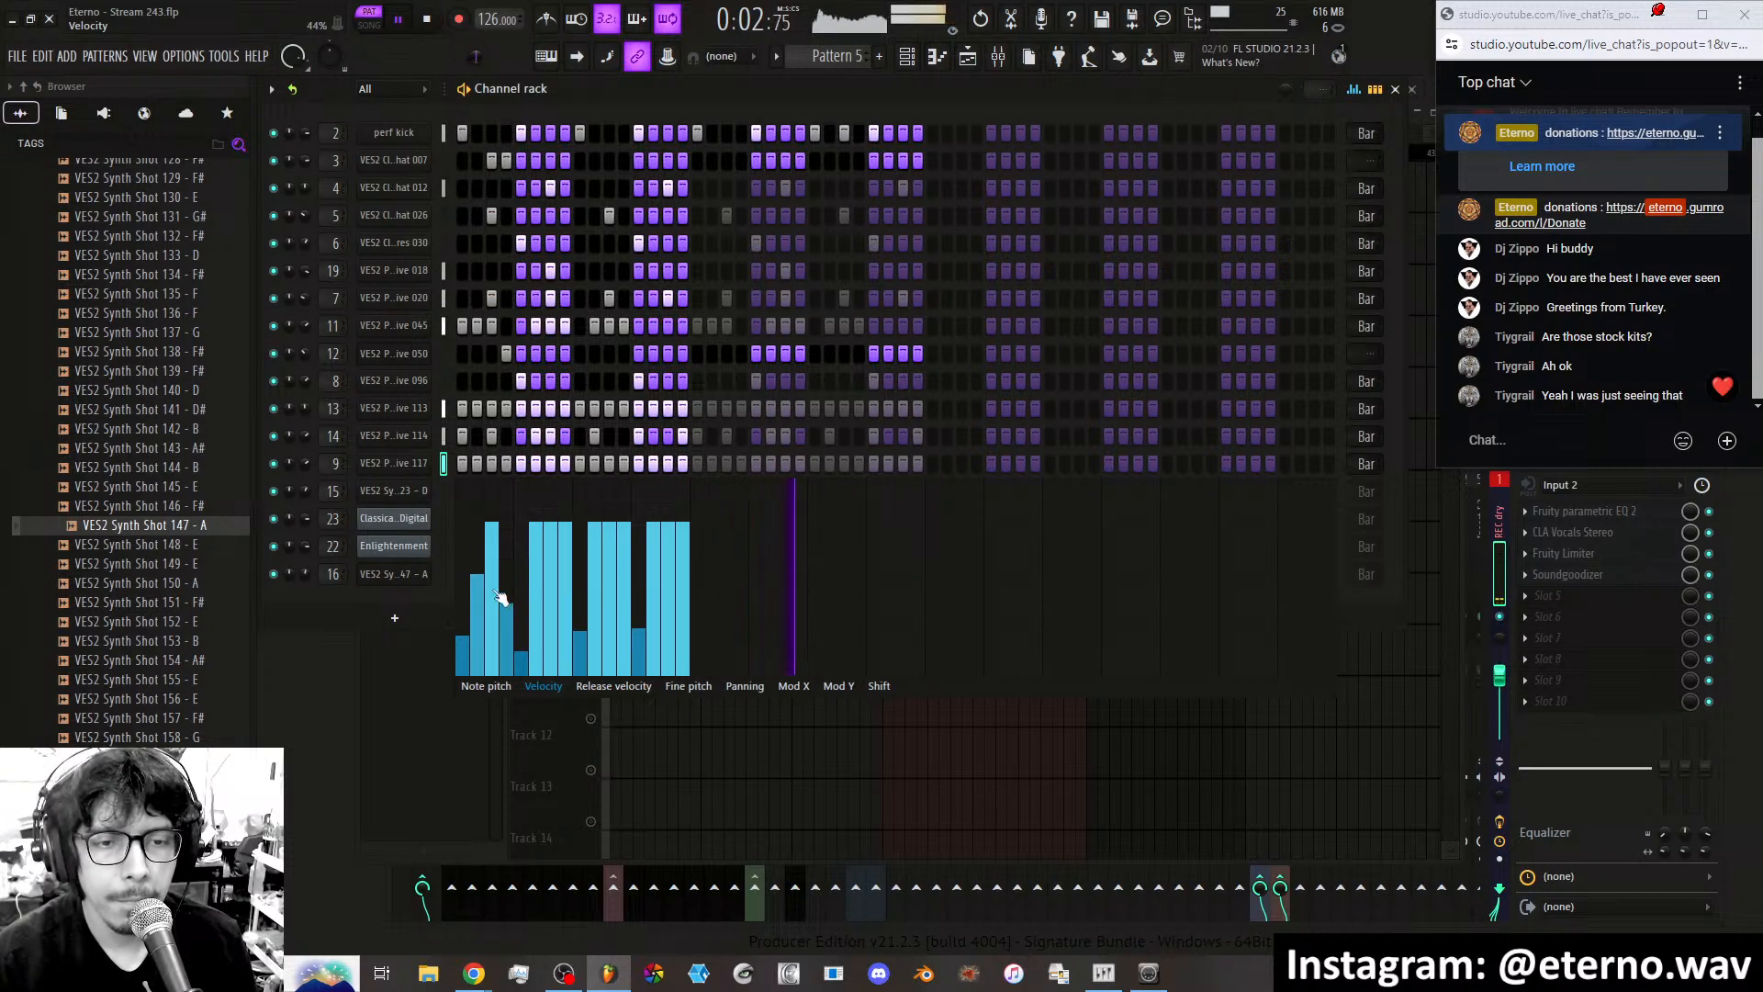
left_click(491, 587)
left_click(536, 581)
left_click(565, 595)
left_click(551, 566)
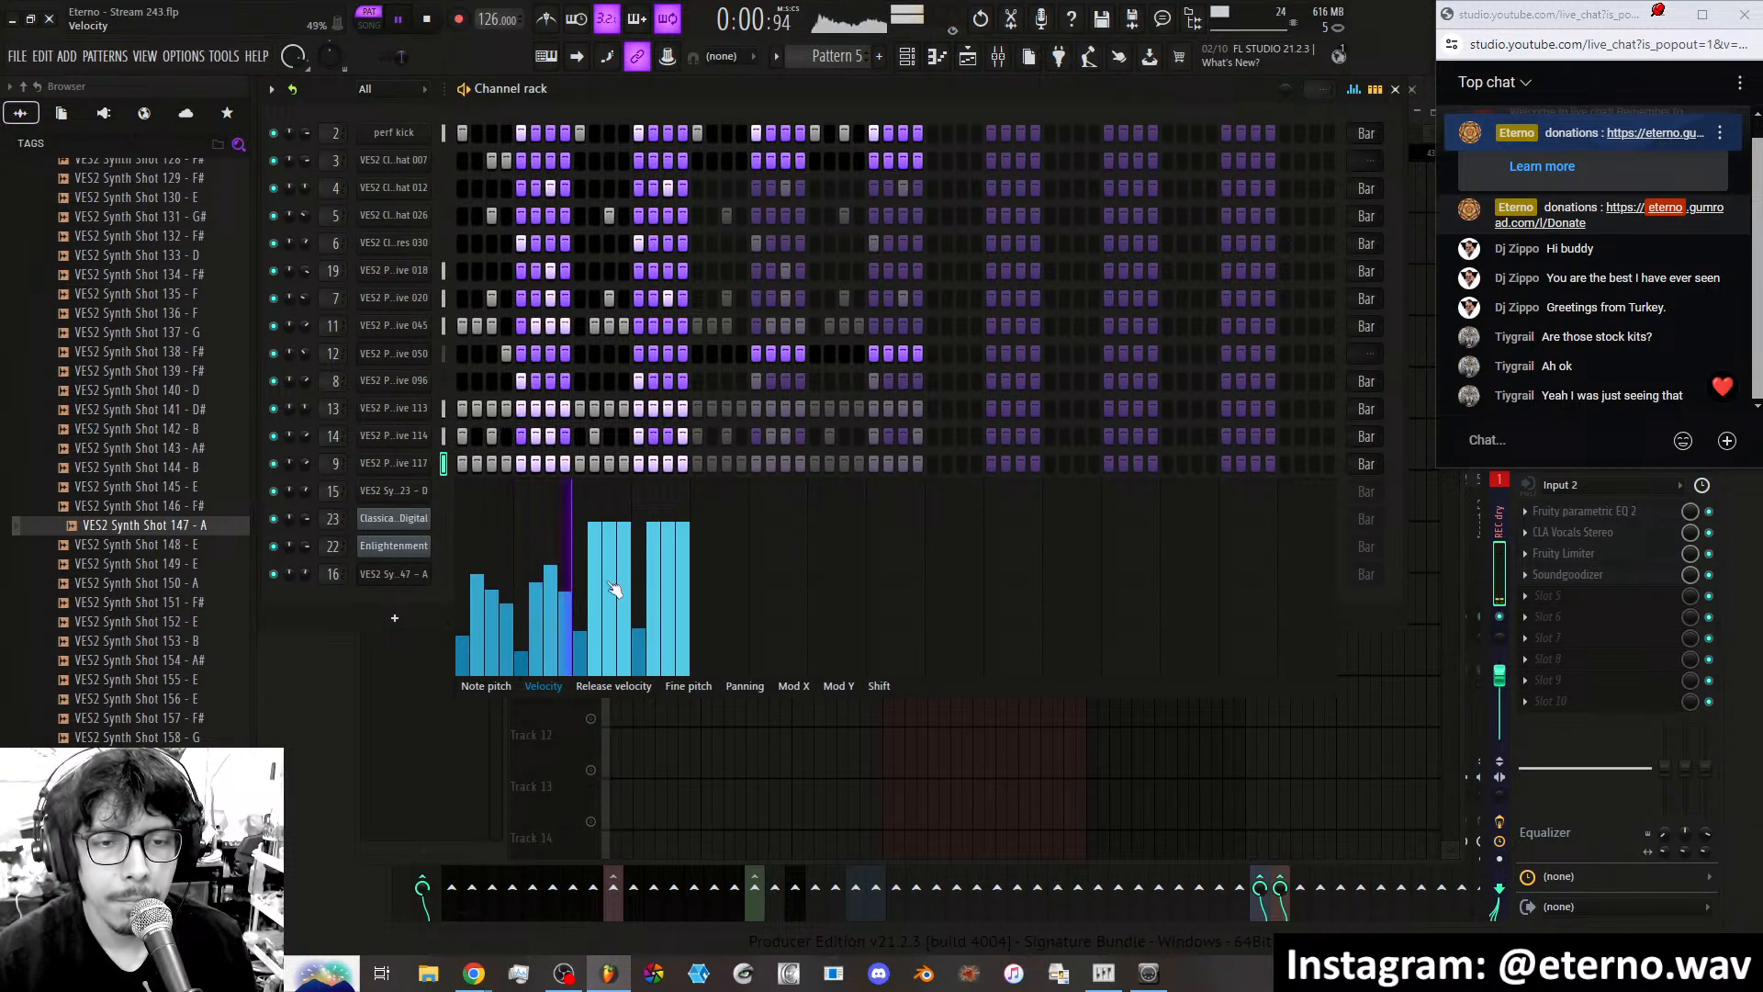
left_click(594, 599)
left_click(608, 570)
left_click(623, 598)
left_click(653, 604)
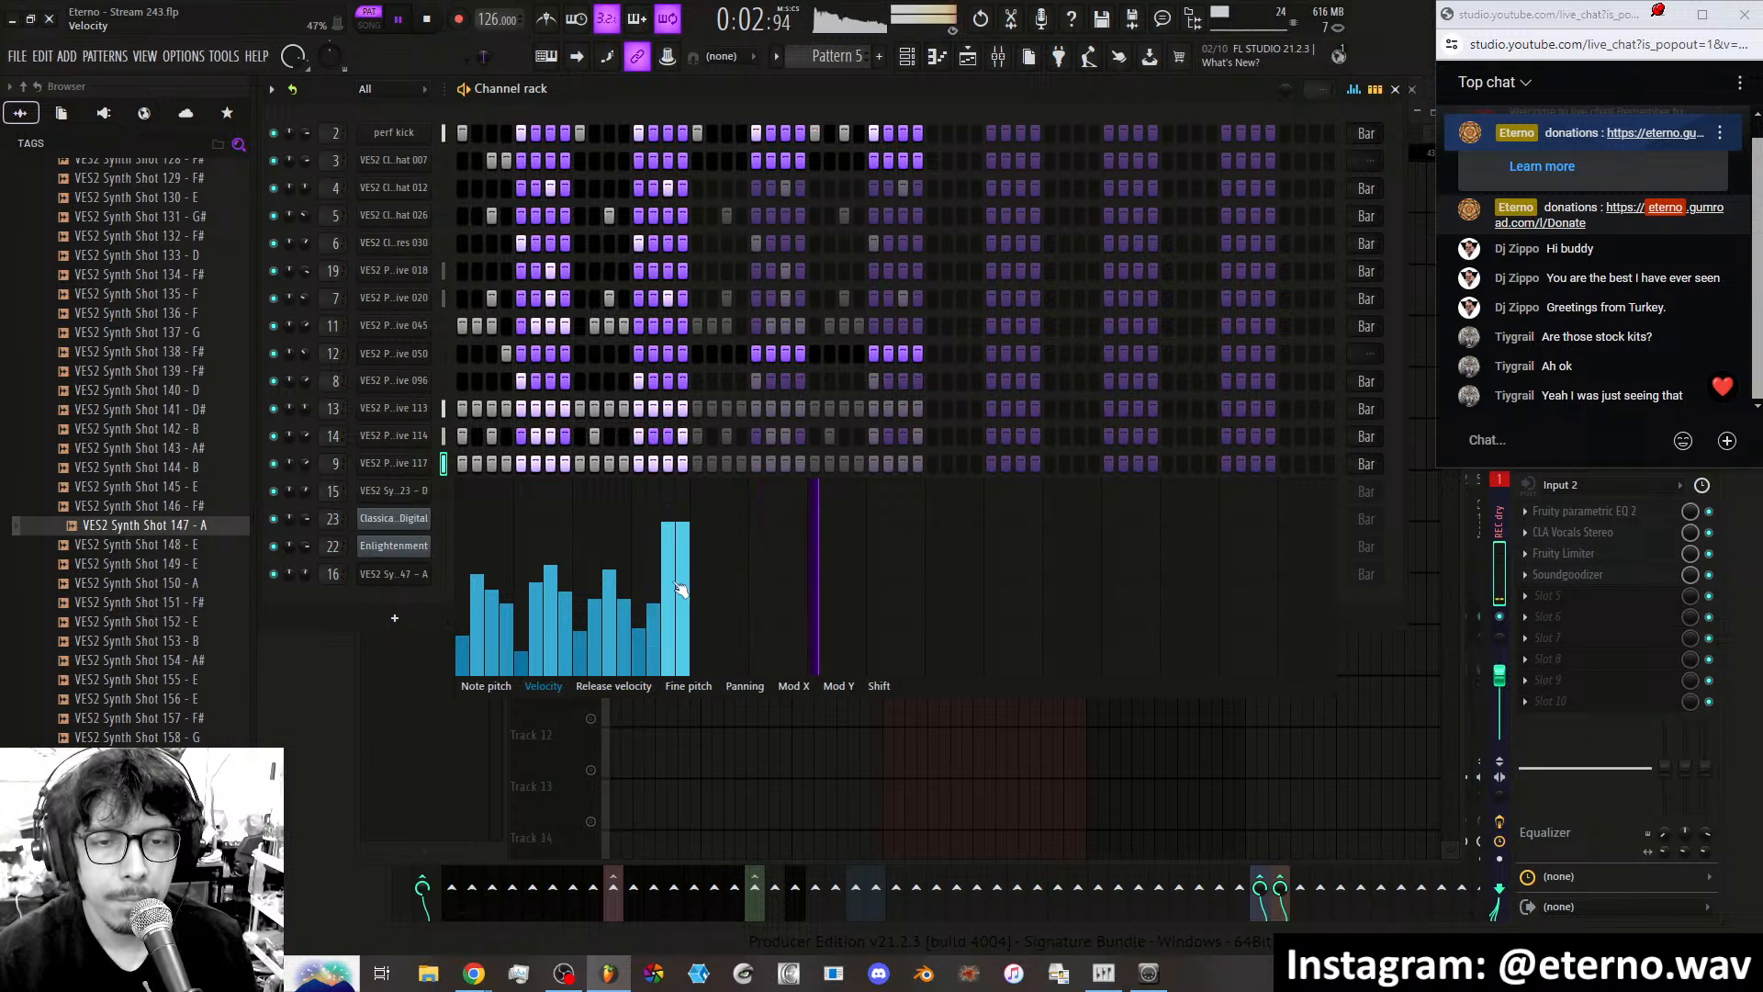
left_click(667, 572)
left_click(682, 615)
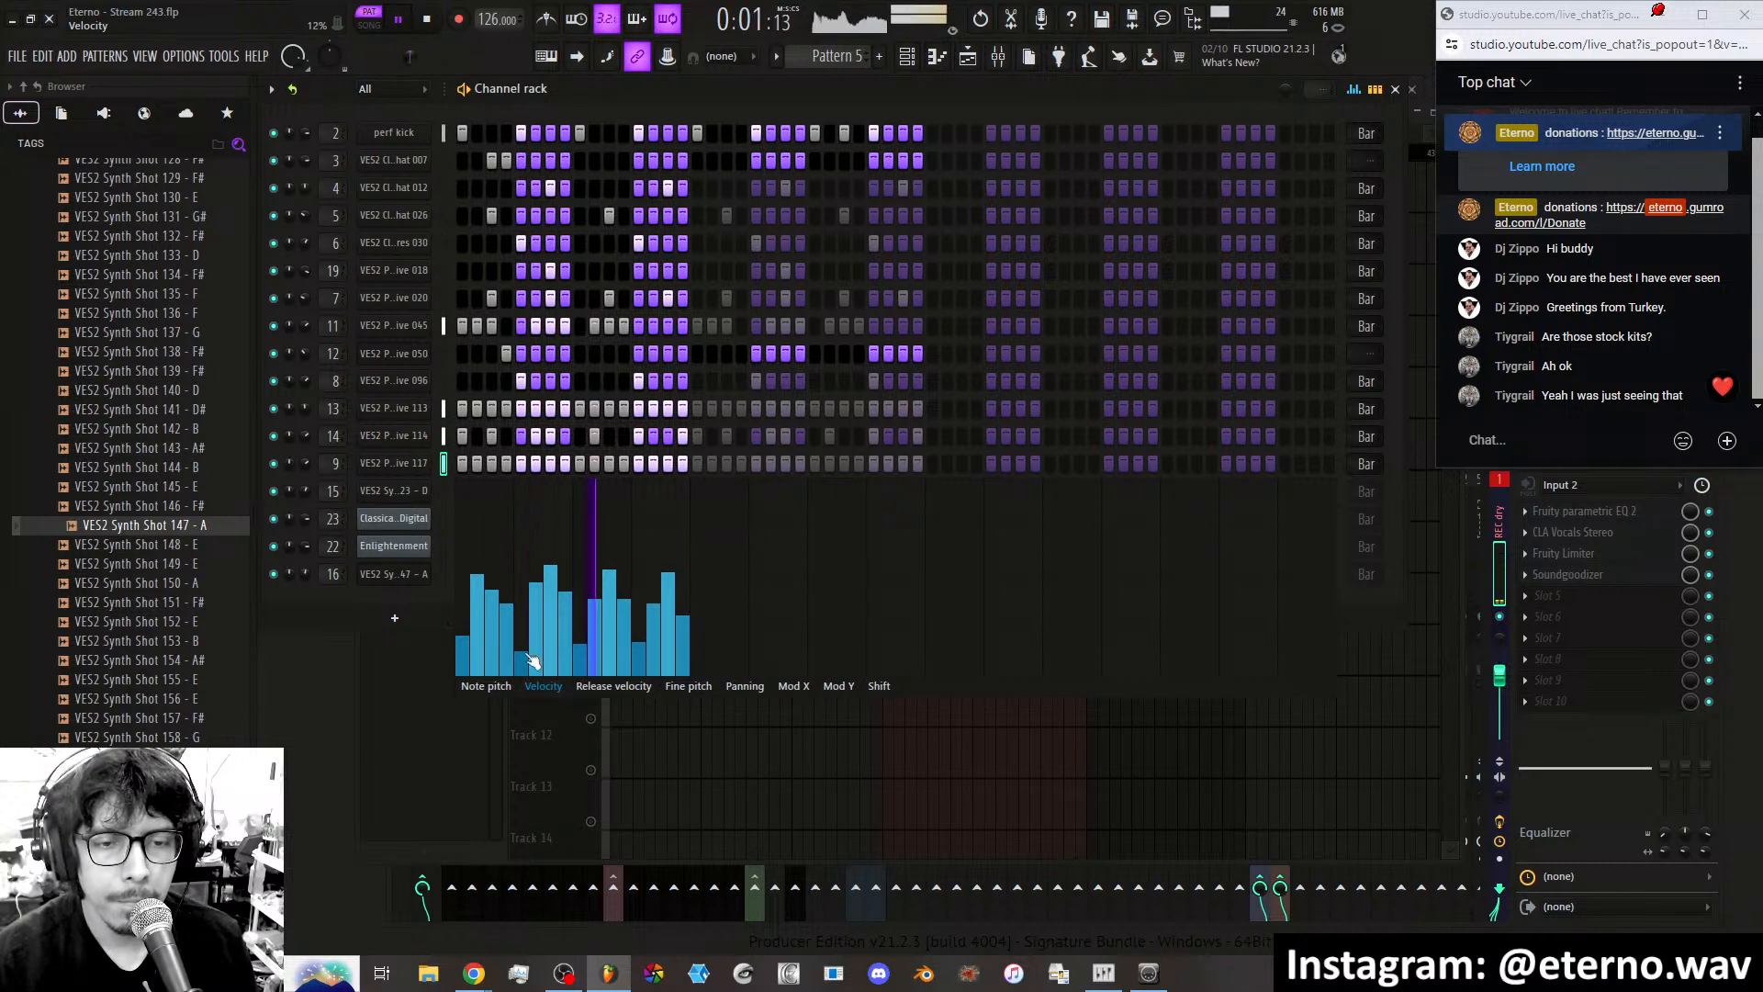
Lower the percussive 117 velocities further across the bar, leaving steps 3, 7, 11 and 15 as the loudest hits of each beat.
left_click(478, 629)
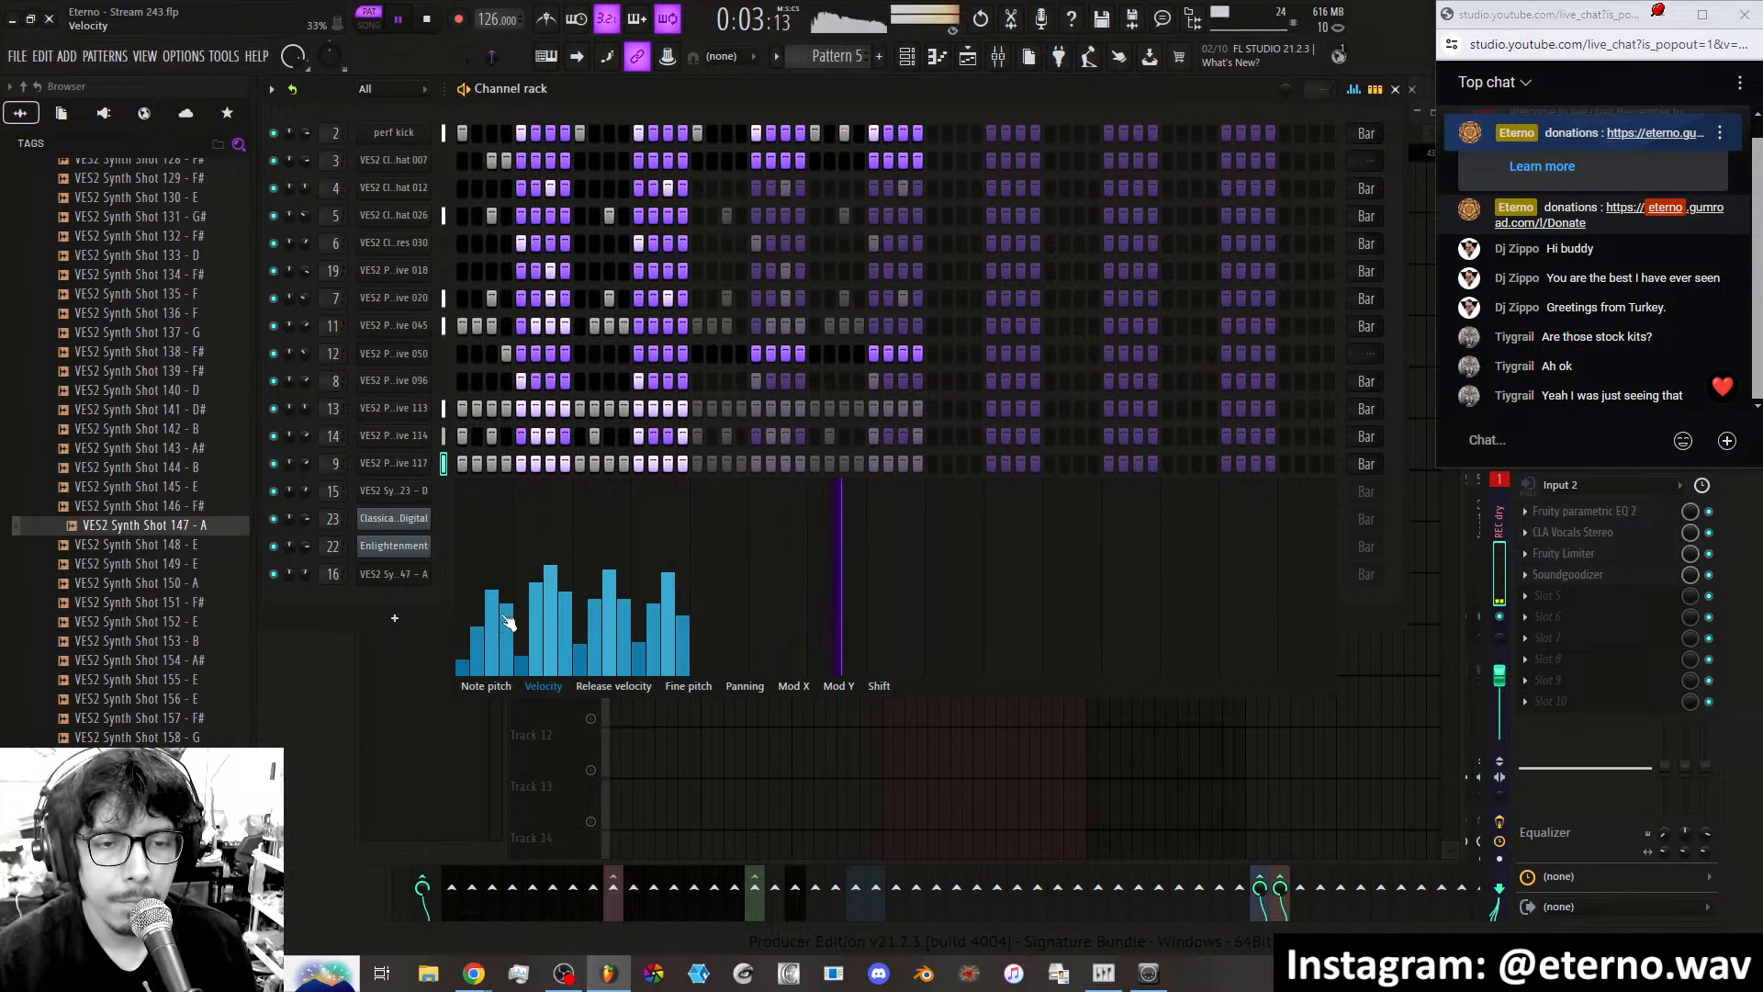
left_click(506, 625)
left_click(536, 621)
left_click(552, 608)
left_click(564, 628)
left_click(579, 643)
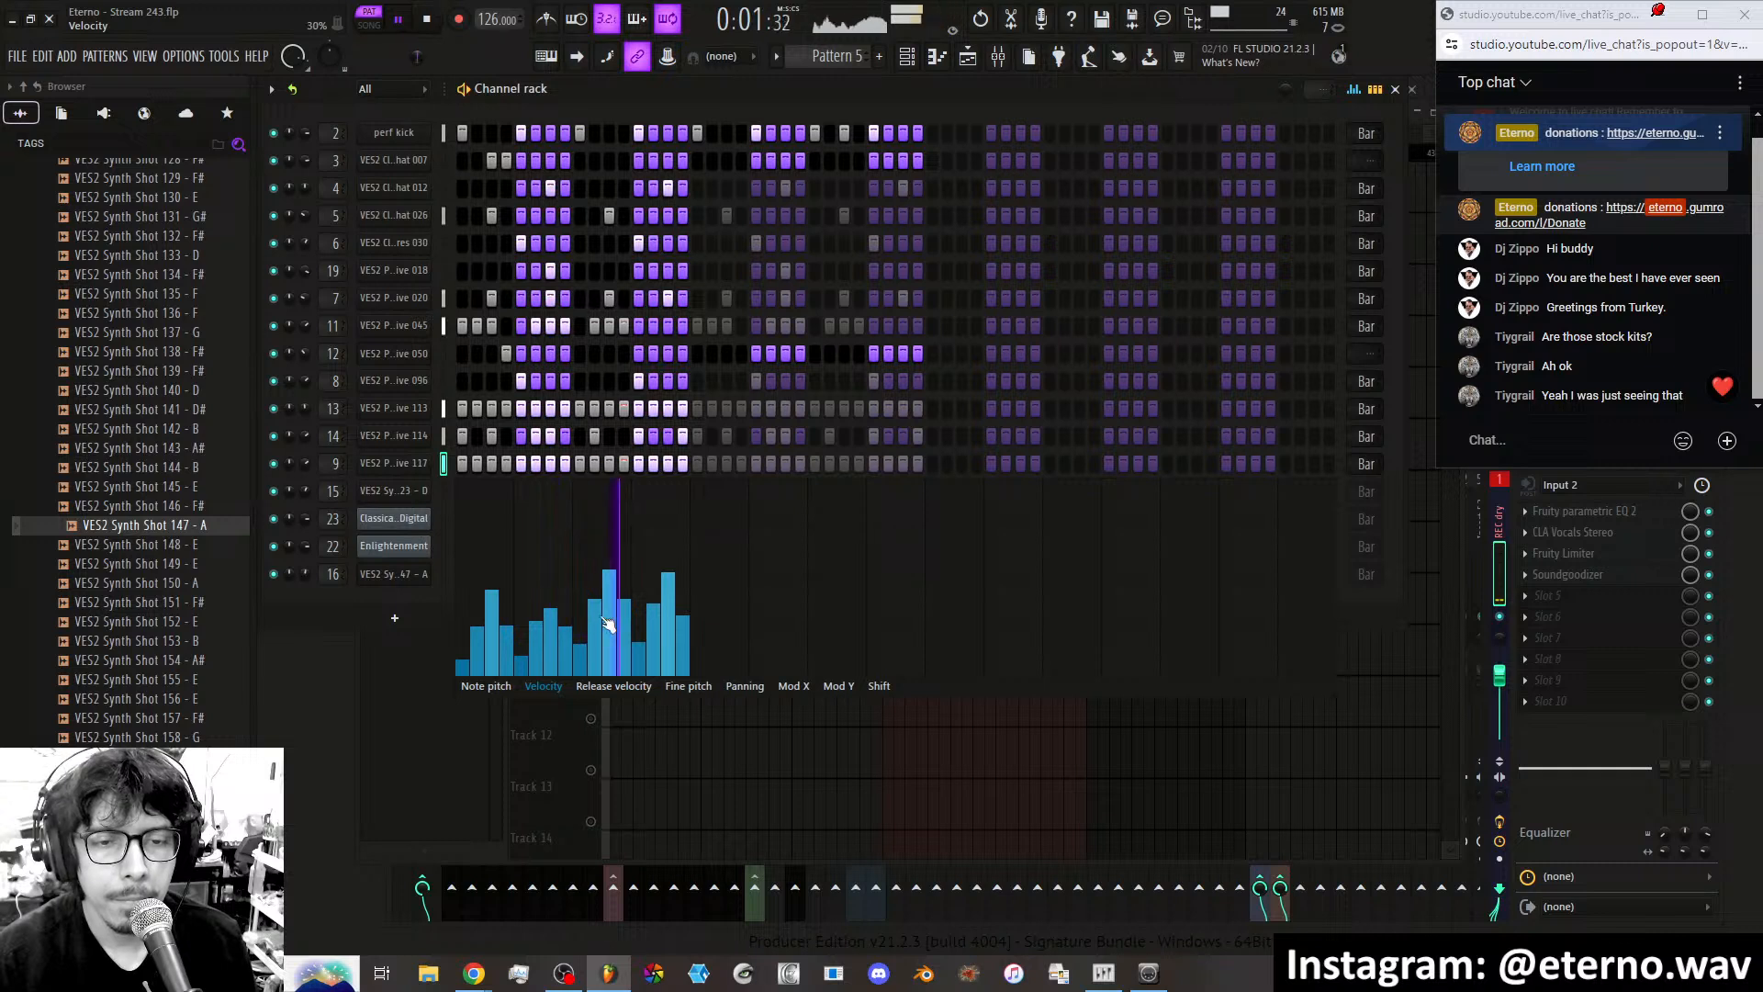
left_click(594, 619)
left_click(609, 587)
left_click(624, 622)
left_click(653, 634)
left_click(668, 636)
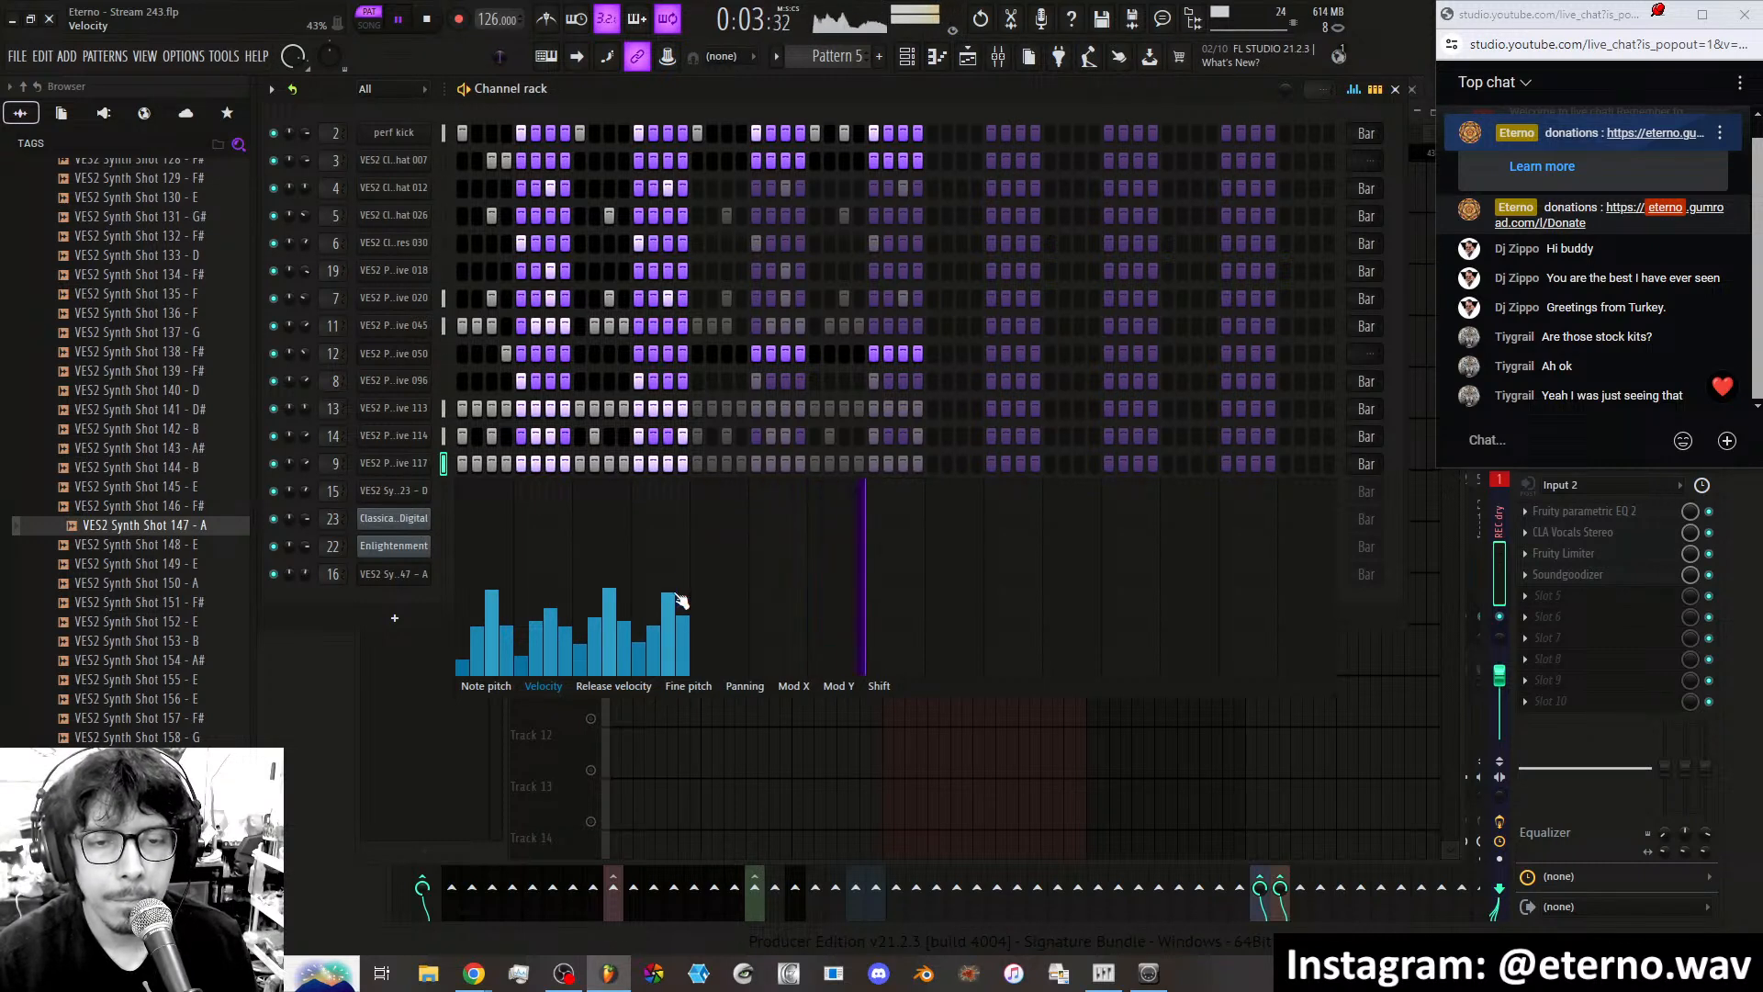
left_click(683, 641)
Select the synth shot channel ending in 23 - D and place hits on steps 1, 7, 11 and 14.
left_click(443, 492)
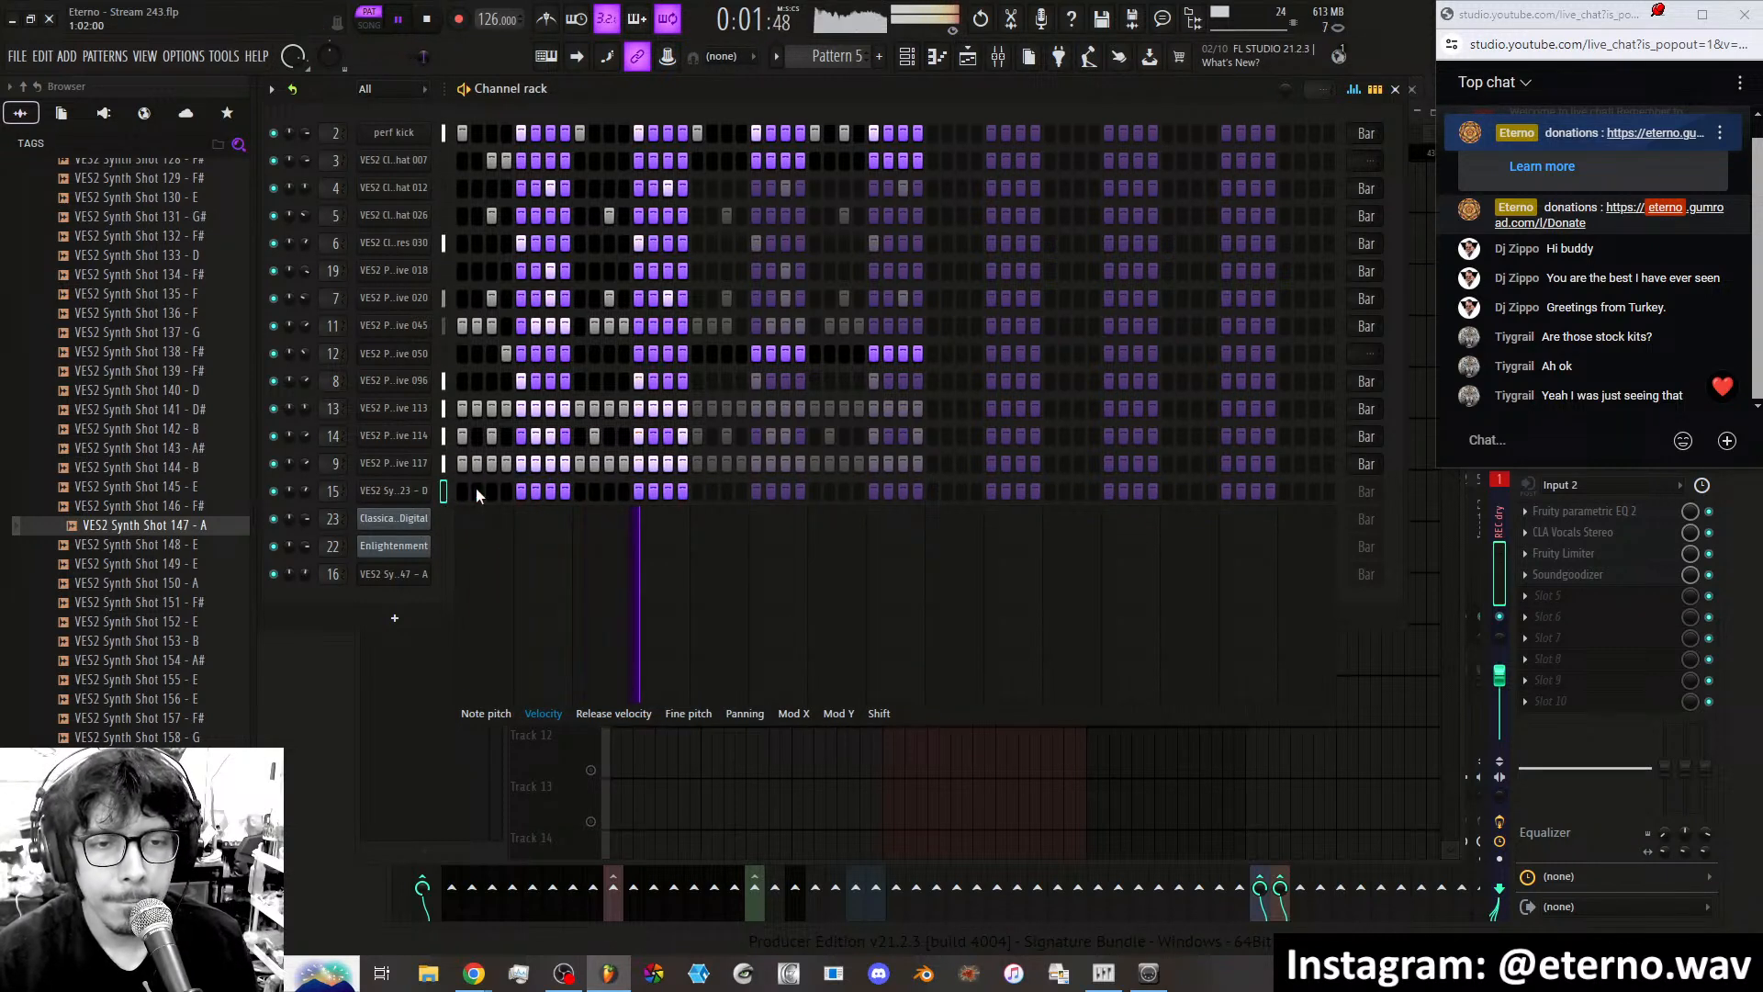
mouse_move(476, 491)
left_mouse_down()
mouse_move(510, 494)
mouse_move(475, 492)
left_mouse_up()
left_click(462, 491)
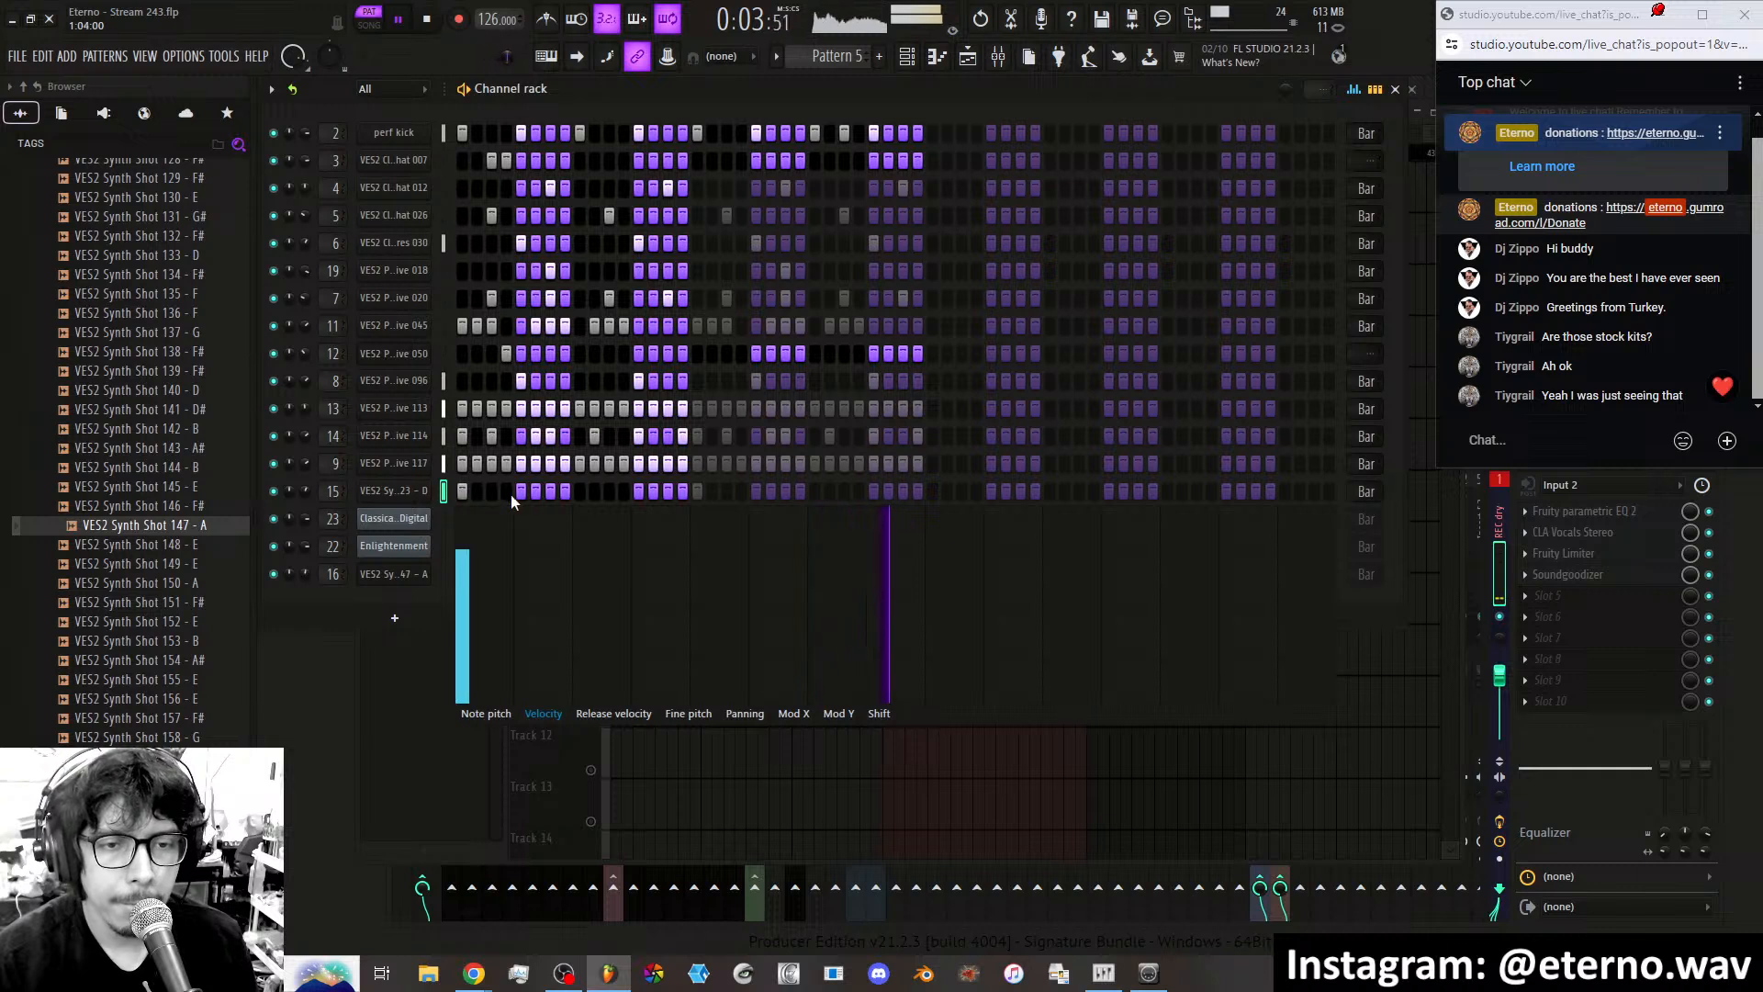
left_click(553, 492)
left_click(610, 493)
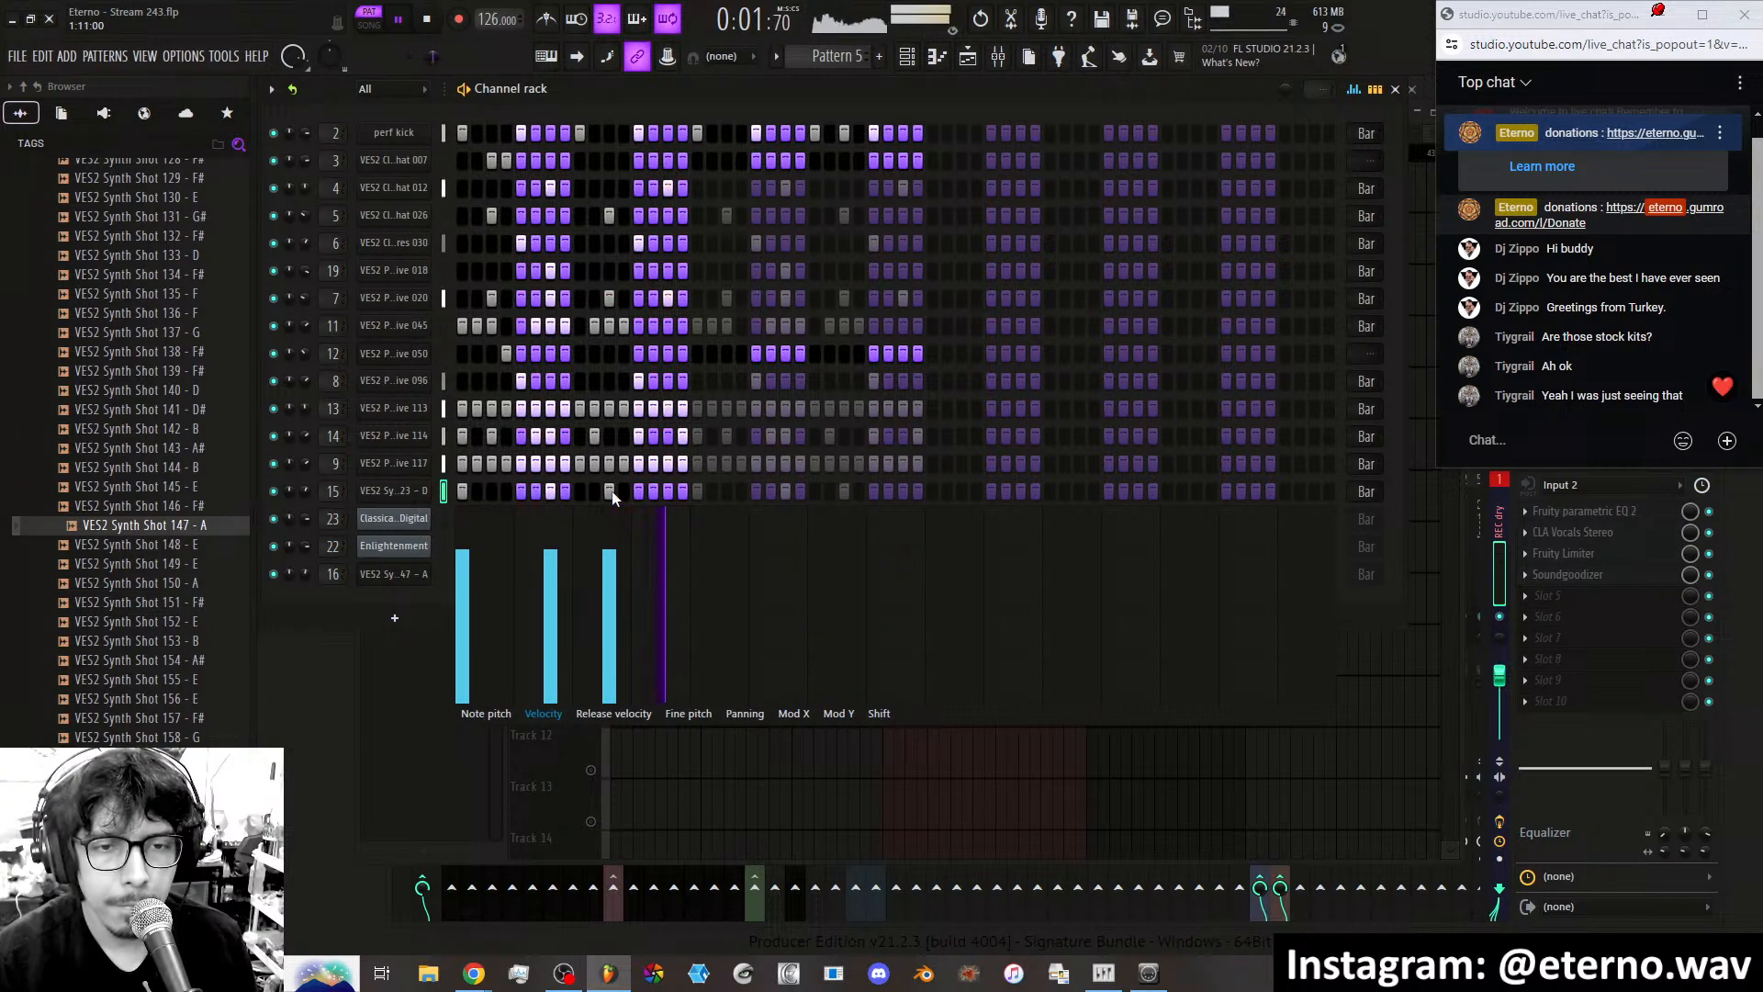
left_click(681, 493)
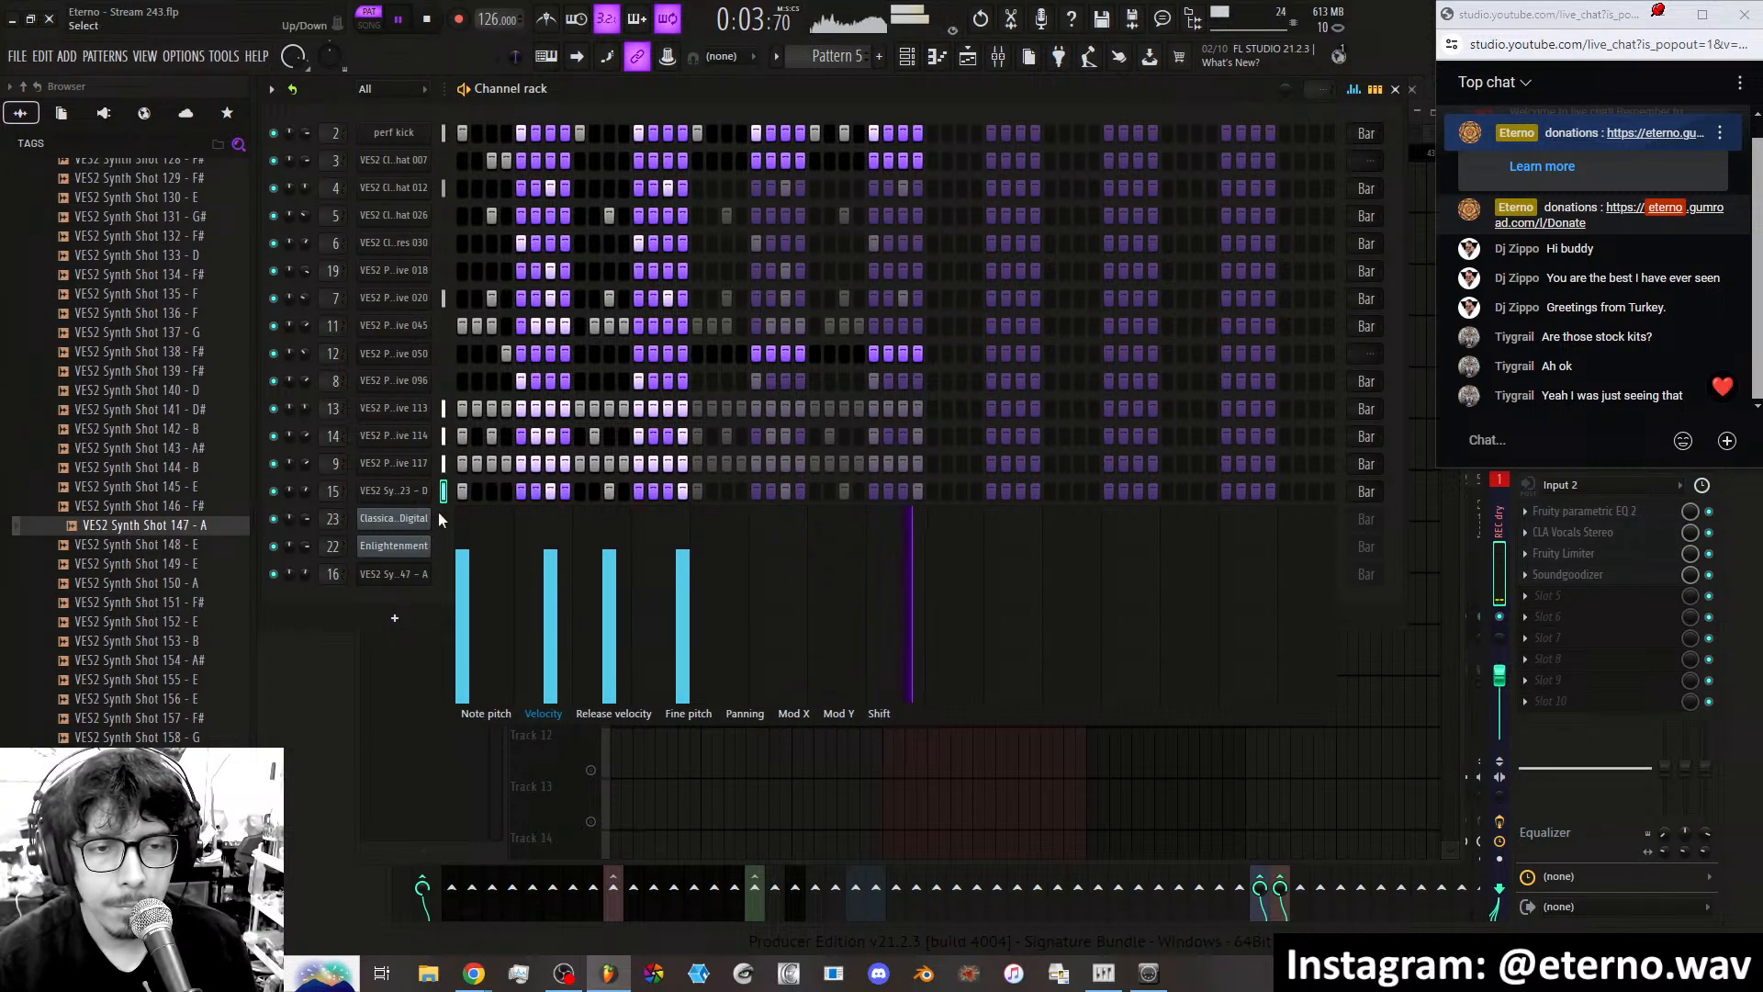
left_click(680, 494)
left_click(669, 493)
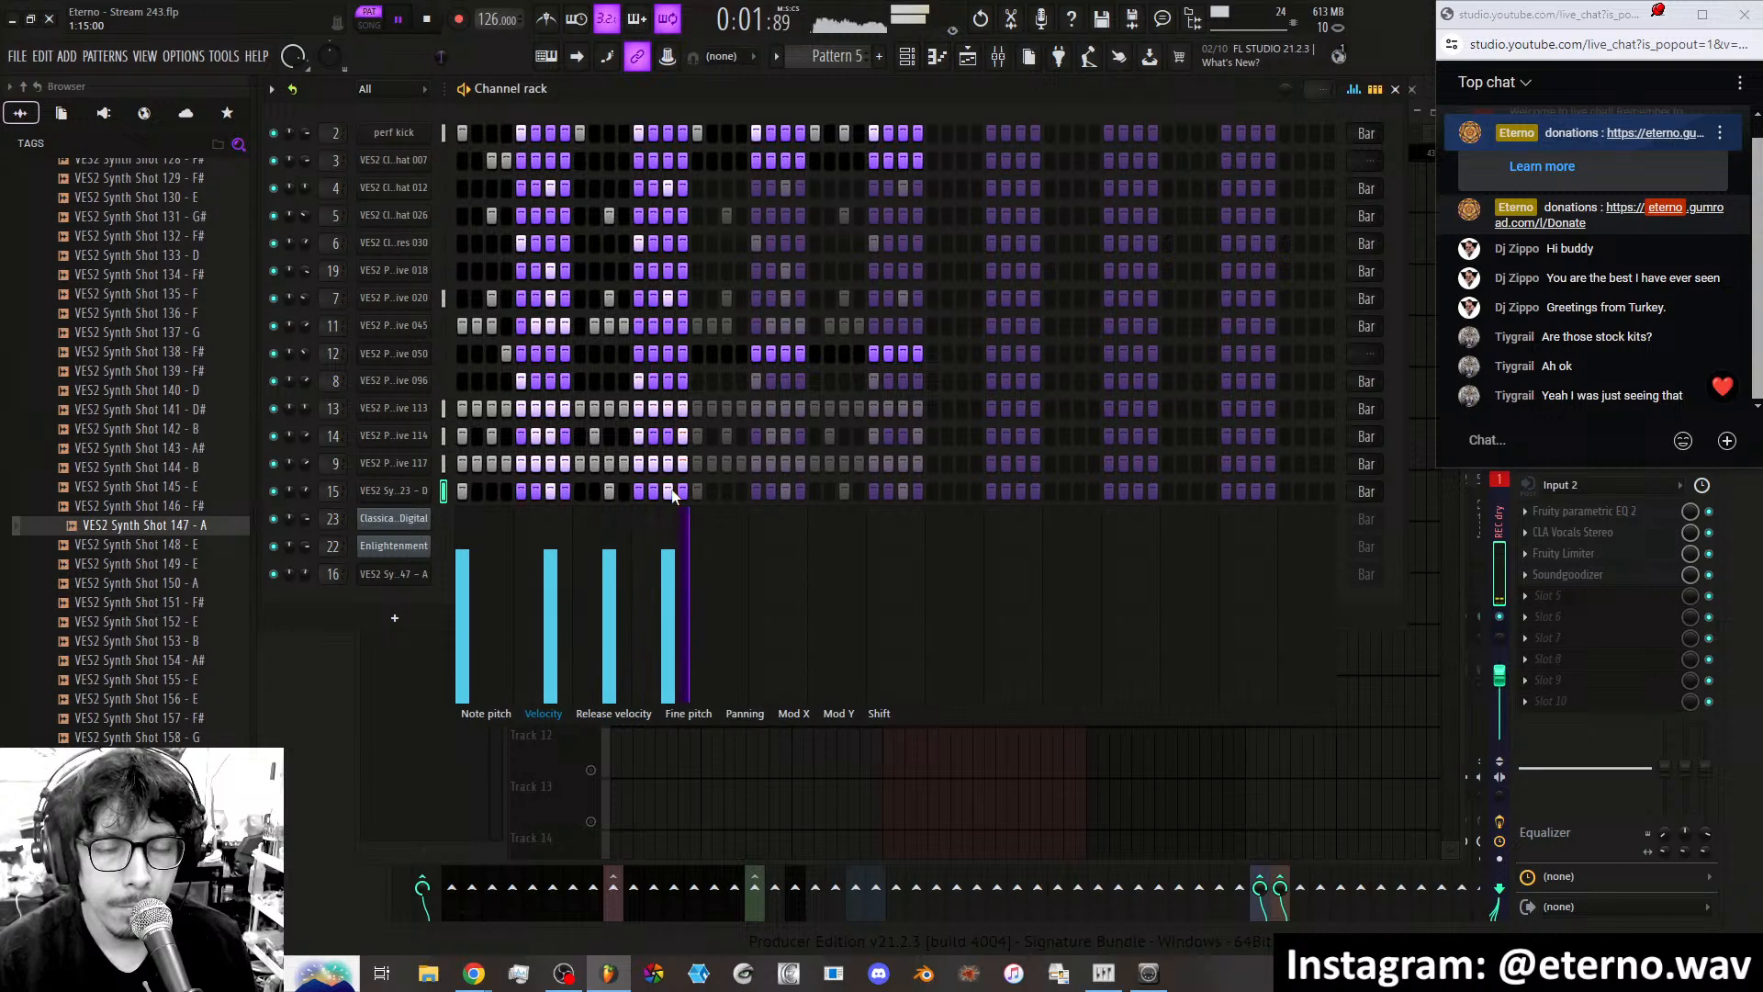
left_click(669, 492)
left_click(654, 492)
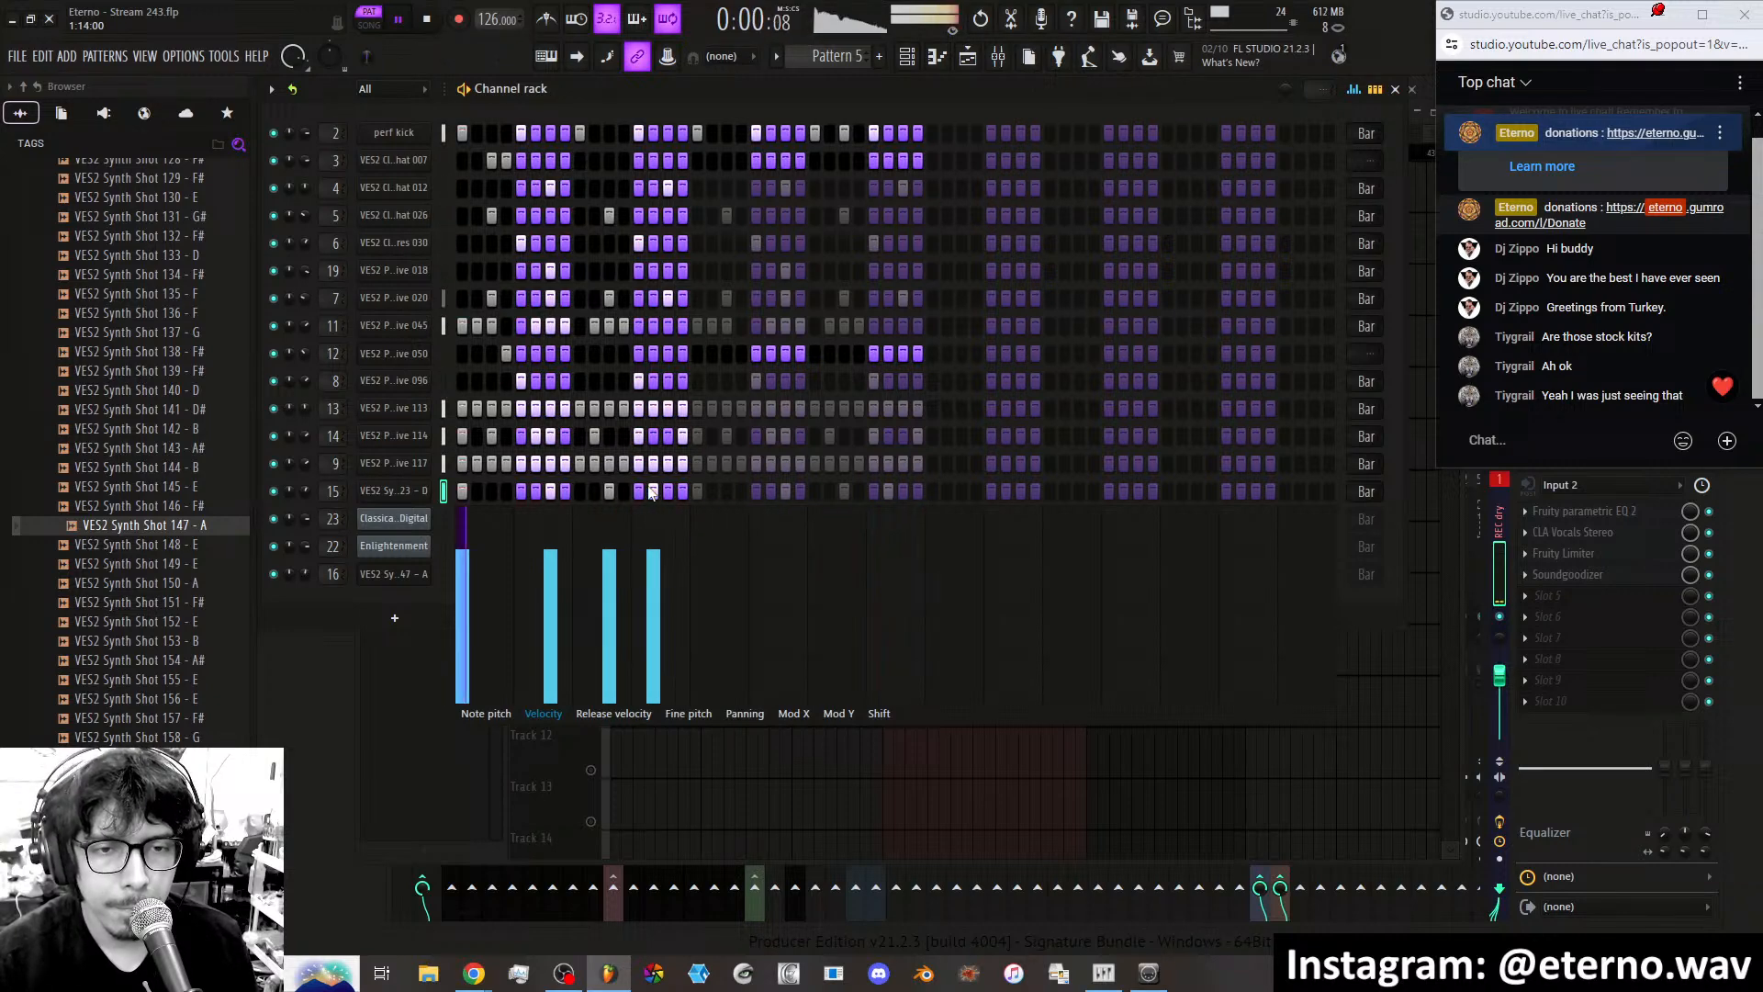
Try lowered fine pitch values on the synth shot 23 - D hits and return them to zero.
left_click(411, 491)
left_click(413, 492)
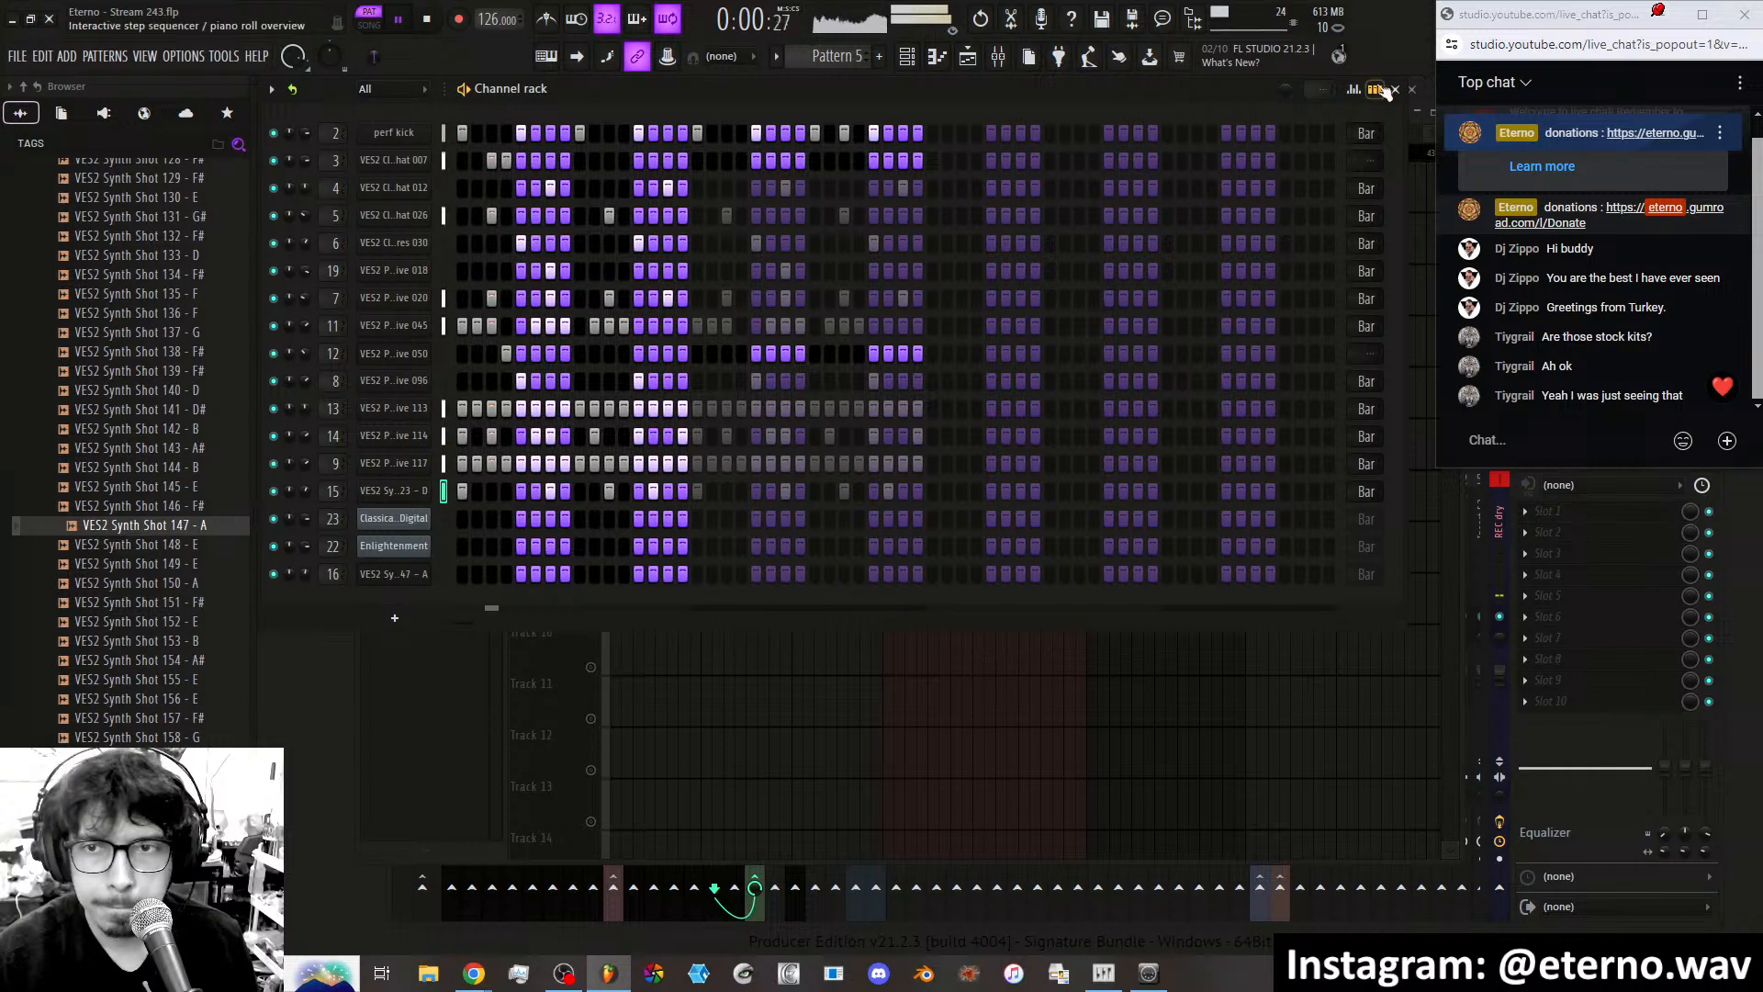
left_click(1354, 89)
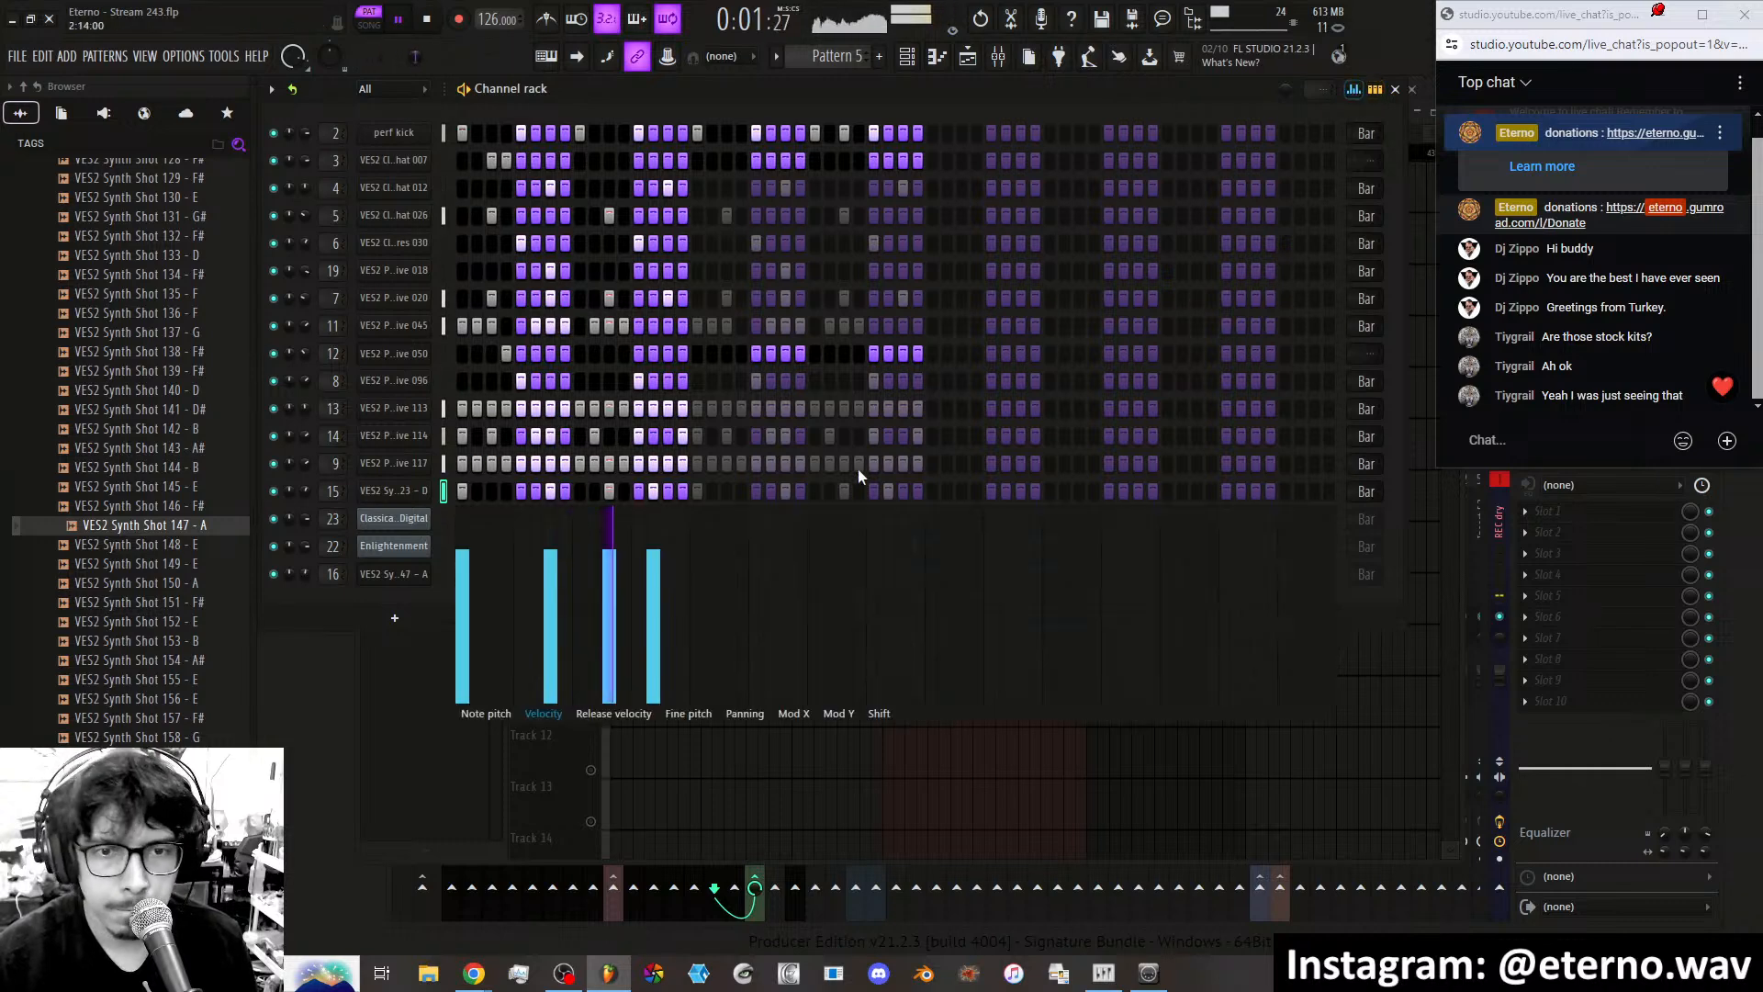
left_click(688, 714)
left_click_drag(464, 646, 625, 644)
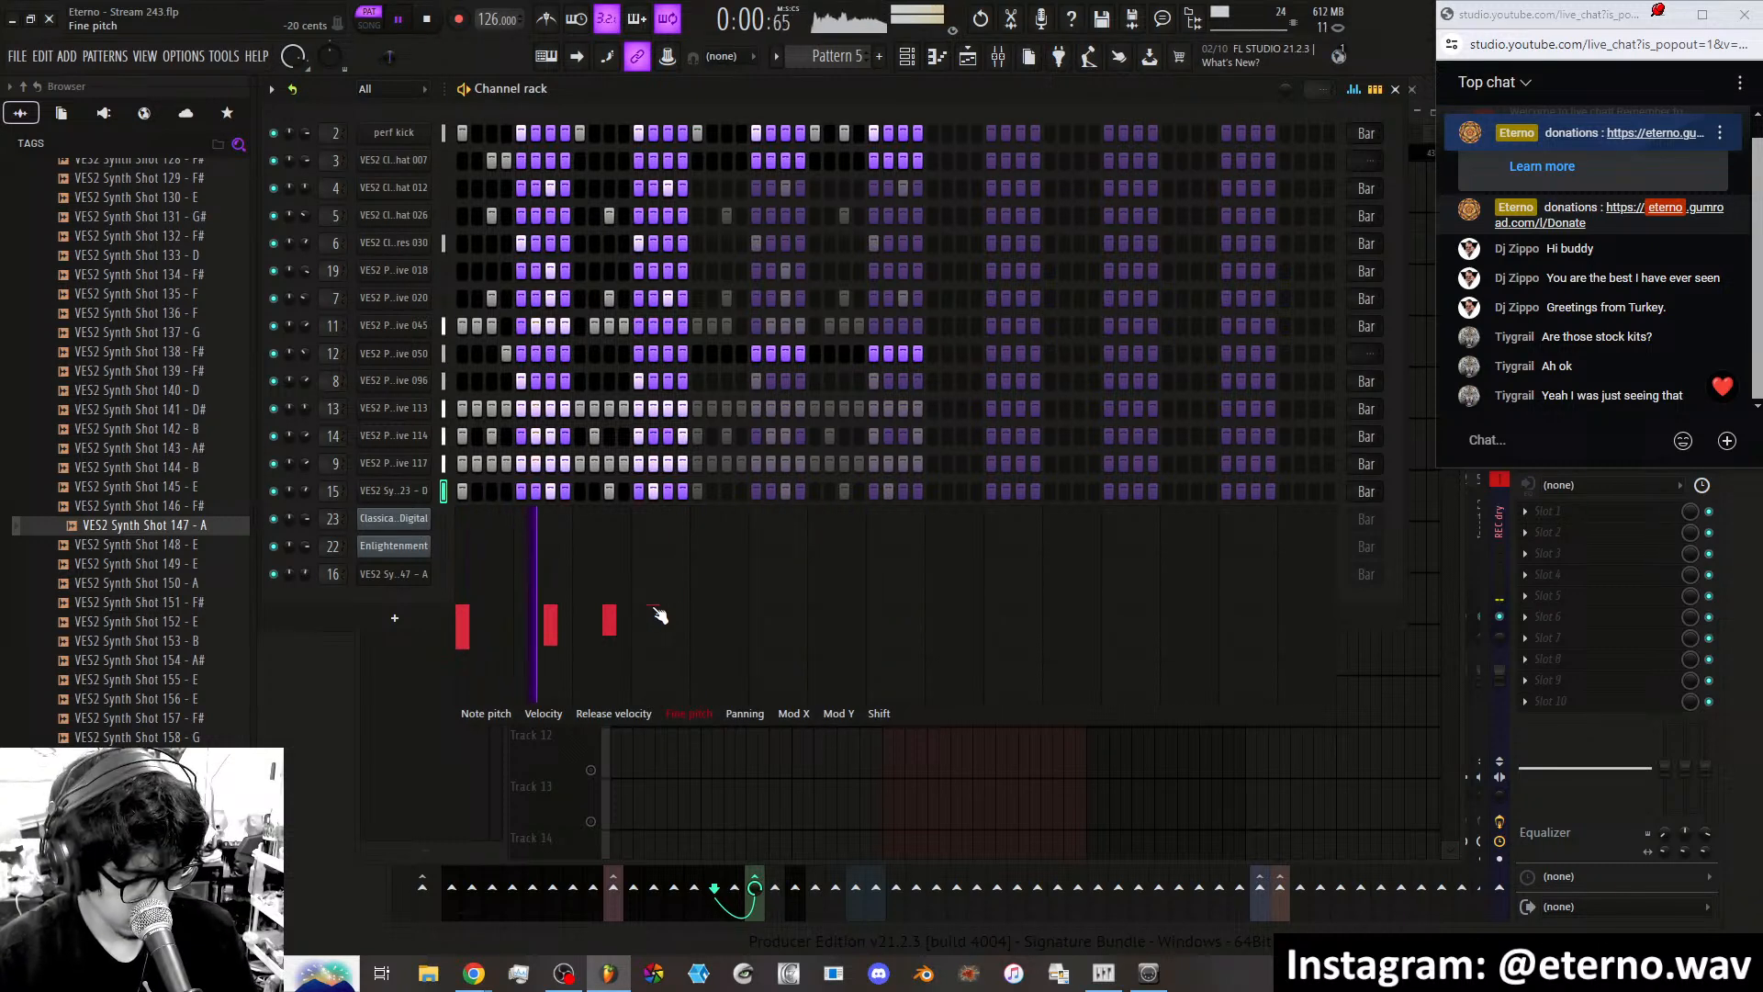
left_click_drag(659, 615, 451, 622)
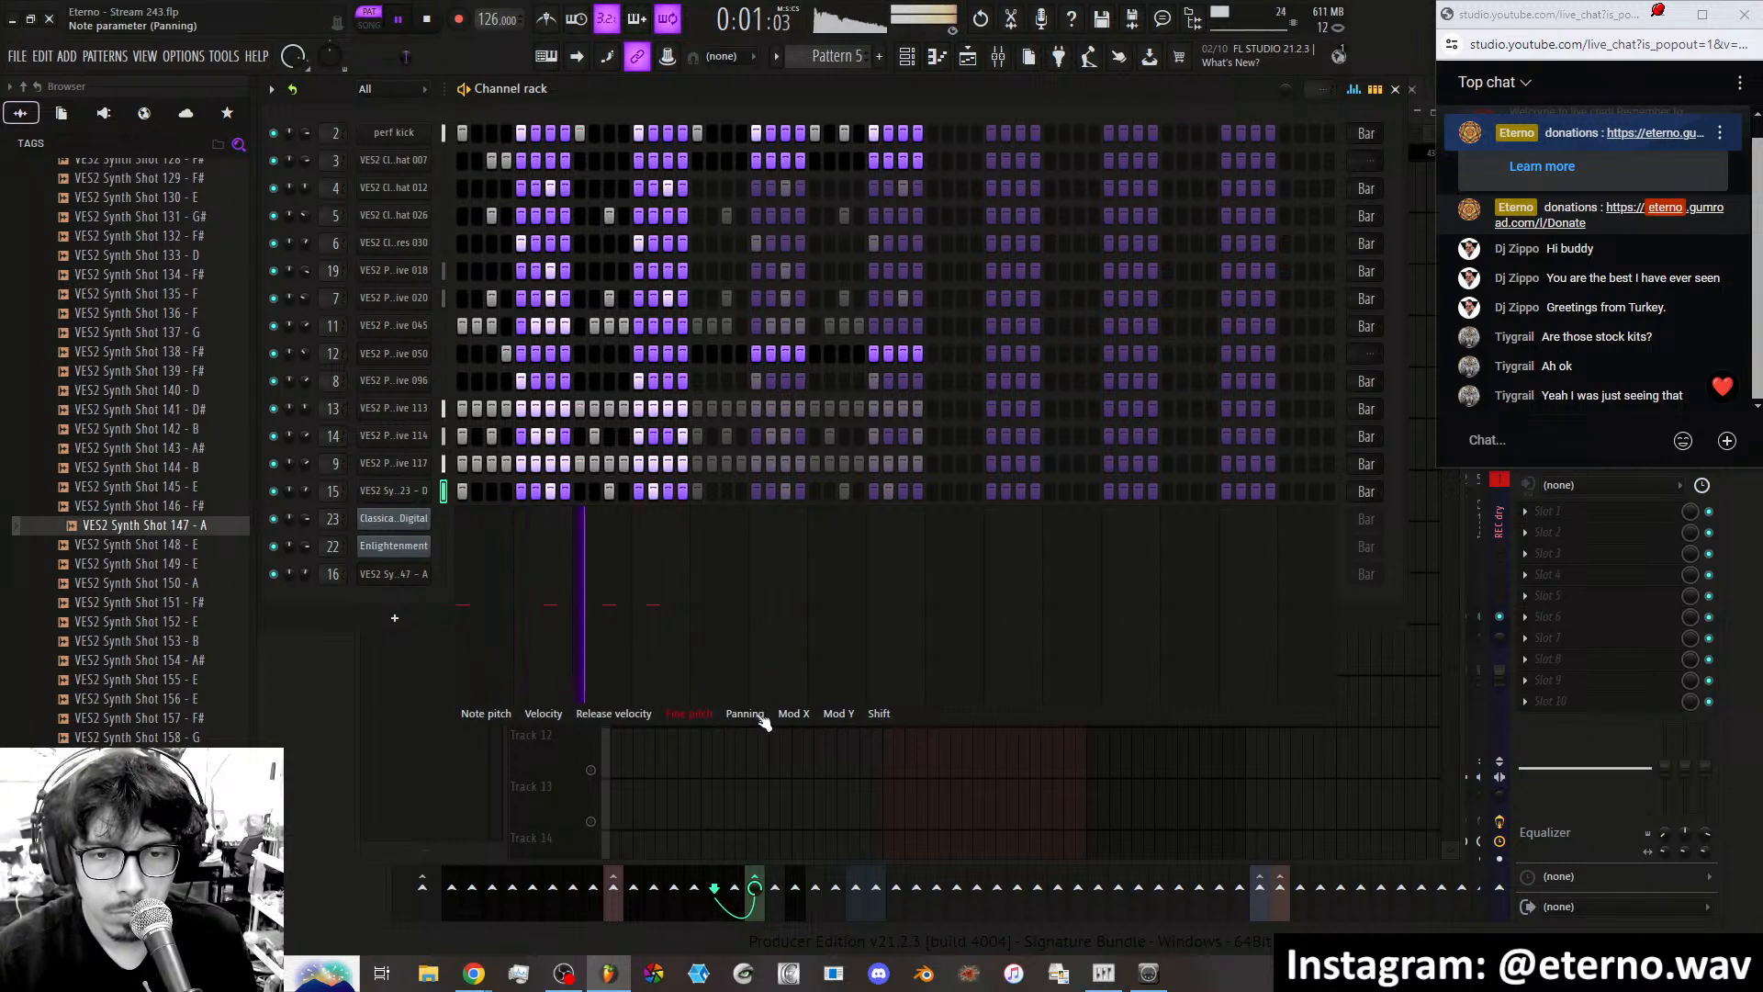
Lower Mod X on the synth shot 23 - D hits to varied levels and raise their Mod Y values.
left_click(794, 715)
left_click(450, 622)
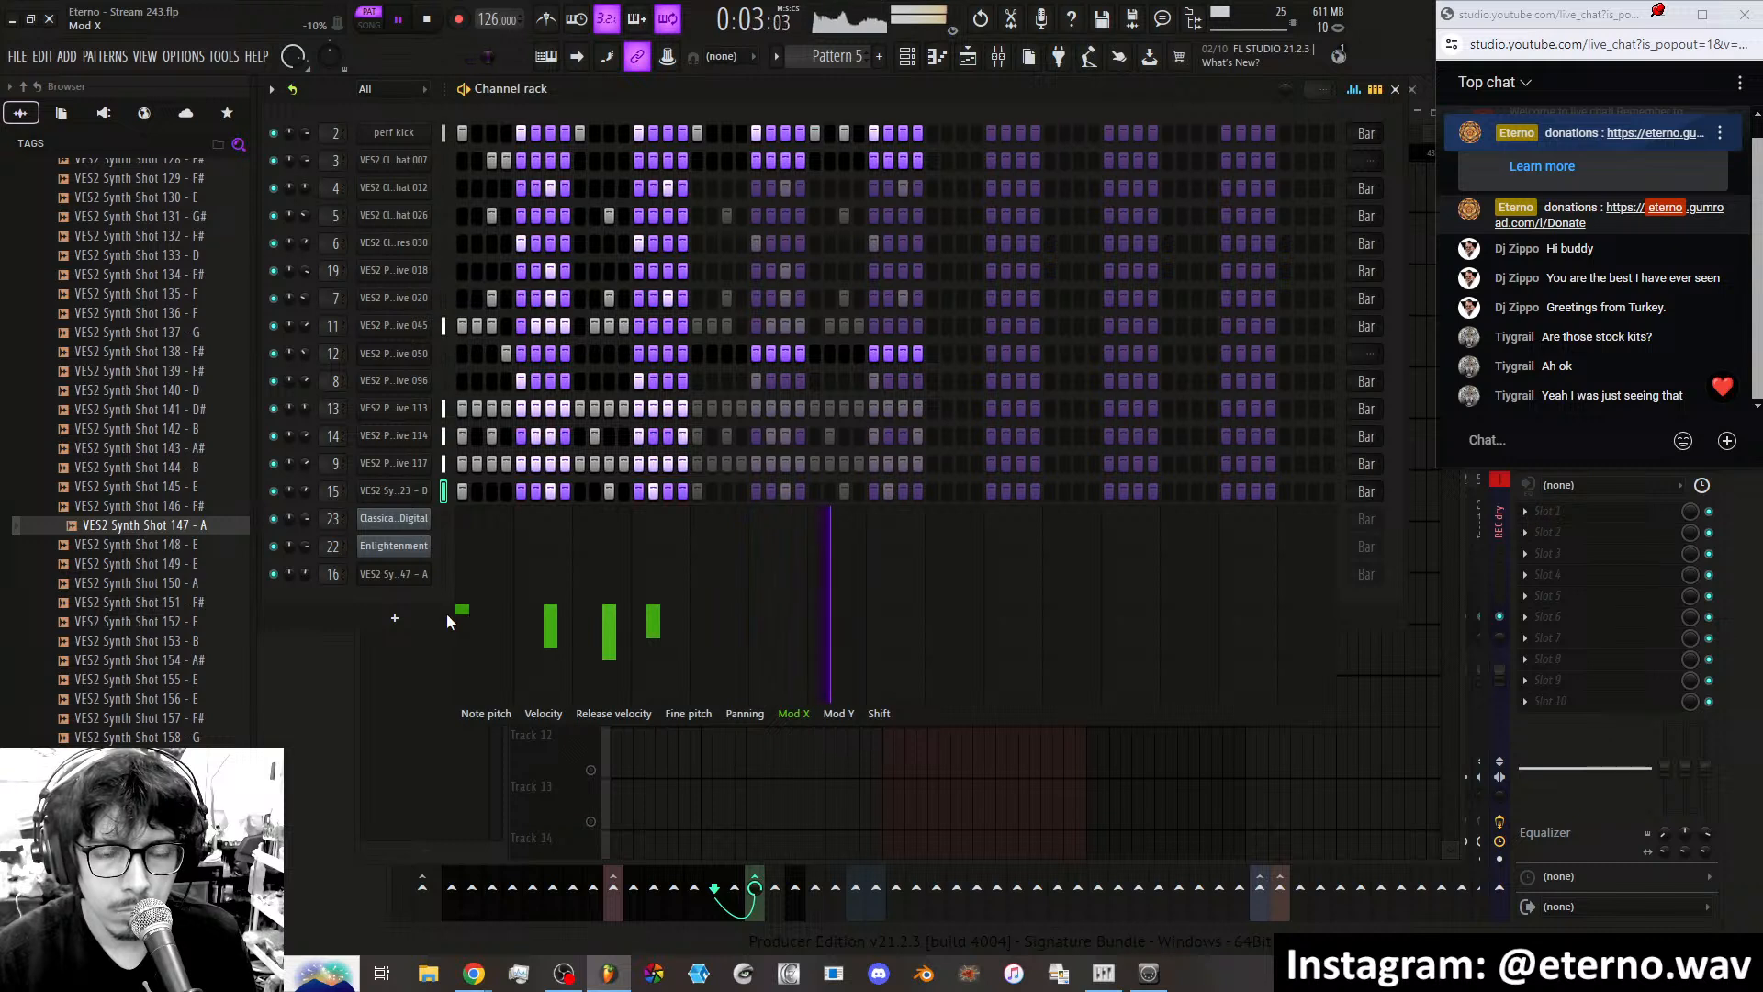
left_click(838, 714)
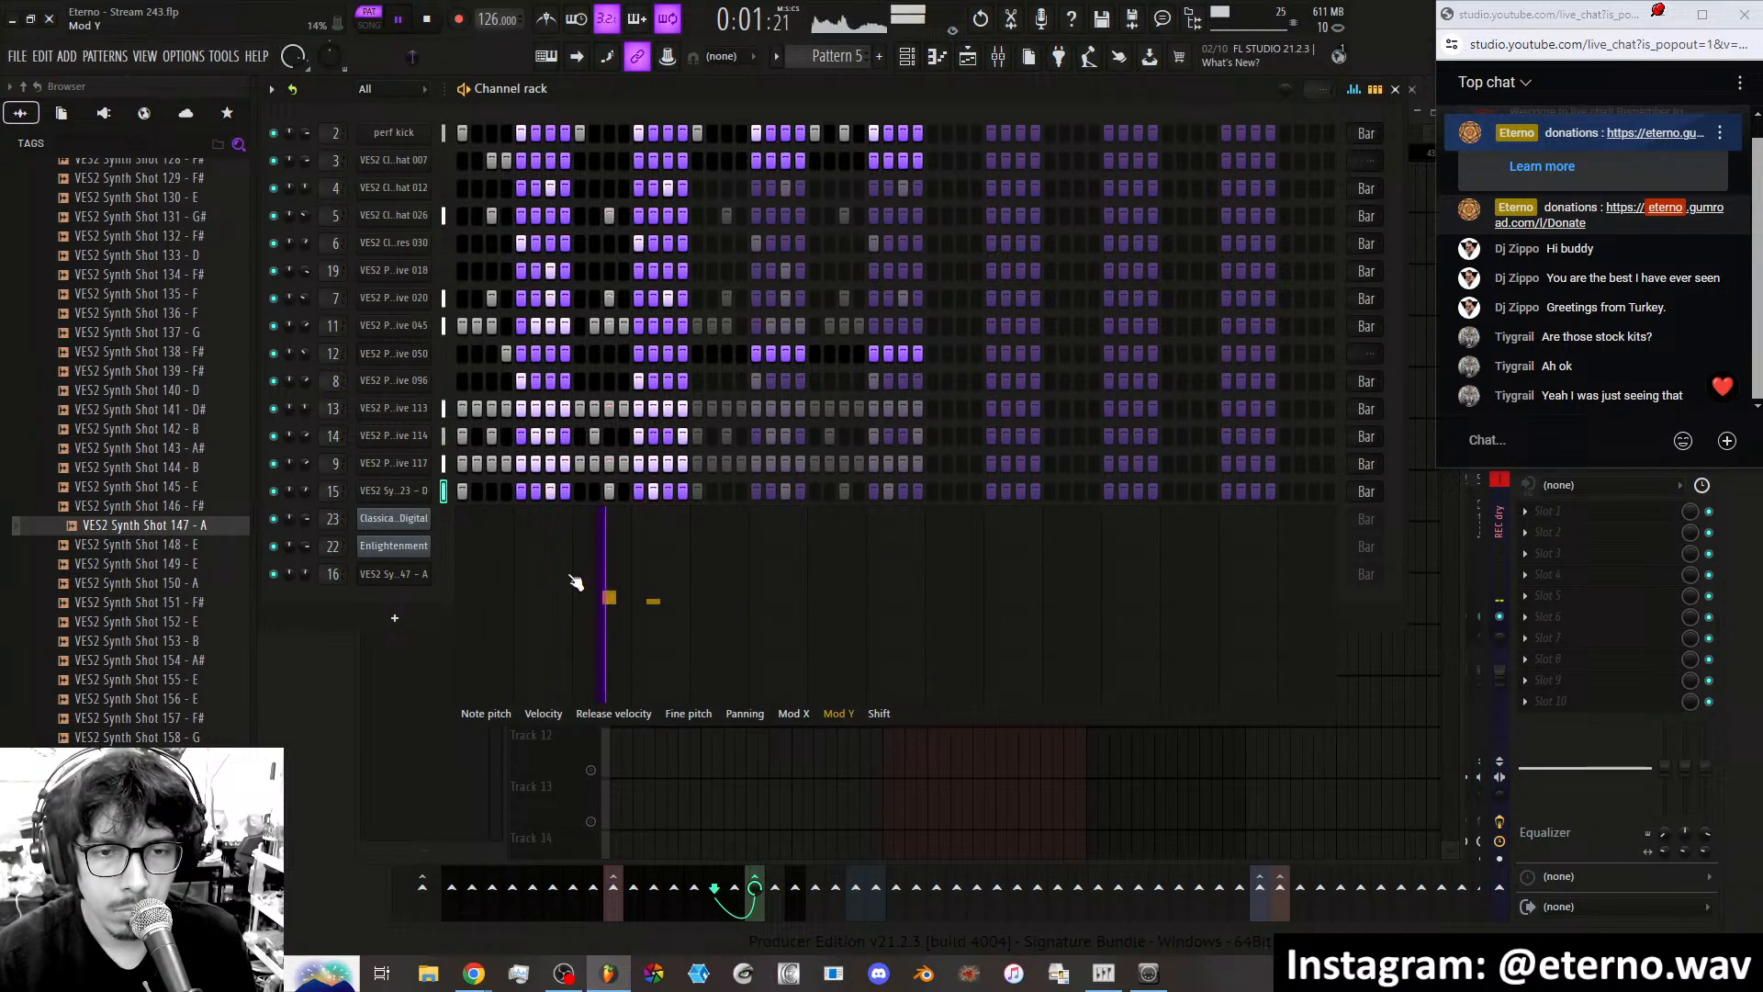
mouse_move(555, 558)
left_mouse_down()
mouse_move(473, 550)
mouse_move(464, 572)
left_mouse_up()
Deepen the negative Mod X values of the synth shot 23 - D hits and raise Mod Y highest on step 7, lowest on step 1.
left_click(794, 715)
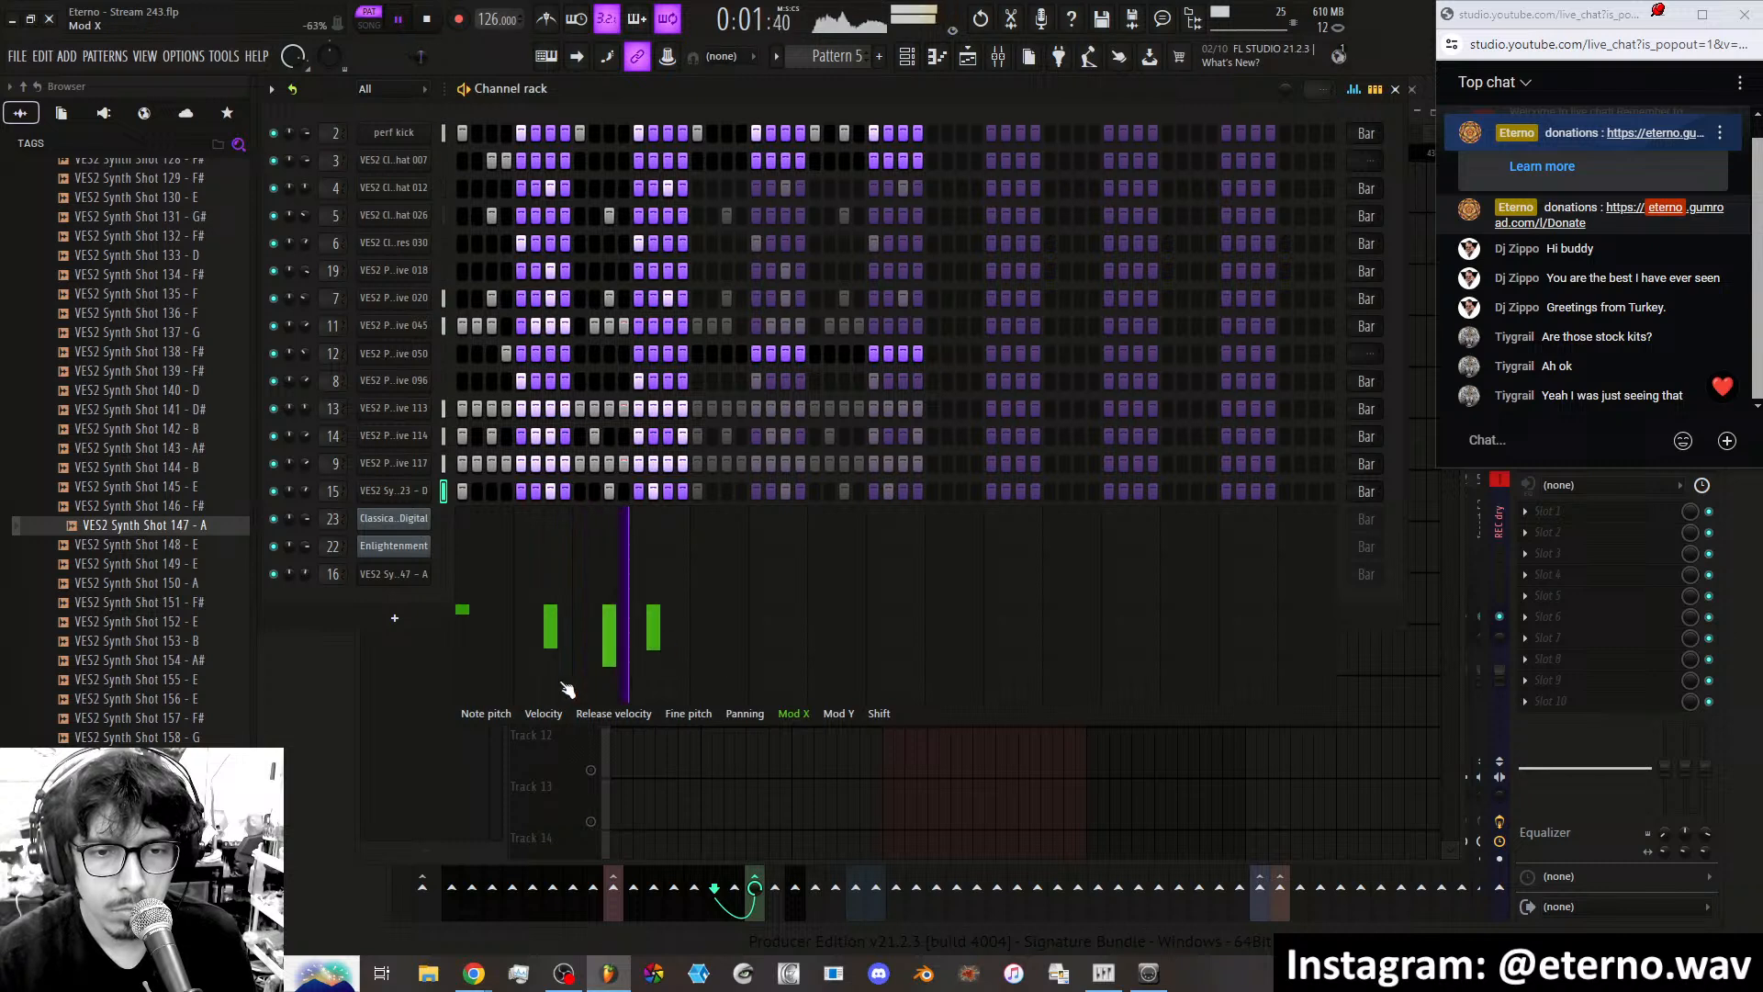
left_click(653, 665)
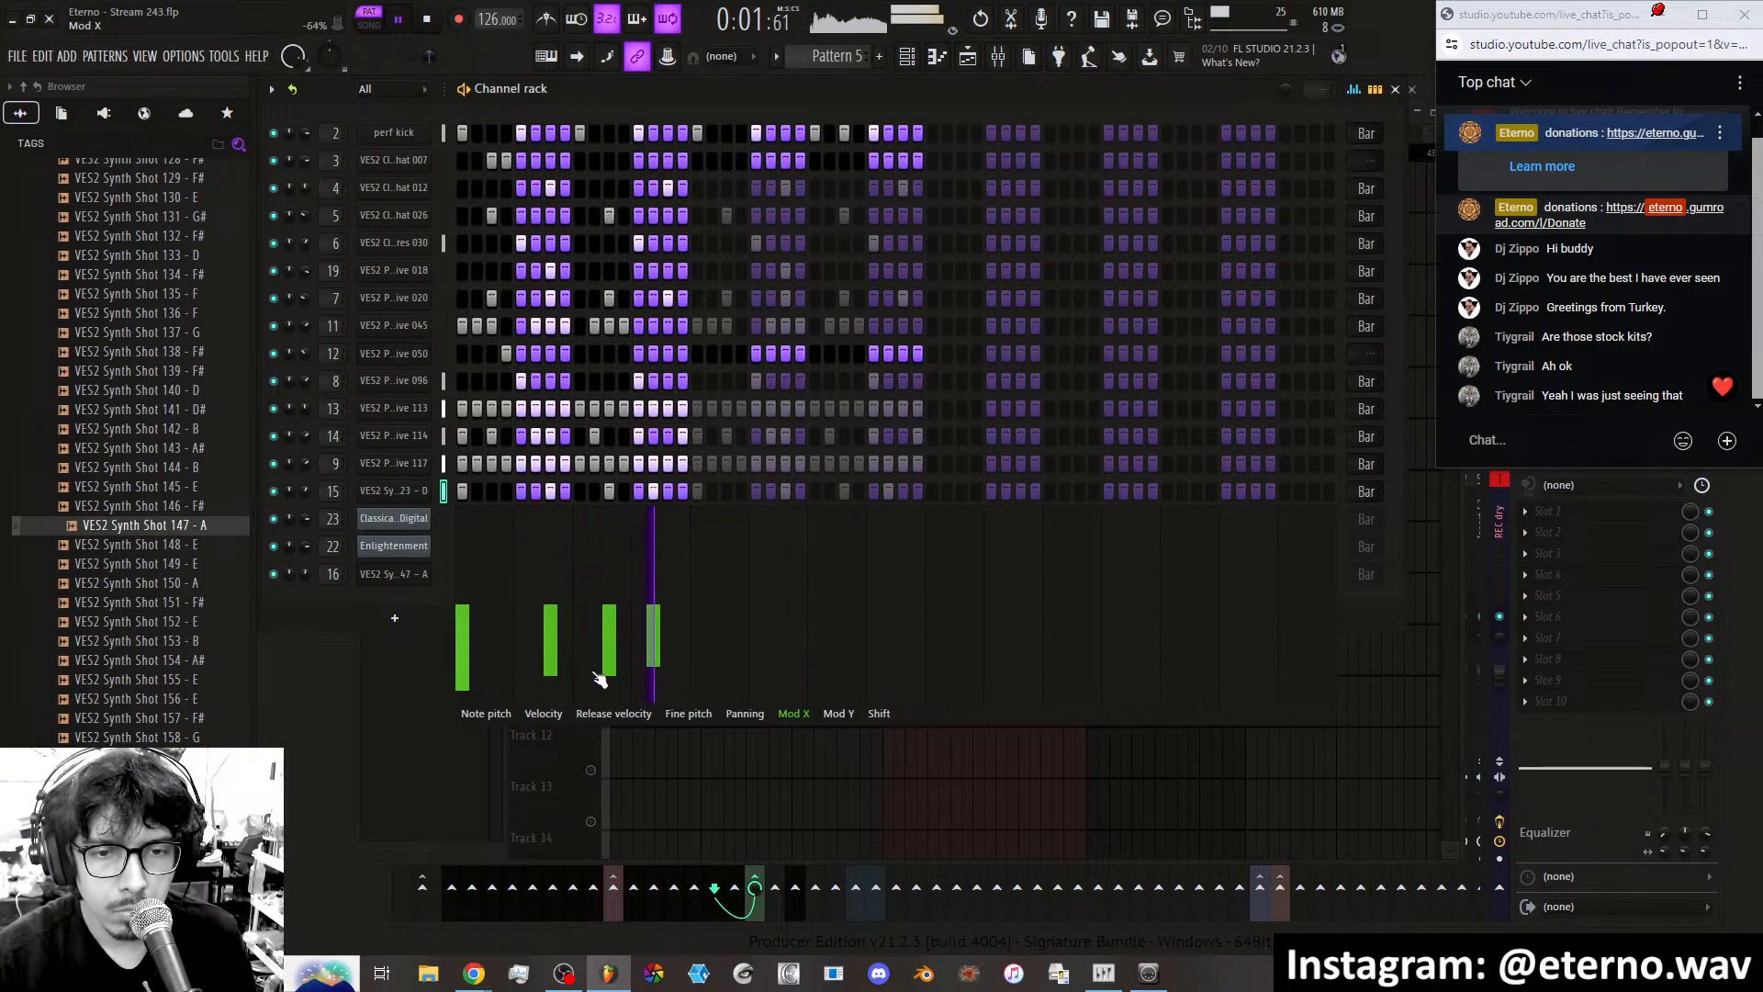
left_click(465, 640)
left_click(850, 715)
mouse_move(550, 529)
left_mouse_down()
mouse_move(603, 504)
mouse_move(651, 545)
left_mouse_up()
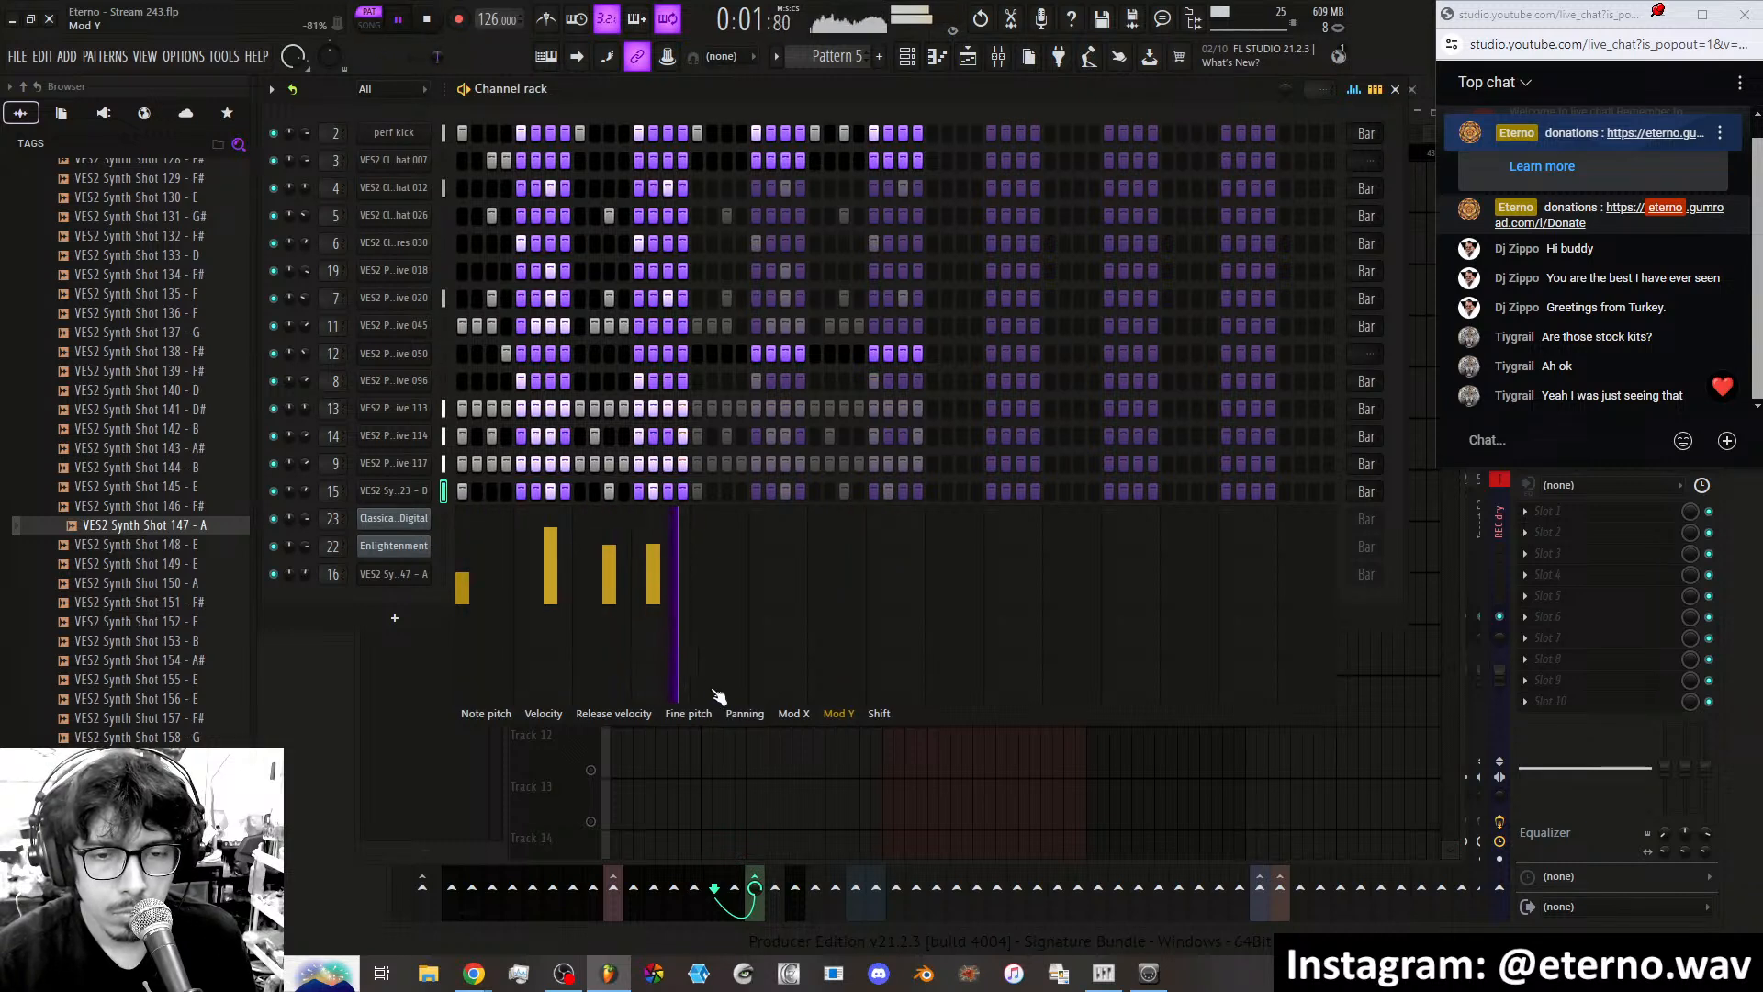
left_click(795, 716)
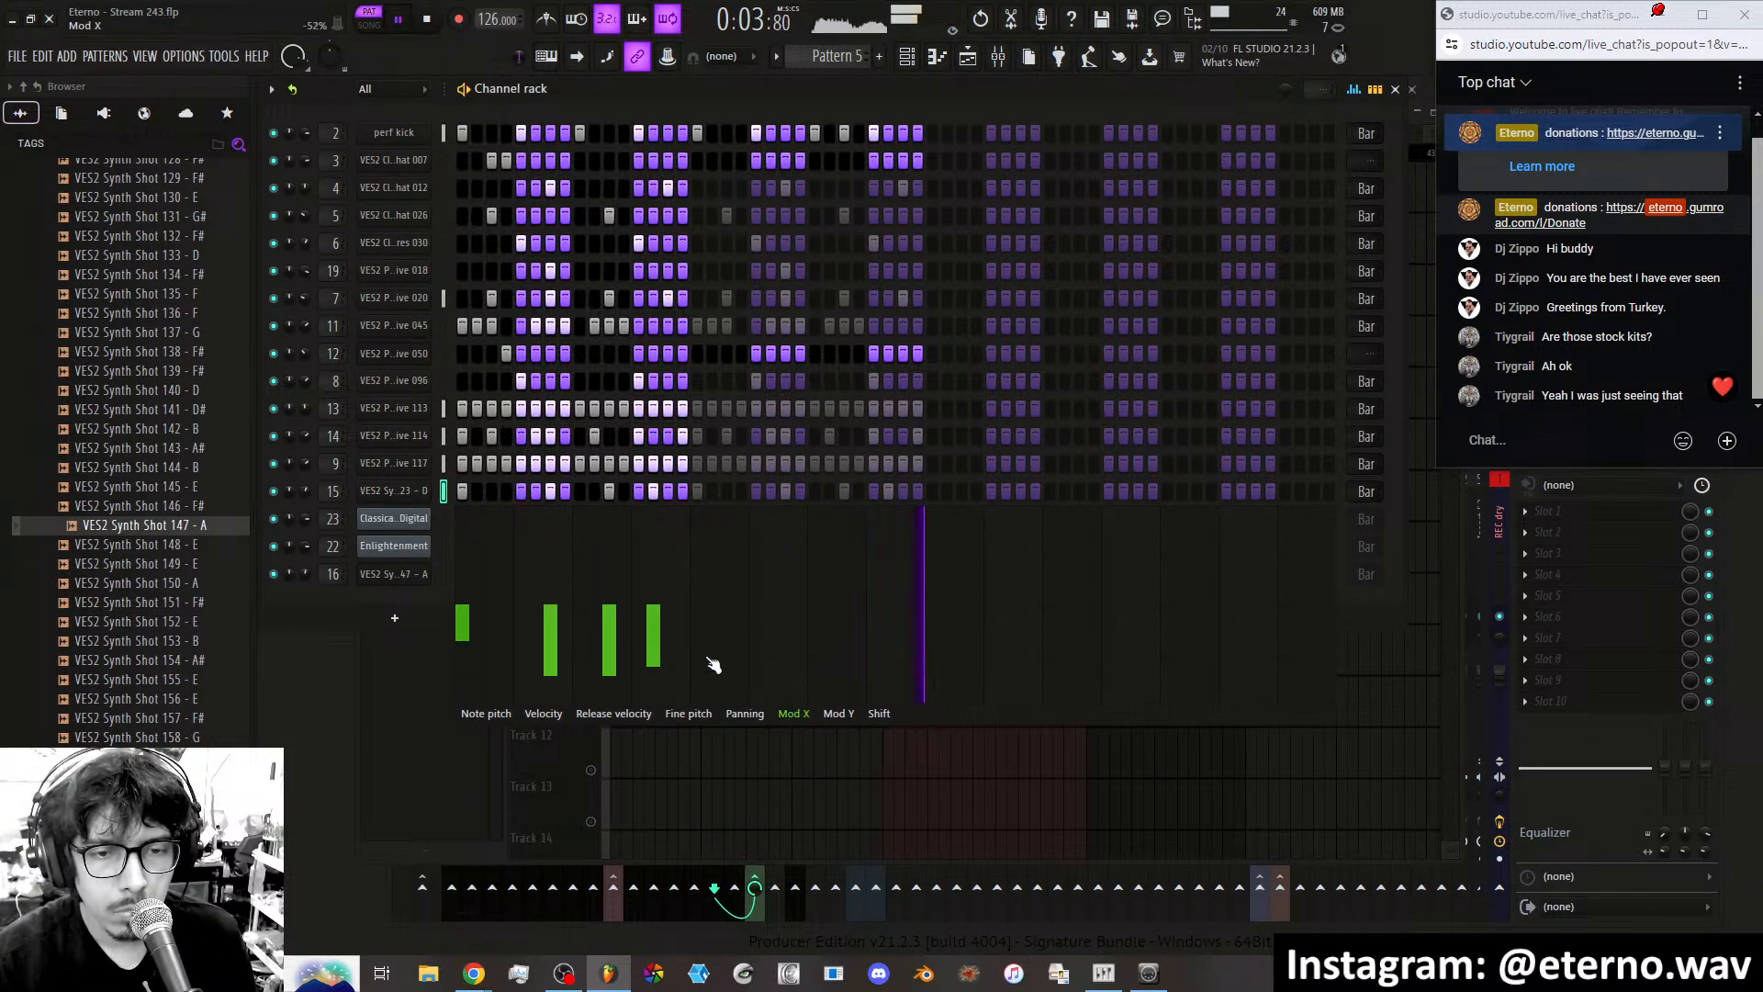
Reduce the synth shot 23 - D velocities to varied medium-high levels, with step 1 the loudest and step 11 the quietest.
left_click(543, 713)
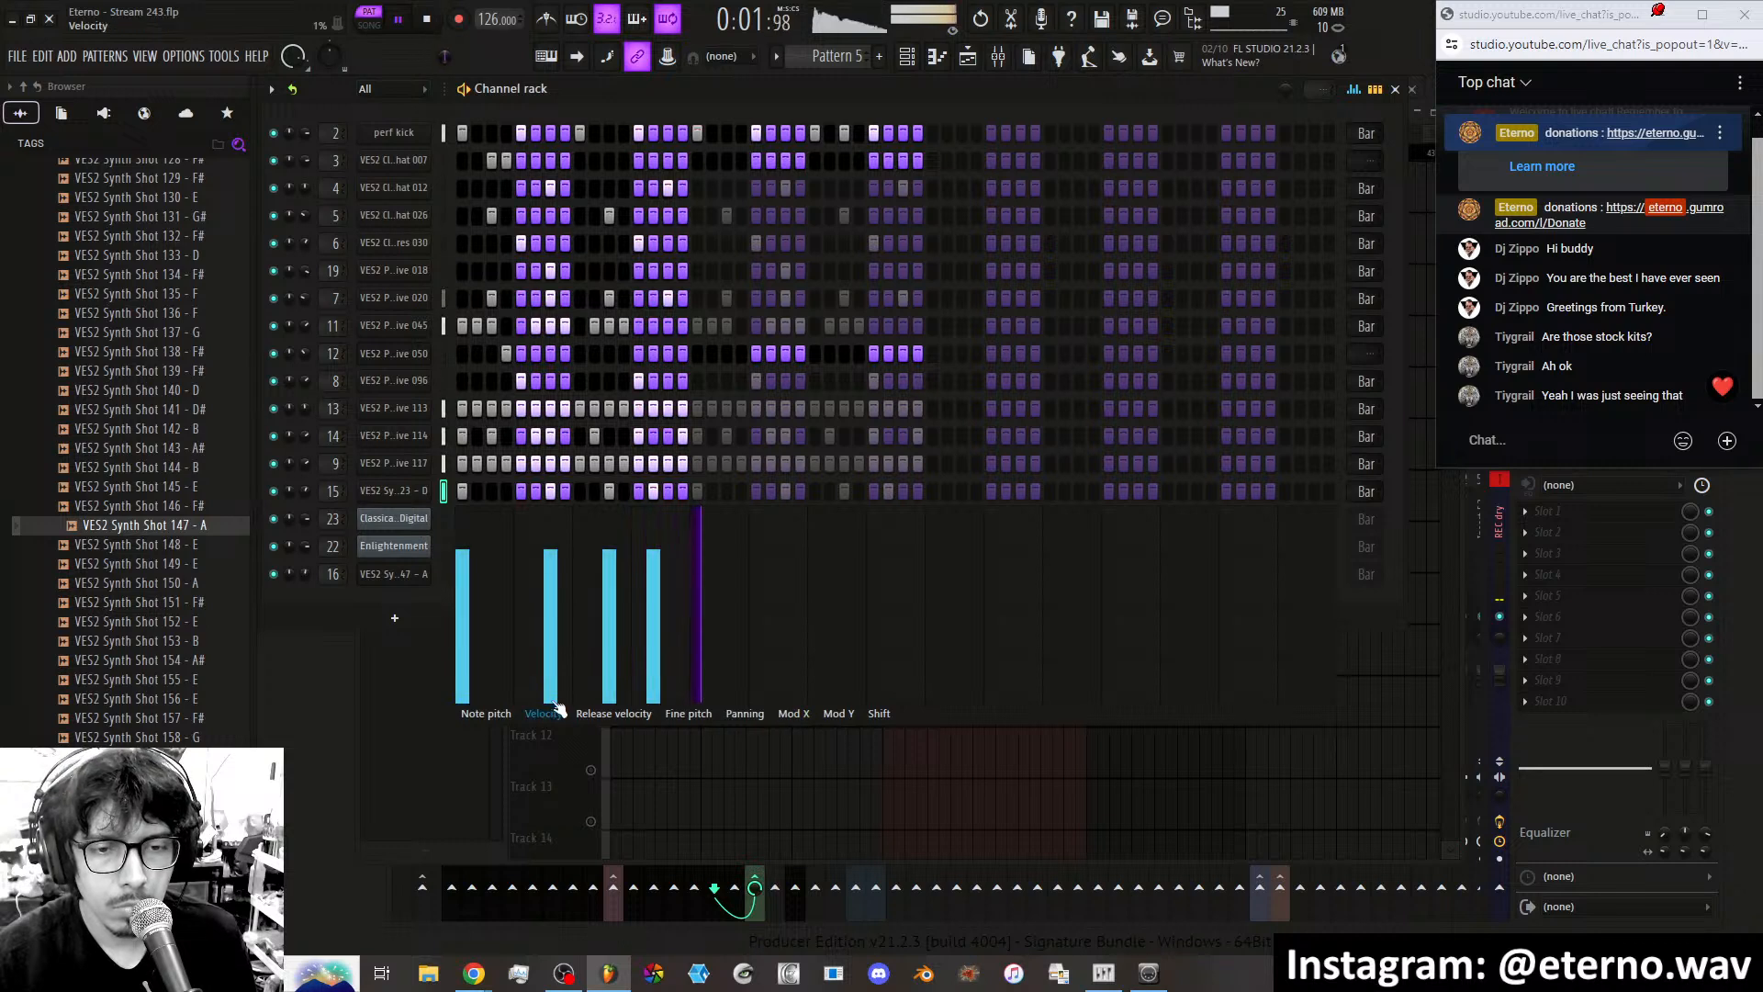
left_click_drag(462, 617, 476, 625)
left_click(550, 581)
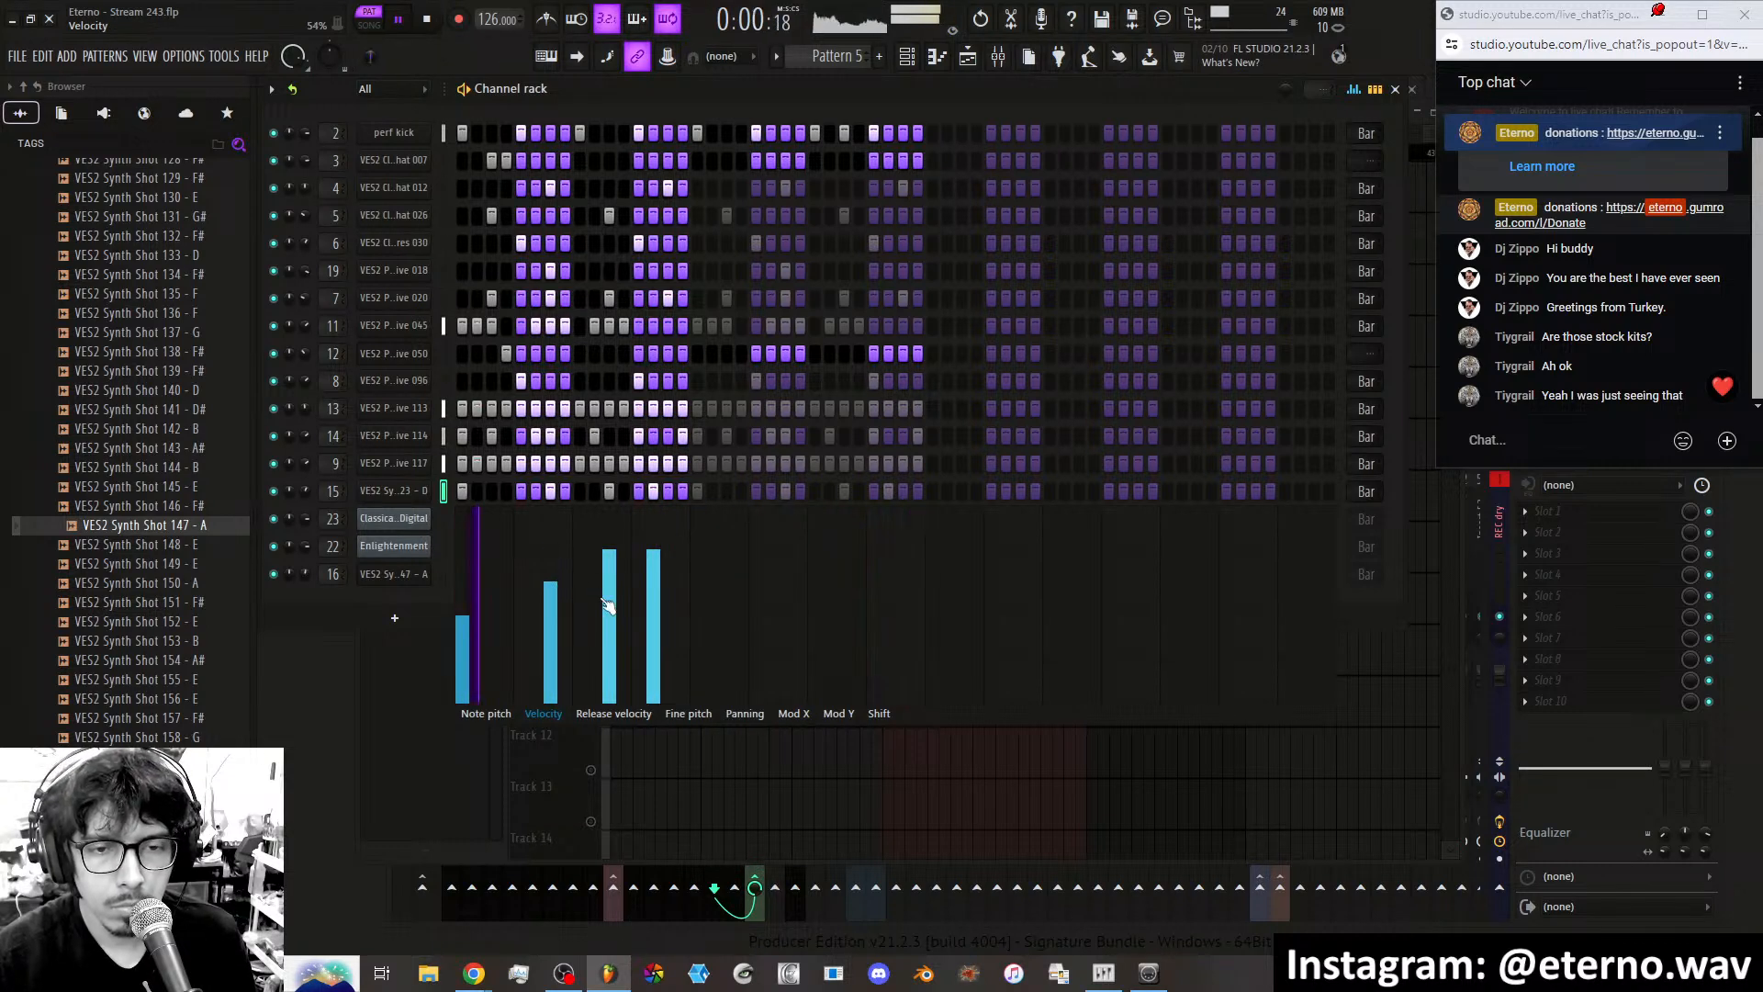
left_click(609, 597)
left_click(653, 584)
left_click(462, 574)
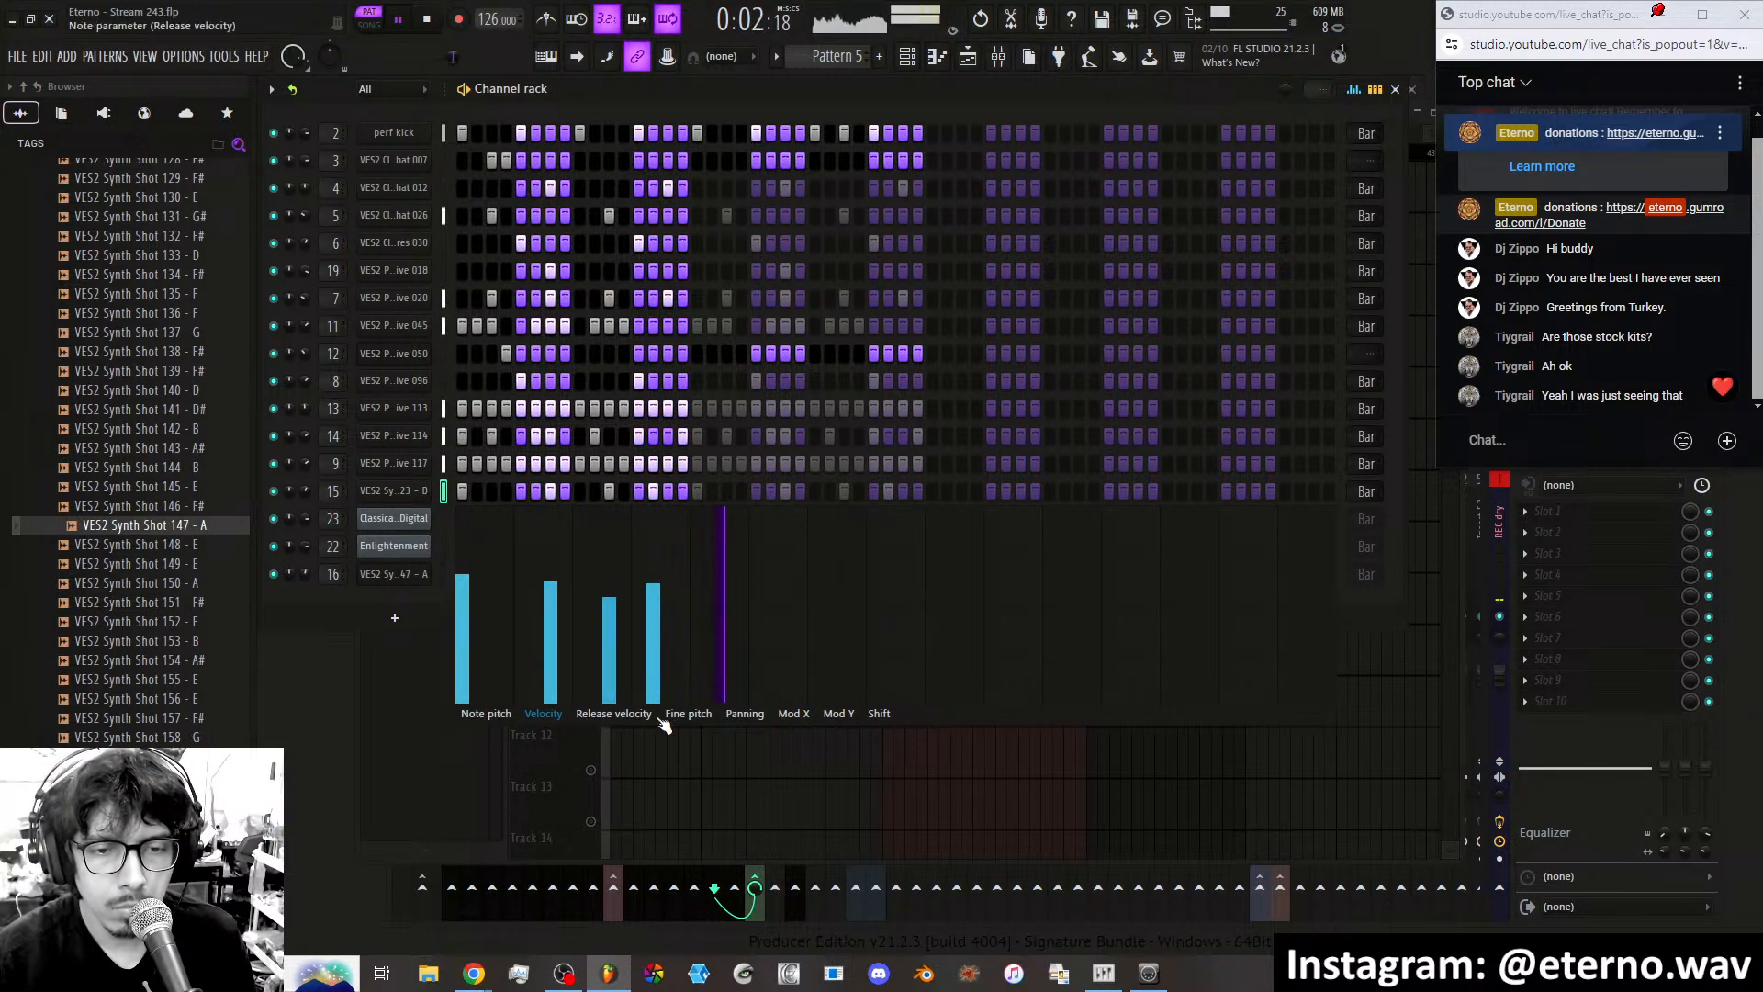
Raise the fine pitch of the synth shot 23 - D hits on steps 7 and 14 to the maximum.
left_click(502, 715)
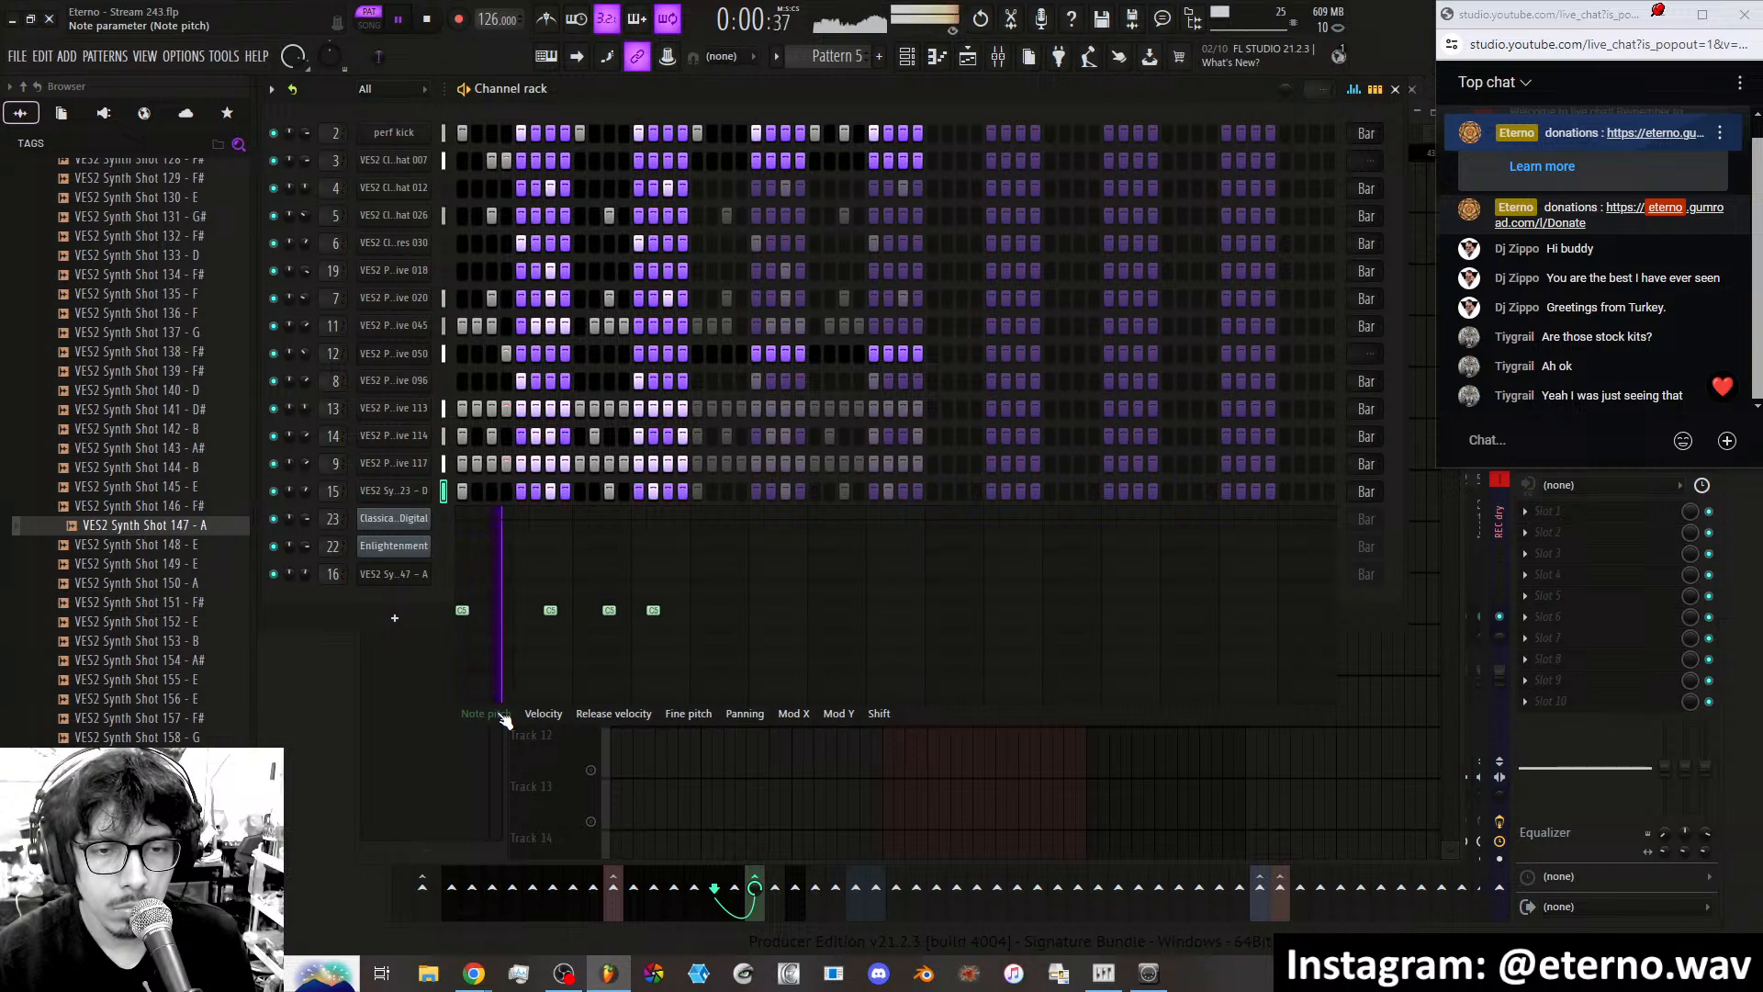
left_click(685, 714)
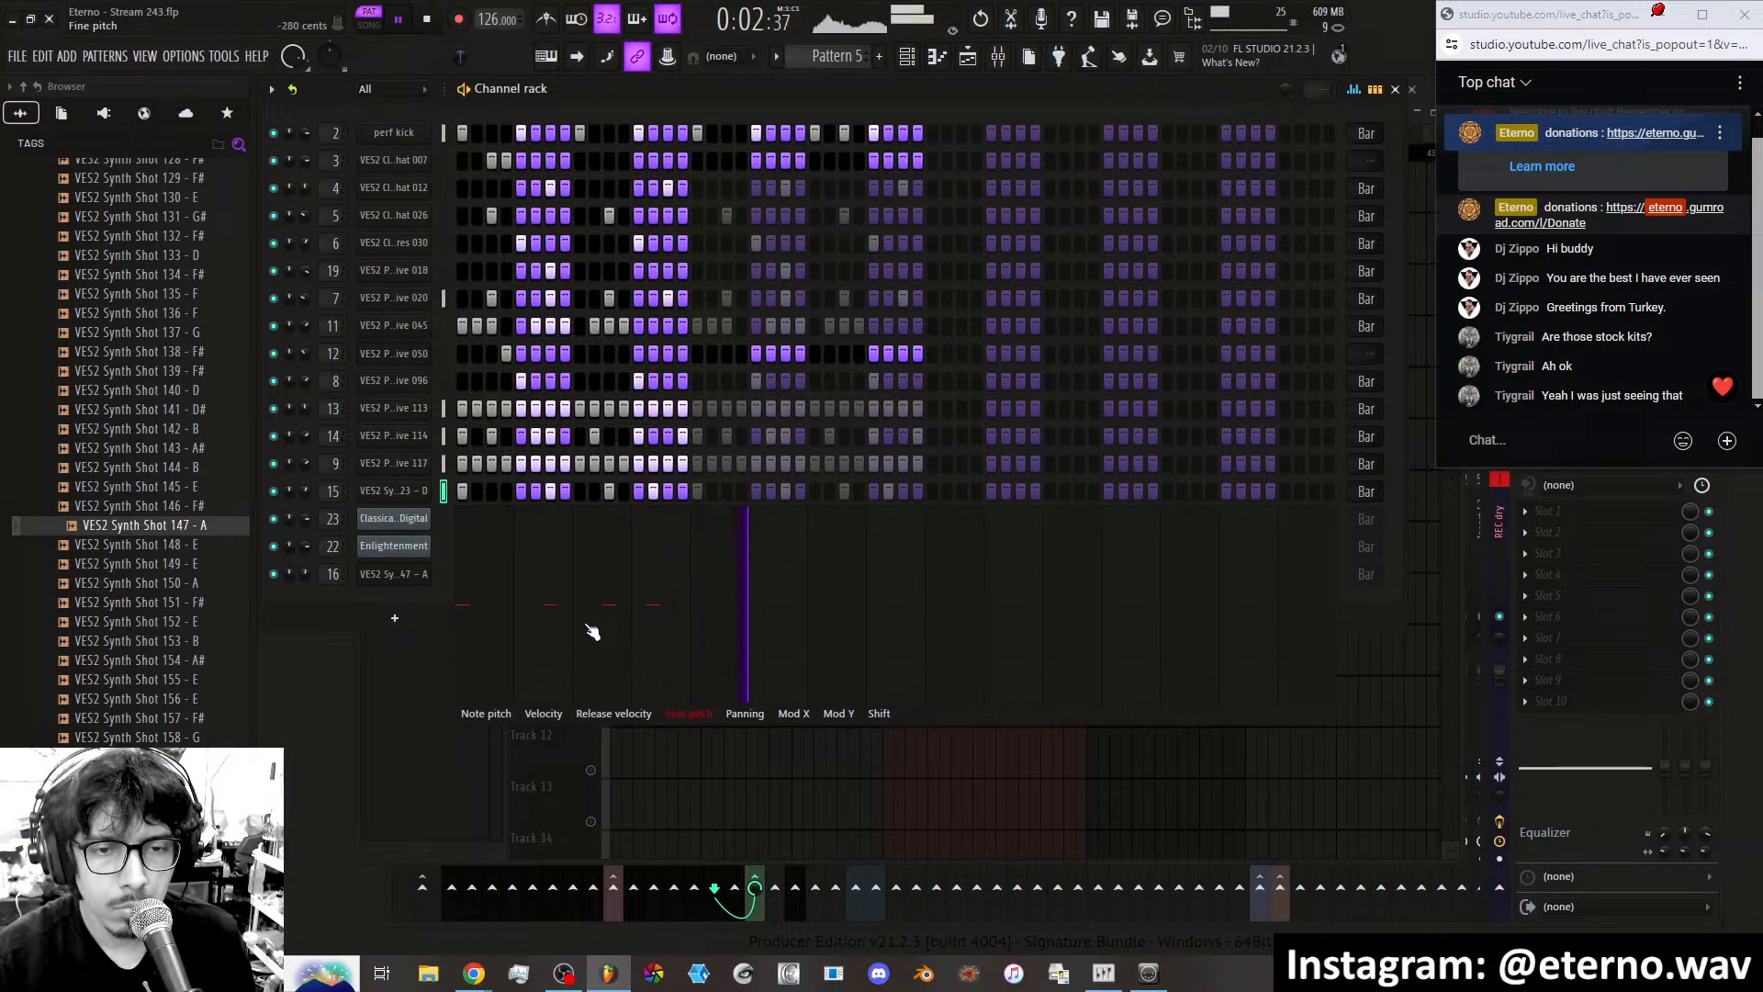
left_click_drag(556, 588, 551, 493)
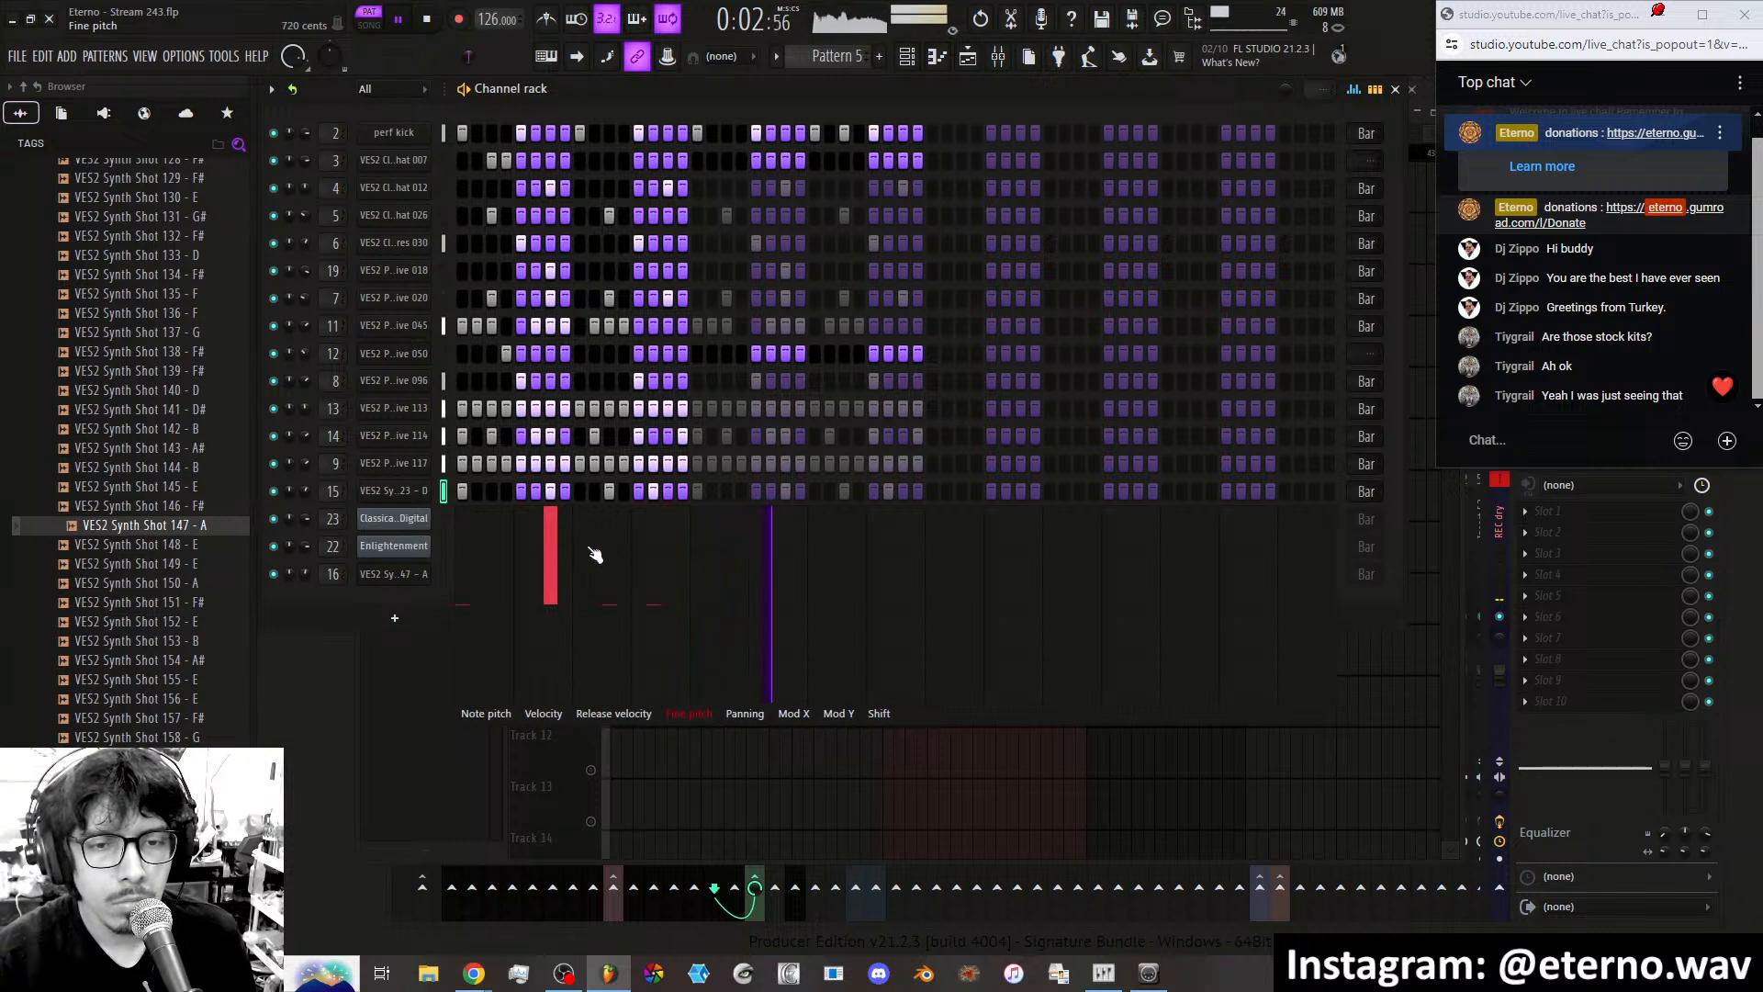
left_click_drag(652, 529, 652, 508)
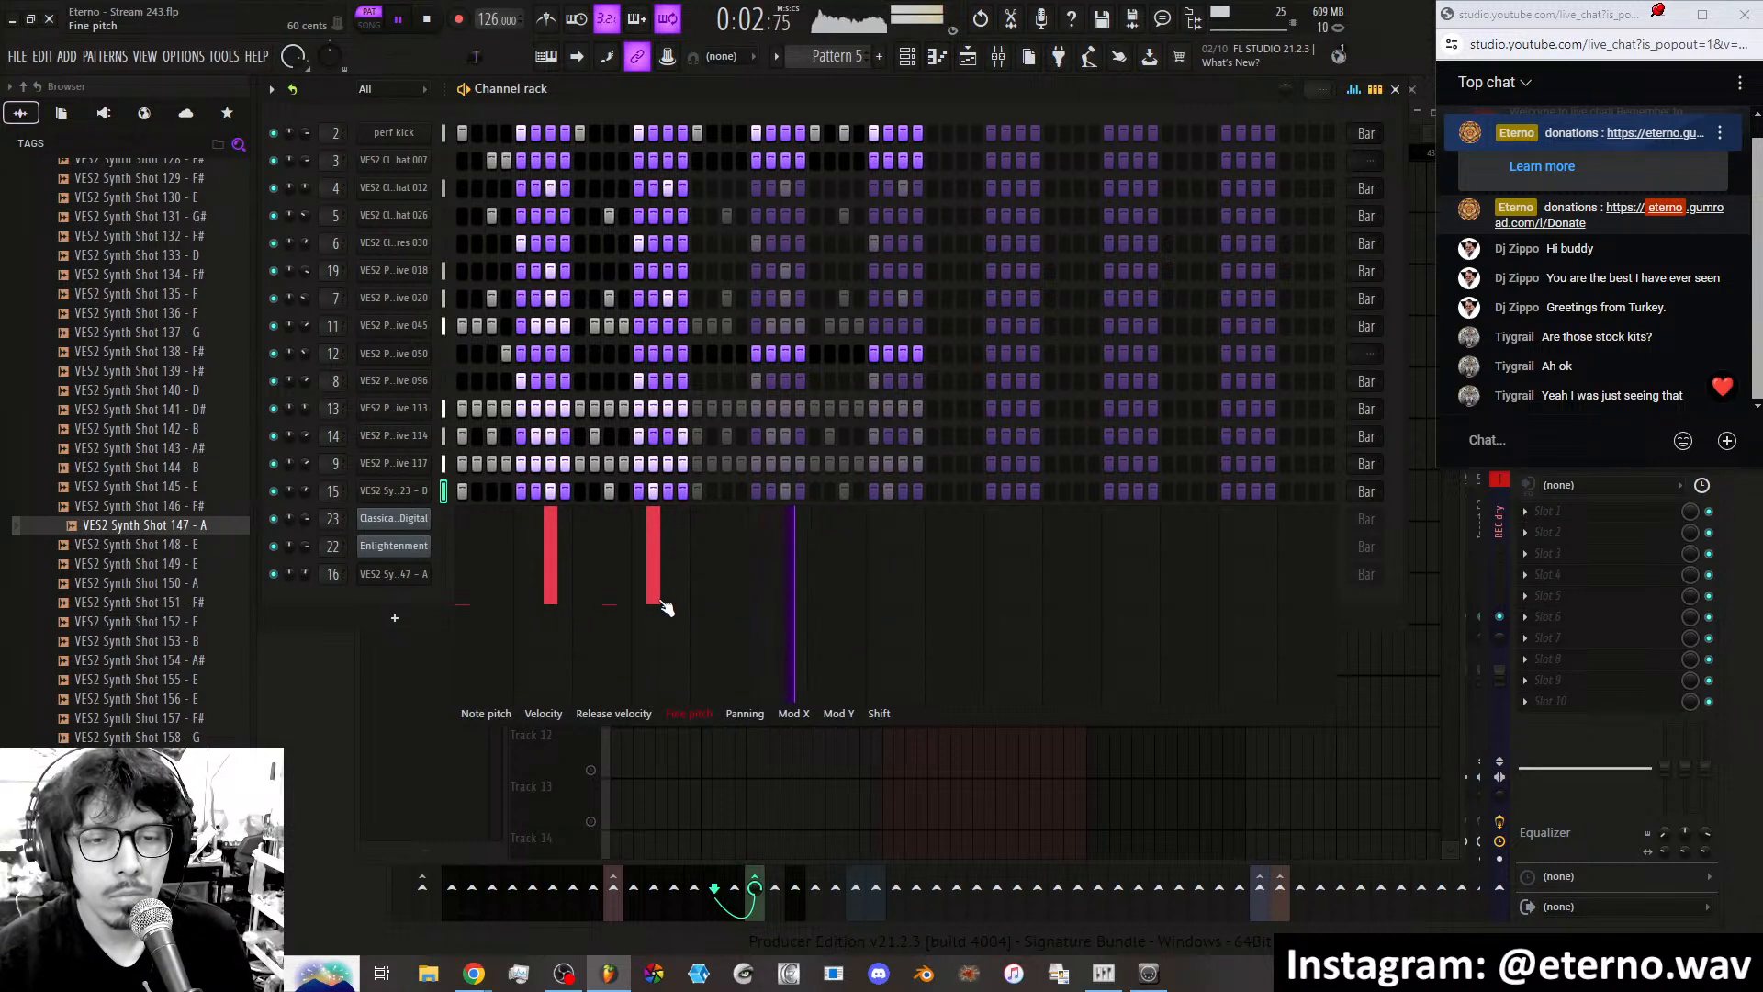
Select the synth shot 147 - A channel, place a hit on step 3 and raise its fine pitch to the maximum.
left_click(443, 574)
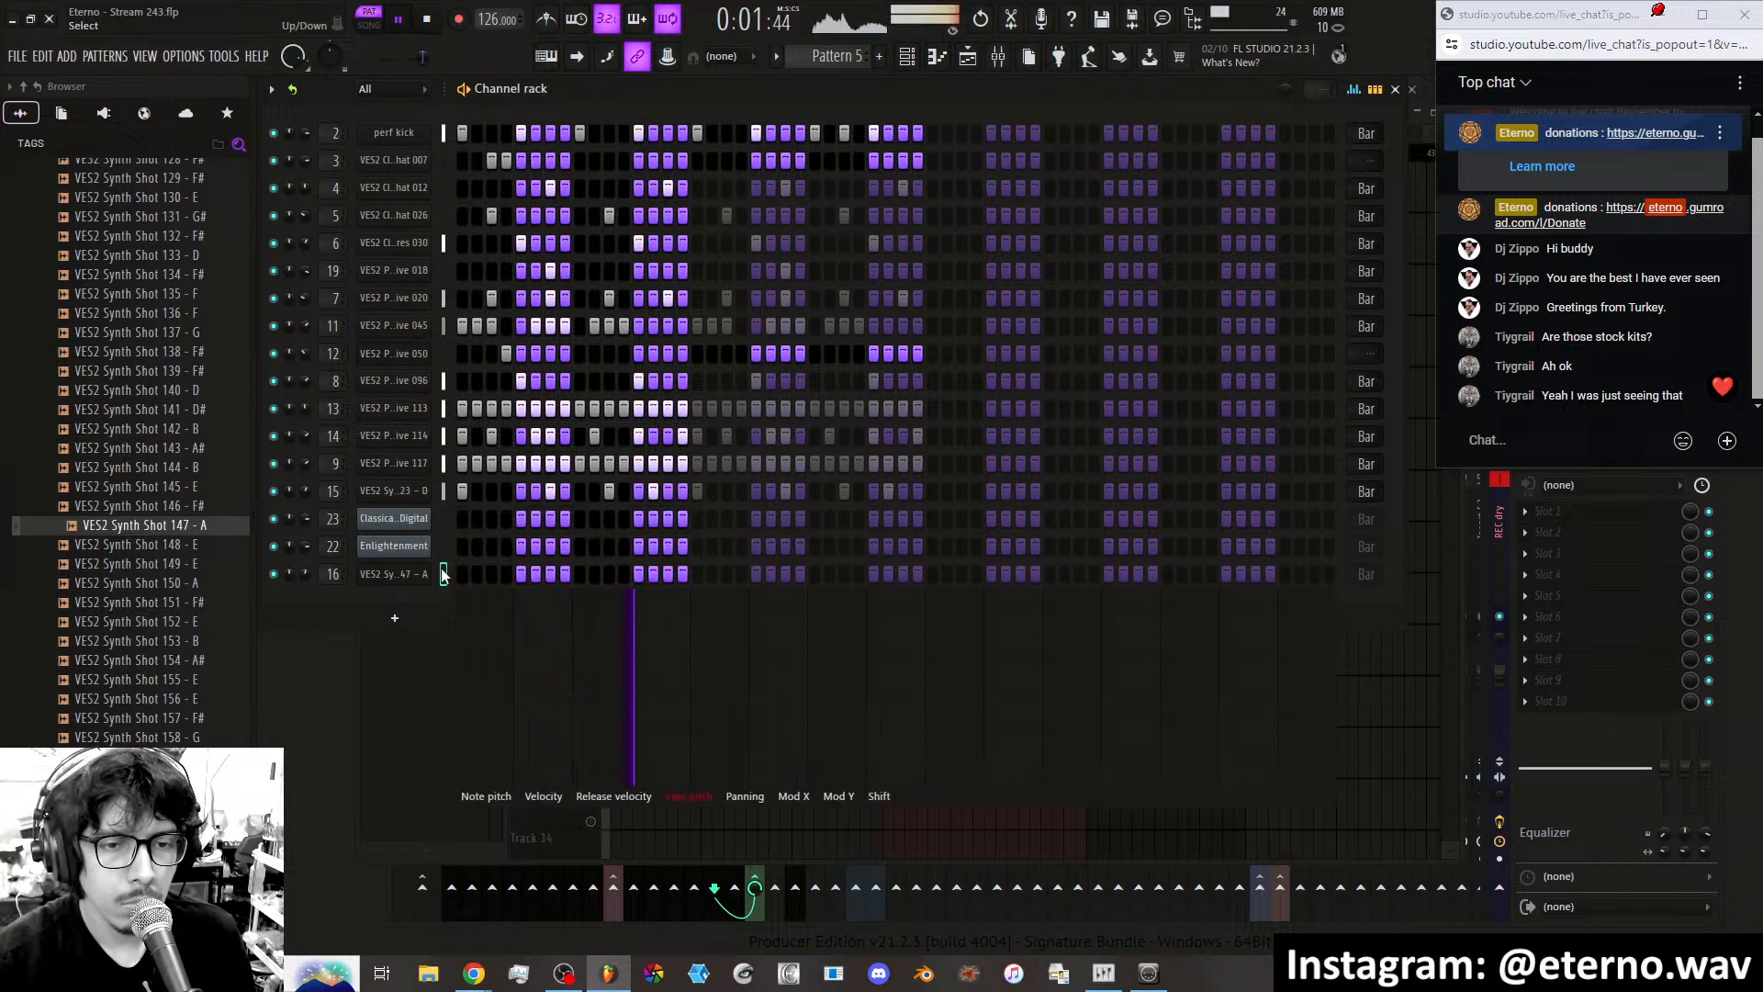
left_click(493, 574)
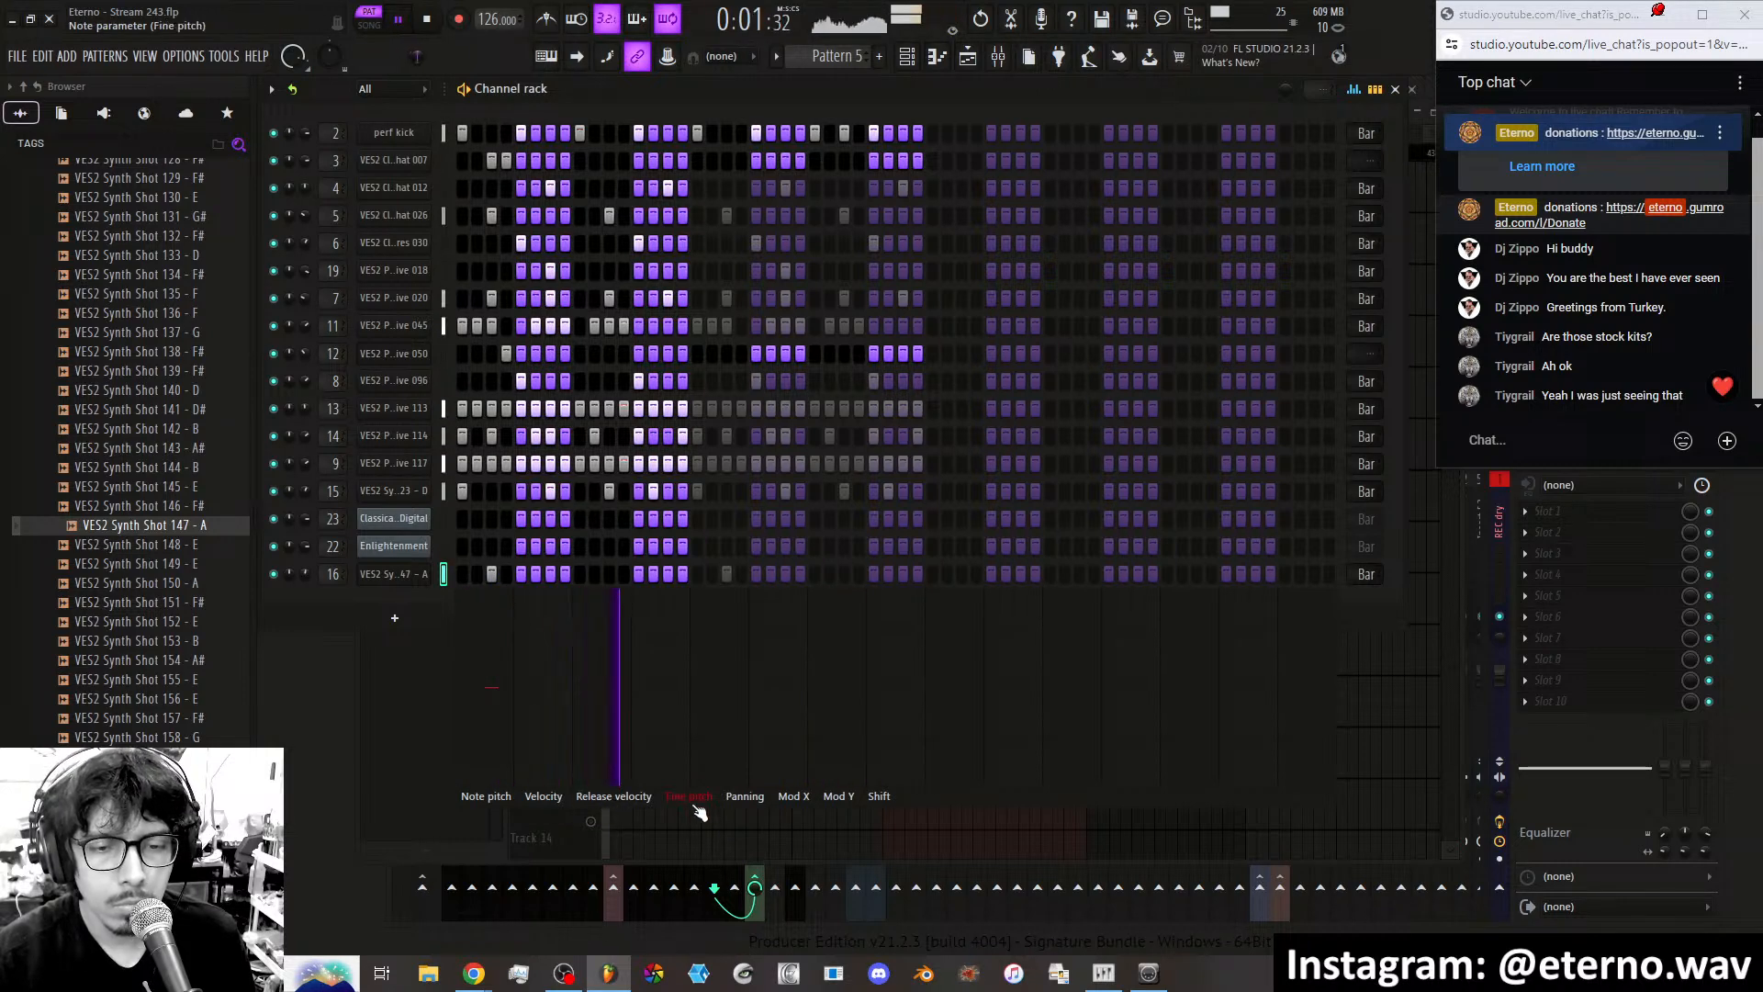
left_click_drag(492, 648, 492, 514)
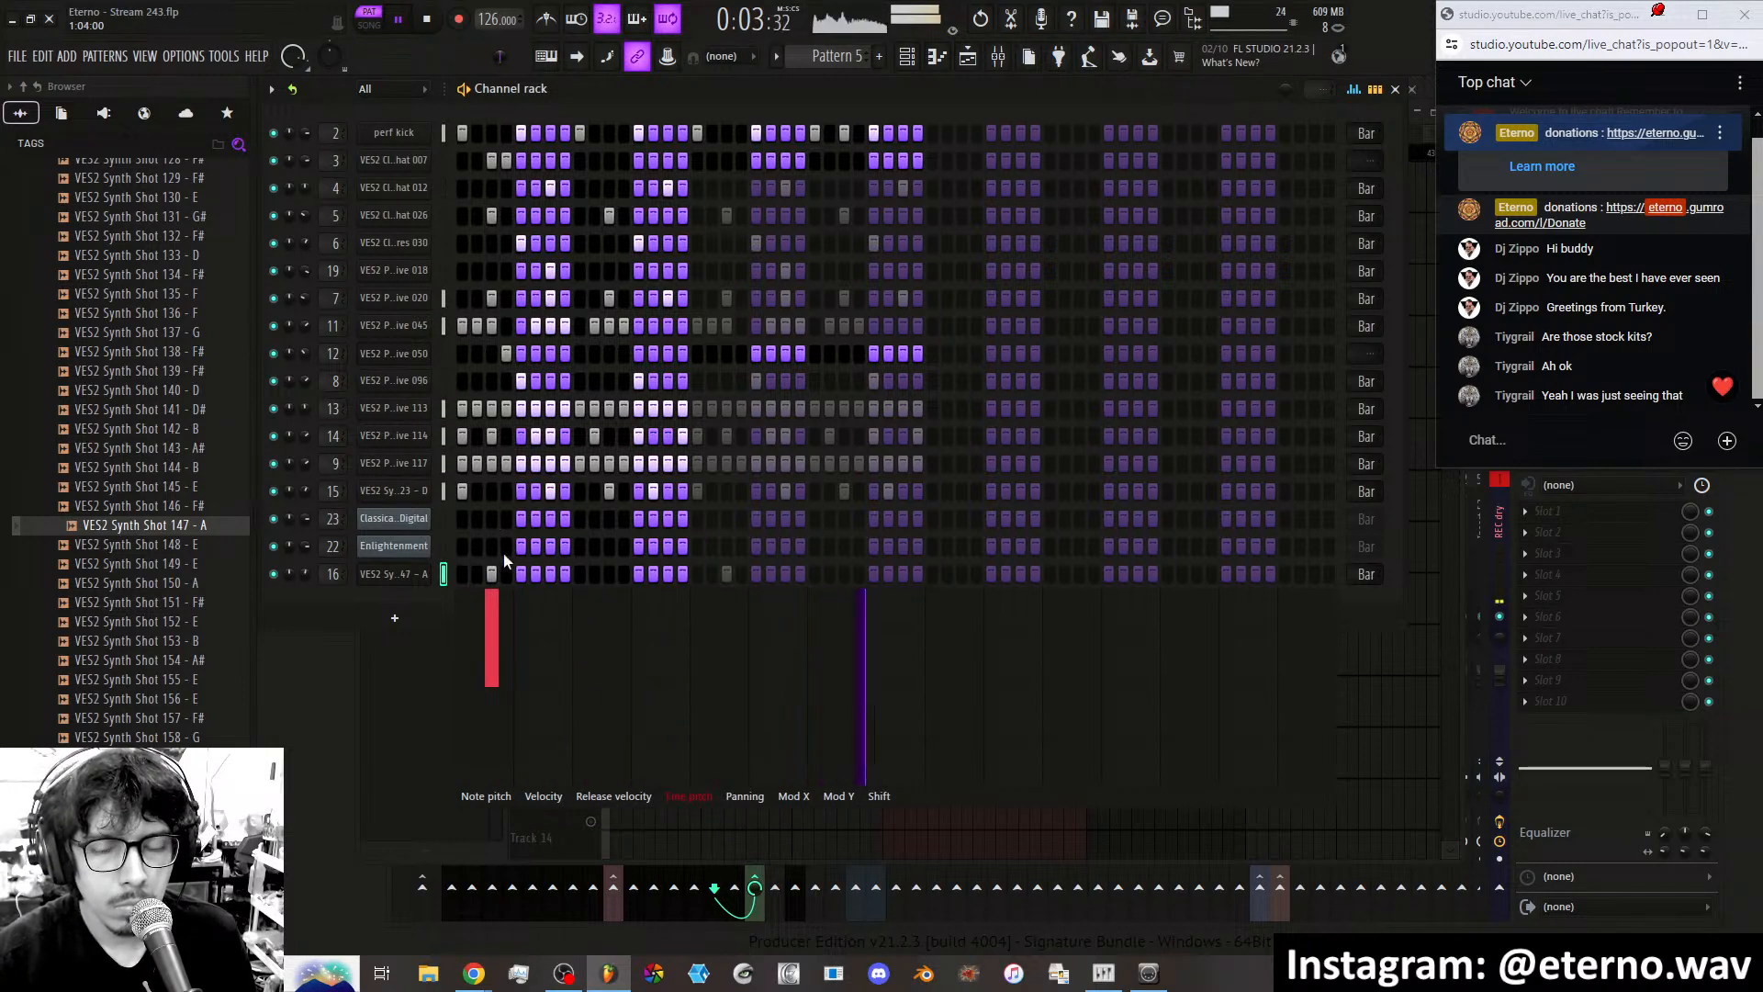
Lower Mod X to a medium negative value on the synth shot 147 - A step 3 hit and set Mod Y slightly above zero.
left_click(793, 797)
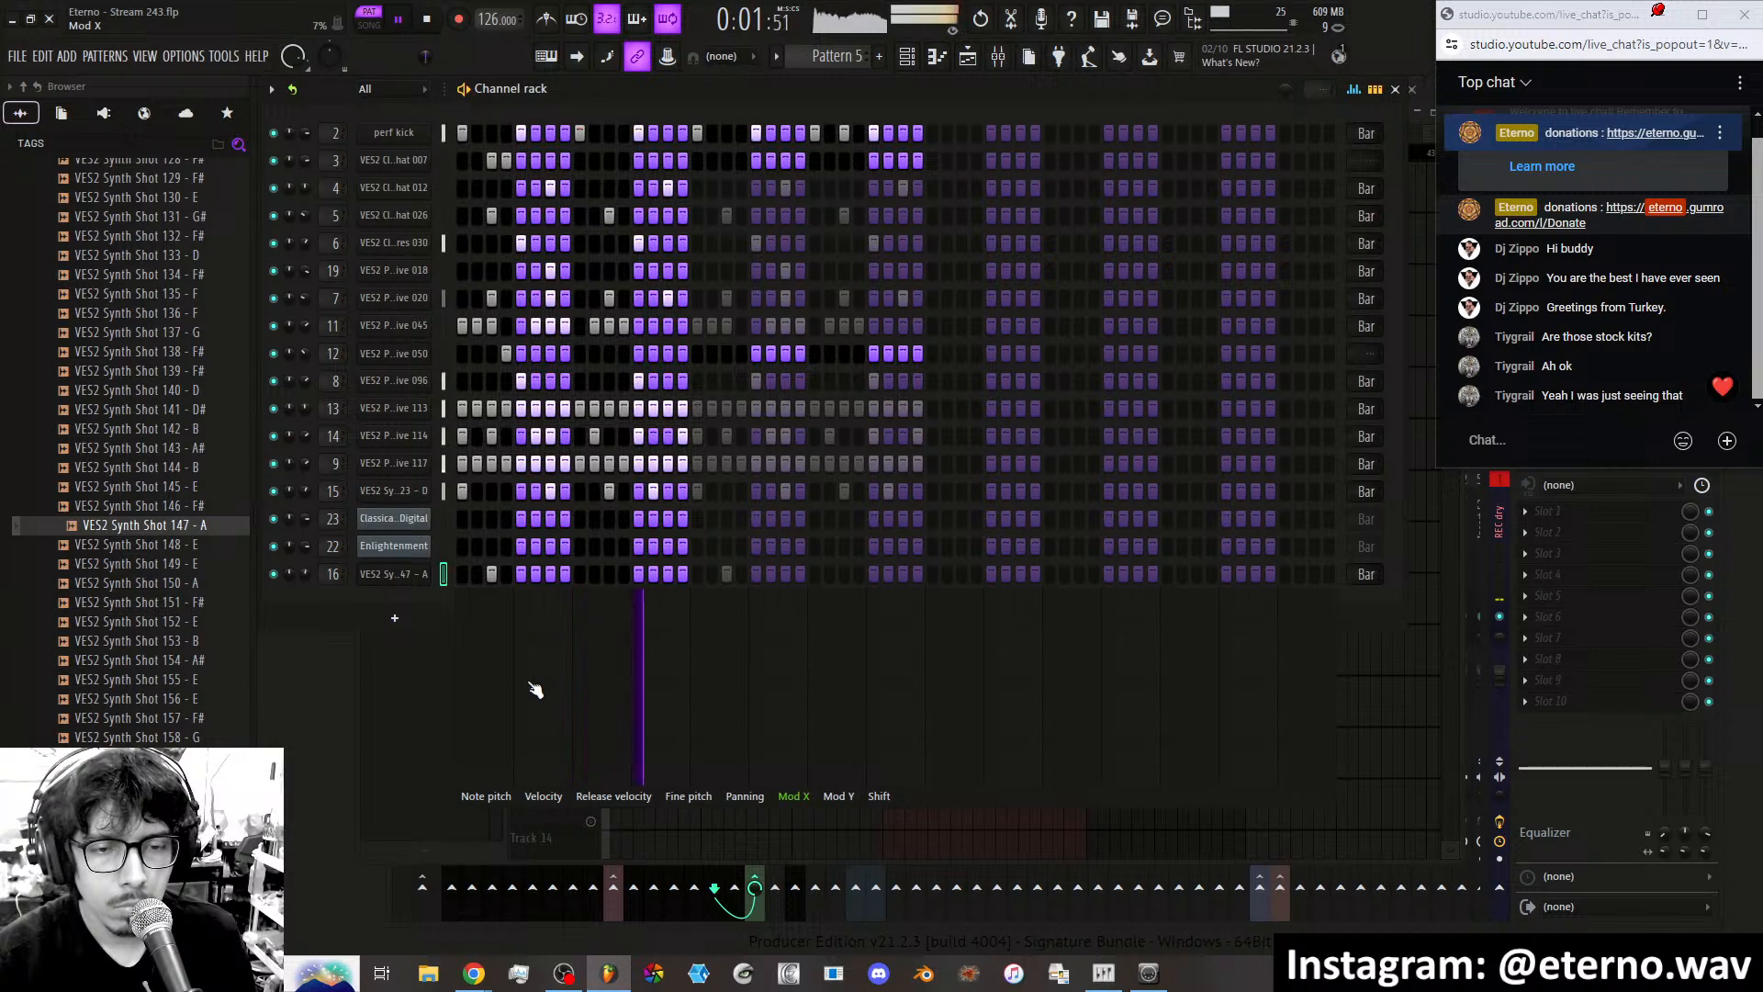
mouse_move(492, 726)
left_mouse_down()
mouse_move(508, 773)
mouse_move(510, 737)
left_mouse_up()
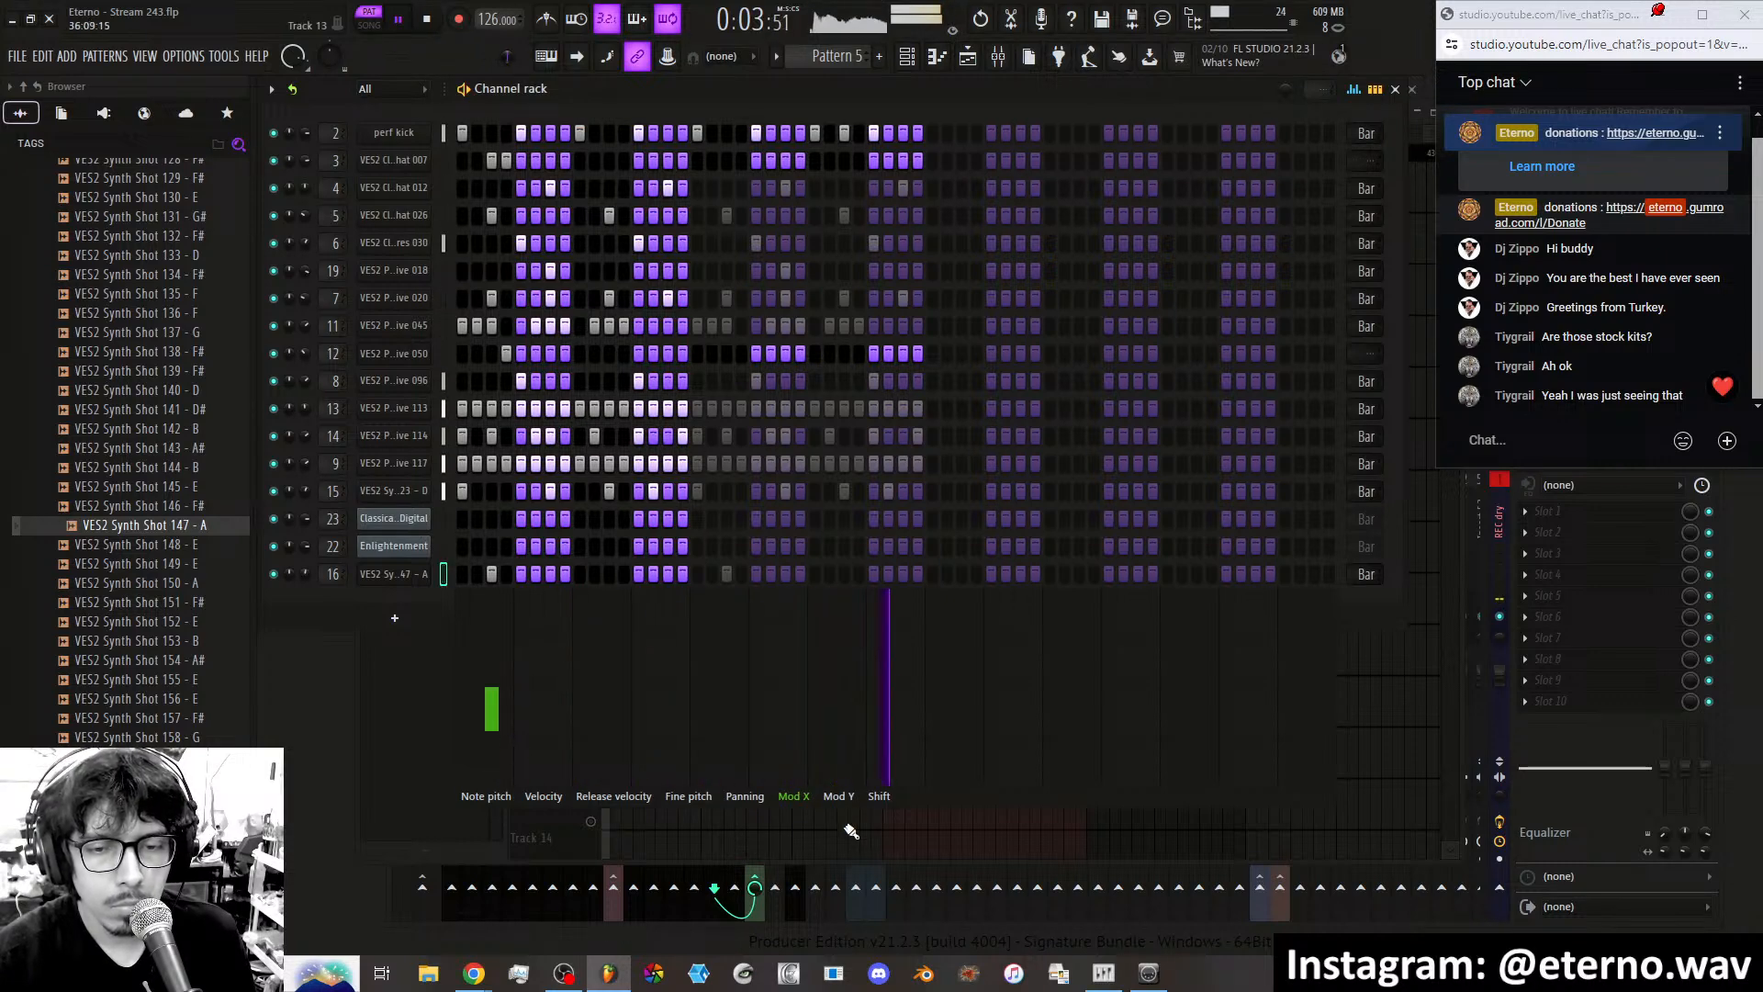
left_click(839, 797)
left_click(501, 666)
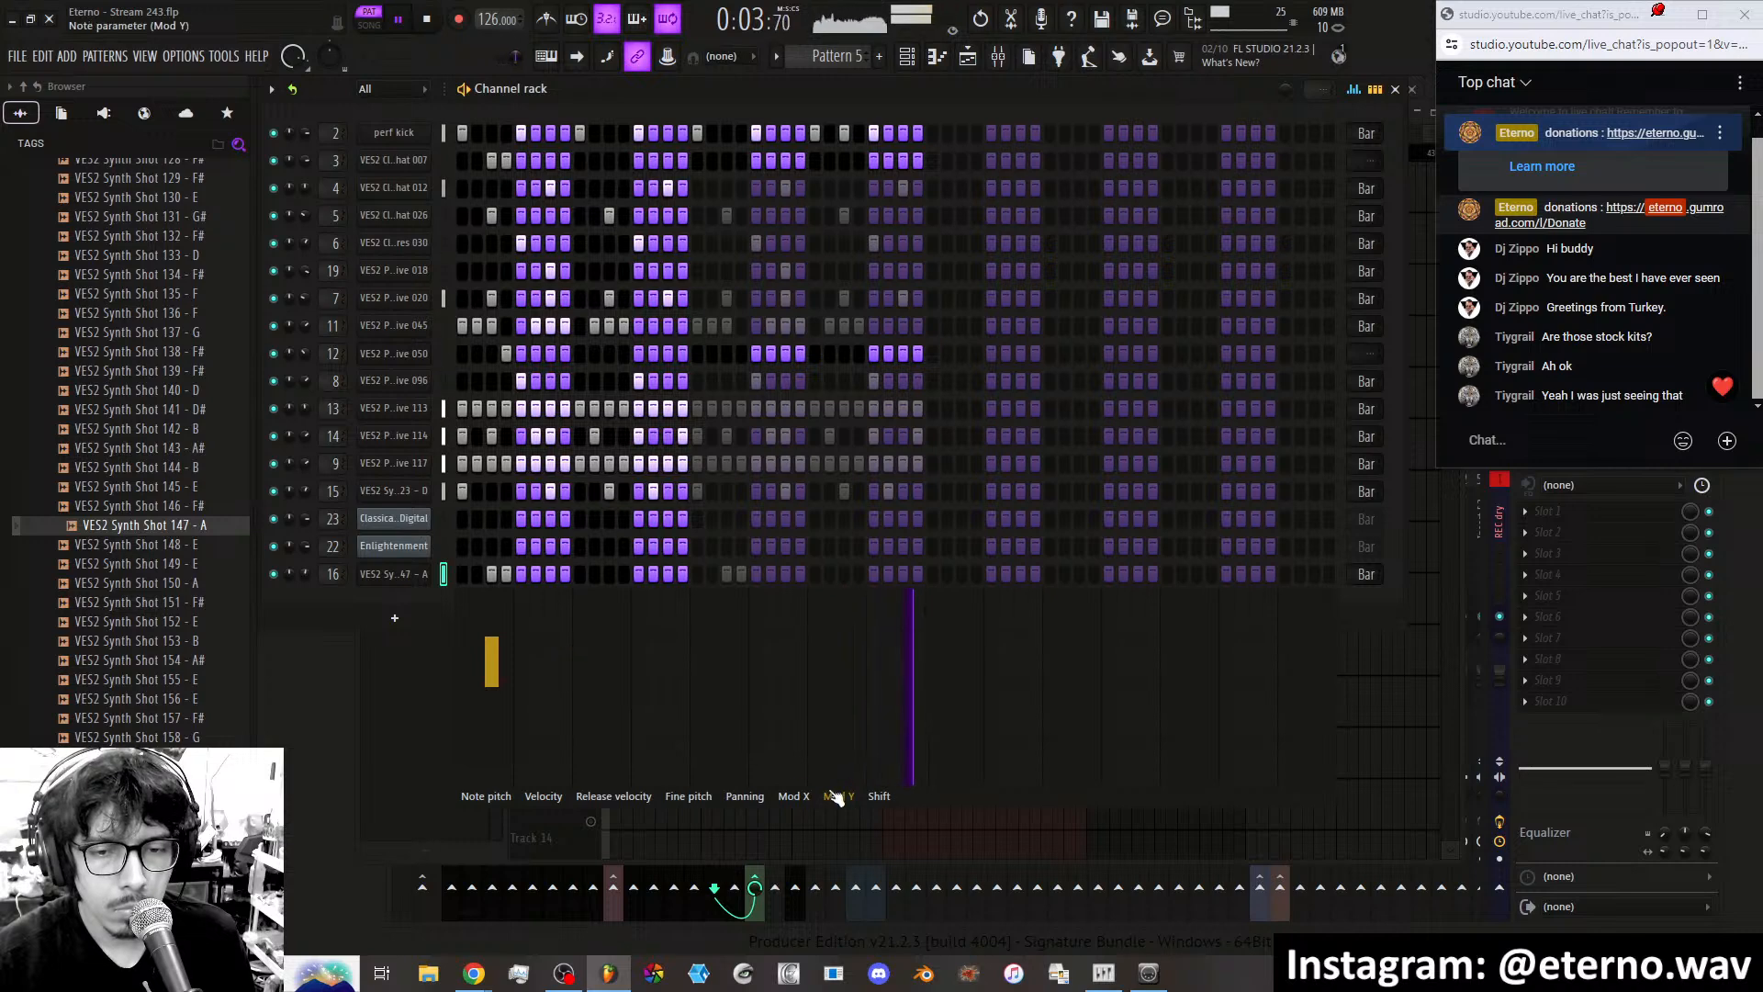
left_click(492, 678)
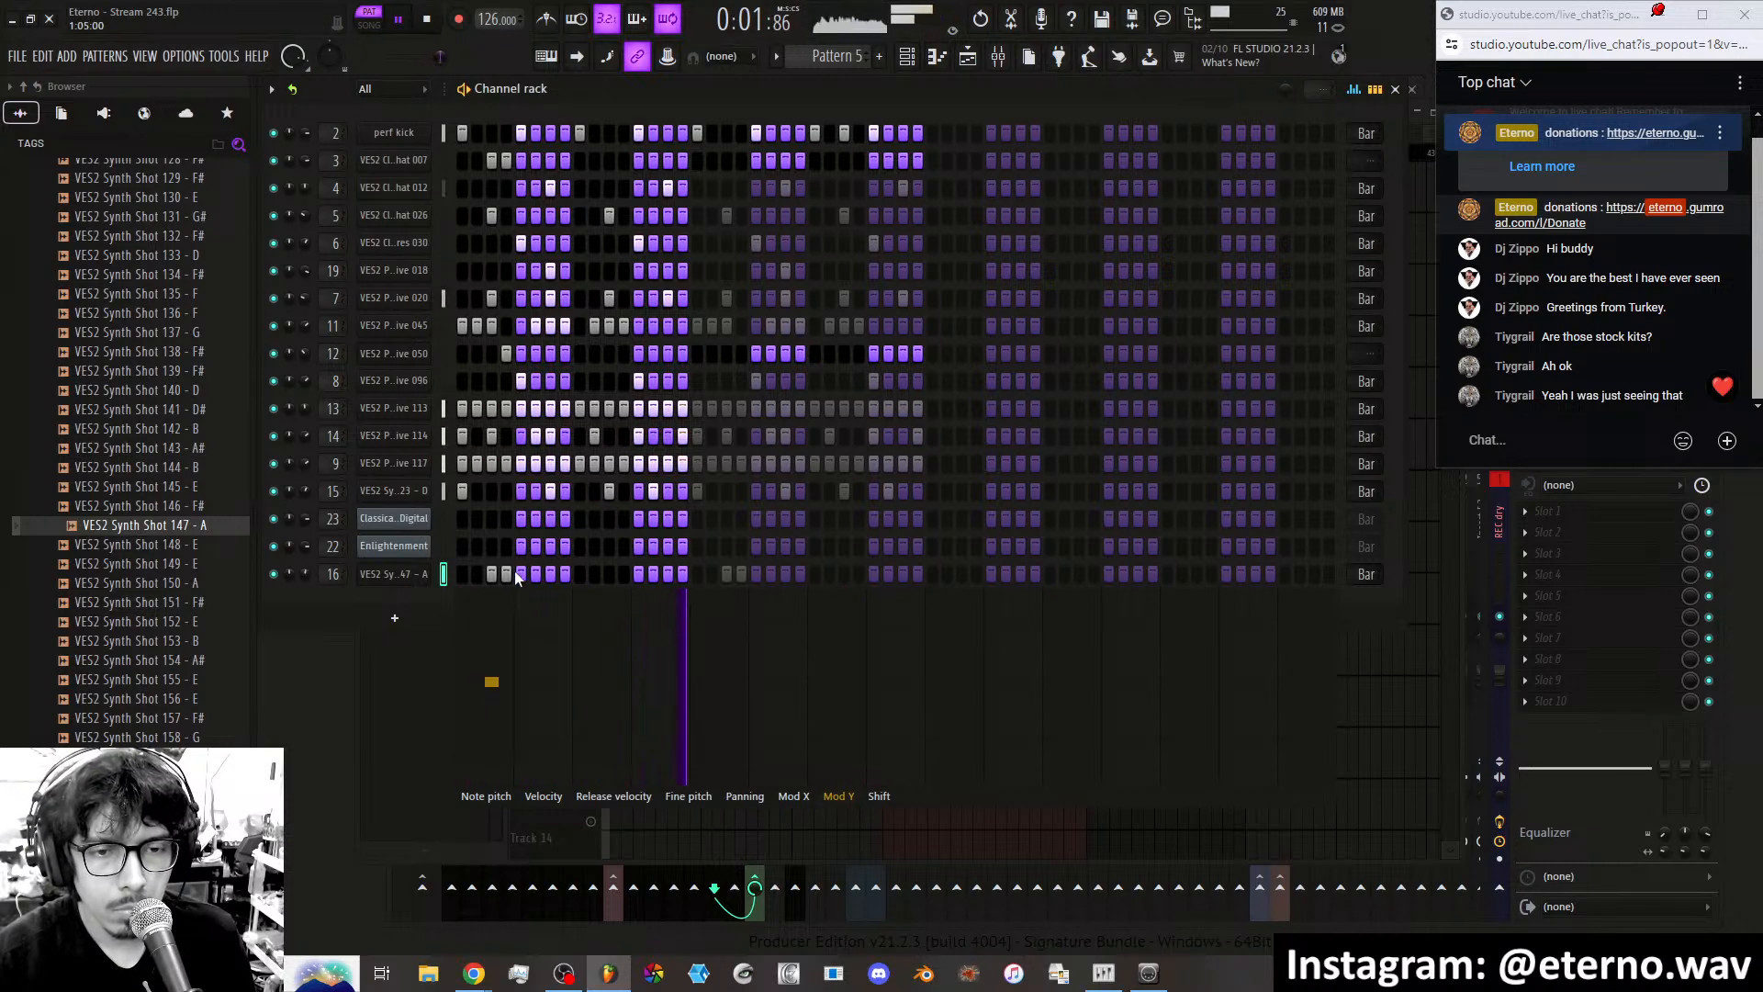
Fill steps 1 to 5 of synth shot 147 - A and give the hits varied velocities, with step 2 the loudest.
left_click_drag(477, 575, 462, 576)
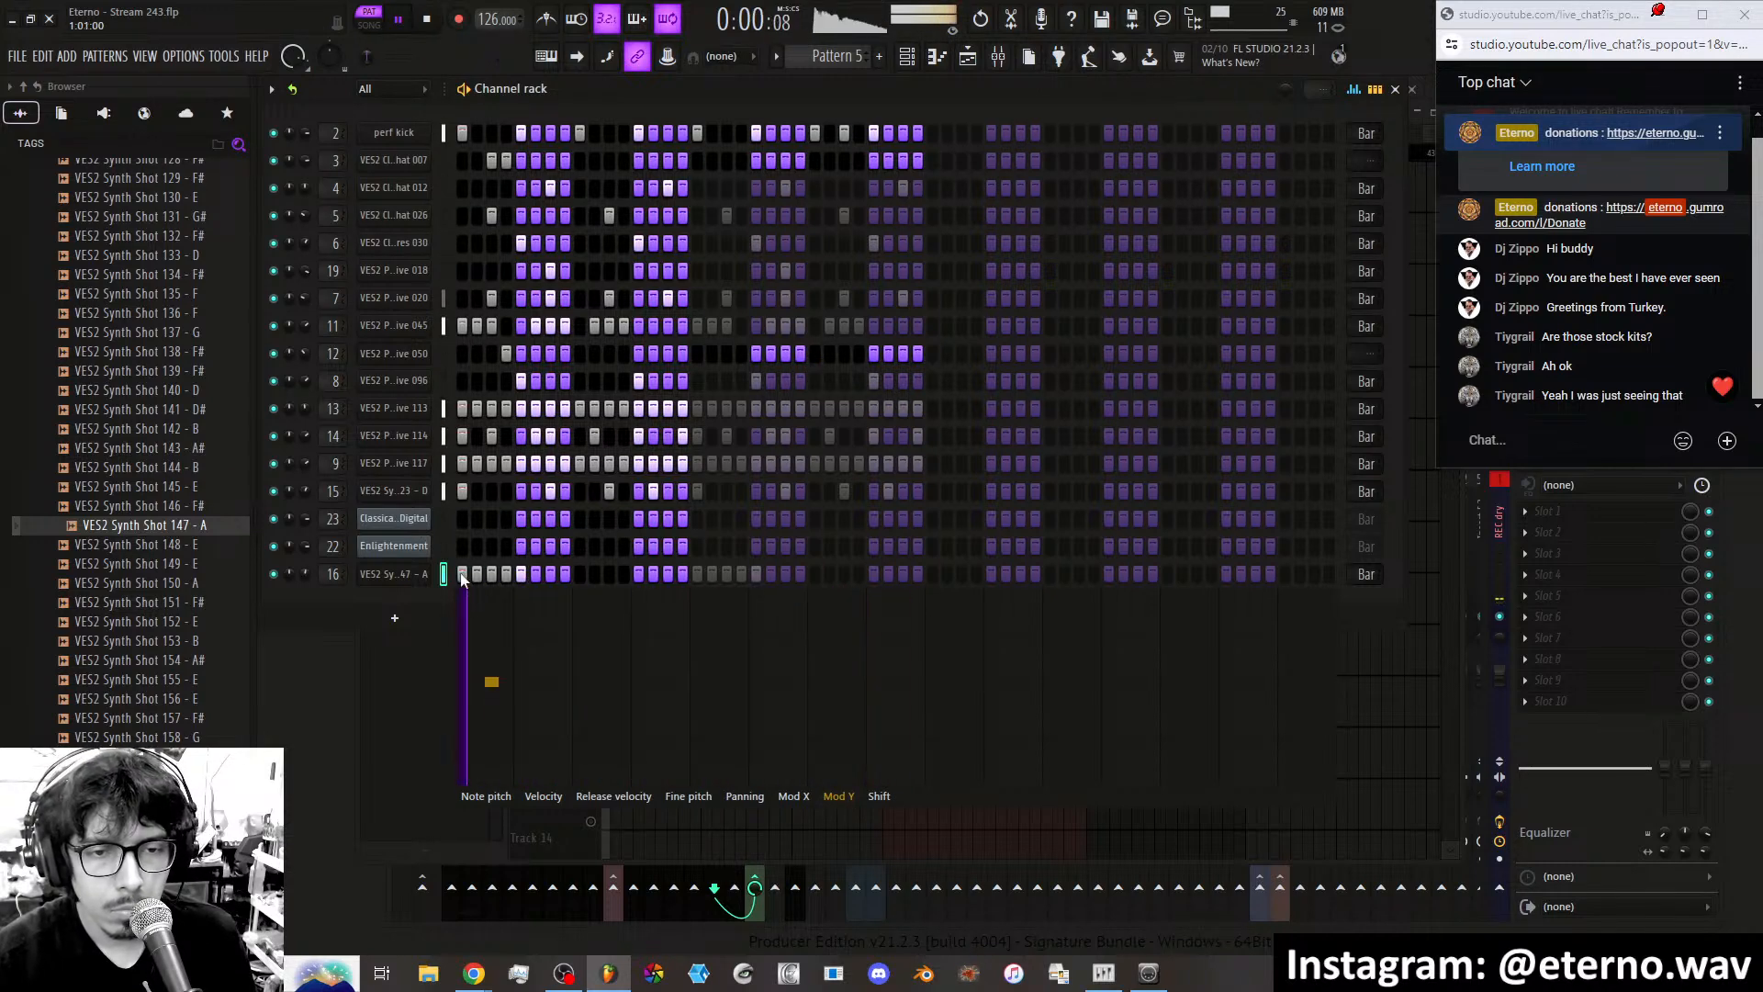
left_click(543, 797)
mouse_move(464, 716)
left_mouse_down()
mouse_move(487, 634)
mouse_move(514, 743)
mouse_move(474, 765)
left_mouse_up()
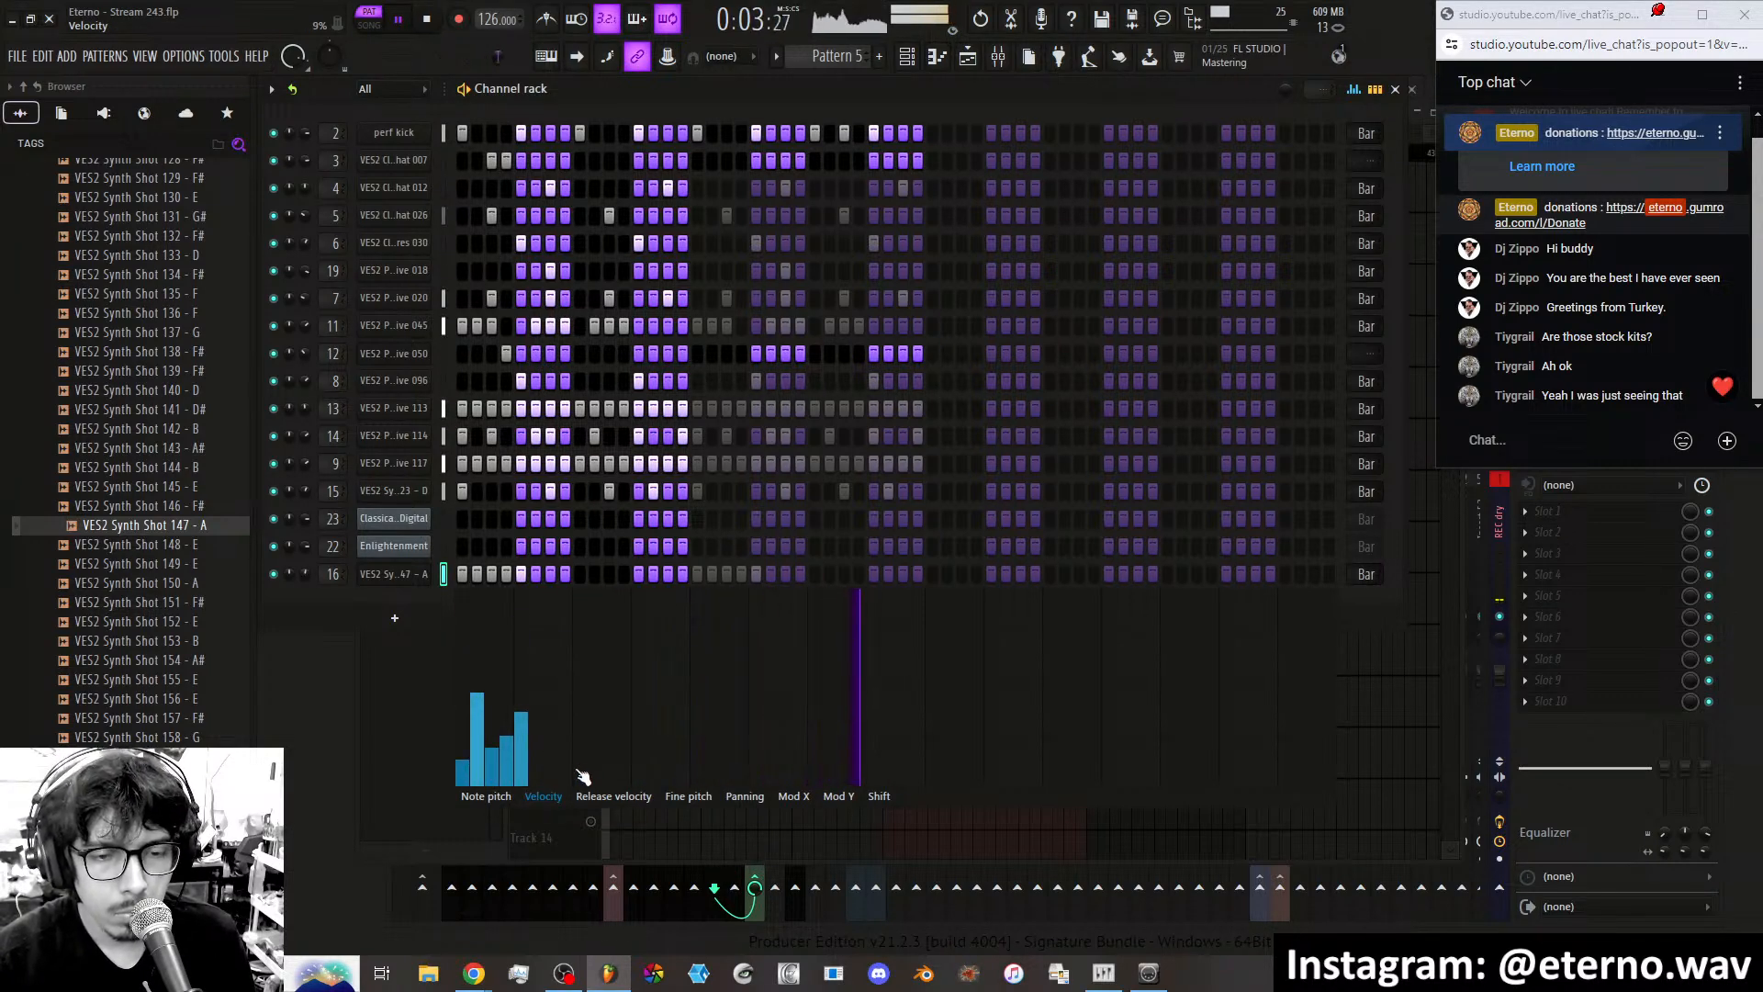
Try extreme fine pitch values on the first synth shot 147 - A hits and return them to zero.
left_click(485, 796)
left_click(679, 798)
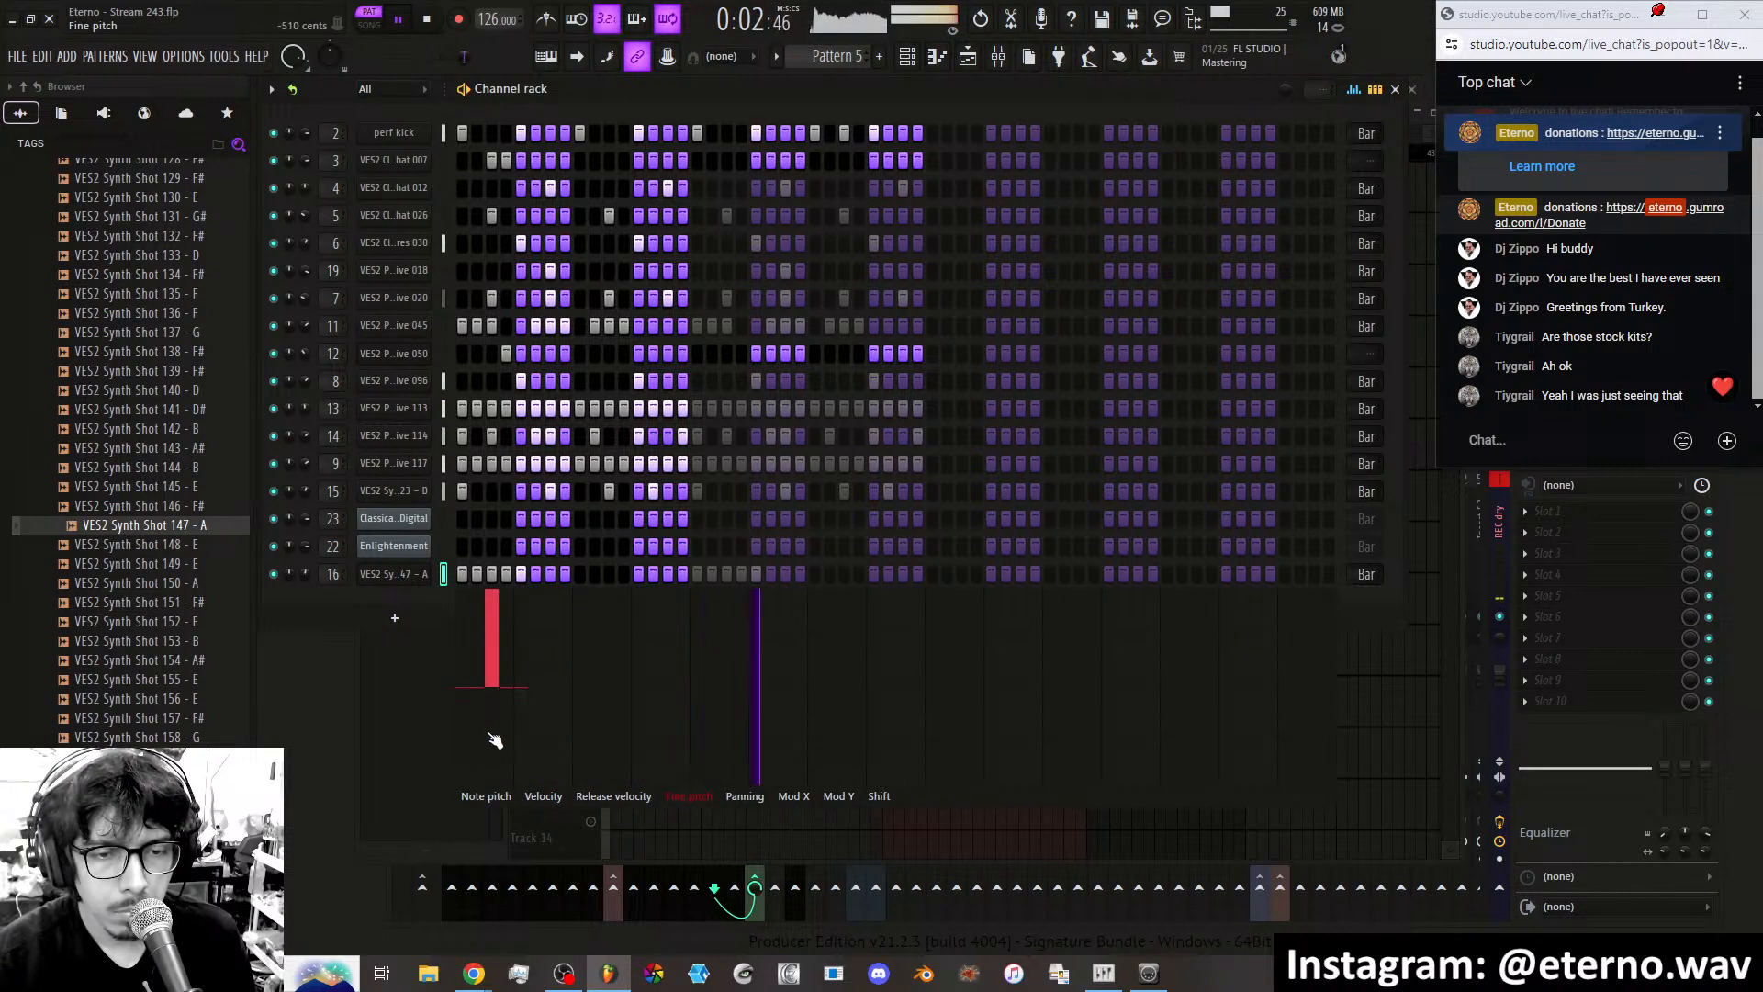
left_click(478, 786)
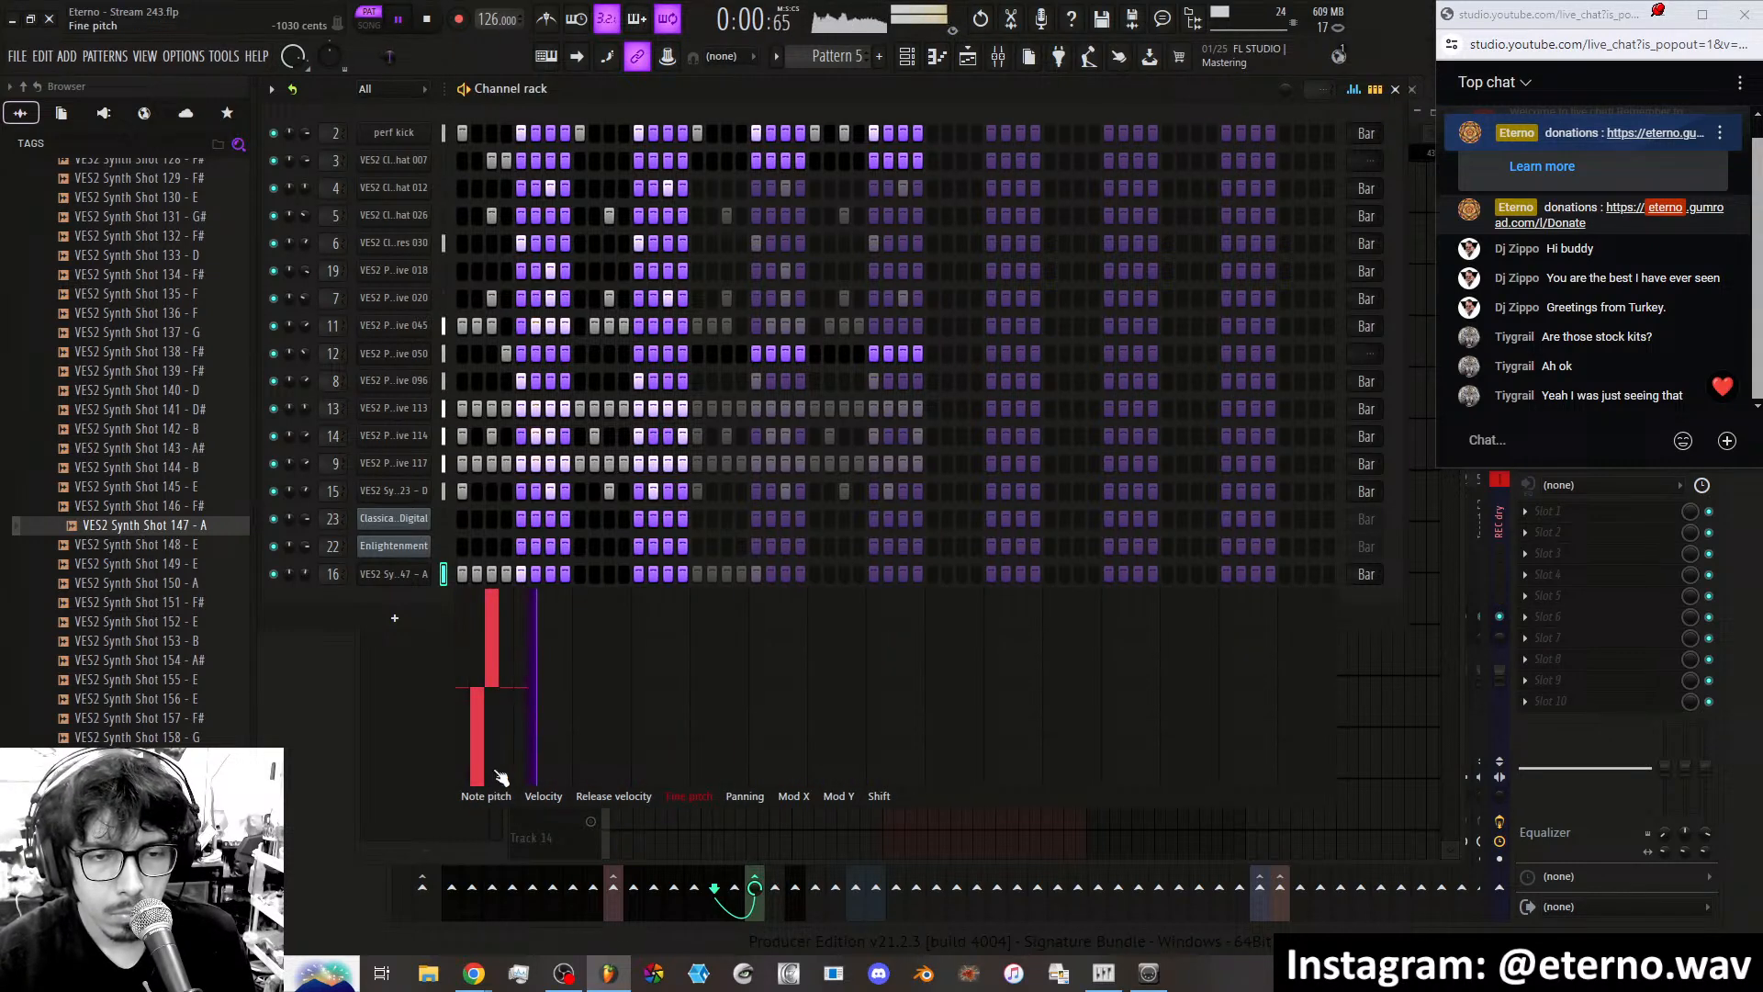
left_click(464, 636)
mouse_move(464, 640)
left_mouse_down()
mouse_move(487, 693)
mouse_move(472, 695)
left_mouse_up()
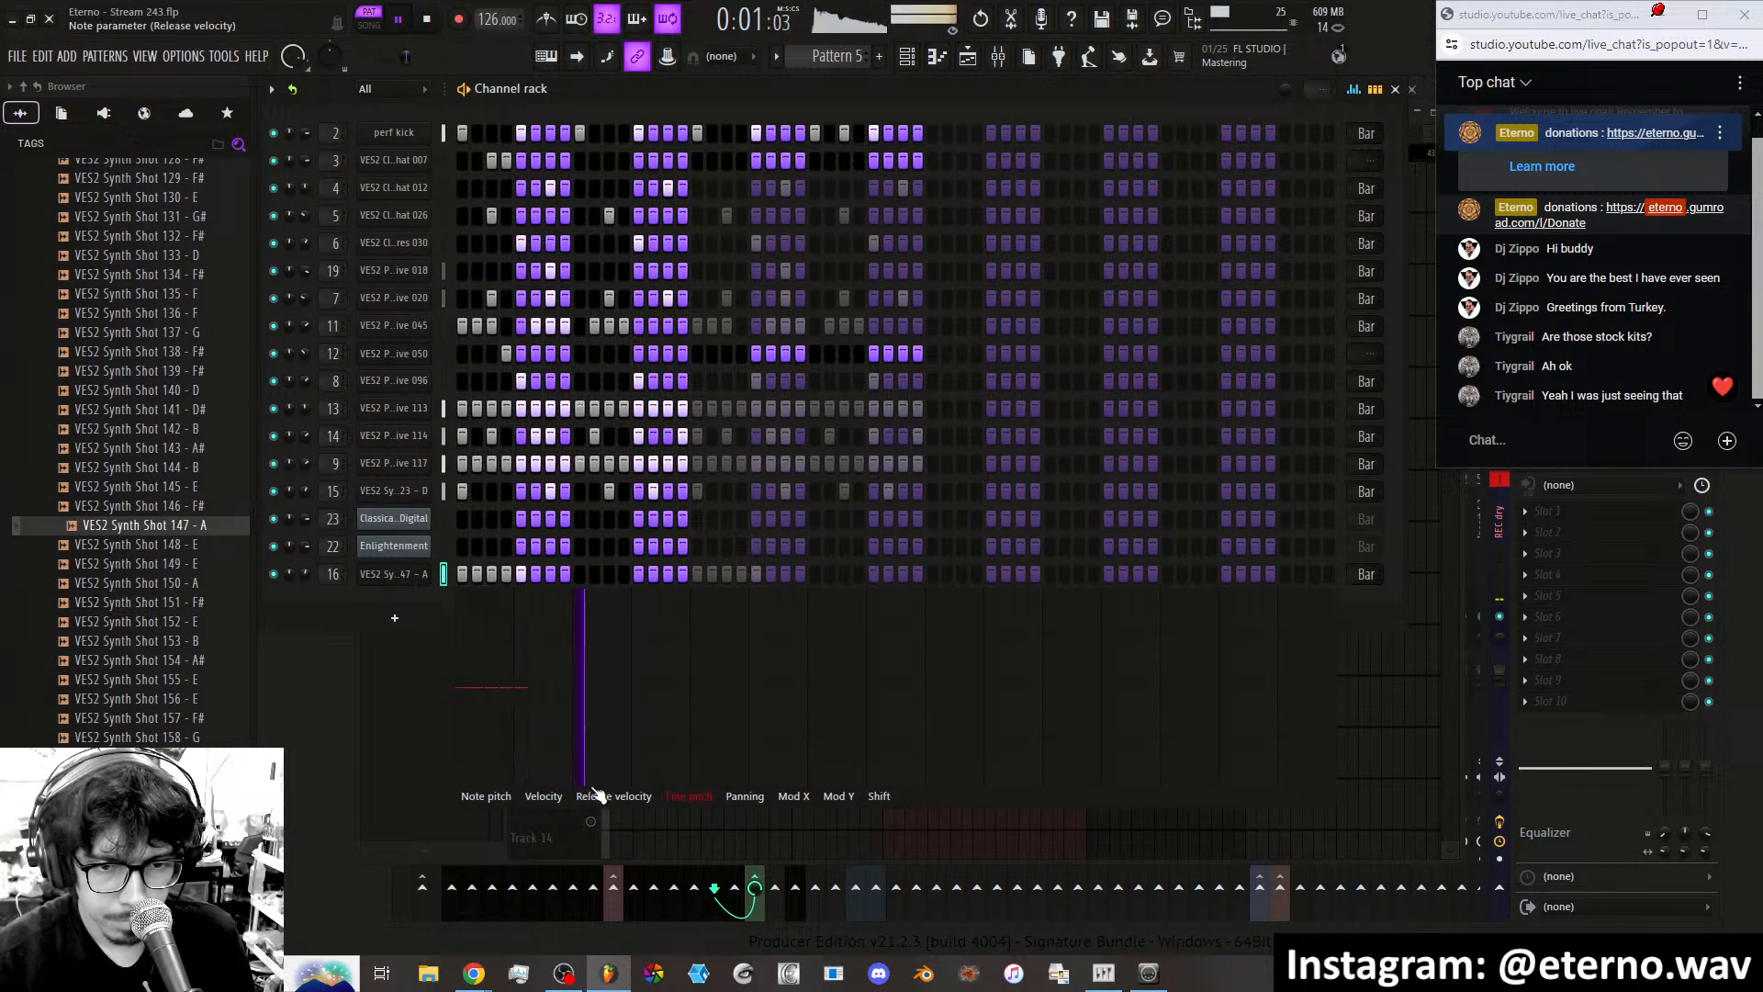
Try a slight negative Mod Y variation across the synth shot 147 - A hits, and clear all hits from the channel.
left_click(555, 799)
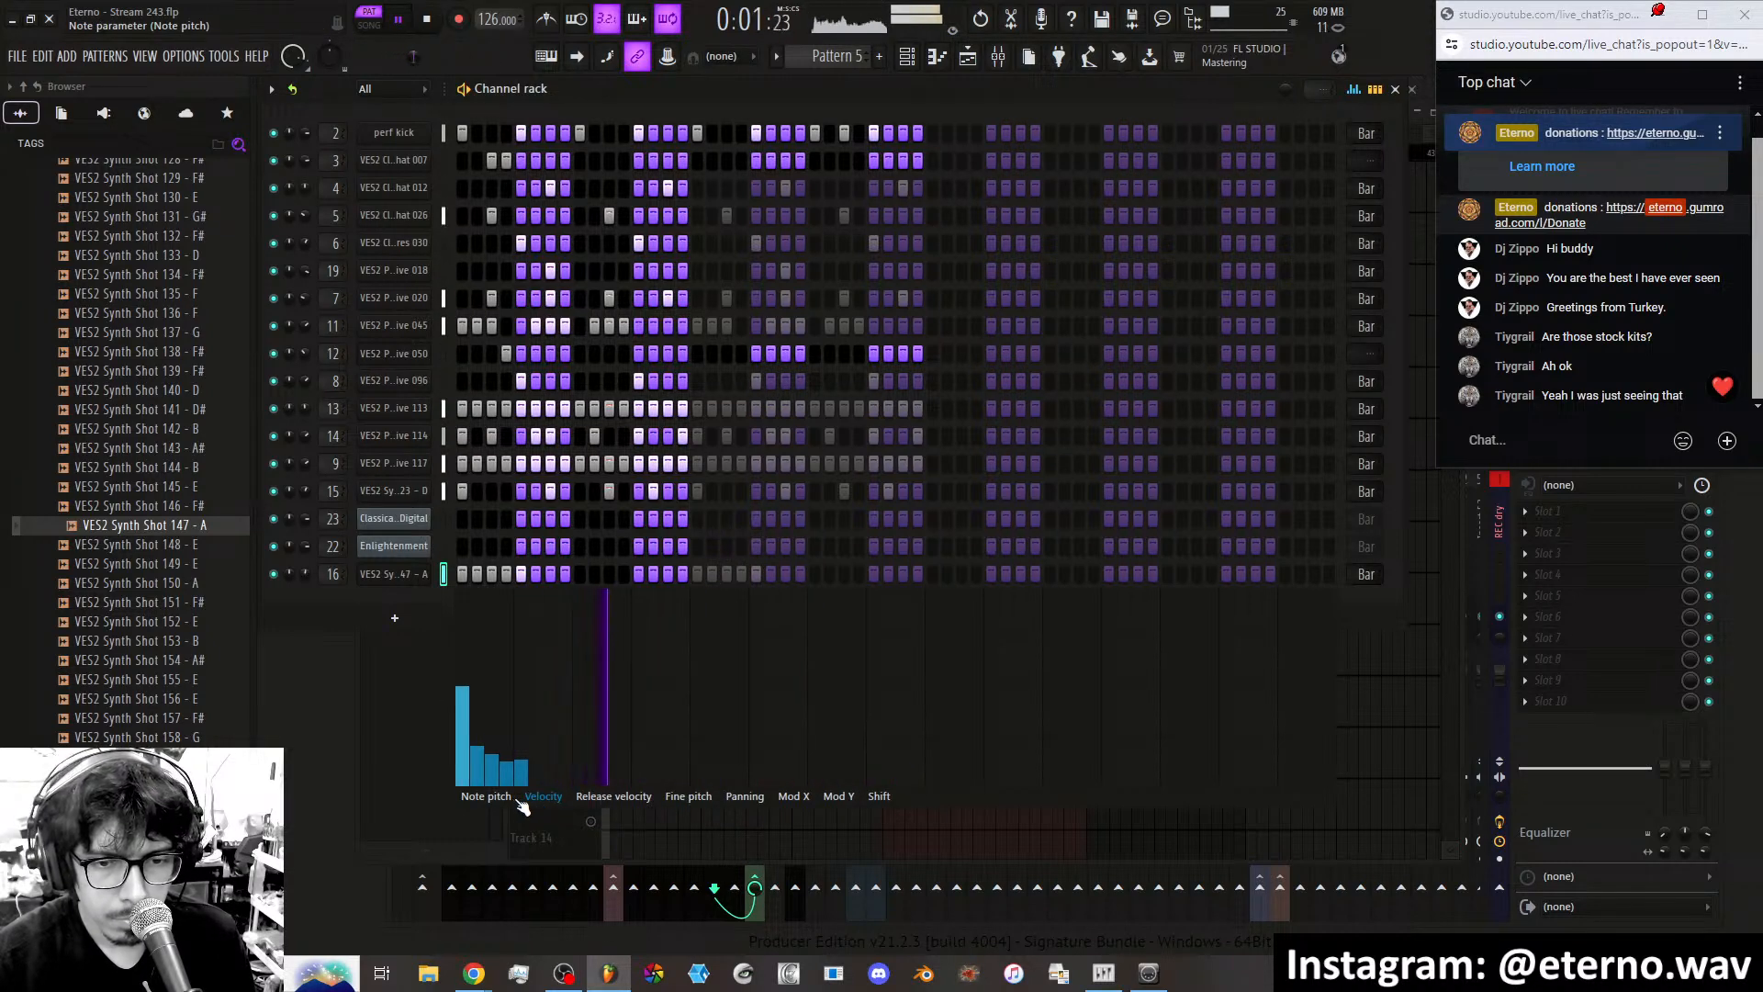
left_click(793, 796)
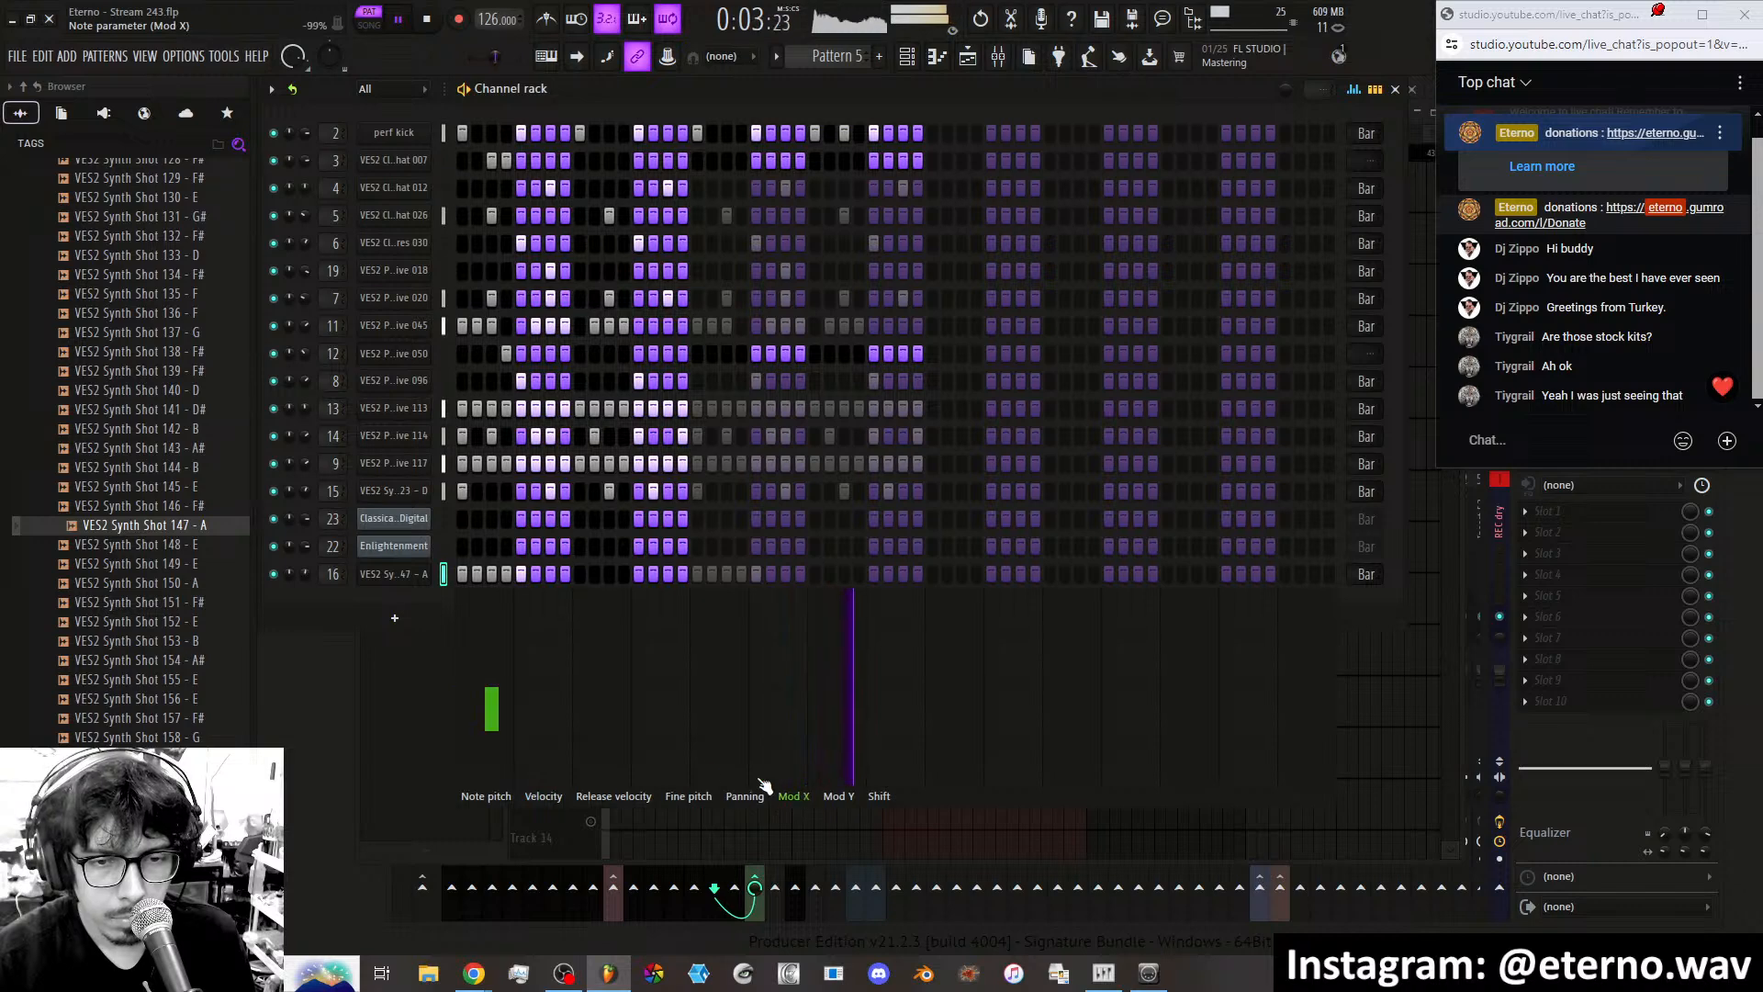
left_click(838, 796)
left_click_drag(508, 680, 462, 679)
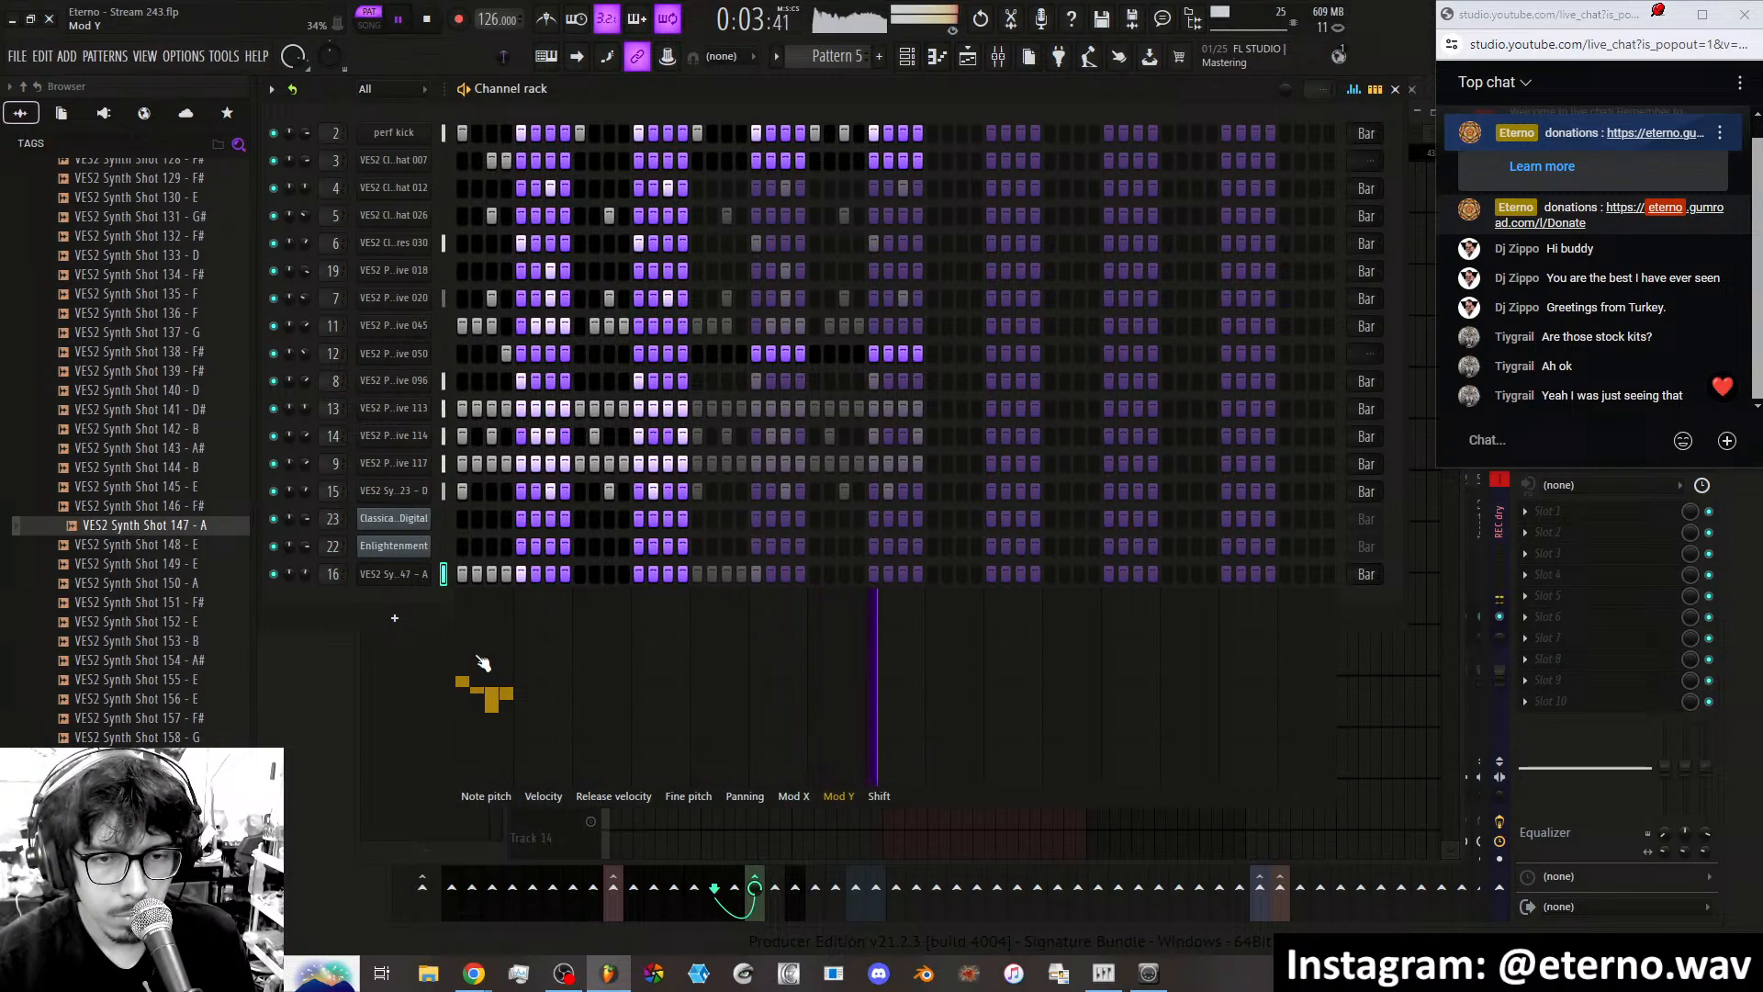
left_click_drag(460, 575, 754, 591)
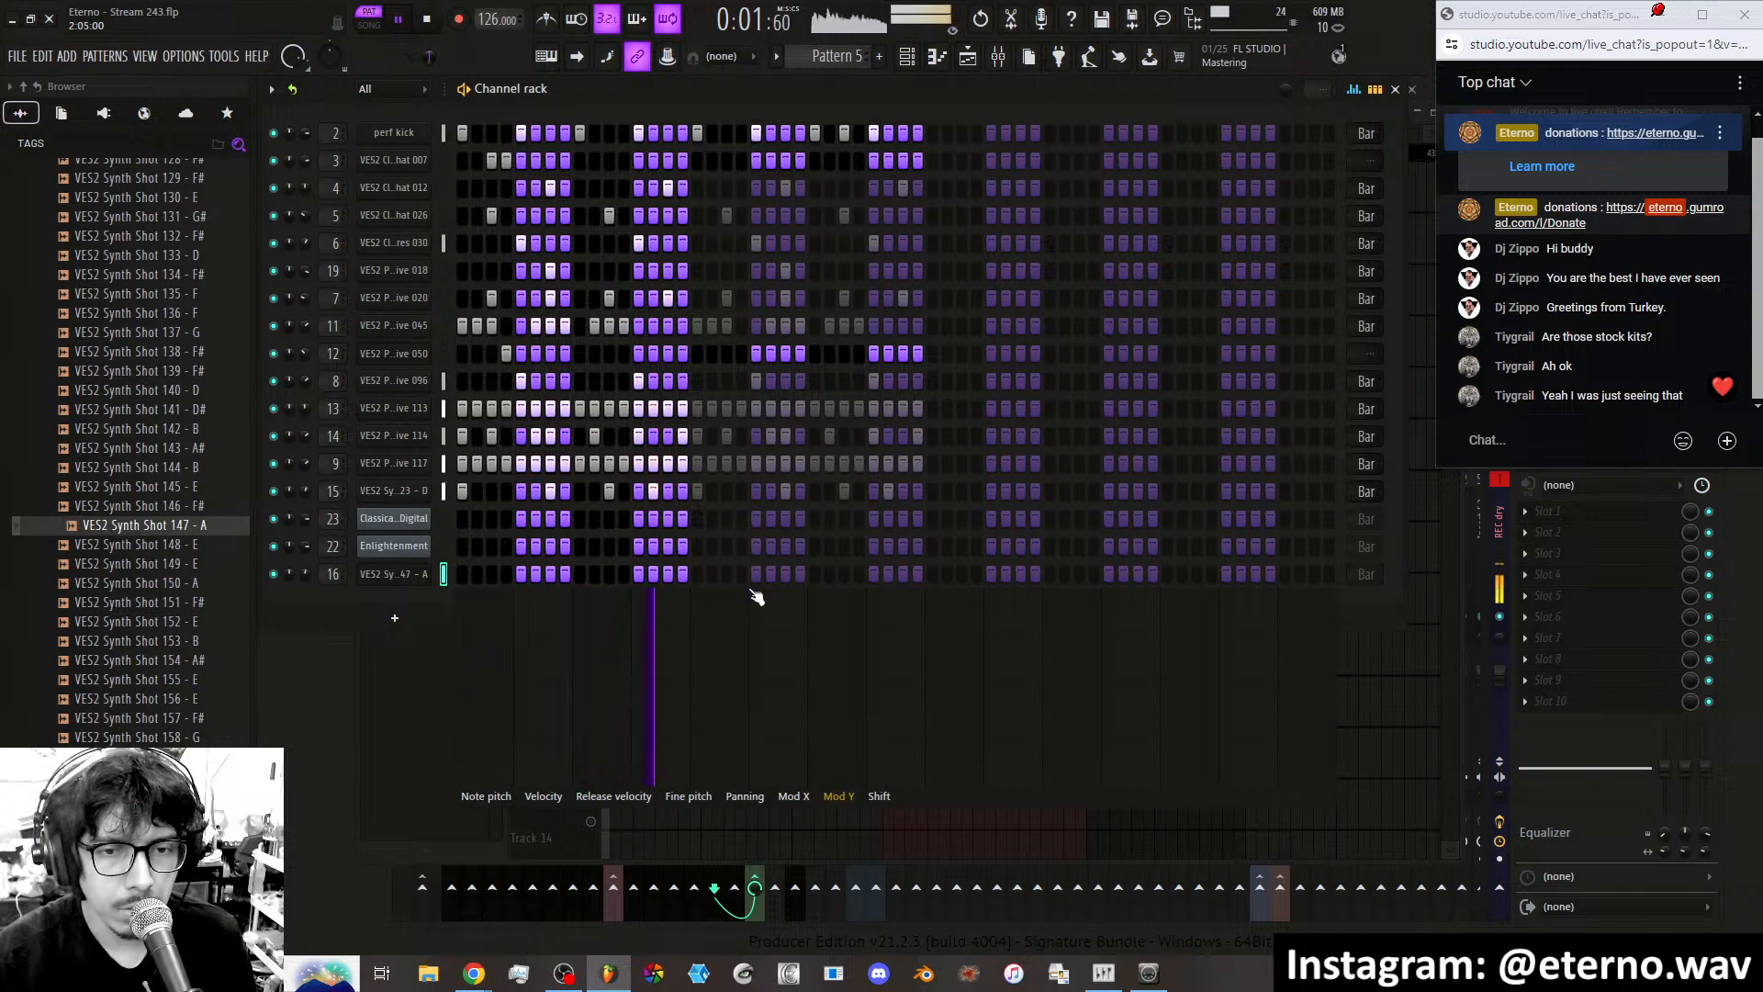
Check Pattern 5's placement at bar 37 in the playlist and return to the channel rack.
left_click(446, 492)
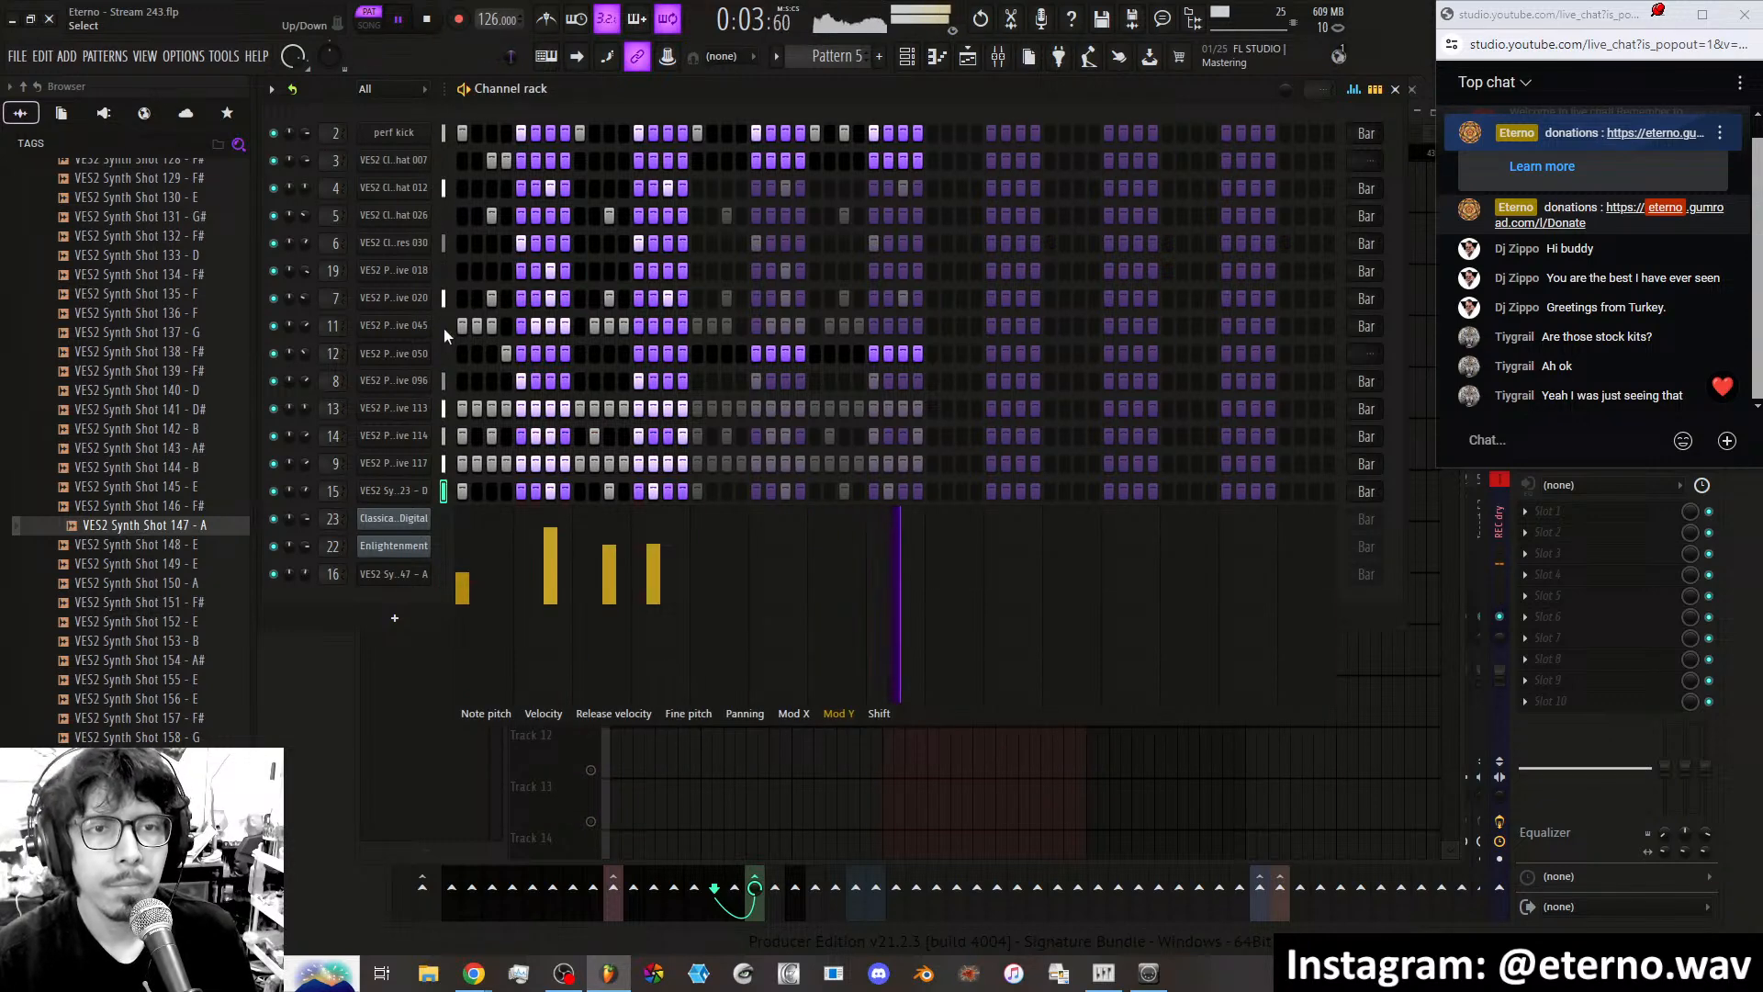
left_click(273, 135)
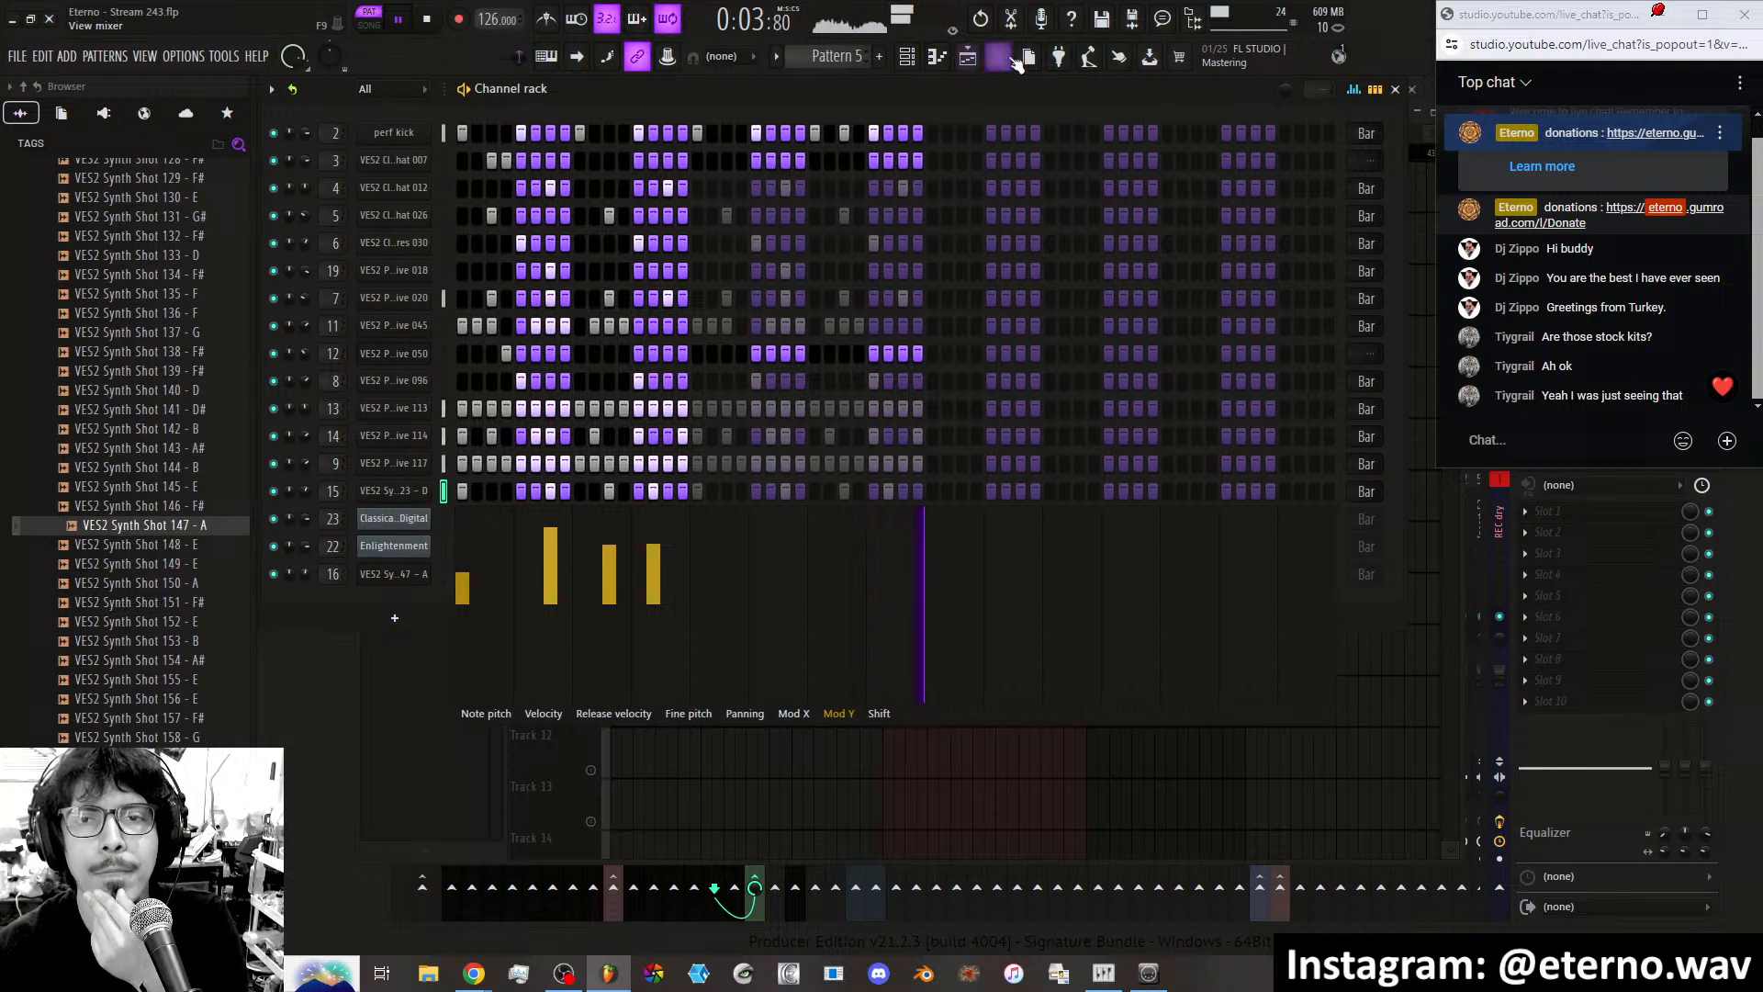
left_click(970, 58)
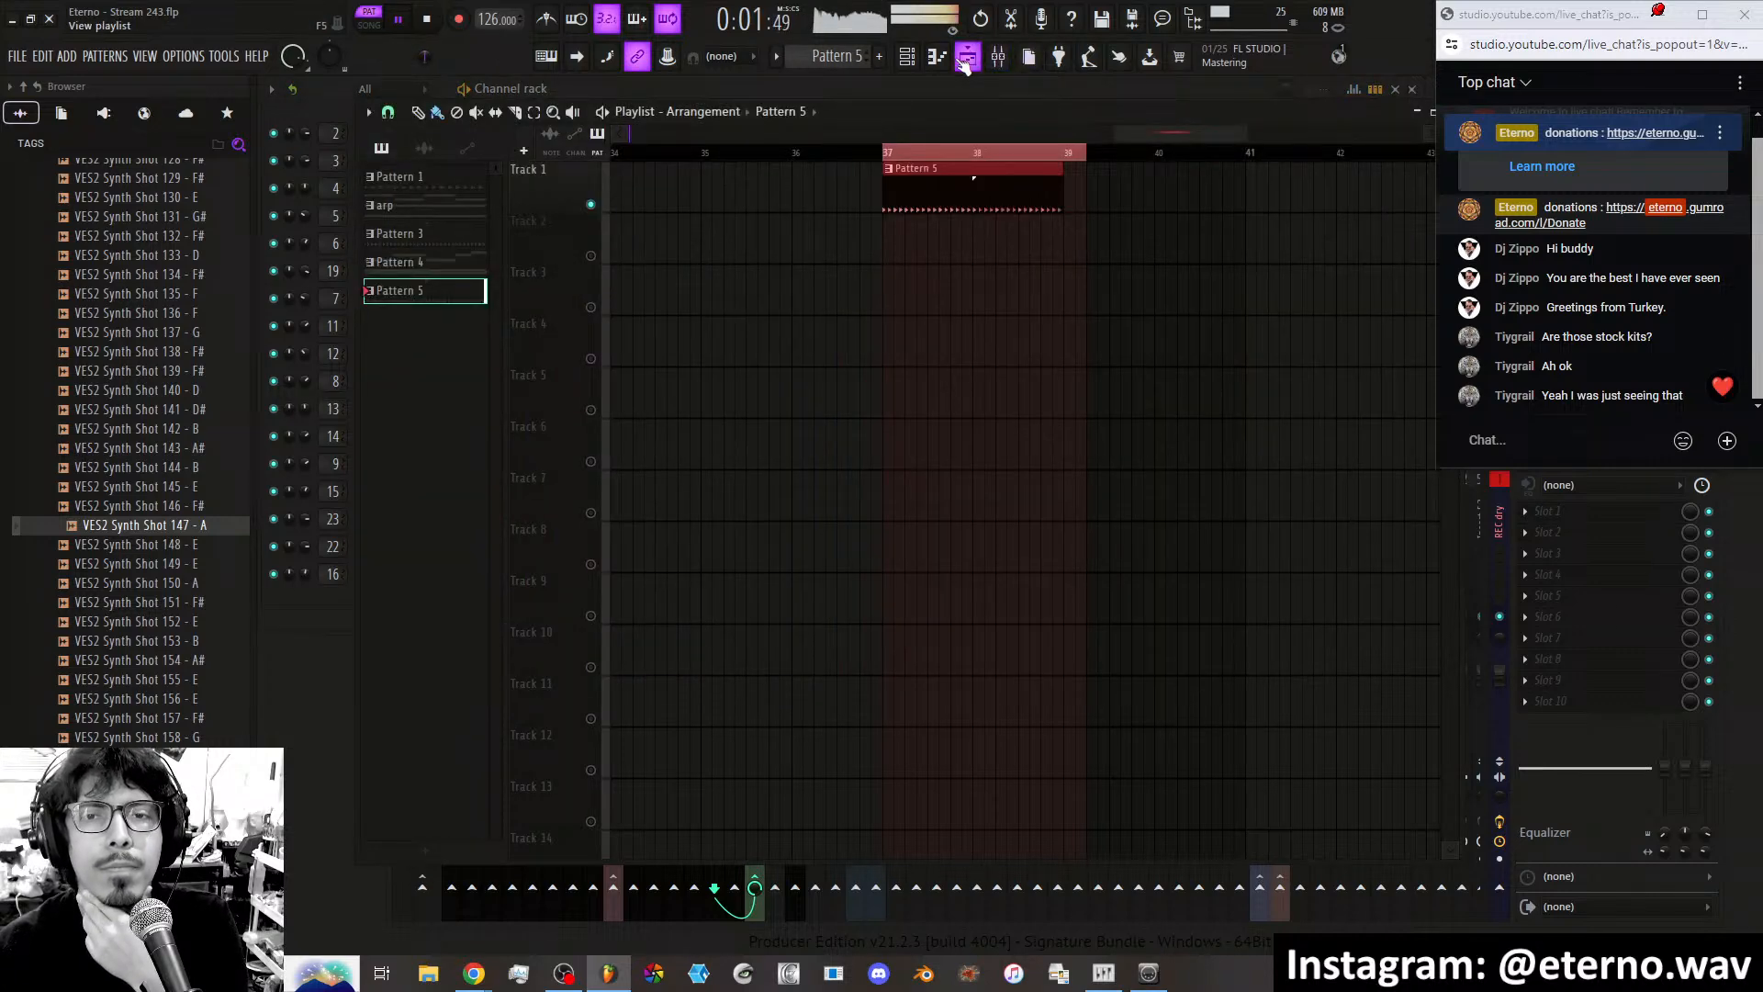
left_click(906, 56)
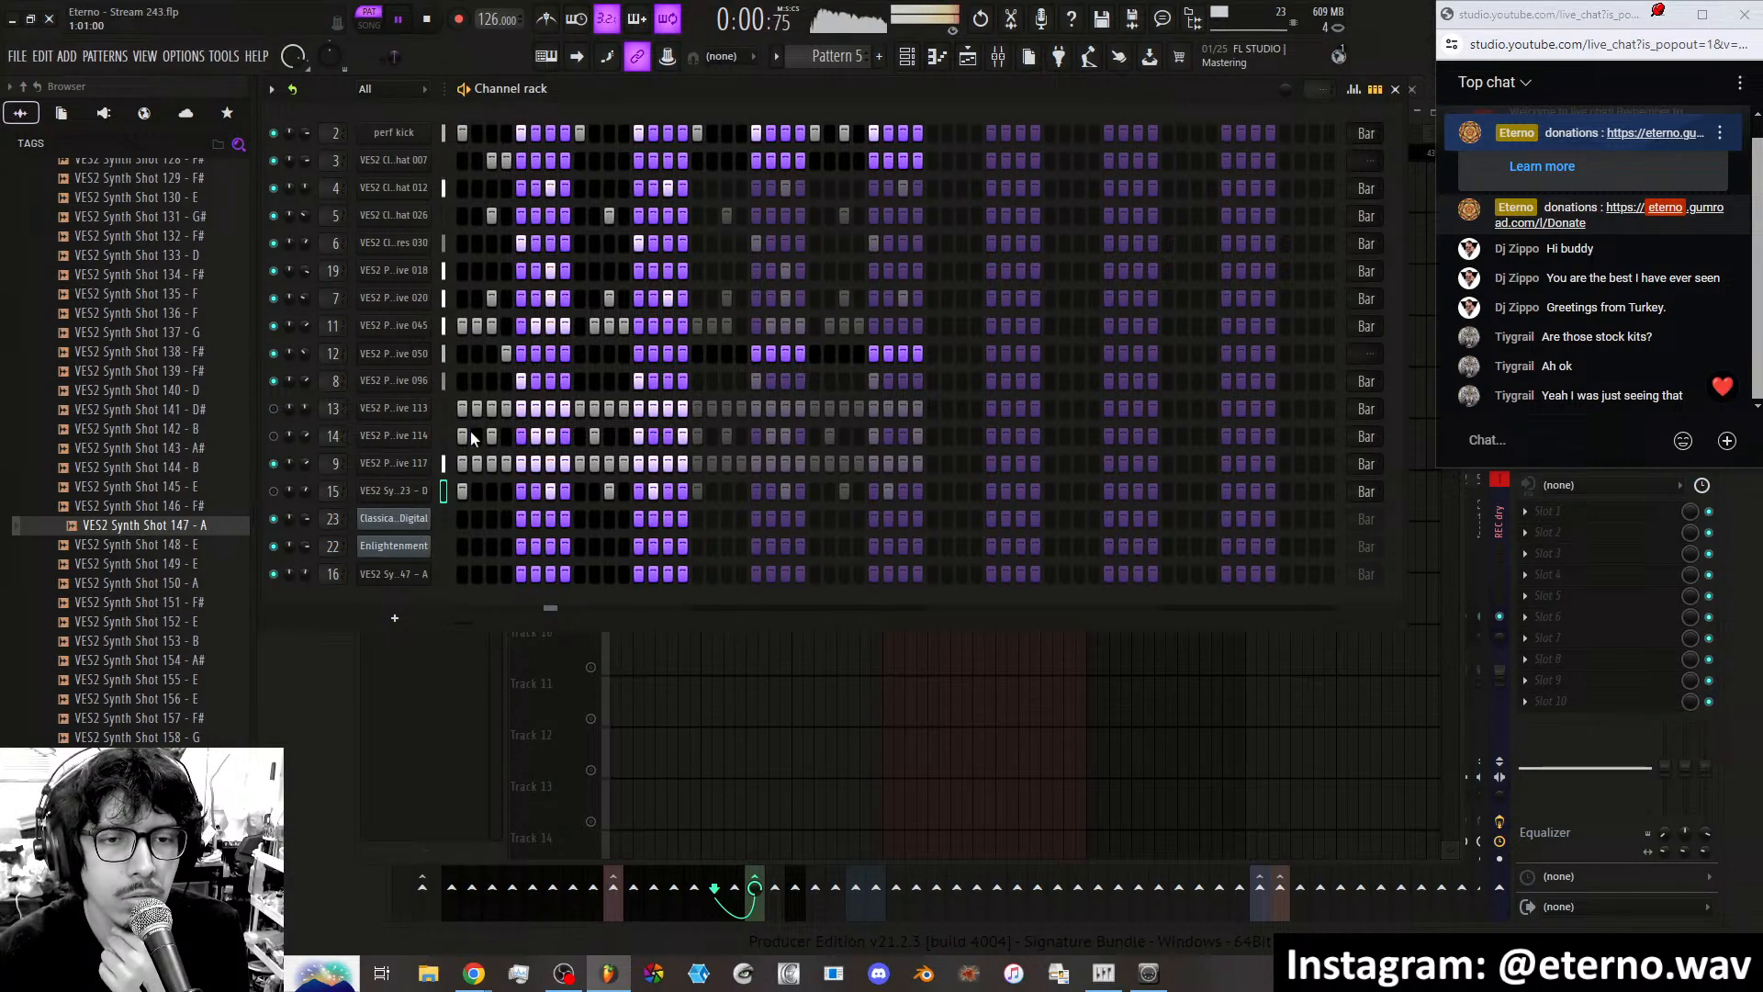
Compare the groove with percussive 113 and 114 muted, and clear all hits from synth shot 23 - D and percussive 114.
left_click(275, 410)
left_click(275, 437)
left_click(274, 437)
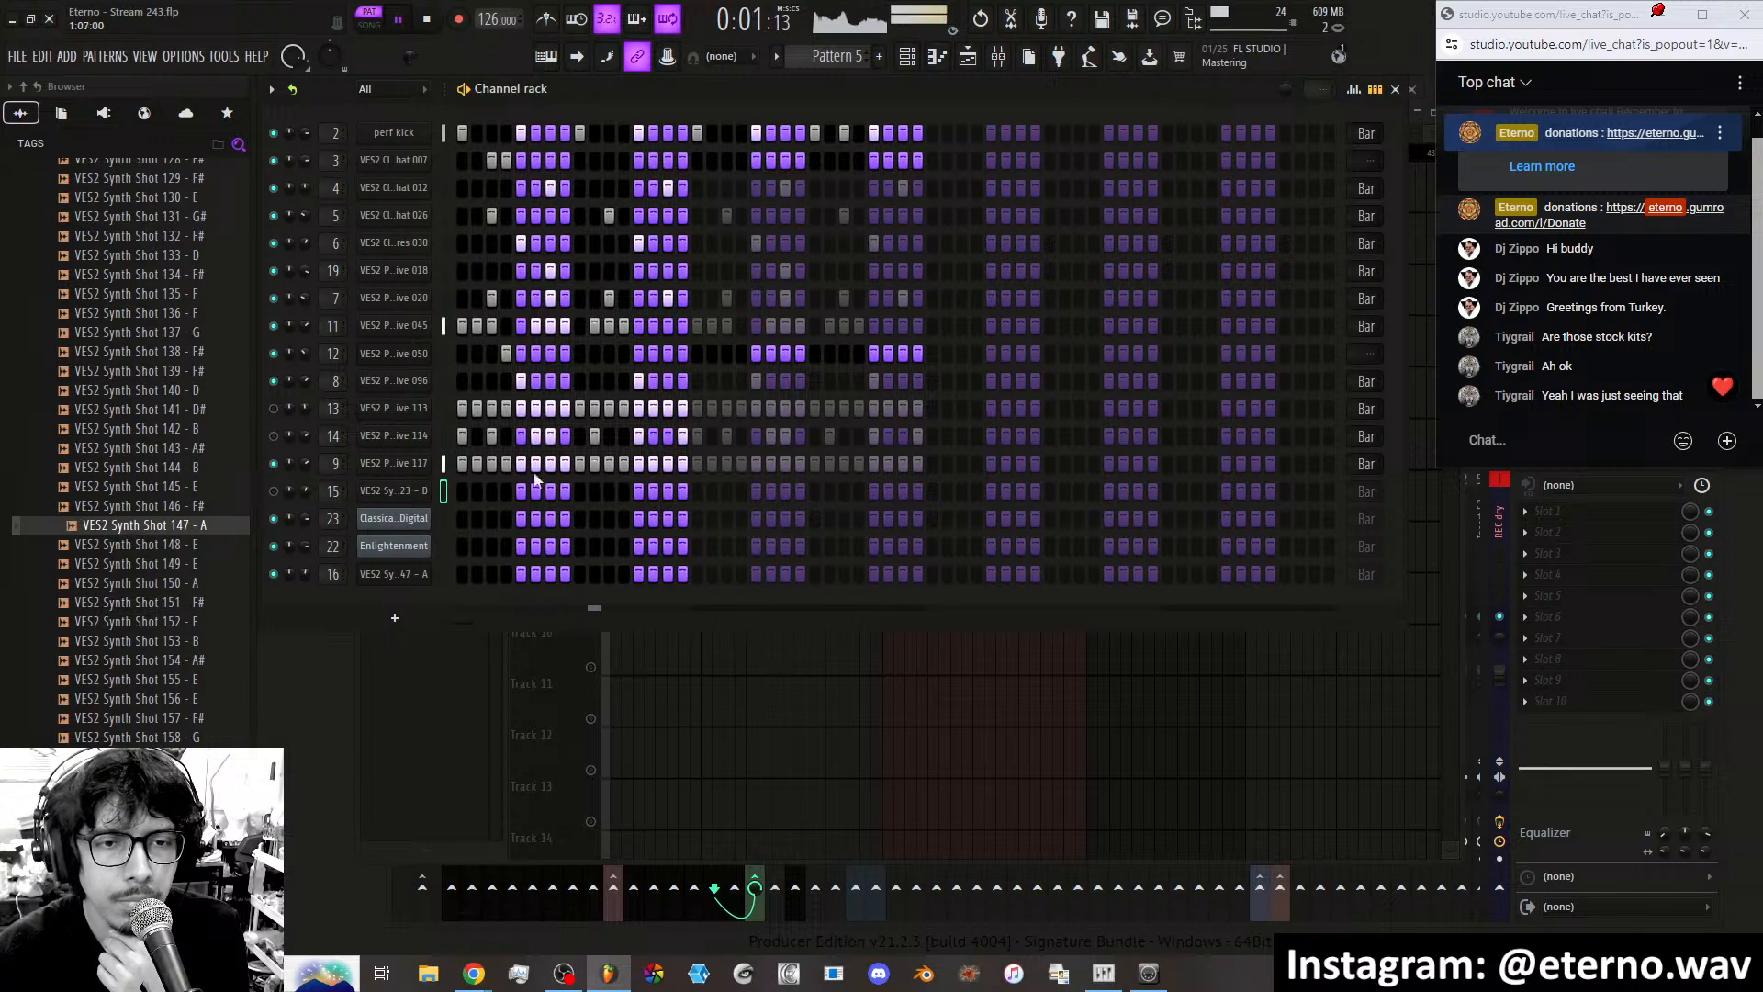
left_click_drag(461, 437, 761, 429)
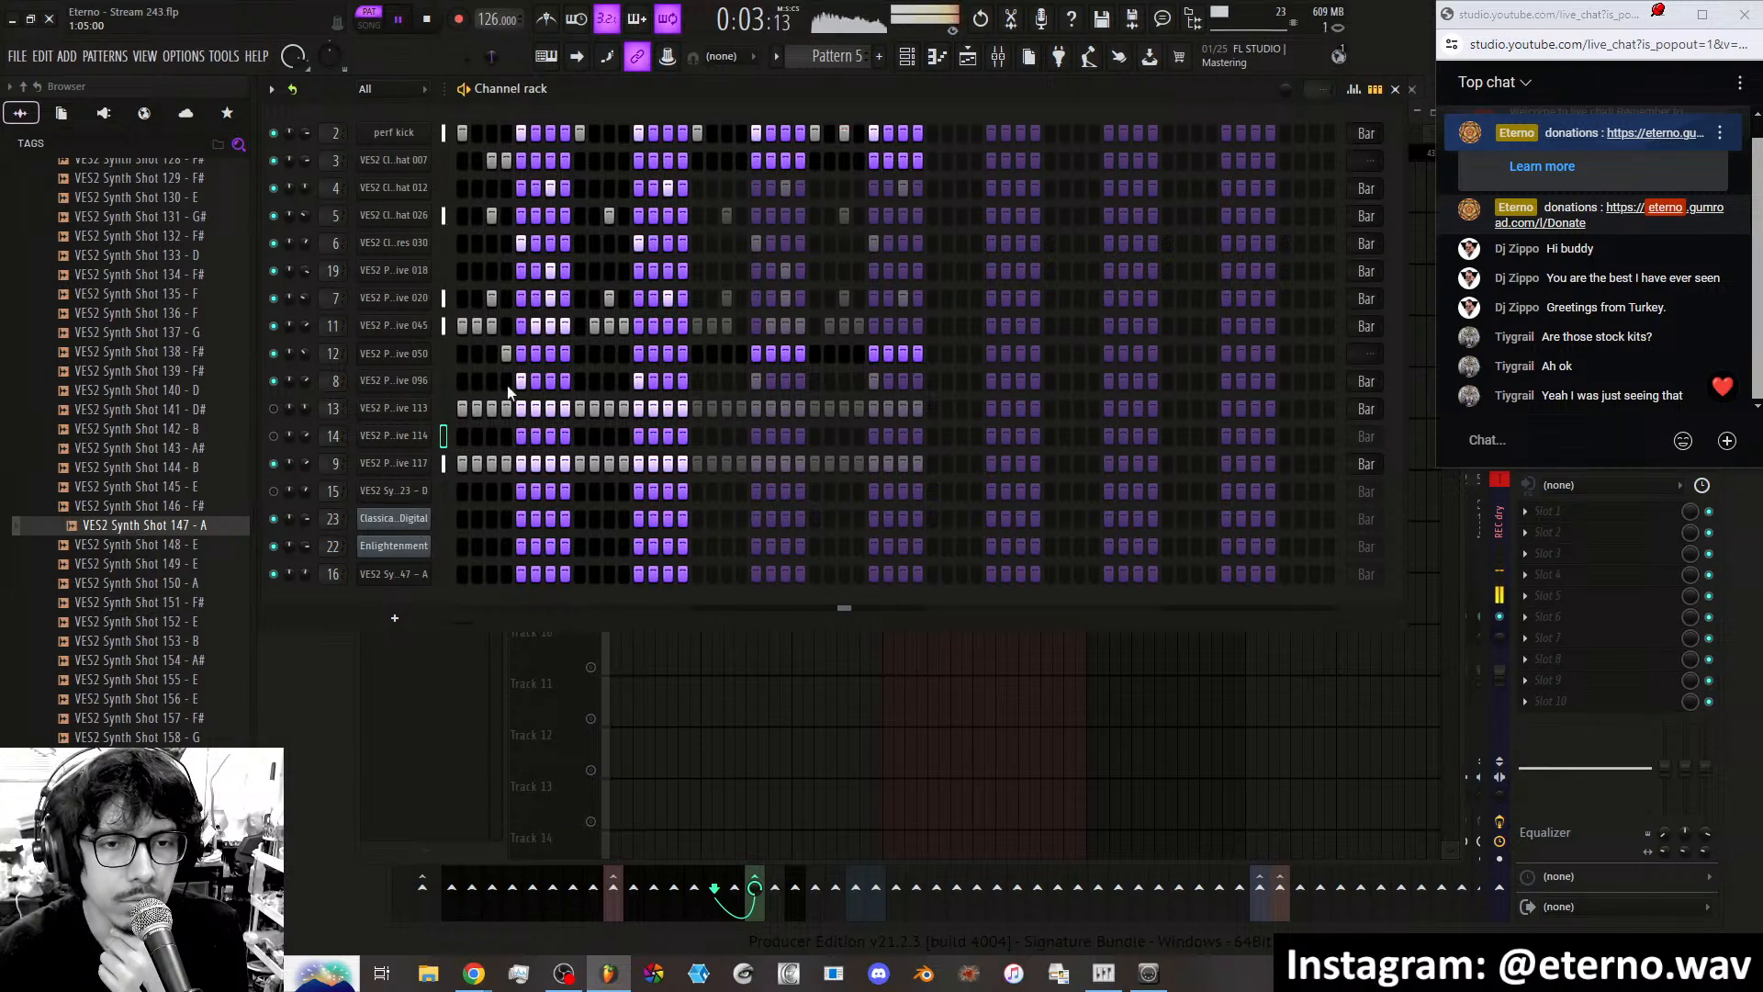
Clear all hits from percussive 113, and unmute percussive 113, percussive 114 and synth shot 23 - D.
left_click_drag(461, 409, 917, 404)
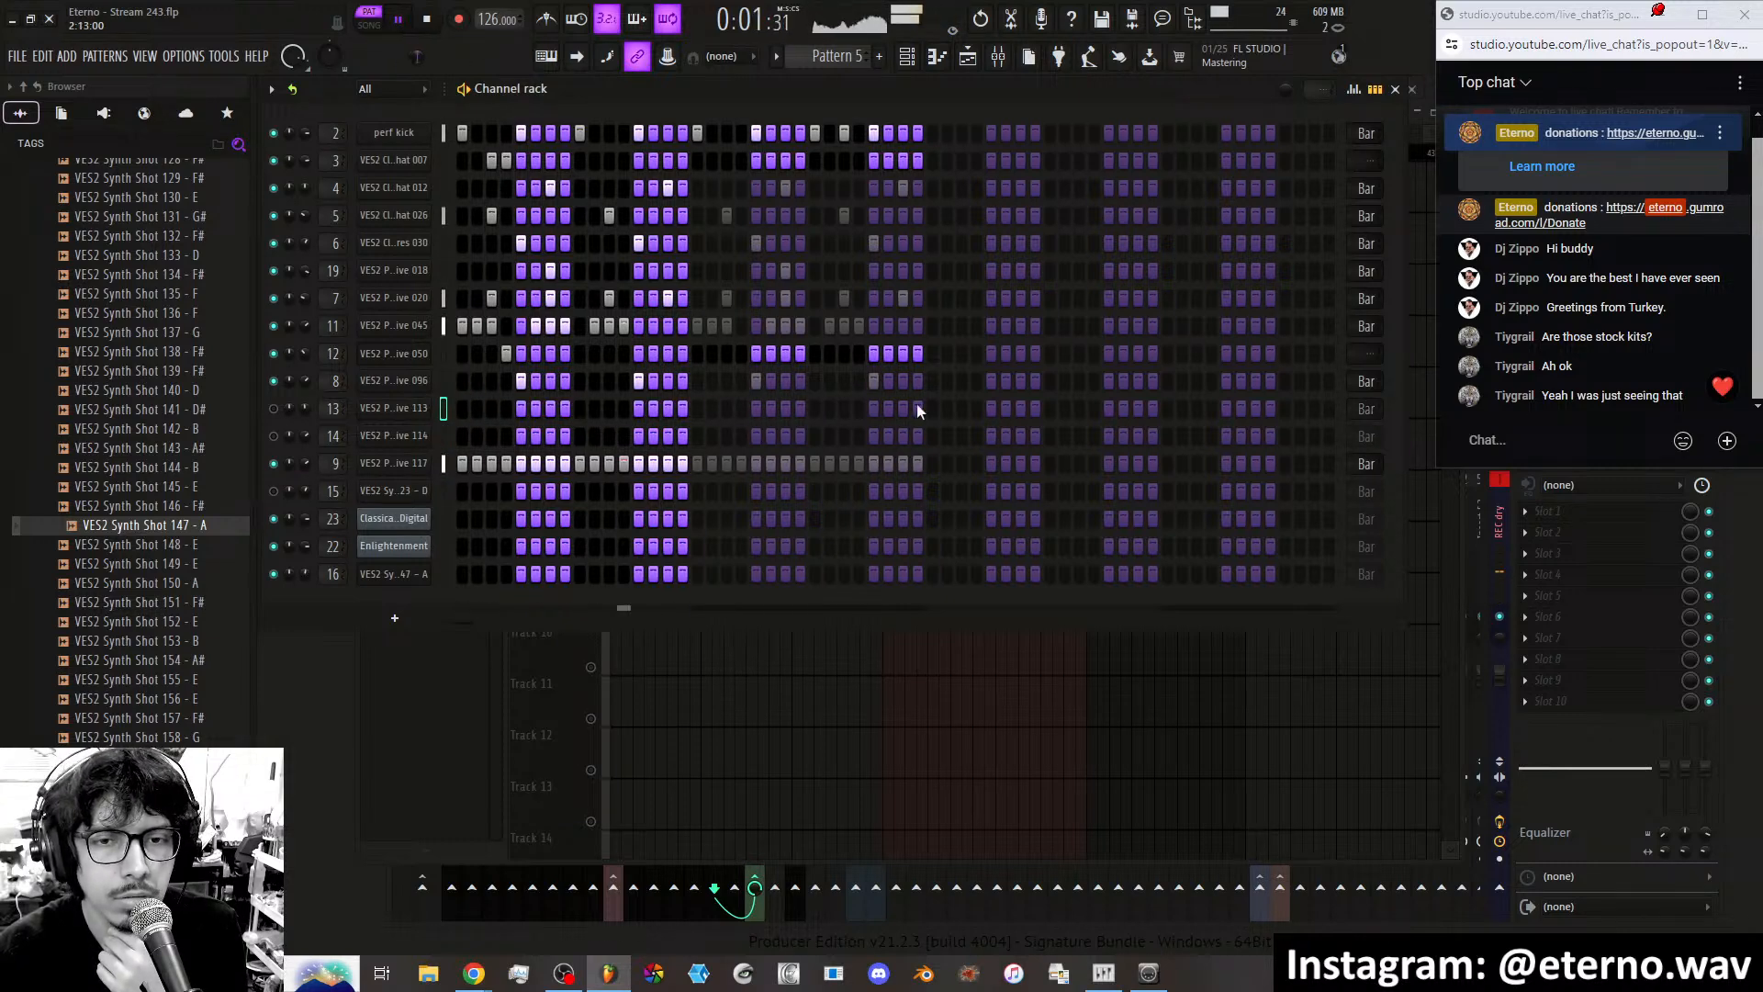
left_click(272, 407)
left_click(272, 435)
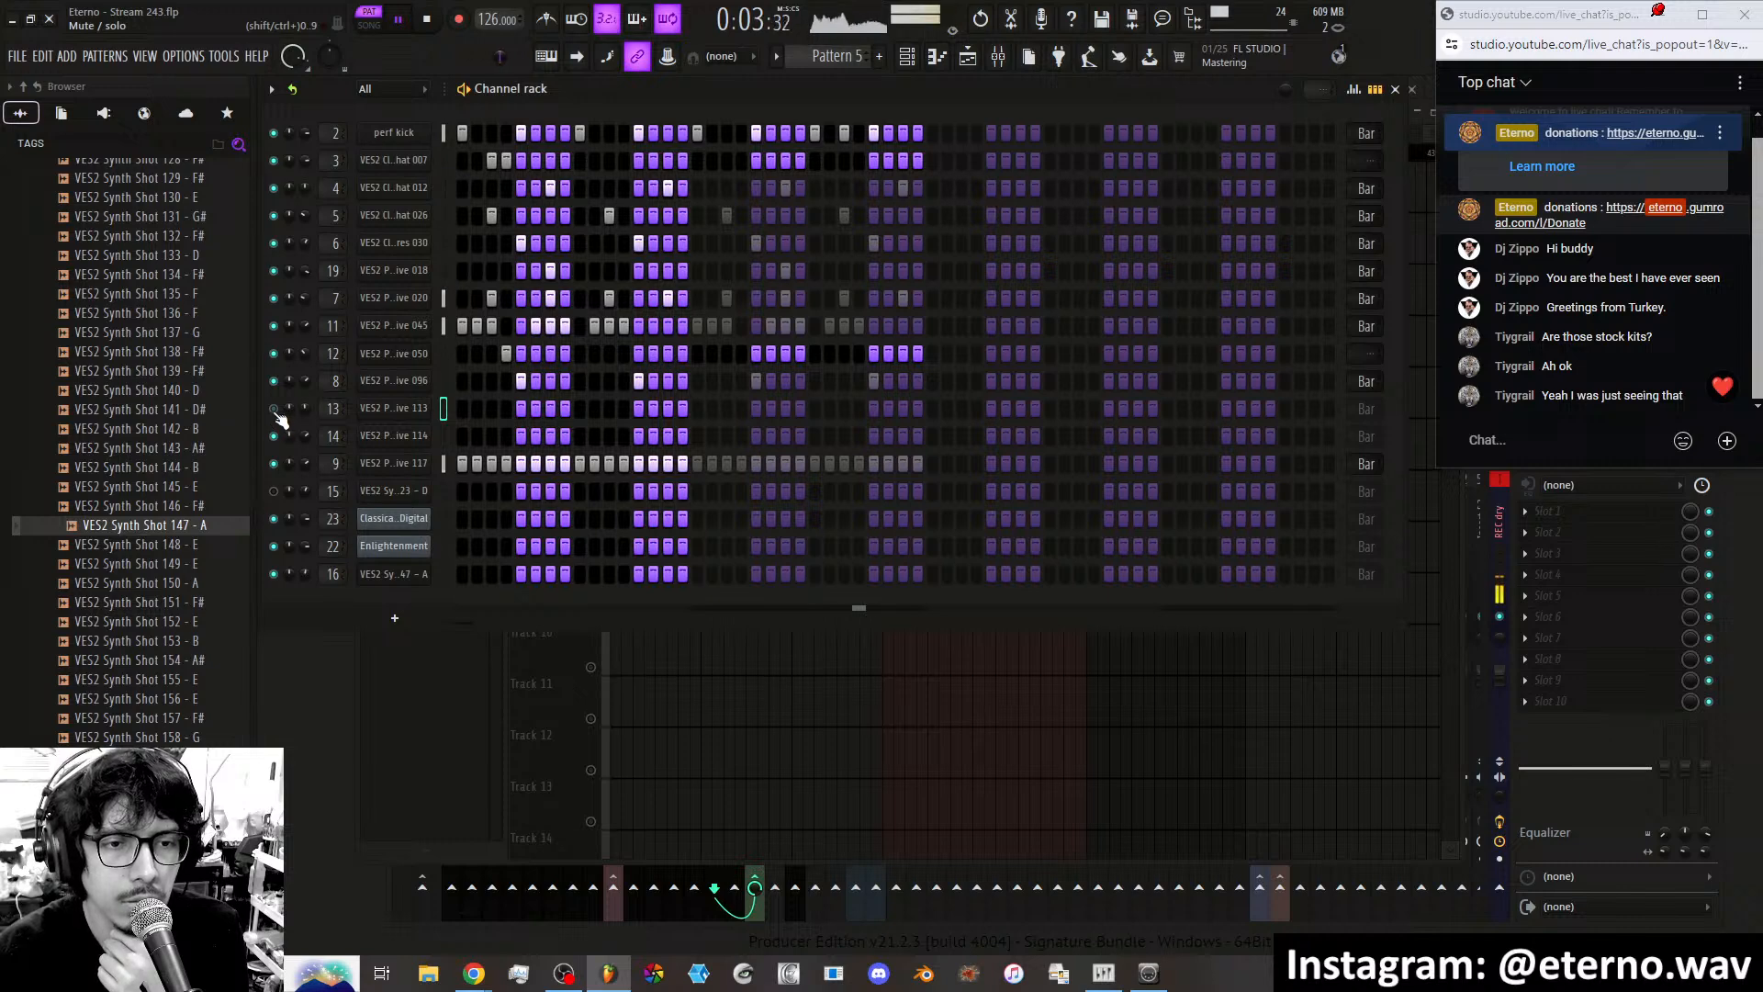
left_click(273, 490)
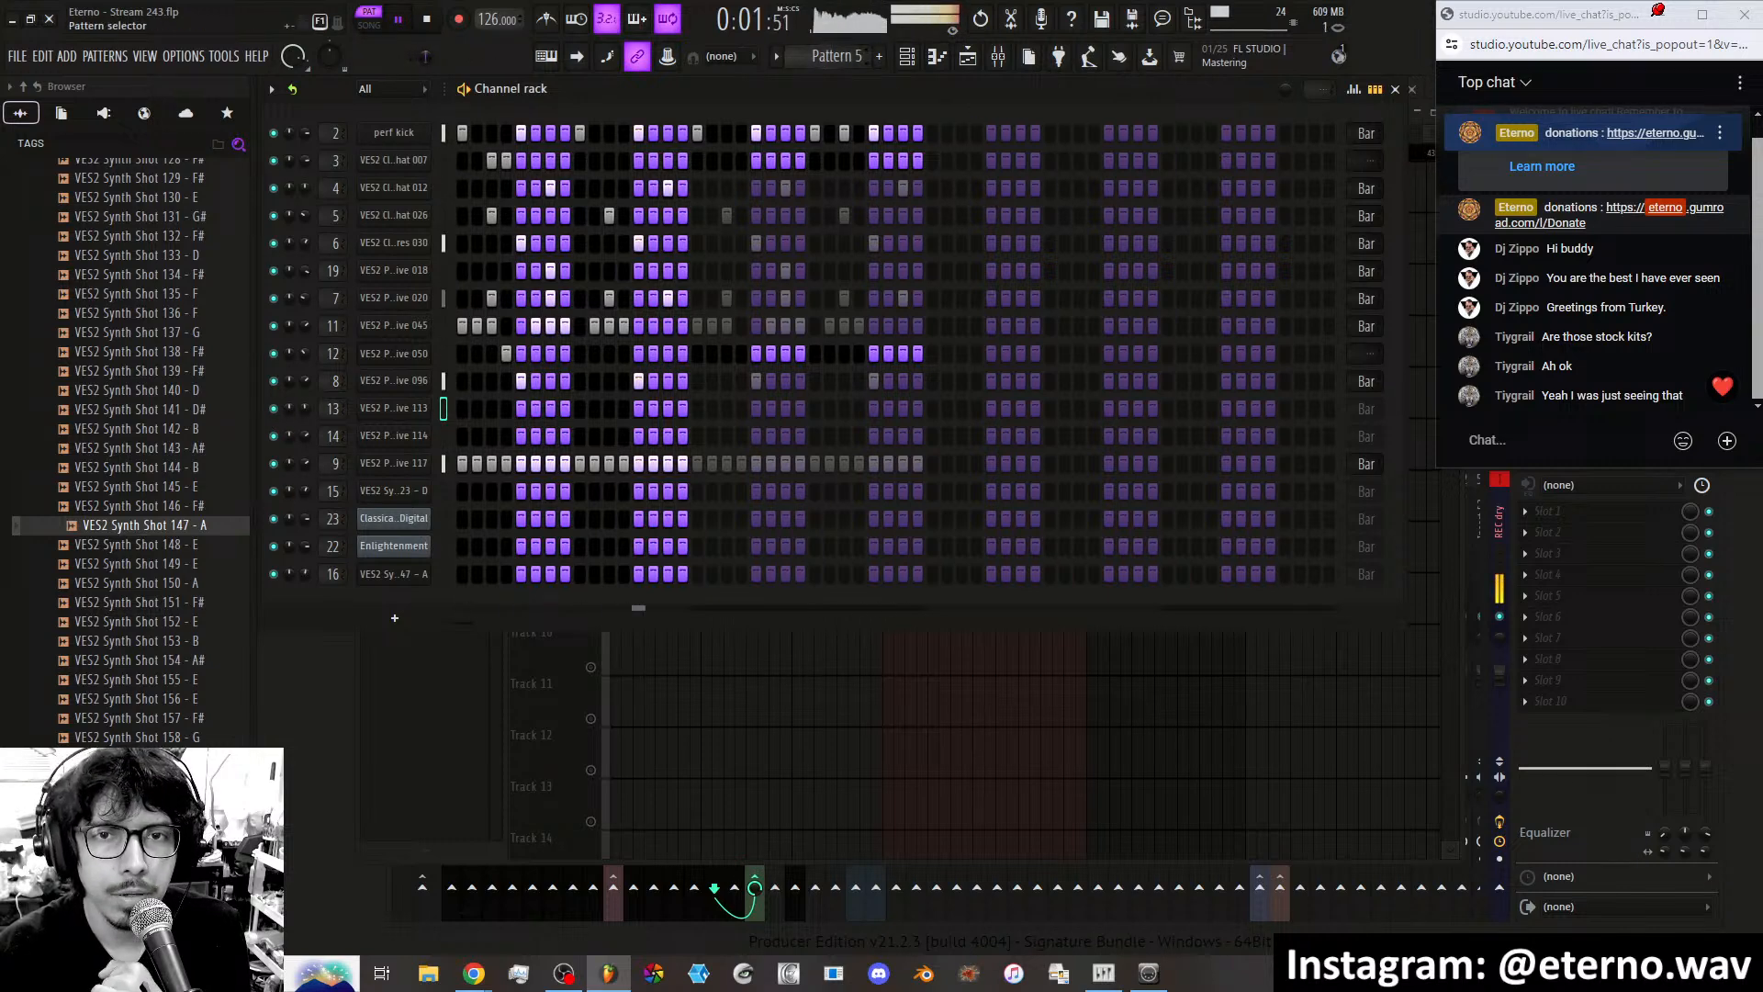
Compare the channel rack grooves of Pattern 3 and Pattern 1 with the one in Pattern 5.
left_click(824, 63)
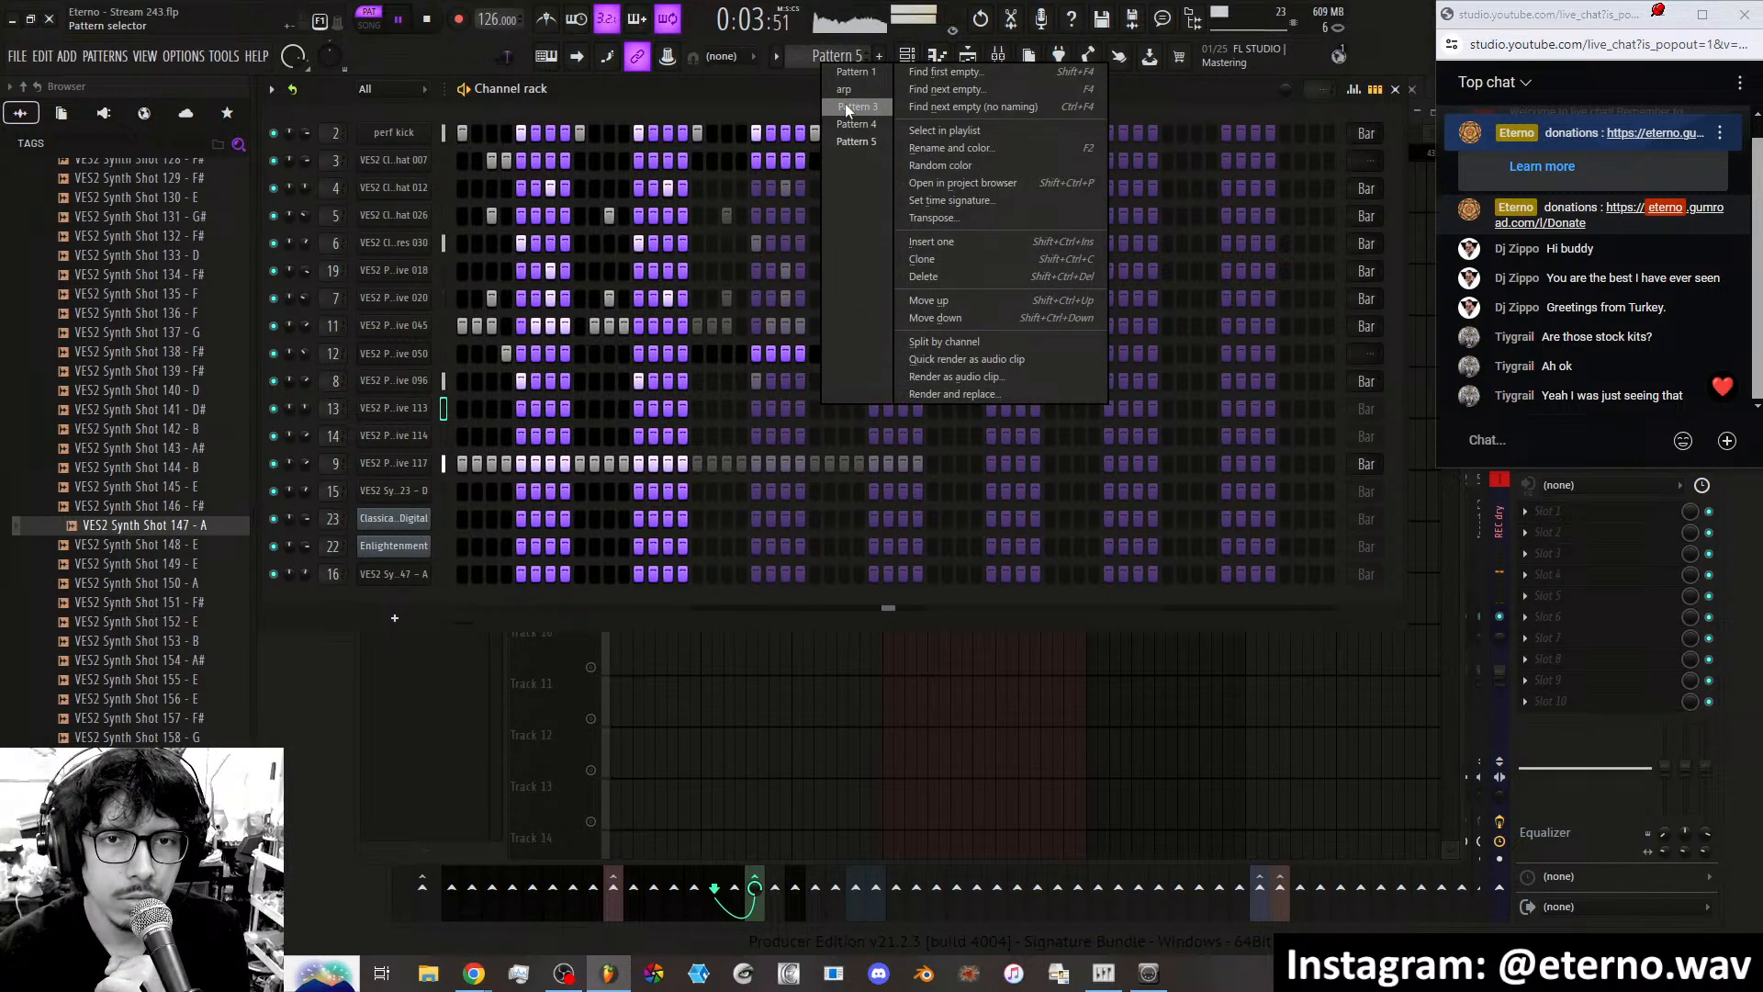
left_click(845, 105)
left_click(845, 61)
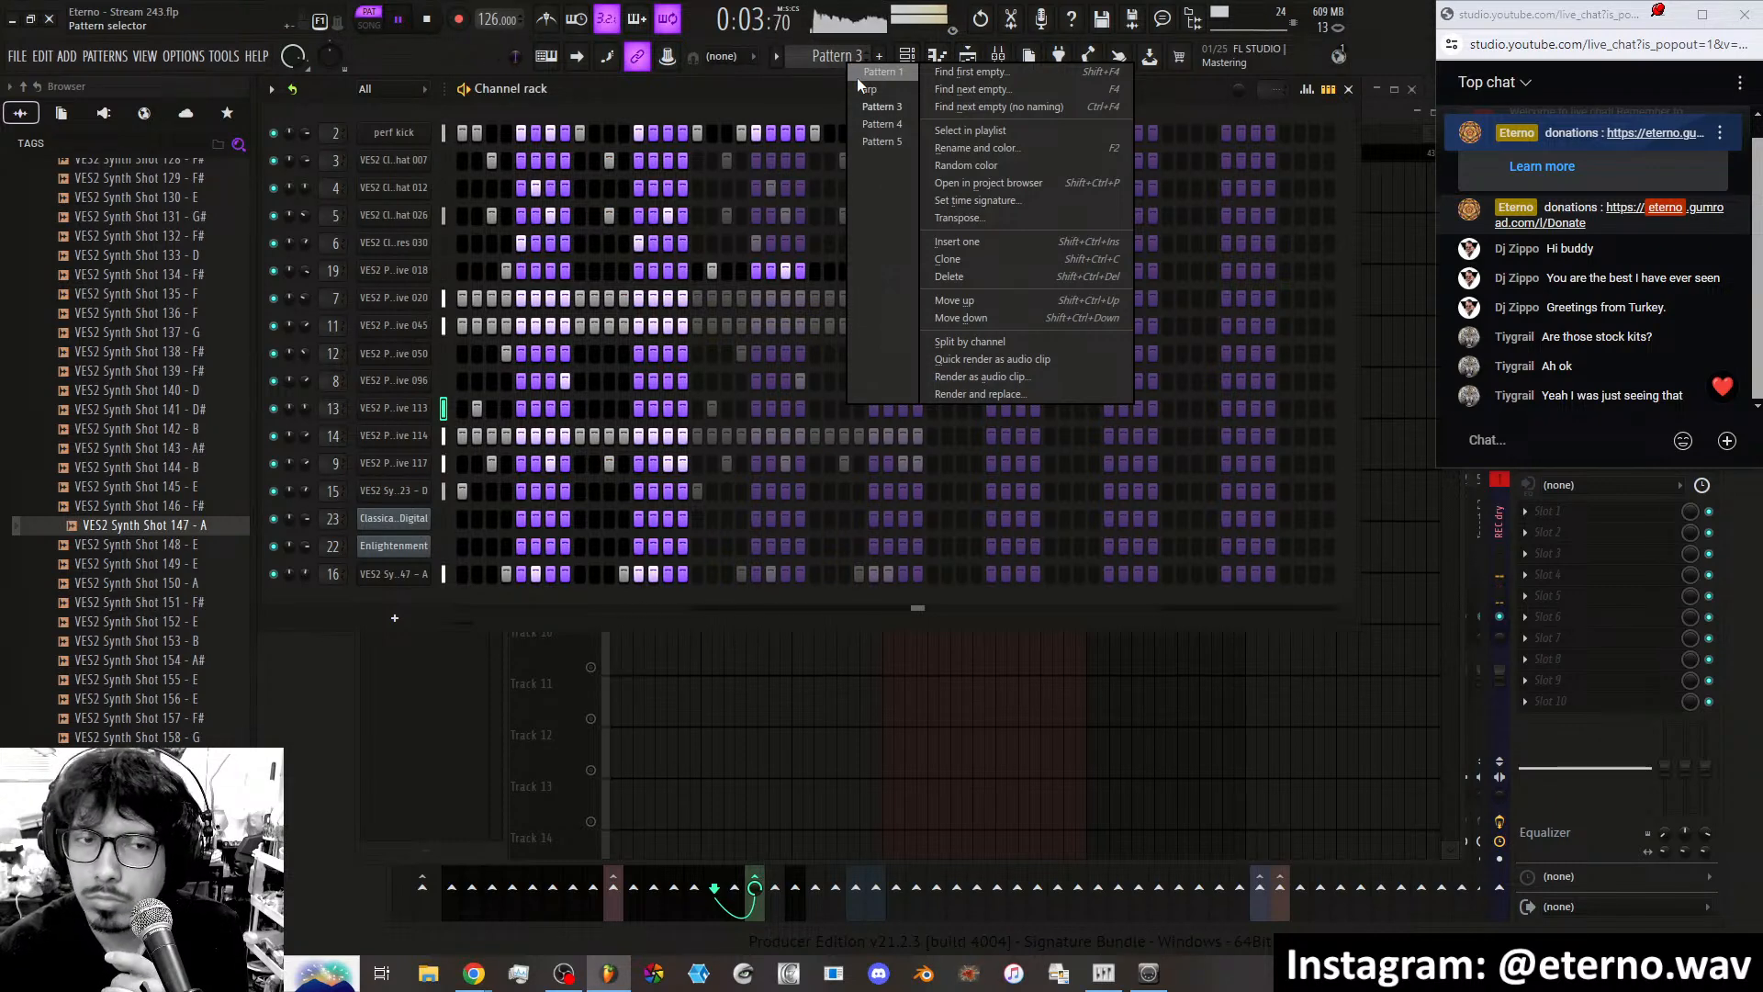
left_click(857, 77)
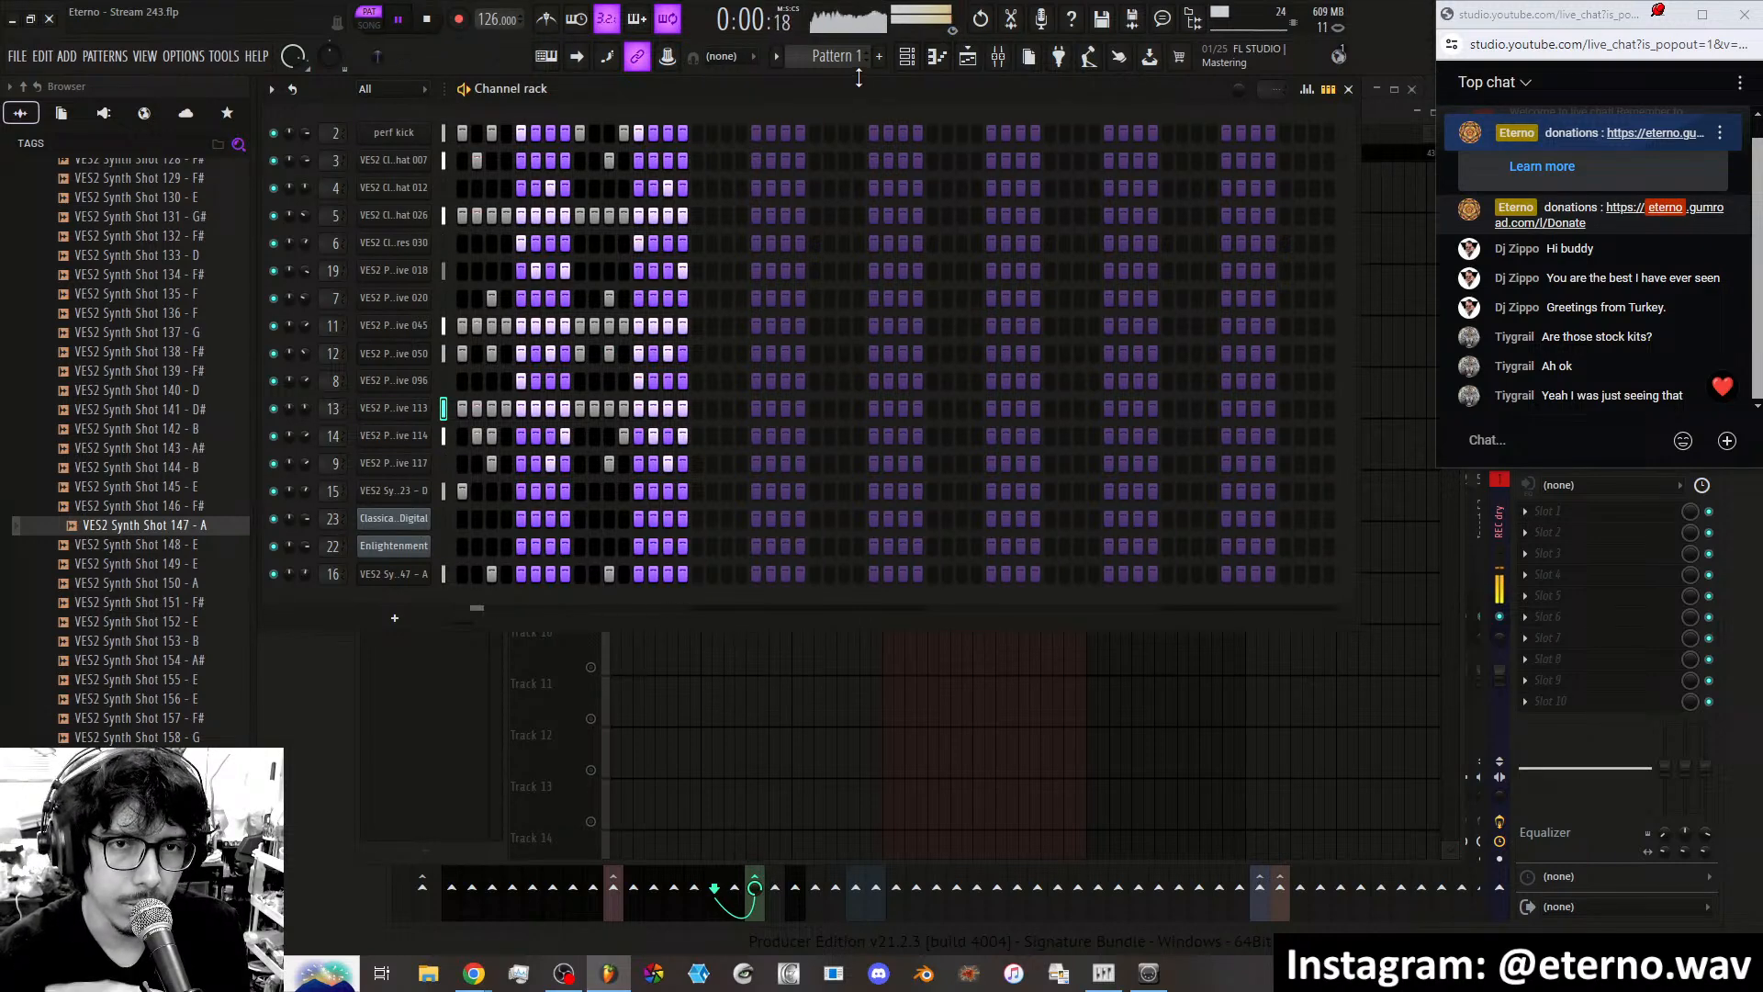
left_click(837, 57)
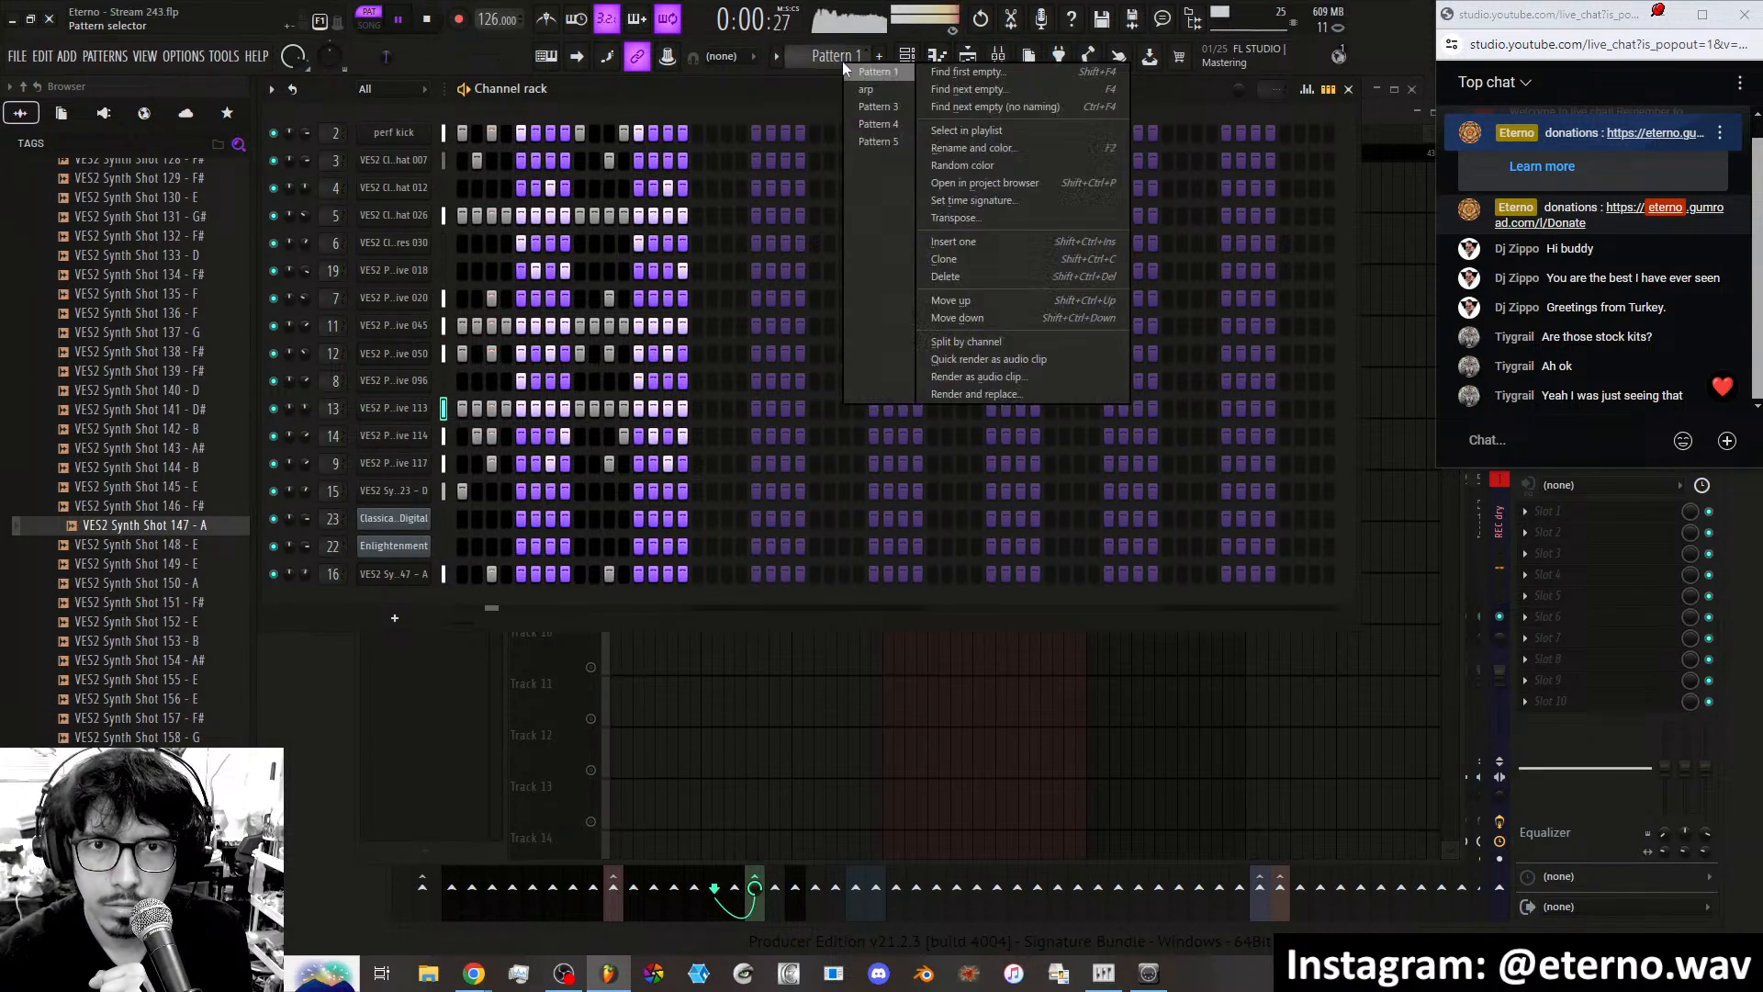
left_click(877, 142)
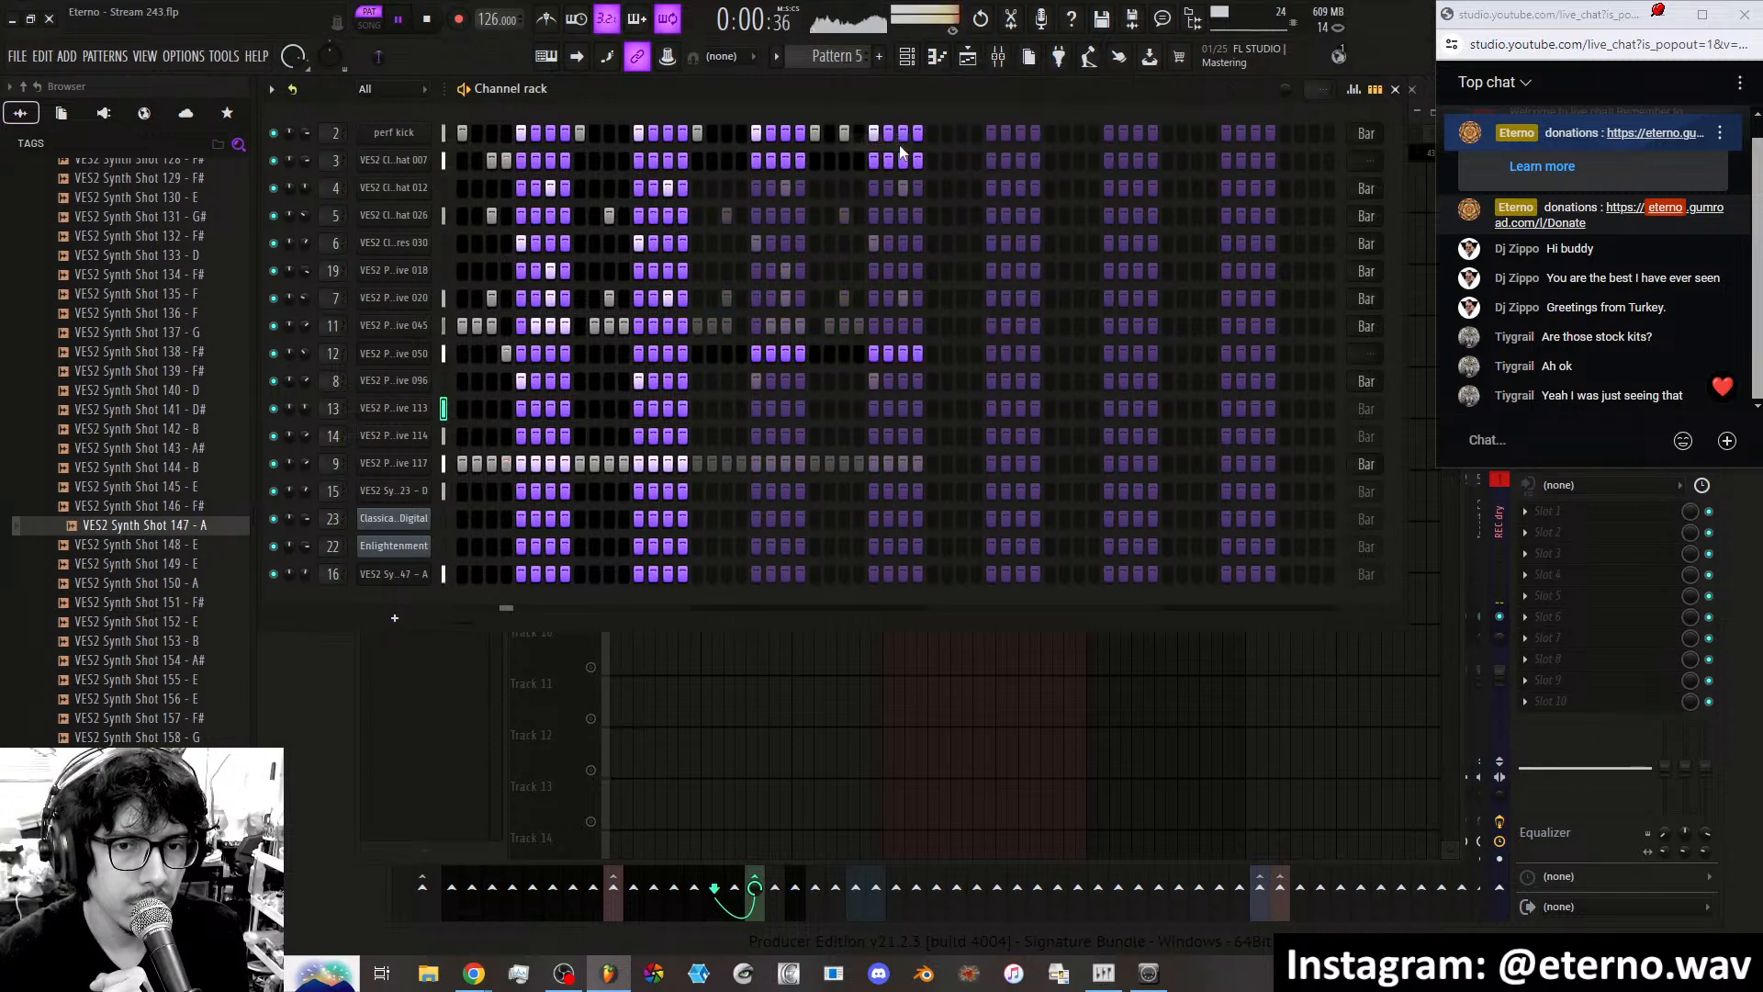
left_click(843, 51)
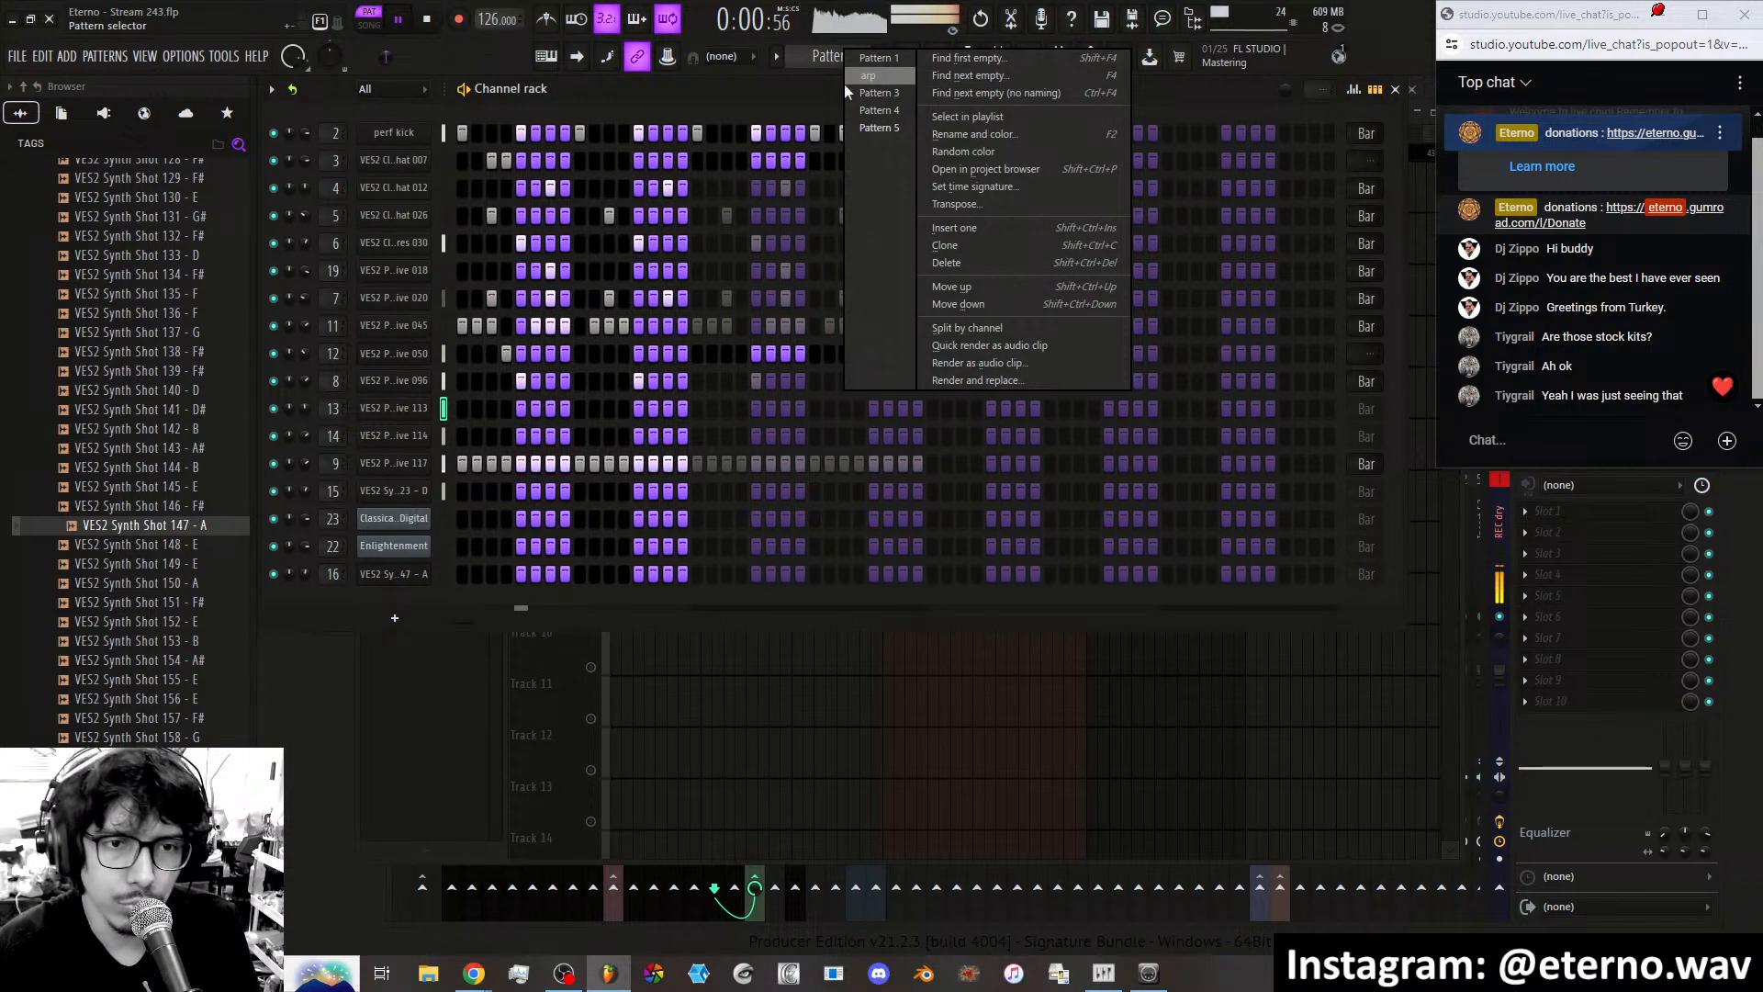
Audition the Enlightenment and Classically Digital synth channels, and save the project.
left_click(441, 546)
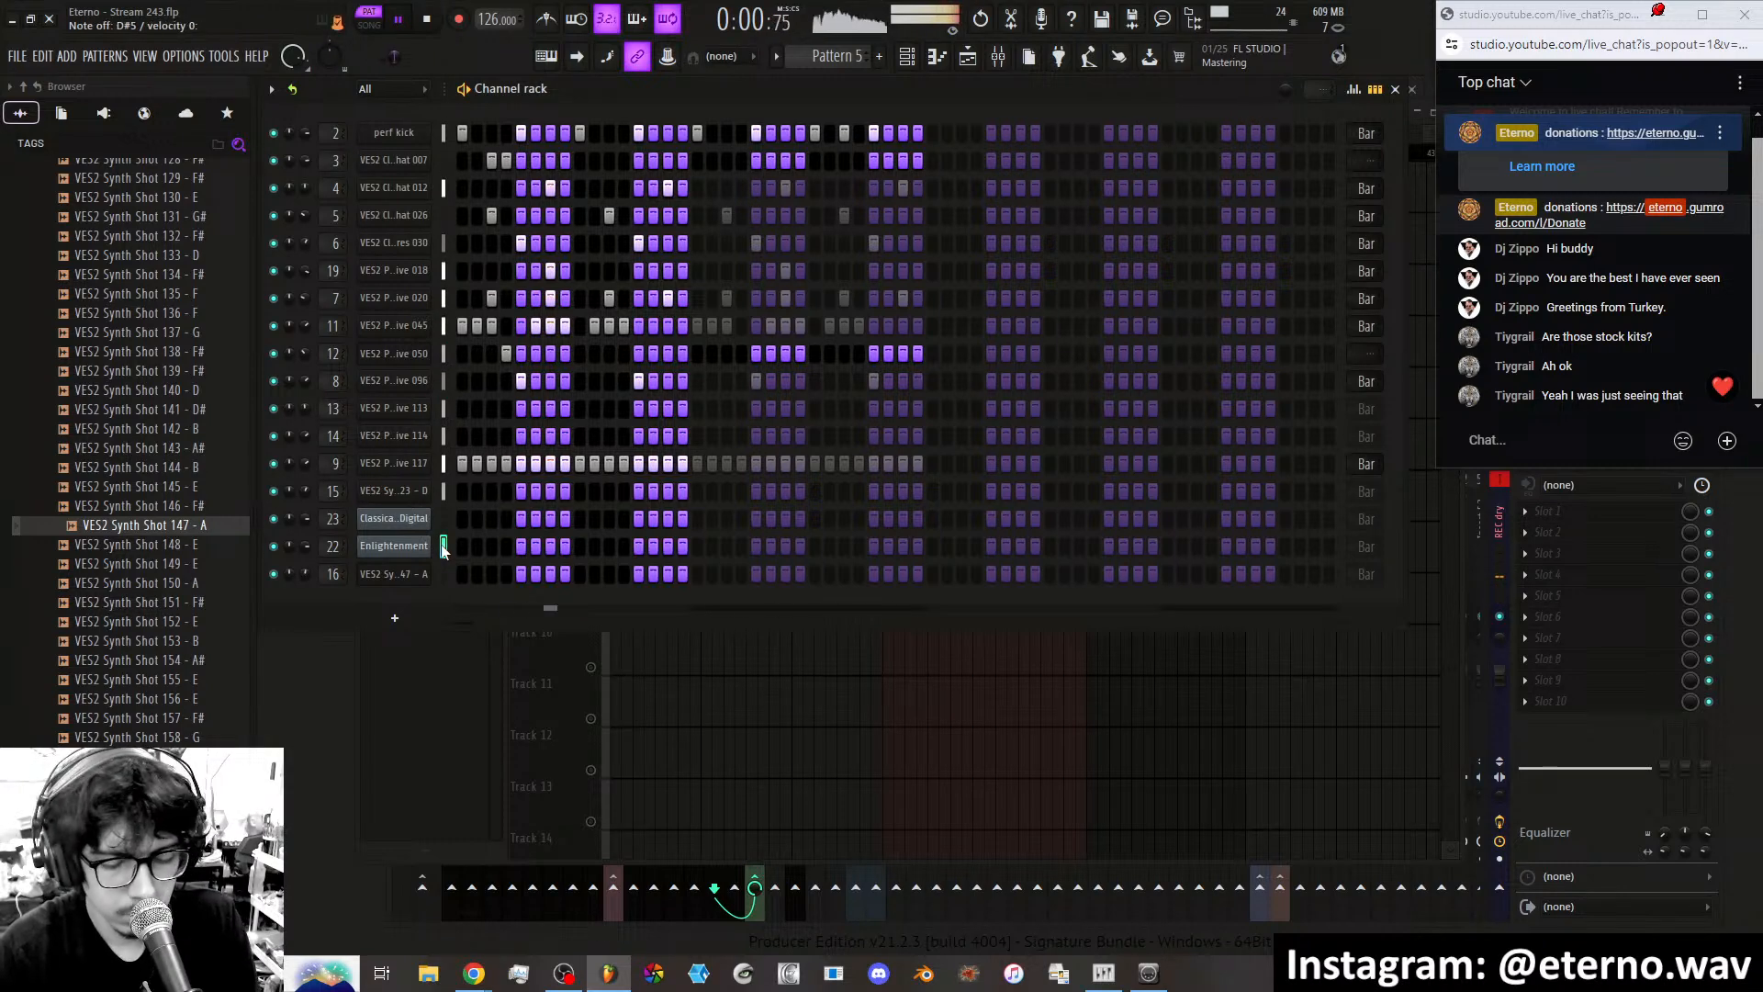
left_click(443, 519)
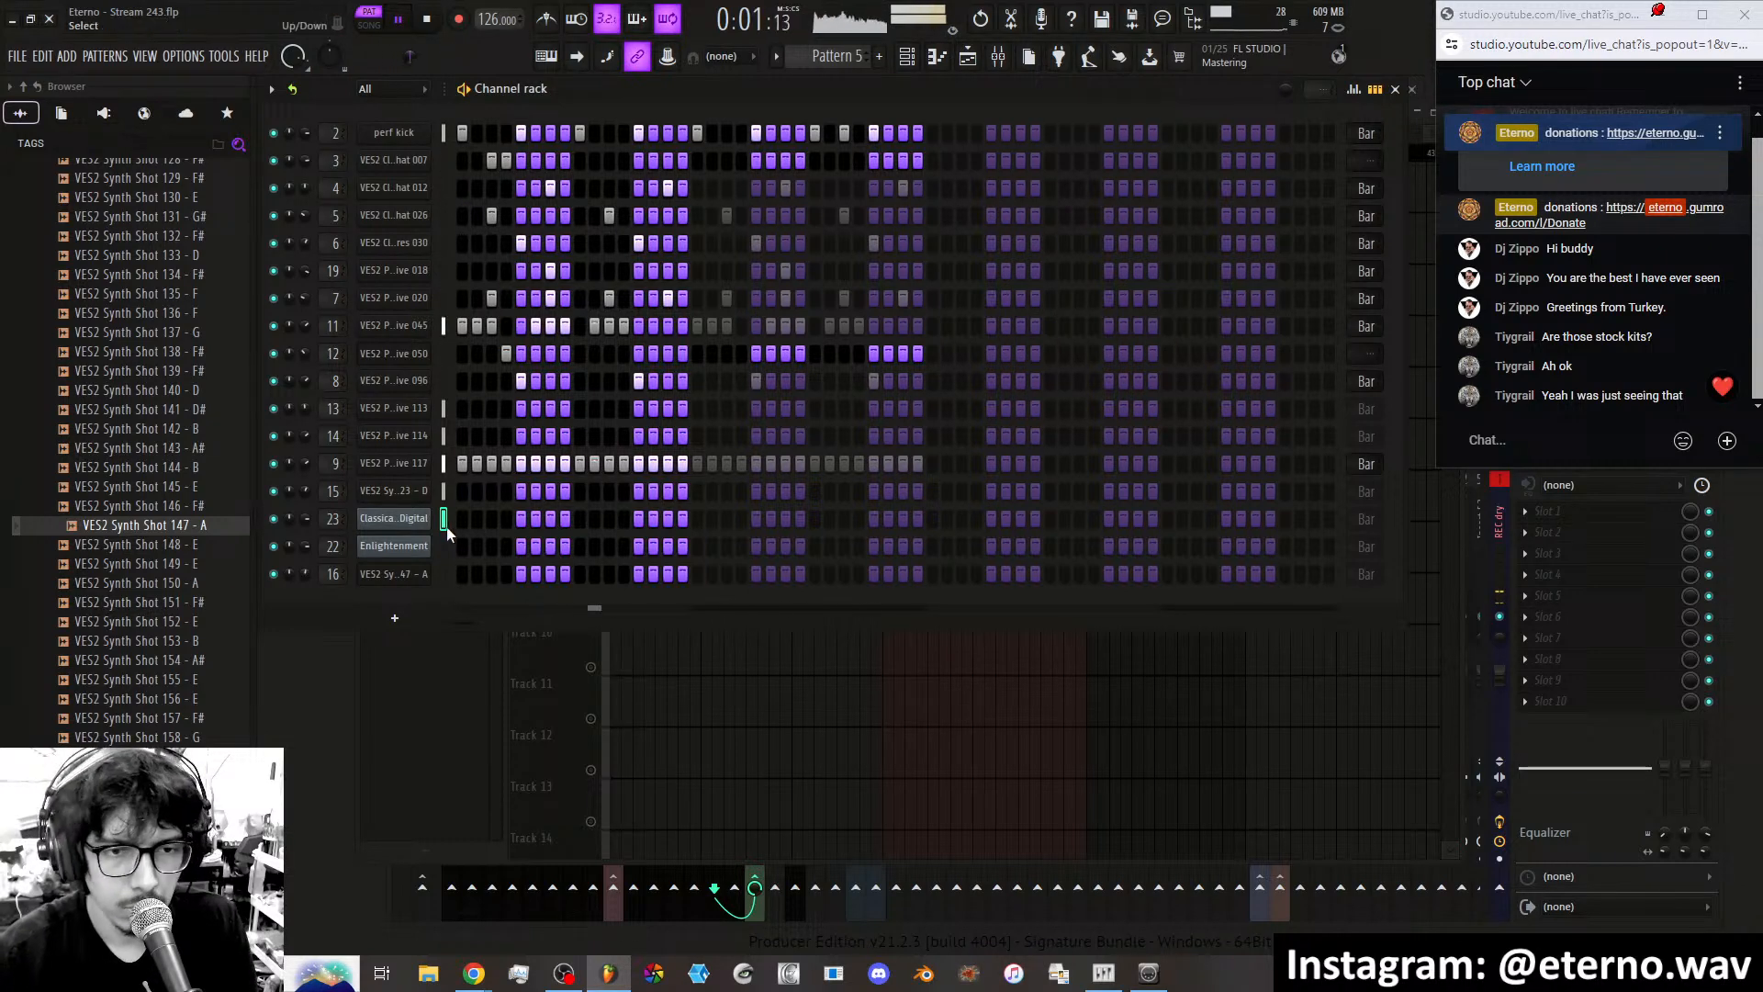
left_click(416, 519)
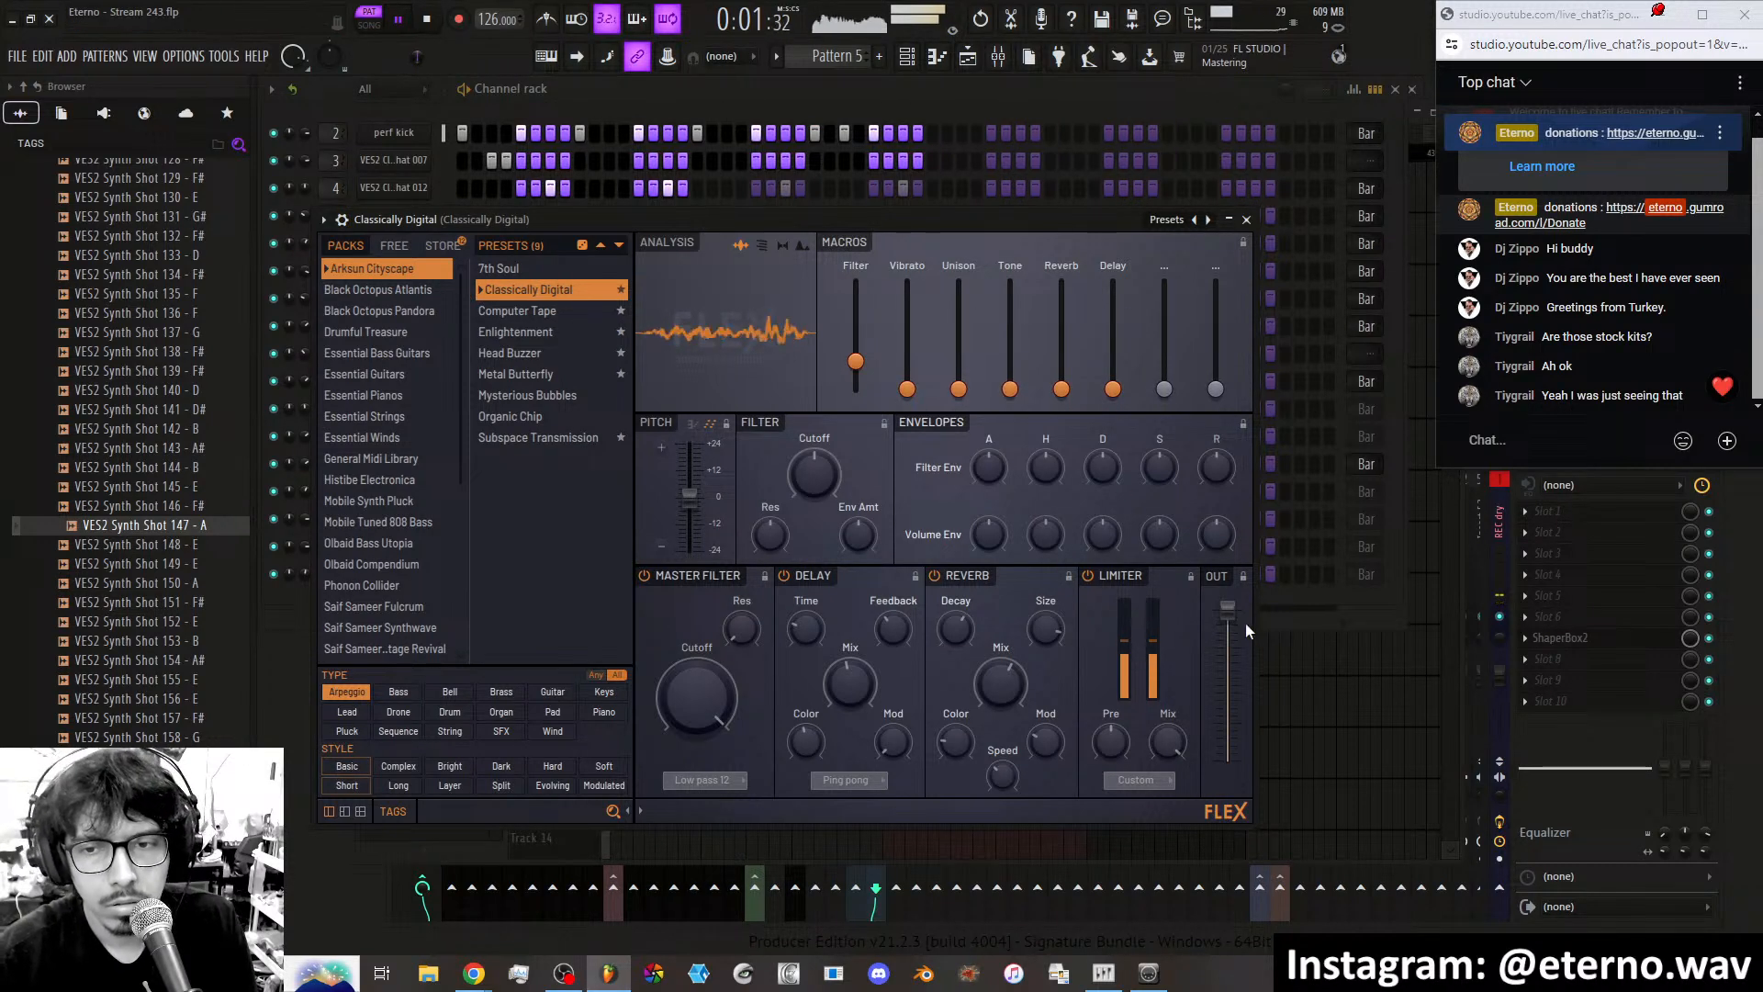
key("ctrl+s")
left_click(1247, 219)
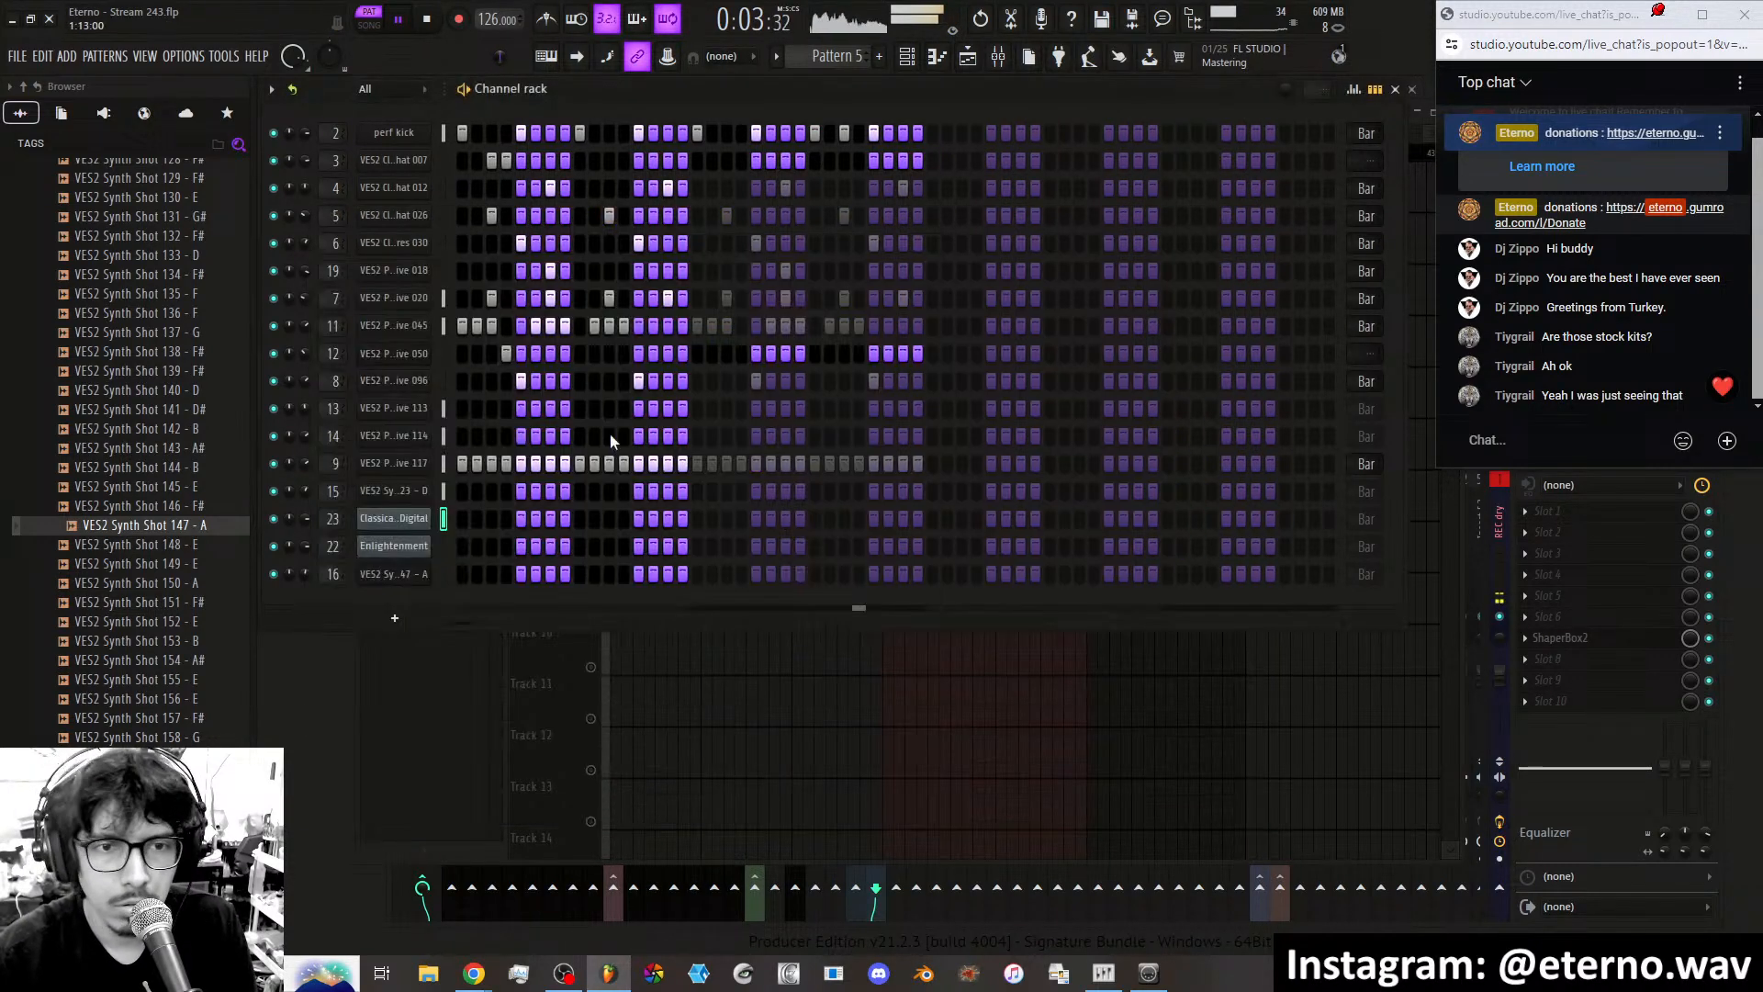
Insert a new FLEX channel at the Enlightenment channel and filter its presets to the Arpeggio type.
right_click(408, 550)
mouse_move(480, 670)
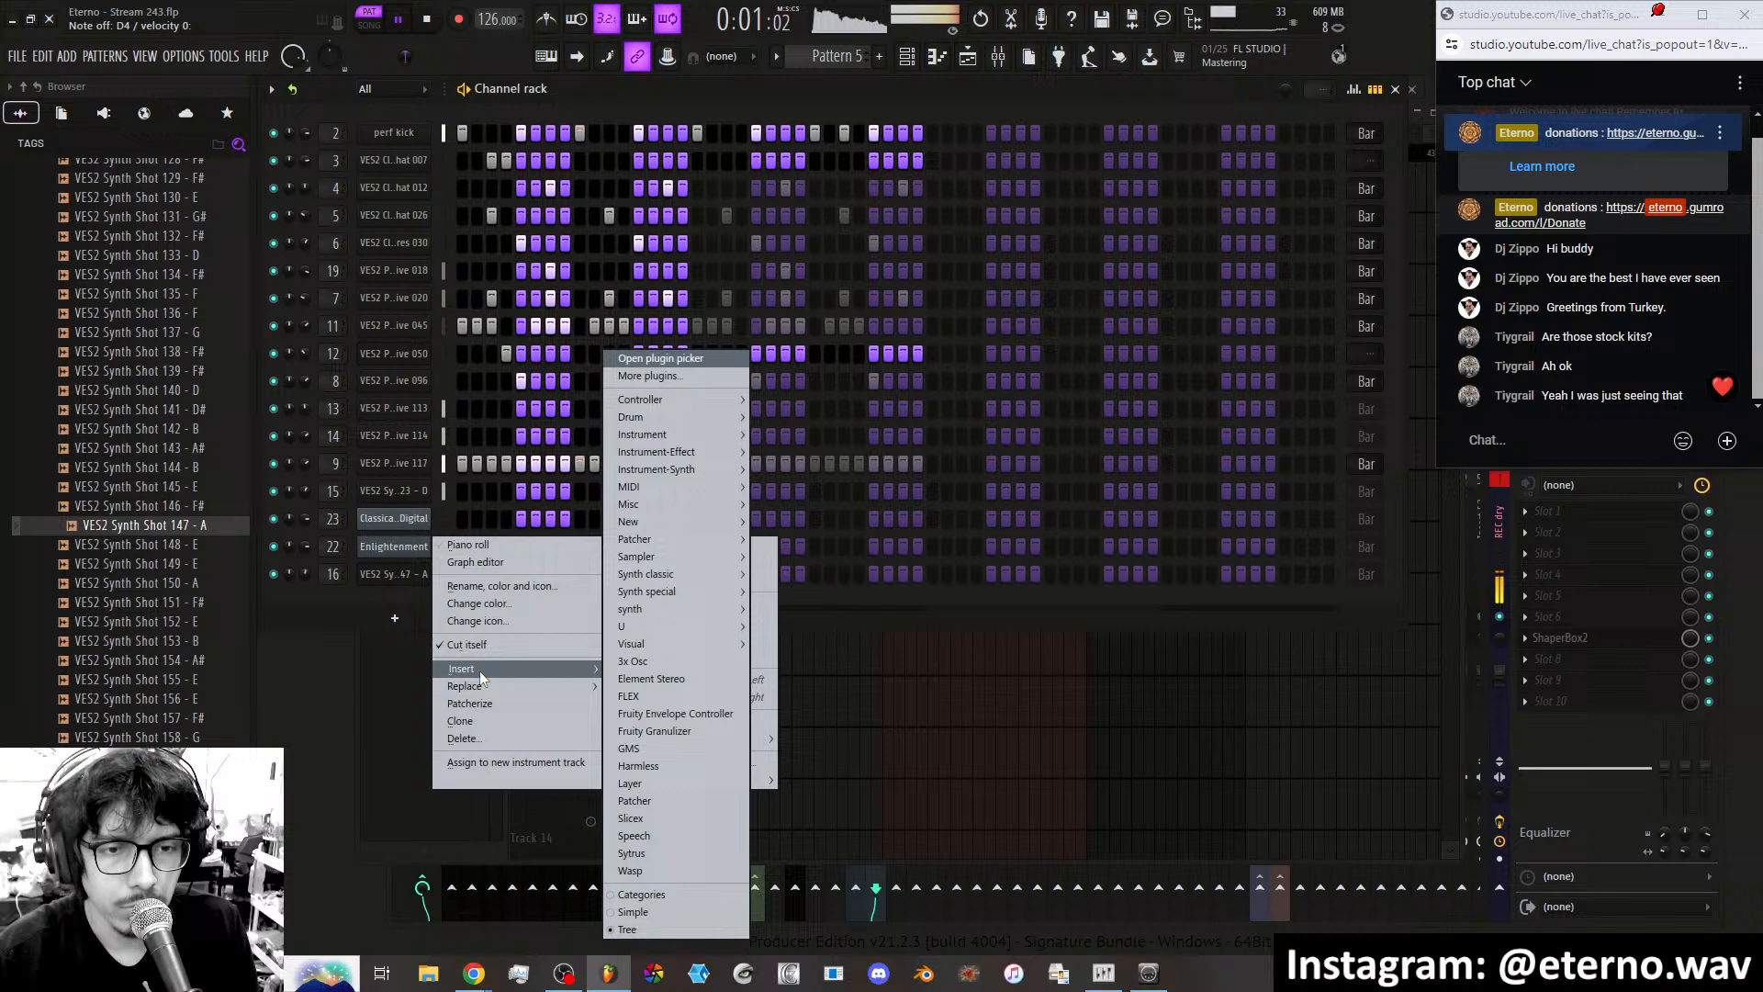
left_click(670, 696)
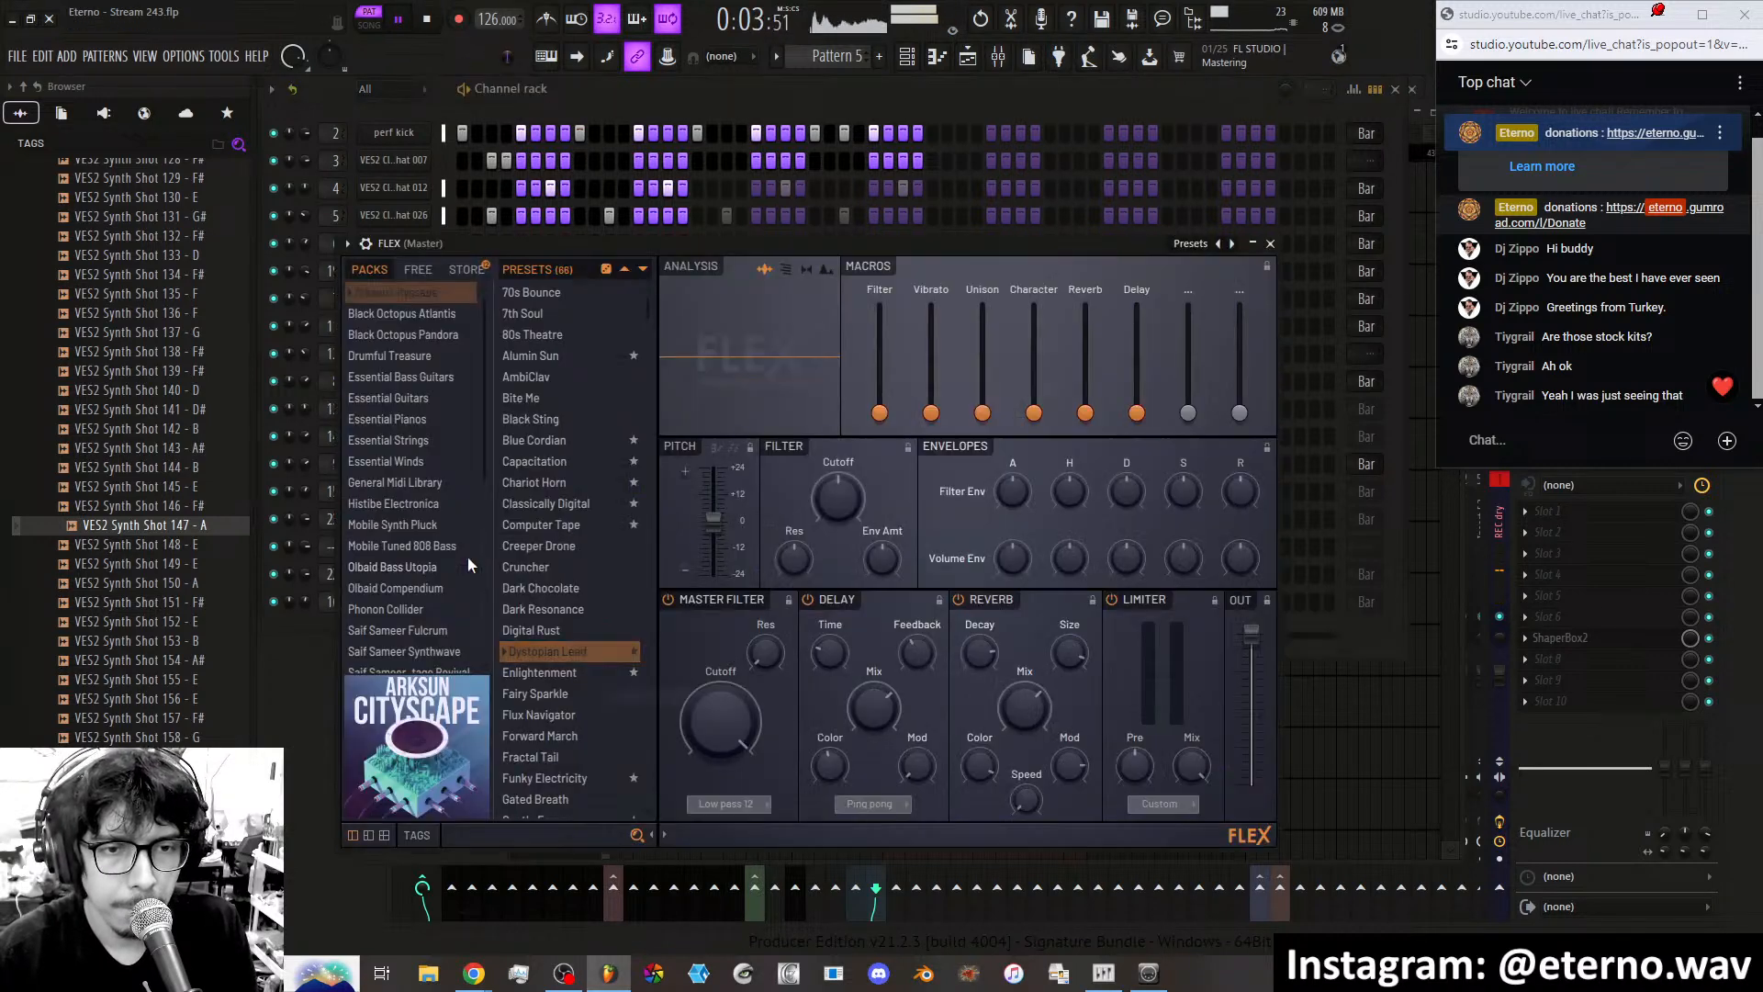
left_click(417, 834)
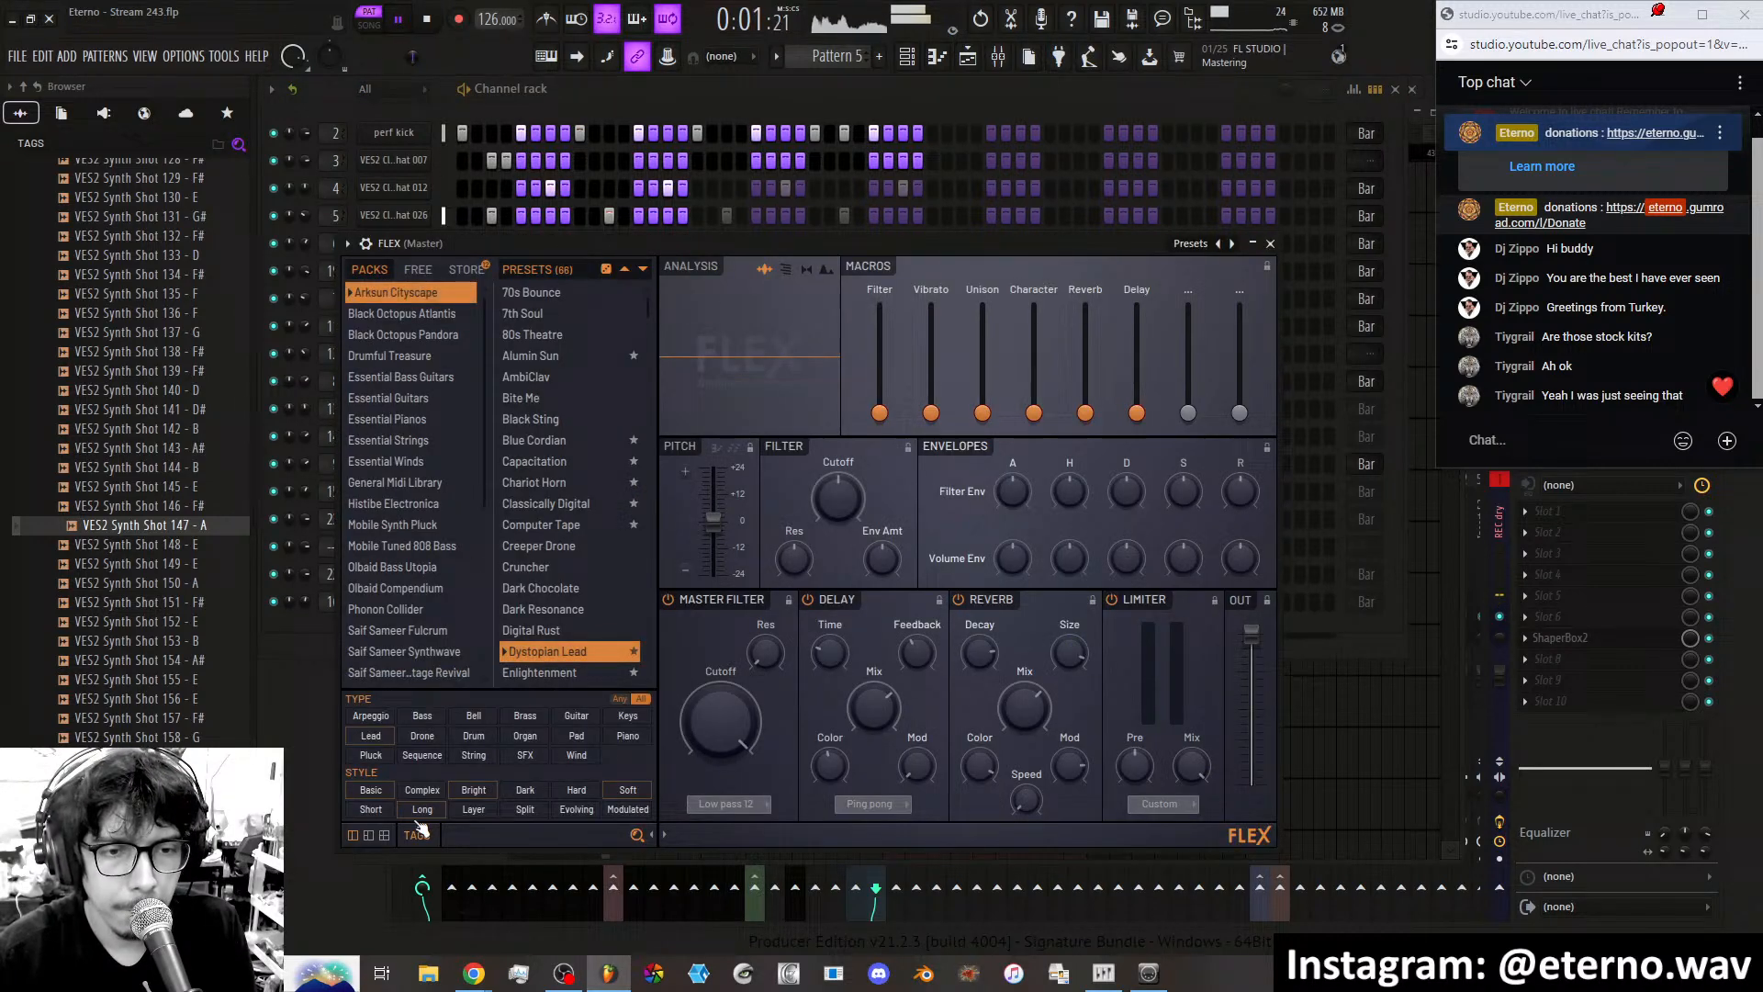
left_click(372, 717)
Audition the Computer Tape, Head Buzzer, Metal Butterfly and Mysterious Bubbles presets, and load Organic Chip.
left_click(564, 334)
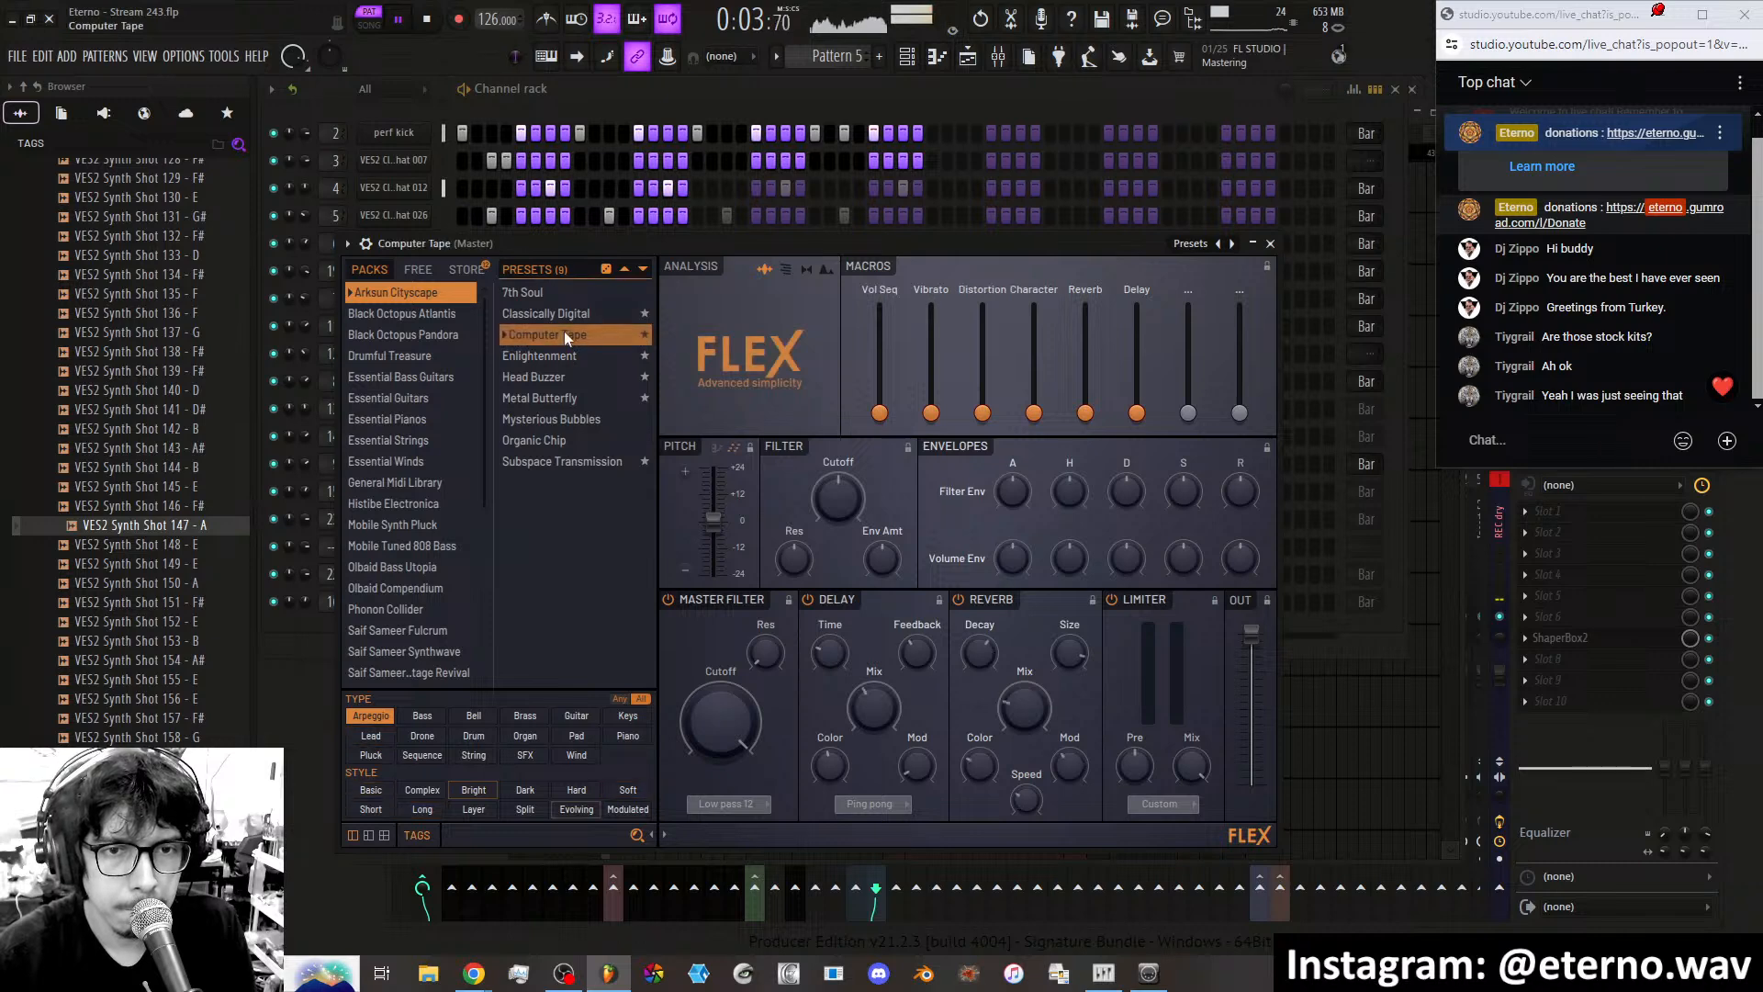
left_click(572, 372)
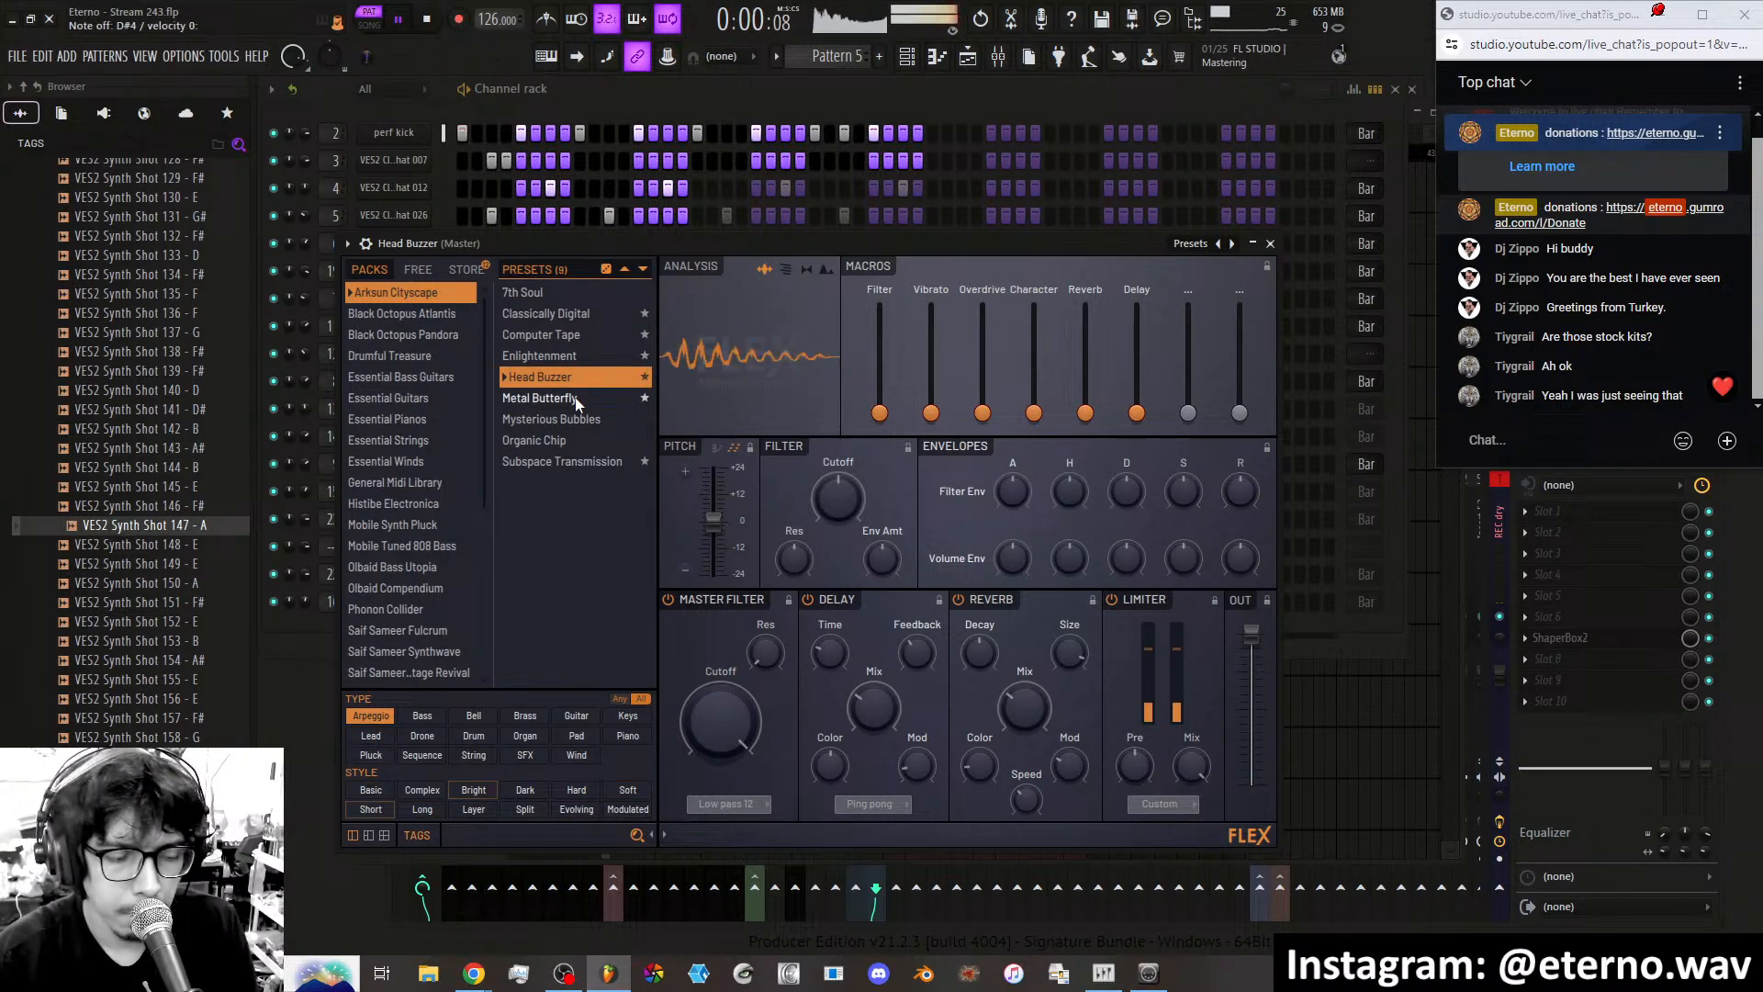
left_click(577, 406)
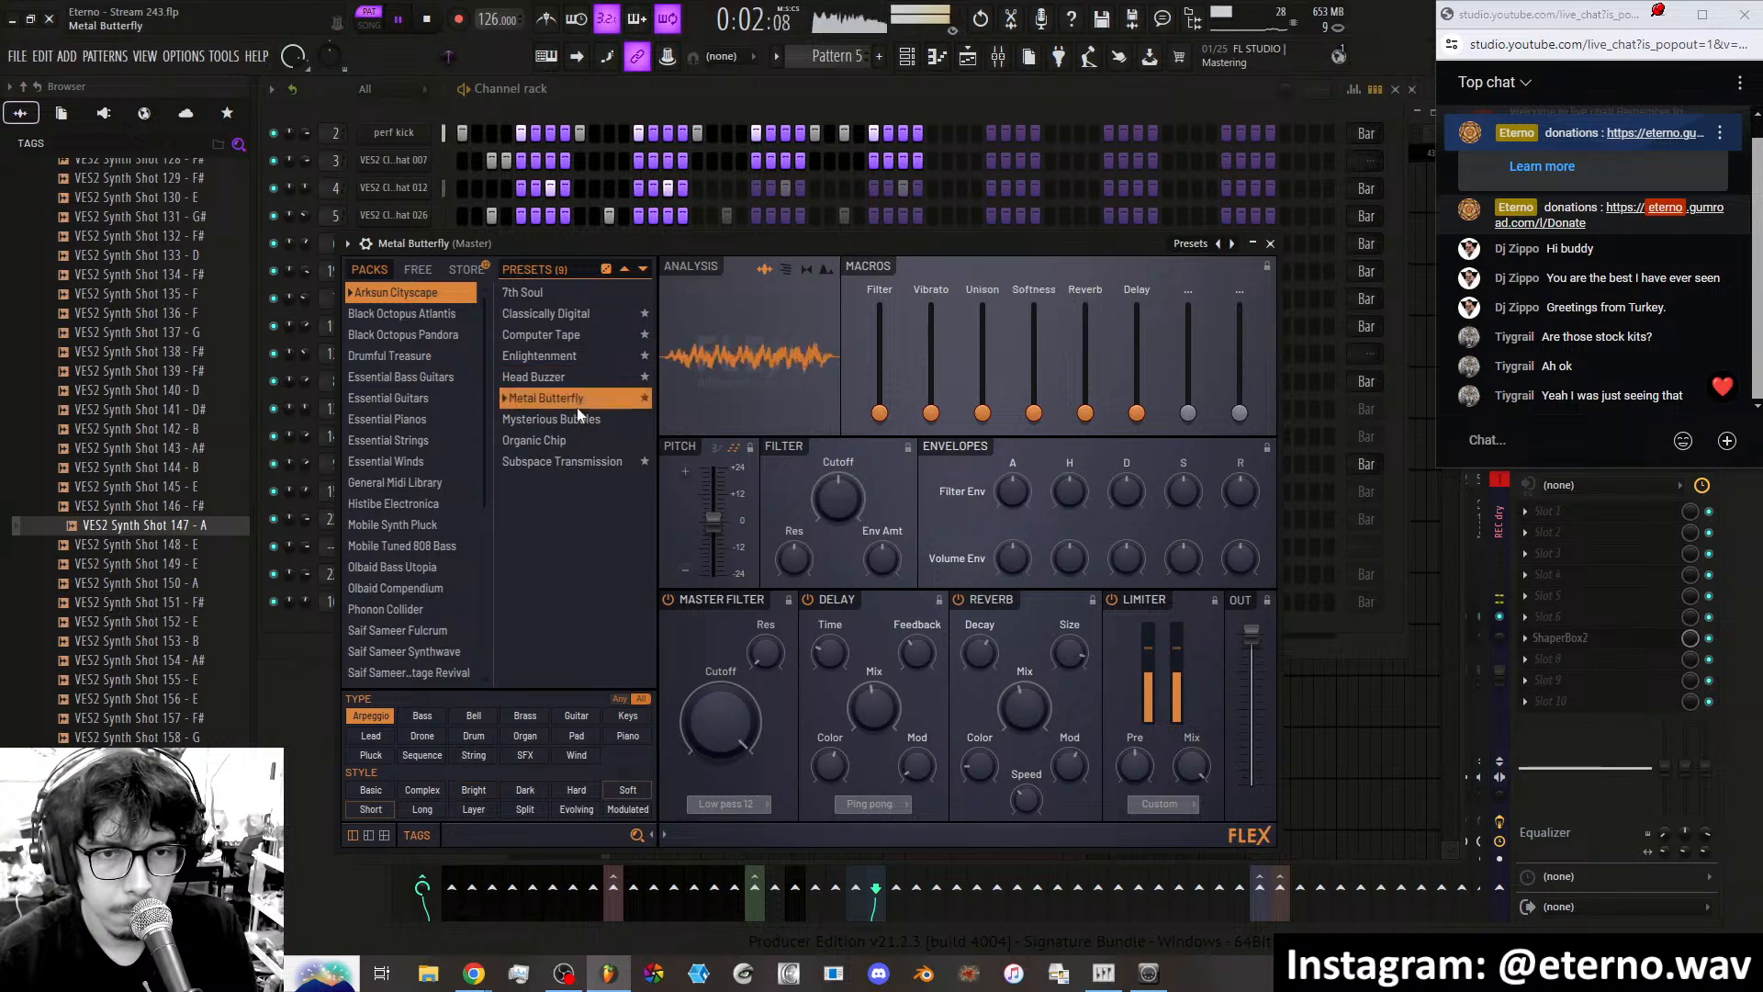
left_click(577, 419)
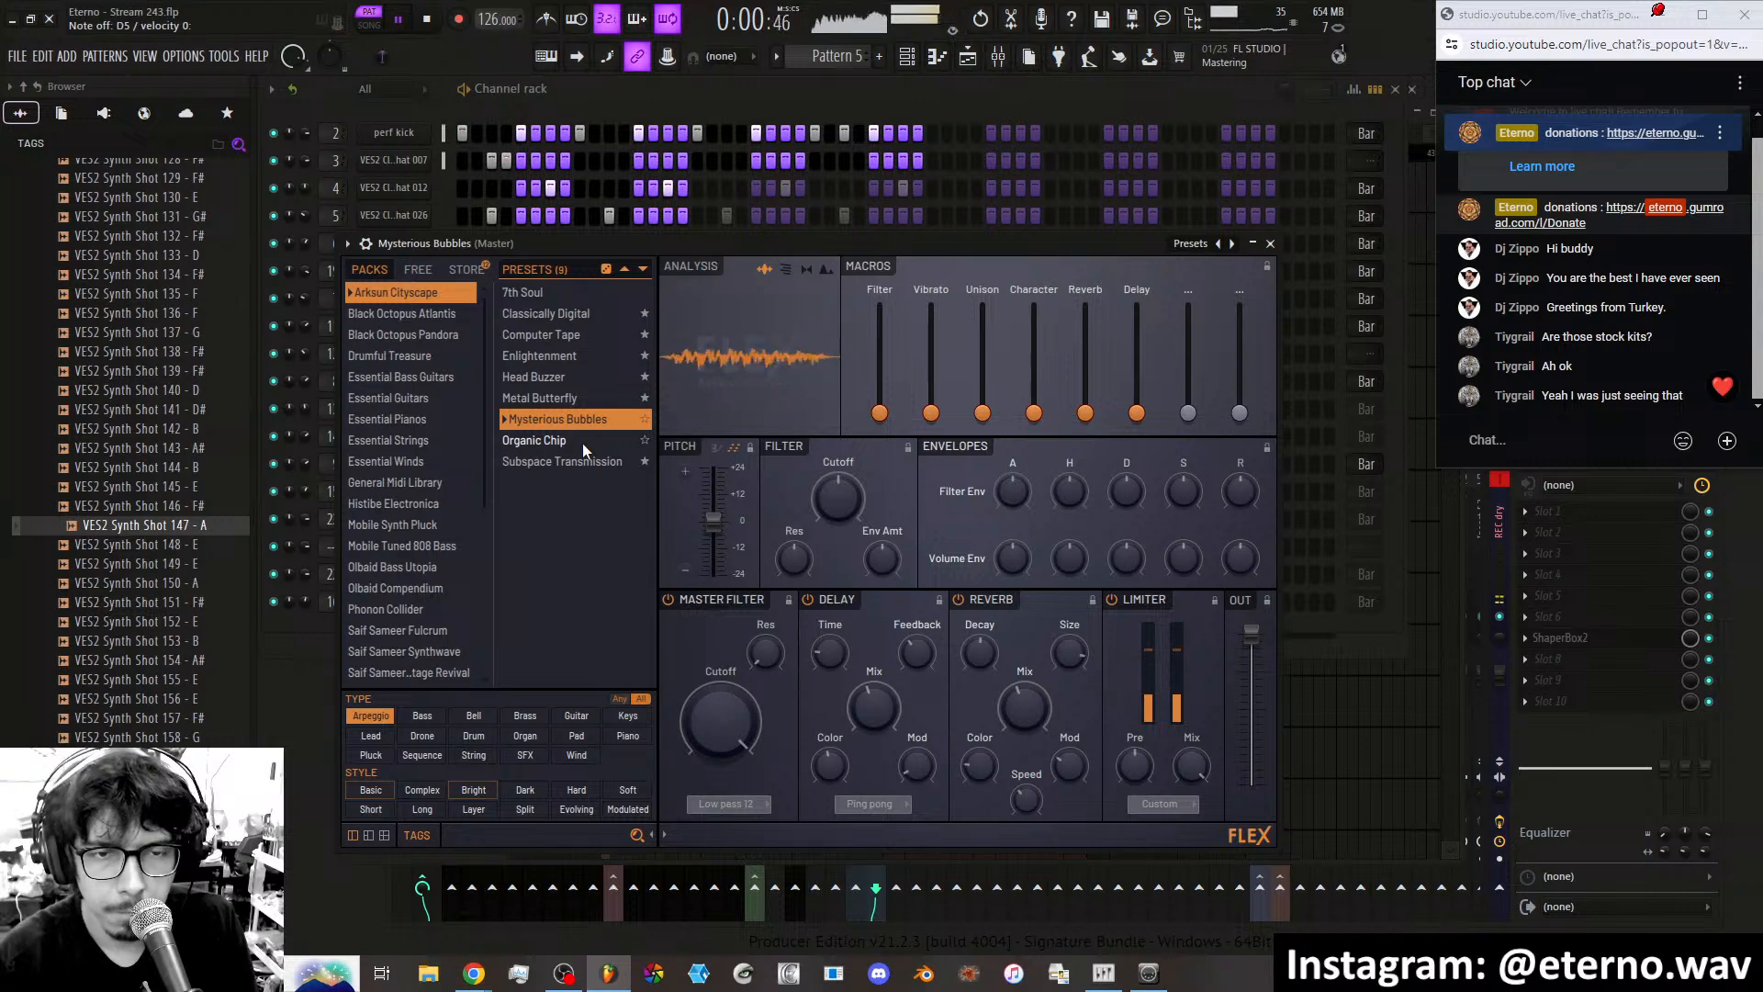
left_click(582, 442)
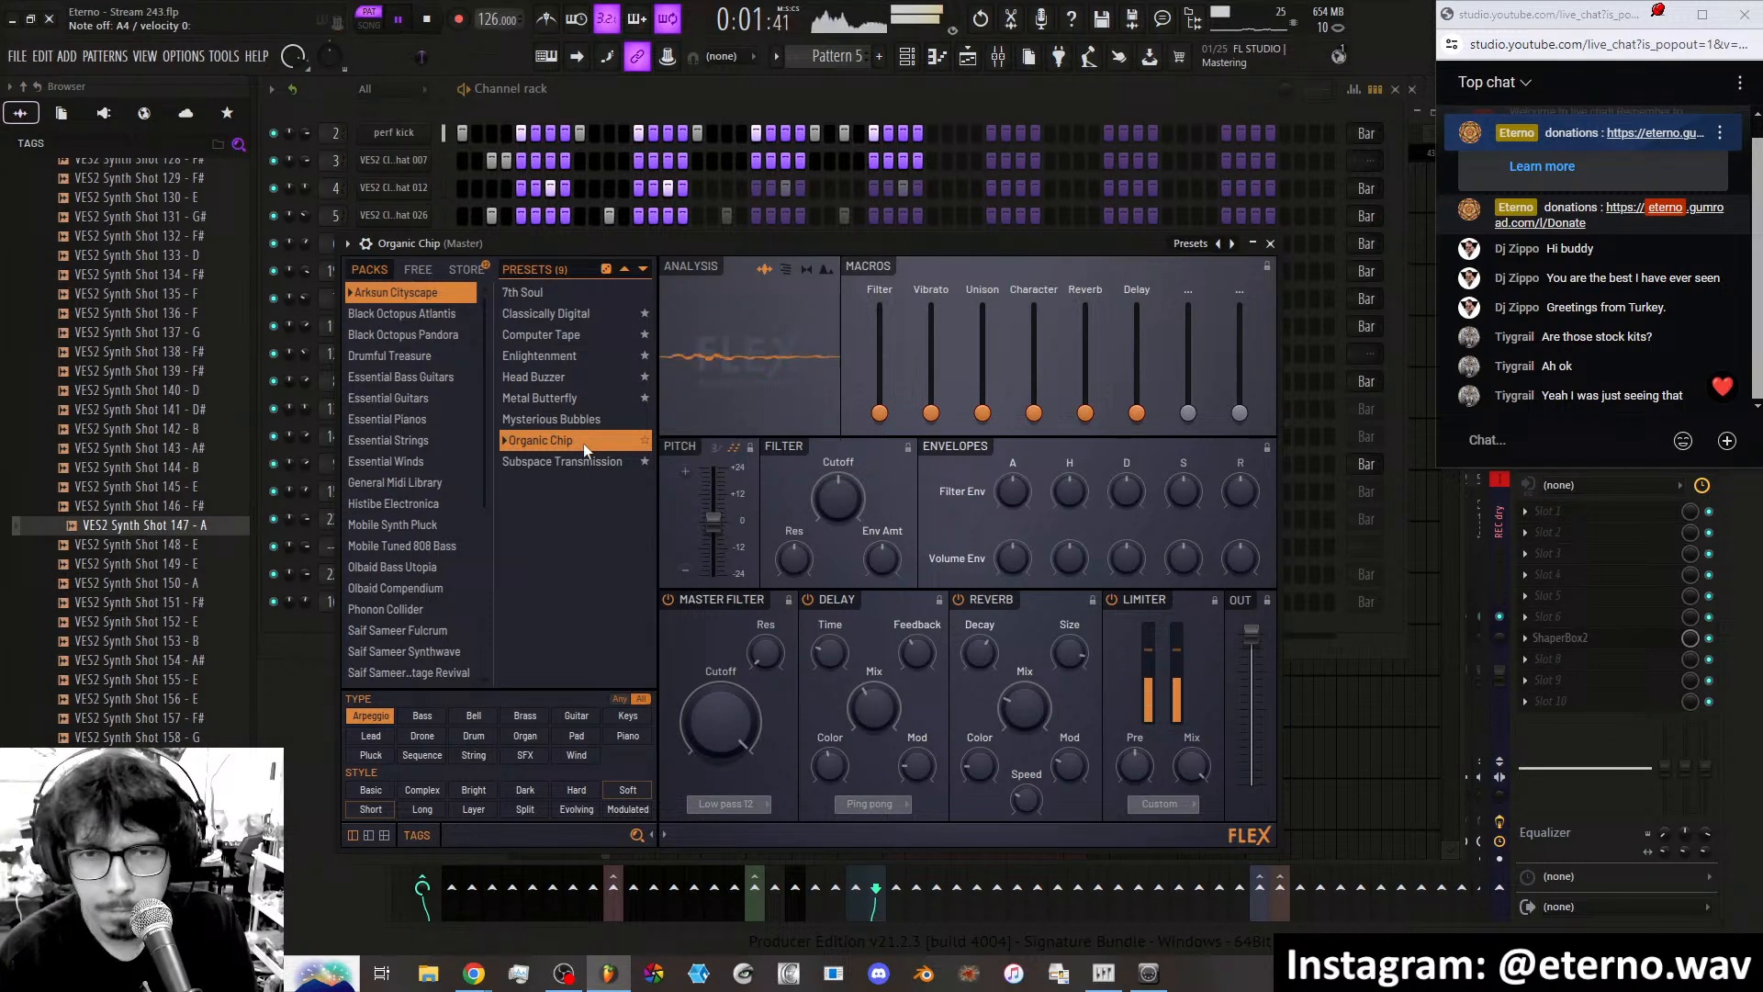
Route the new Organic Chip channel to mixer insert 24.
left_click(1500, 530)
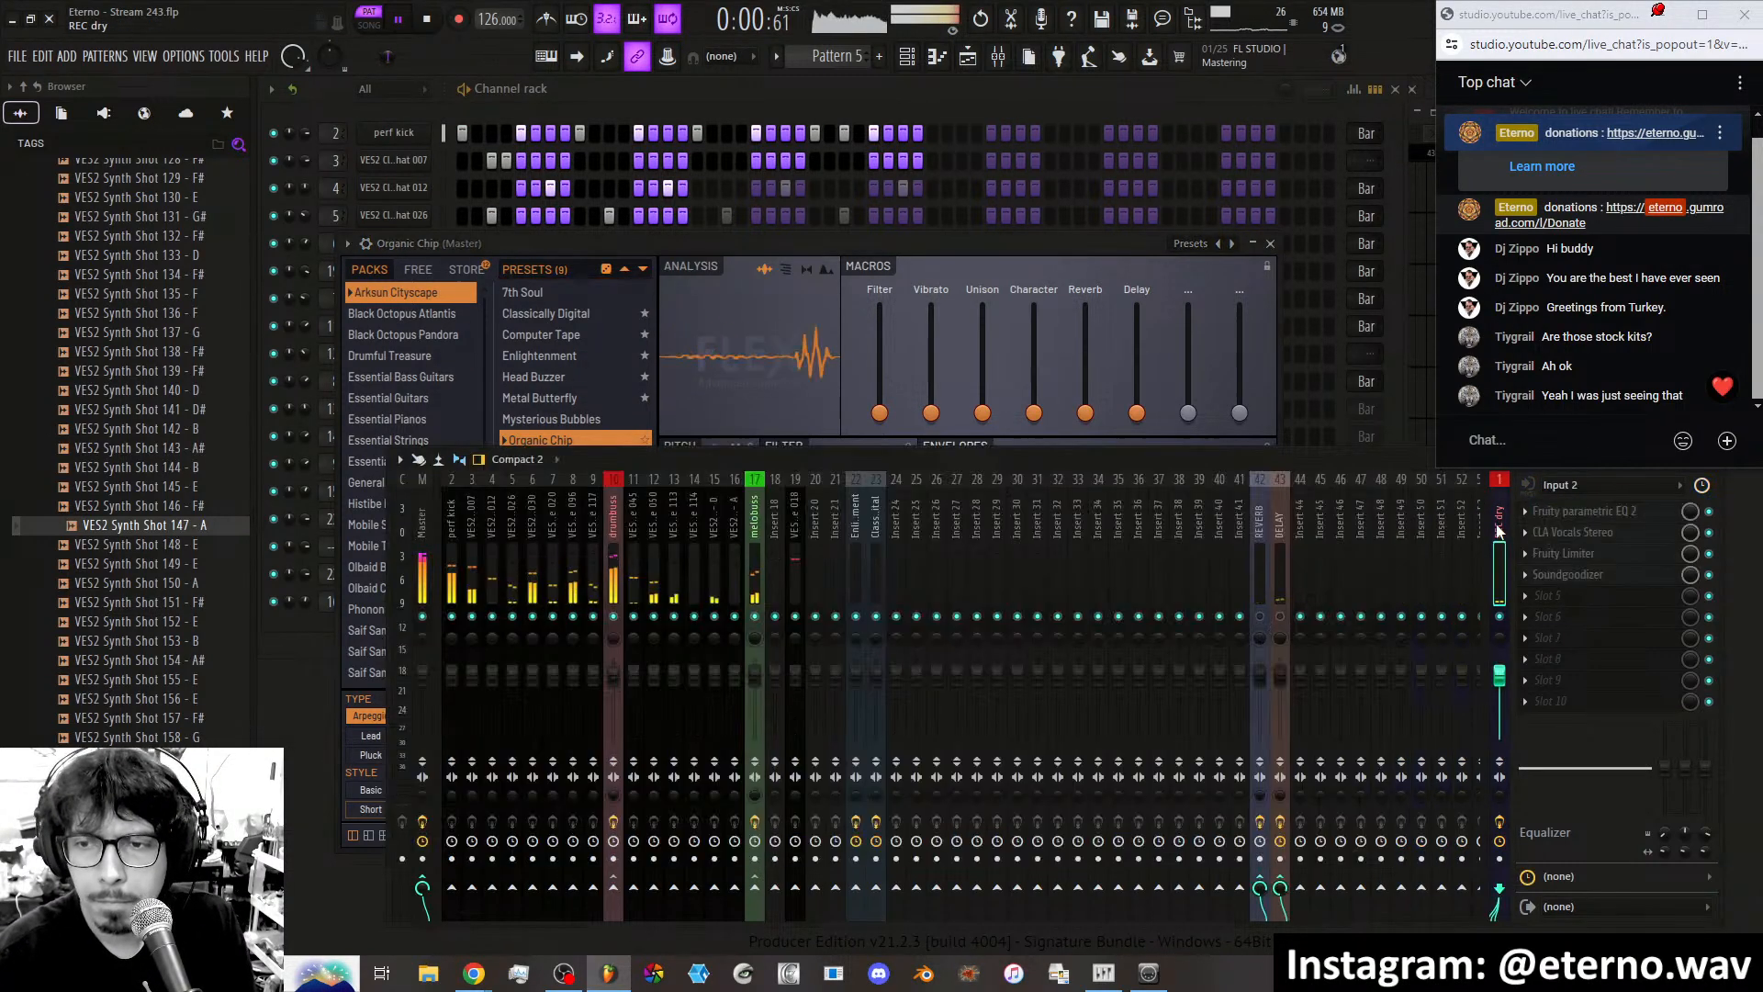
right_click(899, 553)
mouse_move(1056, 611)
left_click(1115, 611)
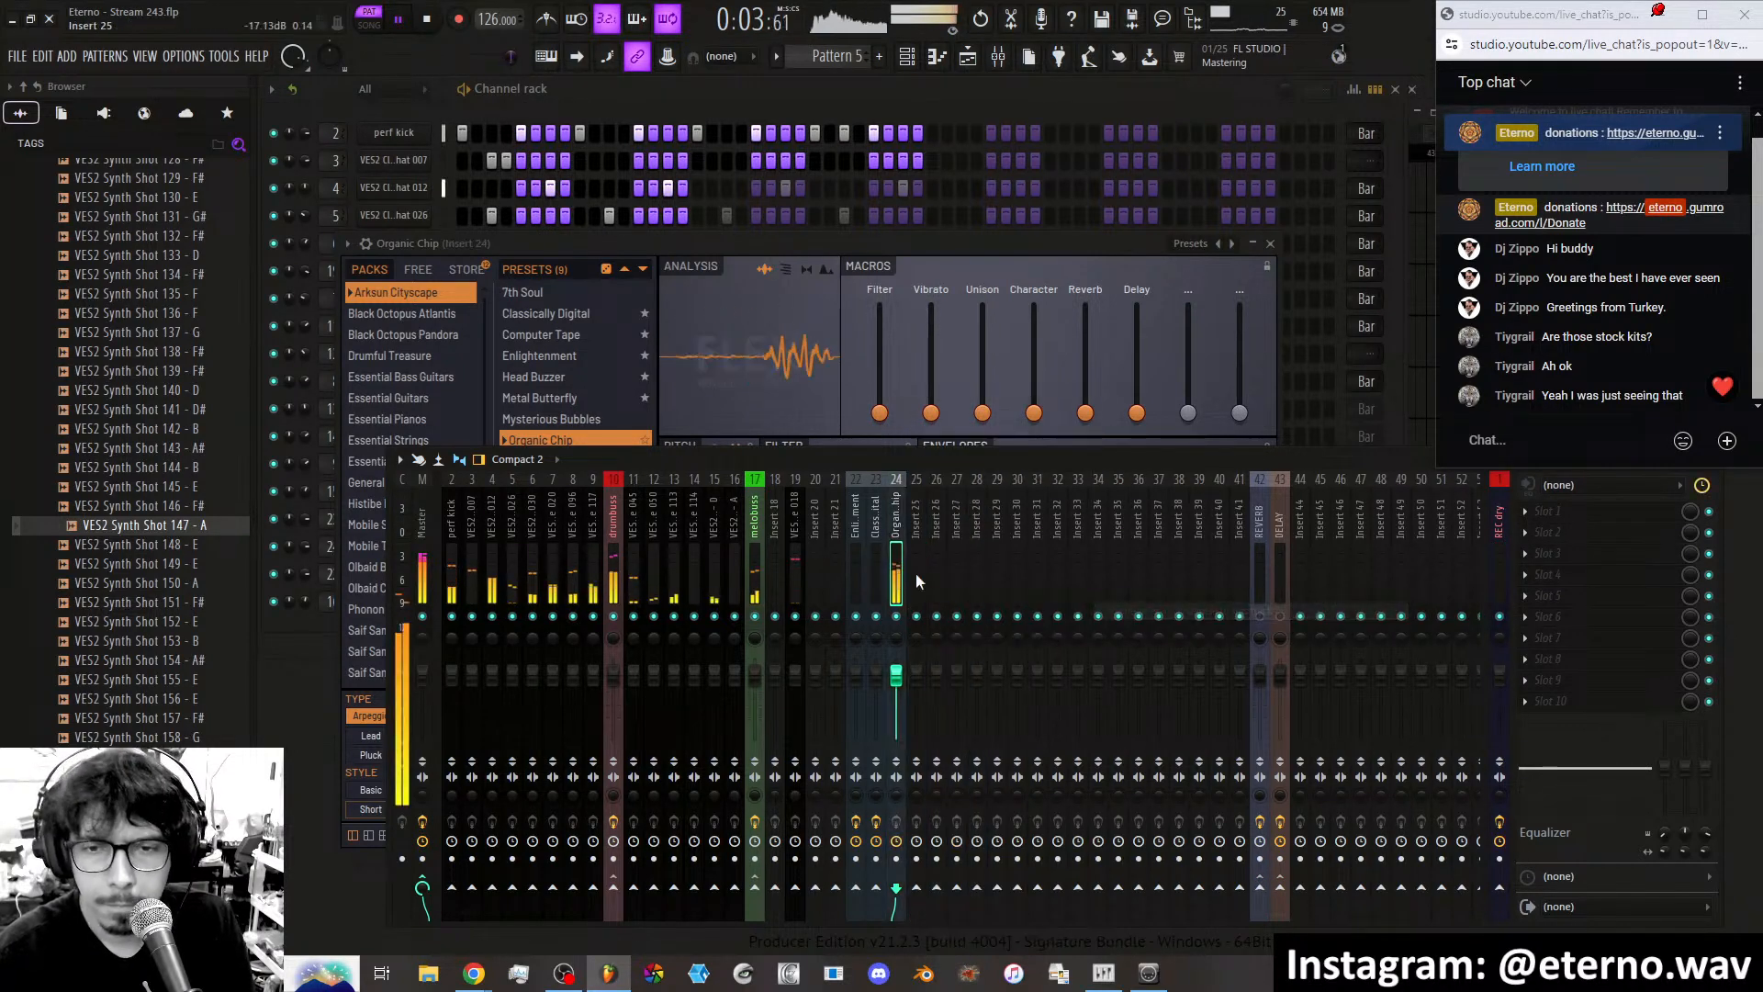
Add ShaperBox2 to effect slot 7 of the Organic Chip mixer track with its VolumeShaper on, and return to FLEX.
left_click(1573, 639)
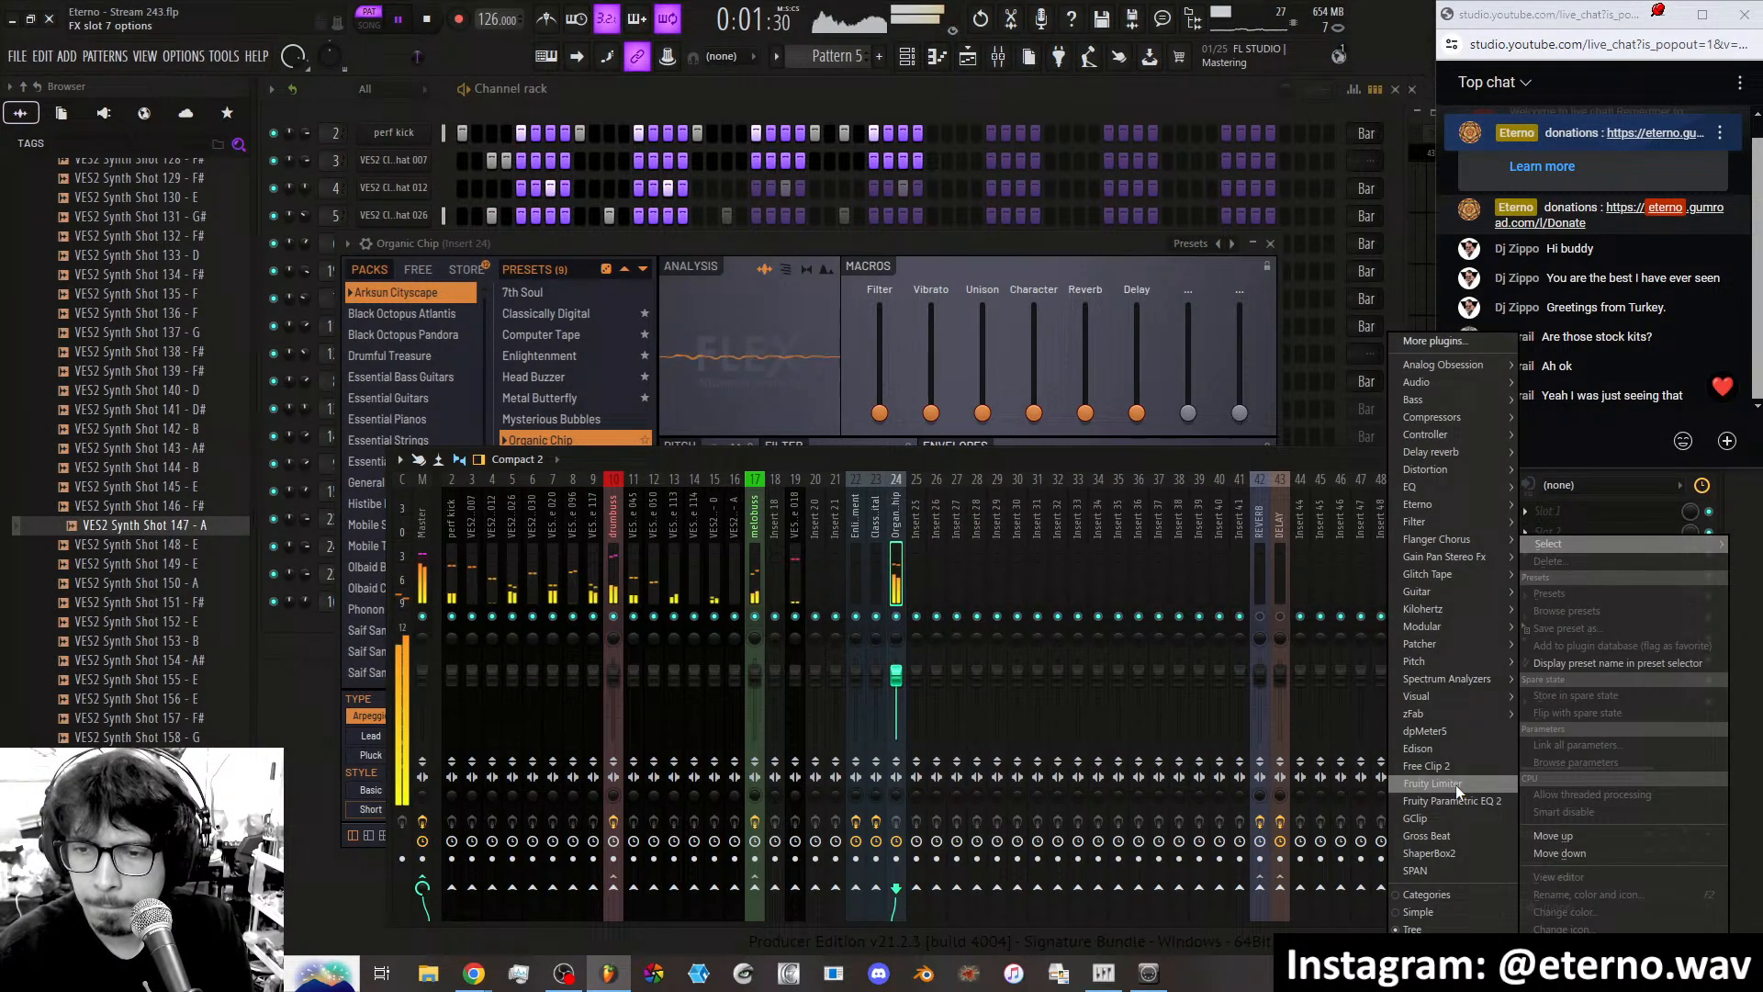
left_click(1449, 852)
left_click(944, 368)
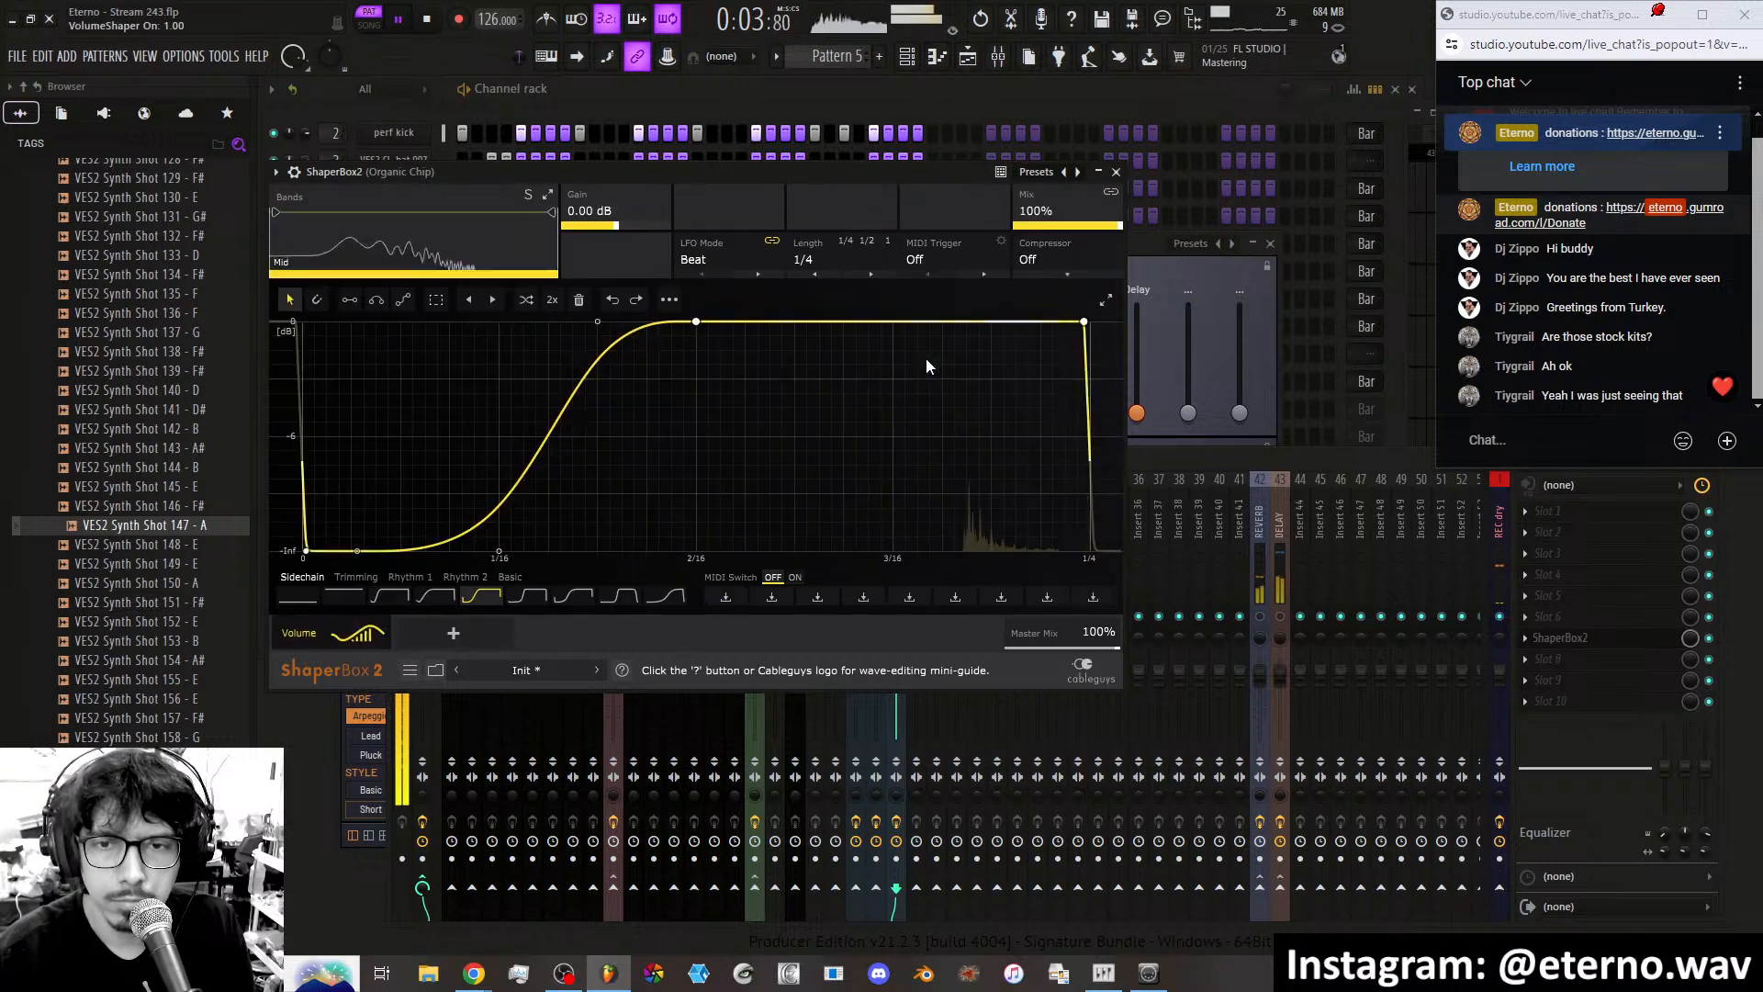
left_click(1116, 172)
left_click(856, 246)
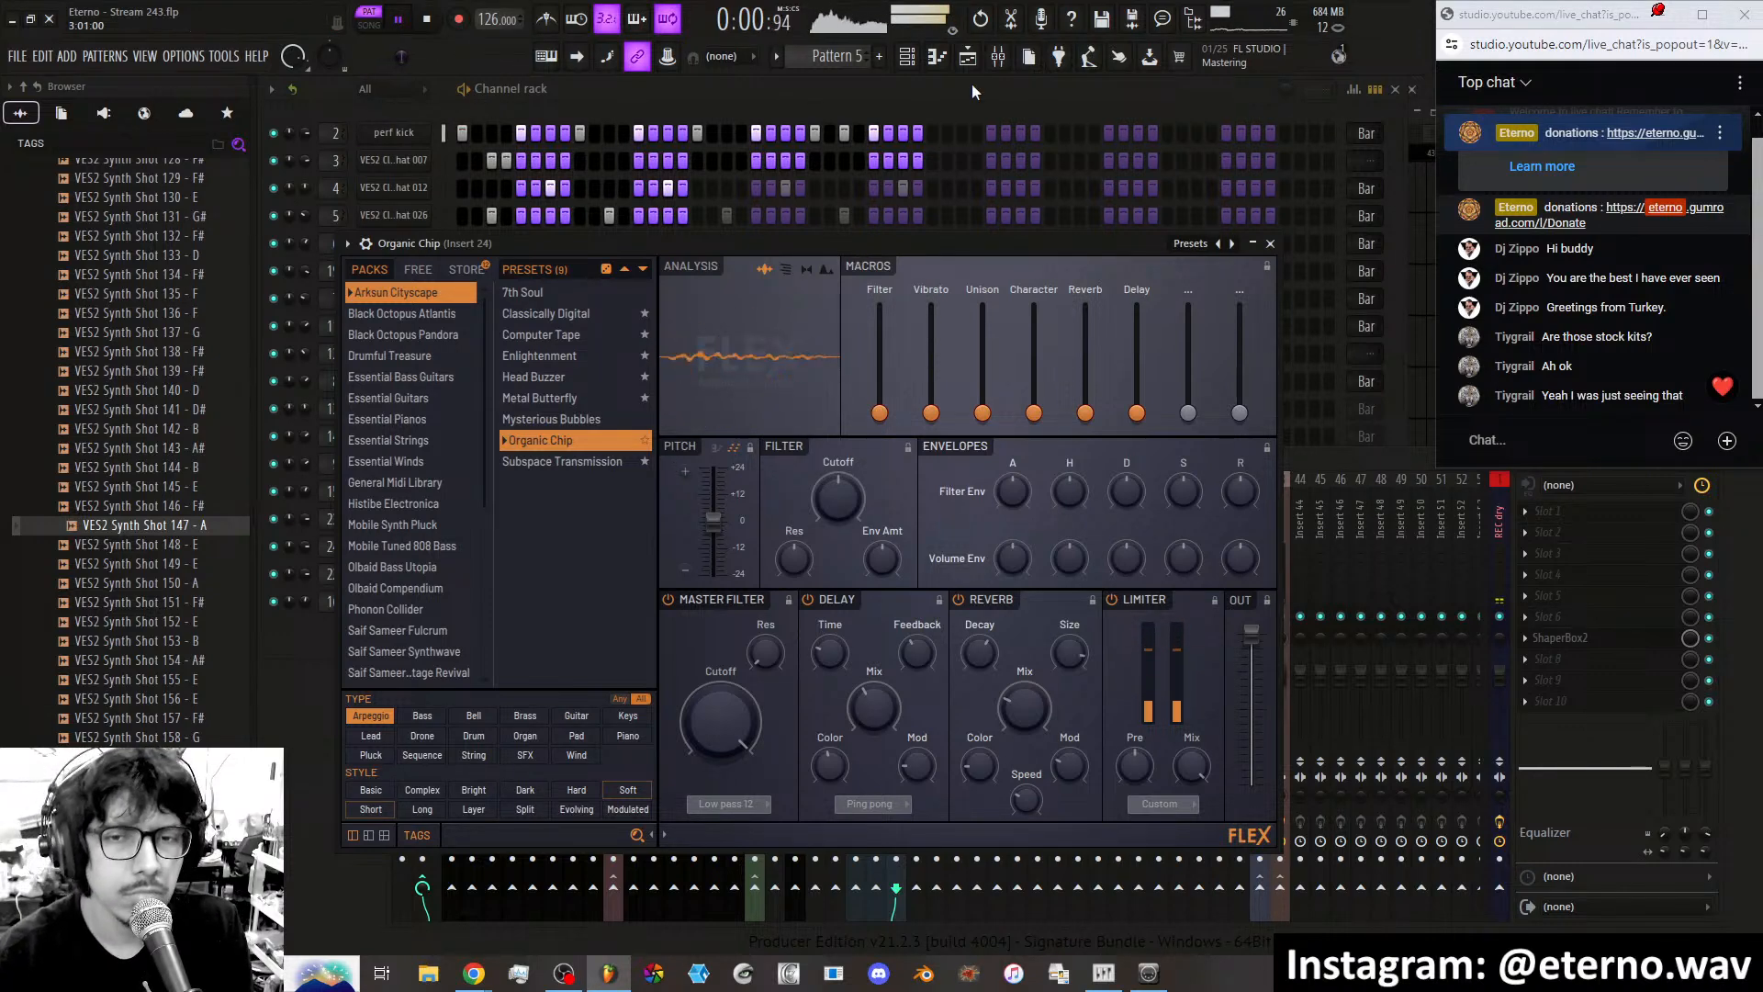
Try Organic Chip with a raised Character macro, and audition the Subspace Transmission and Mysterious Bubbles presets.
left_click_drag(1033, 412, 1034, 325)
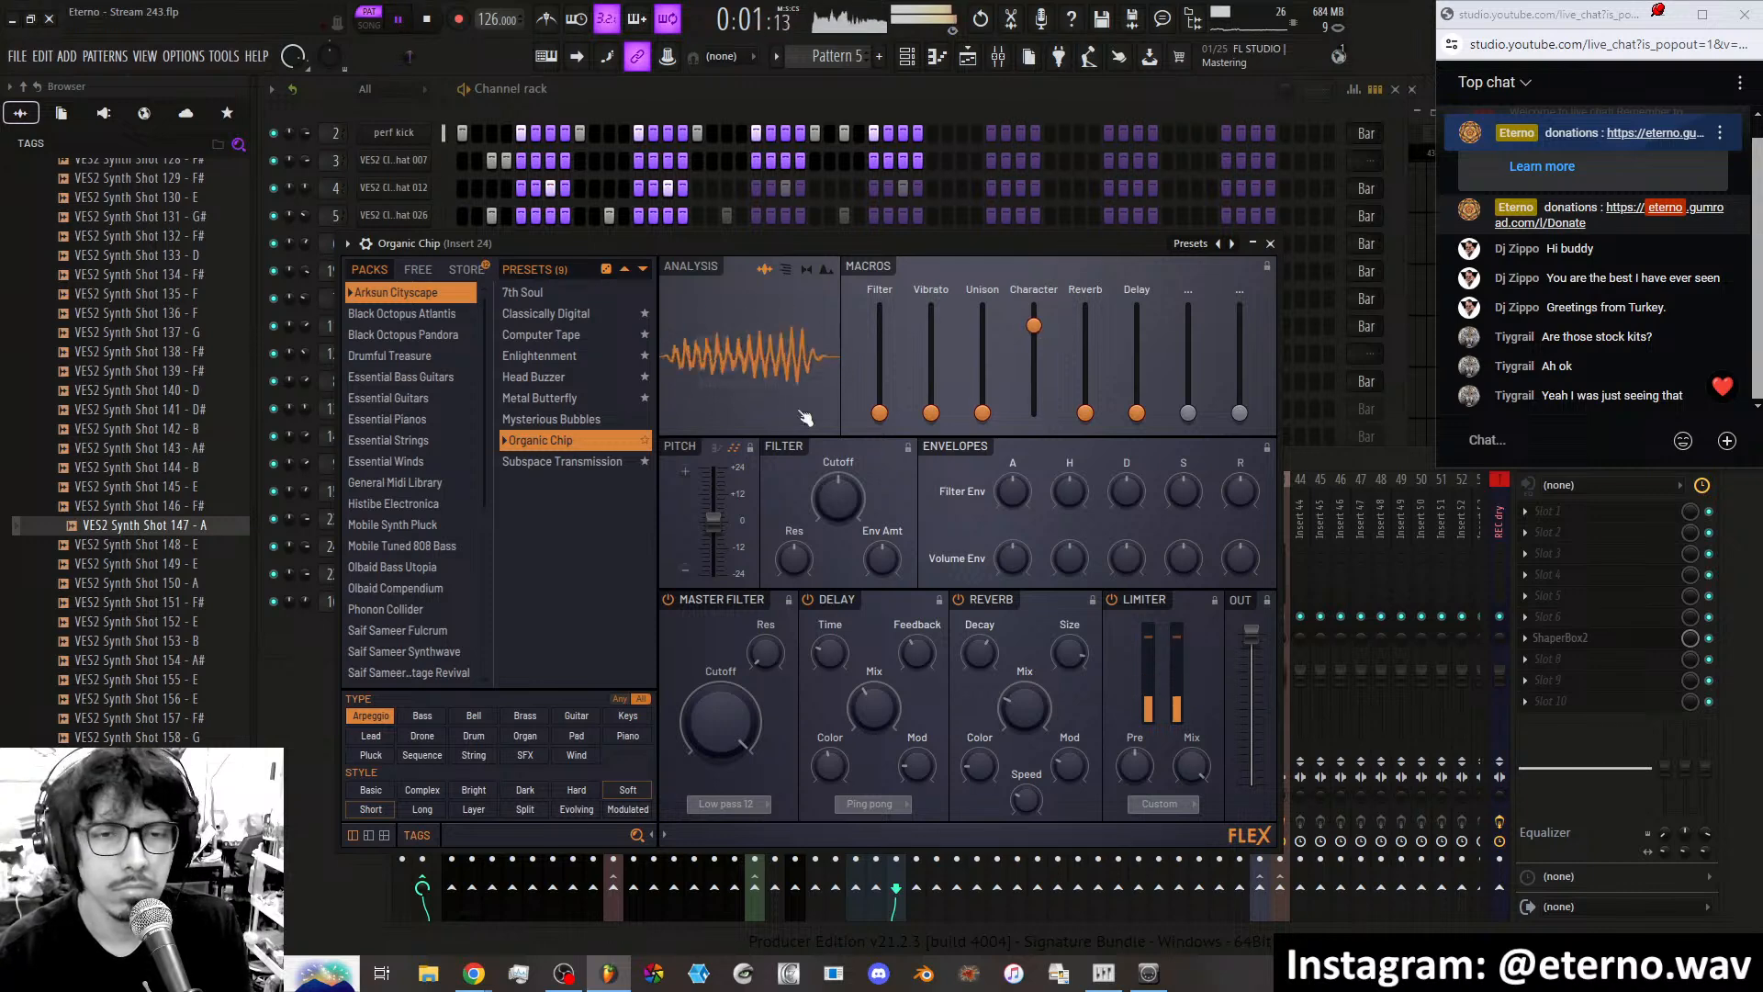
left_click(585, 466)
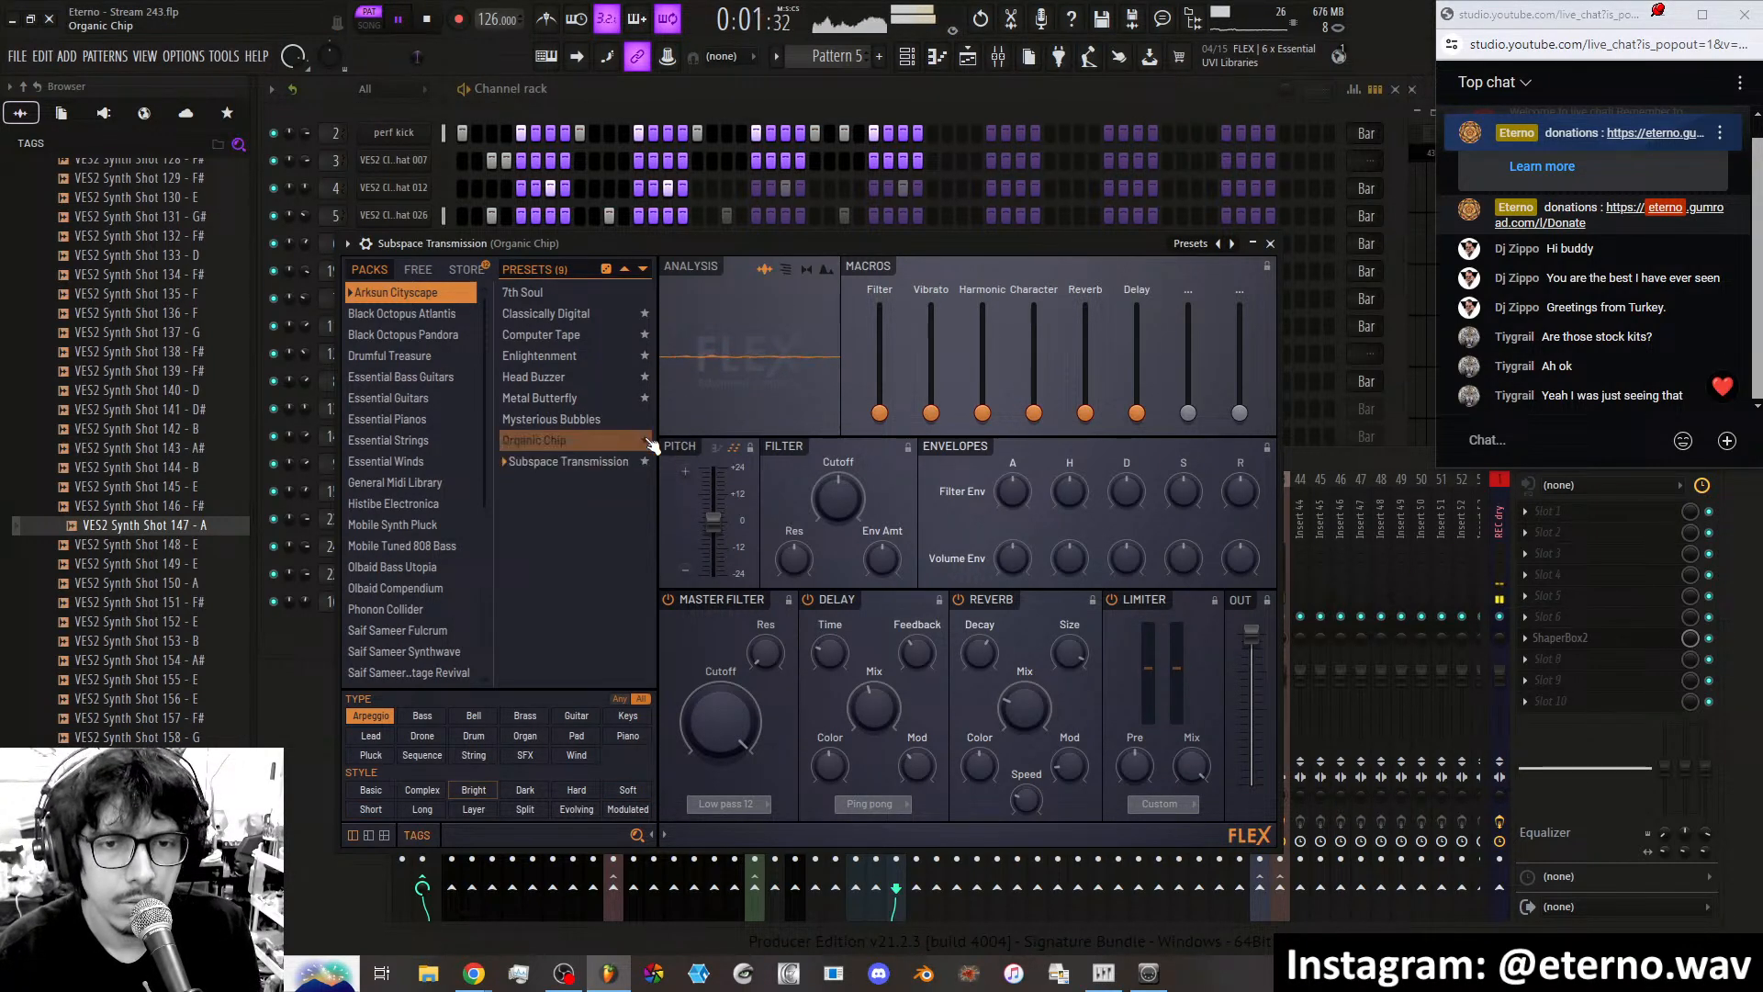
left_click(588, 418)
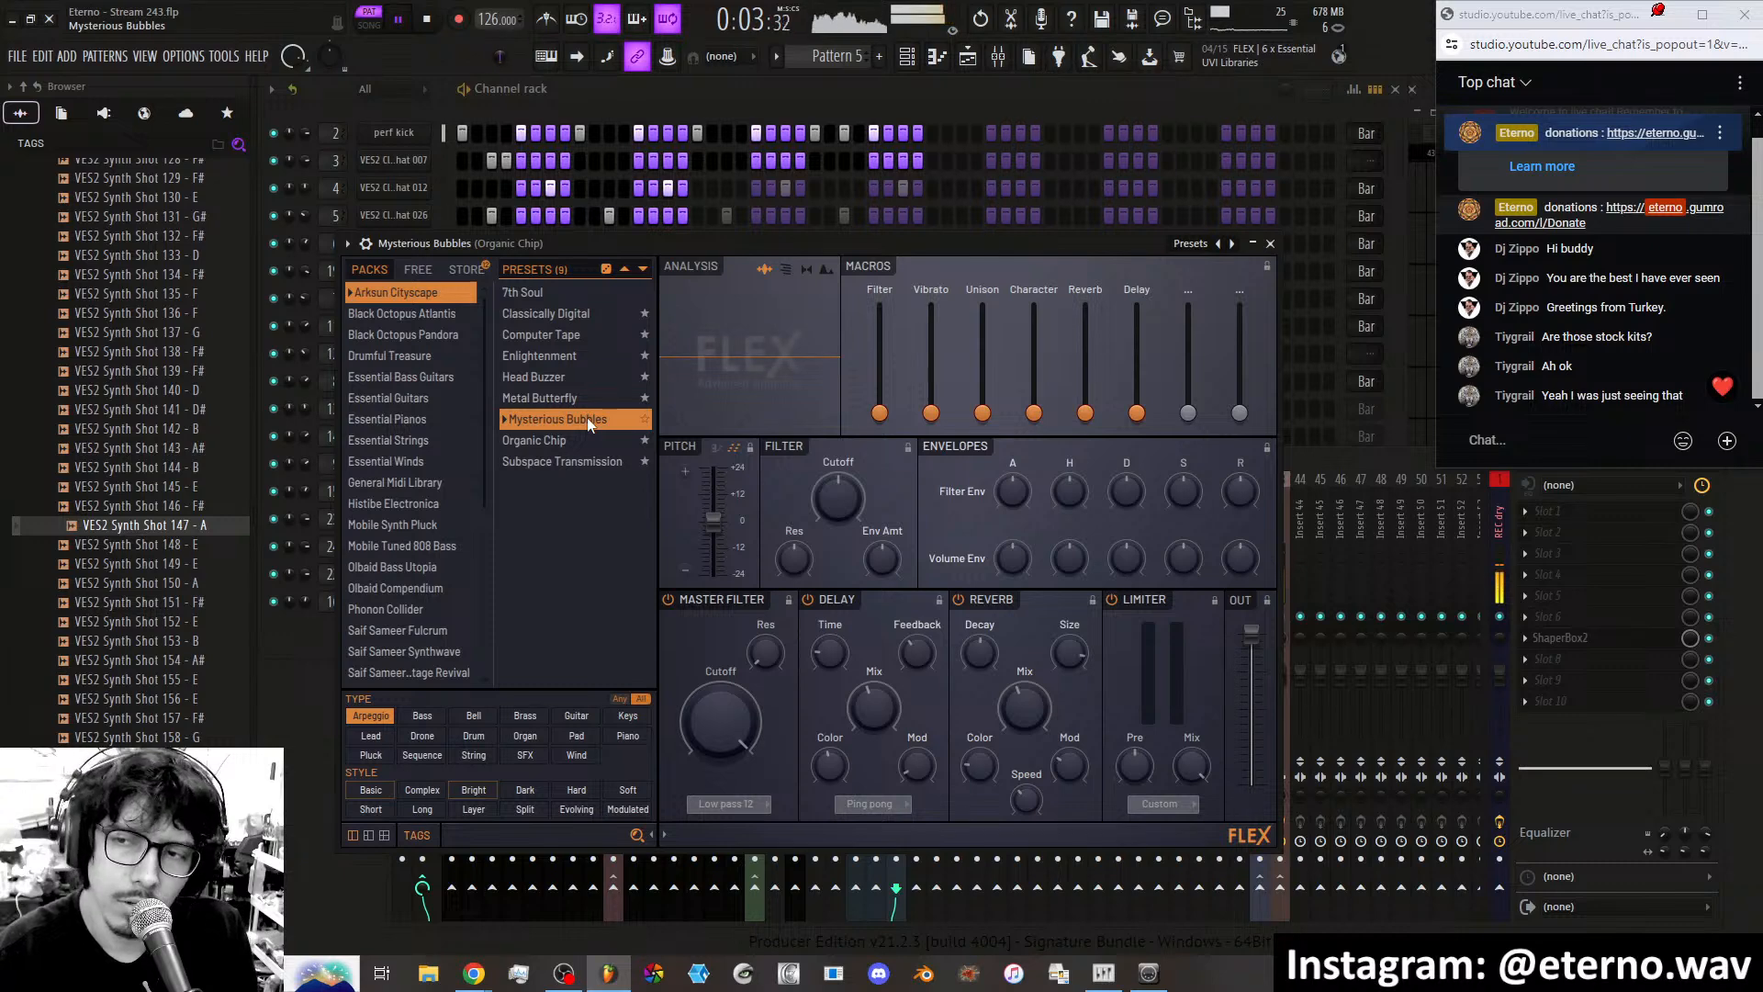
Audition Arpcropolis from the Black Octopus Atlantis pack and load the Crunchee Arp preset.
left_click(410, 316)
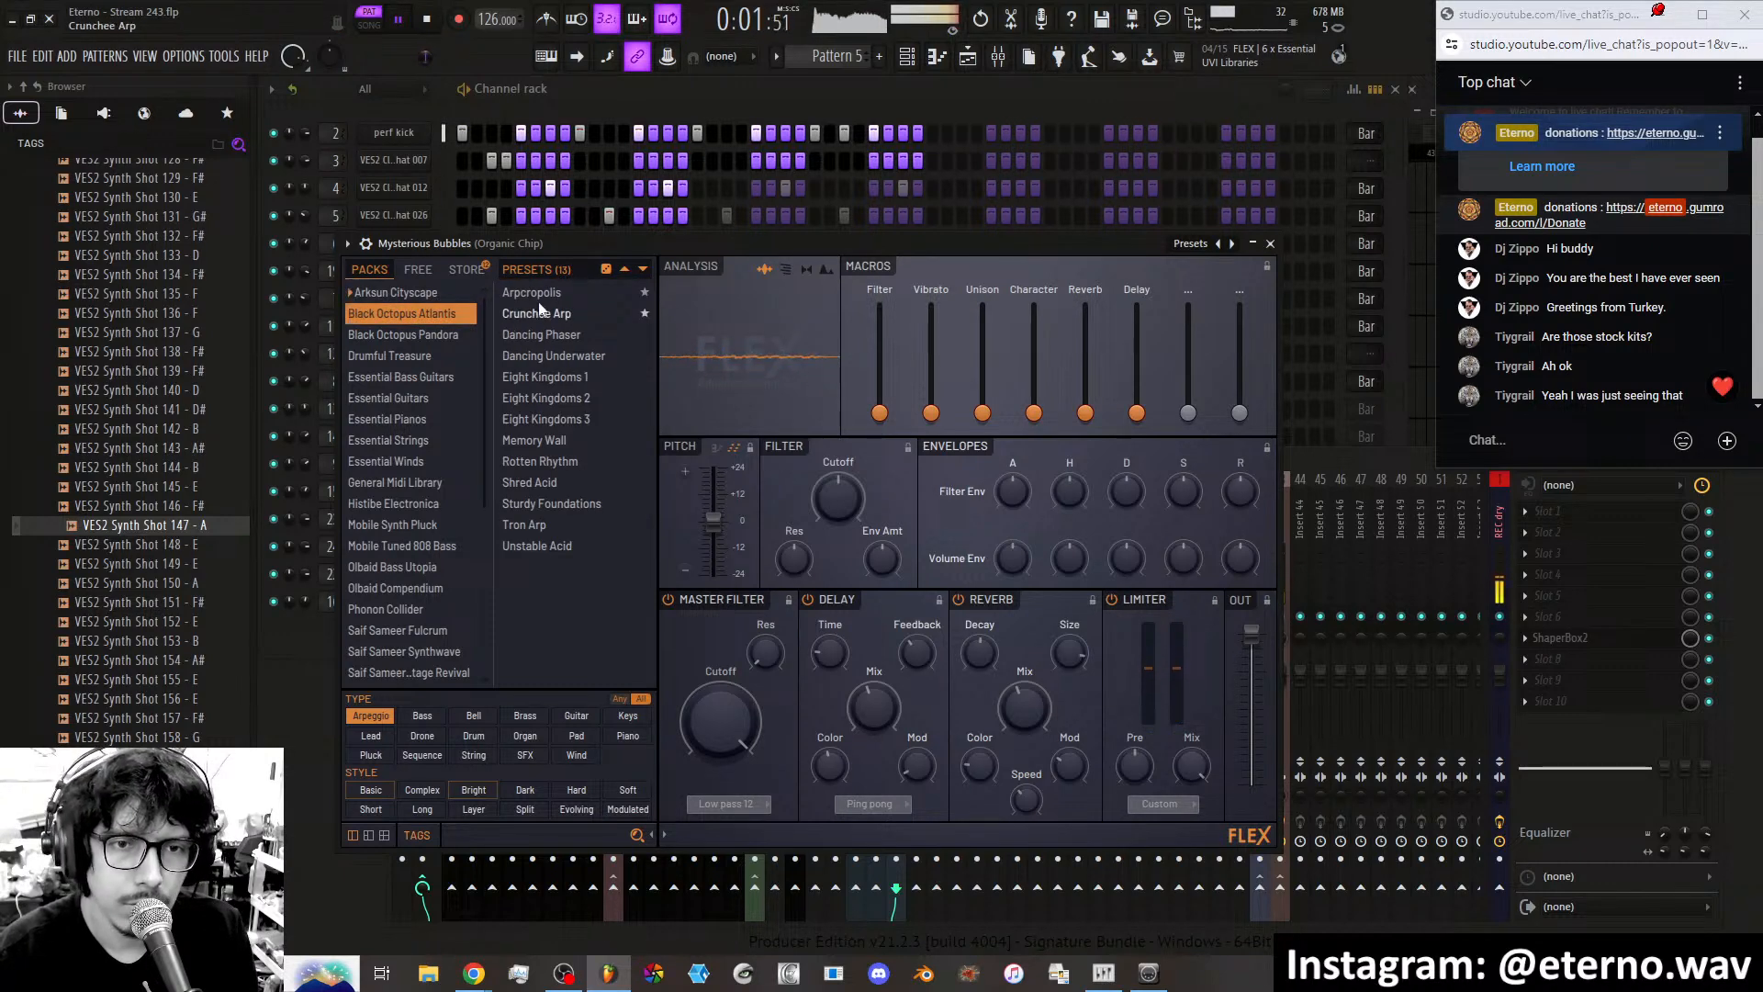
left_click(549, 291)
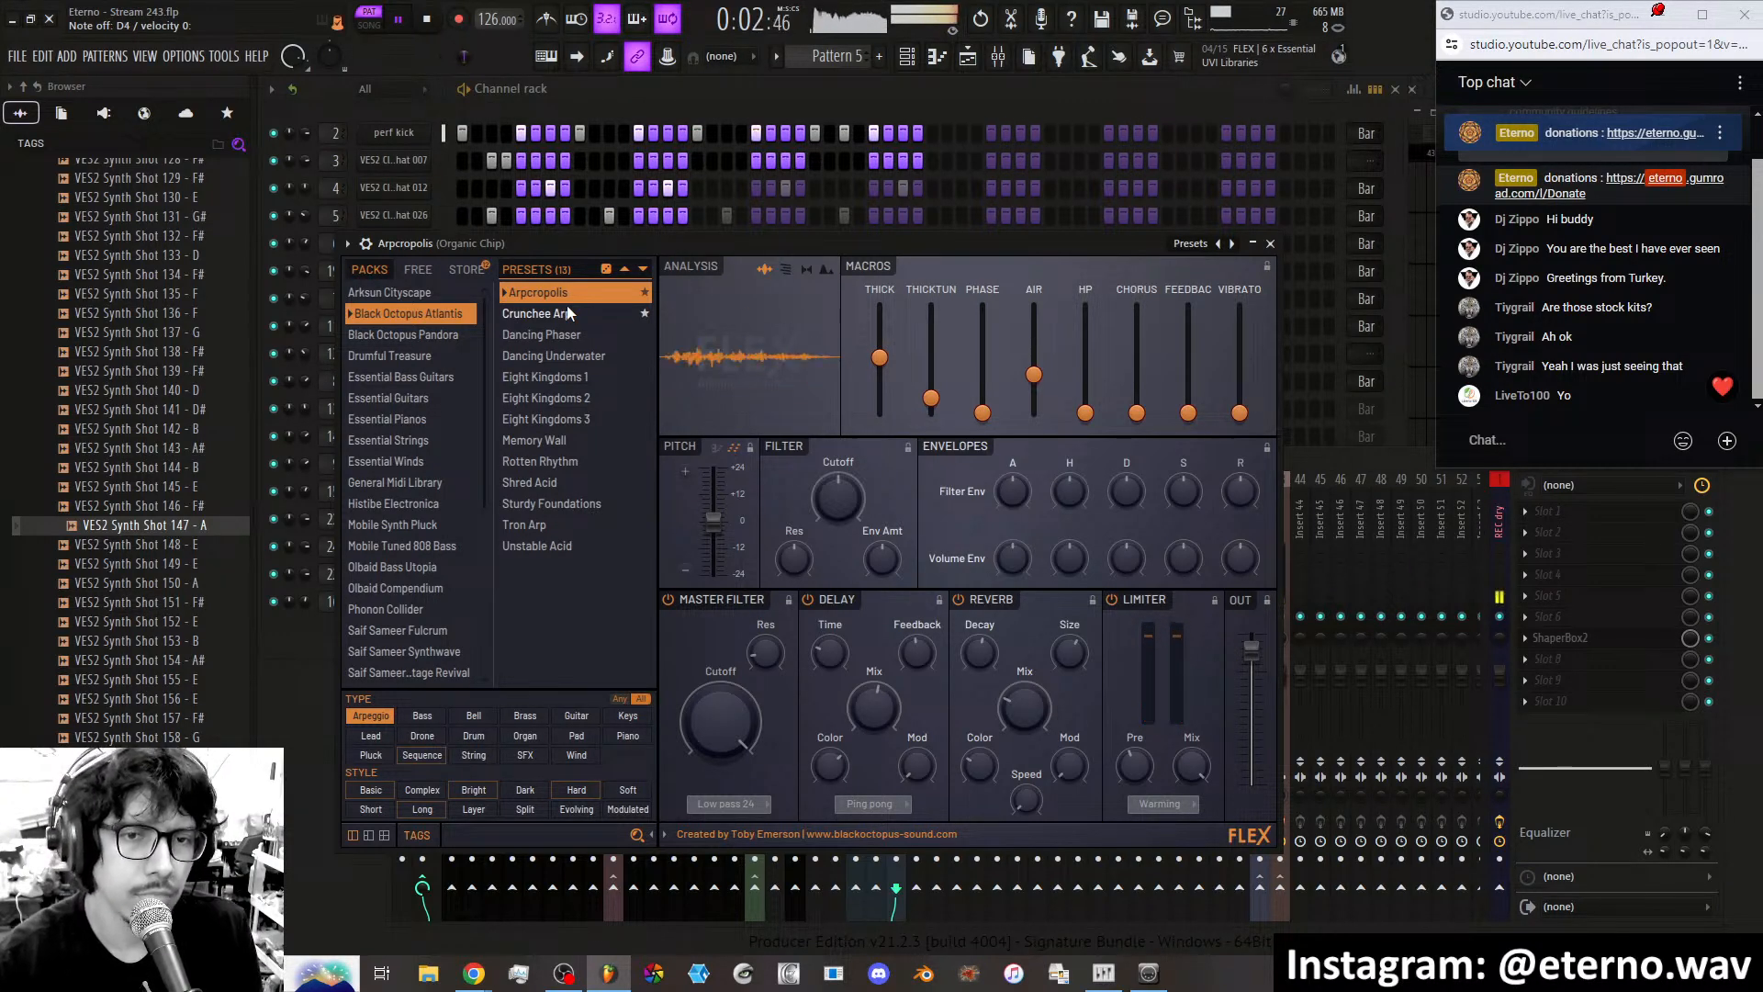
left_click(568, 312)
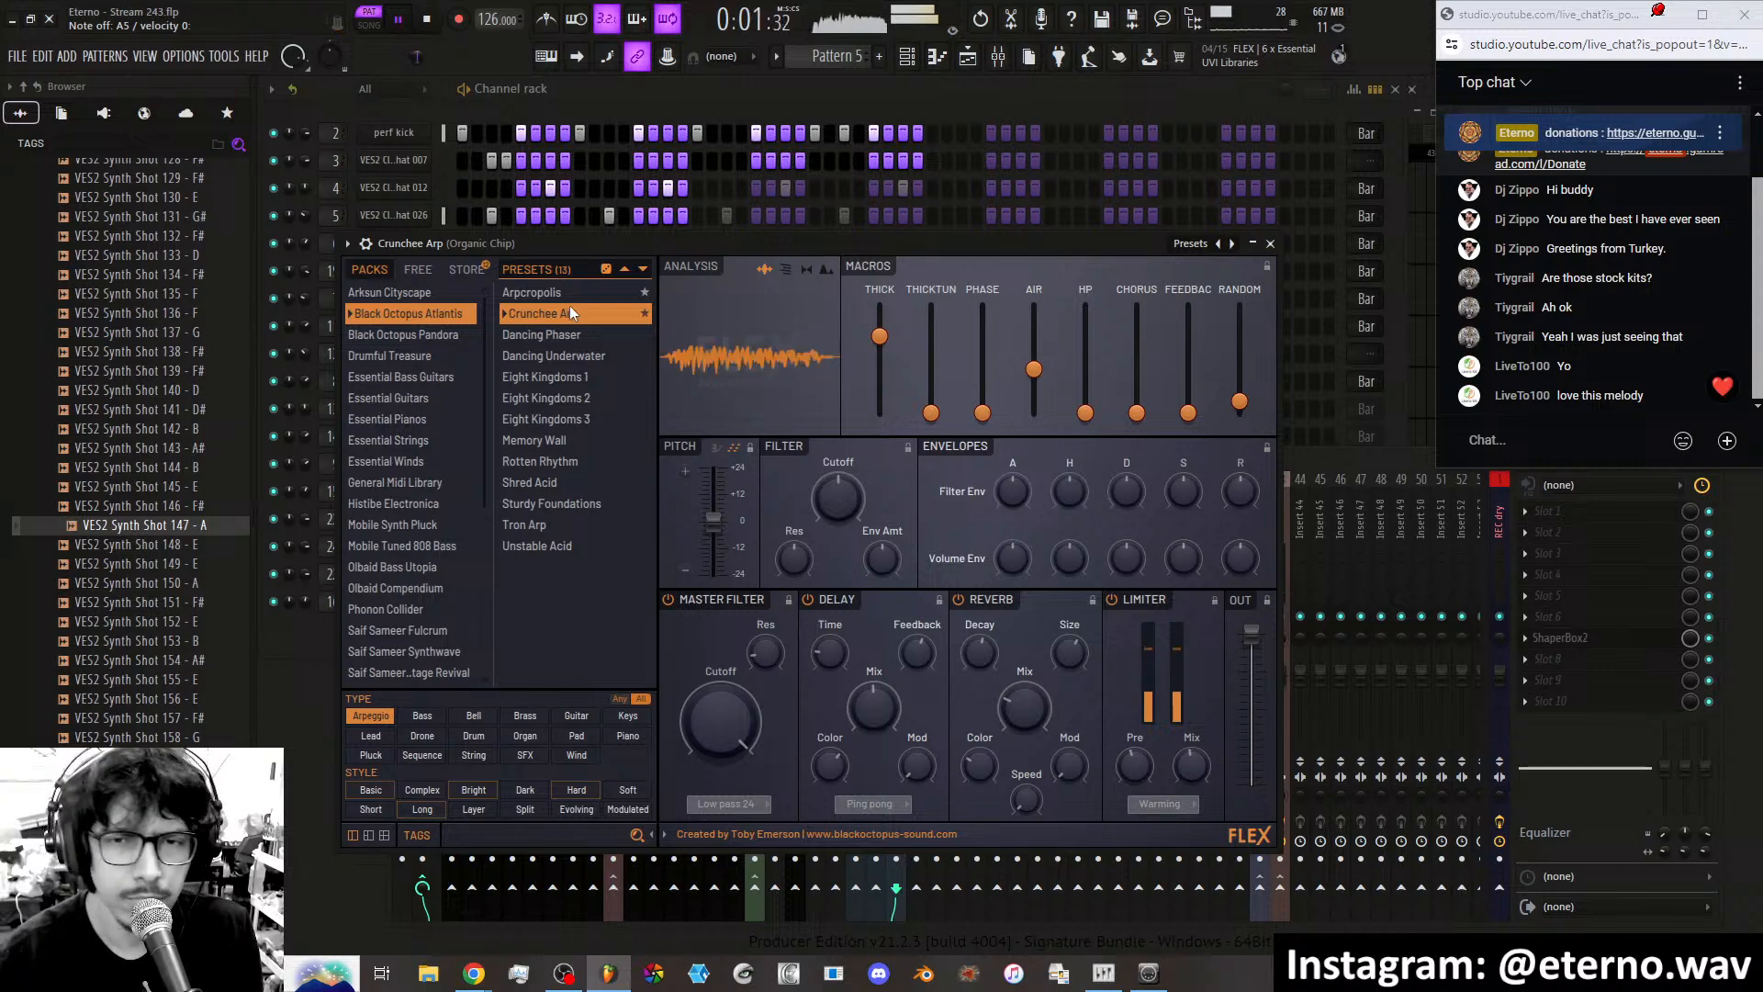
Check the mixer levels and lower the Thick macro of Crunchee Arp to its minimum.
key("F9")
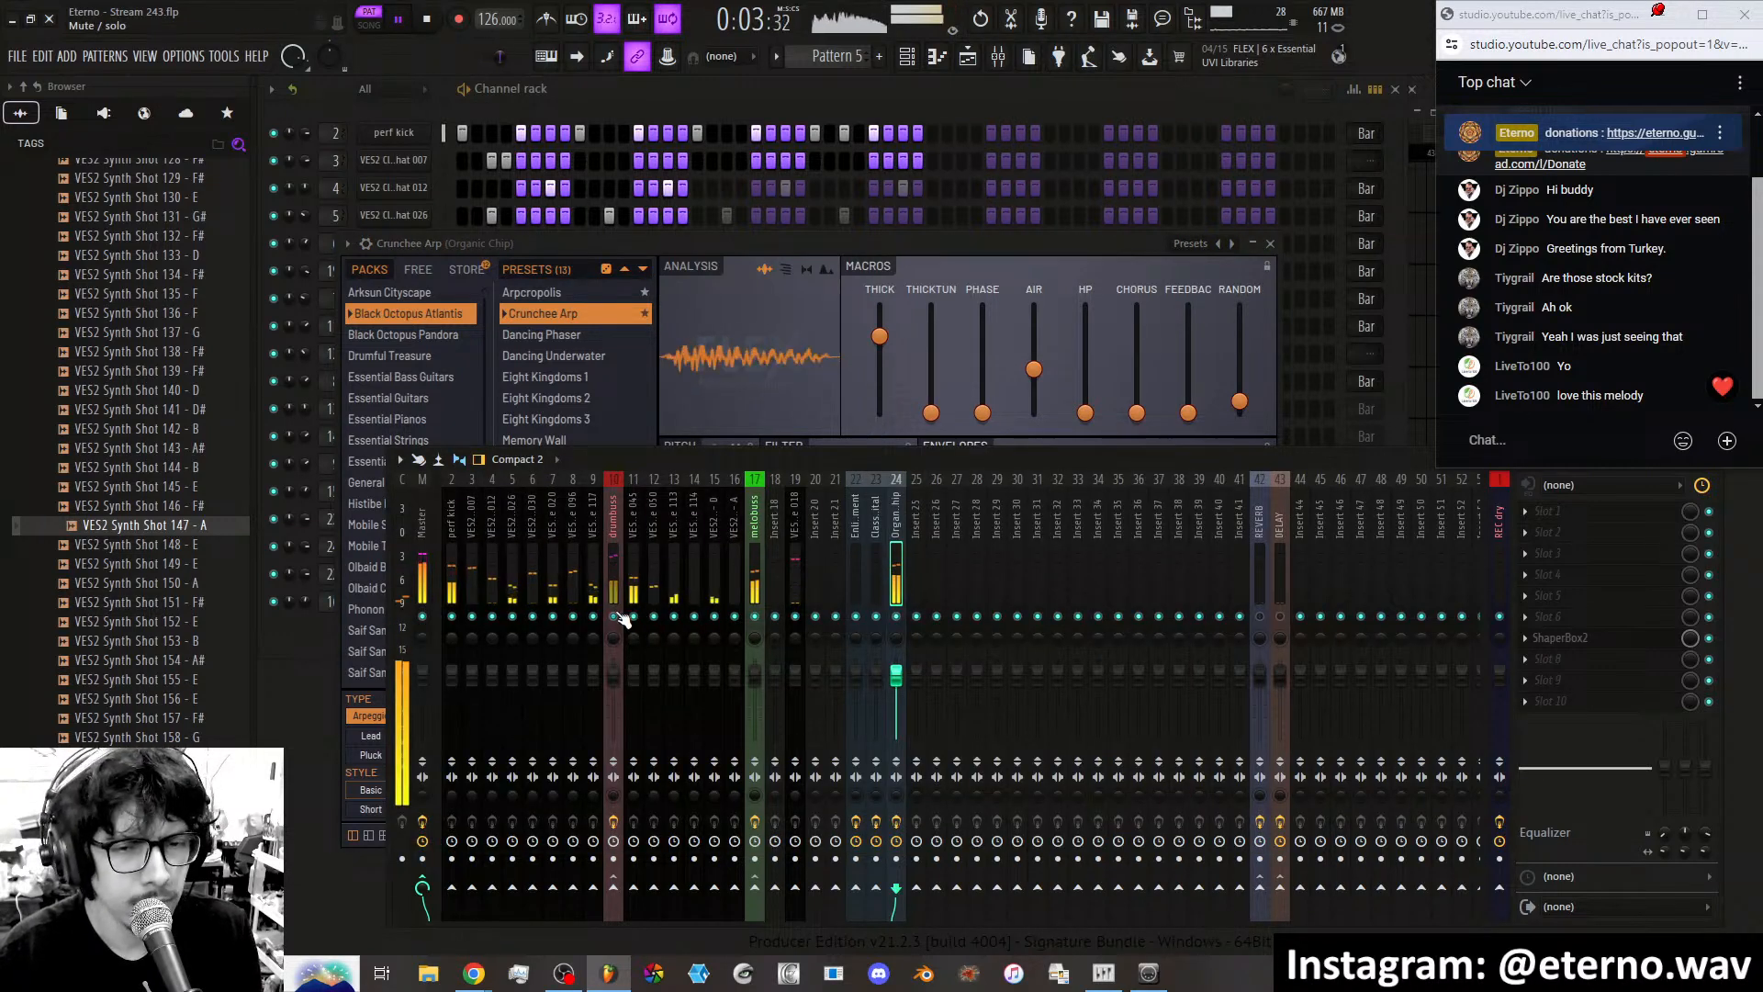
left_click_drag(941, 248, 999, 229)
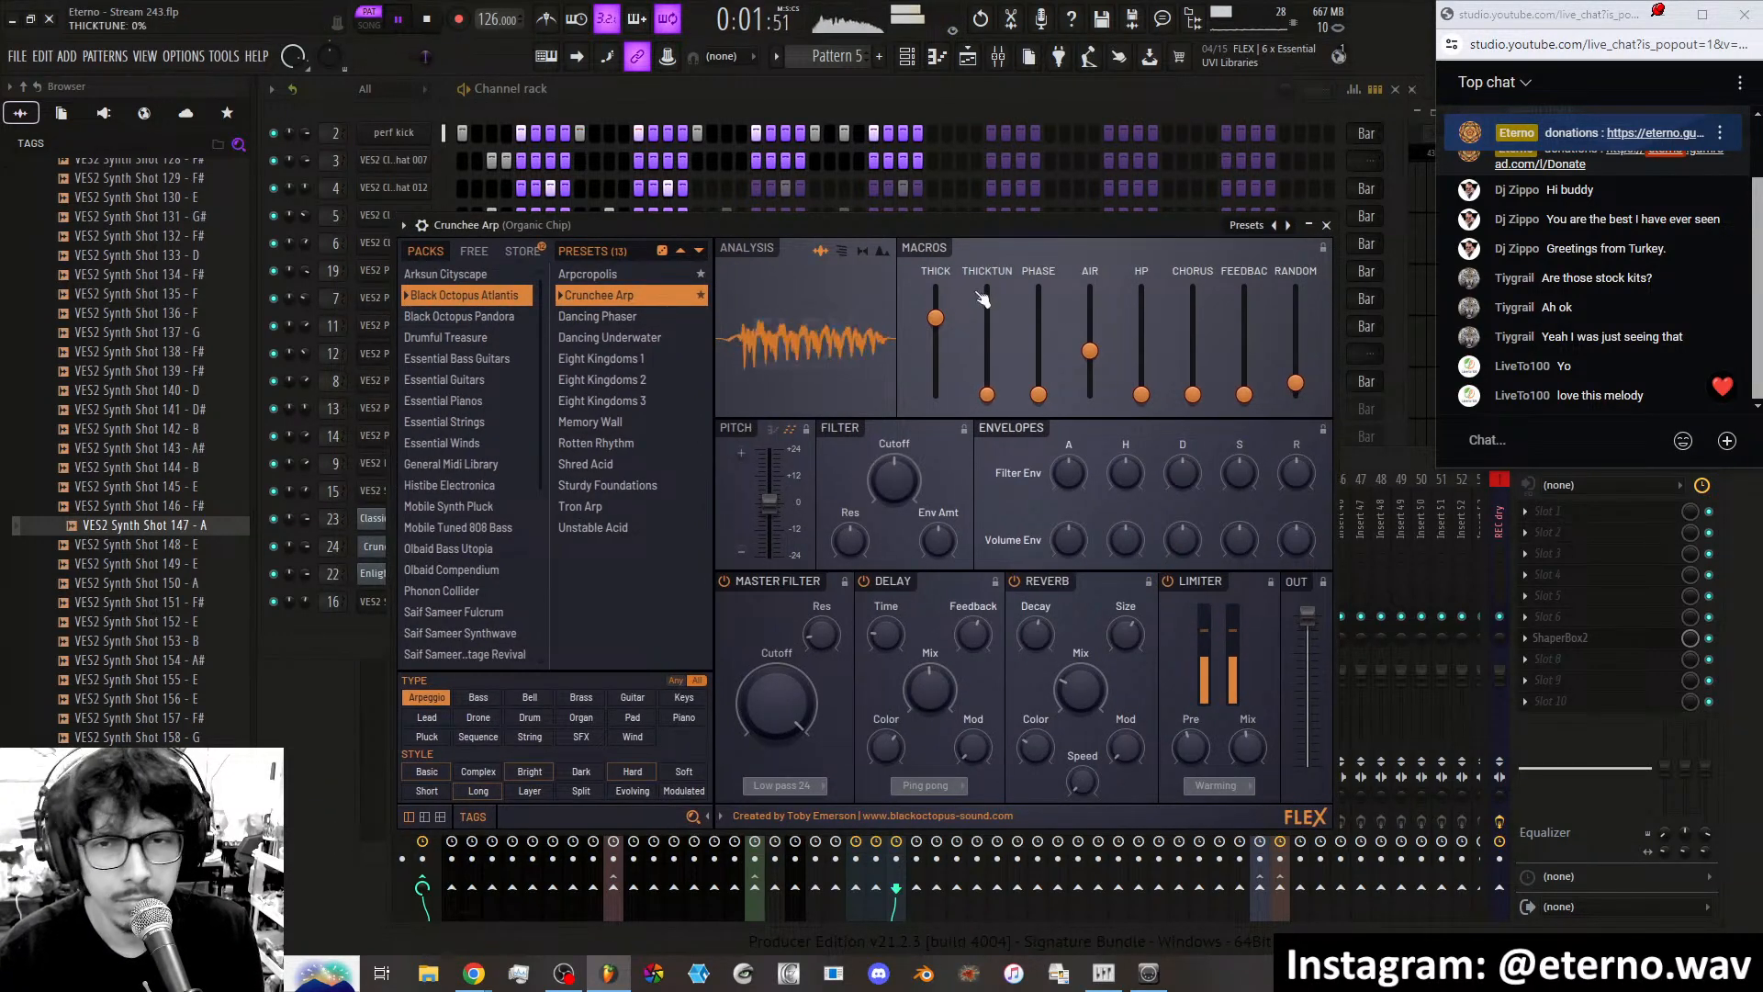
left_click_drag(934, 318, 934, 395)
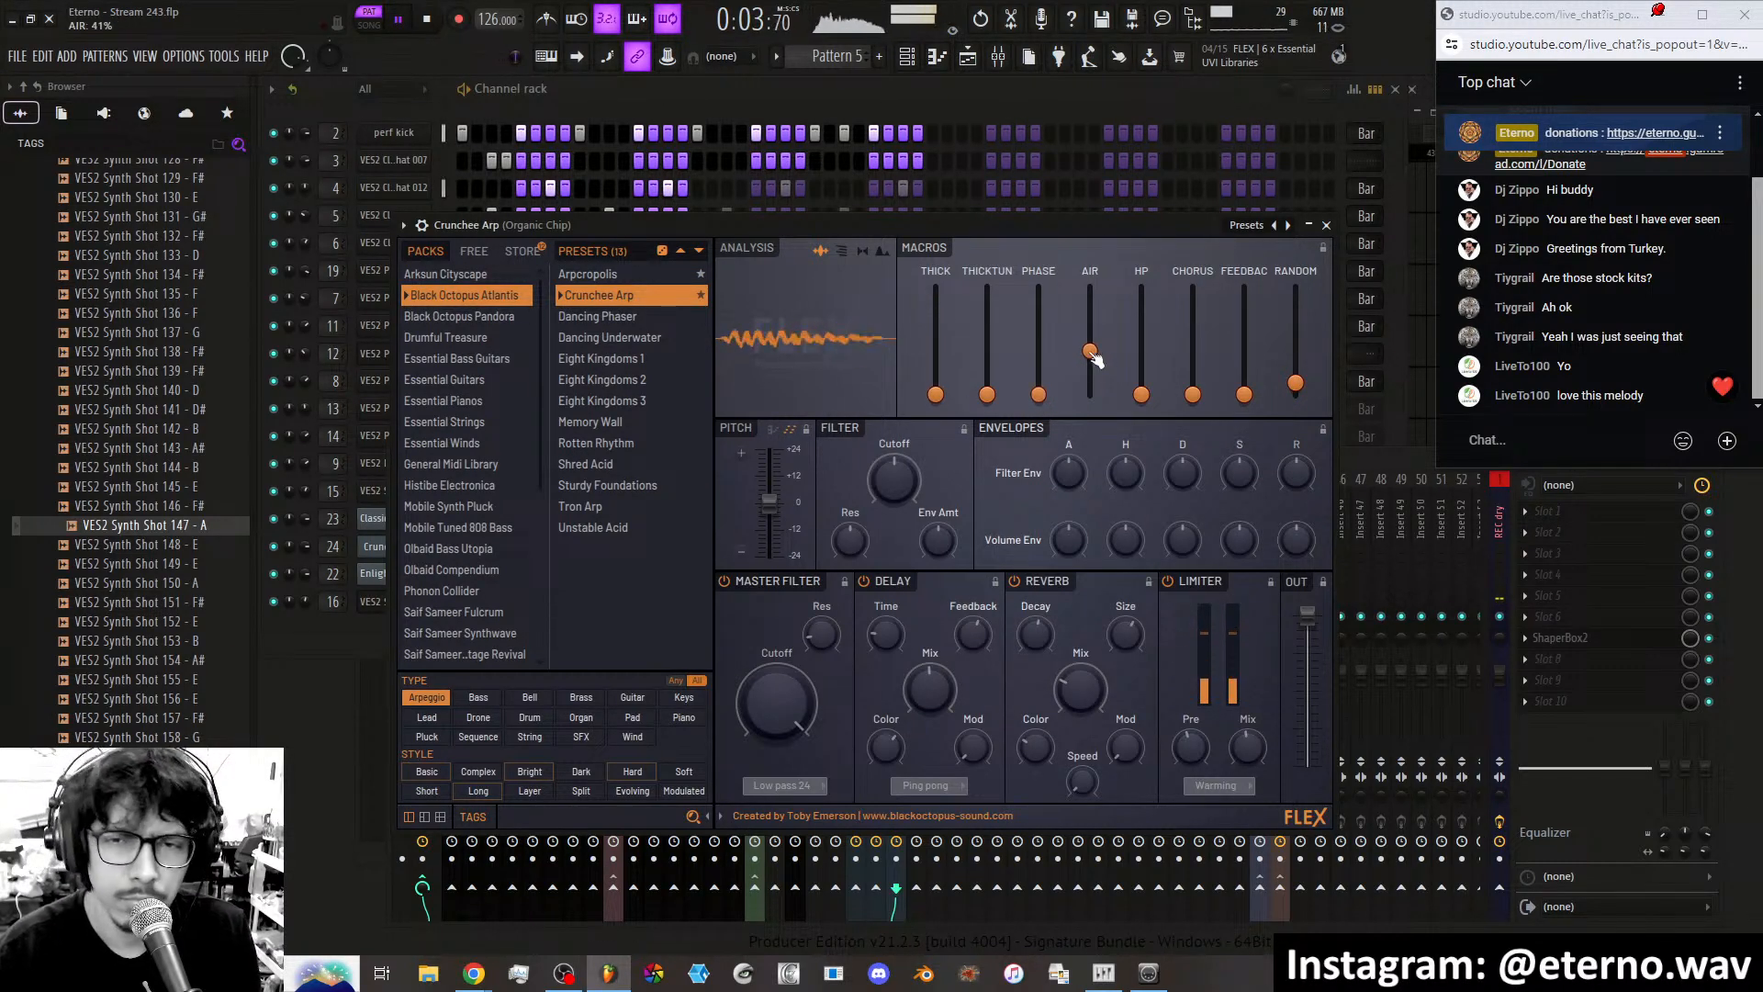
Try Crunchee Arp with Feedback at 79%, Air at about half, and a raised Thick macro.
left_click_drag(1090, 351, 1089, 395)
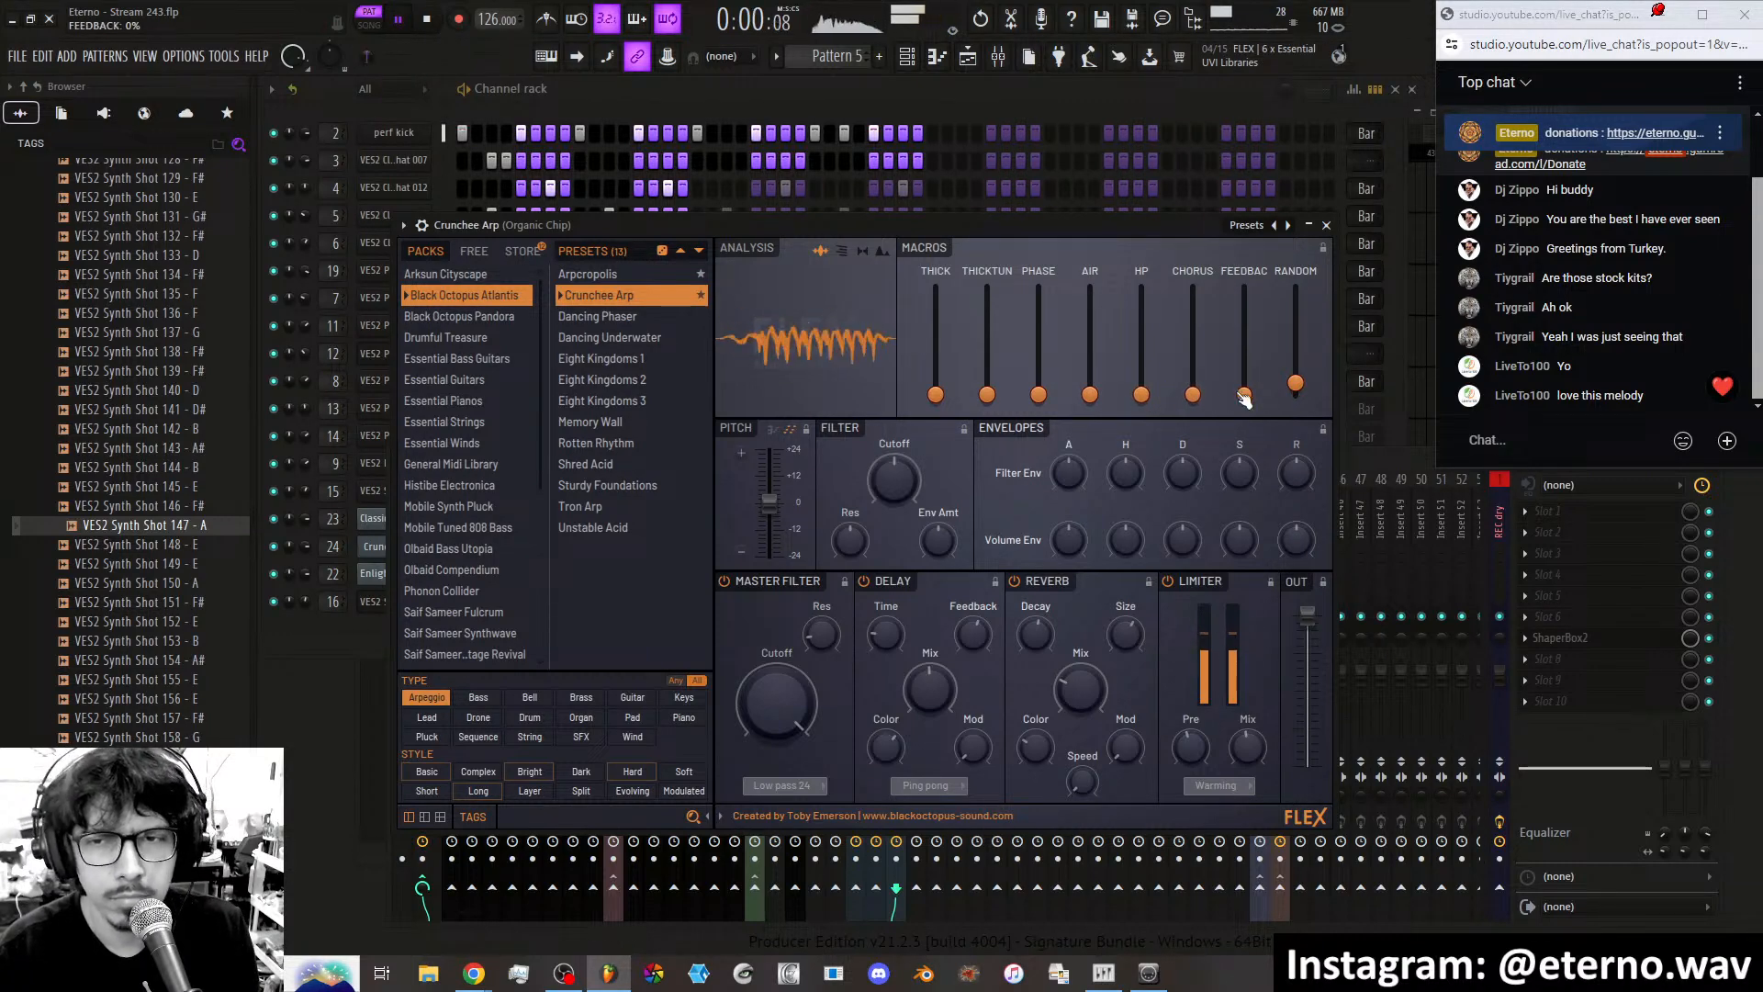
mouse_move(1295, 383)
left_mouse_down()
mouse_move(1295, 300)
mouse_move(1295, 379)
left_mouse_up()
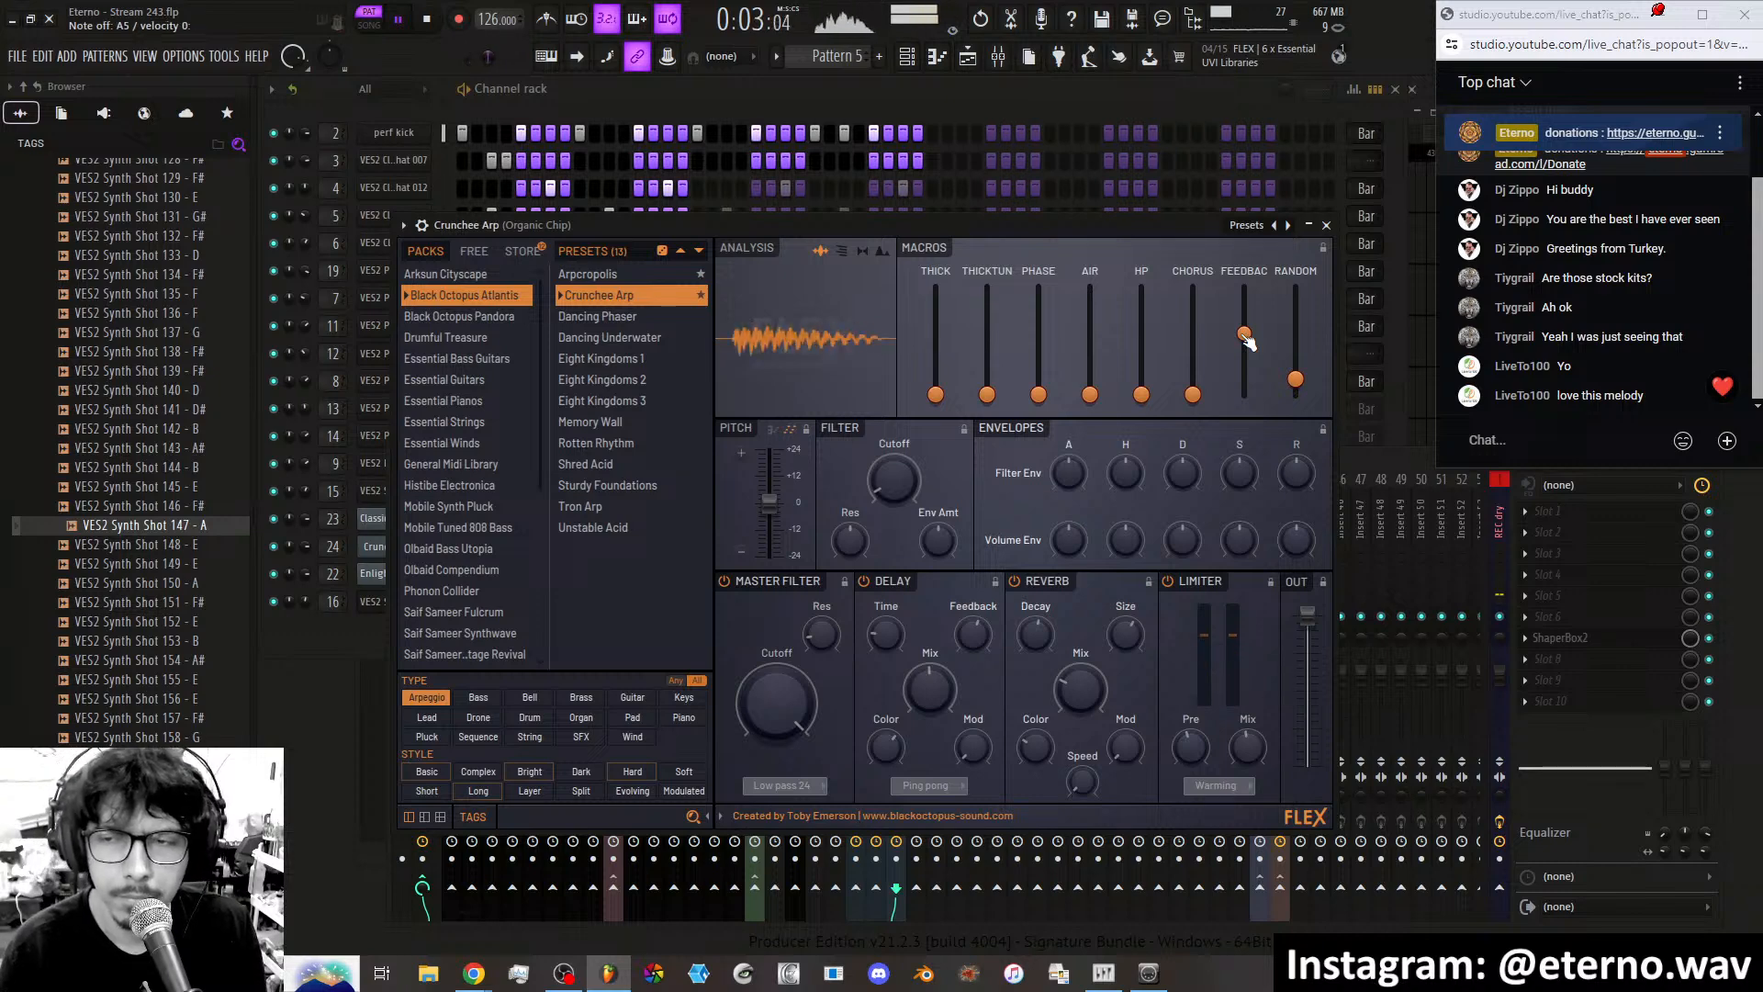
left_click_drag(1244, 334, 1245, 310)
left_click_drag(1090, 395, 1093, 337)
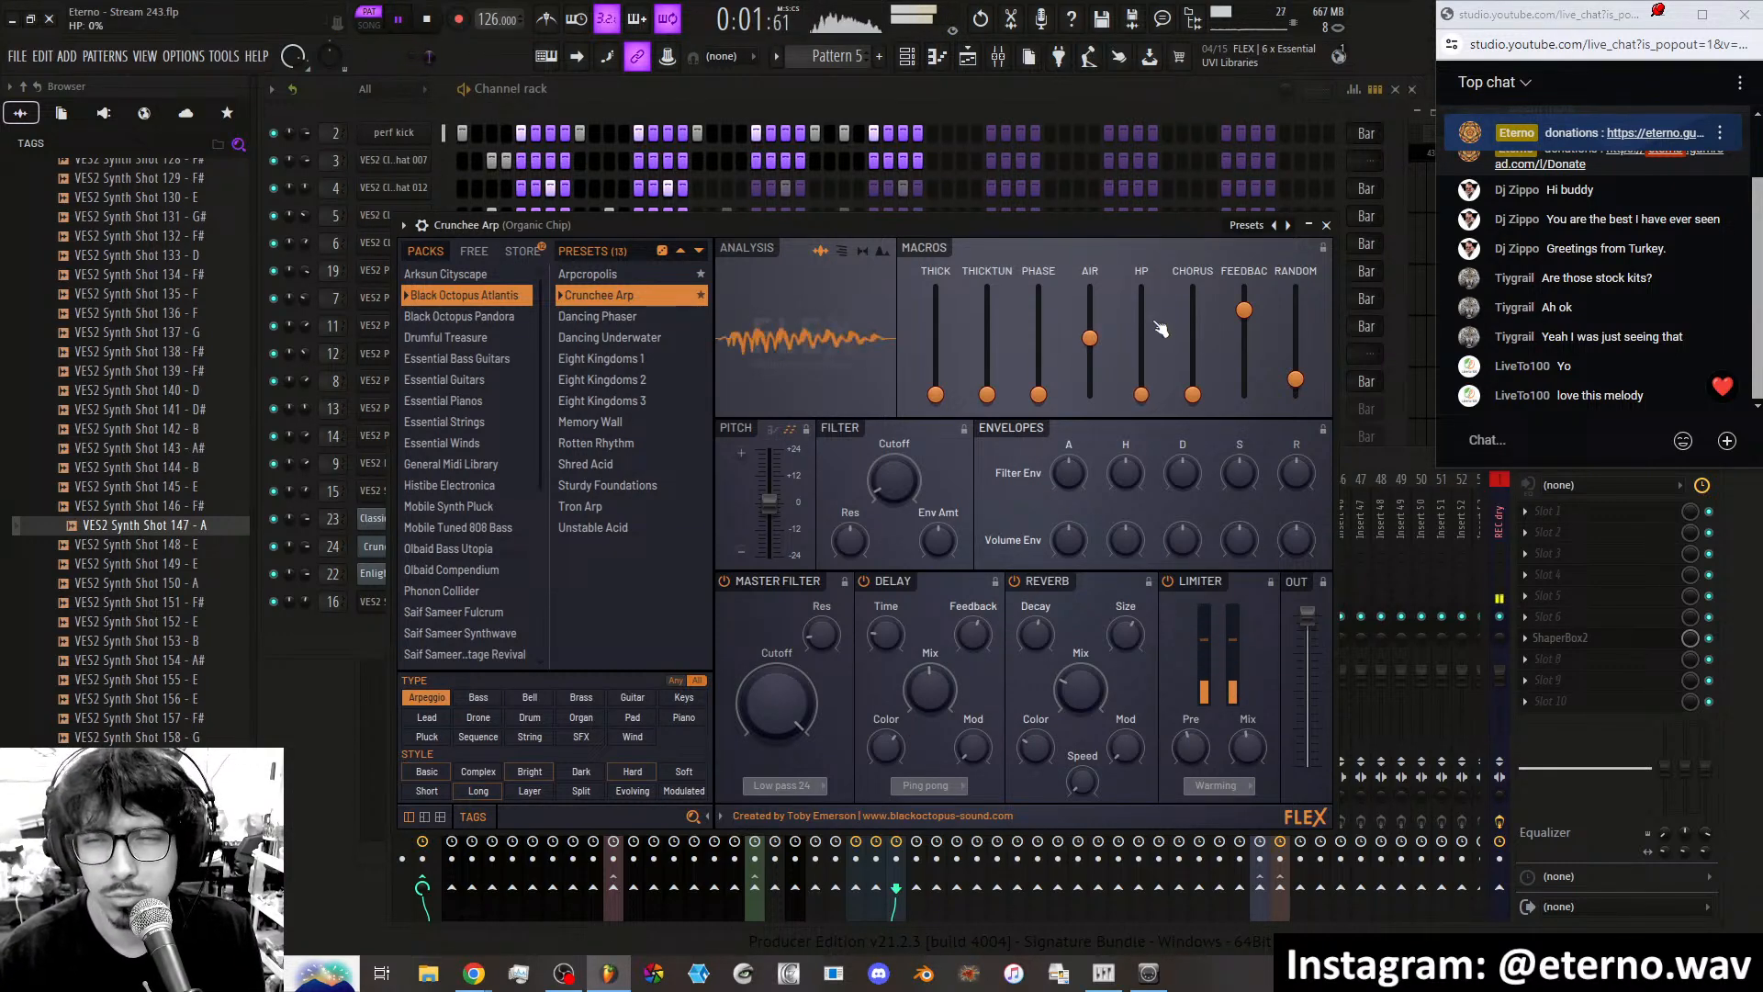
left_click_drag(936, 395, 936, 327)
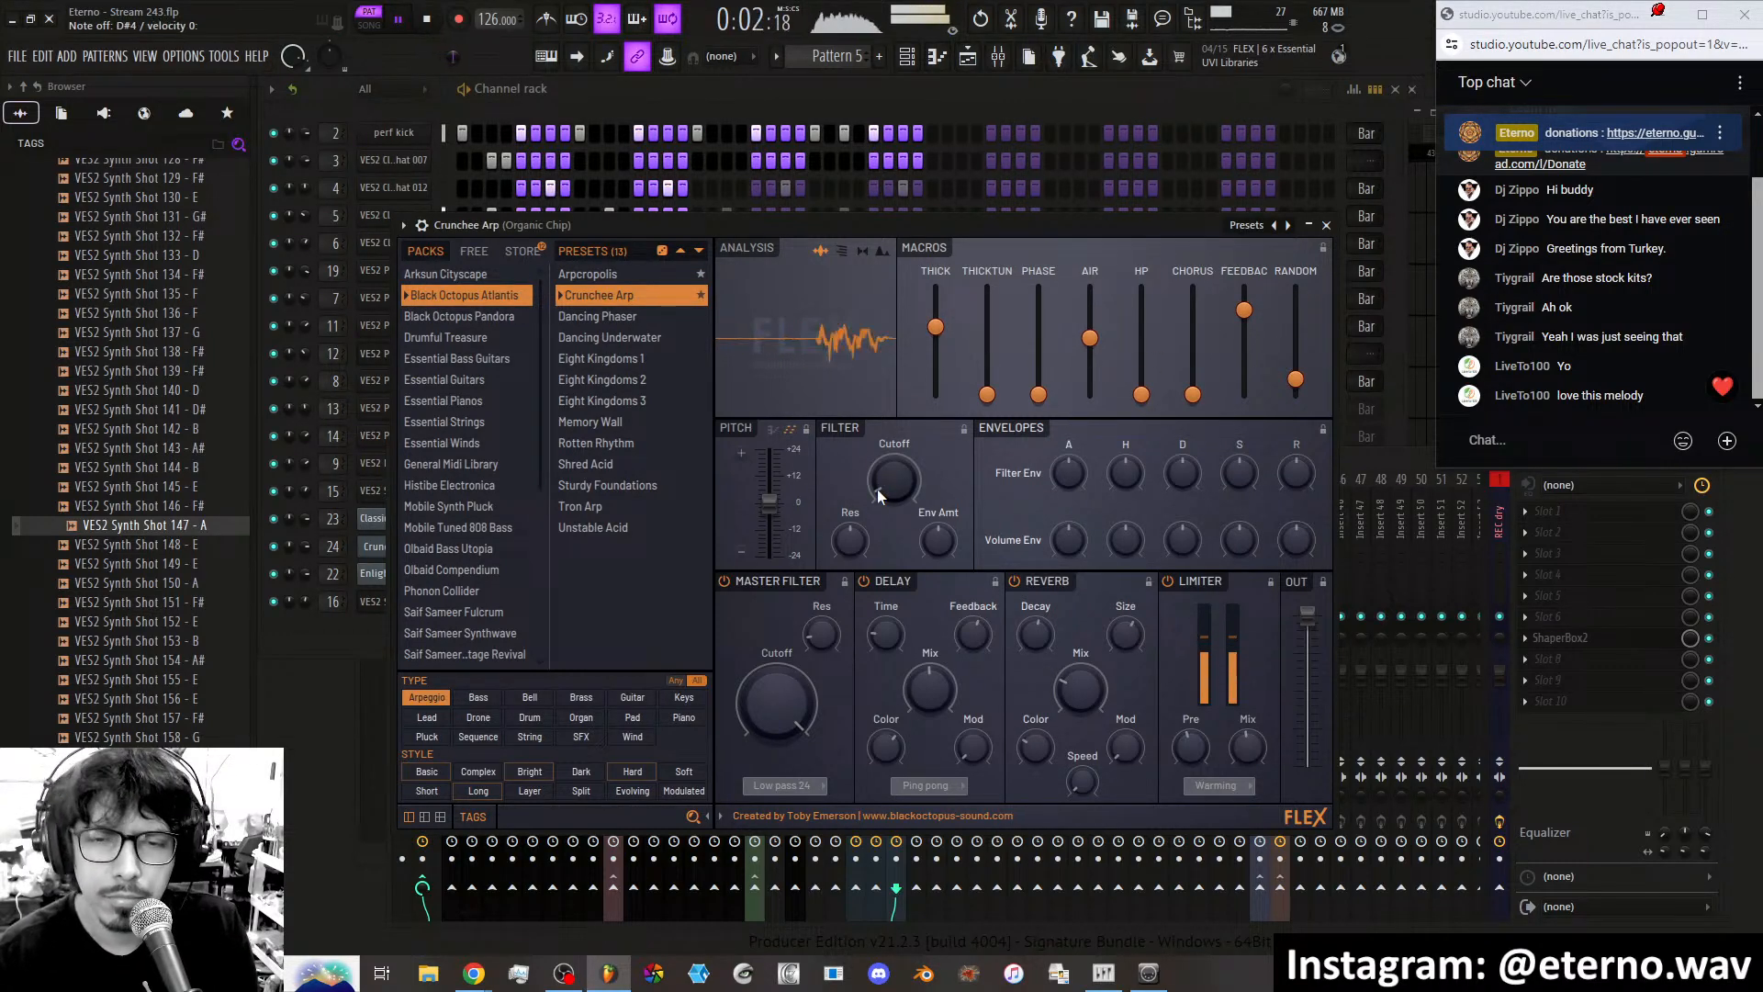
Adjust Crunchee Arp's filter cutoff by ear, trying 58% and 78%, while checking its level against the other mixer tracks.
left_click_drag(879, 490, 879, 477)
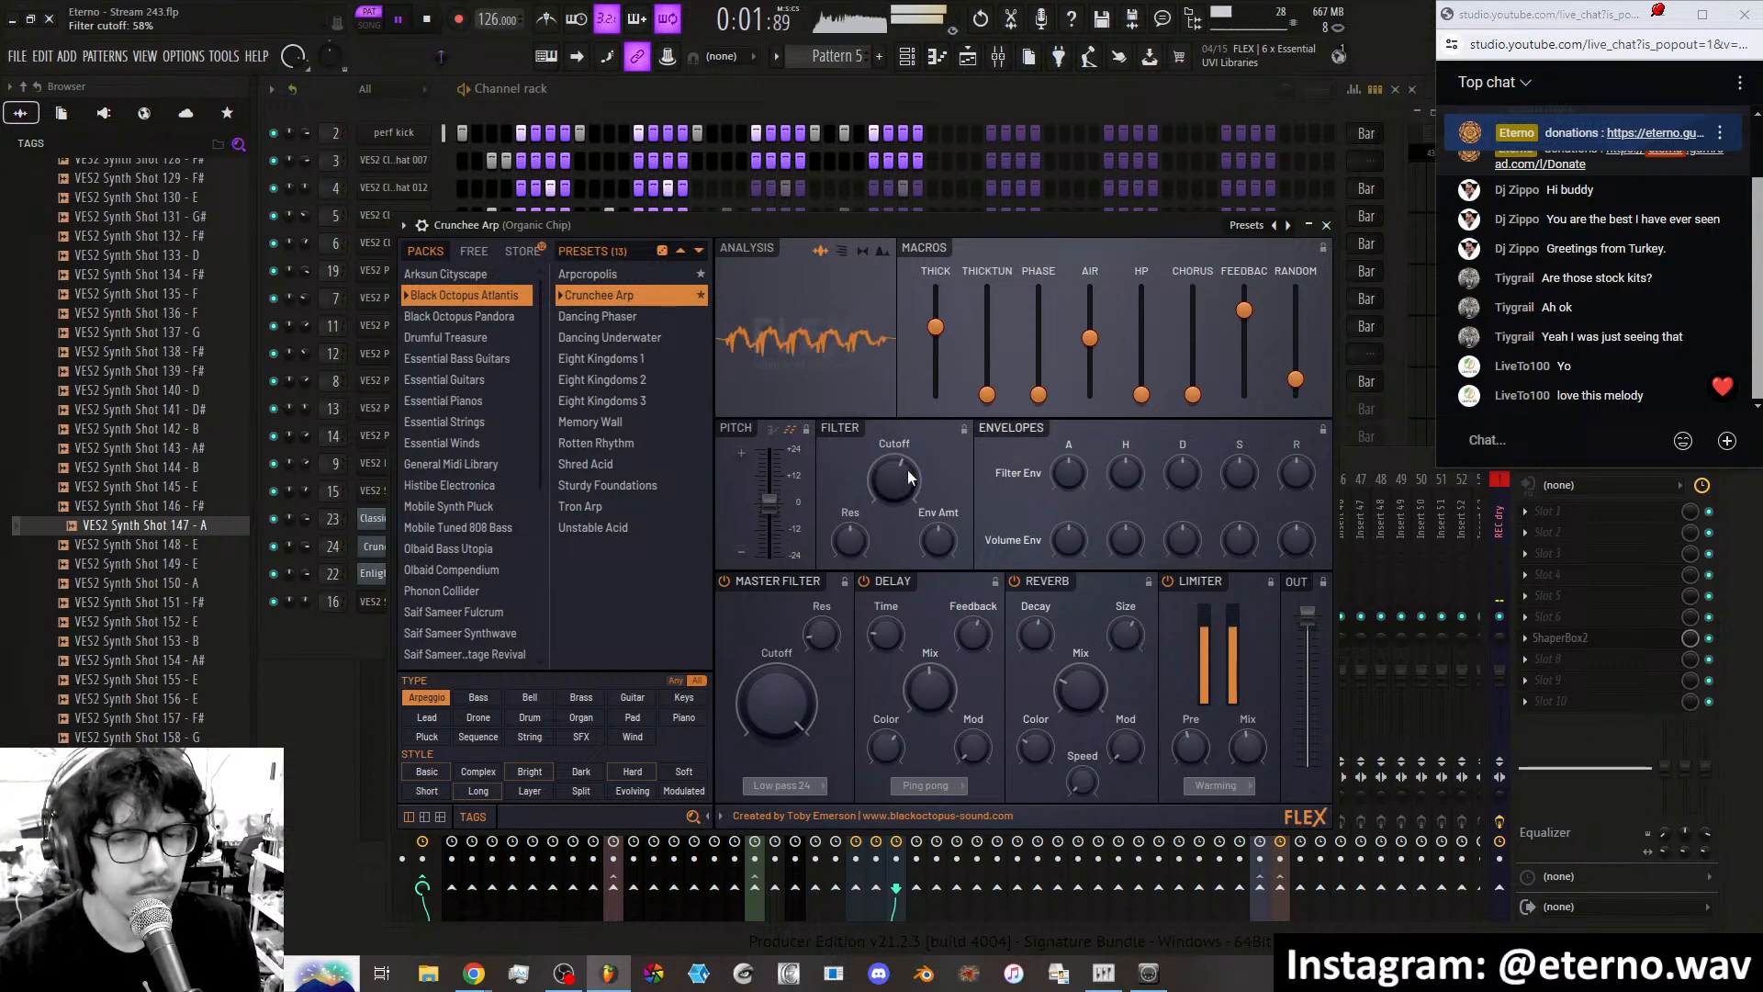
left_click_drag(907, 475, 907, 432)
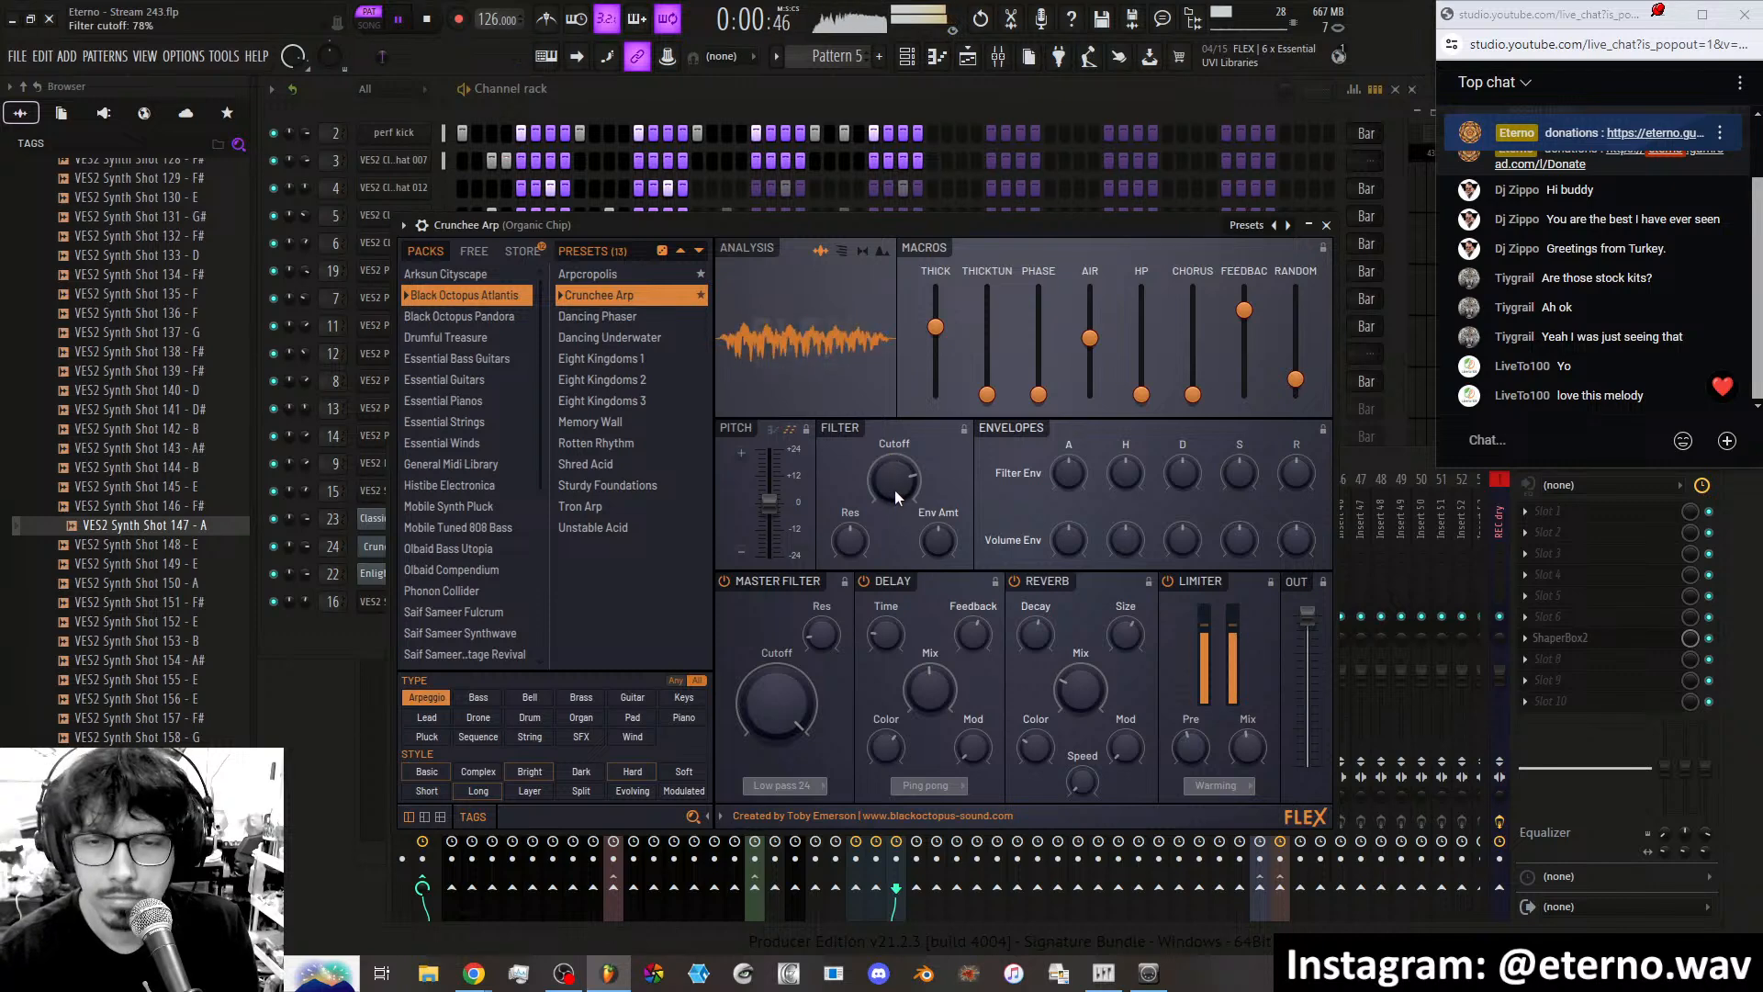
left_click_drag(839, 226, 1016, 222)
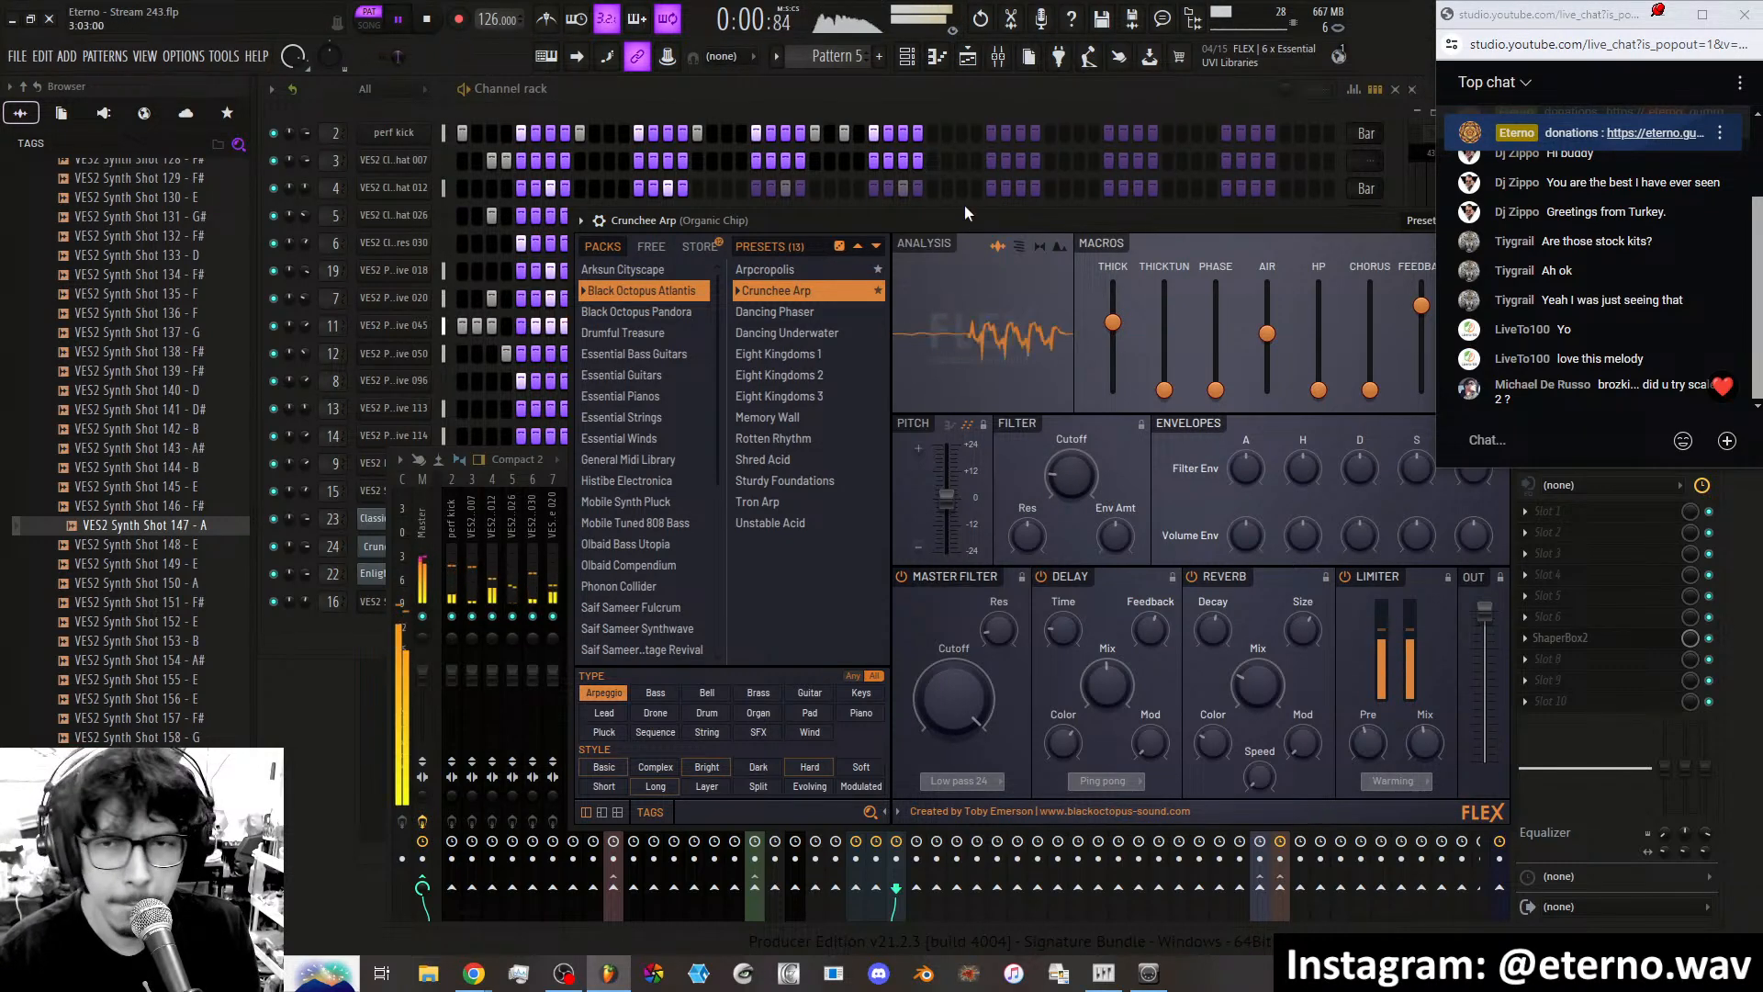
left_click_drag(976, 223, 1121, 225)
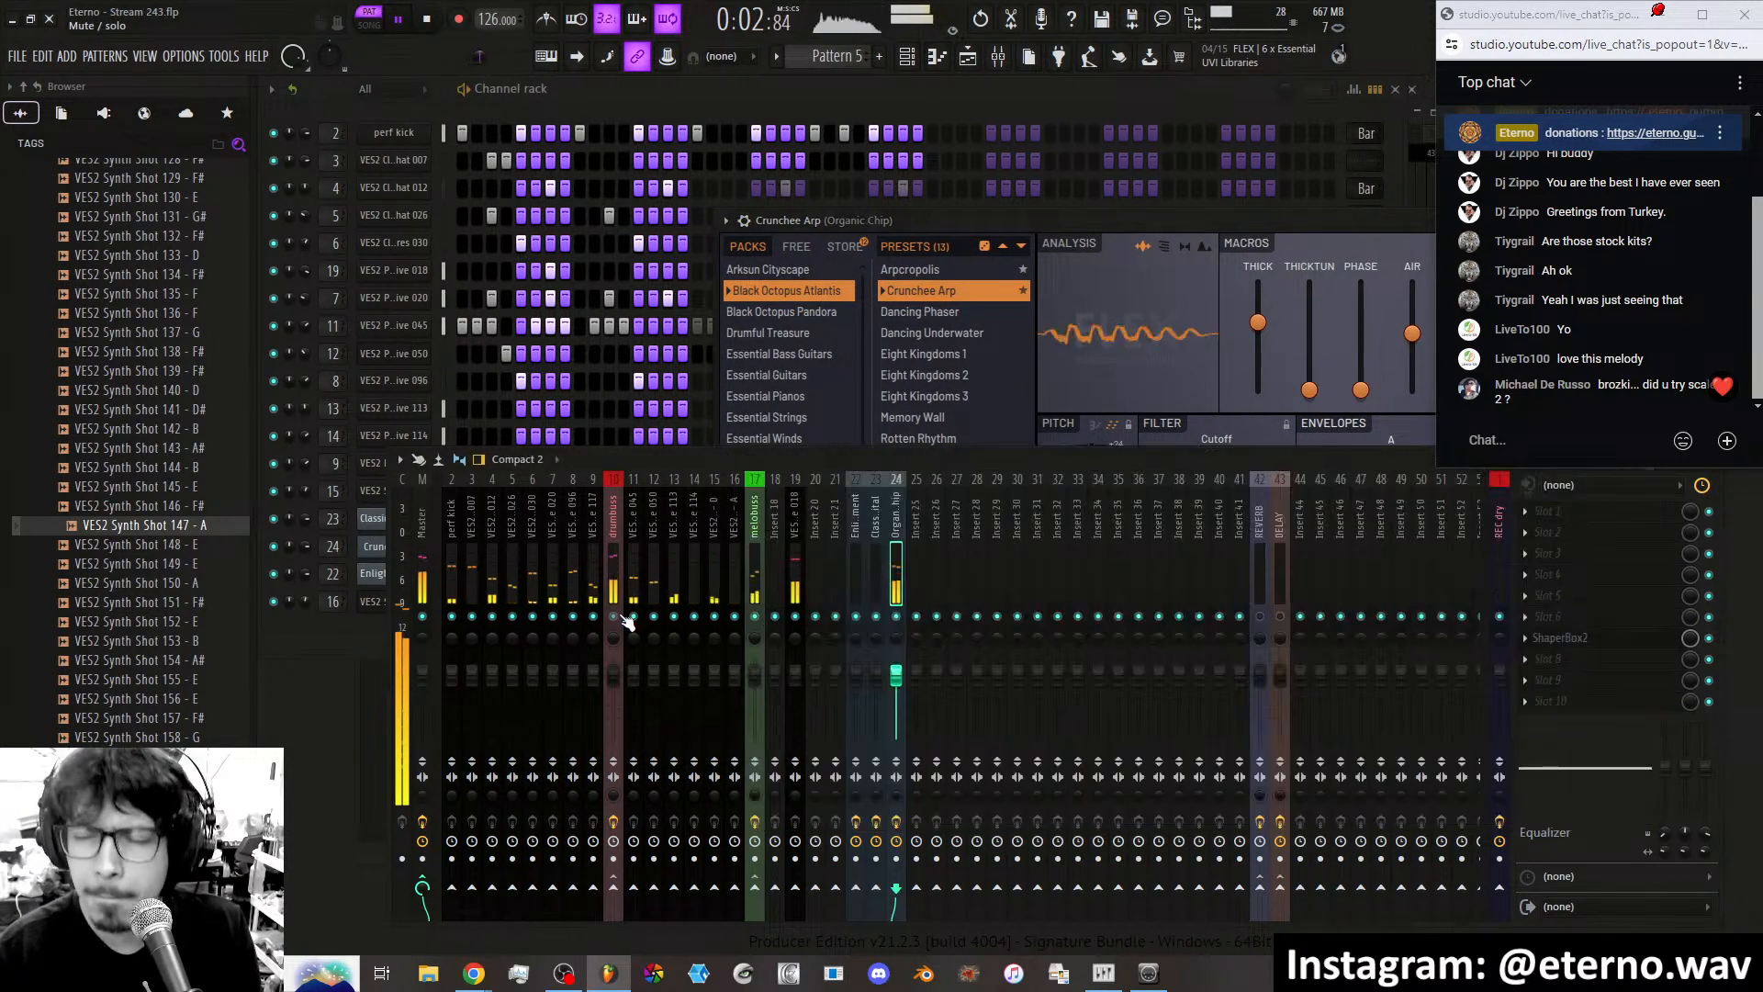
left_click(626, 602)
left_click_drag(1135, 221, 848, 204)
mouse_move(912, 477)
left_mouse_down()
mouse_move(912, 413)
mouse_move(916, 461)
left_mouse_up()
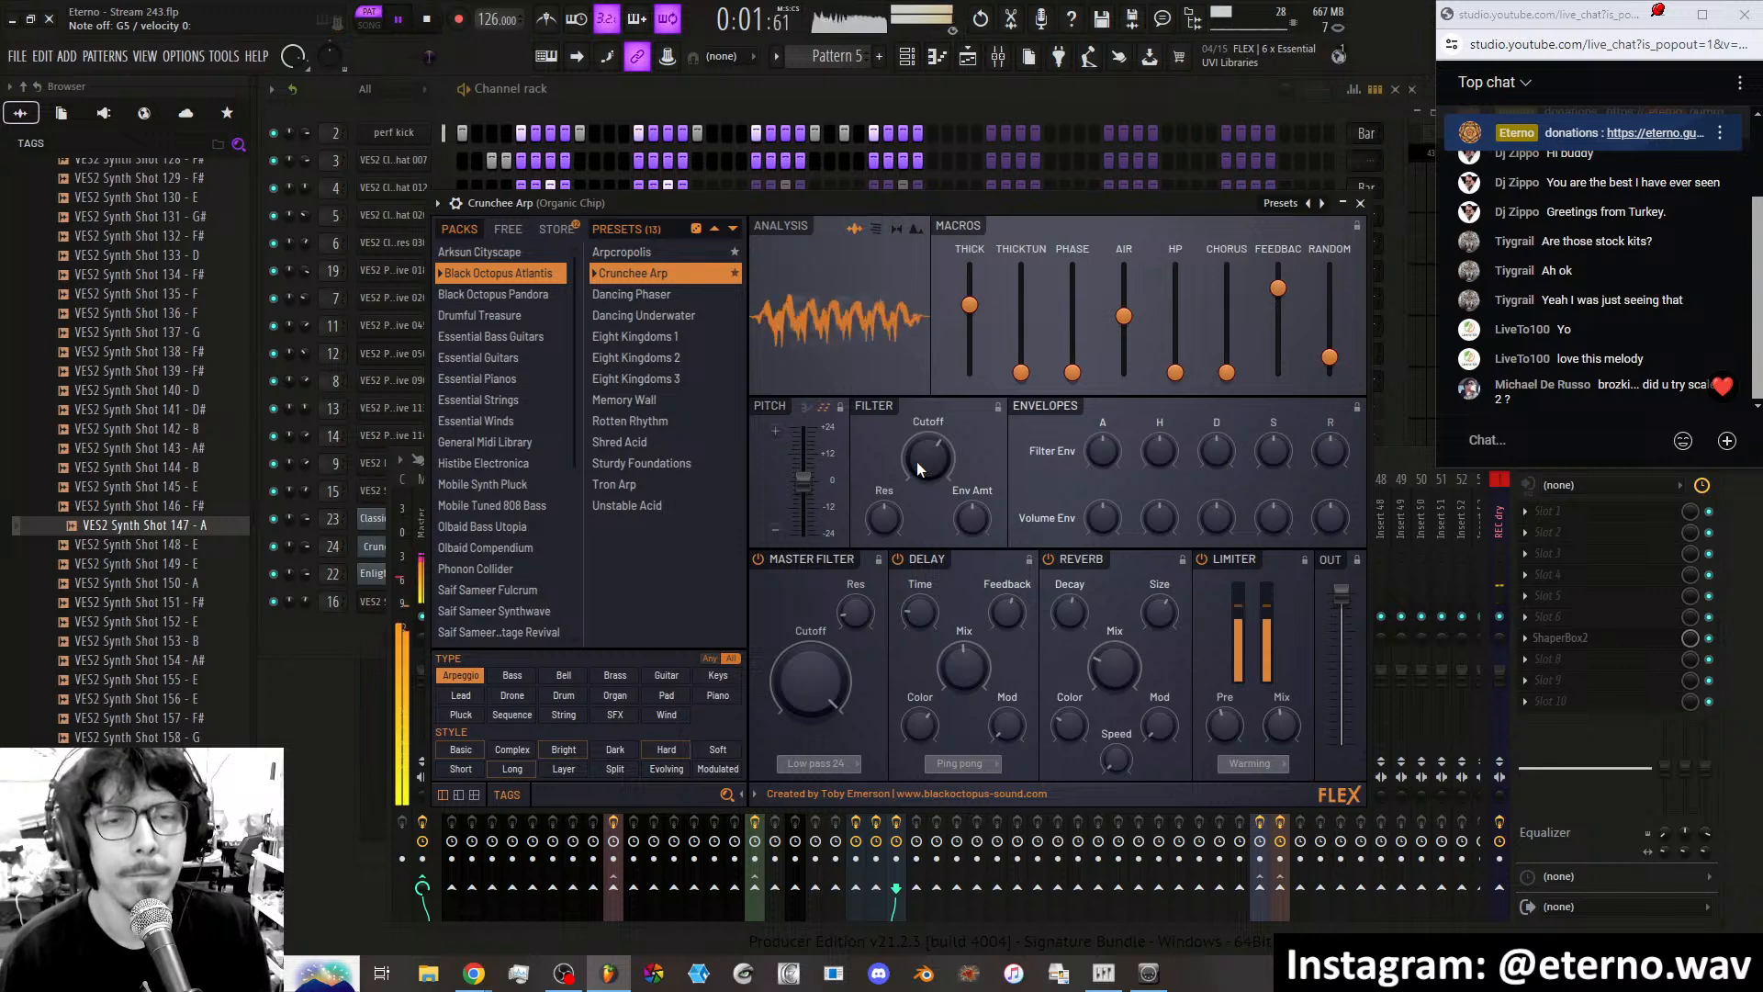
mouse_move(917, 461)
left_mouse_down()
mouse_move(916, 425)
mouse_move(902, 487)
left_mouse_up()
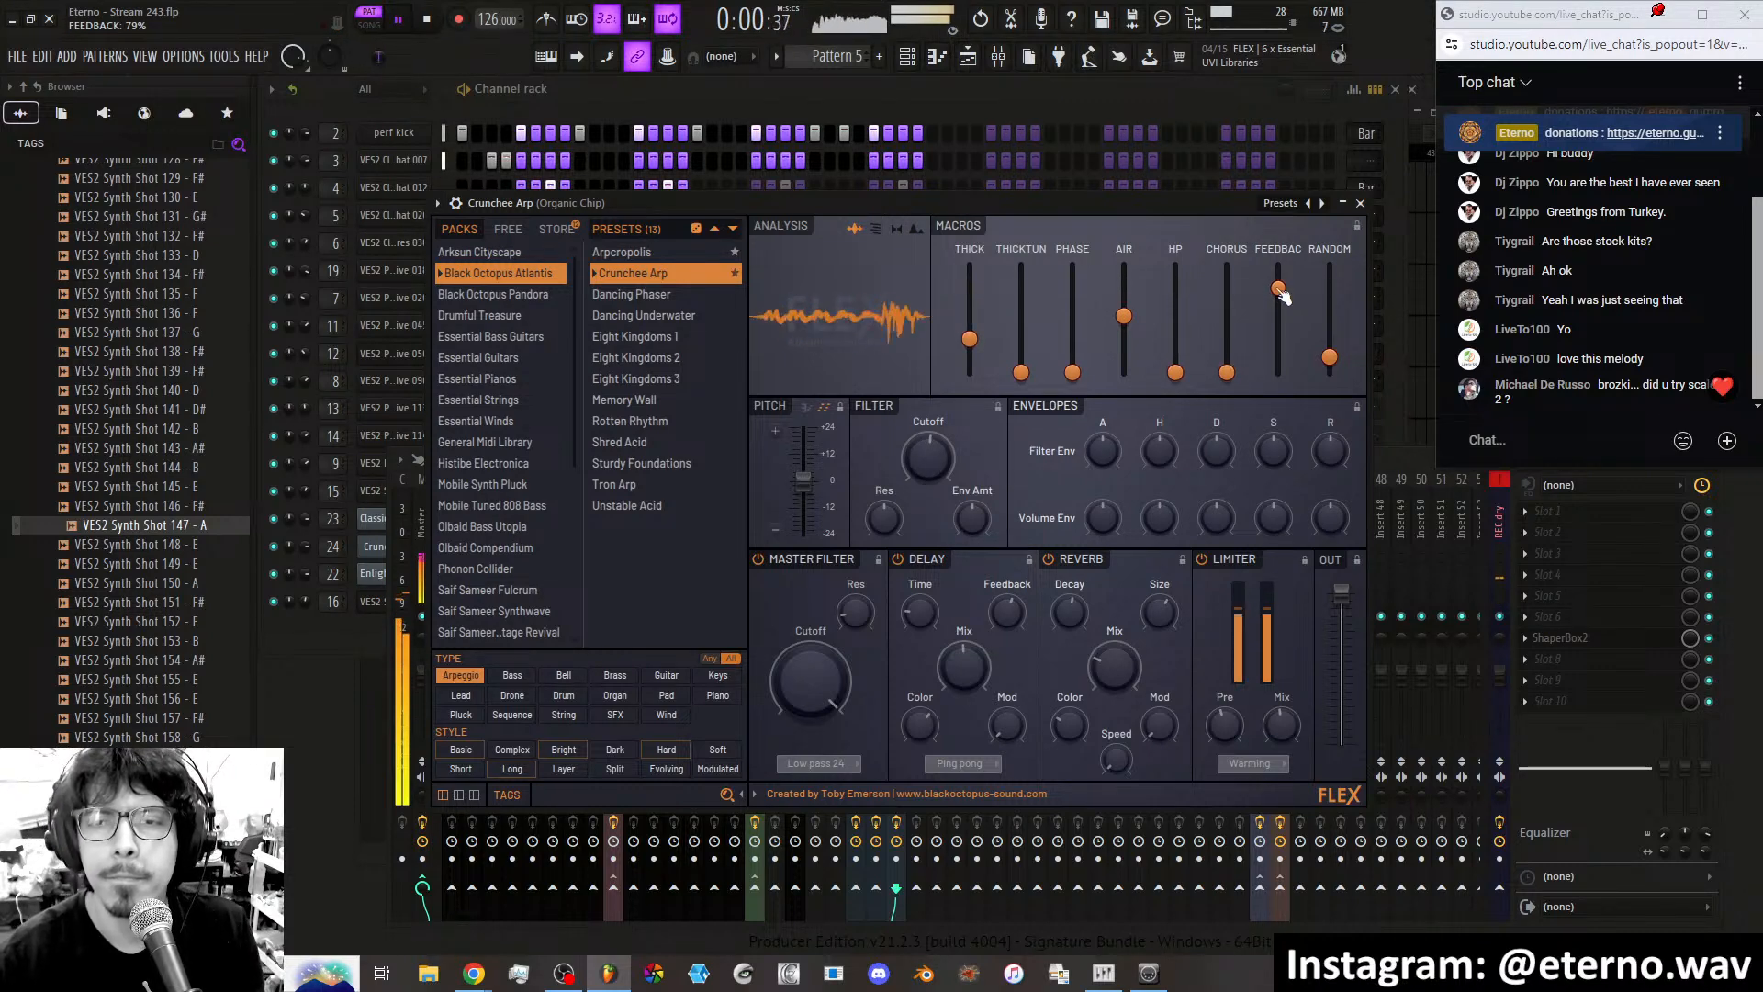
Lower Crunchee Arp's Feedback macro and drop Air to its minimum, and try Random at 40%, 46% and higher.
left_click_drag(1282, 294, 1330, 360)
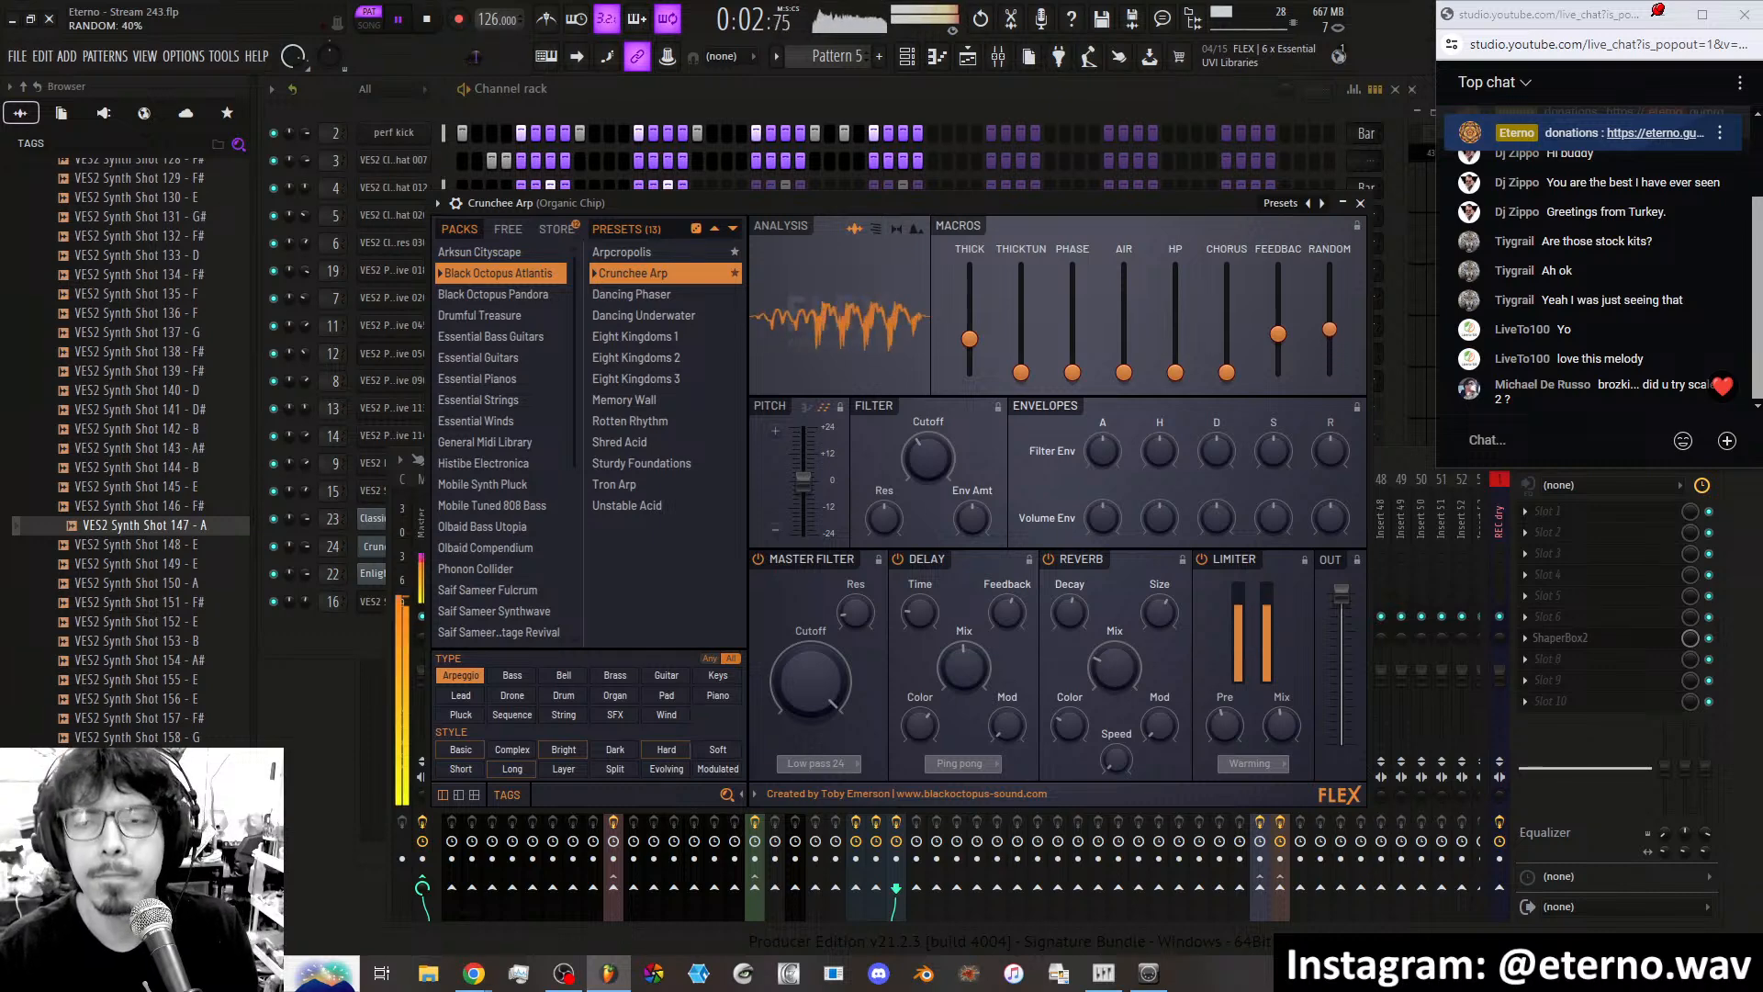
left_click_drag(1330, 368, 1329, 323)
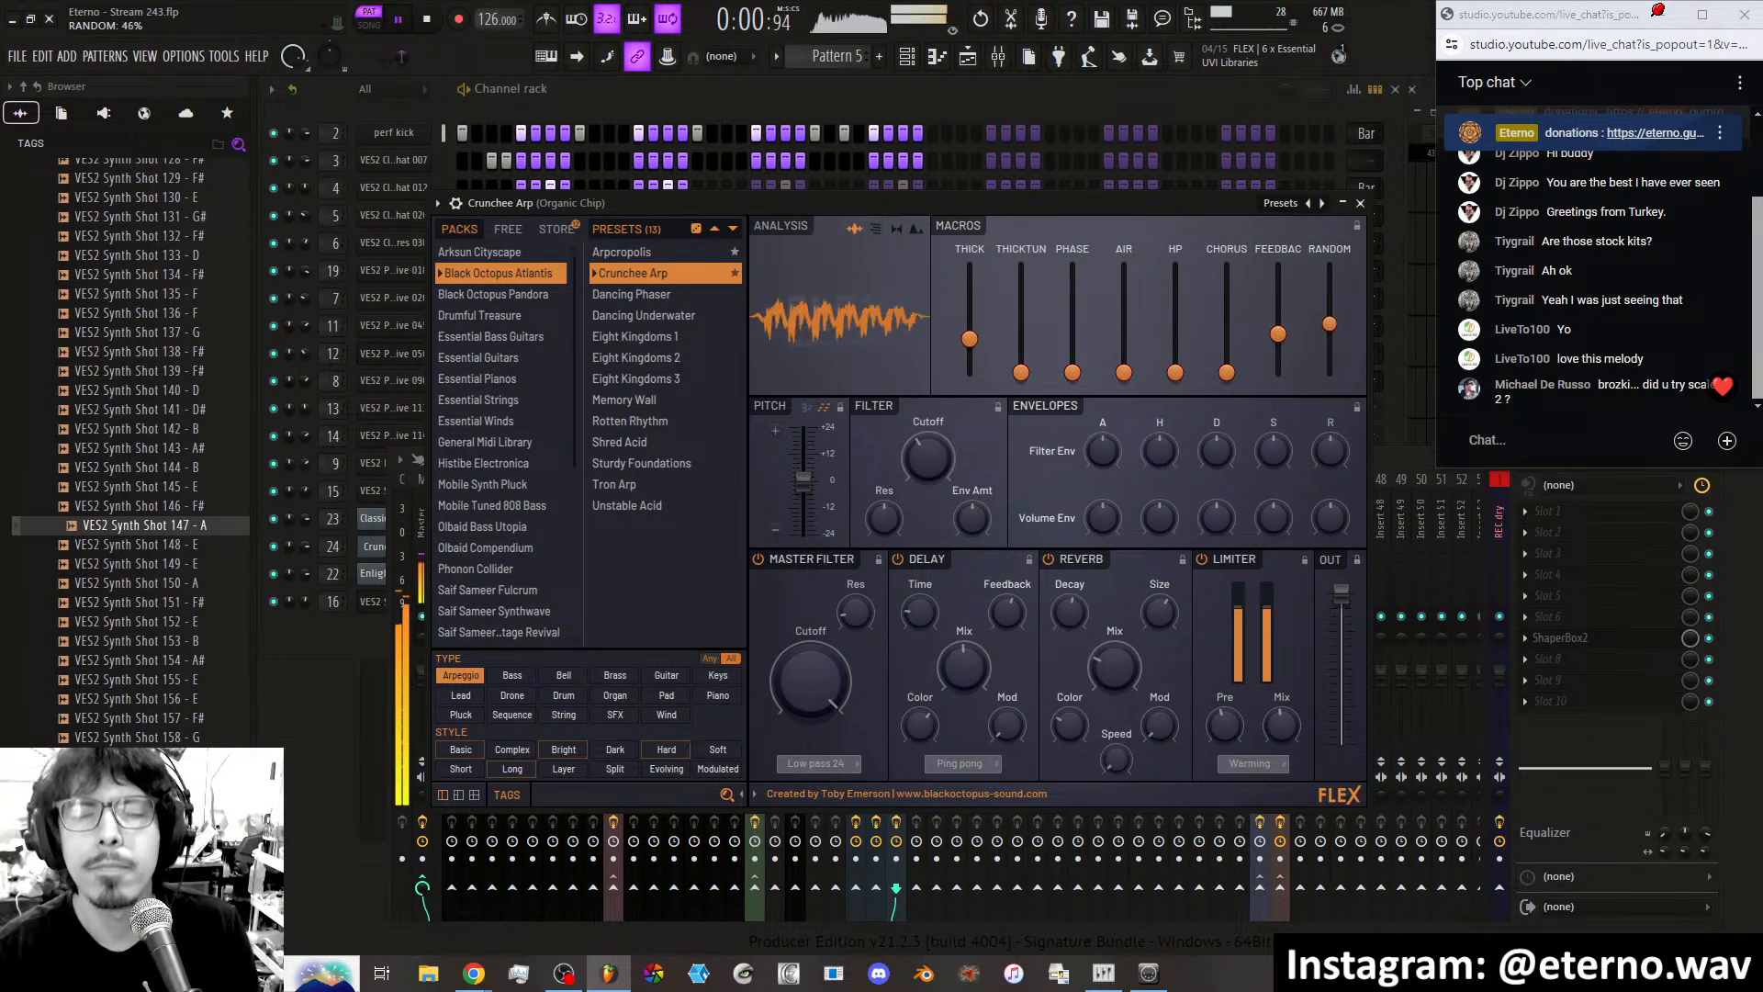
left_click(1381, 470)
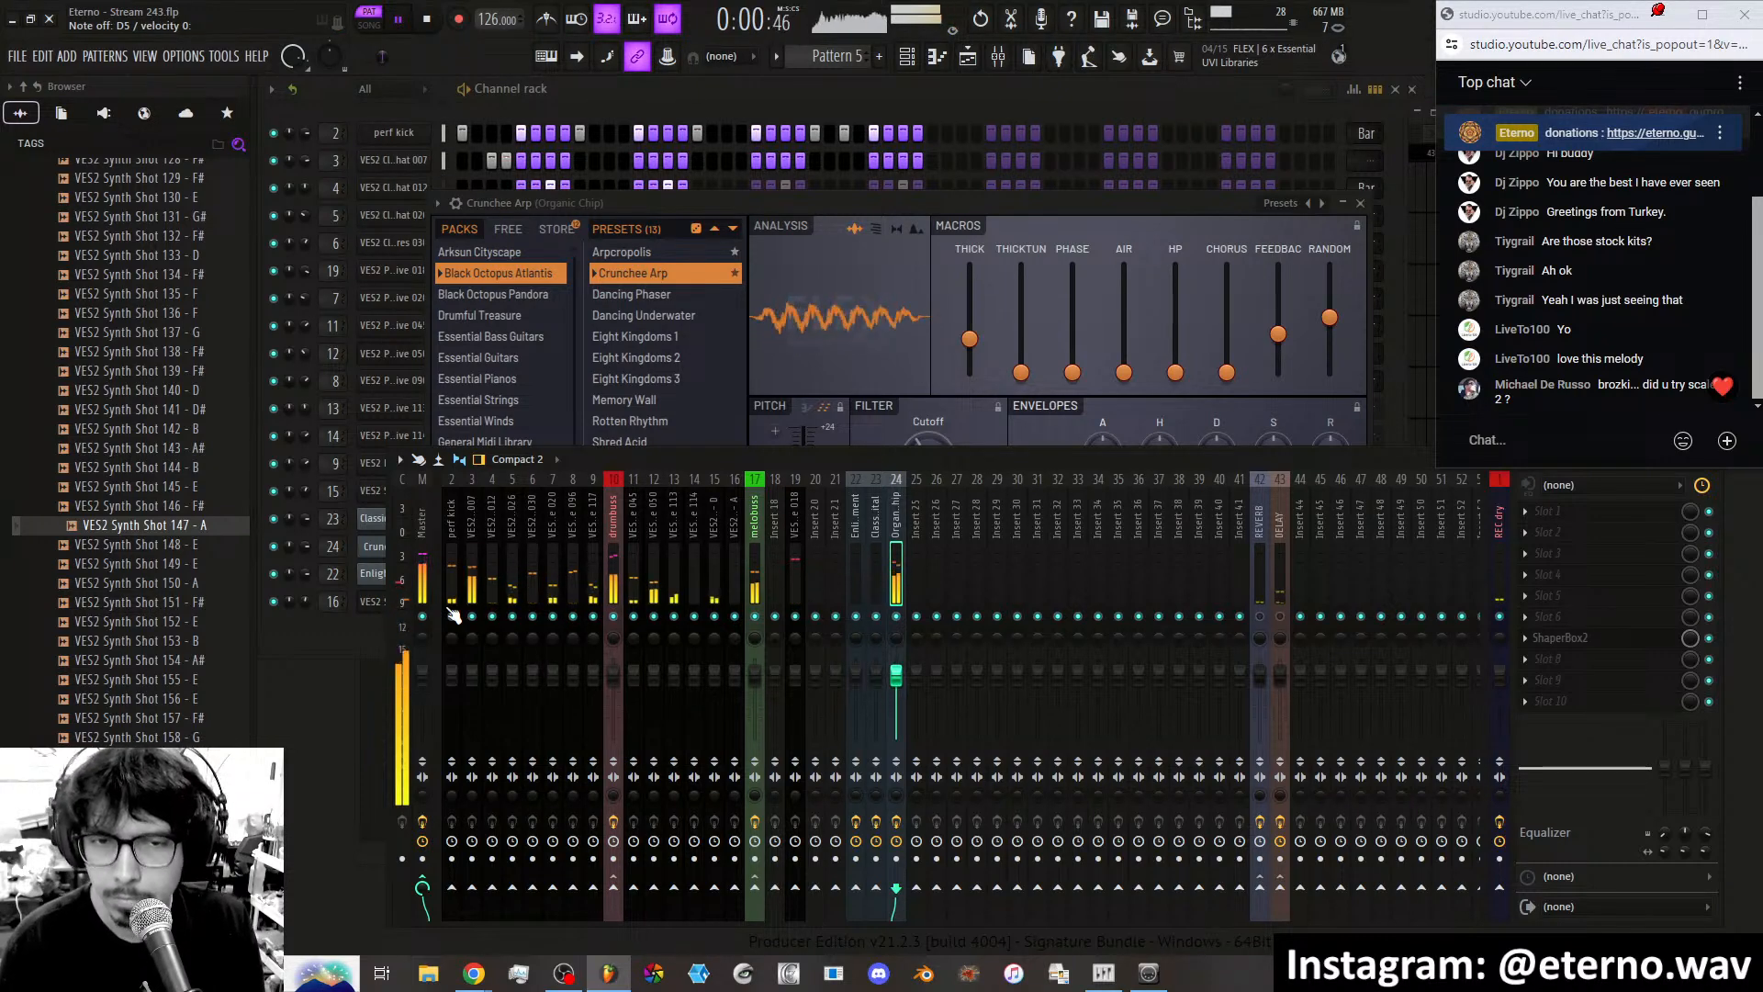
left_click_drag(1329, 318, 1328, 349)
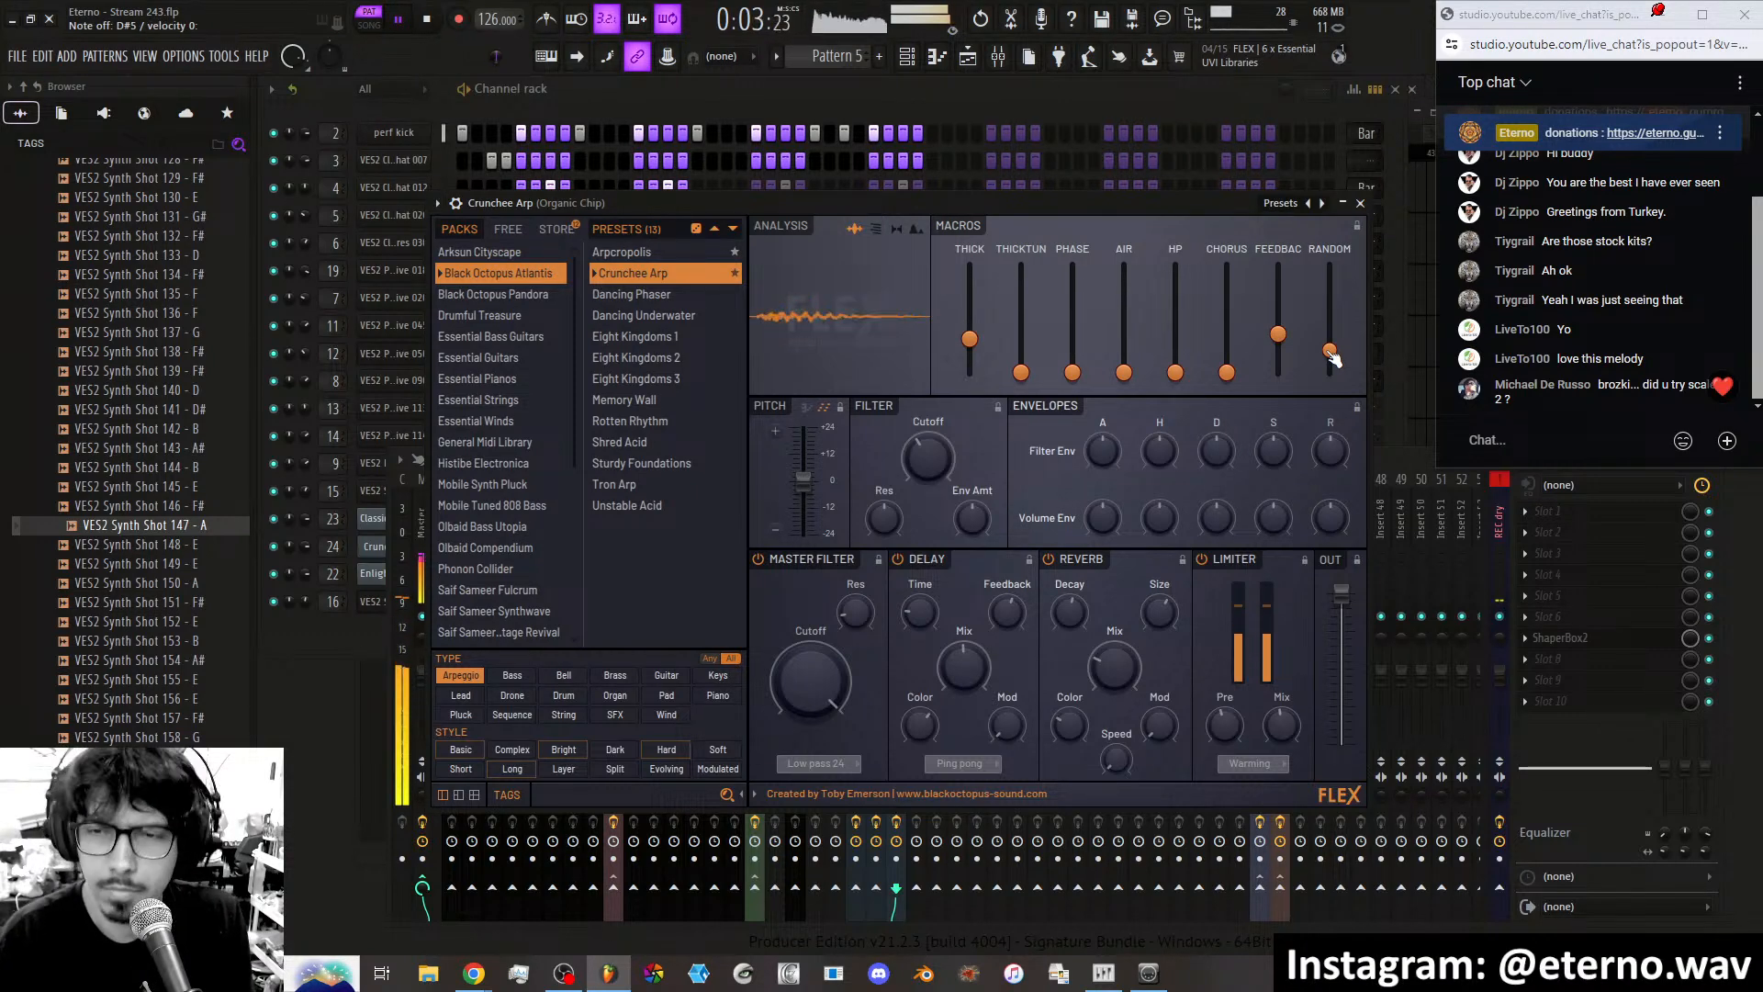
left_click_drag(1330, 352, 1330, 332)
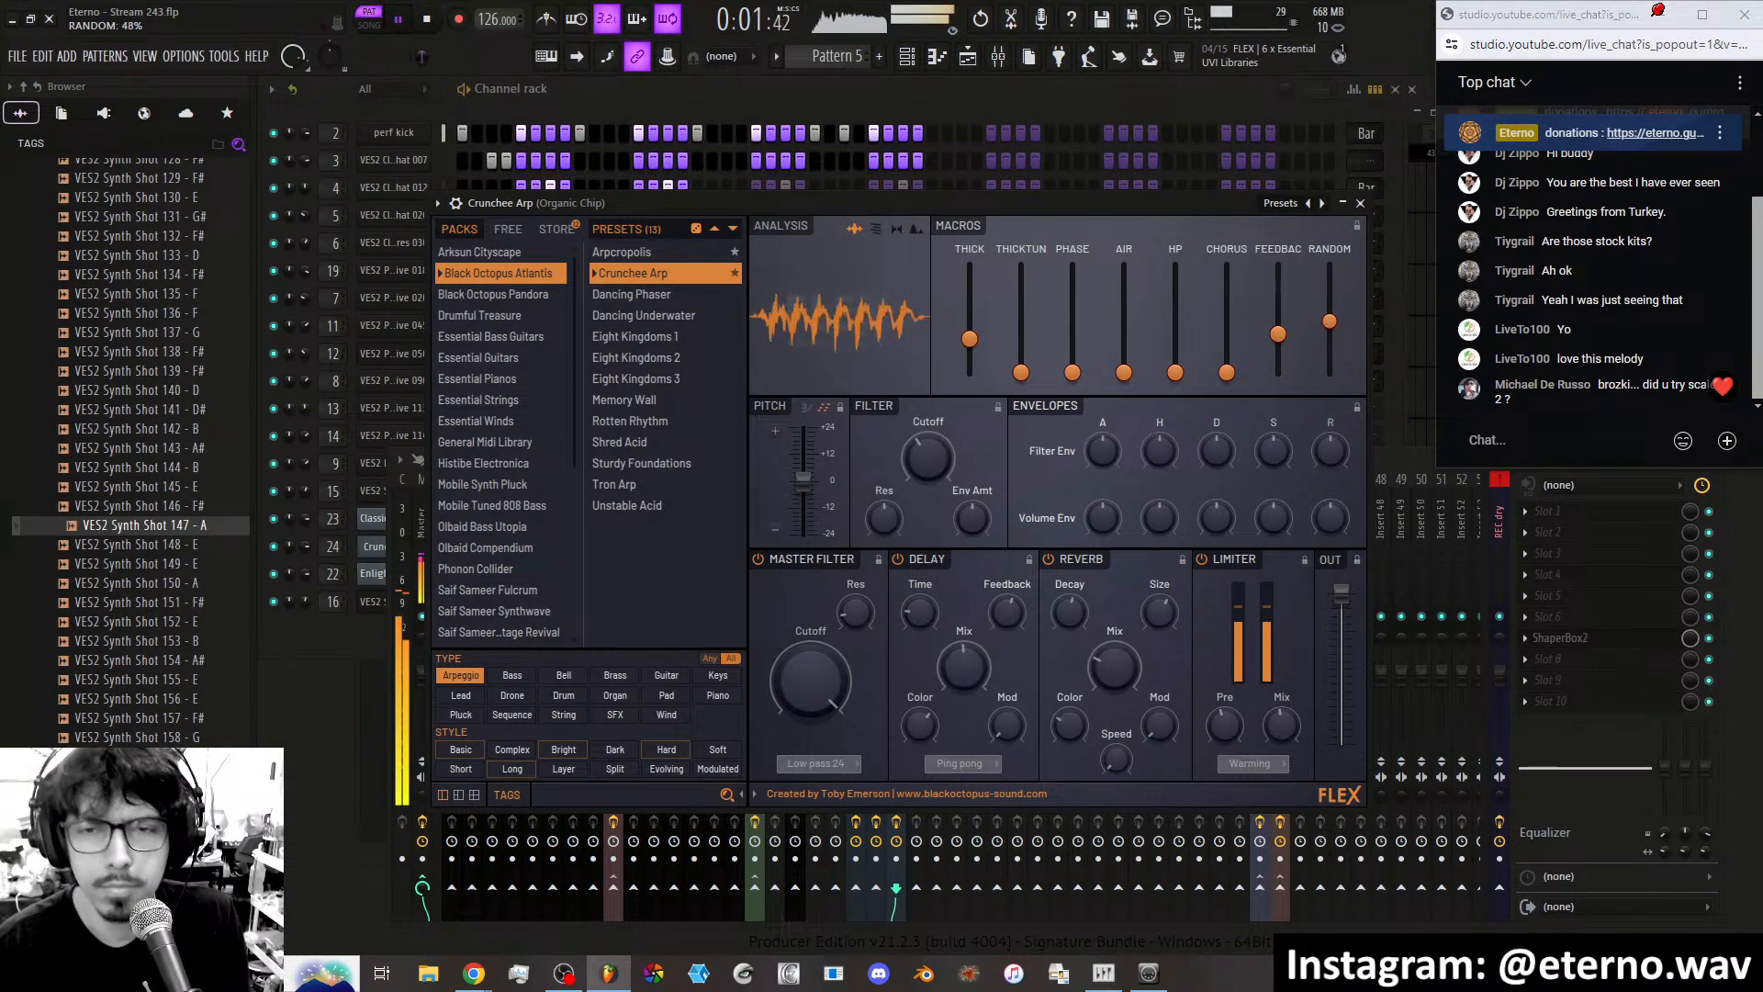
left_click_drag(1330, 332, 1330, 285)
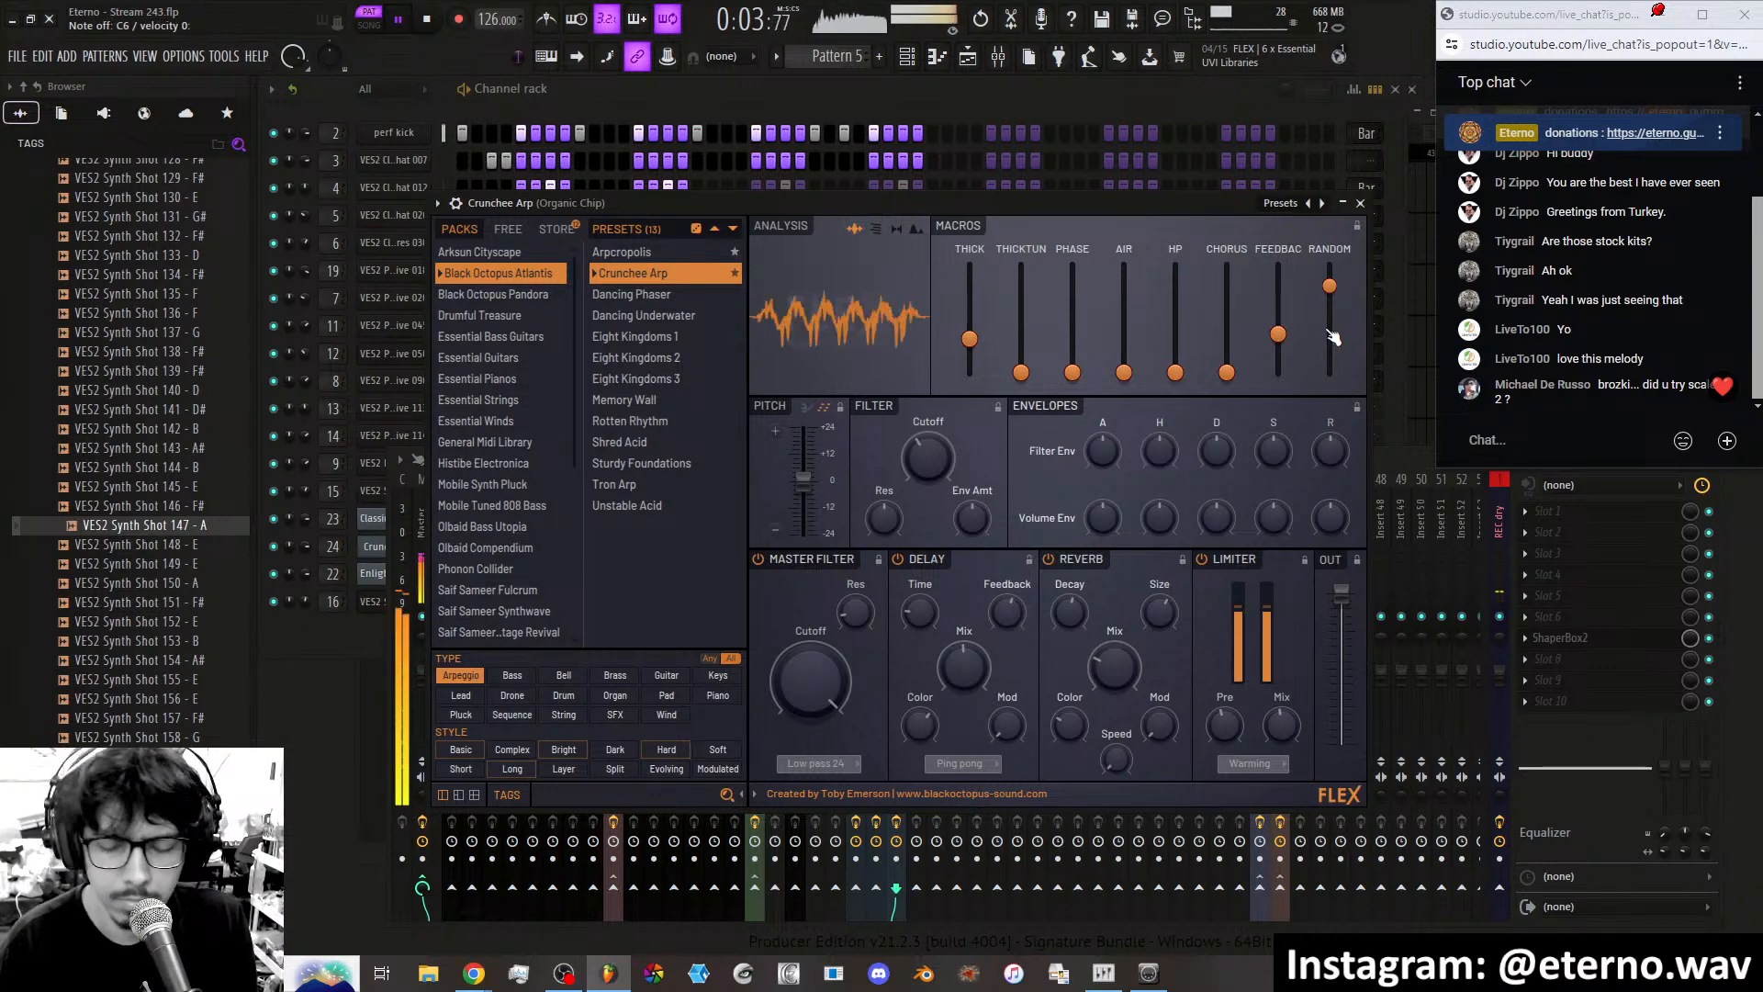
Stop playback and lower the Random macro of Crunchee Arp to near its minimum.
left_click(429, 20)
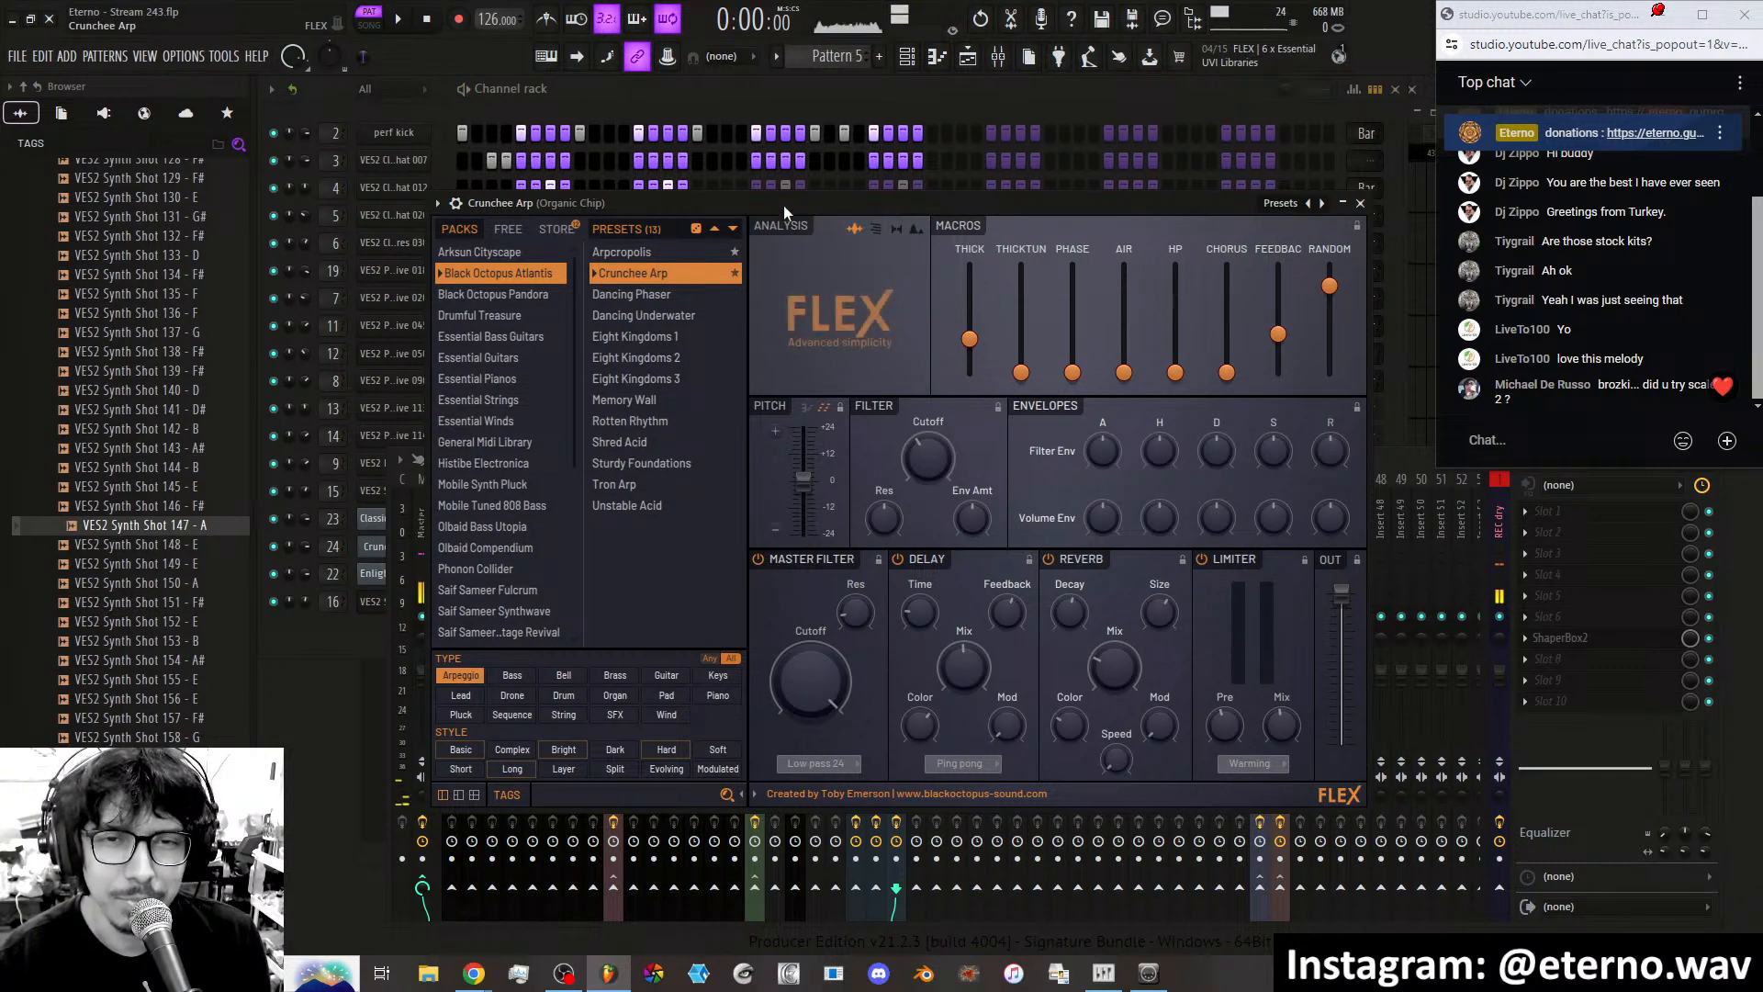
left_click_drag(785, 206, 774, 228)
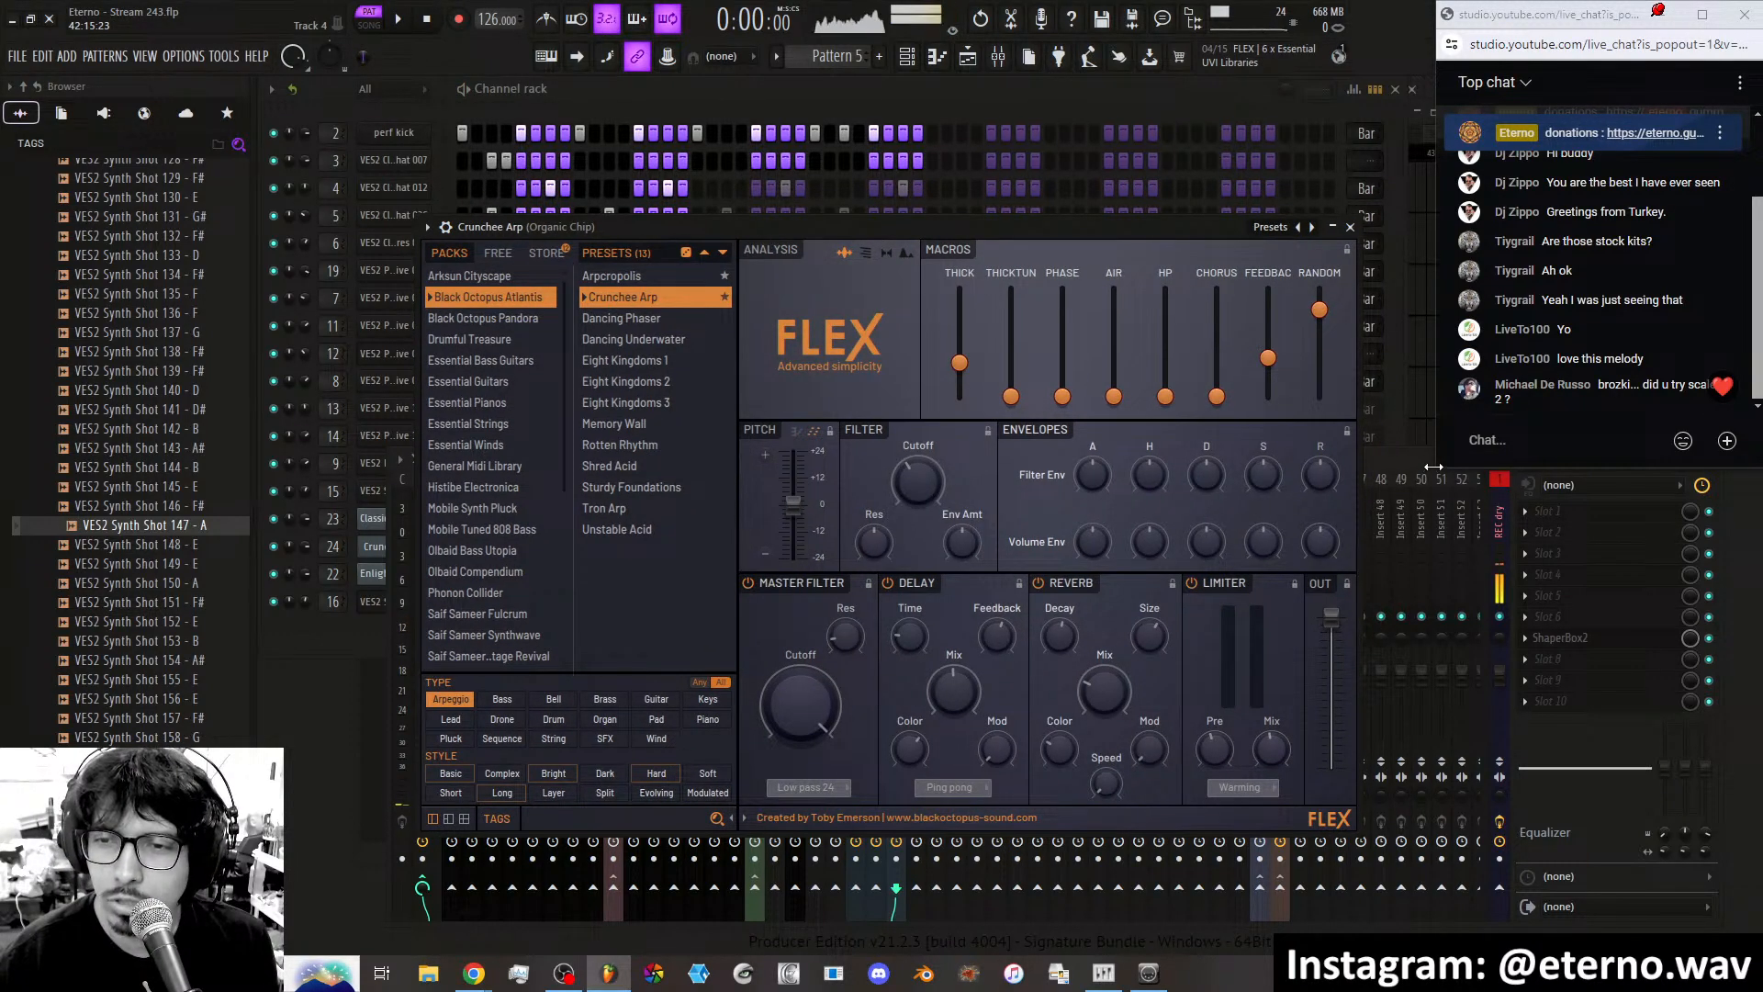
mouse_move(1434, 467)
left_mouse_down()
mouse_move(1390, 503)
mouse_move(1438, 494)
left_mouse_up()
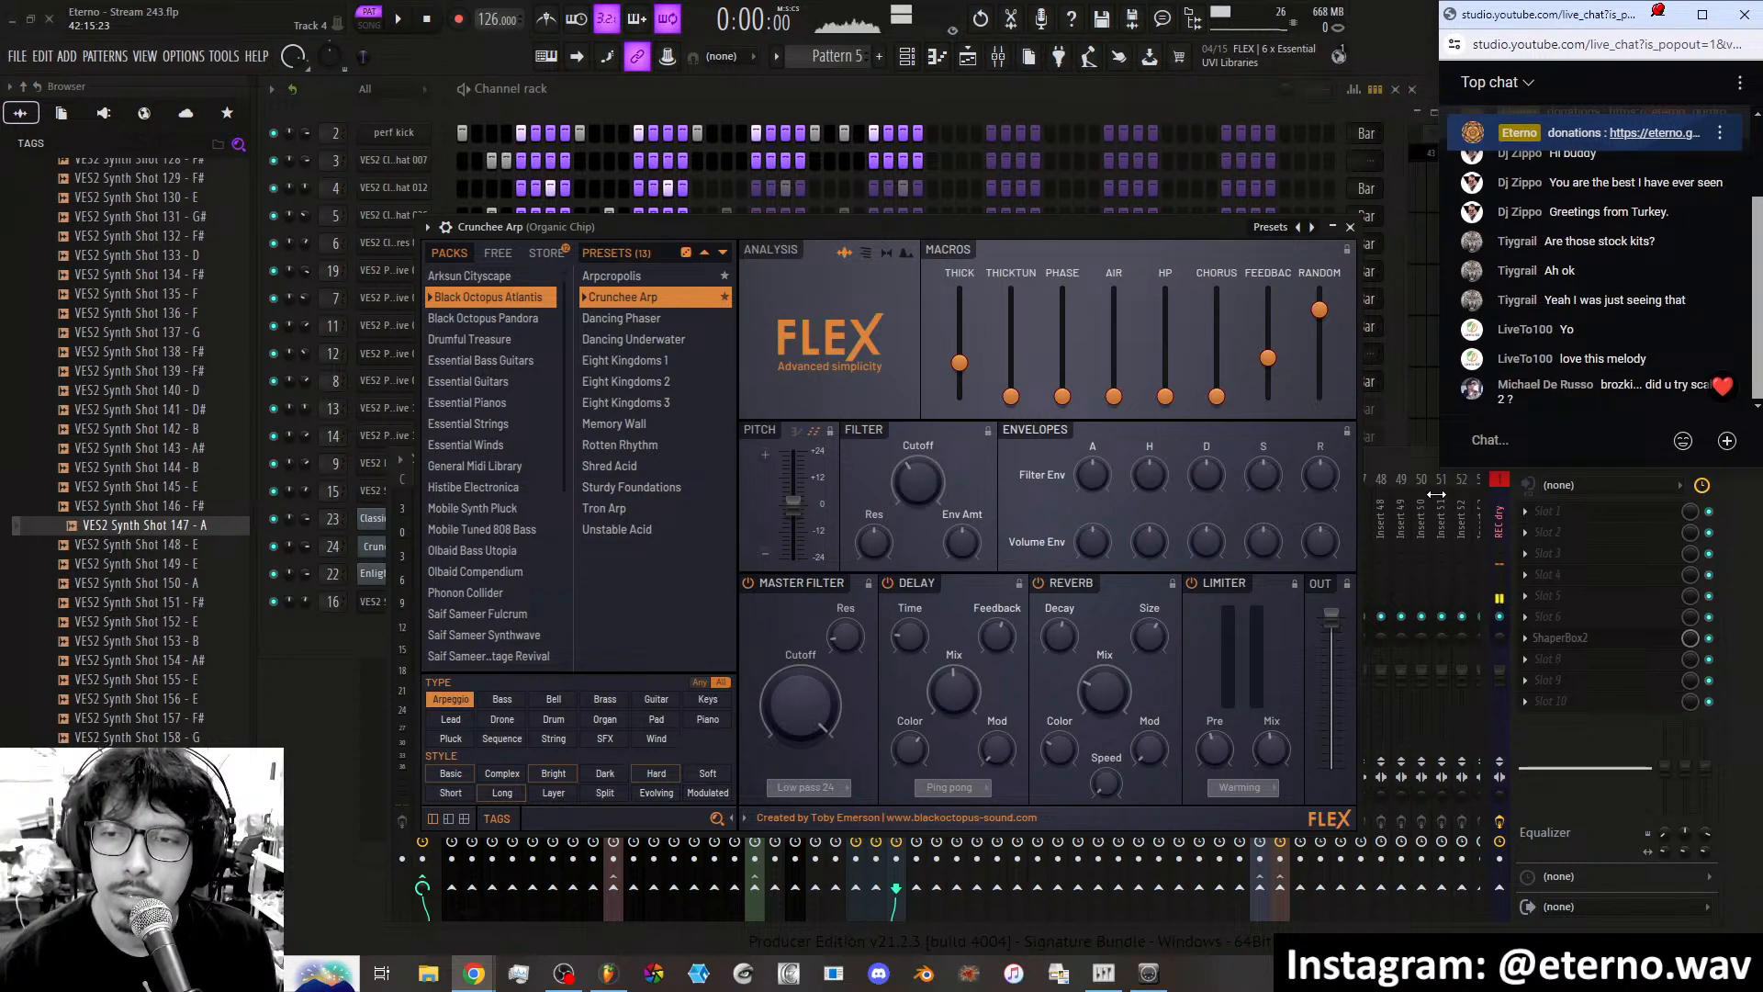
left_click_drag(1077, 235, 1095, 234)
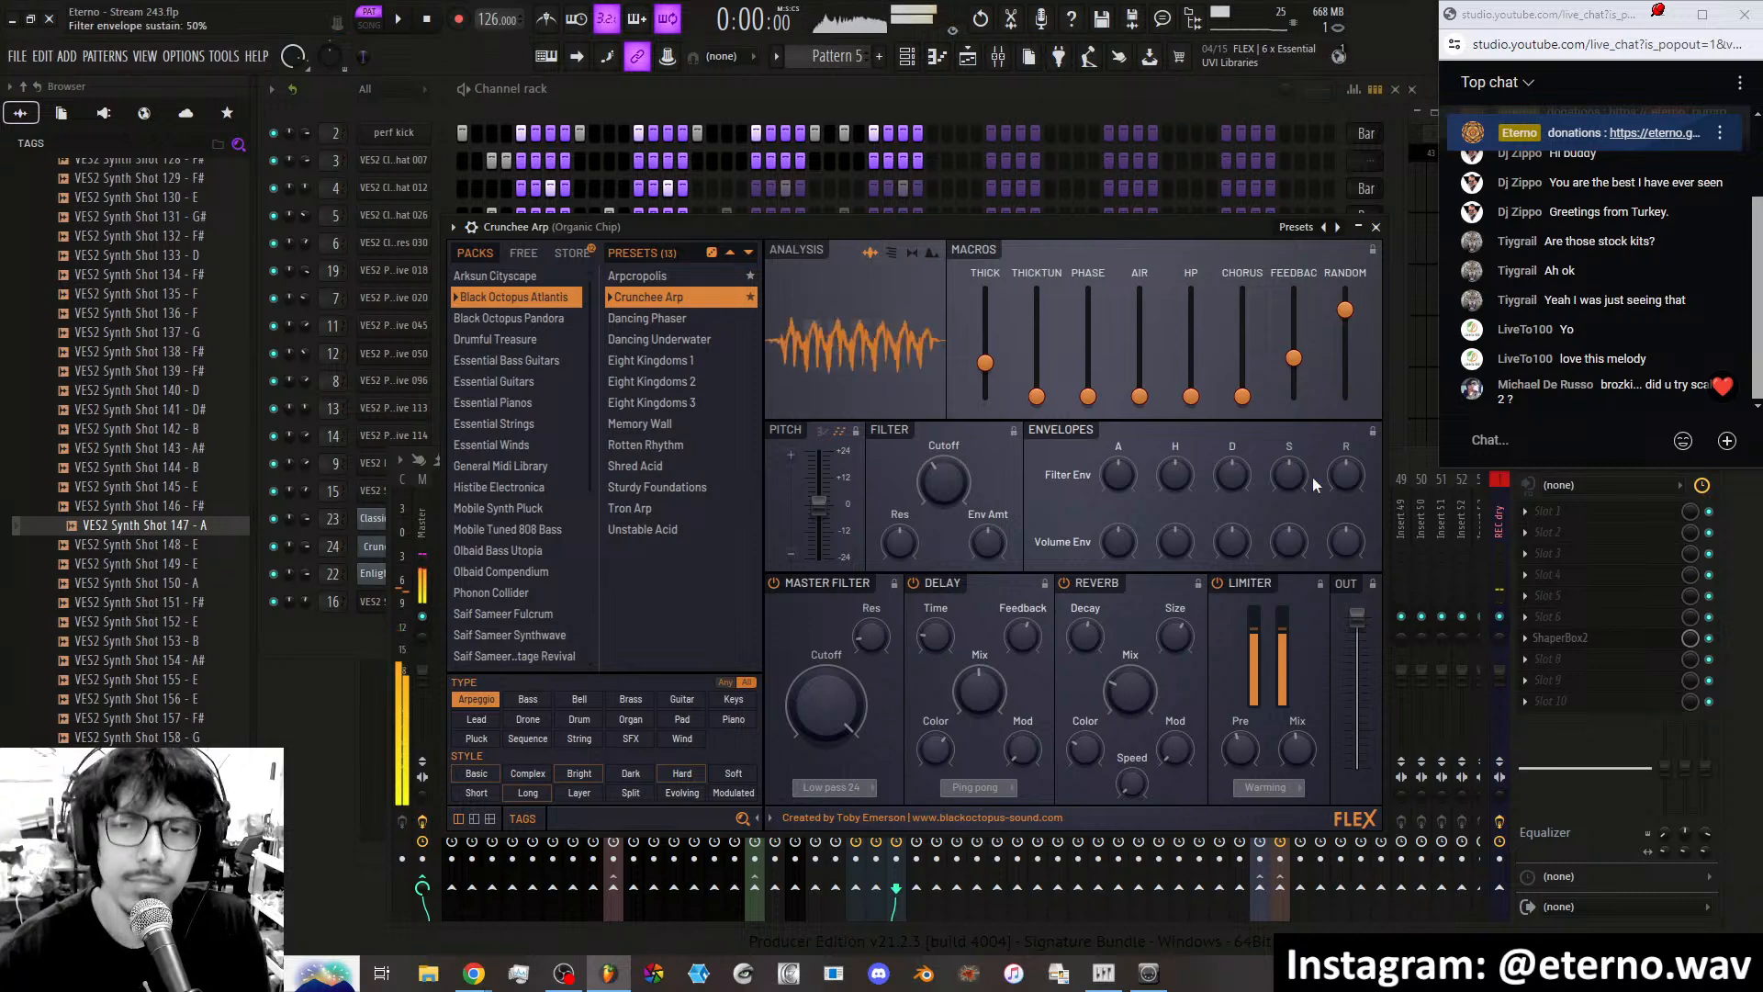
left_click_drag(1346, 309, 1345, 375)
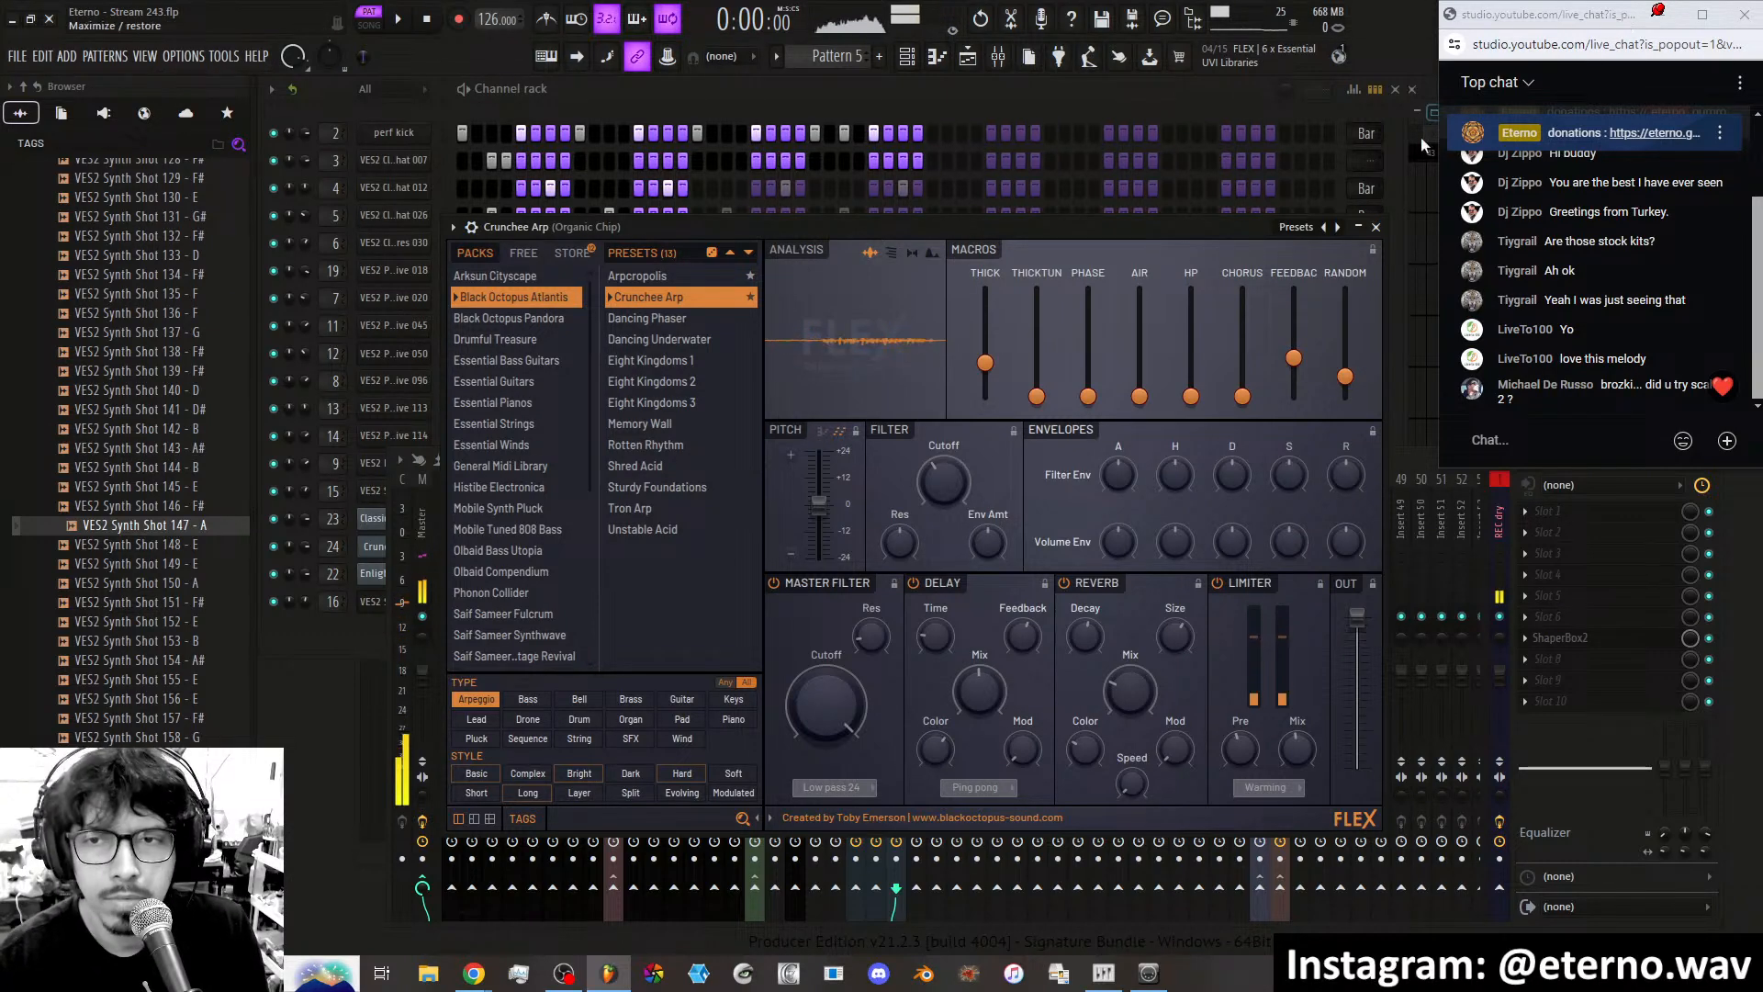
Save the tweaked Crunchee Arp sound as a FLEX preset file named "amazing arp melo tech".
left_click(450, 233)
left_click(486, 315)
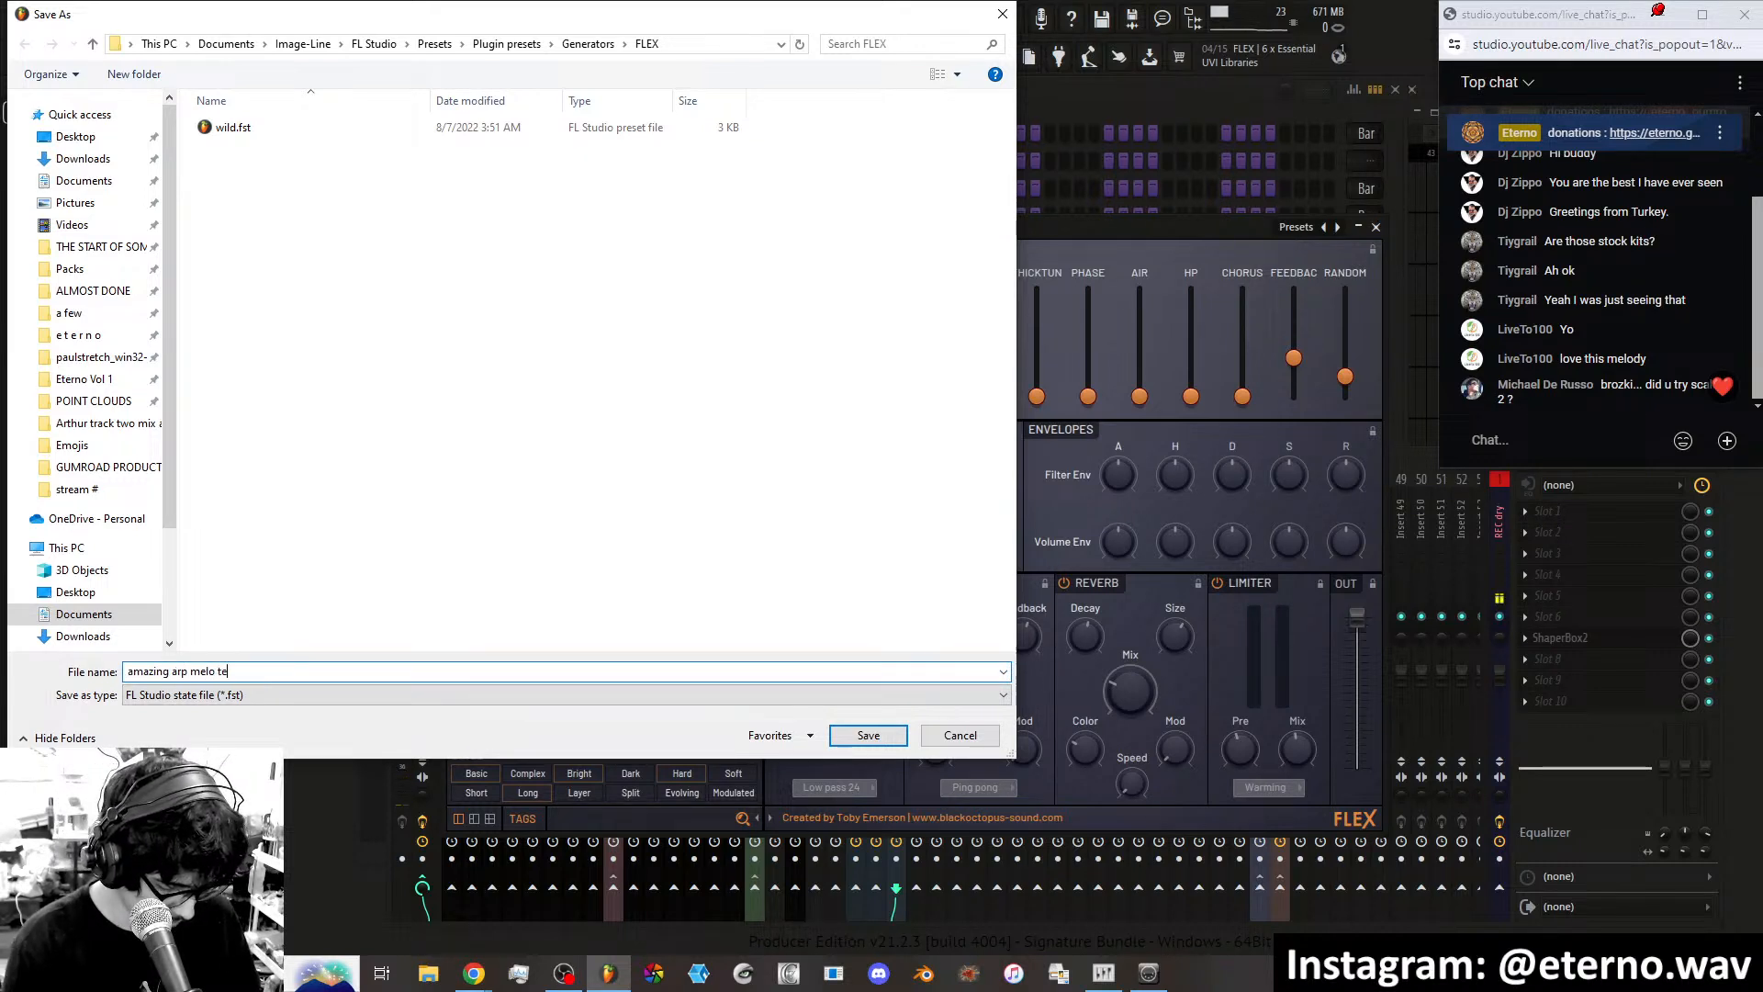
left_click(887, 735)
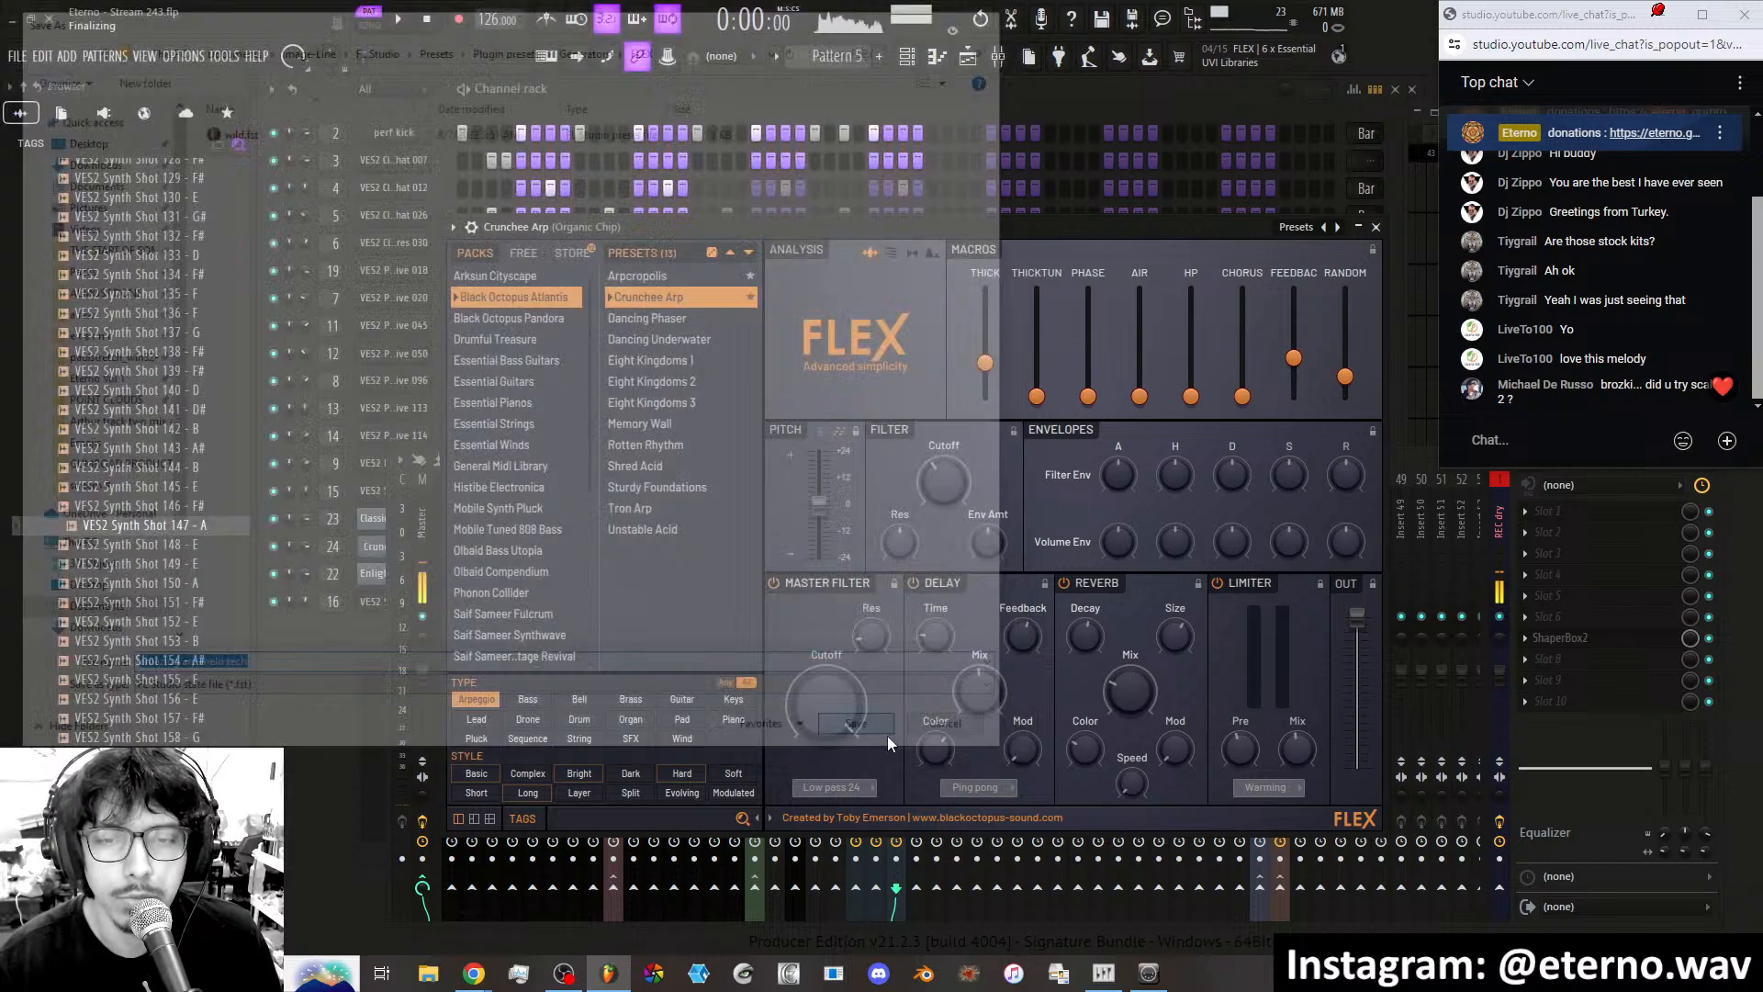
Check that "amazing arp melo tech" is listed among FLEX's external presets and in the preset folder, saving nothing further.
left_click(1324, 228)
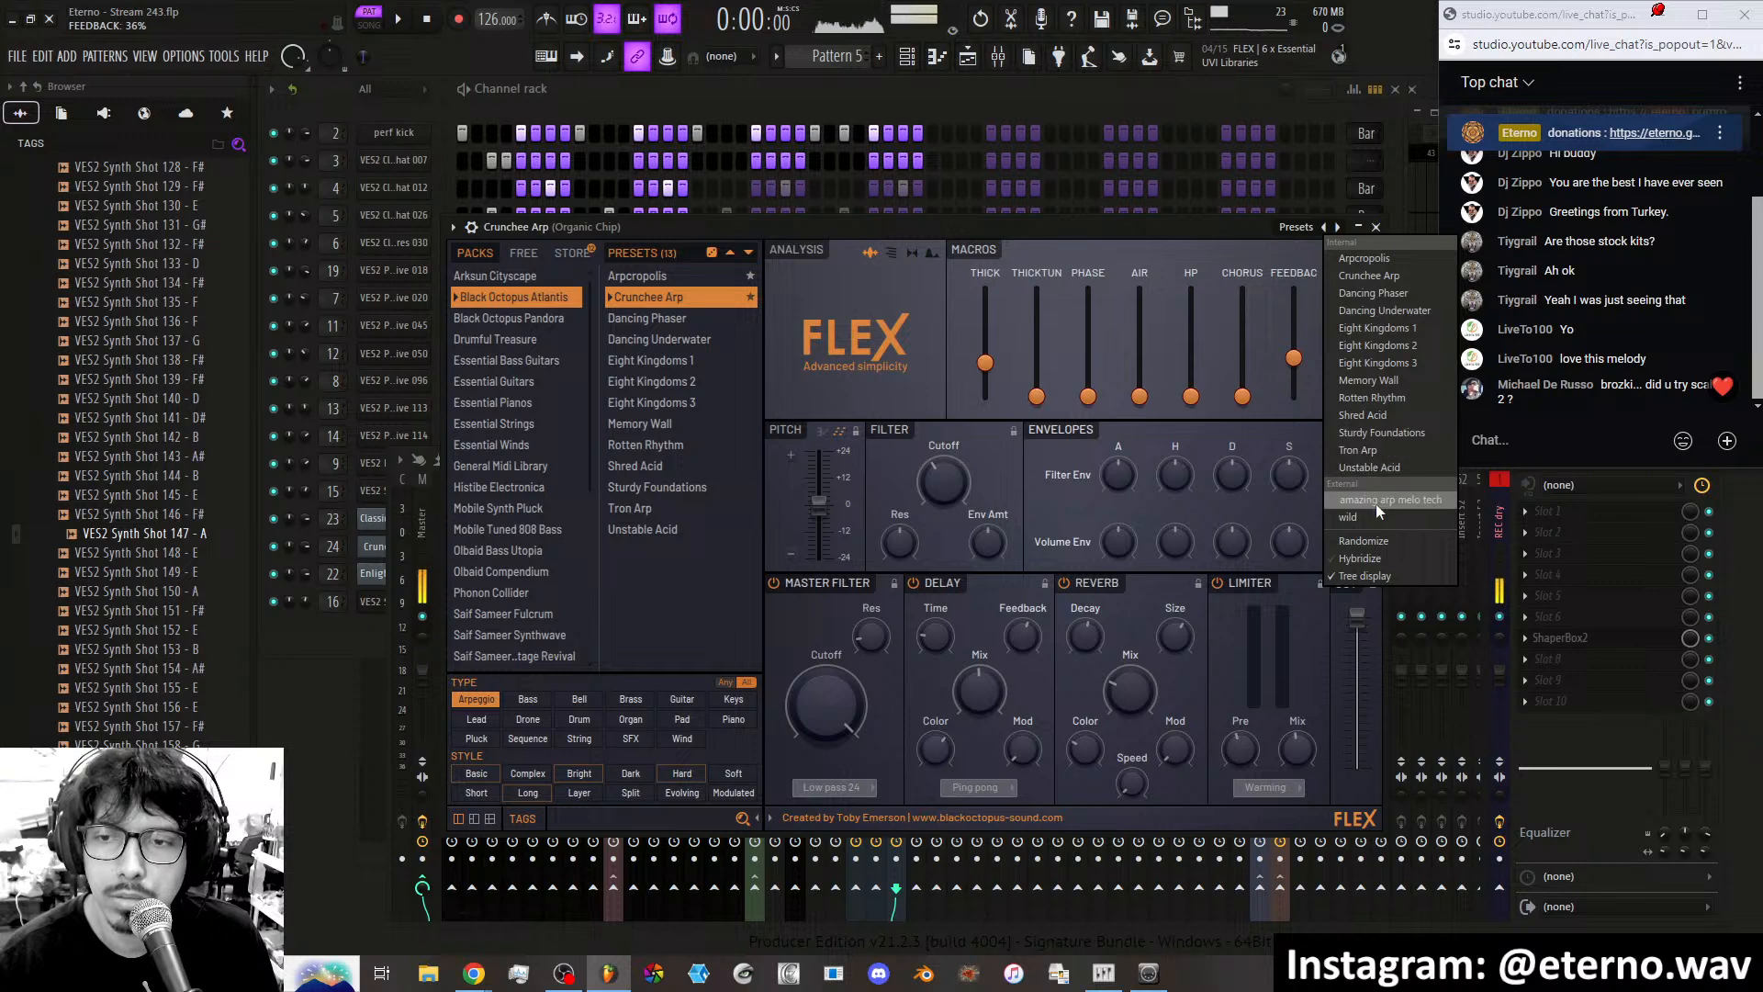
left_click(996, 233)
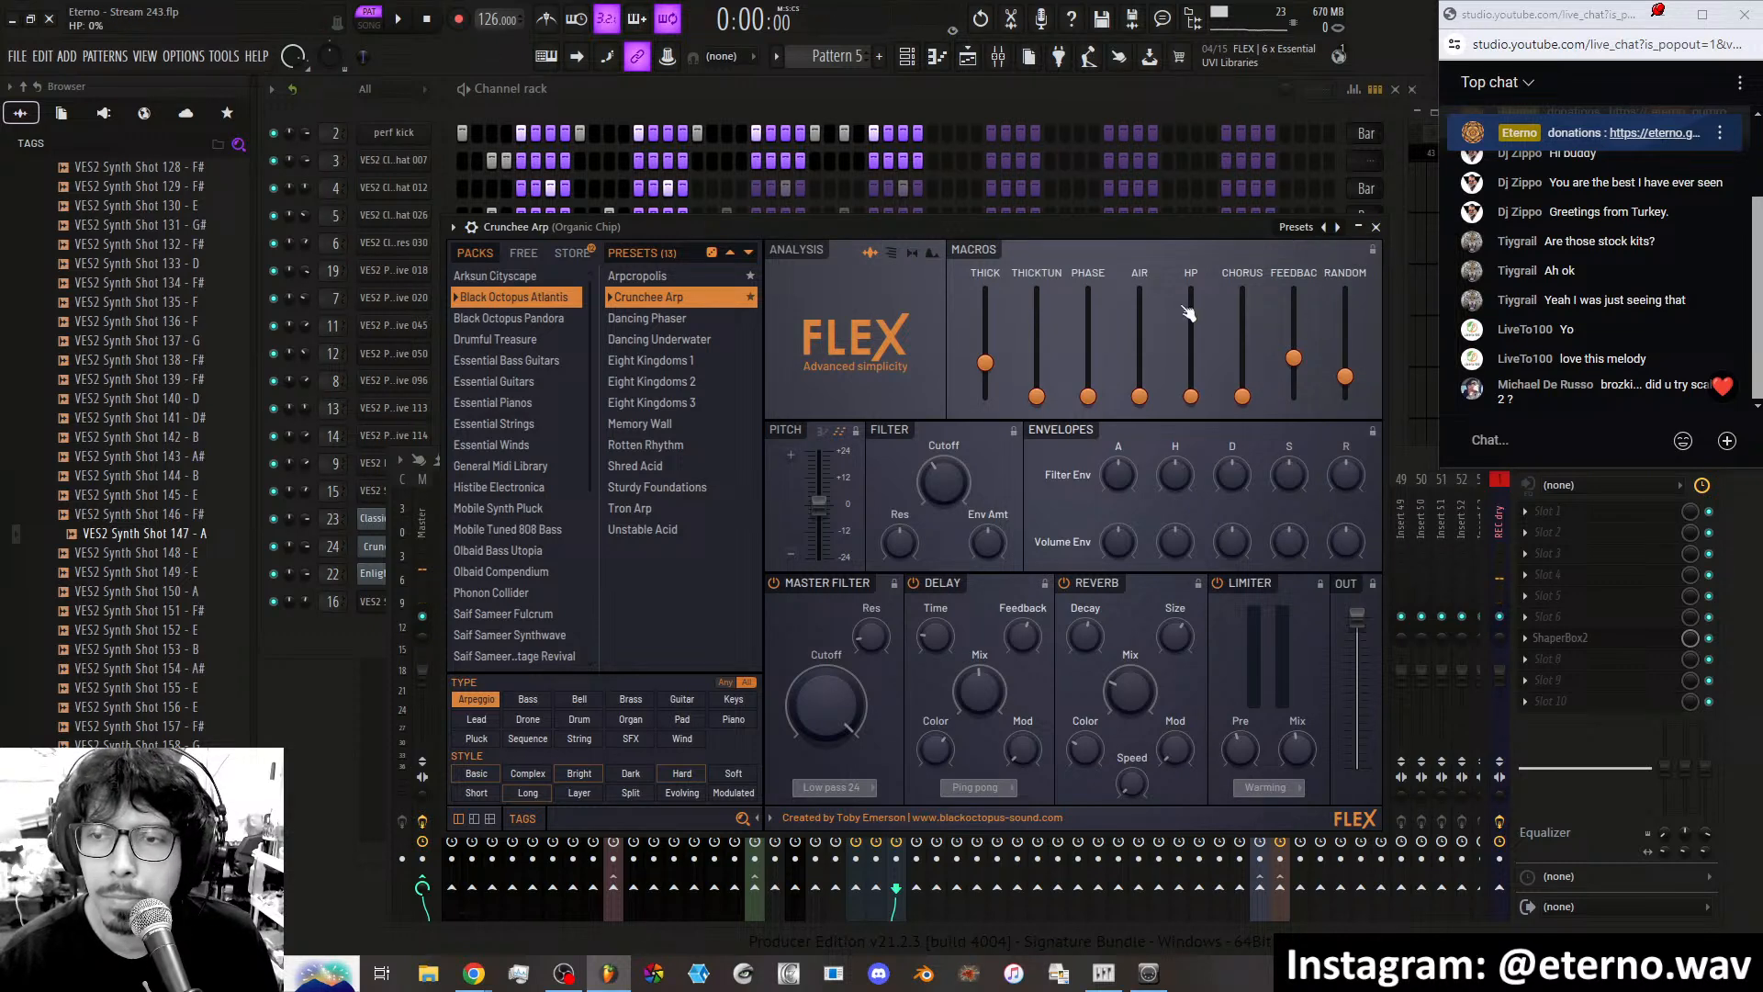
left_click(471, 227)
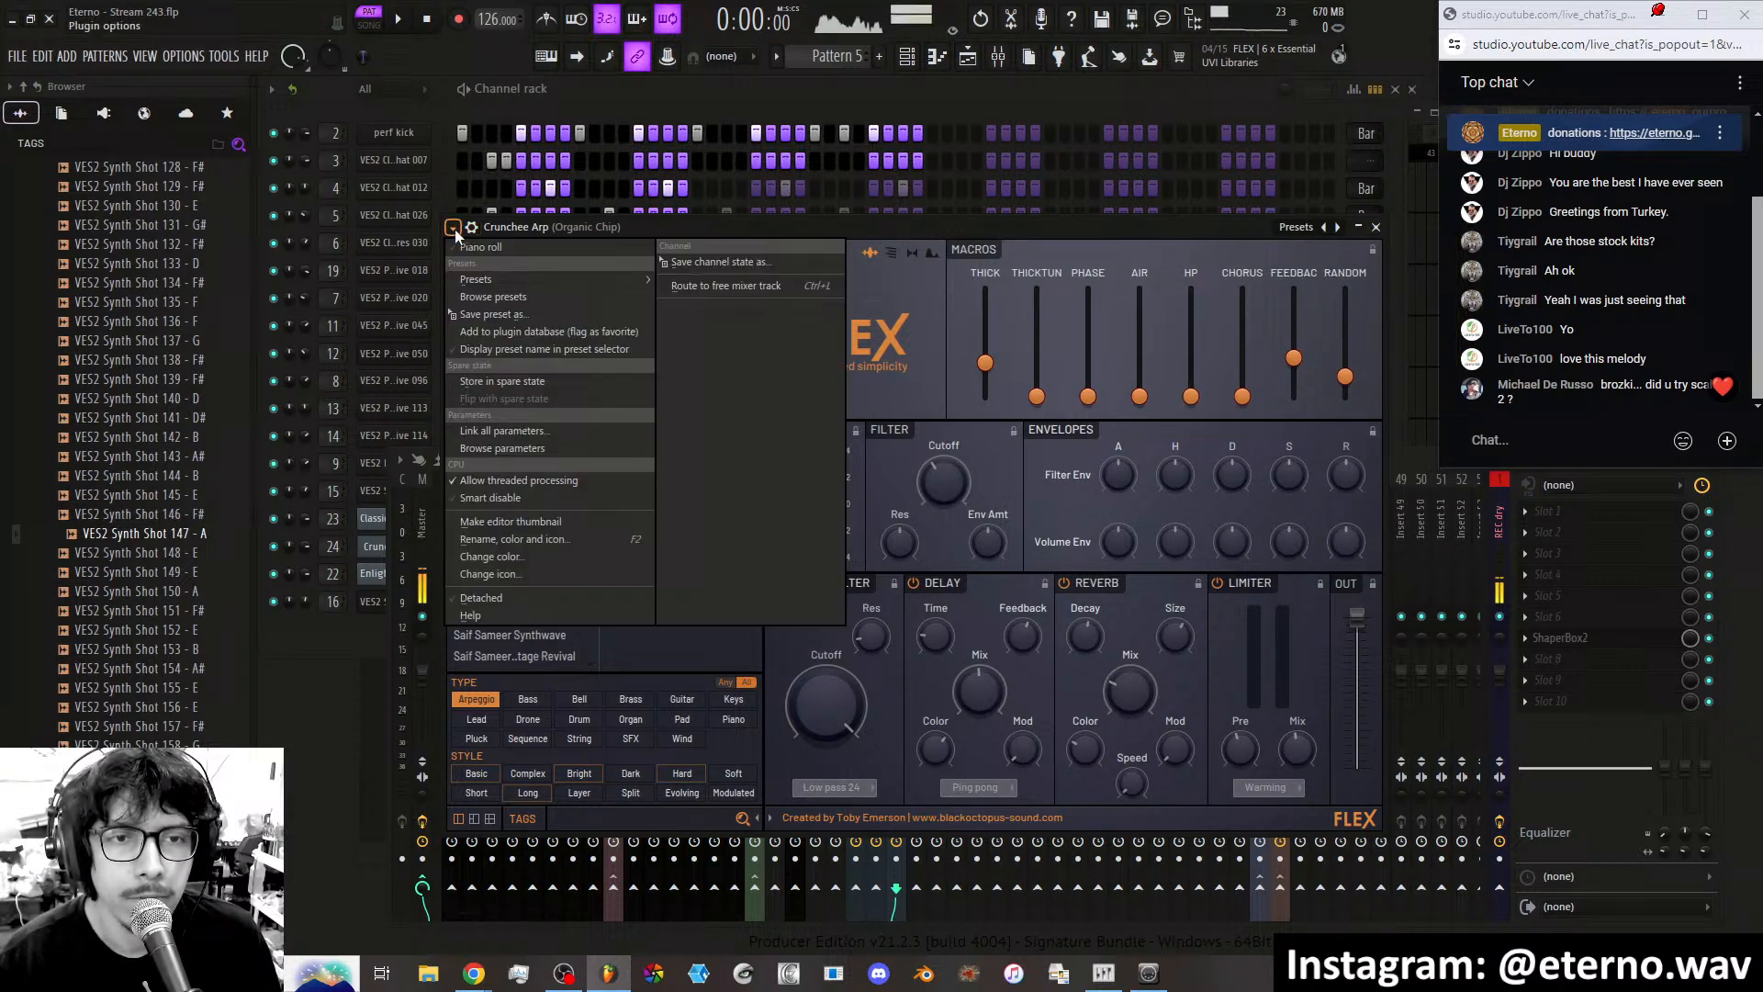
left_click(494, 313)
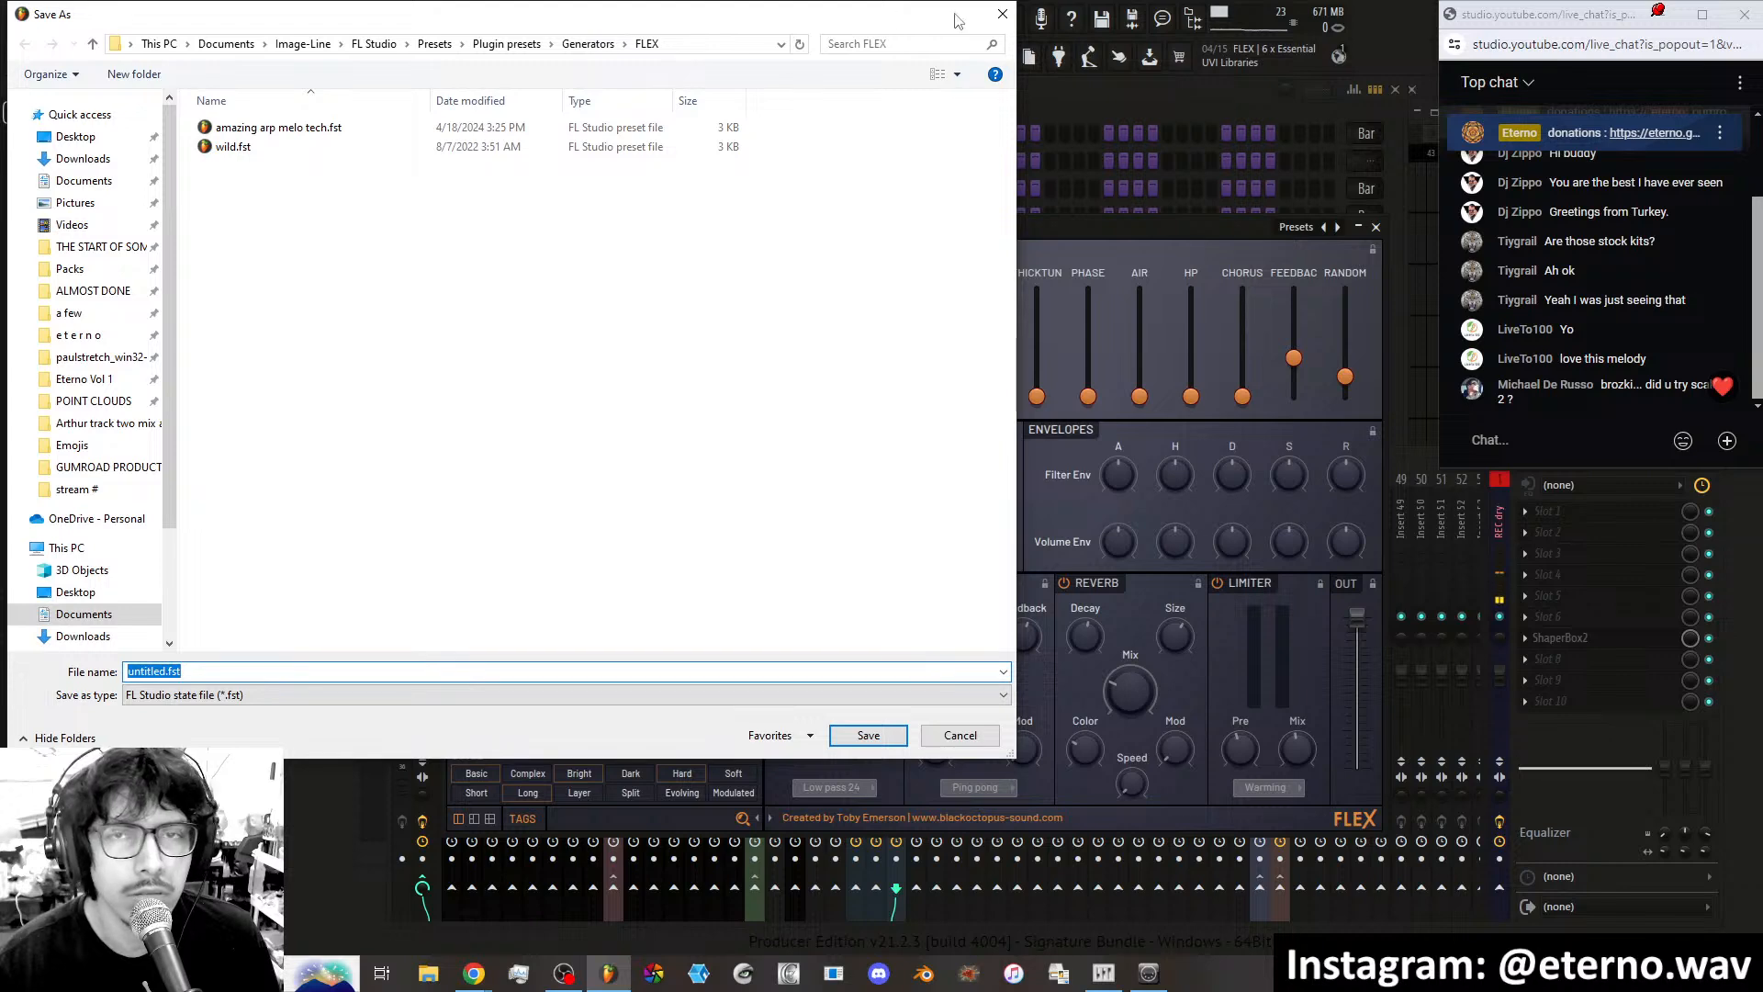
left_click(1010, 16)
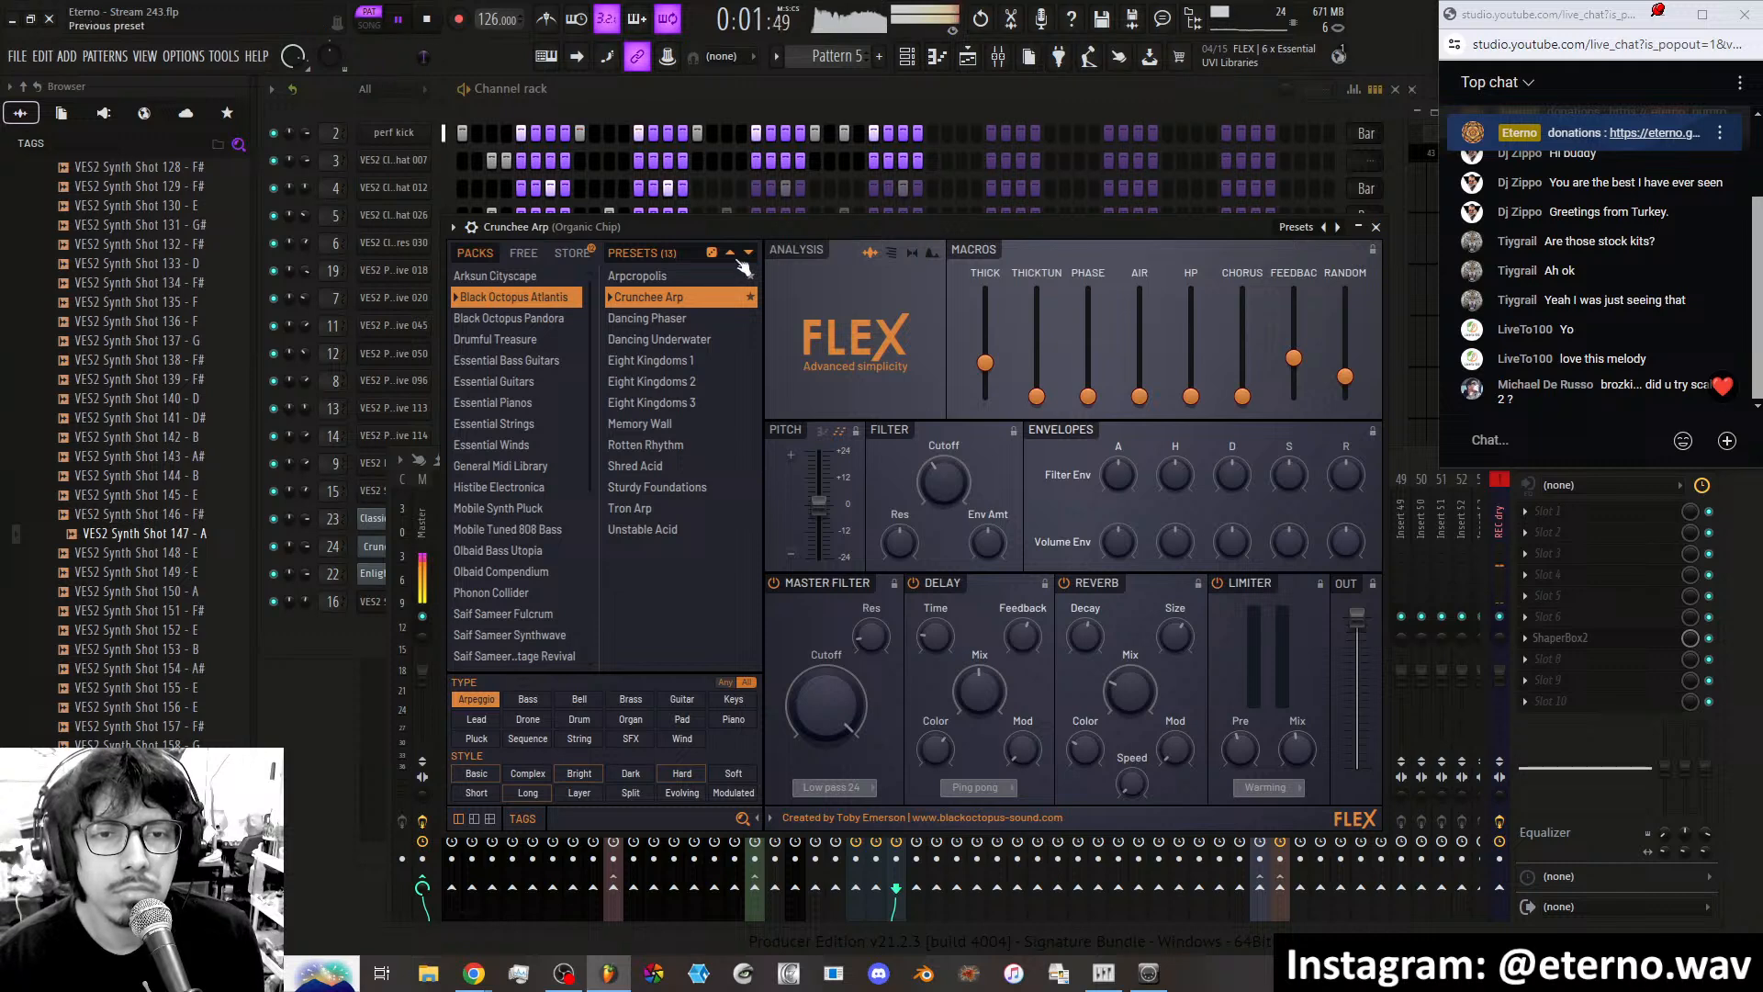
Audition Dancing Phaser and Dancing Underwater, load the Eight Kingdoms 1 preset, and close FLEX.
left_click(696, 313)
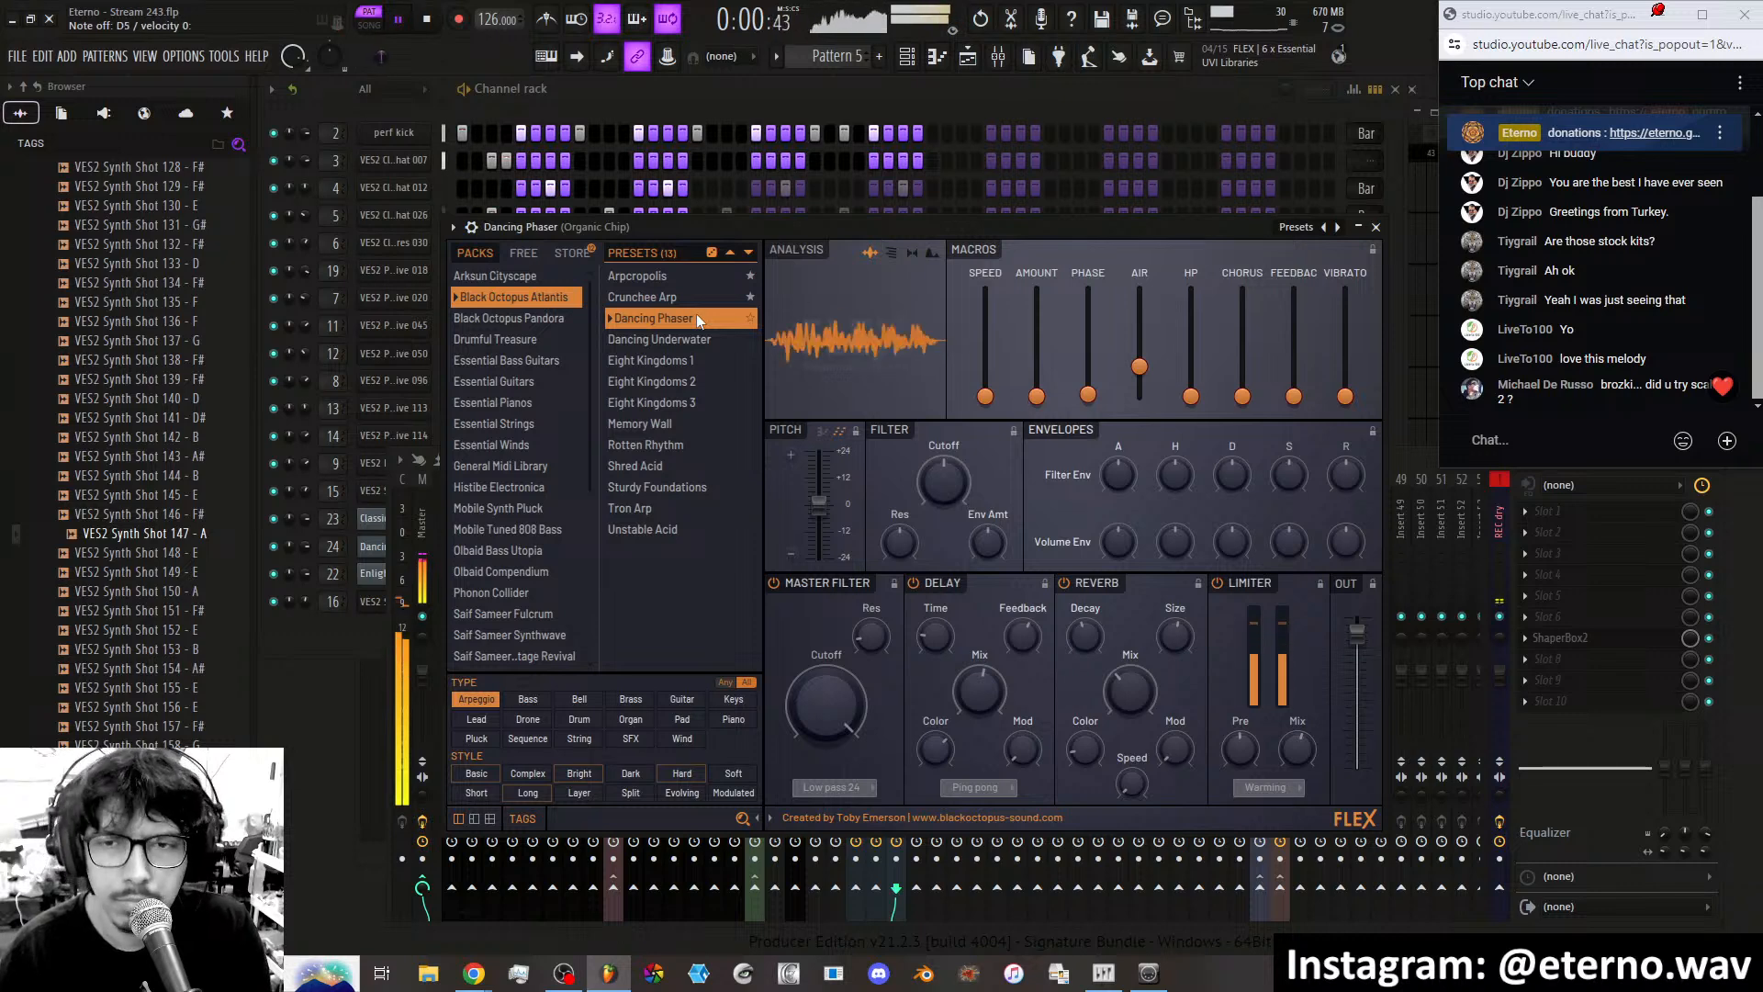
left_click(677, 343)
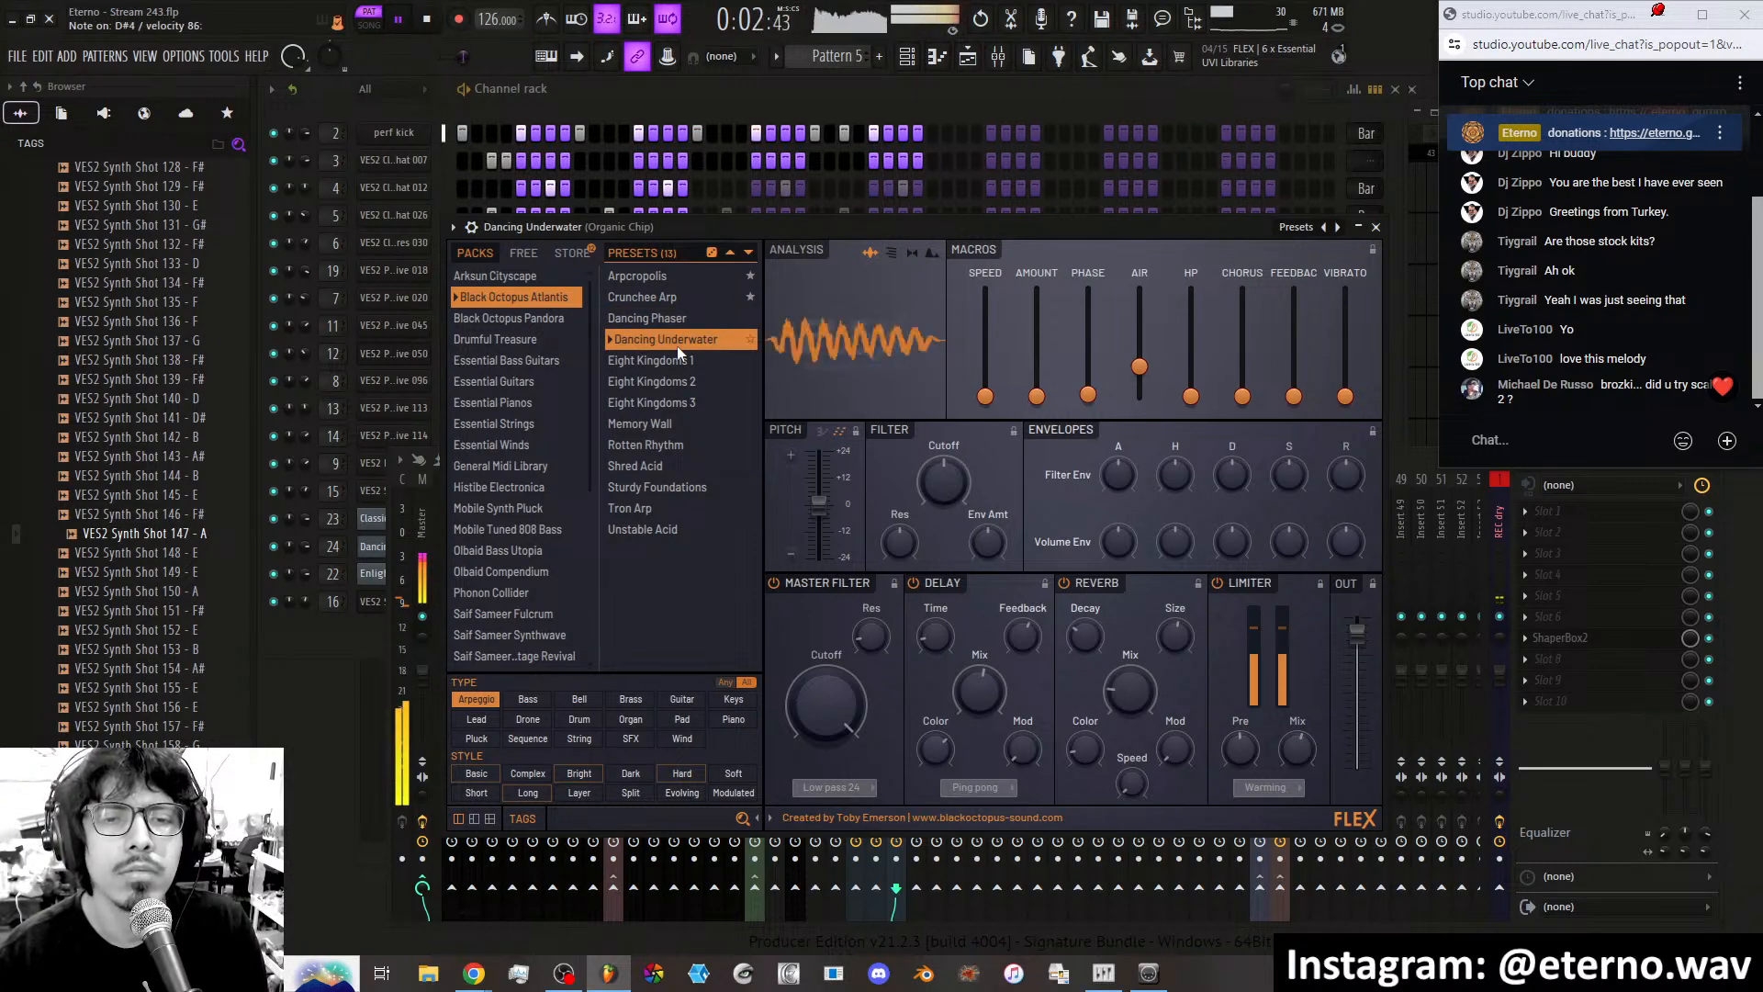
left_click(676, 362)
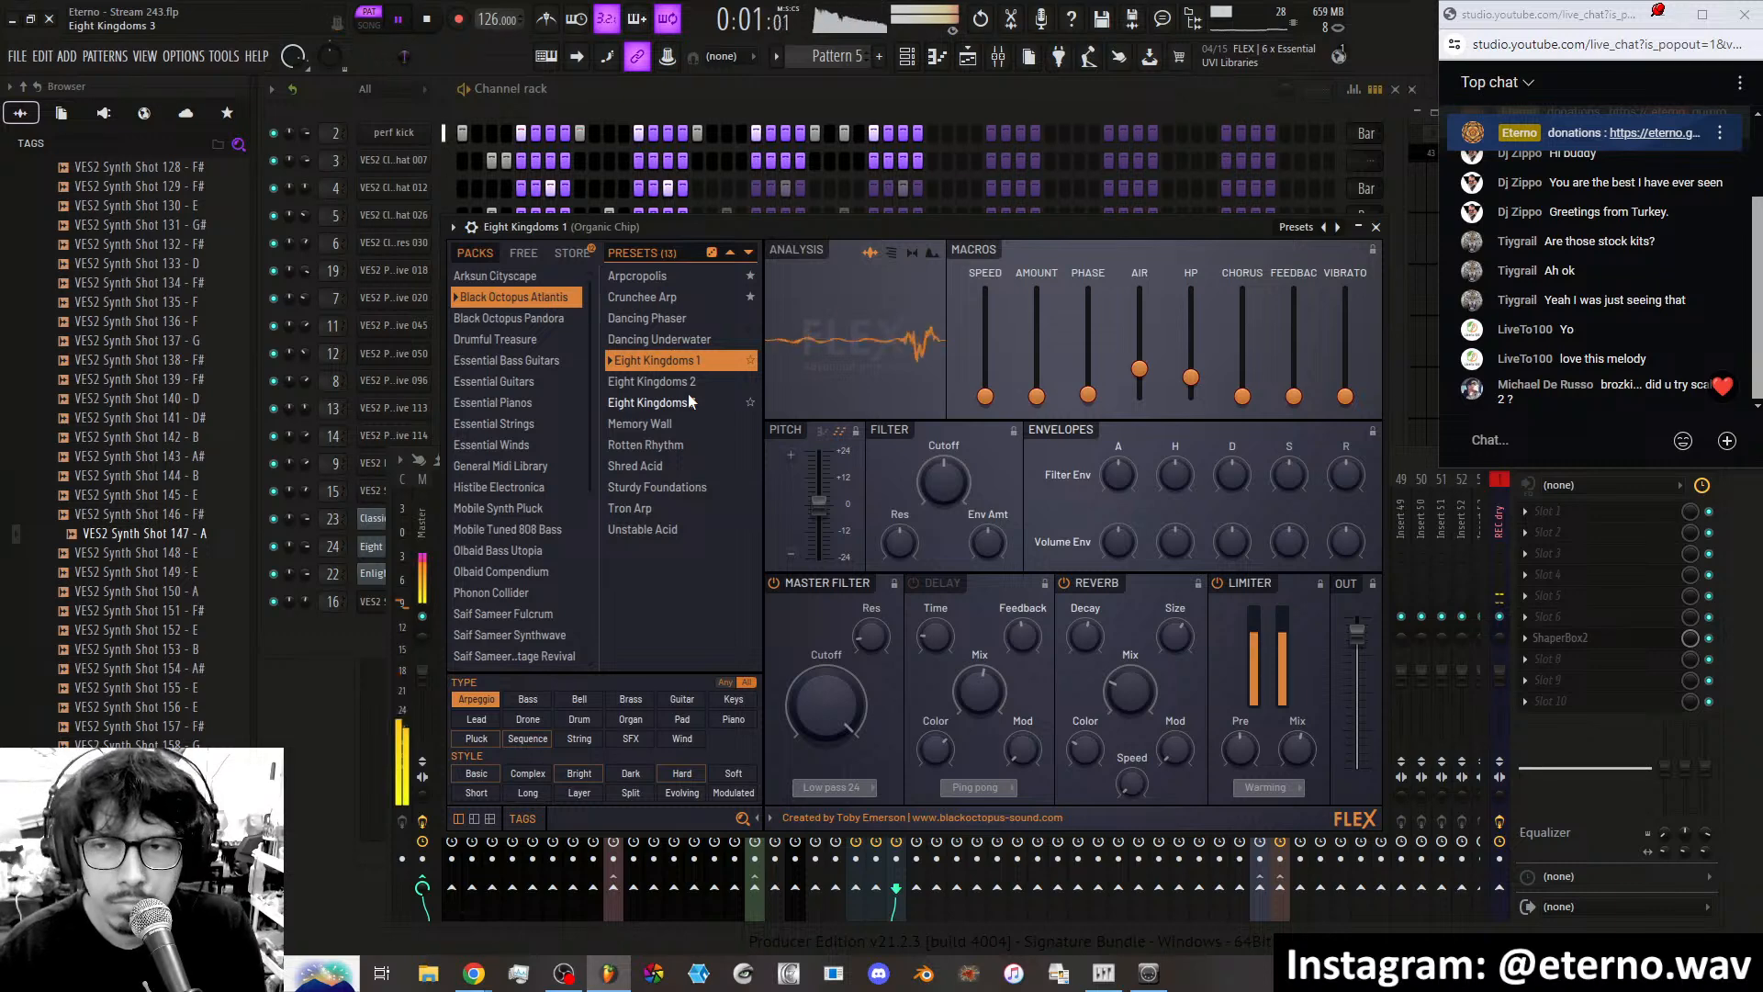
left_click(1376, 228)
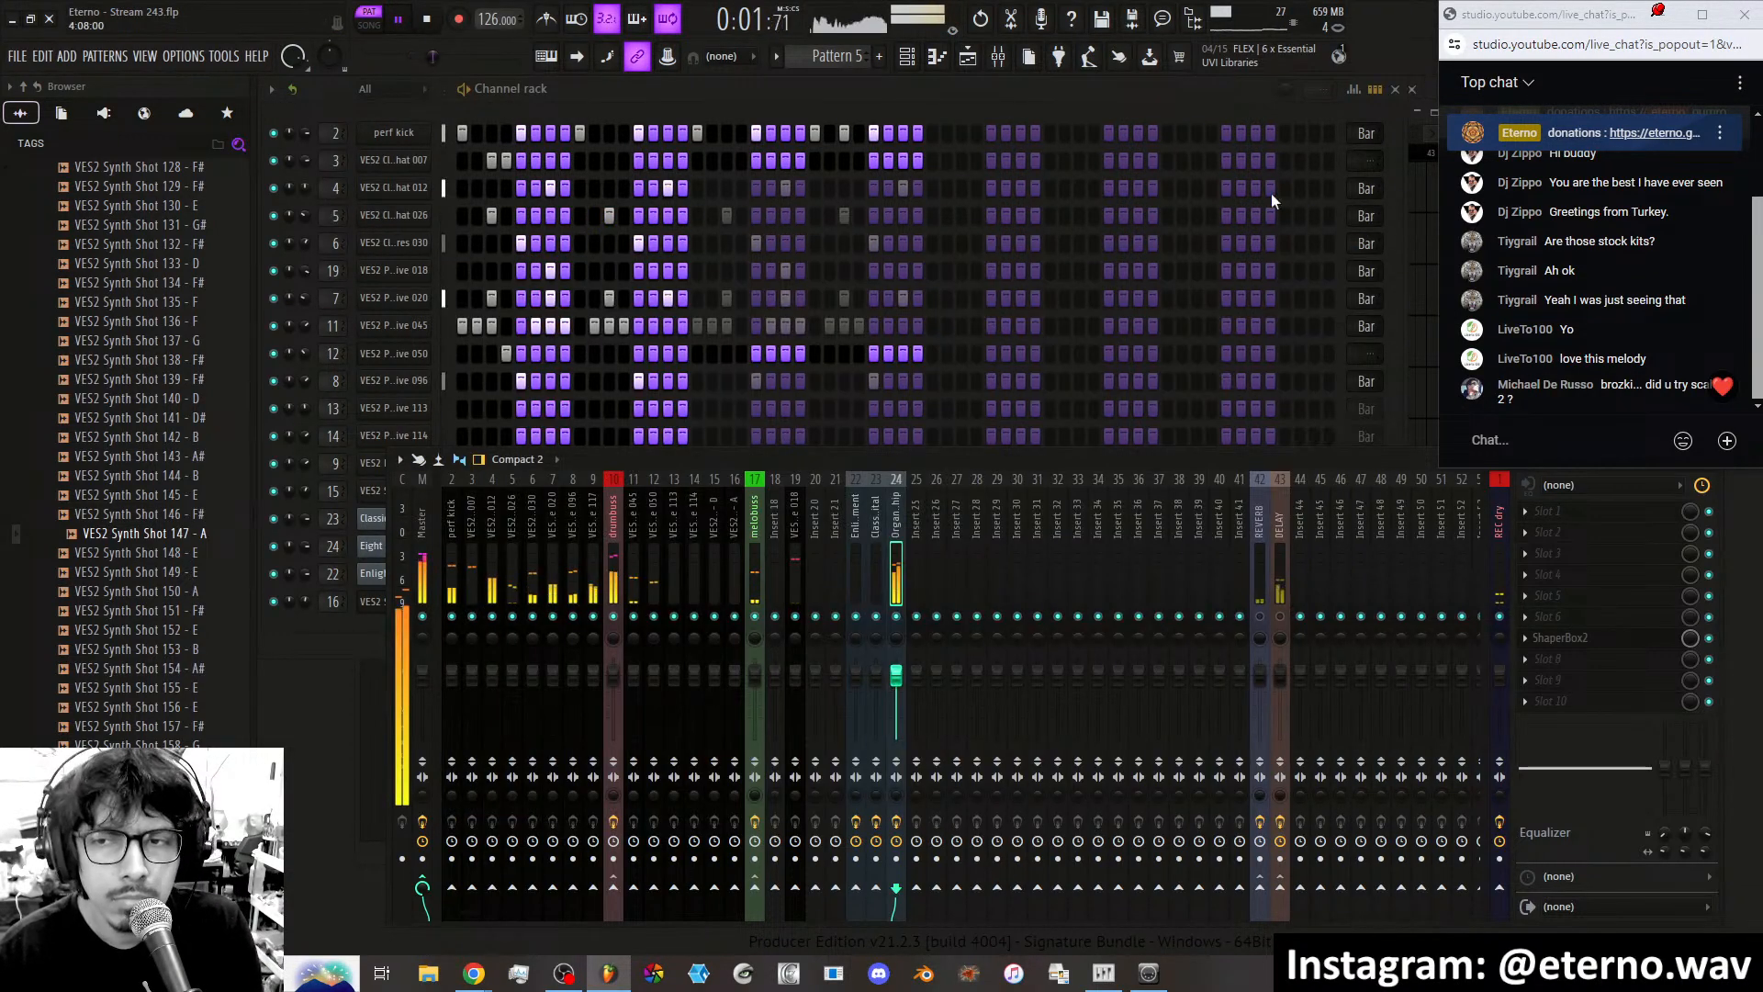
Create a new empty pattern, place it twice on Track 2 across bars 37 and 38 under Pattern 5, and switch to song playback.
left_click(970, 58)
left_click(879, 59)
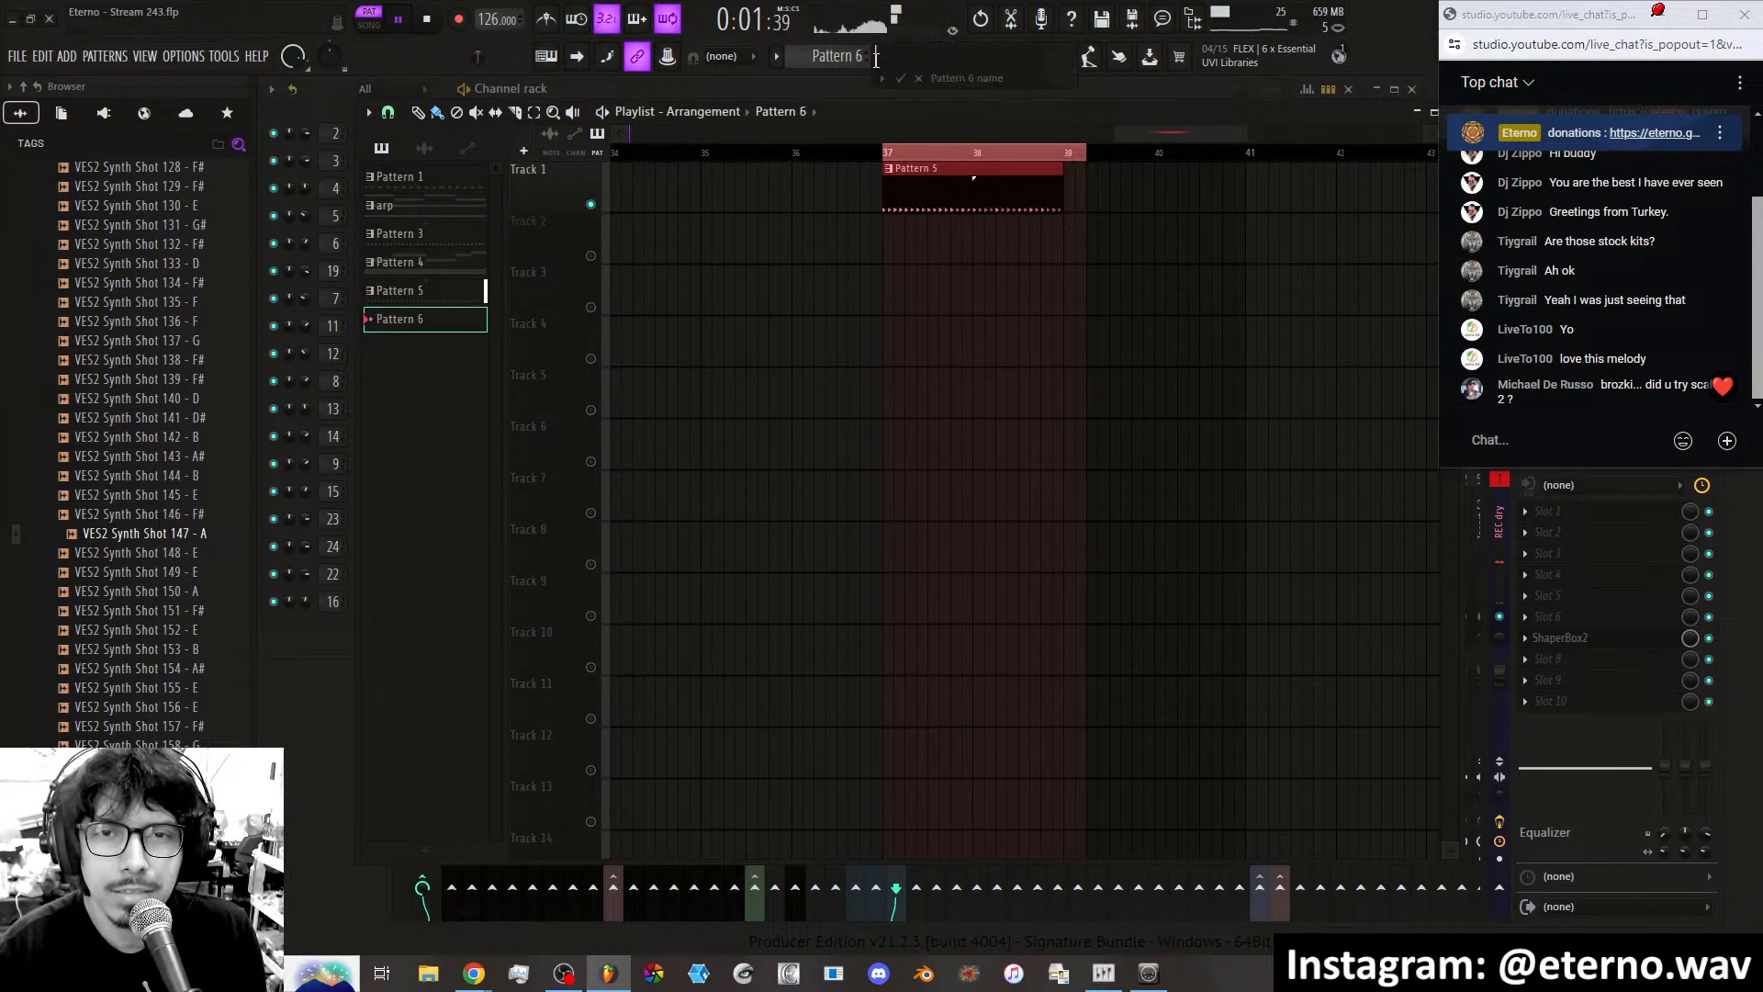
left_click(890, 249)
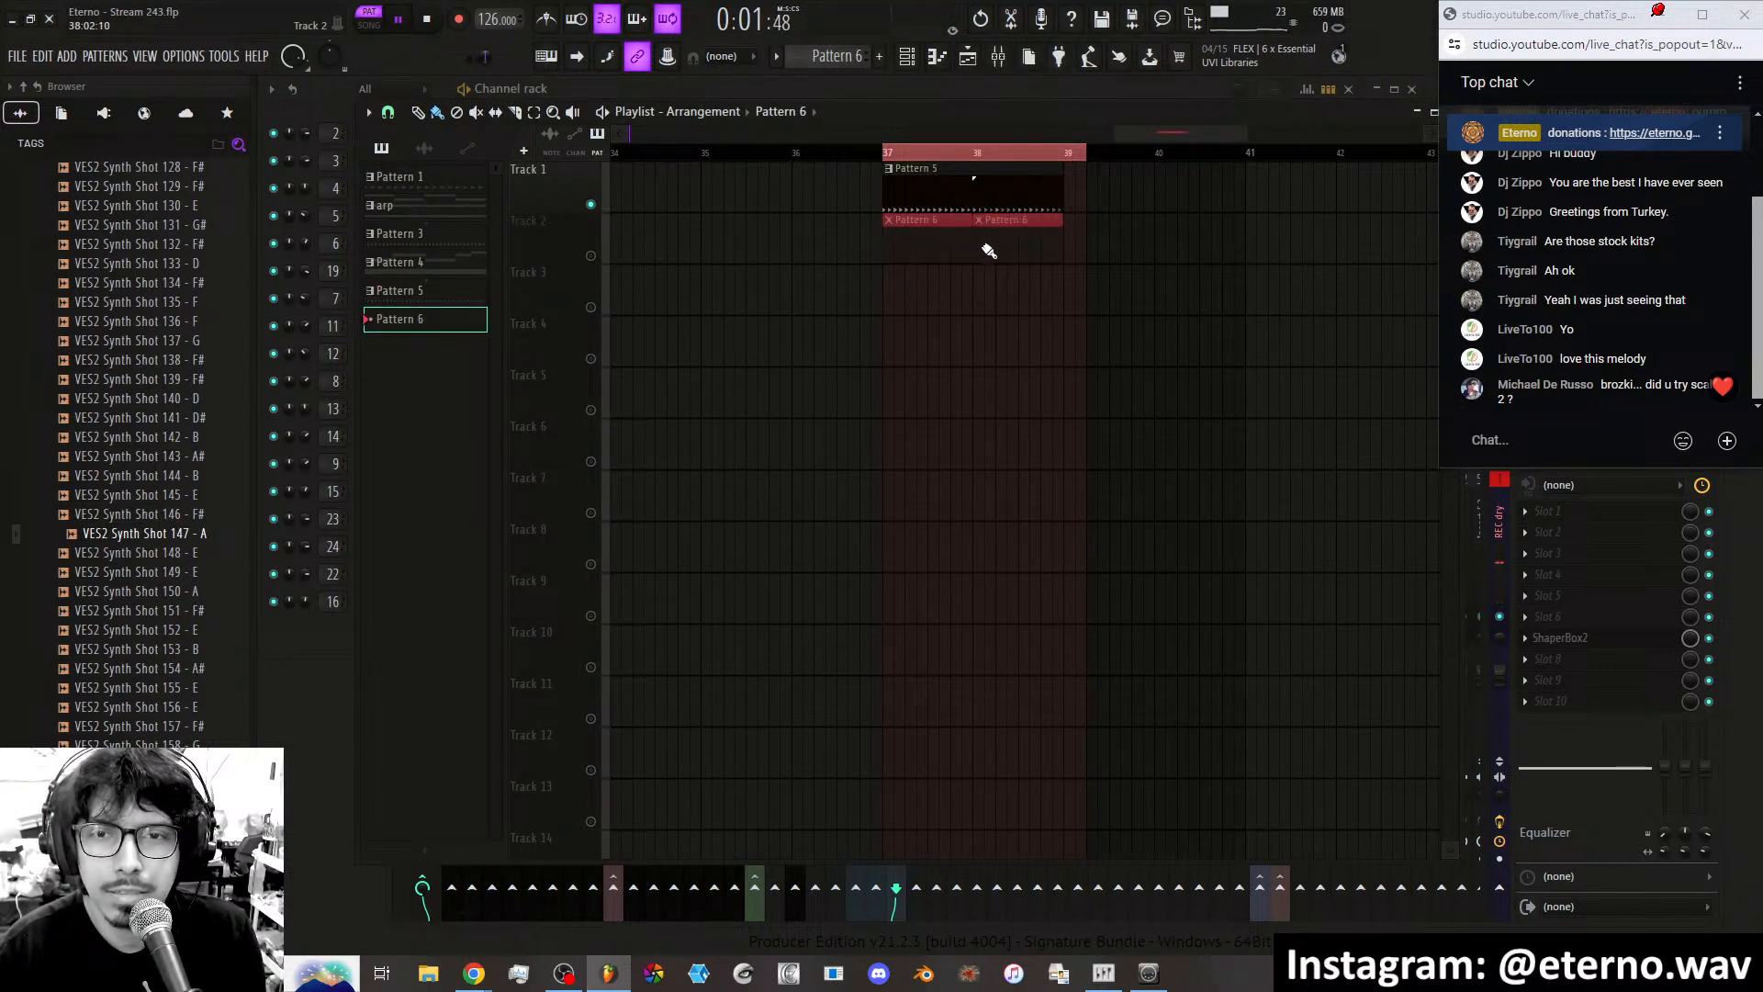
left_click(370, 25)
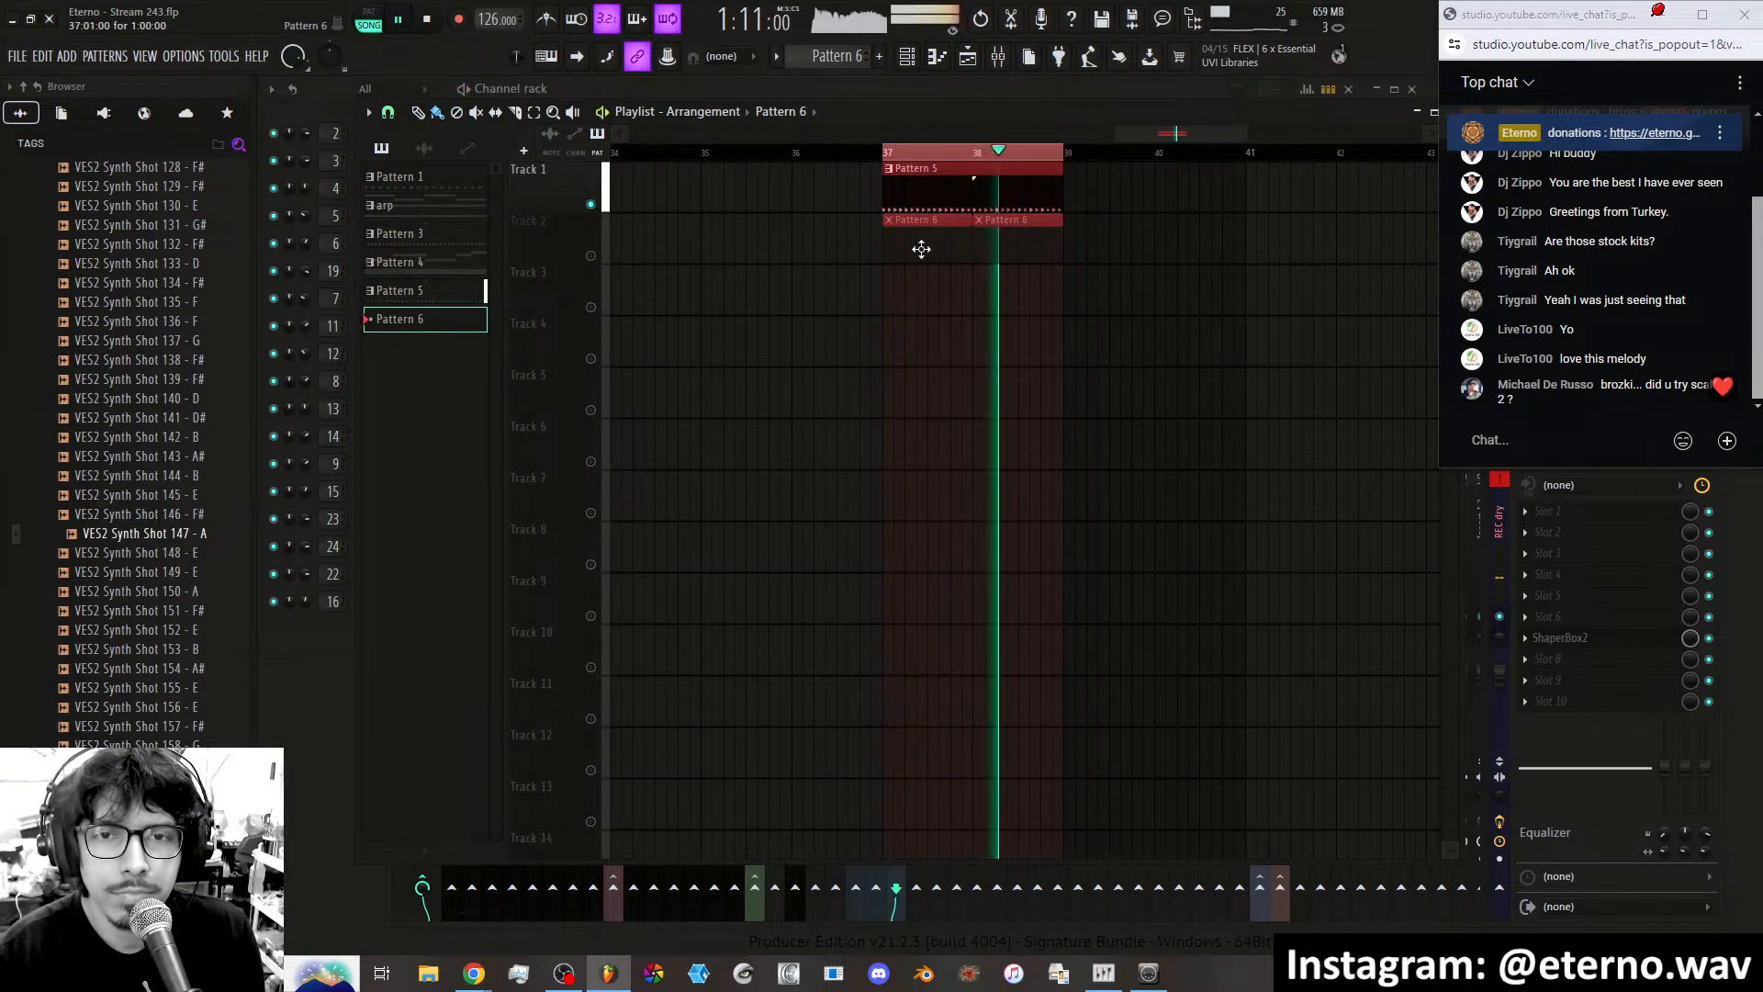
Remove the second Pattern 6 clip at bar 38 and record a chord melody into Pattern 6 over the loop.
key("F6")
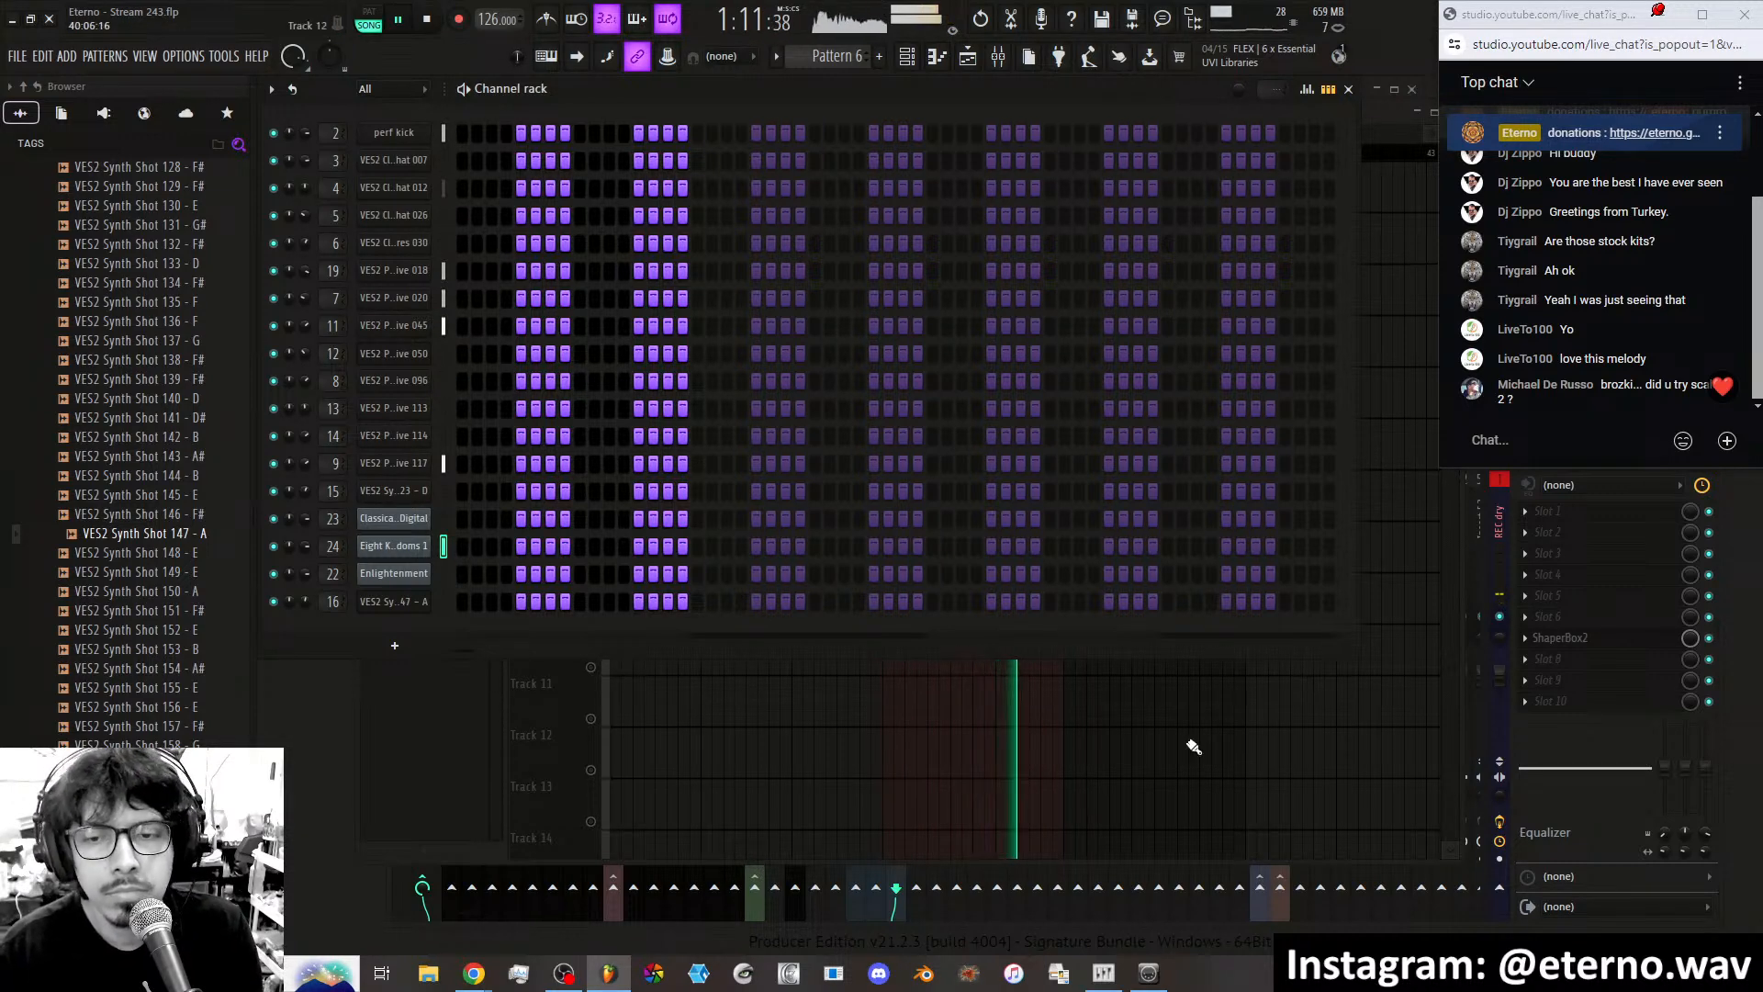
right_click(1191, 742)
right_click(1014, 237)
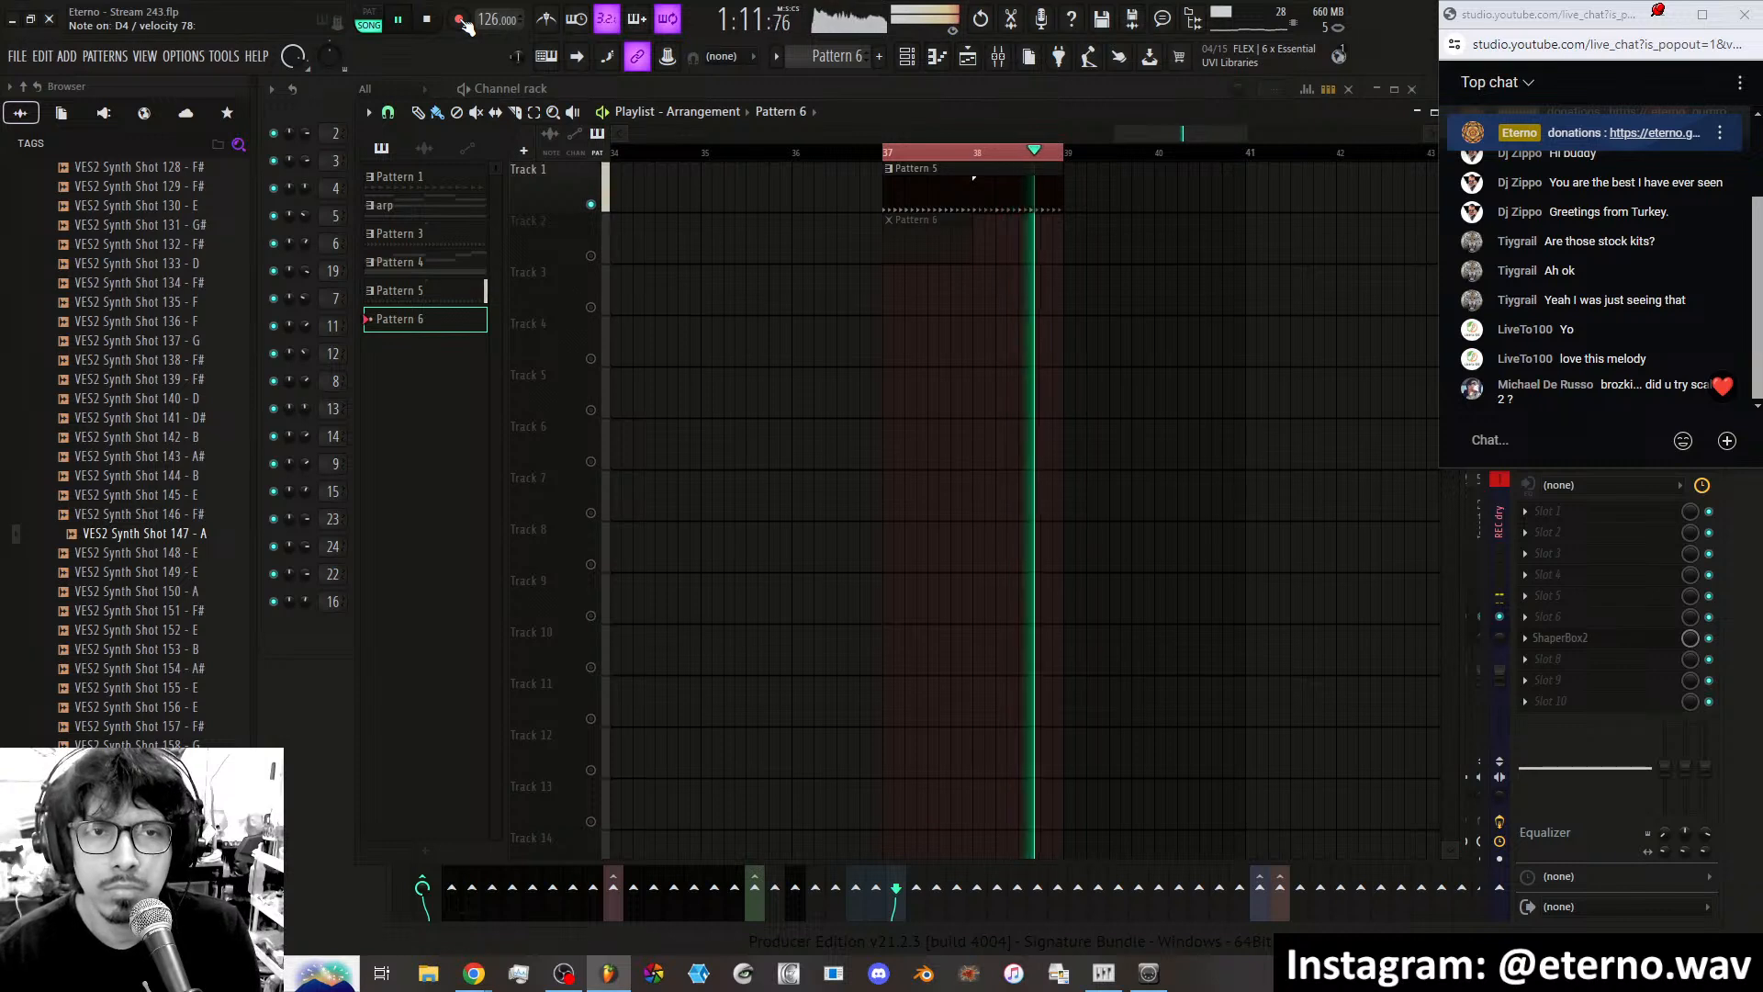
left_click(462, 20)
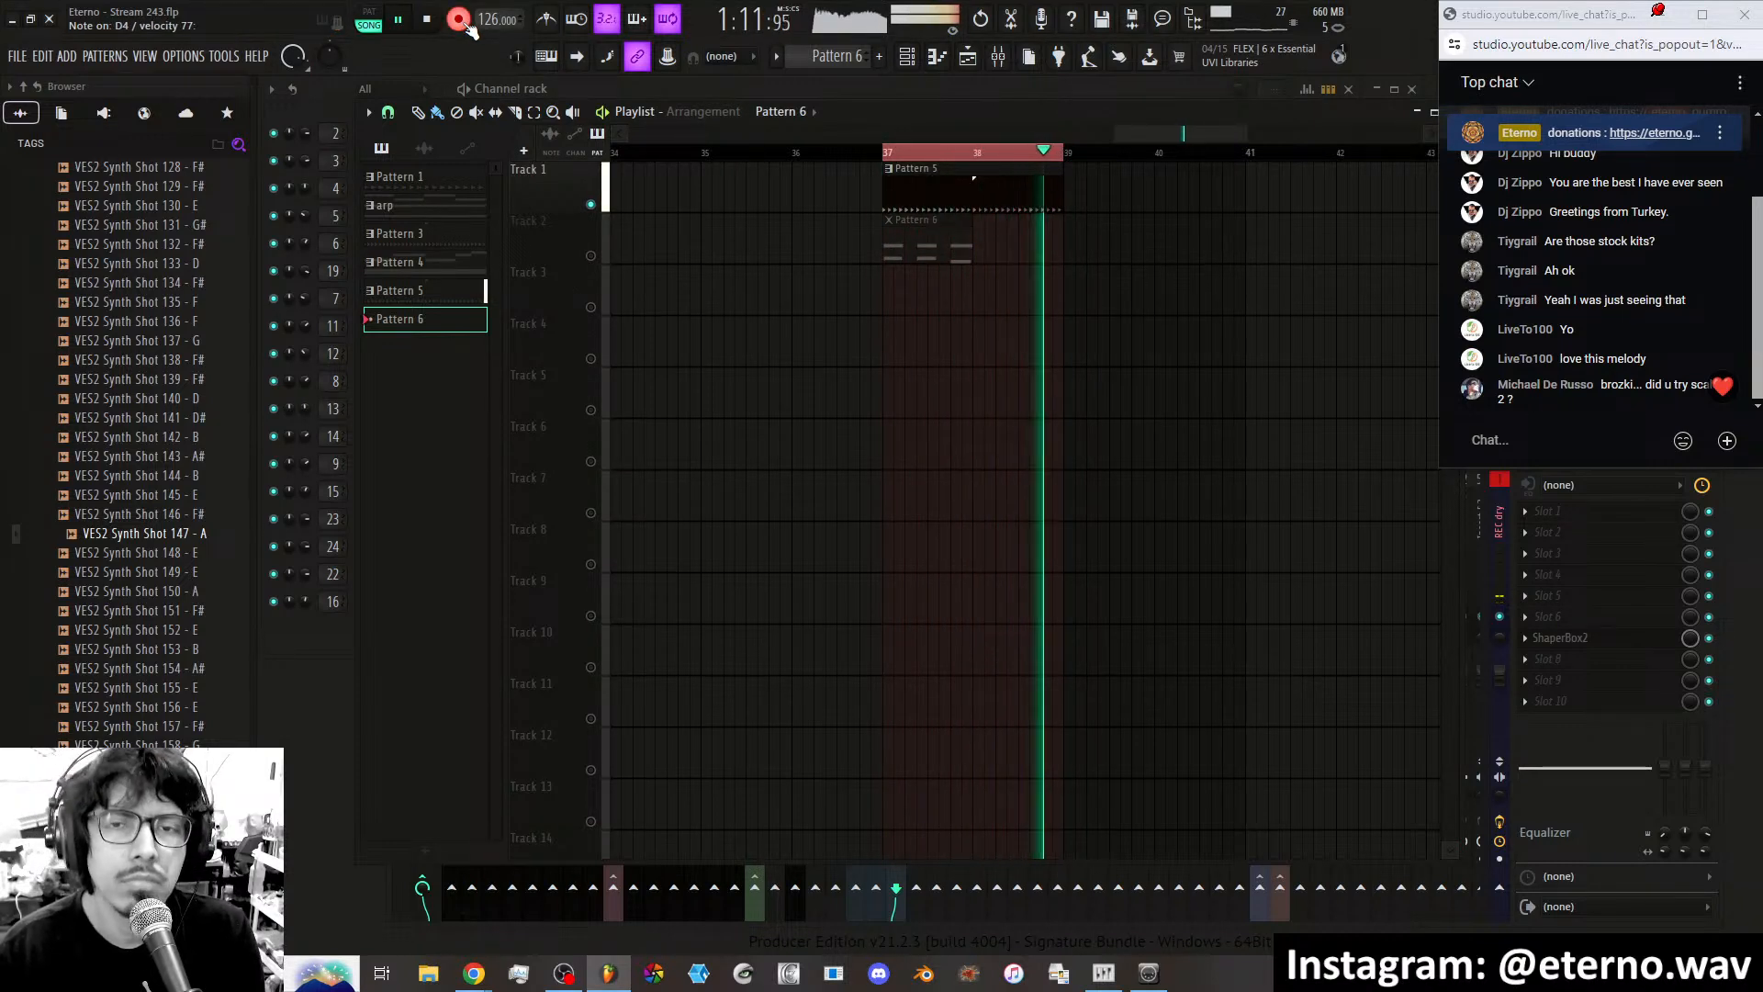
left_click(465, 24)
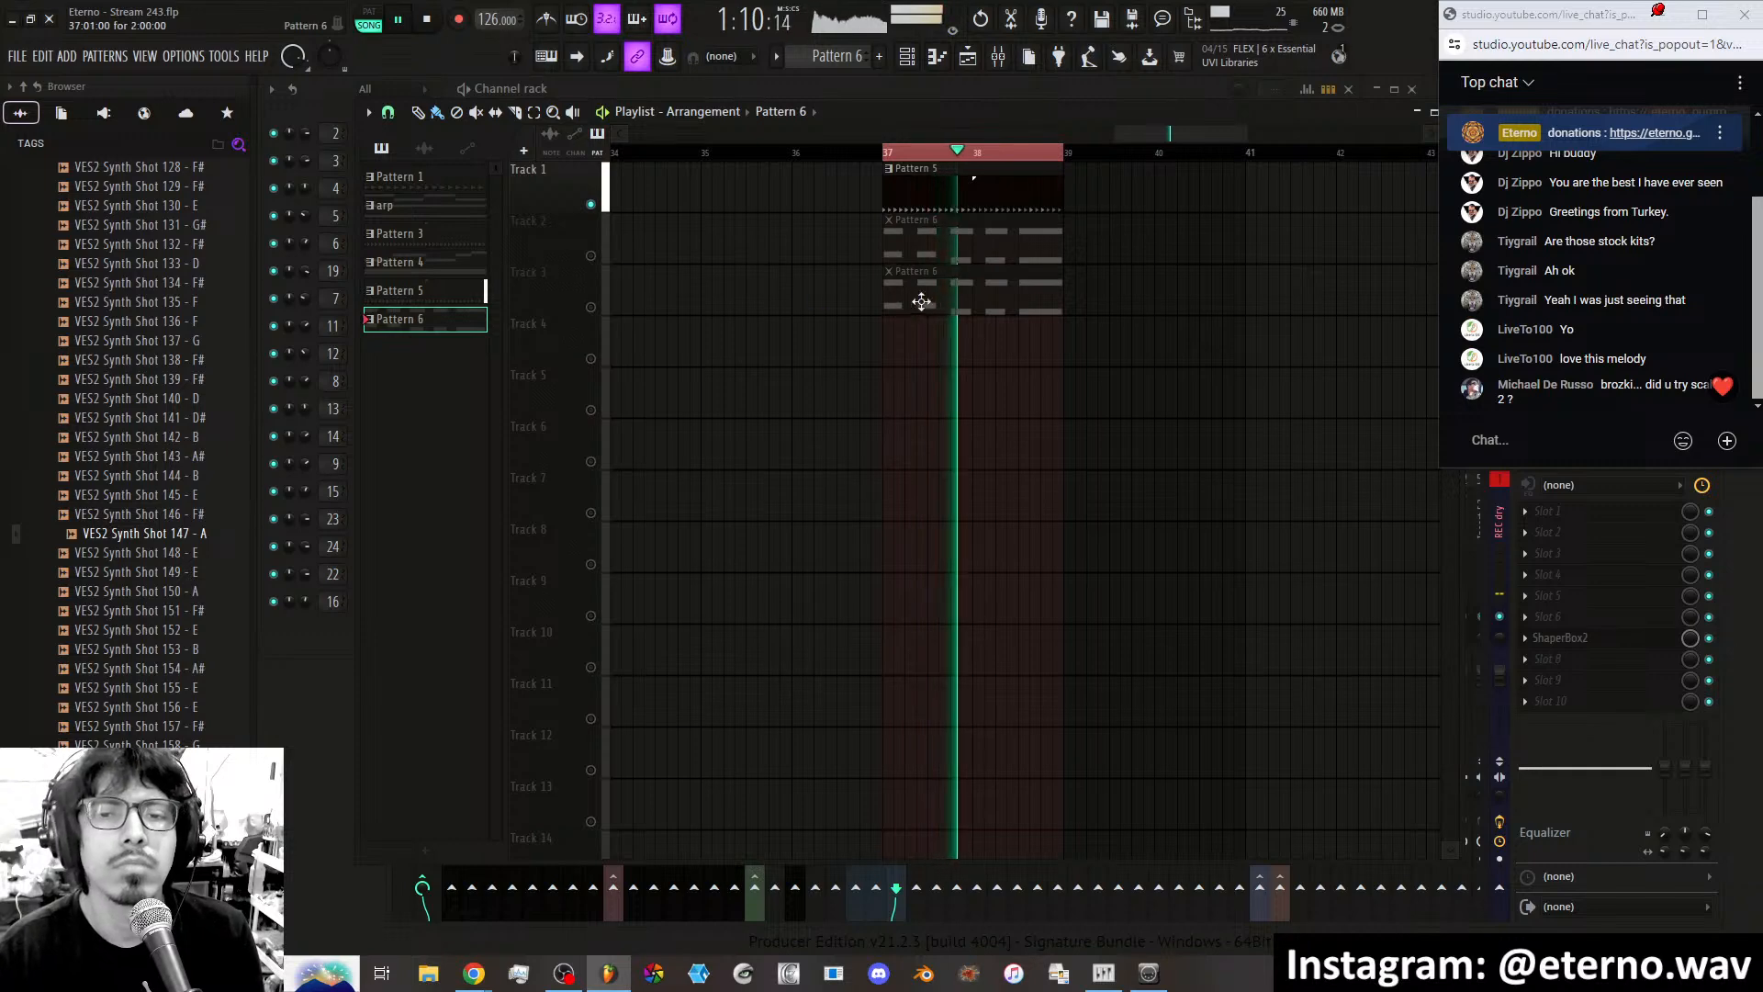
Delete the duplicate Pattern 6 clip on Track 3 and unmute all the playlist tracks.
right_click(918, 294)
left_click(591, 256, "ctrl")
left_click(591, 256, "ctrl")
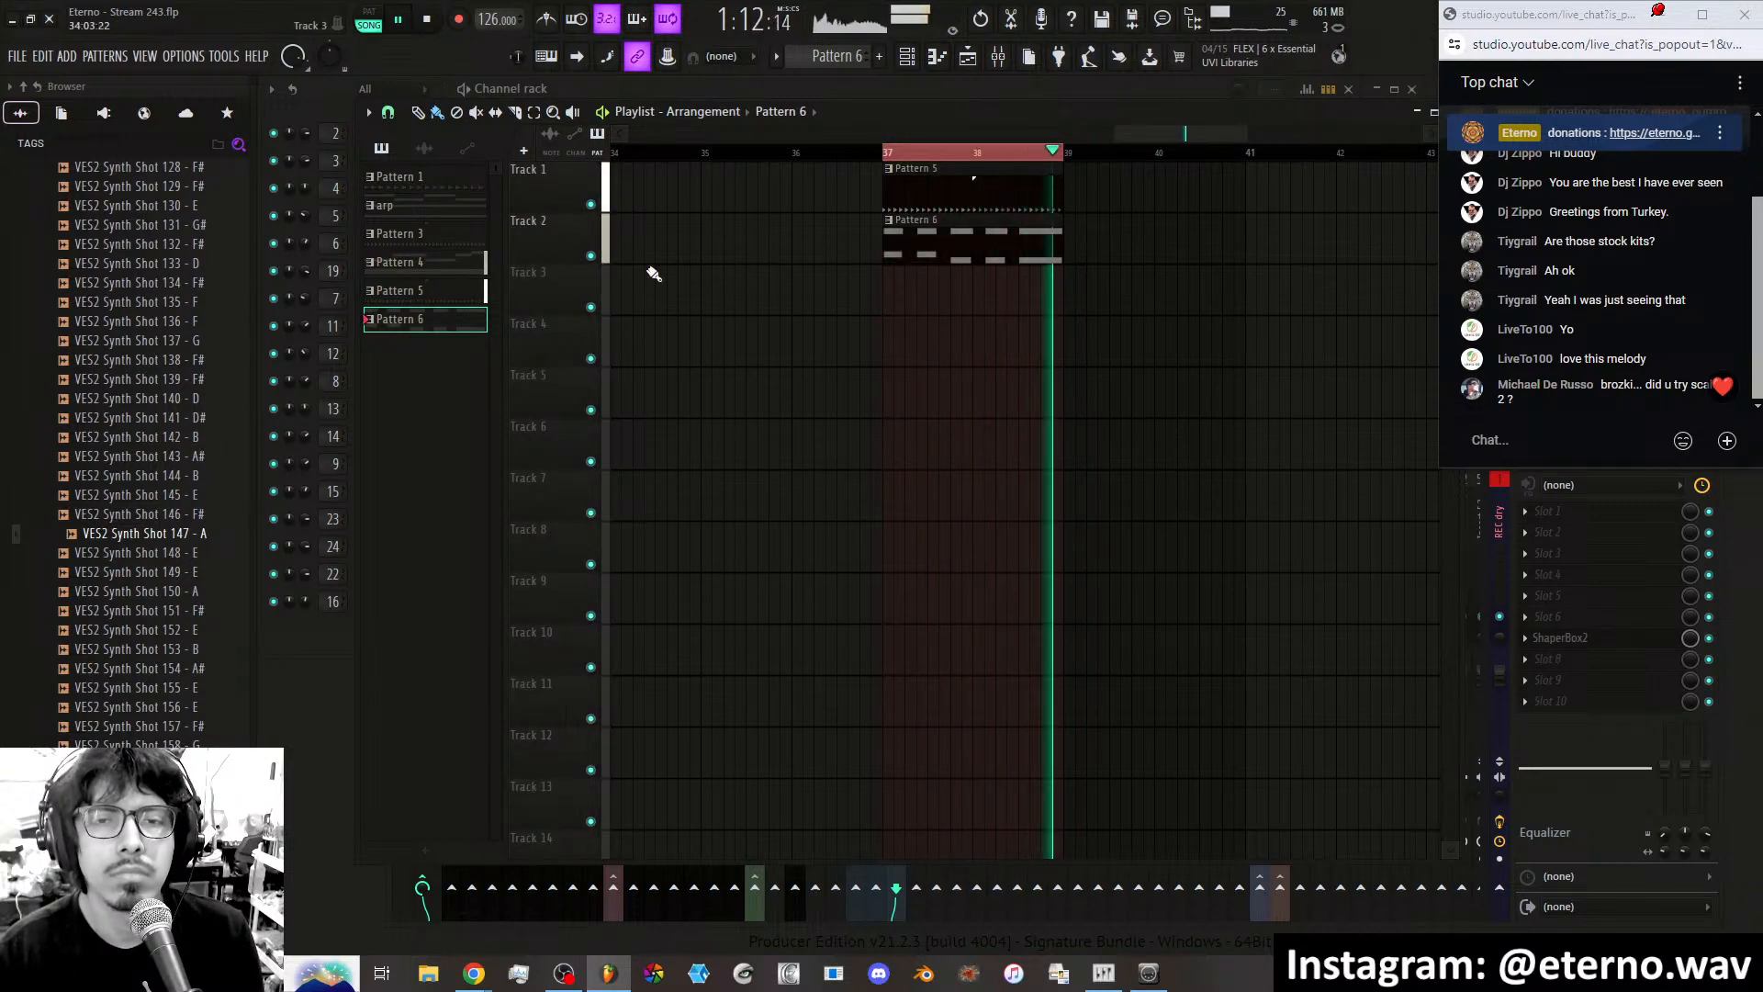
Check the ShaperBox2 volume curve on the Organic Chip mixer insert, changing nothing.
left_click(998, 56)
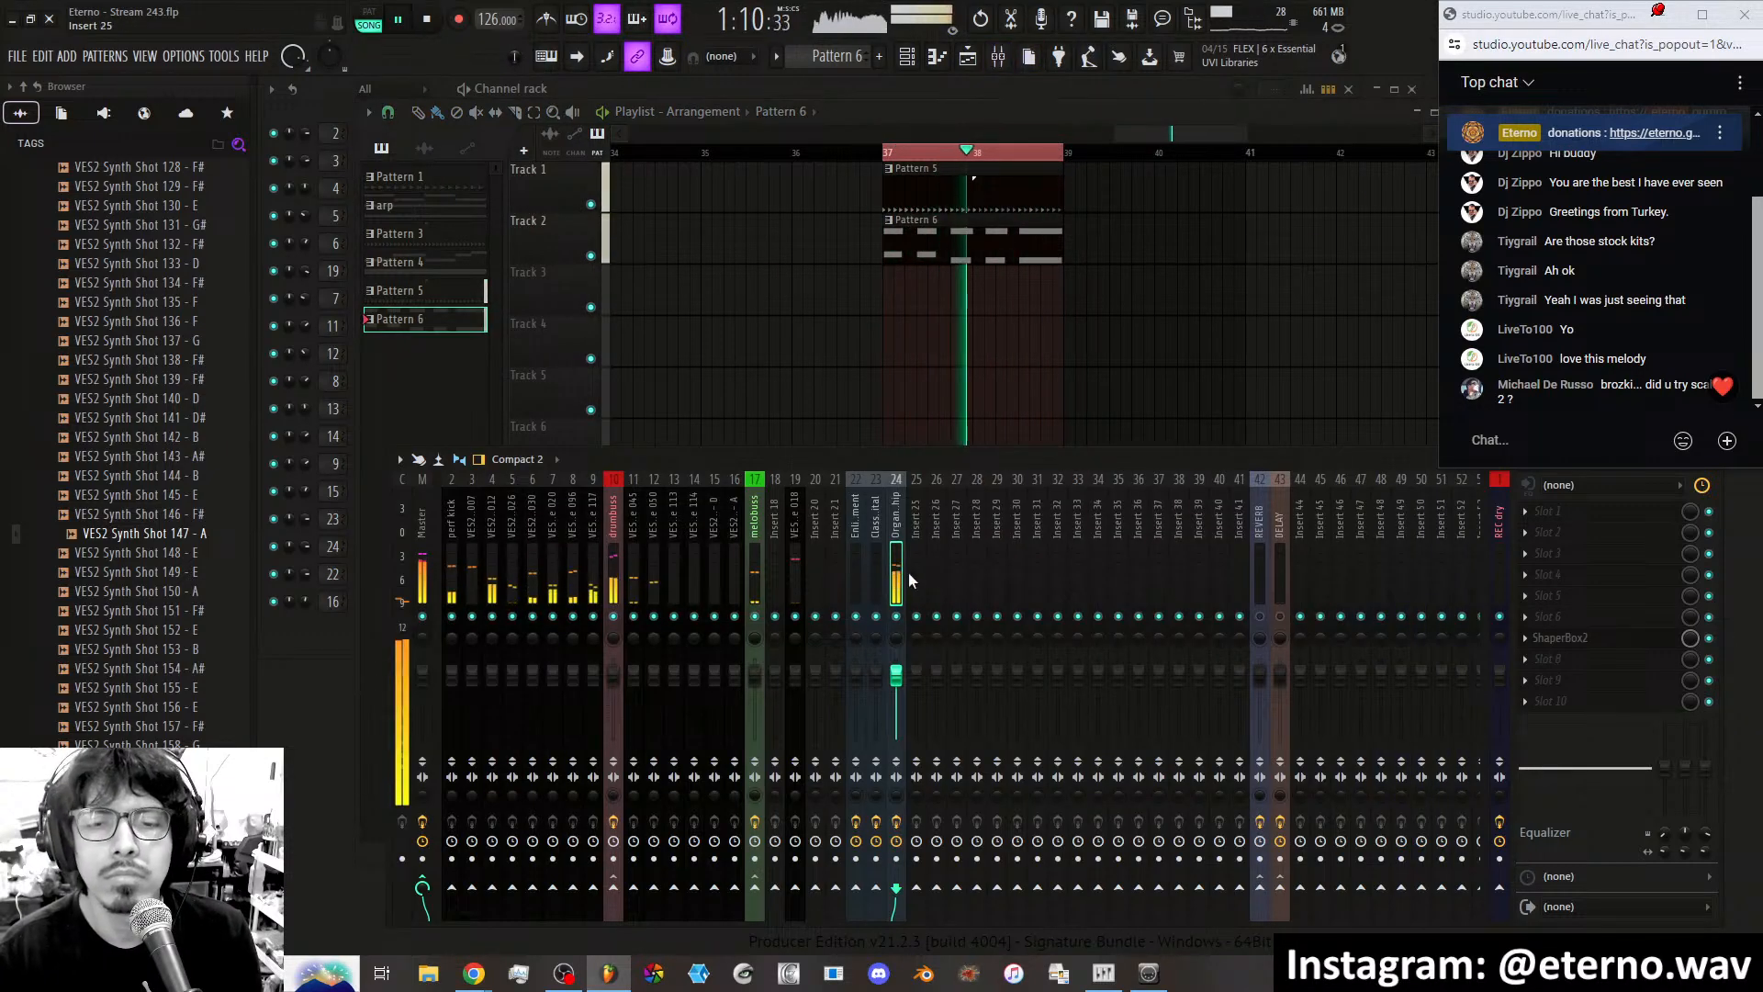
left_click(1615, 646)
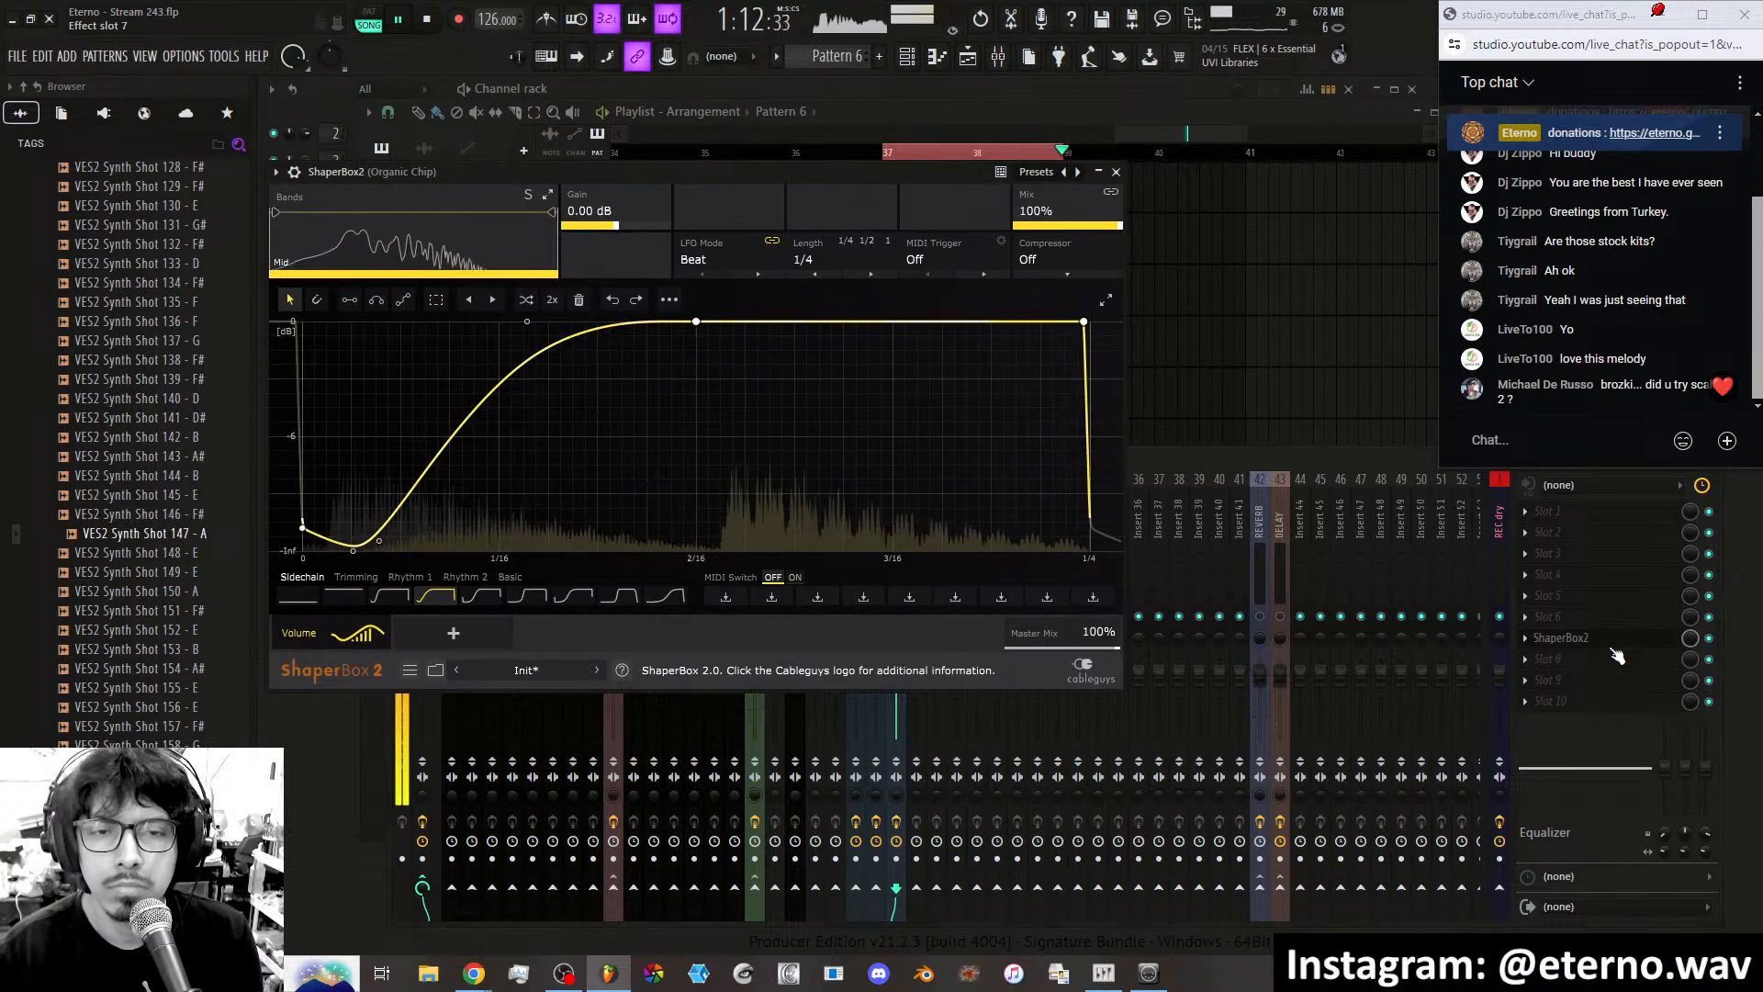
left_click(1613, 646)
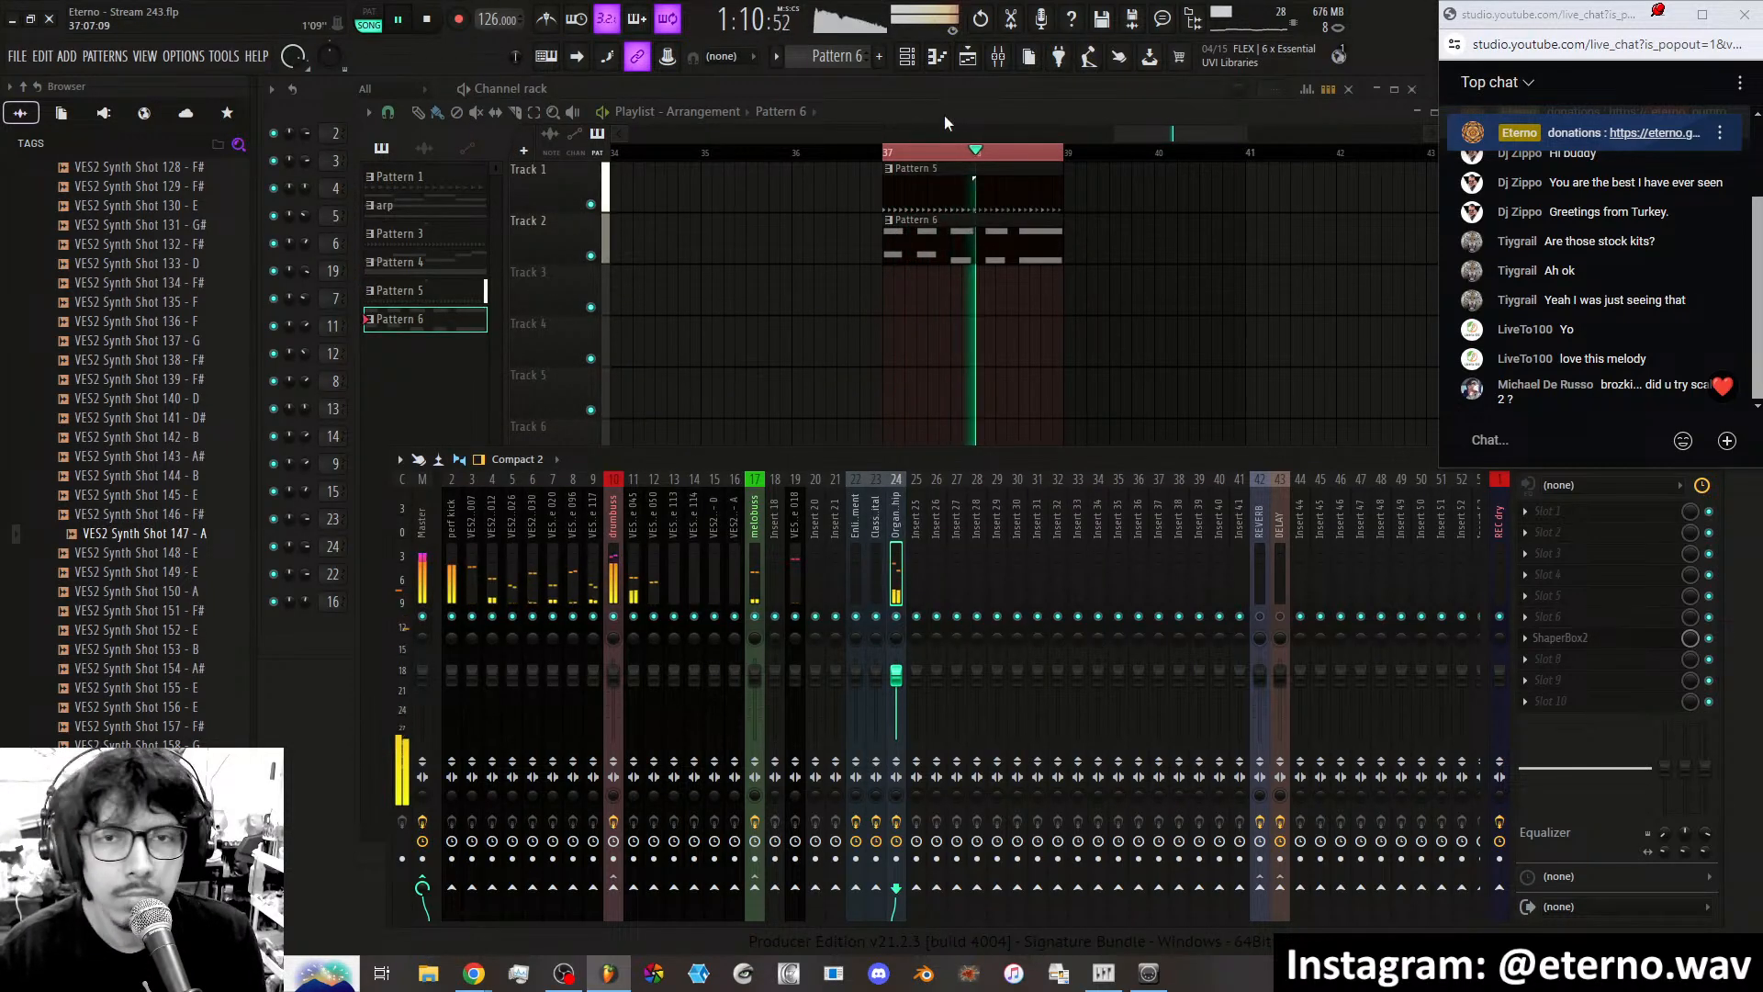
Add a Fruity DX10 channel next to the Enlightenment channel and load its FM Sub preset.
key("F6")
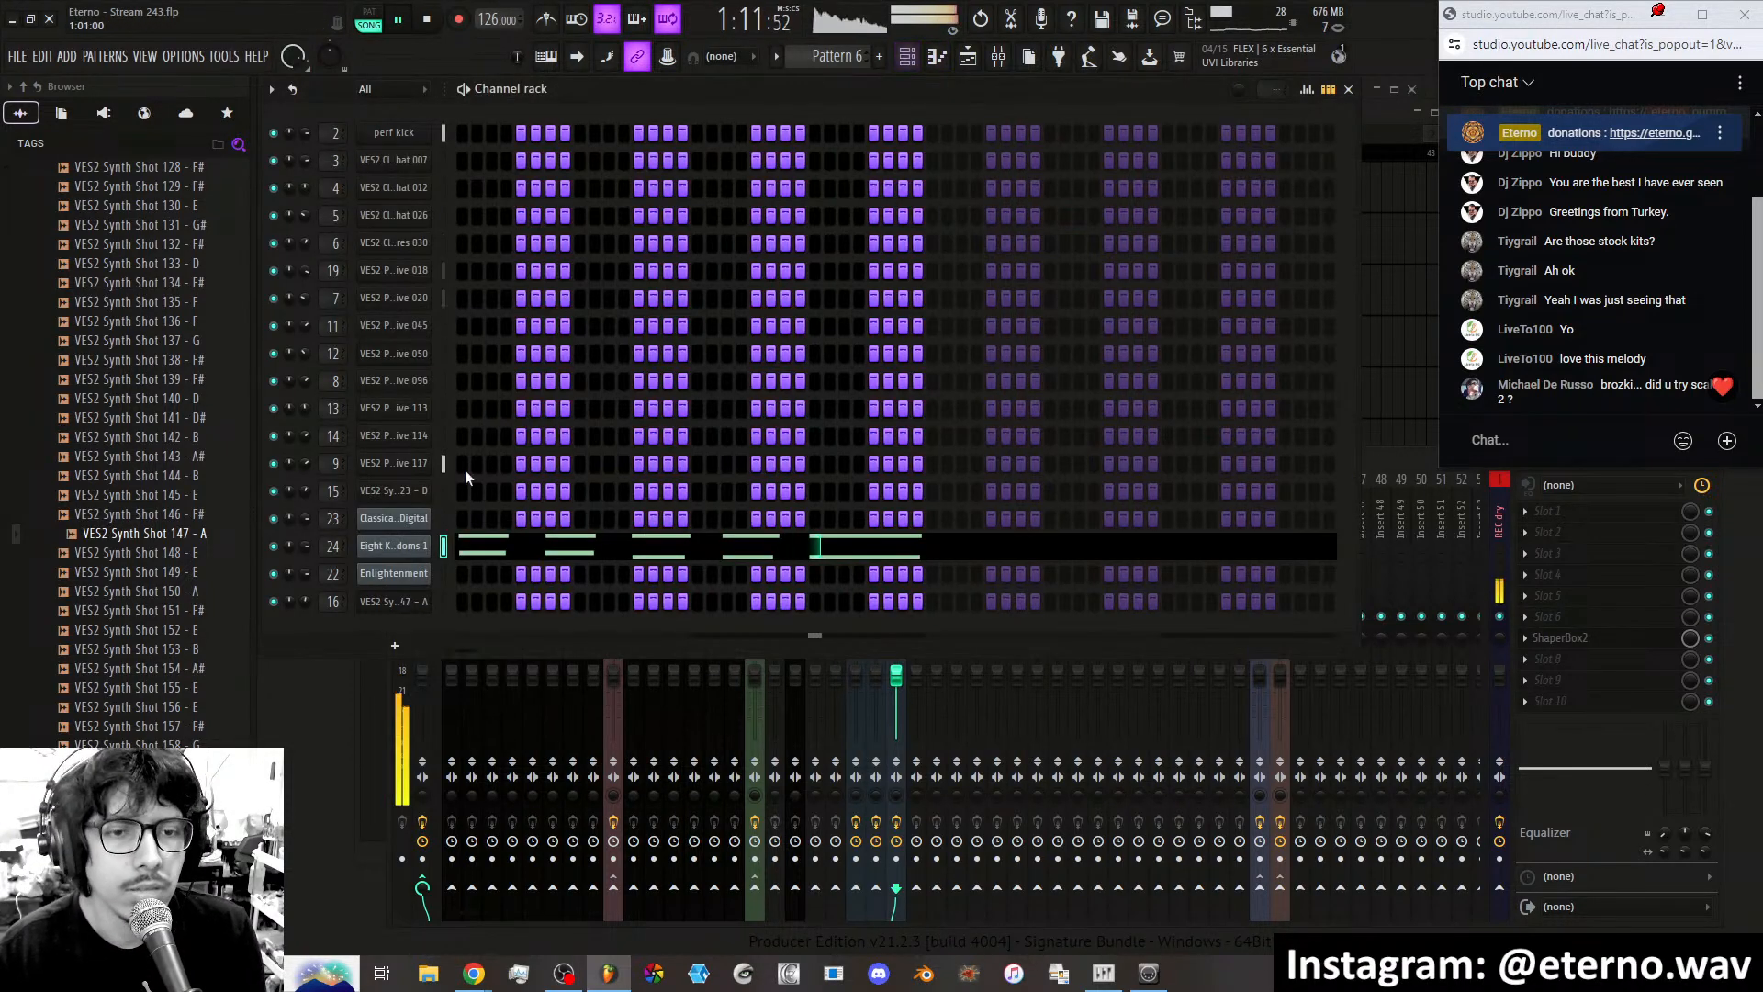
right_click(401, 571)
mouse_move(510, 698)
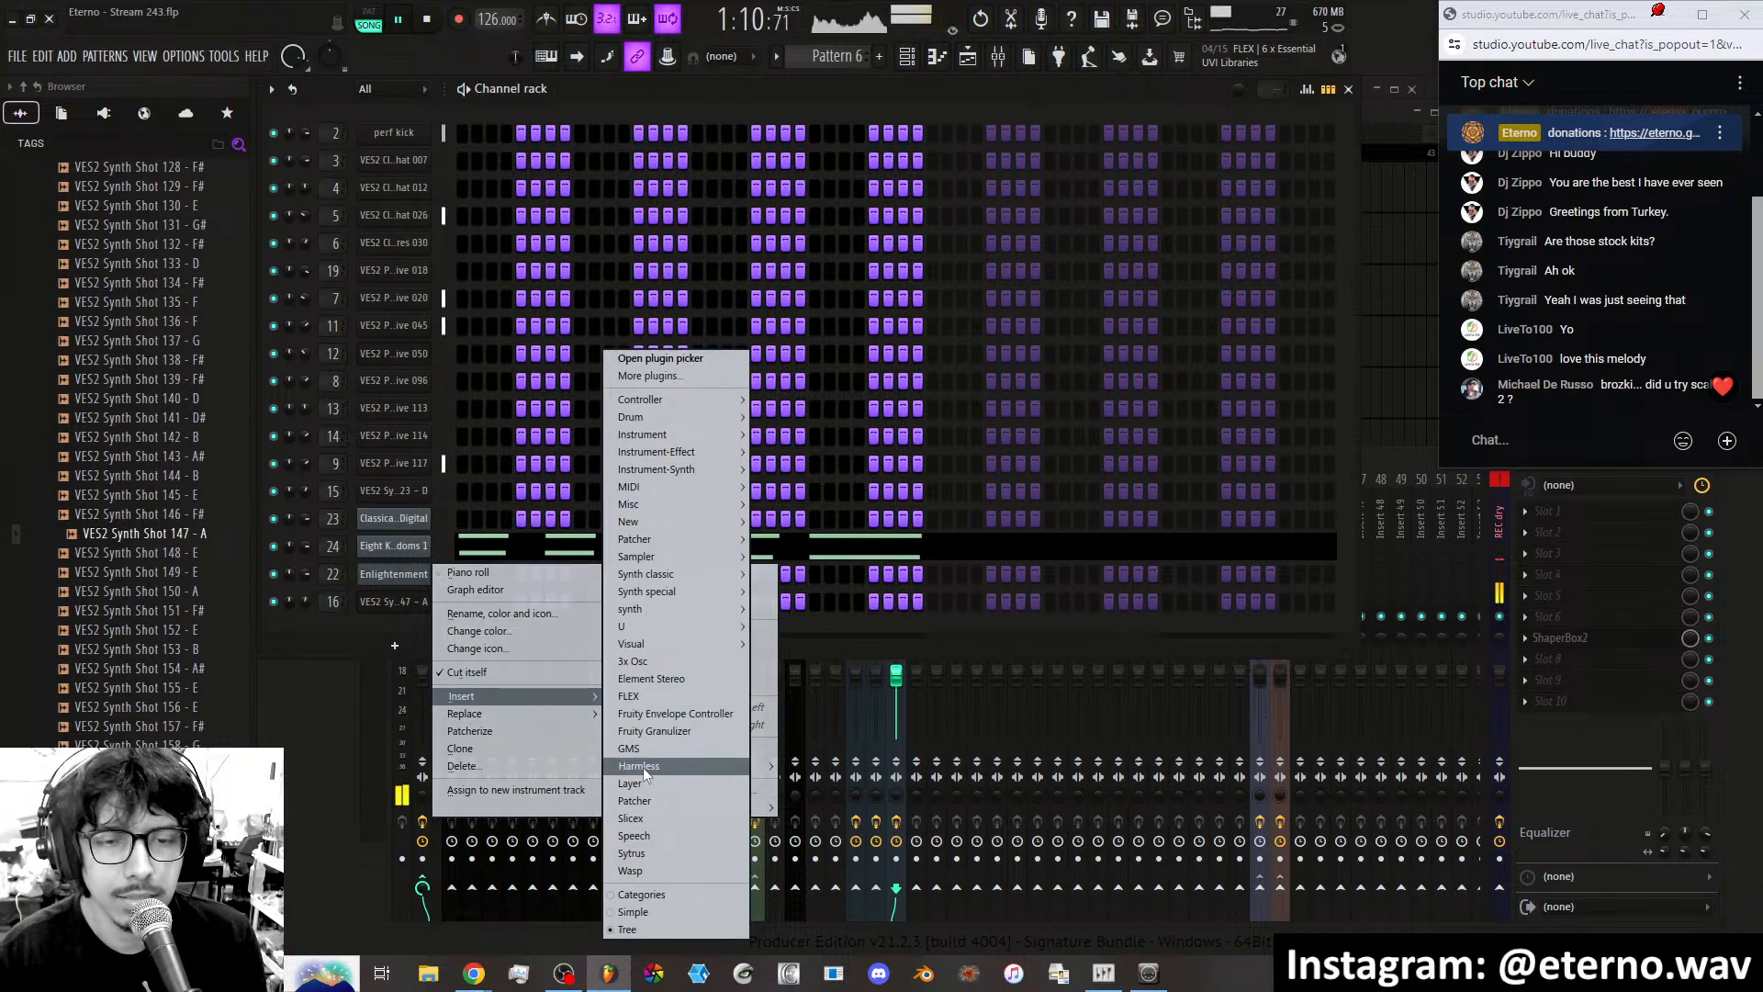
mouse_move(692, 591)
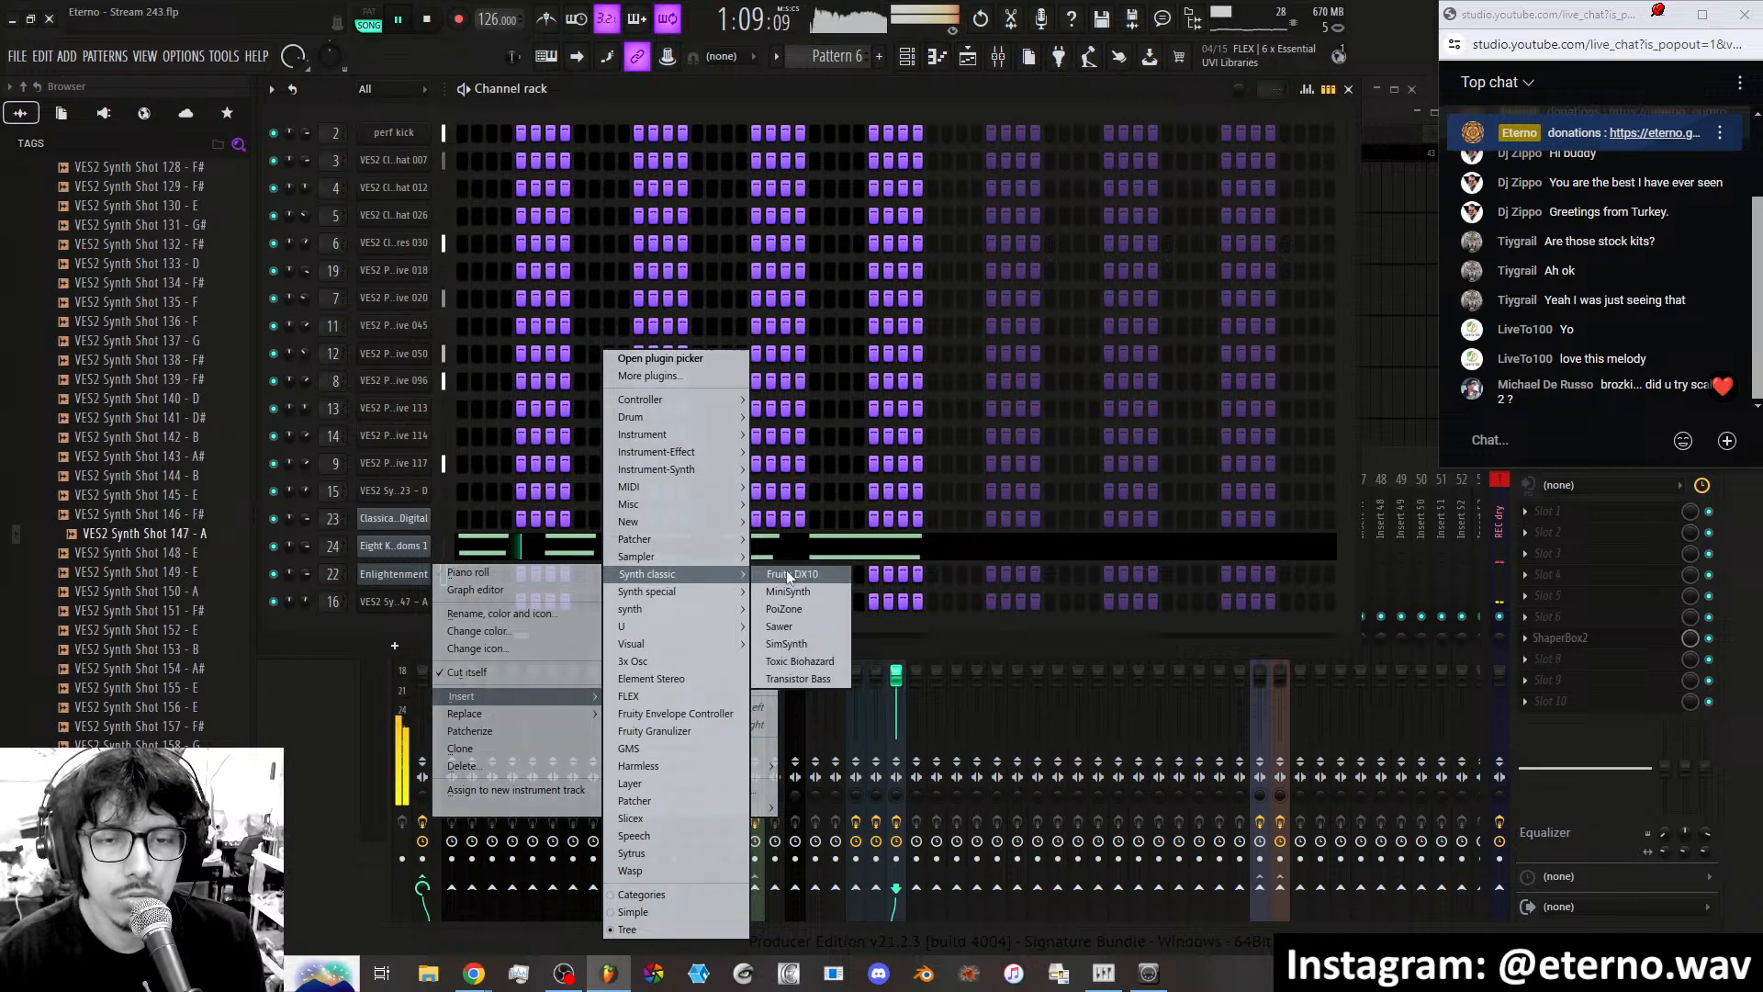
left_click(786, 574)
left_click_drag(682, 279, 863, 217)
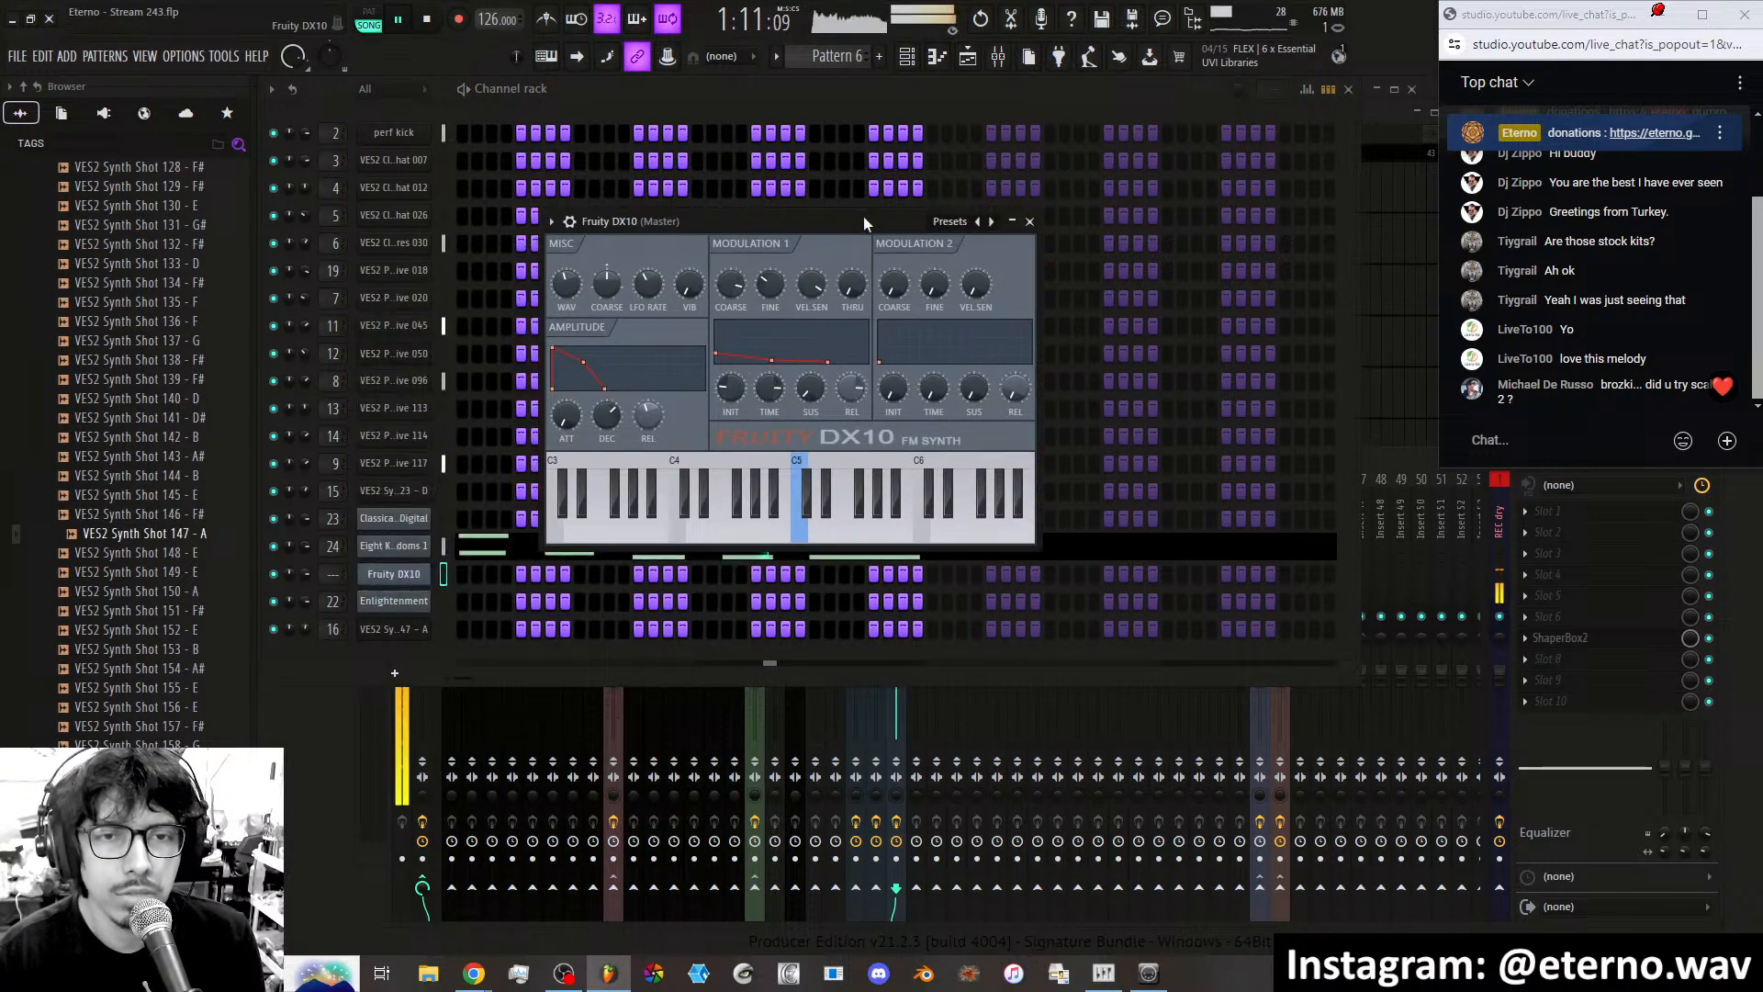
left_click(961, 216)
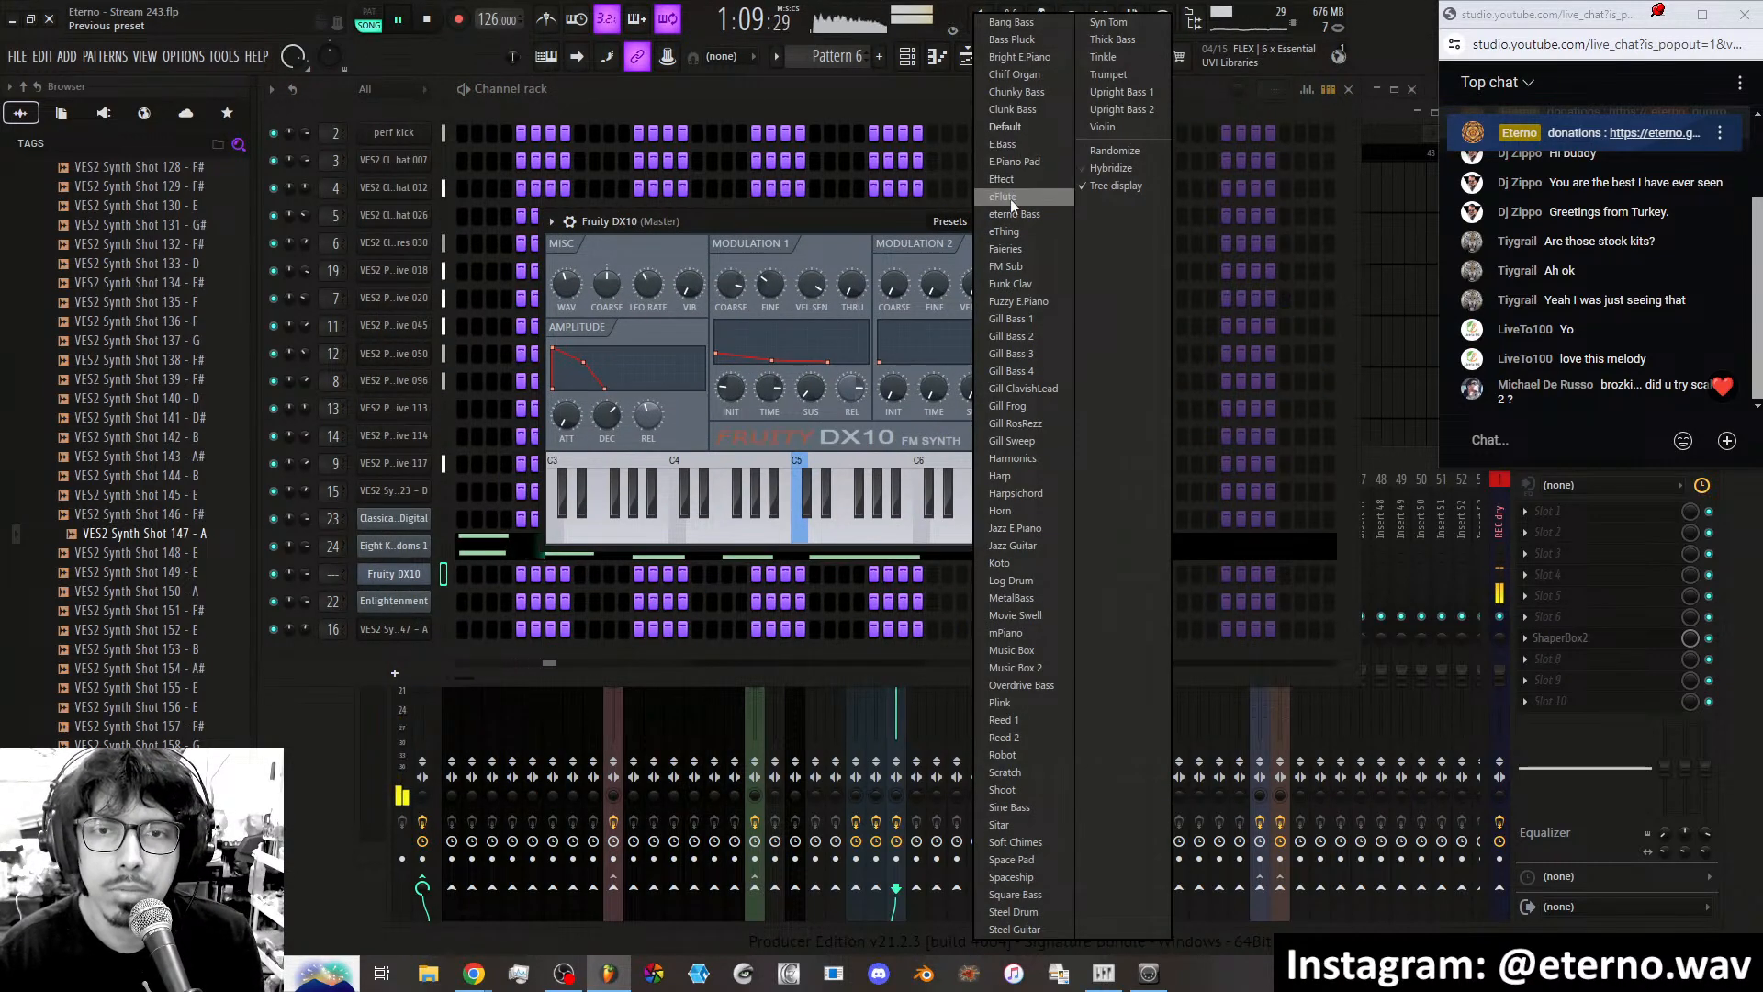
left_click(1007, 268)
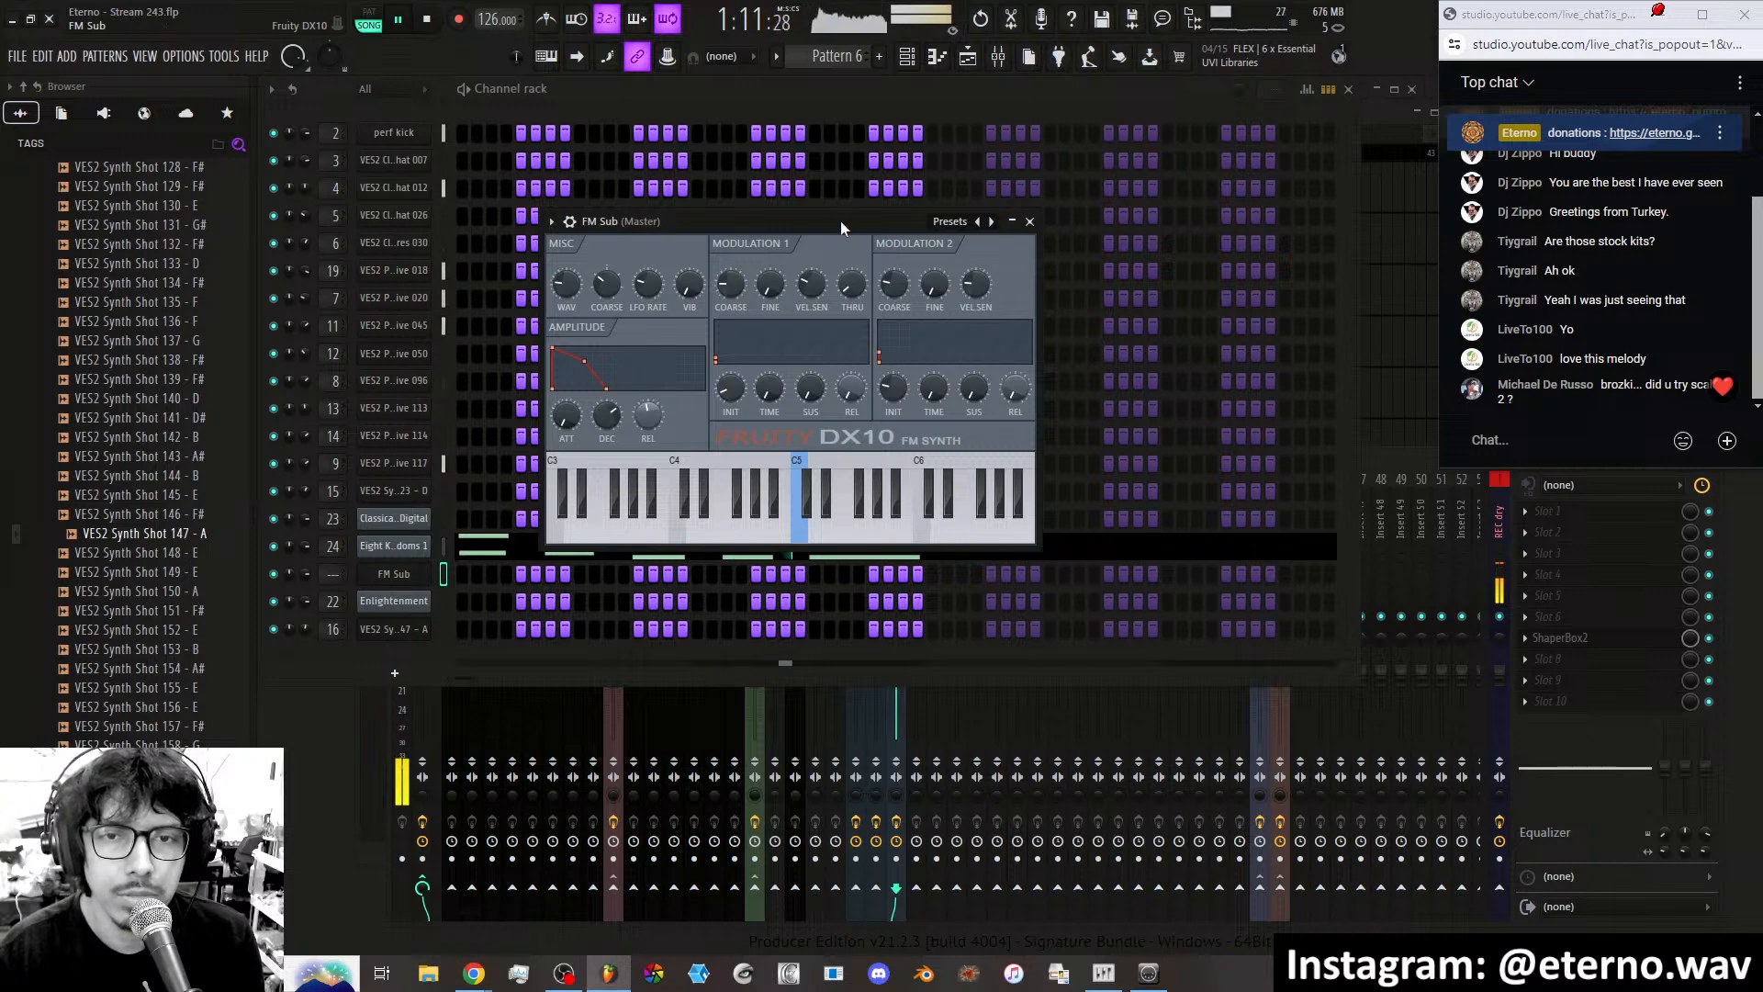
Route the FM Sub channel to mixer insert 26 and load Soundgoodizer in its first effect slot.
left_click_drag(840, 221, 985, 251)
left_click(1372, 453)
right_click(942, 544)
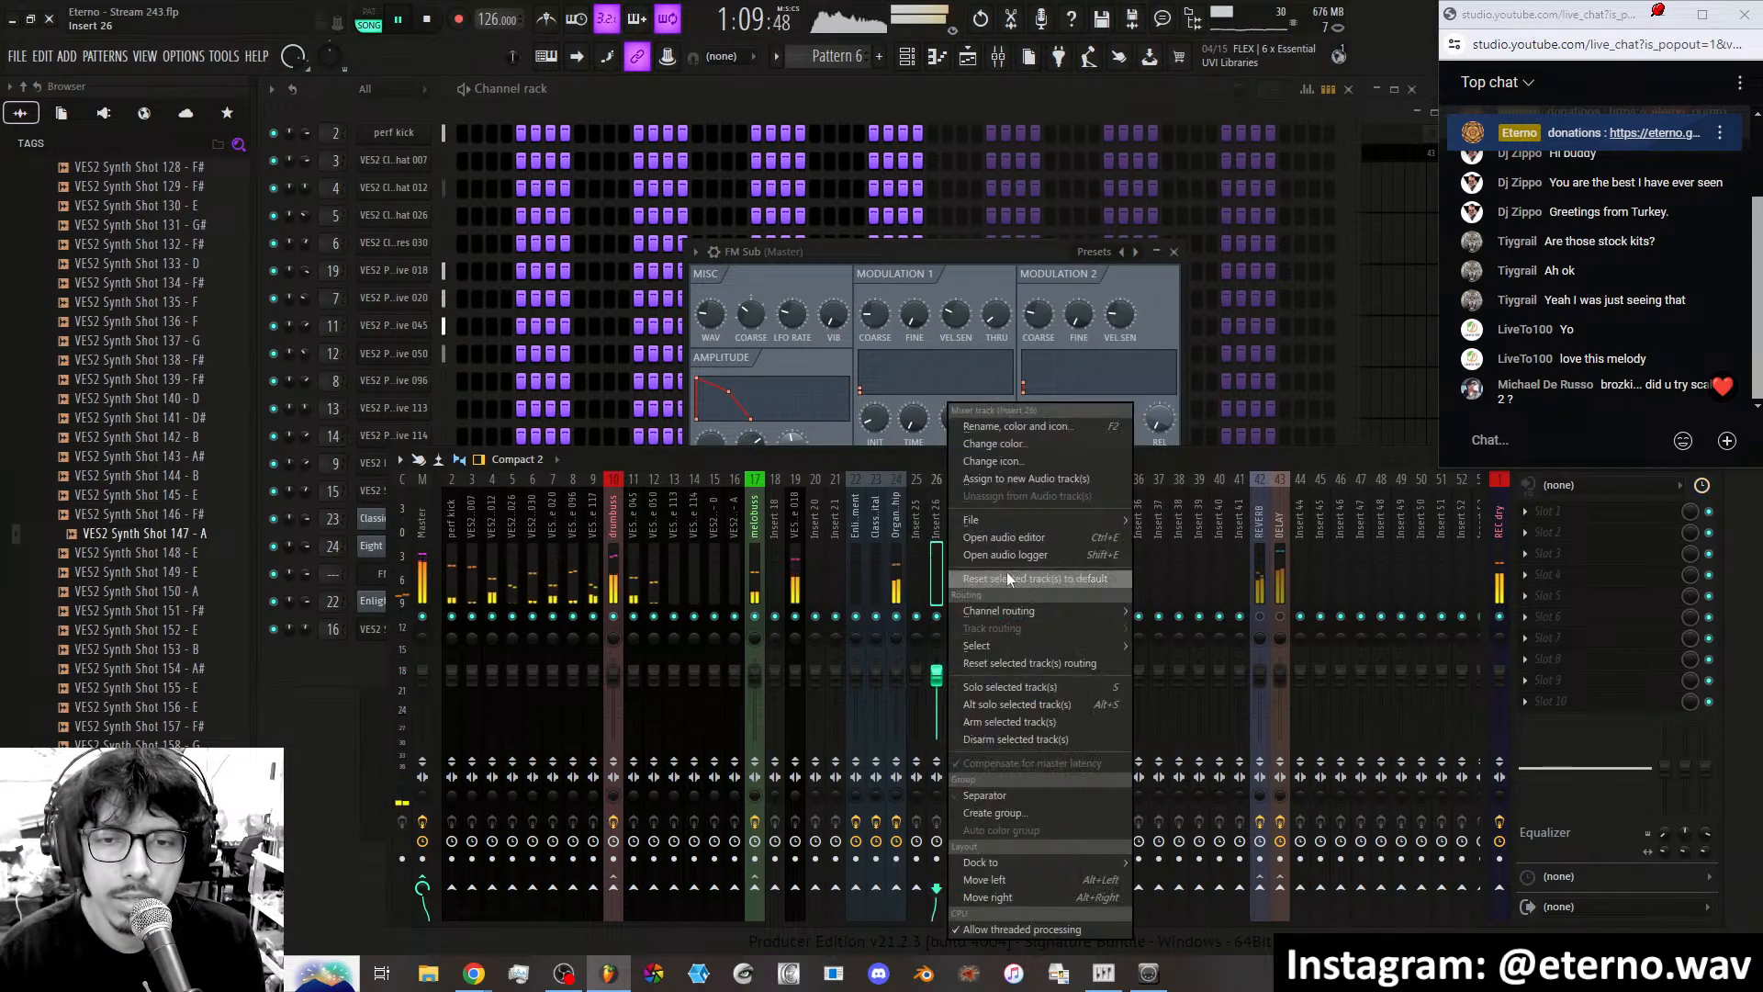
left_click(1073, 608)
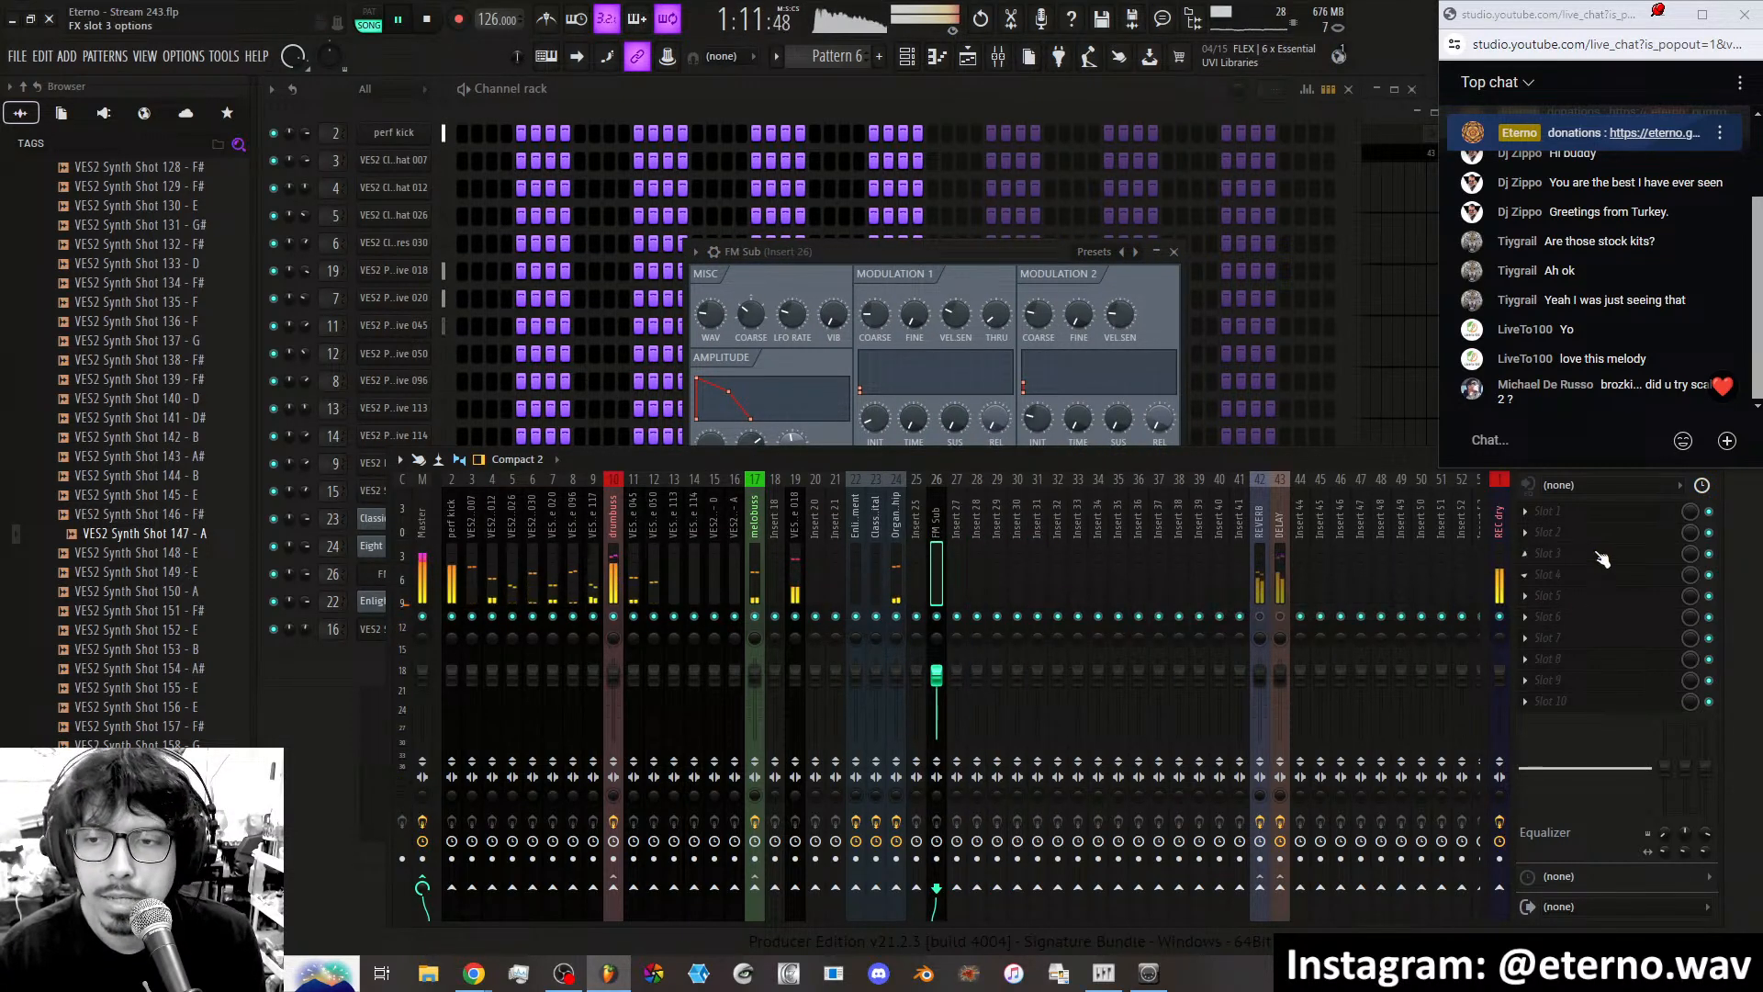
left_click(1545, 511)
mouse_move(1446, 469)
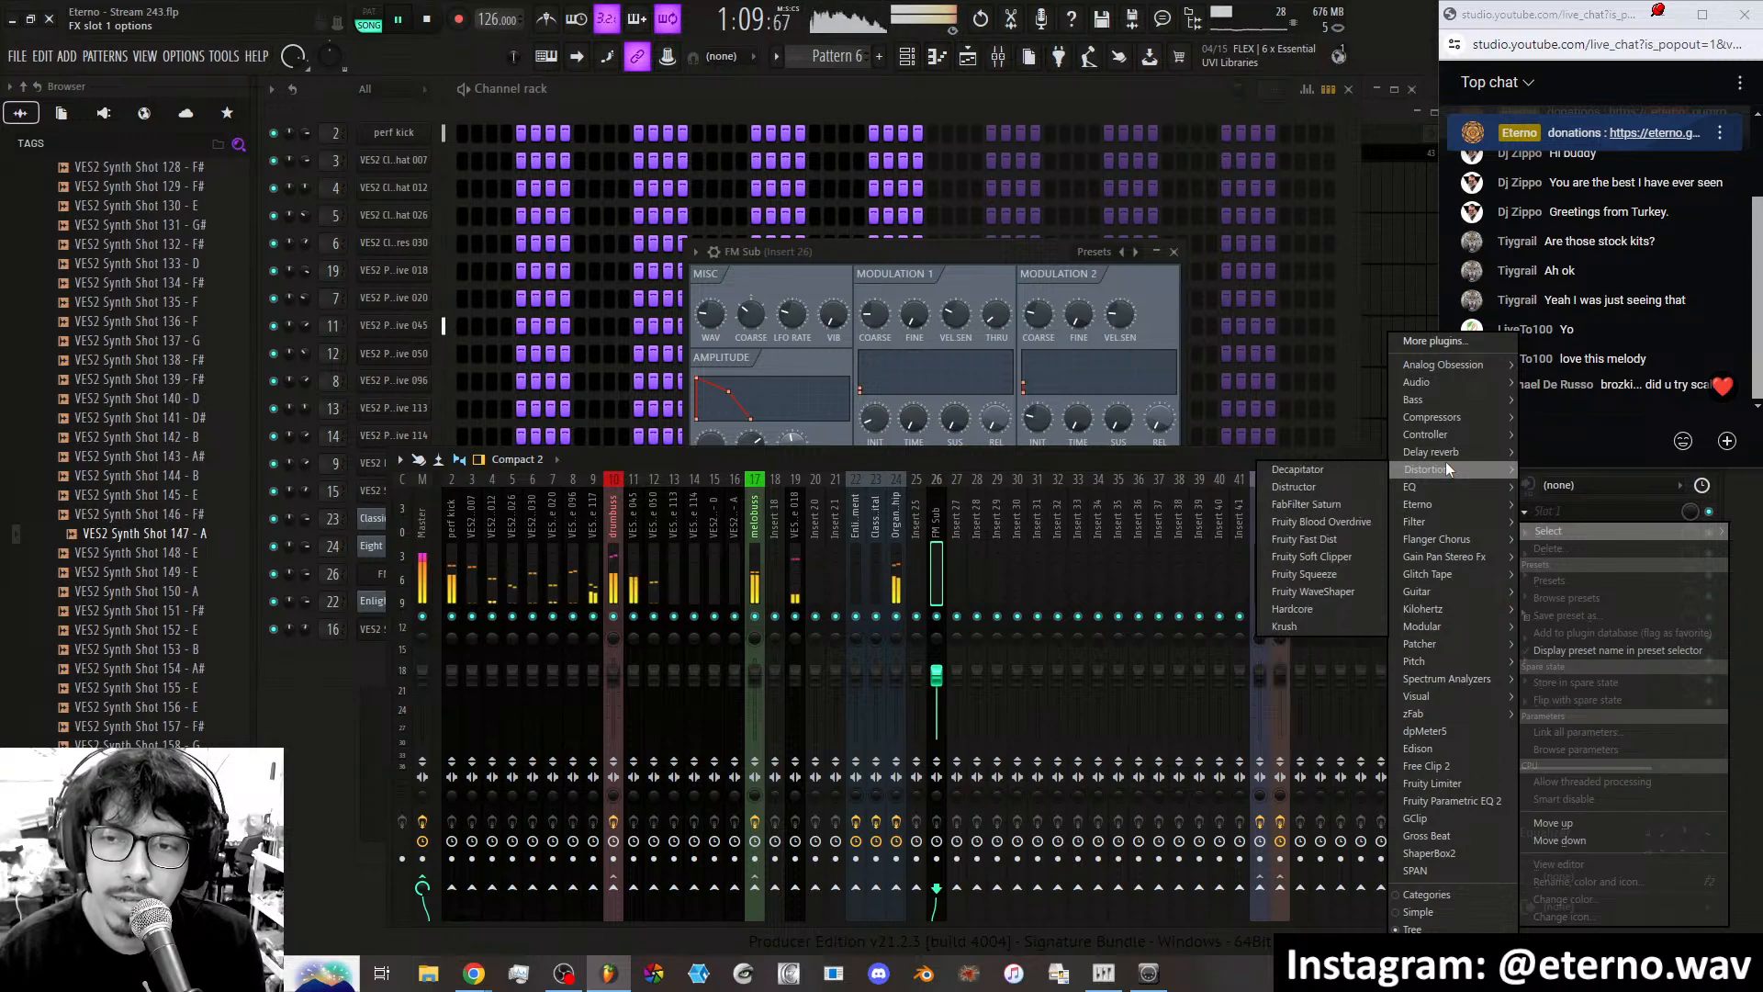
mouse_move(1438, 419)
left_click(1276, 799)
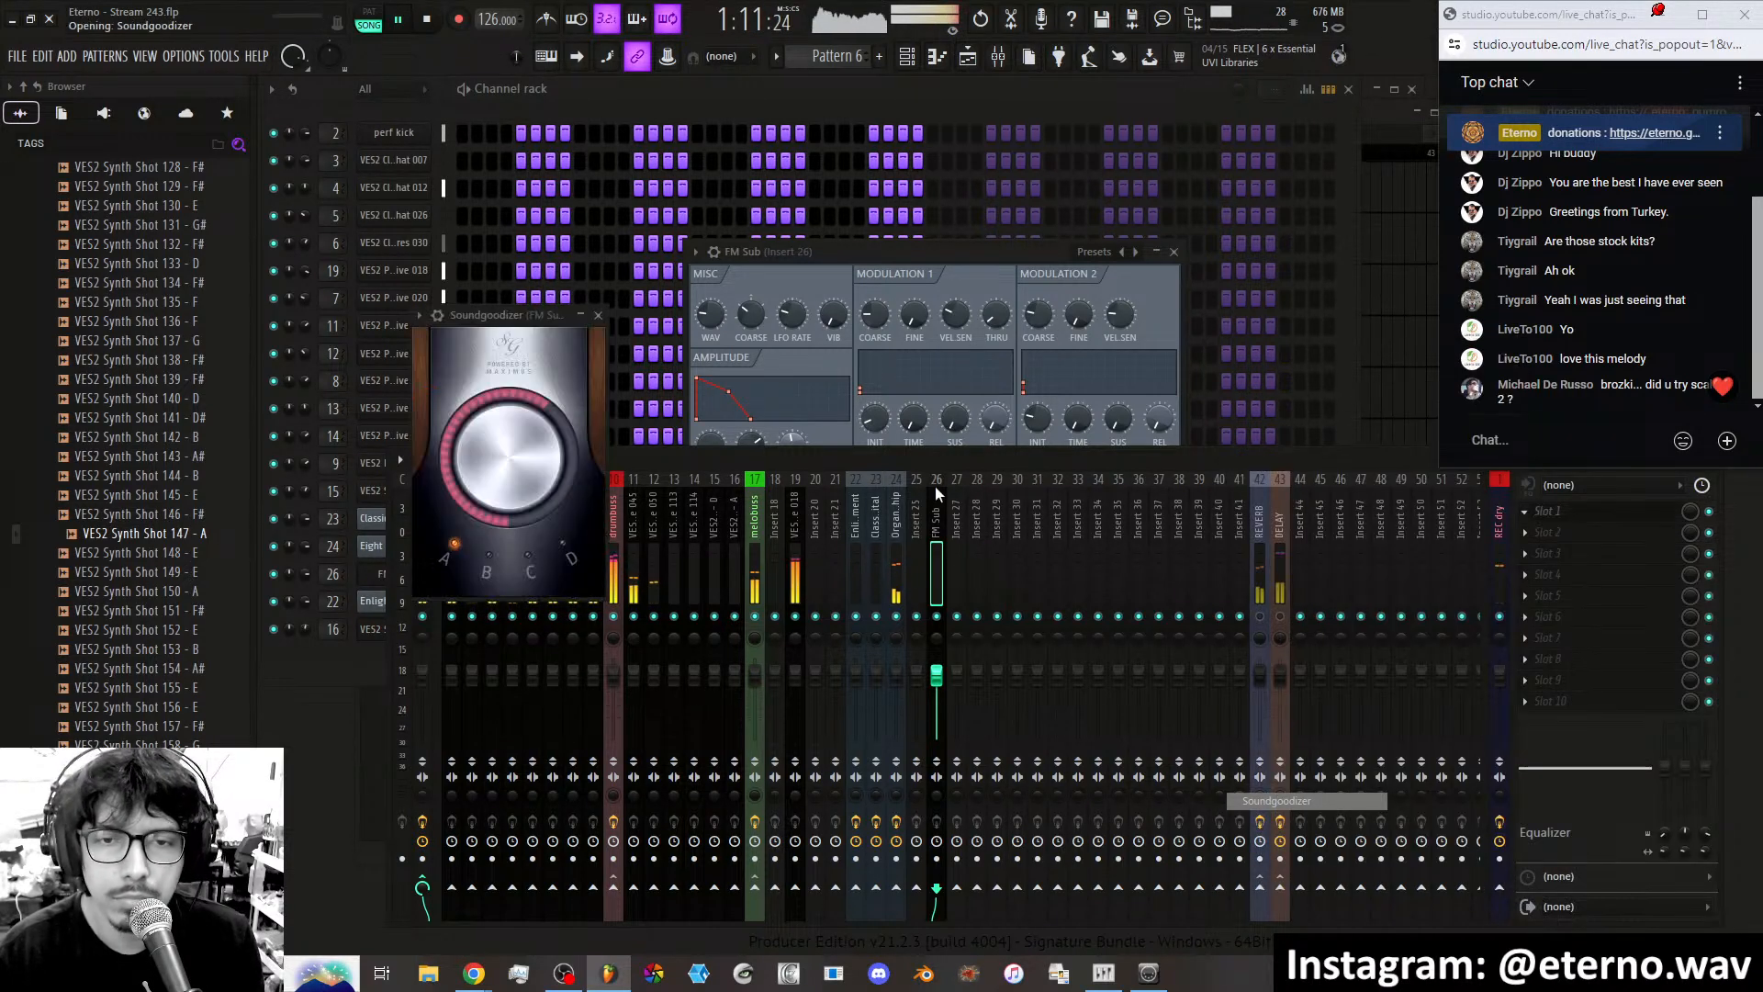
left_click_drag(463, 327, 731, 307)
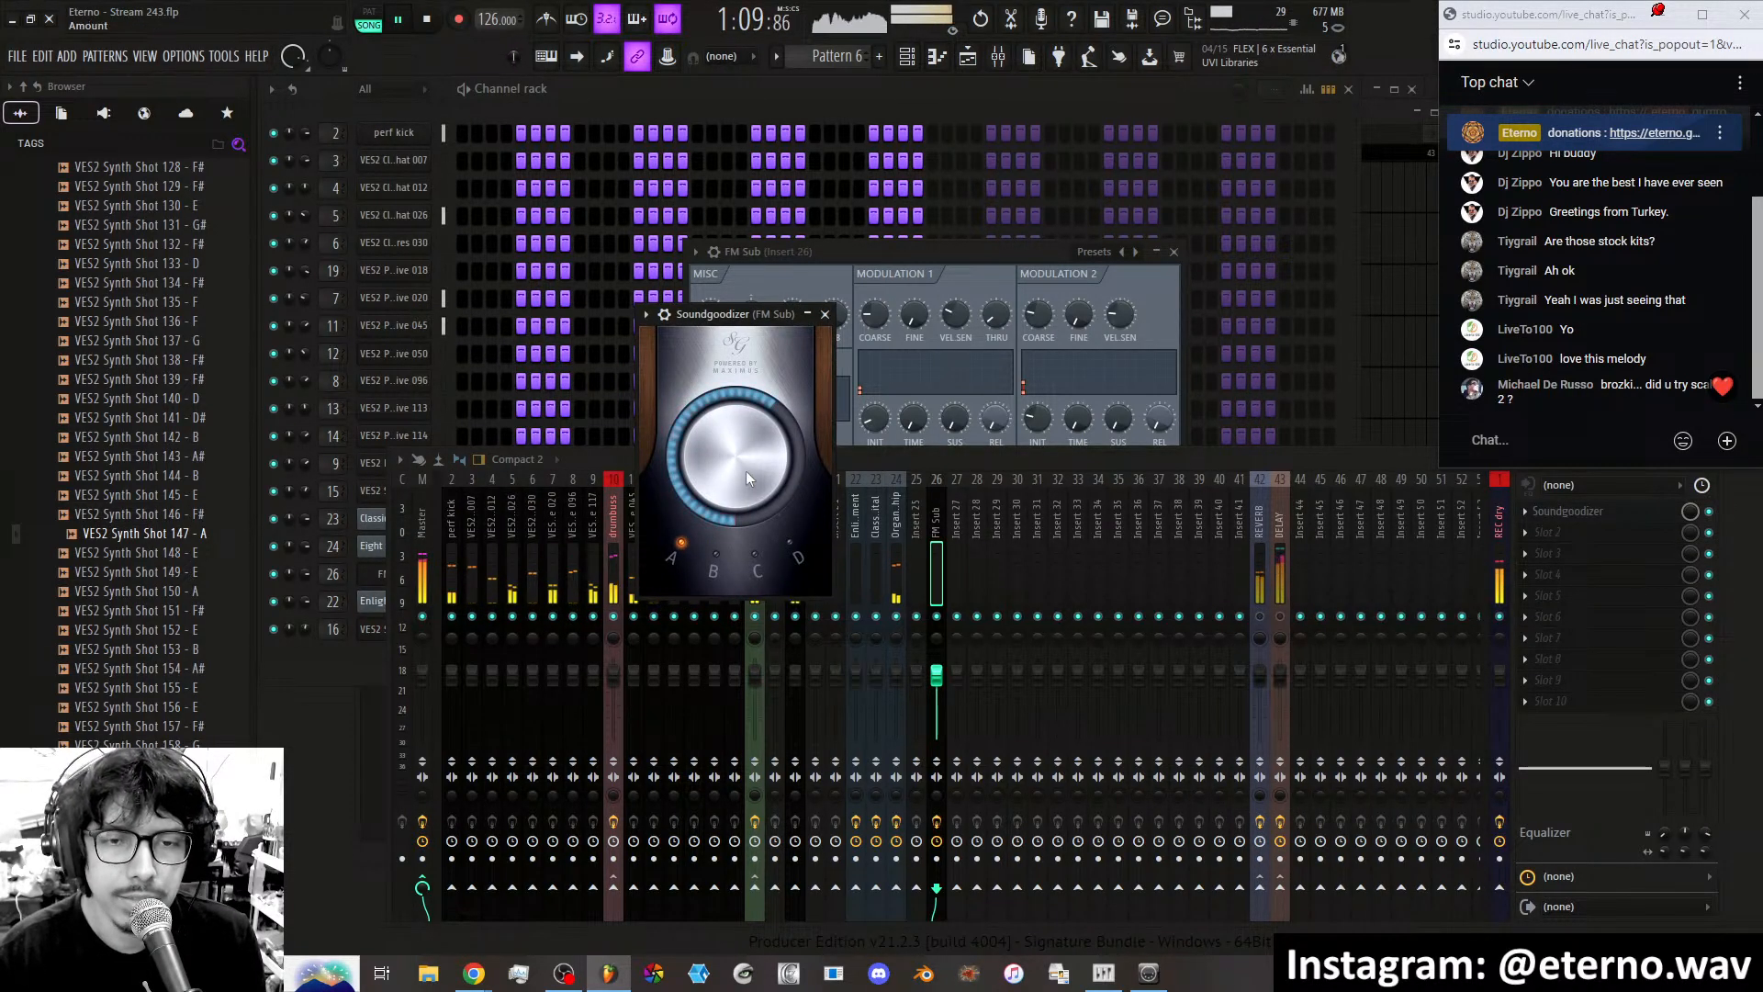
Adjust the FM Sub's waveform amount and set its coarse tuning to -1.
left_click_drag(900, 244, 962, 182)
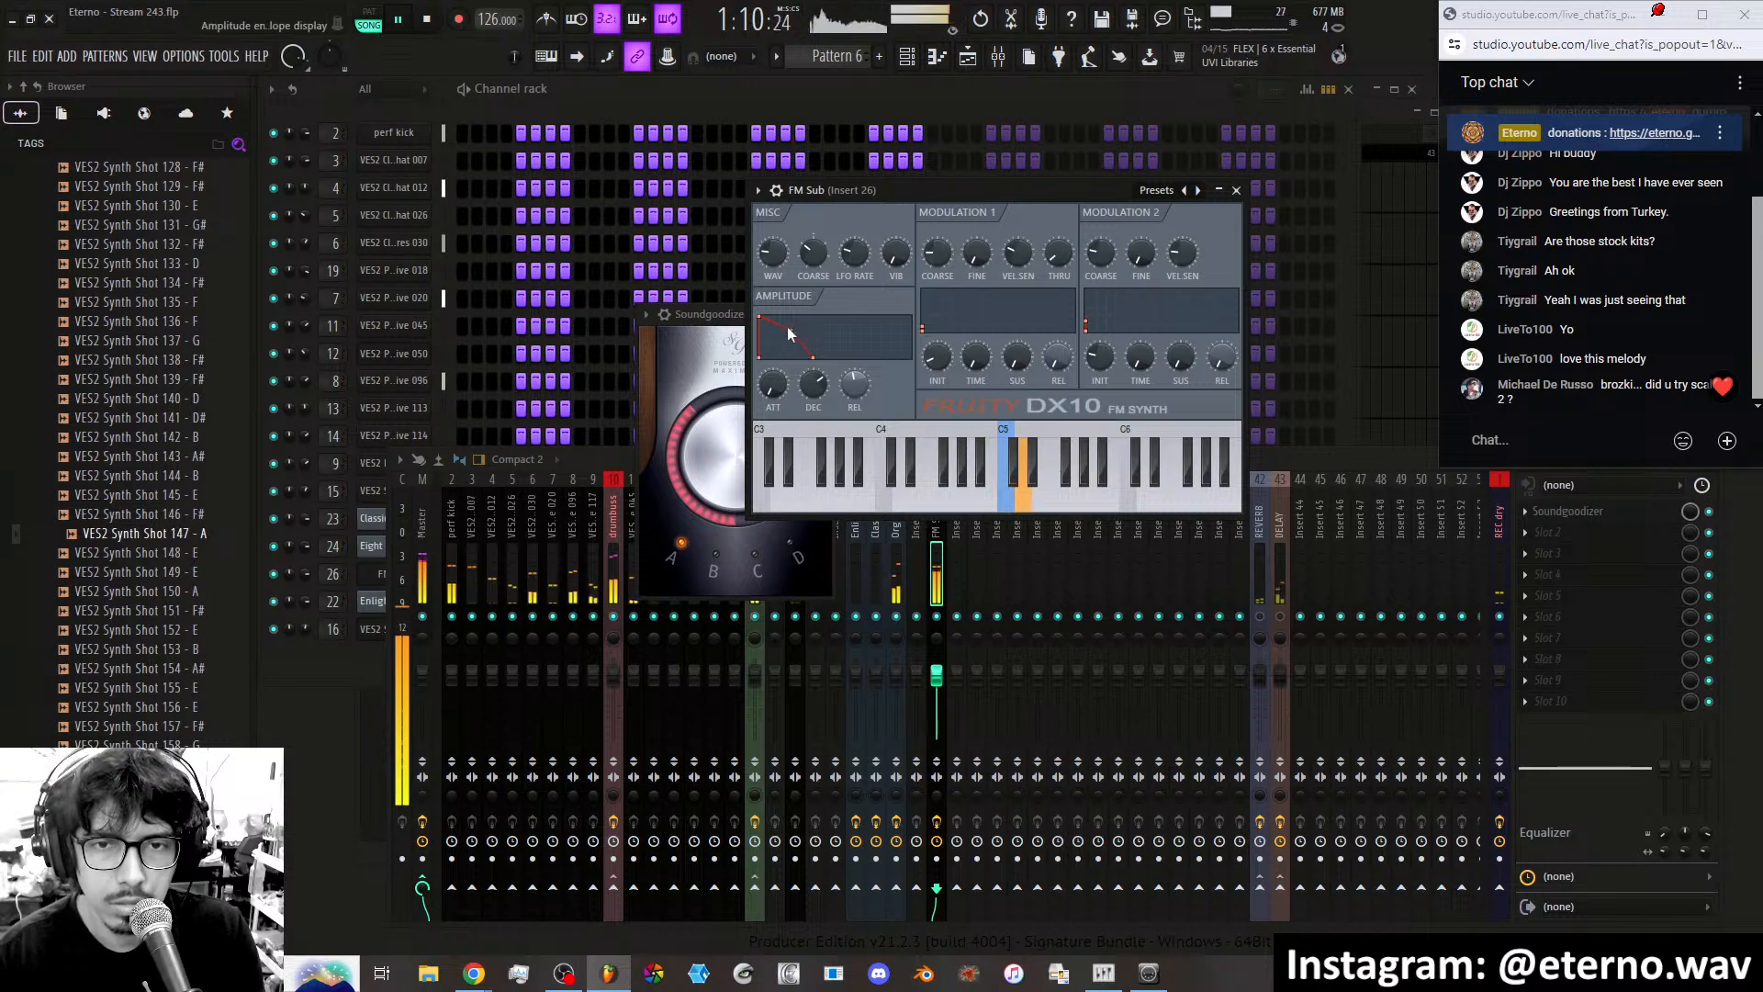
left_click_drag(772, 254, 772, 243)
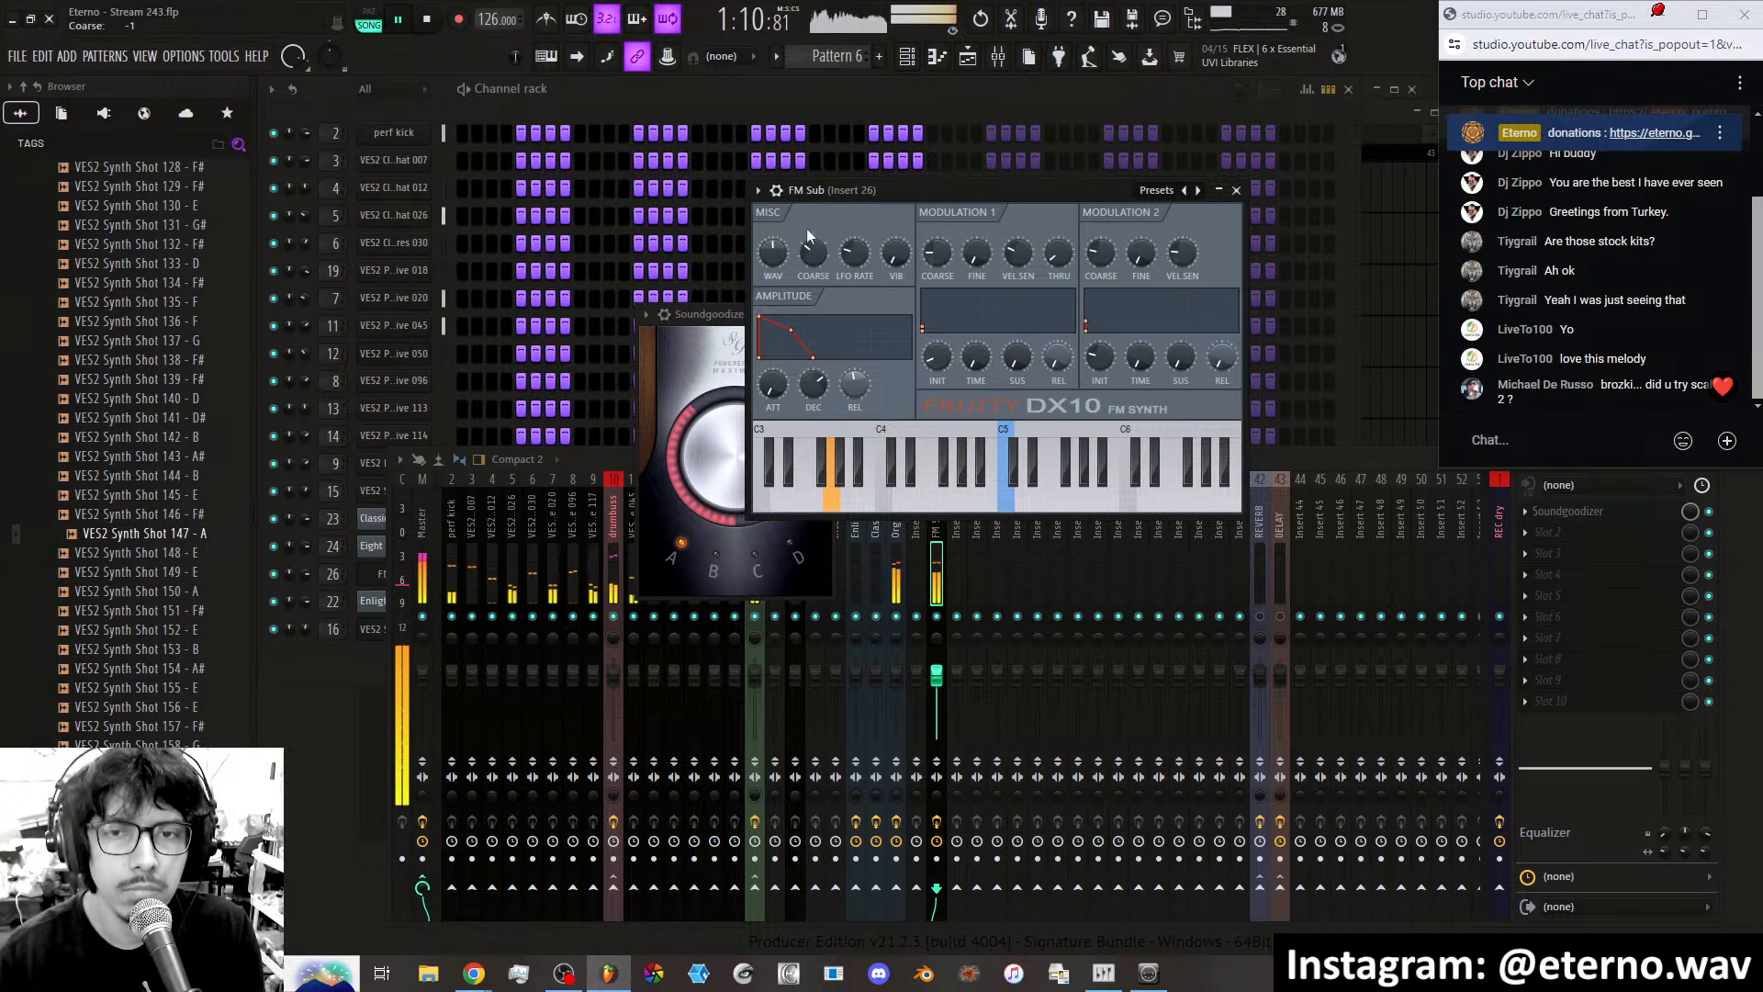
left_click(1308, 467)
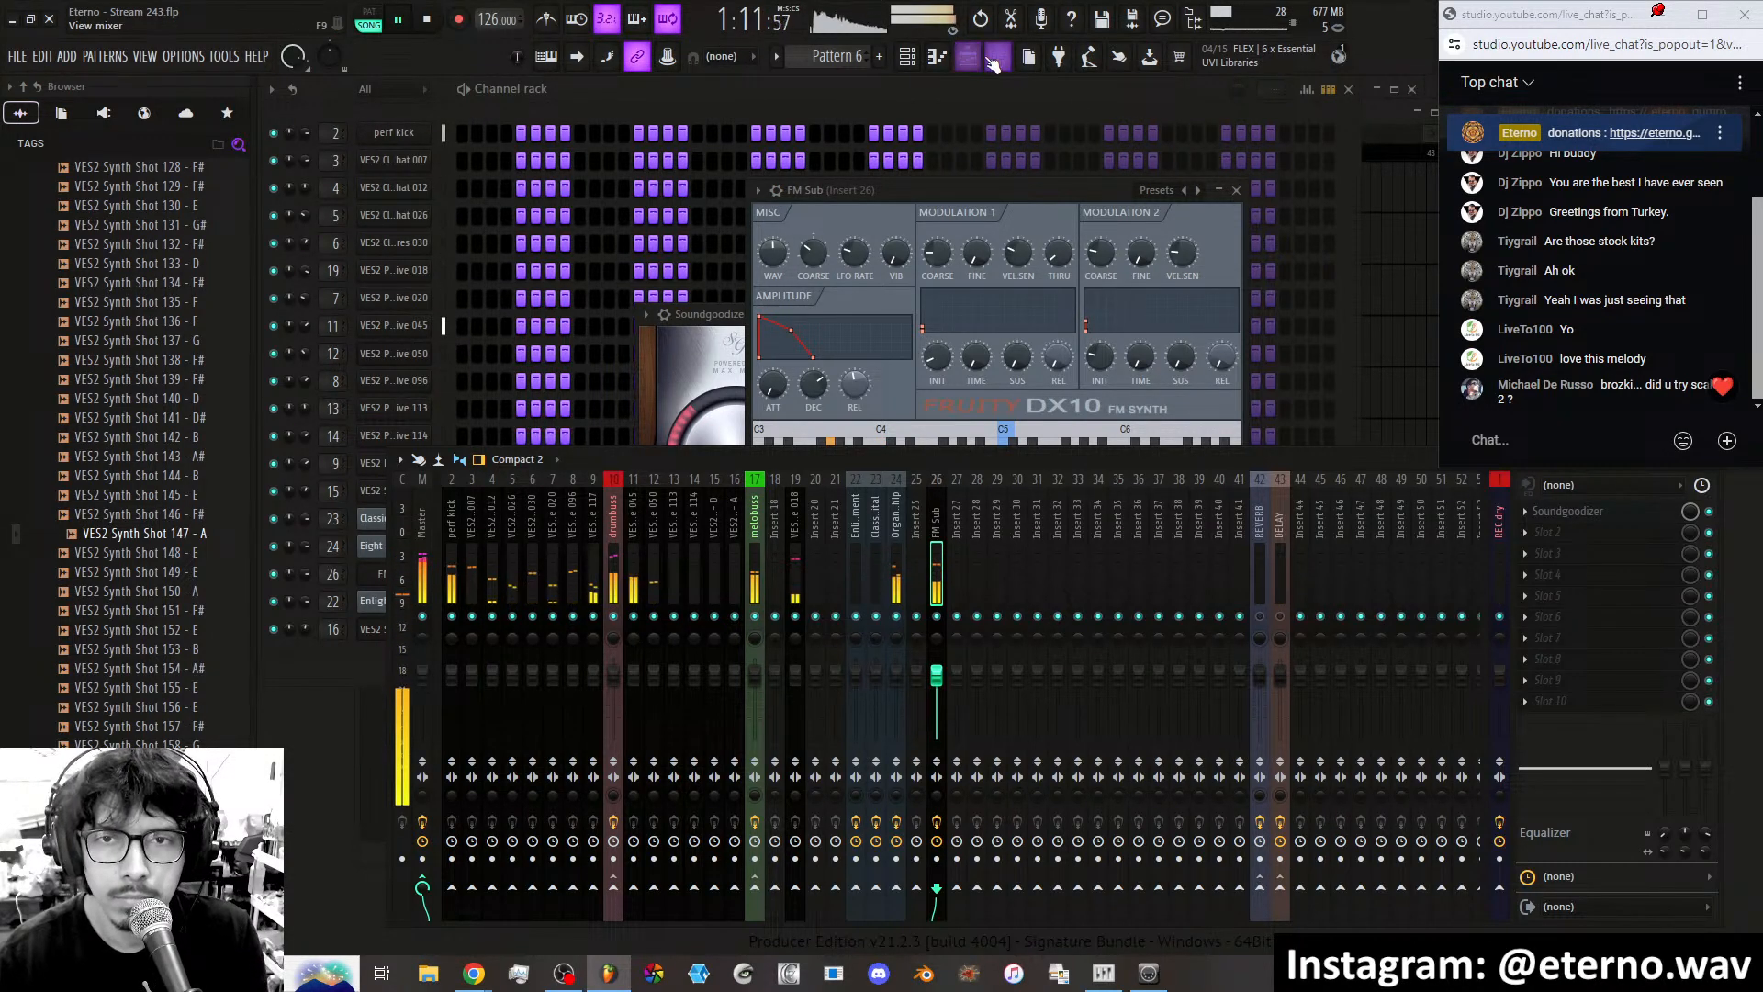
Create a new pattern, record an FM Sub bass line into it, and undo the last recorded items.
left_click(867, 90)
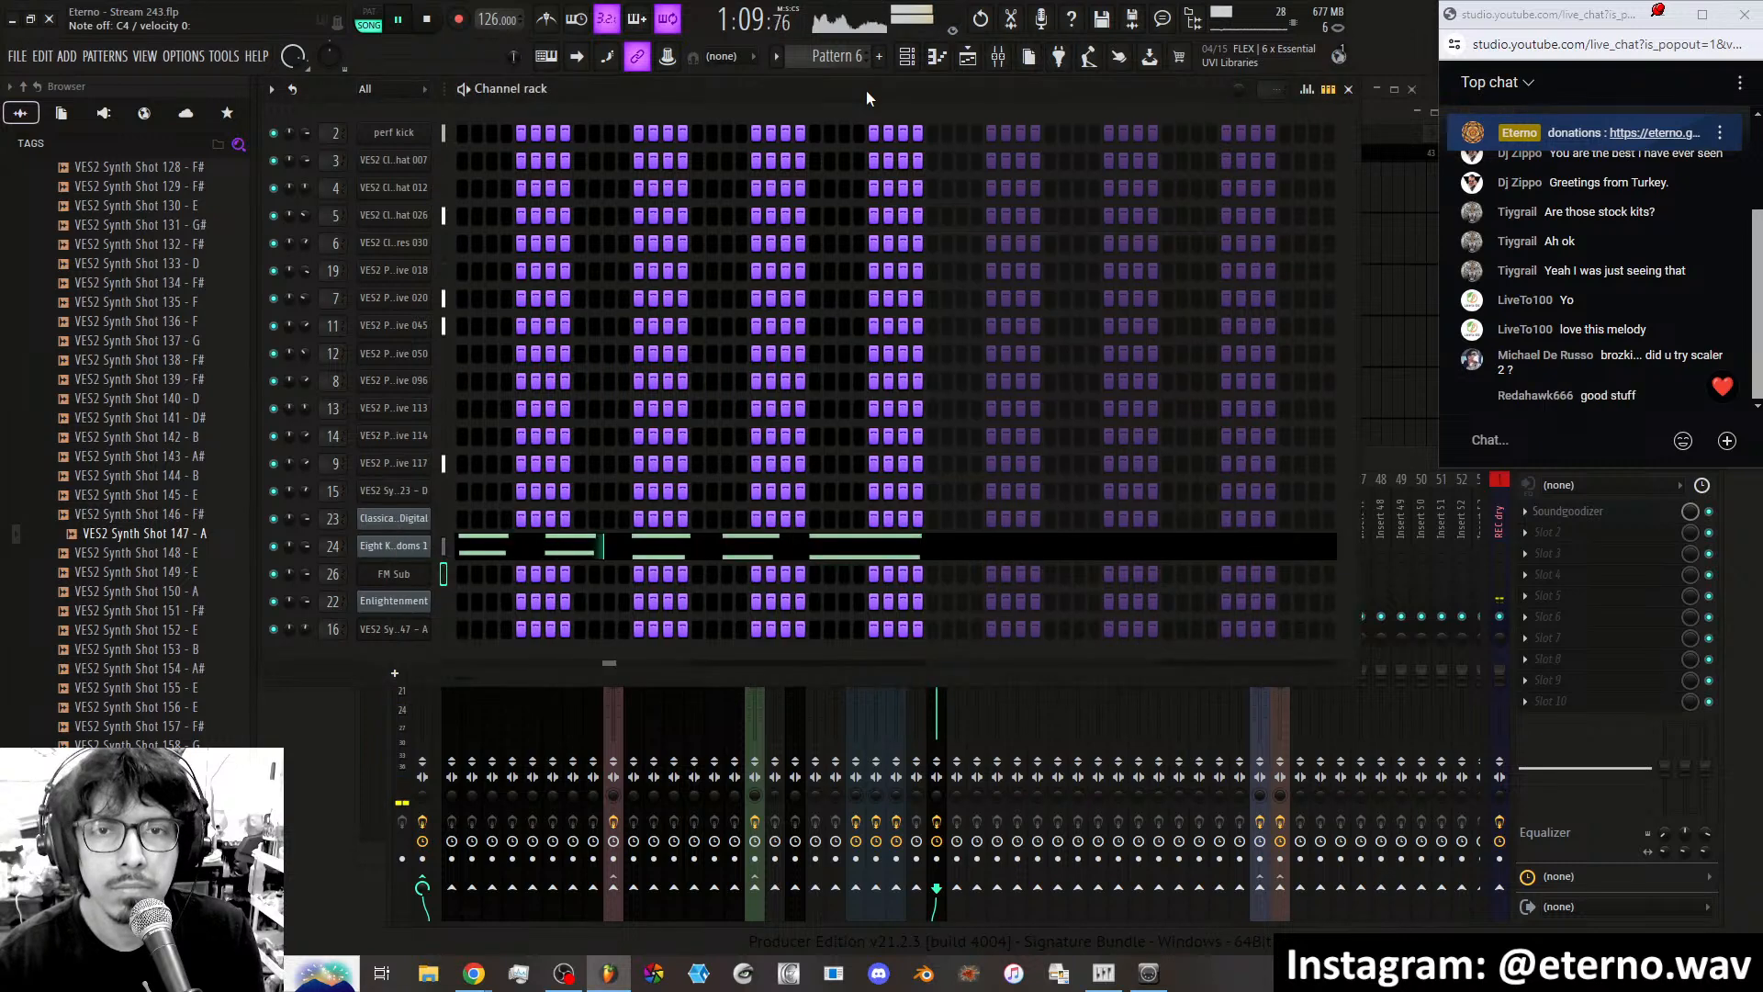
left_click(880, 58)
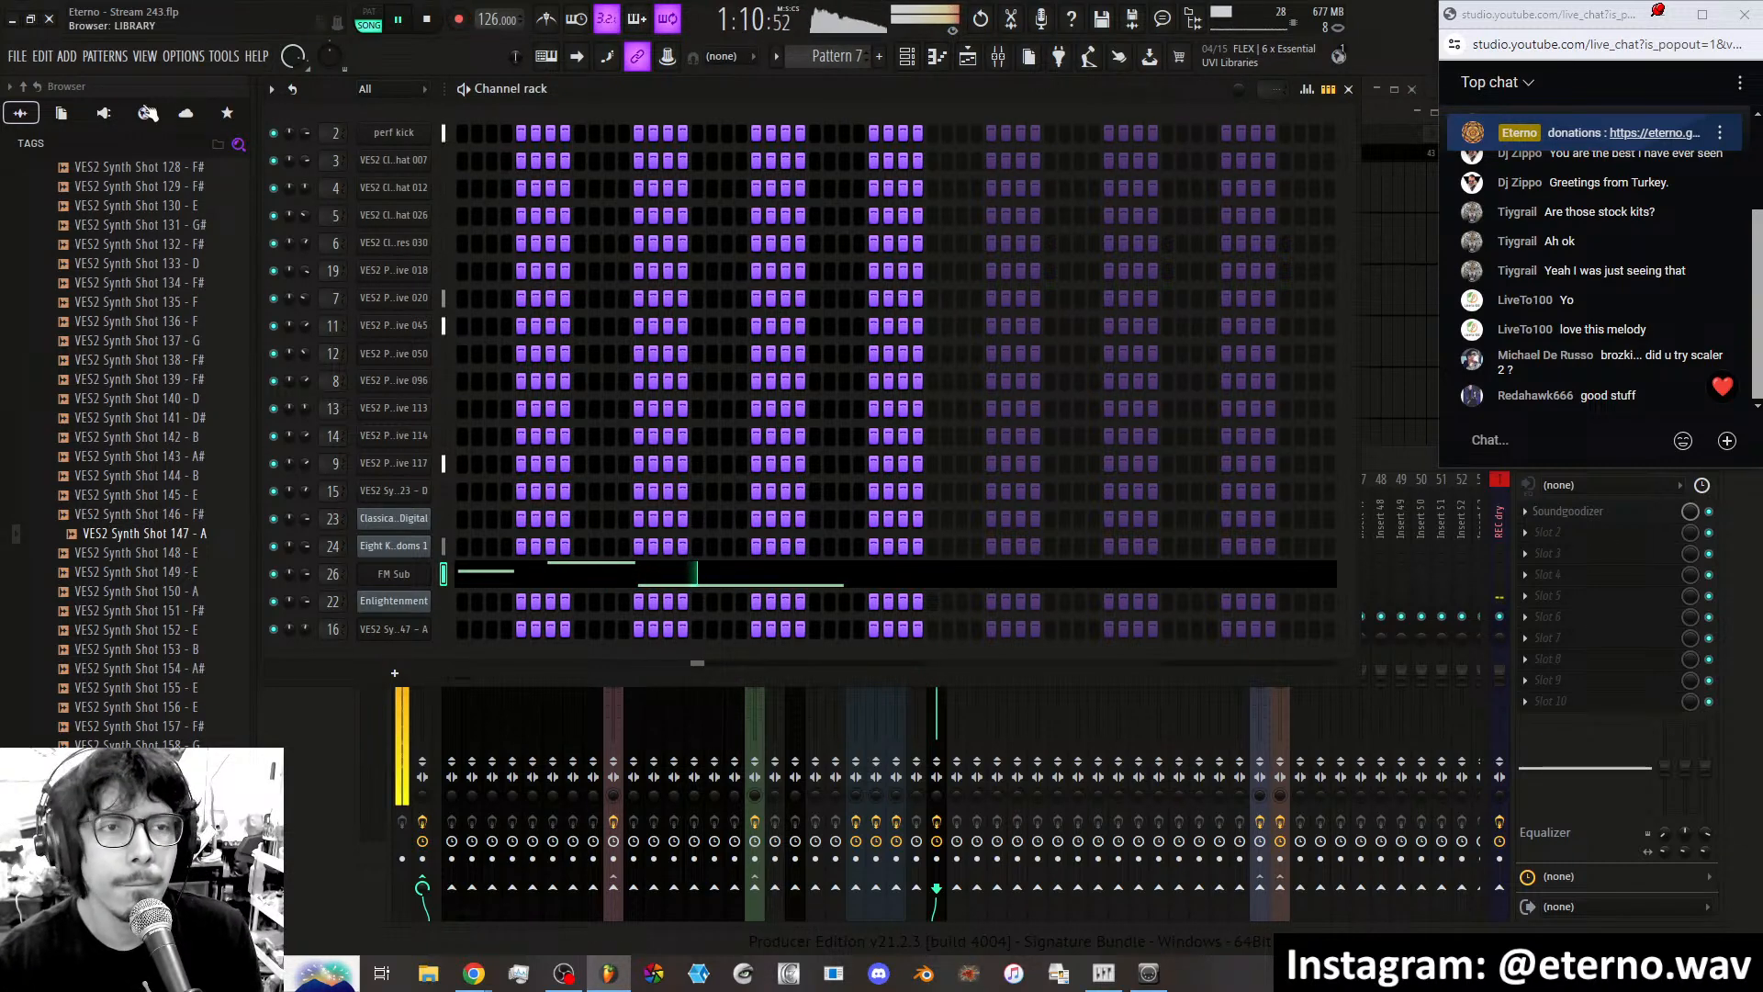
left_click(38, 57)
left_click(54, 80)
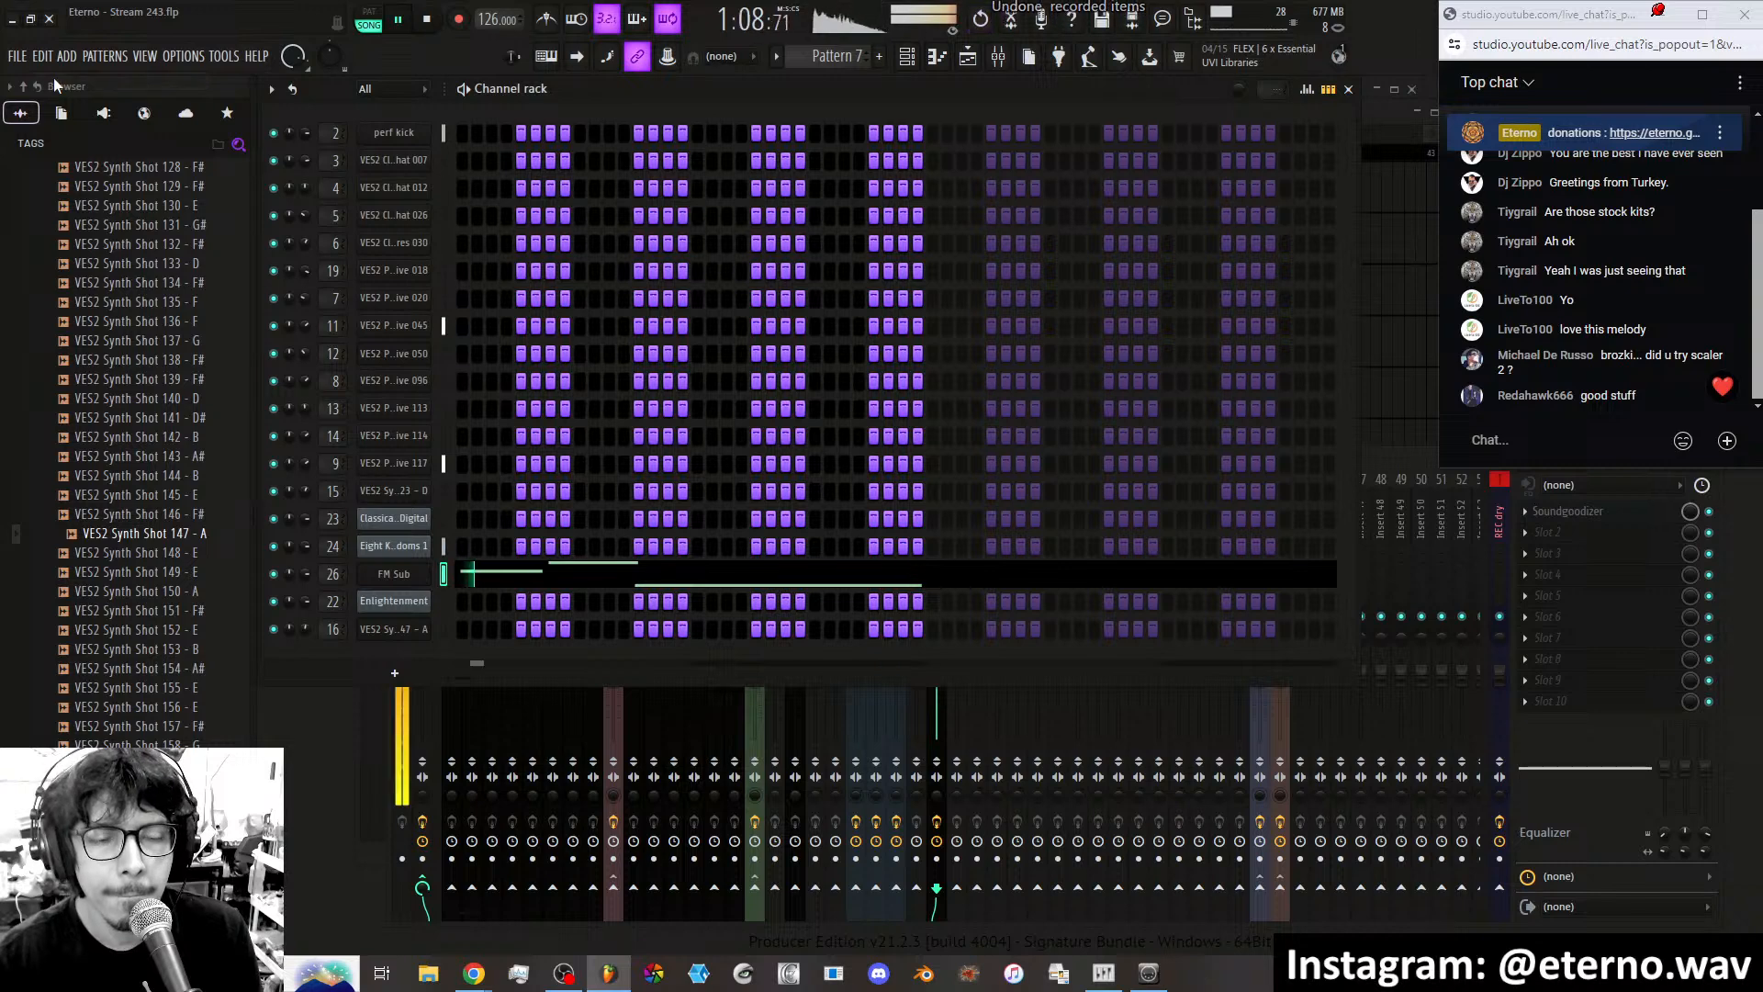
Reshape the velocities of the three FM Sub notes into a gentle decline ending at about 53%.
left_click(569, 574)
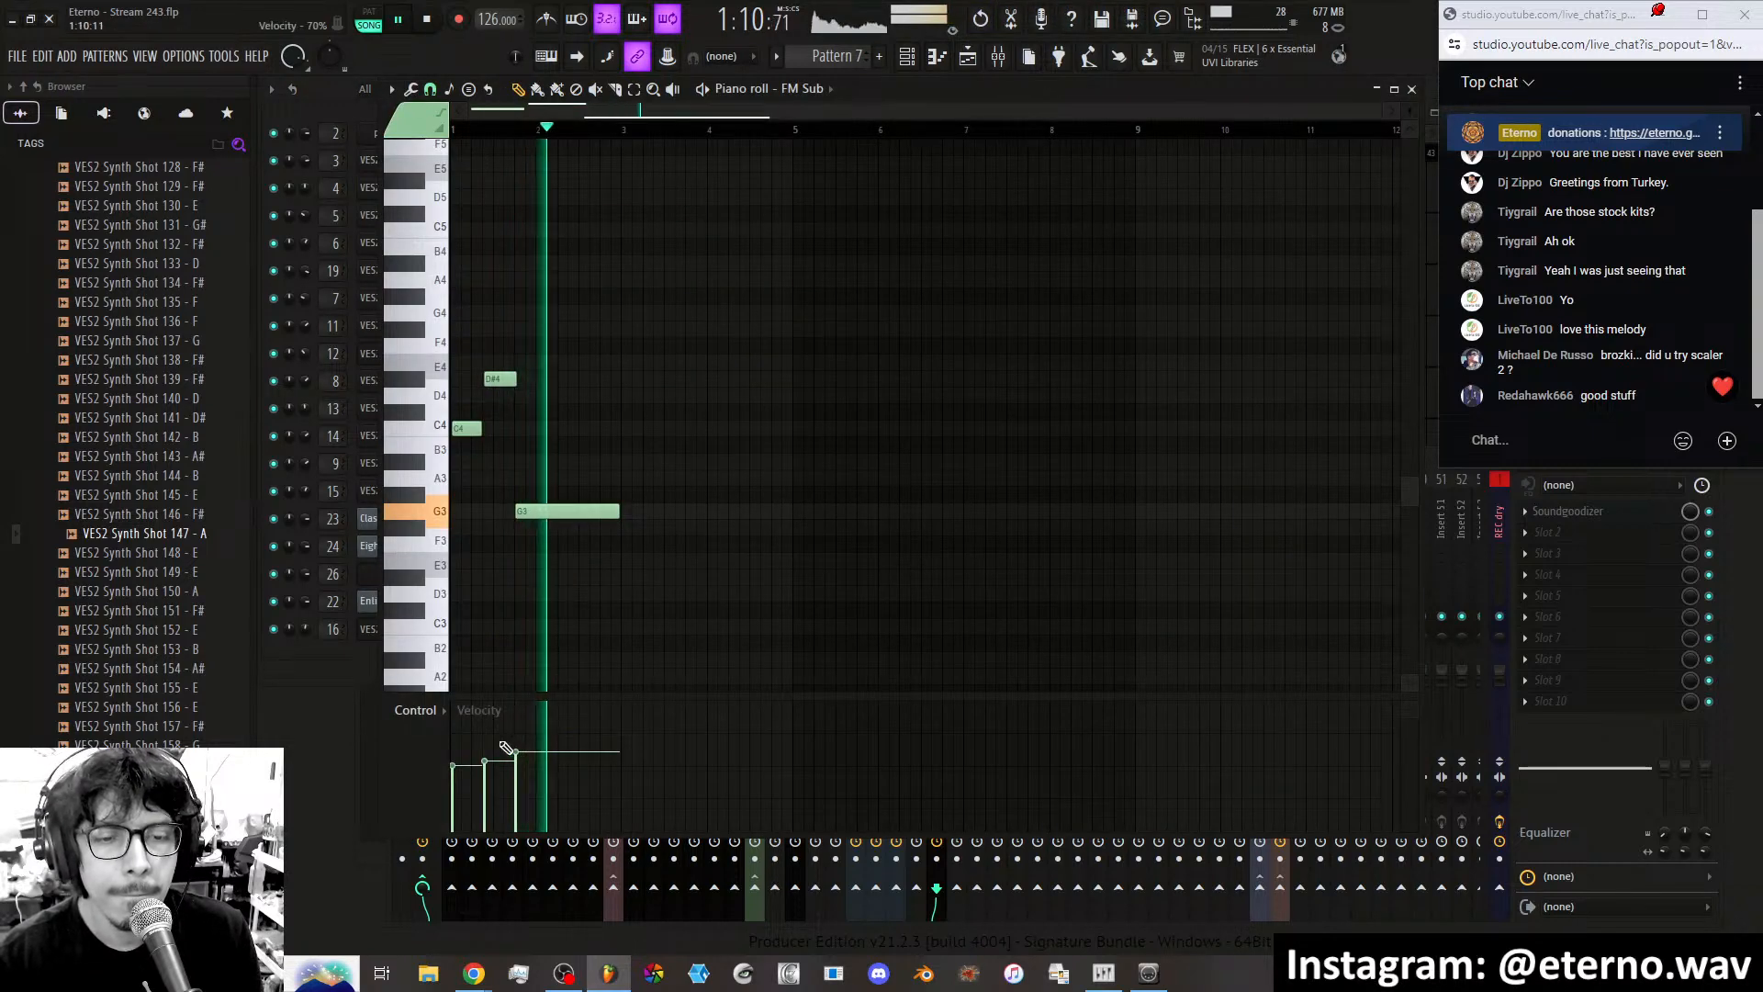
left_click_drag(452, 755, 516, 767)
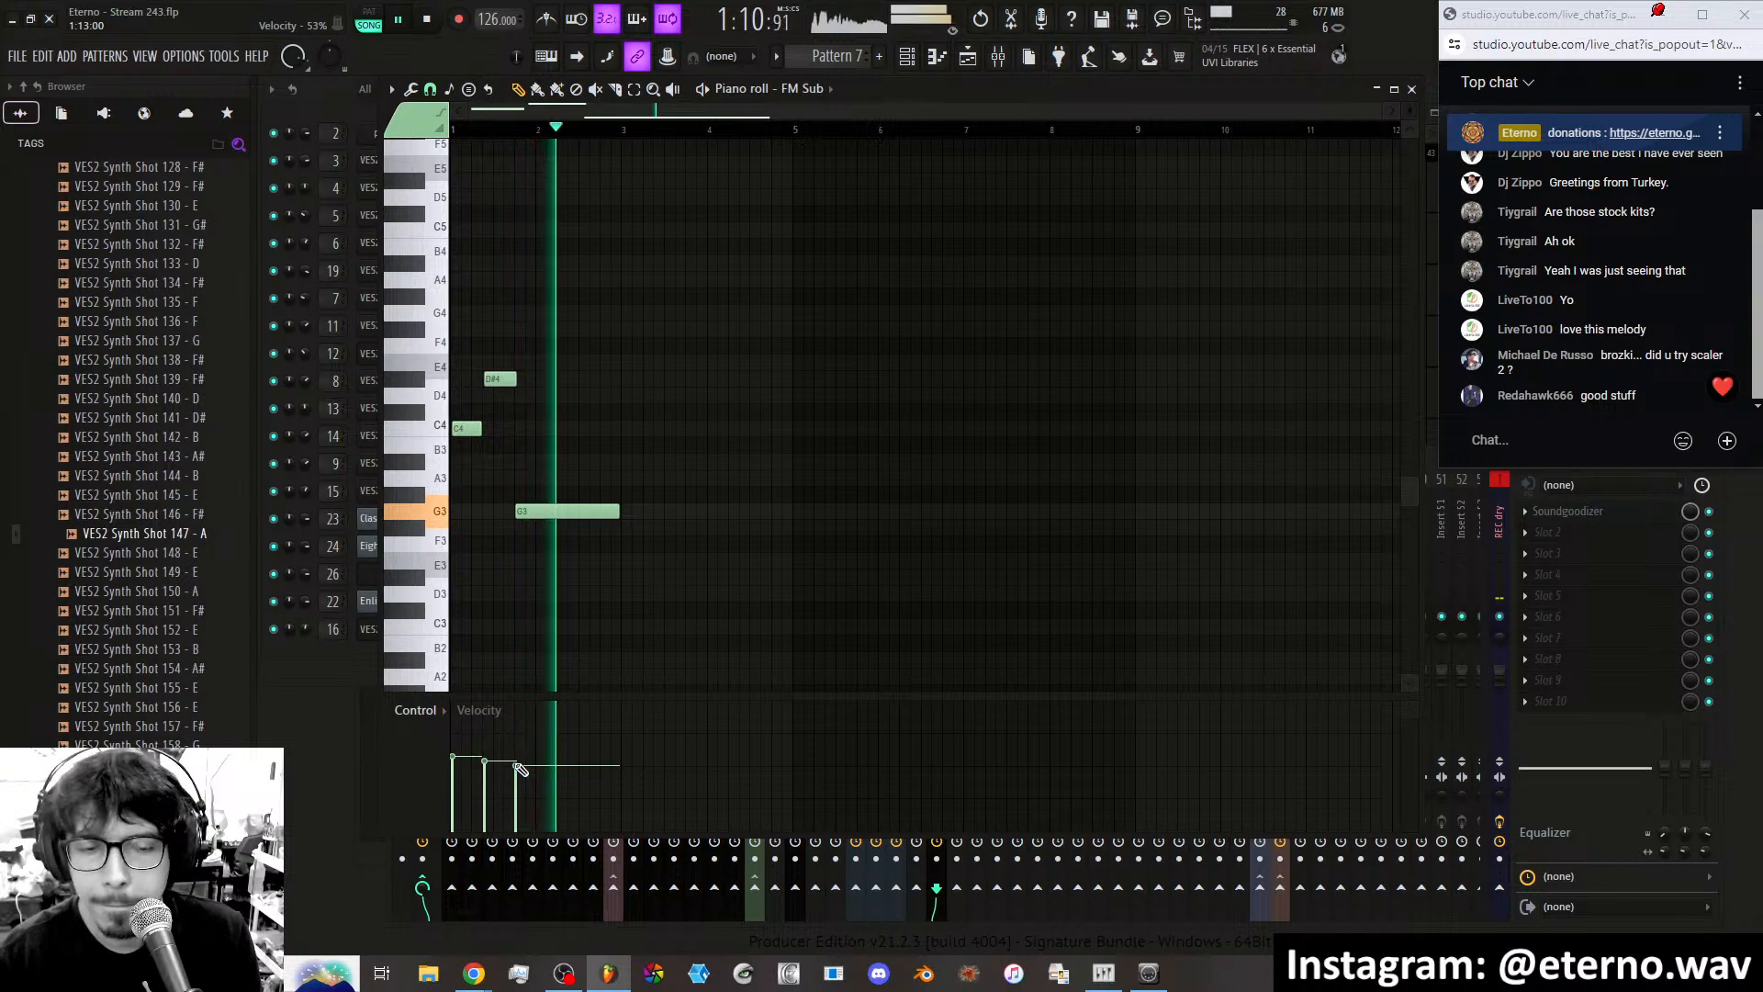
Load ShaperBox2 in slot 8 of the FM Sub insert and apply the Sidechain 2 volume shape.
left_click(1462, 514)
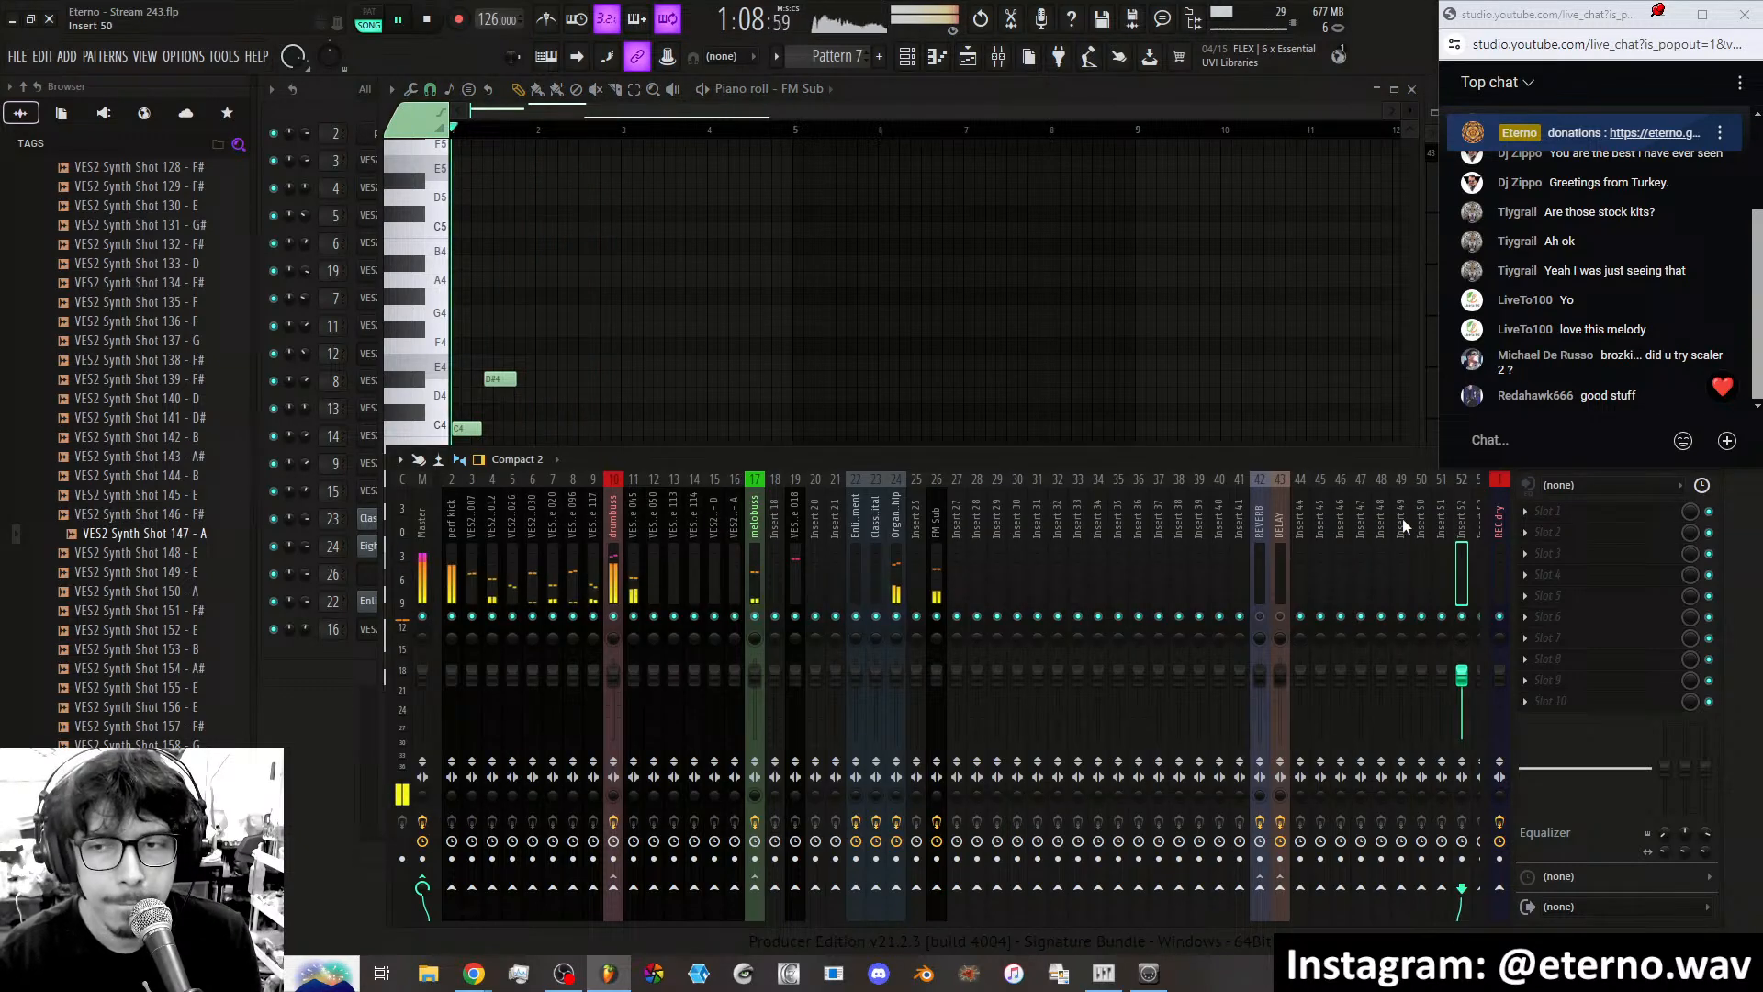
left_click(938, 573)
left_click(1527, 658)
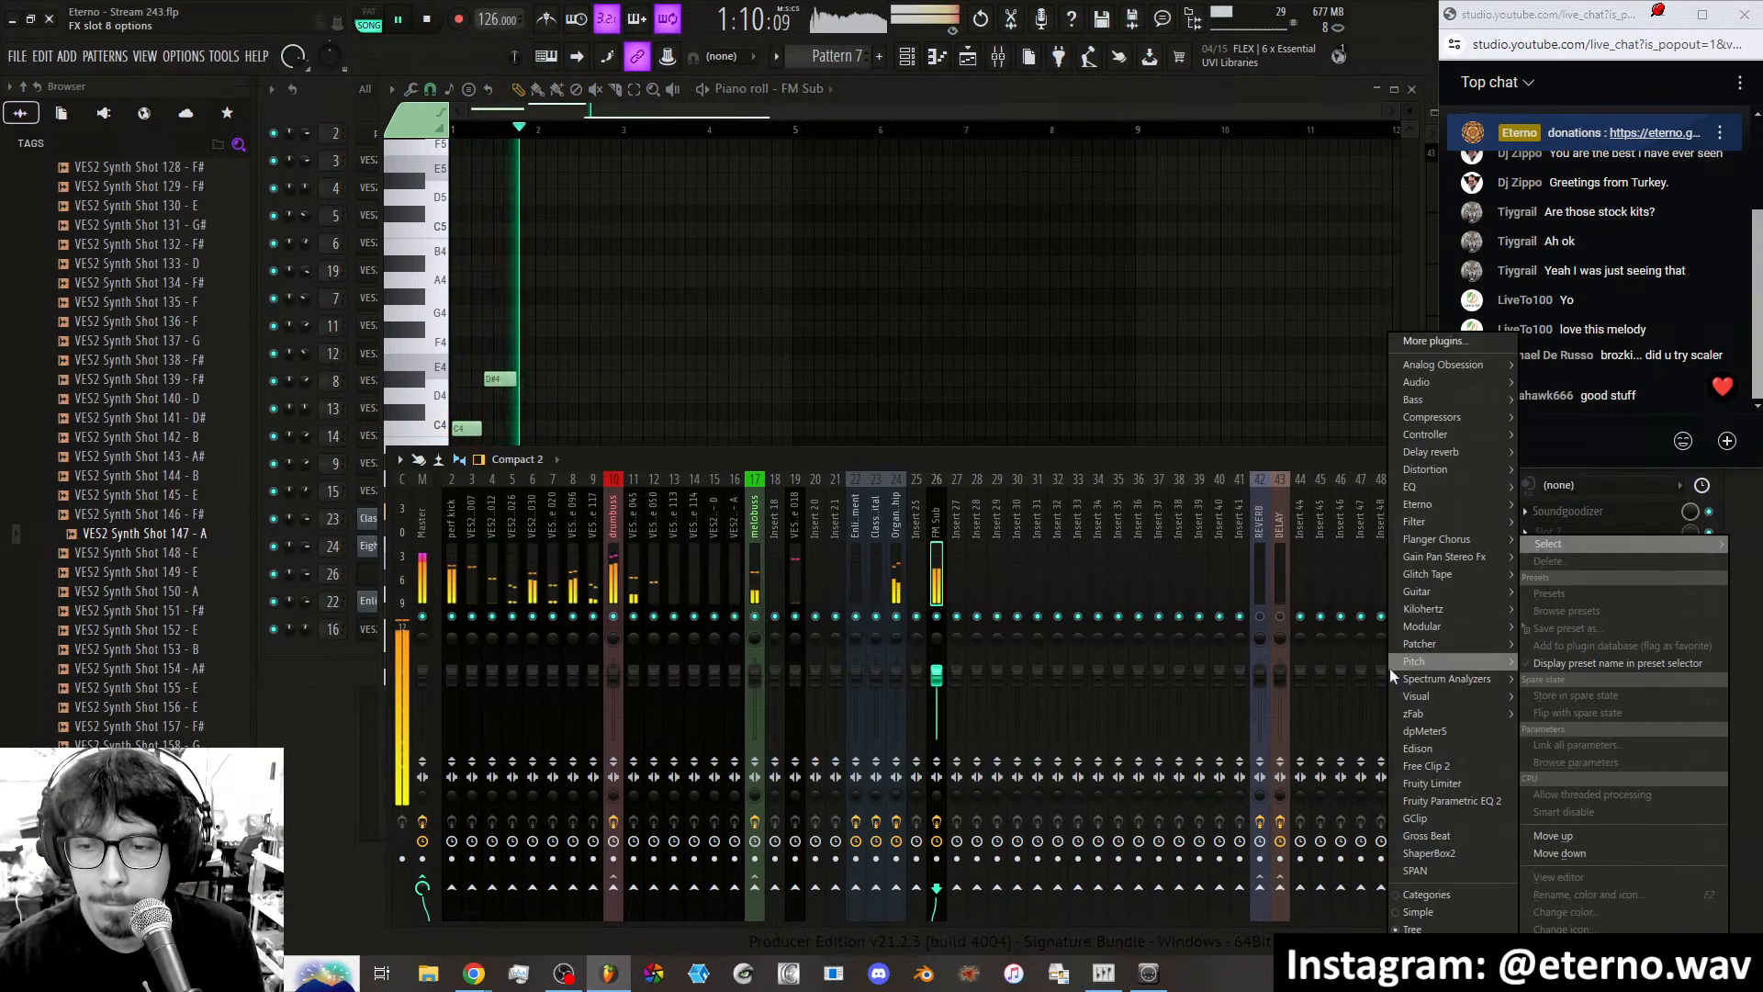
left_click(1432, 853)
left_click(1056, 489)
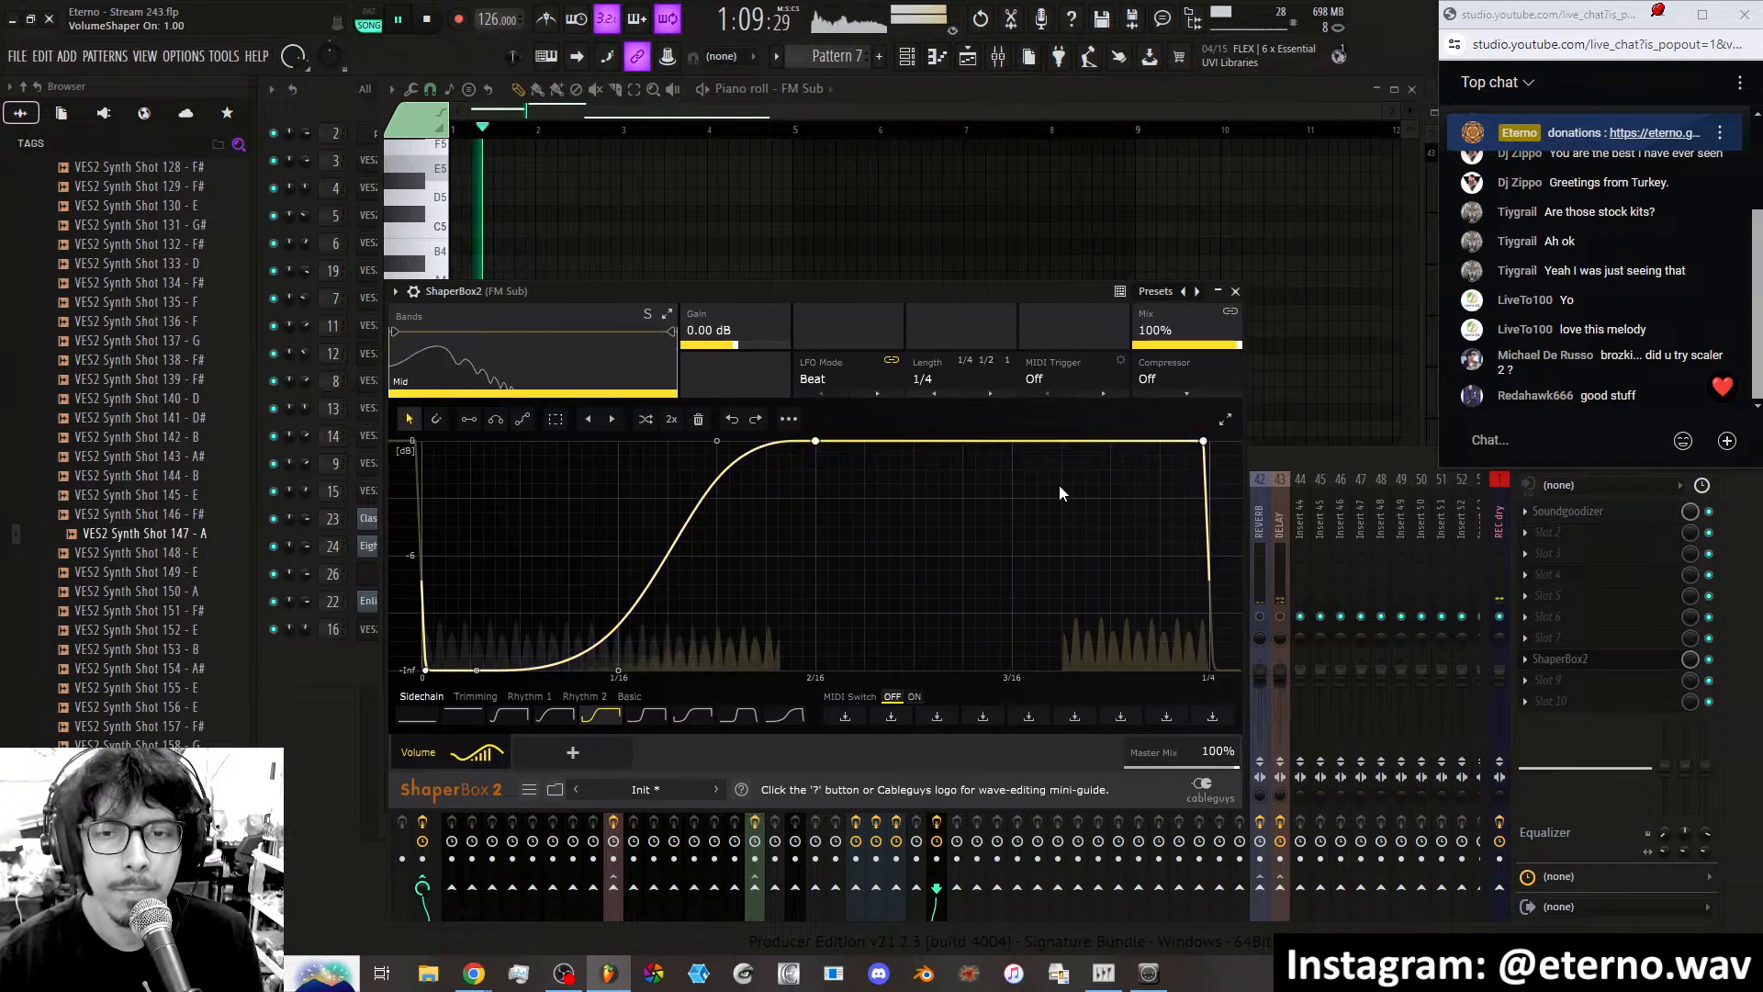
left_click_drag(1218, 329, 1219, 317)
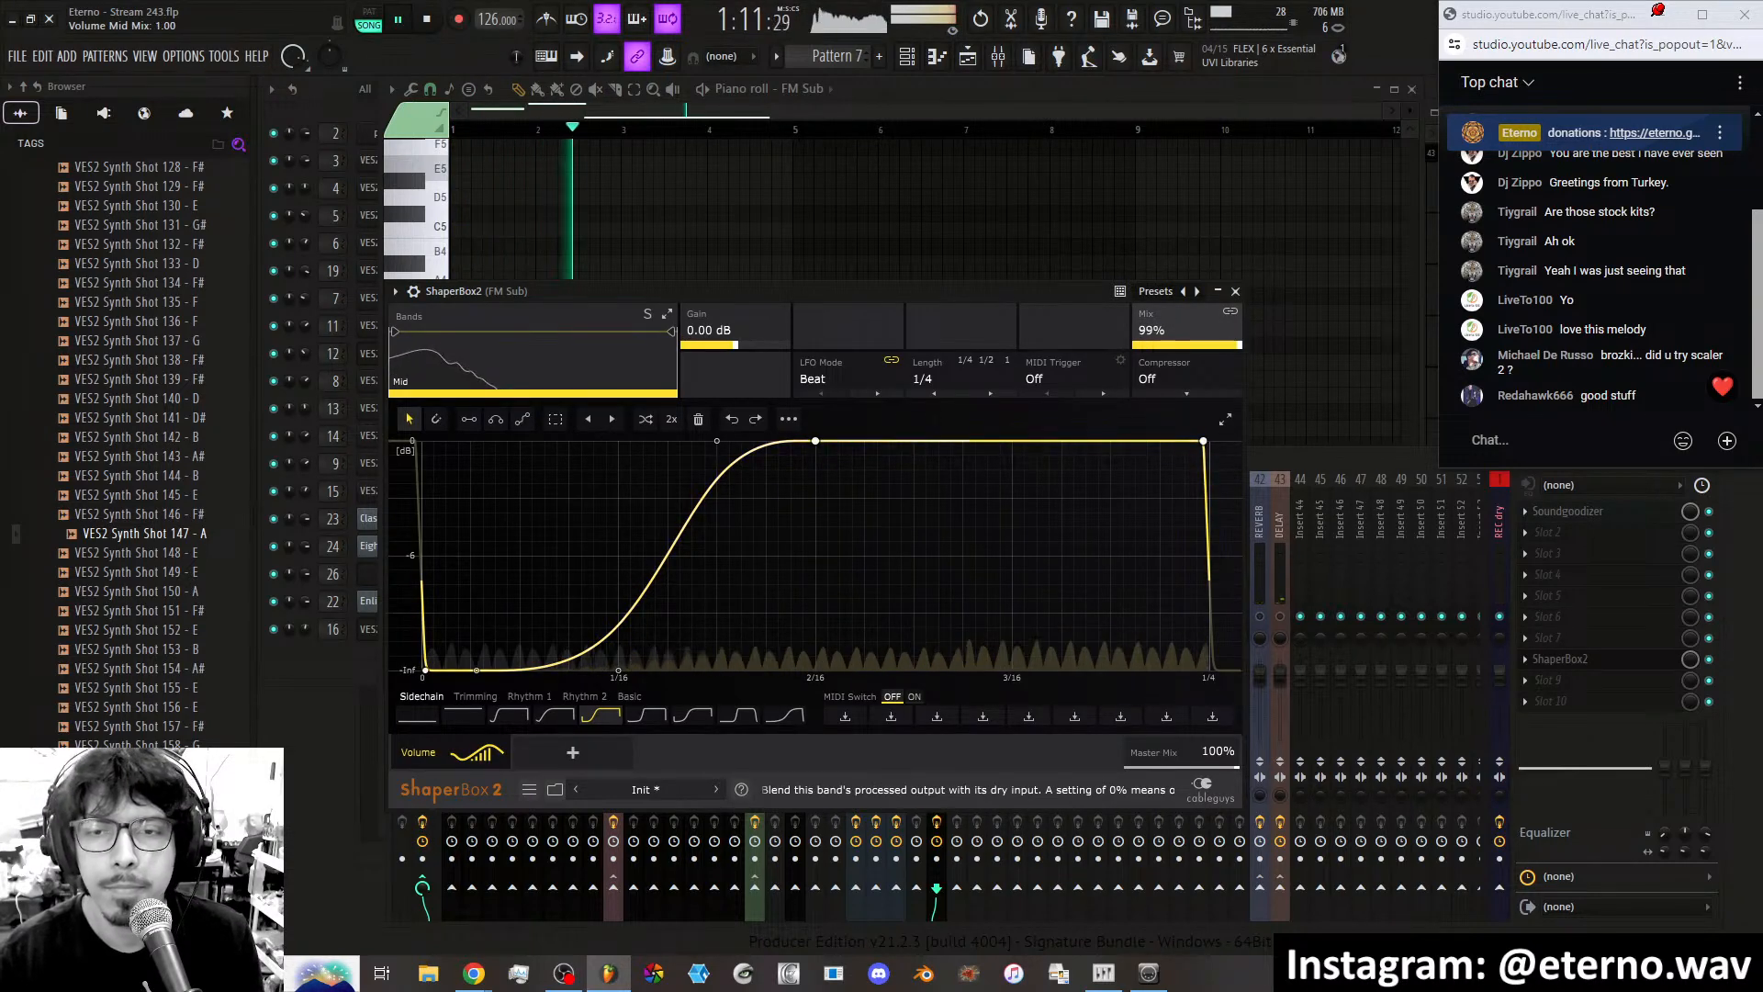
left_click(554, 716)
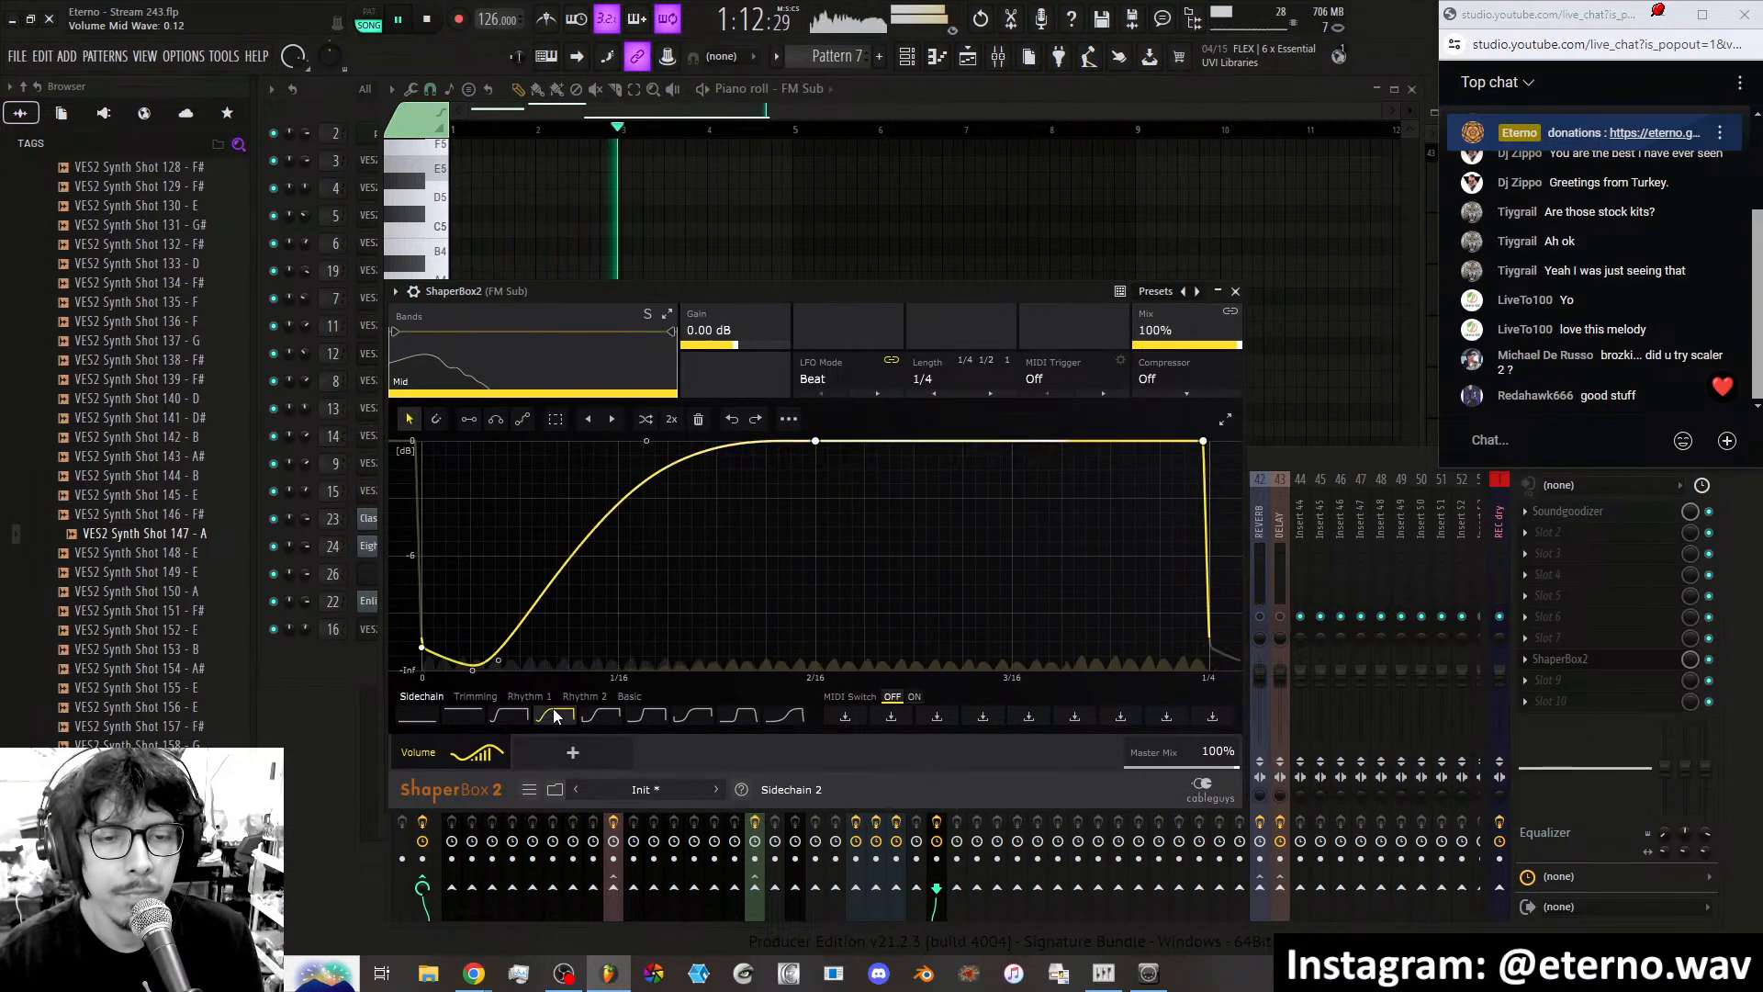
left_click(1235, 291)
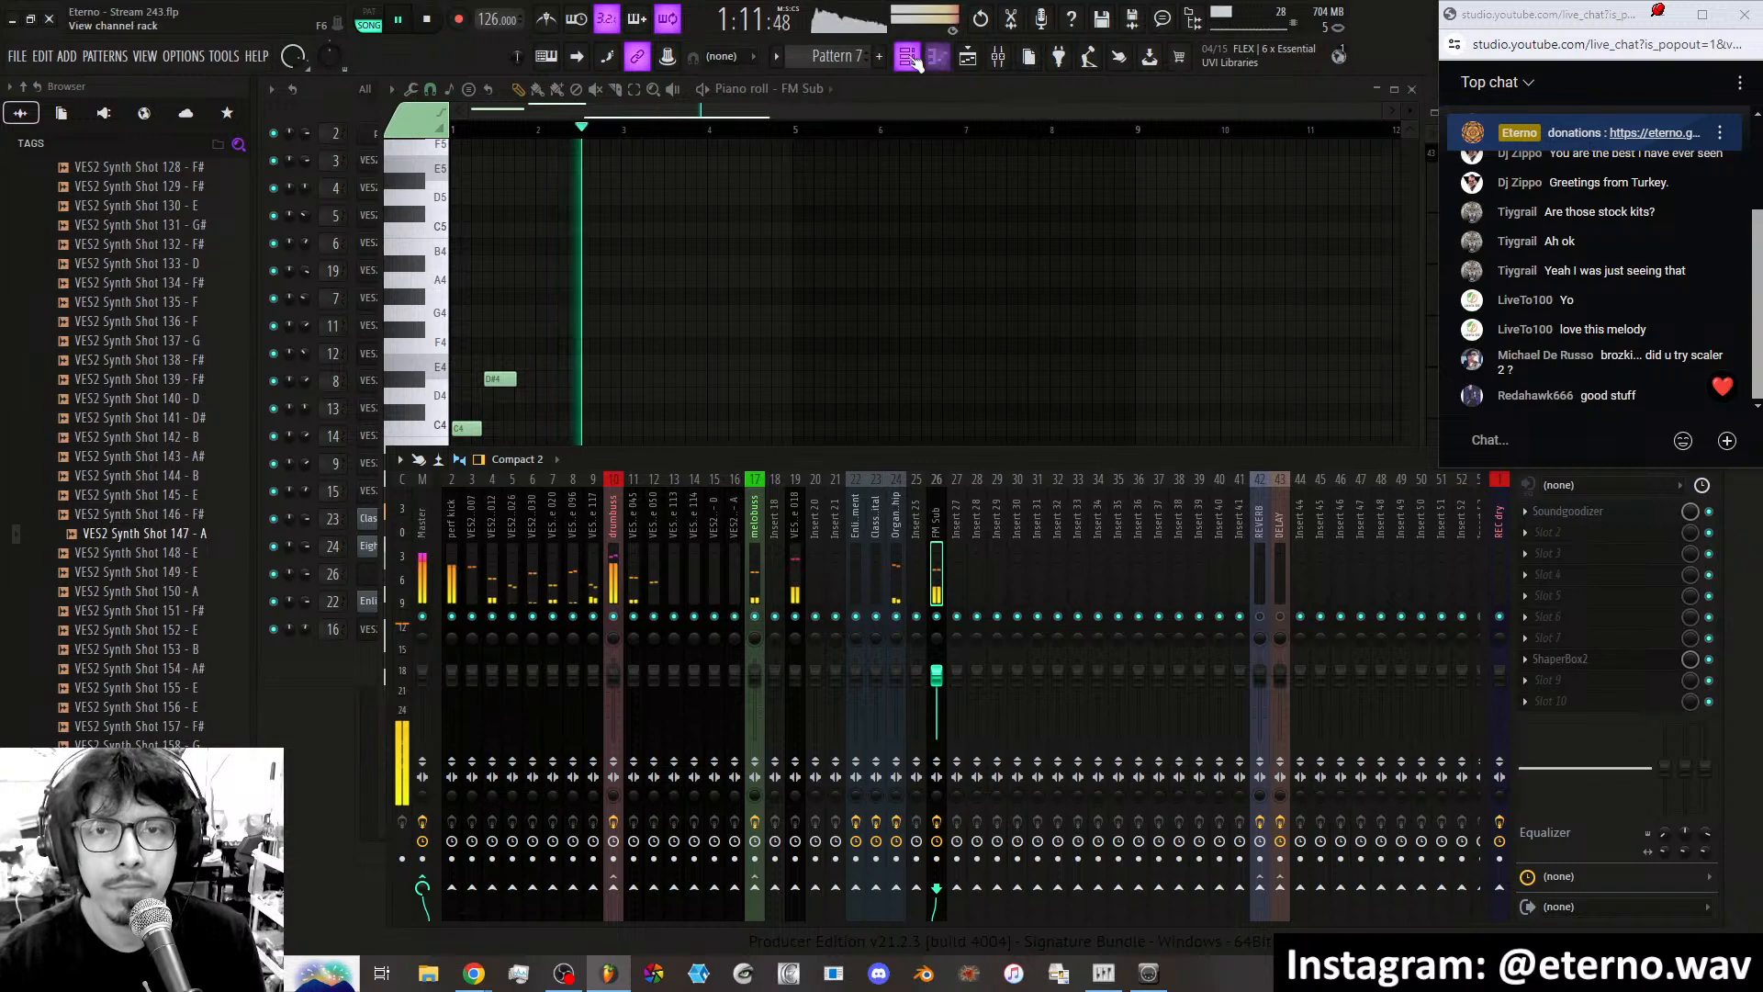
Lower the FM Sub channel's volume to about 47% and open the Eight Kingdoms 1 FLEX instrument.
key("F6")
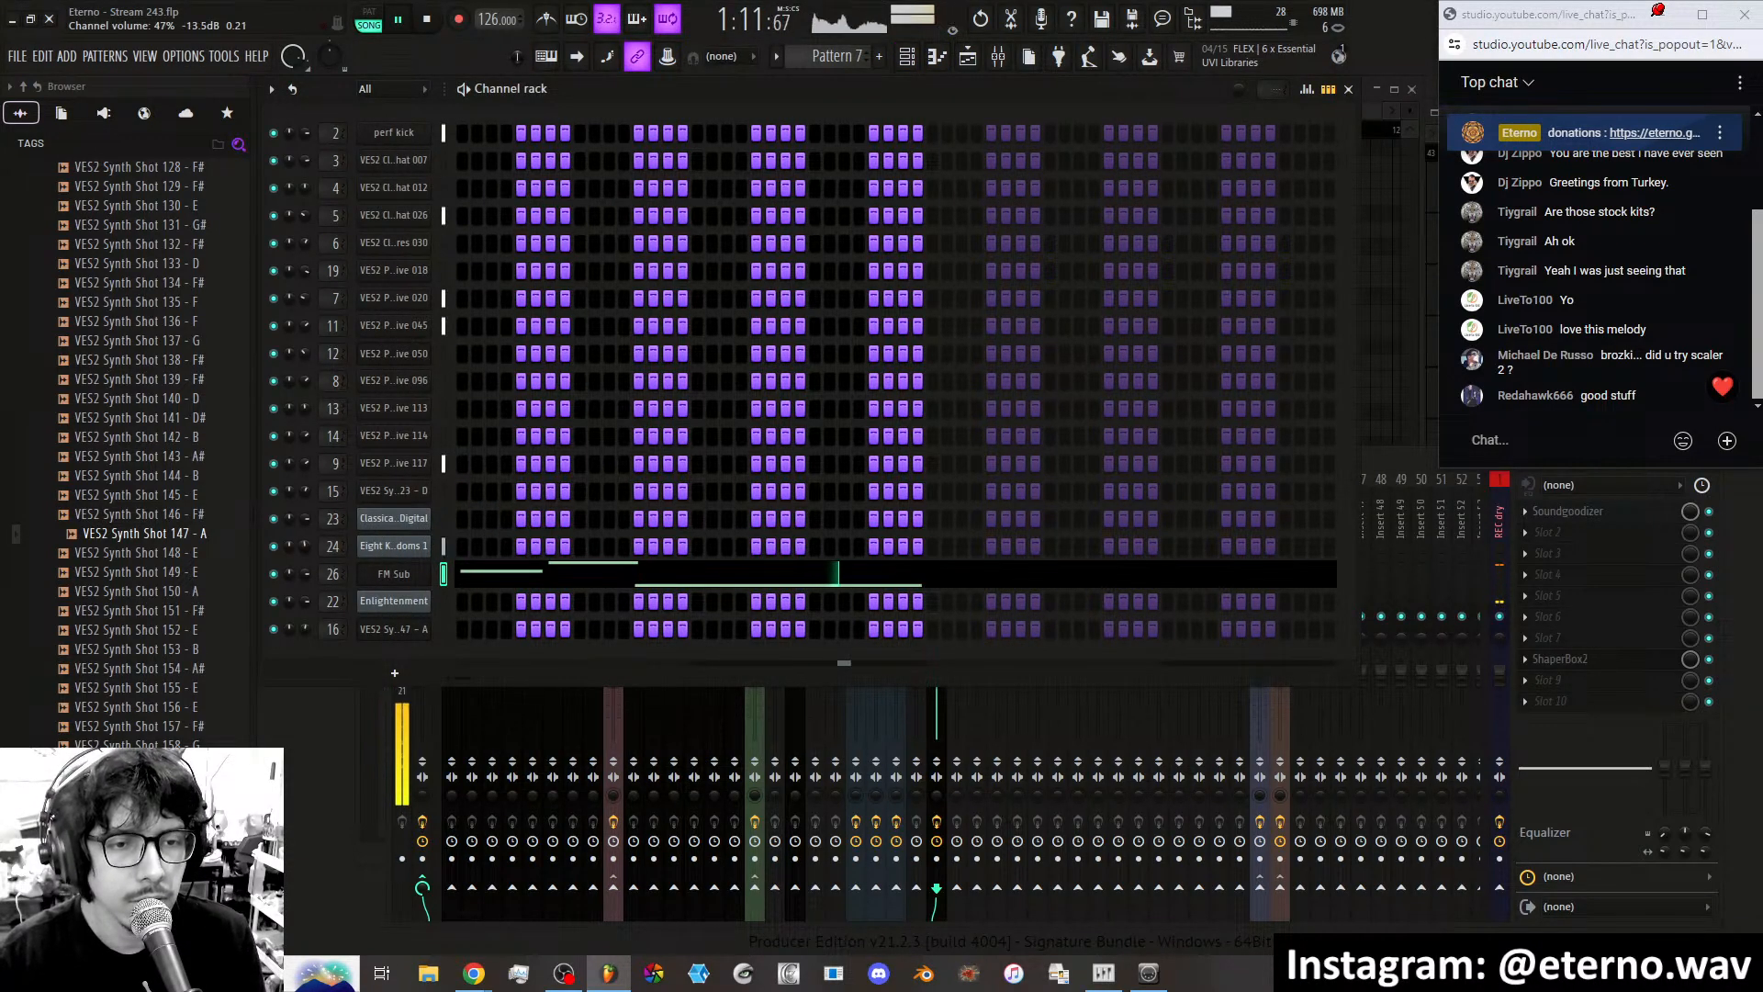
left_click_drag(306, 574, 306, 578)
left_click(396, 549)
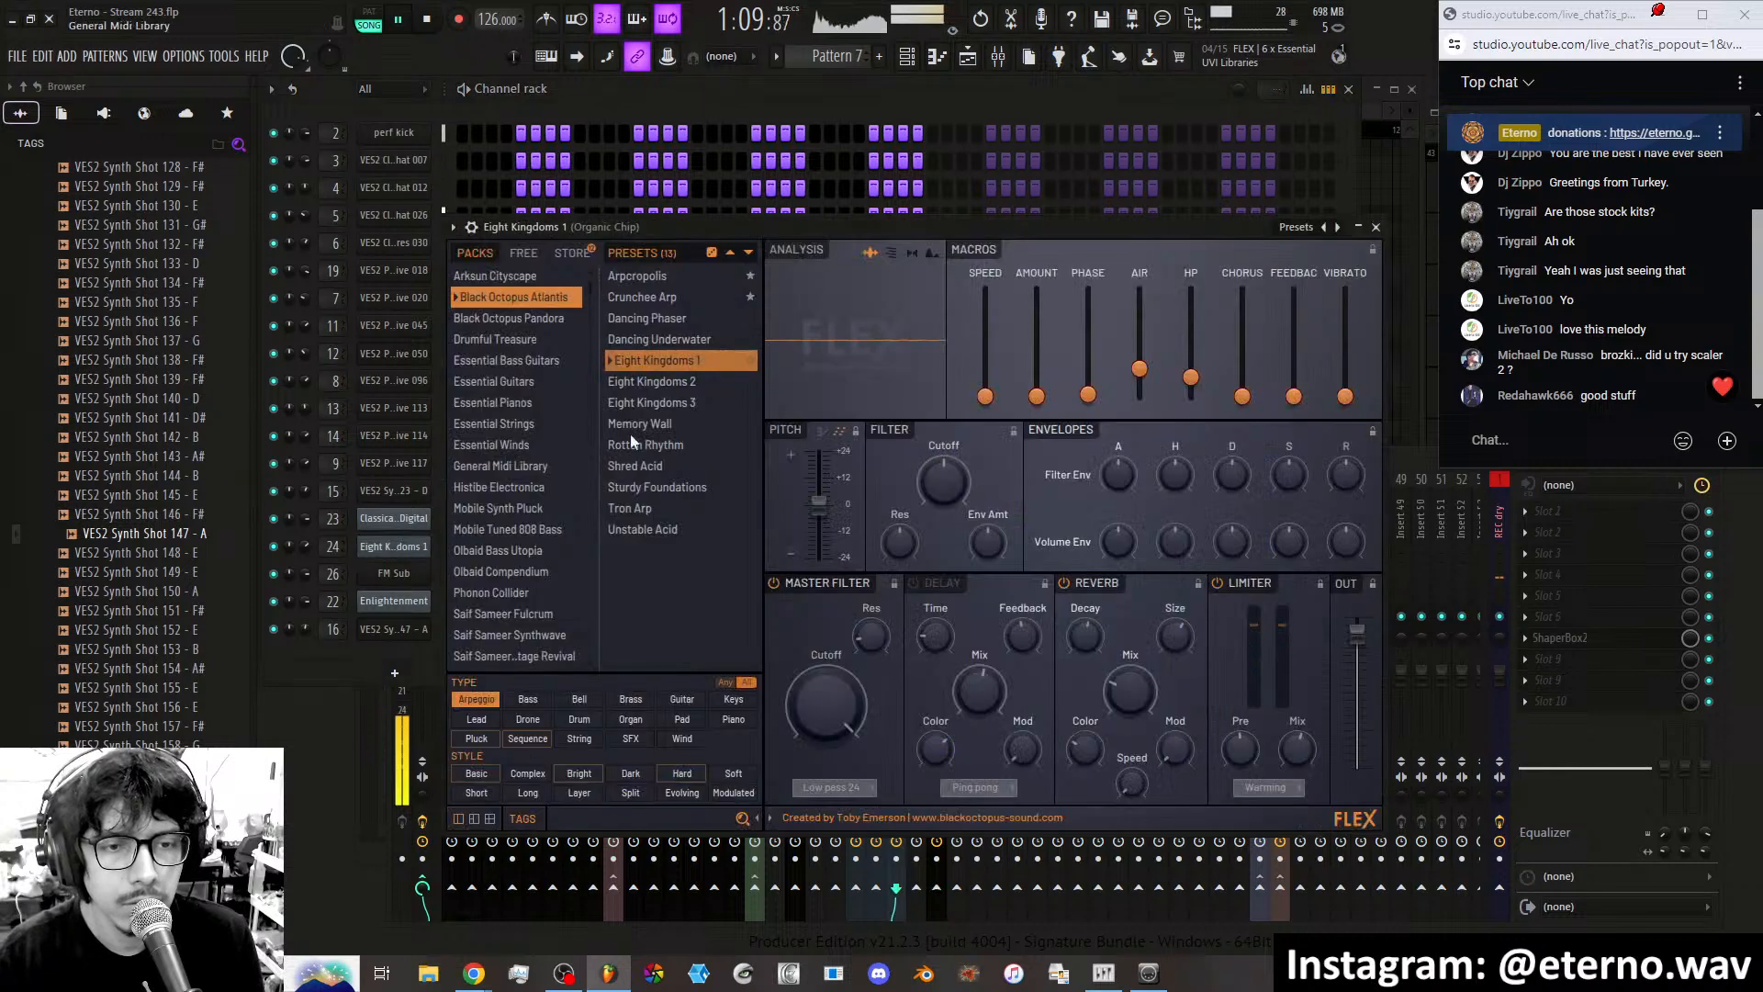
Raise the Amount macro of Eight Kingdoms 1 to about a third, close the instrument, and save the project.
left_click_drag(1037, 396, 1038, 359)
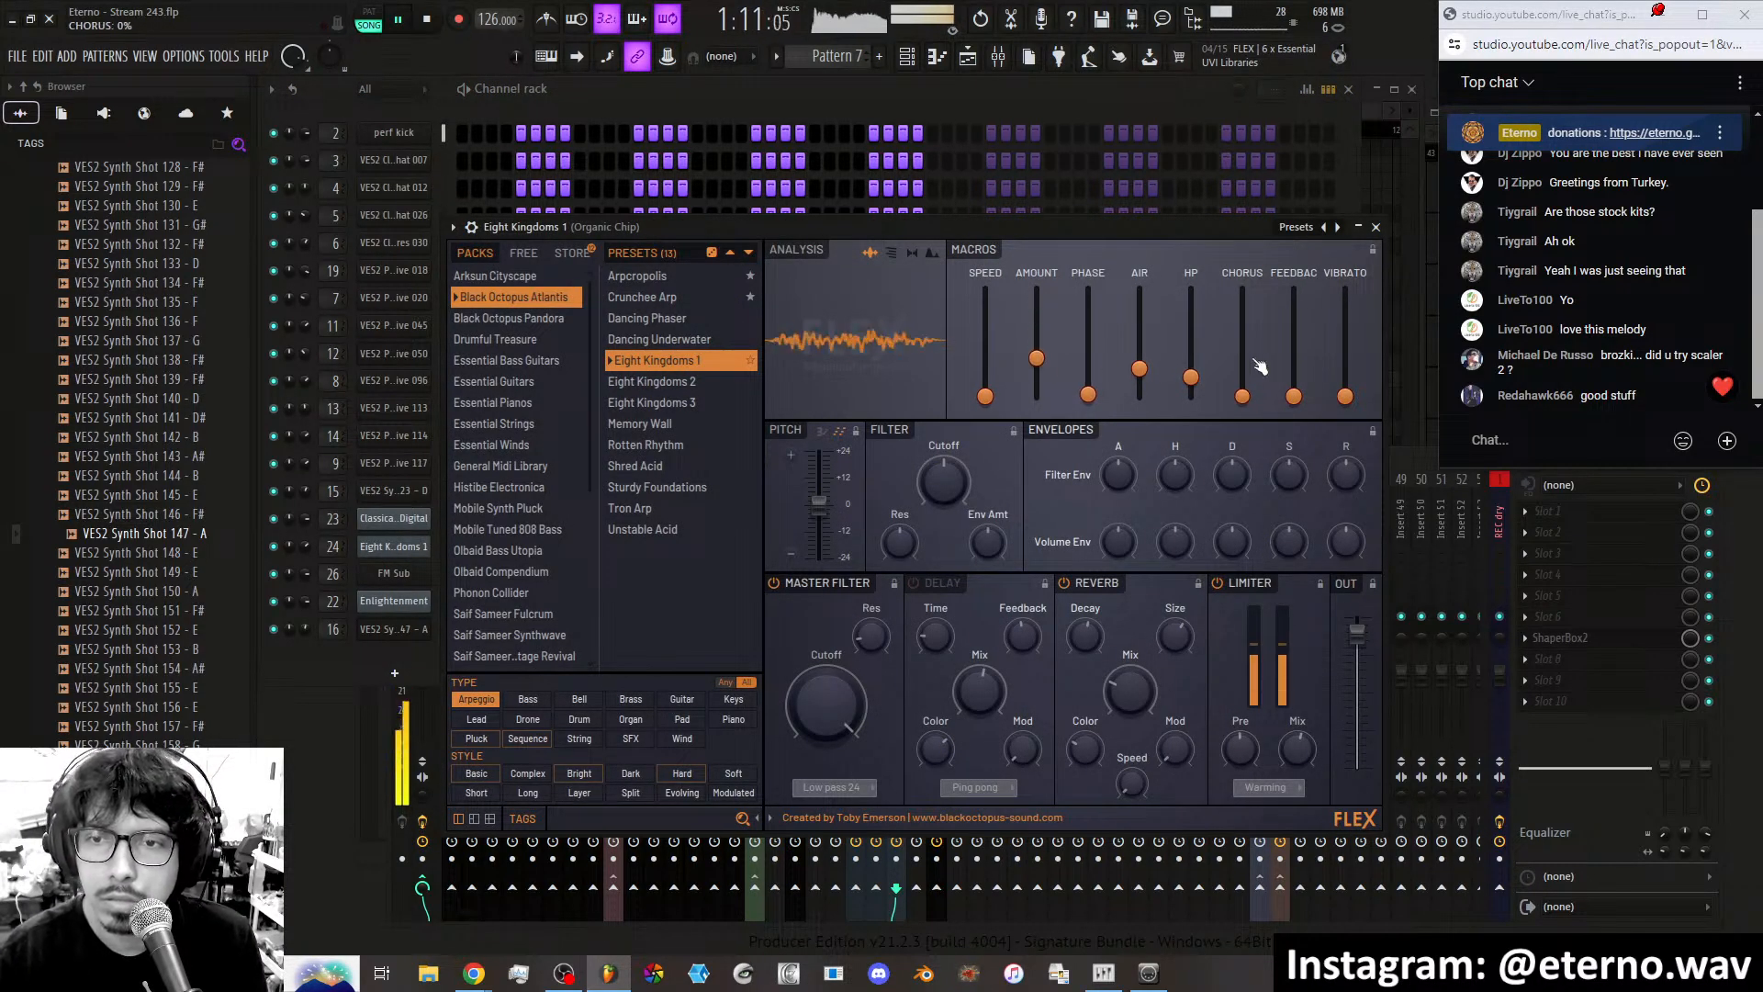
left_click(1376, 227)
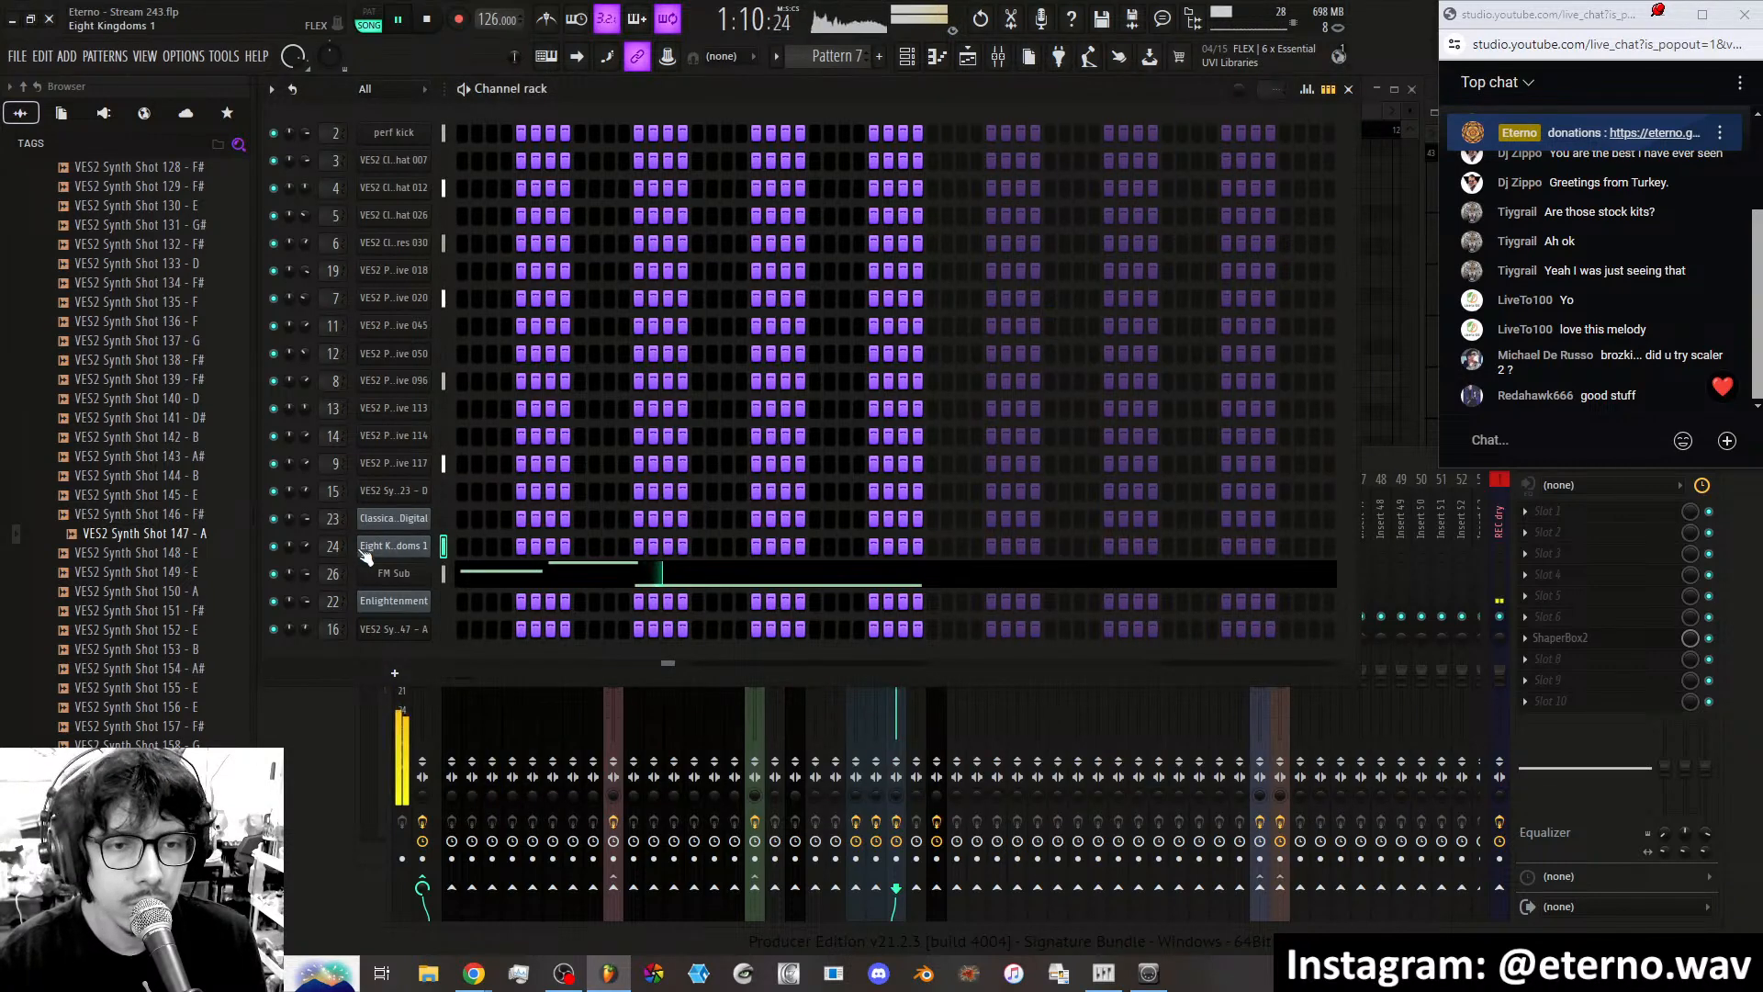
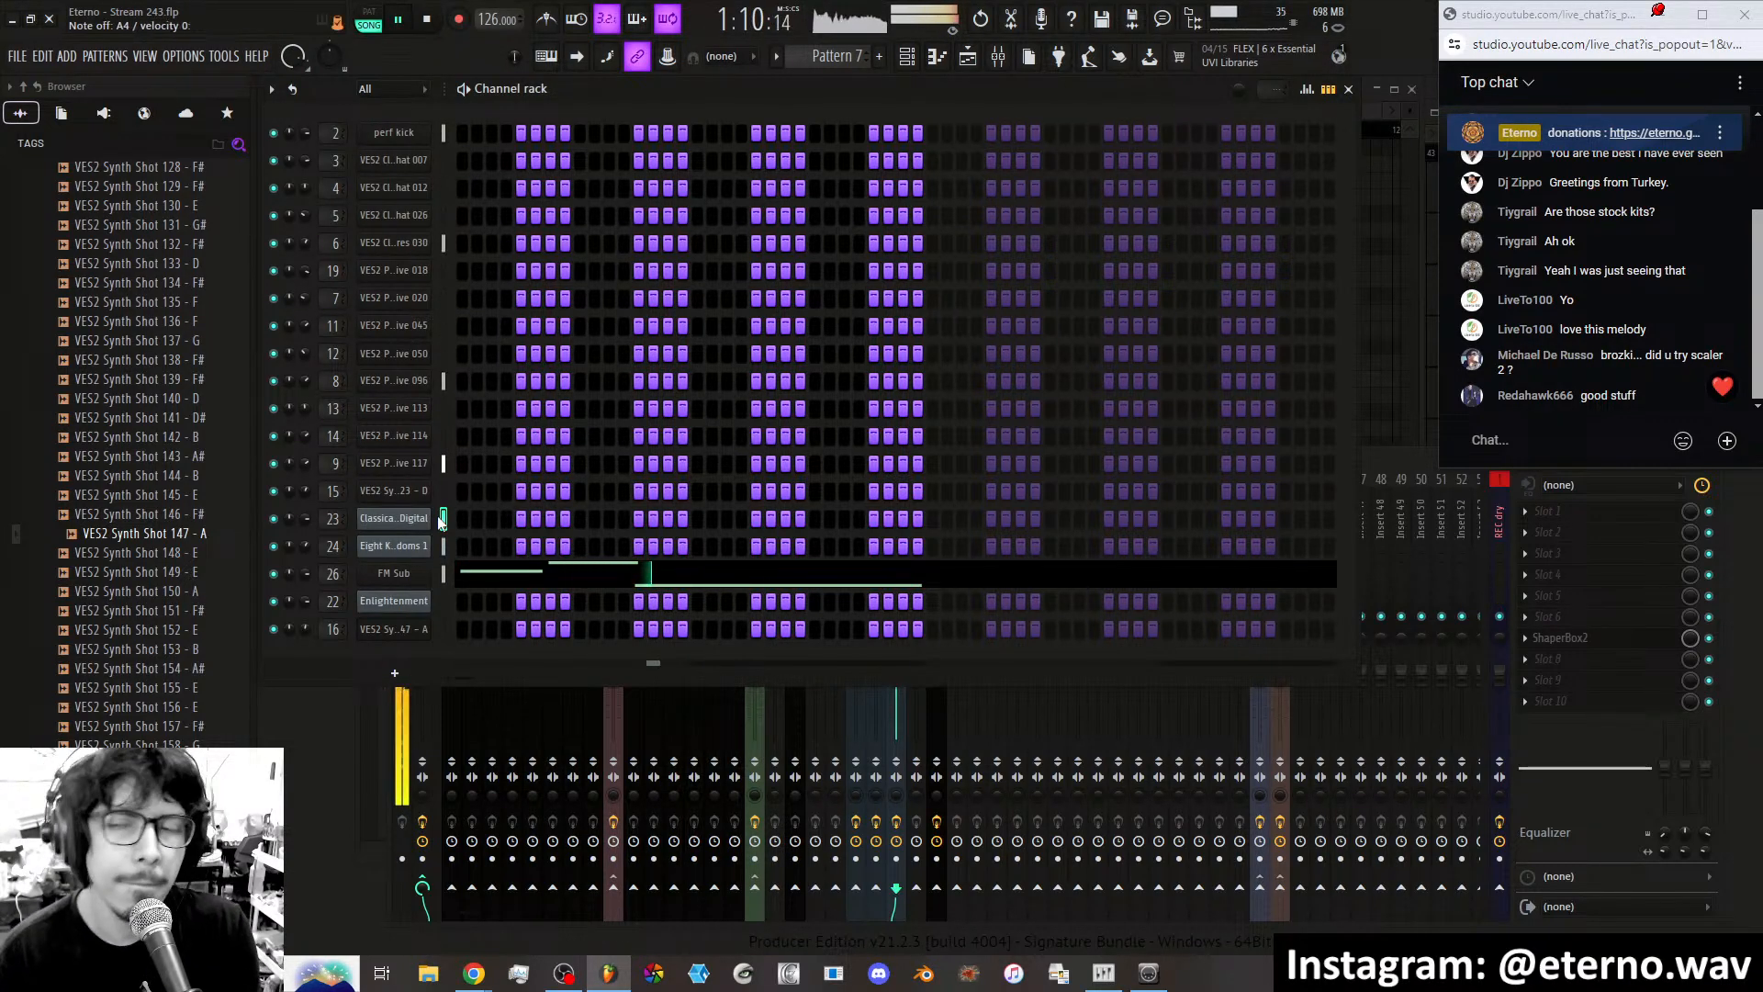
key("ctrl+s")
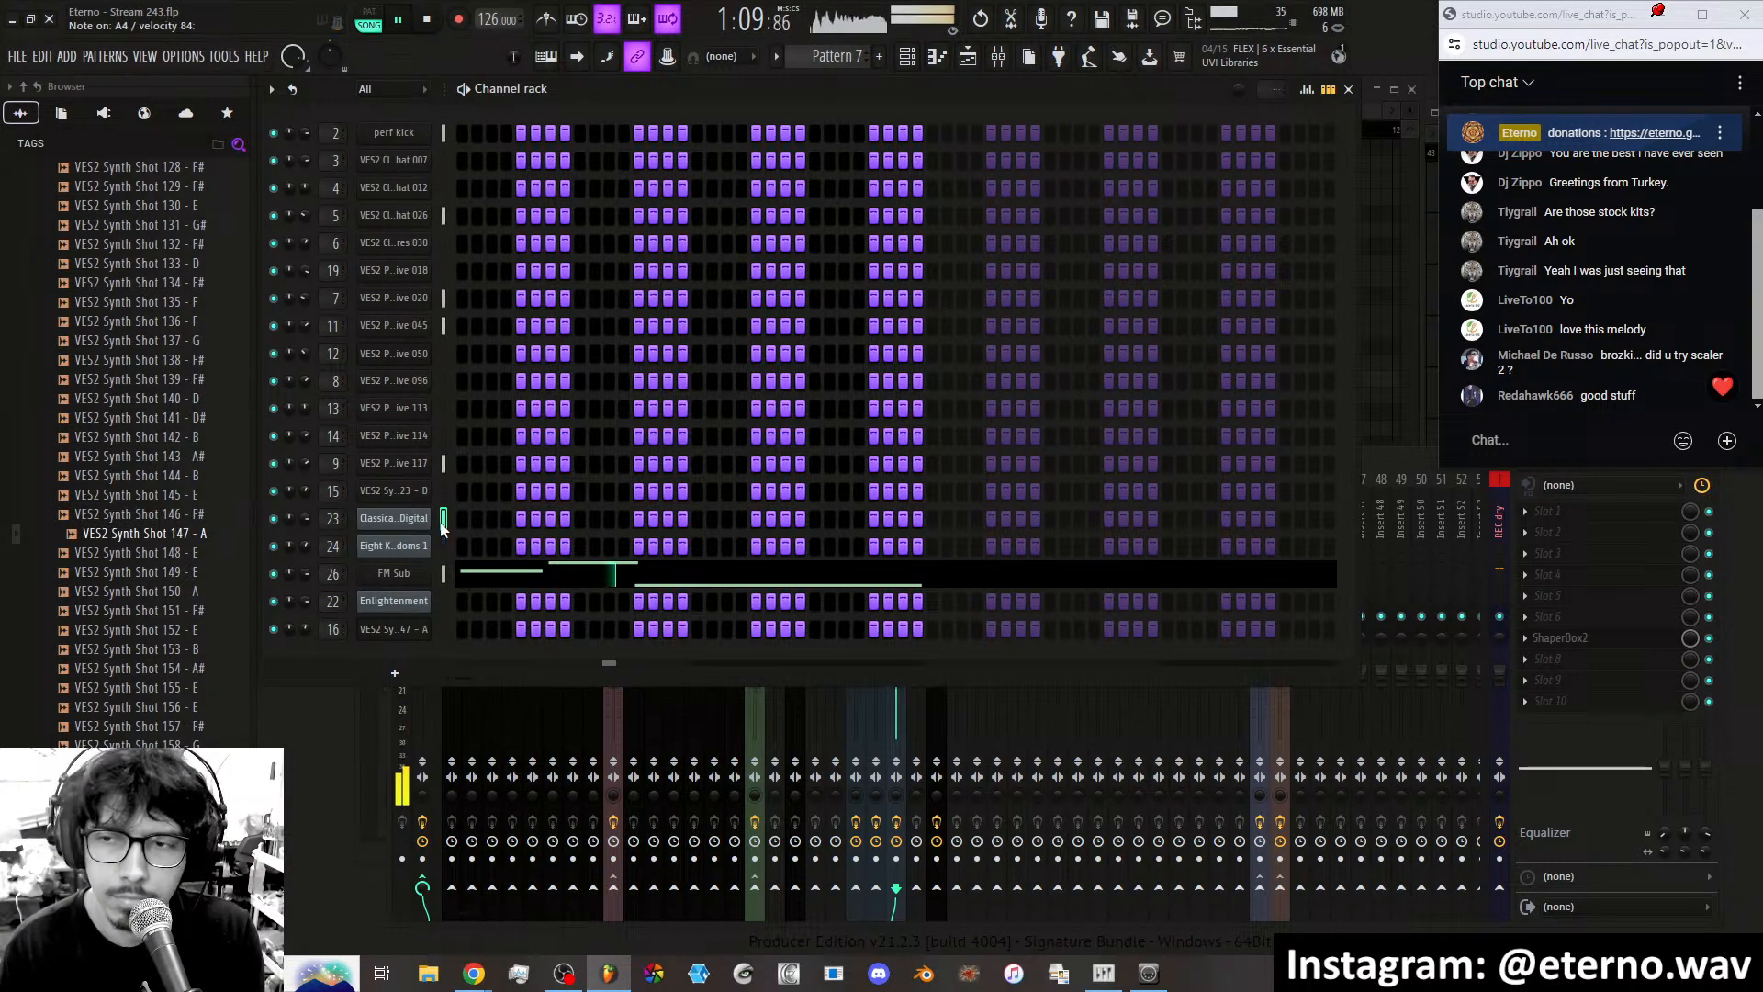
Load Auto-Tune 8.1 into effect slot 5 of the REC dry mixer track.
left_click(1502, 551)
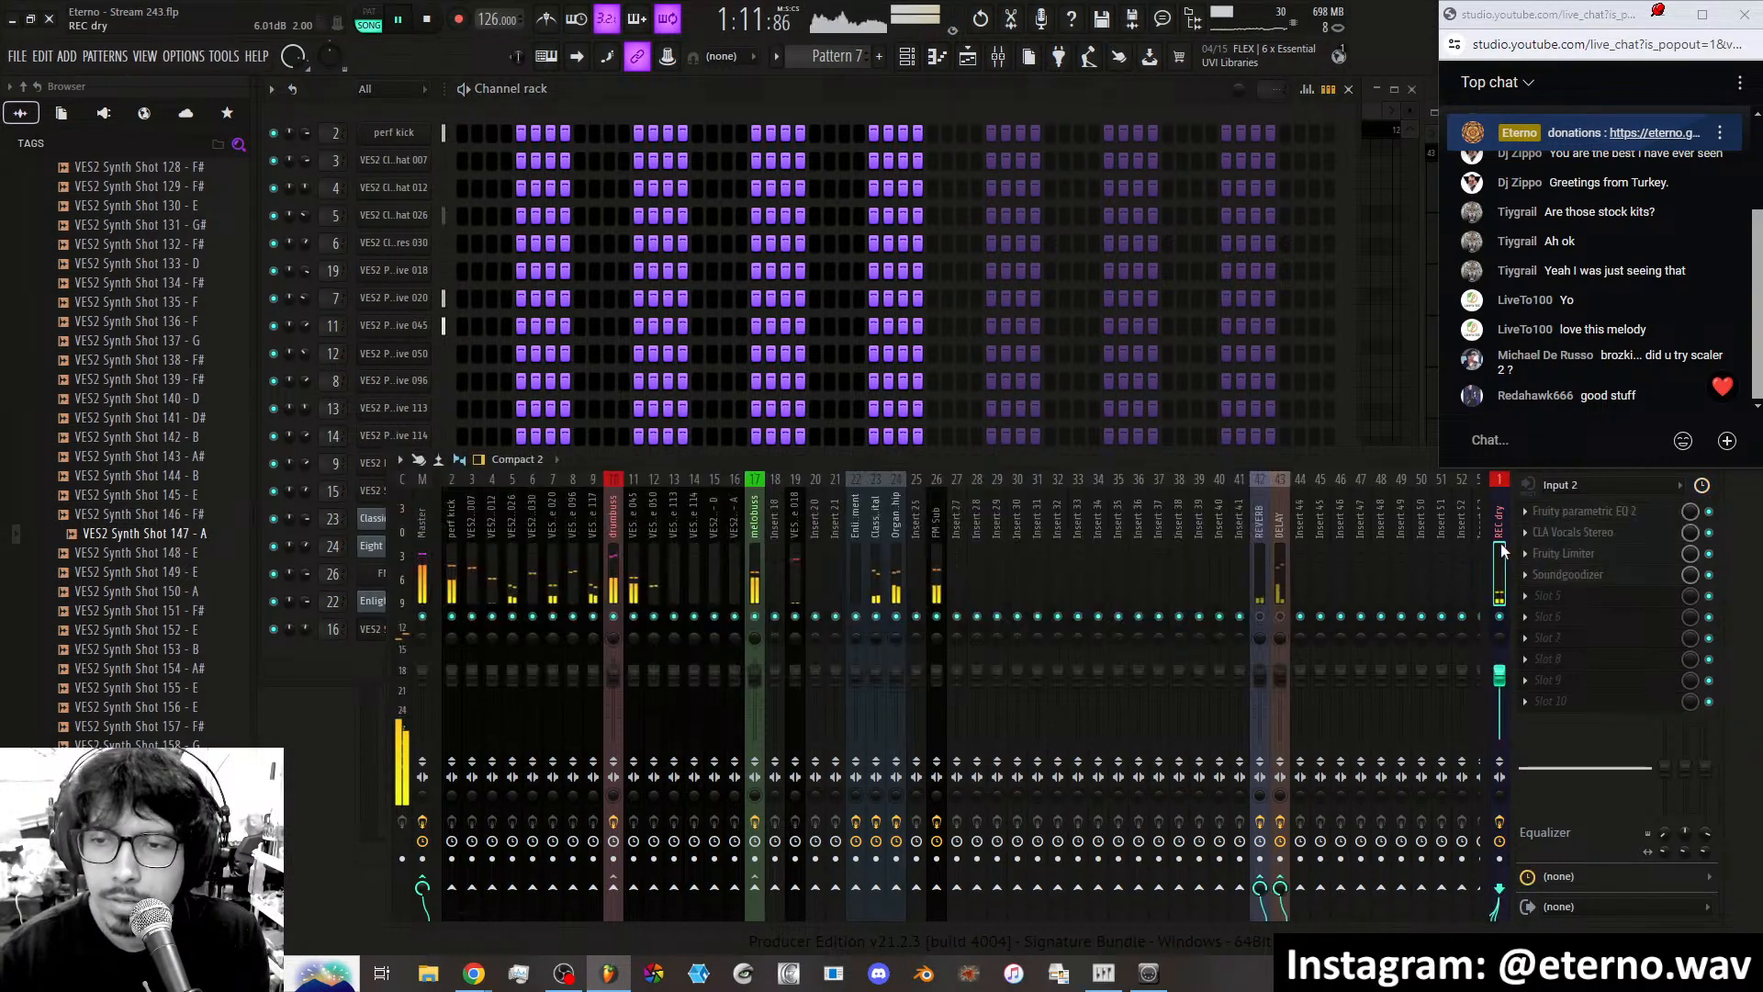
left_click(1552, 593)
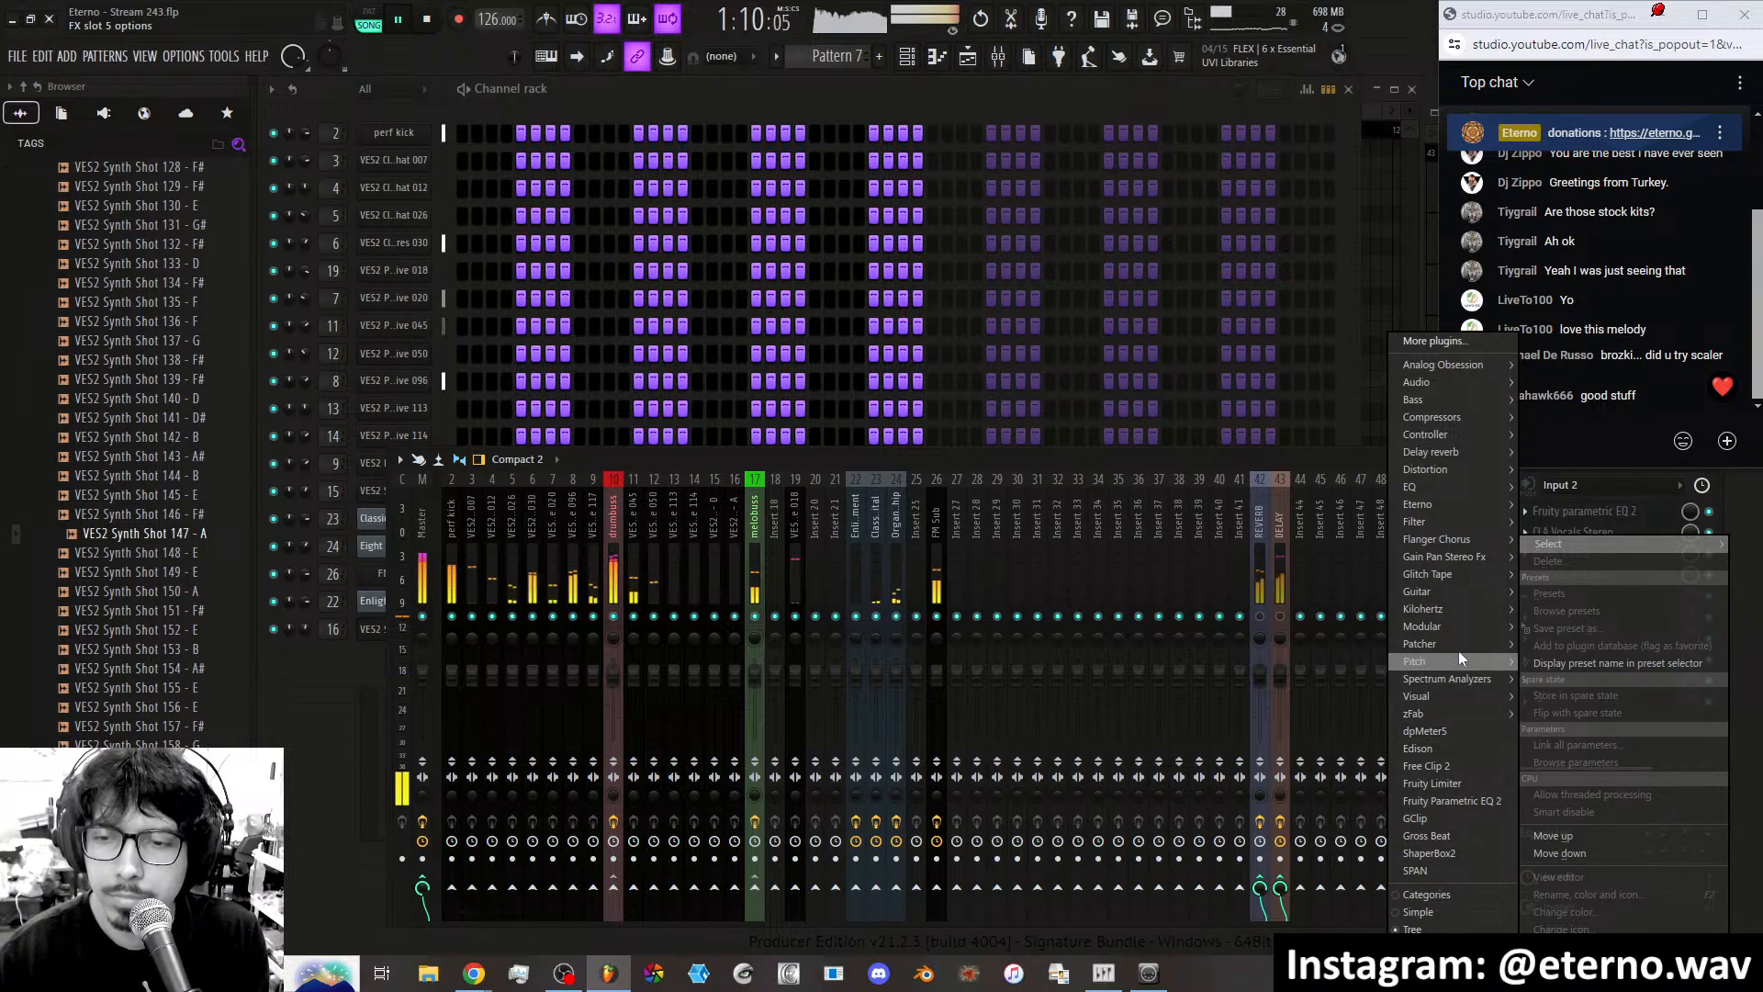
mouse_move(1458, 650)
left_click(1353, 662)
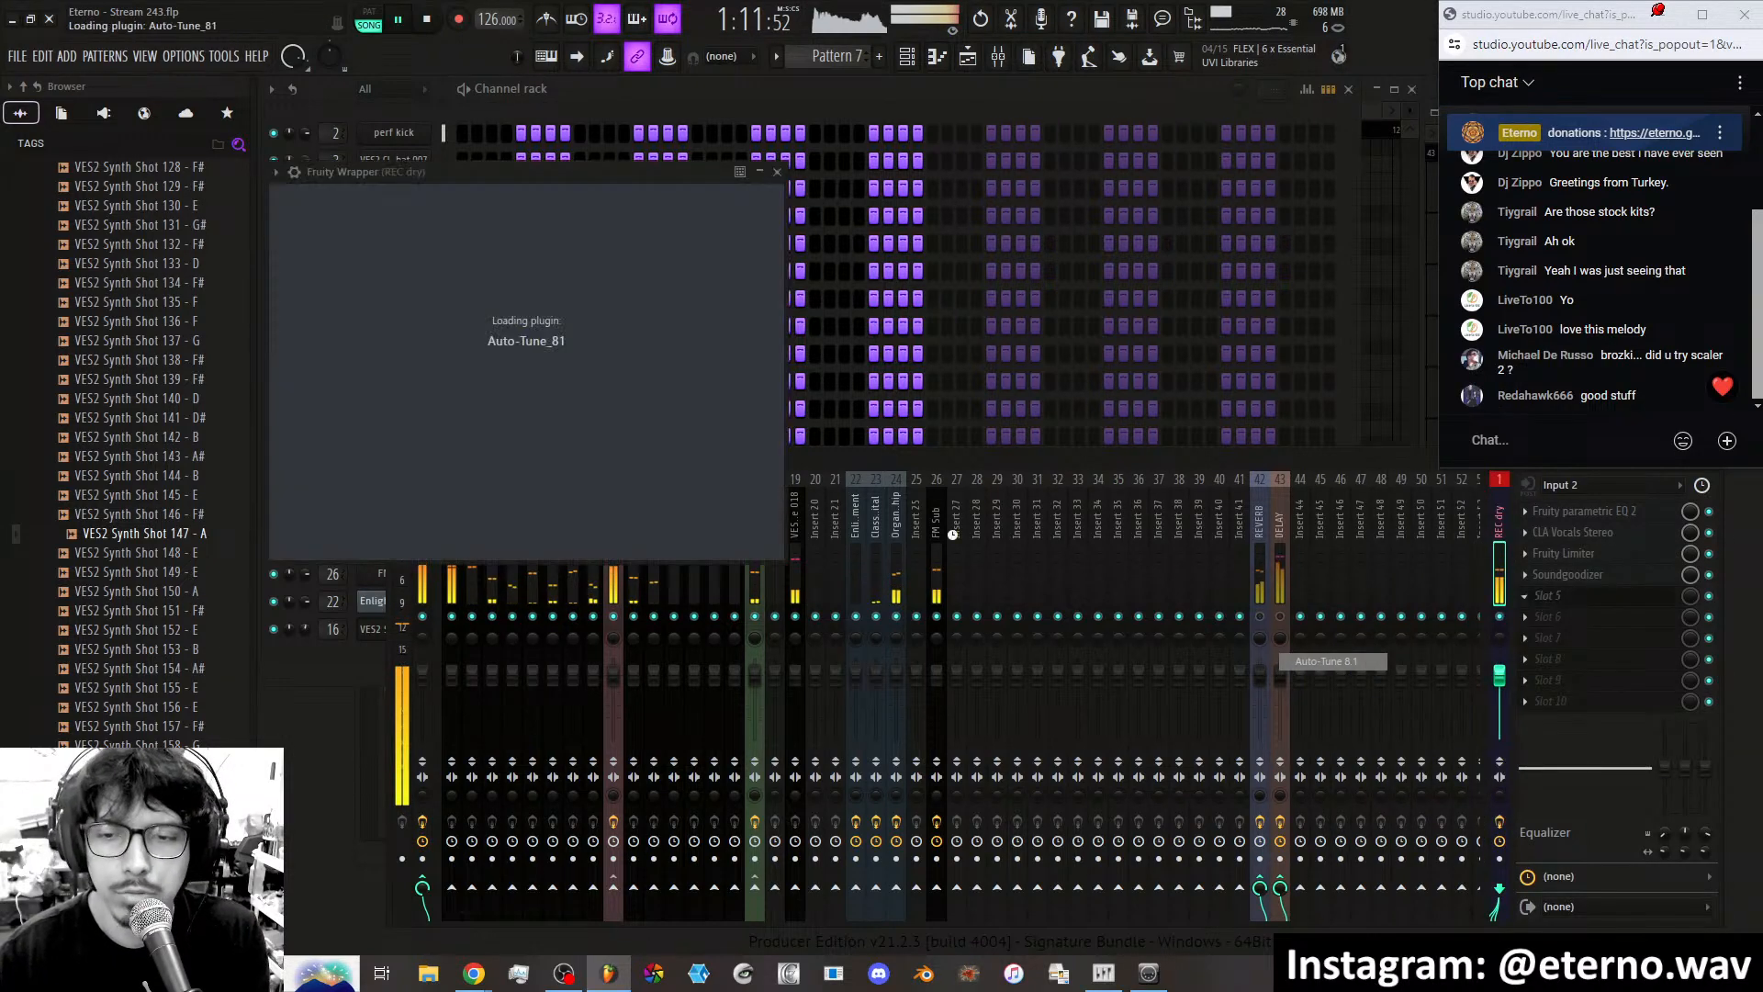
left_click(1260, 616)
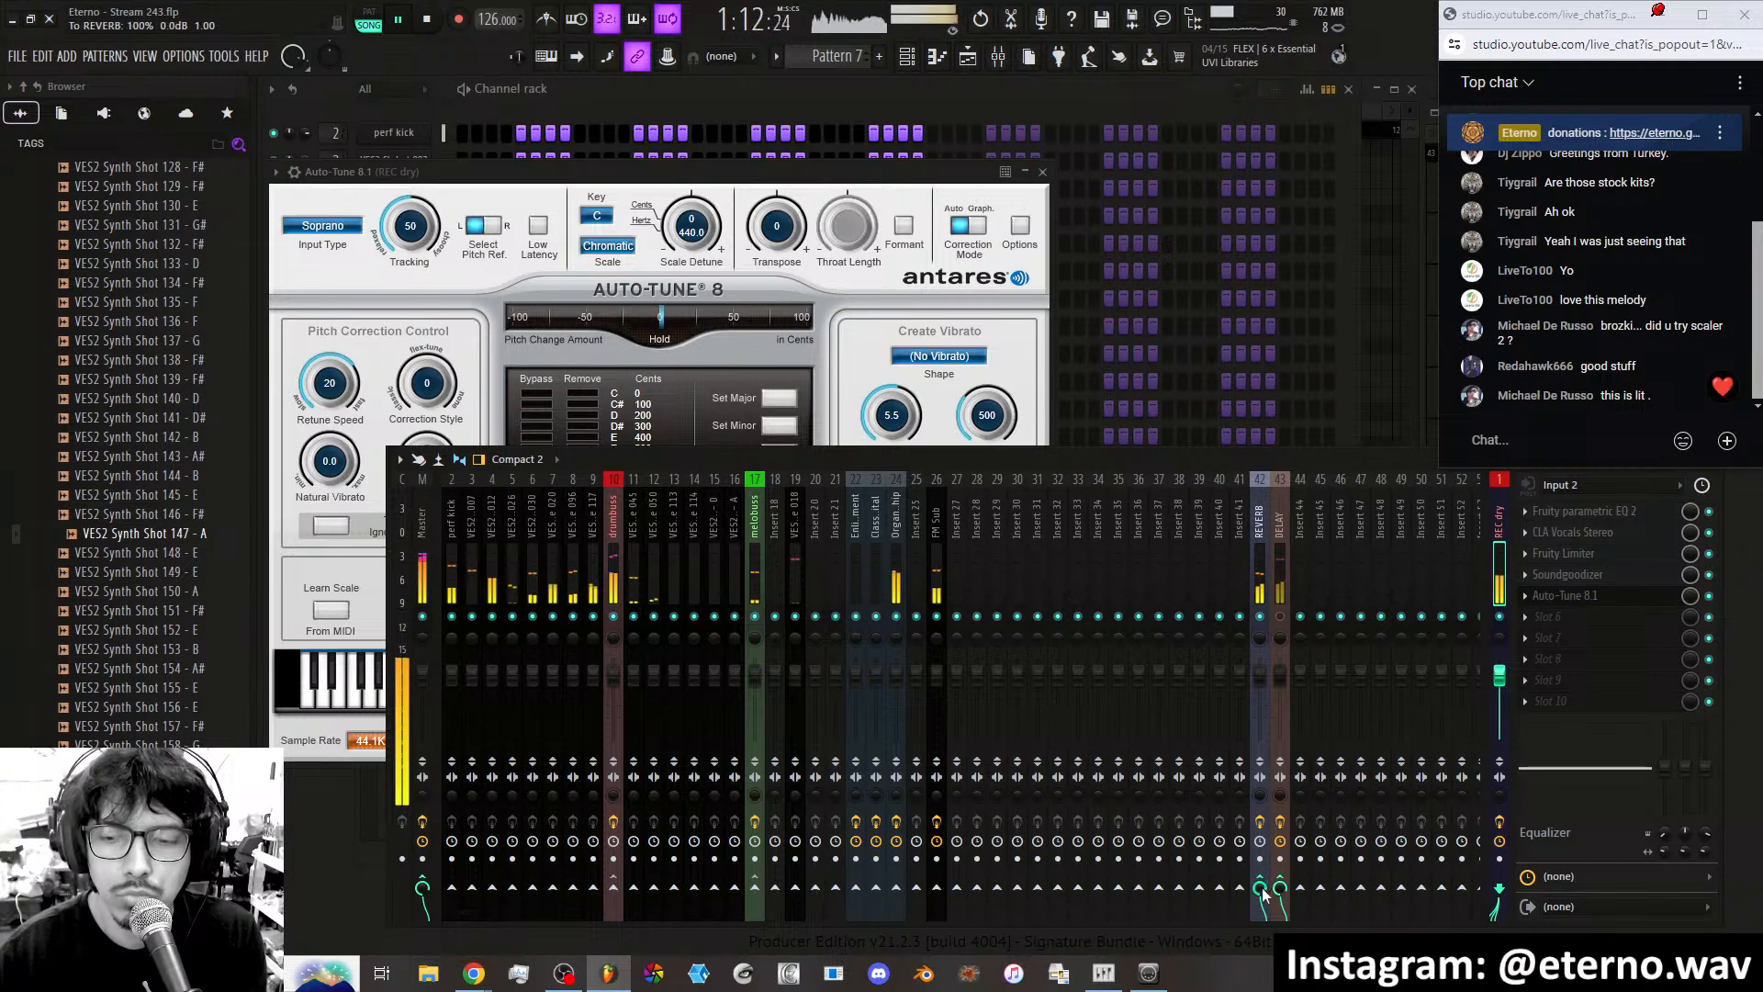
Enable Low Latency and Formant in Auto-Tune, choose the Minor scale, and lower the Retune Speed to about 3.
left_click(538, 225)
left_click(903, 227)
left_click(608, 245)
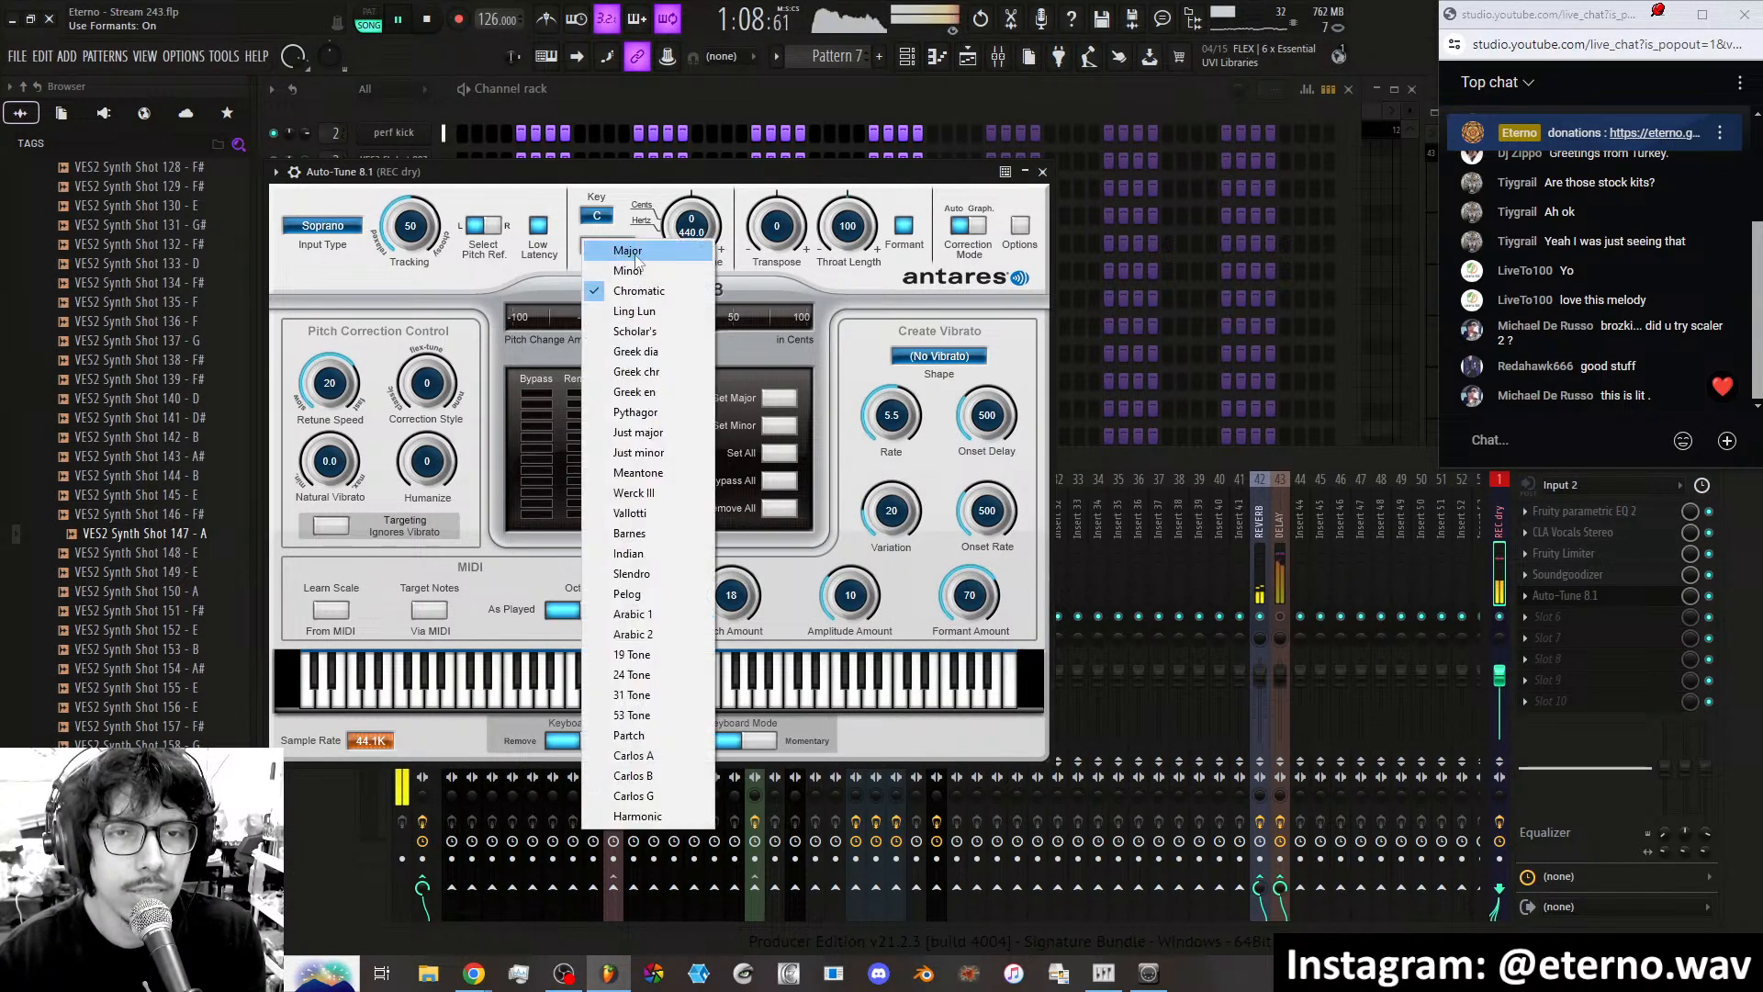
left_click(625, 266)
left_click_drag(341, 385, 346, 371)
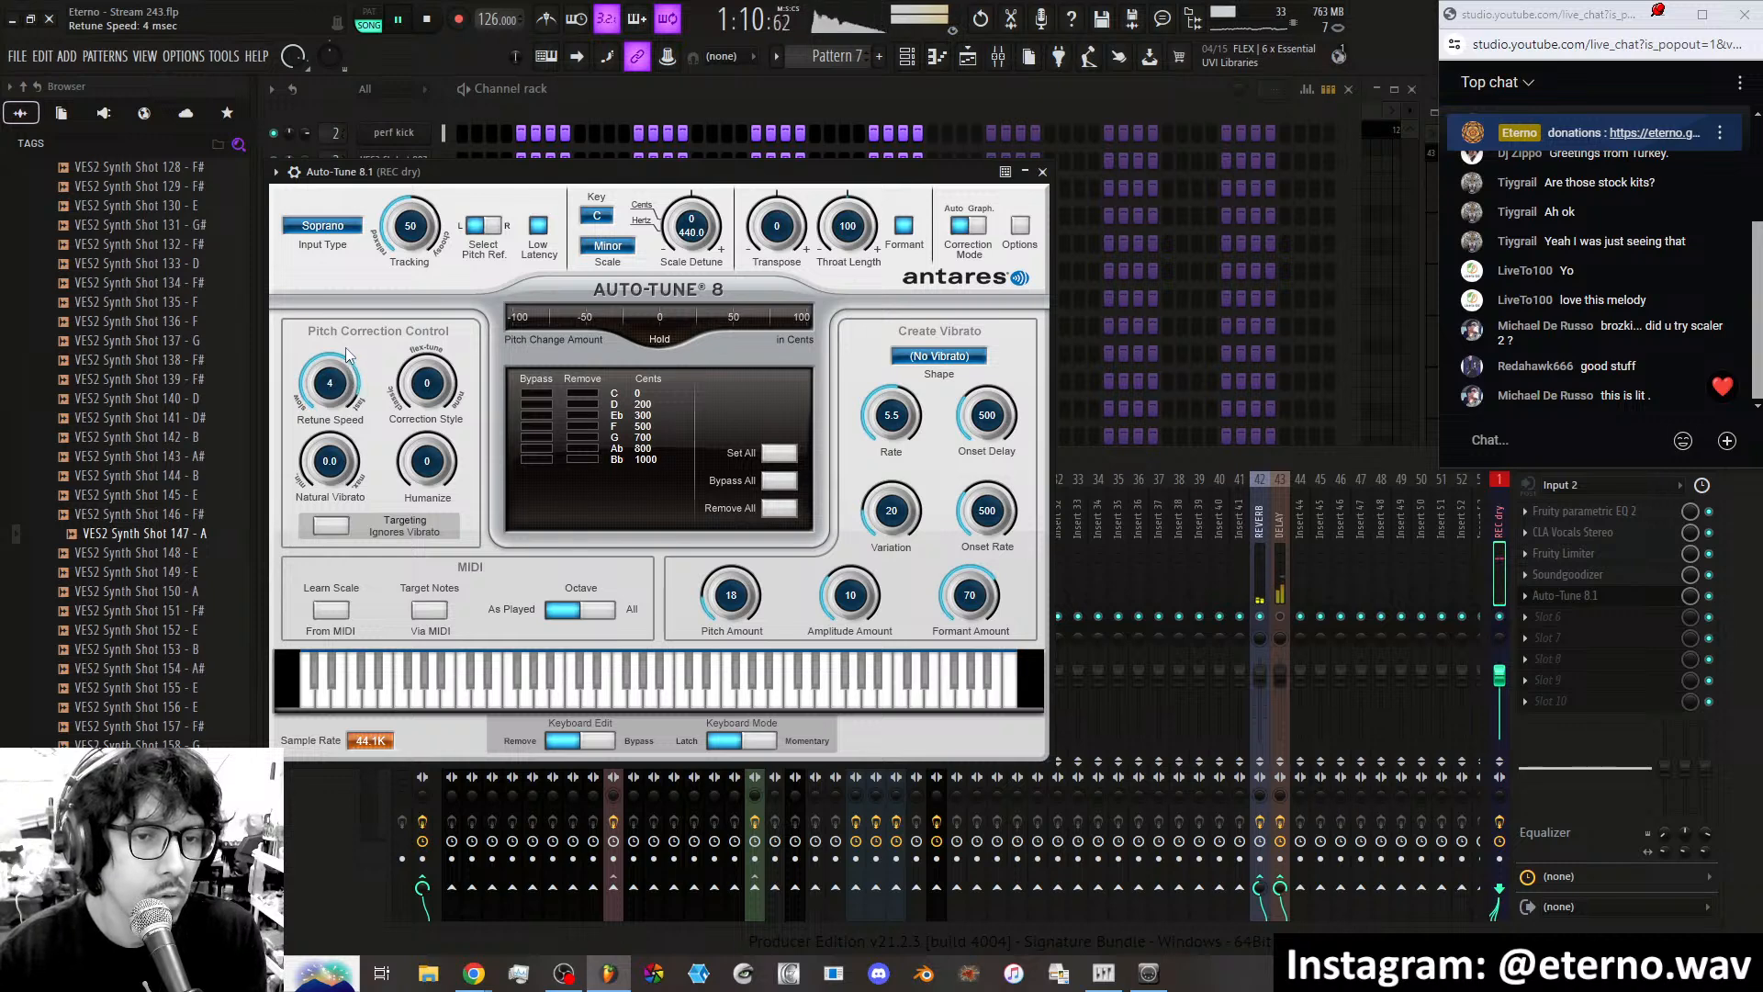
Set the Auto-Tune key to G.
left_click(1500, 571)
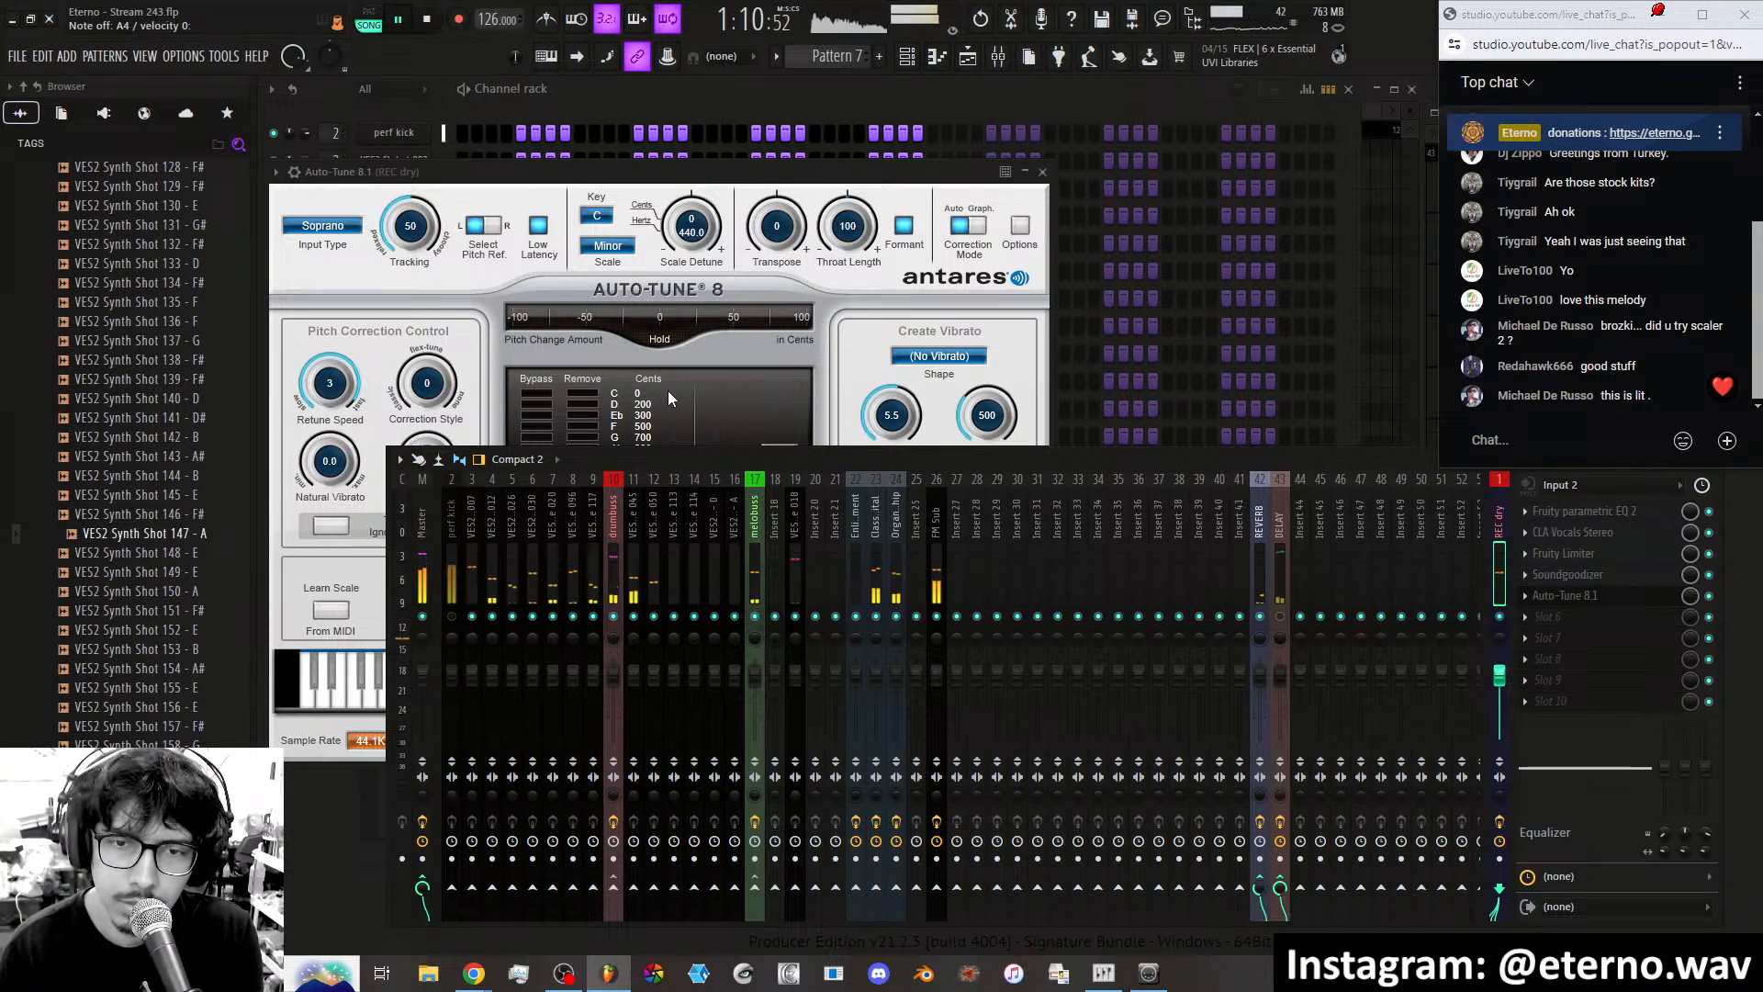
left_click(599, 217)
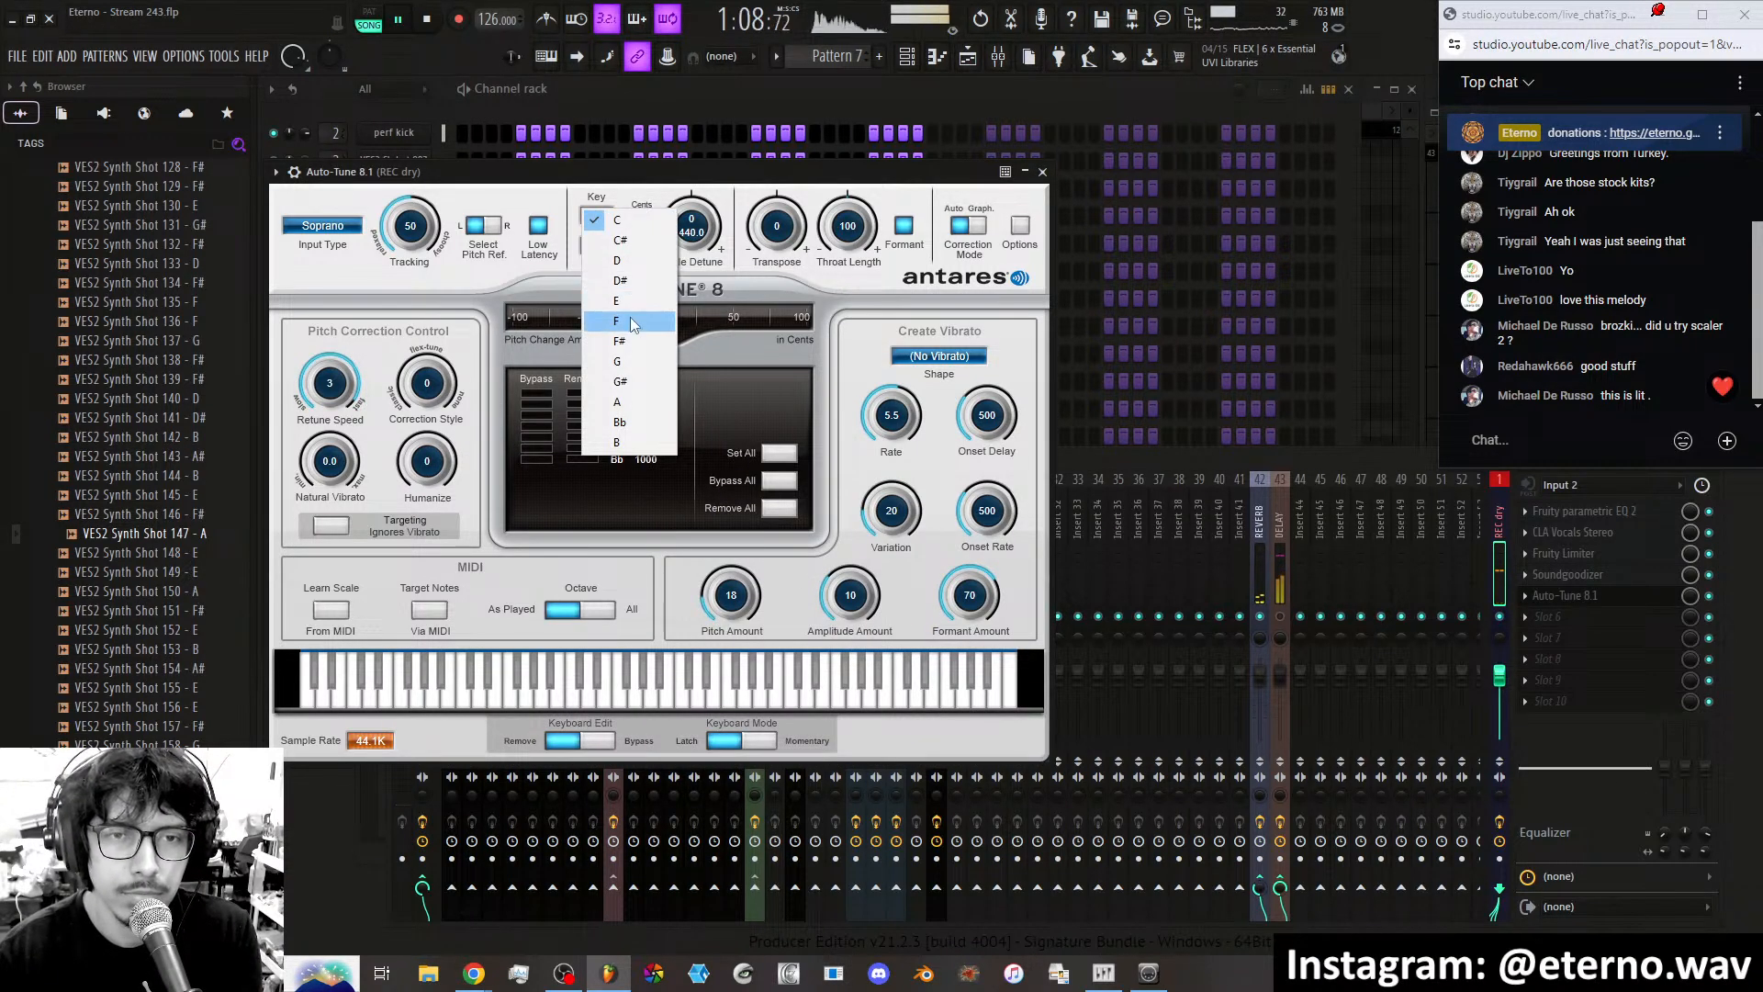
left_click(618, 361)
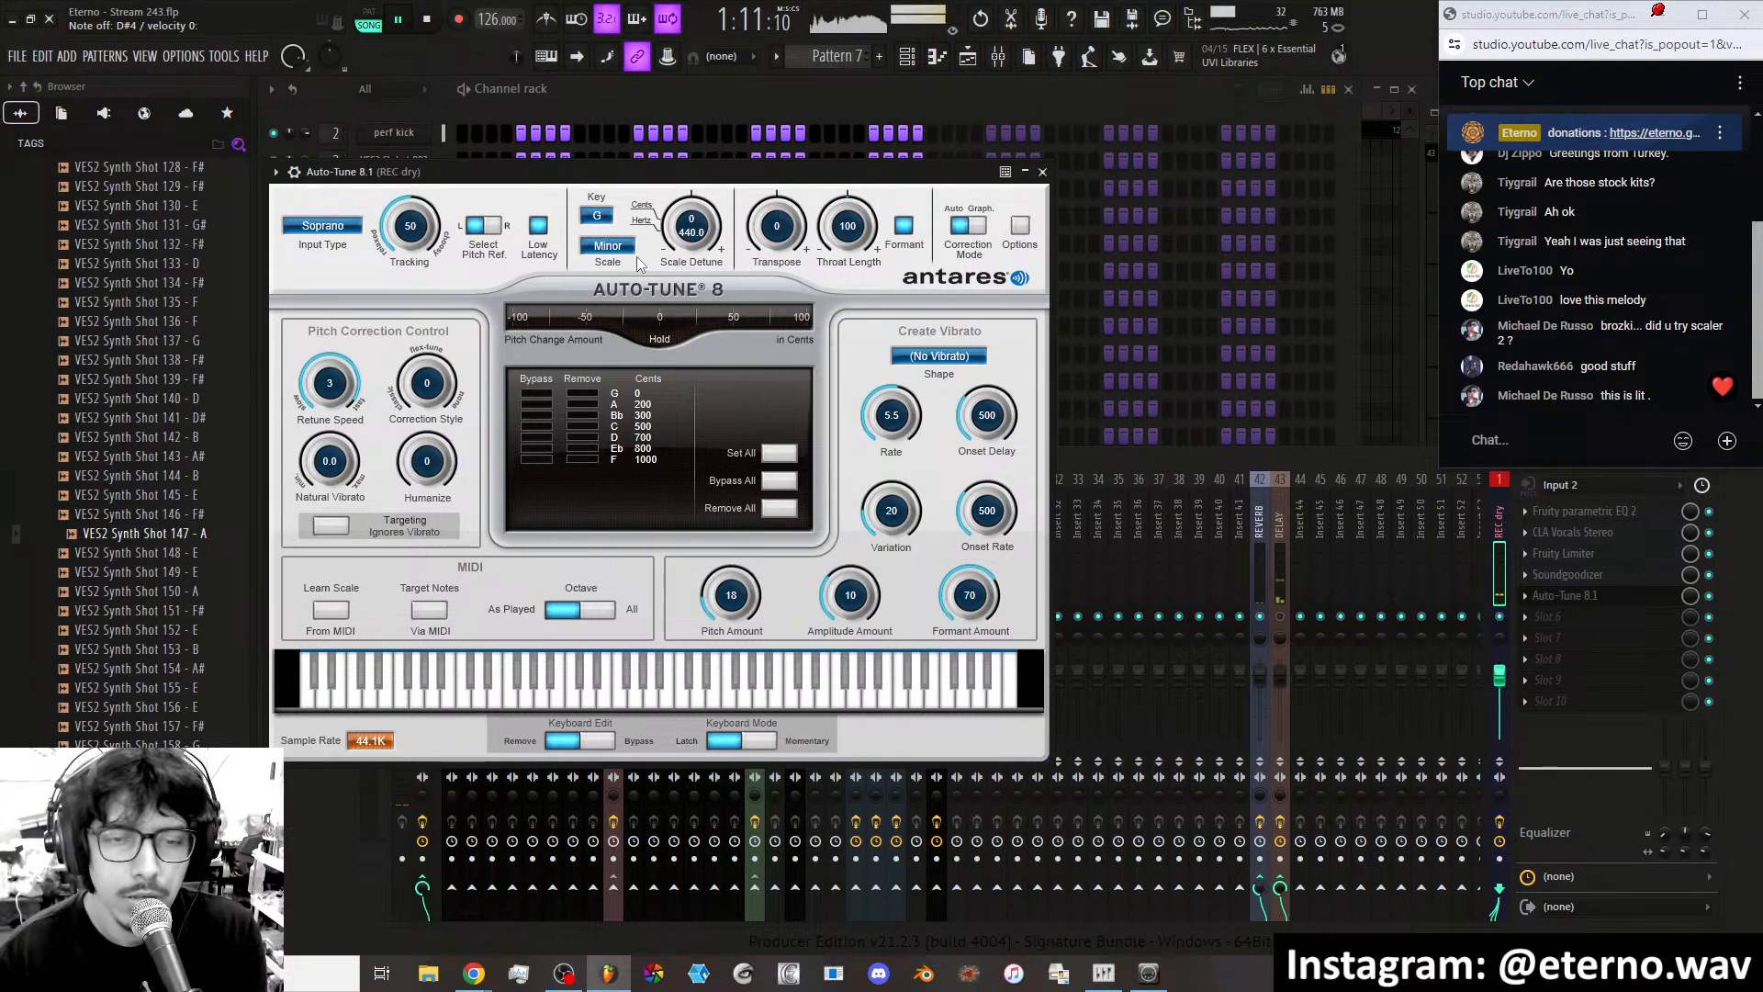
Set the REC dry track's send level to the DELAY track to about 29%.
left_click(1100, 463)
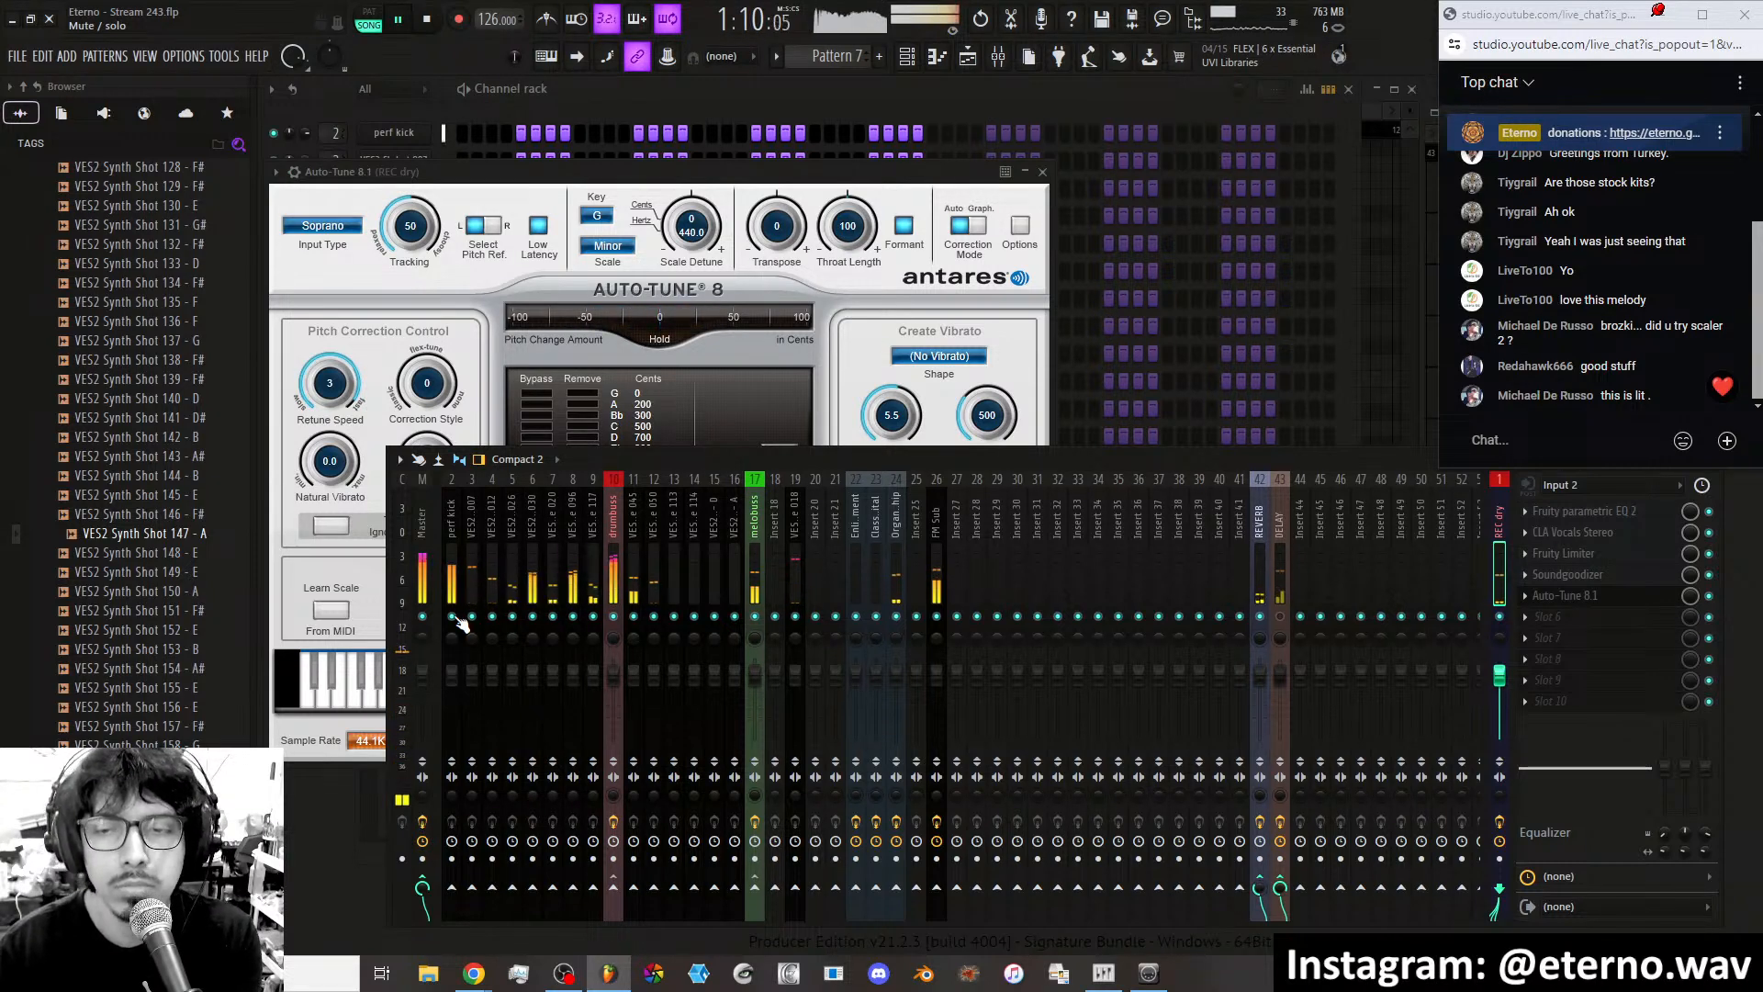
left_click(1282, 614)
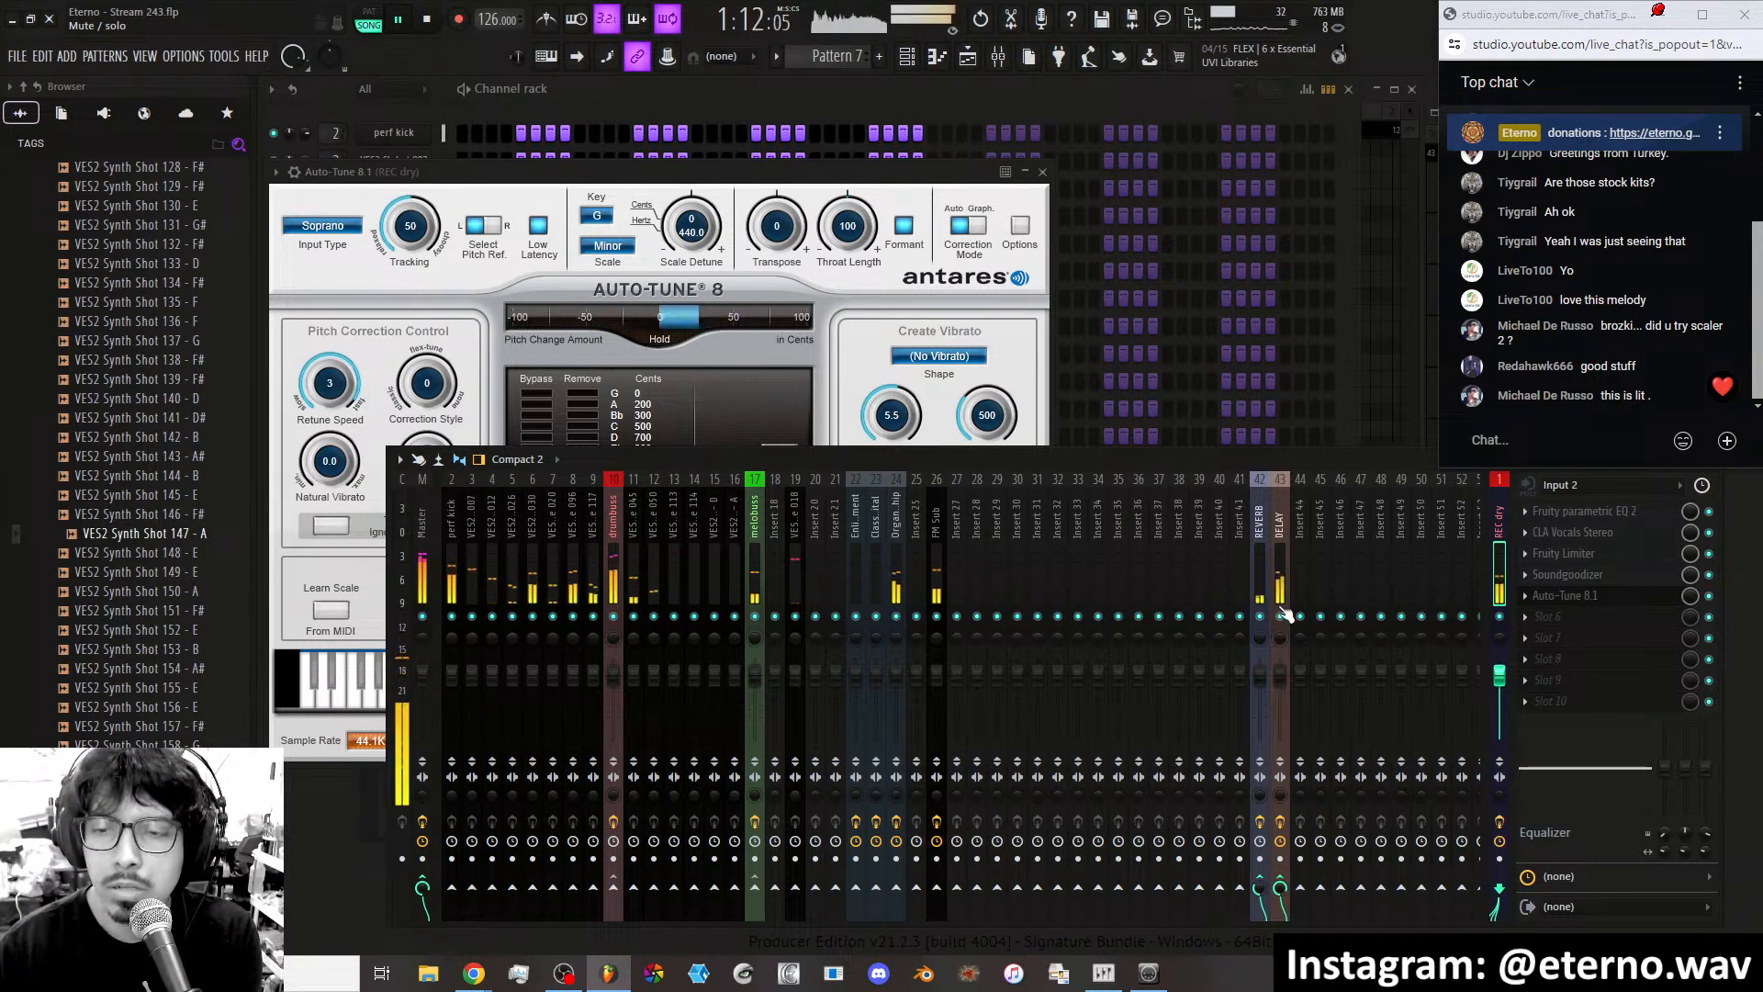
left_click(1503, 587)
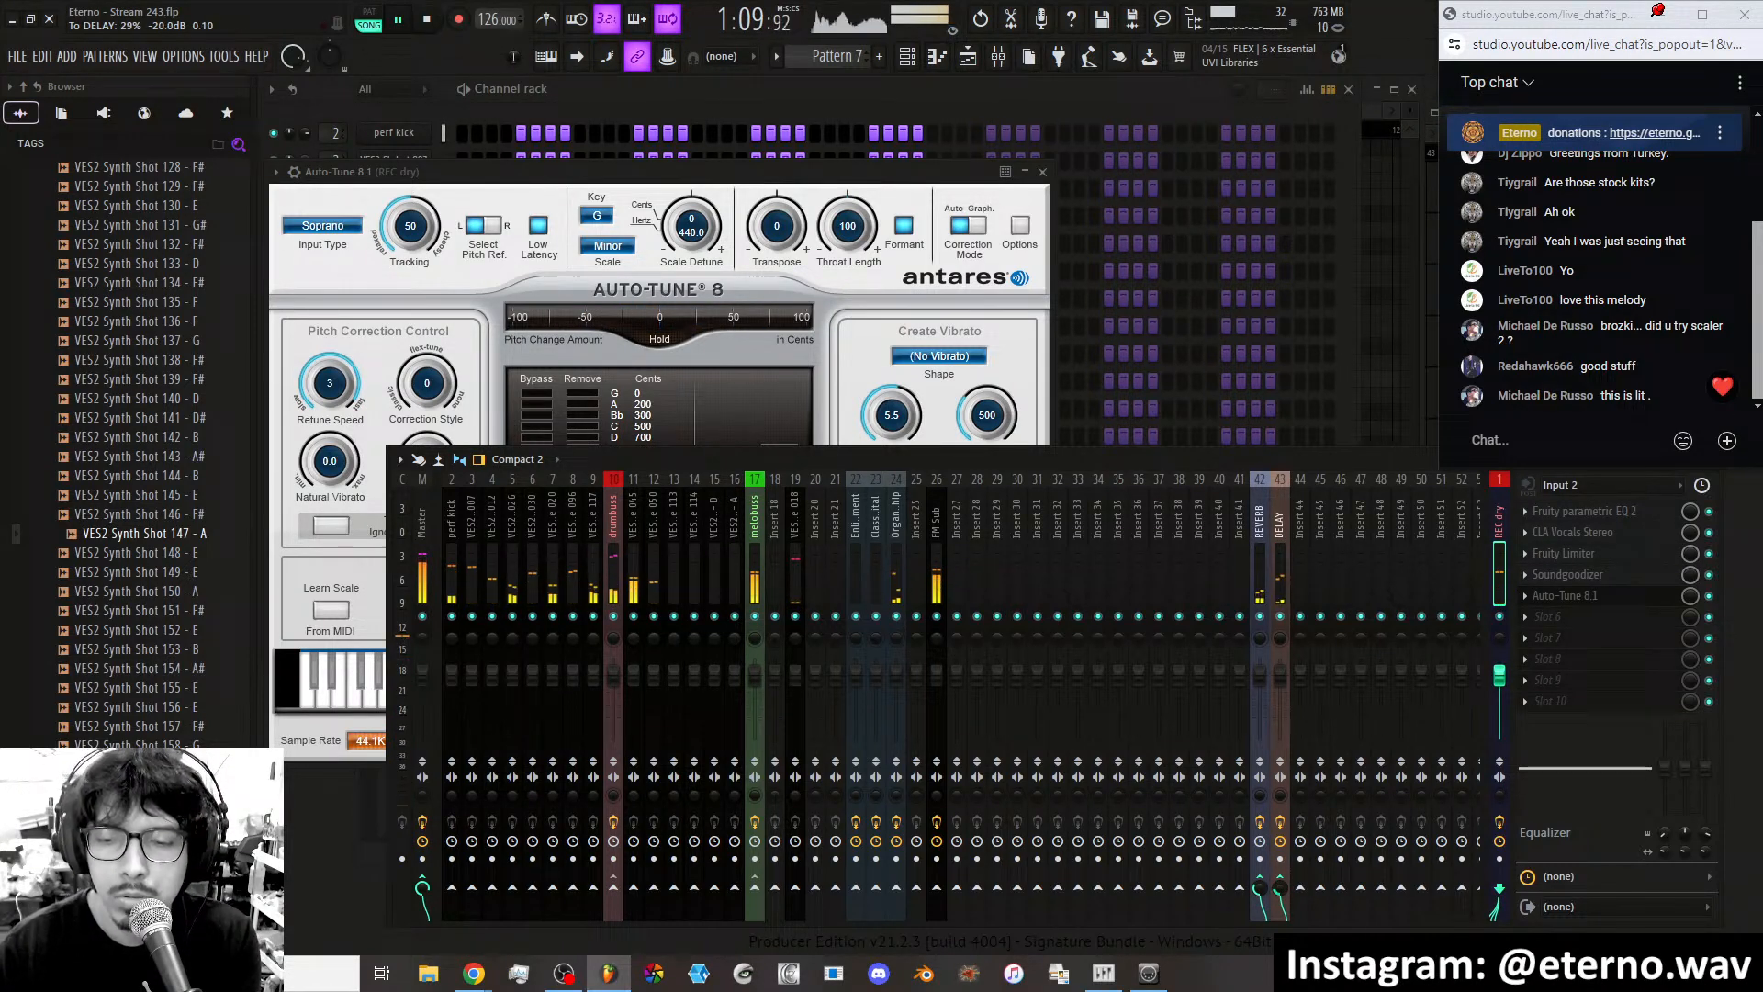
Open EchoBoy on the DELAY mixer track and set both the Ping and Pong echo times to 1/2 note.
left_click(1280, 570)
left_click(1554, 533)
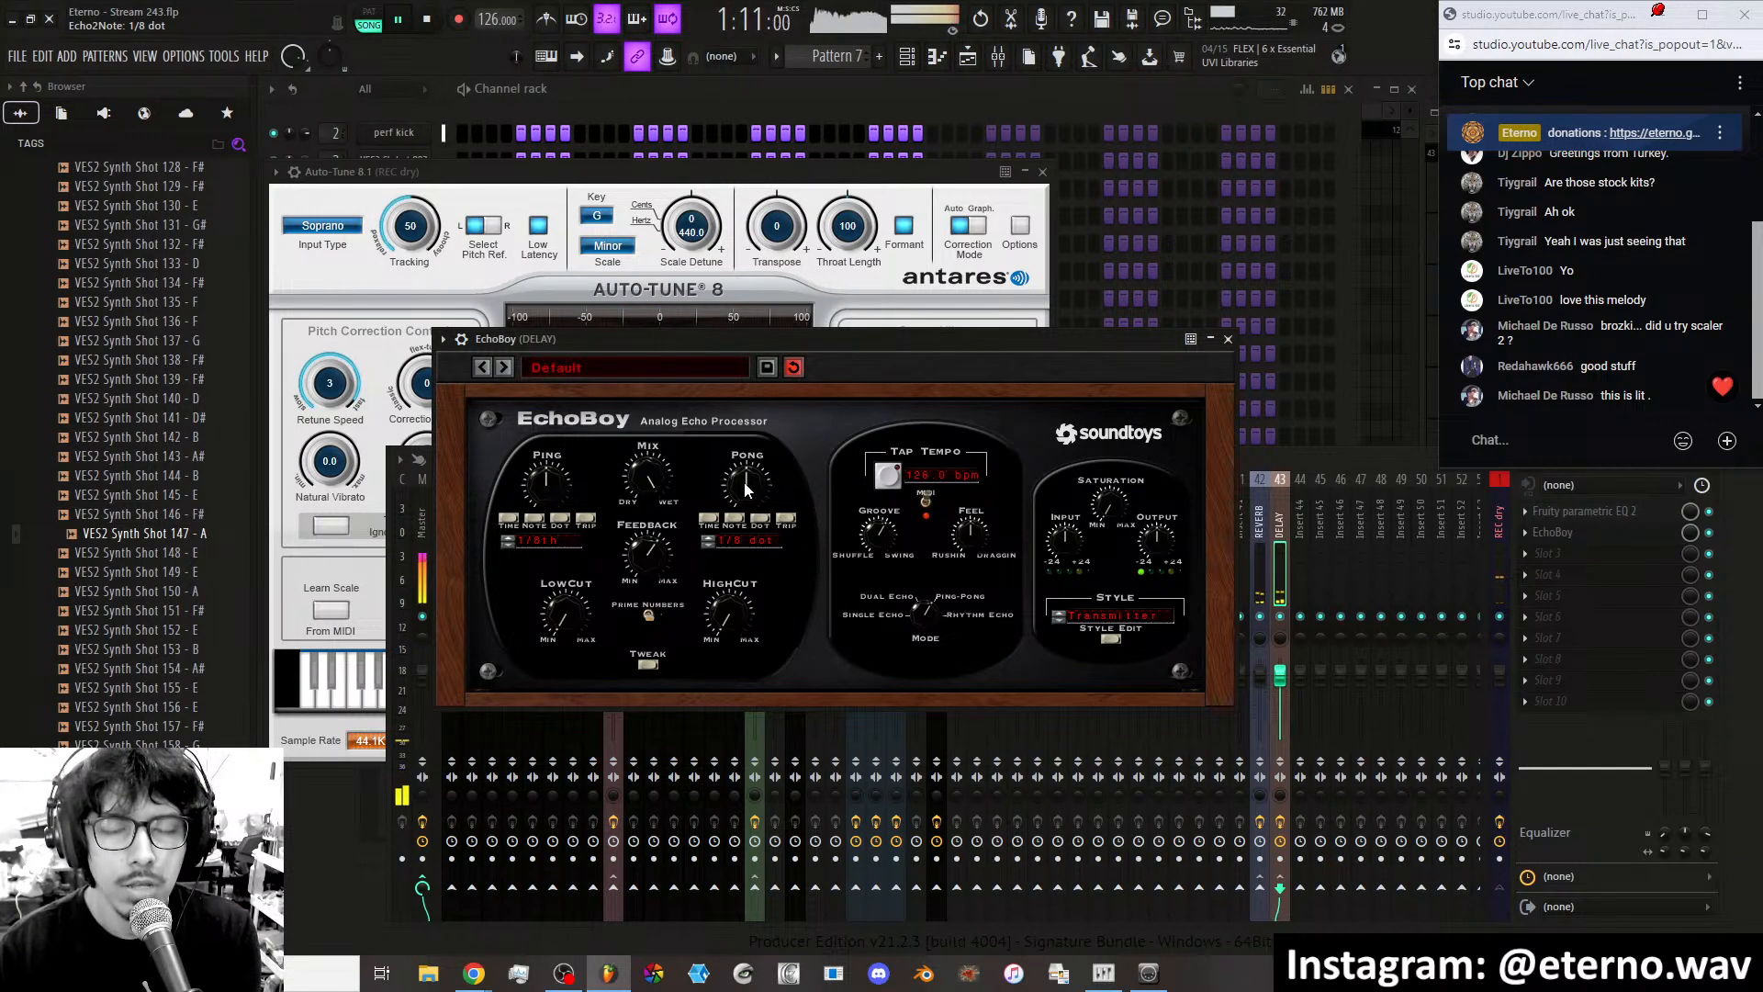
left_click(1262, 459)
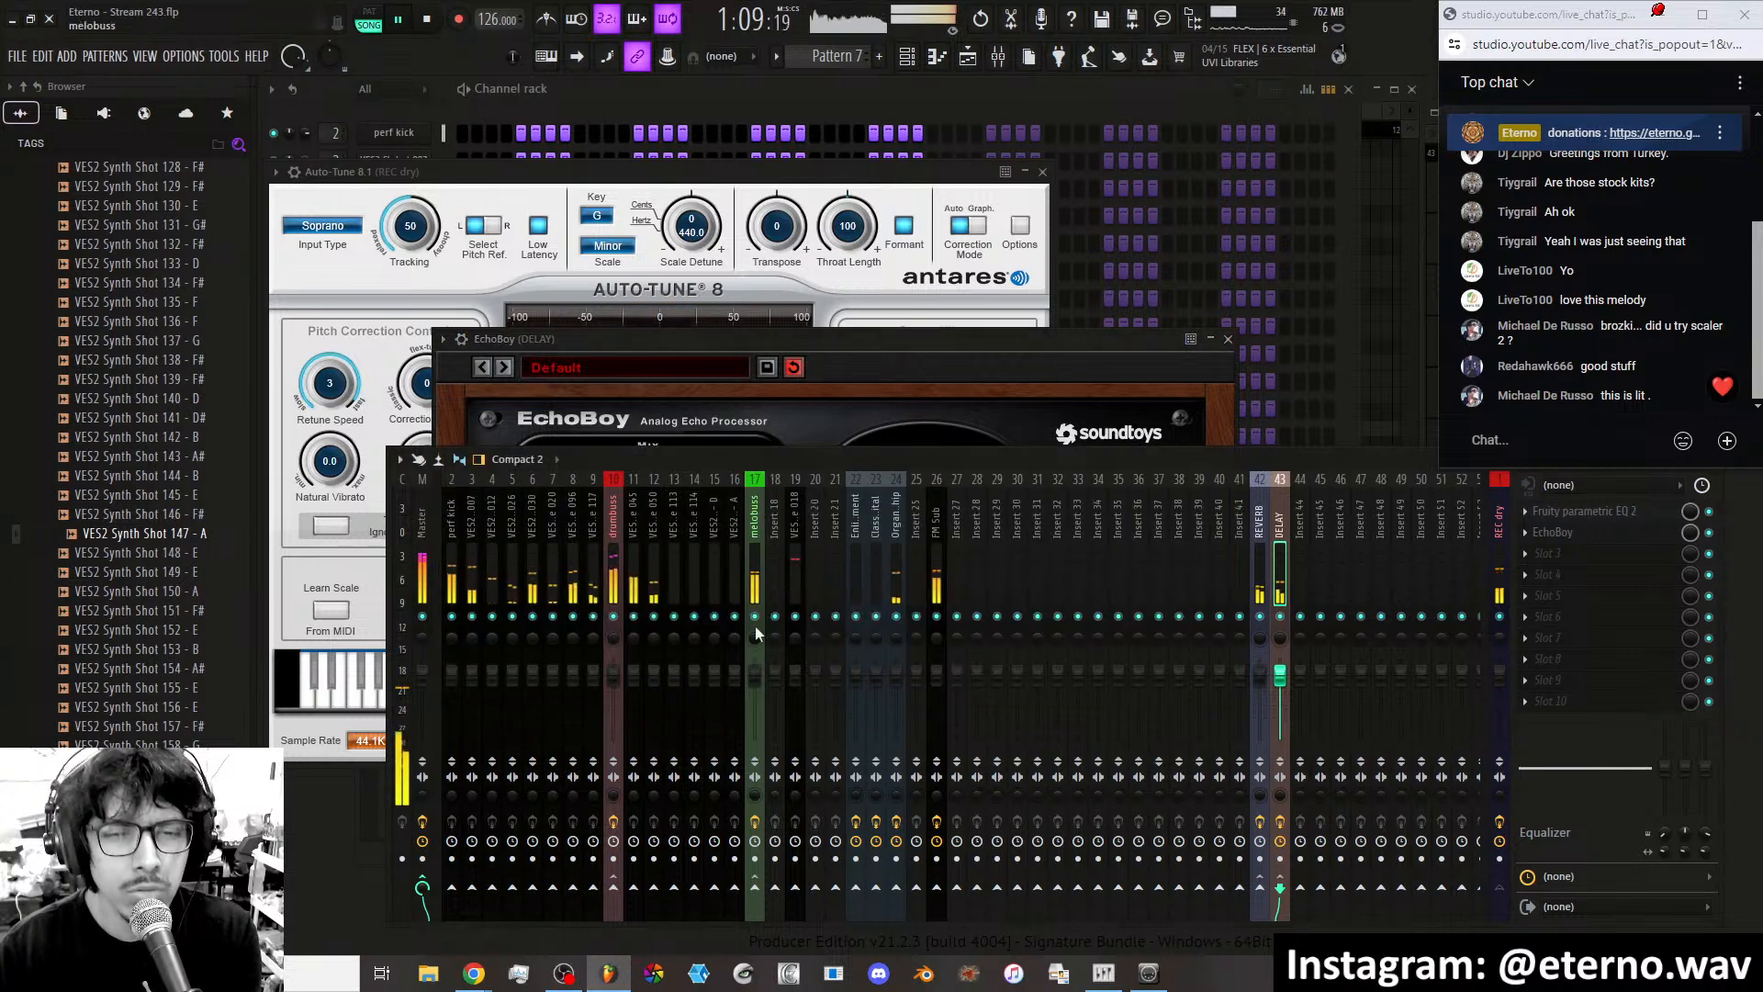
left_click(772, 340)
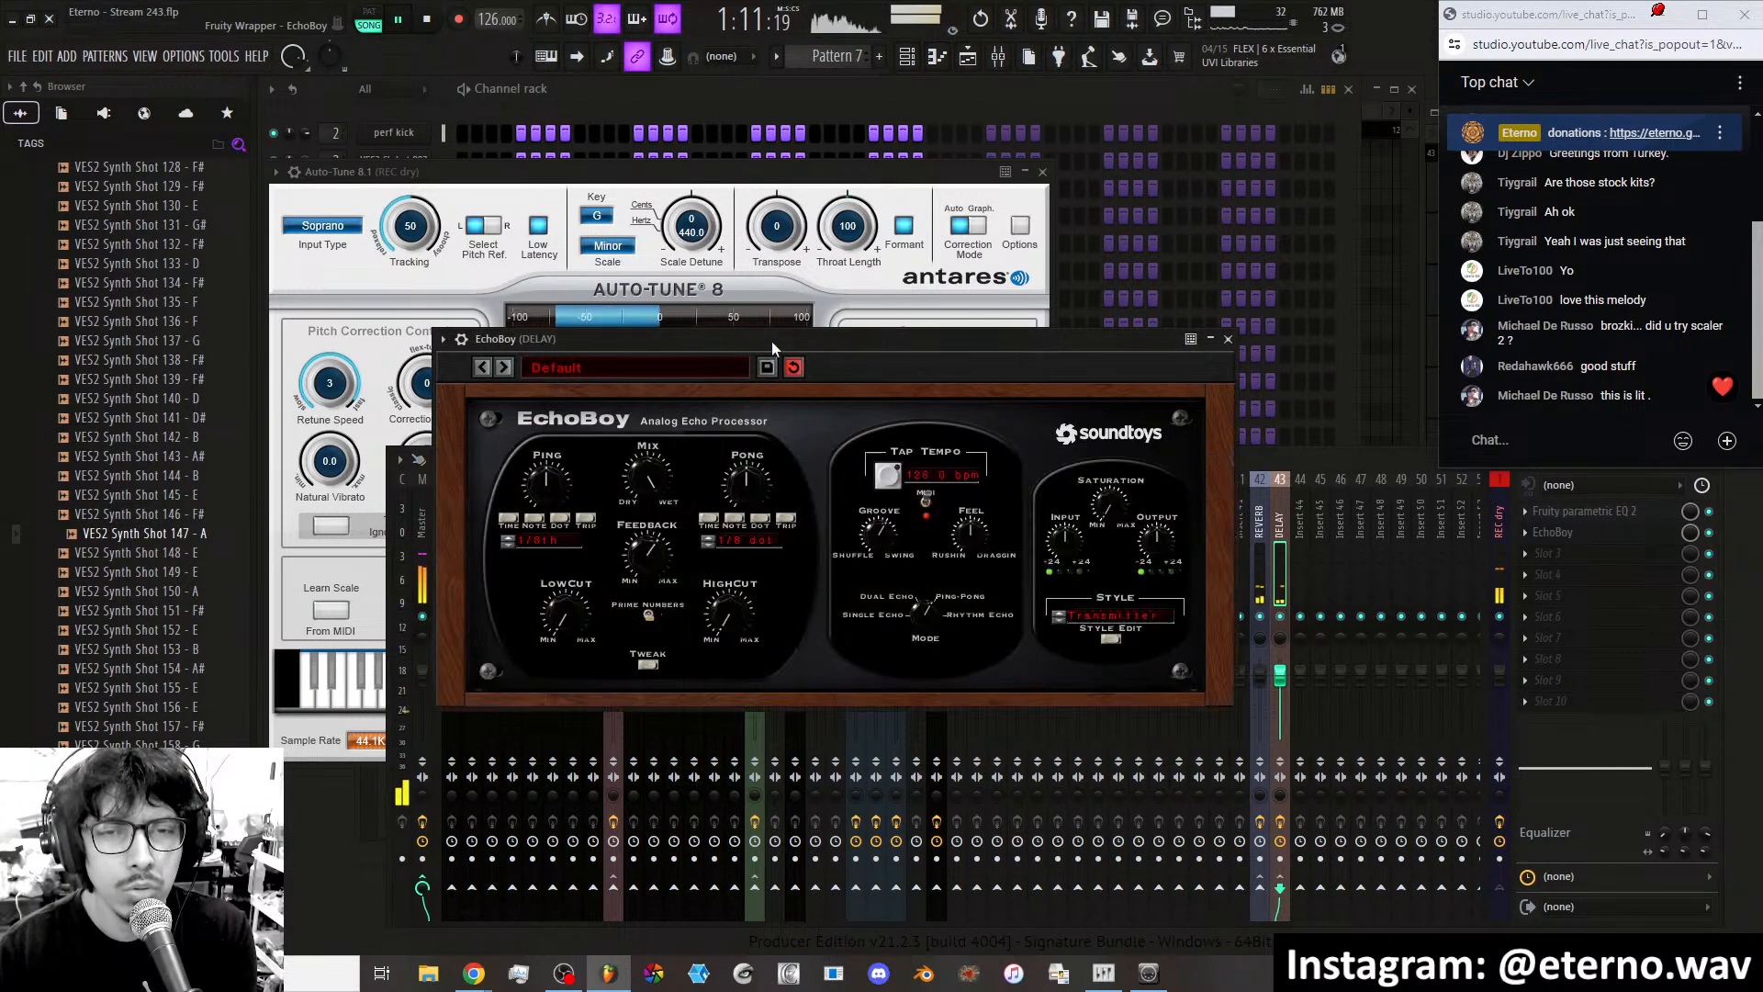
left_click_drag(746, 488, 746, 462)
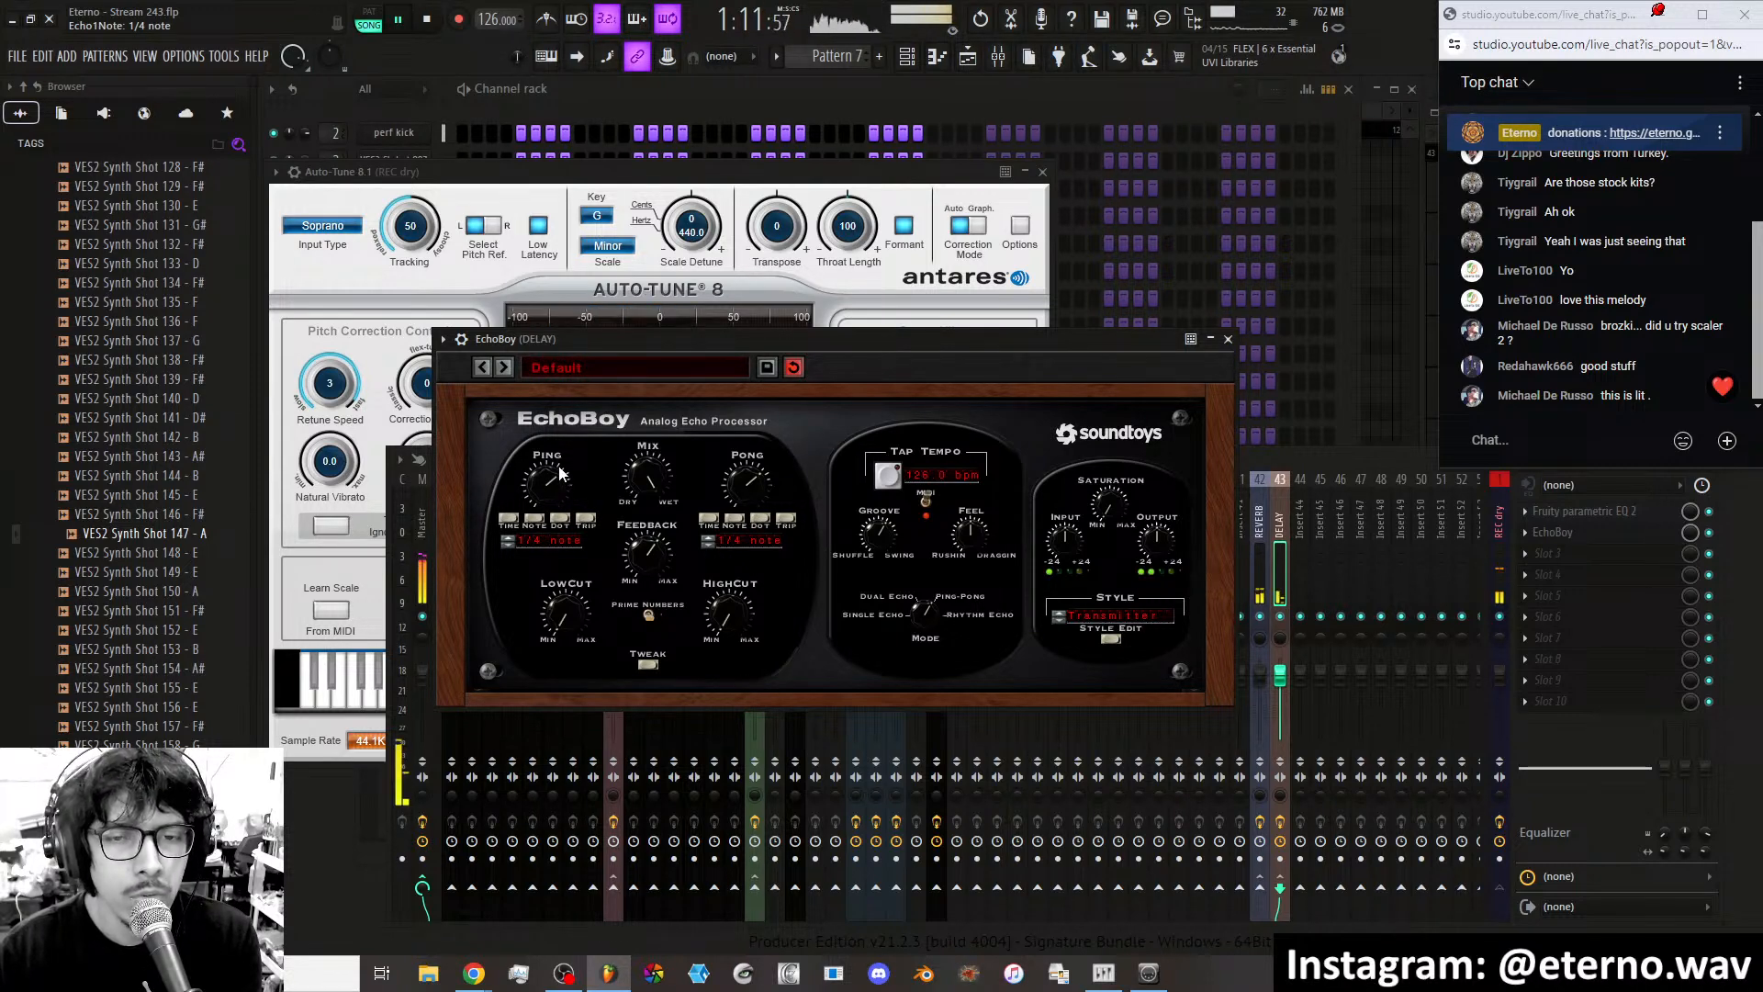
left_click_drag(559, 458, 560, 453)
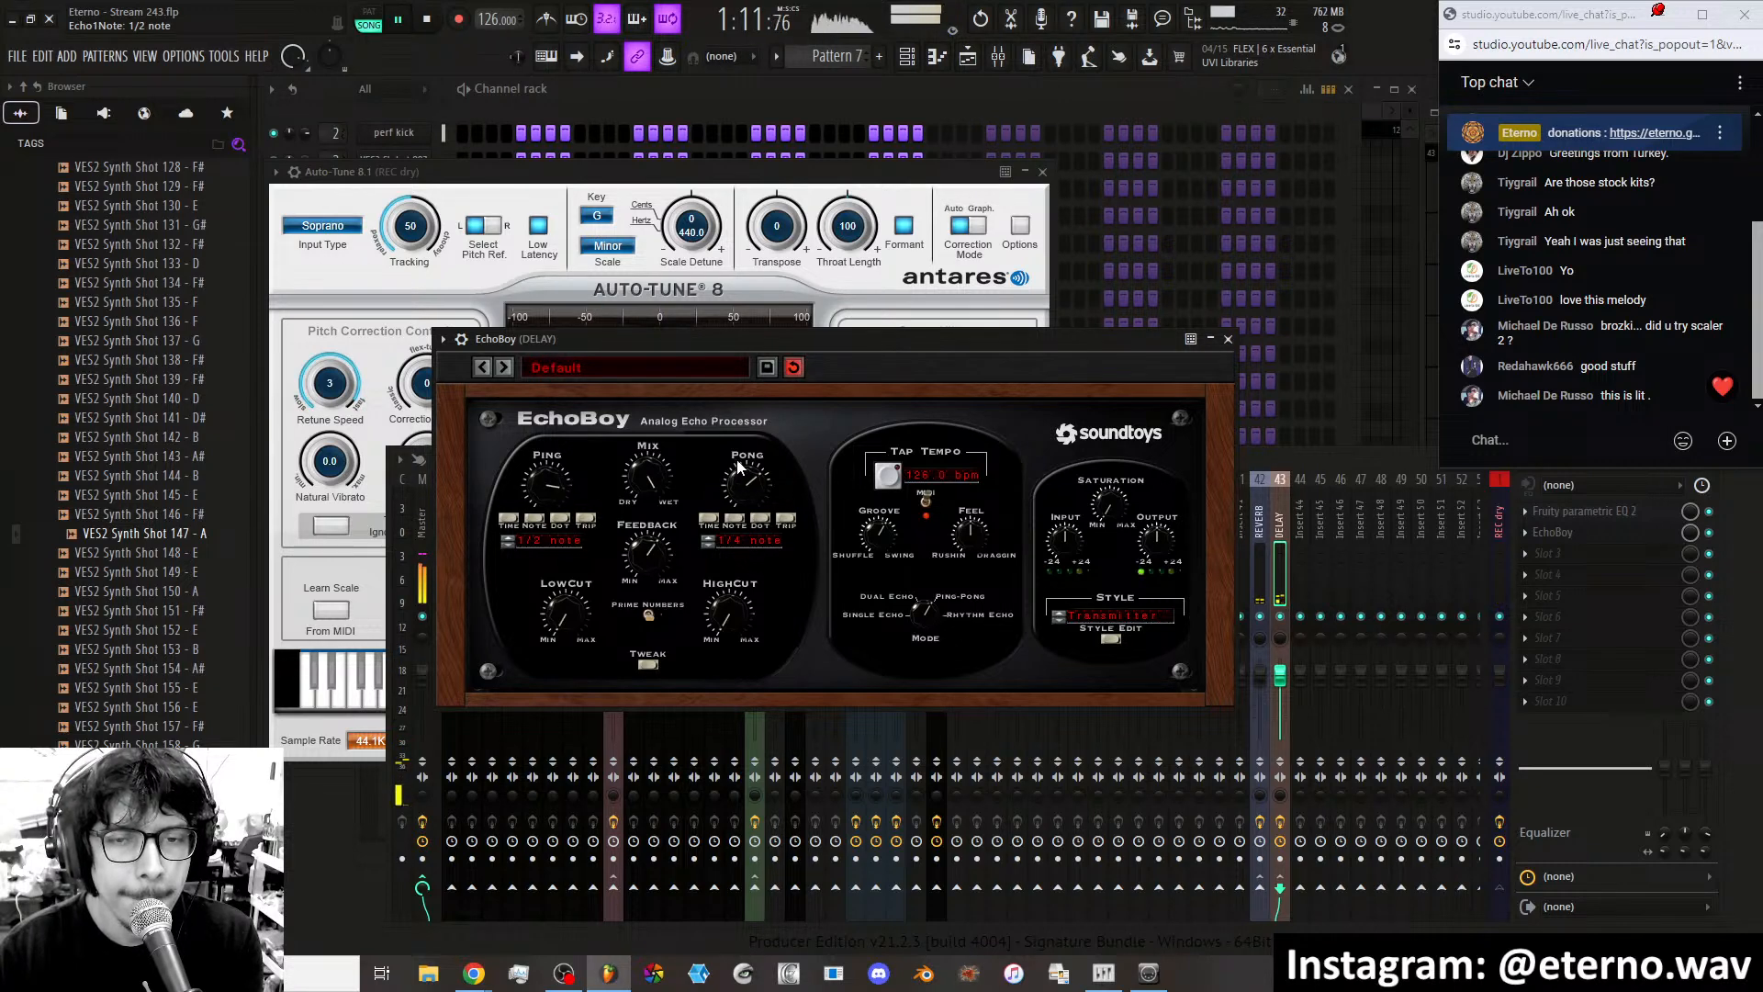
left_click_drag(739, 467, 740, 451)
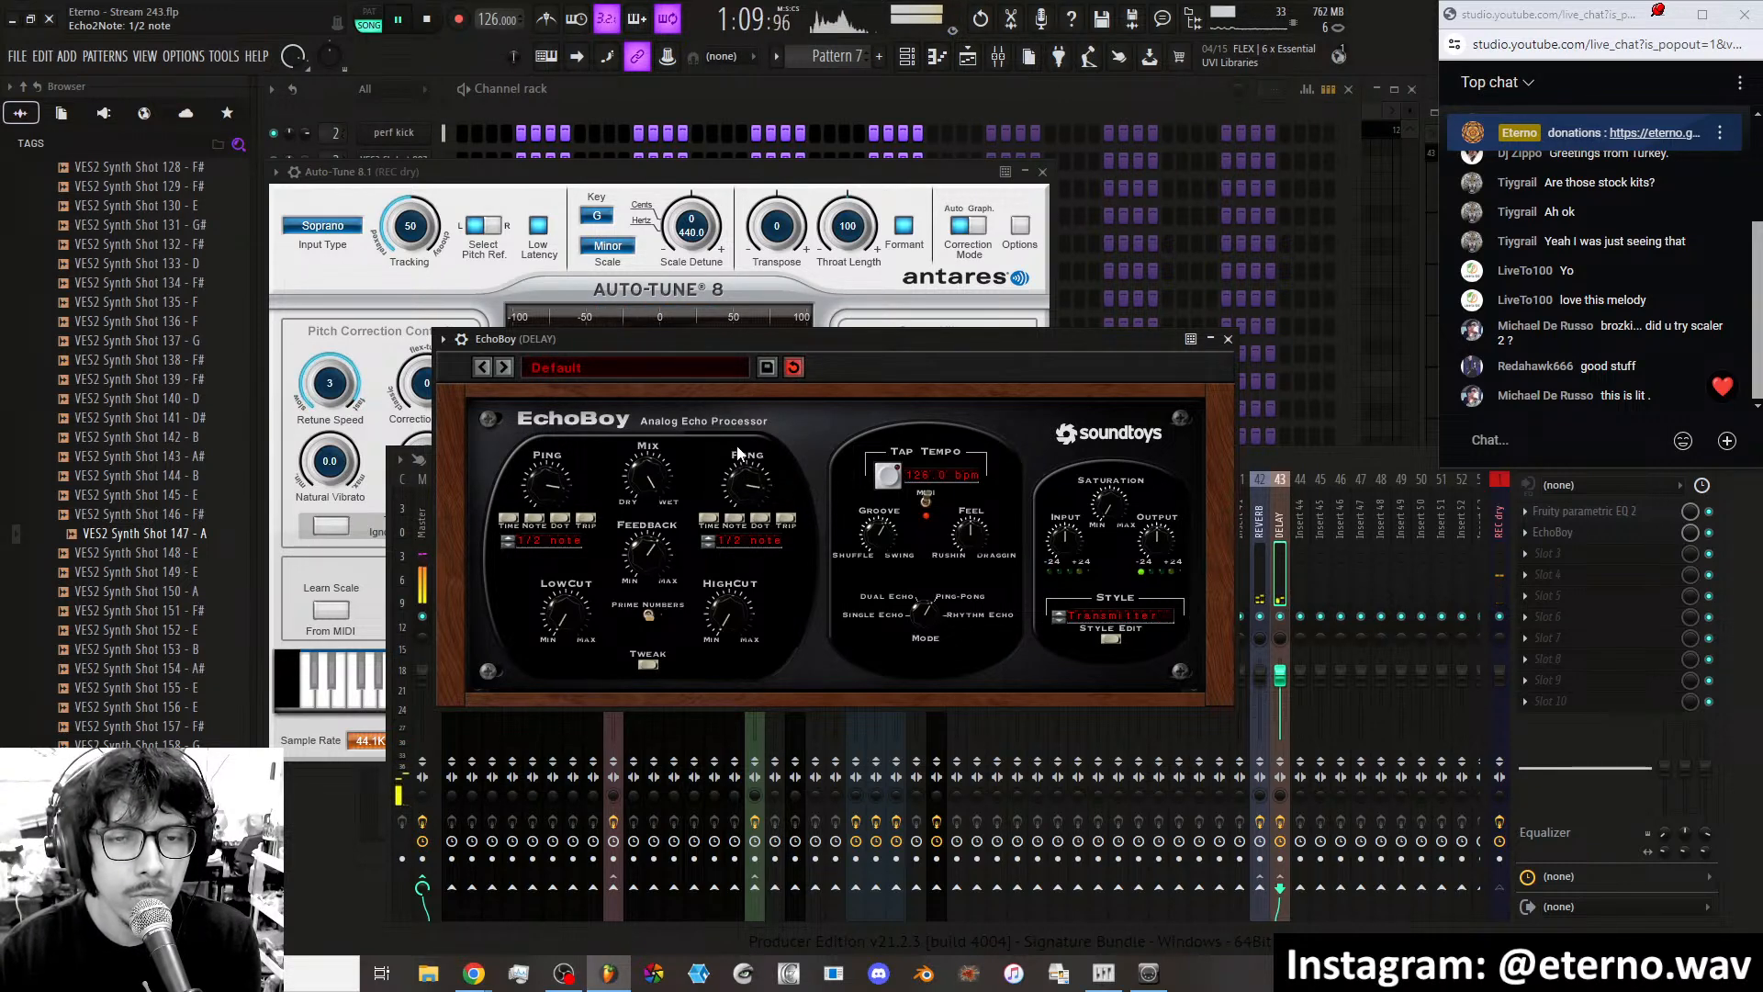
Set EchoBoy's Ping time to 1/4 note and its Pong time to a dotted 1/4 note.
left_click(559, 520)
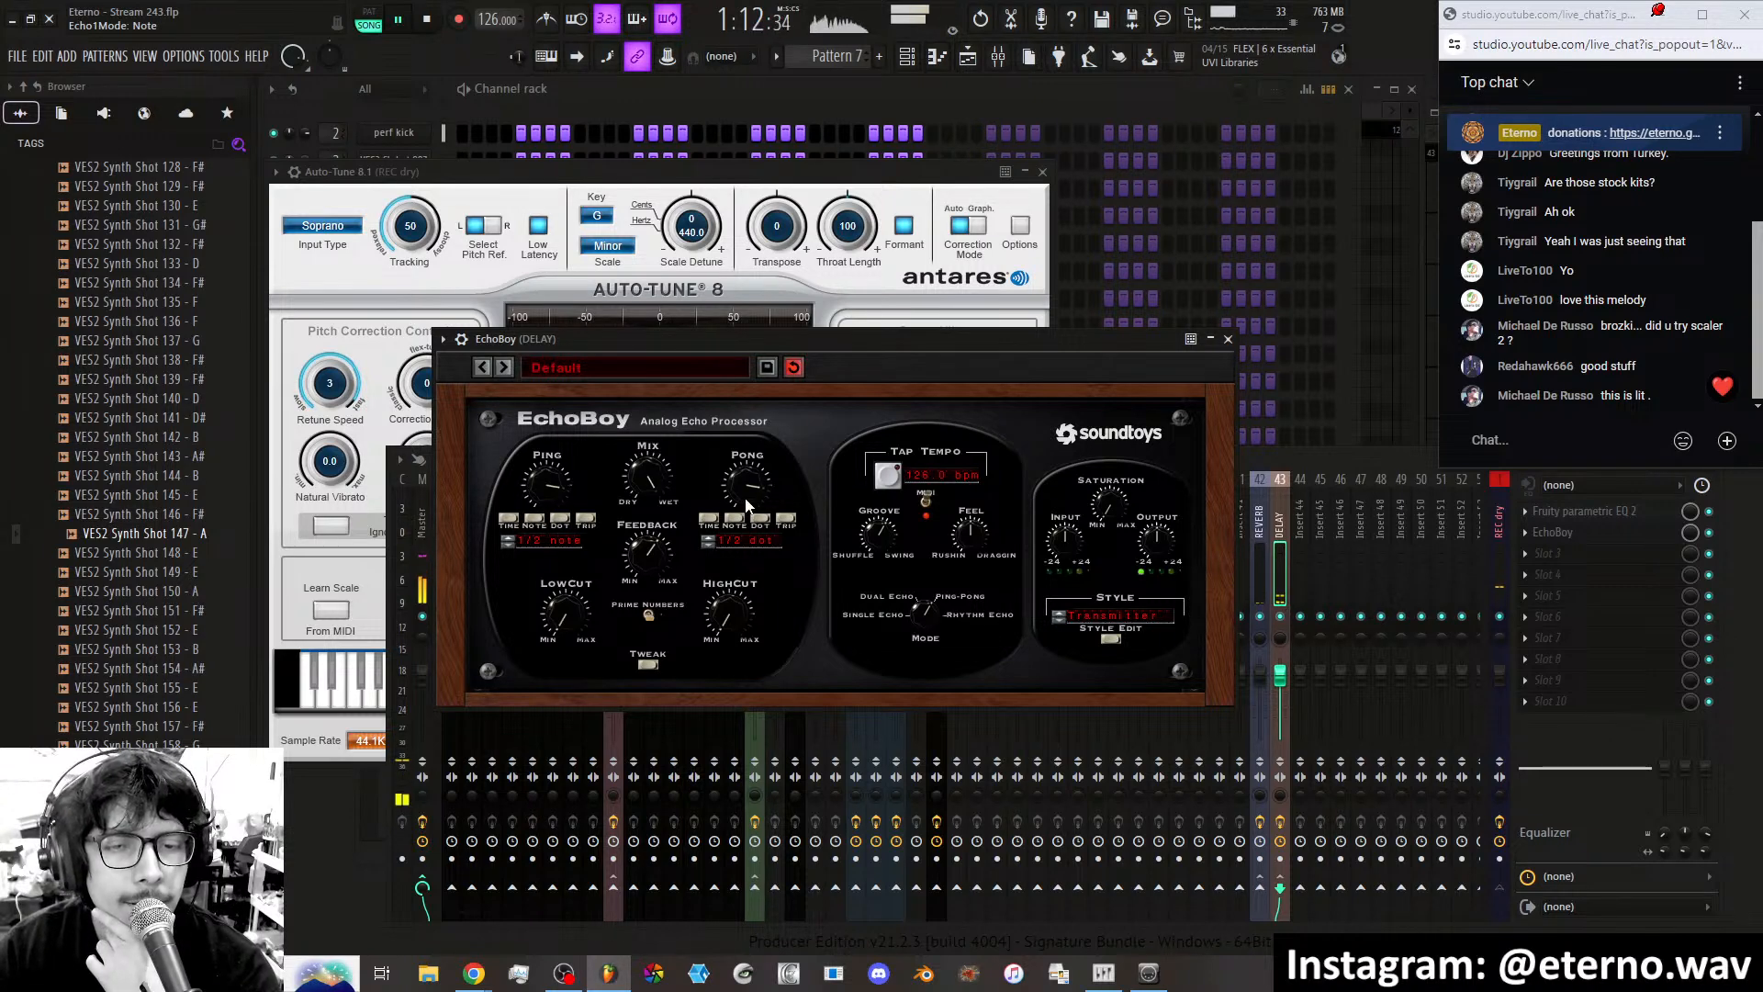
left_click(743, 524)
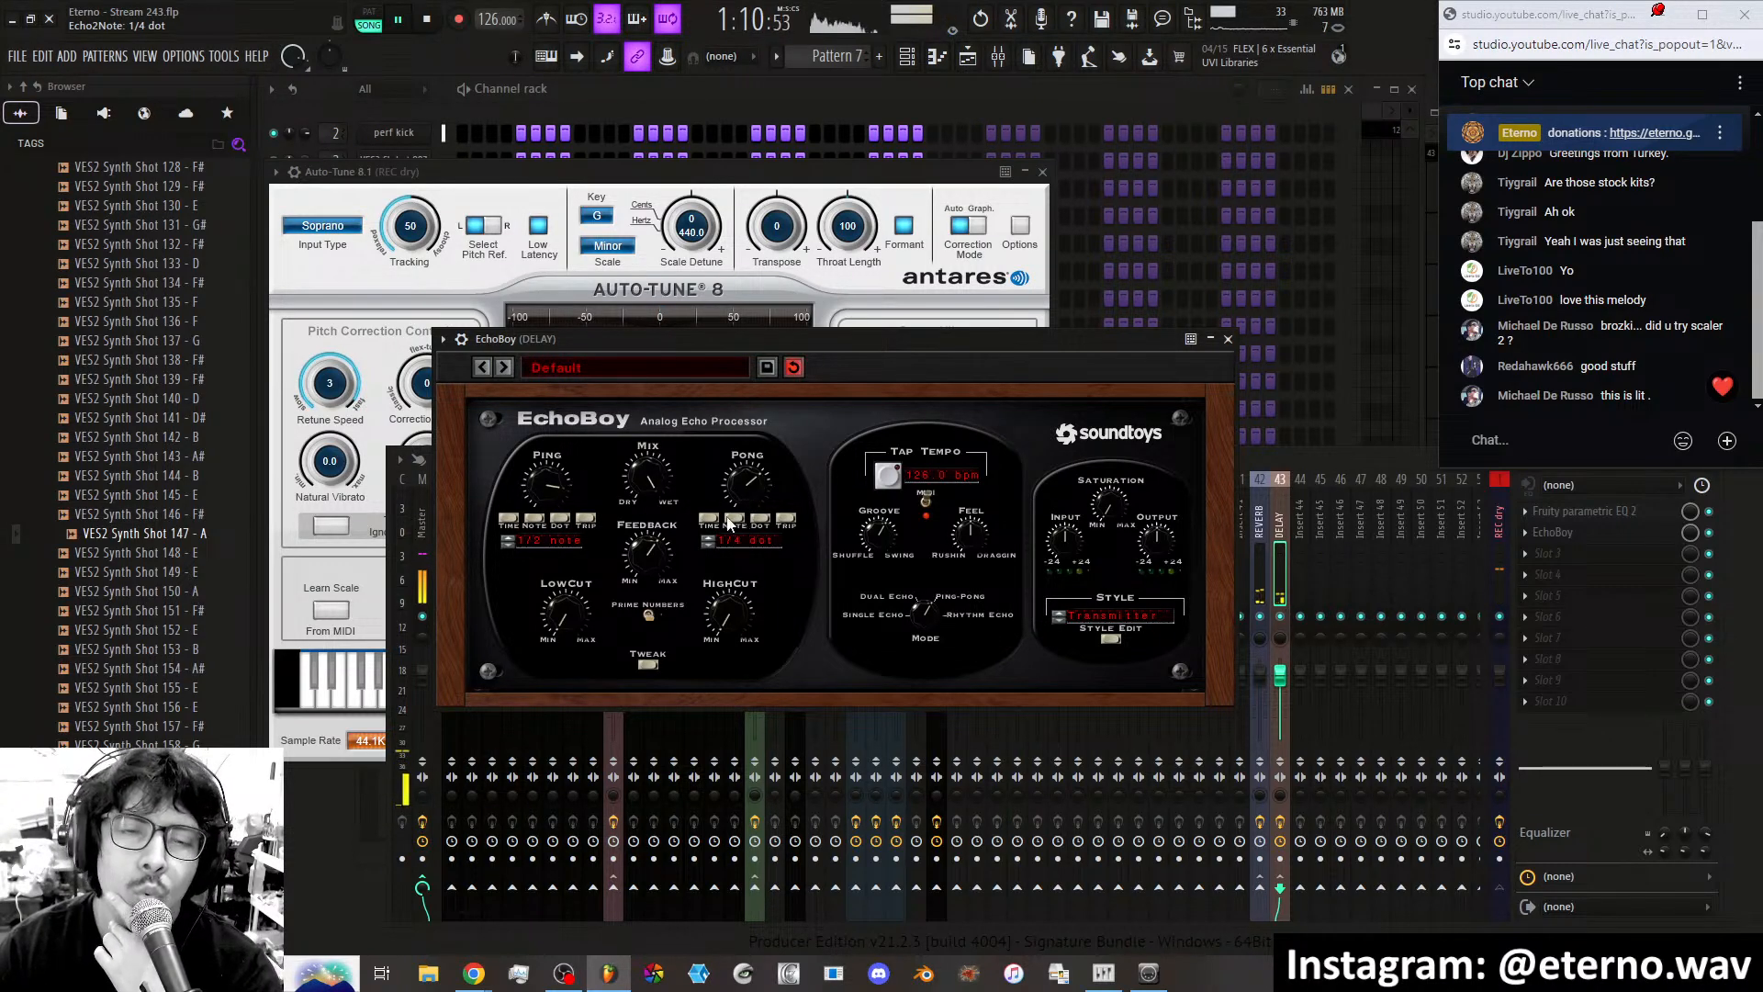
left_click_drag(577, 484, 573, 515)
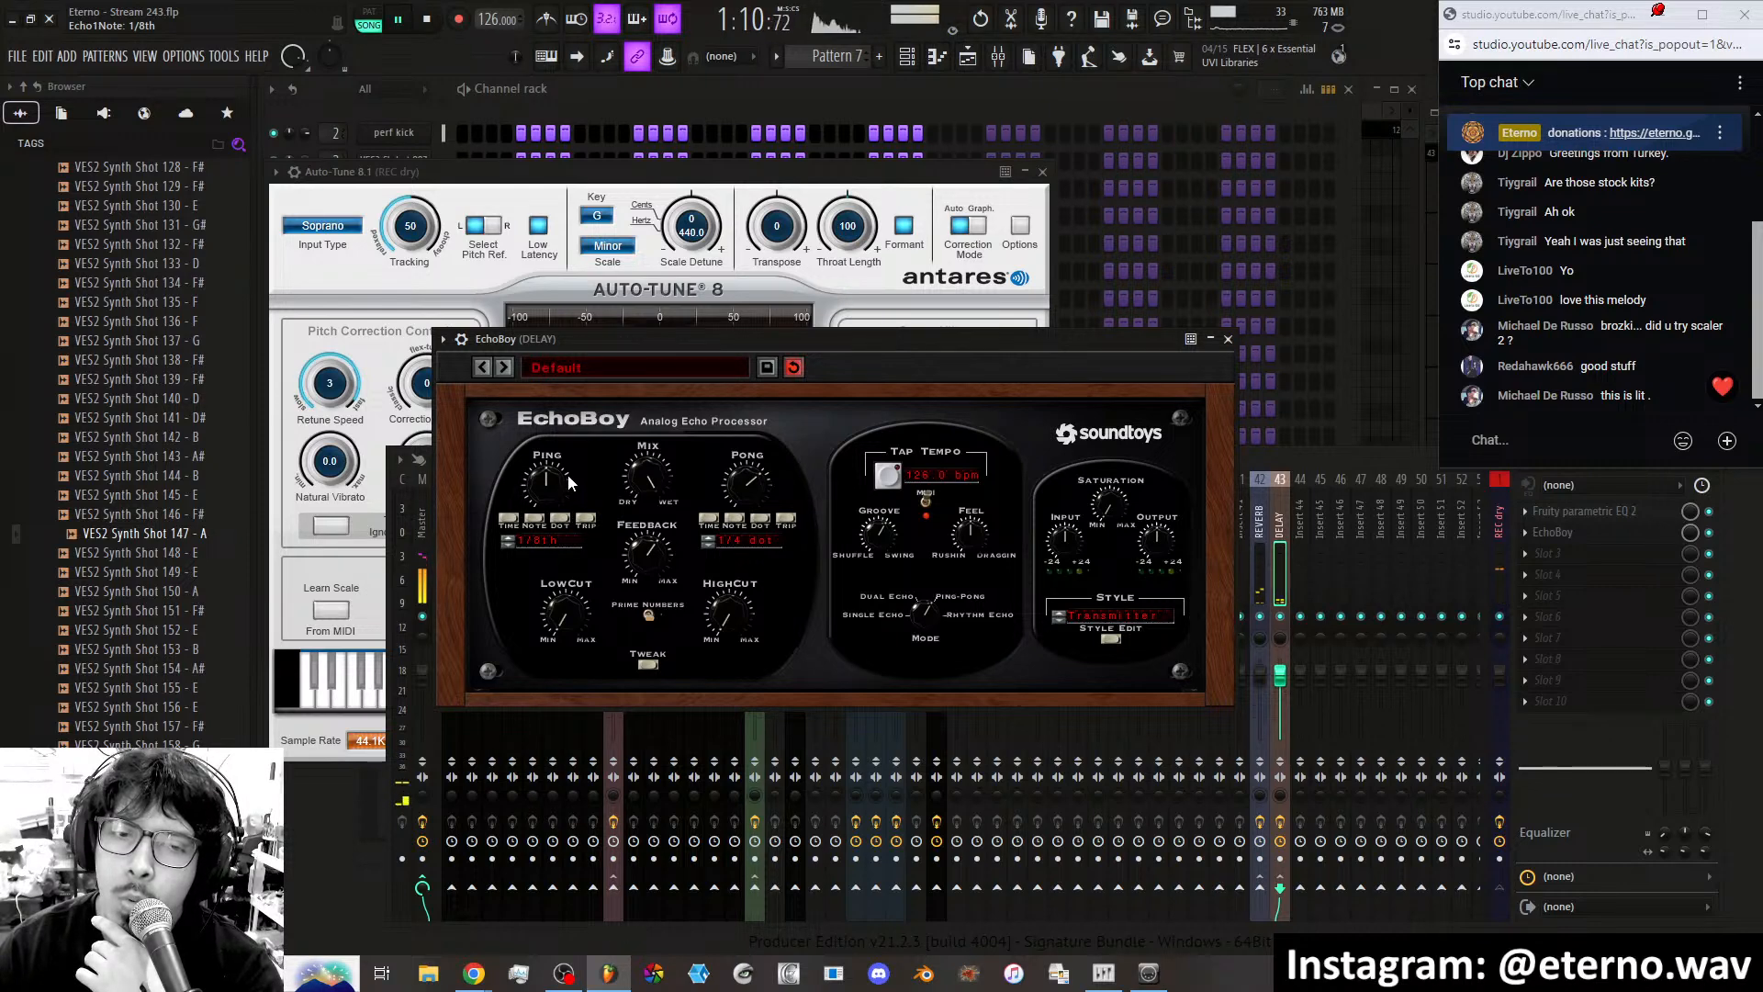
left_click_drag(568, 484, 569, 469)
Switch EchoBoy's style to Cheap Tape and close the plugin.
left_click(1075, 613)
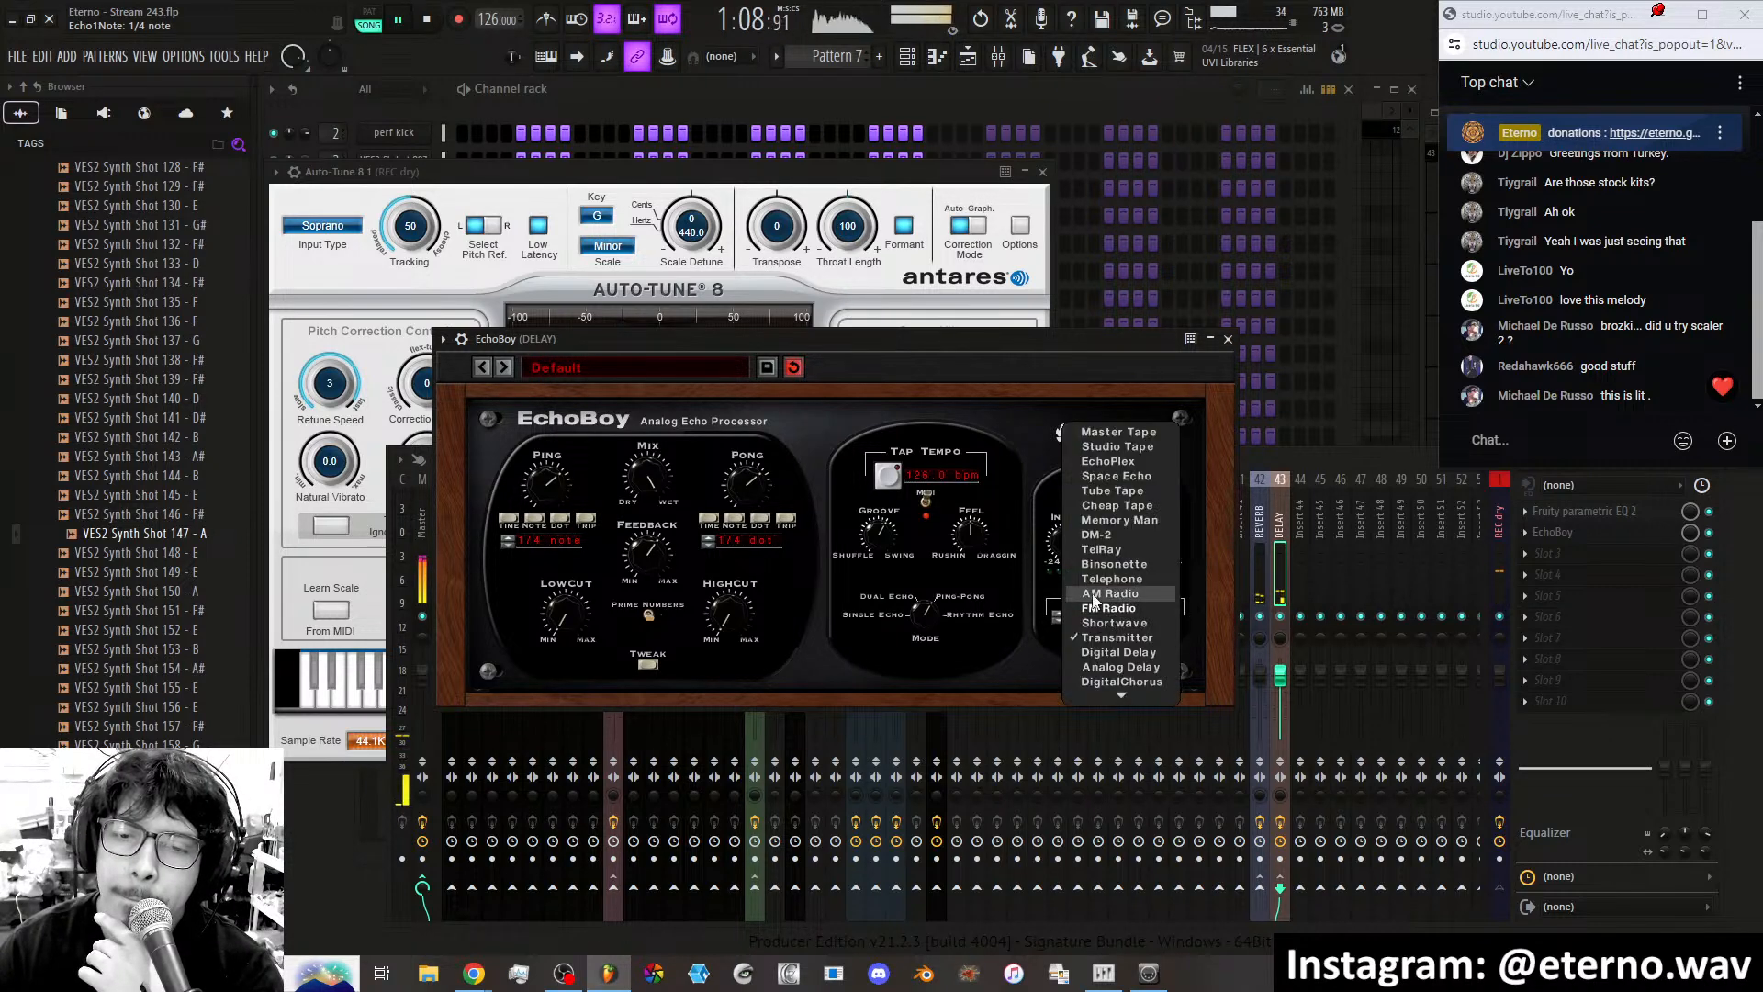
left_click(1133, 517)
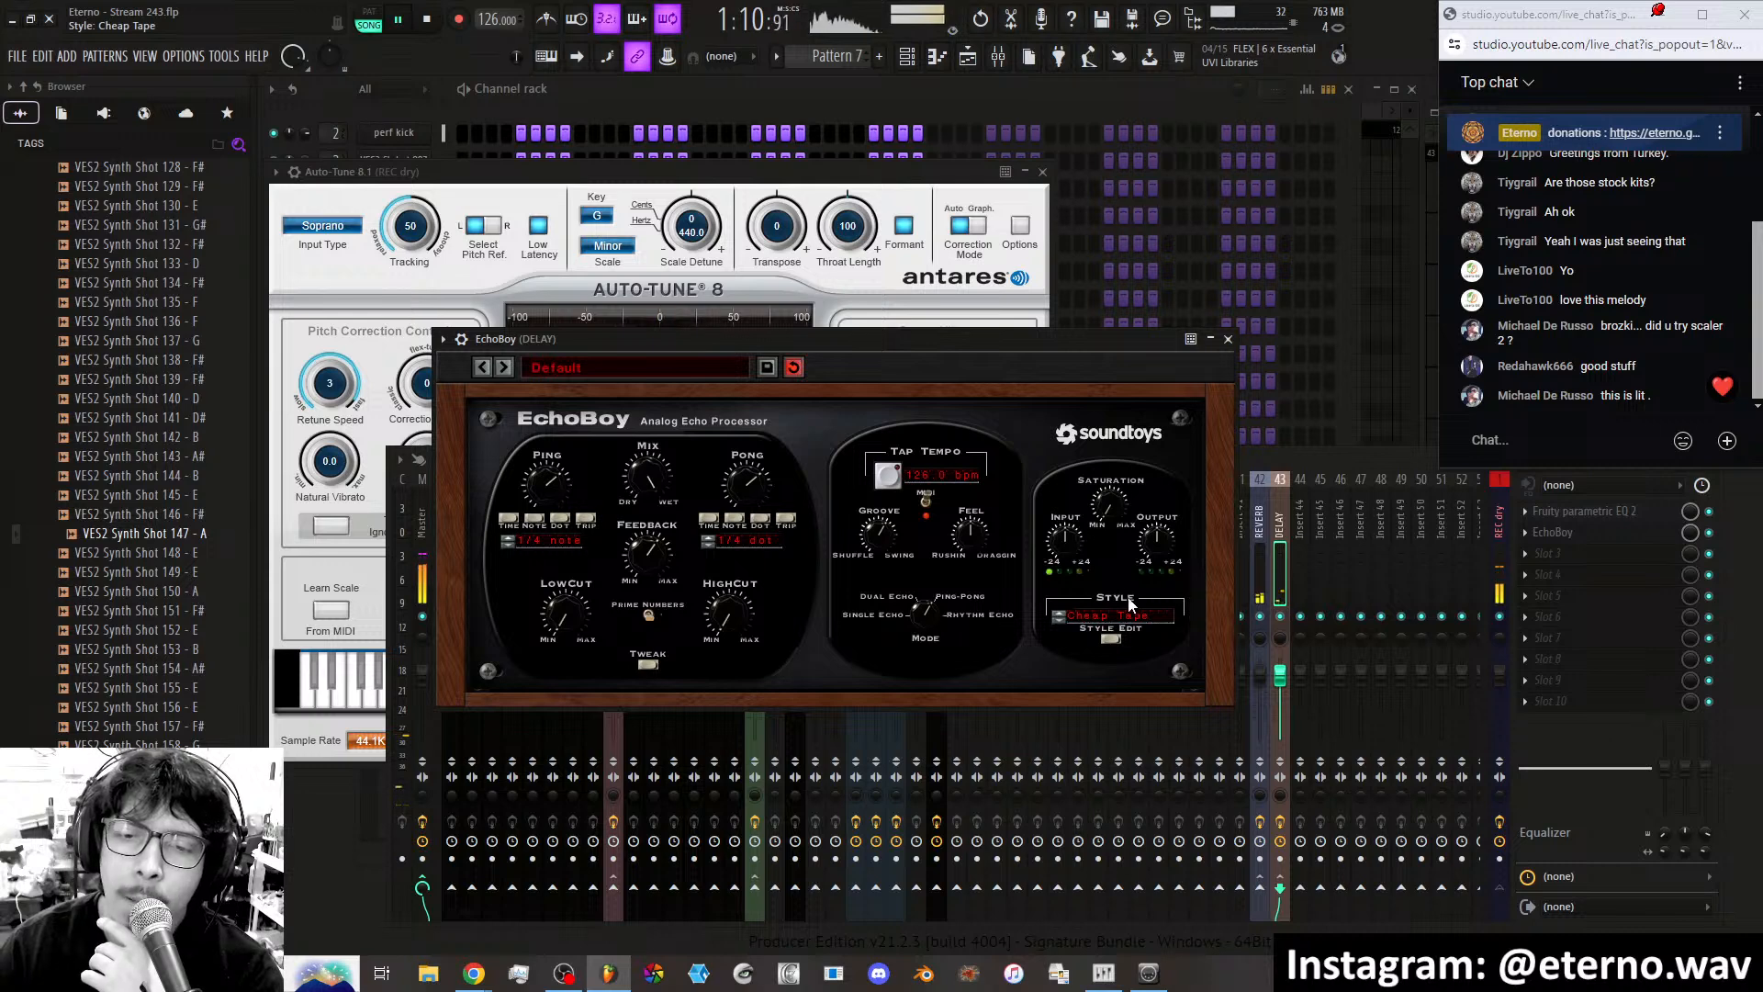
left_click(1115, 496)
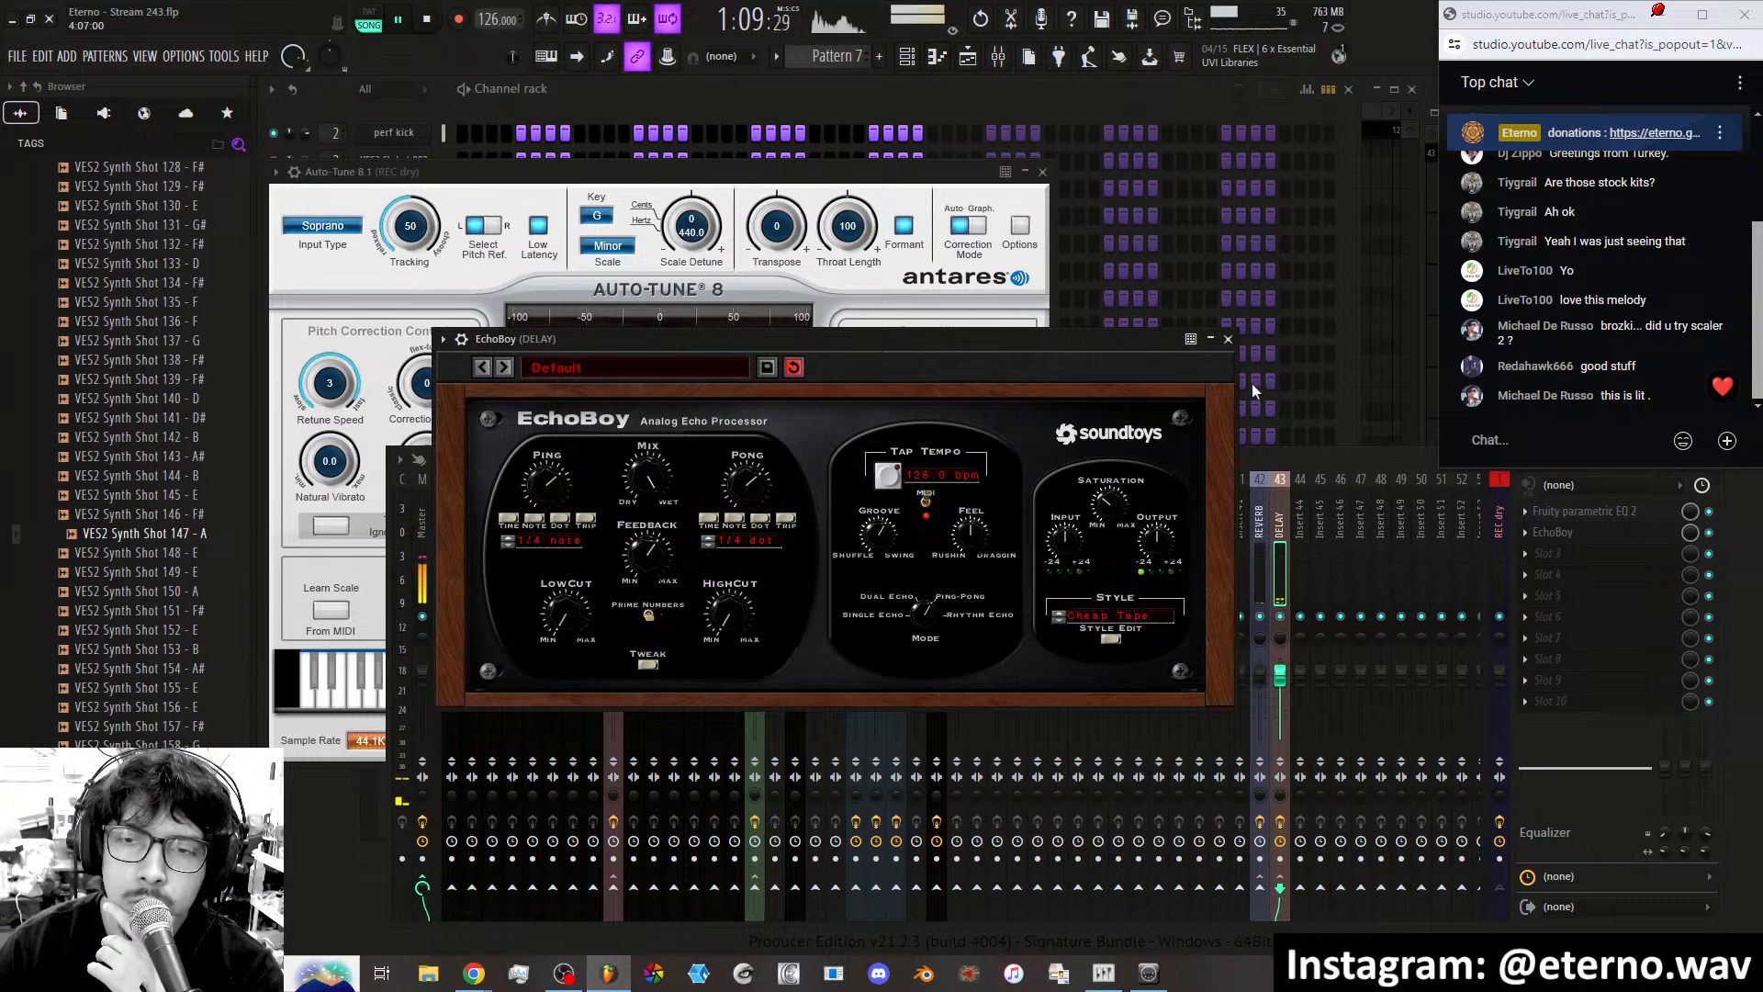
left_click(1230, 340)
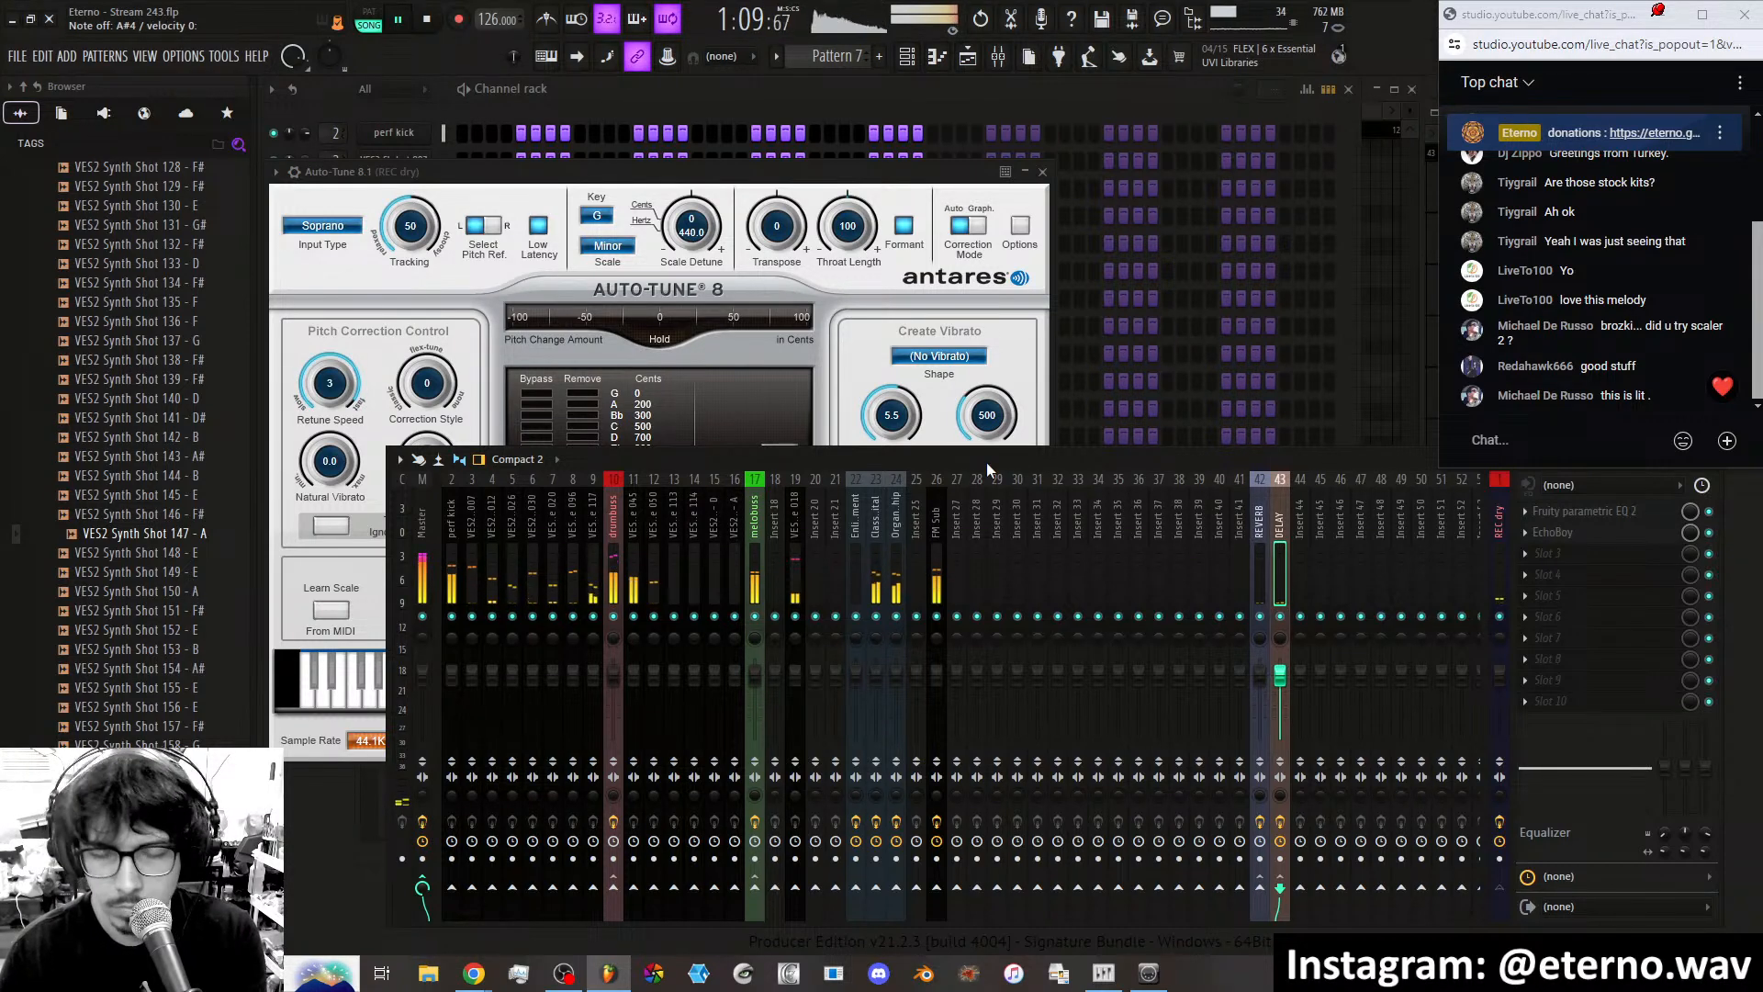
Insert a new FLEX instrument channel from the Enlightenment channel and move its window higher.
left_click(900, 115)
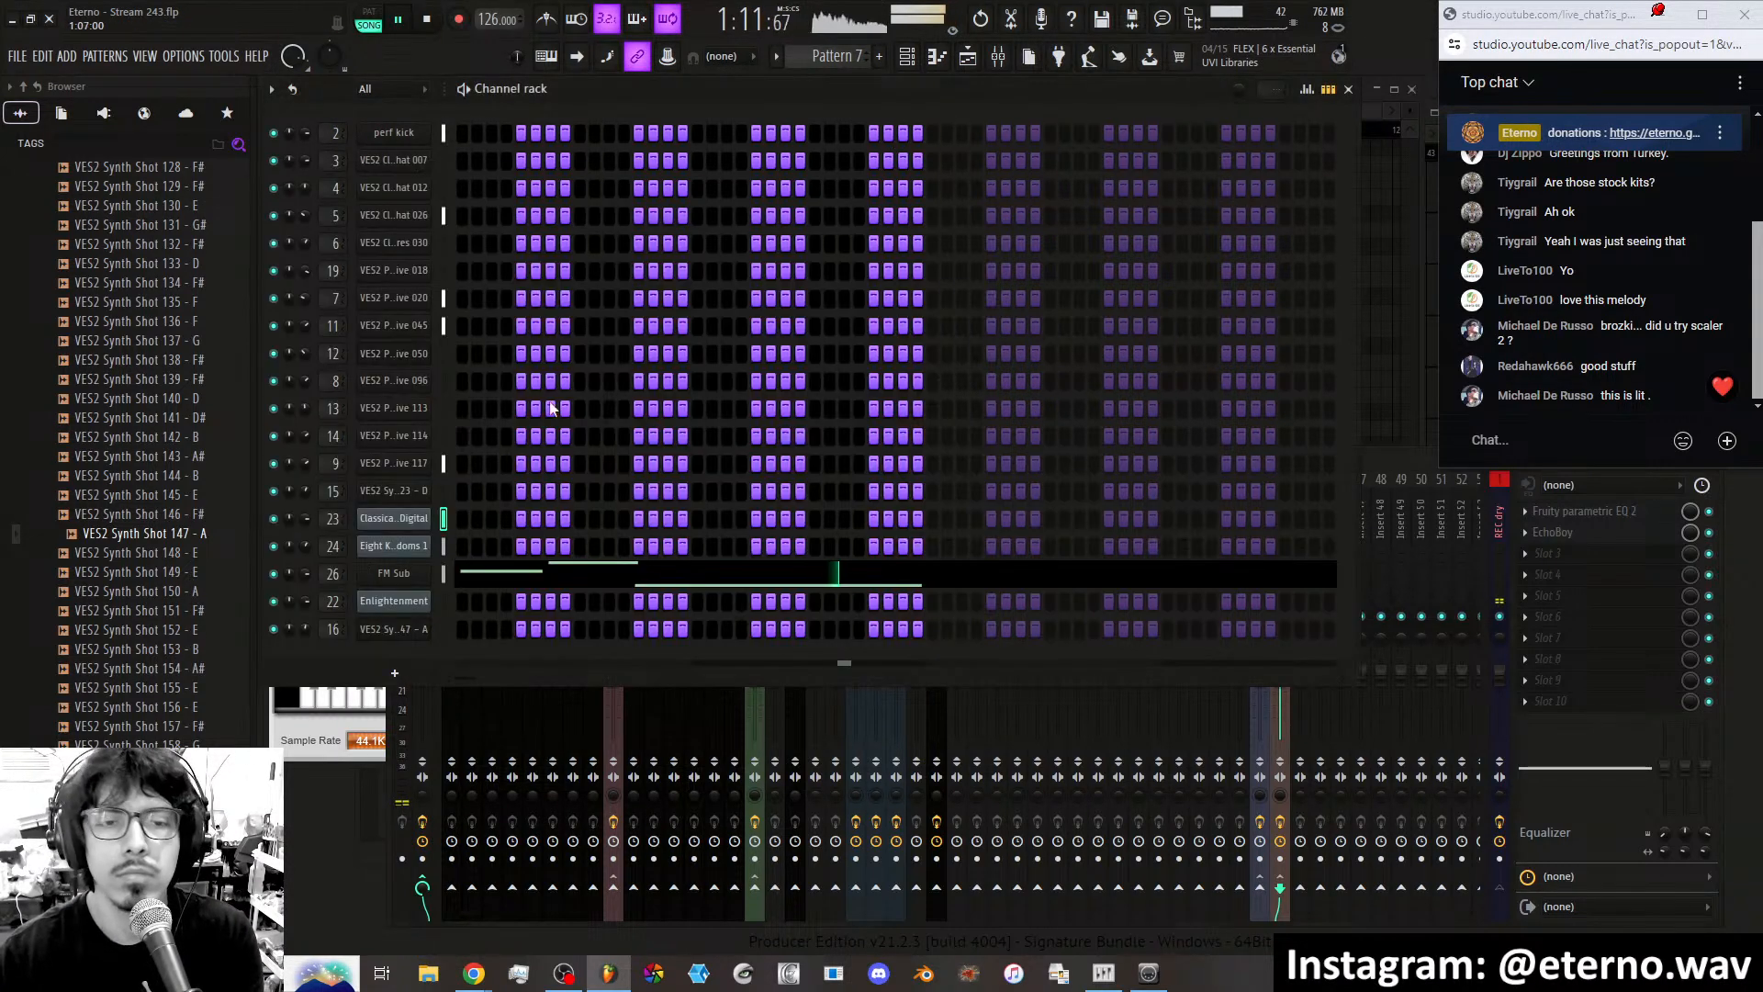
right_click(412, 601)
mouse_move(487, 723)
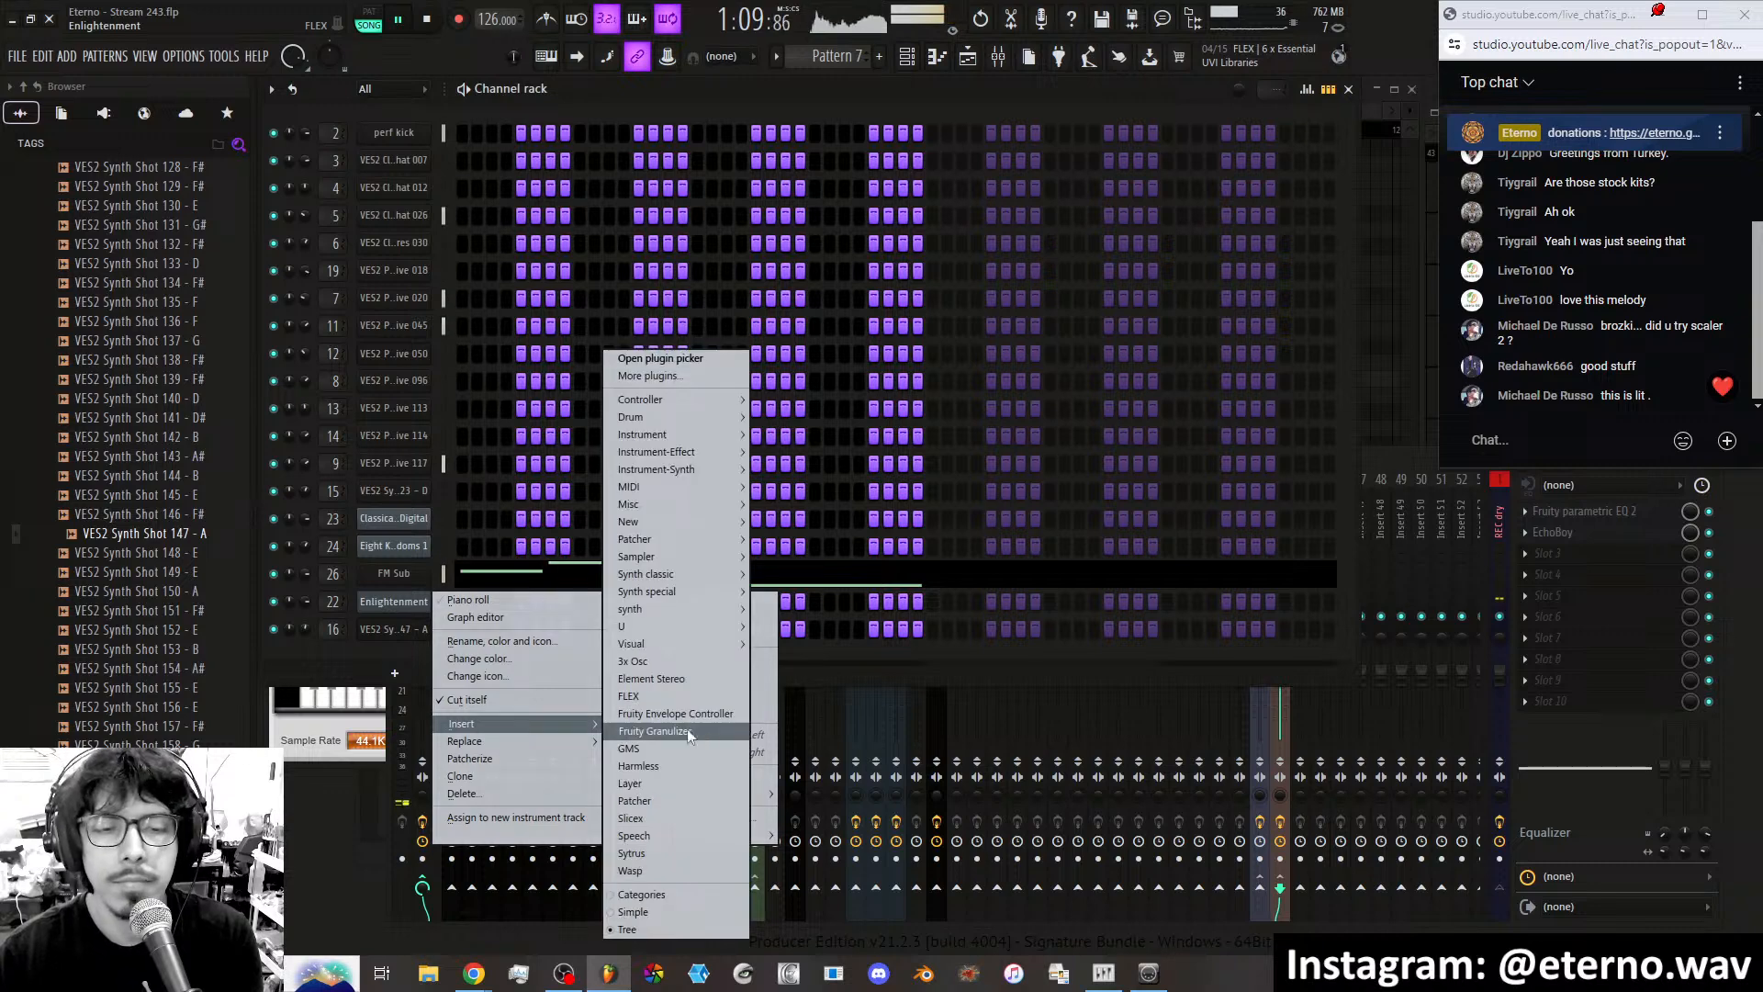
left_click(663, 702)
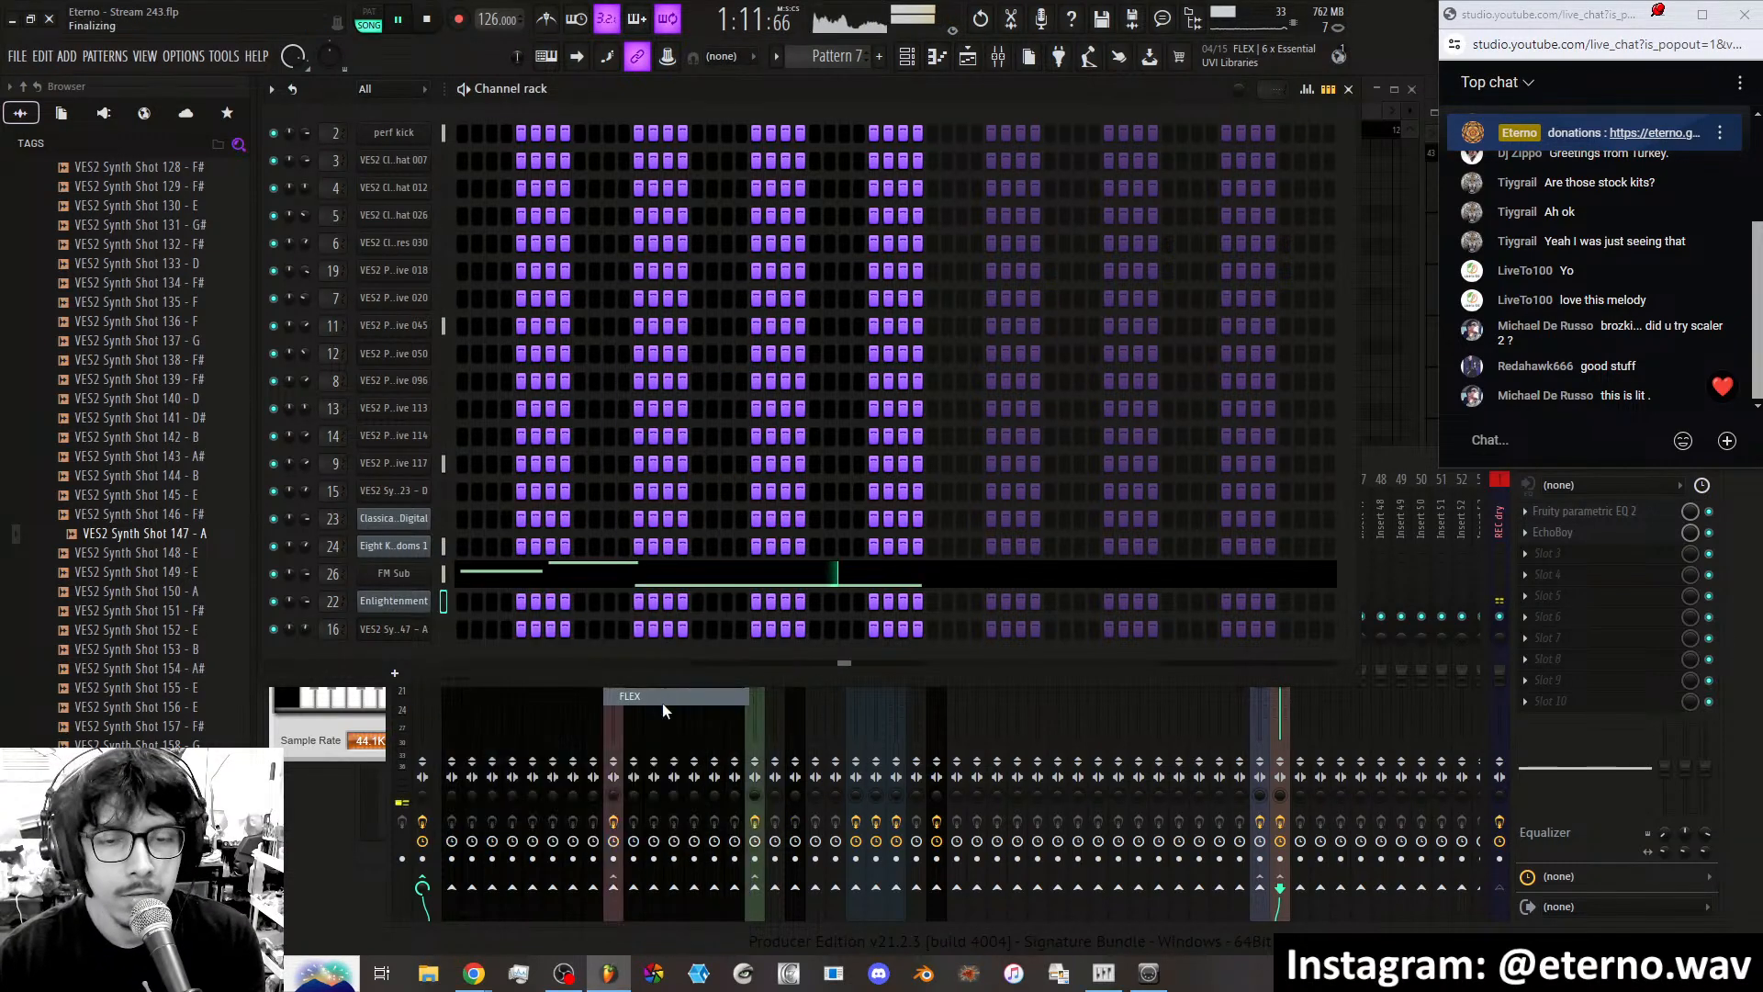
left_click_drag(830, 300, 838, 184)
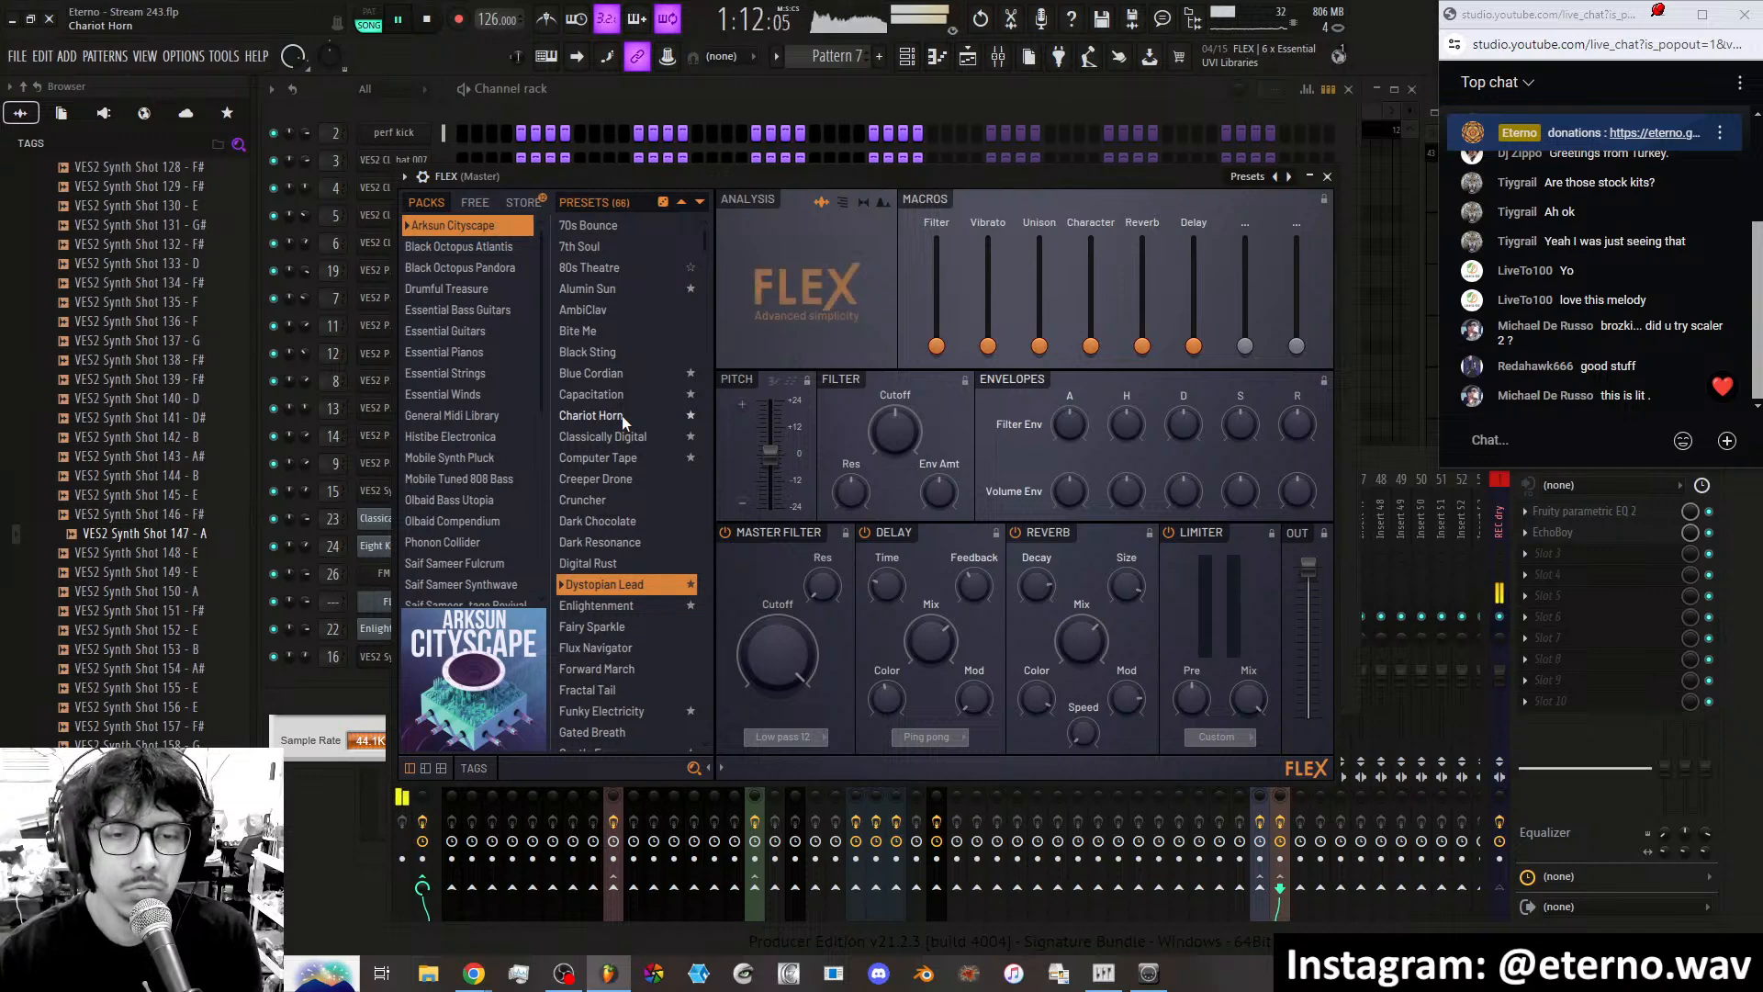
Load the Purple Lullaby preset from the Arksun Cityscape pack in the new FLEX instrument.
scroll(621, 415, "down", 8)
left_click(620, 545)
scroll(615, 565, "down", 1)
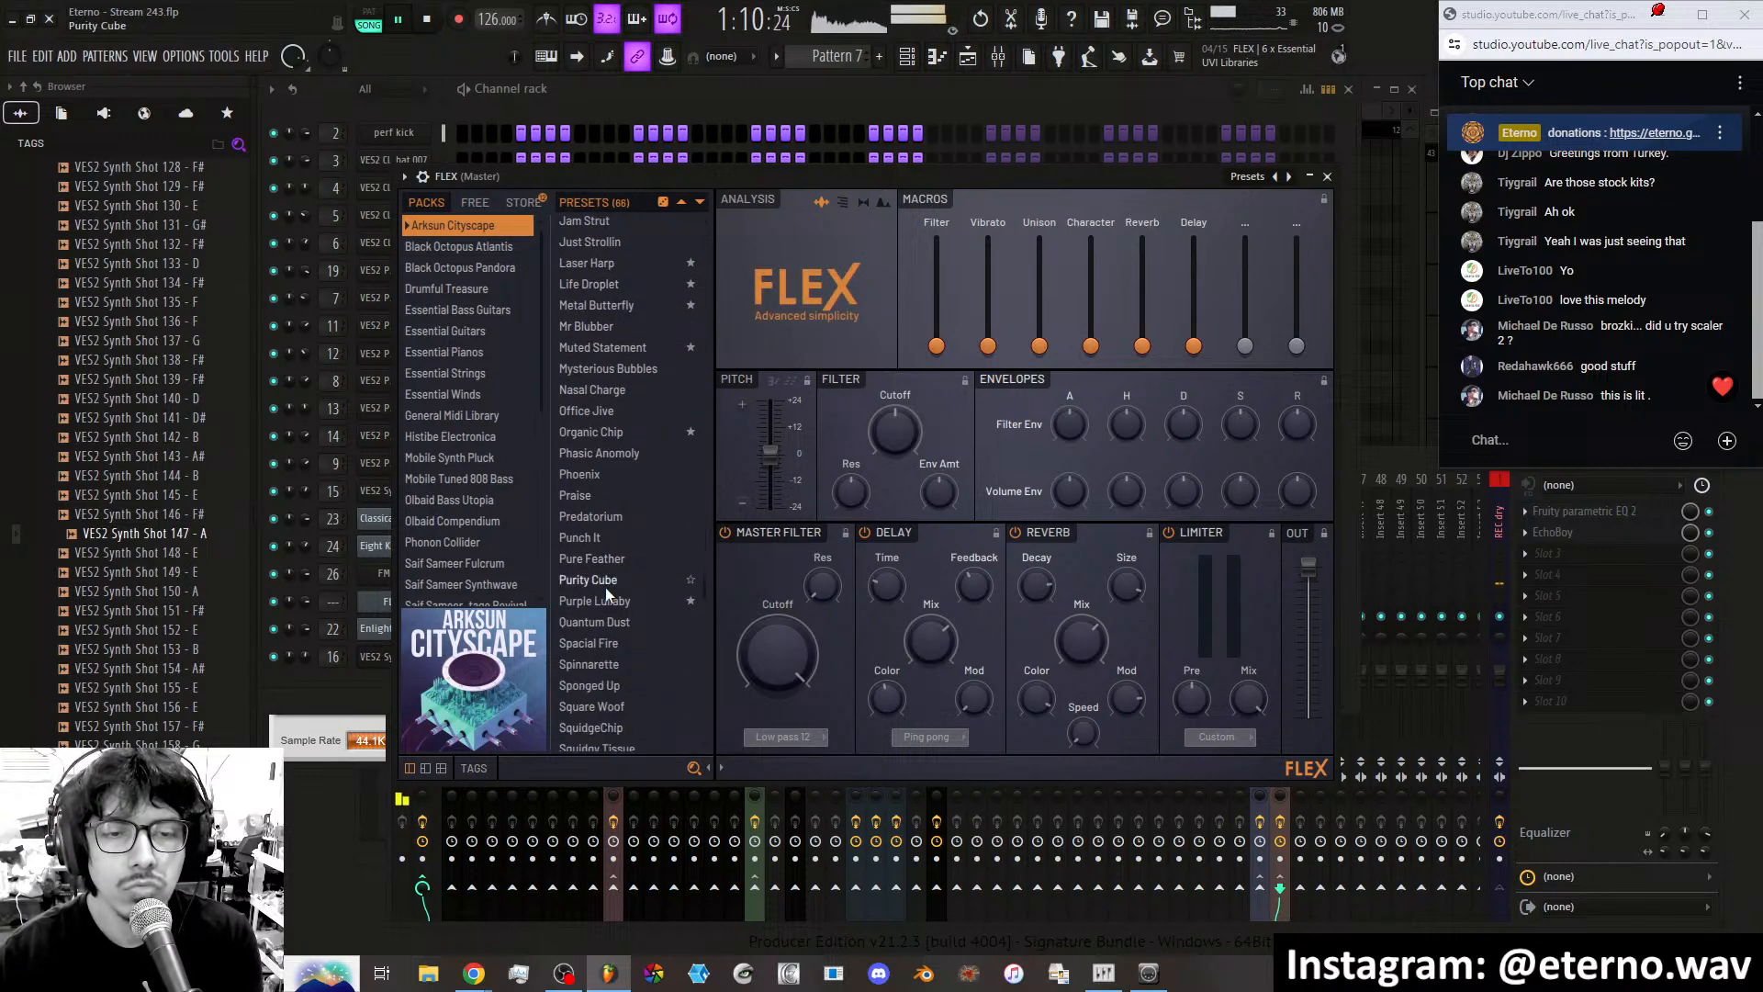
left_click(605, 601)
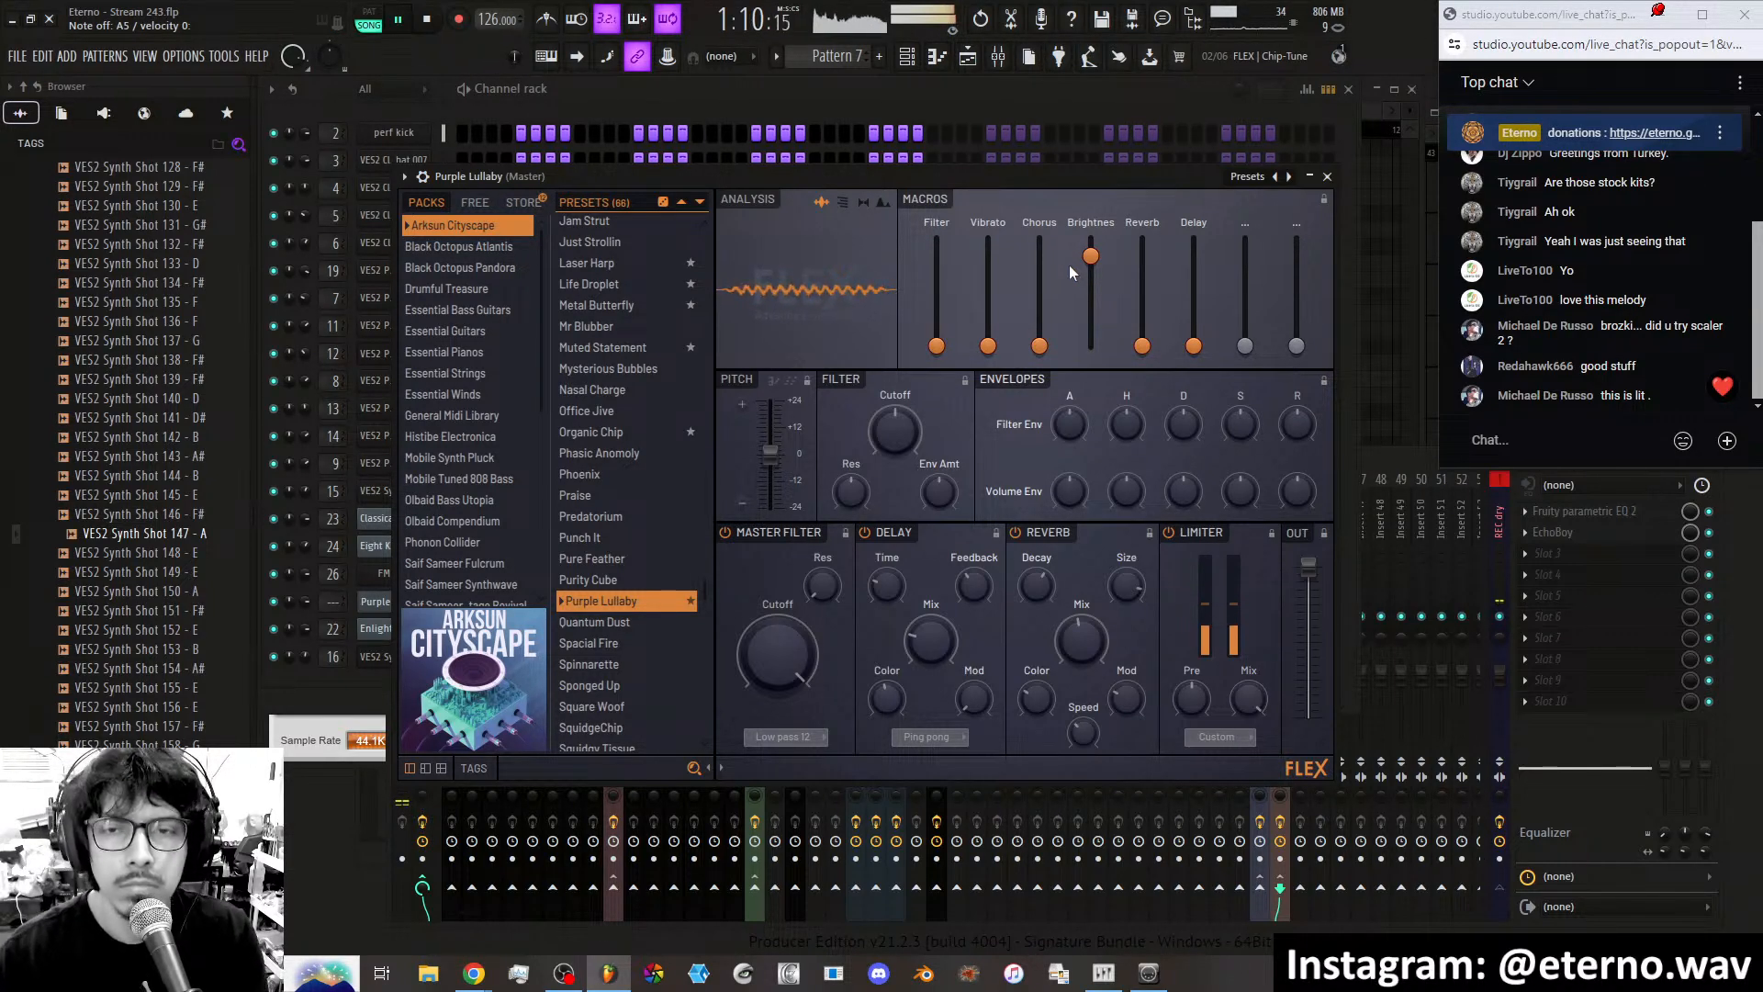
Lower the Brightness macro of the Purple Lullaby FLEX preset by about a third and stop playback.
left_click_drag(1091, 257, 1091, 290)
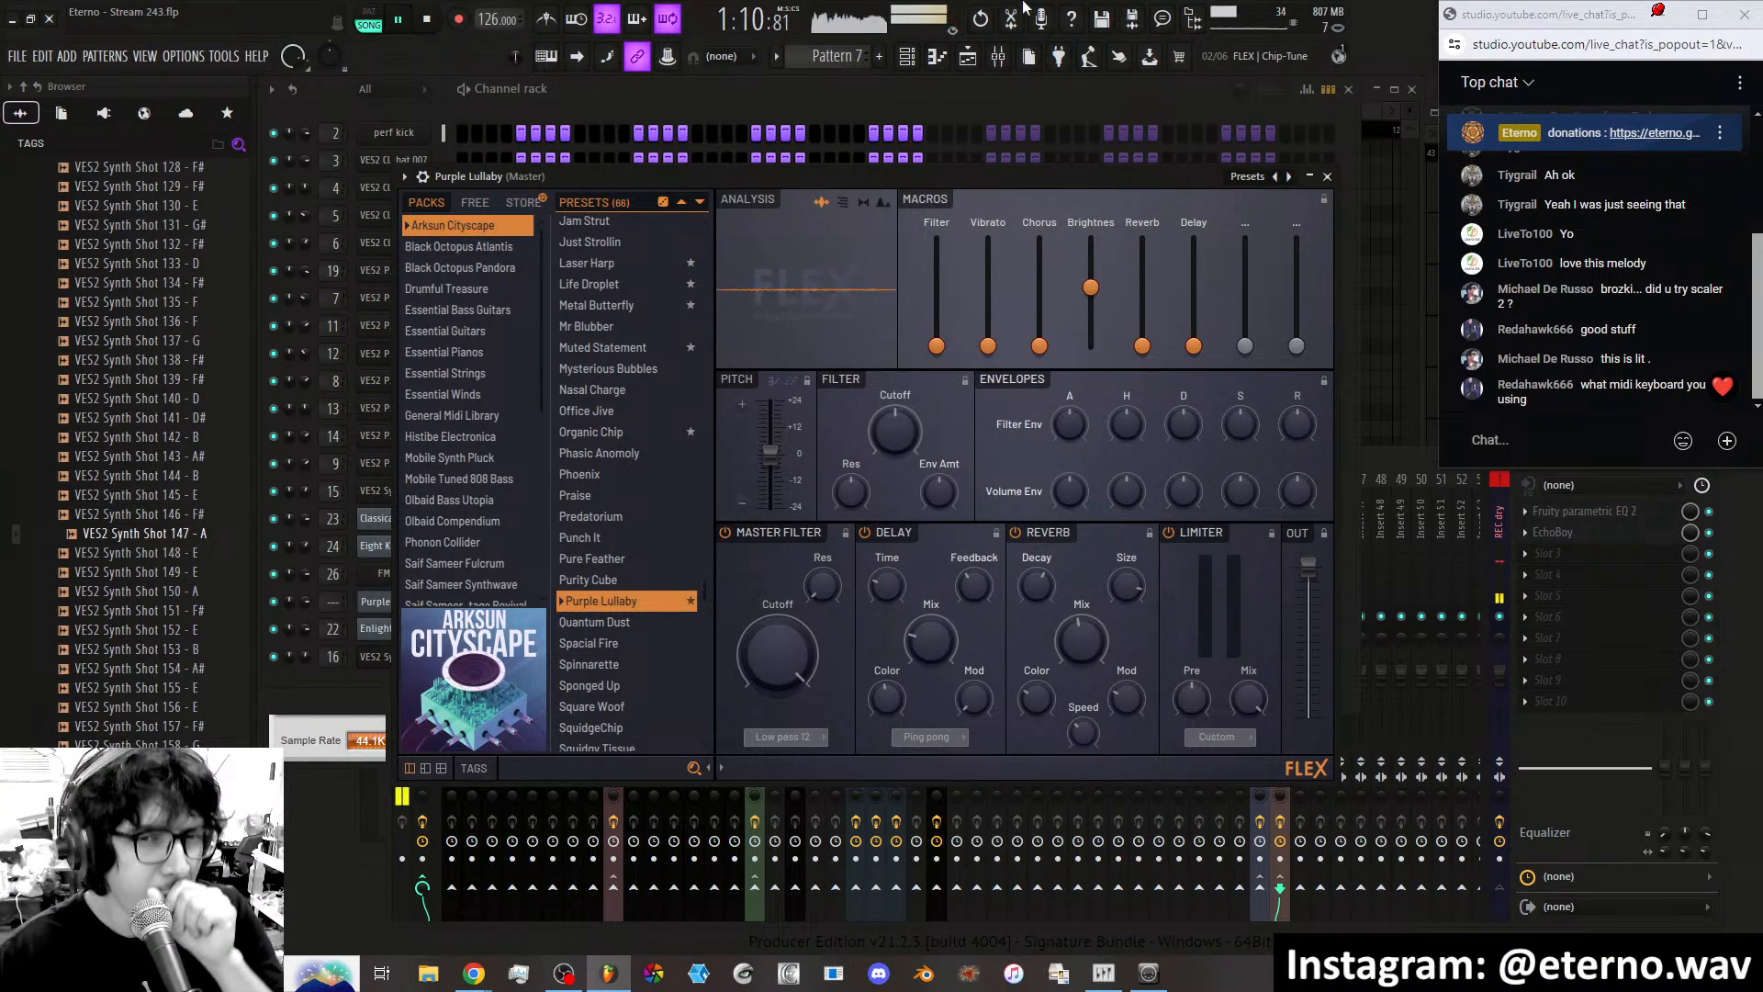
left_click(425, 22)
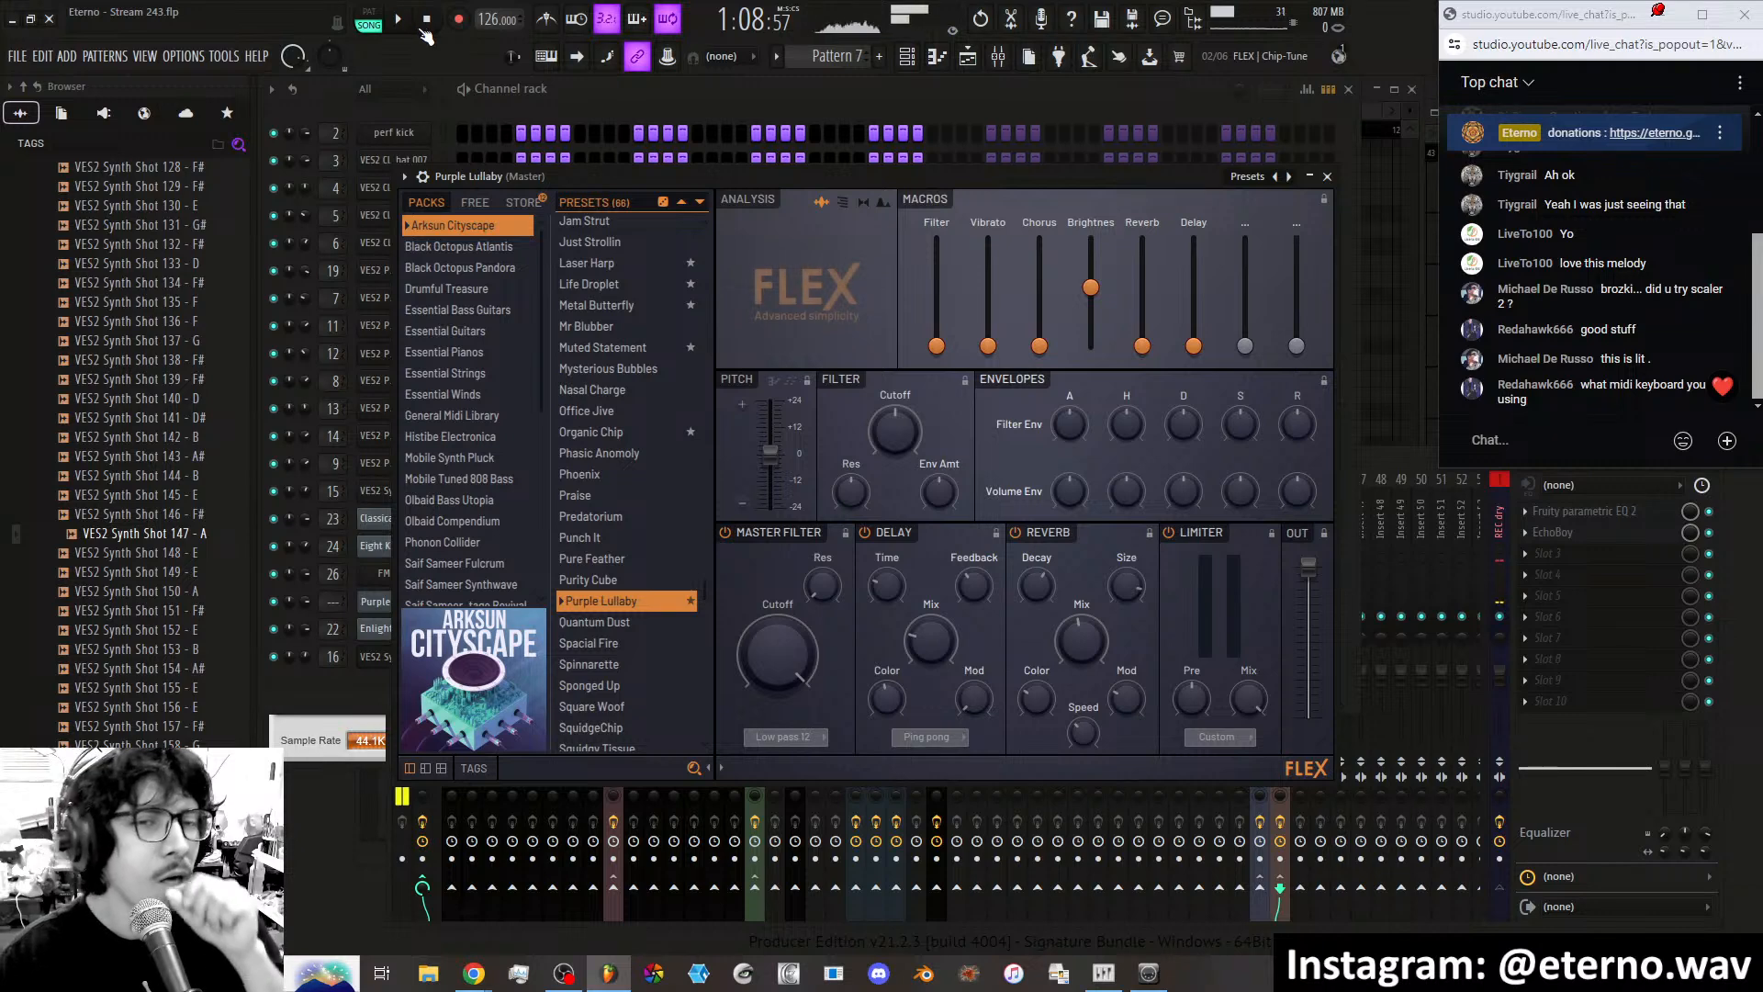
Mute the REVERB insert in the mixer and select the REC dry vocal insert.
left_click(1403, 453)
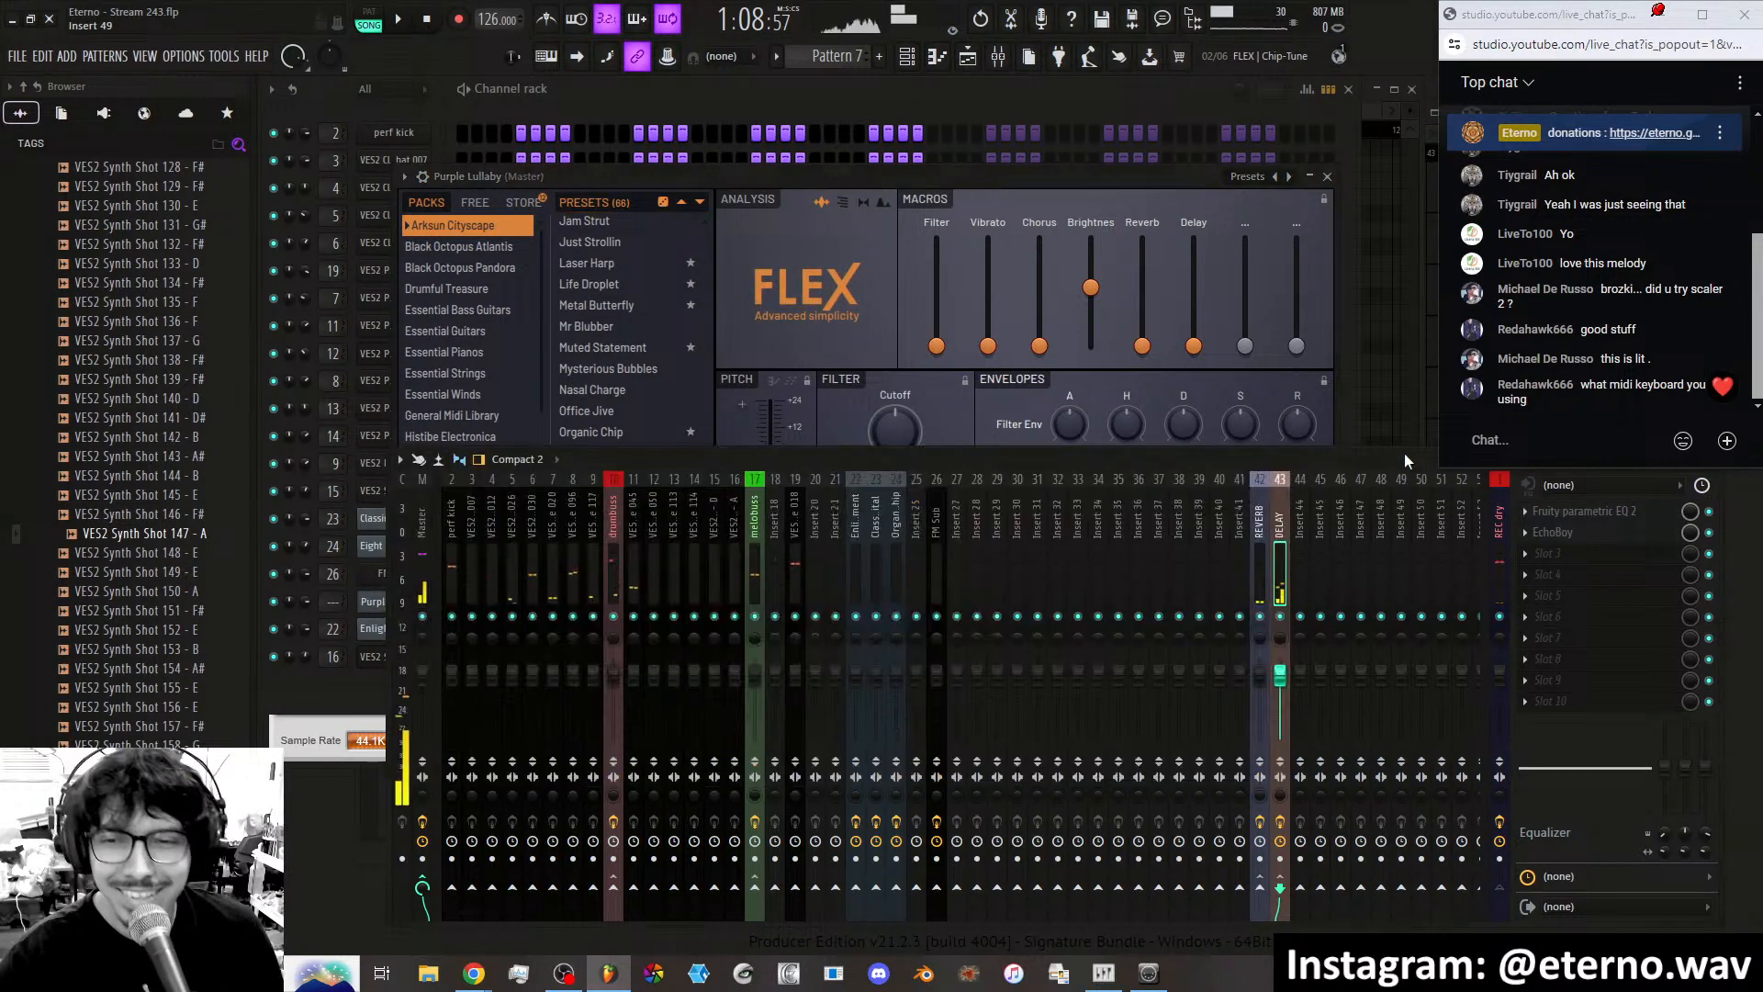
left_click(1261, 617)
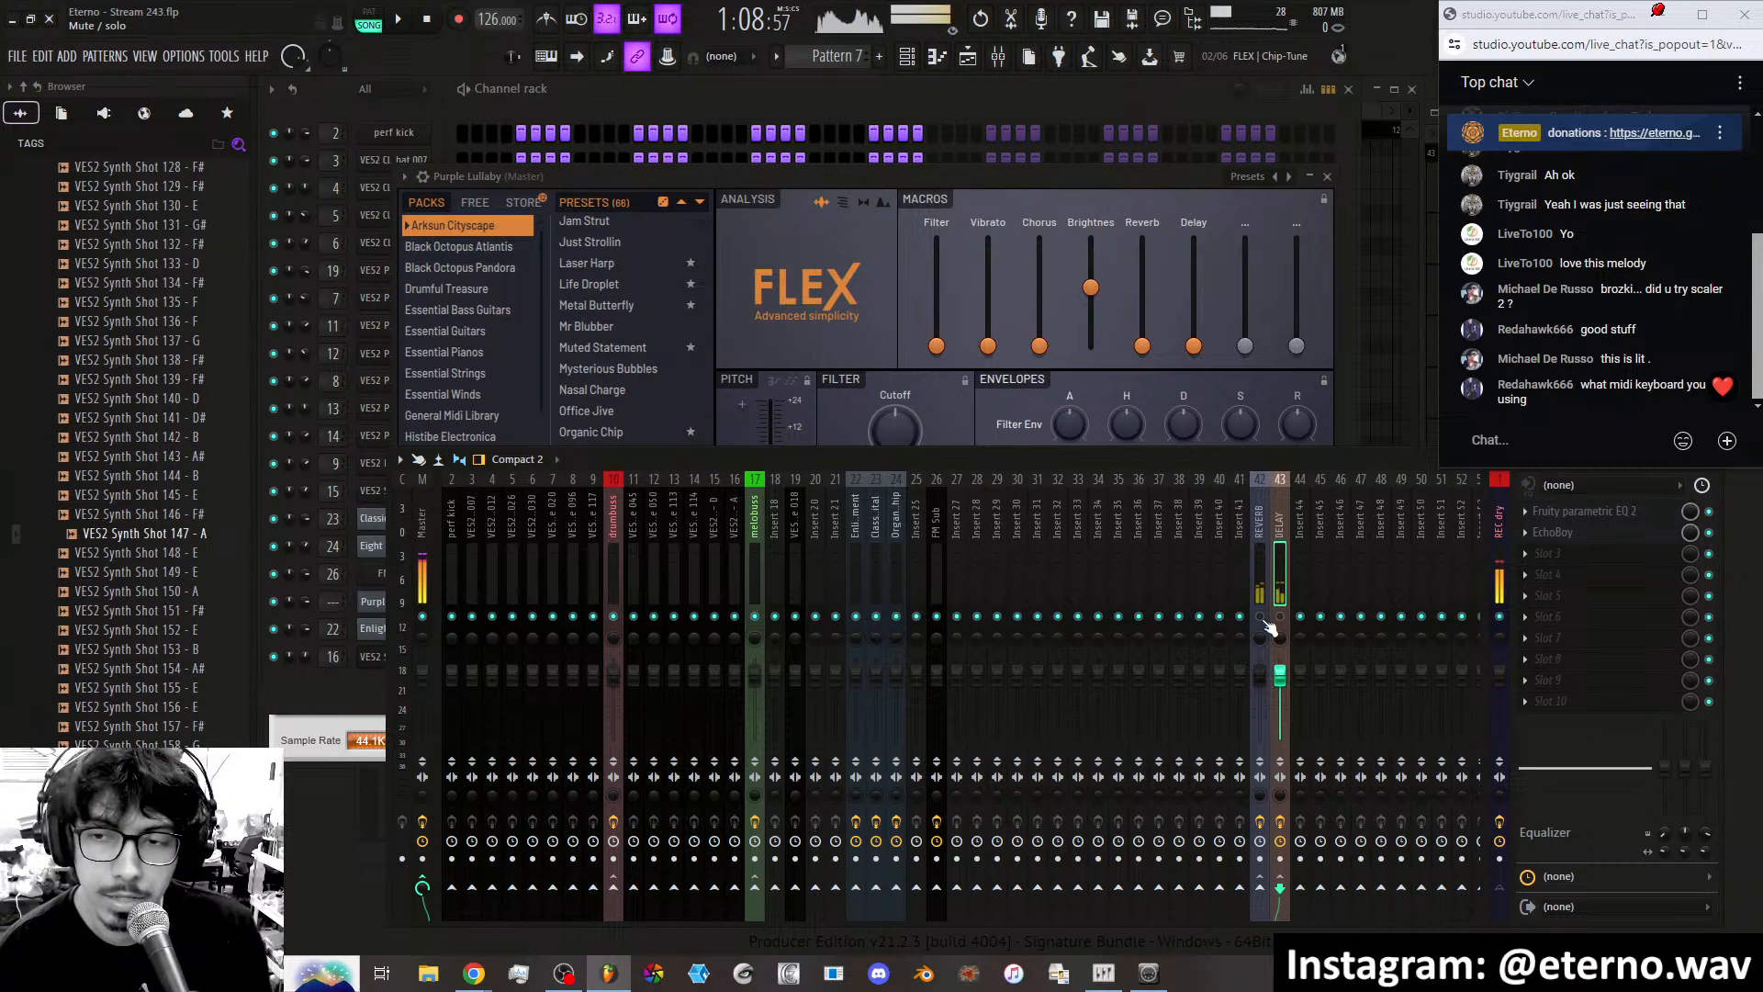
left_click(1499, 565)
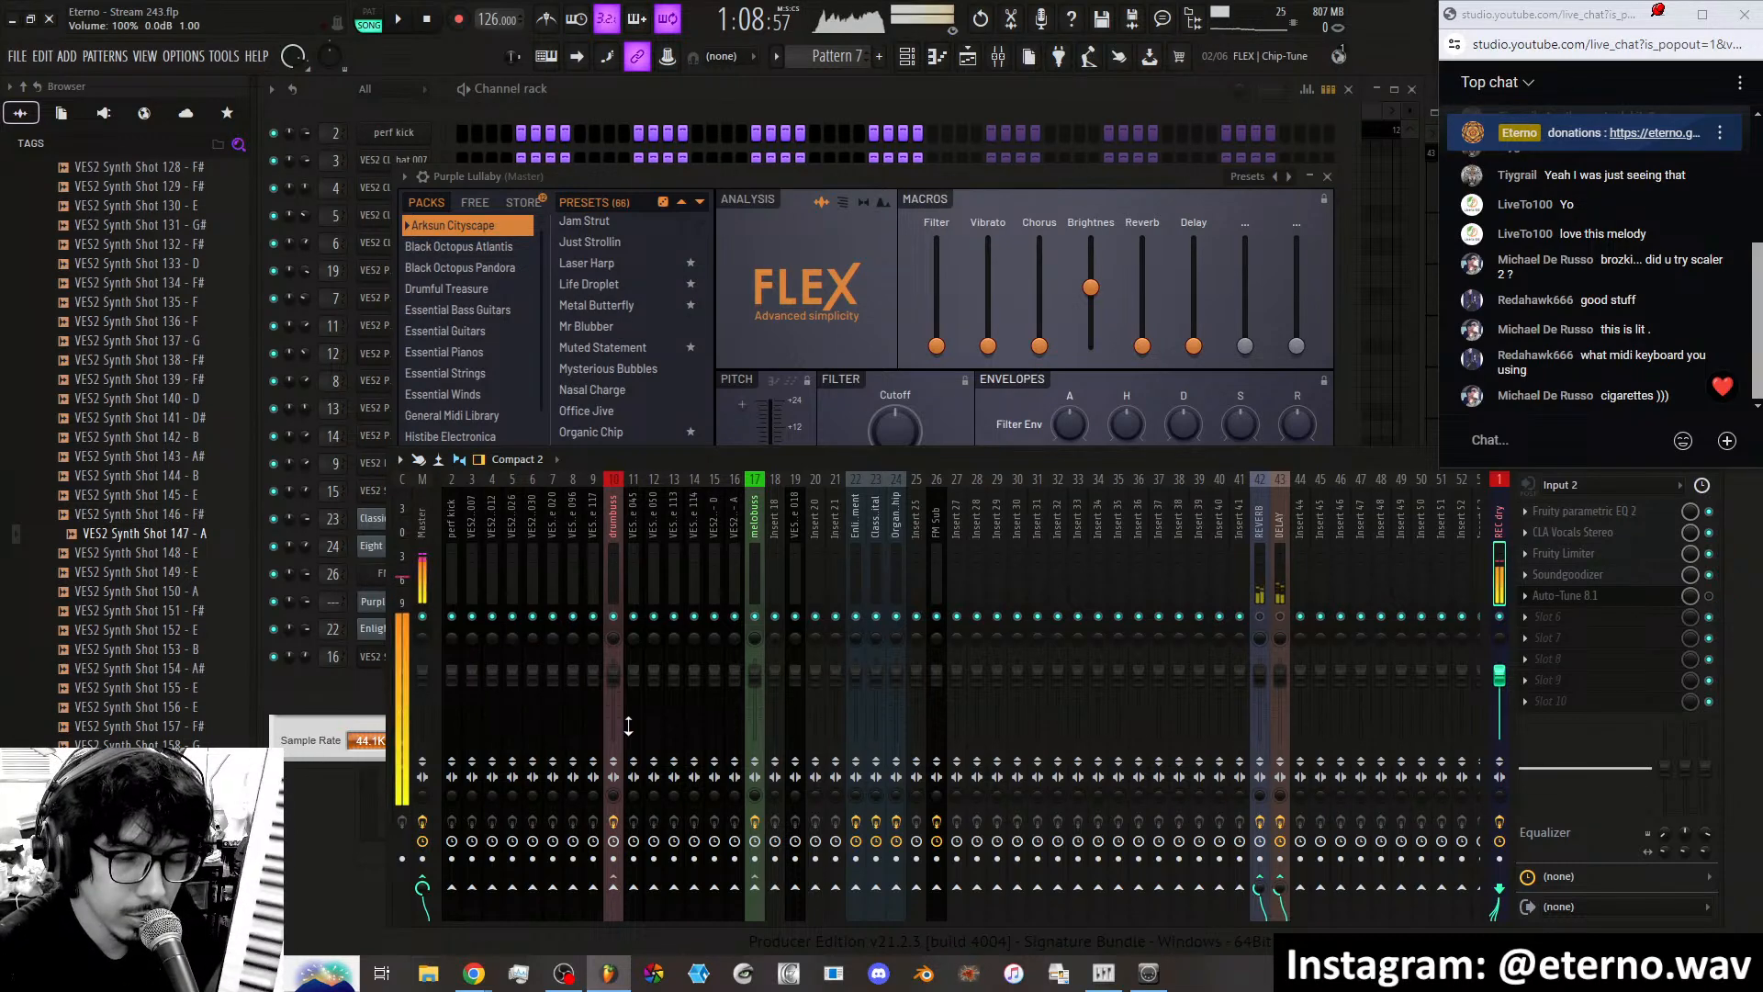
left_click(565, 974)
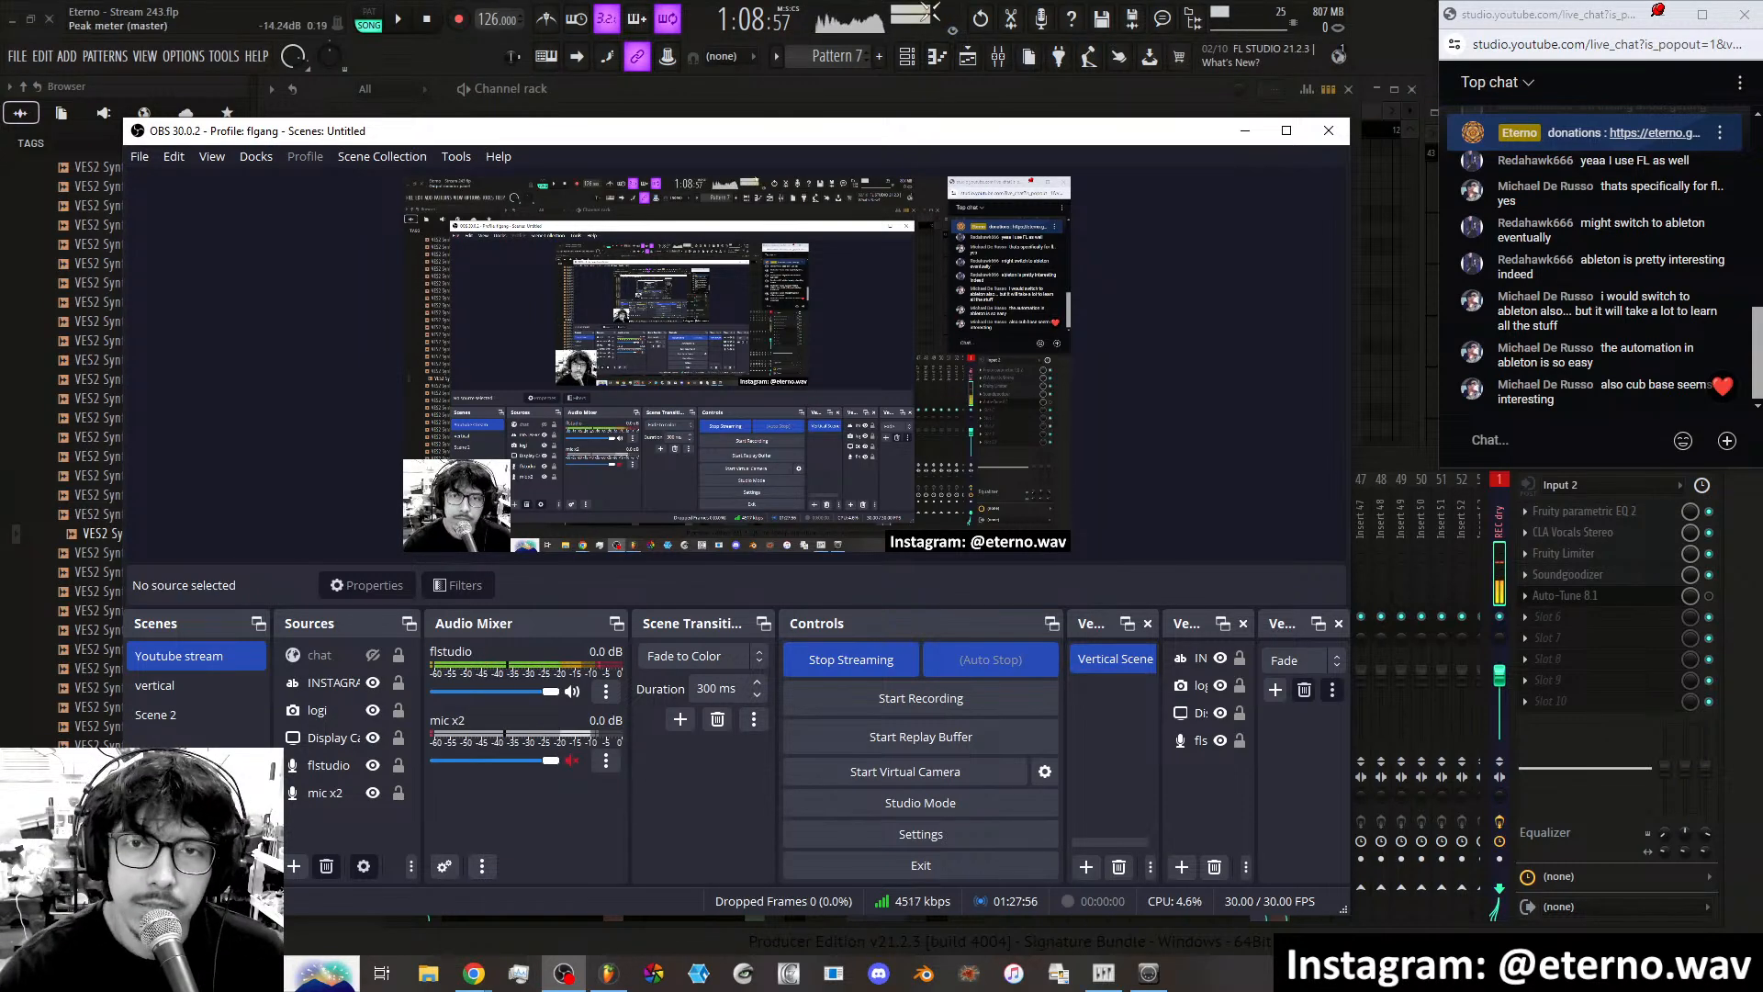
left_click(817, 79)
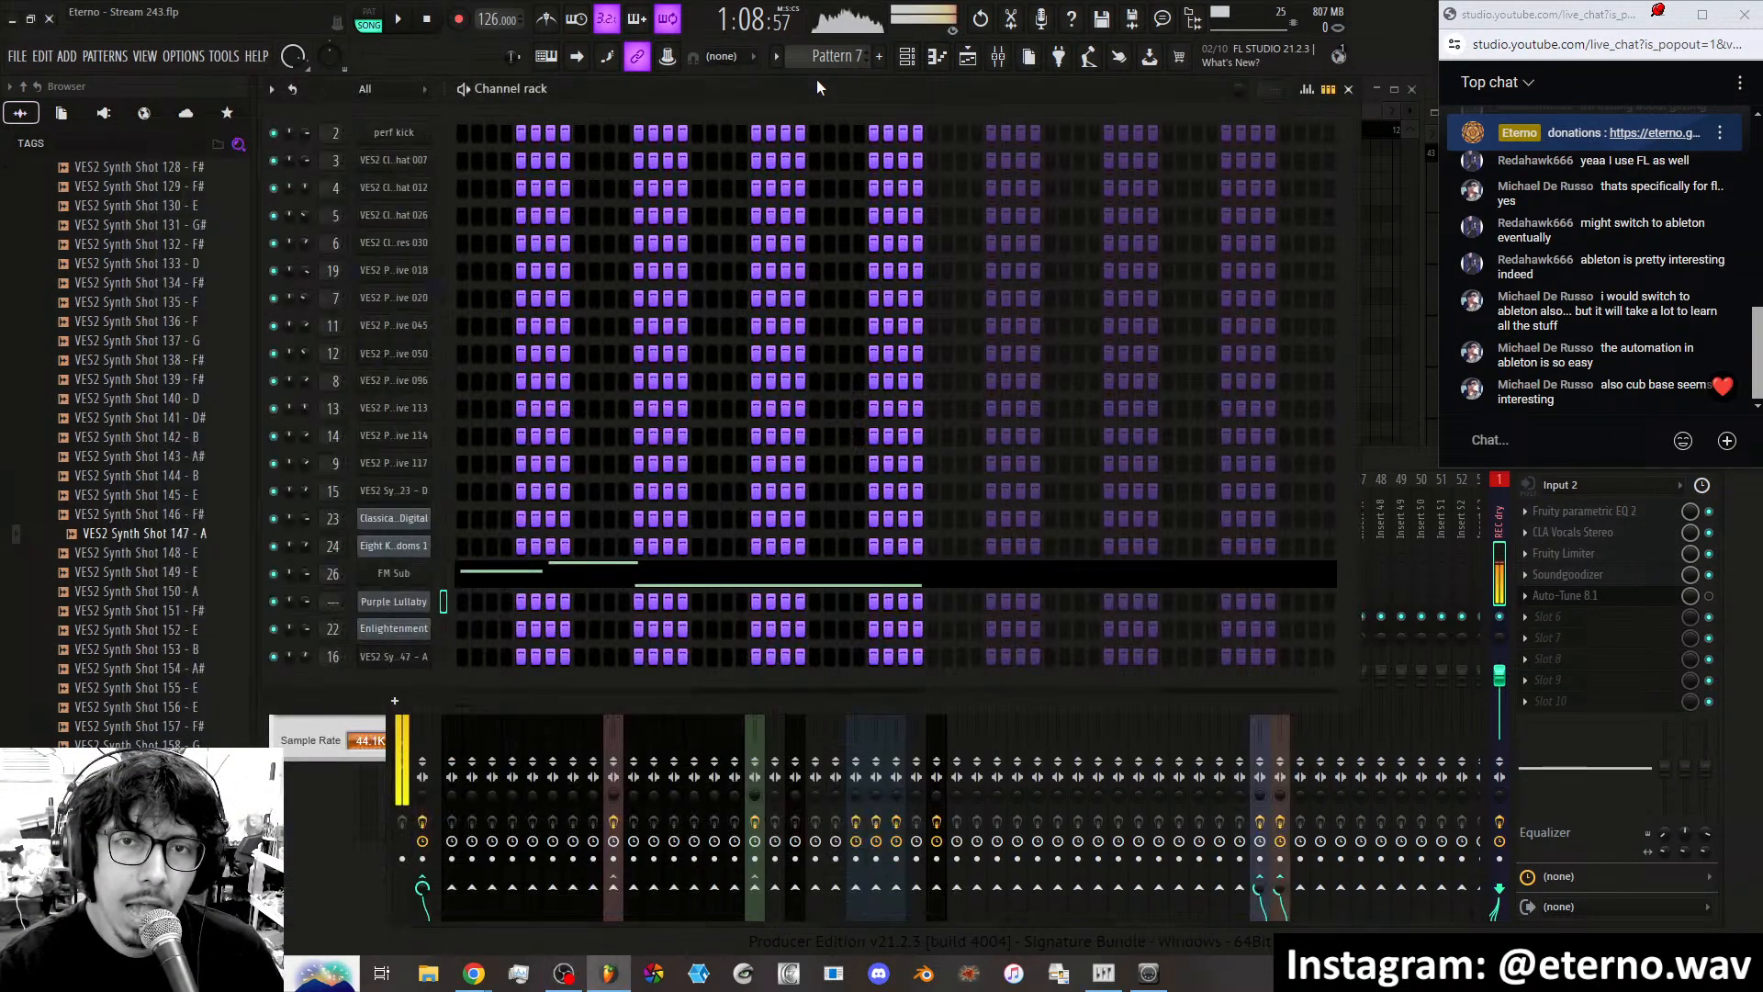
left_click(968, 56)
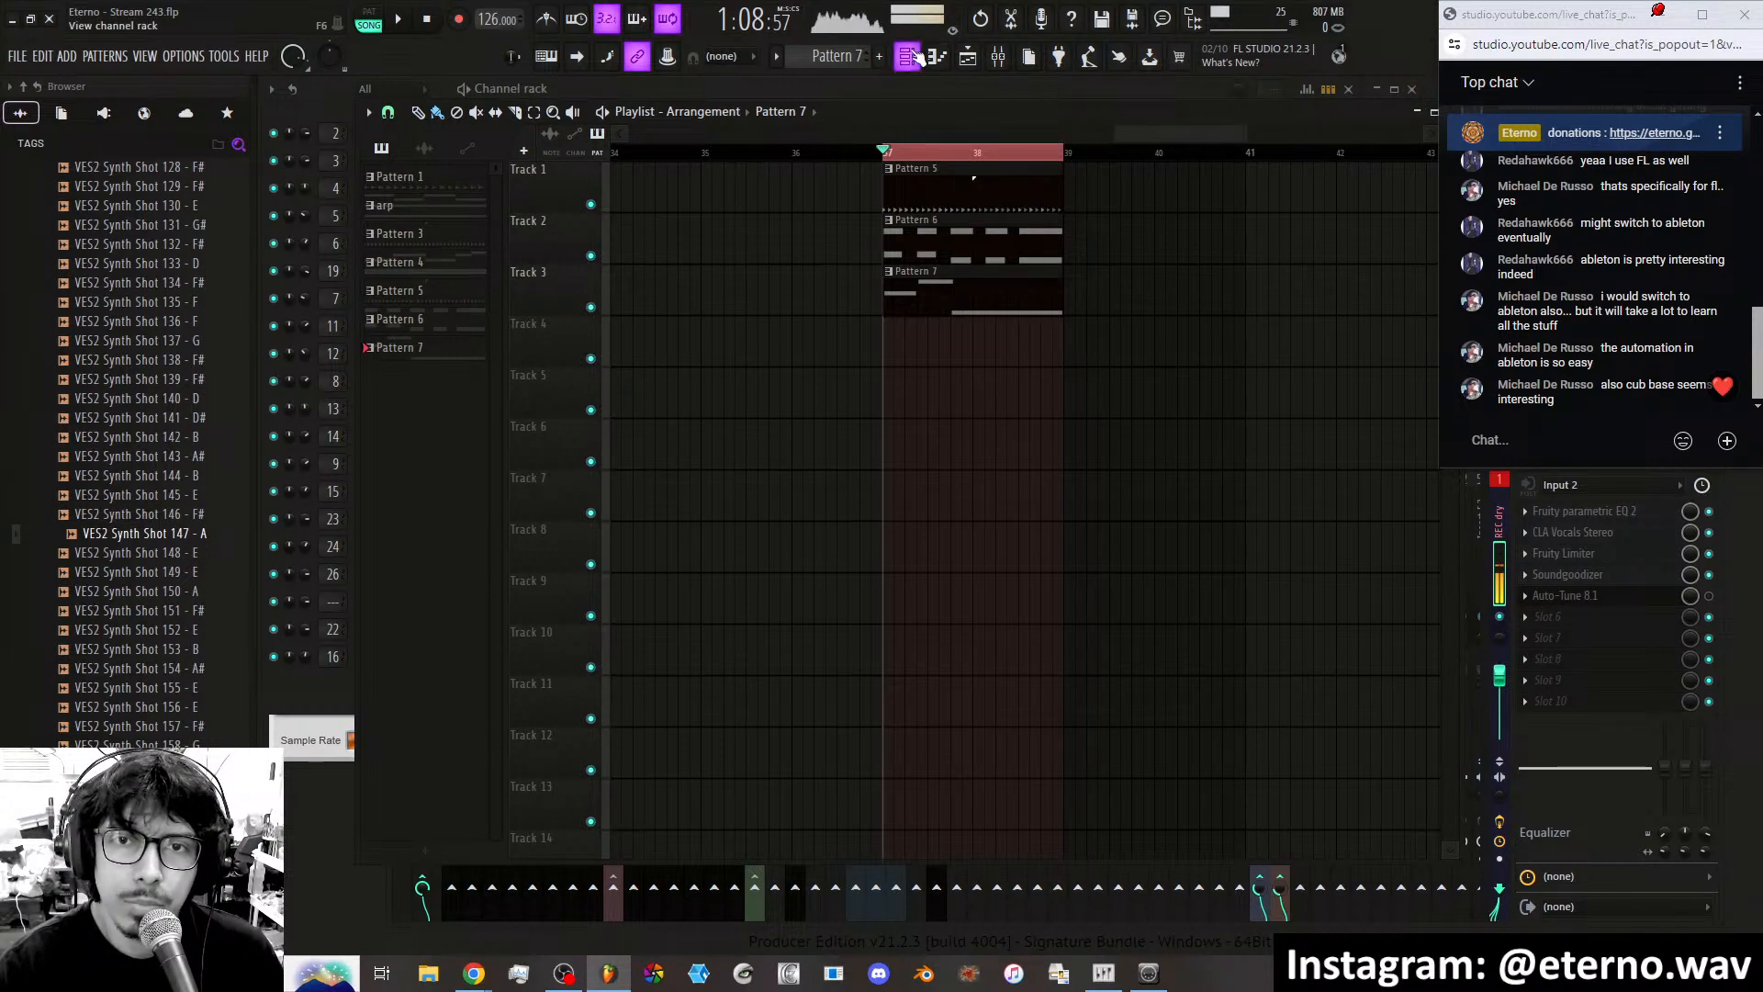
left_click(678, 90)
left_click(998, 56)
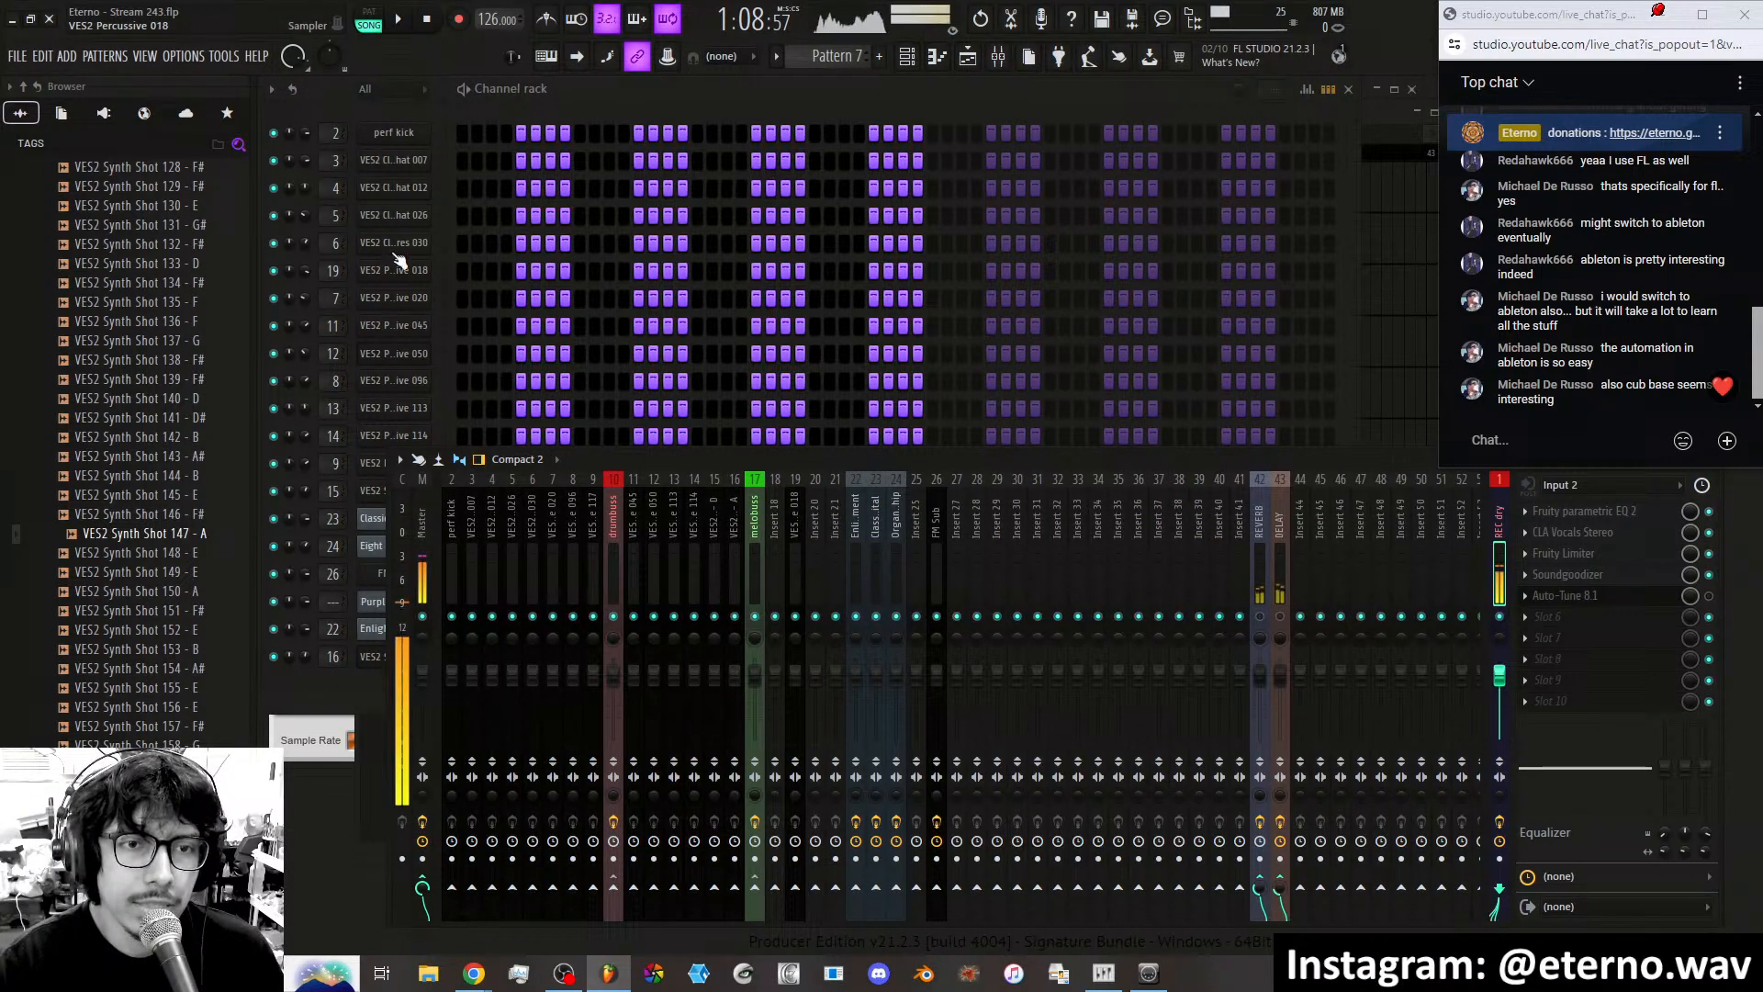
right_click(719, 562)
left_click(658, 552)
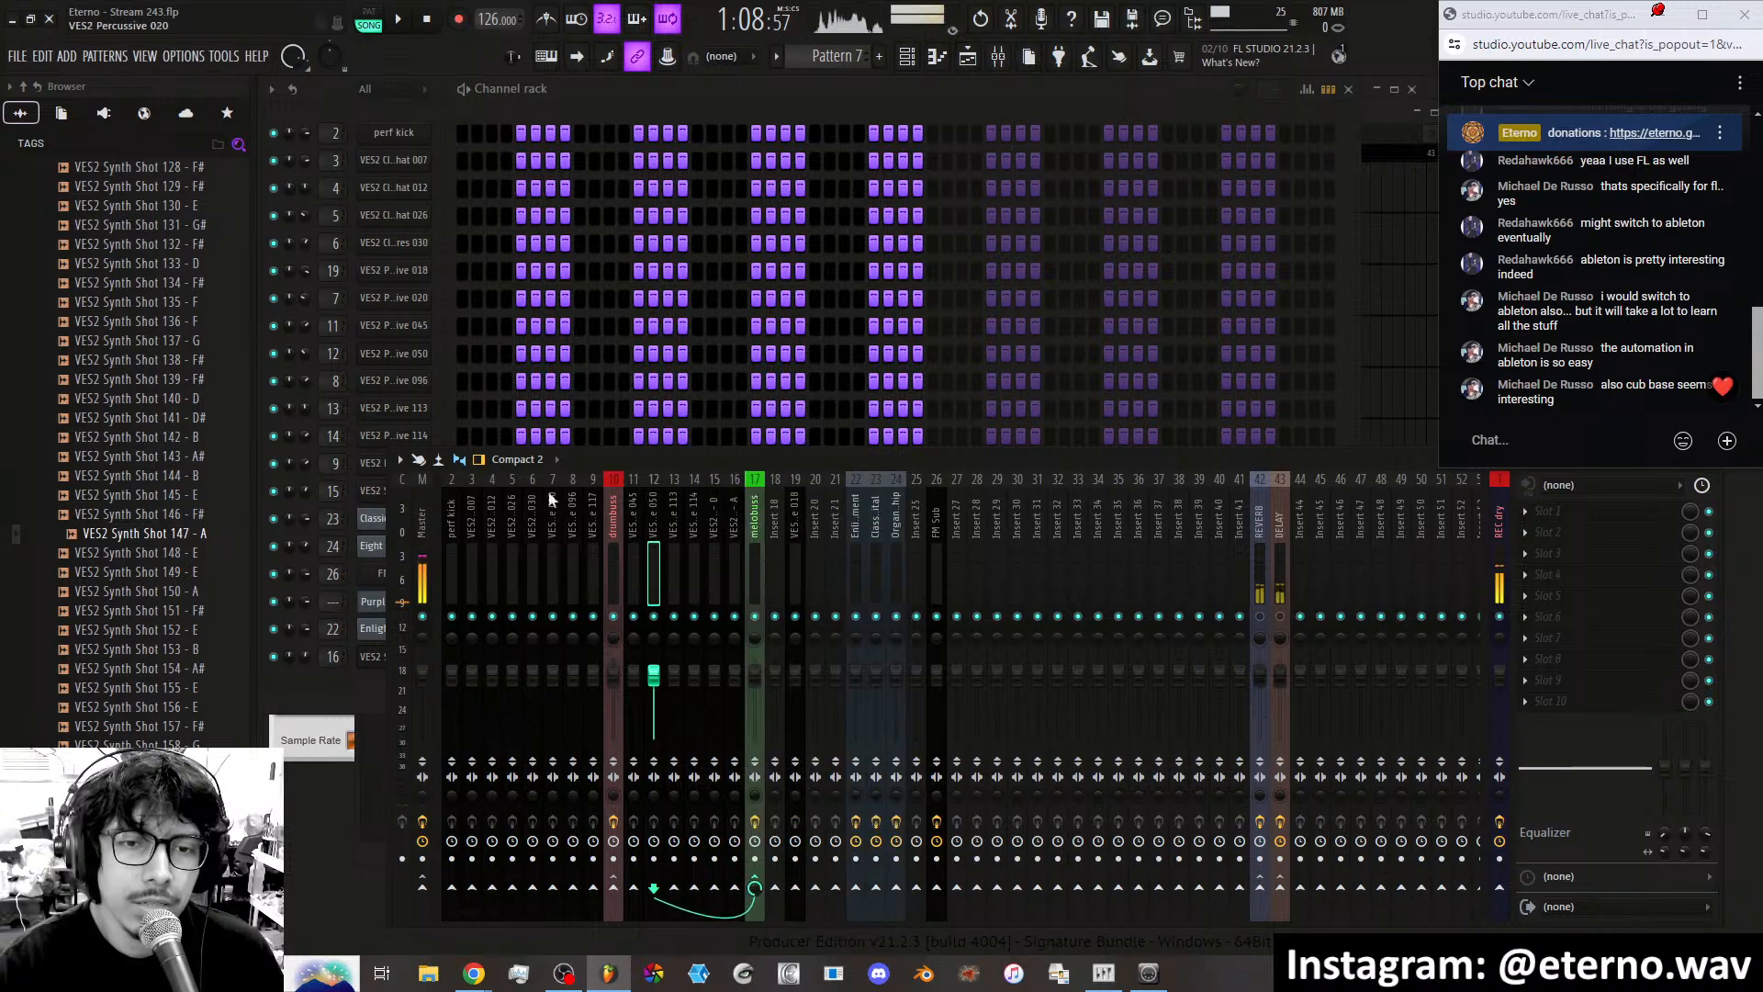
right_click(405, 247)
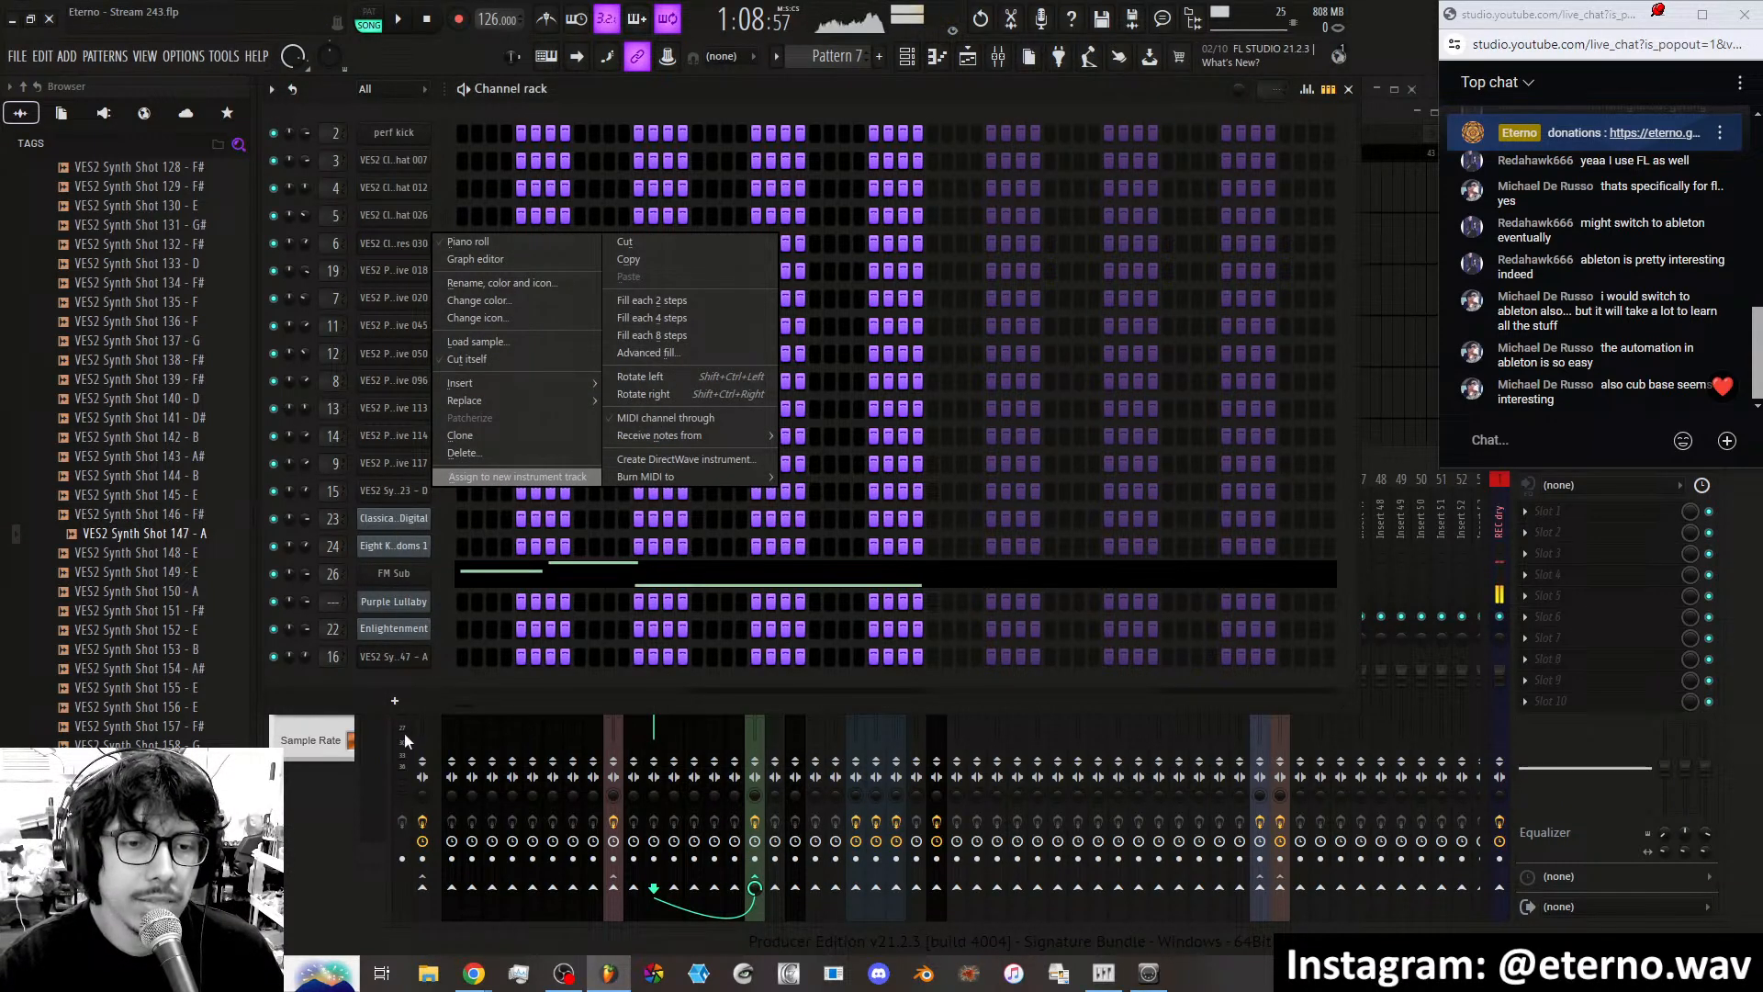
left_click(461, 478)
left_click(967, 59)
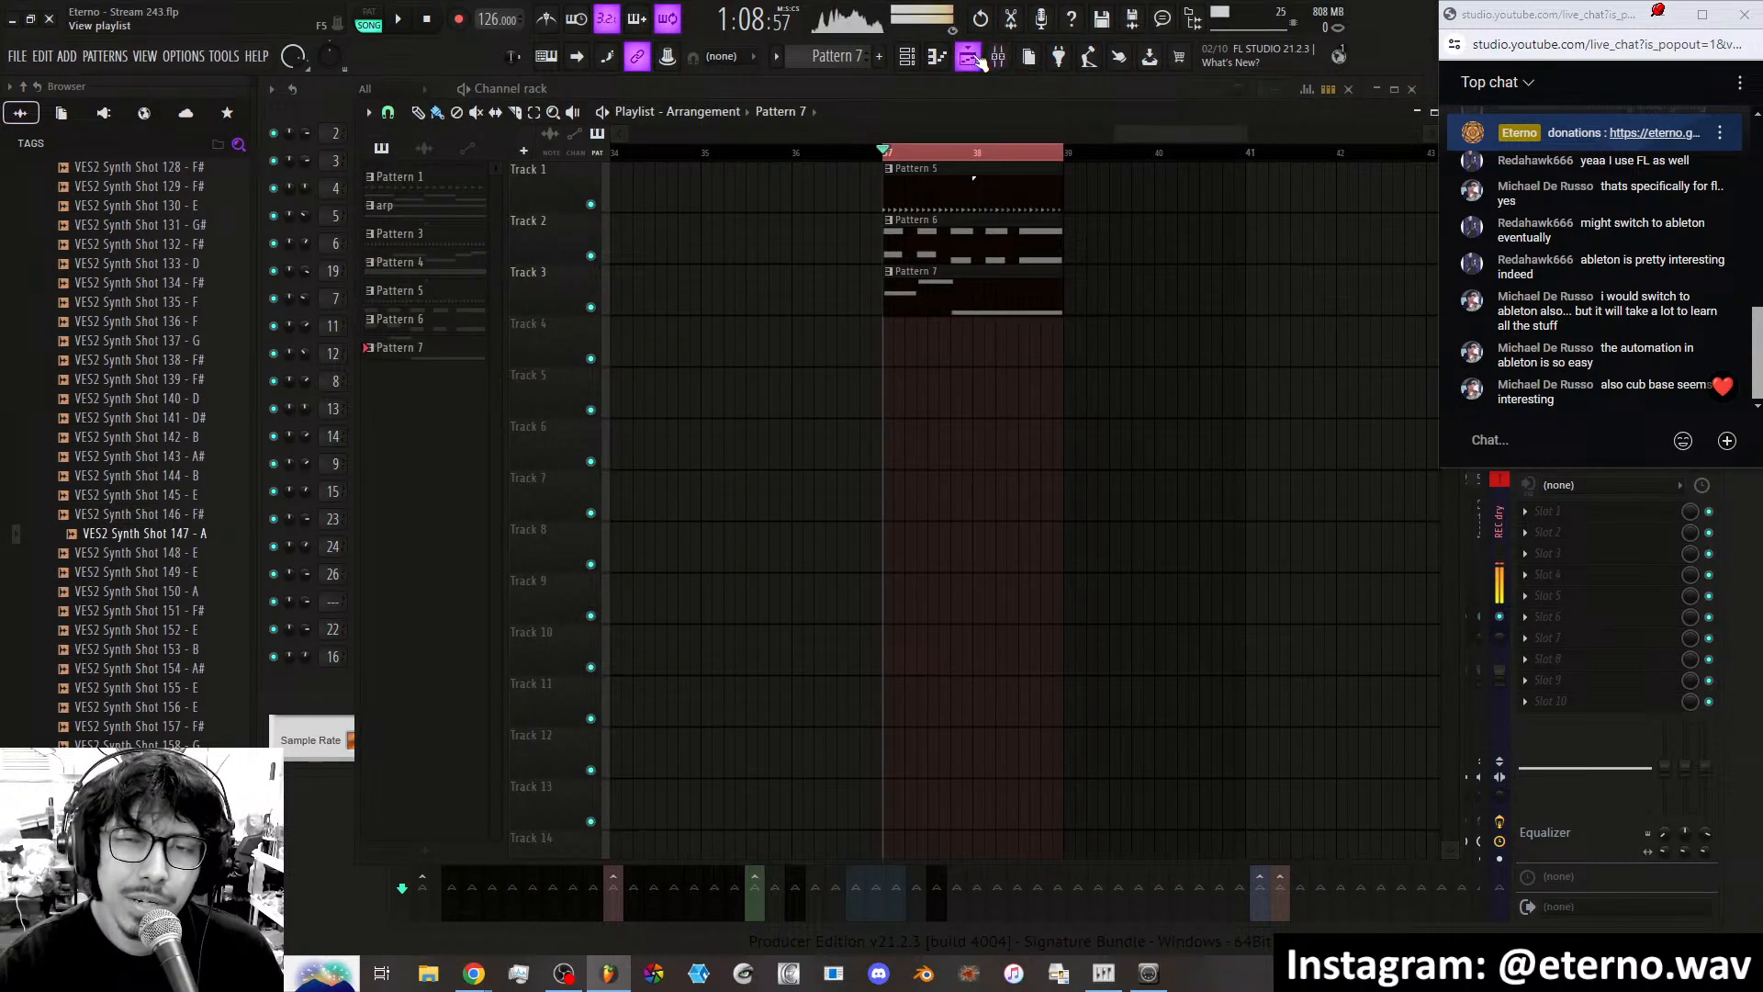
left_click(971, 57)
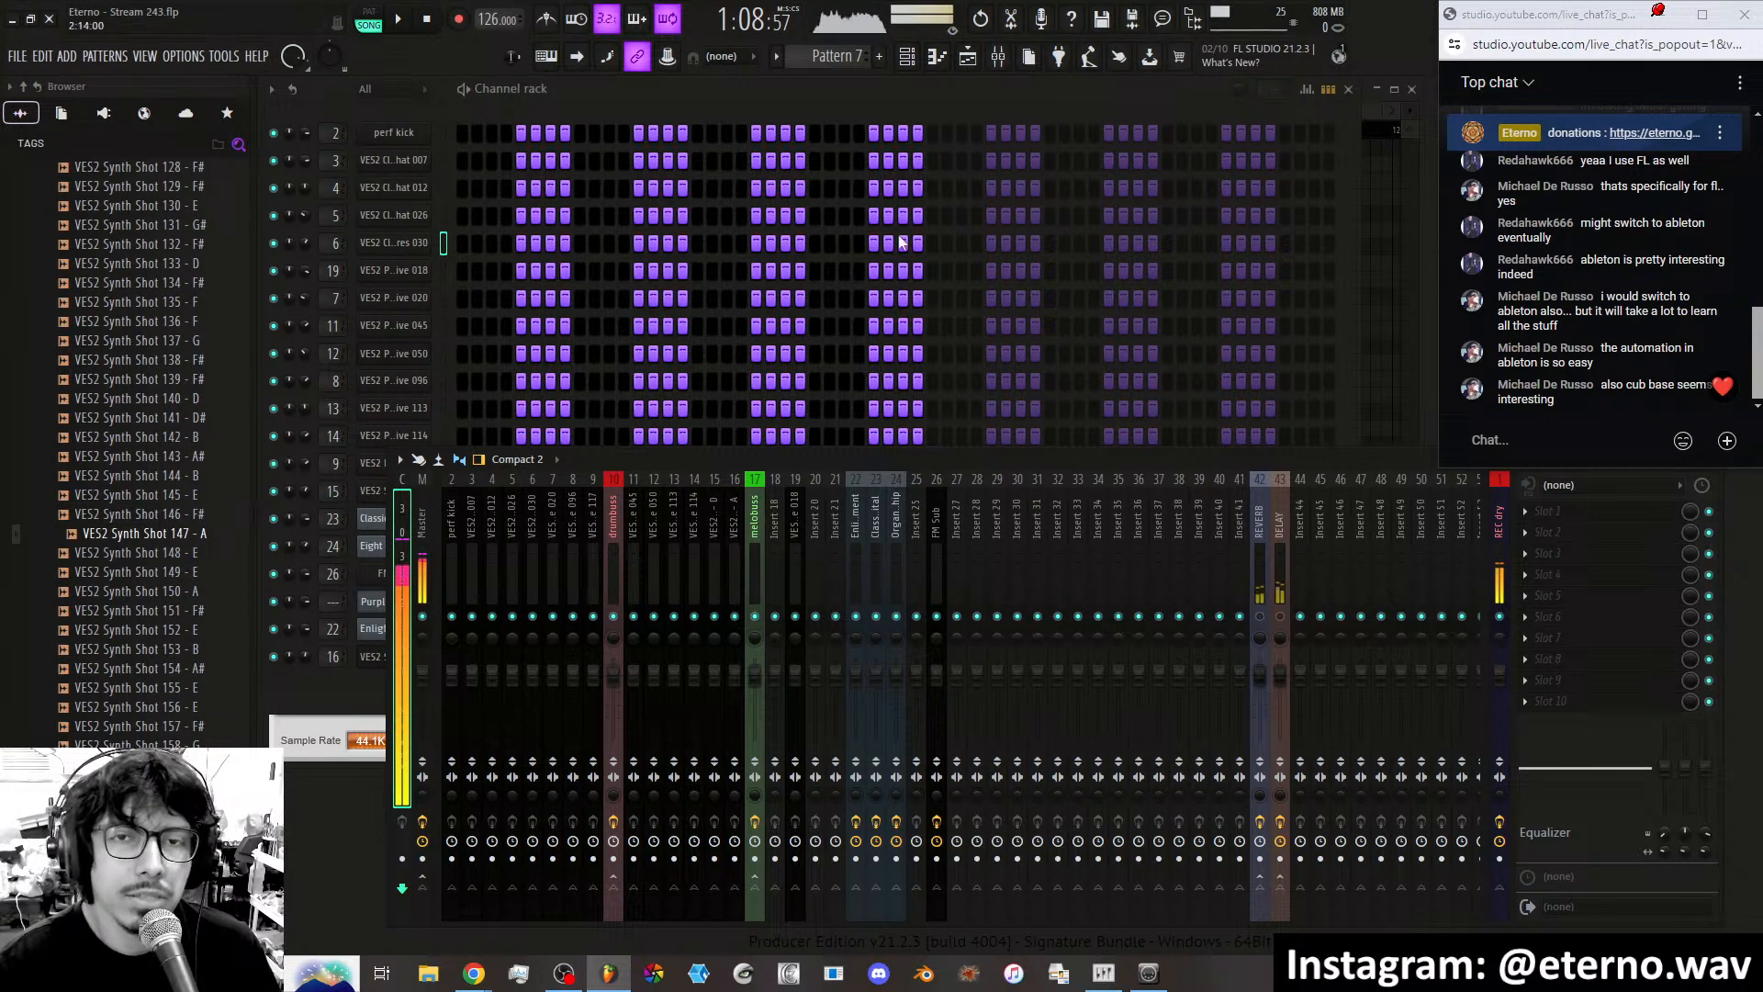
left_click(981, 65)
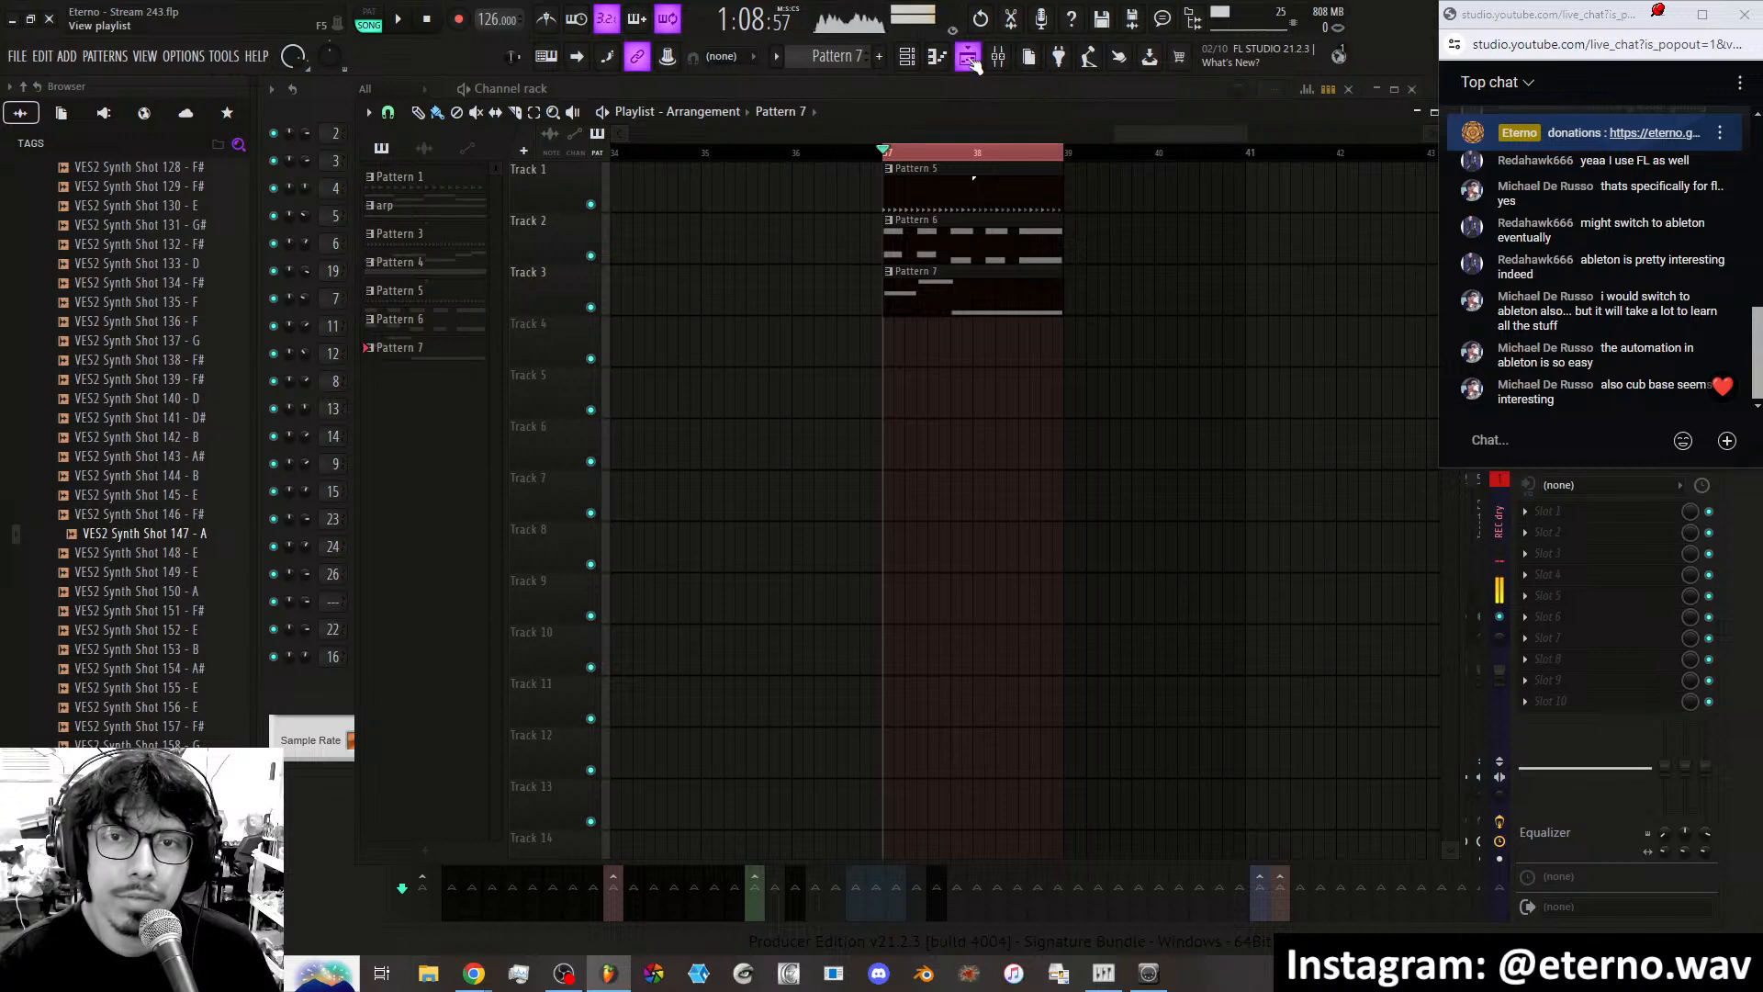
left_click(972, 61)
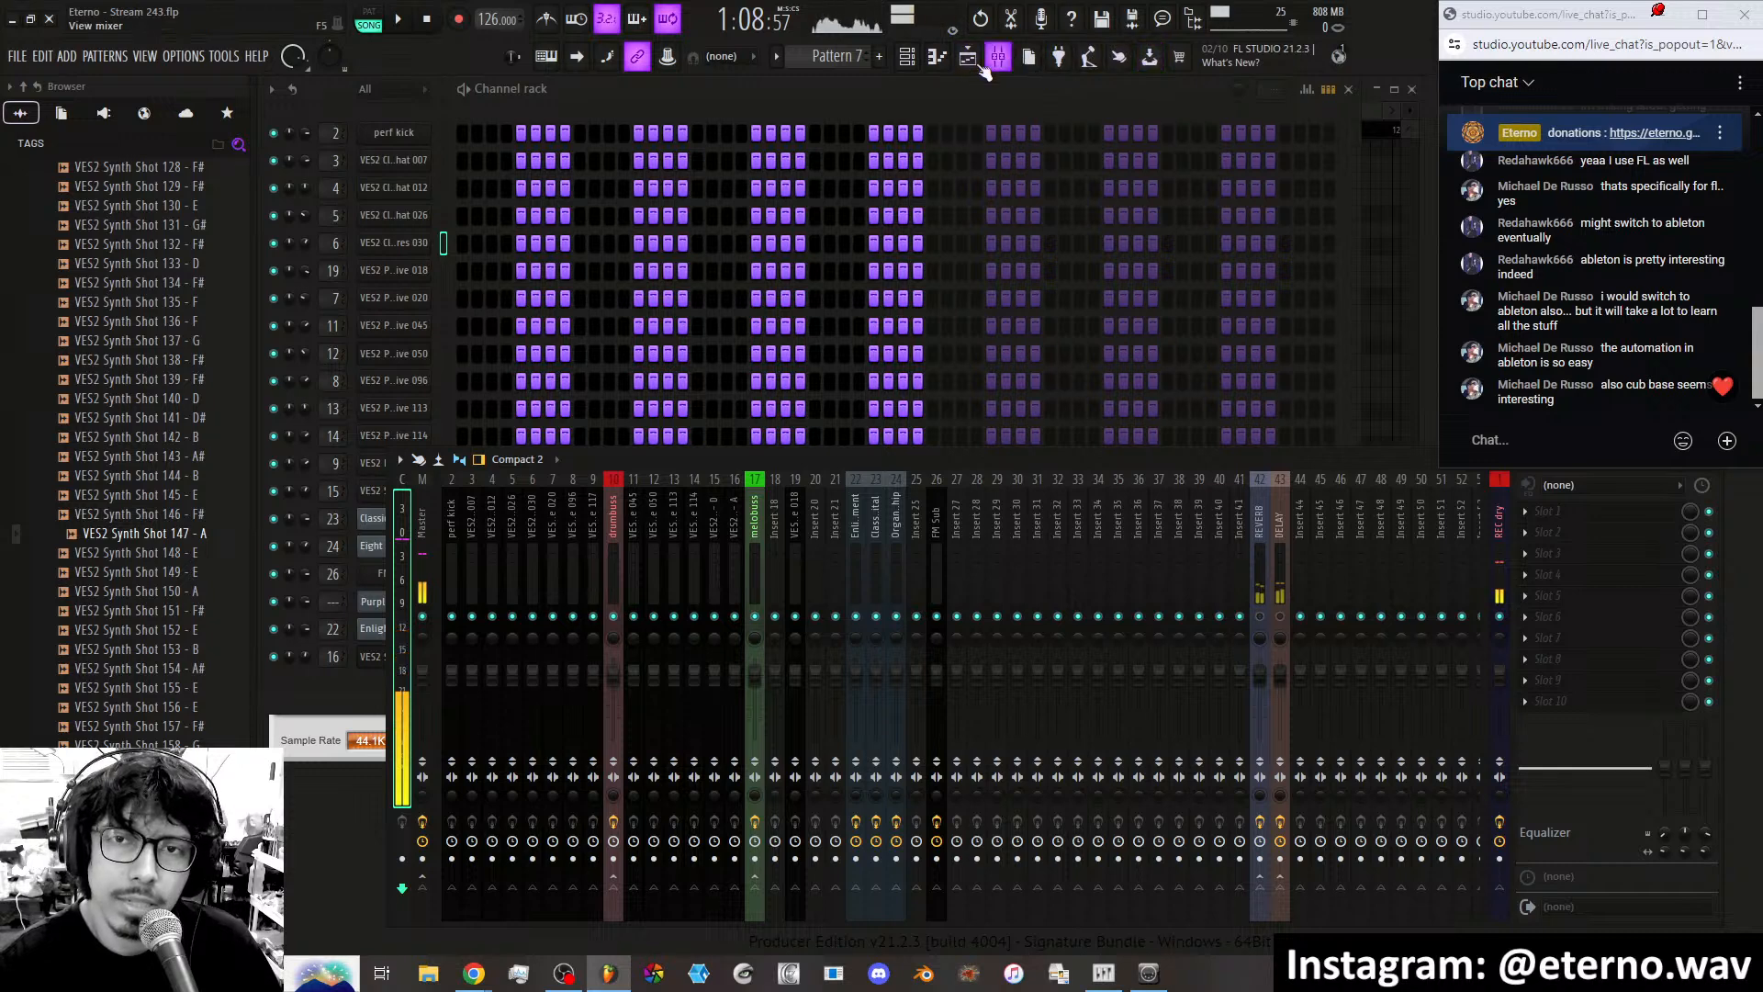
left_click(343, 684)
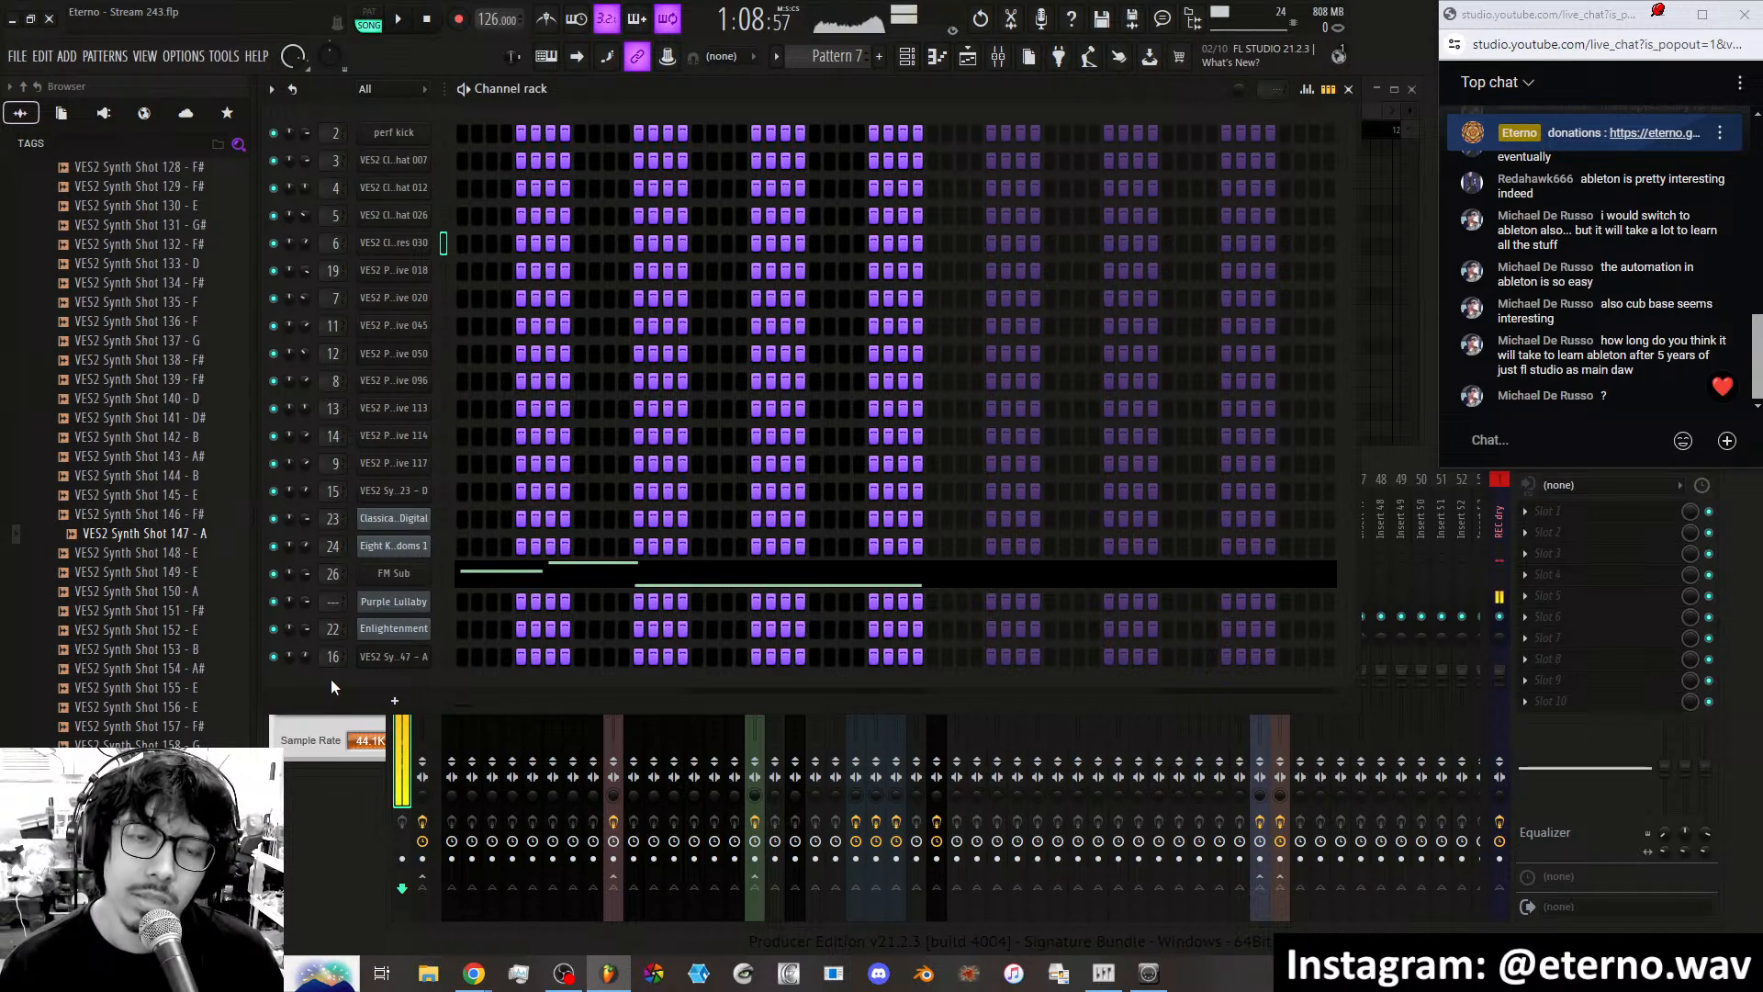
left_click(1369, 454)
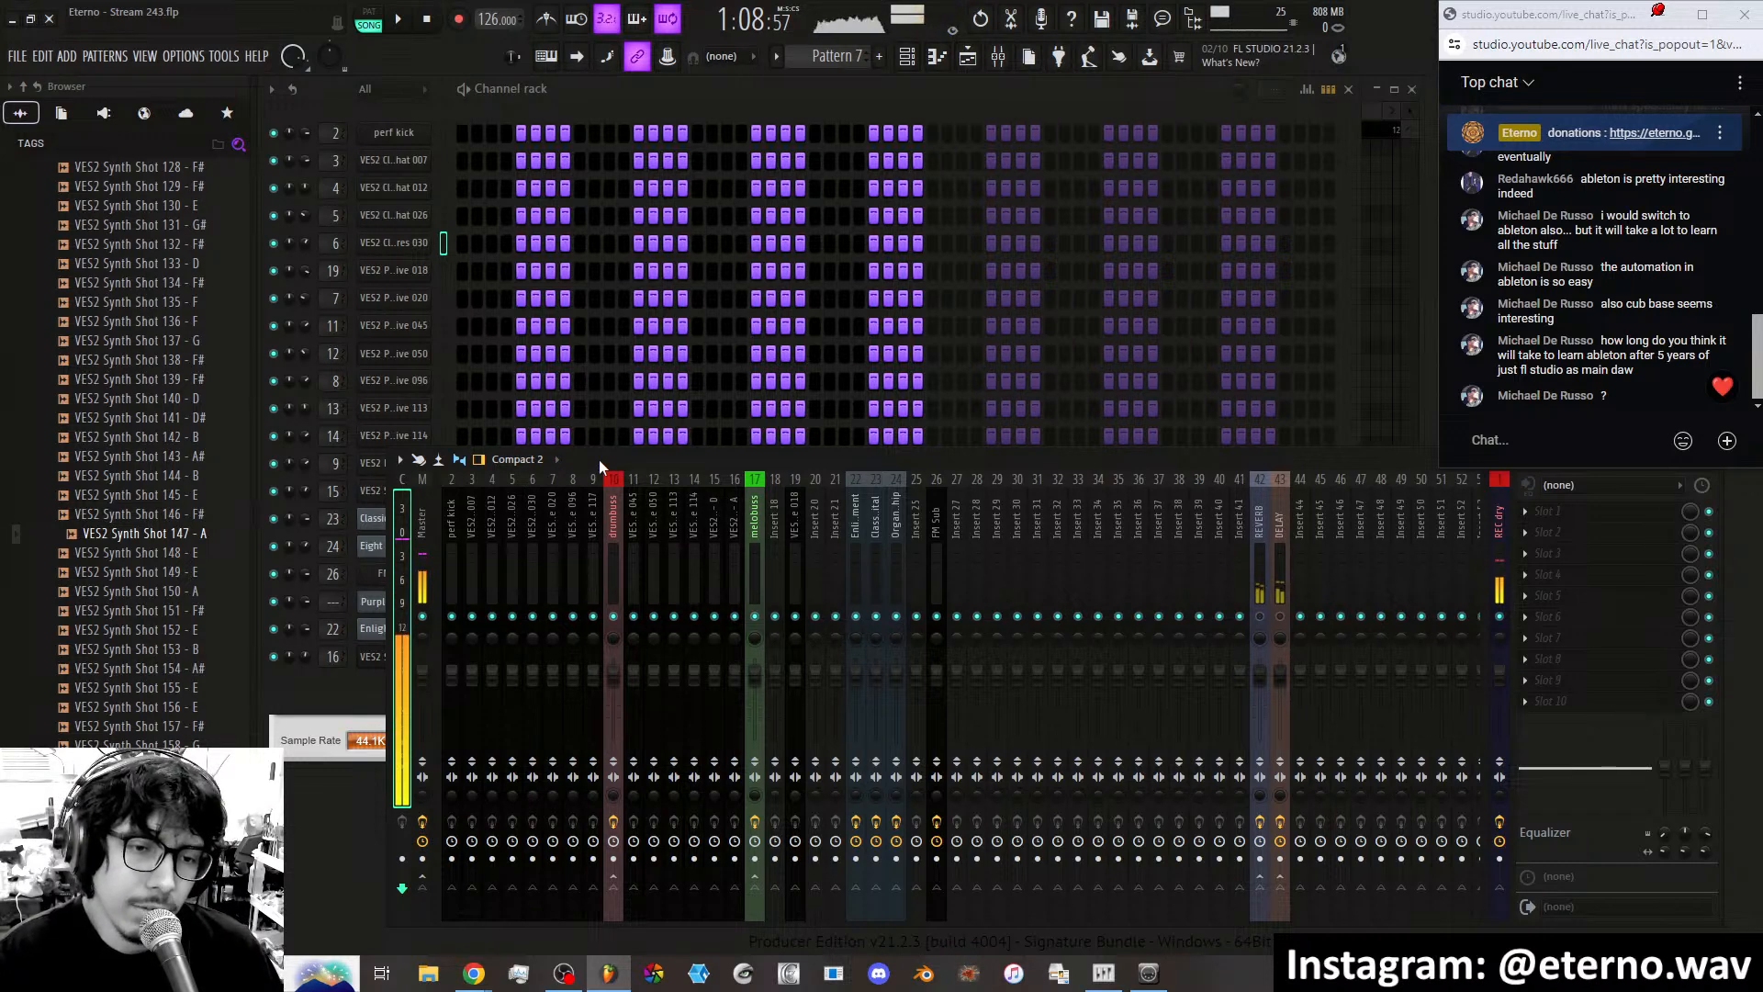
left_click(460, 118)
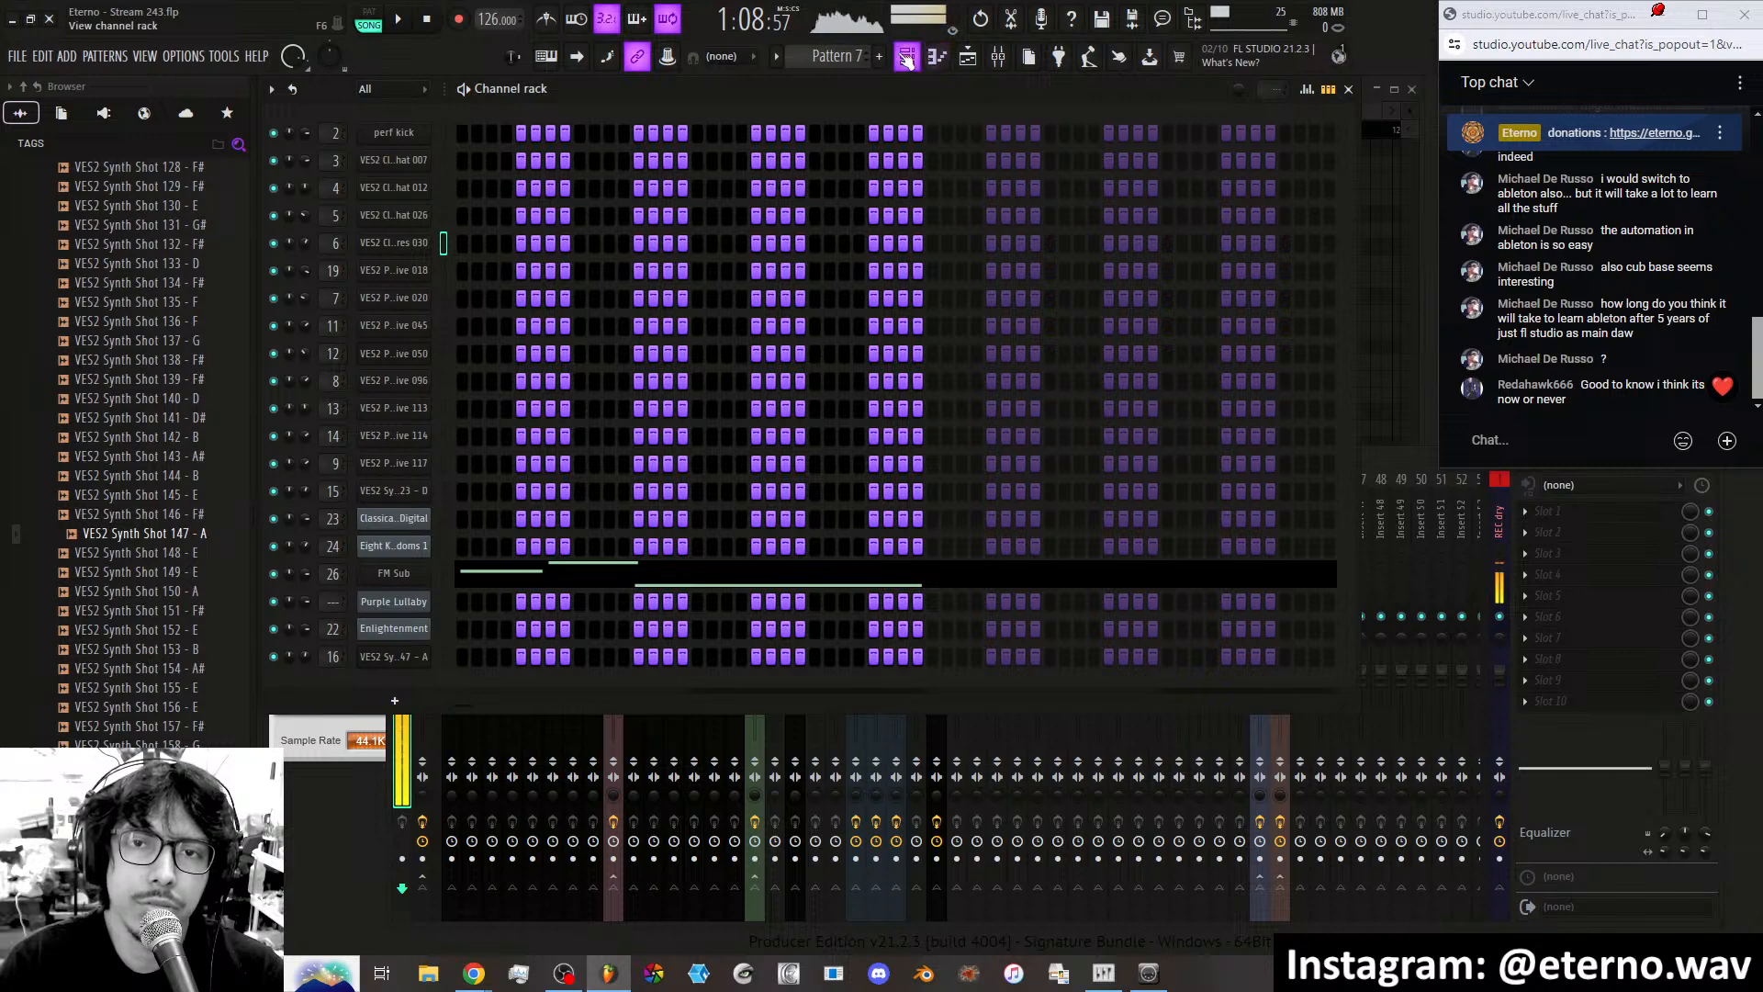
left_click(937, 57)
left_click(937, 57)
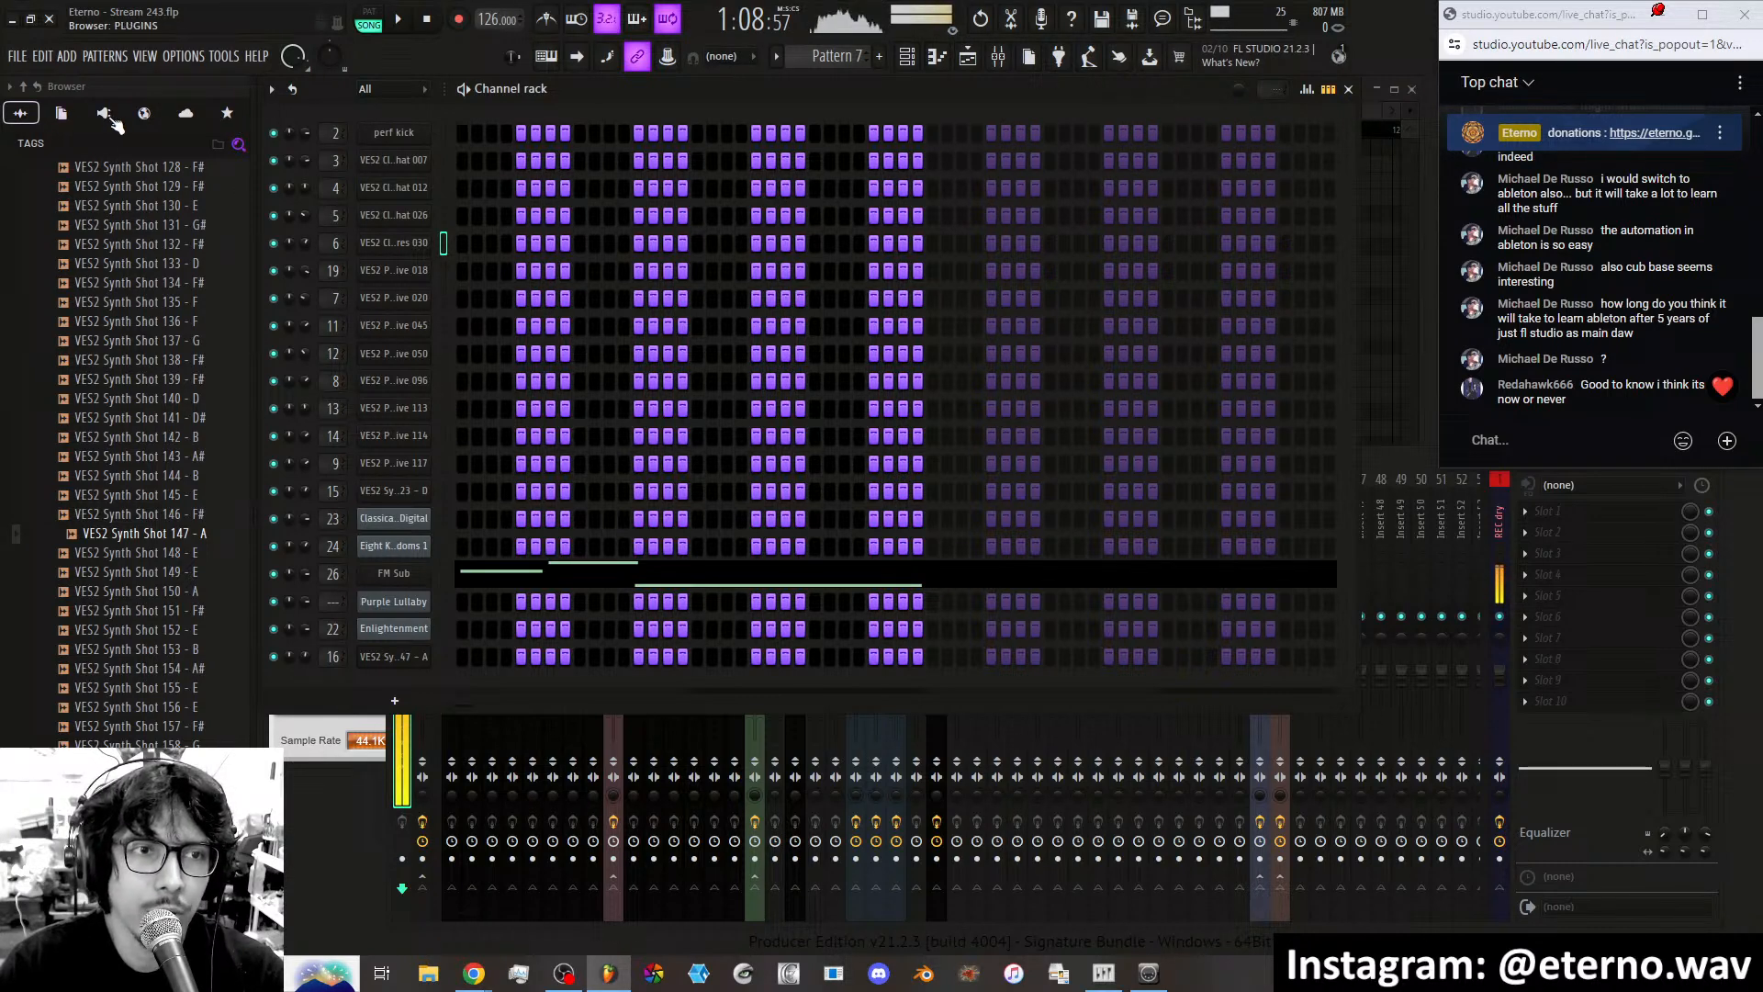
left_click(1388, 473)
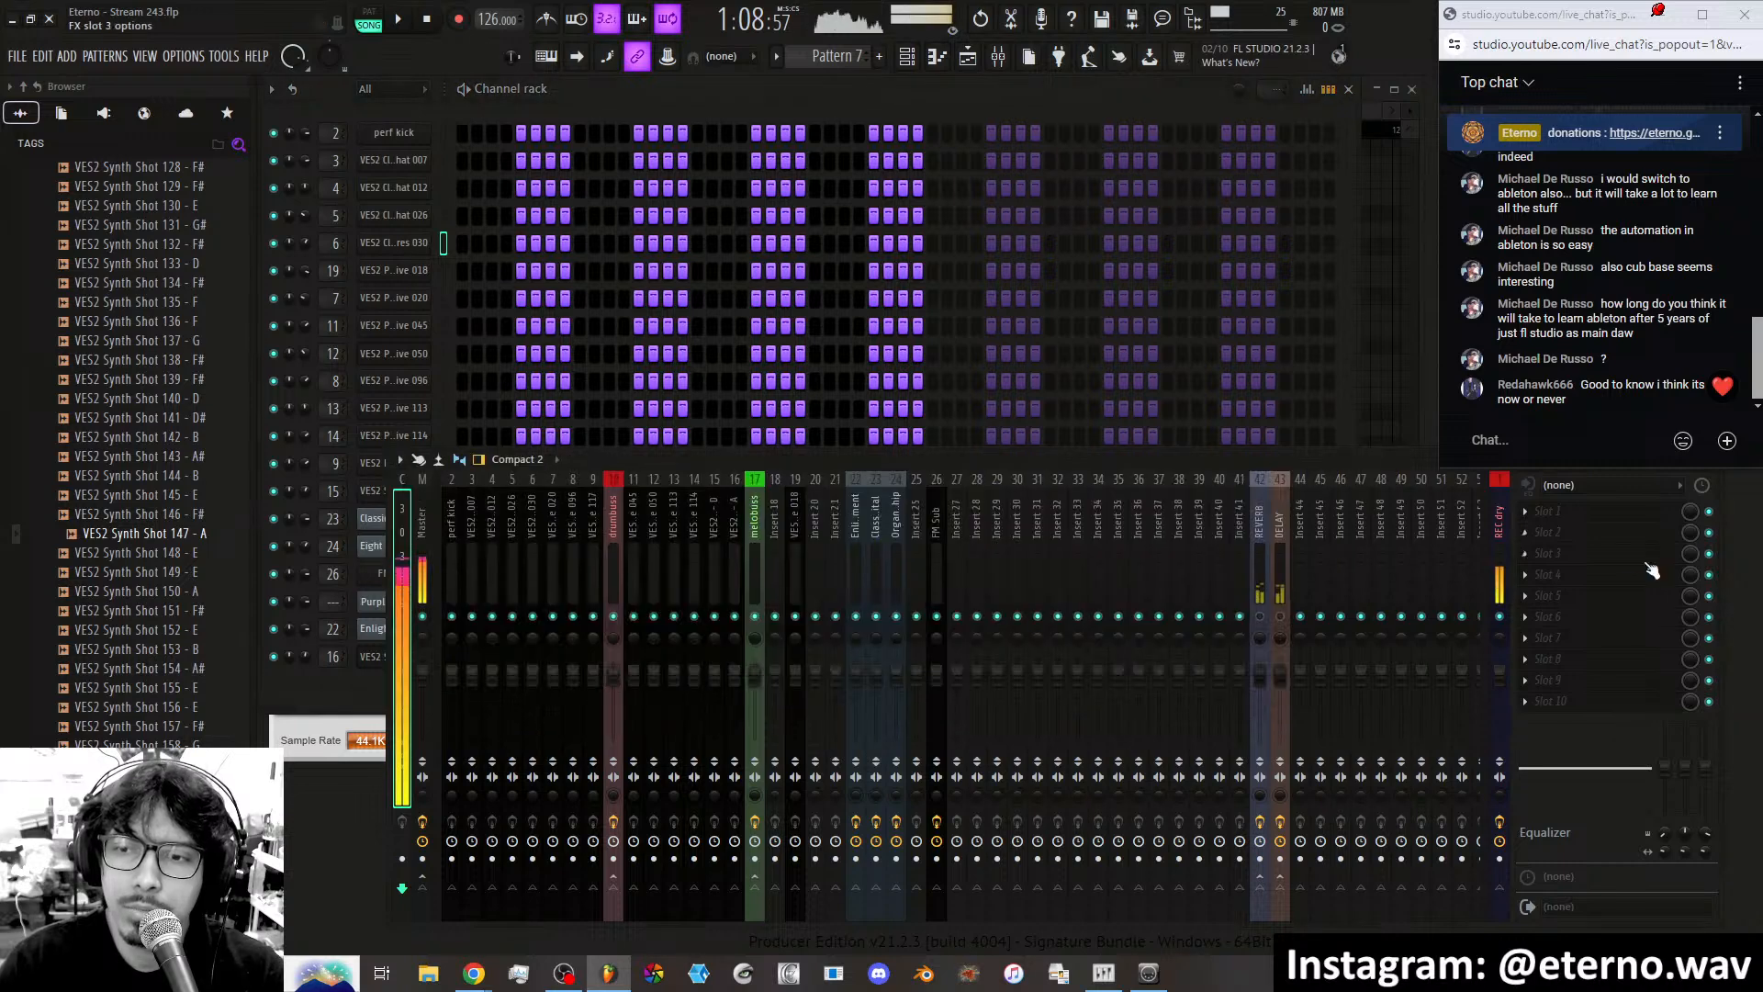
left_click(1572, 598)
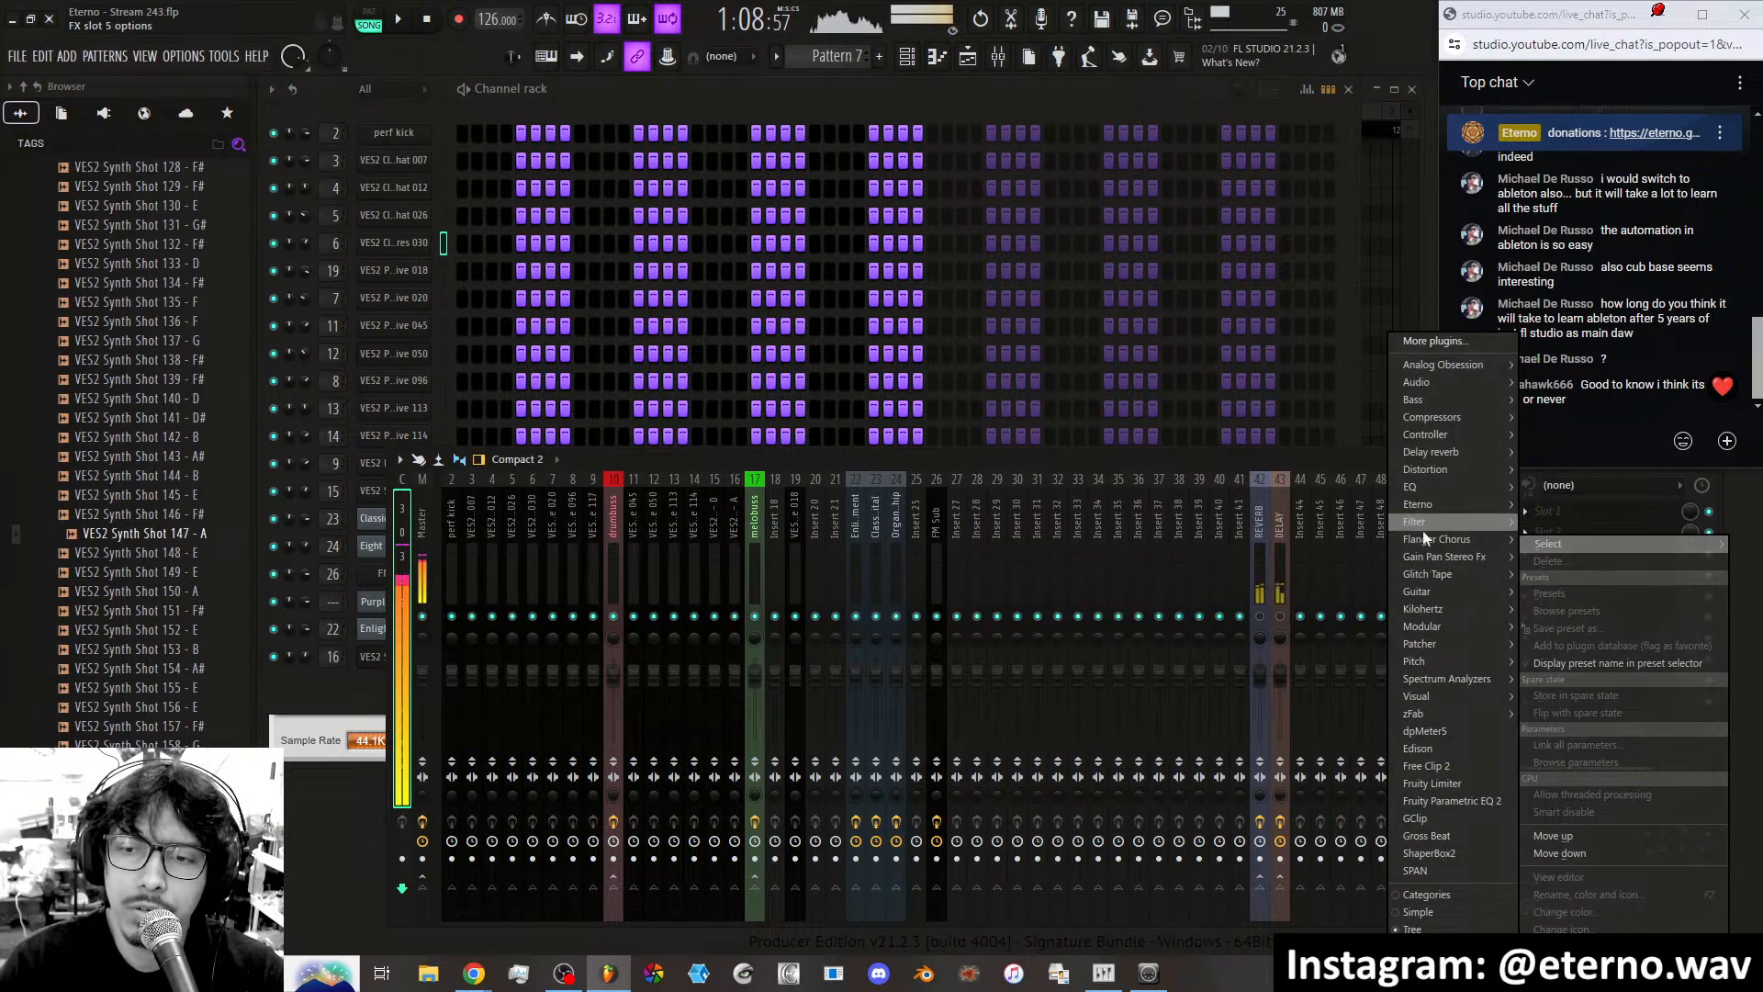
mouse_move(1424, 575)
left_click(1073, 460)
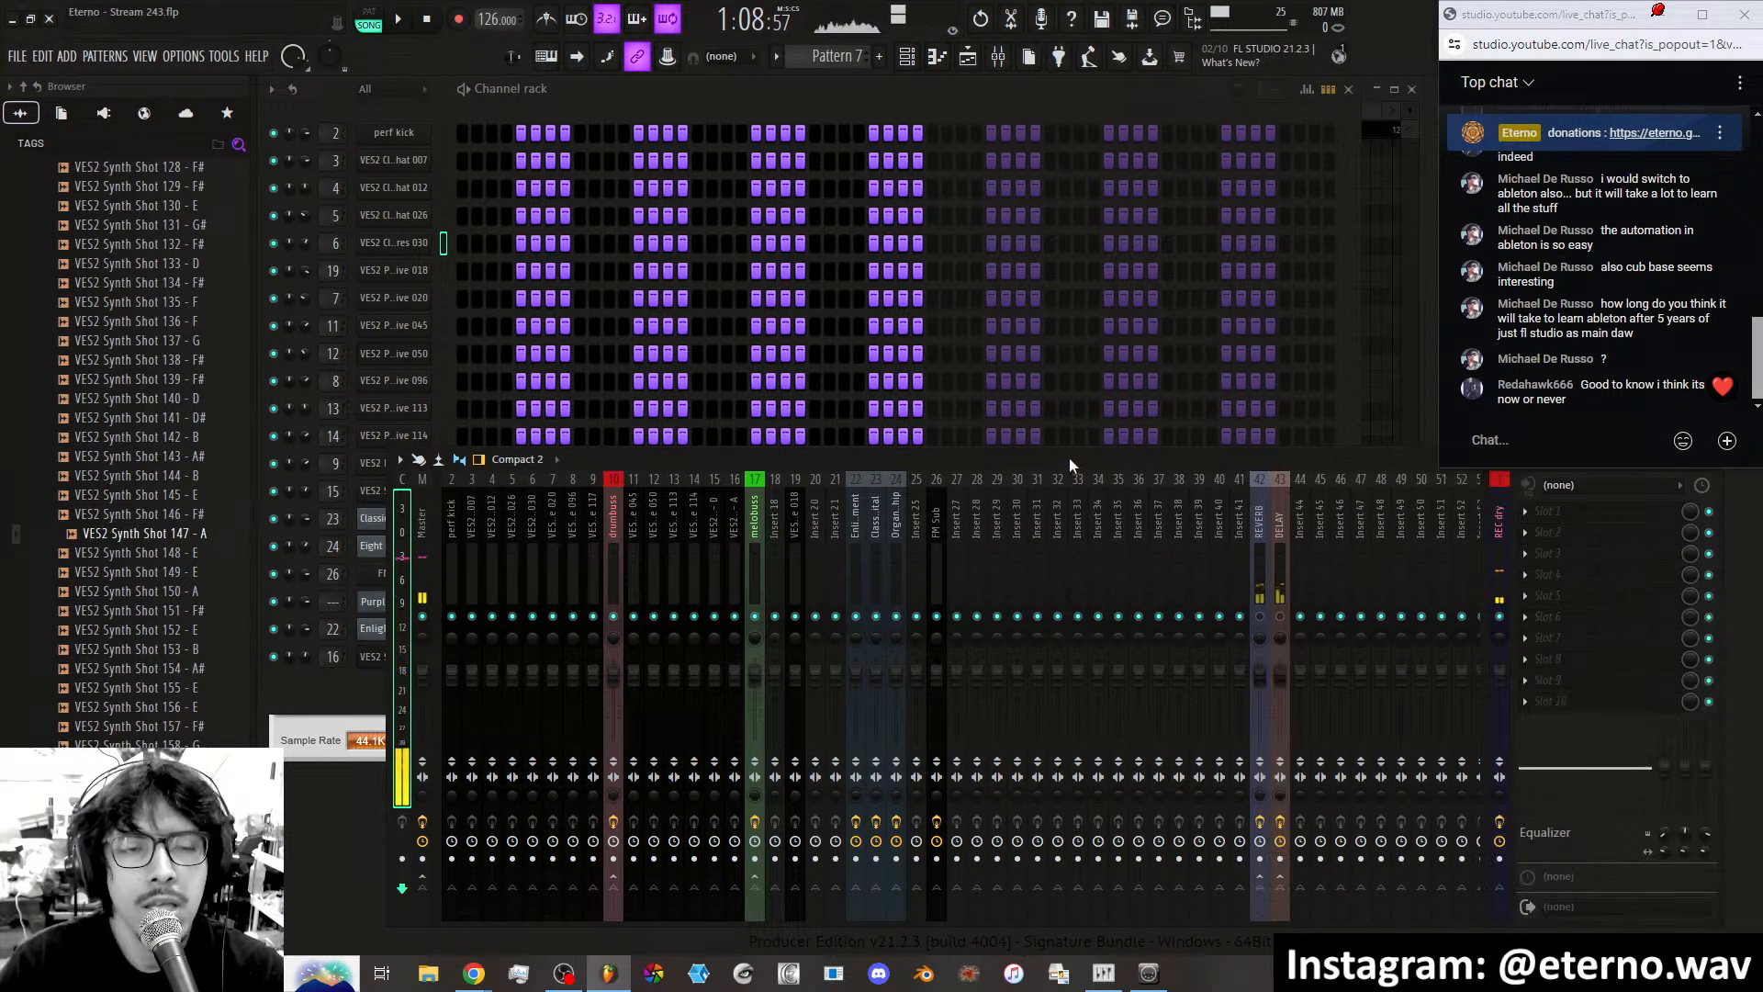
left_click(437, 119)
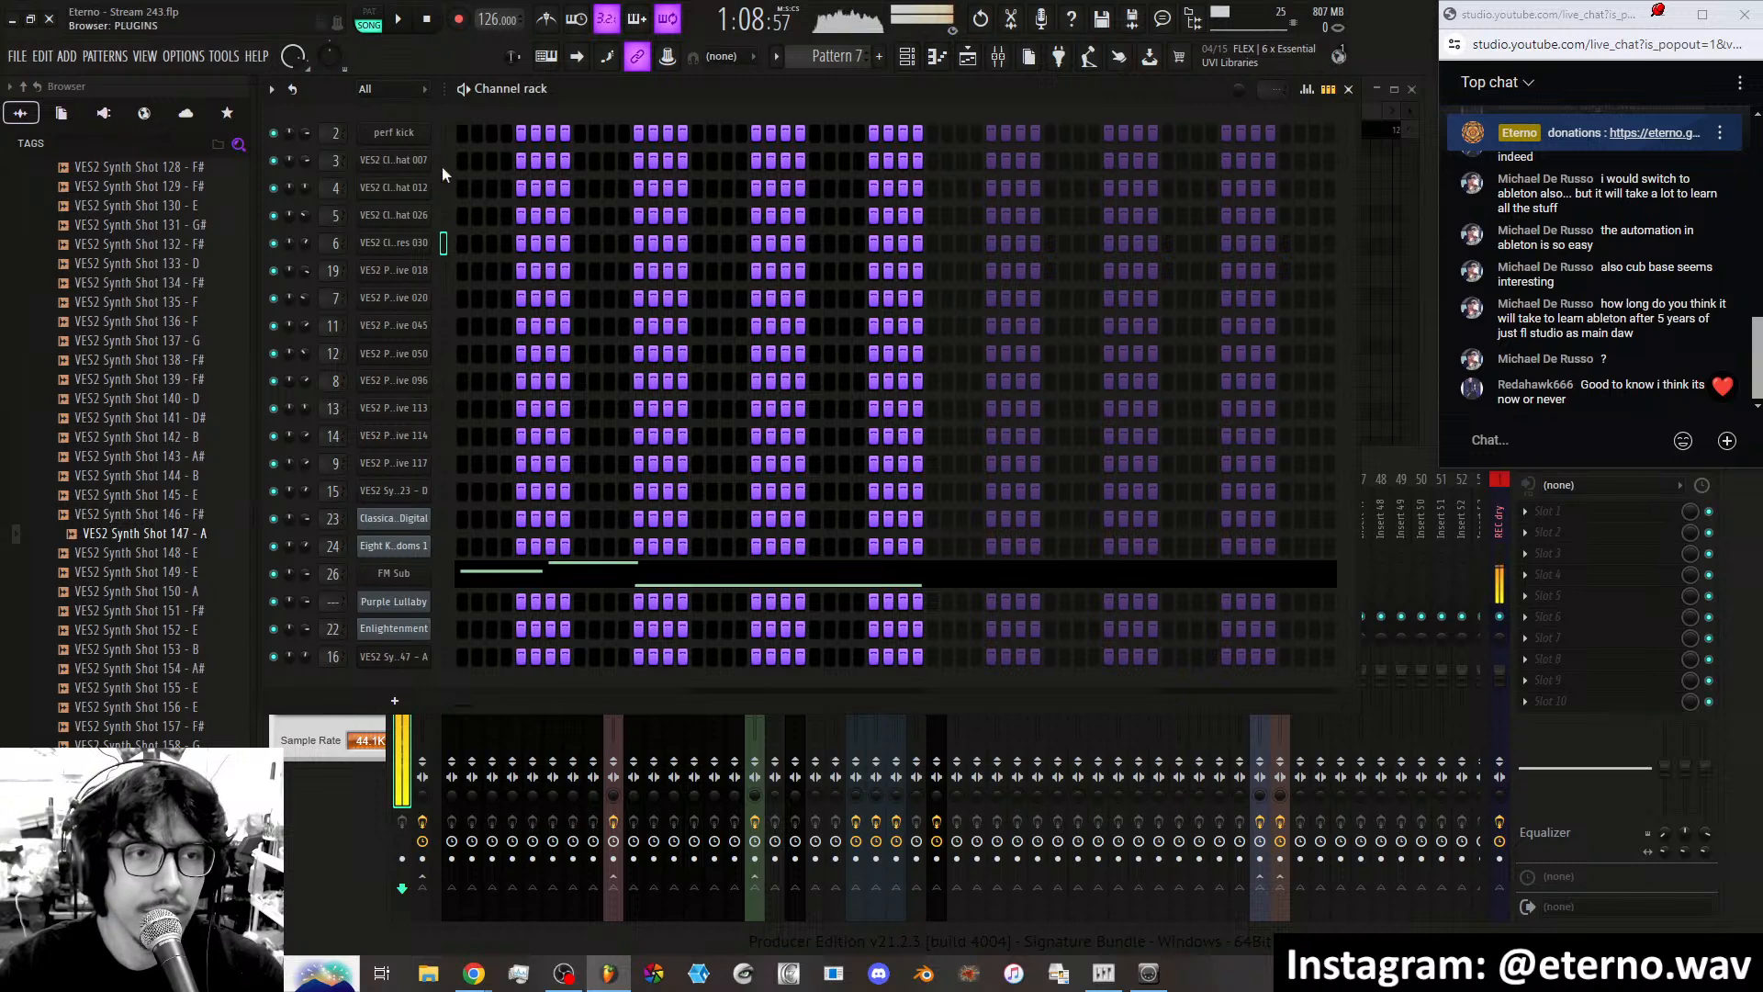
left_click(1381, 461)
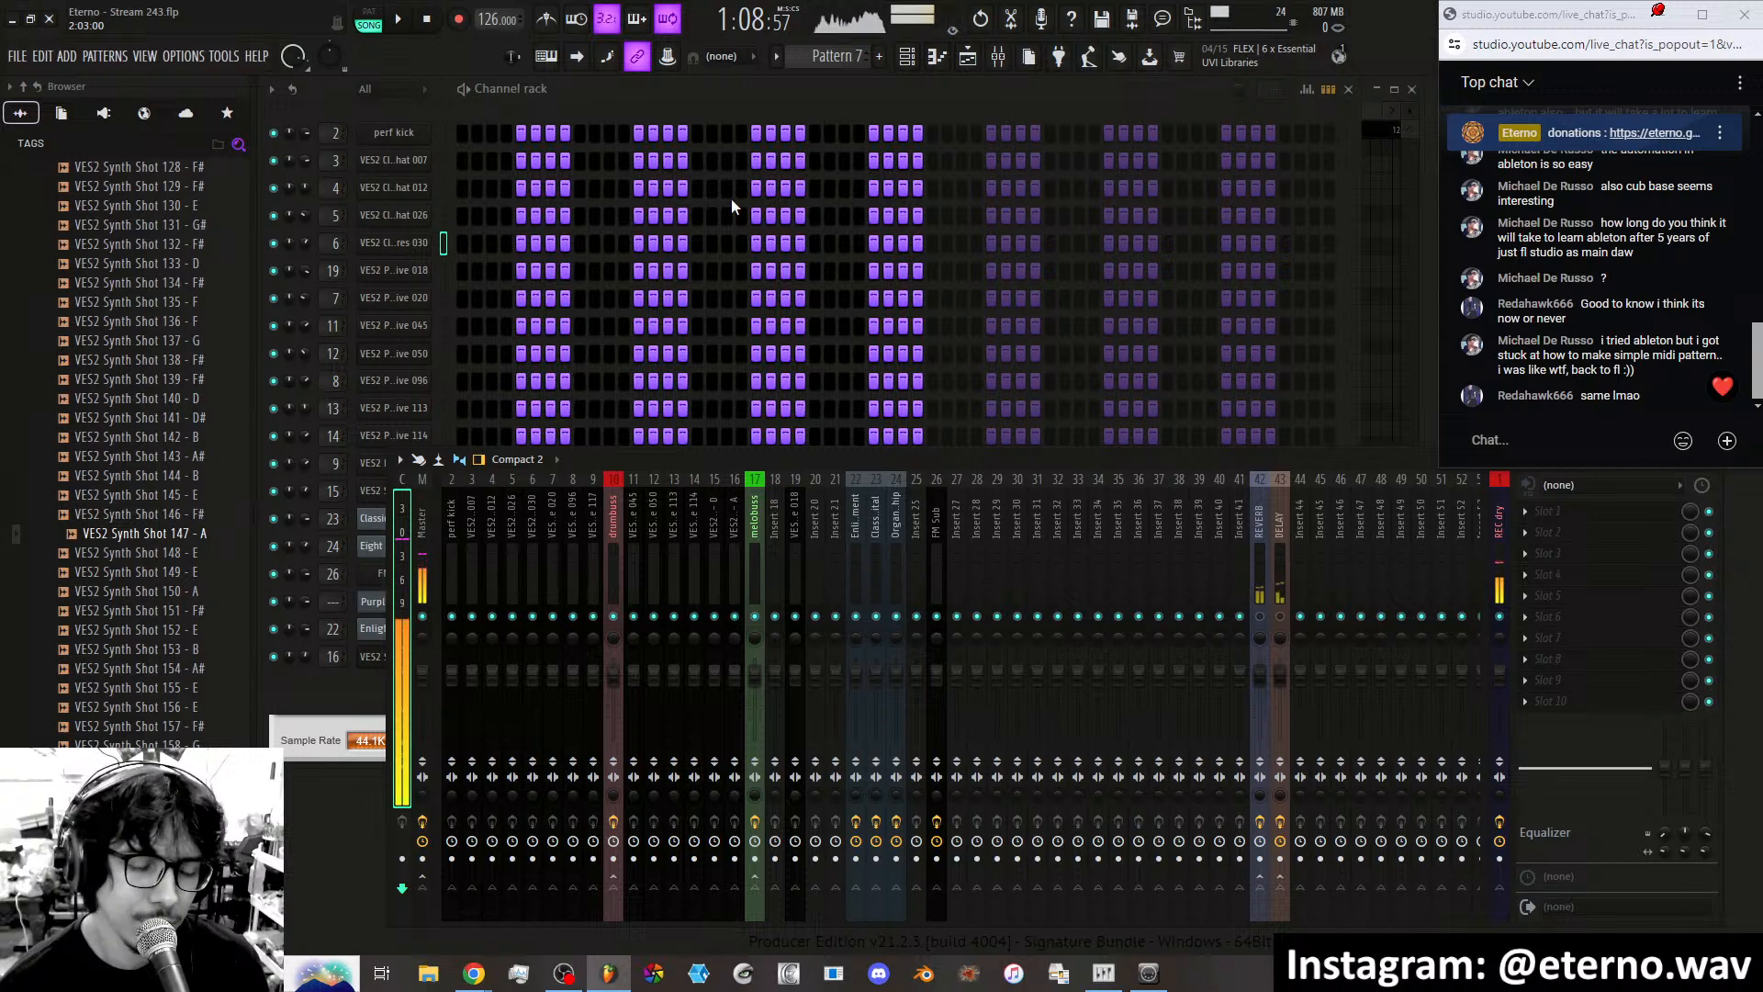
left_click(727, 96)
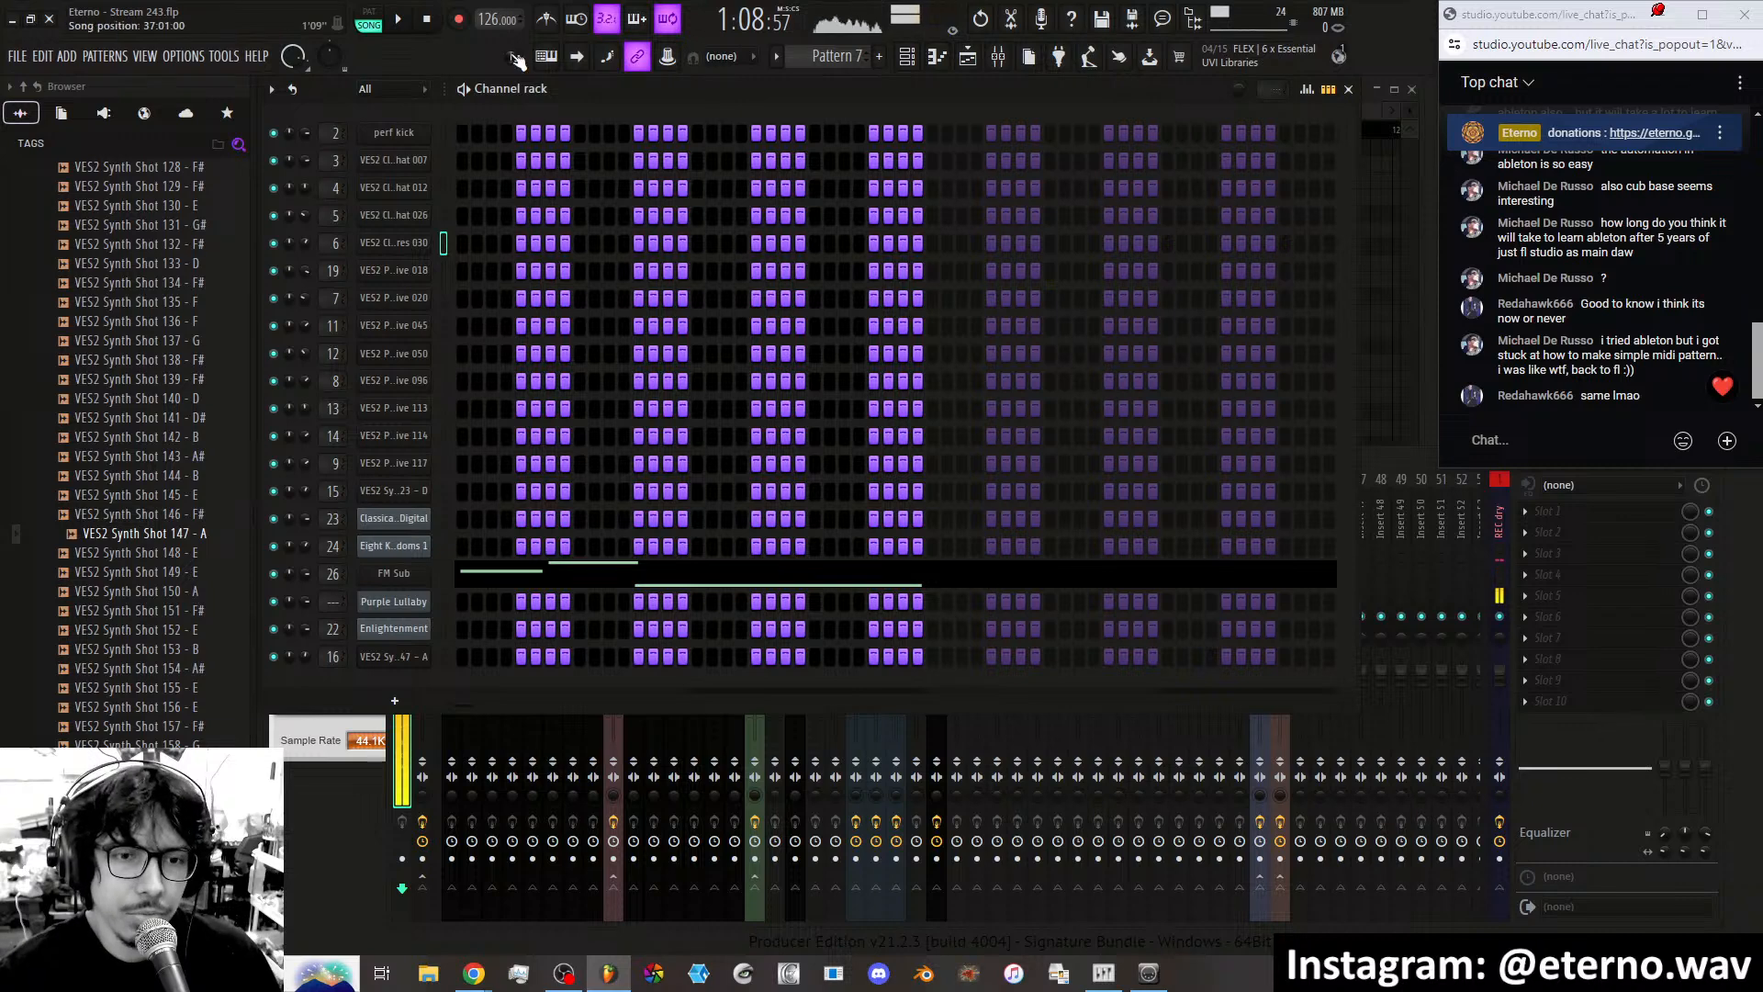
Move all Track 1 and Track 2 clips from bars 17–32 in the playlist so the group starts at bar 18.
left_click(965, 57)
scroll(940, 135, "down", 8)
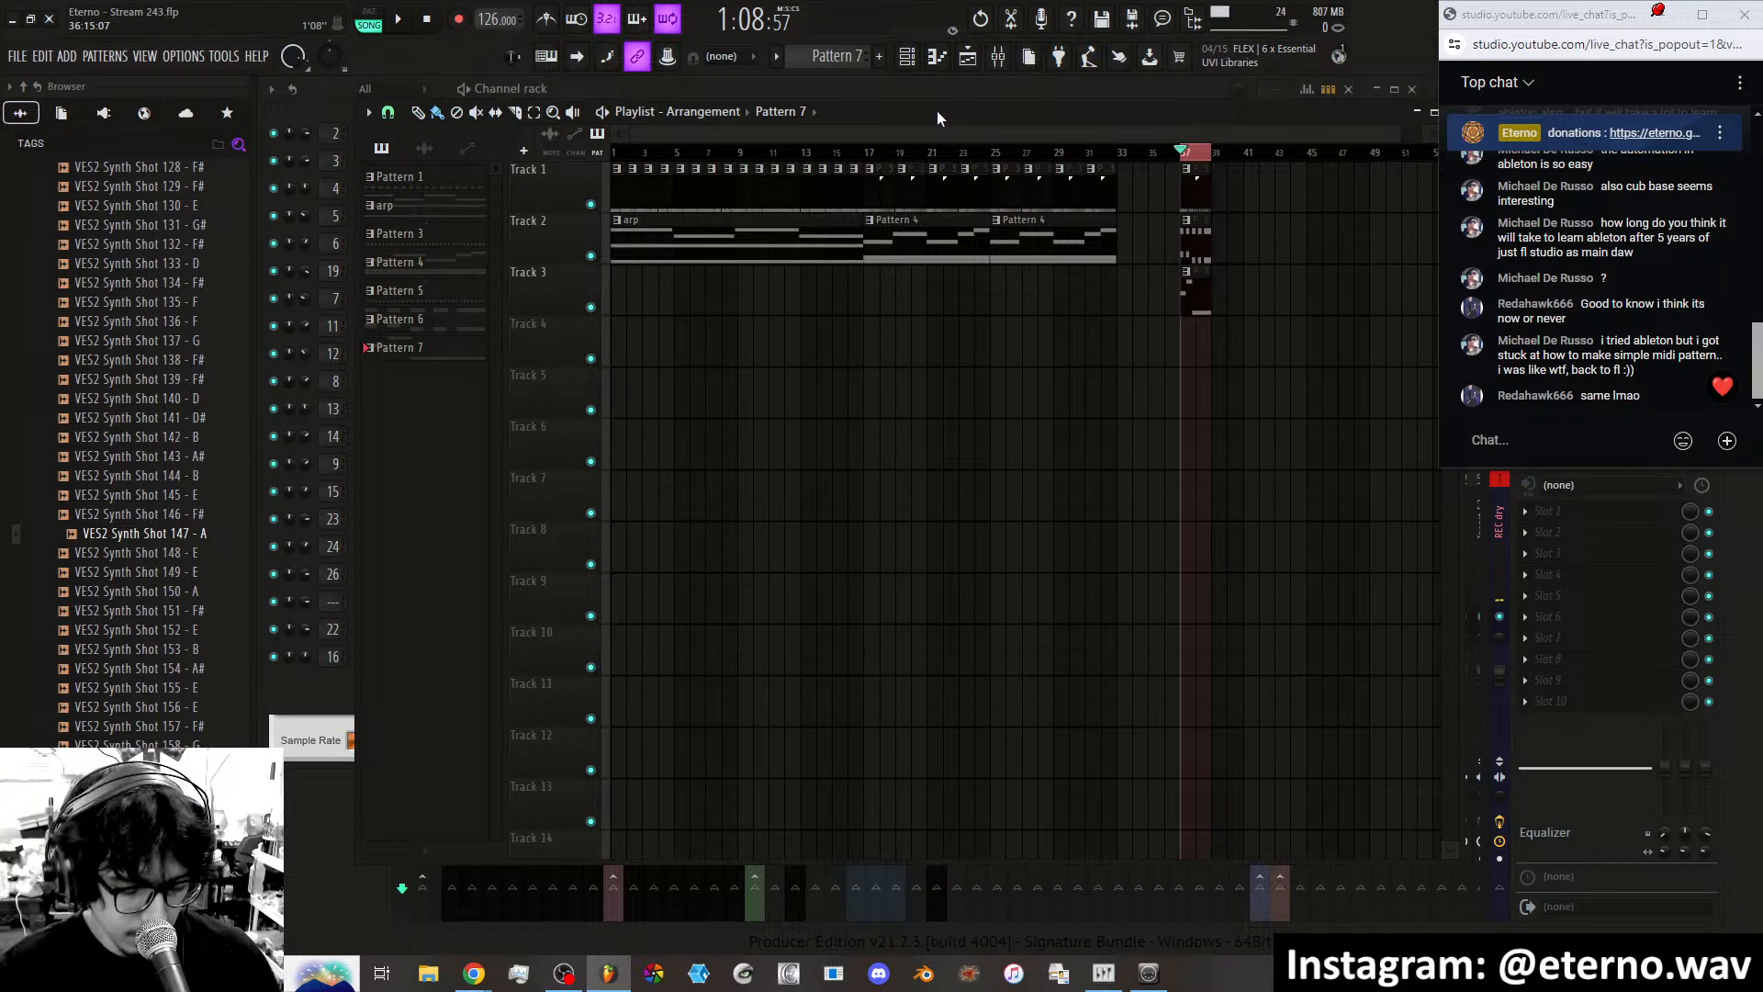
key("space")
key("space")
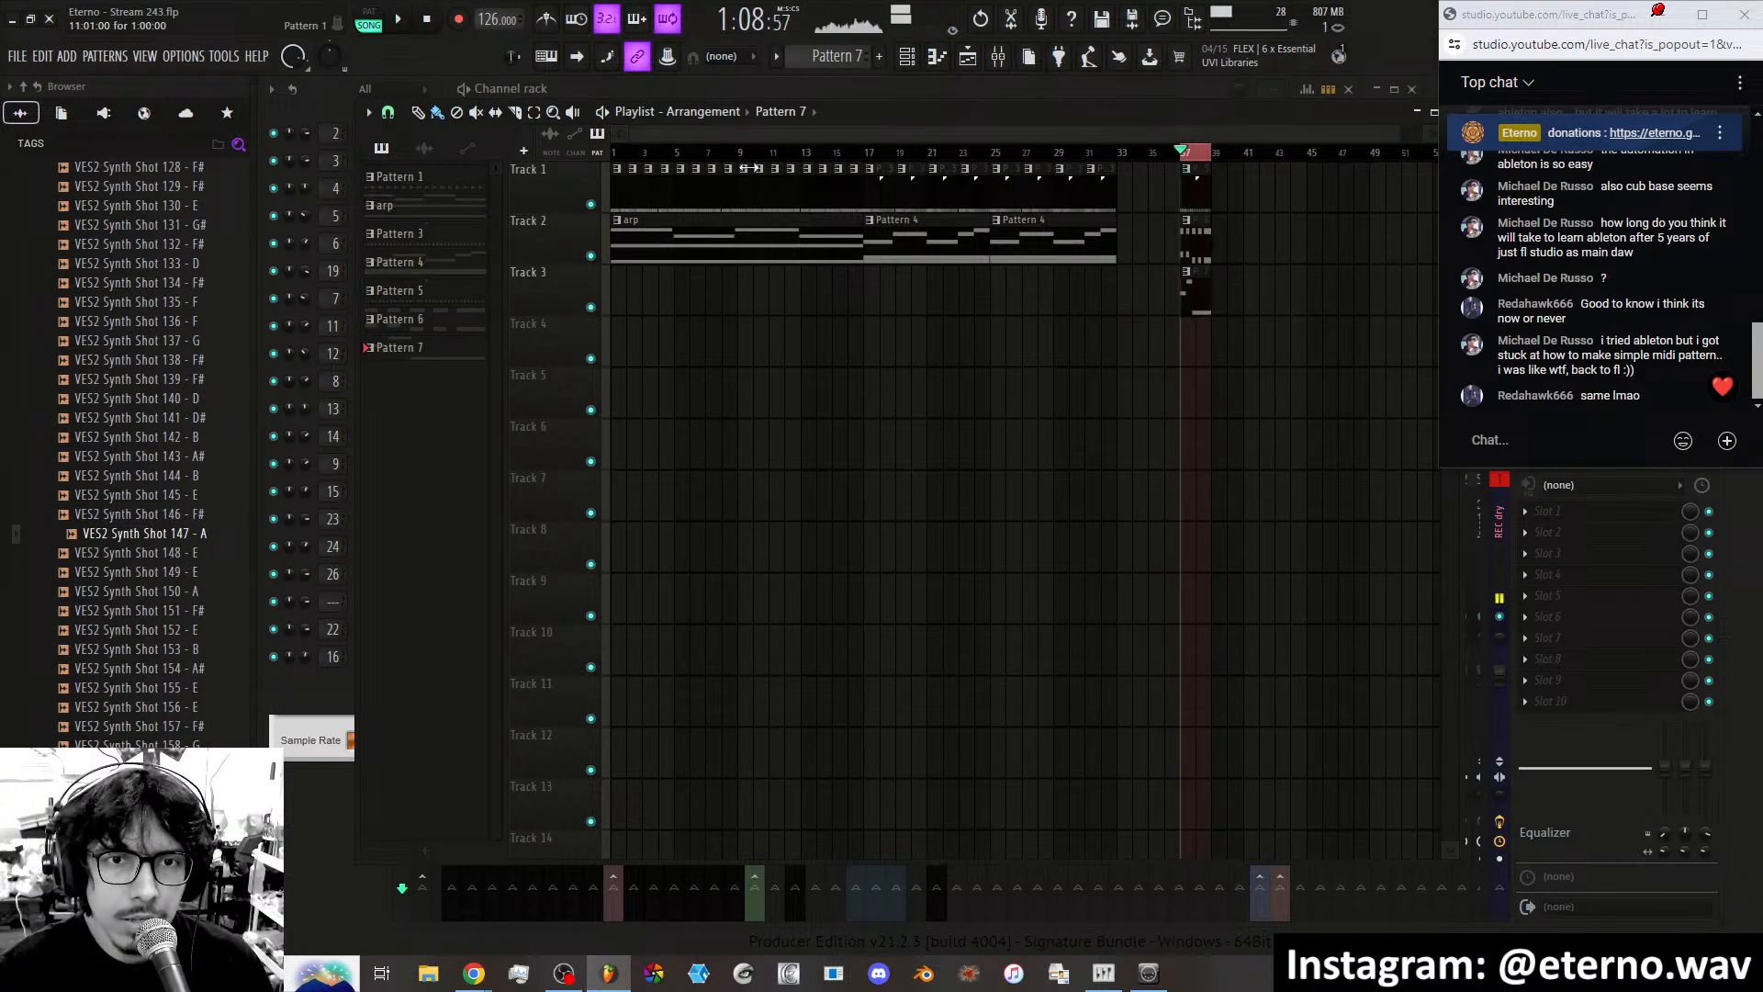
left_click(617, 154)
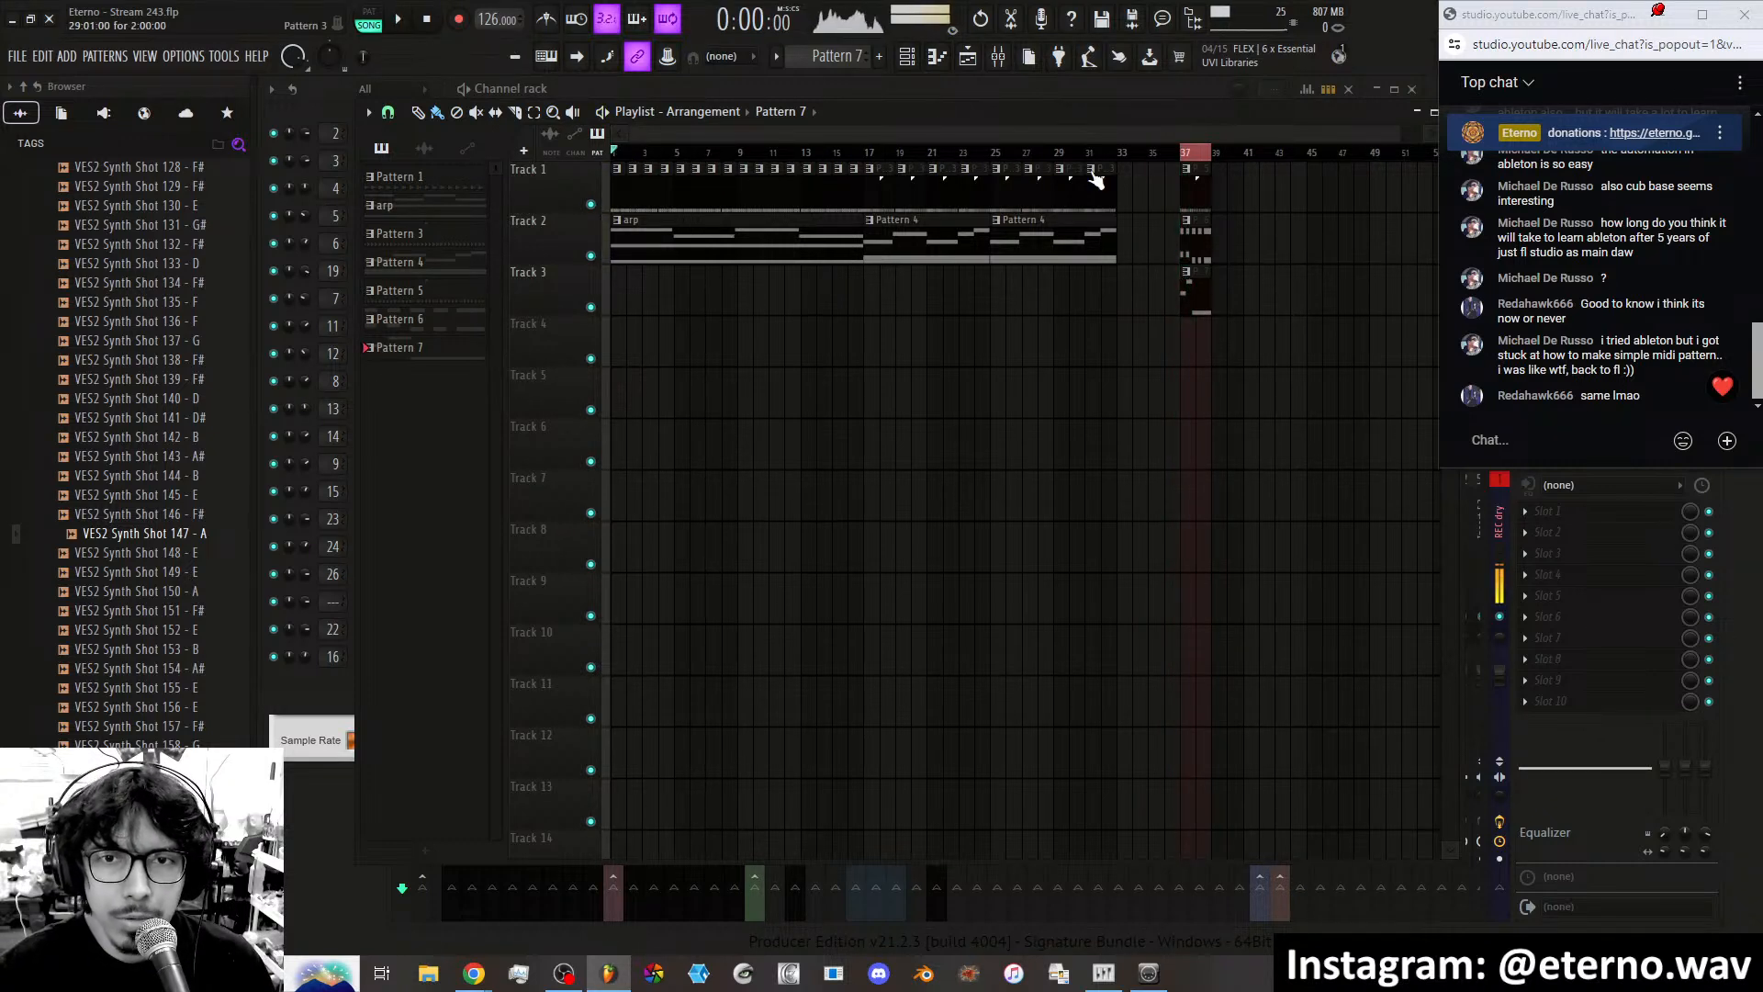
left_click_drag(1136, 183, 866, 262)
left_click_drag(876, 191, 891, 191)
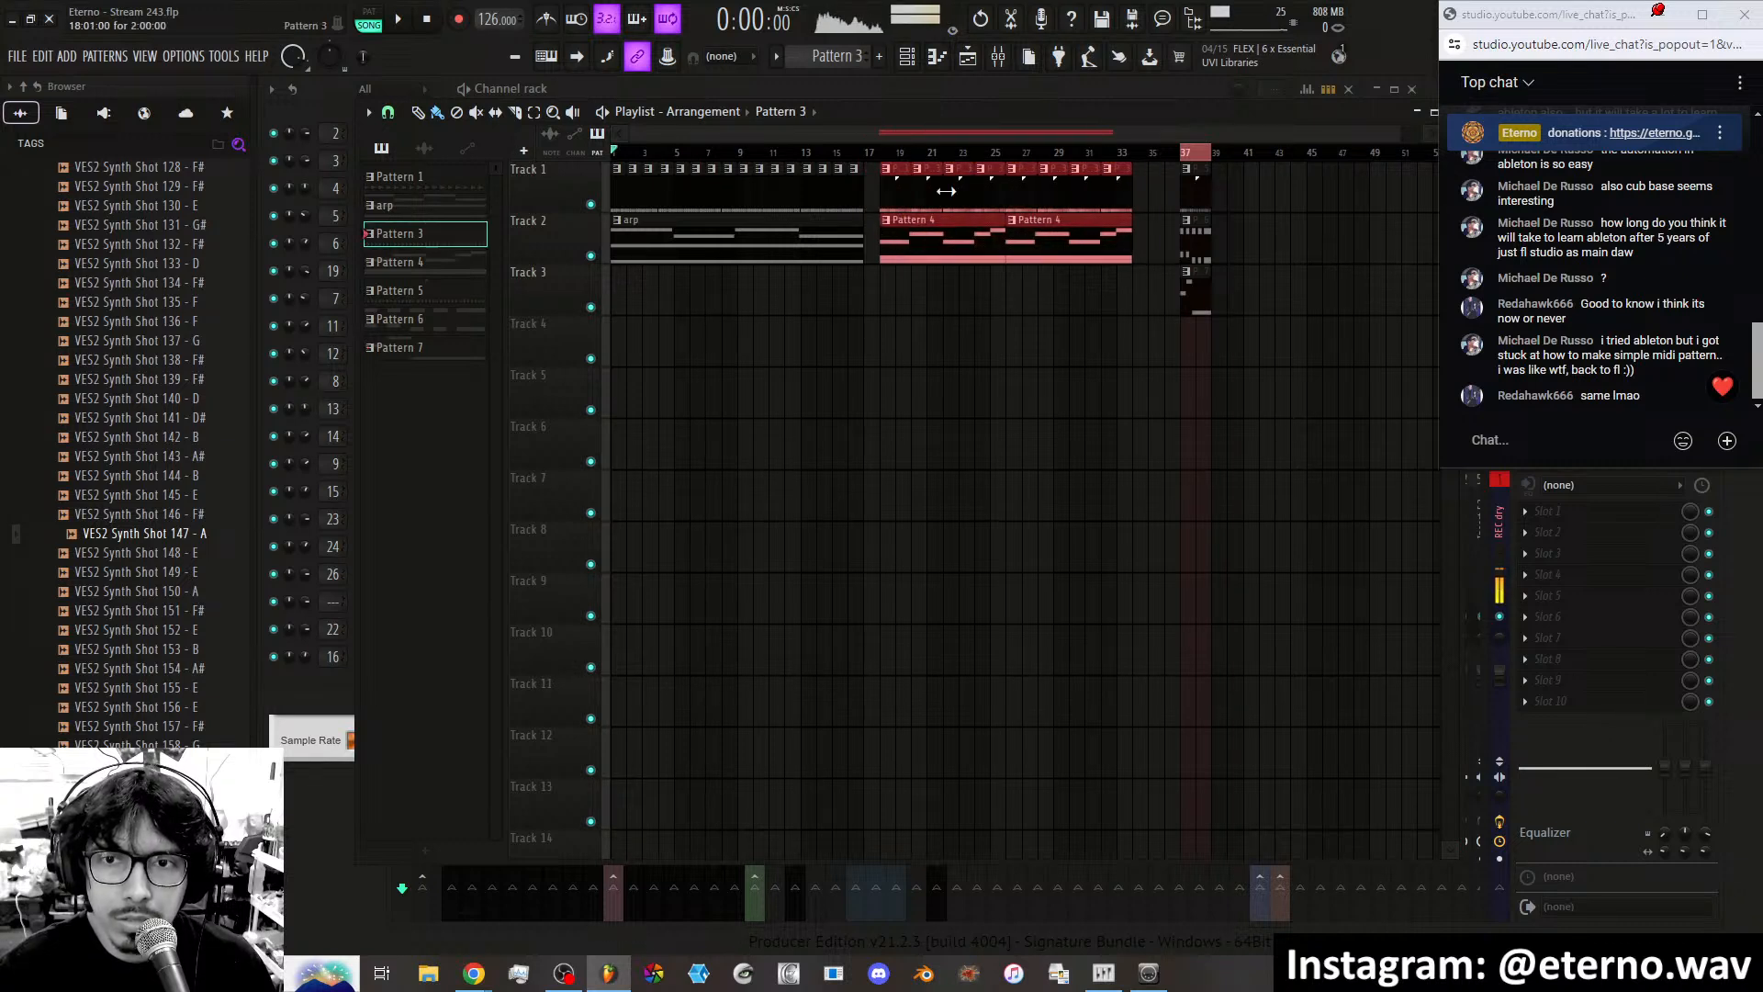
Move the Pattern 5, 6 and 7 clips together to bar 35 and set the playlist time selection over them.
left_click_drag(1196, 178, 1161, 276)
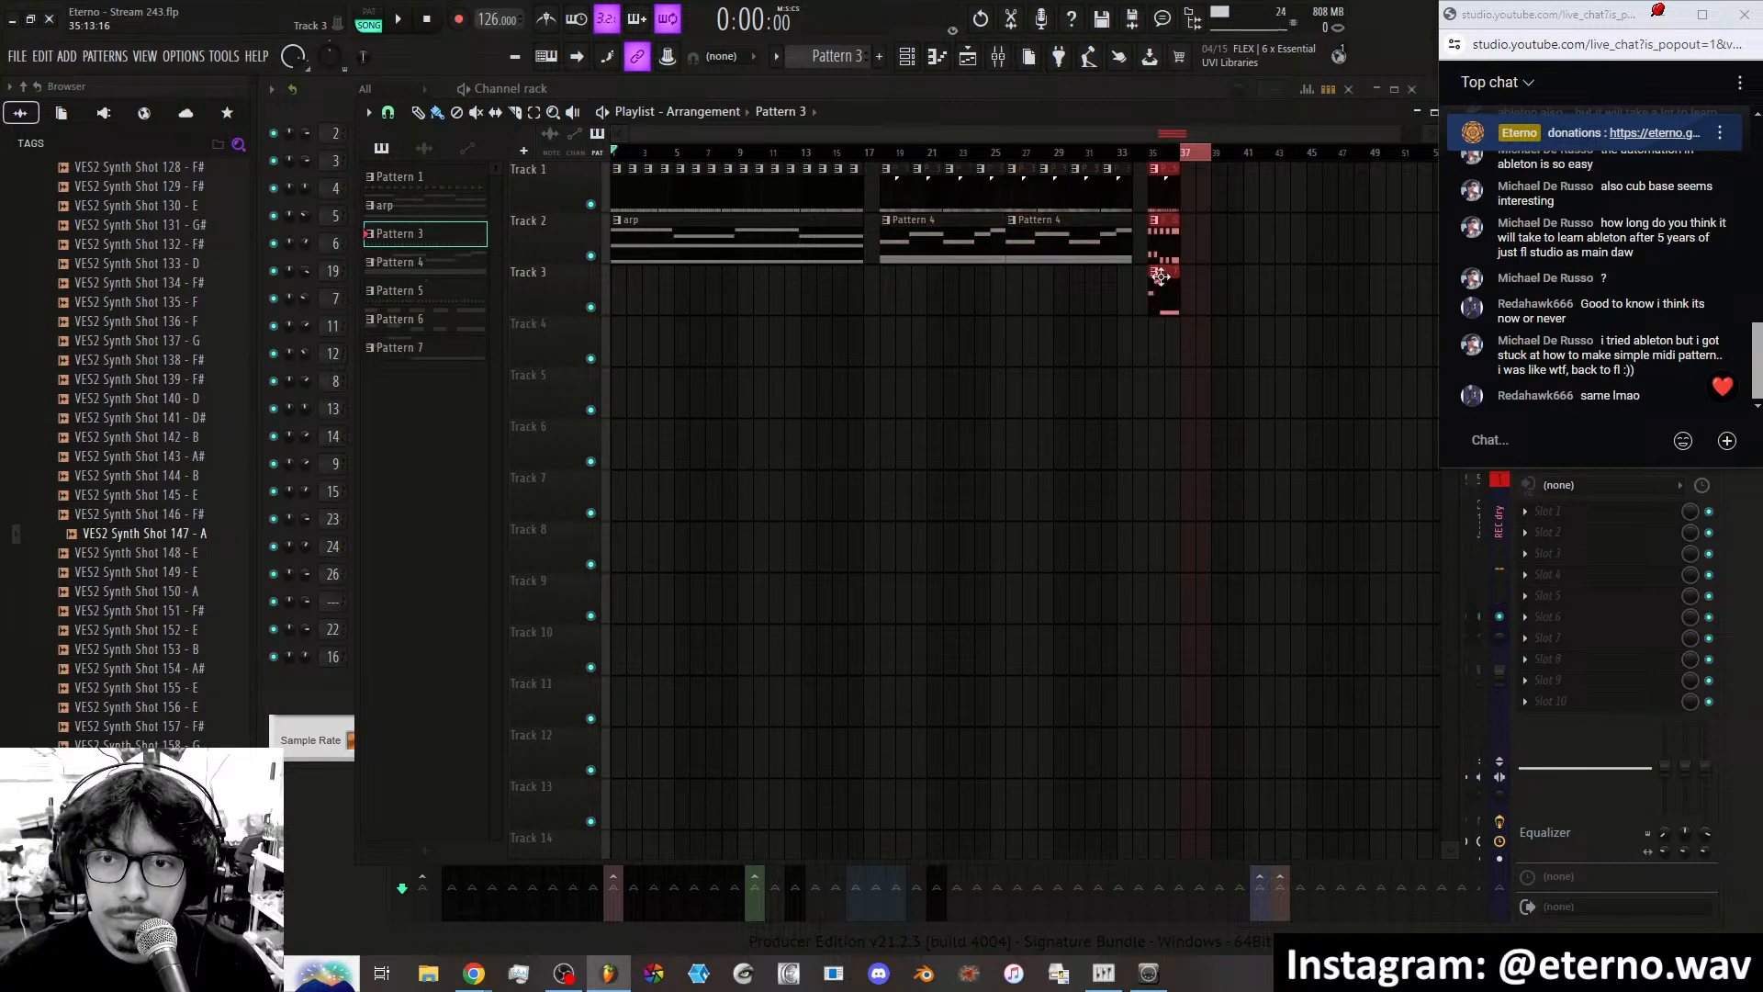
left_click(1146, 153)
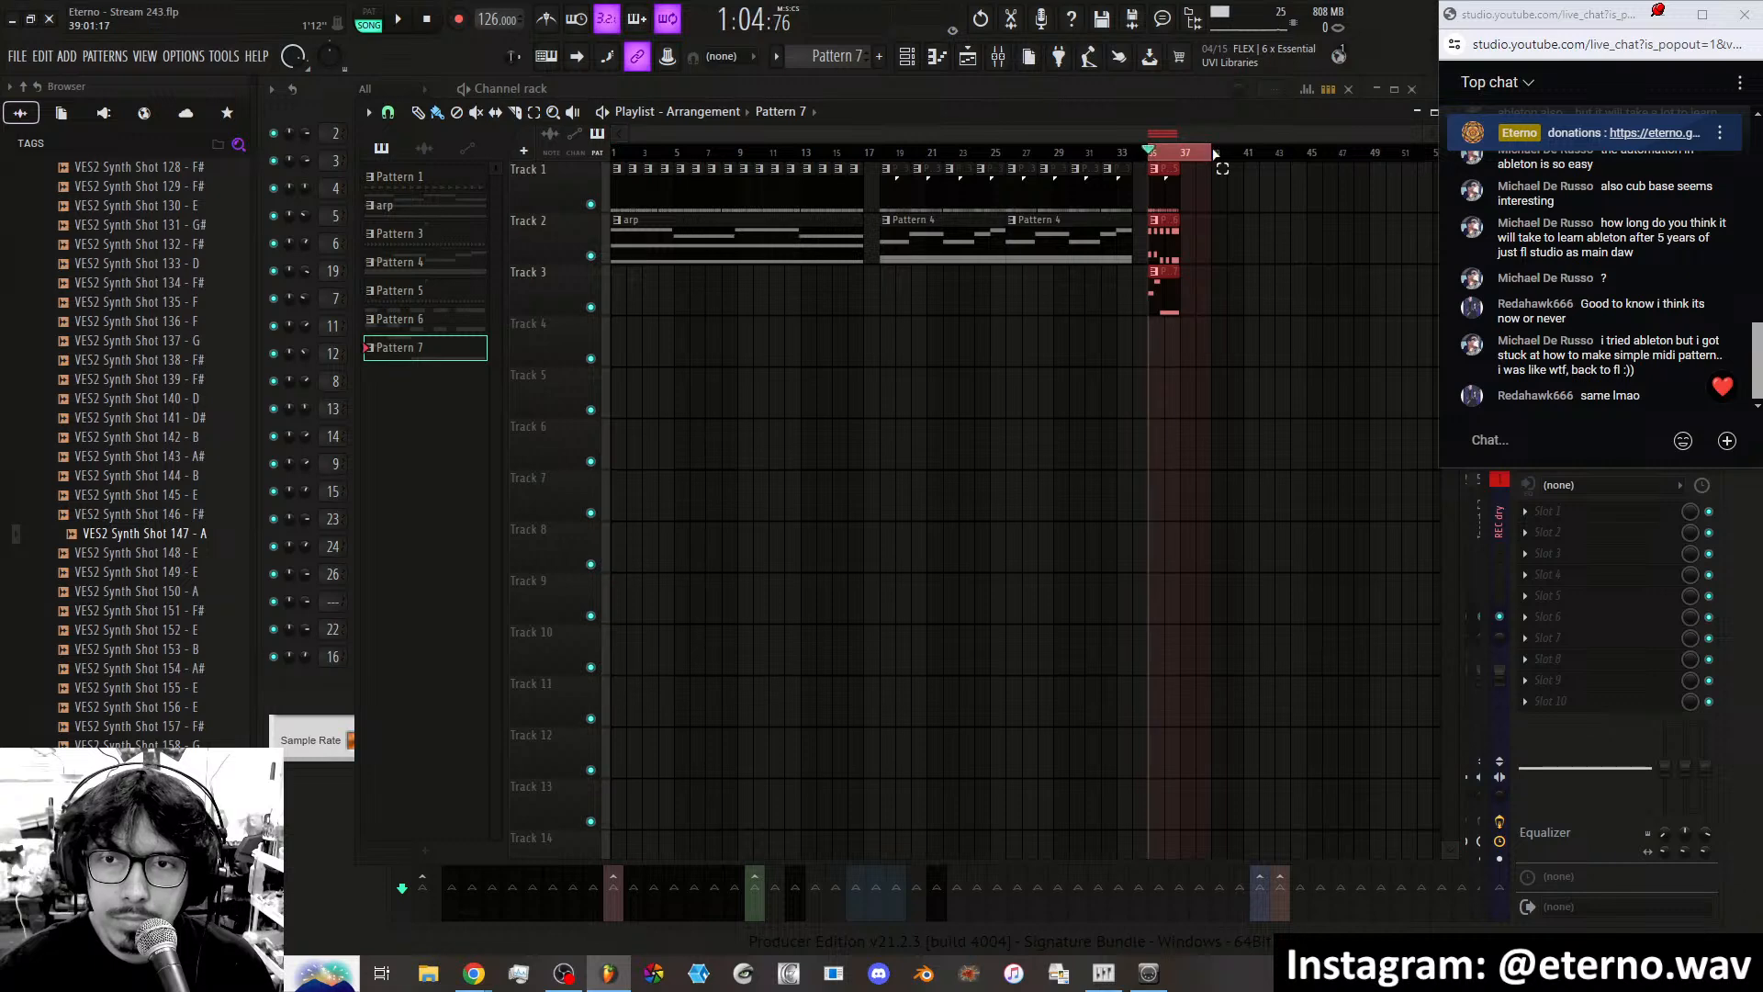
Play the arrangement from bar 1 through the bar 35 section with the mixer open, and stop playback.
left_click(614, 152)
key("space")
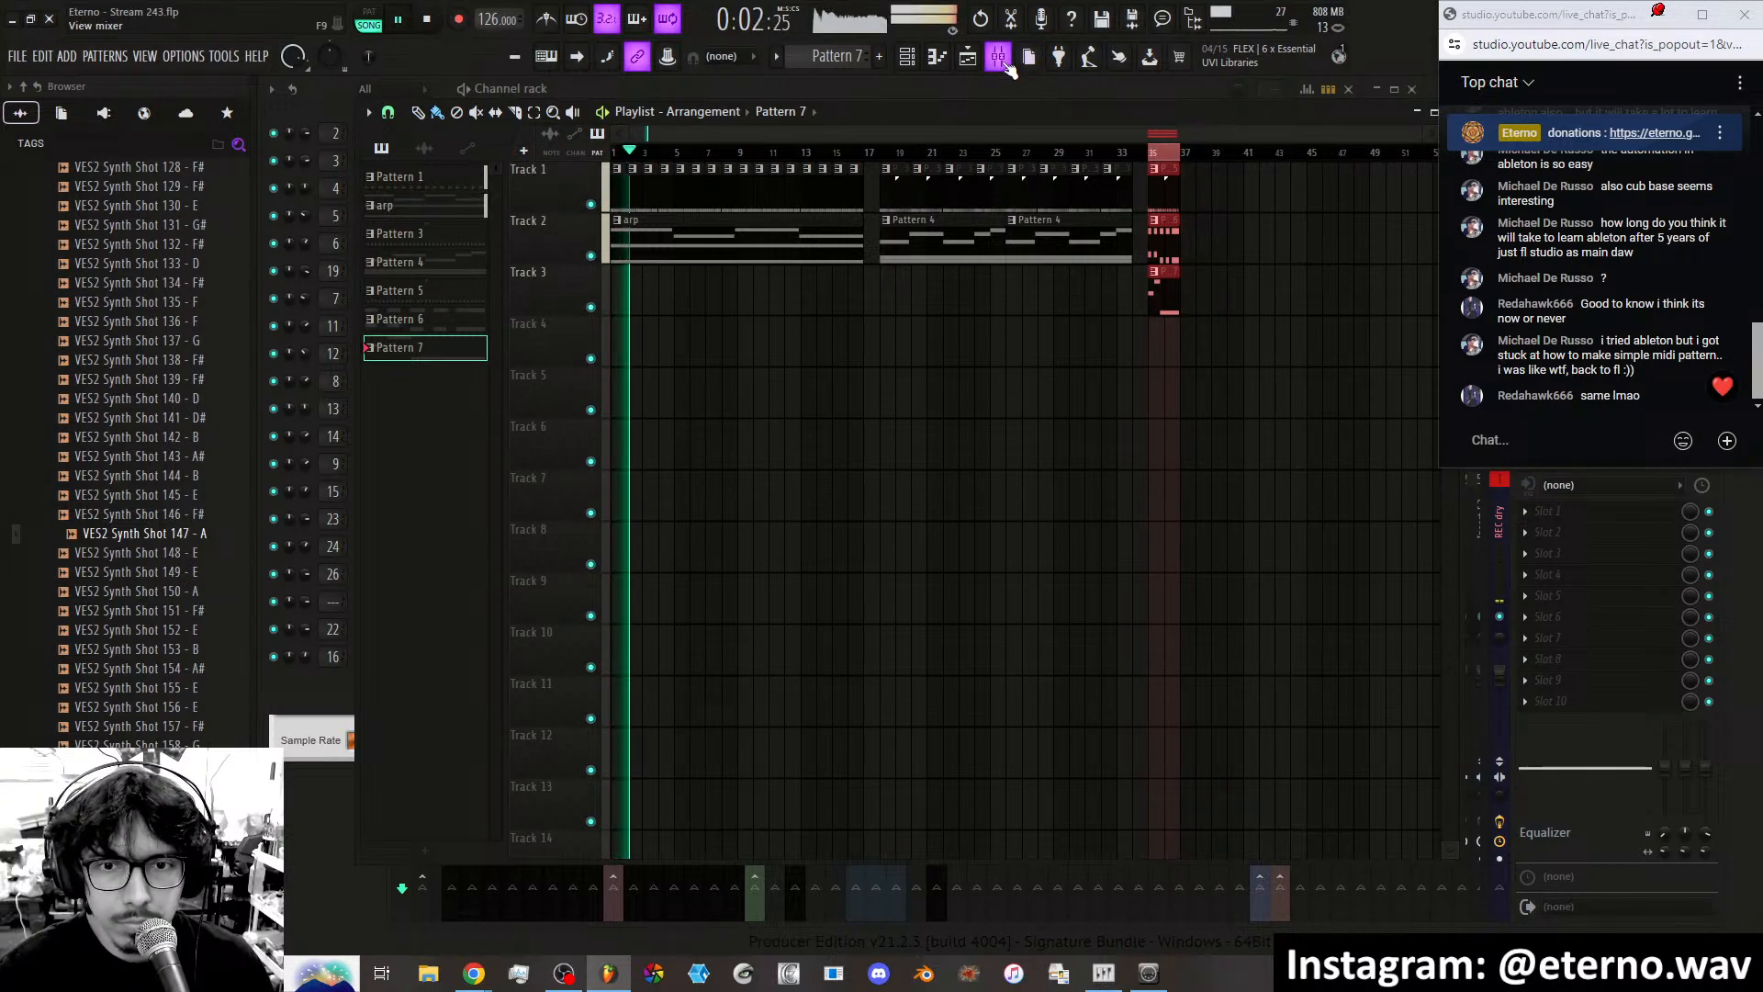
left_click(999, 56)
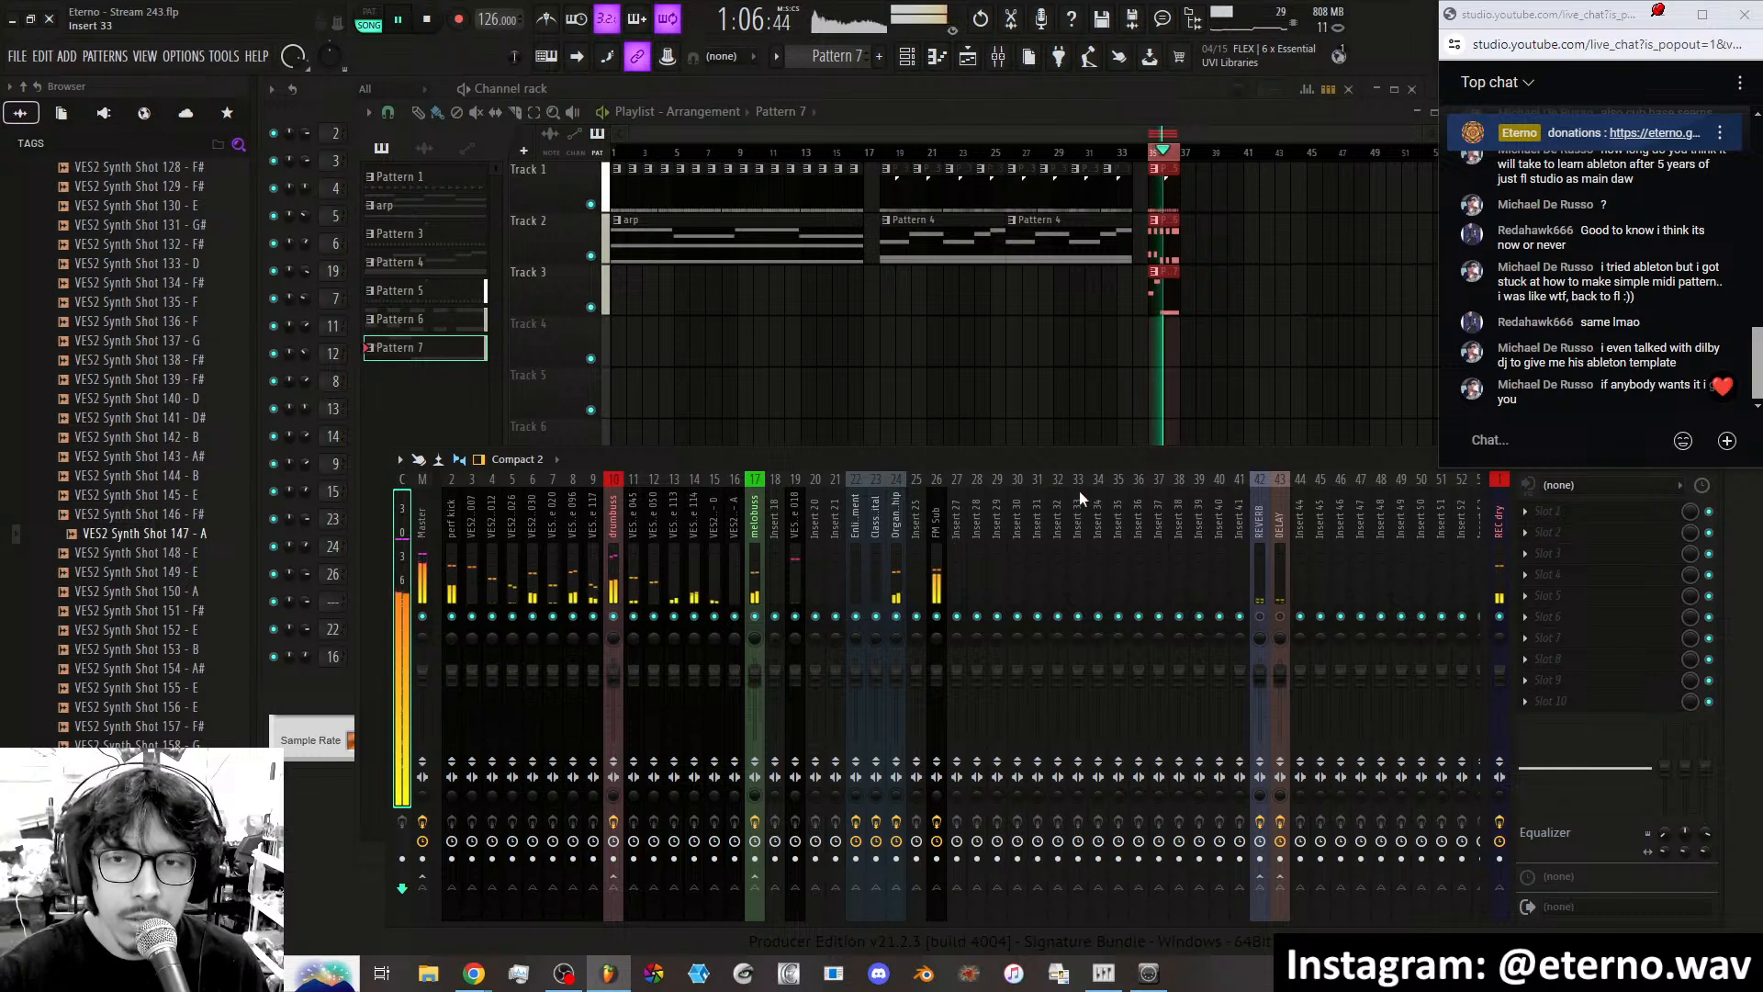
key("space")
key("F9")
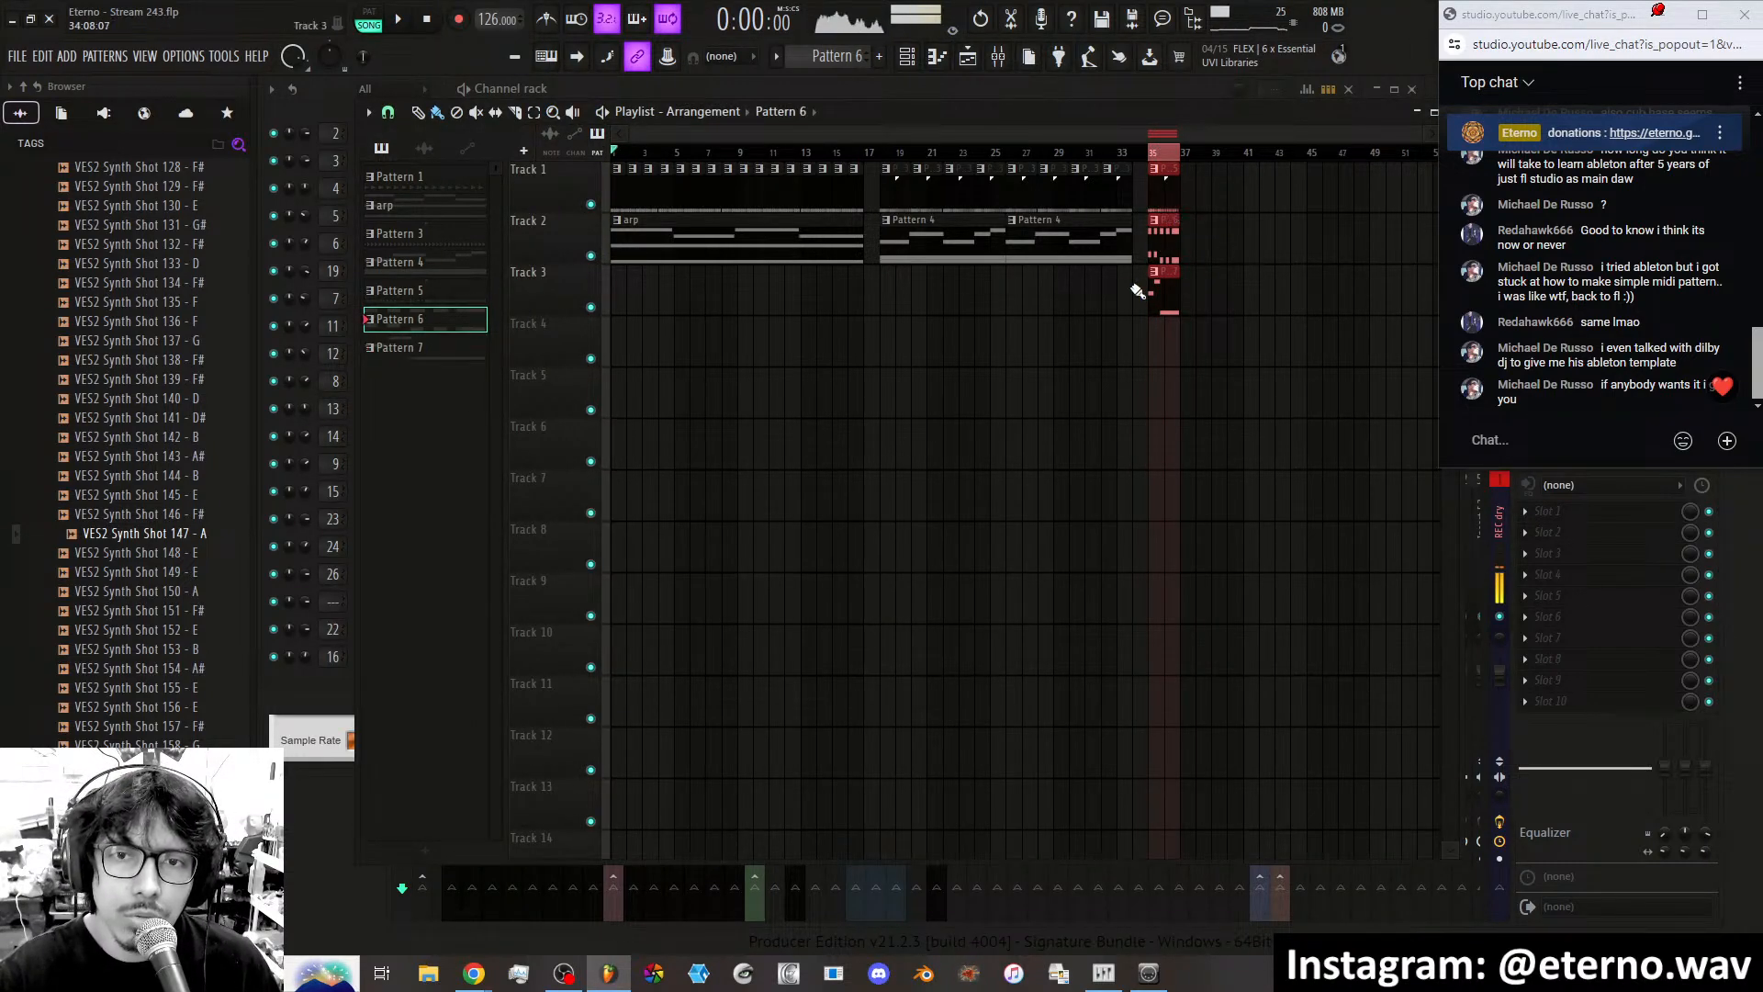
Deselect the moved clips and make arp the active pattern from its clip on Track 2.
left_click(906, 224)
left_click(772, 228)
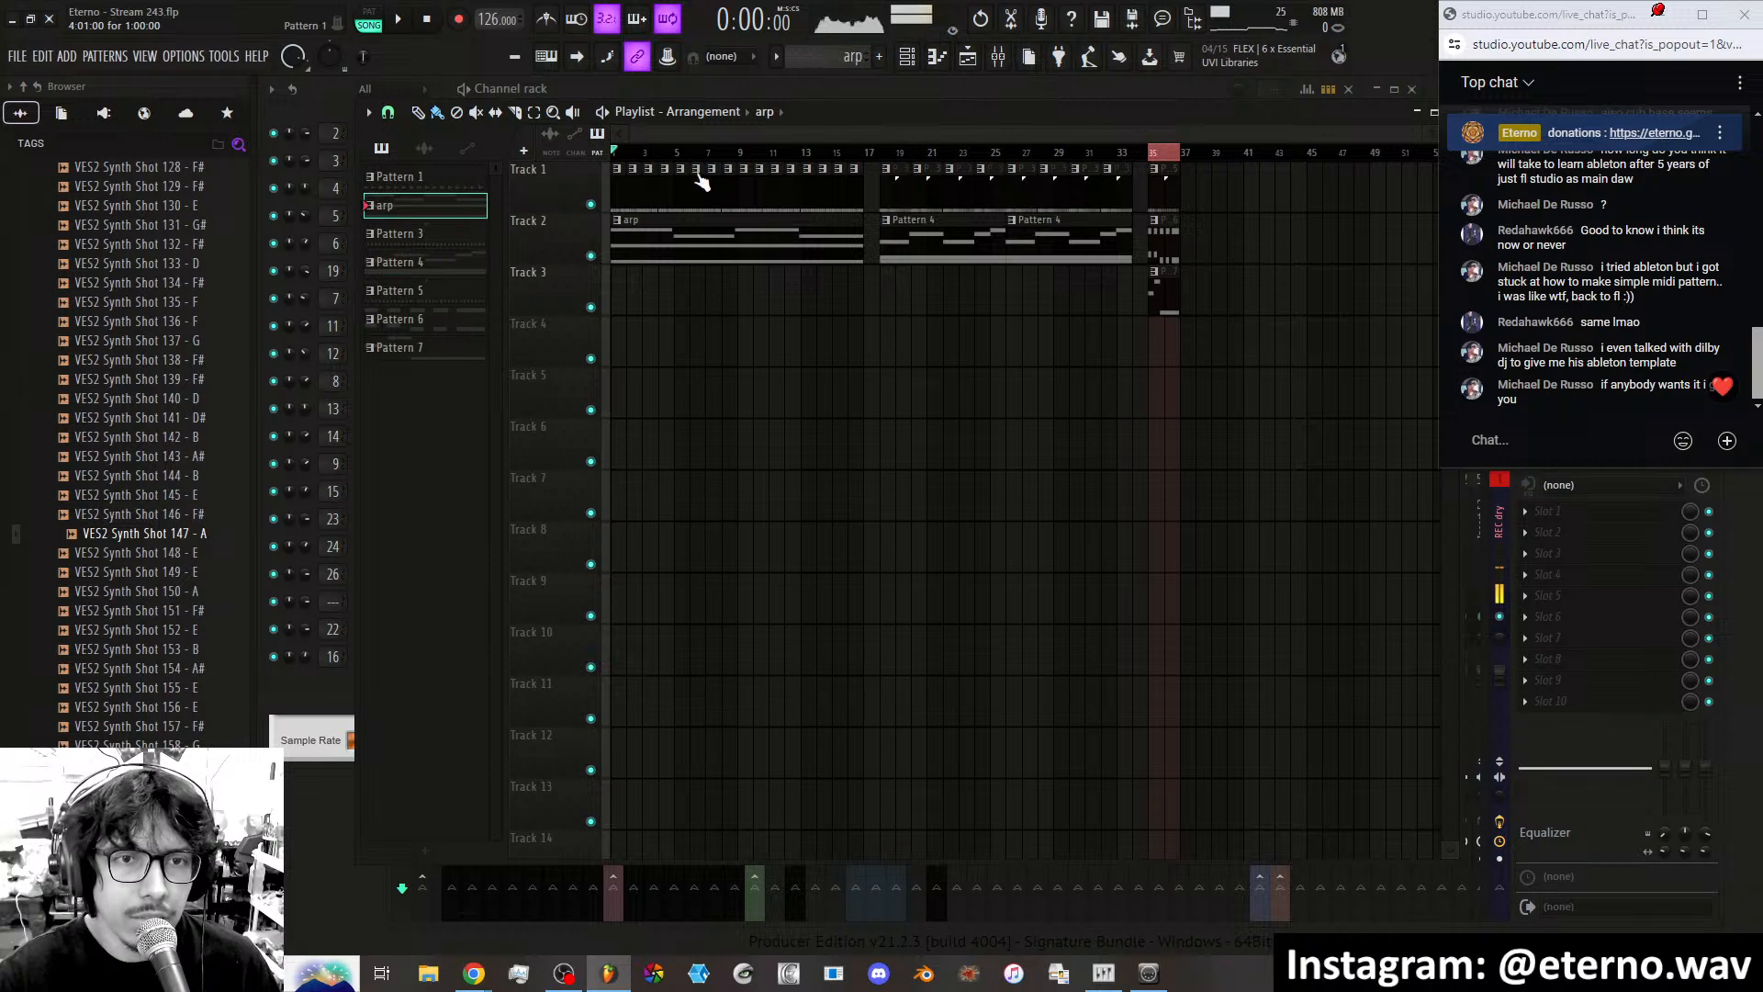
Mute Track 2 and audition the drums-only arrangement from about bar 13, bar 18 and bar 35.
left_click(1023, 153)
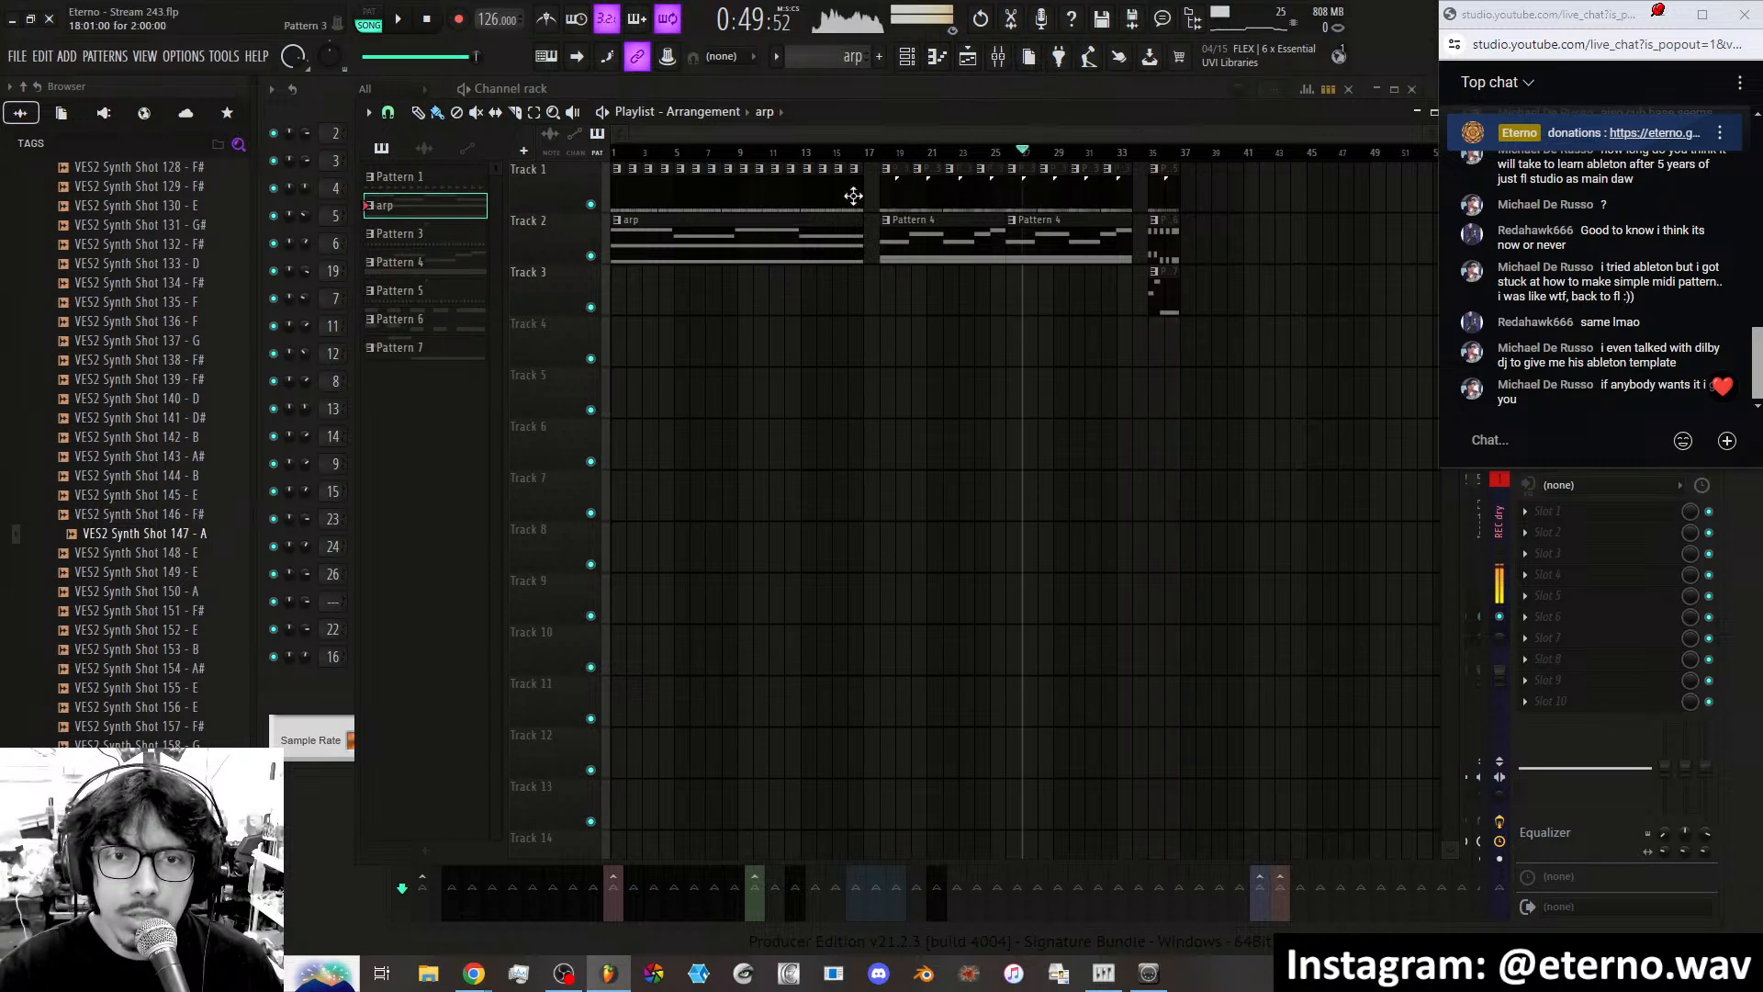
left_click(590, 256)
left_click(799, 153)
key("space")
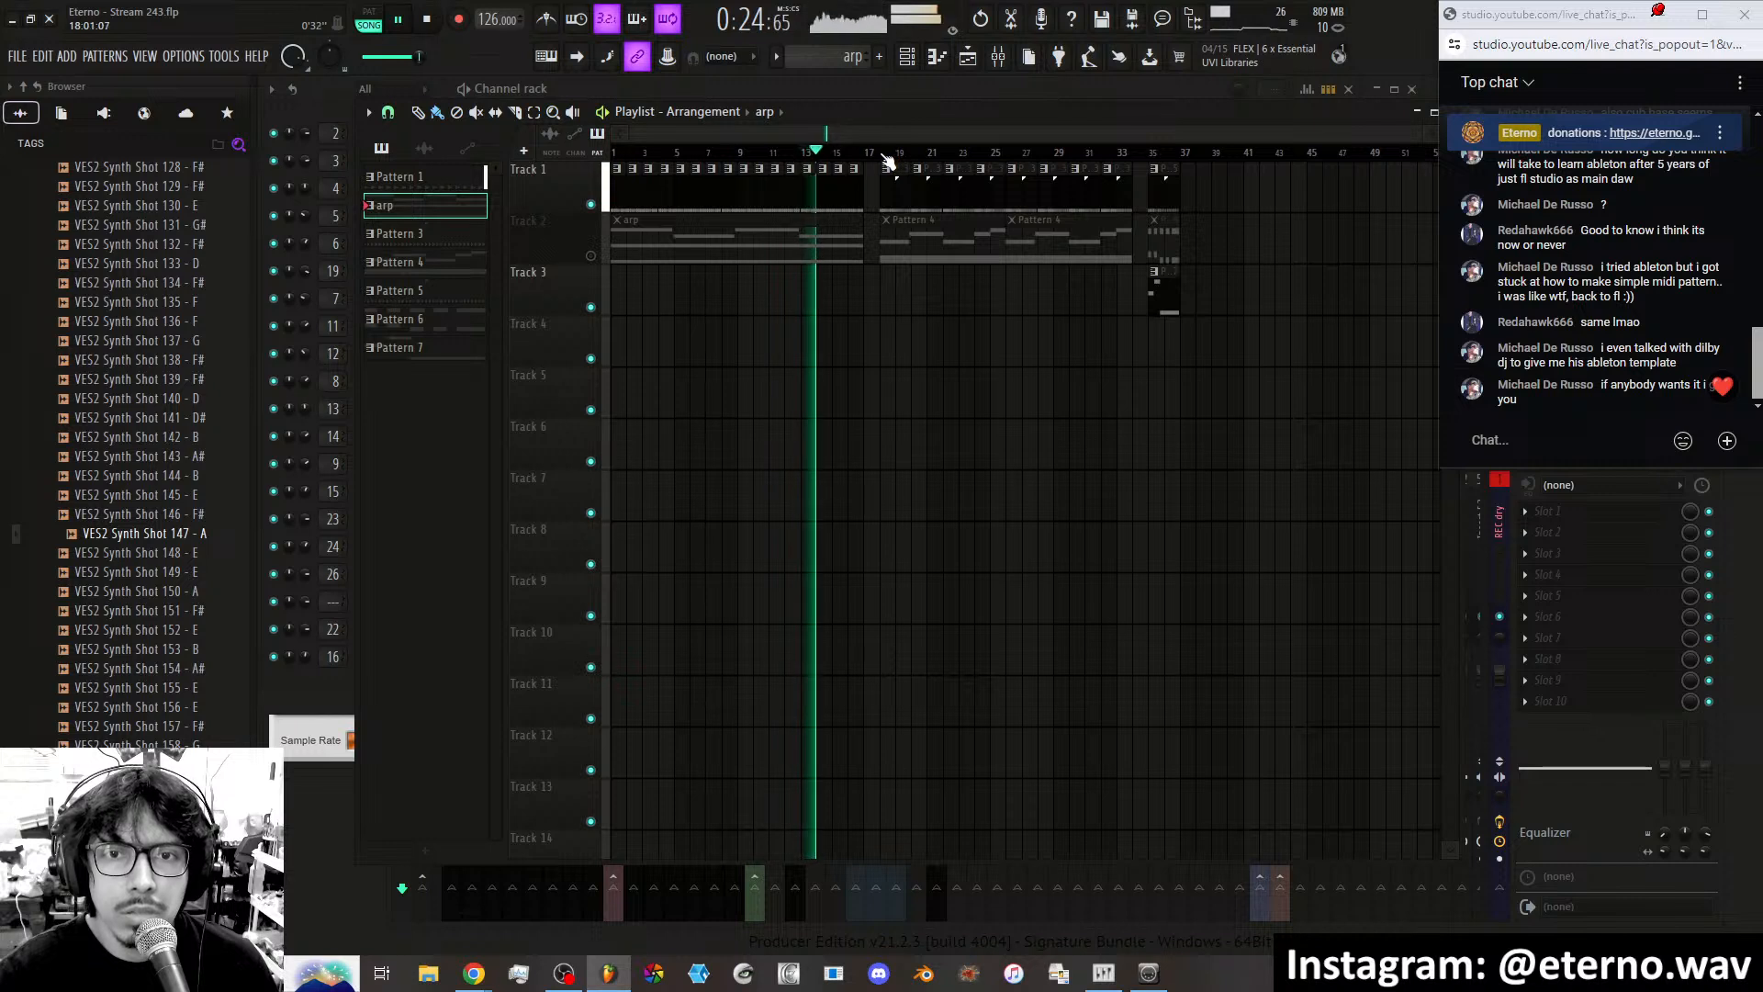
key("space")
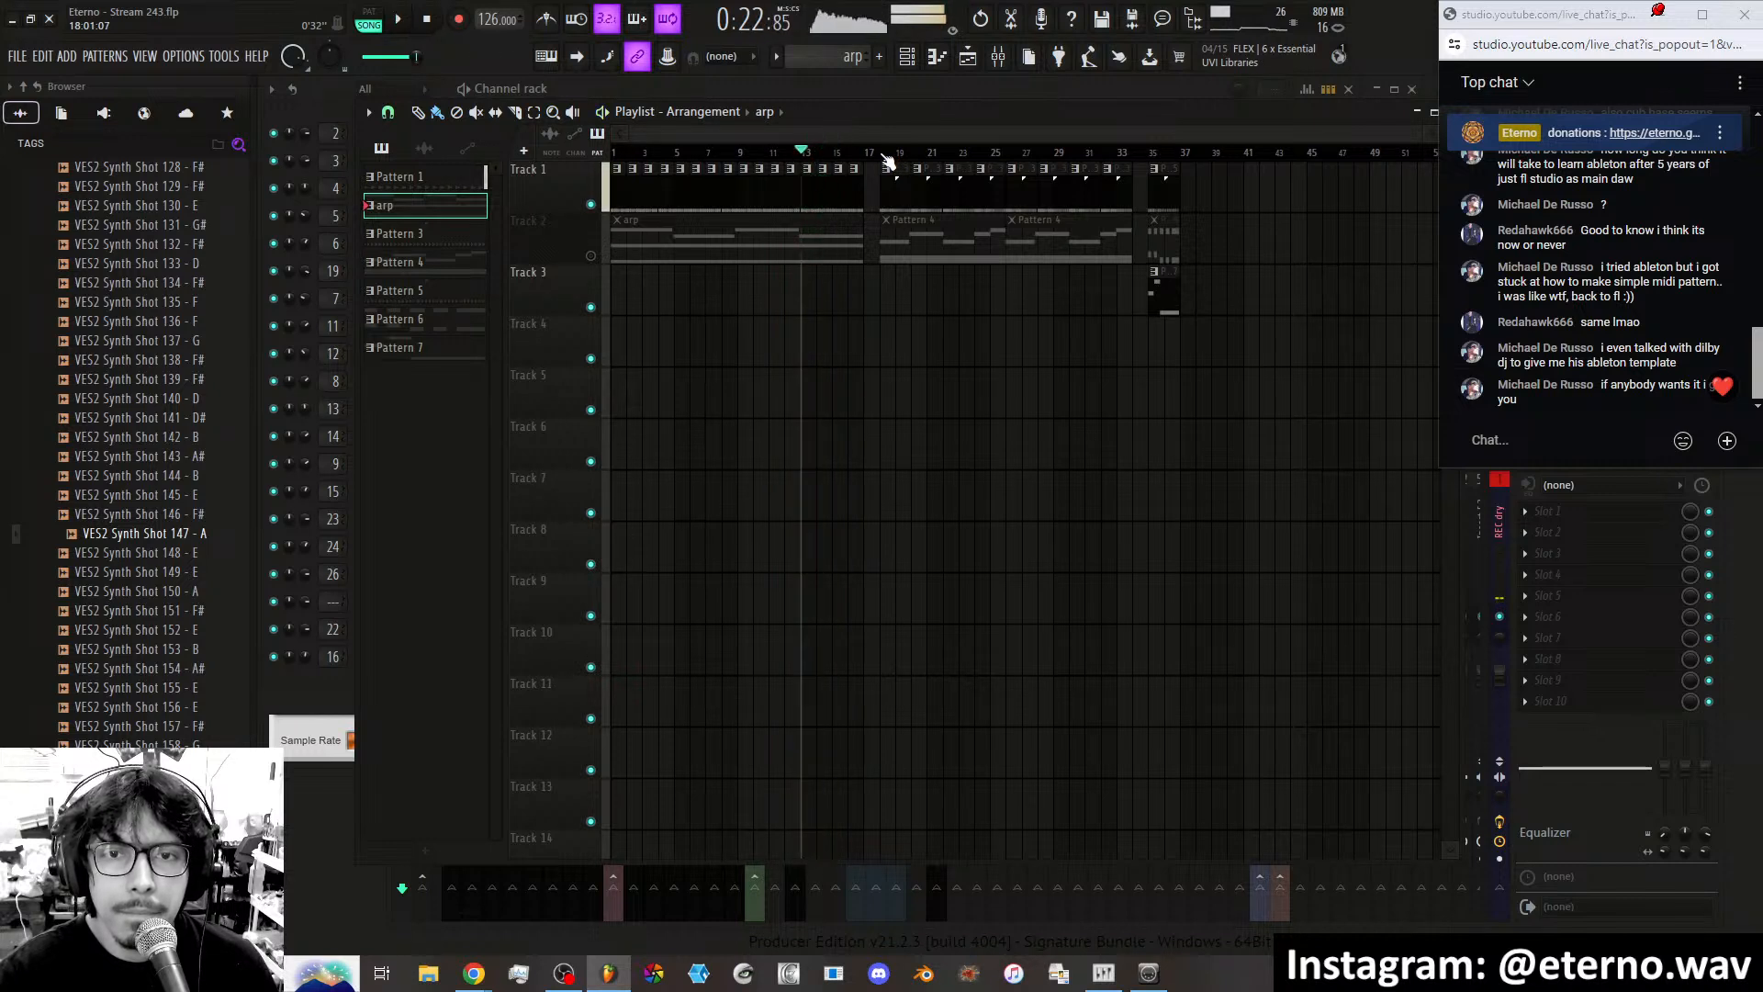
left_click(882, 154)
key("space")
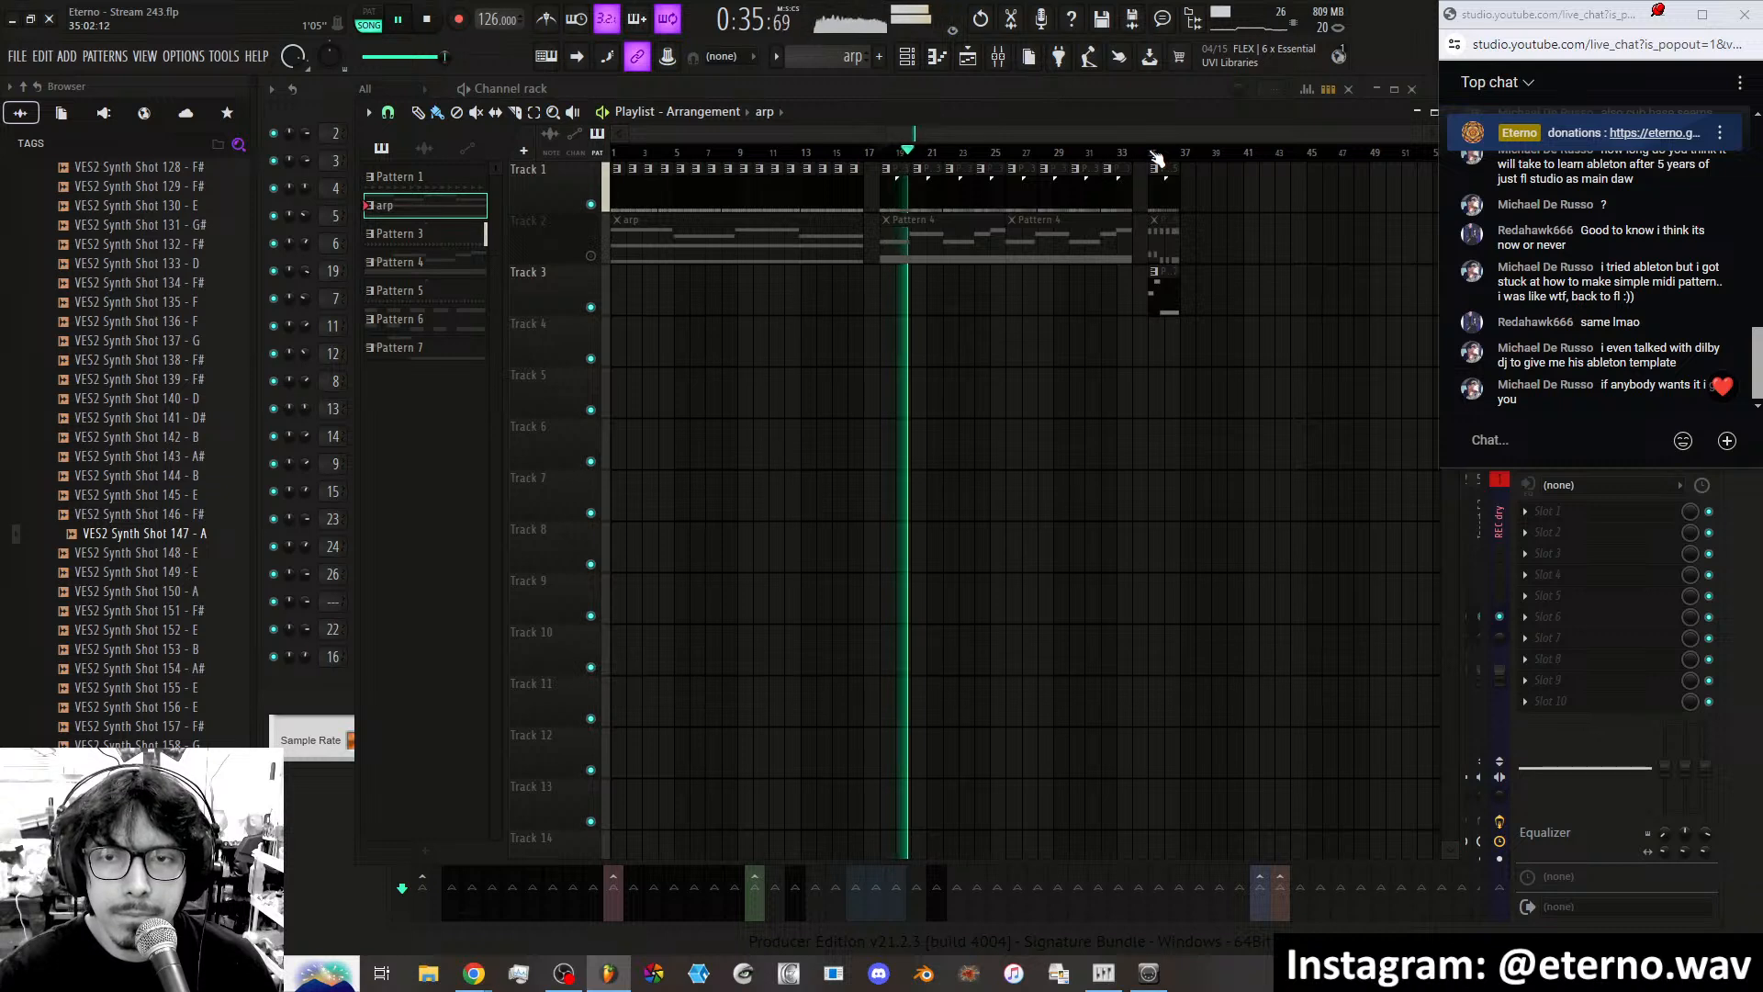
key("space")
left_click(1155, 155)
key("space")
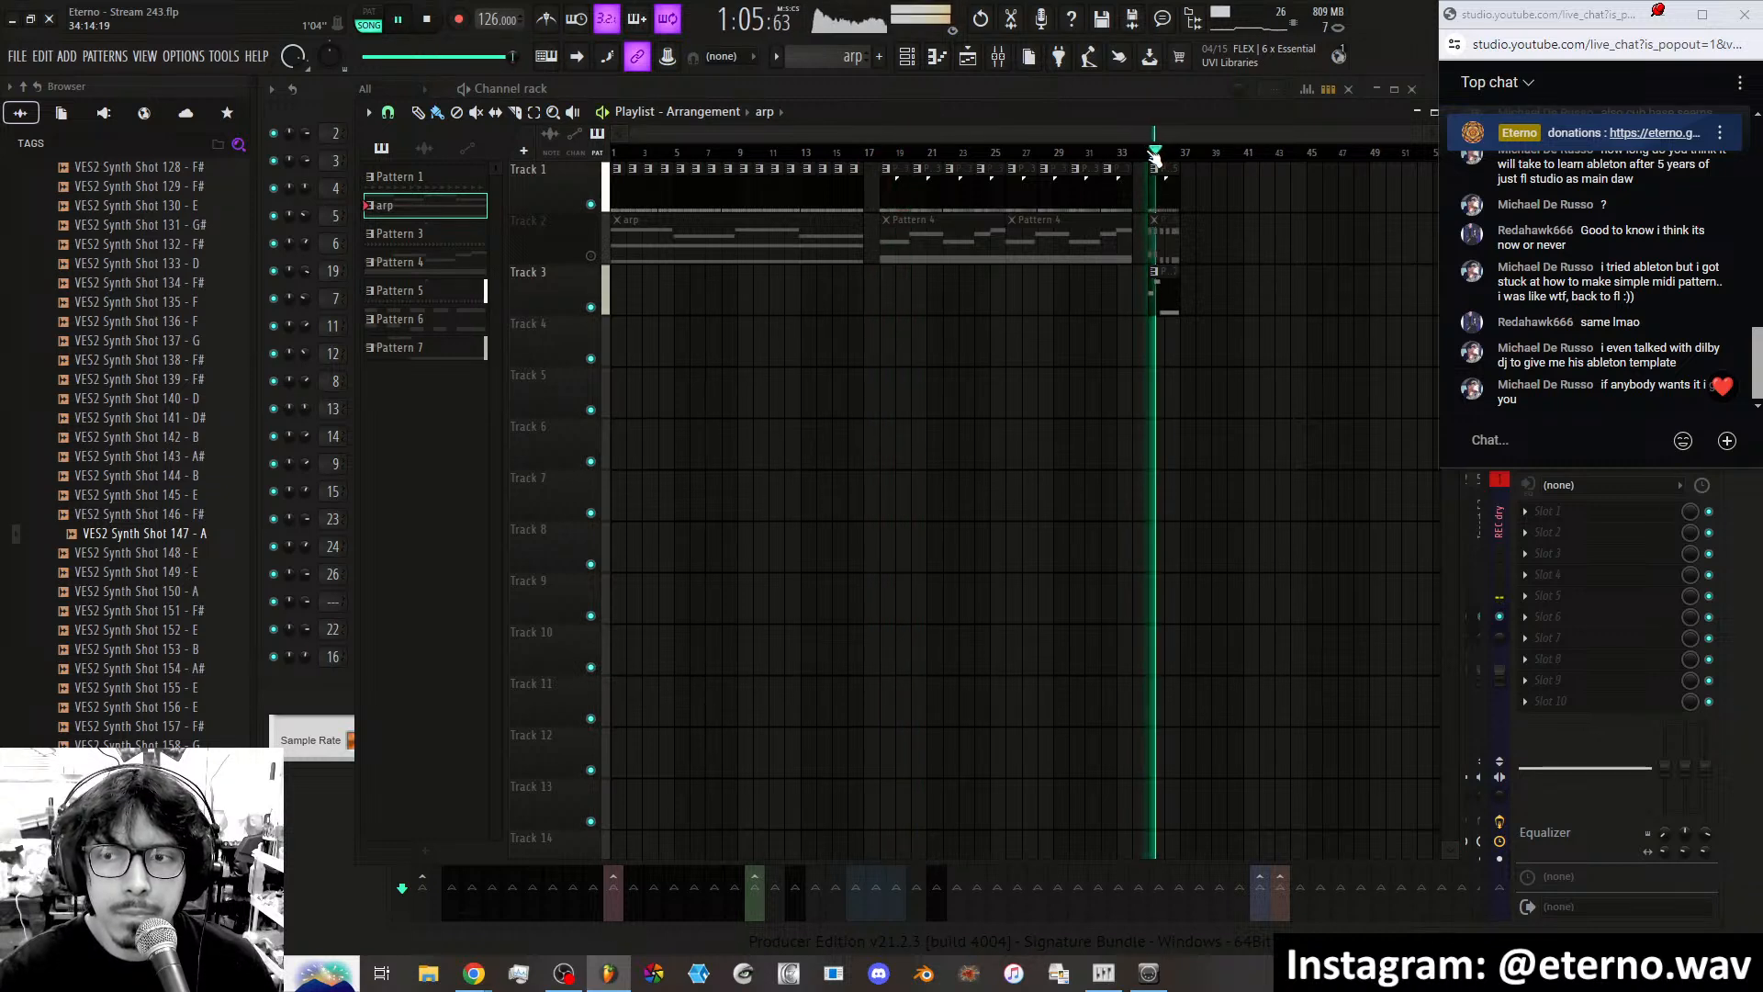
Mute Track 3 as well, audition the transition from about bar 30 into bar 35, stop playback and unmute both tracks.
left_click(590, 307)
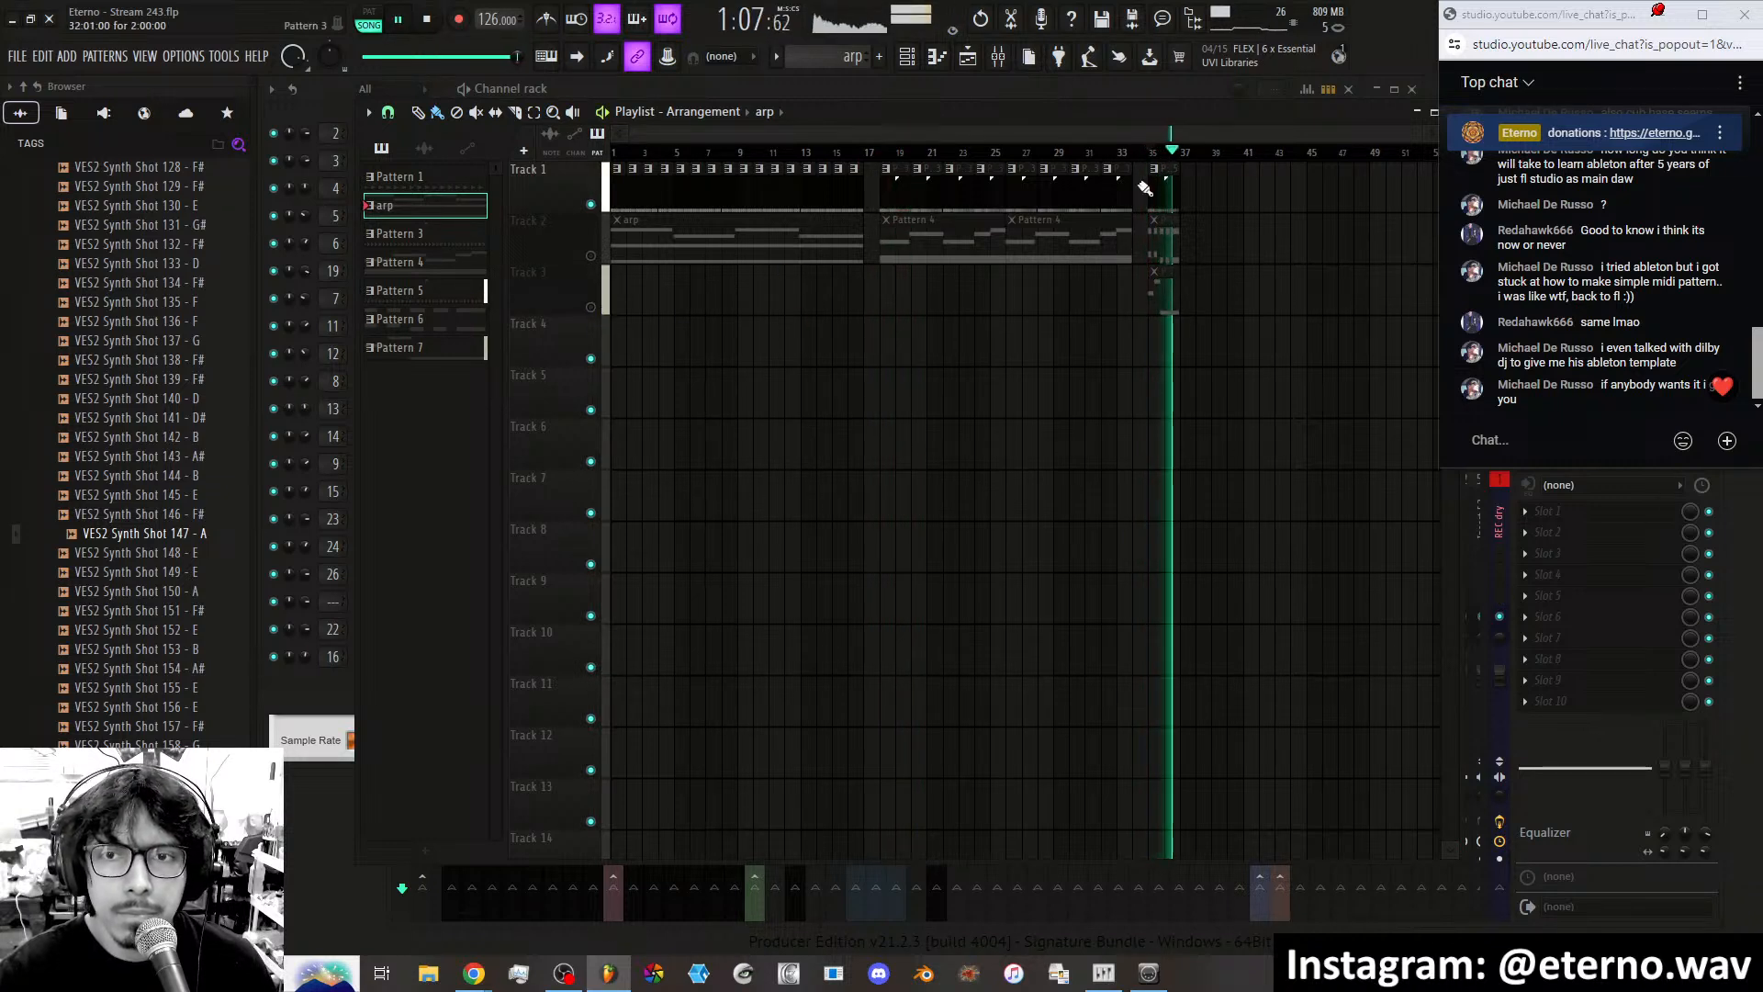
left_click(1068, 153)
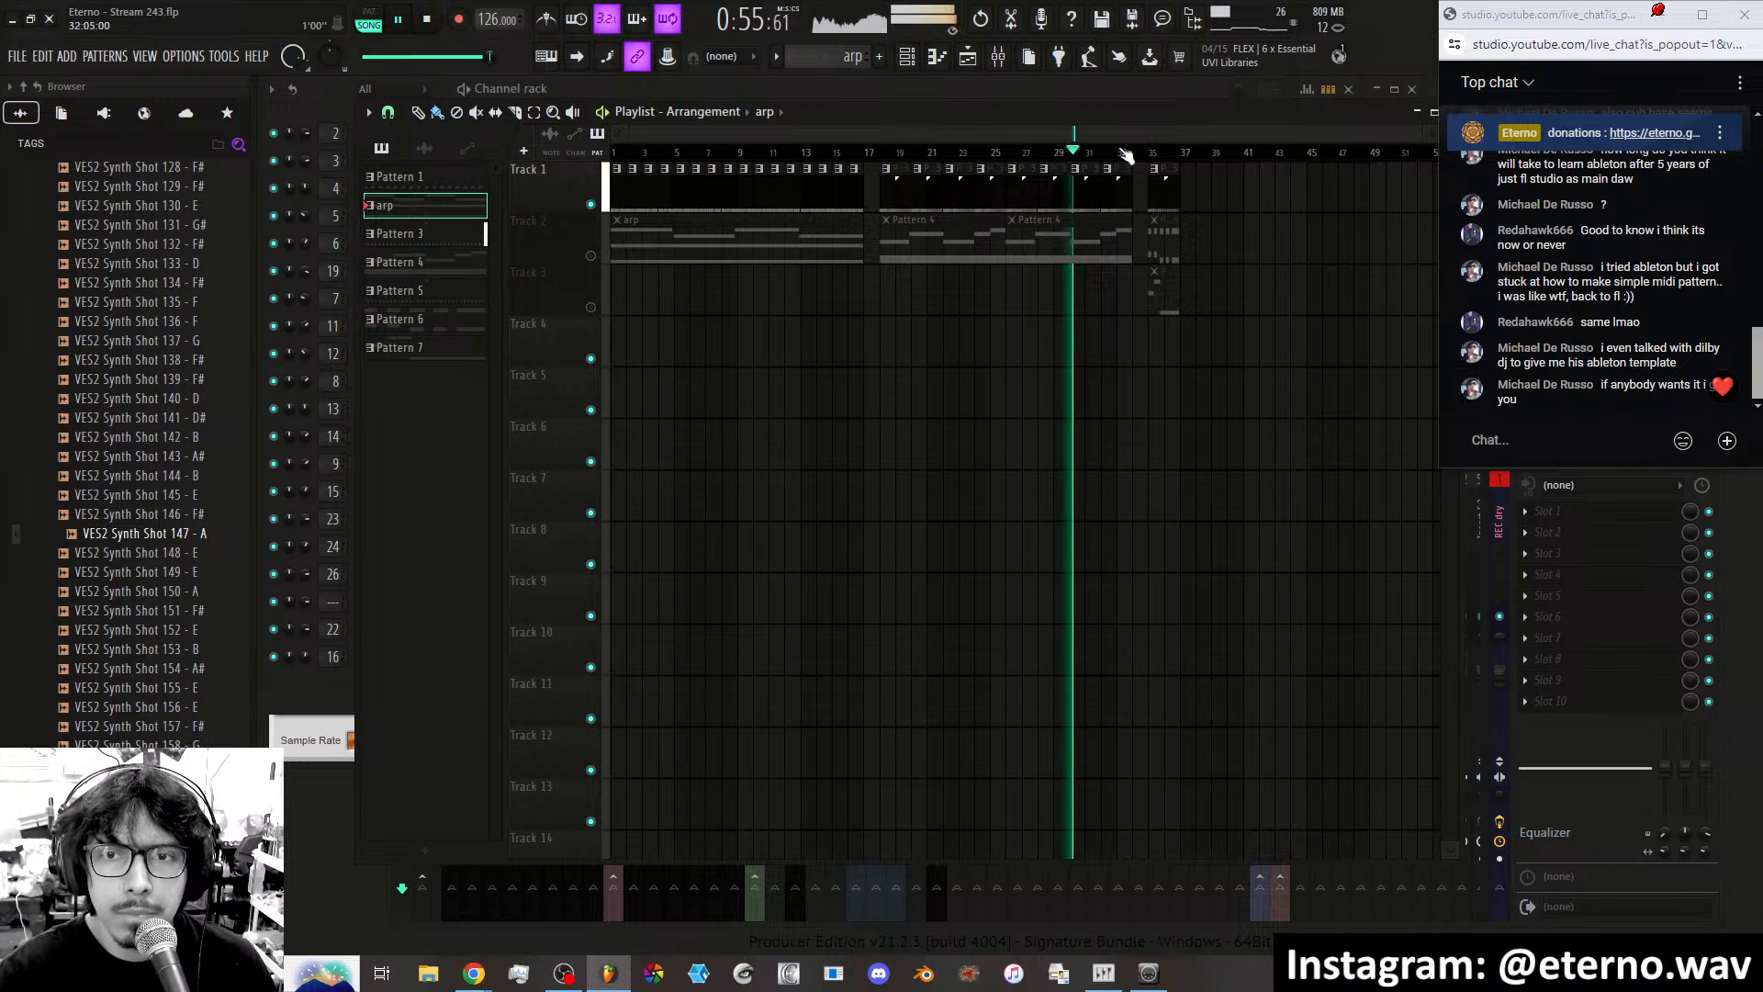
left_click(1150, 154)
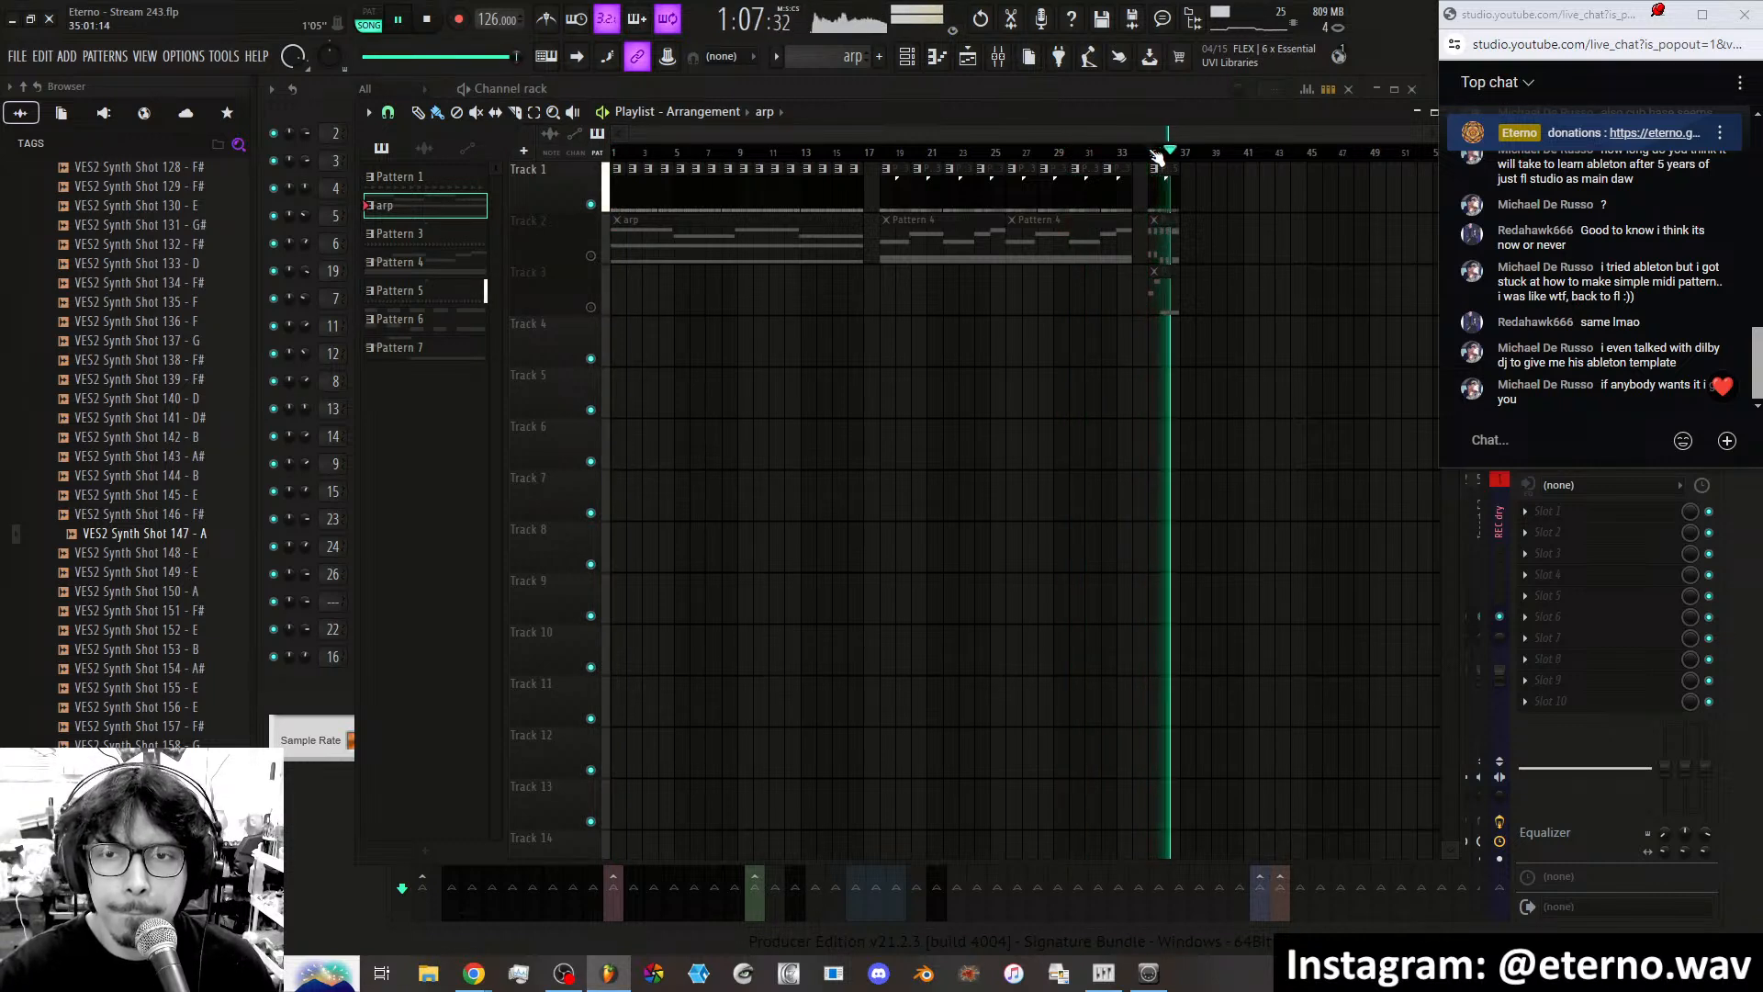
key("space")
left_click(590, 256)
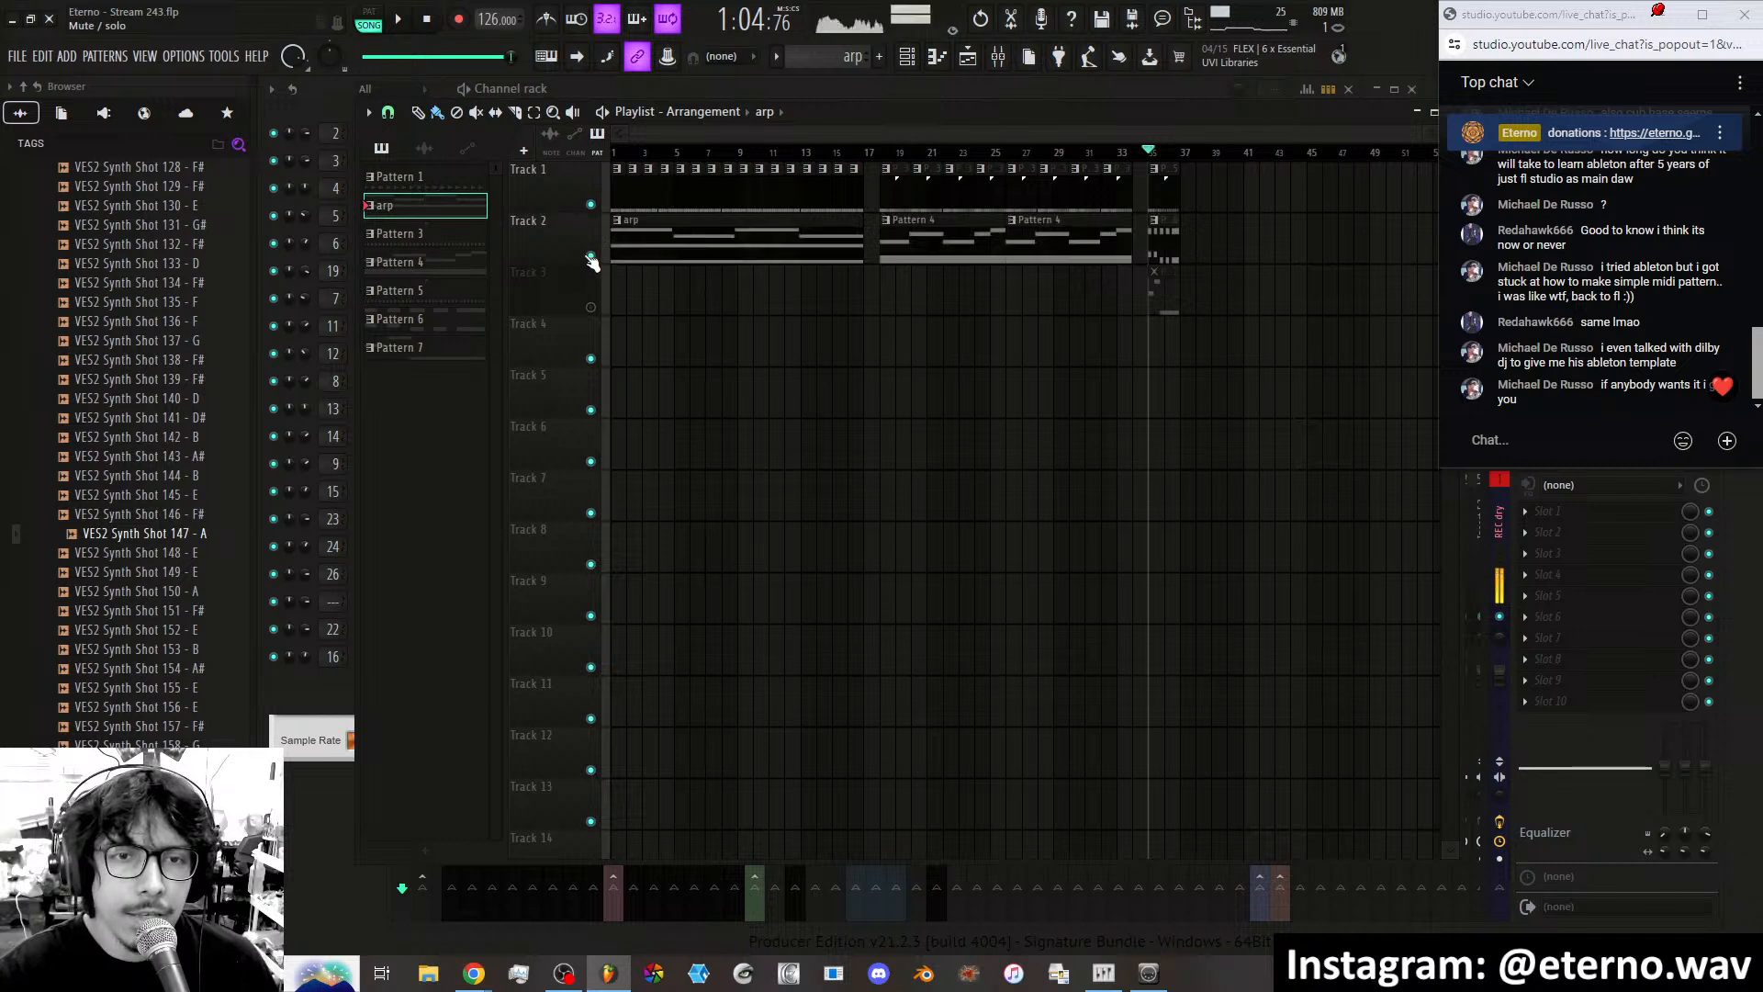
left_click(592, 307)
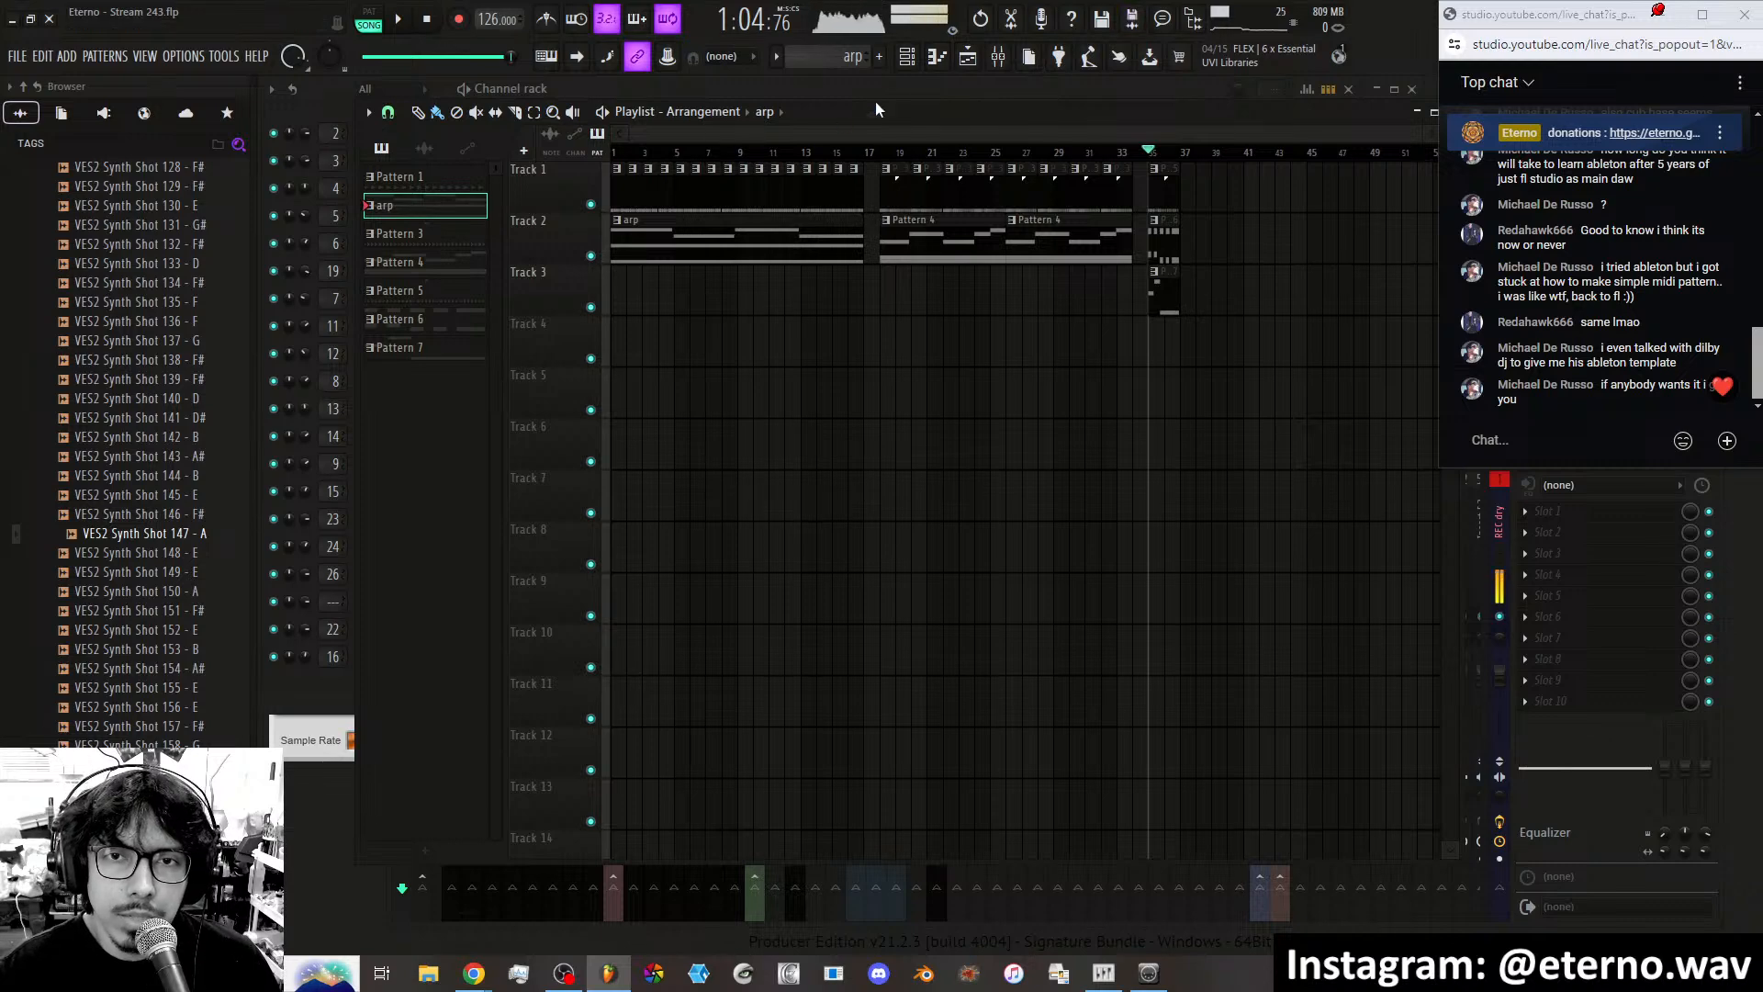
Make Pattern 3 the active pattern from its bar 18 clip on Track 1 and look over the following sections.
scroll(802, 184, "up", 1)
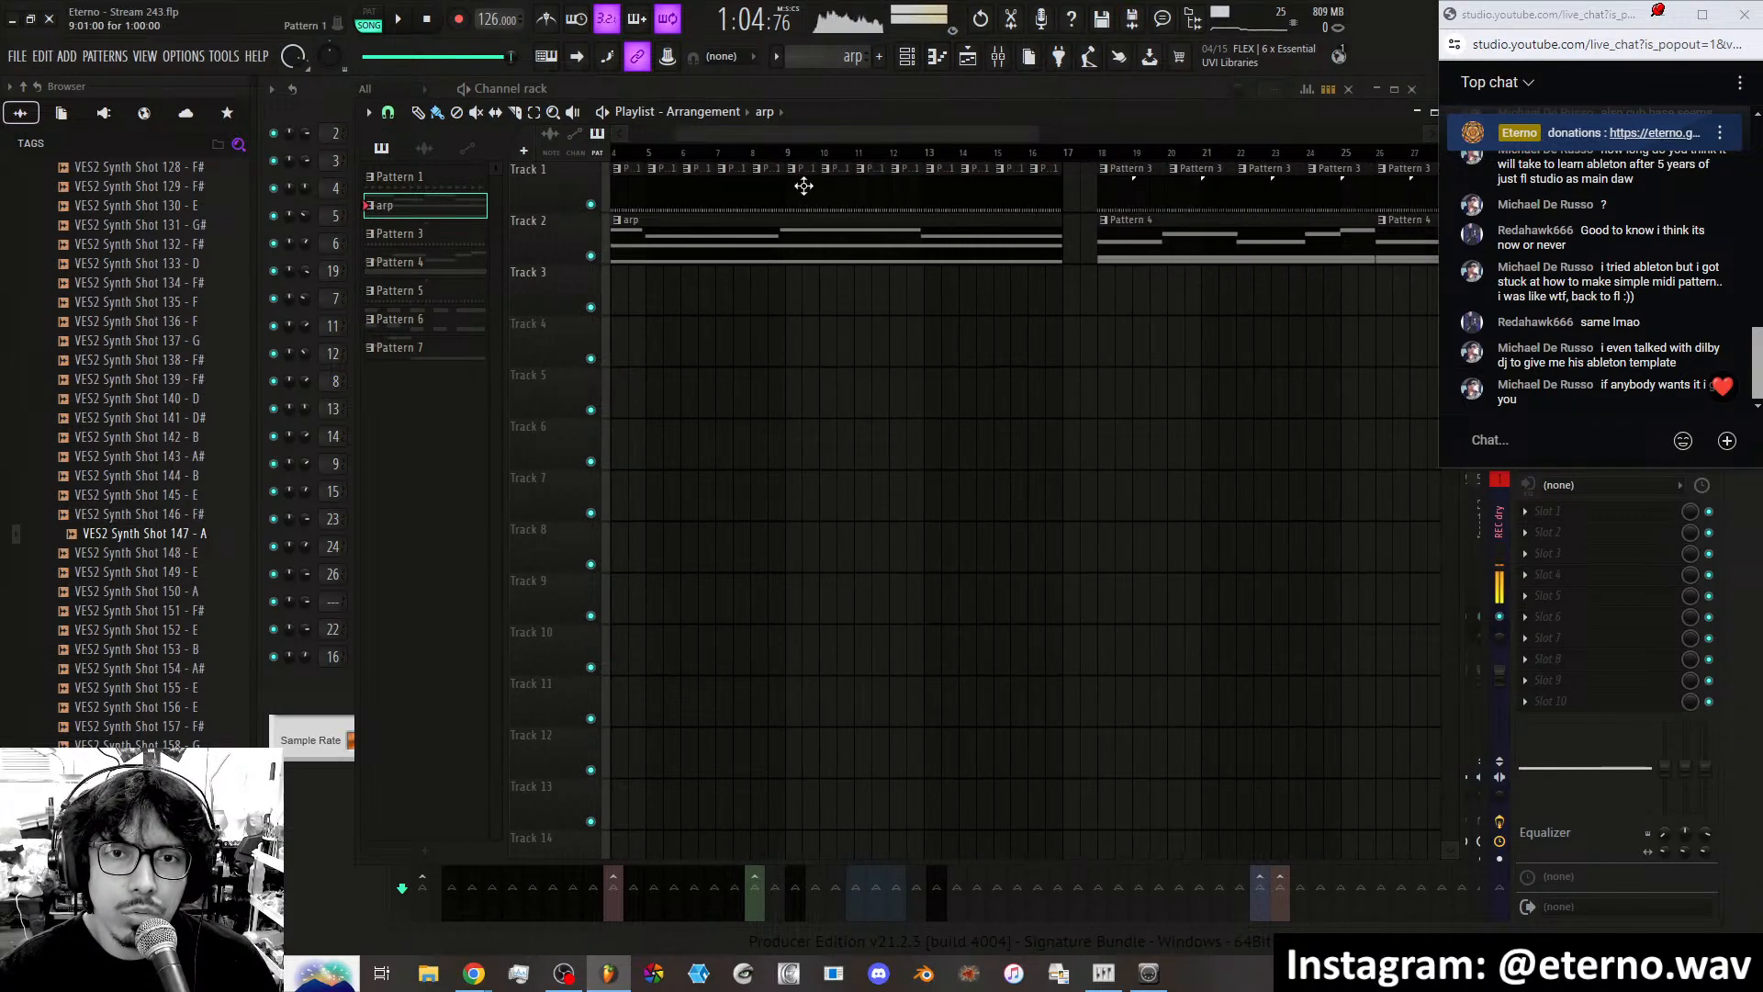
left_click_drag(891, 134, 998, 134)
left_click(921, 199)
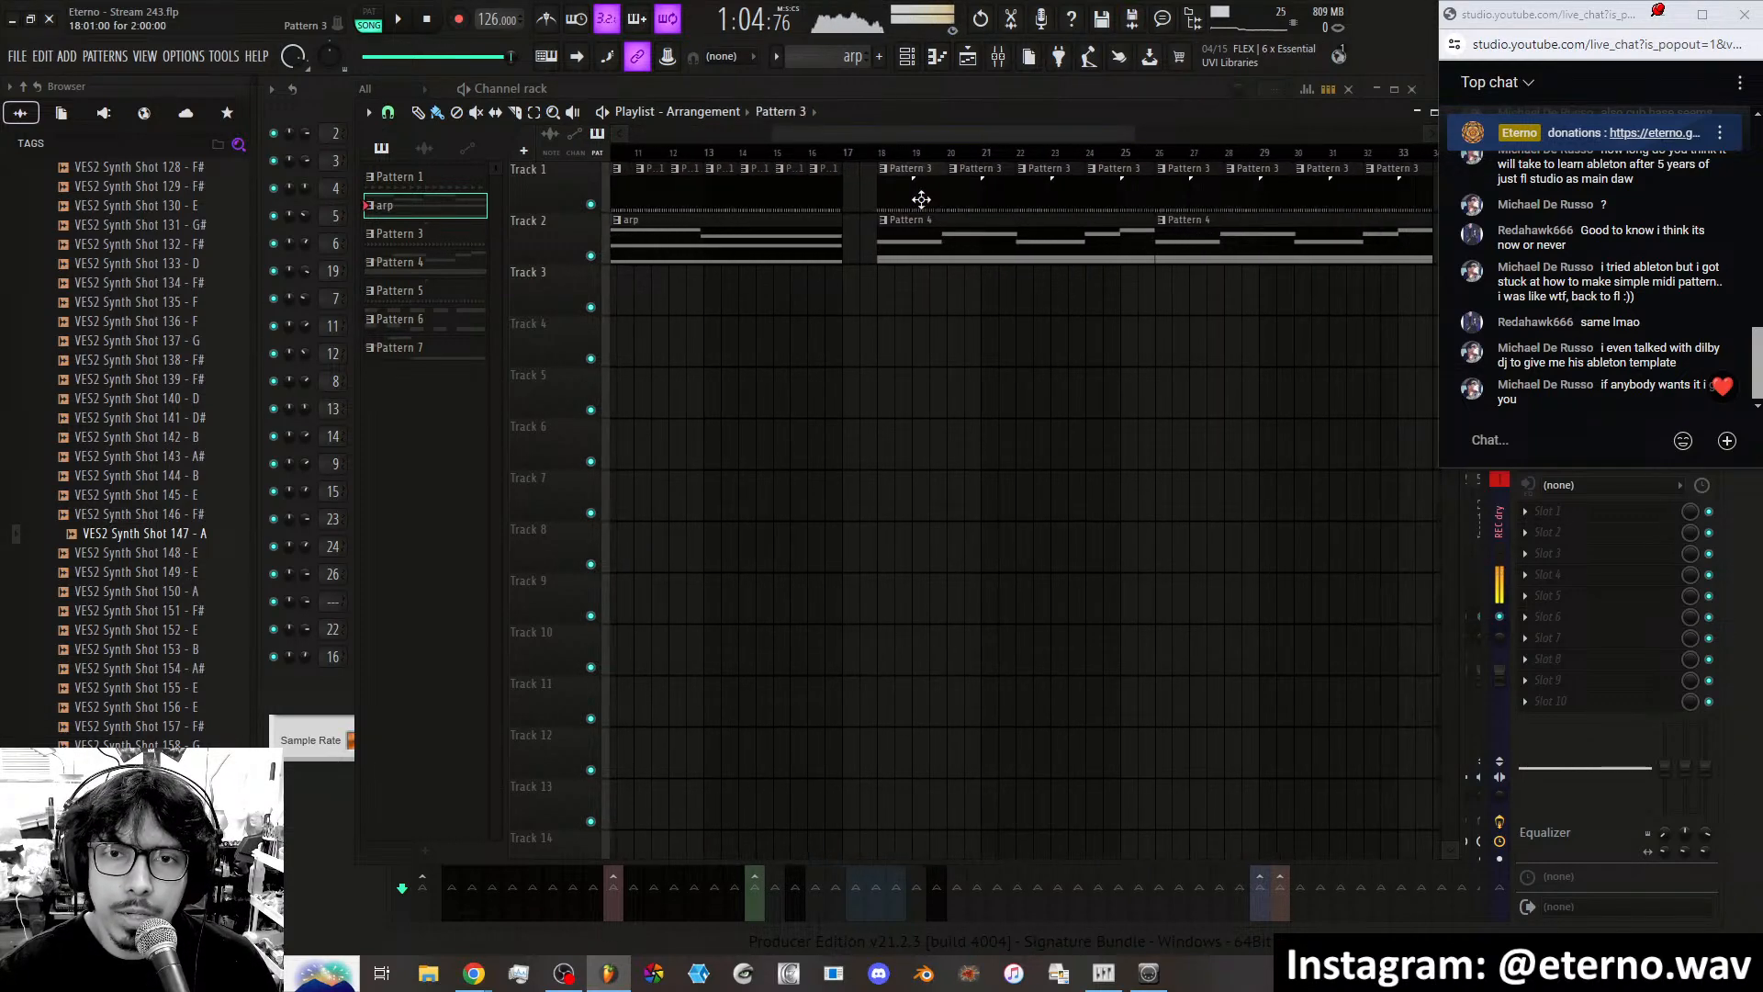
left_click_drag(1123, 133, 1337, 133)
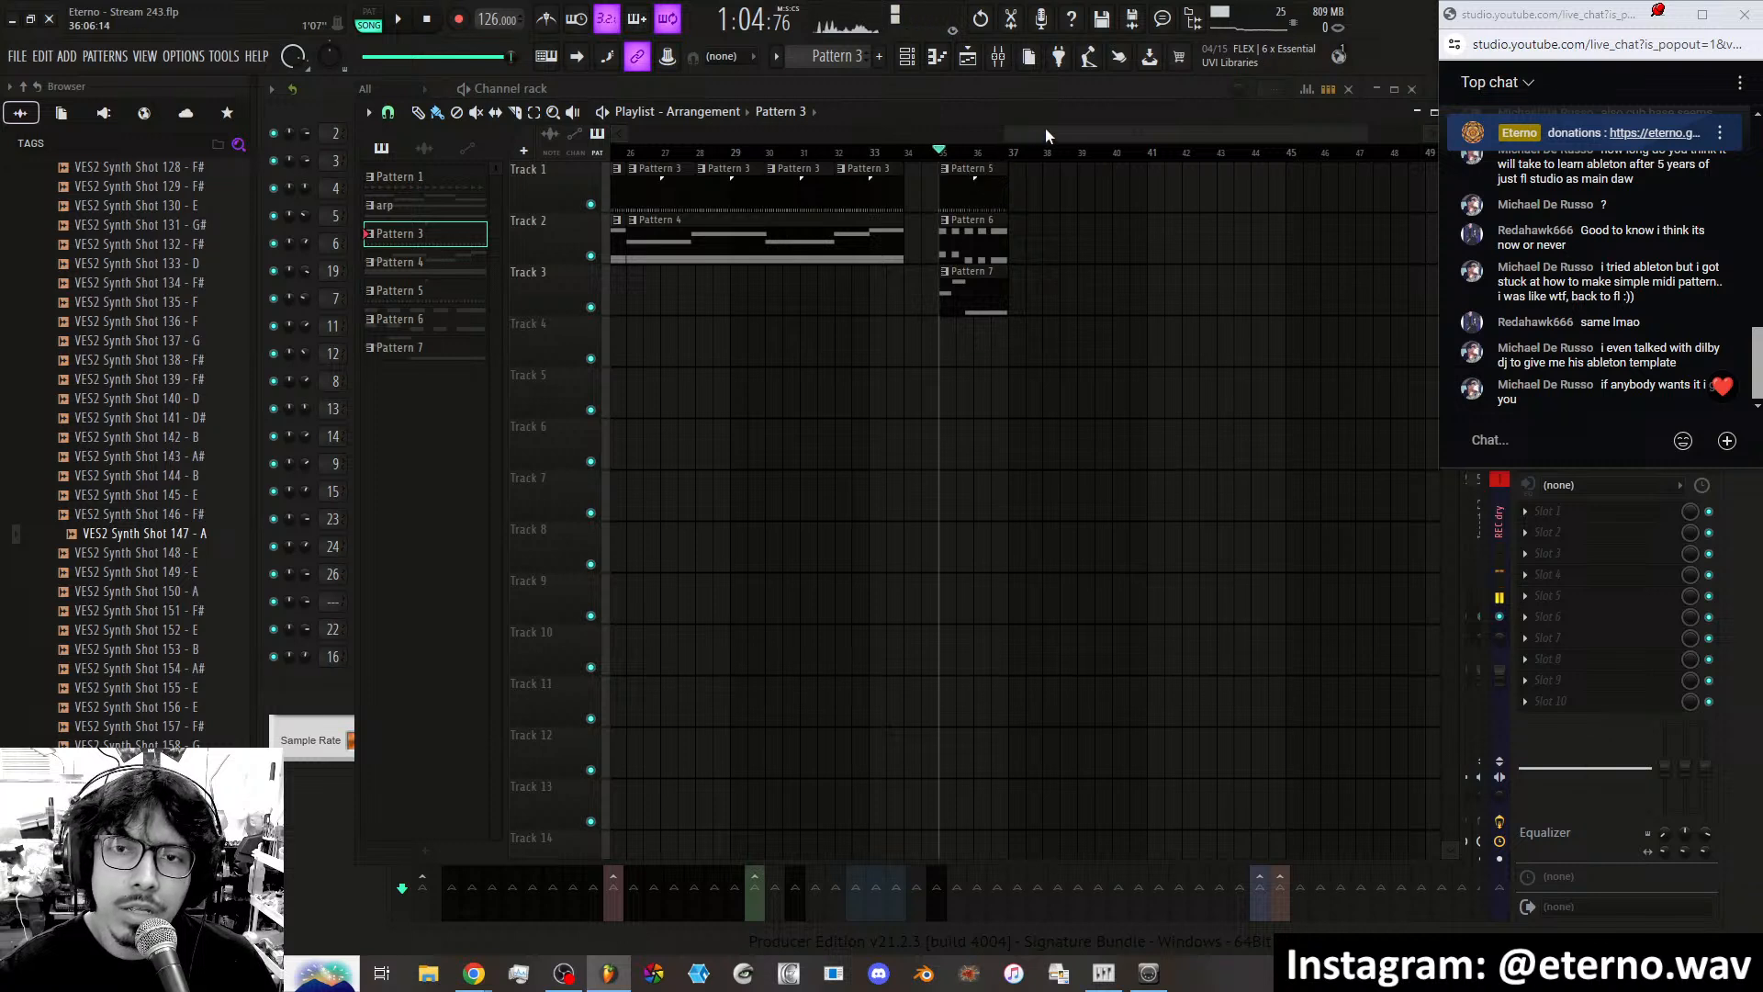
mouse_move(1050, 131)
left_mouse_down()
mouse_move(1139, 129)
mouse_move(1043, 126)
left_mouse_up()
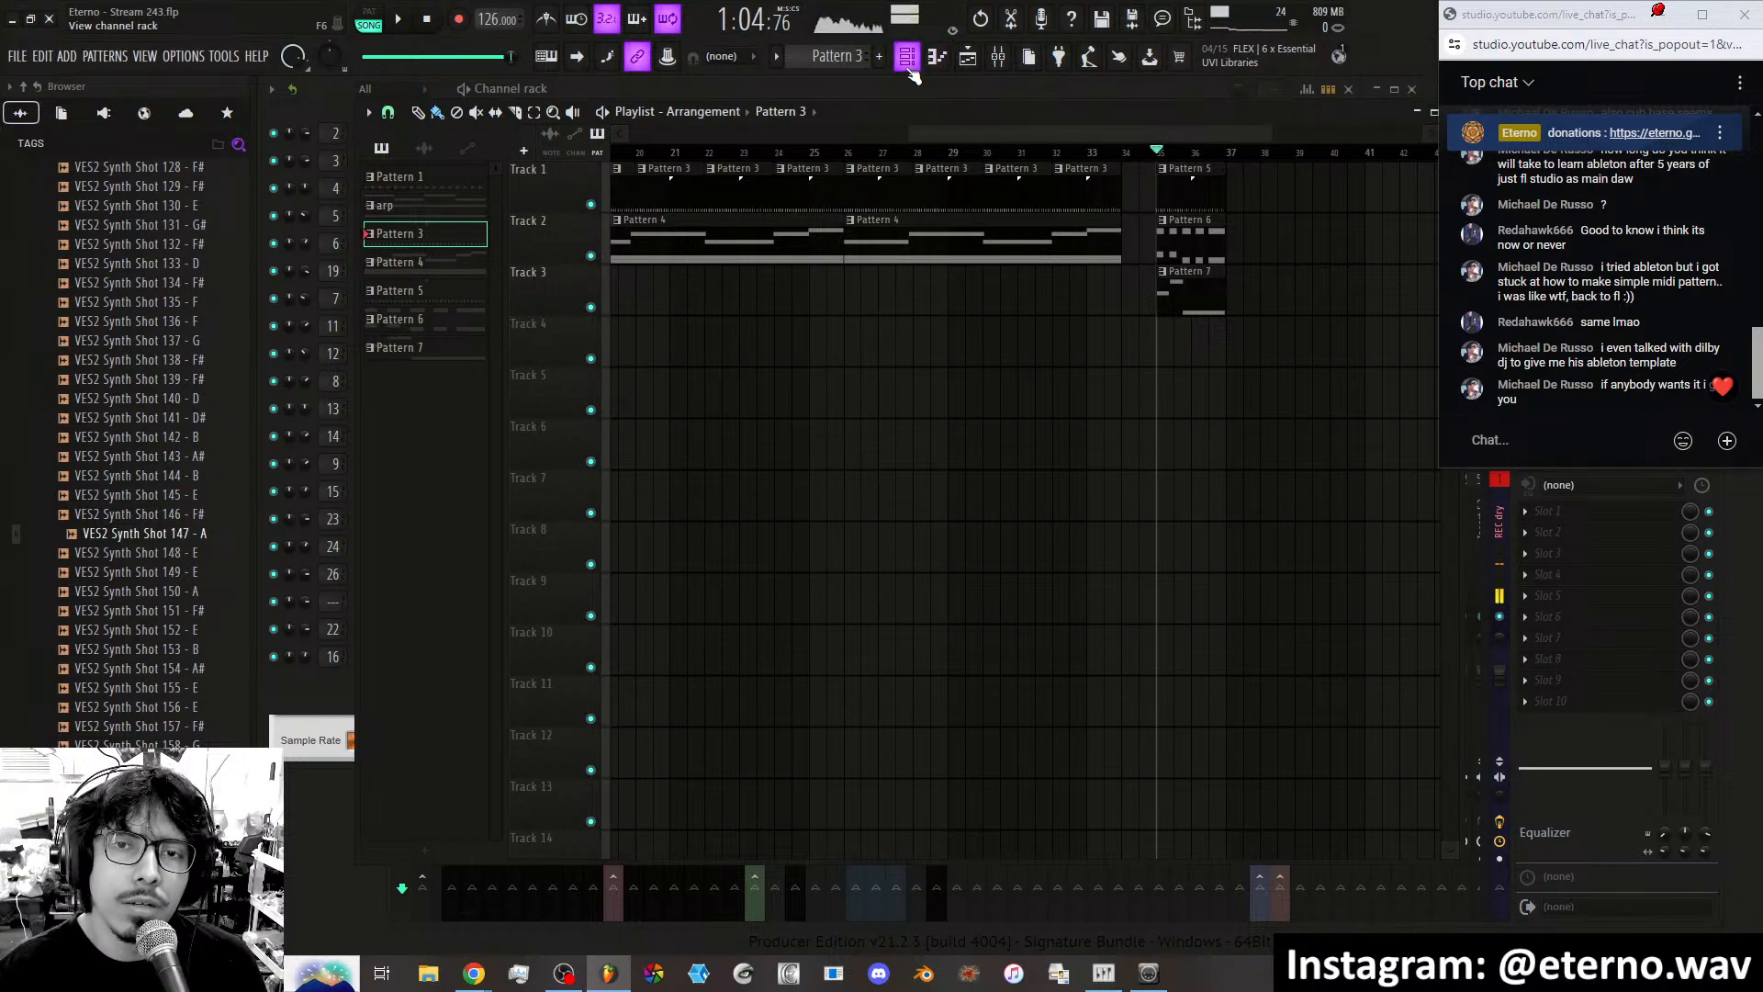
Hide the playlist to show the channel rack and mixer, and shift the mixer window slightly down and to the right.
left_click(972, 63)
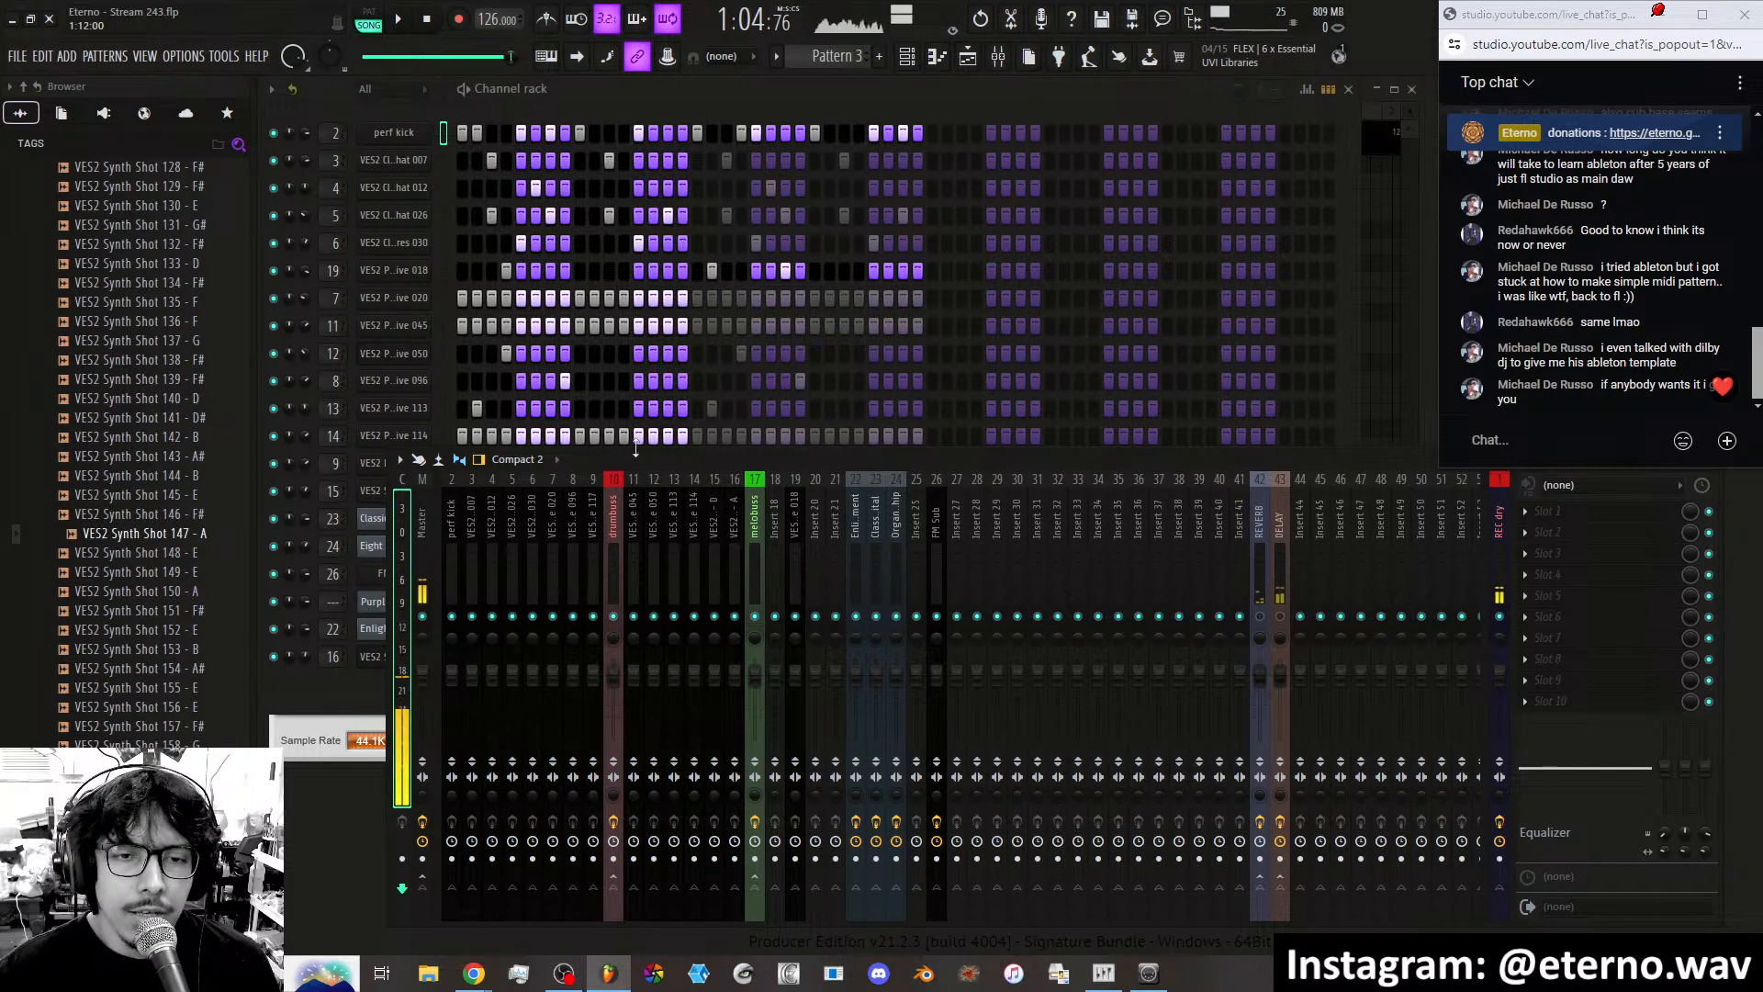
left_click(912, 106)
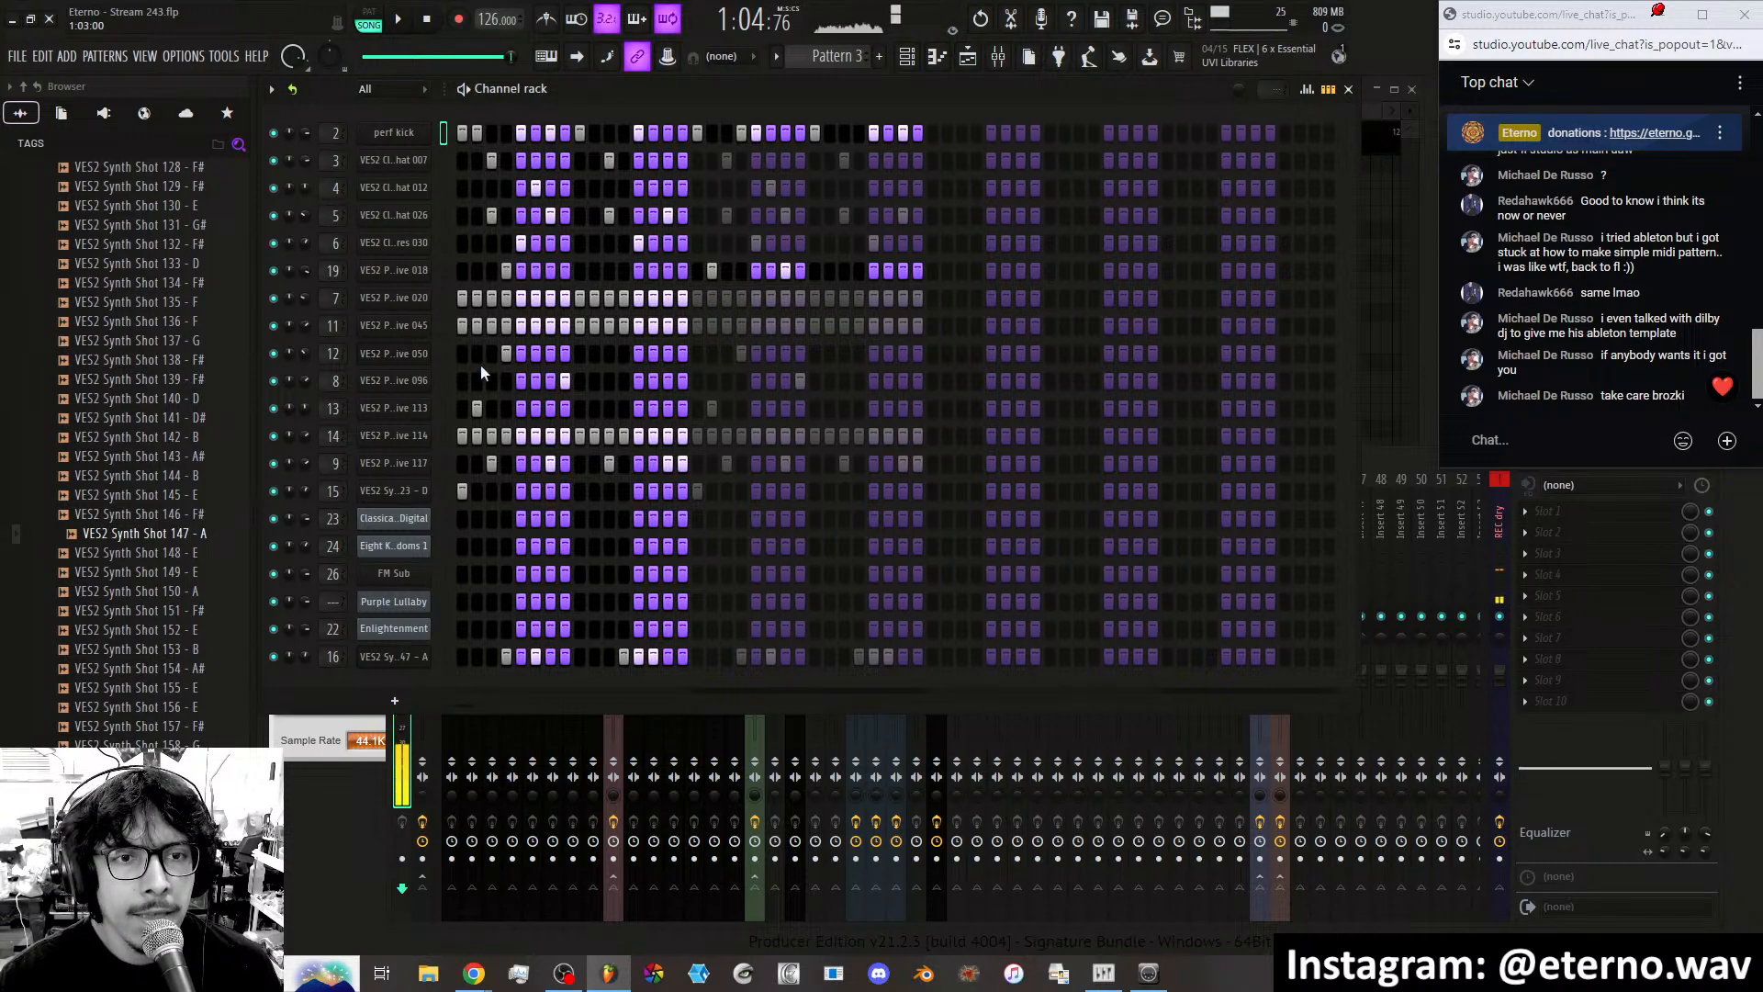
left_click(1394, 448)
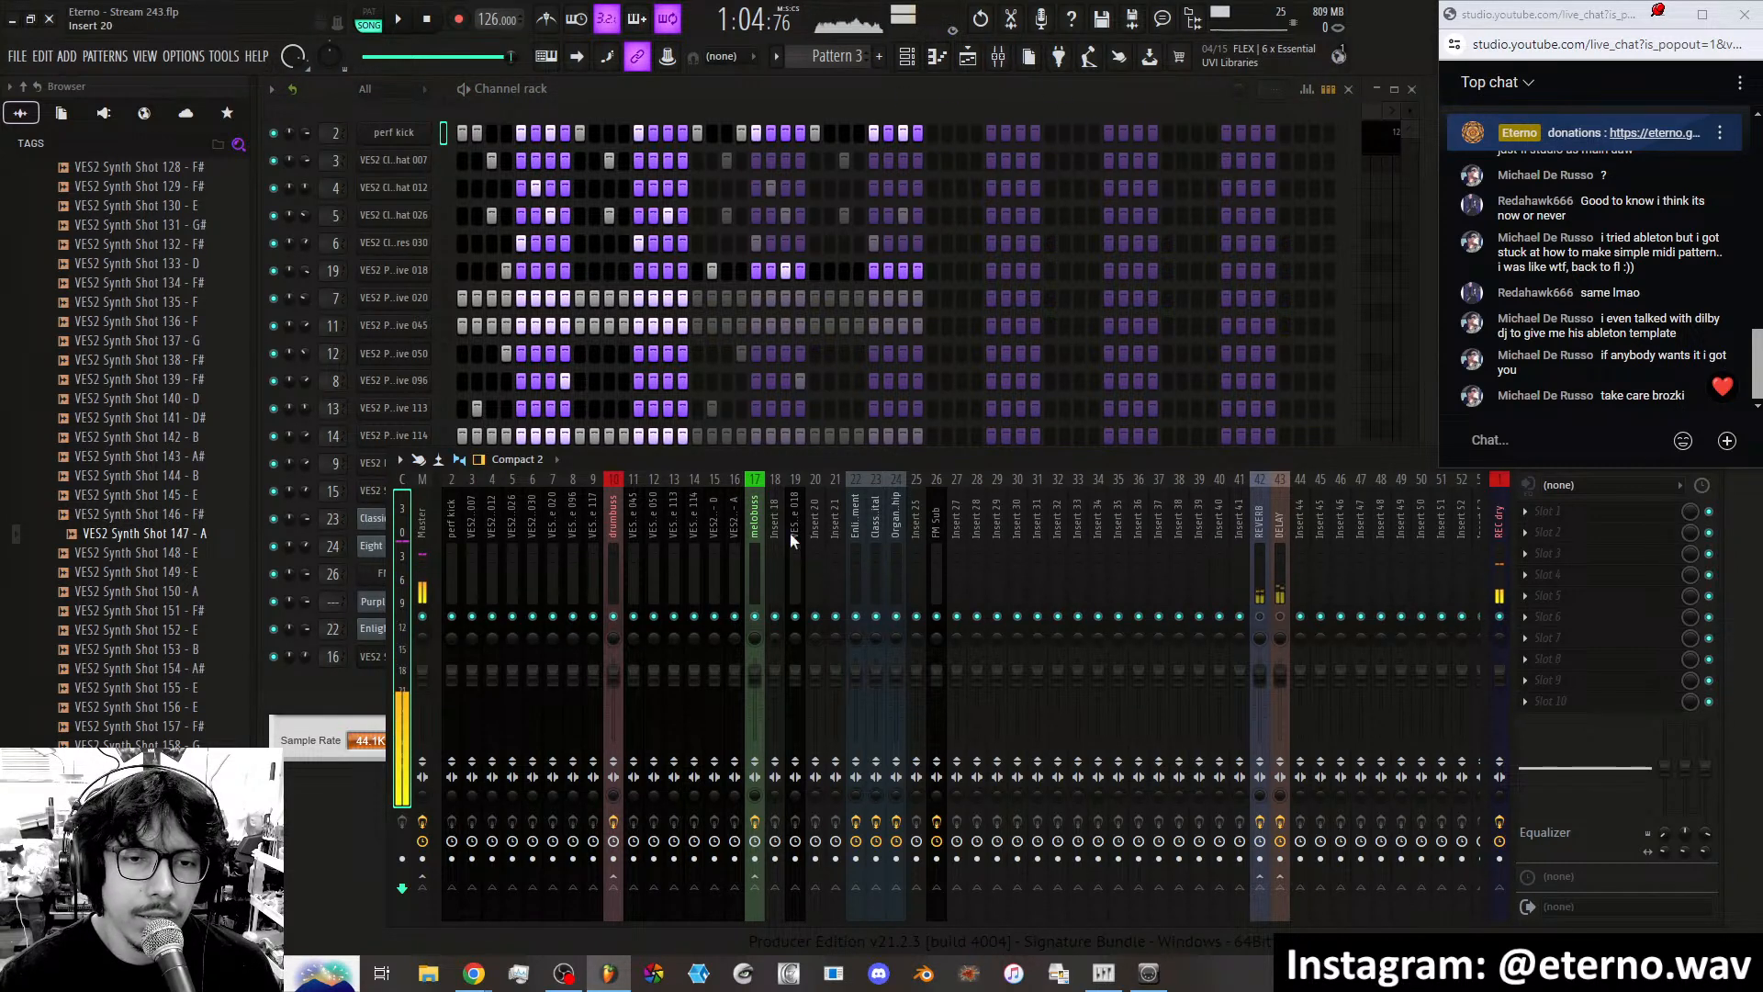
left_click_drag(679, 465, 713, 498)
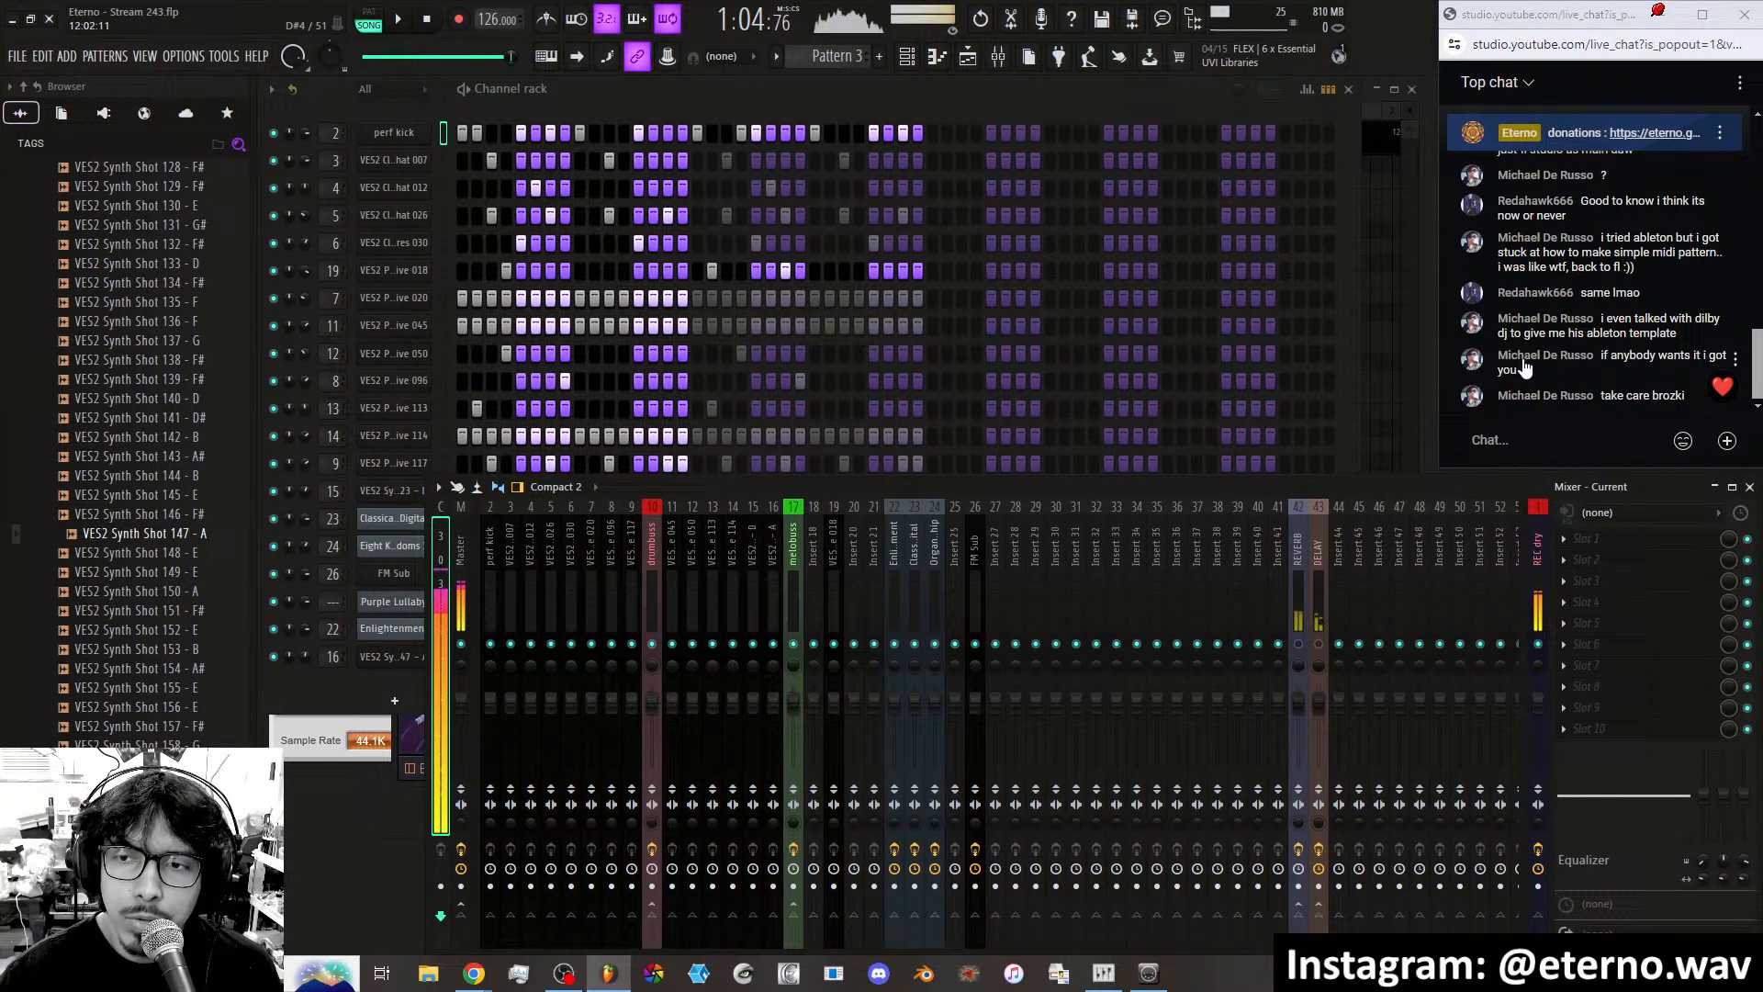
Read back through the earlier live chat messages and return to the newest ones.
scroll(1525, 367, "up", 5)
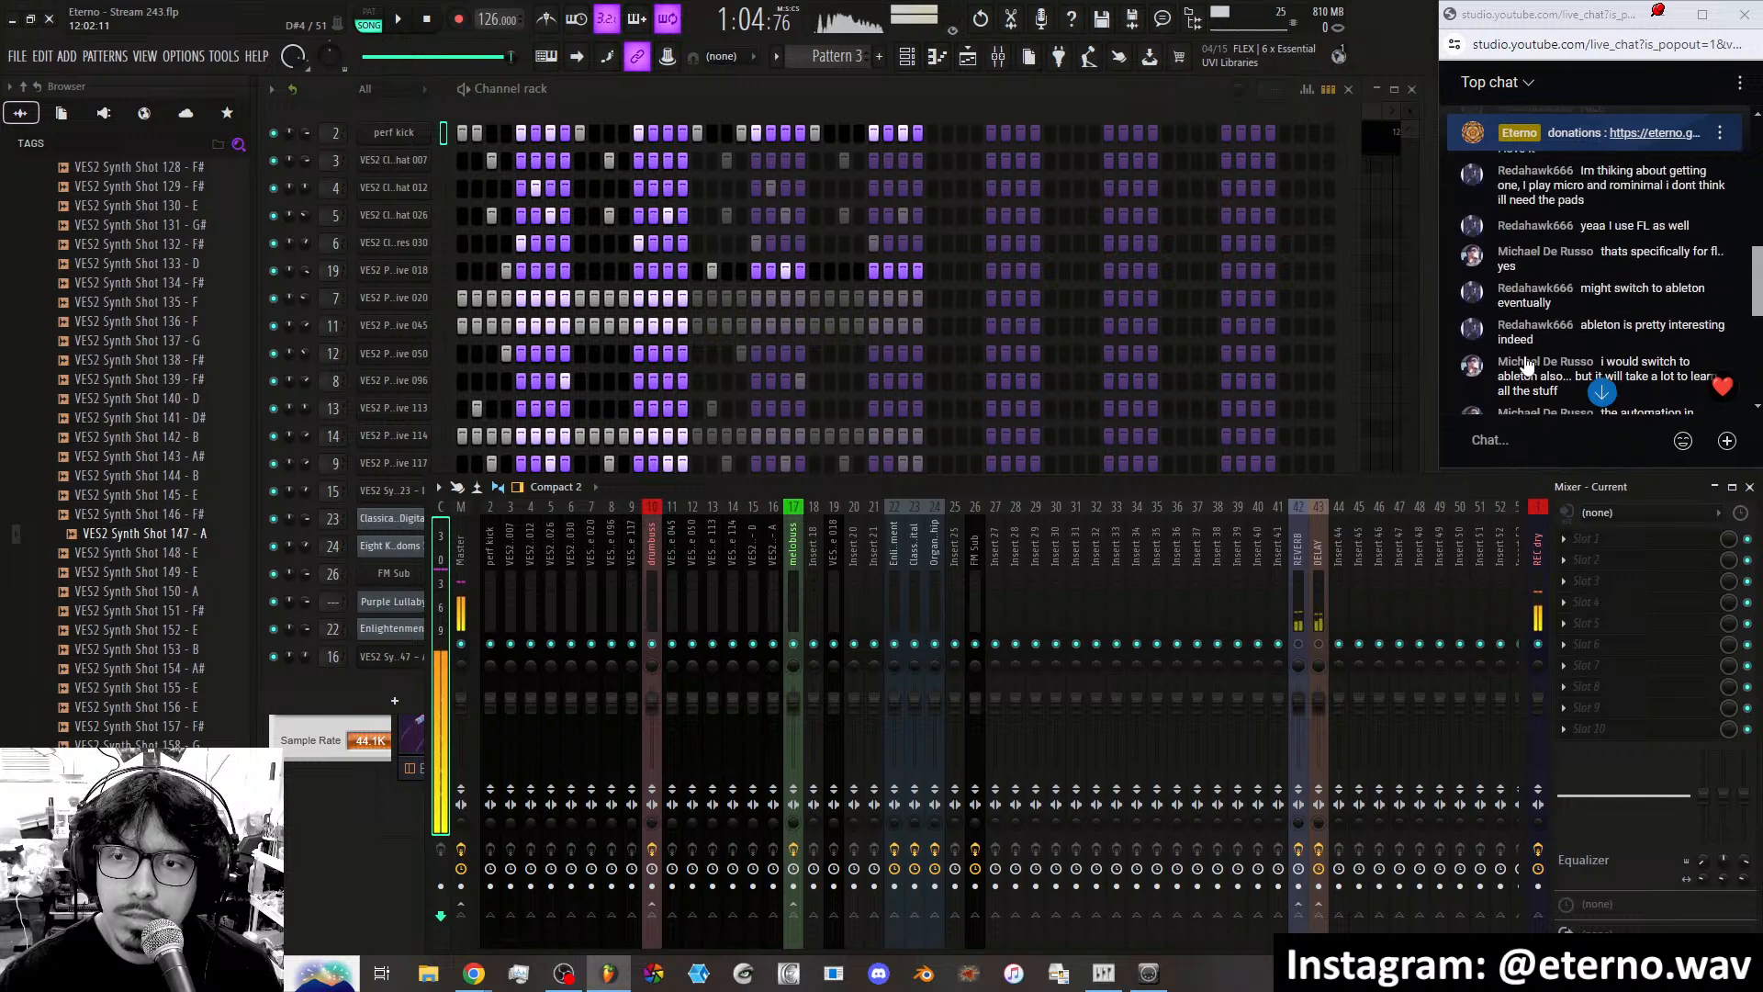
scroll(1526, 366, "up", 5)
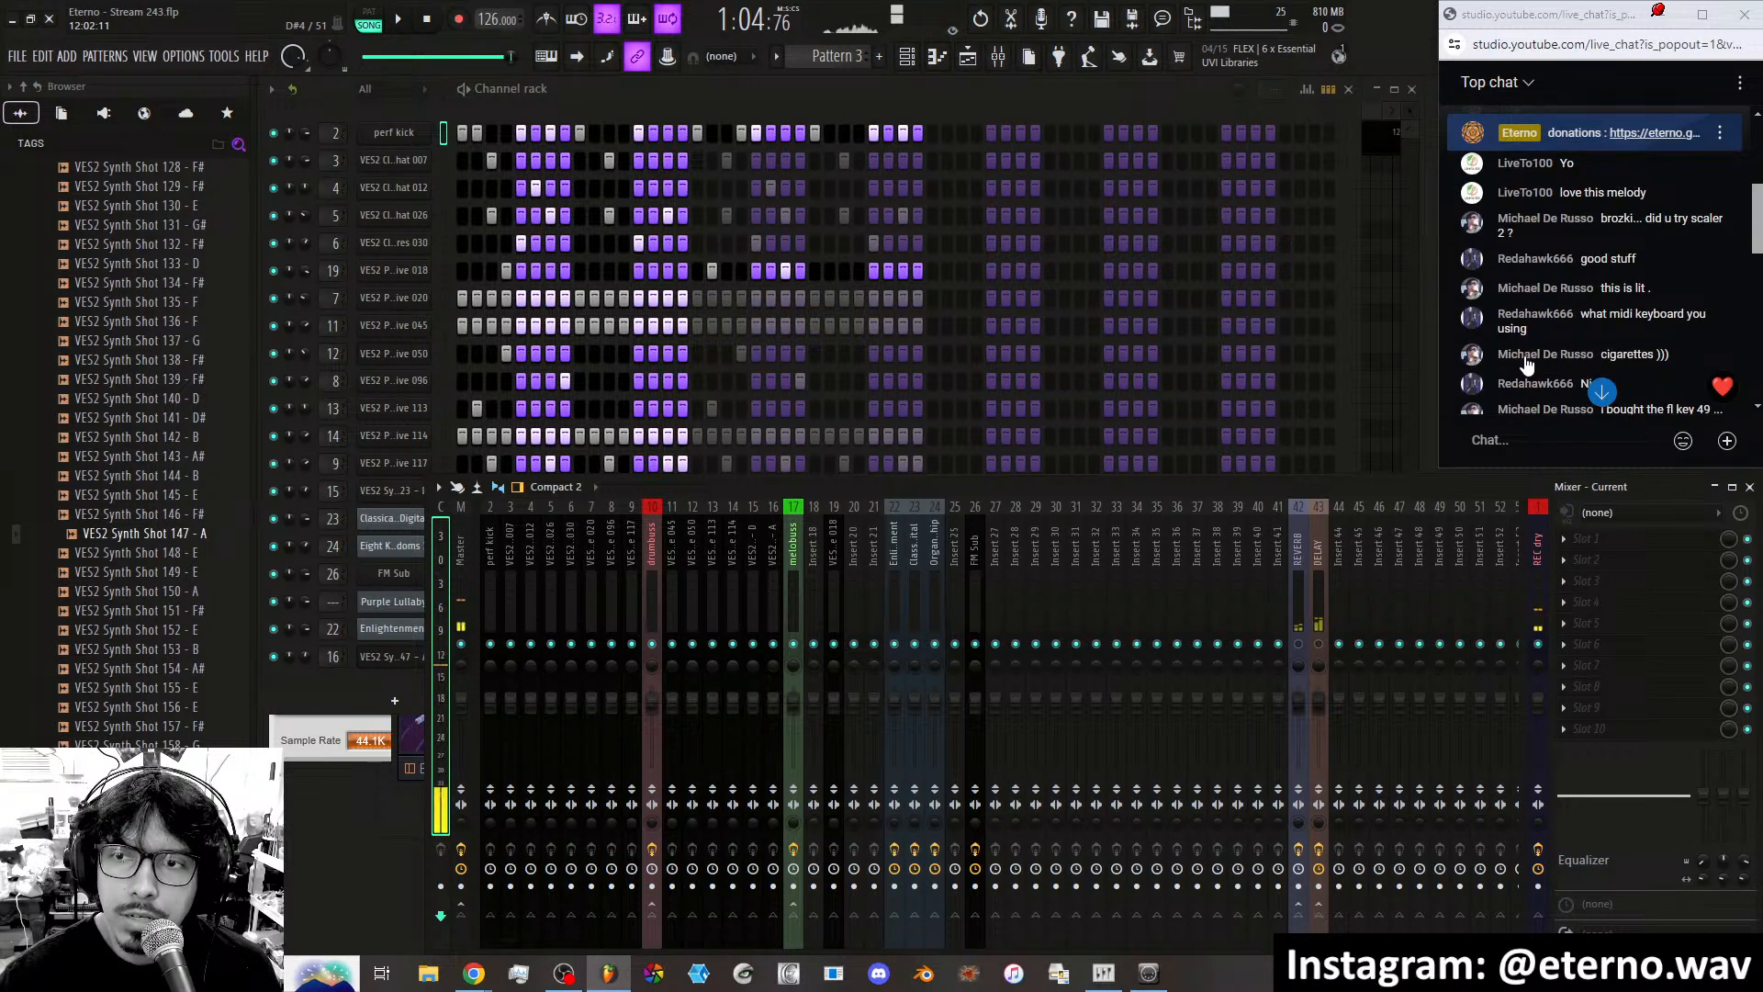
scroll(1526, 366, "up", 3)
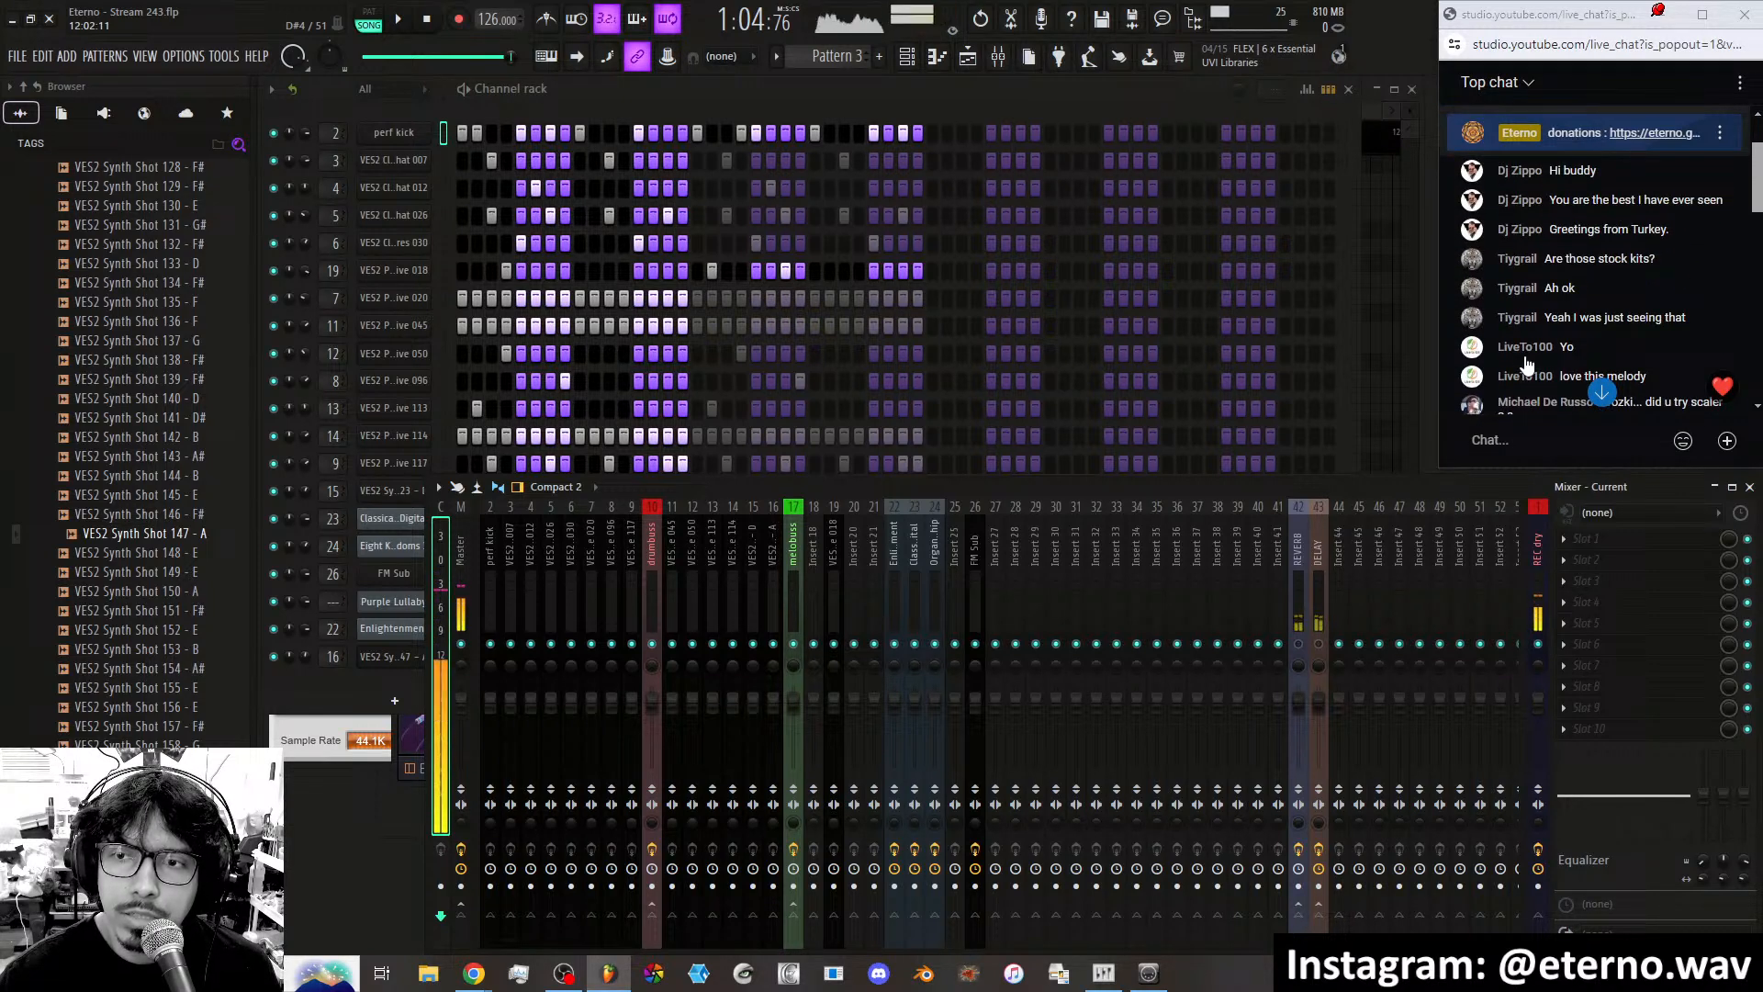
scroll(1548, 331, "up", 3)
scroll(1548, 326, "down", 10)
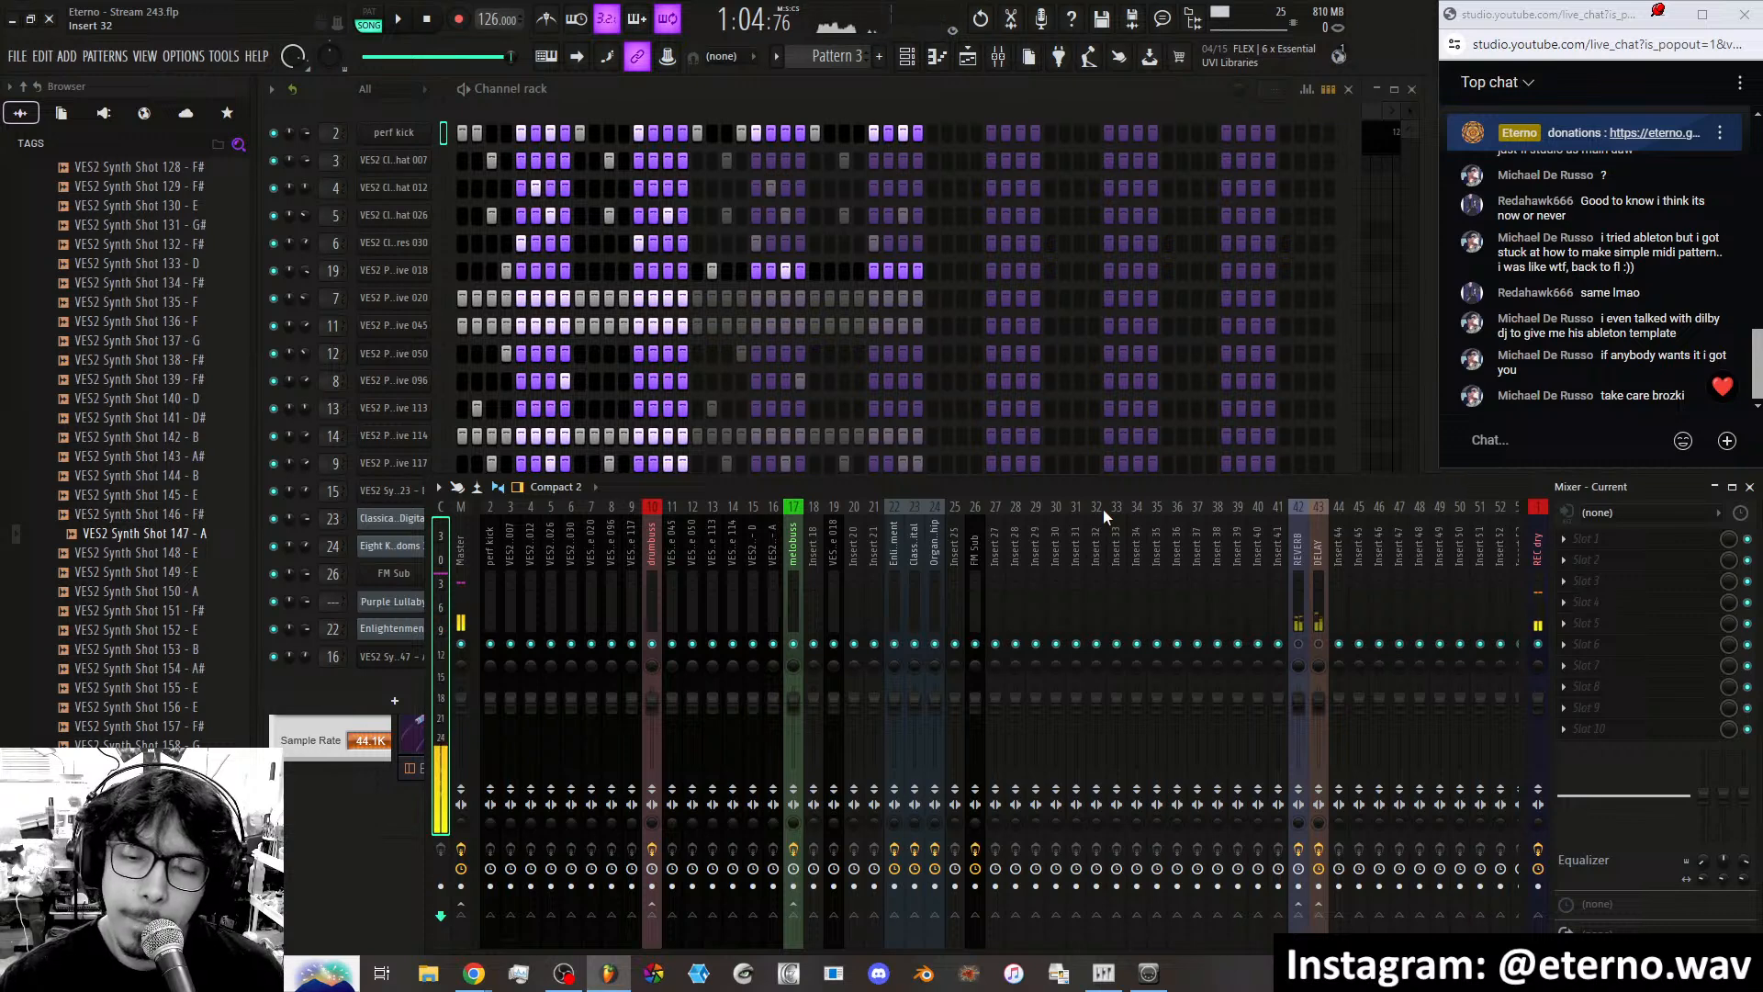
Switch to OBS to reach the live stream's controls.
left_click(567, 979)
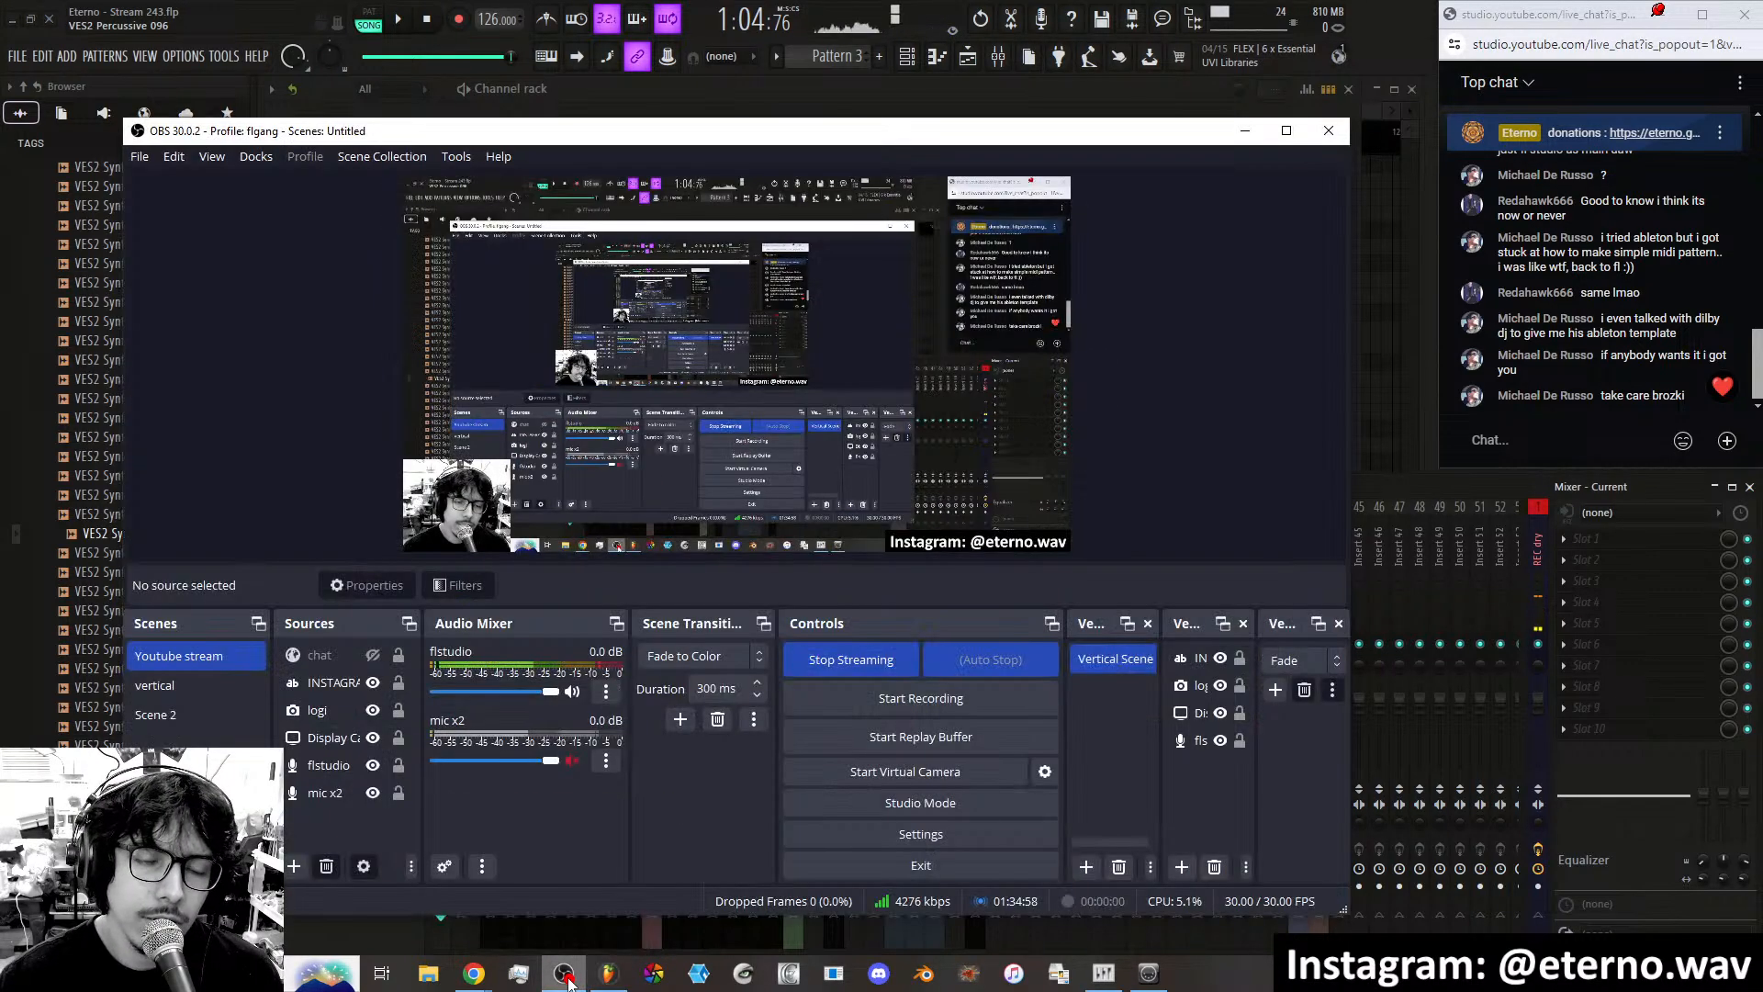